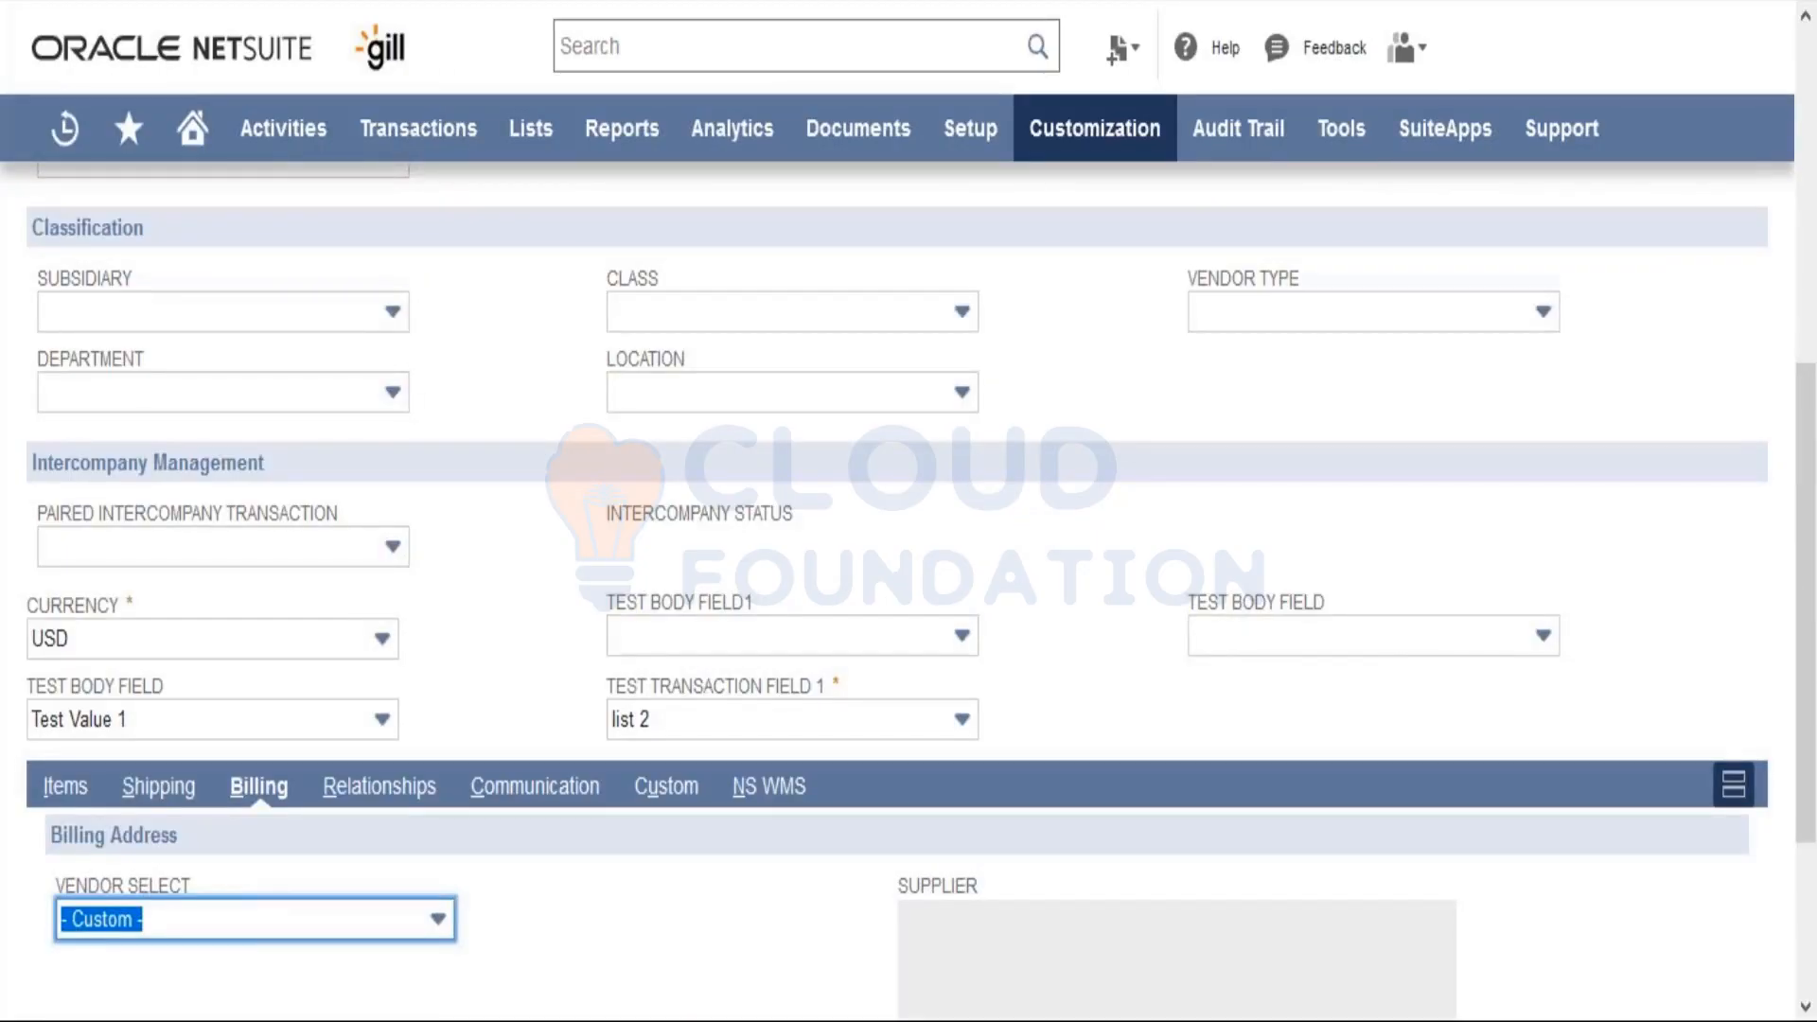
# Step: Compare the form's screen fields with the purchase order, and examine the Custom Form display type and Supervisor Approval check box default options
pyautogui.click(434, 6)
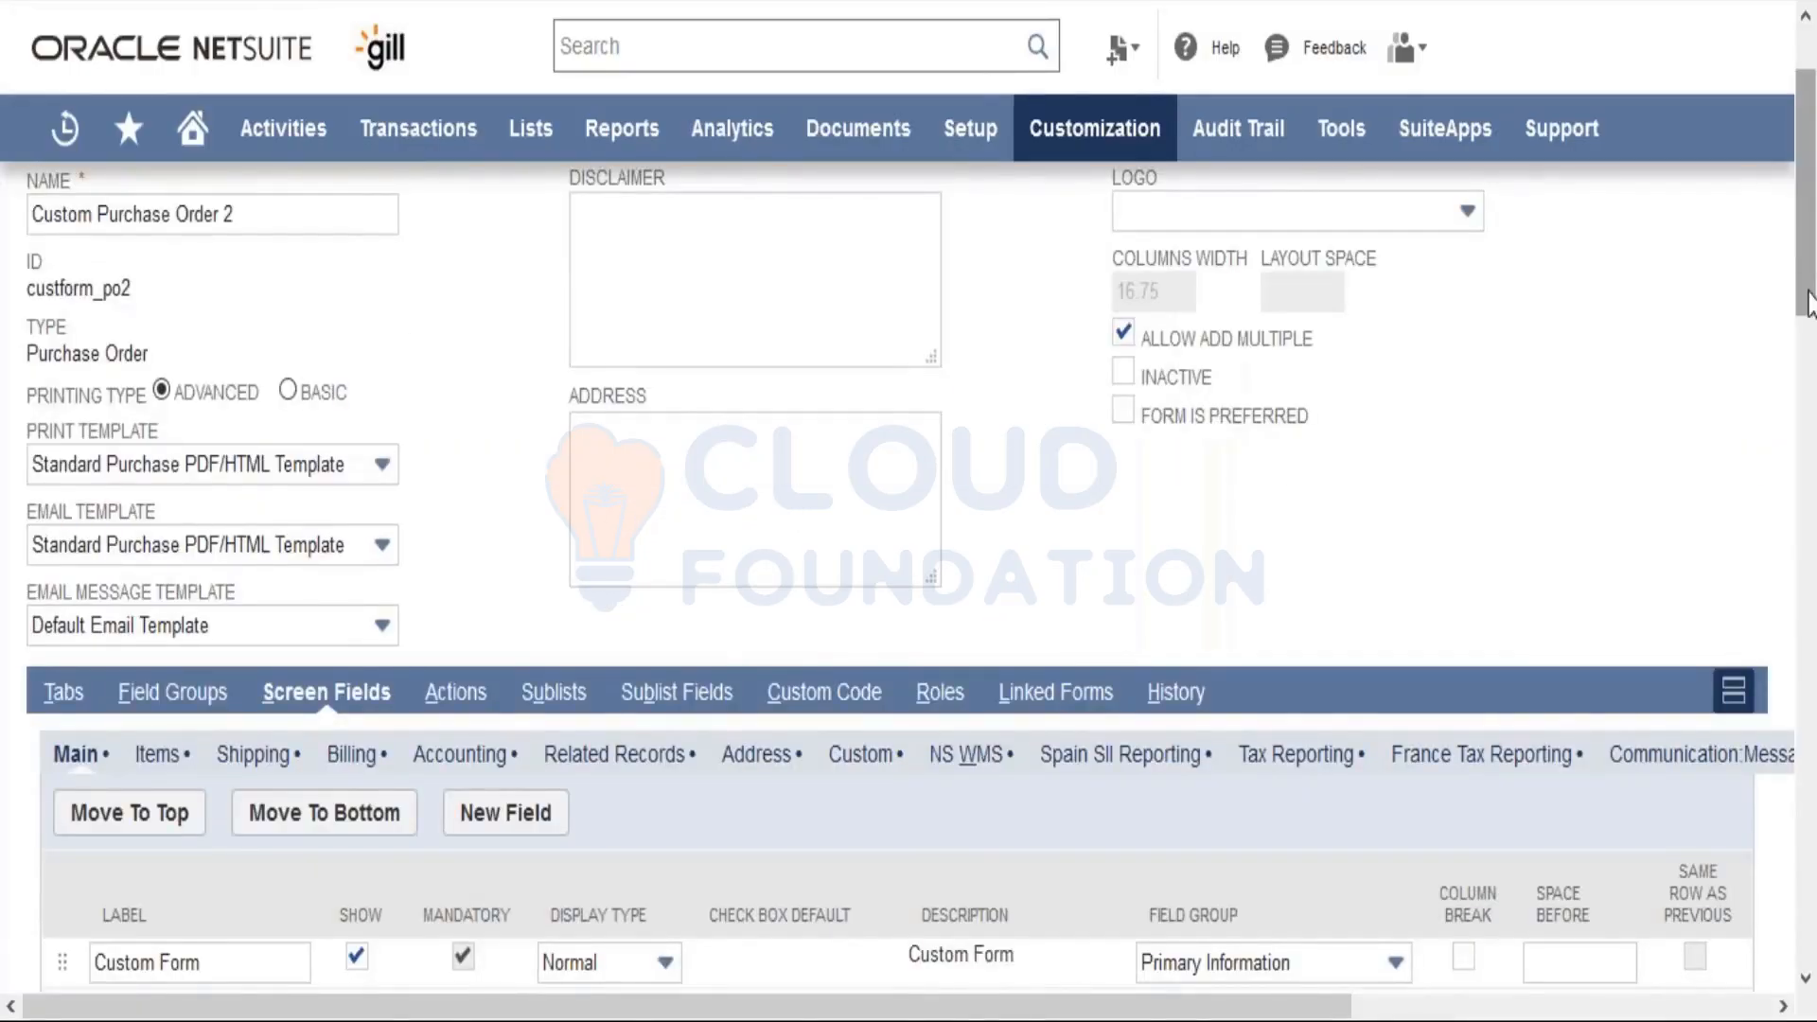
pyautogui.moveTo(1807, 303); pyautogui.dragTo(1807, 445)
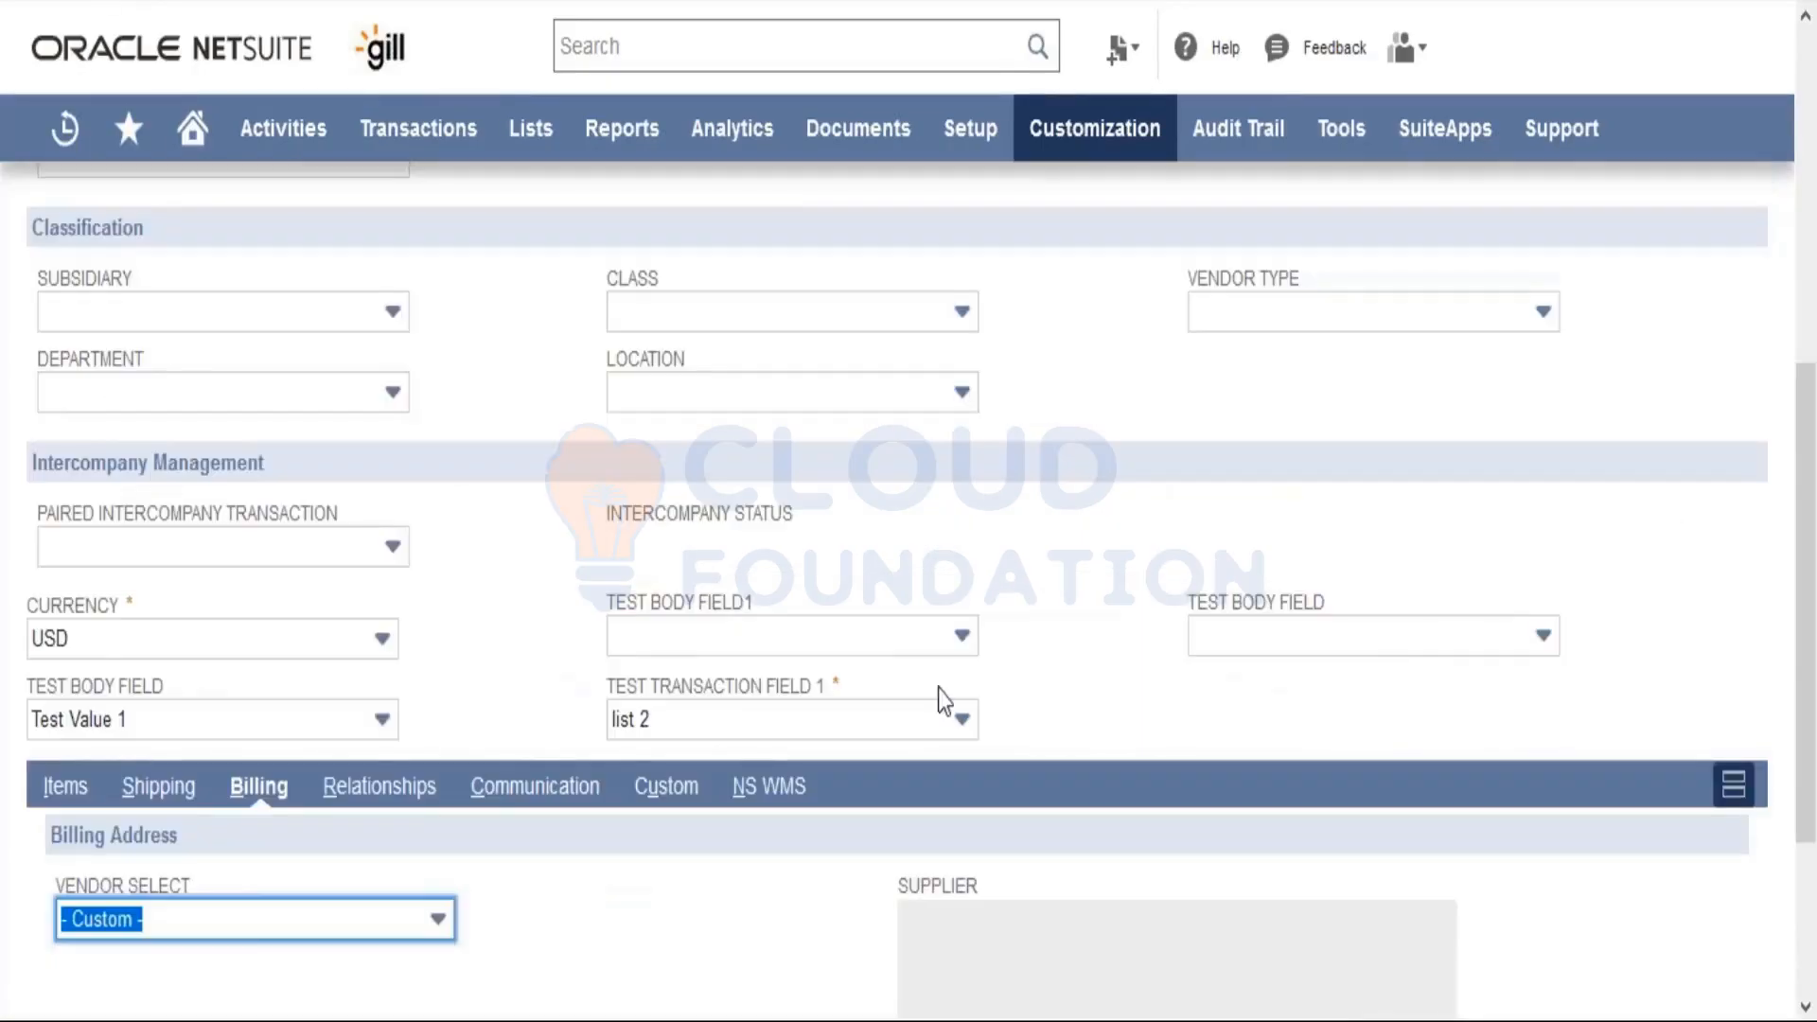
pyautogui.moveTo(1805, 473); pyautogui.dragTo(1811, 118)
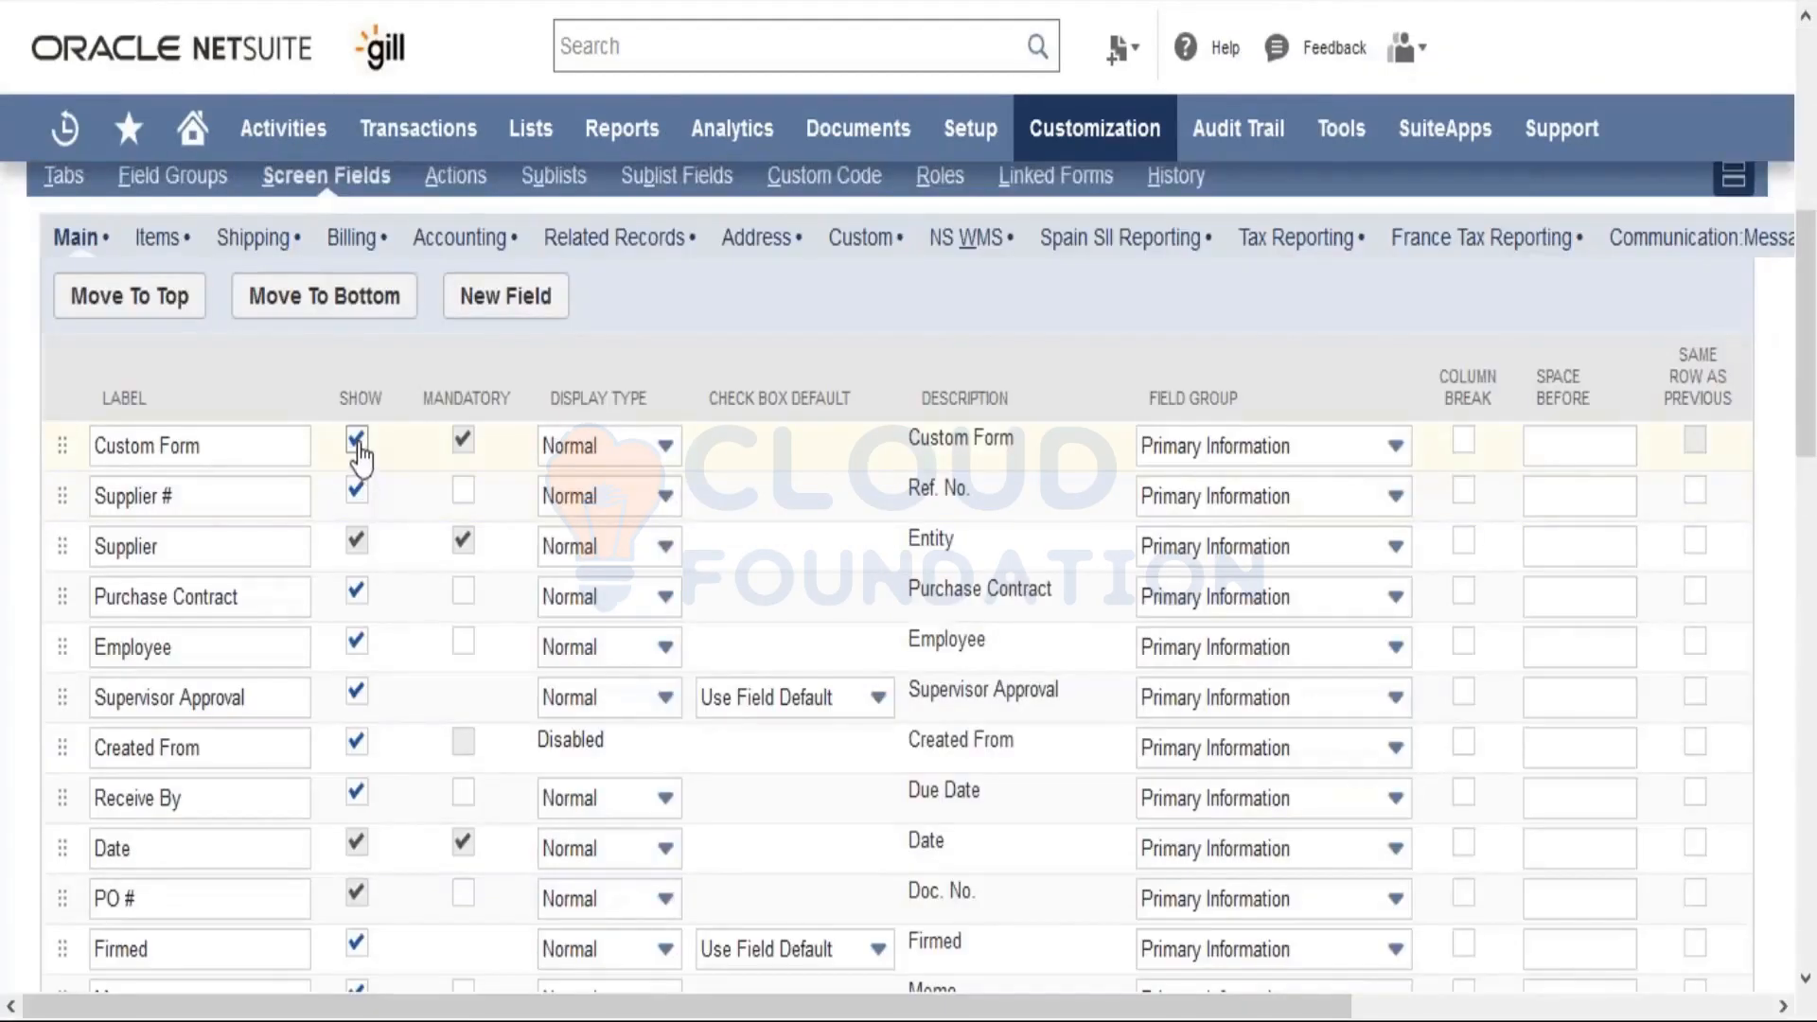
pyautogui.click(356, 441)
pyautogui.click(636, 446)
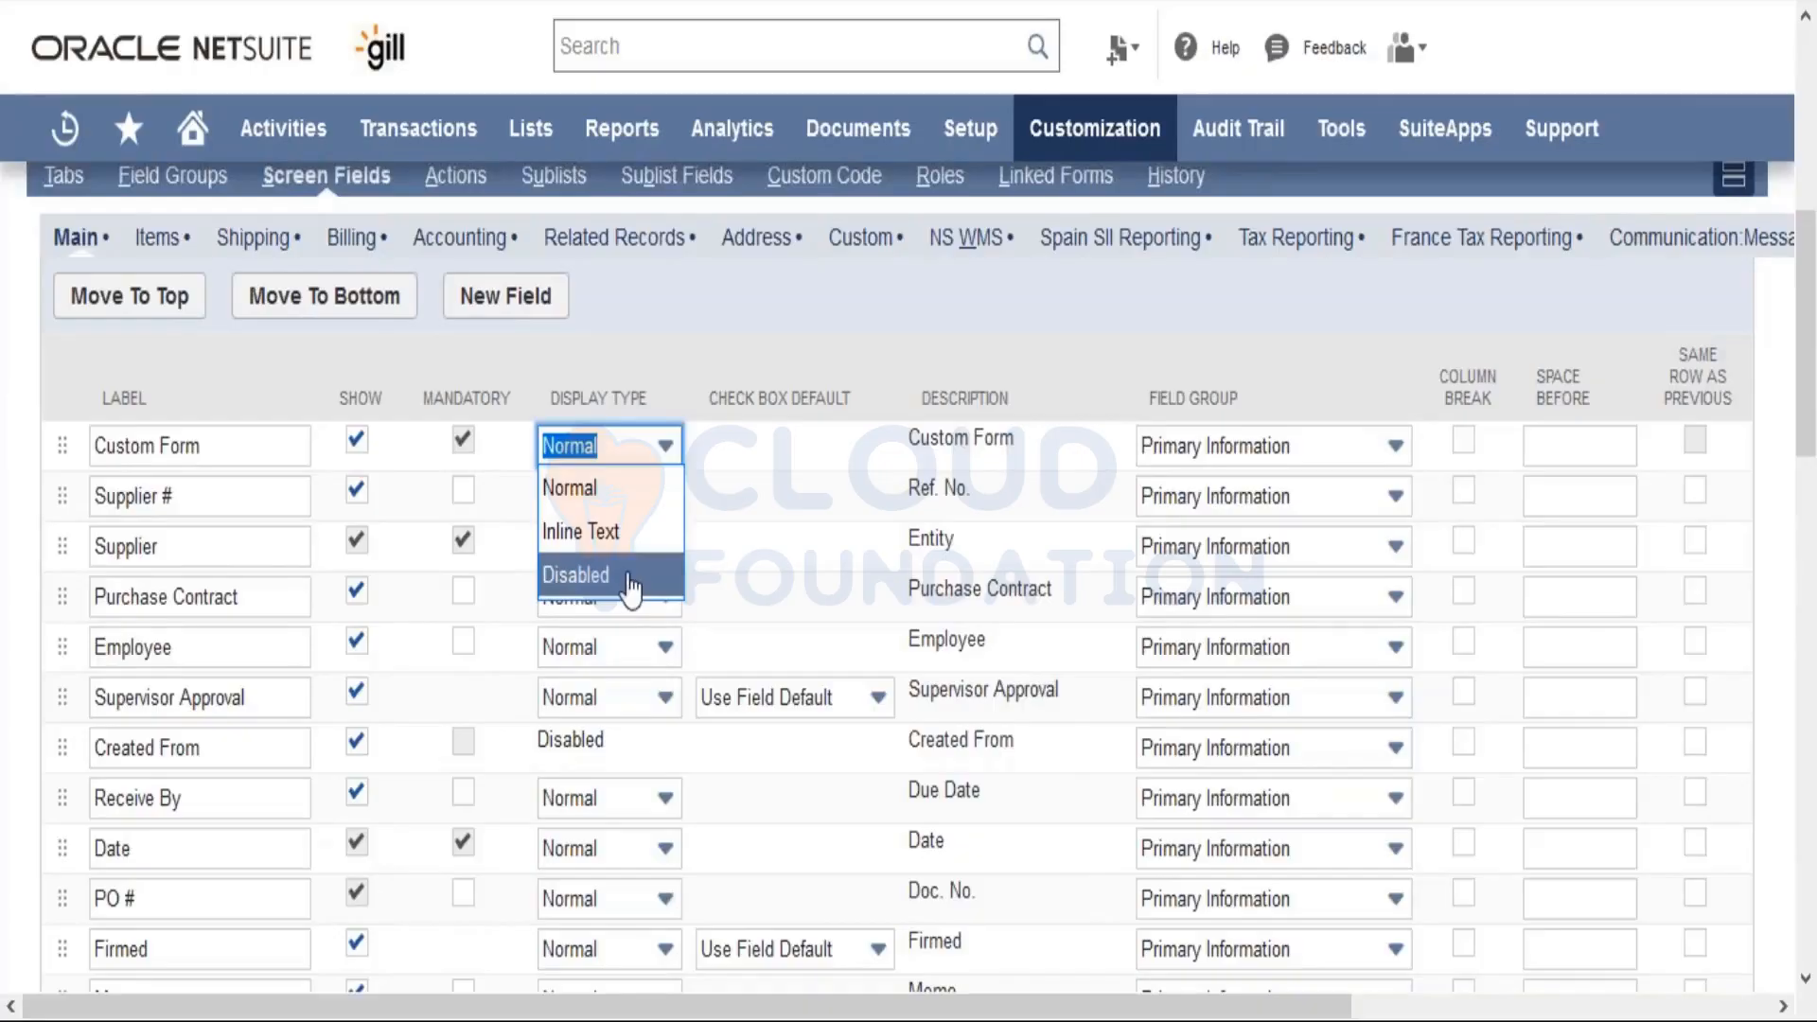
pyautogui.click(840, 351)
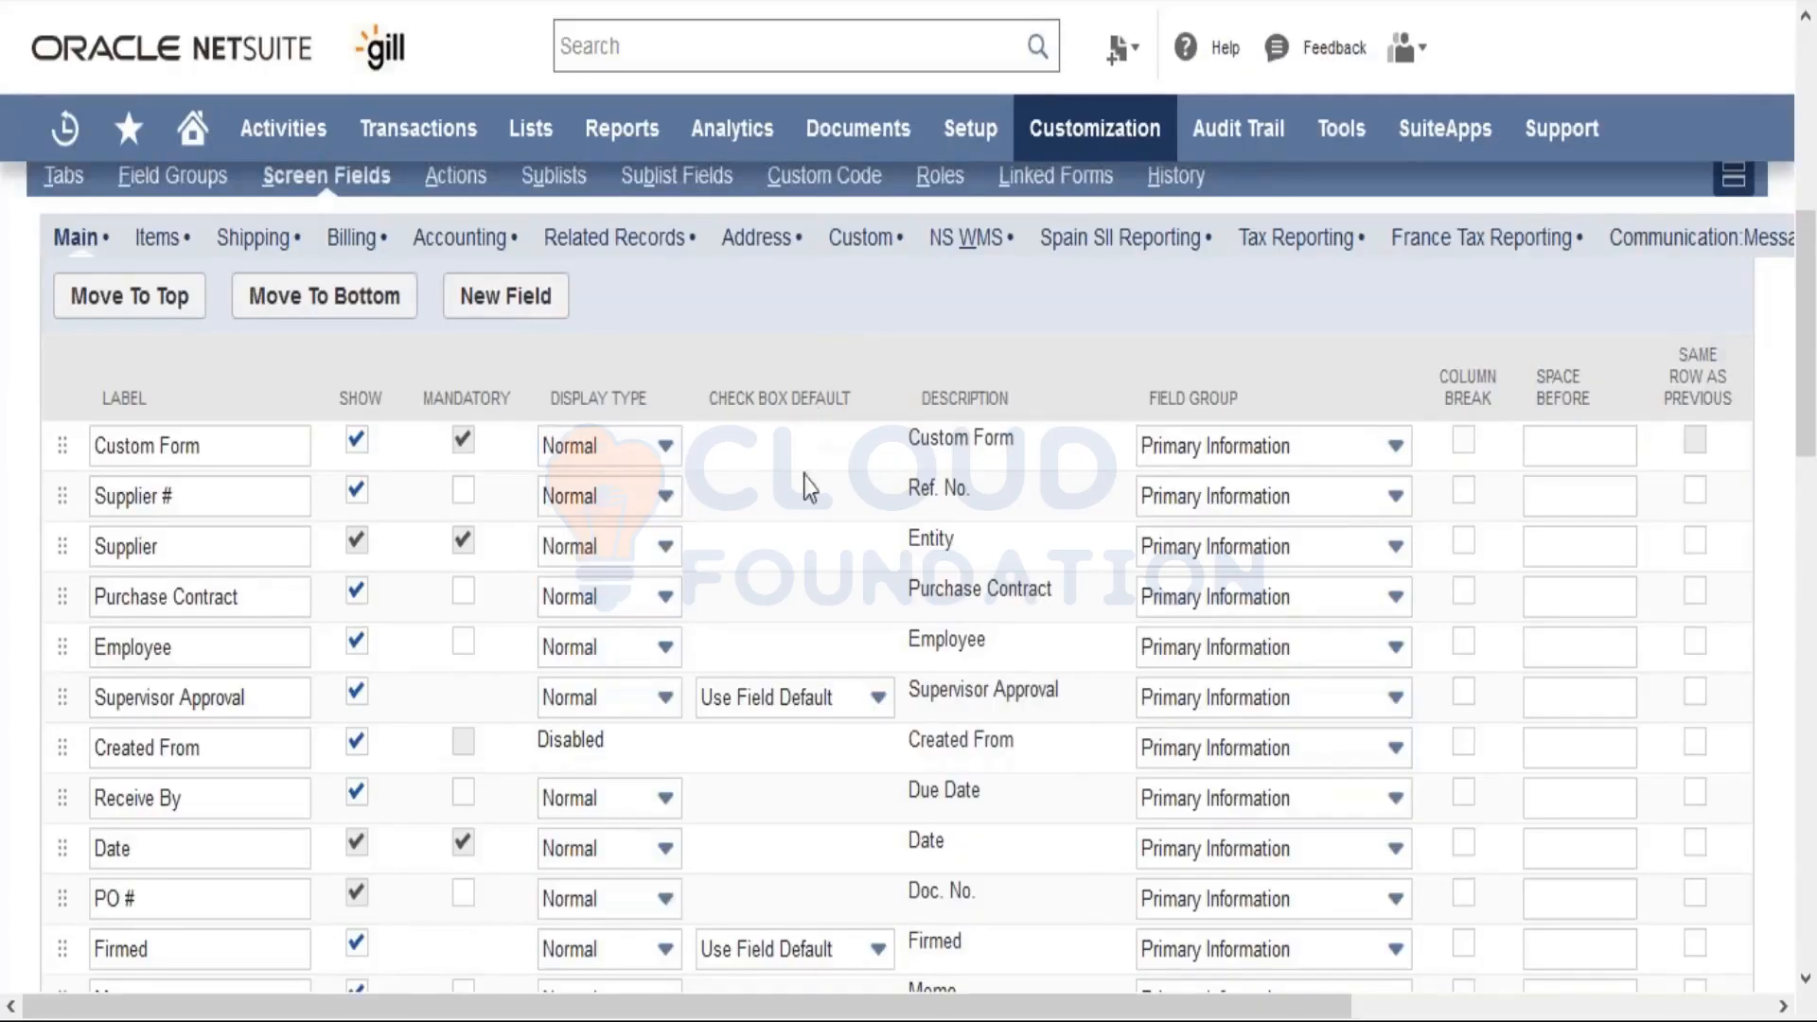
pyautogui.click(784, 708)
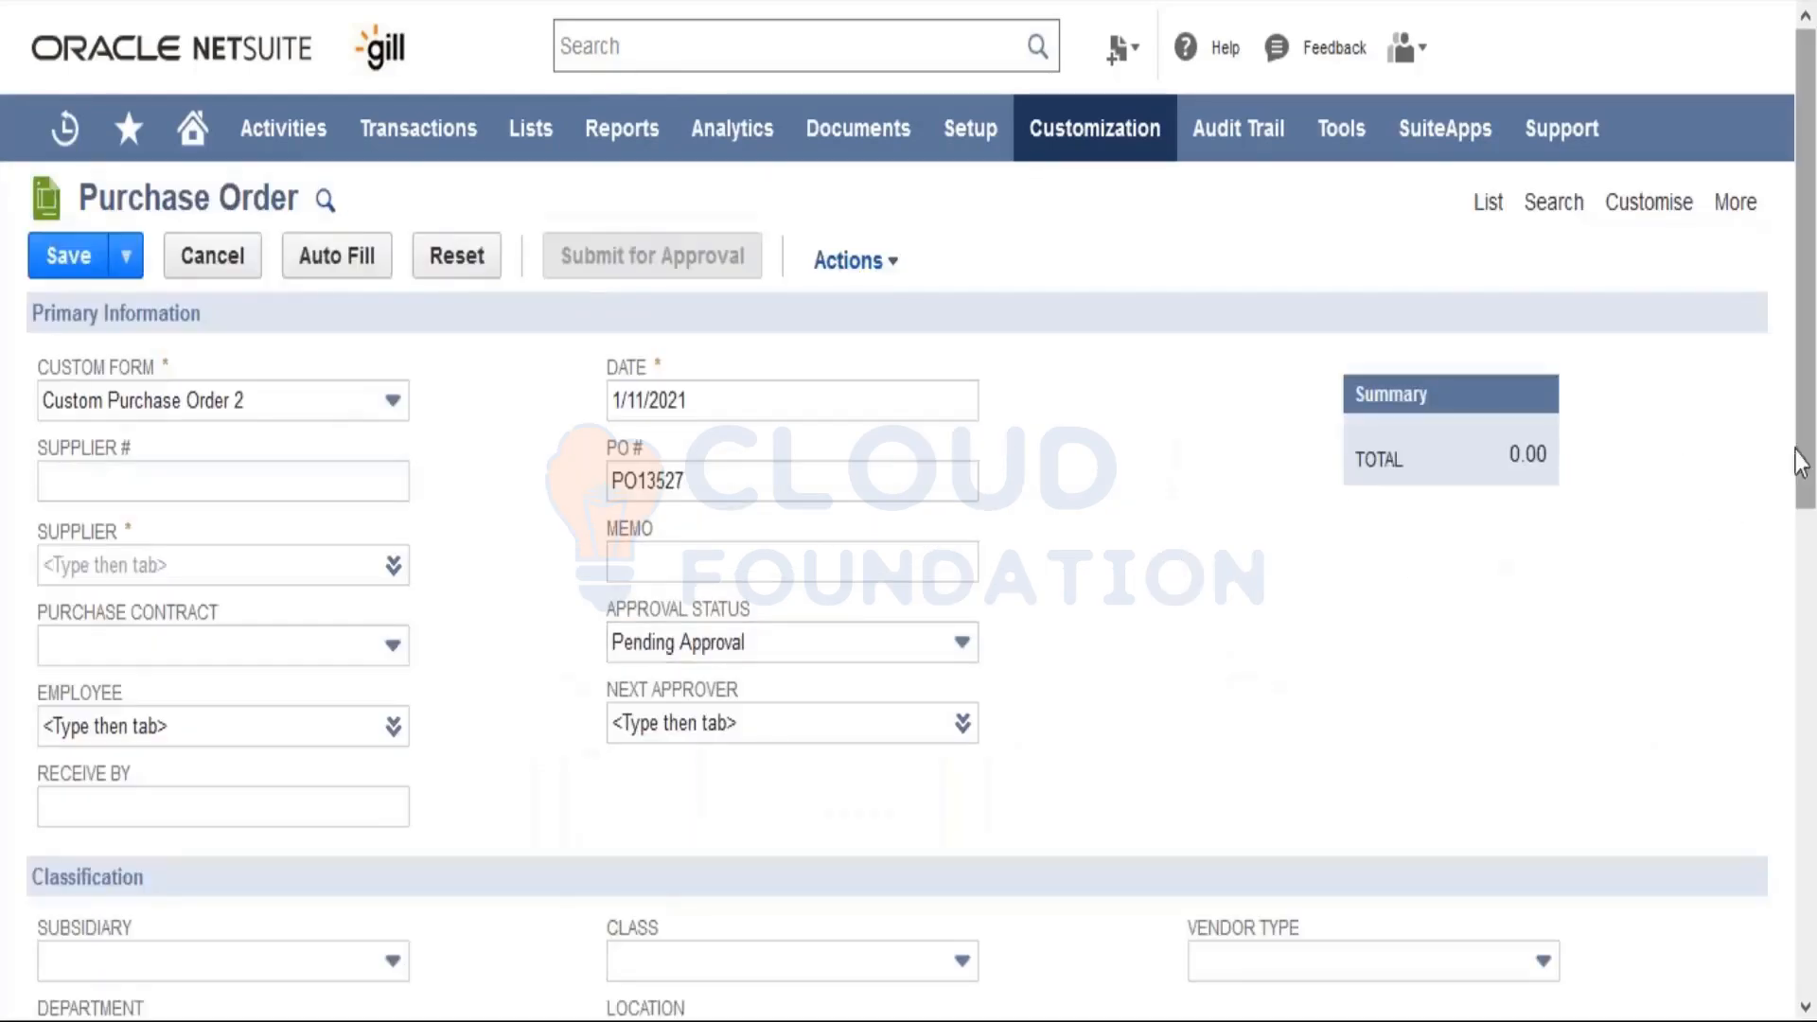
pyautogui.moveTo(1814, 395); pyautogui.dragTo(1811, 464)
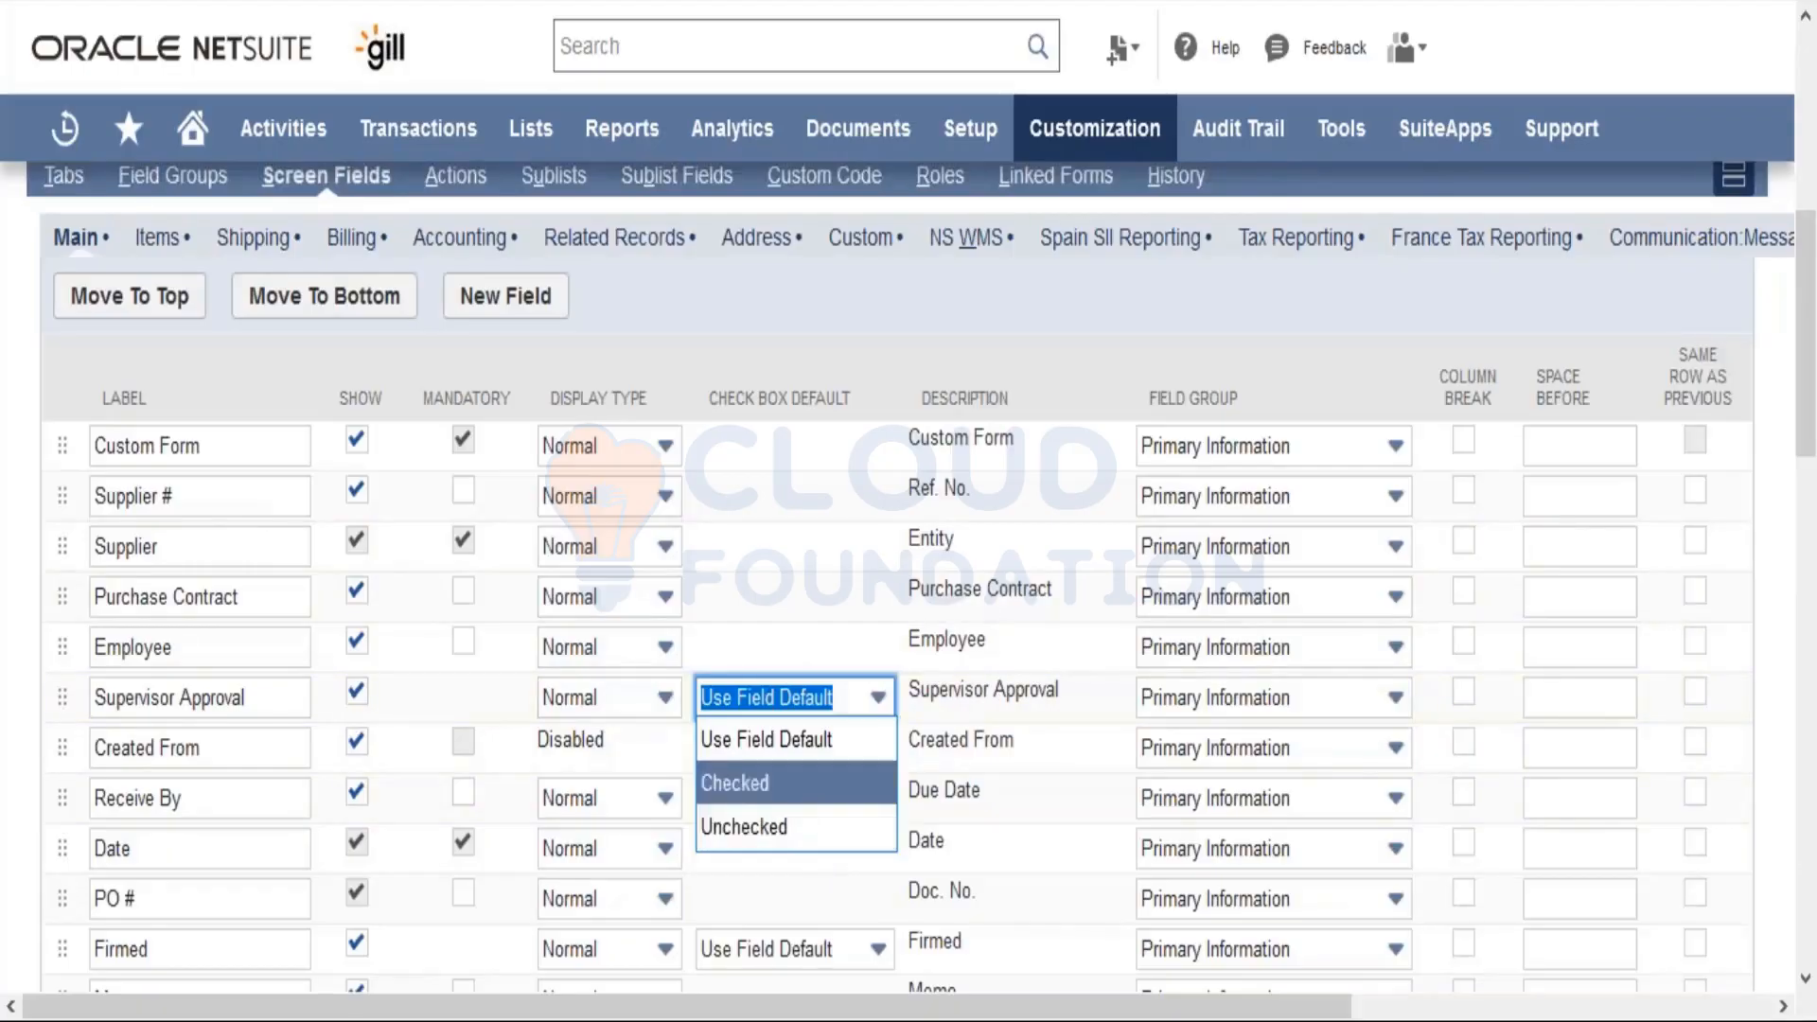
pyautogui.click(833, 589)
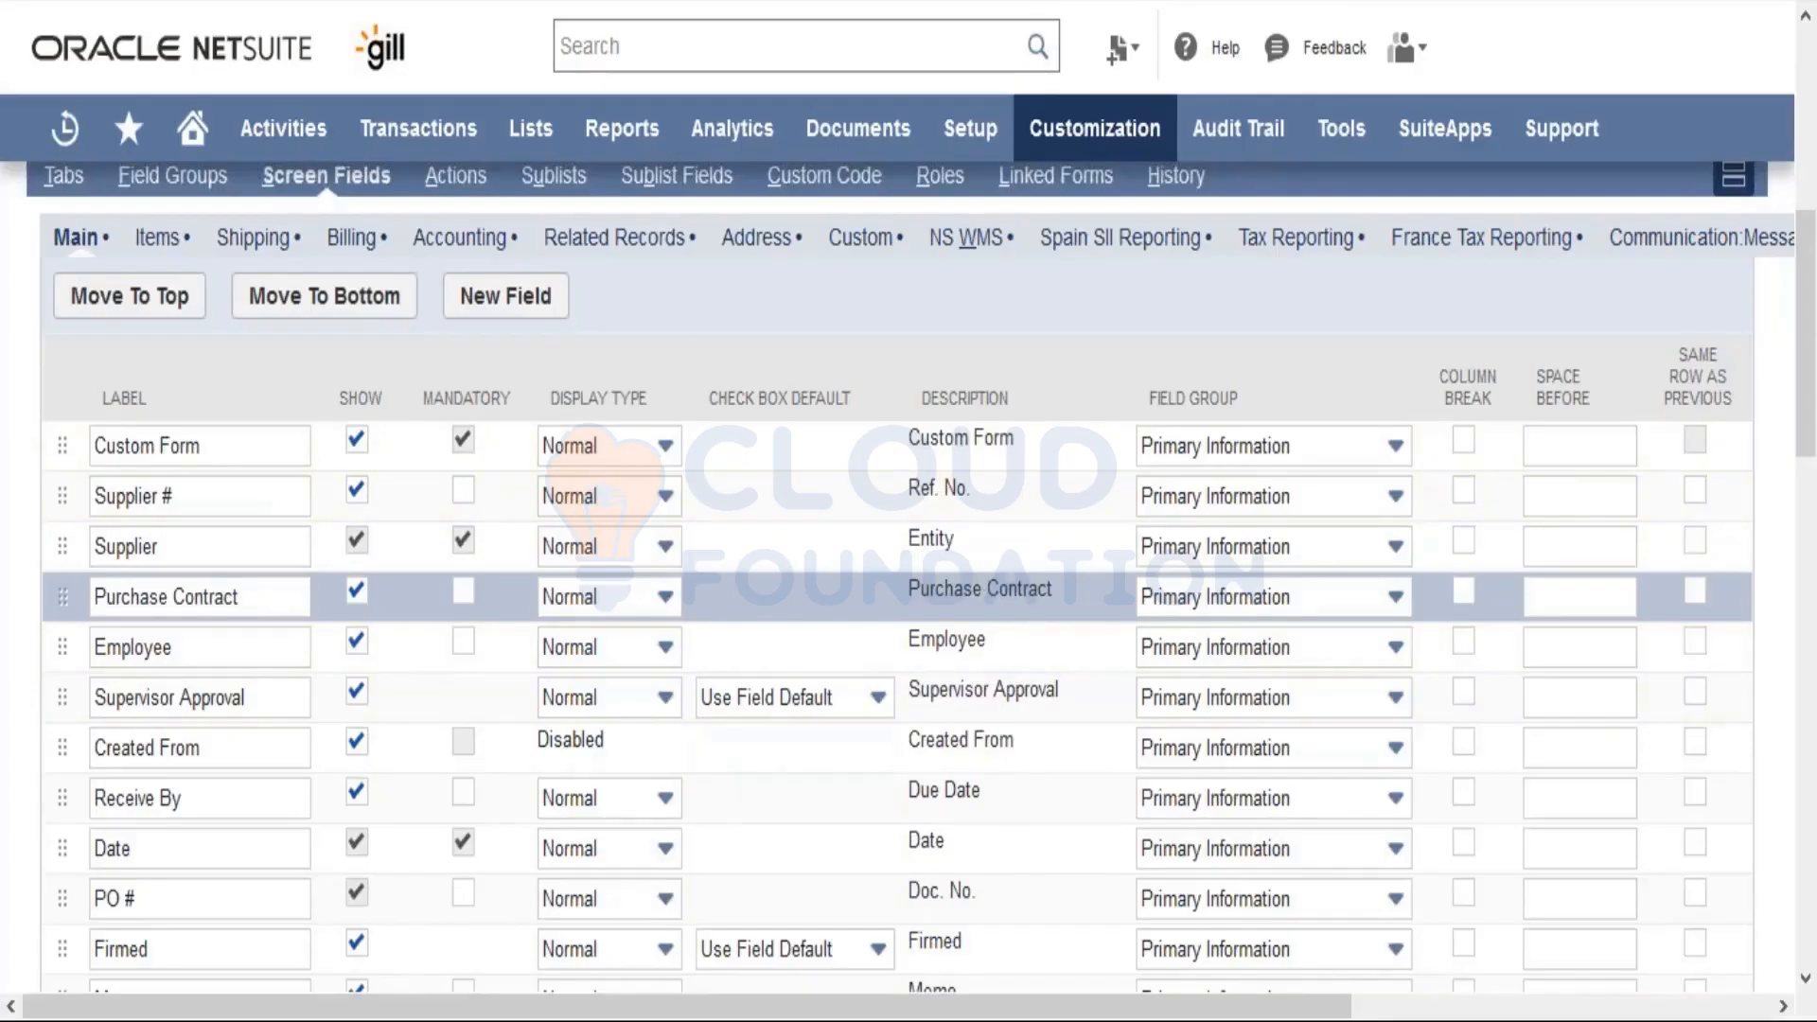
# Step: Examine the Custom Form field's label and field group options against the sections of the purchase order
pyautogui.doubleClick(243, 462)
pyautogui.tripleClick(242, 462)
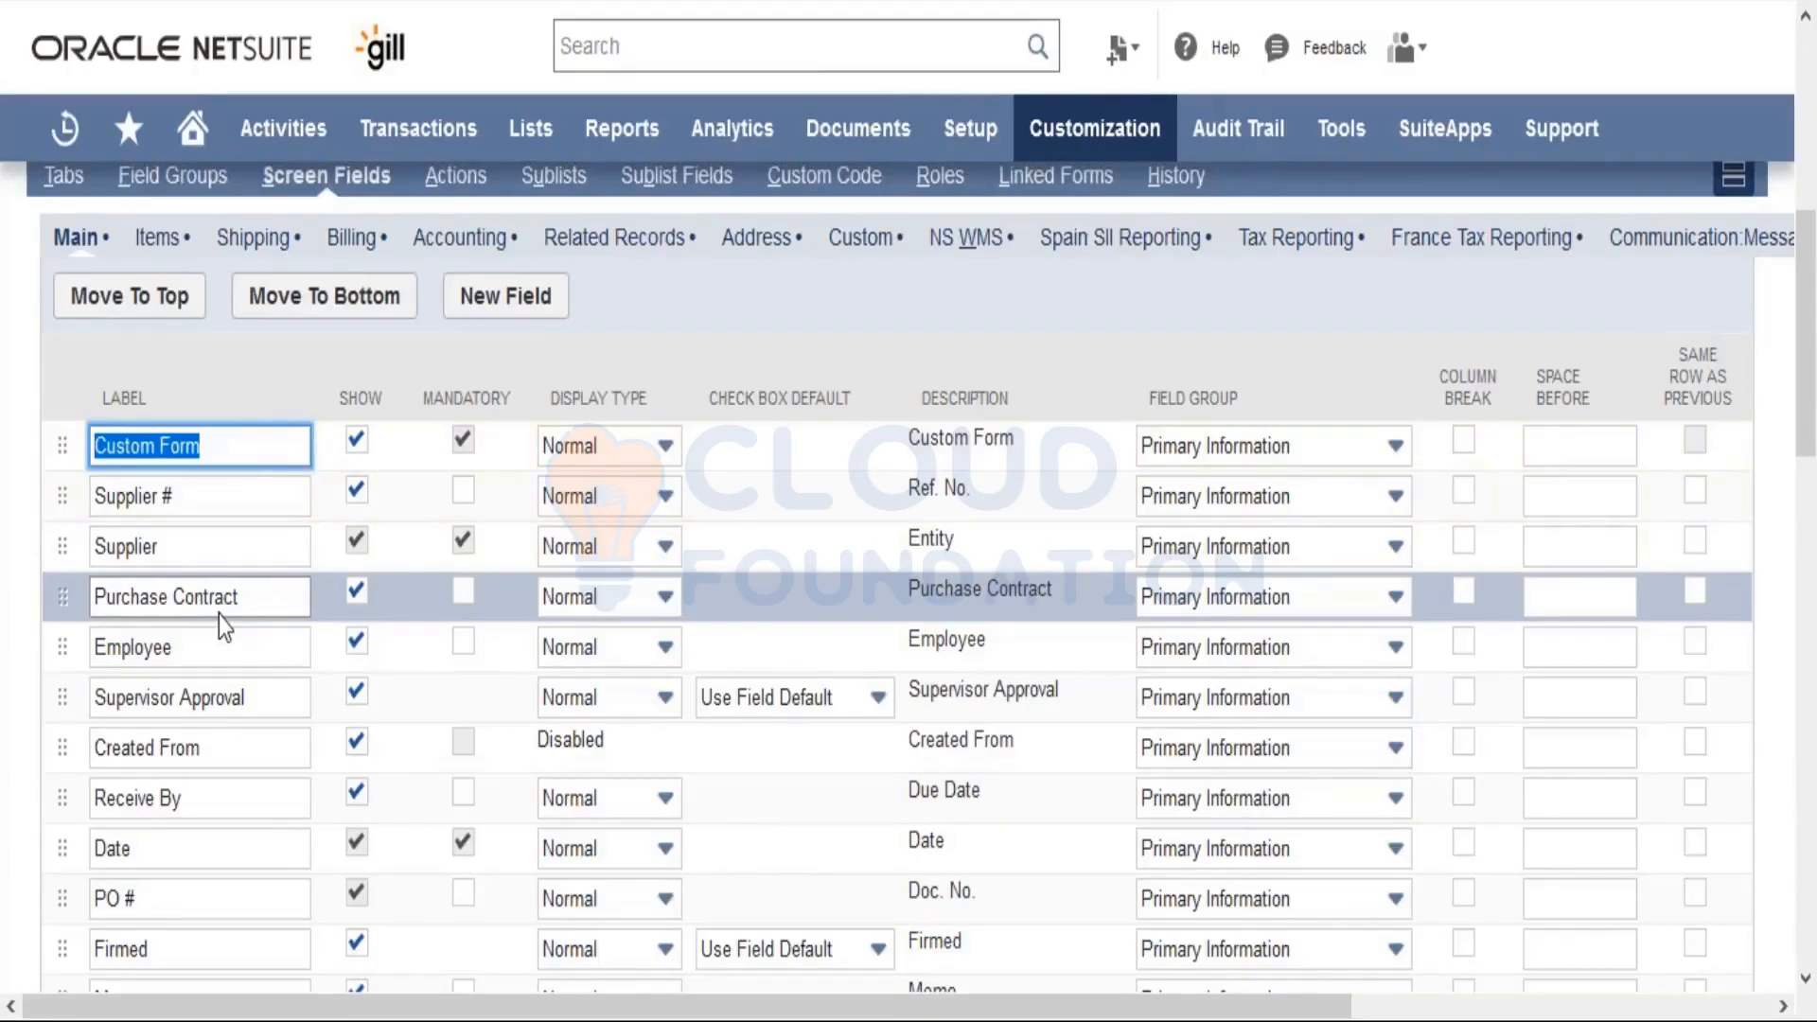
pyautogui.click(1272, 458)
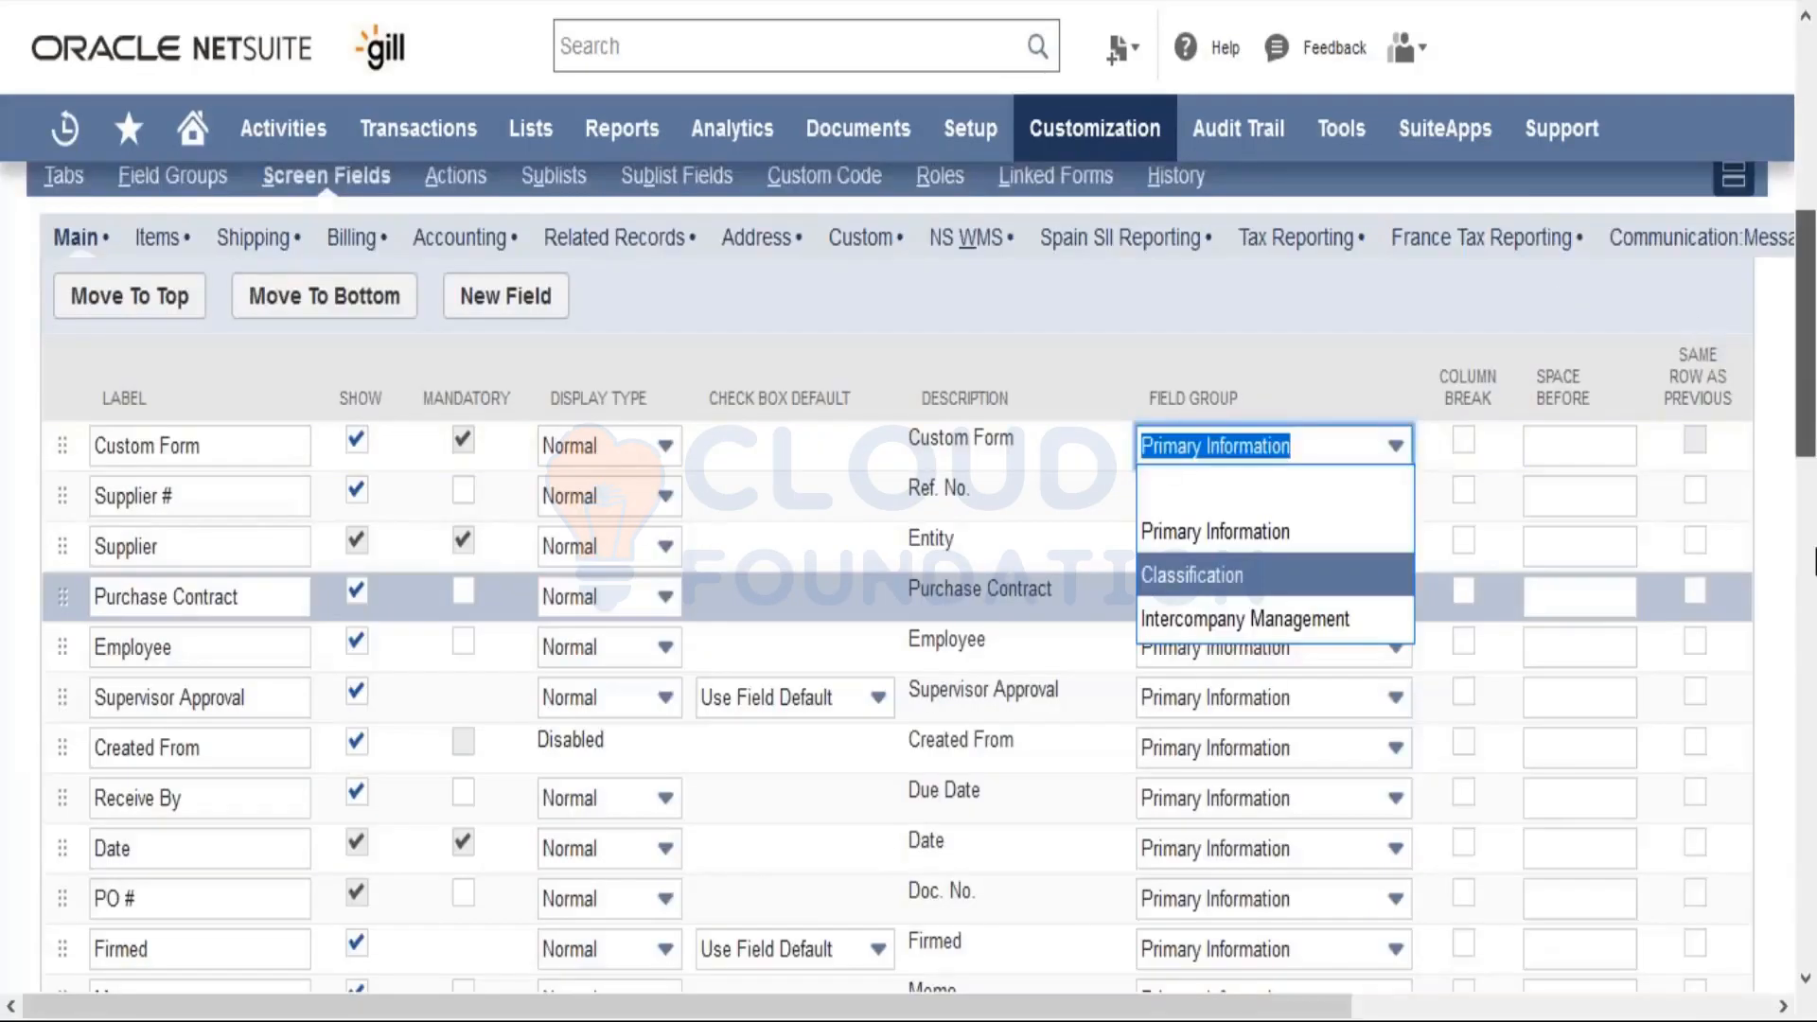
pyautogui.moveTo(1815, 549); pyautogui.dragTo(1808, 683)
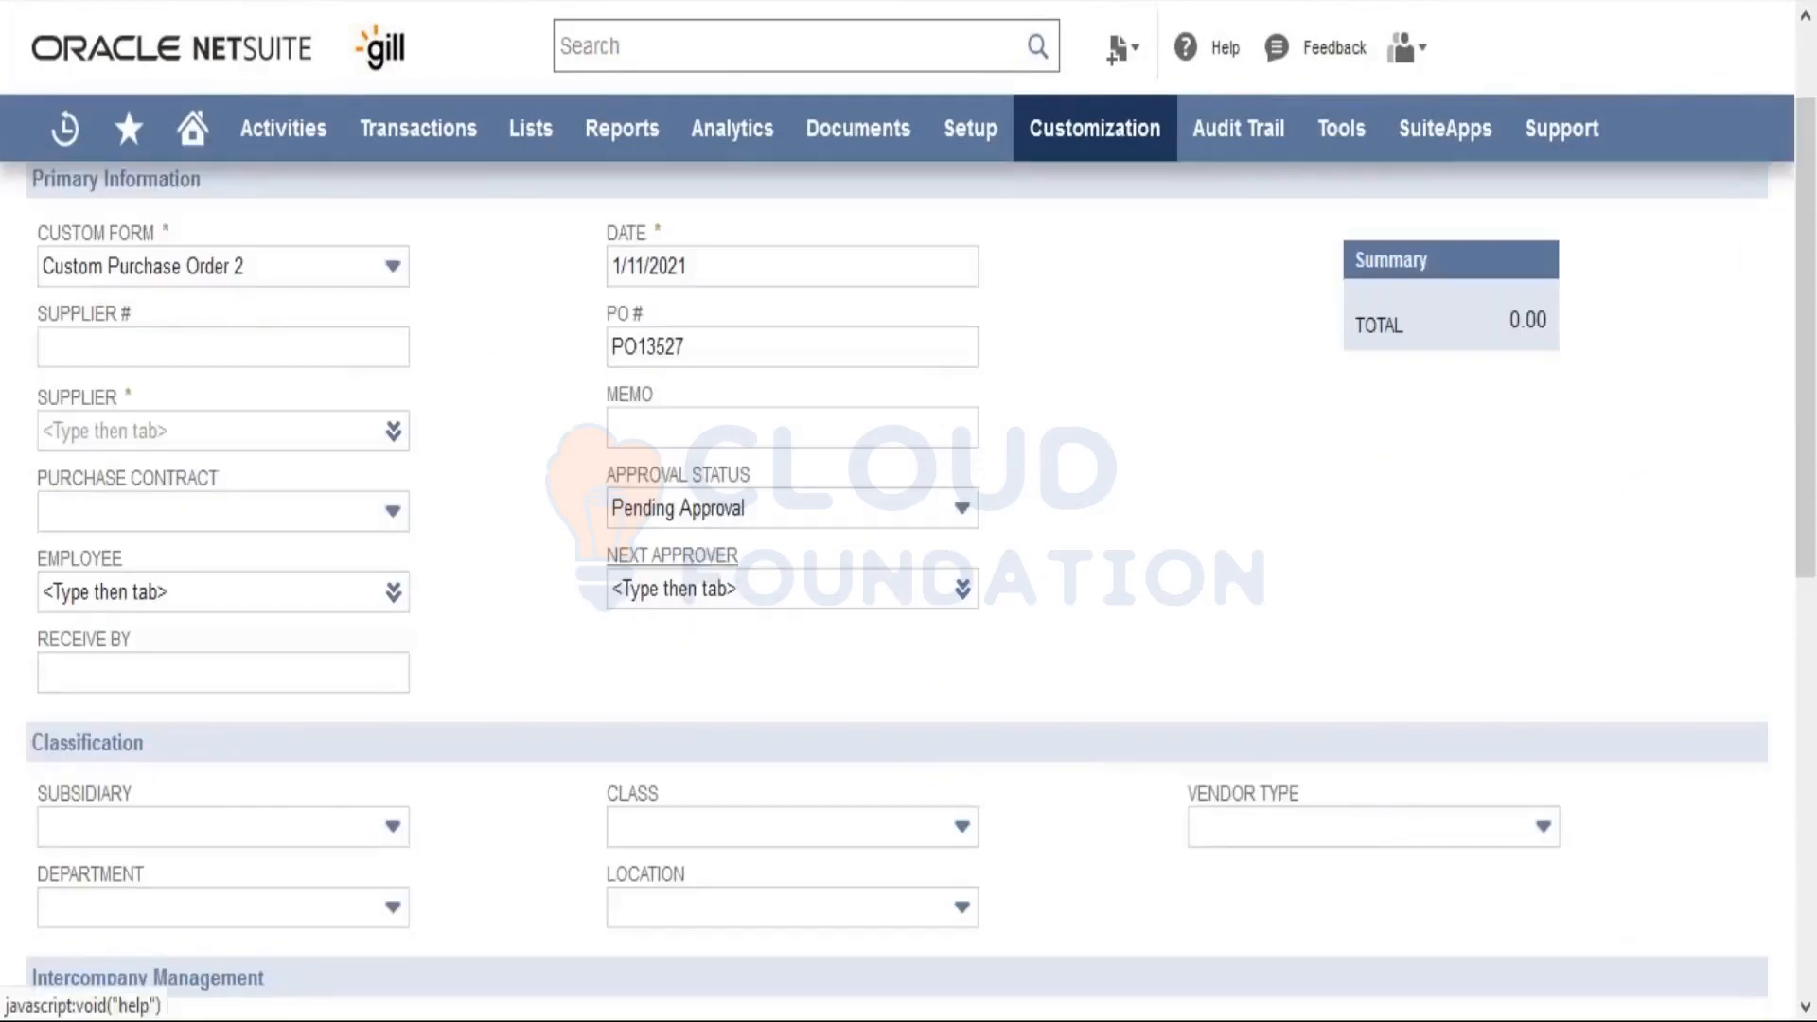
# Step: Assign the Currency field to the Primary Information field group
pyautogui.moveTo(1805, 312); pyautogui.dragTo(1811, 577)
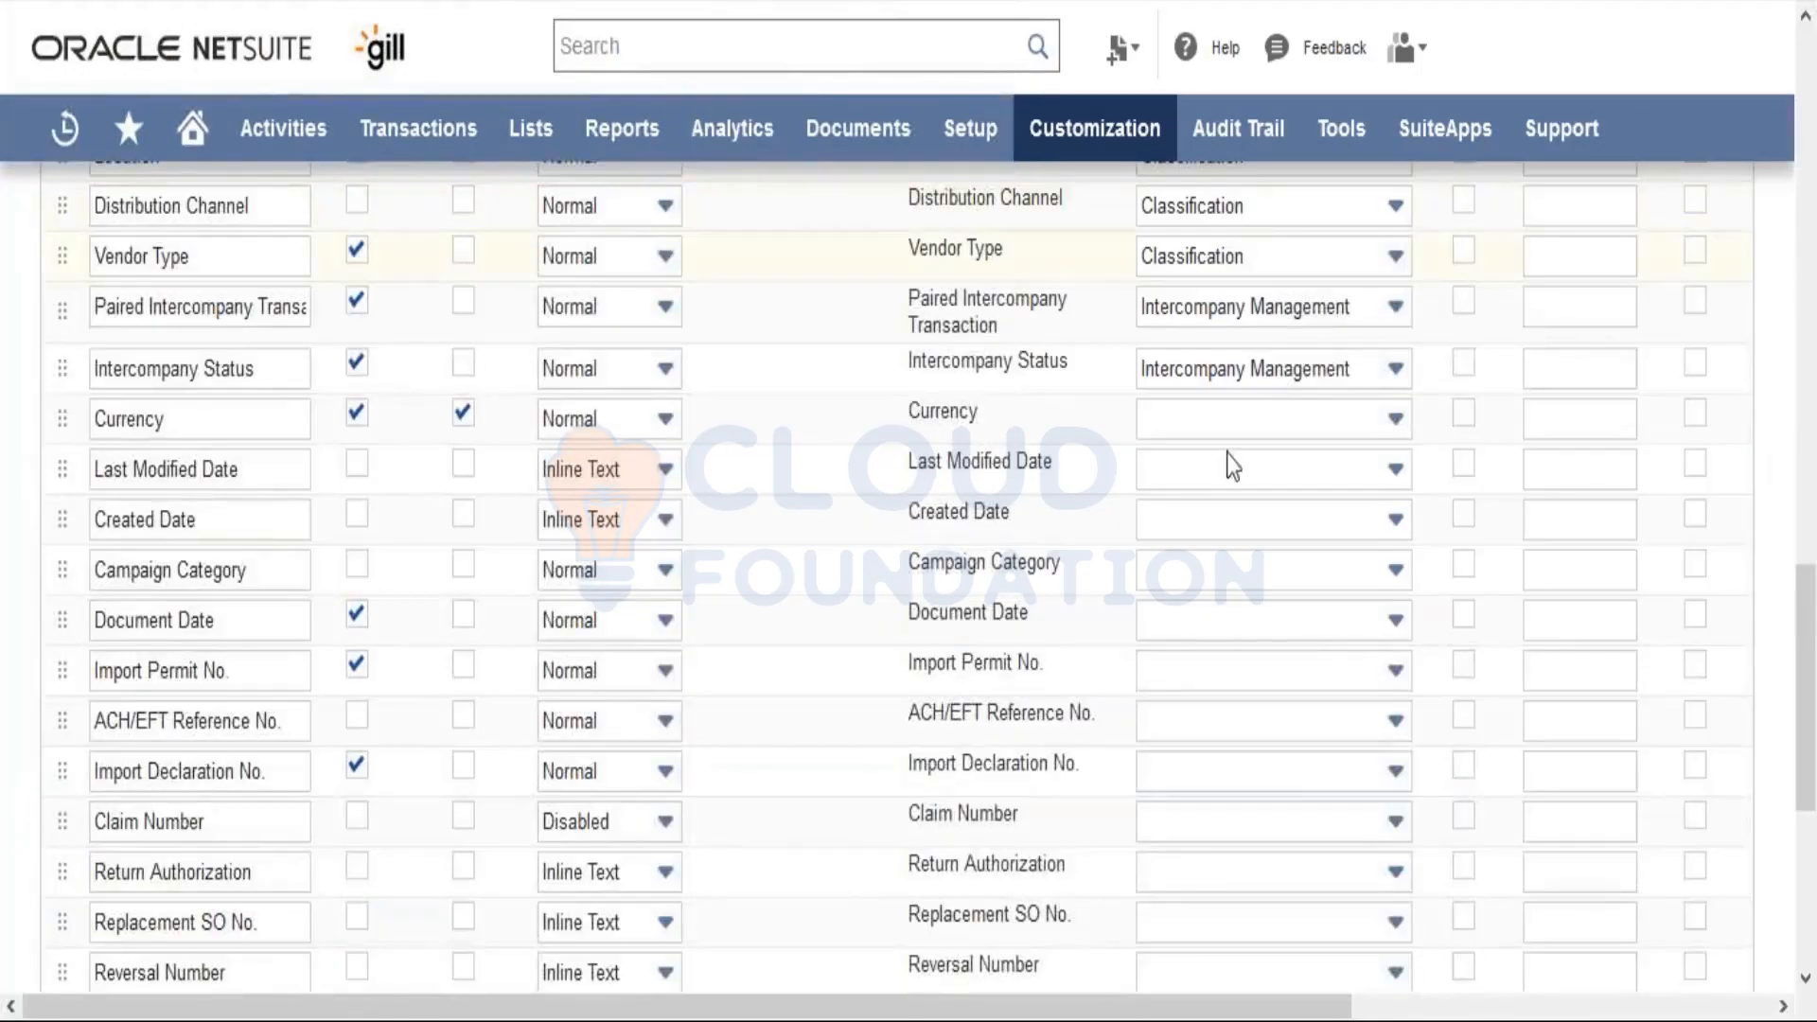
pyautogui.click(1241, 422)
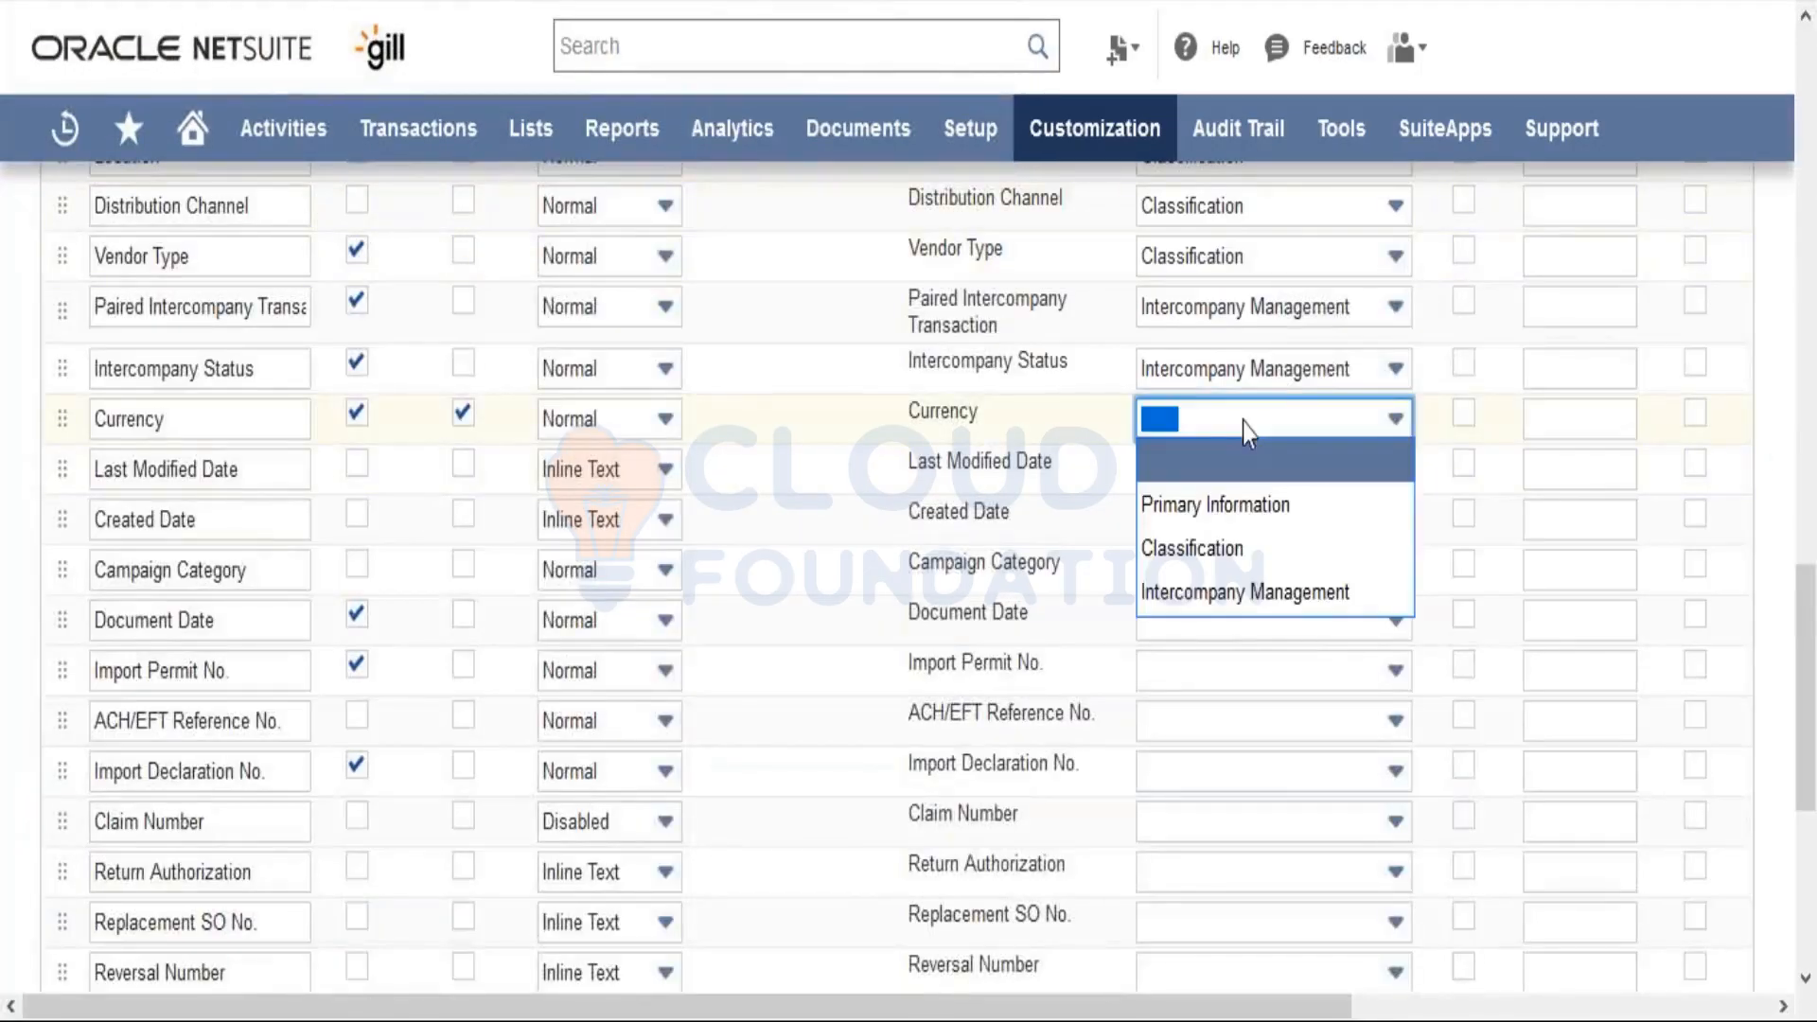
pyautogui.click(1249, 513)
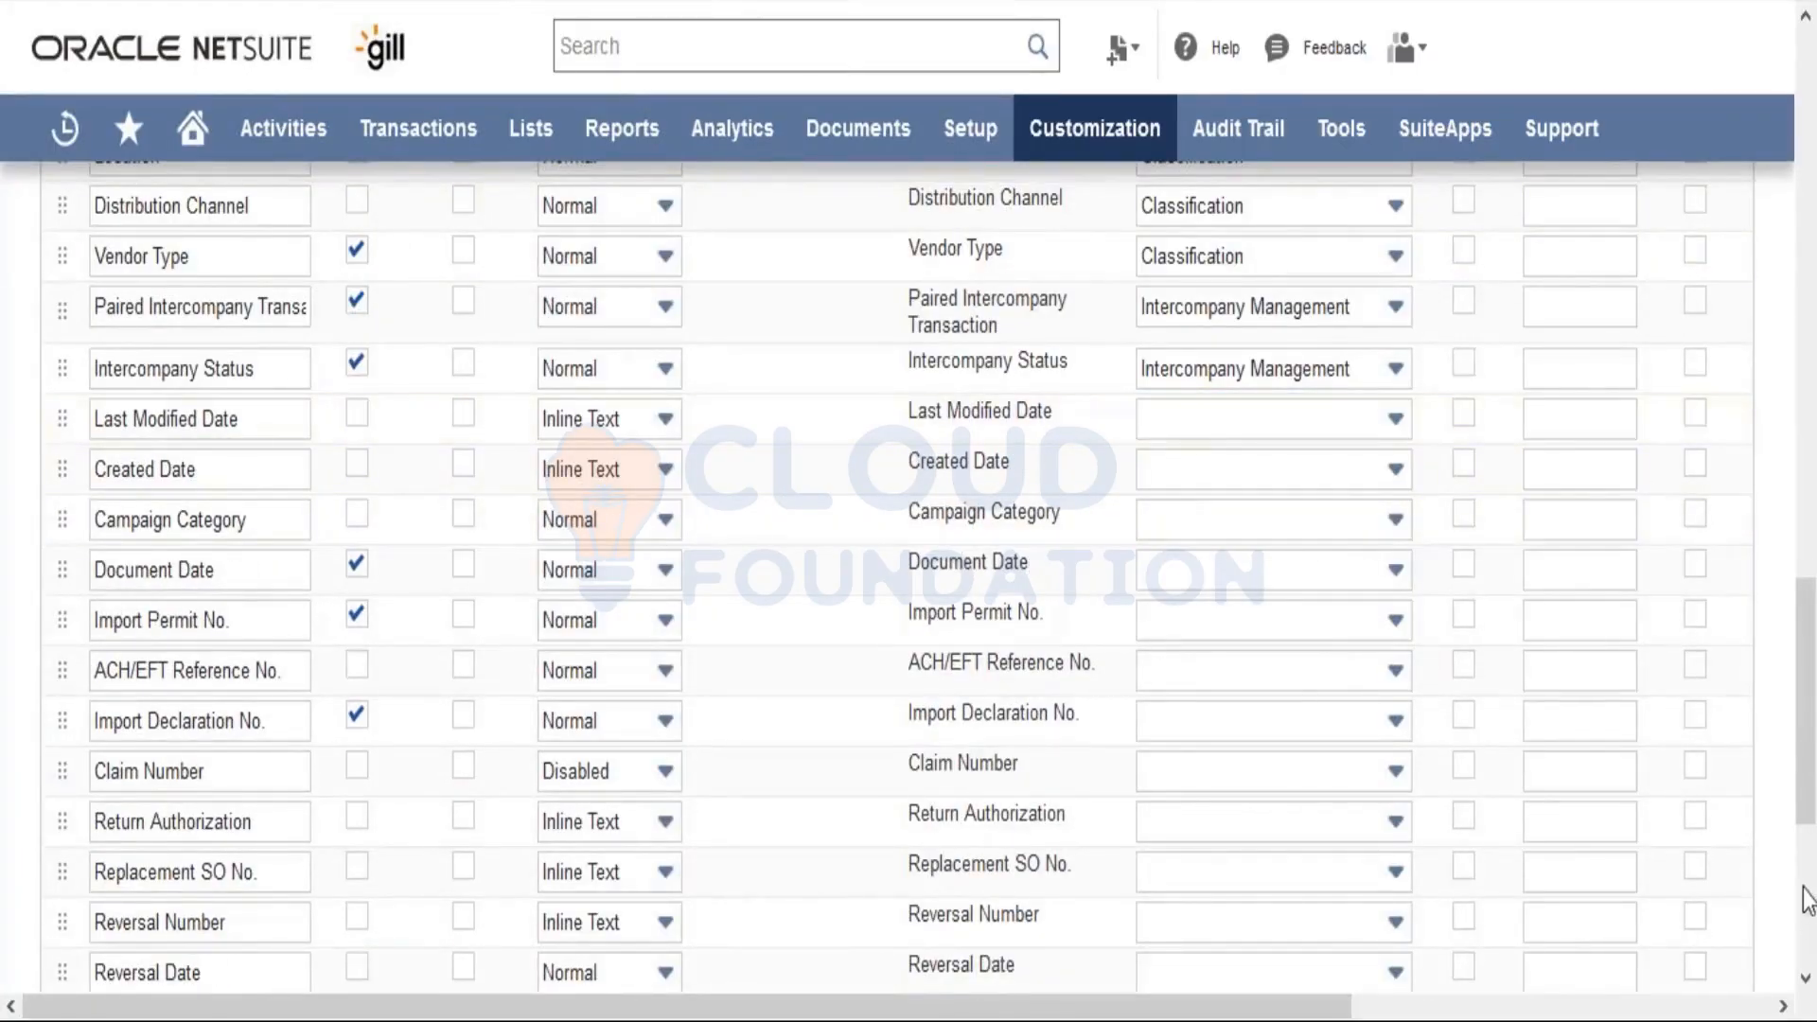
pyautogui.scroll(6, 1807, 747)
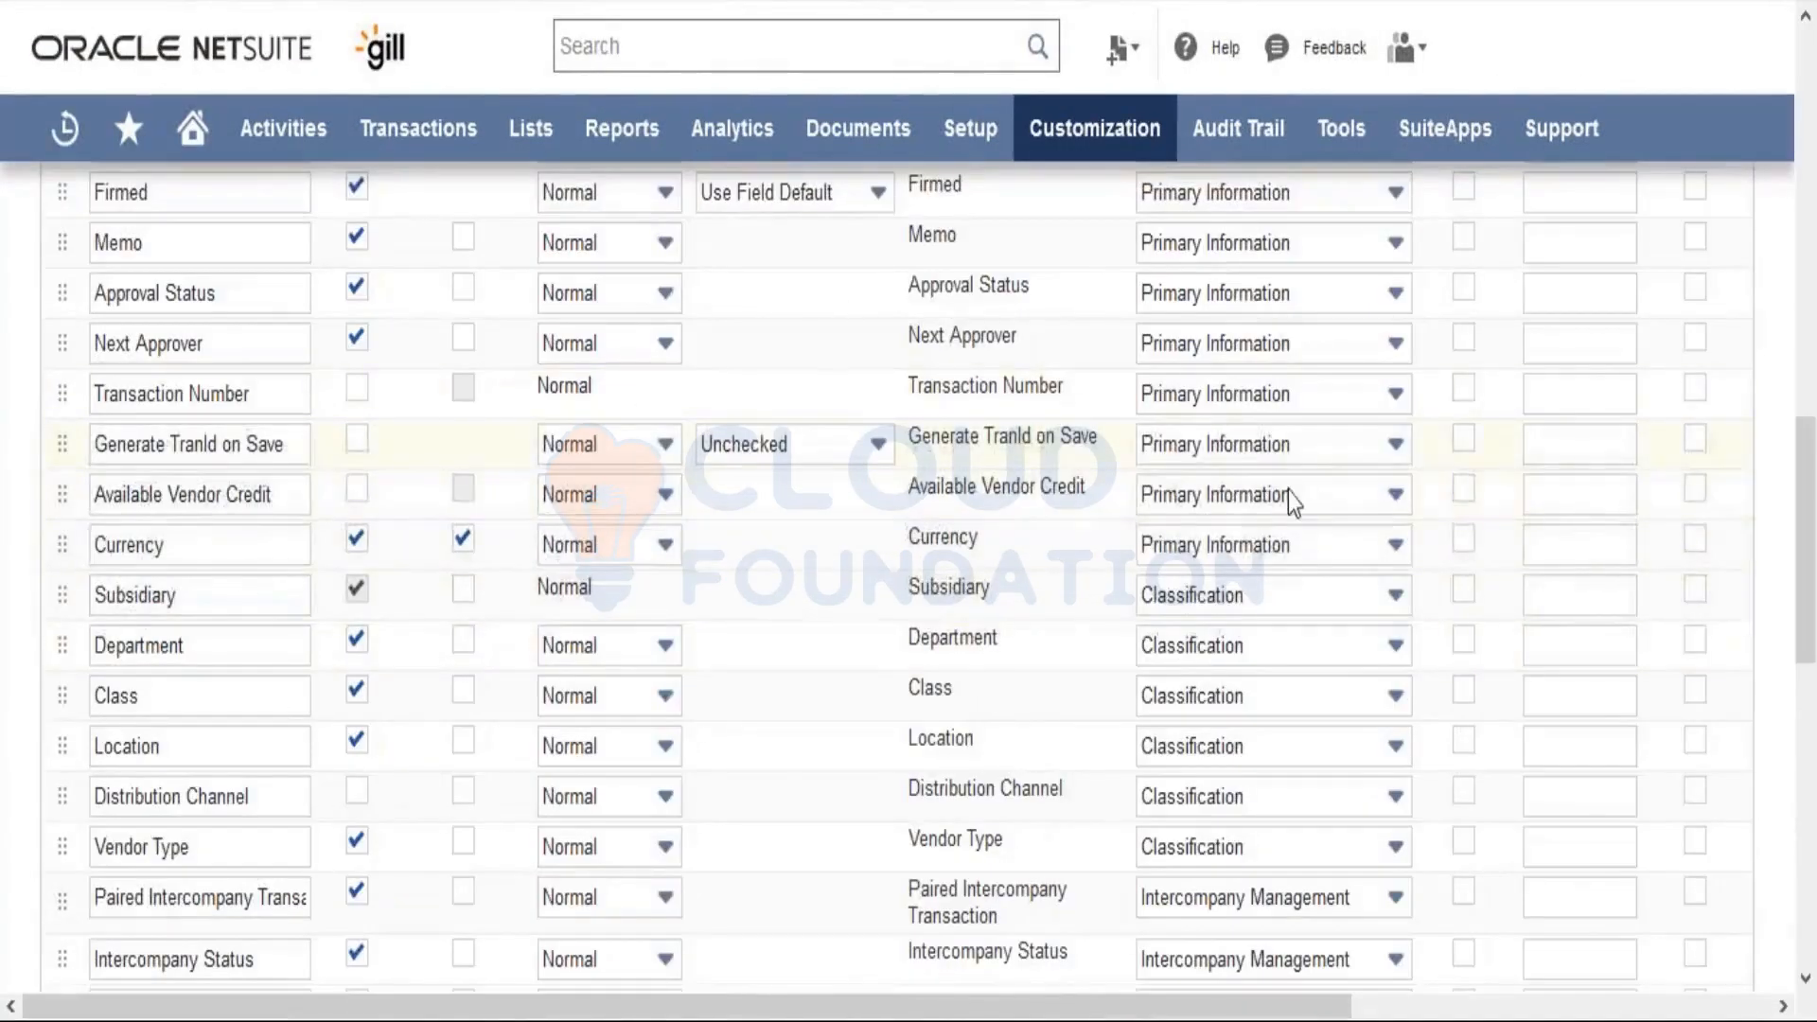
pyautogui.click(1249, 547)
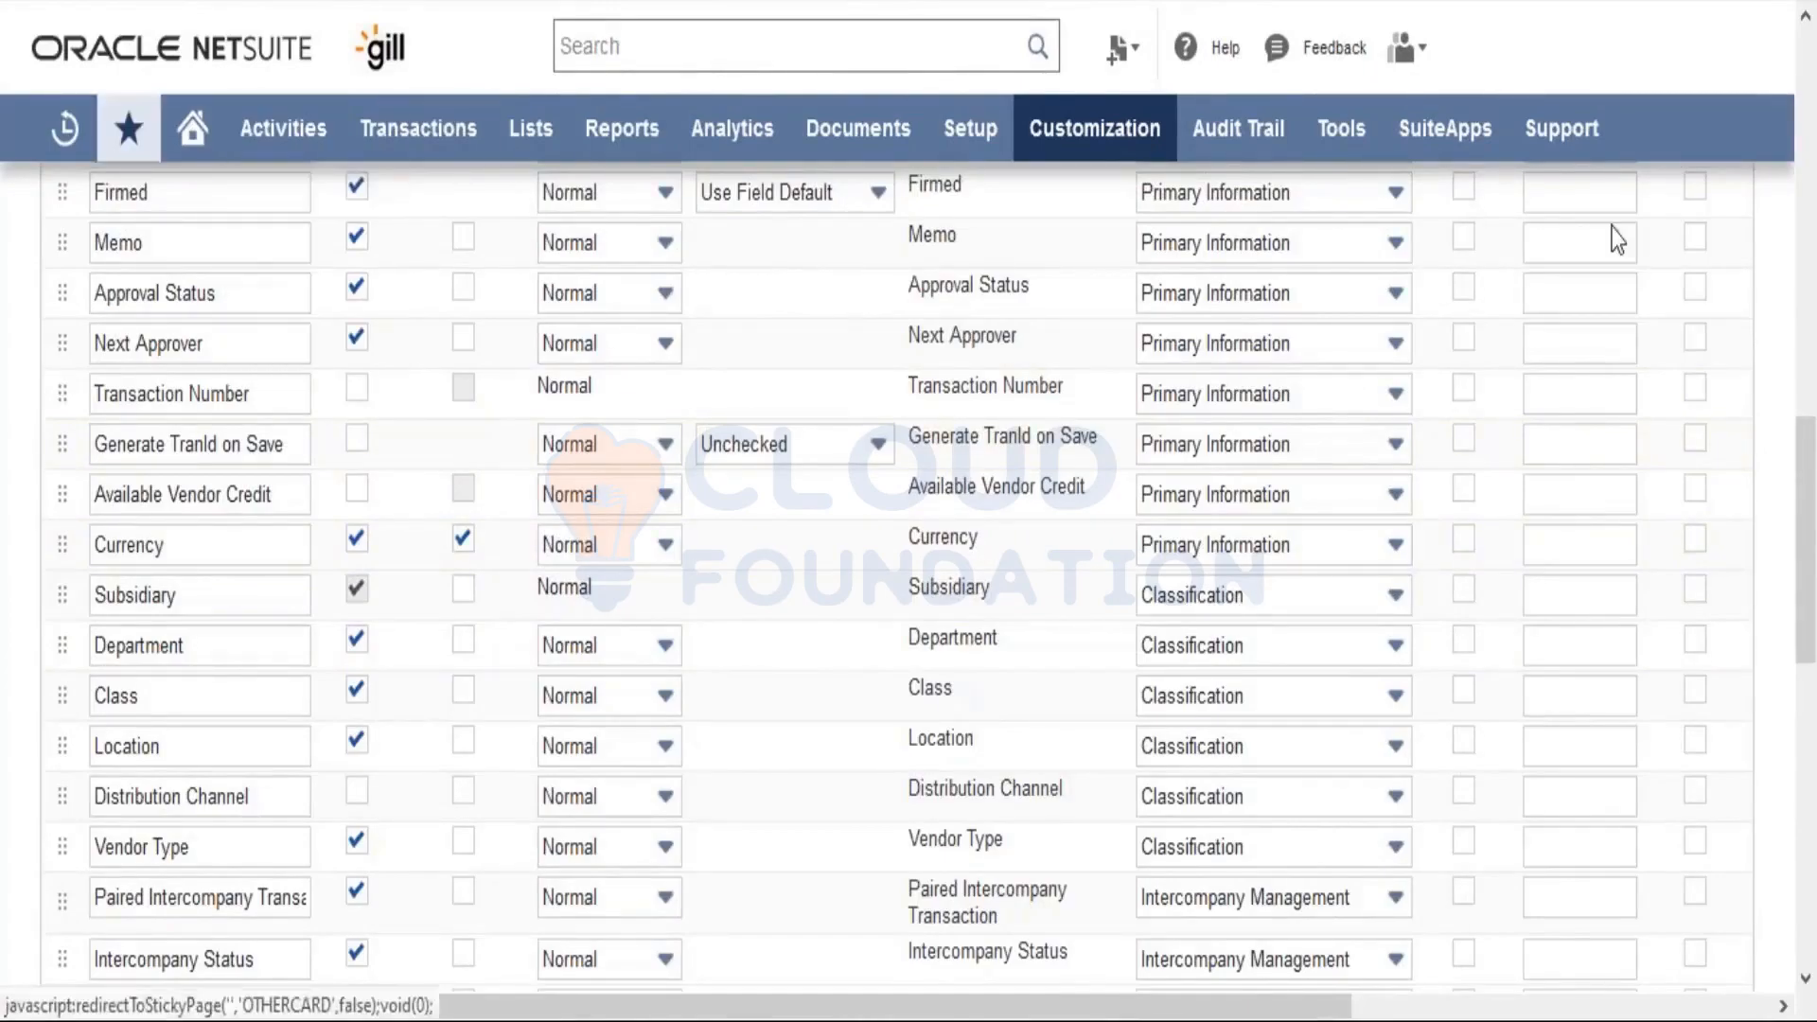
# Step: Mark the Custom Purchase Order 2 form as preferred and save it
pyautogui.scroll(15, 1230, 749)
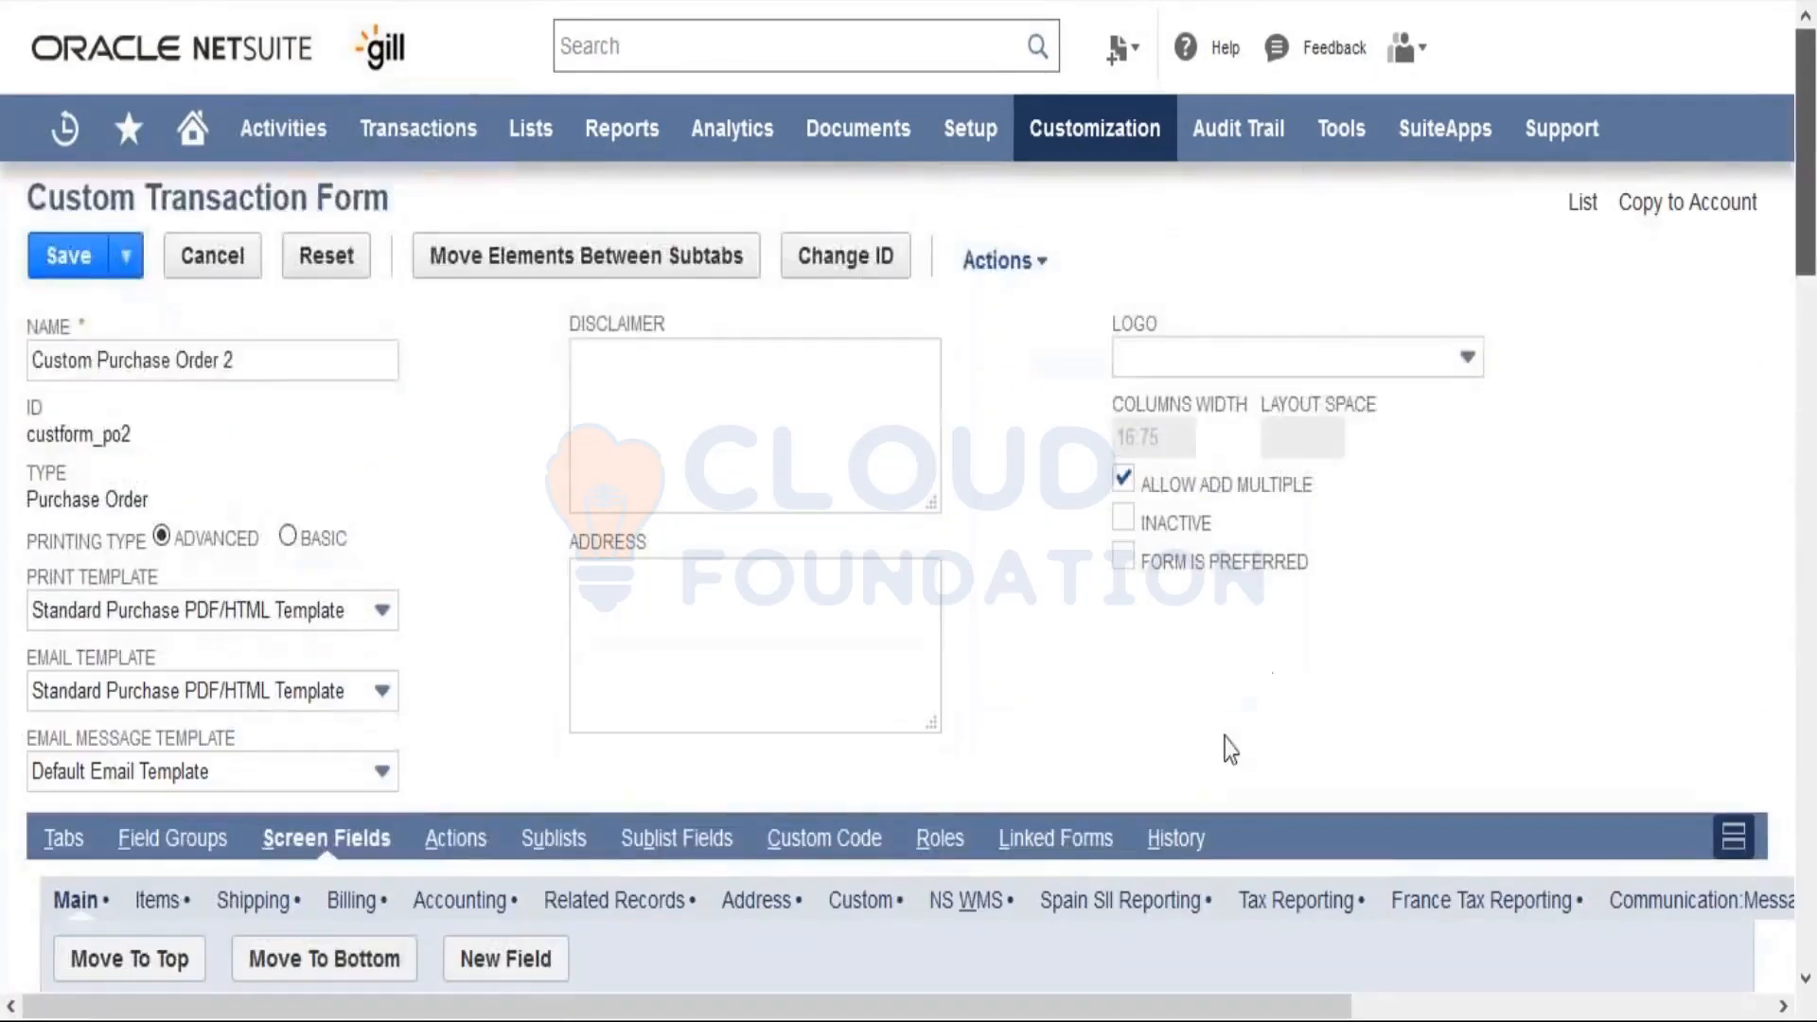
pyautogui.click(1121, 560)
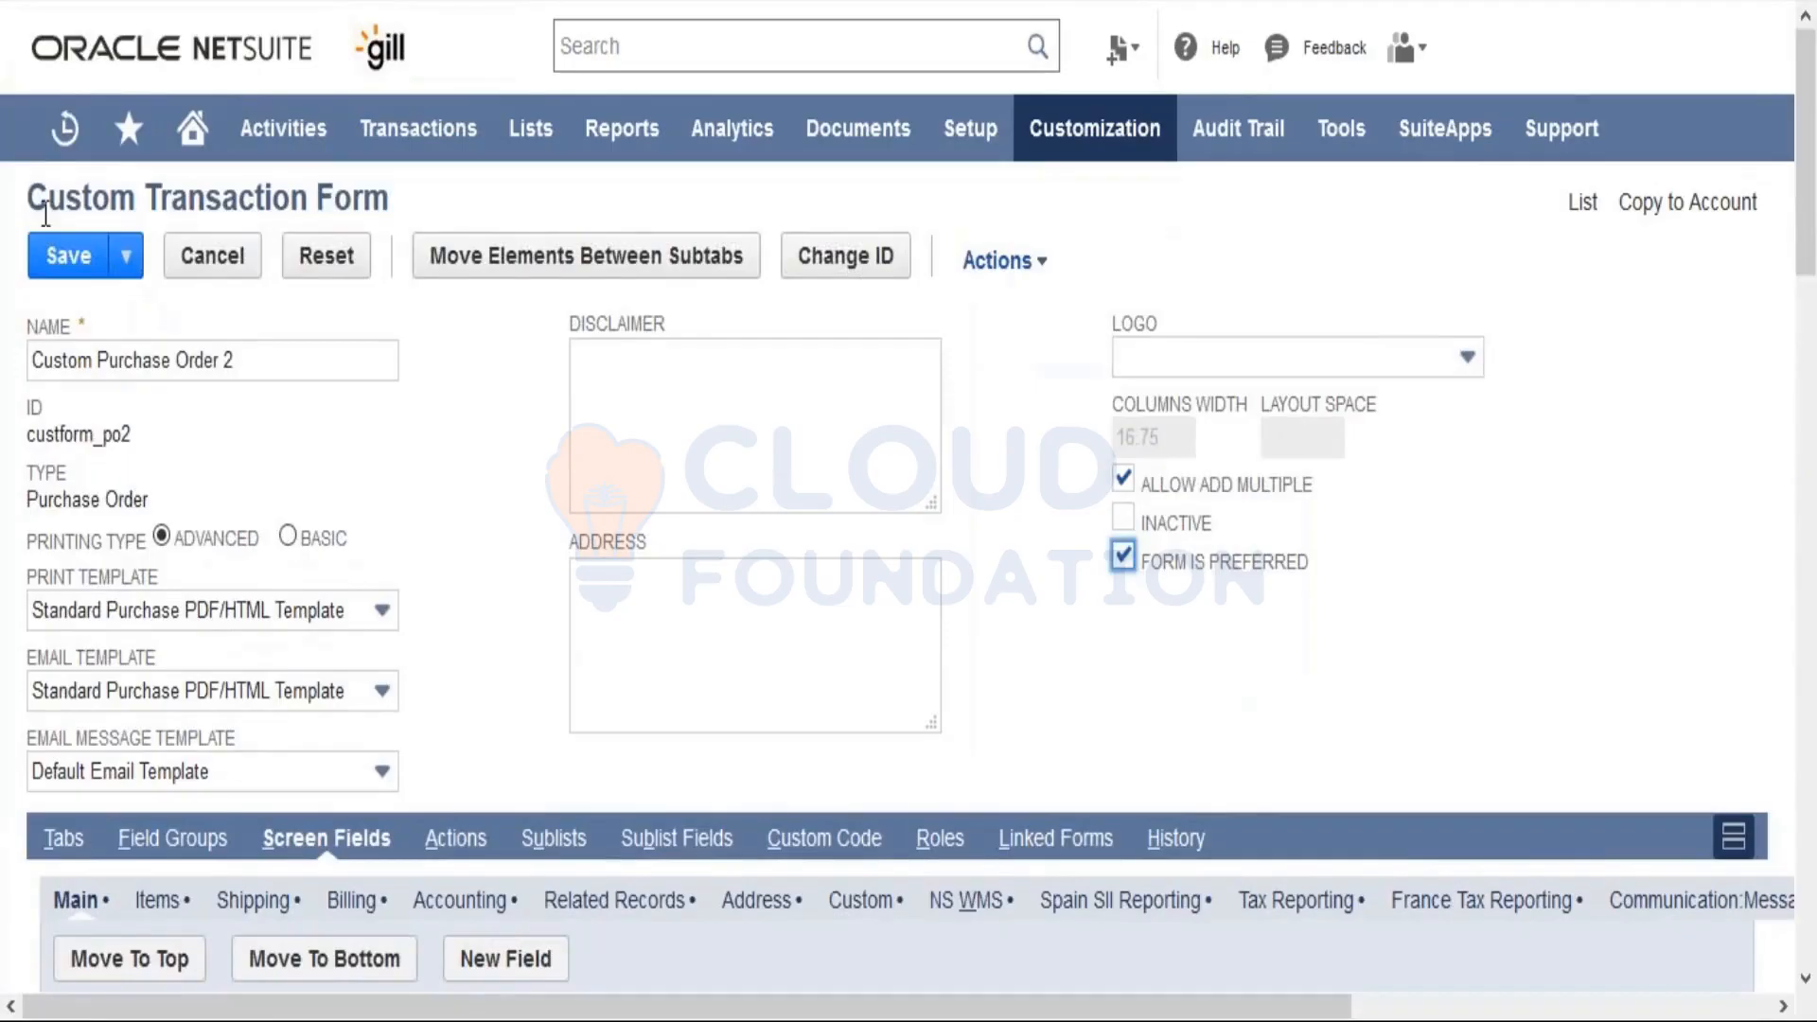
pyautogui.click(59, 260)
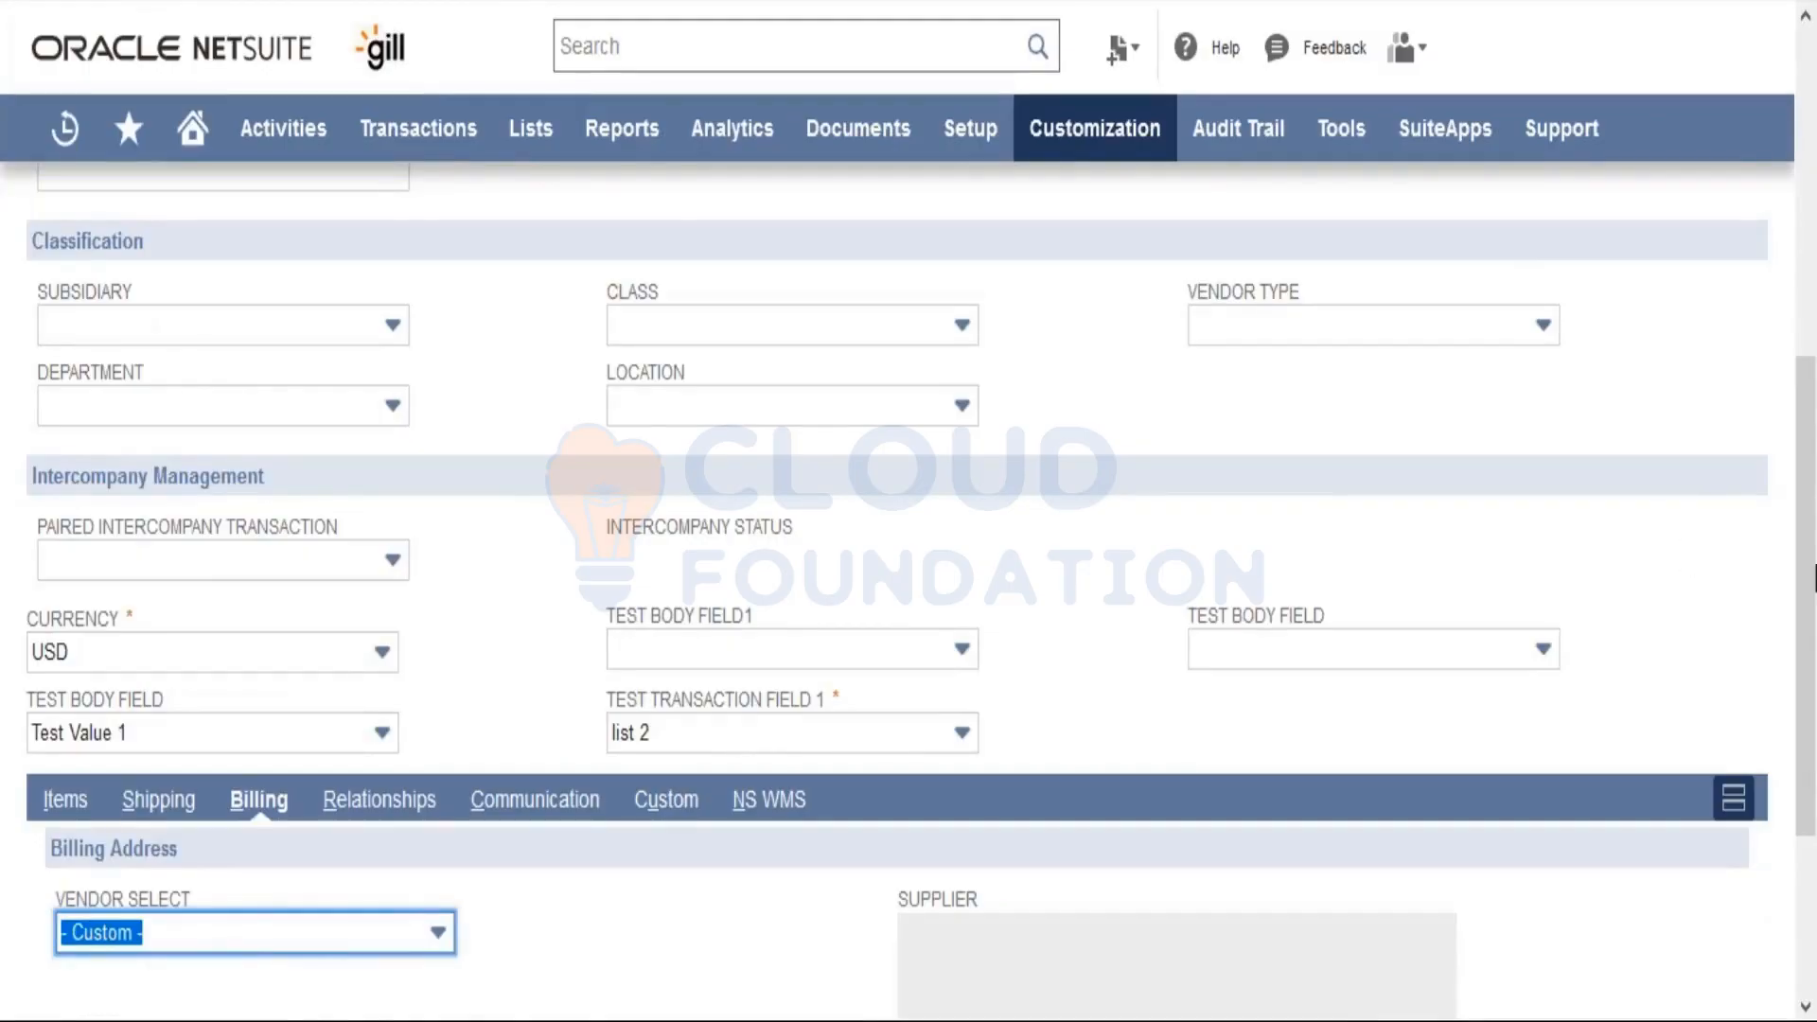
# Step: Reload the purchase order, discarding its unsaved data, and open its form for customisation
pyautogui.scroll(4, 1812, 582)
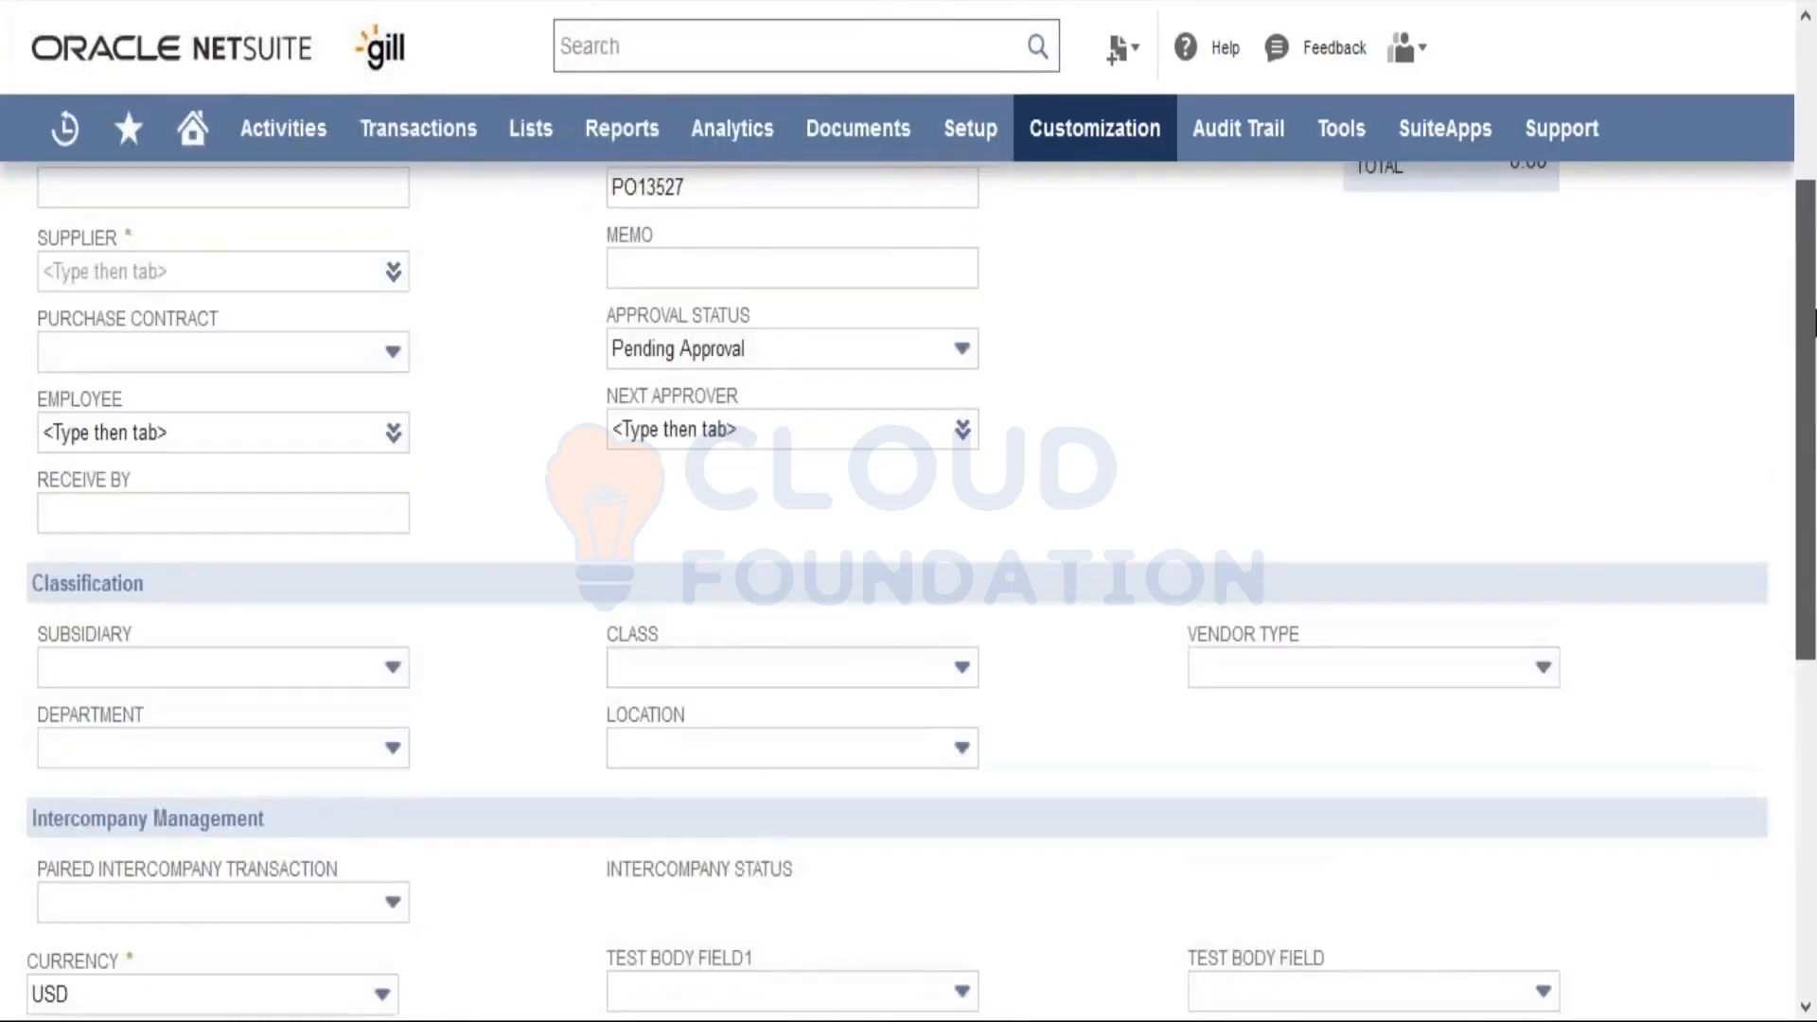
pyautogui.scroll(2, 1812, 321)
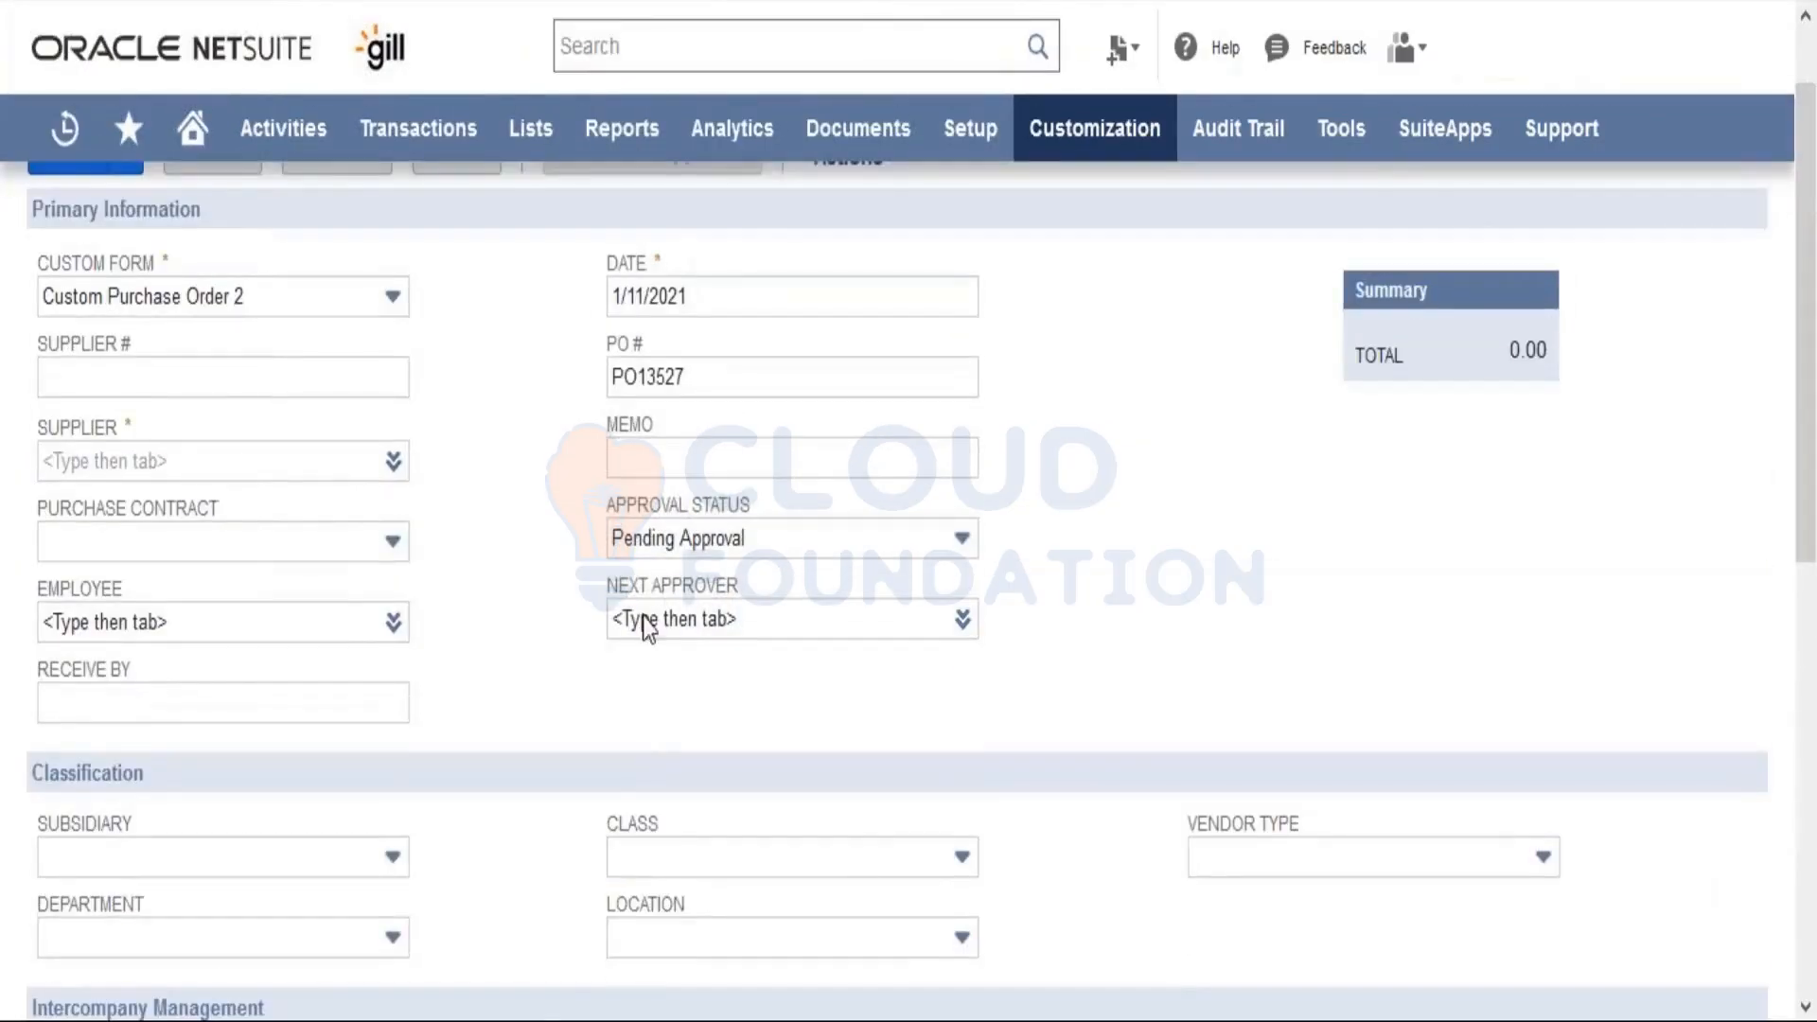
pyautogui.click(1095, 128)
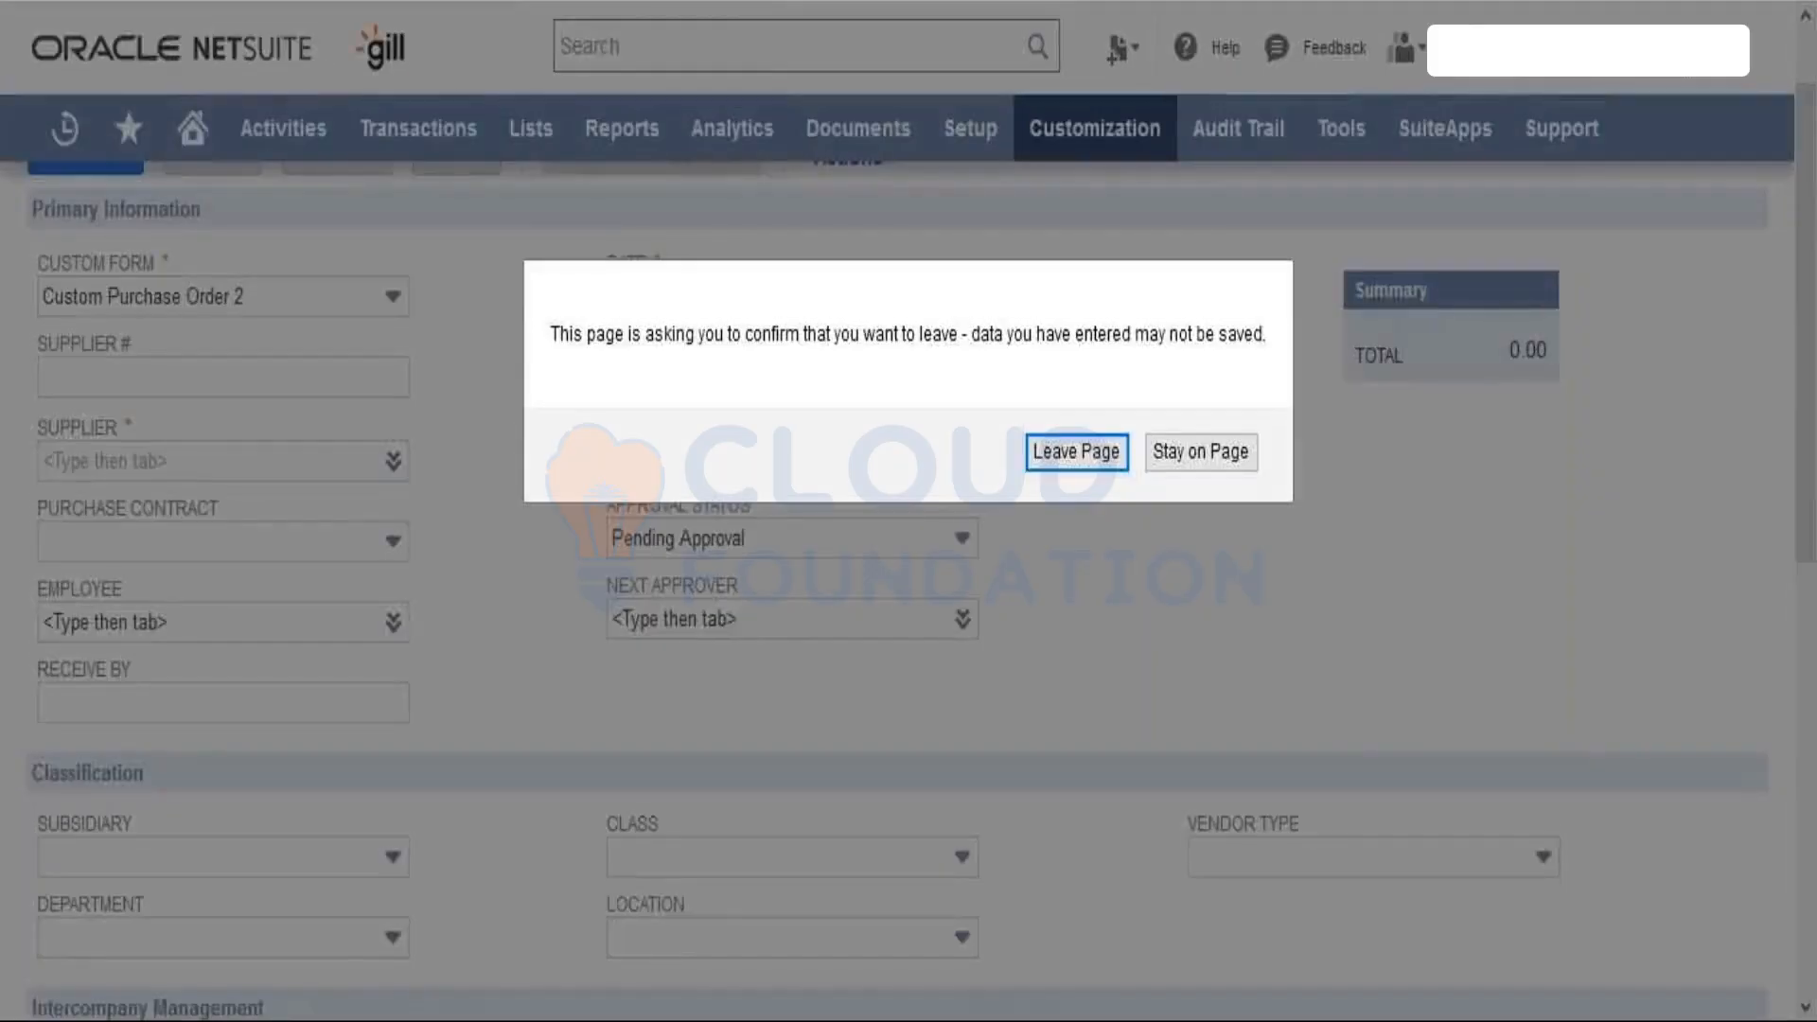
pyautogui.click(1079, 470)
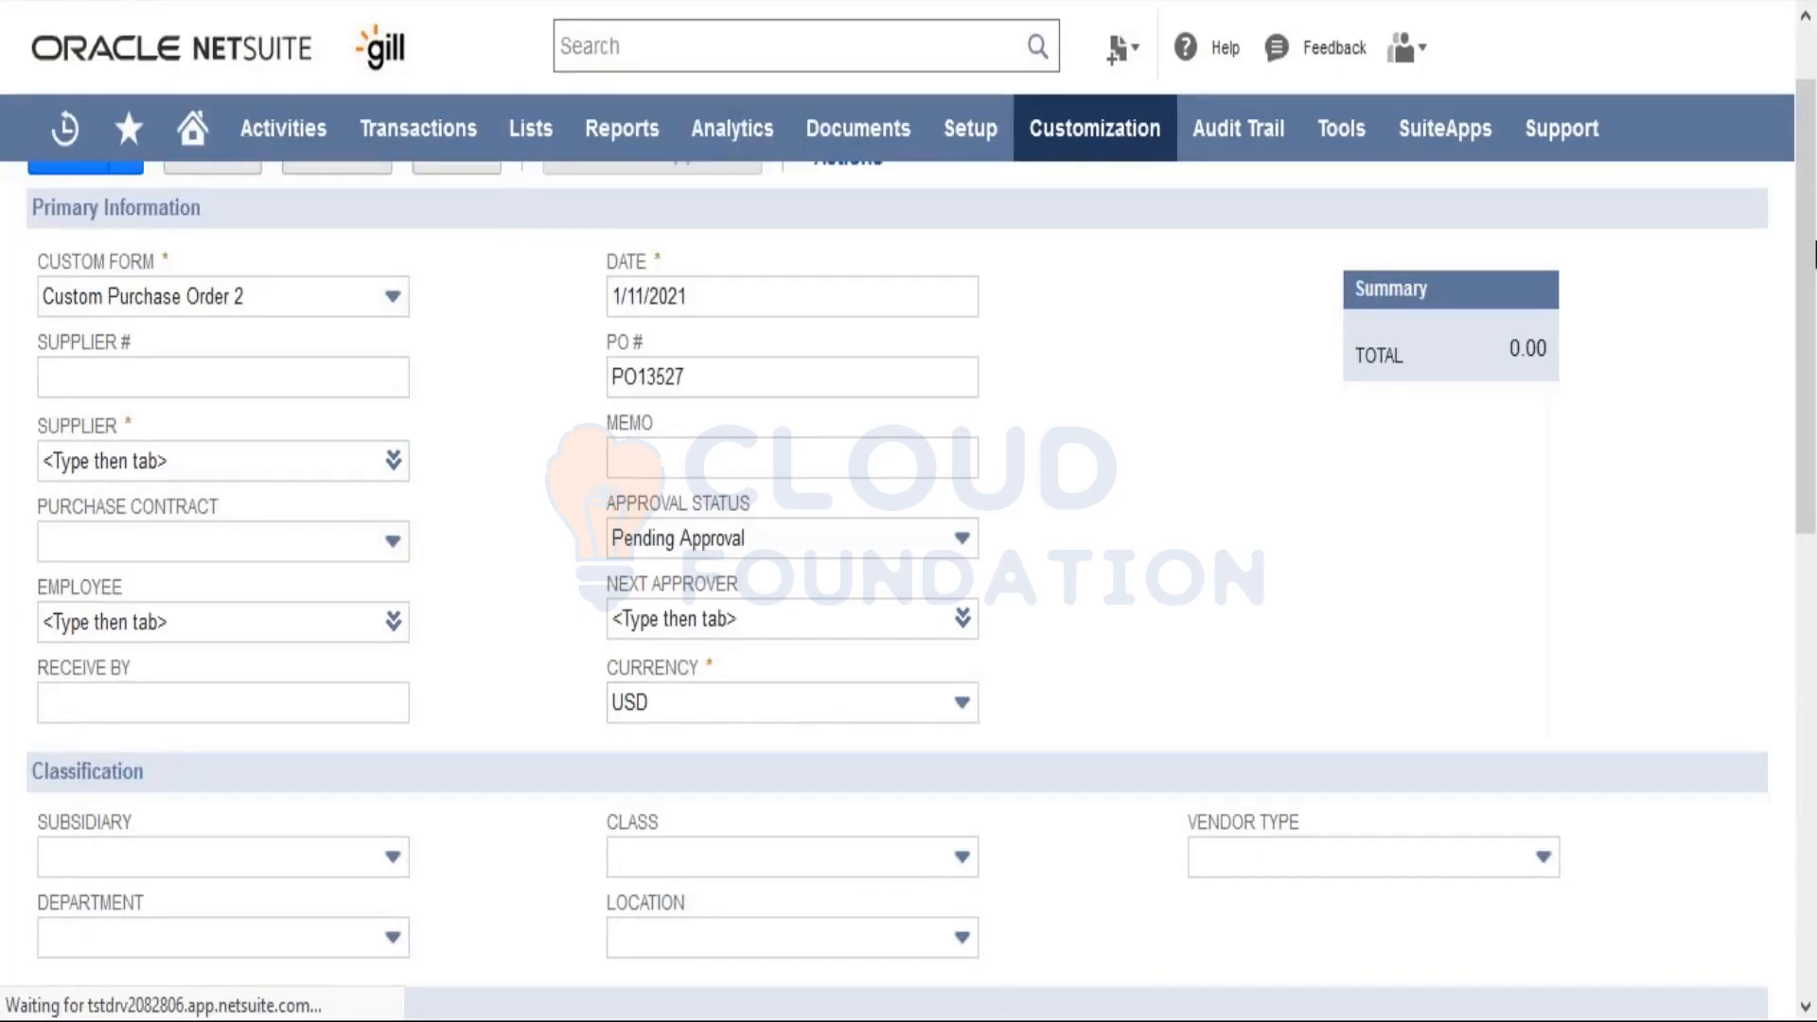
pyautogui.moveTo(1813, 253); pyautogui.dragTo(1814, 142)
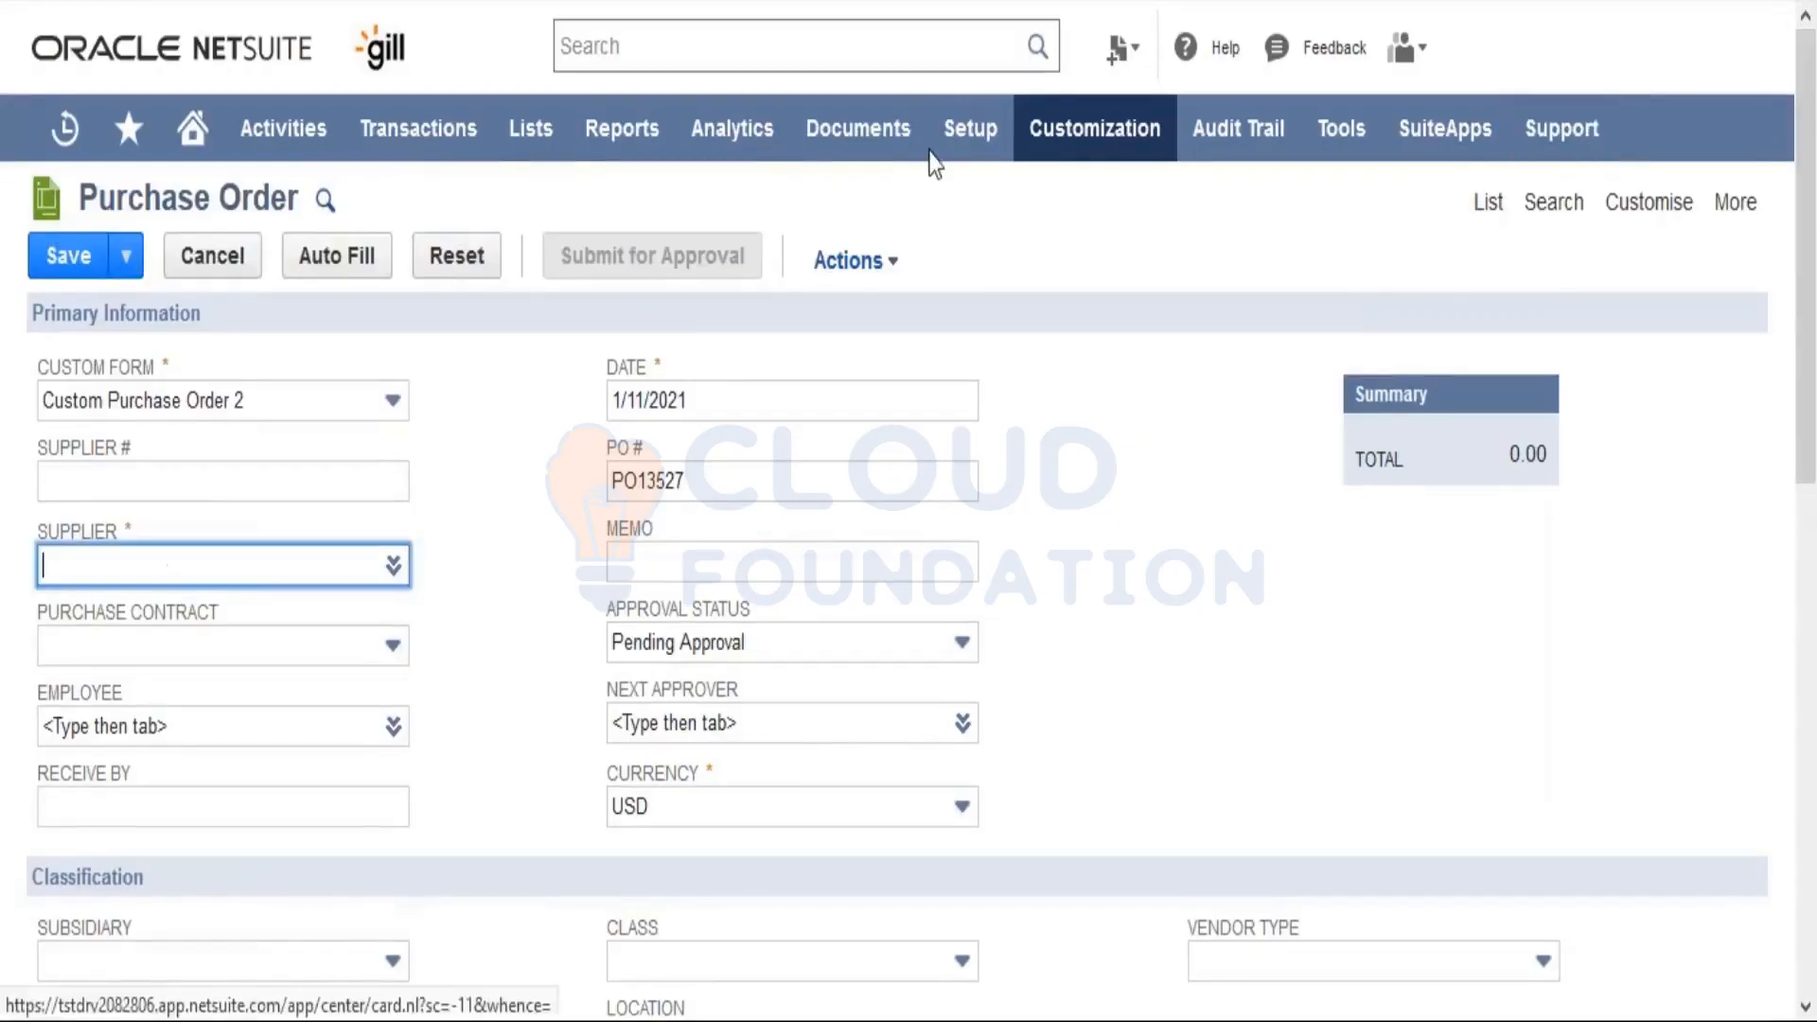
pyautogui.moveTo(1646, 202)
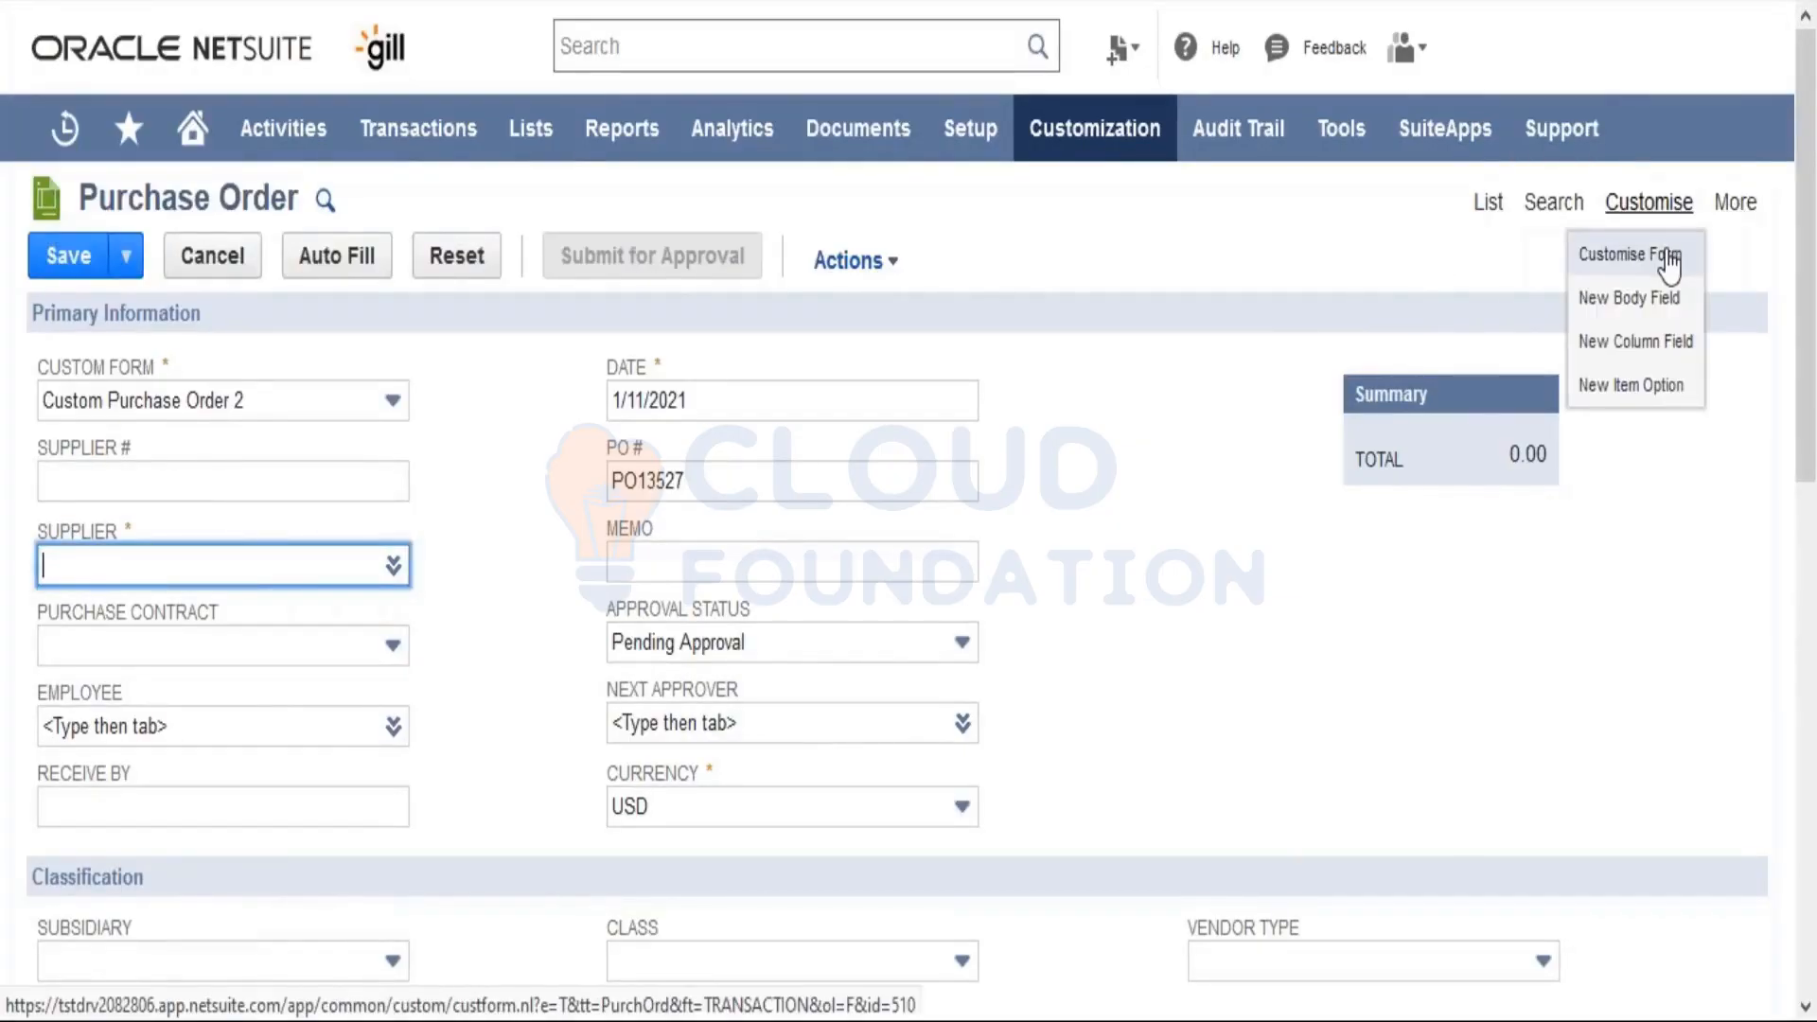
pyautogui.click(1668, 268)
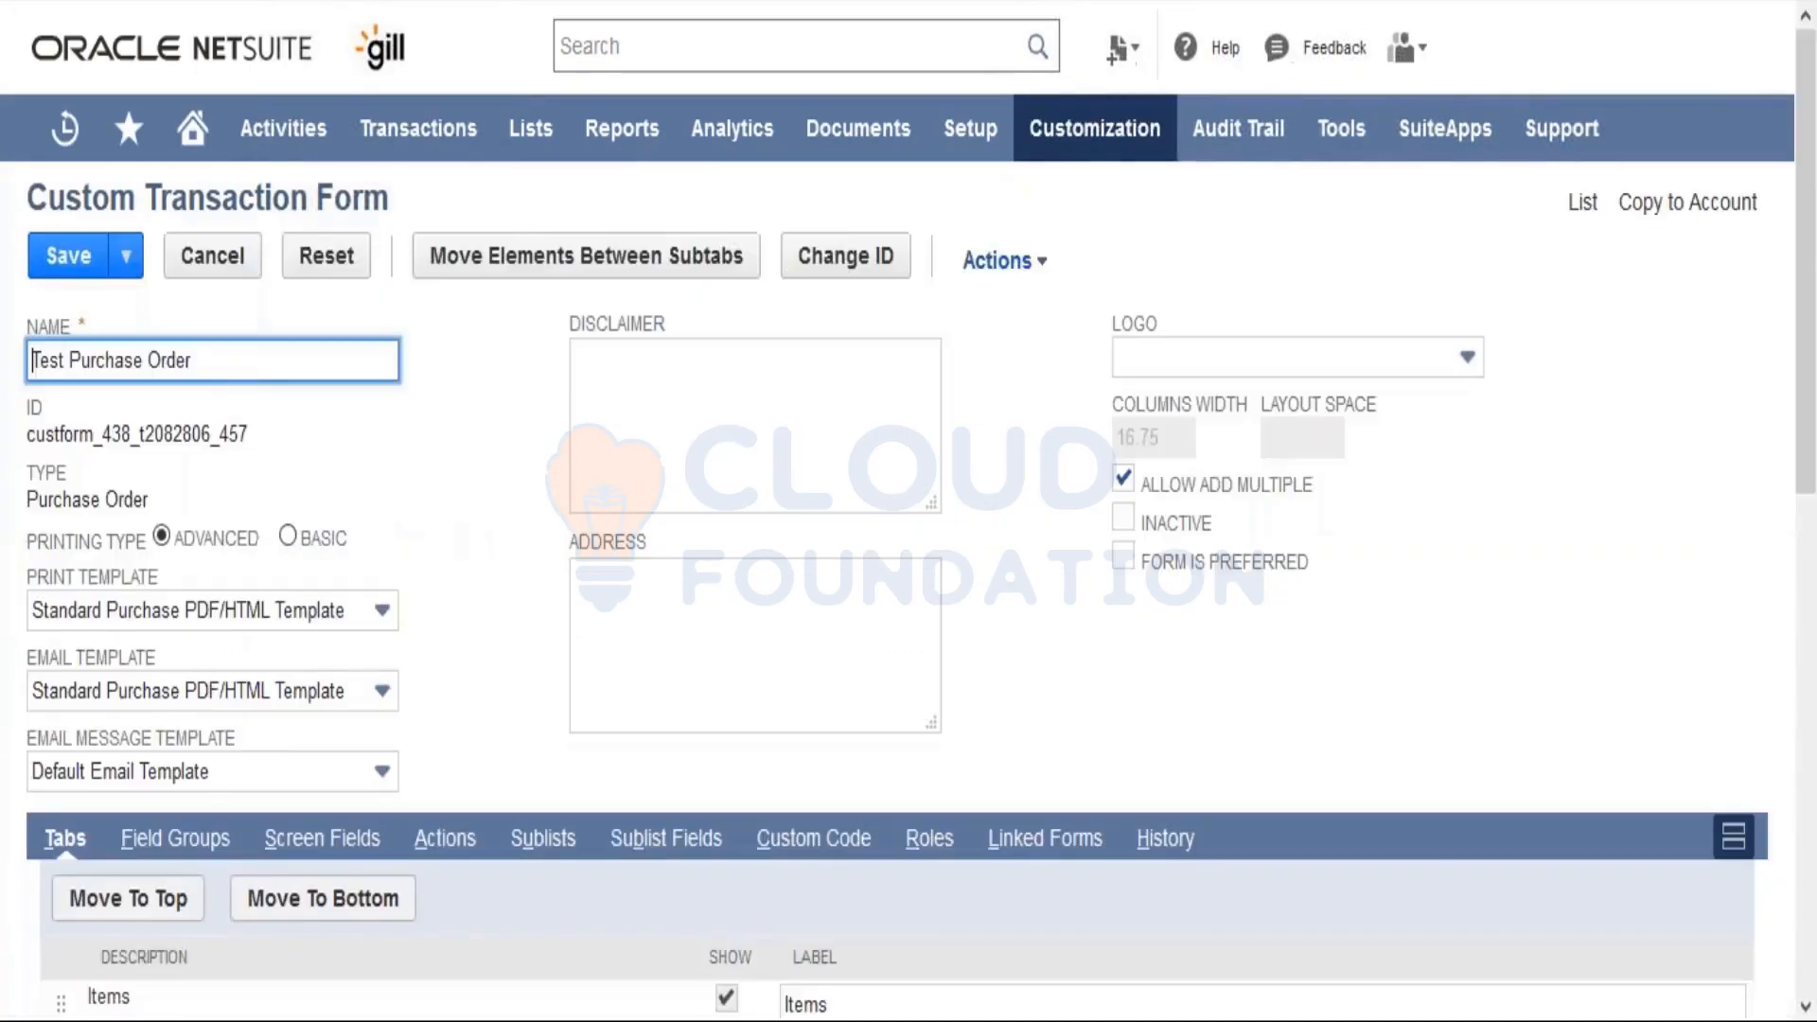
# Step: Delete the Test Purchase Order transaction form
pyautogui.moveTo(1027, 260)
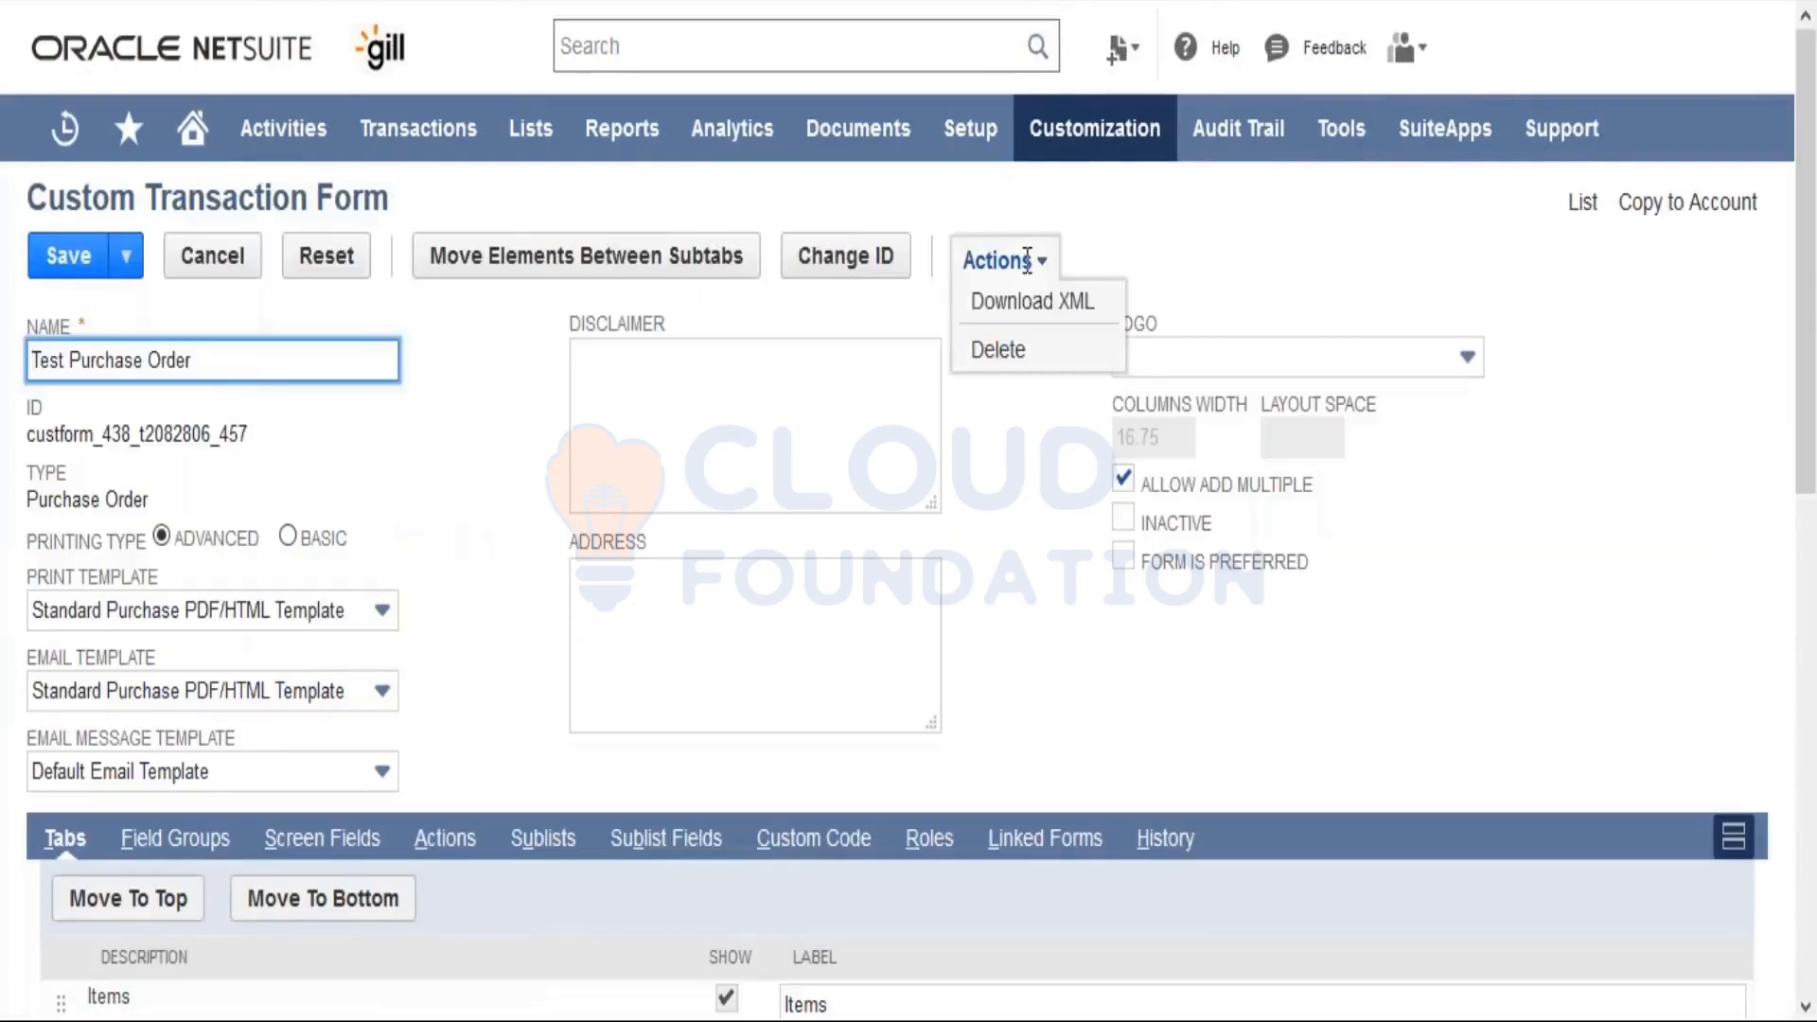
pyautogui.click(1028, 352)
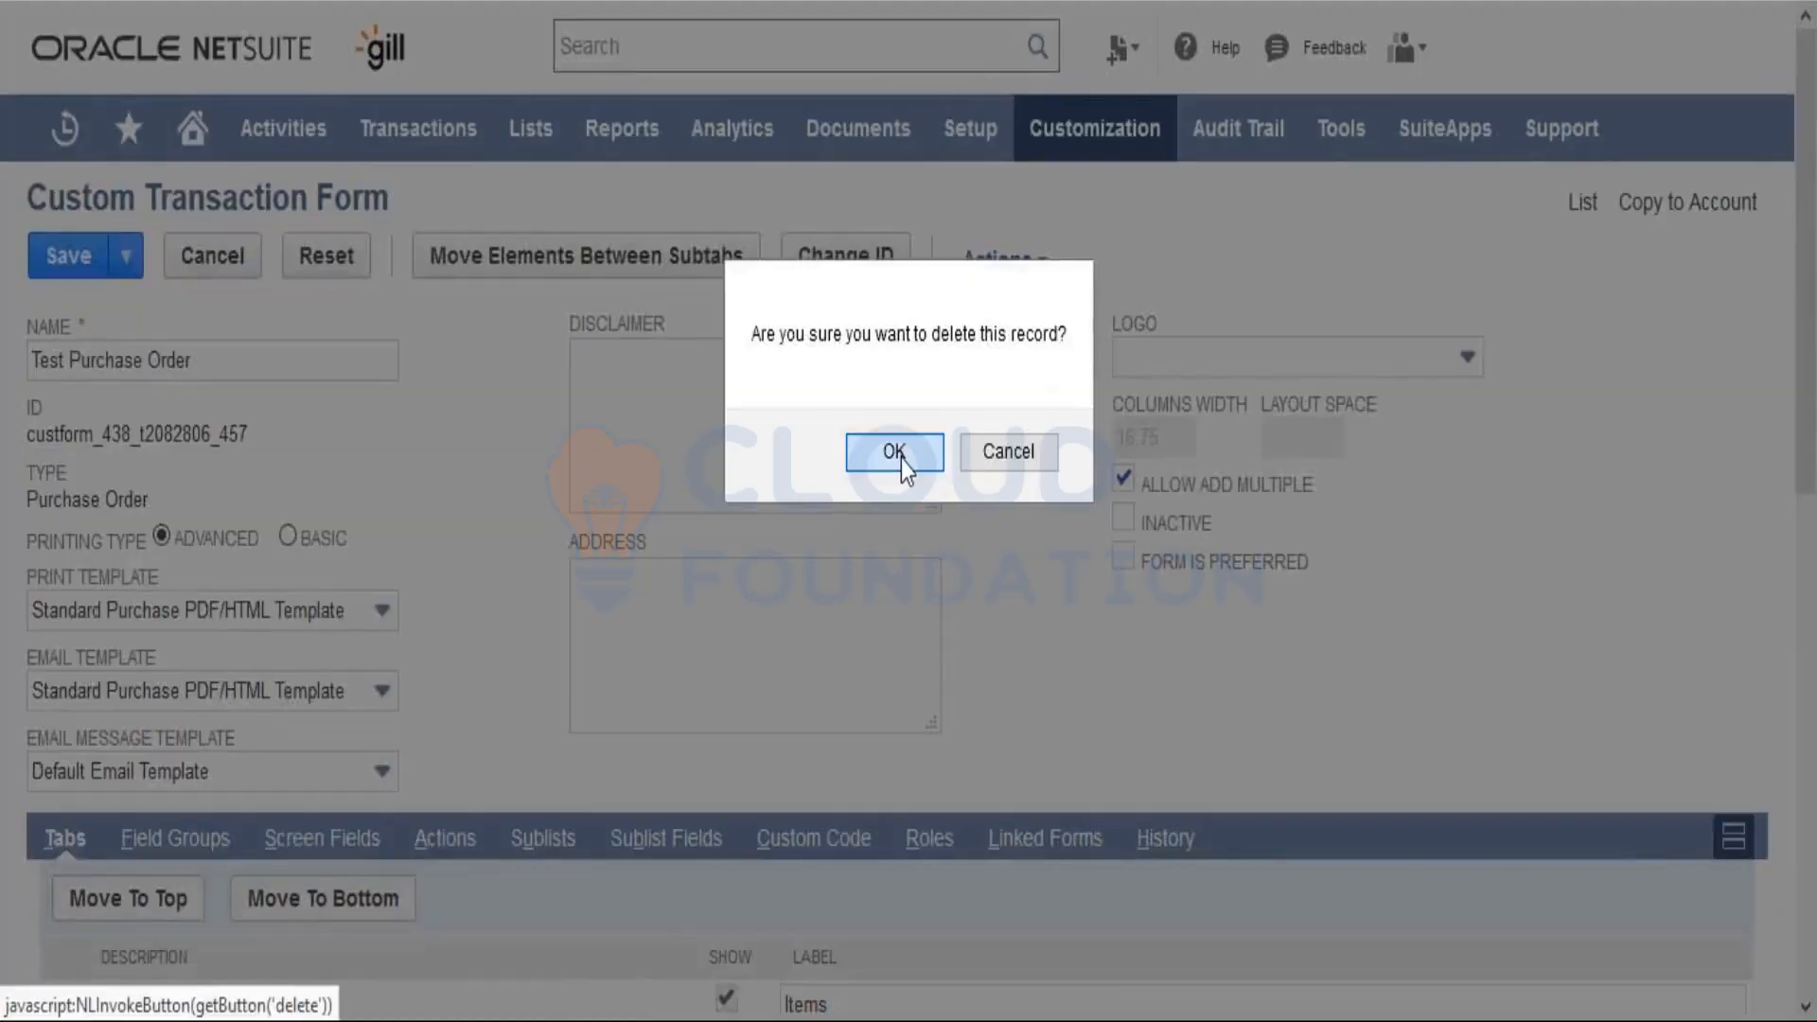
pyautogui.click(895, 452)
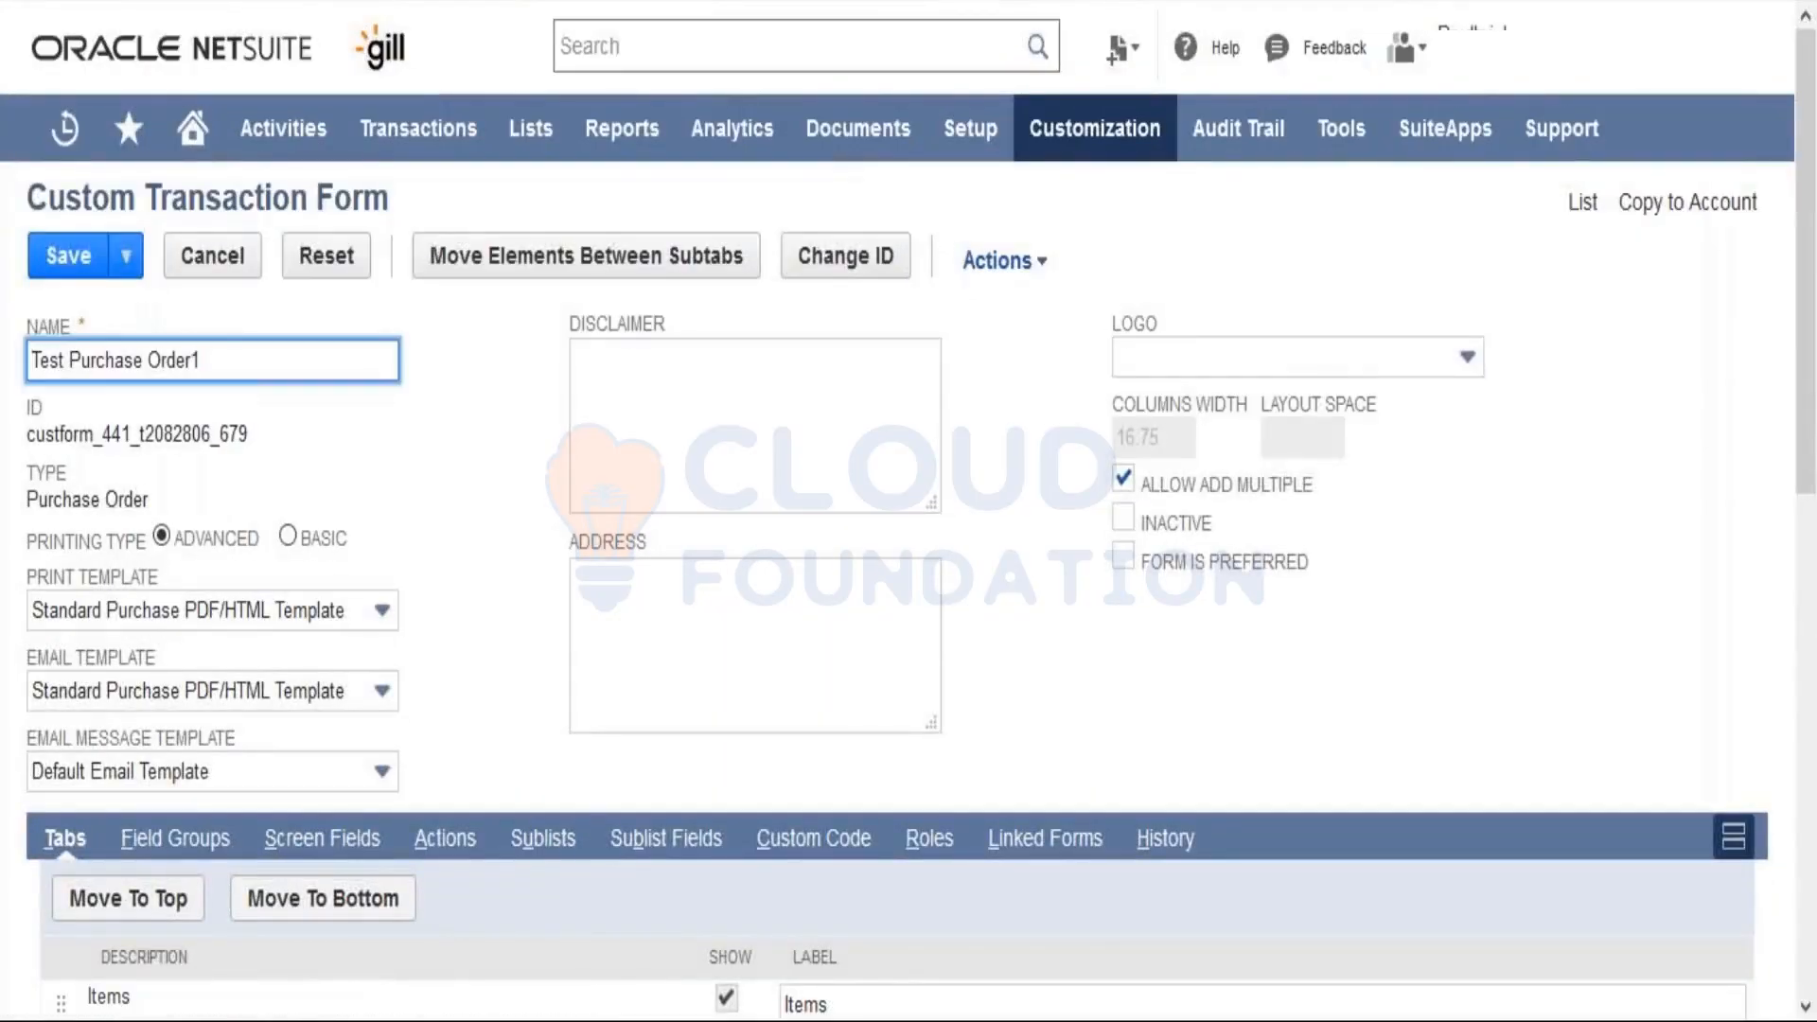
# Step: Delete the Test Purchase Order1 transaction form
pyautogui.moveTo(1008, 263)
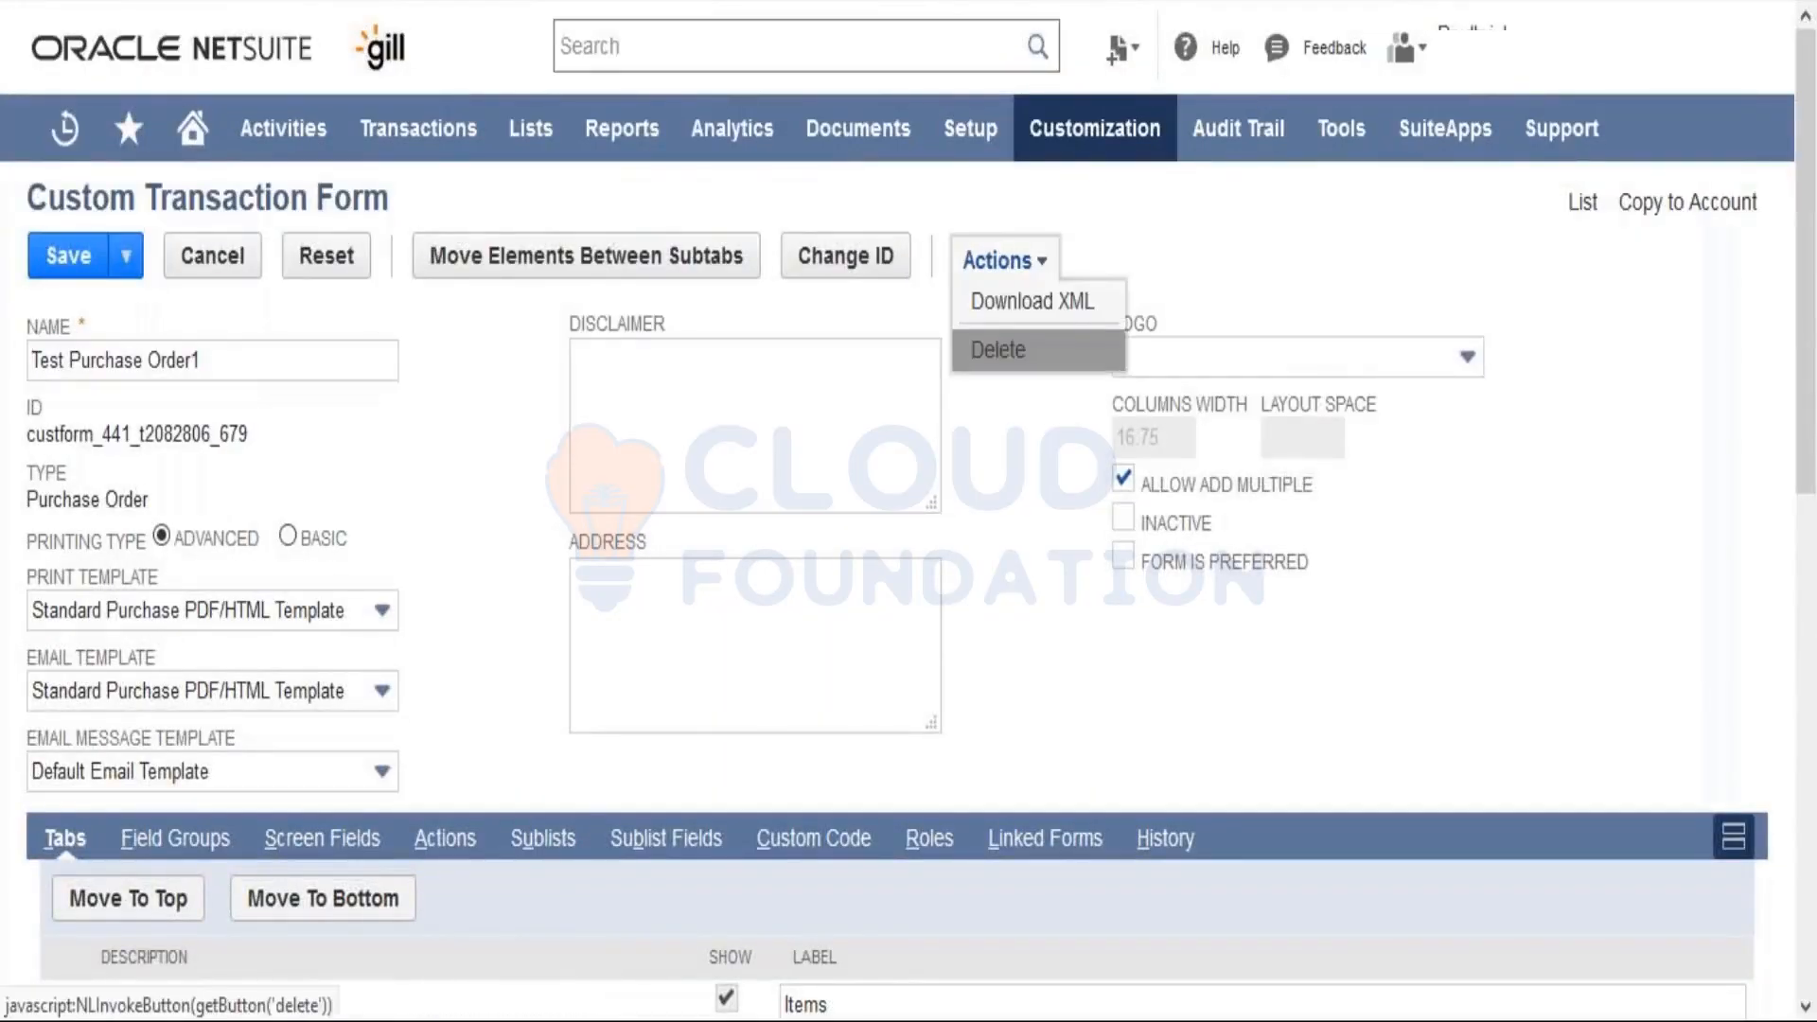
pyautogui.click(998, 350)
pyautogui.click(900, 453)
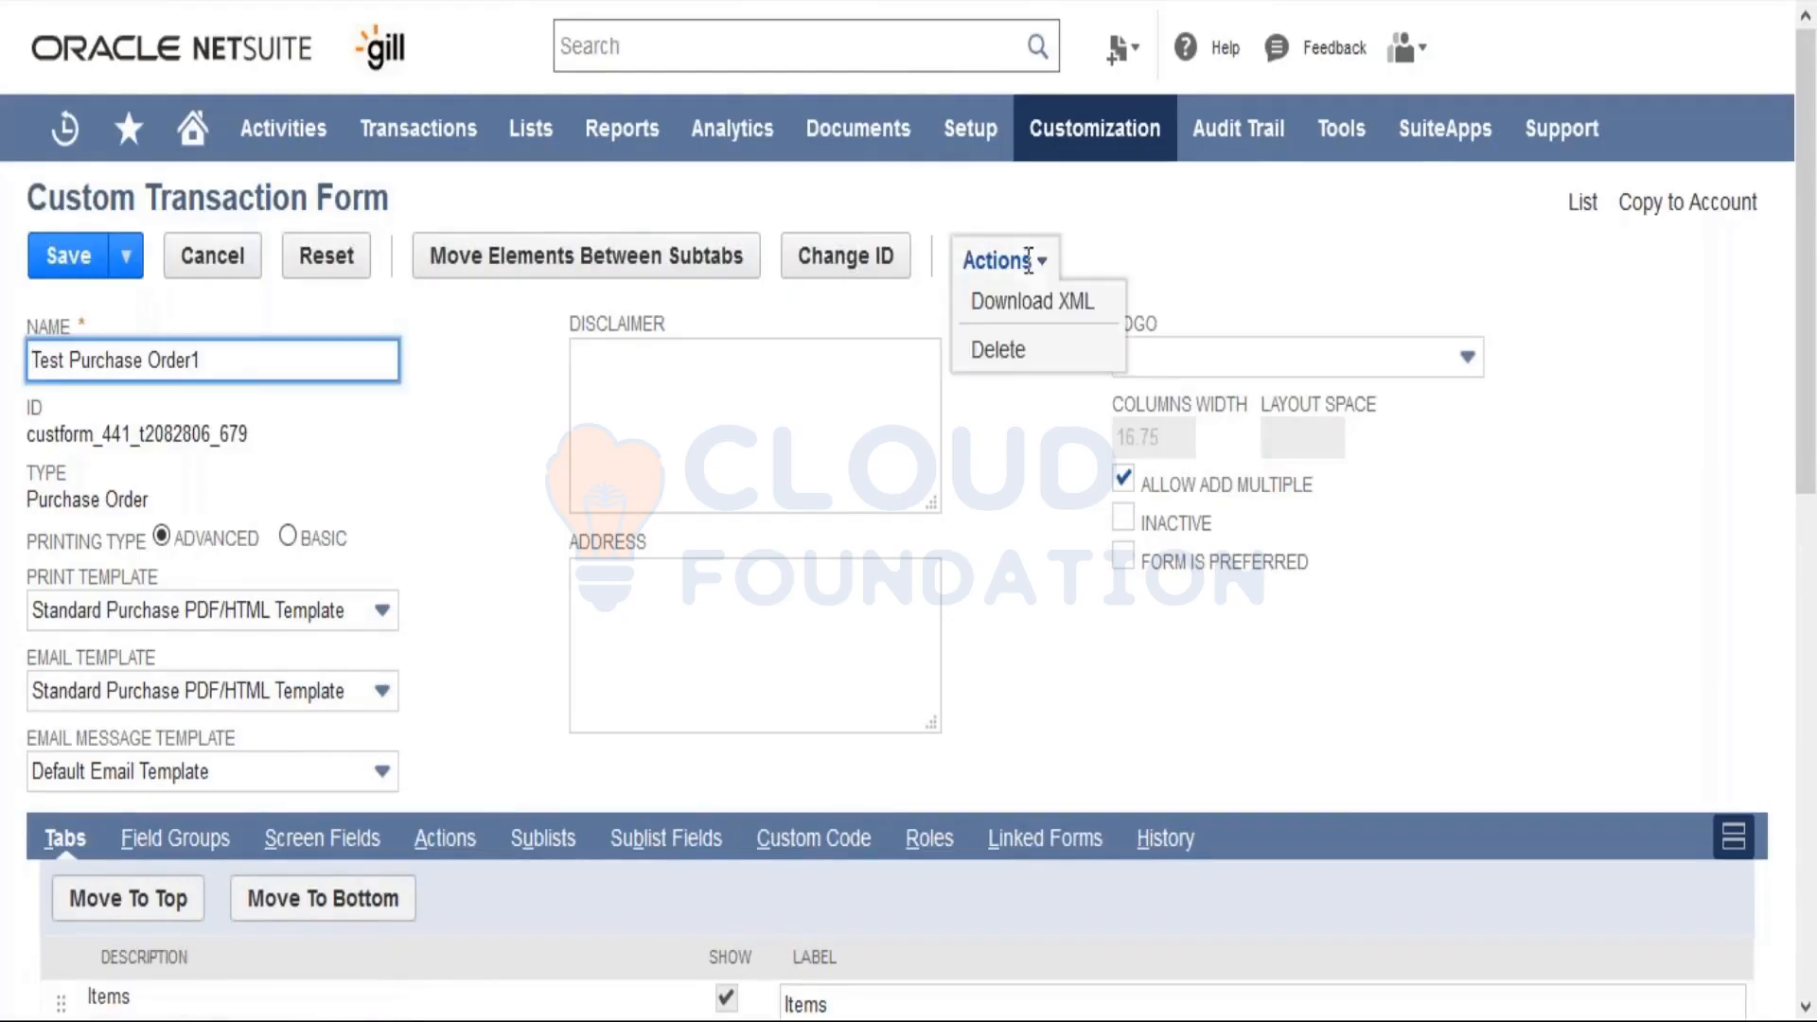
pyautogui.moveTo(1031, 288)
pyautogui.click(1029, 346)
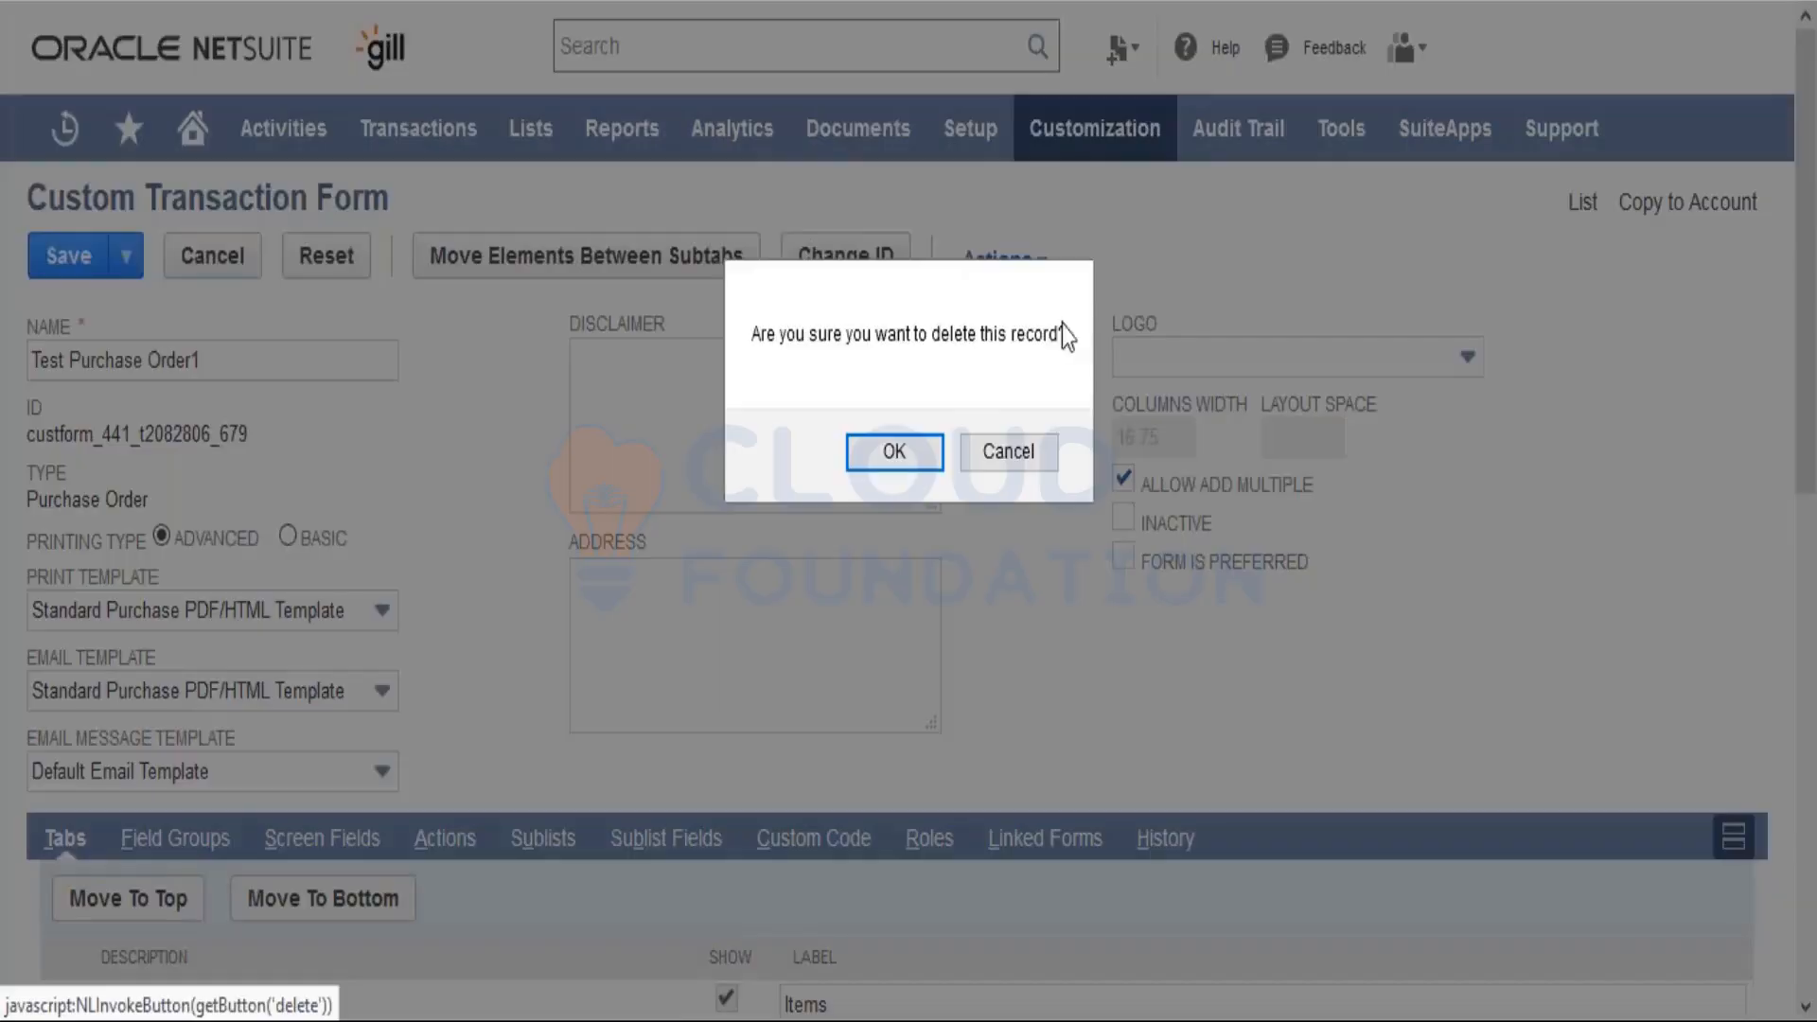
pyautogui.click(917, 450)
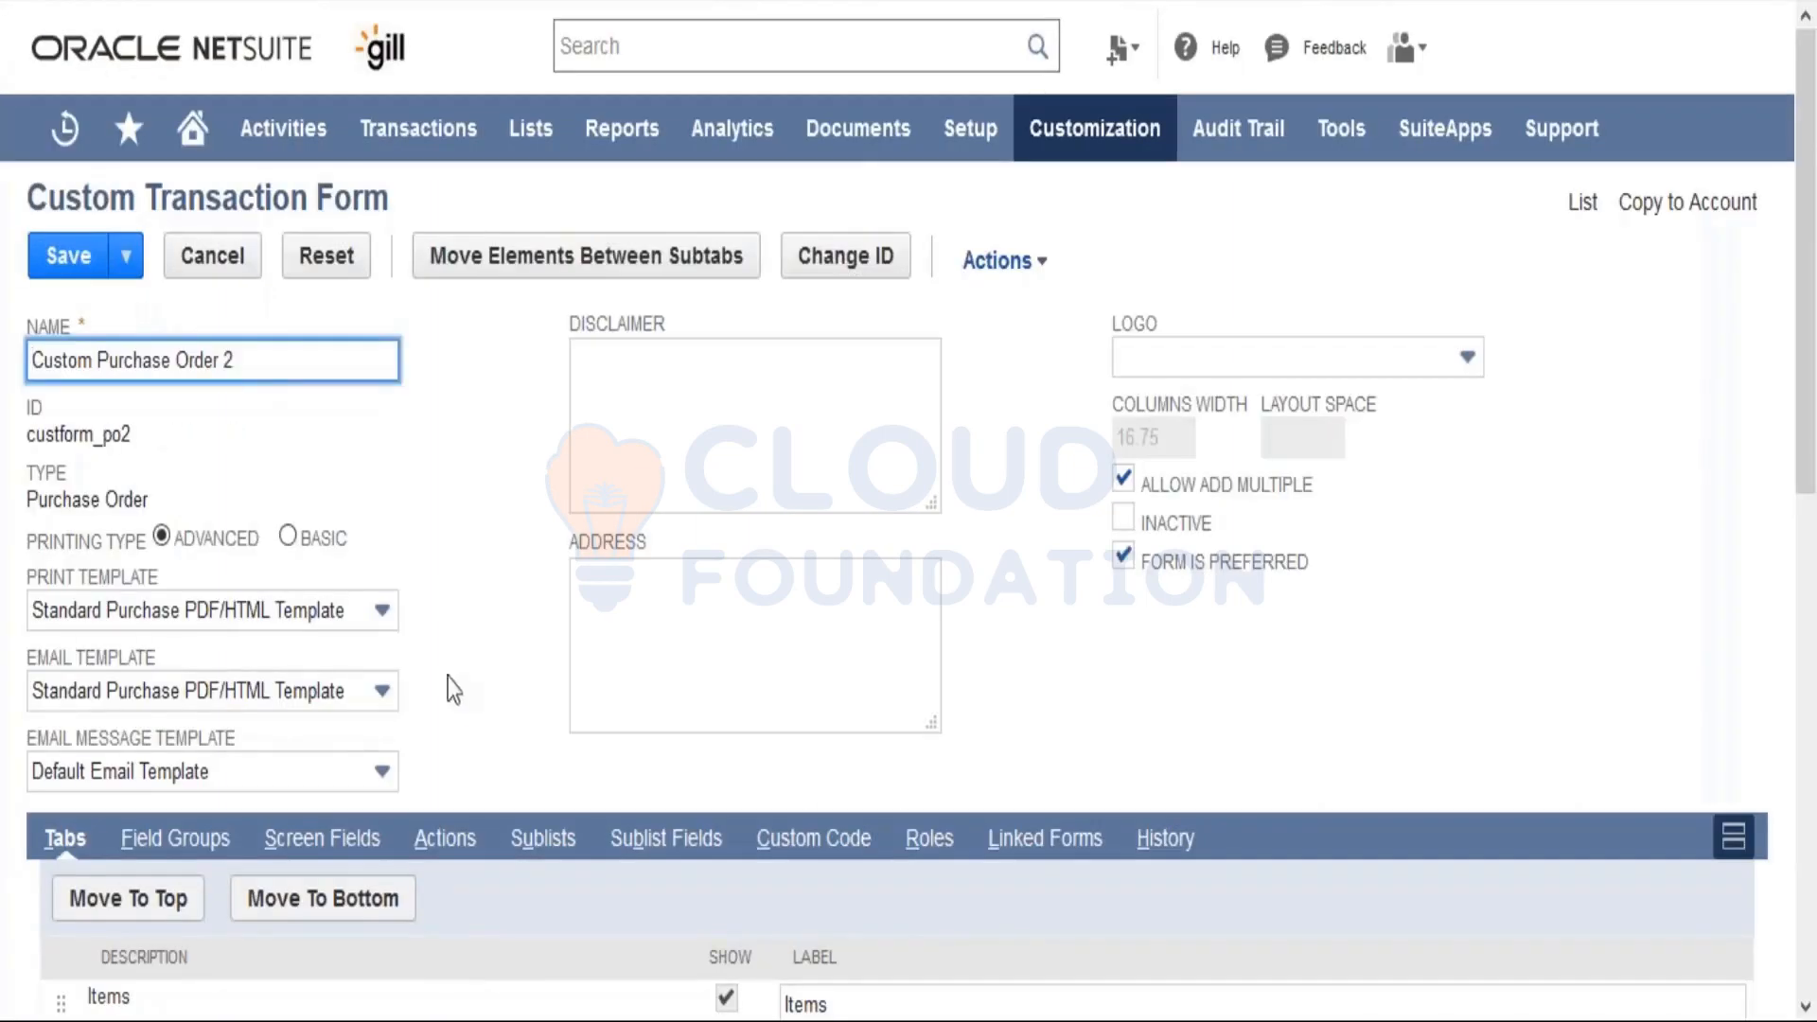
# Step: Display the main screen fields of the Custom Purchase Order 2 form
pyautogui.click(465, 679)
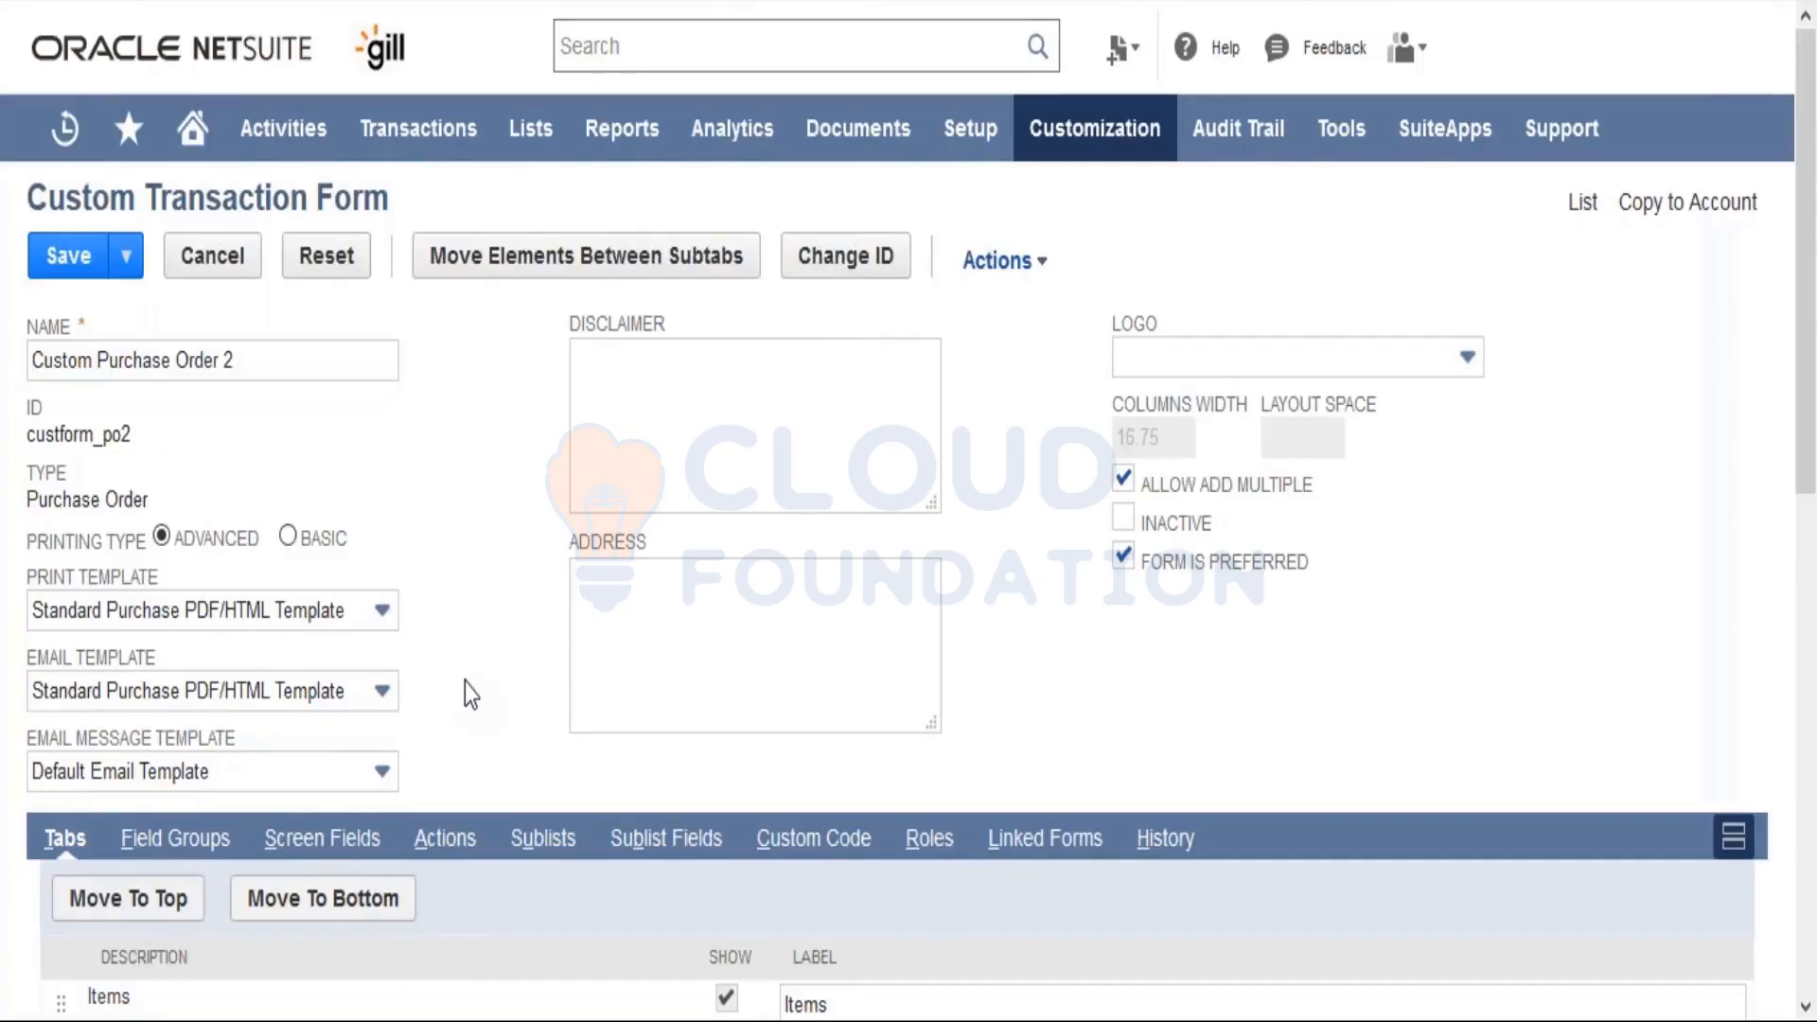
pyautogui.scroll(-3, 463, 683)
pyautogui.click(302, 583)
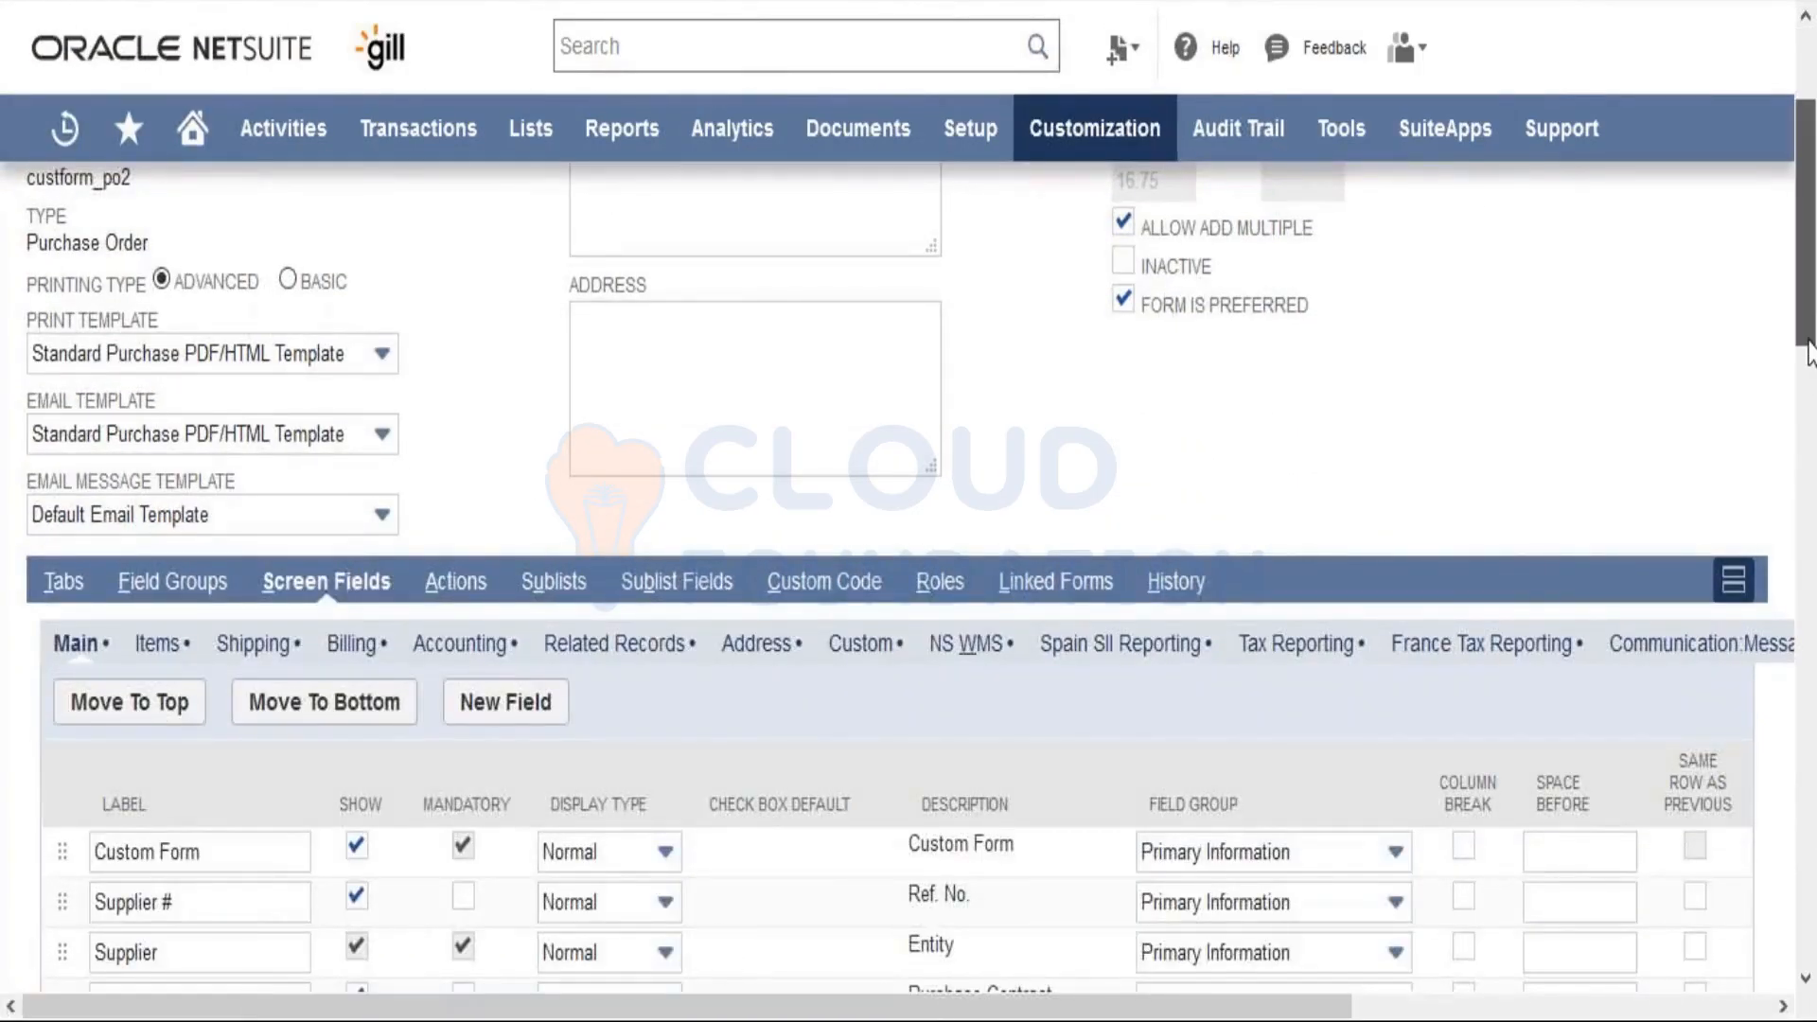
# Step: Examine the form's screen fields for the Items, Shipping, Billing and Accounting subtabs, comparing them with the purchase order
pyautogui.scroll(-4, 1810, 376)
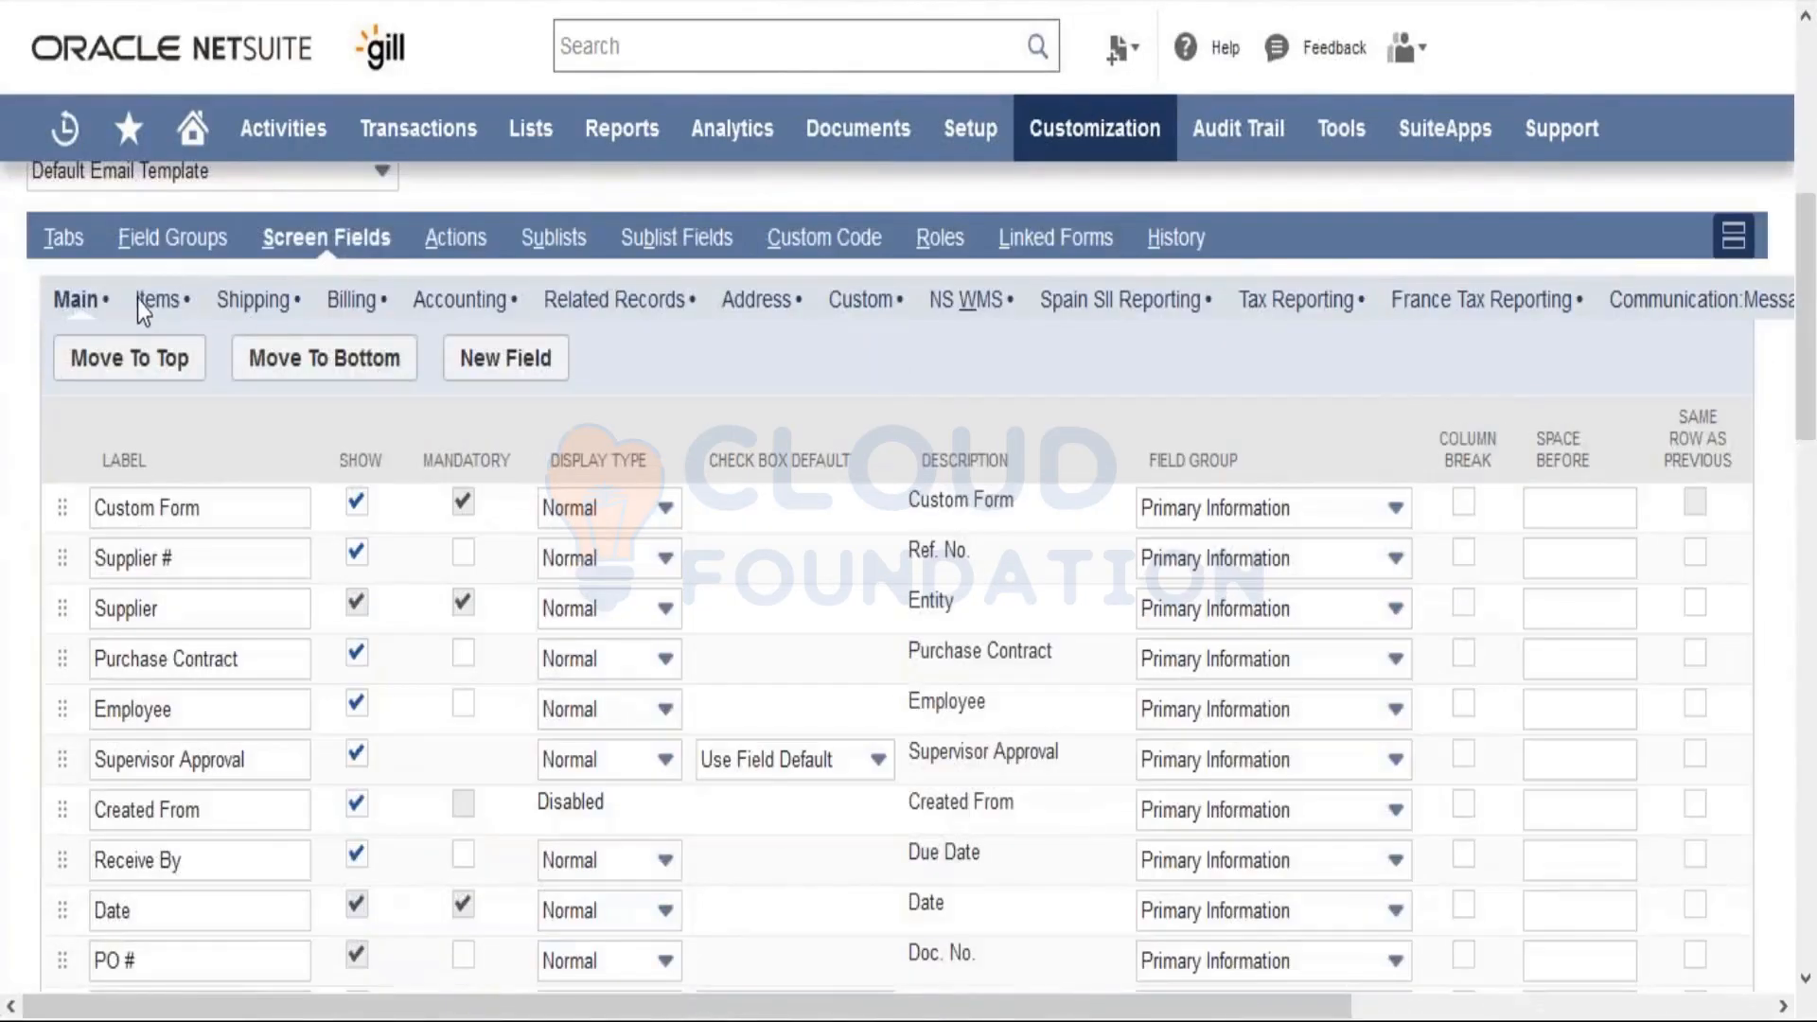
pyautogui.click(151, 302)
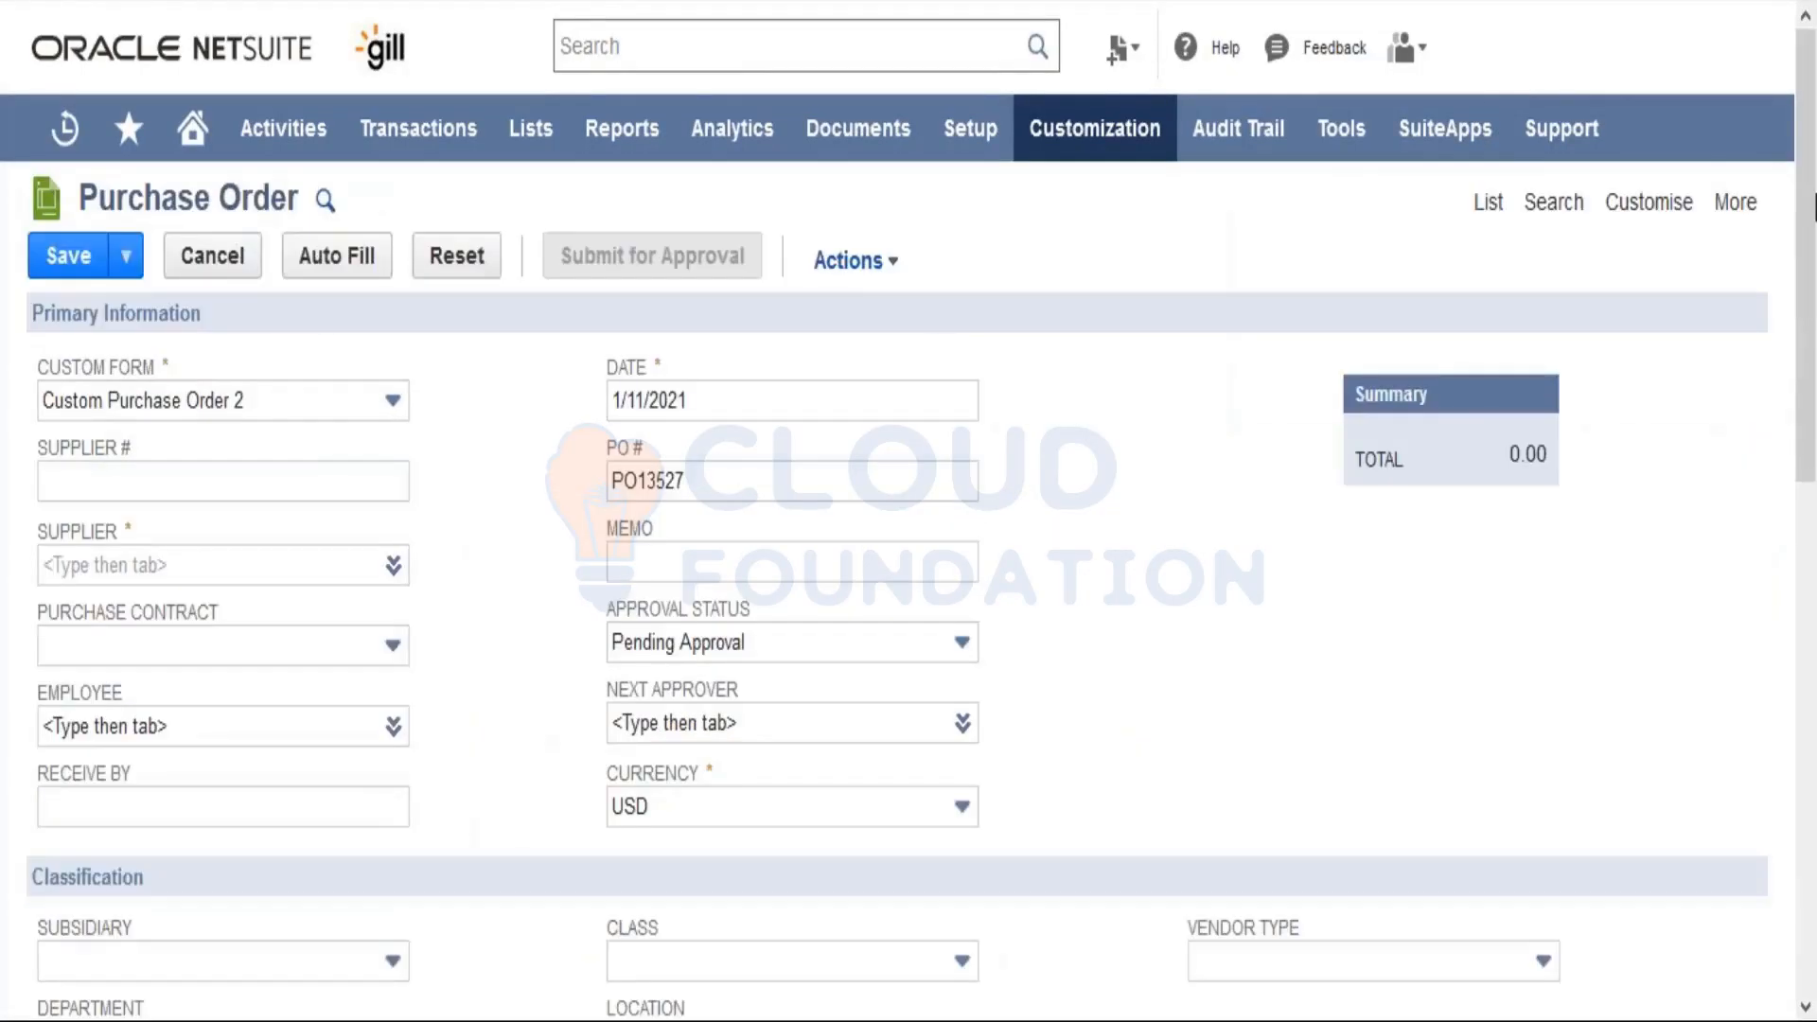
pyautogui.scroll(-7, 849, 667)
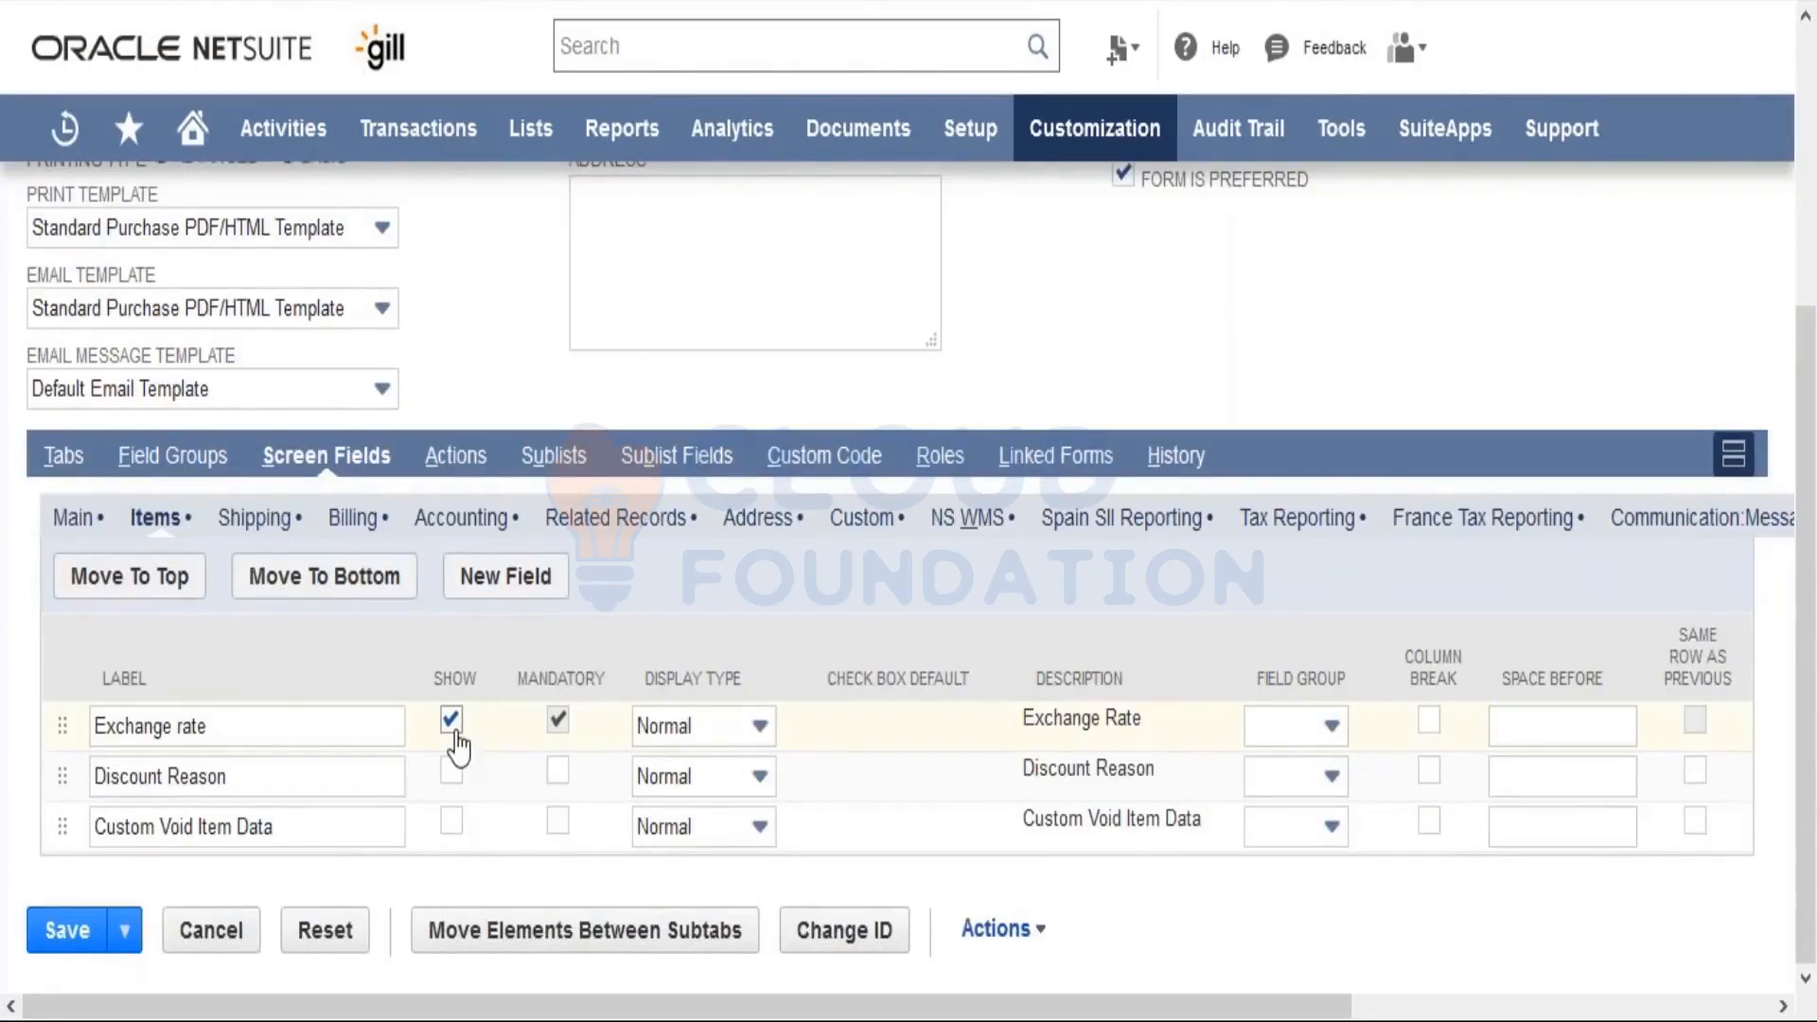
pyautogui.click(264, 535)
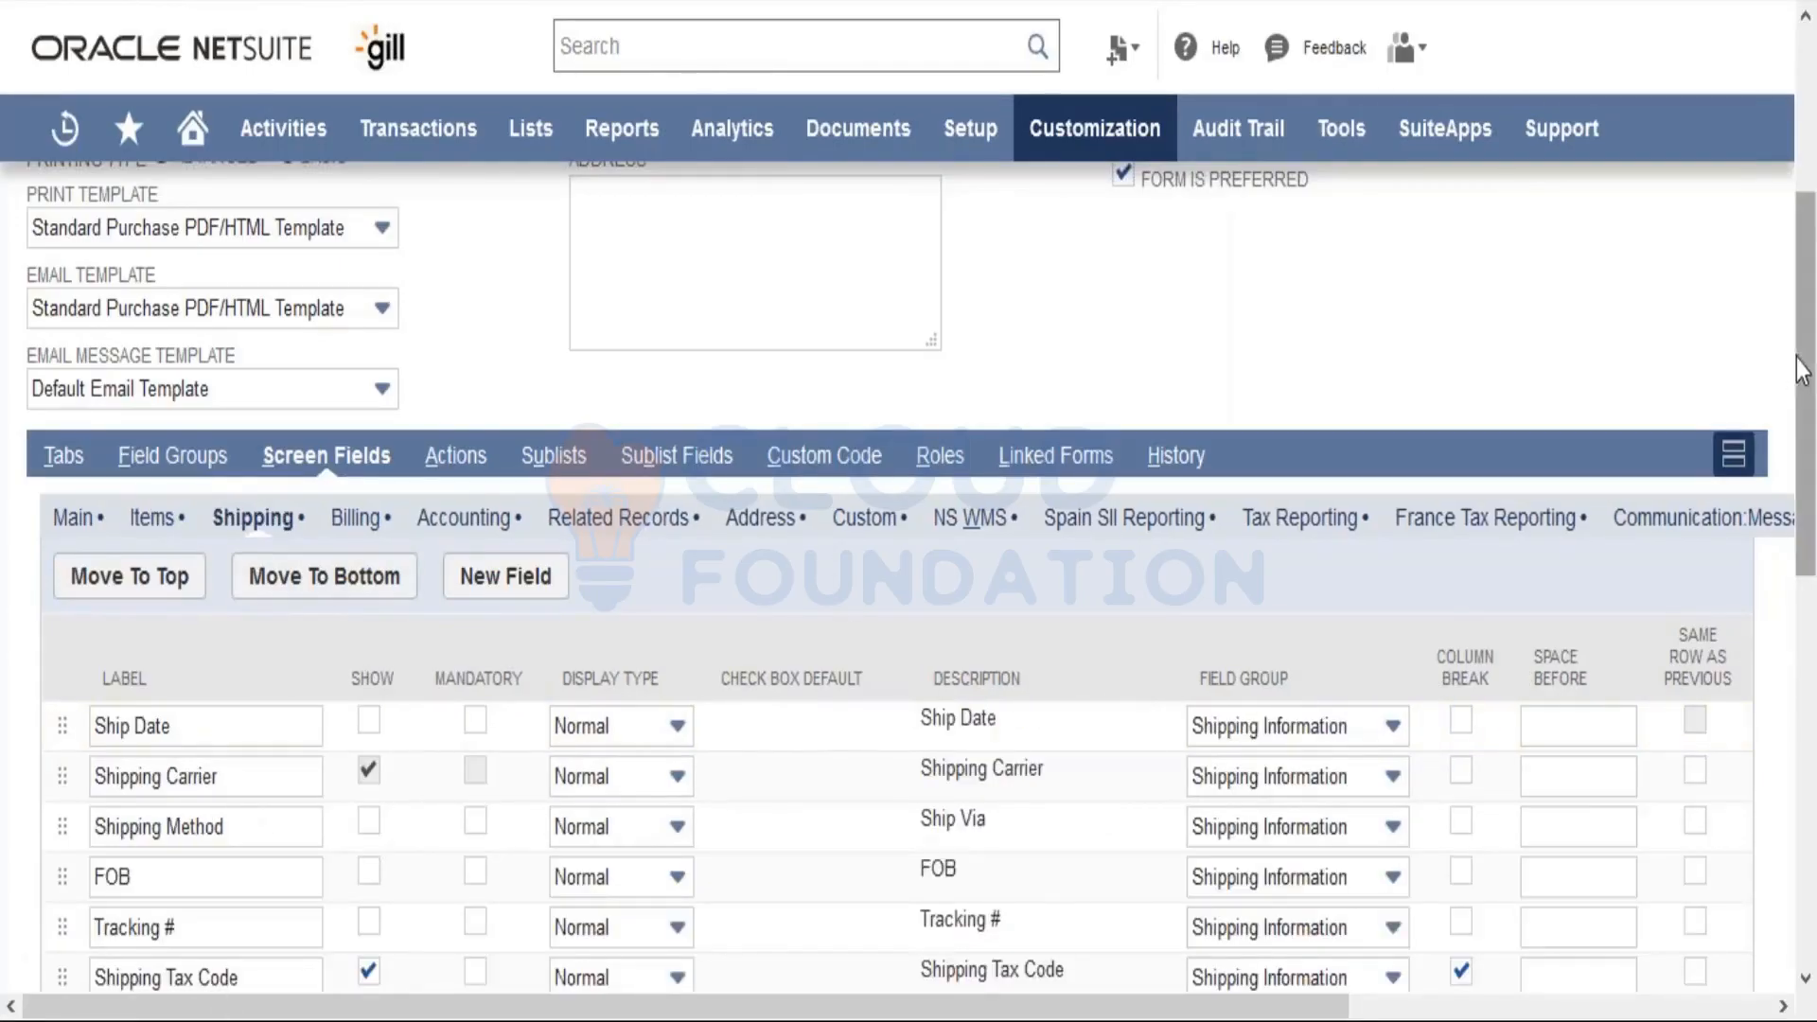
pyautogui.moveTo(1800, 369); pyautogui.dragTo(1809, 568)
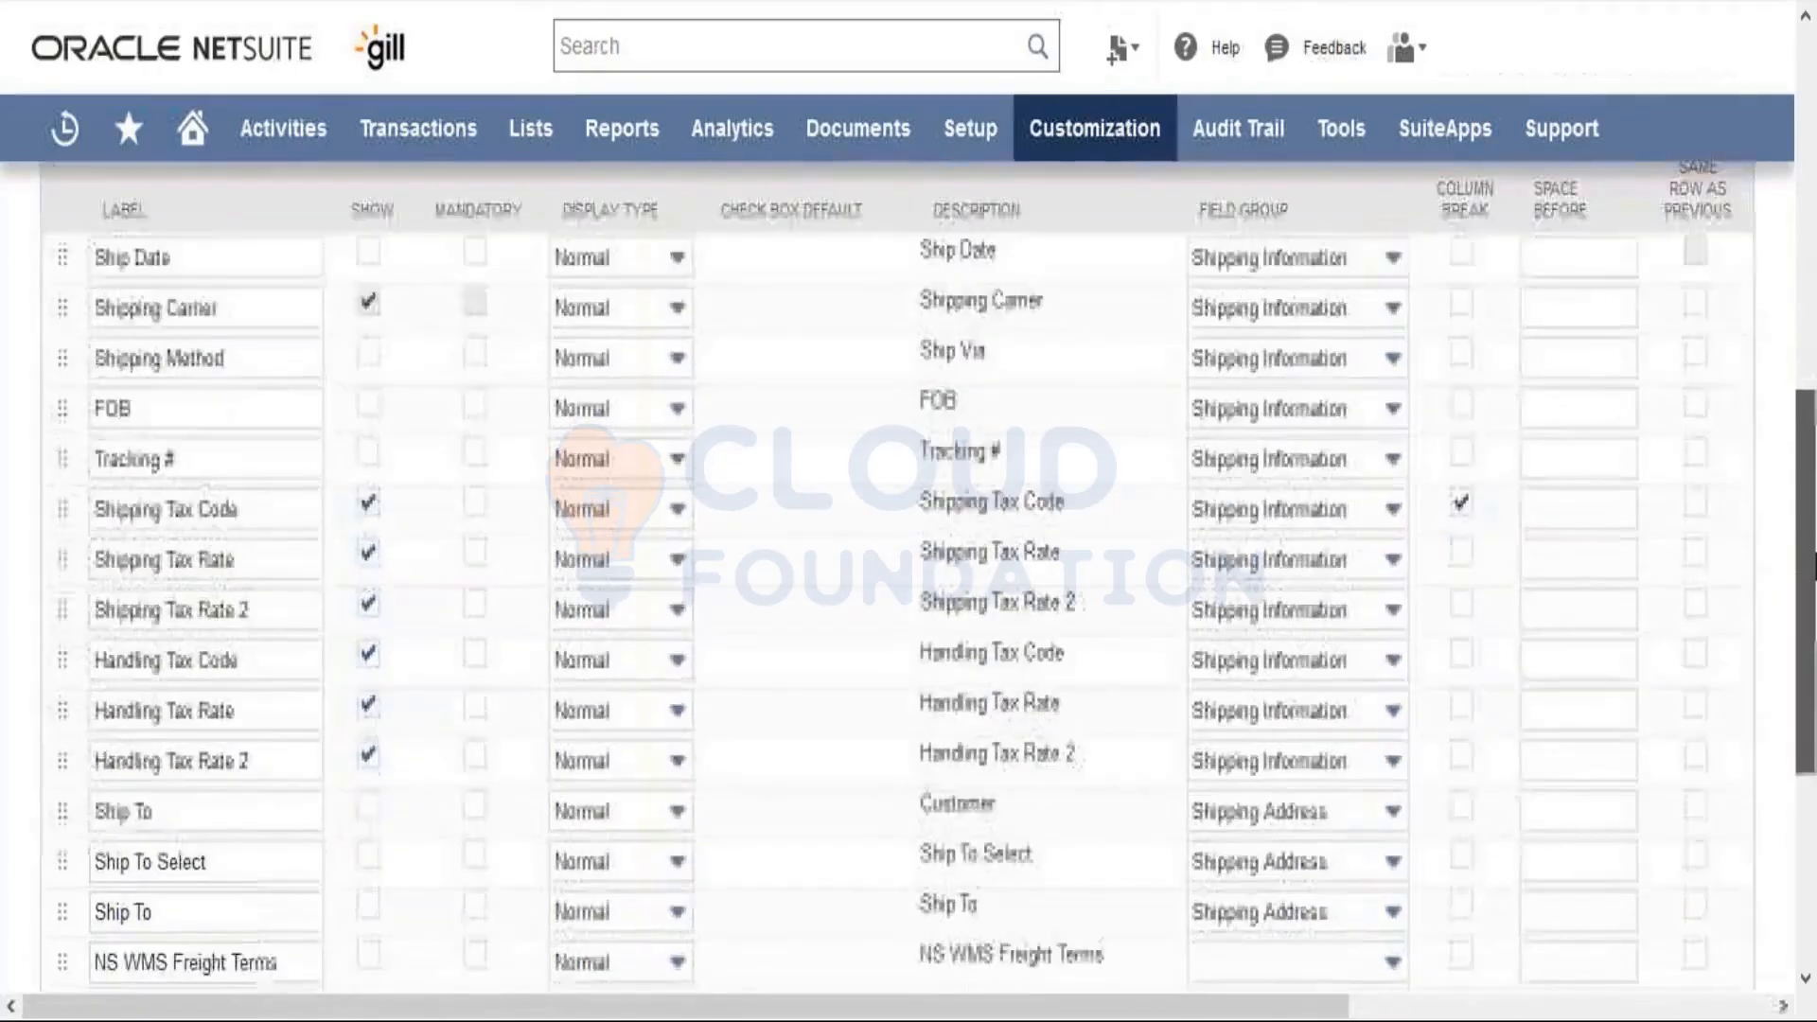
pyautogui.scroll(-2, 790, 398)
pyautogui.scroll(8, 791, 398)
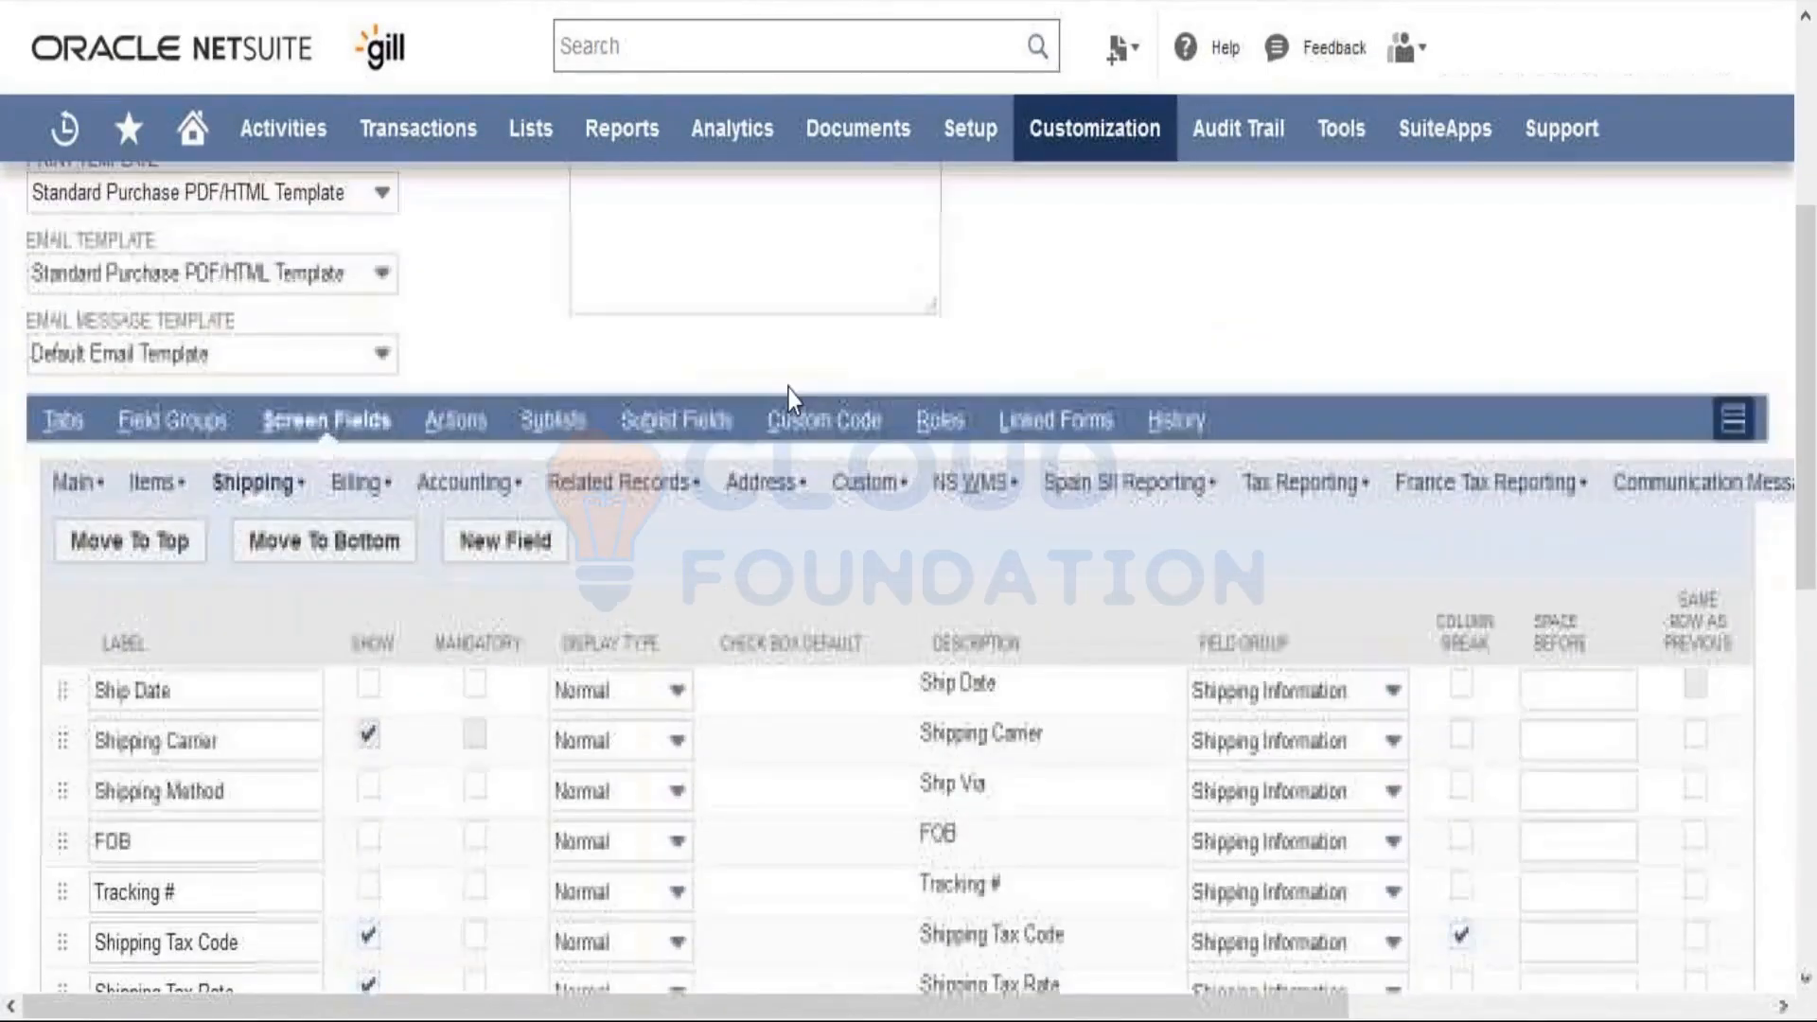
pyautogui.click(356, 485)
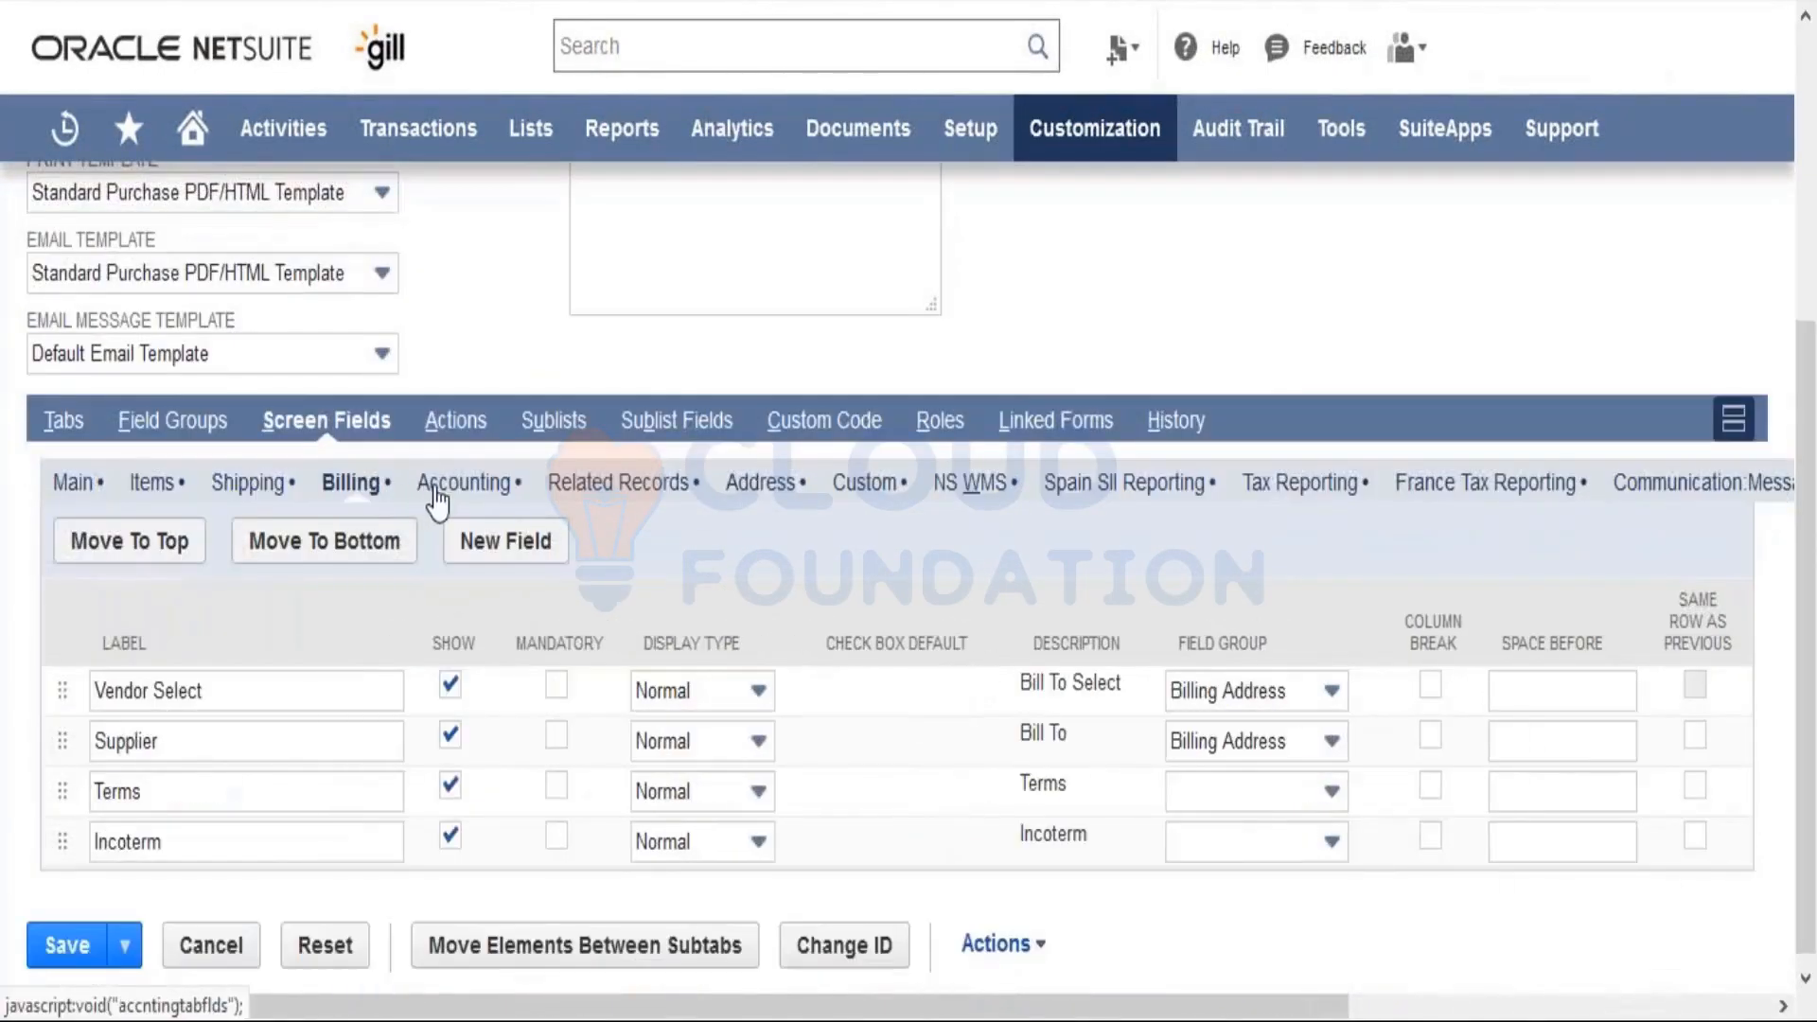
pyautogui.click(435, 497)
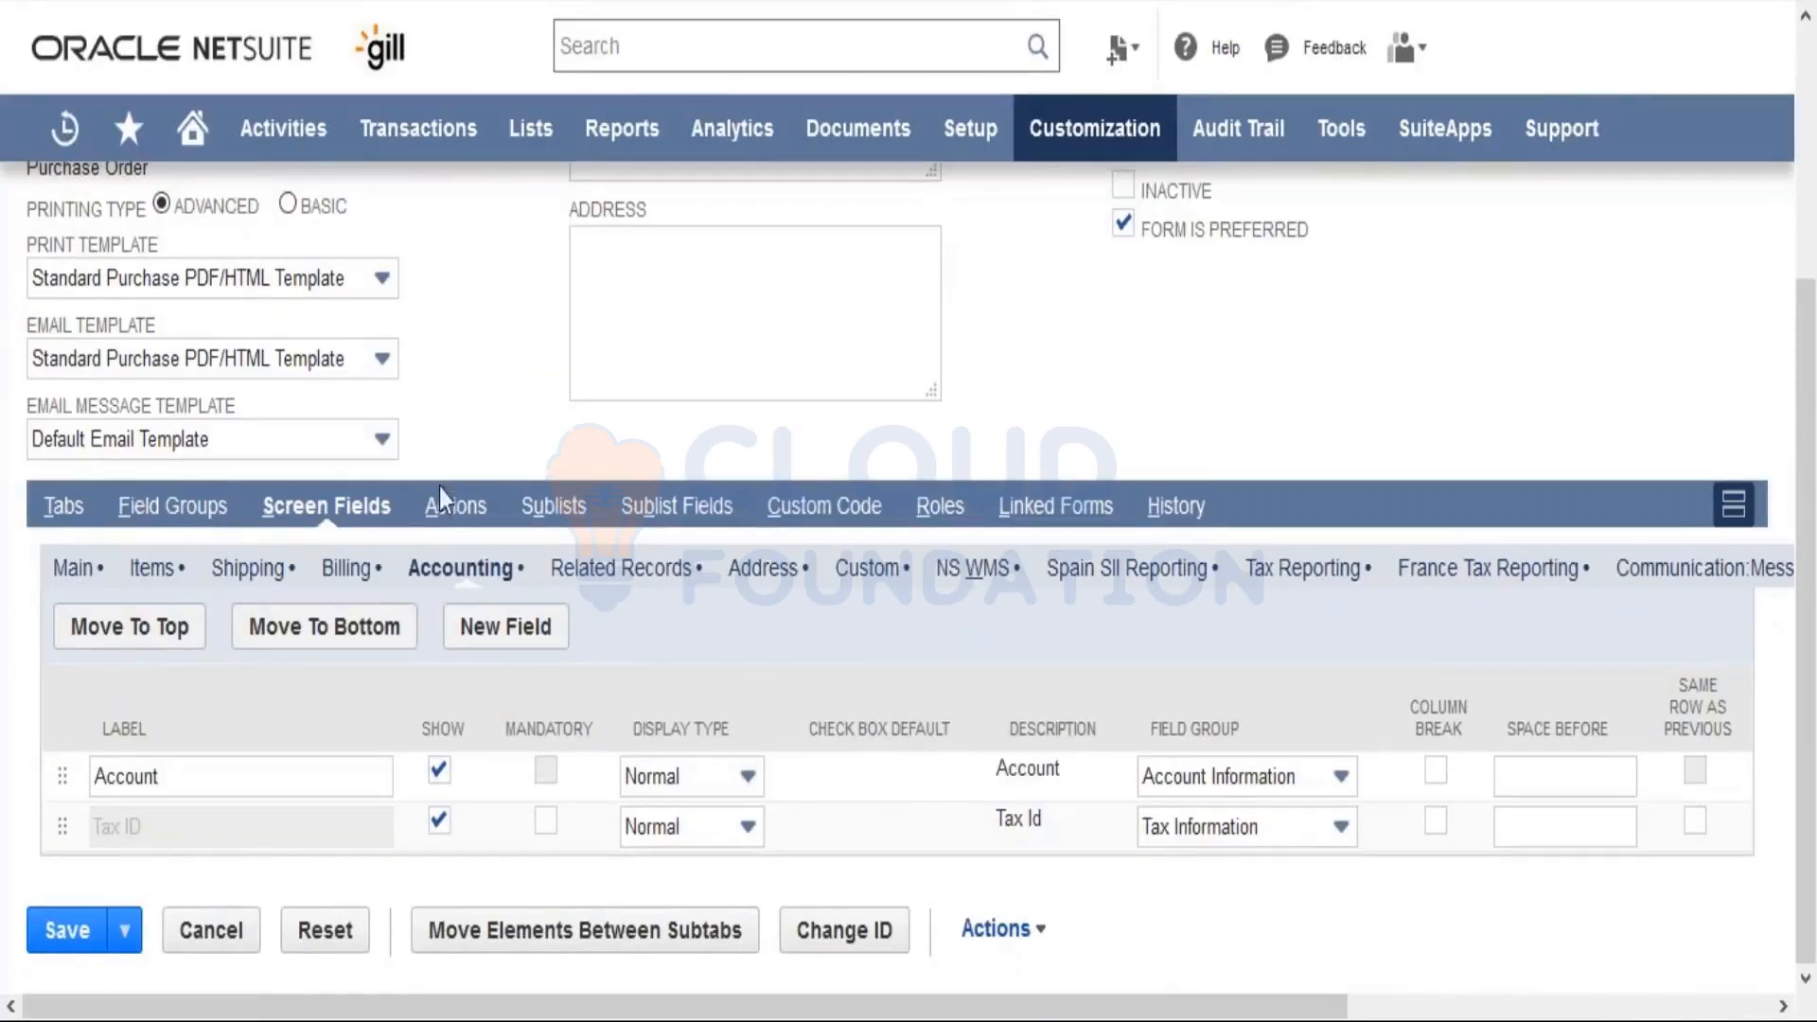
# Step: Display the form's standard actions and review their labels, visibility and display types
pyautogui.click(455, 507)
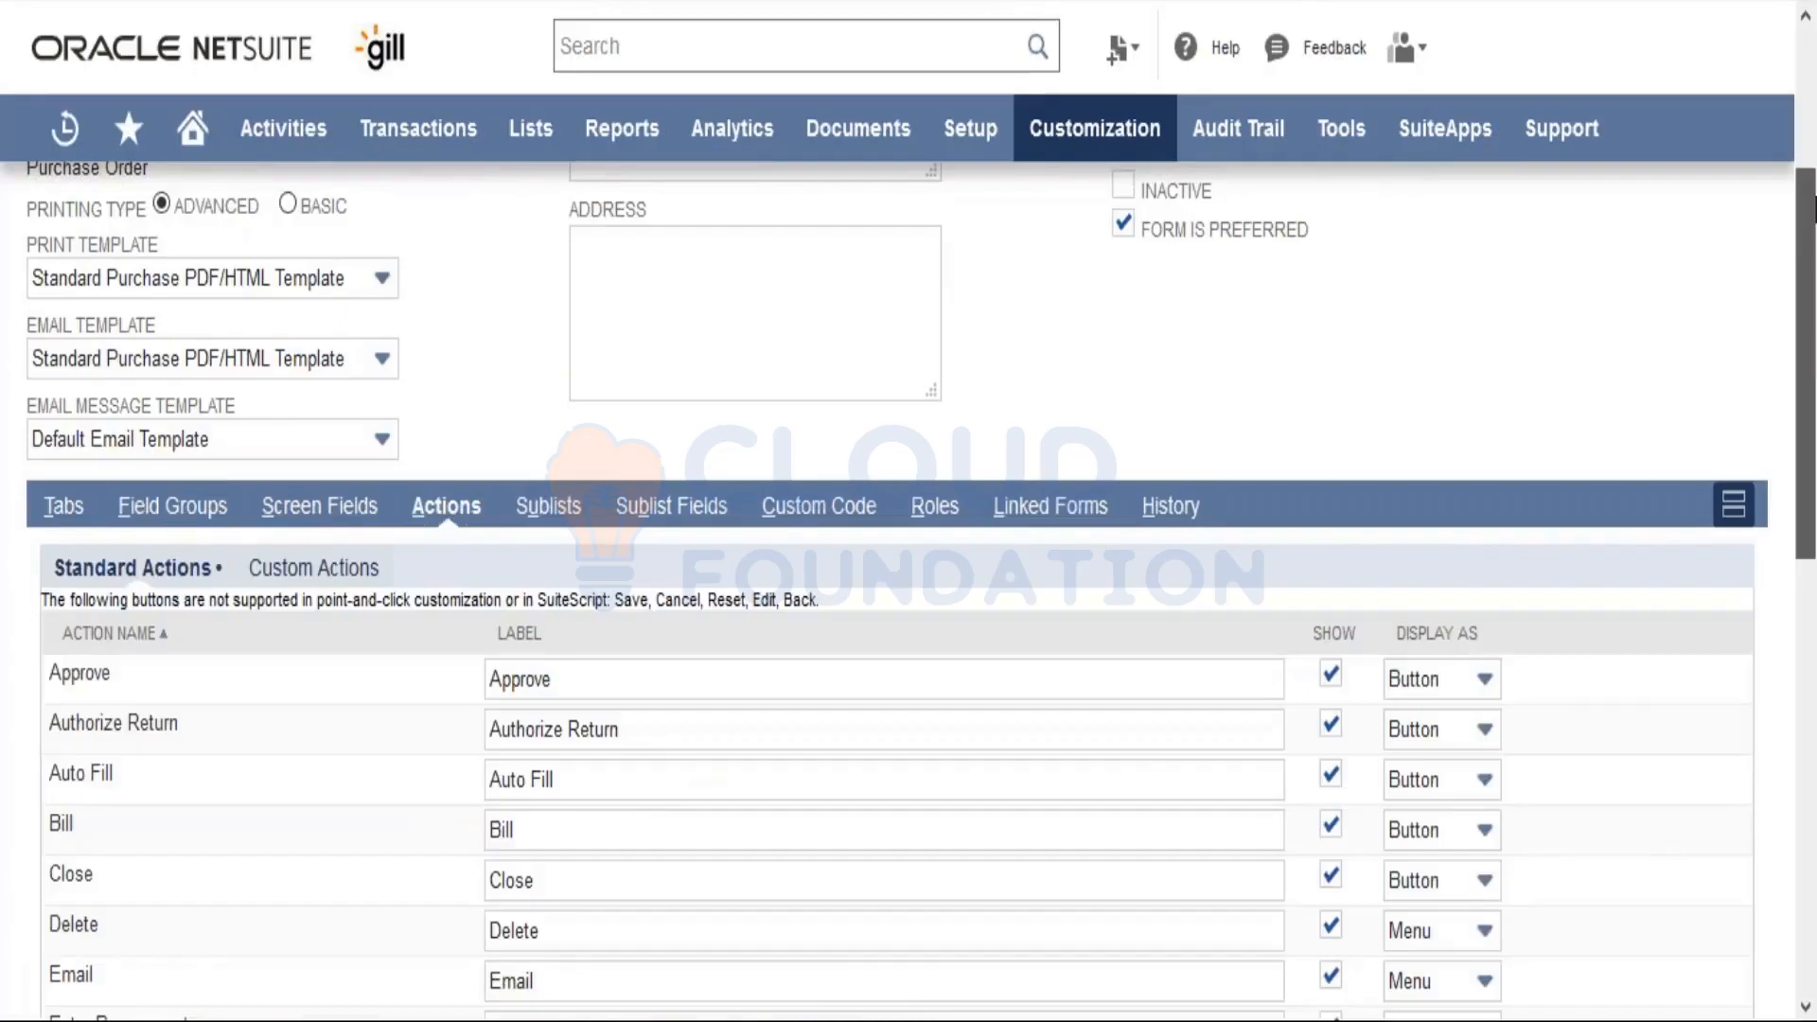
pyautogui.scroll(3, 1812, 208)
pyautogui.scroll(-4, 1812, 471)
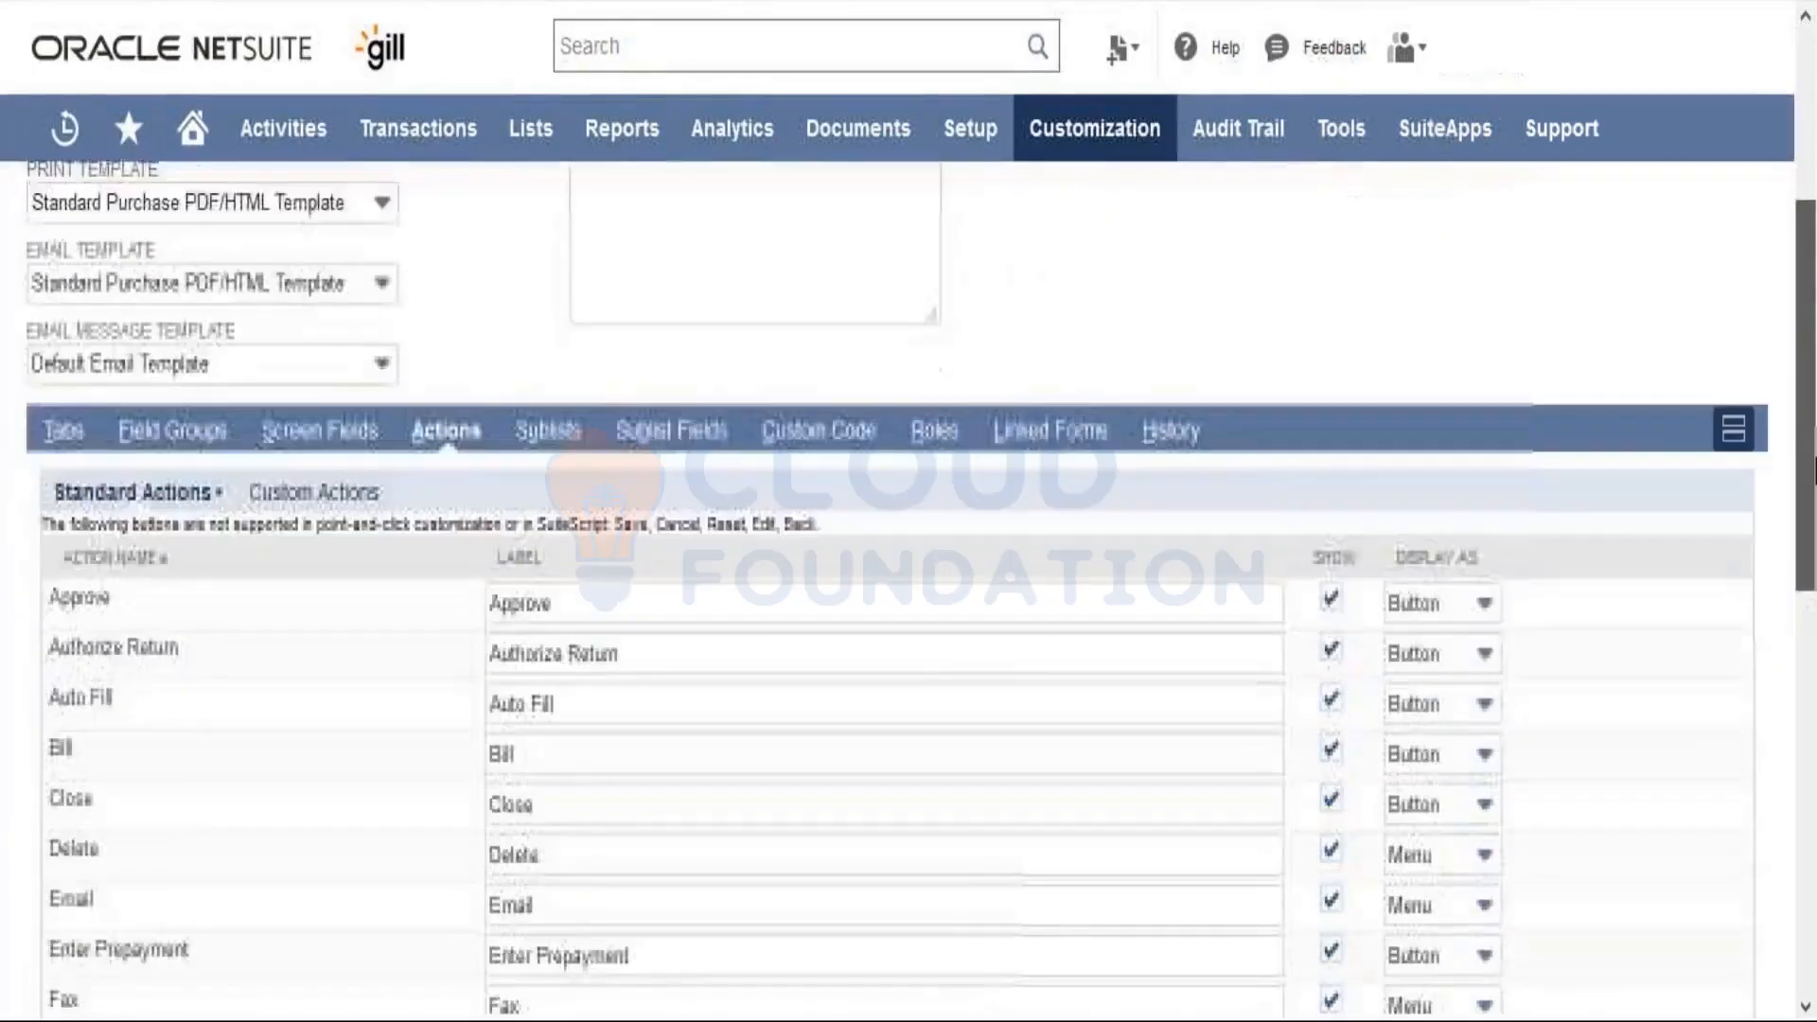
pyautogui.scroll(-2, 1812, 471)
pyautogui.scroll(6, 1812, 471)
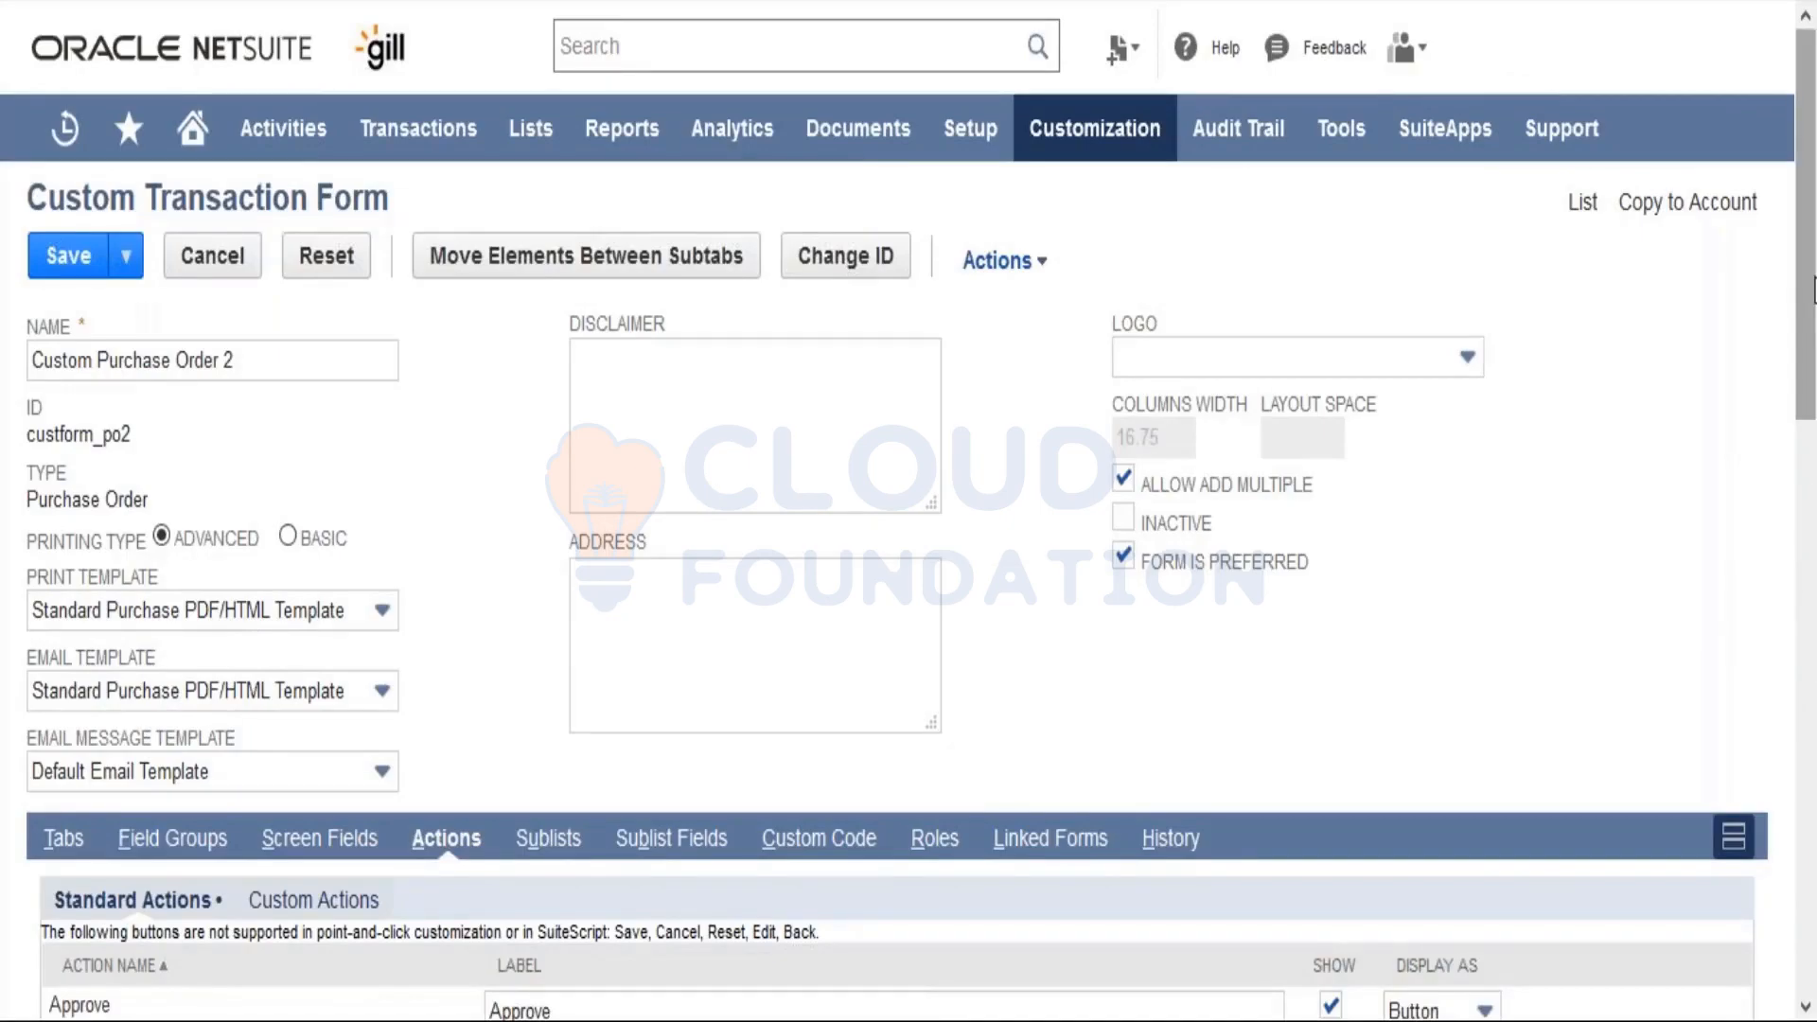
# Step: Review the purchase order's body fields and subtabs, and locate its list of further actions
pyautogui.moveTo(1814, 352); pyautogui.dragTo(1814, 589)
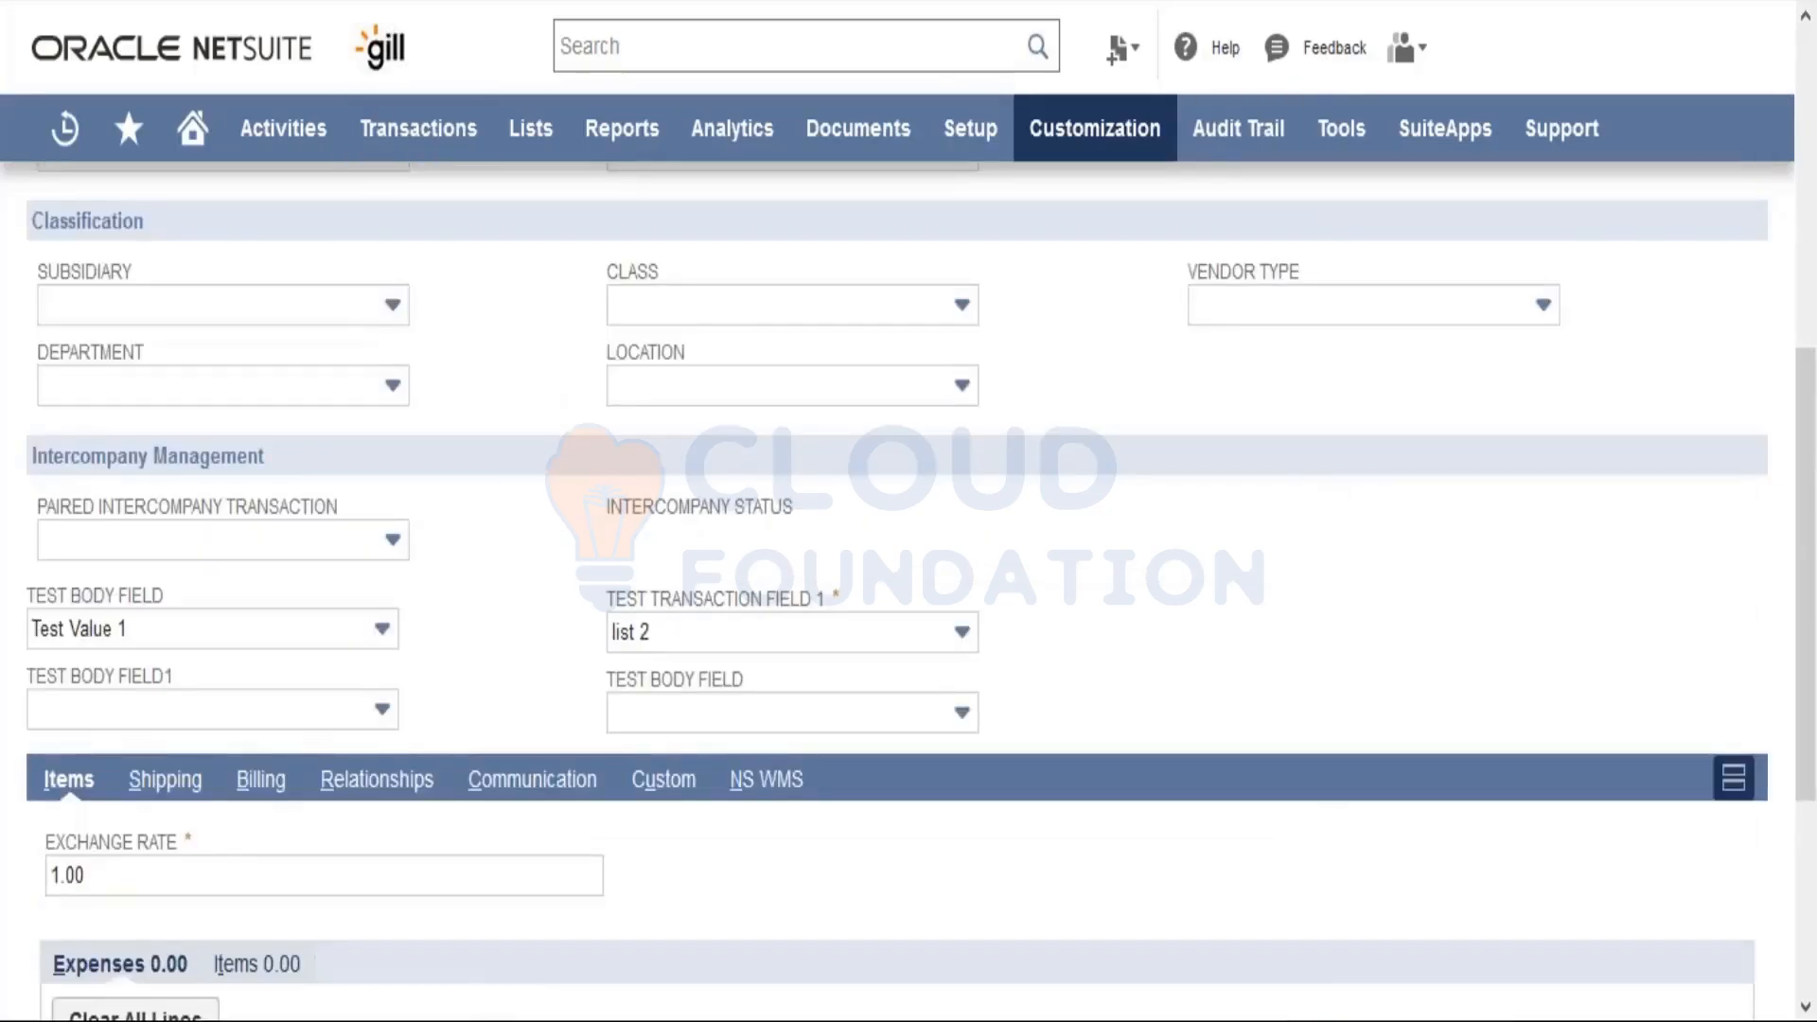
pyautogui.scroll(7, 855, 297)
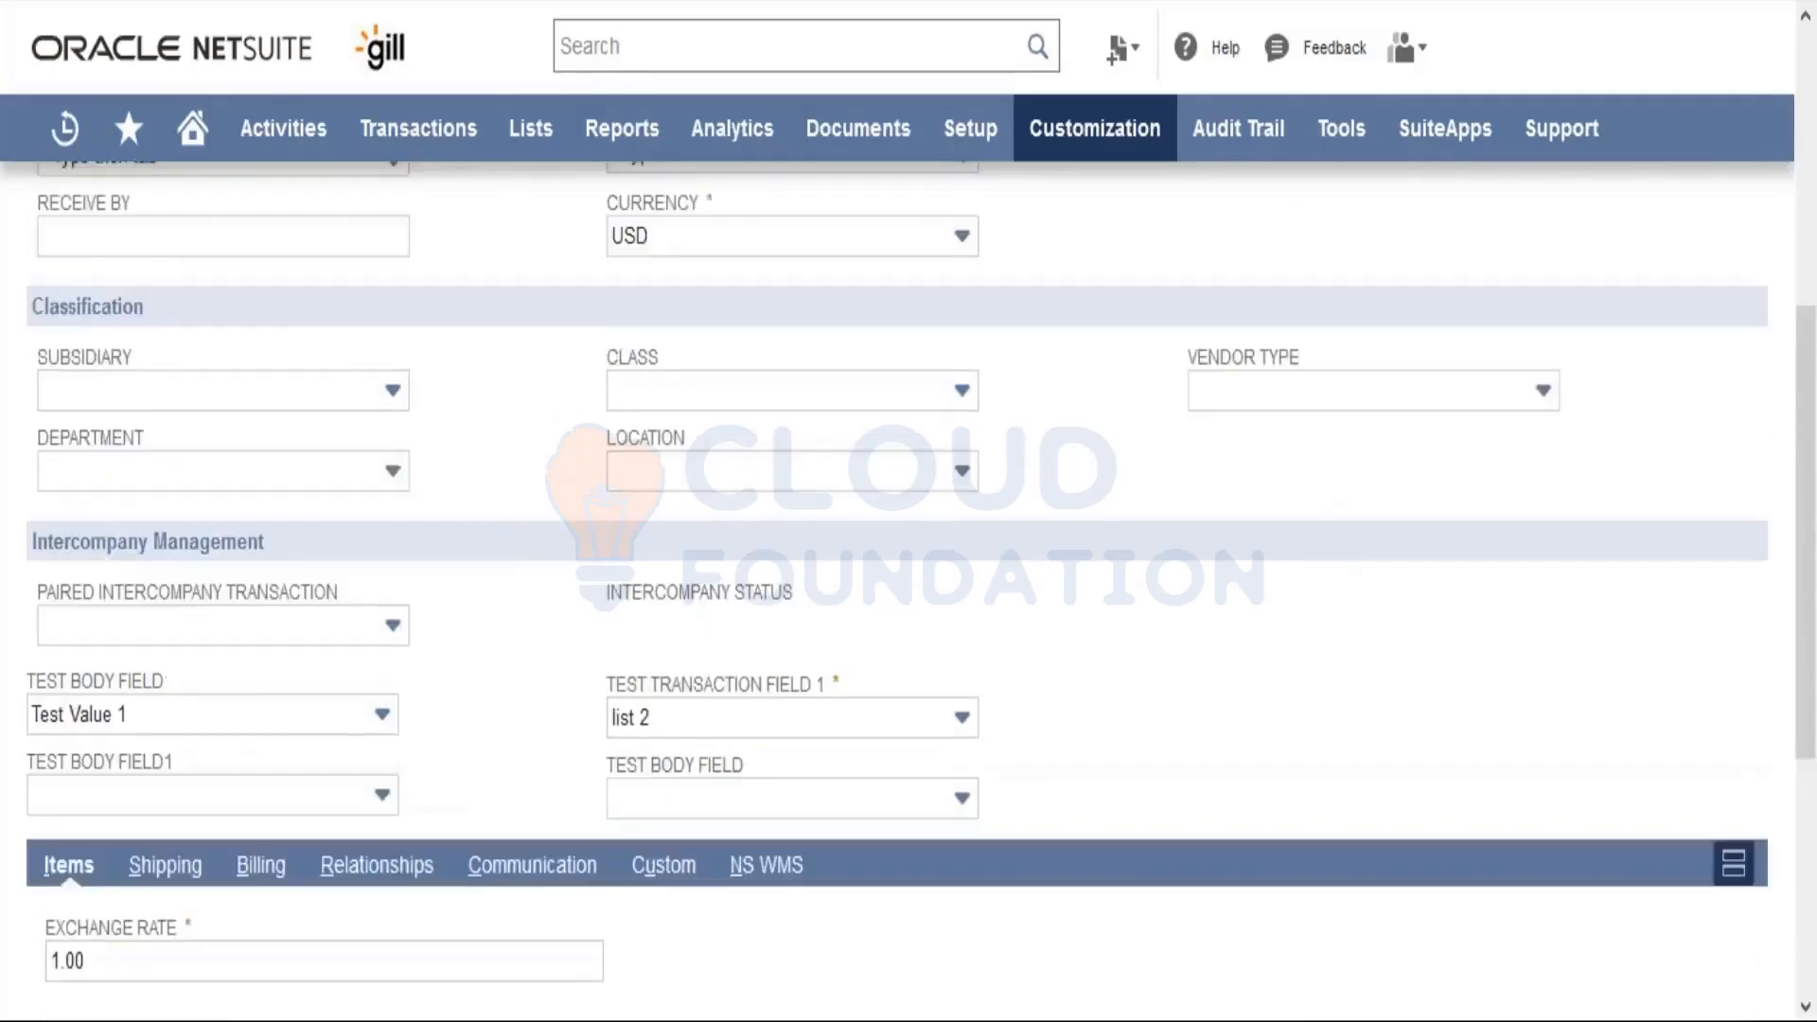
pyautogui.moveTo(859, 248)
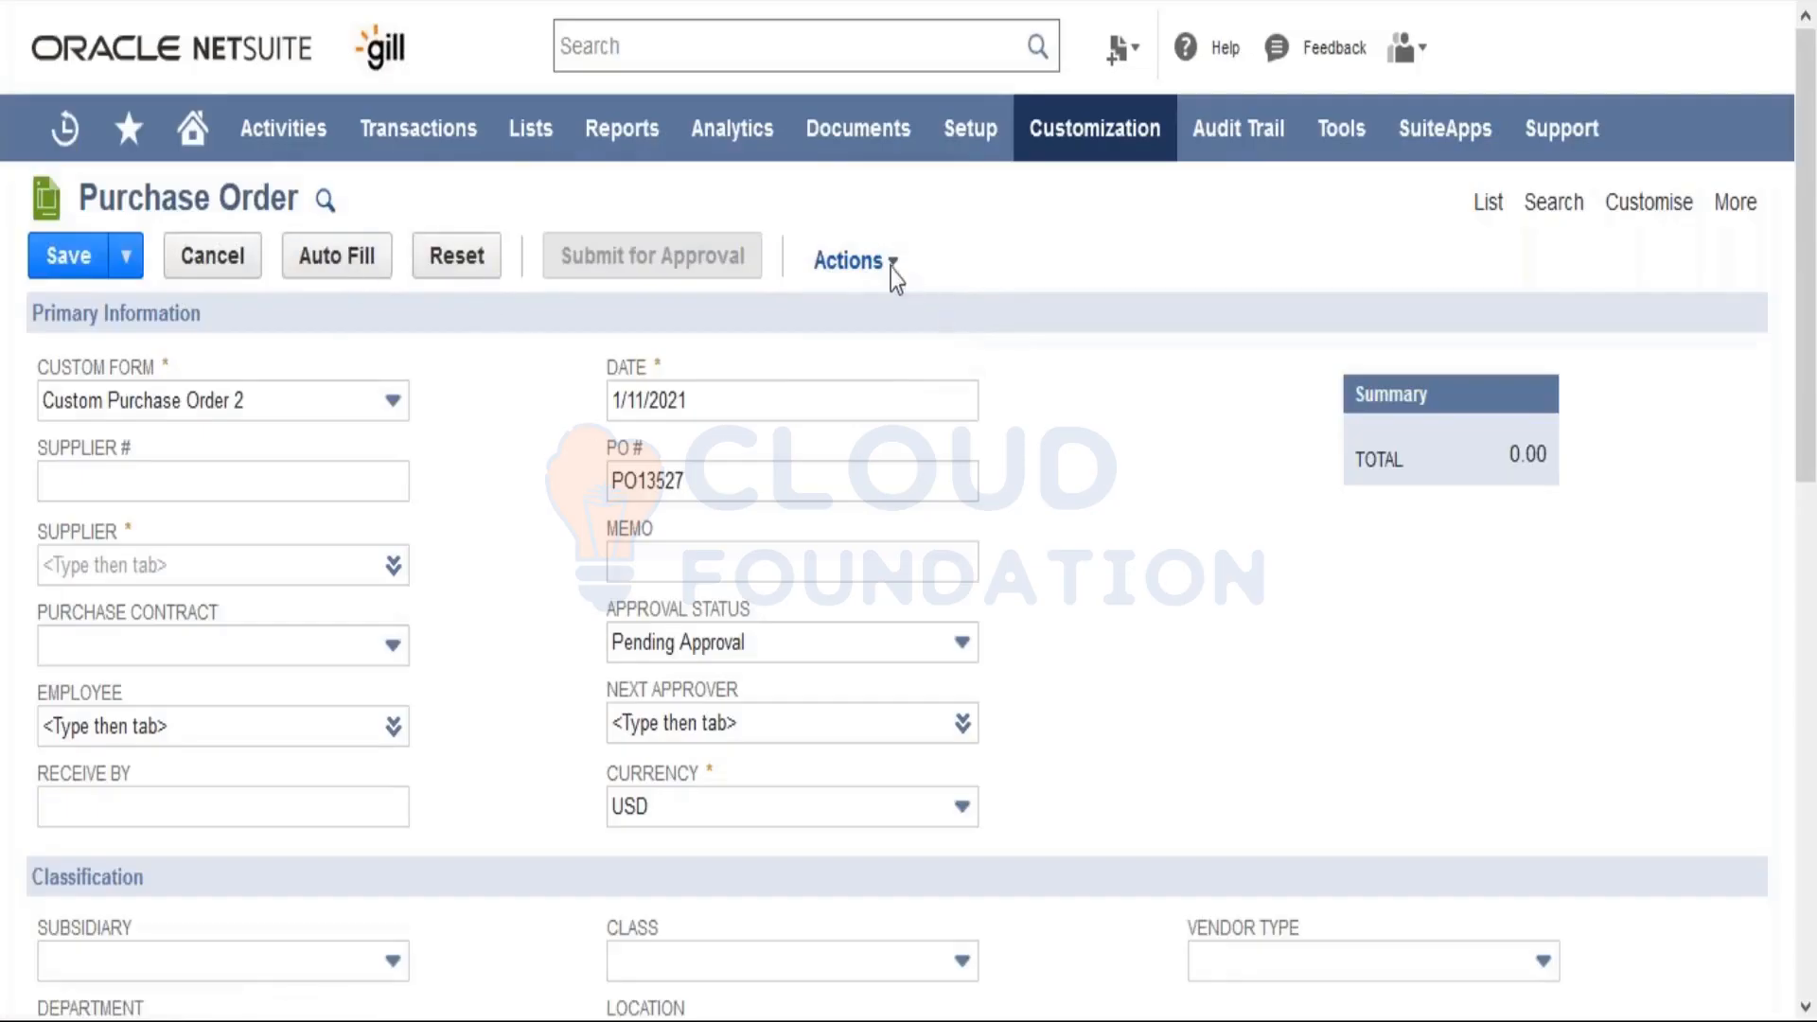
pyautogui.moveTo(891, 263)
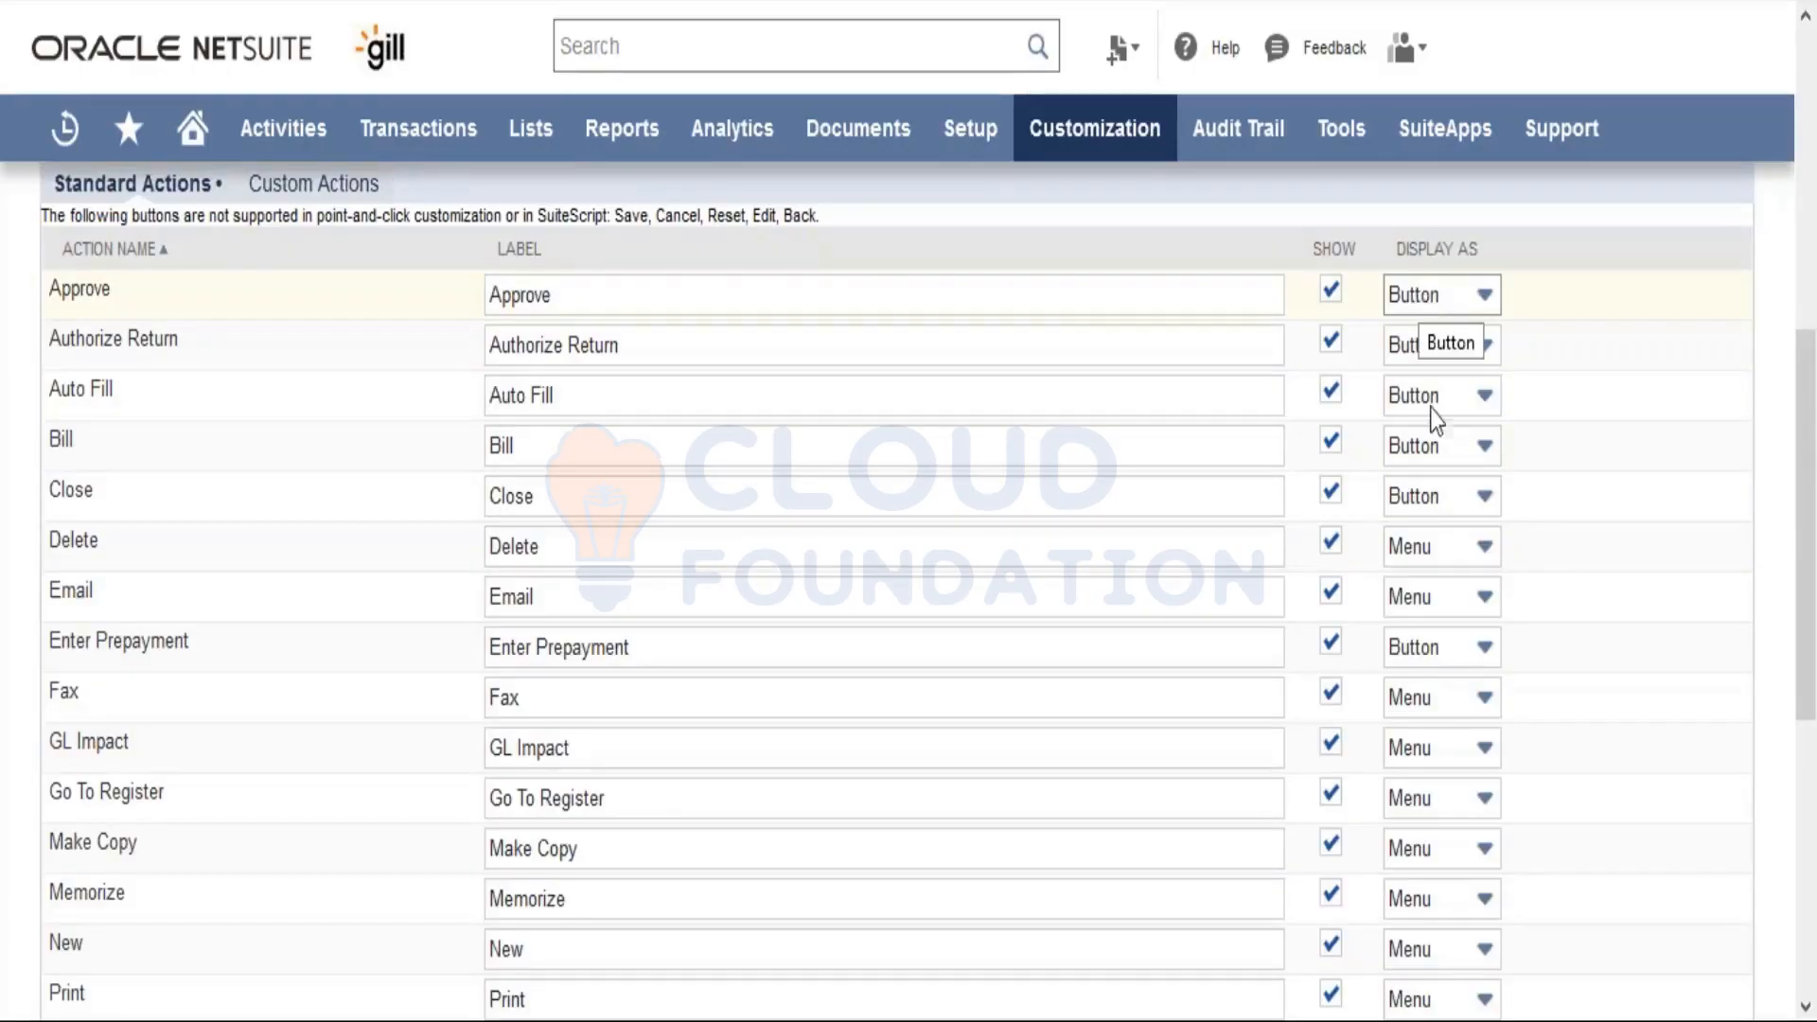
# Step: Check the display options for the Delete standard action and compare them with the actions offered on the purchase order
pyautogui.click(1433, 556)
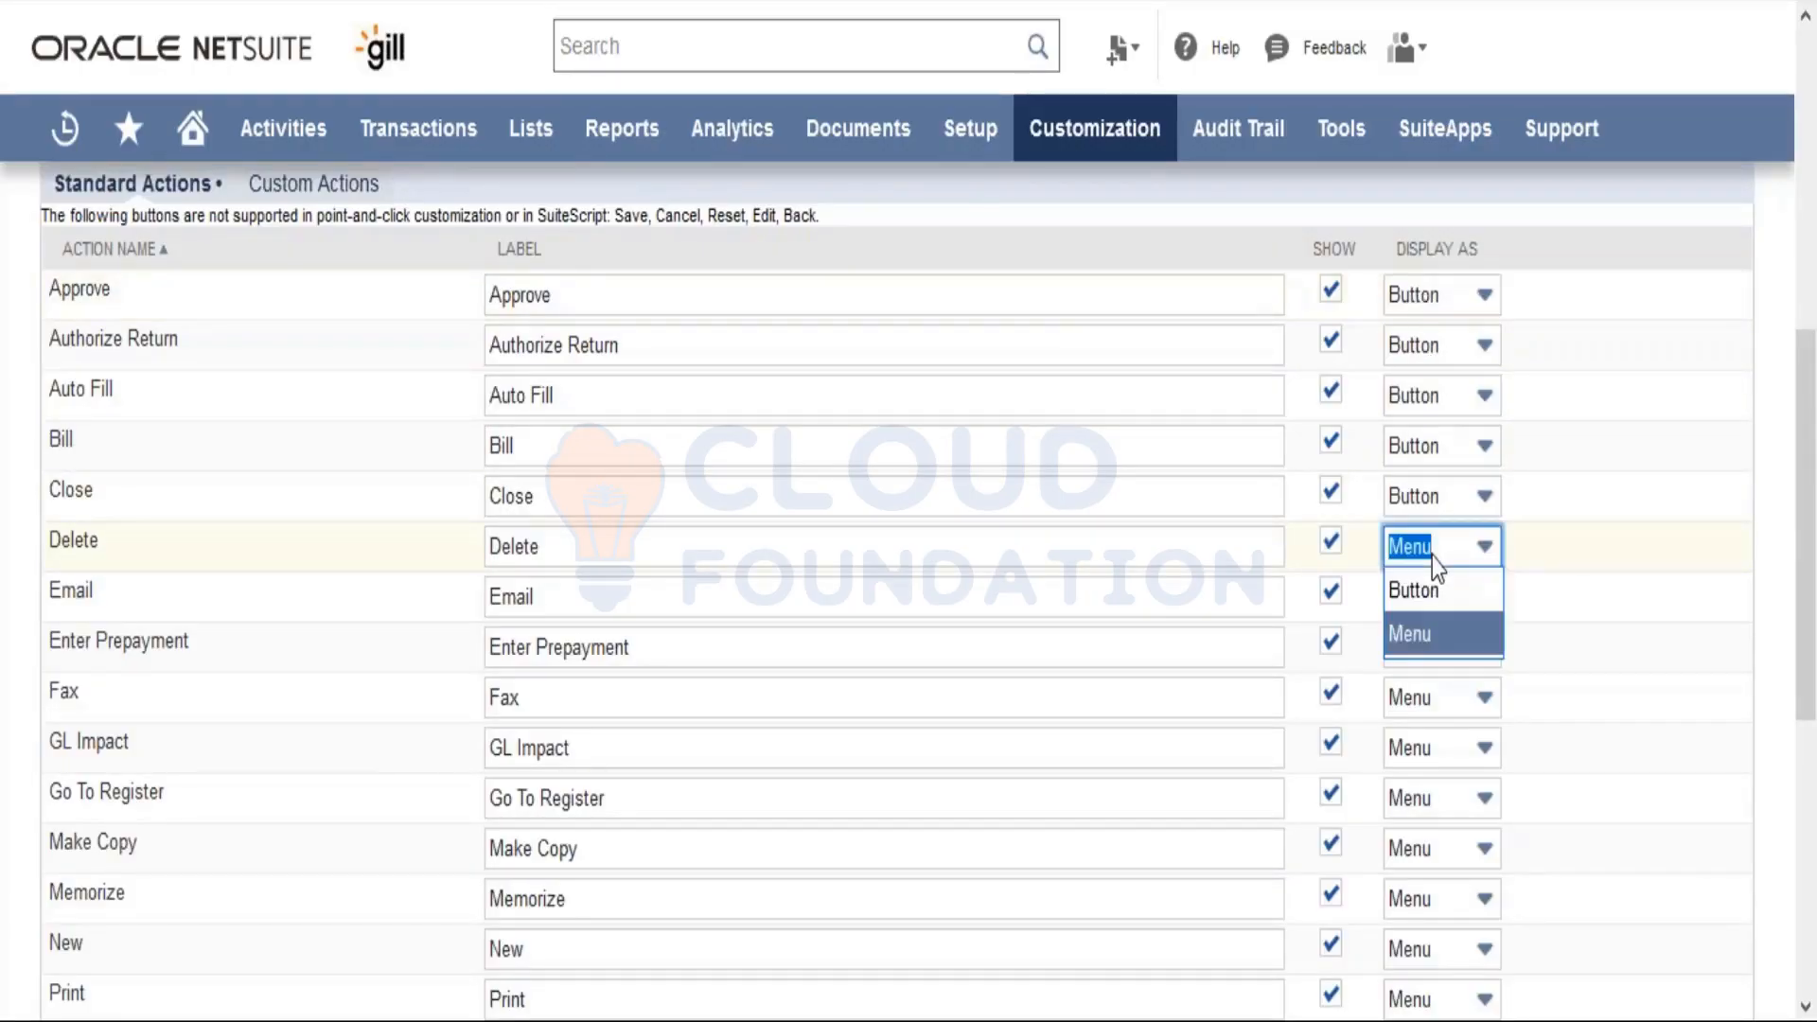
pyautogui.click(1432, 556)
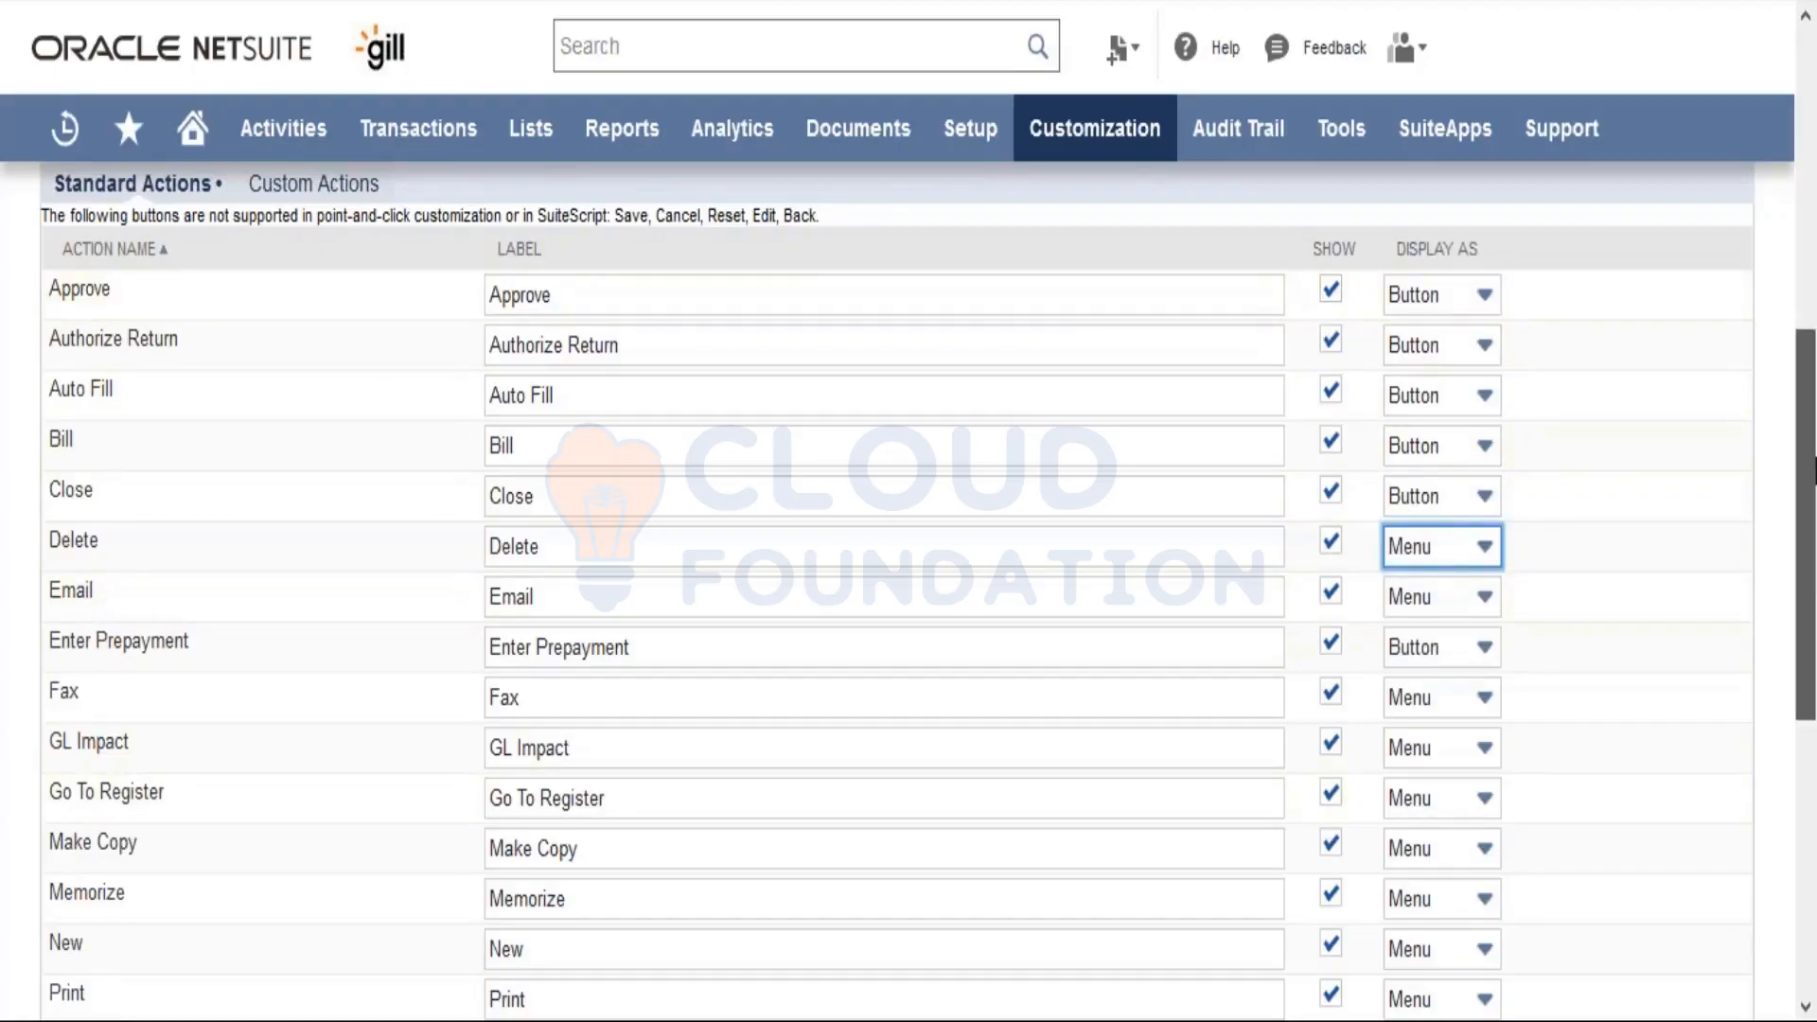
pyautogui.scroll(-7, 1813, 572)
pyautogui.scroll(6, 1814, 529)
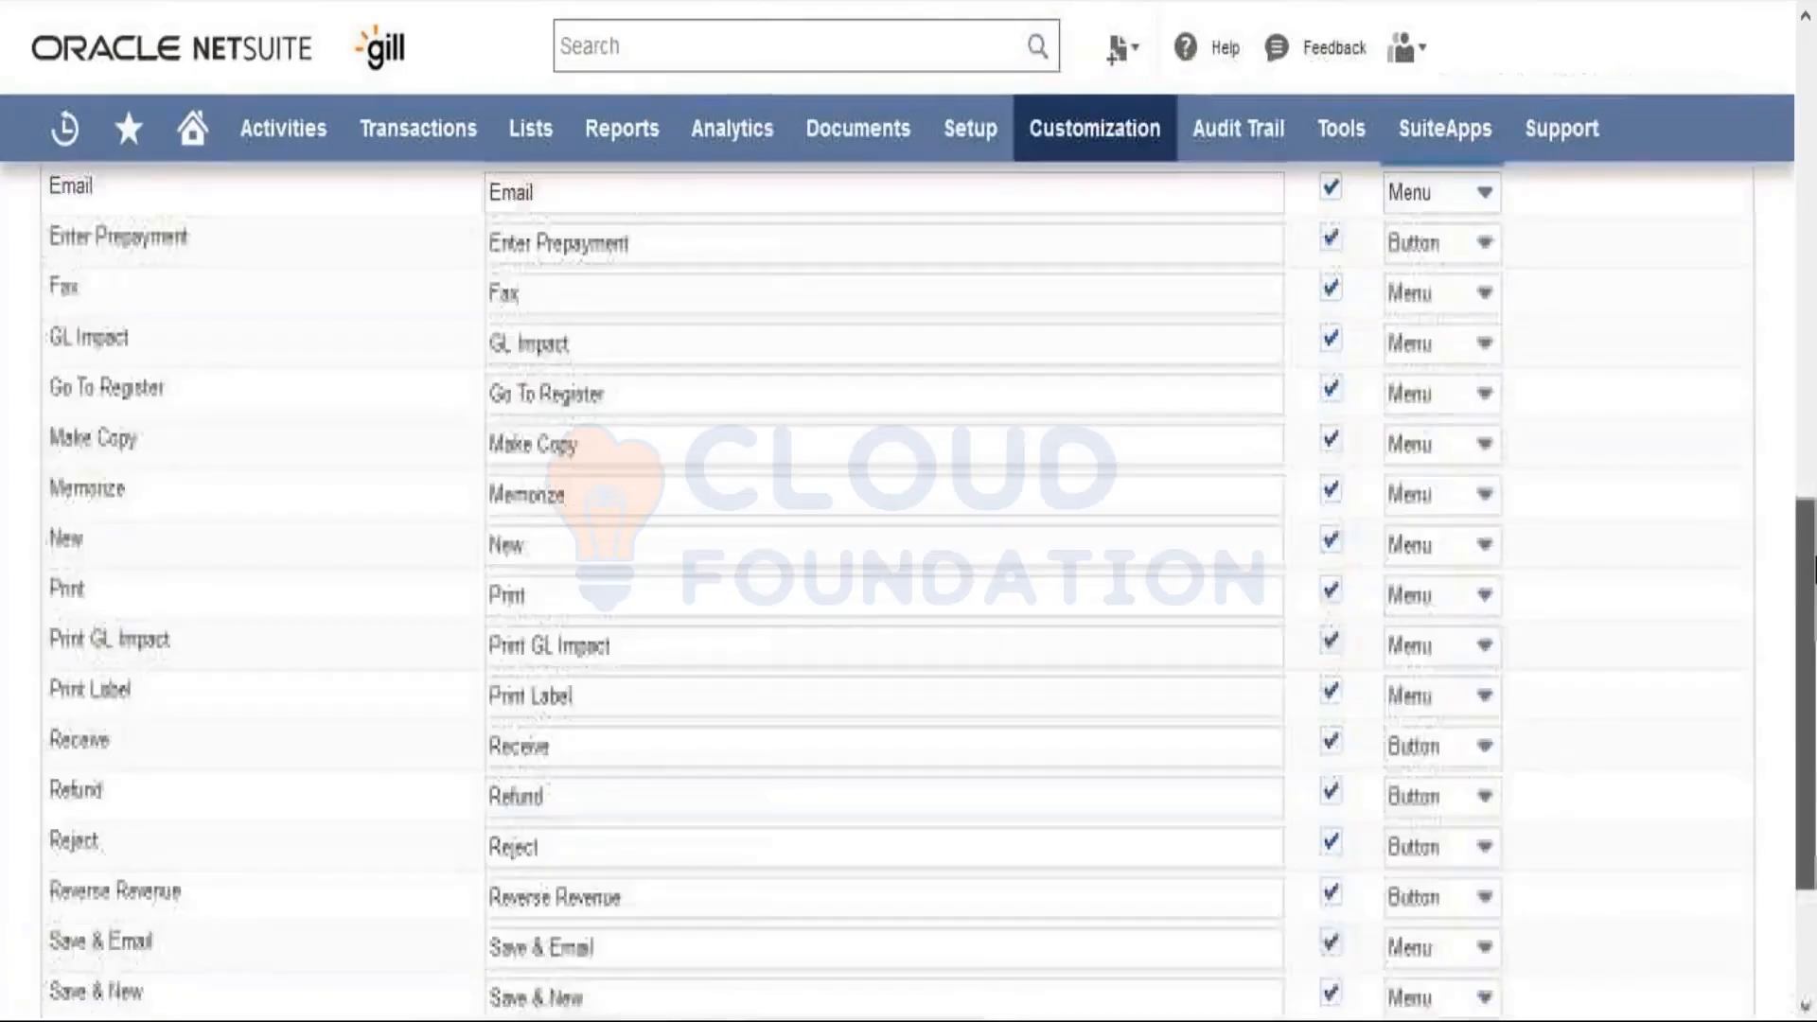
pyautogui.scroll(2, 1814, 488)
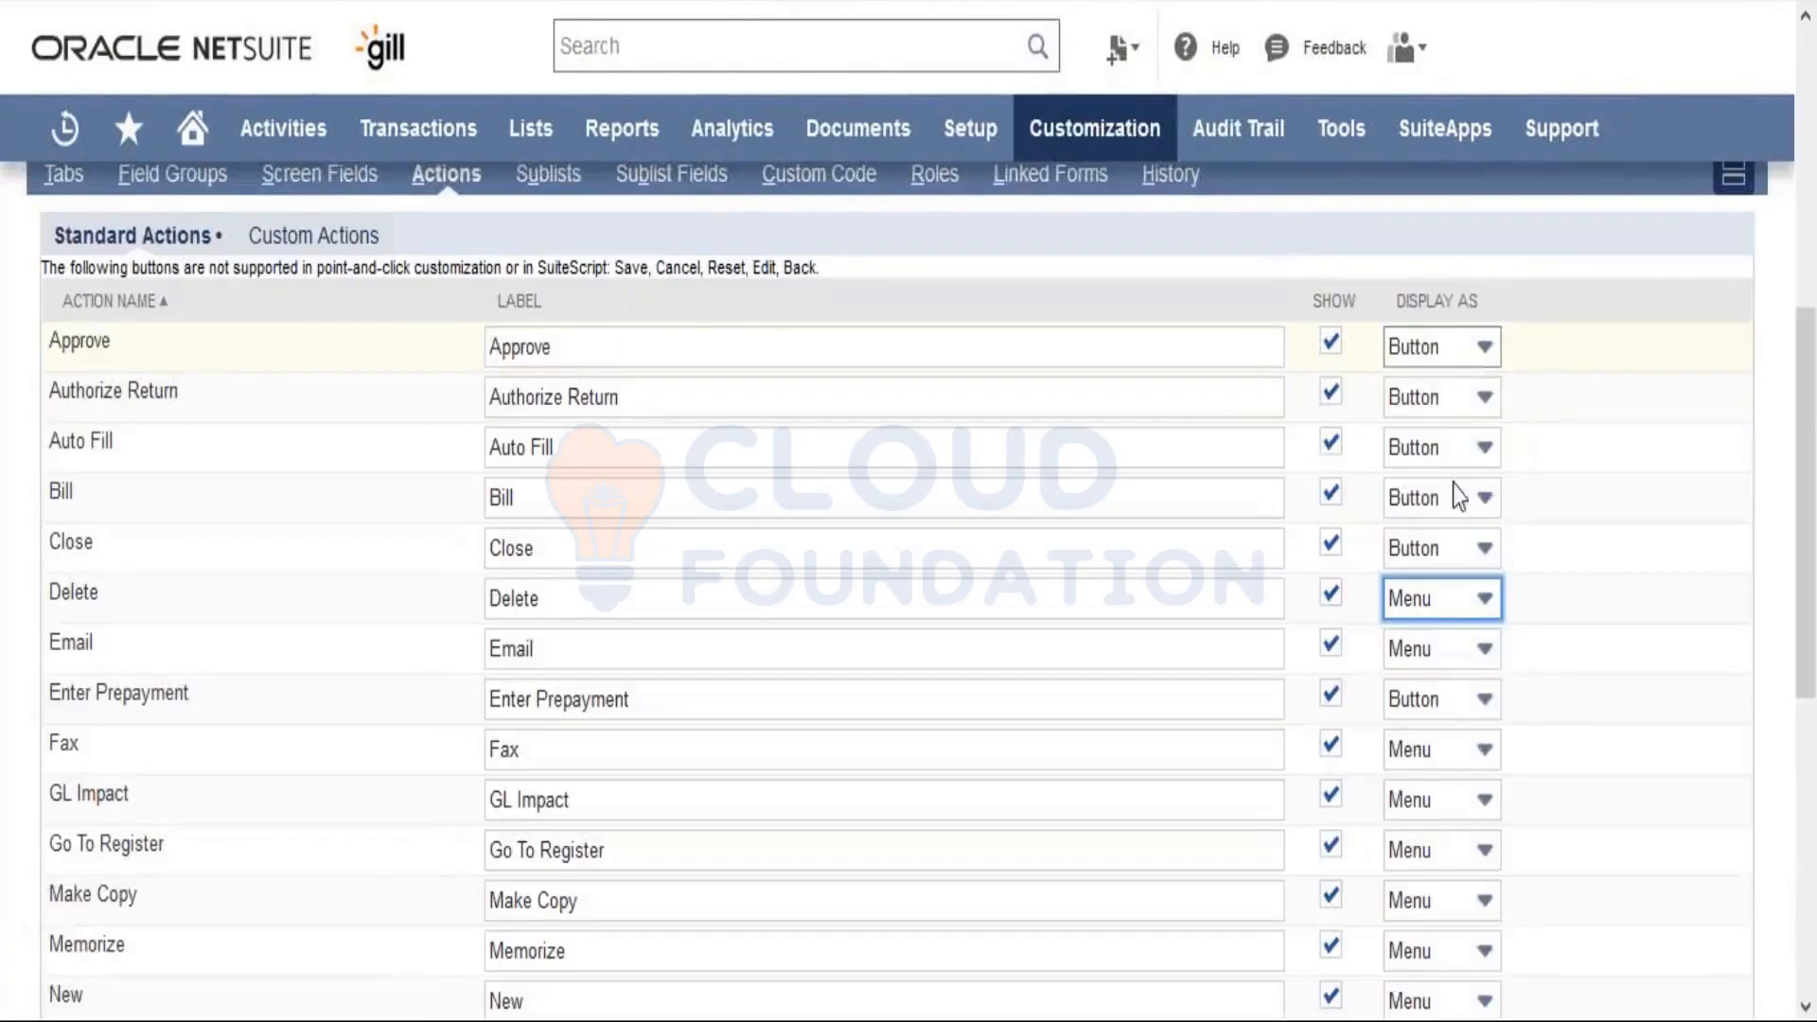
pyautogui.click(1439, 610)
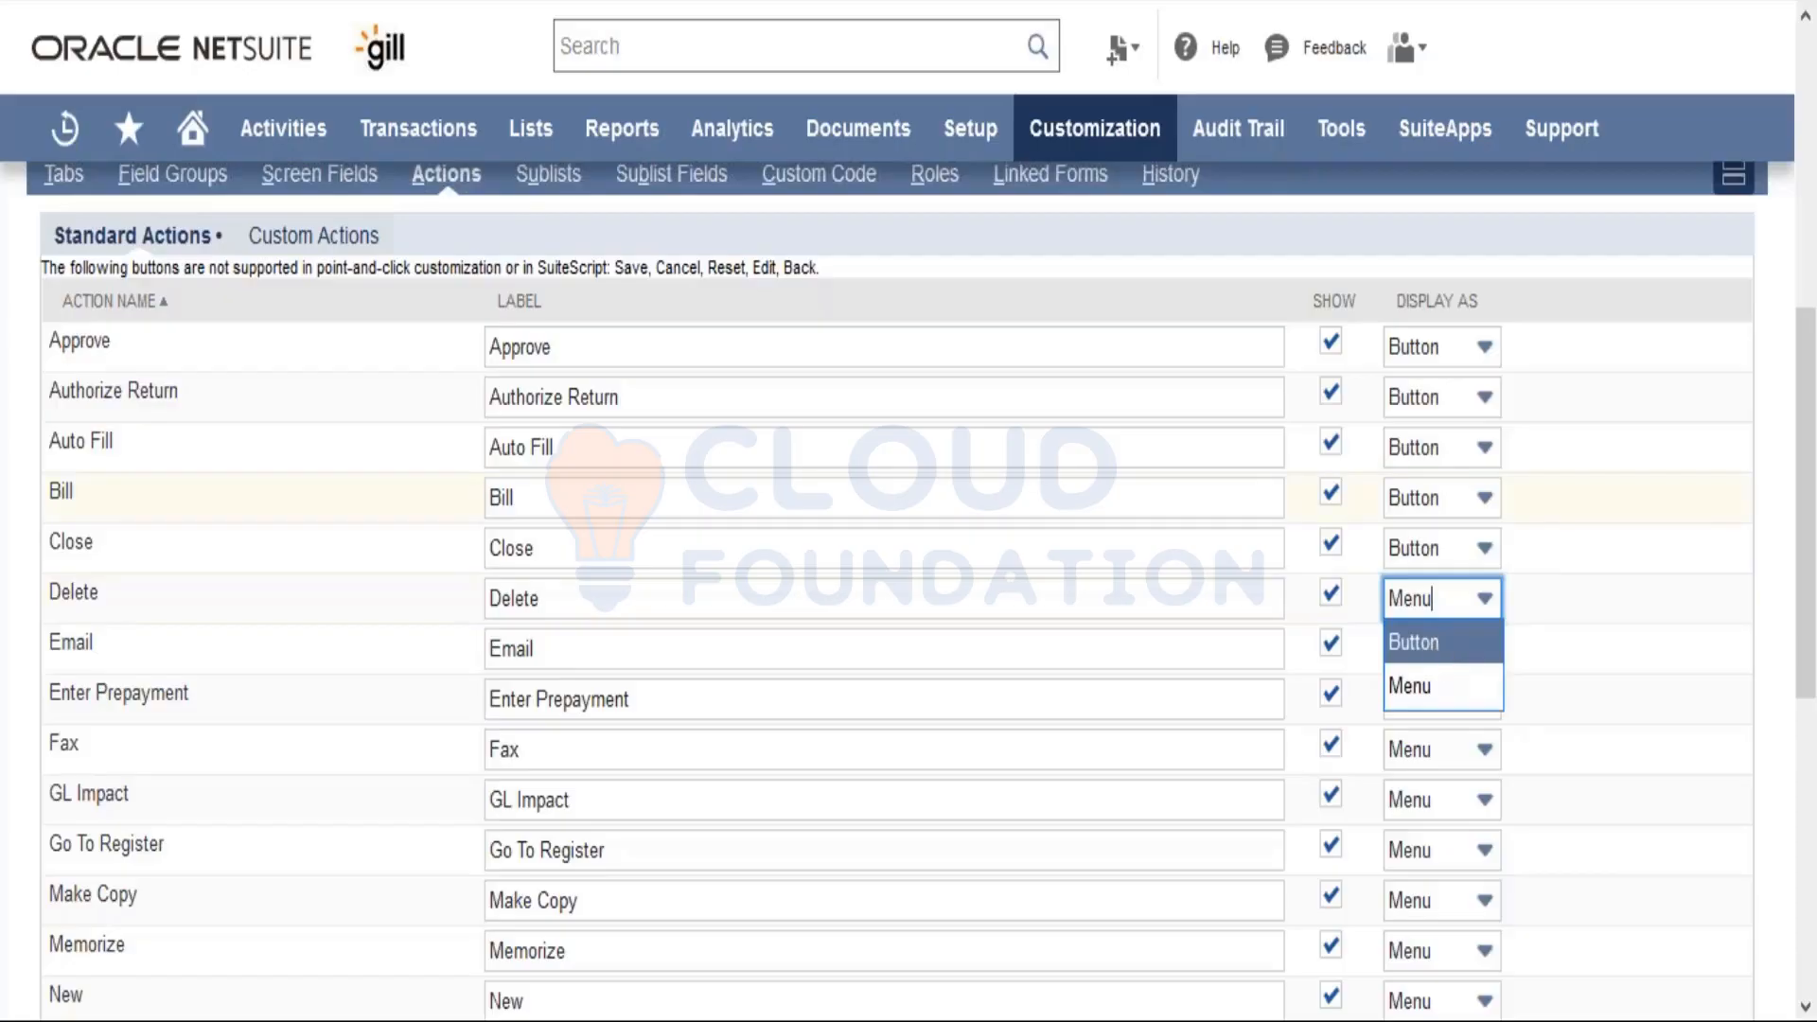
pyautogui.moveTo(1808, 378); pyautogui.dragTo(1812, 95)
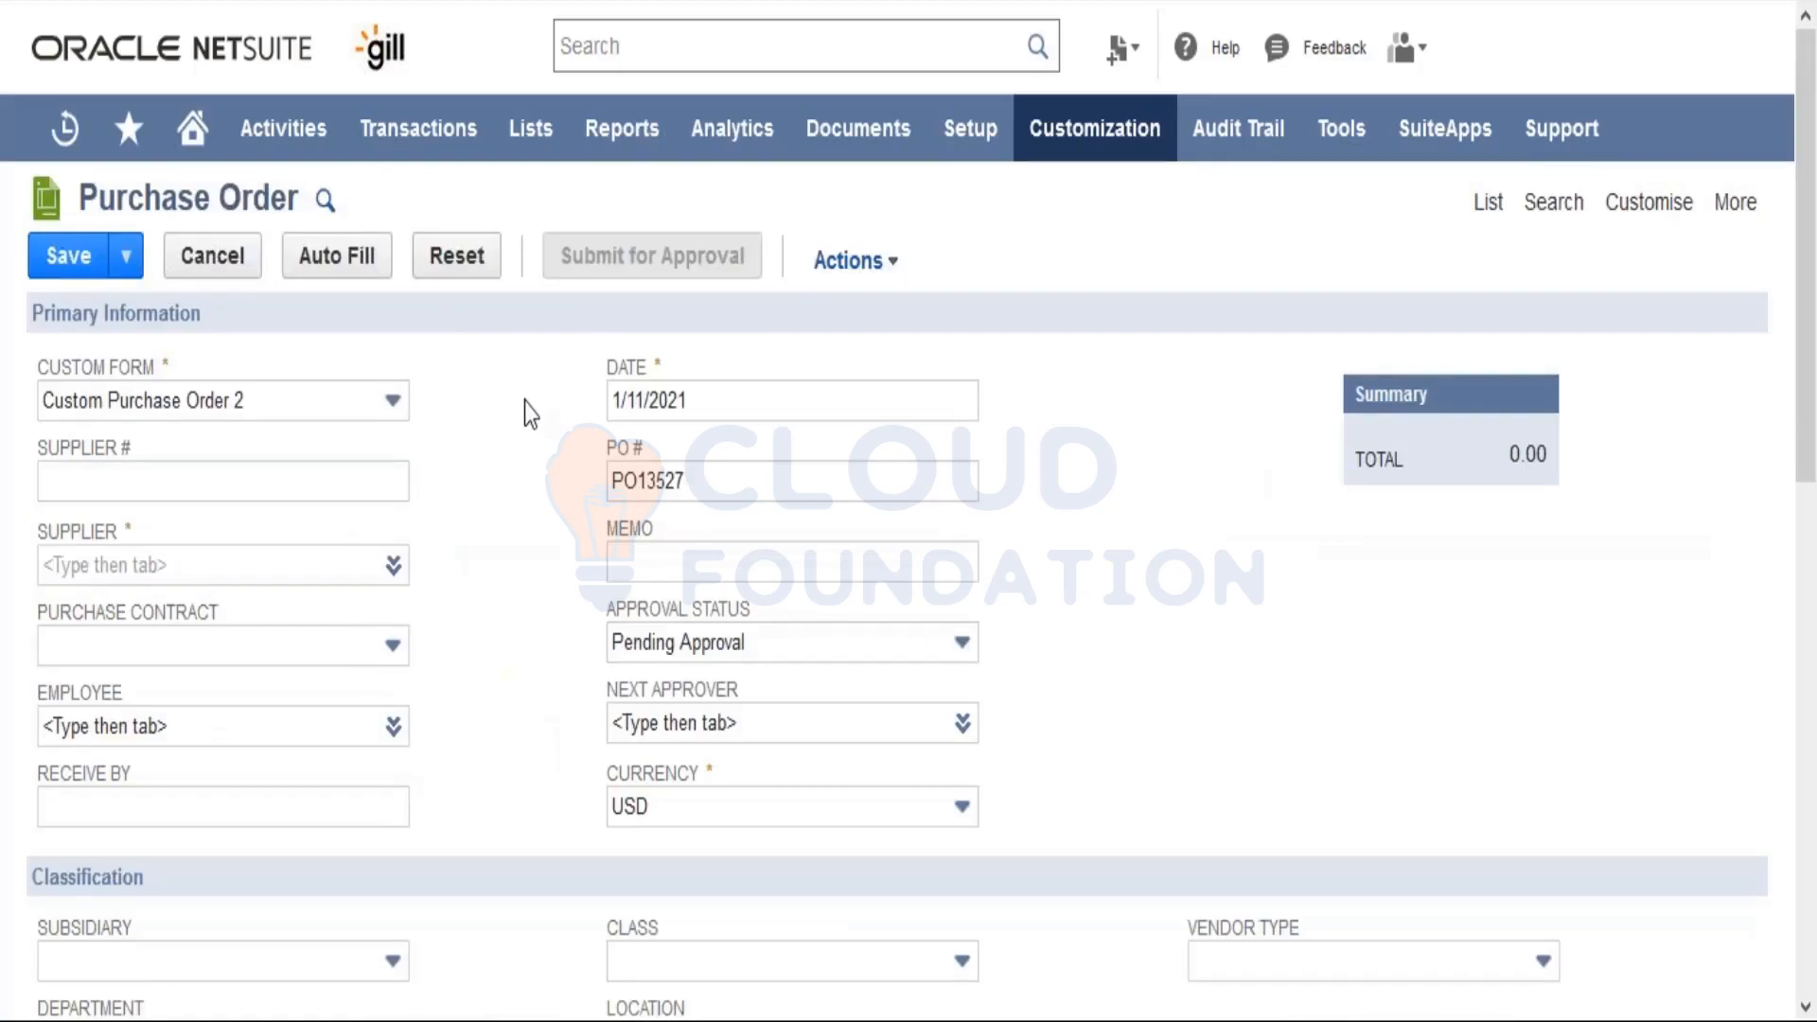
pyautogui.click(894, 262)
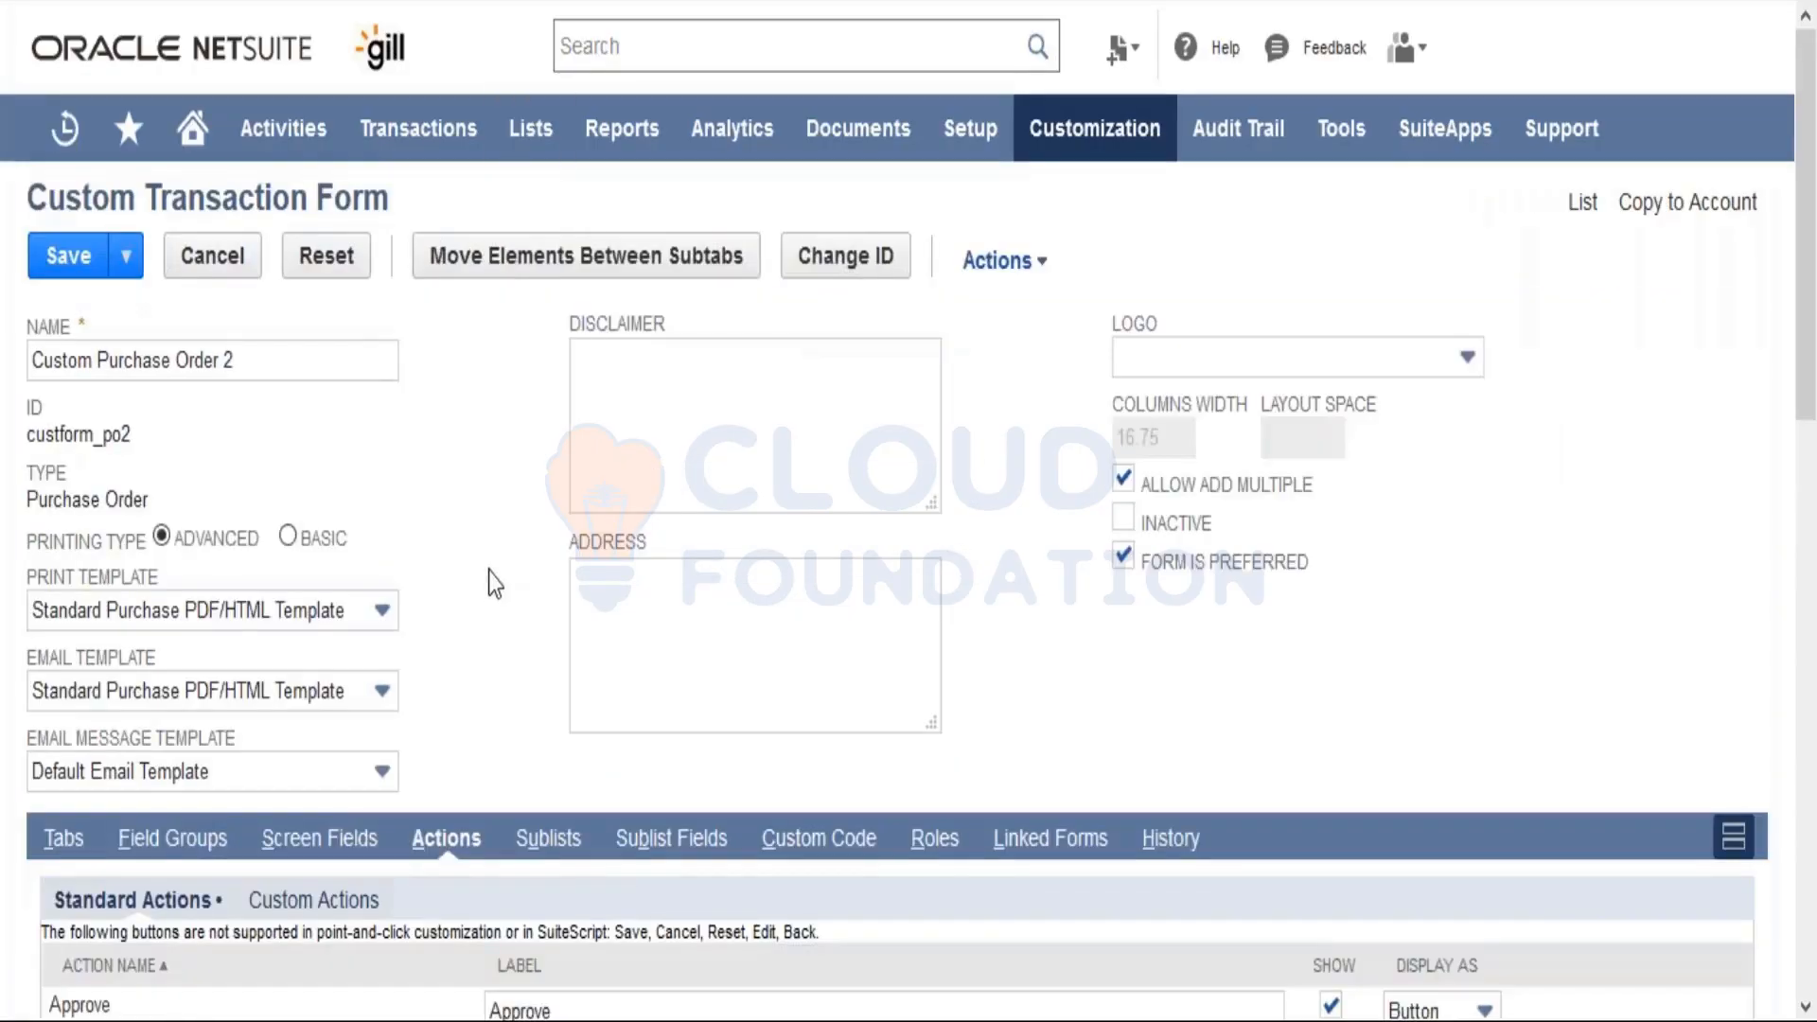
# Step: Display the form's Items sublists, check them against the purchase order and select the Expenses sublist's label
pyautogui.scroll(-5, 488, 572)
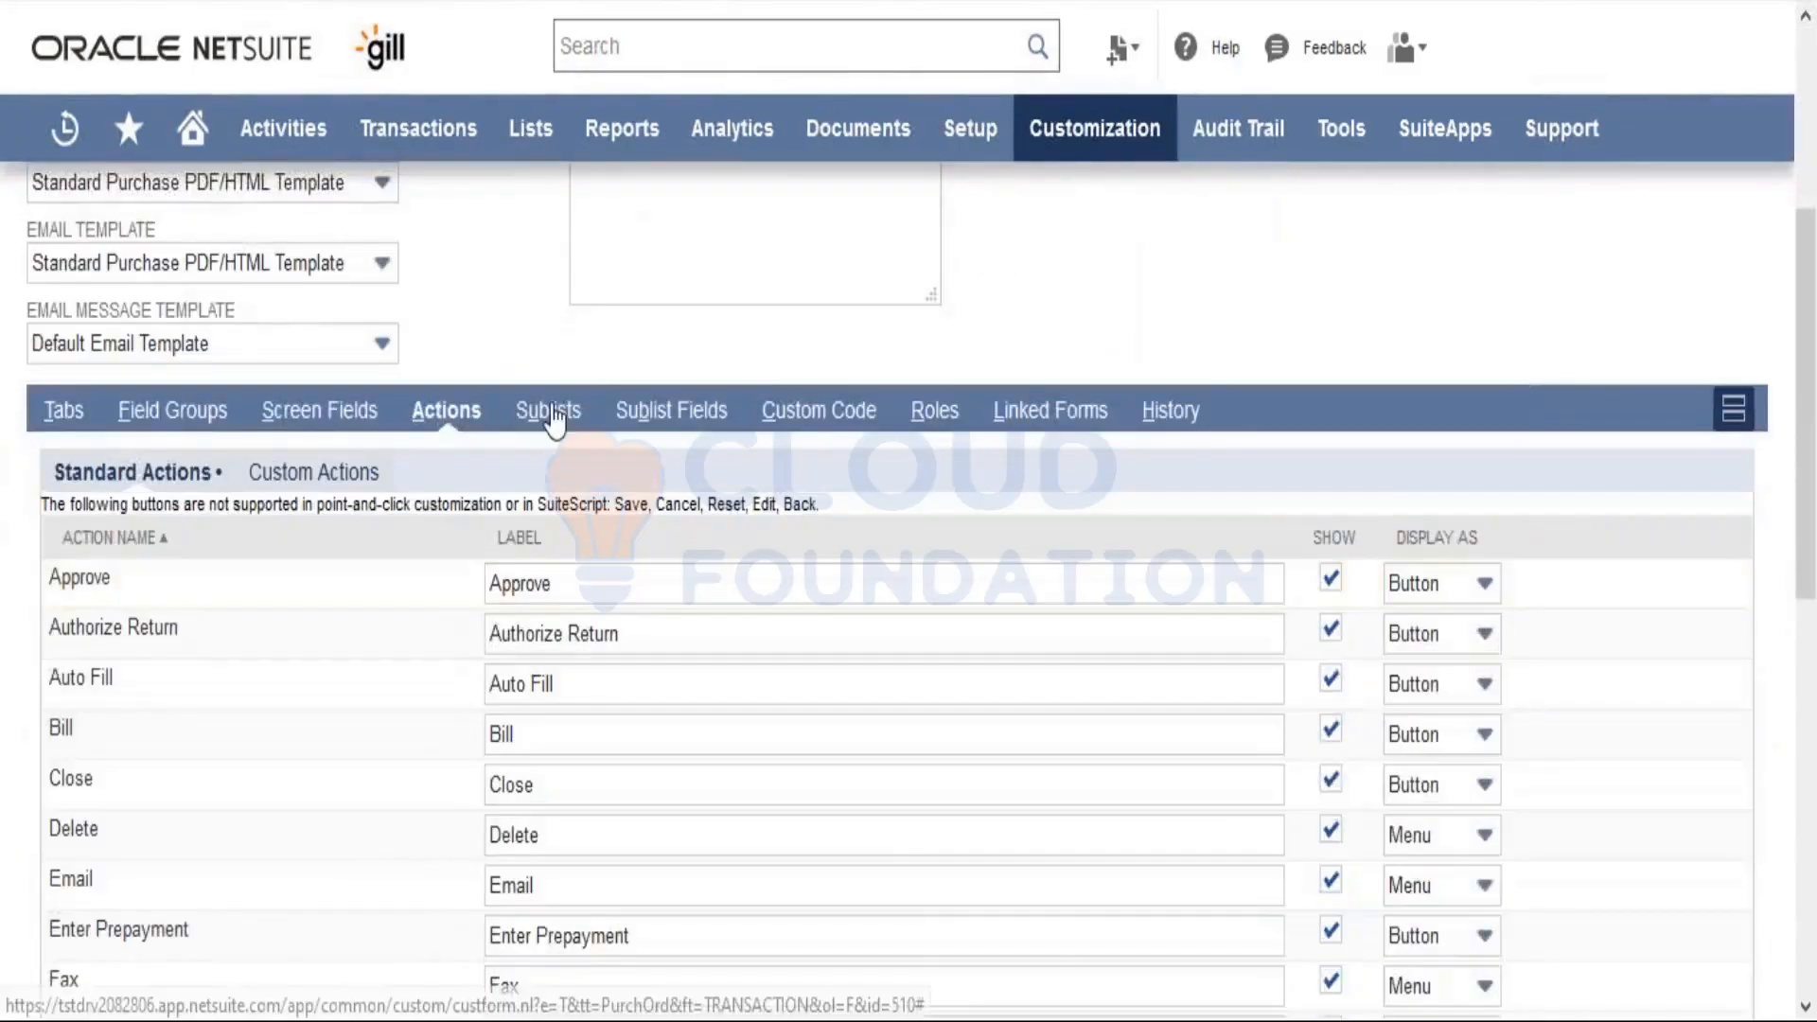
pyautogui.click(549, 411)
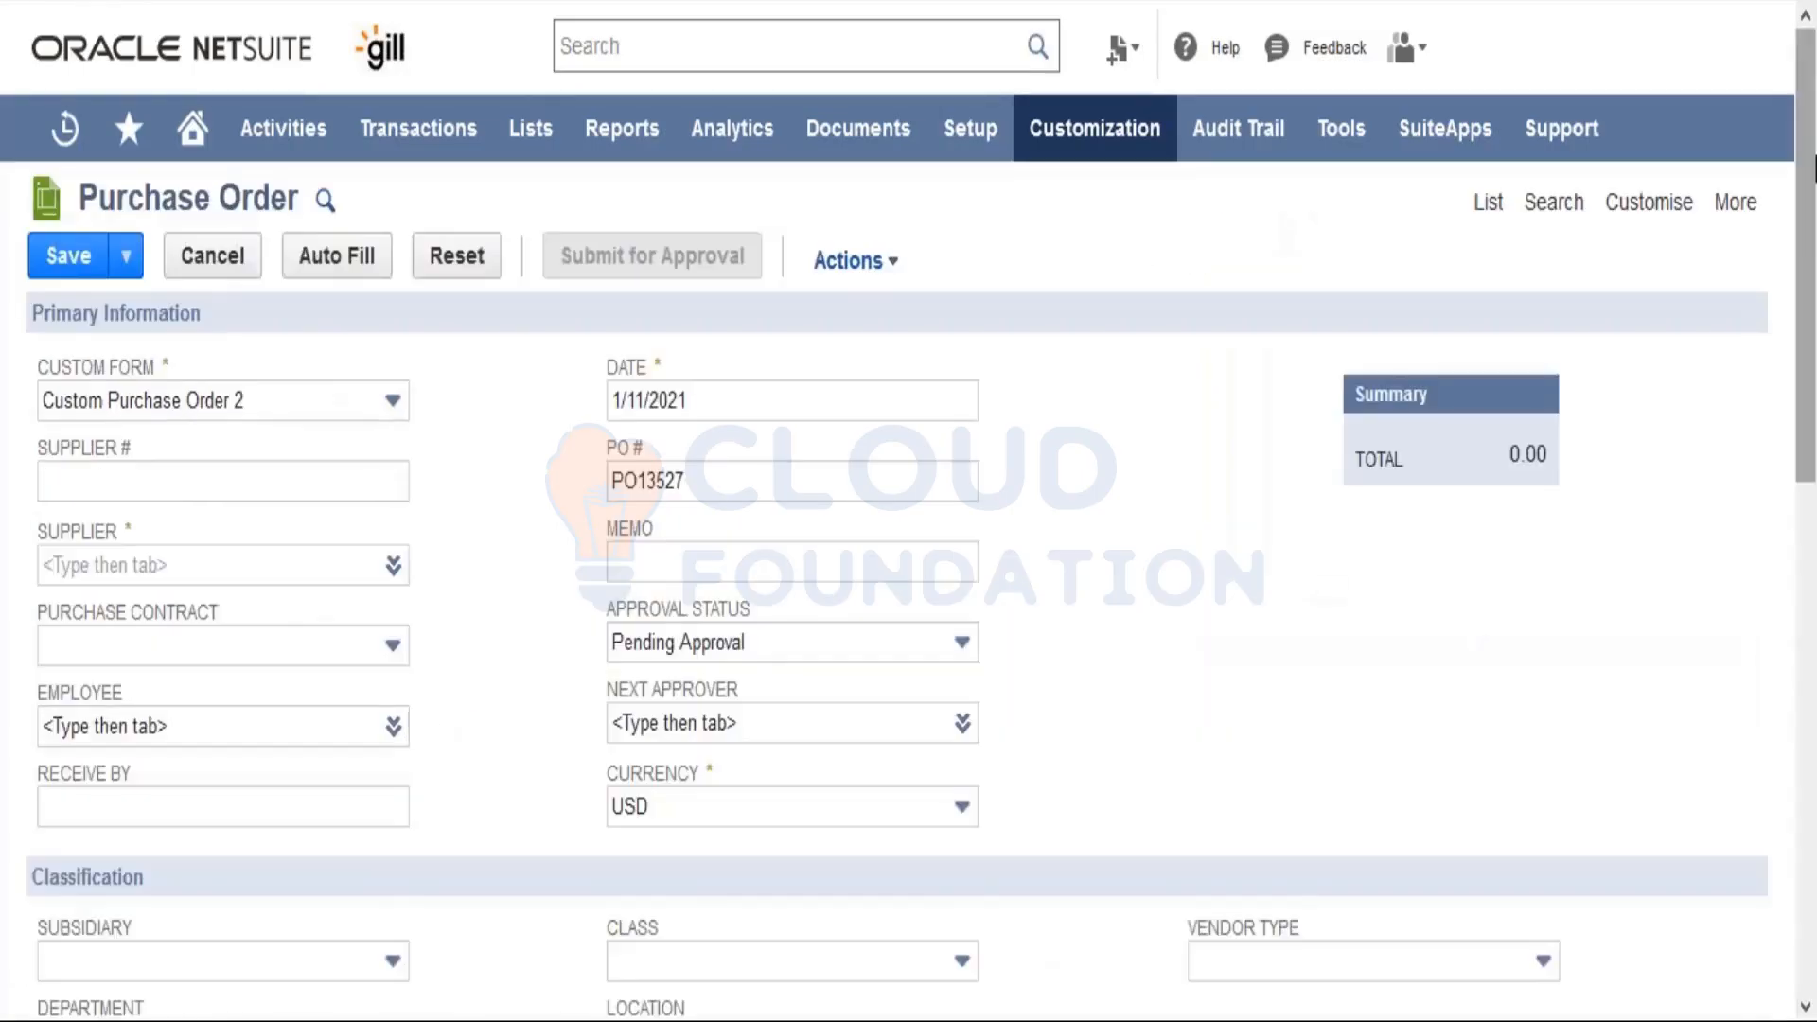
pyautogui.scroll(-9, 65, 576)
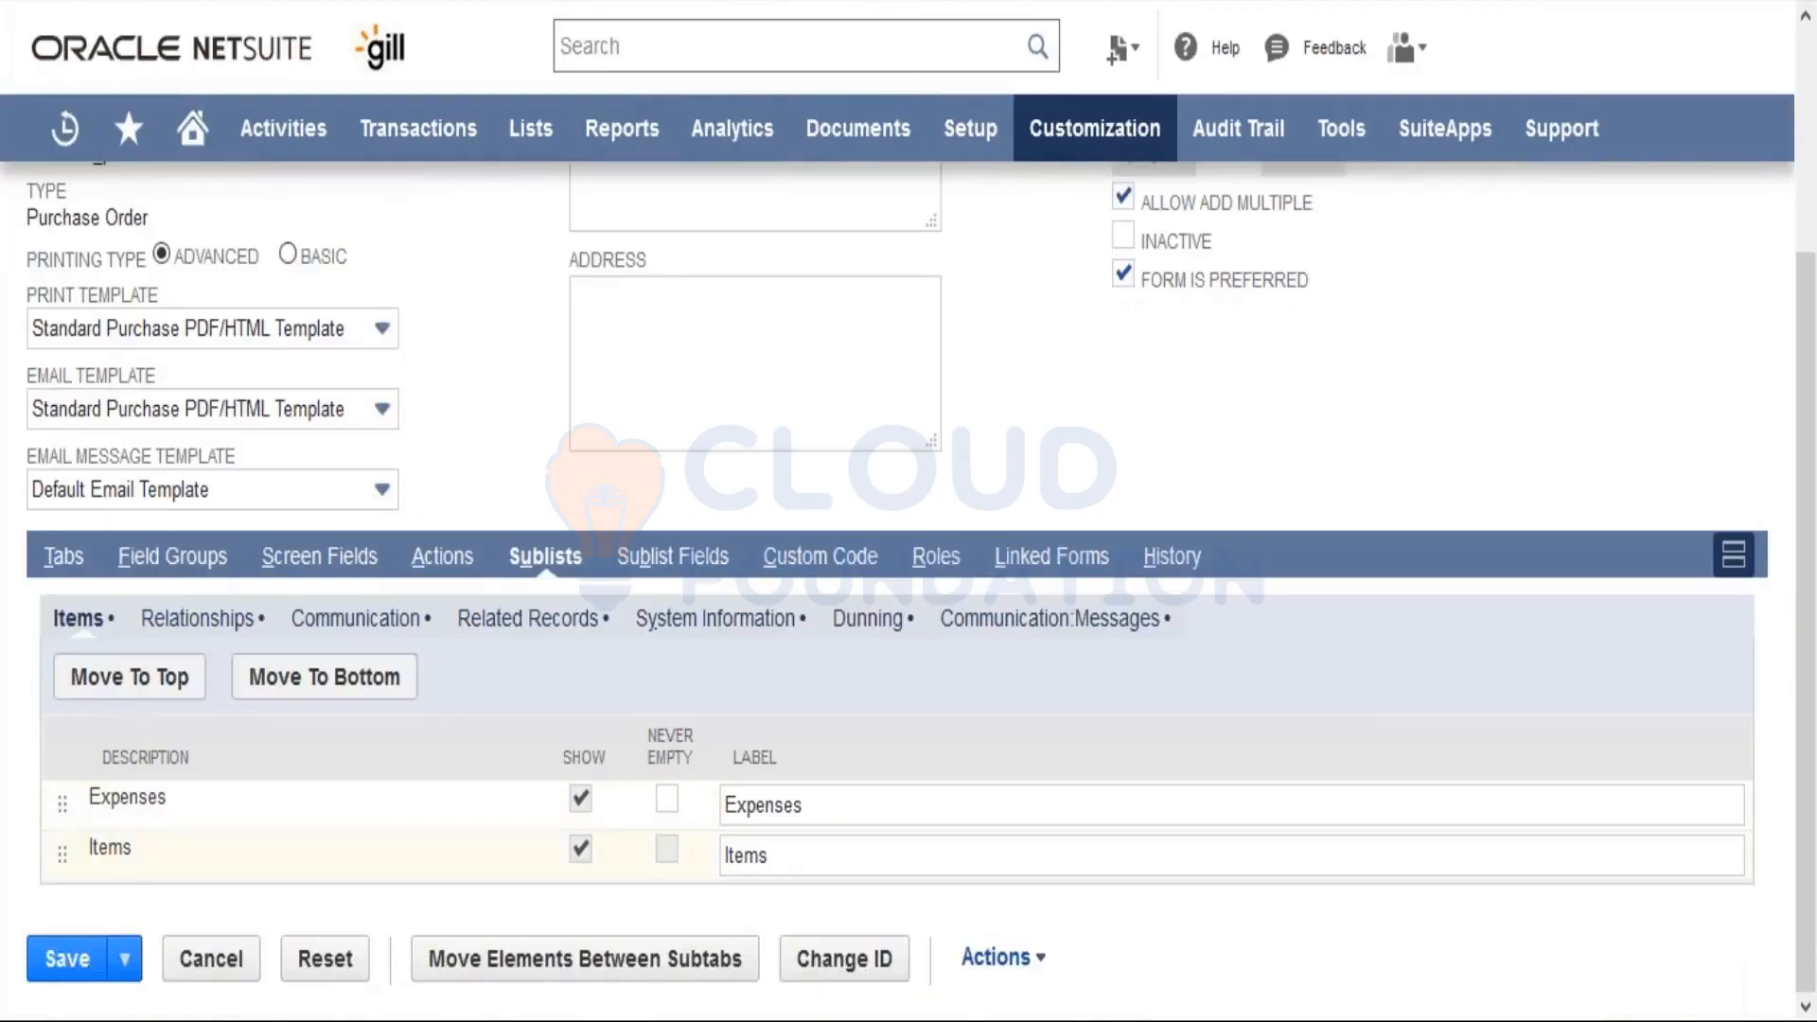
pyautogui.click(821, 815)
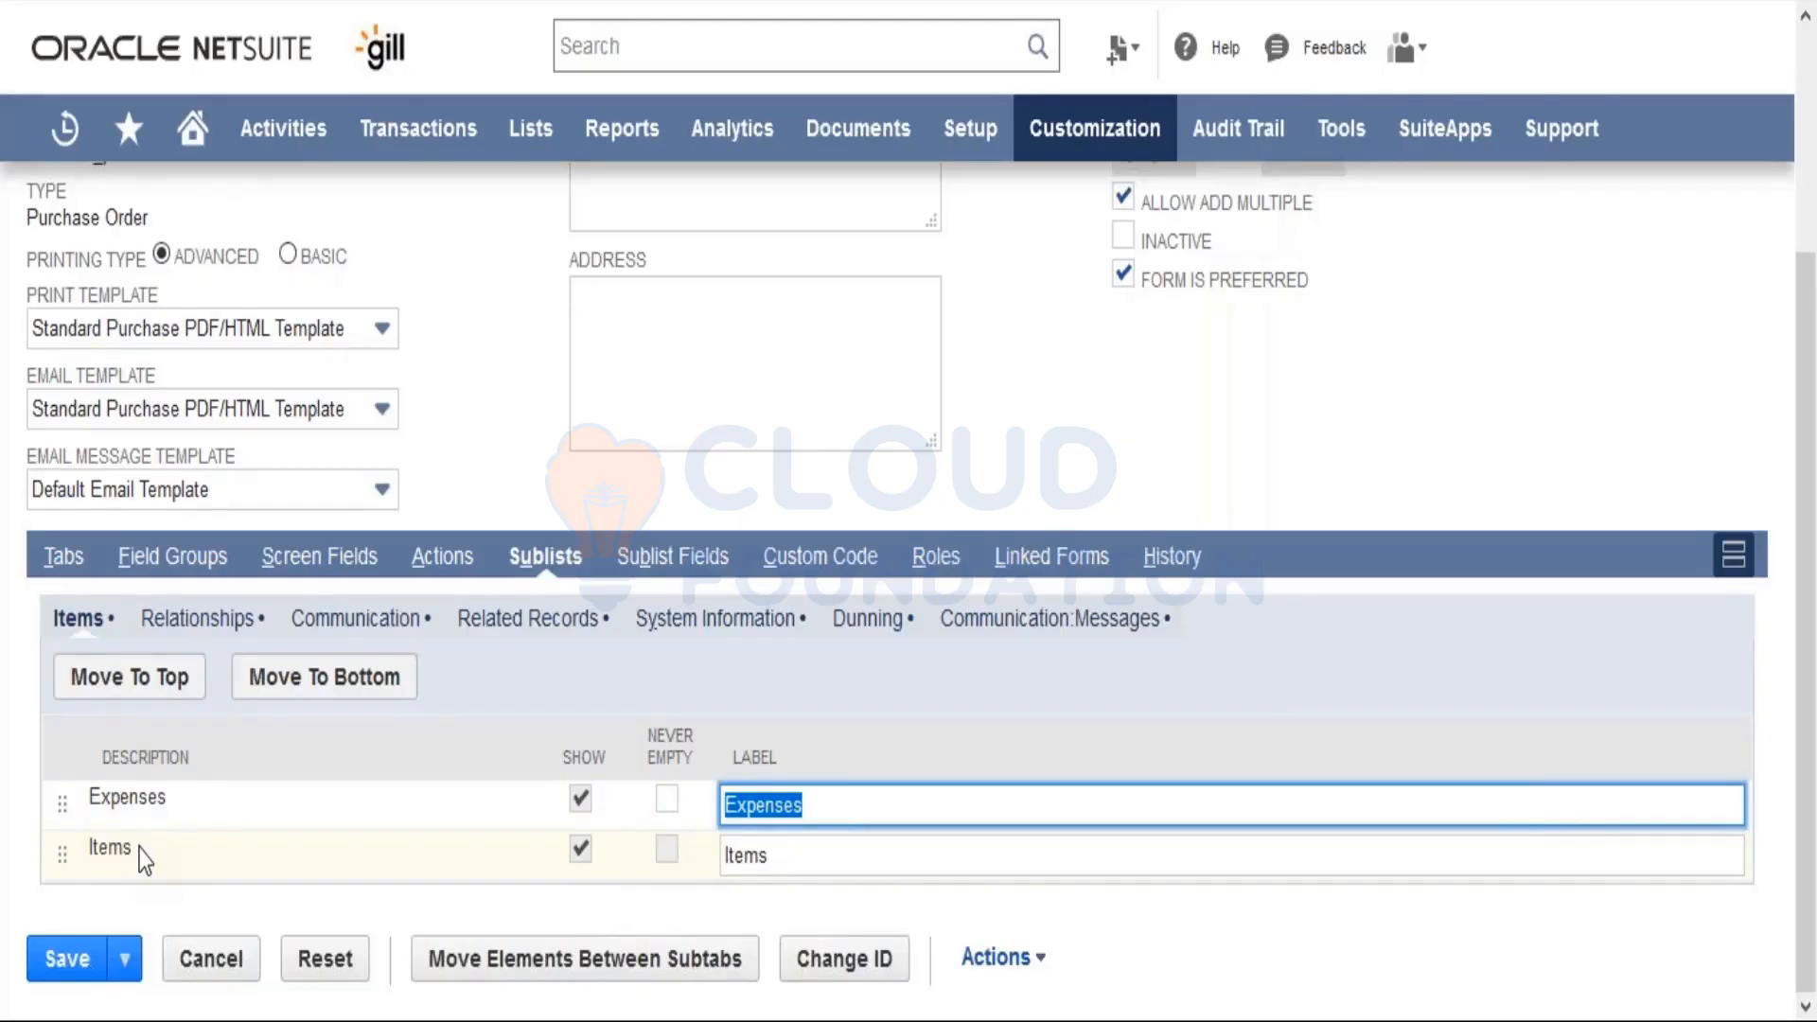
# Step: Compare the form's Relationships and Communication sublists with the matching subtabs on the purchase order
pyautogui.click(171, 626)
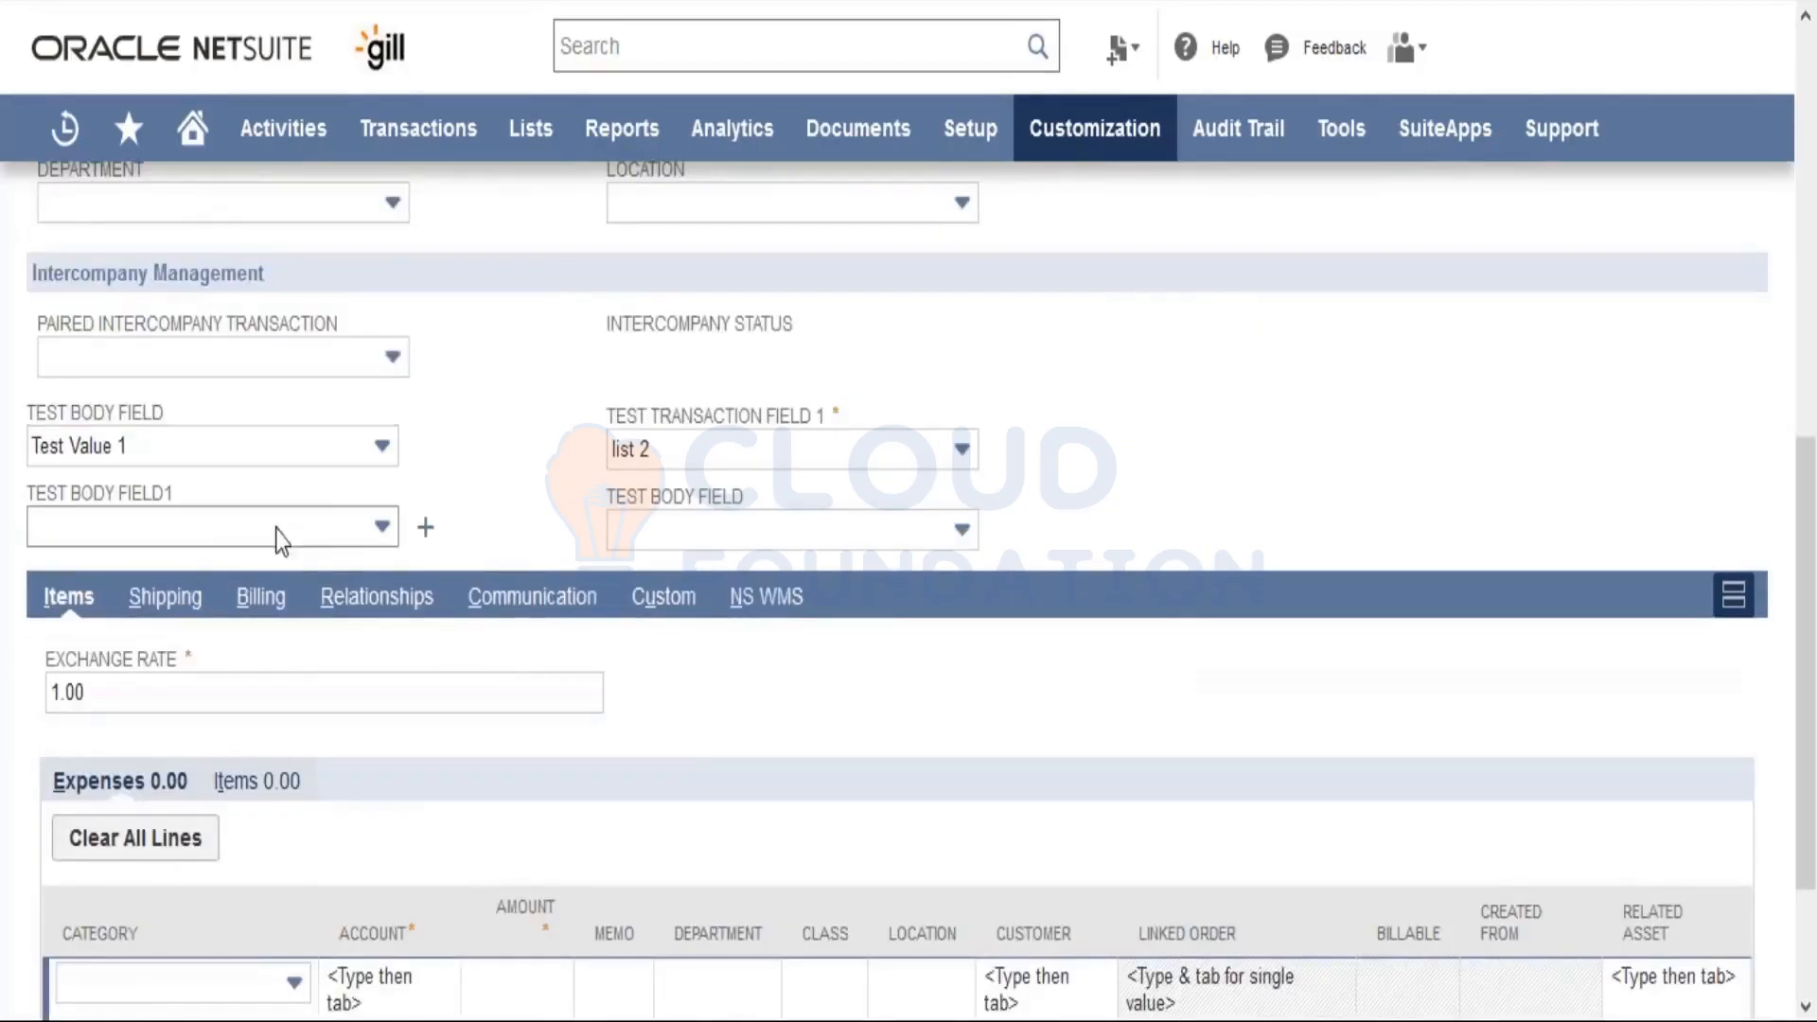
pyautogui.click(390, 611)
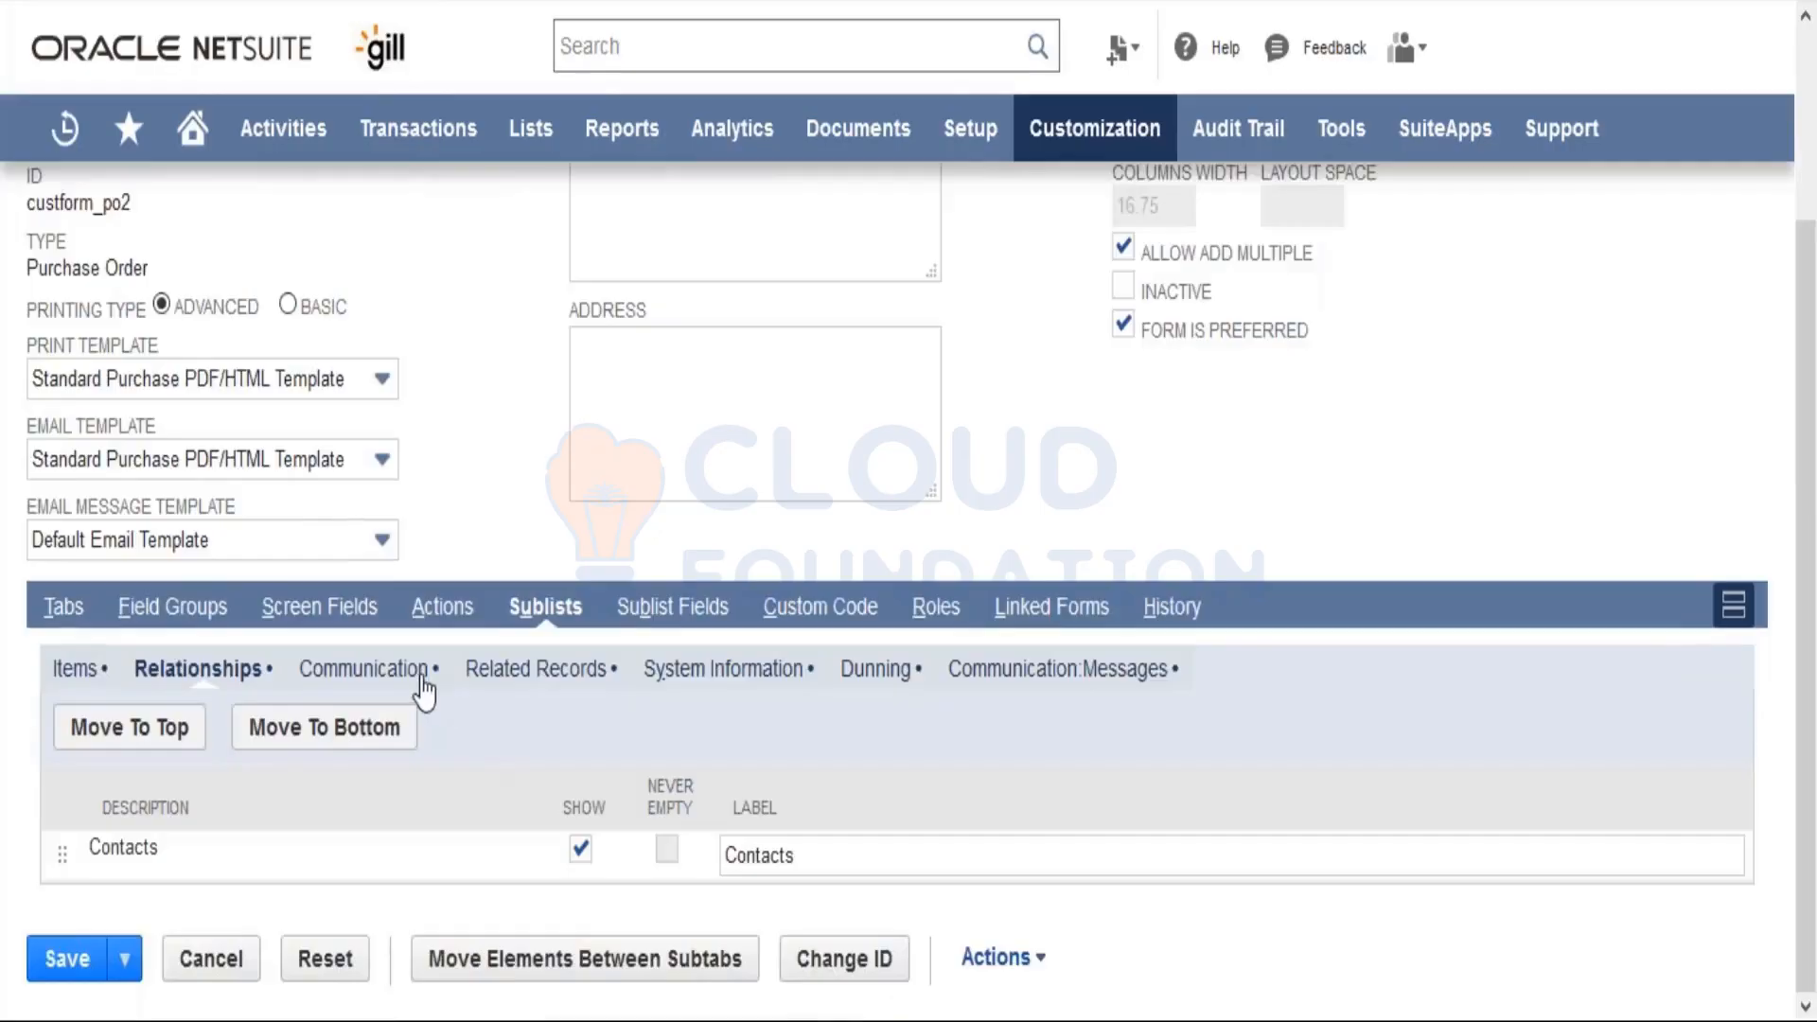
pyautogui.click(422, 679)
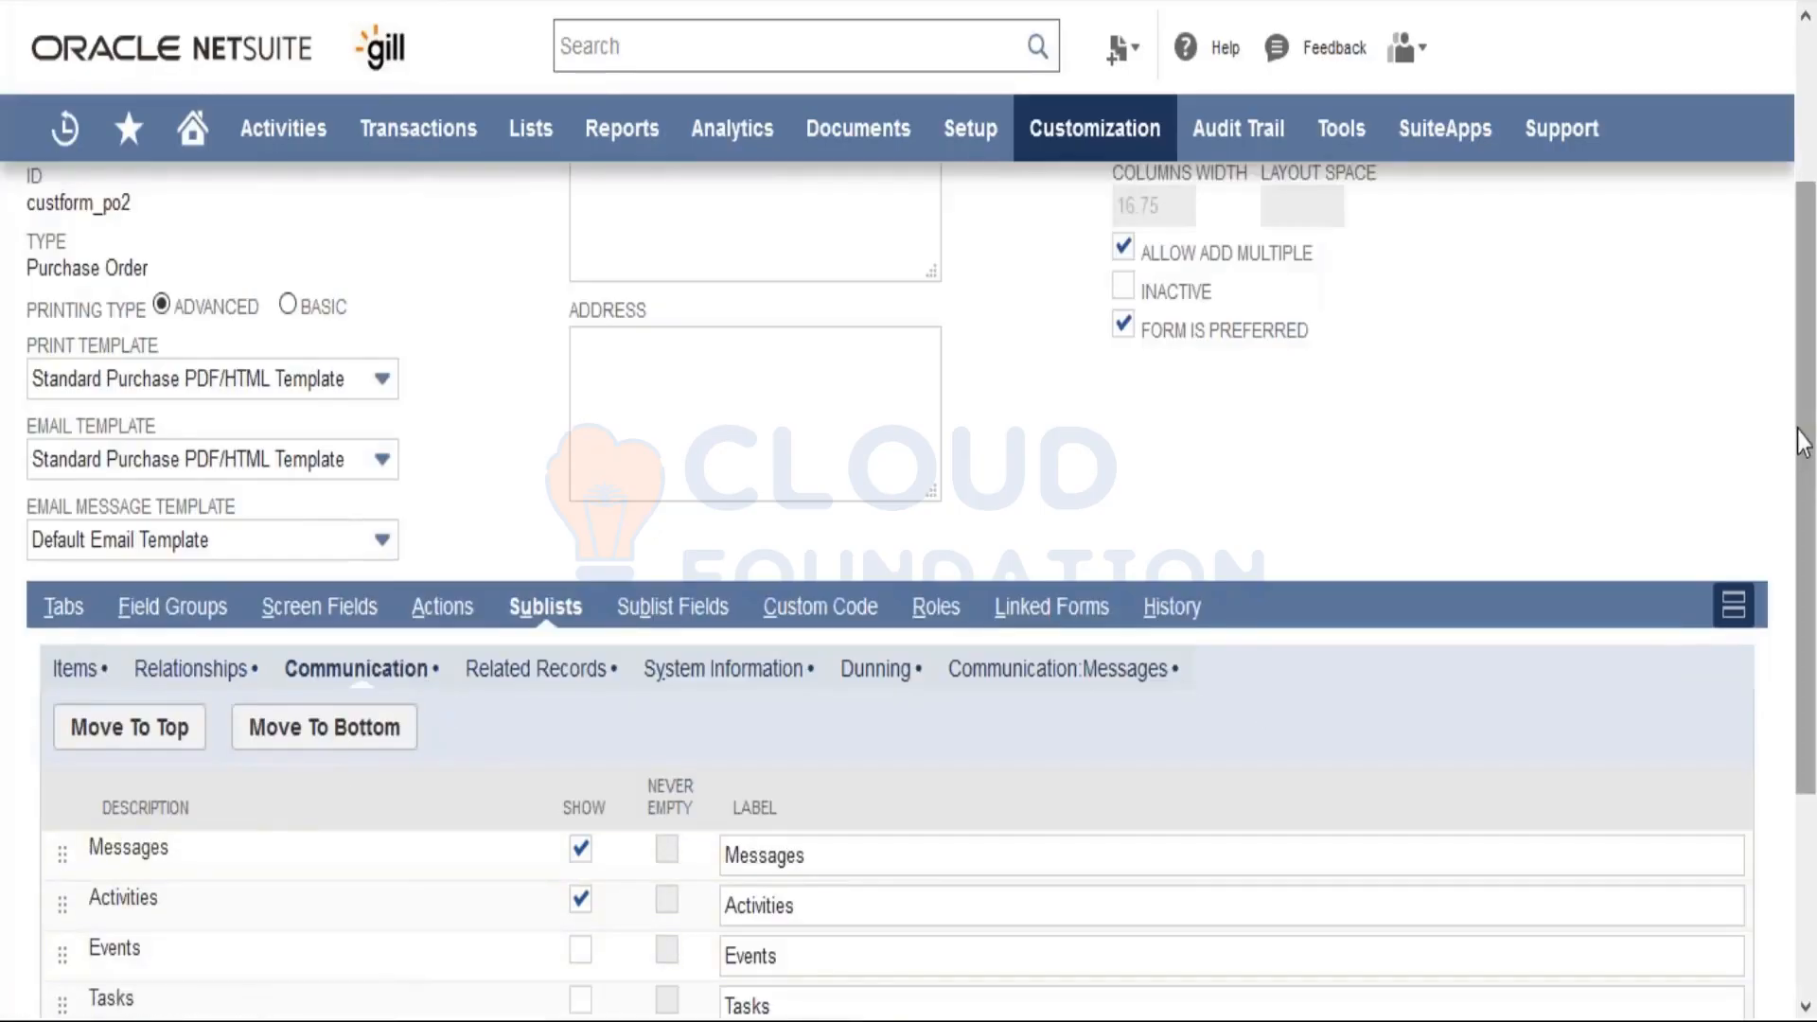
pyautogui.moveTo(1807, 463); pyautogui.dragTo(1806, 664)
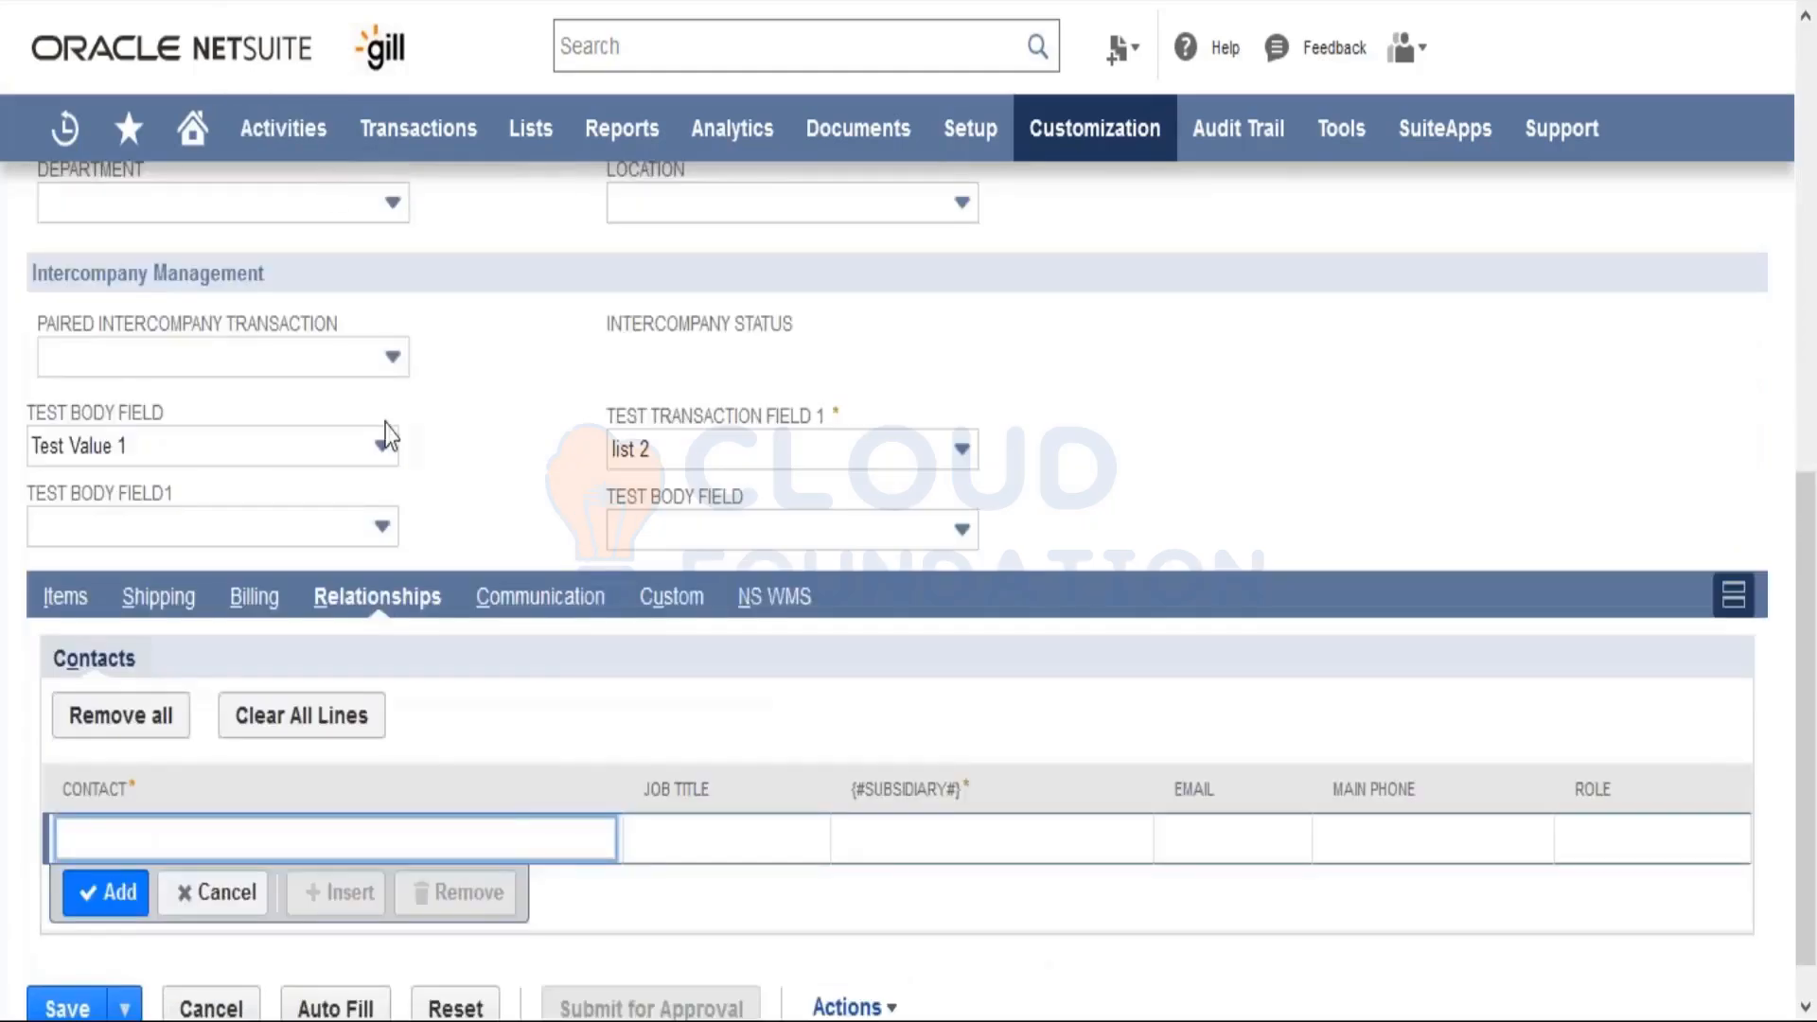
pyautogui.click(552, 613)
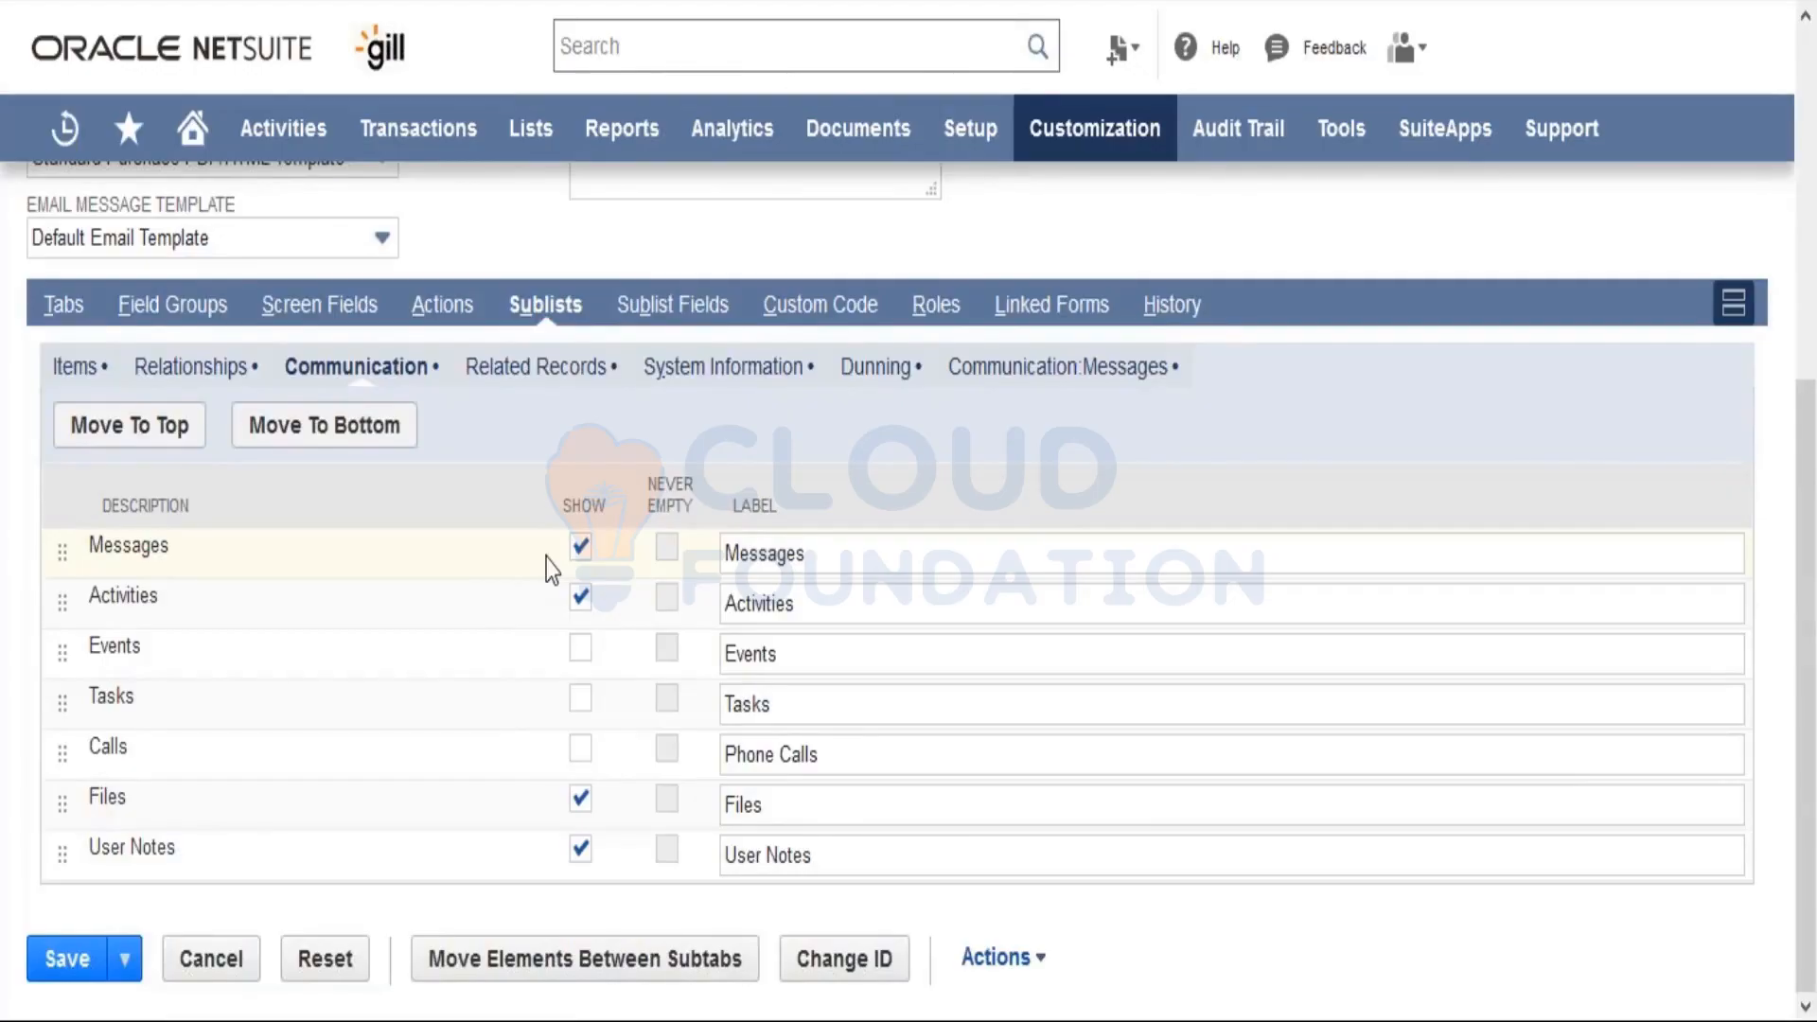
# Step: Display the form's sublist fields and the purchase order's Items sublist to compare their columns
pyautogui.click(663, 305)
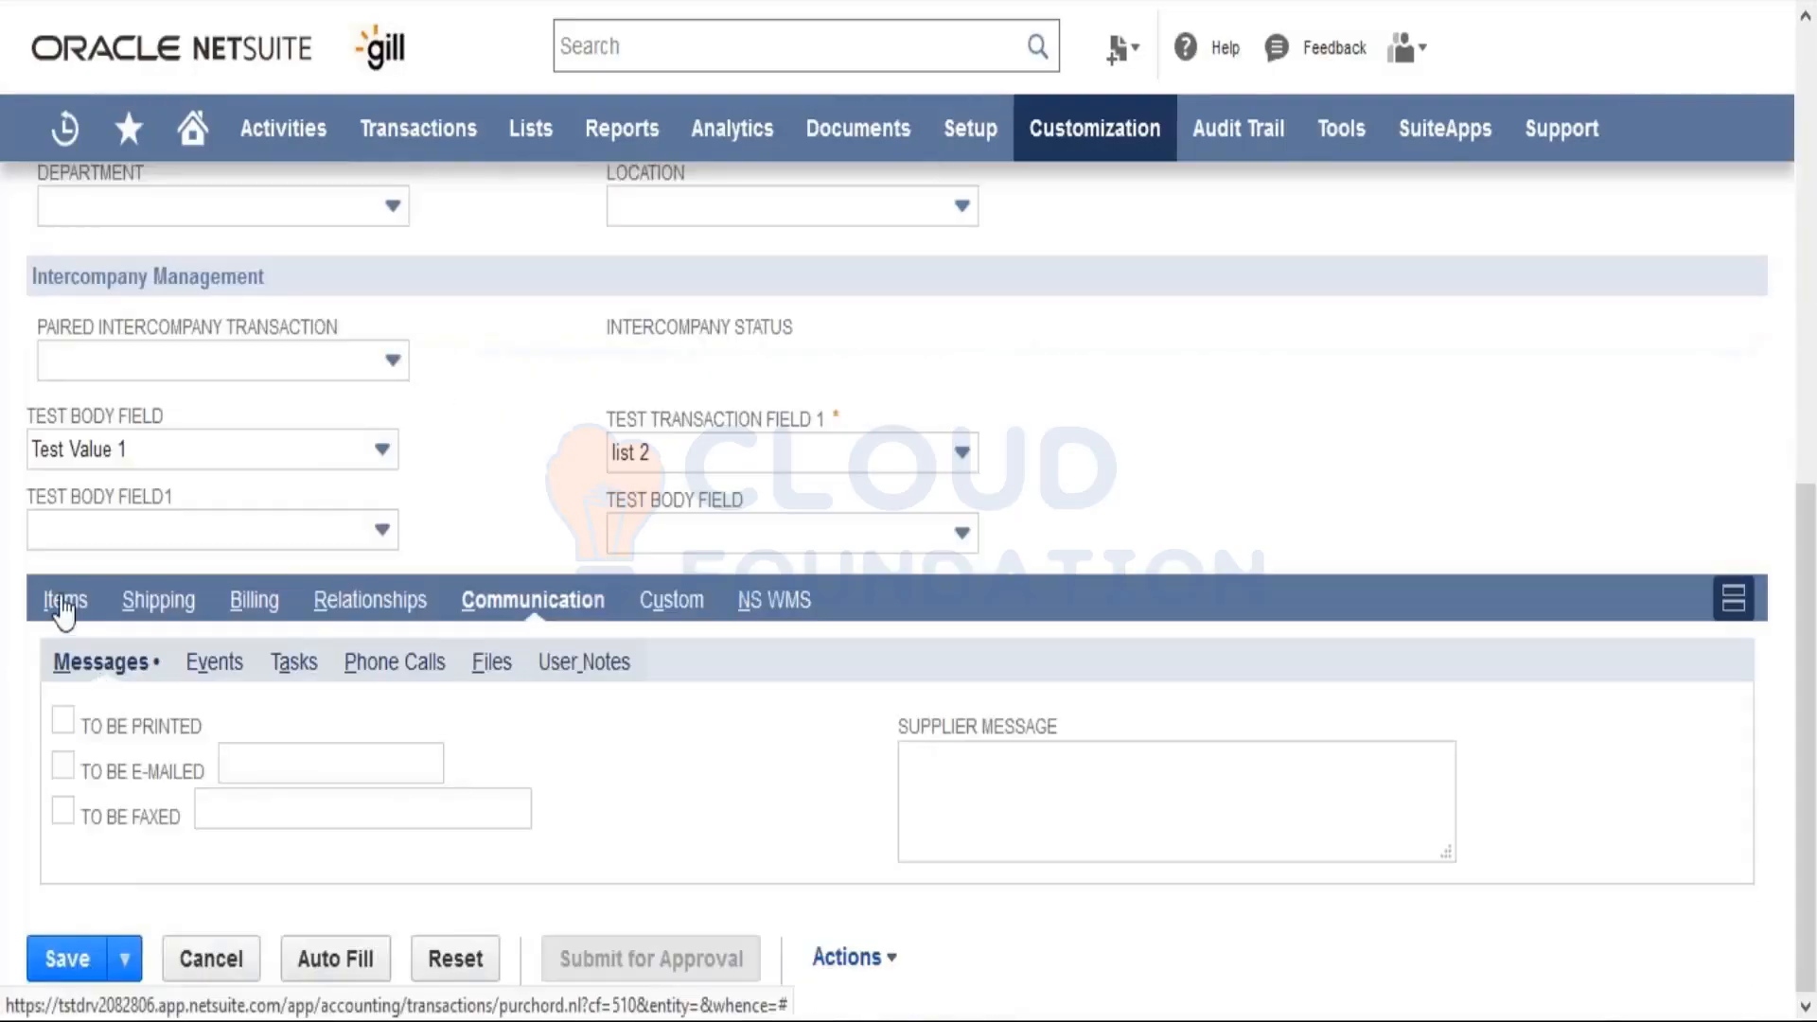
pyautogui.click(60, 606)
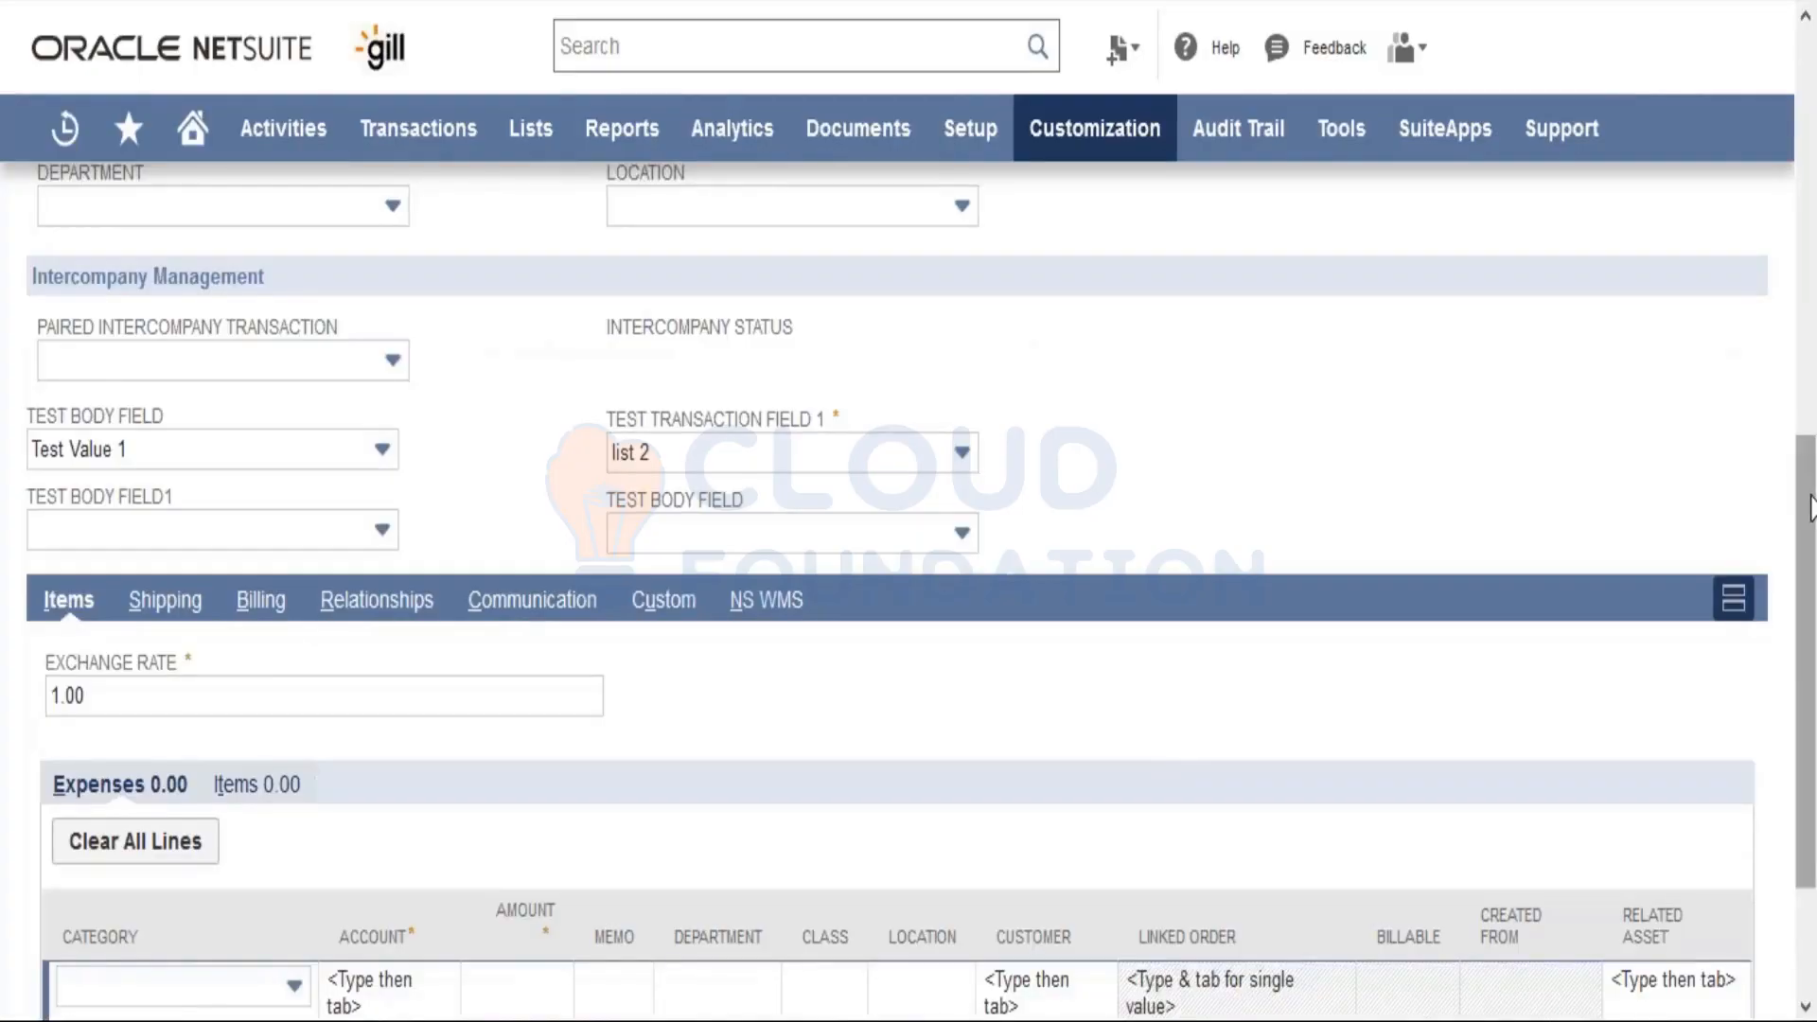
pyautogui.scroll(-2, 645, 668)
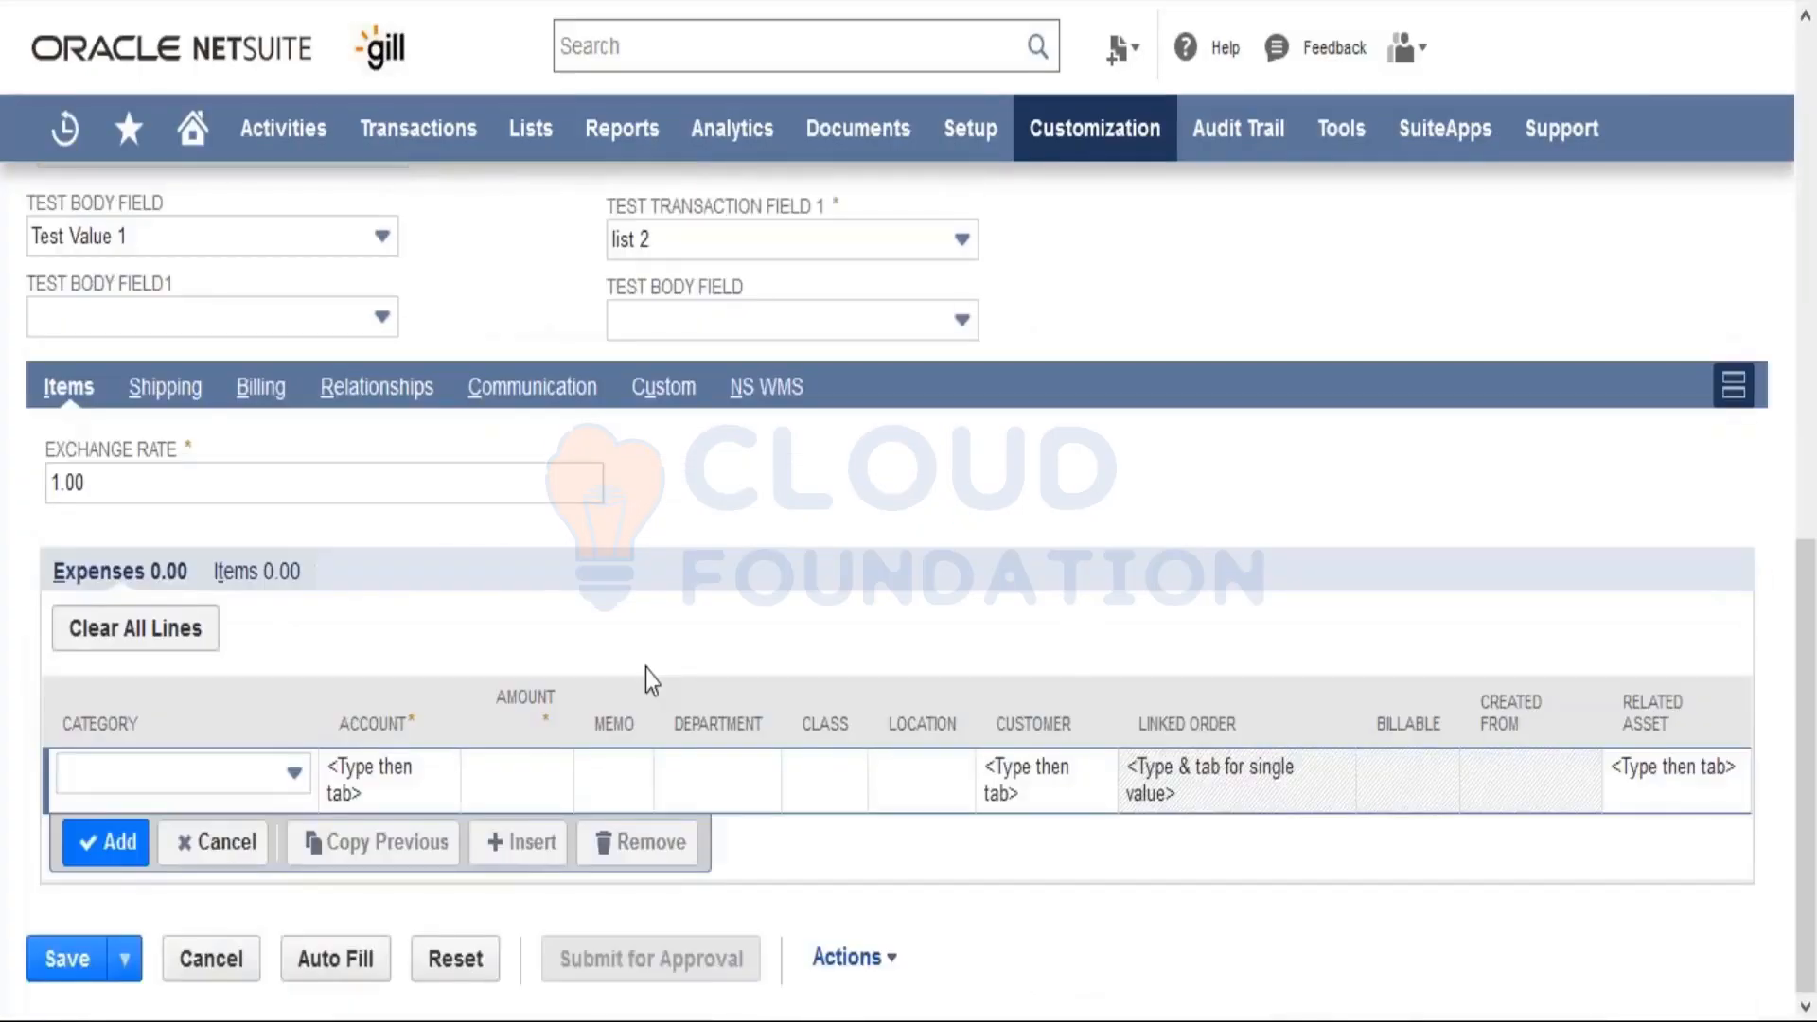
pyautogui.click(251, 576)
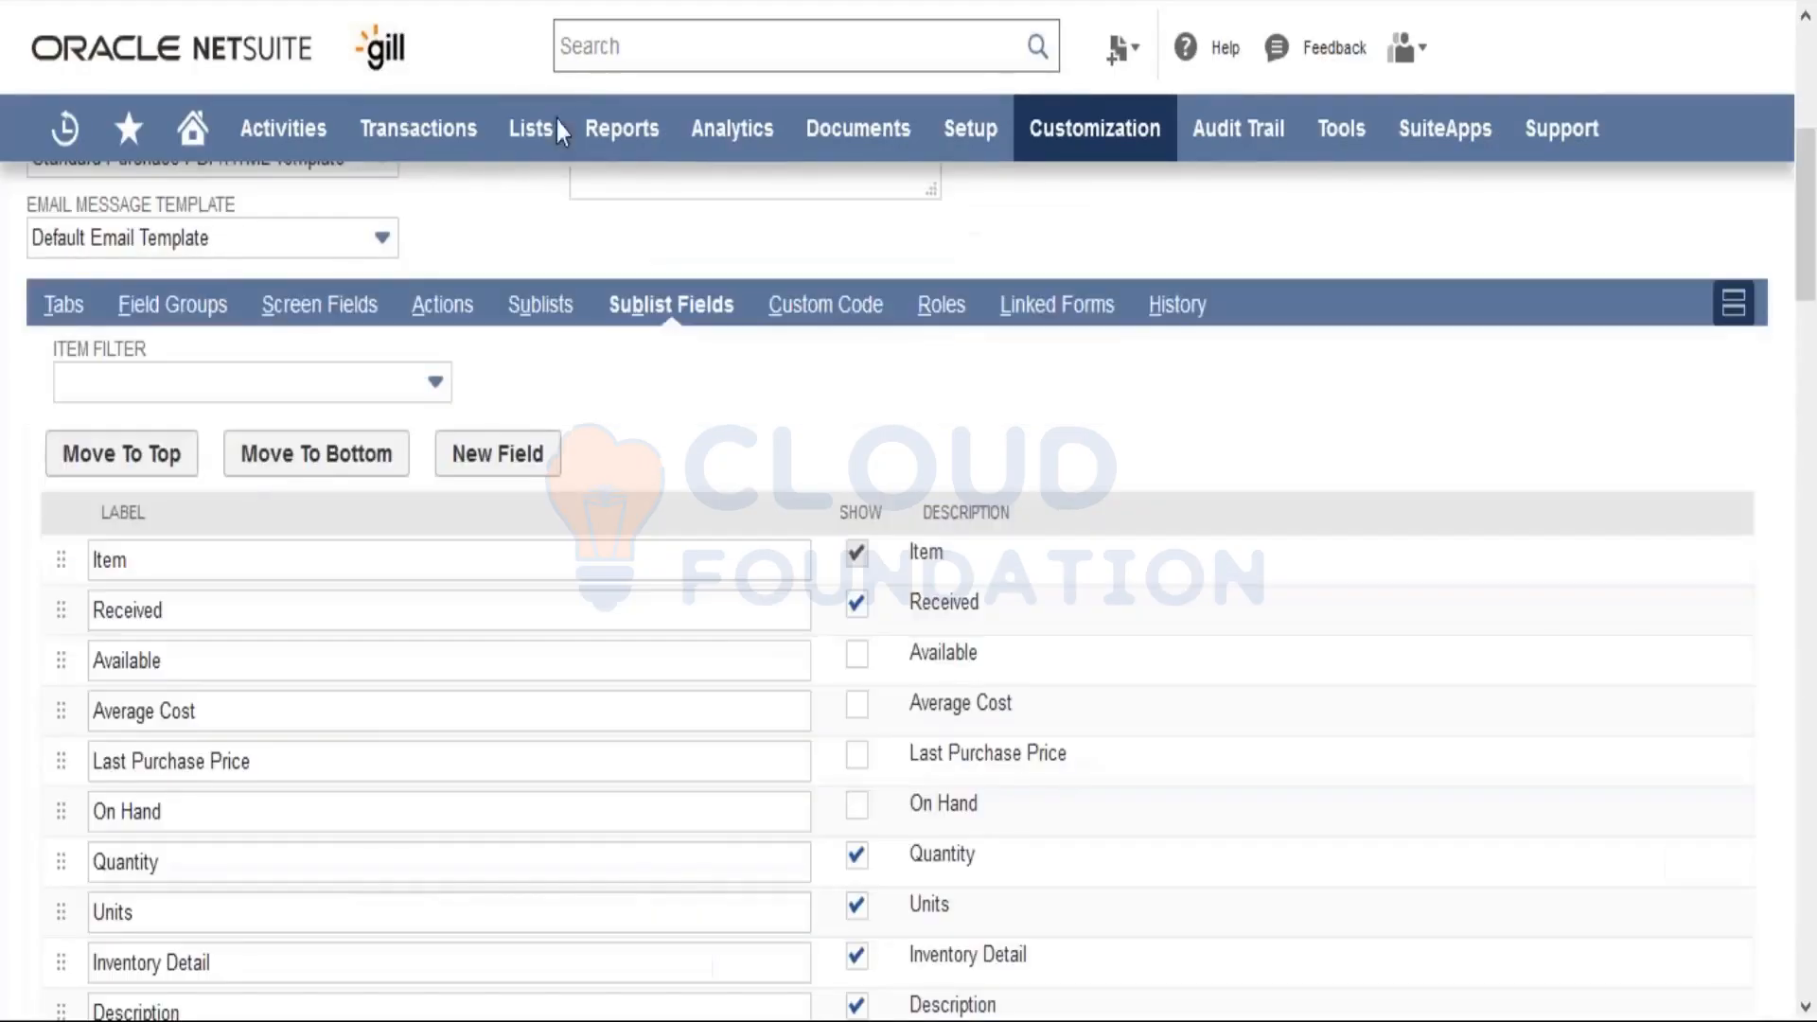
# Step: Review the form's sublist fields and display its custom code settings
pyautogui.moveTo(1806, 297); pyautogui.dragTo(1813, 242)
pyautogui.click(314, 428)
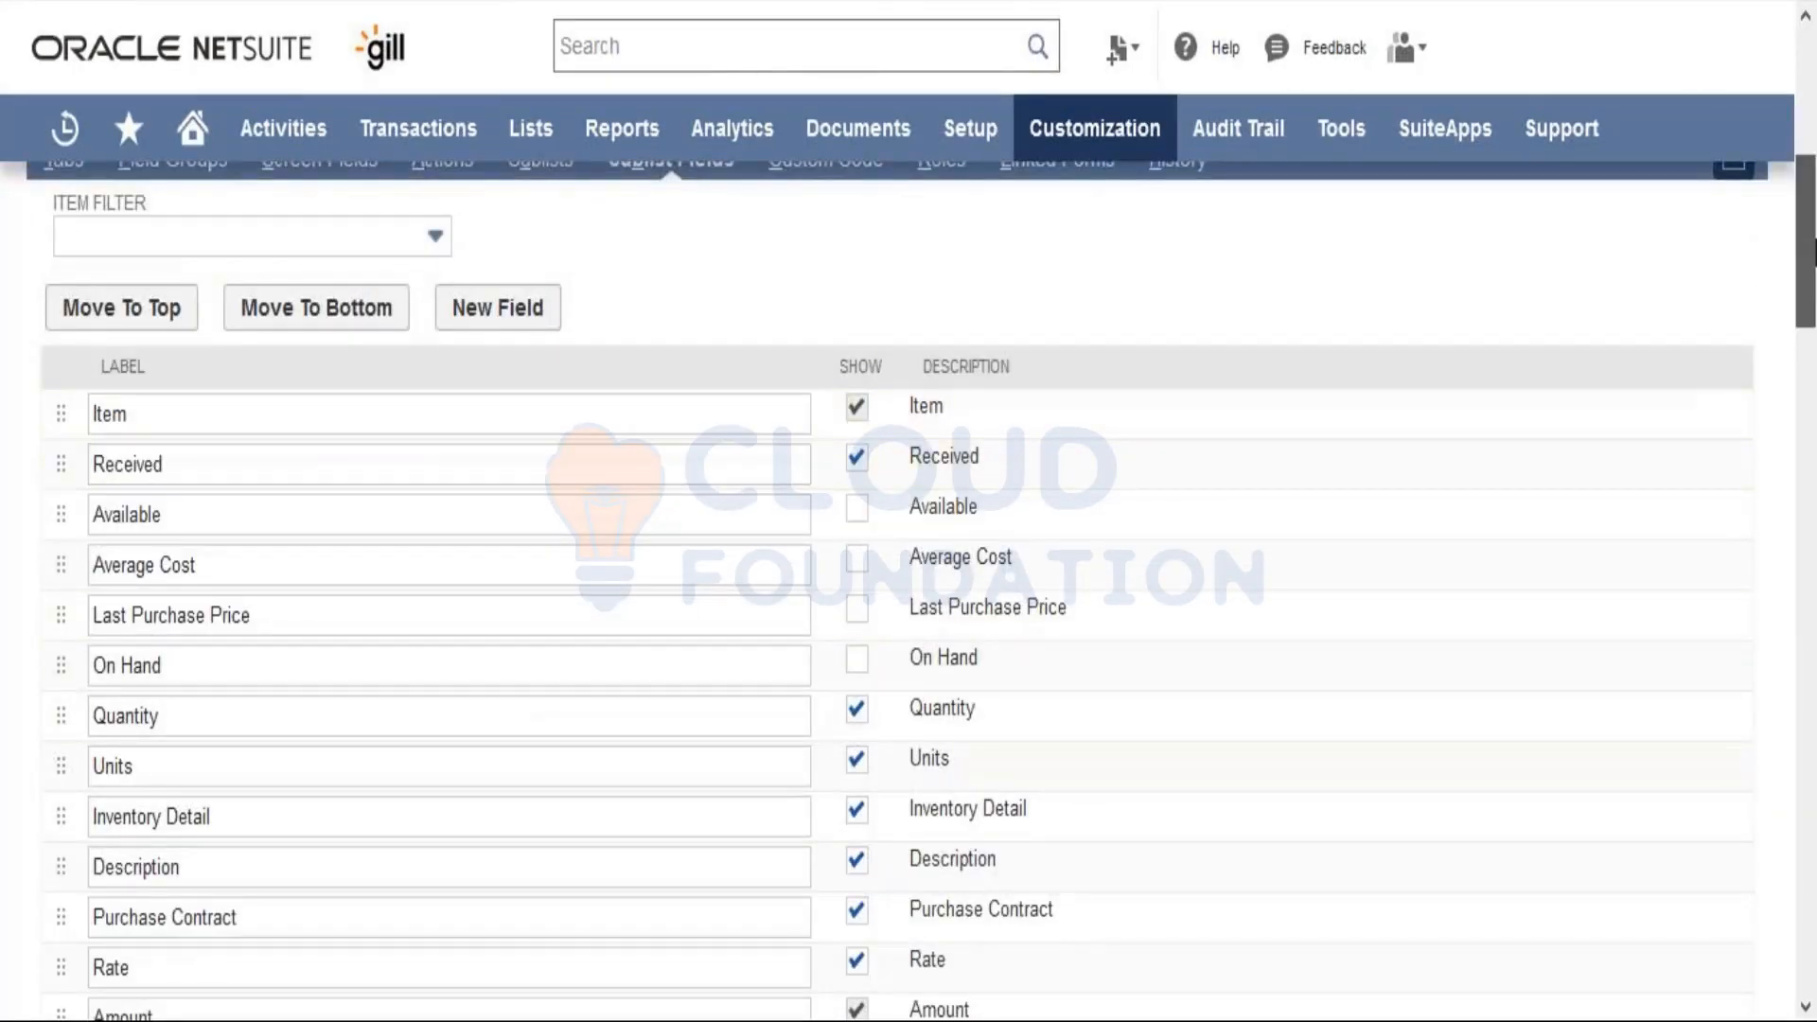
pyautogui.scroll(3, 1791, 223)
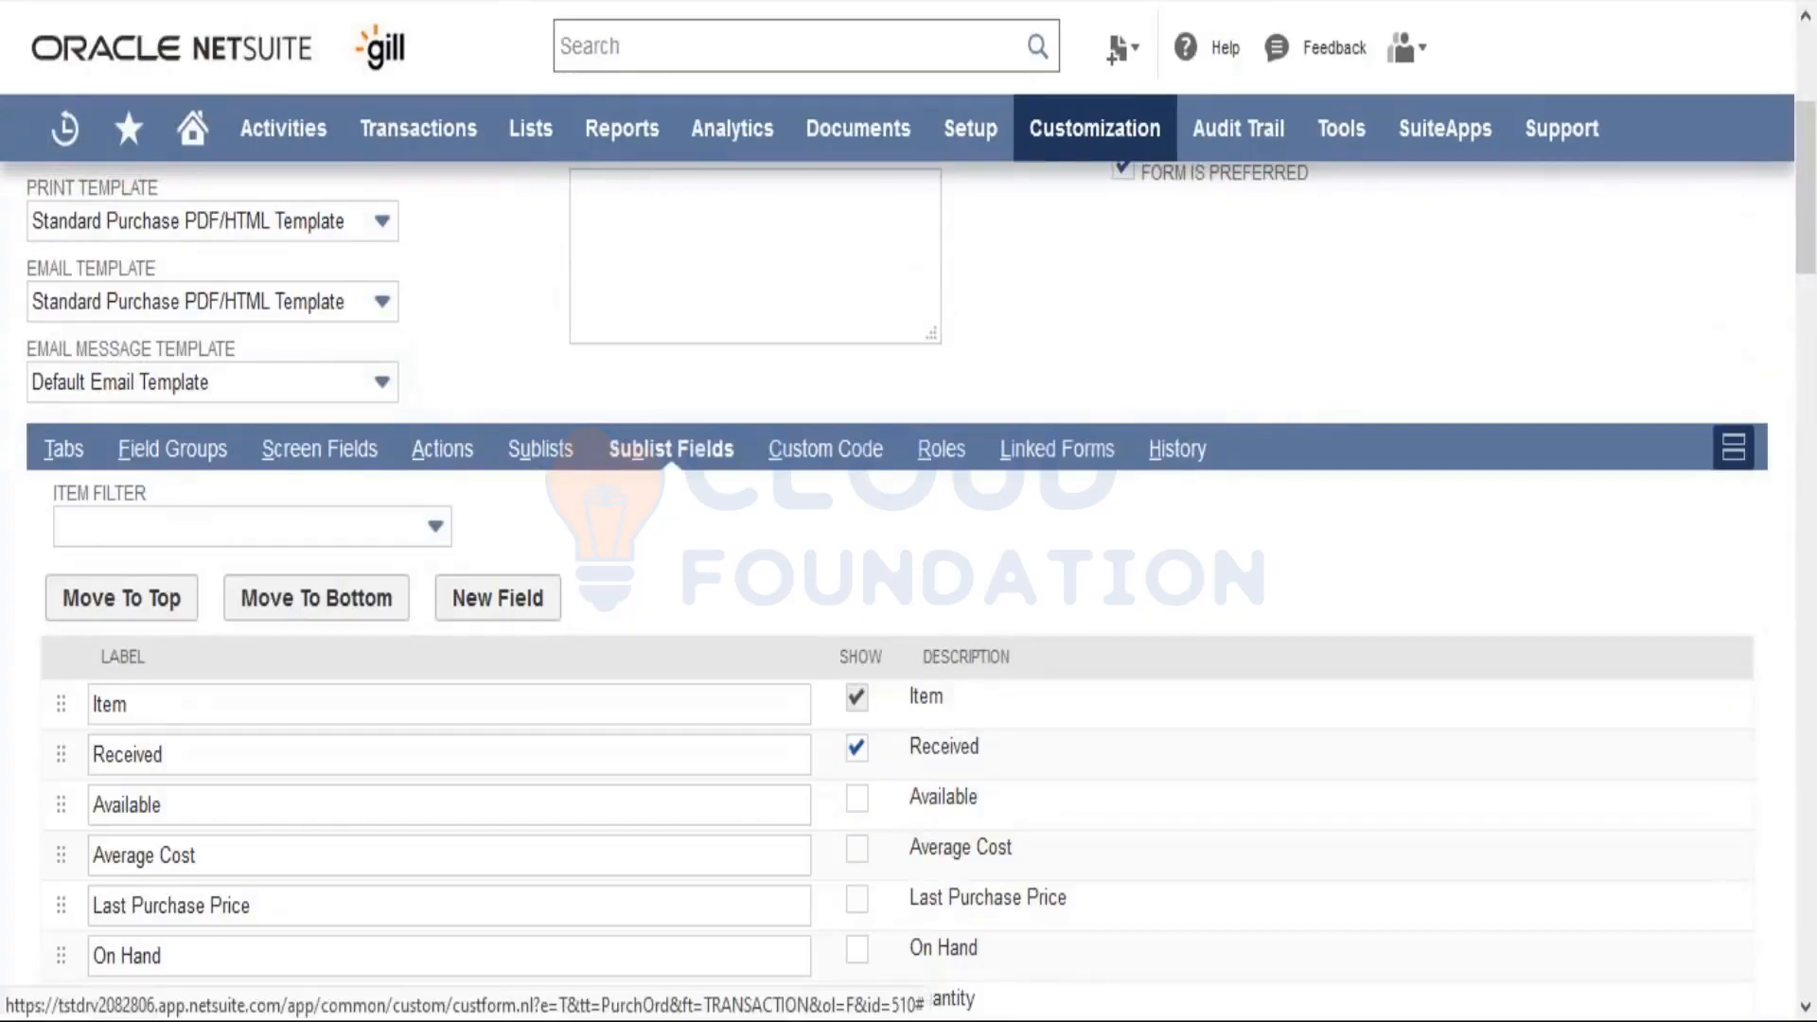
pyautogui.click(825, 449)
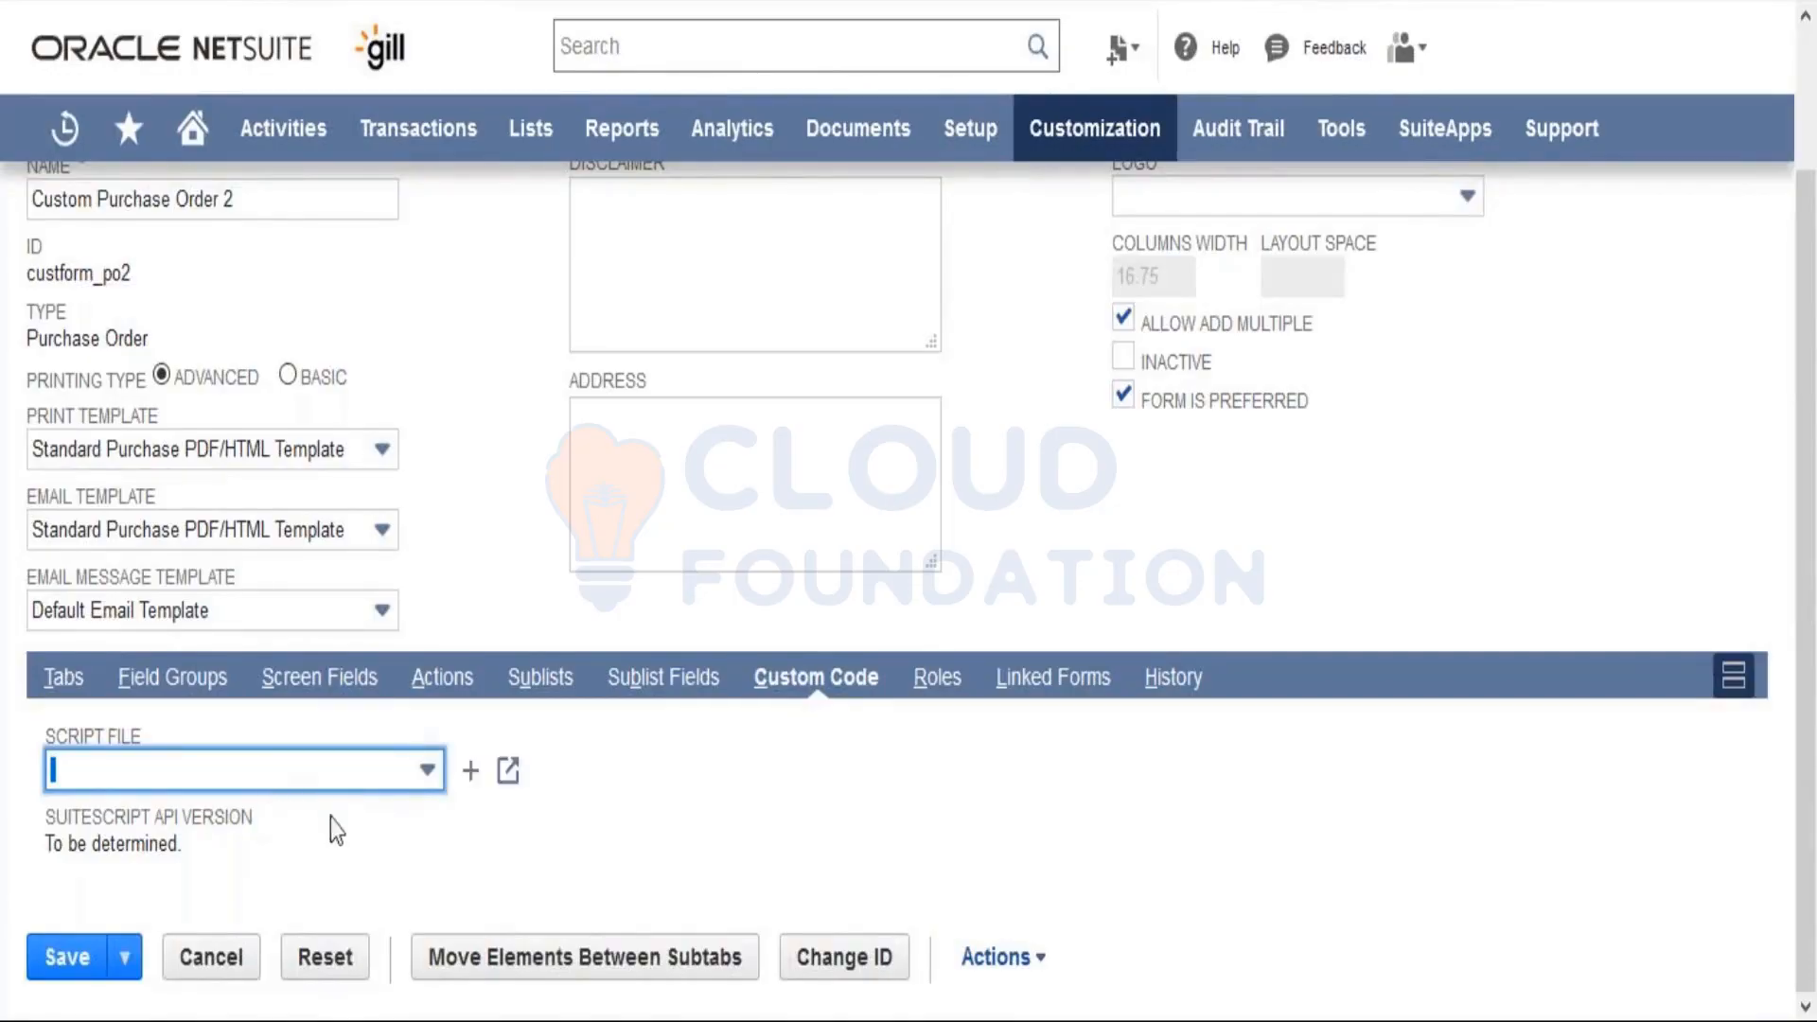
# Step: Display the form's Roles settings and examine which roles can have it as their preferred form
pyautogui.click(923, 689)
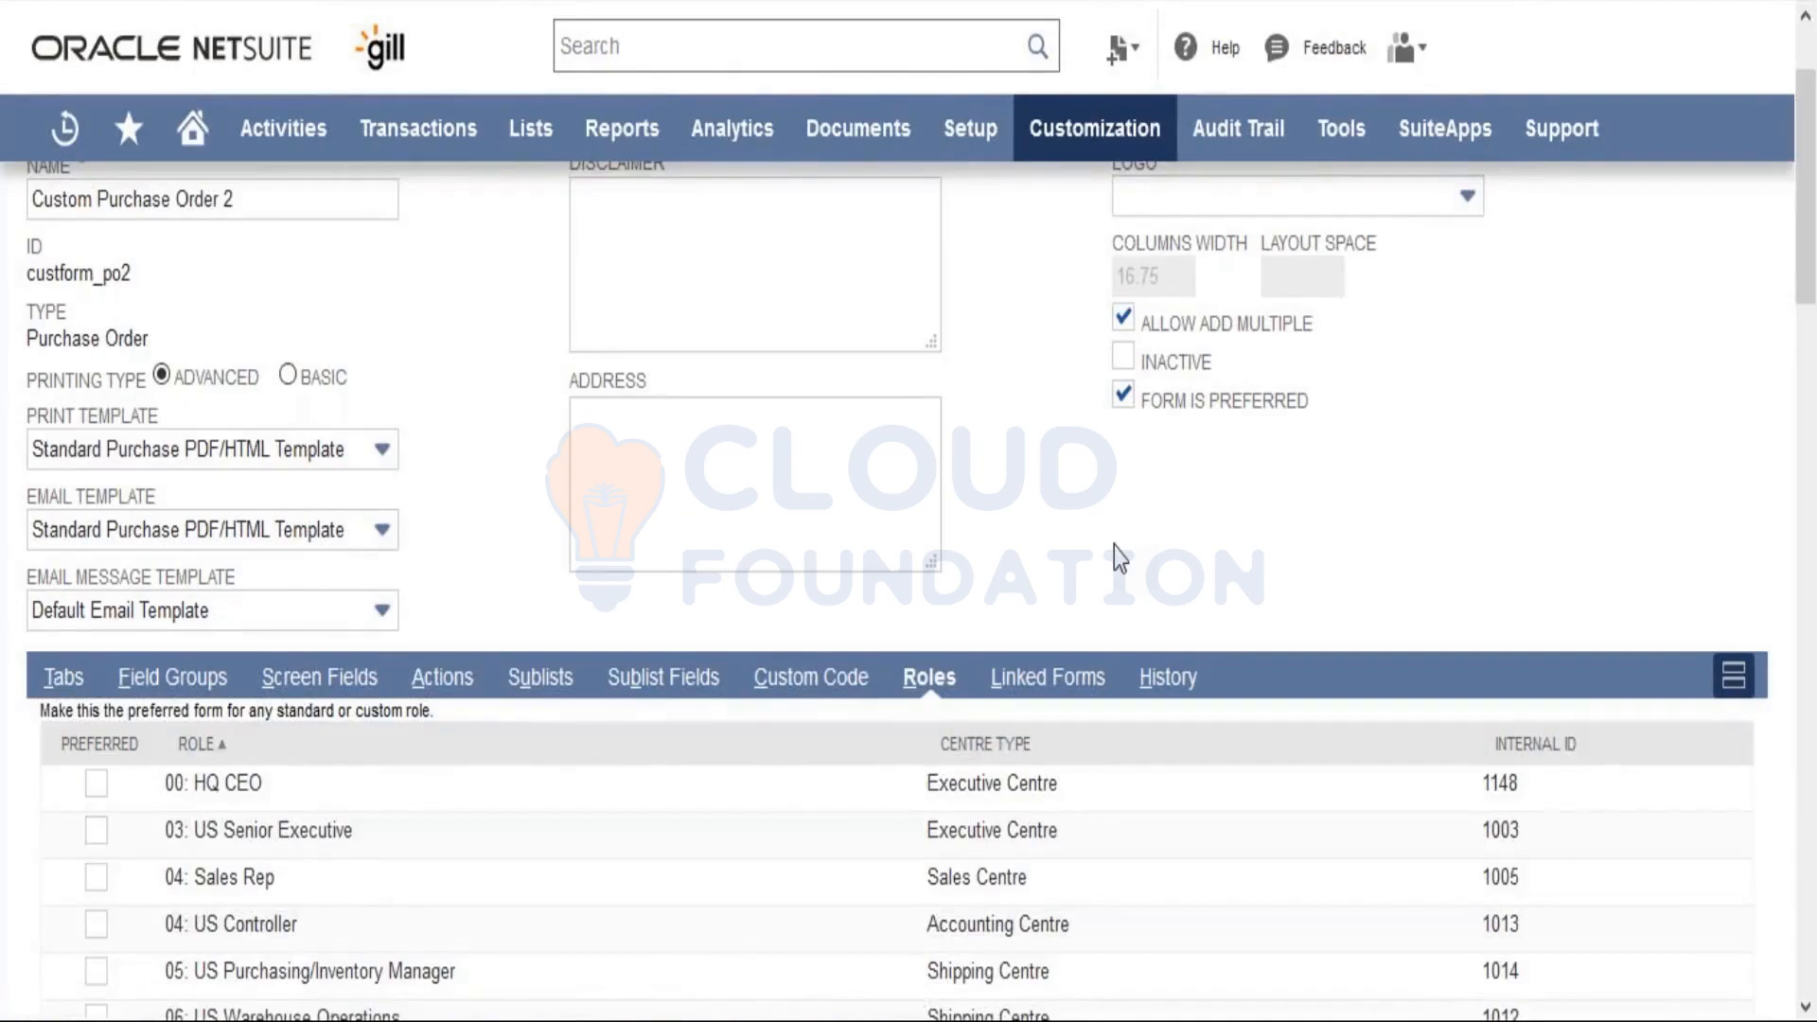
pyautogui.scroll(-4, 1119, 559)
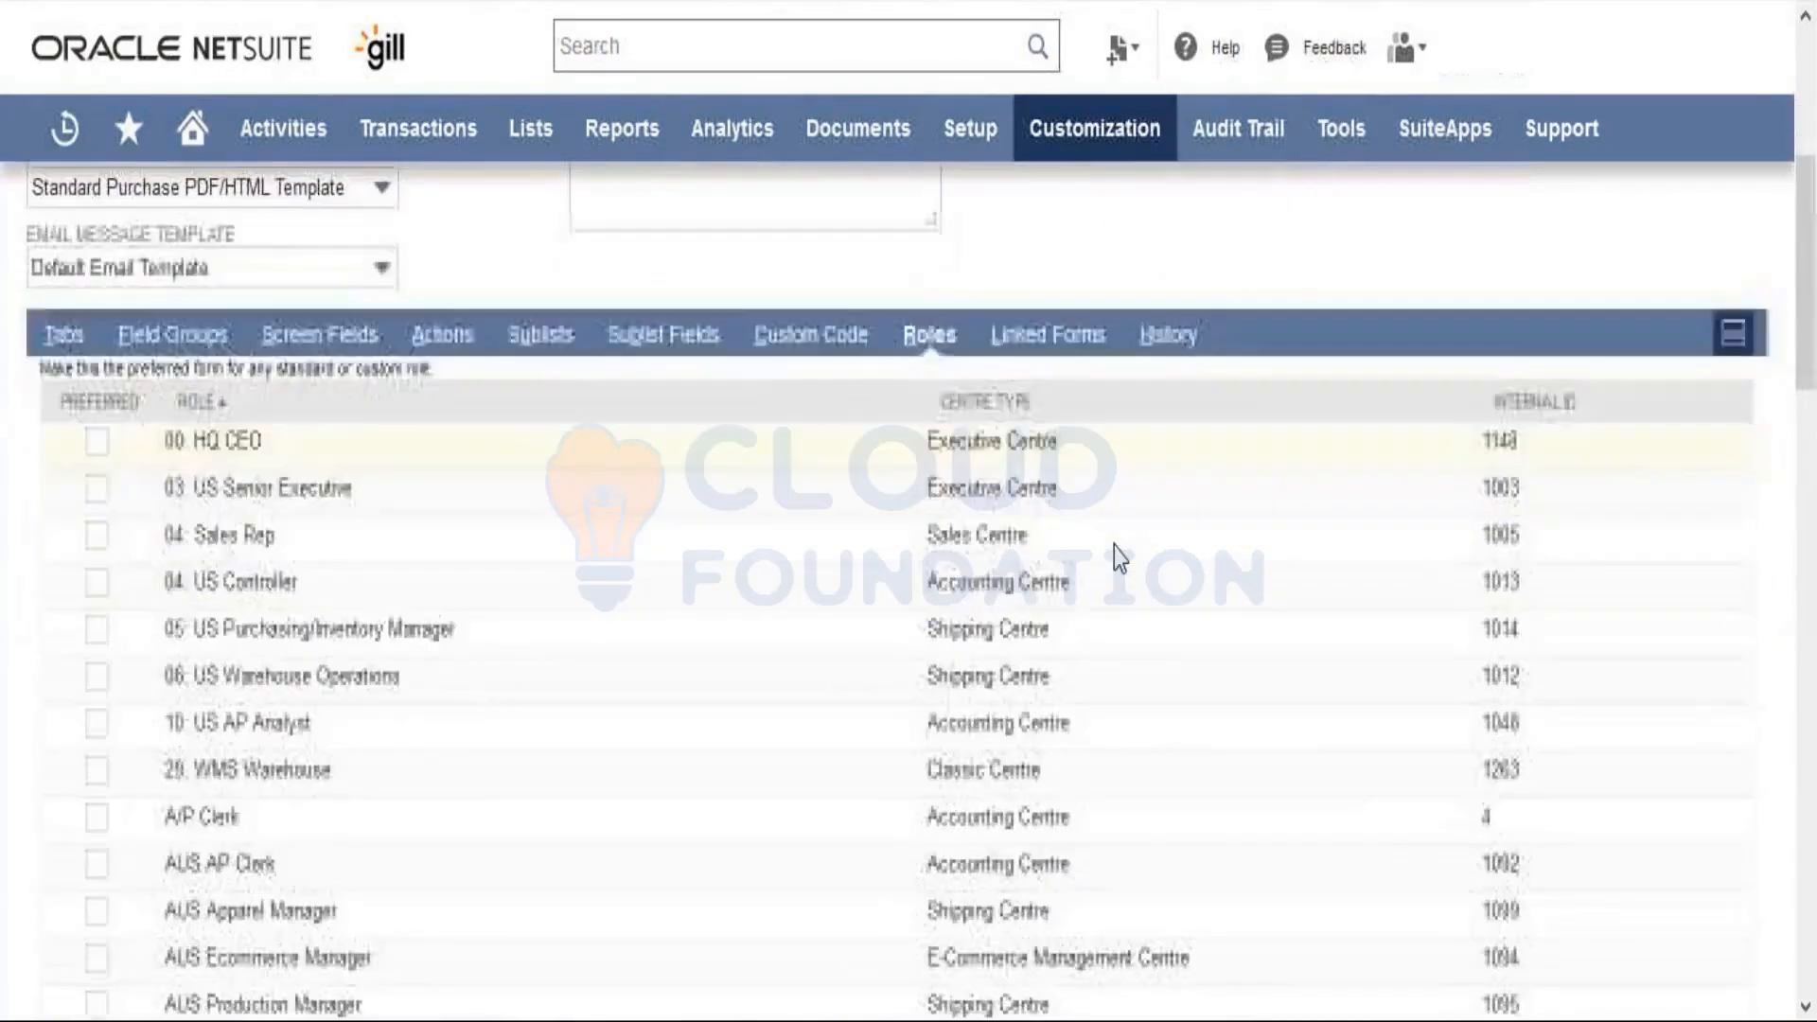
pyautogui.scroll(-10, 1119, 559)
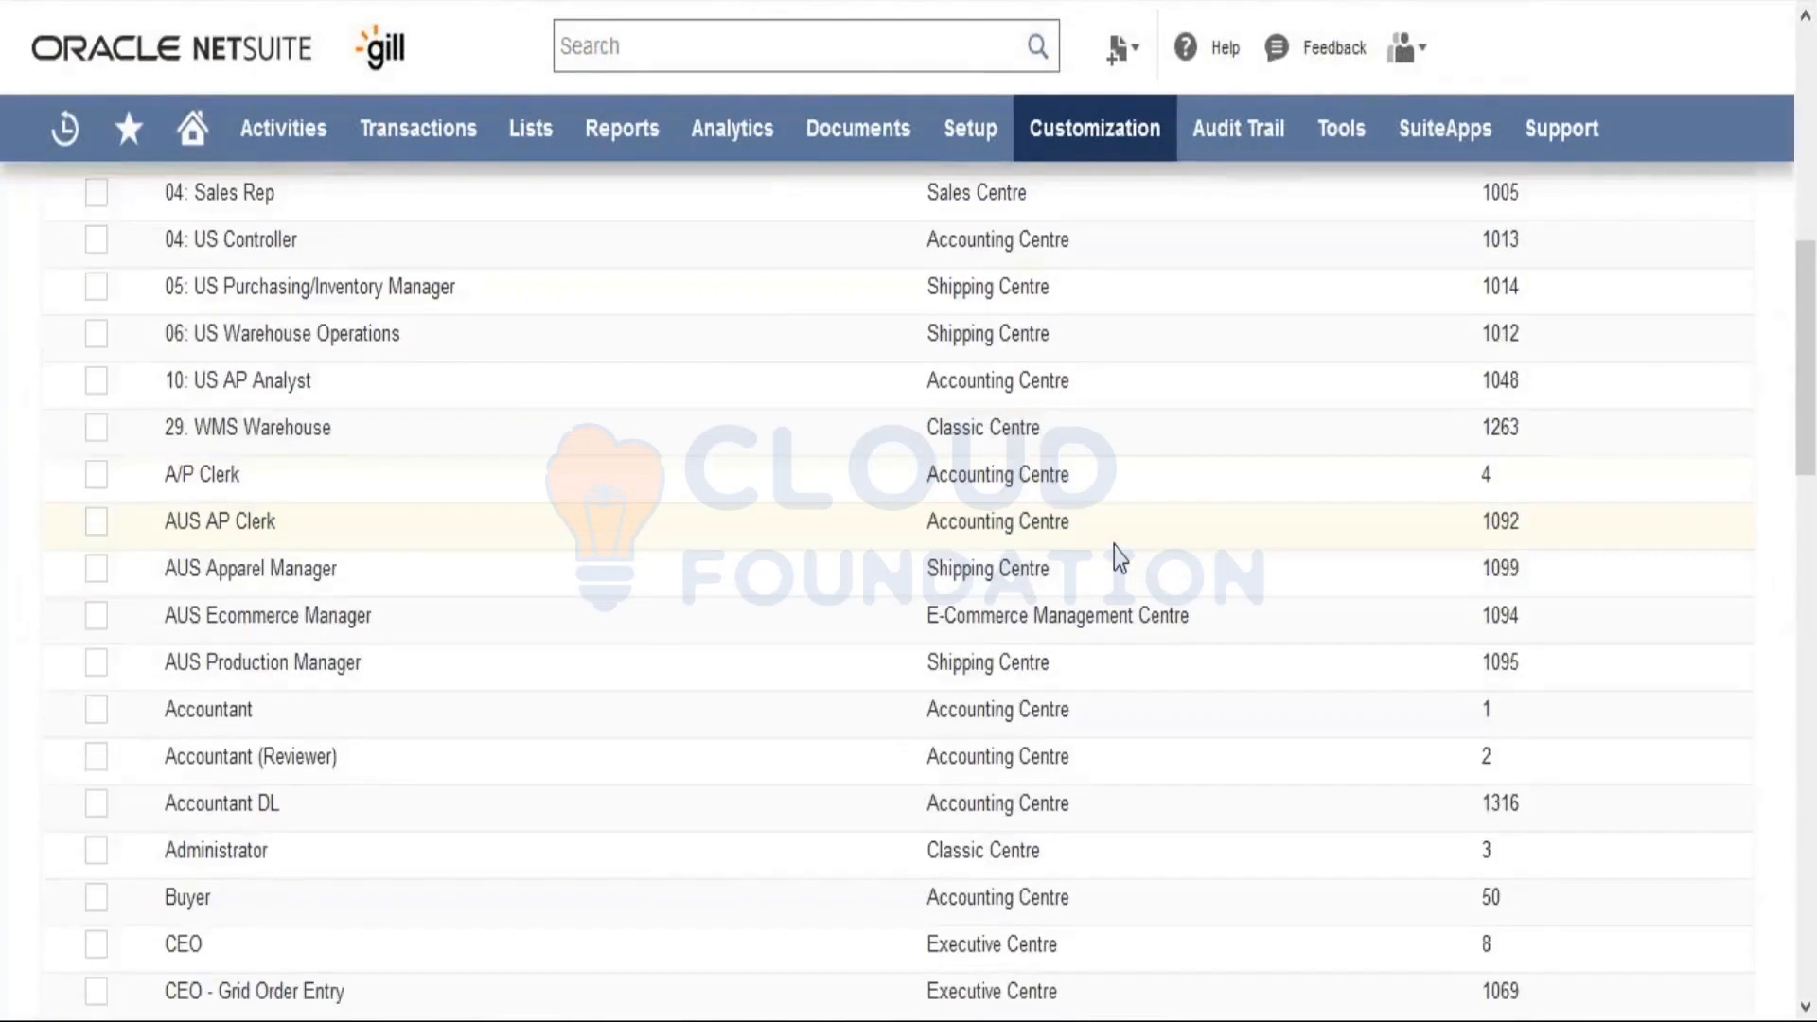
pyautogui.scroll(-6, 1120, 559)
pyautogui.scroll(3, 1120, 558)
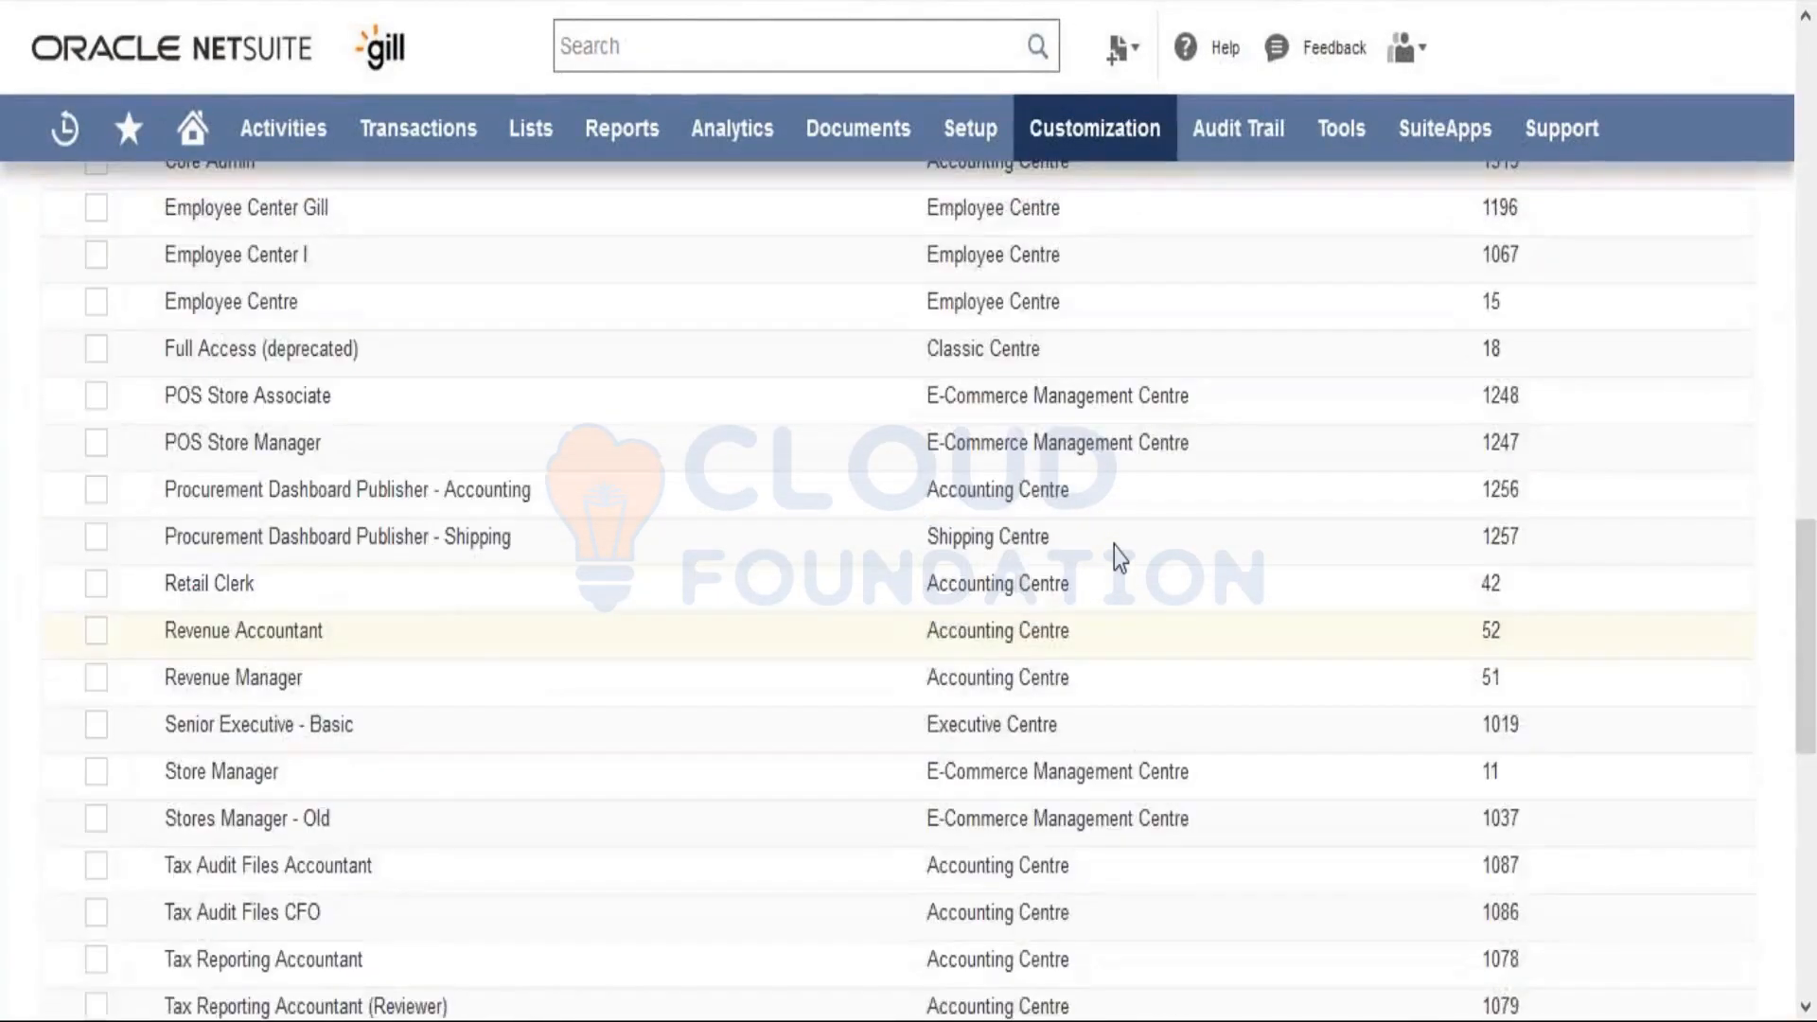
pyautogui.scroll(18, 1120, 558)
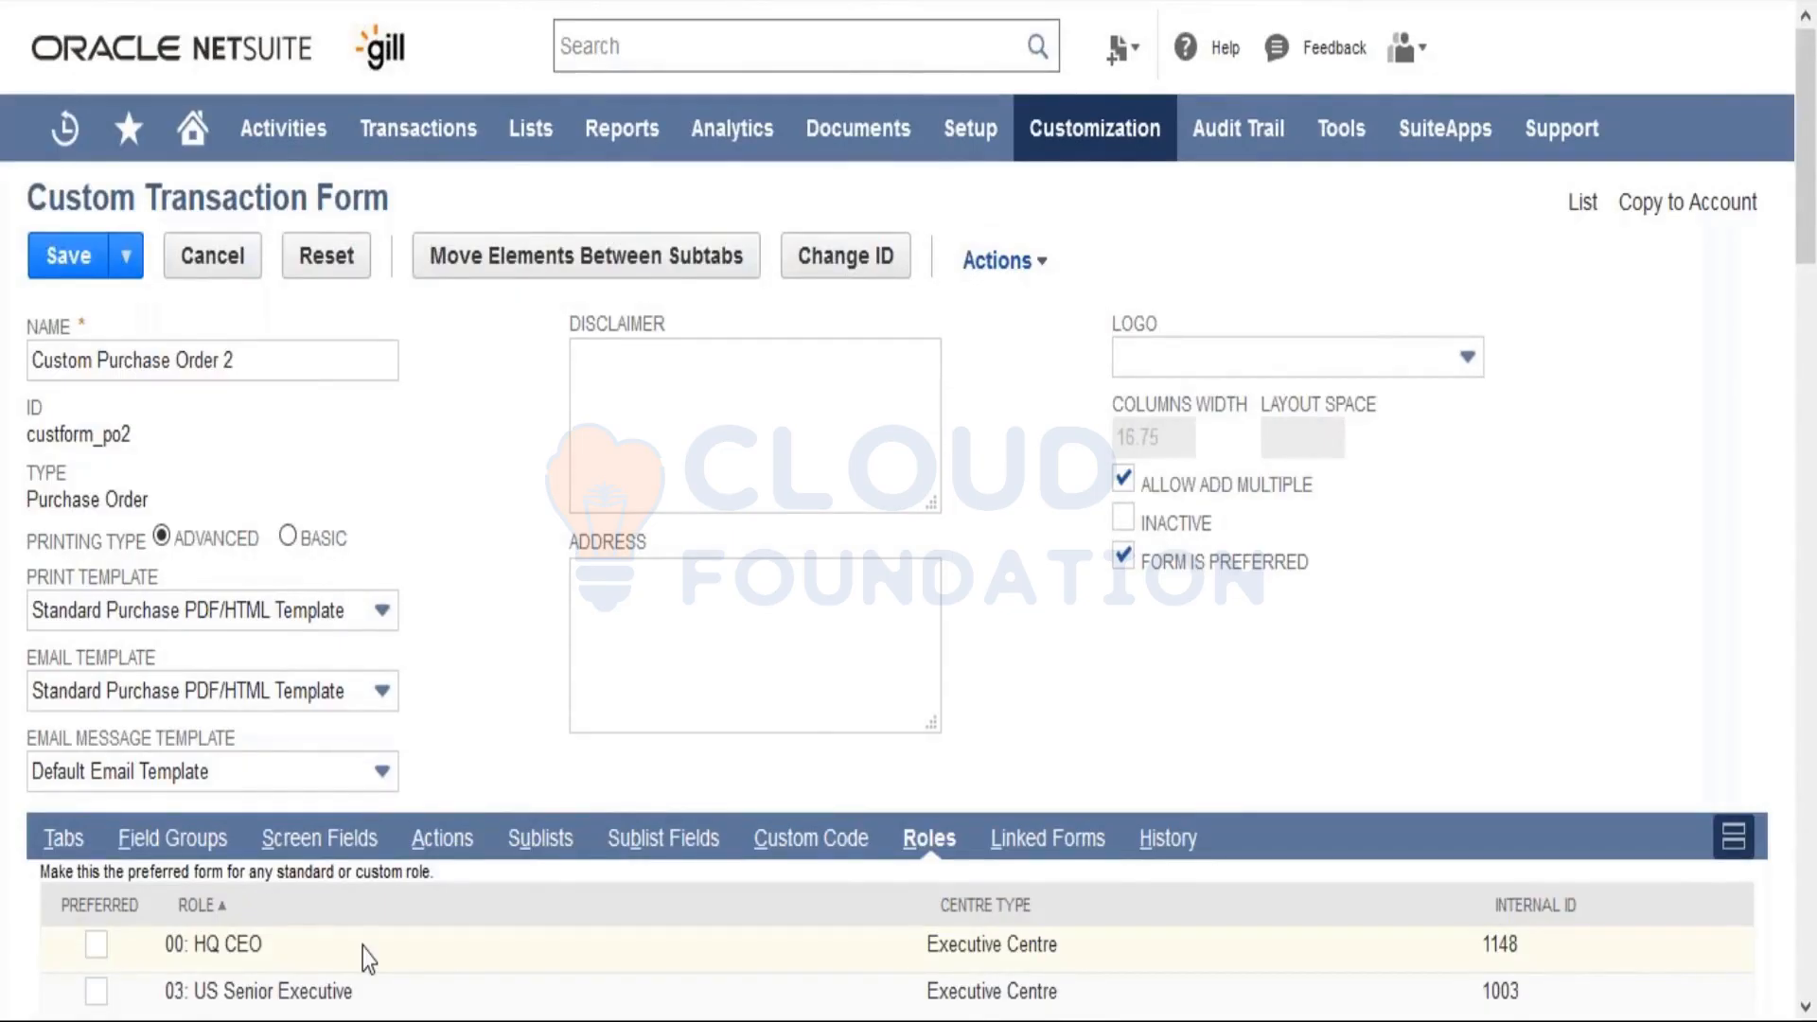
pyautogui.scroll(-5, 361, 946)
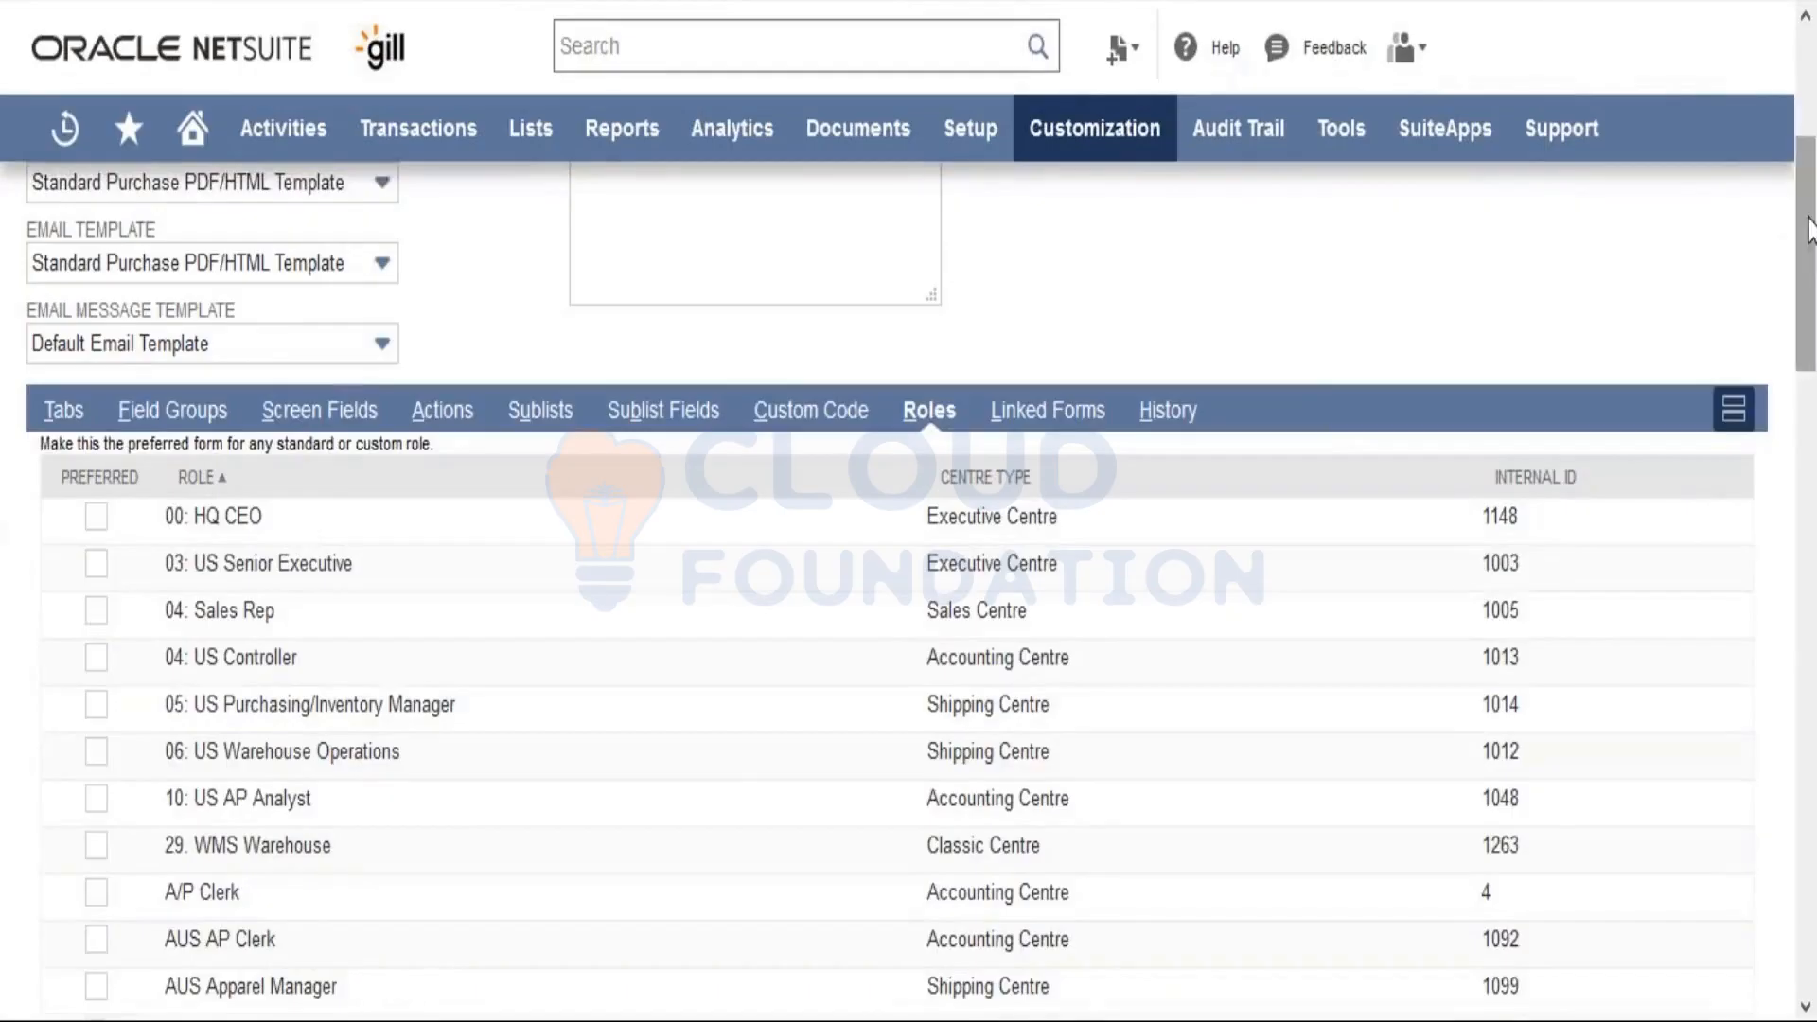
pyautogui.moveTo(1807, 228); pyautogui.dragTo(1813, 147)
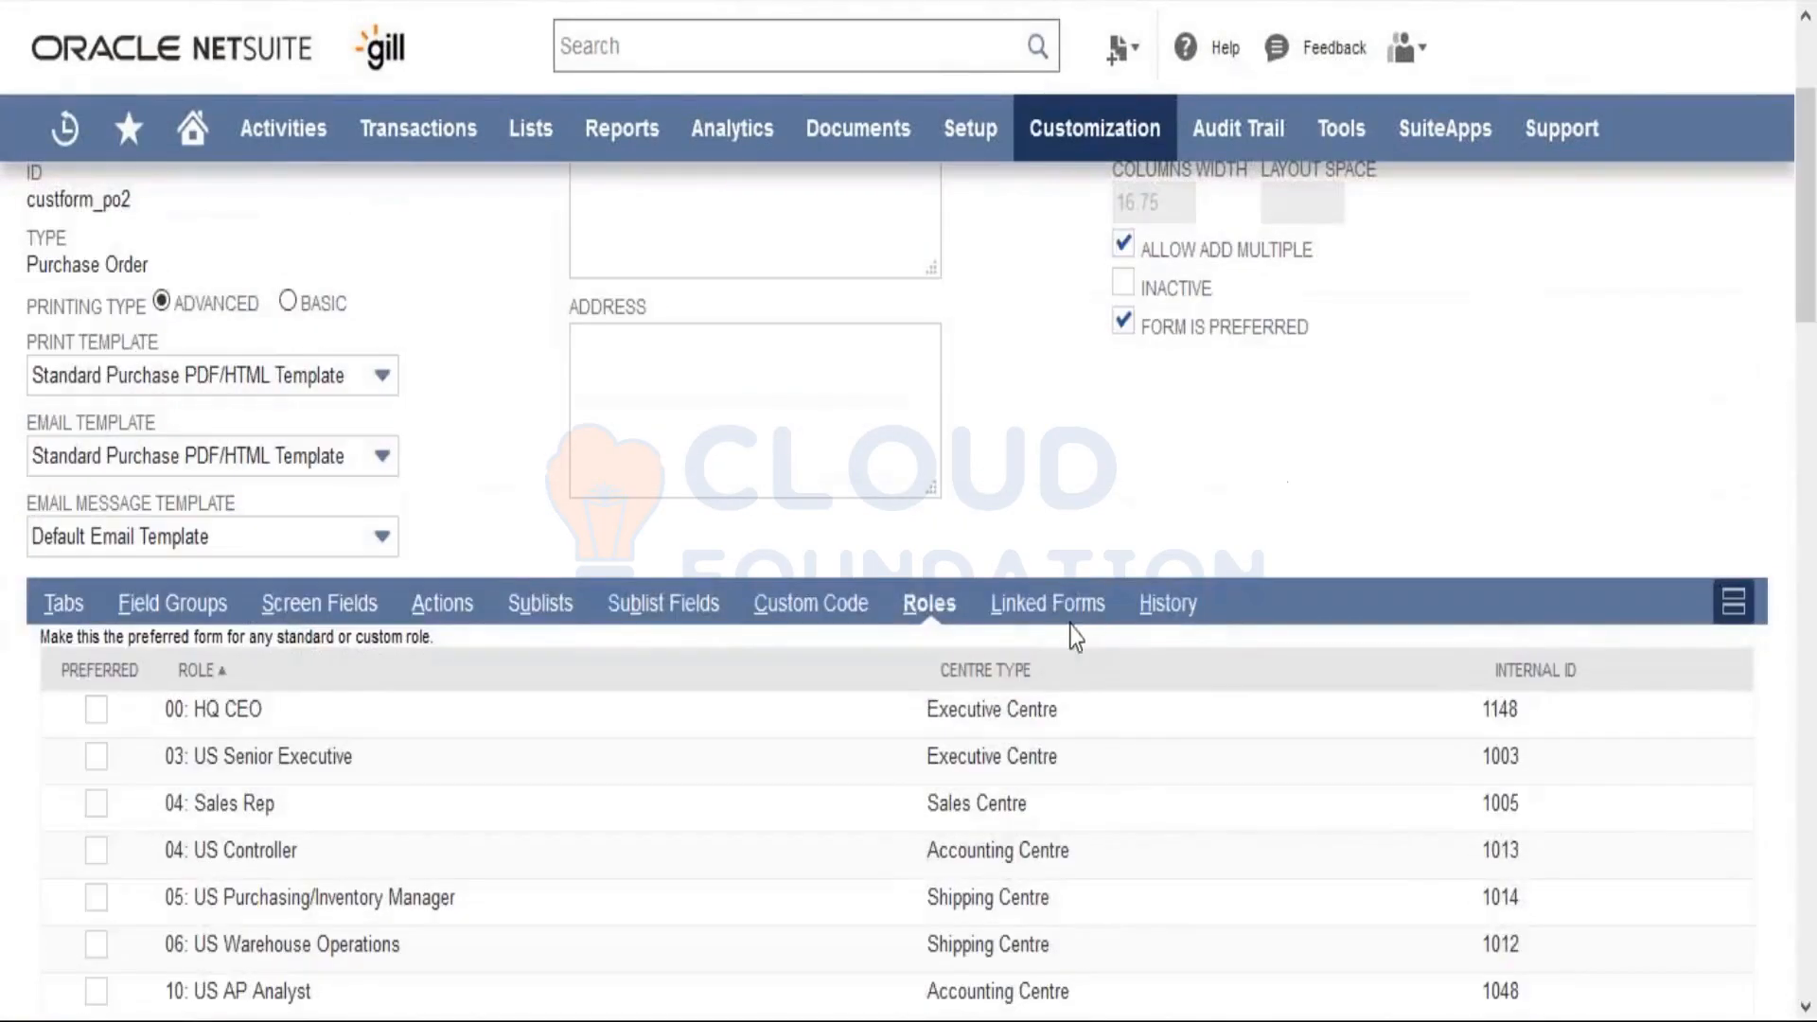
# Step: Display the form's linked forms and look over the purchase order they relate to
pyautogui.click(1055, 606)
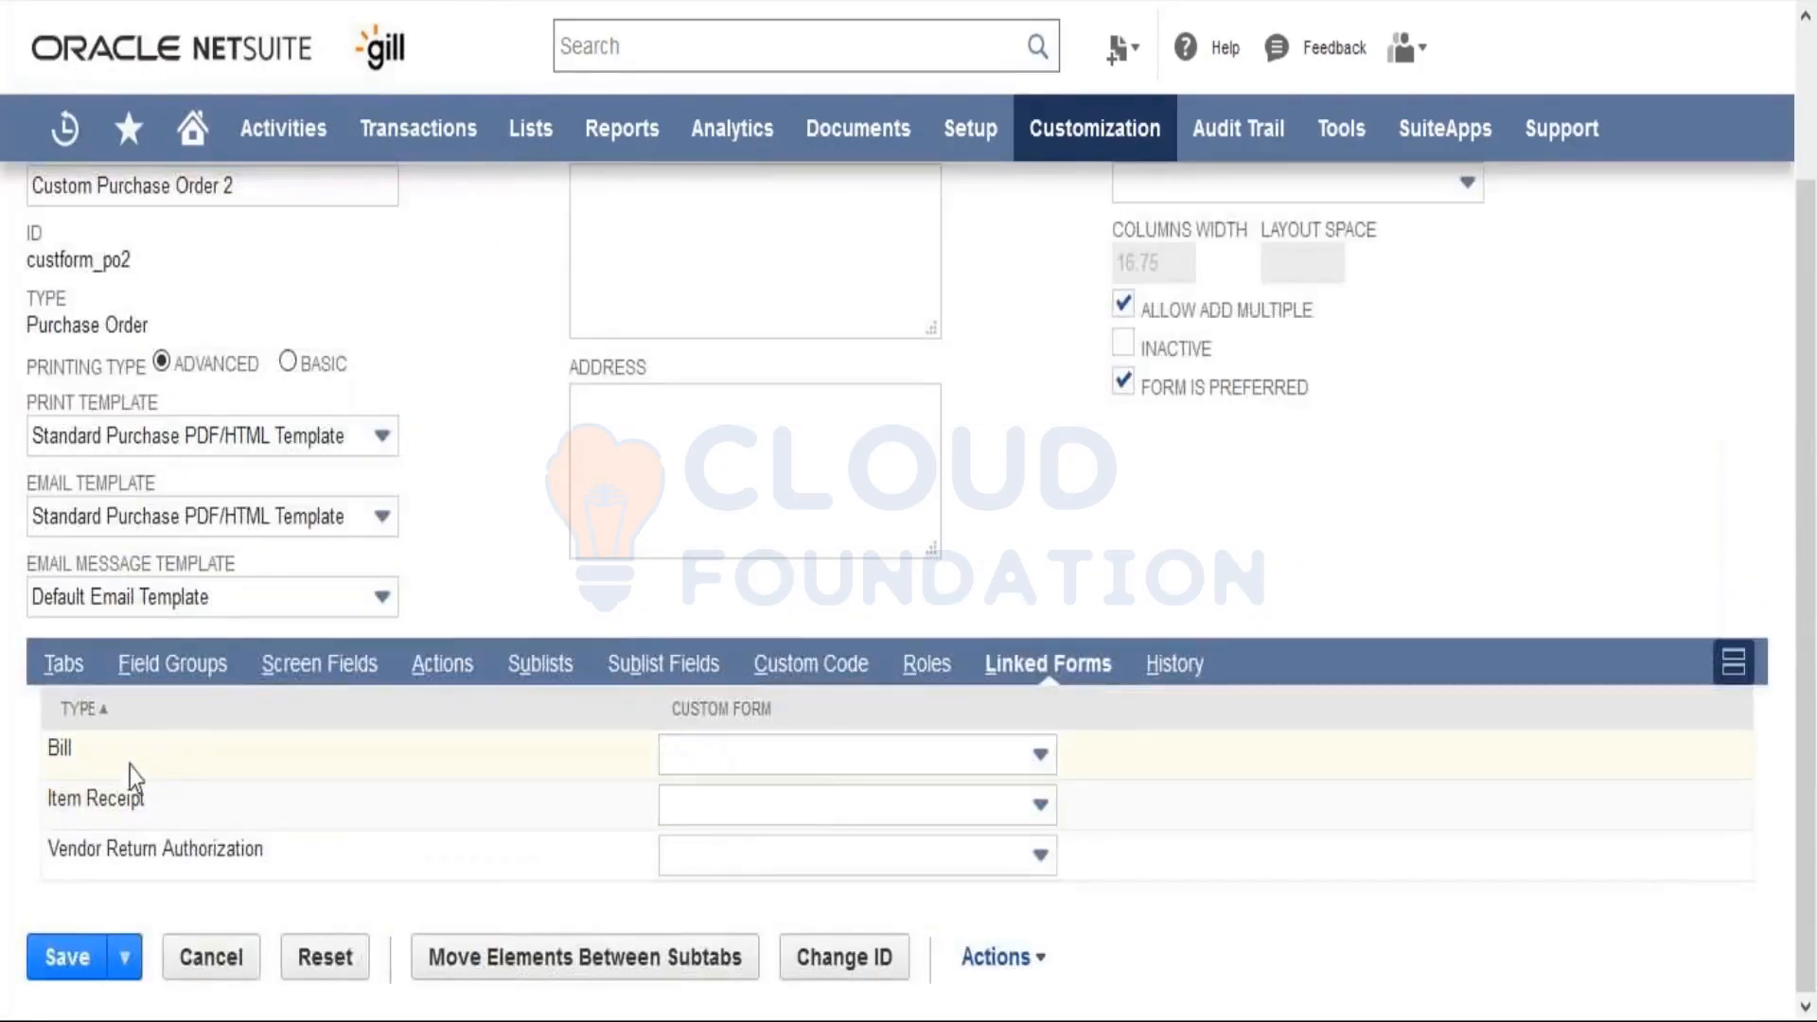
pyautogui.moveTo(129, 128)
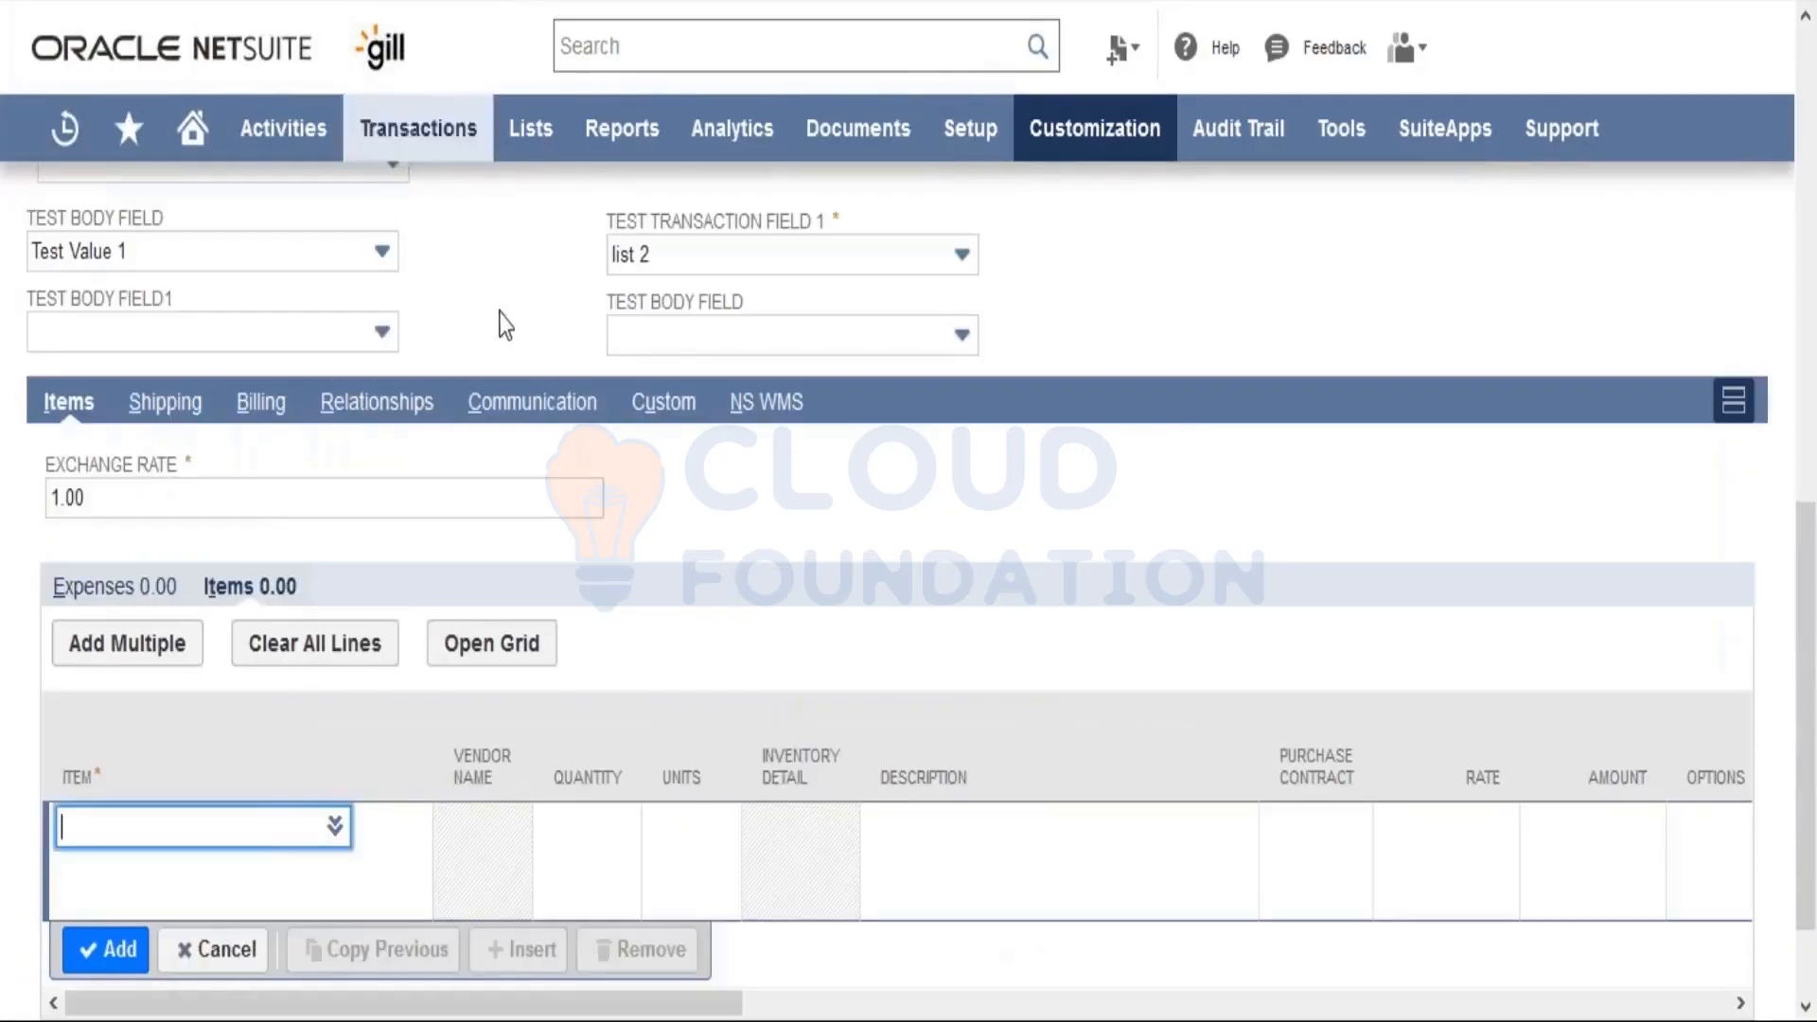
pyautogui.click(499, 311)
pyautogui.scroll(15, 500, 325)
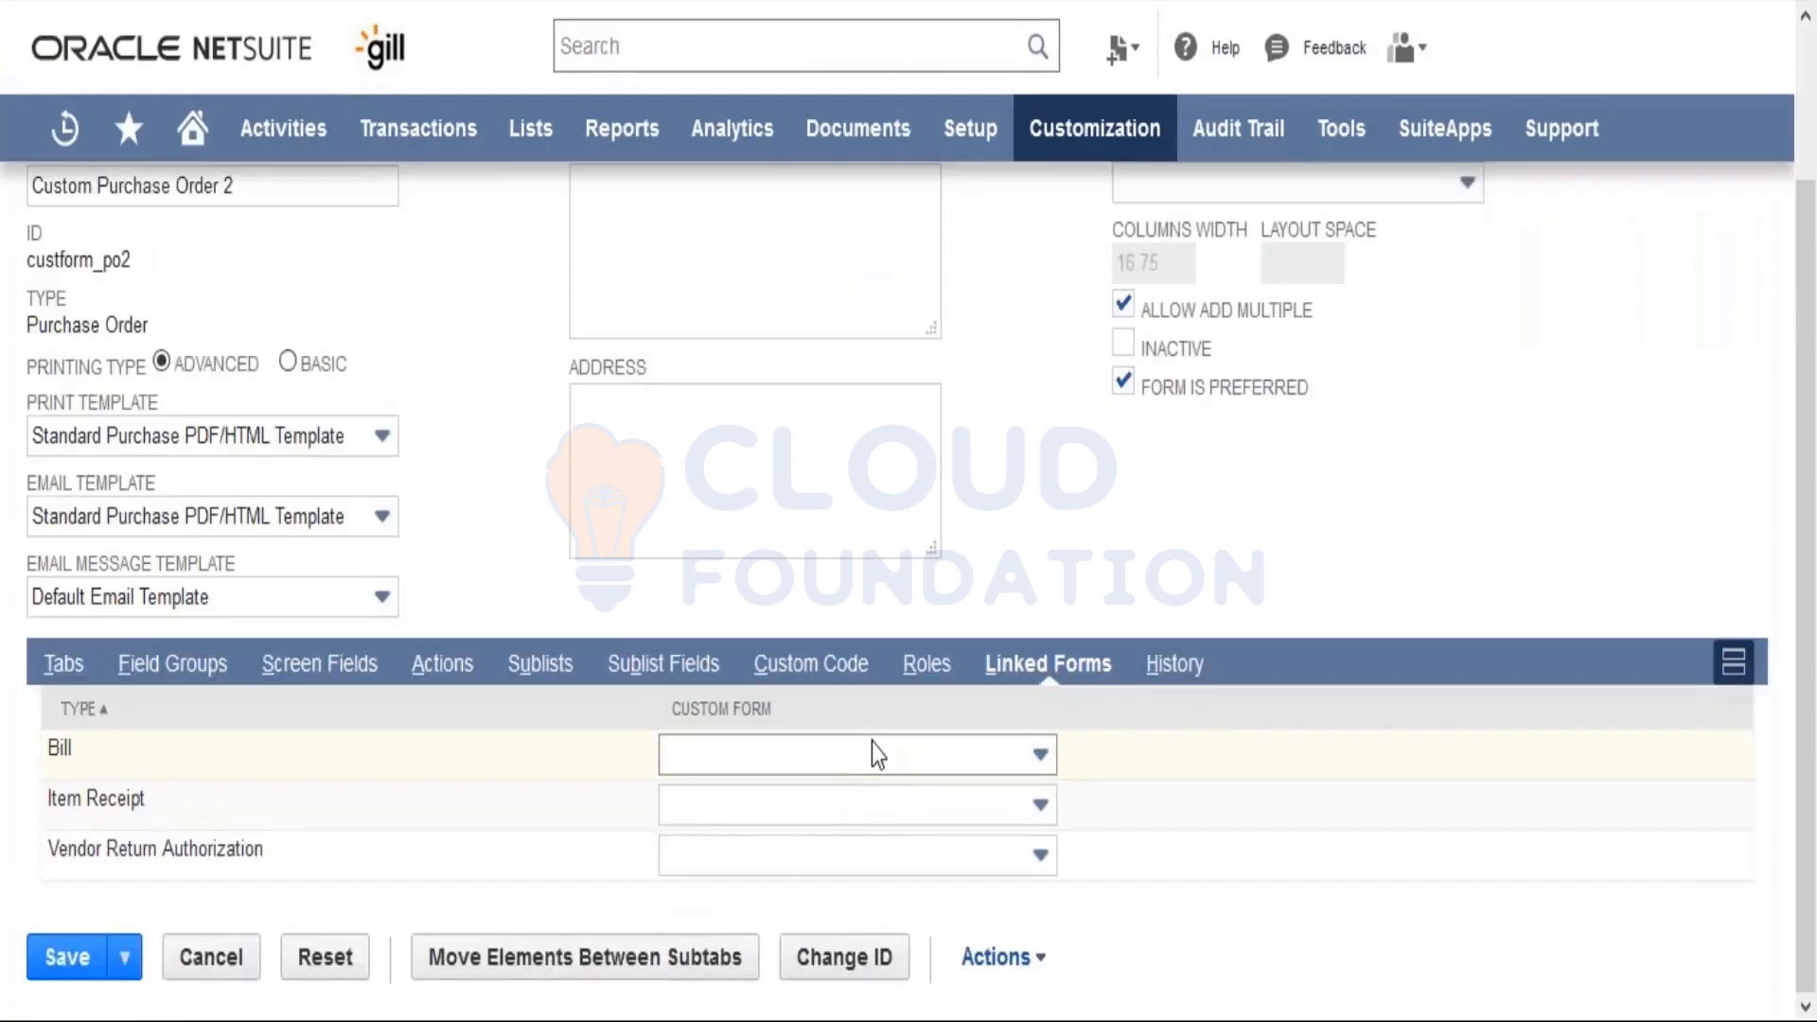
# Step: Check which custom forms can be linked to the Bill type, leaving the selection blank
pyautogui.click(871, 747)
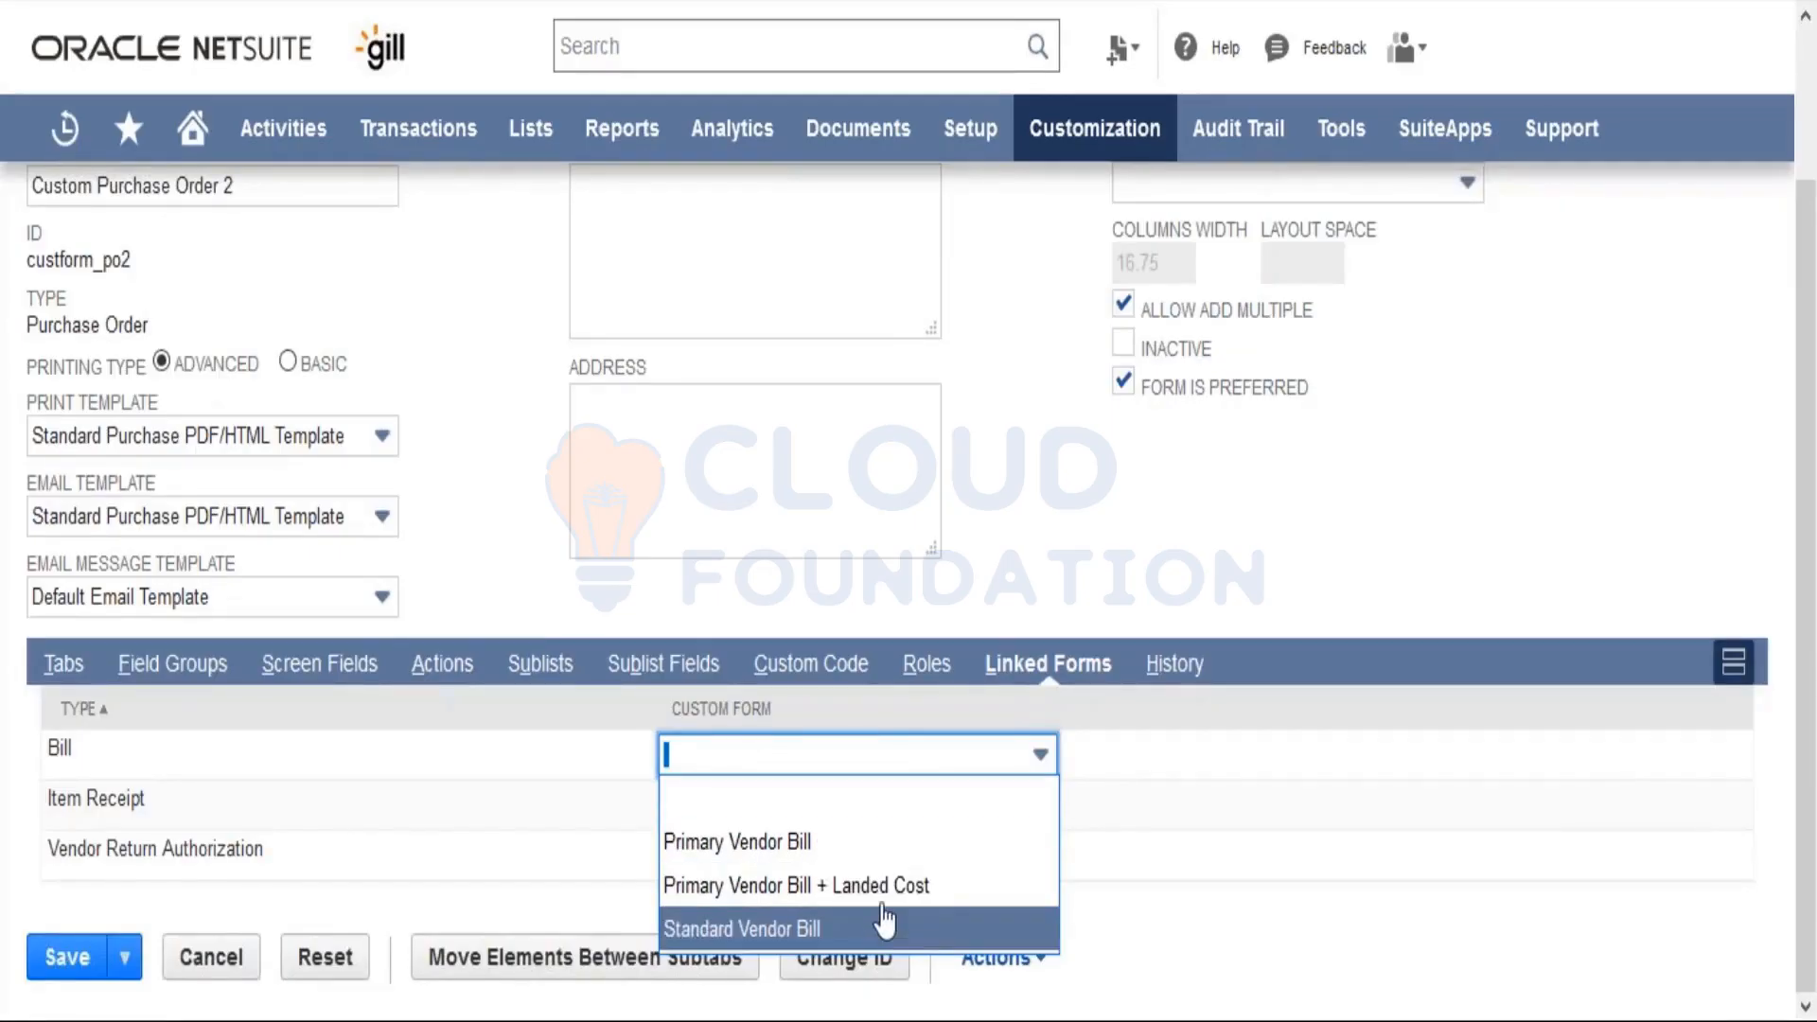
pyautogui.click(366, 764)
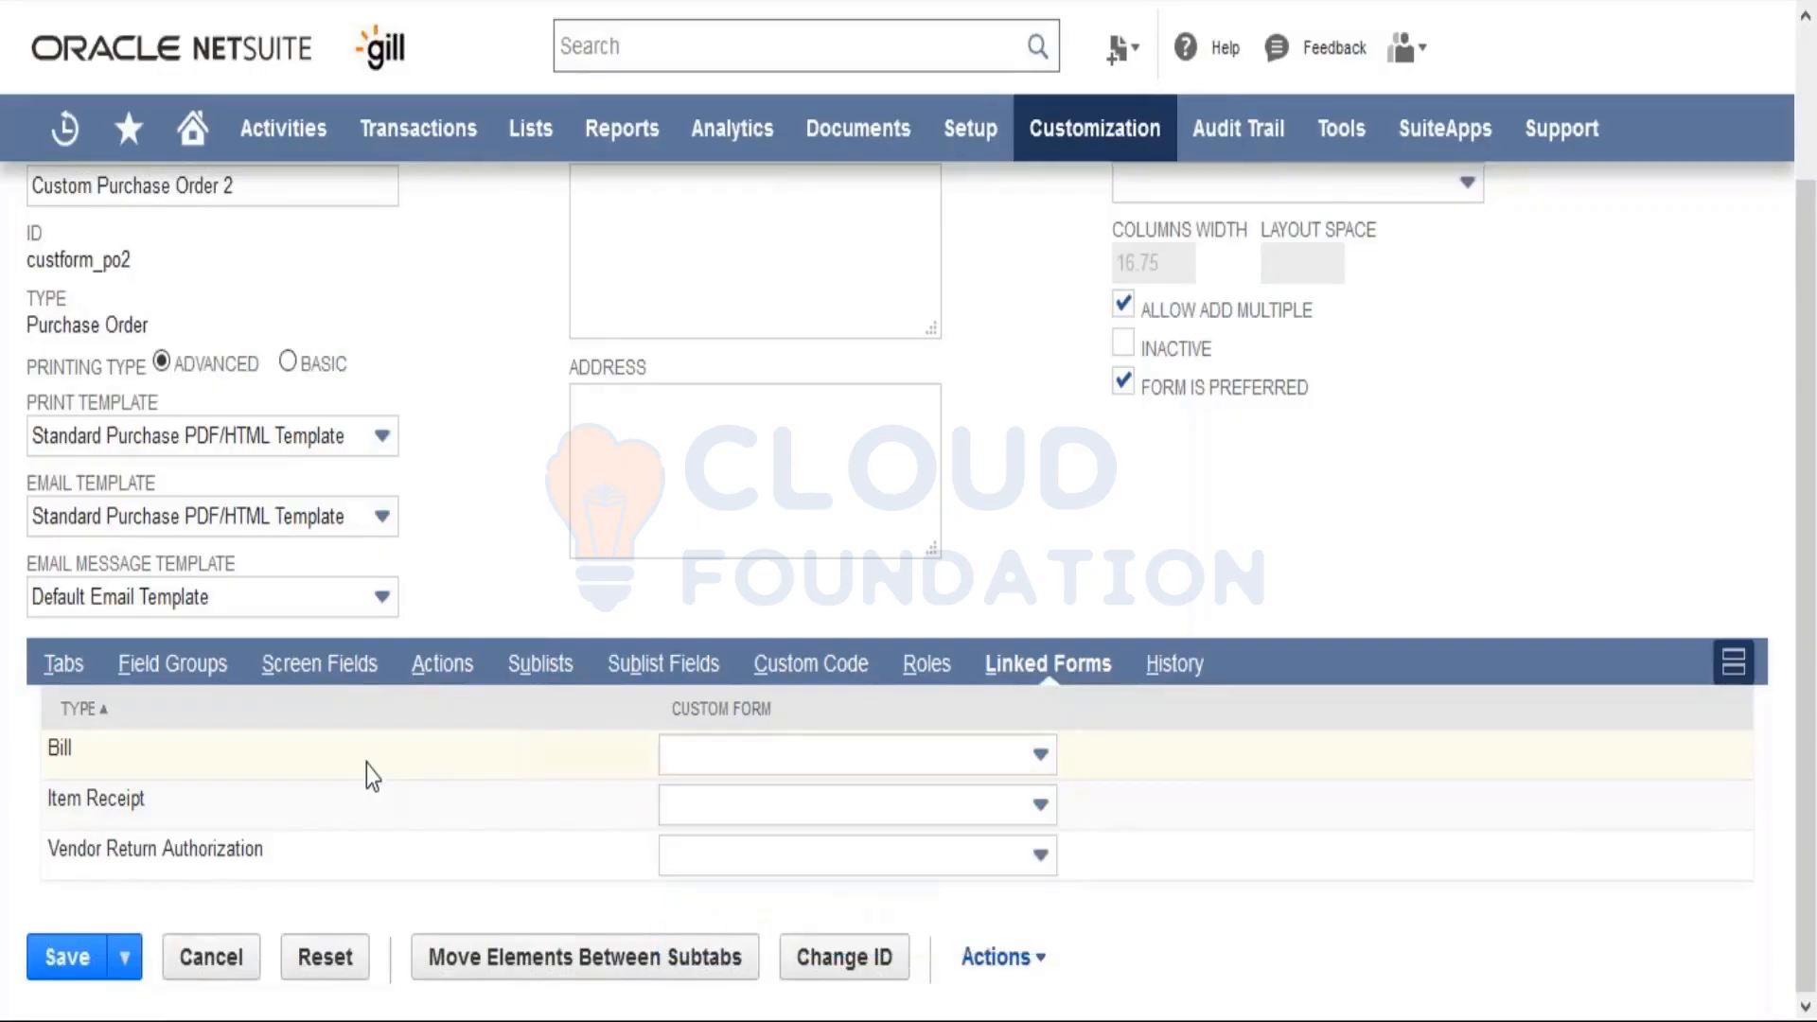
pyautogui.click(717, 769)
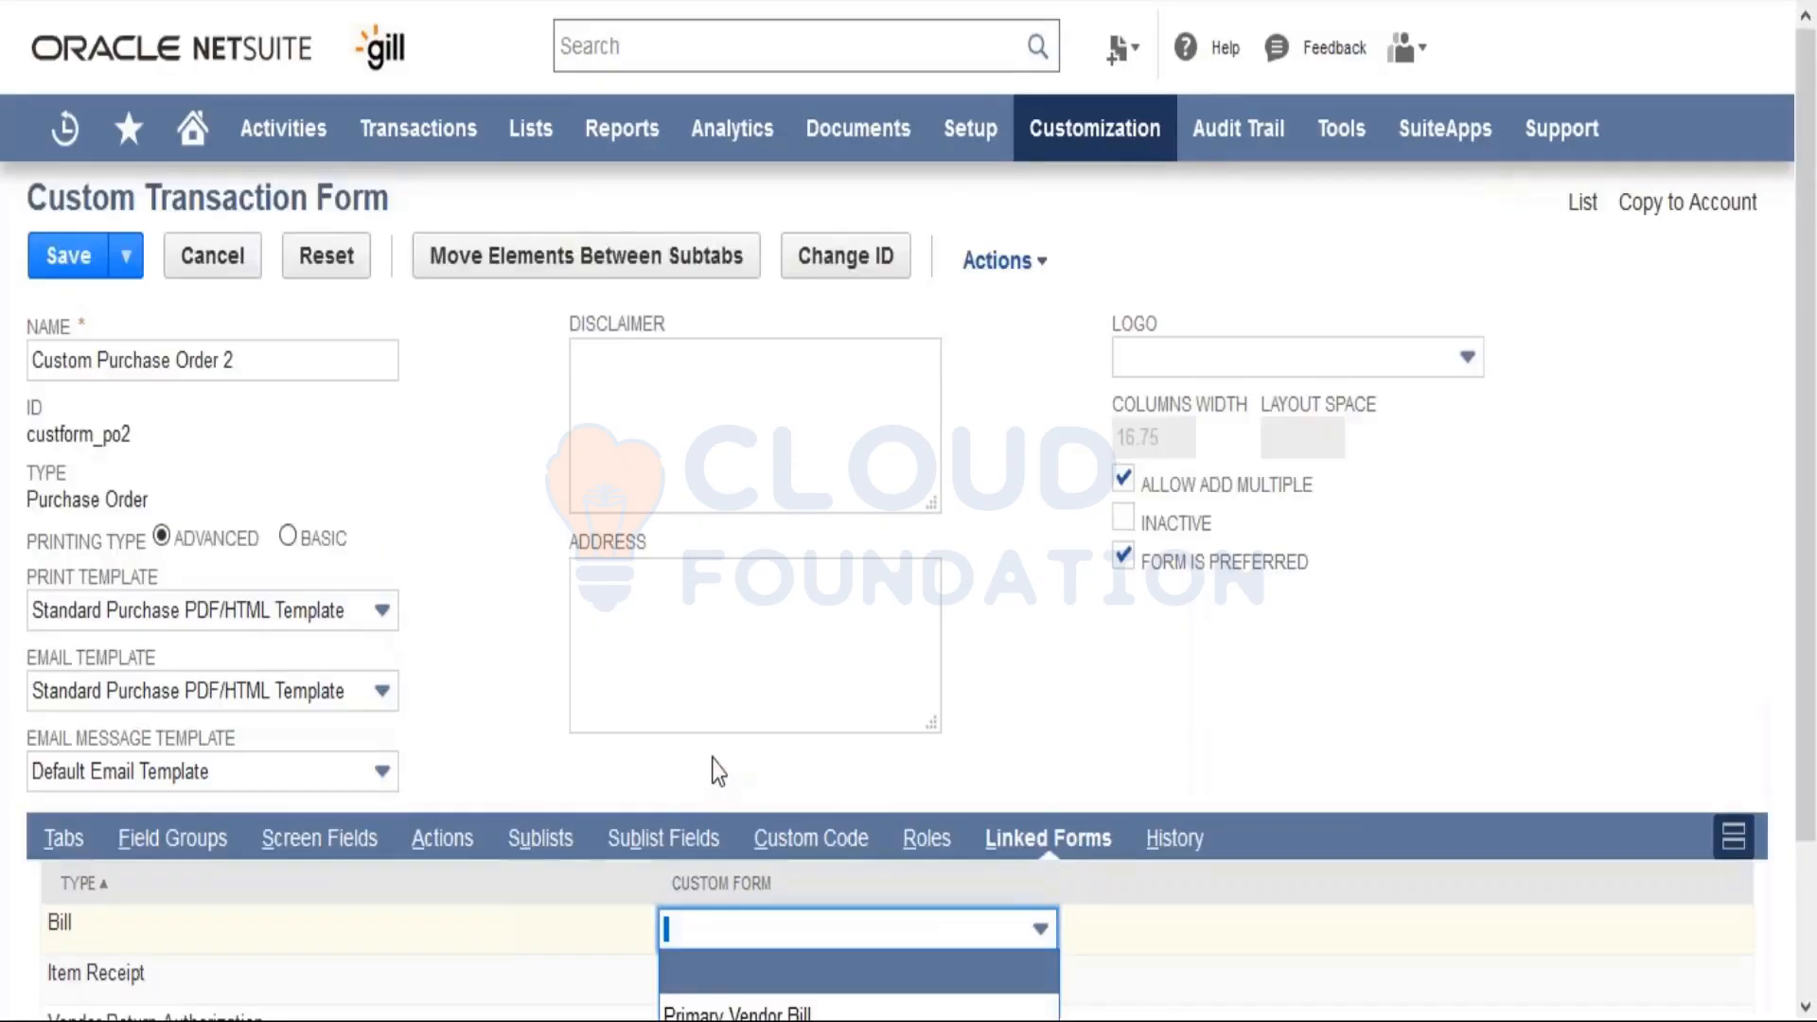
pyautogui.click(1046, 766)
pyautogui.scroll(-2, 1047, 767)
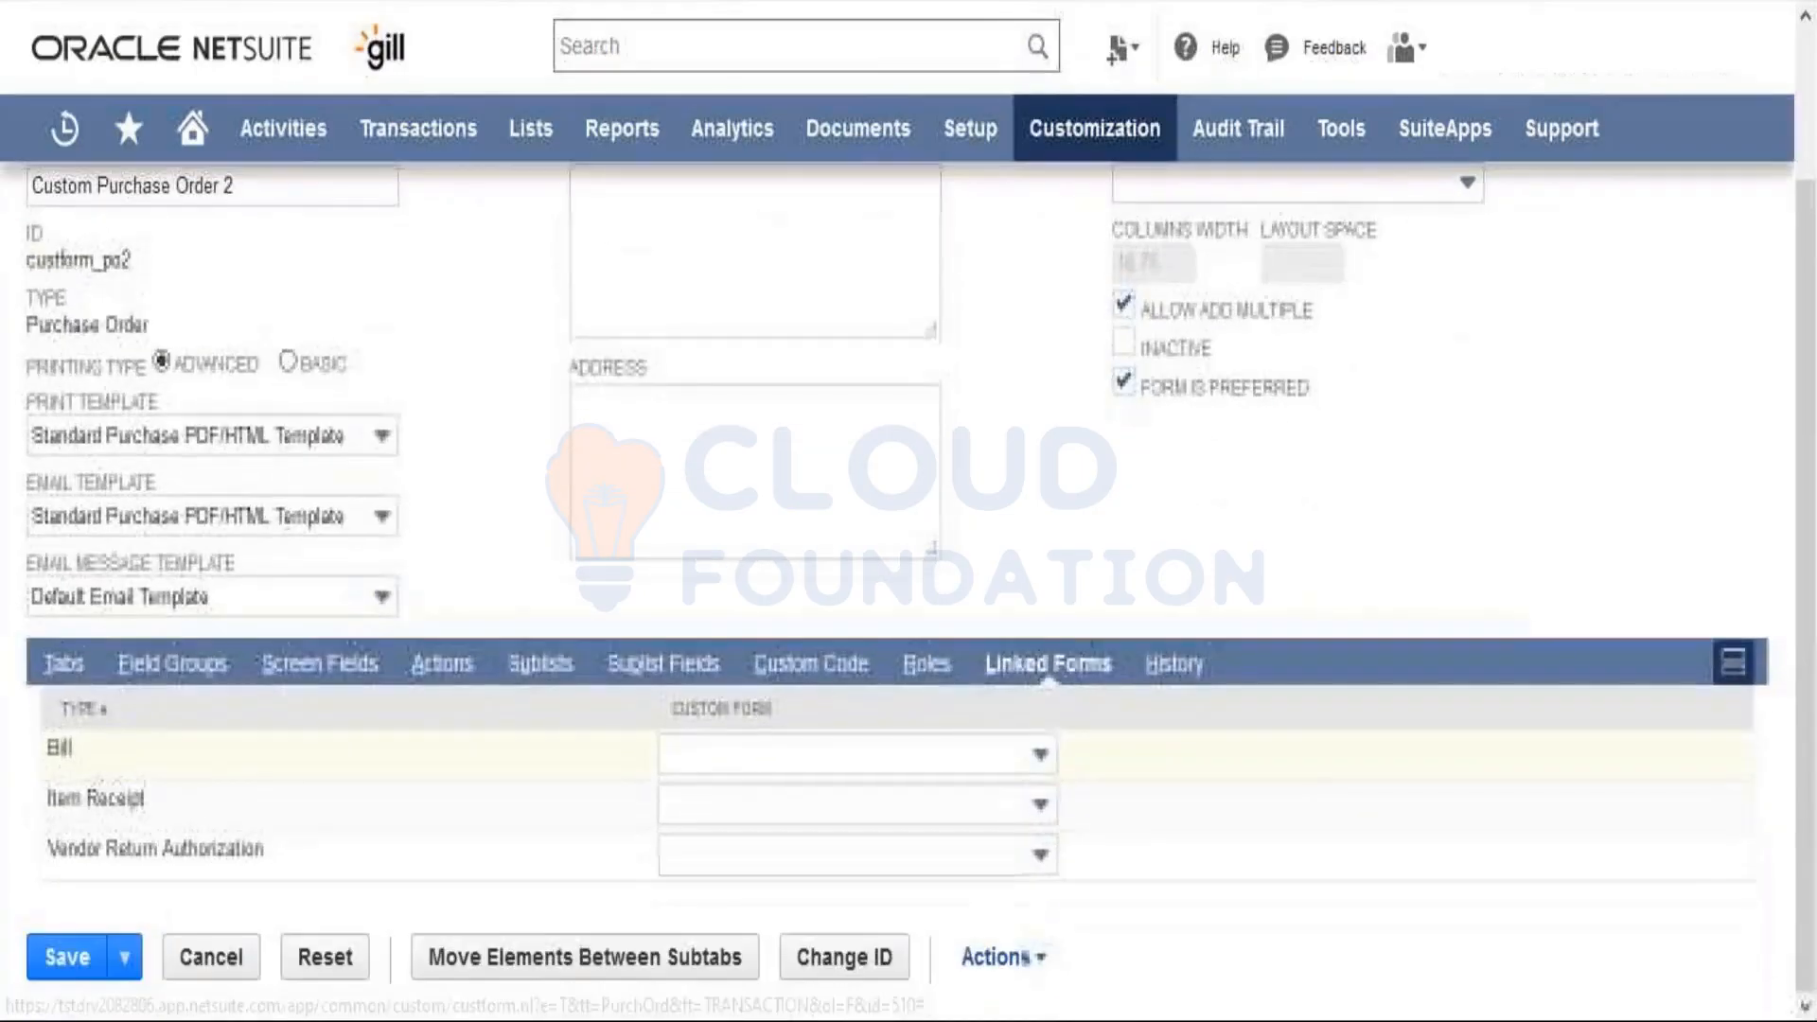
pyautogui.click(1040, 758)
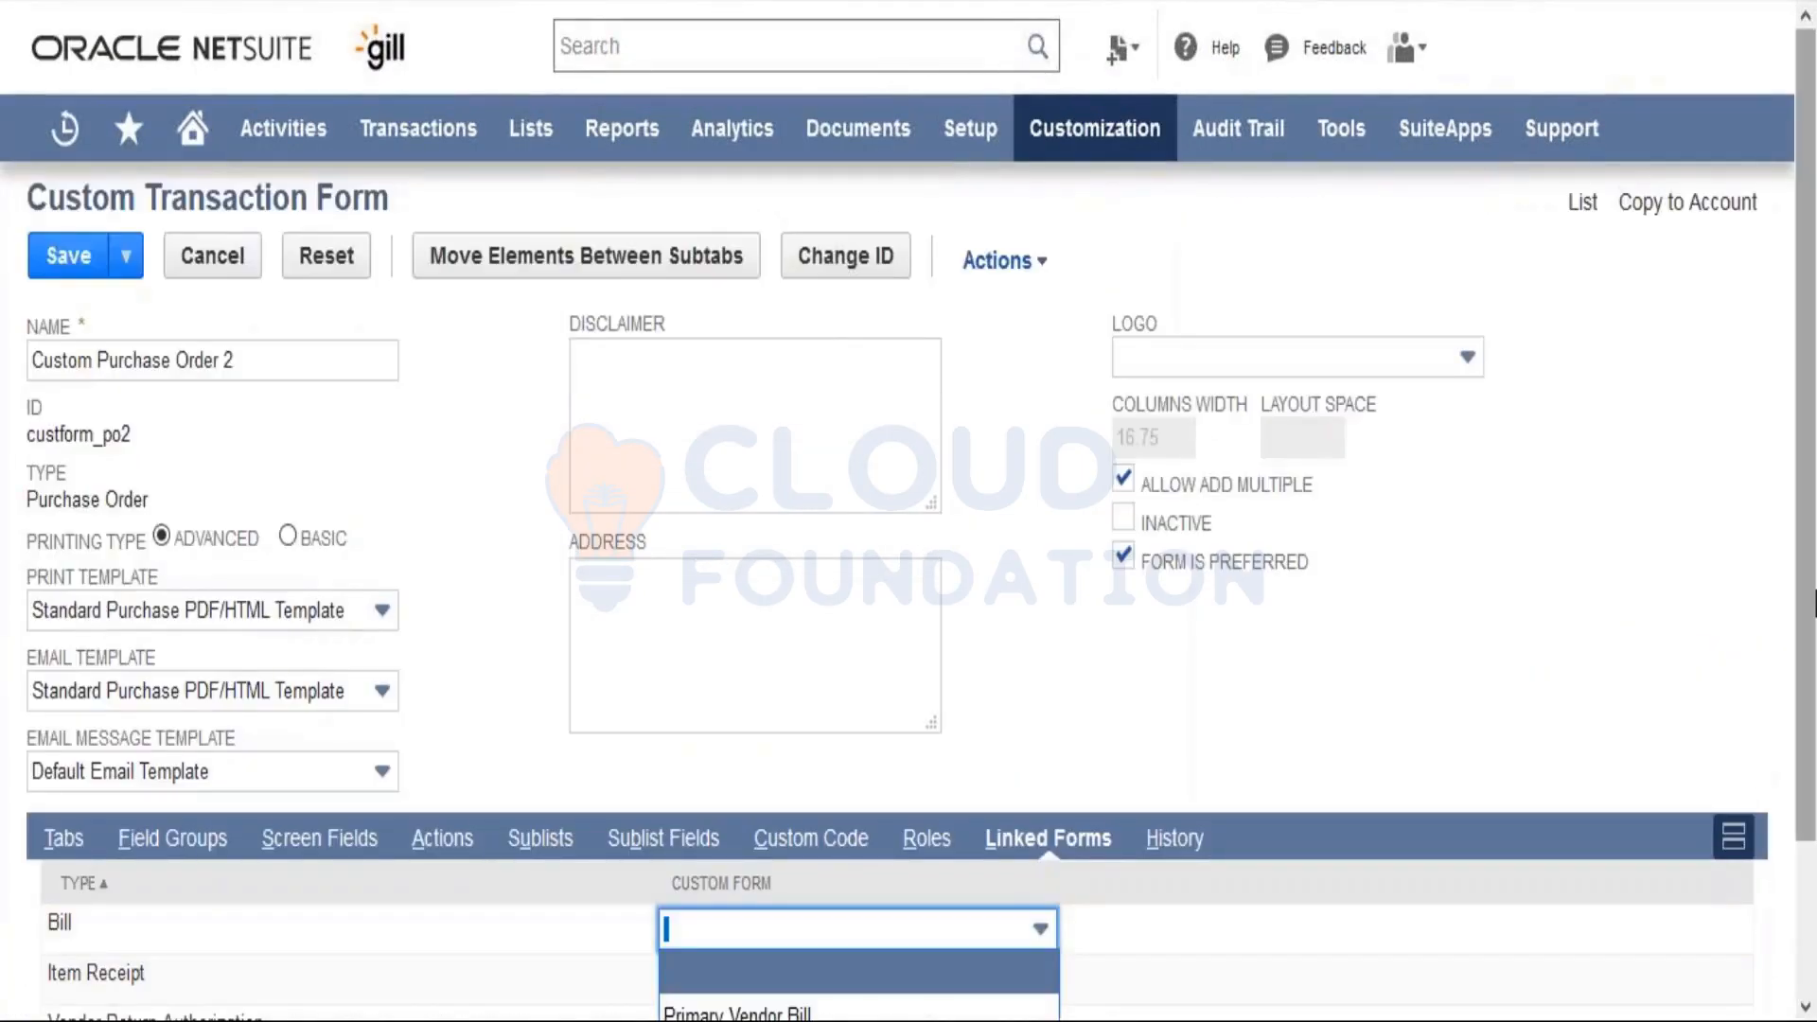
pyautogui.scroll(-2, 1380, 878)
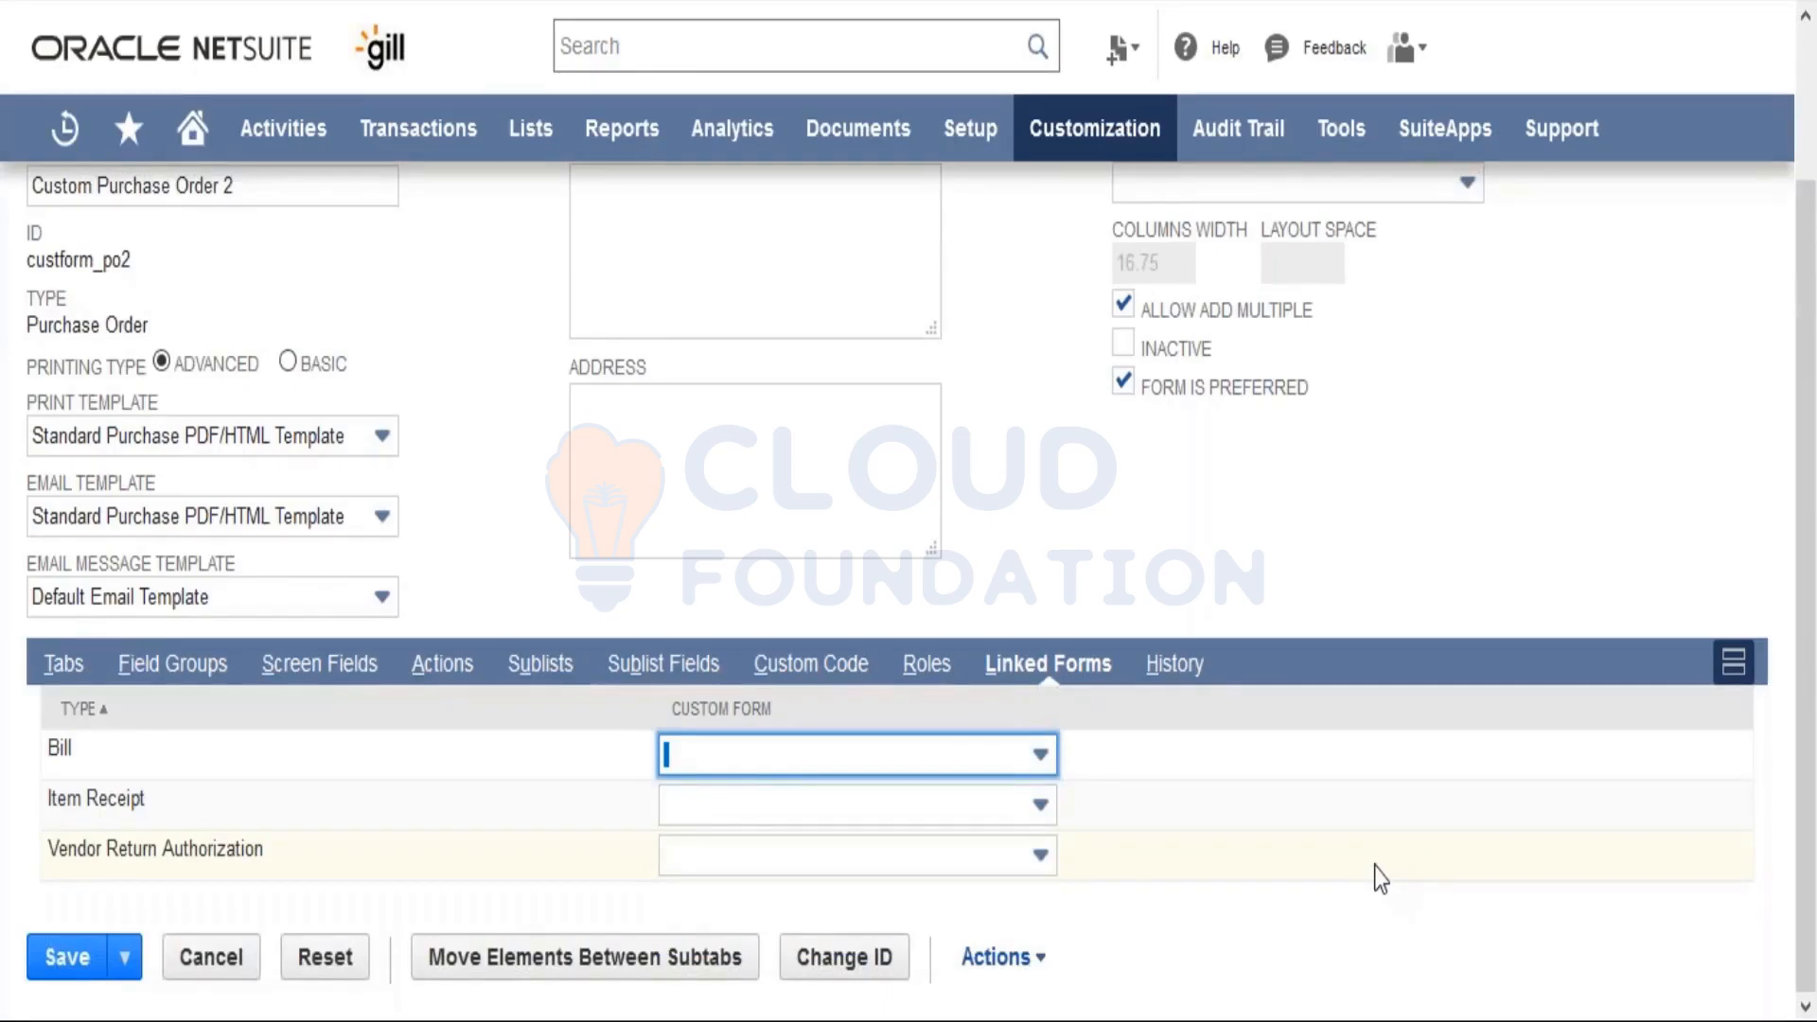
pyautogui.click(1504, 481)
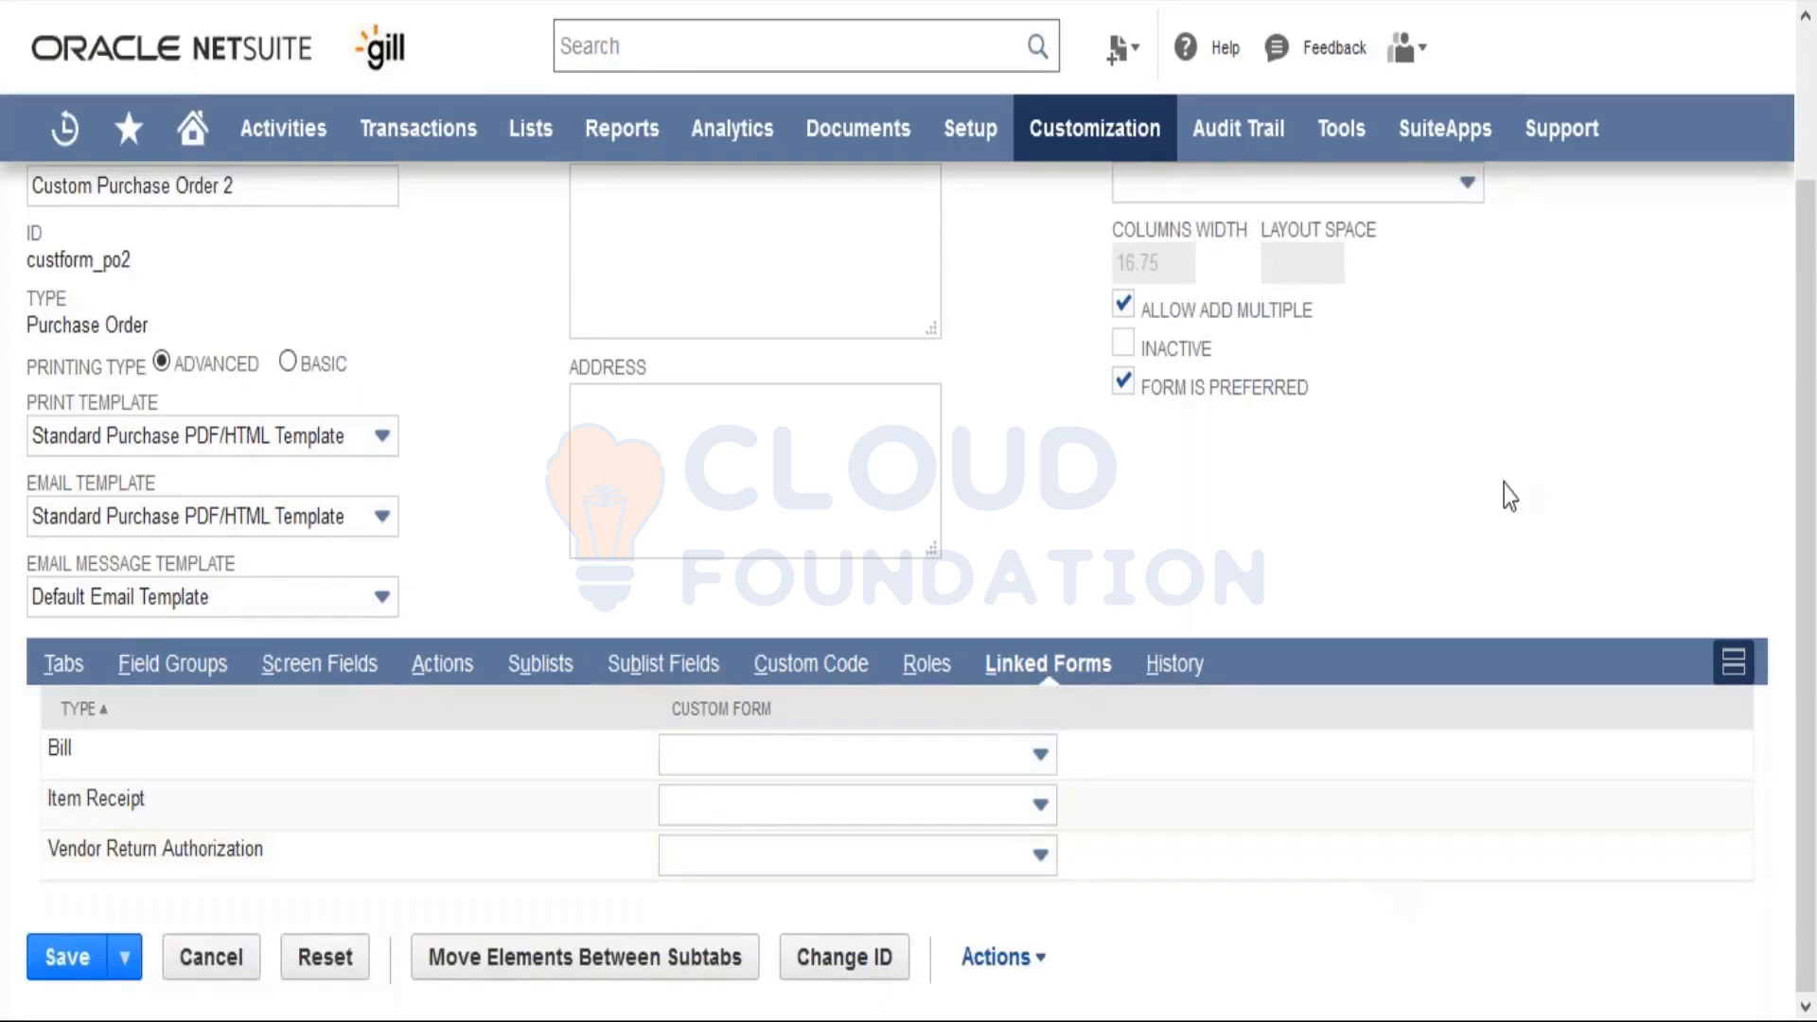
pyautogui.scroll(2, 1510, 495)
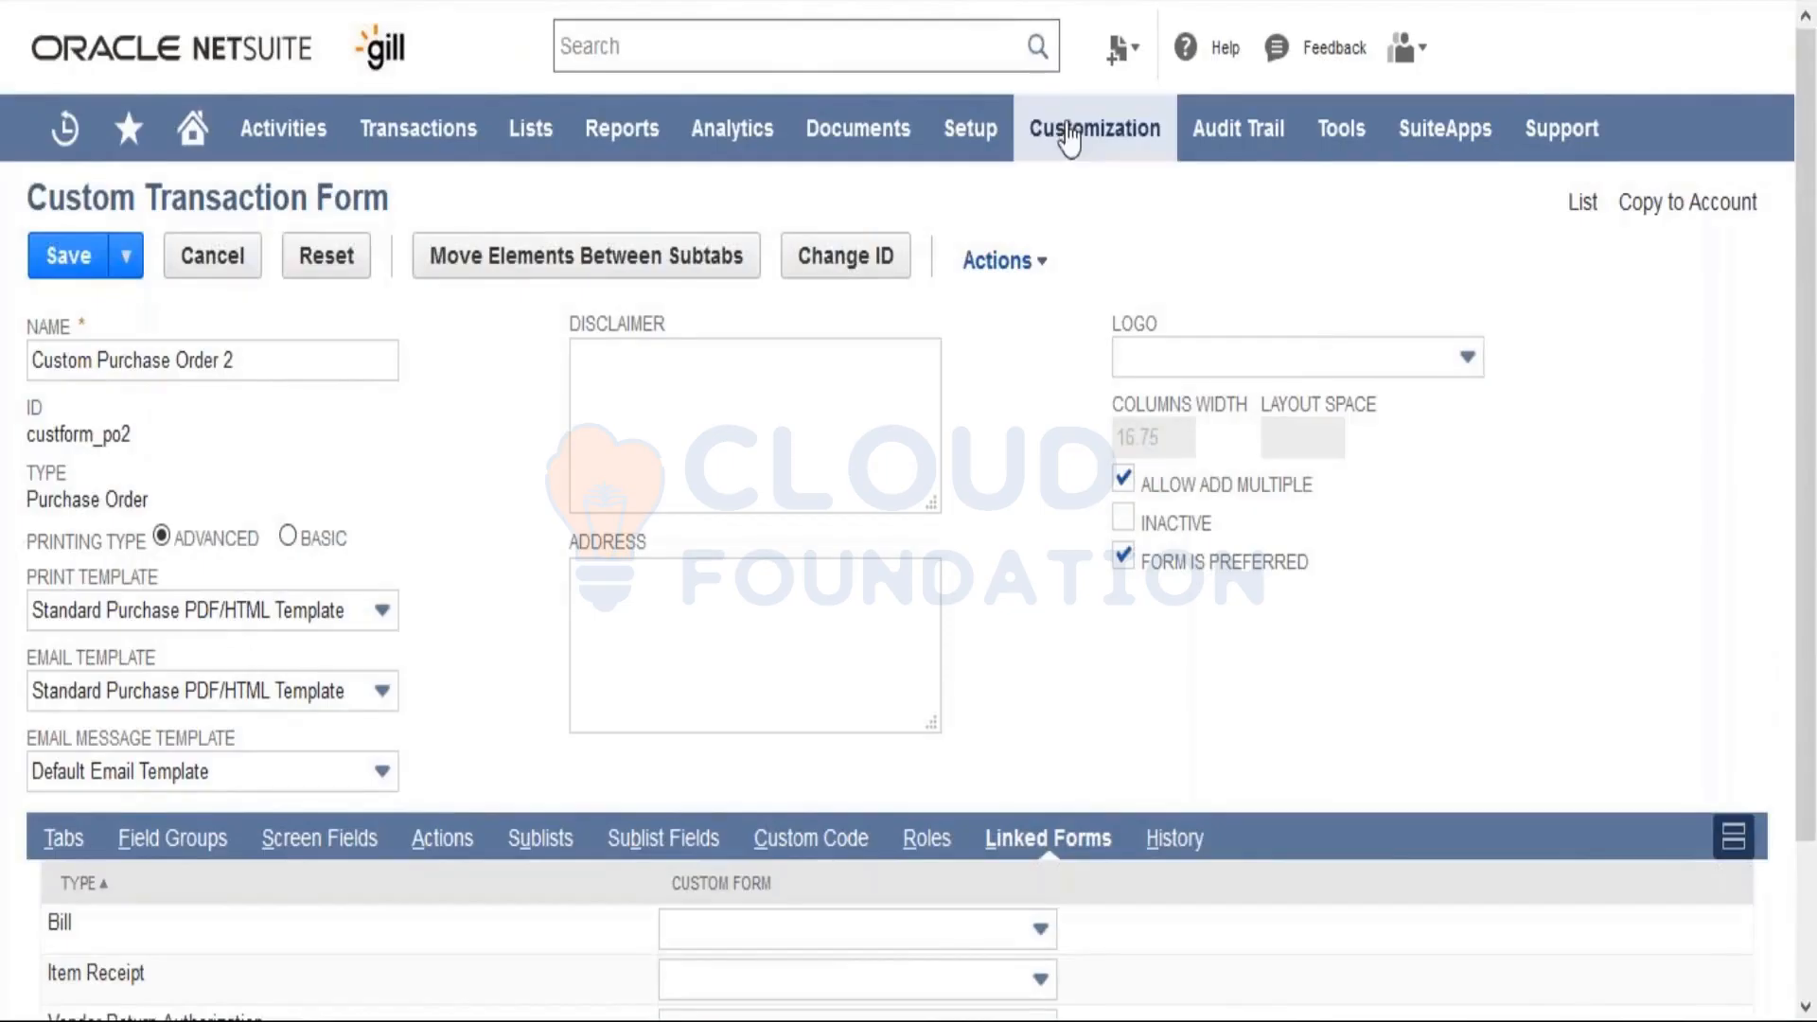
# Step: Display the list of custom entry forms and start customising the Standard Customer Form
pyautogui.moveTo(1070, 140)
pyautogui.moveTo(1100, 326)
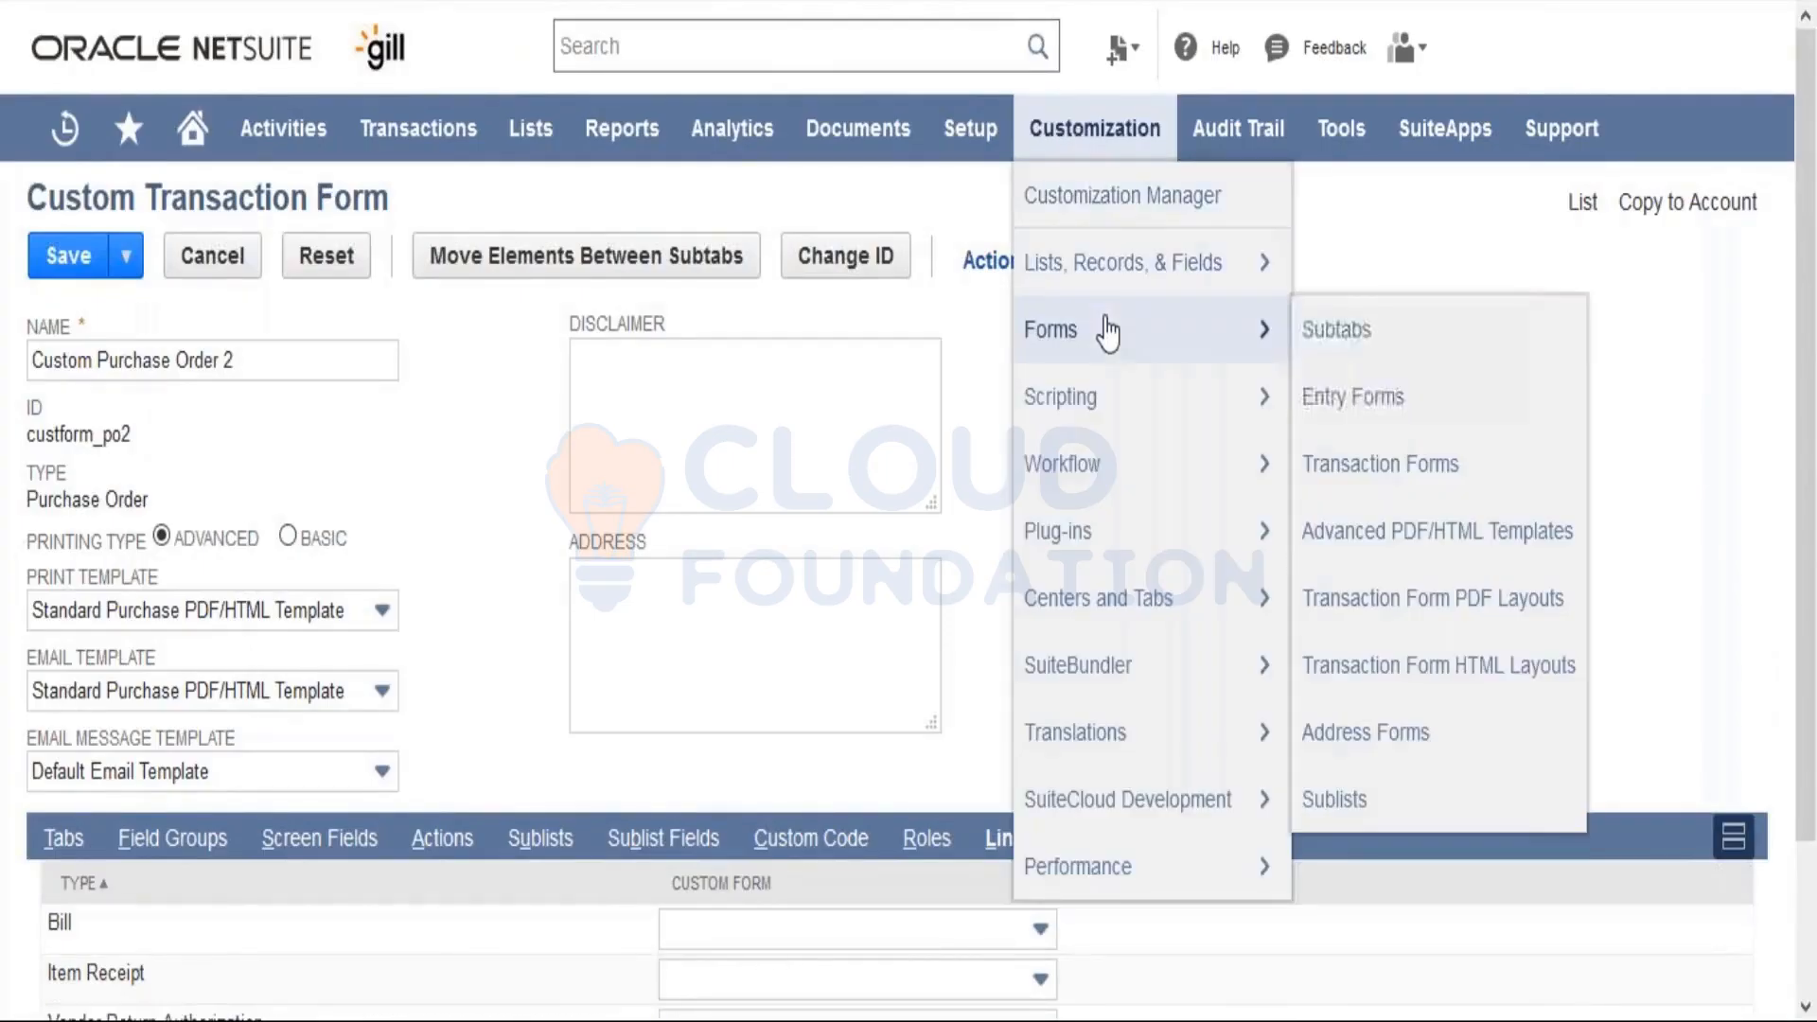
pyautogui.click(1397, 400)
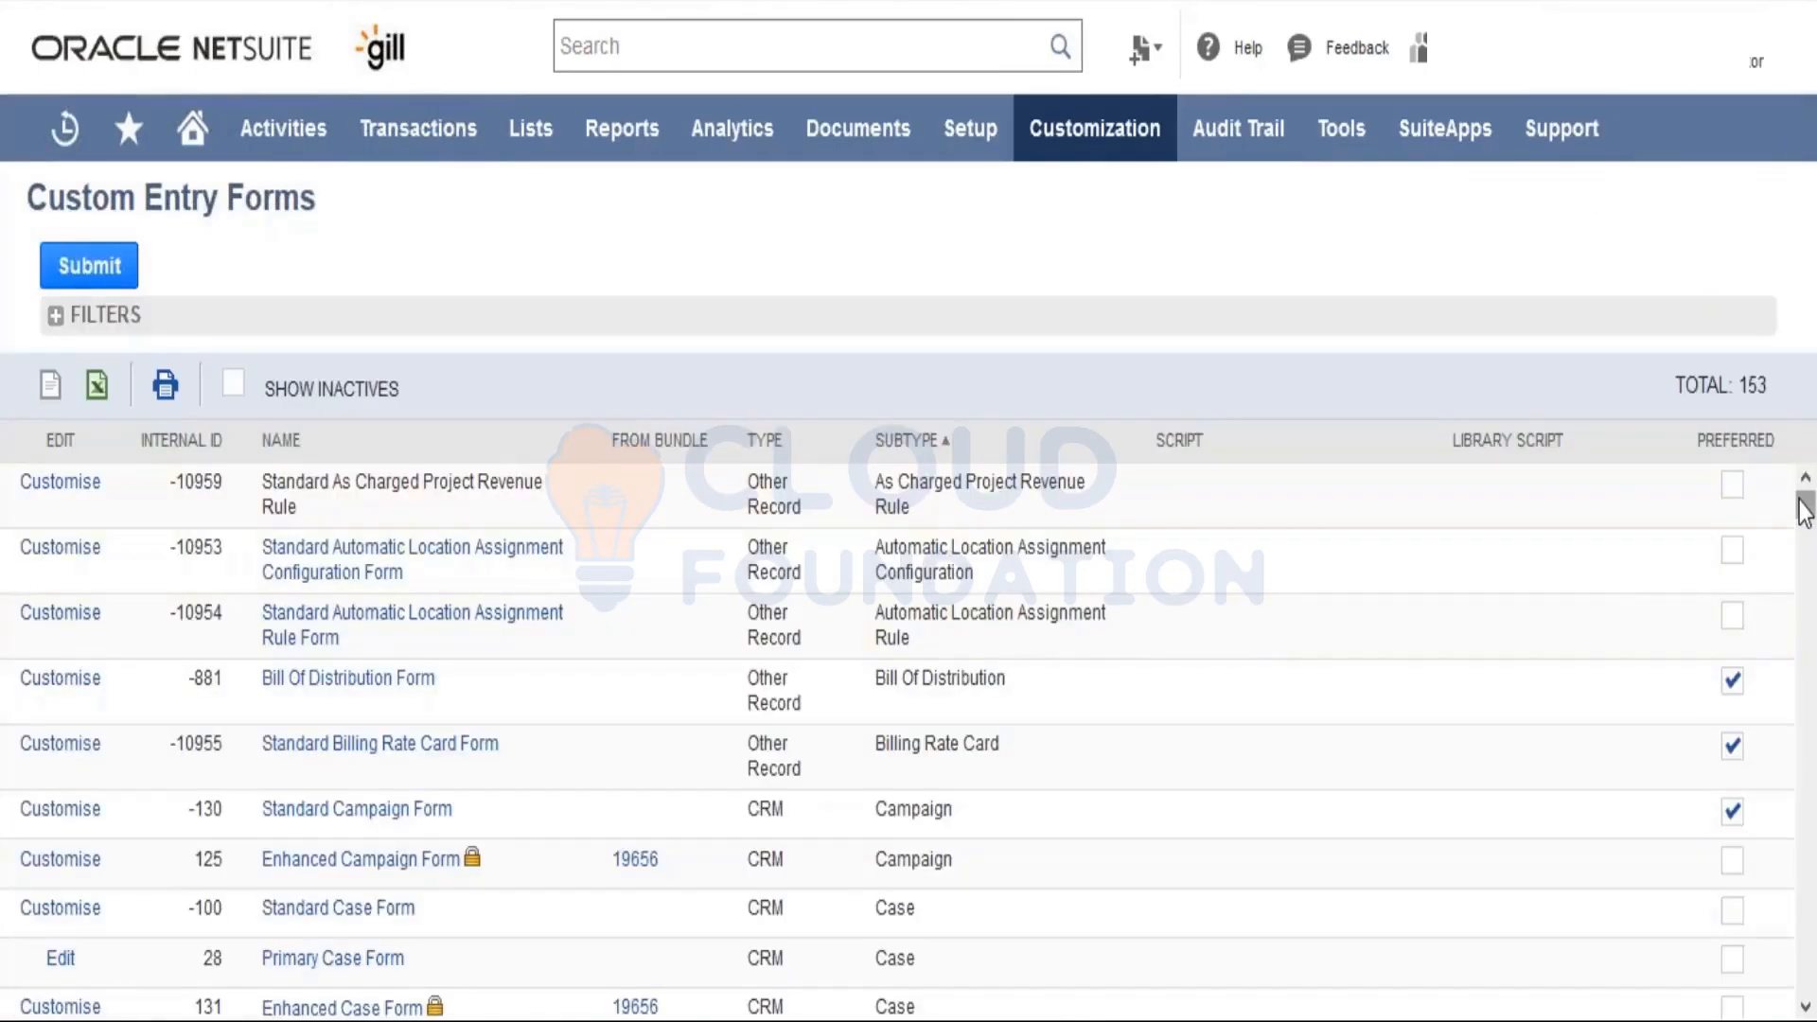
pyautogui.moveTo(1801, 509); pyautogui.dragTo(1800, 577)
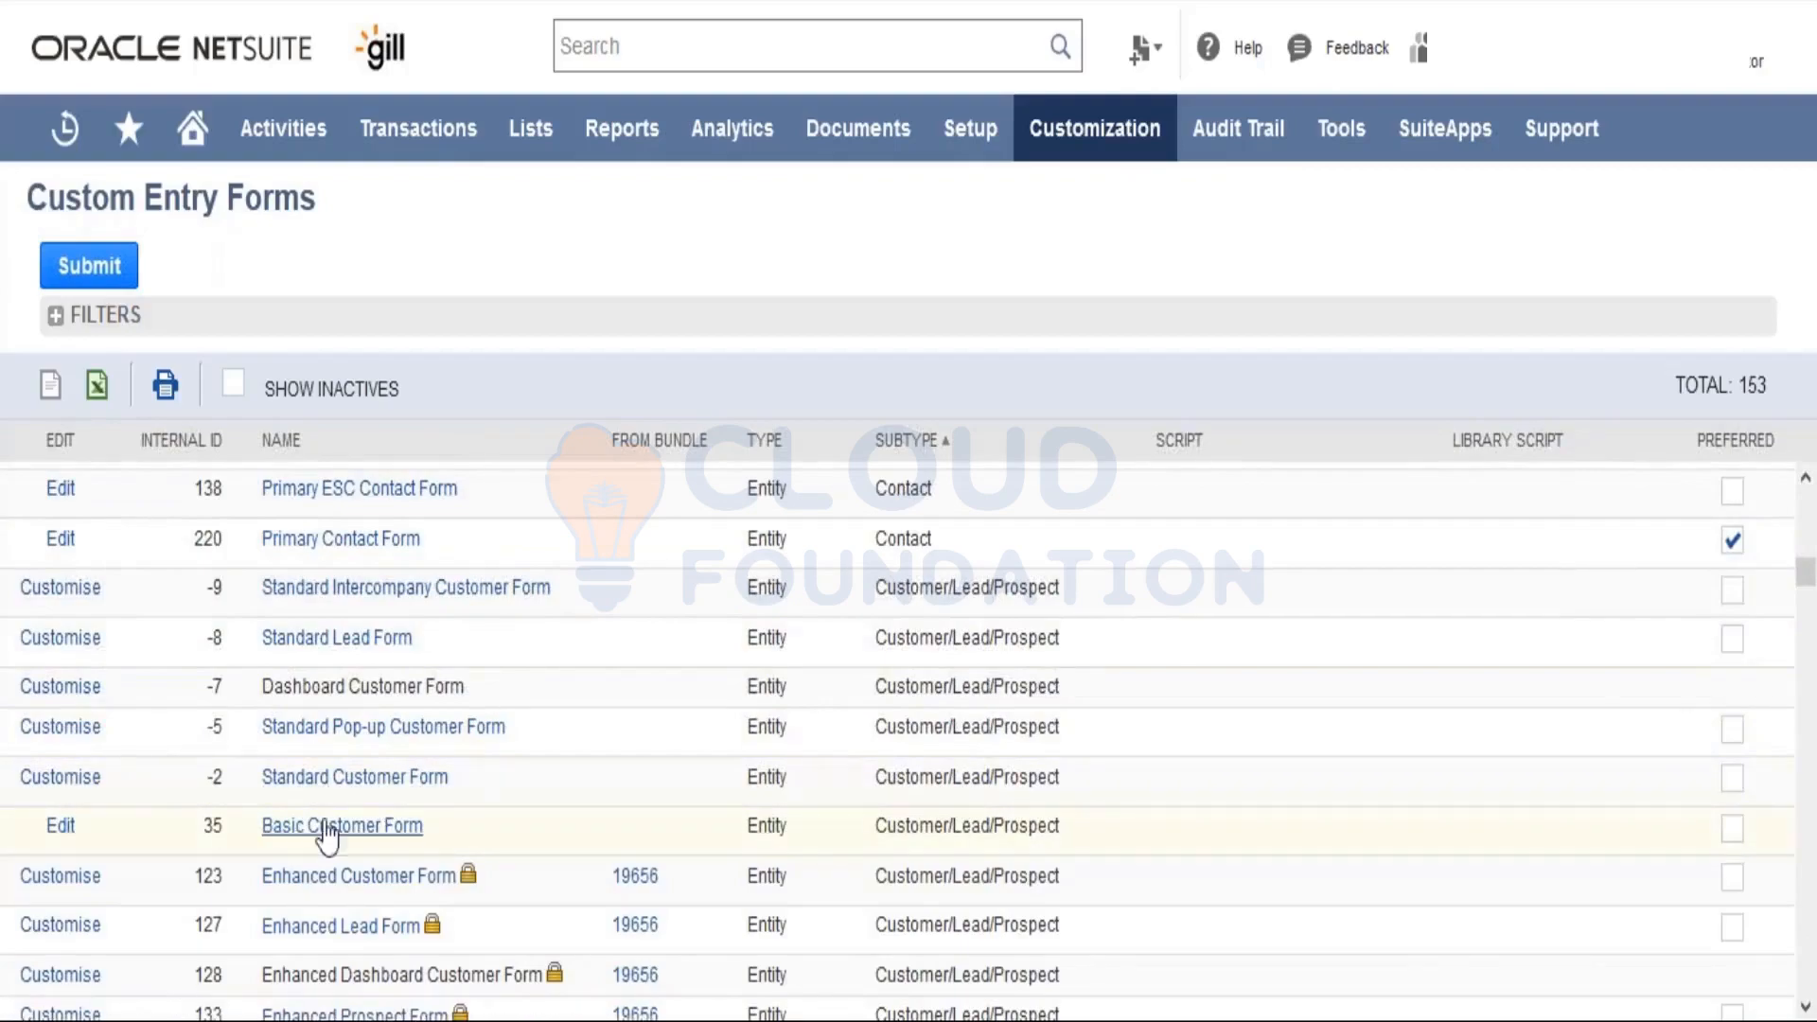
pyautogui.click(83, 791)
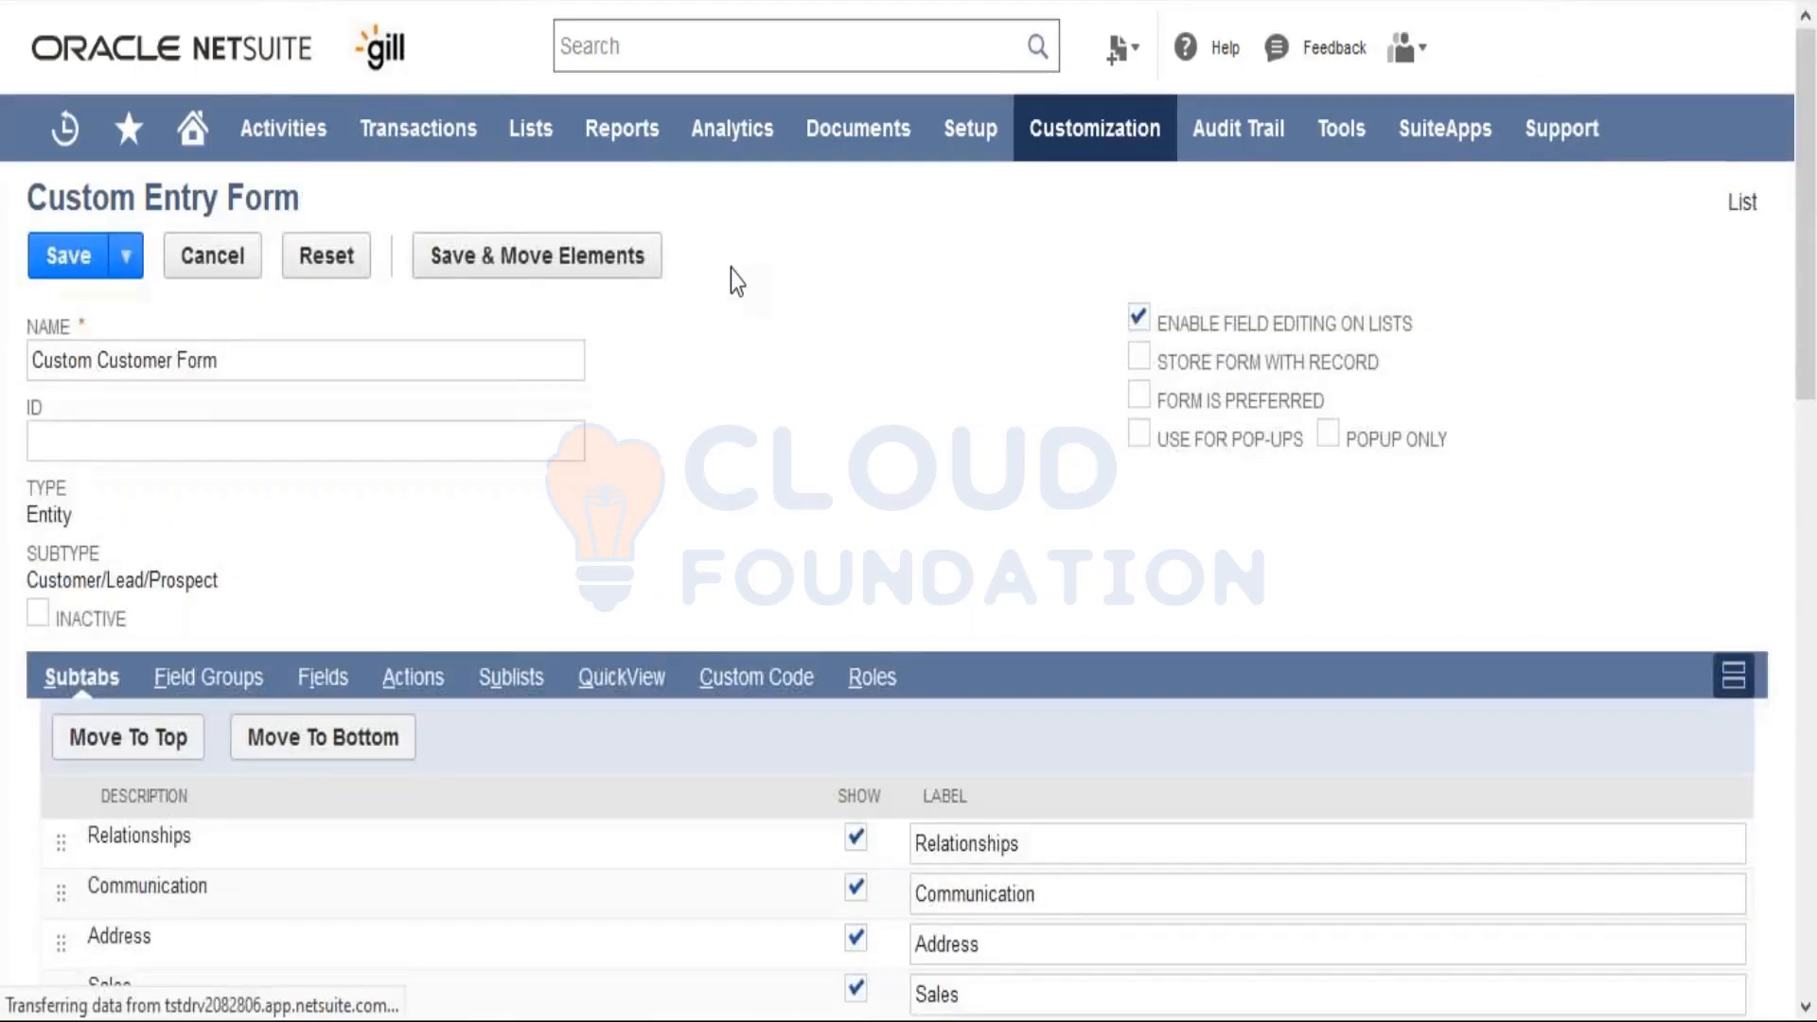
# Step: Go through the customer form's field groups and sublists, comparing them with the purchase order's Billing and Communication subtabs
pyautogui.click(202, 673)
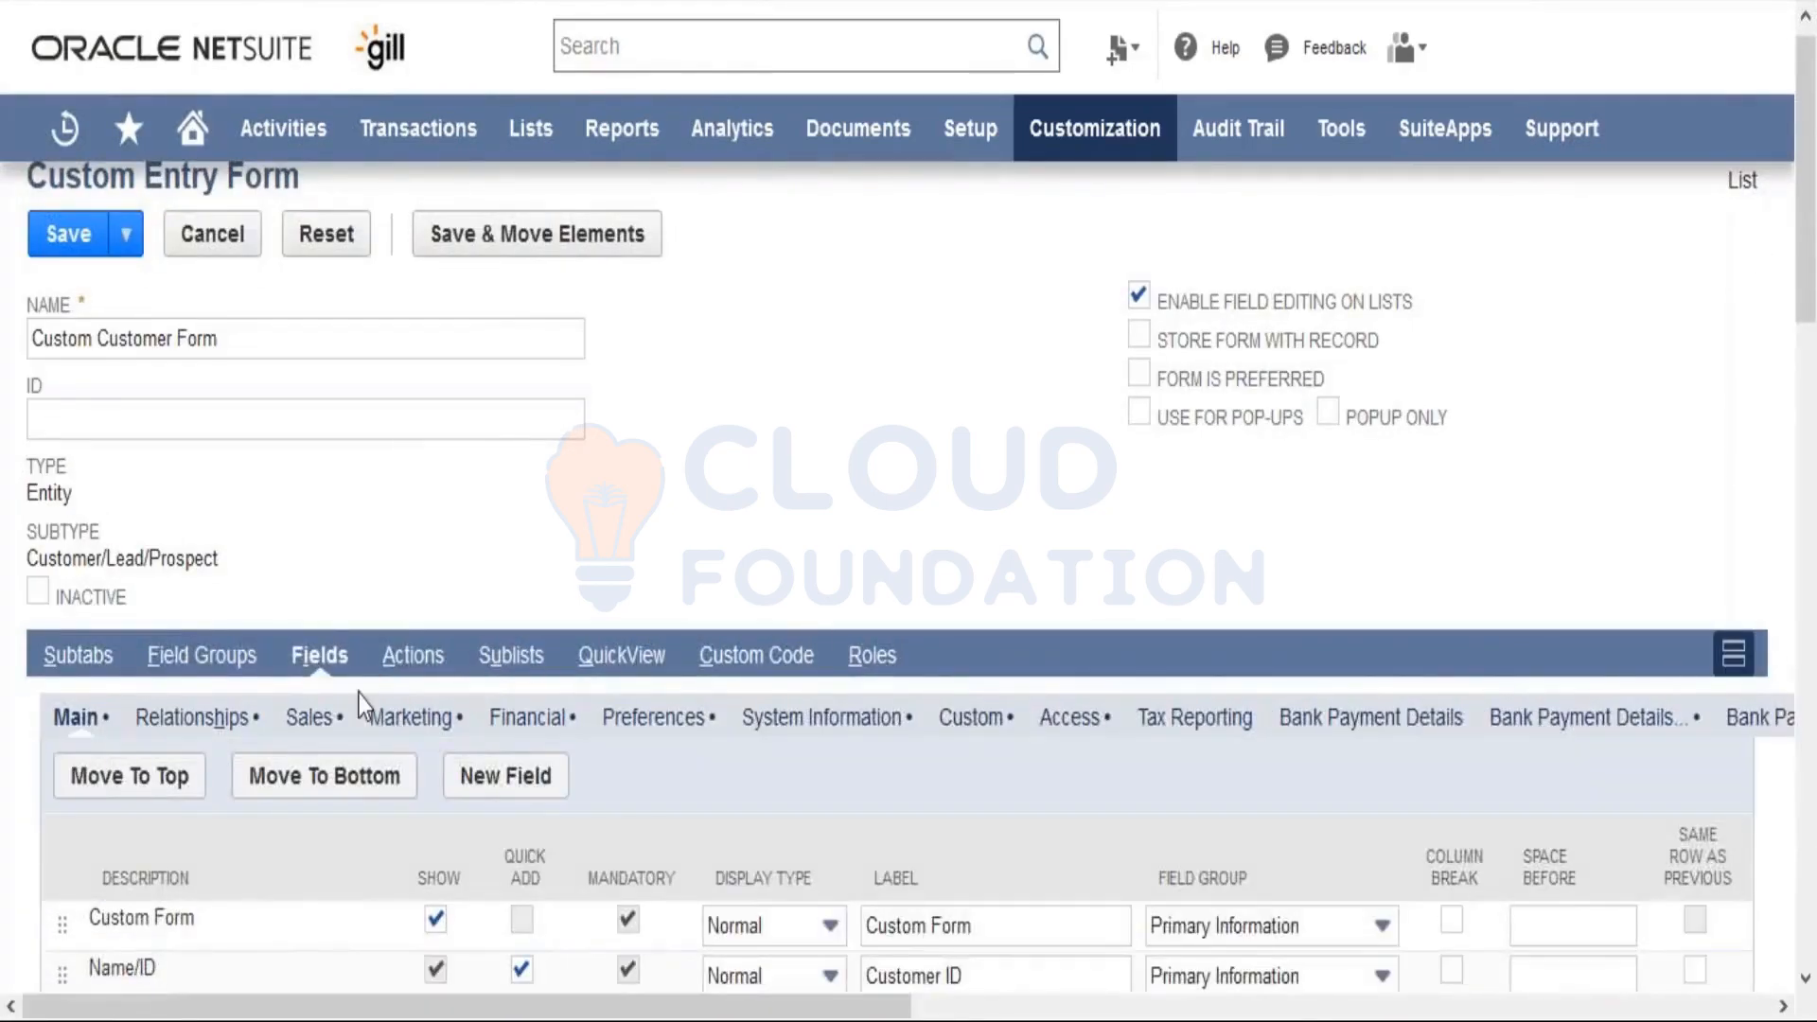
pyautogui.click(530, 670)
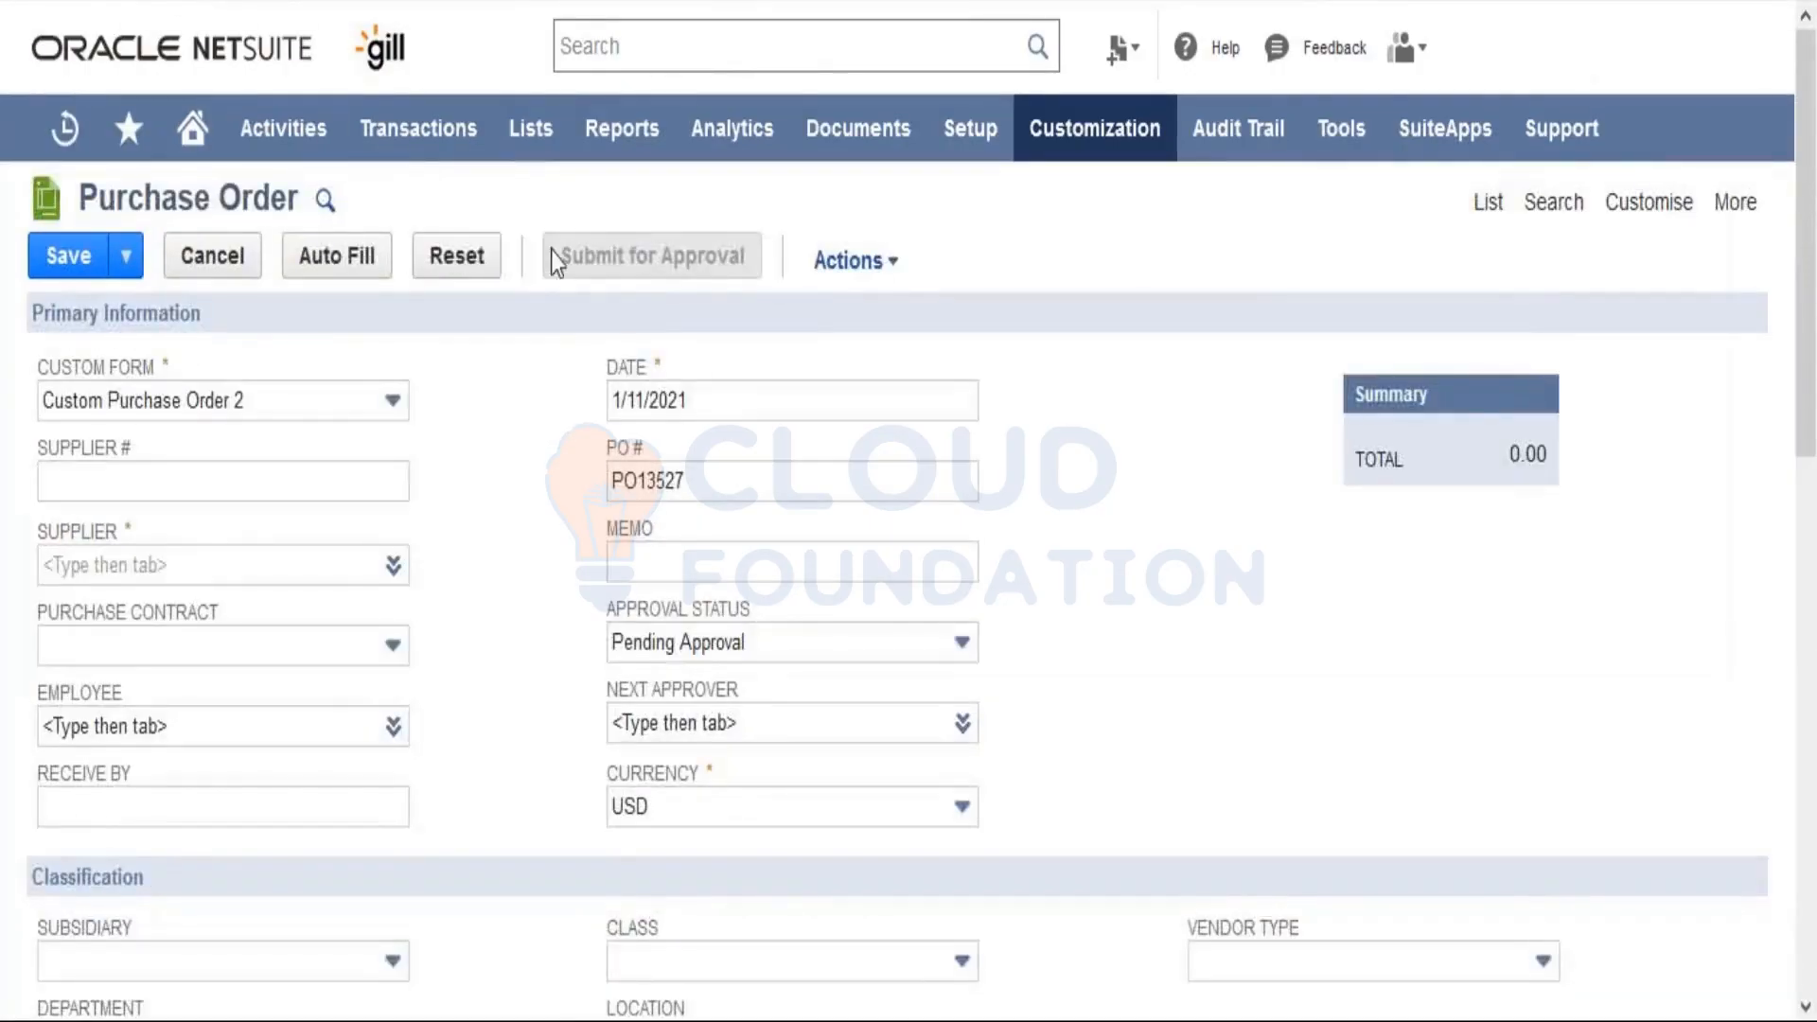
pyautogui.moveTo(1807, 144); pyautogui.dragTo(1807, 572)
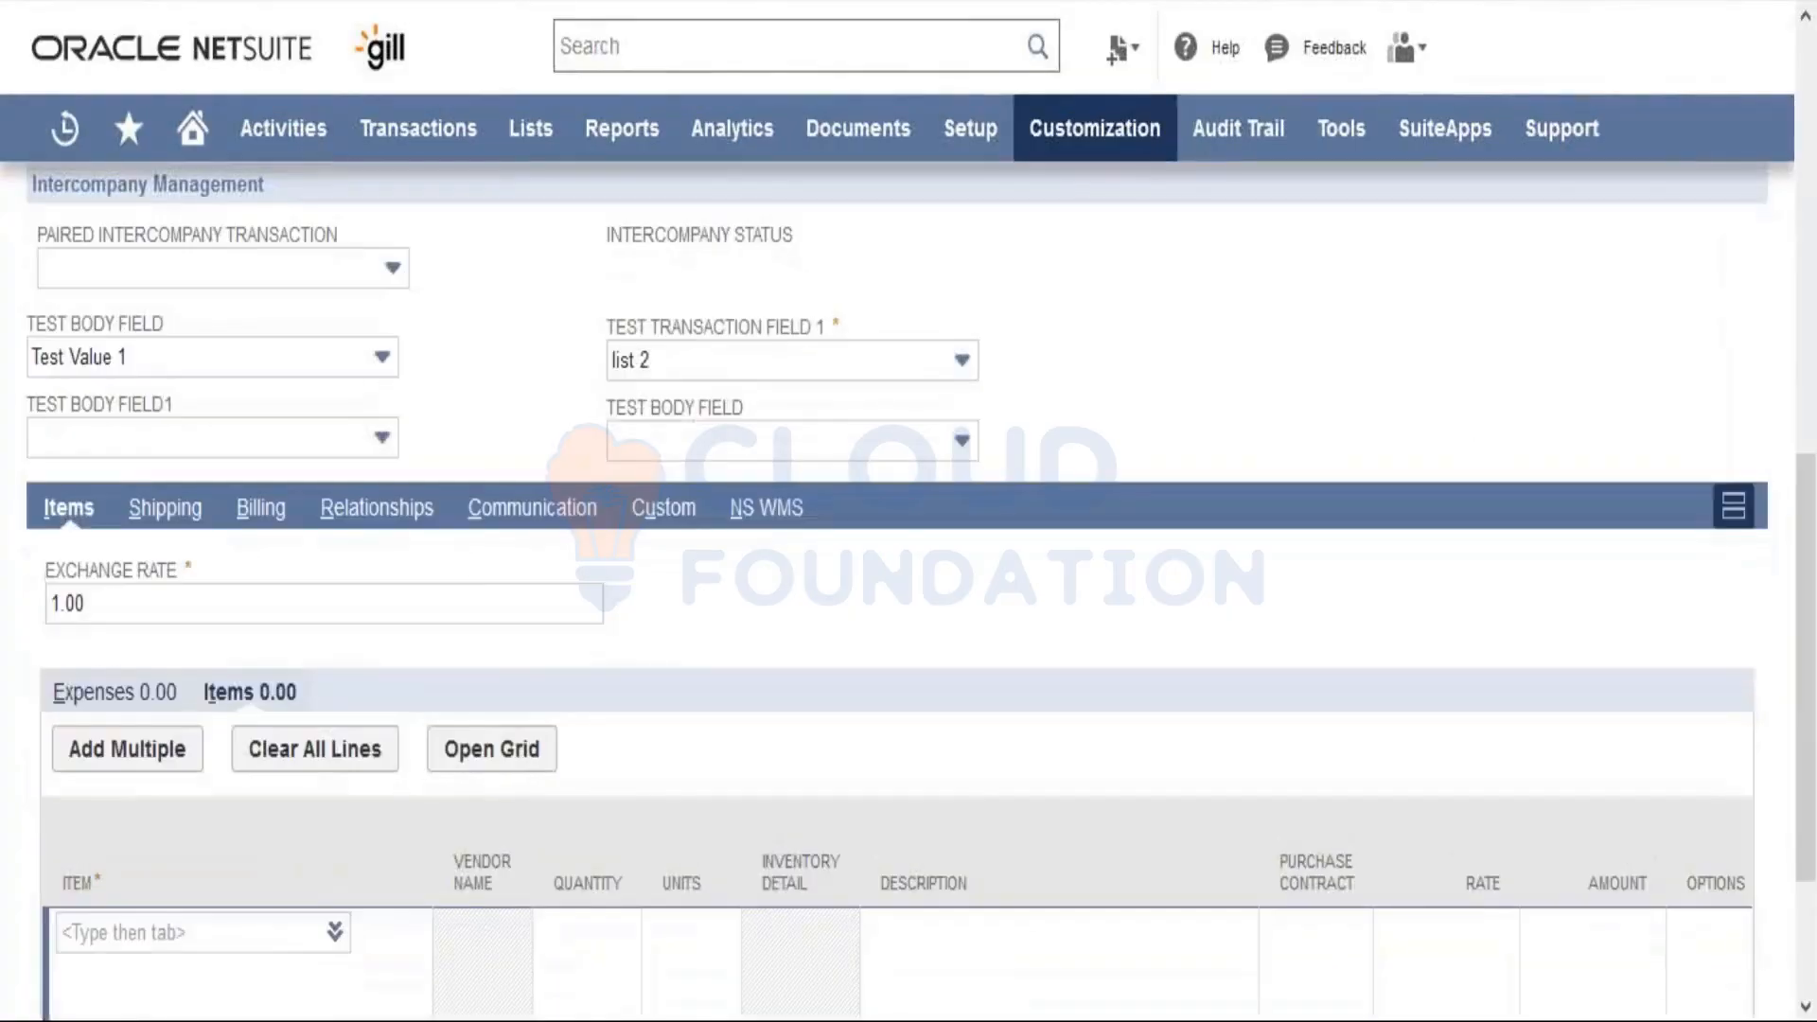
pyautogui.click(271, 518)
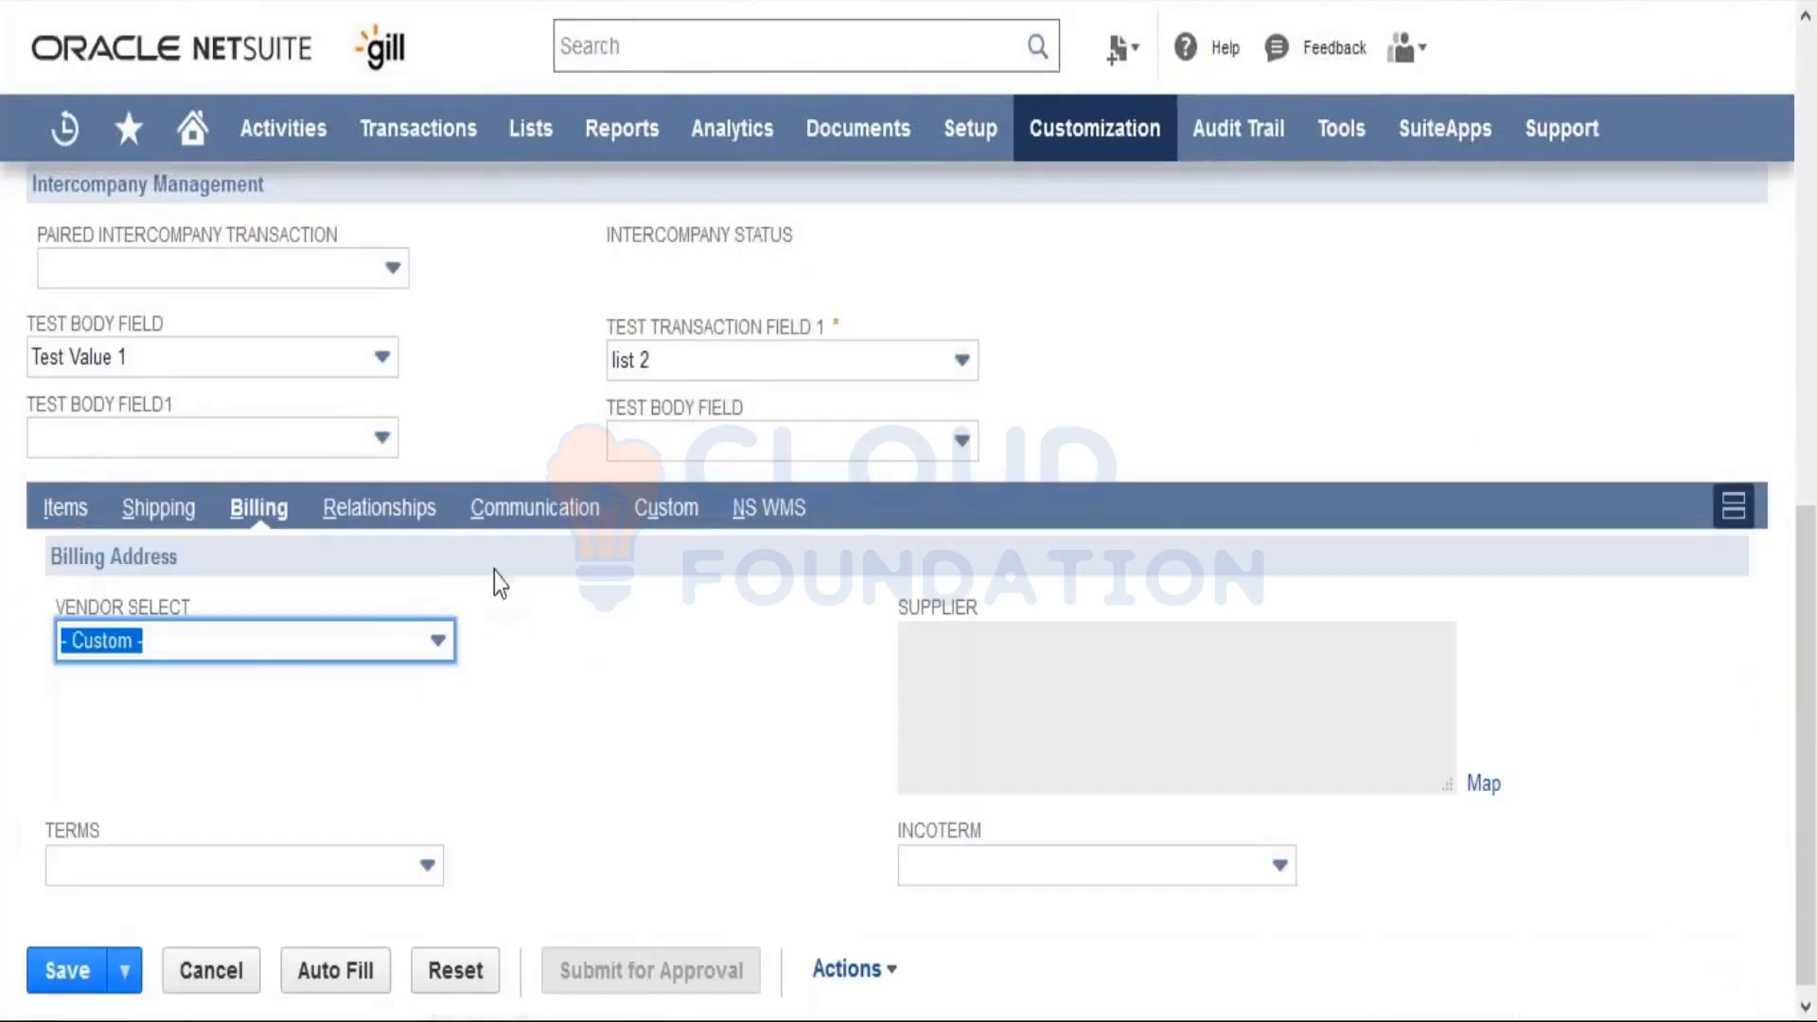
pyautogui.click(511, 521)
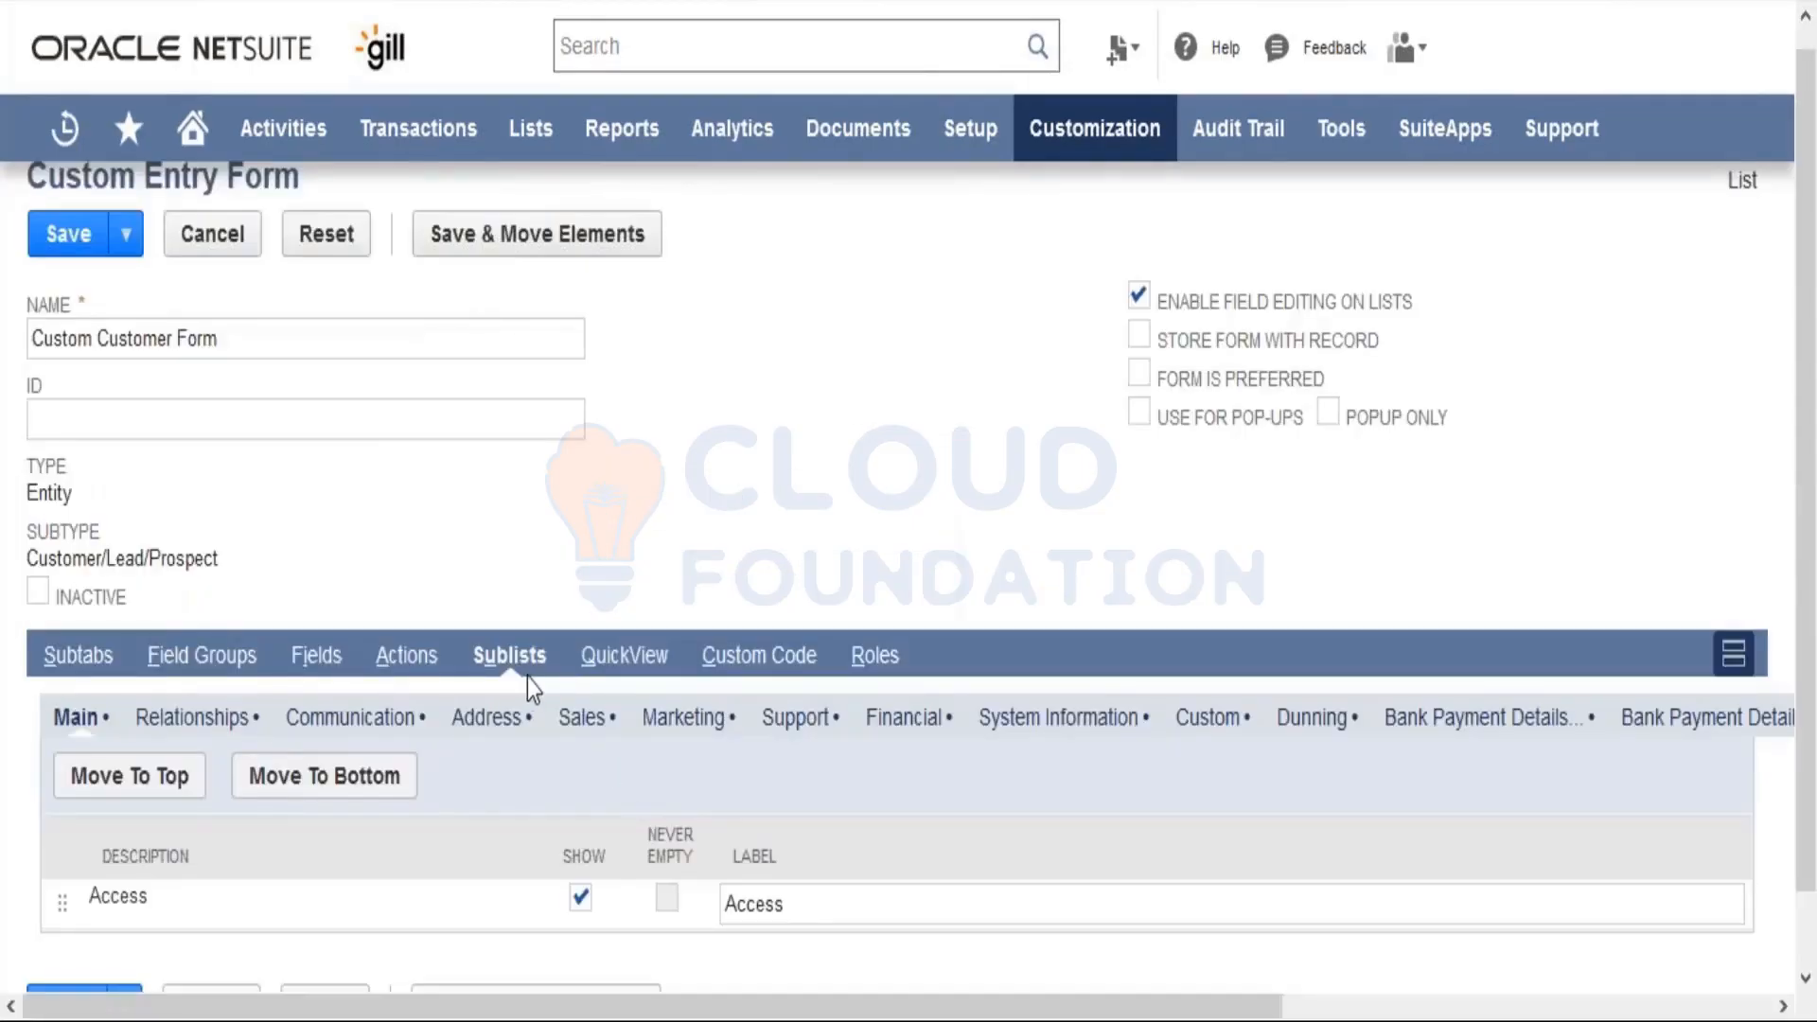
# Step: Display the customer form's Communication sublists and examine the entries they contain
pyautogui.click(401, 721)
pyautogui.scroll(-2, 974, 913)
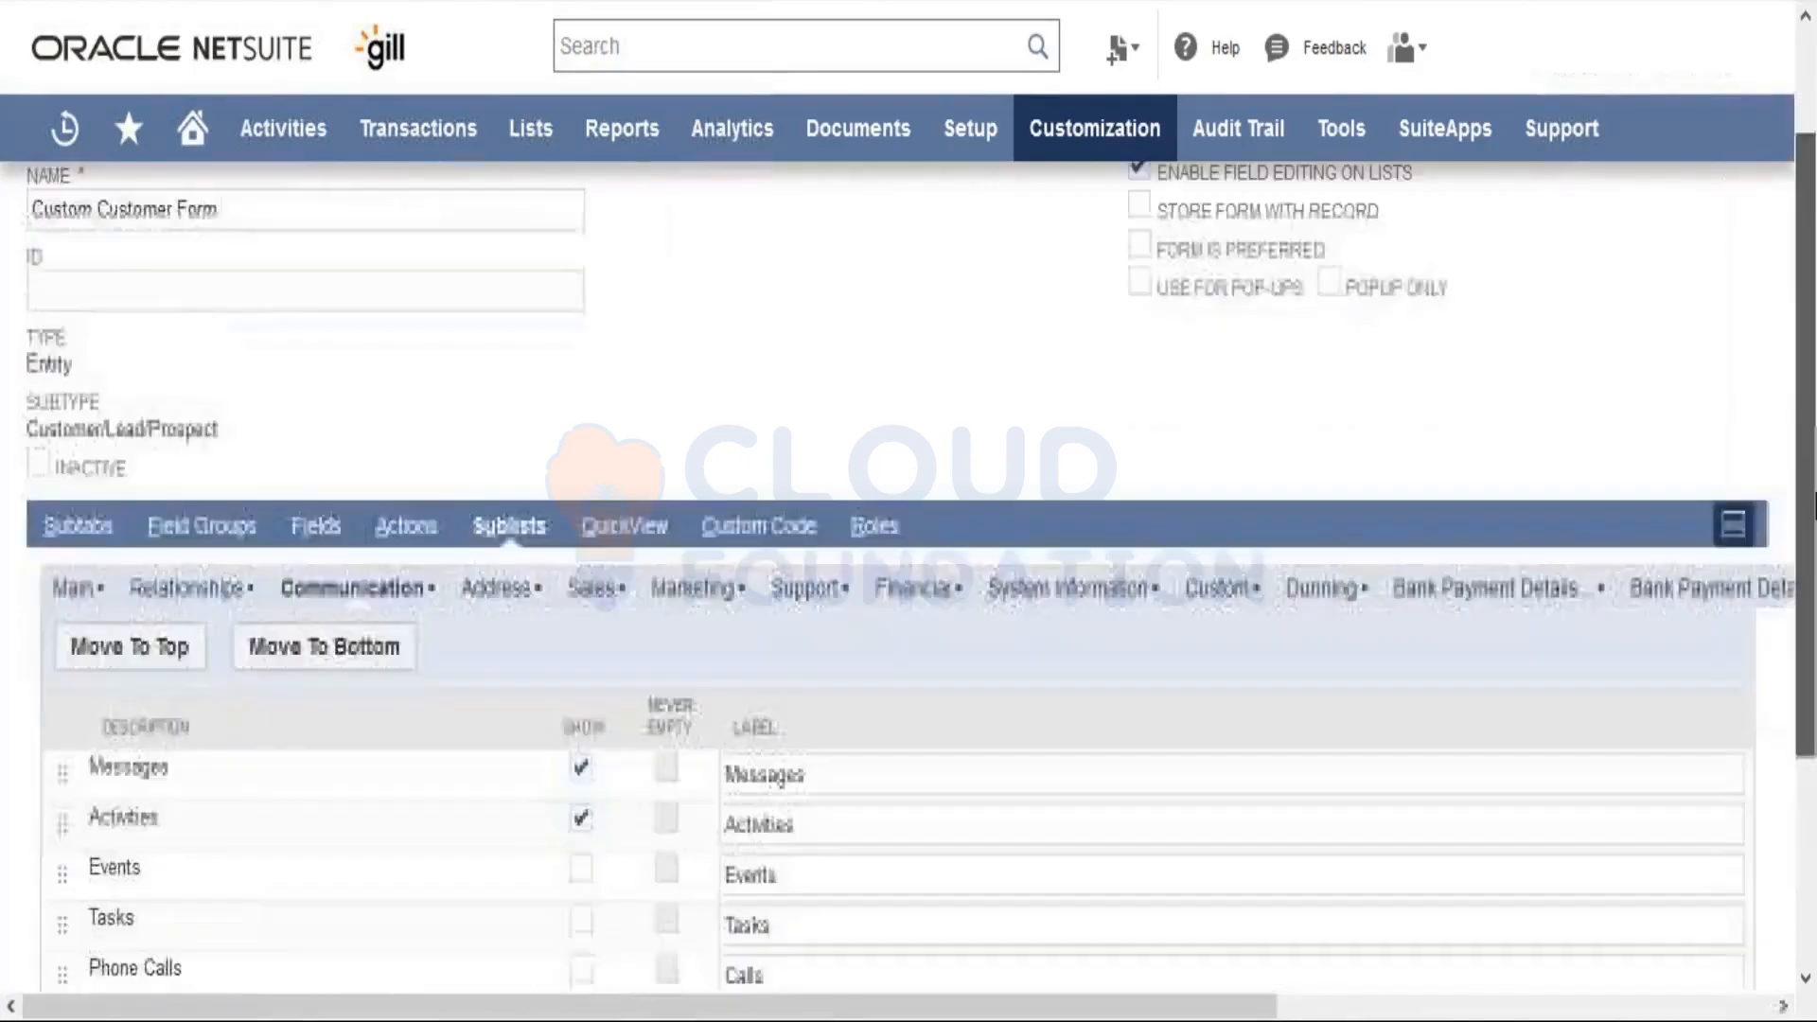
pyautogui.scroll(-3, 790, 657)
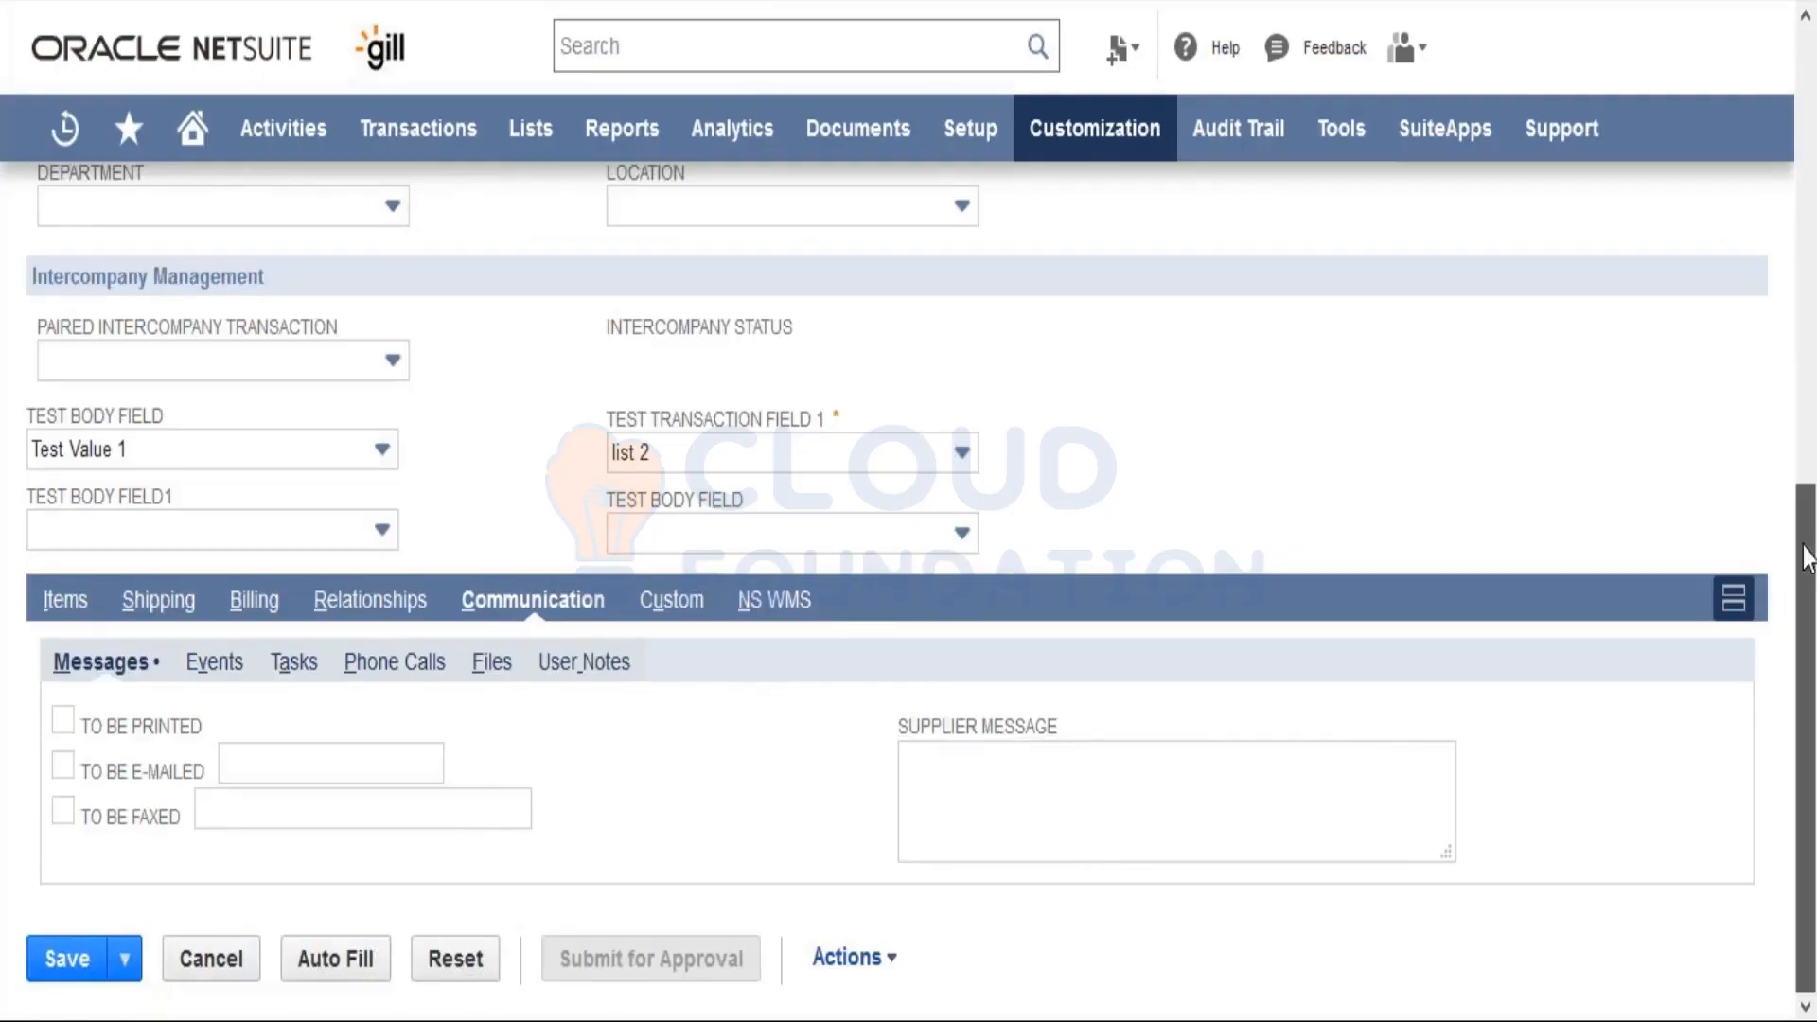
# Step: Return to the start of the purchase order and open its form for customisation
pyautogui.moveTo(1808, 558); pyautogui.dragTo(1804, 109)
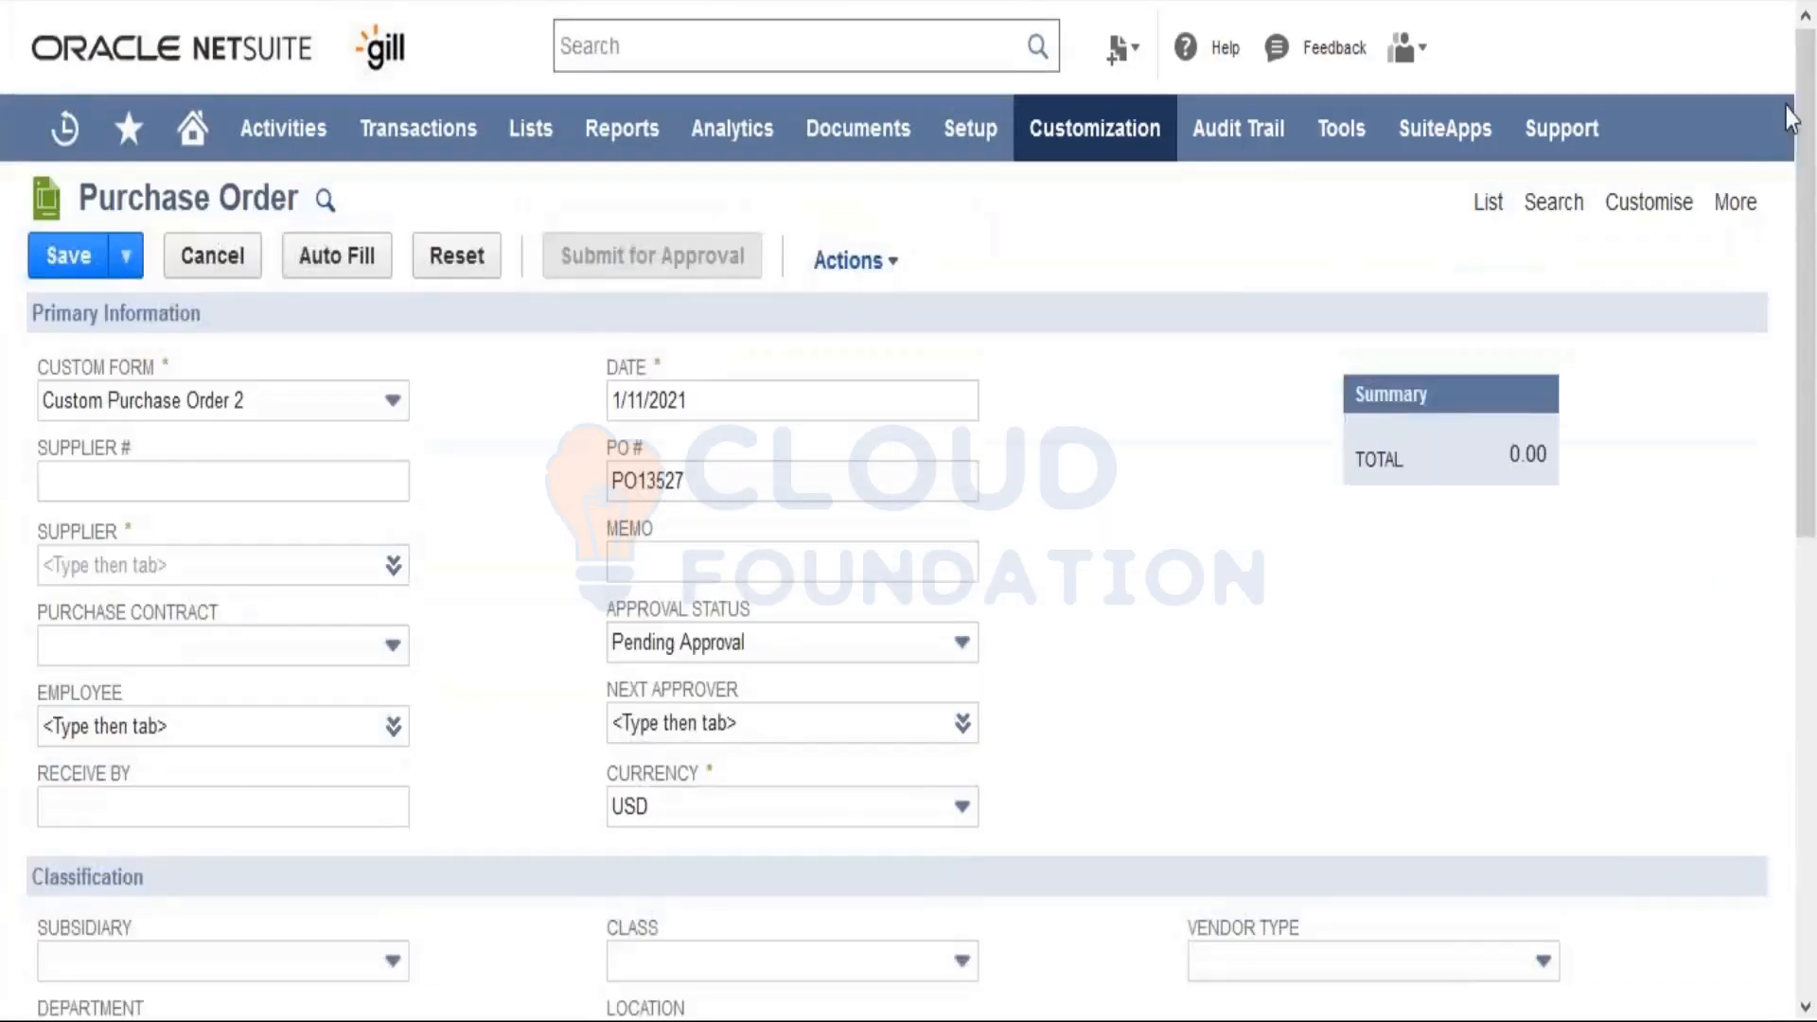
pyautogui.moveTo(1676, 235)
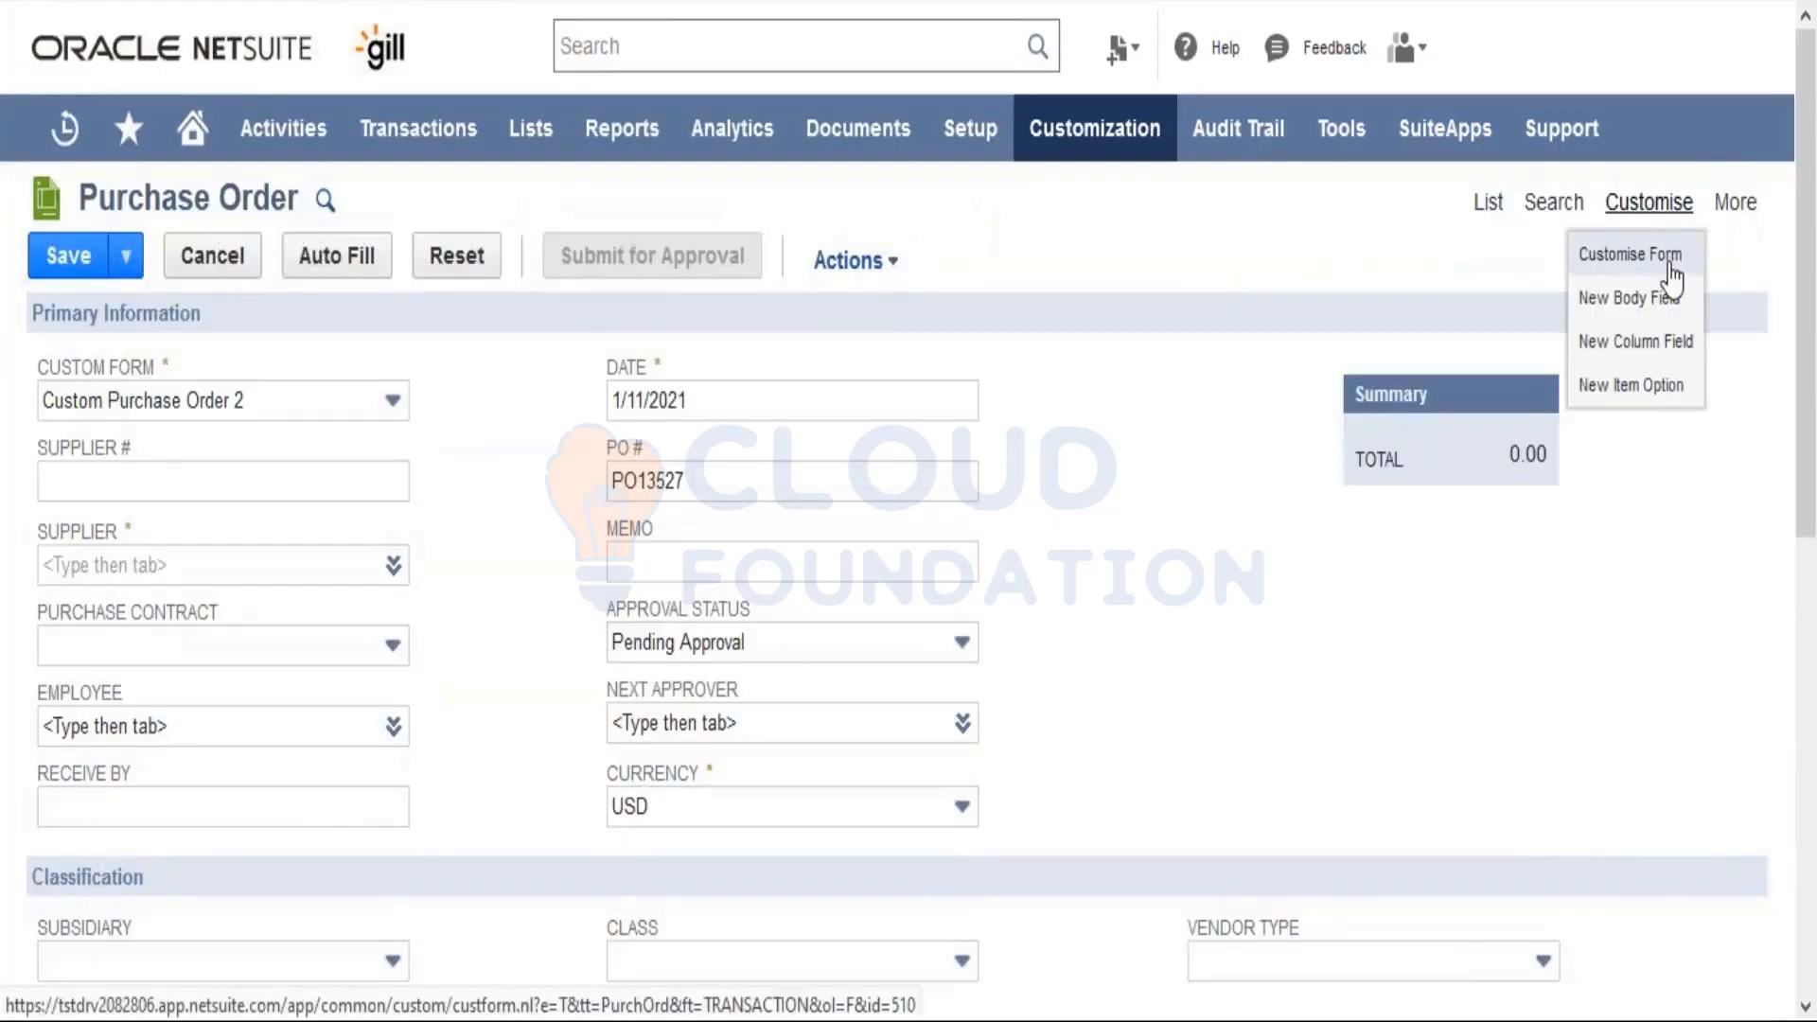
pyautogui.click(1580, 255)
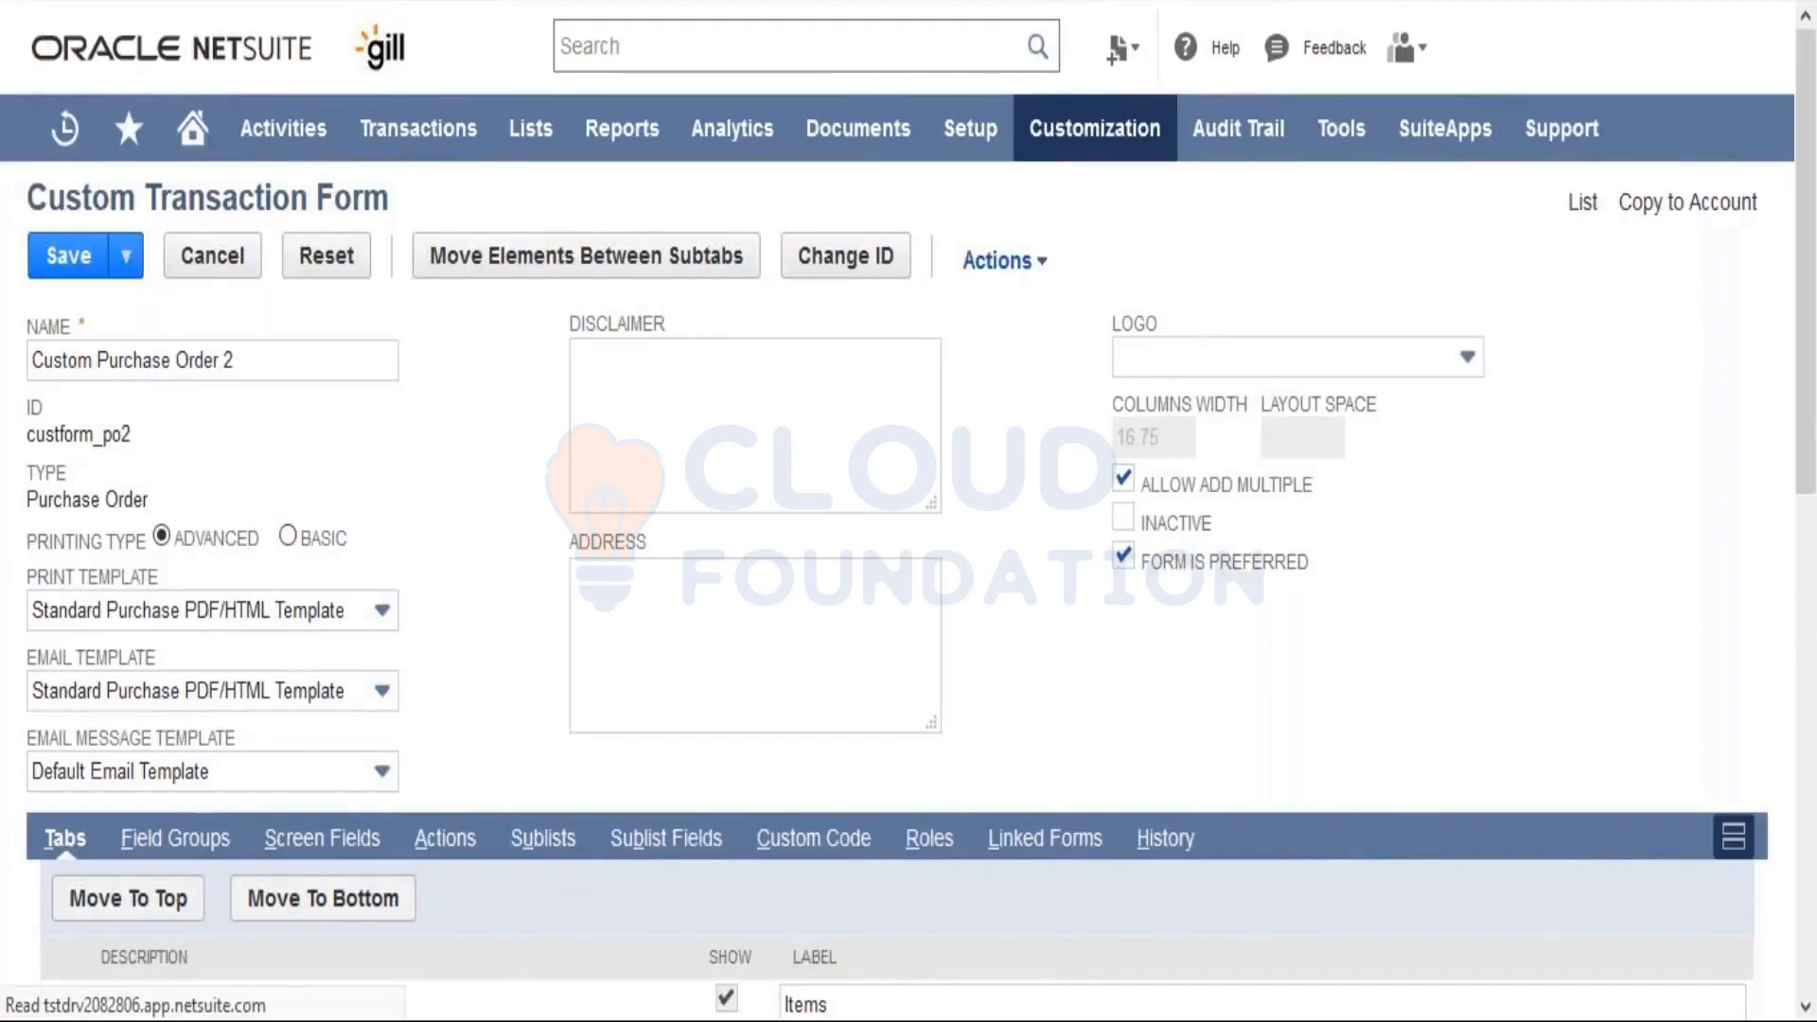
# Step: Display the sublists of the custom purchase order form and examine the entries under Communication
pyautogui.click(553, 843)
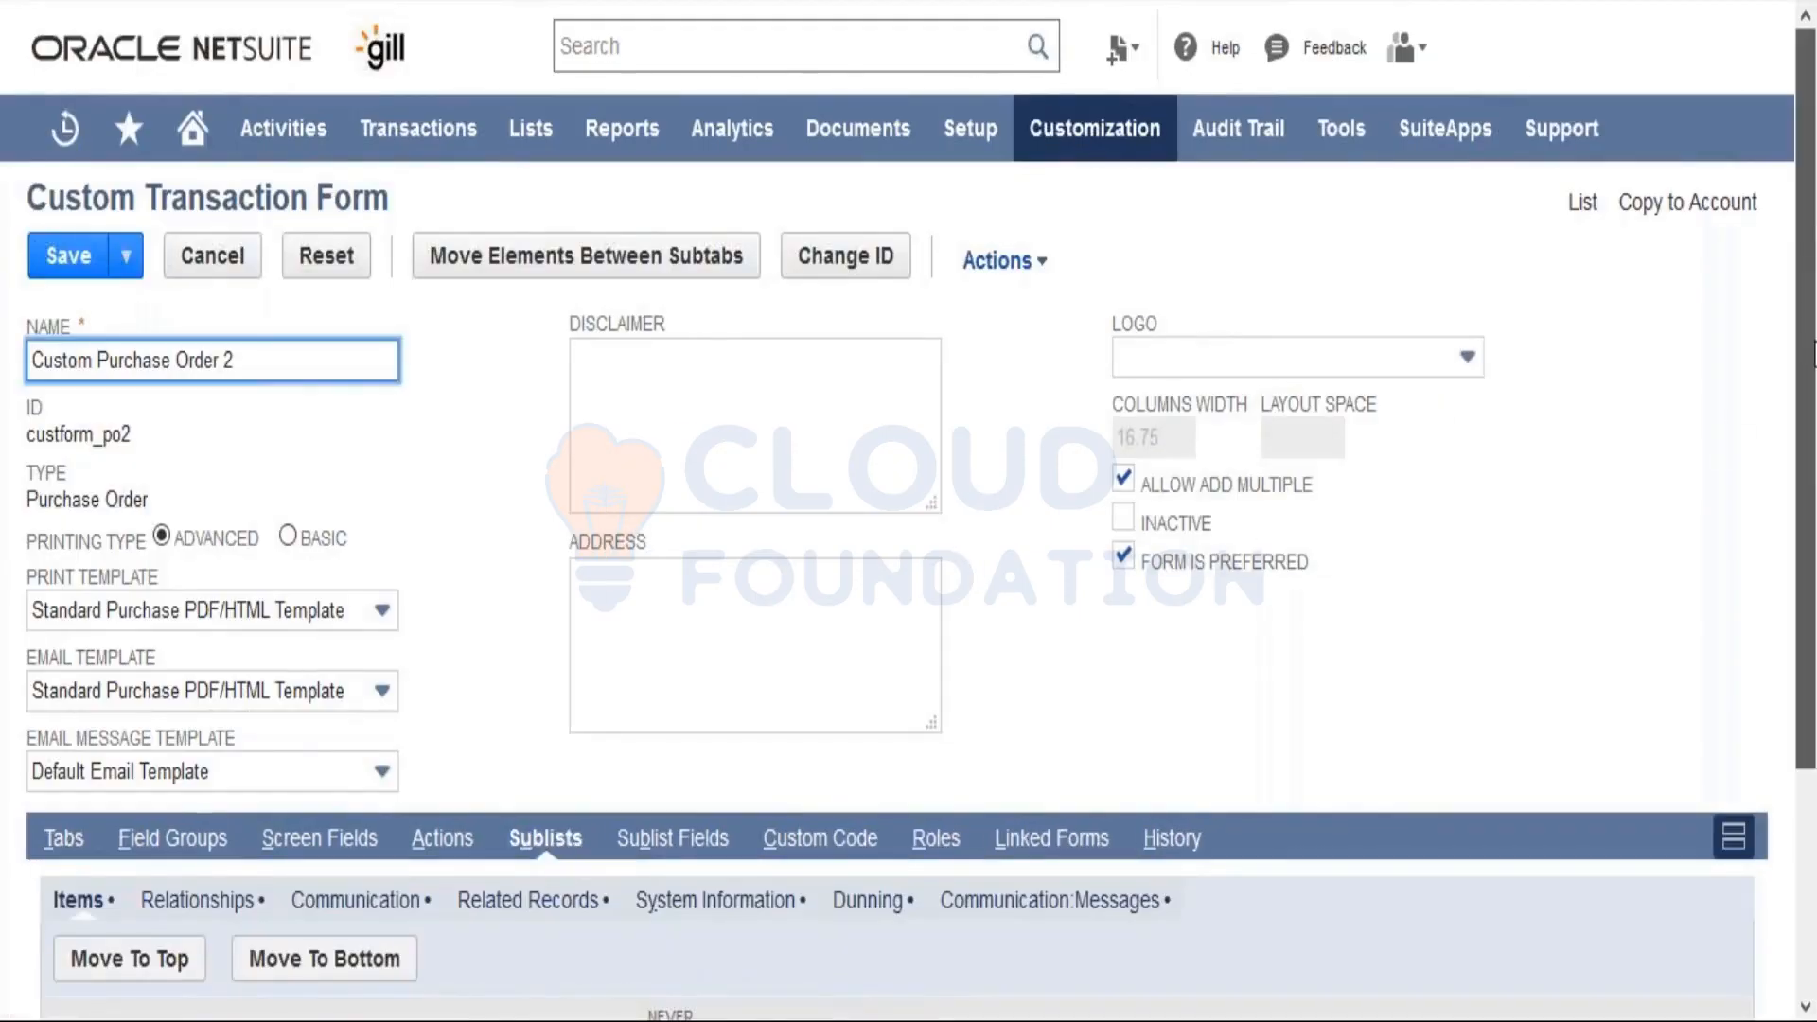
pyautogui.scroll(-3, 1813, 241)
pyautogui.click(413, 640)
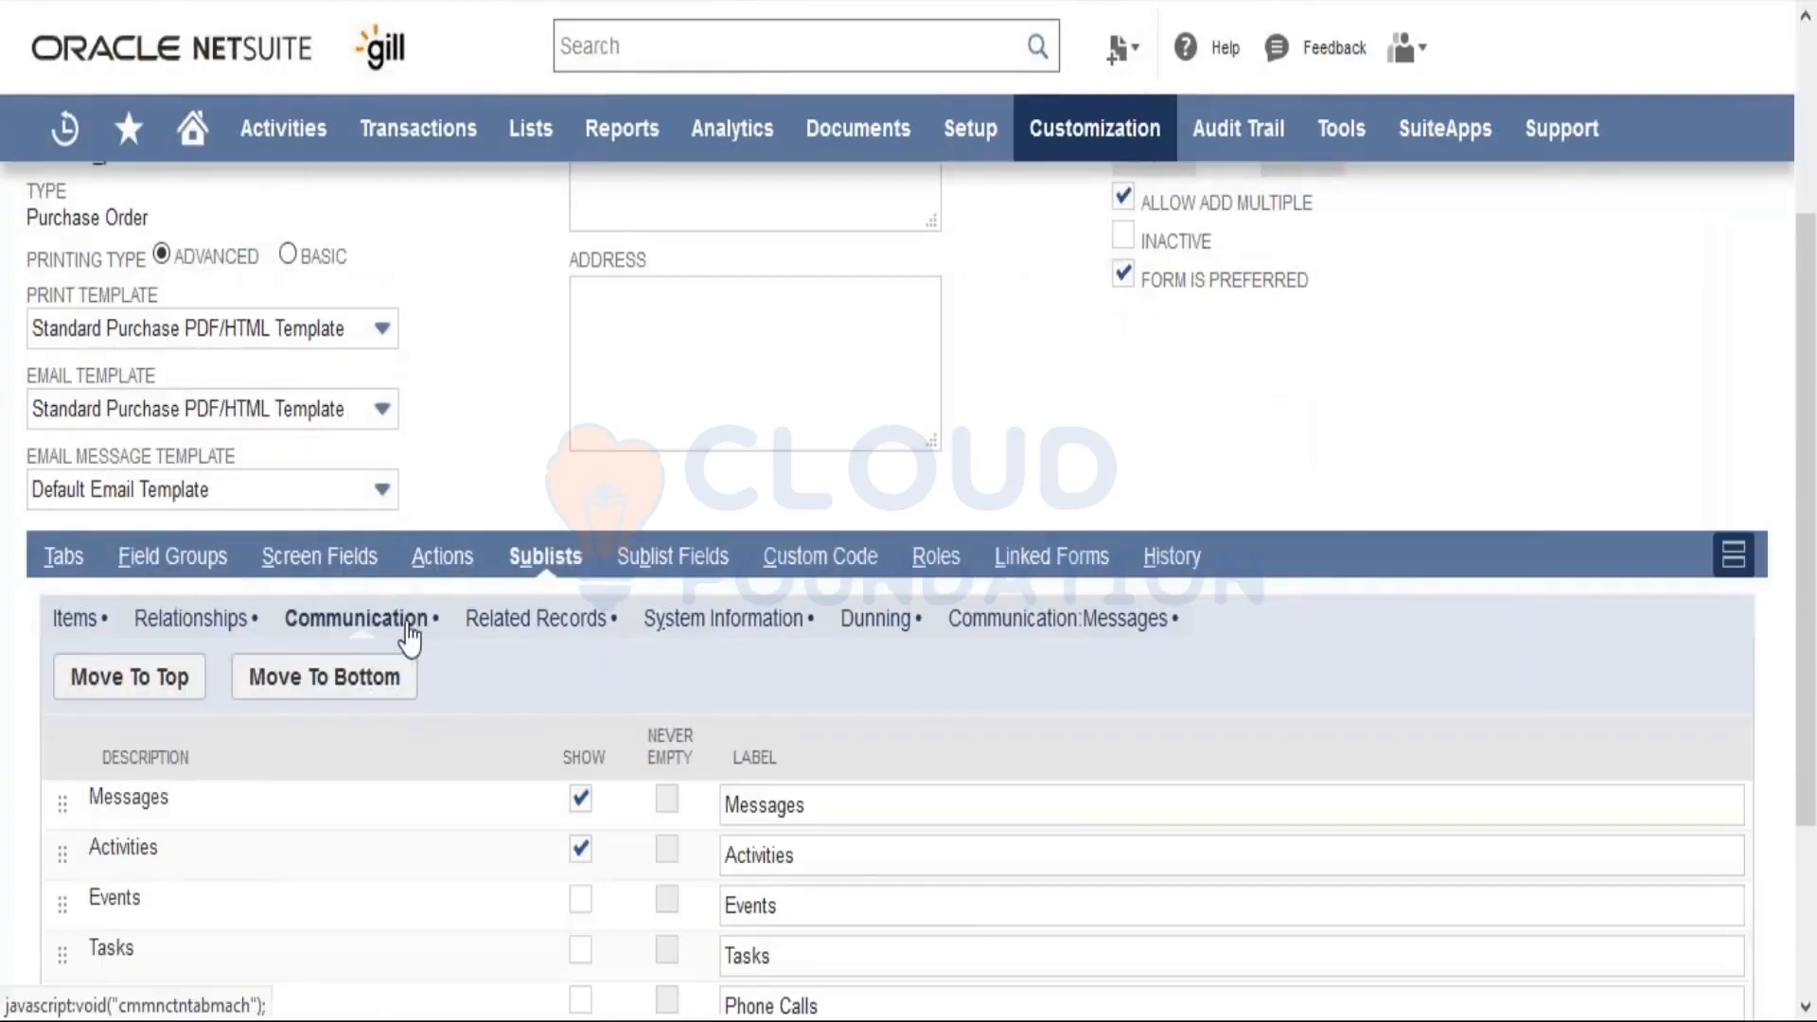
pyautogui.moveTo(1807, 248); pyautogui.dragTo(1813, 440)
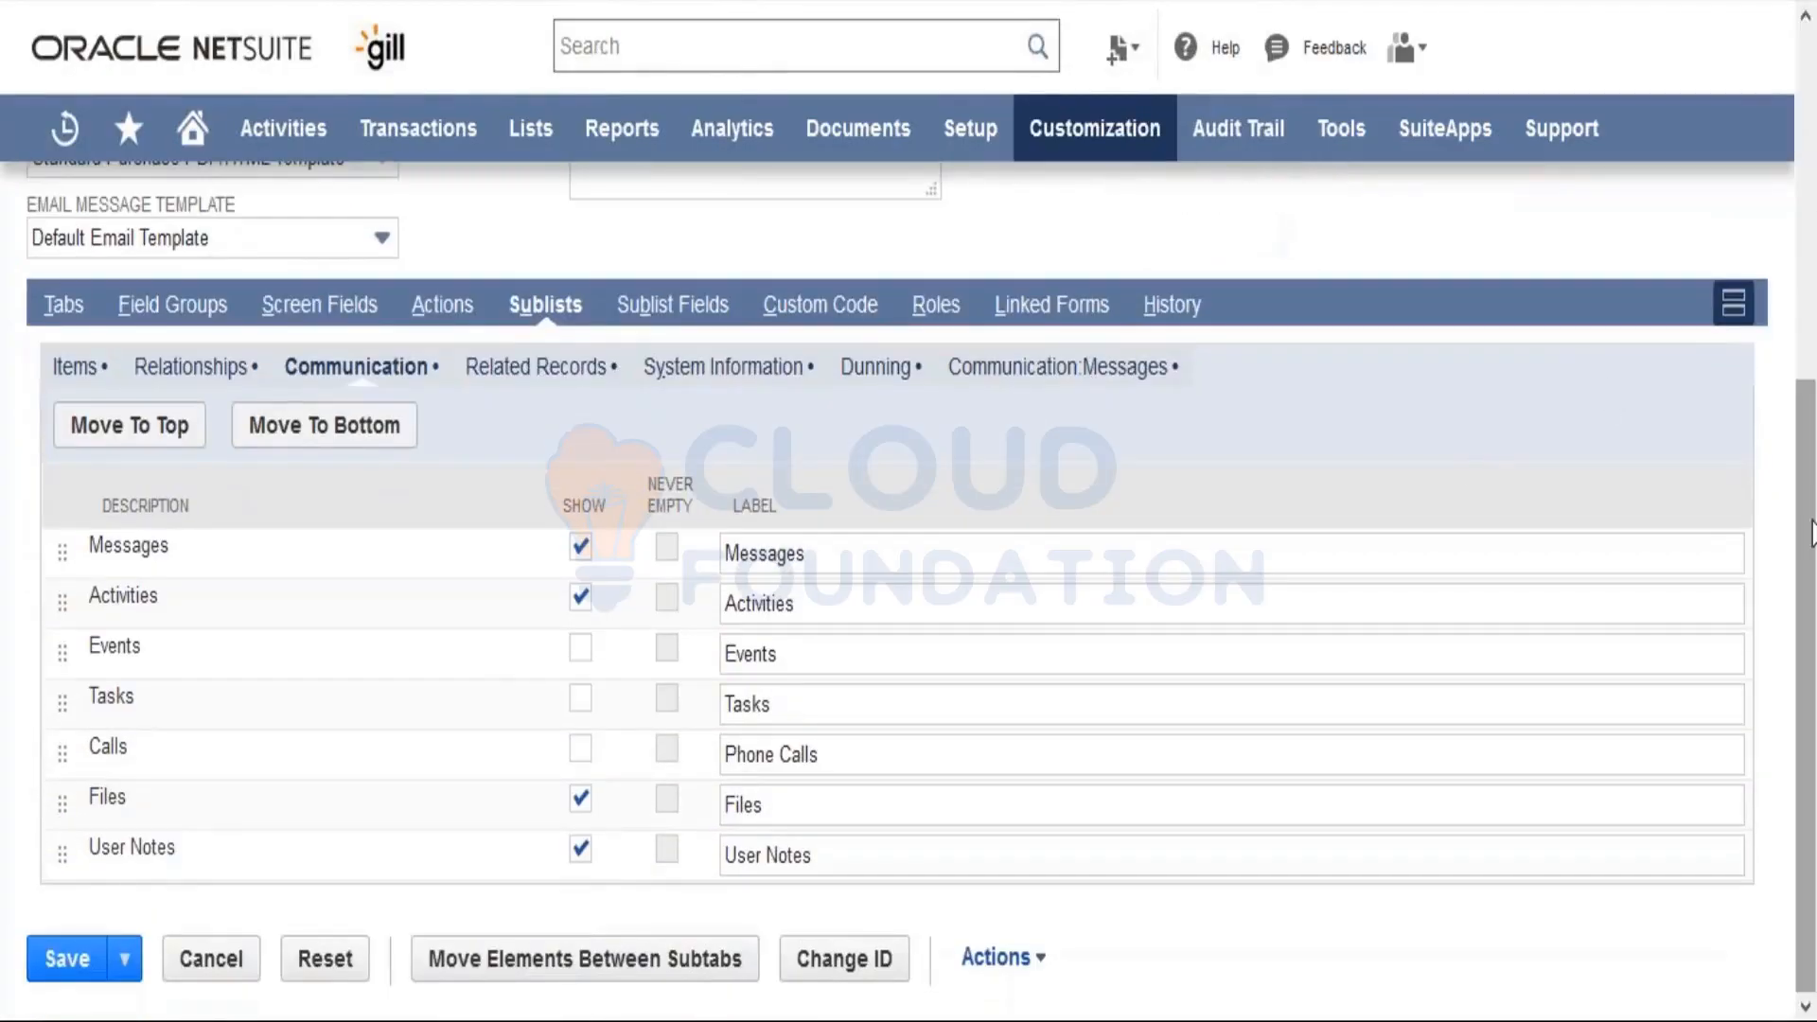
pyautogui.moveTo(1813, 515); pyautogui.dragTo(1811, 159)
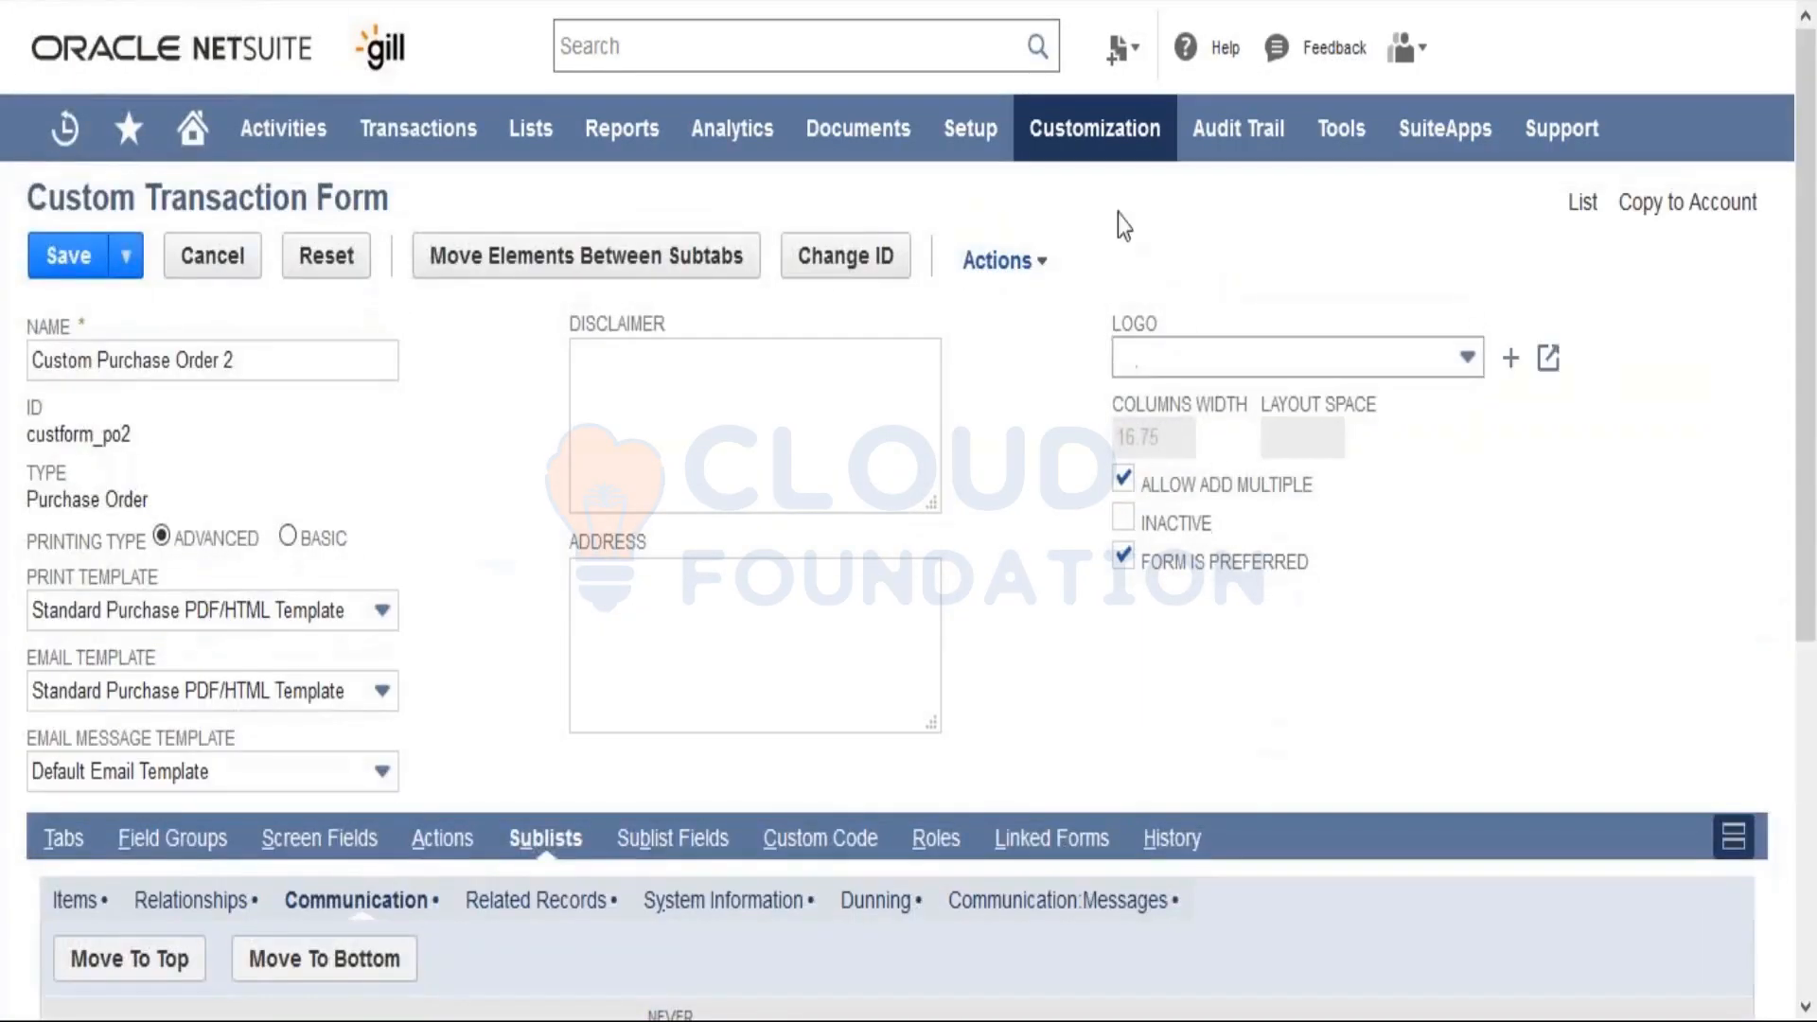
# Step: Open the custom sublists page and choose Test Transaction Search as the saved search for a new transaction sublist
pyautogui.moveTo(1098, 132)
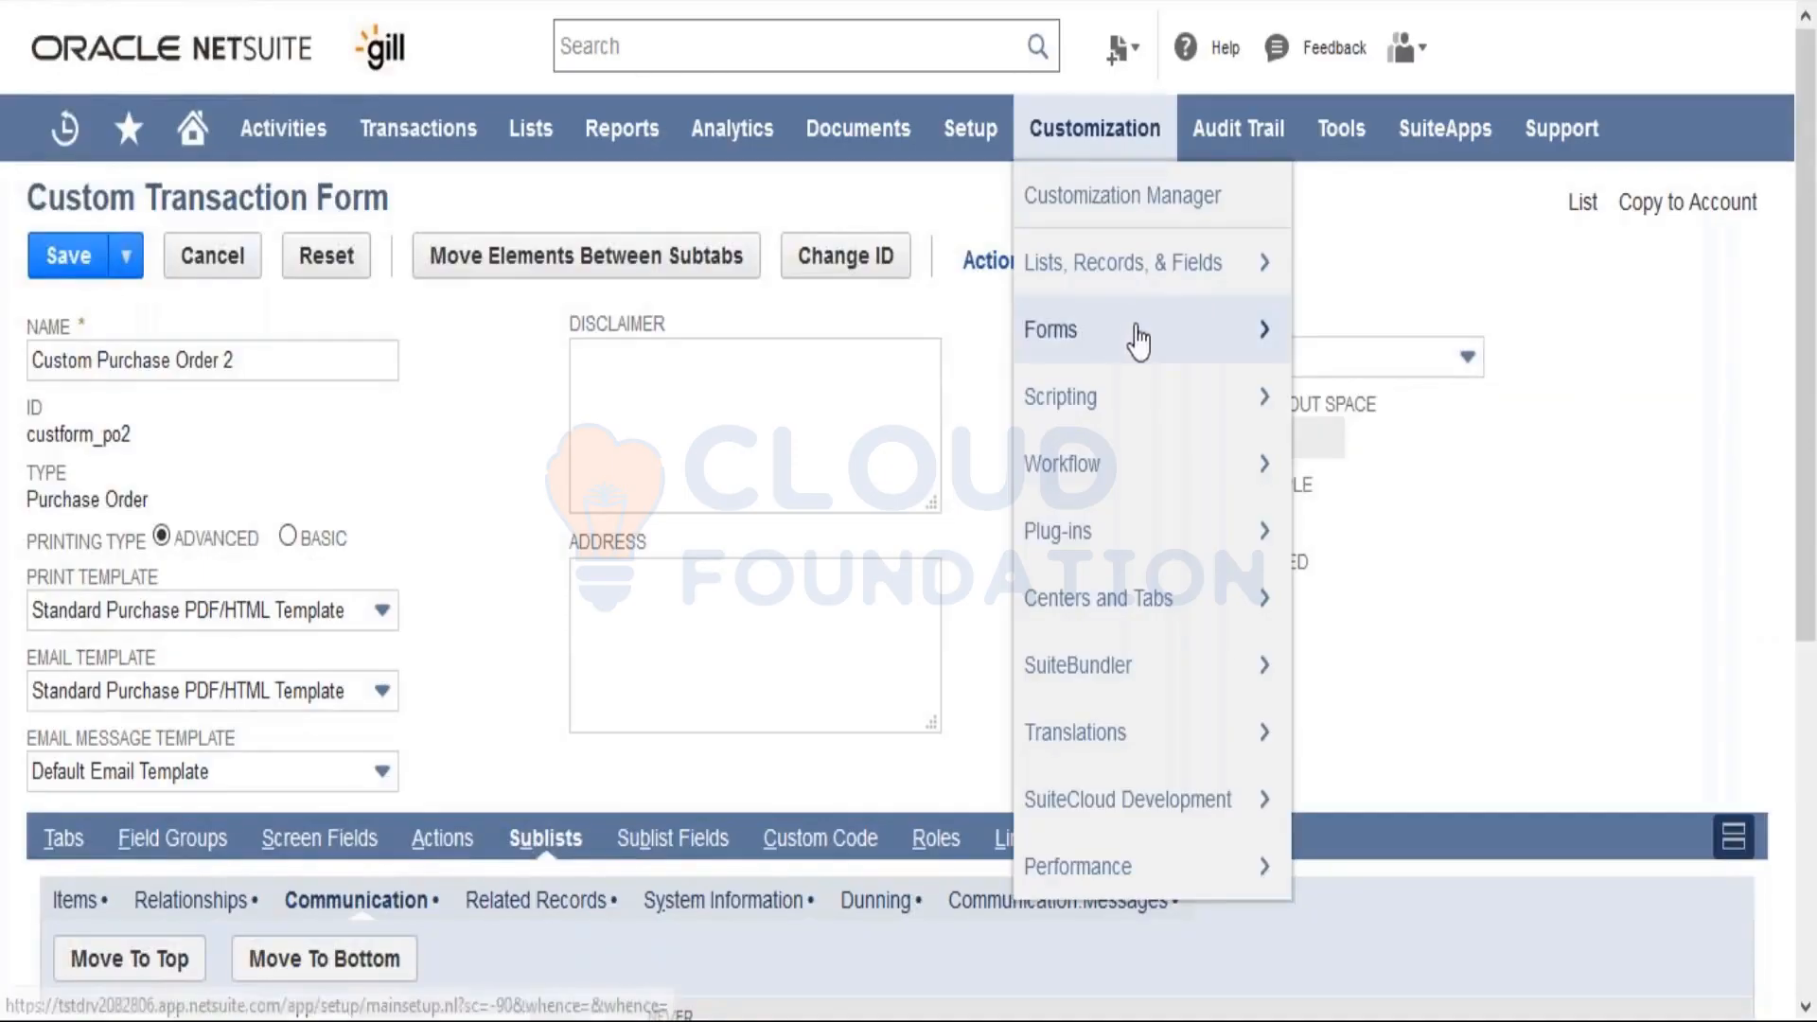
pyautogui.moveTo(1235, 327)
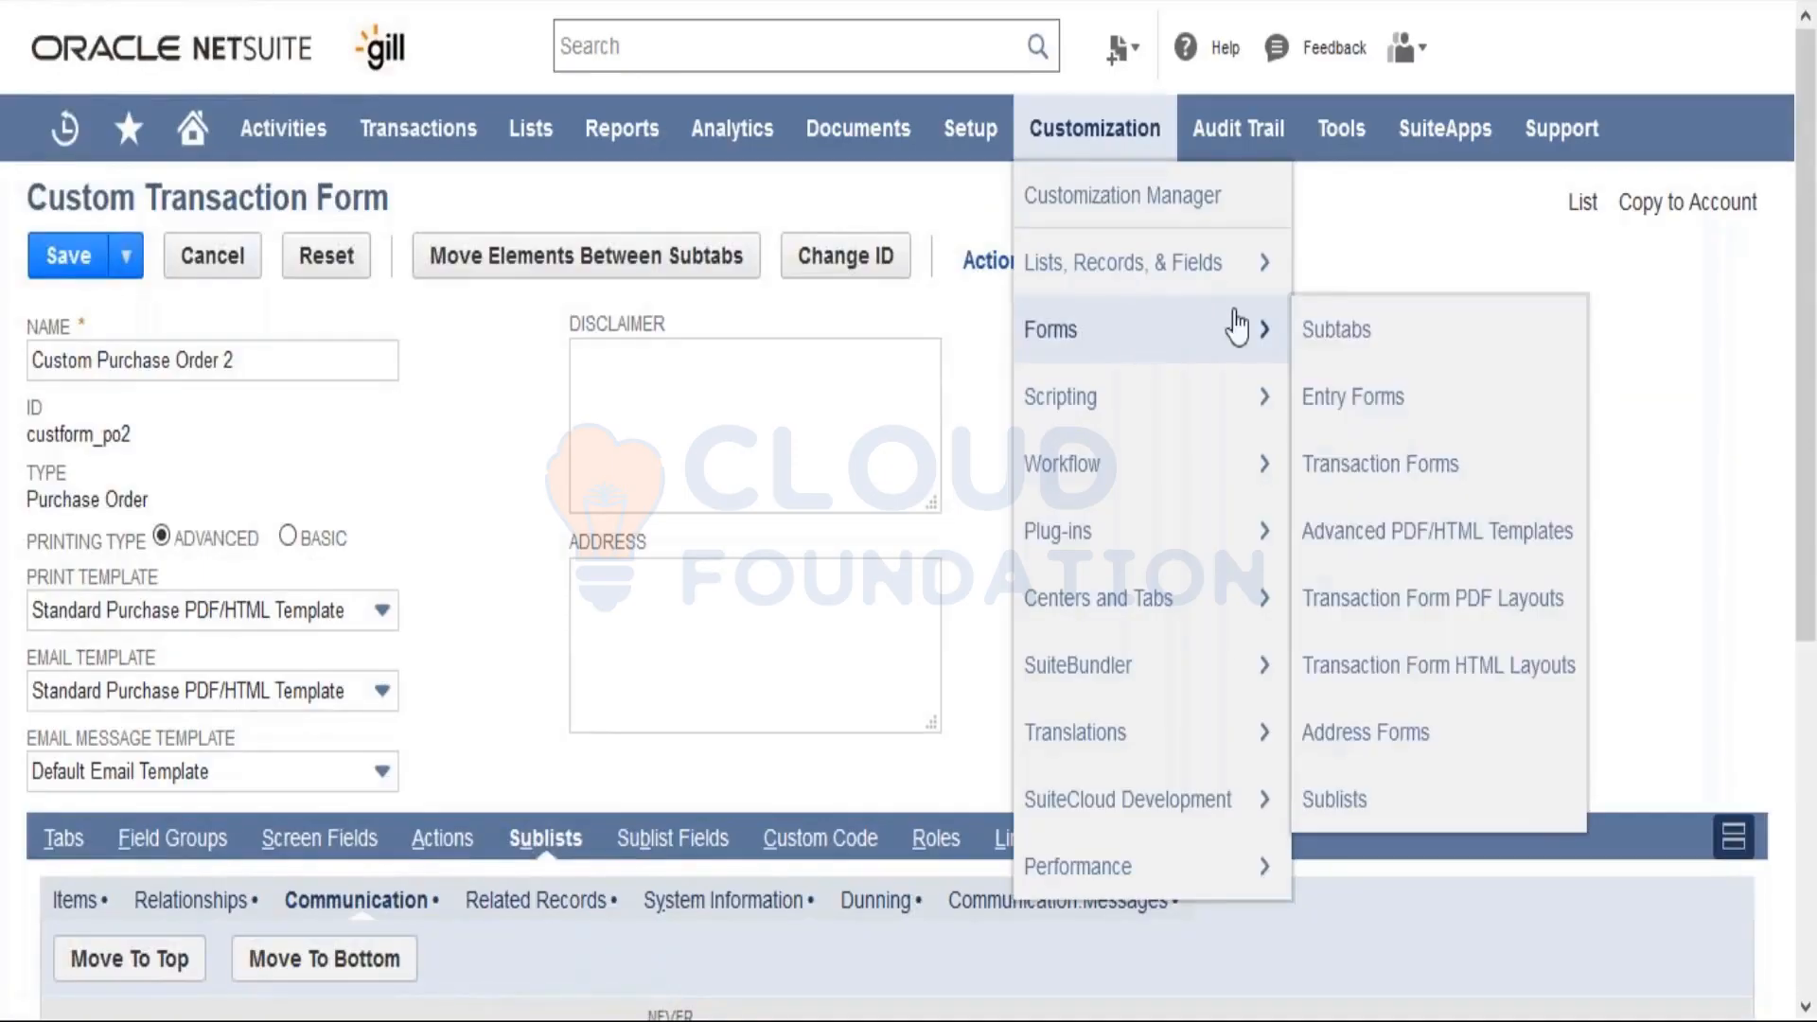
pyautogui.click(1372, 800)
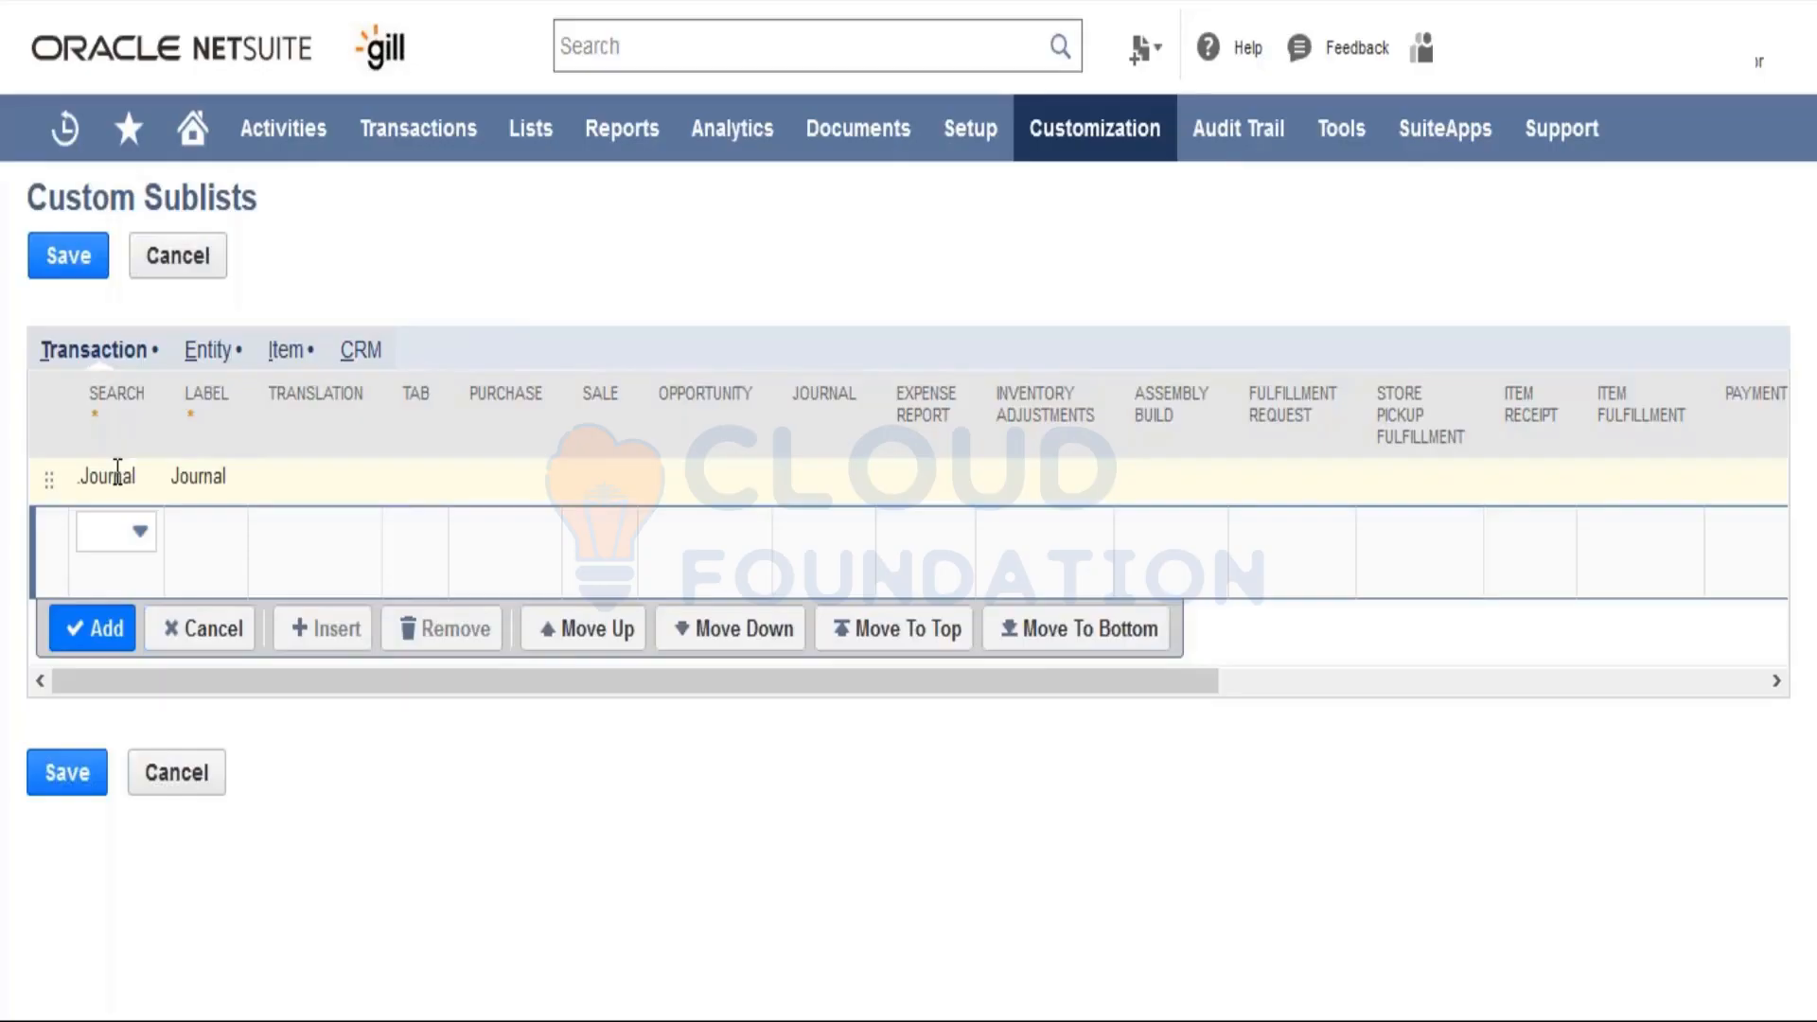
pyautogui.click(111, 537)
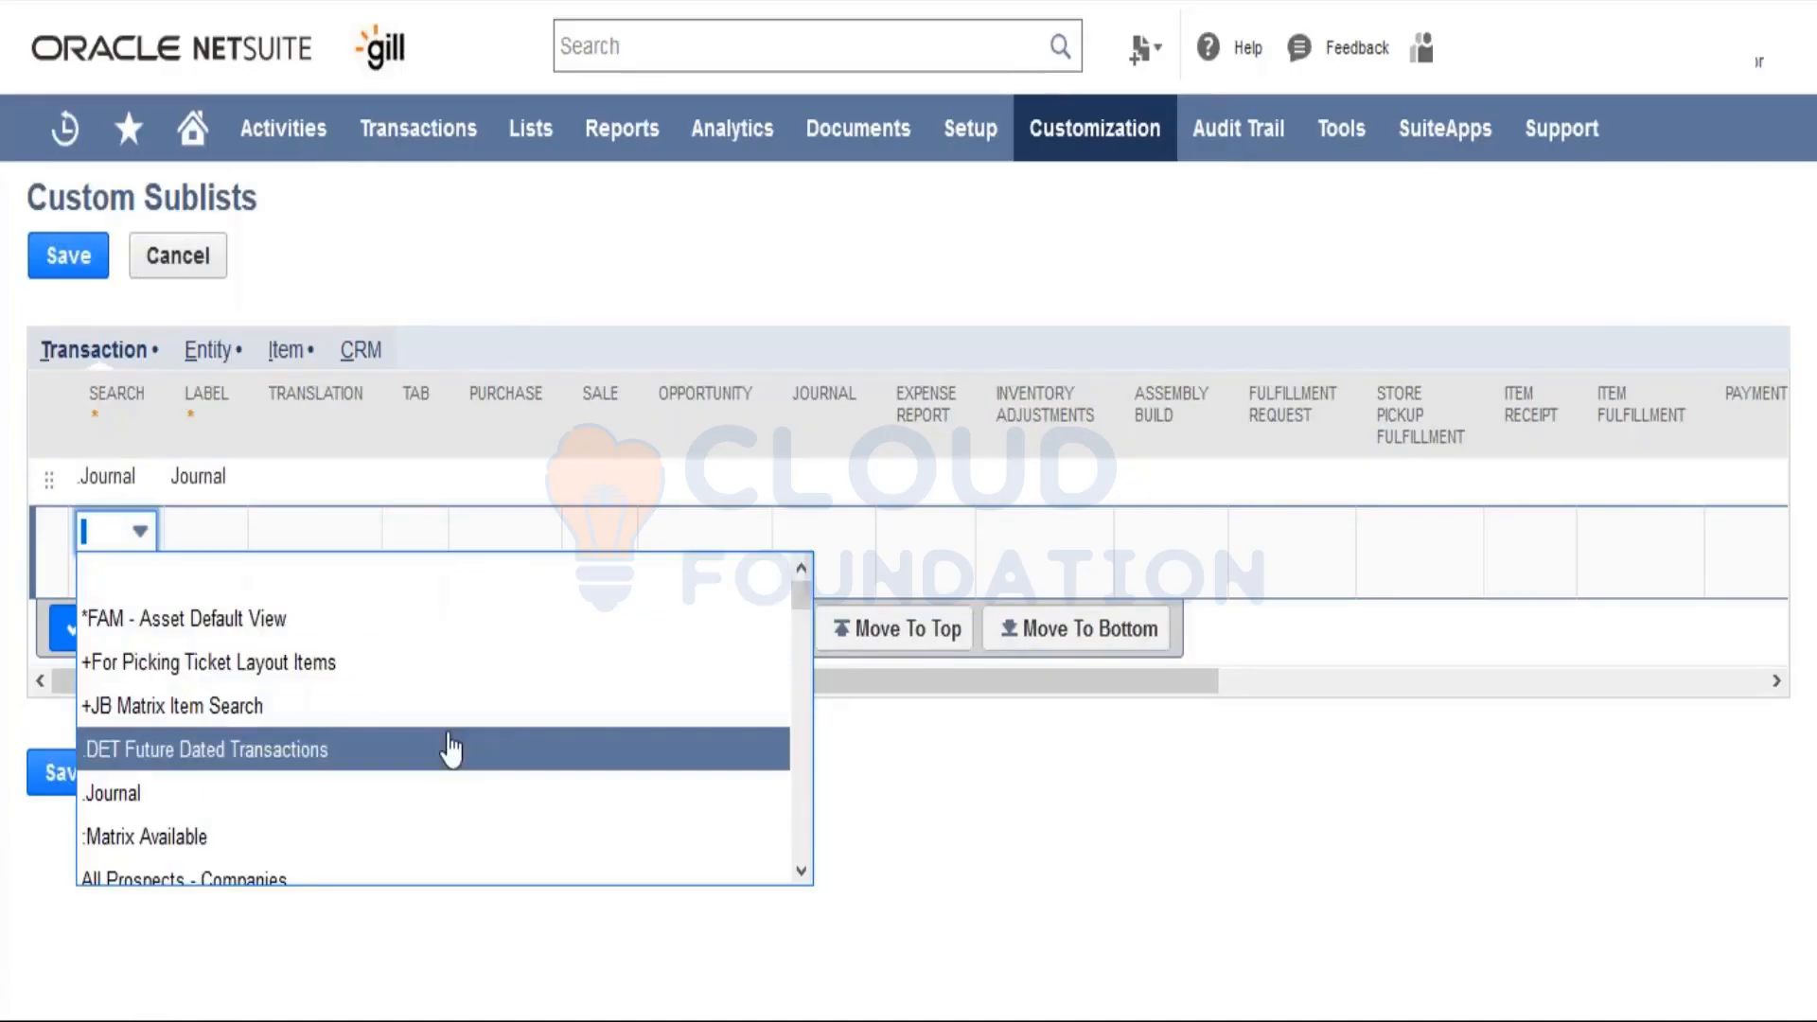
pyautogui.press('Down')
pyautogui.press('Down')
pyautogui.press('Down')
pyautogui.press('Down')
pyautogui.press('Down')
pyautogui.press('Down')
pyautogui.press('Down')
pyautogui.press('Down')
pyautogui.press('Down')
pyautogui.press('Down')
pyautogui.press('Down')
pyautogui.press('Down')
pyautogui.press('Down')
pyautogui.press('Down')
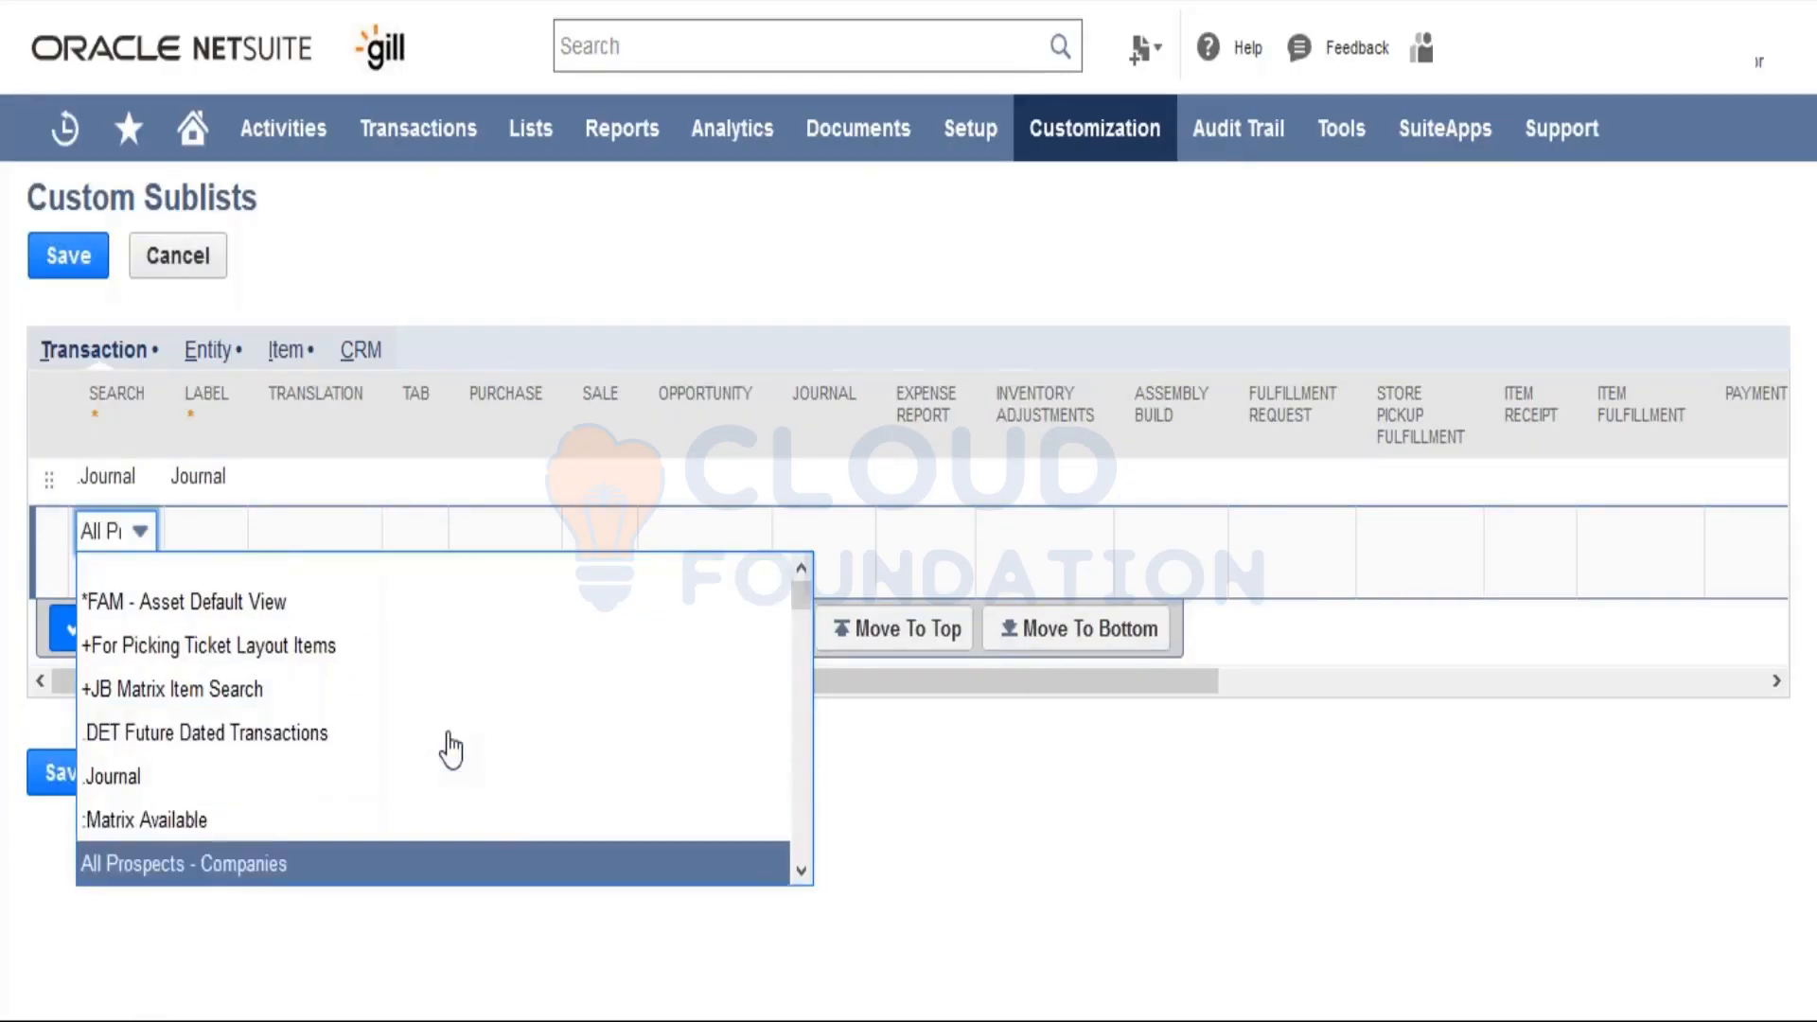
pyautogui.press('Down')
pyautogui.press('Down')
pyautogui.press('Down')
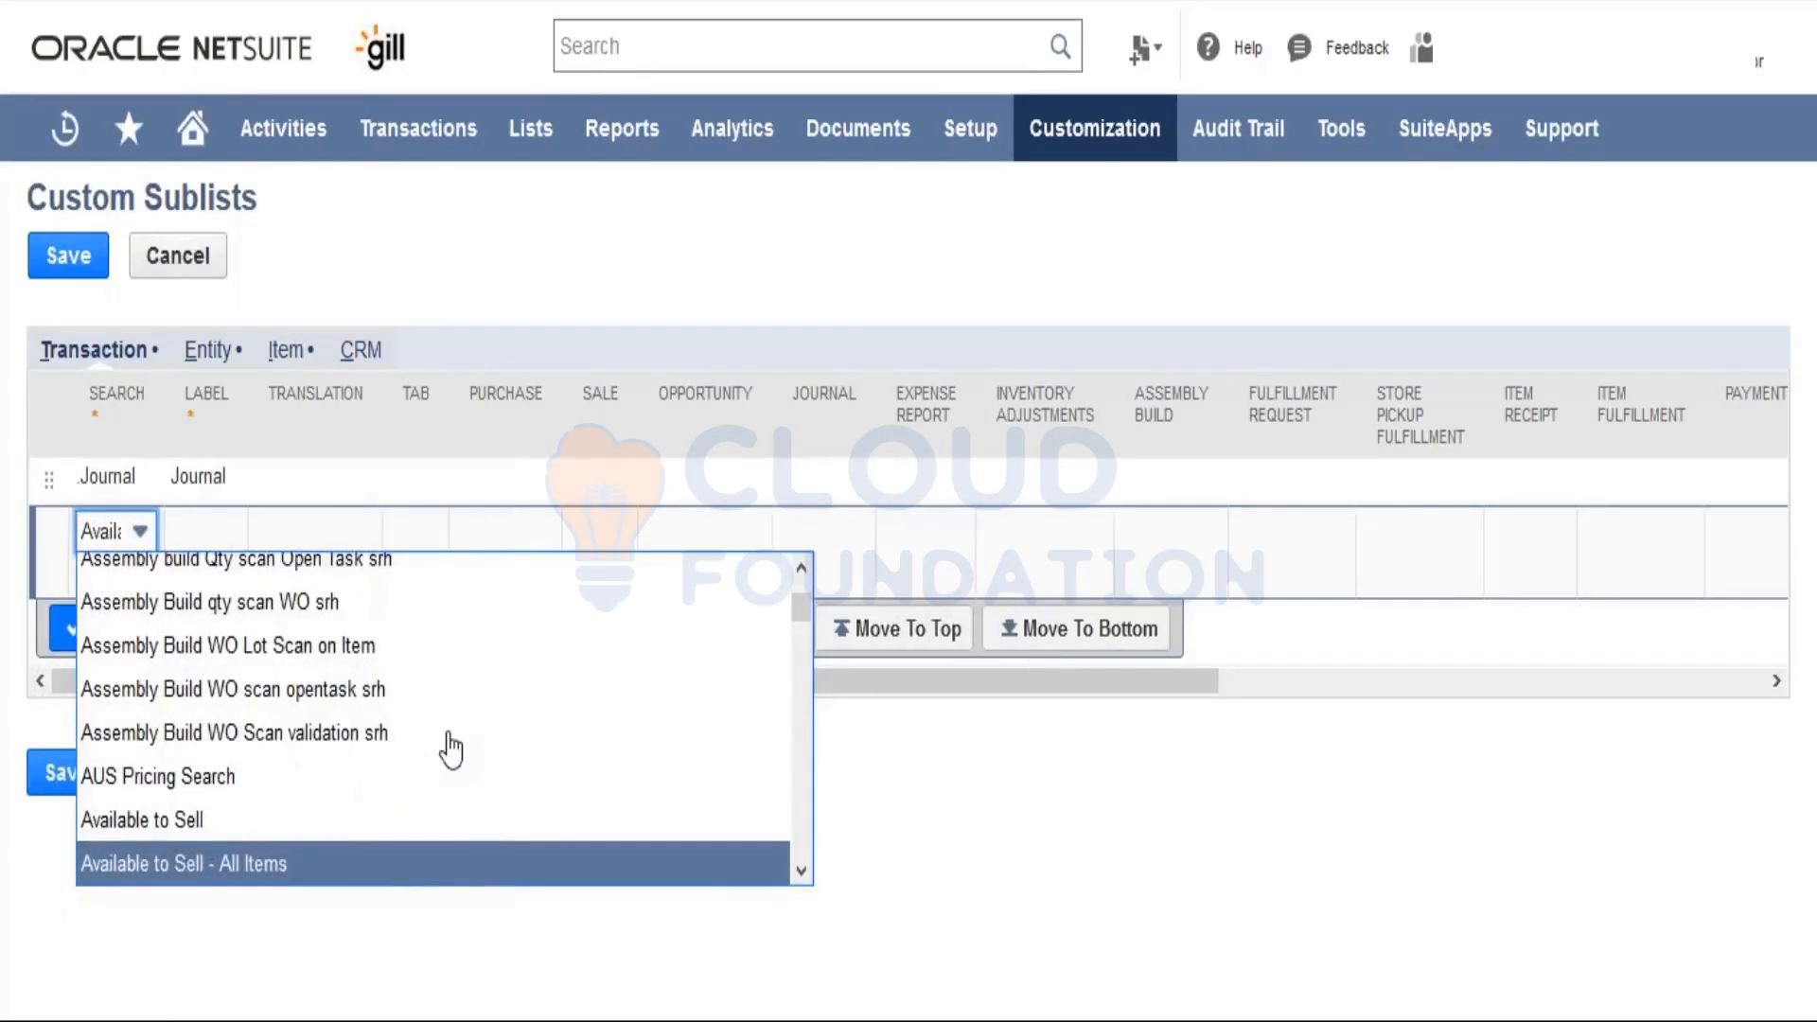
pyautogui.press('Down')
pyautogui.press('Down')
pyautogui.press('Down')
pyautogui.press('Down')
pyautogui.press('Down')
pyautogui.press('Down')
pyautogui.press('Down')
pyautogui.press('Down')
pyautogui.press('Down')
pyautogui.press('Down')
pyautogui.press('Down')
pyautogui.press('Down')
pyautogui.press('Down')
pyautogui.press('Down')
pyautogui.press('Down')
pyautogui.press('Down')
pyautogui.press('Down')
pyautogui.press('Down')
pyautogui.press('Down')
pyautogui.press('Down')
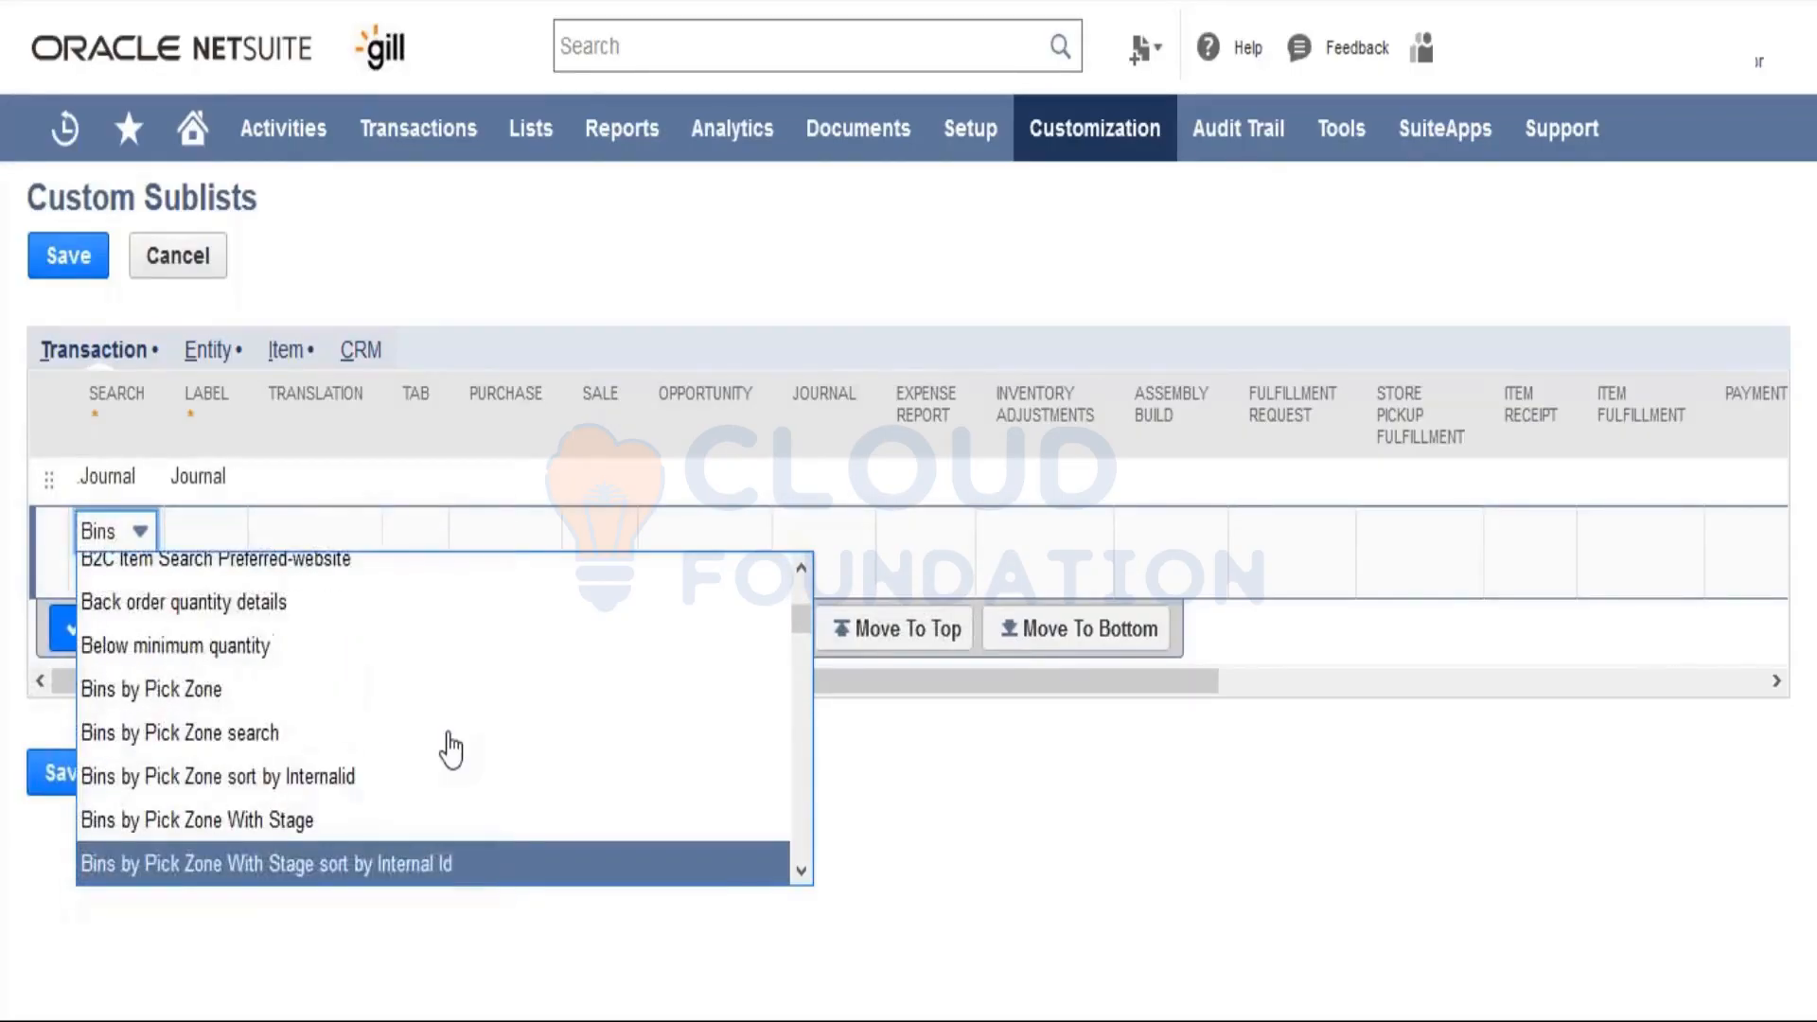
pyautogui.press('Down')
pyautogui.press('Down')
pyautogui.press('Down')
pyautogui.press('Down')
pyautogui.press('Down')
pyautogui.press('Down')
pyautogui.press('Down')
pyautogui.press('Down')
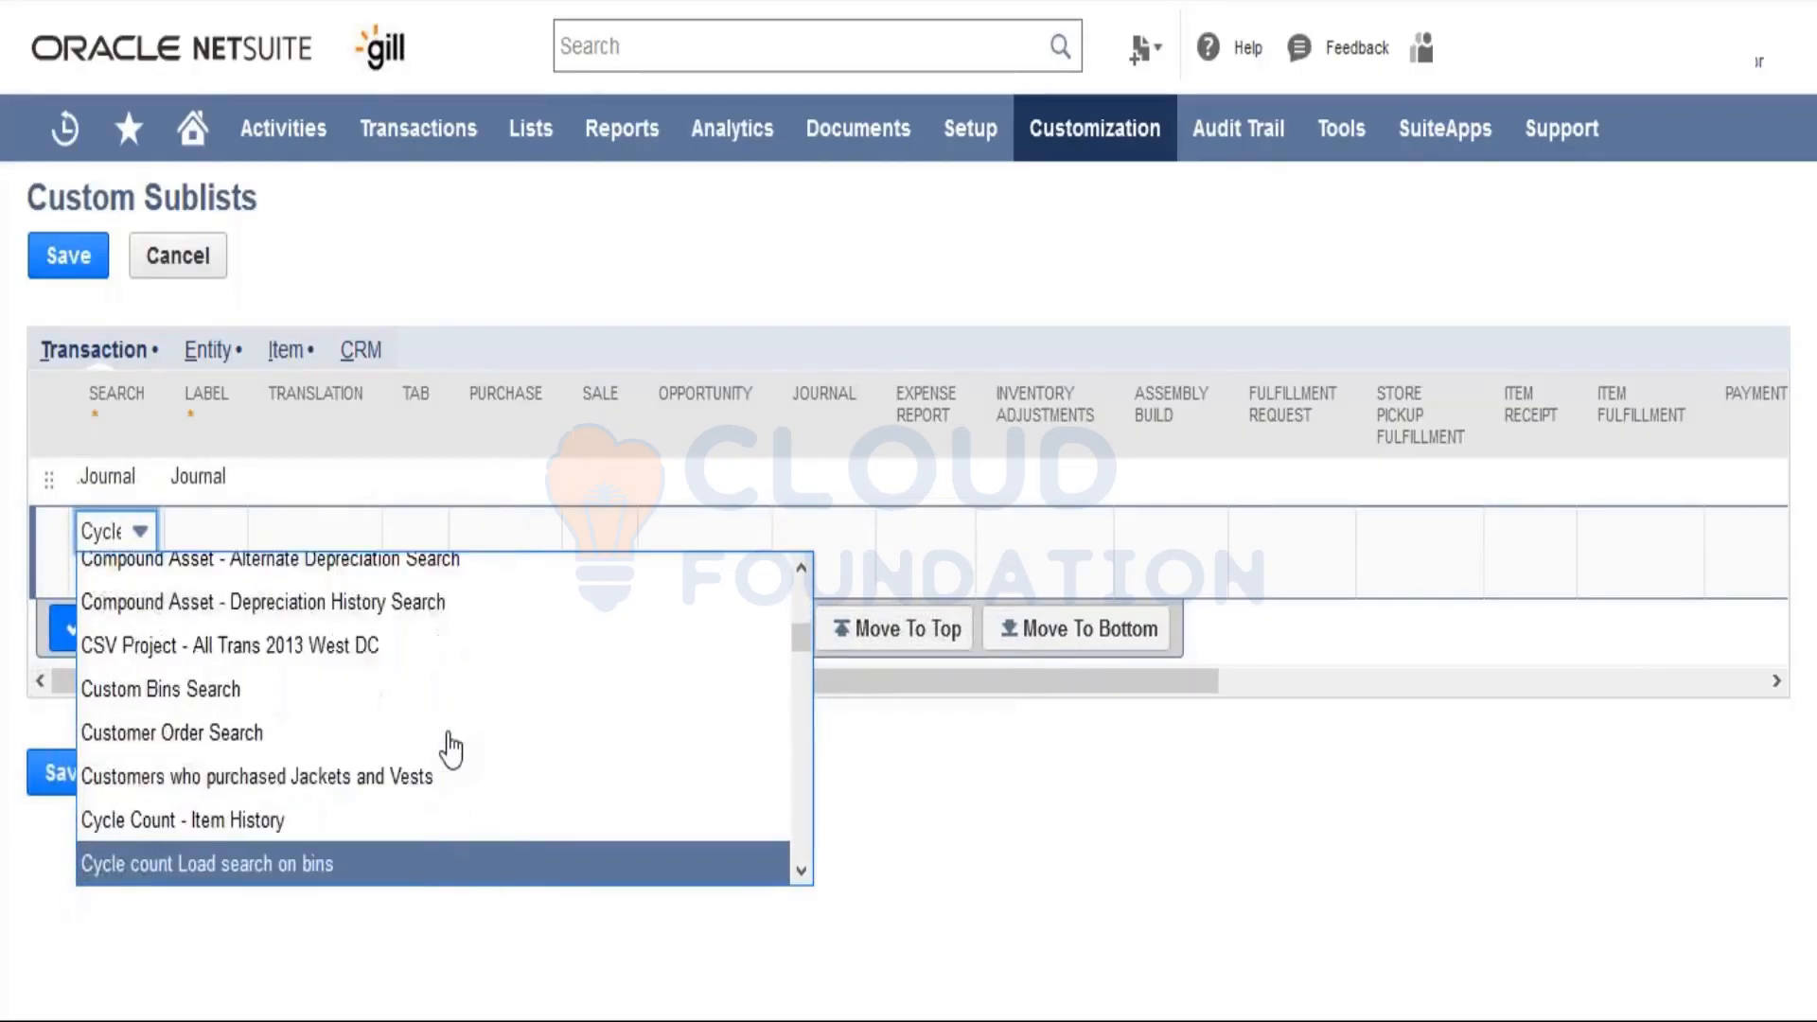
pyautogui.press('Down')
pyautogui.press('Down')
pyautogui.press('Down')
pyautogui.press('Down')
pyautogui.press('Down')
pyautogui.press('Down')
pyautogui.press('Down')
pyautogui.press('Down')
pyautogui.press('Down')
pyautogui.press('Down')
pyautogui.press('Down')
pyautogui.press('Down')
pyautogui.press('Down')
pyautogui.press('Down')
pyautogui.press('Down')
pyautogui.press('Down')
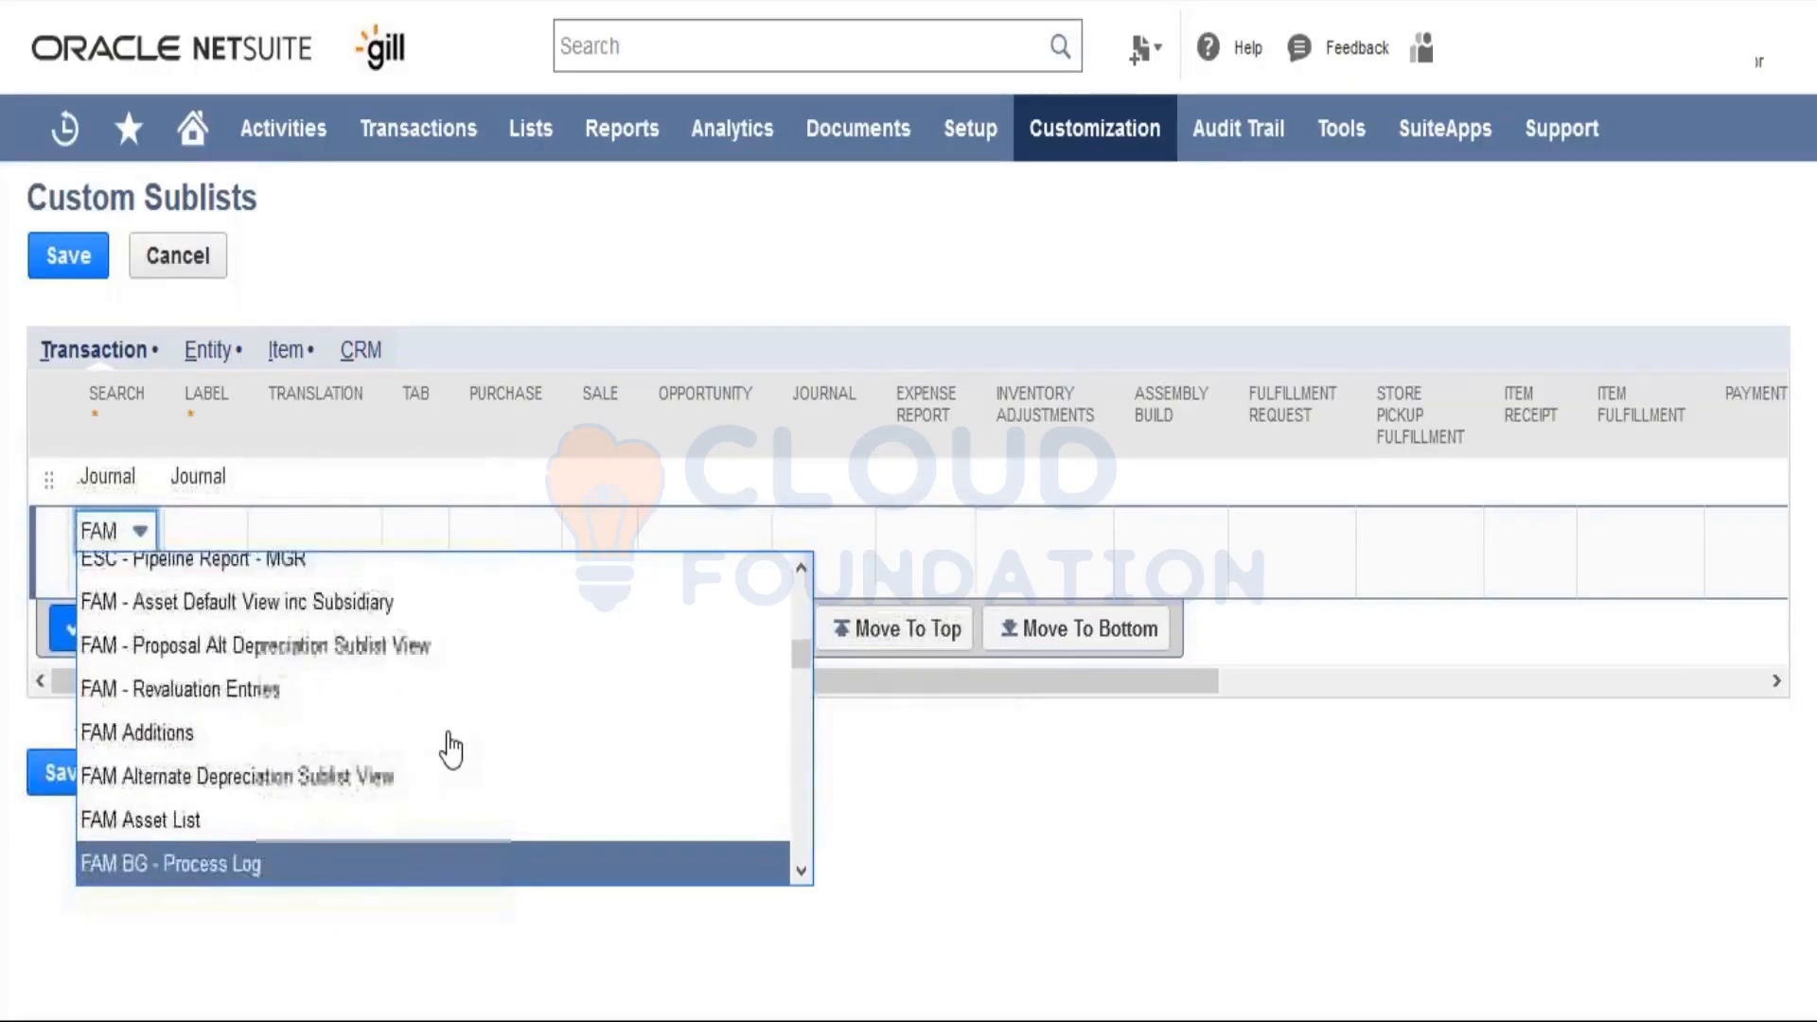
pyautogui.press('Down')
pyautogui.press('Down')
pyautogui.press('Down')
pyautogui.press('Down')
pyautogui.press('Down')
pyautogui.press('Down')
pyautogui.press('Down')
pyautogui.press('Down')
pyautogui.press('Down')
pyautogui.press('Down')
pyautogui.press('Down')
pyautogui.press('Down')
pyautogui.press('Down')
pyautogui.press('Down')
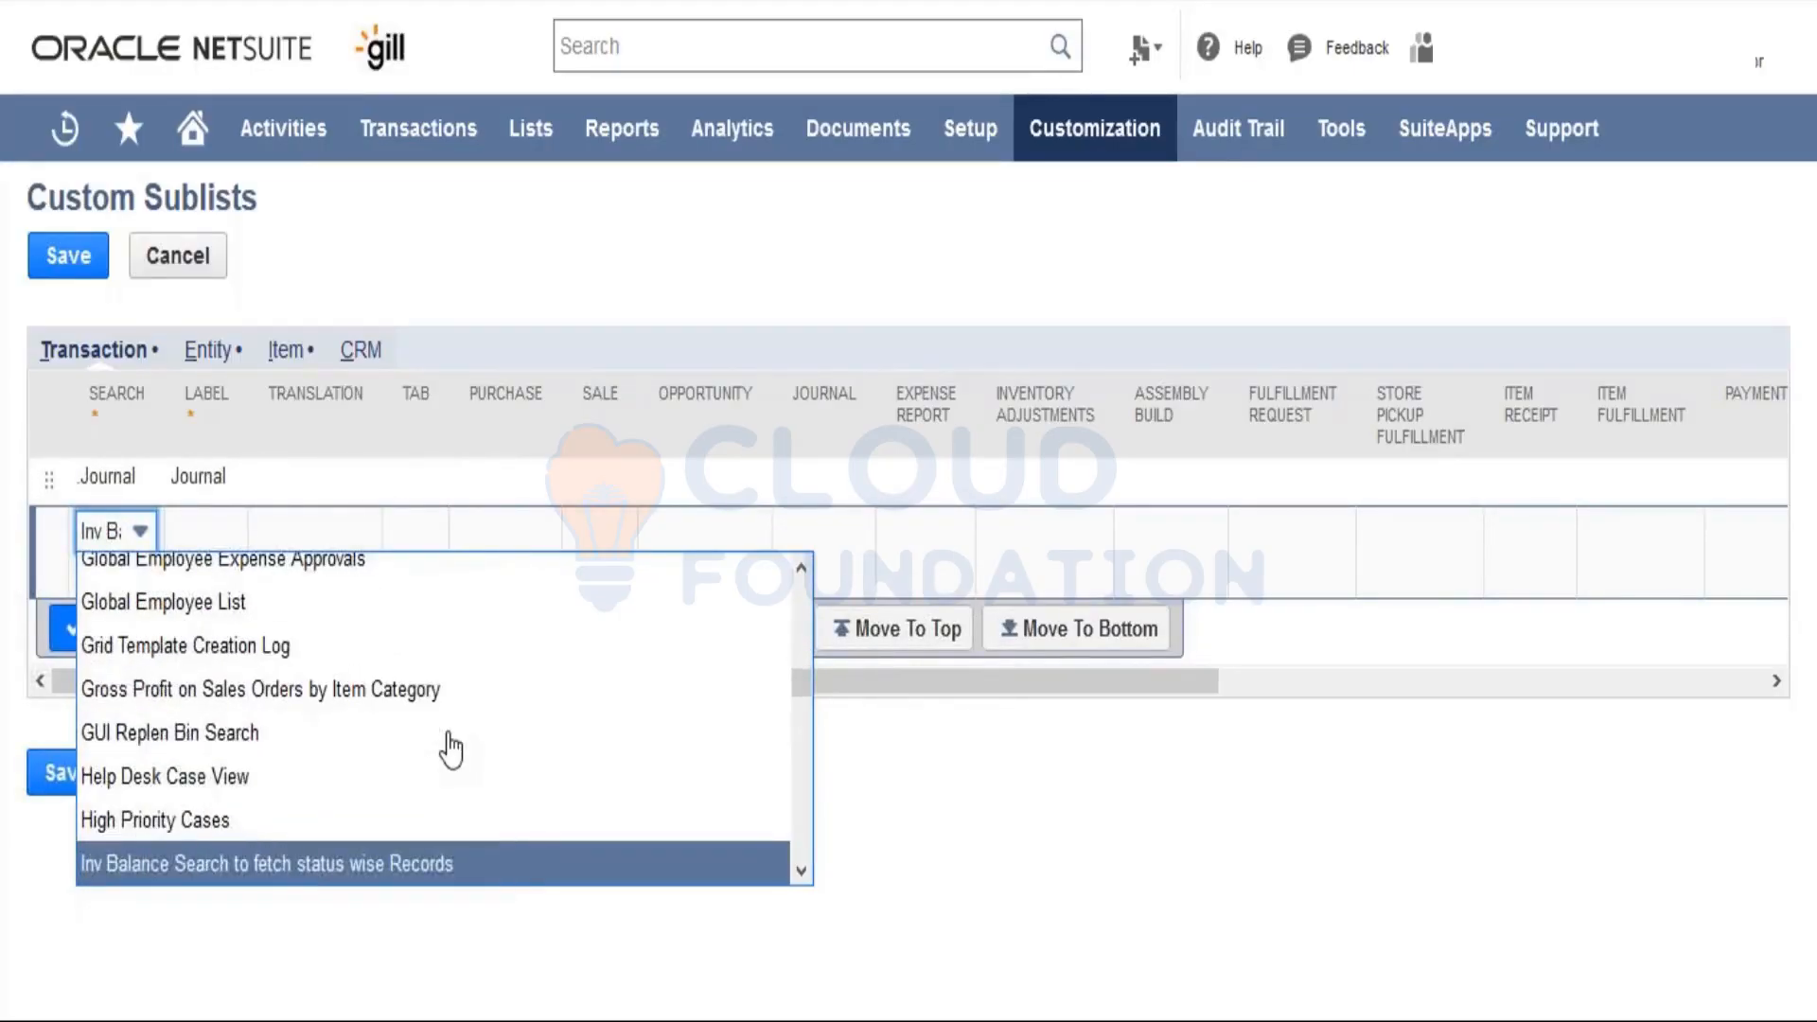
pyautogui.press('Down')
pyautogui.press('Down')
pyautogui.press('Down')
pyautogui.press('Down')
pyautogui.press('Down')
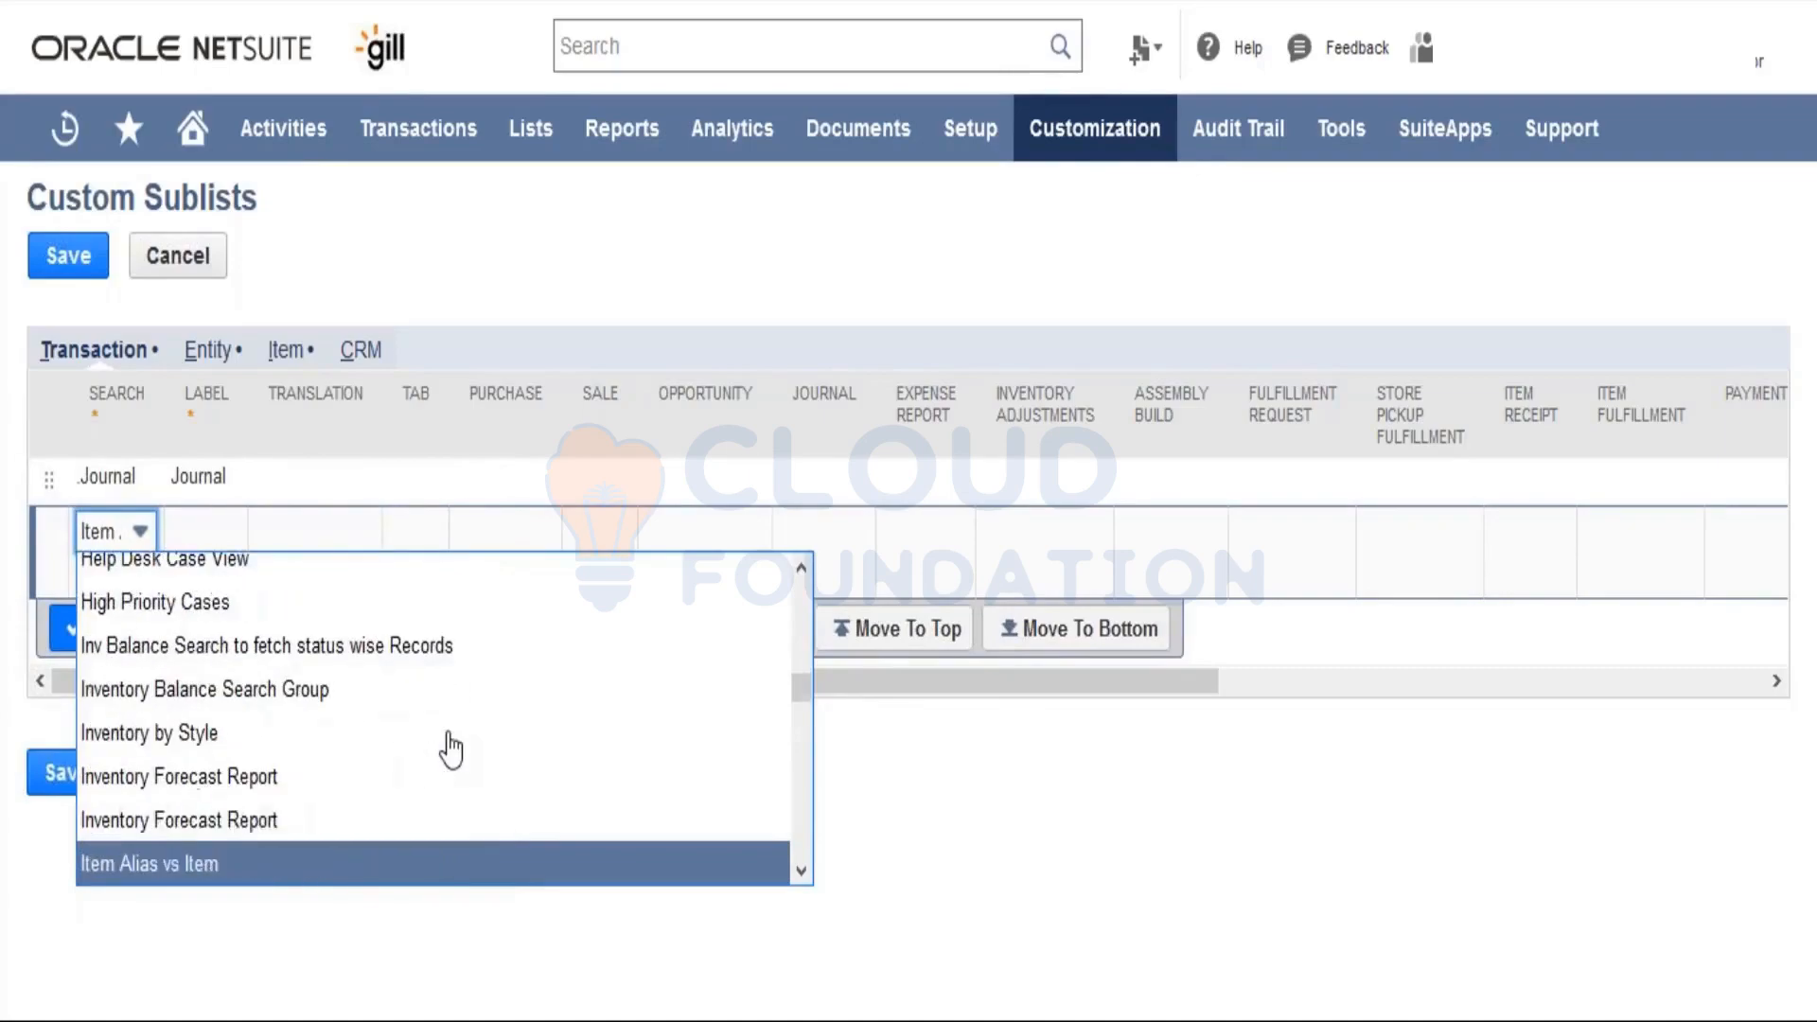
pyautogui.press('Down')
pyautogui.press('Down')
pyautogui.press('Down')
pyautogui.press('Down')
pyautogui.press('Down')
pyautogui.press('Down')
pyautogui.press('Down')
pyautogui.press('Down')
pyautogui.press('Down')
pyautogui.press('Down')
pyautogui.press('Down')
pyautogui.press('Down')
pyautogui.press('Down')
pyautogui.press('Down')
pyautogui.press('Down')
pyautogui.press('Down')
pyautogui.press('Down')
pyautogui.press('Down')
pyautogui.press('Down')
pyautogui.press('Down')
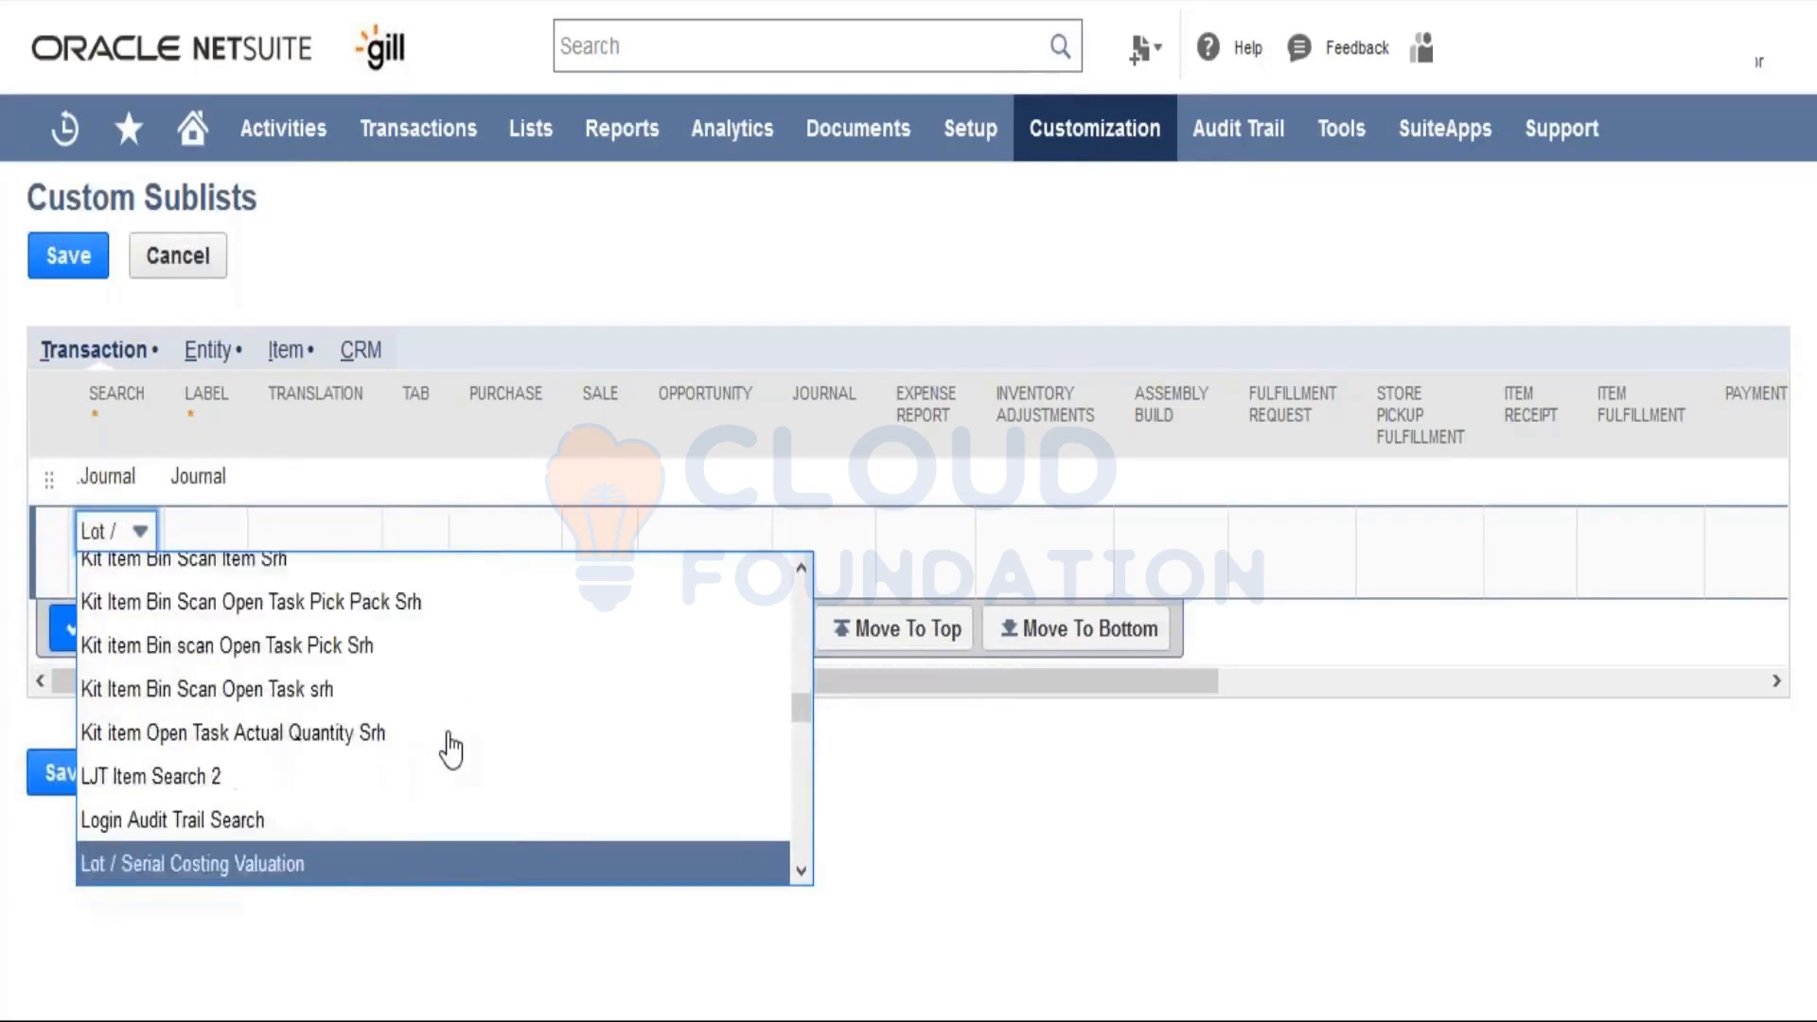
pyautogui.press('Down')
pyautogui.press('Down')
pyautogui.press('Down')
pyautogui.press('Down')
pyautogui.press('Down')
pyautogui.press('Down')
pyautogui.press('Down')
pyautogui.press('Down')
pyautogui.press('Down')
pyautogui.press('Down')
pyautogui.press('Down')
pyautogui.press('Down')
pyautogui.press('Down')
pyautogui.press('Down')
pyautogui.press('Down')
pyautogui.press('Down')
pyautogui.press('Down')
pyautogui.press('Down')
pyautogui.press('Down')
pyautogui.press('Down')
pyautogui.press('Down')
pyautogui.press('Down')
pyautogui.press('Down')
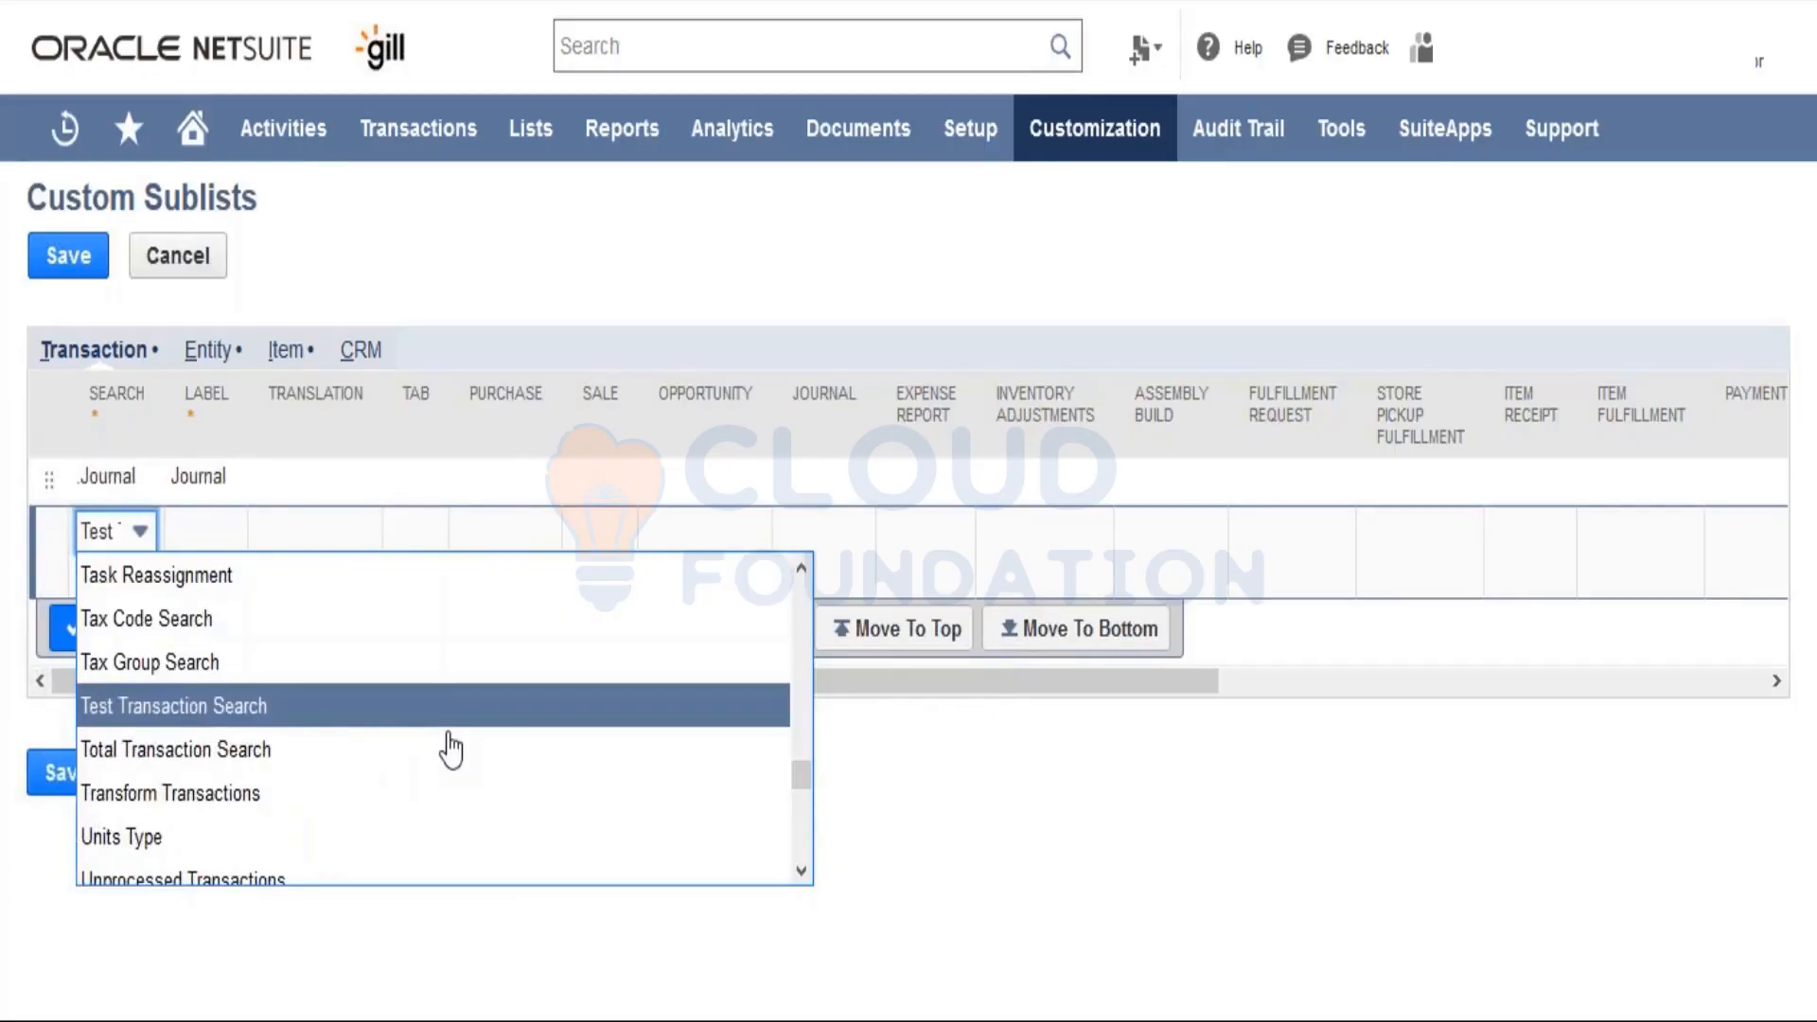
pyautogui.press('Tab')
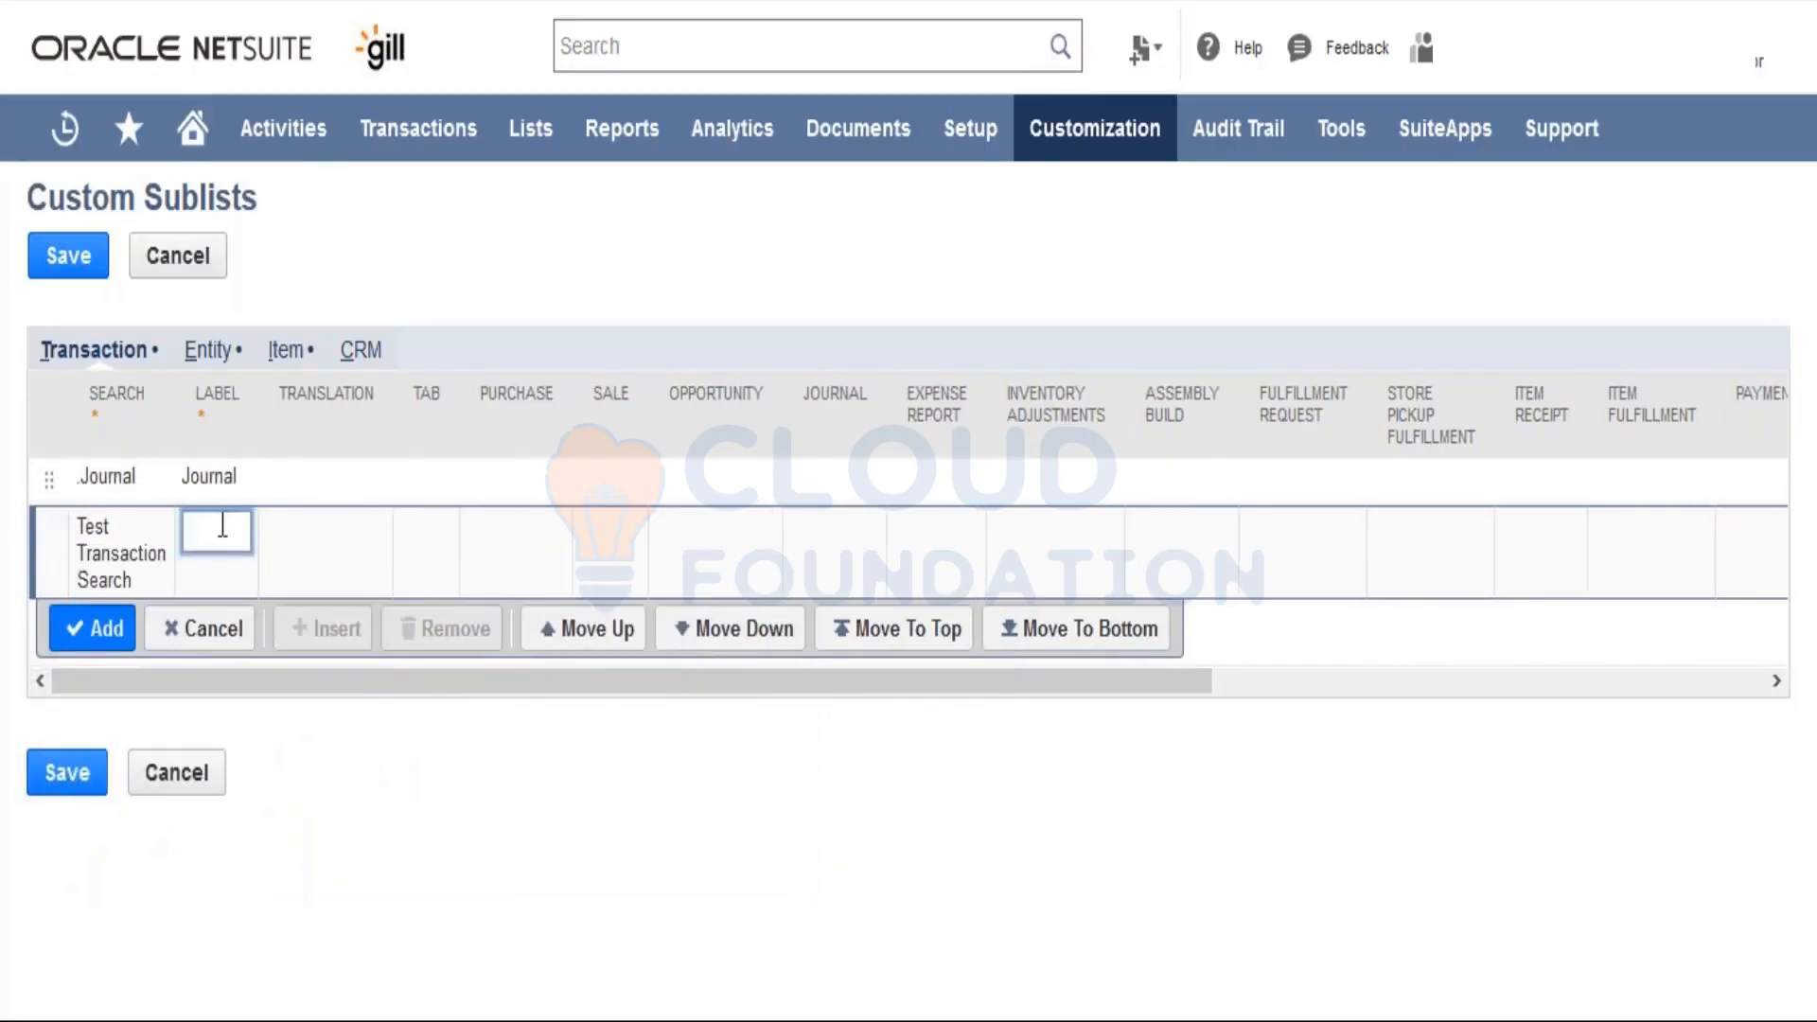
# Step: Label the new transaction sublist Test Transaction and assign it to the Communication subtab
pyautogui.write('Test Tr')
pyautogui.write('ansact')
pyautogui.write('ion')
pyautogui.press('Tab')
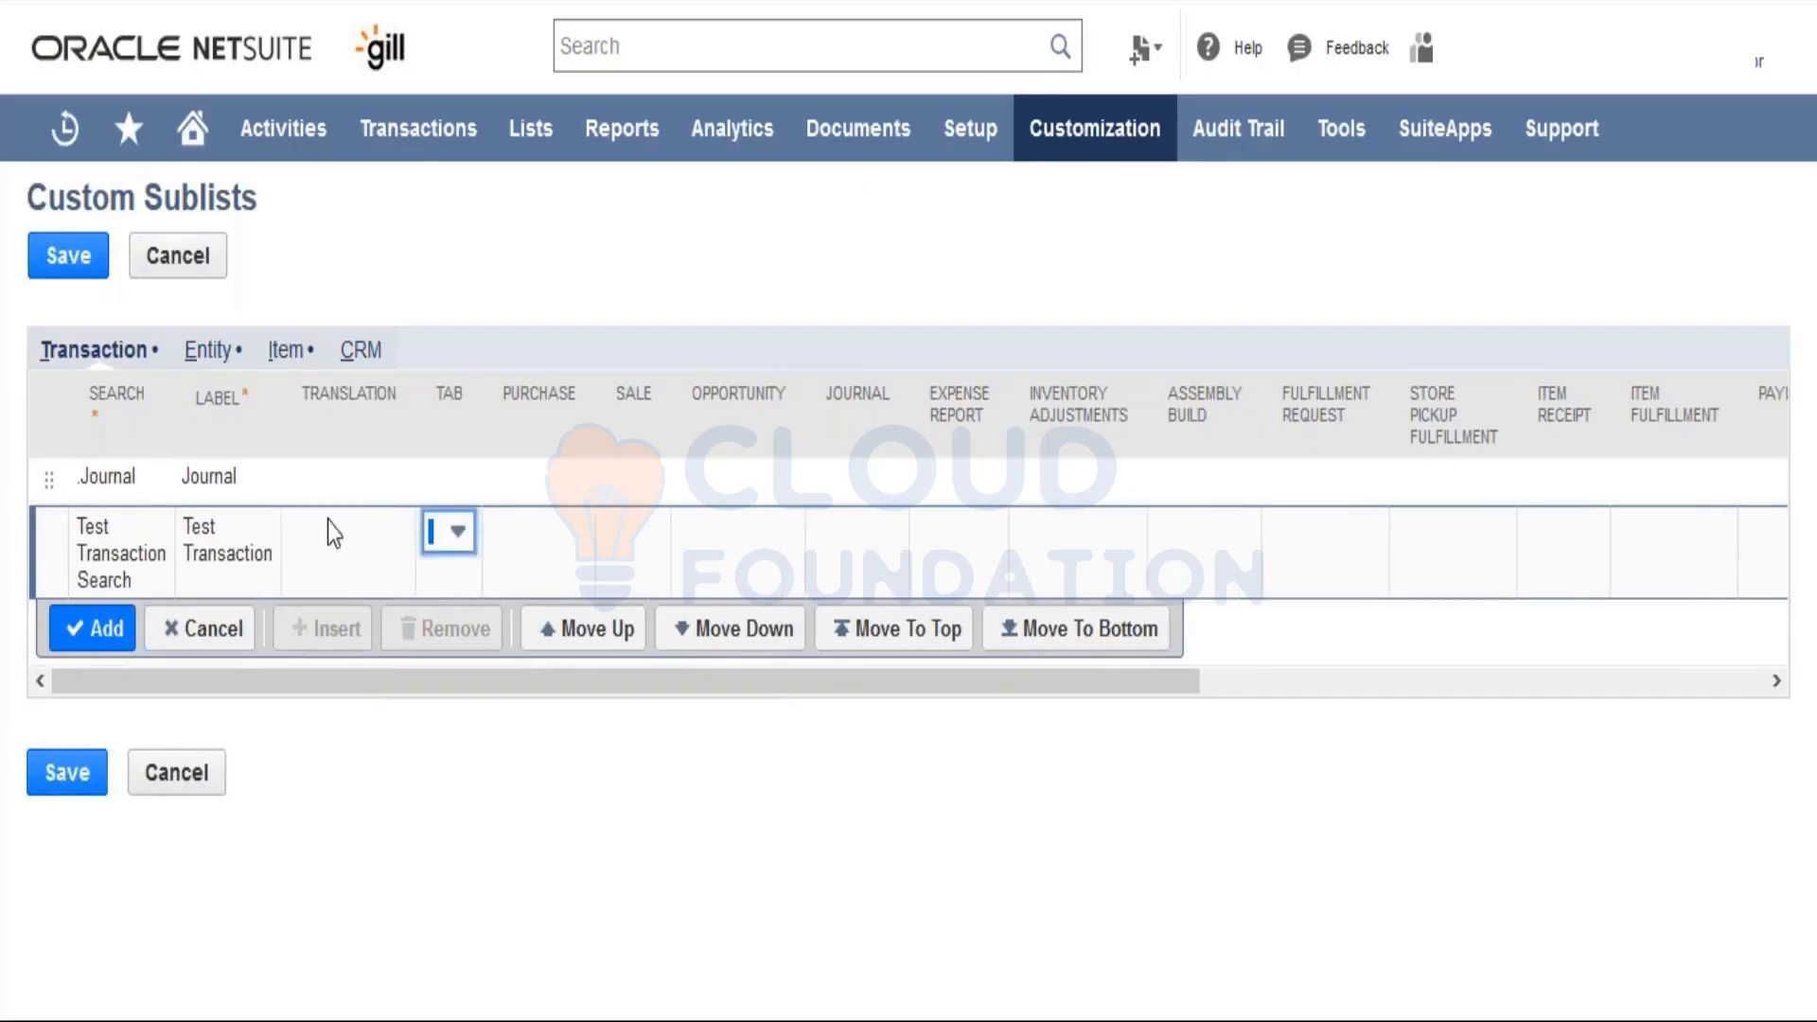
pyautogui.click(435, 542)
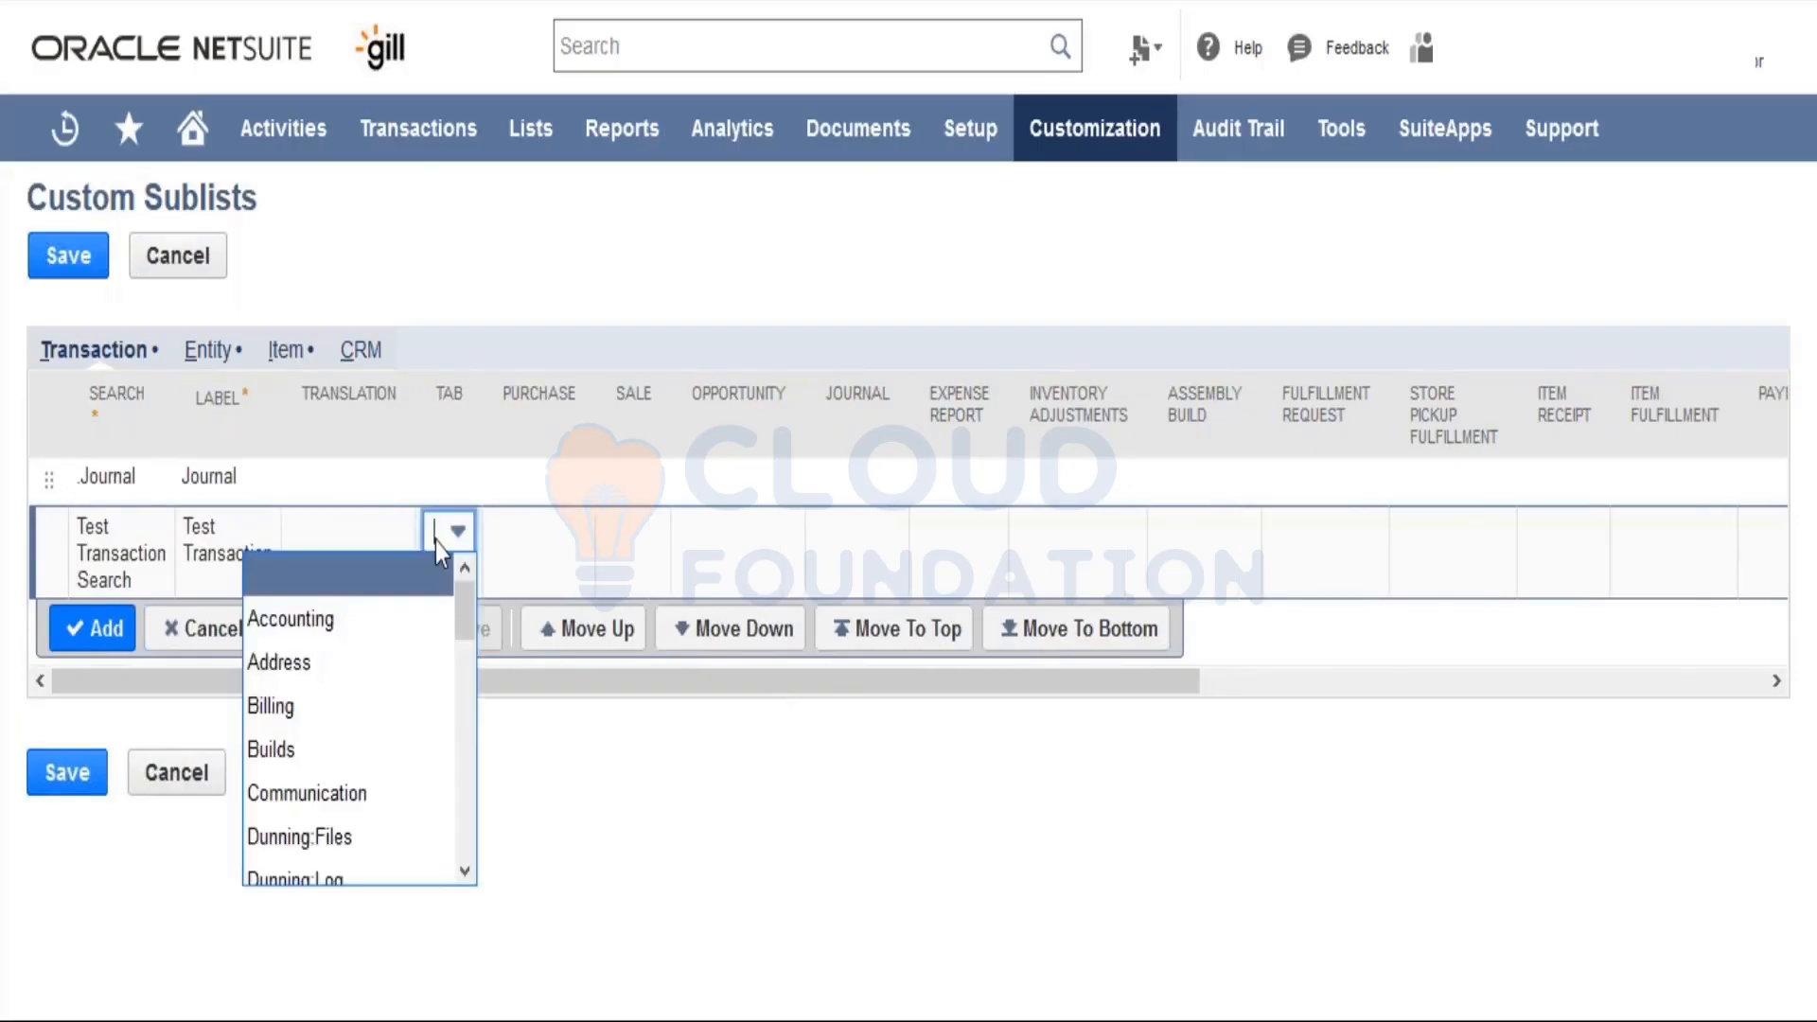
pyautogui.click(378, 800)
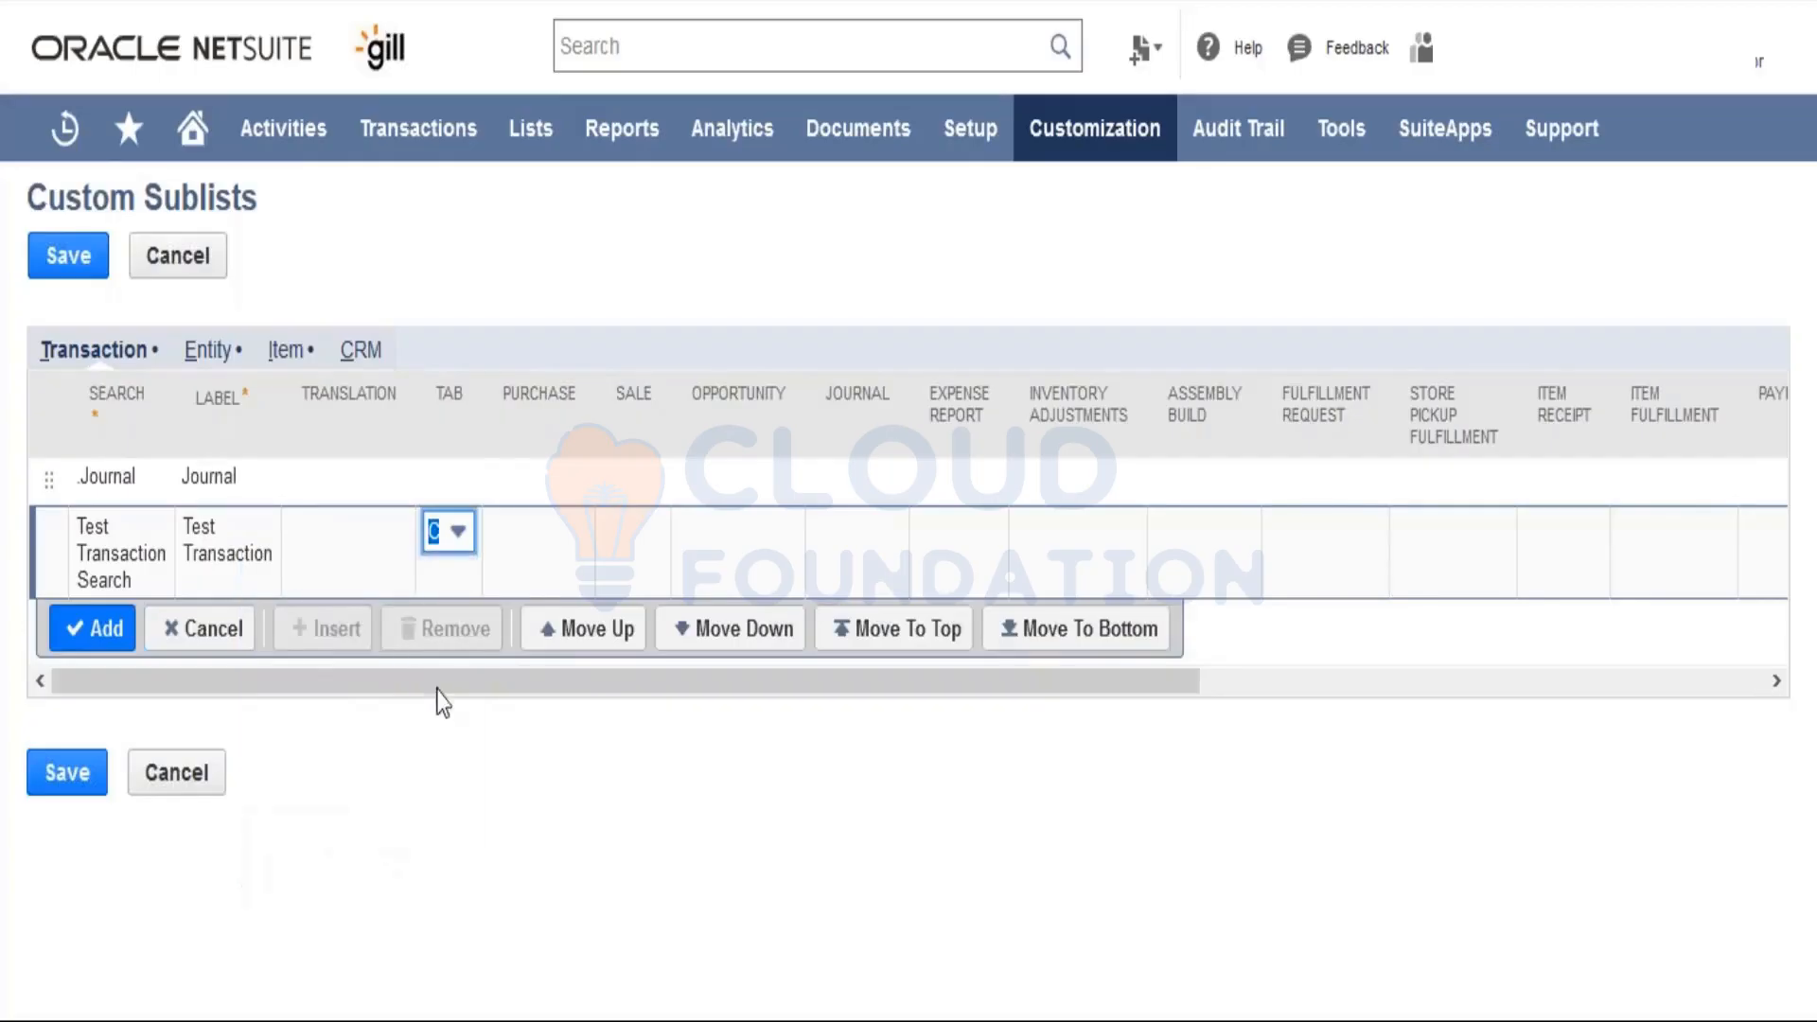
pyautogui.press('Tab')
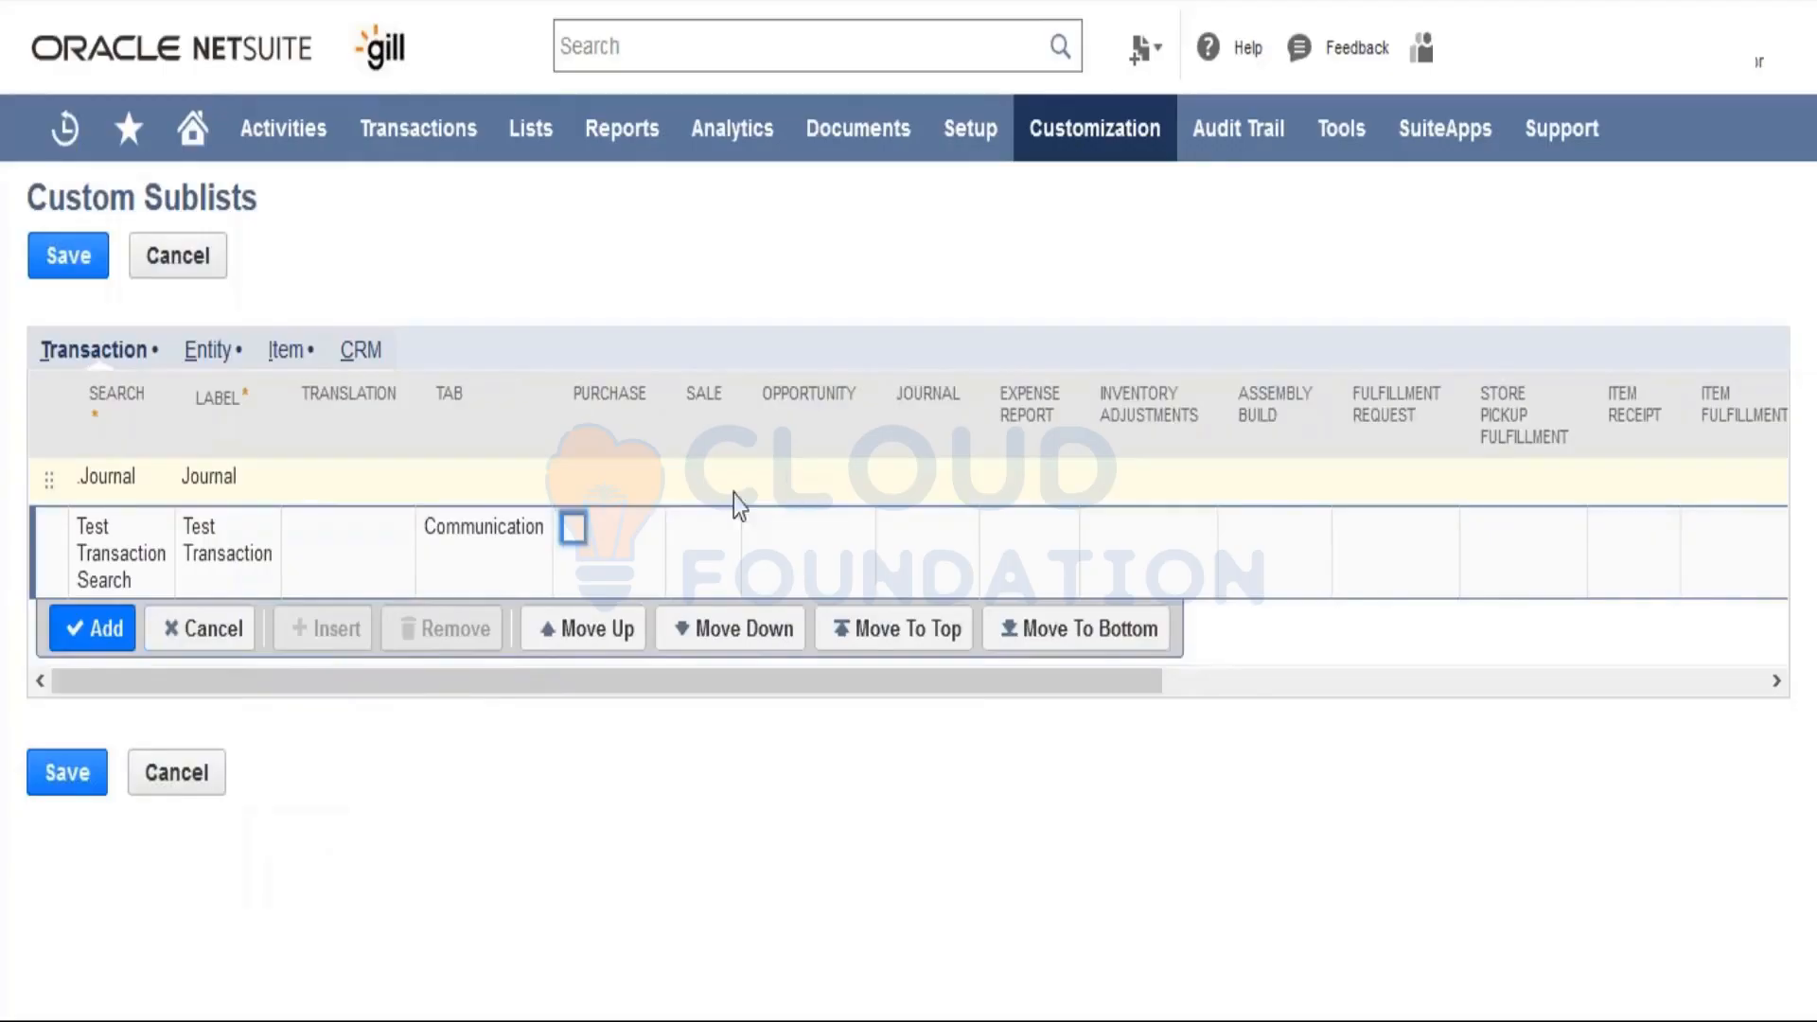
# Step: Apply the Test Transaction sublist to purchase transactions, add its line and save the custom sublists
pyautogui.click(573, 530)
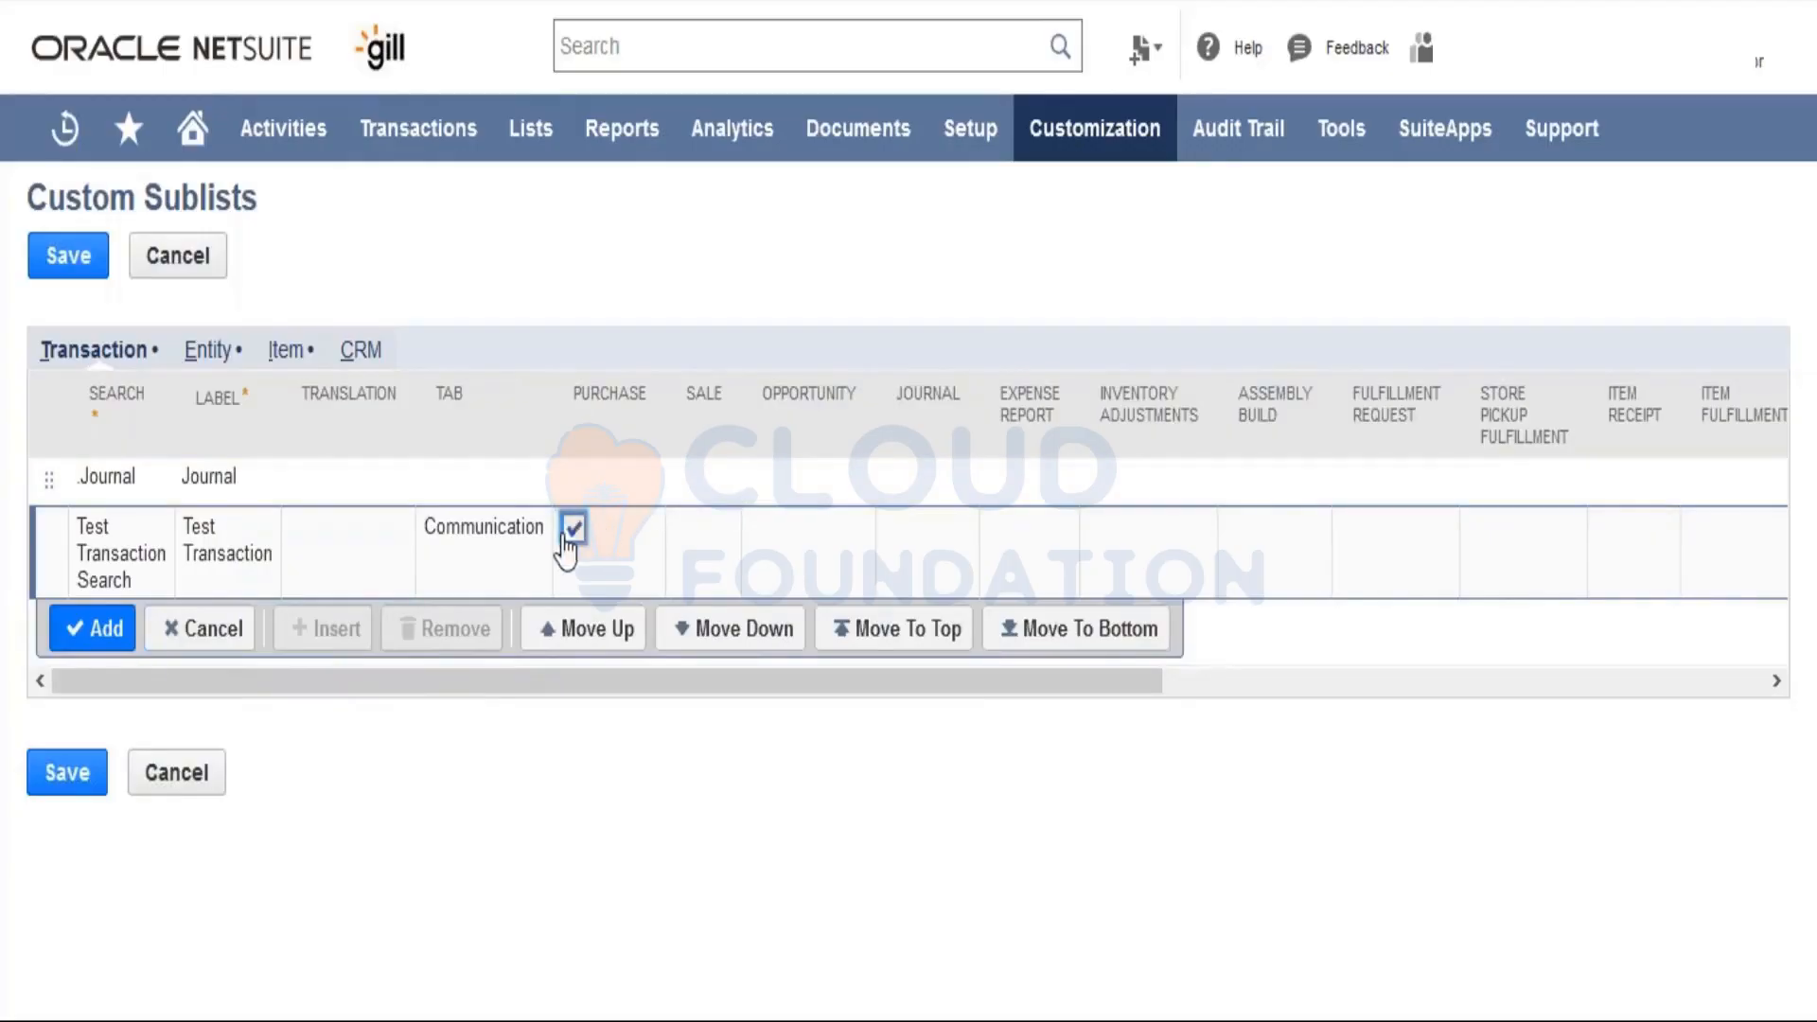
pyautogui.click(100, 631)
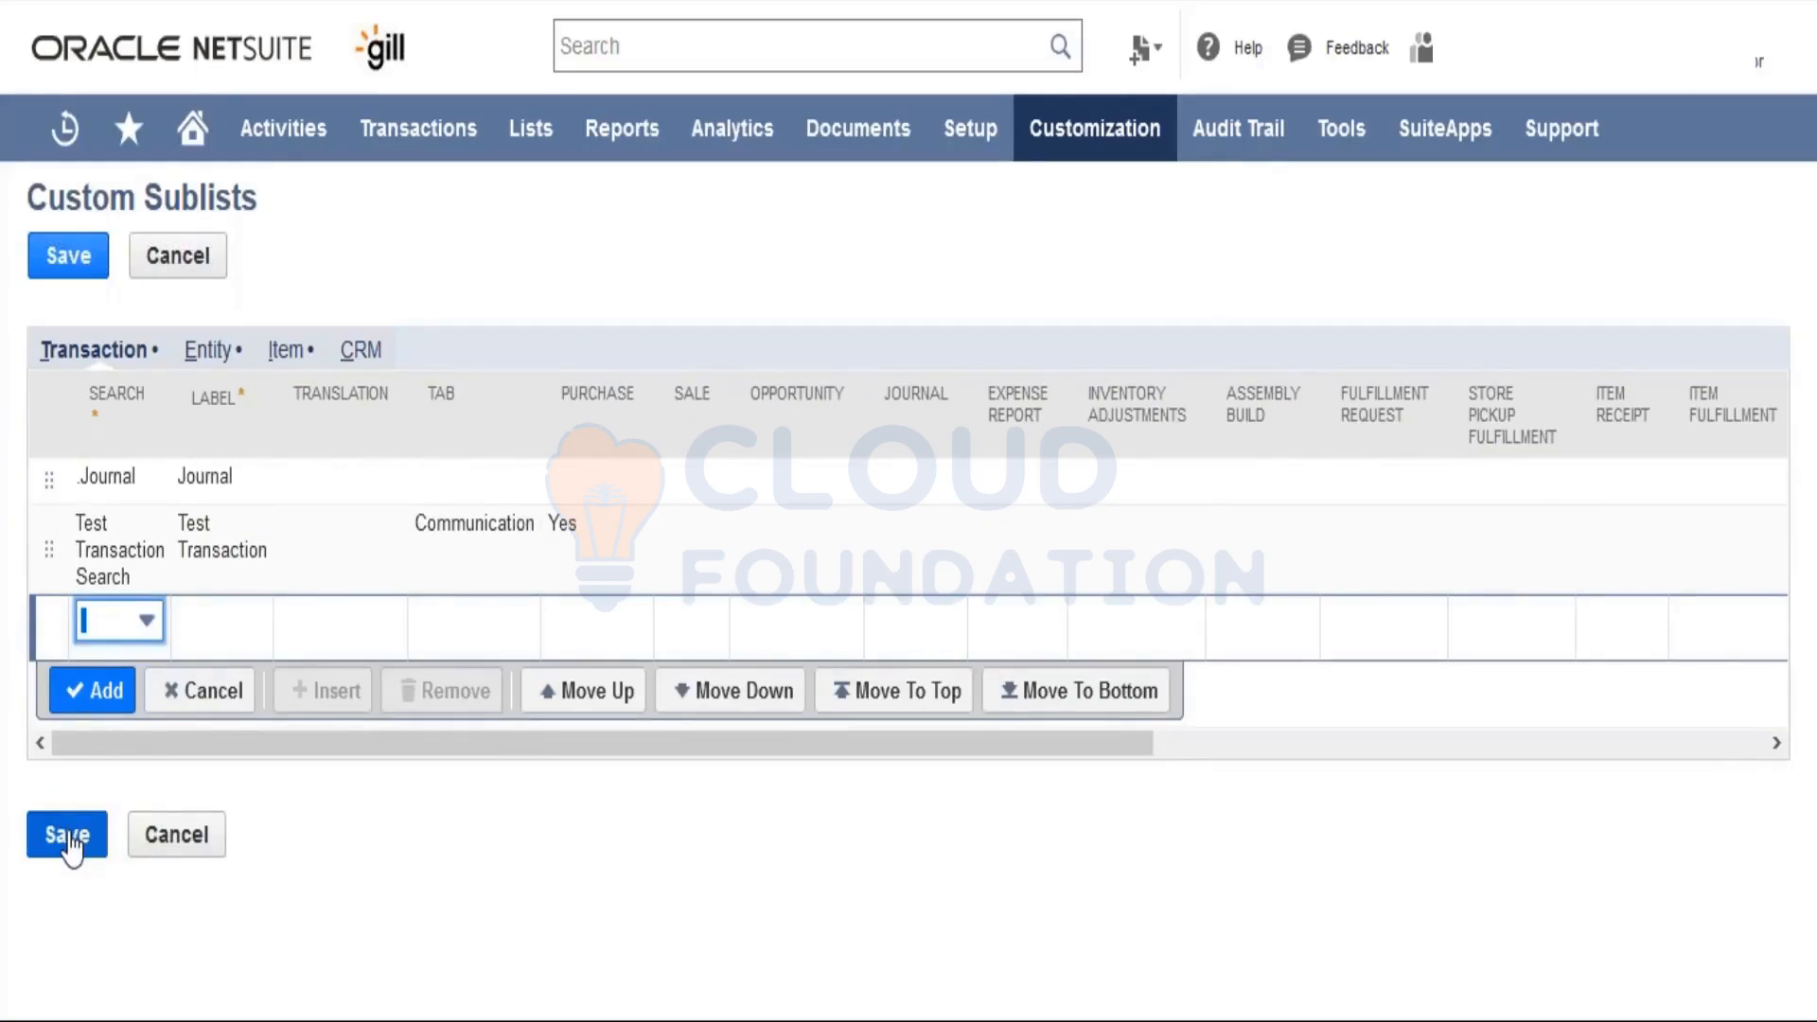
pyautogui.click(68, 835)
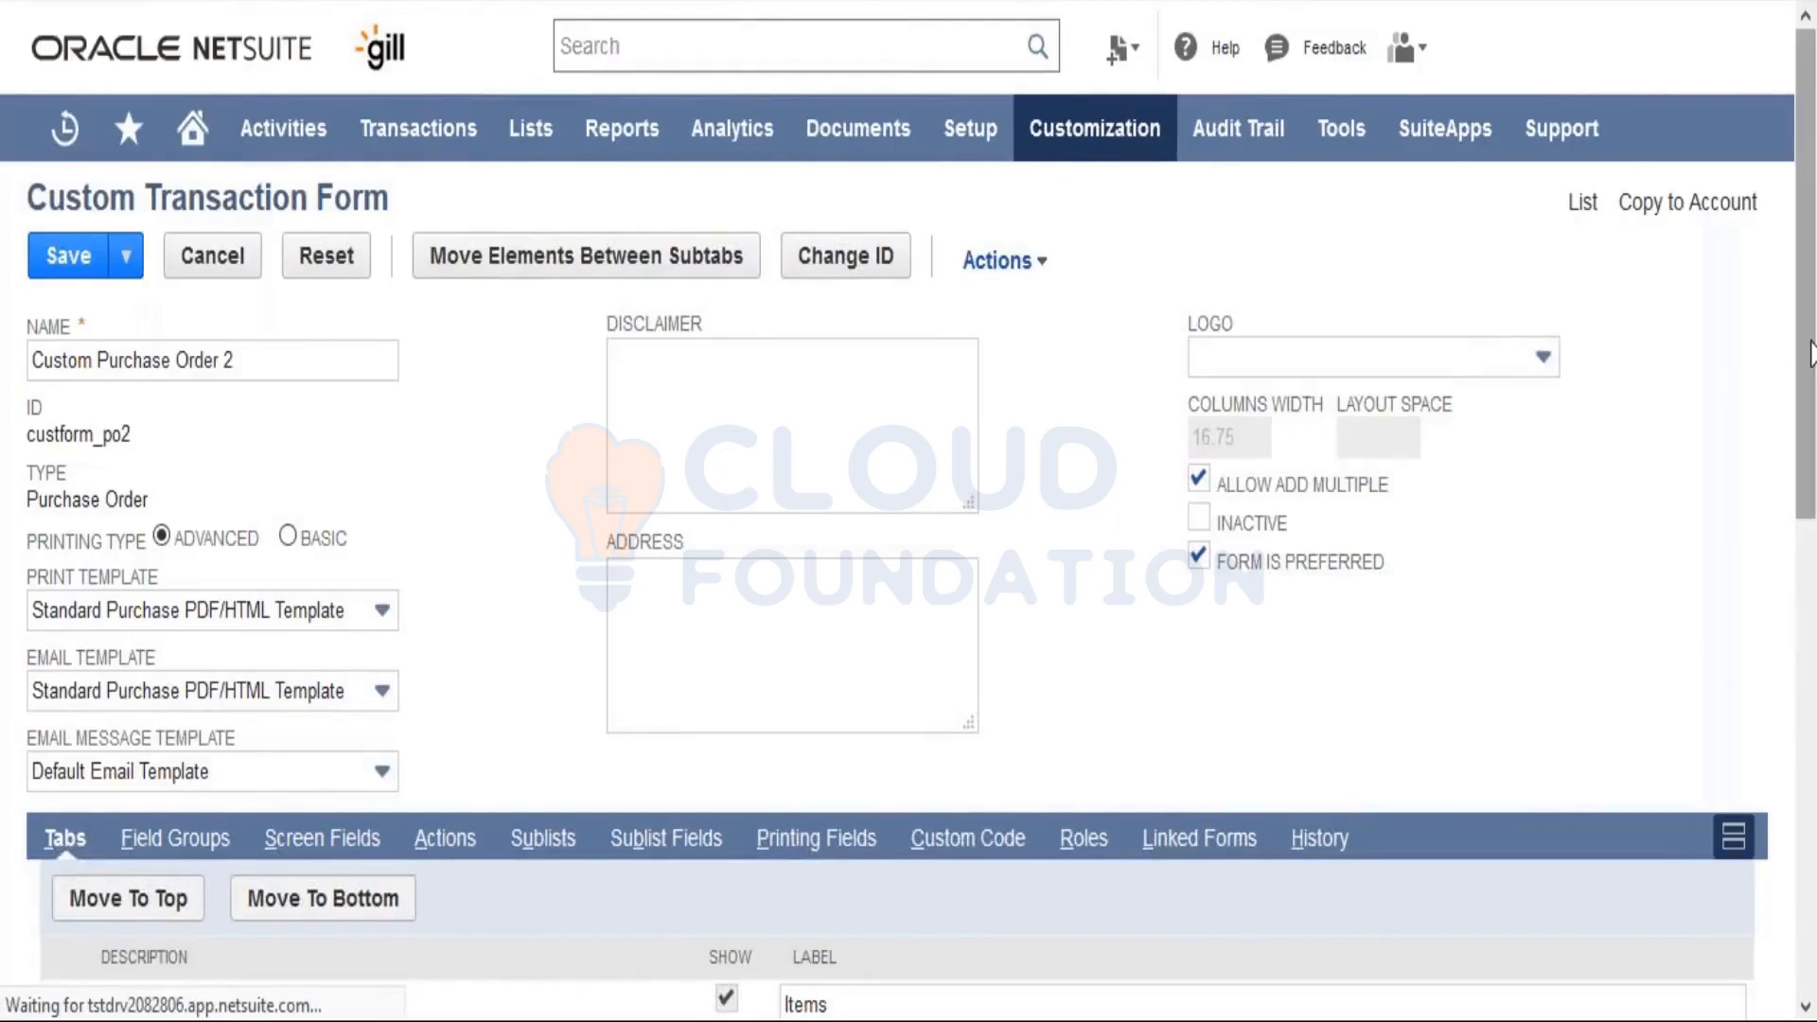
# Step: Check the Communication sublists of the Custom Purchase Order 2 form for the new Test Transaction sublist
pyautogui.scroll(-5, 727, 473)
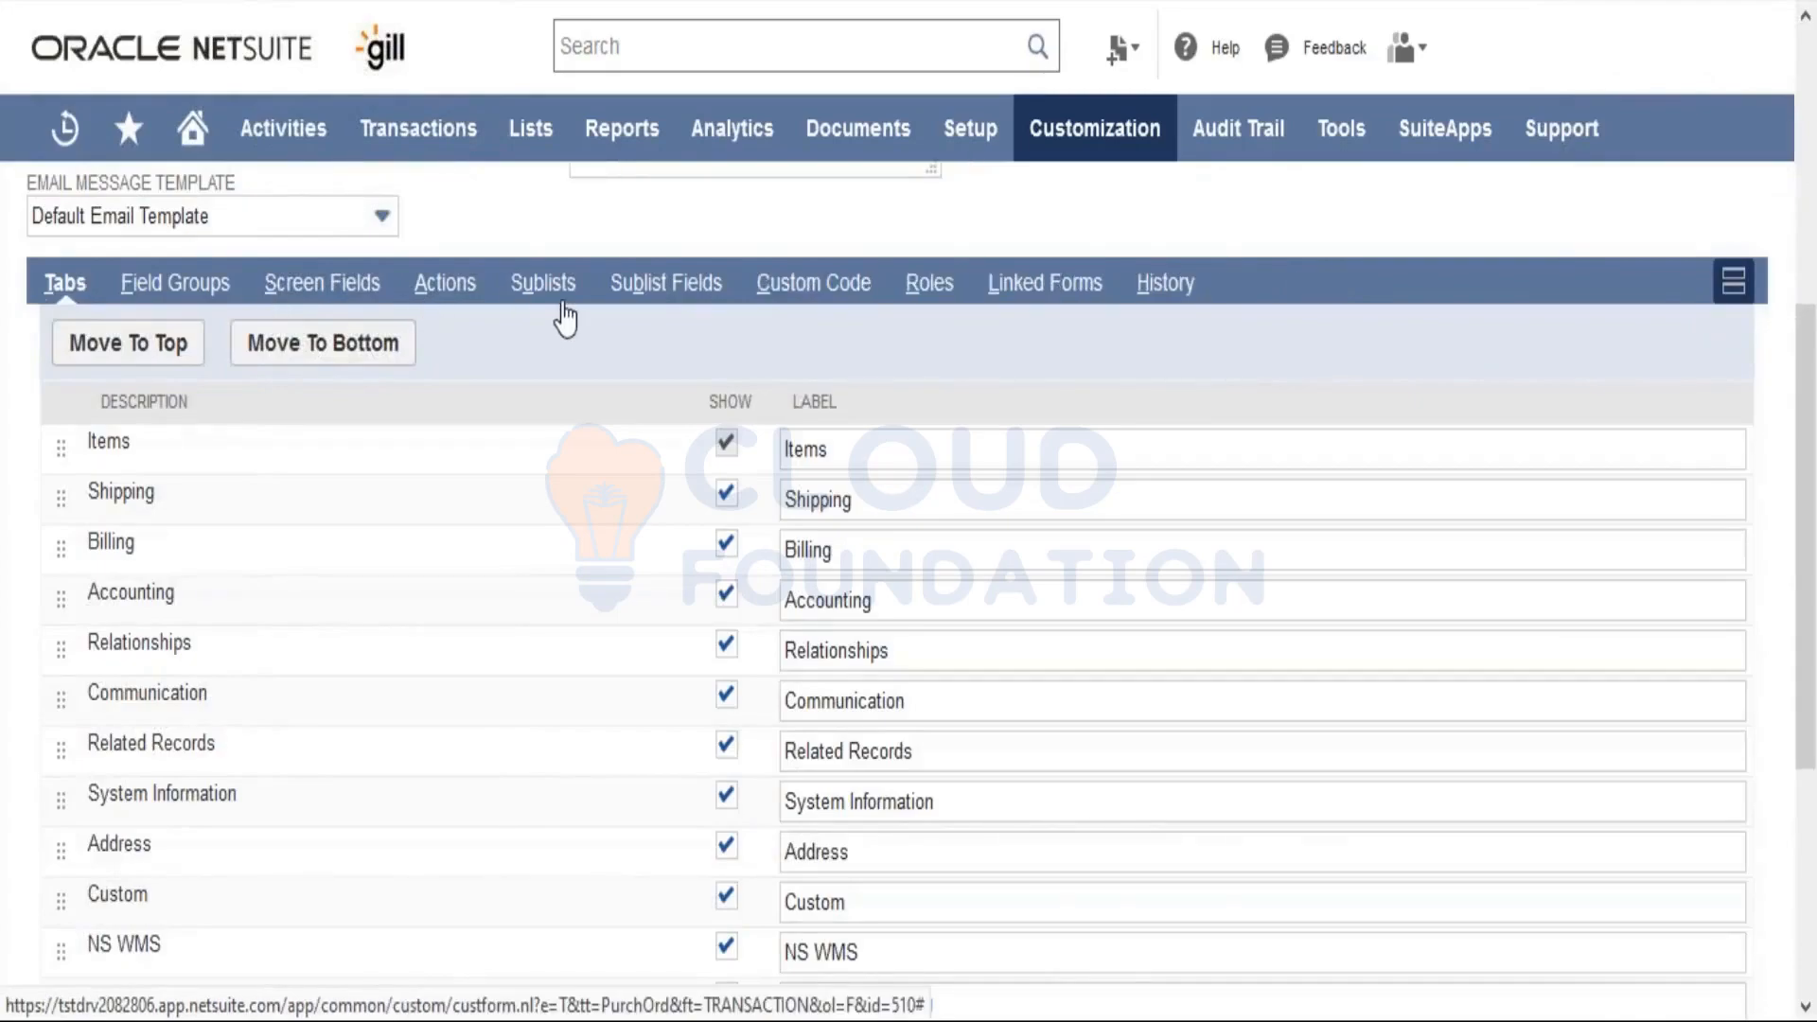
pyautogui.scroll(3, 564, 317)
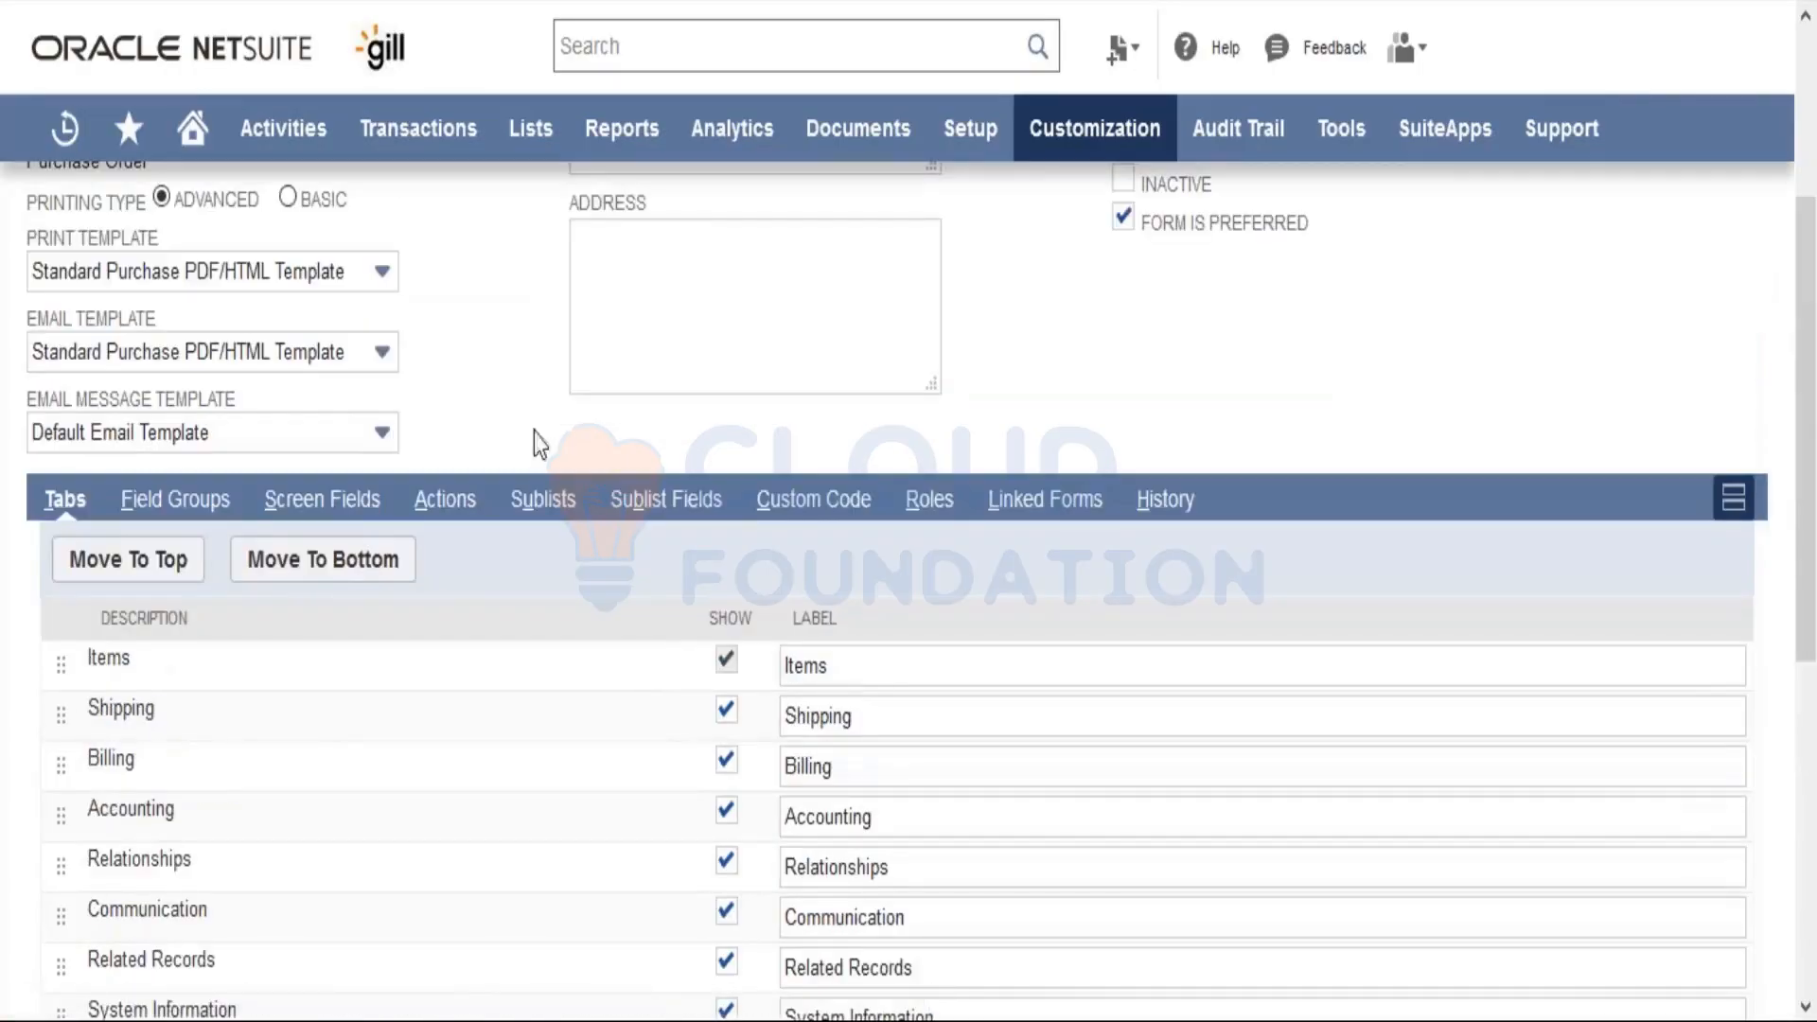
pyautogui.click(541, 511)
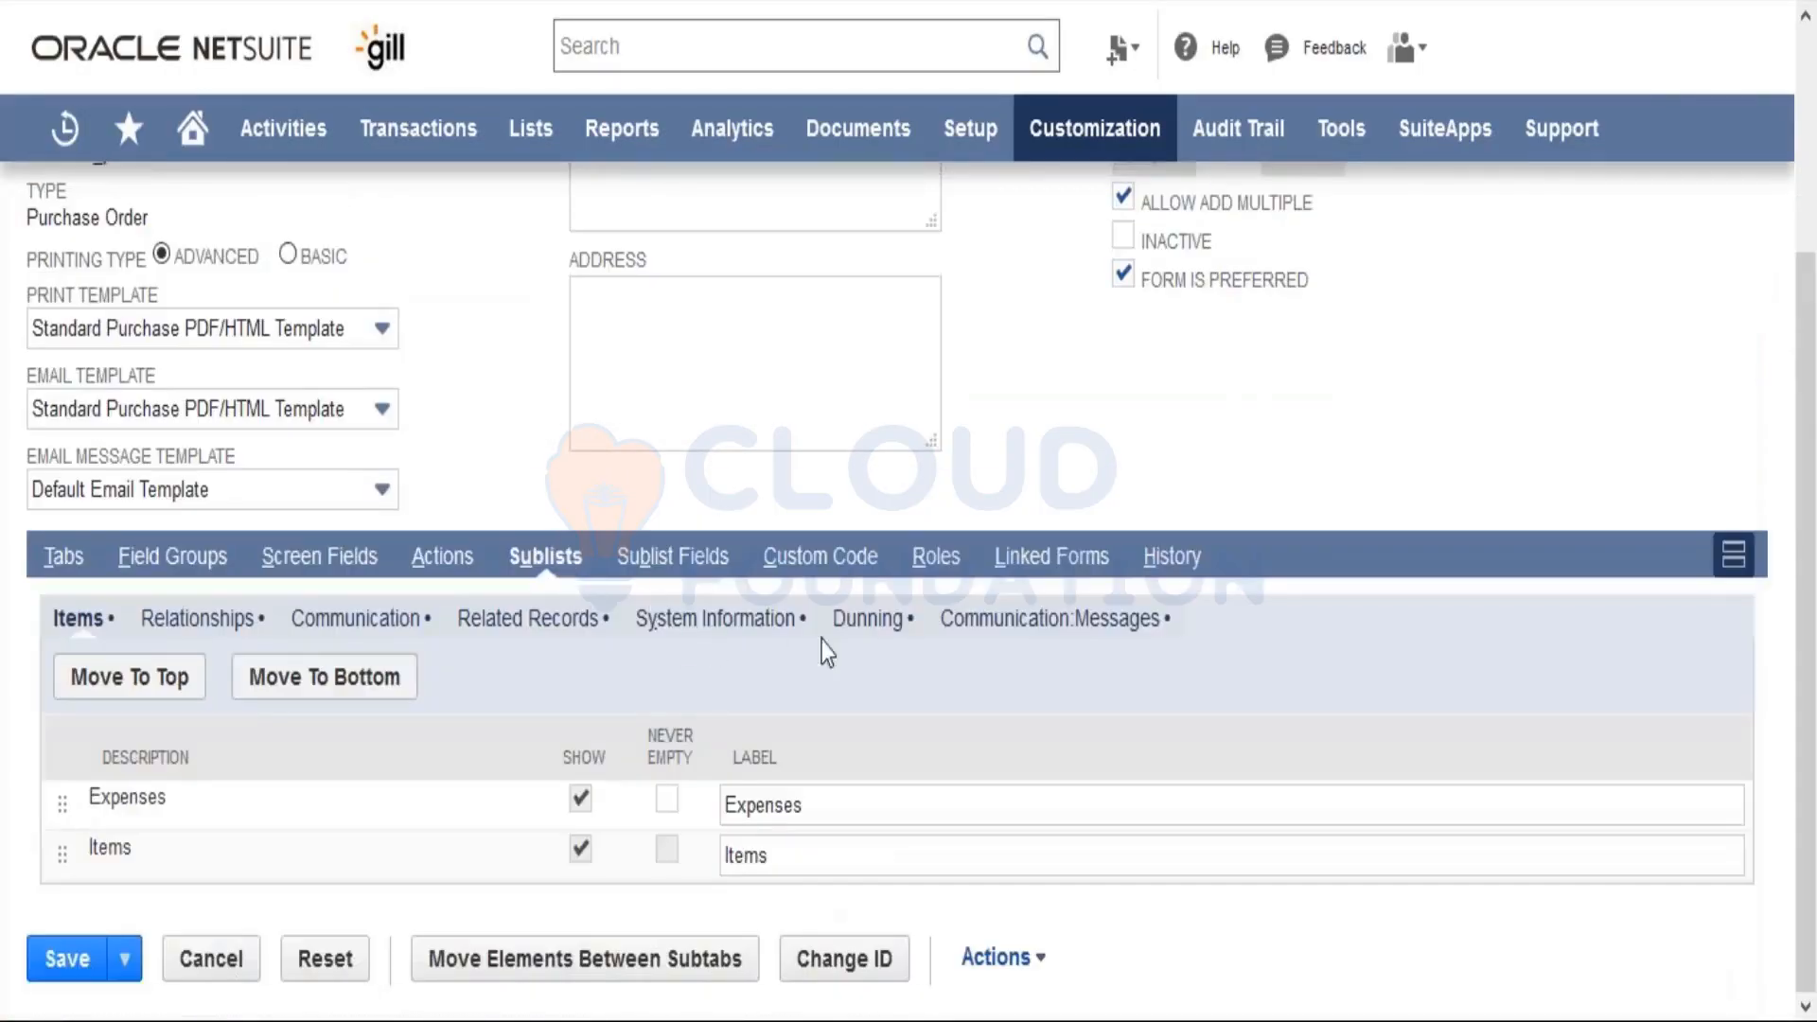
pyautogui.click(416, 637)
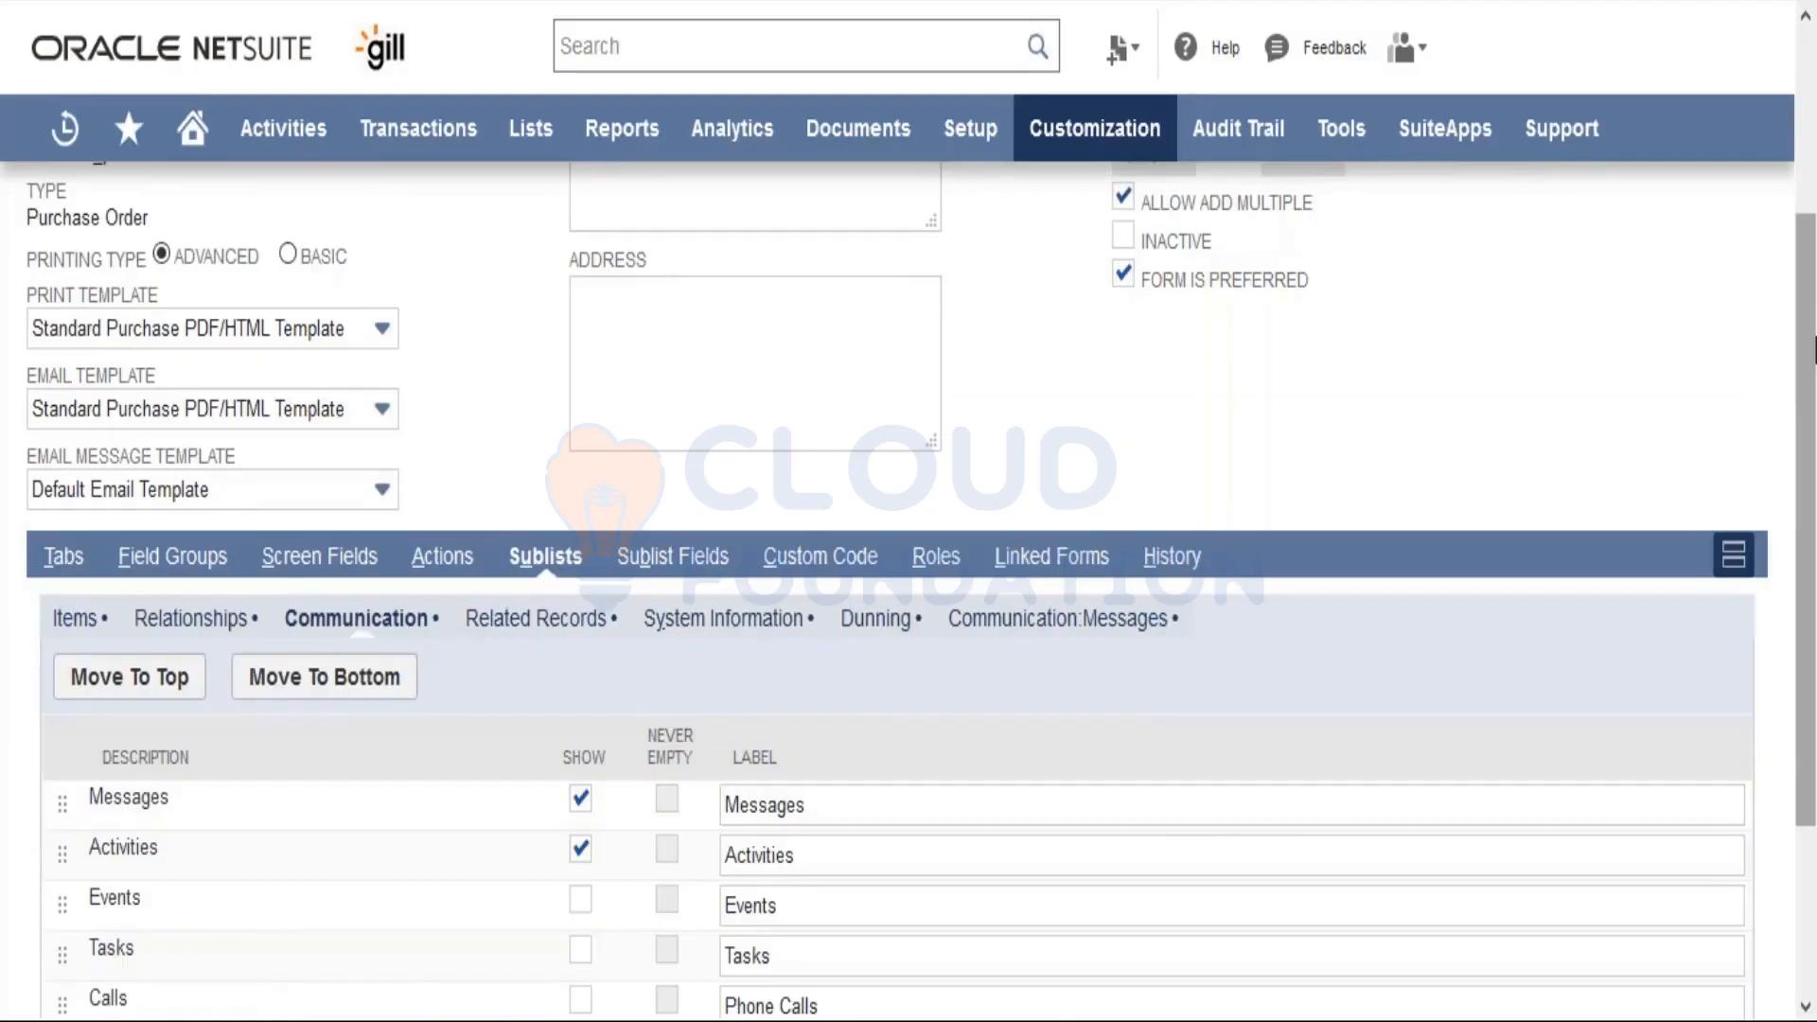
pyautogui.scroll(-3, 1192, 833)
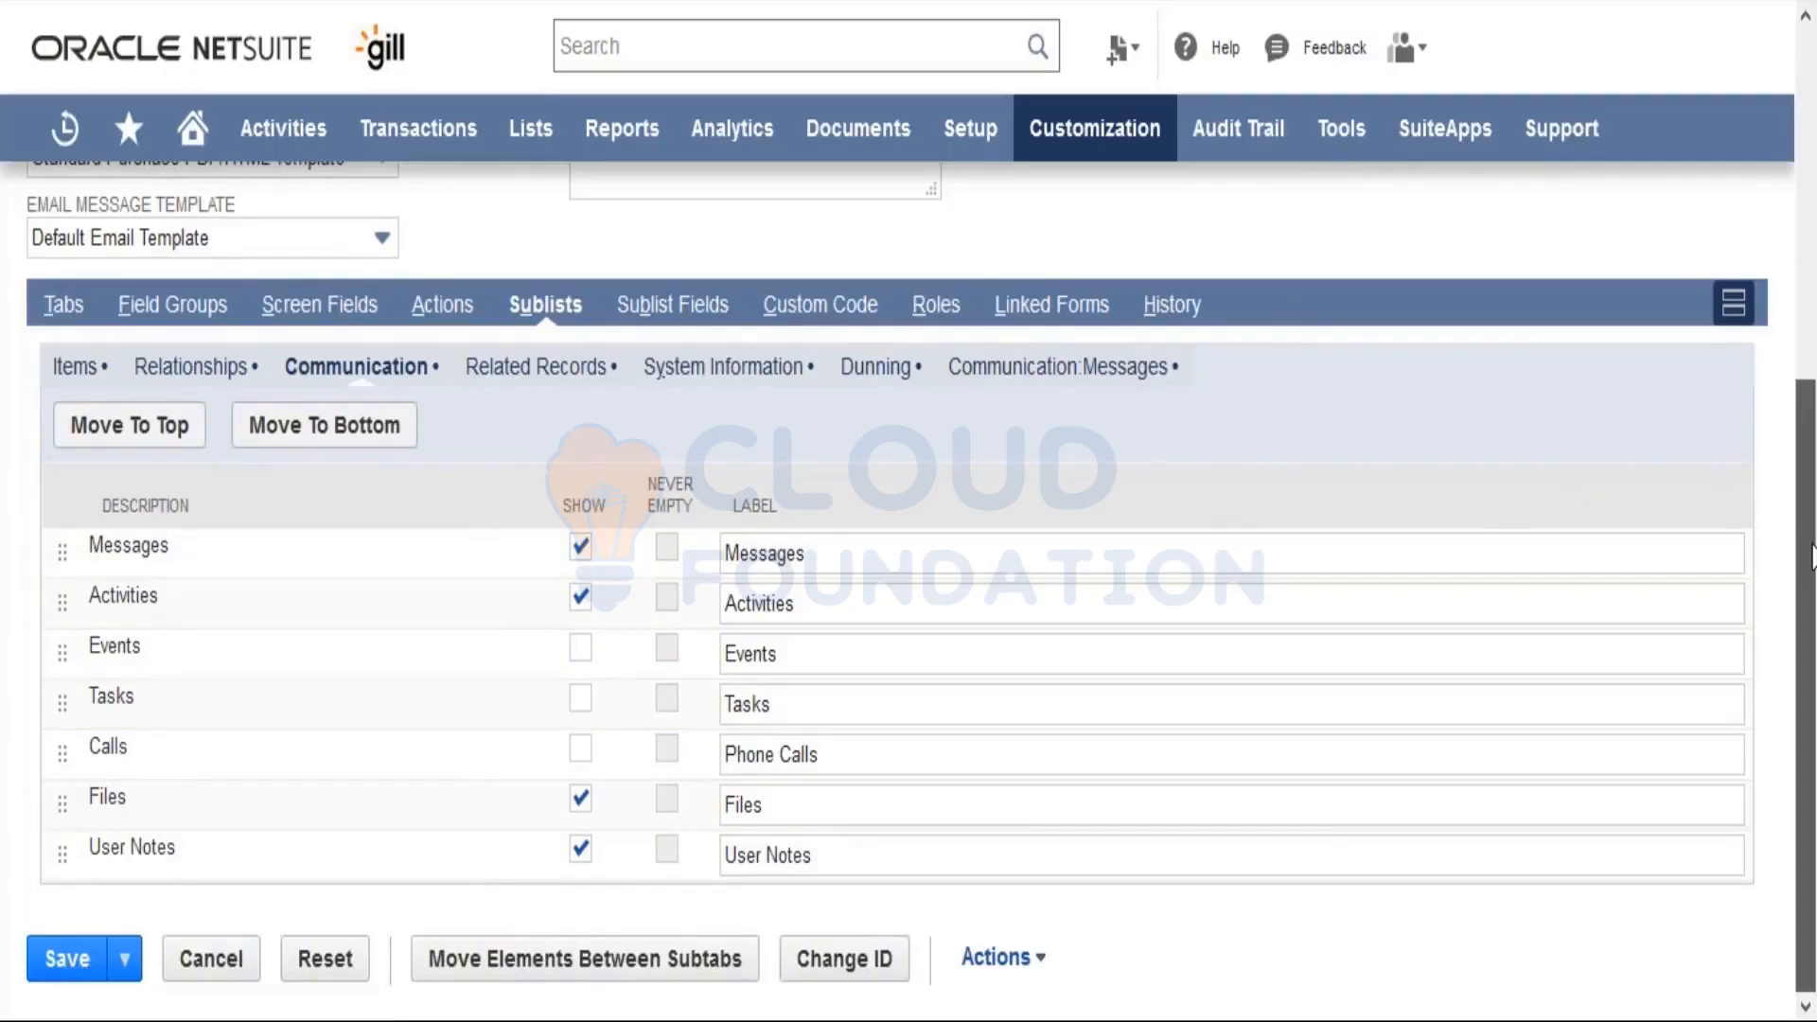
pyautogui.moveTo(1811, 556); pyautogui.dragTo(1813, 160)
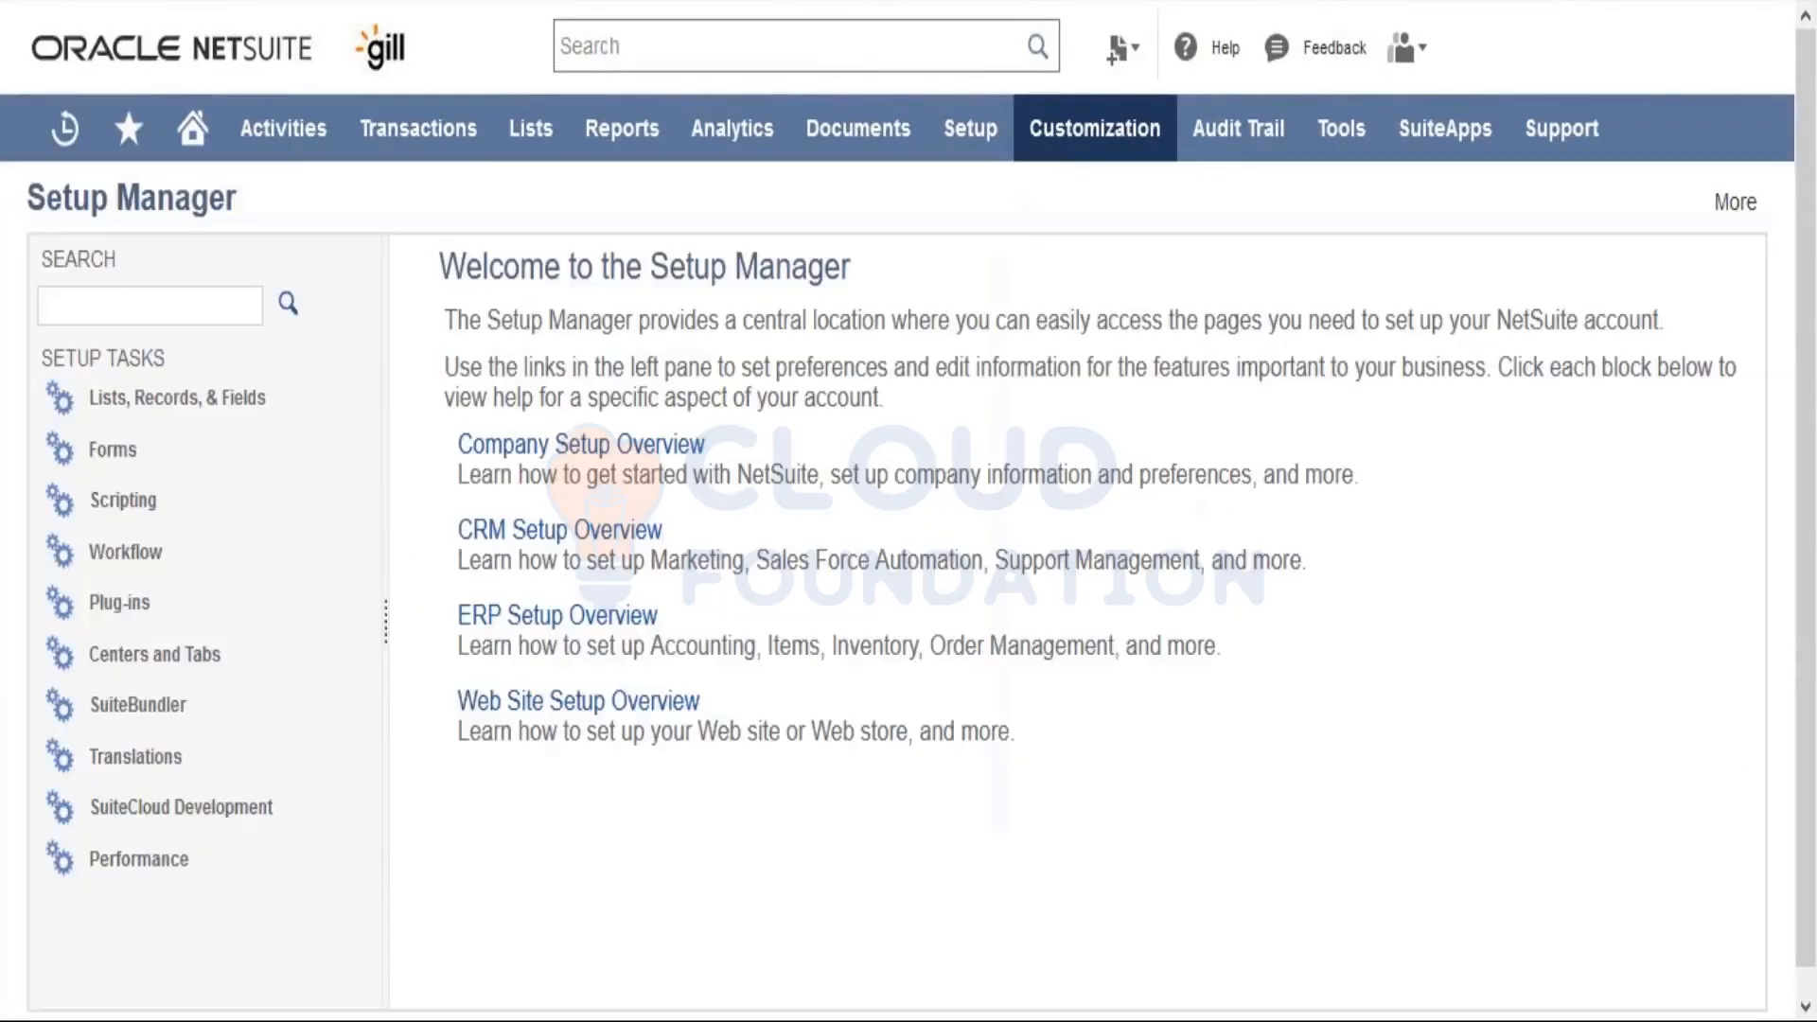
# Step: Return to the custom sublists page, review the transaction sublists and display the Entity sublists
pyautogui.moveTo(1067, 147)
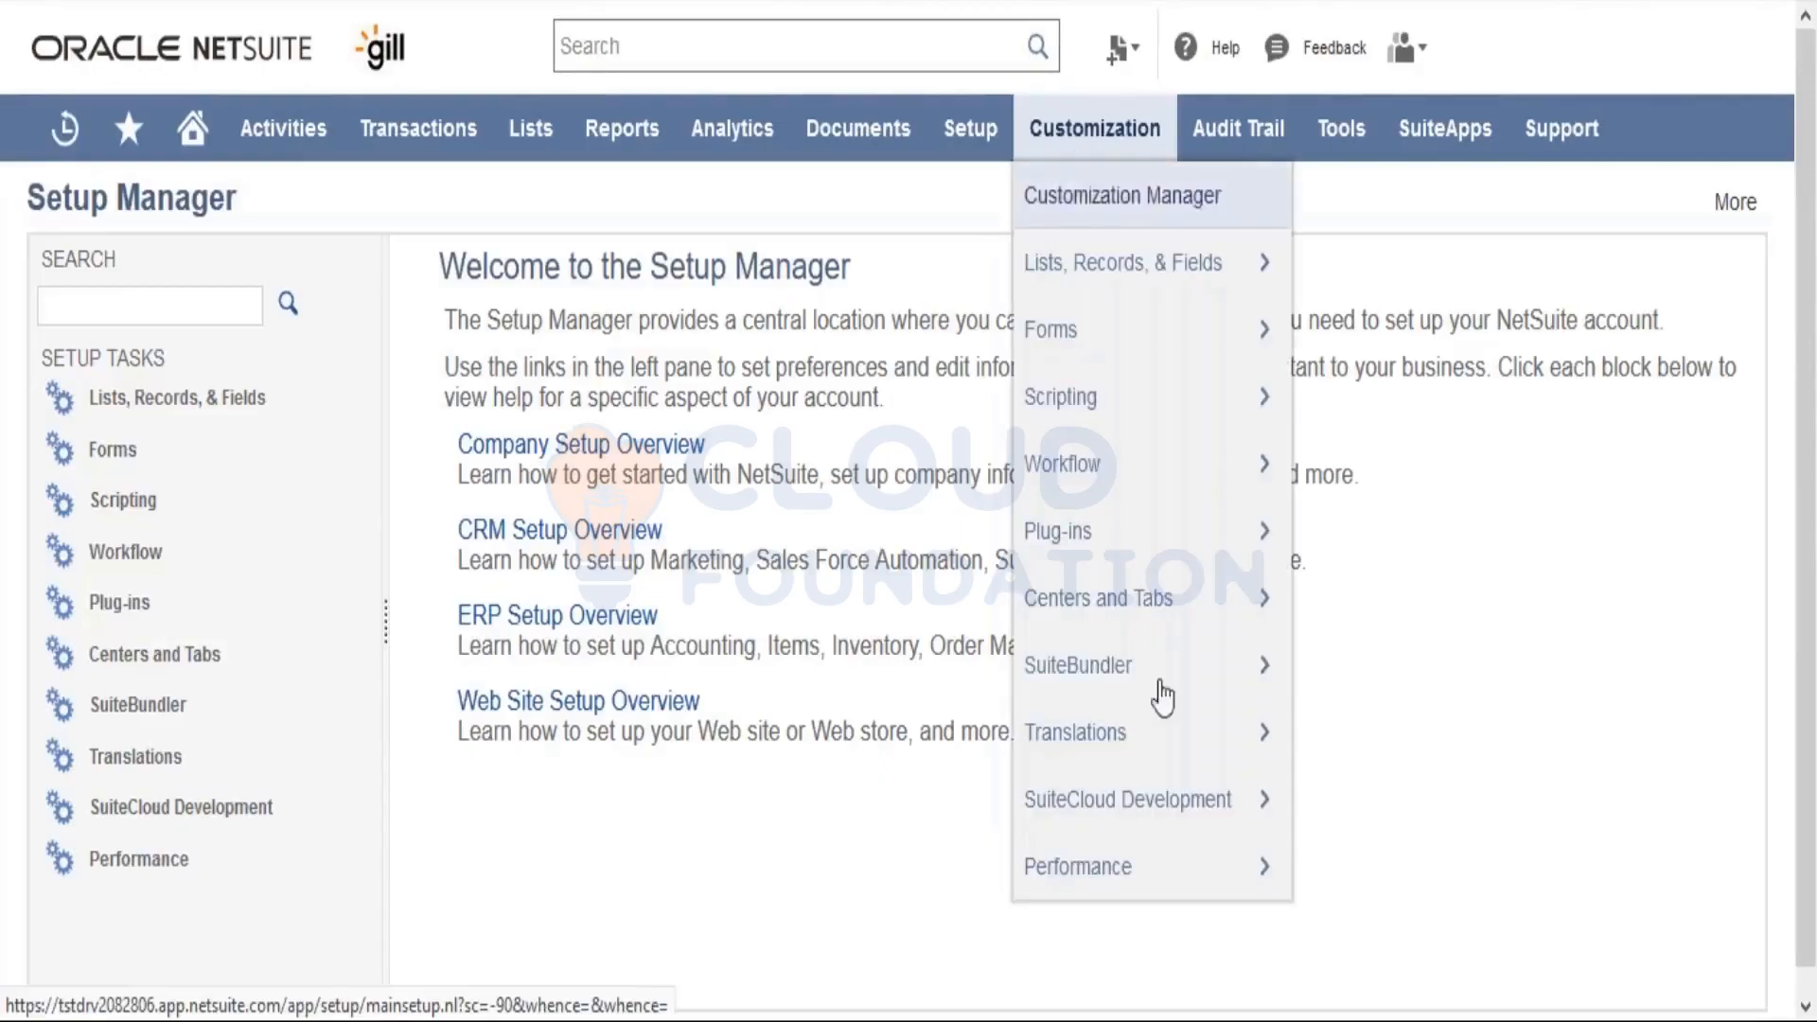
pyautogui.moveTo(1173, 689)
pyautogui.moveTo(1236, 345)
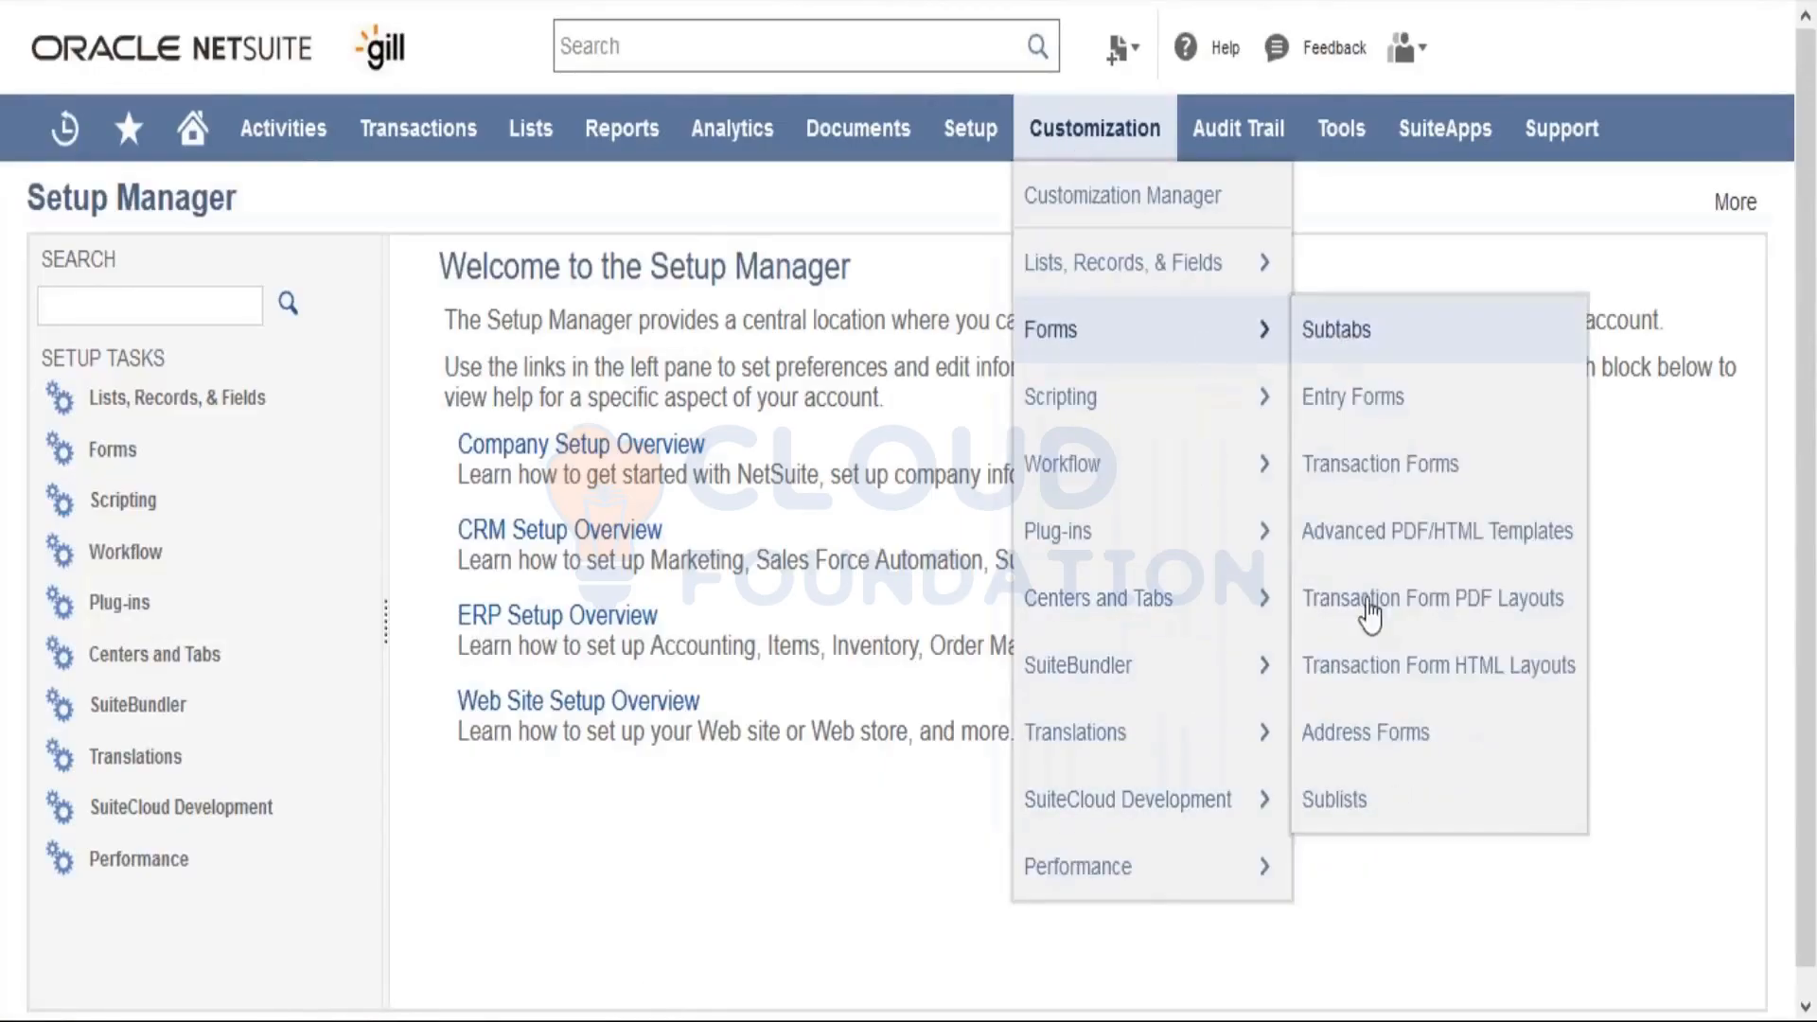
pyautogui.click(1343, 799)
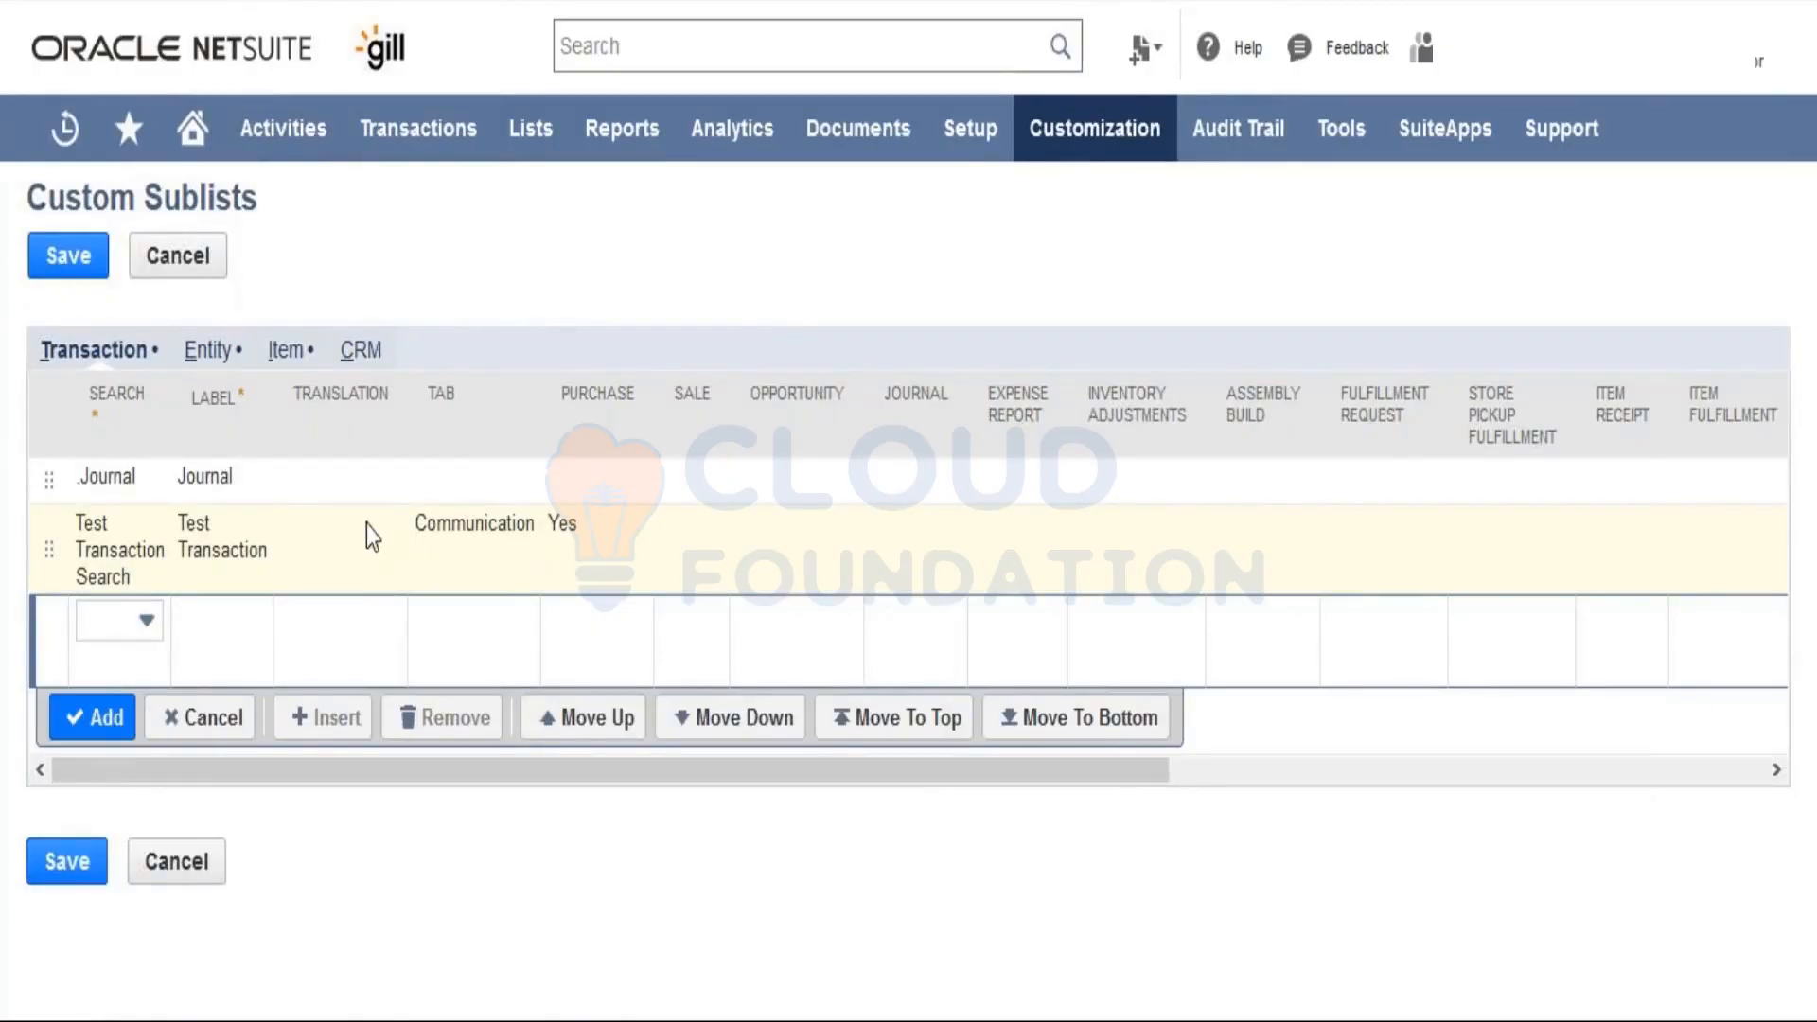
pyautogui.click(210, 352)
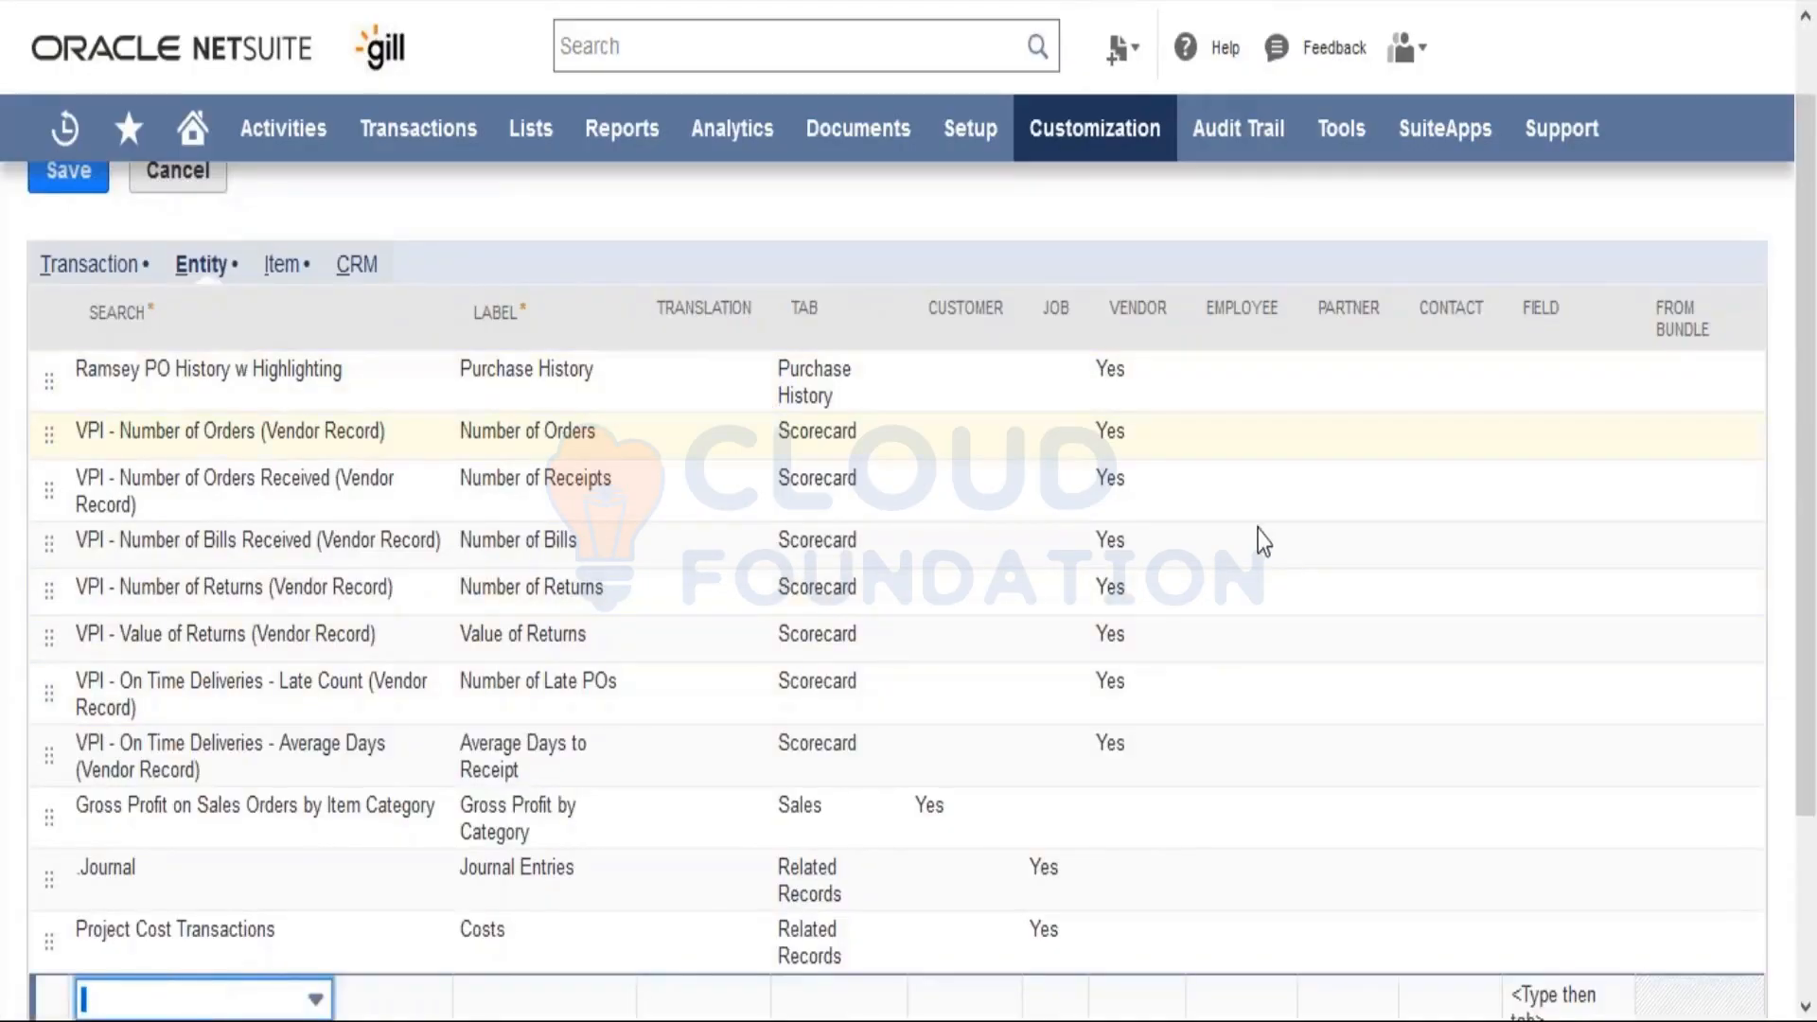
# Step: Display the Transaction sublists again on the Custom Sublists page to review the Test Transaction line
pyautogui.scroll(1, 1809, 437)
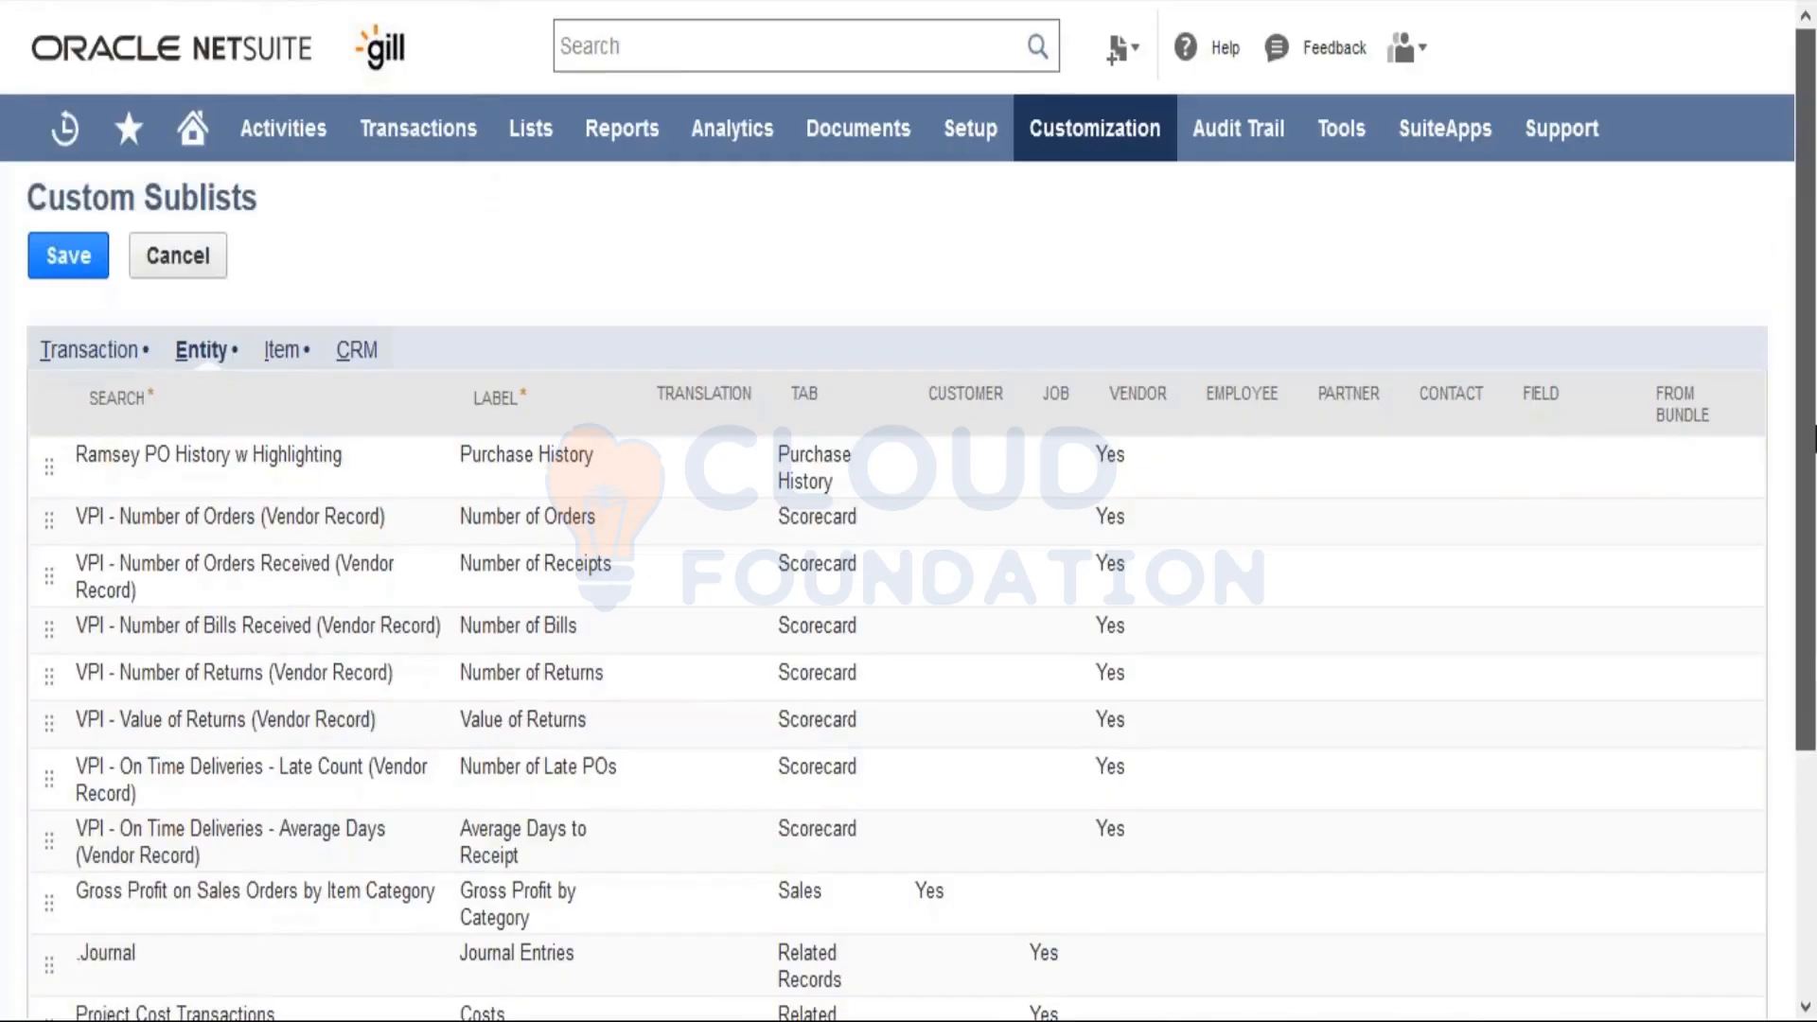
pyautogui.click(93, 352)
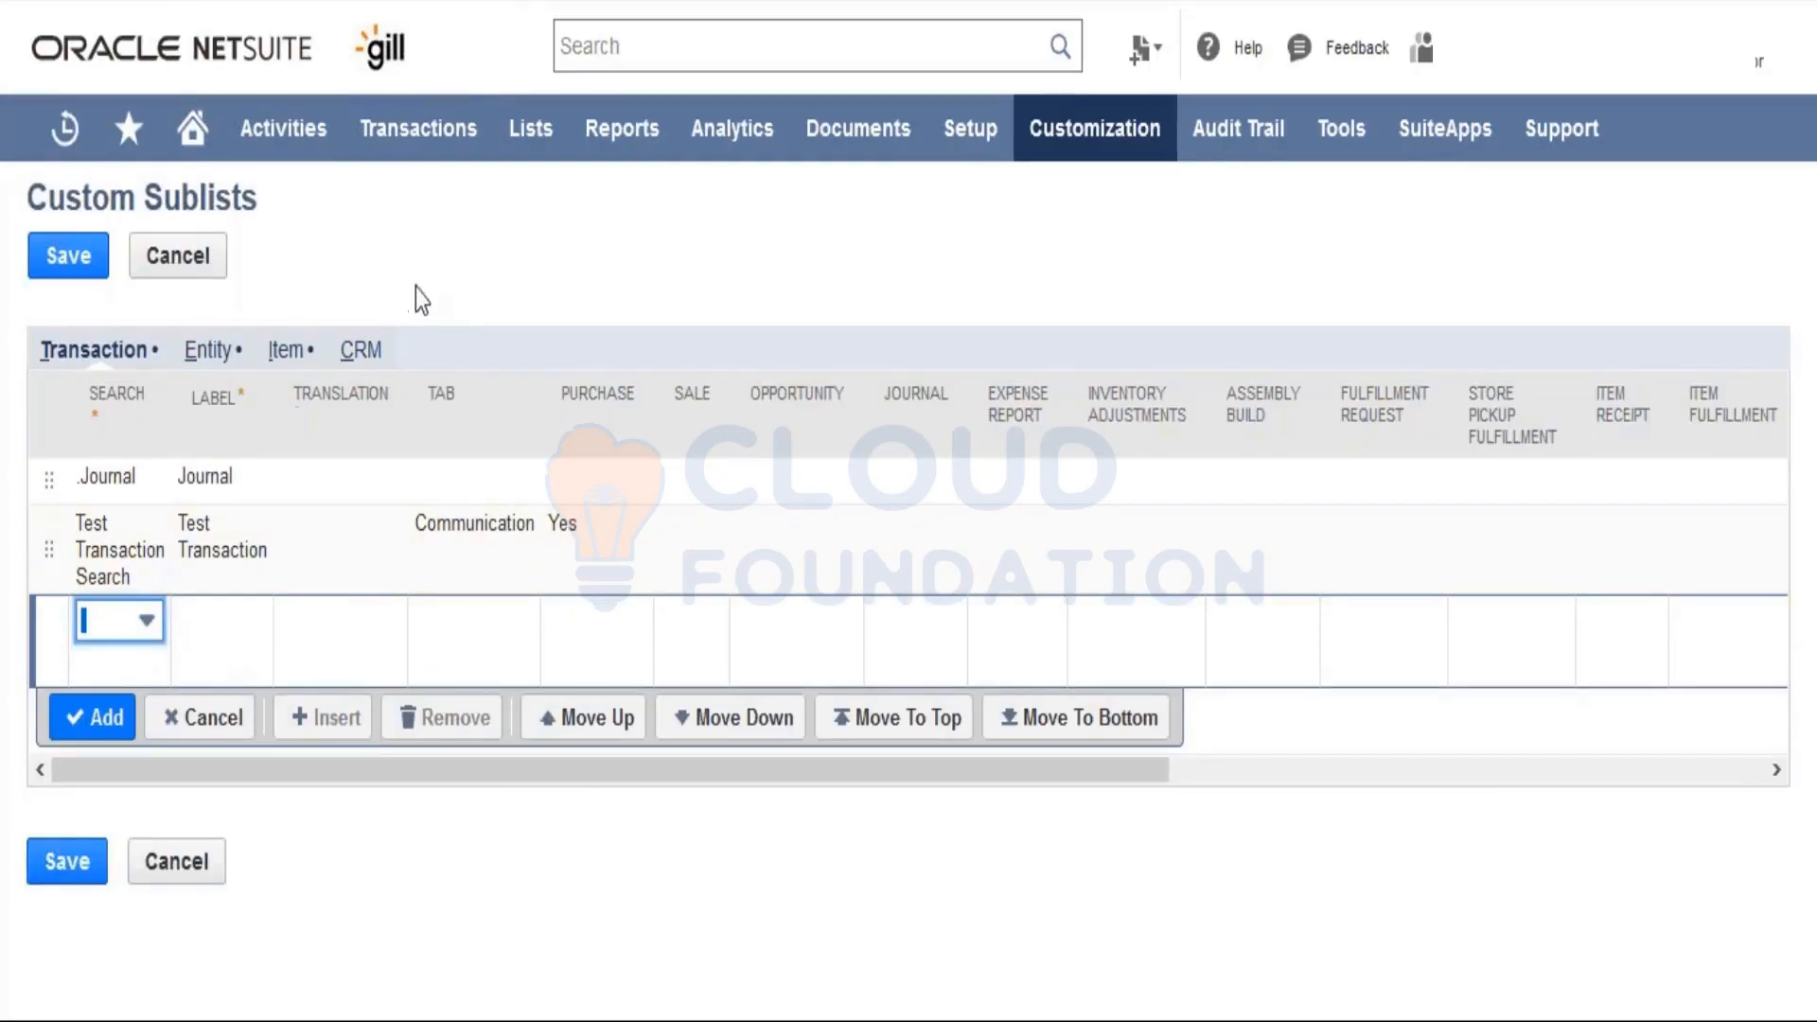
pyautogui.click(387, 272)
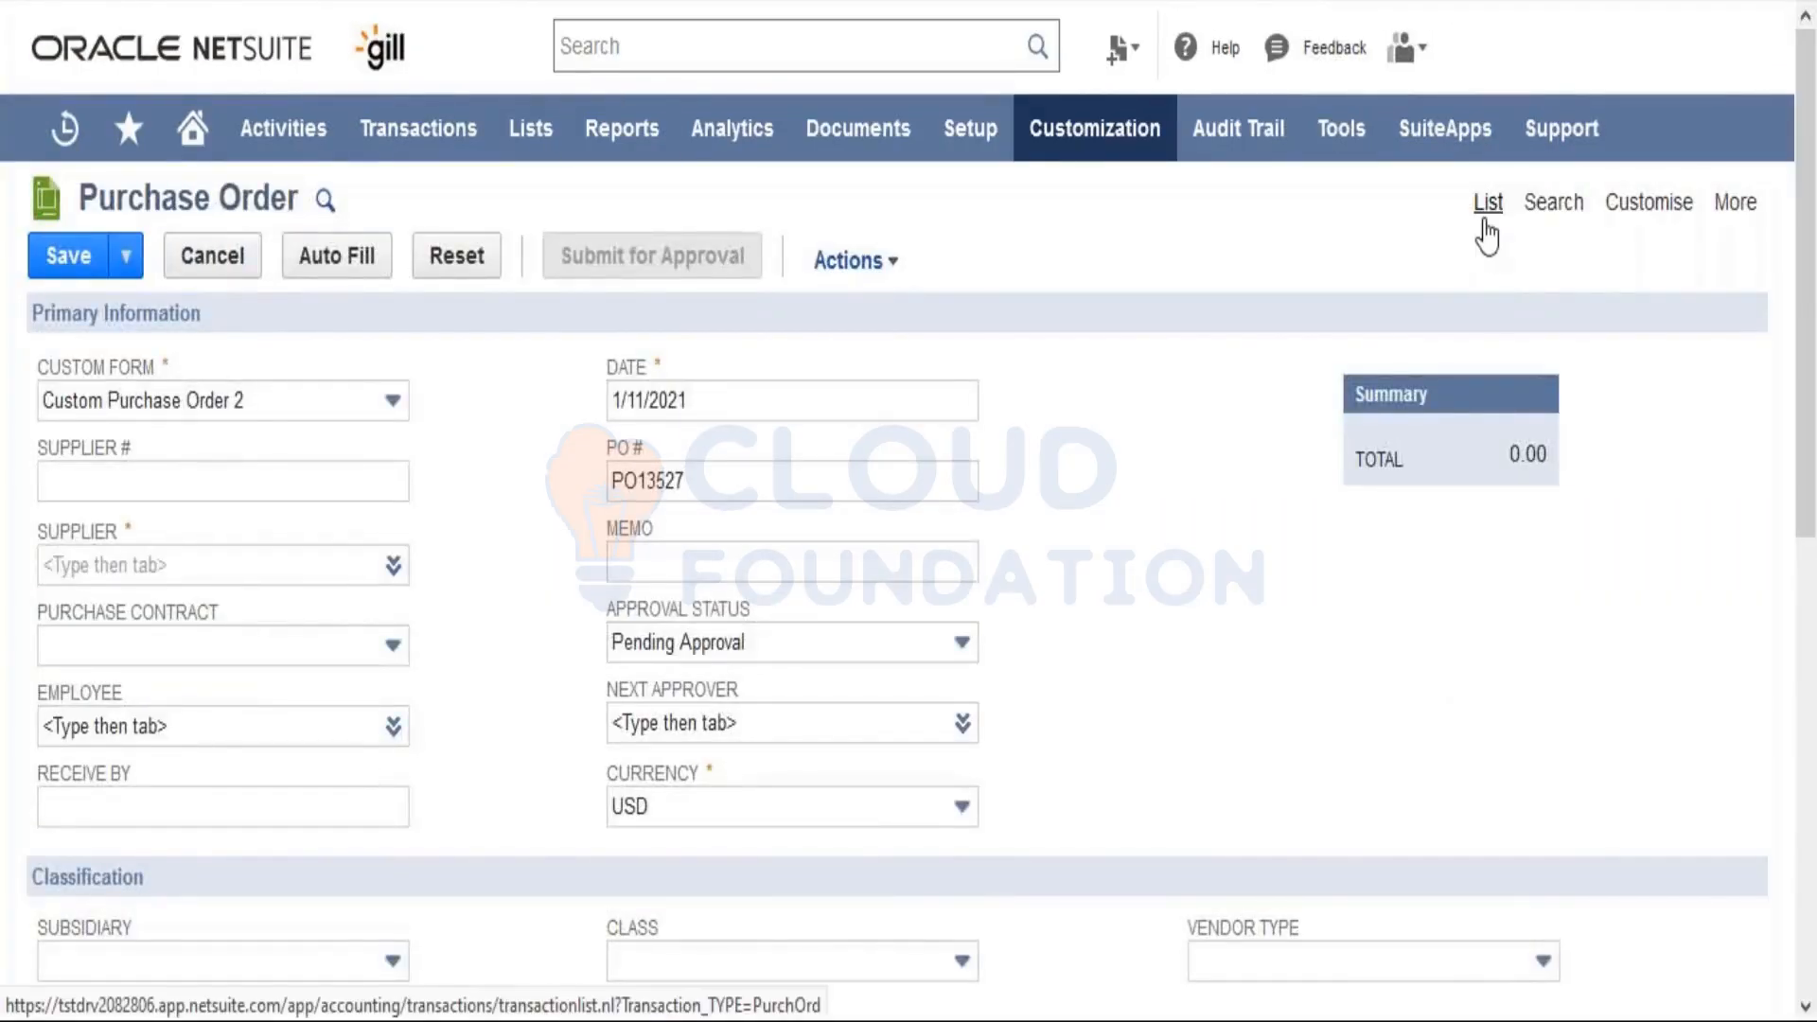
# Step: Open the existing American Computers purchase order for editing, switch its custom form to Custom Purchase Order 2 and save it
pyautogui.click(1485, 208)
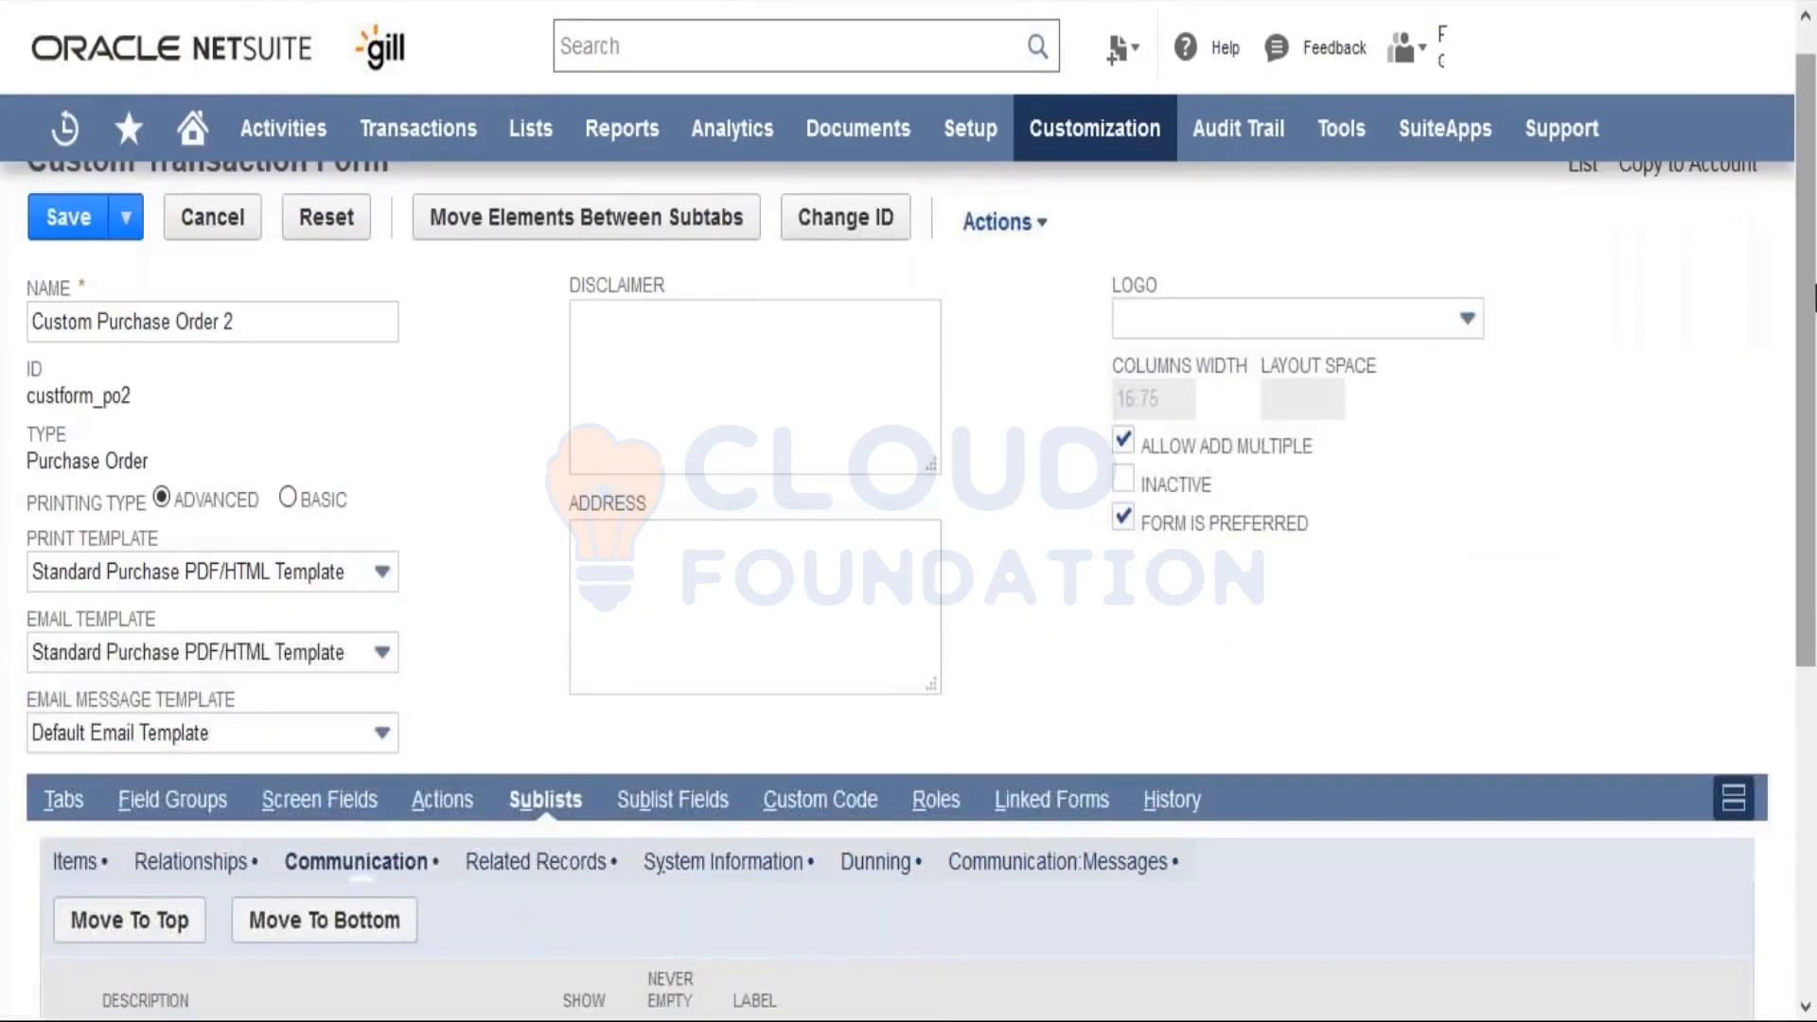
pyautogui.scroll(-5, 1109, 784)
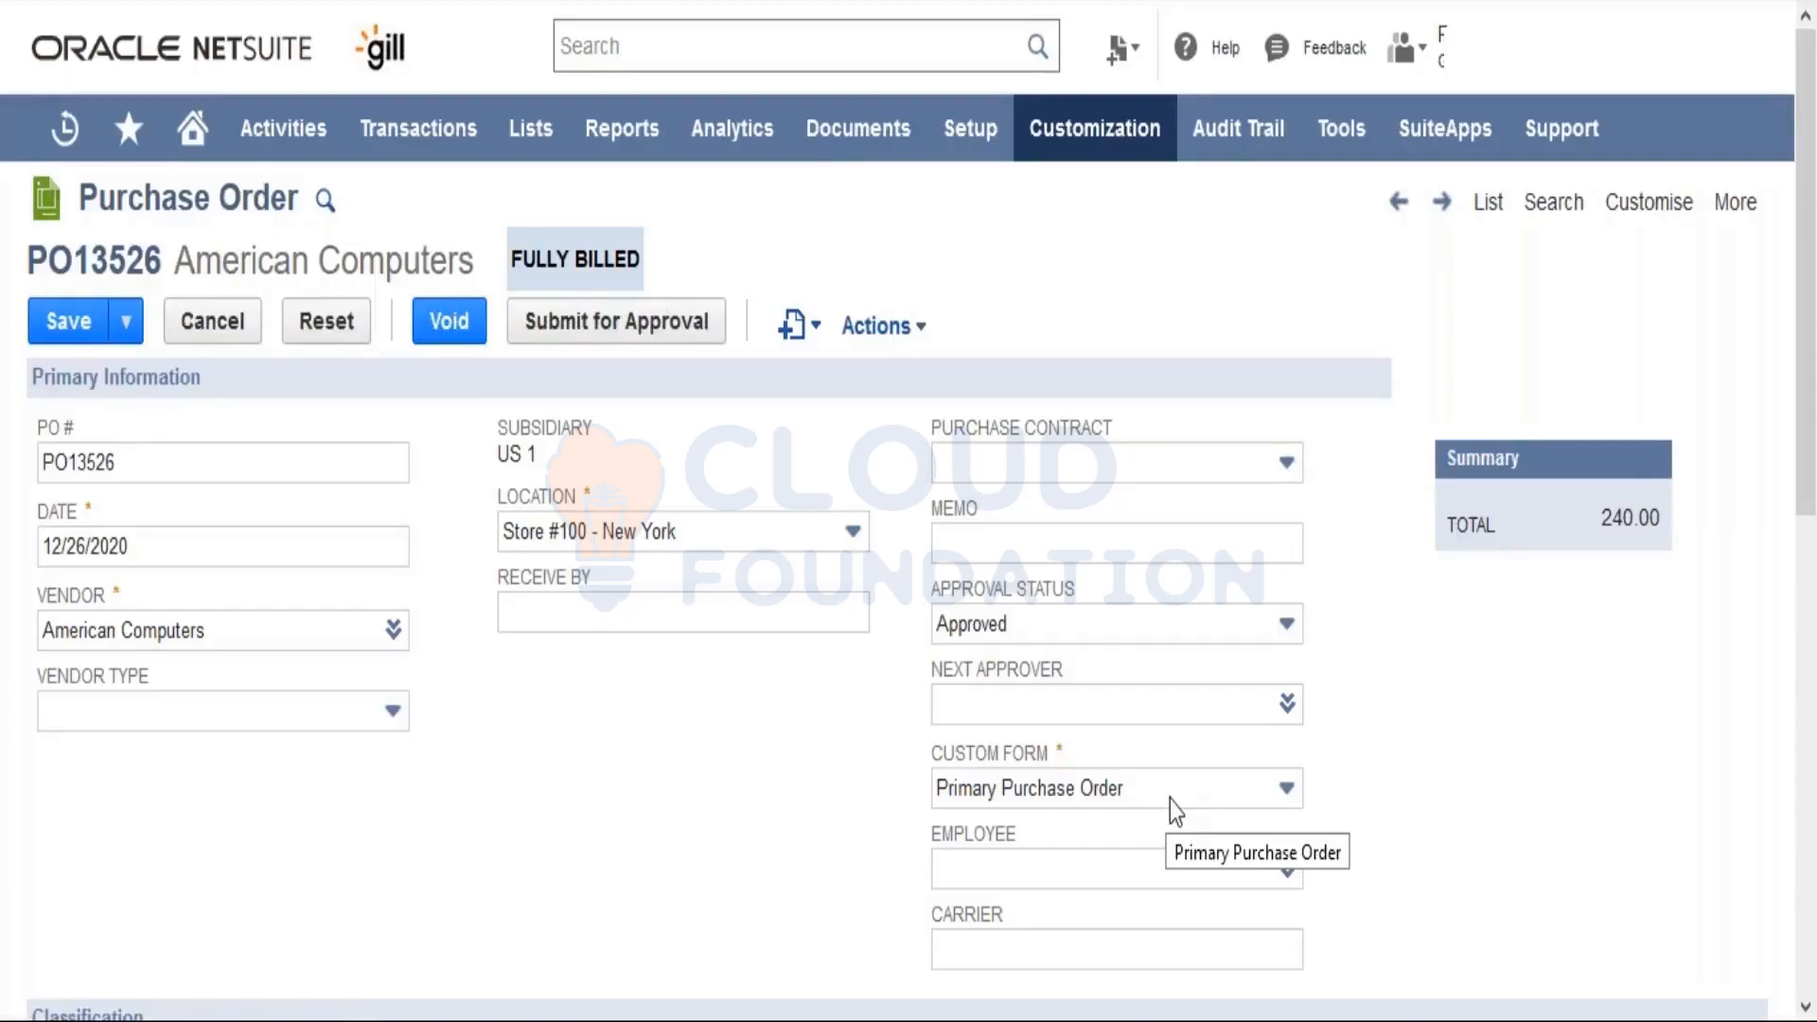
pyautogui.click(1169, 799)
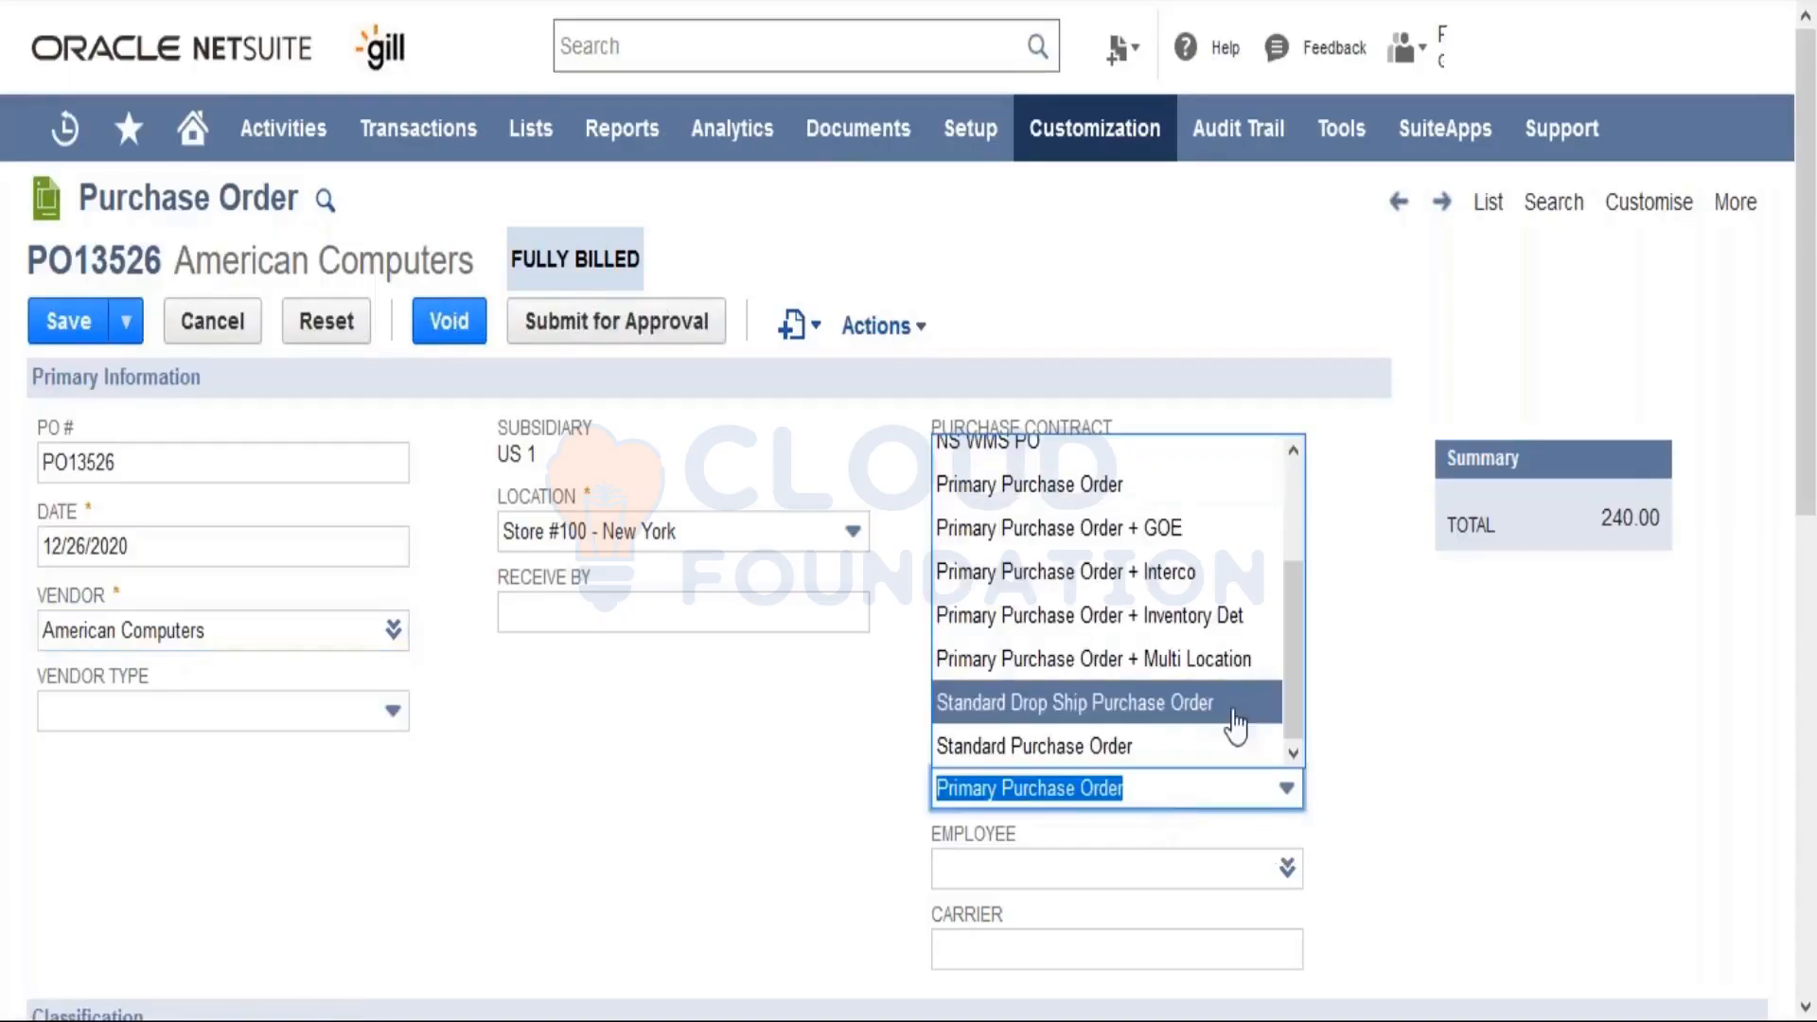
pyautogui.moveTo(1296, 704); pyautogui.dragTo(1297, 517)
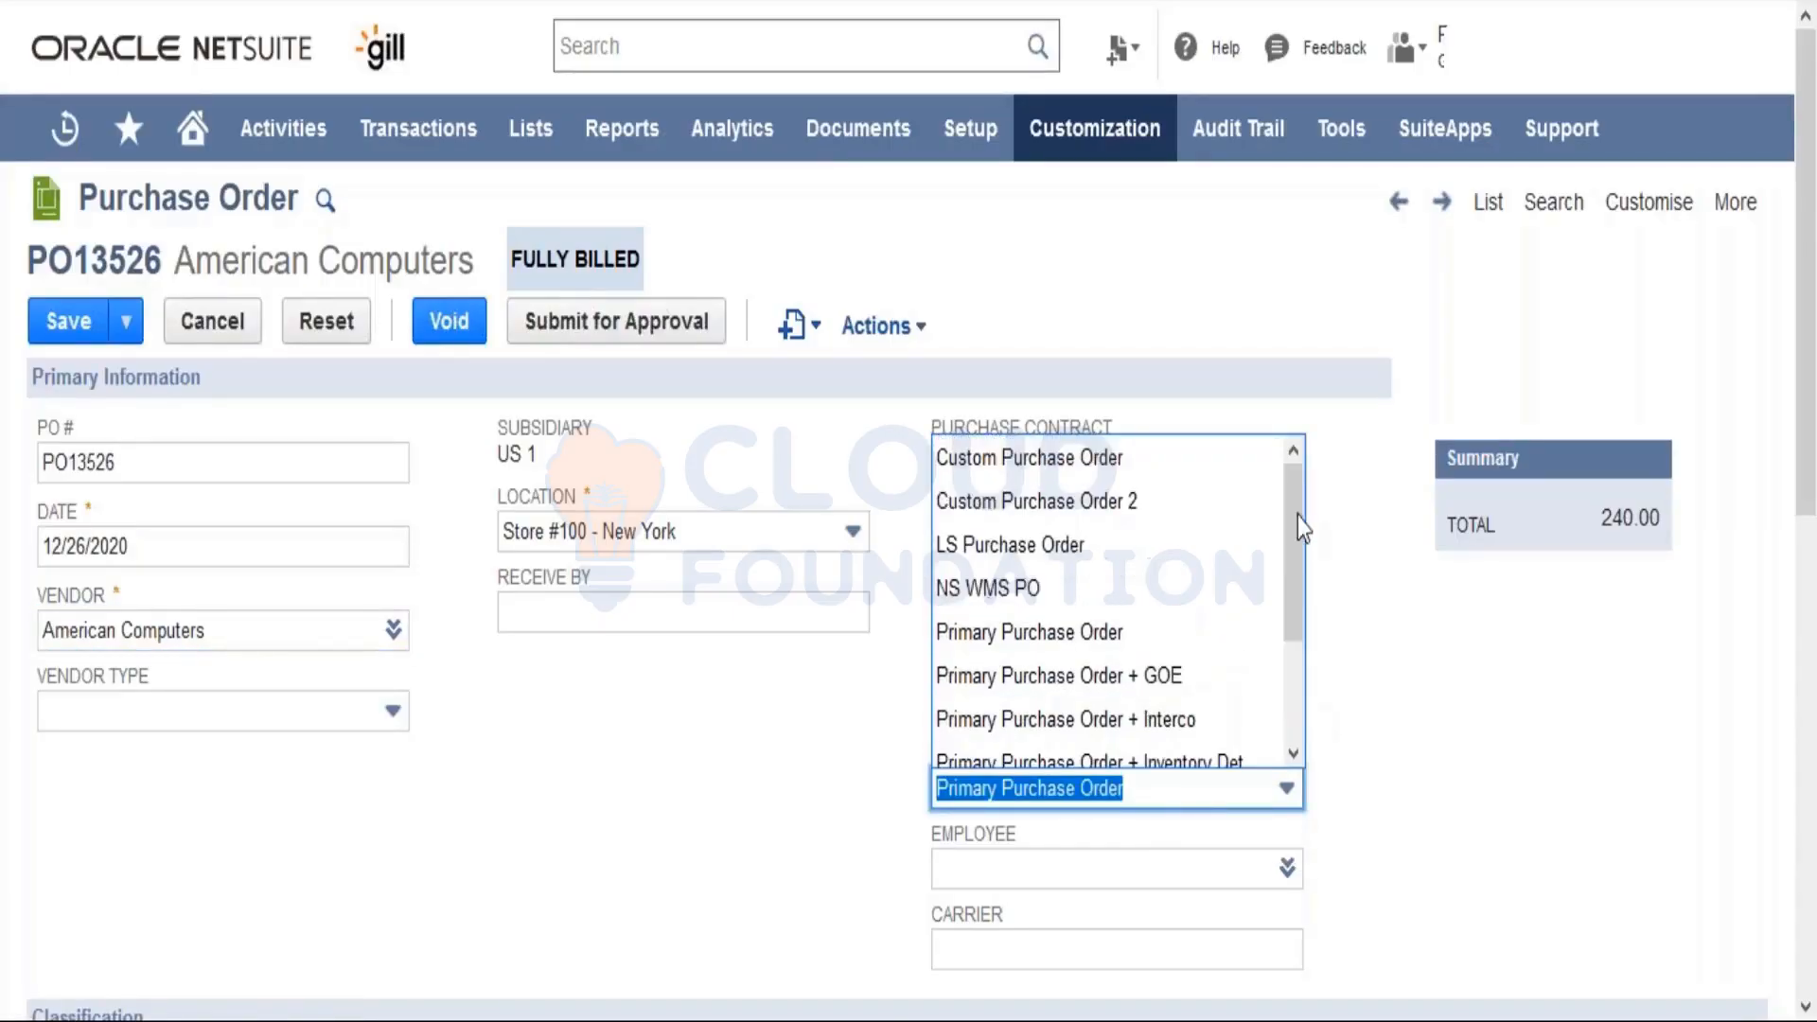
pyautogui.click(1207, 497)
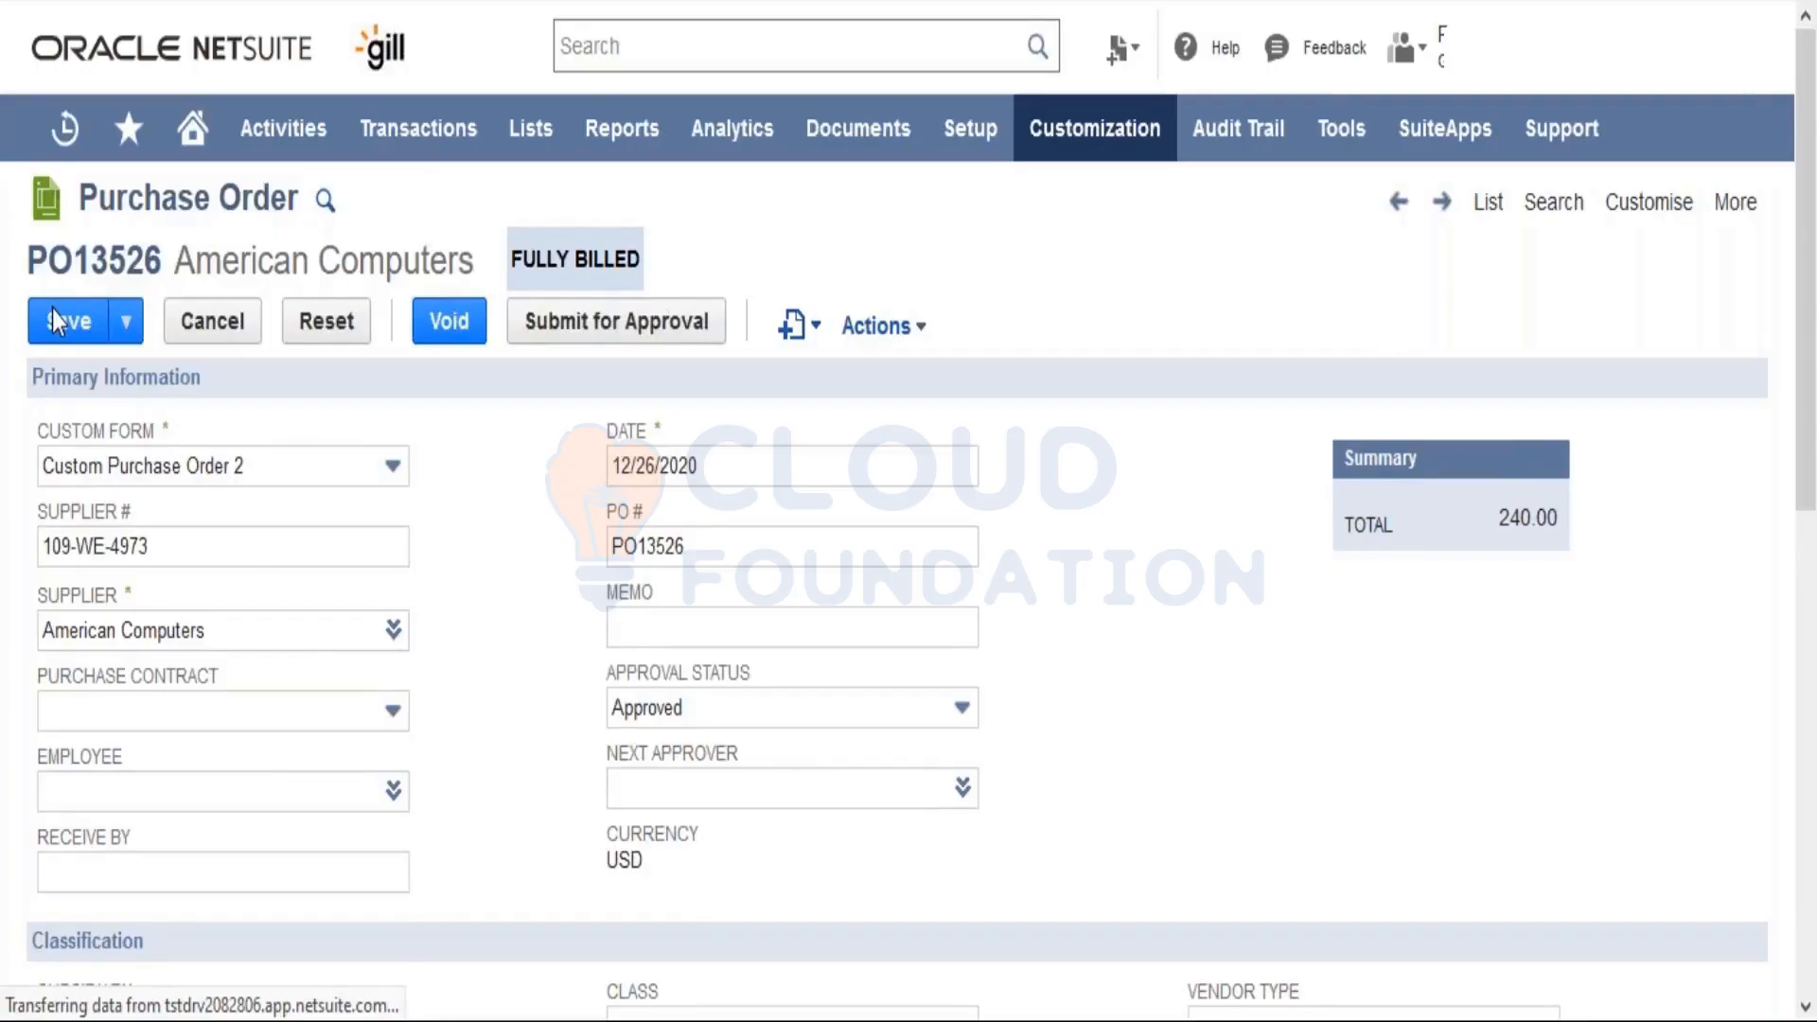
pyautogui.click(57, 320)
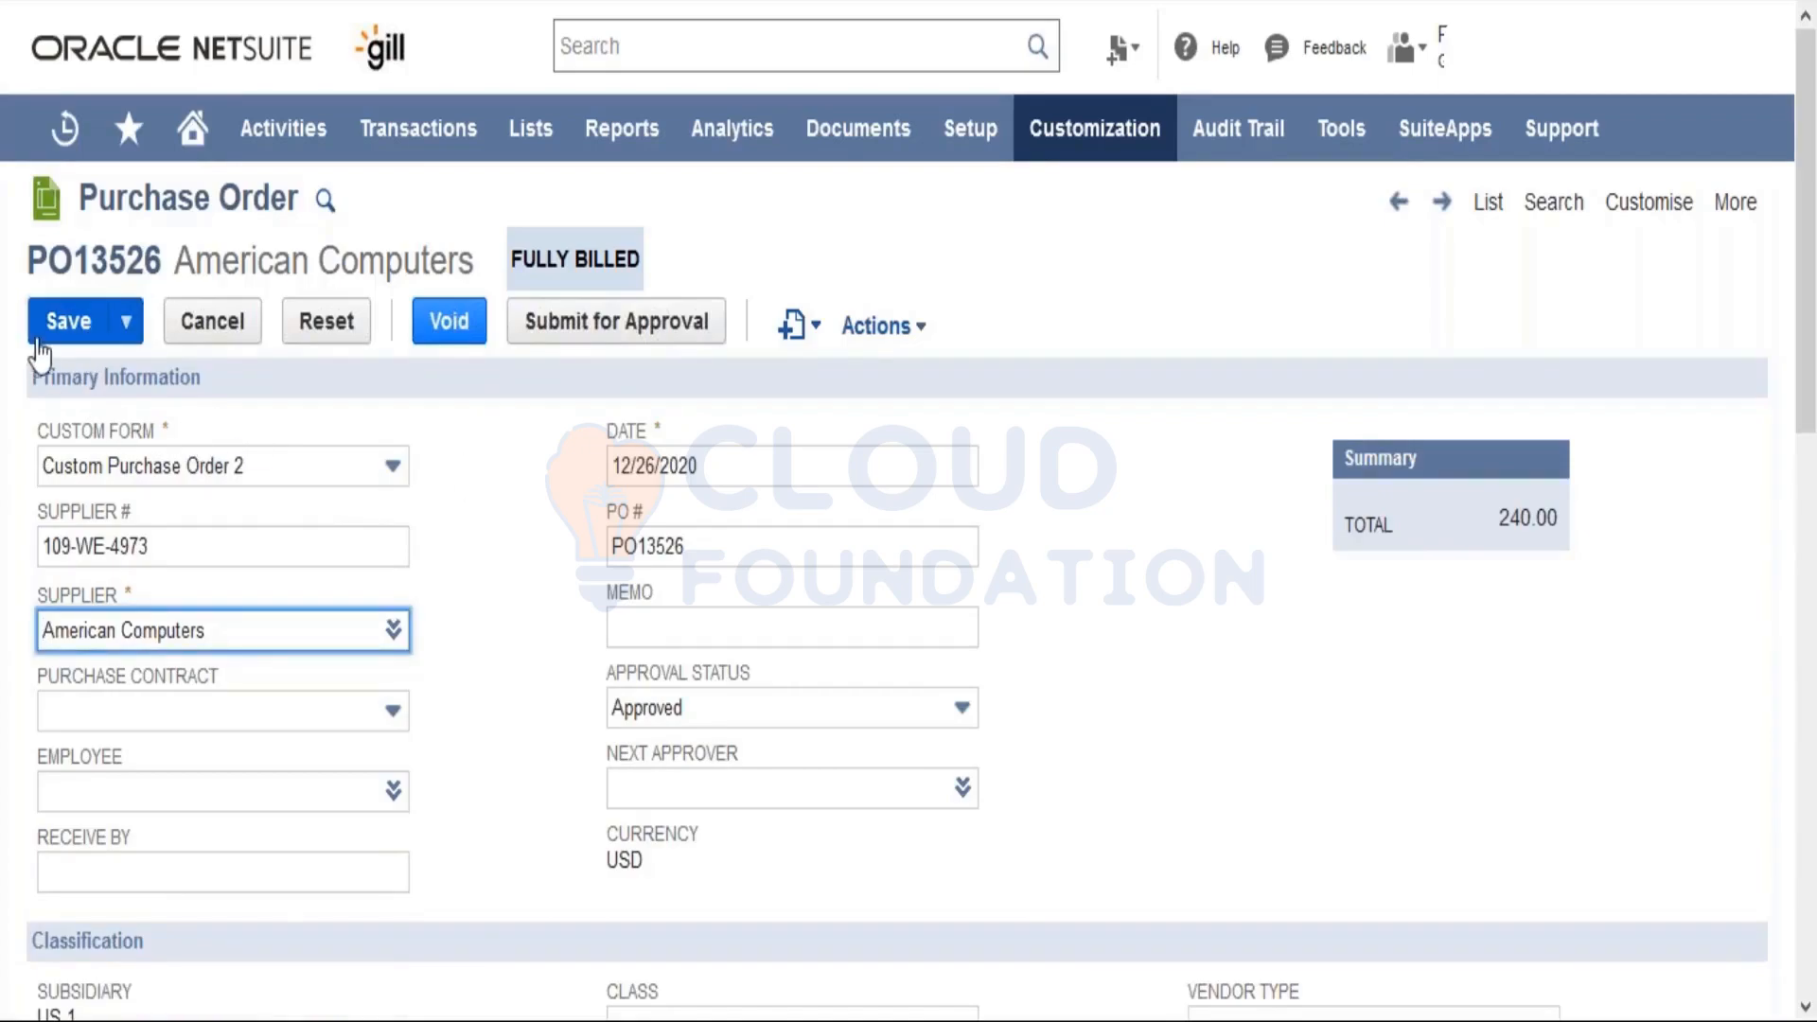
pyautogui.scroll(-10, 1329, 303)
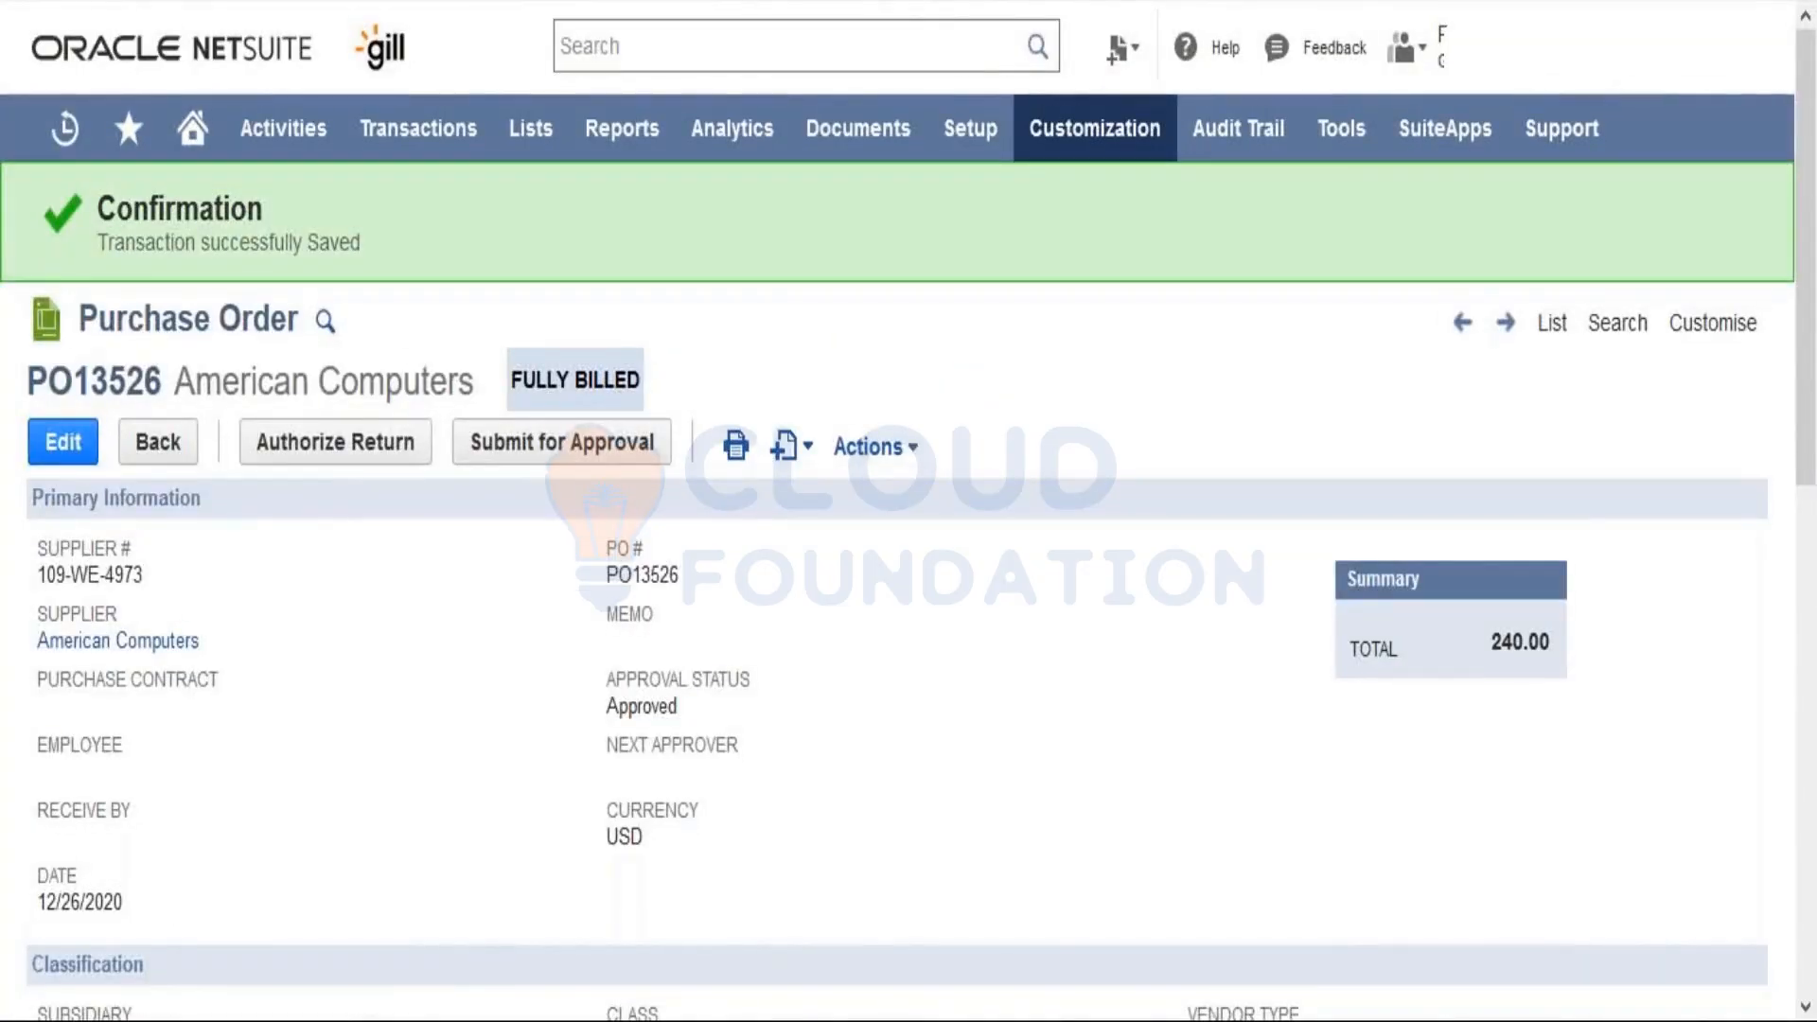
# Step: Examine the Test Transaction sublist and its Type filter on the Communication subtab of the saved purchase order
pyautogui.scroll(-6, 511, 852)
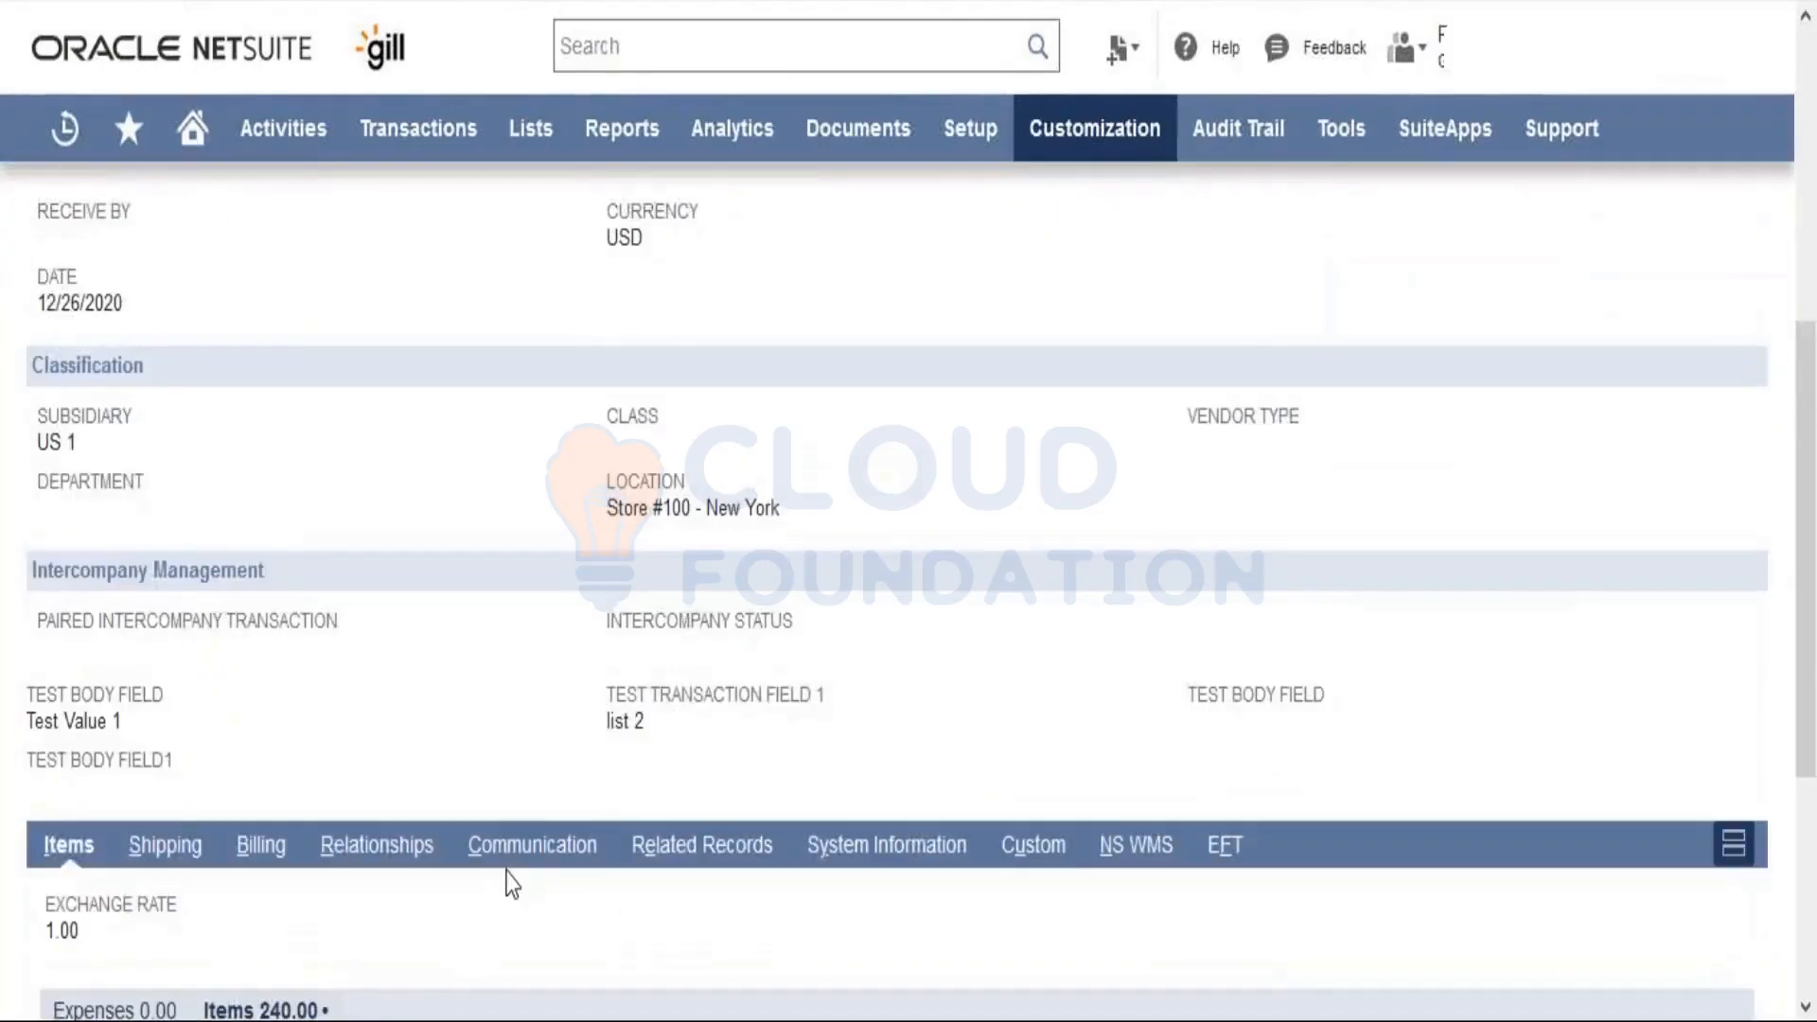
pyautogui.click(544, 861)
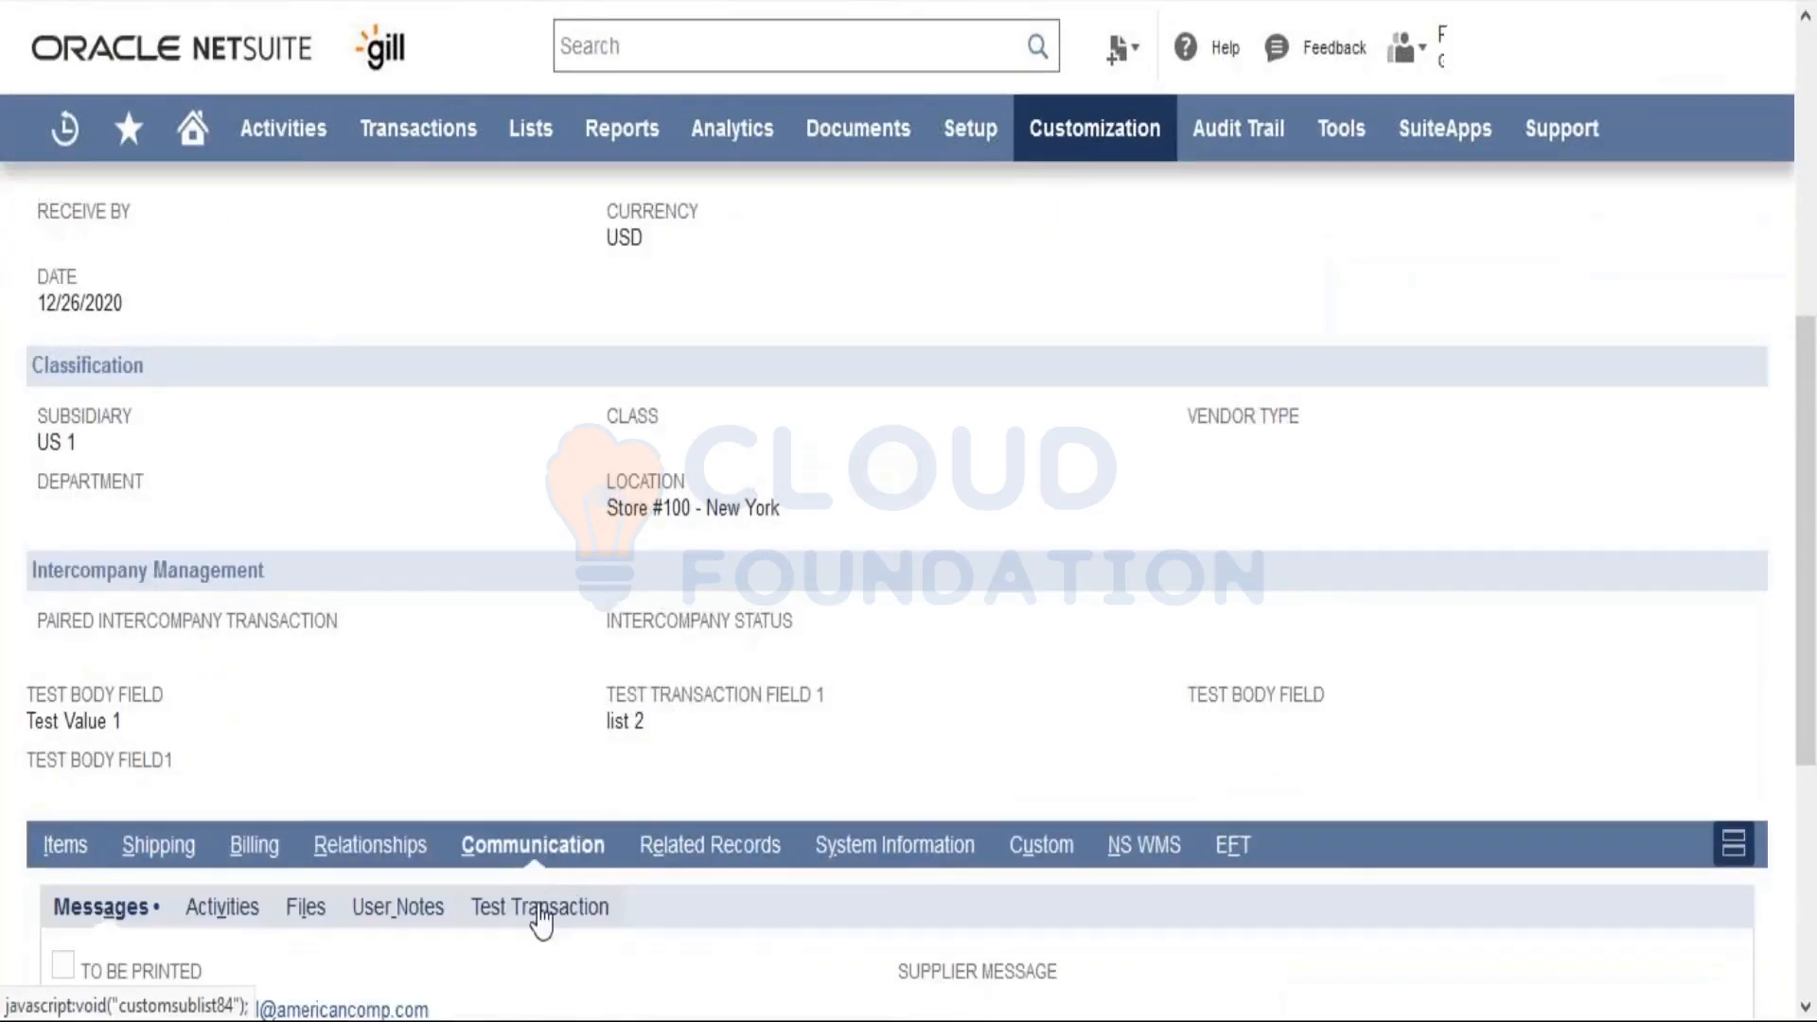
pyautogui.click(537, 910)
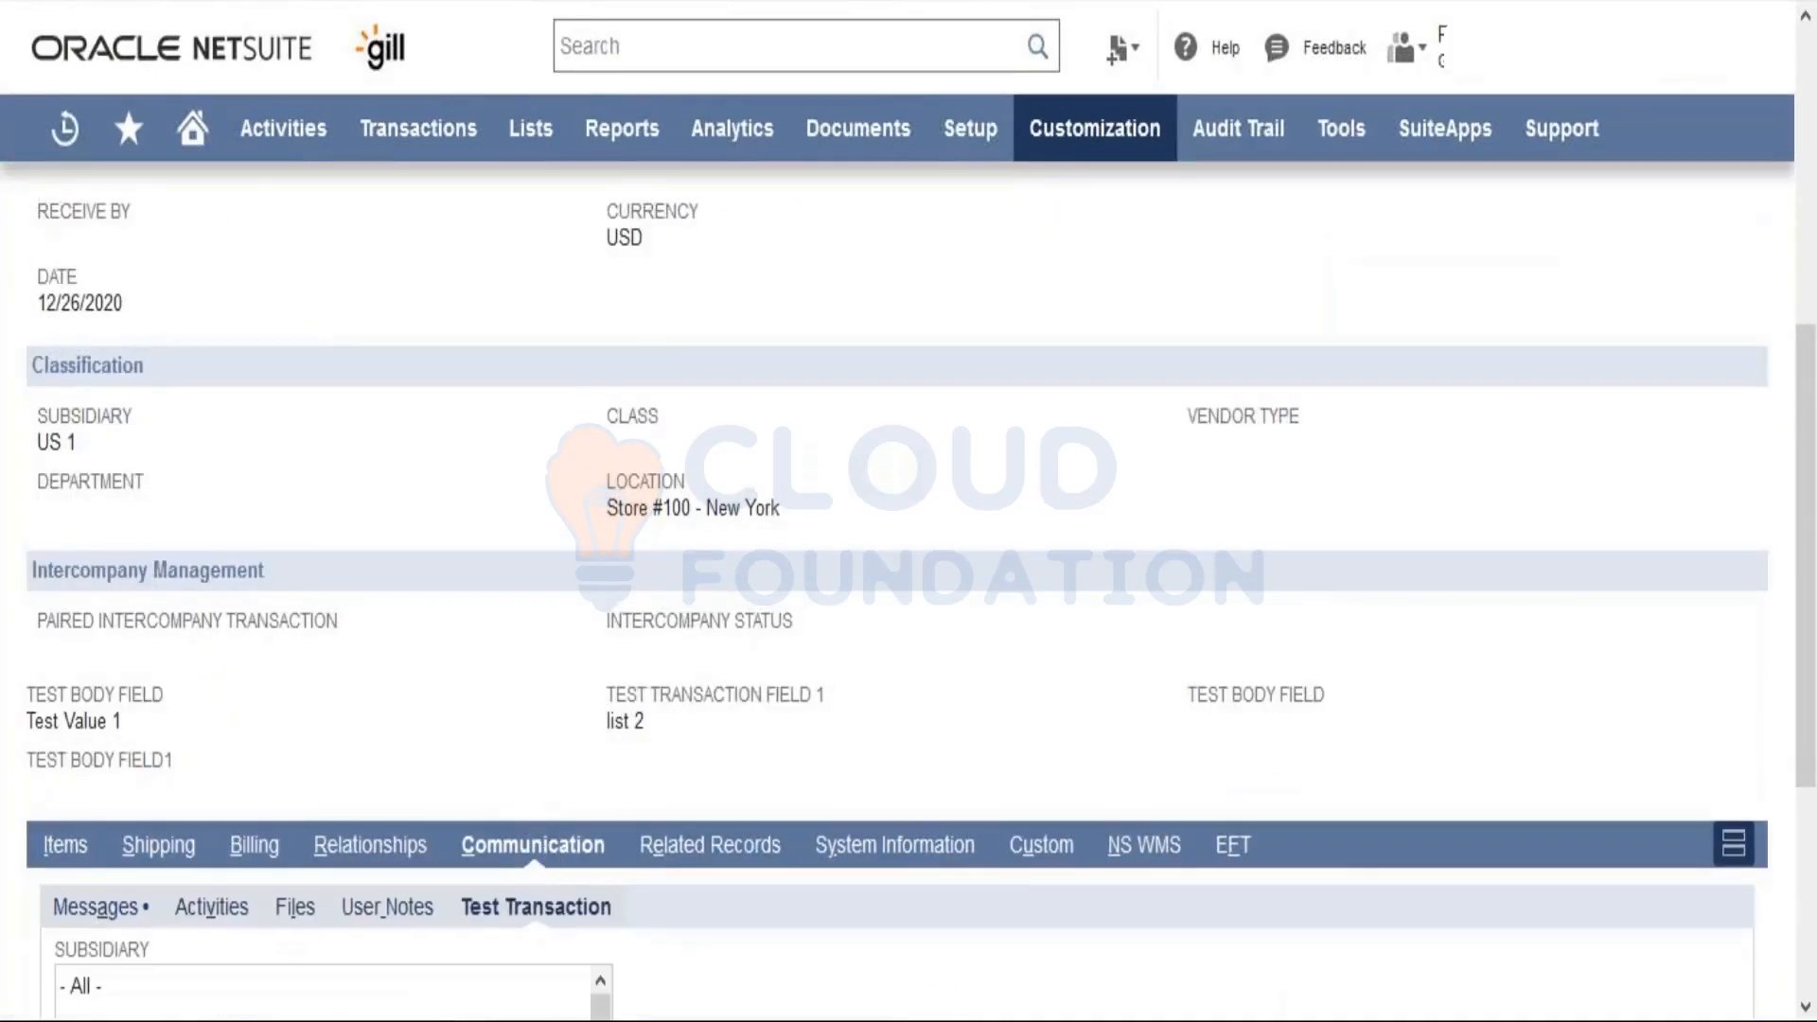
pyautogui.scroll(-5, 909, 587)
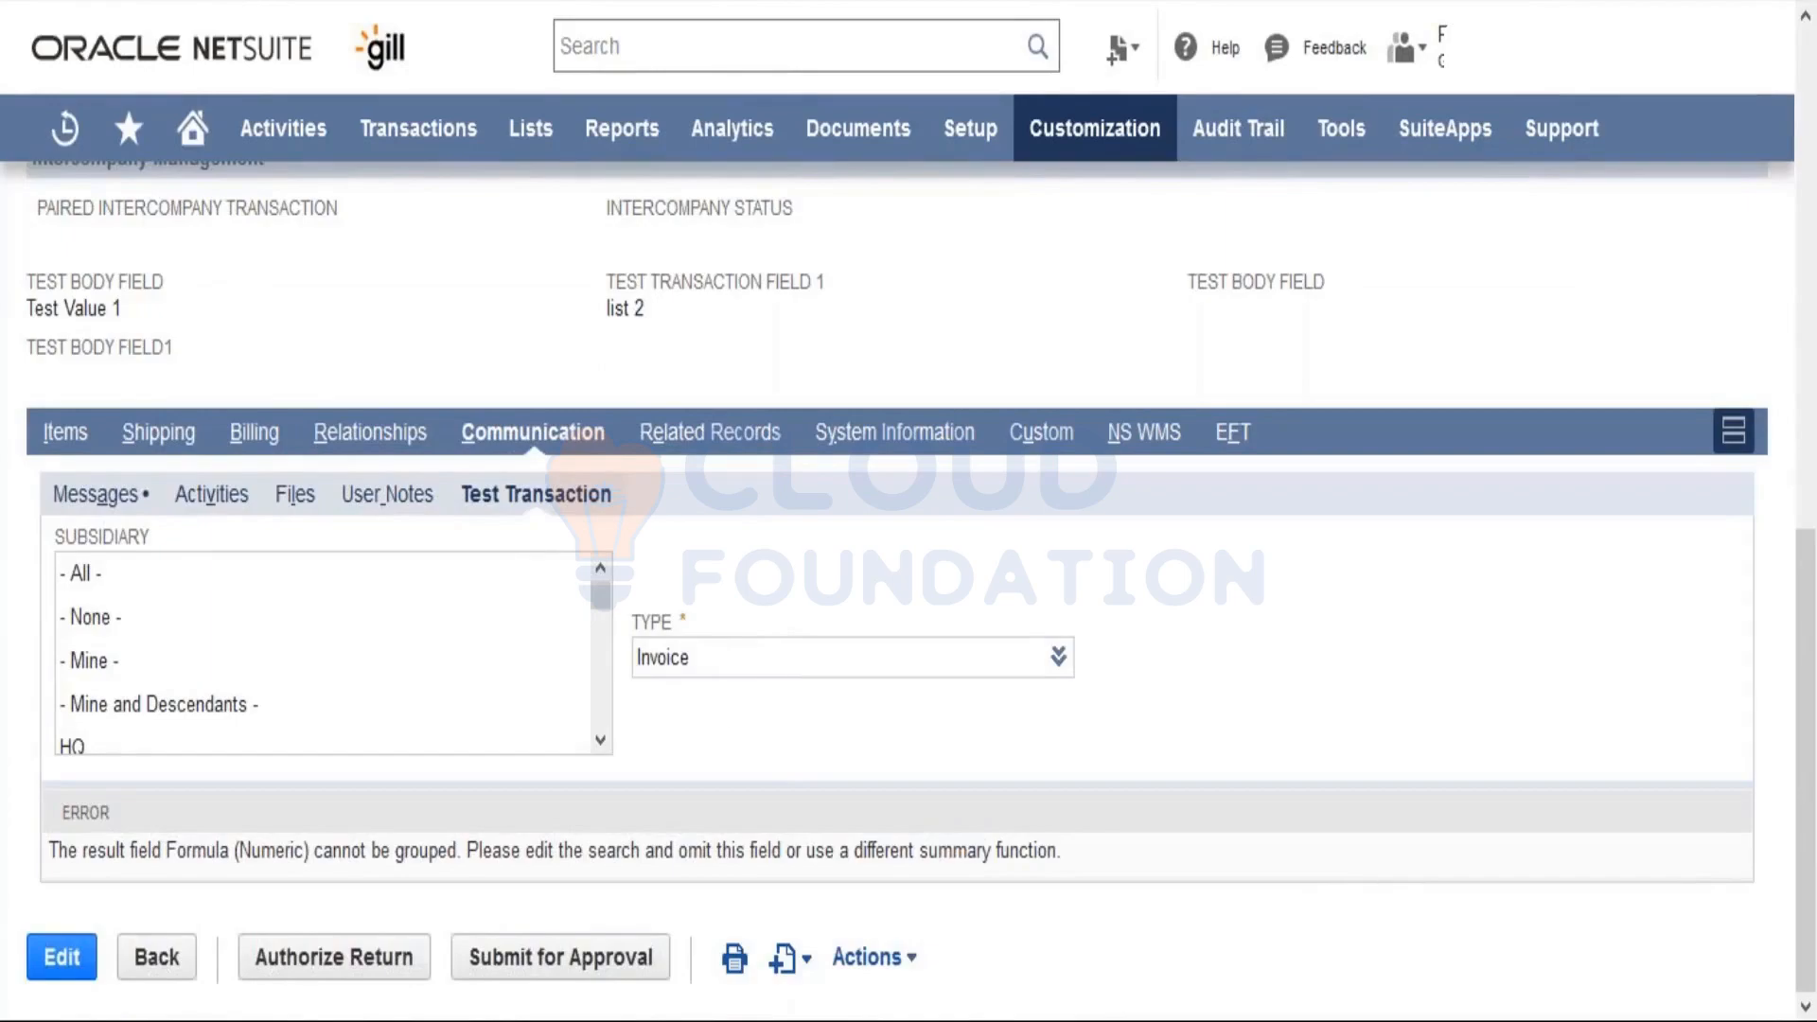
pyautogui.click(781, 665)
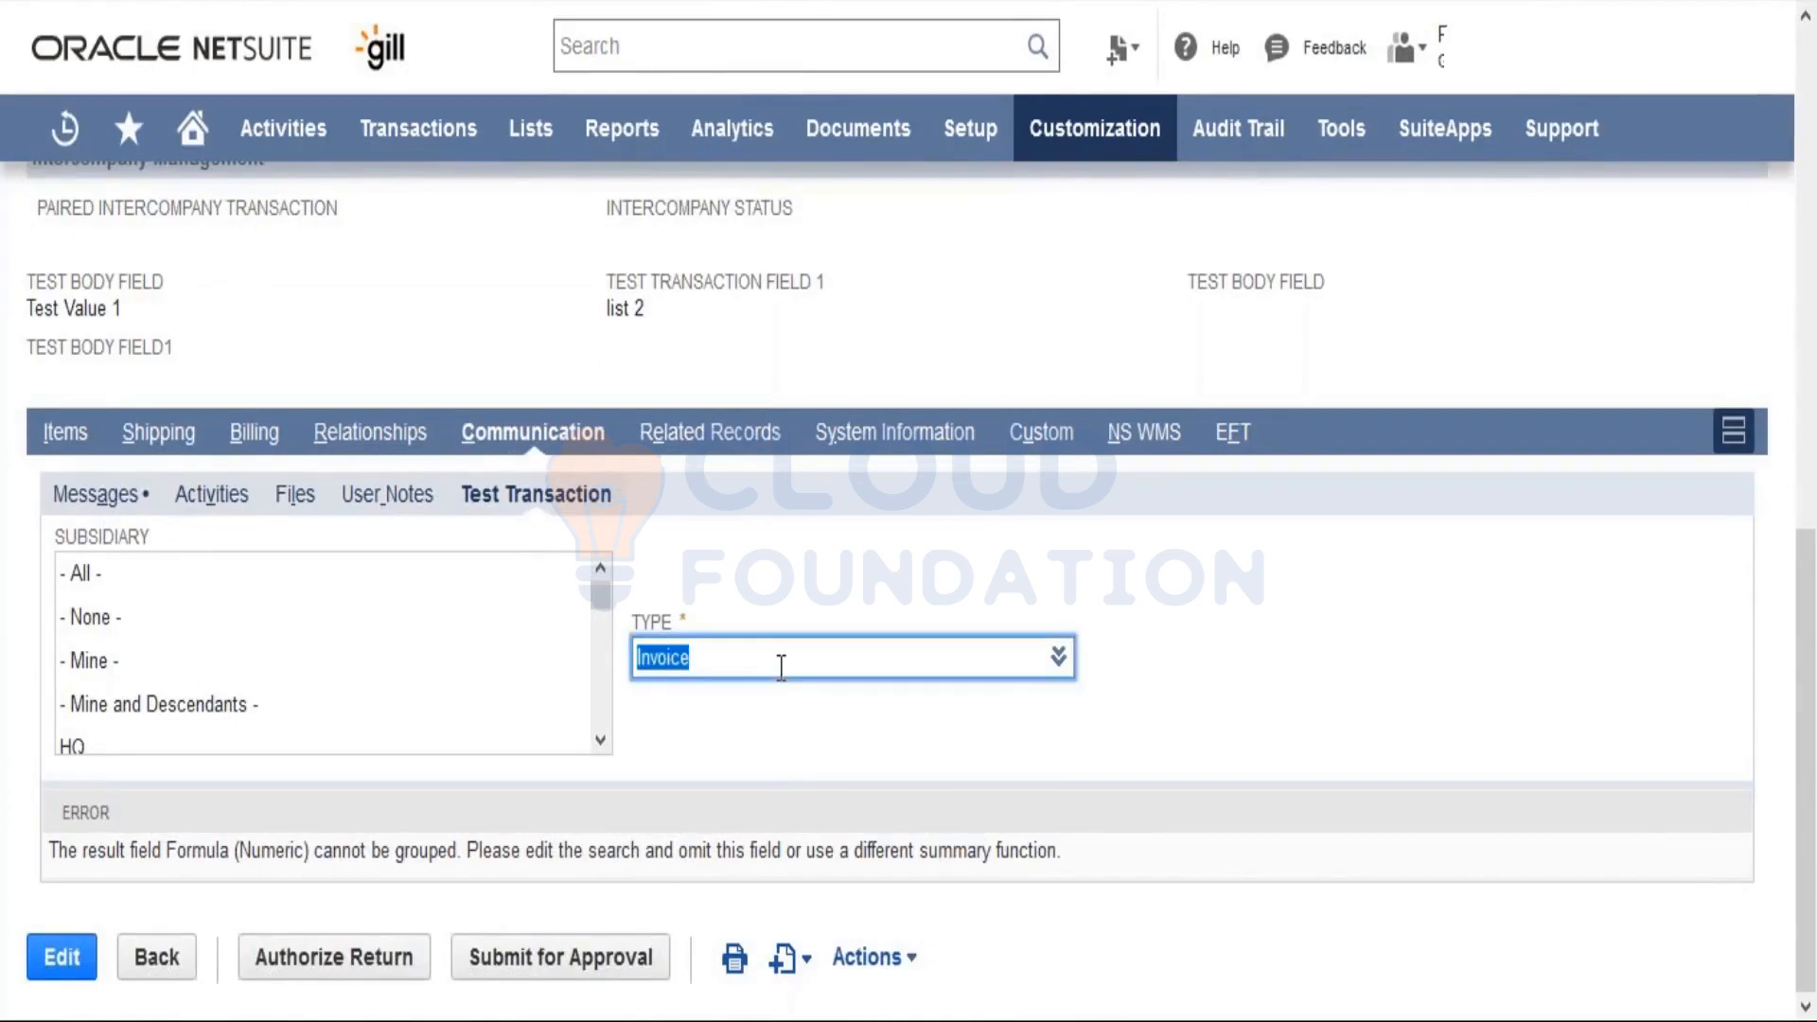
pyautogui.click(872, 740)
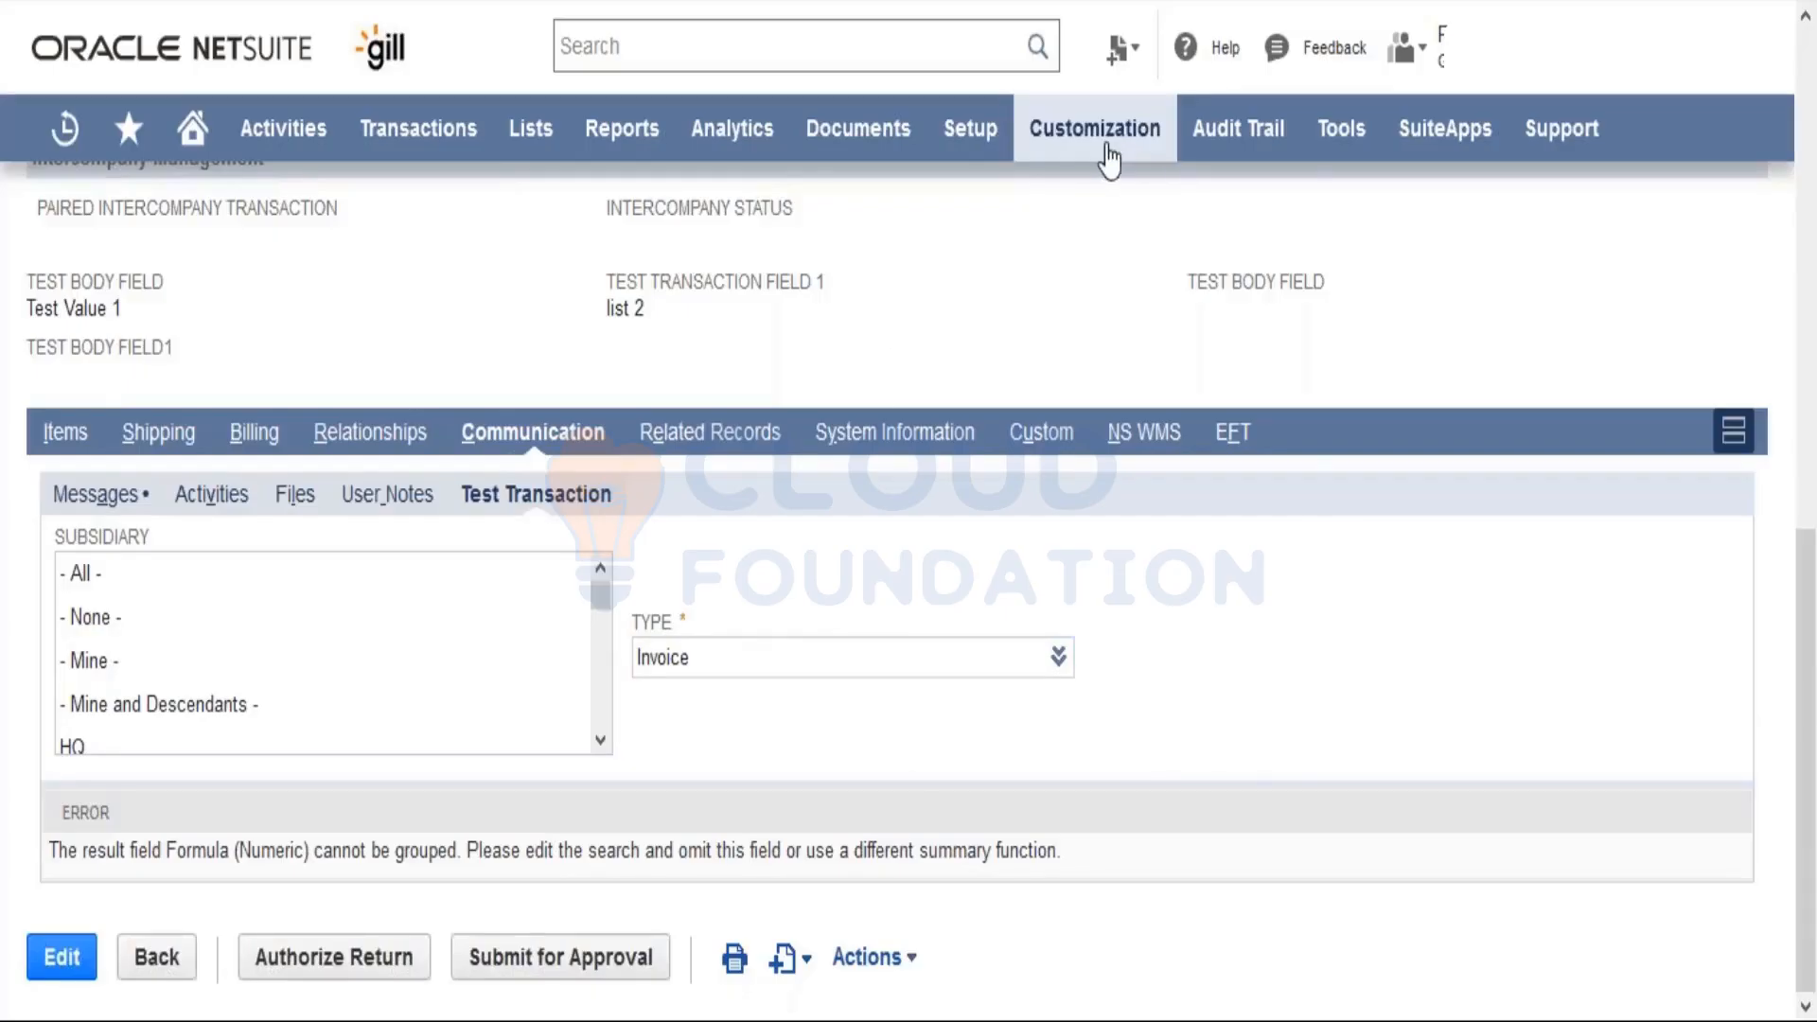
# Step: Open the custom address entry forms, start customising the Standard Address Form and review its address template and fields
pyautogui.moveTo(1109, 156)
pyautogui.moveTo(1200, 273)
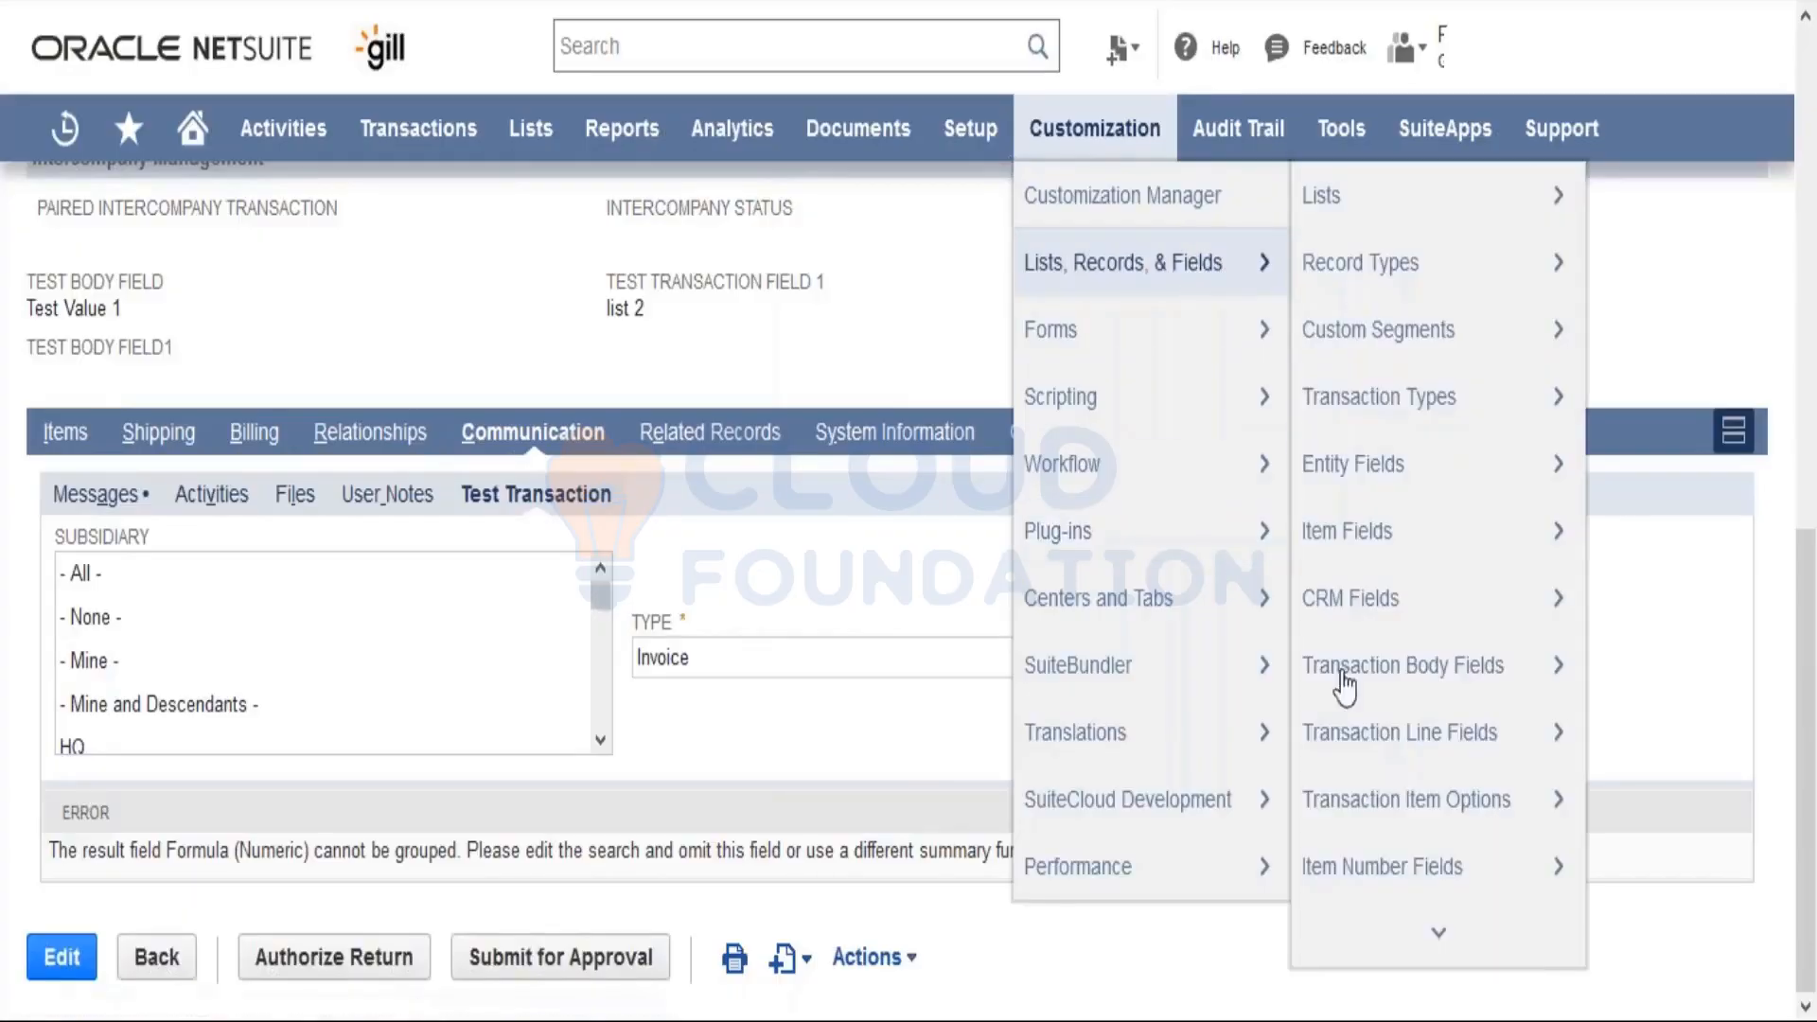
pyautogui.moveTo(1196, 324)
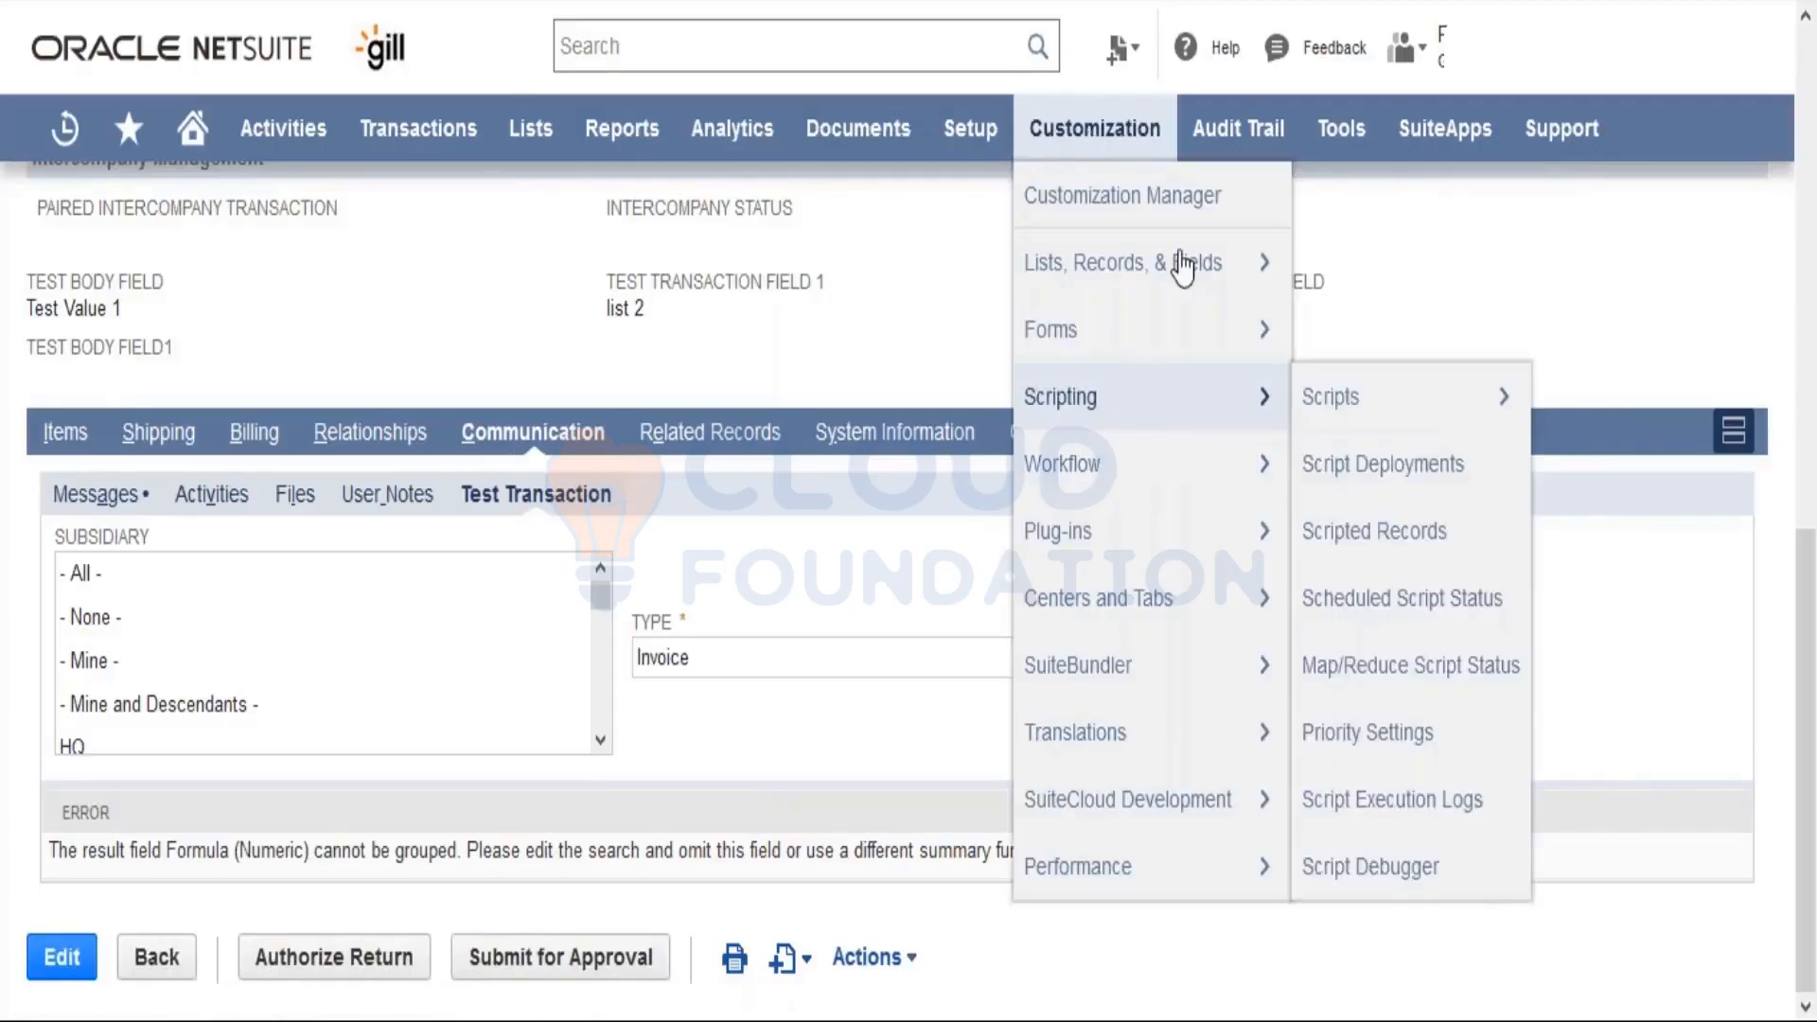
pyautogui.moveTo(1164, 355)
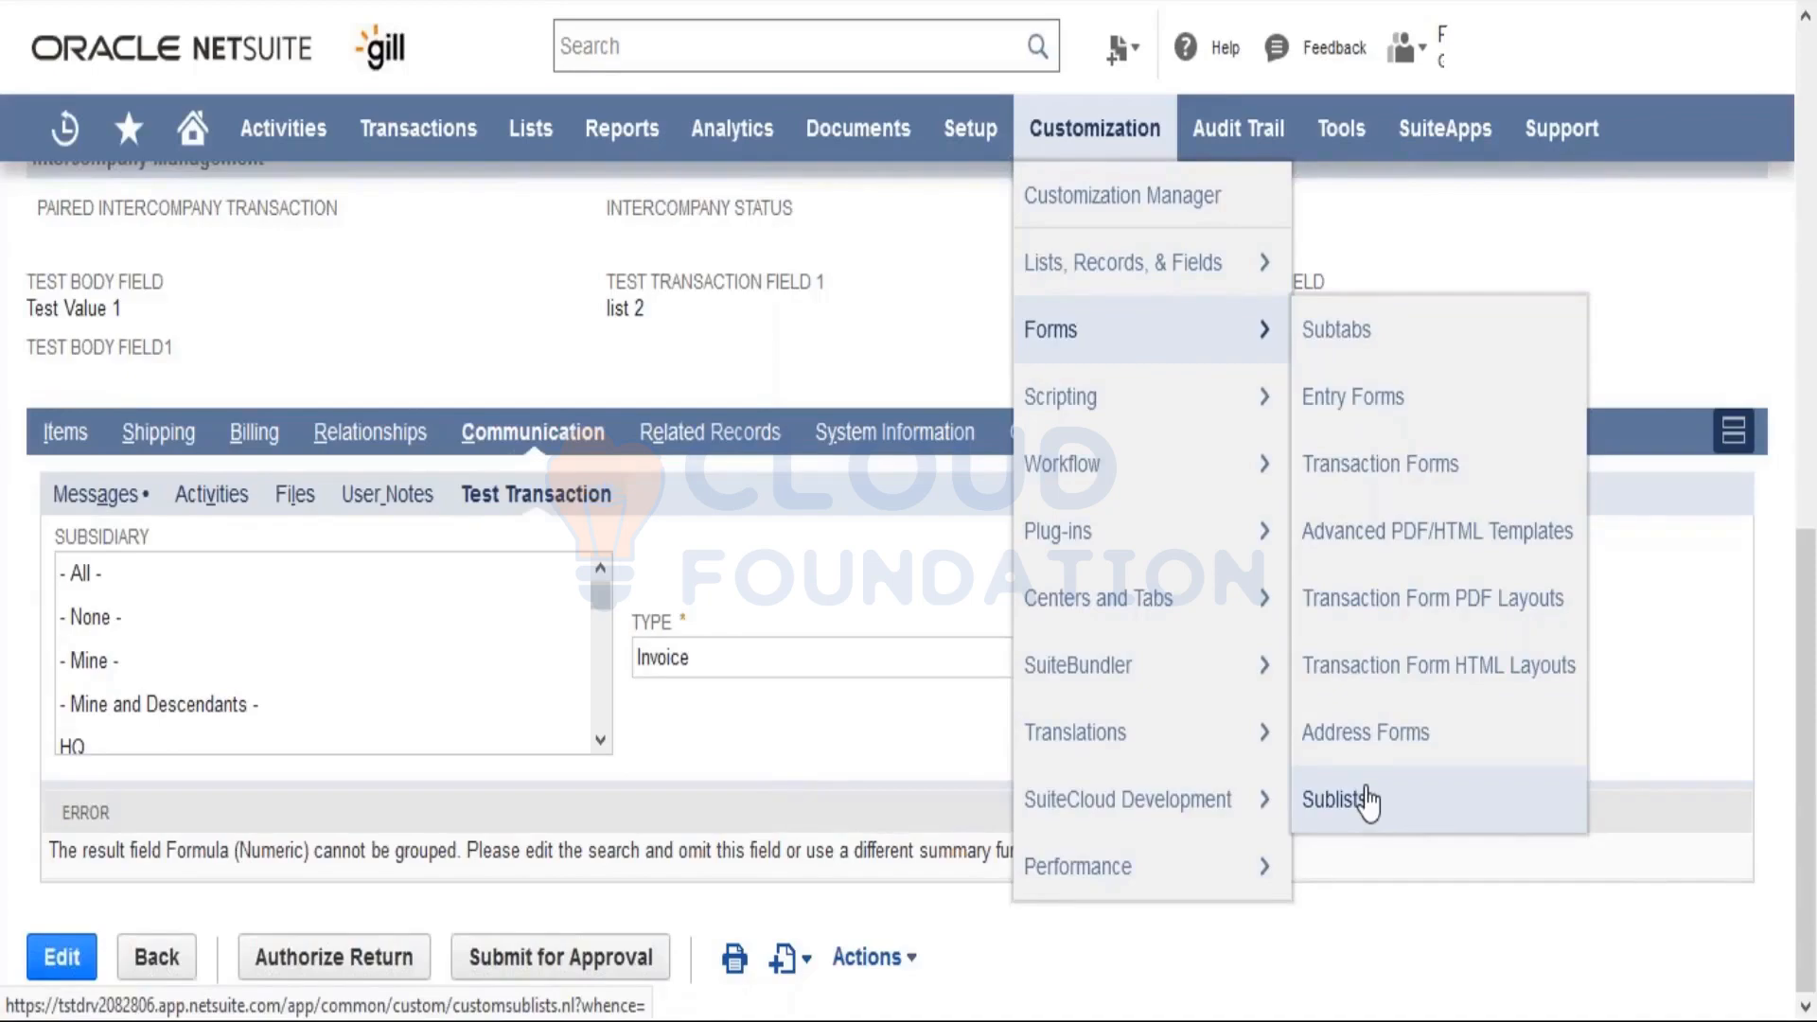
pyautogui.click(1380, 734)
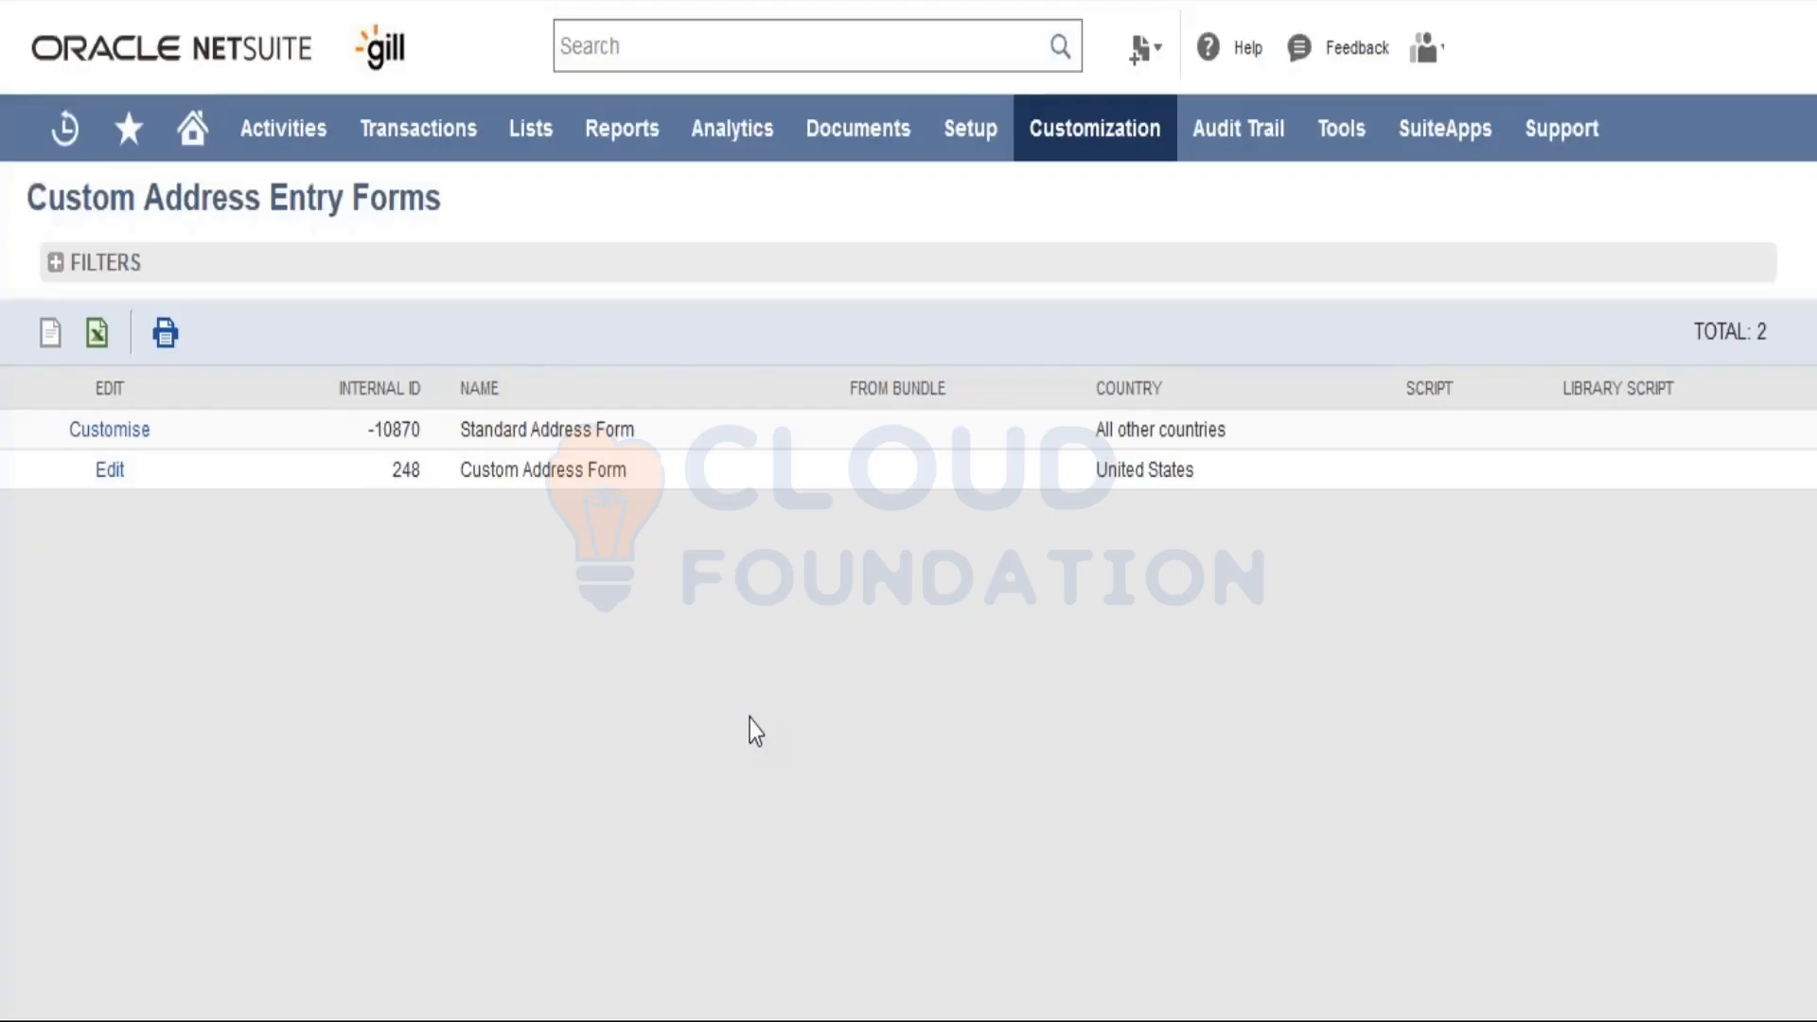
pyautogui.click(113, 431)
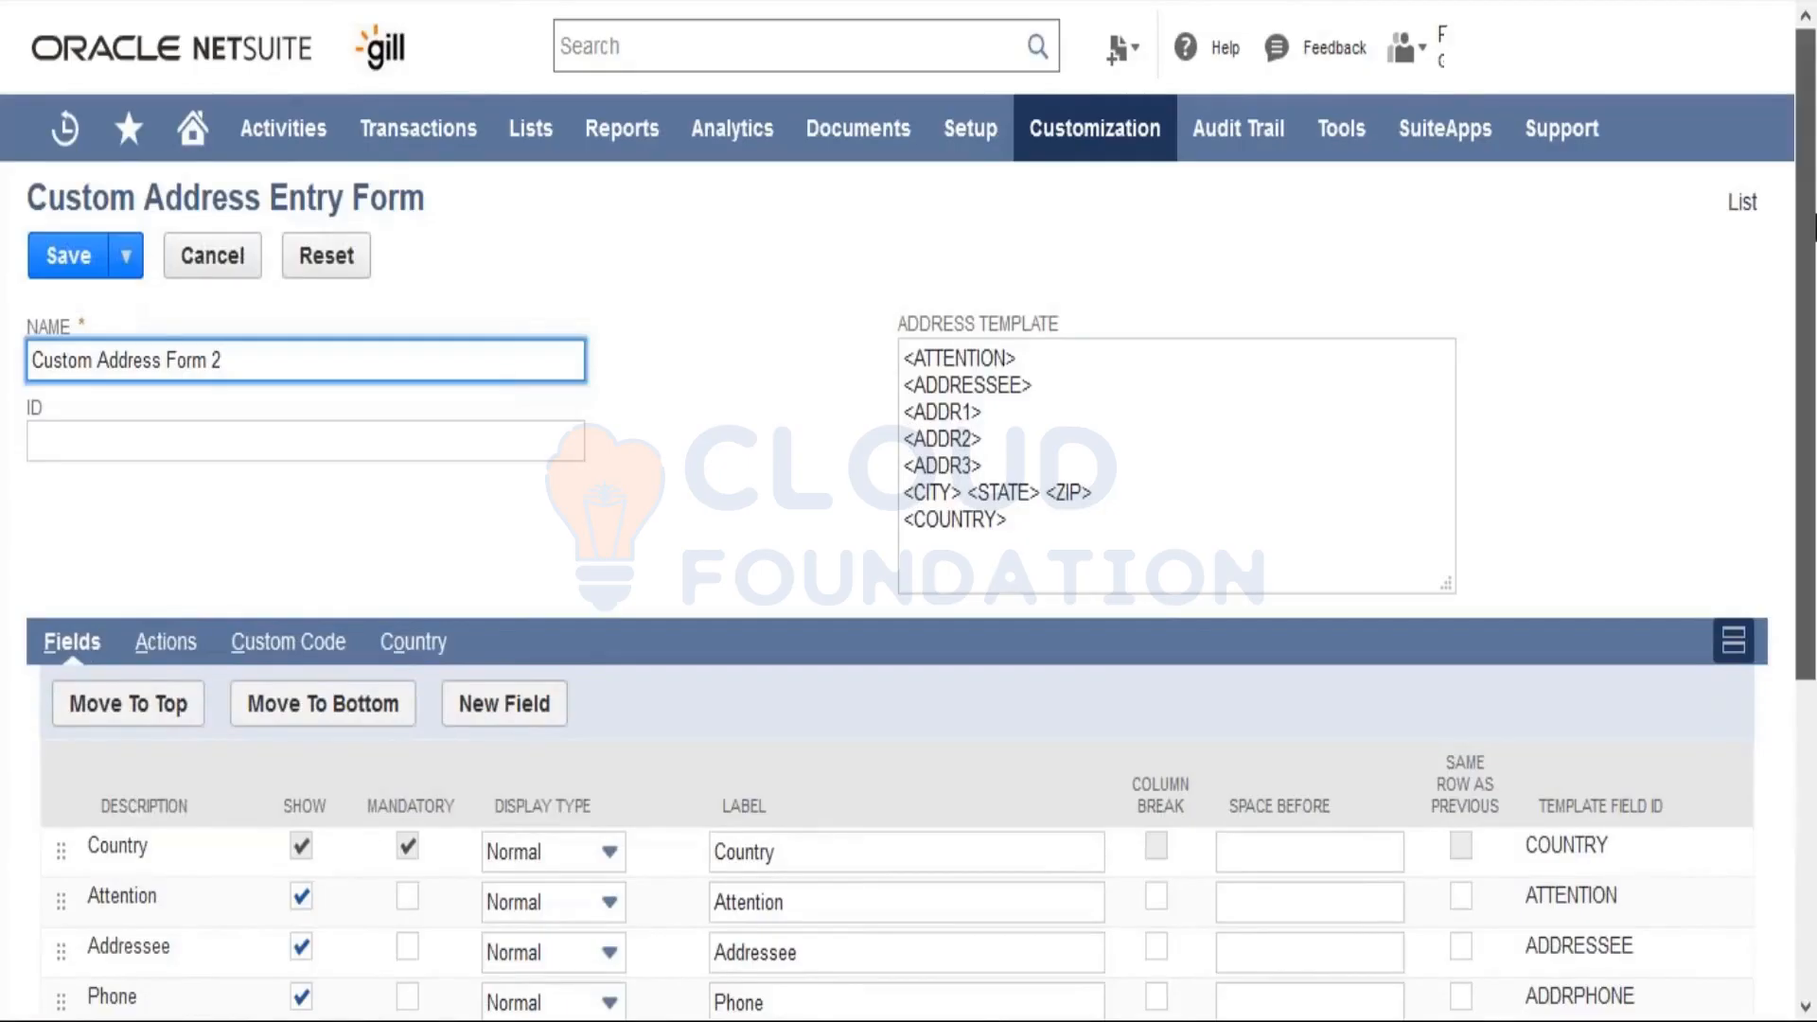
pyautogui.scroll(-5, 1807, 227)
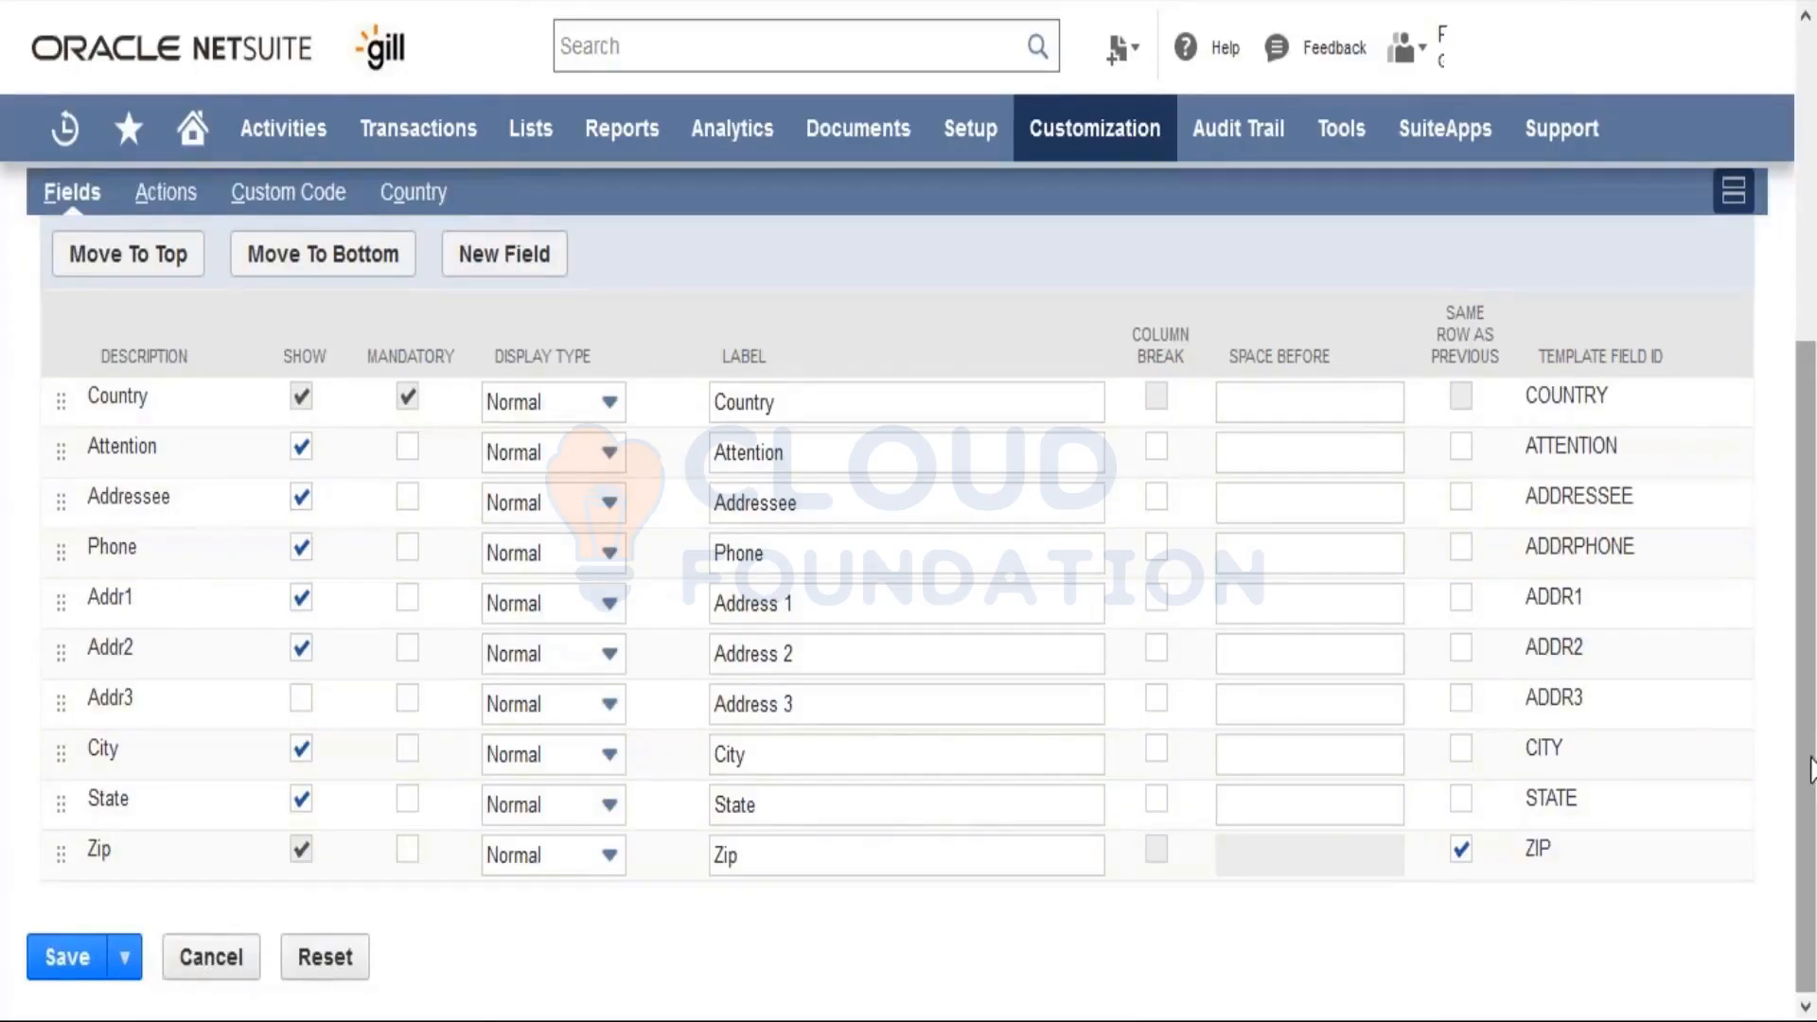
pyautogui.moveTo(1809, 766); pyautogui.dragTo(1812, 426)
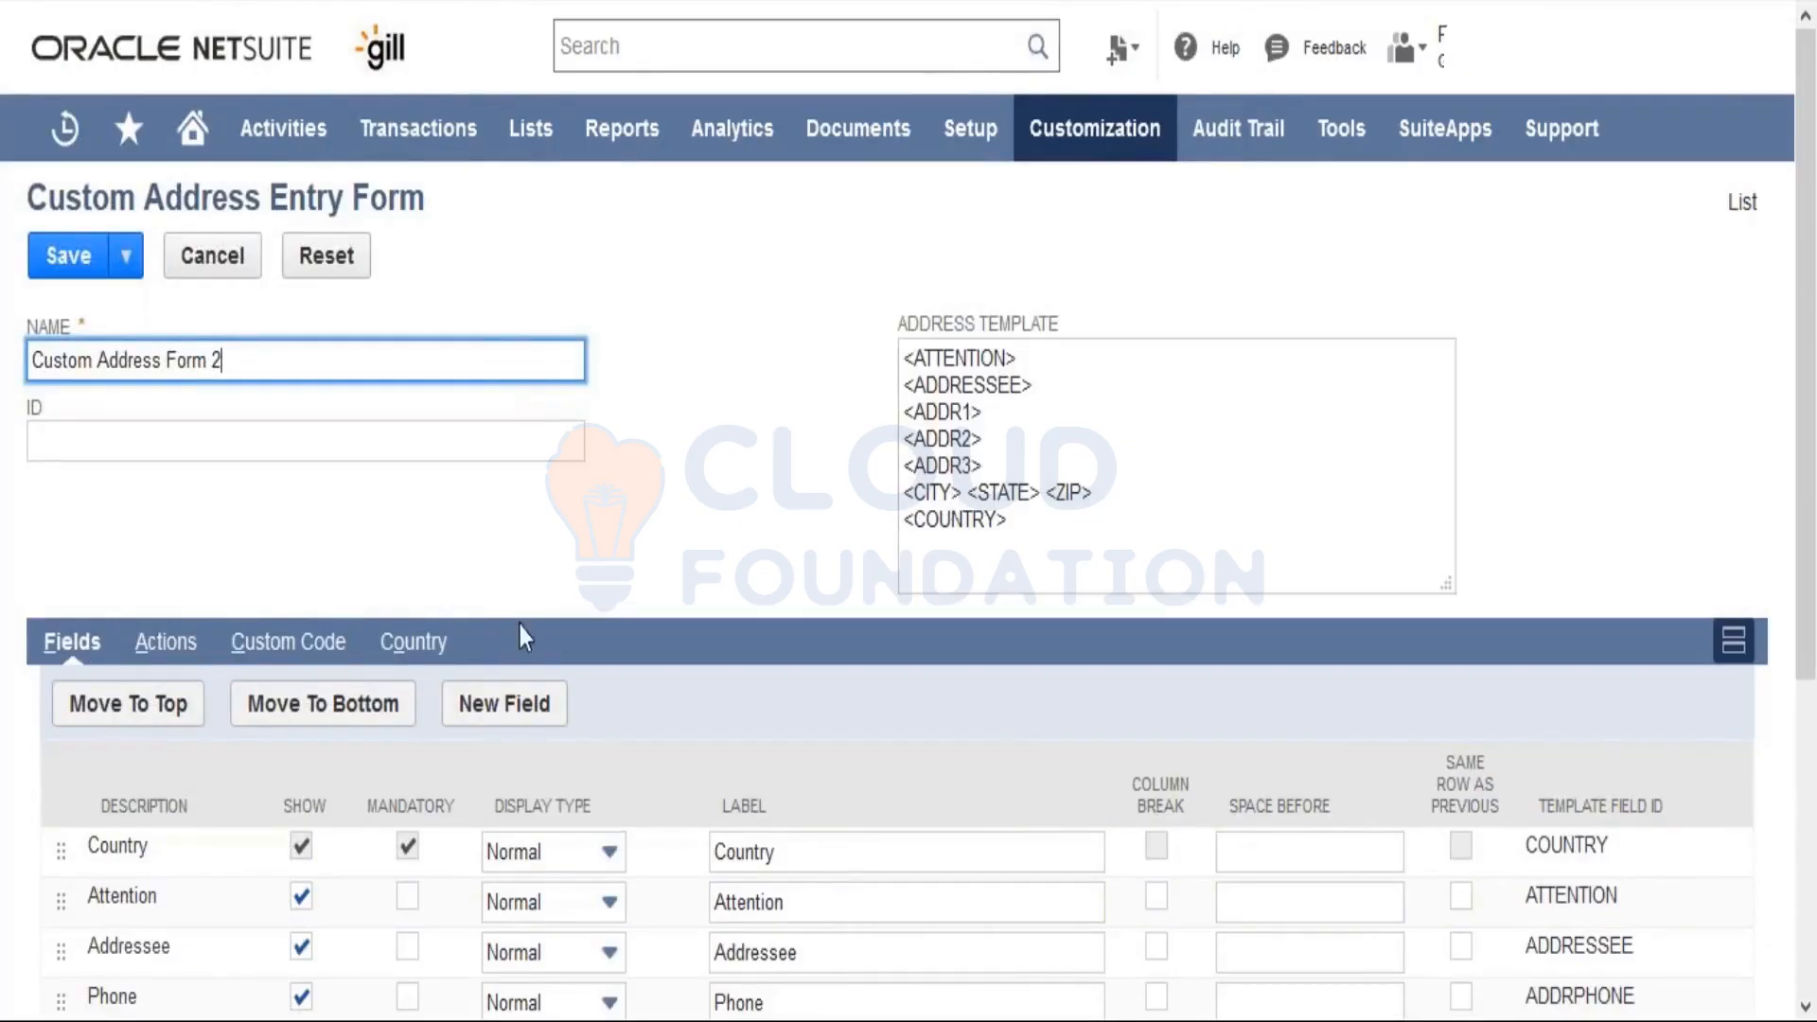
# Step: Examine the country choices available for the address form and close the selection without choosing any
pyautogui.click(435, 648)
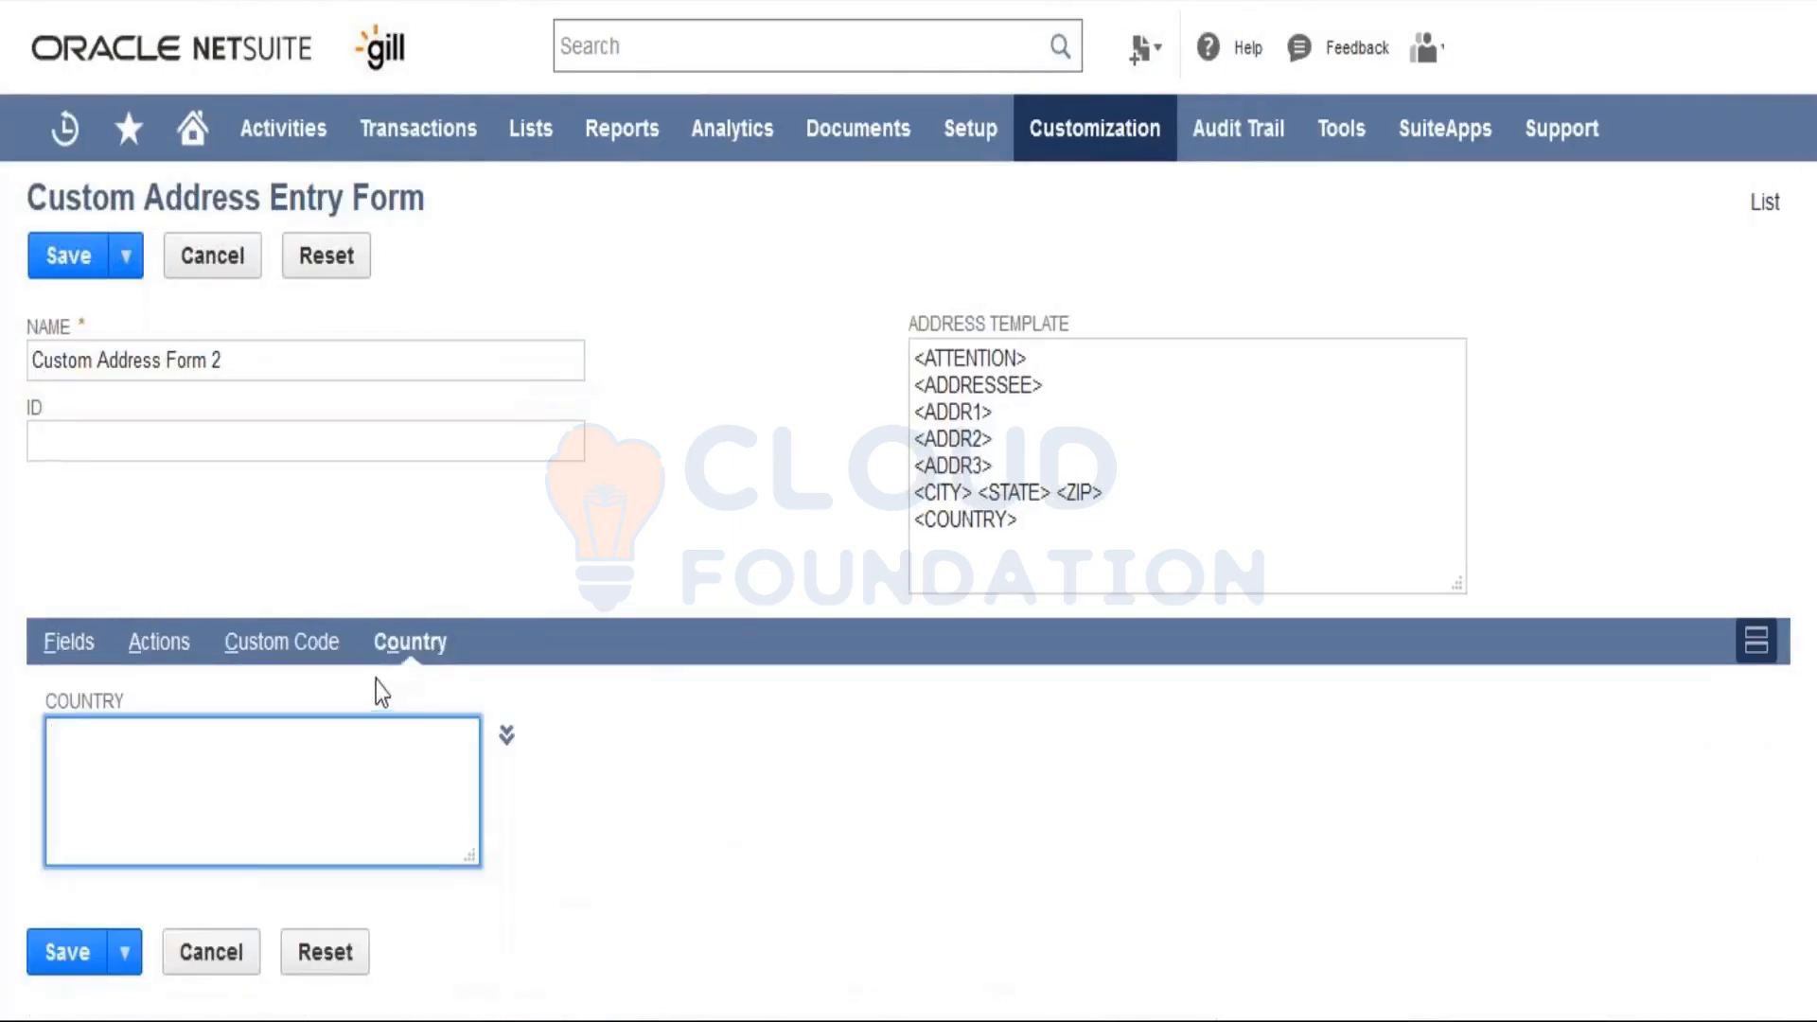
pyautogui.click(503, 743)
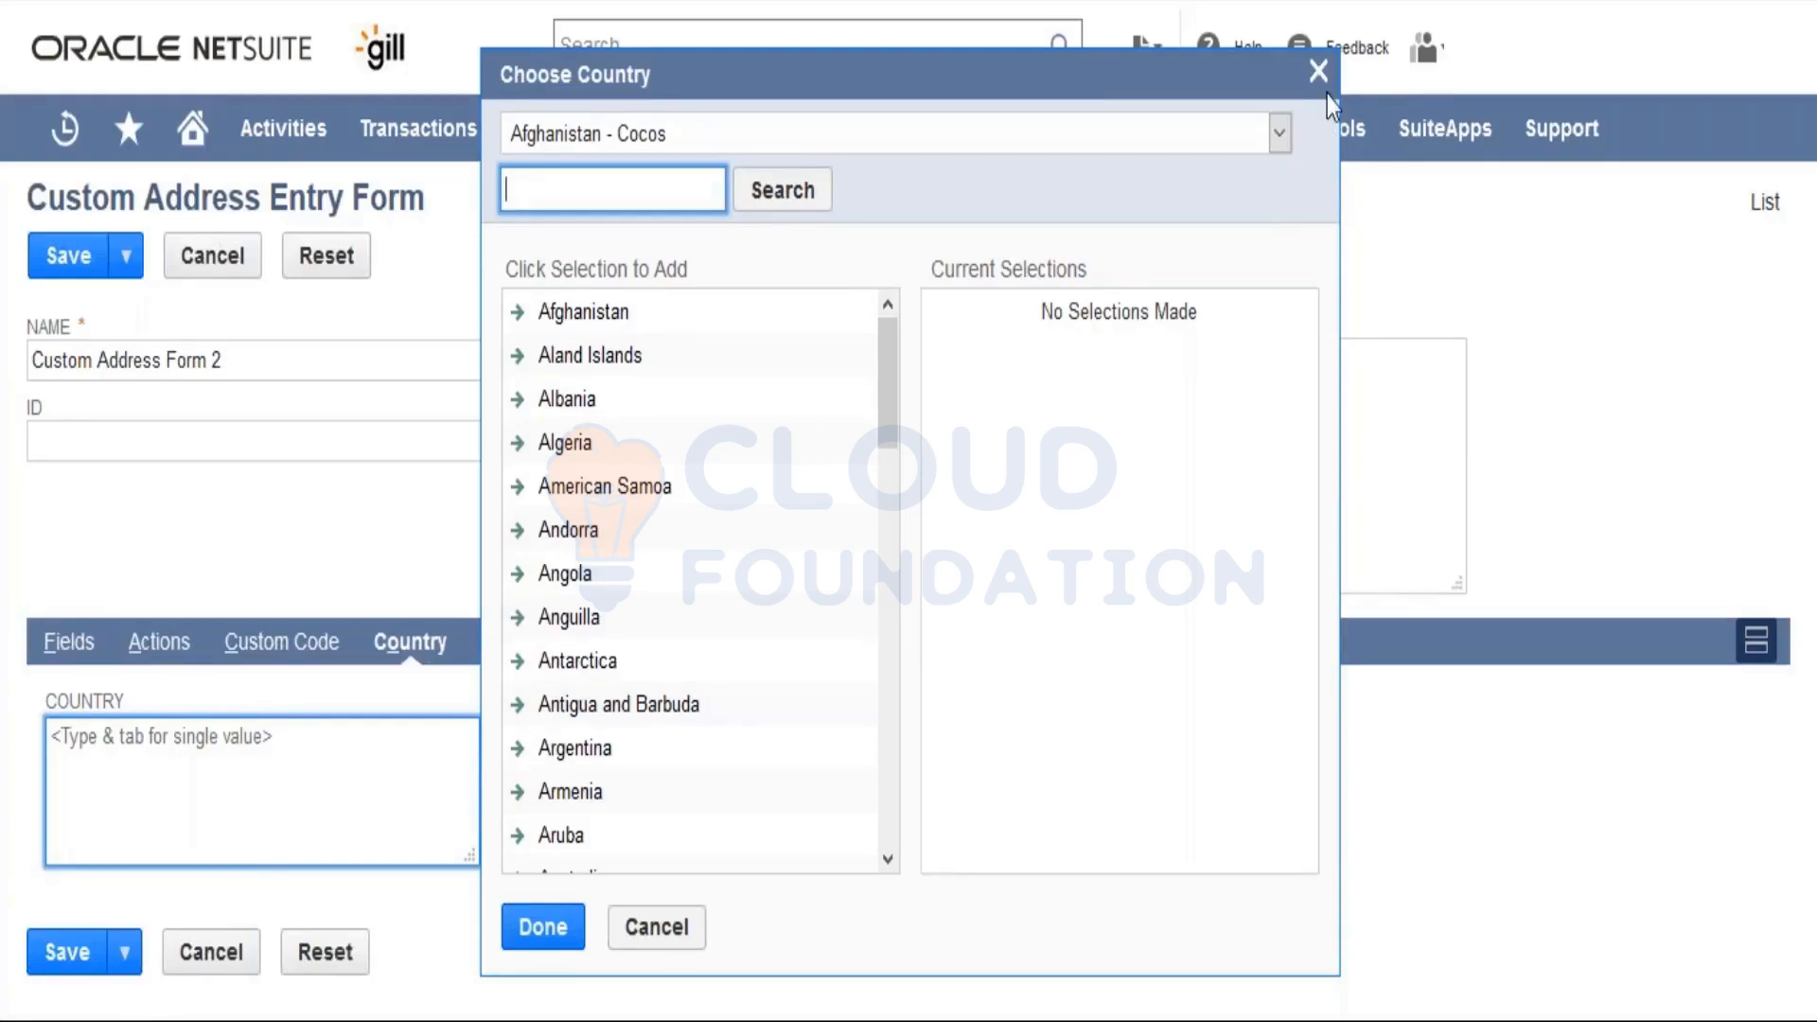
pyautogui.click(1318, 72)
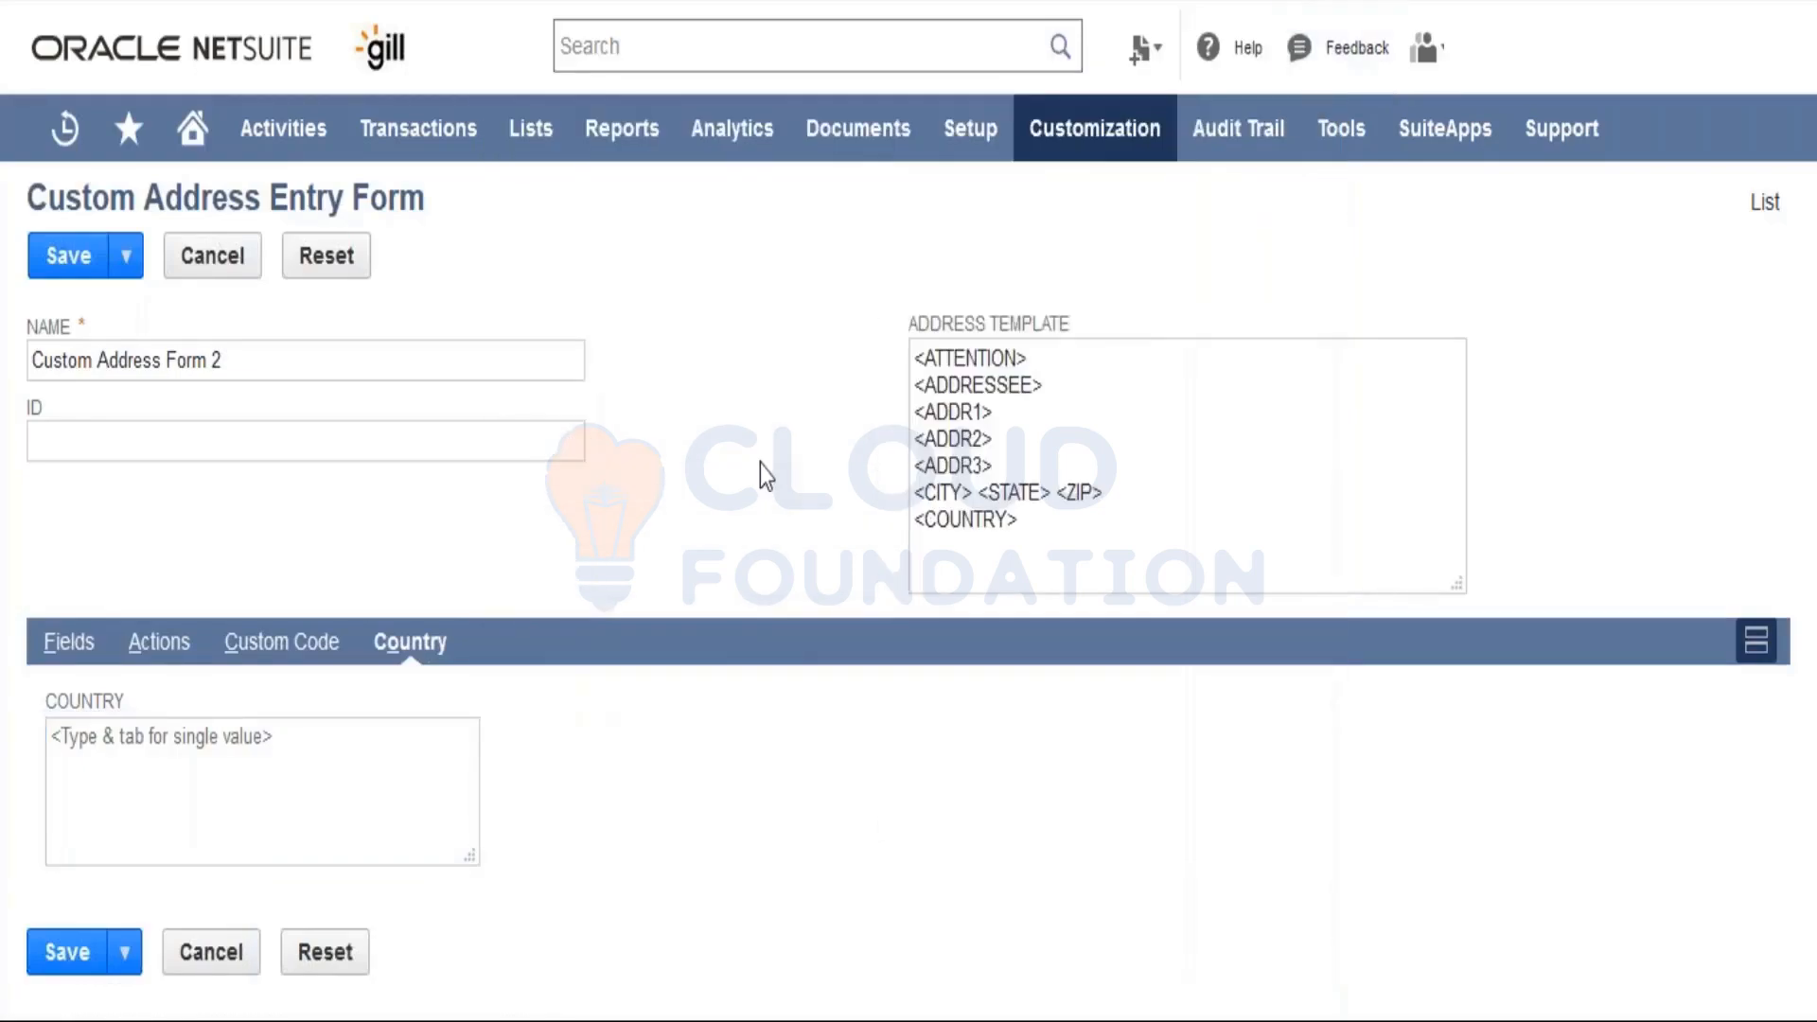
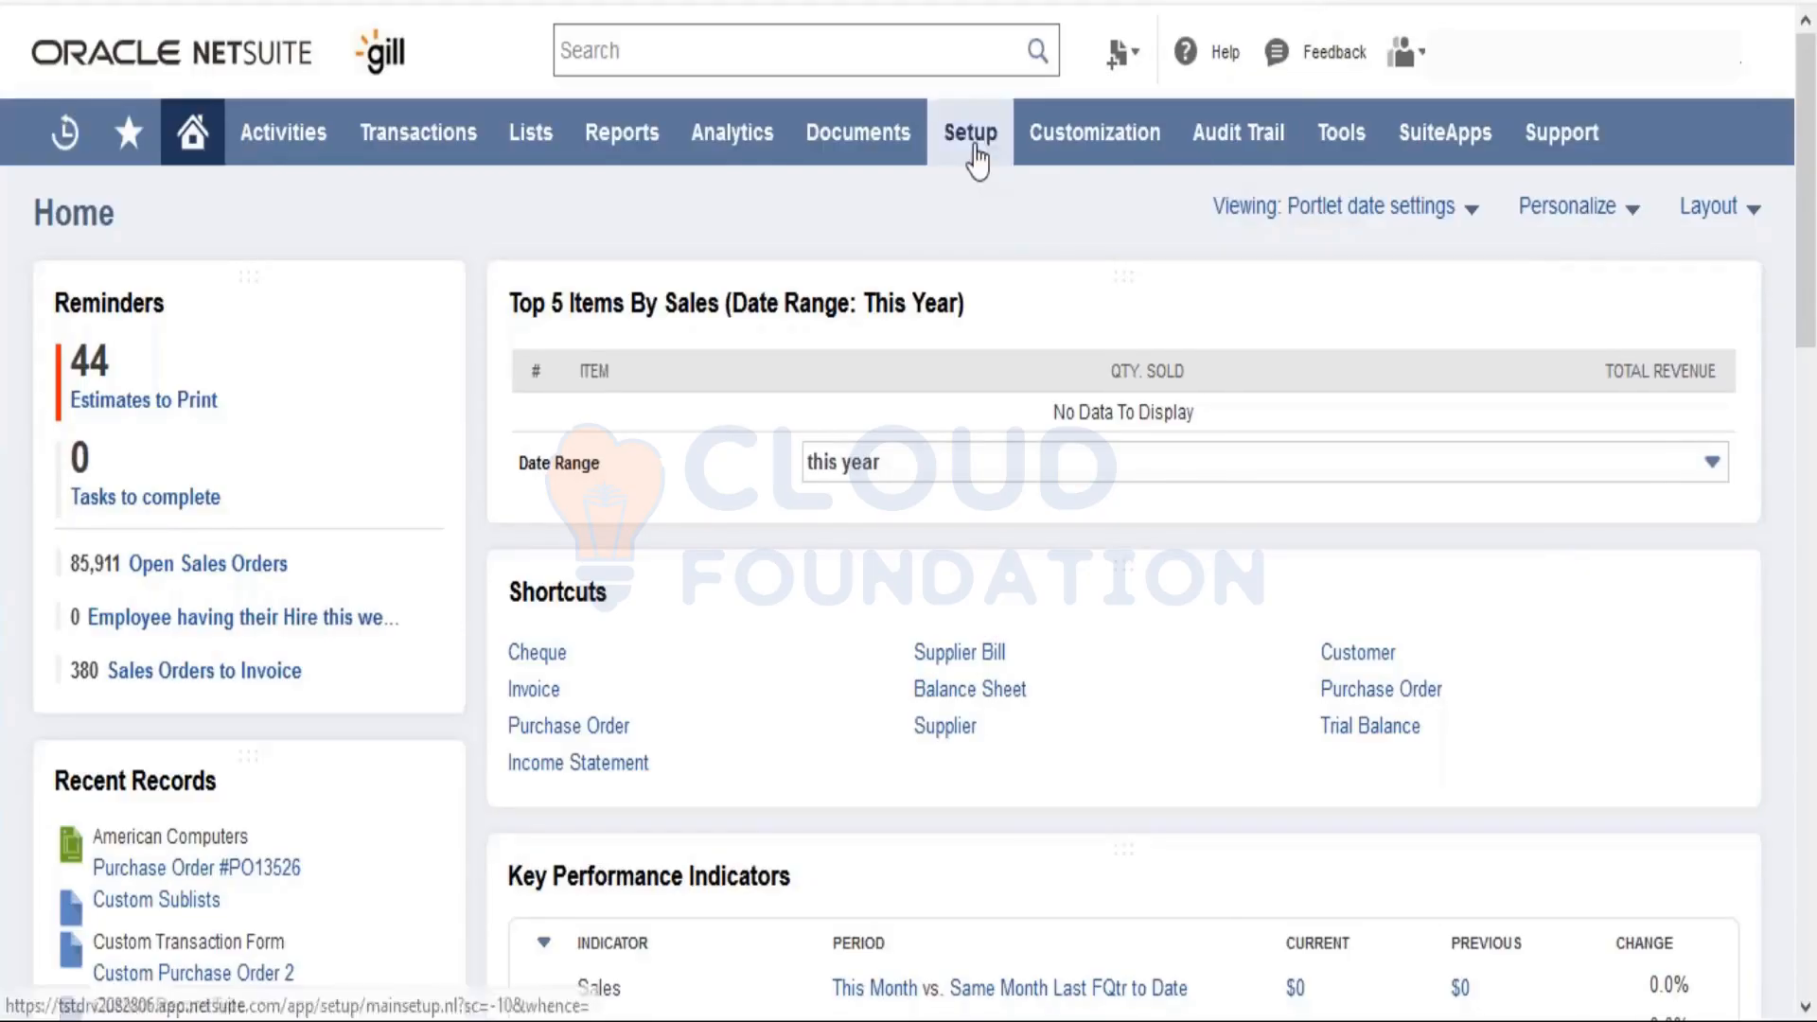
# Step: Open the Manage Roles list from the Users/Roles setup
pyautogui.moveTo(977, 156)
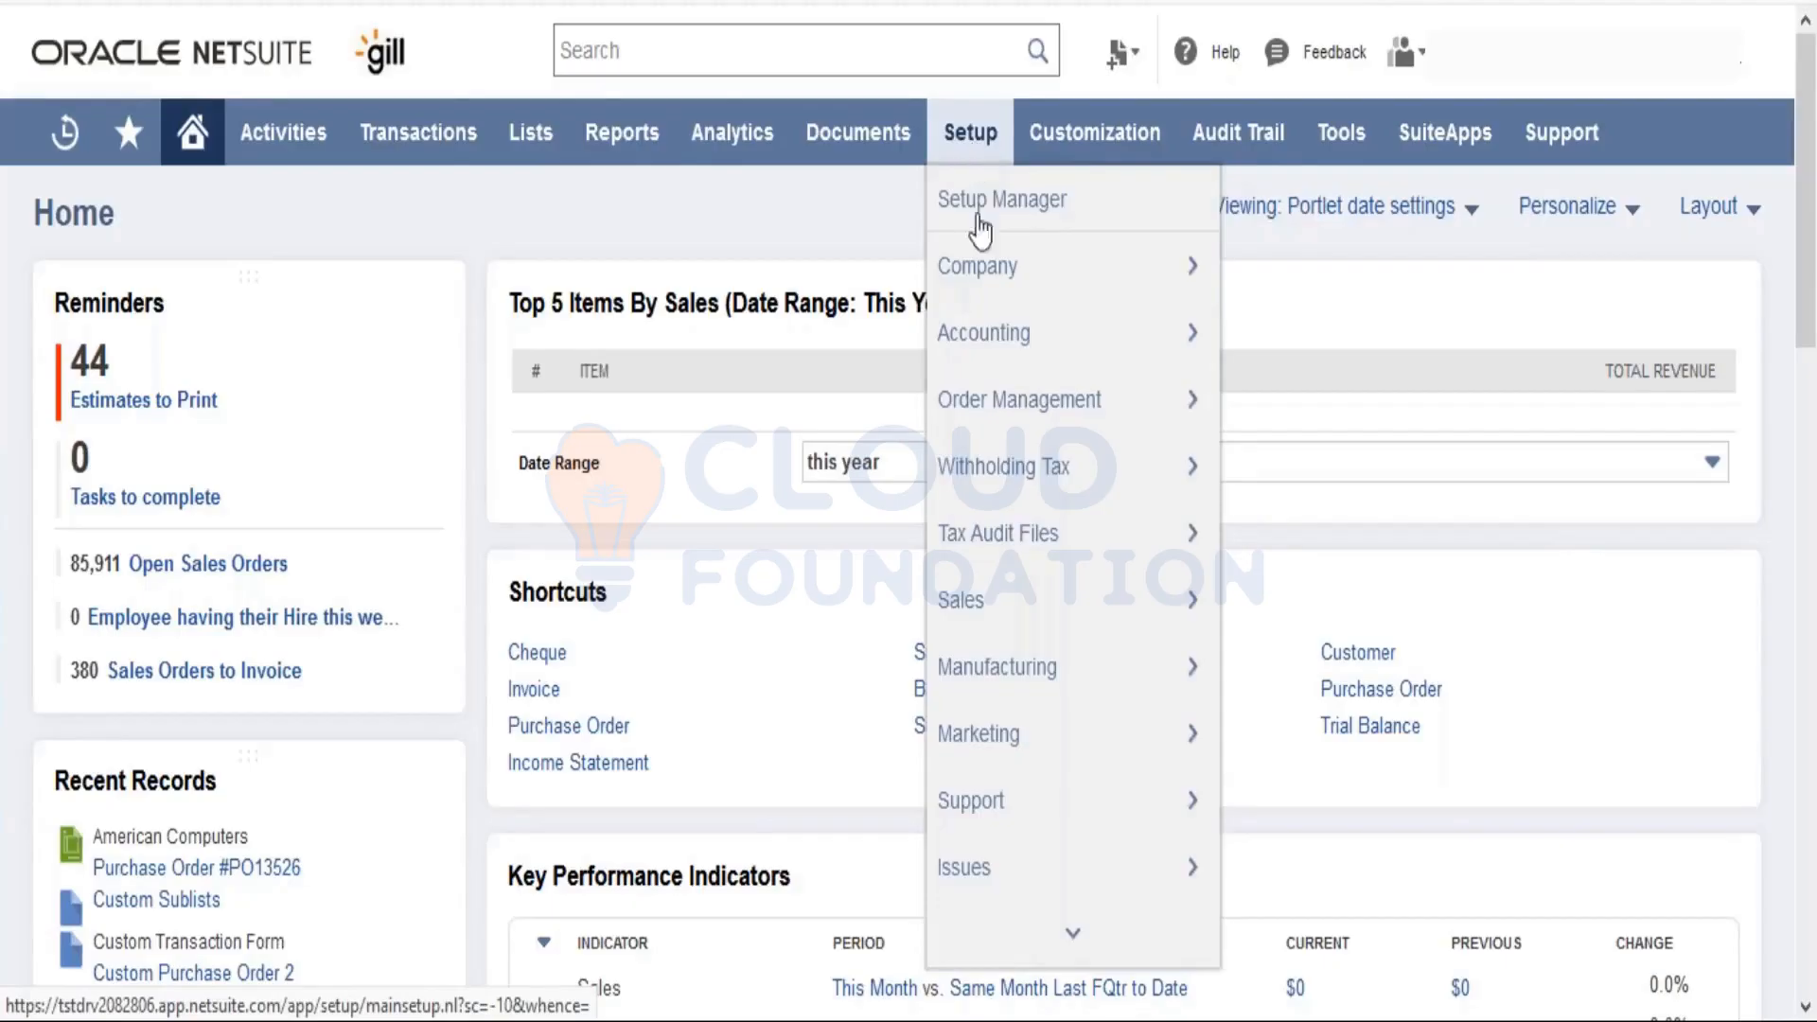
pyautogui.moveTo(1041, 956)
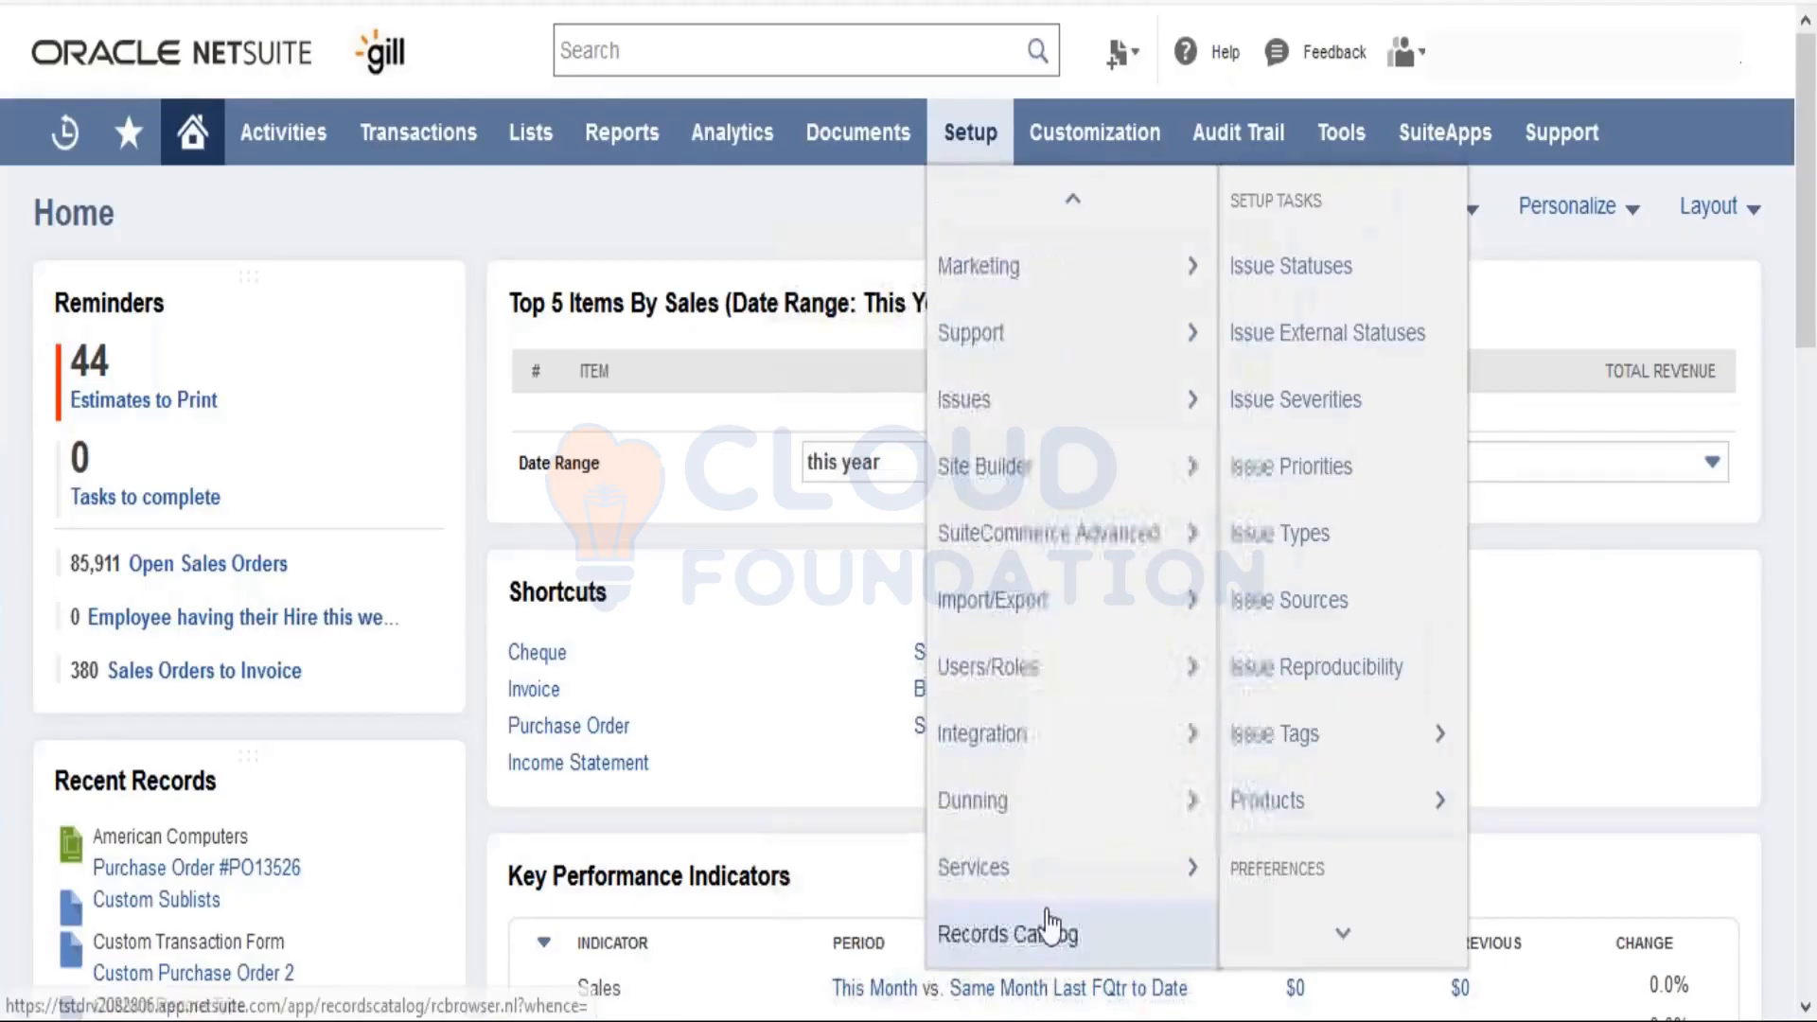
pyautogui.moveTo(1075, 693)
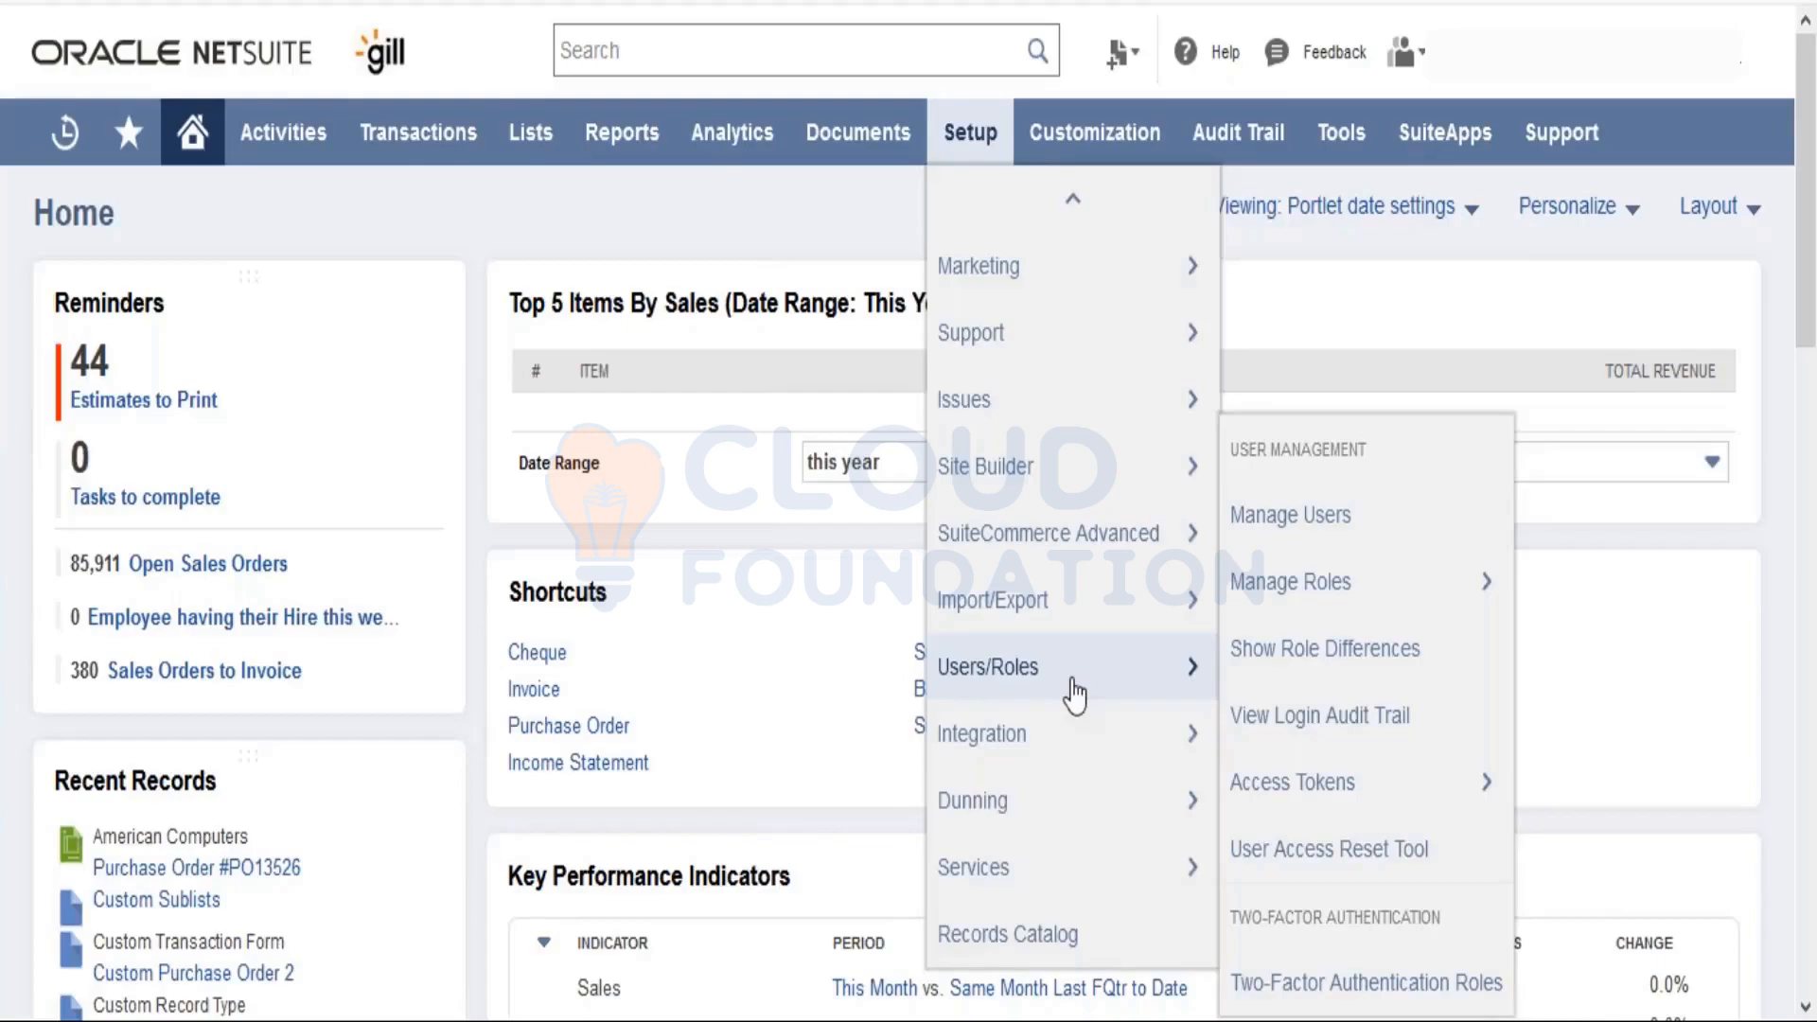
pyautogui.moveTo(1312, 613)
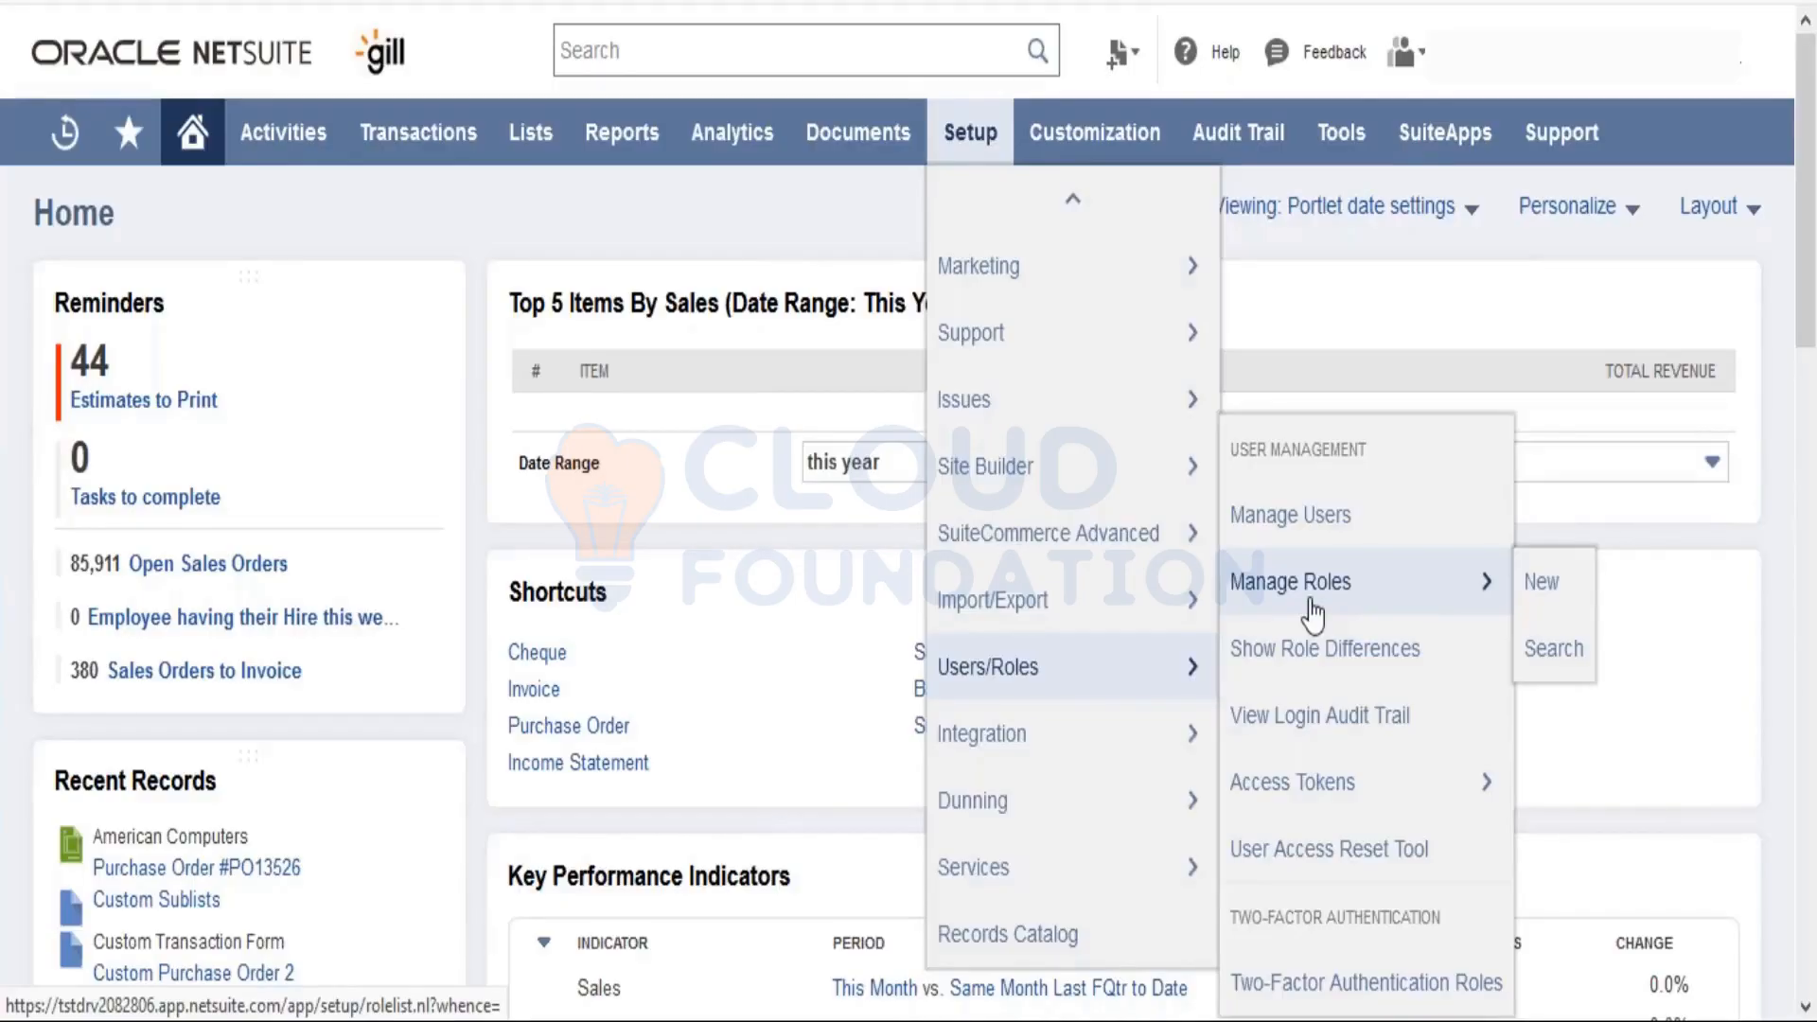
pyautogui.click(1309, 606)
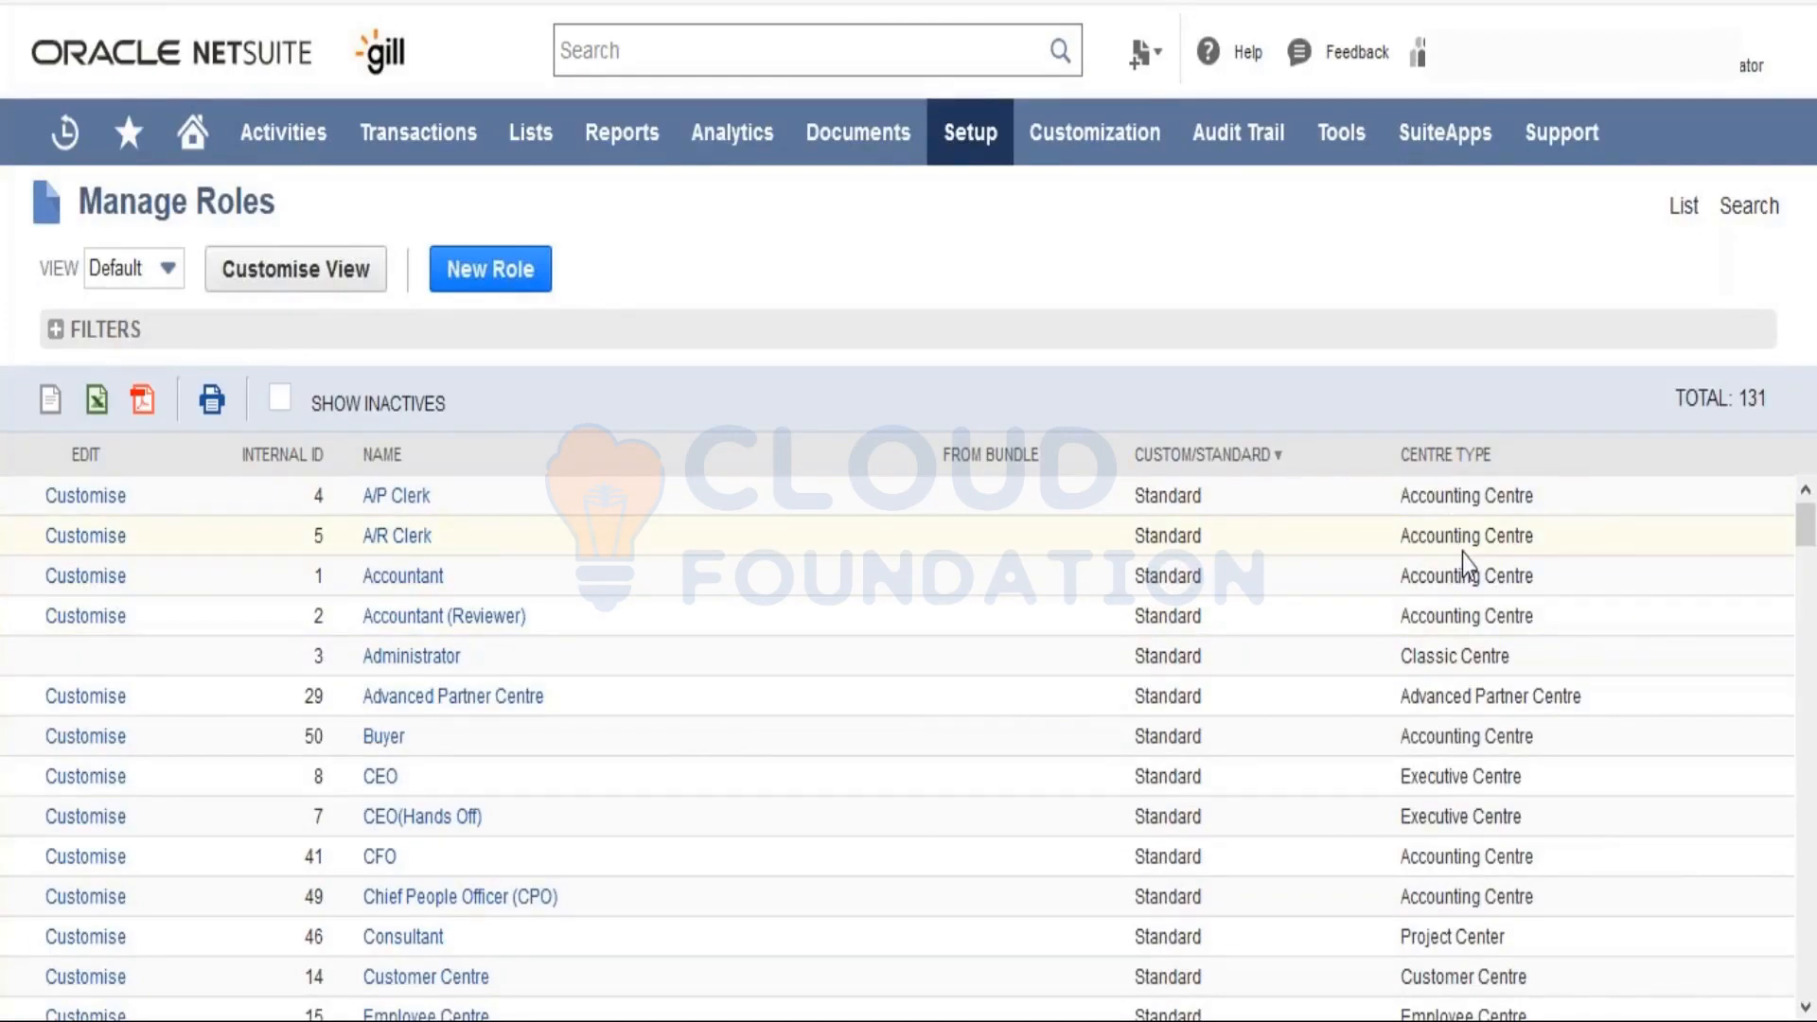
# Step: Sort the roles by centre type and look through the centres assigned to them
pyautogui.click(1471, 468)
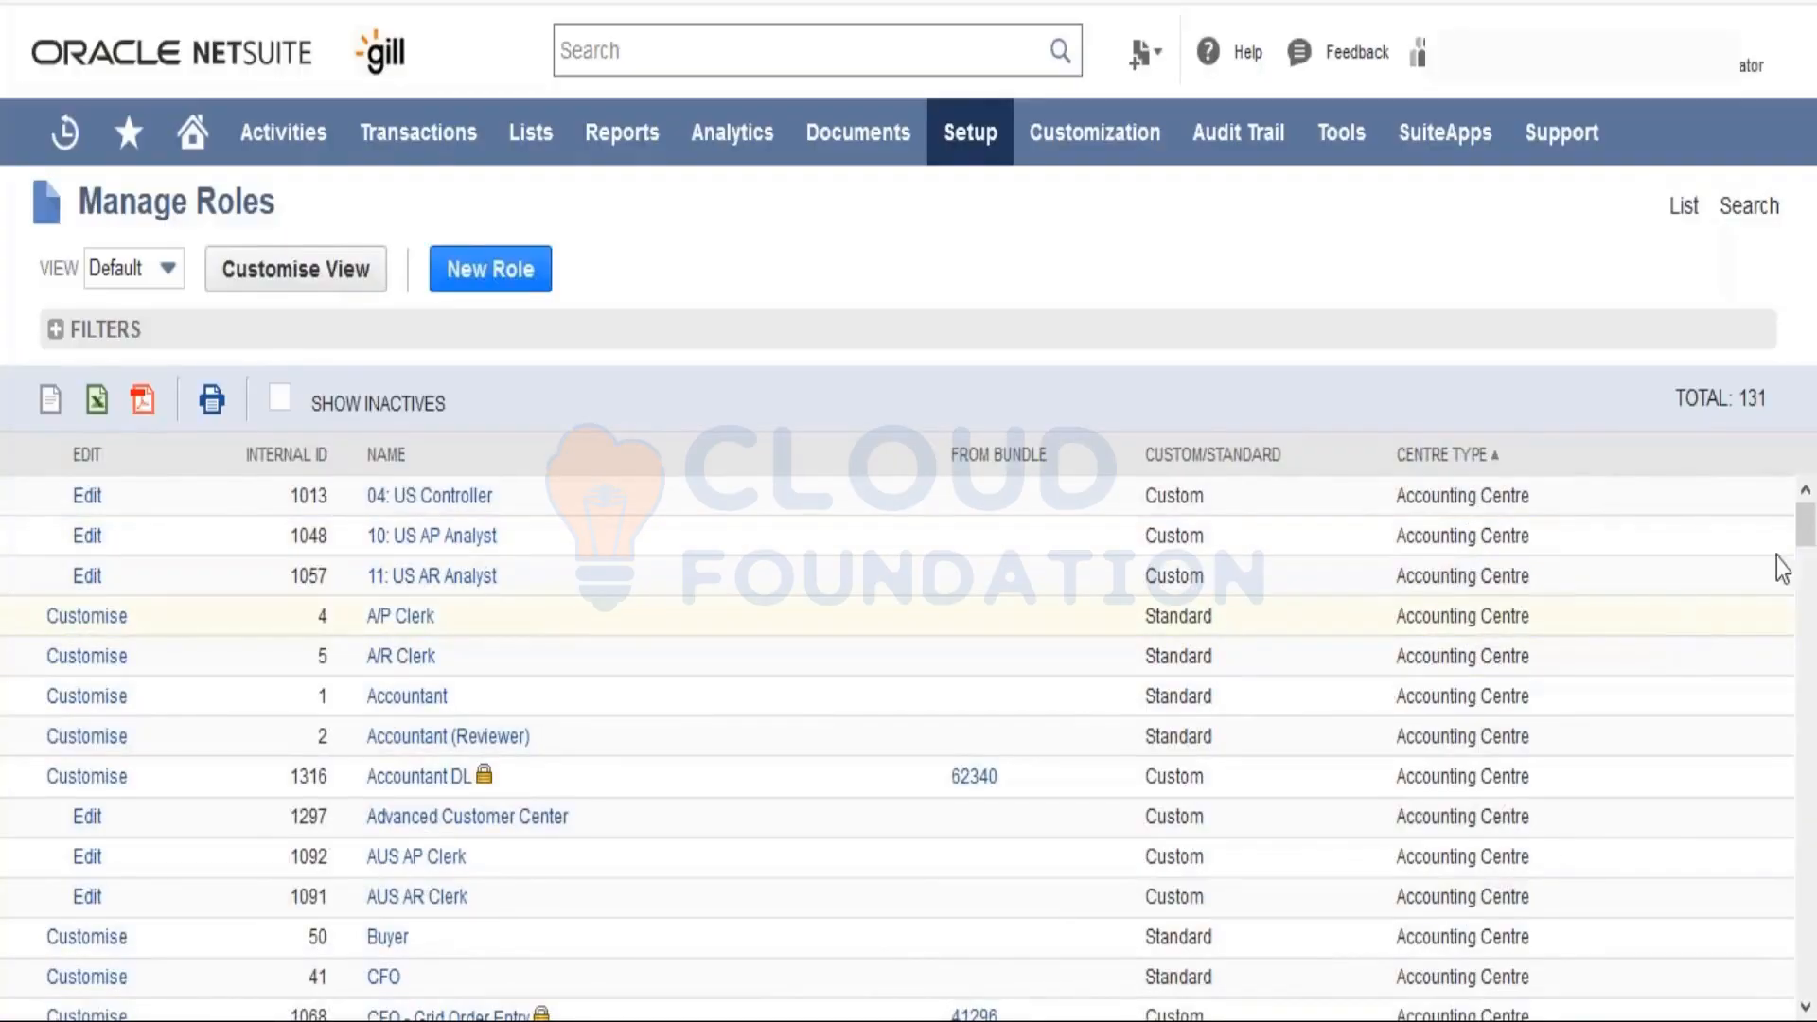
pyautogui.moveTo(1807, 530); pyautogui.dragTo(1809, 717)
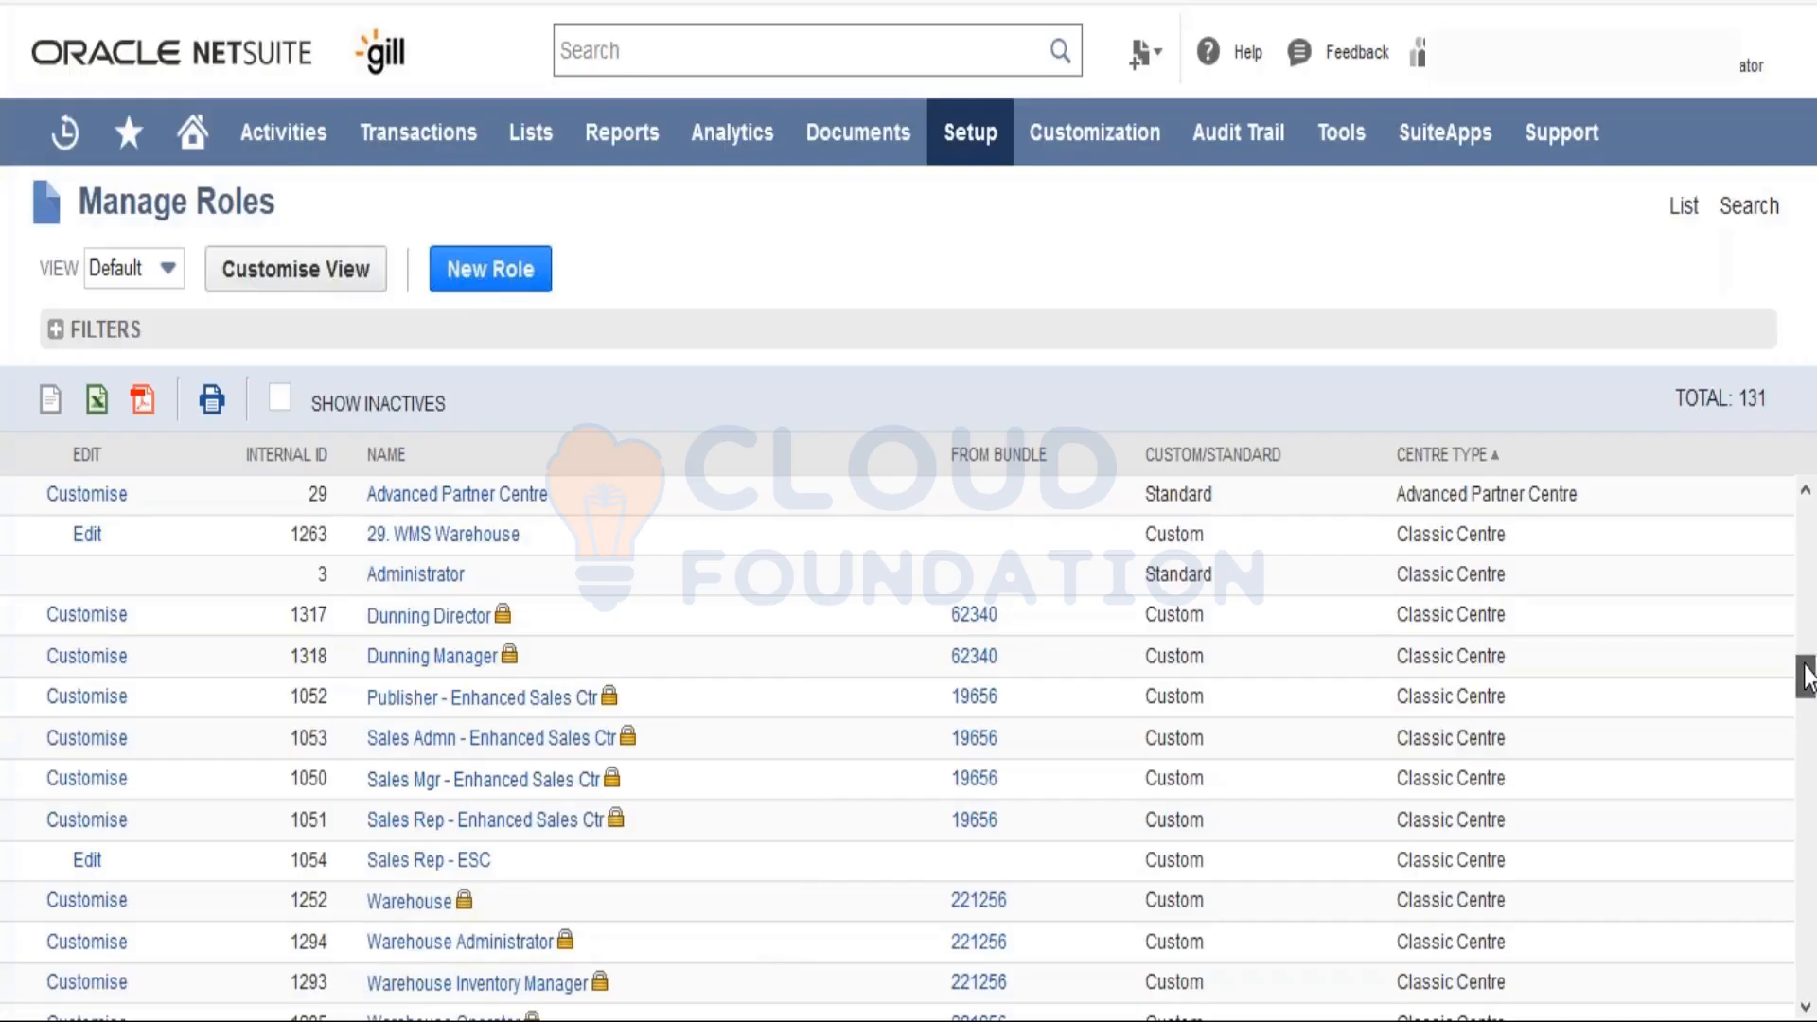
pyautogui.moveTo(1808, 676); pyautogui.dragTo(1807, 741)
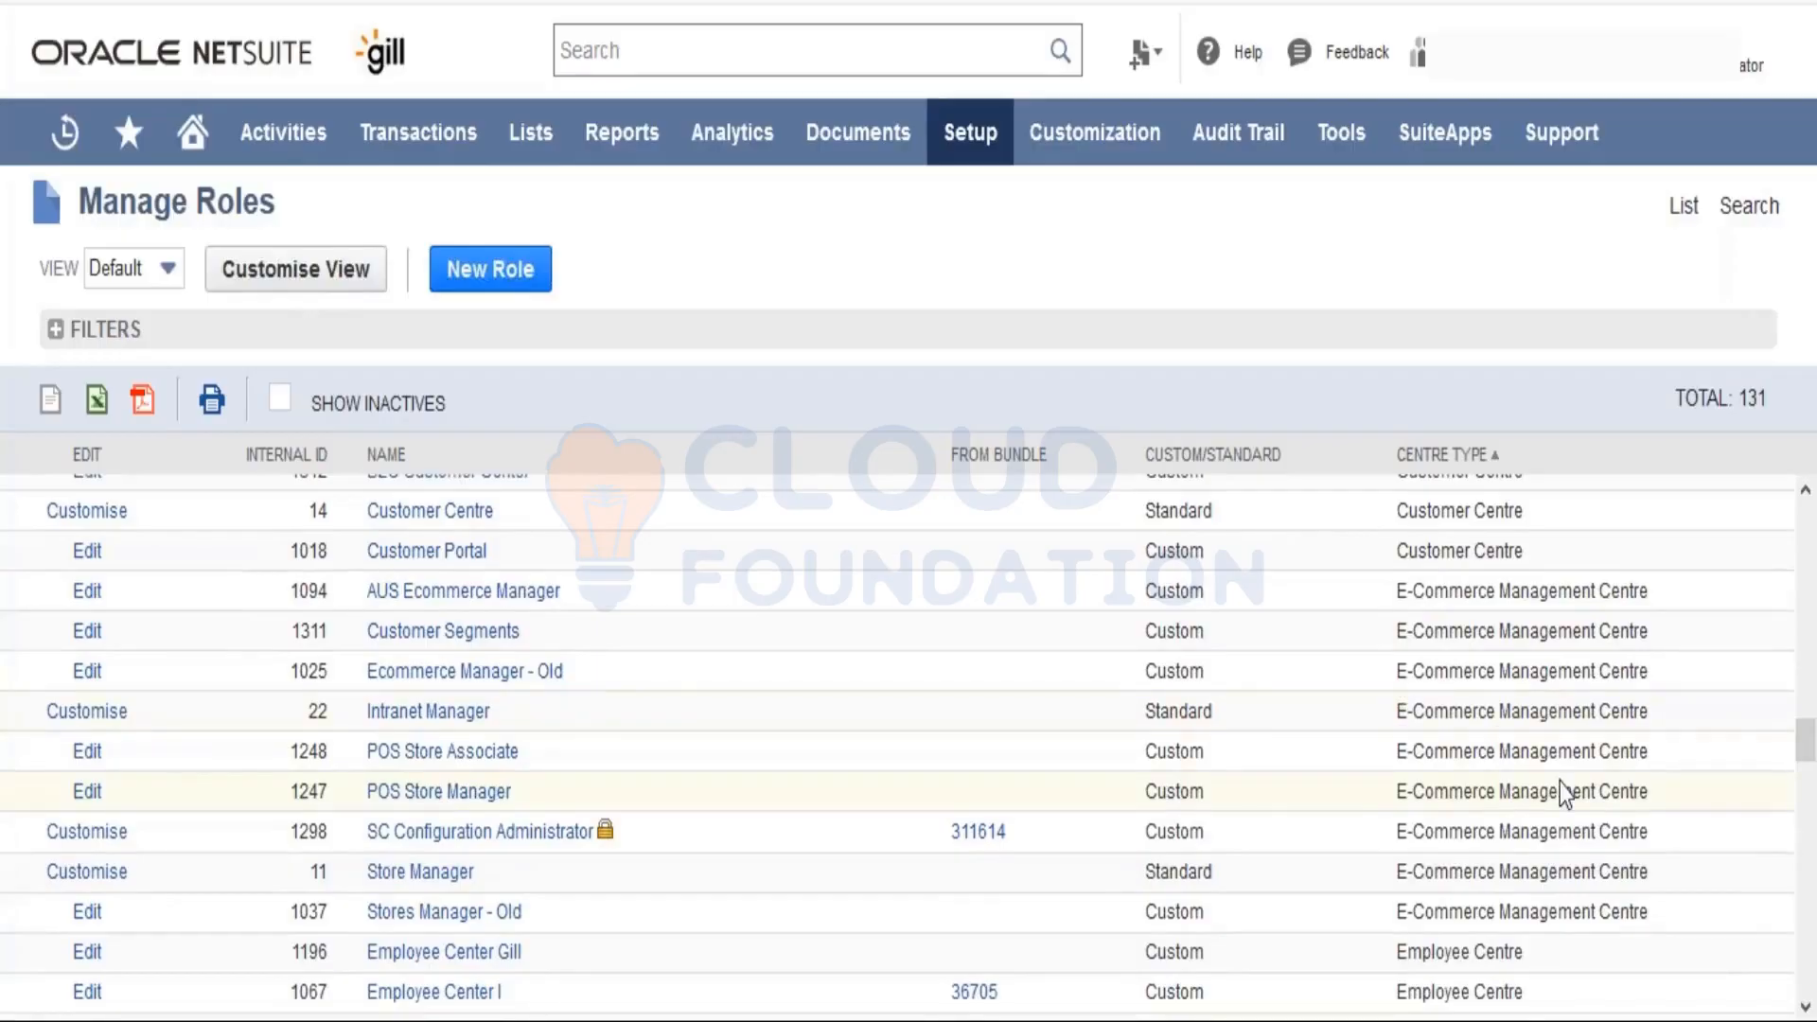
# Step: Look through the rest of the roles sorted by centre type, from E-Commerce Management Centre to Vendor Centre, and return to the first roles
pyautogui.moveTo(1797, 753); pyautogui.dragTo(1802, 767)
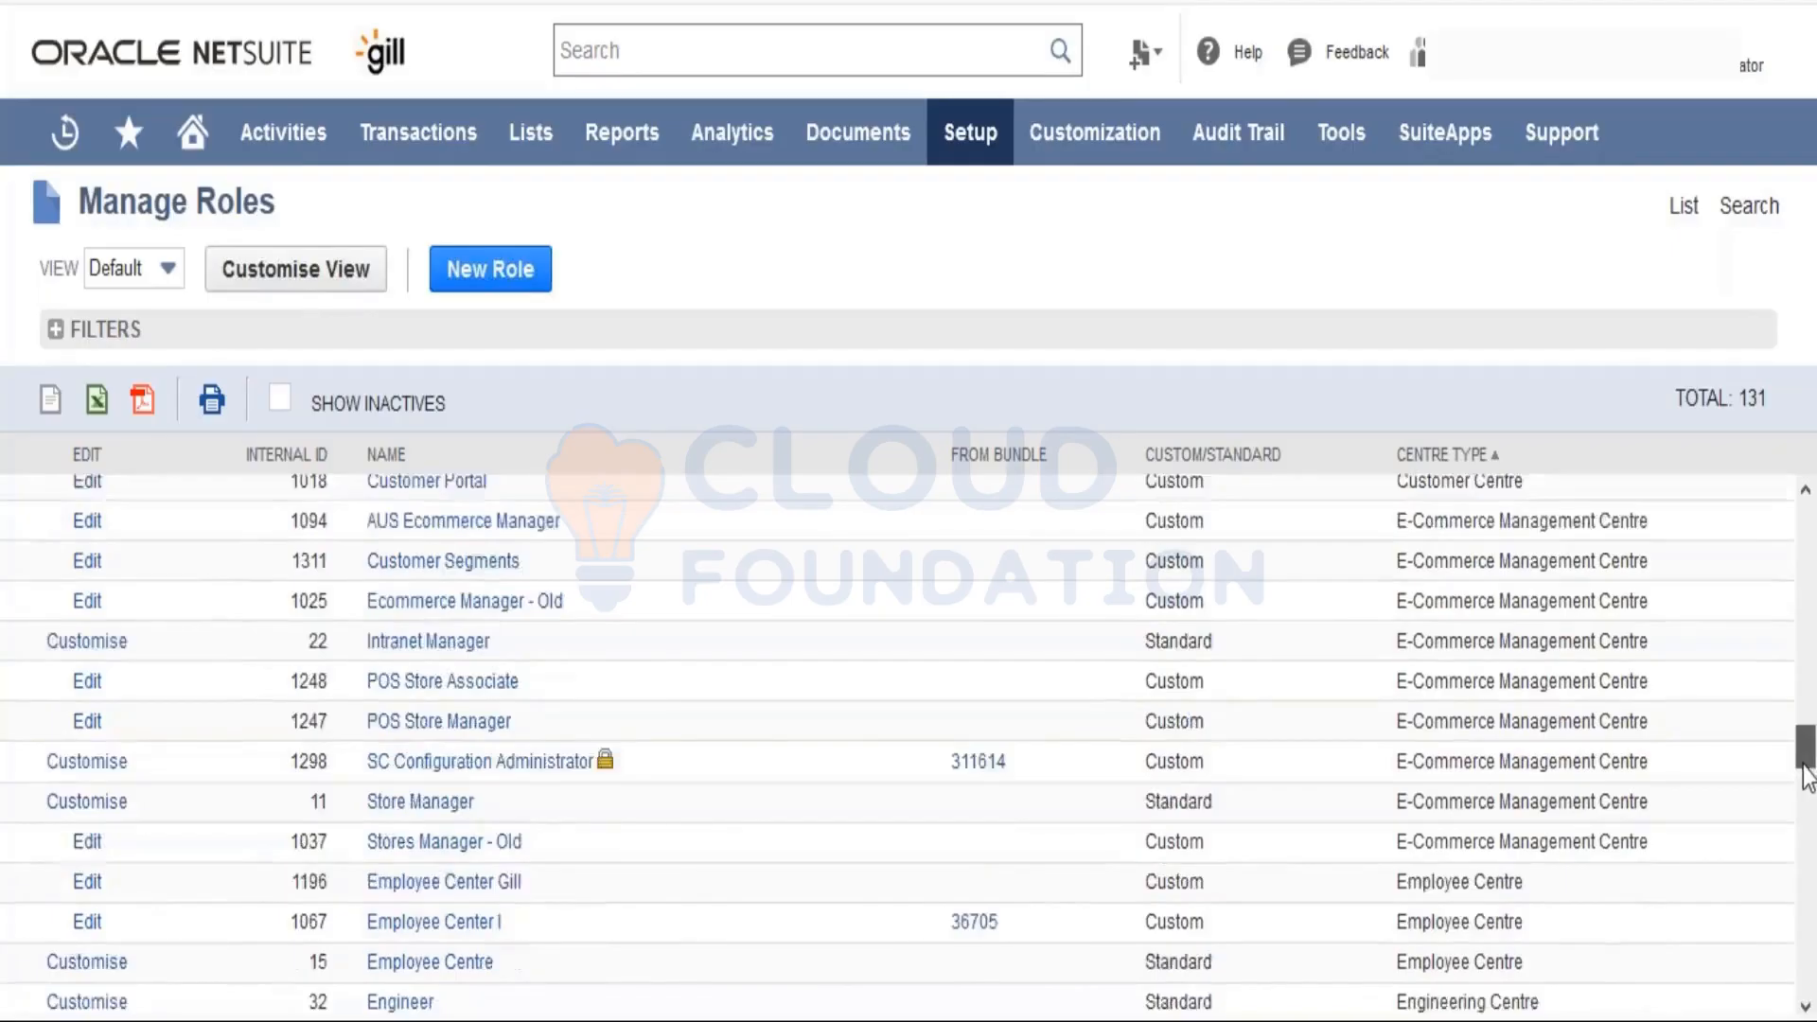
pyautogui.moveTo(1804, 771); pyautogui.dragTo(1804, 793)
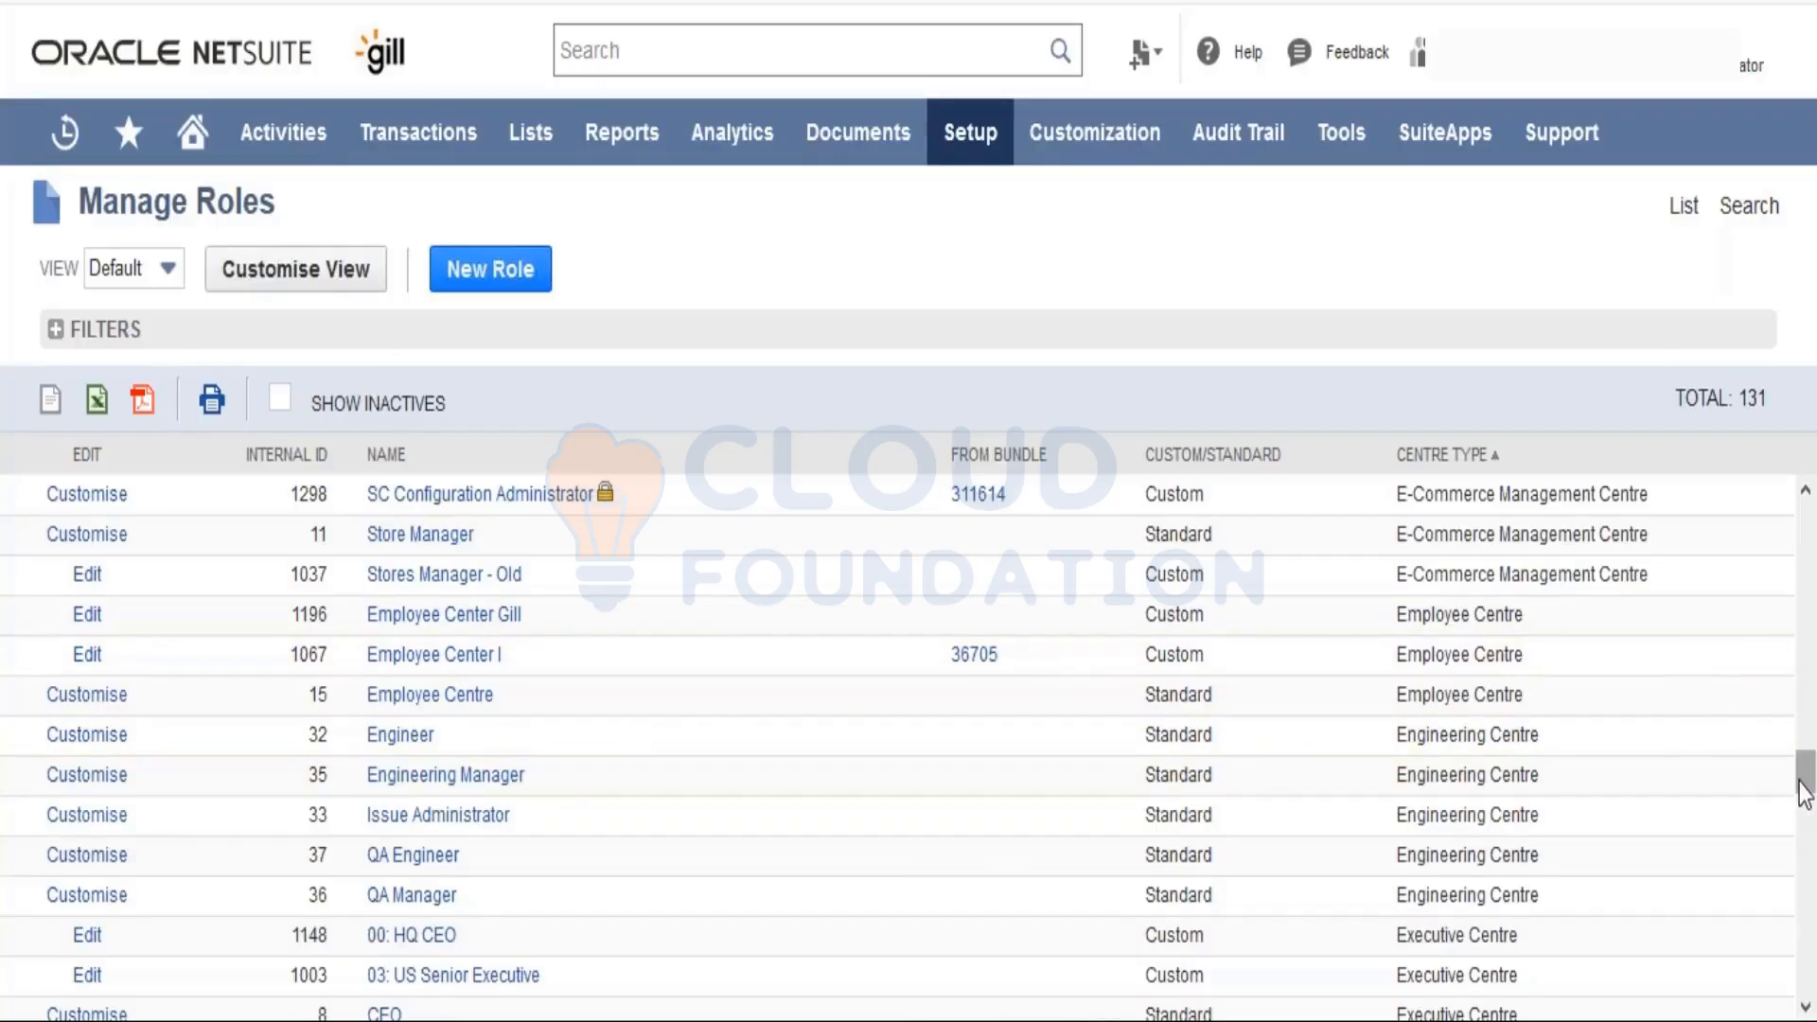
pyautogui.moveTo(1804, 790); pyautogui.dragTo(1805, 803)
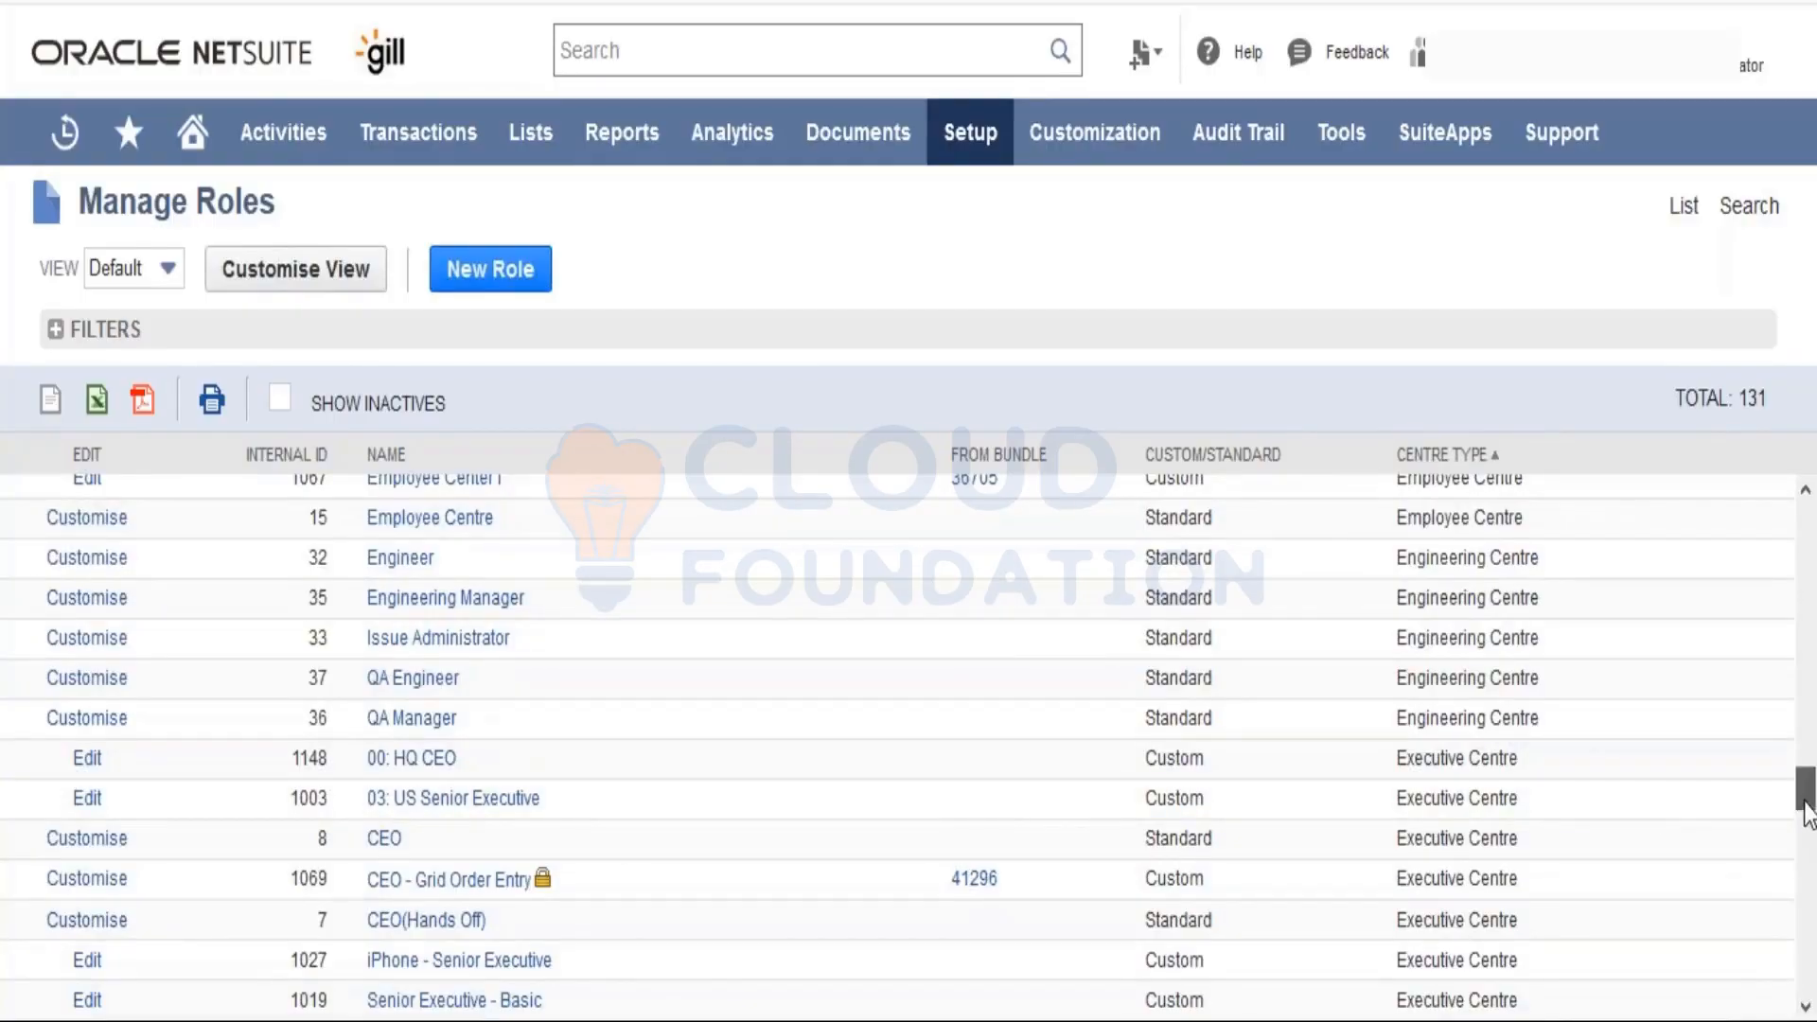
pyautogui.moveTo(1807, 812); pyautogui.dragTo(1808, 835)
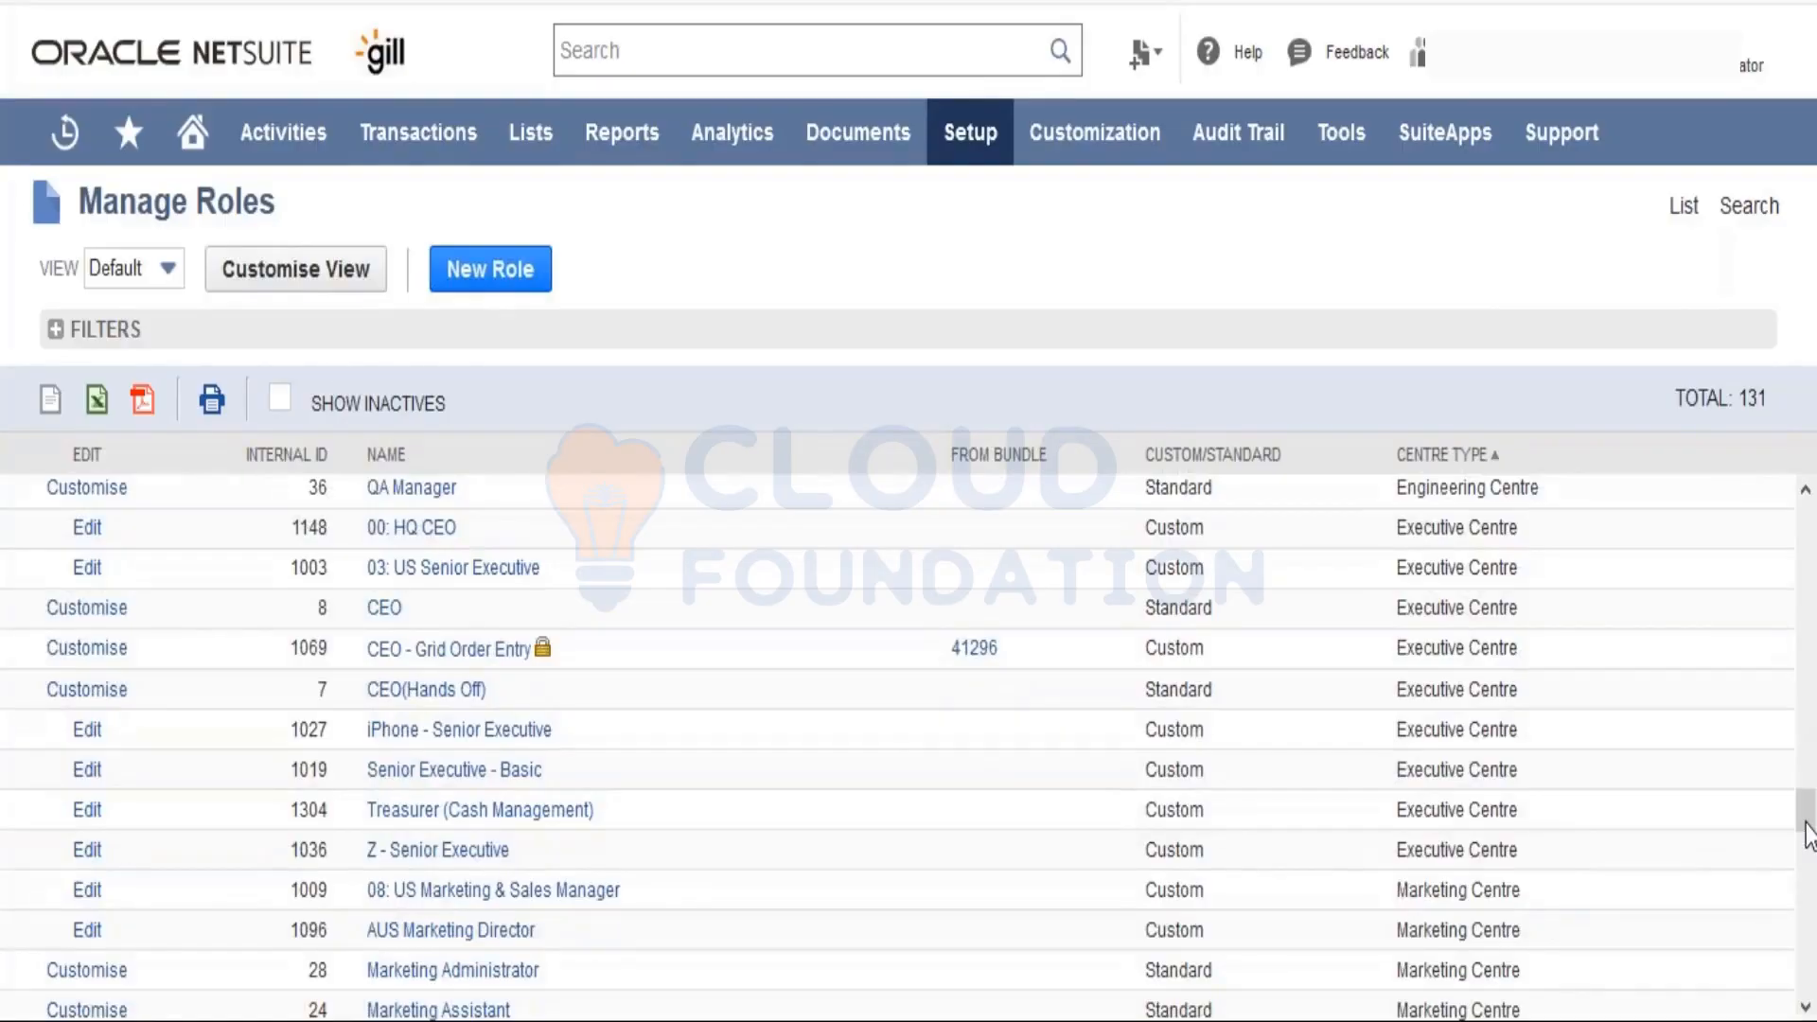
pyautogui.moveTo(1808, 836); pyautogui.dragTo(1809, 885)
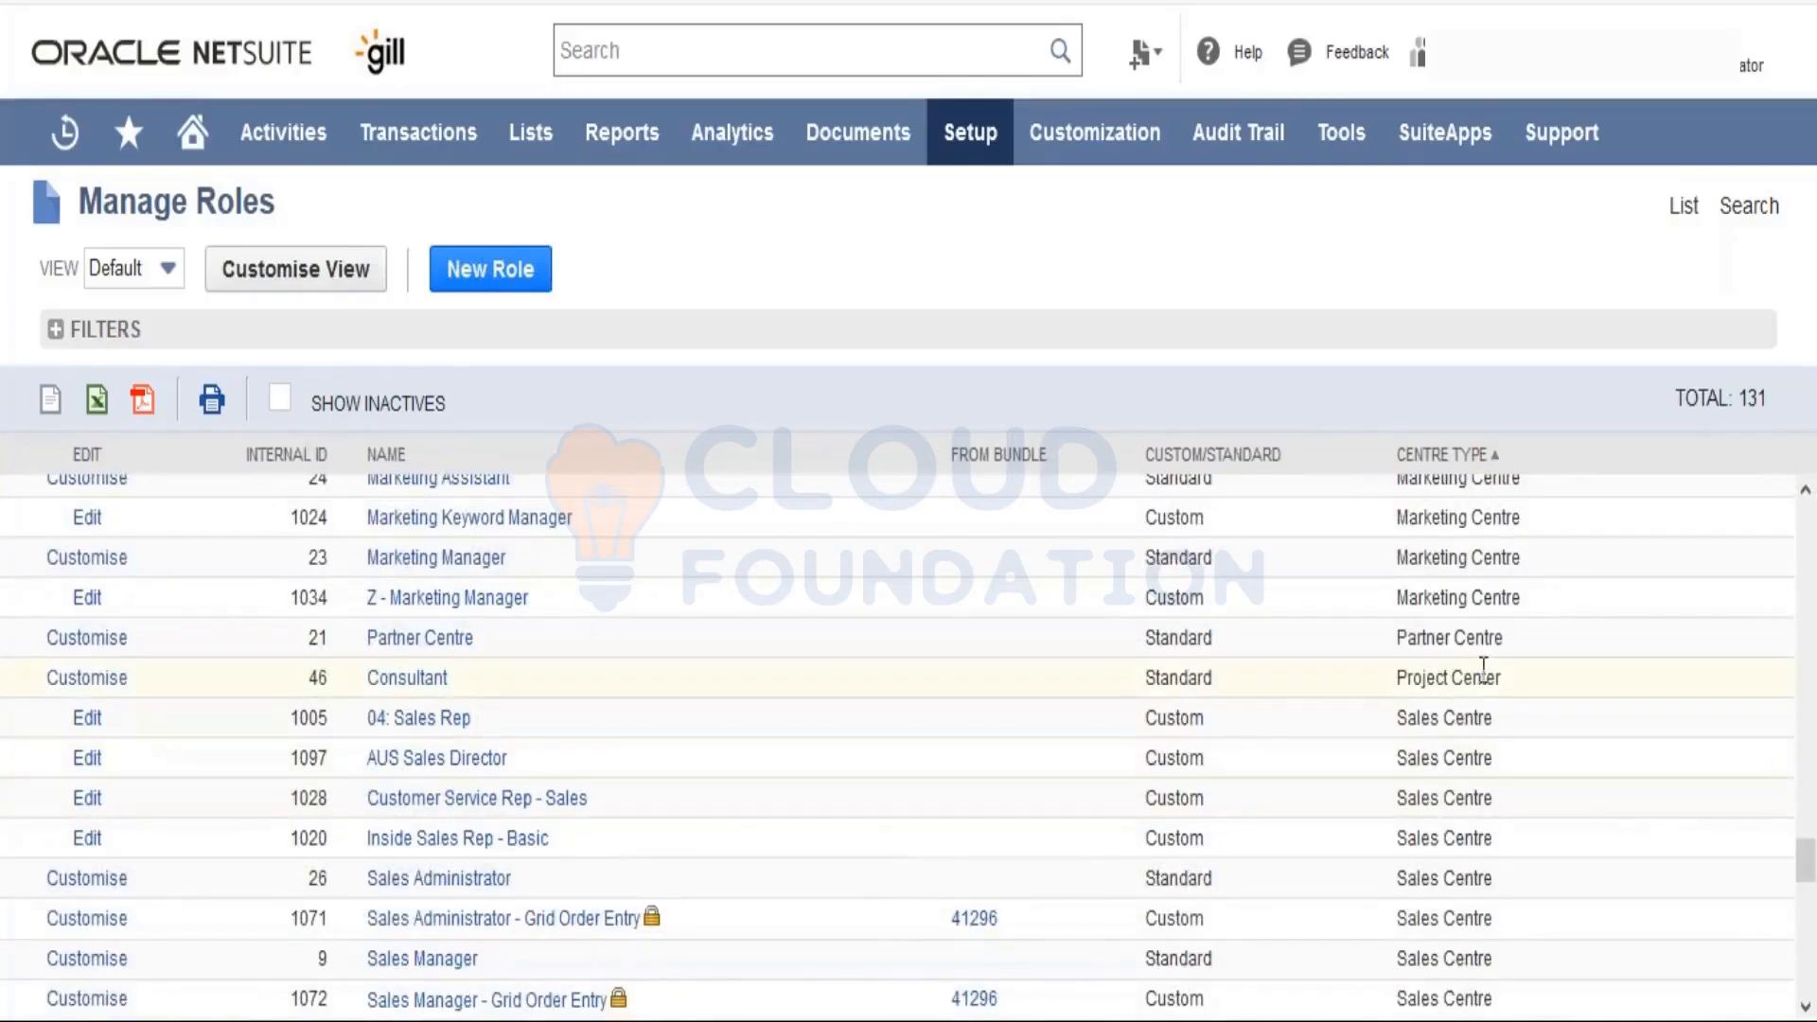
pyautogui.moveTo(1508, 641); pyautogui.dragTo(1395, 642)
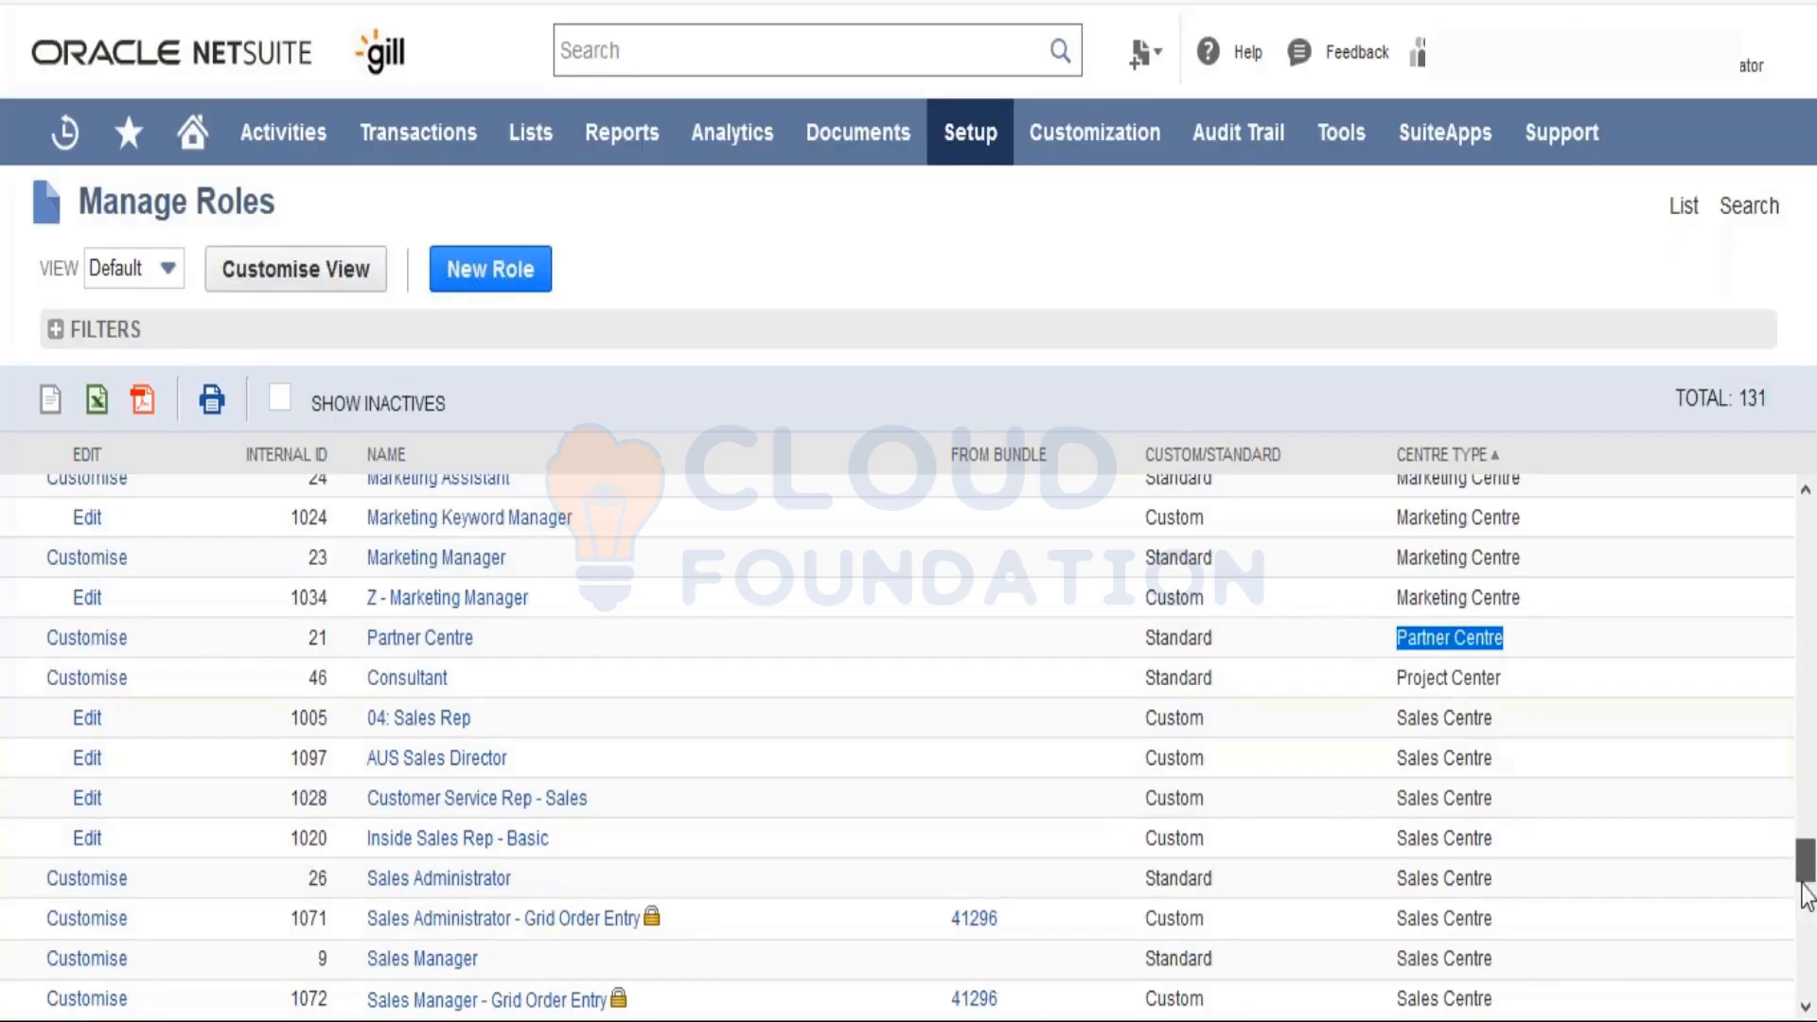
pyautogui.moveTo(1805, 868); pyautogui.dragTo(1809, 994)
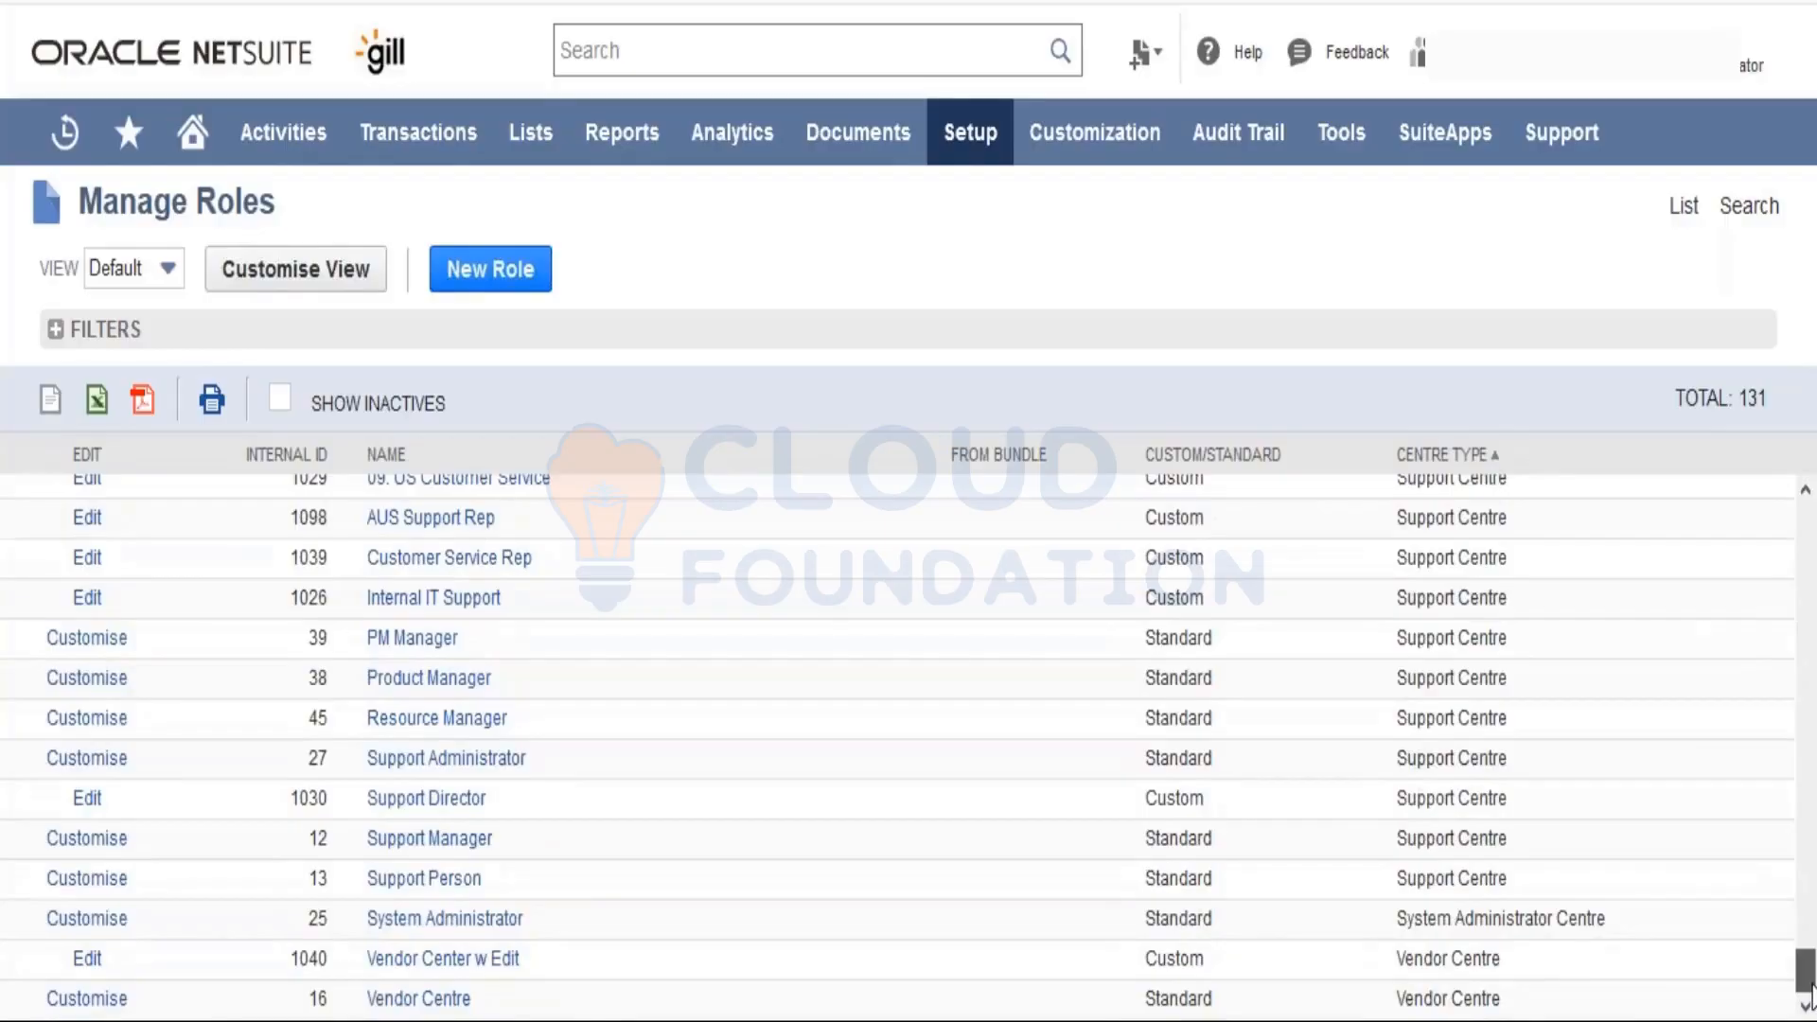
pyautogui.moveTo(1809, 994); pyautogui.dragTo(1802, 514)
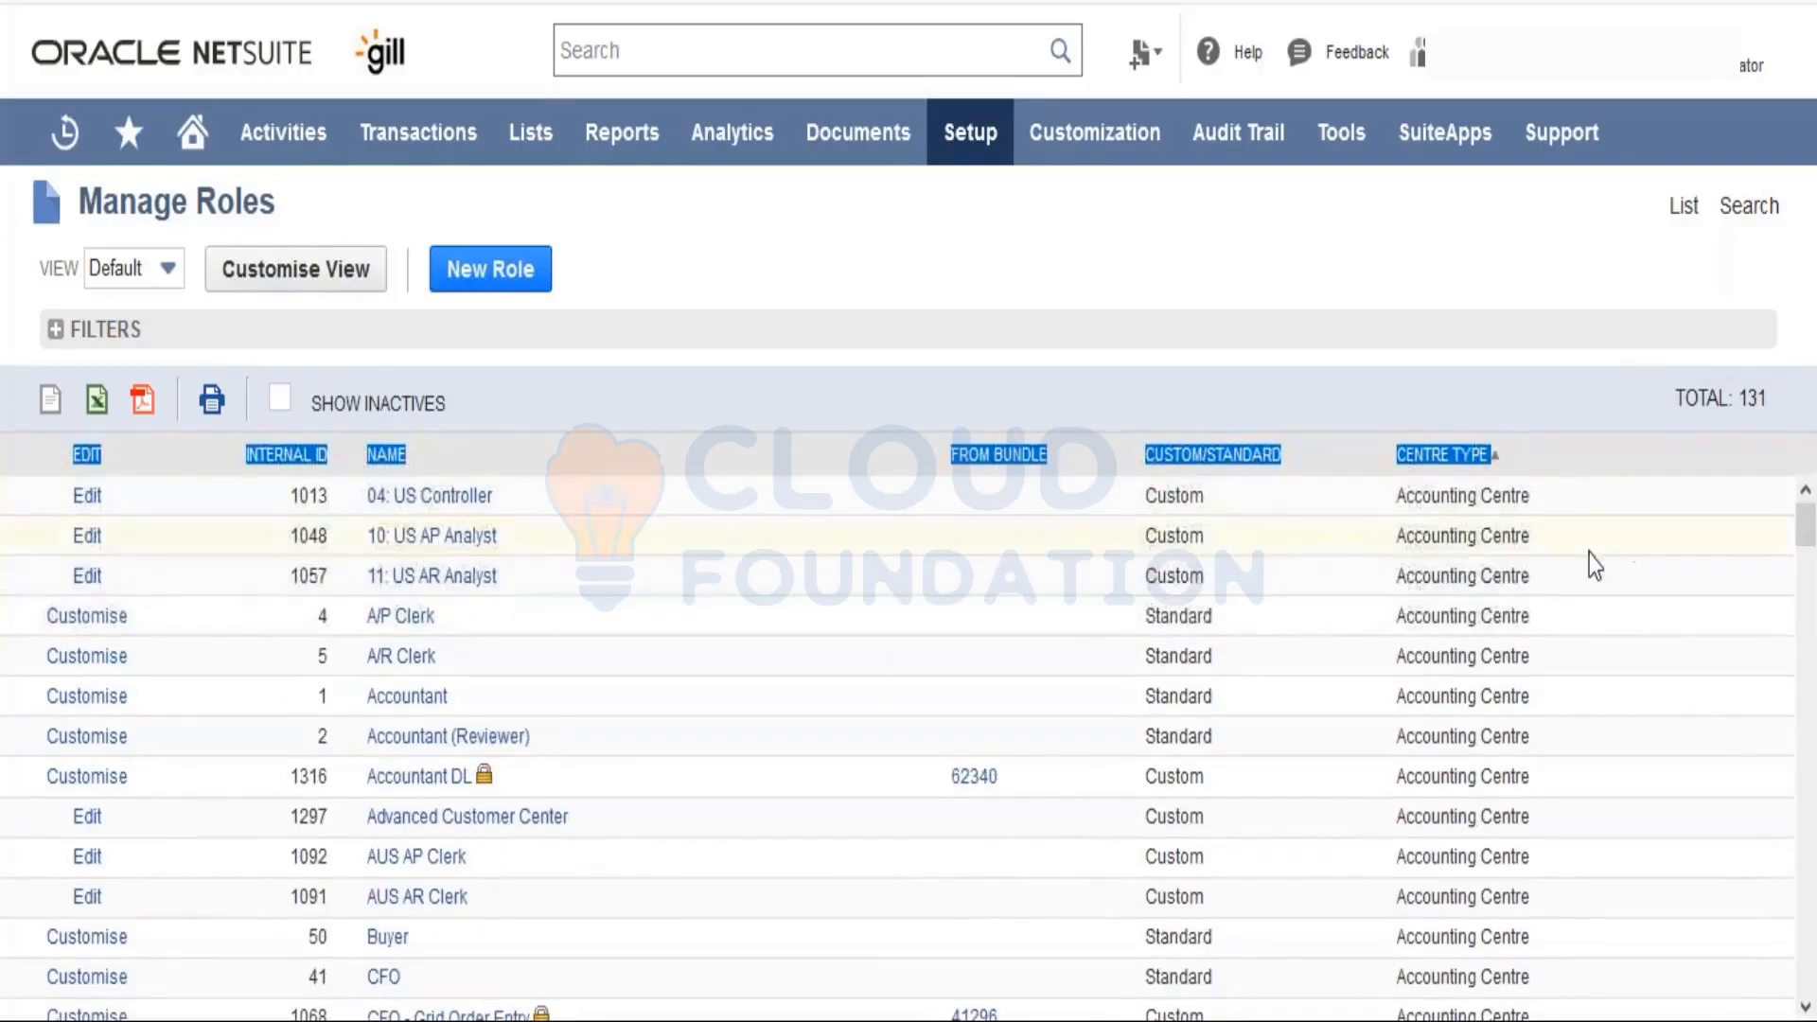
pyautogui.click(1428, 544)
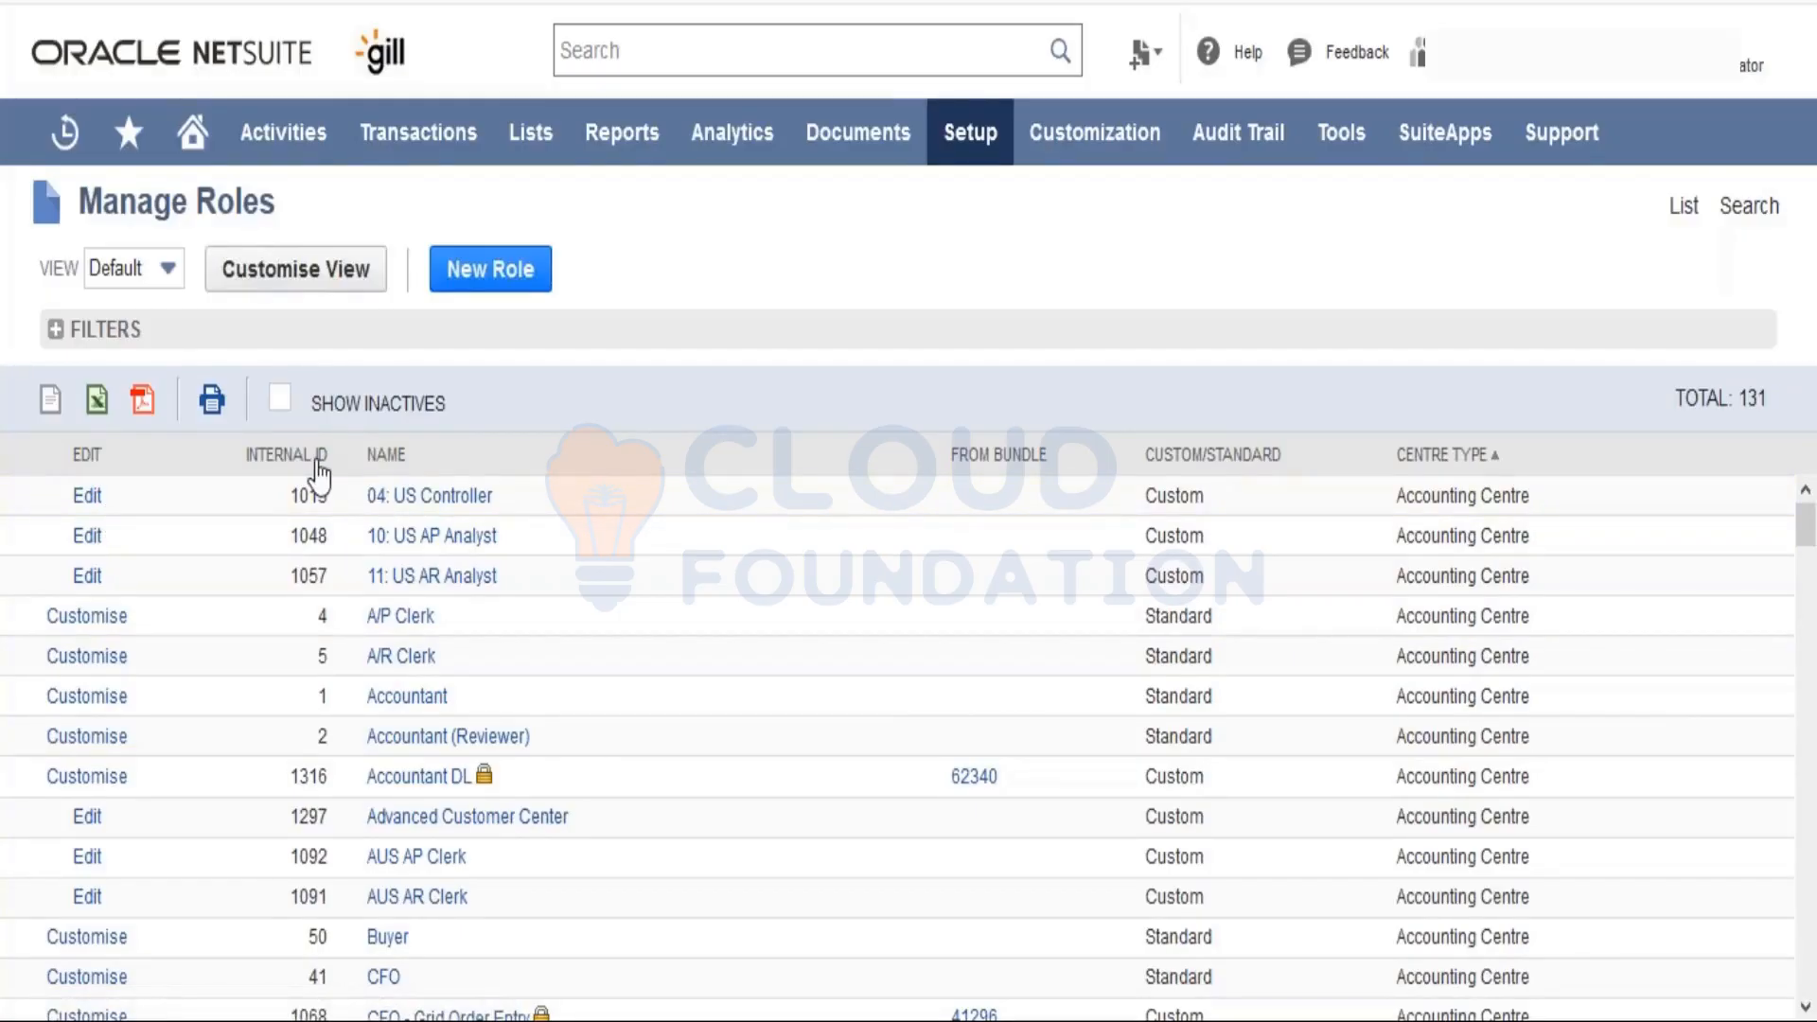
# Step: Sort the roles by internal ID and look through the standard and custom roles
pyautogui.click(319, 464)
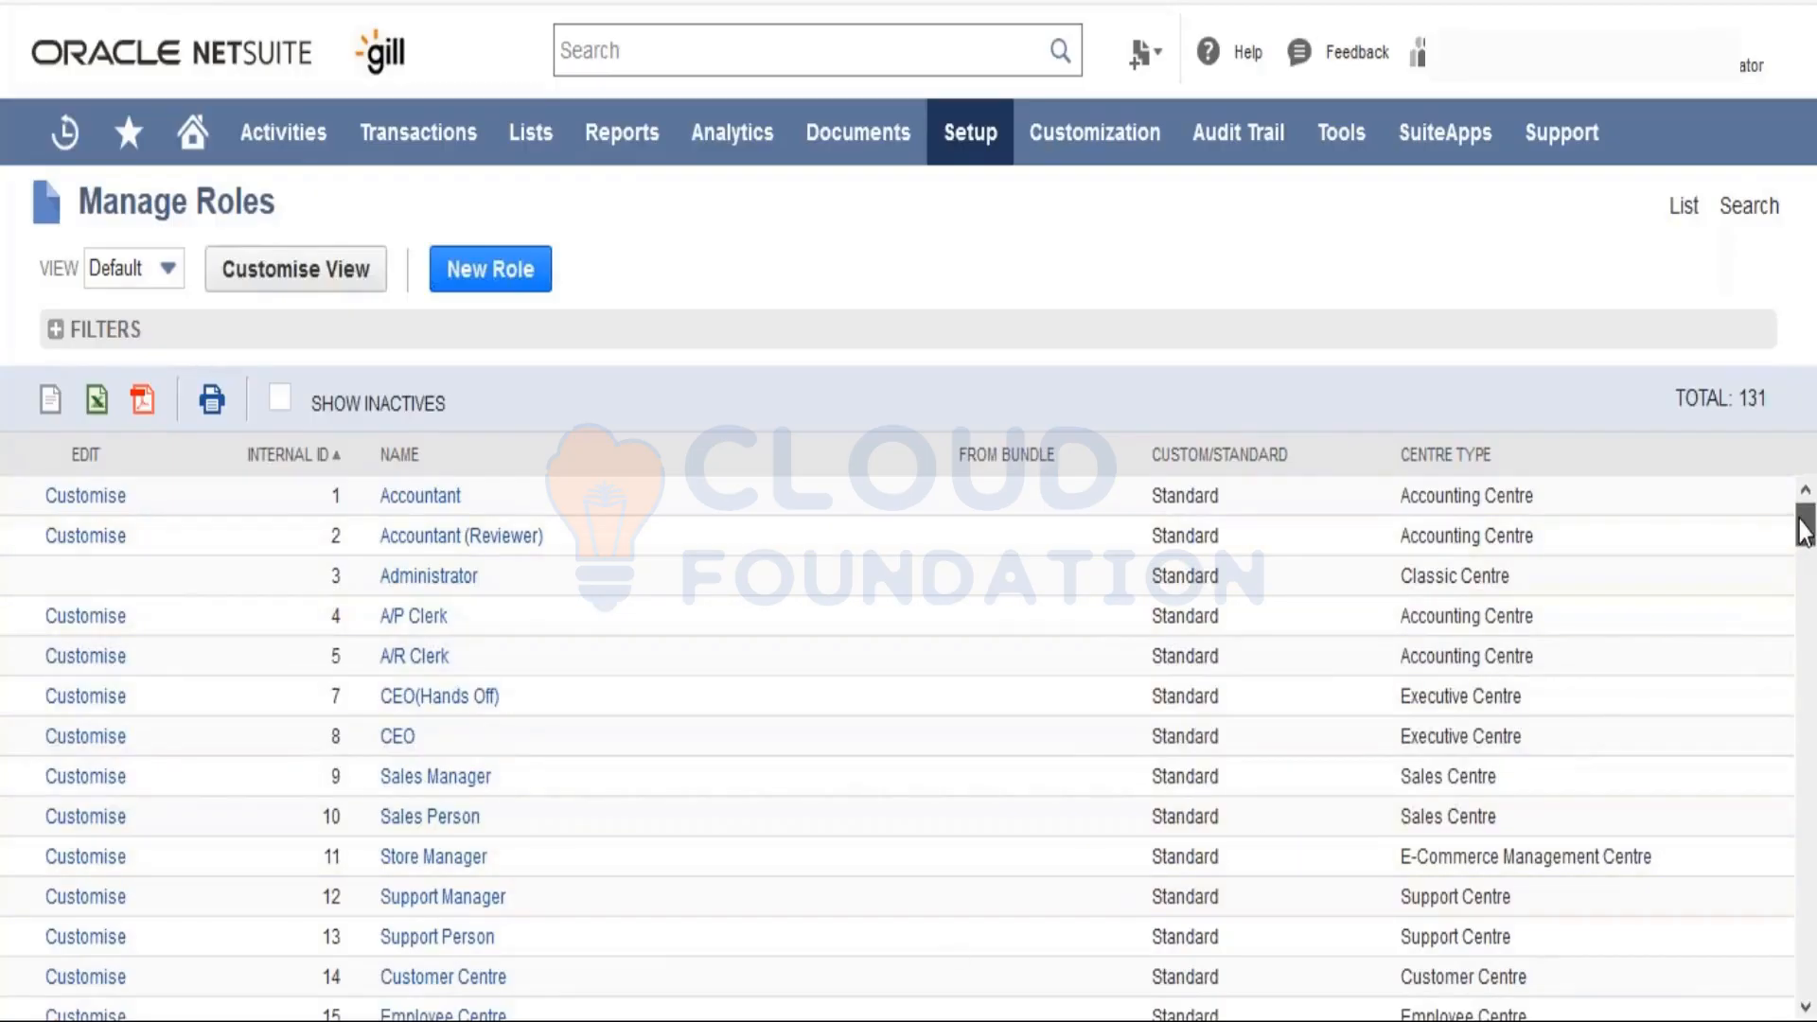
pyautogui.moveTo(1798, 511)
pyautogui.mouseDown()
pyautogui.moveTo(1800, 530)
pyautogui.moveTo(1800, 508)
pyautogui.mouseUp()
pyautogui.moveTo(1807, 526); pyautogui.dragTo(1807, 656)
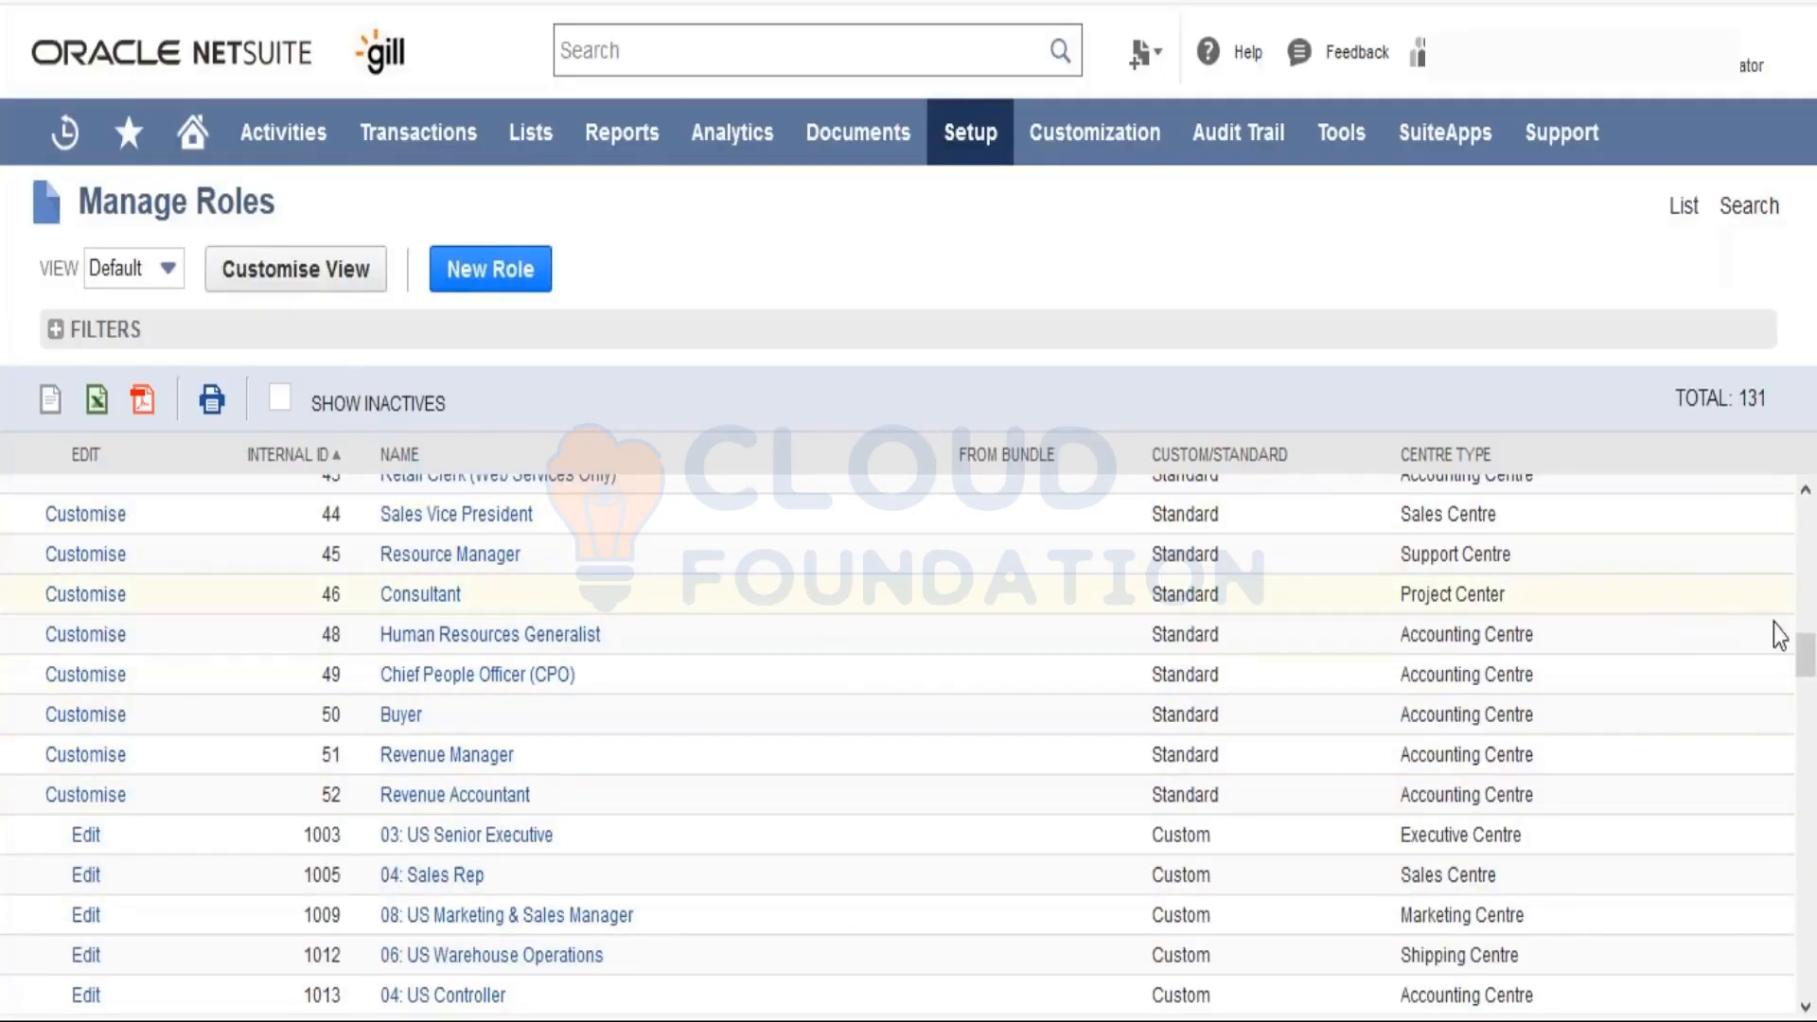
pyautogui.moveTo(1805, 662); pyautogui.dragTo(1805, 511)
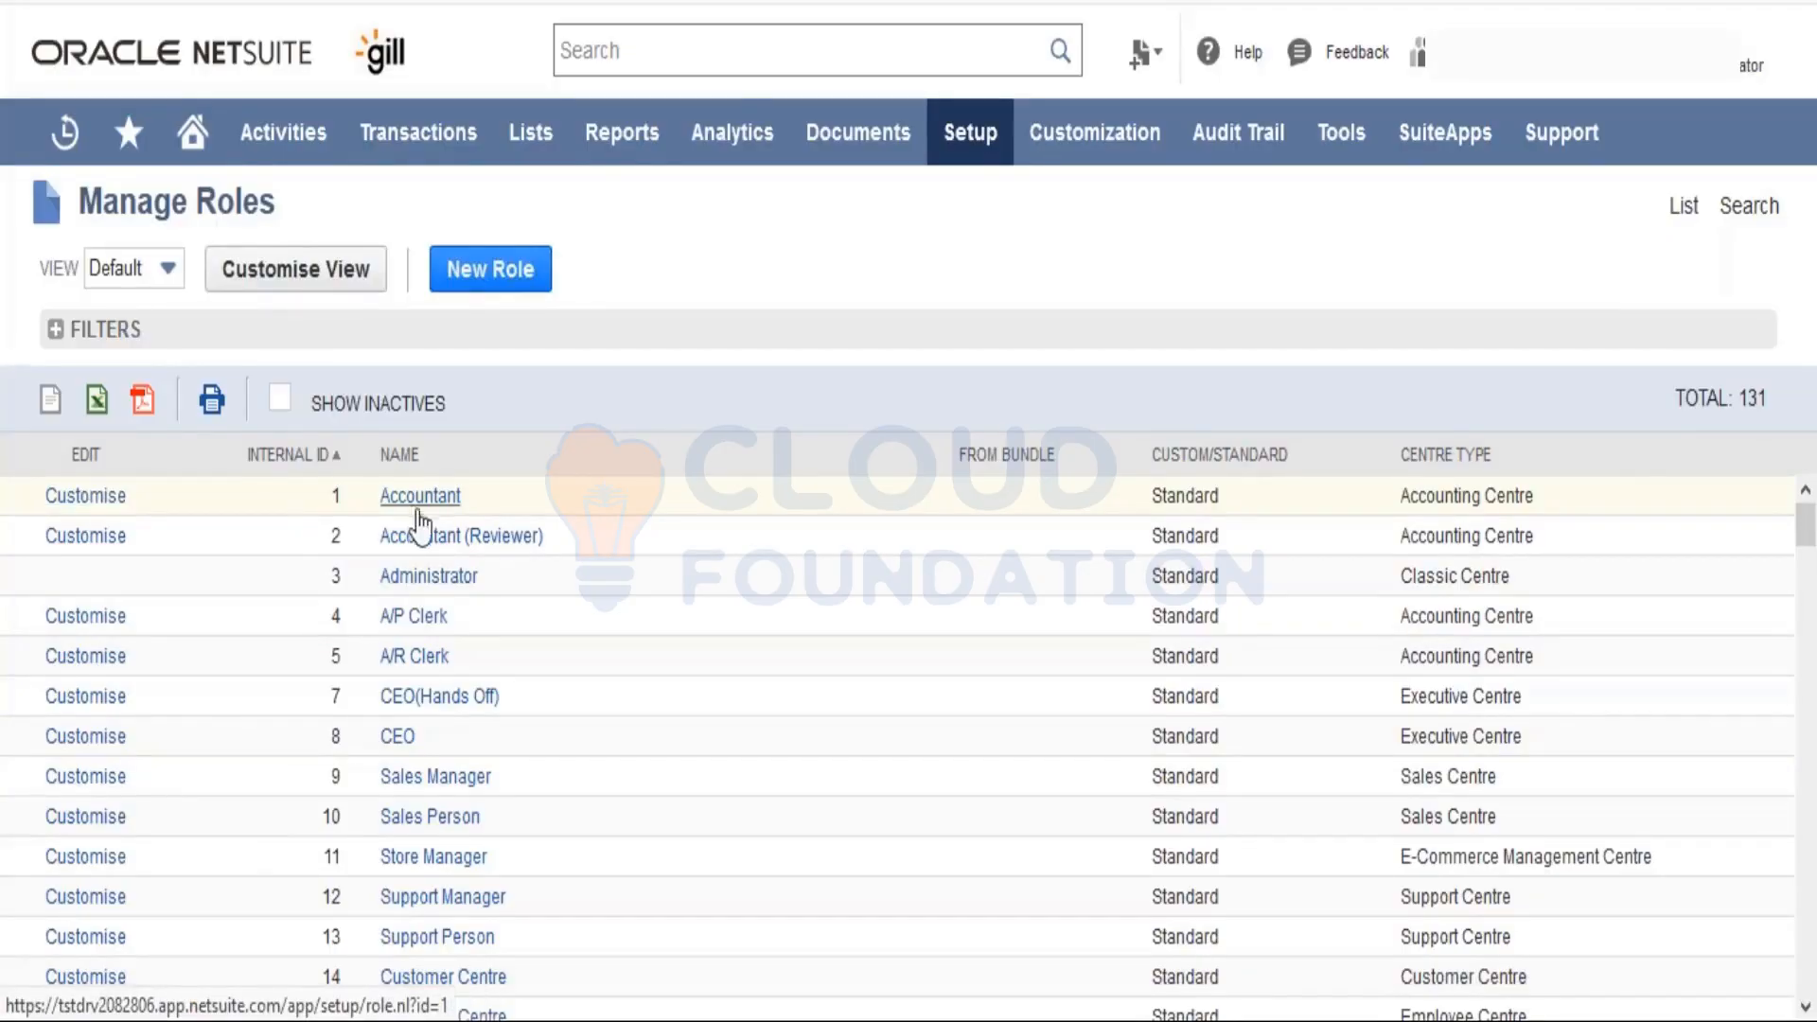
# Step: Start customising the standard Accountant role and review its ID field and the available employee restriction choices
pyautogui.click(112, 511)
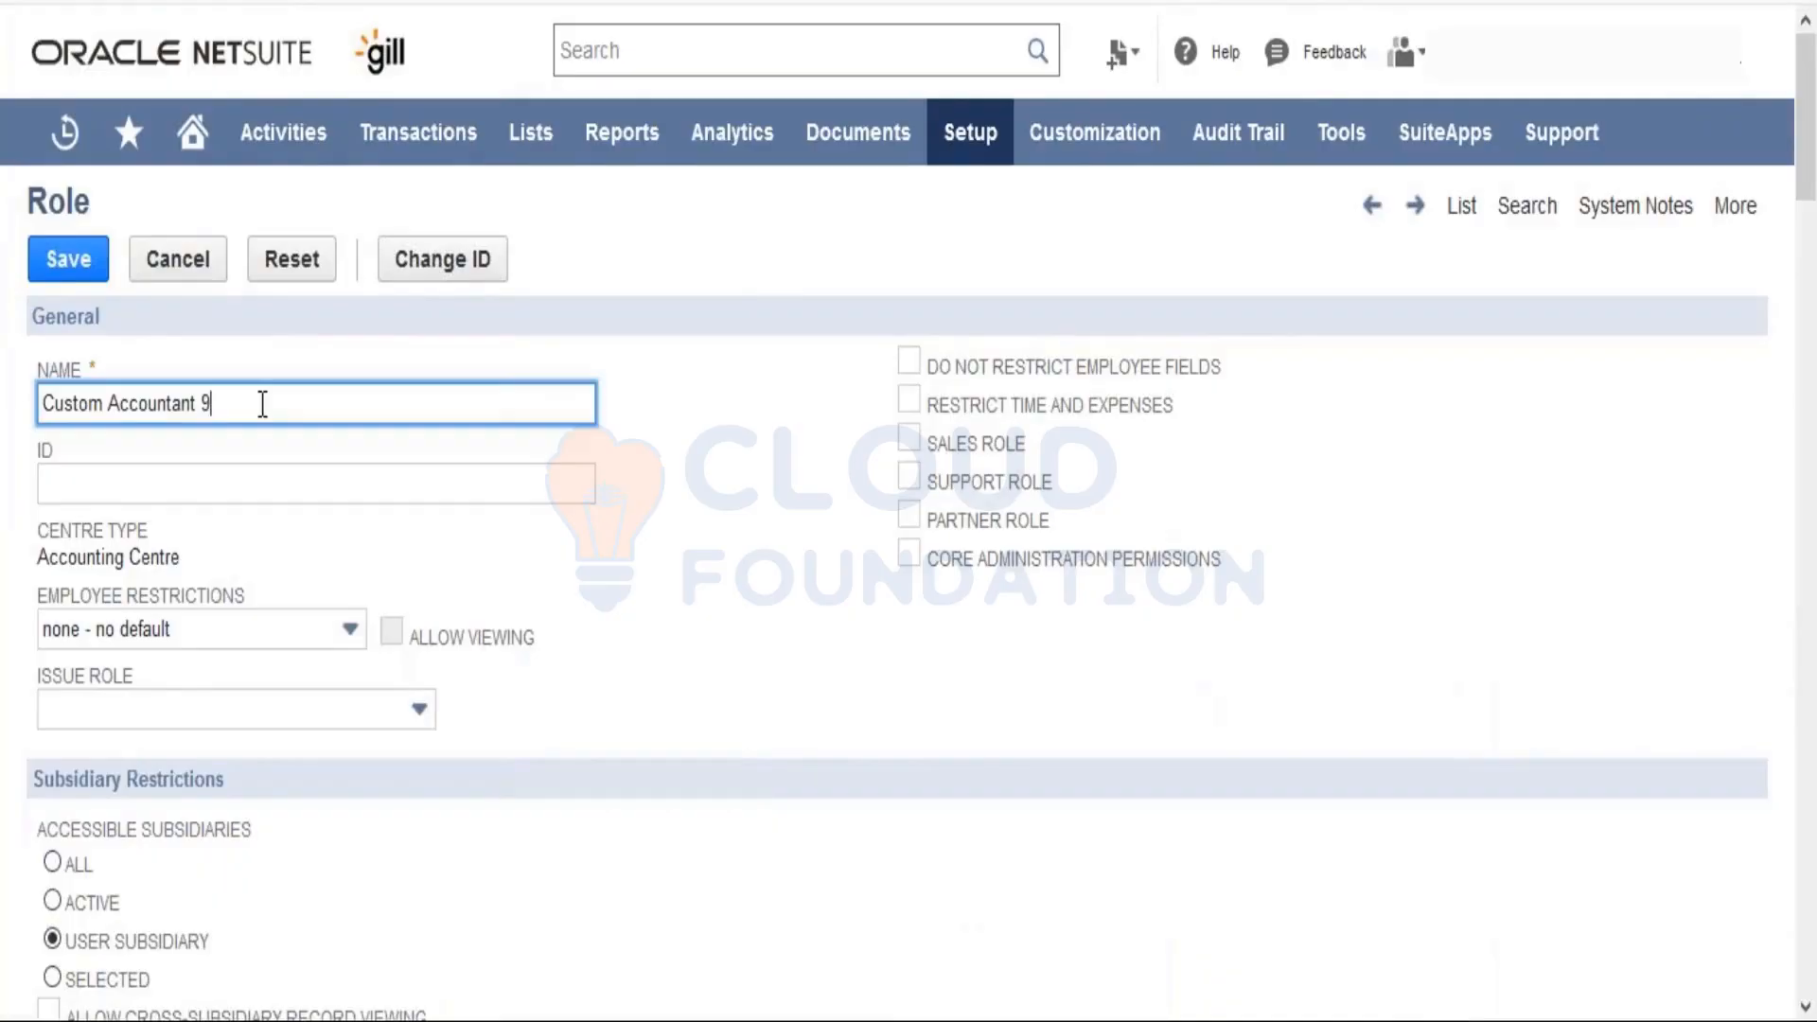
pyautogui.click(267, 487)
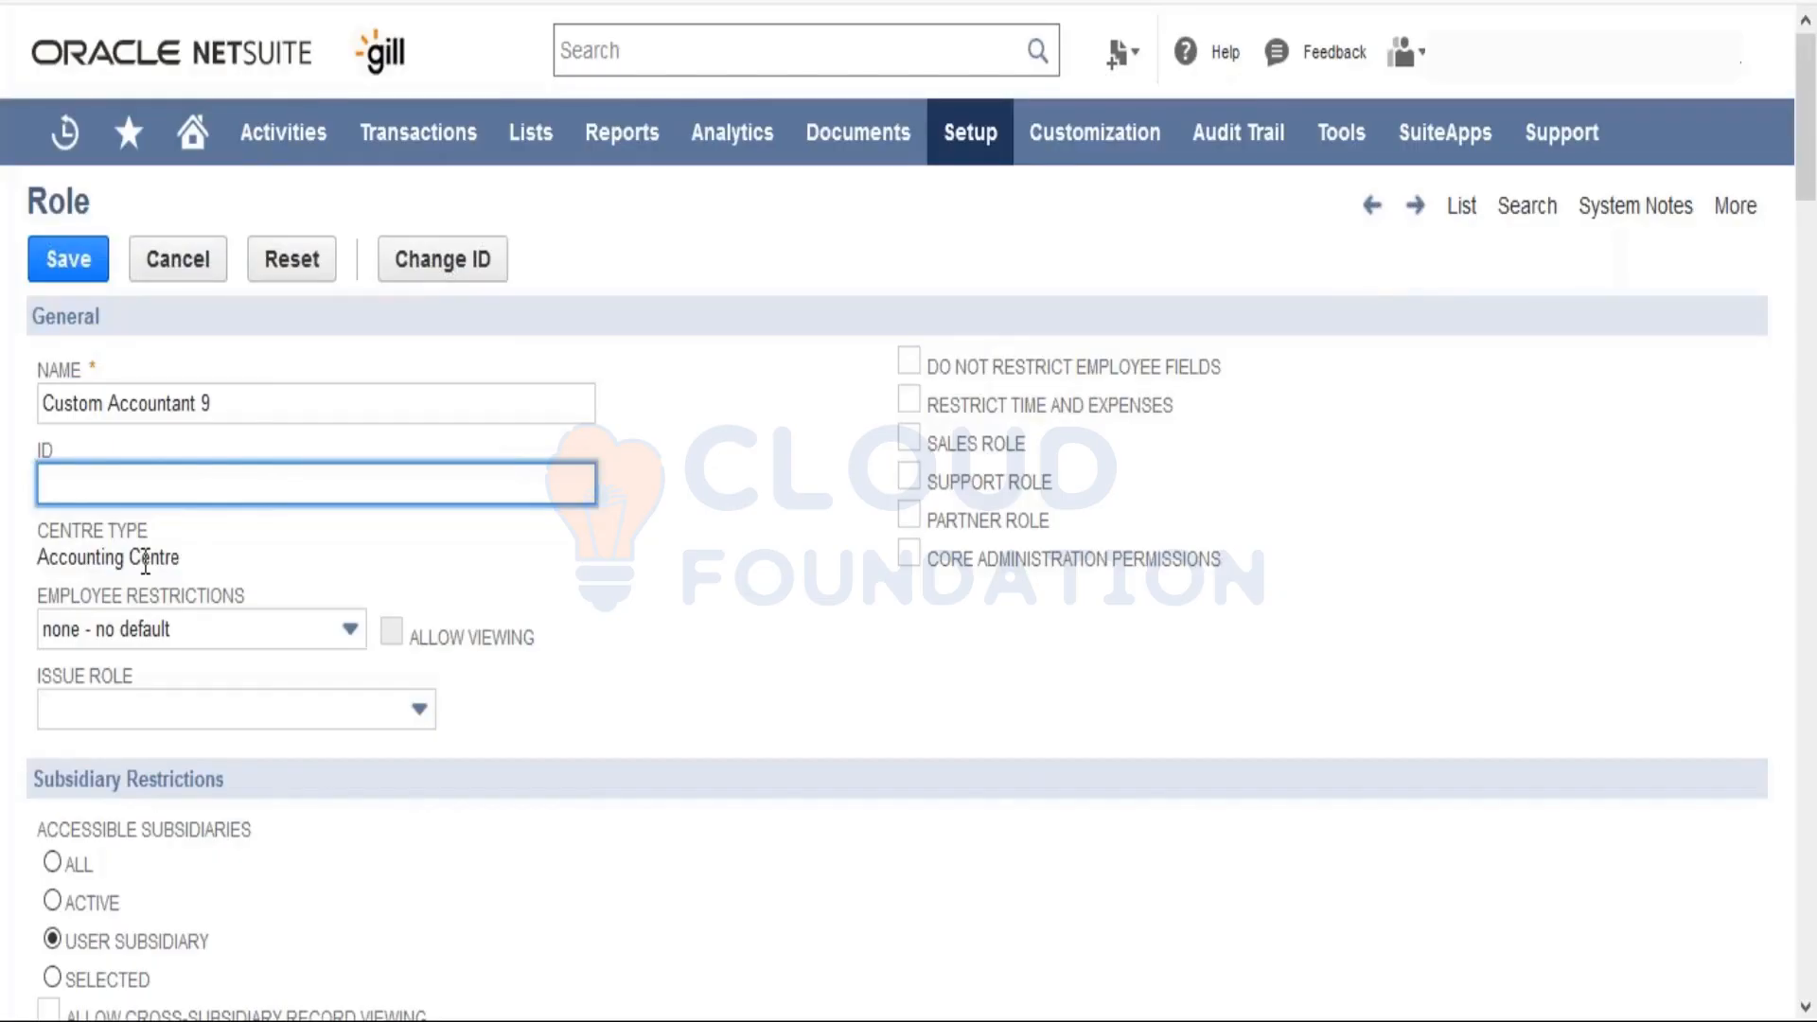
pyautogui.click(192, 624)
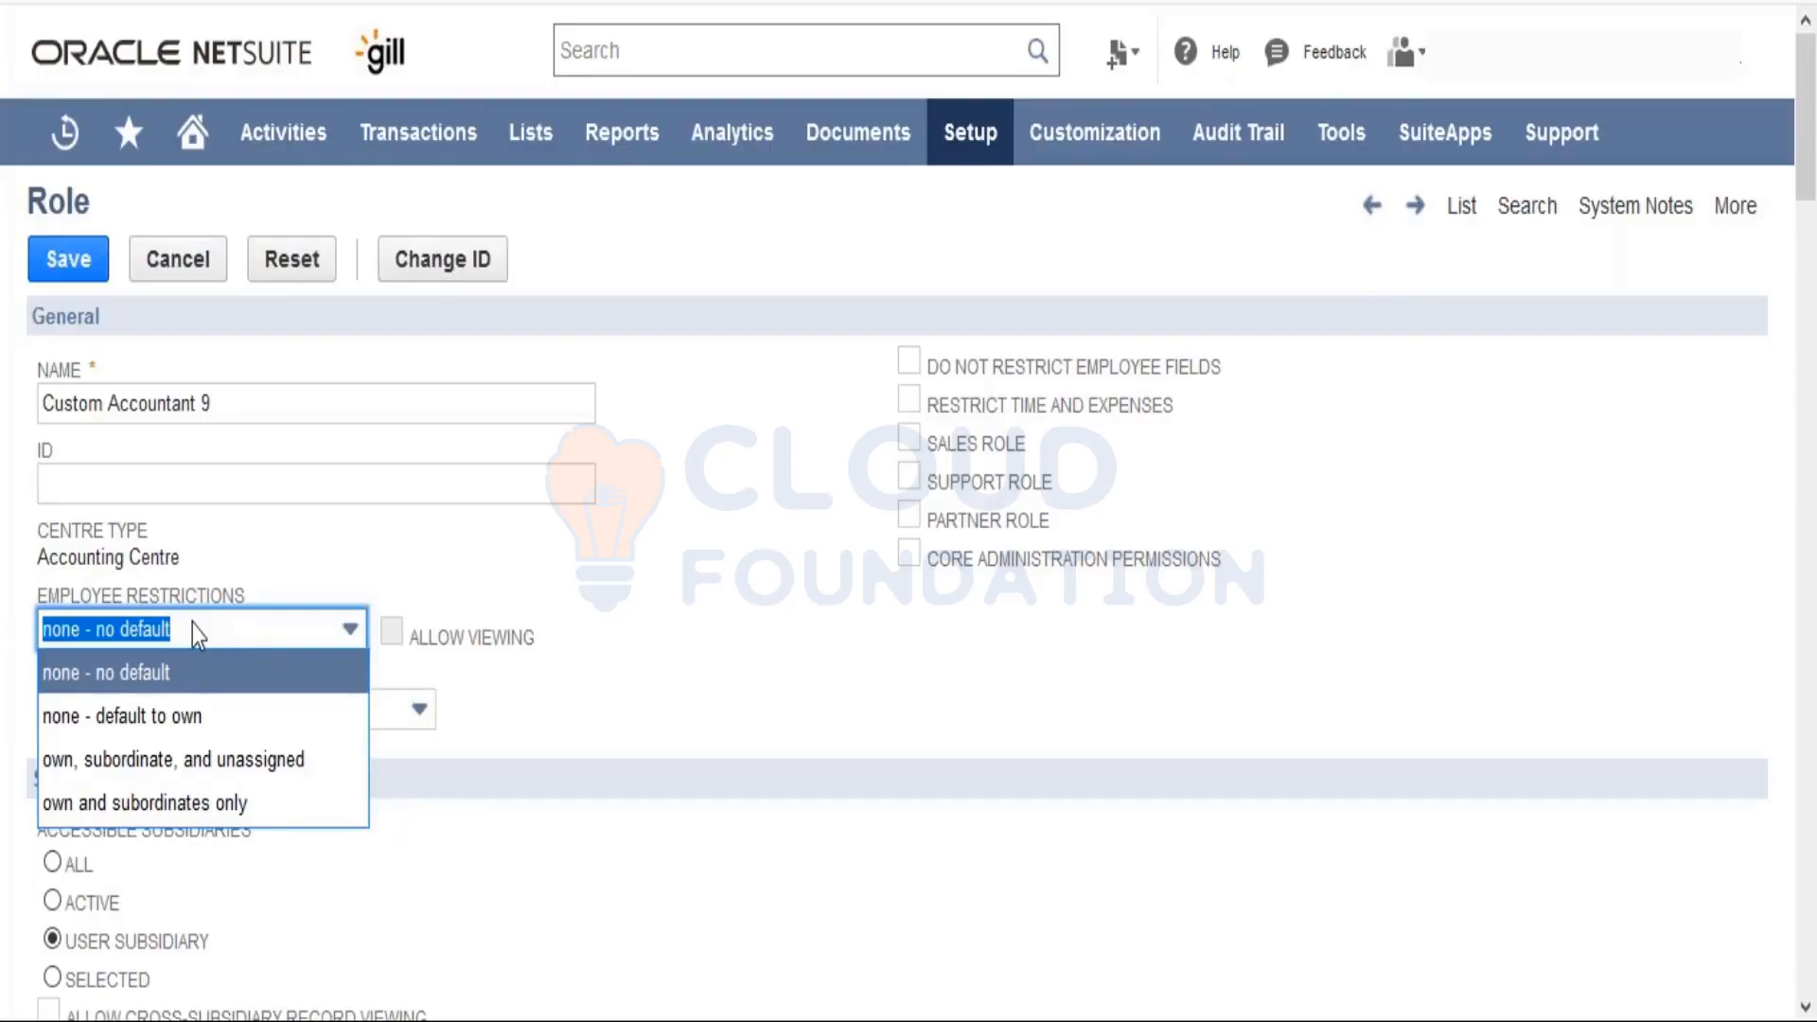
pyautogui.click(191, 622)
pyautogui.click(191, 629)
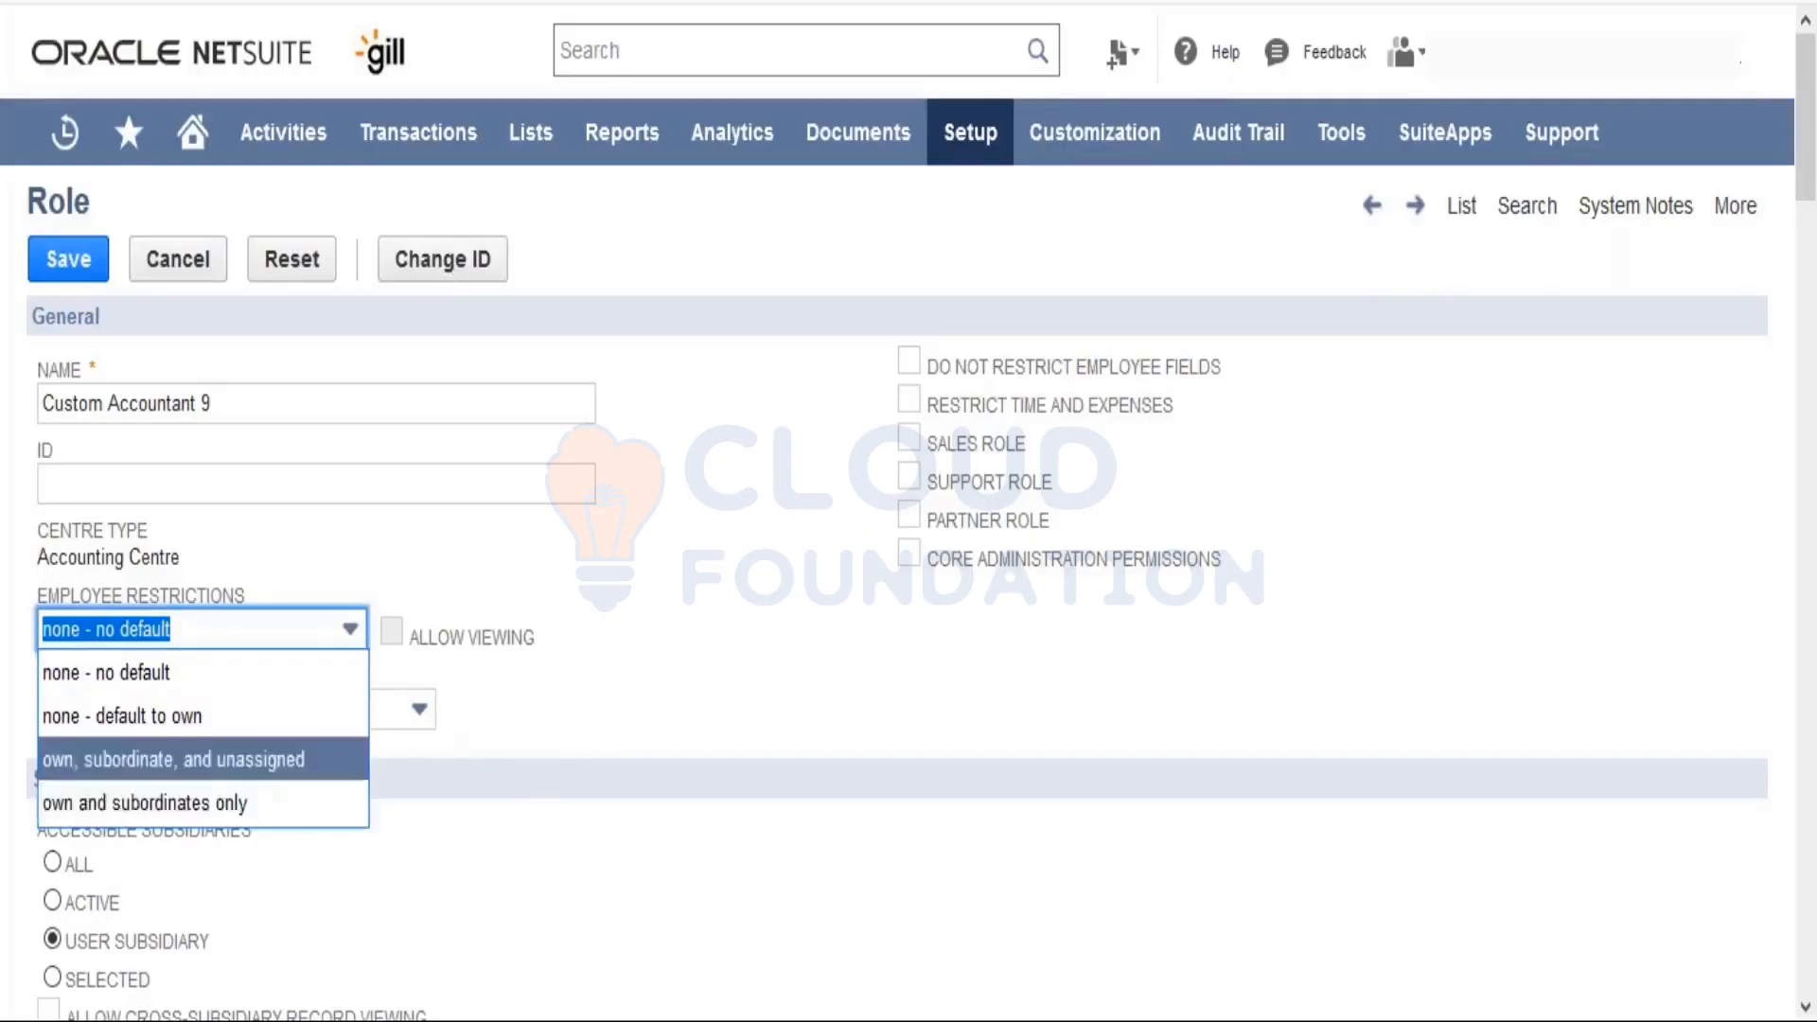
pyautogui.click(579, 731)
# Step: Try the employee restriction "own, subordinate, and unassigned" with Allow Viewing, and restore "none - no default" with viewing off
pyautogui.click(284, 629)
pyautogui.click(296, 763)
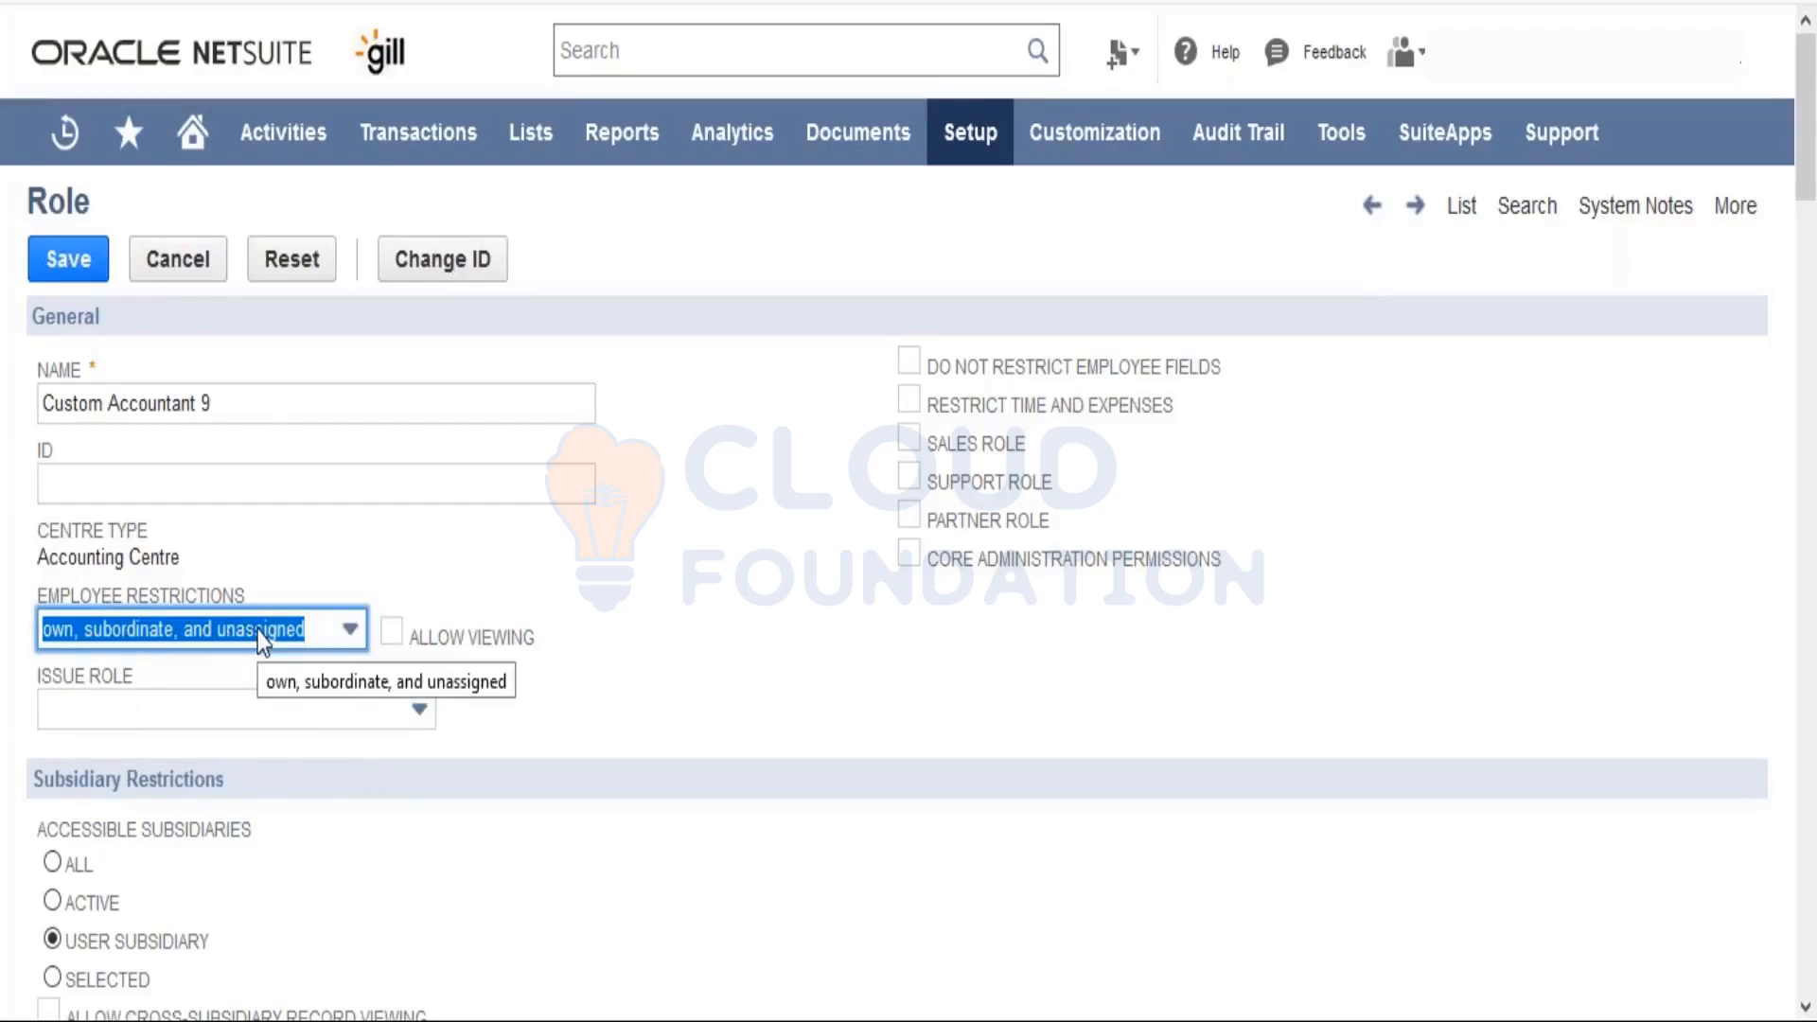
pyautogui.click(403, 639)
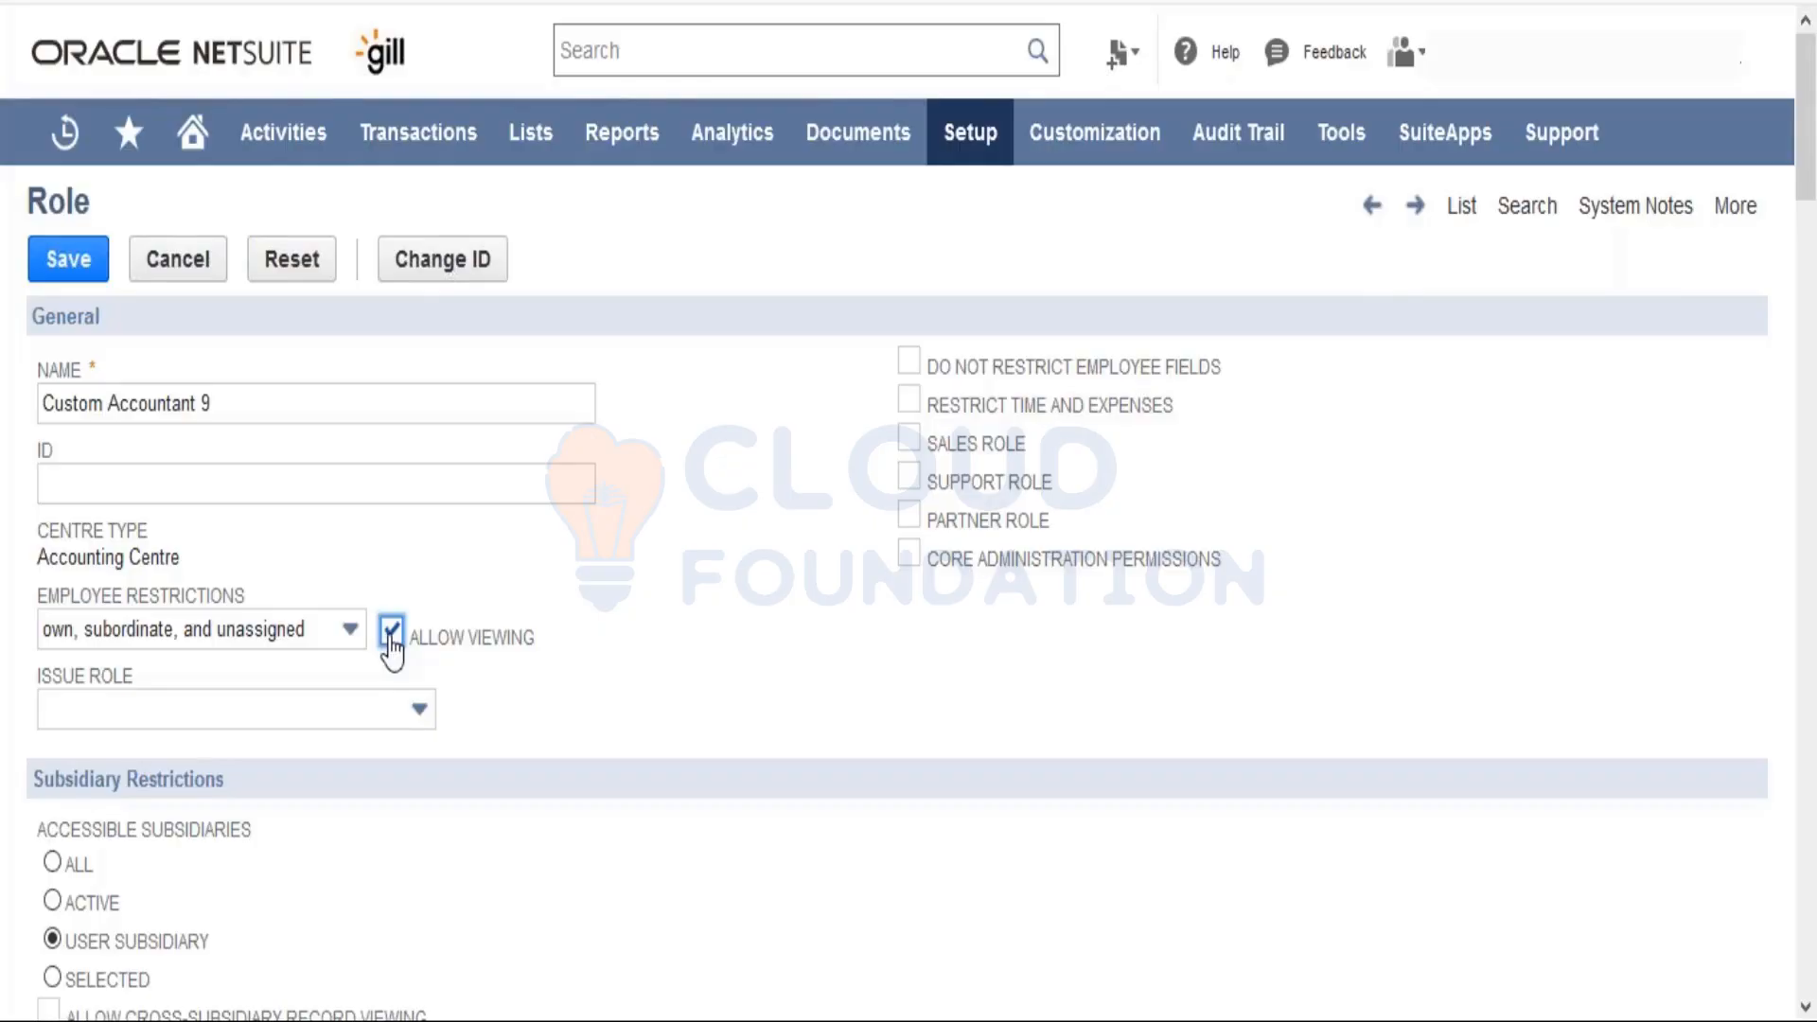
pyautogui.click(390, 637)
pyautogui.click(297, 632)
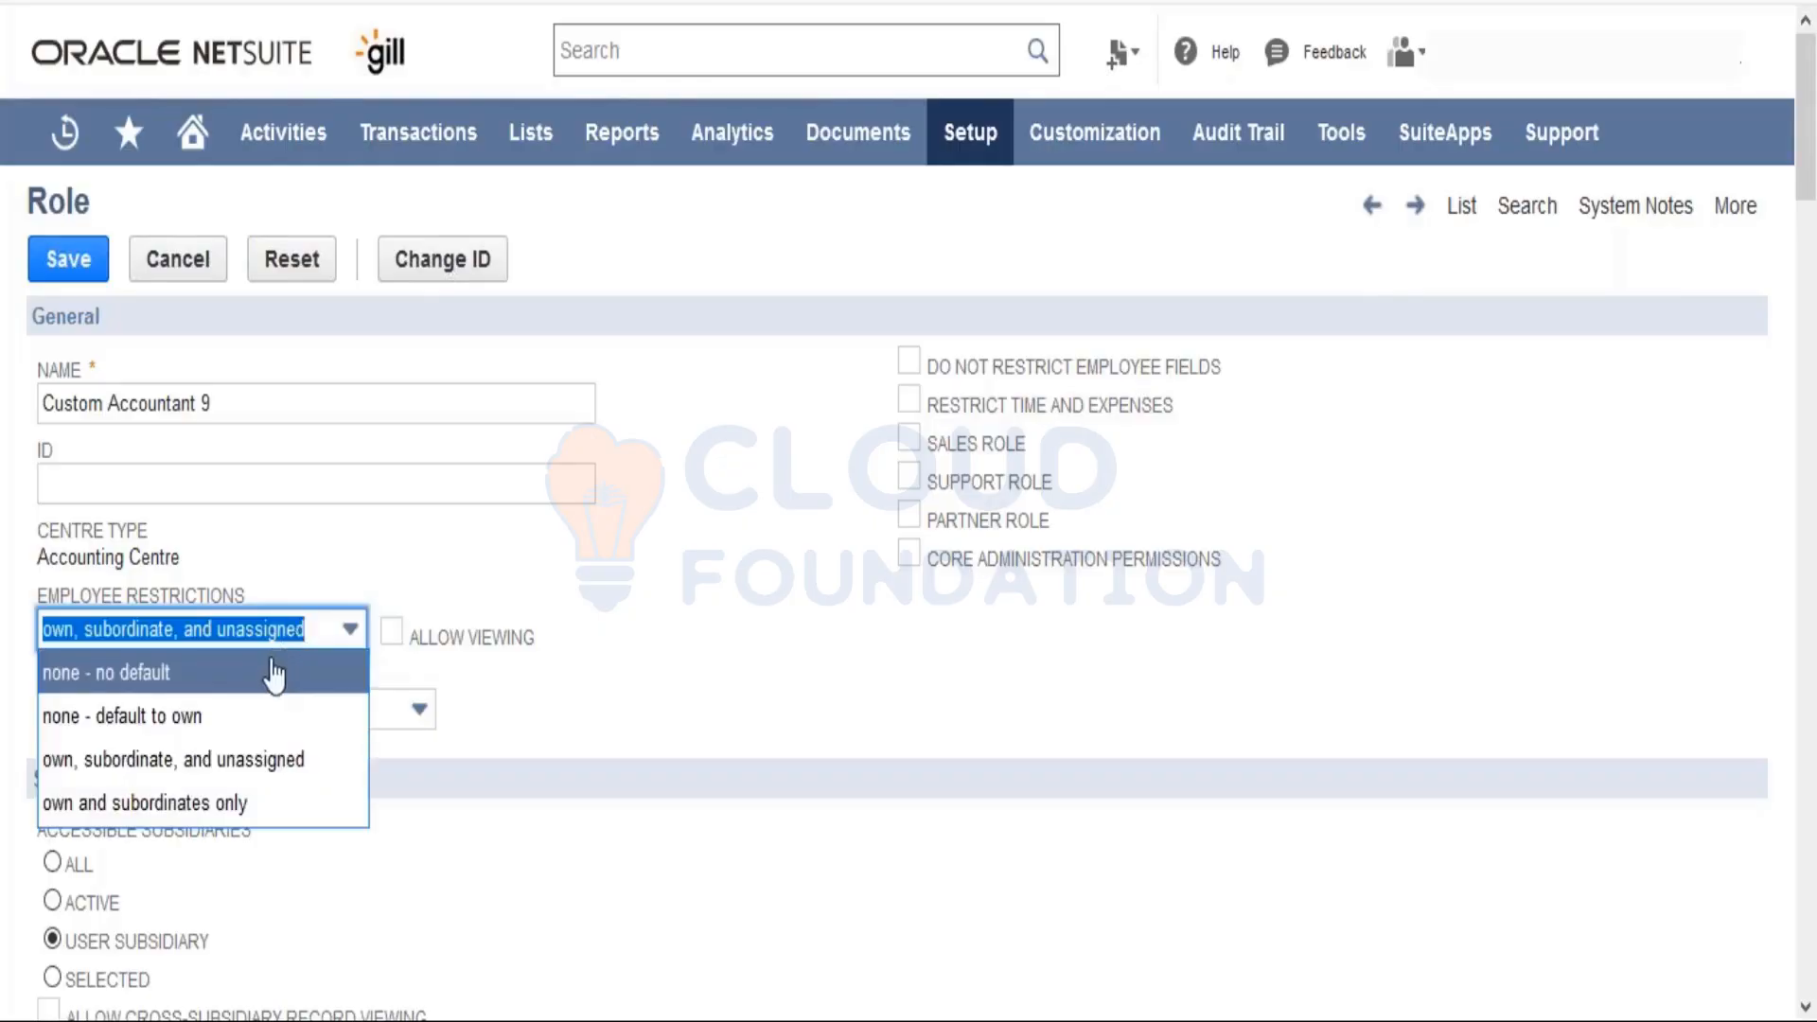
pyautogui.click(274, 668)
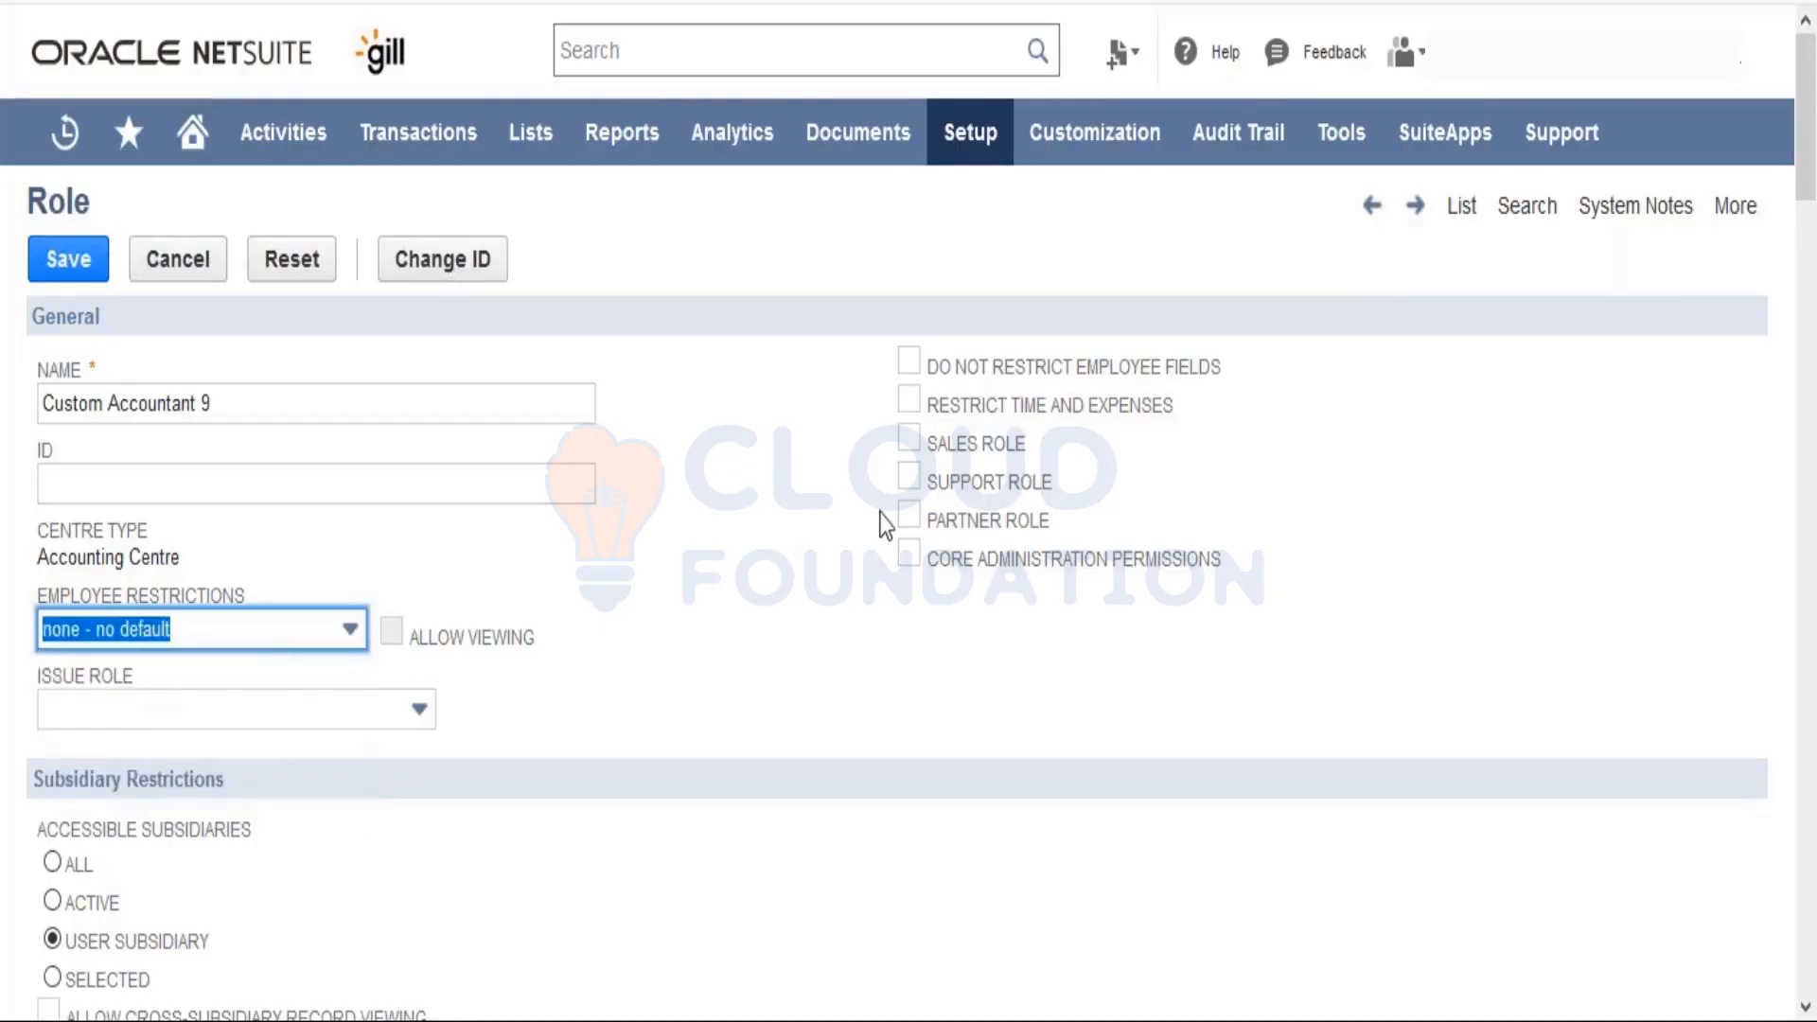
# Step: Look through the issue role choices without selecting one, and review the role's subsidiary restriction and authentication sections
pyautogui.click(326, 711)
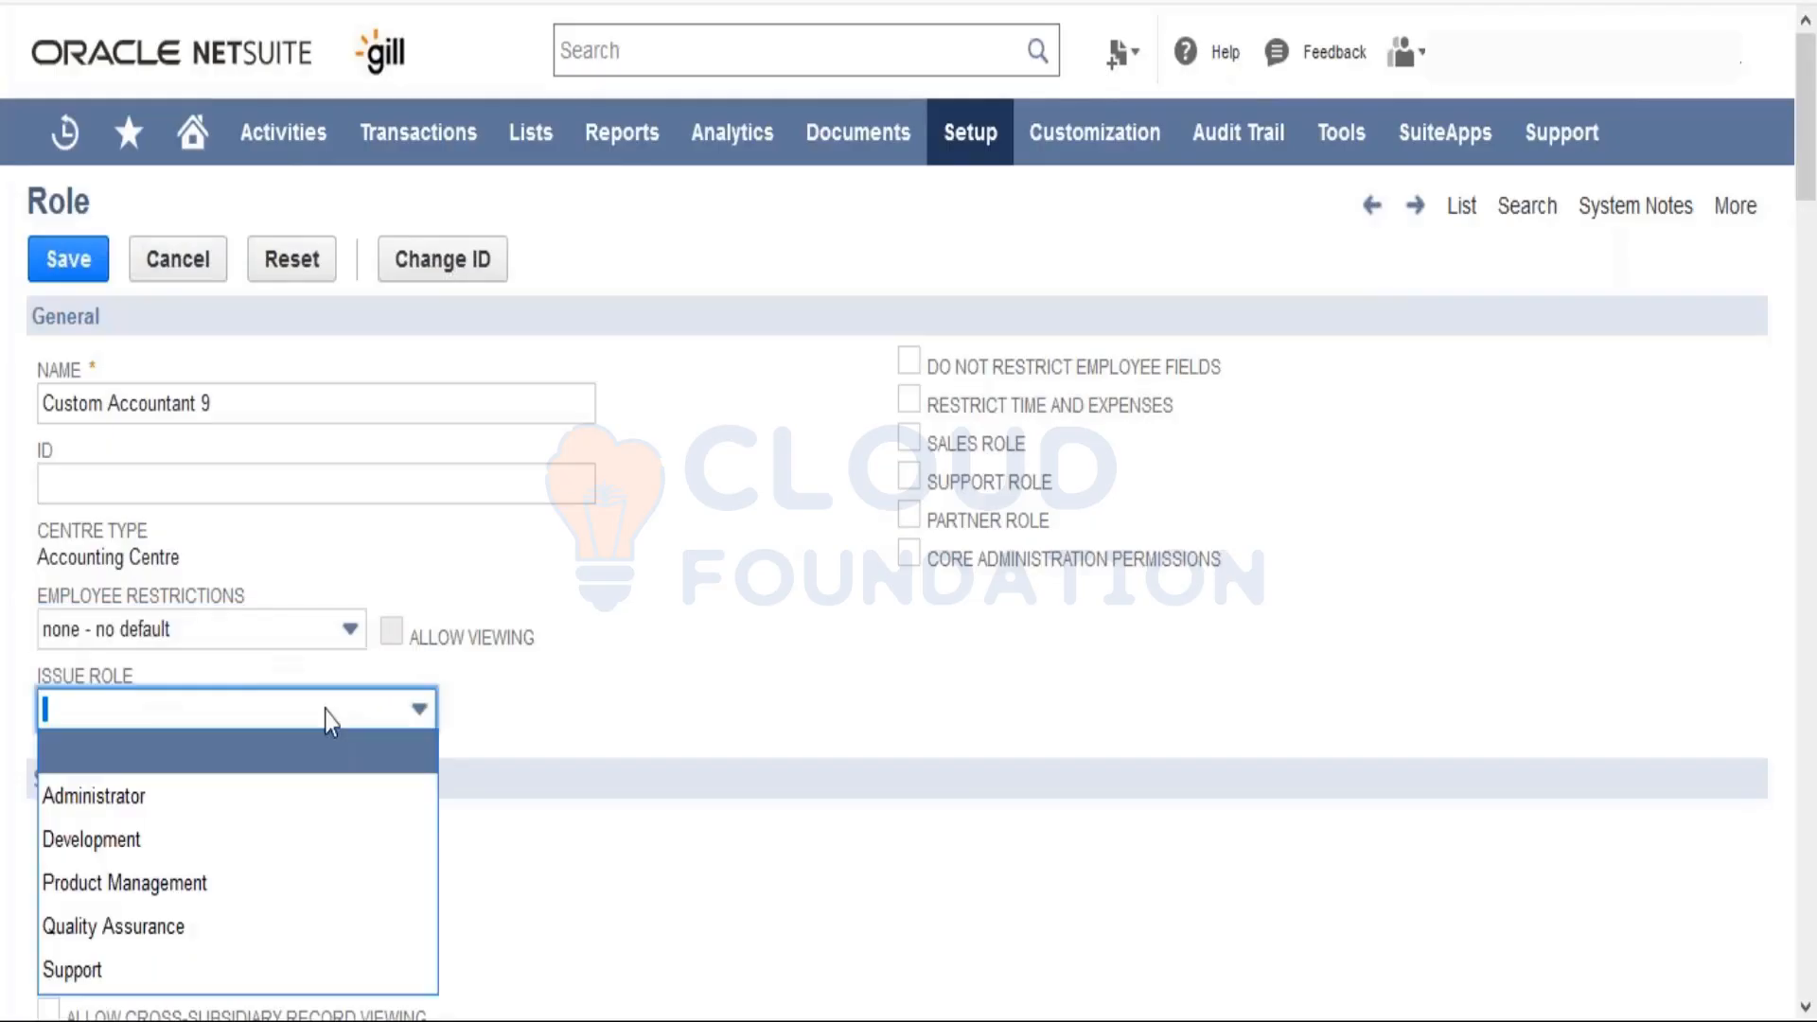
pyautogui.click(553, 733)
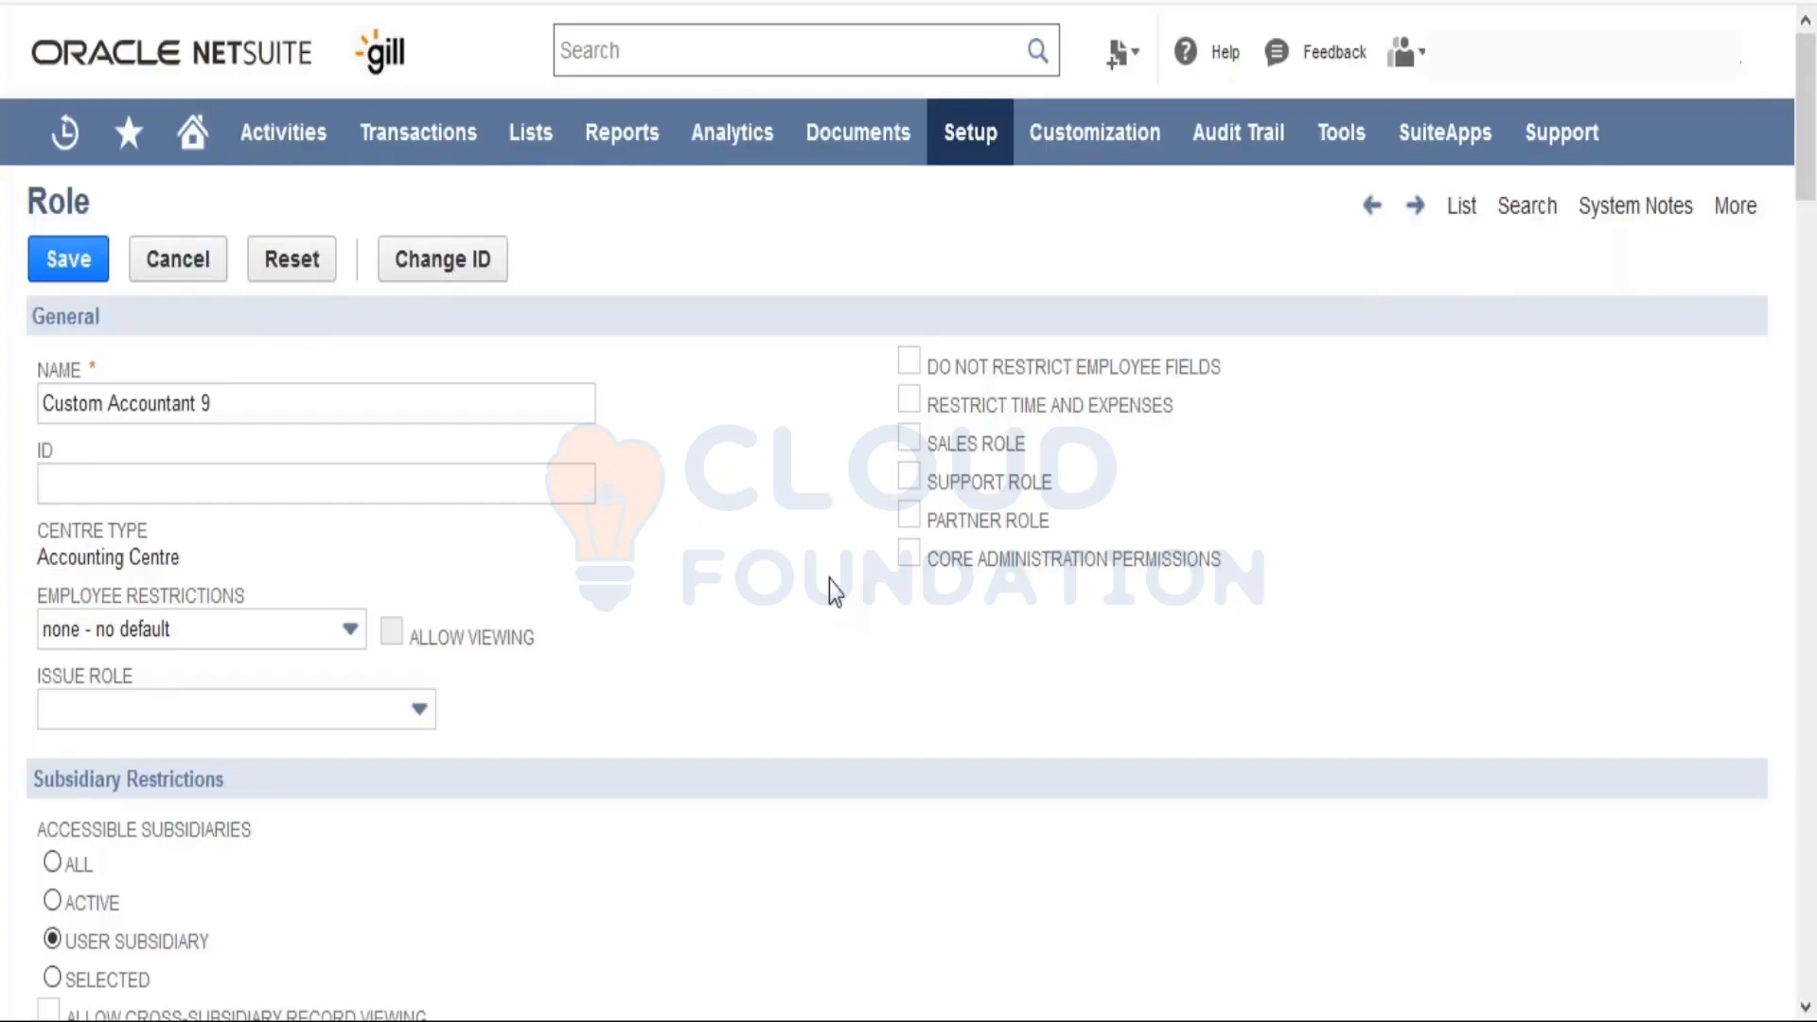
pyautogui.scroll(-2, 829, 581)
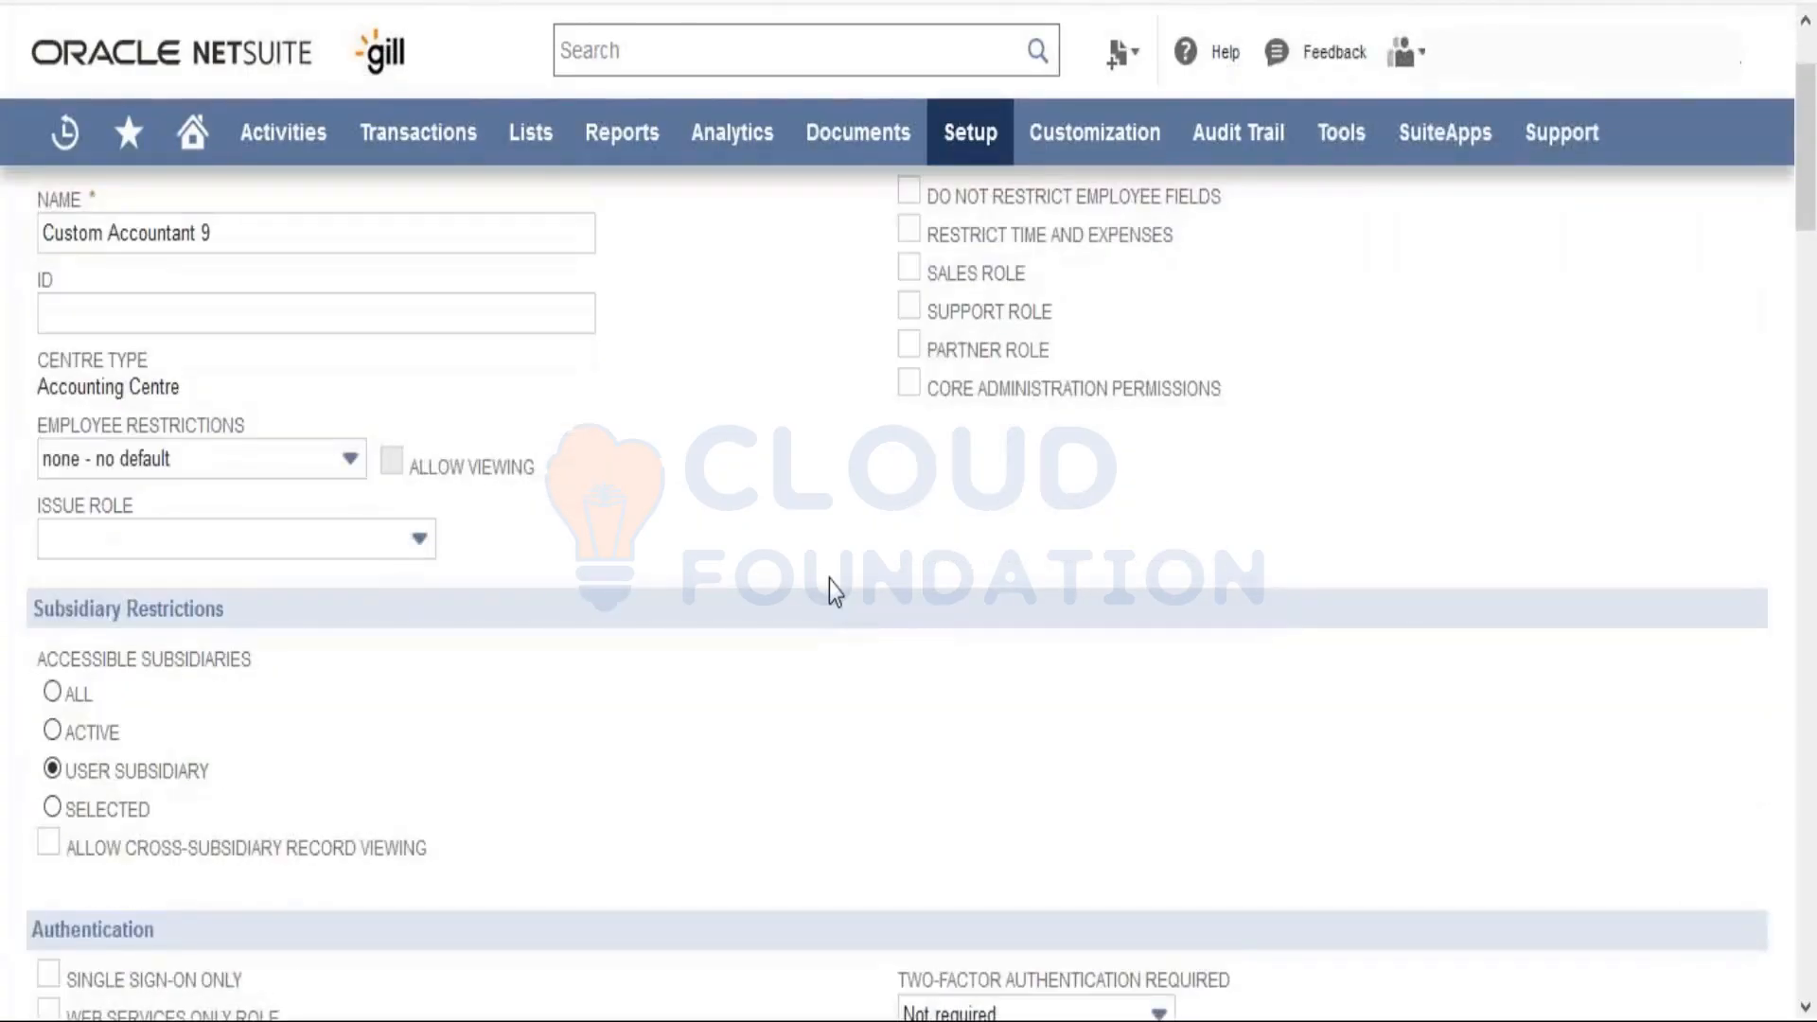
pyautogui.scroll(-3, 829, 581)
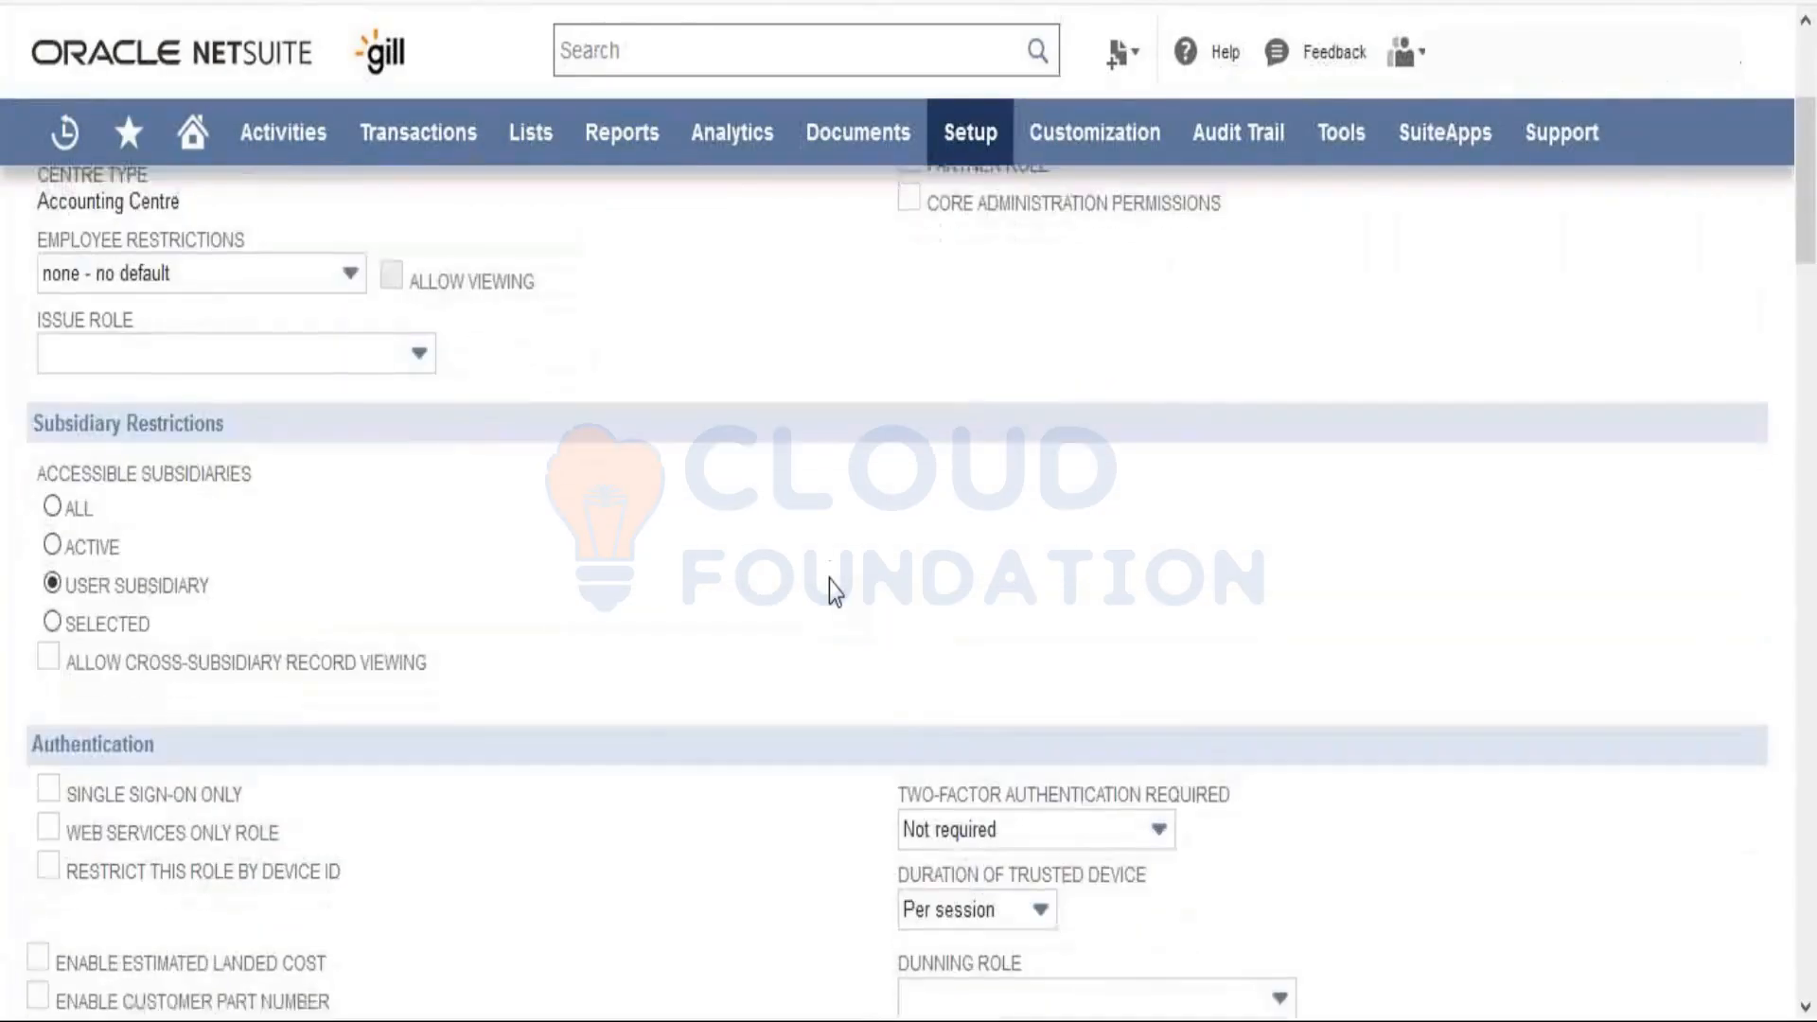
pyautogui.scroll(3, 829, 581)
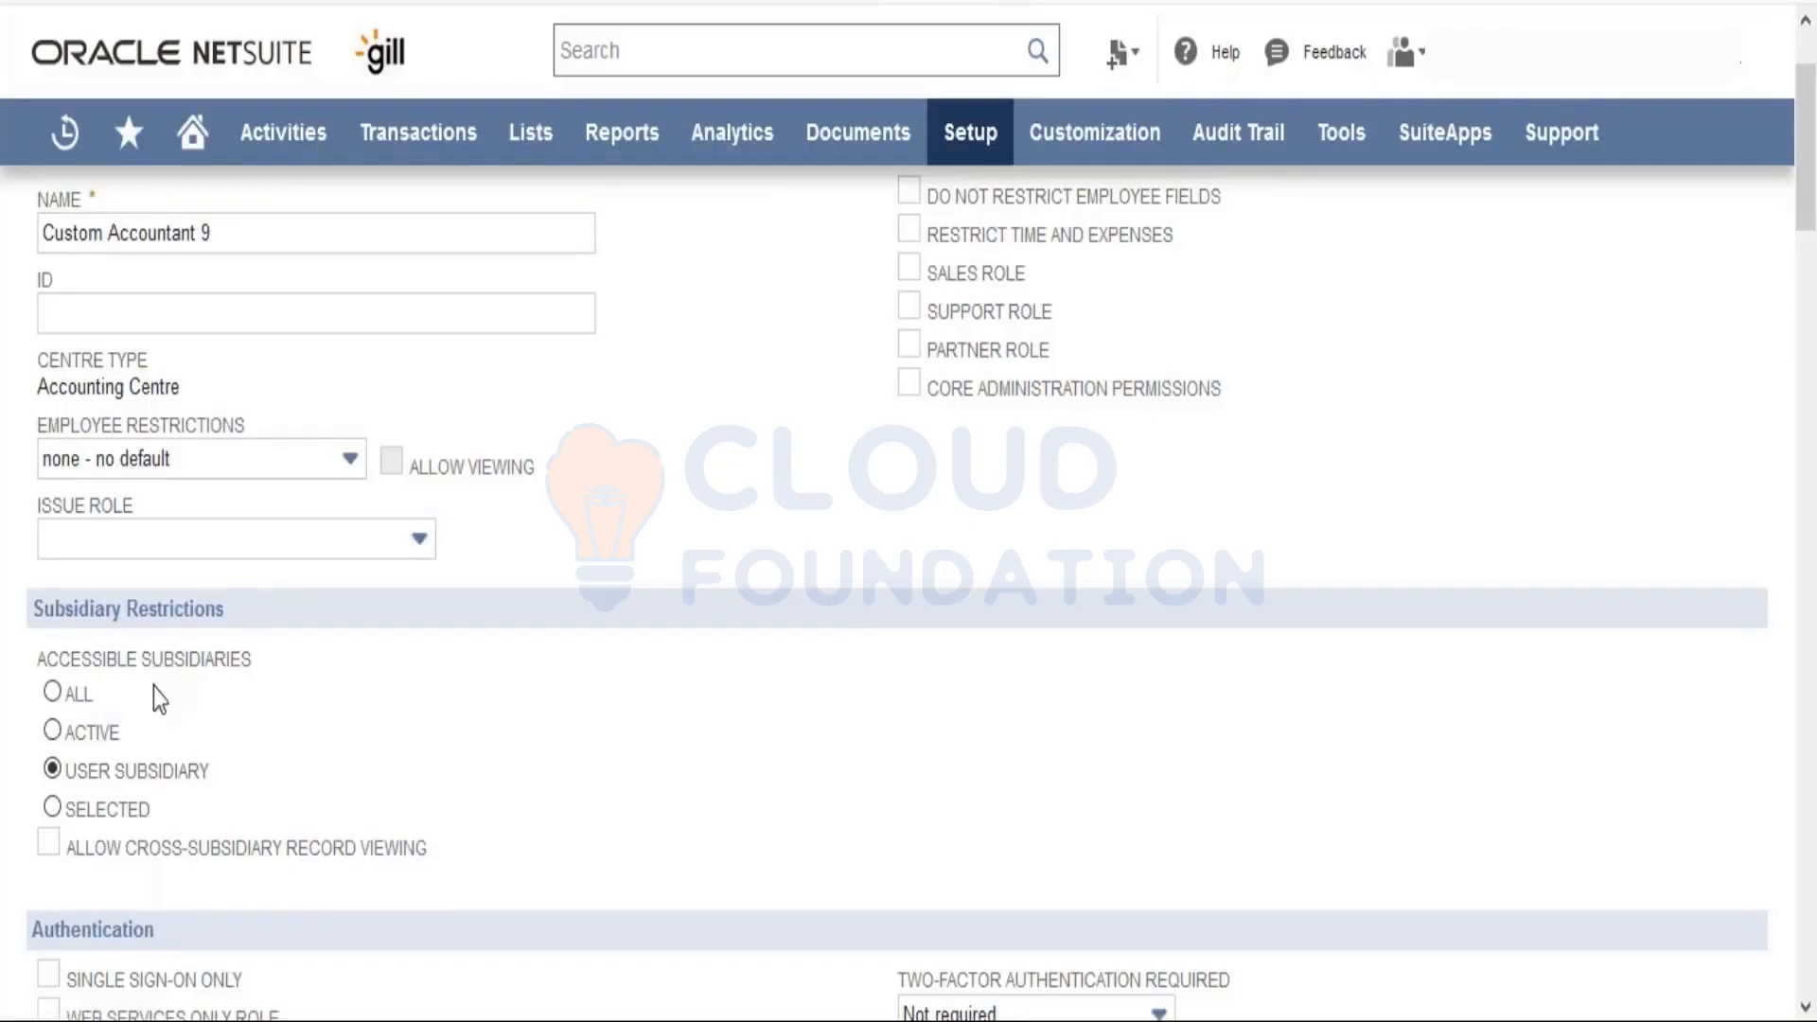
# Step: Go through the accessible subsidiary options, set the role to Selected and allow cross-subsidiary record viewing
pyautogui.click(52, 691)
pyautogui.click(53, 730)
pyautogui.click(52, 772)
pyautogui.click(52, 806)
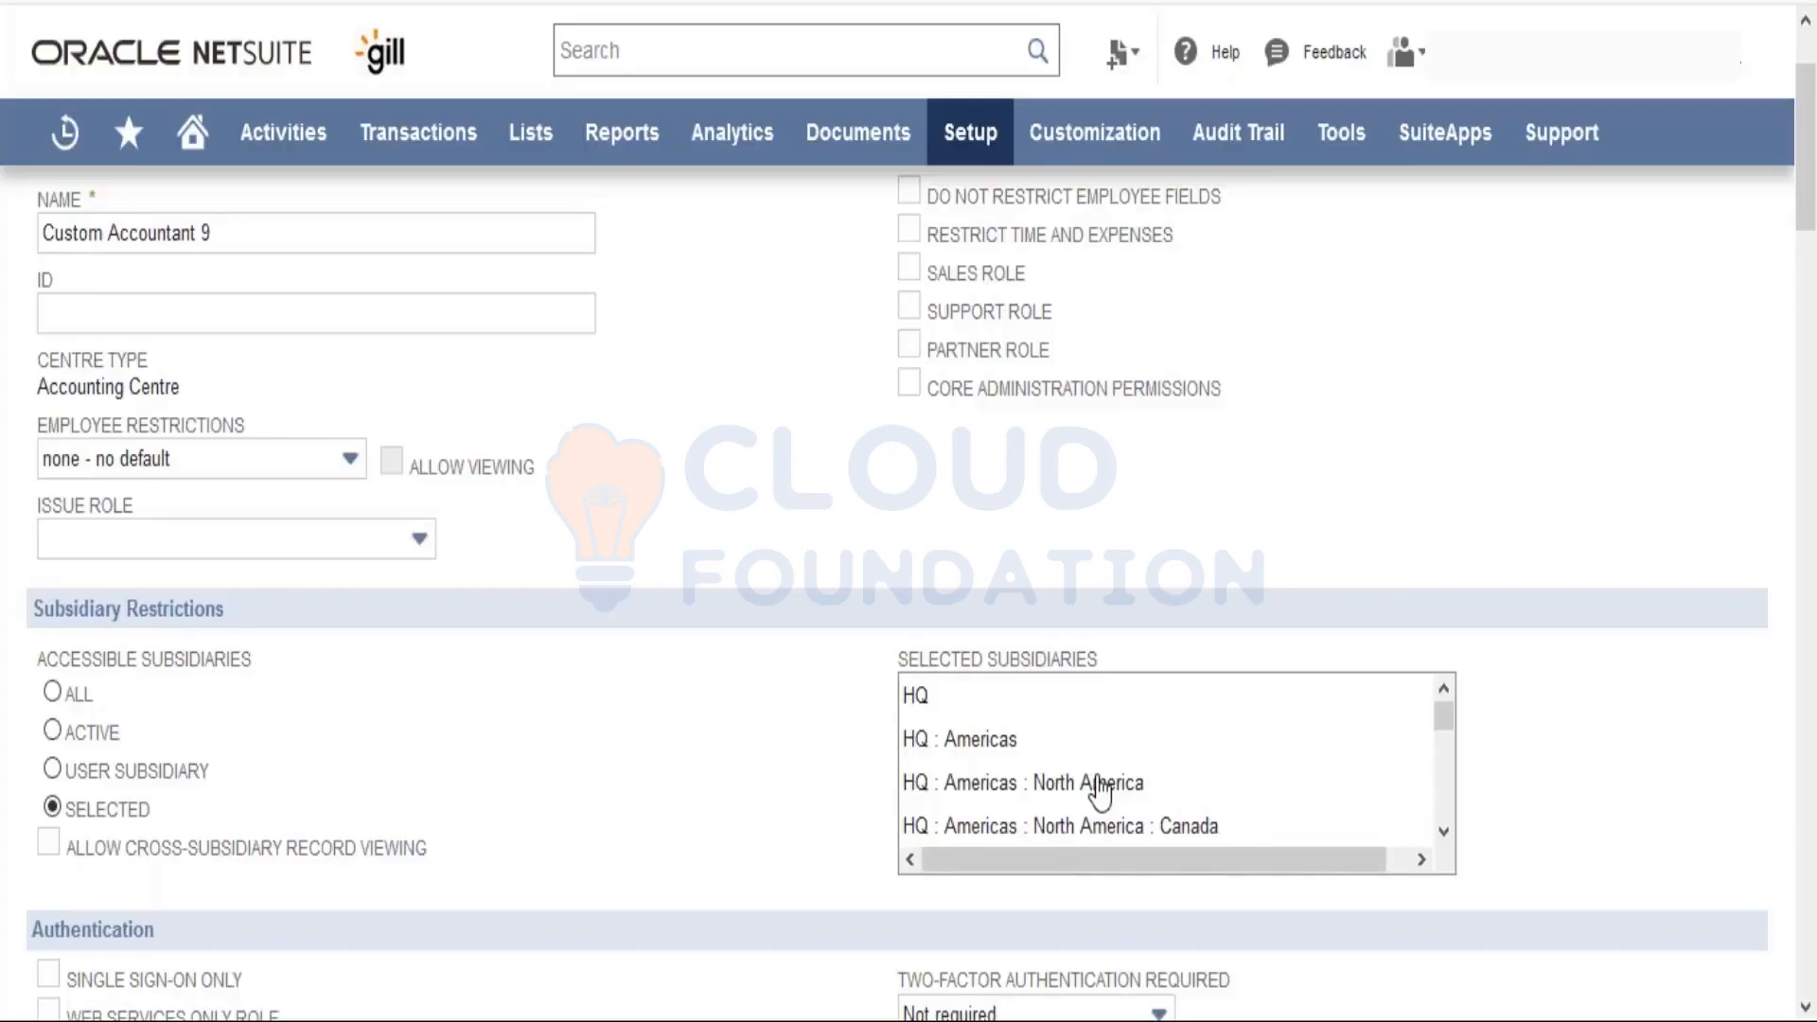
pyautogui.click(48, 841)
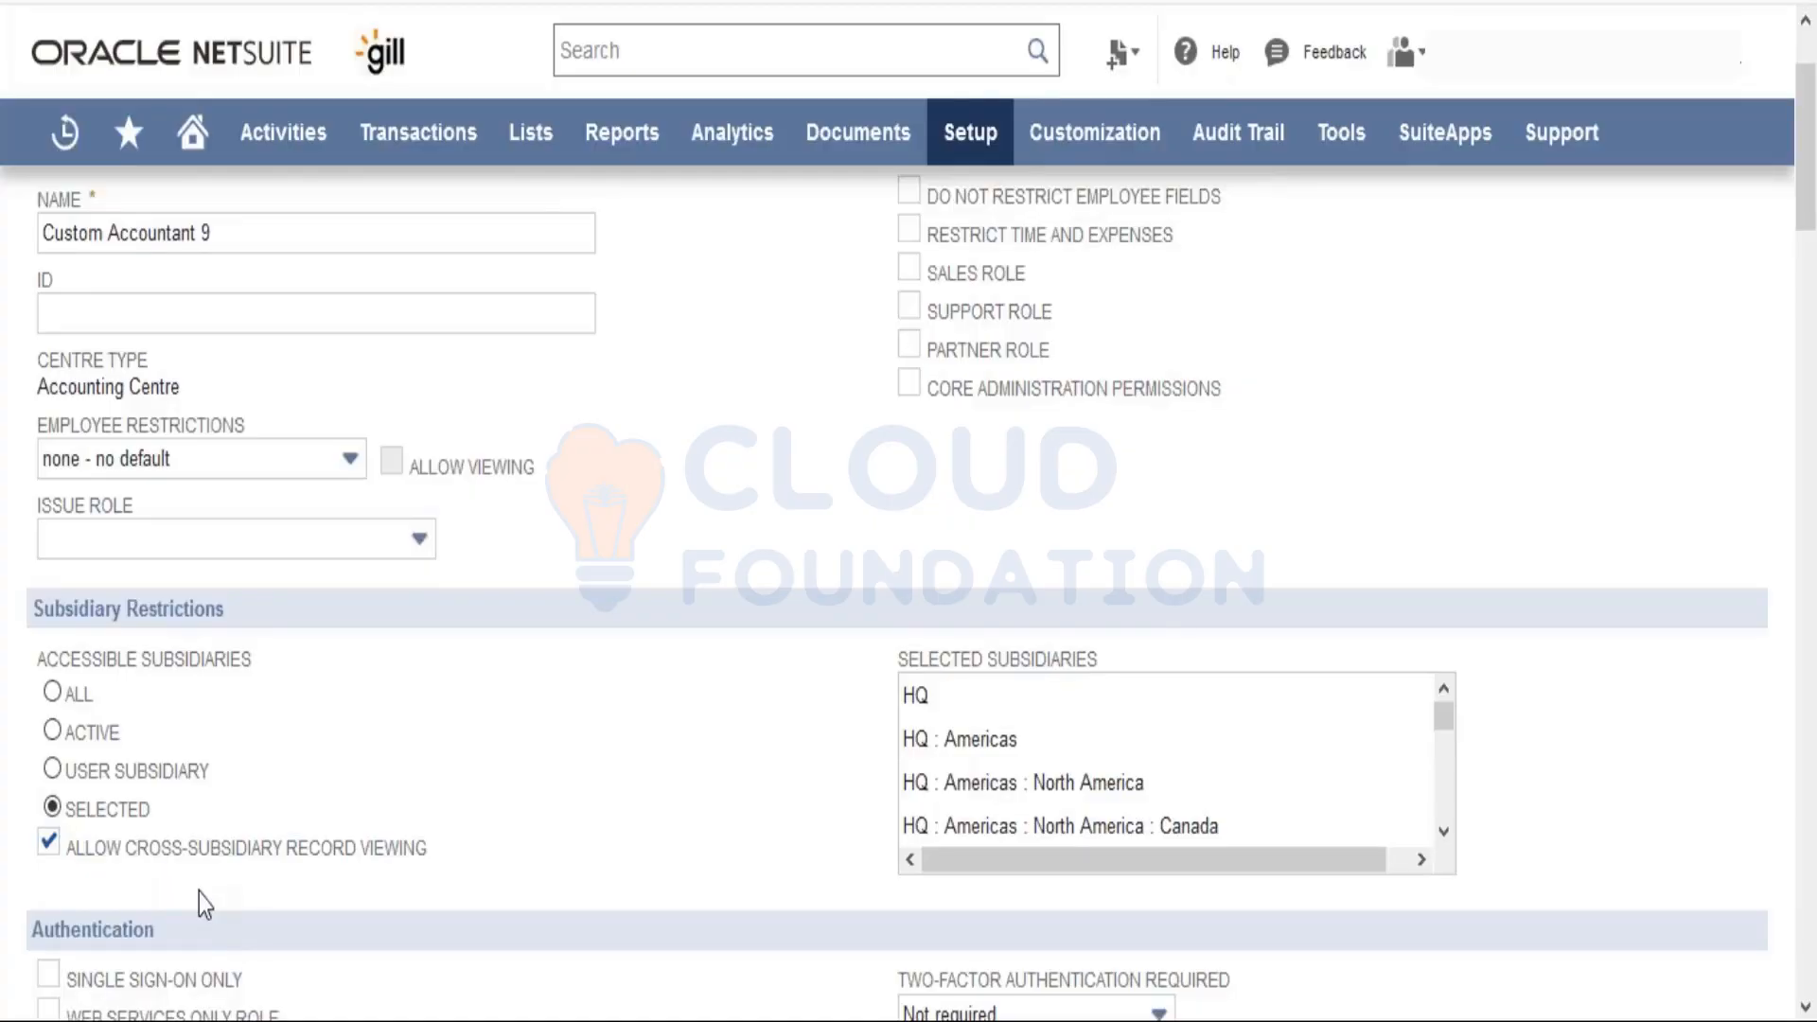
# Step: Enable Single Sign-On Only in the role's authentication settings, leaving the device ID restriction off
pyautogui.scroll(-5, 198, 894)
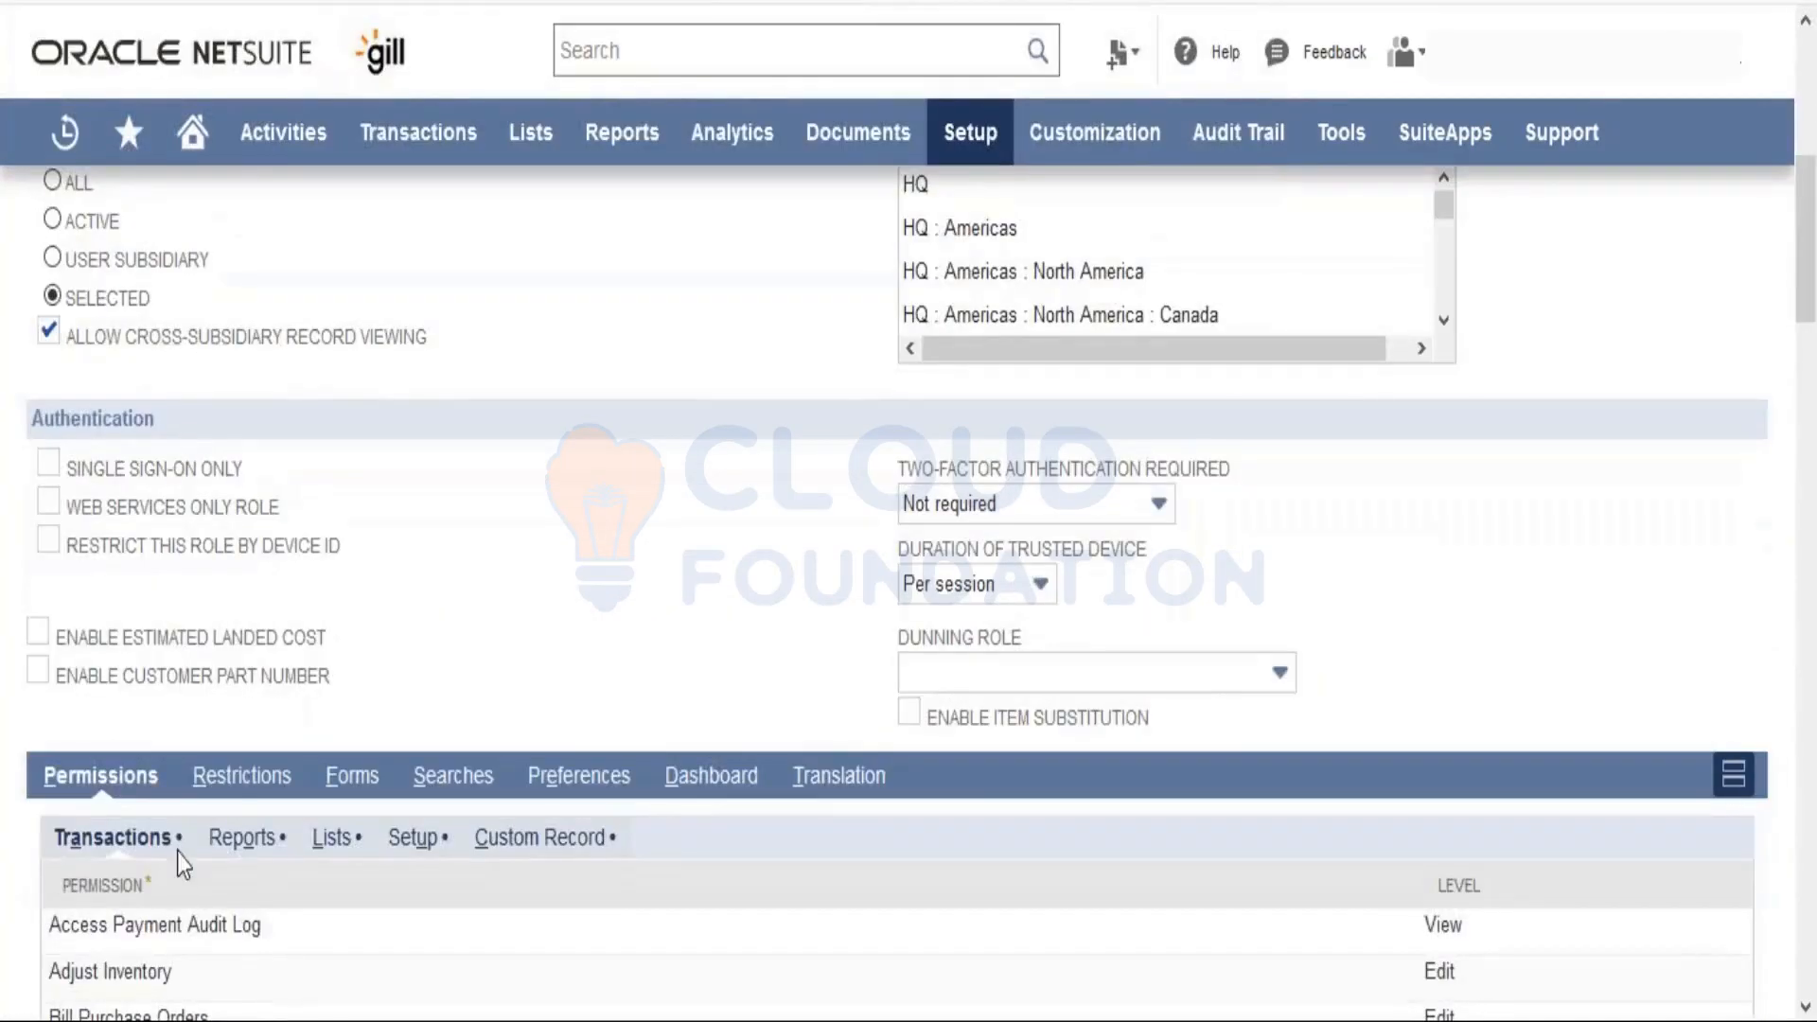
pyautogui.click(49, 468)
pyautogui.click(49, 544)
pyautogui.click(49, 542)
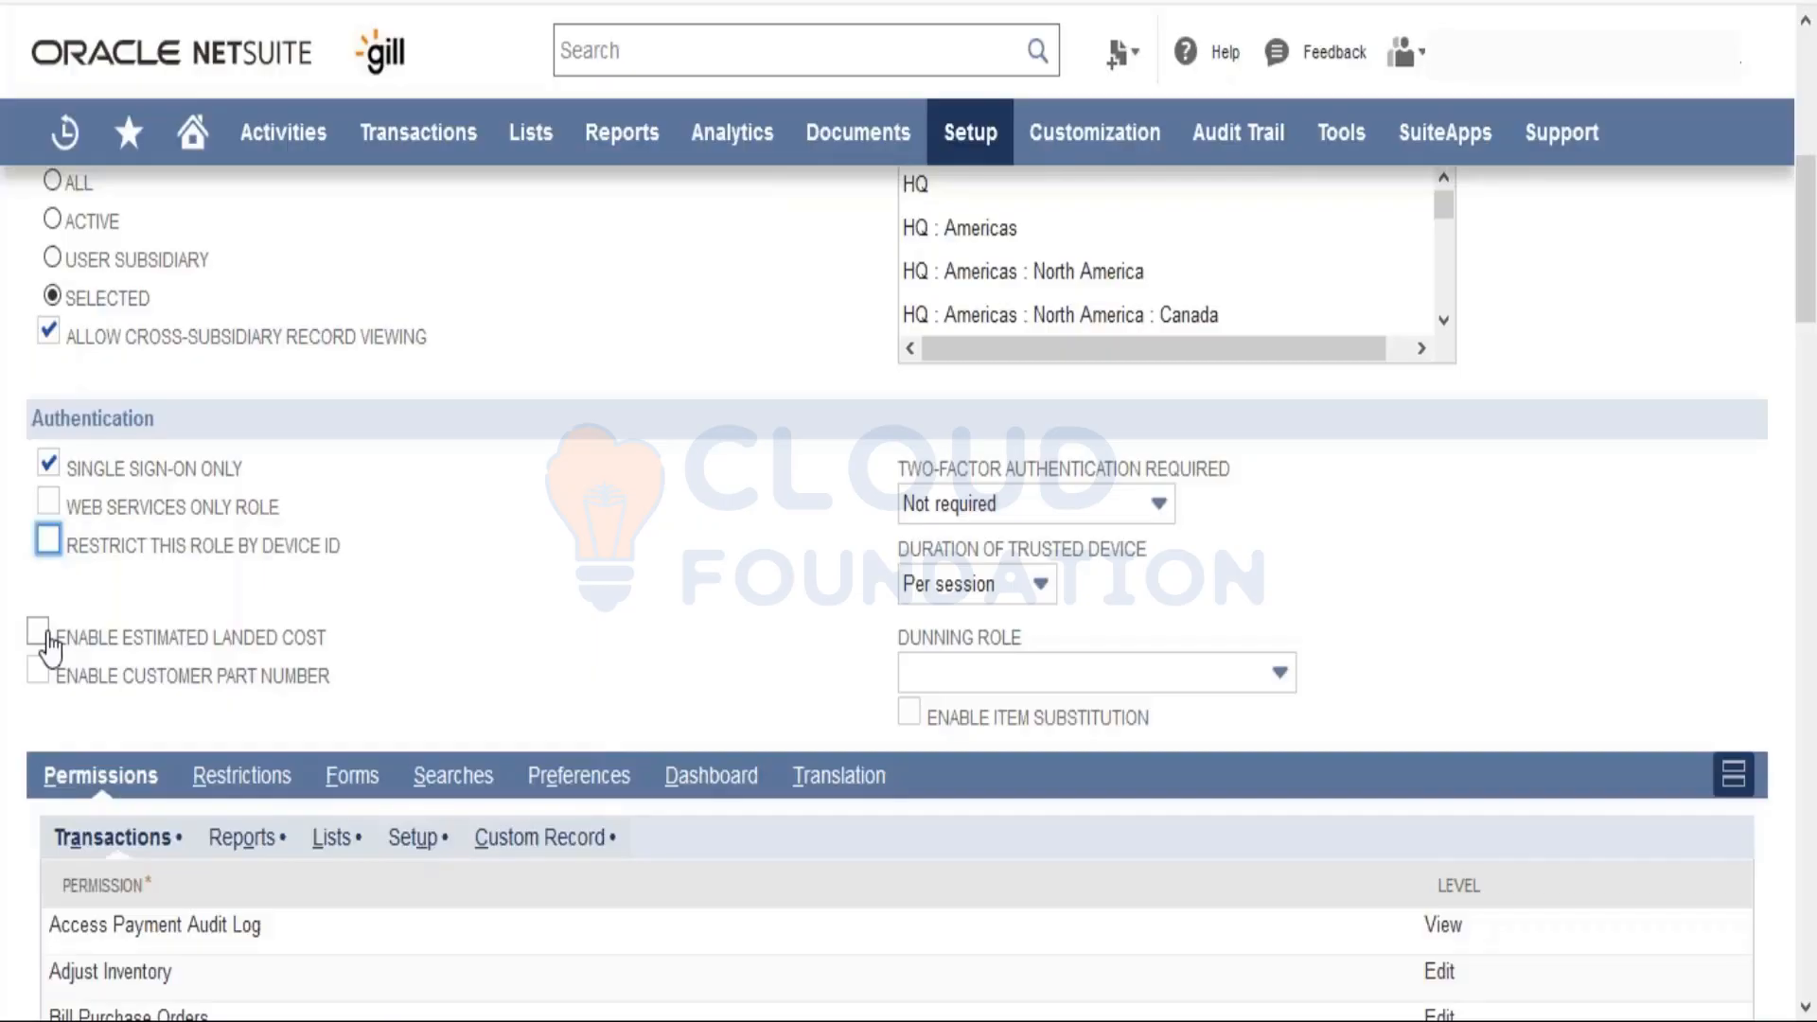
pyautogui.click(576, 651)
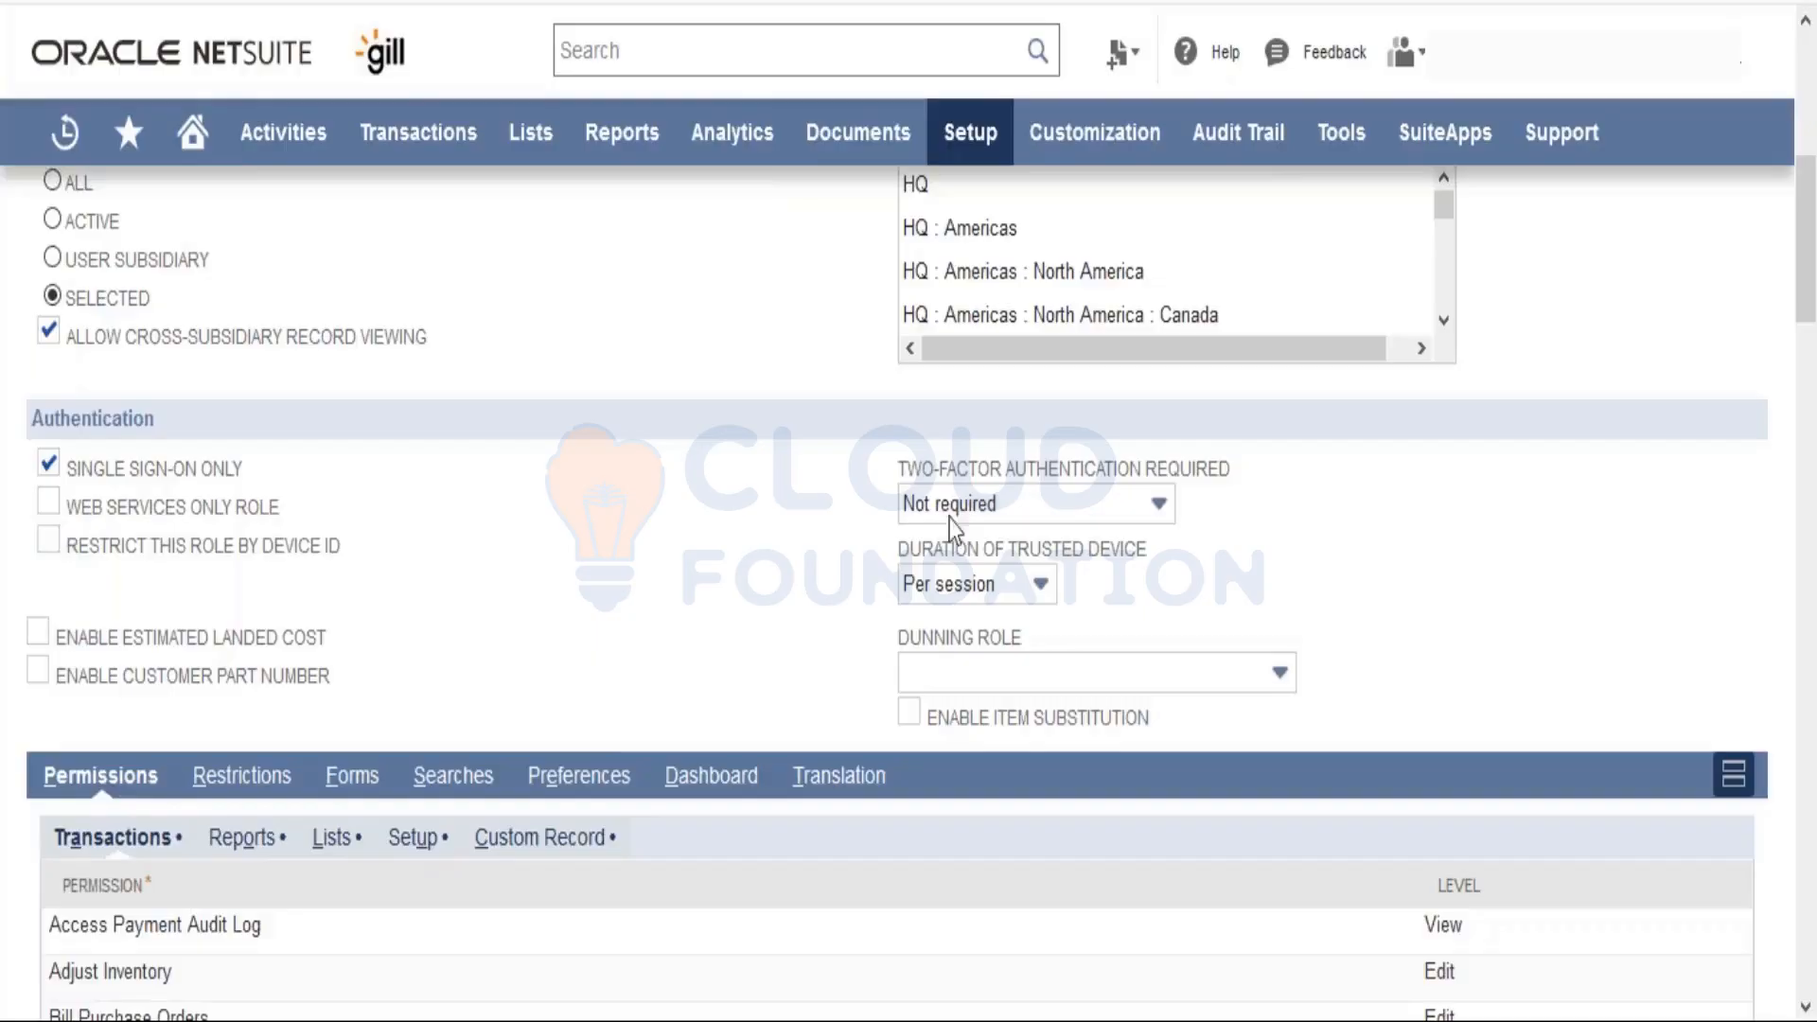
# Step: Examine the choices for two-factor authentication and trusted device duration, closing both lists without changing the selections
pyautogui.click(1066, 504)
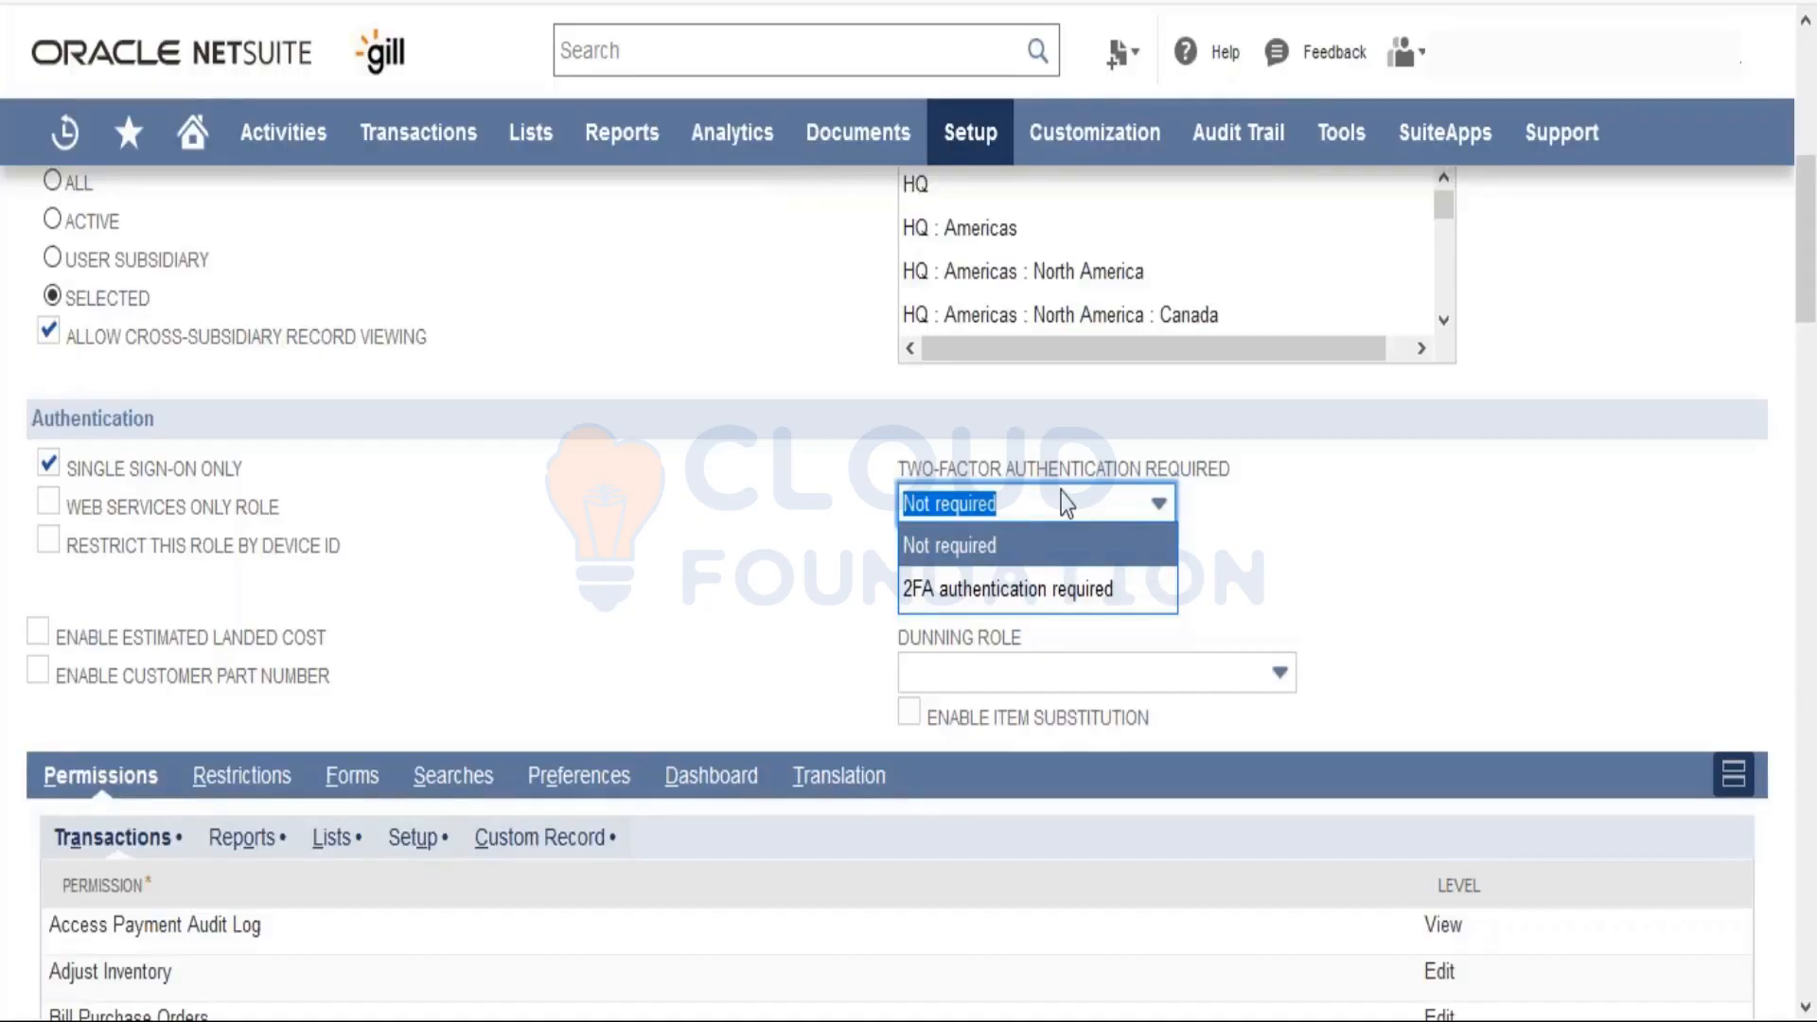
pyautogui.click(856, 567)
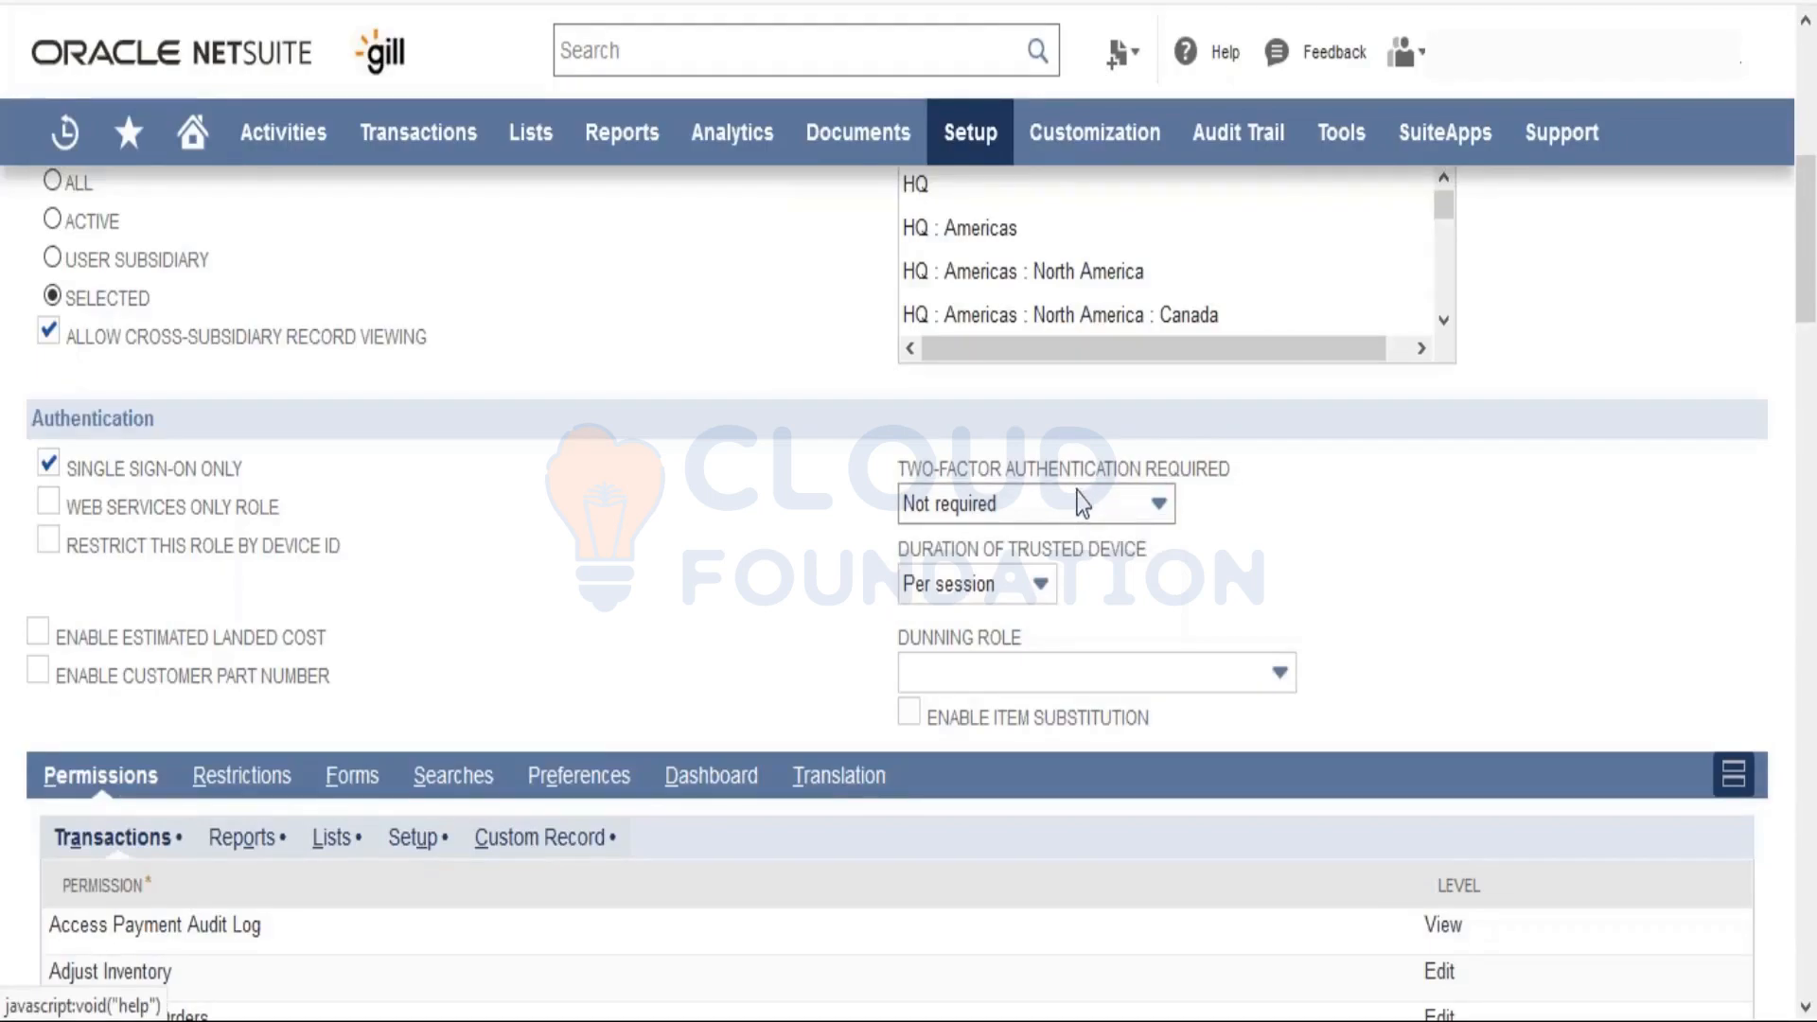
pyautogui.click(1011, 584)
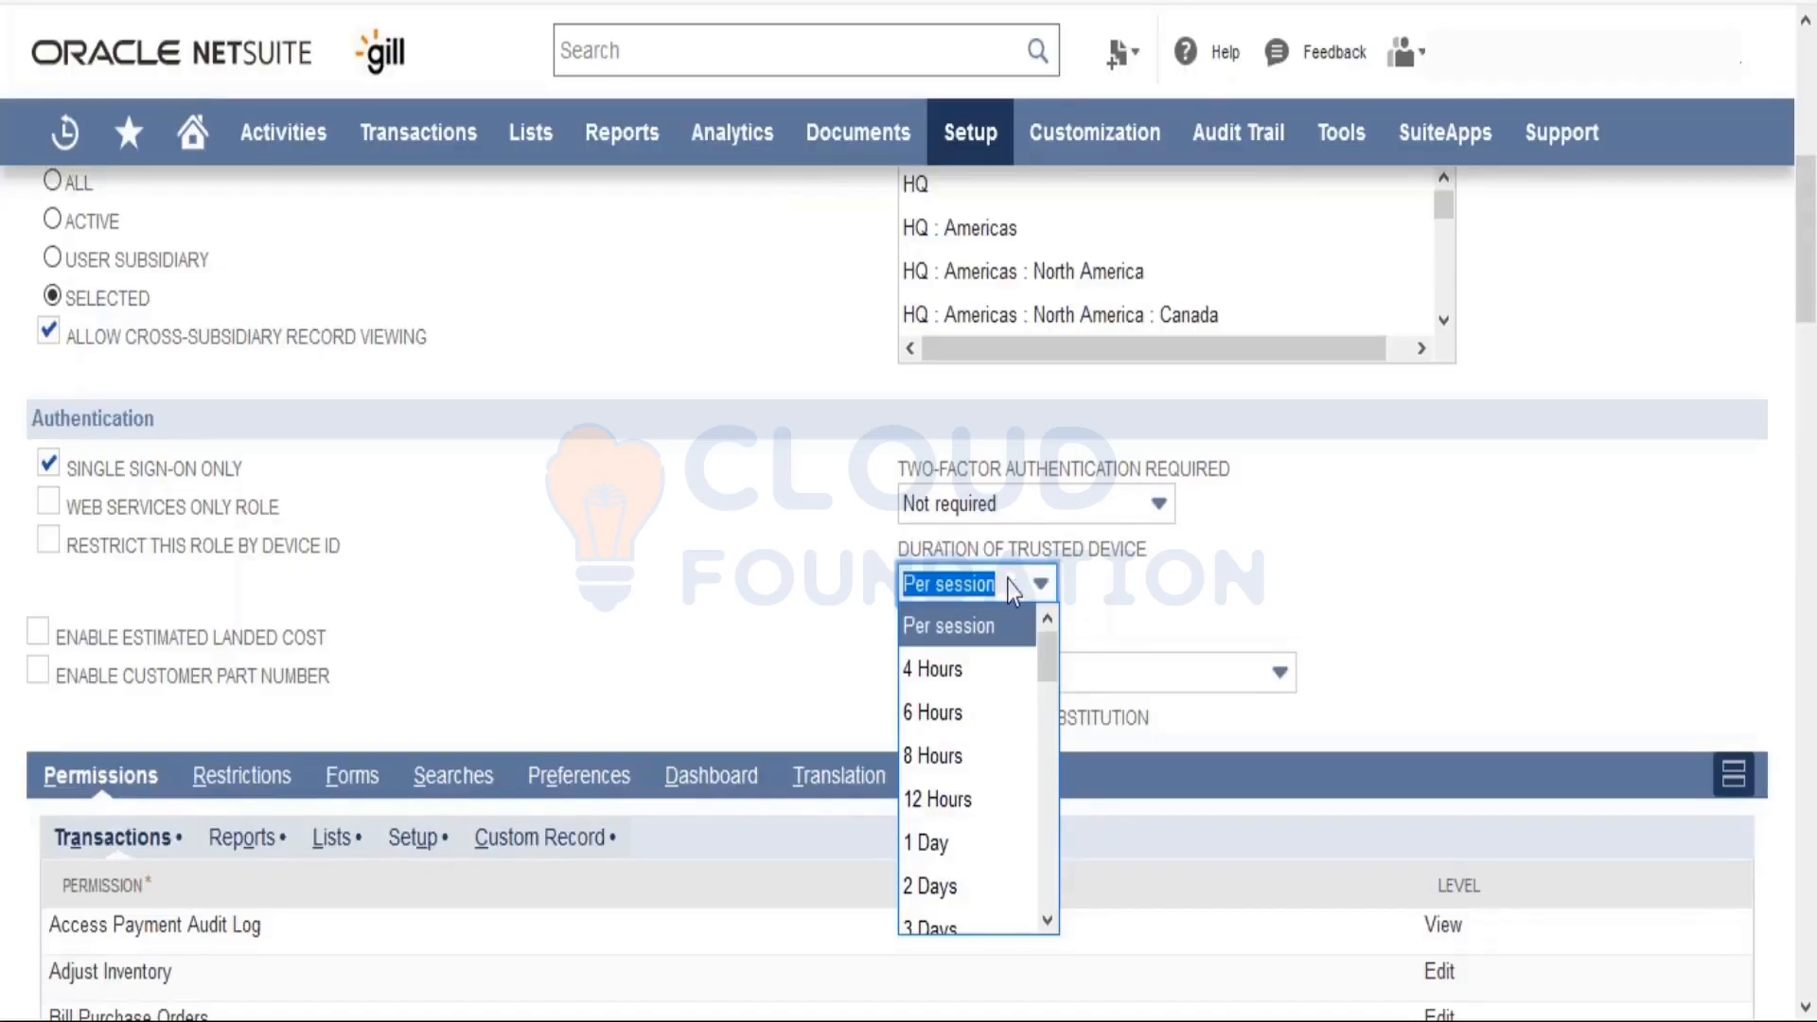
pyautogui.moveTo(1051, 660); pyautogui.dragTo(1052, 901)
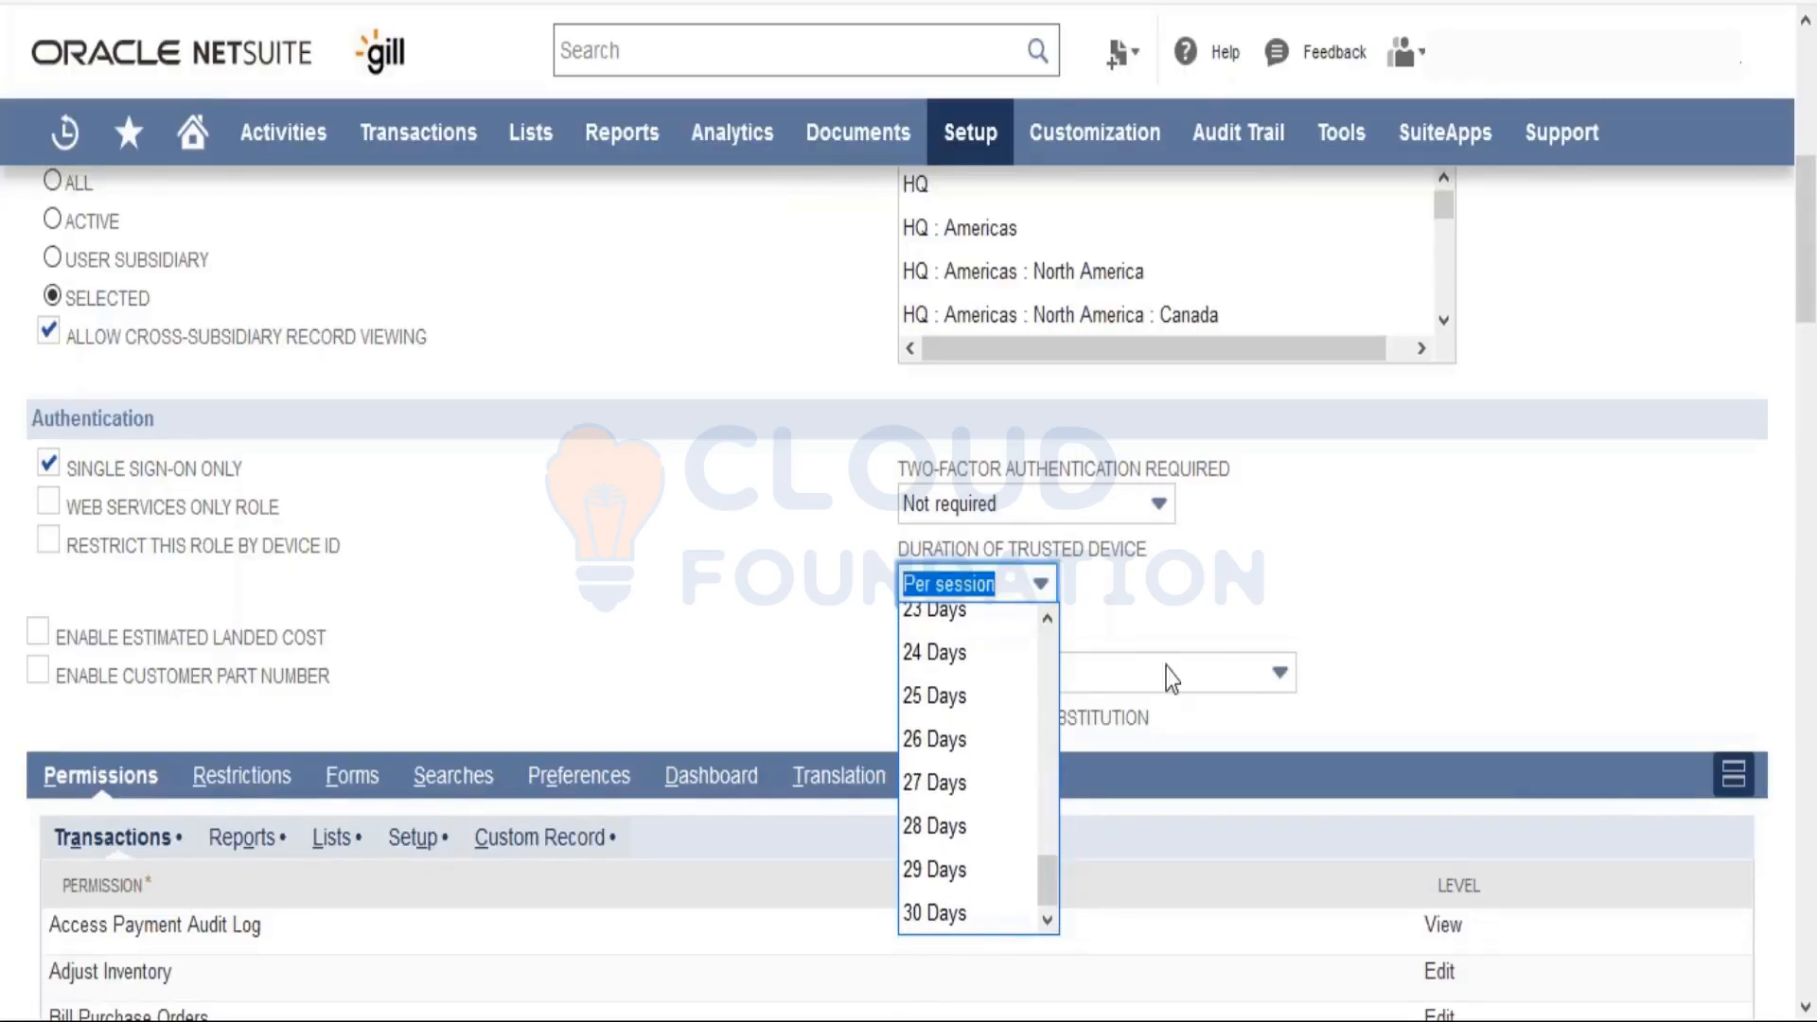
pyautogui.click(1216, 620)
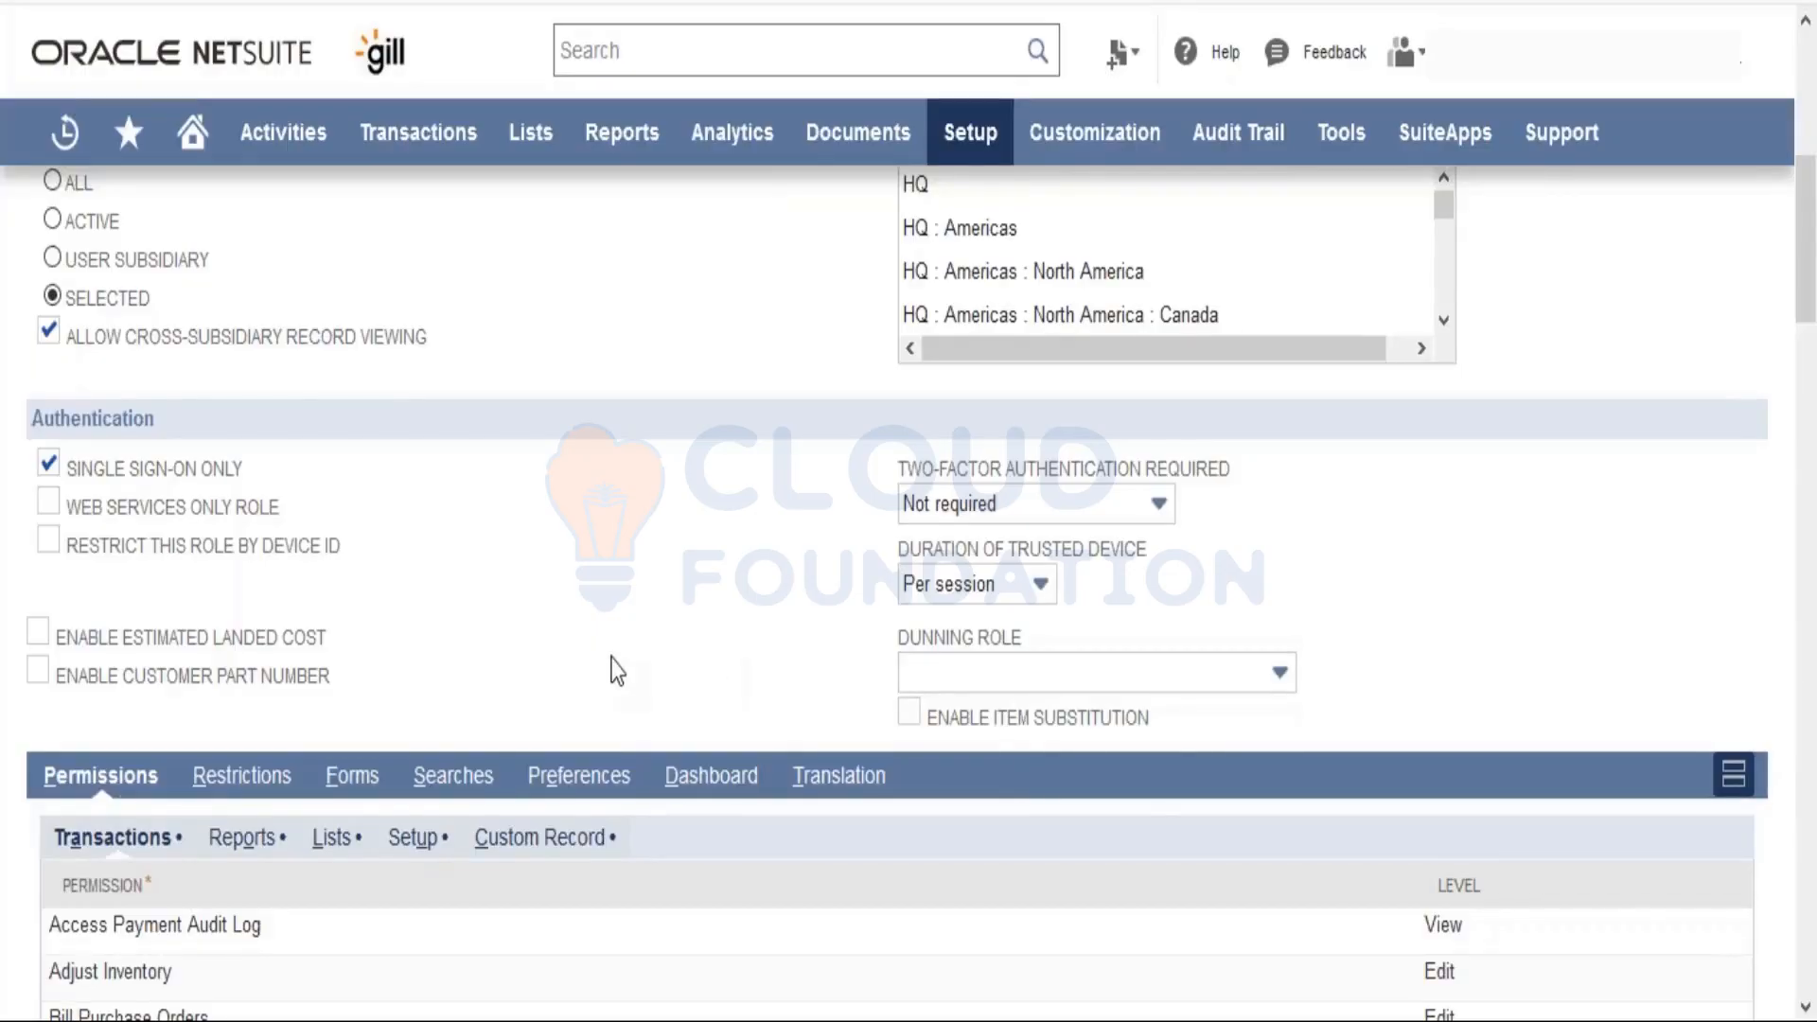
# Step: Try to add Adjust Inventory at View level to the role's transaction permissions, and discard the new line
pyautogui.scroll(-4, 610, 670)
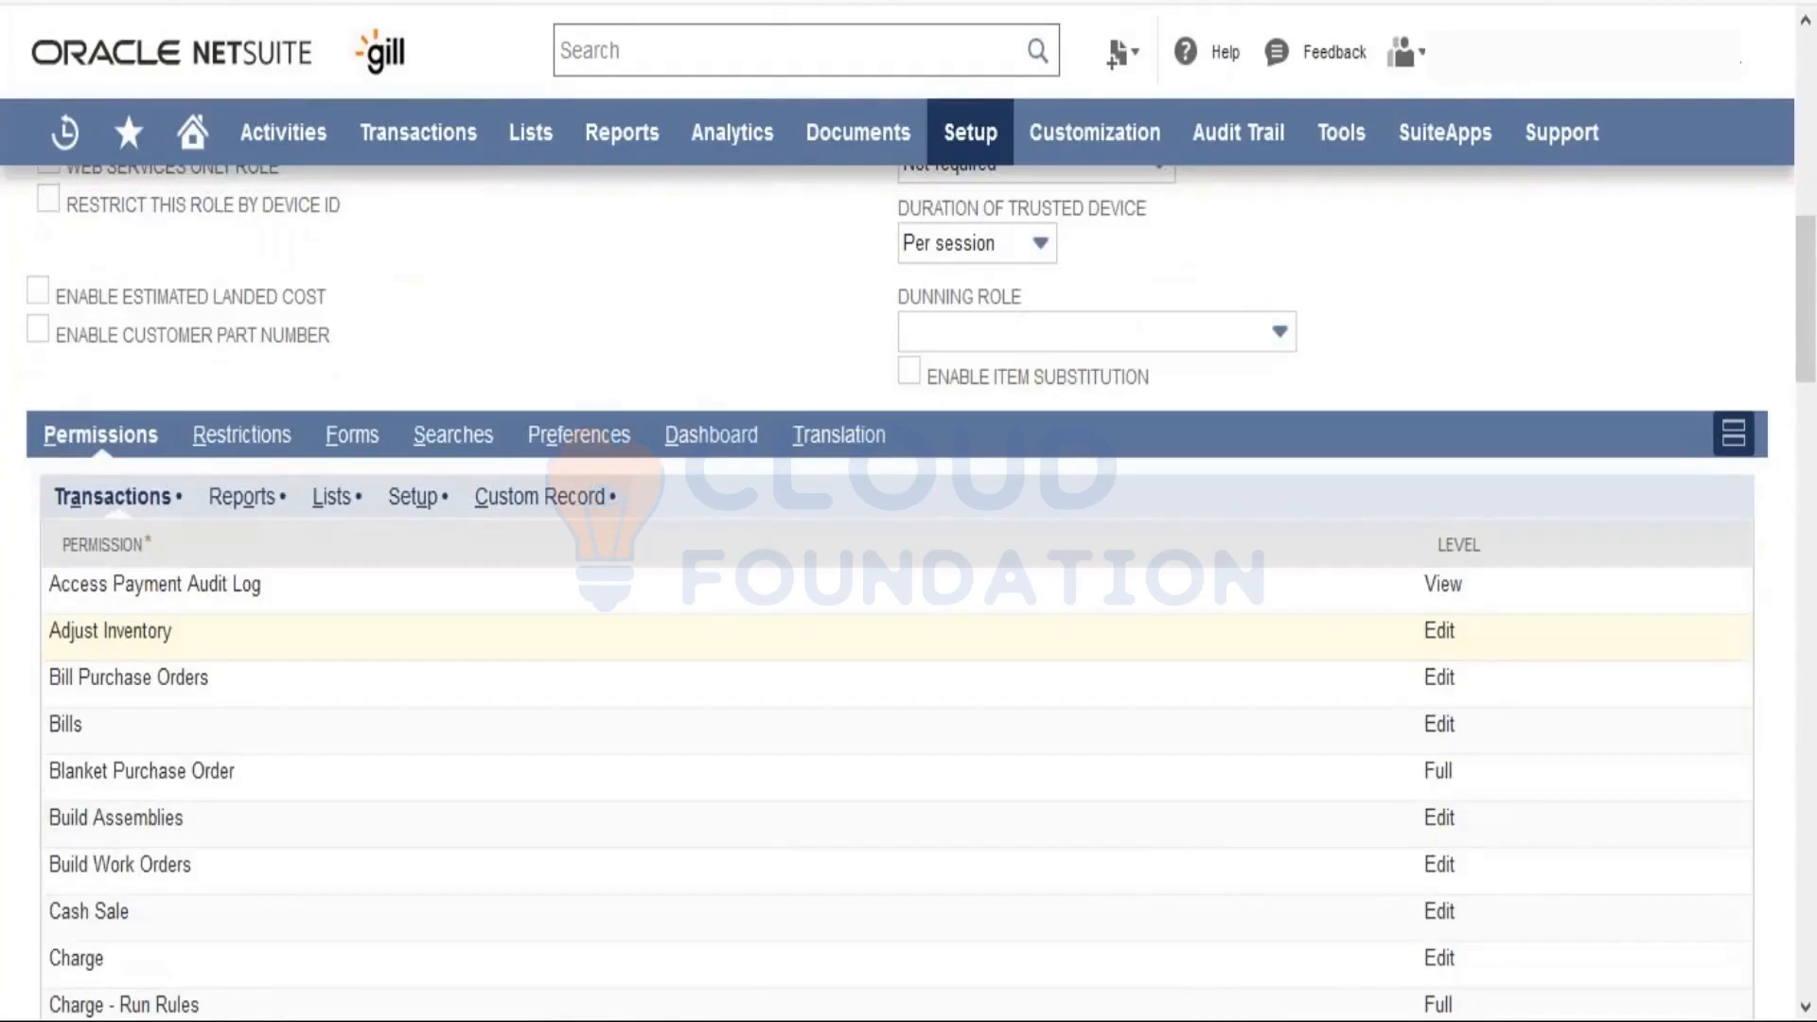
pyautogui.scroll(-2, 610, 653)
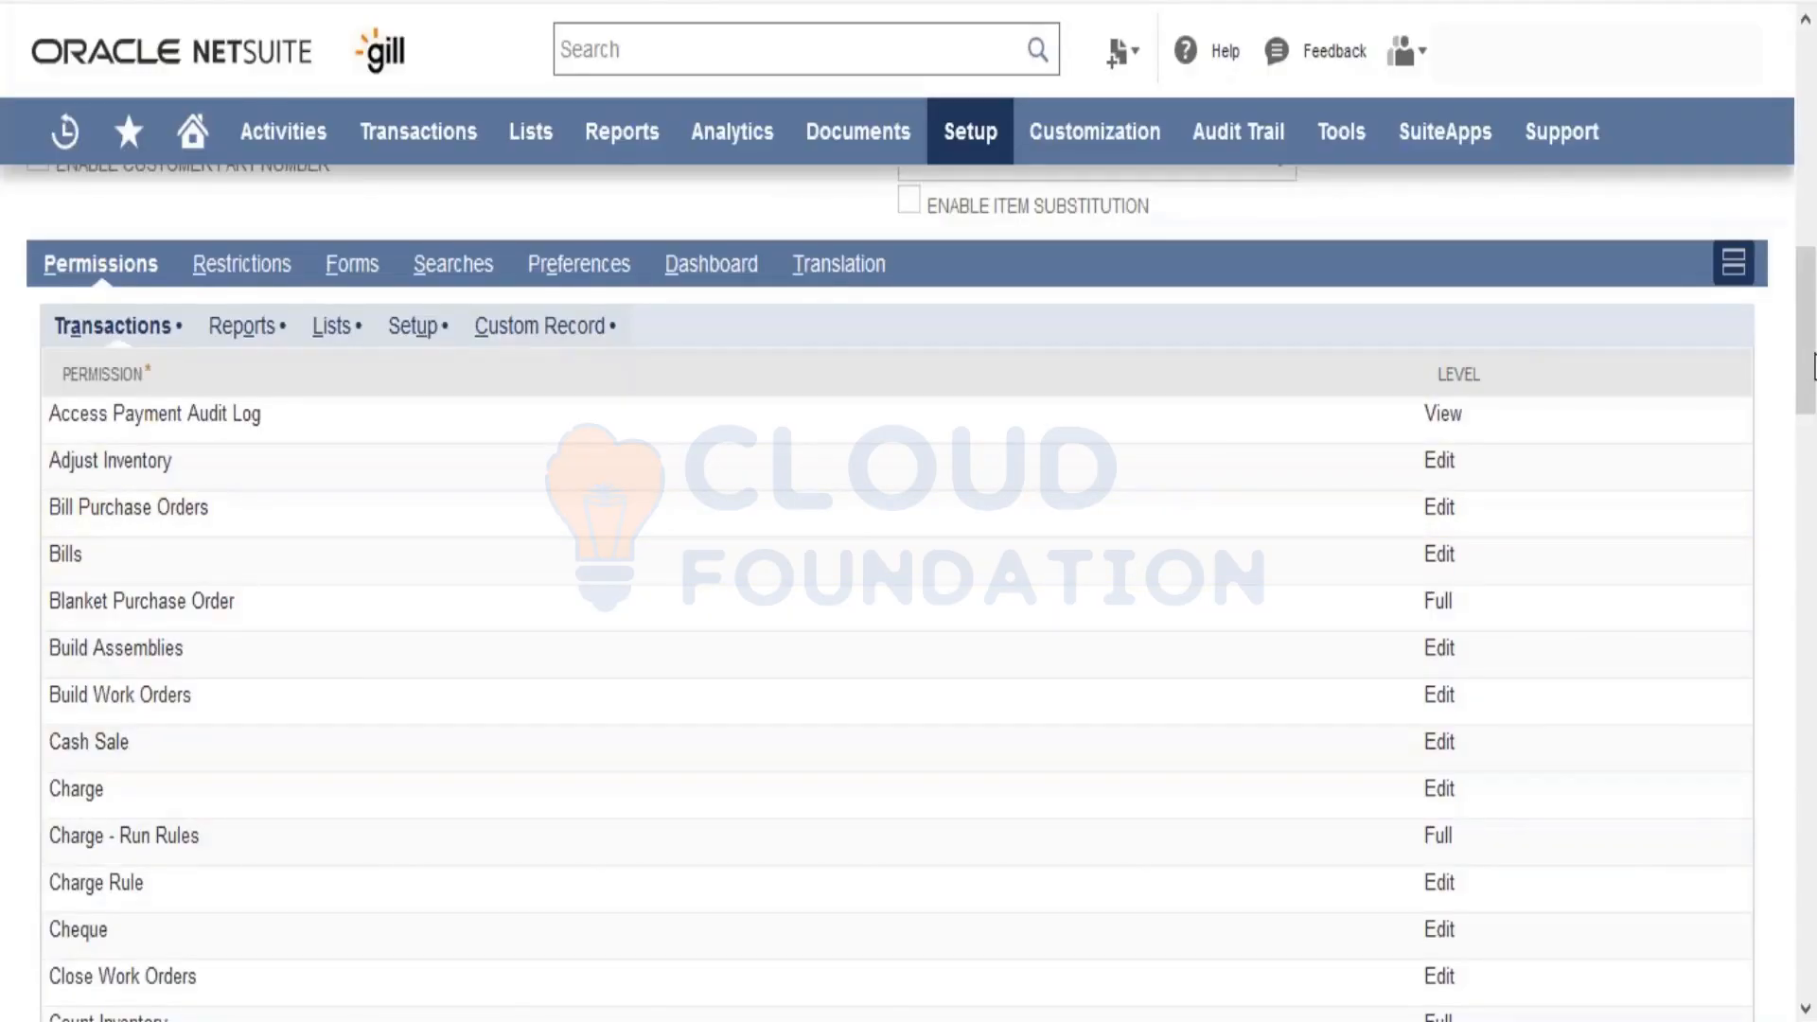
pyautogui.moveTo(1810, 360); pyautogui.dragTo(1812, 947)
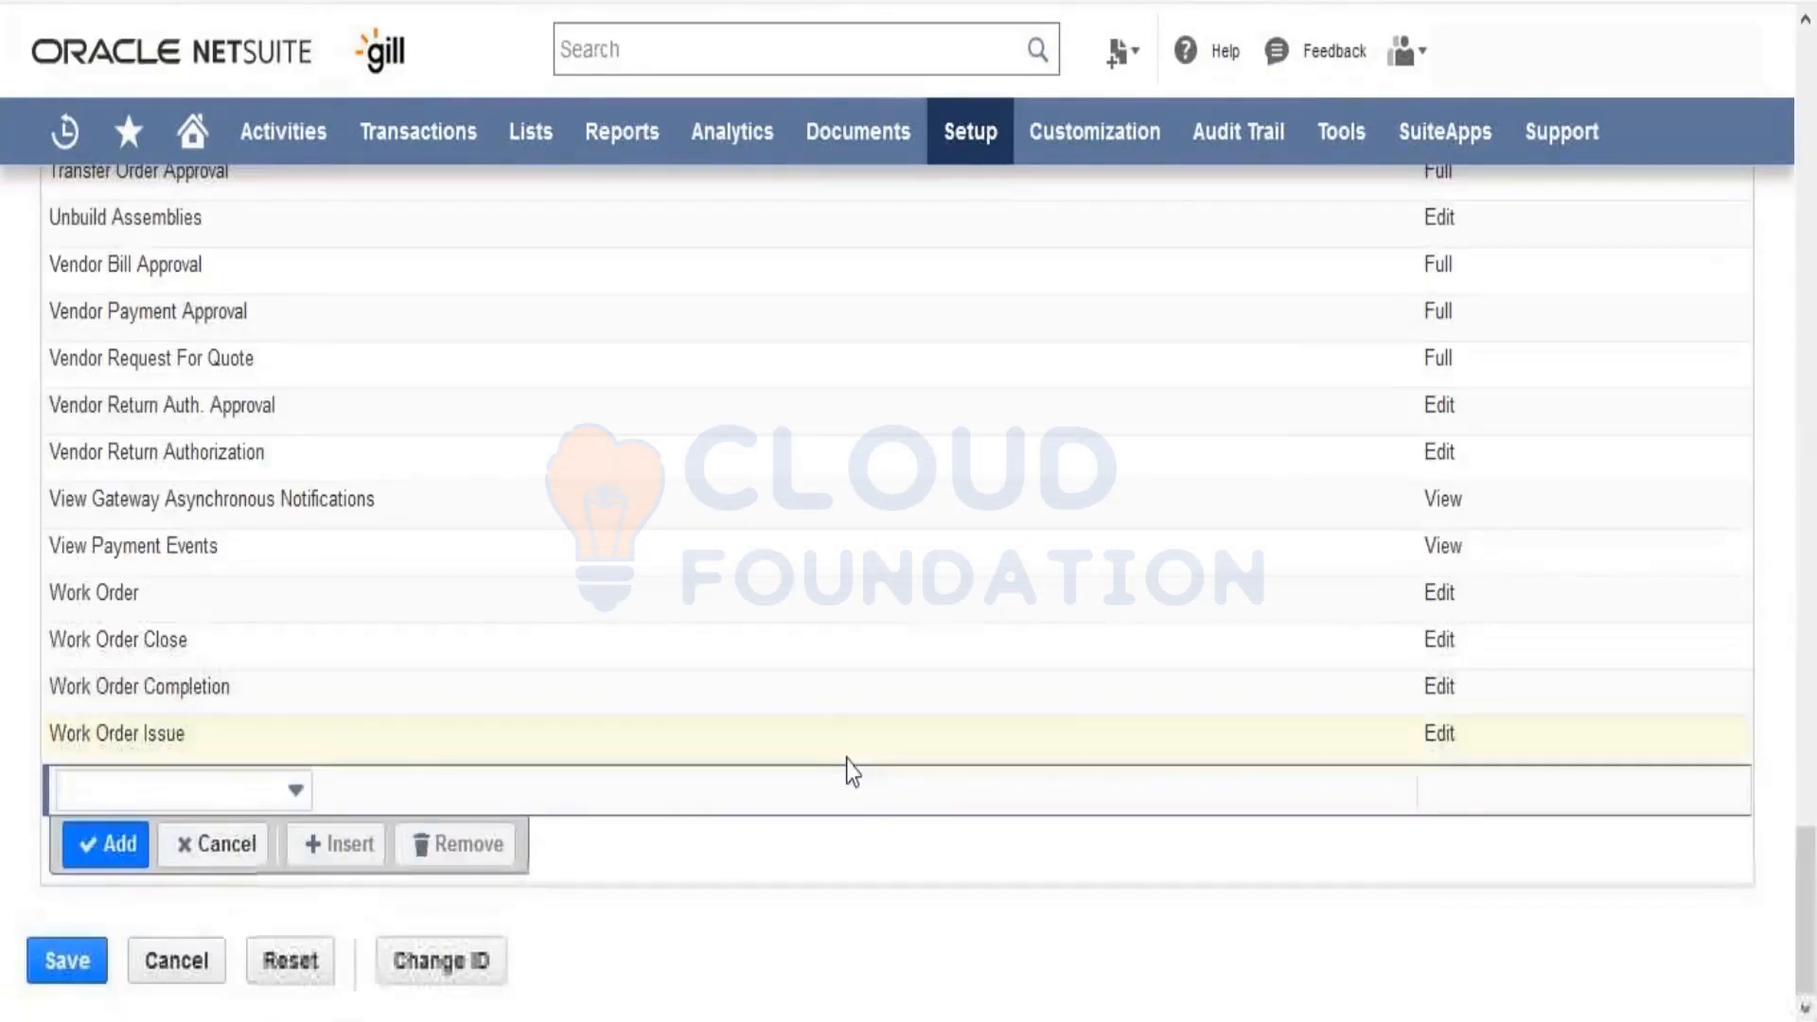
pyautogui.click(188, 789)
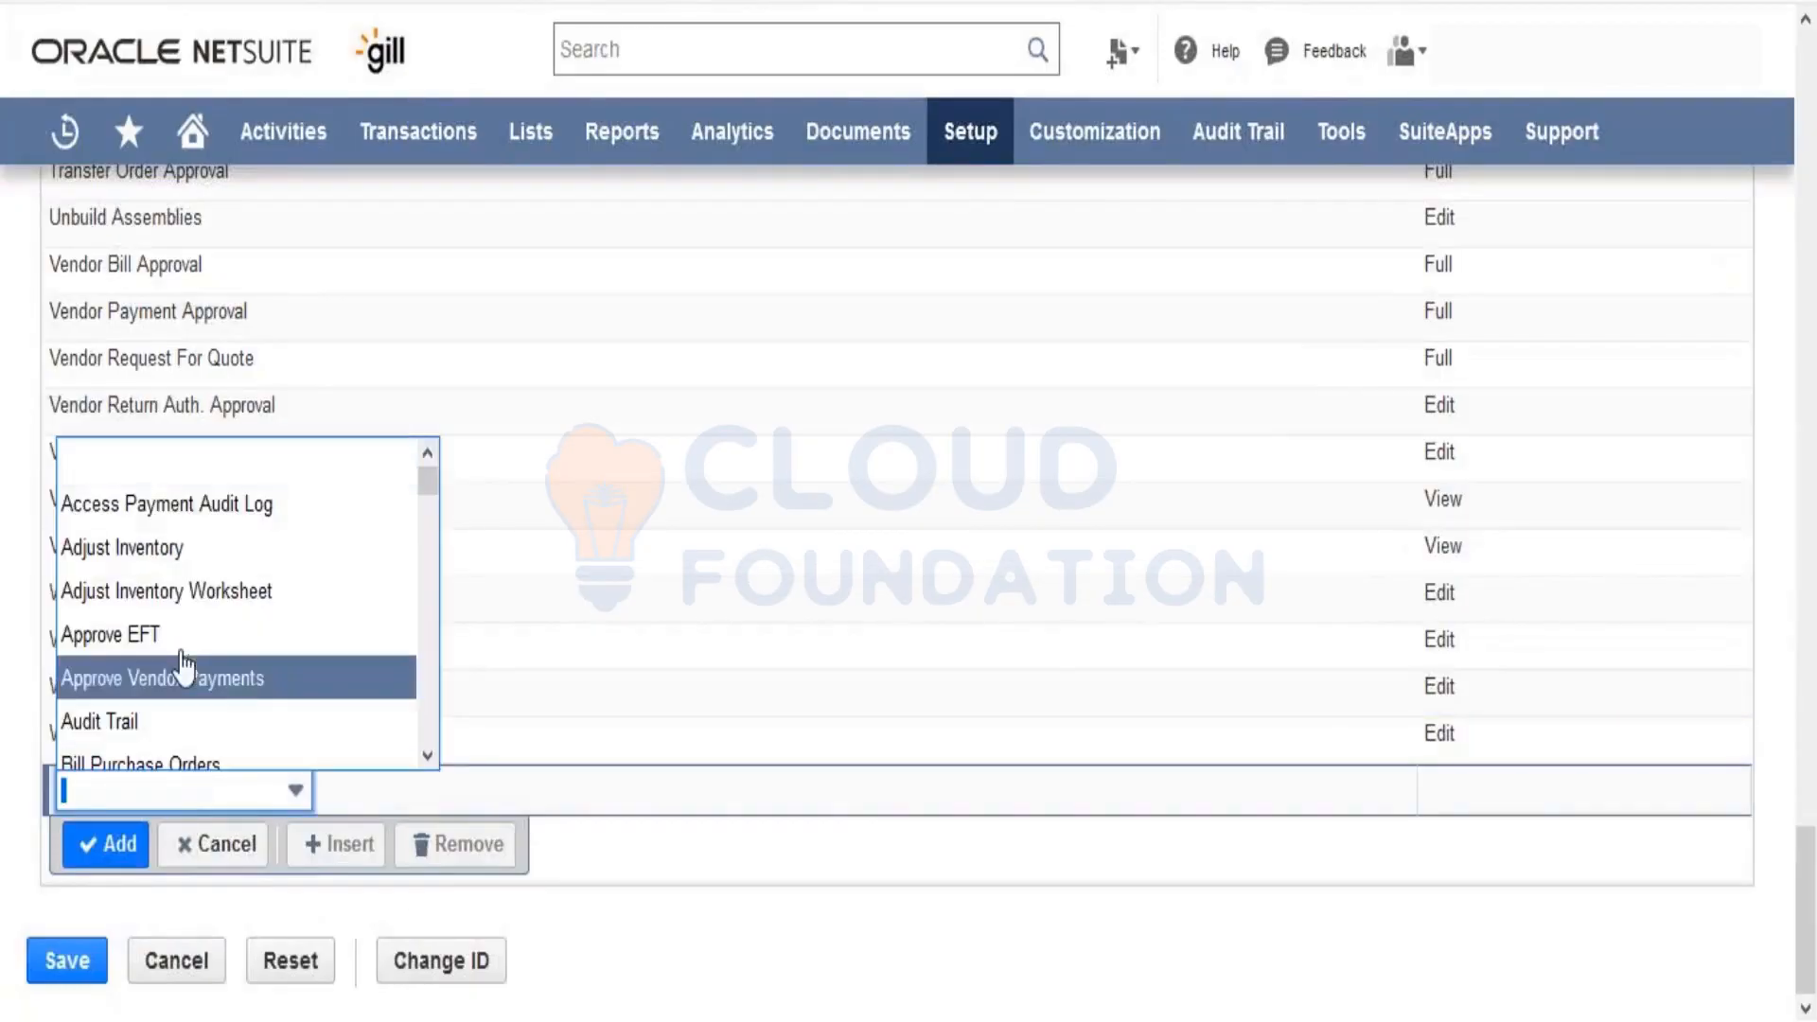
pyautogui.click(192, 549)
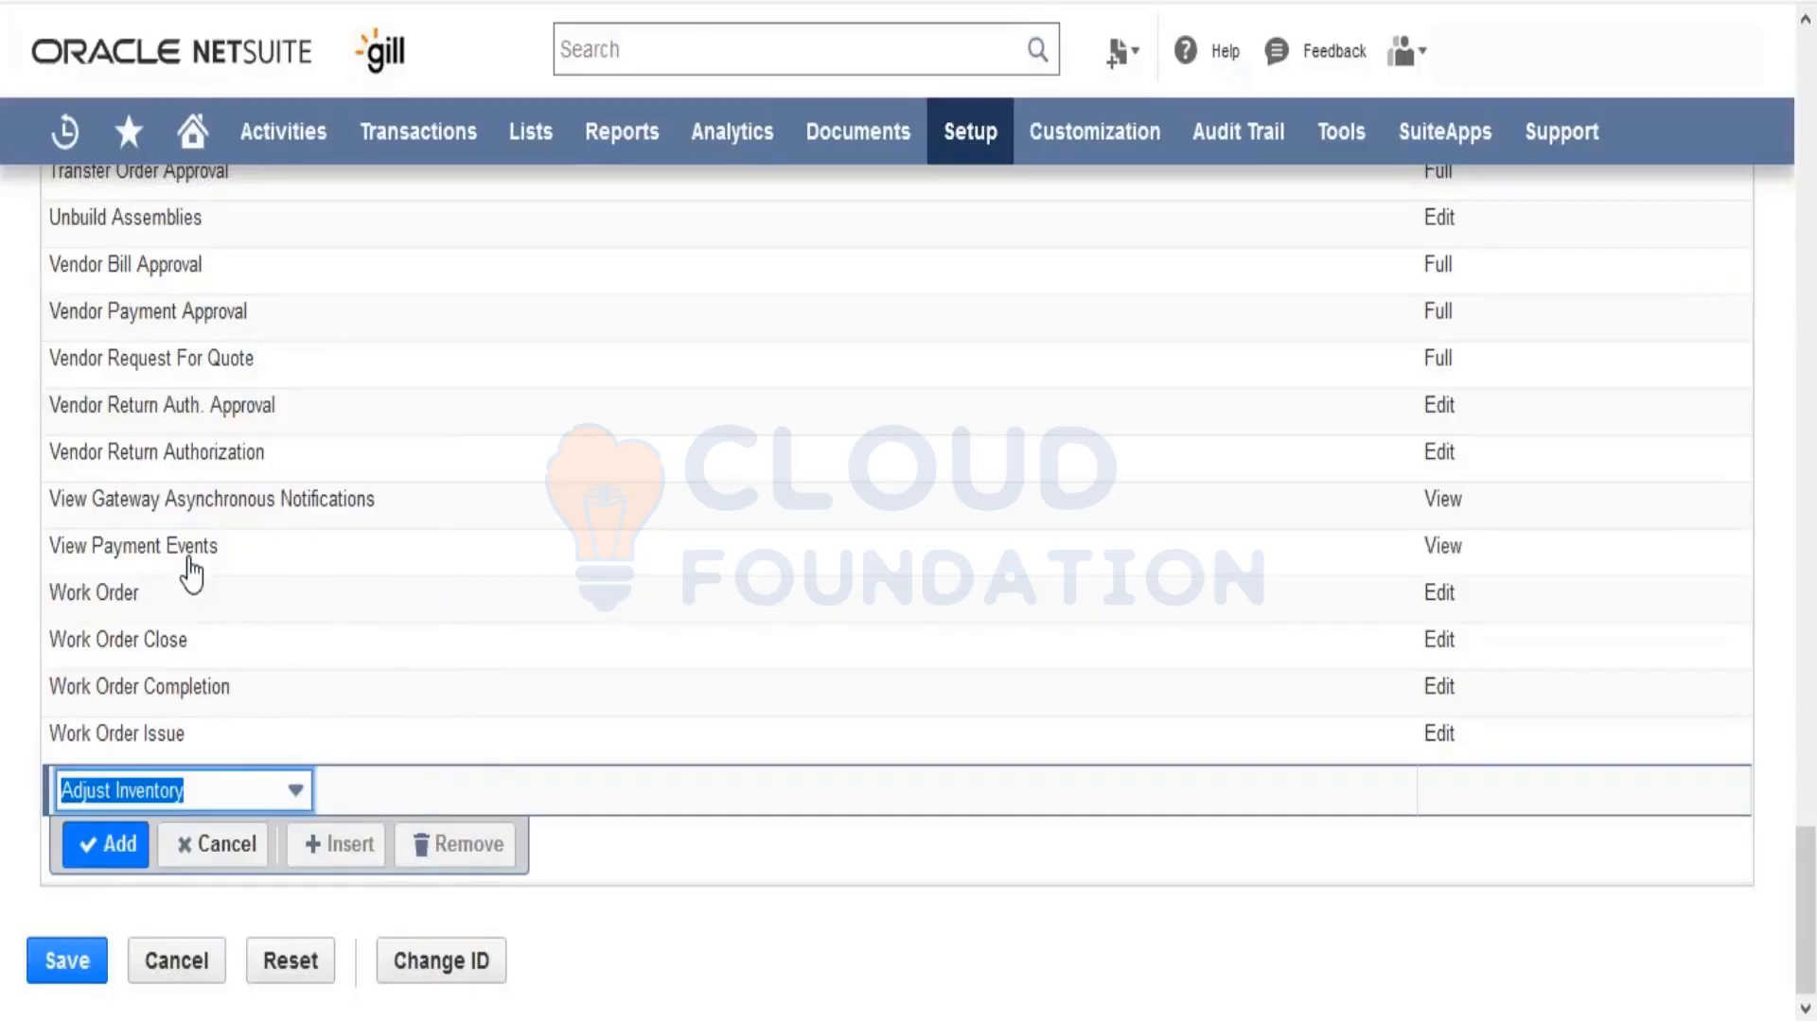
pyautogui.click(1538, 805)
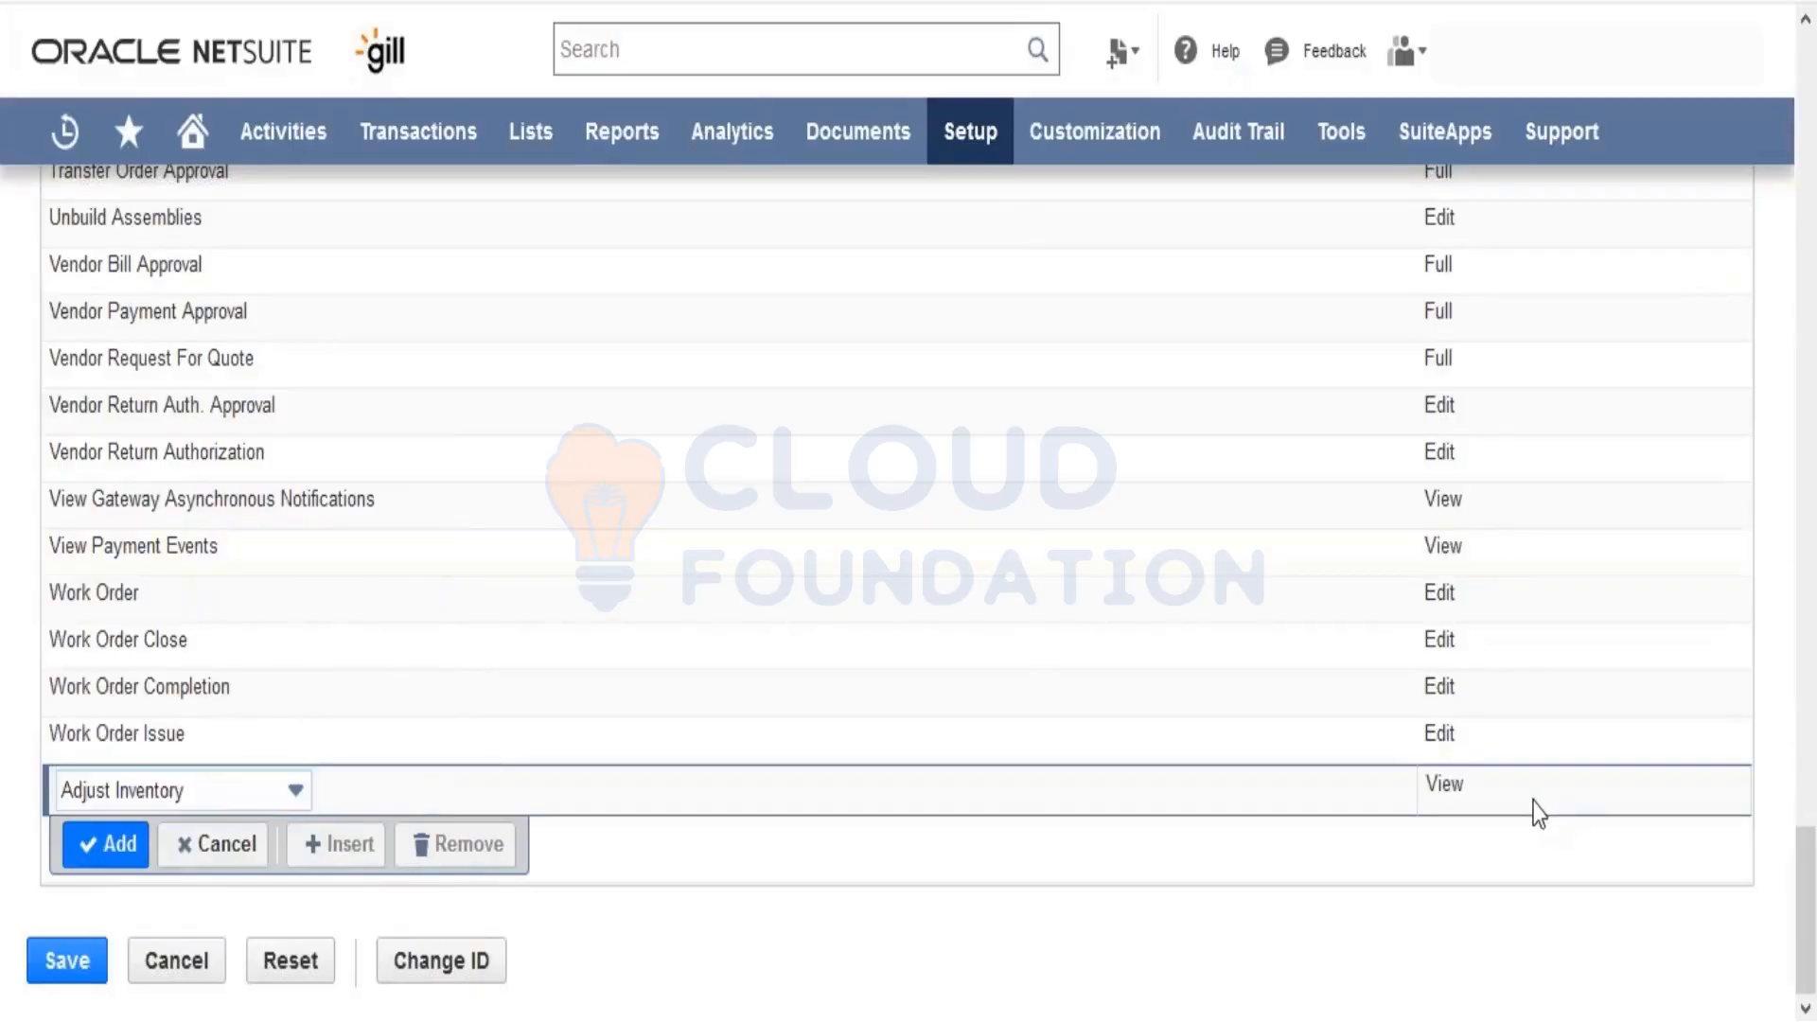
pyautogui.click(1533, 802)
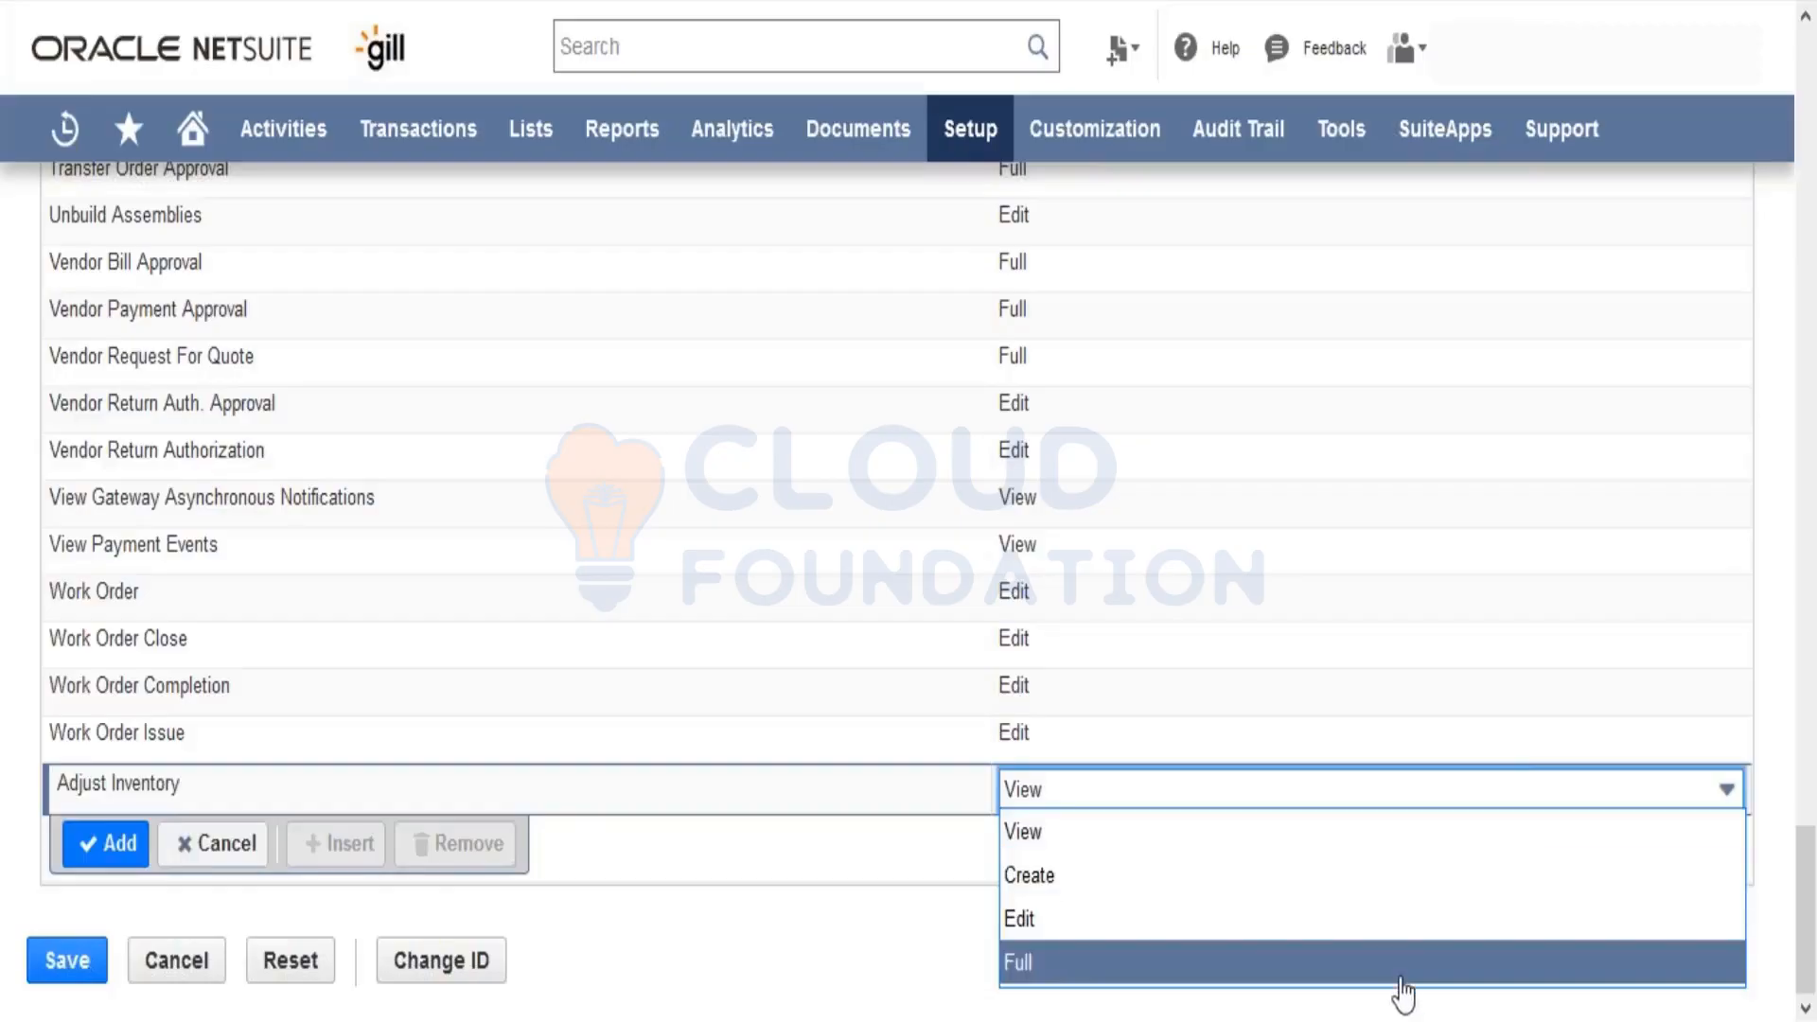
pyautogui.click(914, 966)
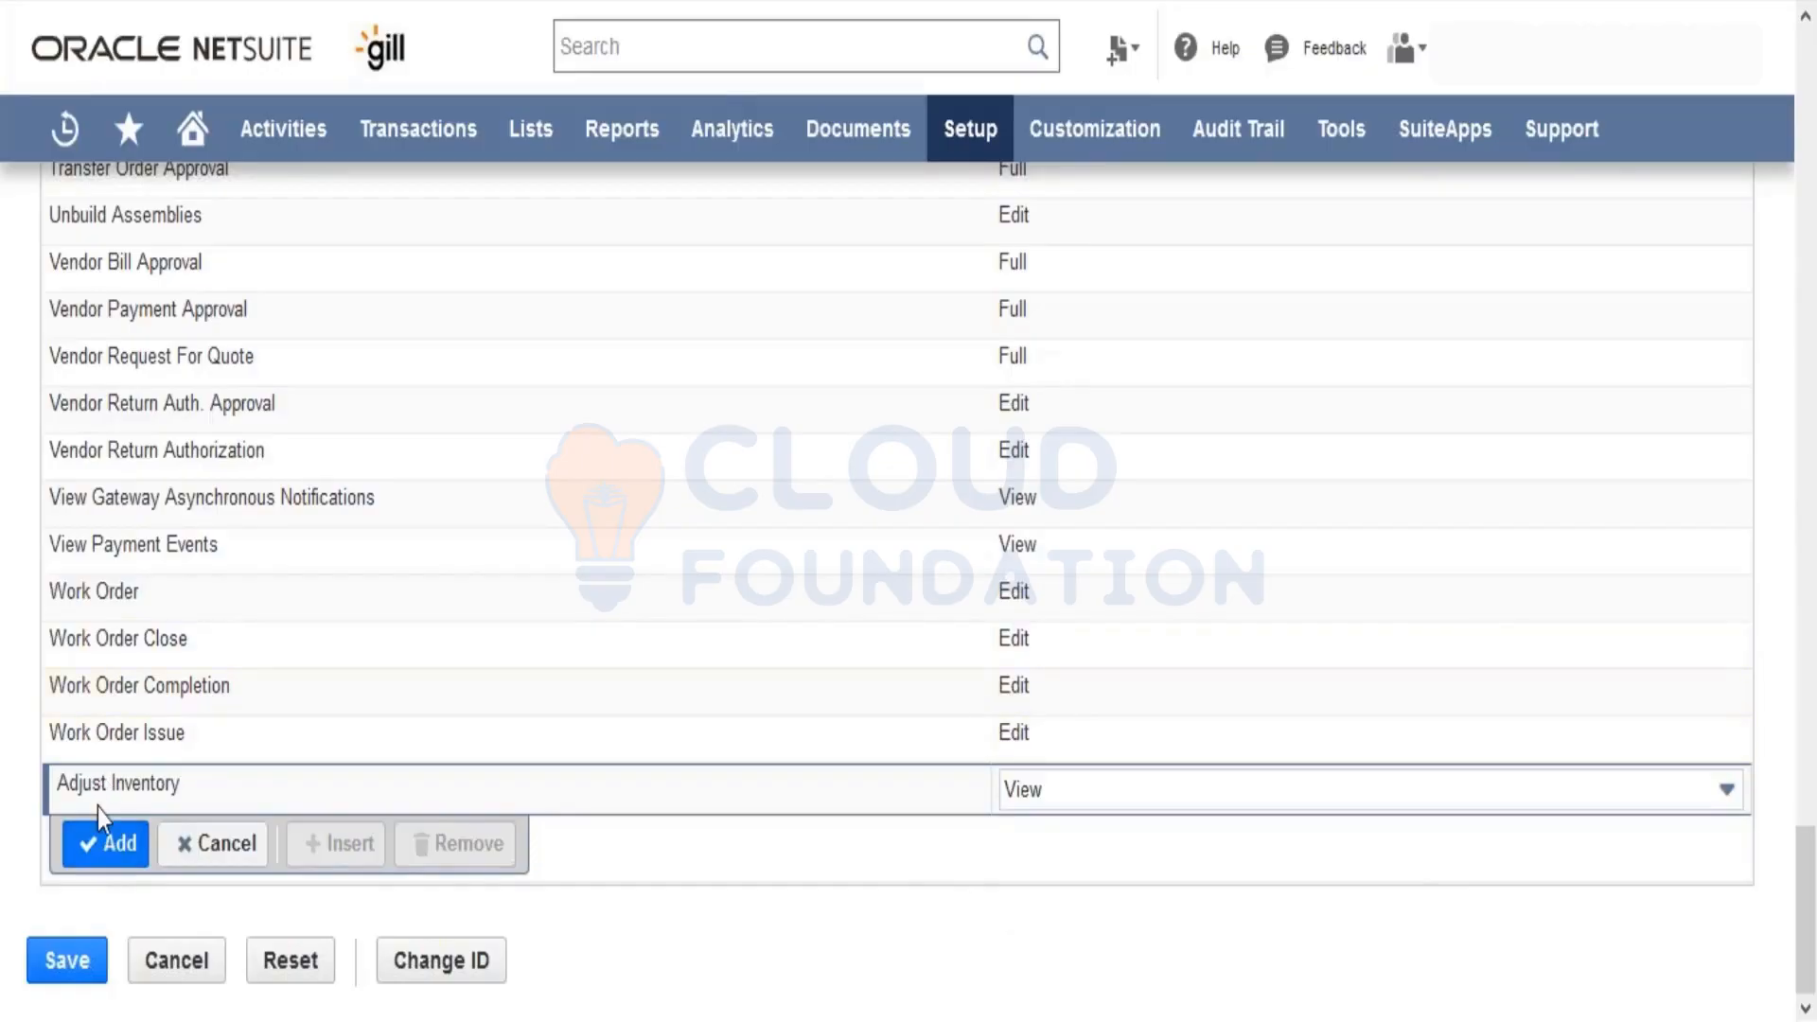
pyautogui.click(108, 857)
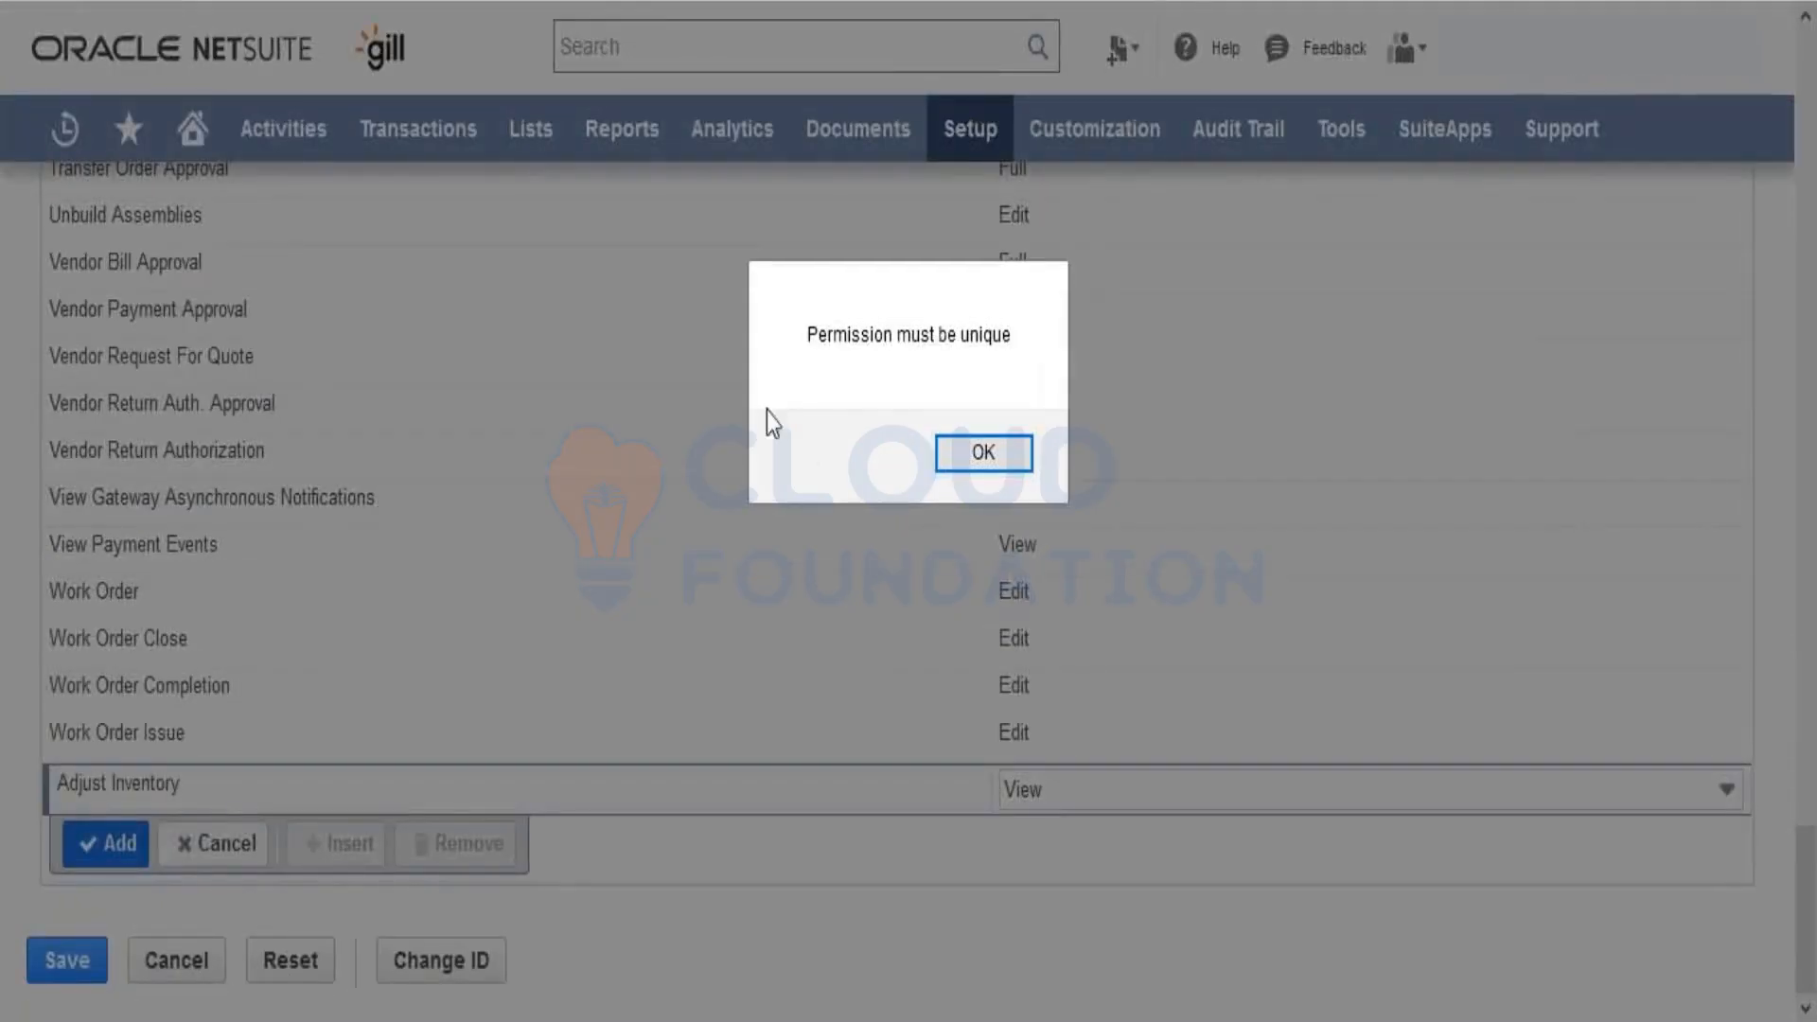
pyautogui.click(978, 456)
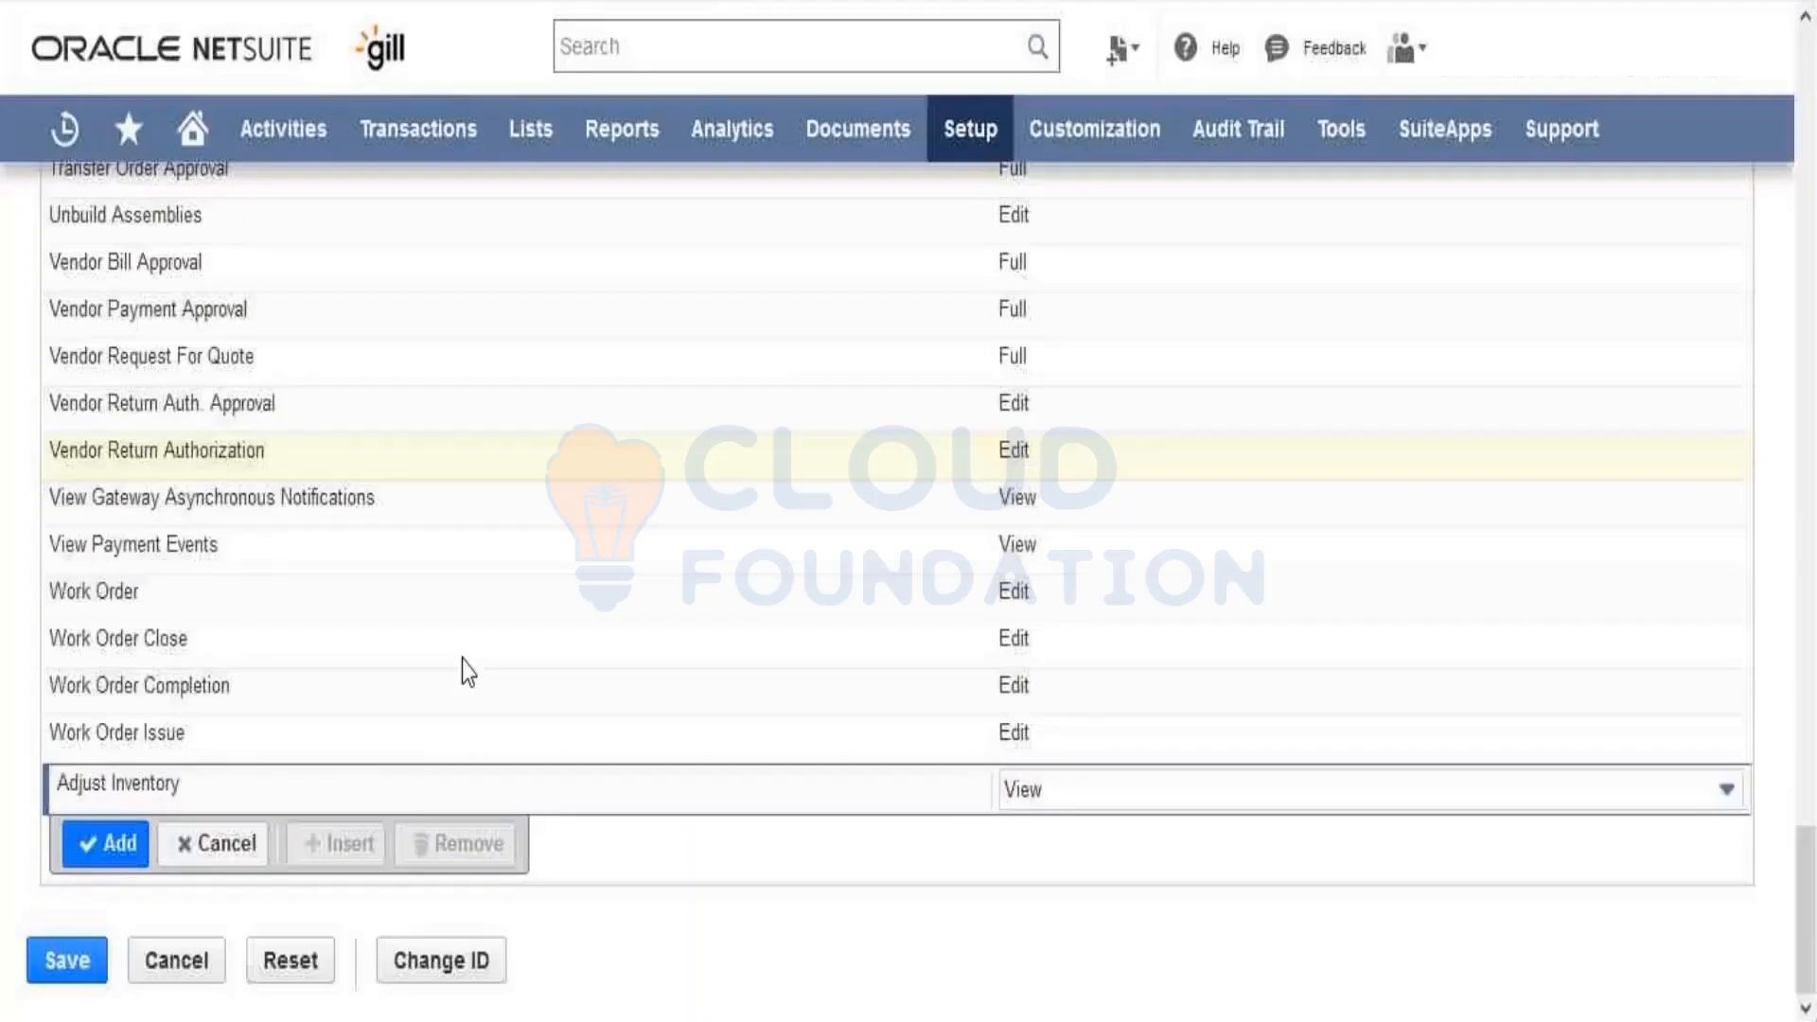
pyautogui.click(219, 850)
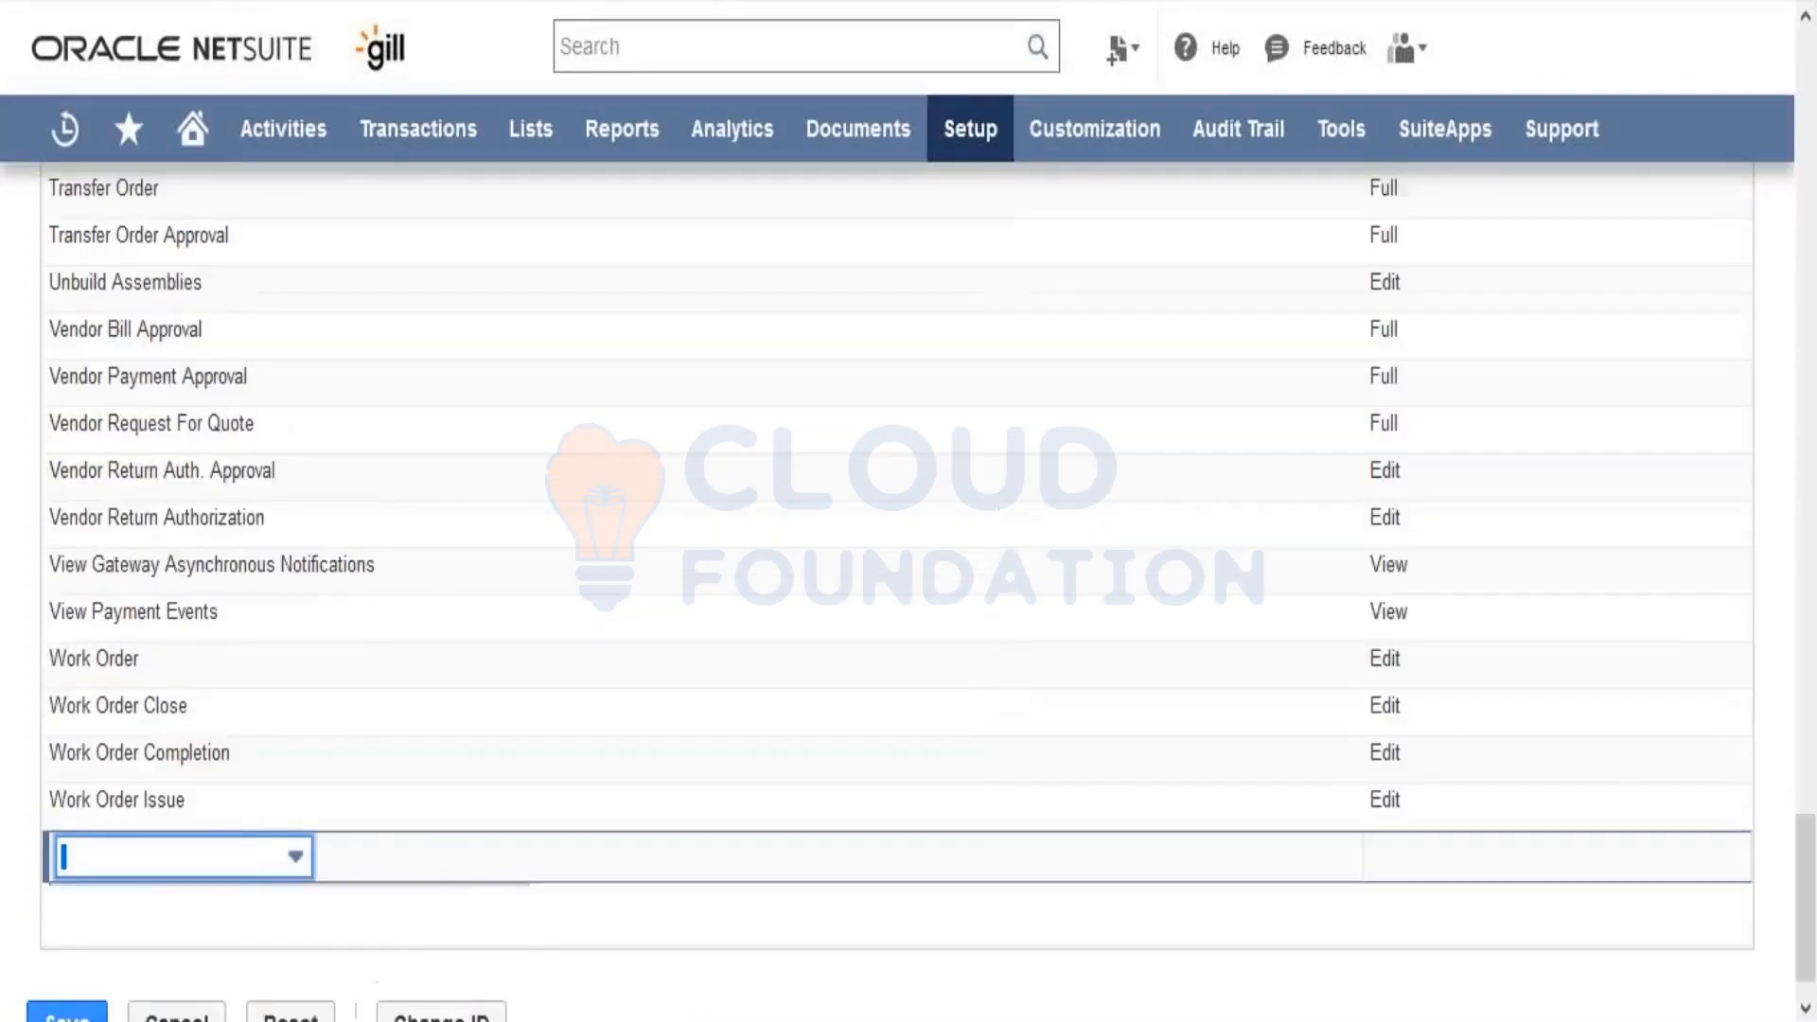
# Step: Review the role's report permissions and their access levels, and look at the report permissions available for a new line
pyautogui.moveTo(1809, 966); pyautogui.dragTo(1812, 437)
pyautogui.scroll(5, 1812, 437)
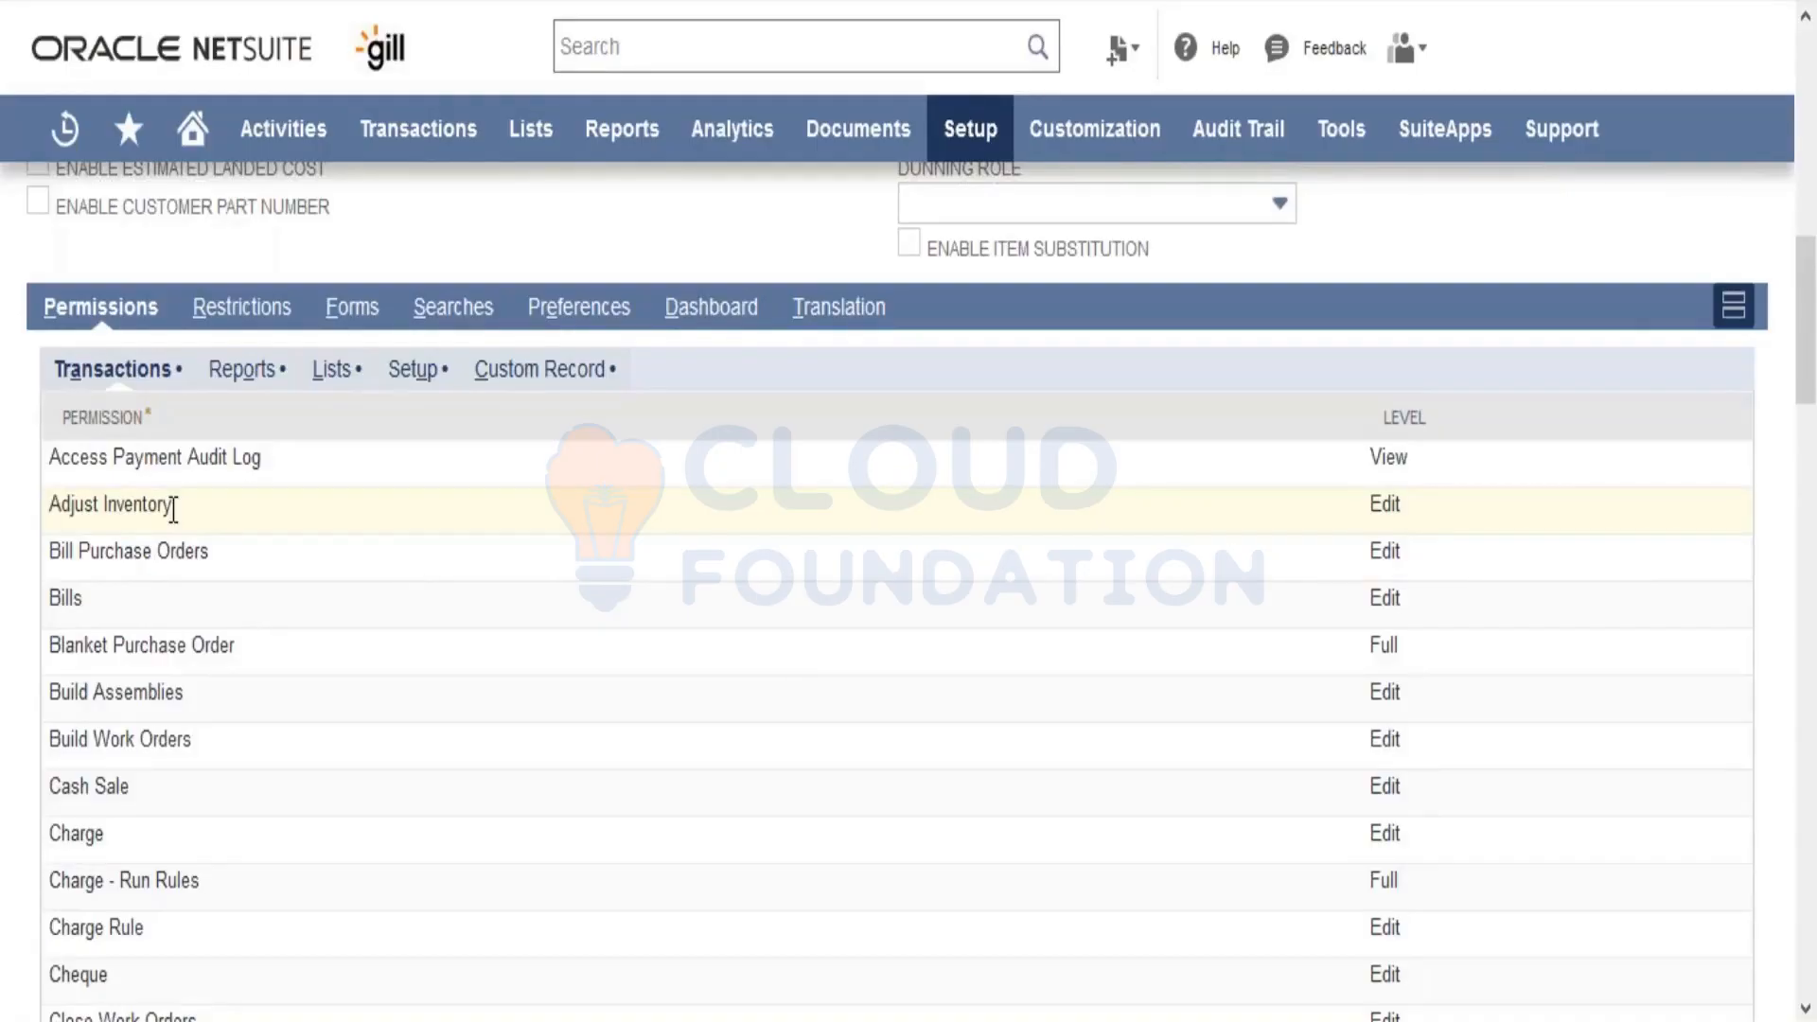
pyautogui.click(242, 371)
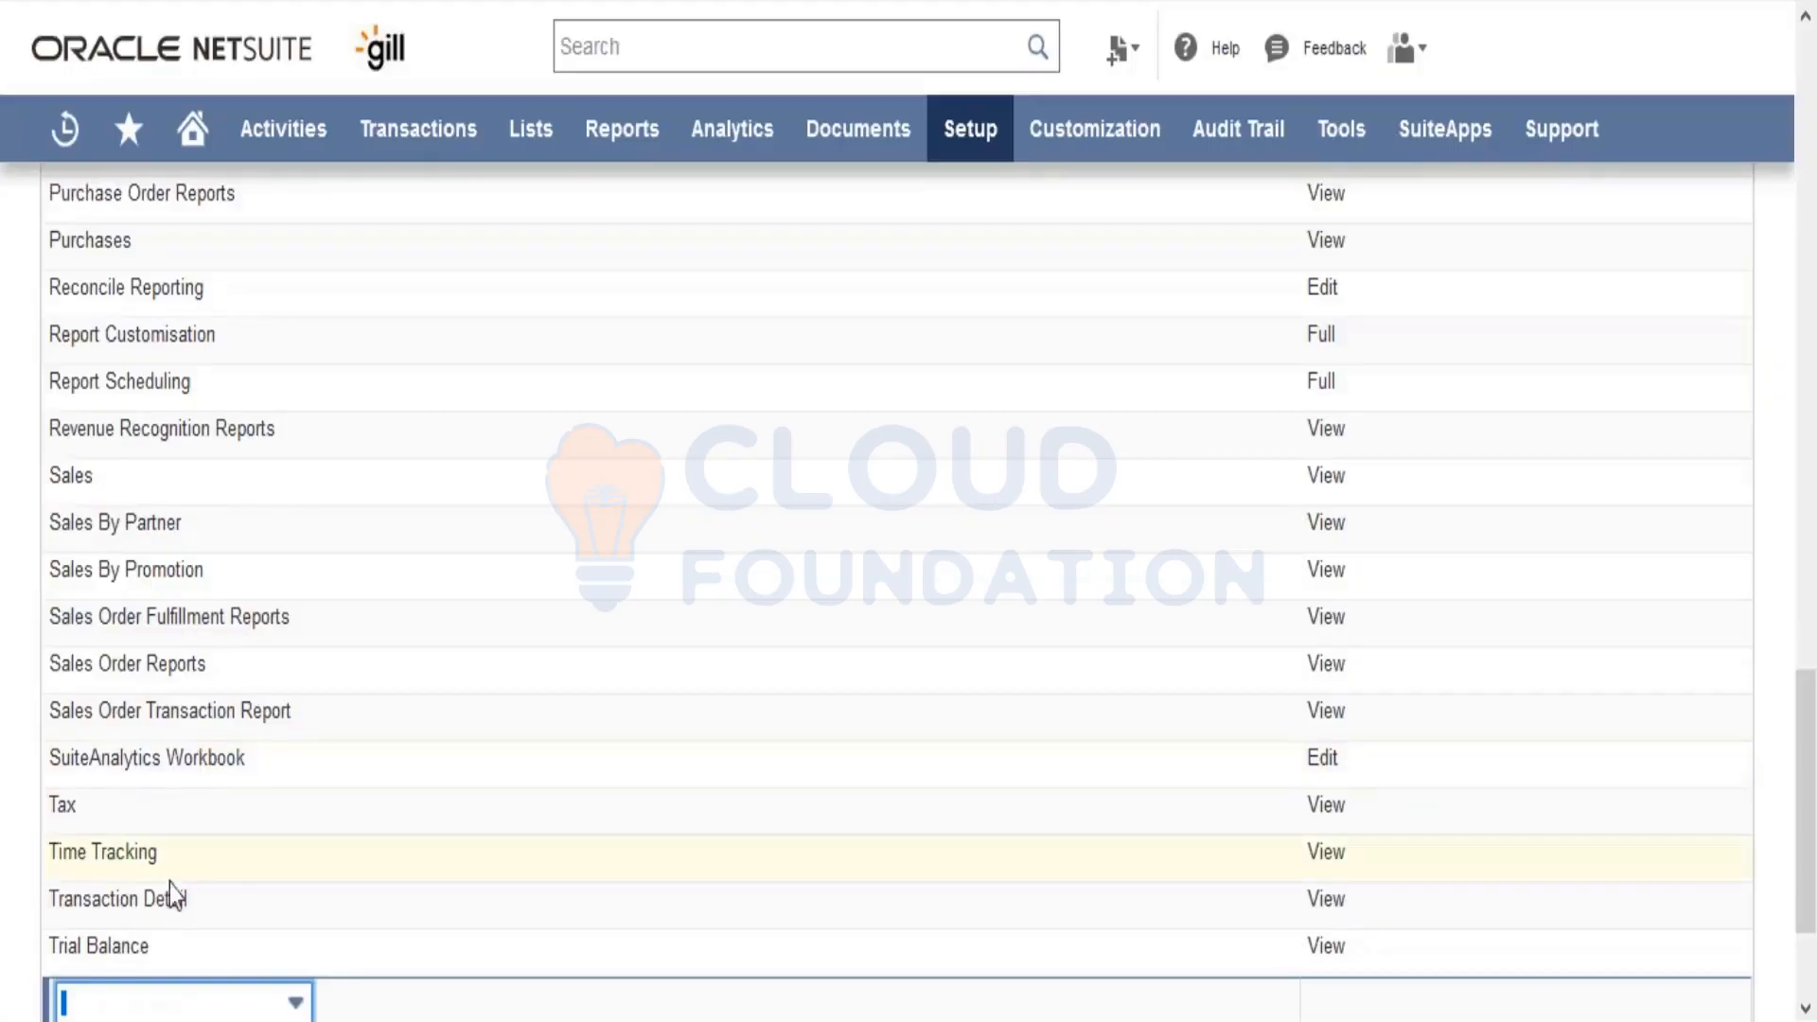
pyautogui.click(184, 995)
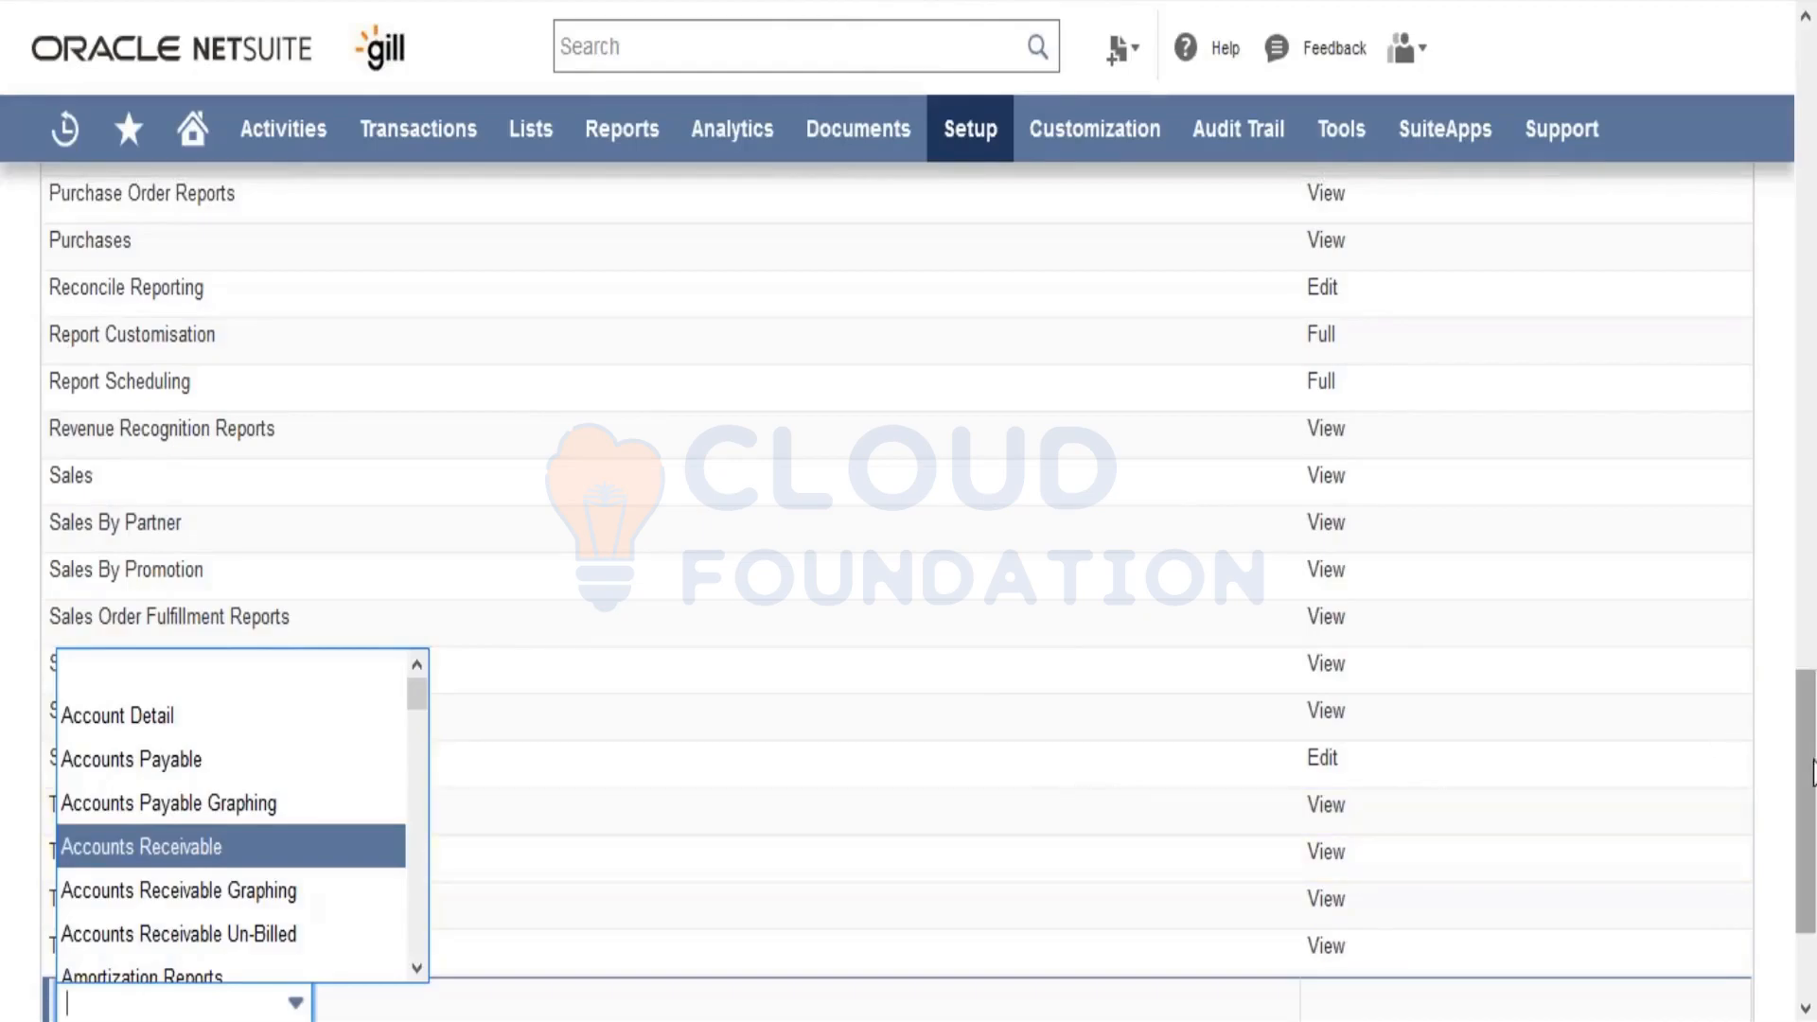
pyautogui.scroll(4, 1809, 615)
pyautogui.scroll(8, 1810, 601)
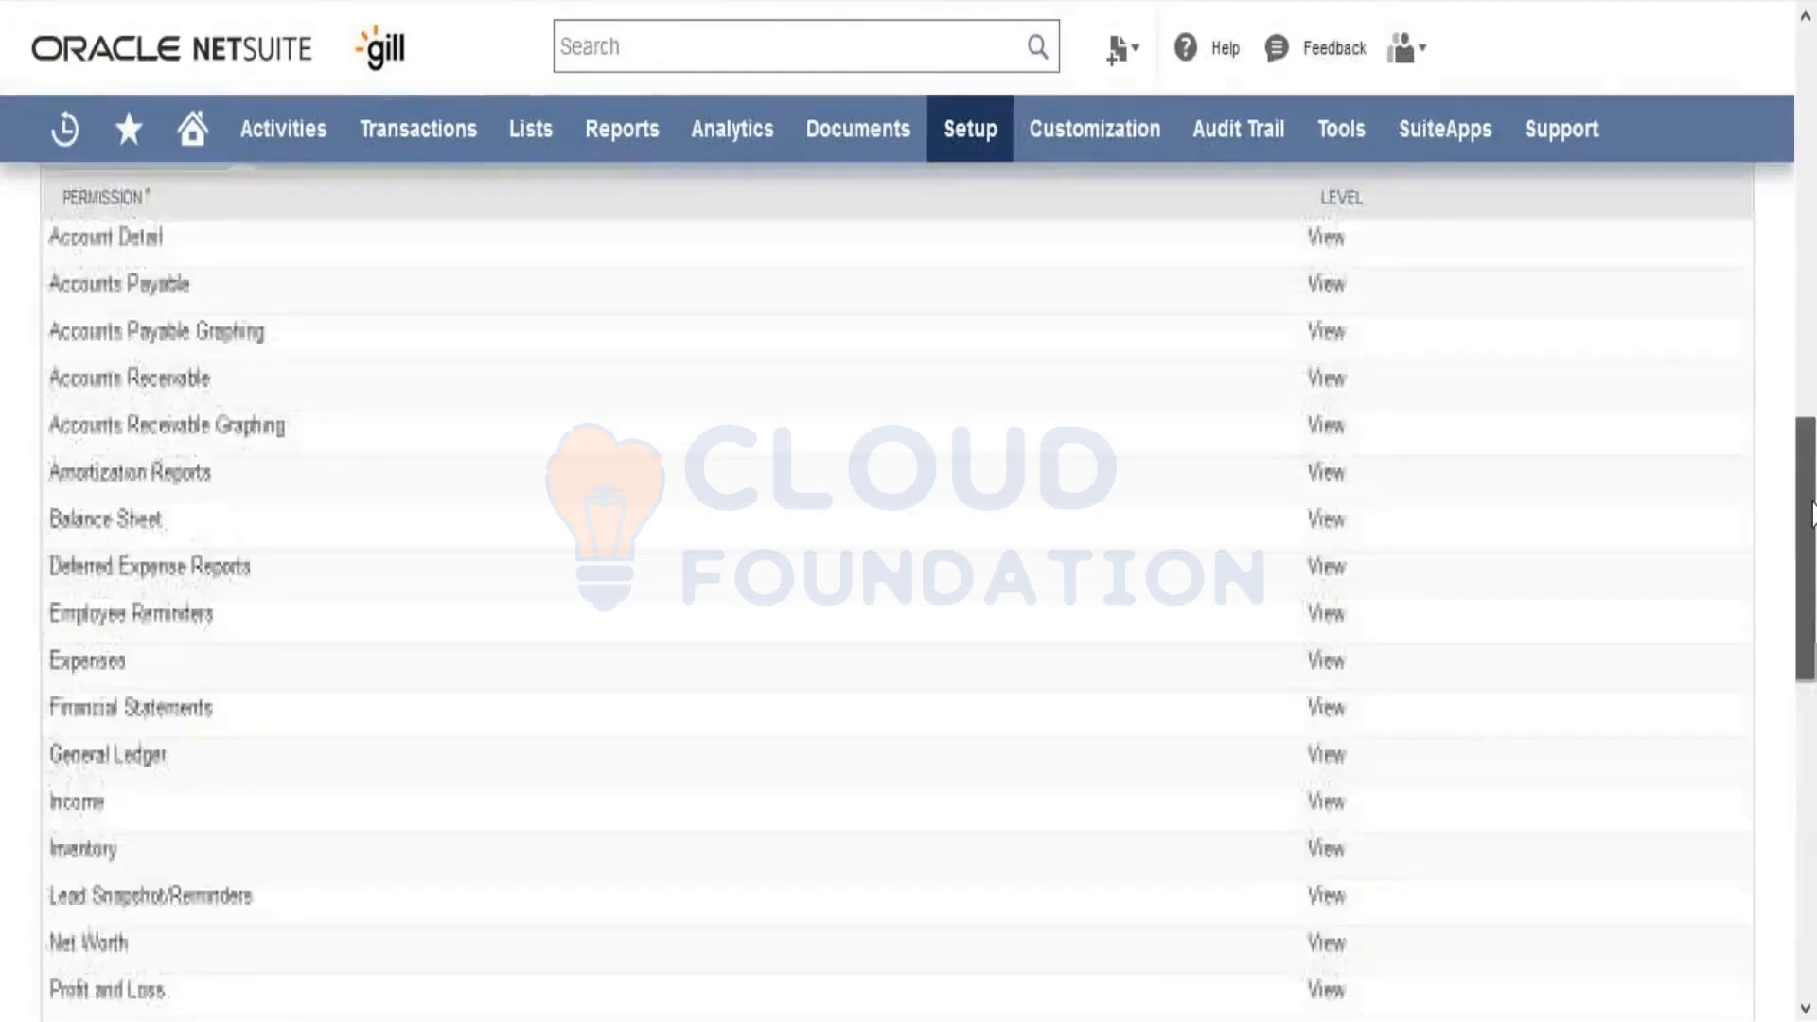
# Step: Review the role's list permissions and compare them with the categories in the main Lists navigation
pyautogui.click(333, 511)
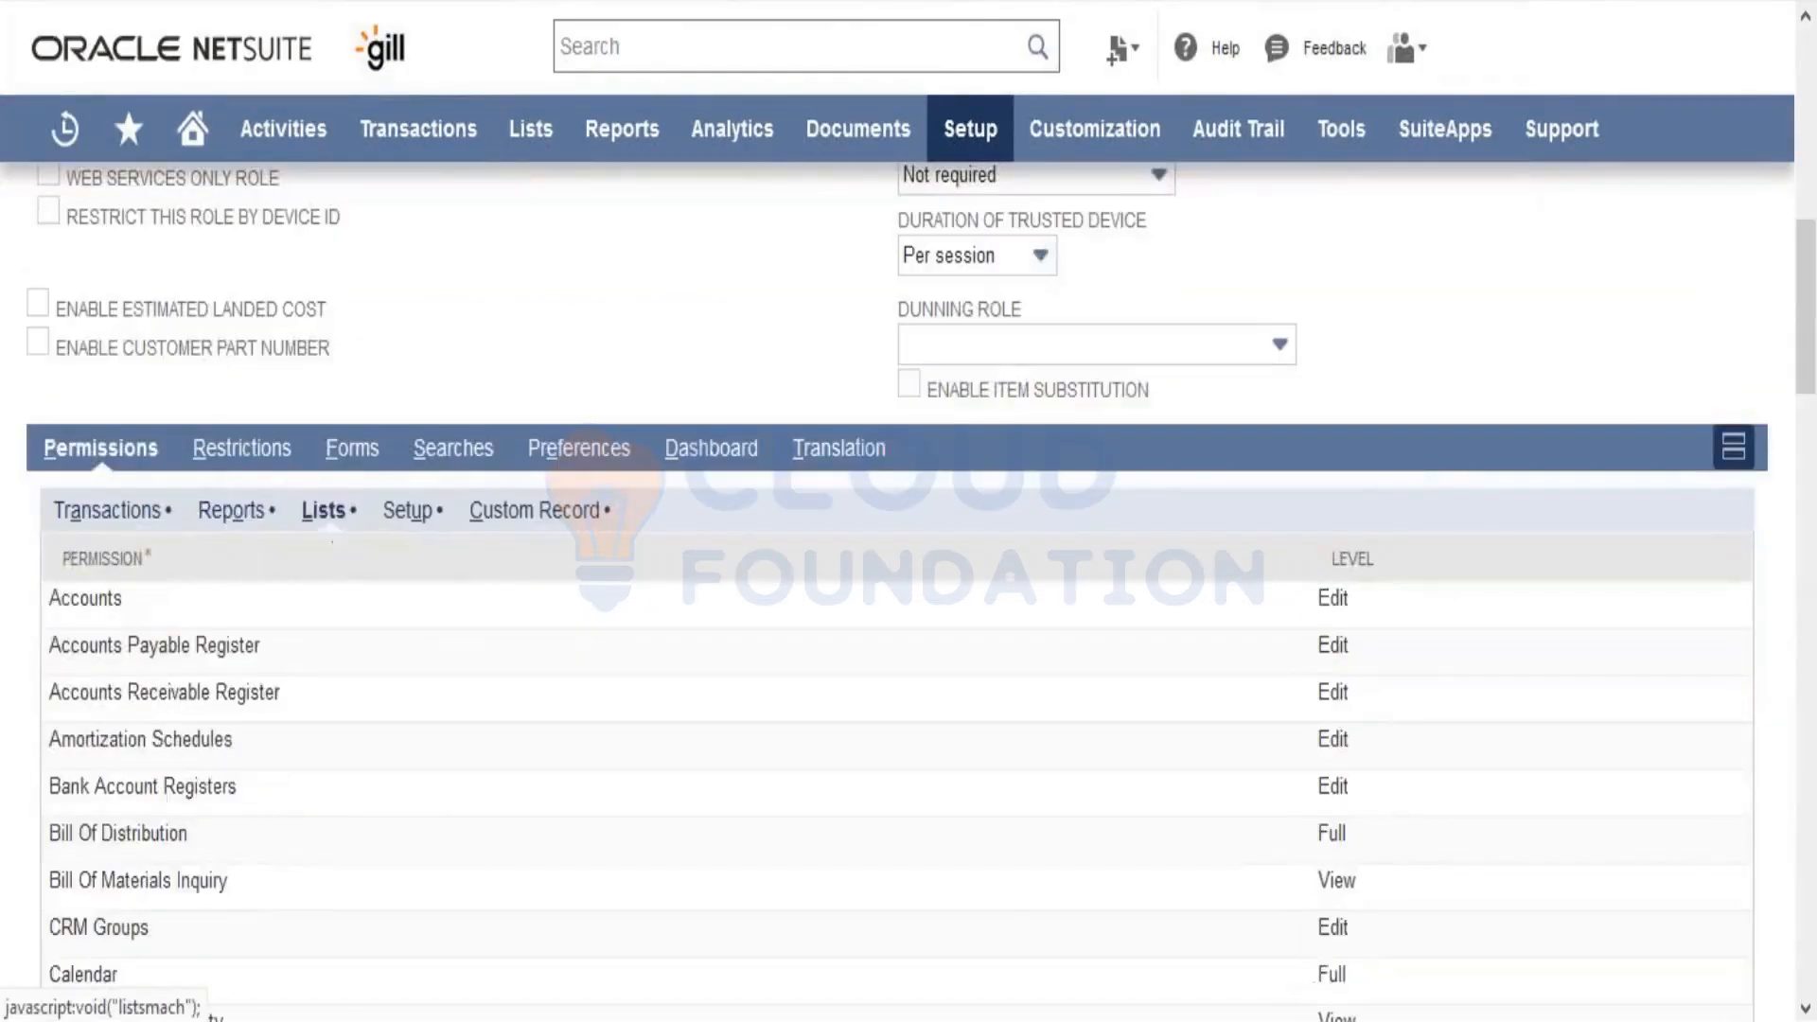
pyautogui.scroll(-10, 386, 426)
pyautogui.moveTo(552, 158)
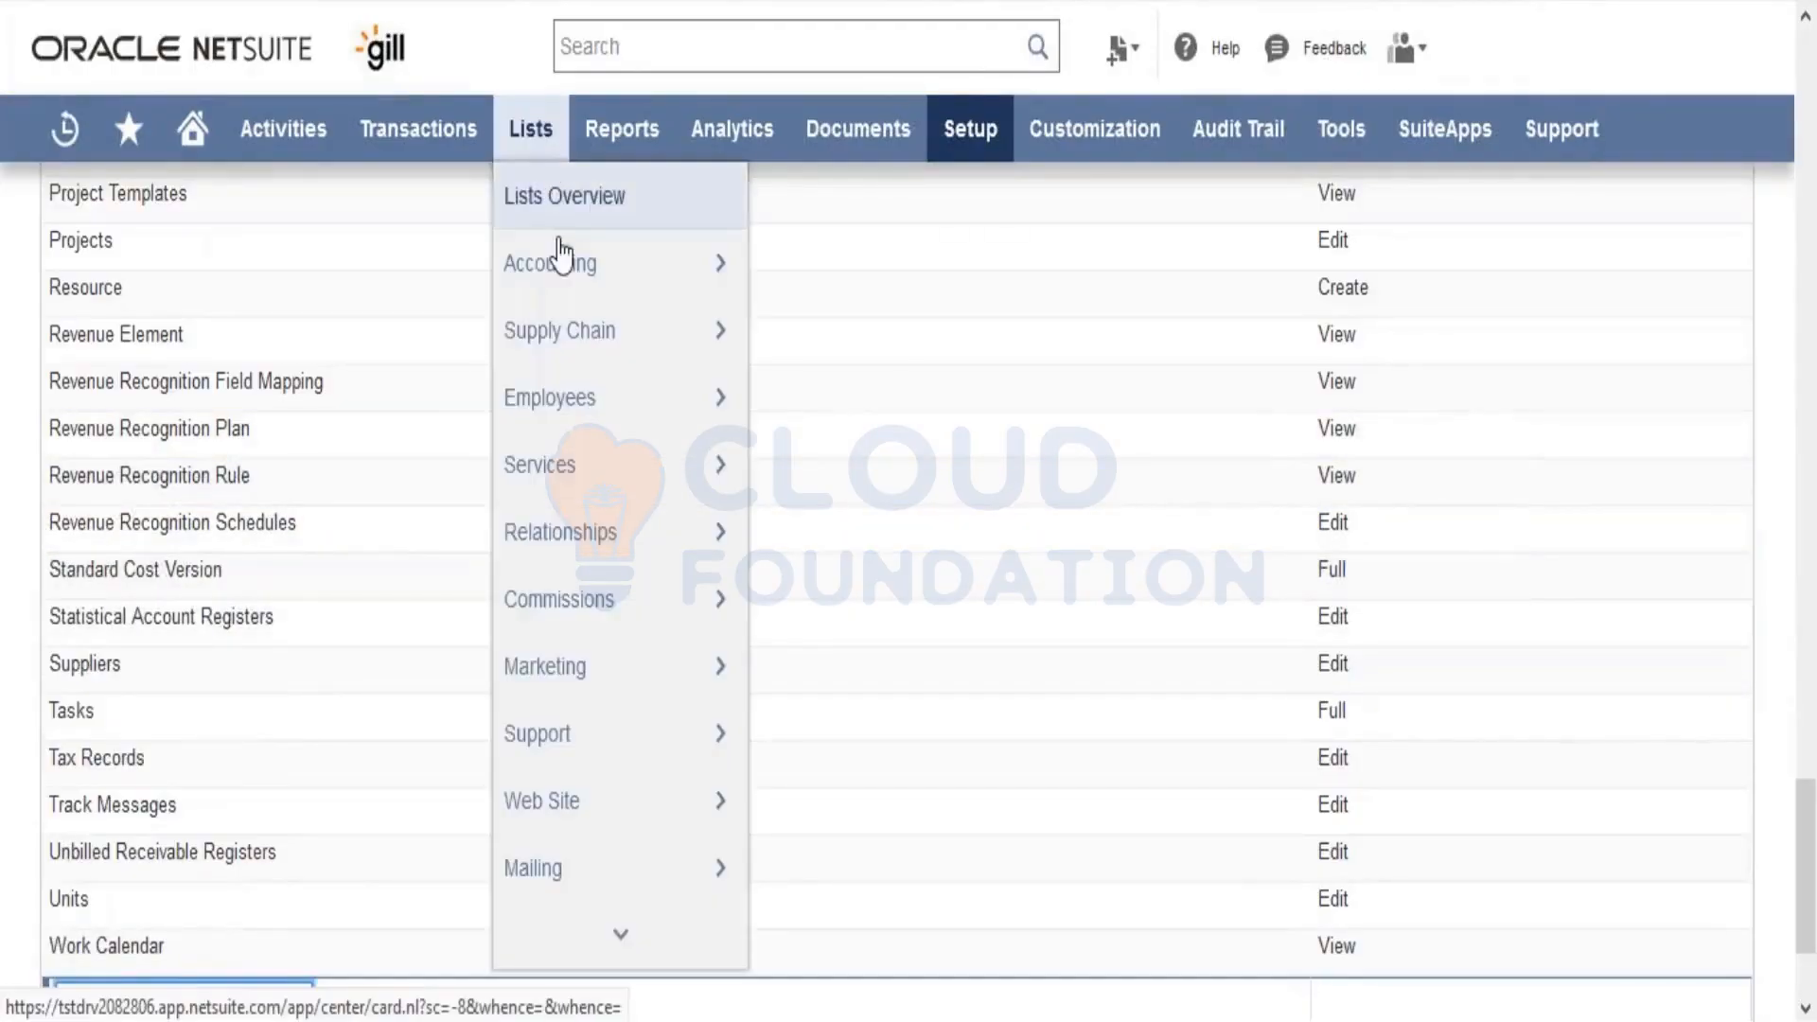
pyautogui.moveTo(580, 284)
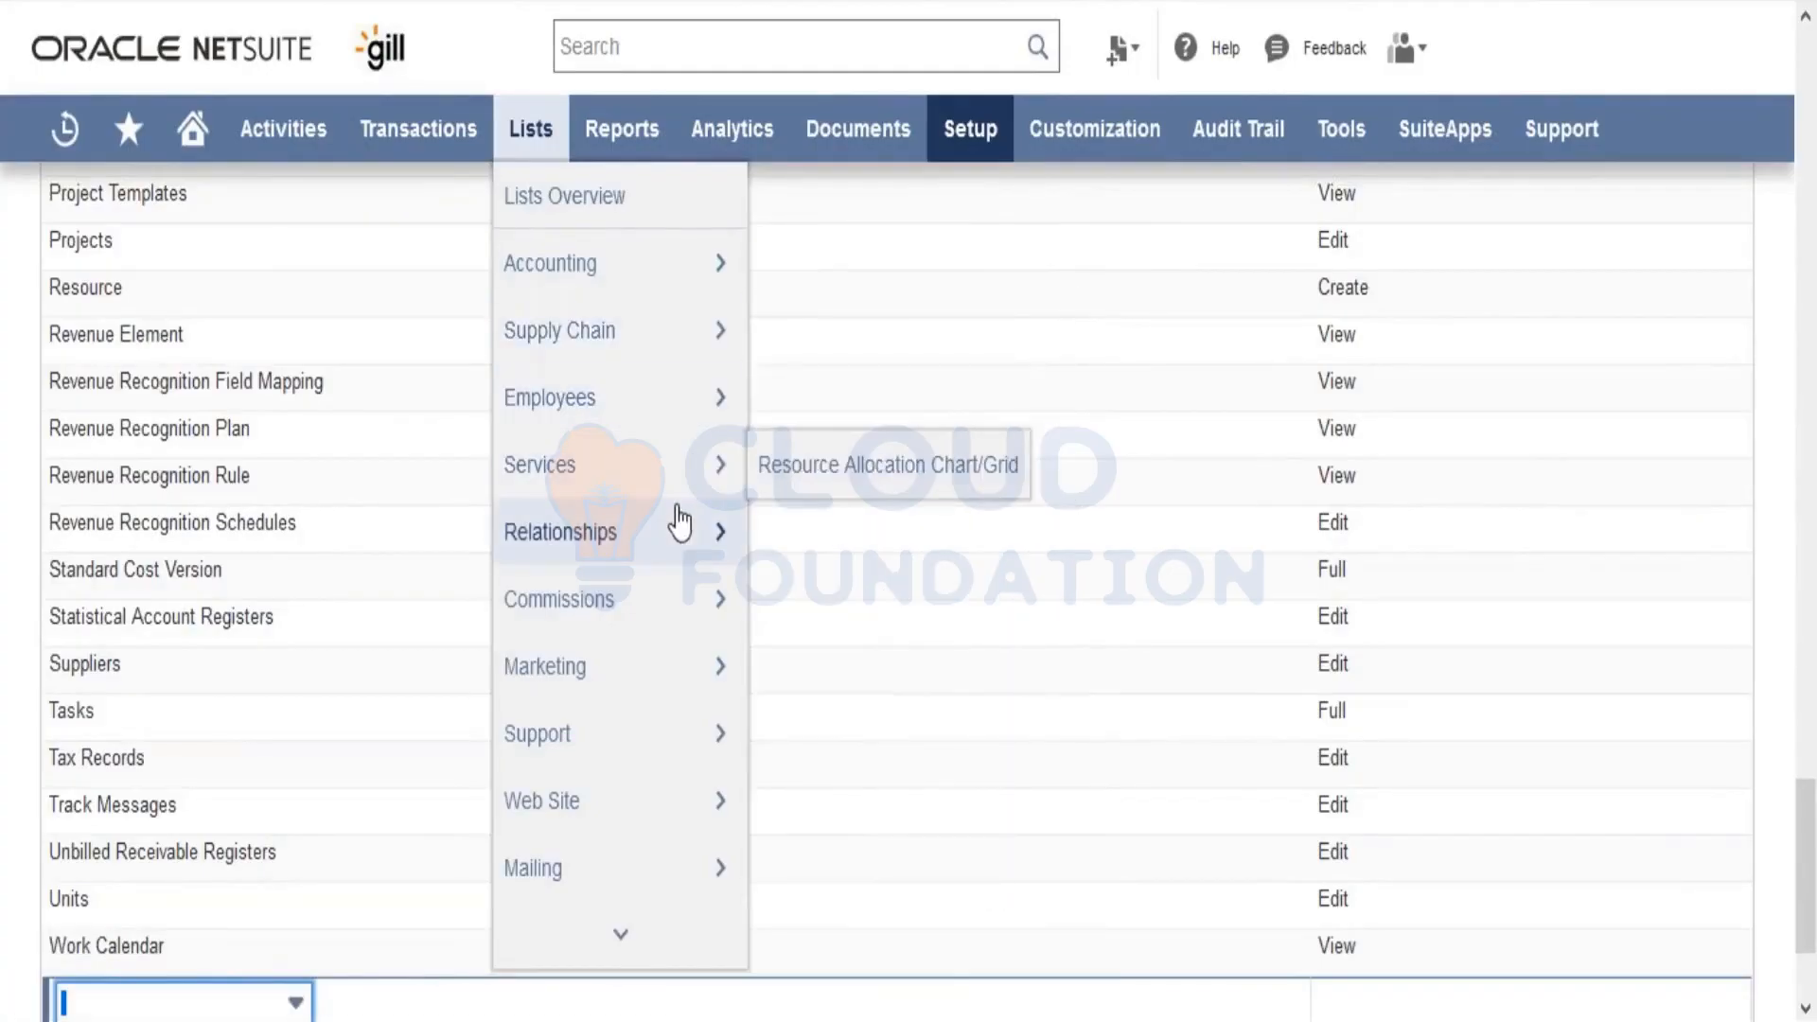
pyautogui.moveTo(679, 523)
pyautogui.moveTo(815, 407)
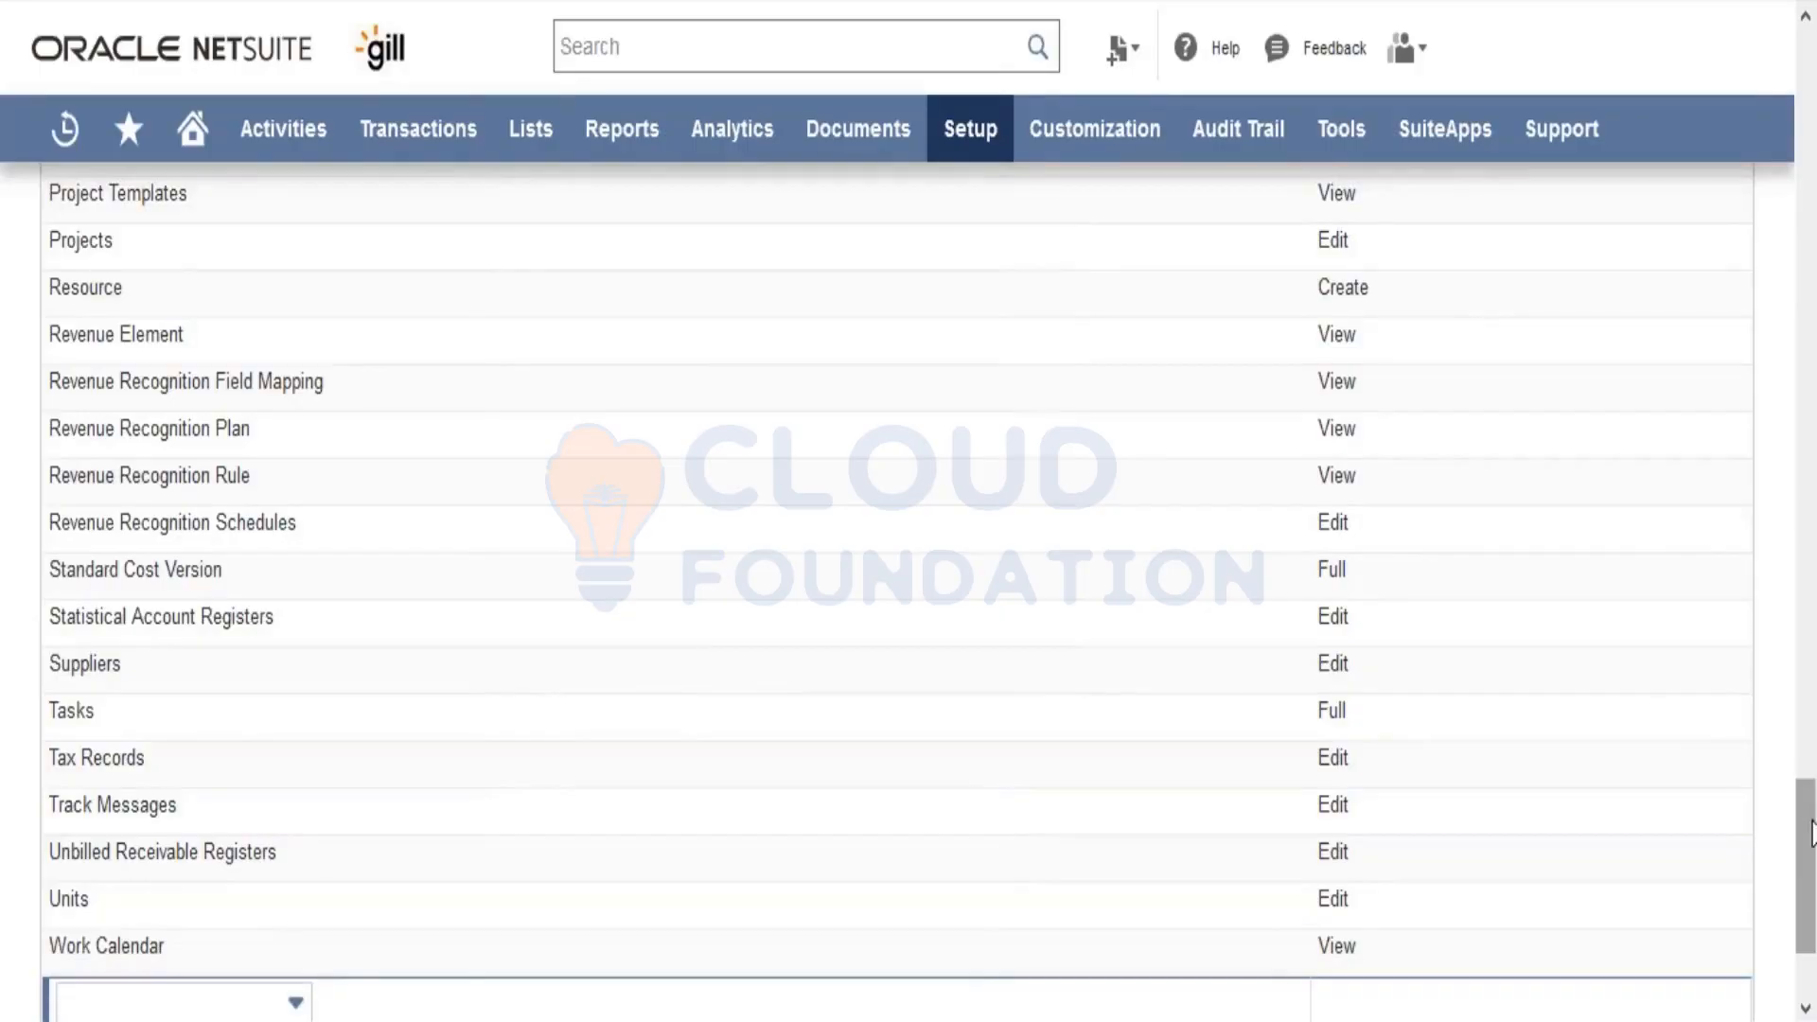
pyautogui.moveTo(1811, 828); pyautogui.dragTo(1810, 304)
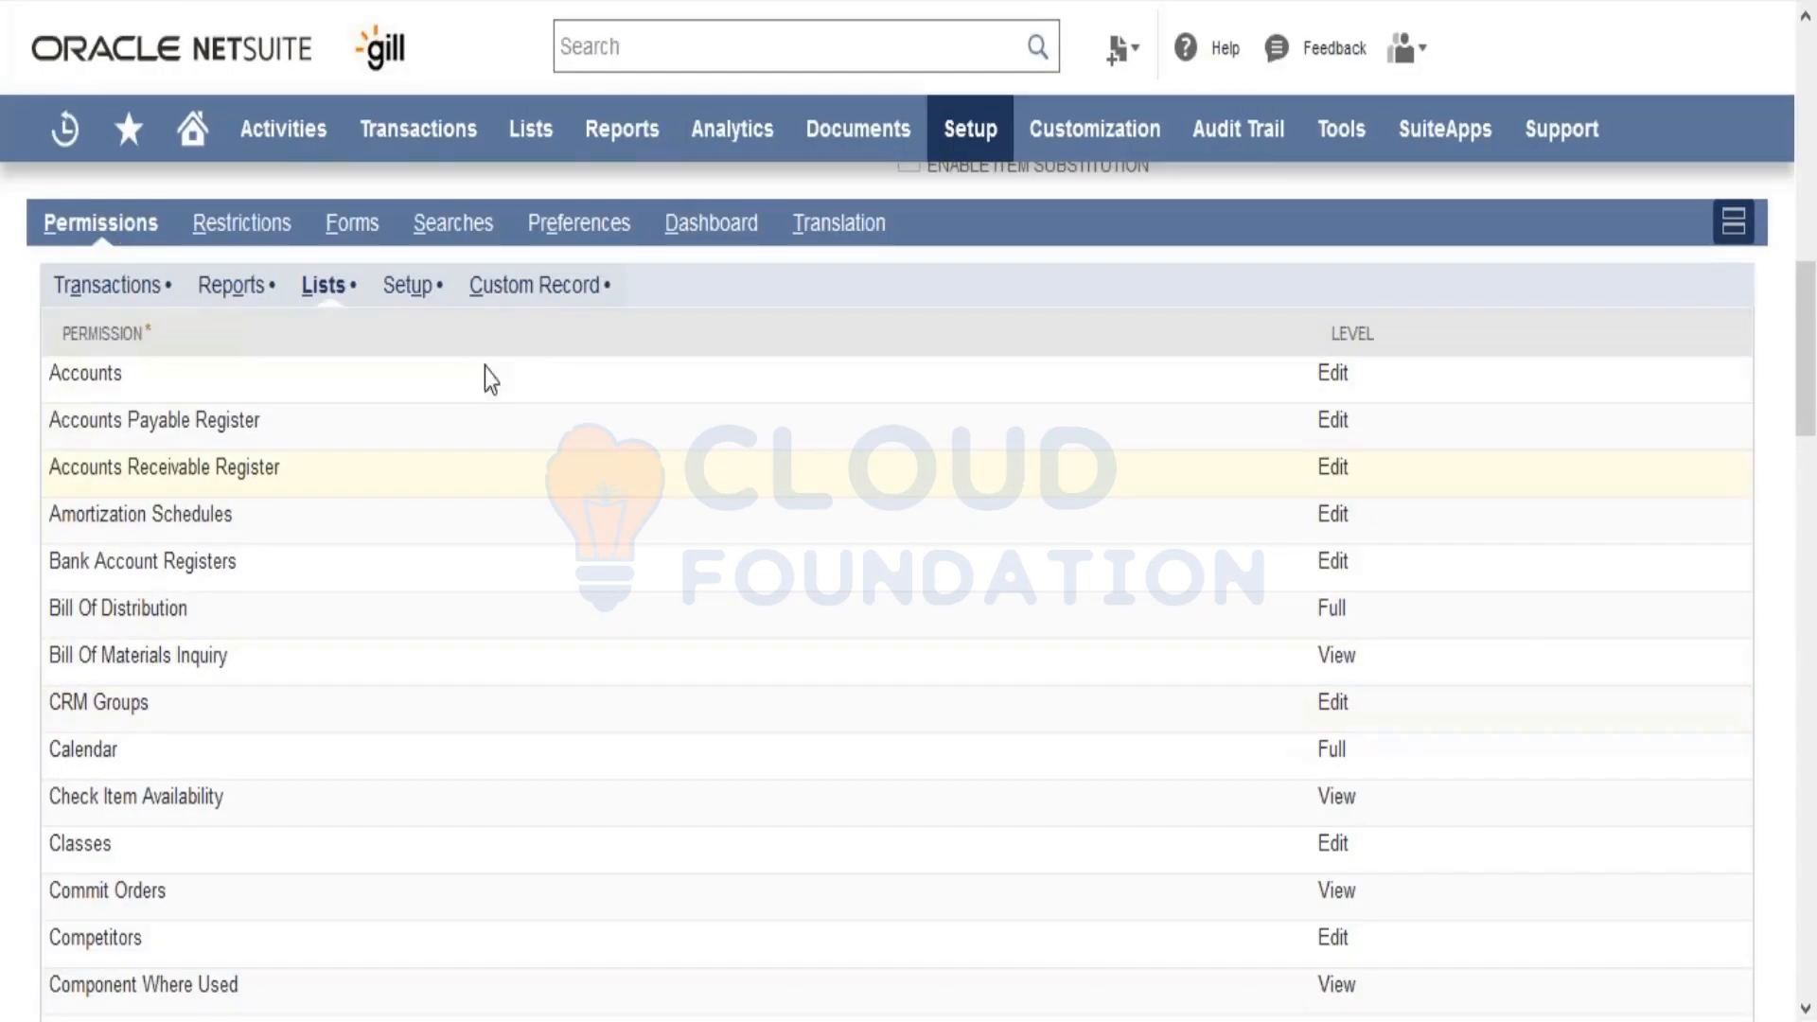
# Step: Review the role's setup permissions and compare them with the Accounting setup tasks in the main navigation
pyautogui.click(412, 289)
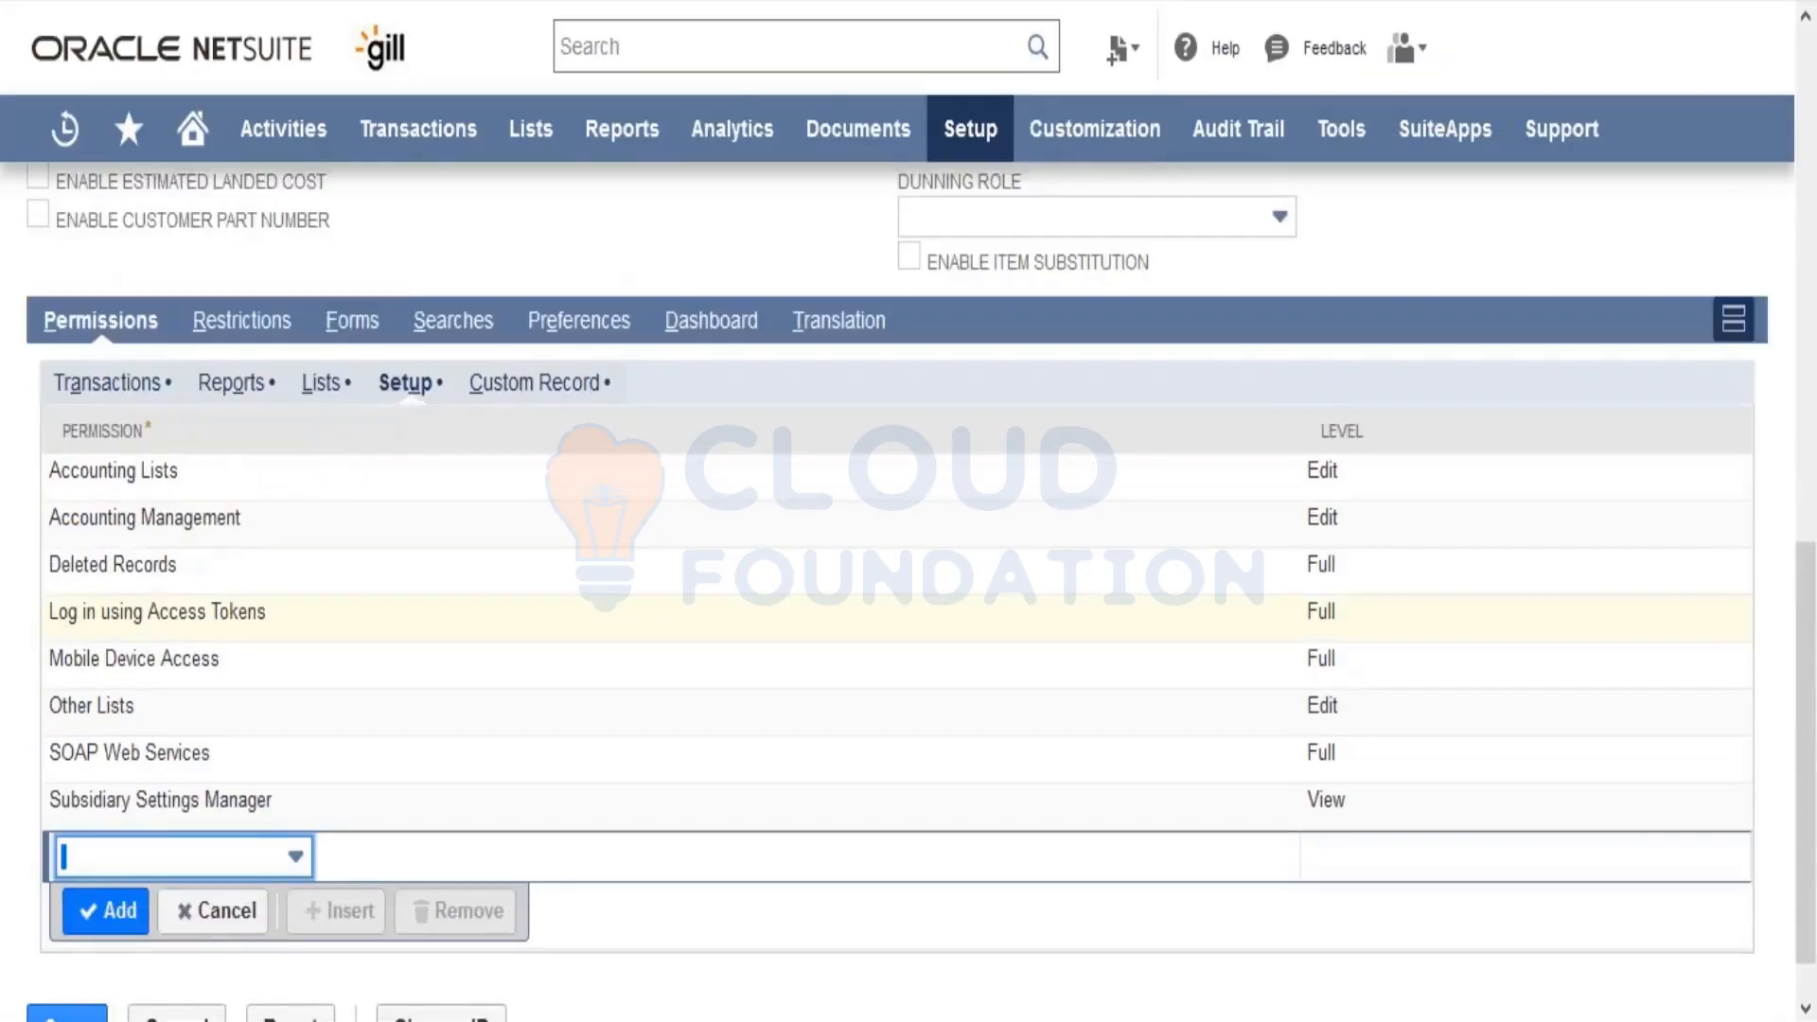
pyautogui.moveTo(984, 158)
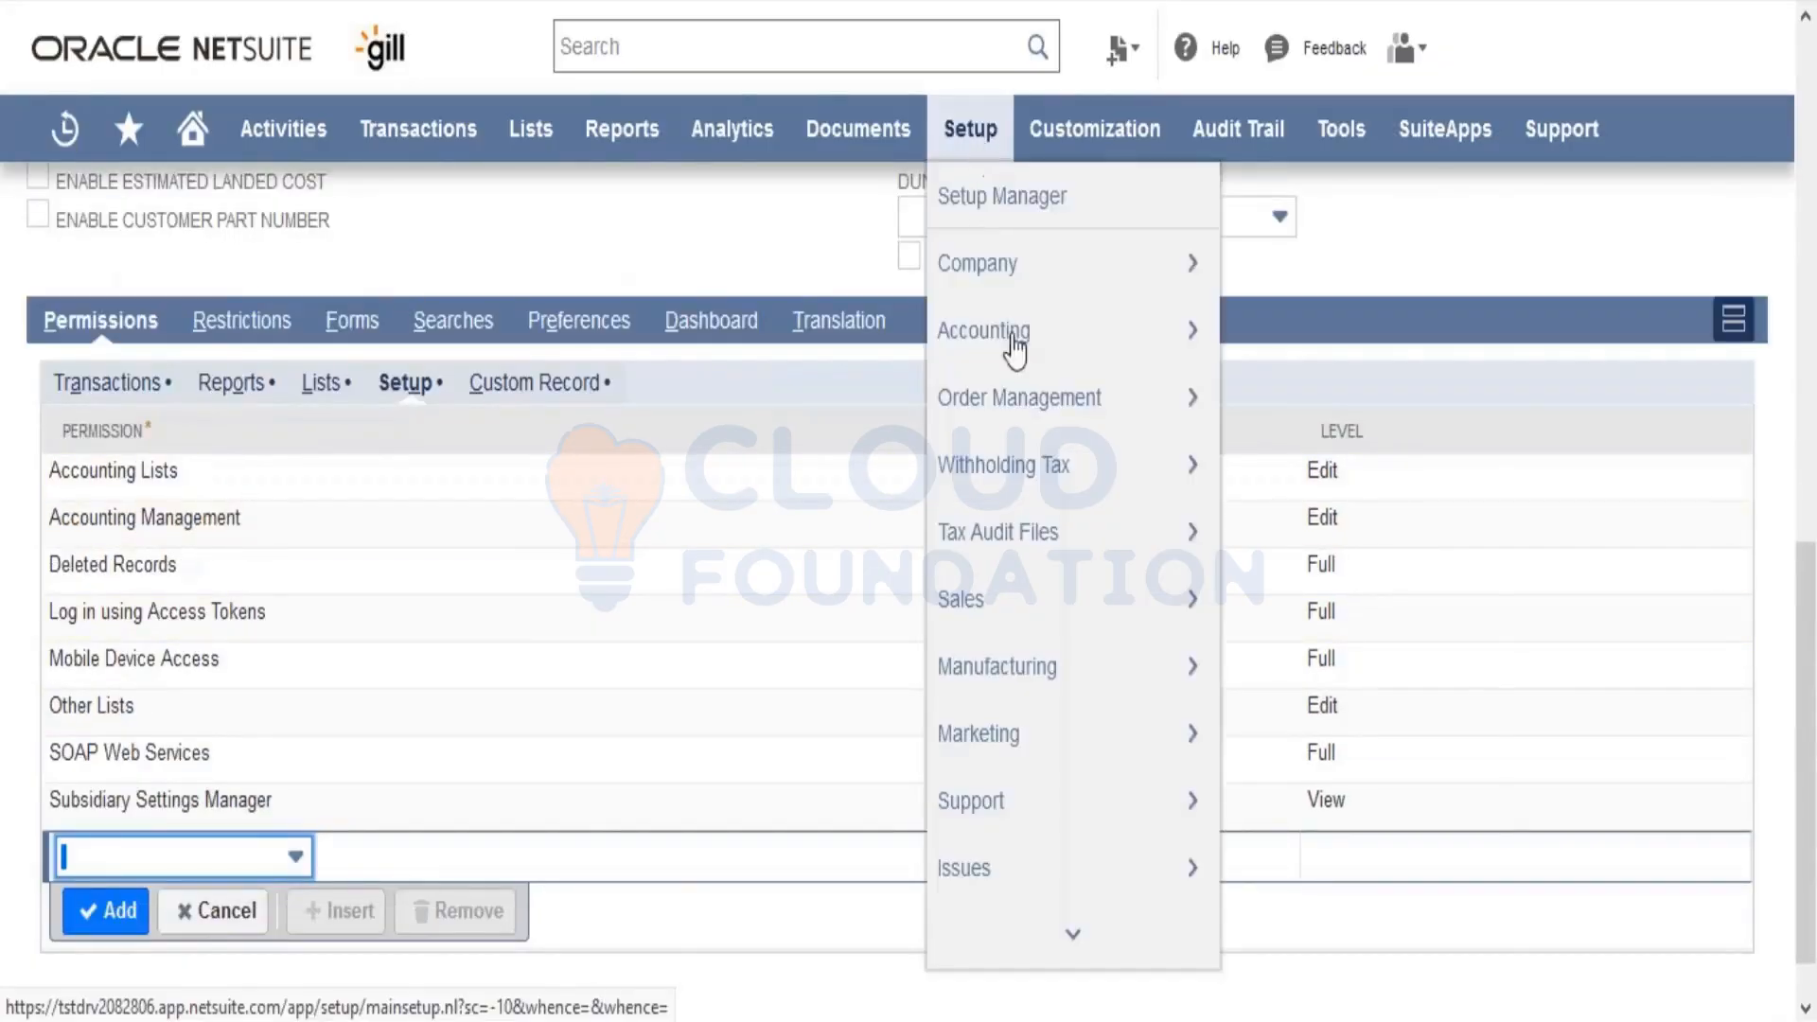
pyautogui.moveTo(1019, 362)
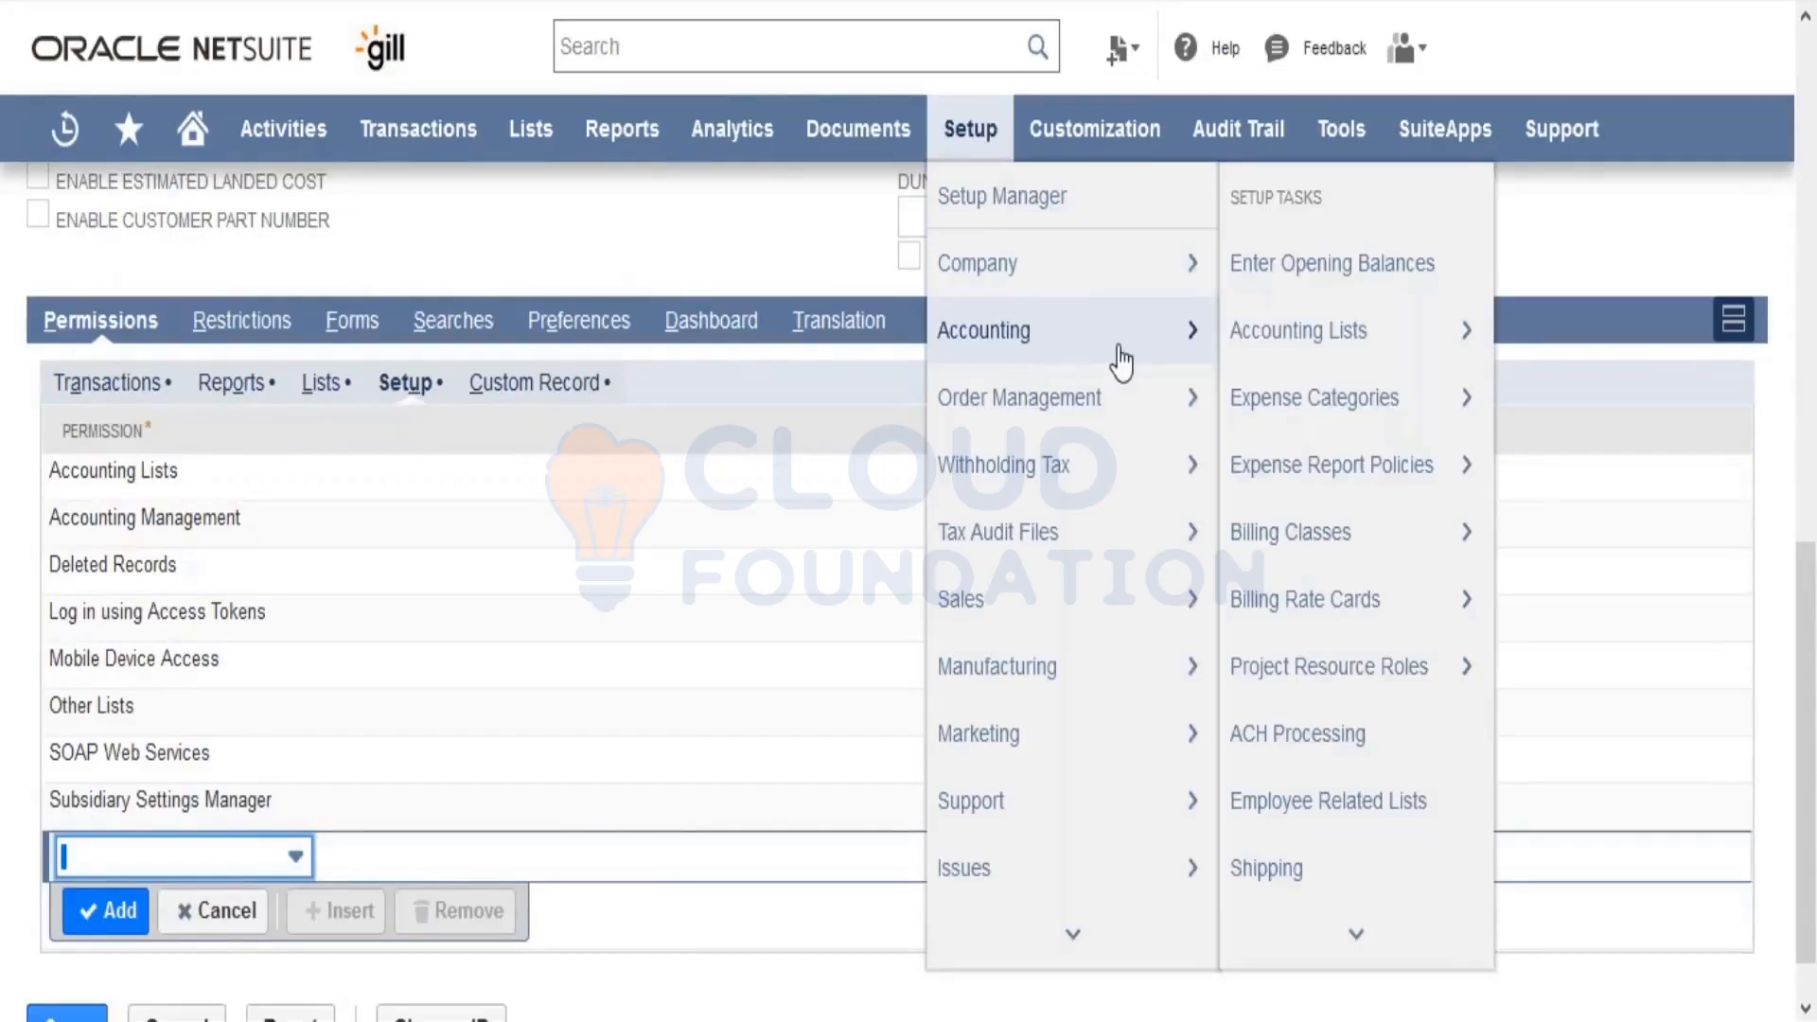
pyautogui.moveTo(1301, 403)
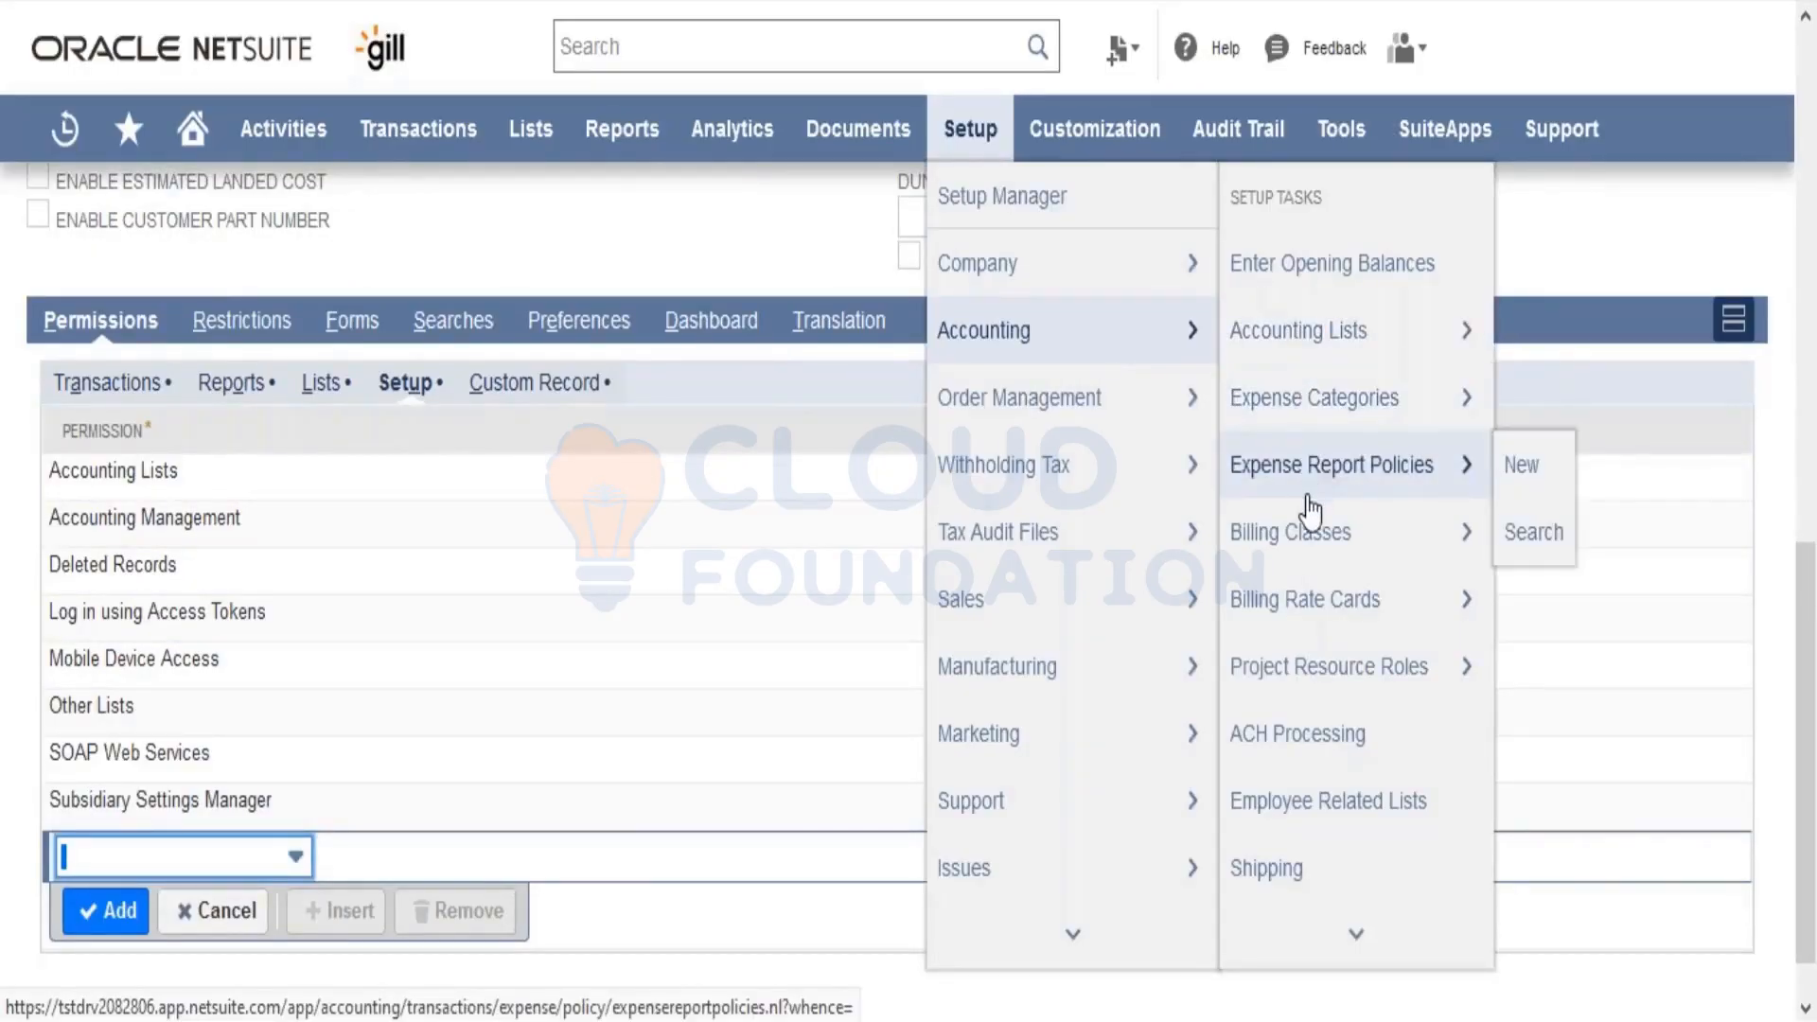
pyautogui.moveTo(1312, 566)
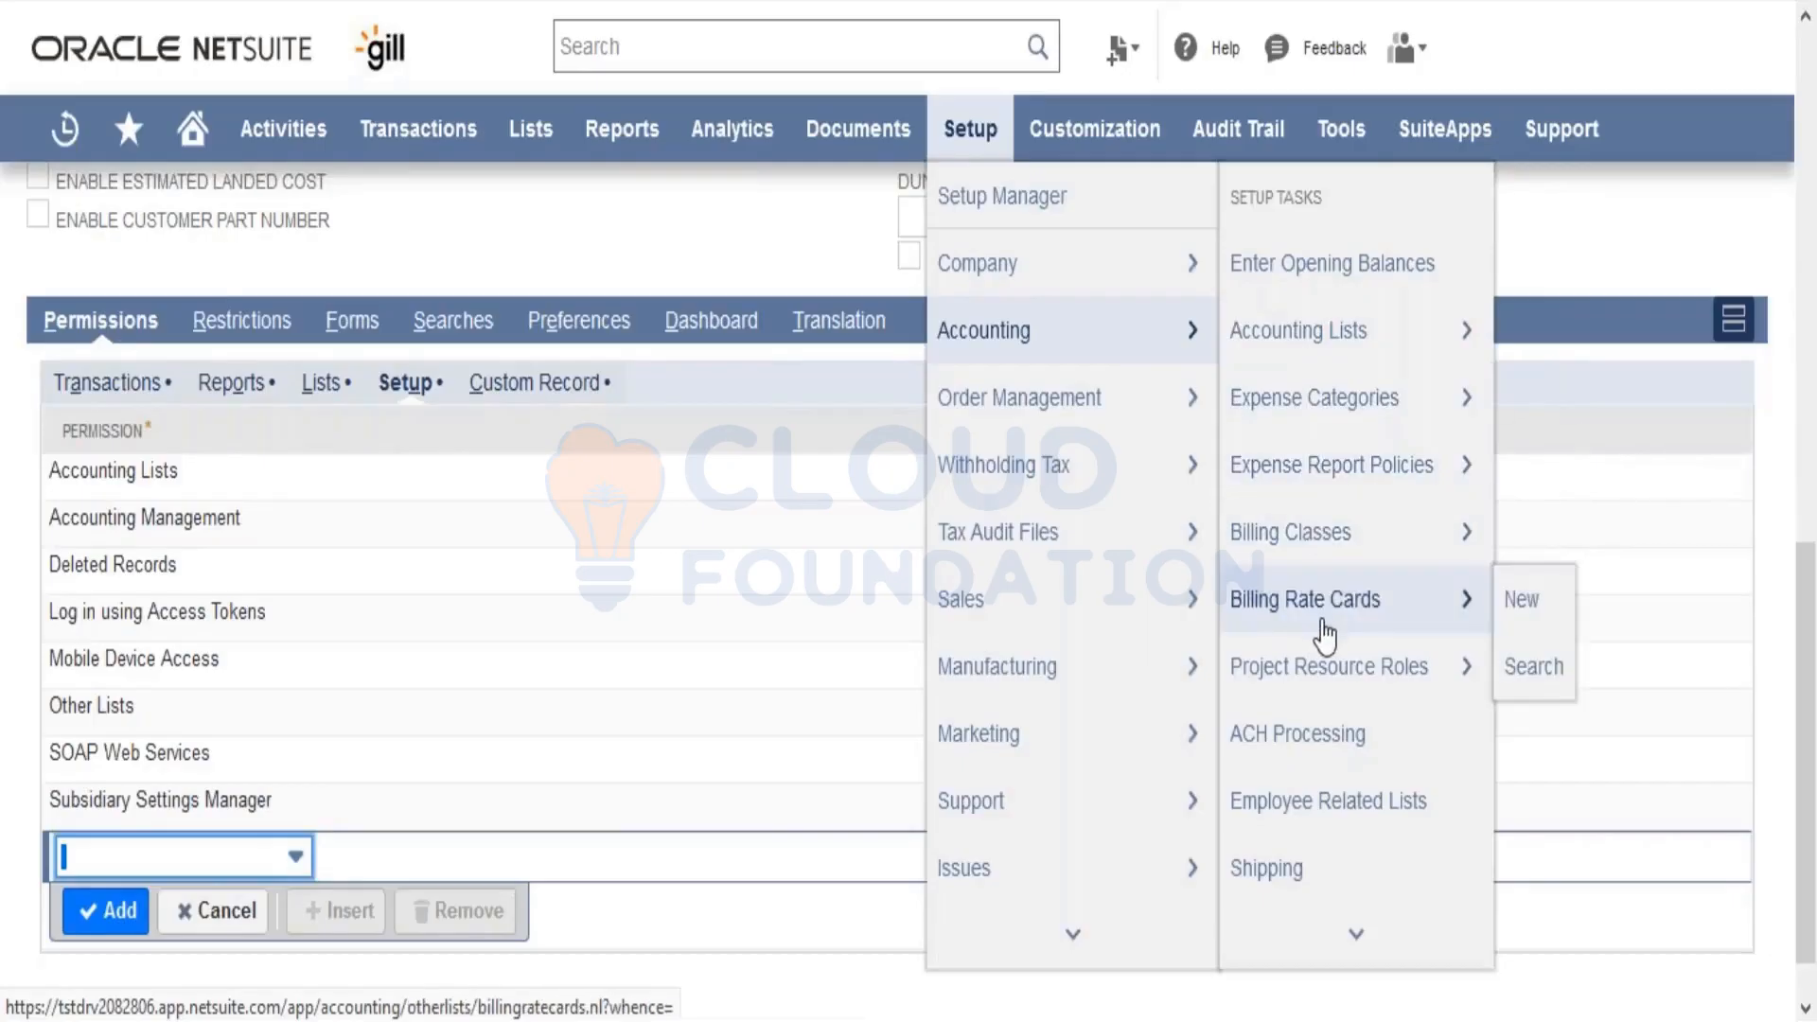
pyautogui.moveTo(1081, 531)
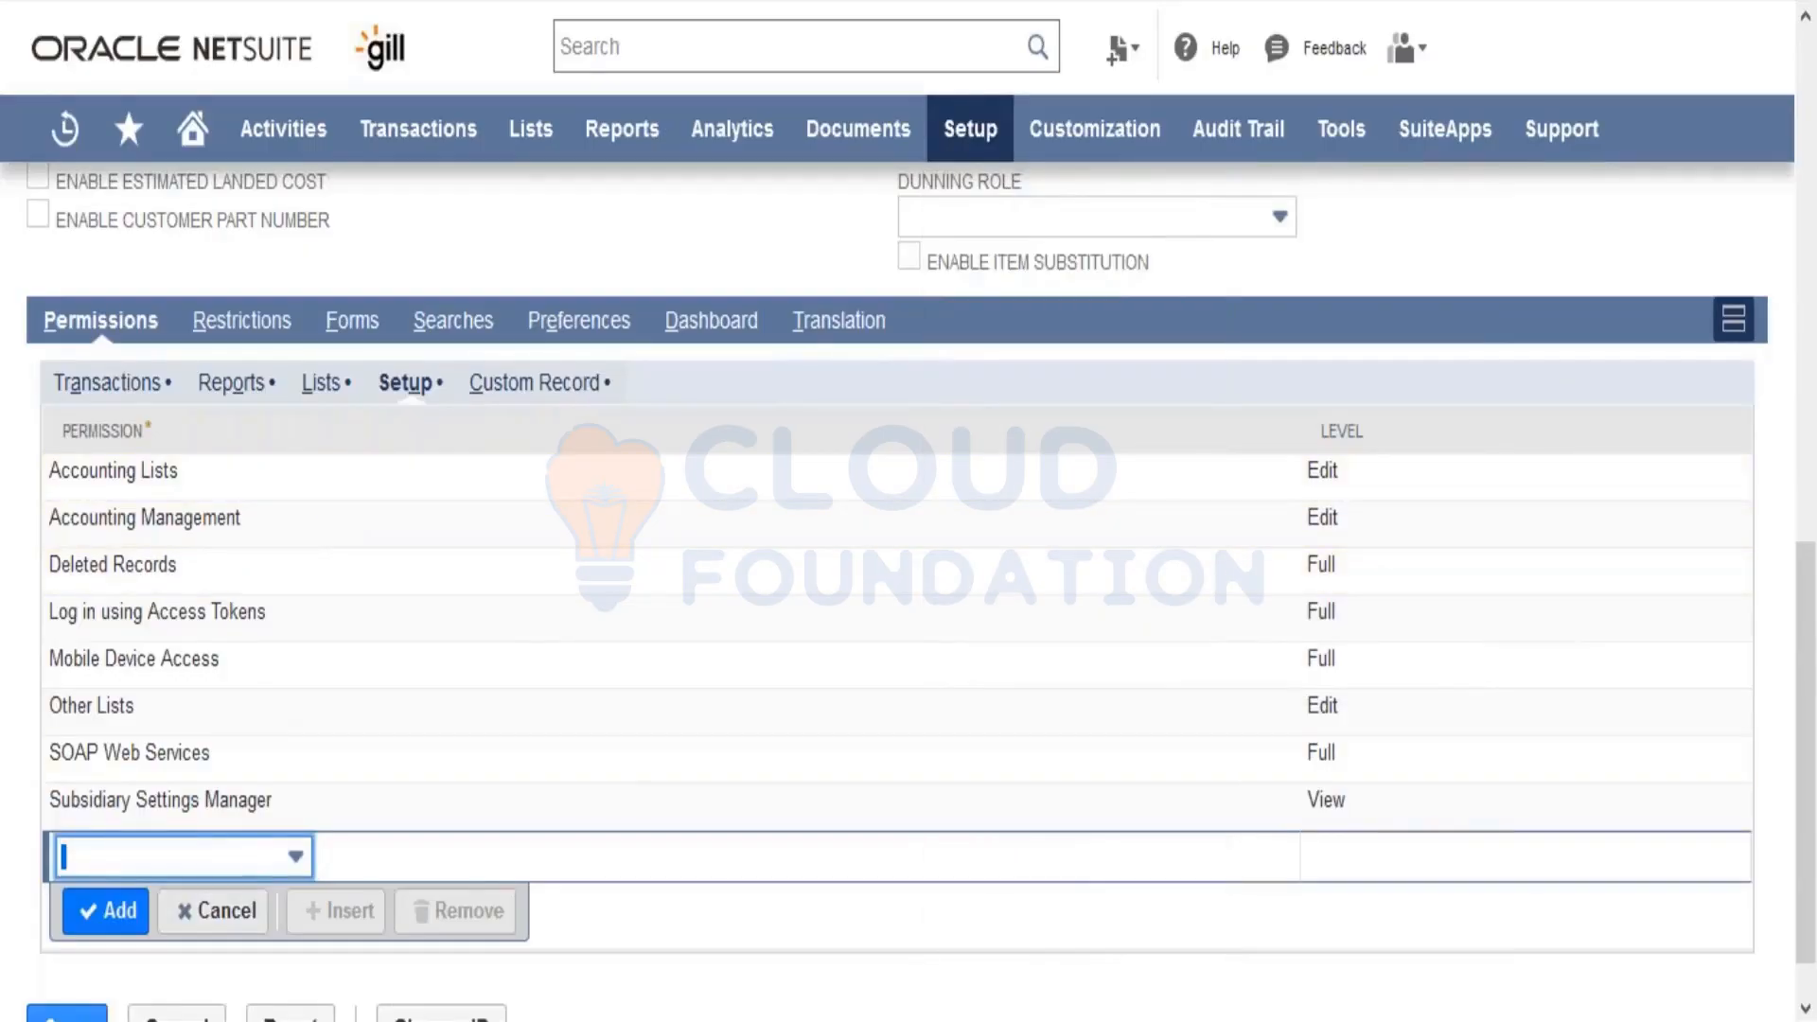
# Step: Look at the setup permissions available for a new line without choosing one, and review the role's custom record permissions
pyautogui.click(233, 851)
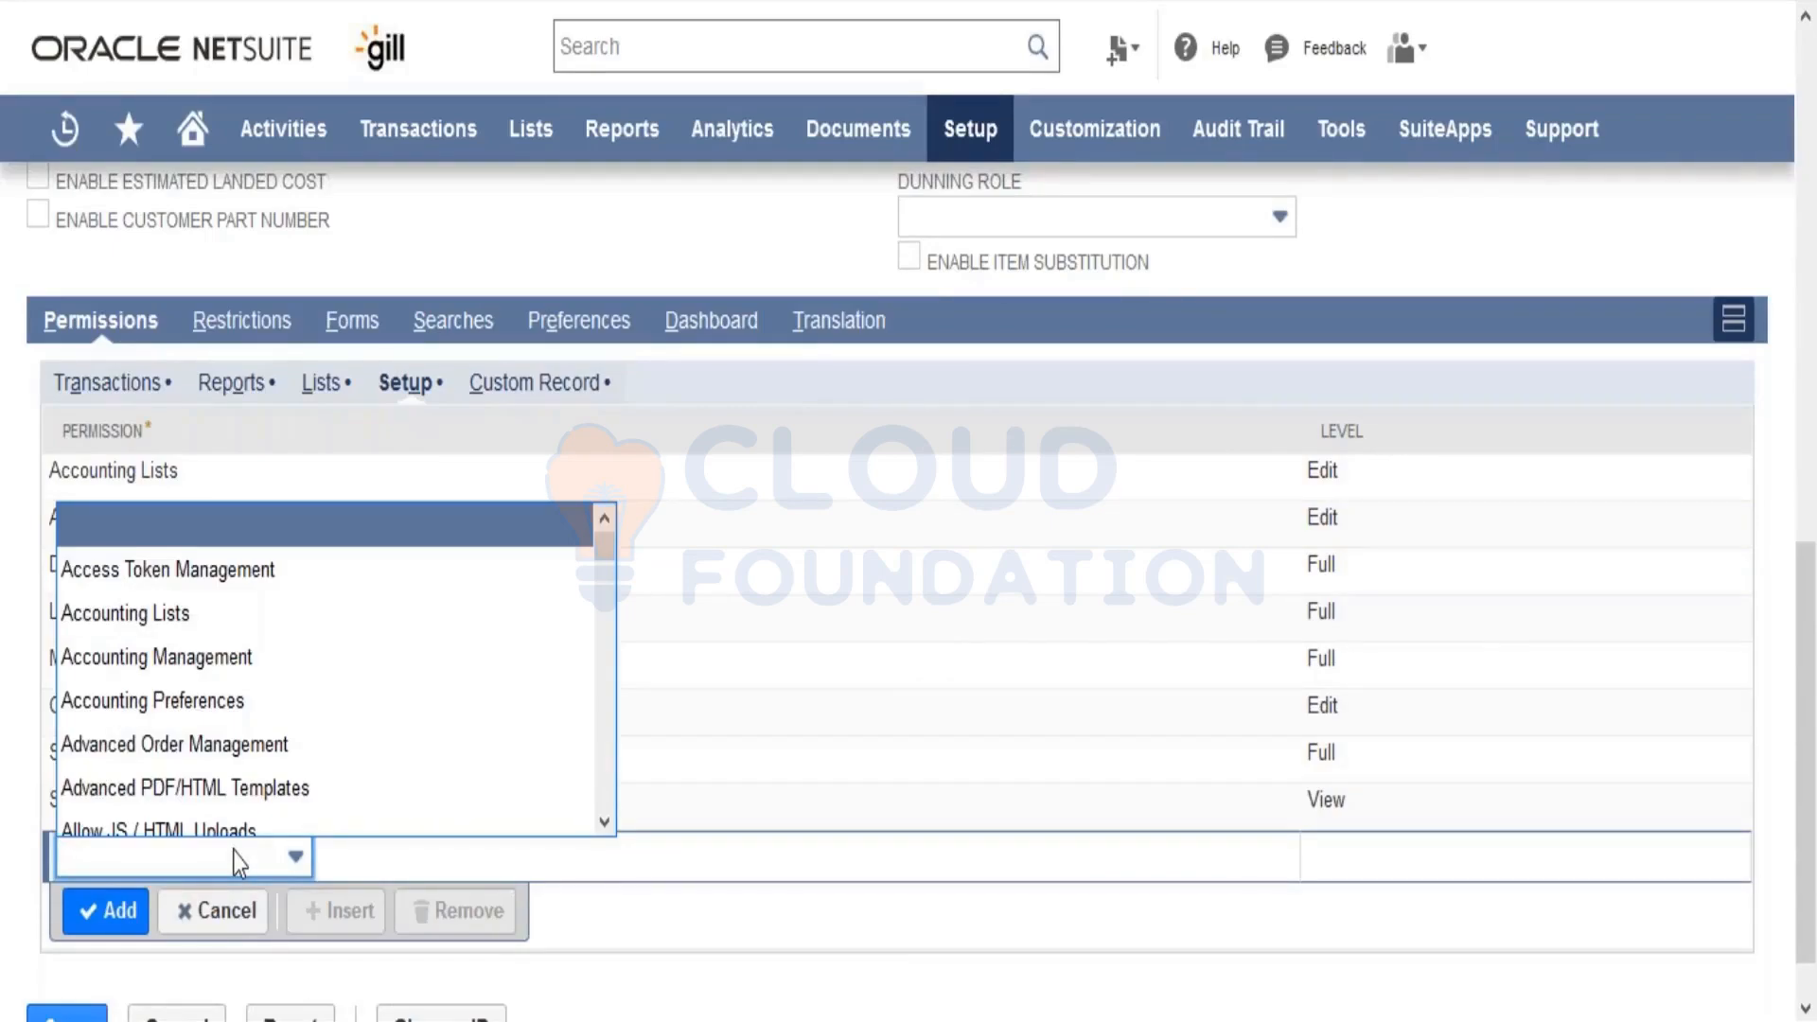
pyautogui.click(743, 1009)
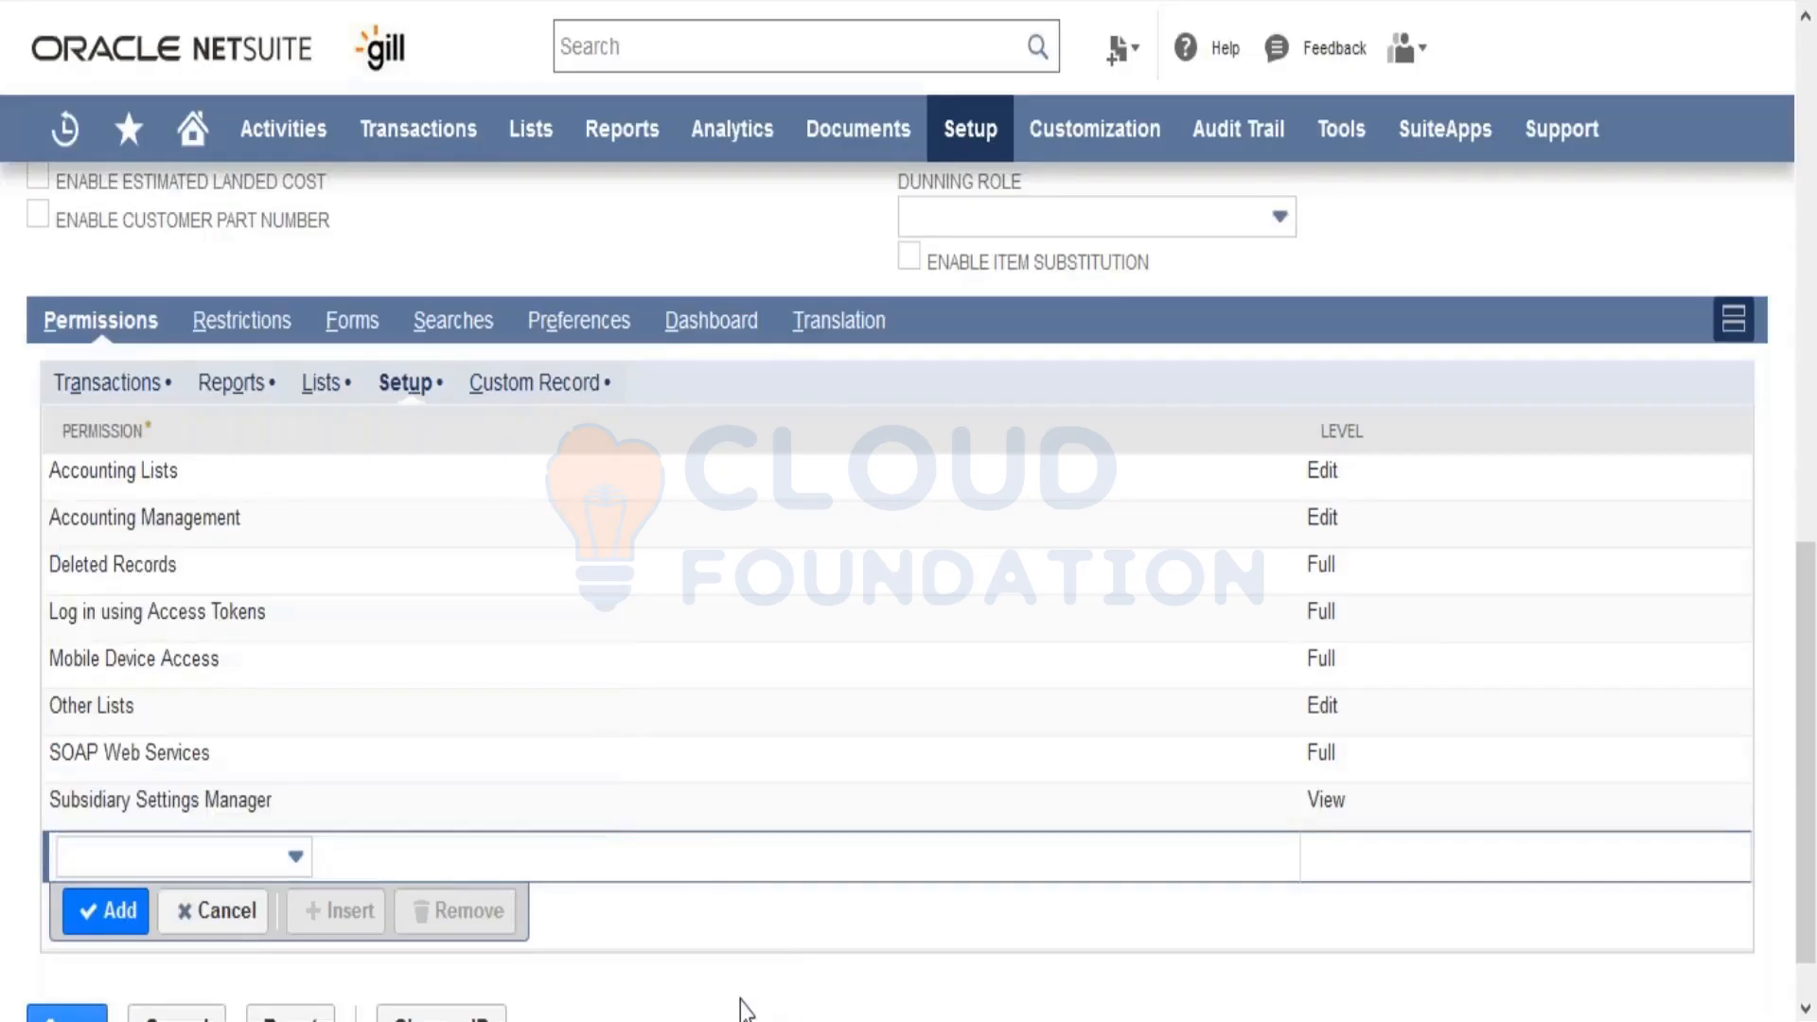
pyautogui.click(572, 398)
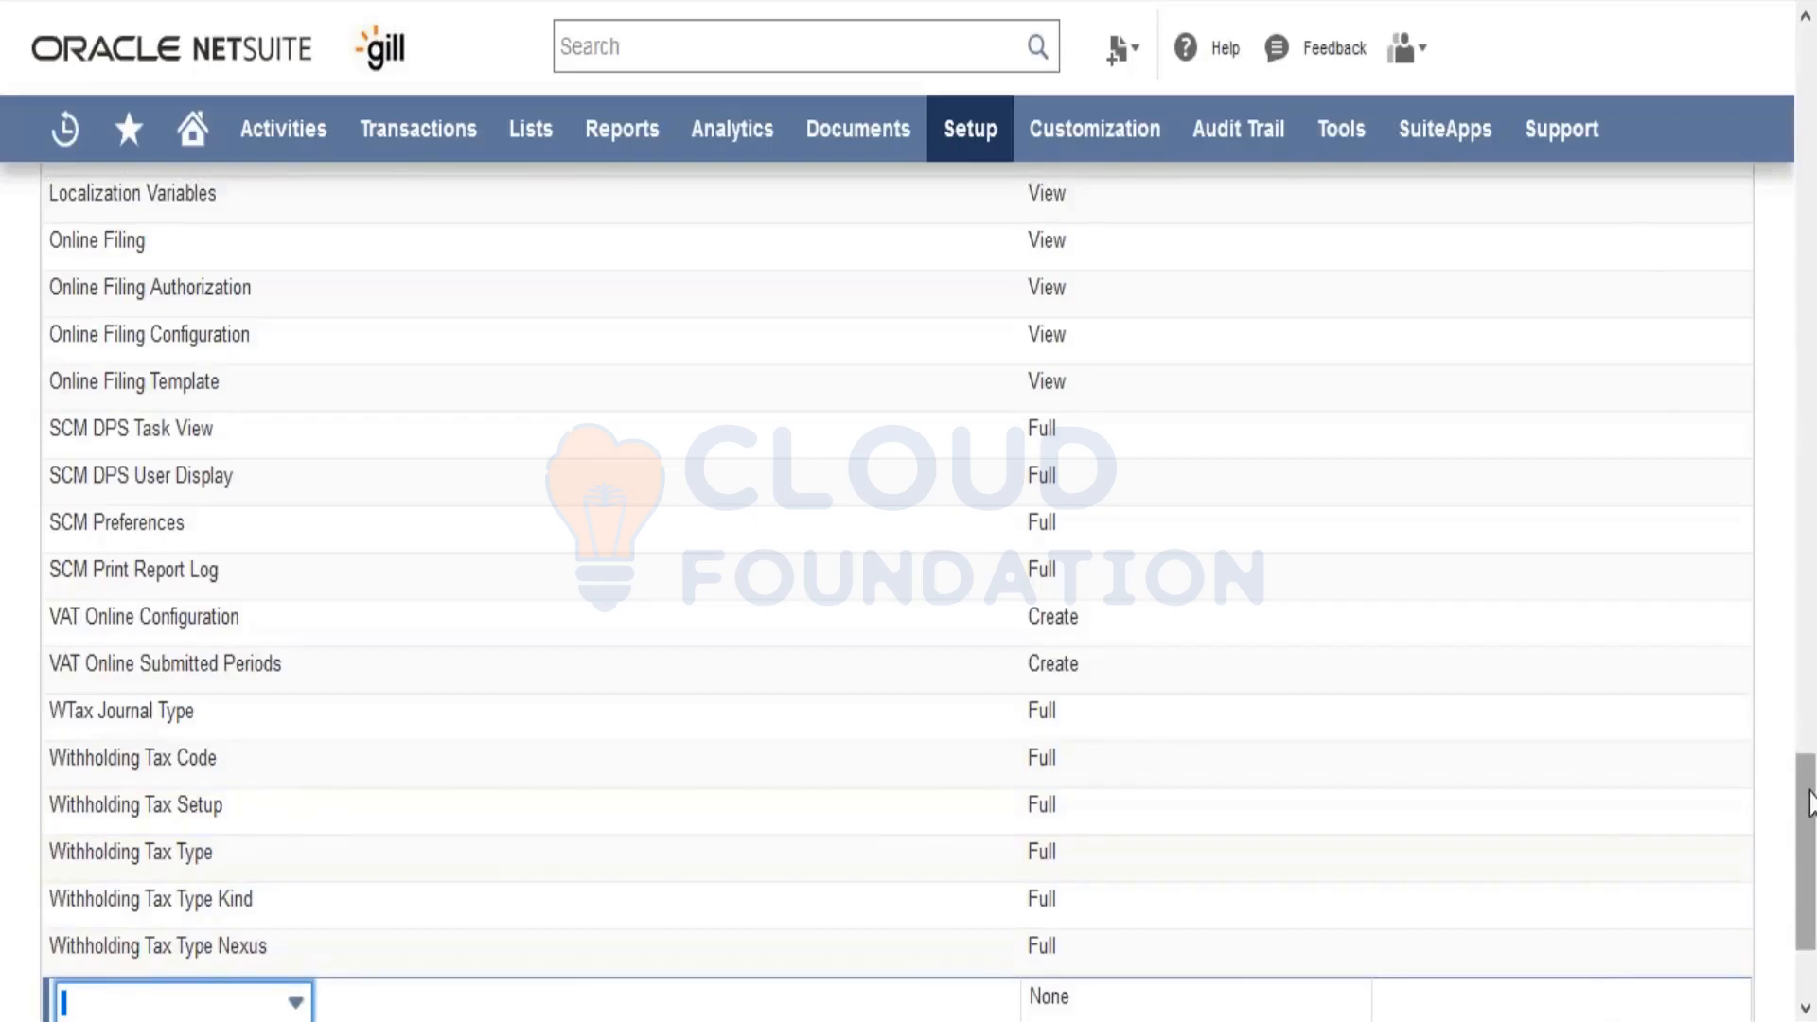
pyautogui.moveTo(1809, 802); pyautogui.dragTo(1807, 284)
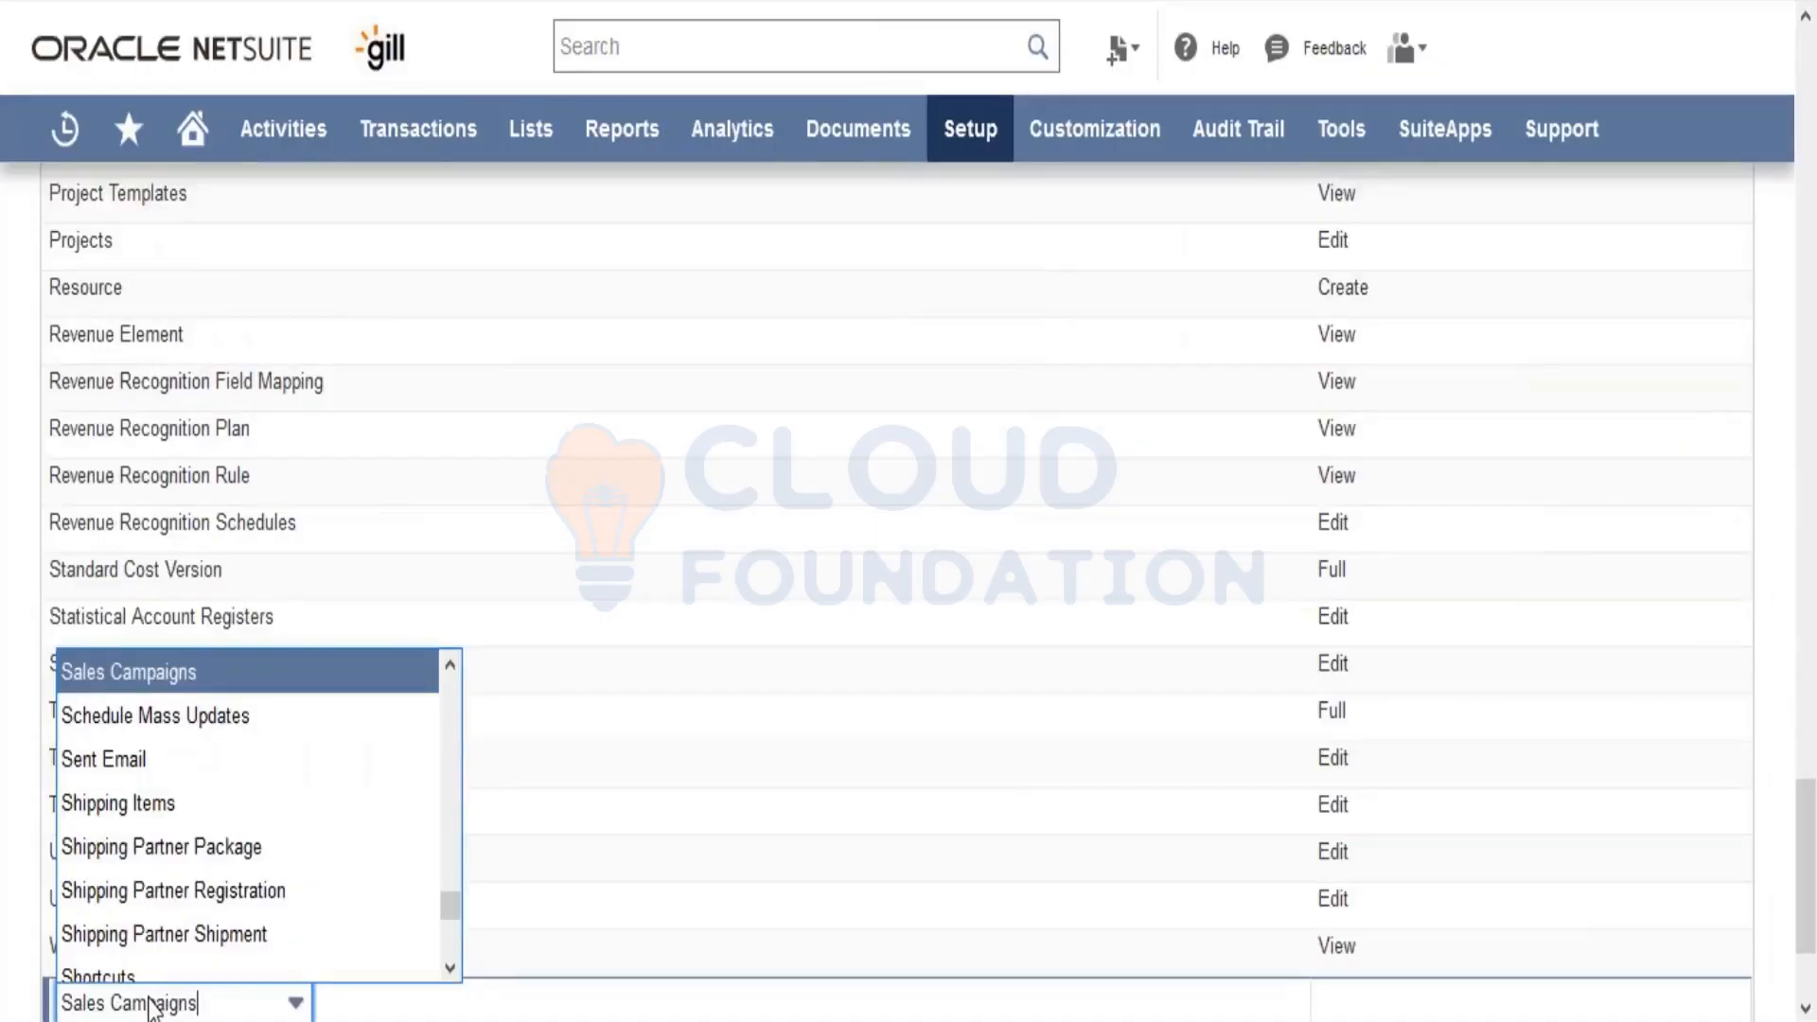
# Step: Go through the available list permissions as far as Shipping Items, and discard the new permission line
pyautogui.press('Up')
pyautogui.press('Up')
pyautogui.press('Down')
pyautogui.press('Down')
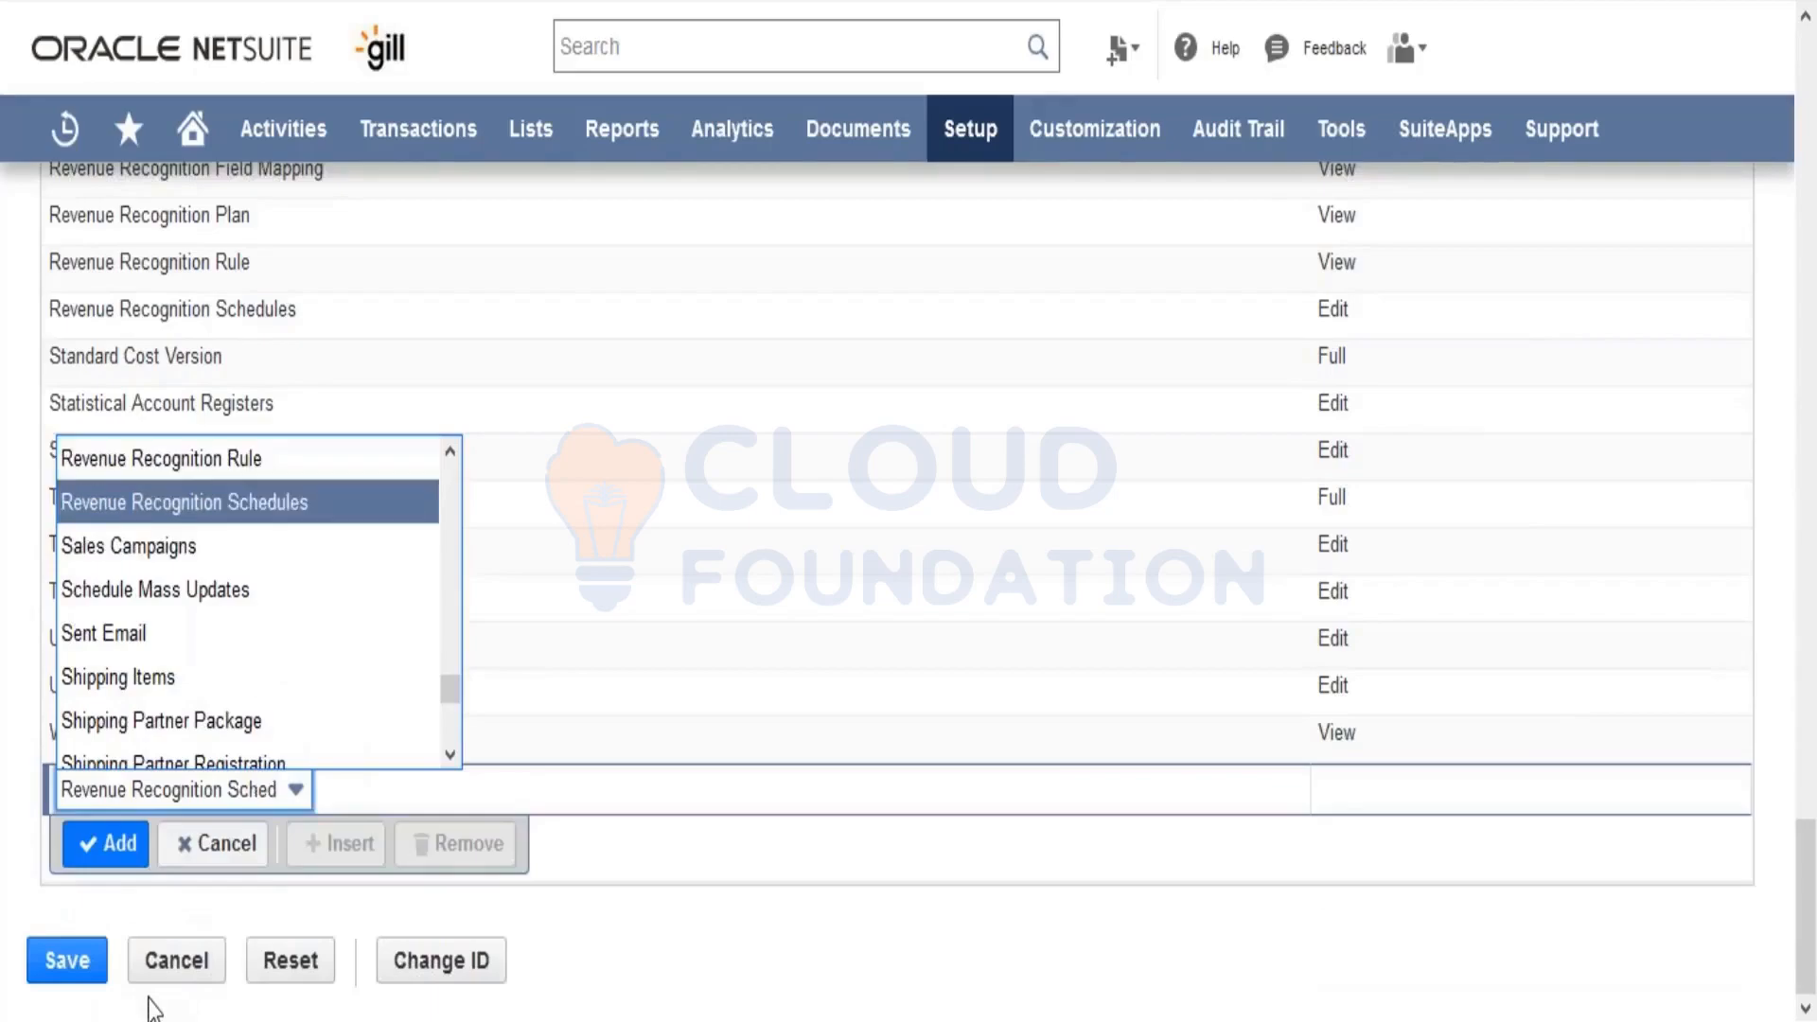
pyautogui.press('Down')
pyautogui.press('Down')
pyautogui.press('Down')
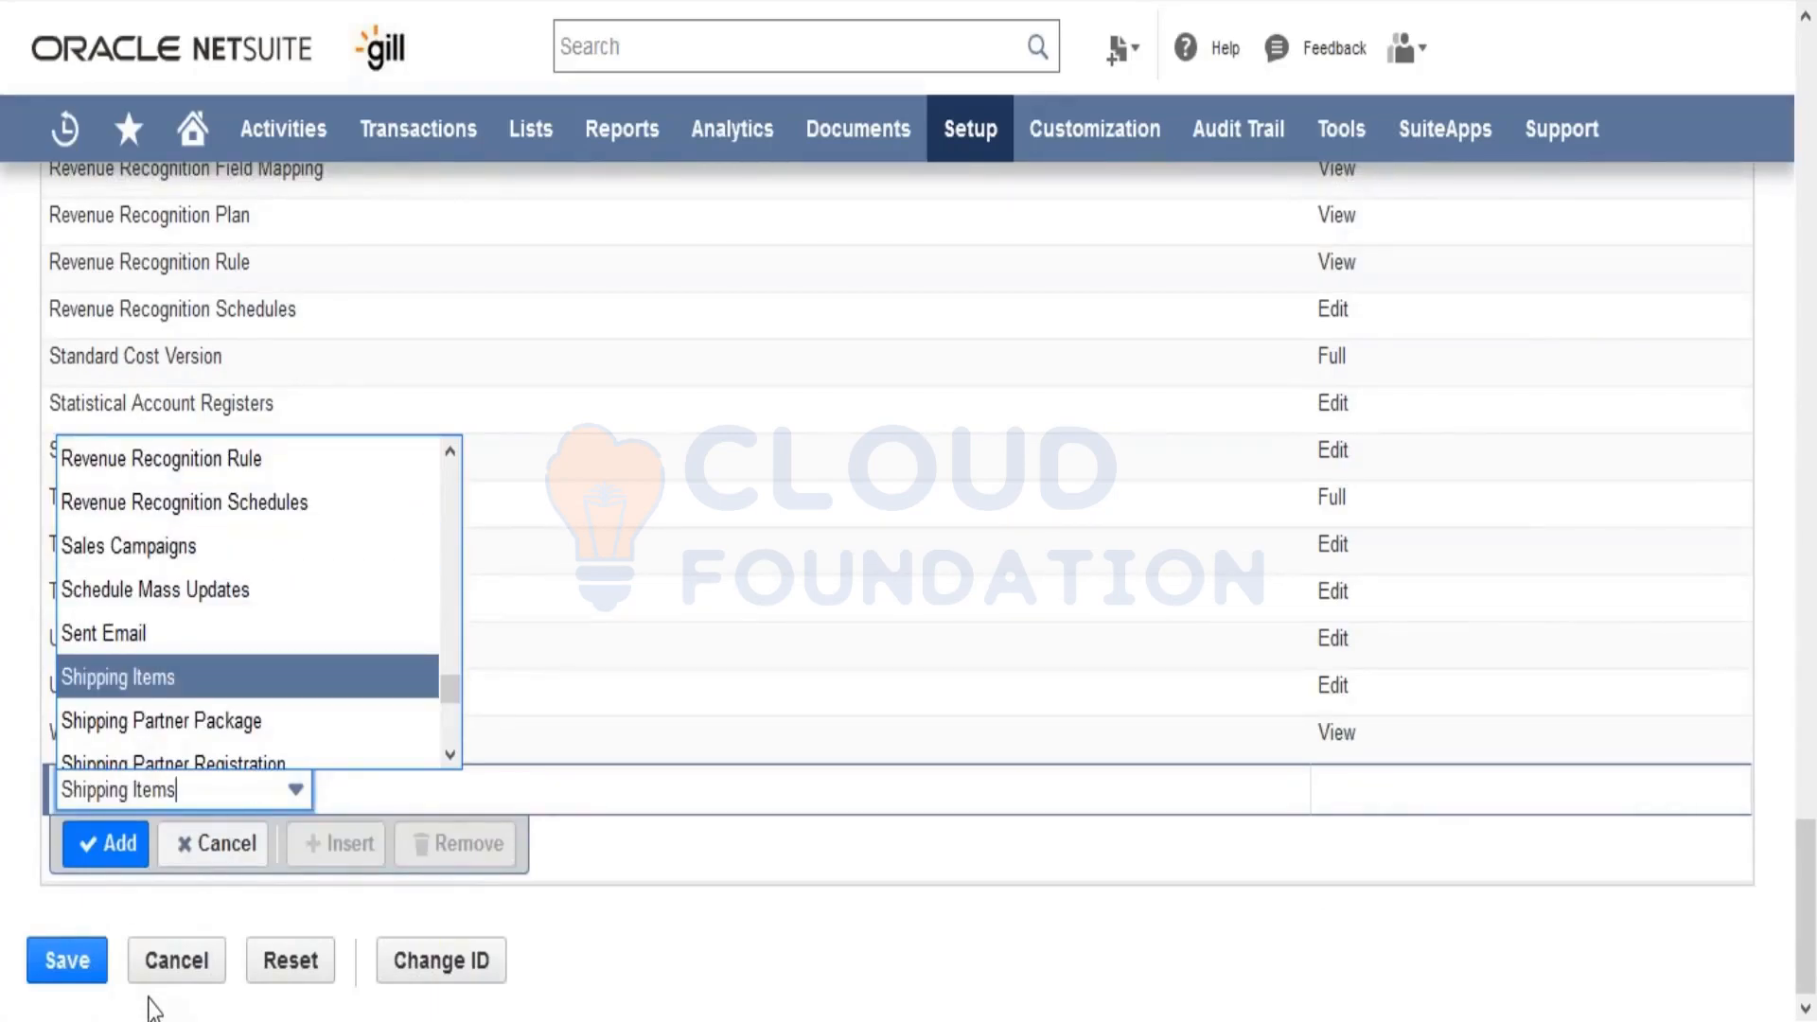
pyautogui.click(203, 863)
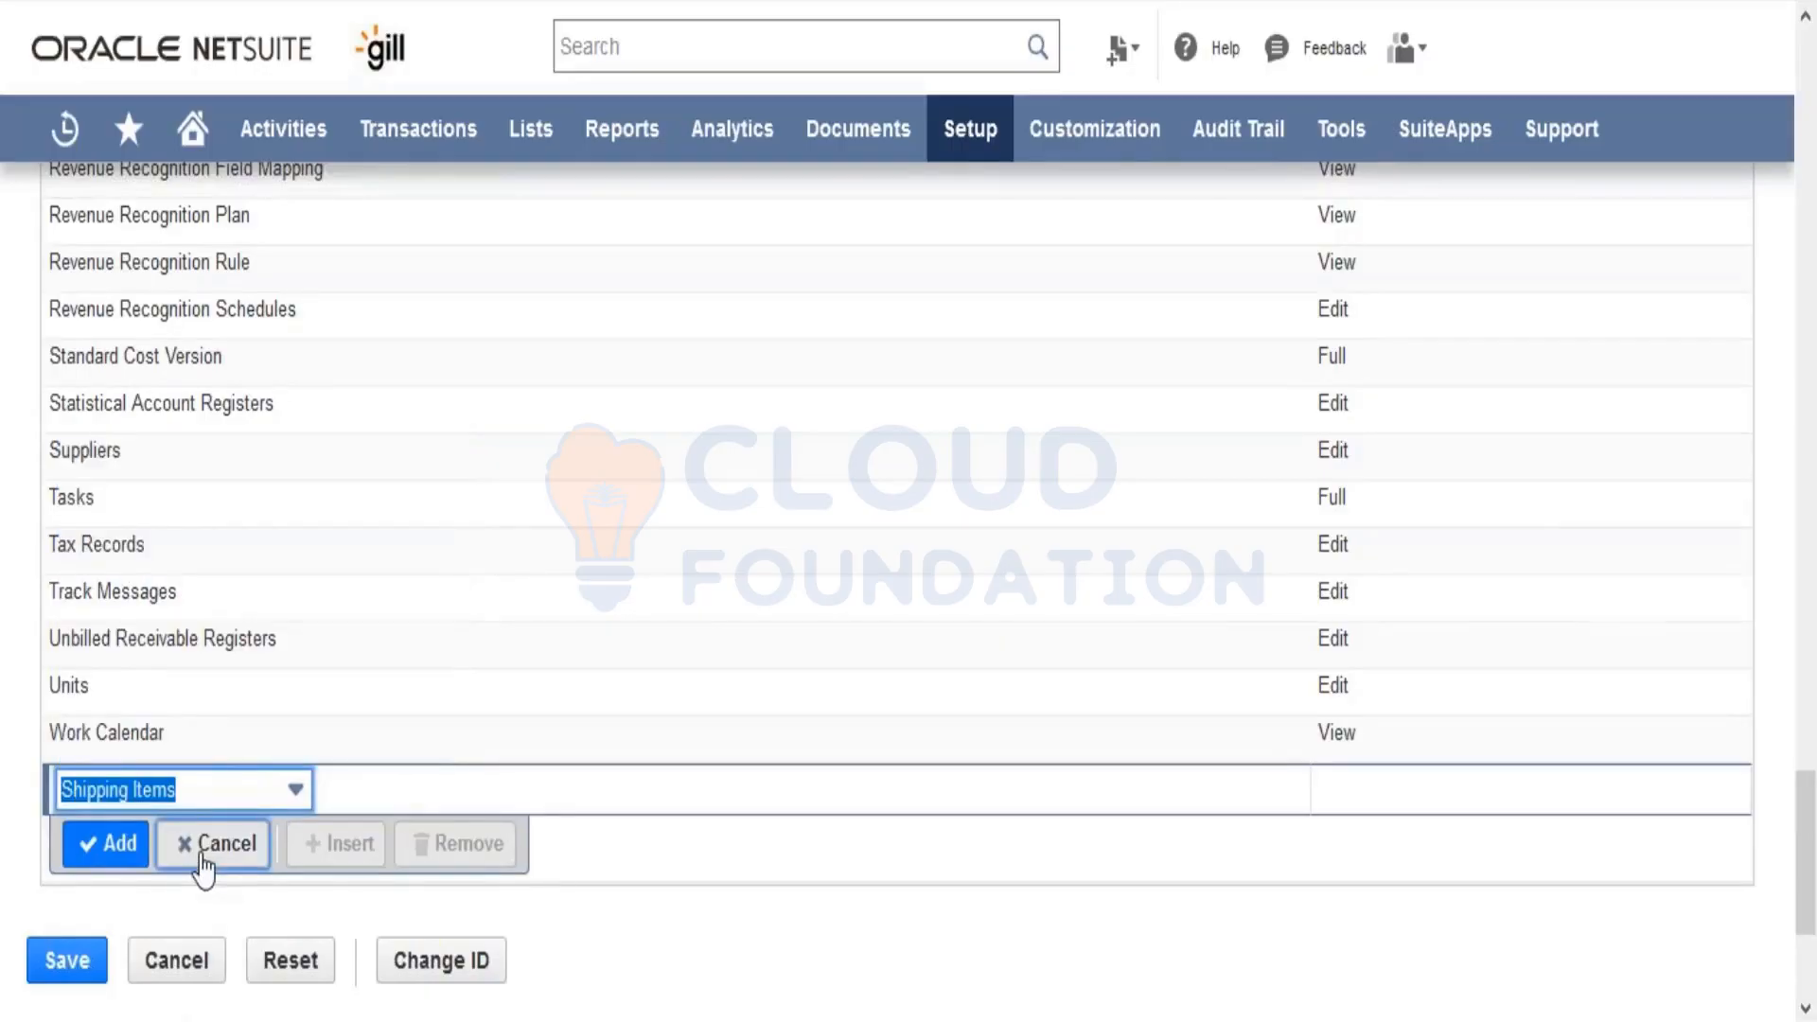
pyautogui.click(203, 863)
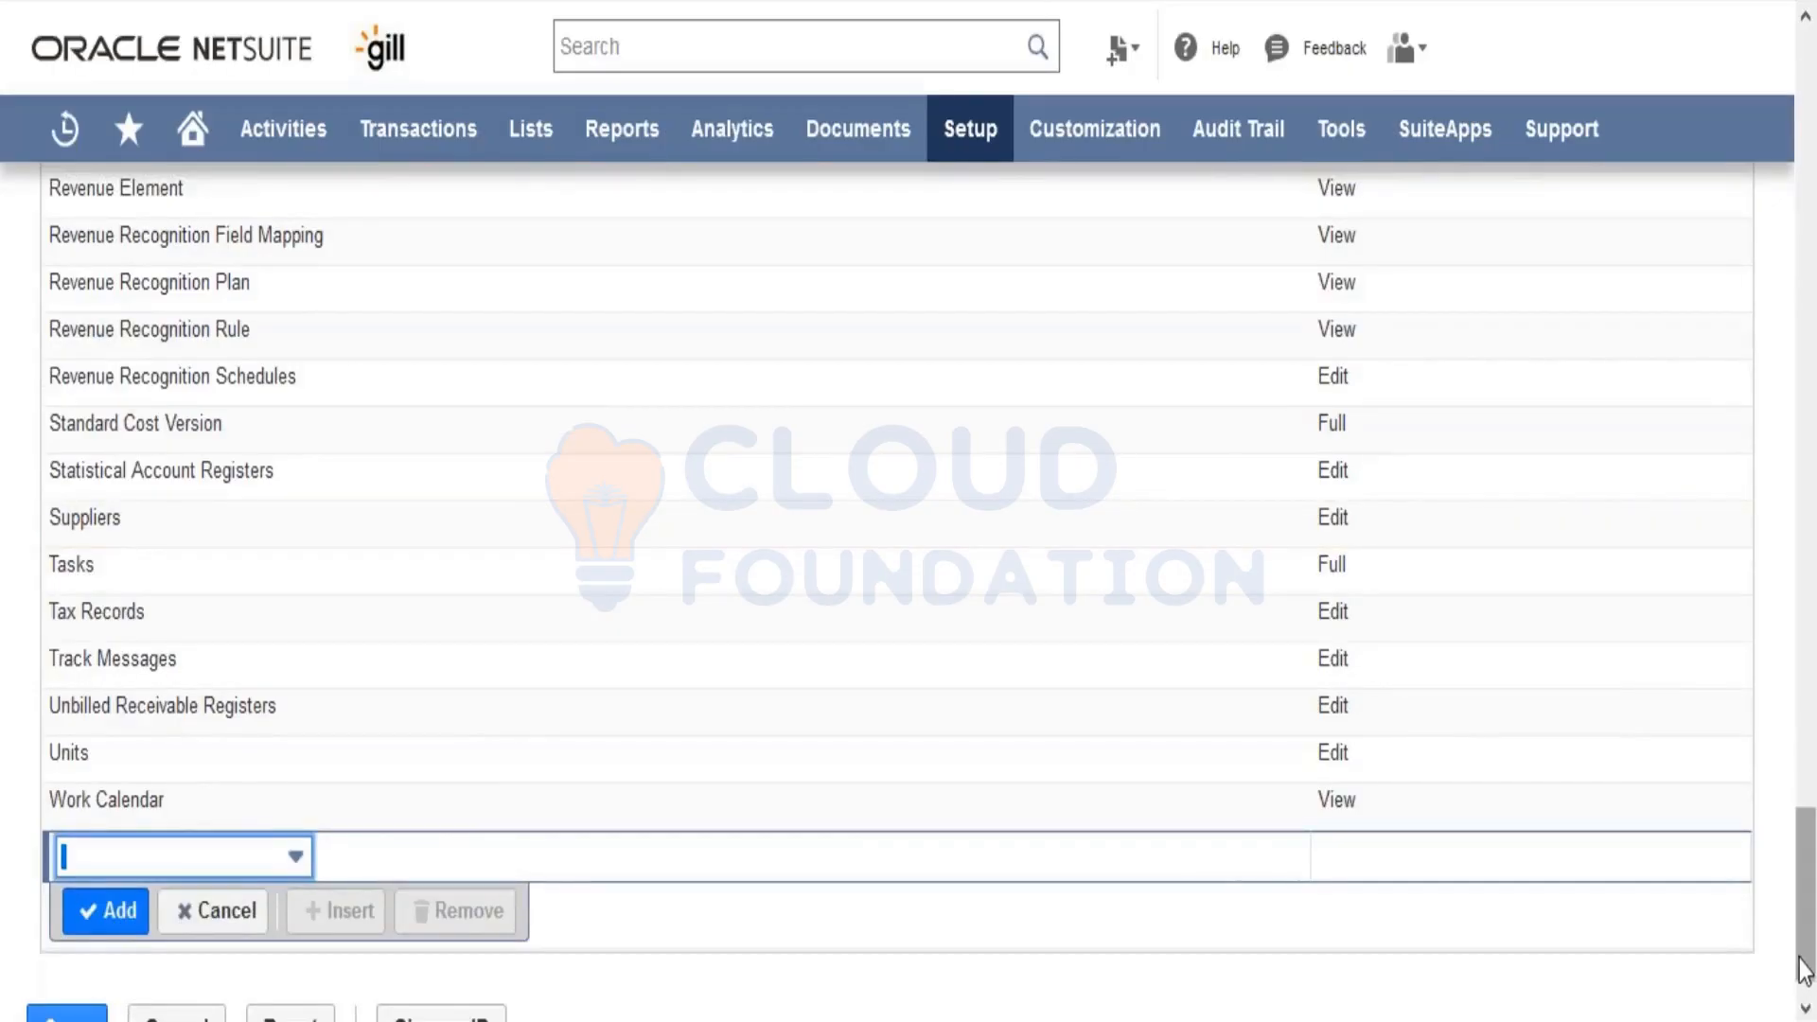
pyautogui.moveTo(1804, 970); pyautogui.dragTo(1776, 393)
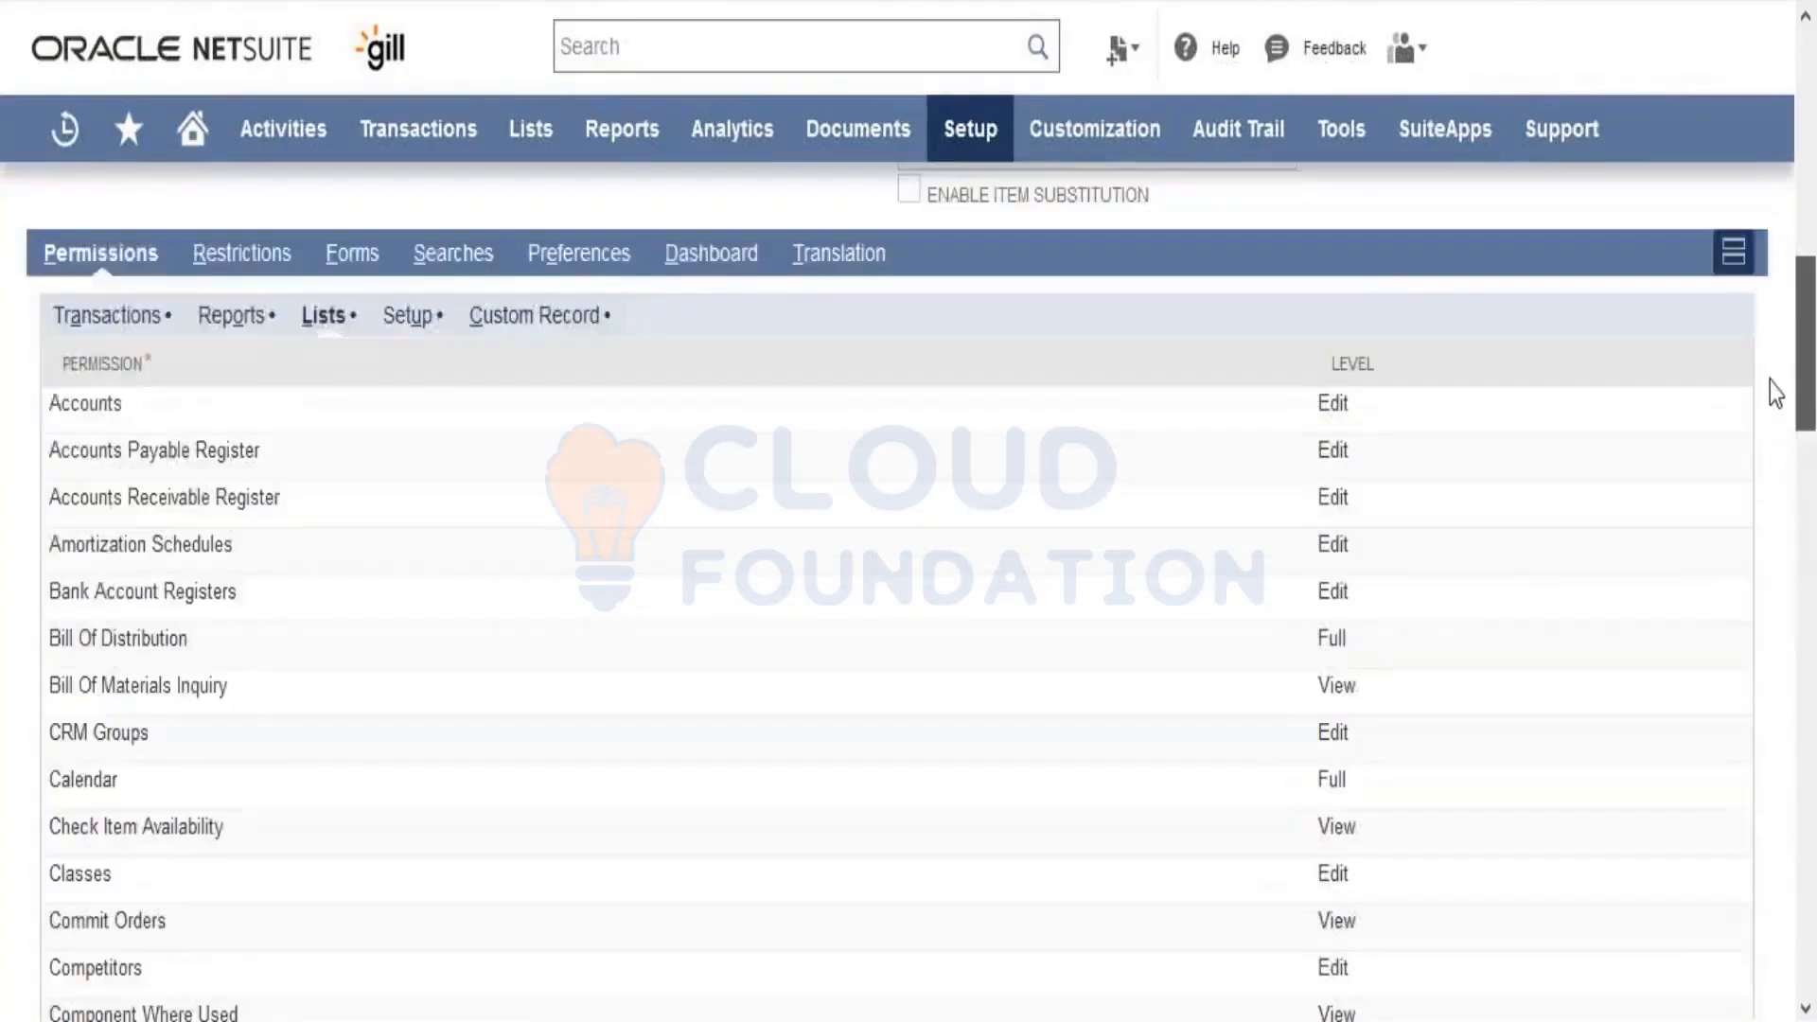
# Step: Show the role's segment restrictions and compare them with its employee and subsidiary restrictions
pyautogui.scroll(2, 1776, 394)
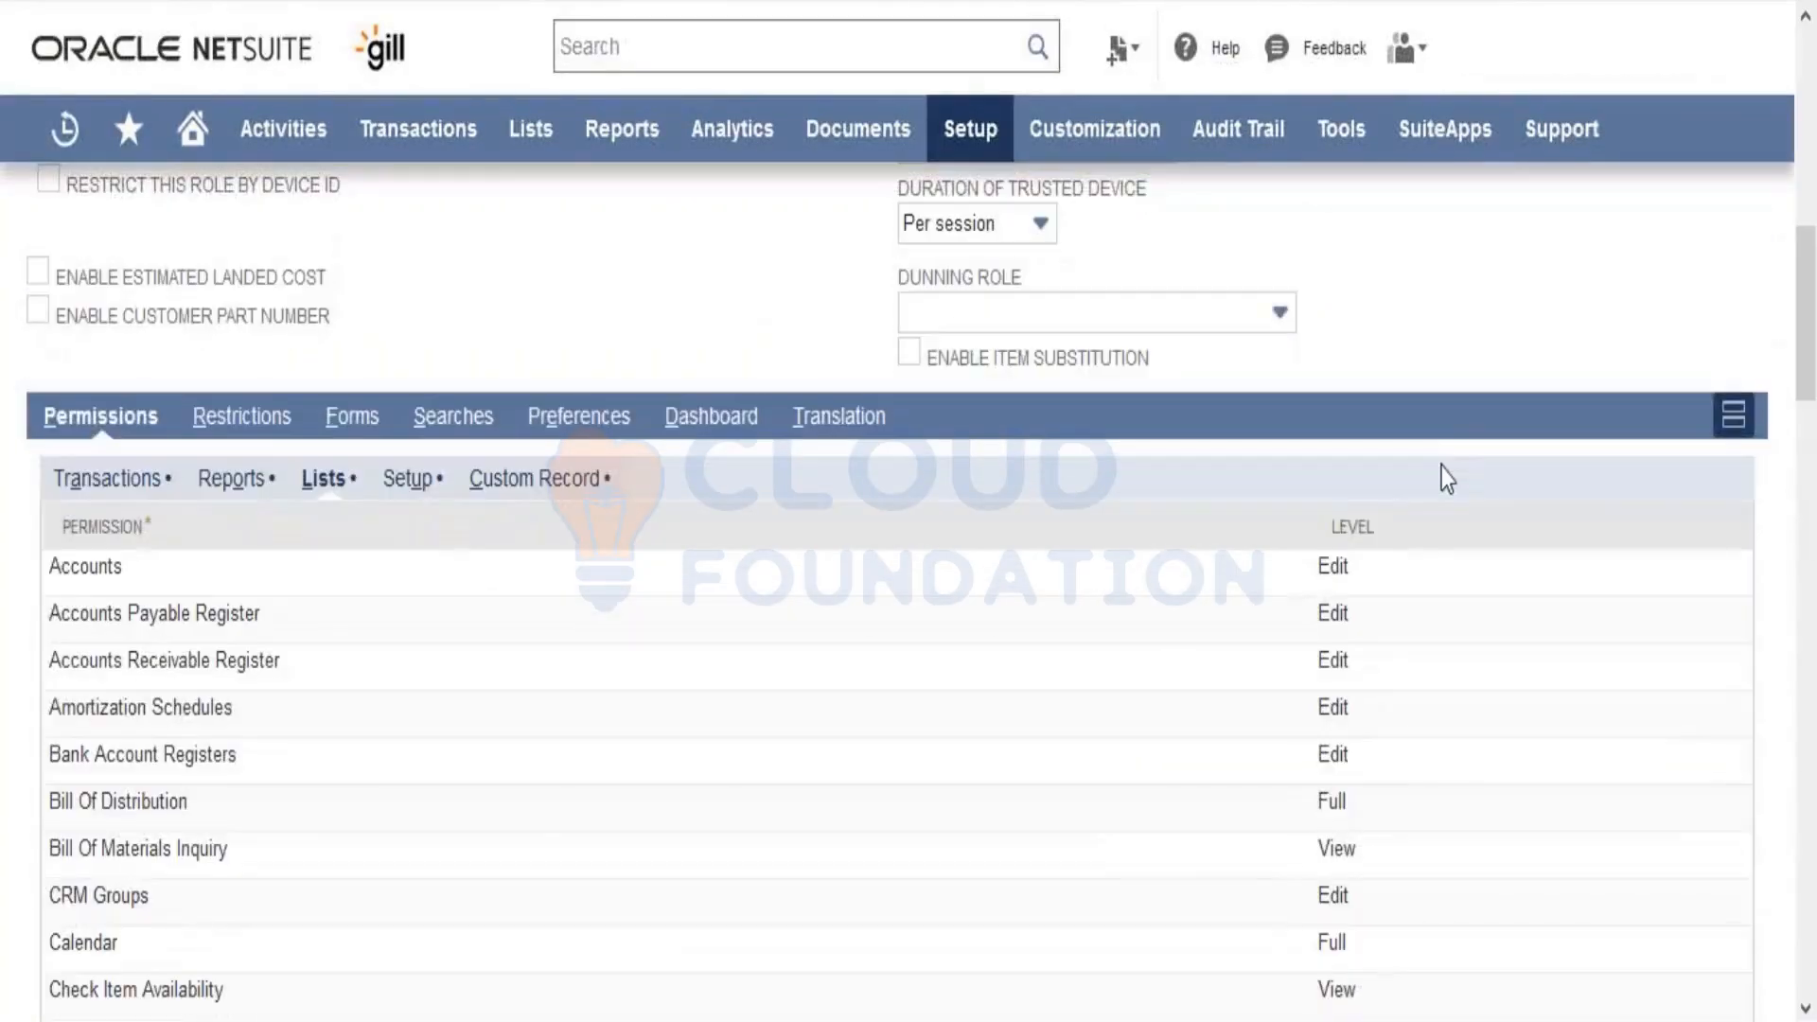
pyautogui.click(254, 427)
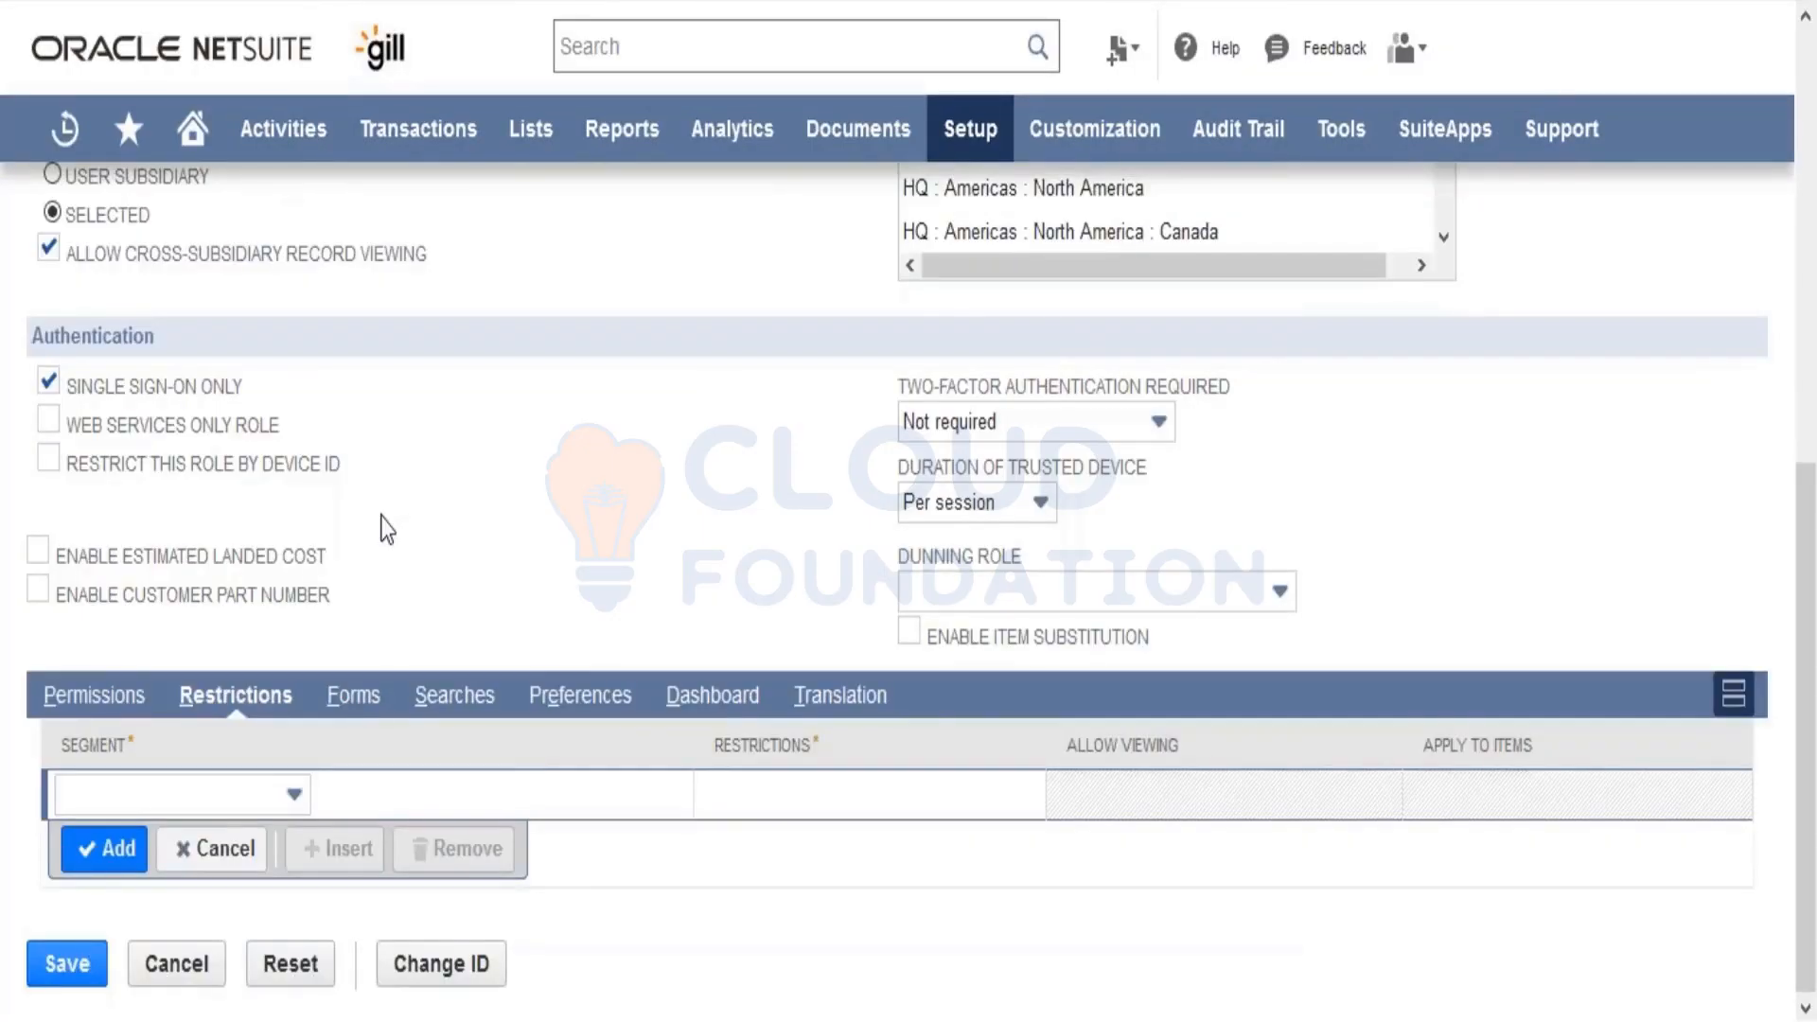
pyautogui.scroll(3, 386, 528)
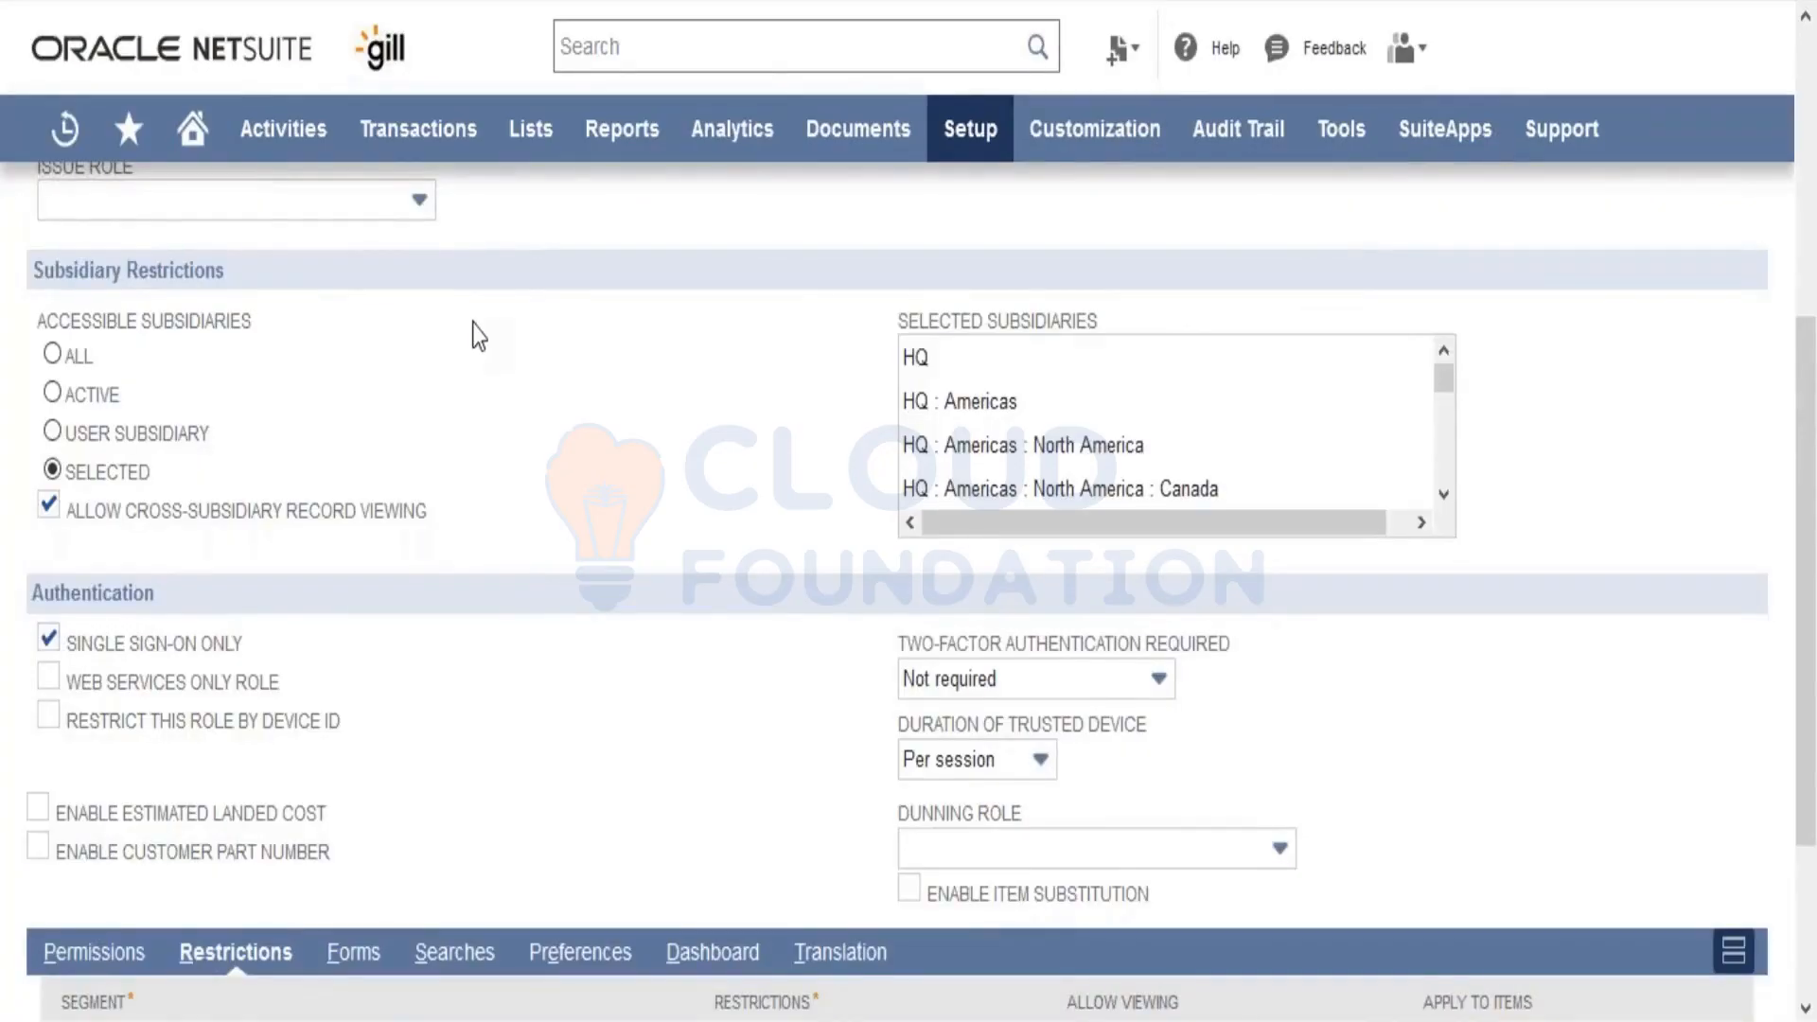
pyautogui.scroll(3, 227, 298)
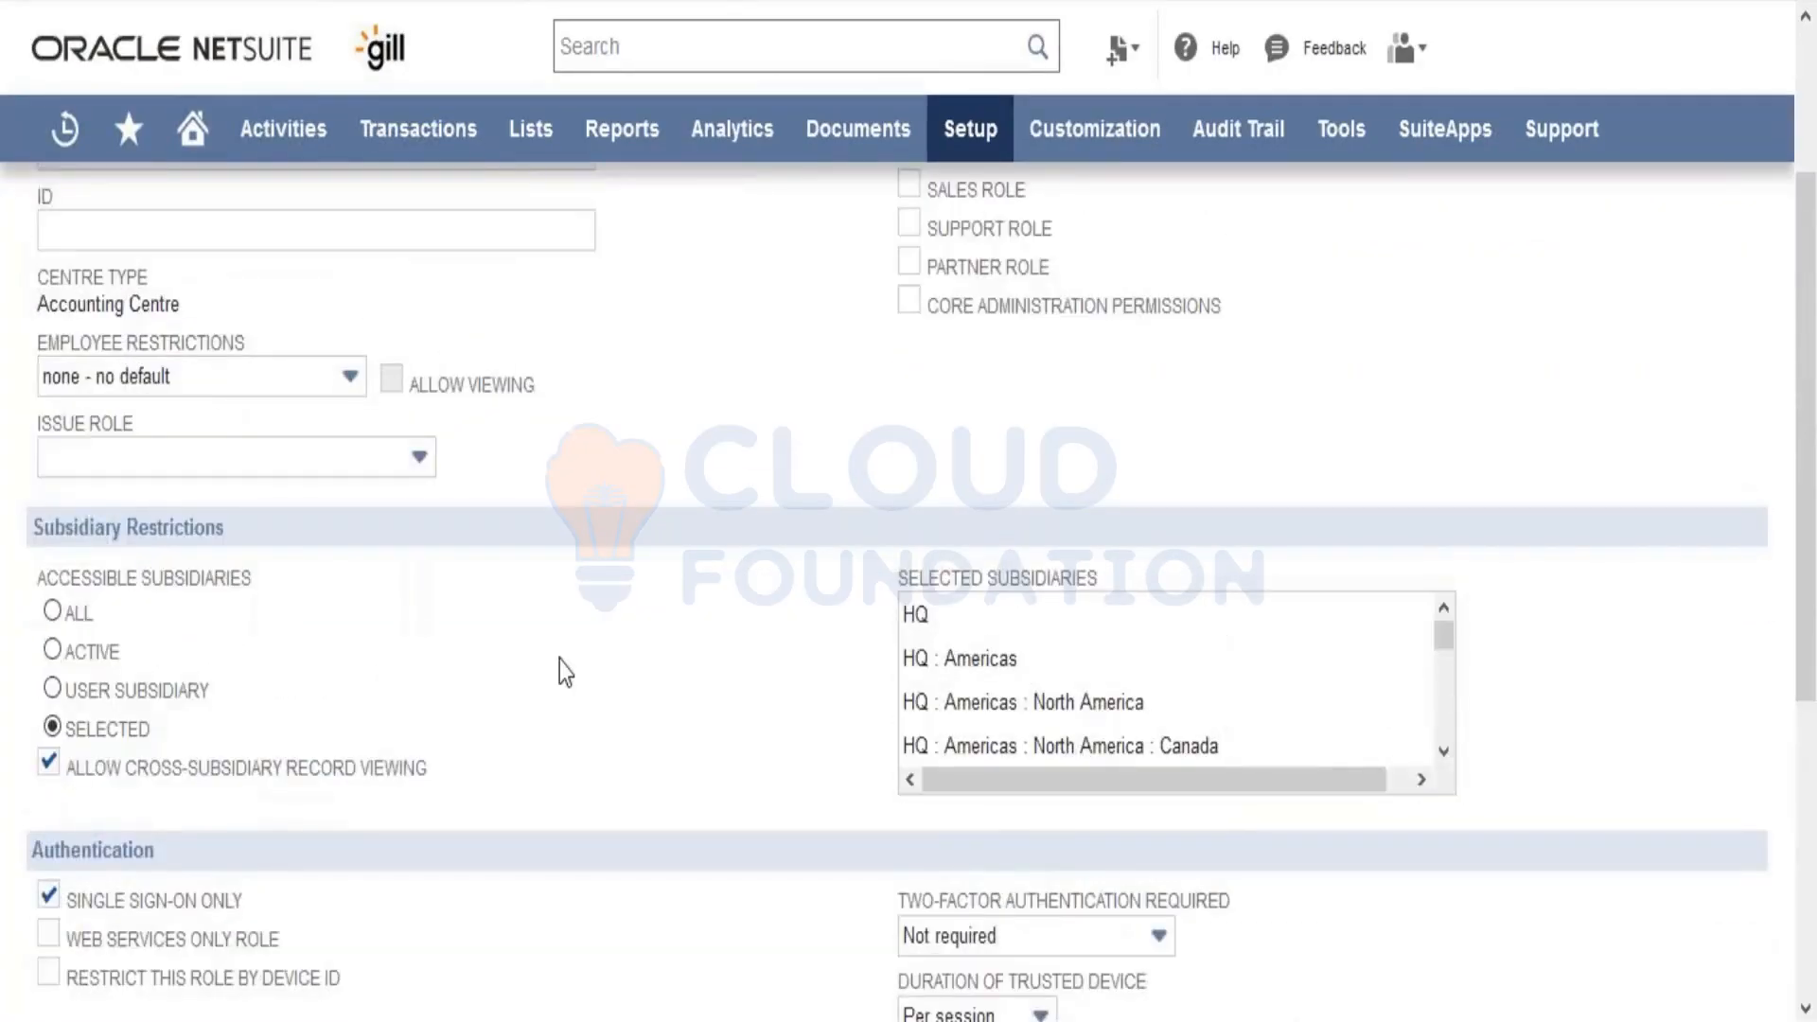
pyautogui.scroll(-6, 559, 661)
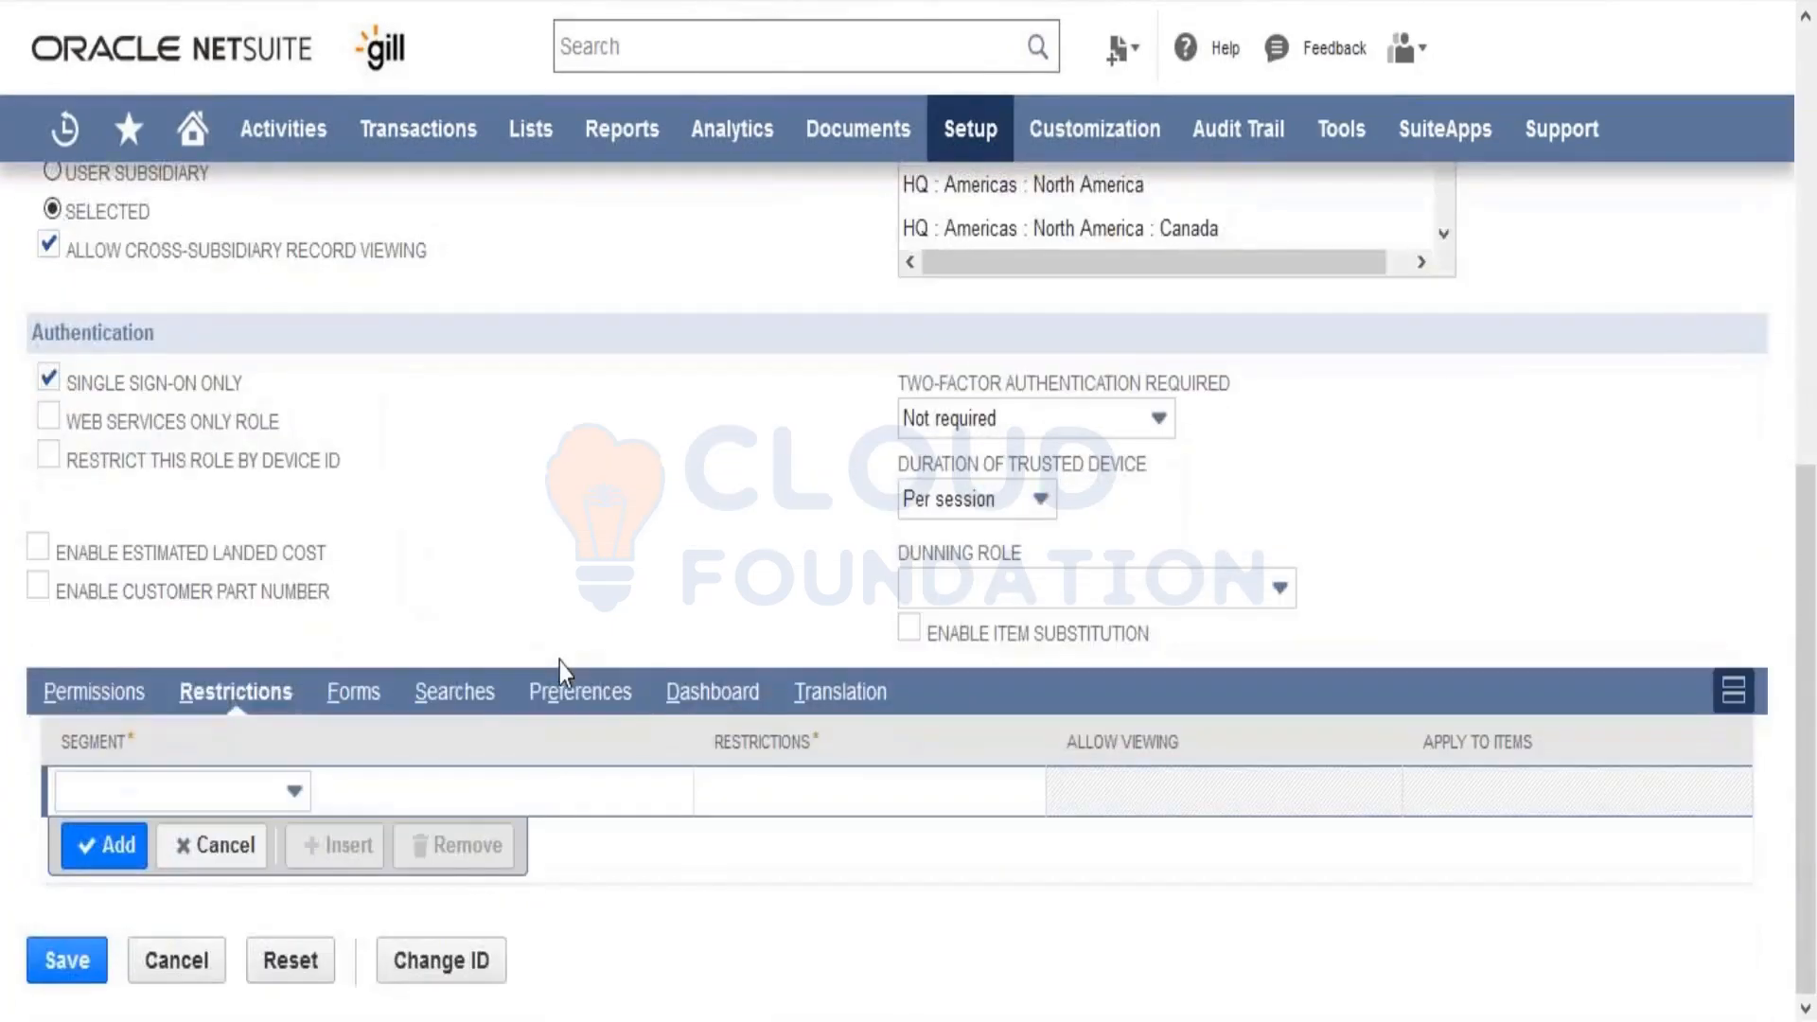
# Step: Look at the segments available for a new restriction line without choosing one, and compare them with the subsidiary restrictions
pyautogui.click(195, 810)
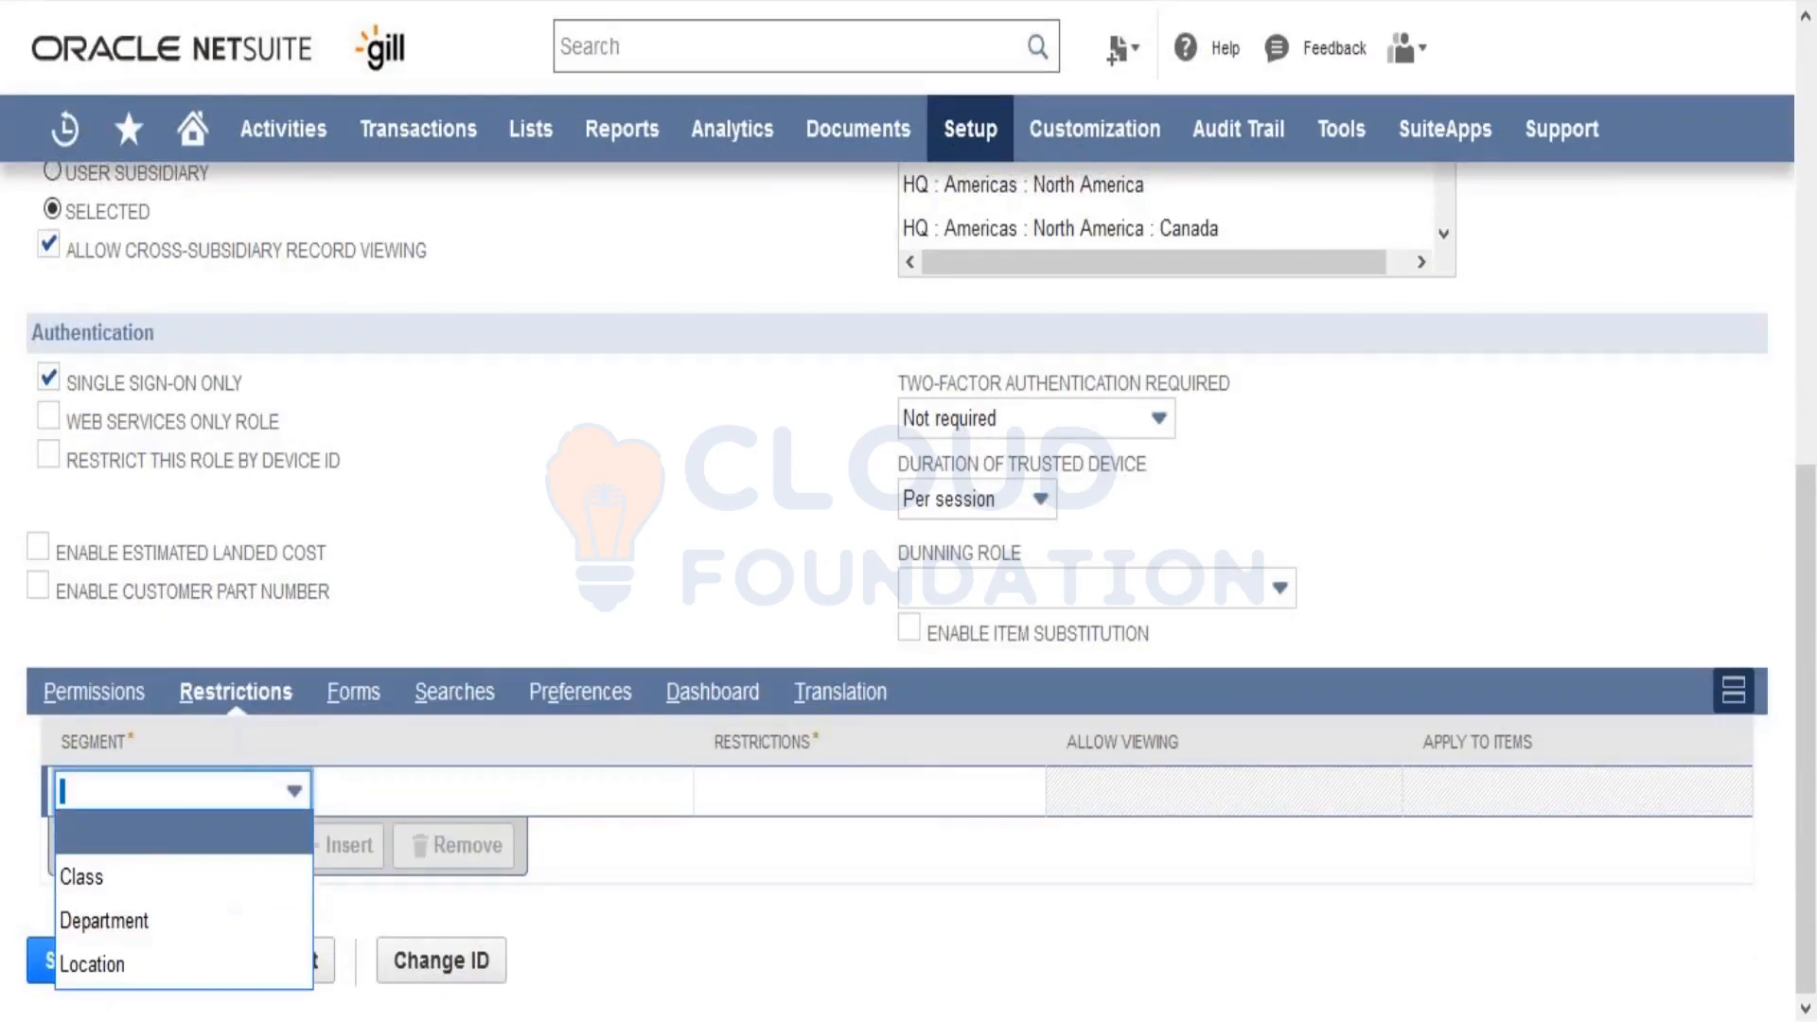
pyautogui.click(458, 462)
pyautogui.scroll(2, 460, 462)
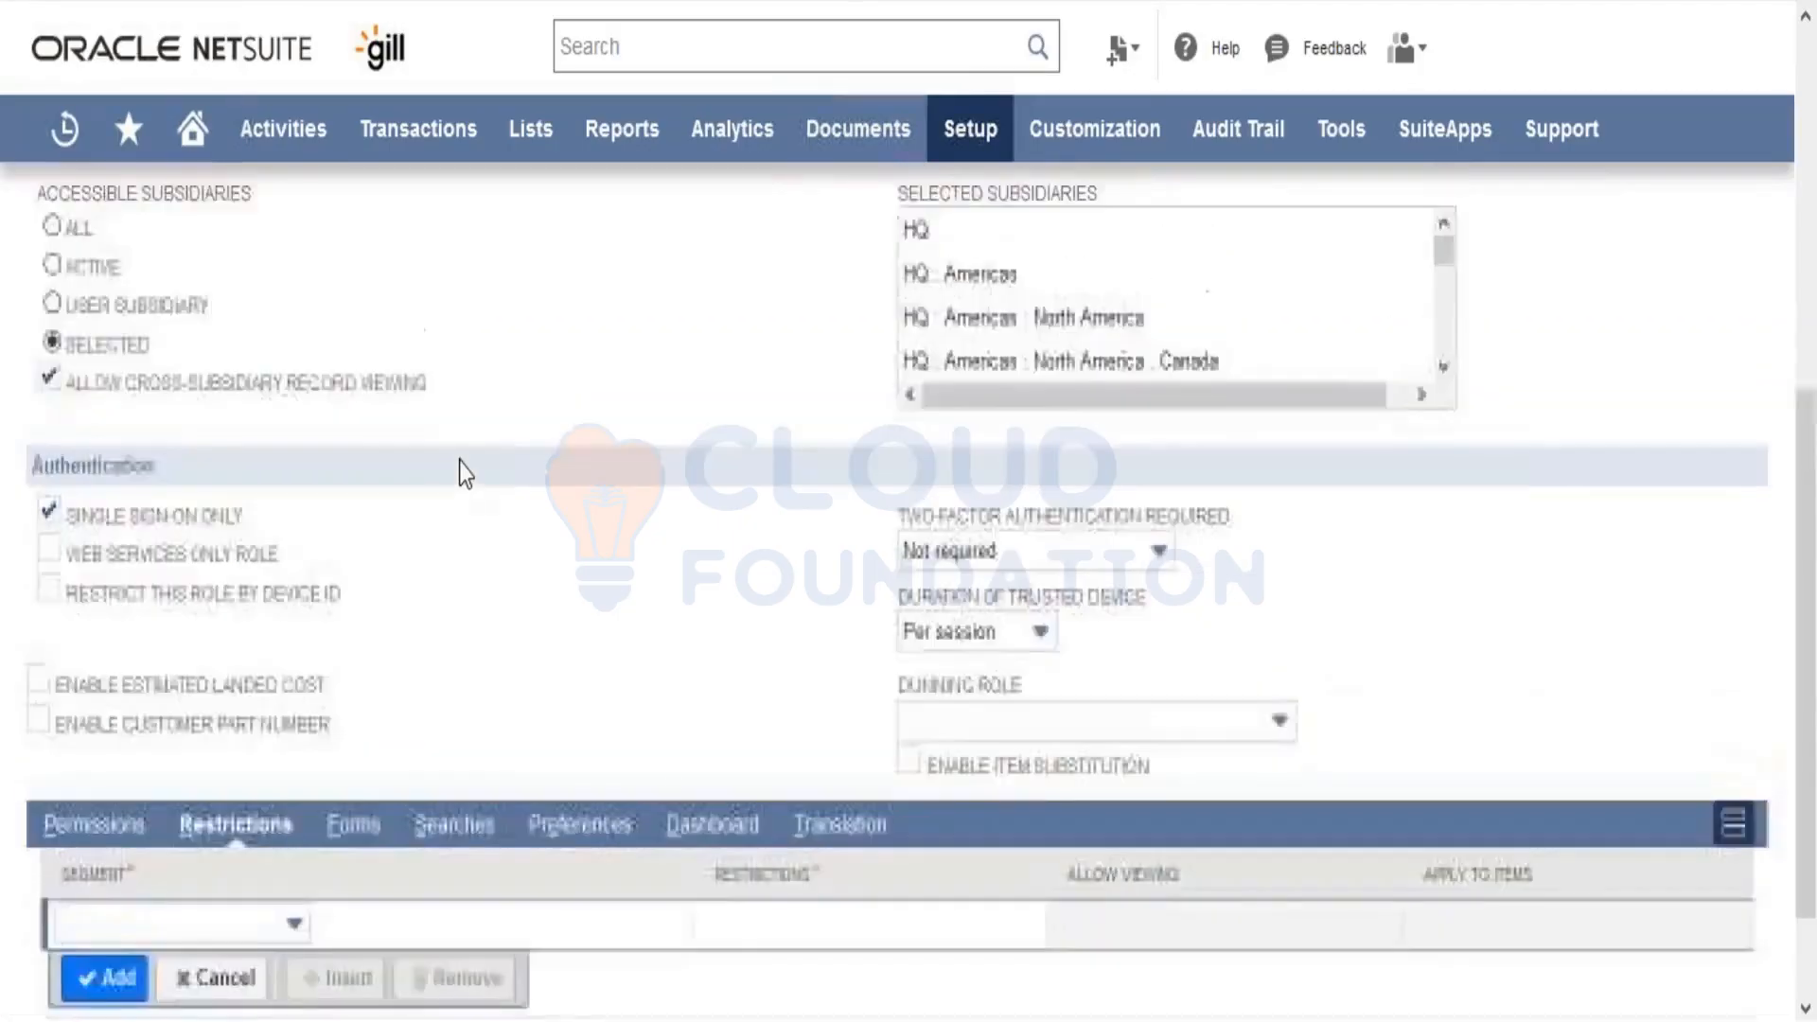
pyautogui.scroll(2, 458, 461)
pyautogui.scroll(-4, 458, 462)
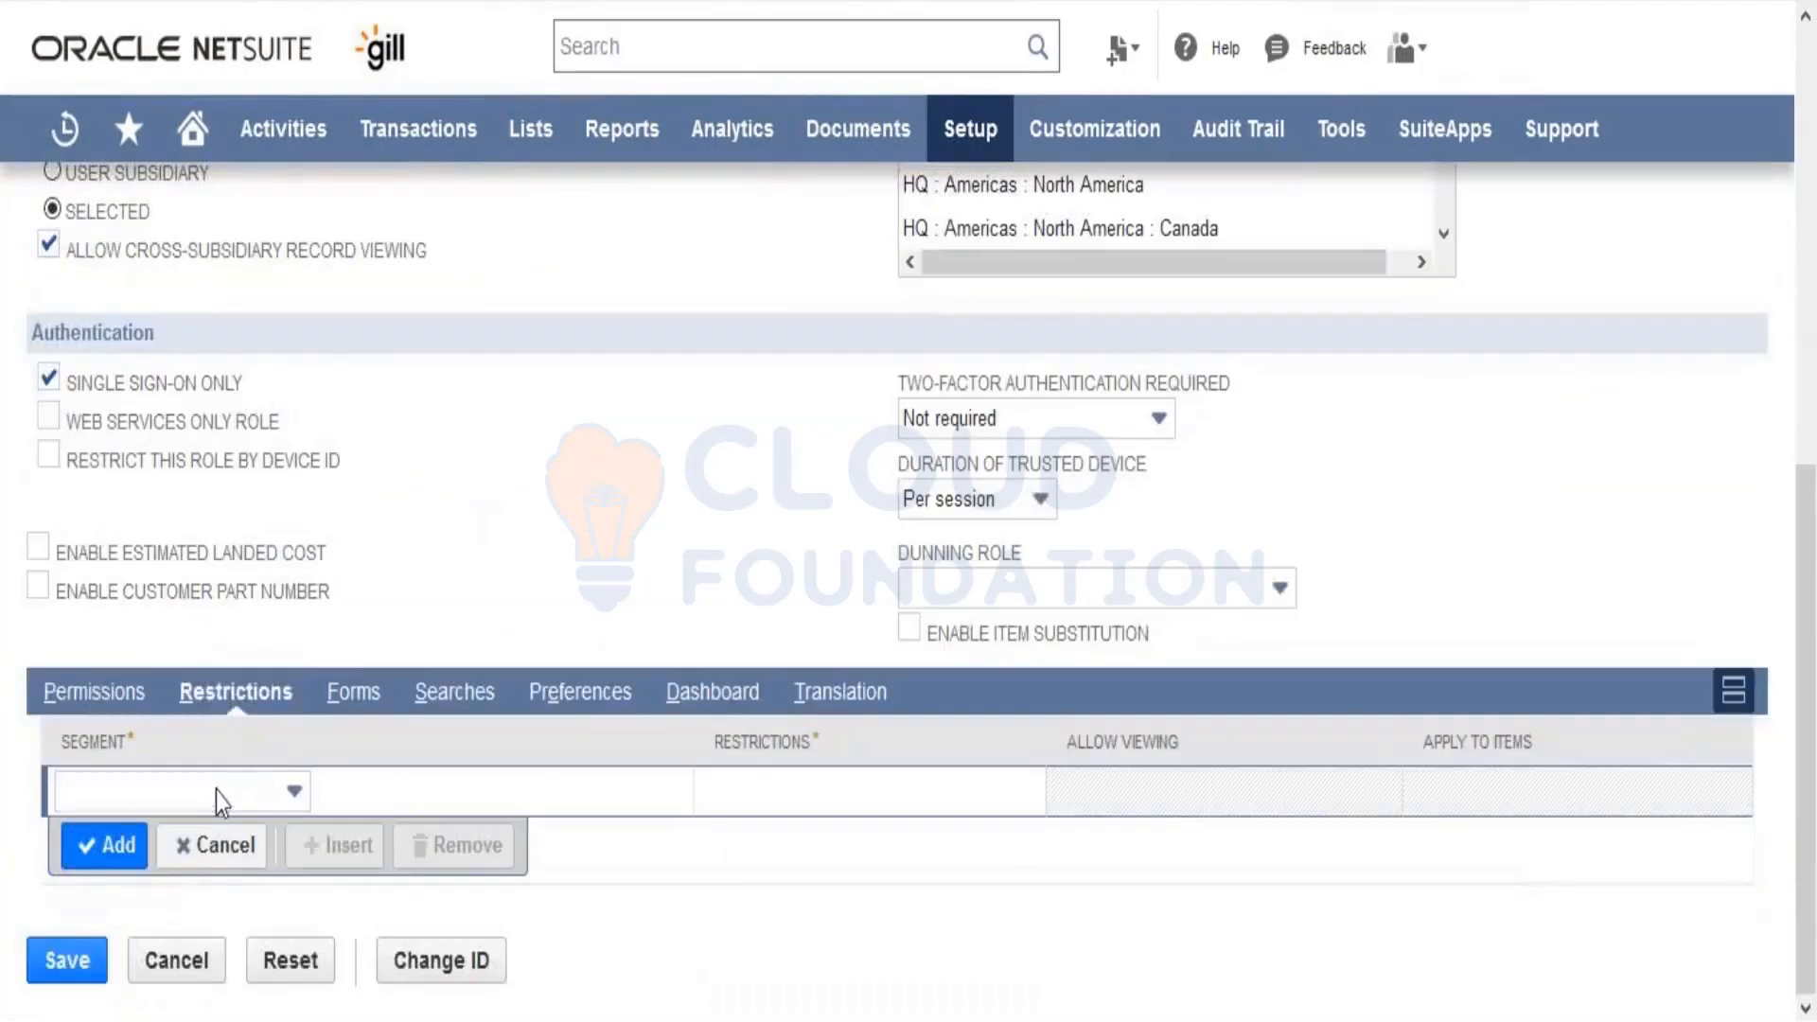
pyautogui.click(216, 791)
pyautogui.scroll(2, 213, 796)
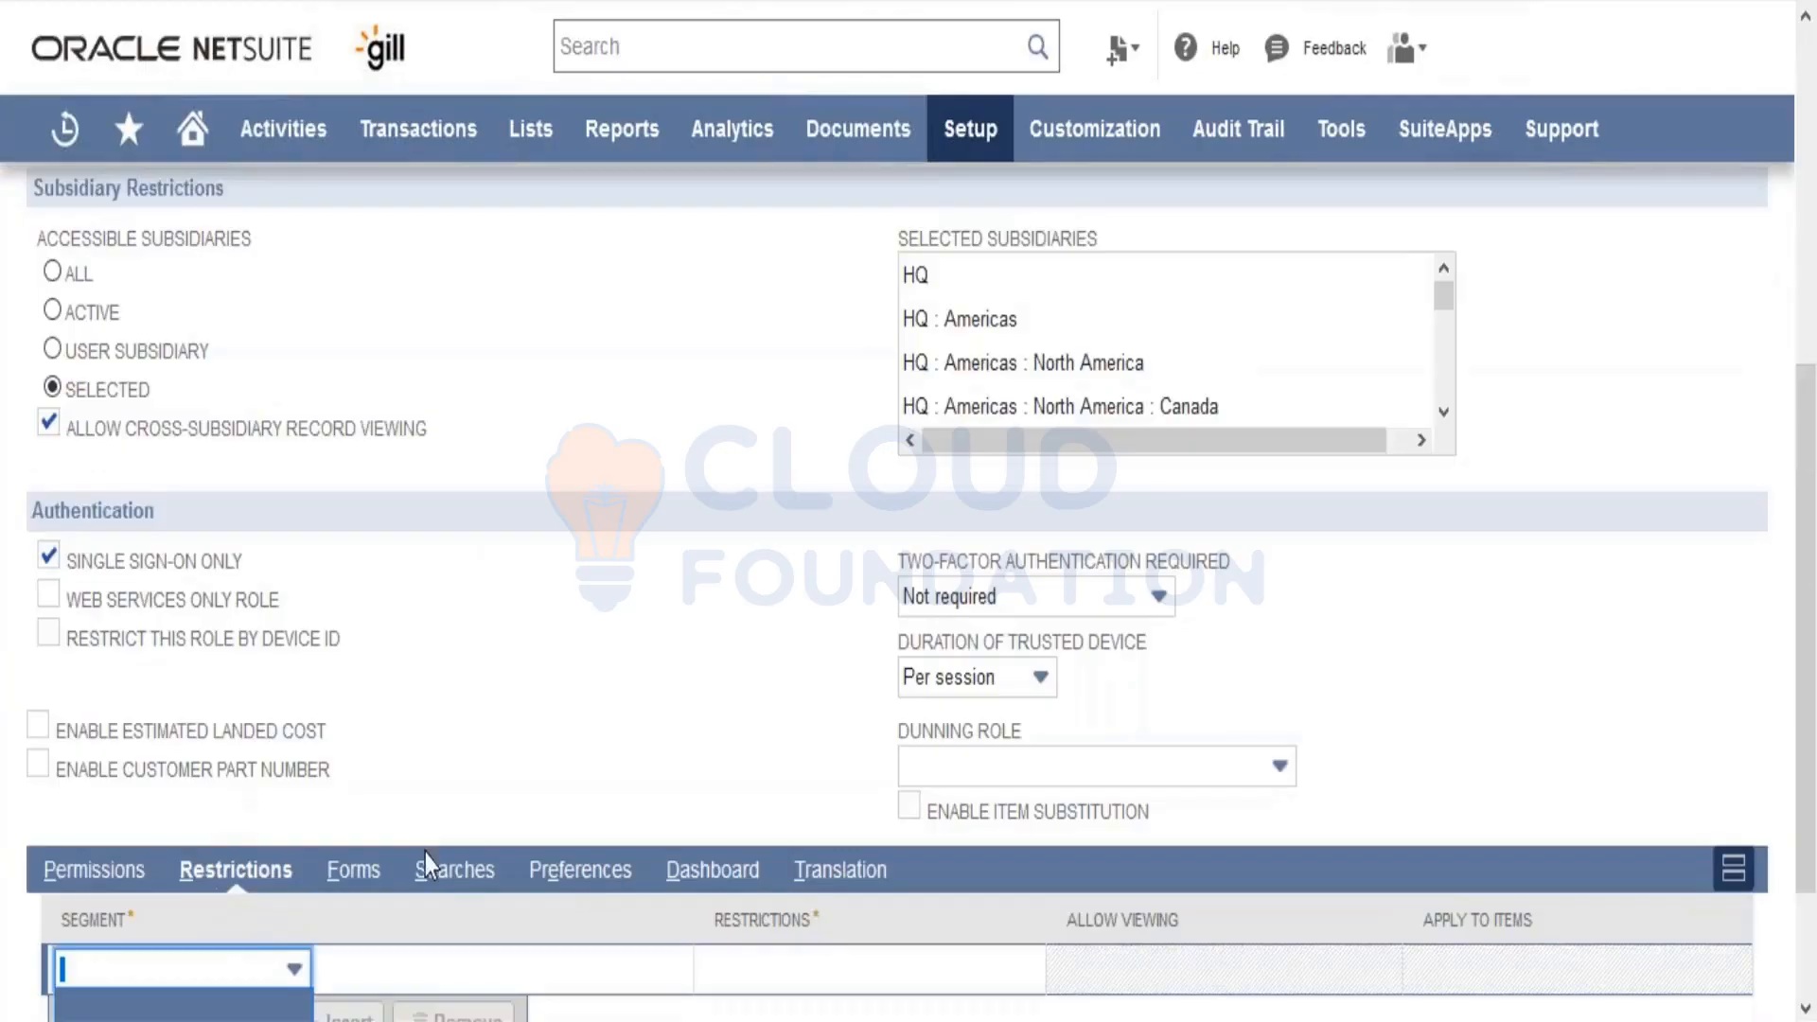
pyautogui.click(566, 679)
pyautogui.scroll(-1, 566, 678)
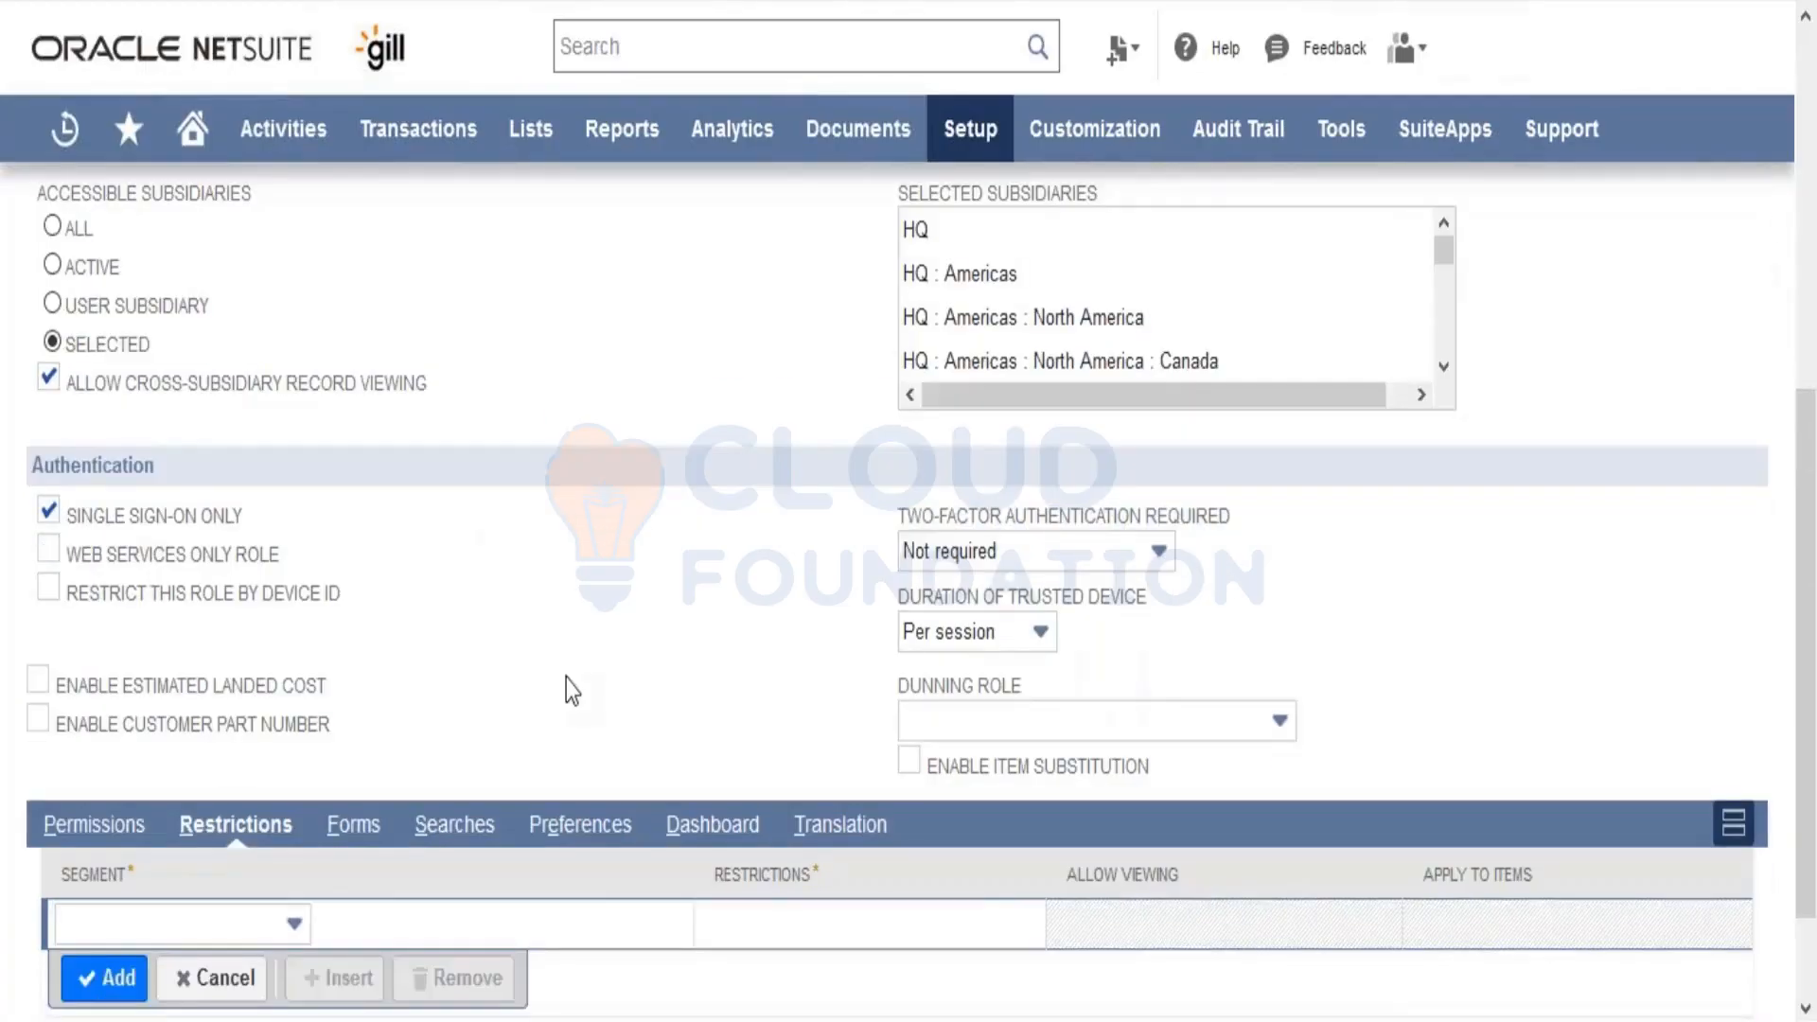
pyautogui.scroll(-3, 268, 794)
pyautogui.click(248, 798)
pyautogui.scroll(2, 248, 798)
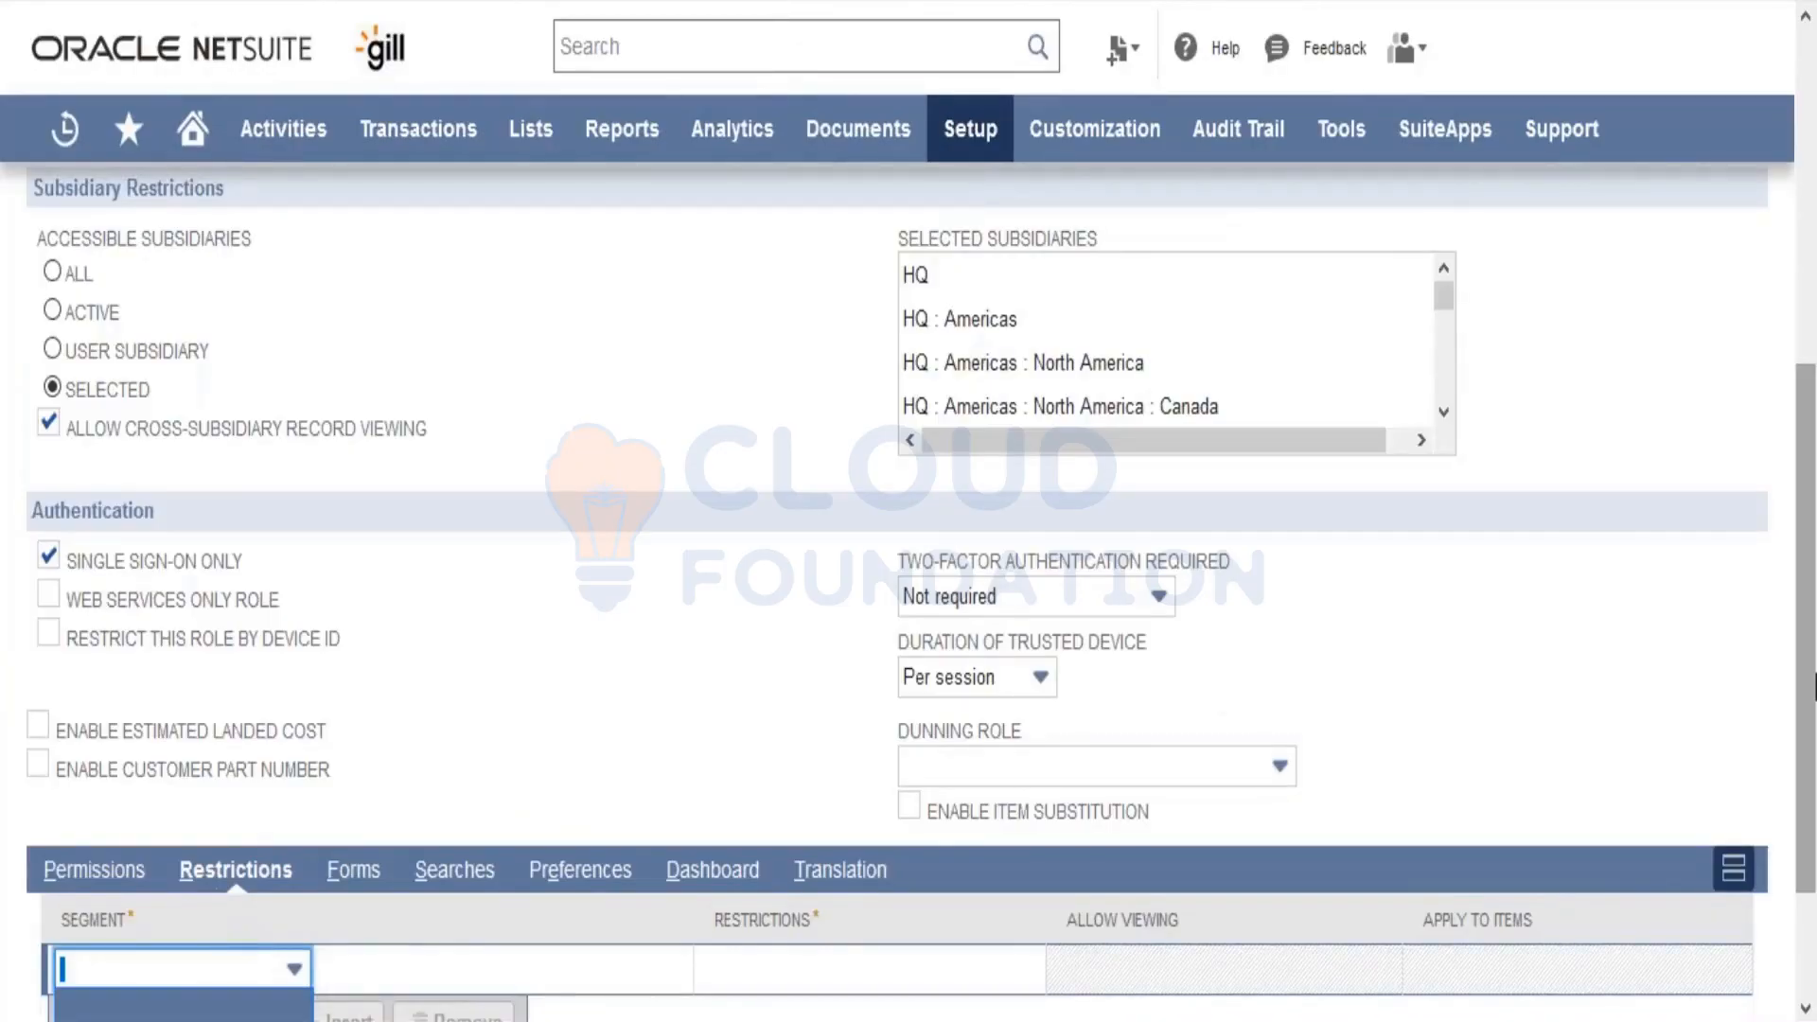
pyautogui.scroll(-2, 1813, 693)
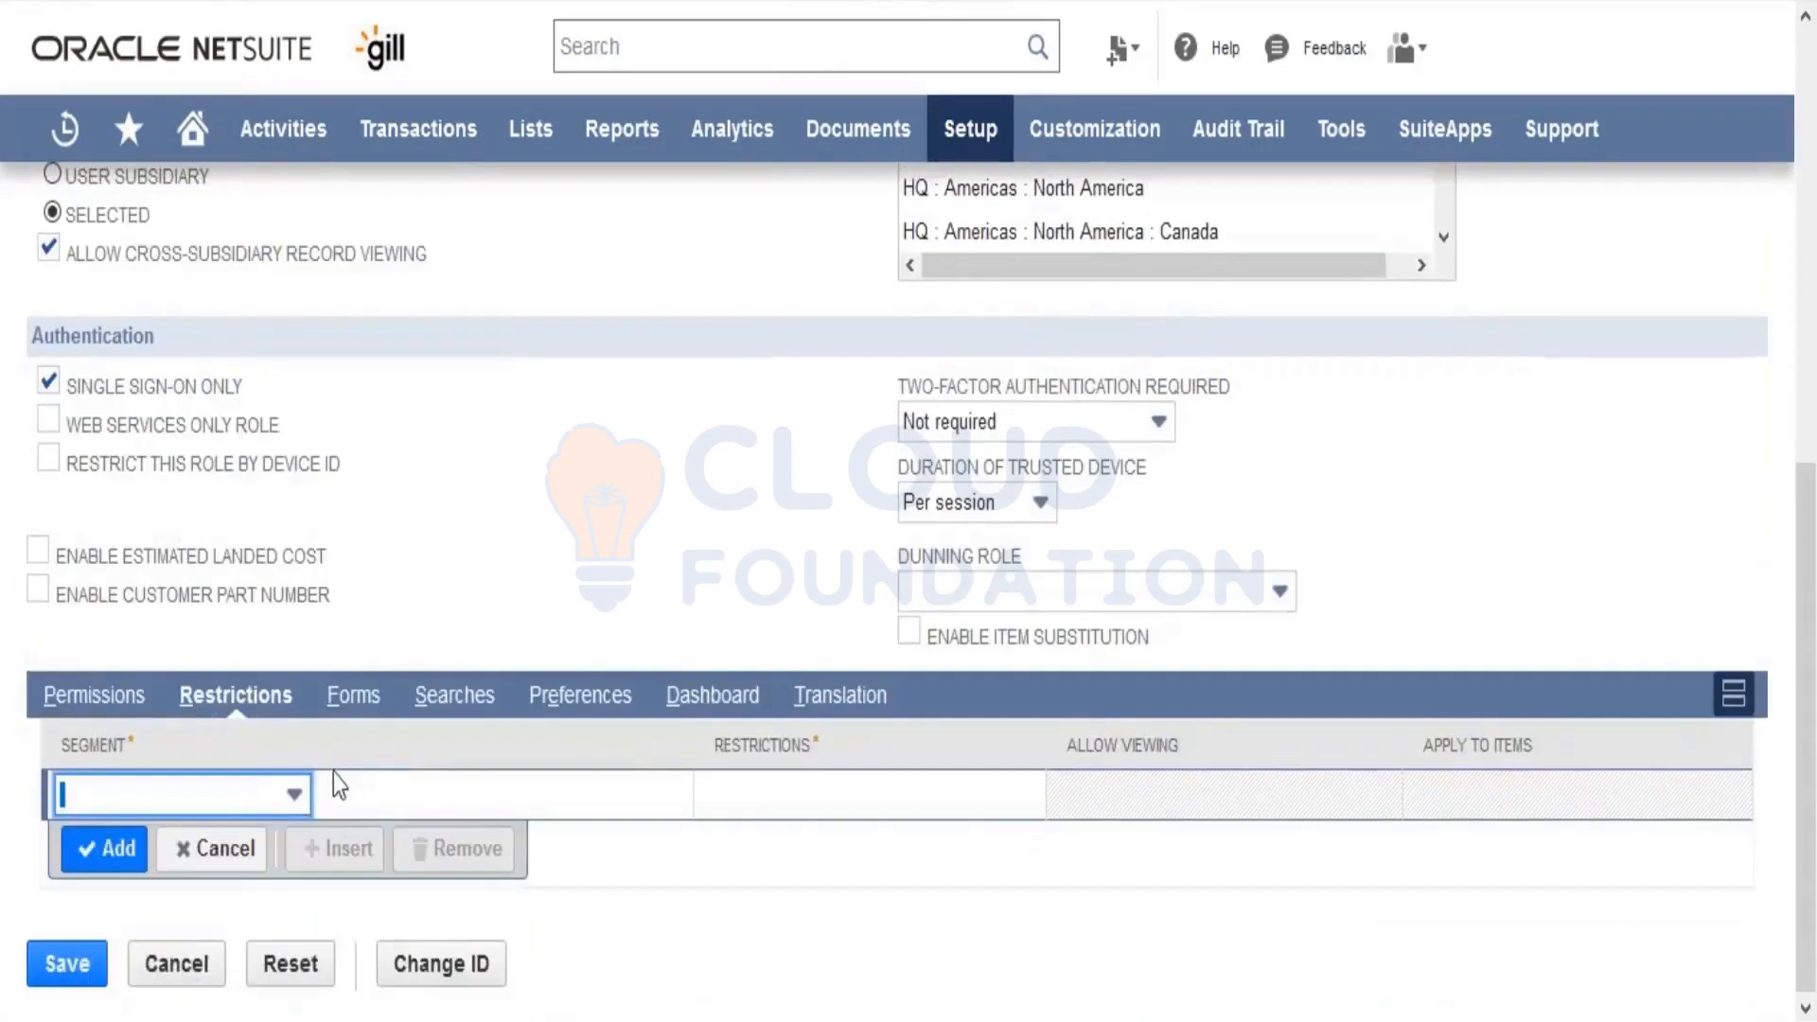
pyautogui.click(264, 797)
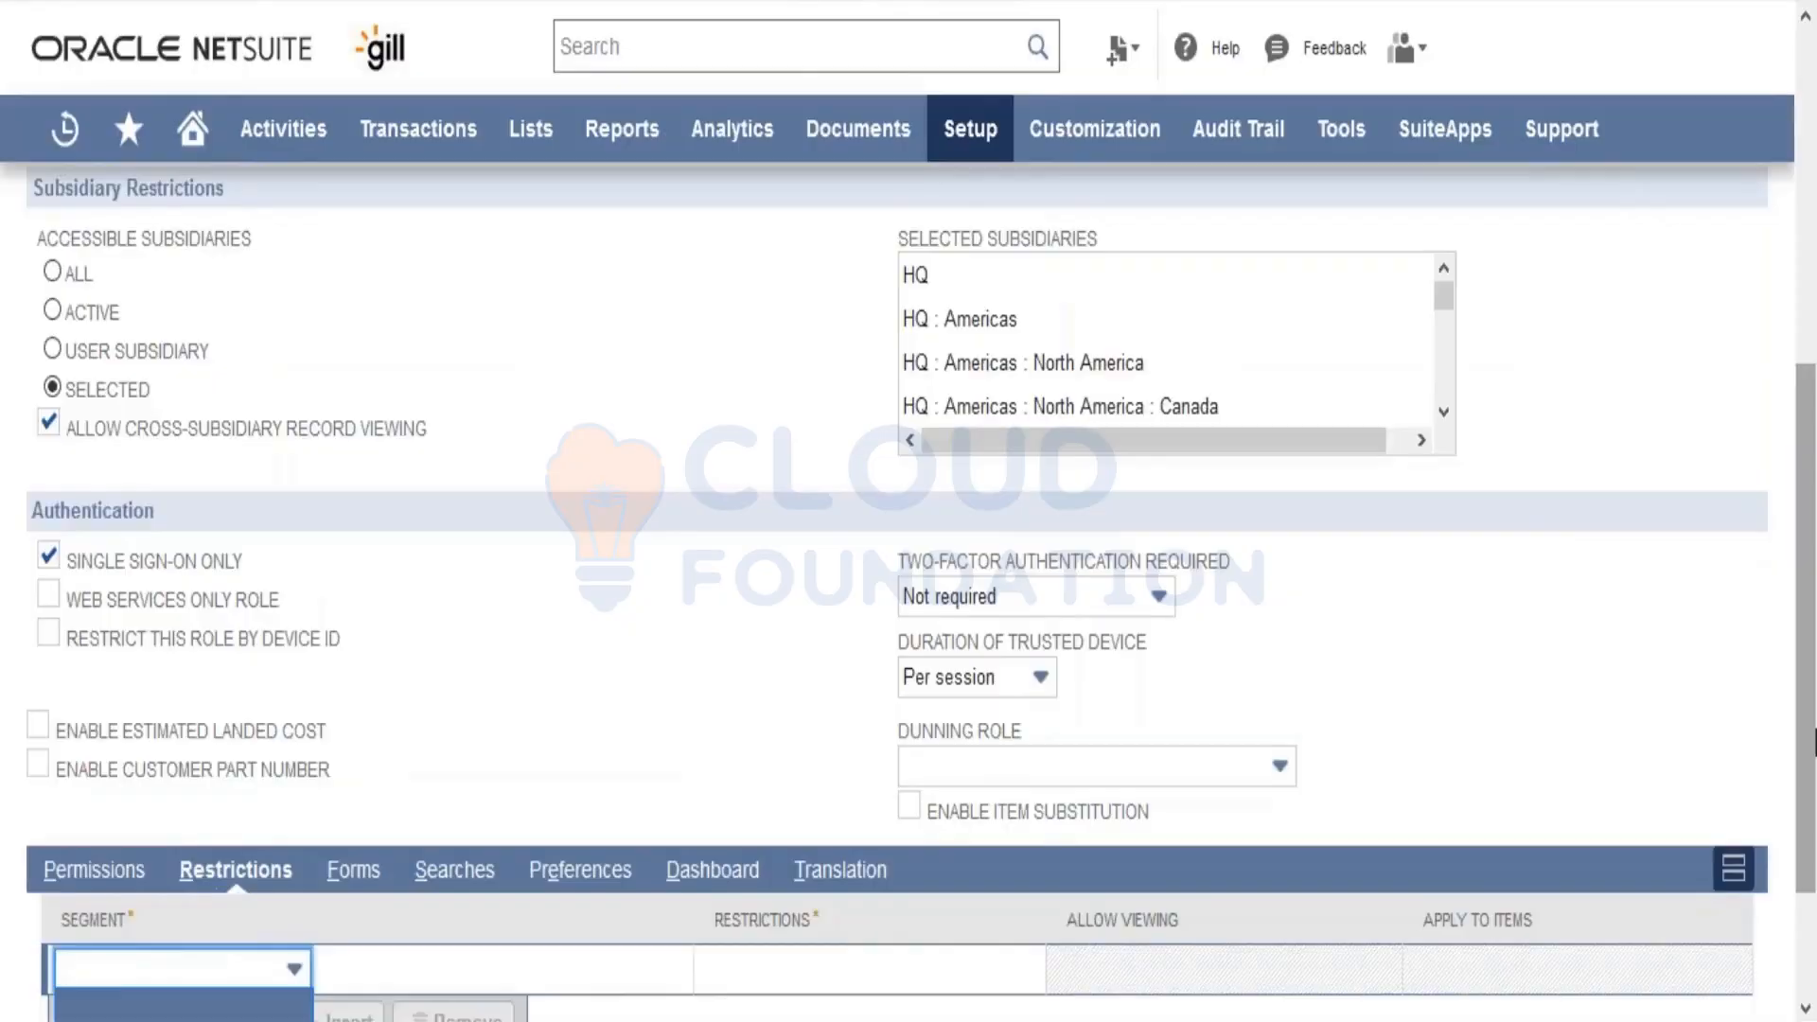
pyautogui.moveTo(1814, 757); pyautogui.dragTo(1814, 806)
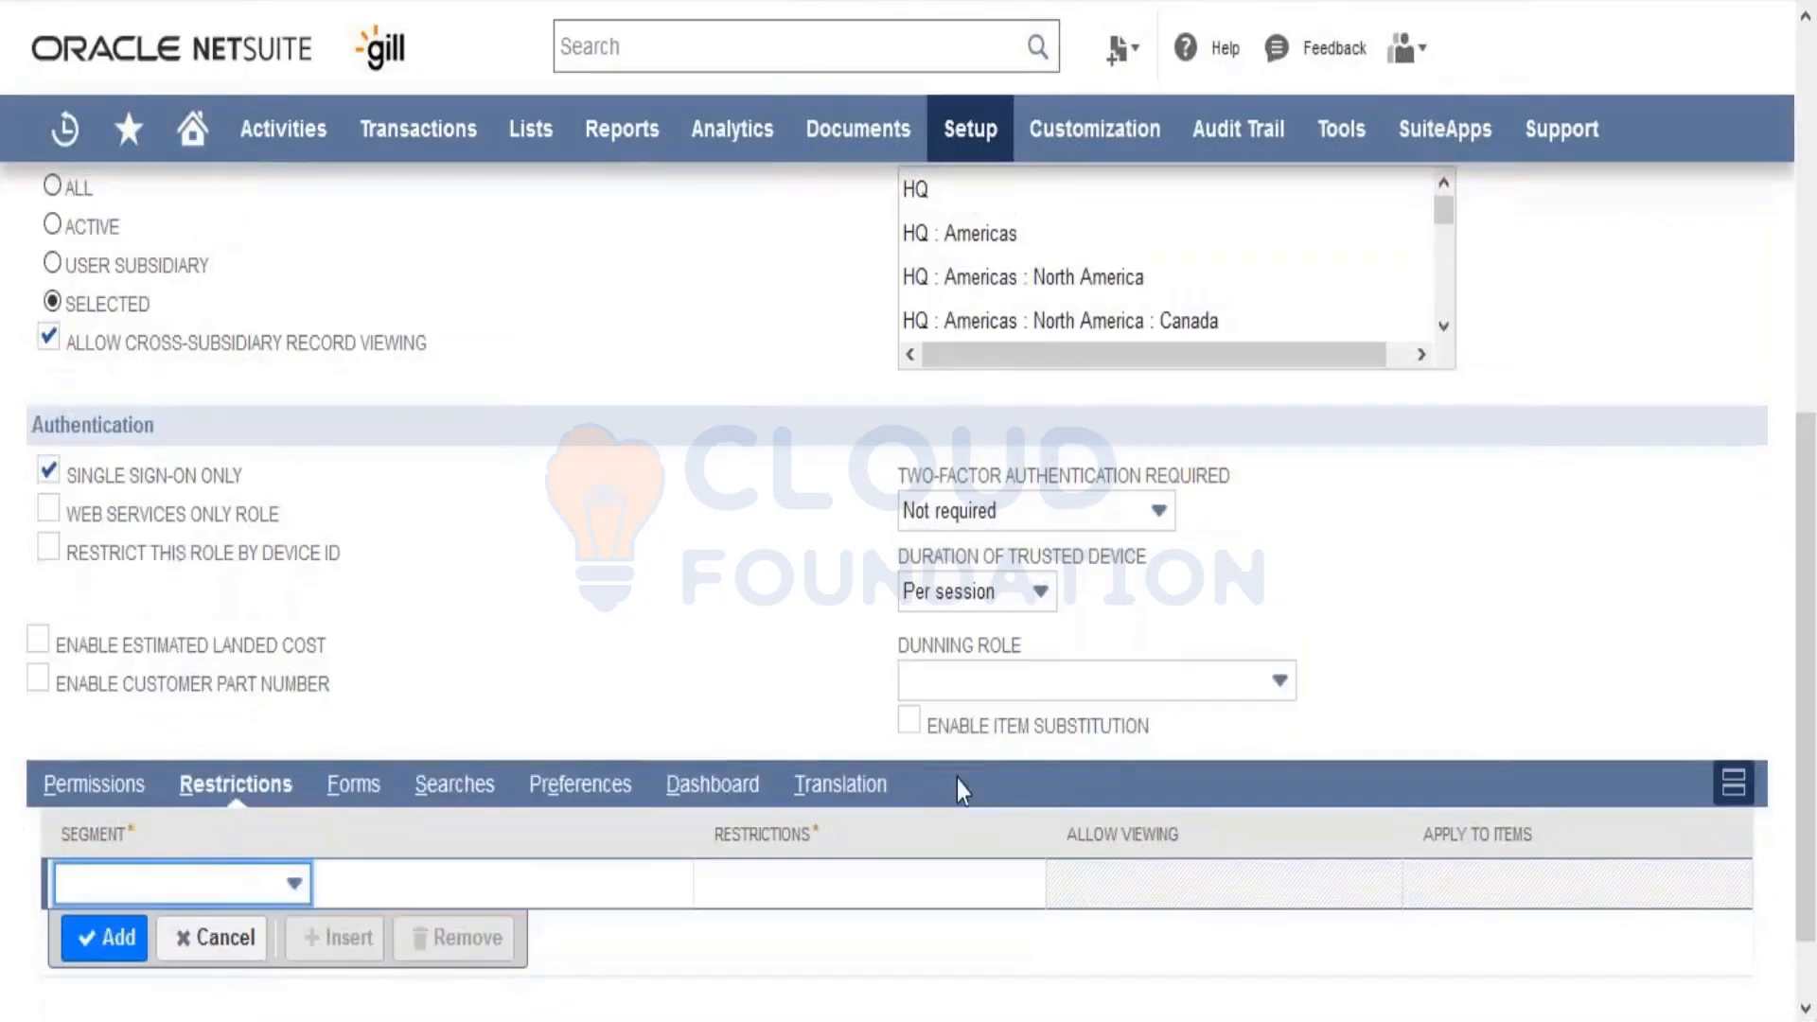
# Step: Try a Location segment restriction set to own, subordinate, and unassigned, check its viewing option, and discard the line
pyautogui.click(138, 888)
pyautogui.click(129, 924)
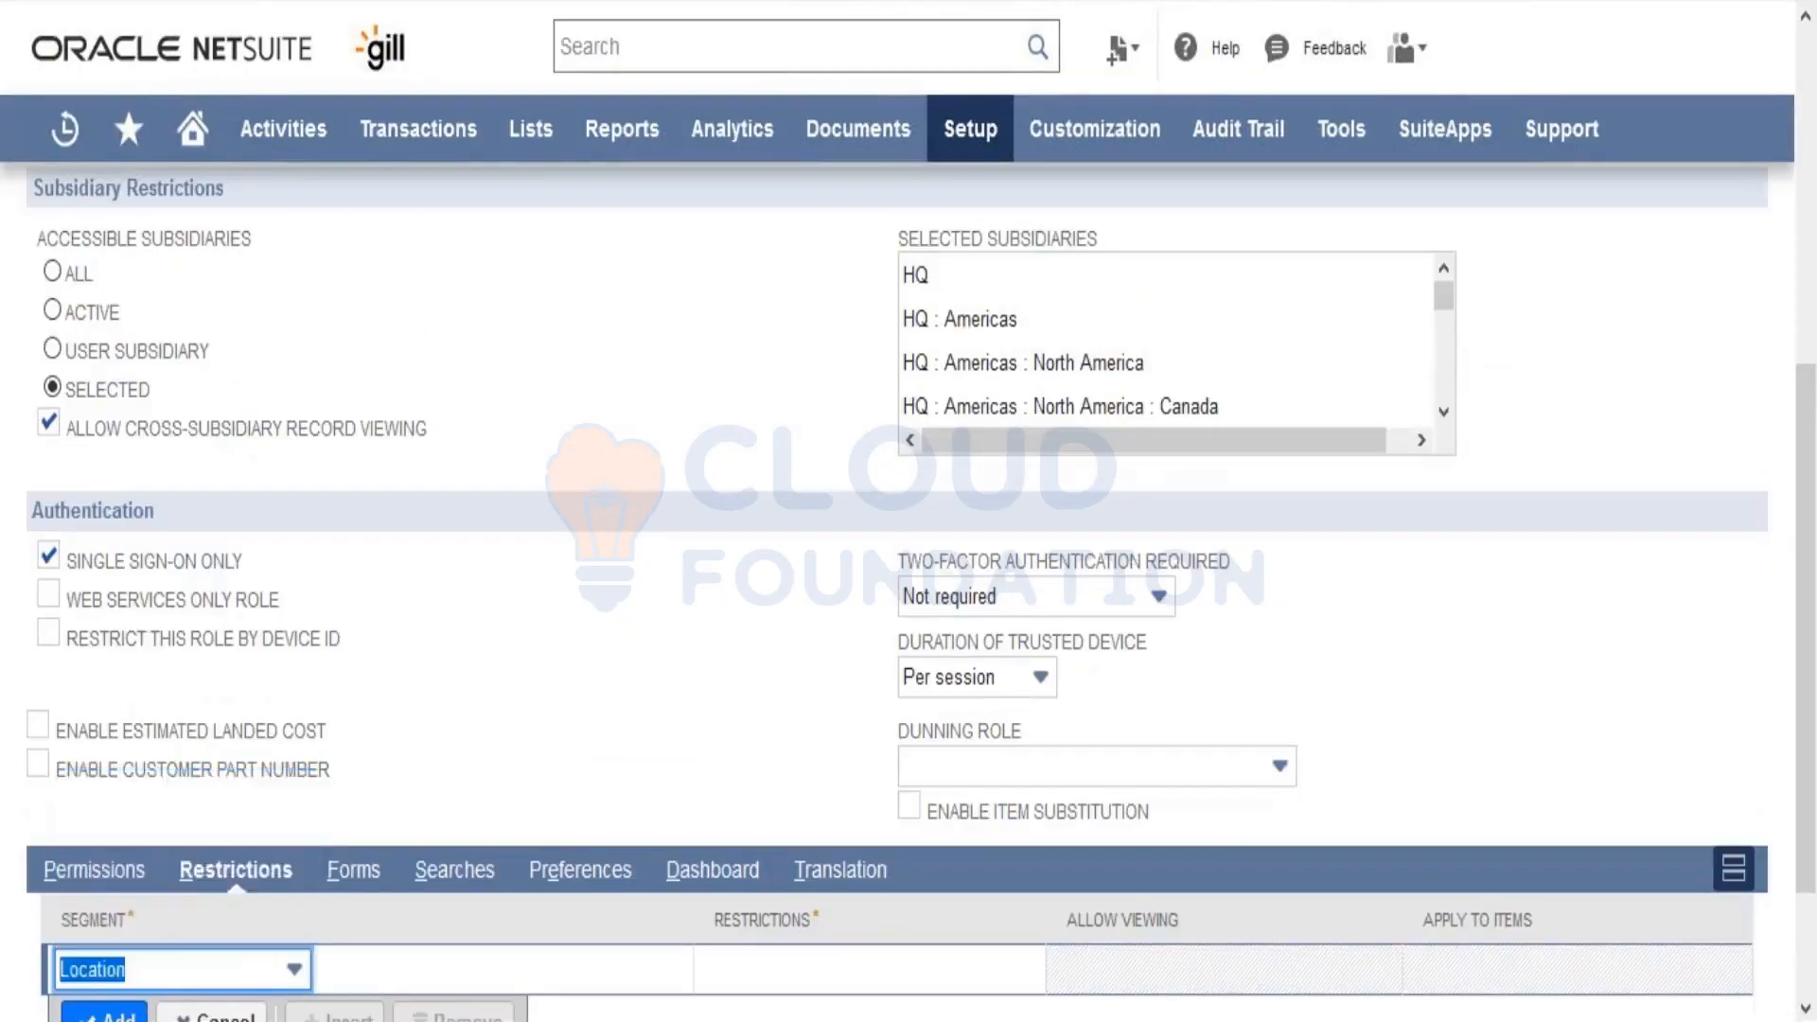
pyautogui.click(782, 983)
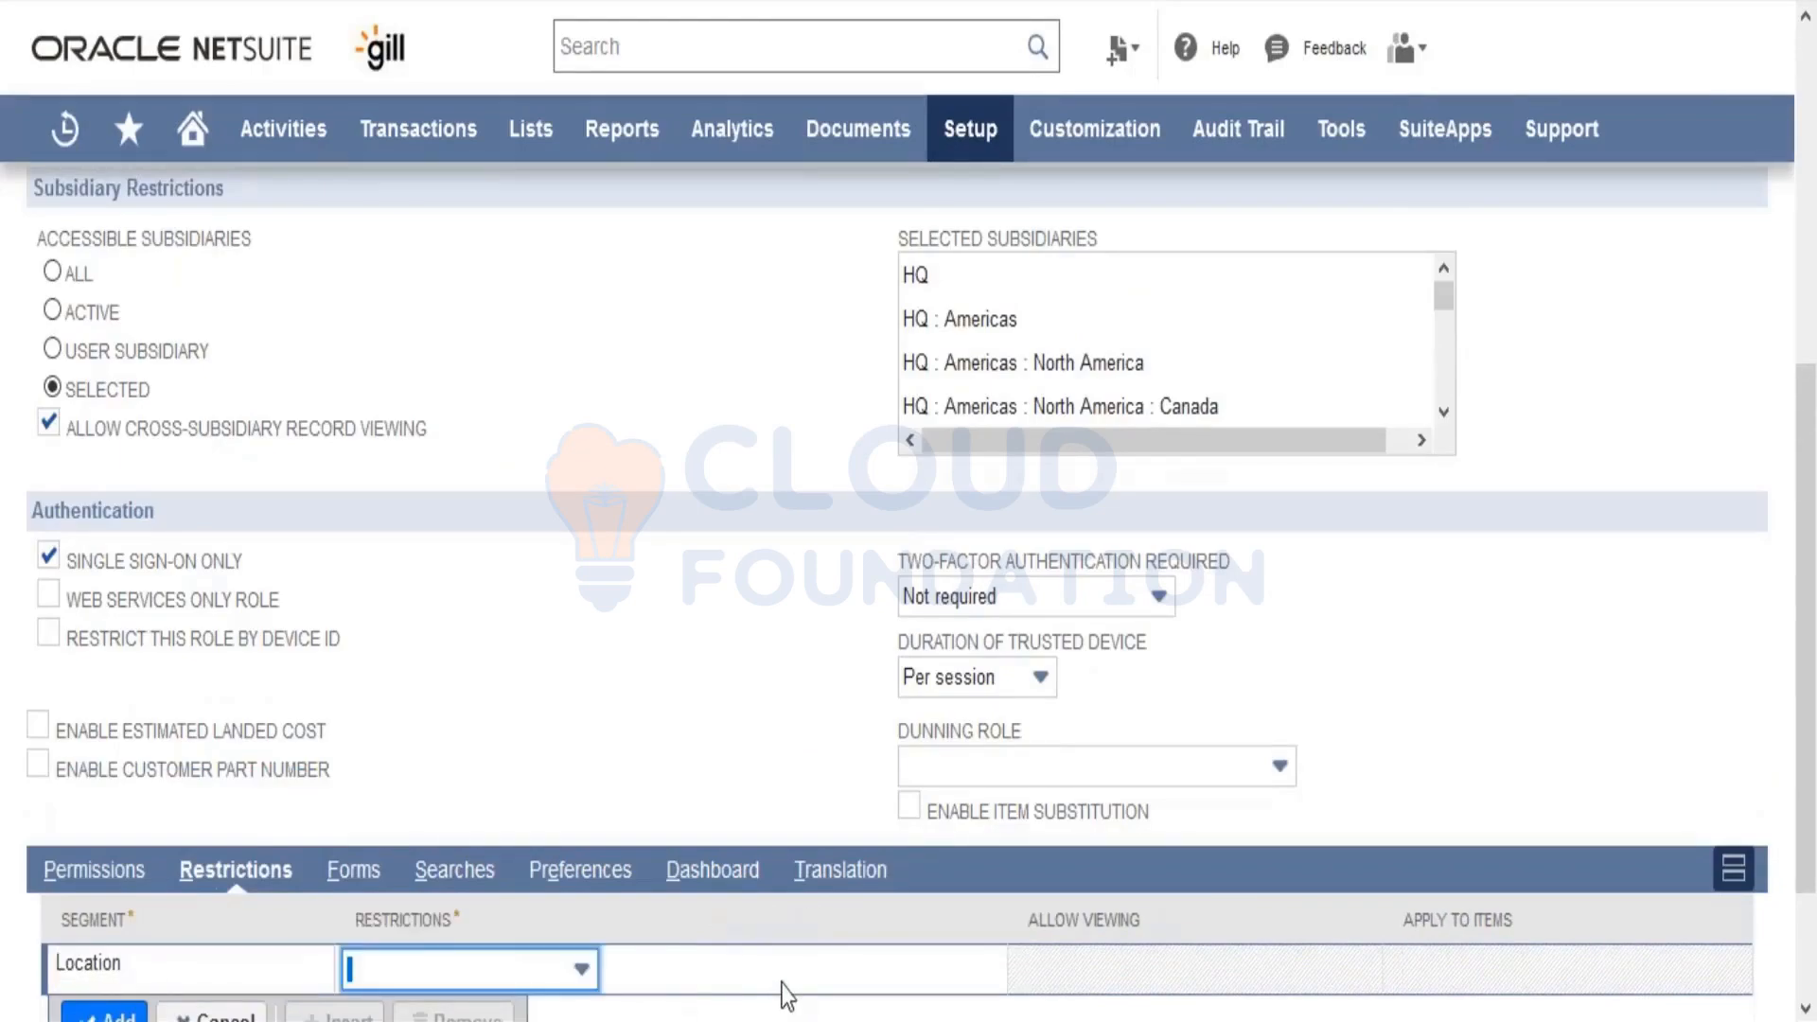
pyautogui.click(545, 982)
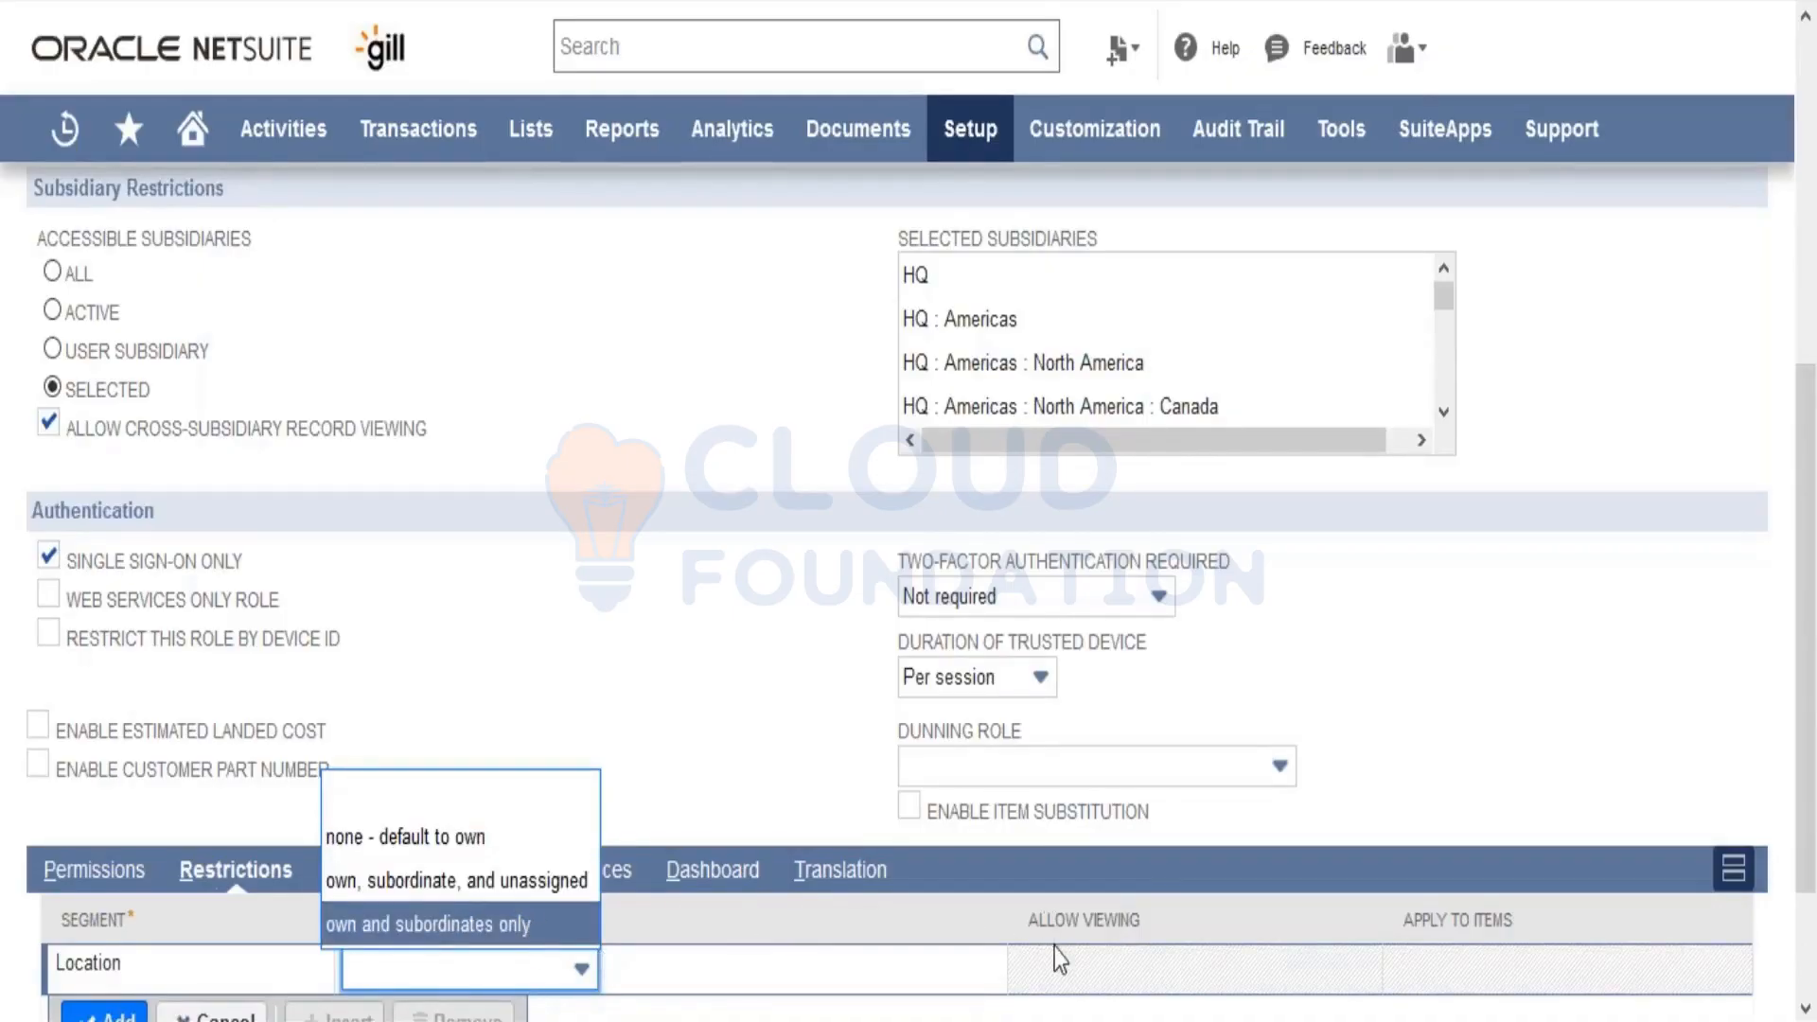
pyautogui.click(519, 889)
pyautogui.click(1195, 968)
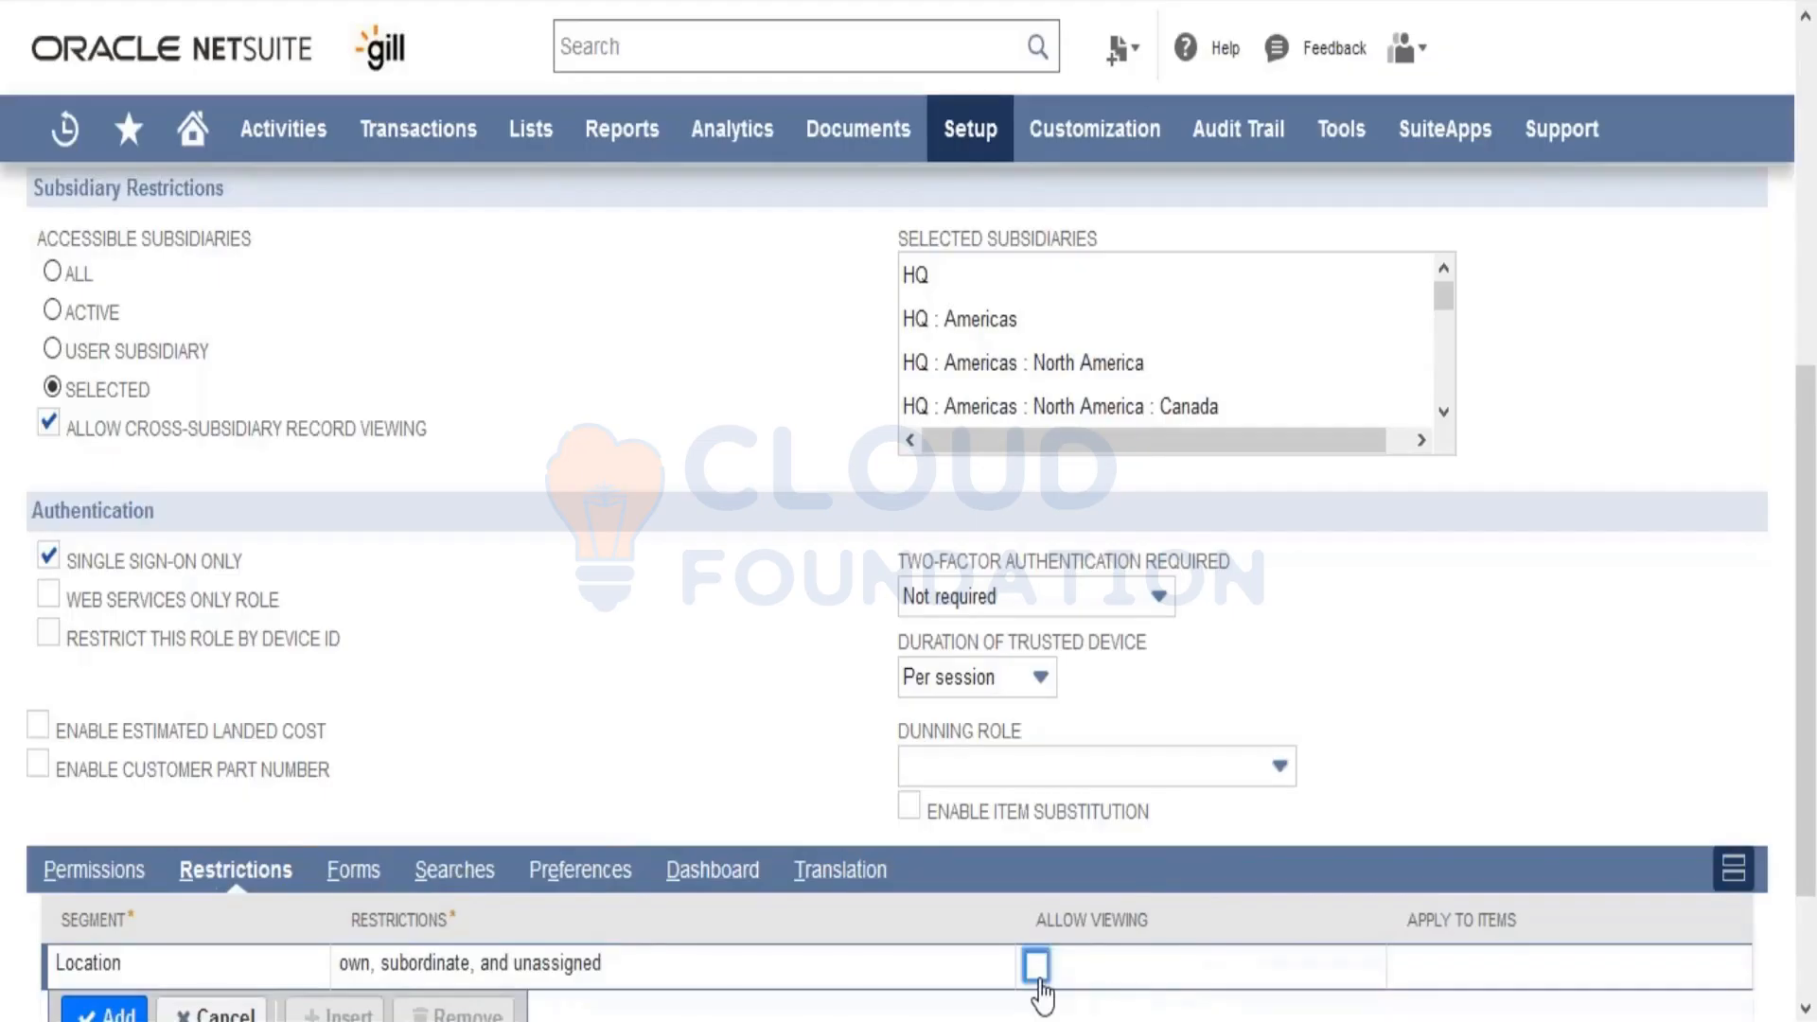
pyautogui.moveTo(1807, 835); pyautogui.dragTo(1807, 691)
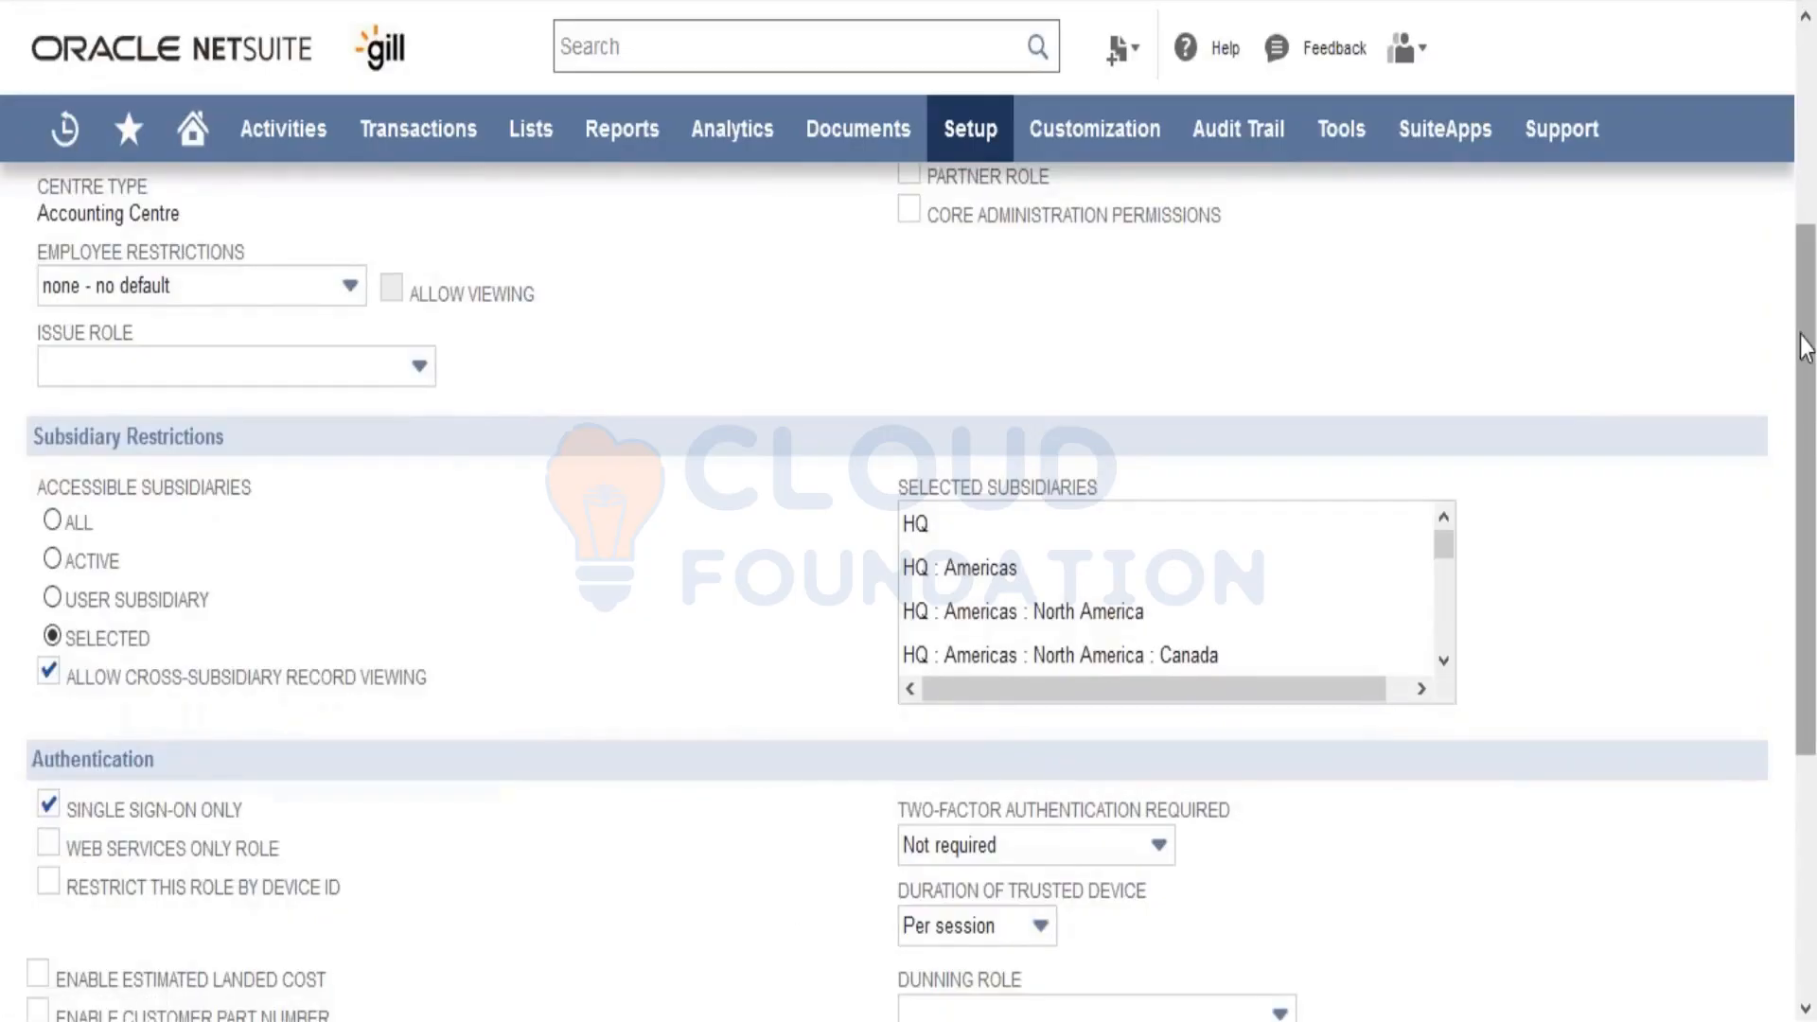
pyautogui.moveTo(1805, 348); pyautogui.dragTo(1805, 550)
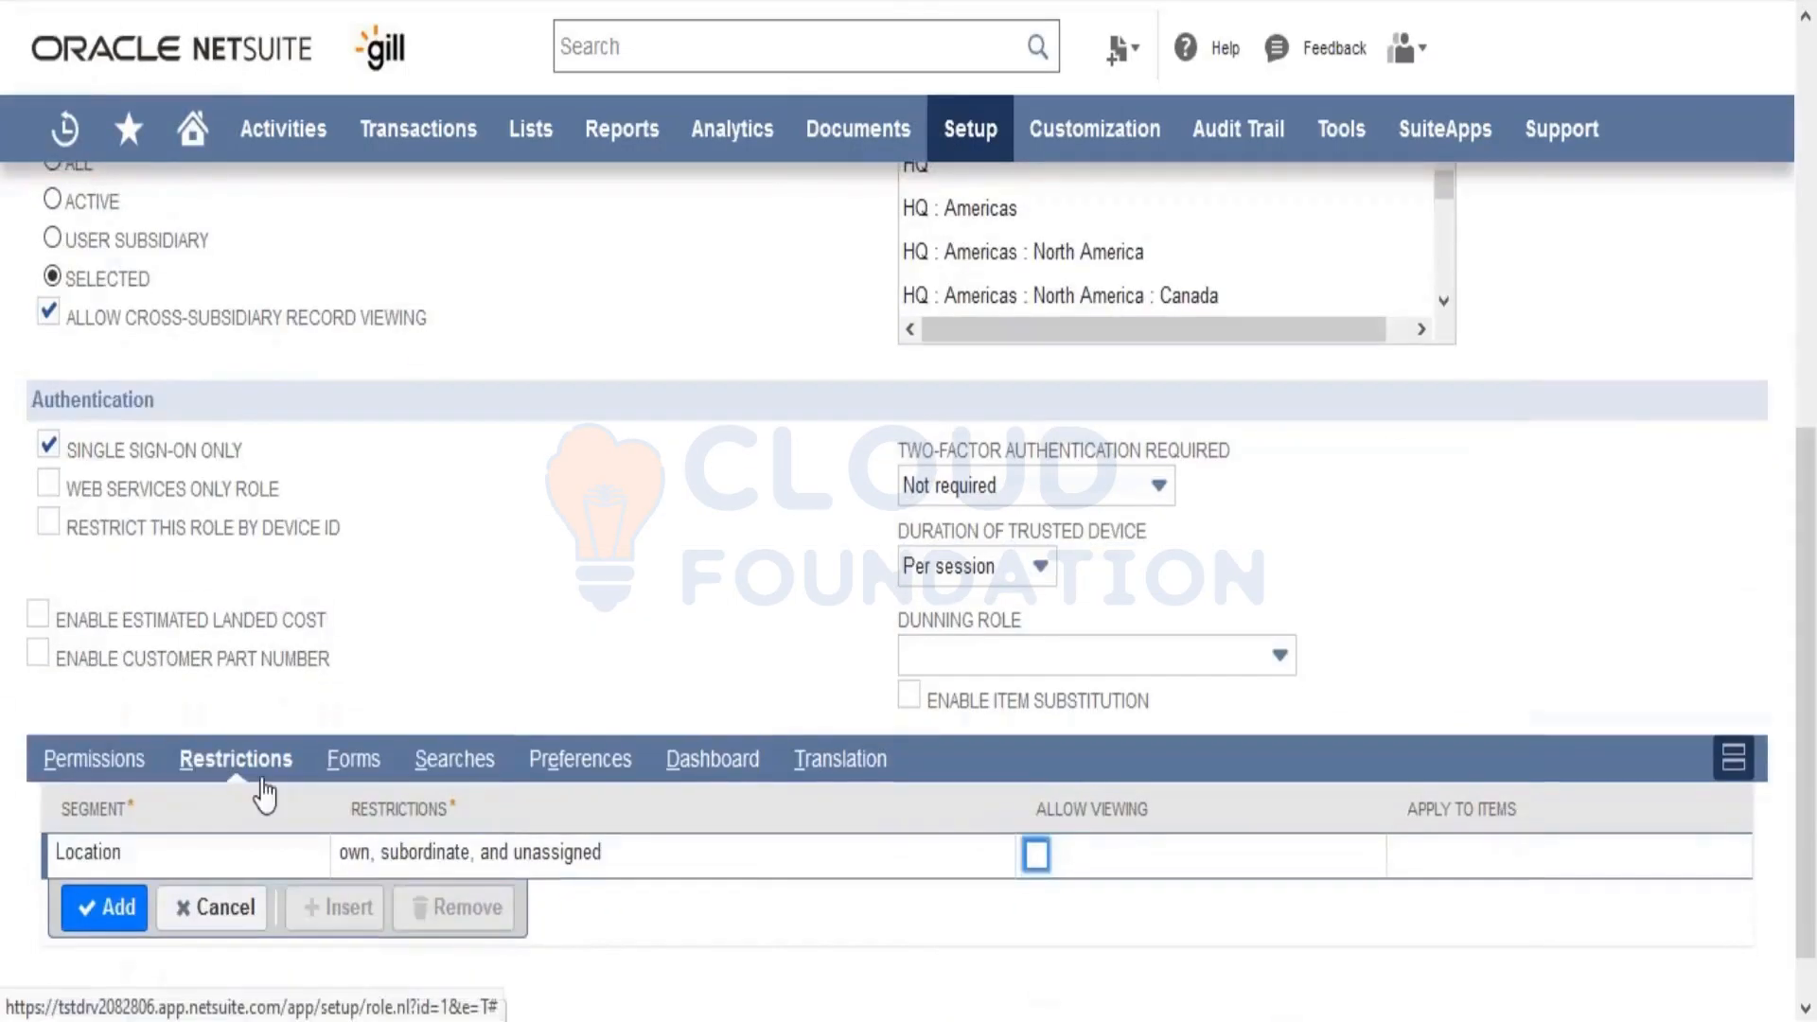
pyautogui.click(217, 910)
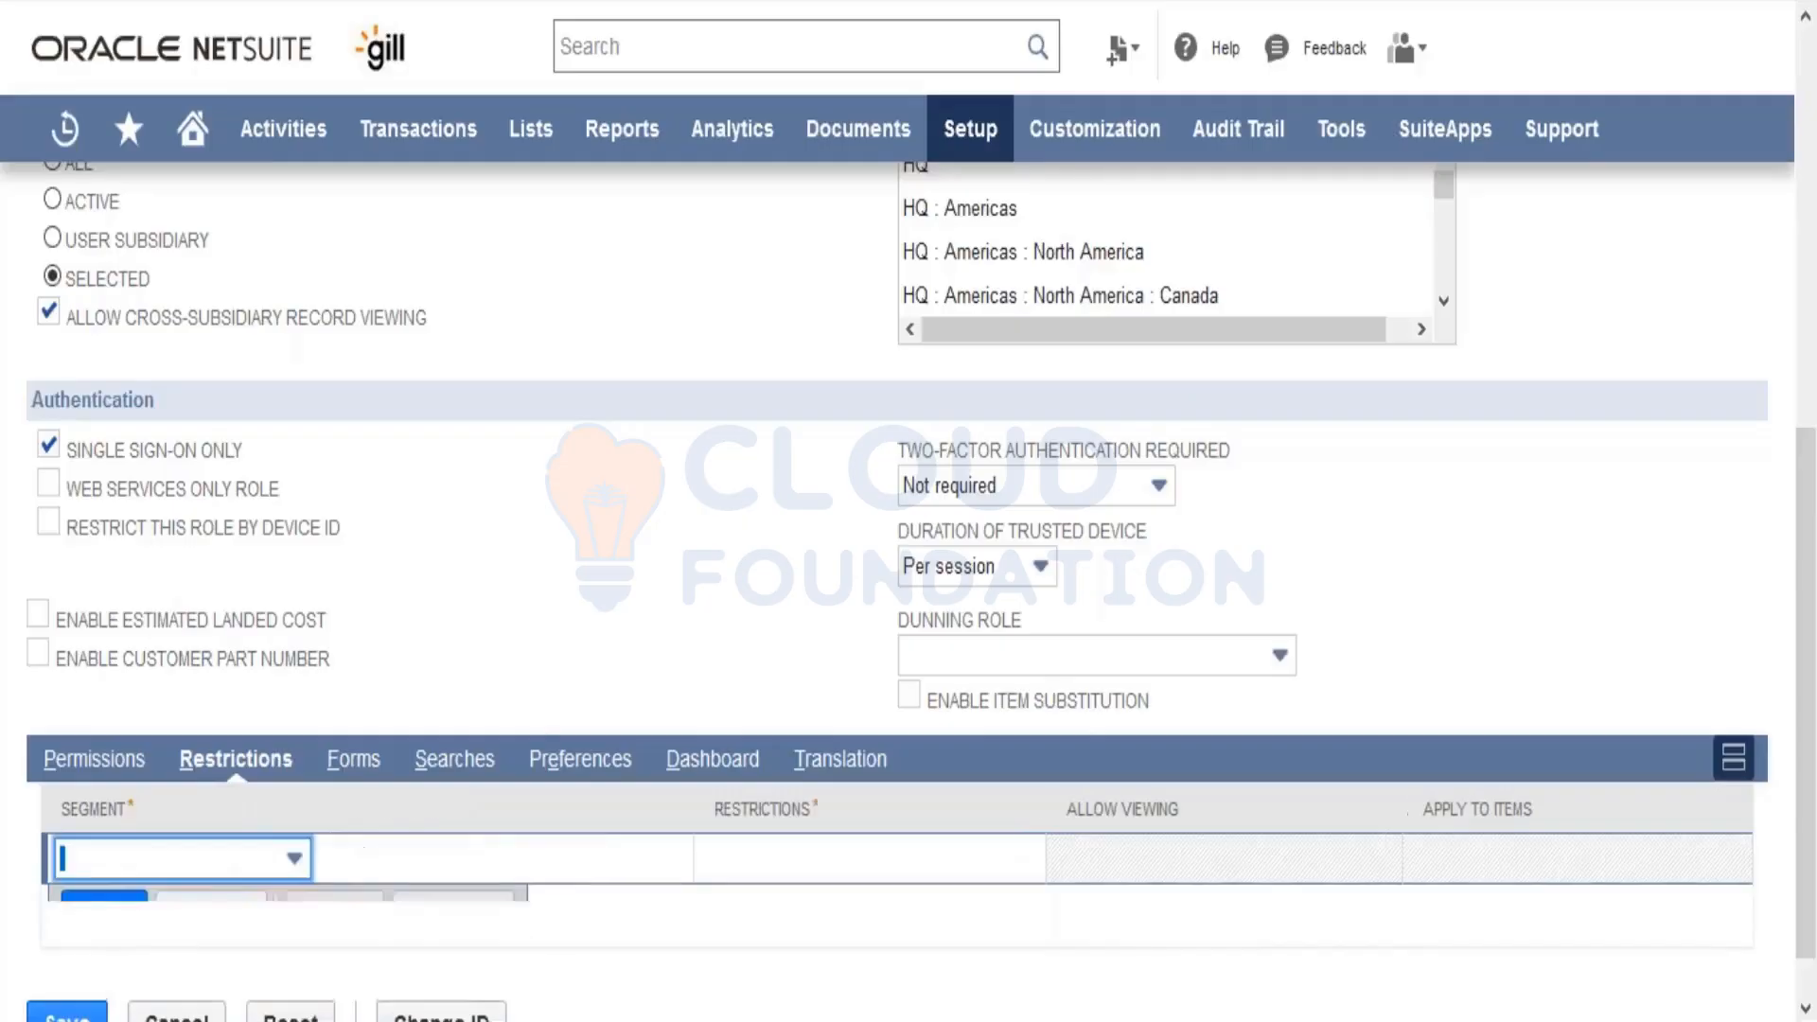
# Step: Review the transaction forms assigned to the role, concentrating on the three Bill forms
pyautogui.click(372, 764)
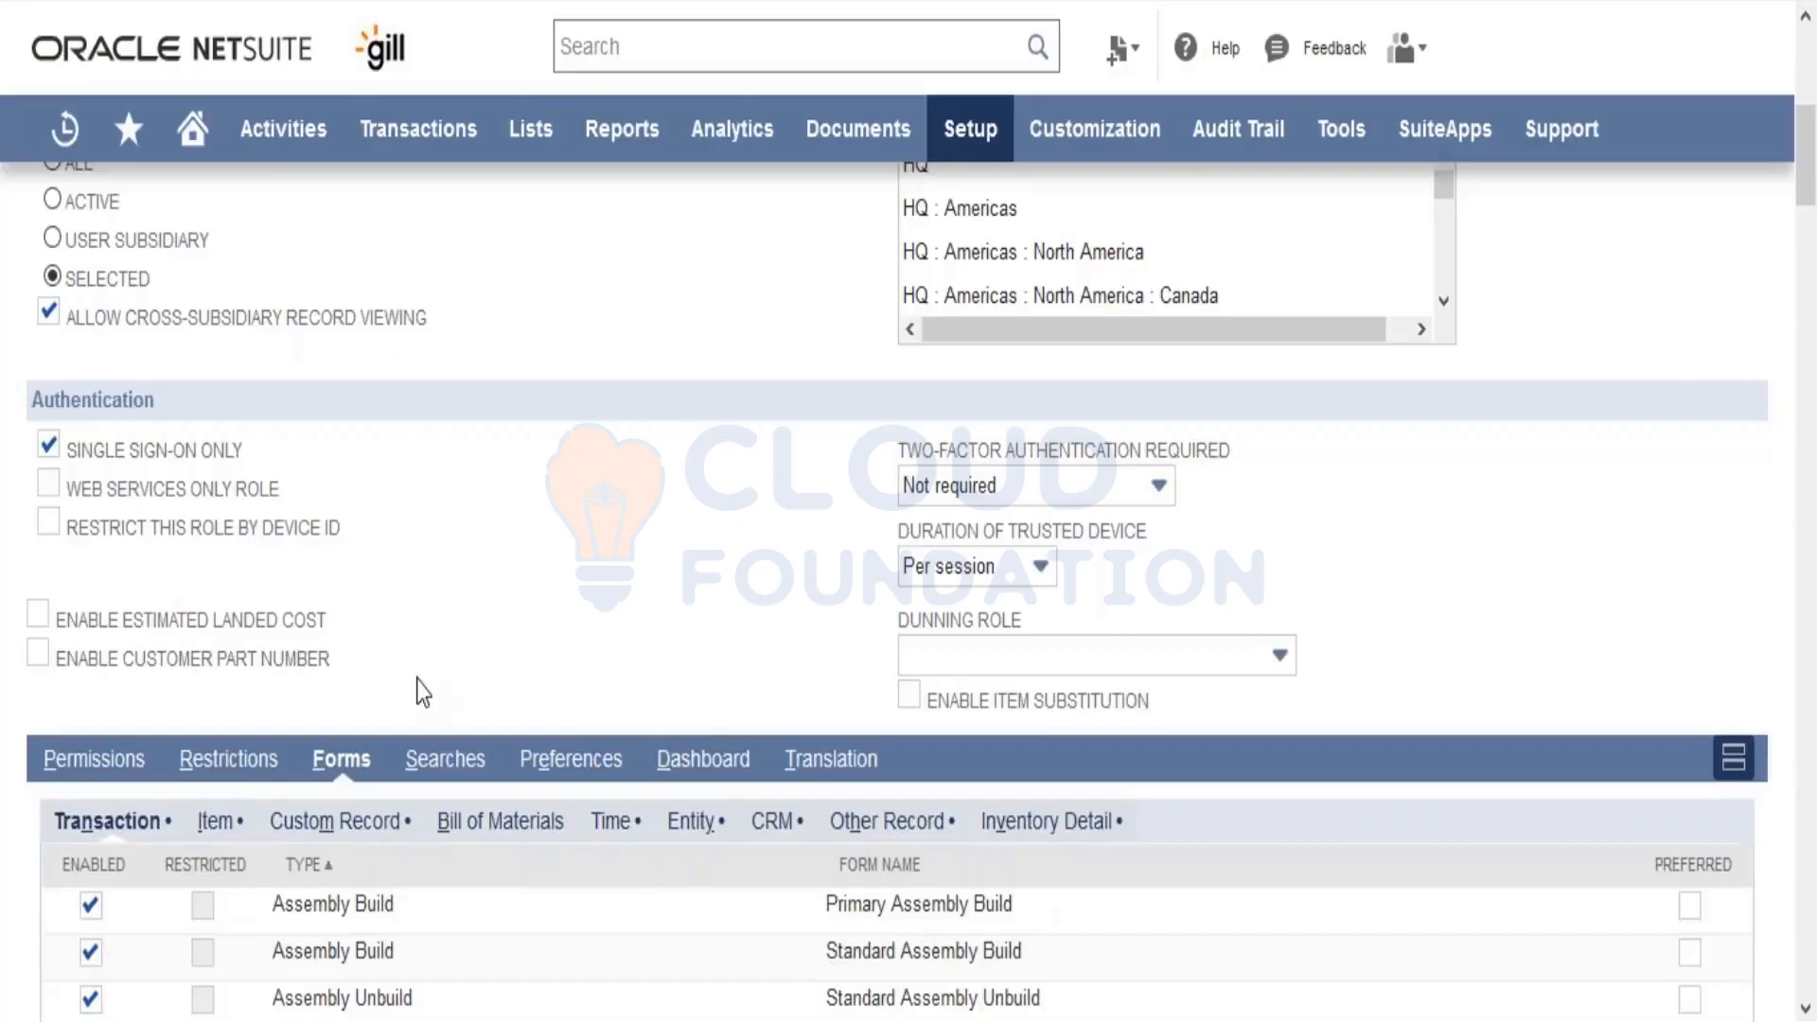
pyautogui.scroll(-5, 421, 691)
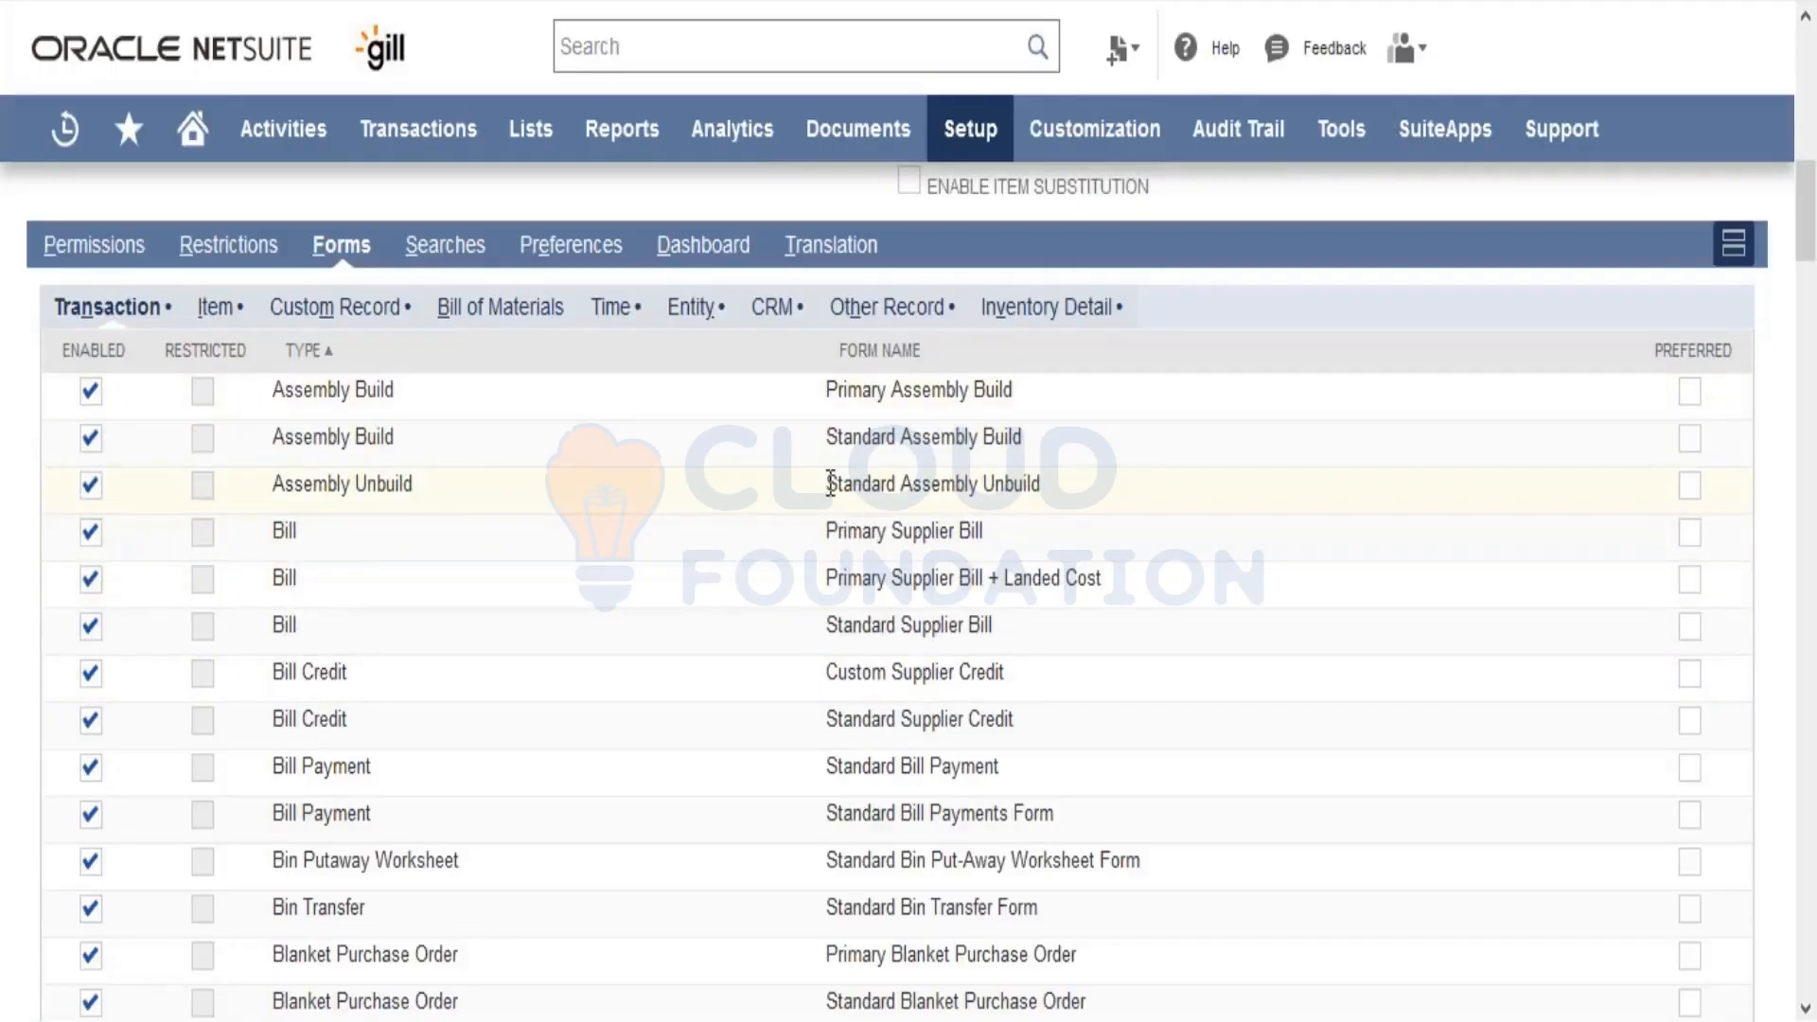
pyautogui.doubleClick(828, 531)
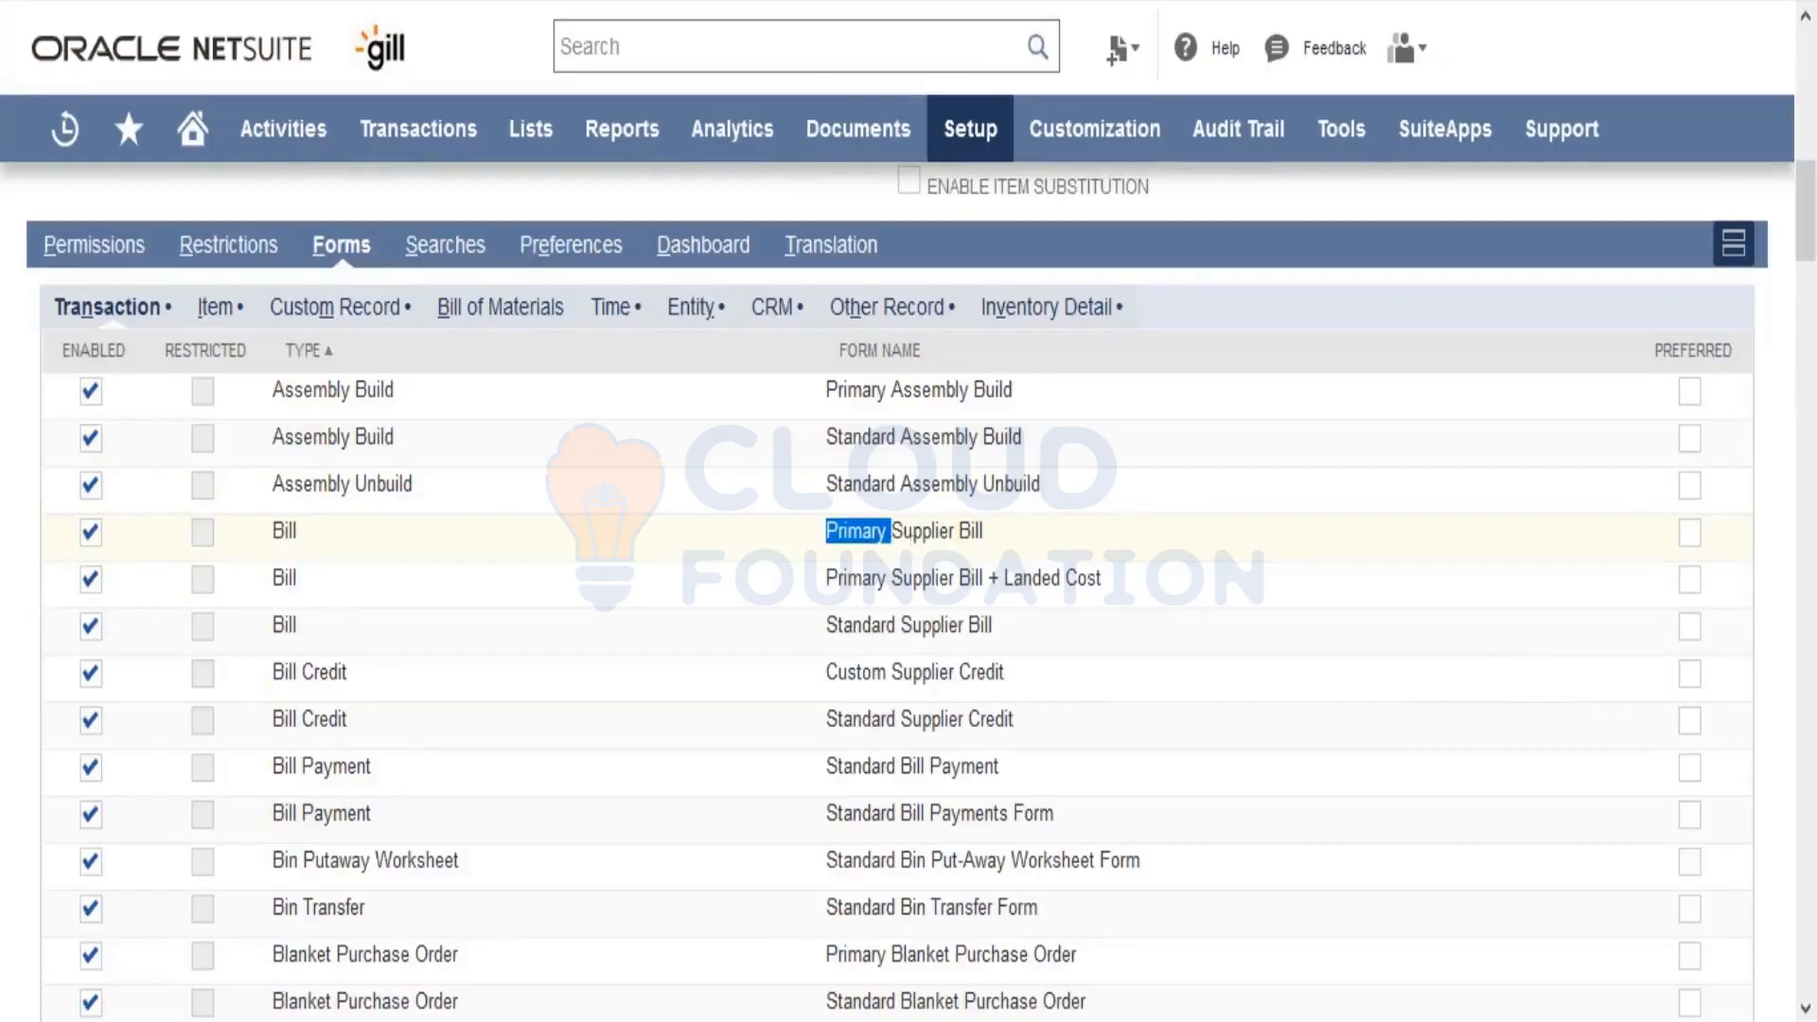
pyautogui.moveTo(890, 531); pyautogui.dragTo(1000, 630)
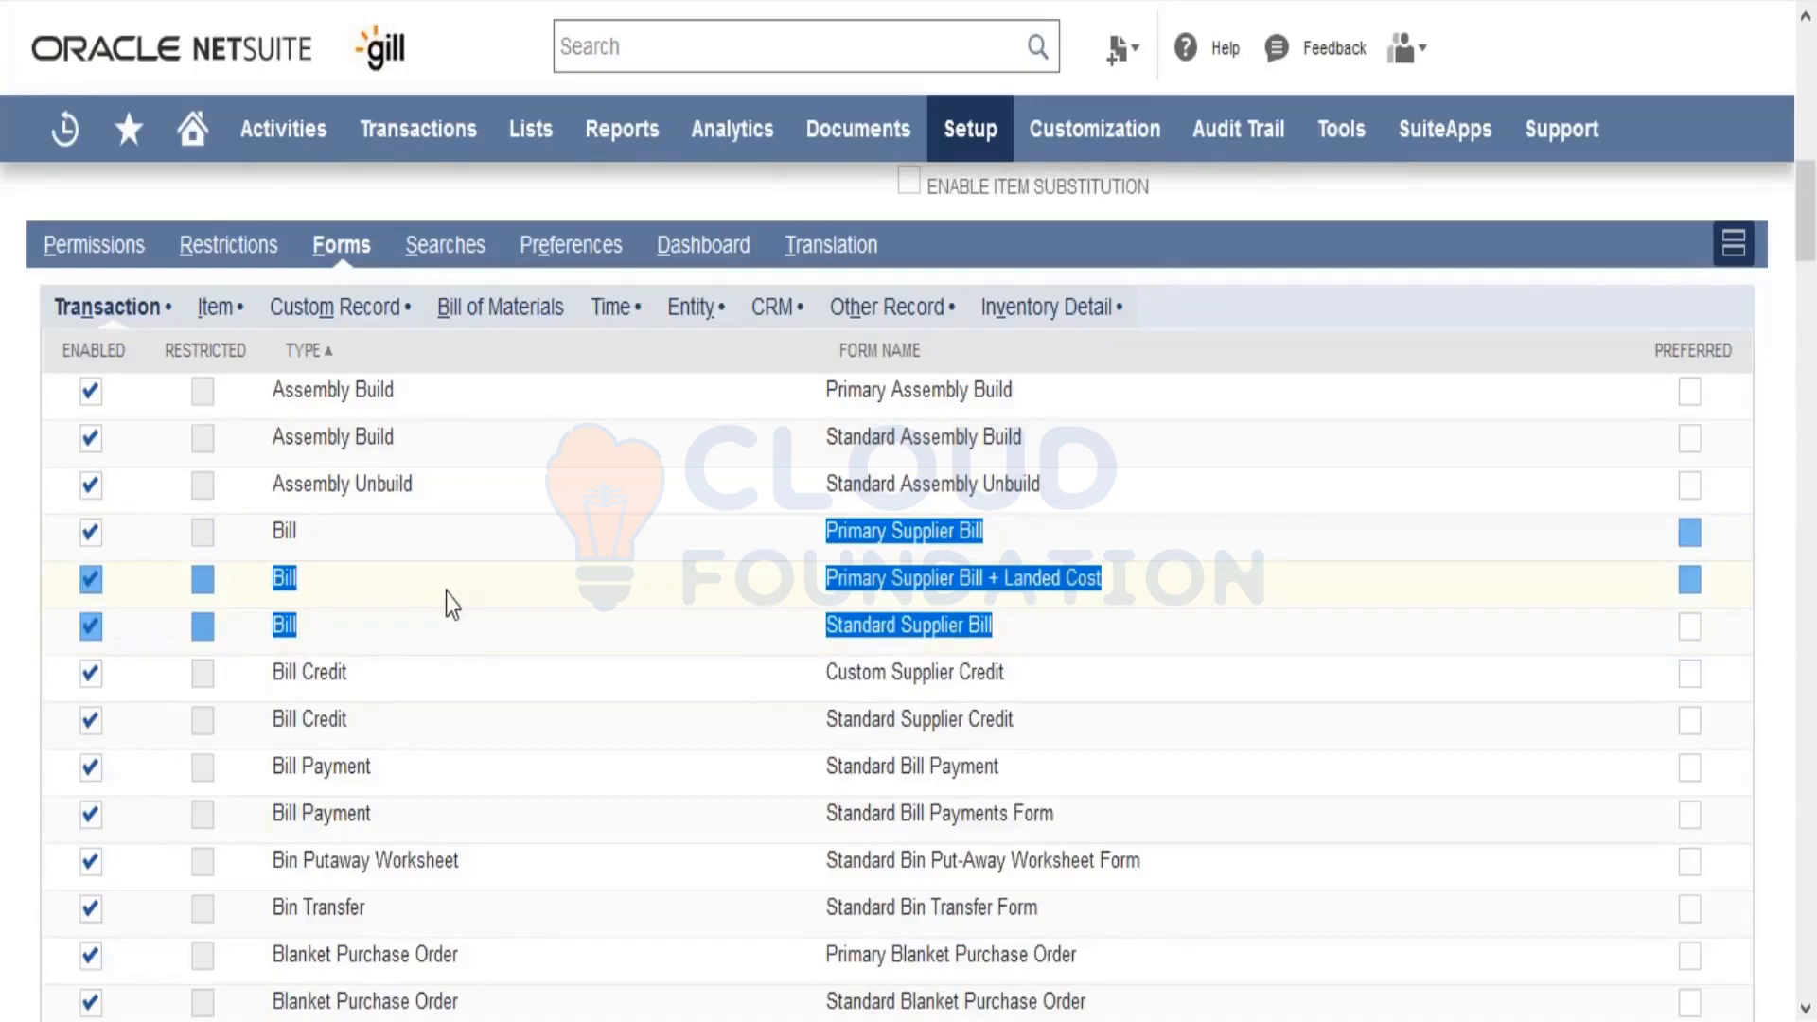
pyautogui.click(350, 558)
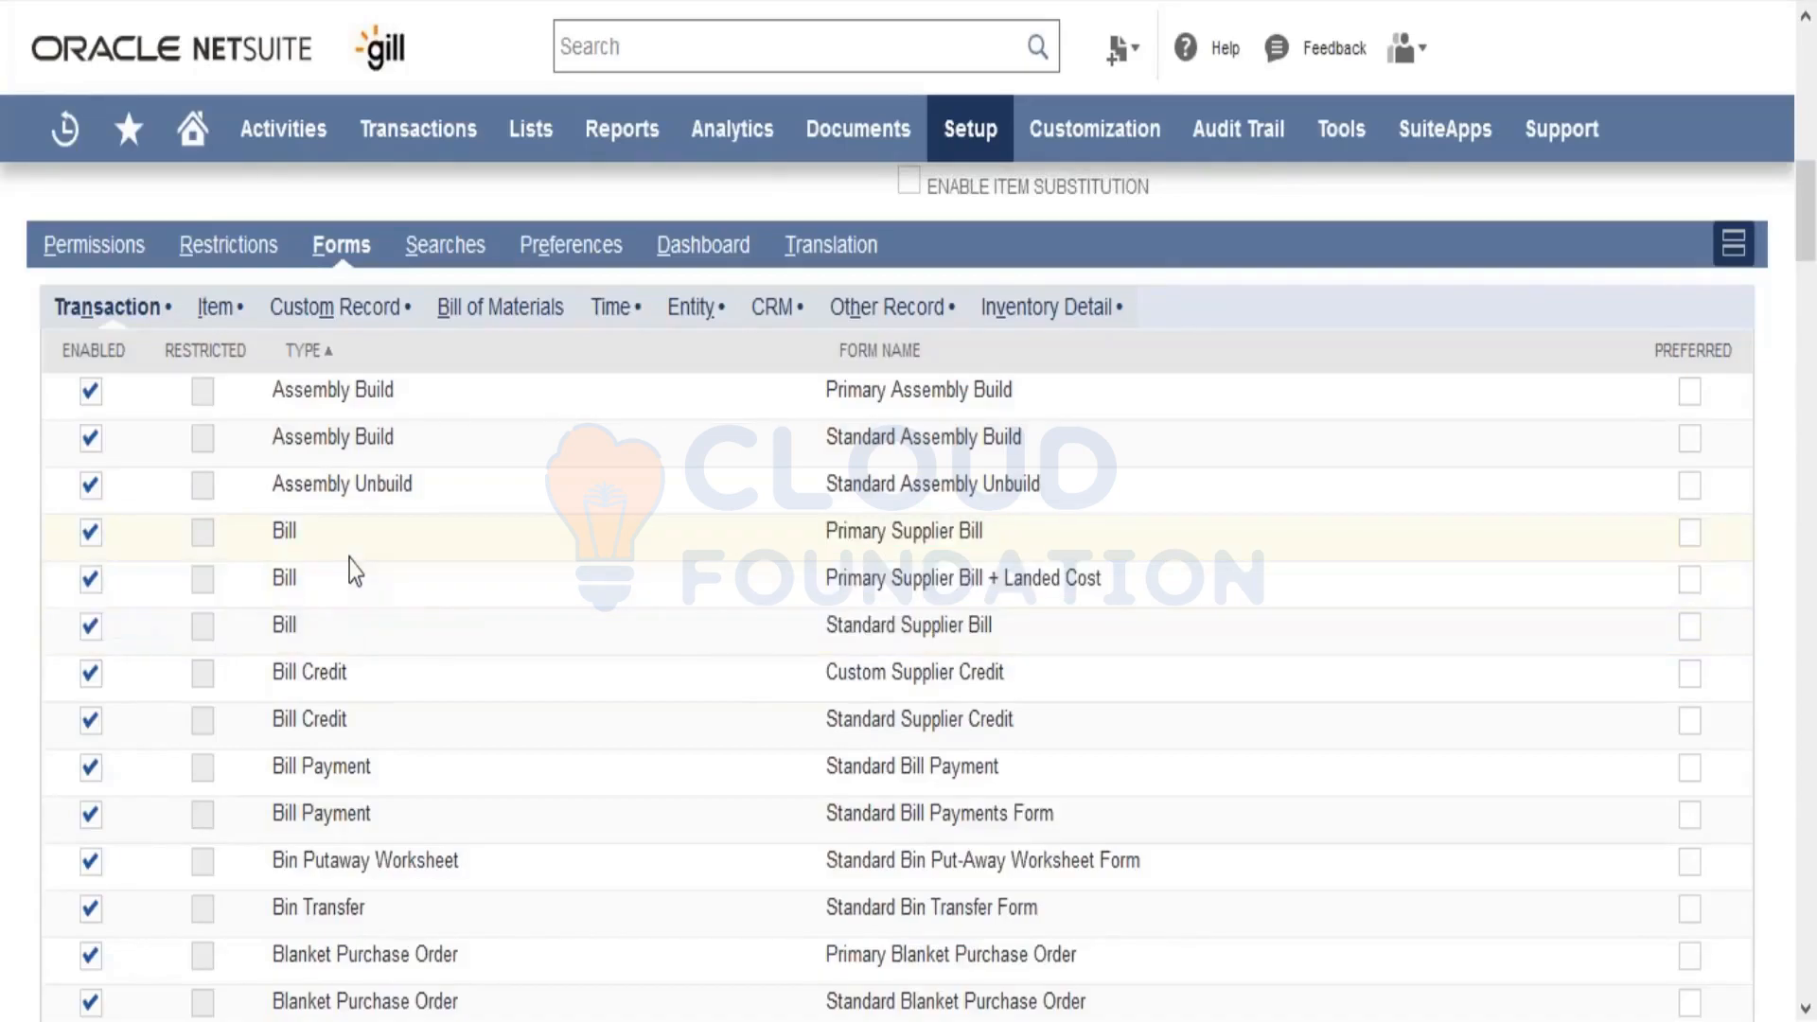
# Step: Disable the Standard Supplier Bill form for the role, keeping Primary Supplier Bill and Primary Supplier Bill + Landed Cost enabled
pyautogui.click(89, 582)
pyautogui.click(90, 626)
pyautogui.moveTo(985, 531); pyautogui.dragTo(824, 530)
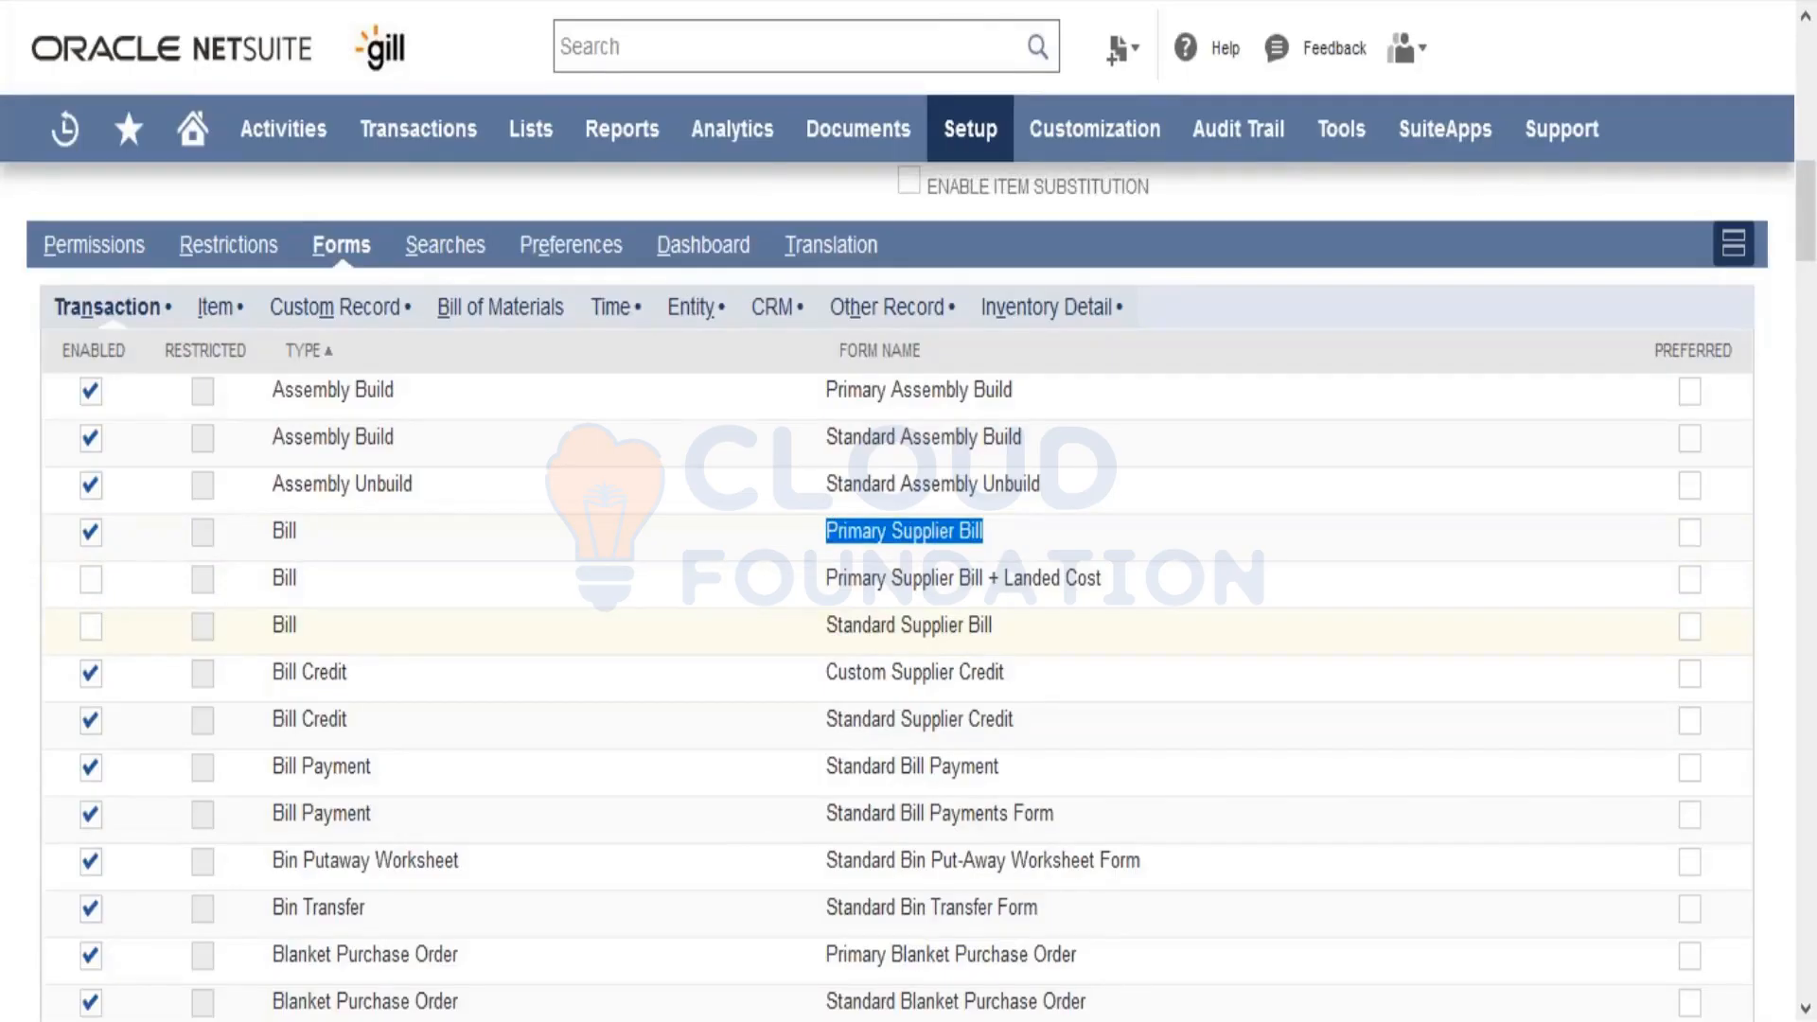
pyautogui.click(91, 579)
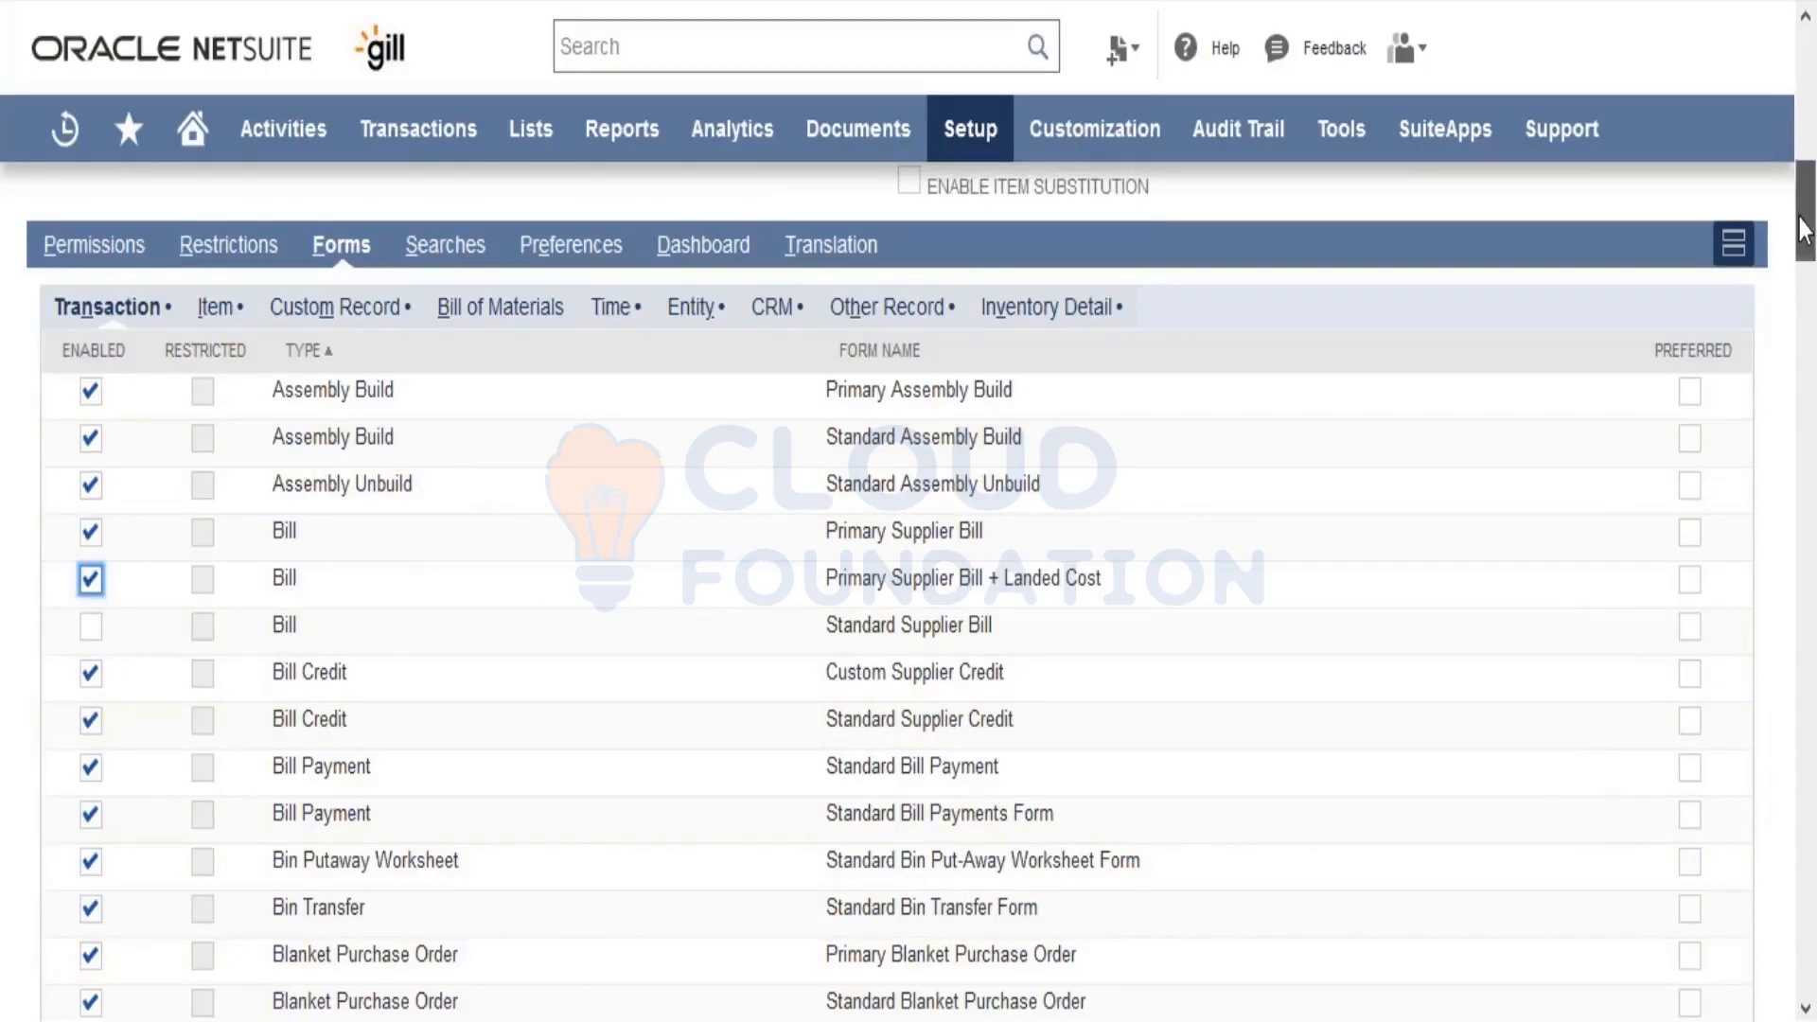
# Step: Go through the role's remaining transaction forms as far as the Invoice forms, and review its item forms
pyautogui.moveTo(1803, 230); pyautogui.dragTo(1802, 245)
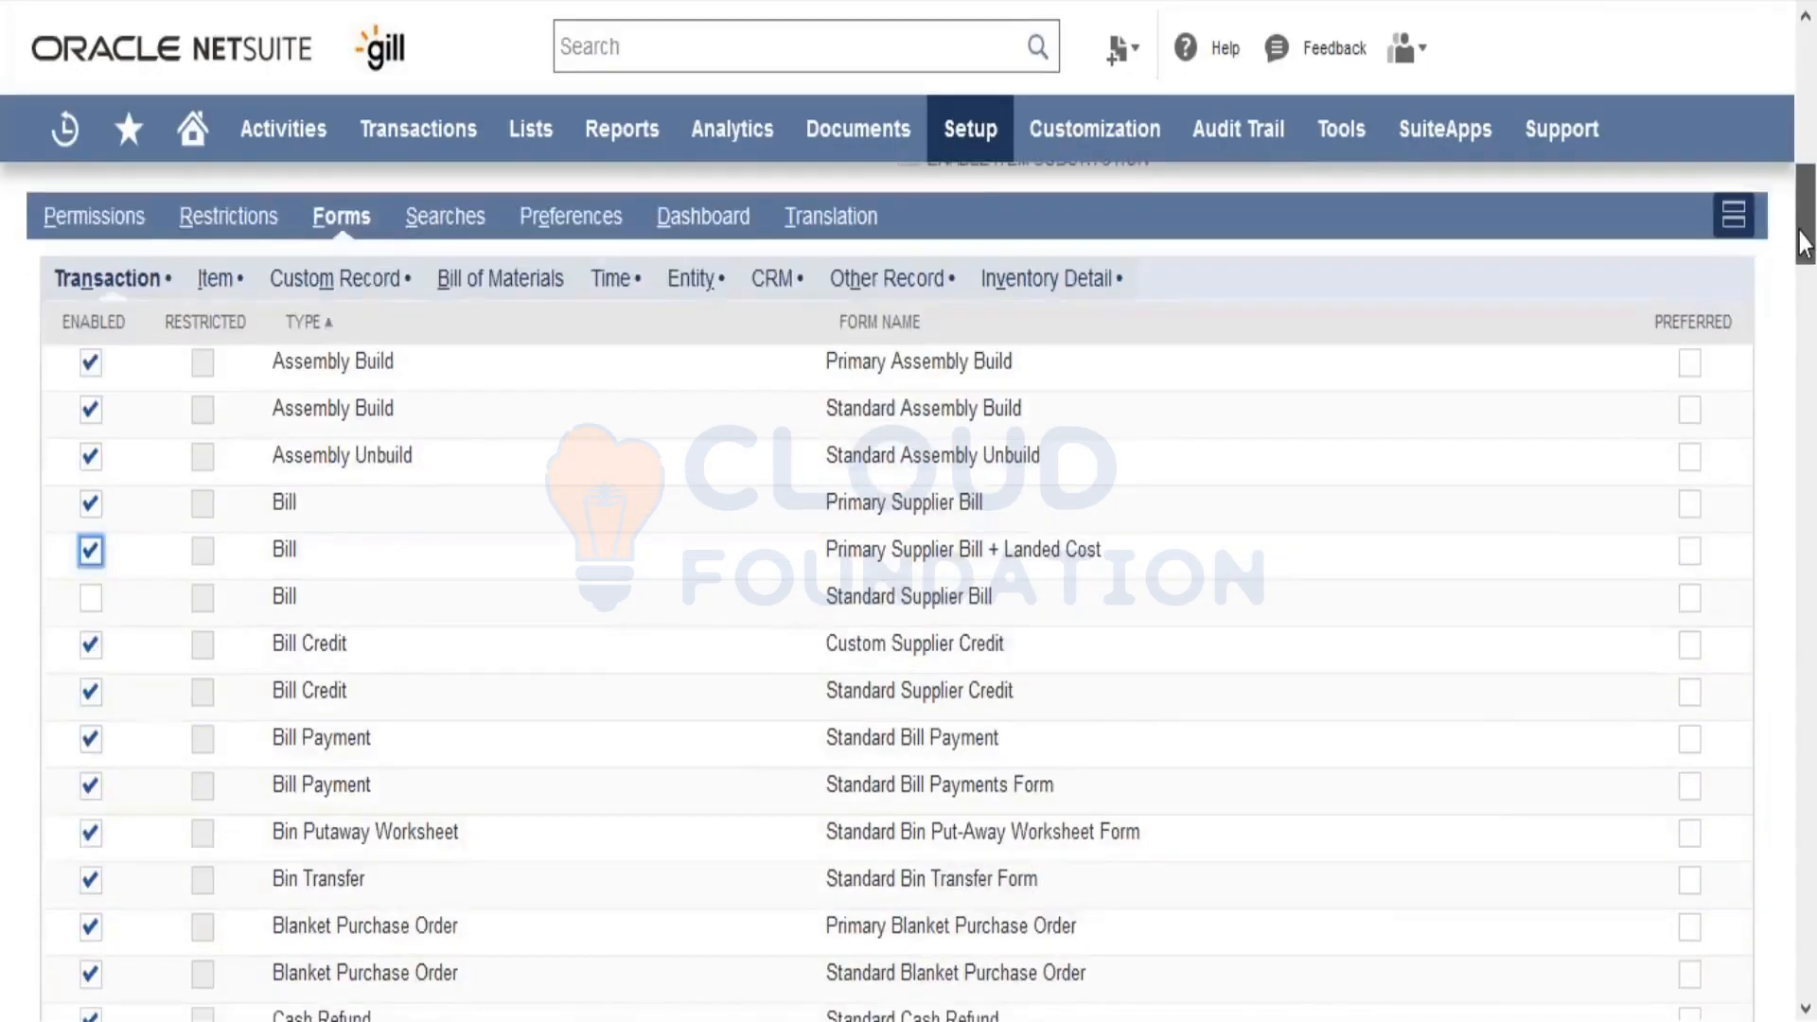
pyautogui.scroll(-5, 1803, 244)
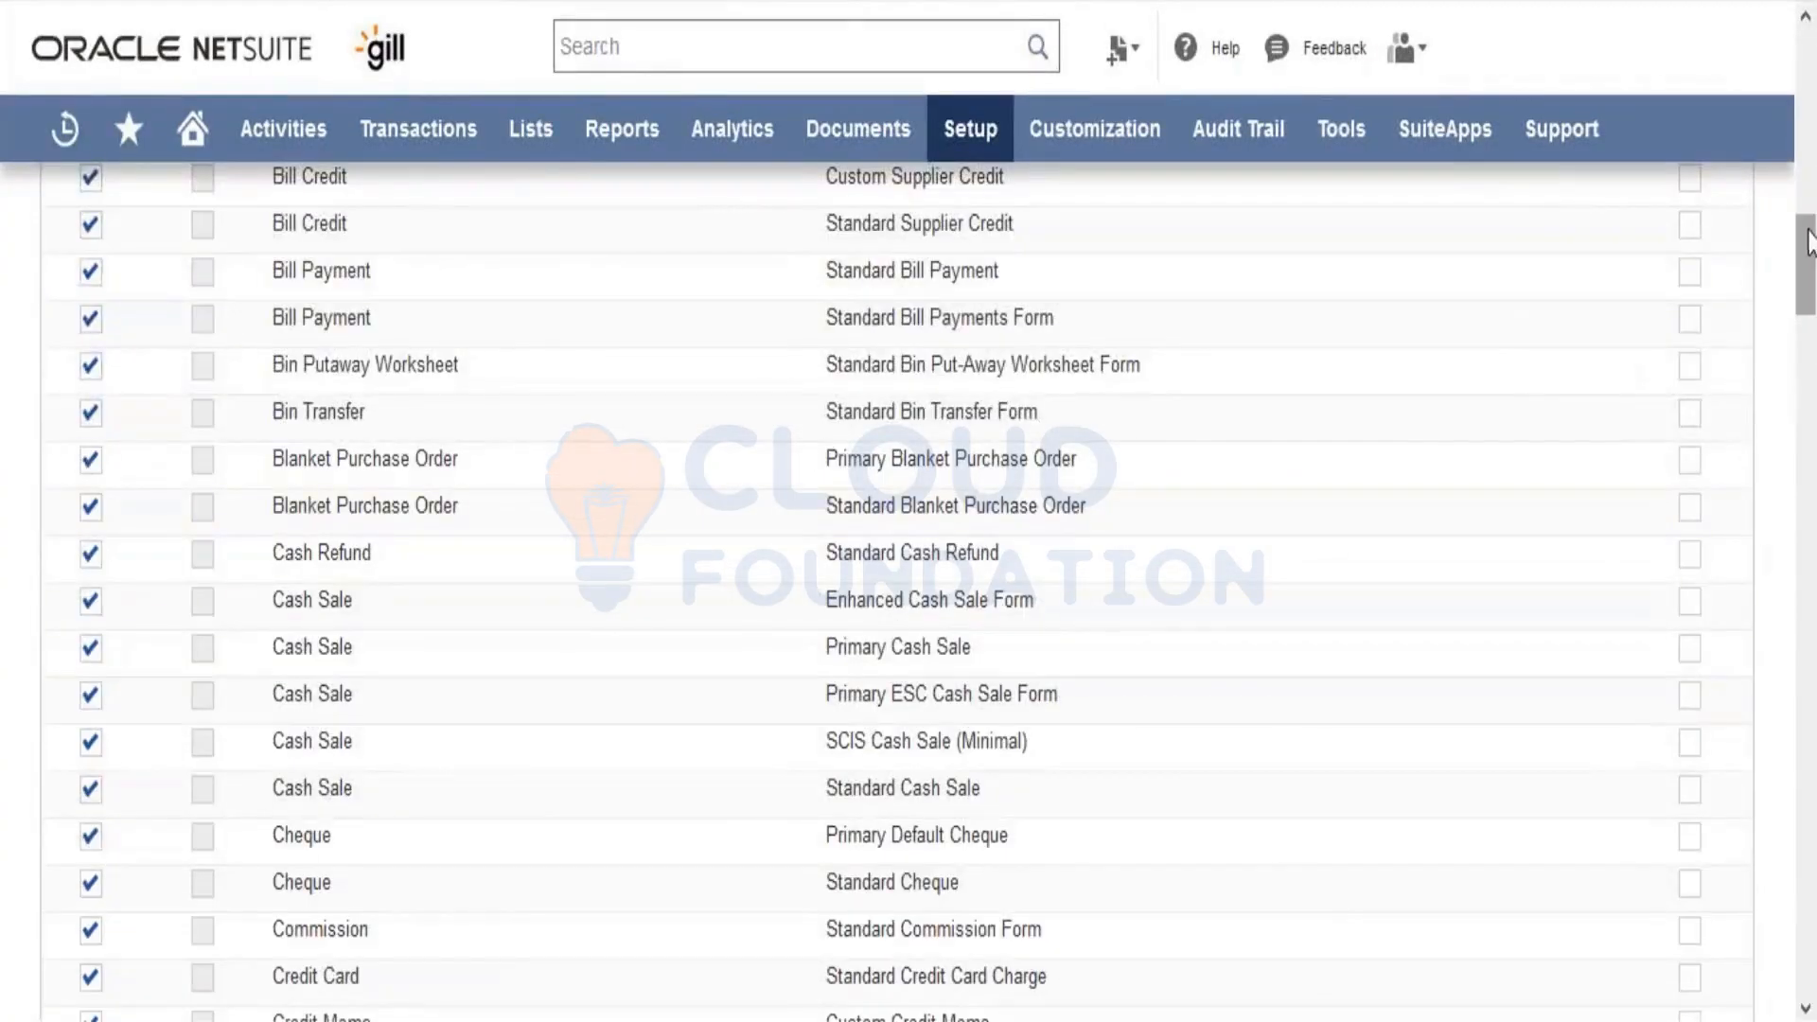
pyautogui.scroll(-5, 1807, 245)
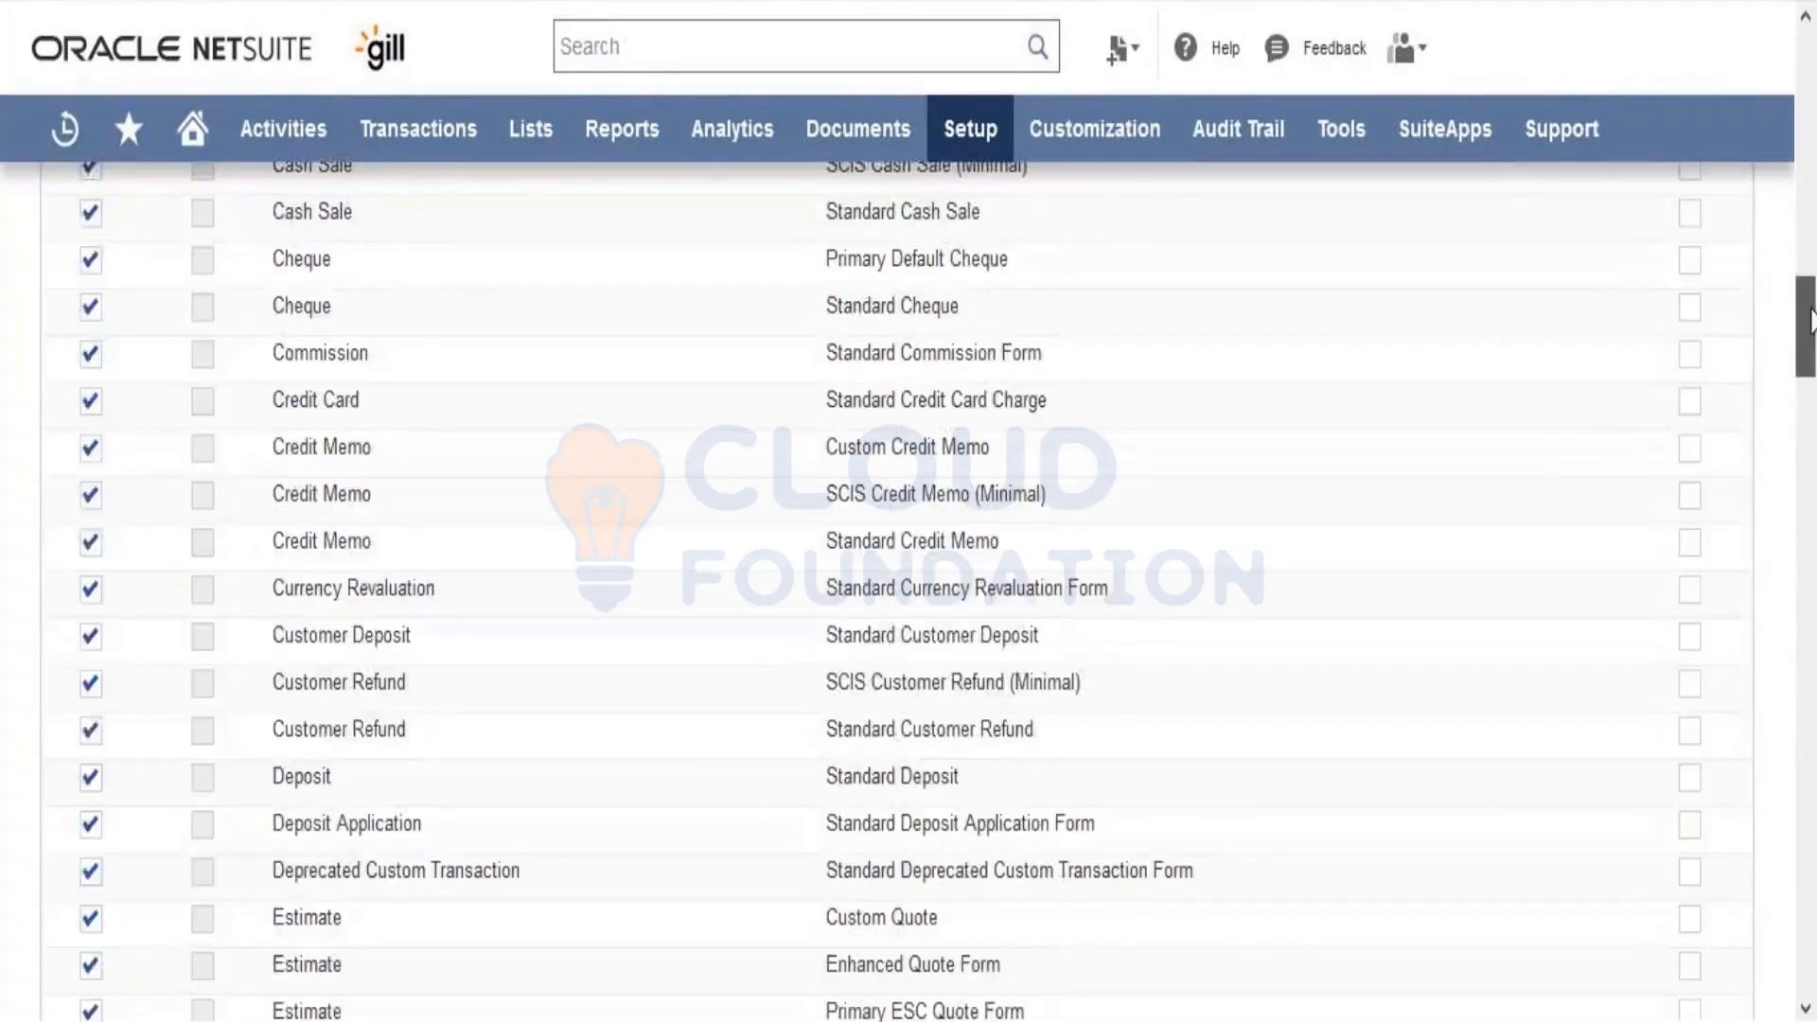
pyautogui.moveTo(1809, 319); pyautogui.dragTo(1809, 481)
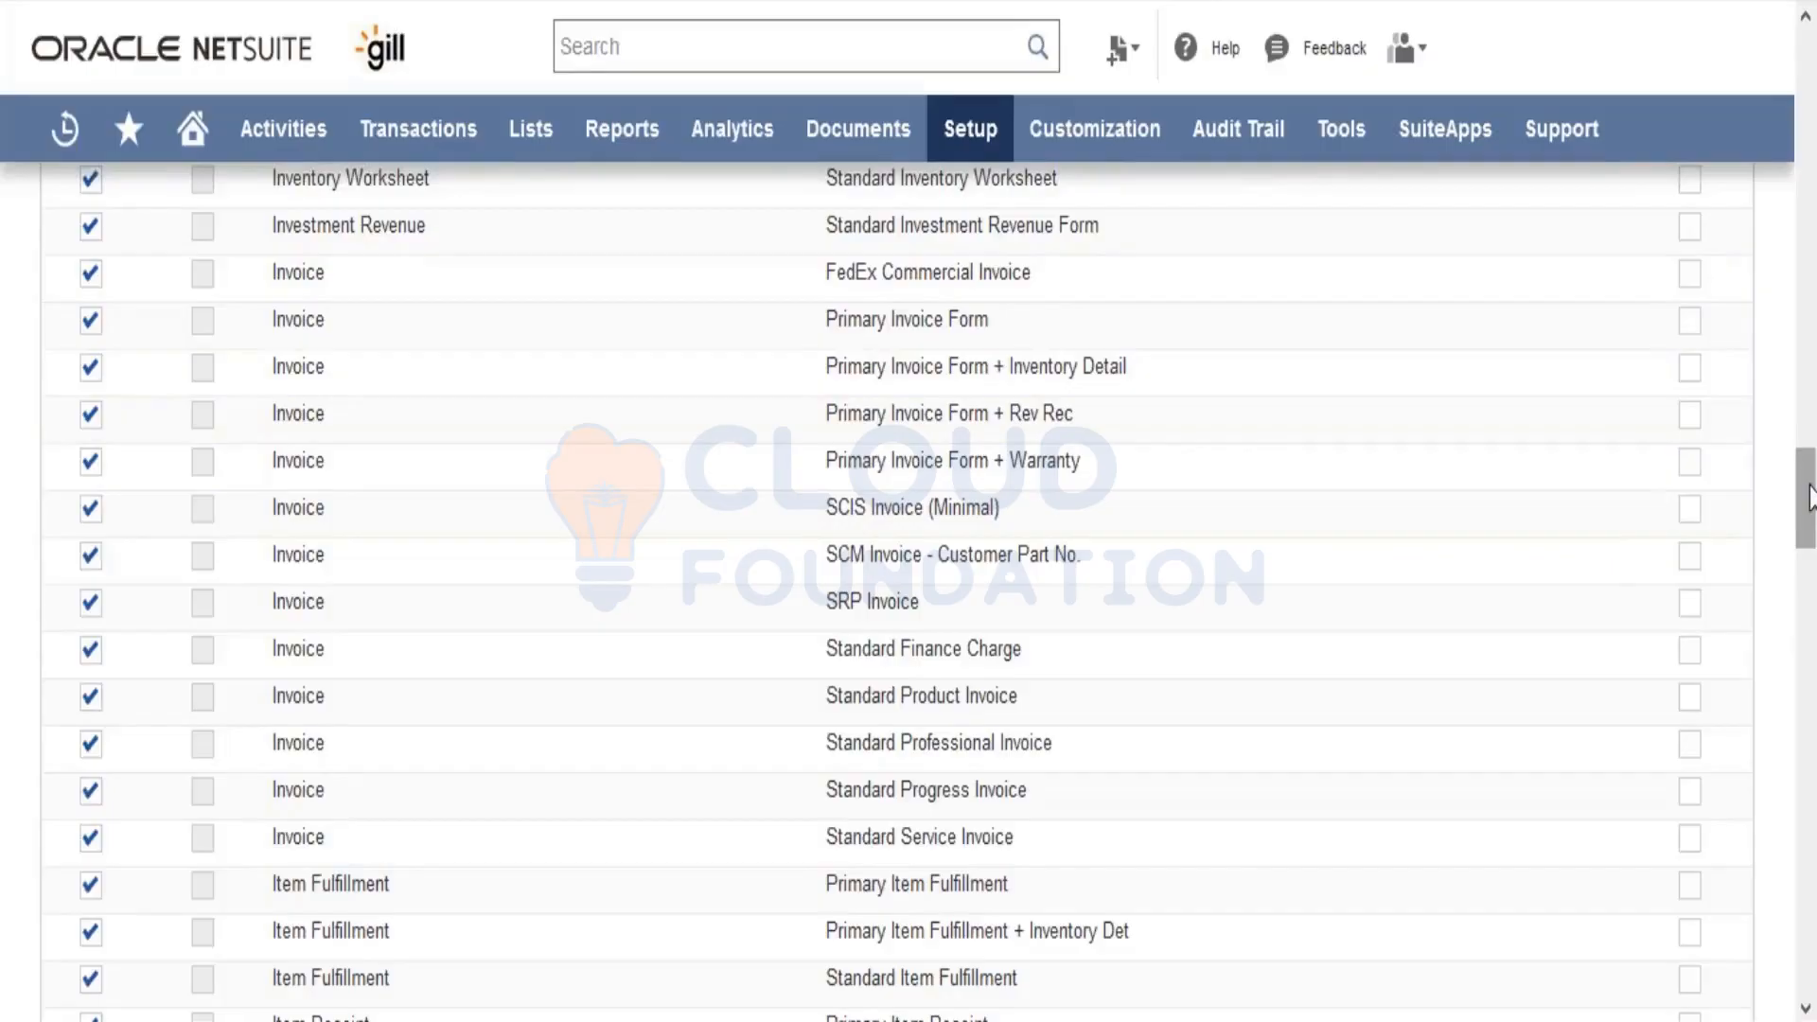
pyautogui.moveTo(1807, 496); pyautogui.dragTo(1809, 169)
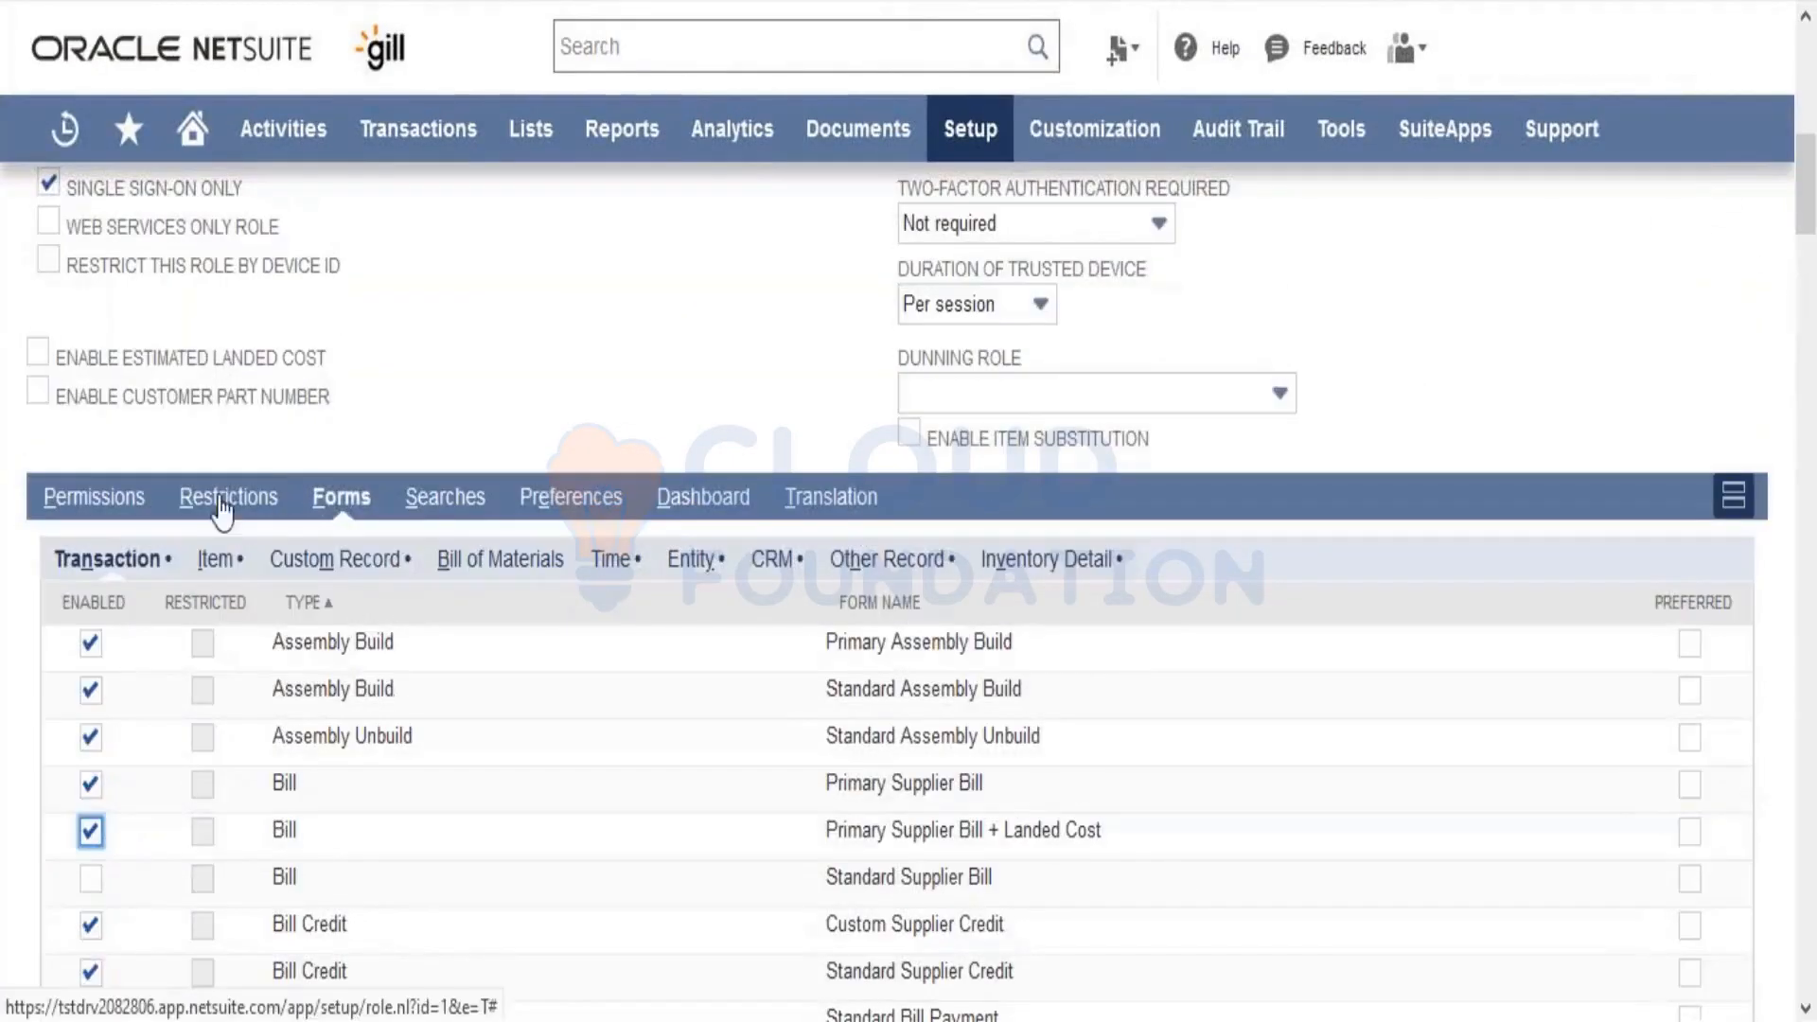
pyautogui.click(215, 562)
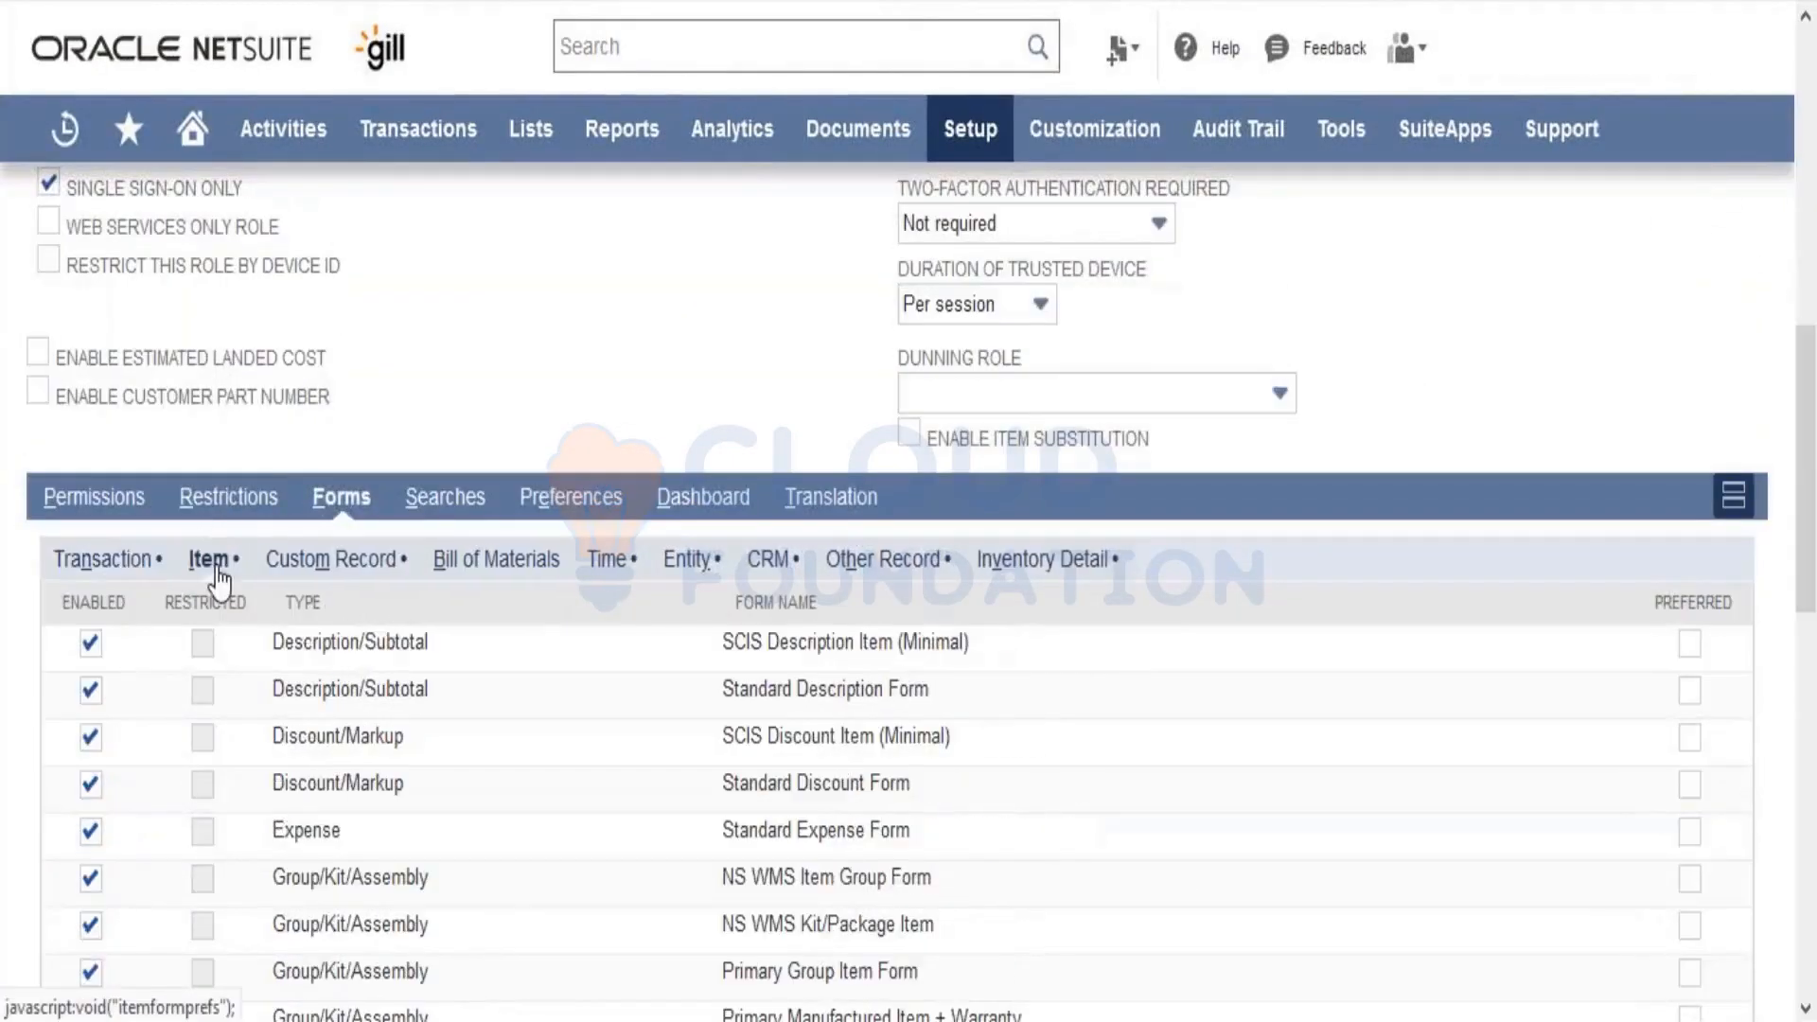
pyautogui.moveTo(1809, 611); pyautogui.dragTo(1809, 715)
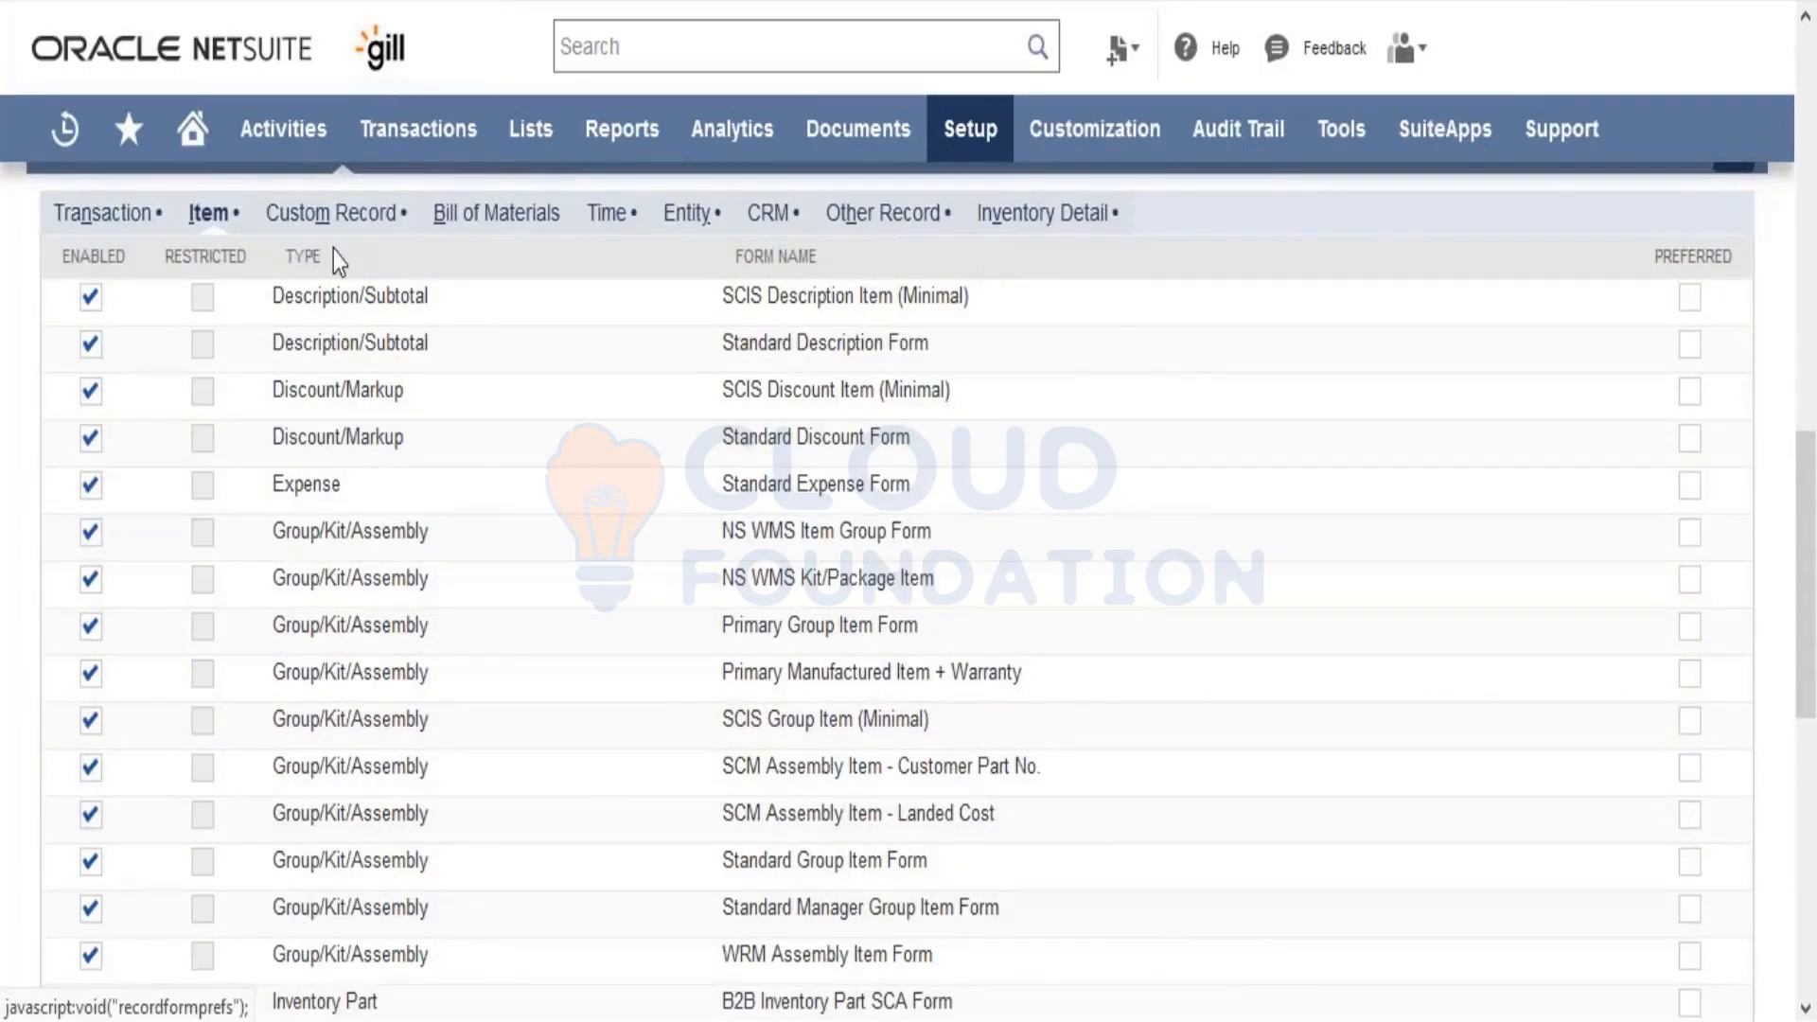
# Step: Review the role's custom record, bill of materials and time forms, and go through its entity forms from Contact to Project
pyautogui.click(312, 219)
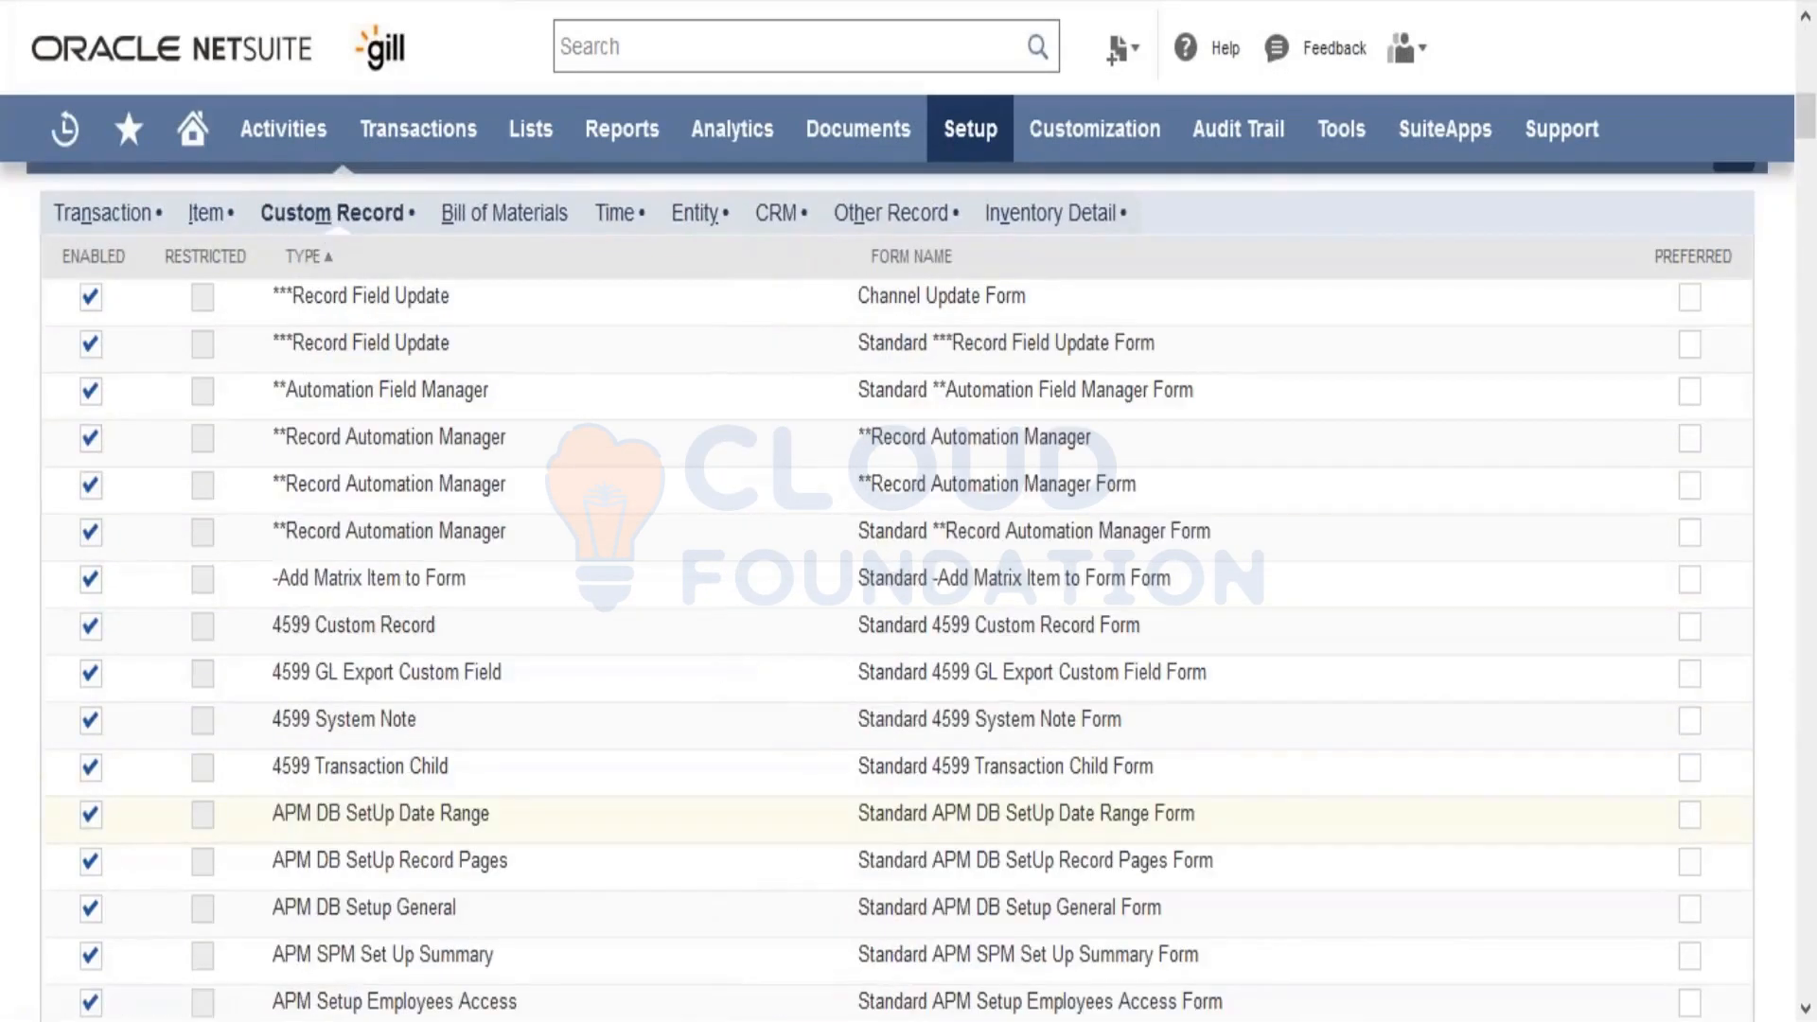
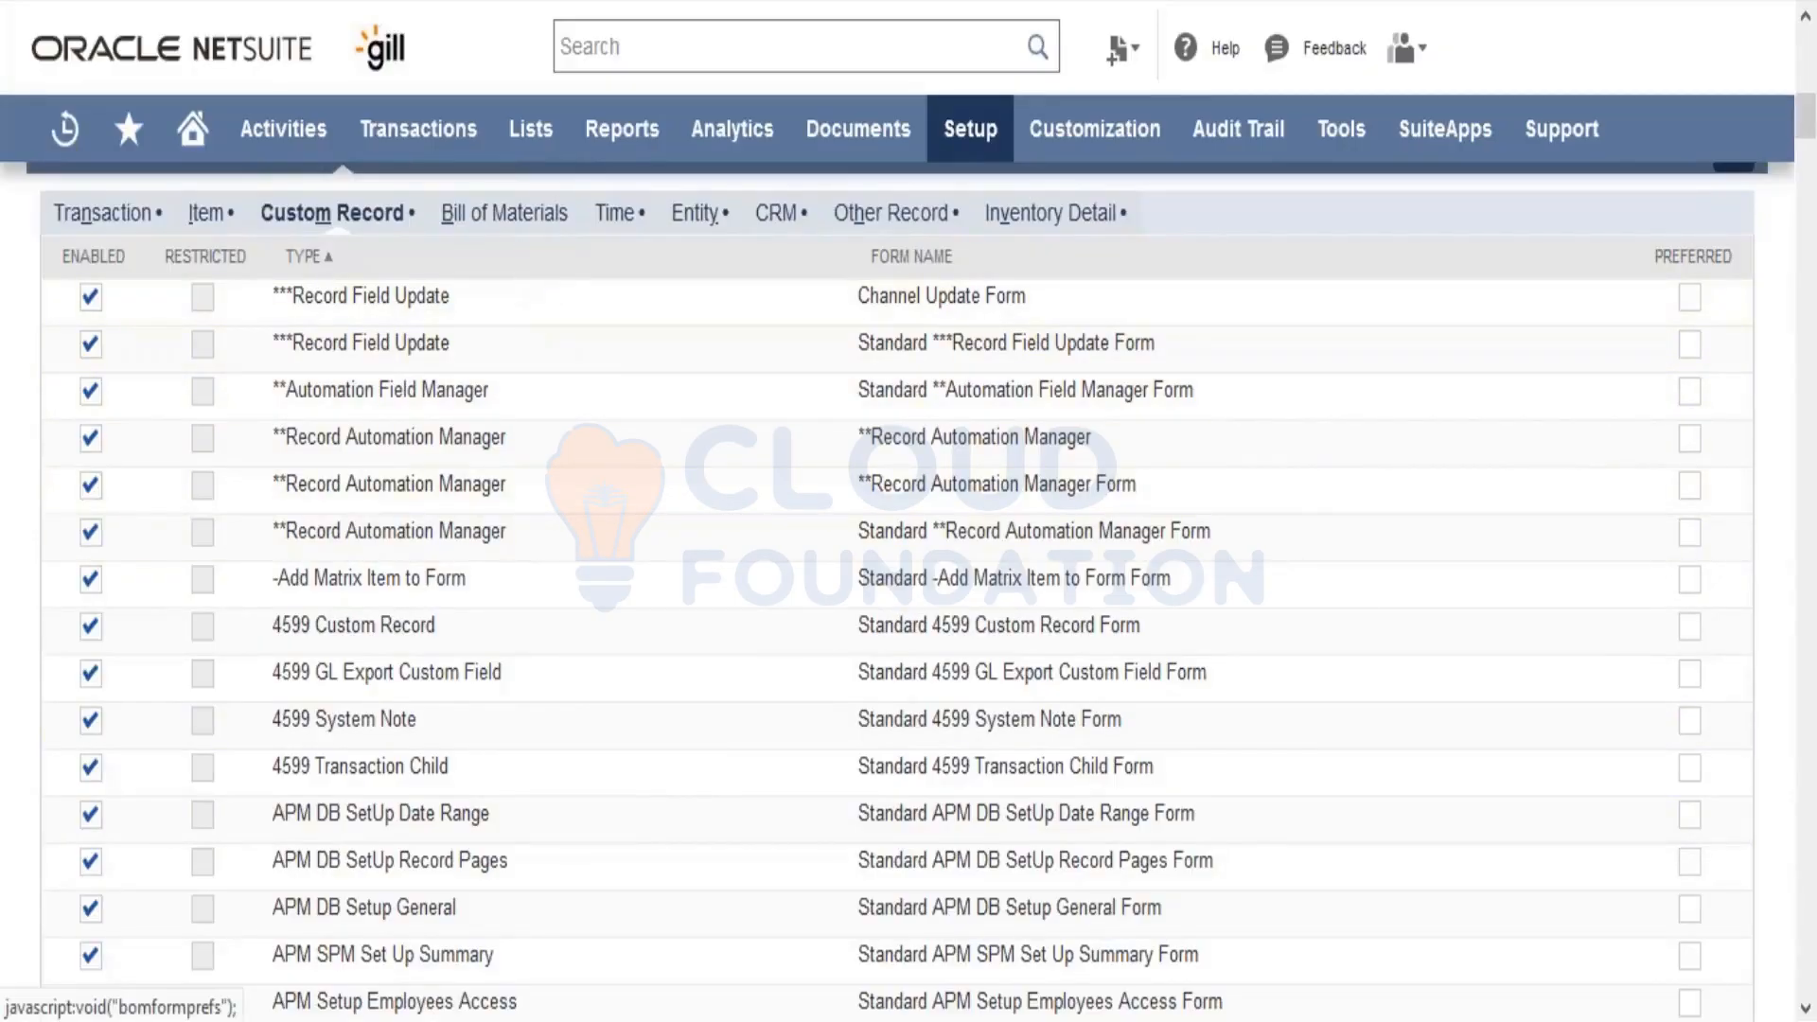
pyautogui.click(504, 213)
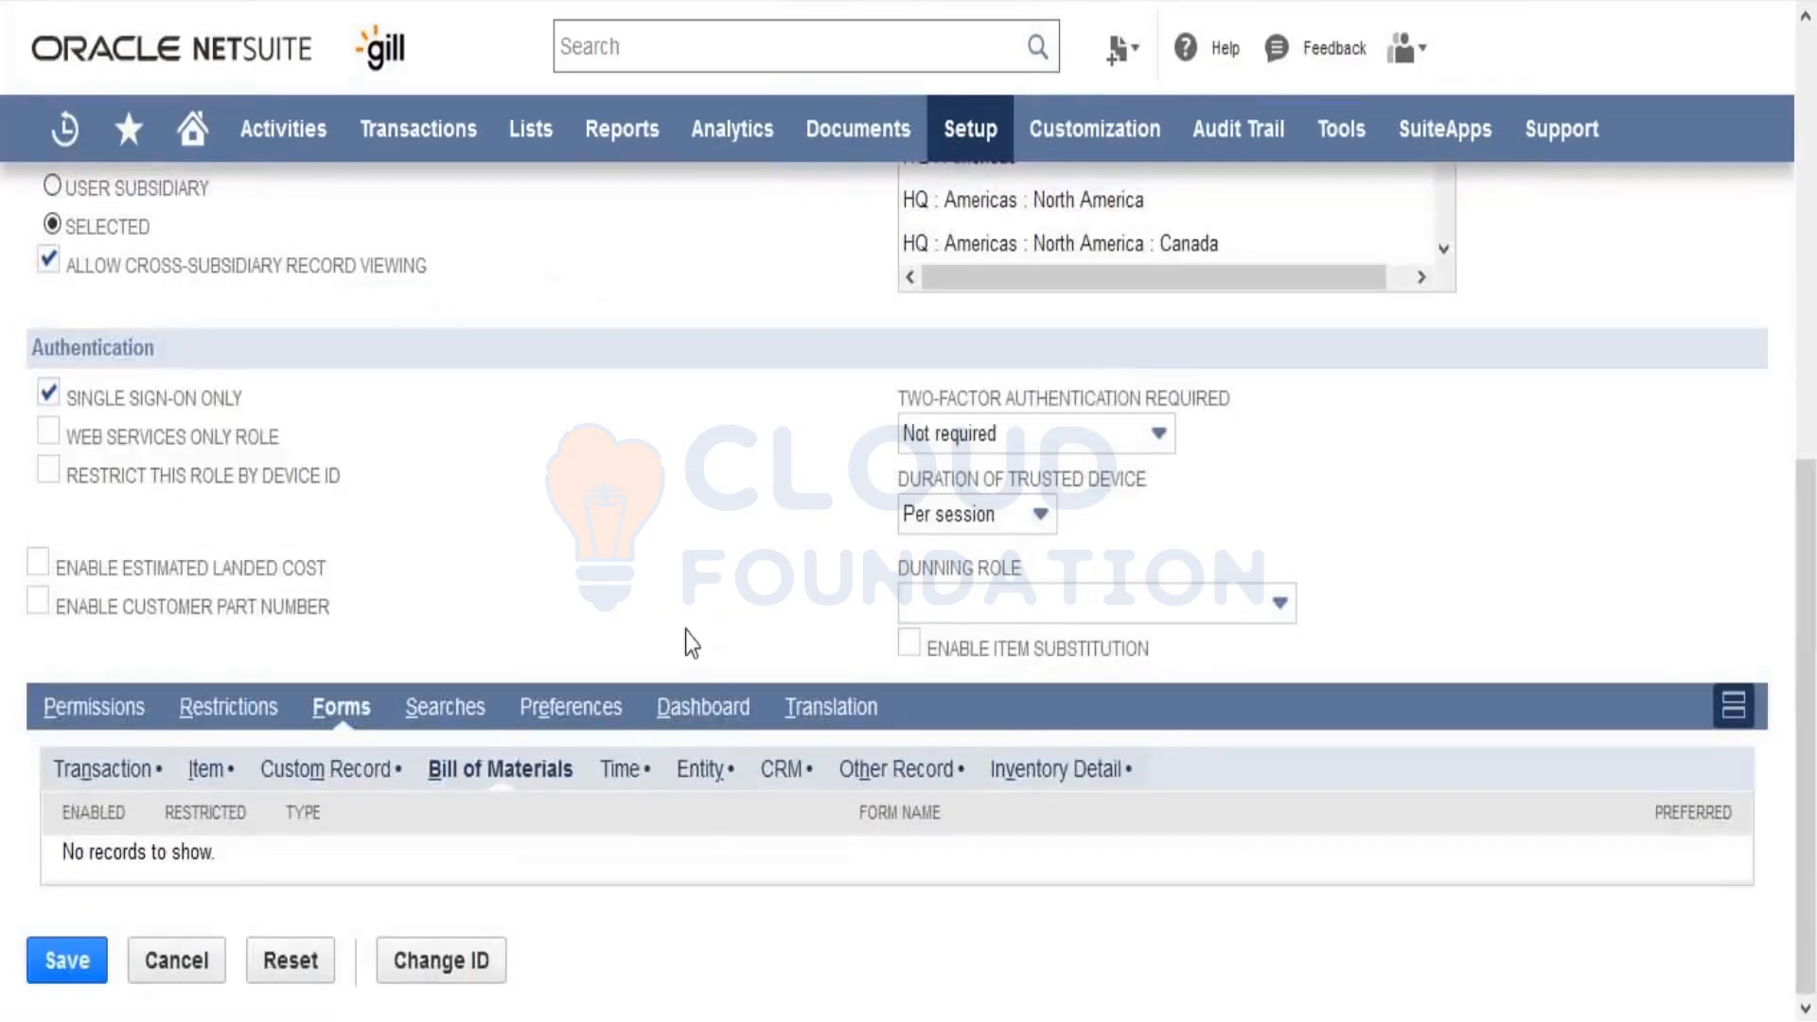
pyautogui.click(637, 780)
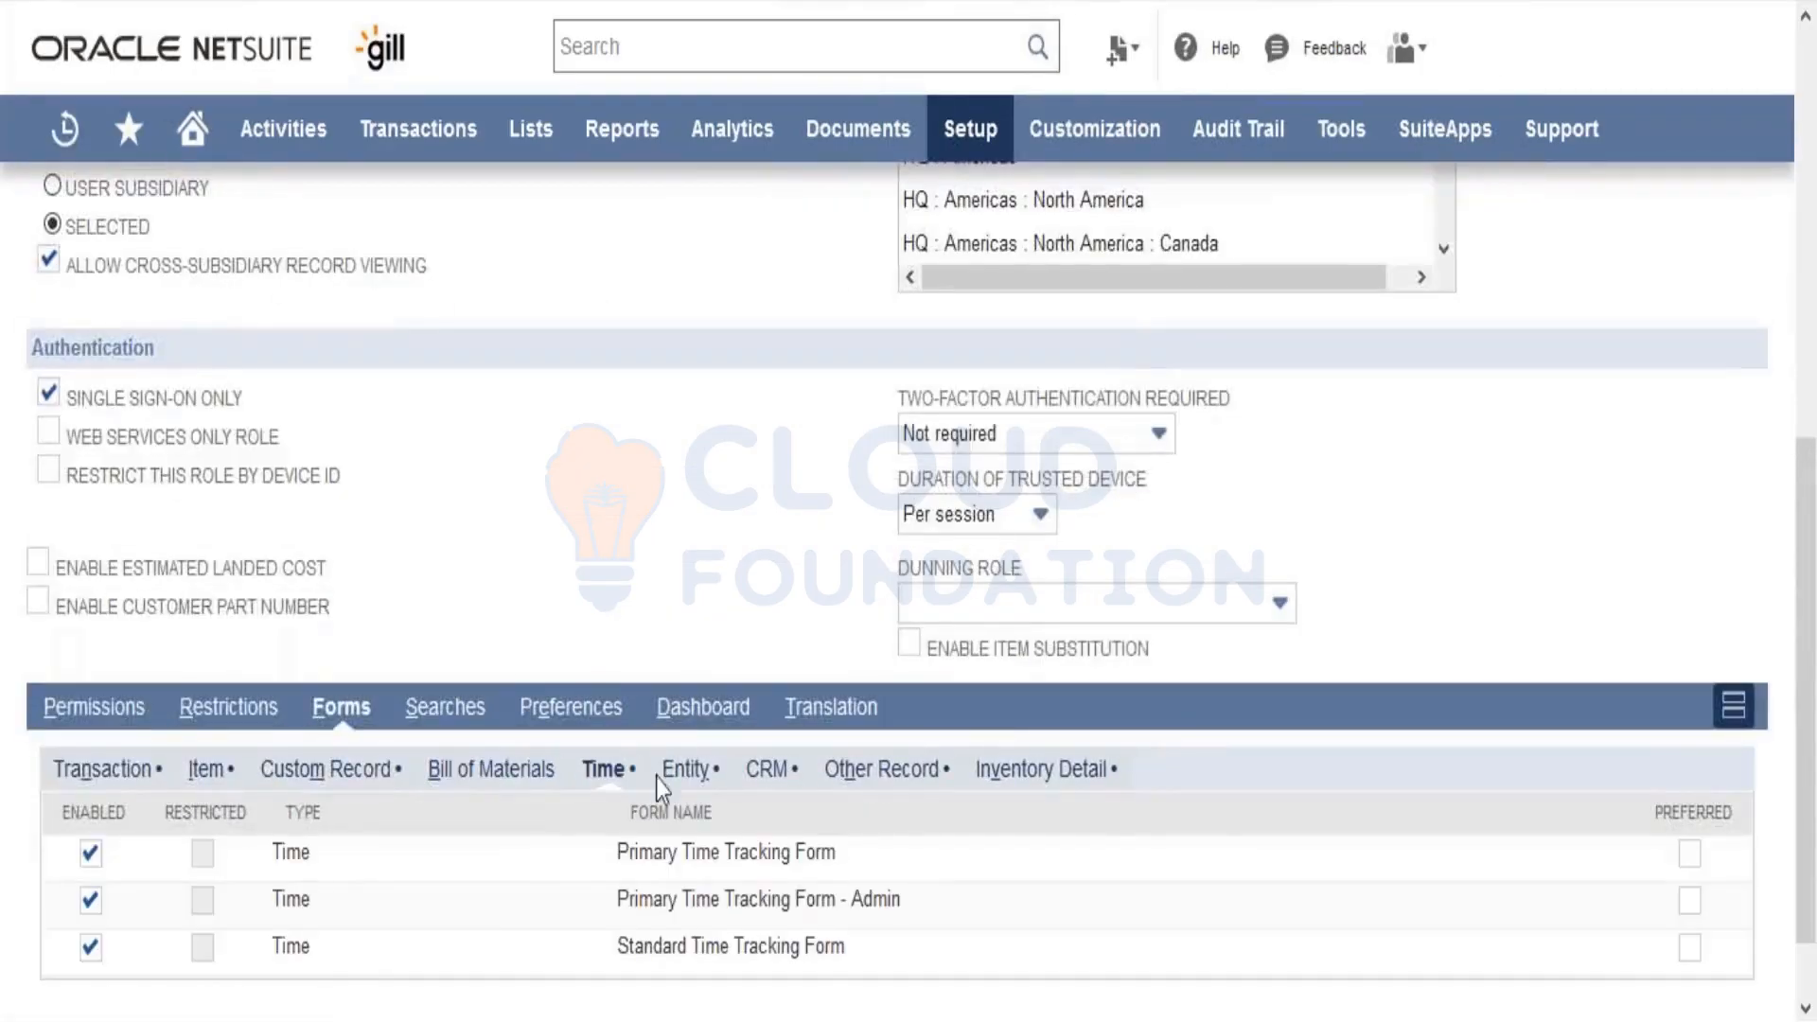
pyautogui.click(677, 778)
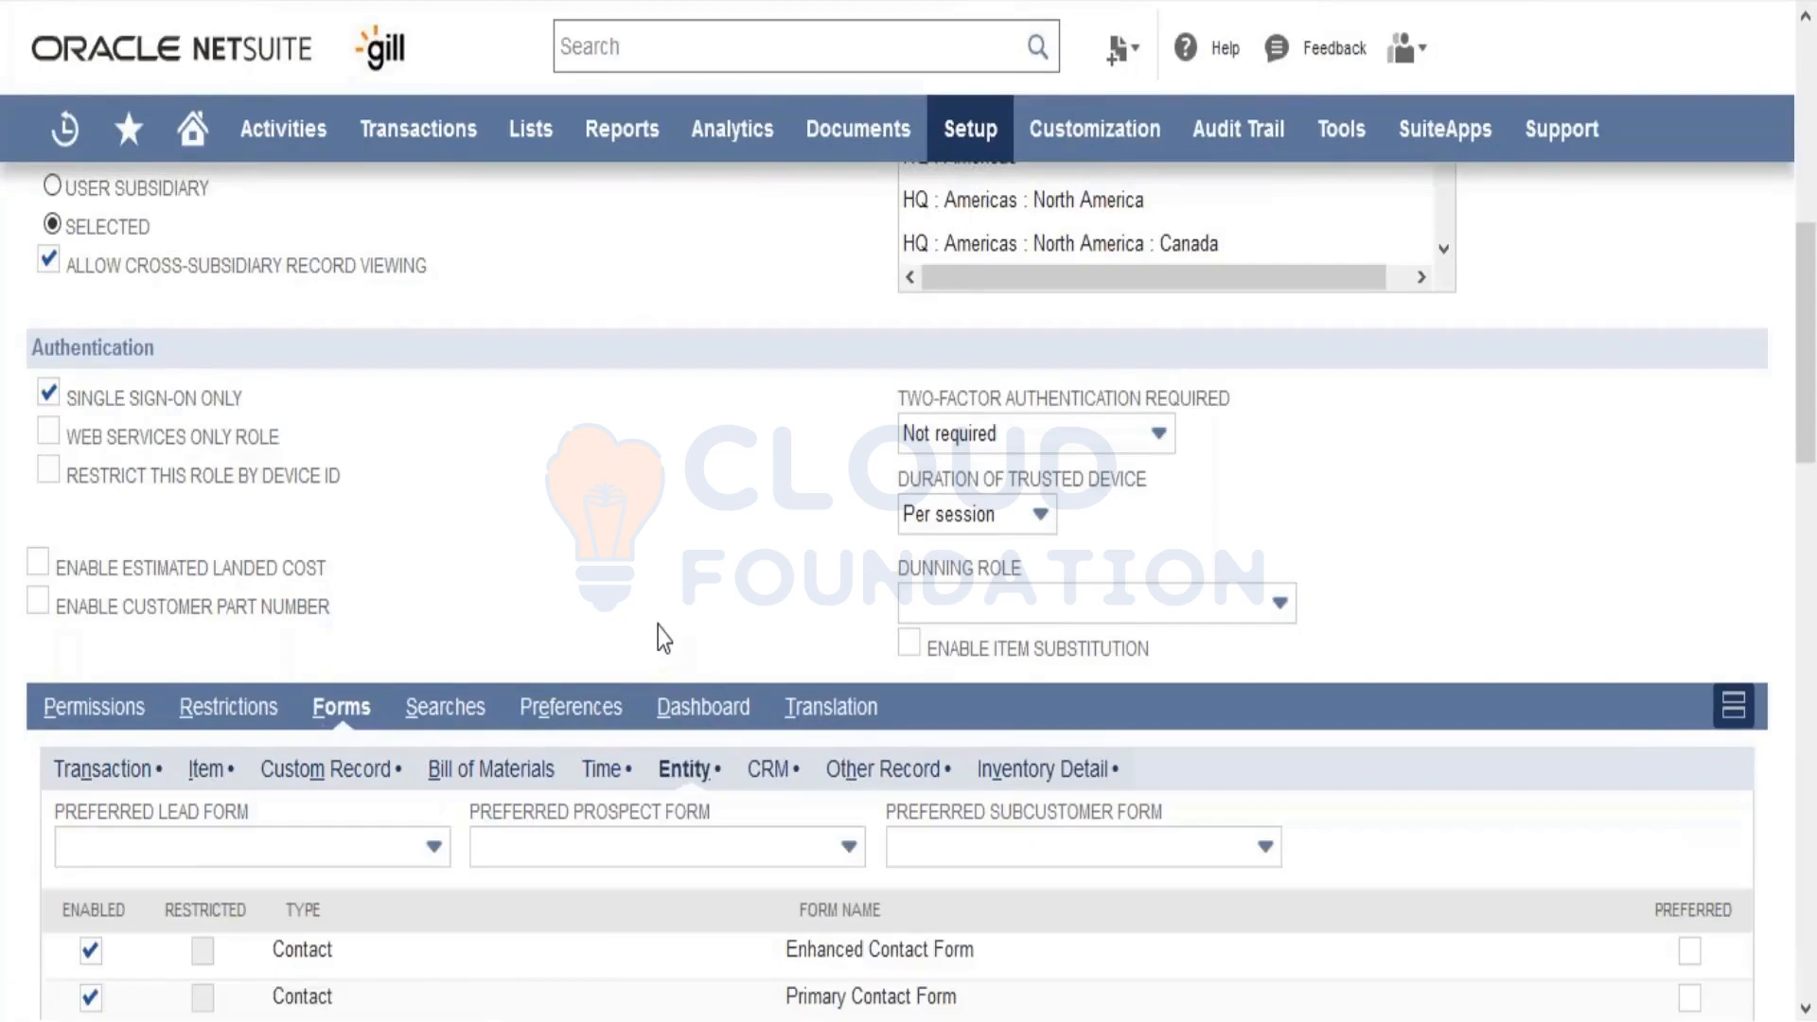
pyautogui.scroll(-6, 657, 627)
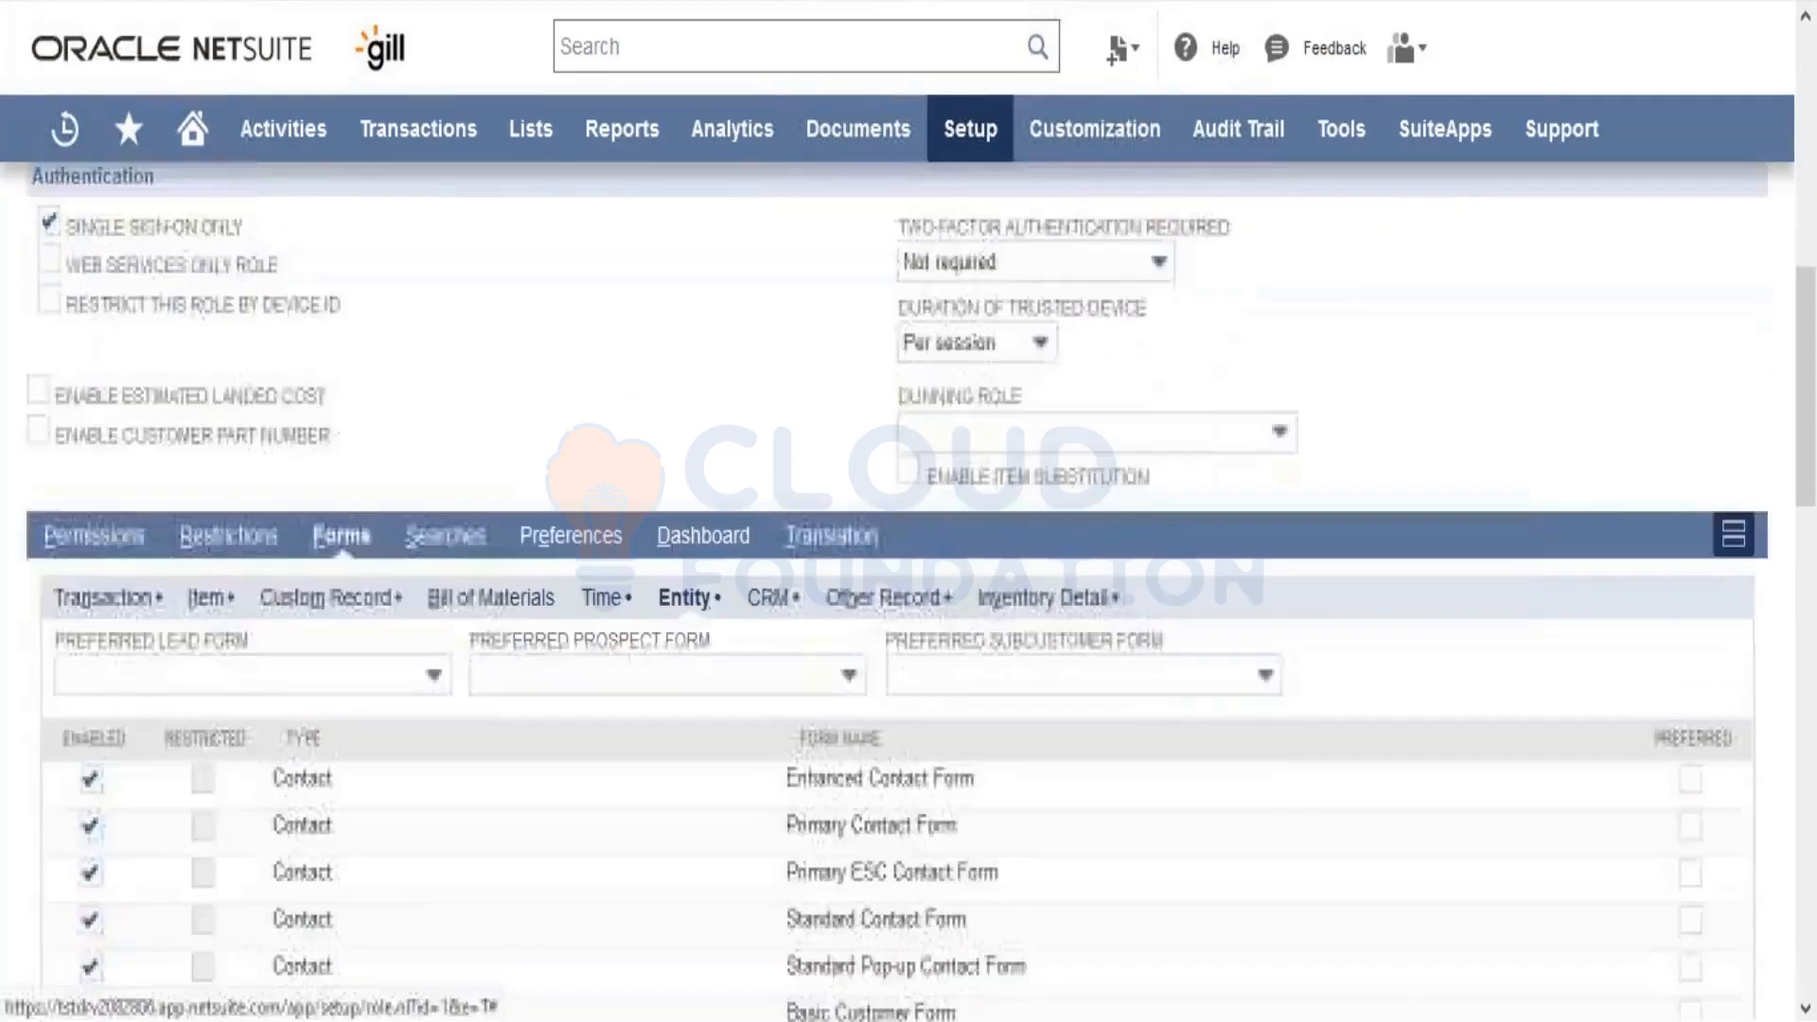
pyautogui.scroll(-5, 909, 587)
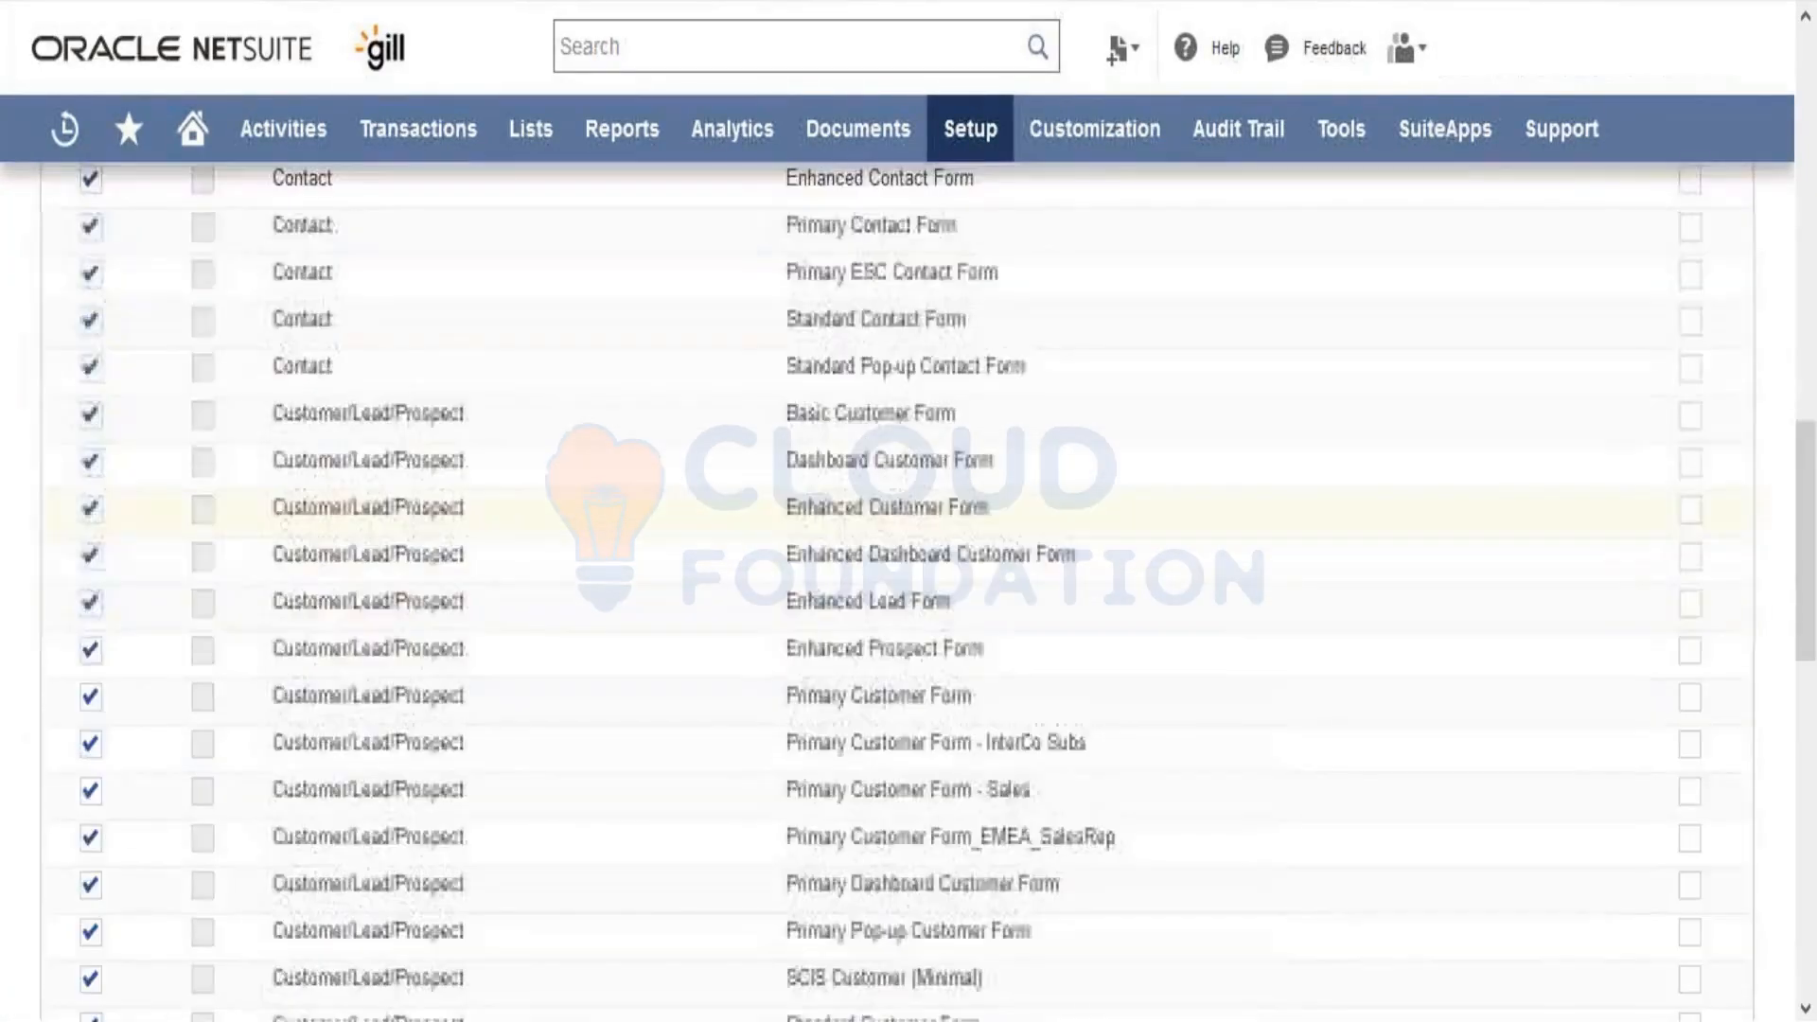
pyautogui.scroll(-4, 909, 587)
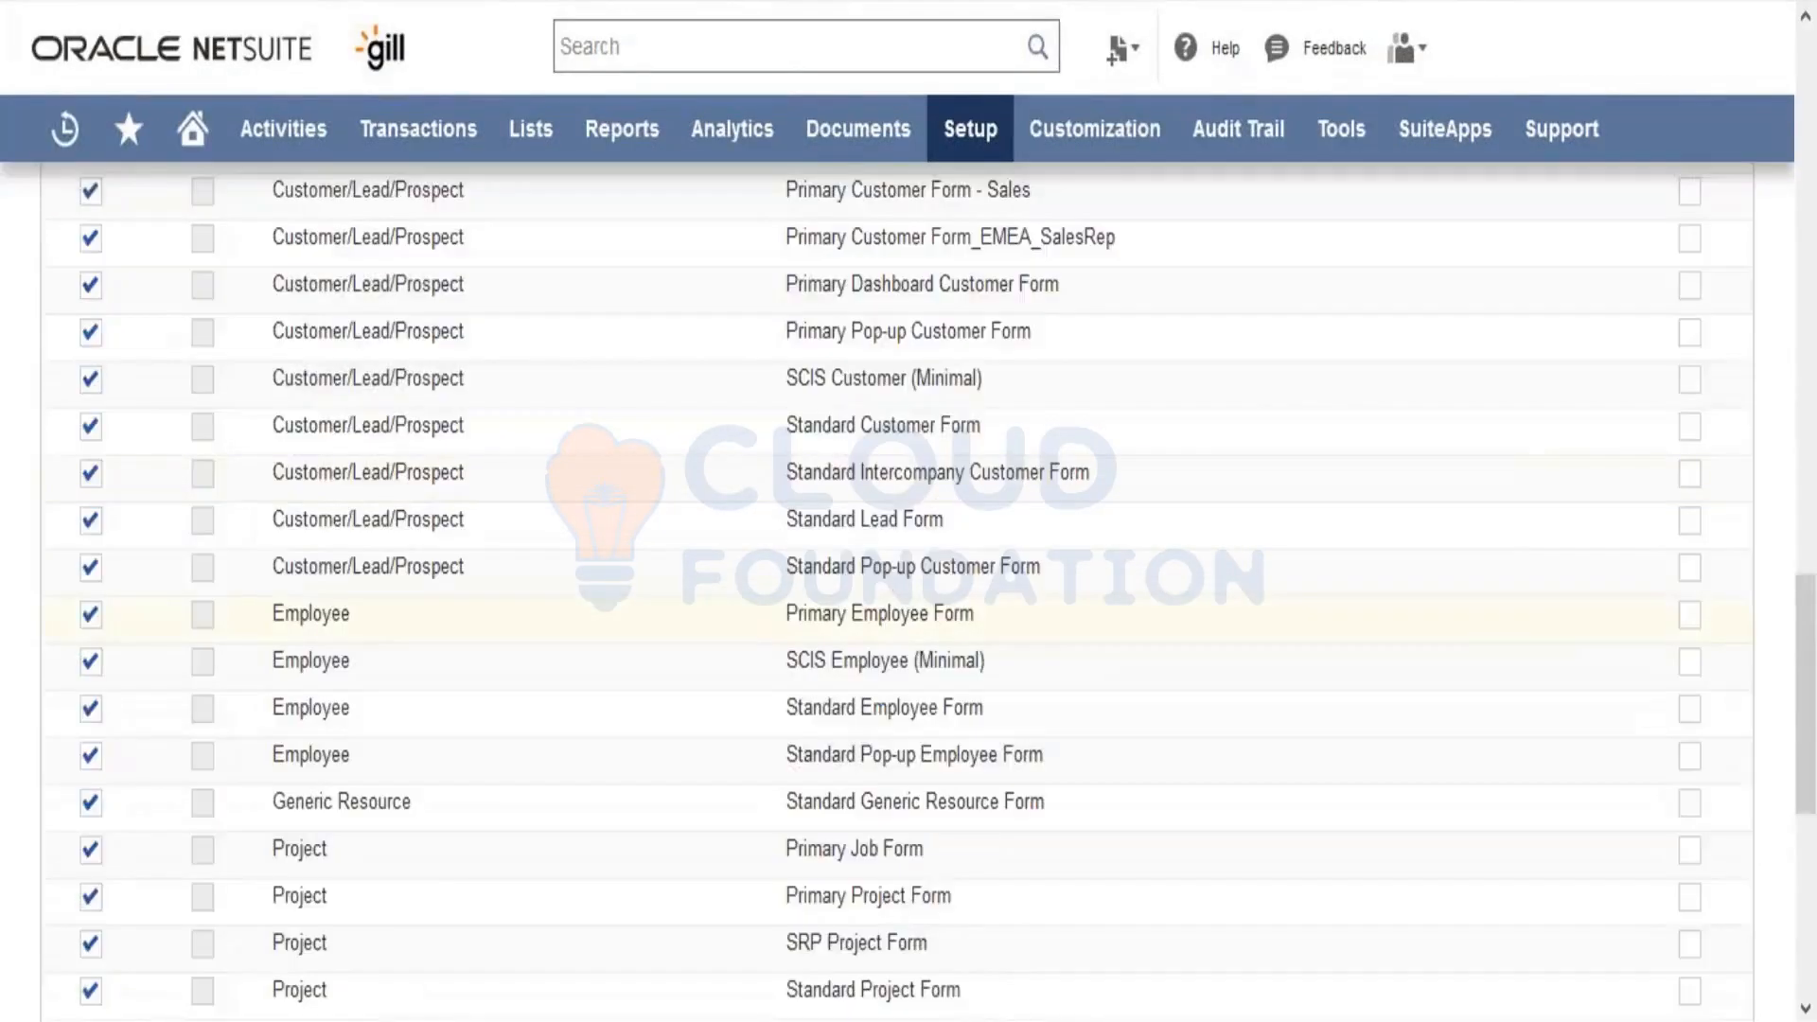
pyautogui.scroll(5, 909, 586)
pyautogui.scroll(9, 909, 587)
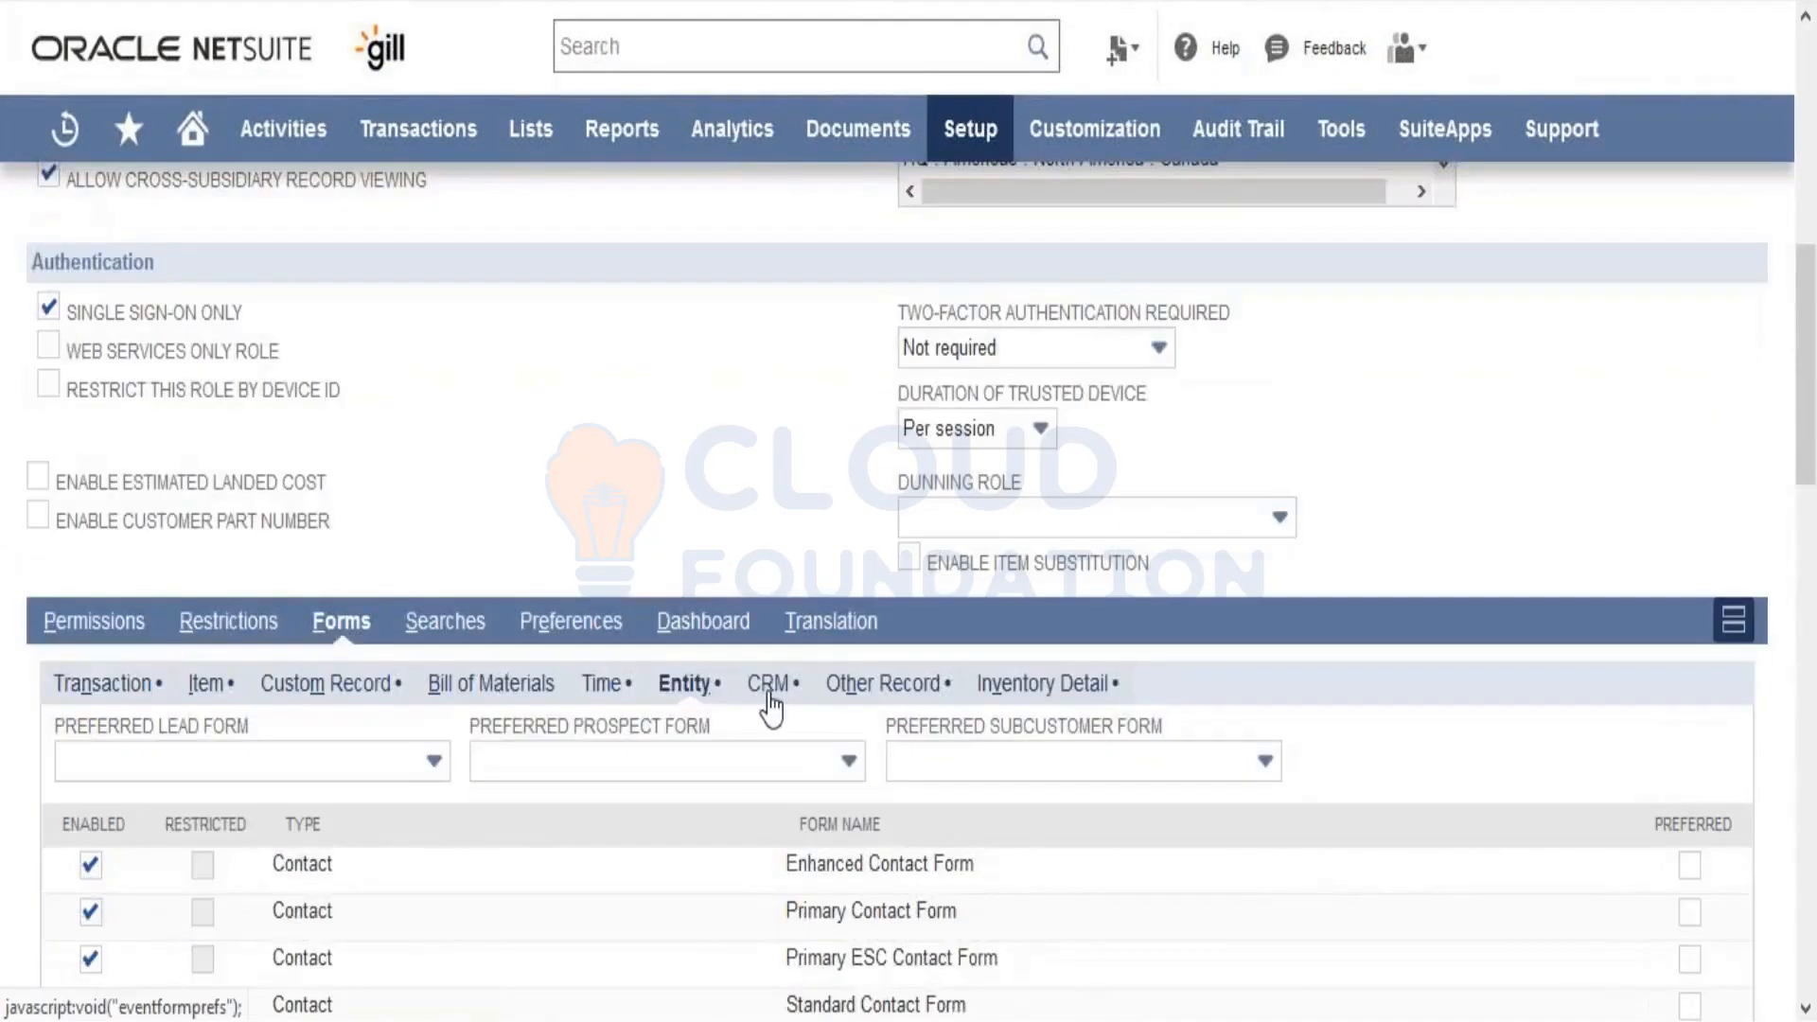
# Step: Review the role's CRM, other record and inventory detail forms
pyautogui.click(768, 698)
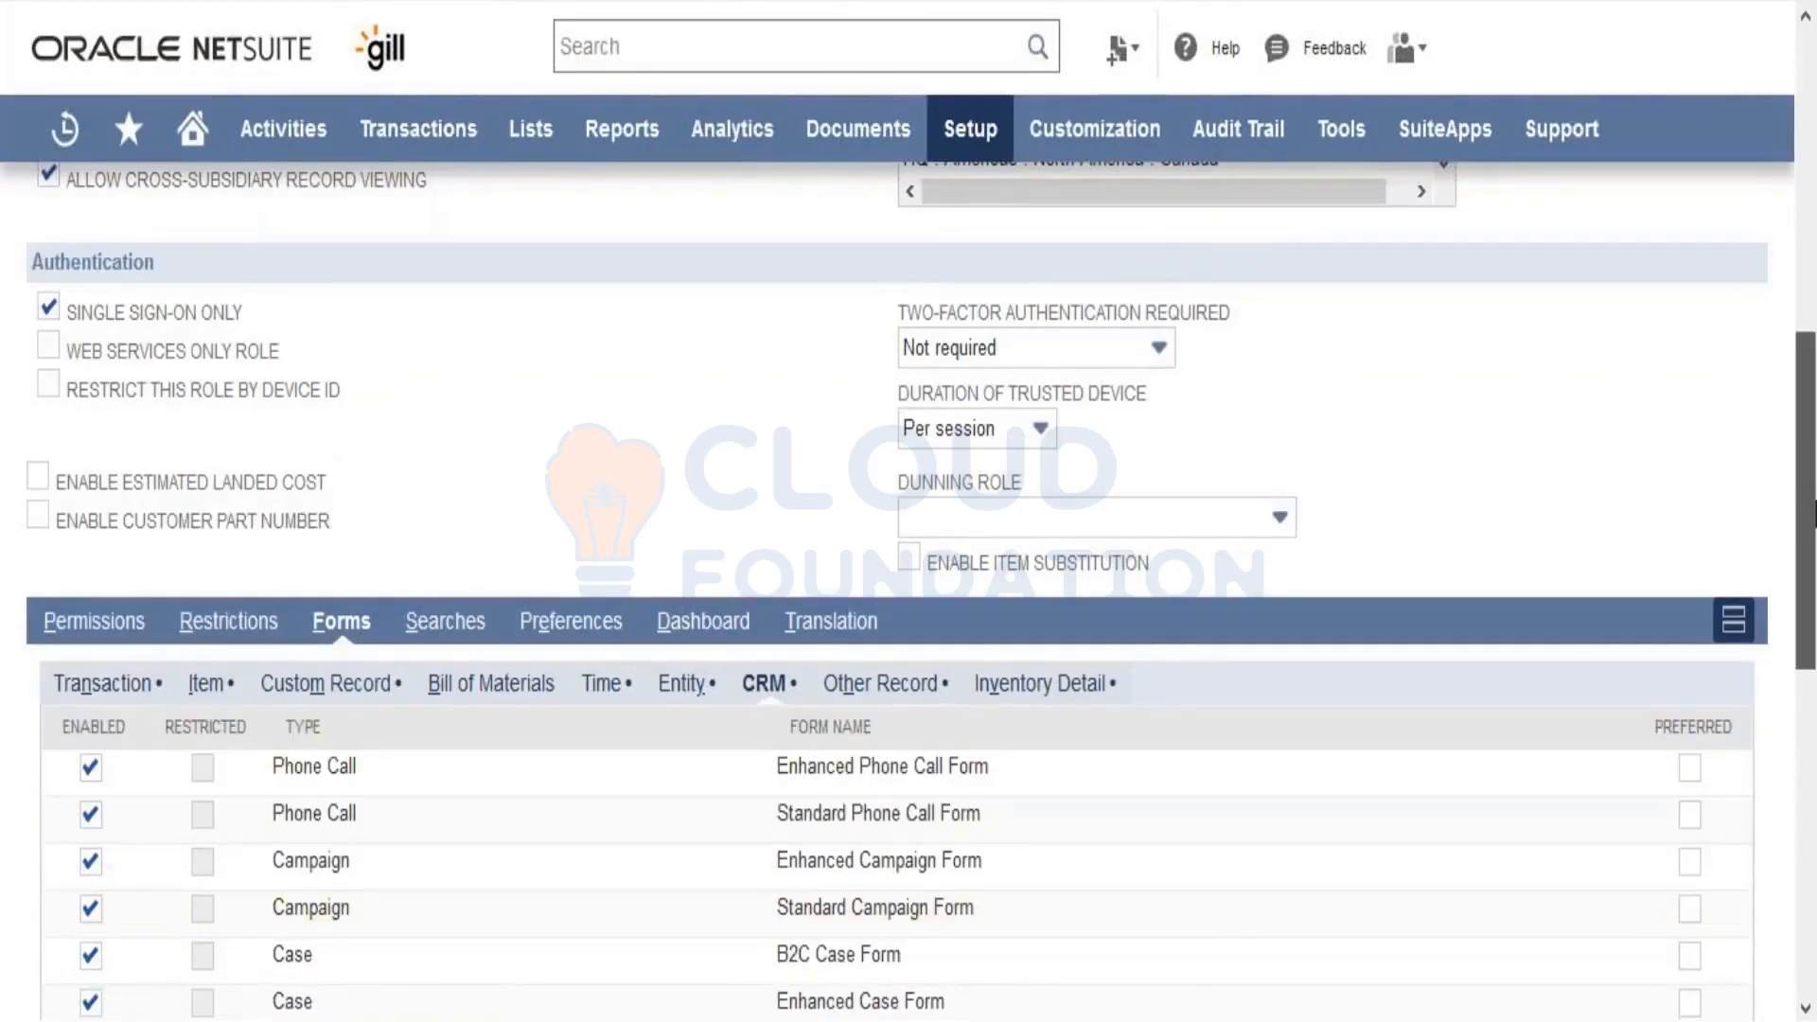
pyautogui.scroll(-2, 911, 662)
pyautogui.scroll(2, 910, 663)
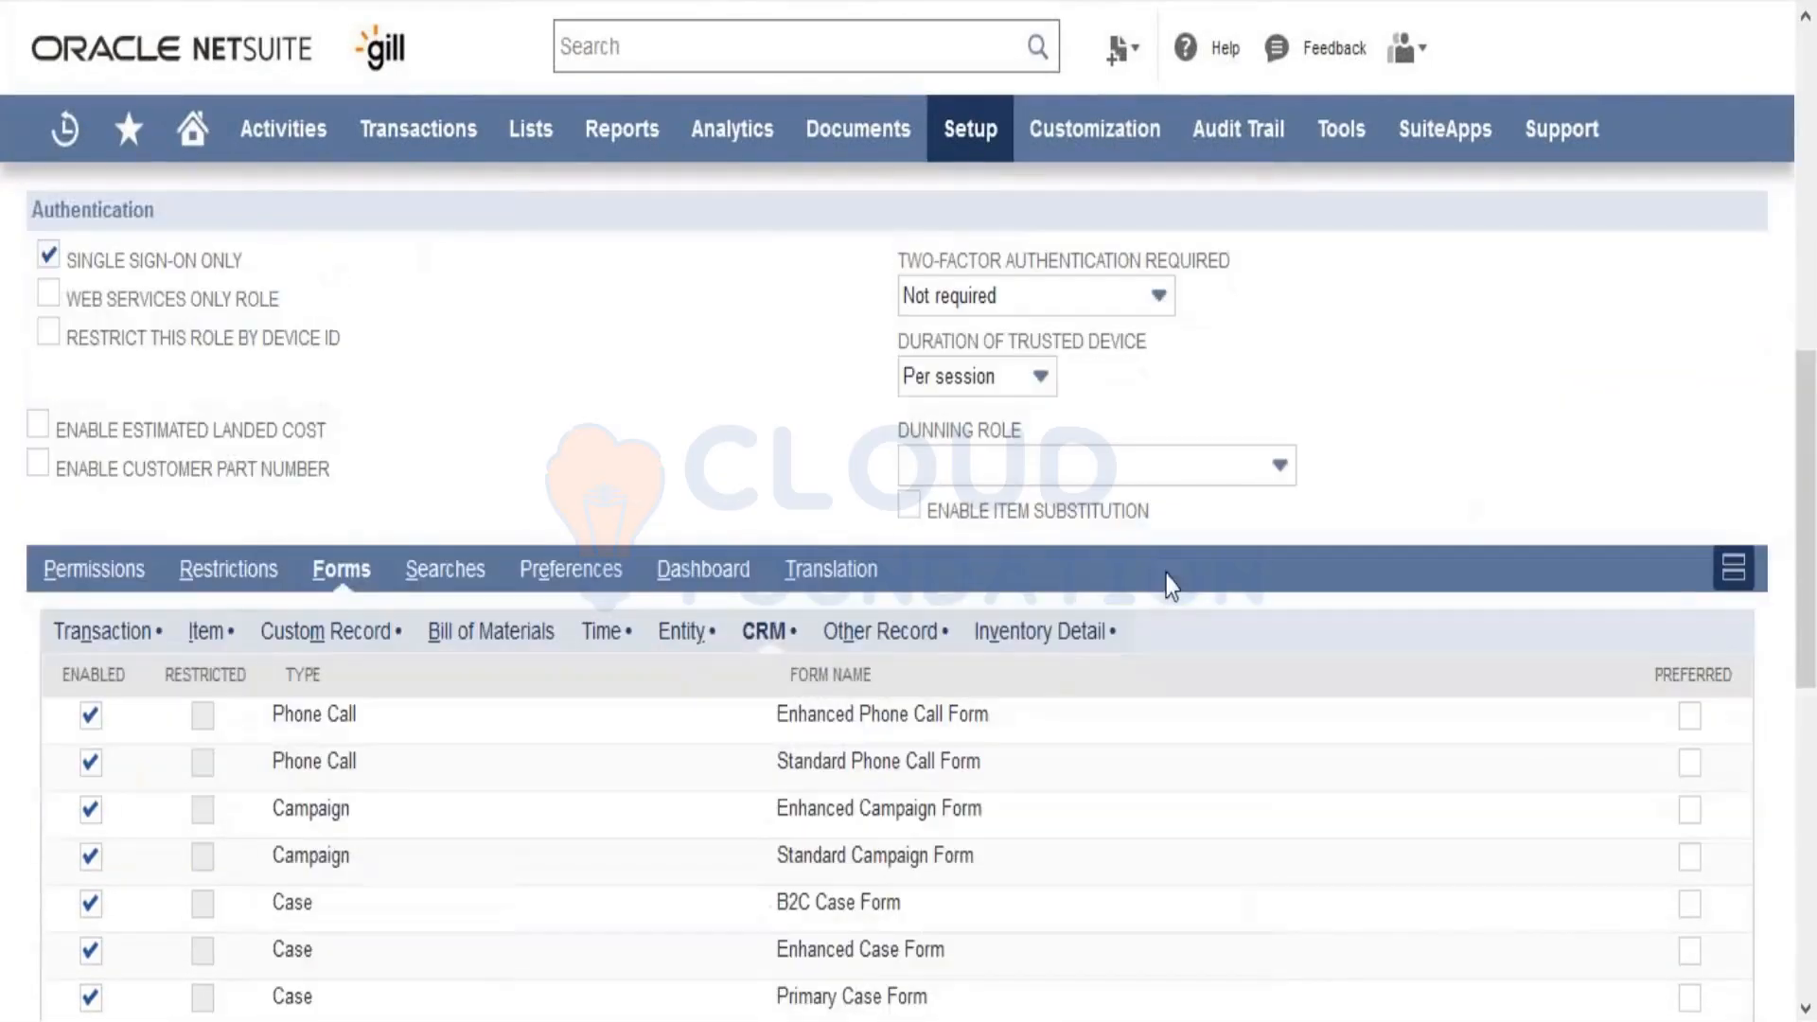
pyautogui.click(906, 645)
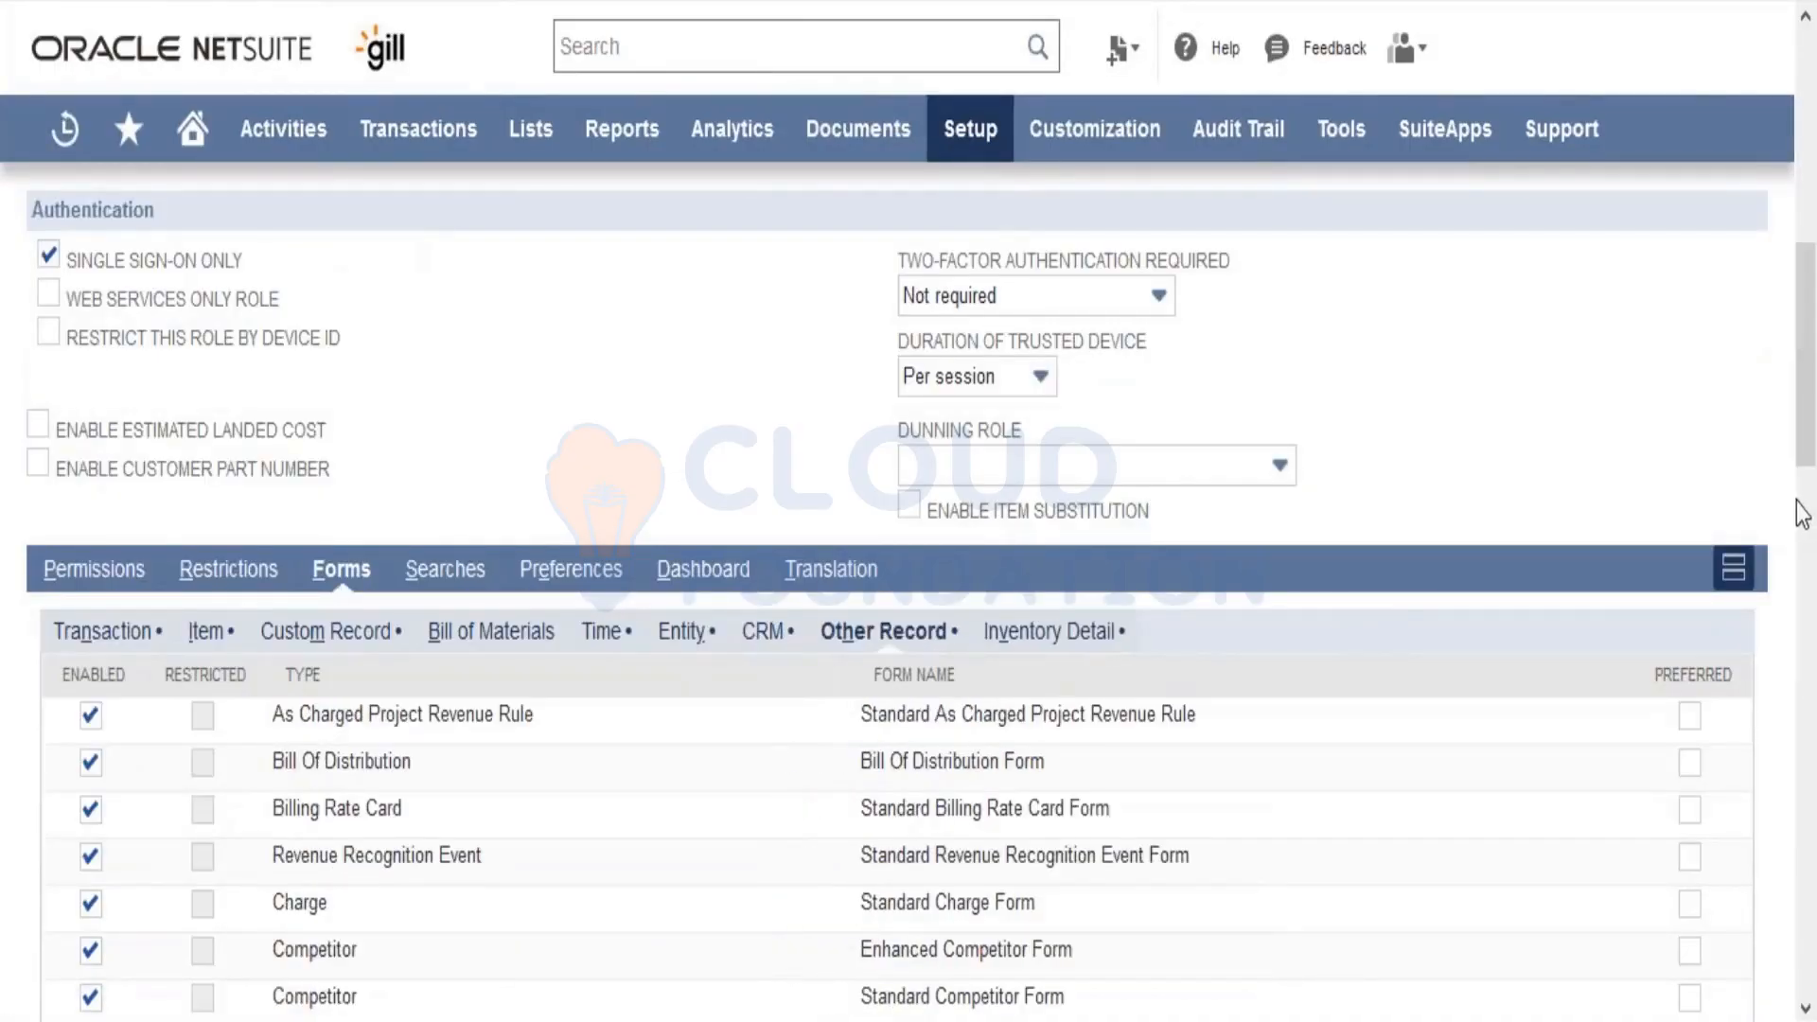
pyautogui.scroll(-2, 1801, 514)
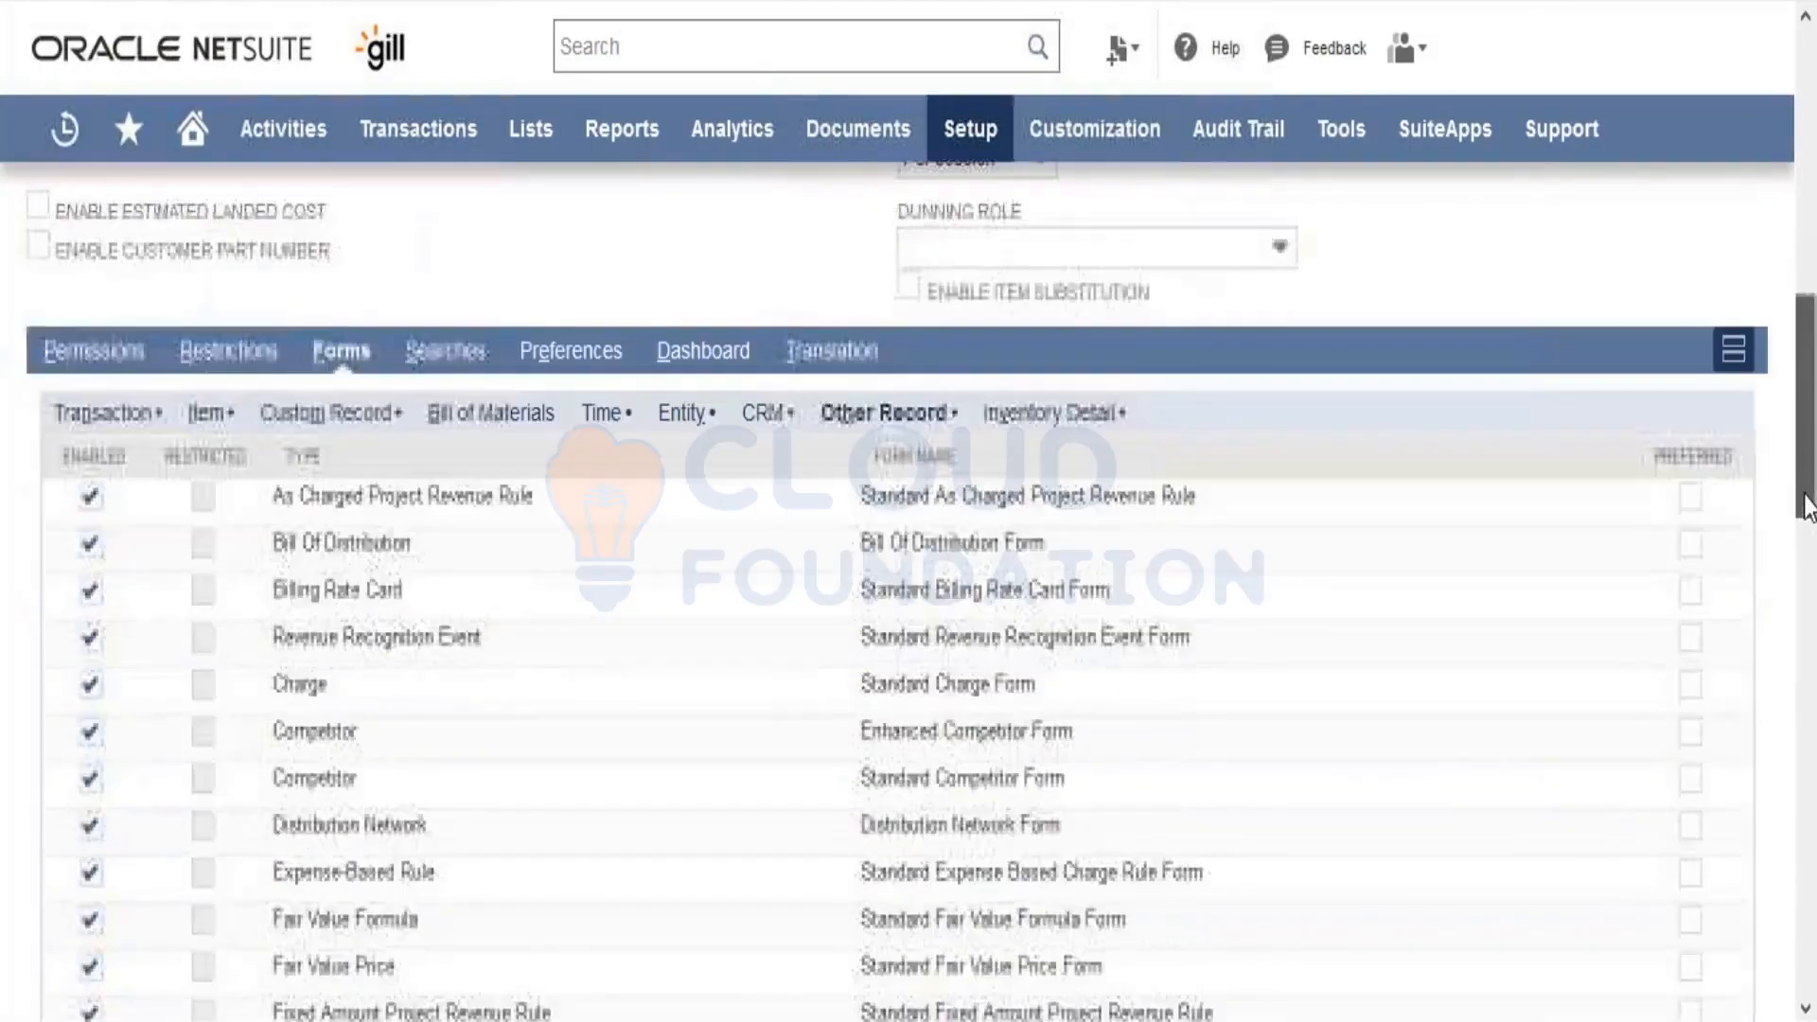
pyautogui.moveTo(1807, 506); pyautogui.dragTo(1809, 547)
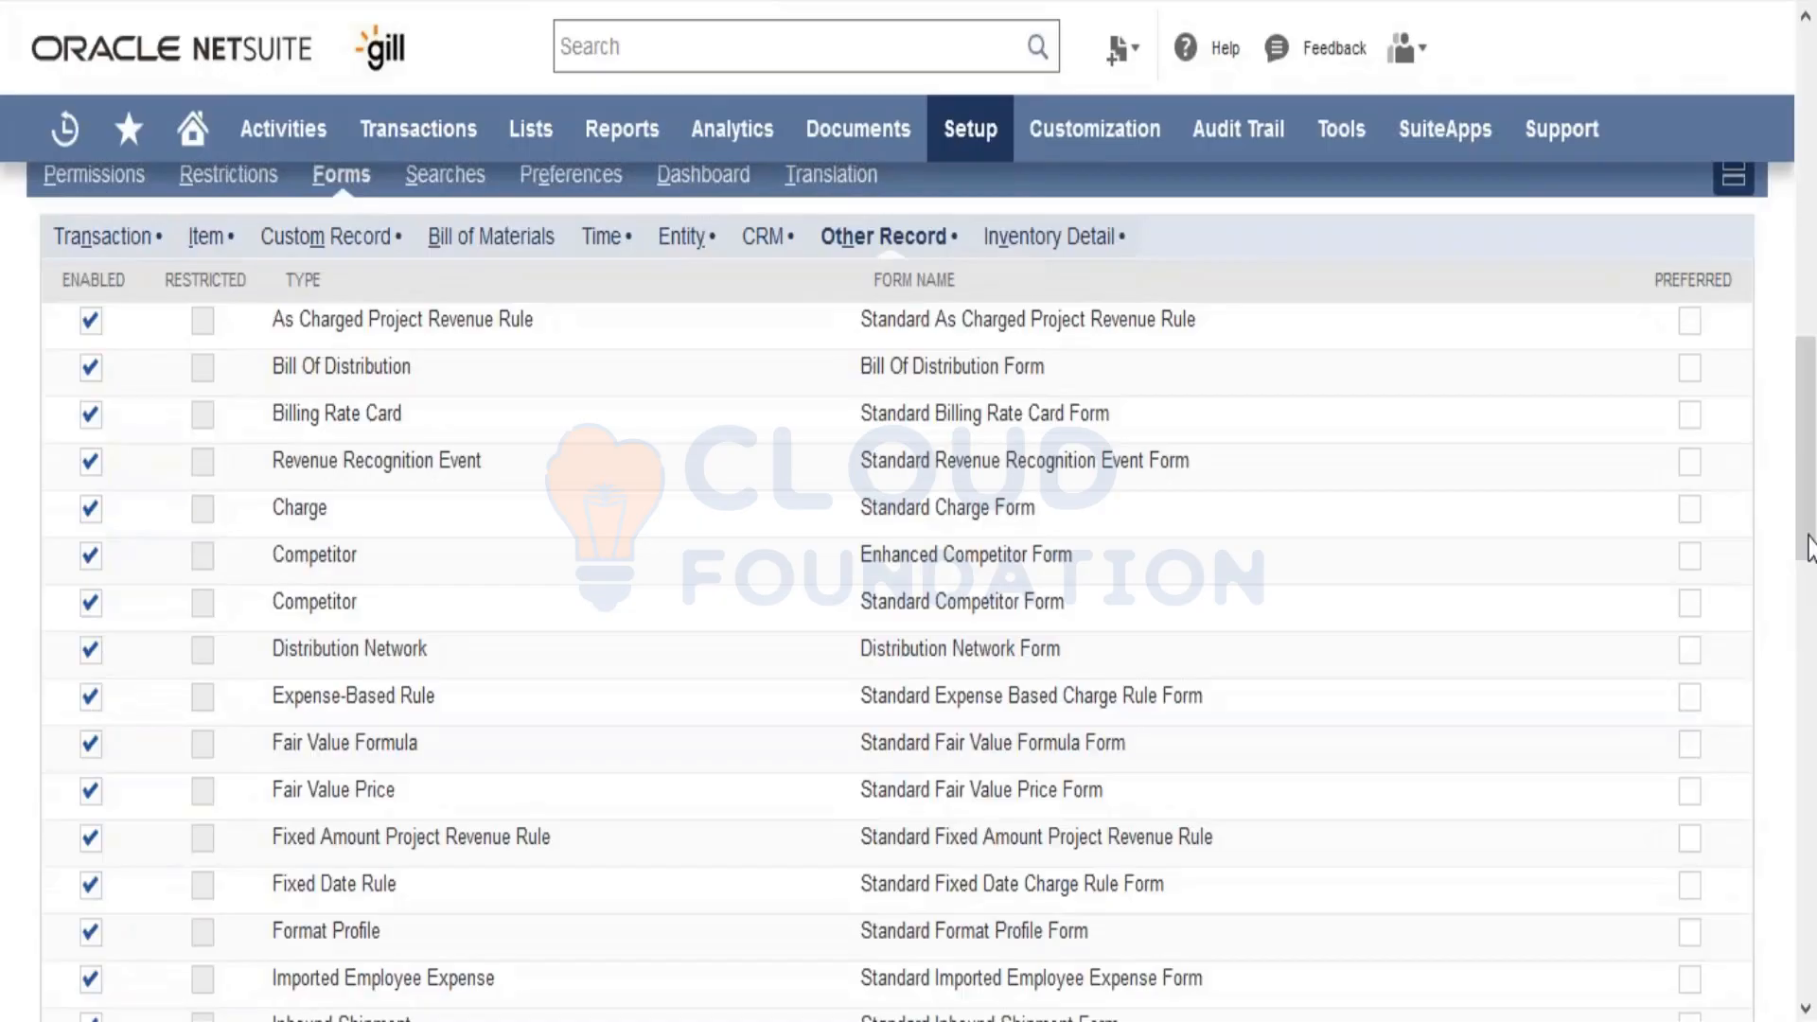
pyautogui.moveTo(1808, 535); pyautogui.dragTo(1808, 547)
pyautogui.click(1086, 250)
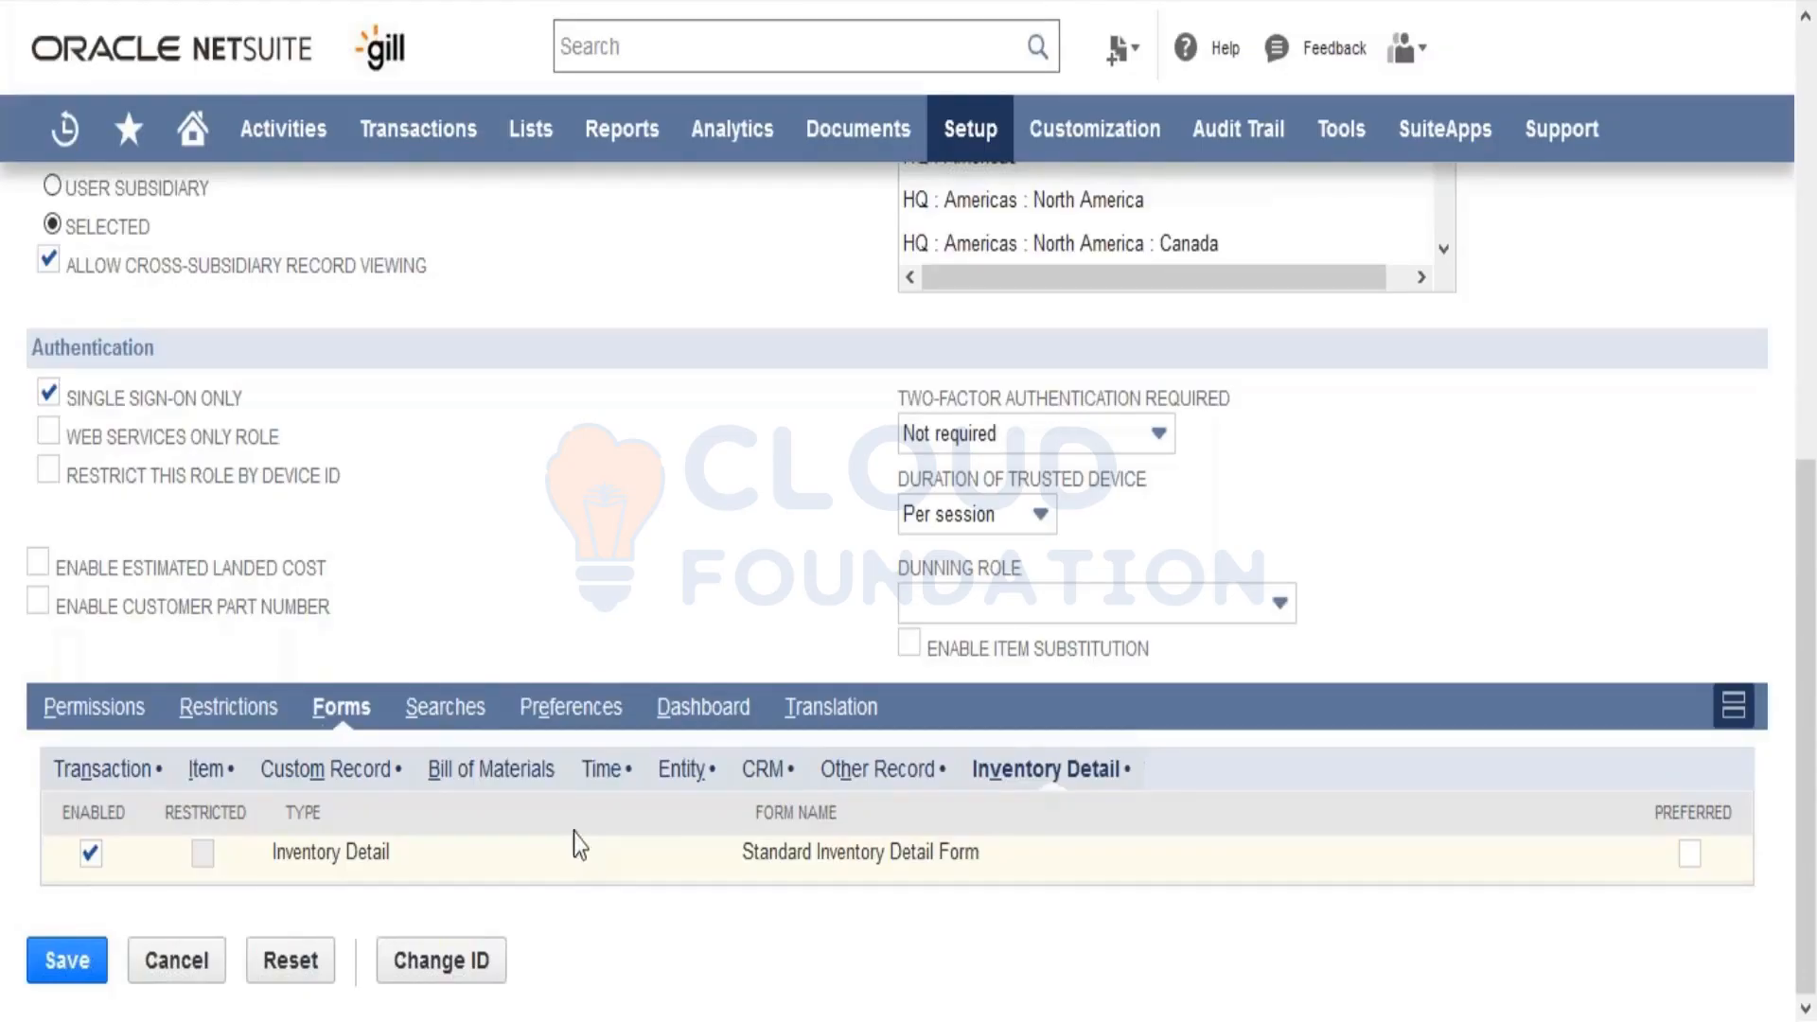
# Step: Examine the record types offered for the role's standard searches and the preferences that can be set for it, without adding any
pyautogui.click(441, 719)
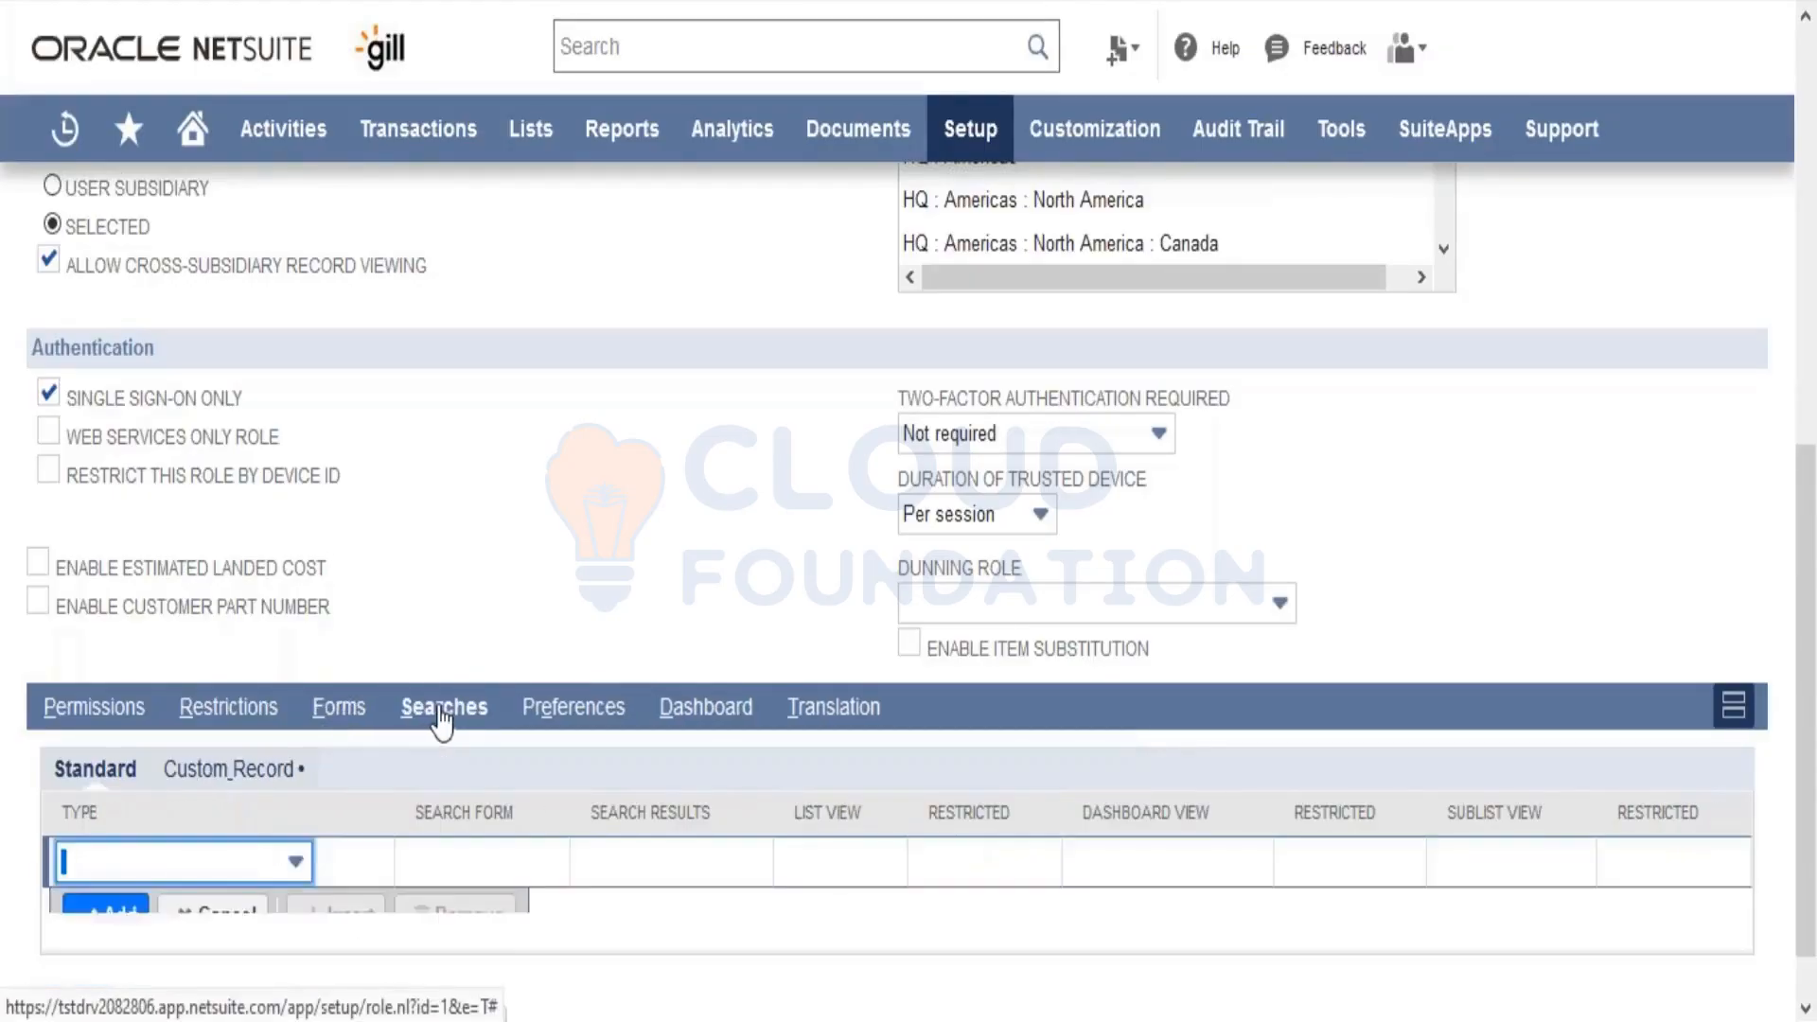
pyautogui.click(228, 861)
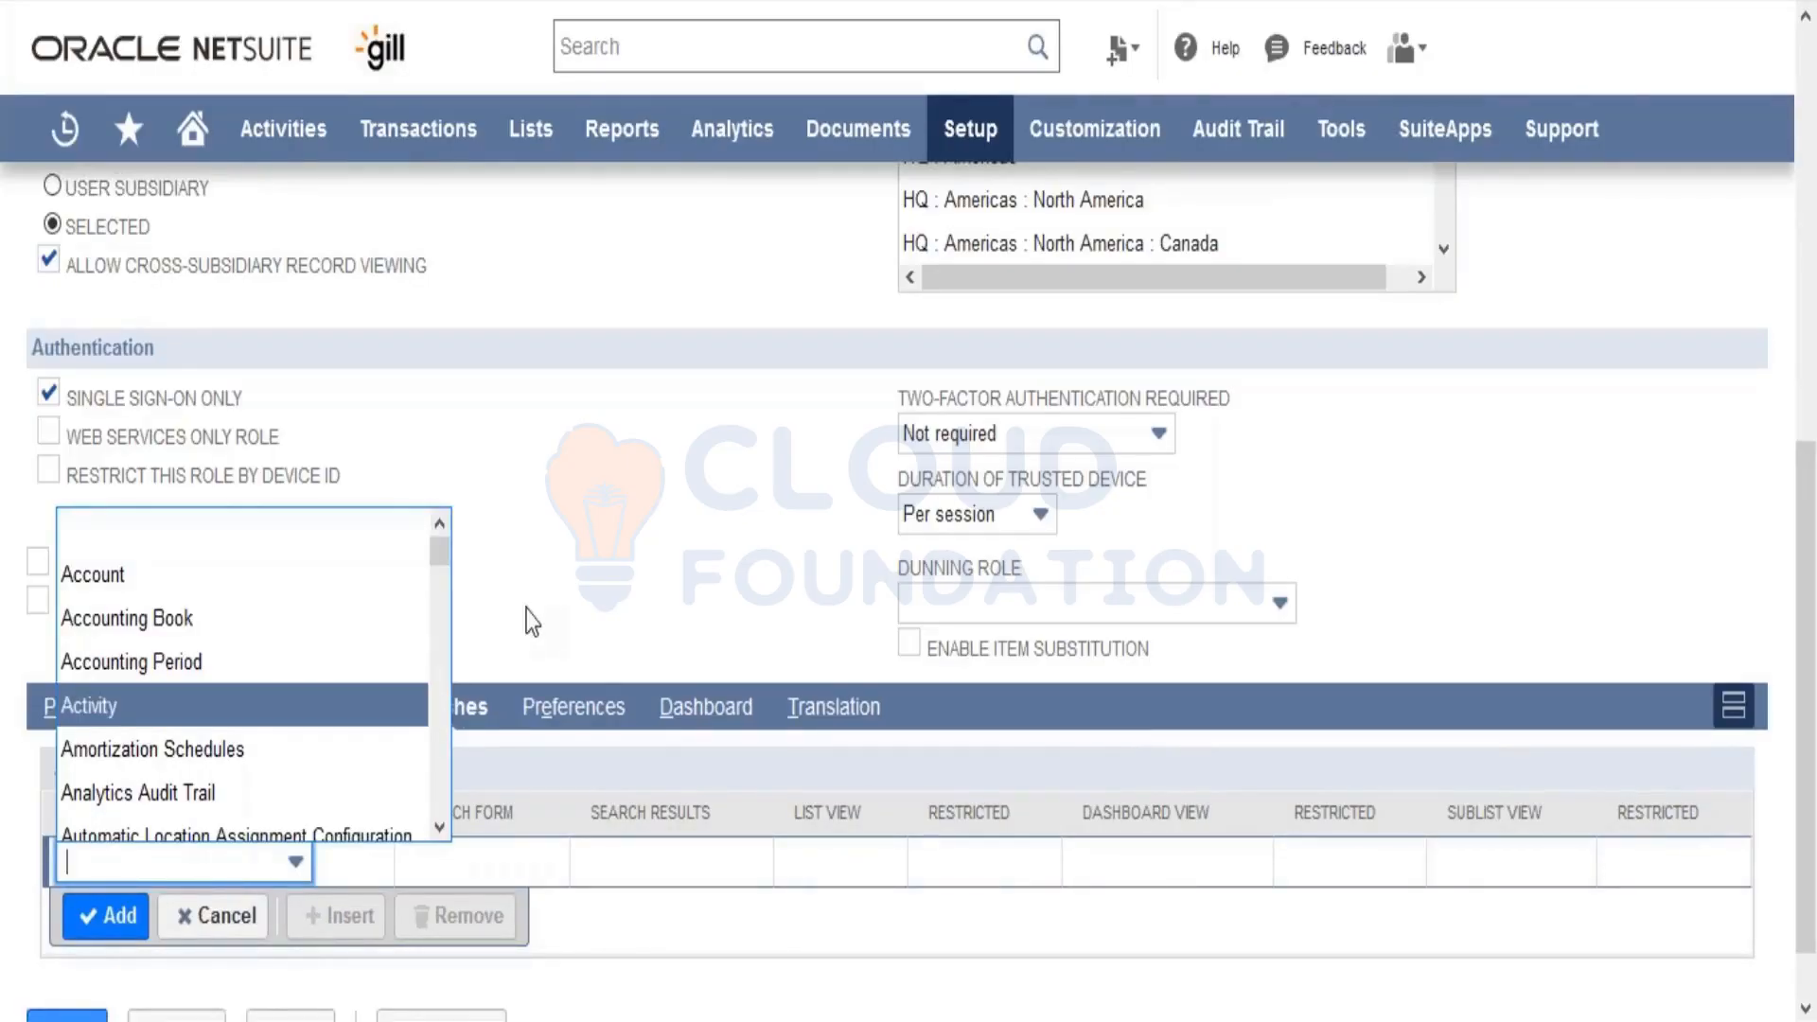
pyautogui.click(516, 637)
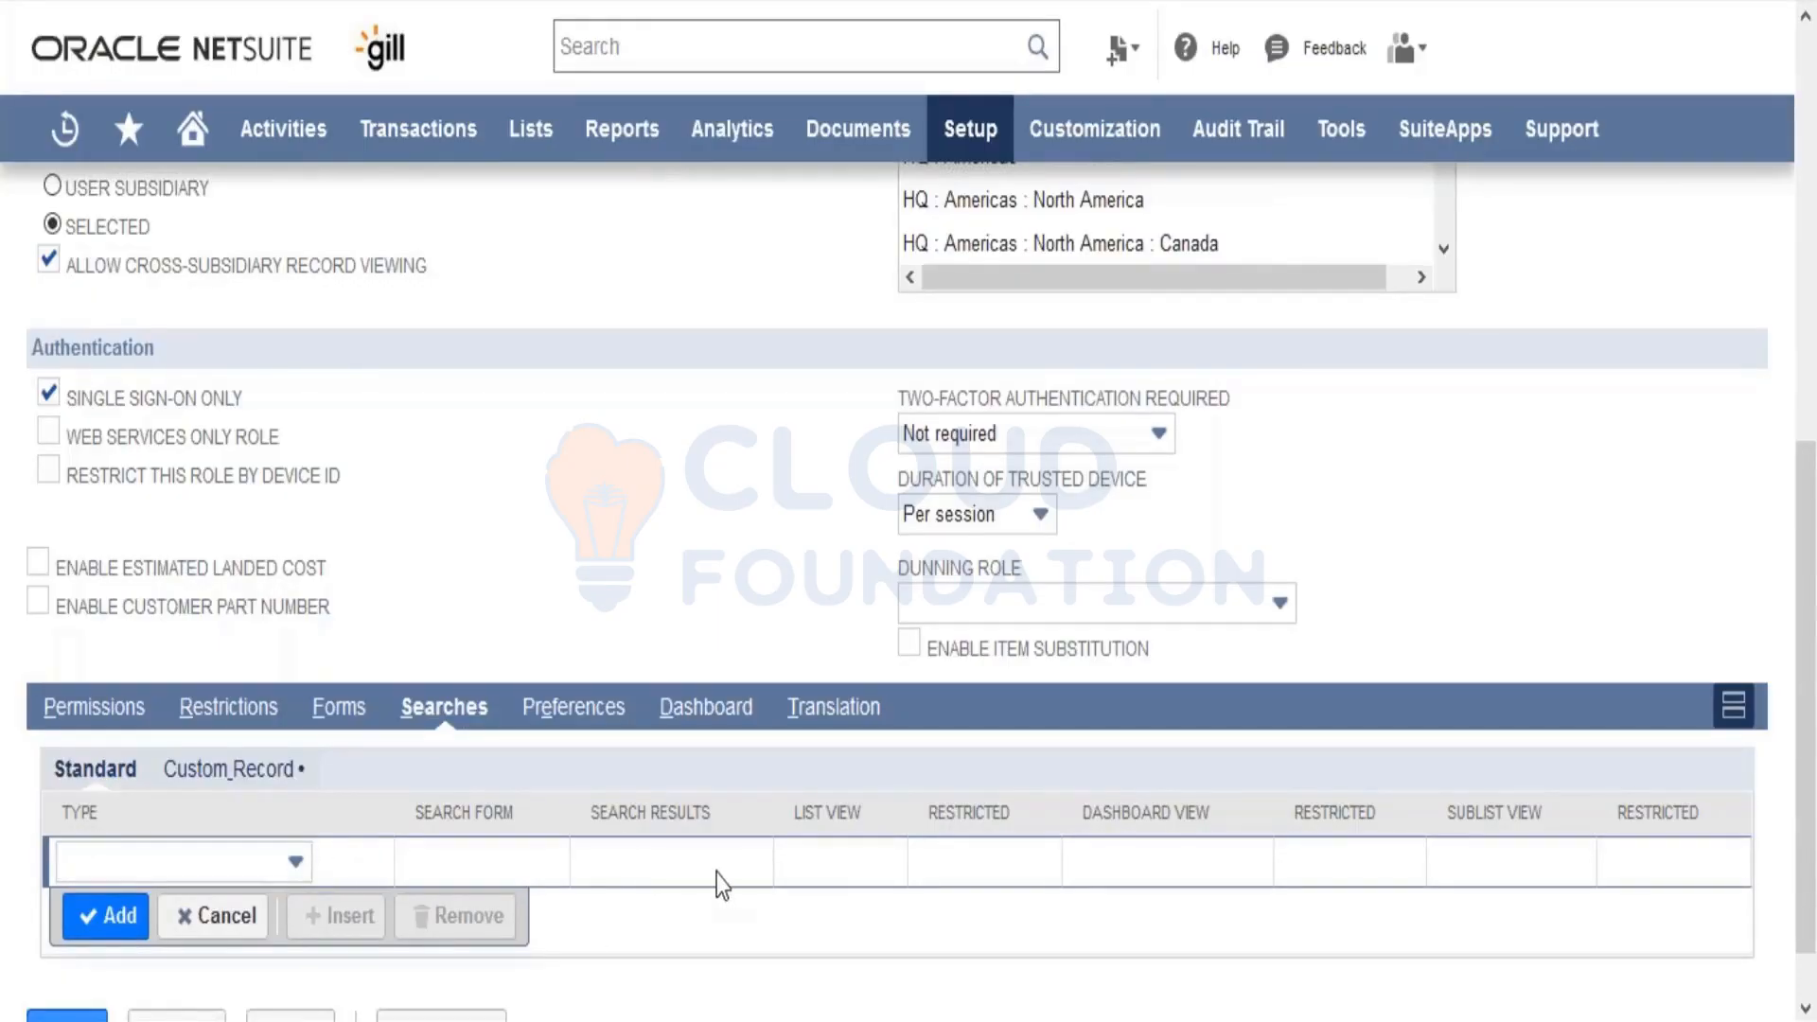
pyautogui.click(594, 716)
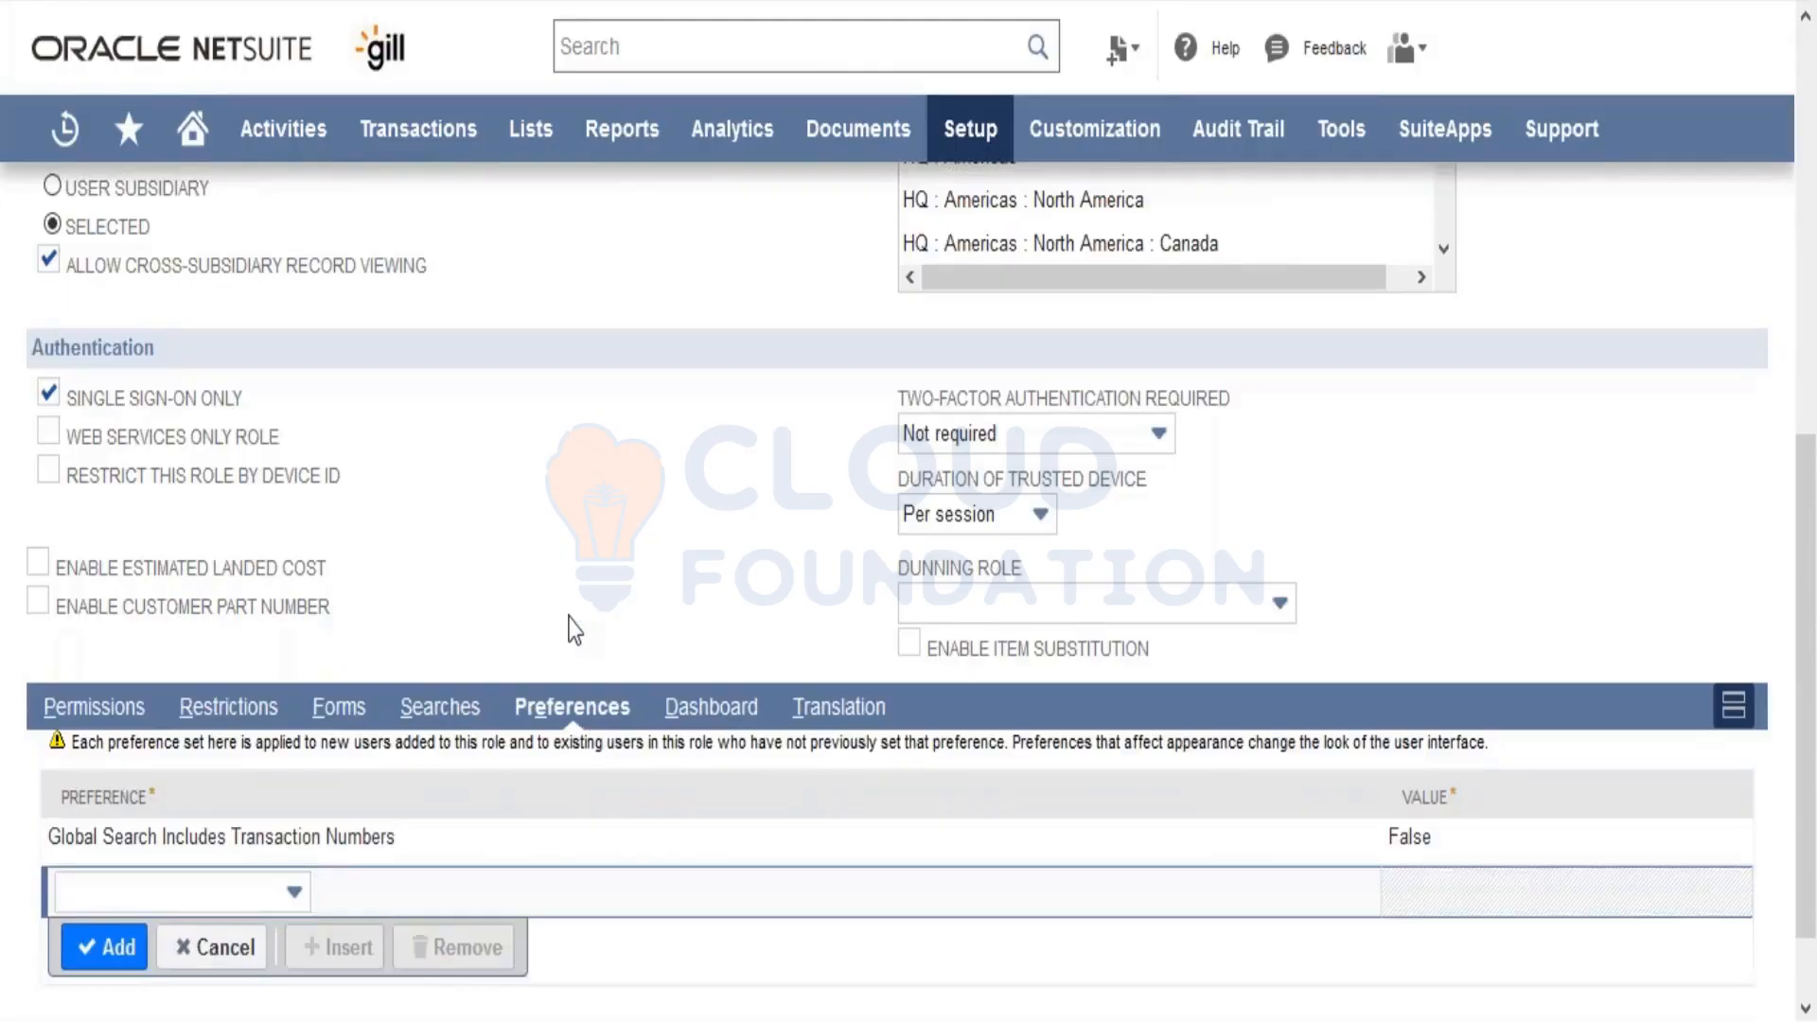
pyautogui.click(212, 894)
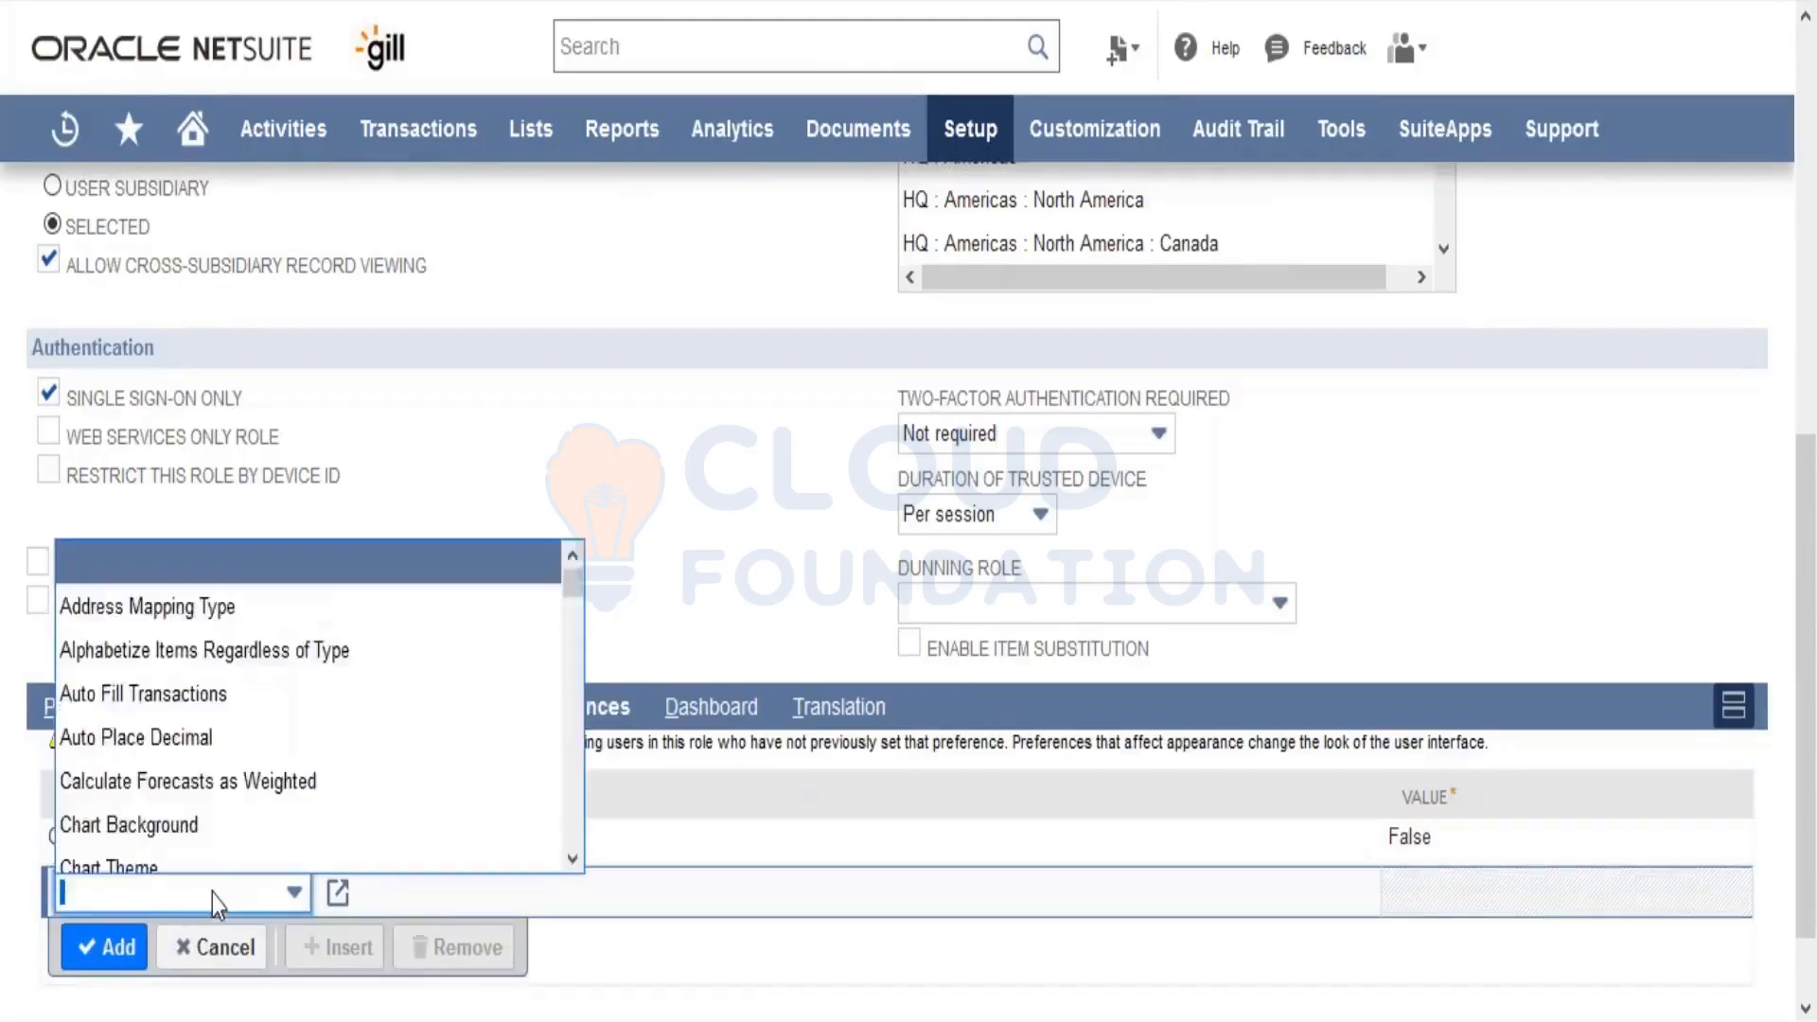
pyautogui.click(690, 522)
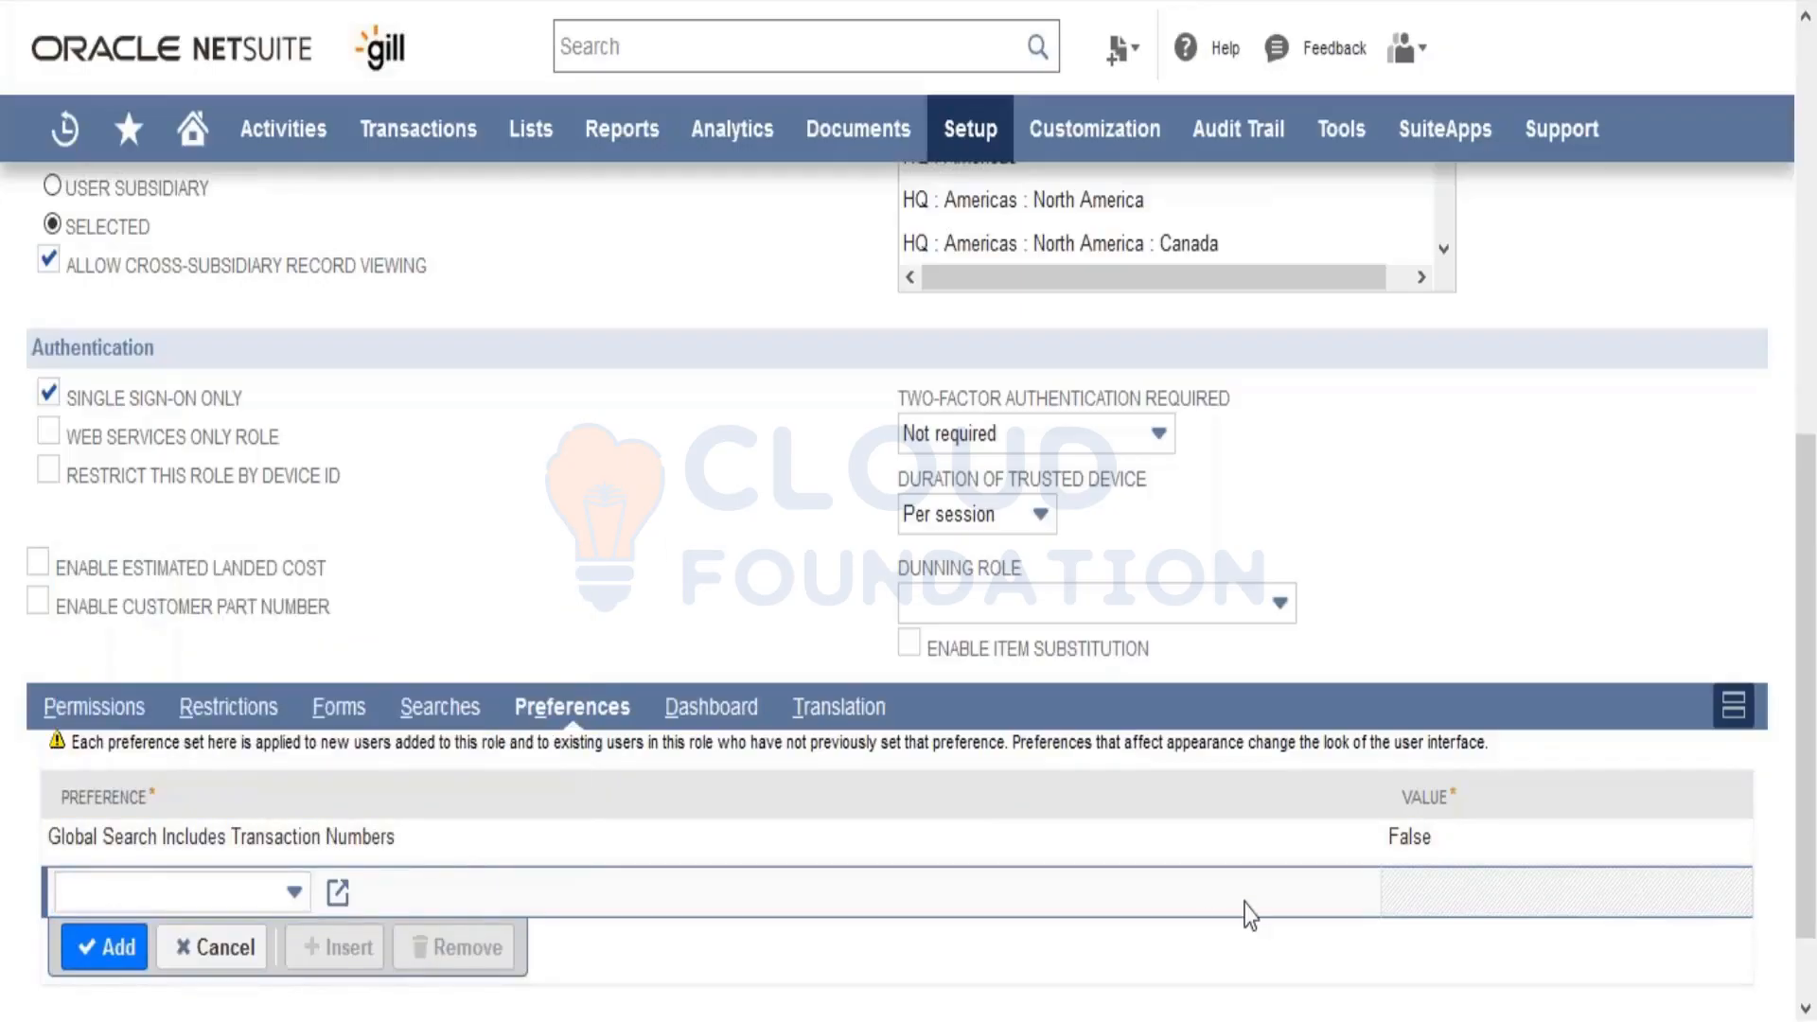
# Step: Examine the published dashboards available for the role without choosing one, and view its name translation fields
pyautogui.click(752, 726)
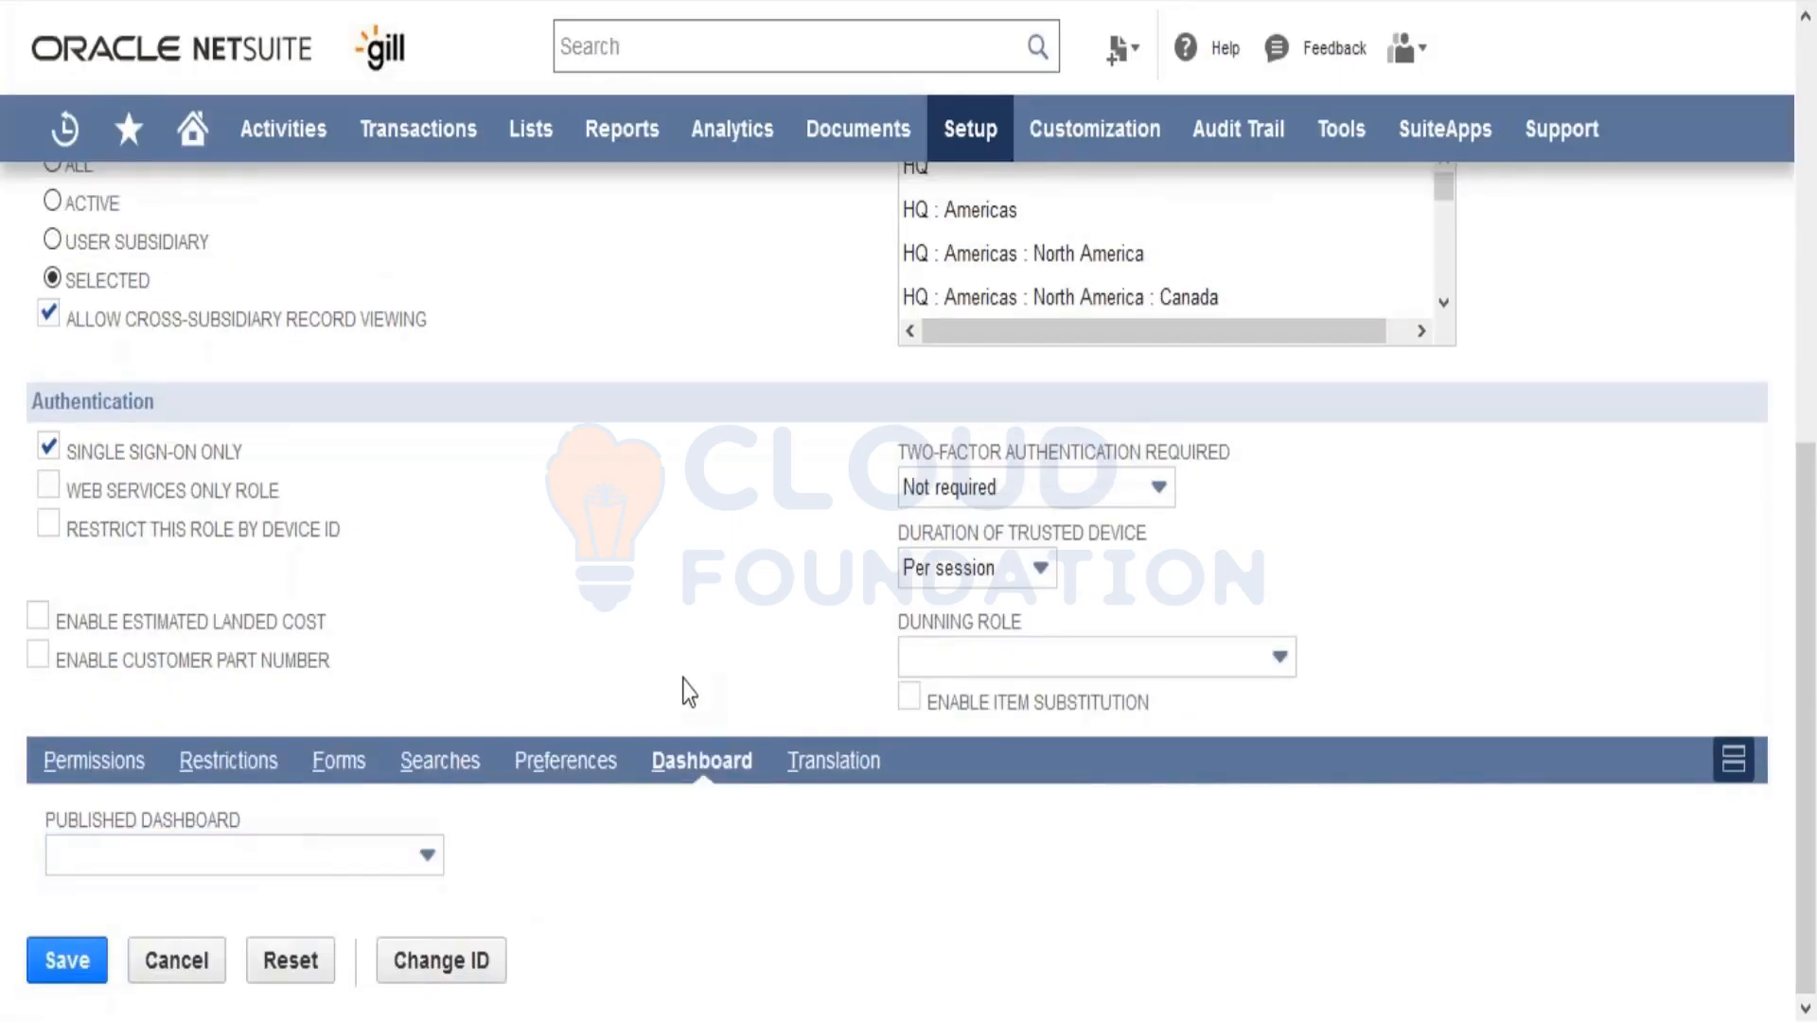
pyautogui.click(305, 857)
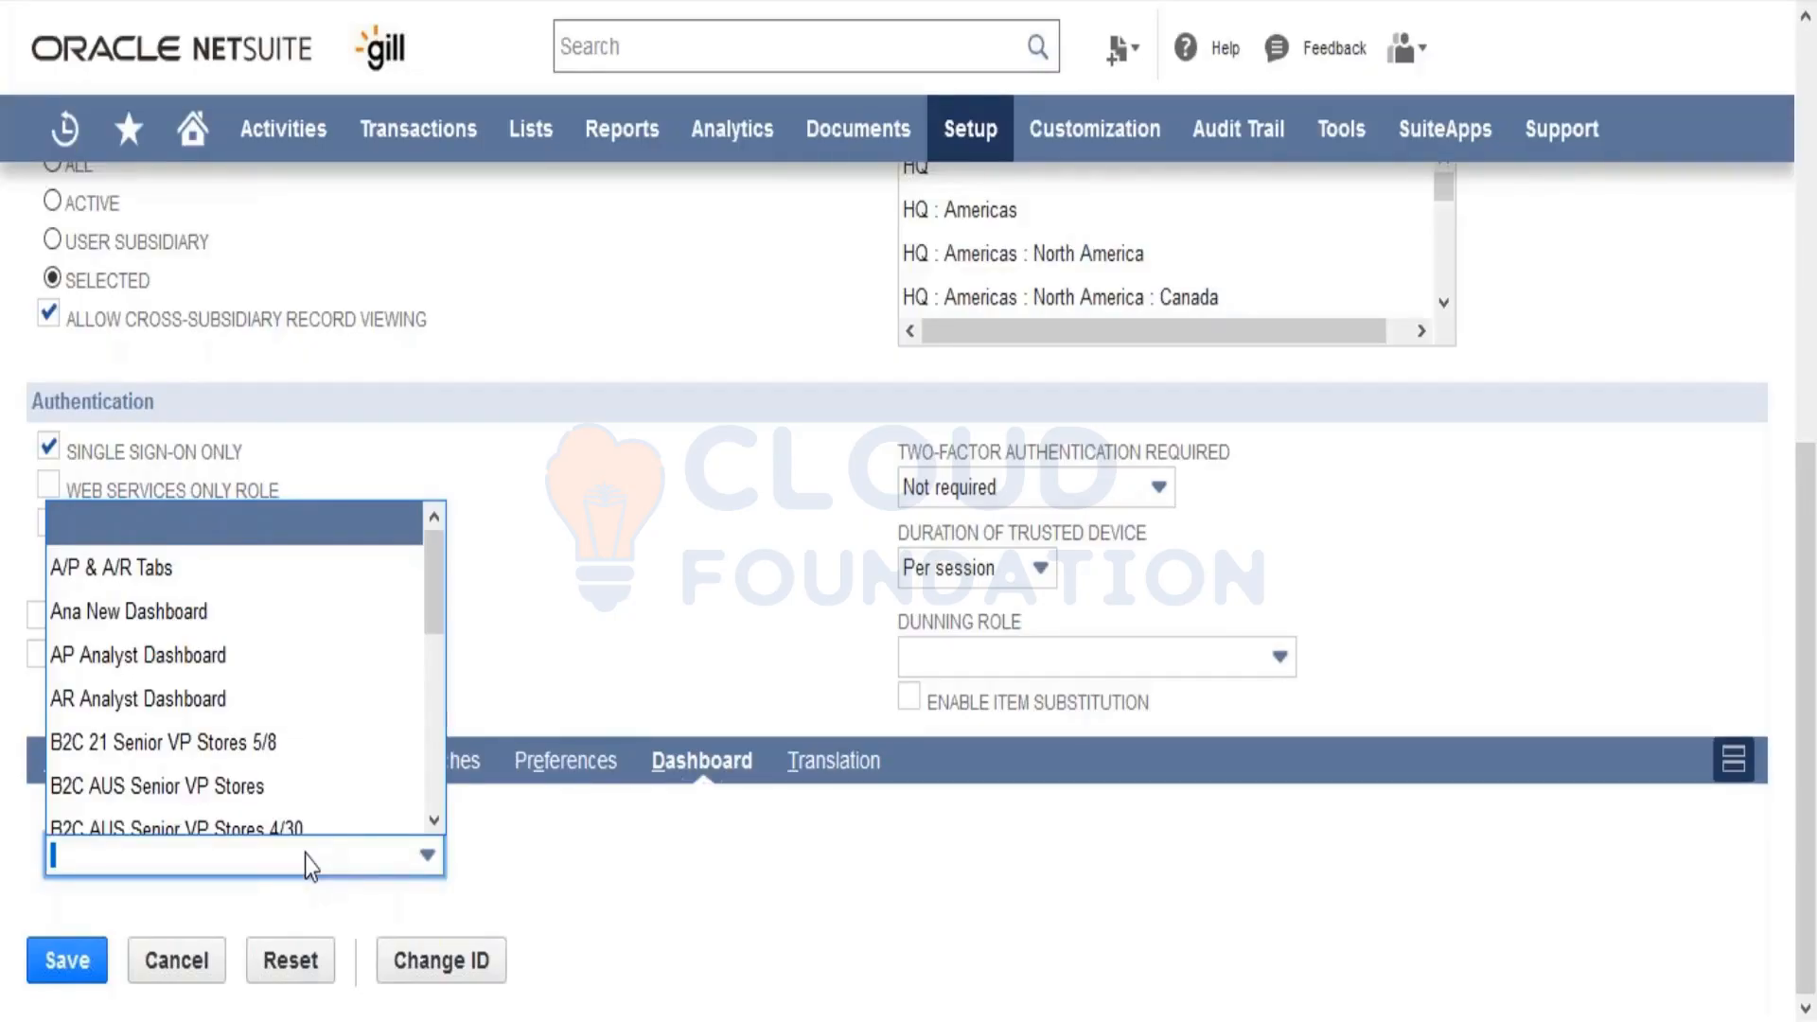
pyautogui.click(492, 843)
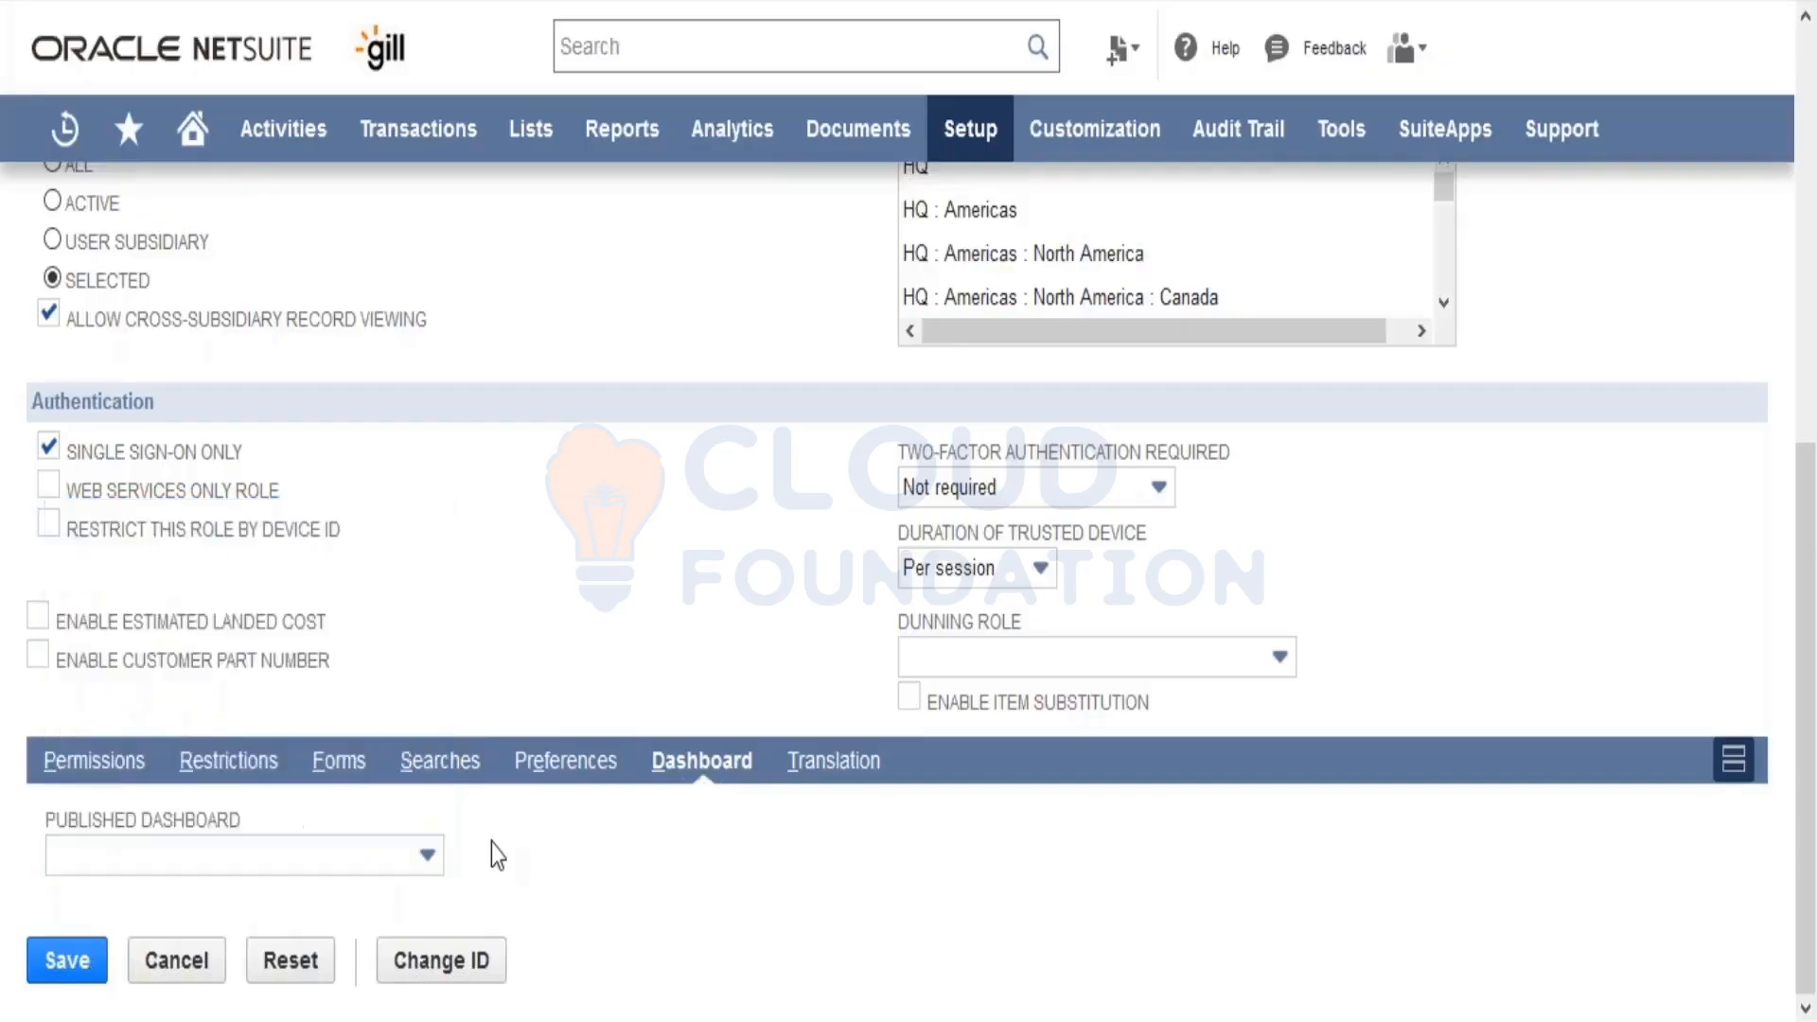
pyautogui.click(855, 771)
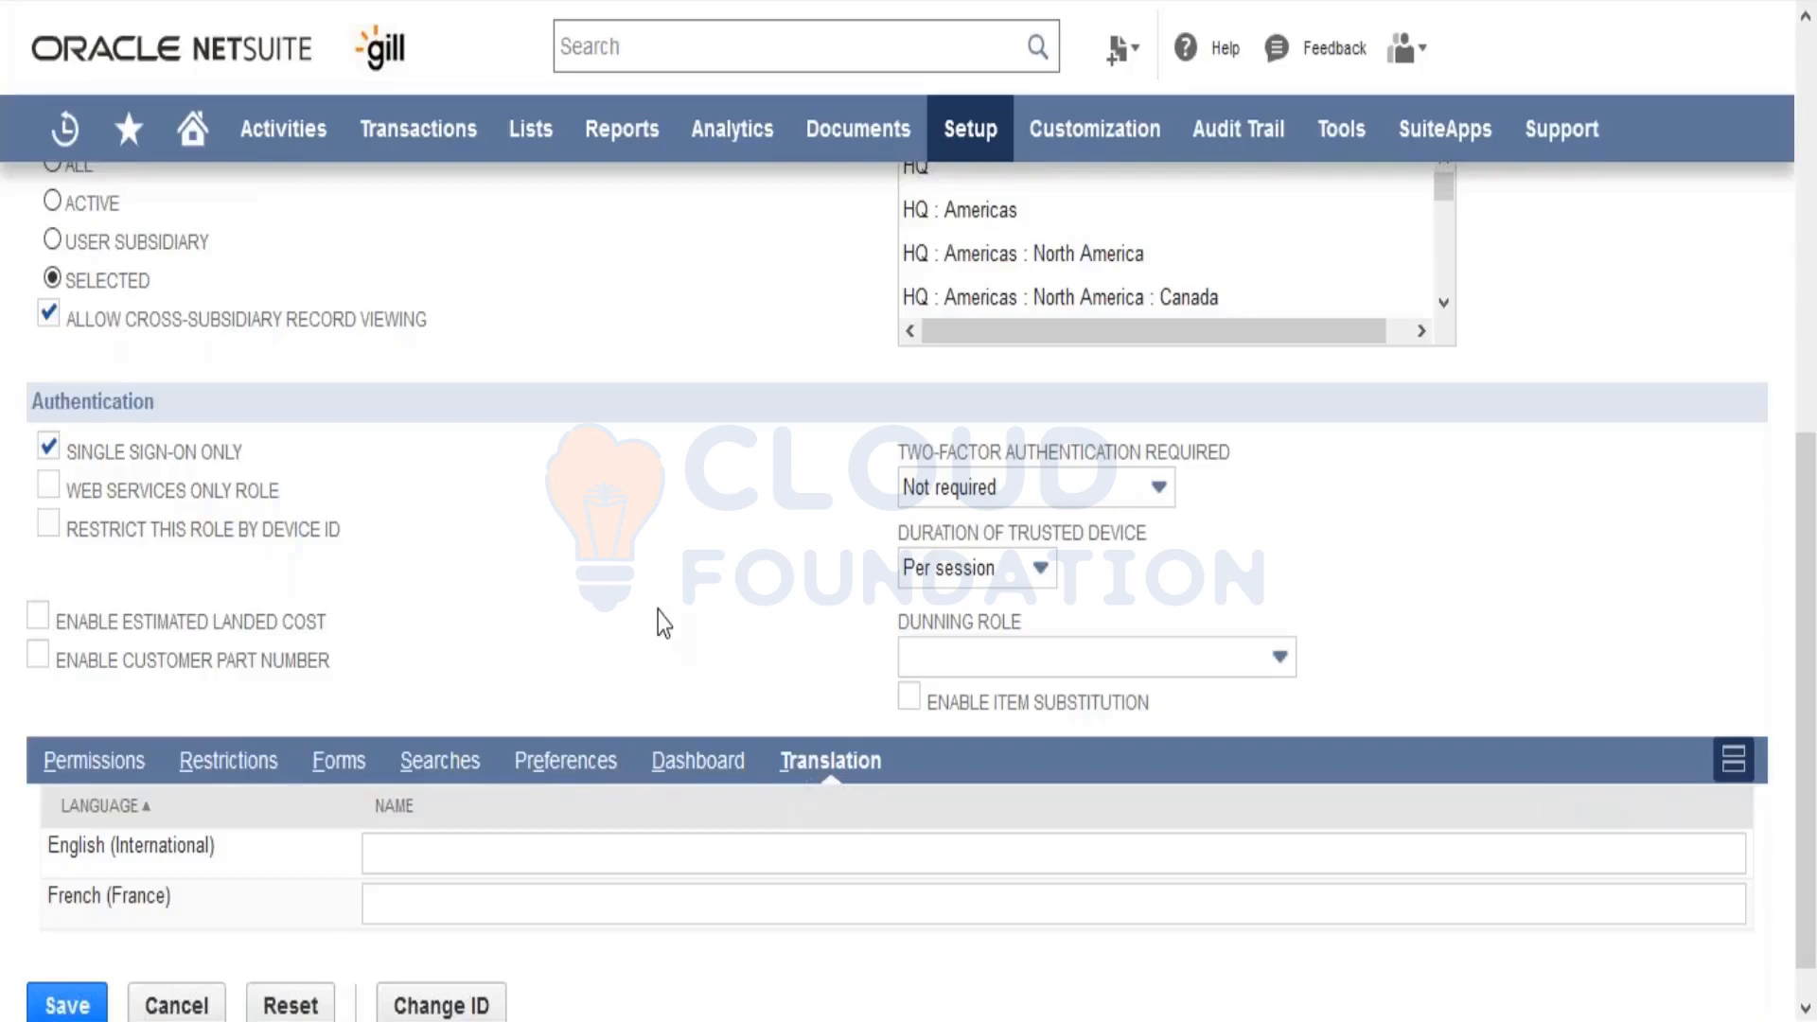
# Step: Compare the role's segment restrictions with its employee restriction options, and look back over the general, subsidiary and authentication settings
pyautogui.click(1800, 288)
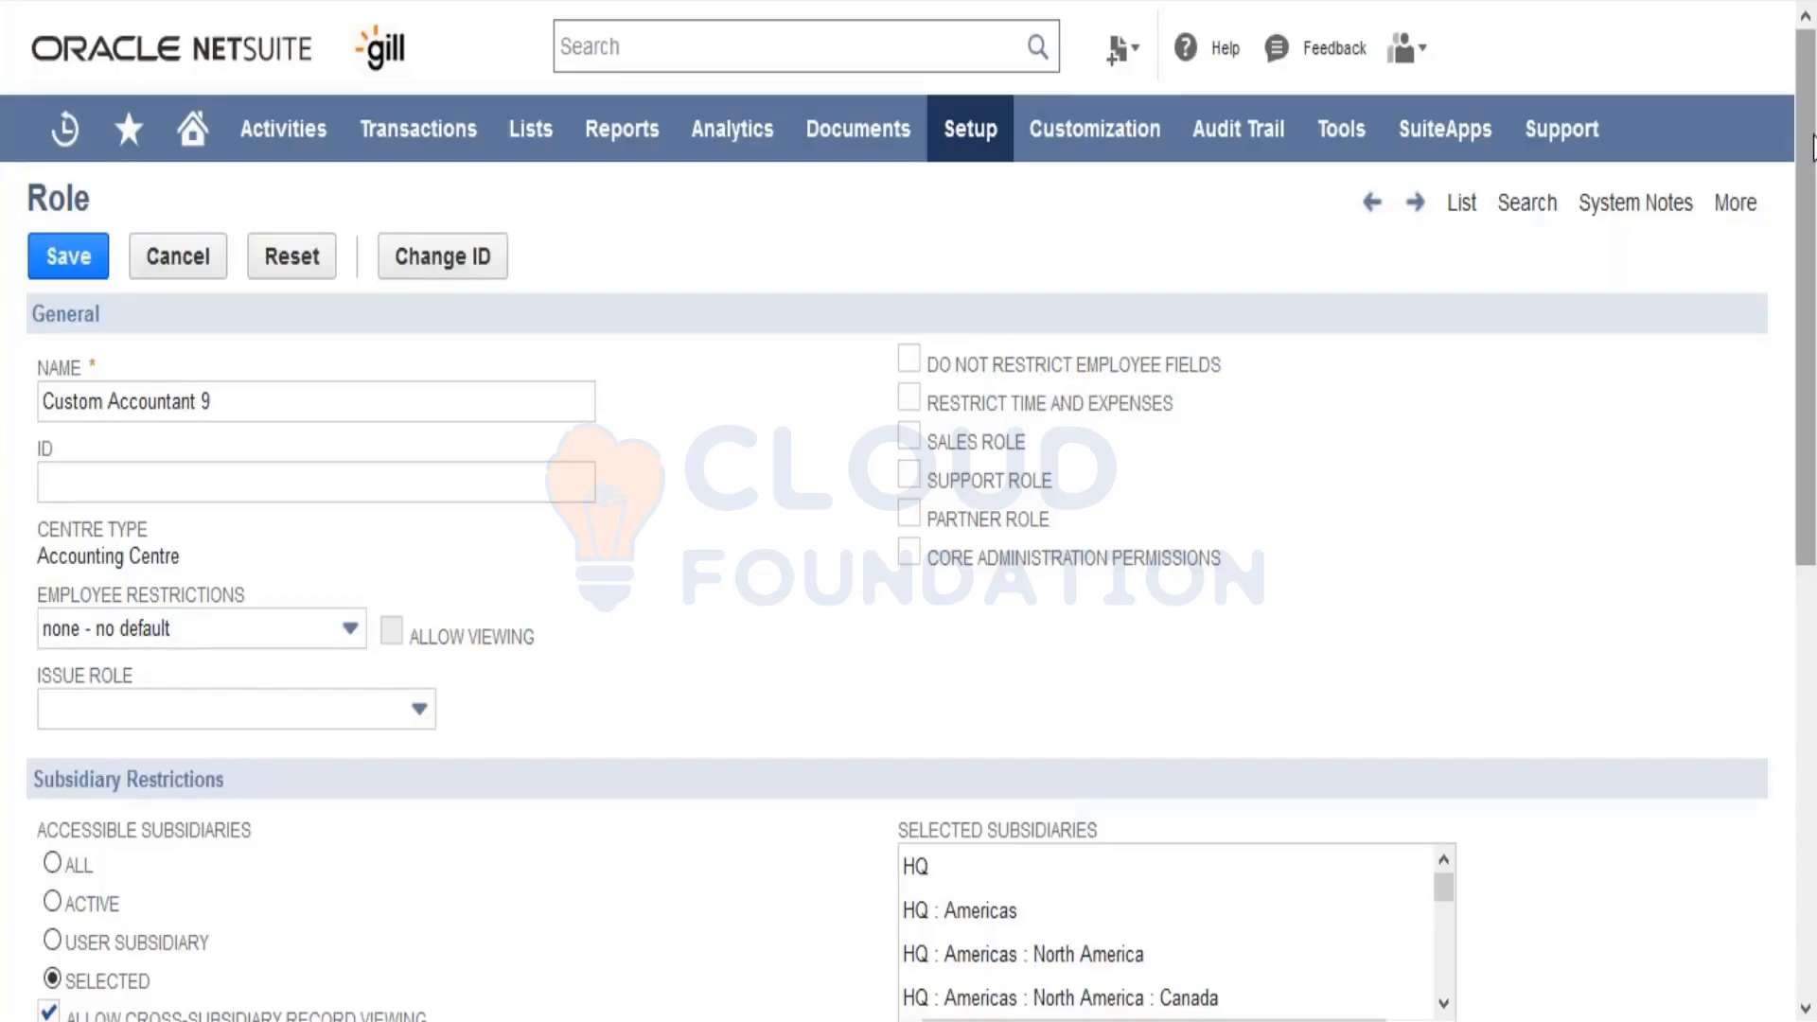
pyautogui.moveTo(1809, 182); pyautogui.dragTo(1809, 527)
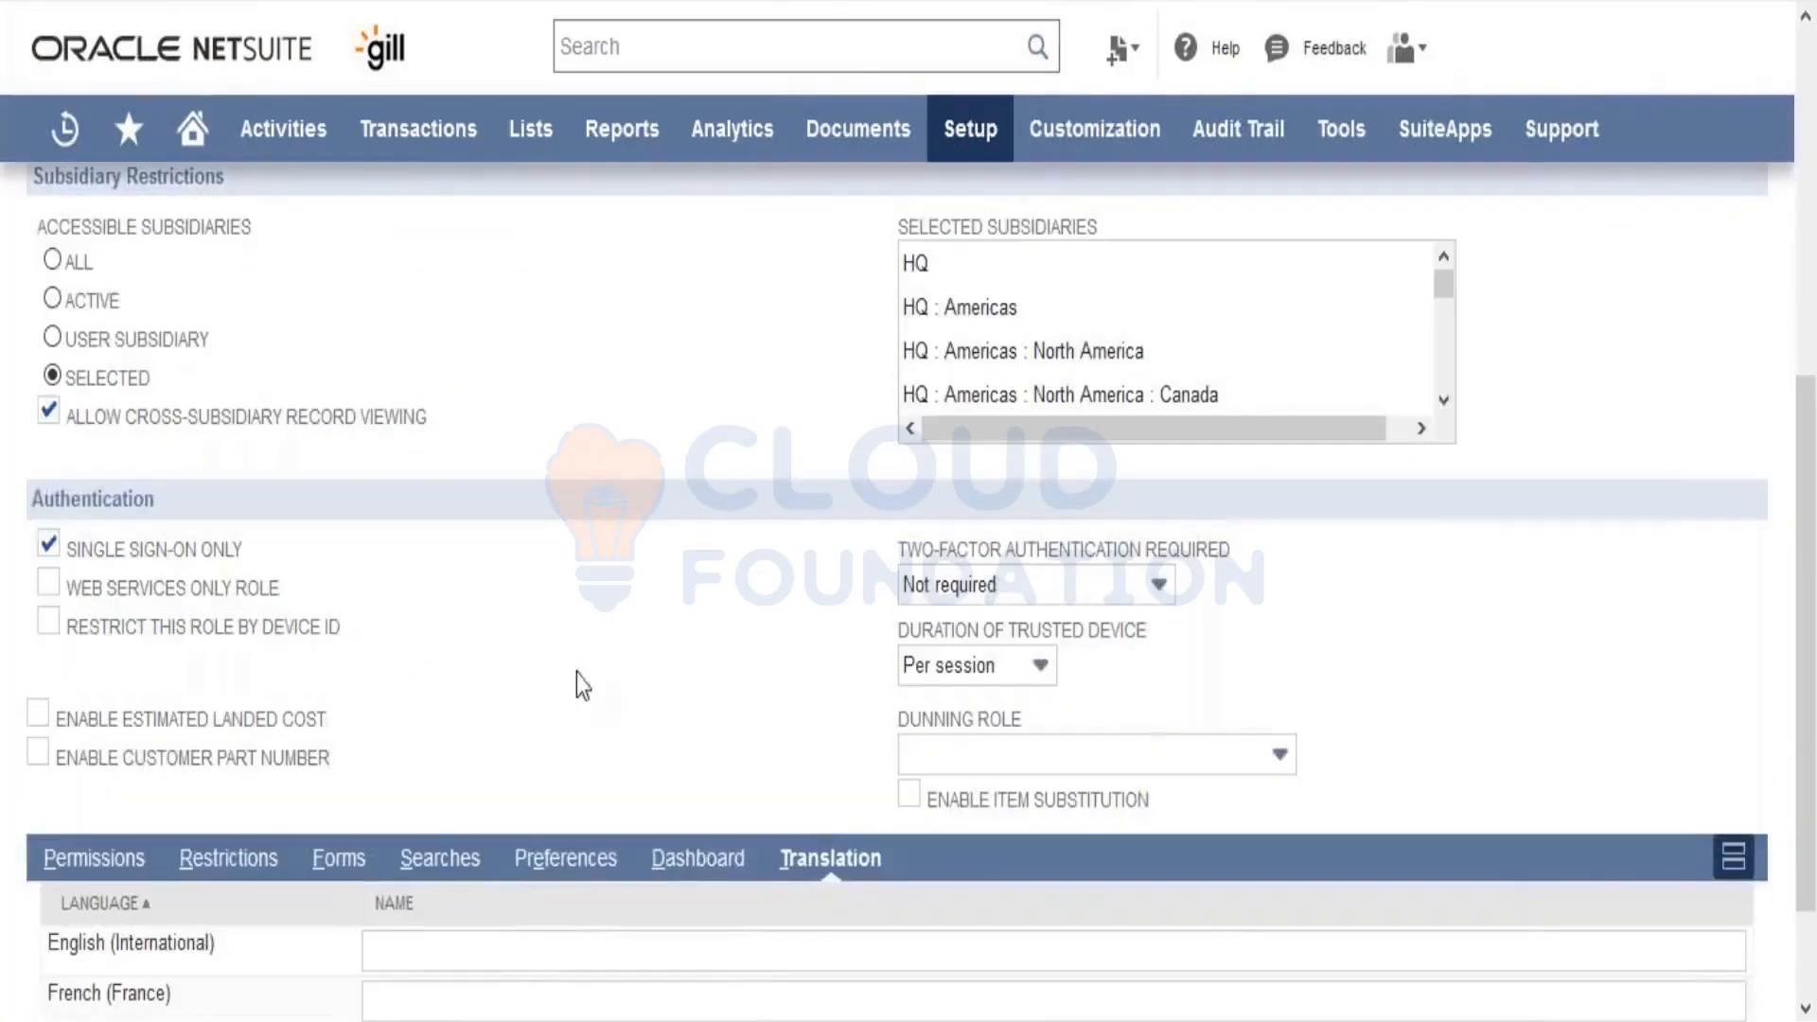
pyautogui.click(220, 866)
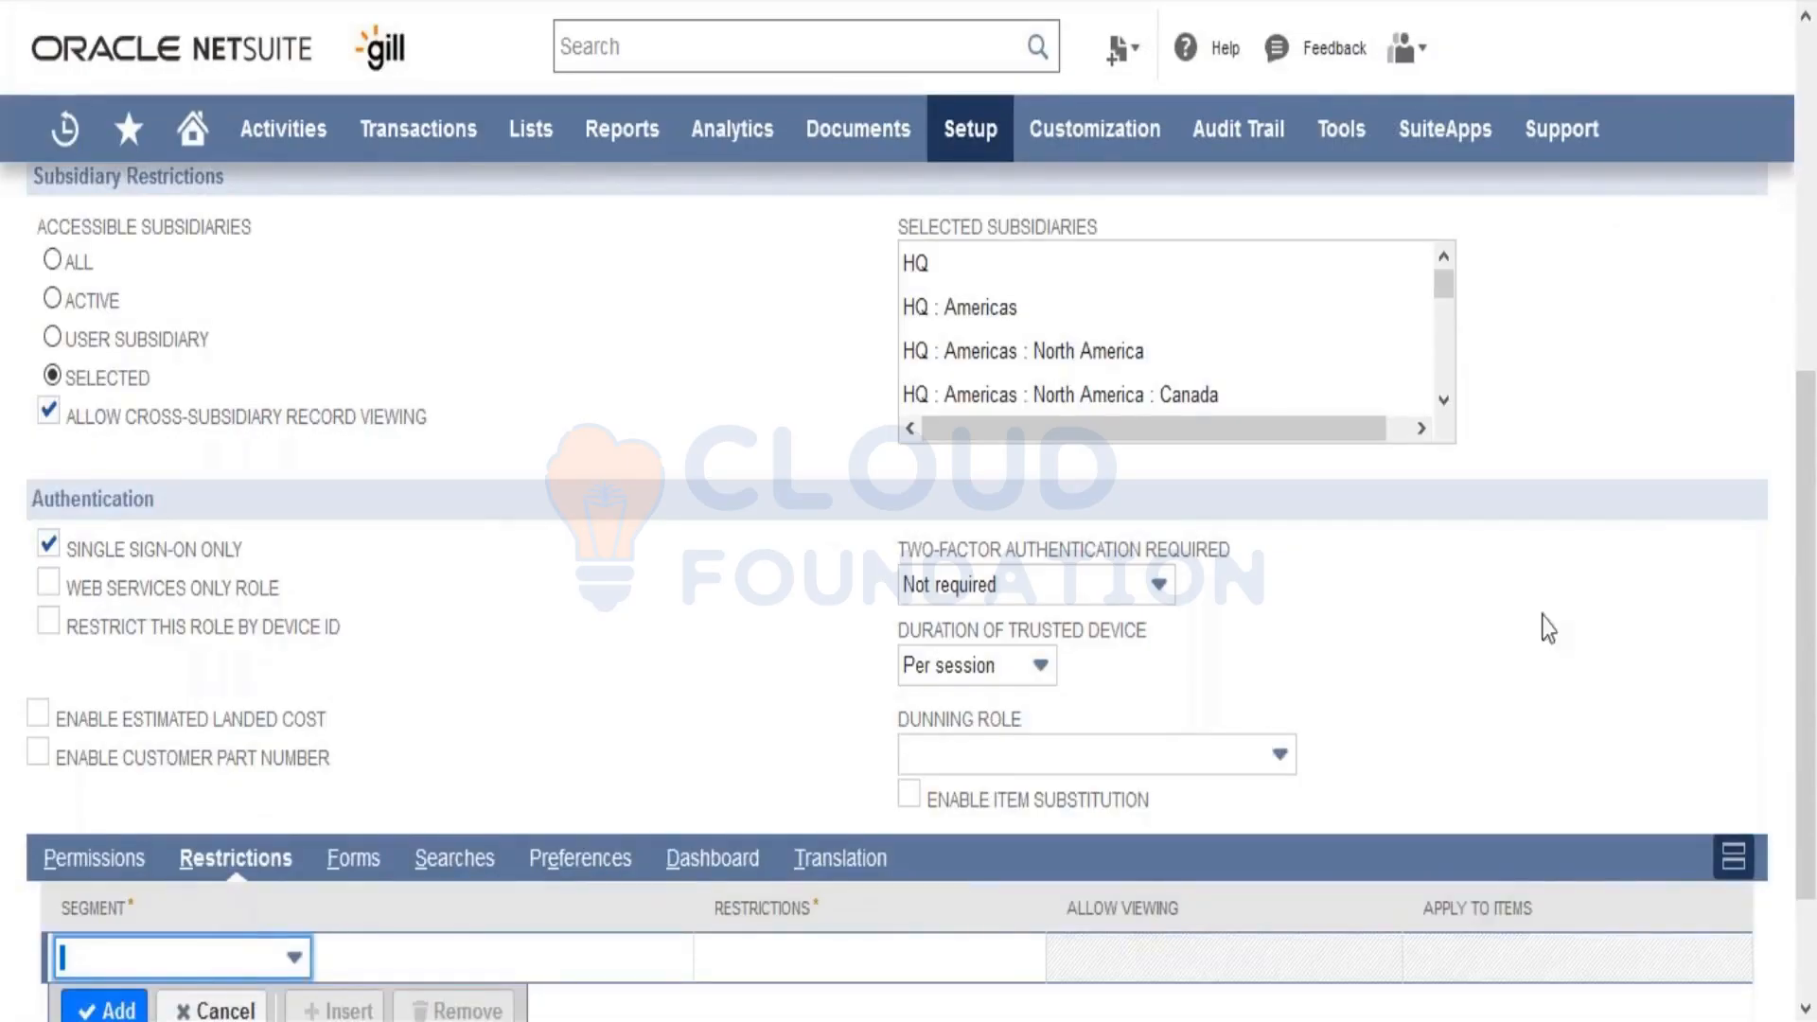
pyautogui.scroll(-2, 1809, 558)
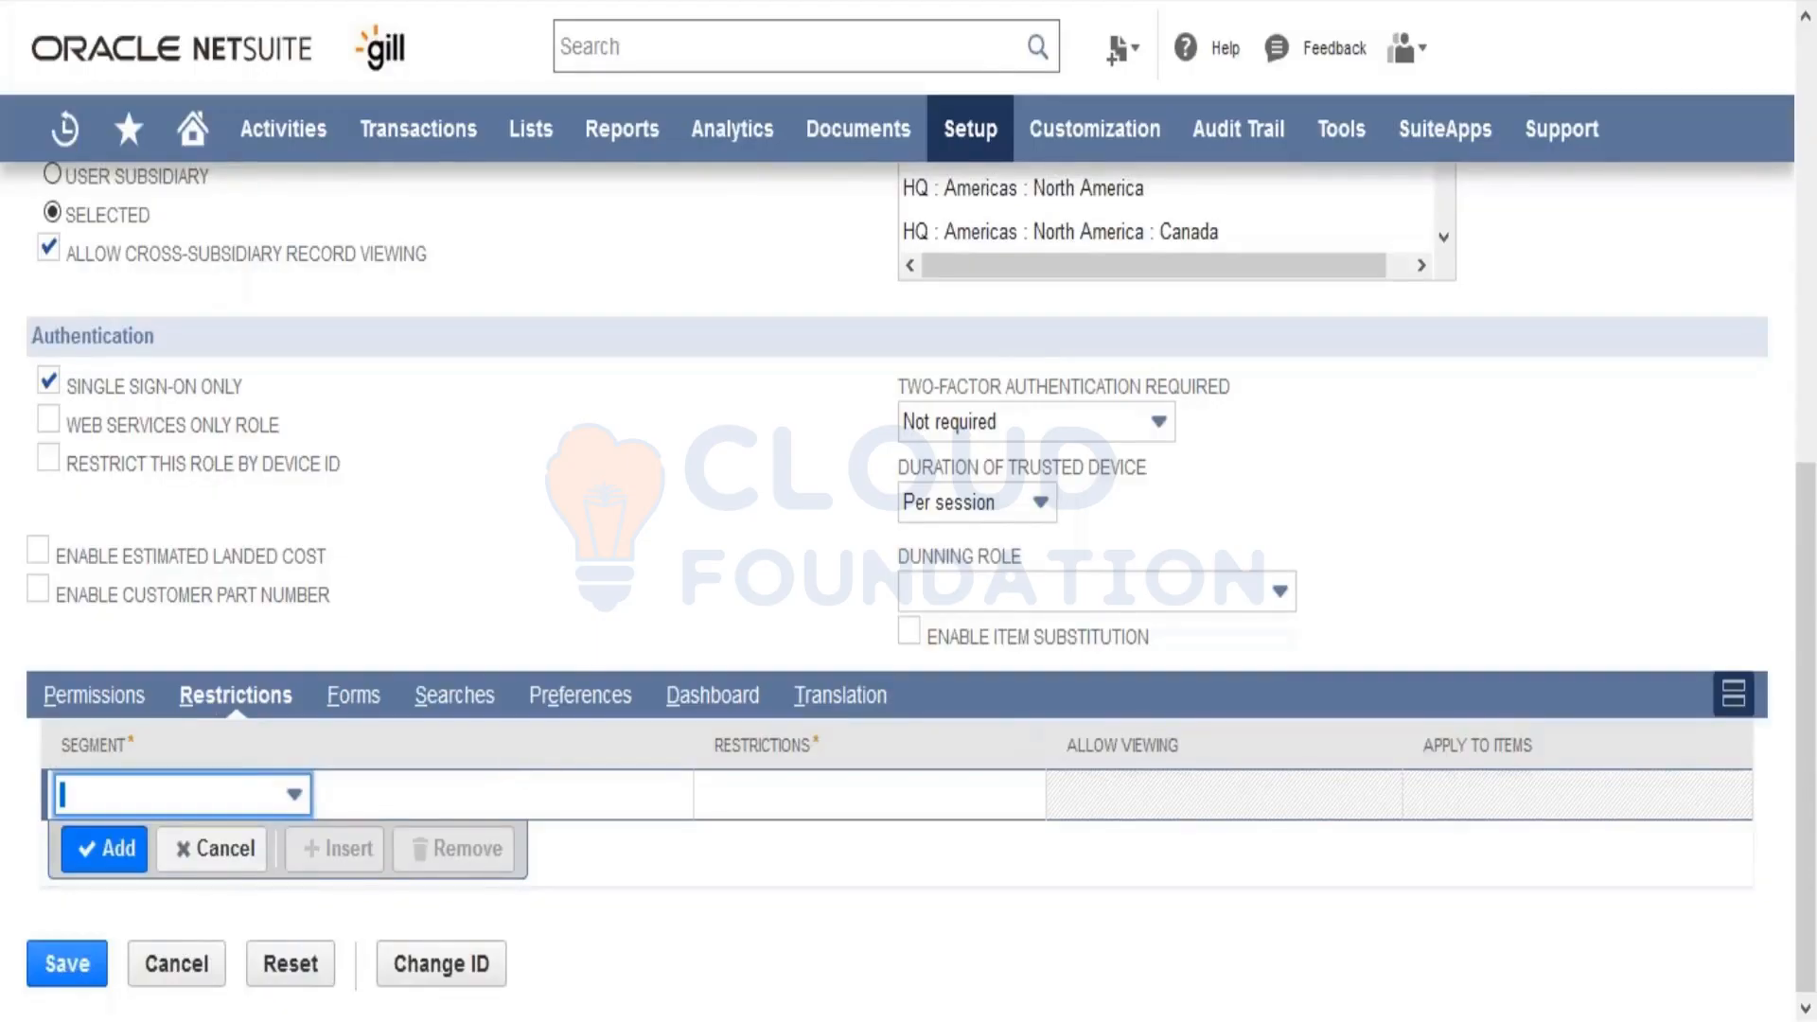
pyautogui.scroll(6, 1588, 288)
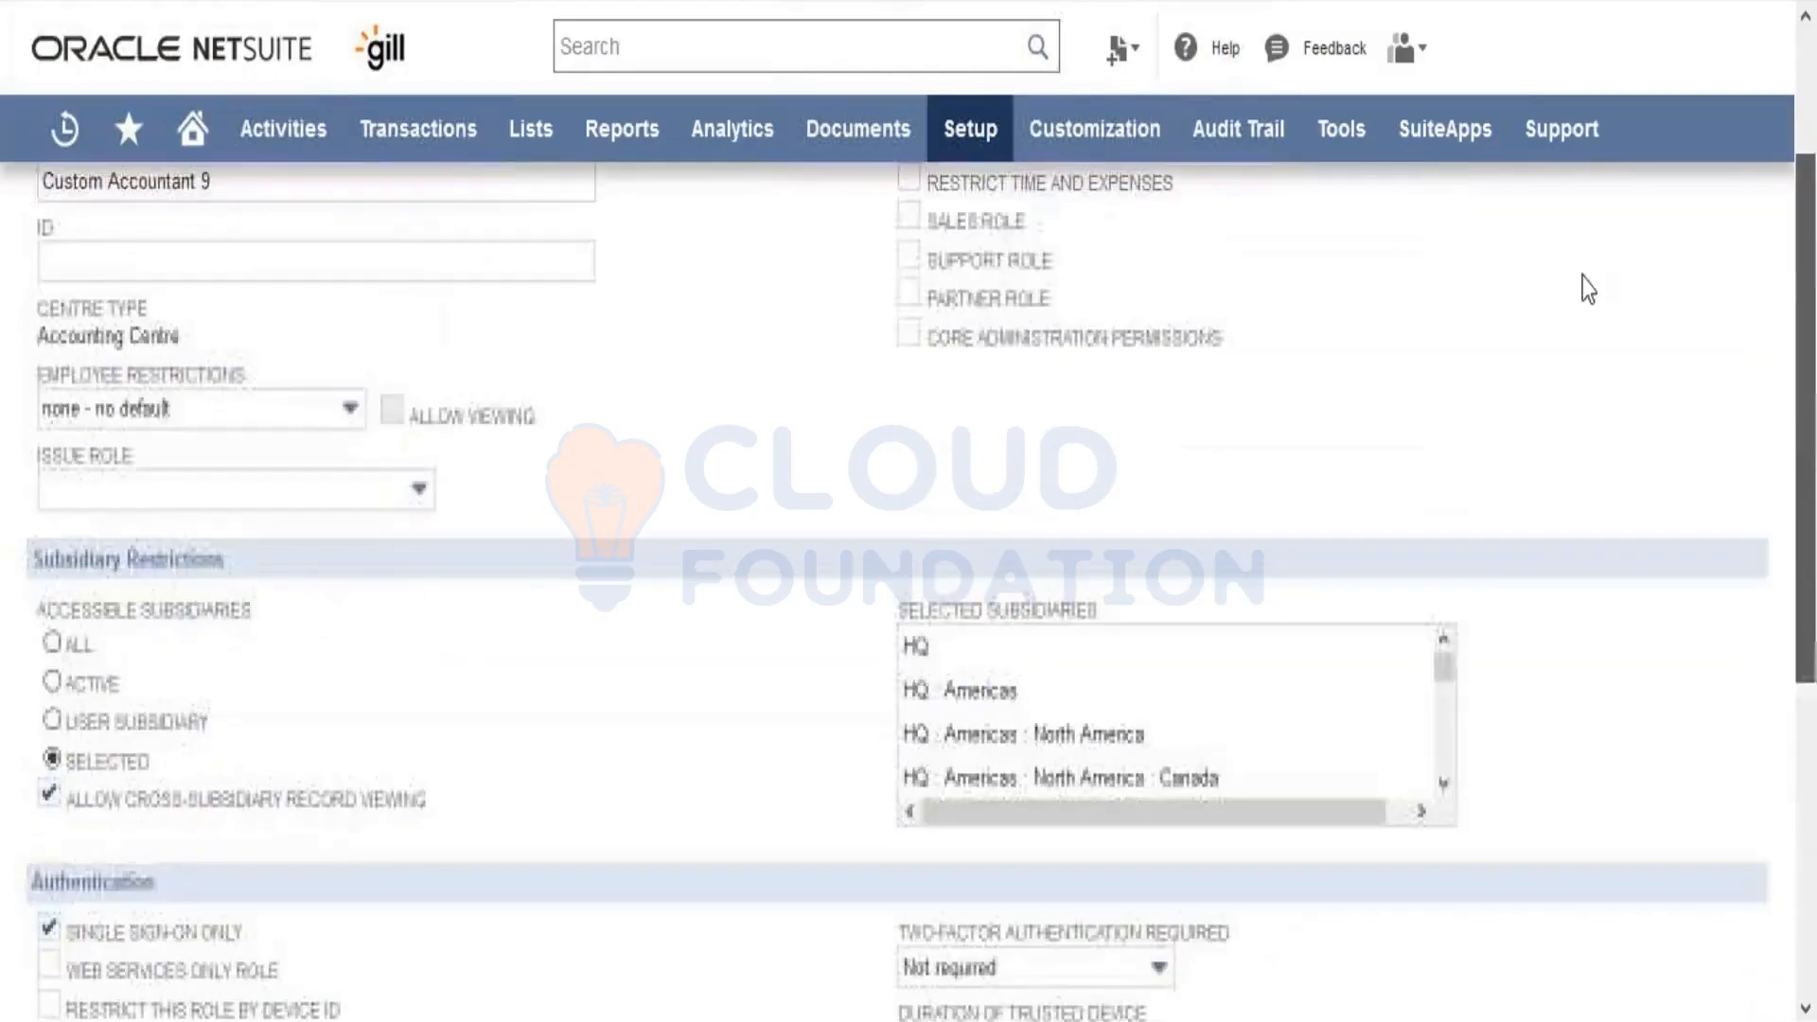
pyautogui.click(272, 410)
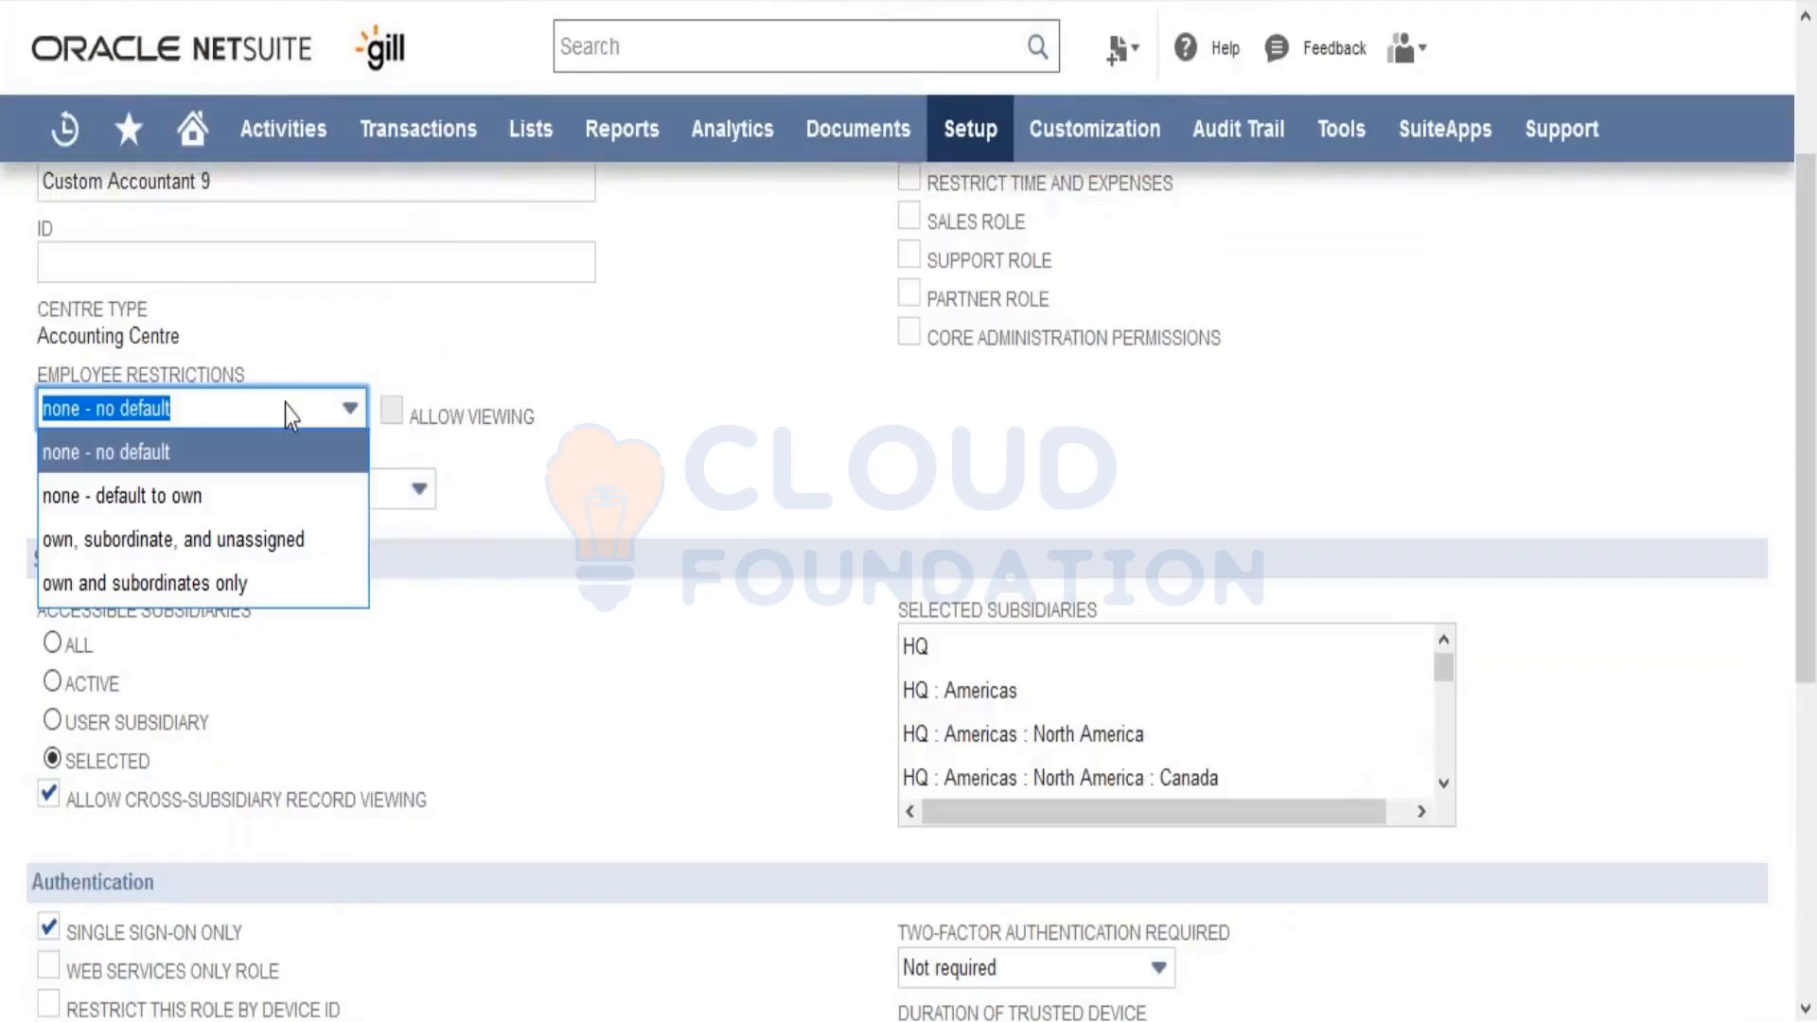
pyautogui.click(691, 424)
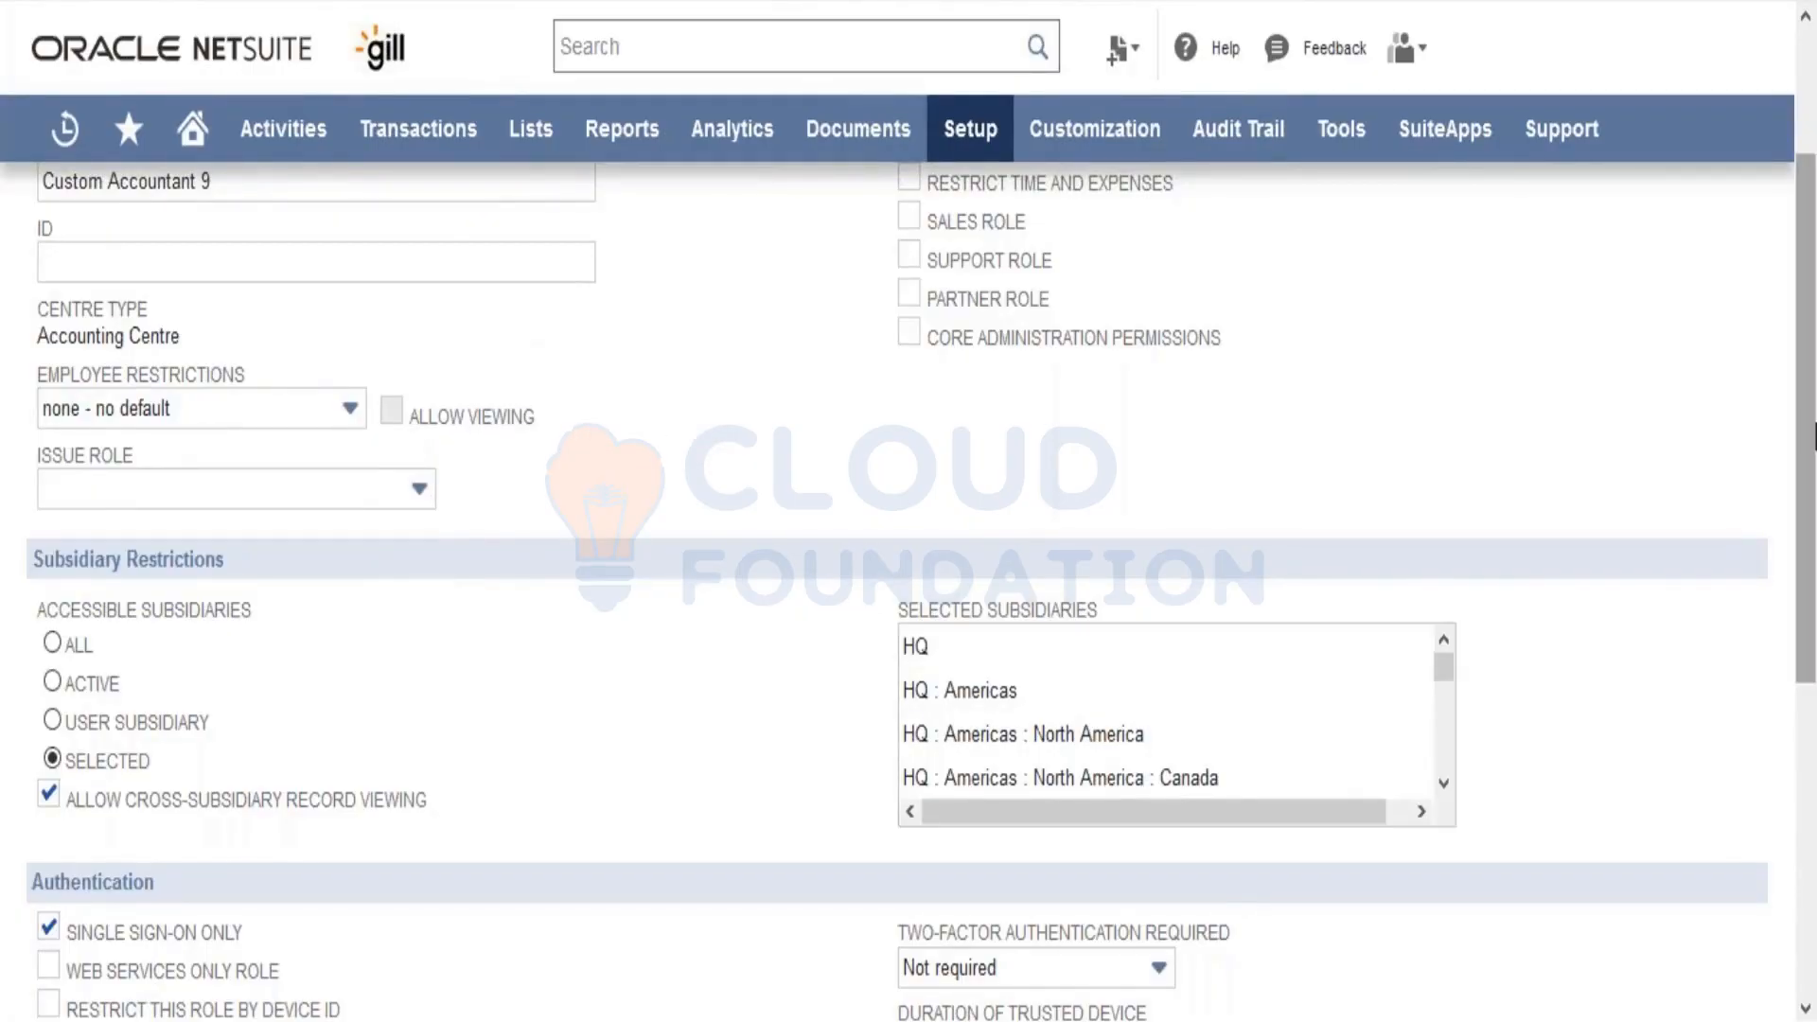
pyautogui.scroll(-4, 1812, 729)
pyautogui.scroll(-2, 1812, 729)
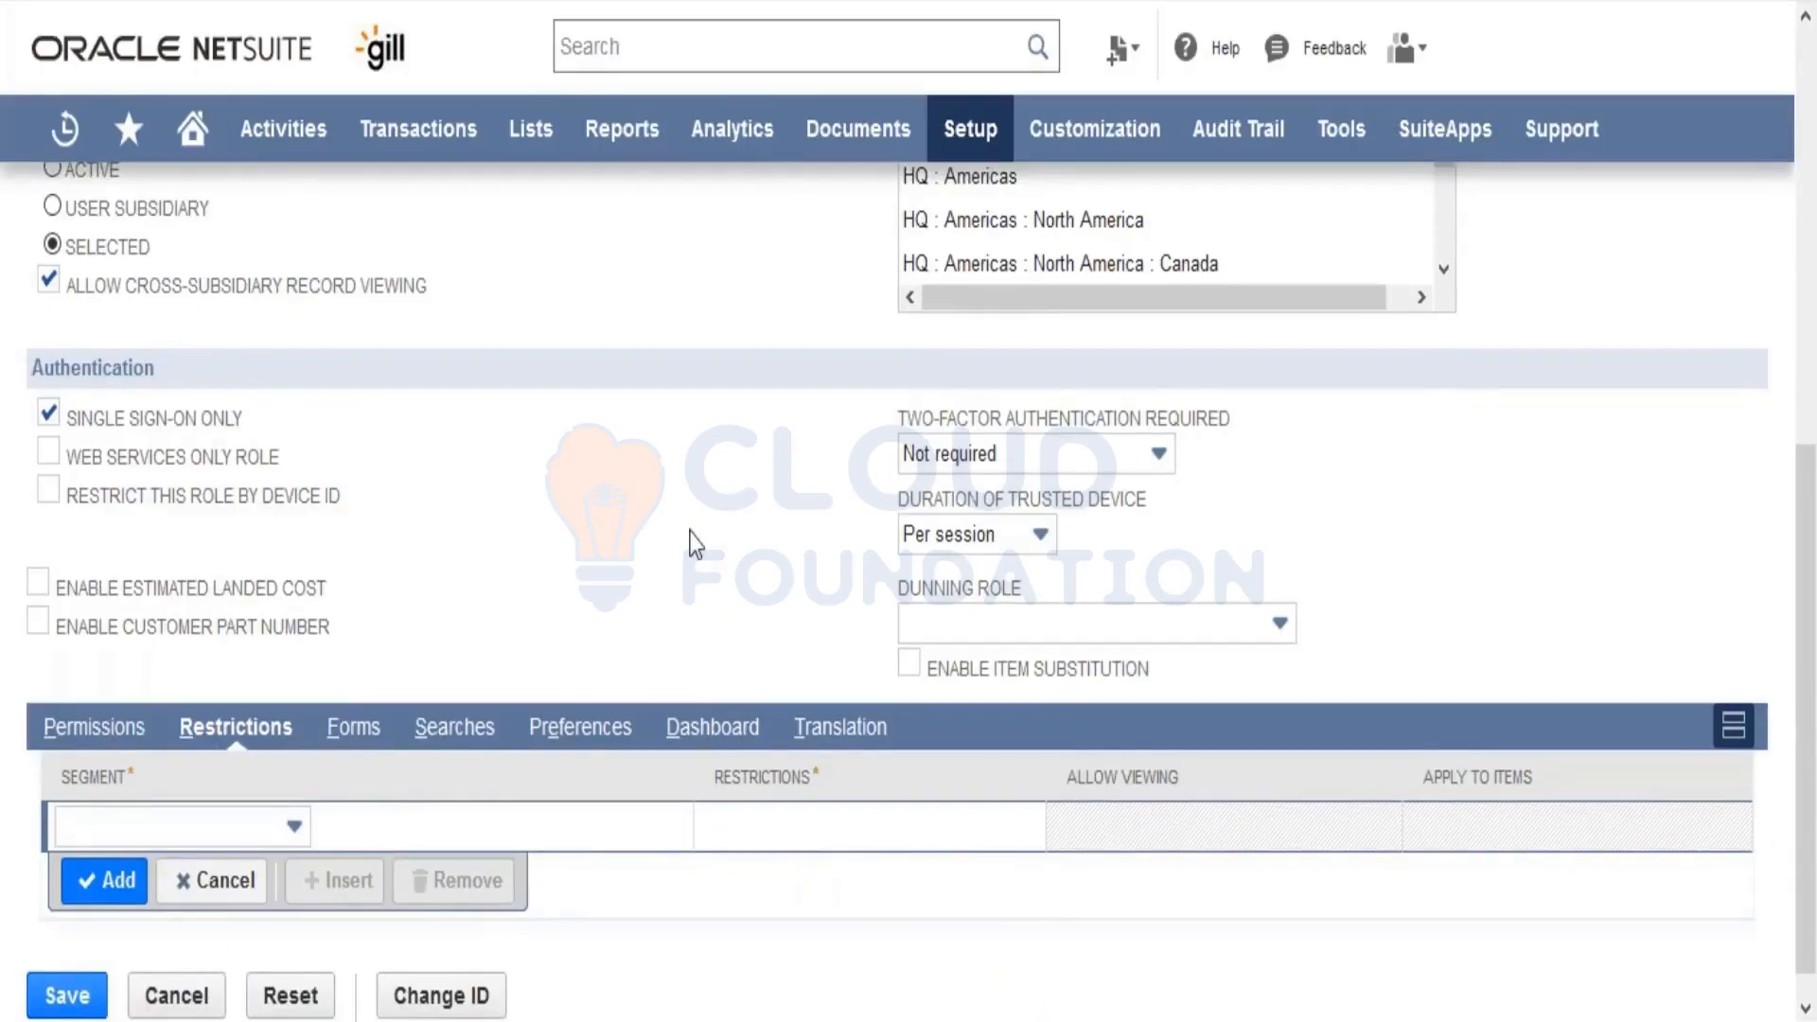
pyautogui.scroll(6, 695, 544)
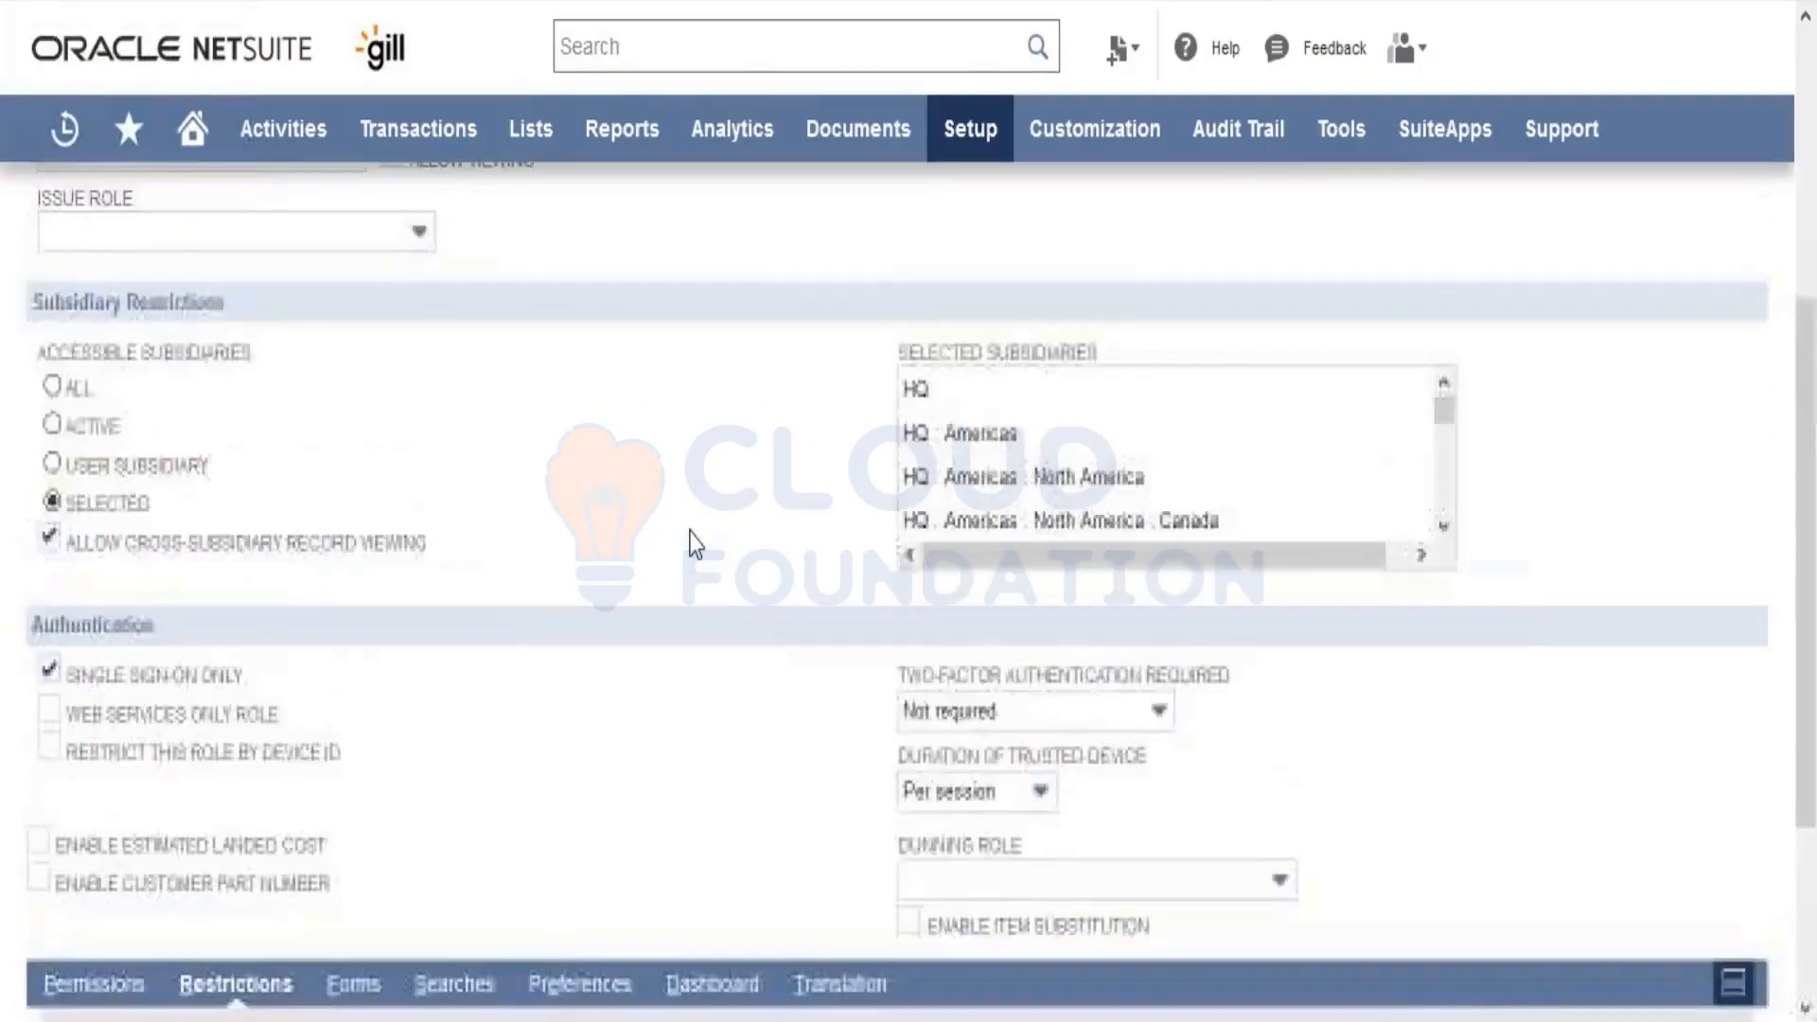
pyautogui.scroll(2, 695, 544)
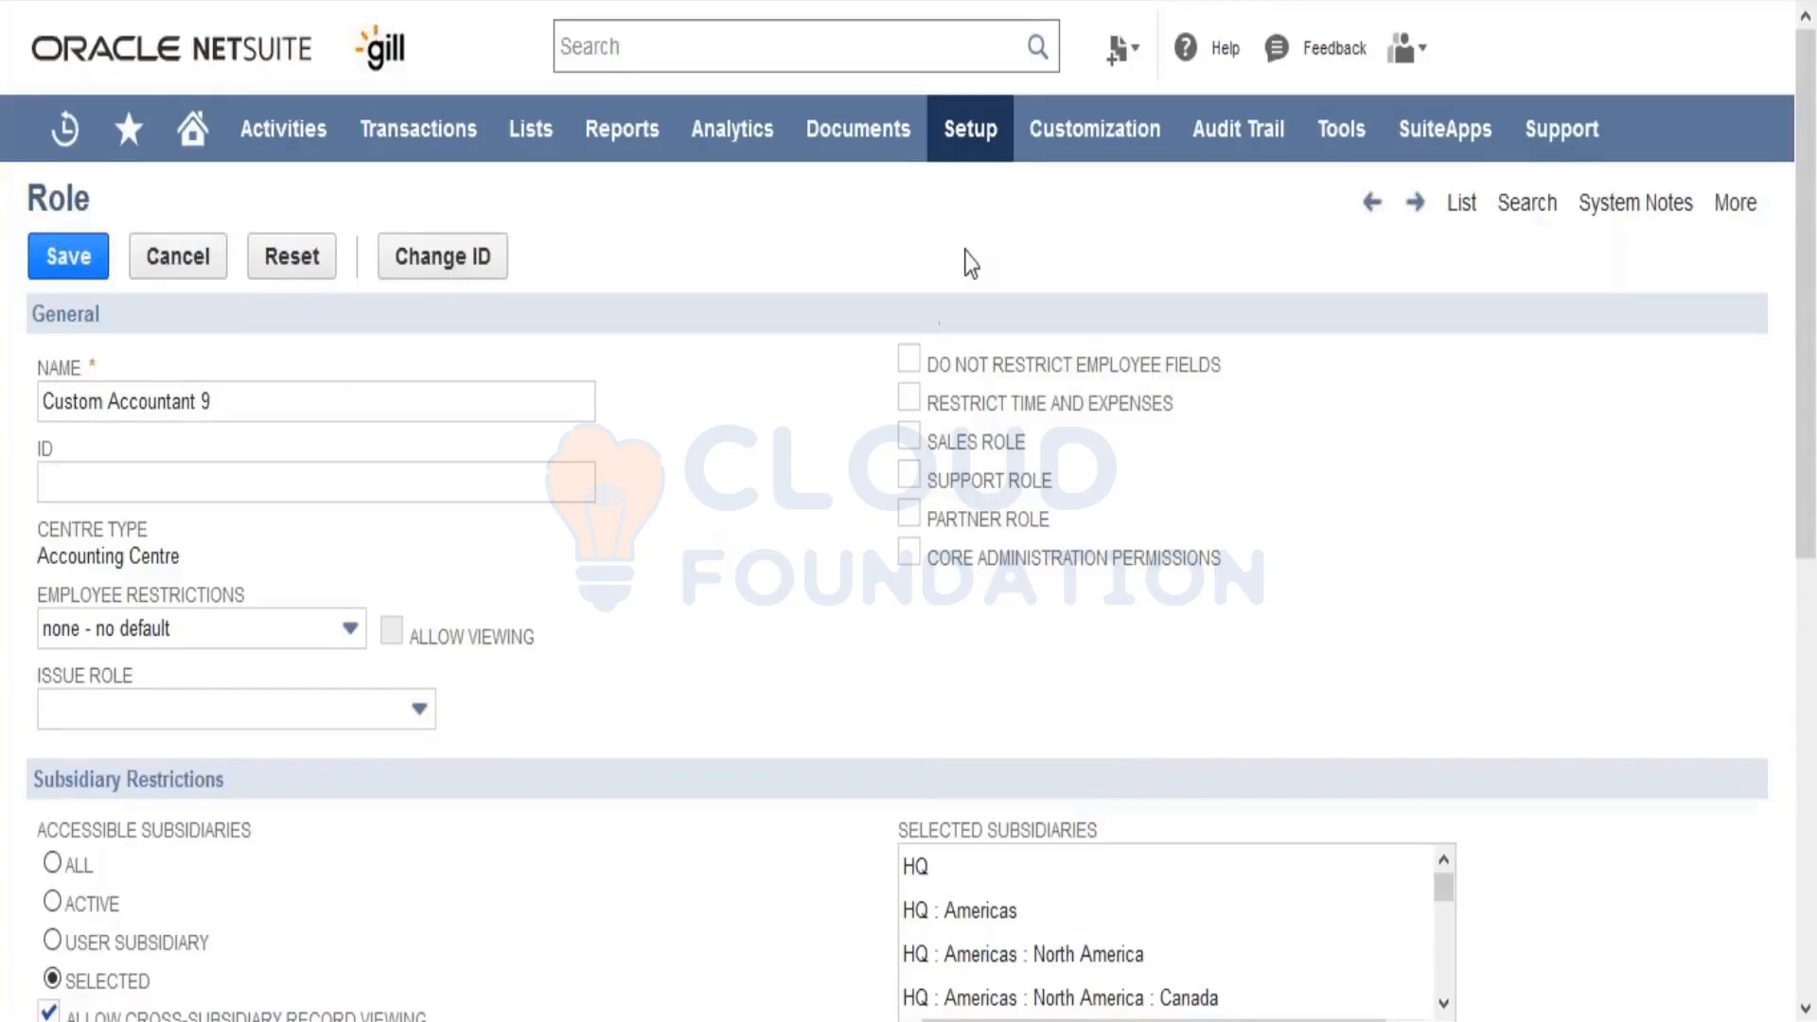
# Step: Open the list of managed users, sort it by role in descending order and look through the users
pyautogui.moveTo(992, 135)
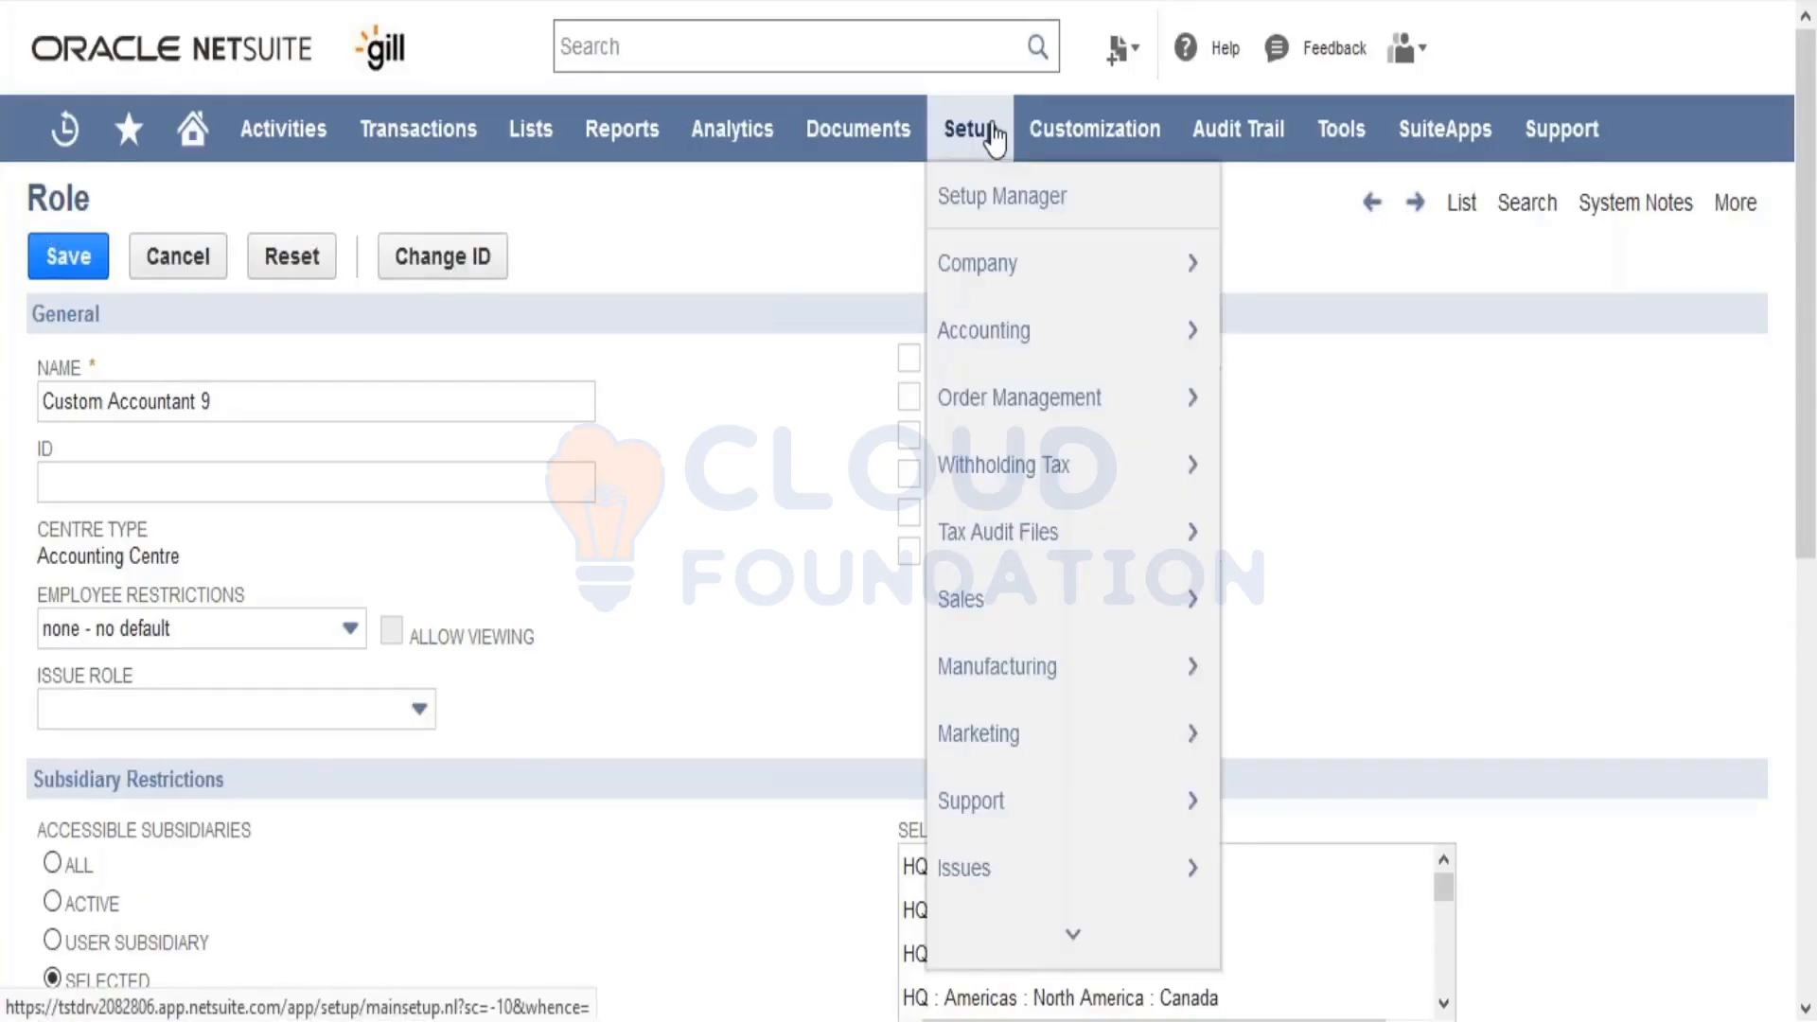
pyautogui.moveTo(1009, 413)
pyautogui.moveTo(996, 255)
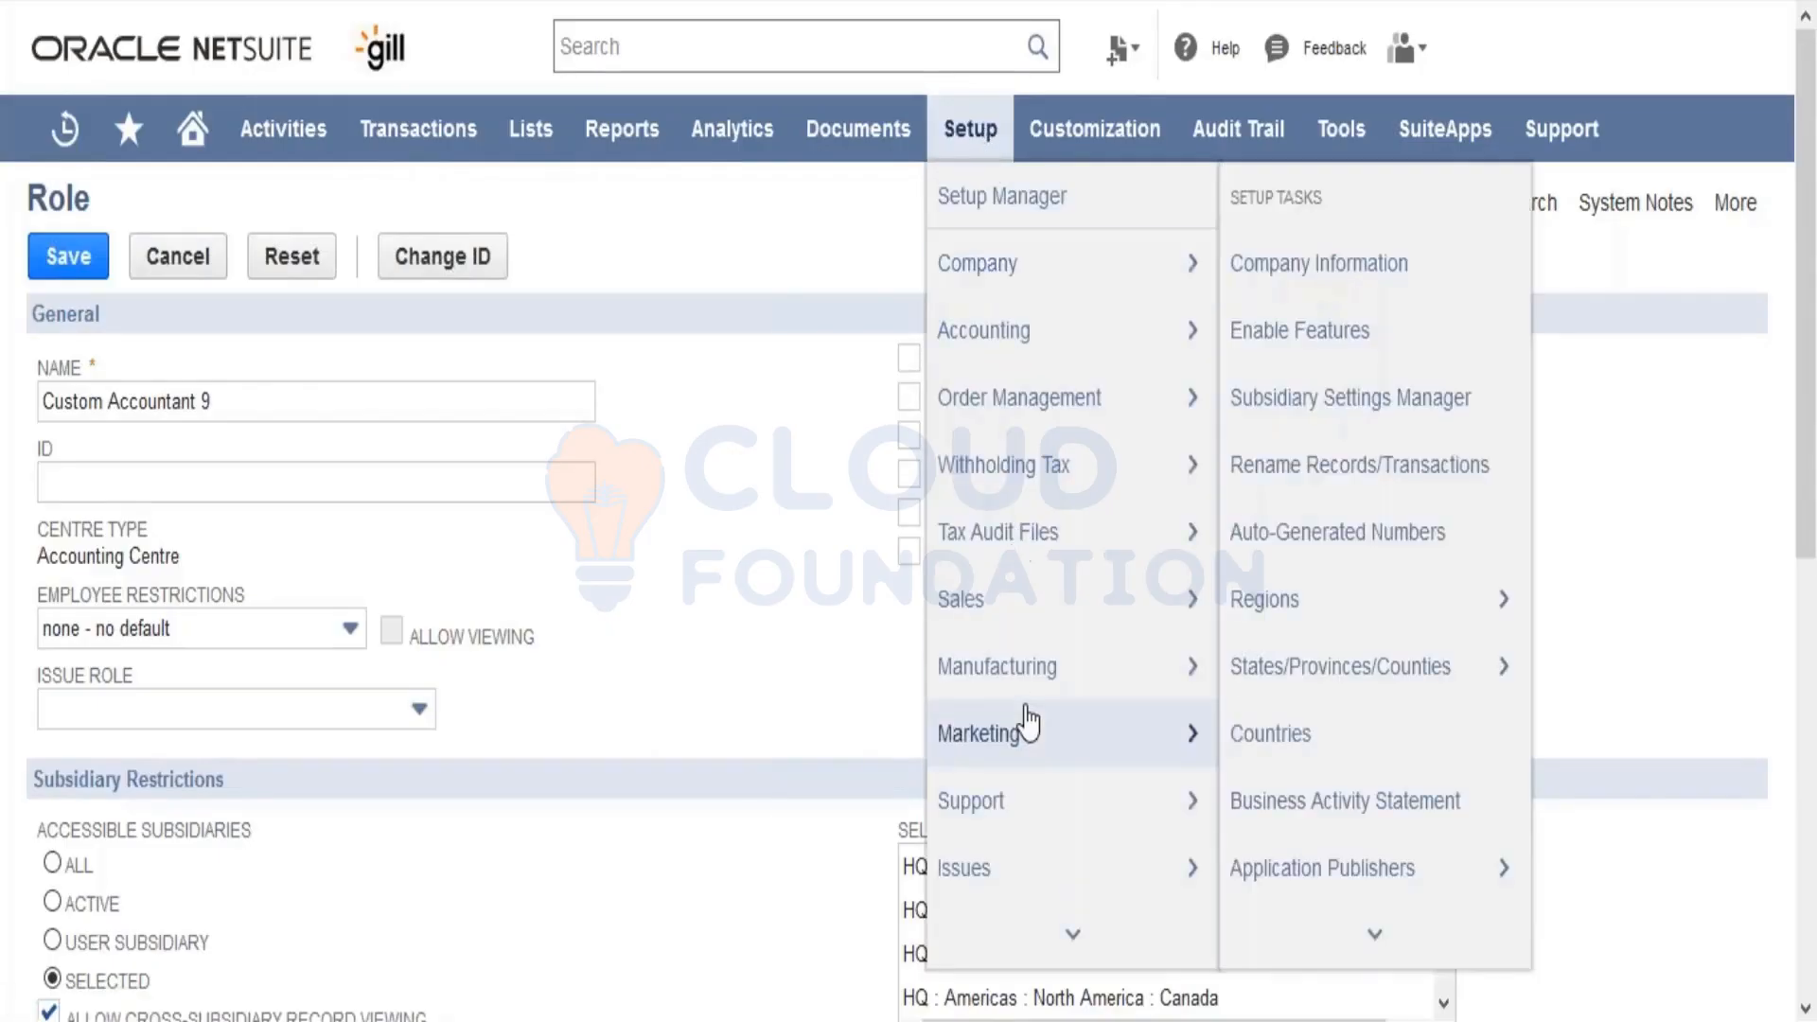
pyautogui.moveTo(1046, 819)
pyautogui.moveTo(1046, 922)
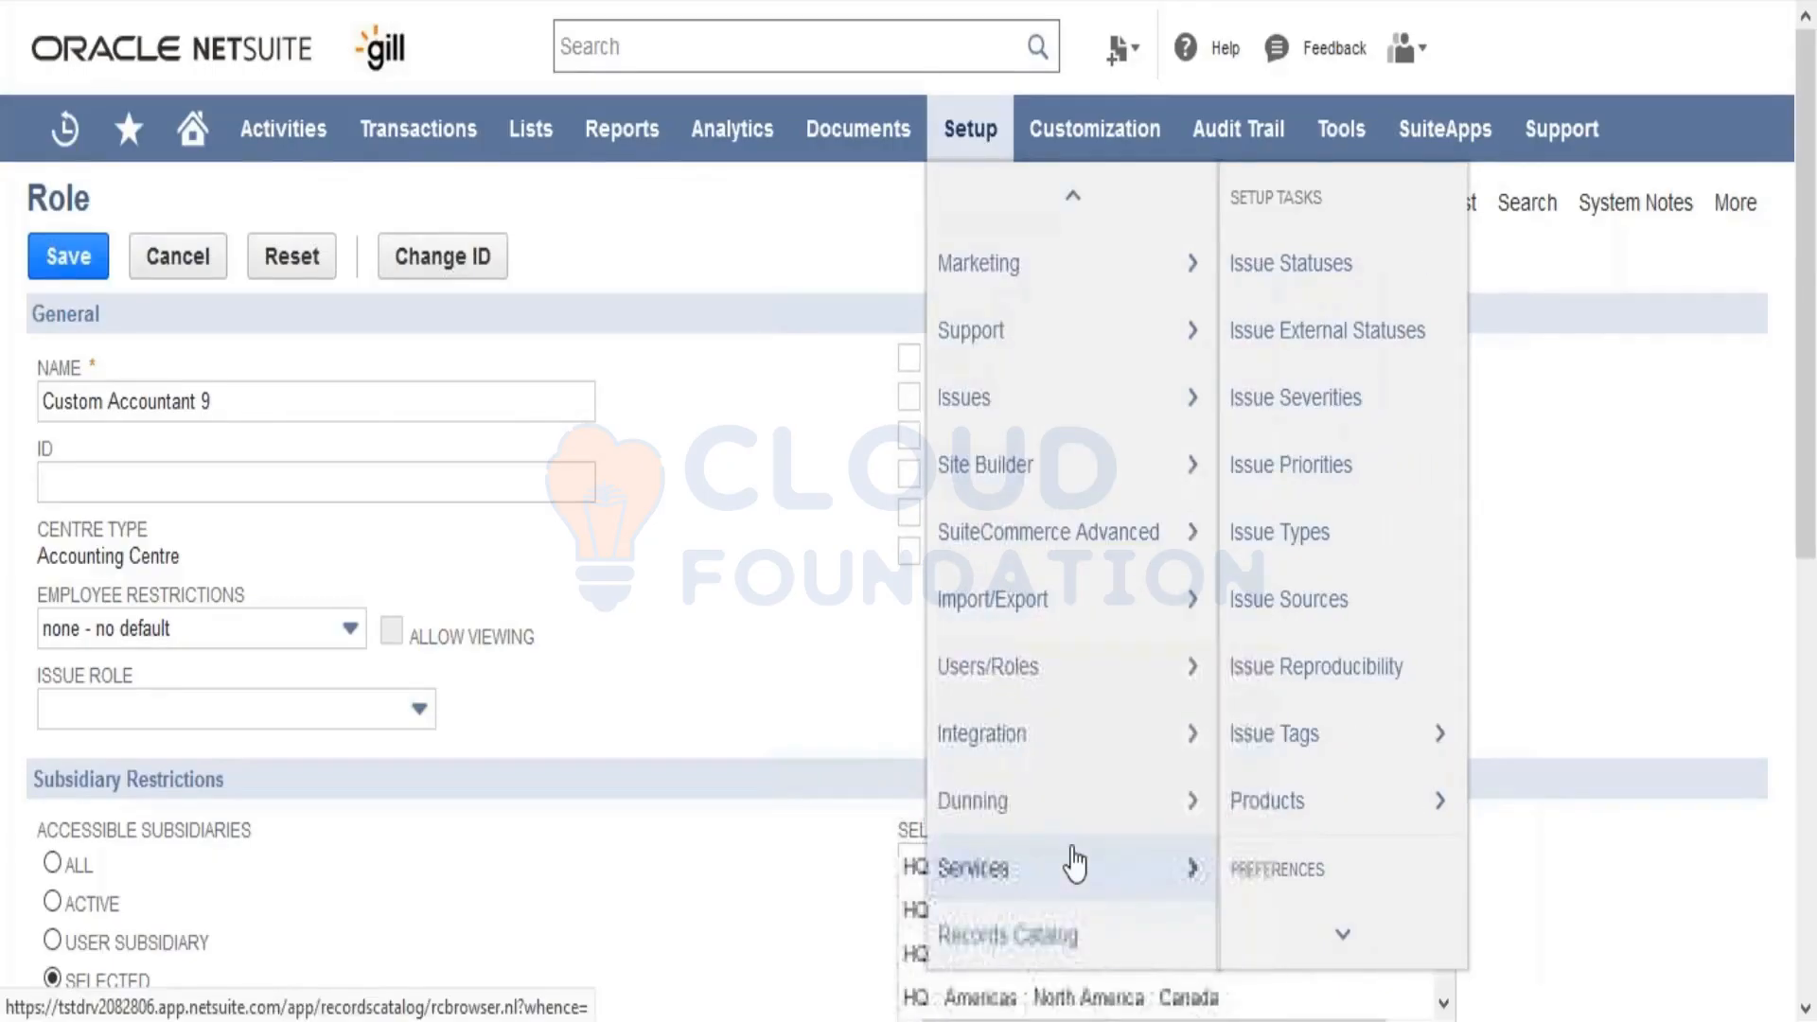
pyautogui.moveTo(1084, 674)
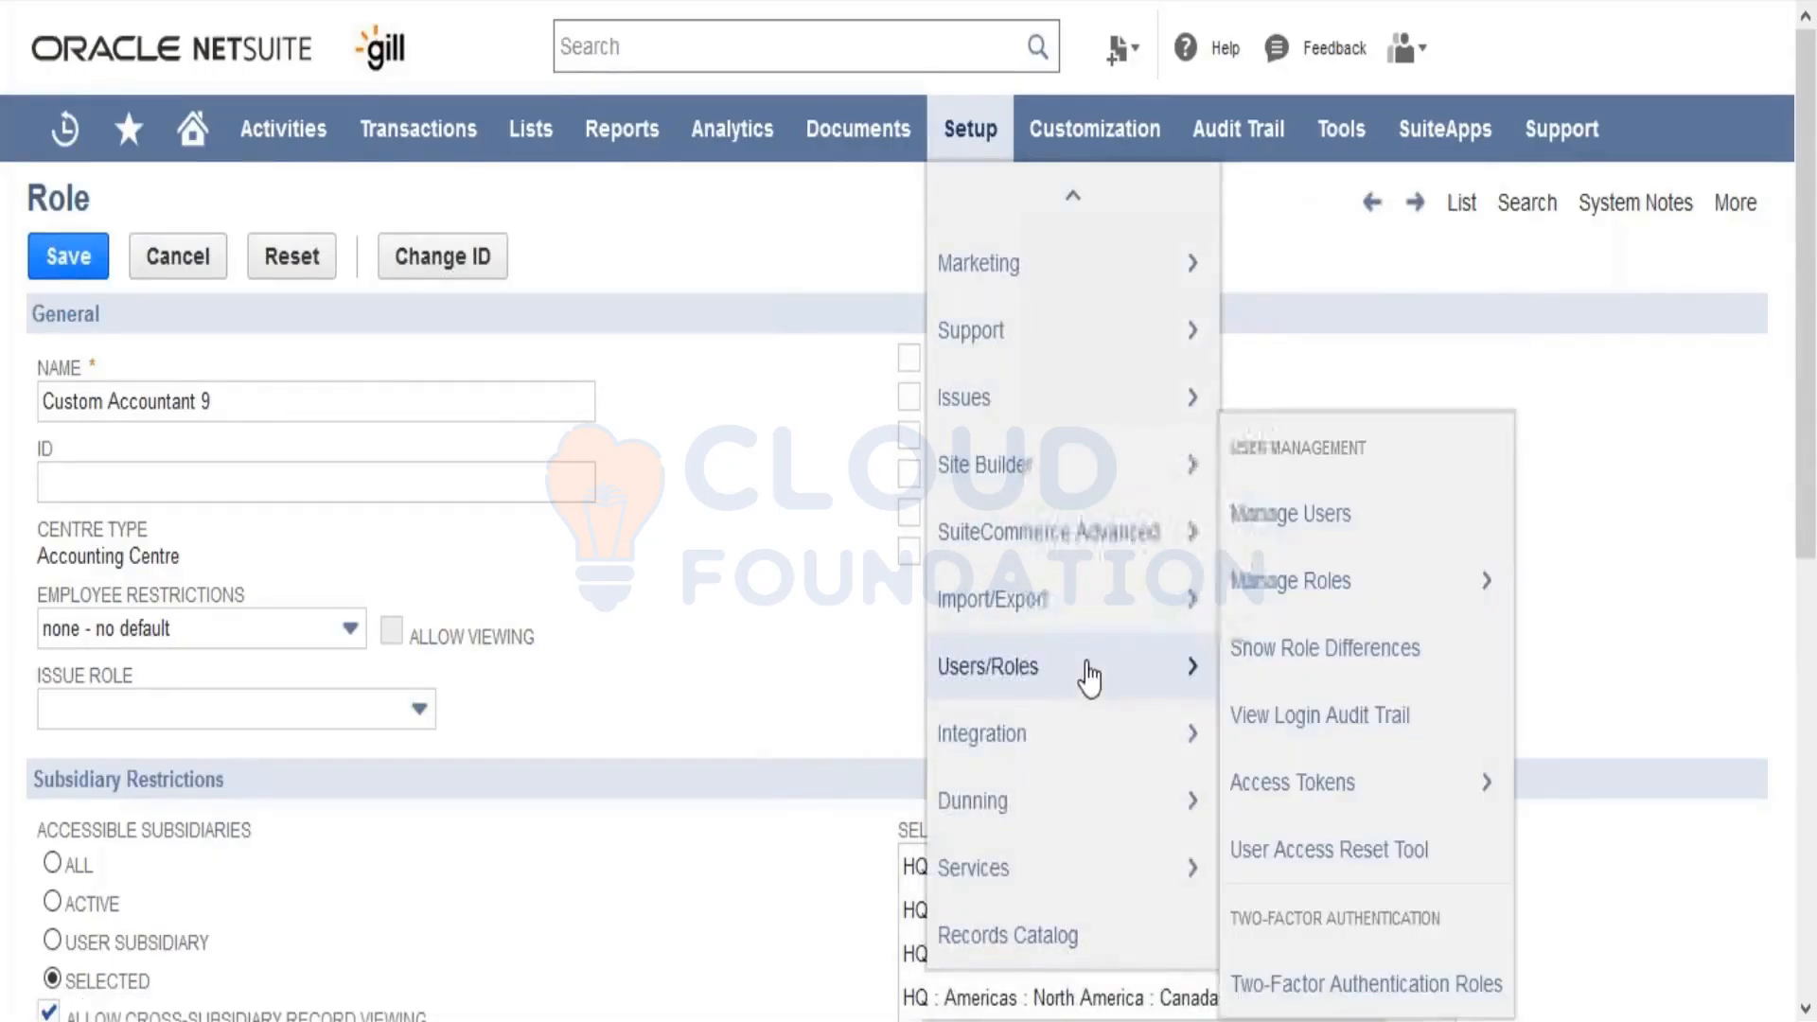
pyautogui.click(1311, 518)
pyautogui.click(1075, 455)
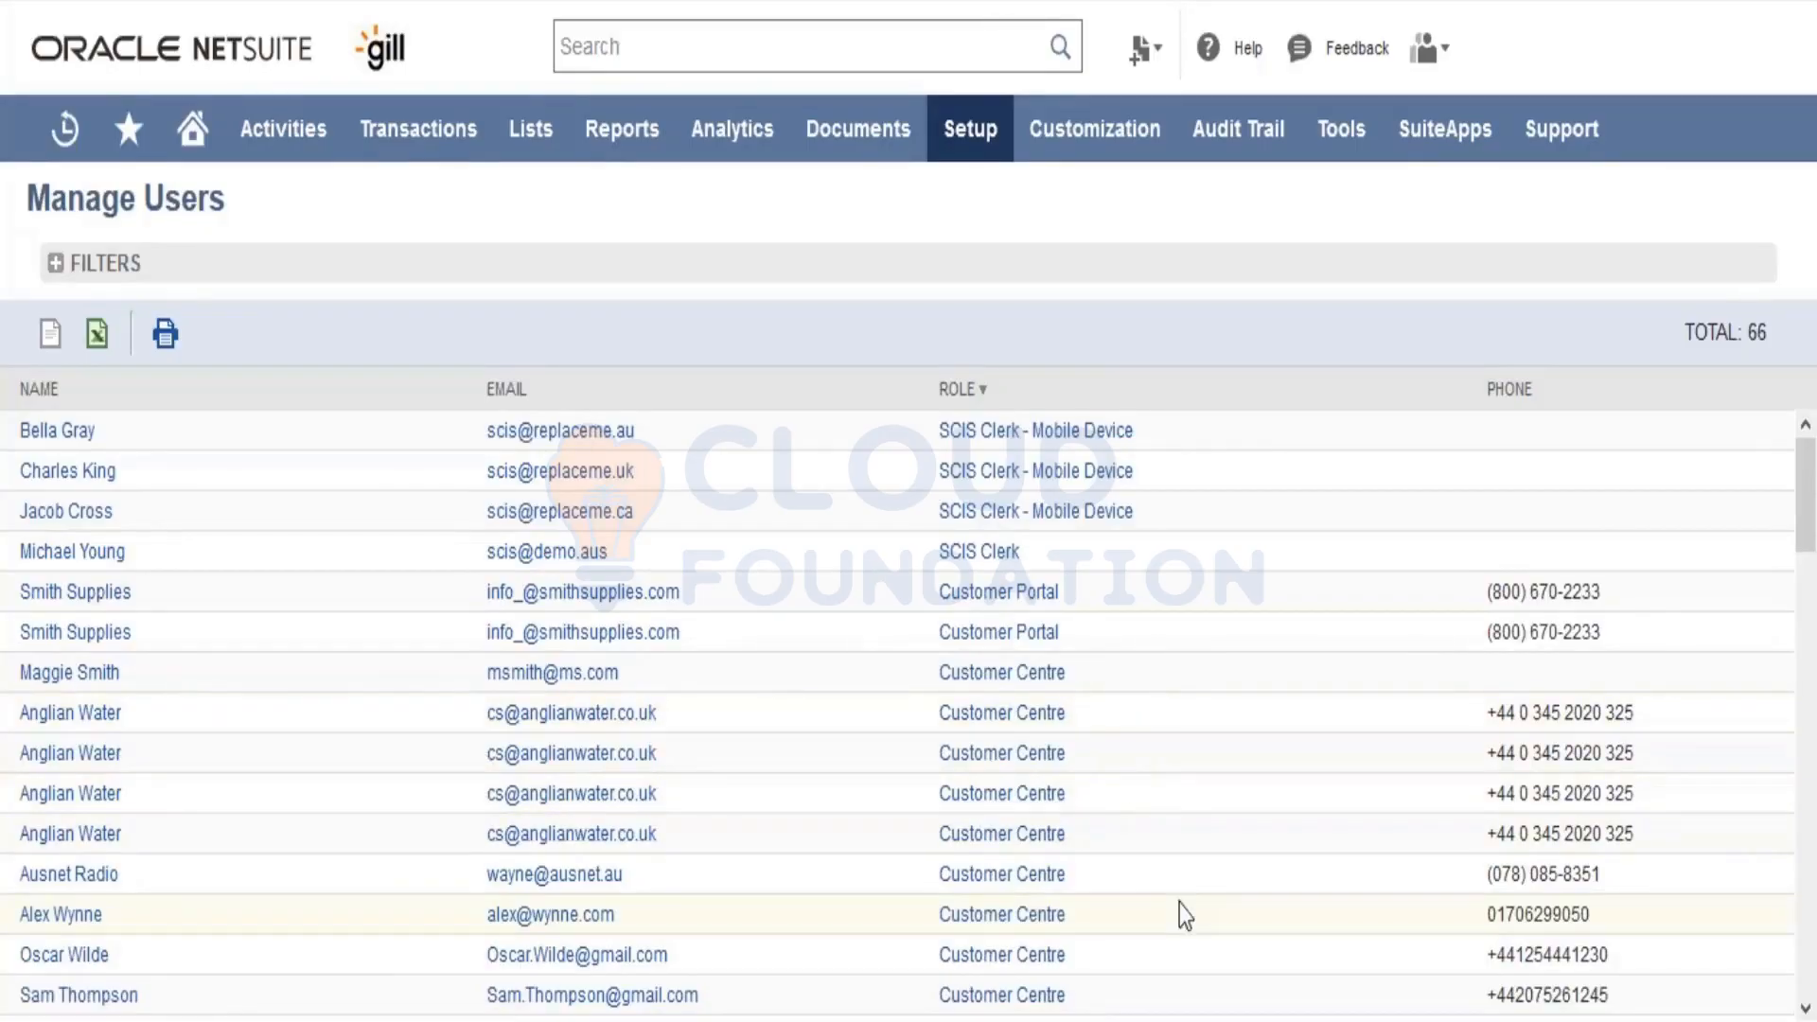
pyautogui.moveTo(1808, 518); pyautogui.dragTo(1810, 471)
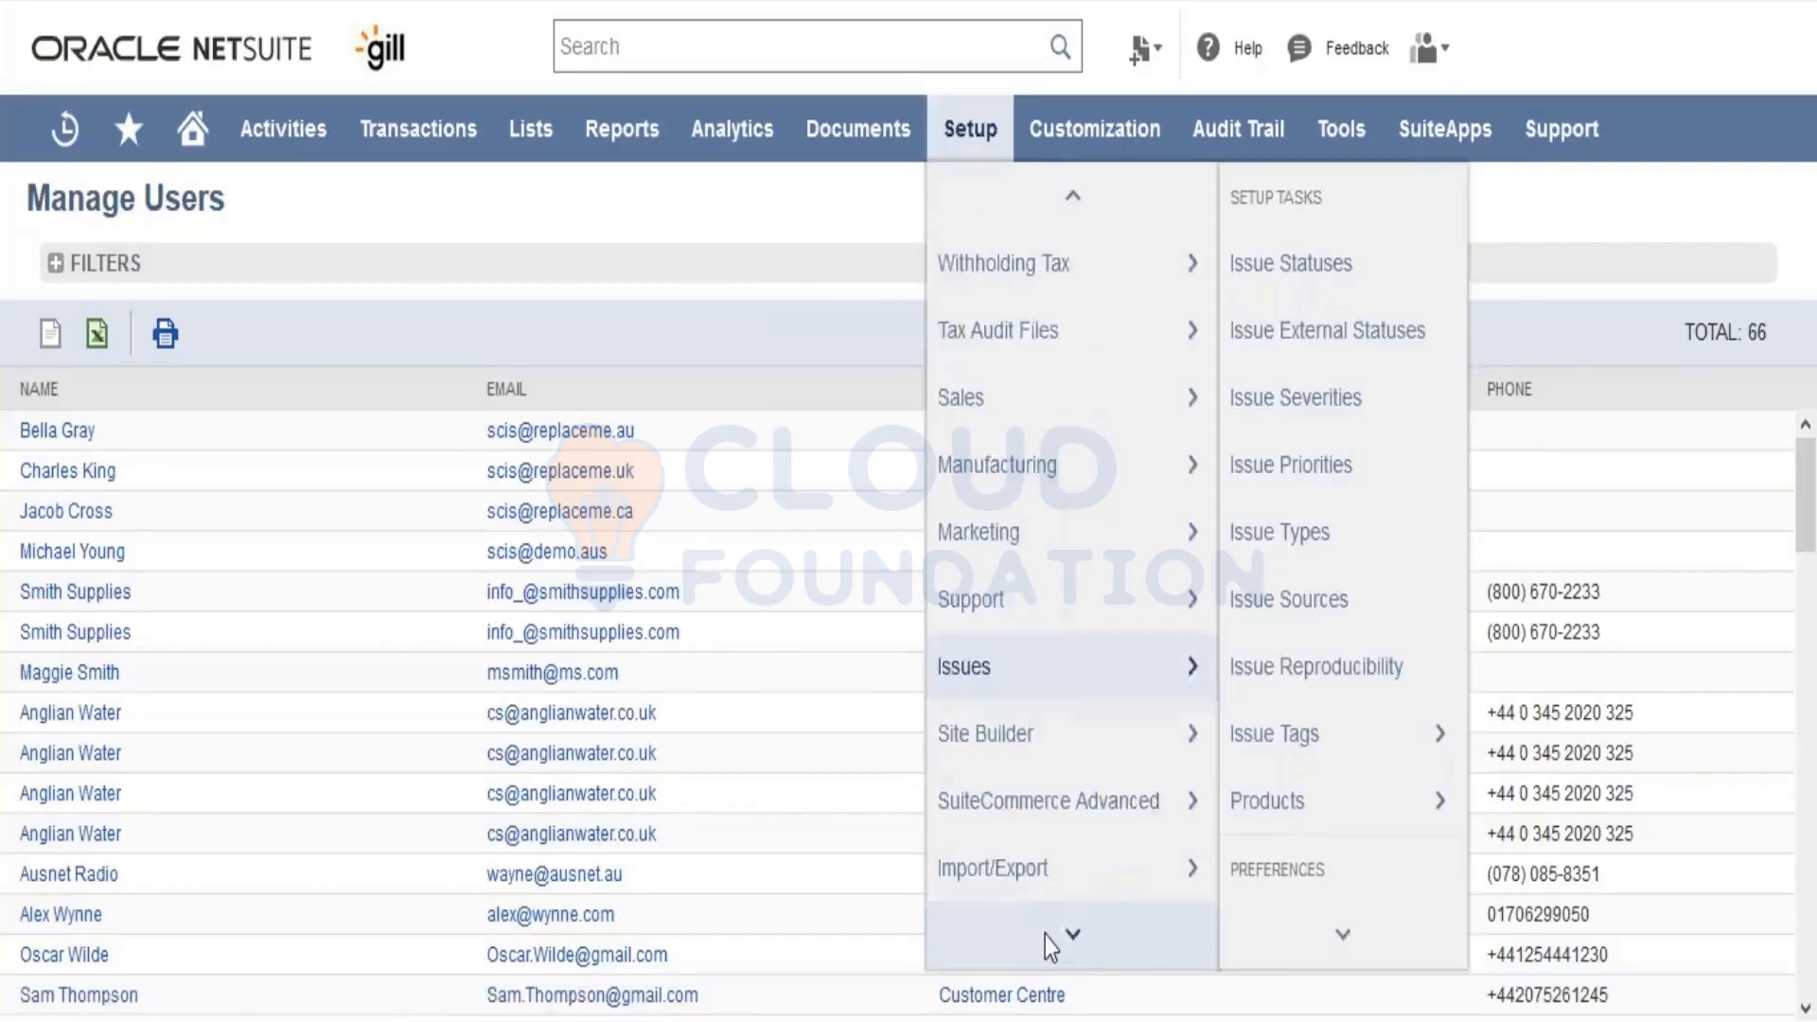
# Step: Run a login audit trail search without any criteria and sort the results by date, newest first
pyautogui.moveTo(1188, 695)
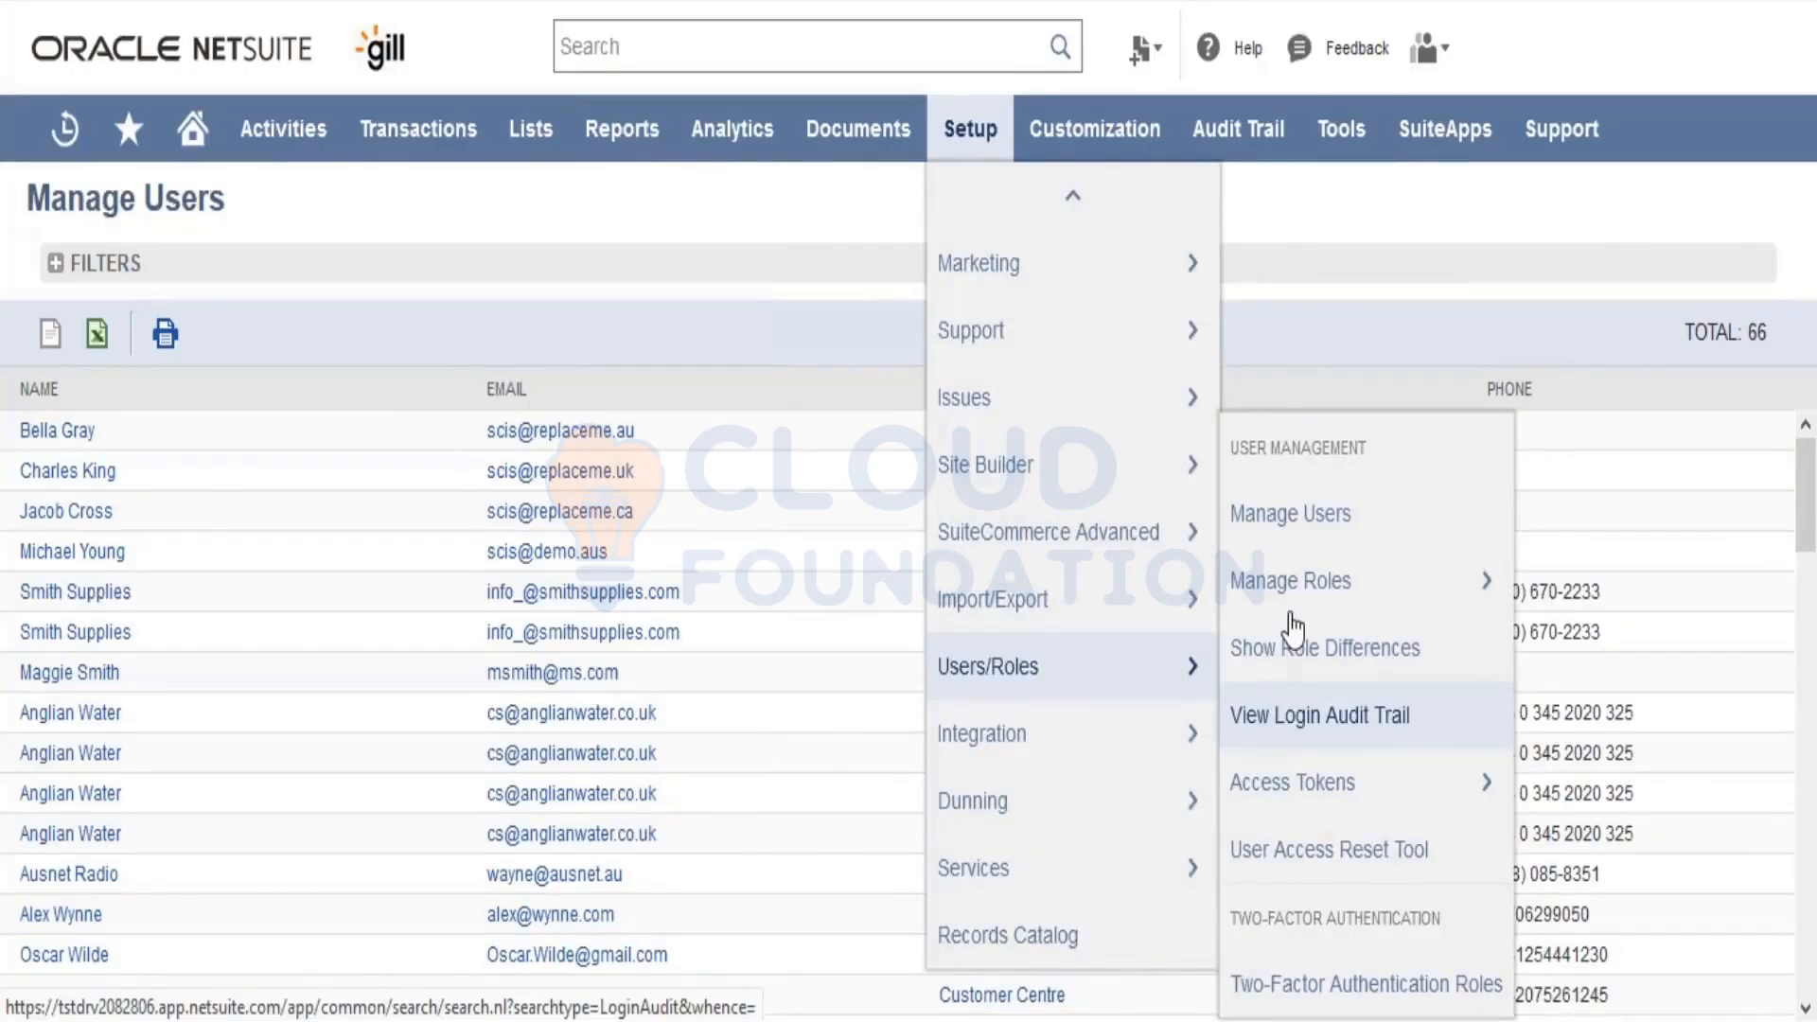
pyautogui.click(1315, 724)
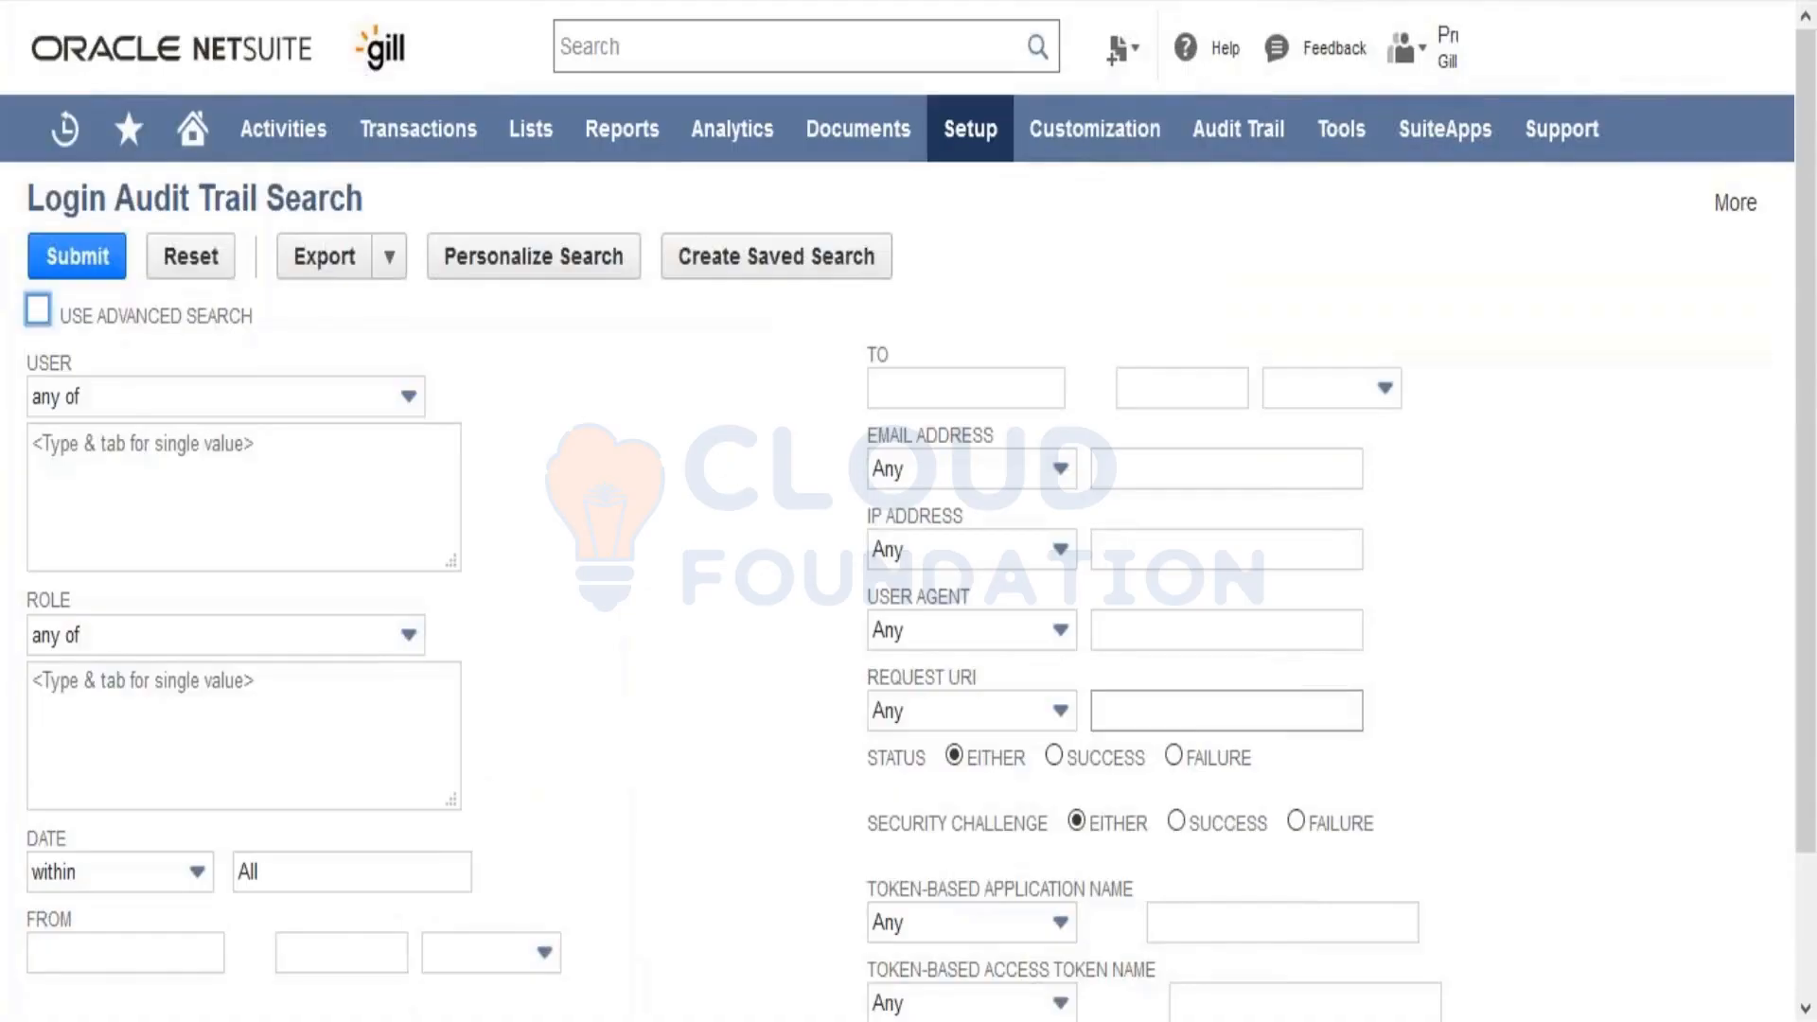
pyautogui.click(66, 268)
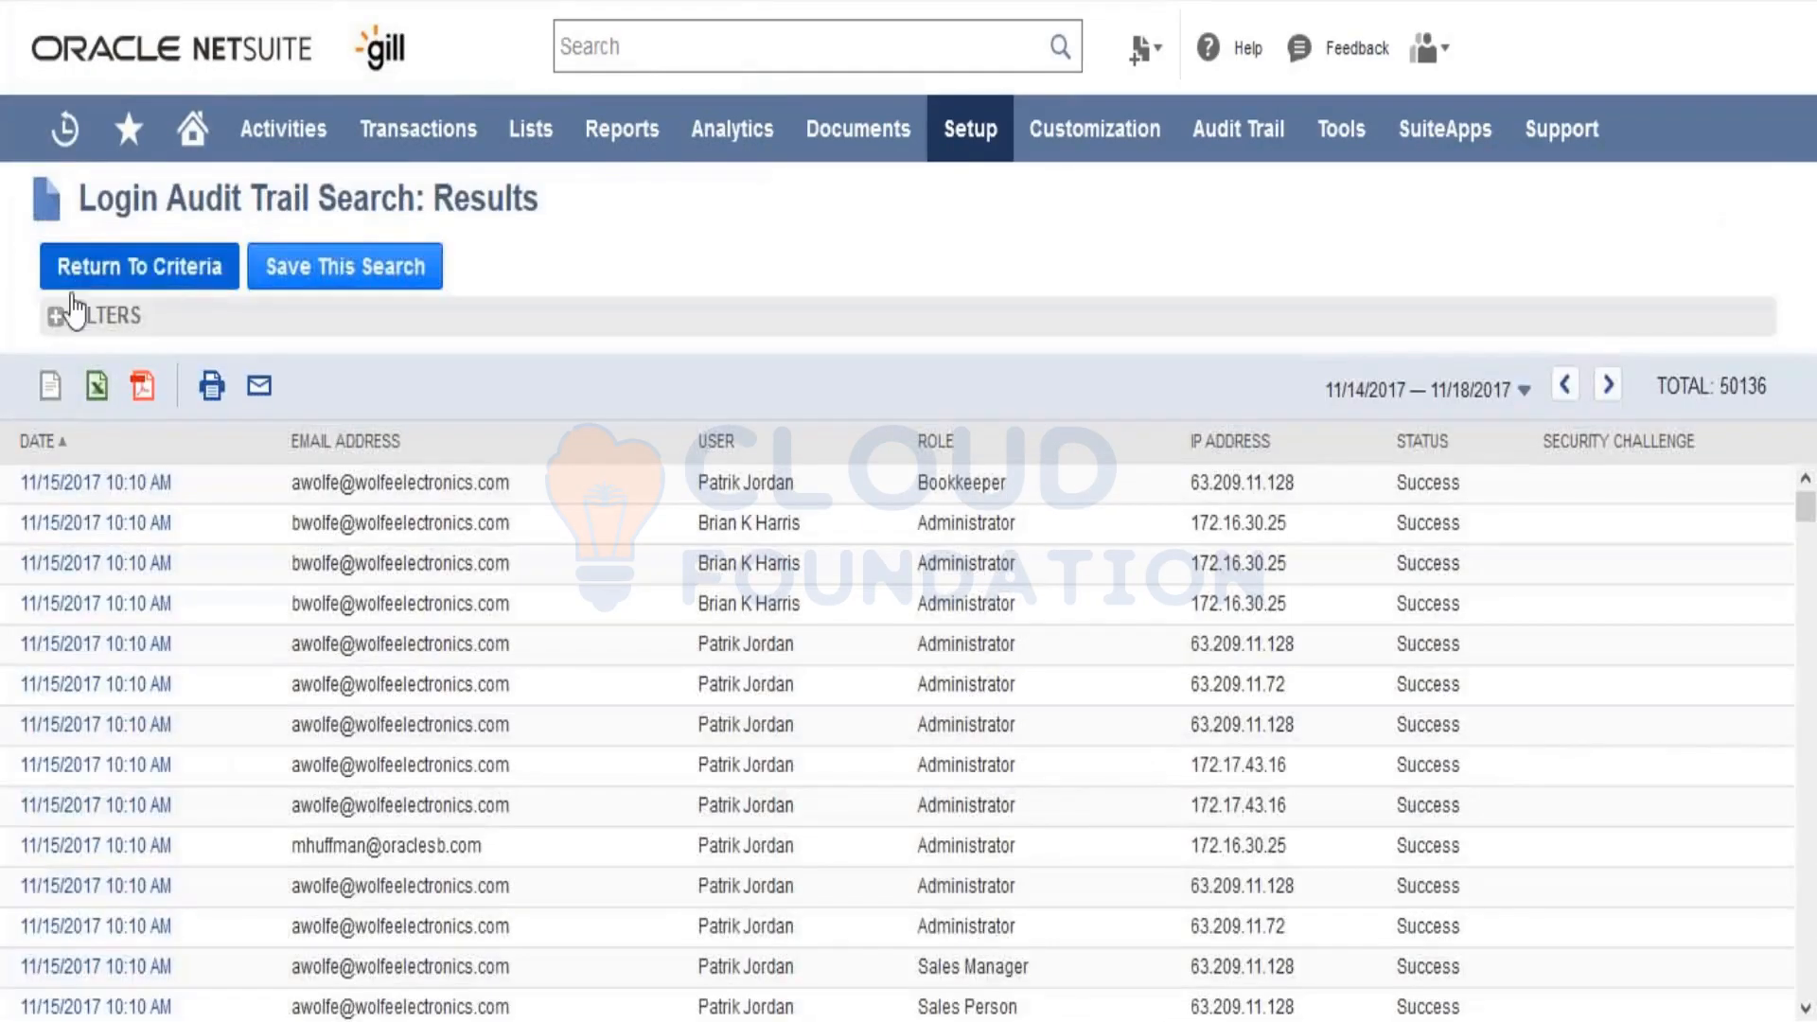
pyautogui.click(62, 449)
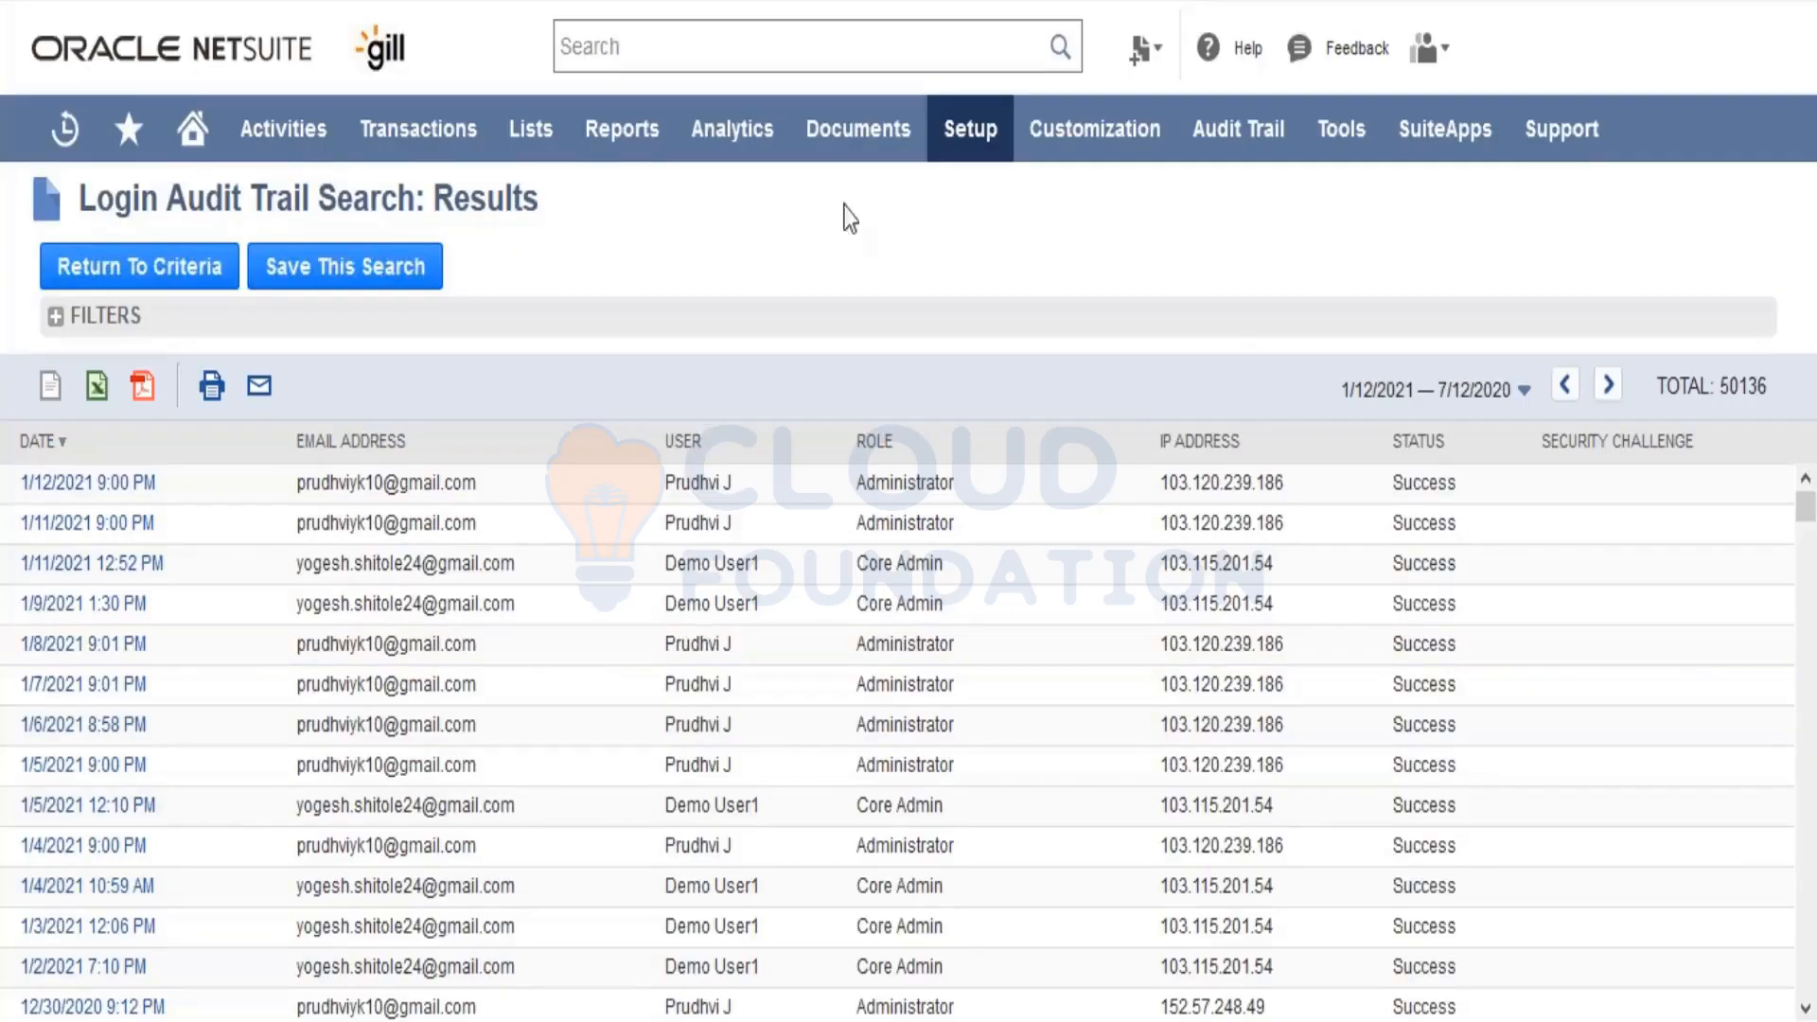
# Step: Open the role differences comparison and choose 04: US Controller as the base role
pyautogui.moveTo(949, 152)
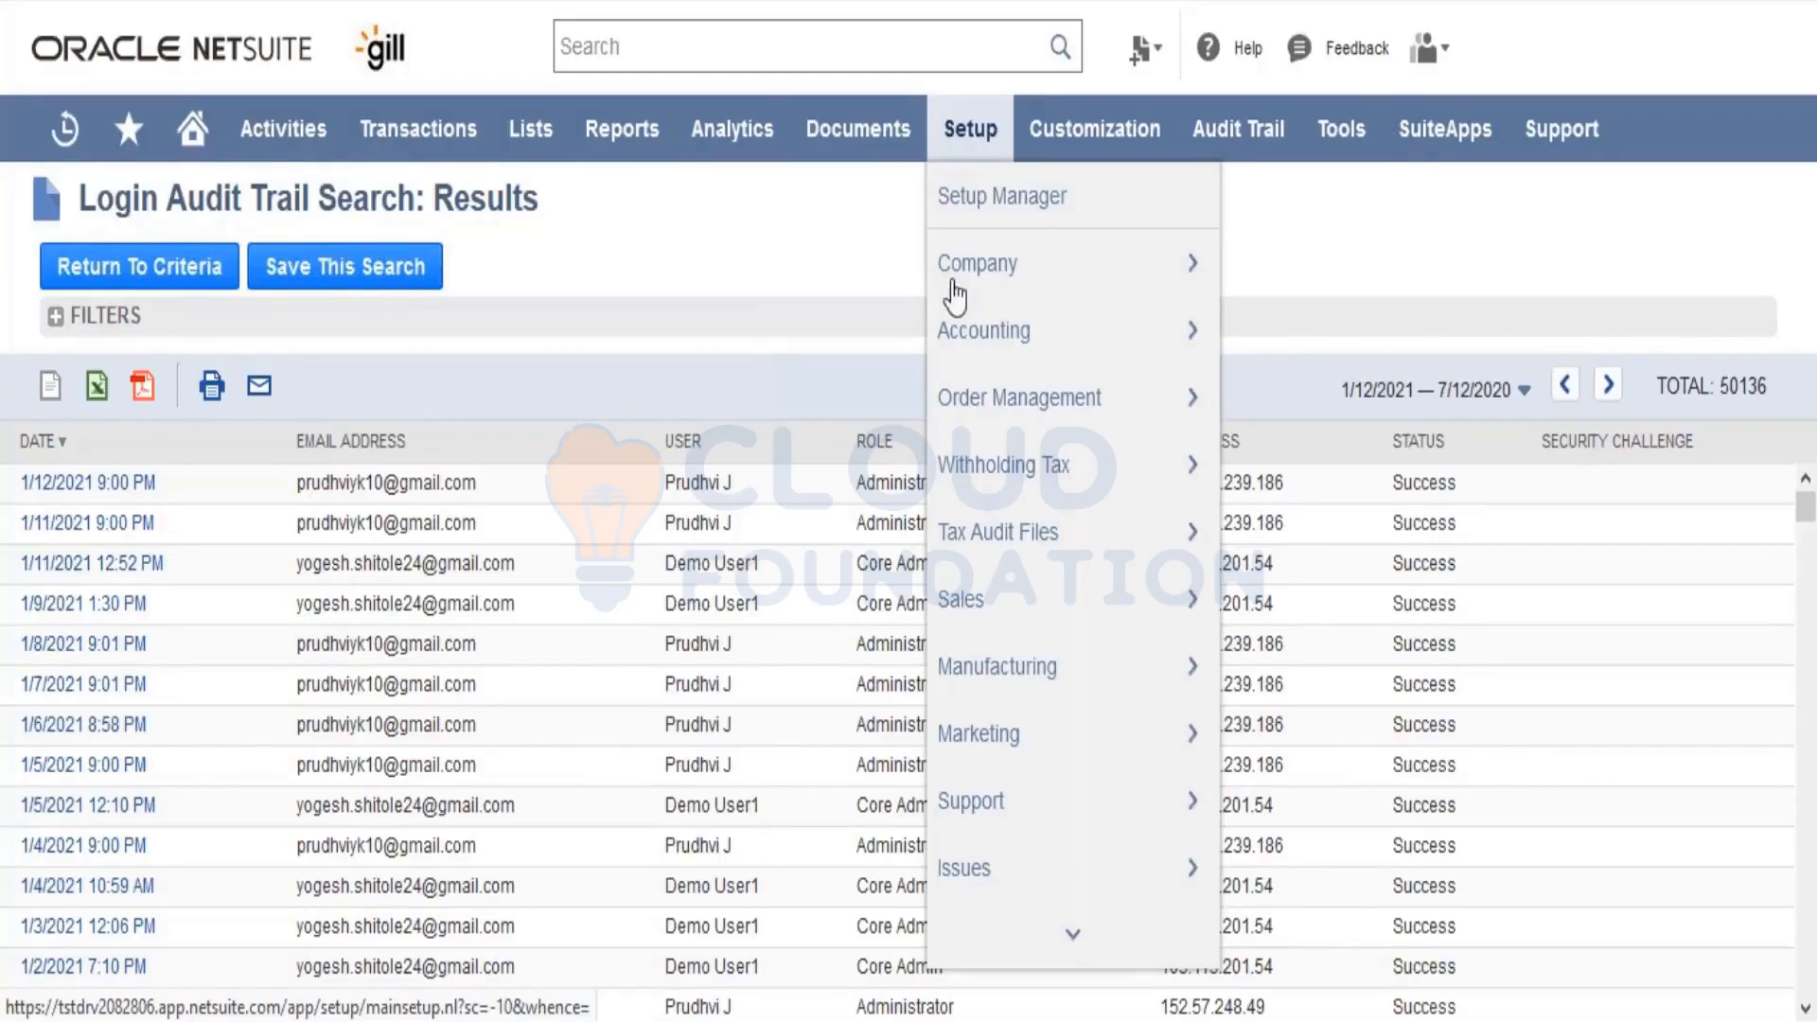
pyautogui.moveTo(1036, 913)
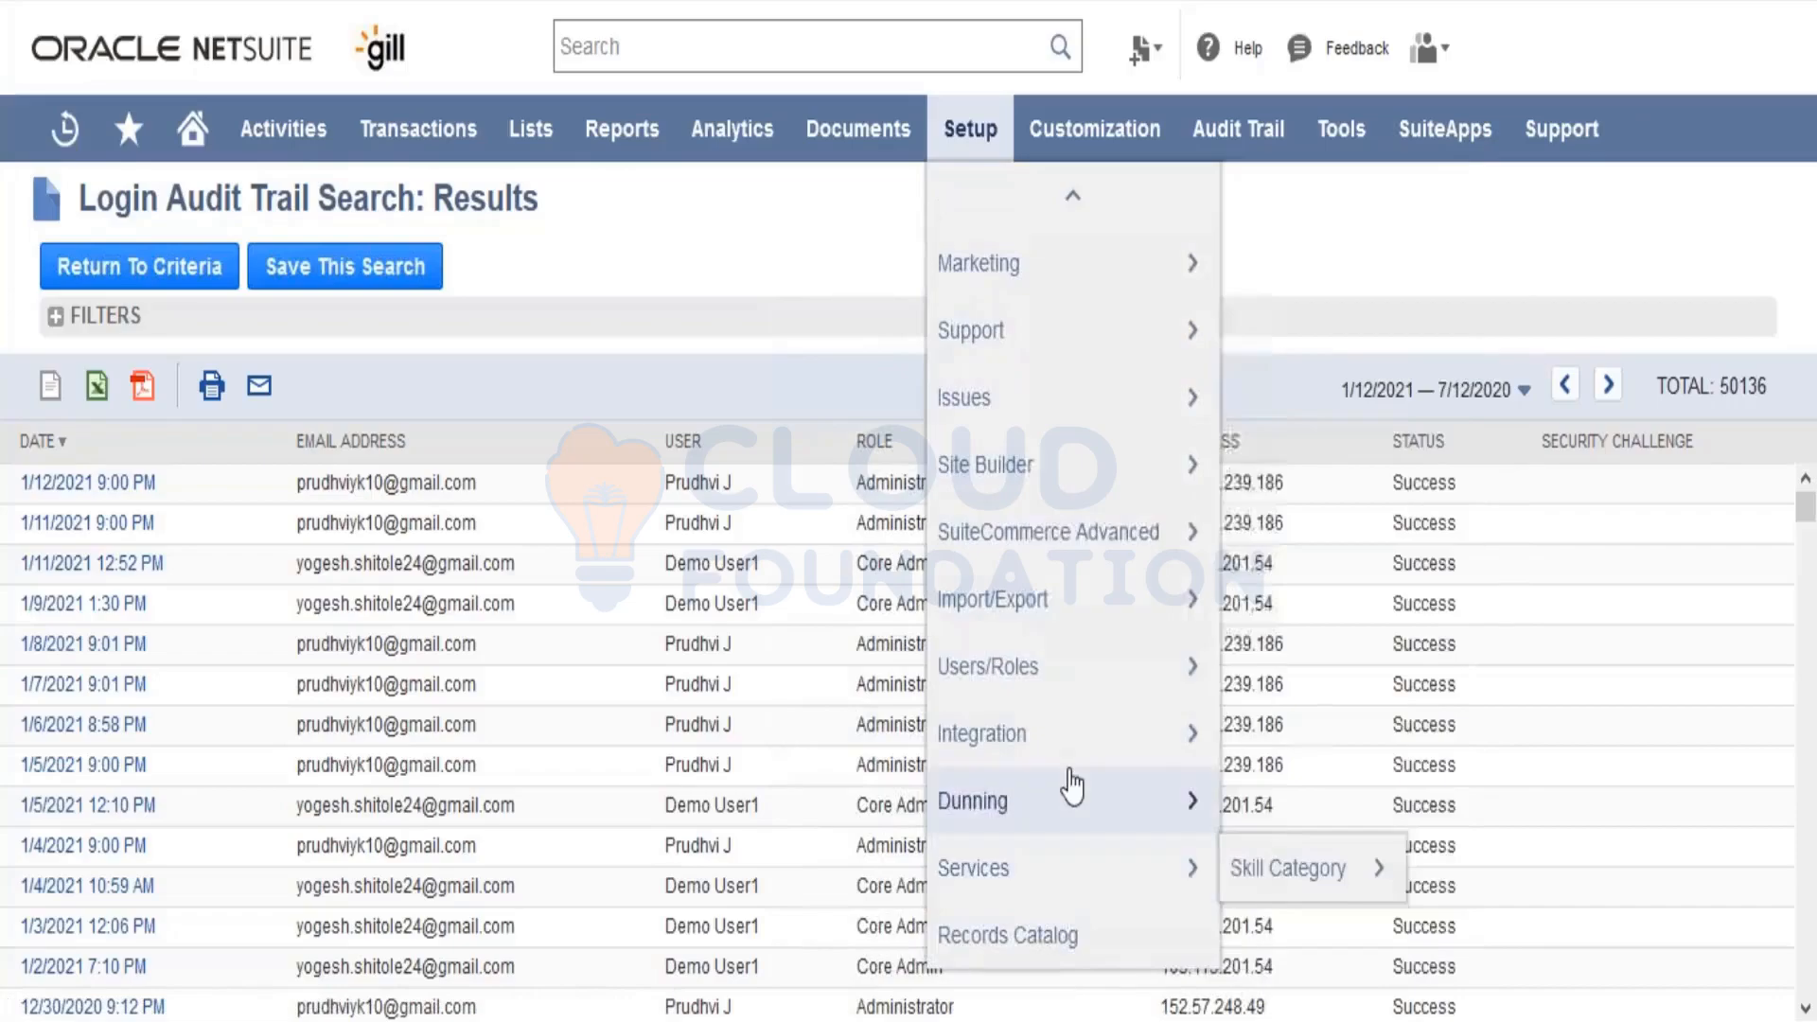
pyautogui.moveTo(1122, 669)
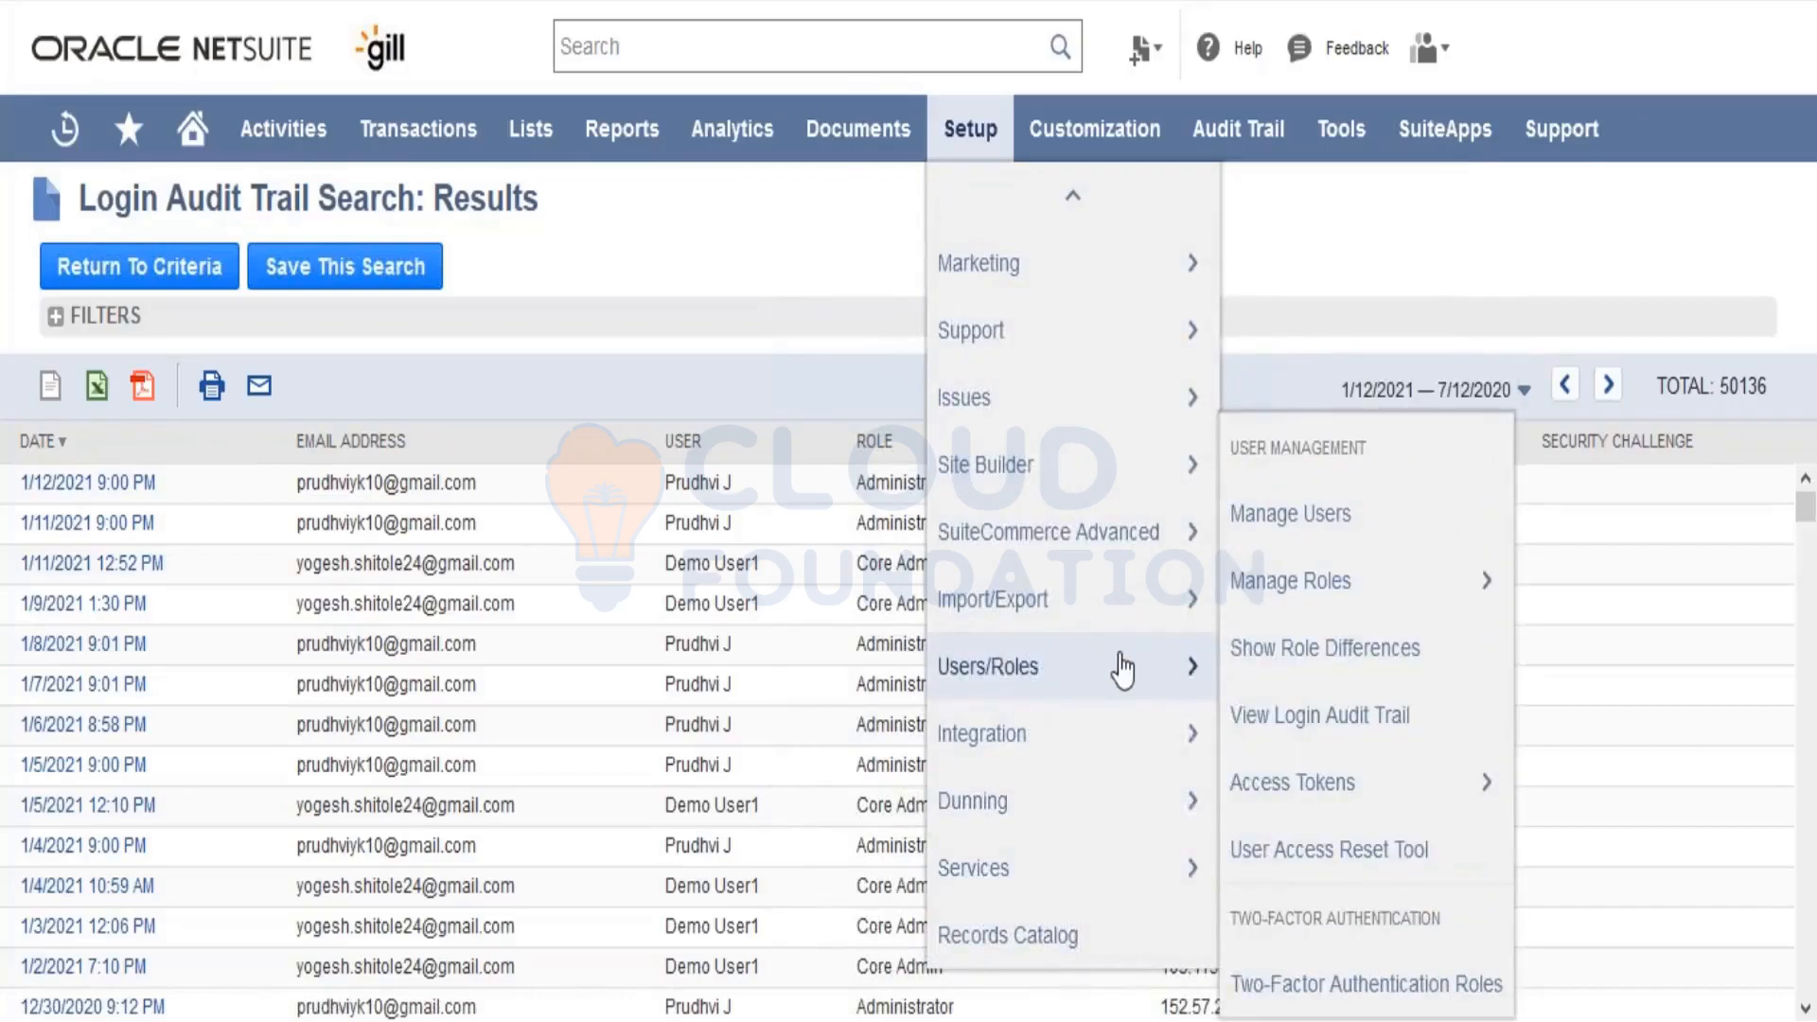
pyautogui.click(1268, 662)
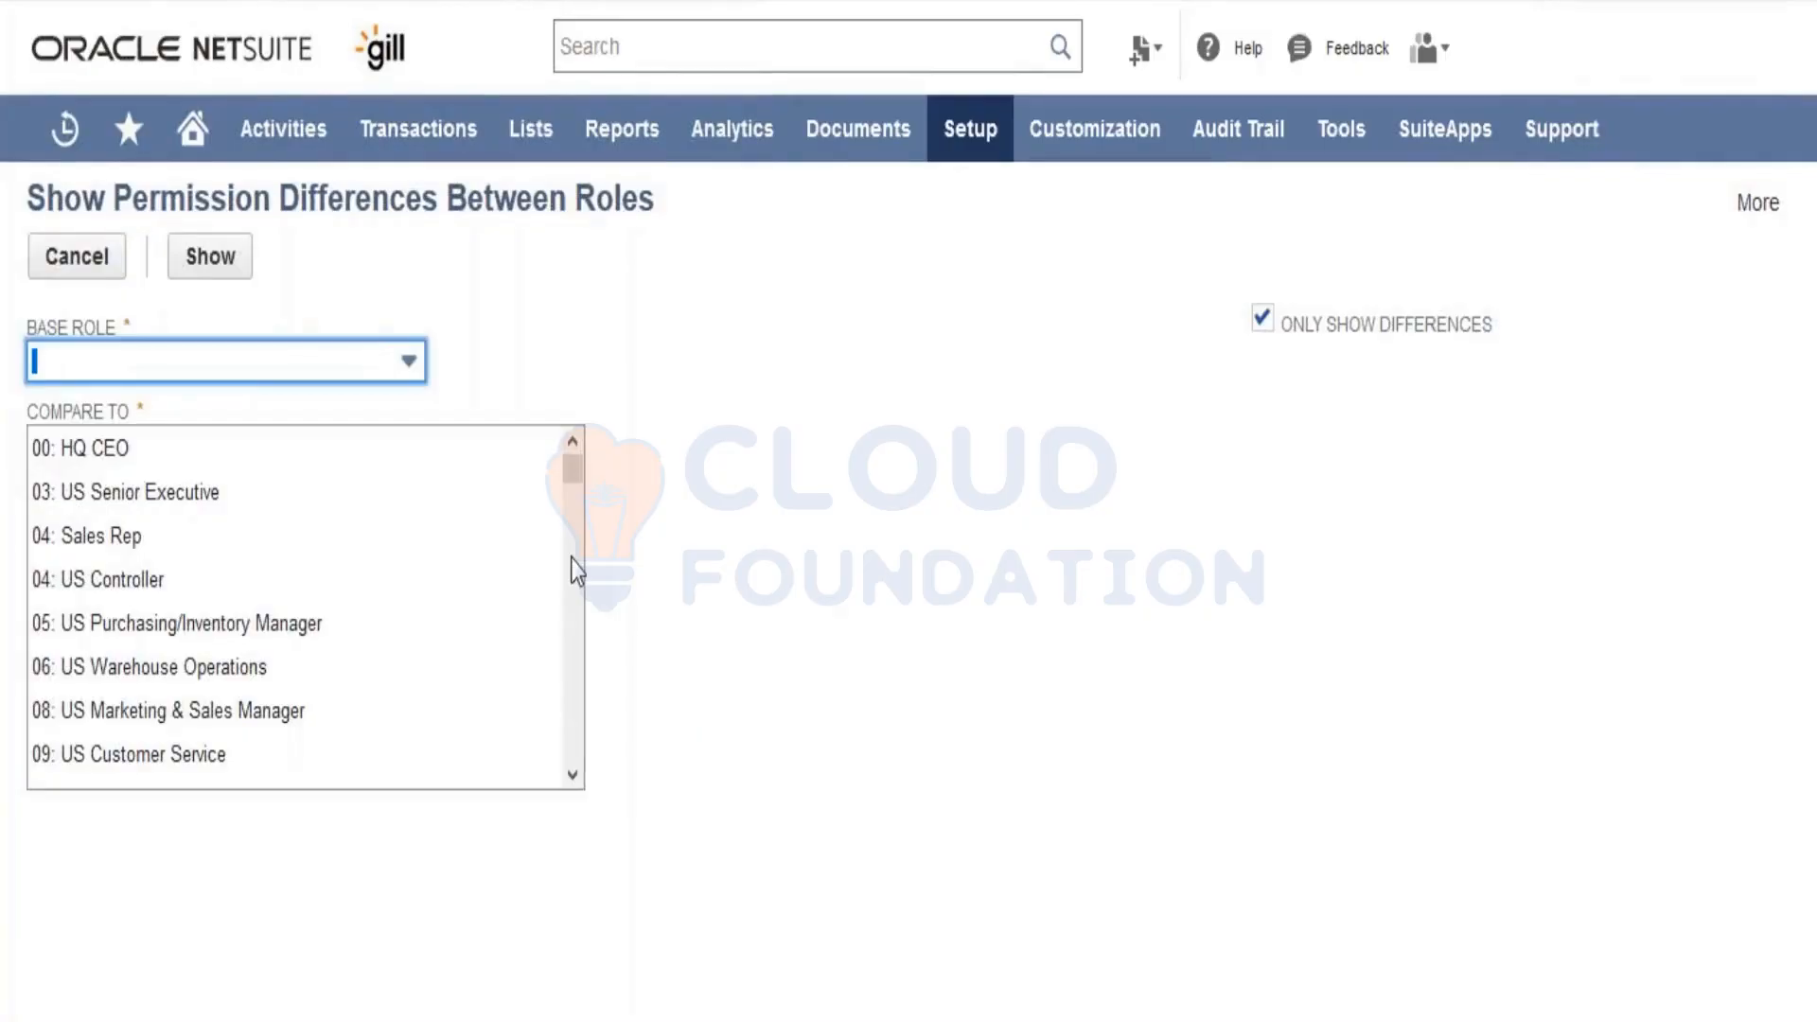
pyautogui.click(321, 365)
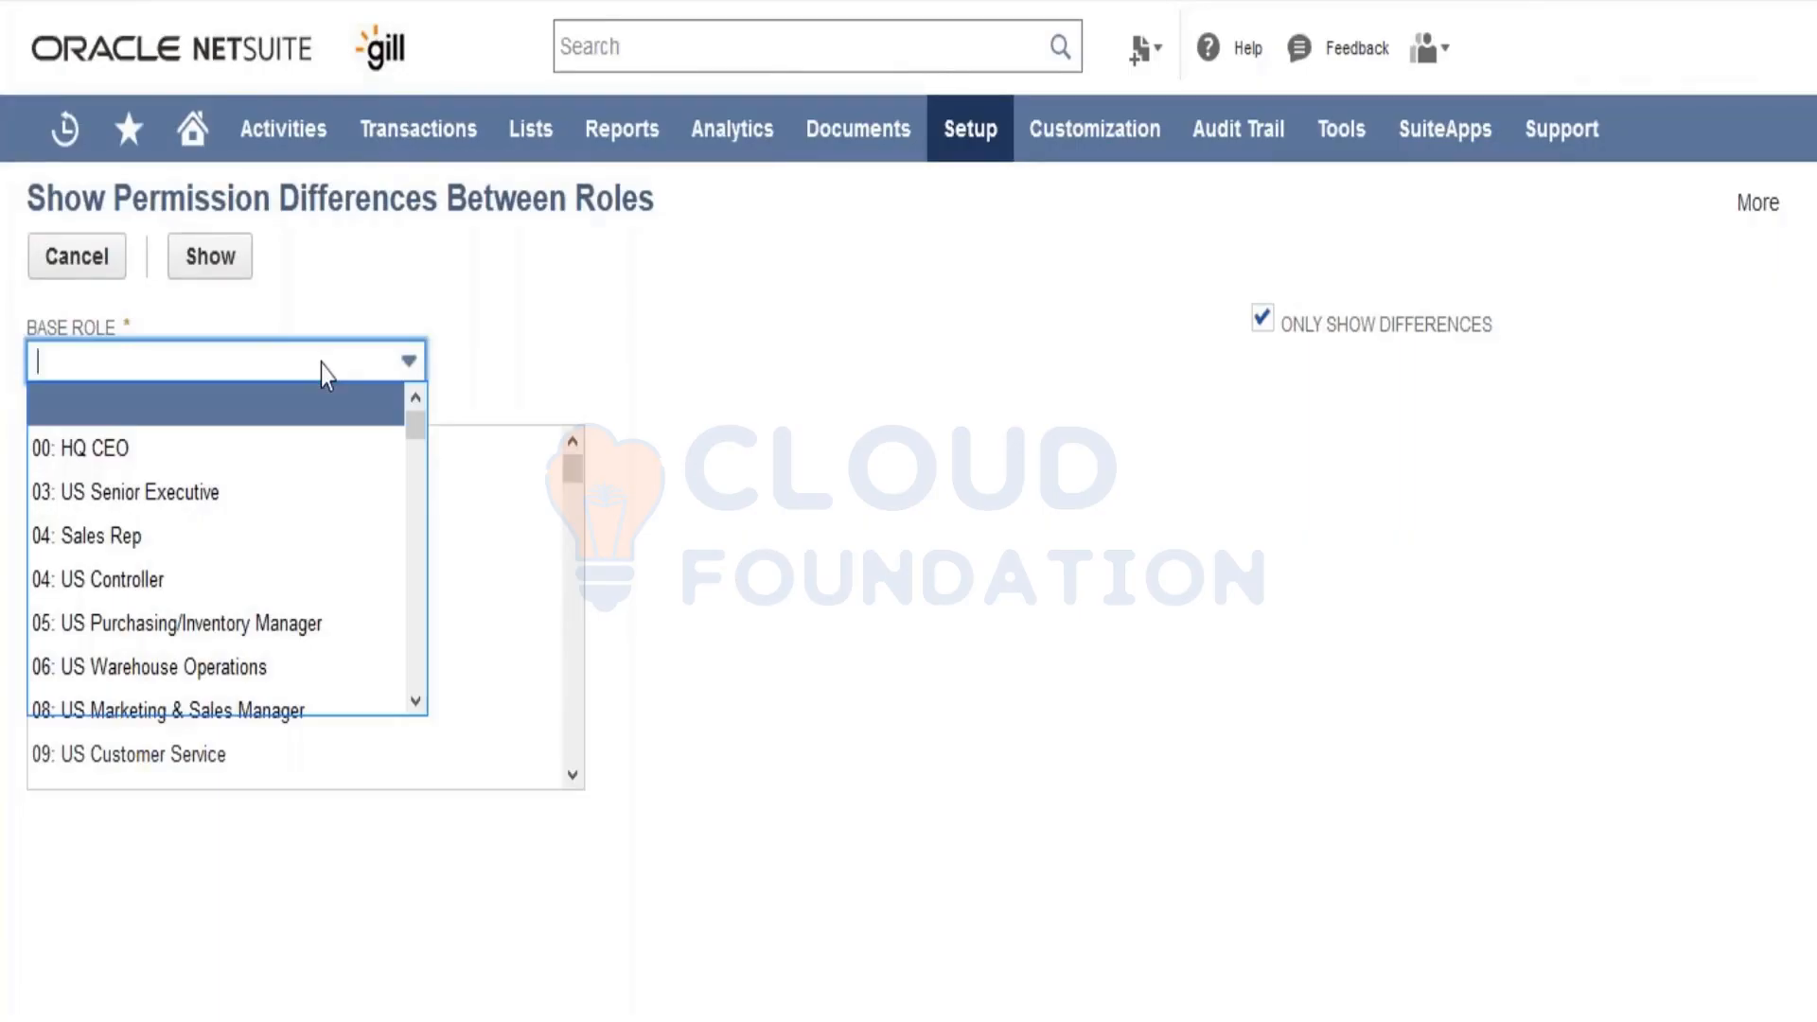
pyautogui.click(298, 582)
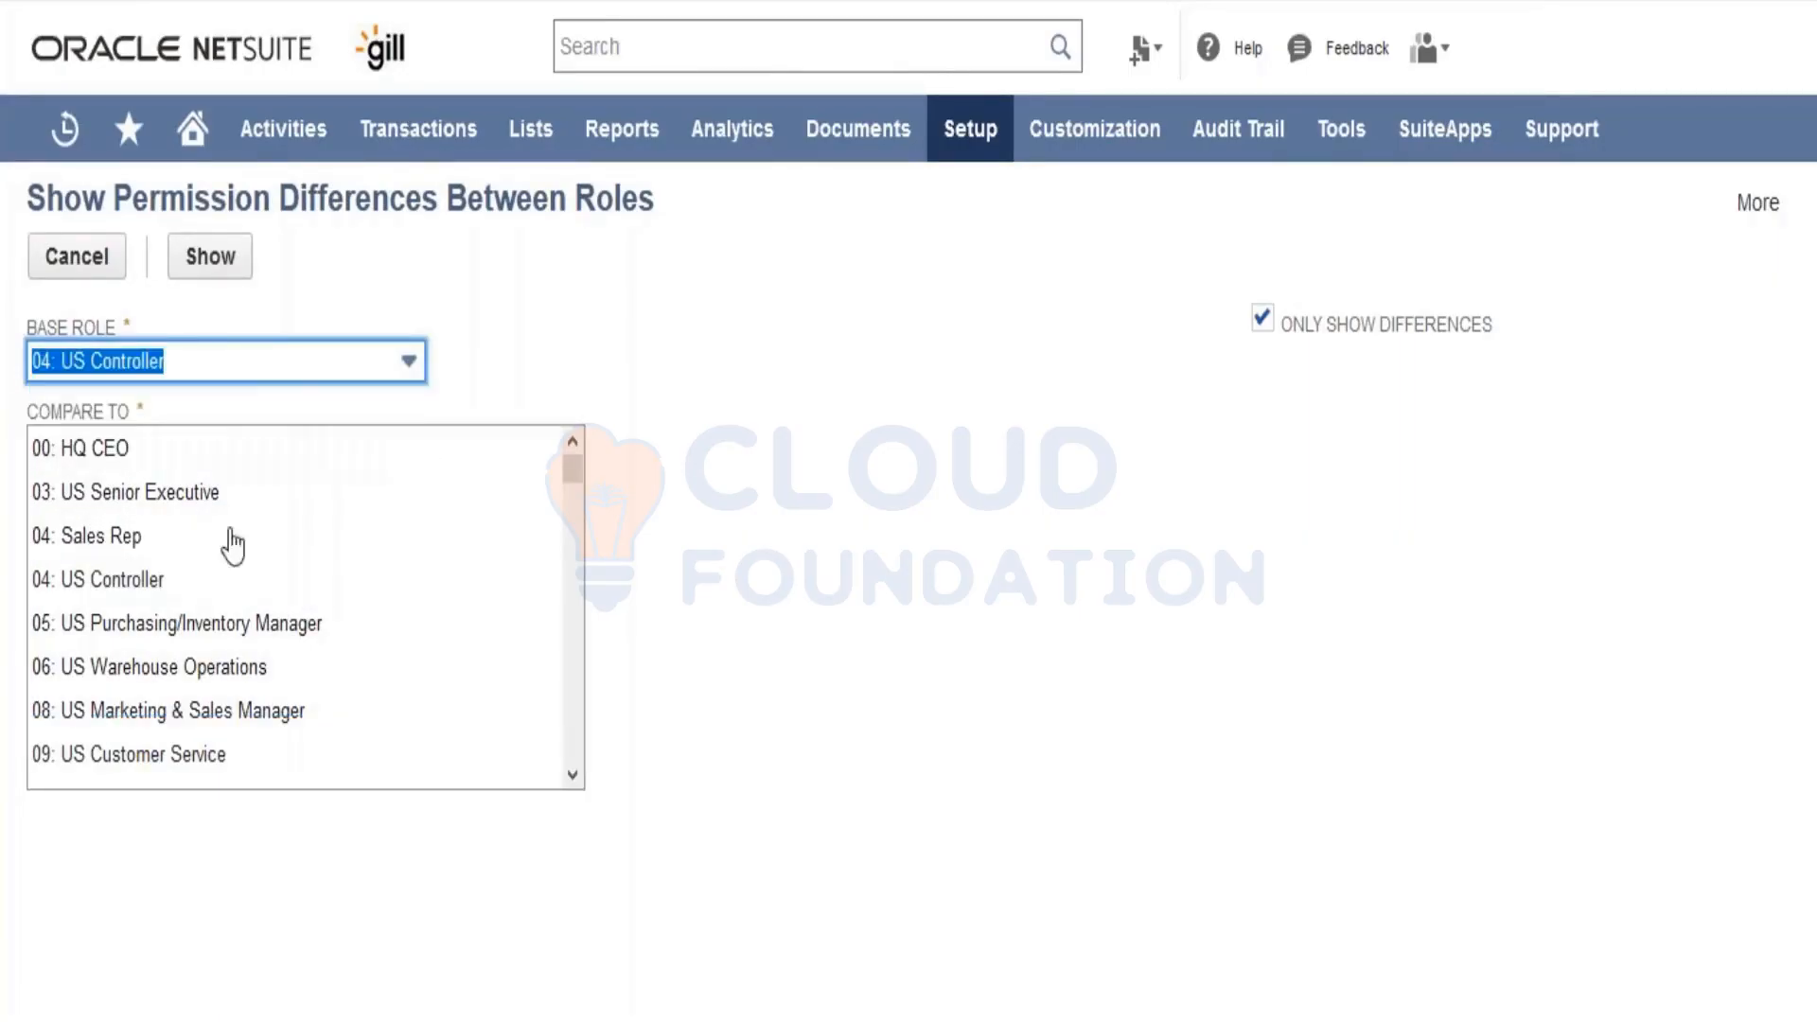
# Step: Compare it to Sales Rep, US Purchasing/Inventory Manager and US Marketing & Sales Manager, including permissions that do not differ
pyautogui.click(133, 547)
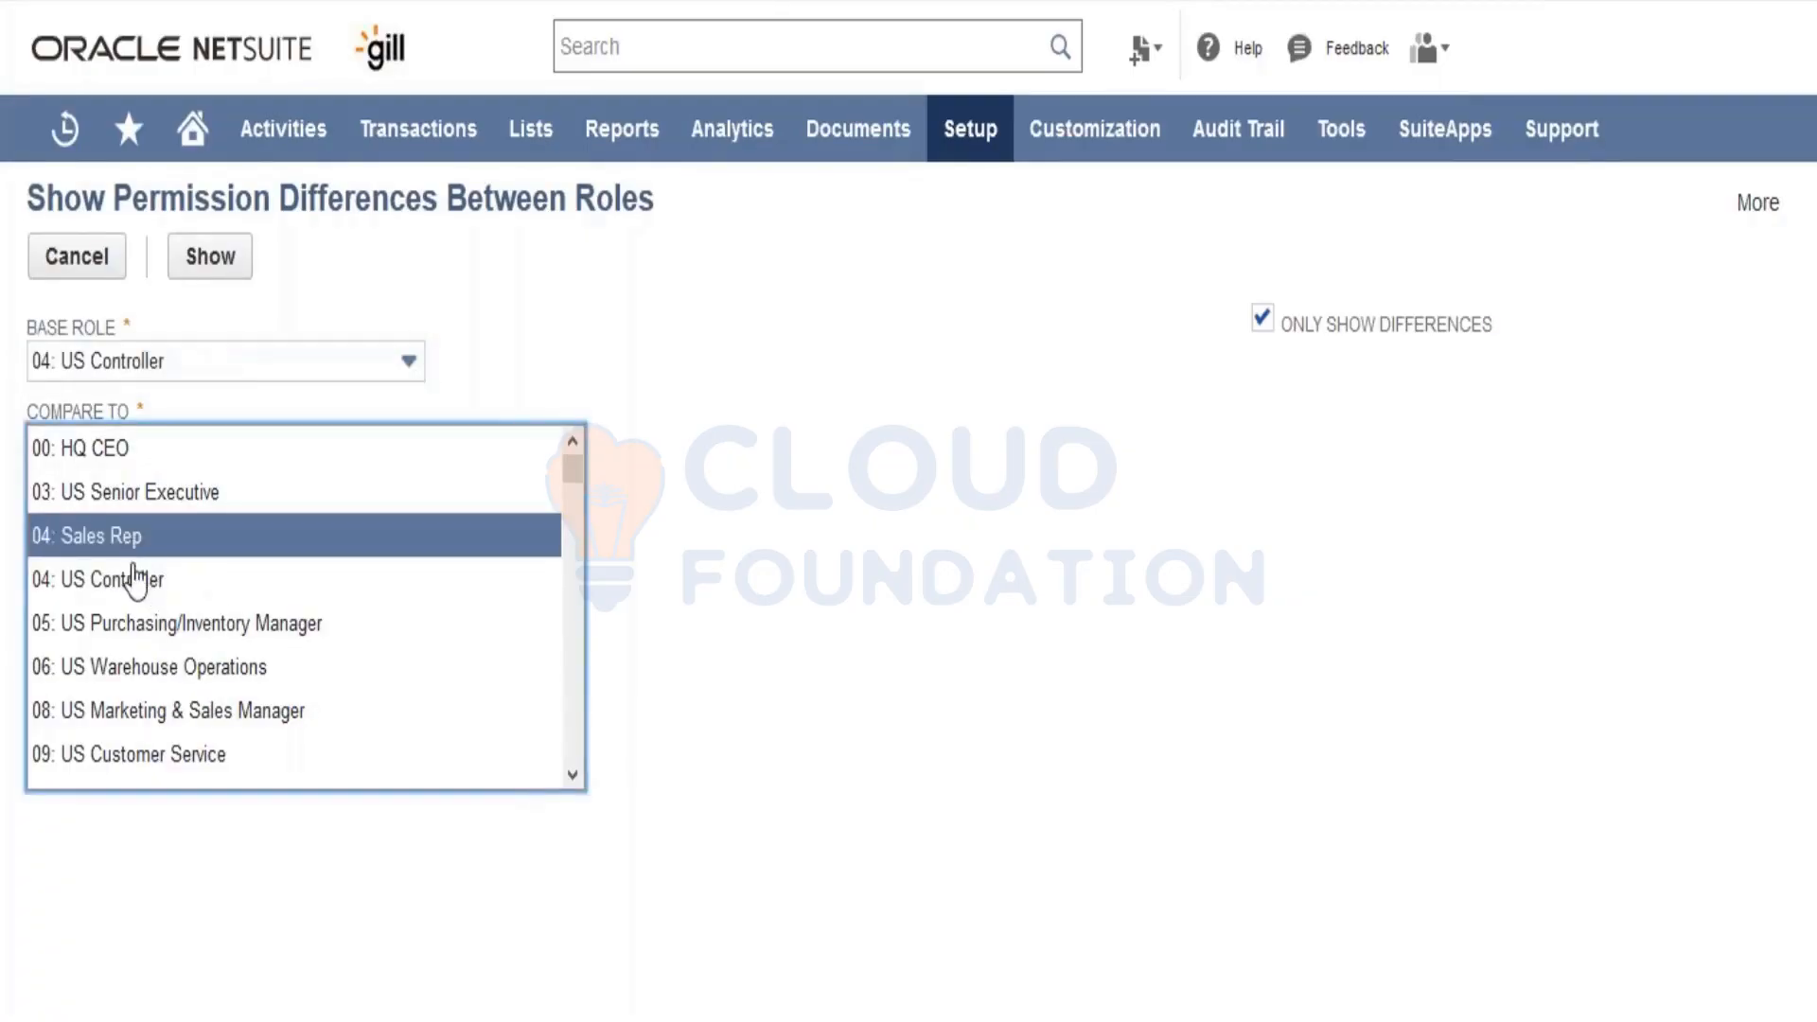
pyautogui.keyDown('ctrl'); pyautogui.click(135, 629); pyautogui.keyUp('ctrl')
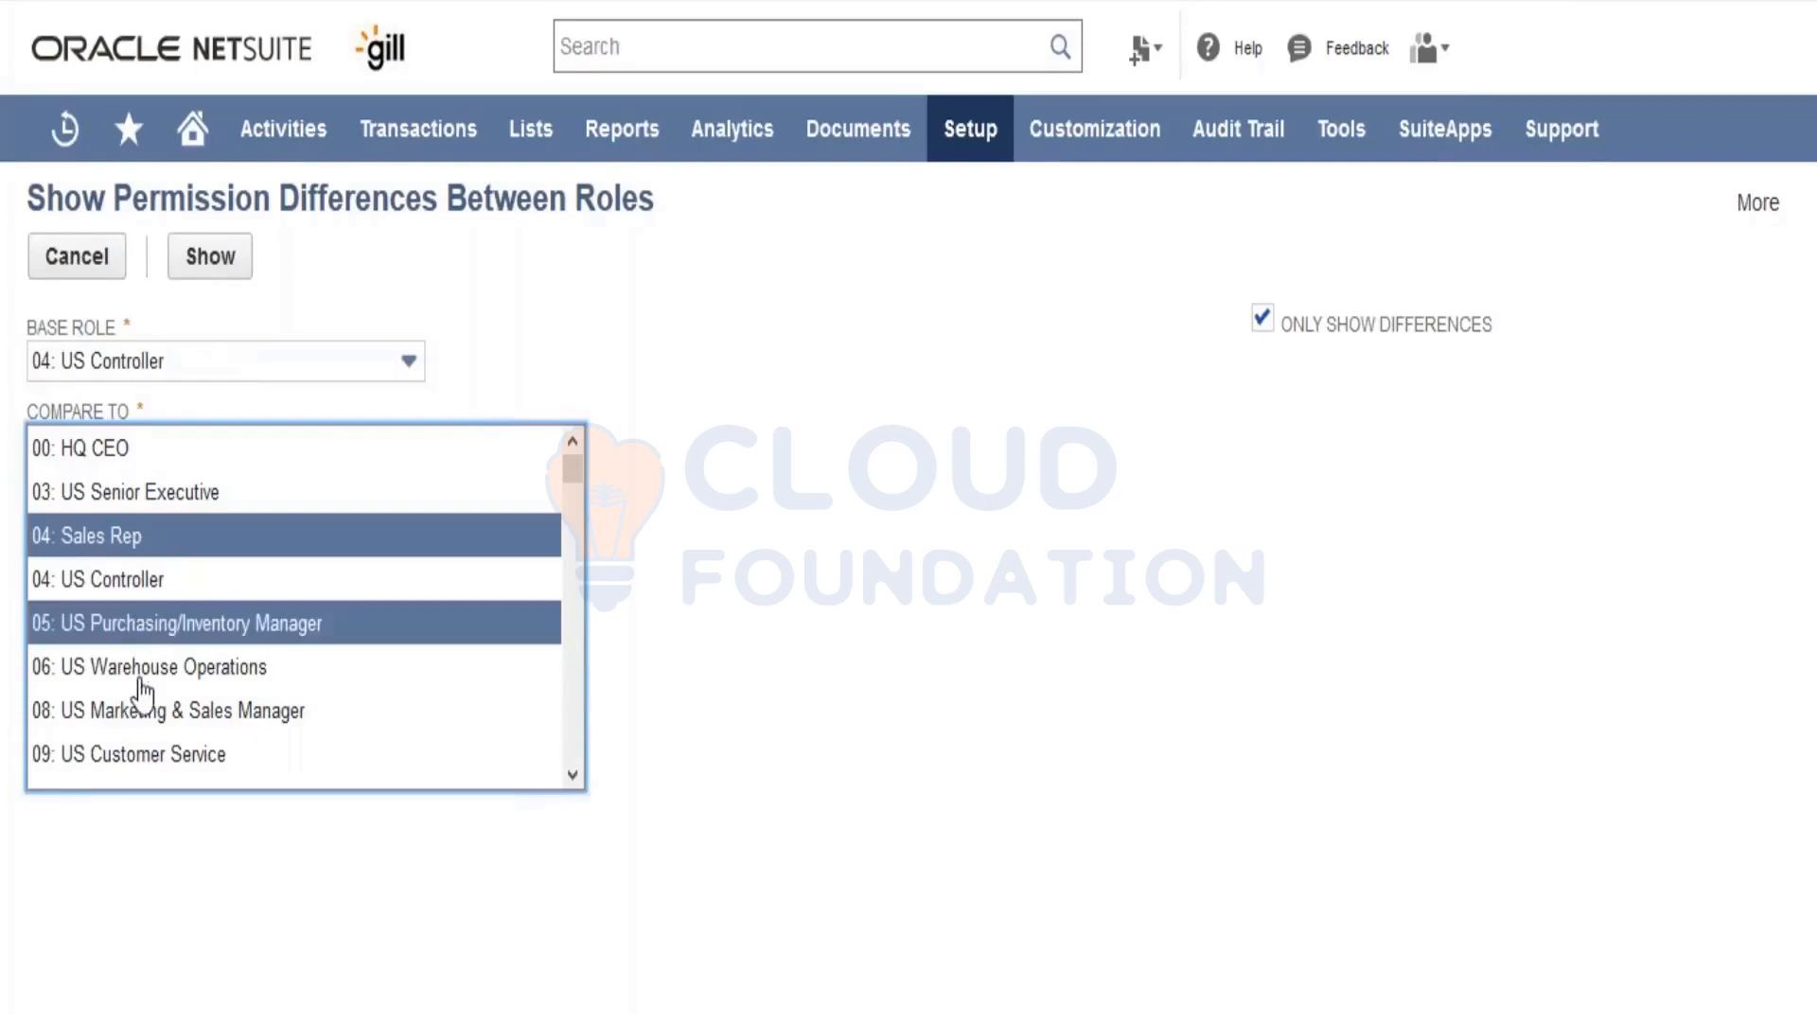
pyautogui.keyDown('ctrl'); pyautogui.click(144, 714); pyautogui.keyUp('ctrl')
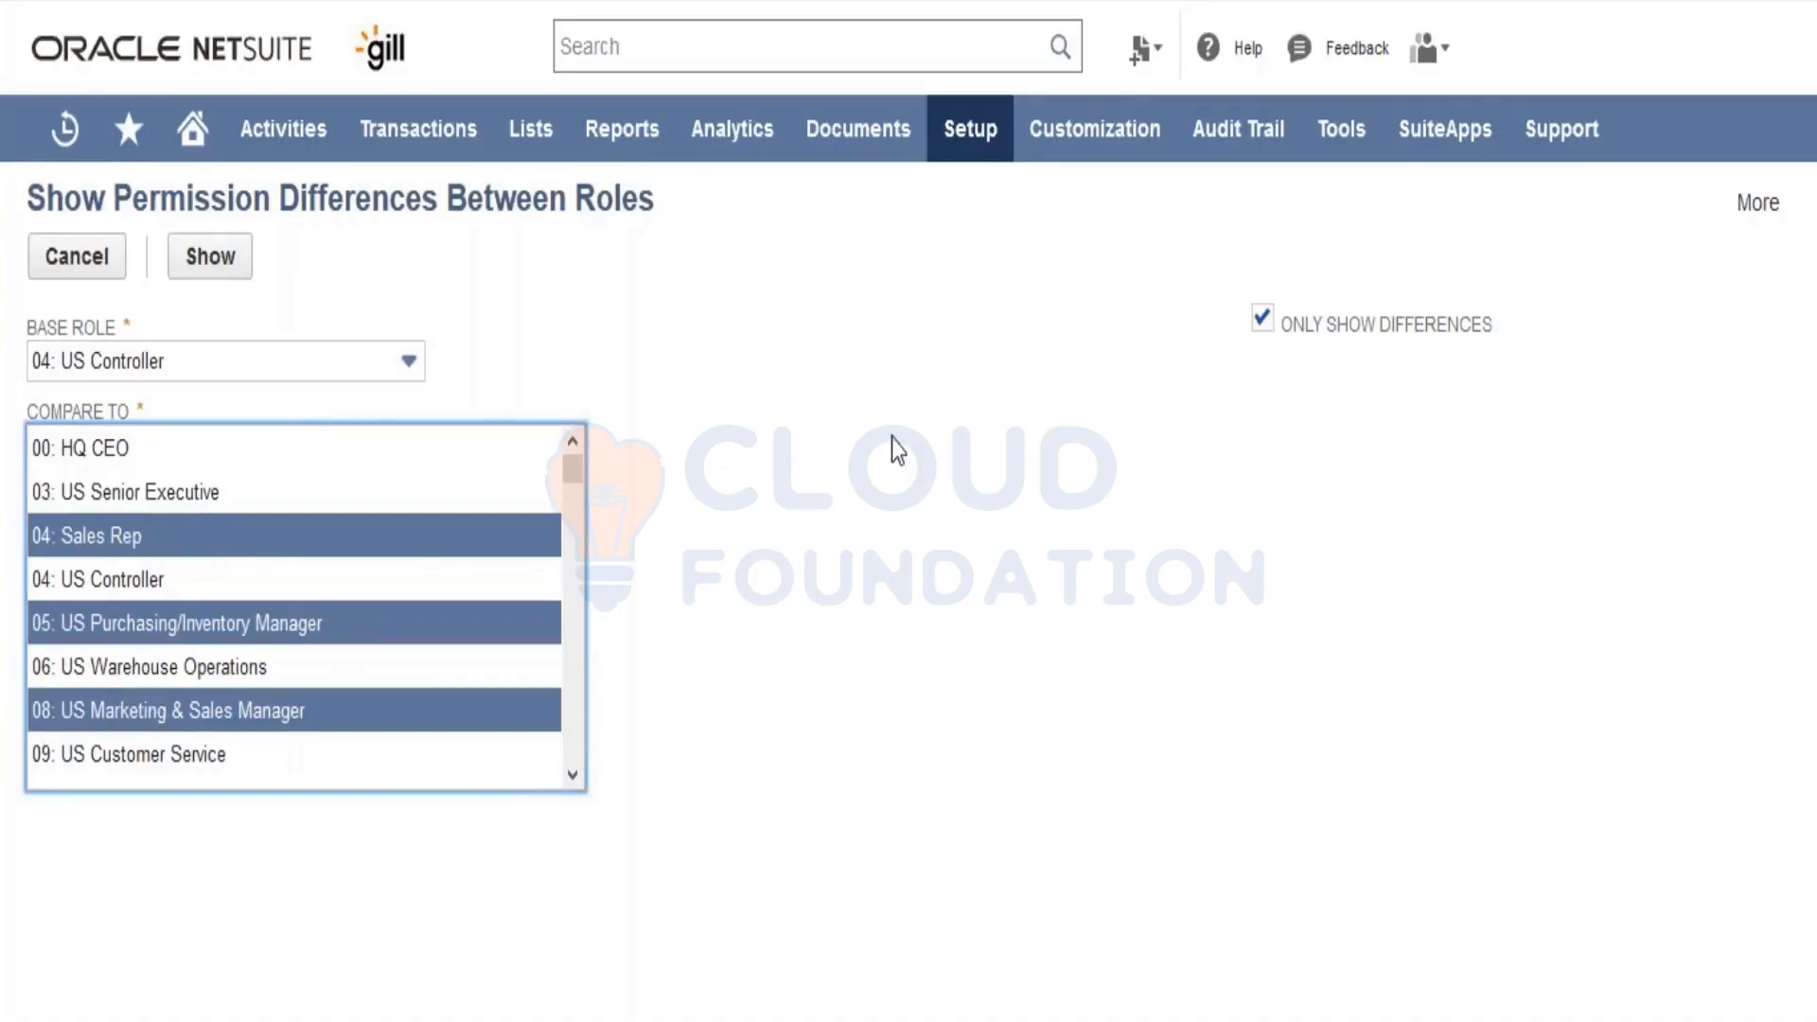
pyautogui.click(1262, 322)
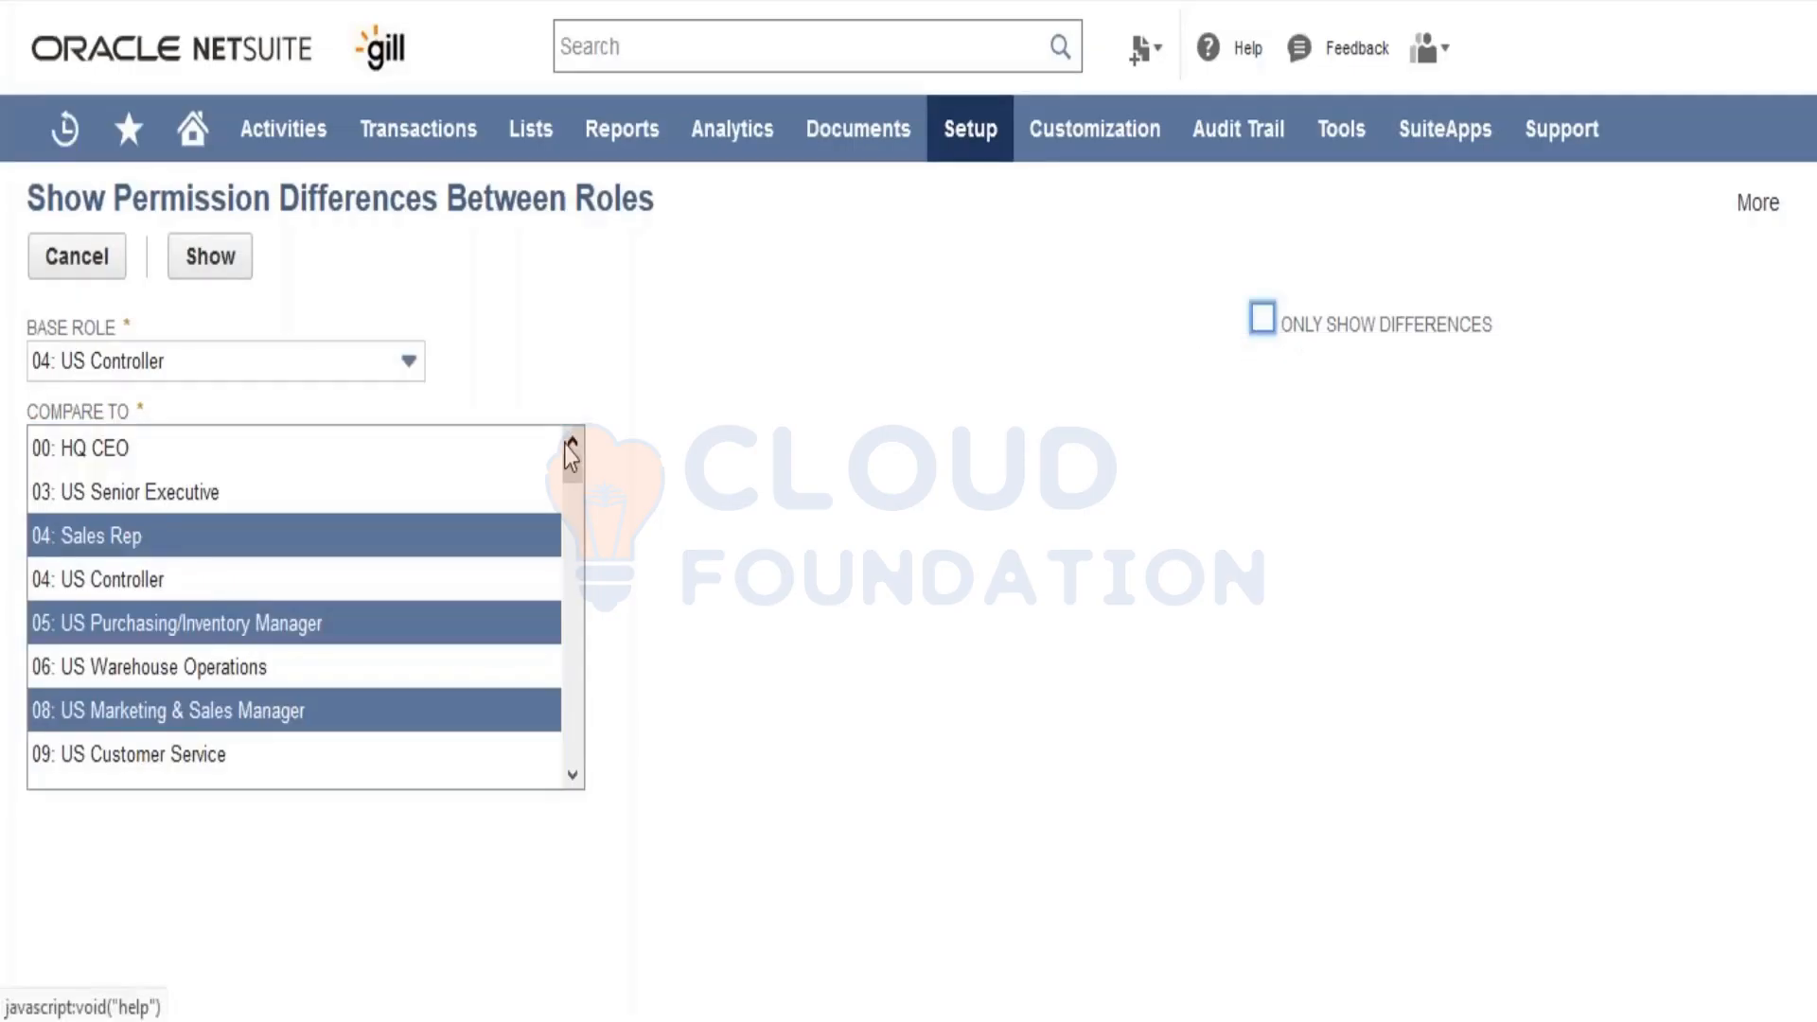
pyautogui.click(216, 270)
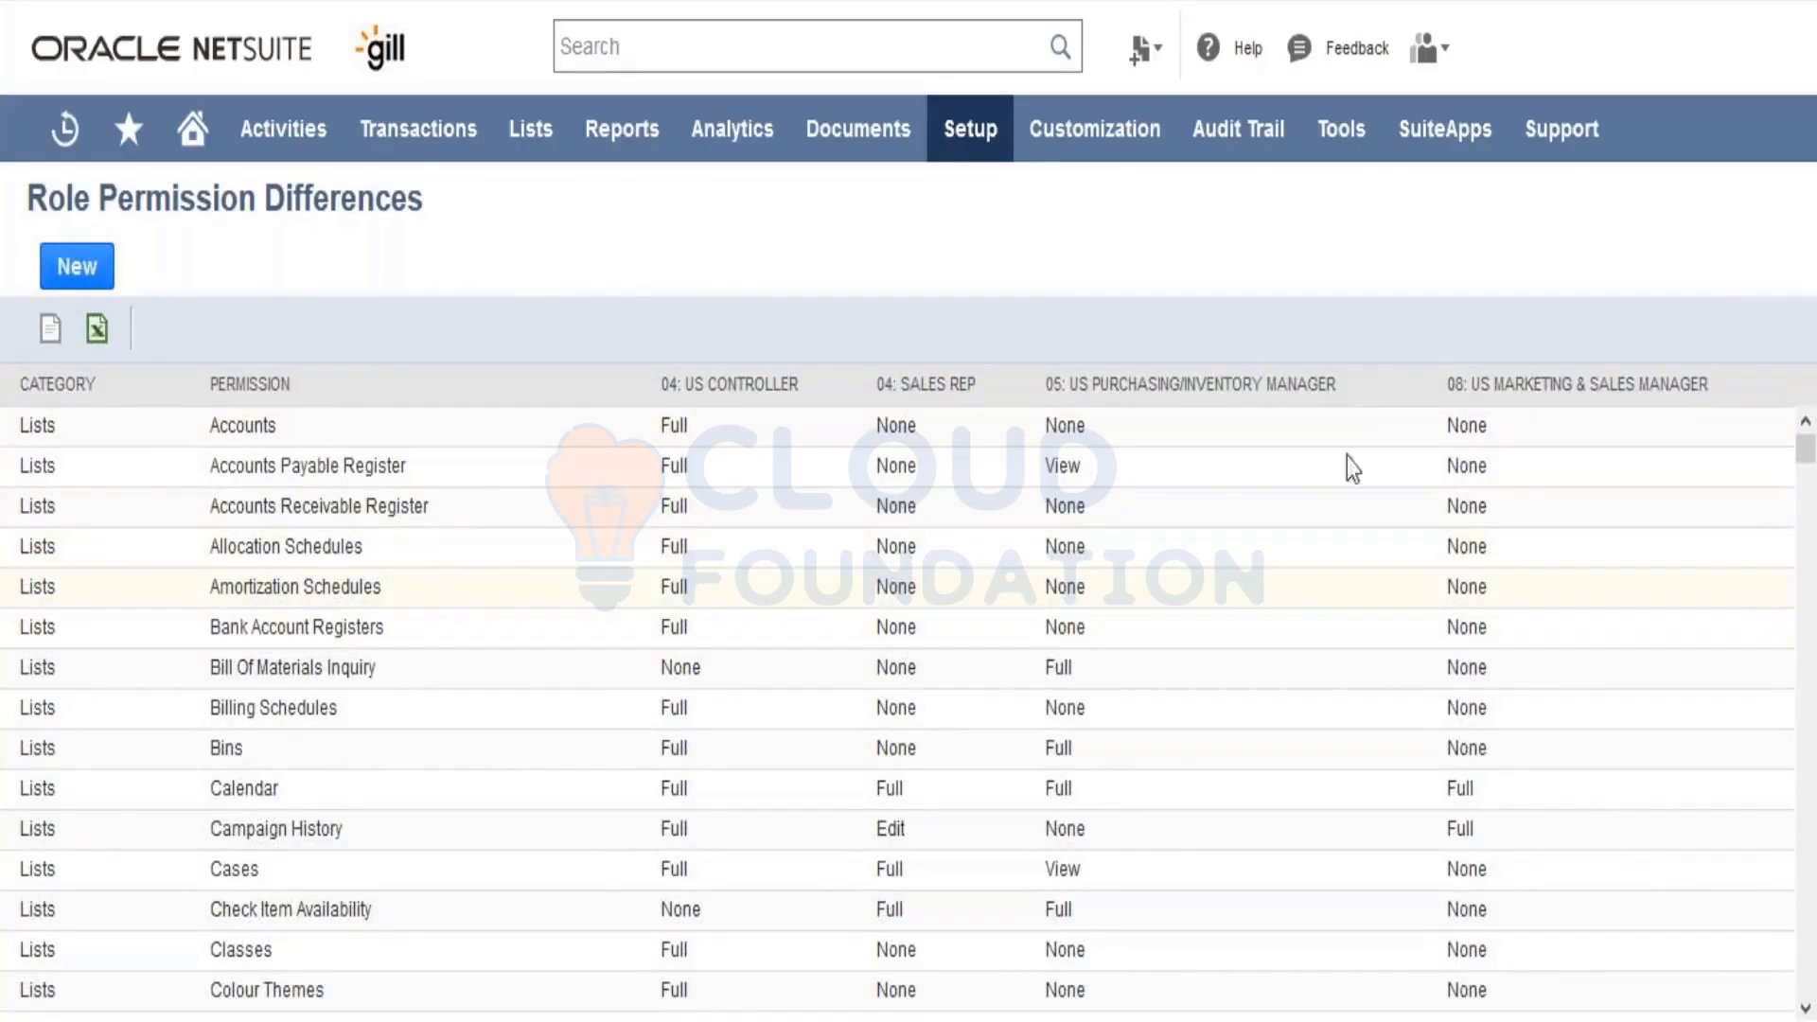
# Step: Review the permission levels across the compared roles, from lists to setup, and examine the Accounts permission for each role
pyautogui.moveTo(1807, 468); pyautogui.dragTo(1808, 811)
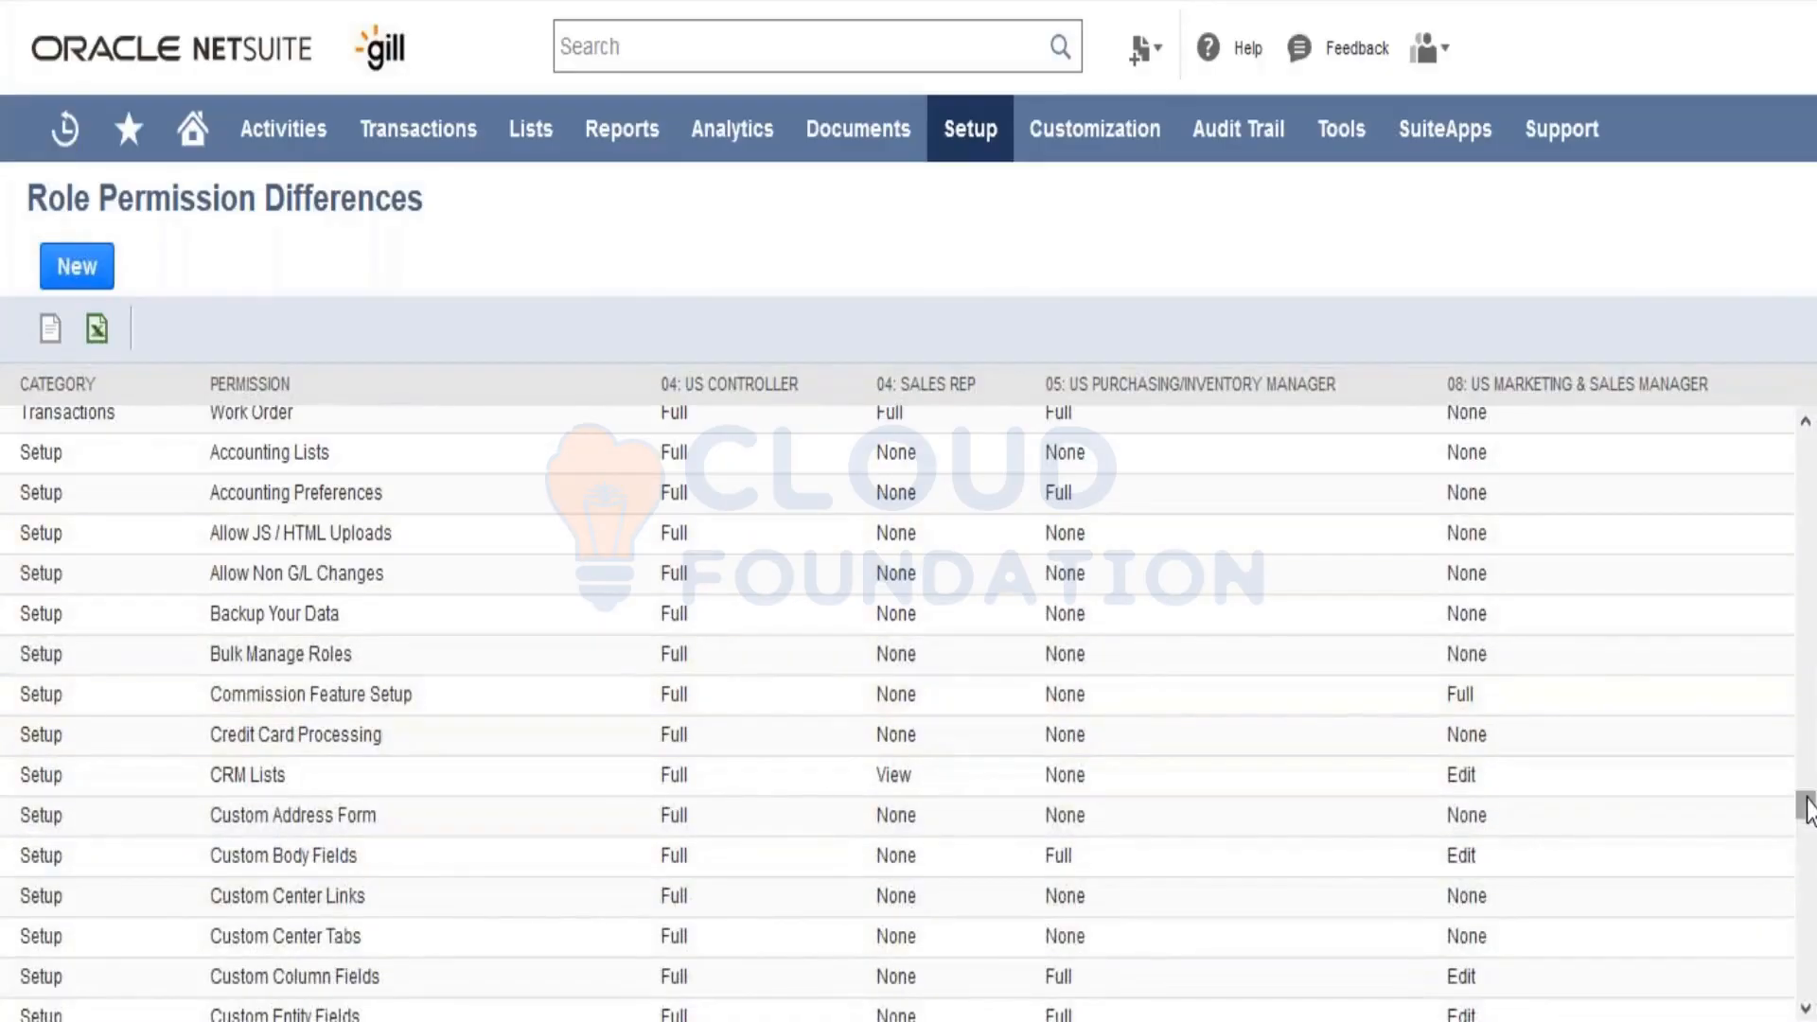
pyautogui.moveTo(1808, 805); pyautogui.dragTo(1814, 270)
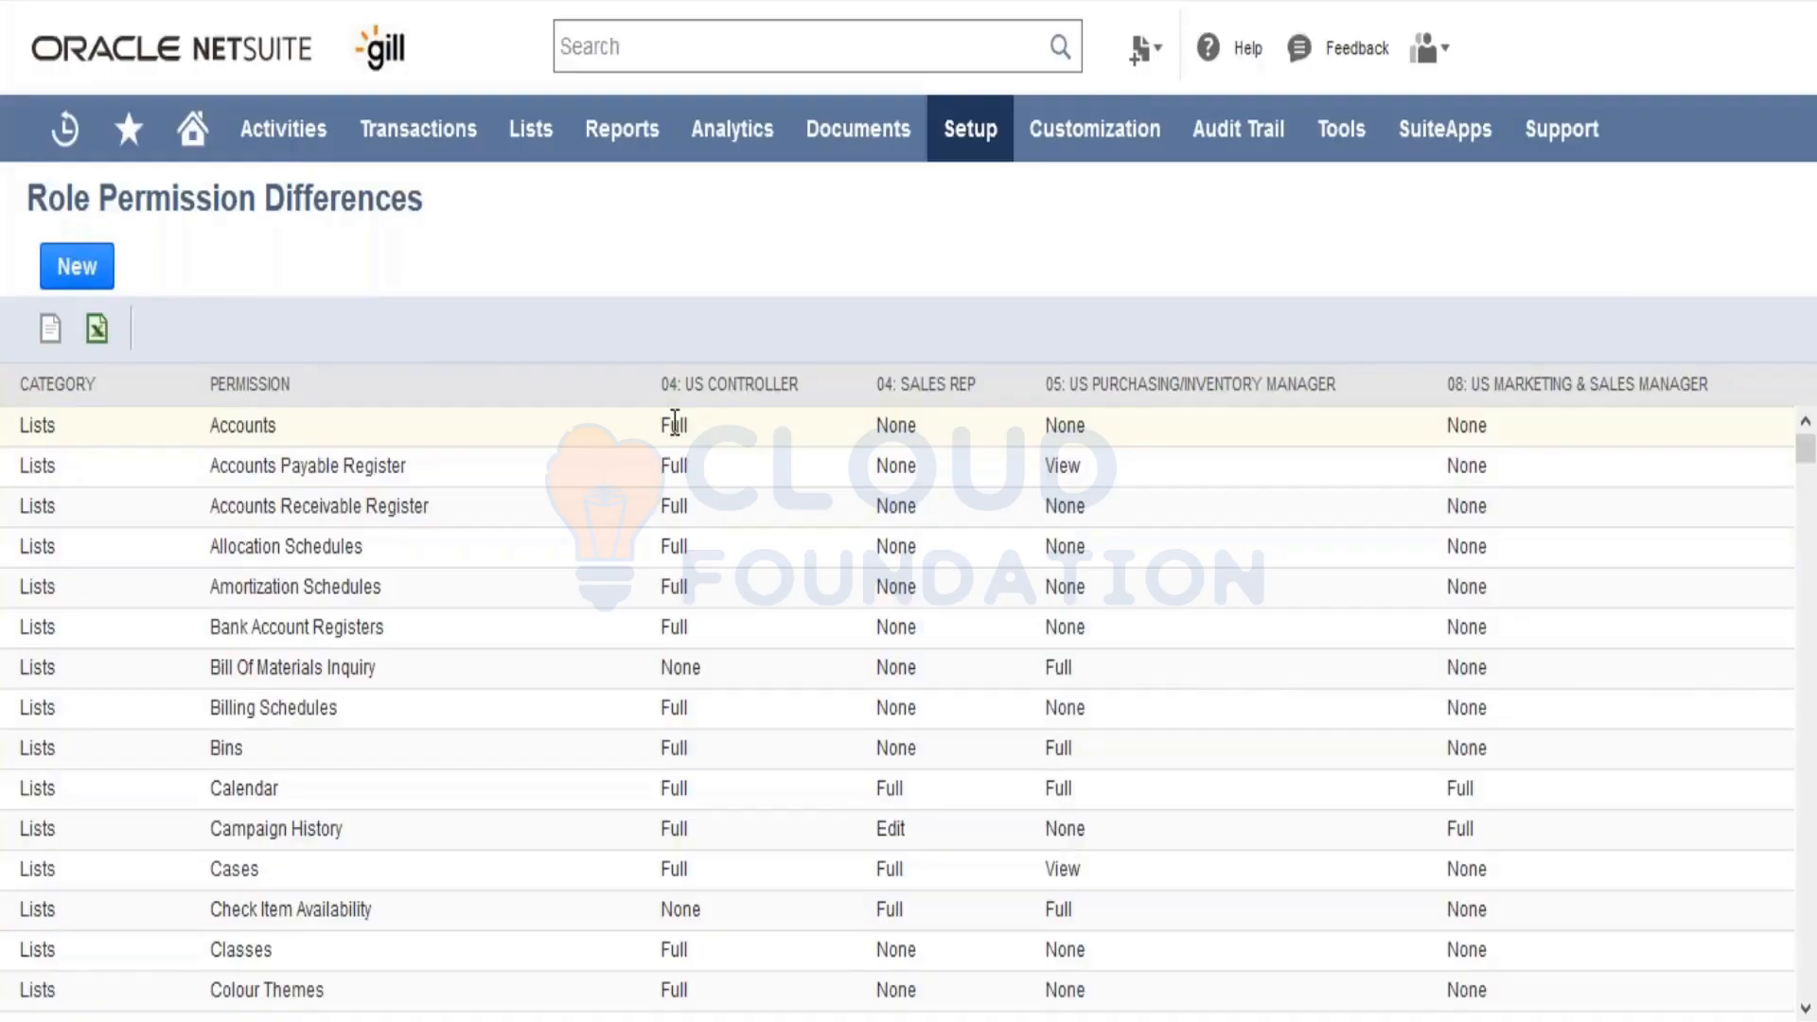
pyautogui.moveTo(675, 424); pyautogui.dragTo(701, 435)
pyautogui.moveTo(1489, 426); pyautogui.dragTo(1451, 418)
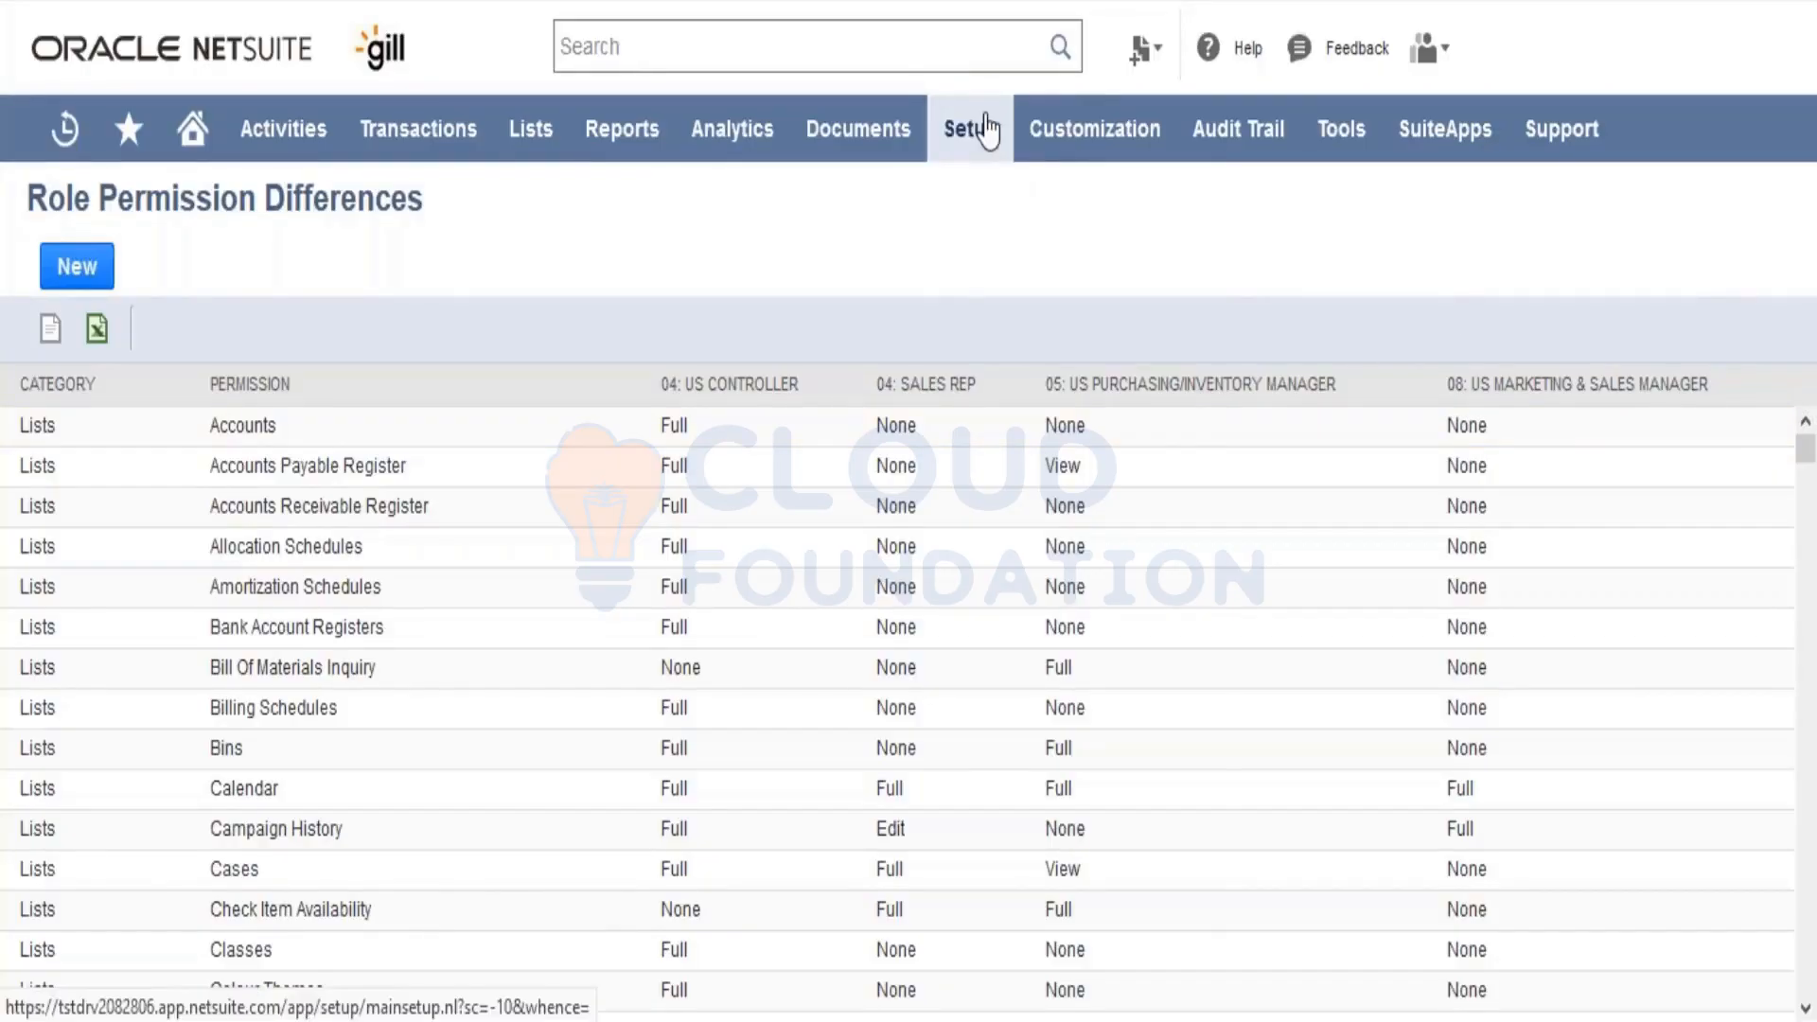
# Step: Start a new role differences comparison with 04: US Controller as the base role
pyautogui.moveTo(985, 127)
pyautogui.moveTo(1044, 743)
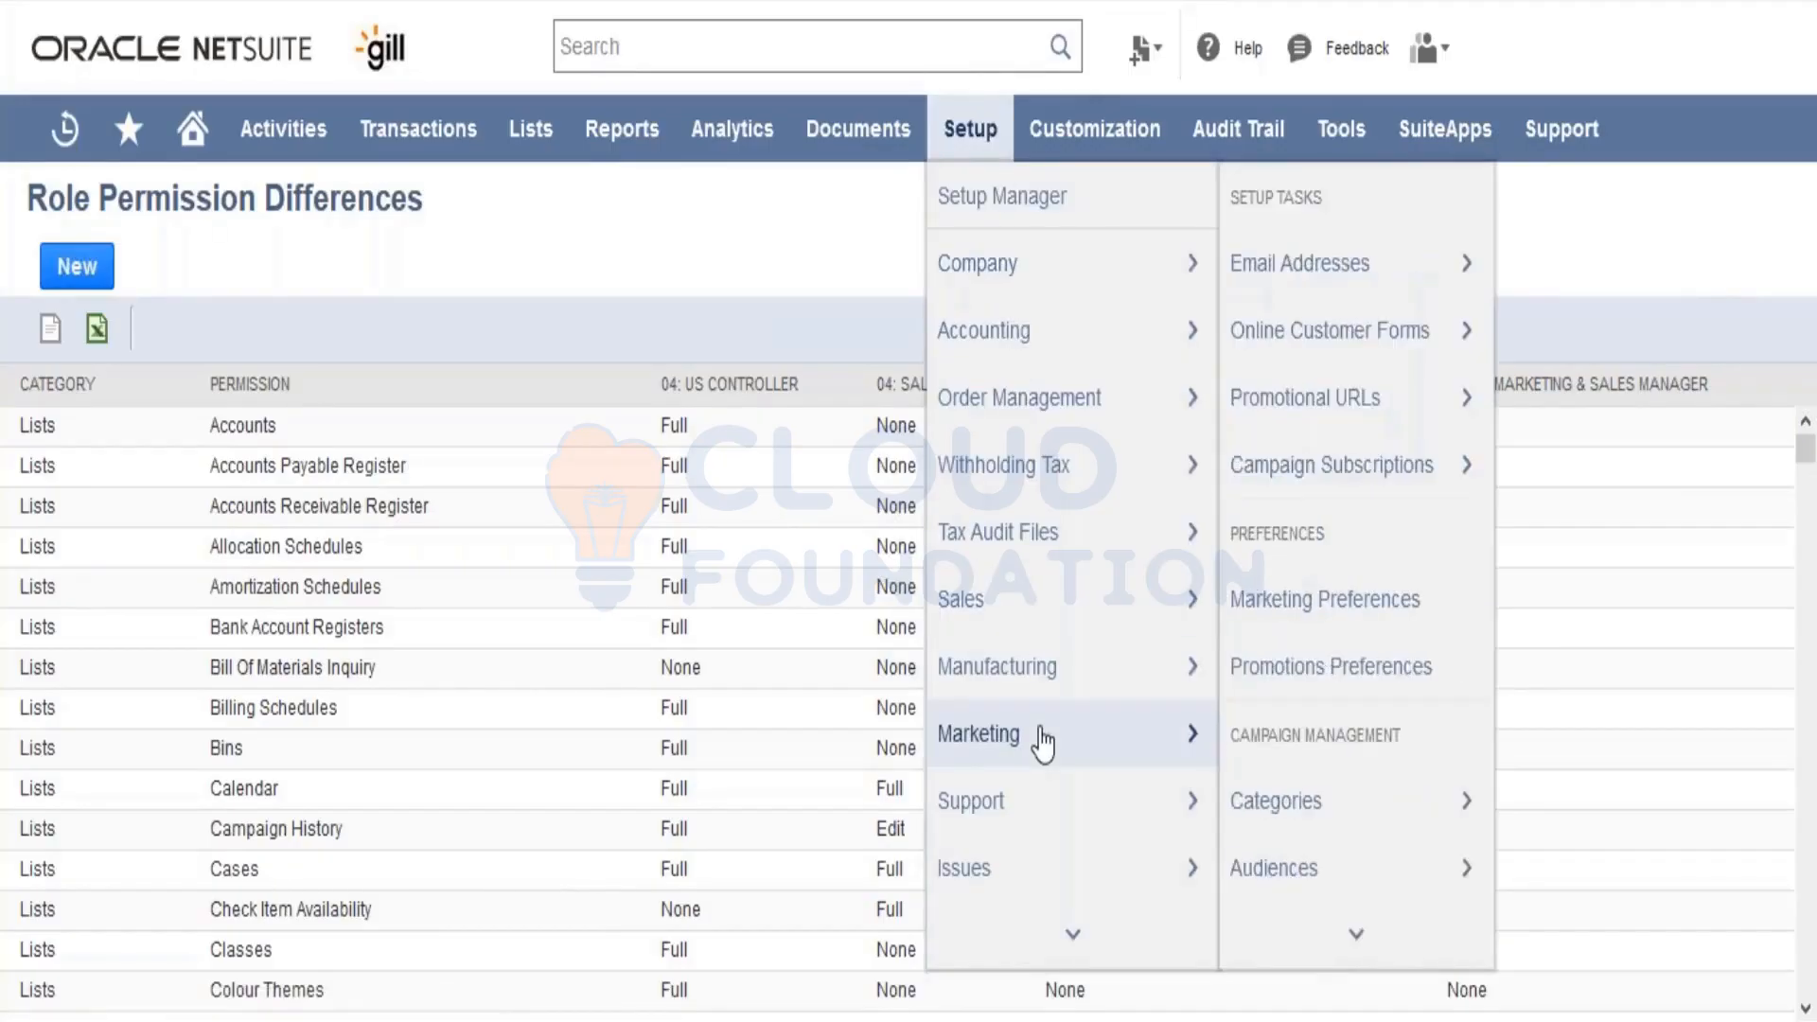
pyautogui.moveTo(1046, 799)
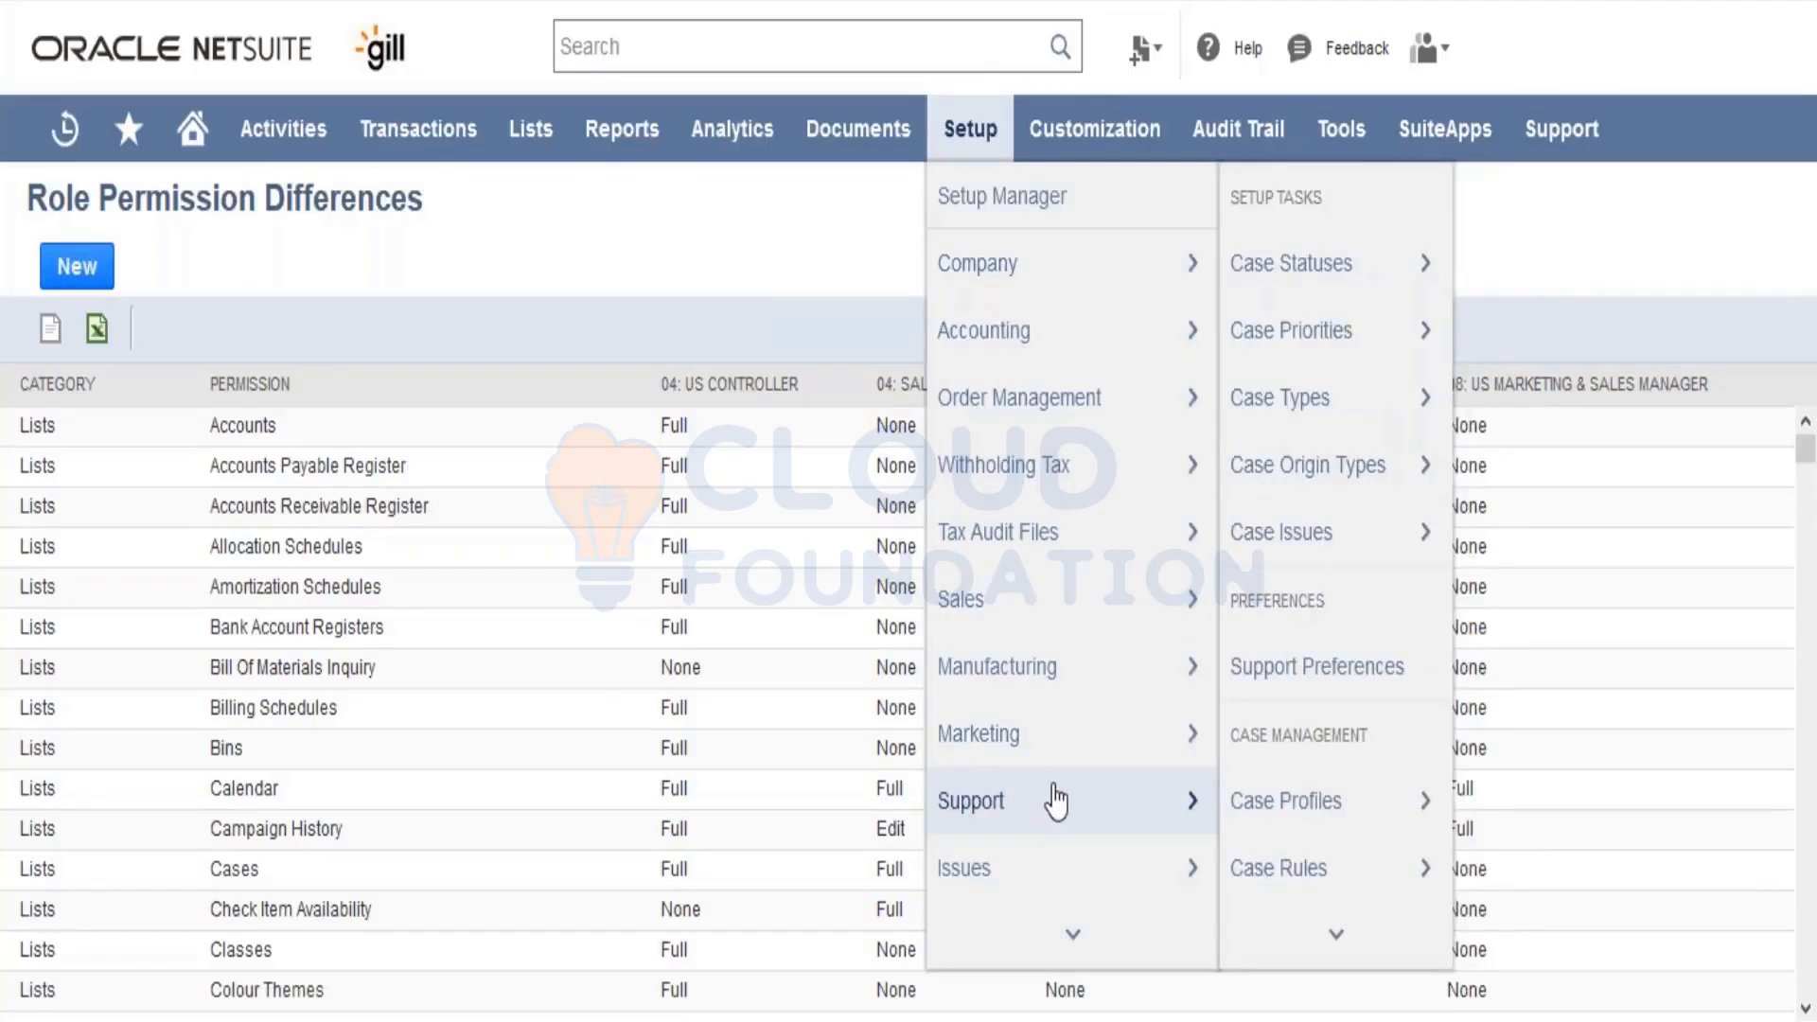
pyautogui.moveTo(1073, 932)
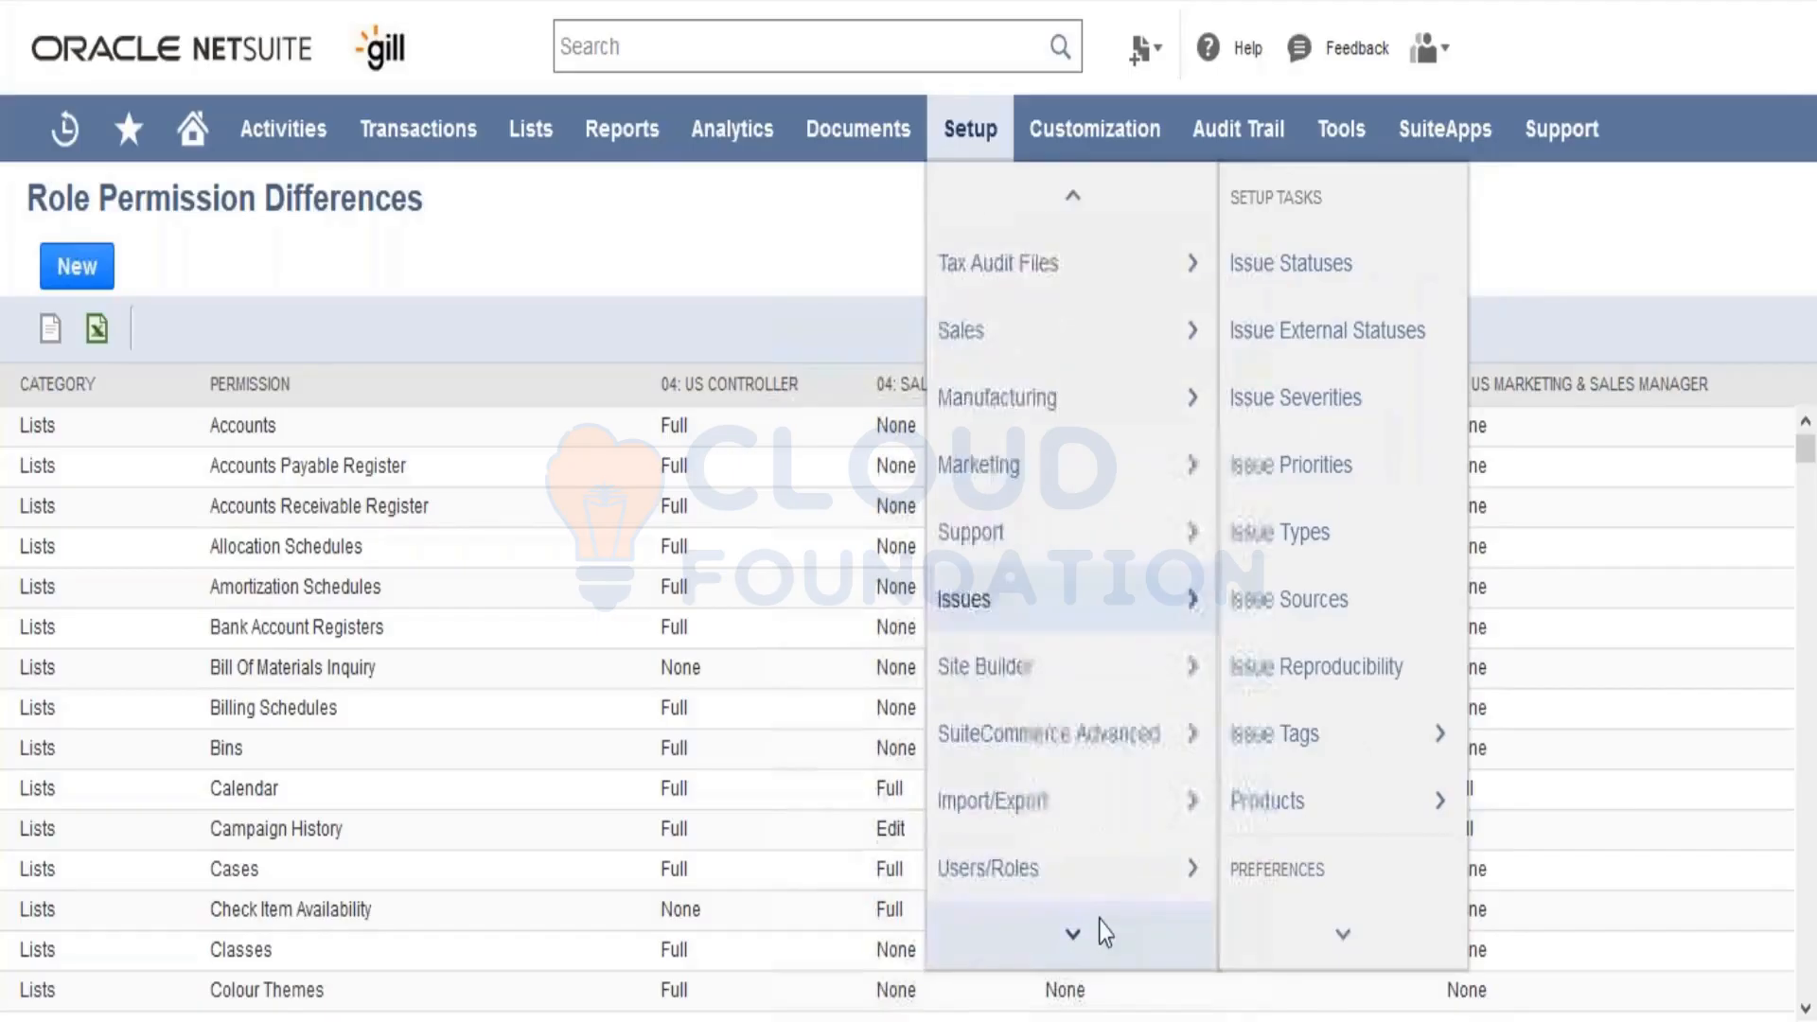
pyautogui.moveTo(1133, 738)
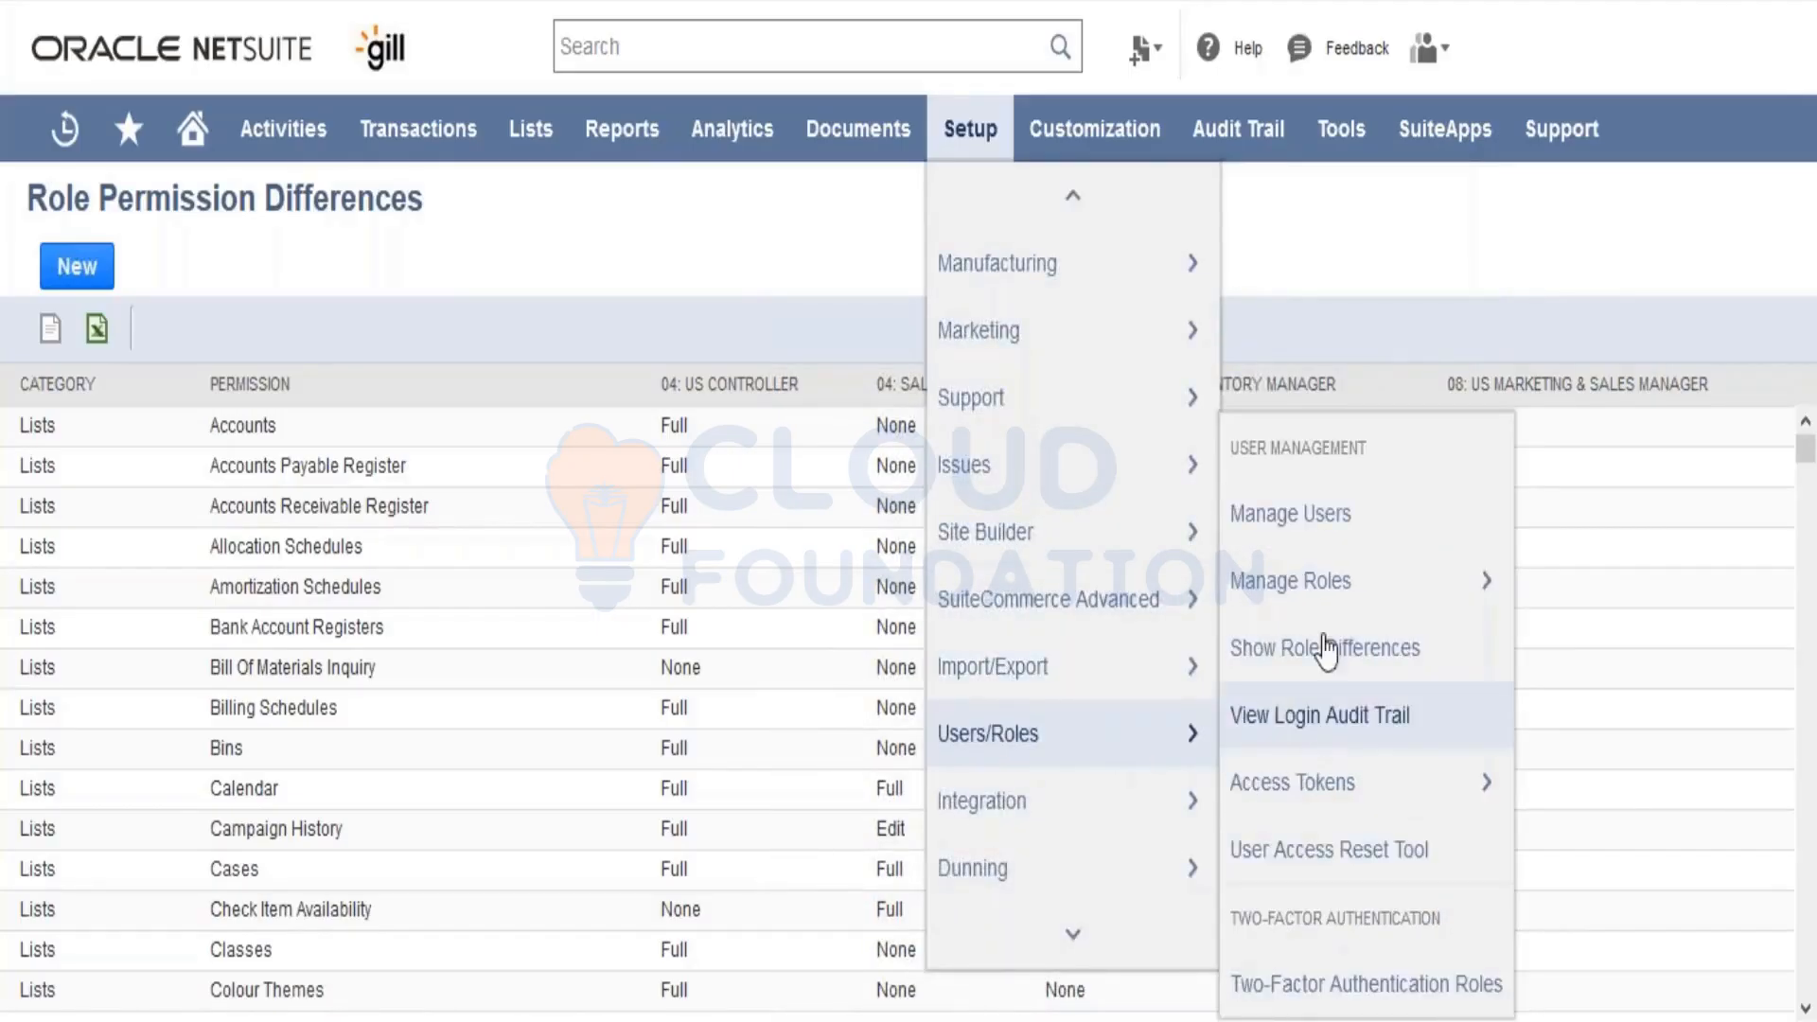
pyautogui.moveTo(1327, 594)
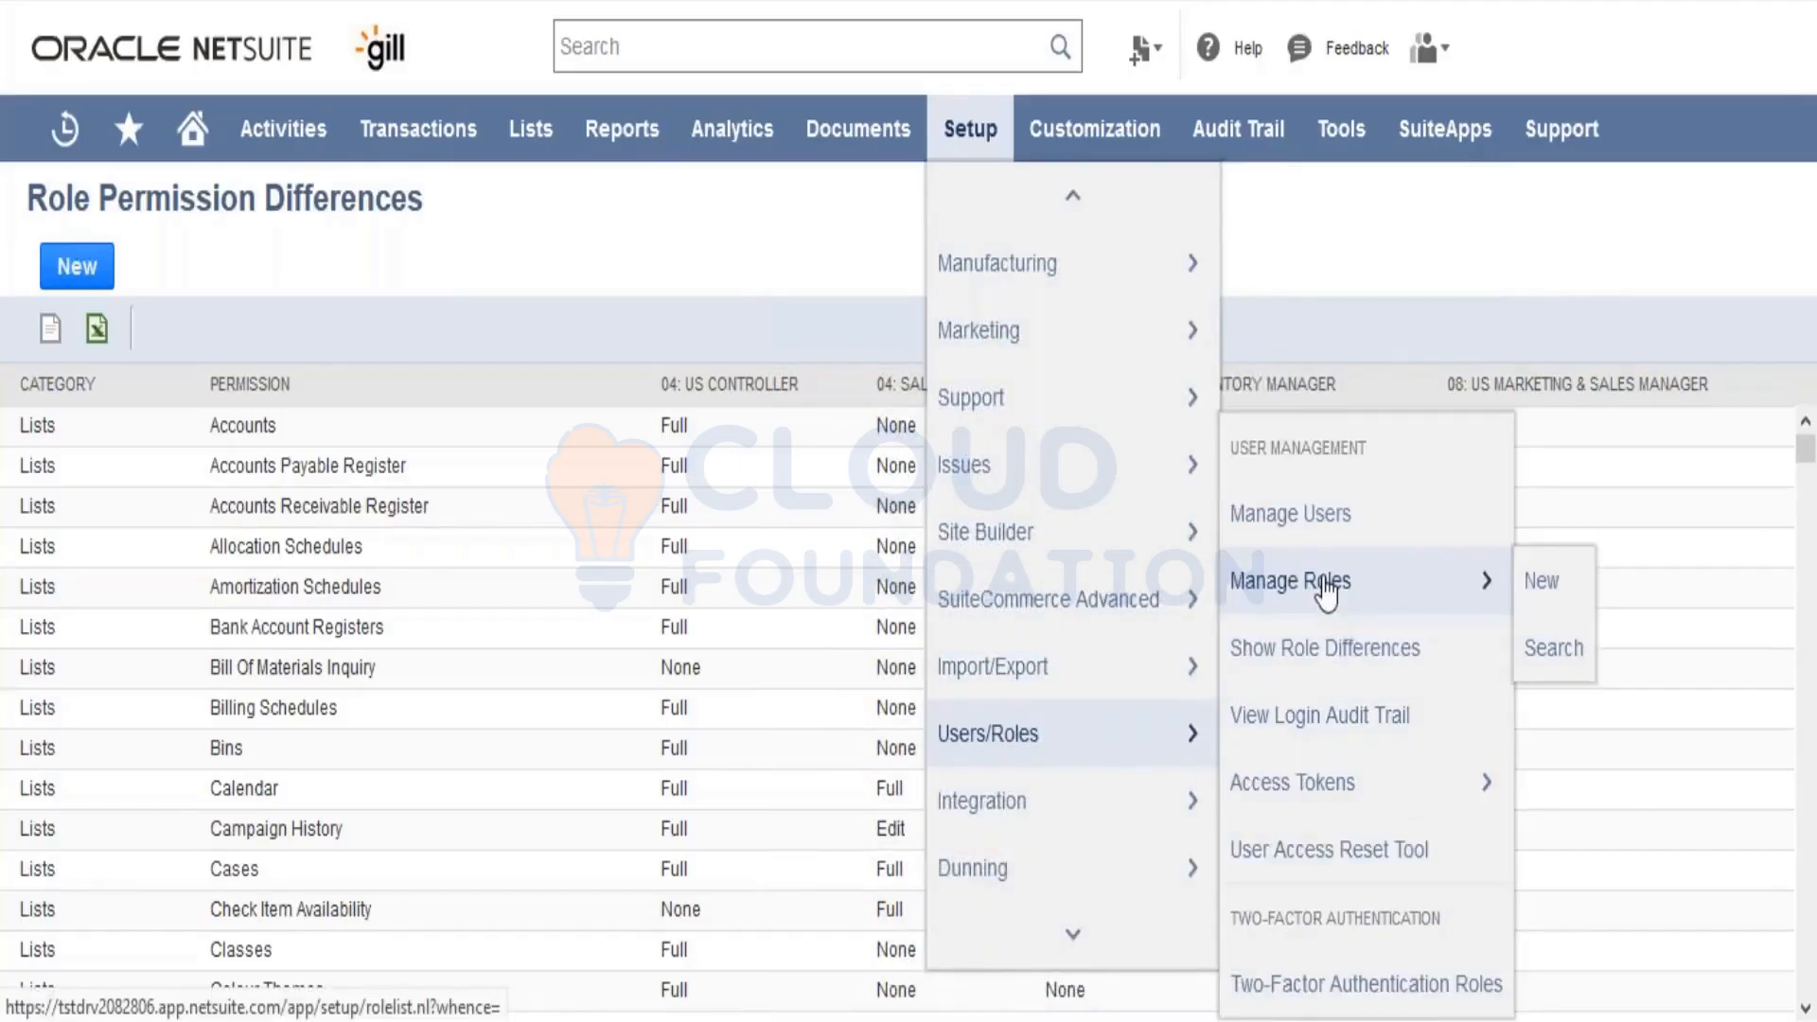
pyautogui.click(1323, 649)
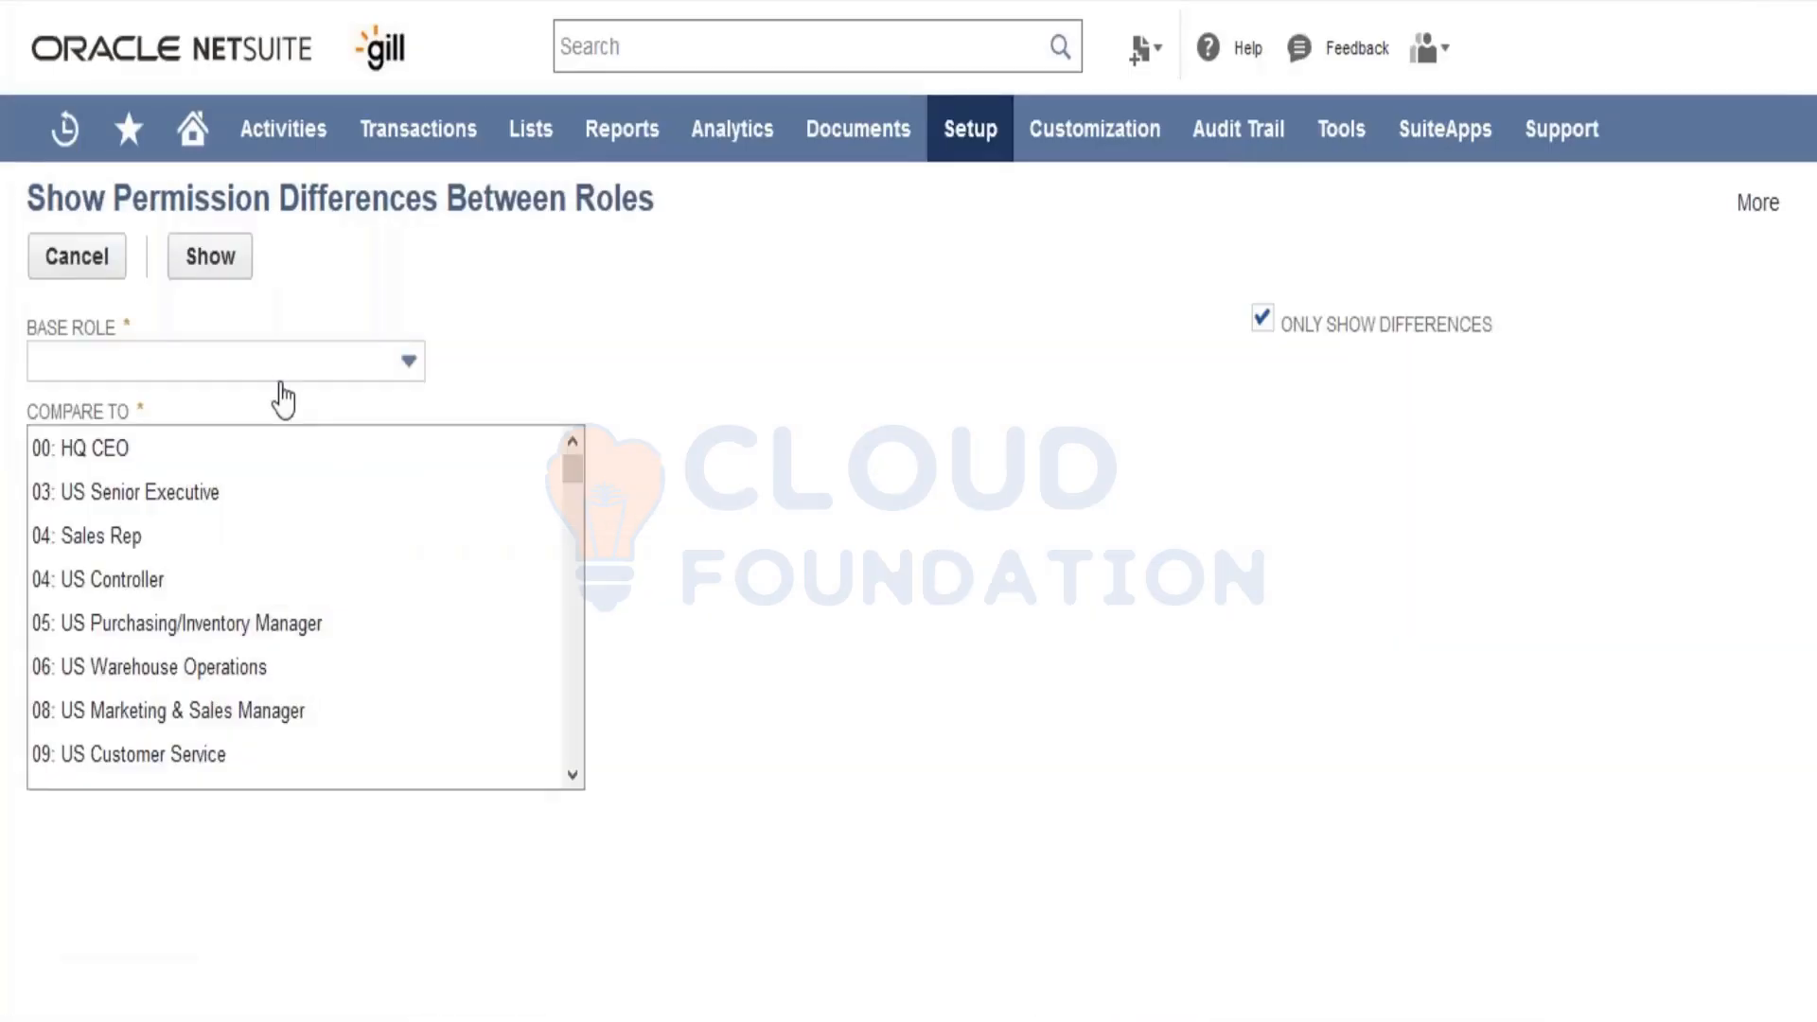
pyautogui.click(283, 371)
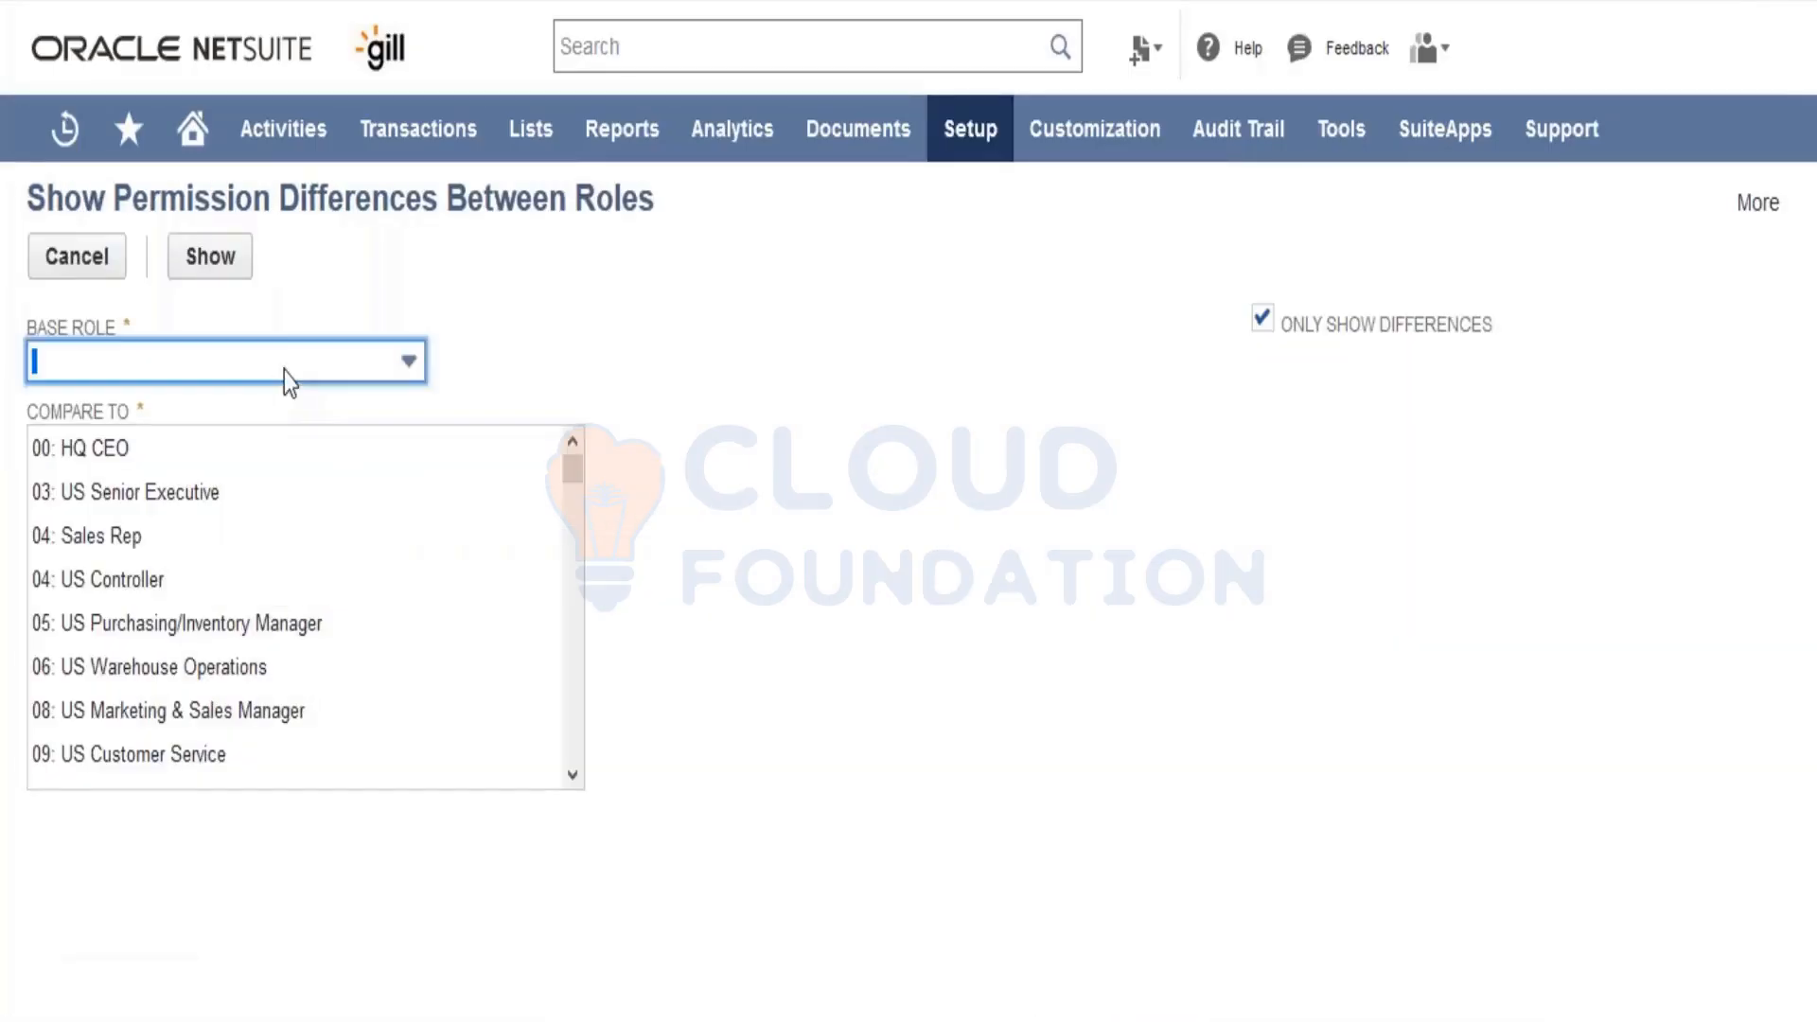
pyautogui.click(268, 579)
# Step: Show only the permission differences against Sales Rep, US Purchasing/Inventory Manager and US Warehouse Operations
pyautogui.click(123, 544)
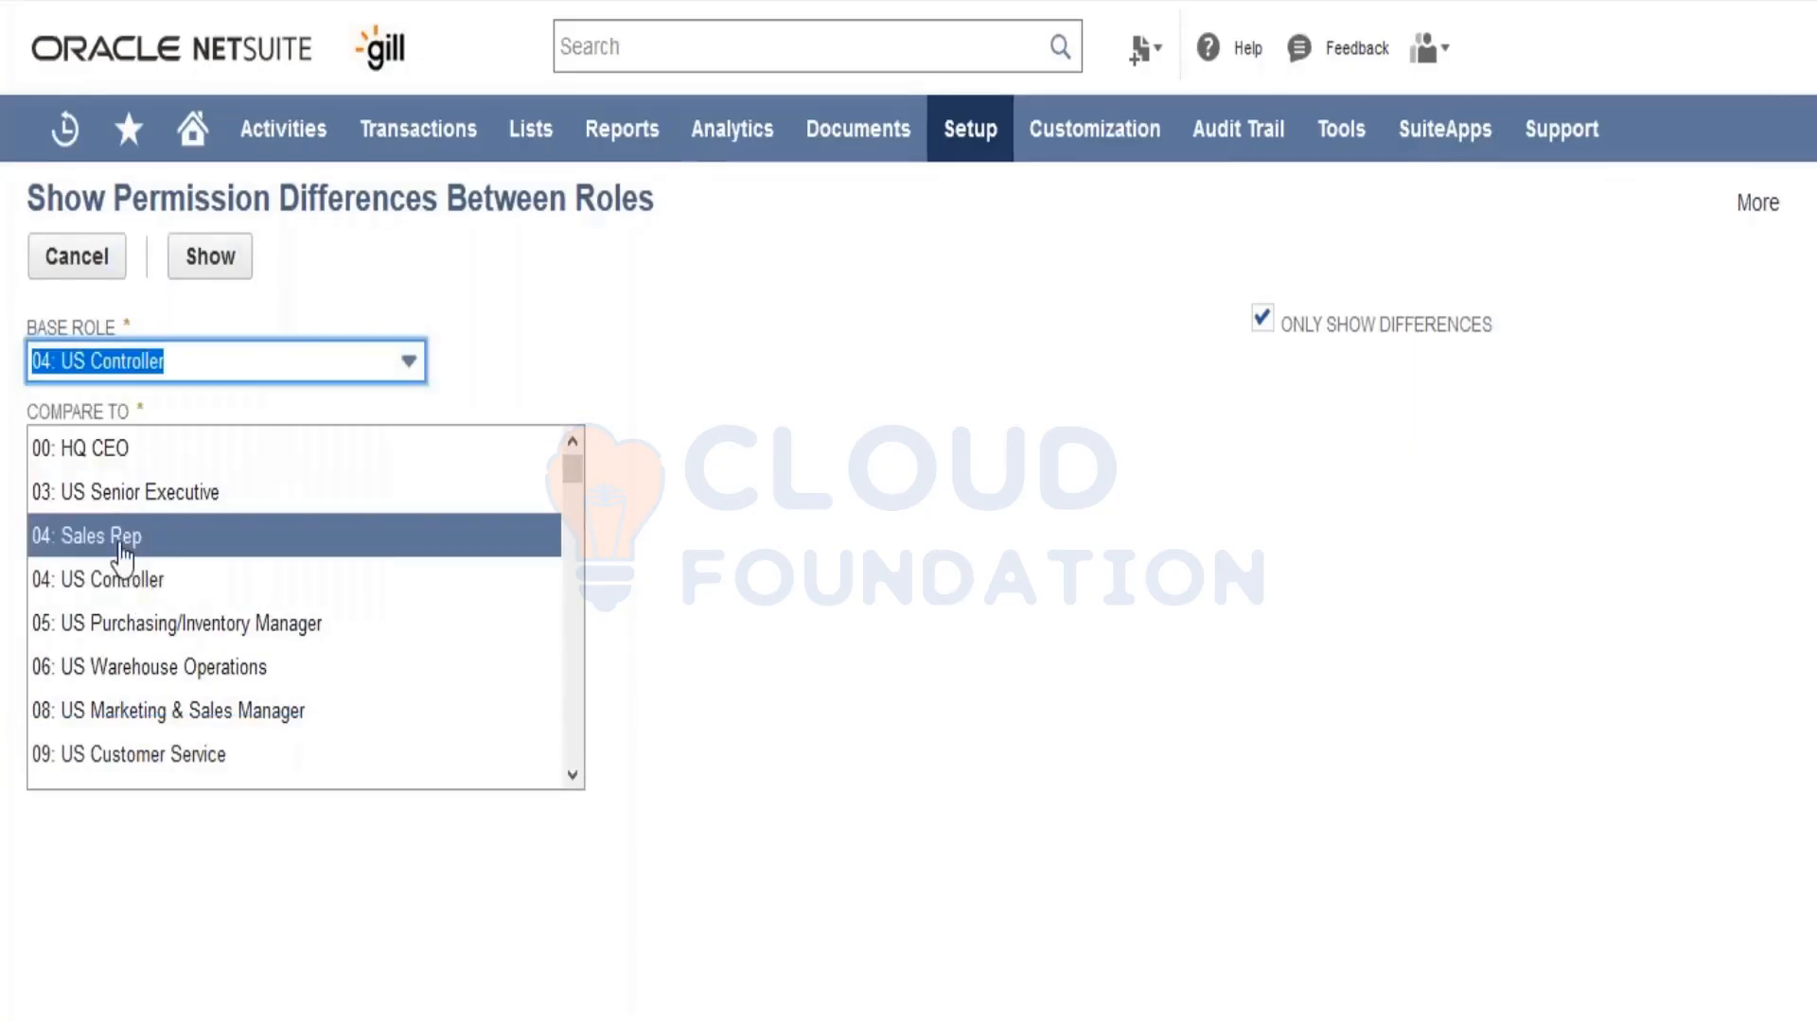
pyautogui.keyDown('ctrl'); pyautogui.click(142, 632); pyautogui.keyUp('ctrl')
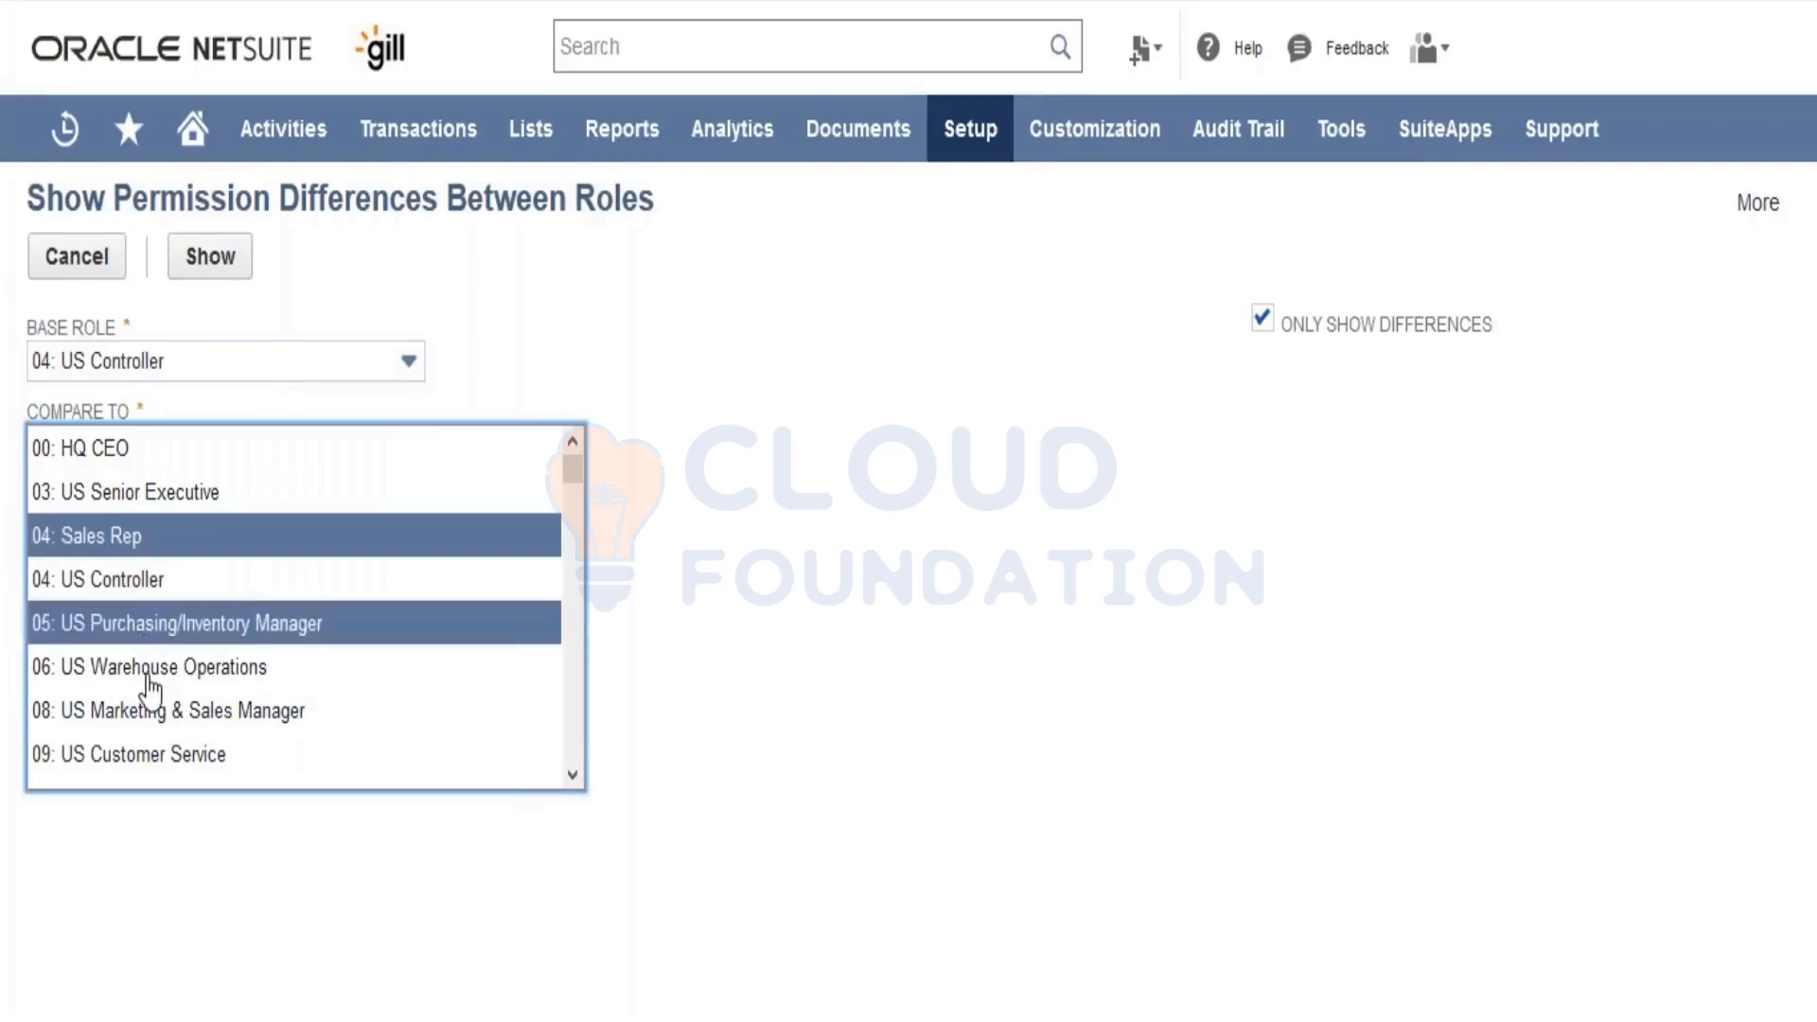
pyautogui.keyDown('ctrl'); pyautogui.click(150, 673); pyautogui.keyUp('ctrl')
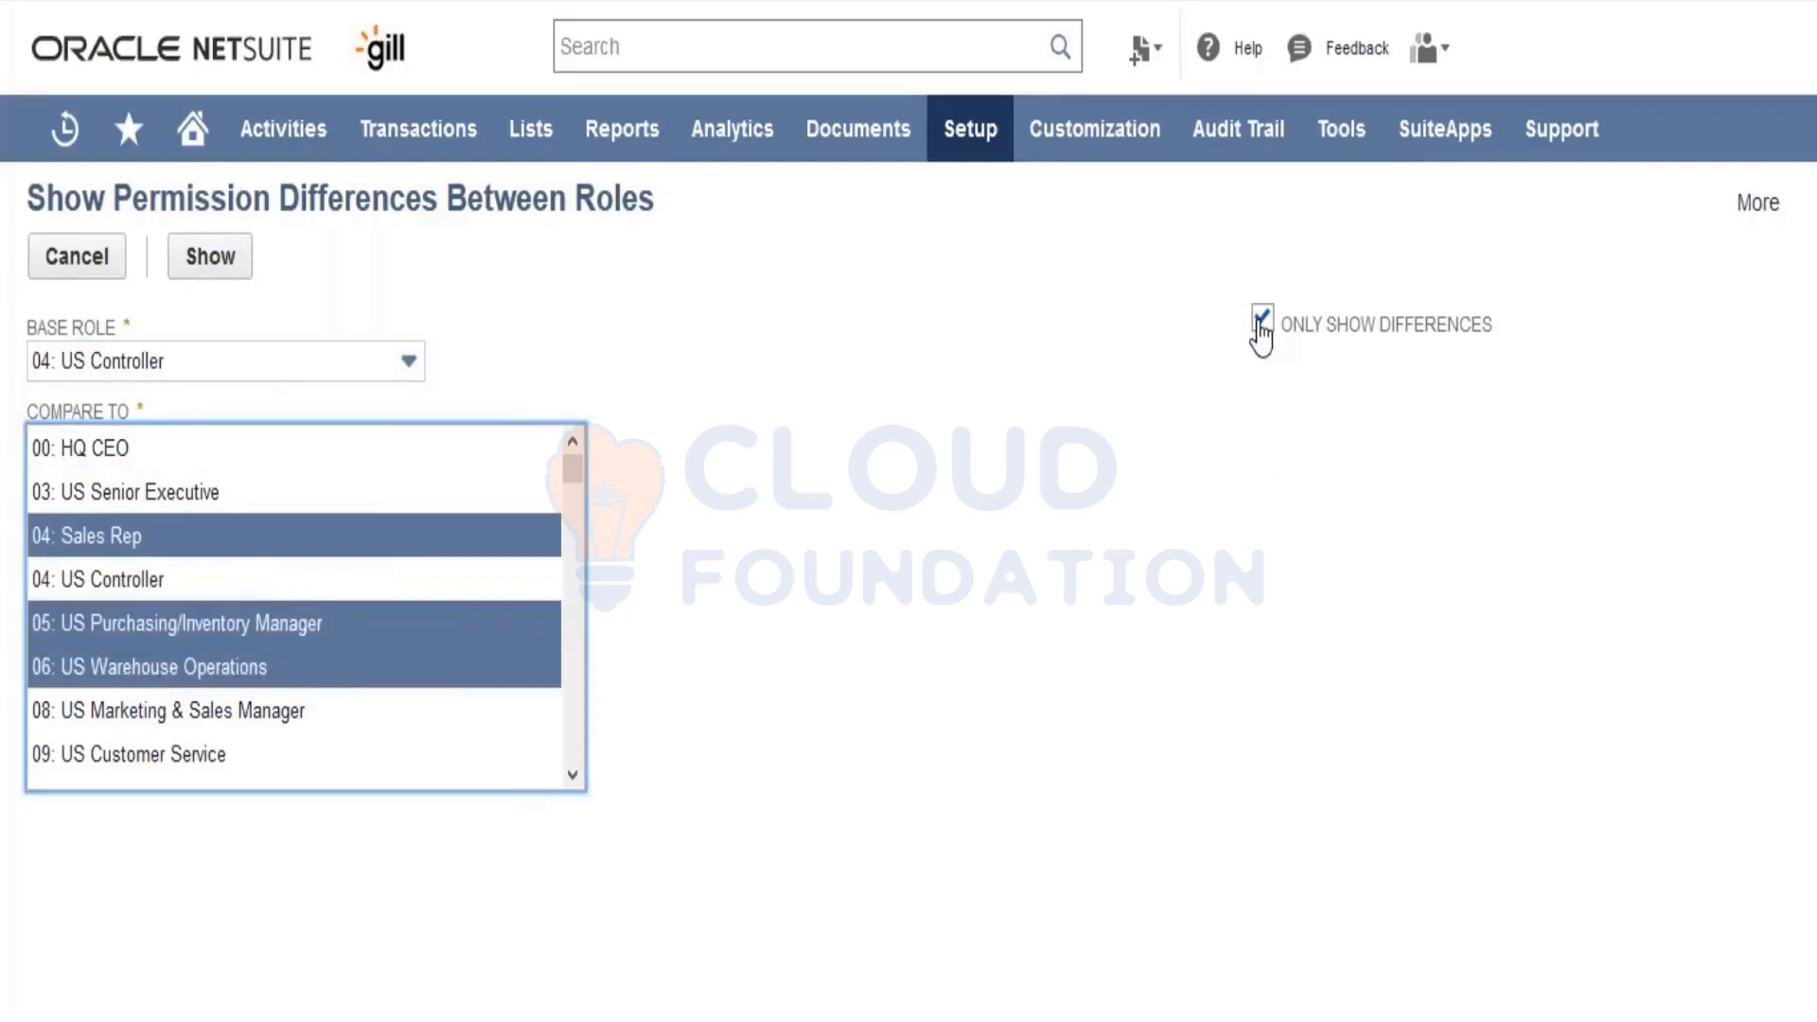
pyautogui.click(182, 276)
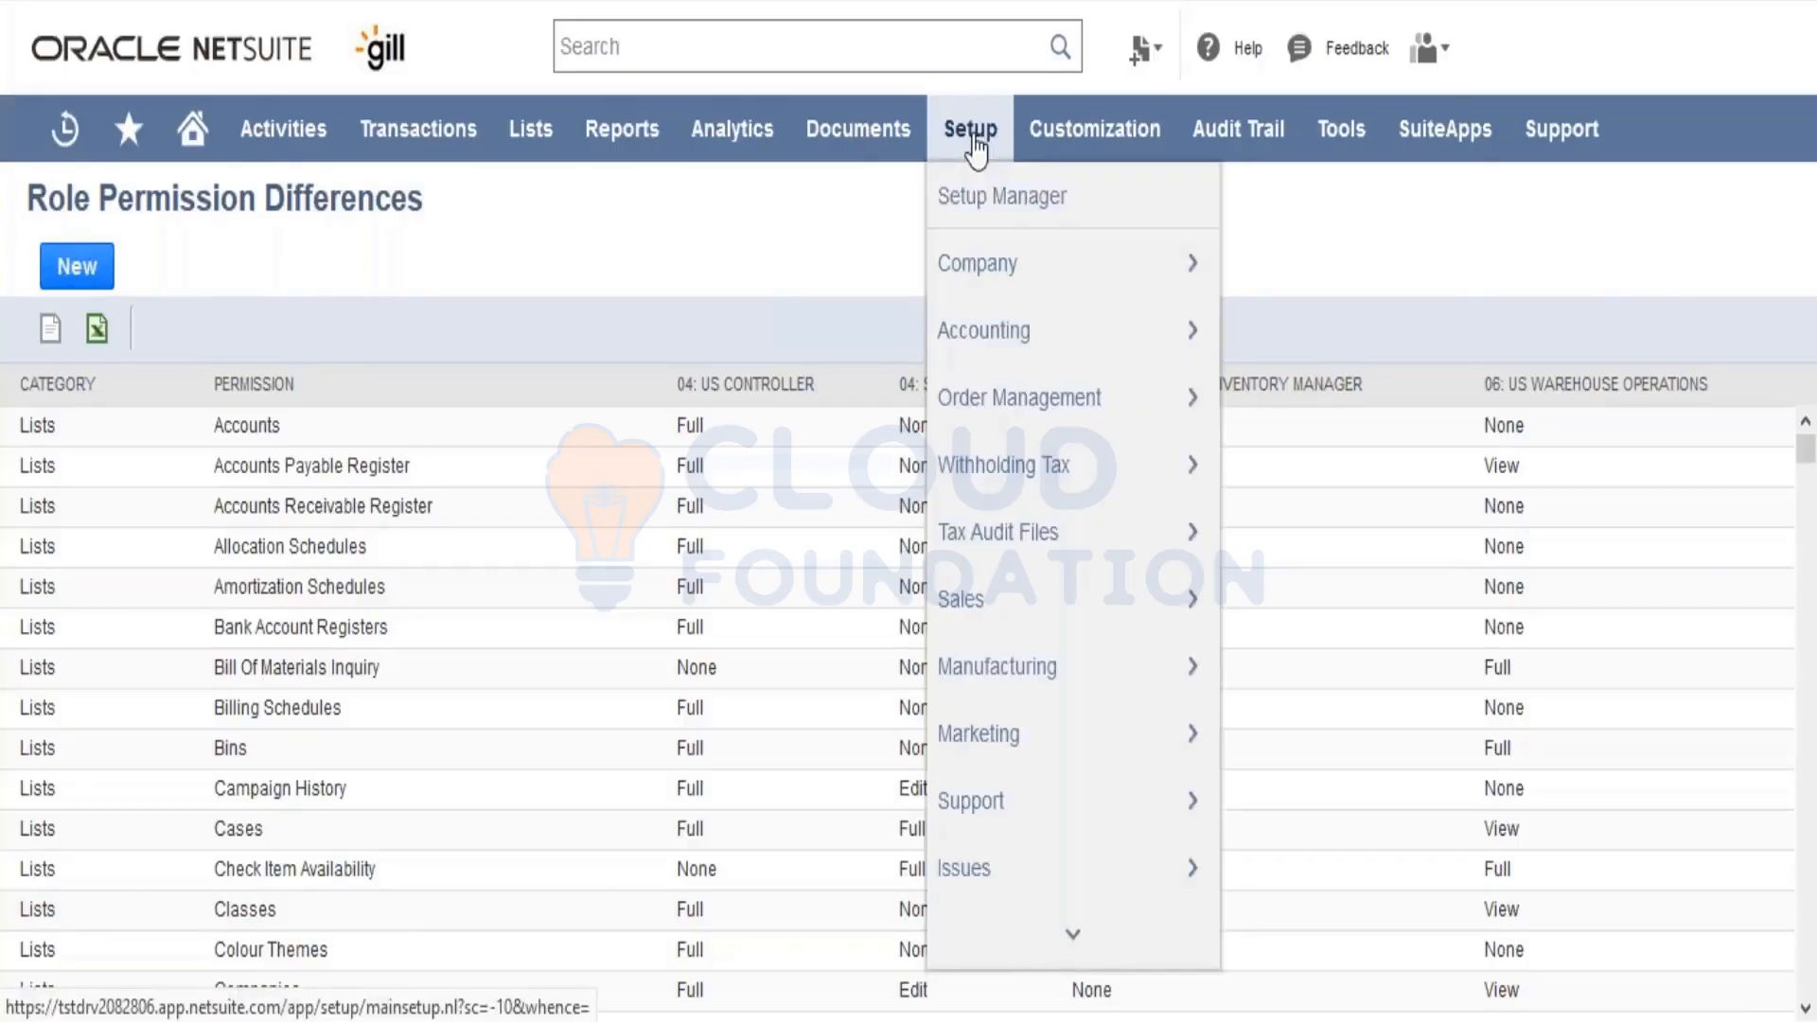
# Step: Open the Two-Factor Authentication Roles page from the user and role setup
pyautogui.scroll(-5, 1063, 932)
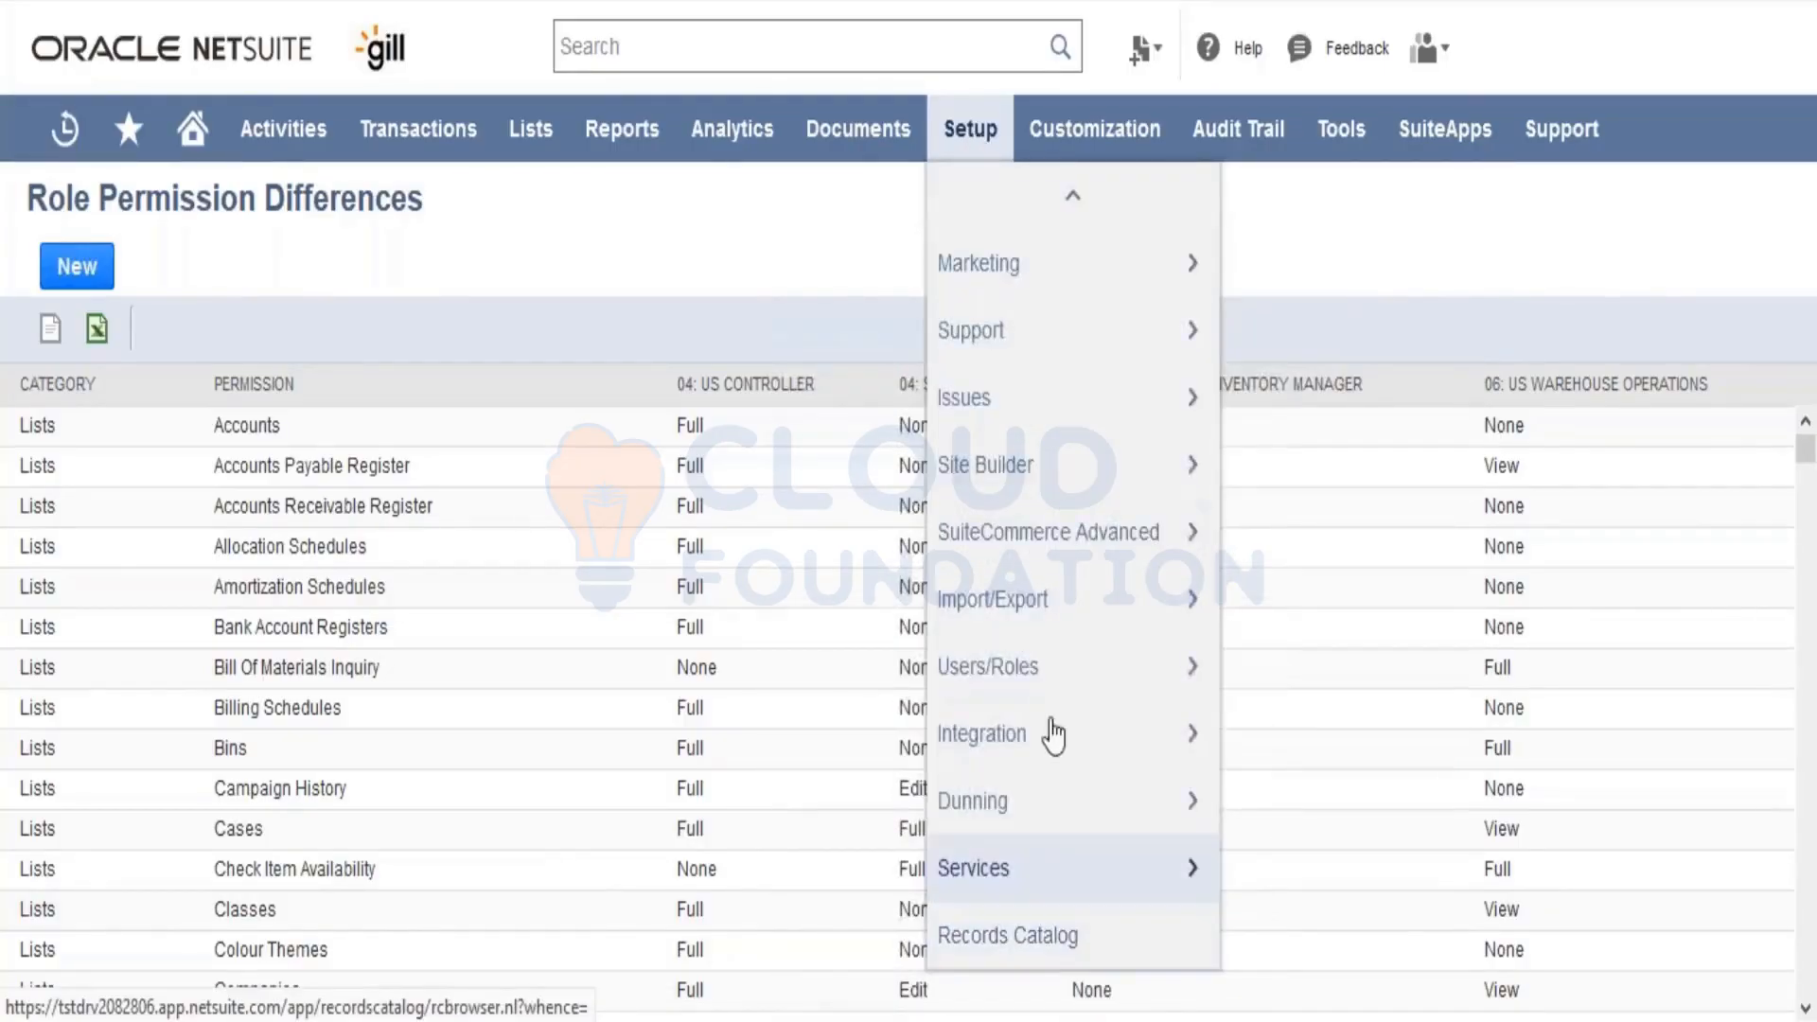
pyautogui.moveTo(1221, 670)
pyautogui.moveTo(1419, 571)
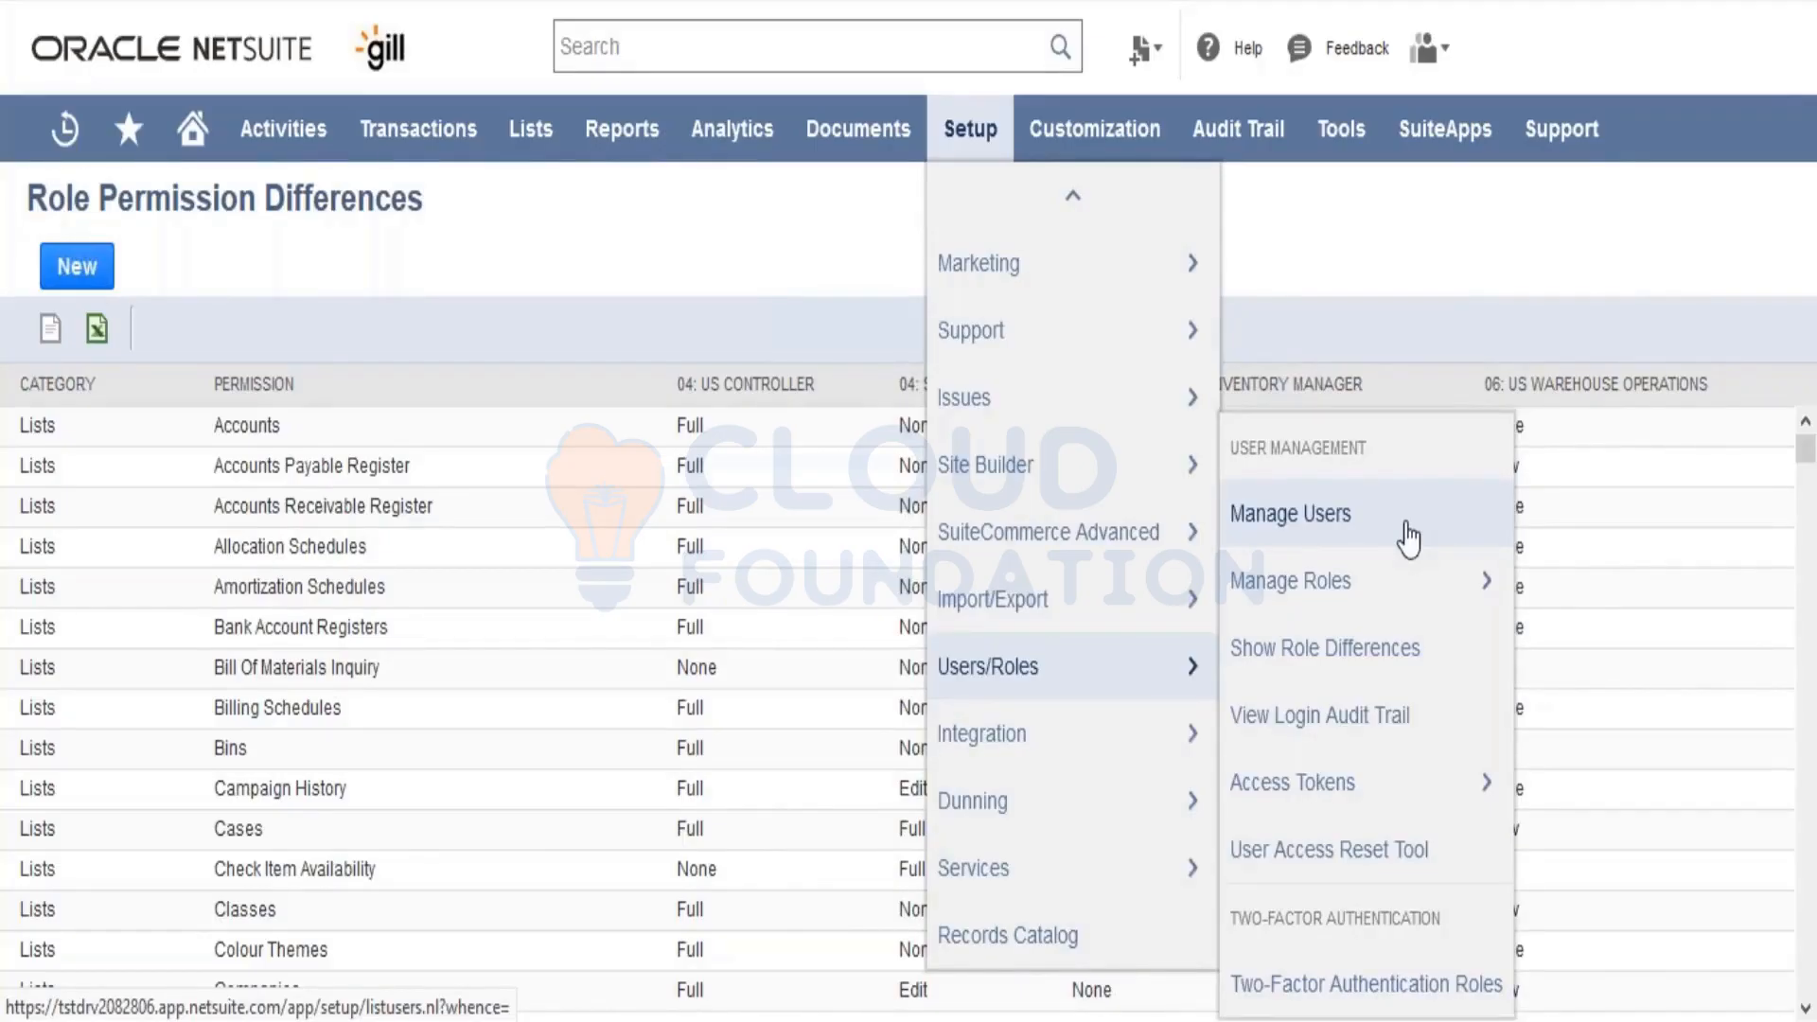
pyautogui.moveTo(1407, 608)
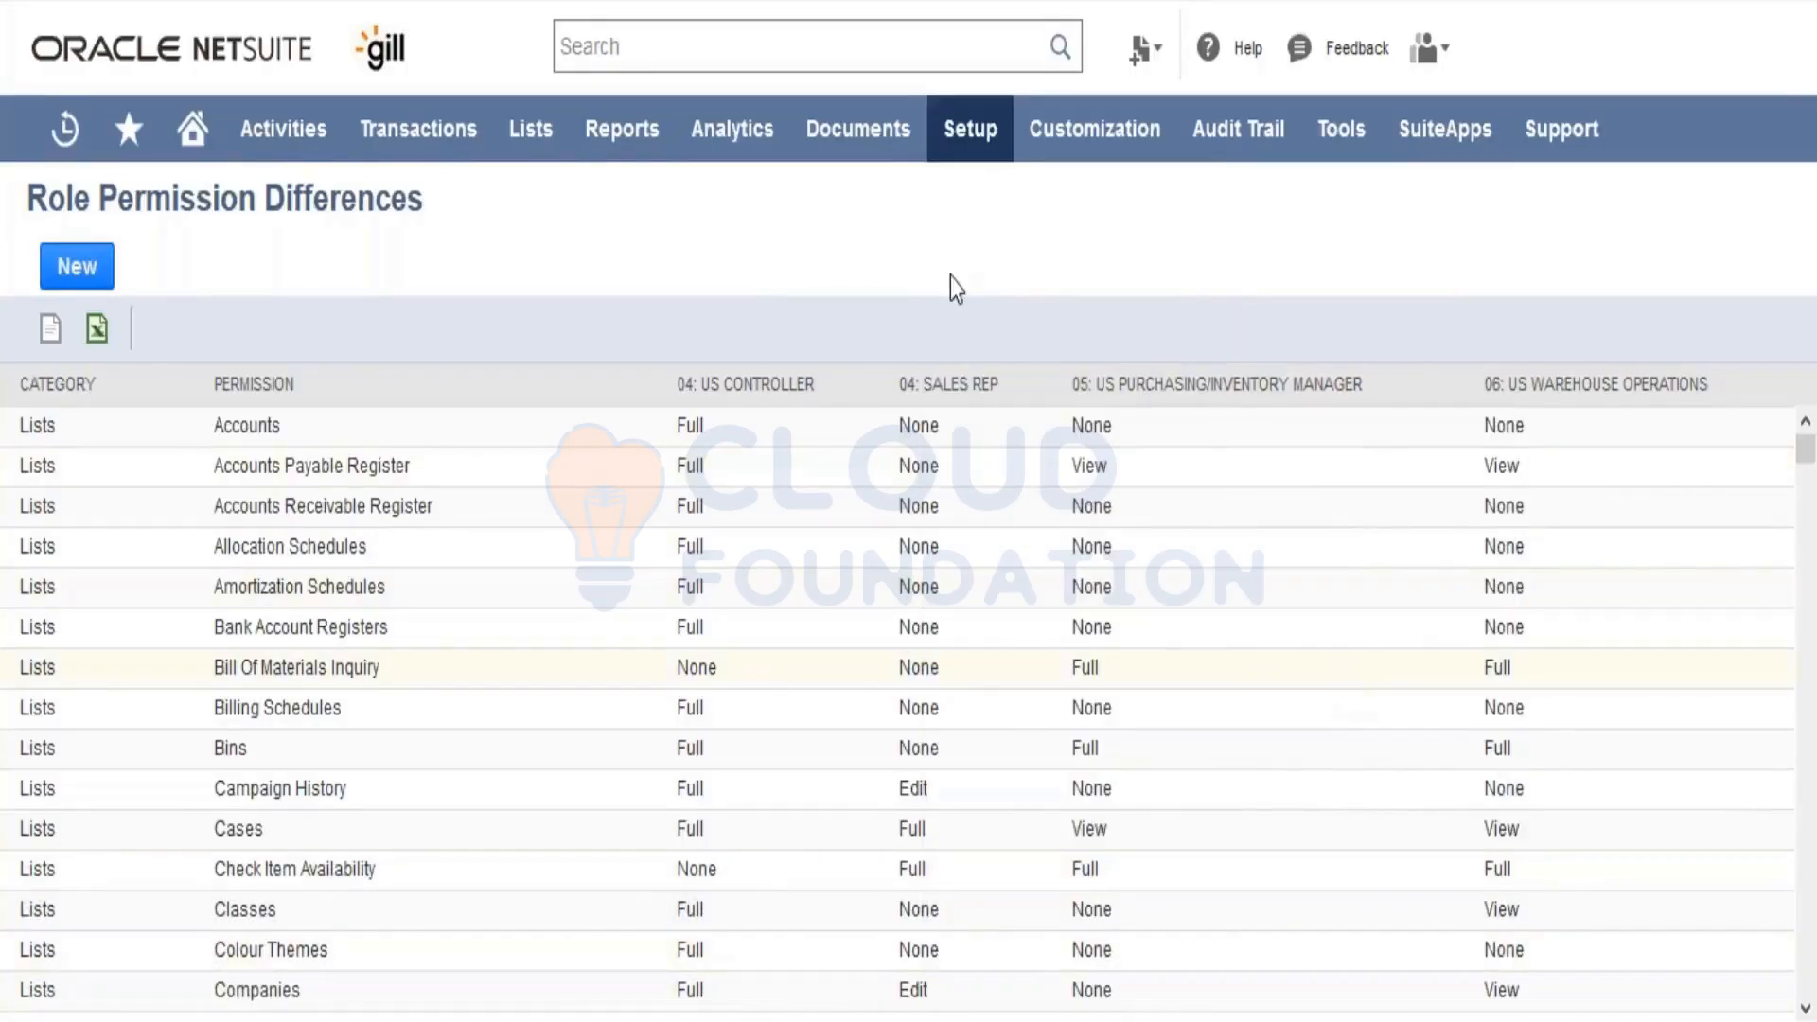
pyautogui.moveTo(965, 129)
pyautogui.moveTo(984, 464)
pyautogui.scroll(-1, 1069, 867)
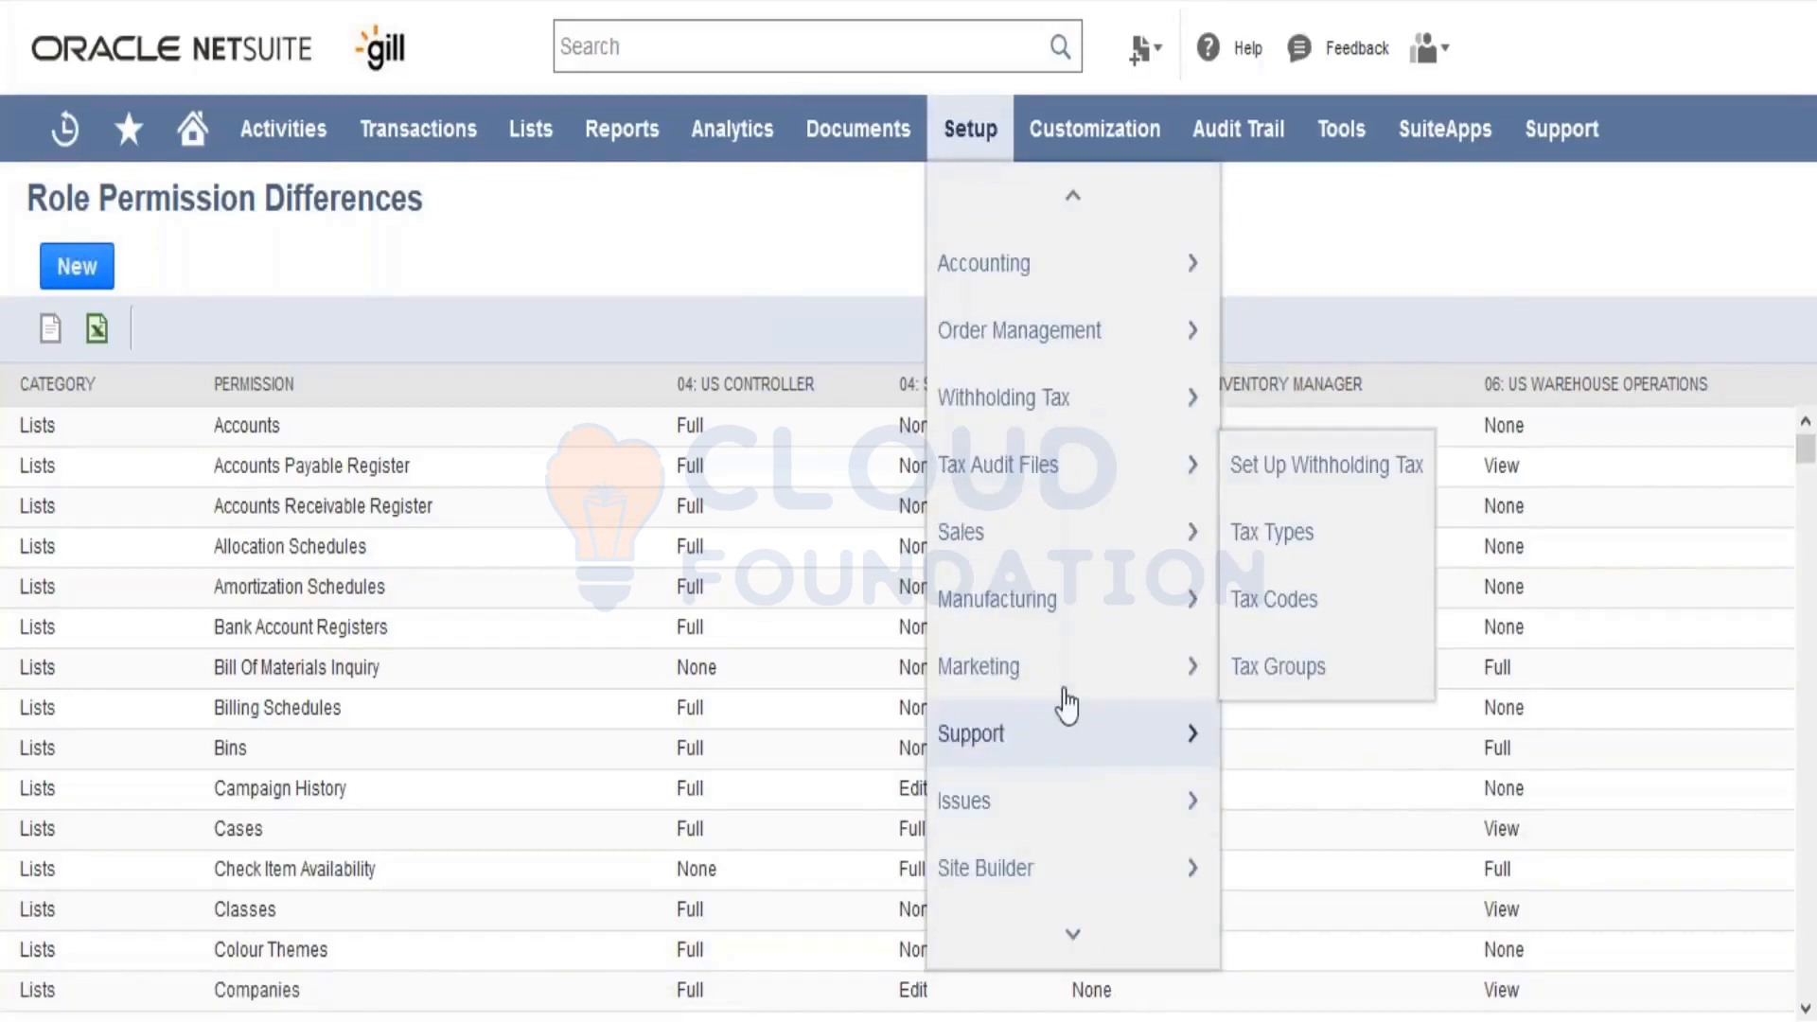
pyautogui.moveTo(1066, 705)
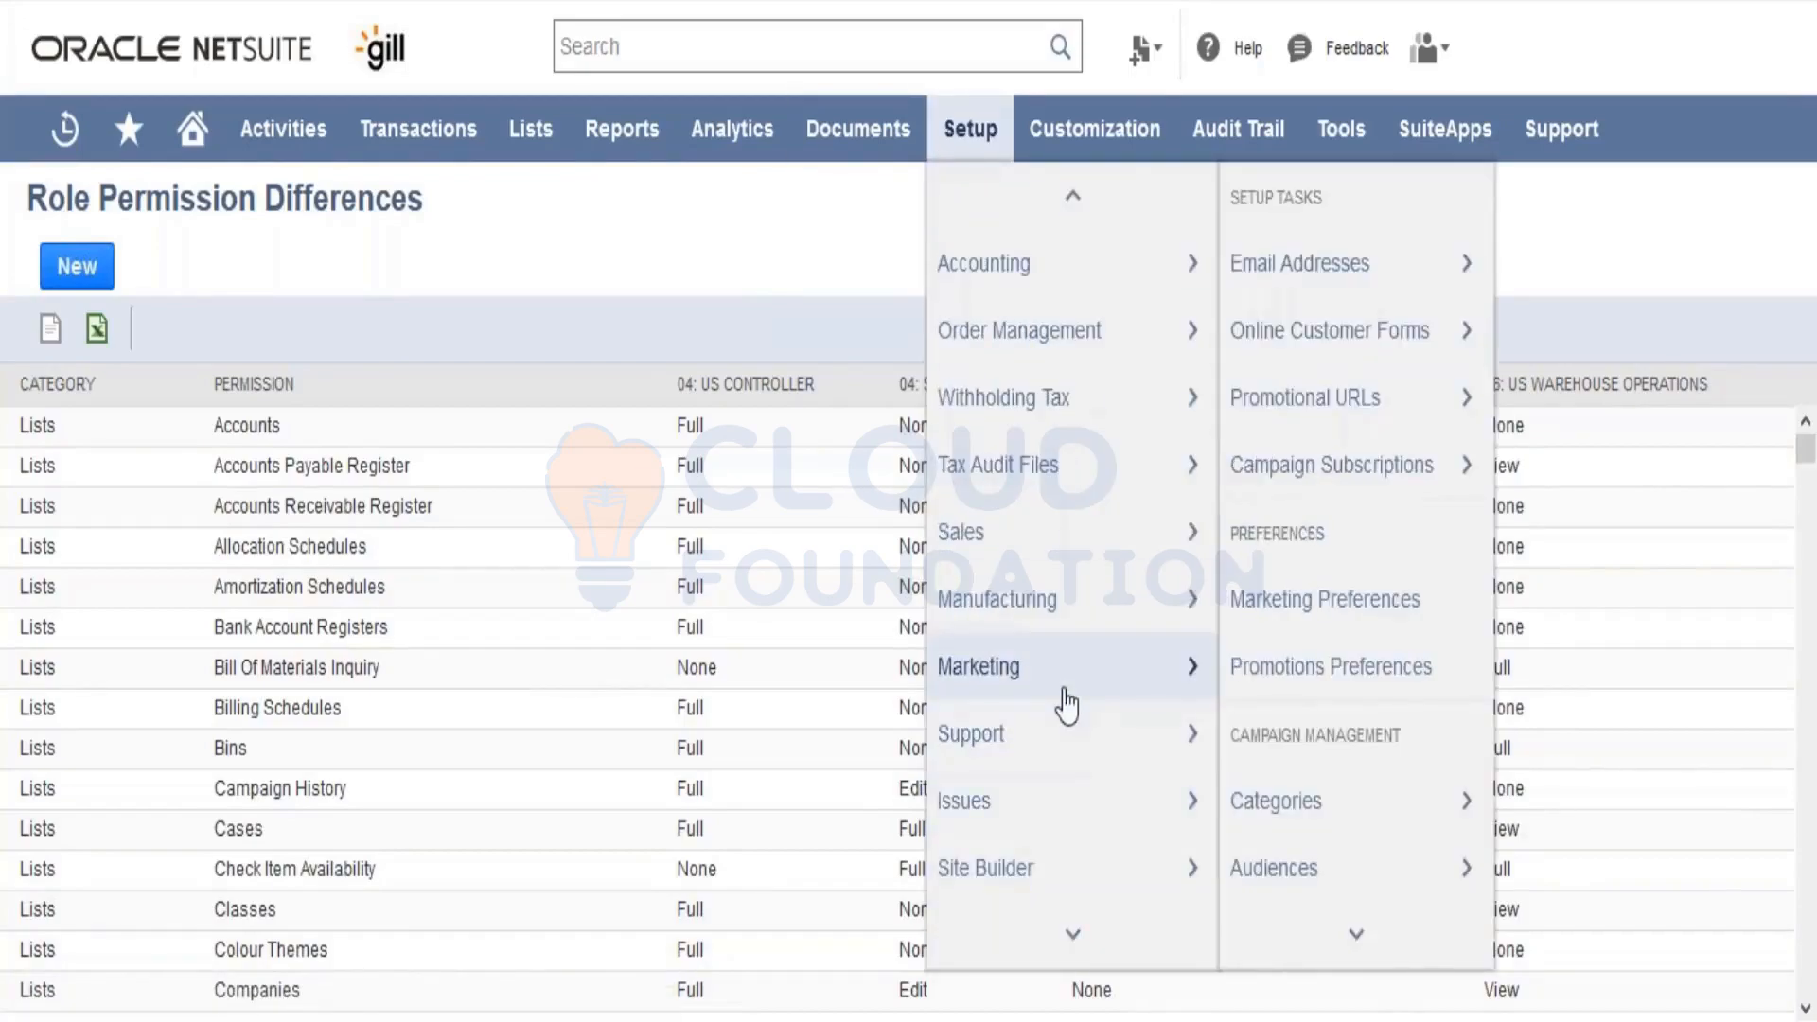
pyautogui.scroll(-6, 1079, 918)
pyautogui.moveTo(1132, 655)
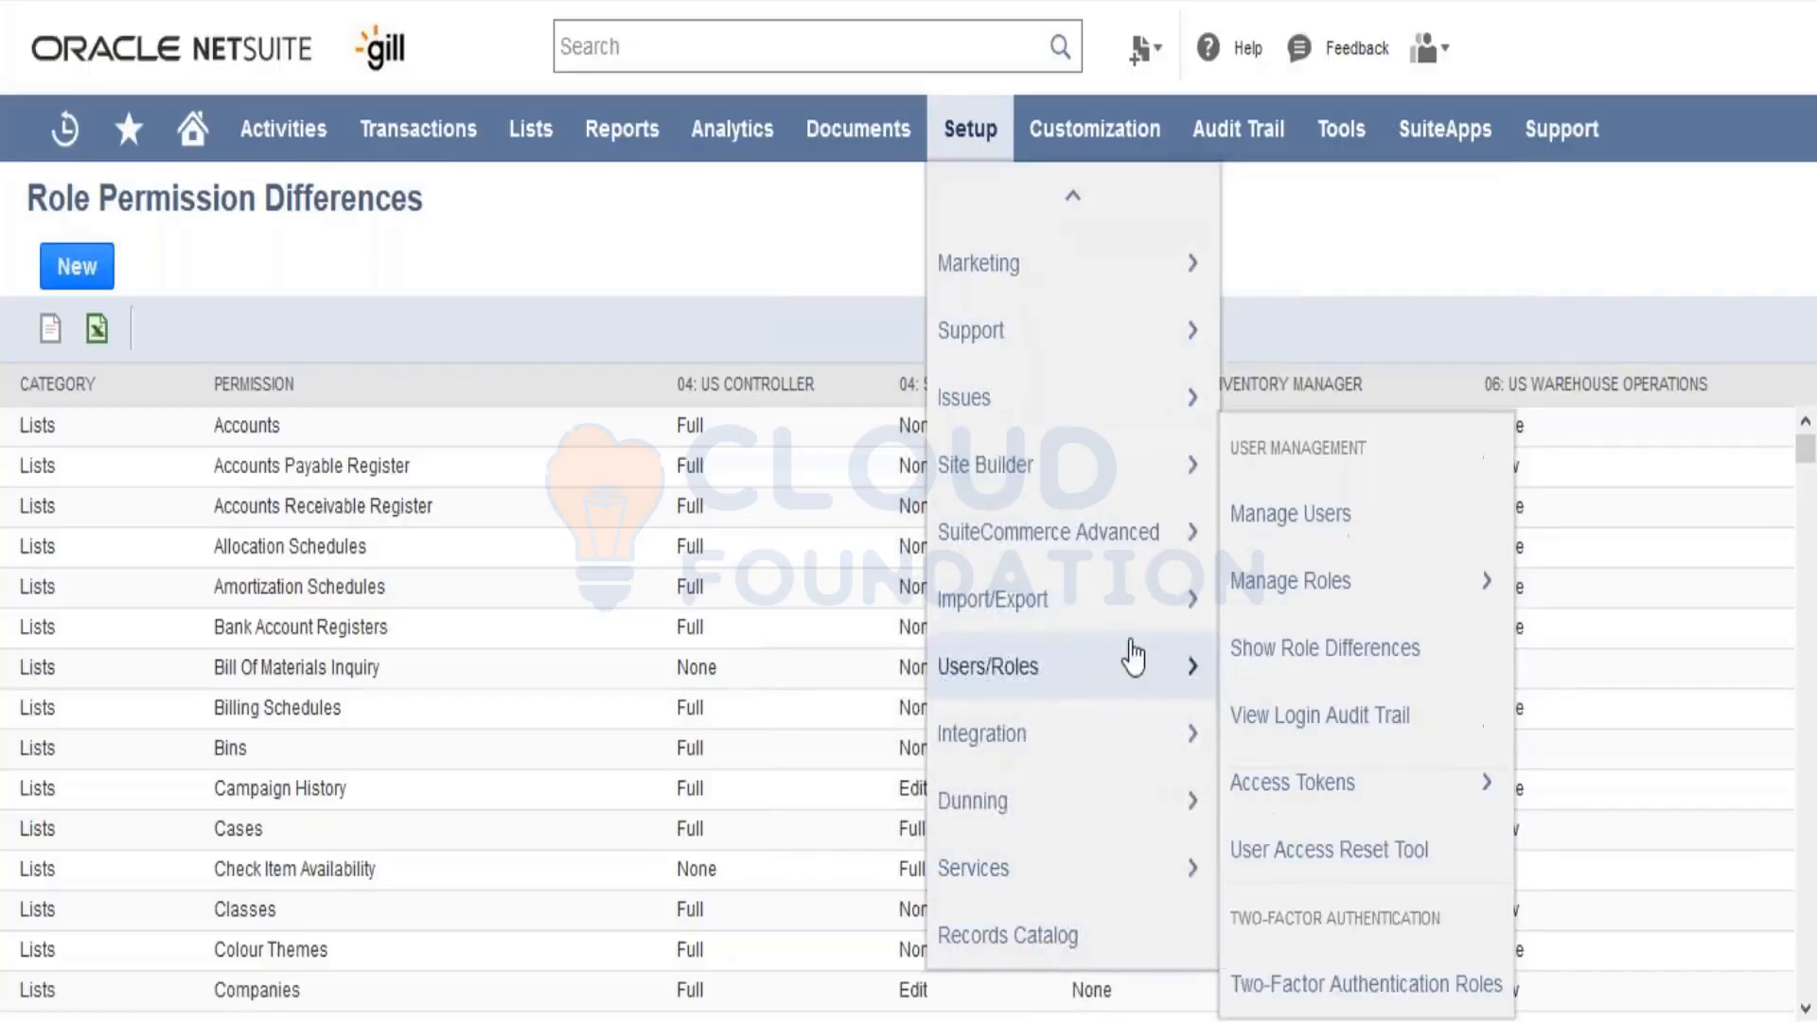
pyautogui.click(1364, 993)
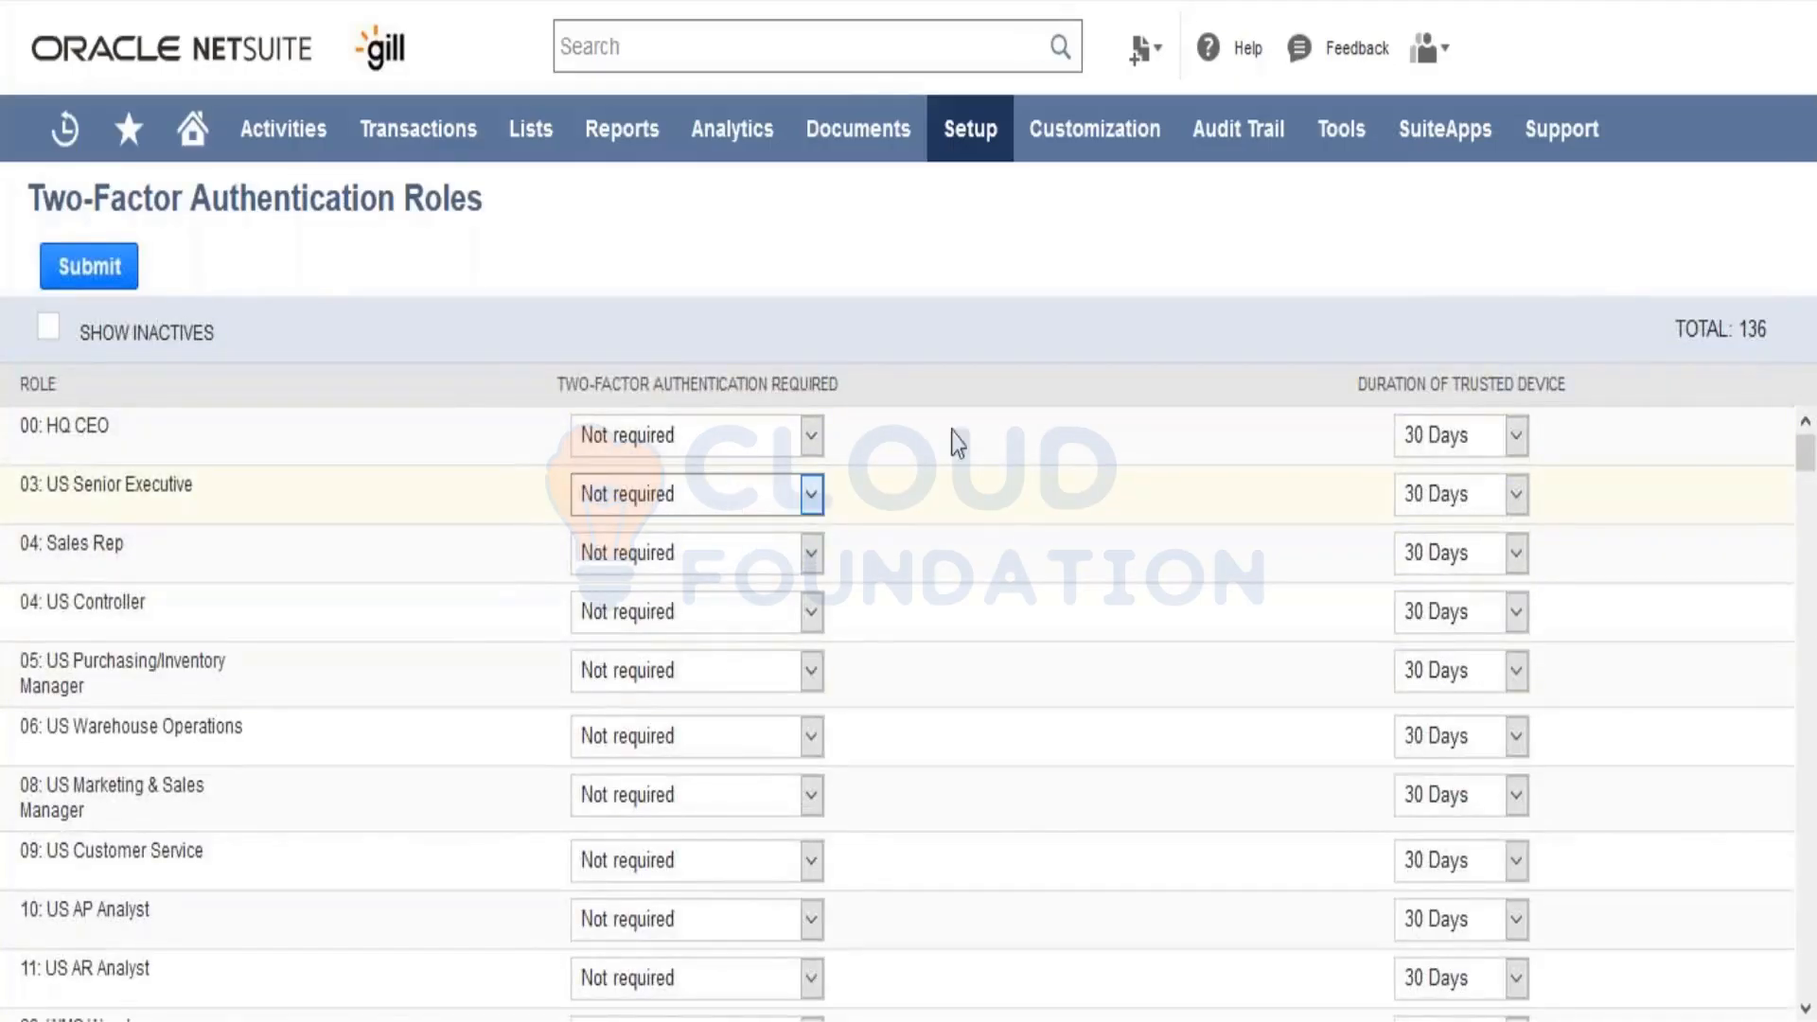
# Step: Set the 00: HQ CEO role to 2FA authentication required and check its trusted device duration options
pyautogui.click(701, 451)
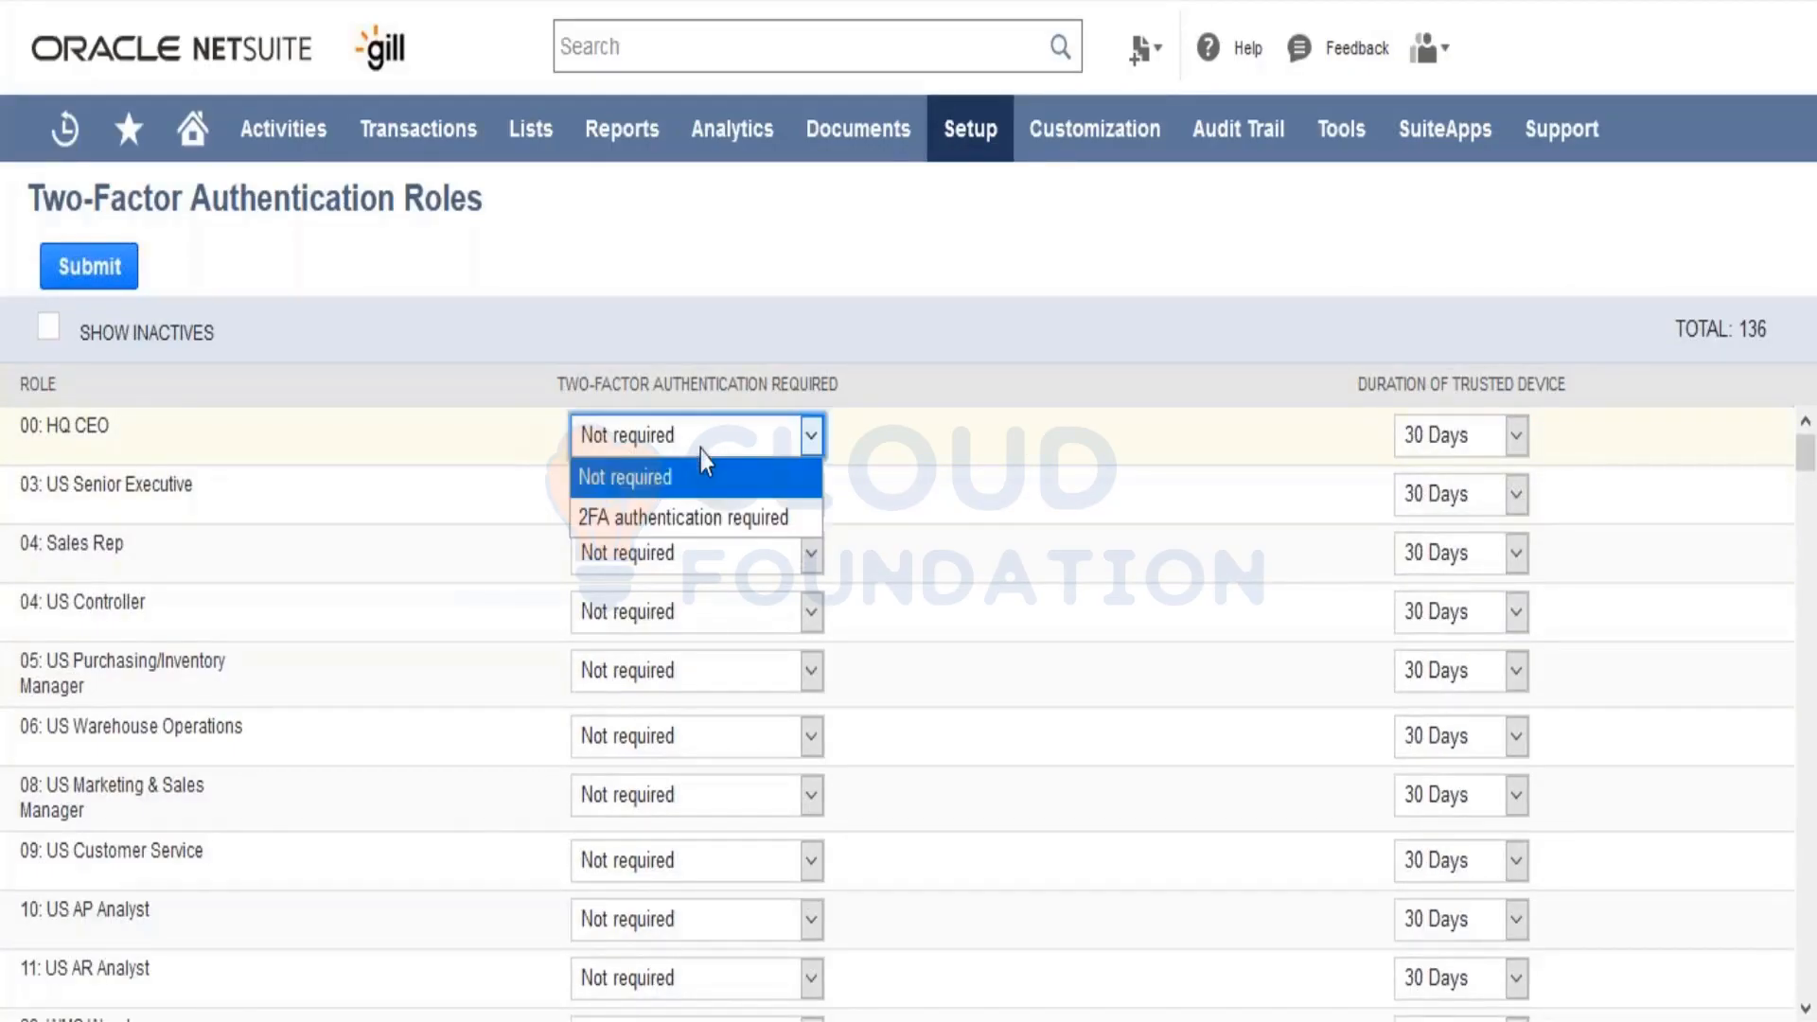
pyautogui.click(707, 517)
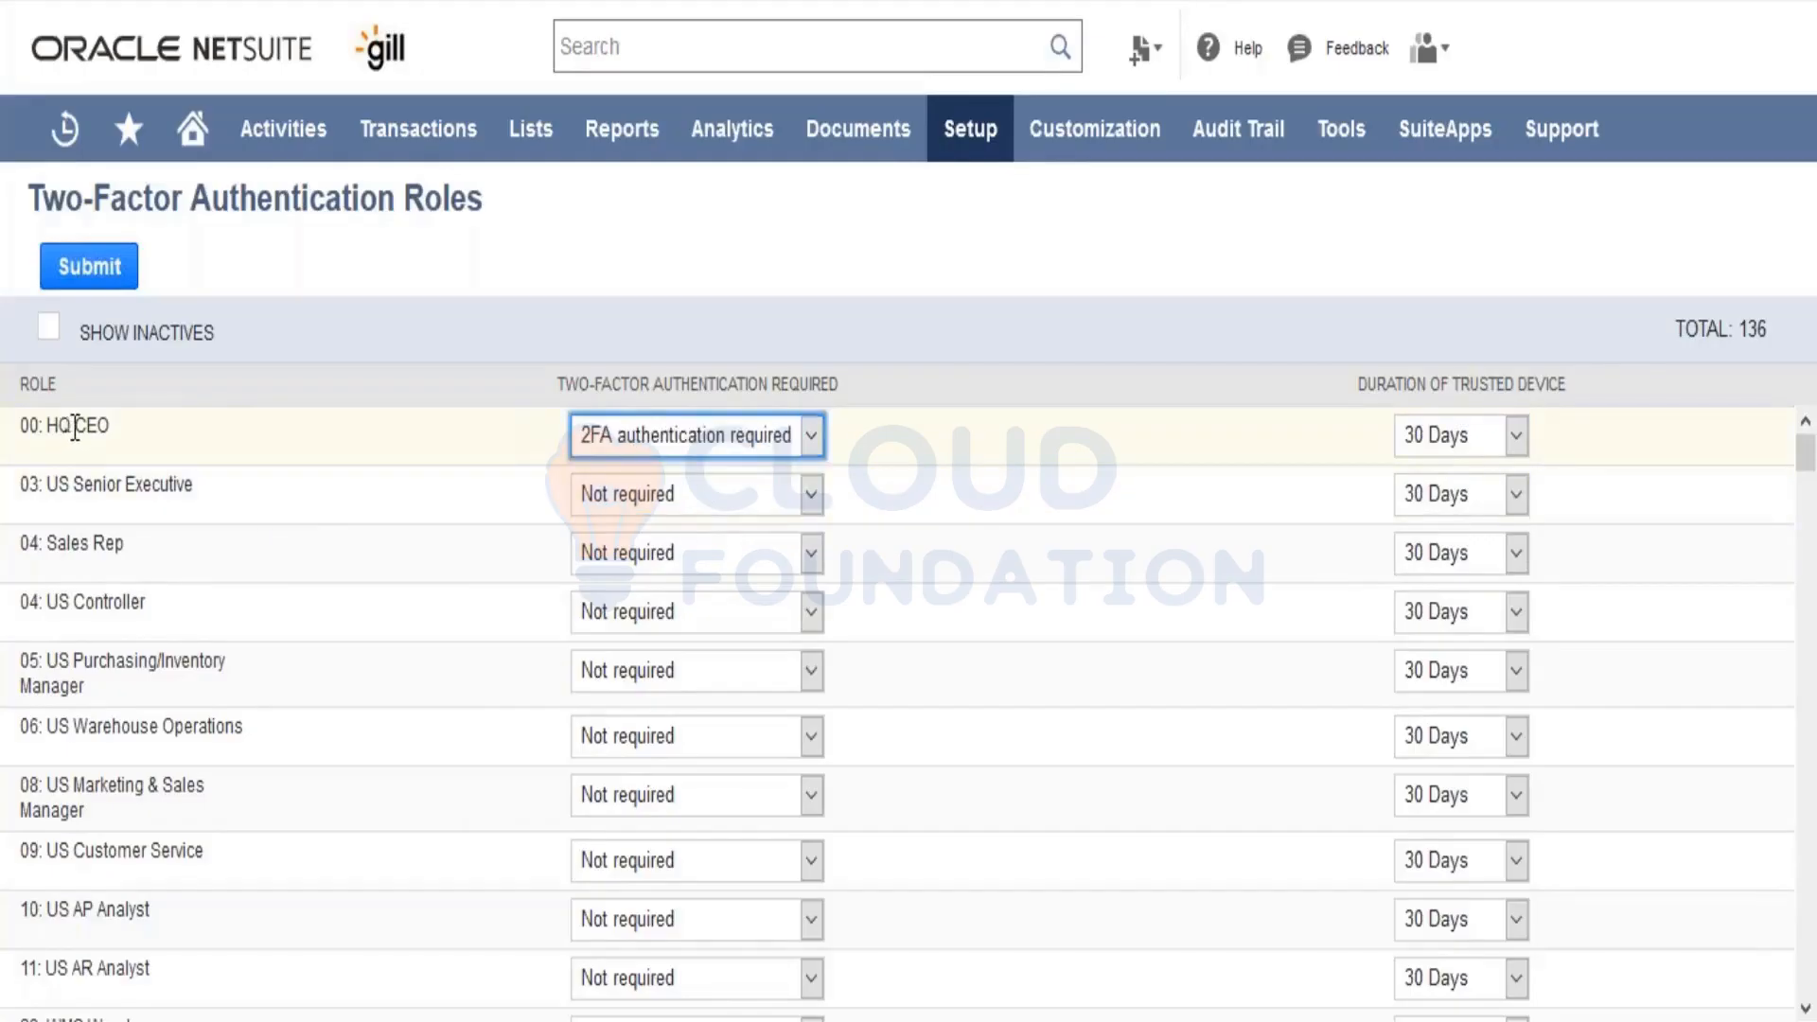
pyautogui.click(1462, 445)
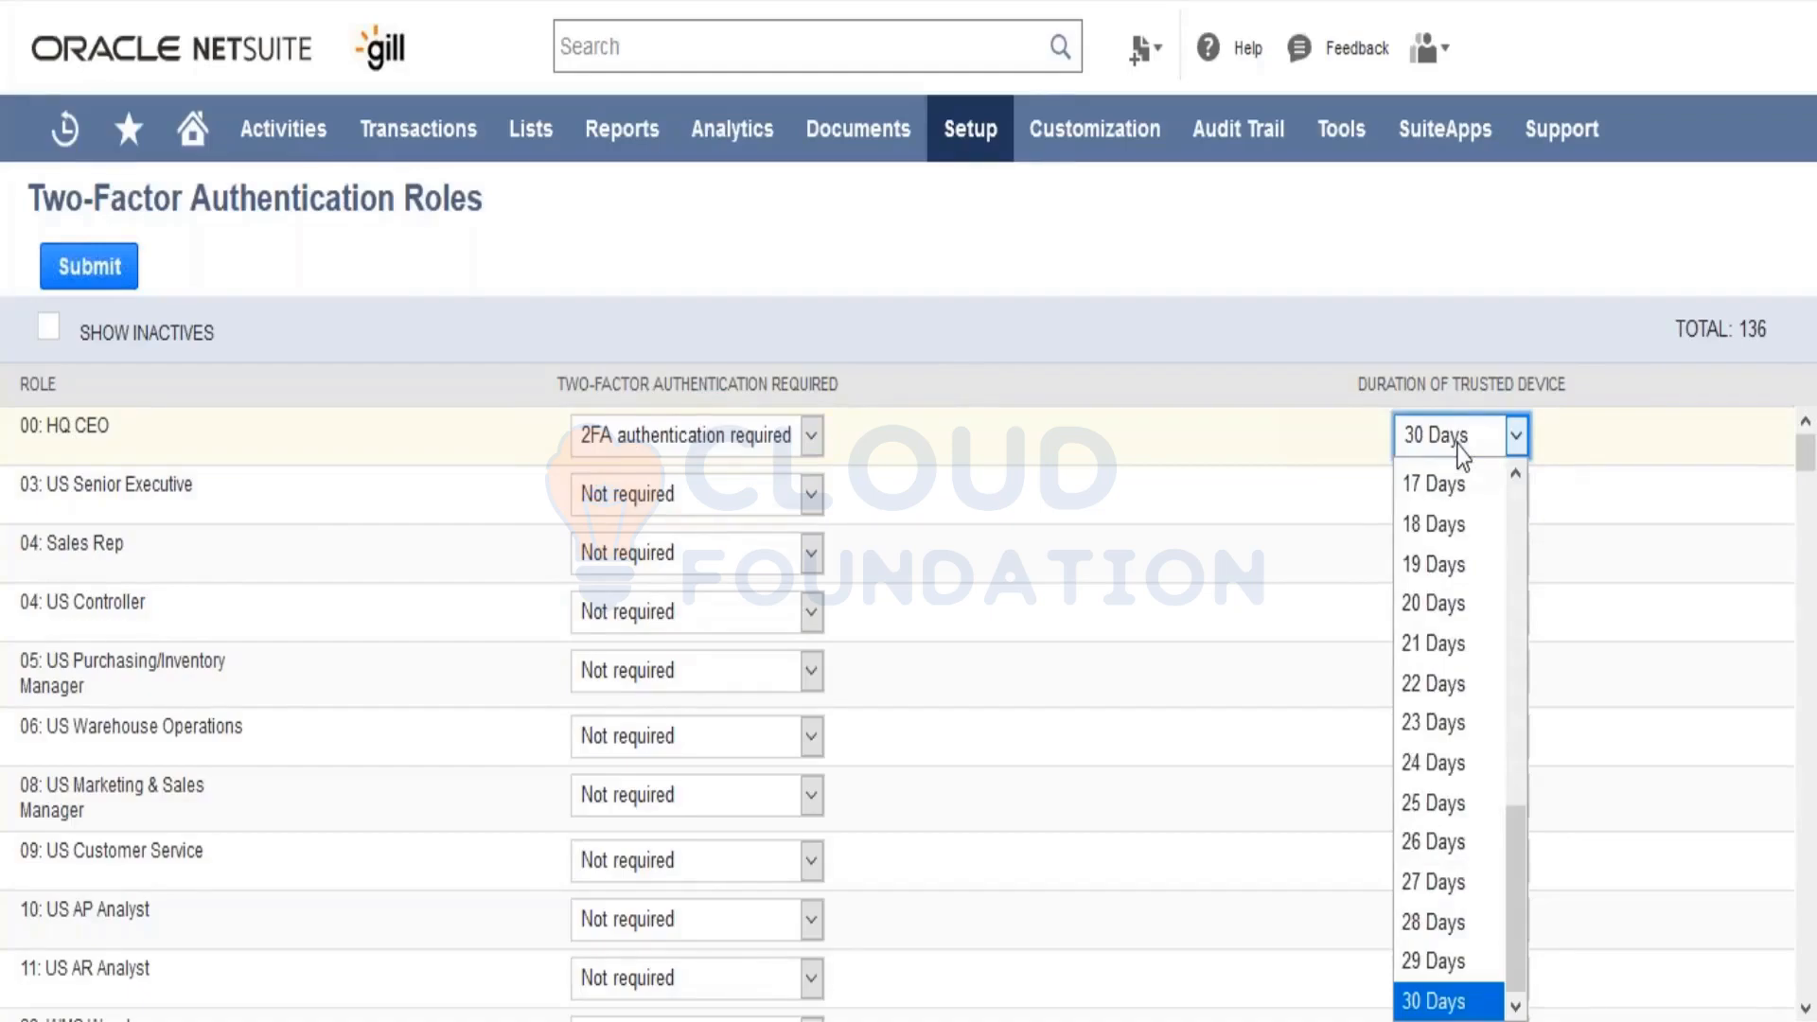
pyautogui.click(1462, 445)
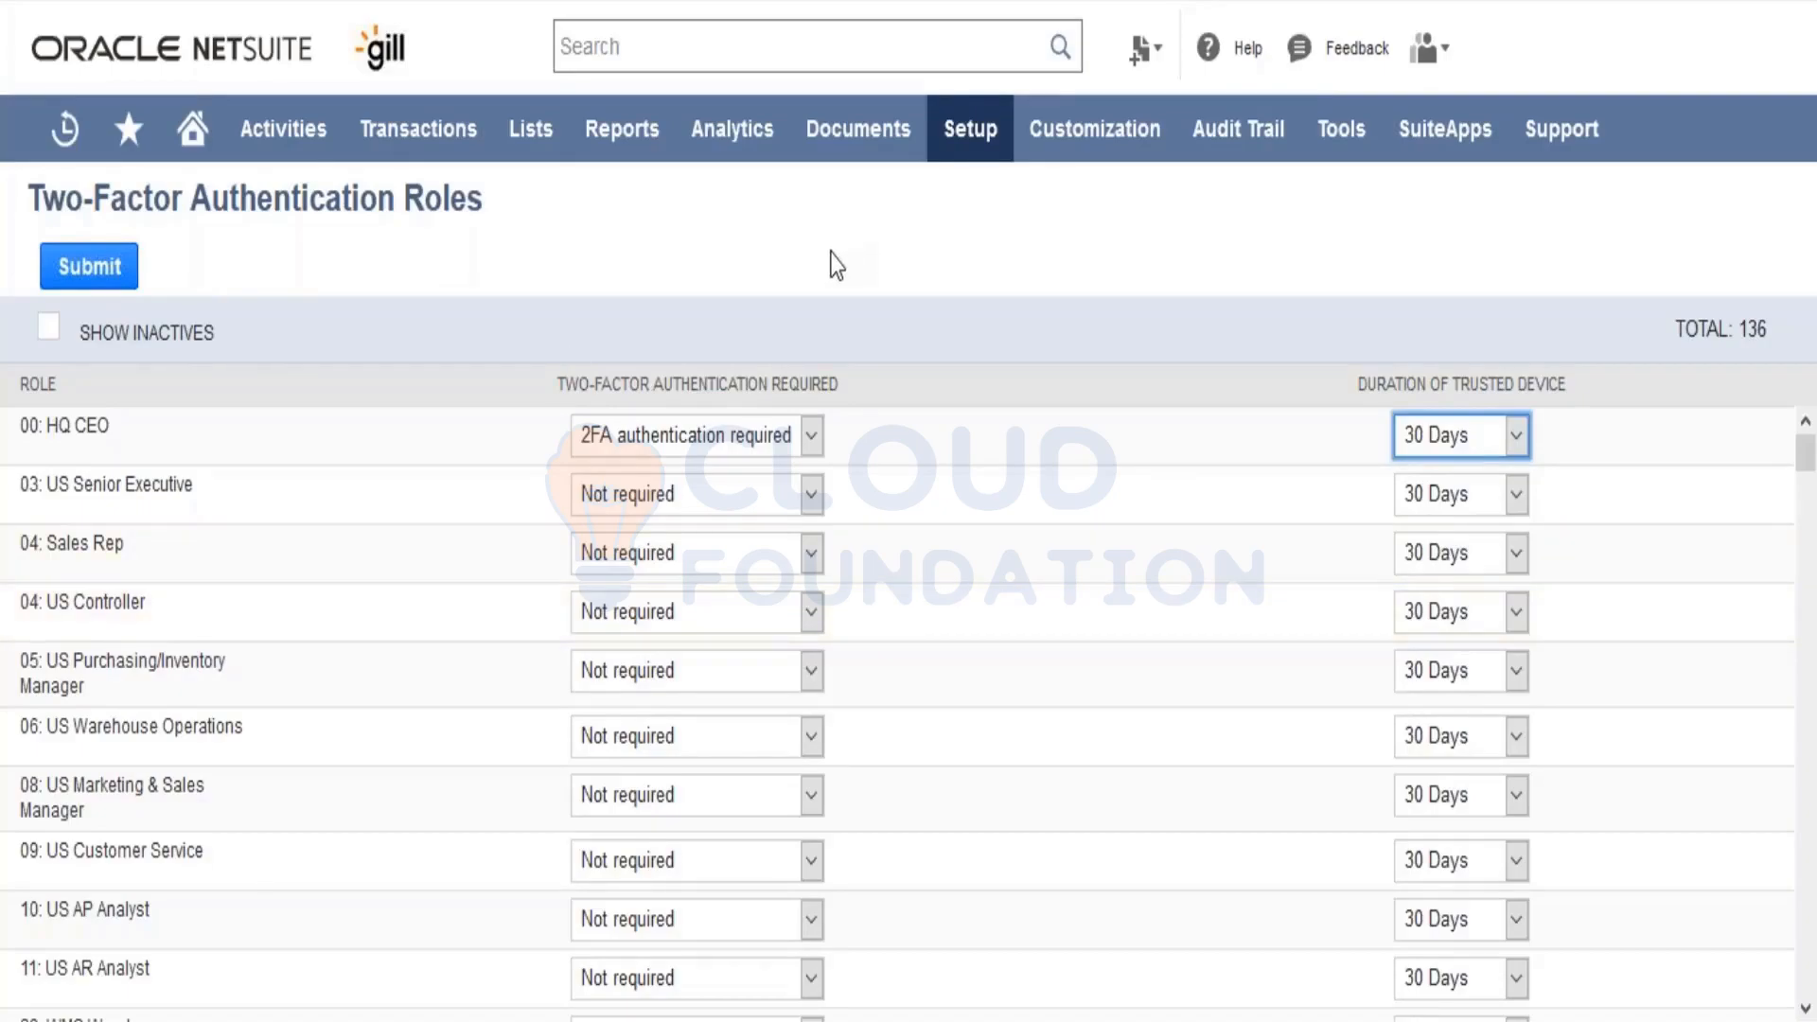
pyautogui.click(1240, 52)
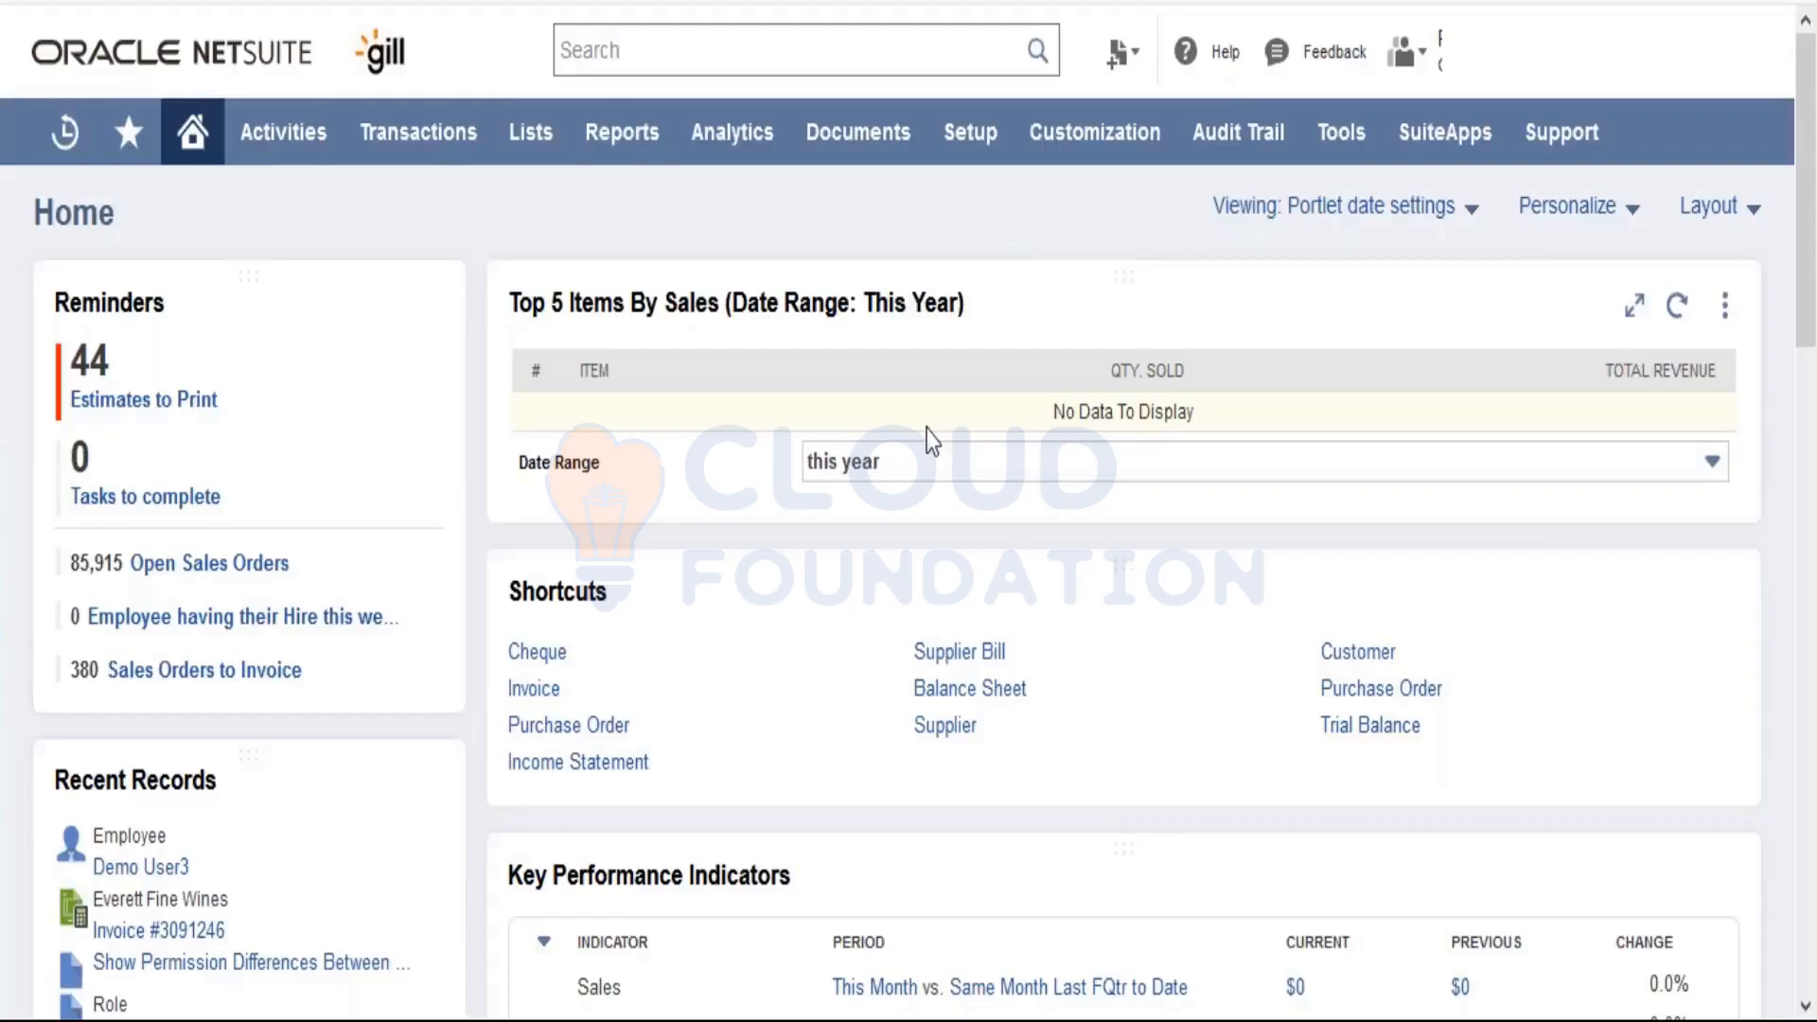
# Step: Open the list of existing workflows and look through its entries
pyautogui.moveTo(1105, 132)
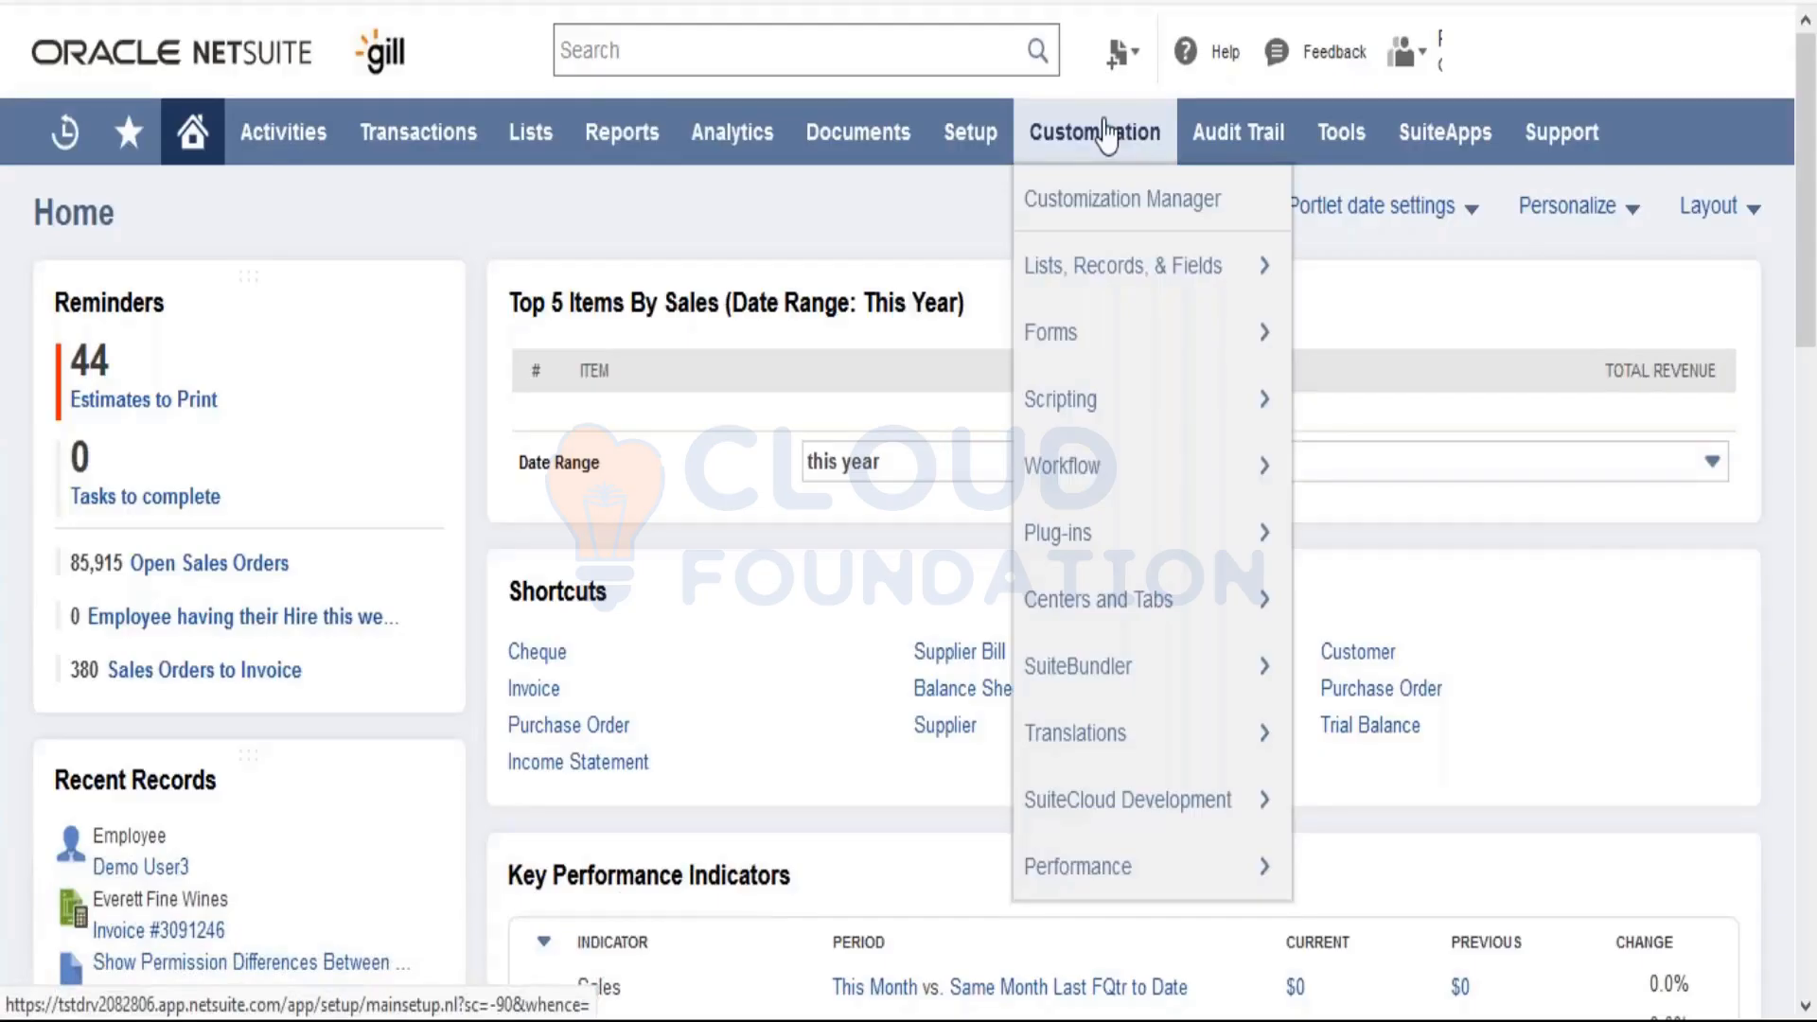
pyautogui.moveTo(1112, 458)
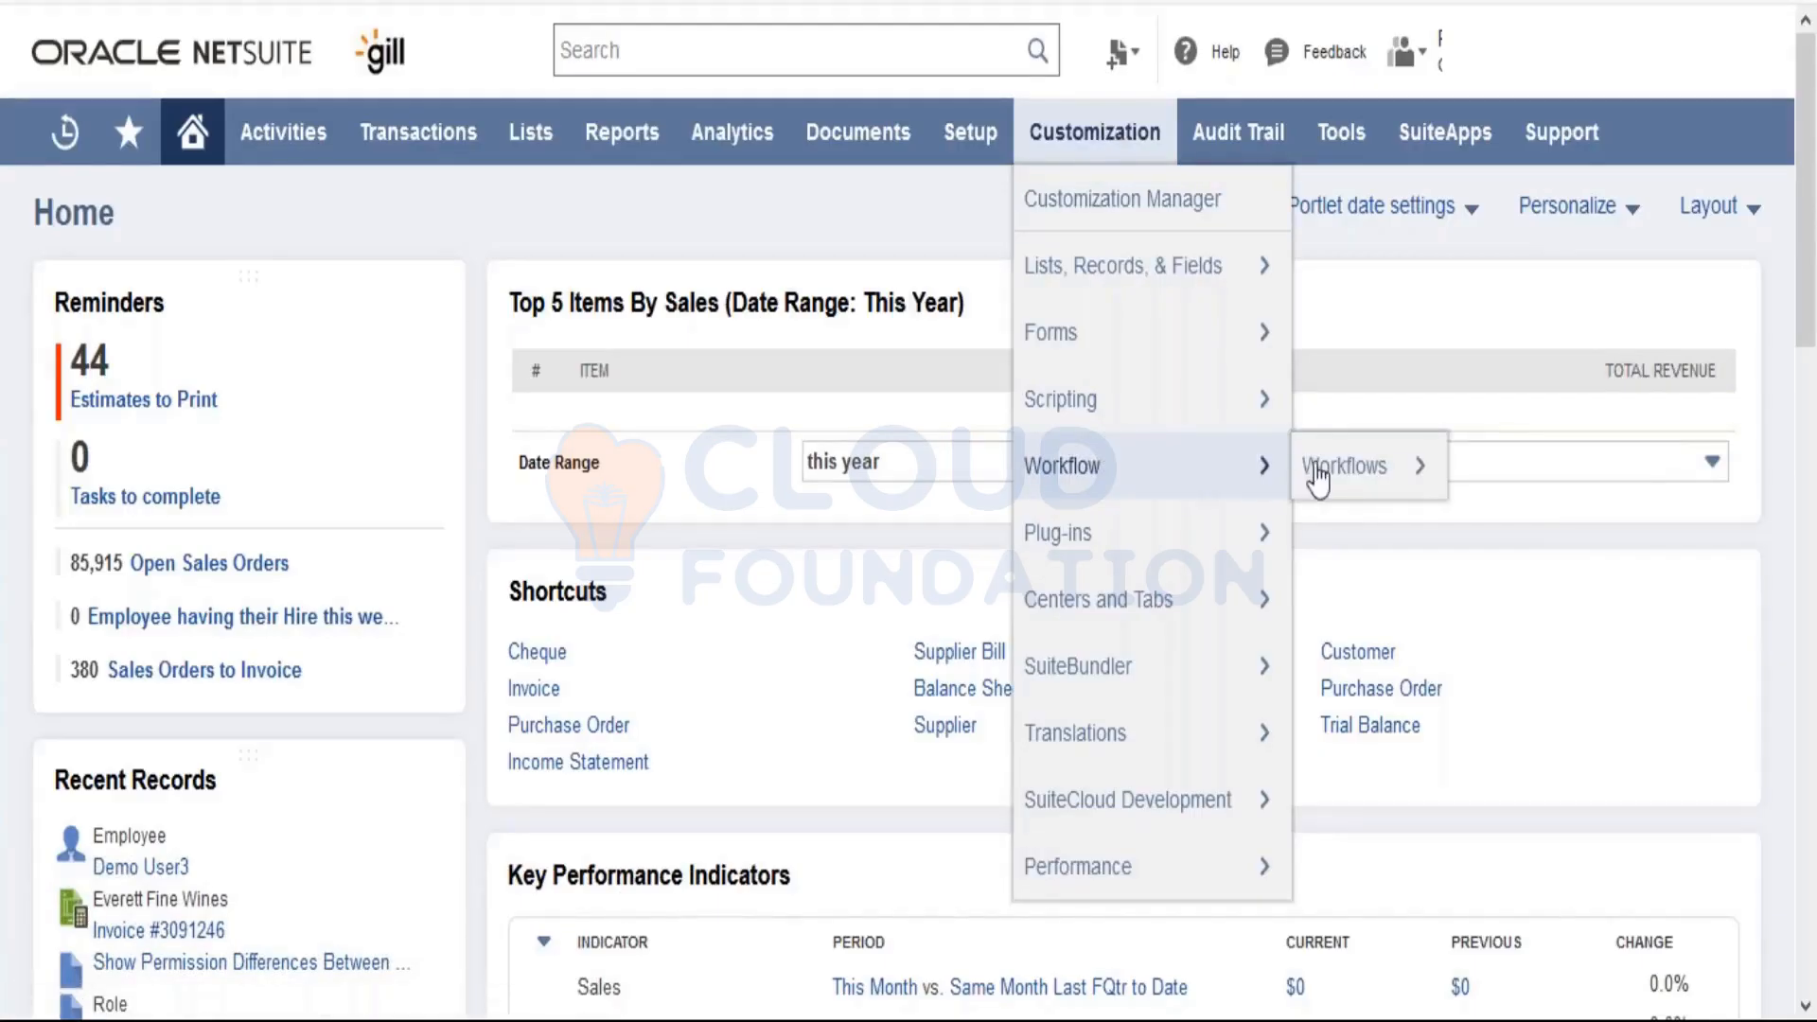
pyautogui.moveTo(1330, 481)
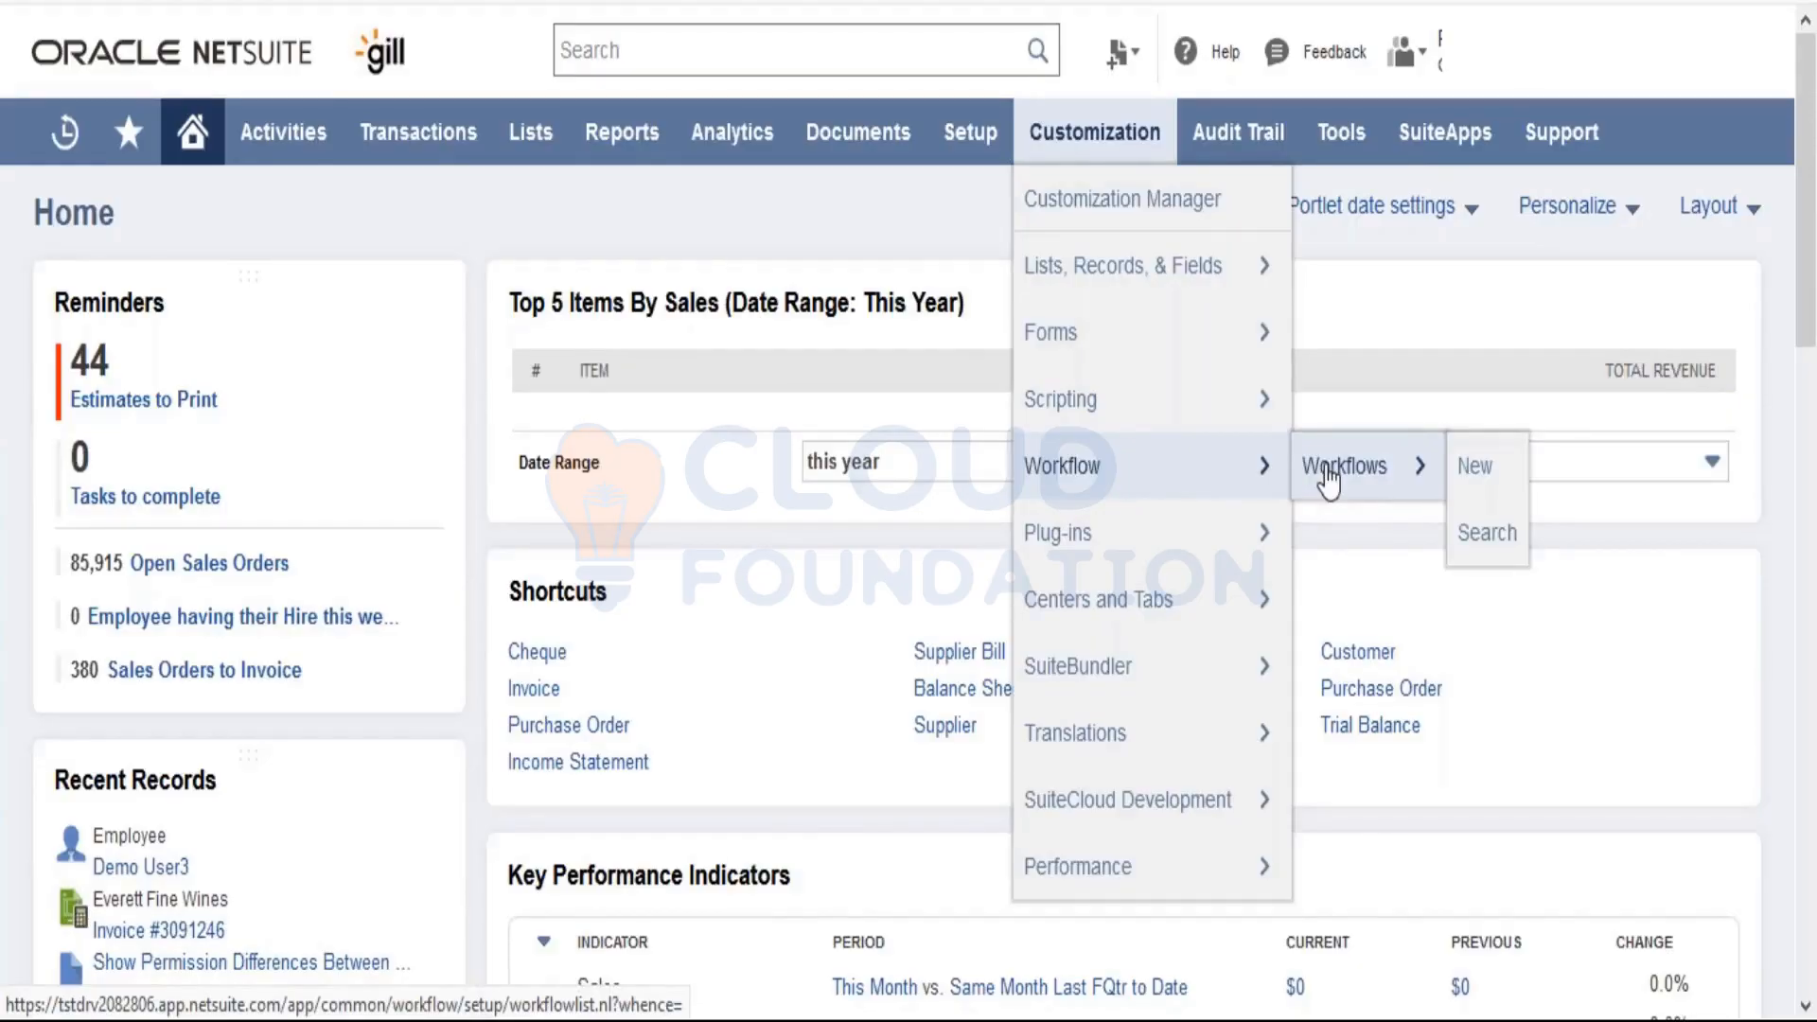
pyautogui.click(1469, 488)
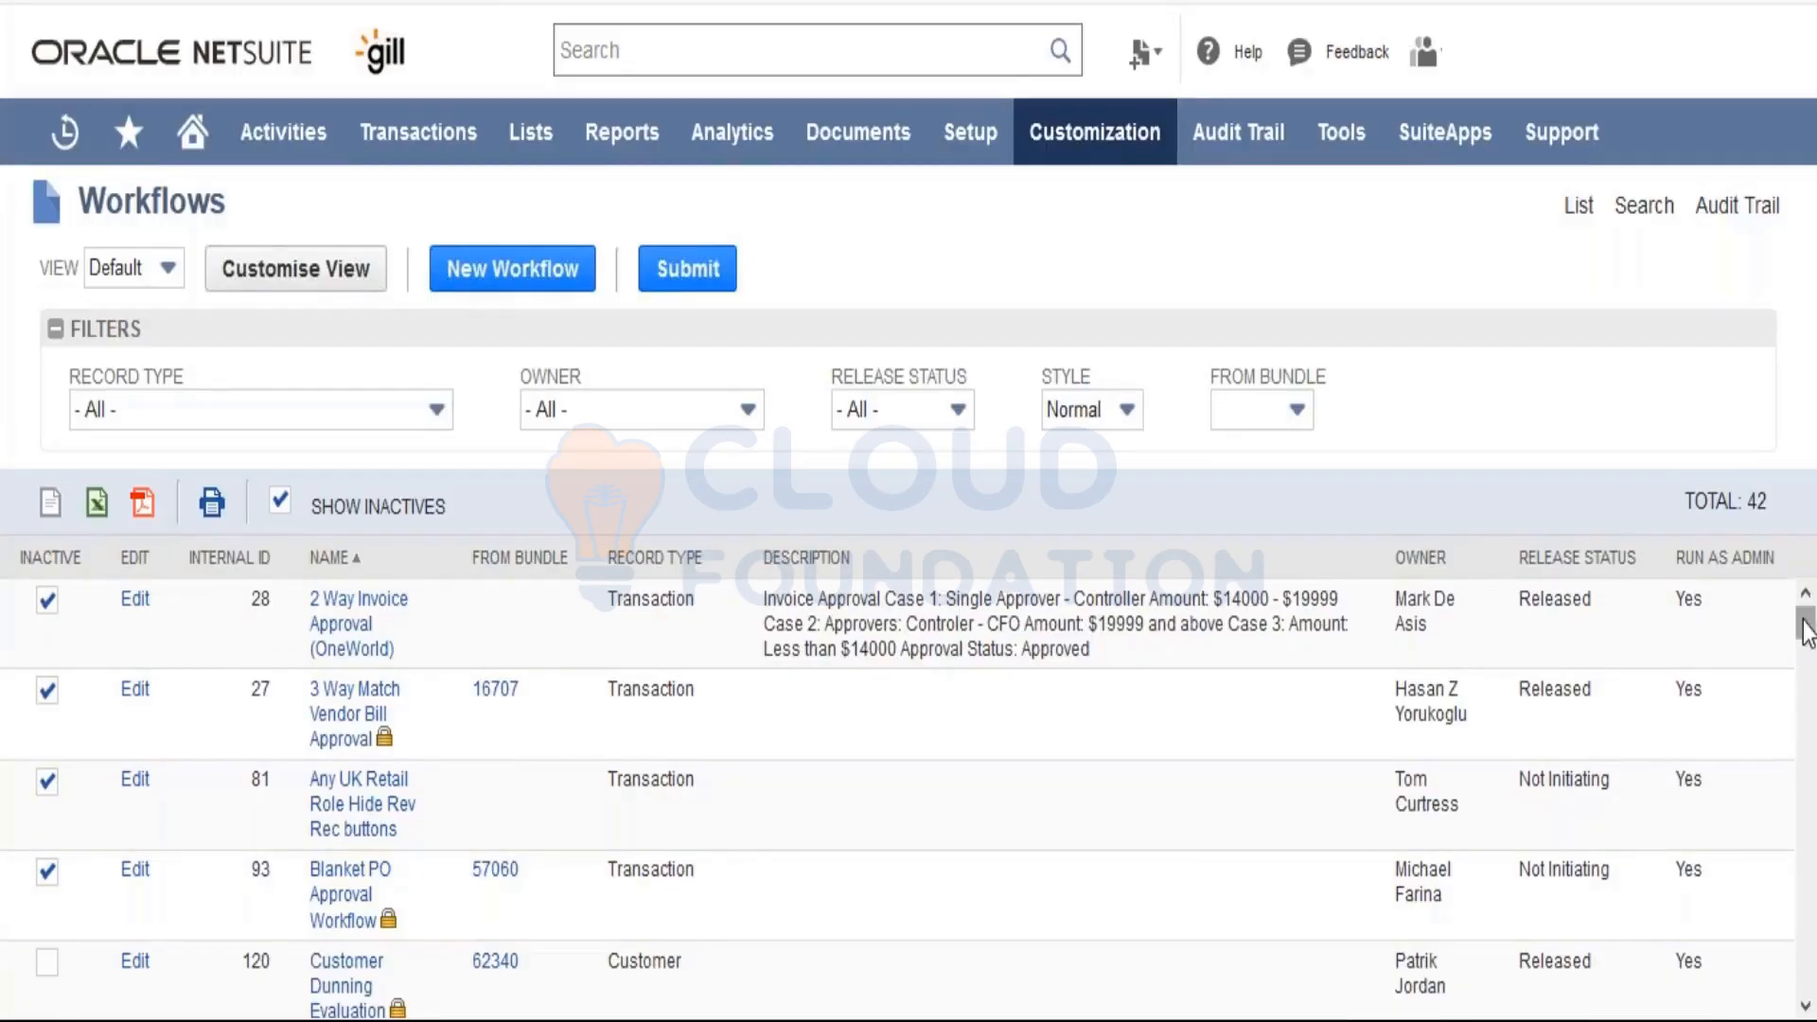
pyautogui.moveTo(1804, 621); pyautogui.dragTo(1804, 620)
# Step: Create a new workflow from the Sales Order Basic Approval template
pyautogui.click(527, 274)
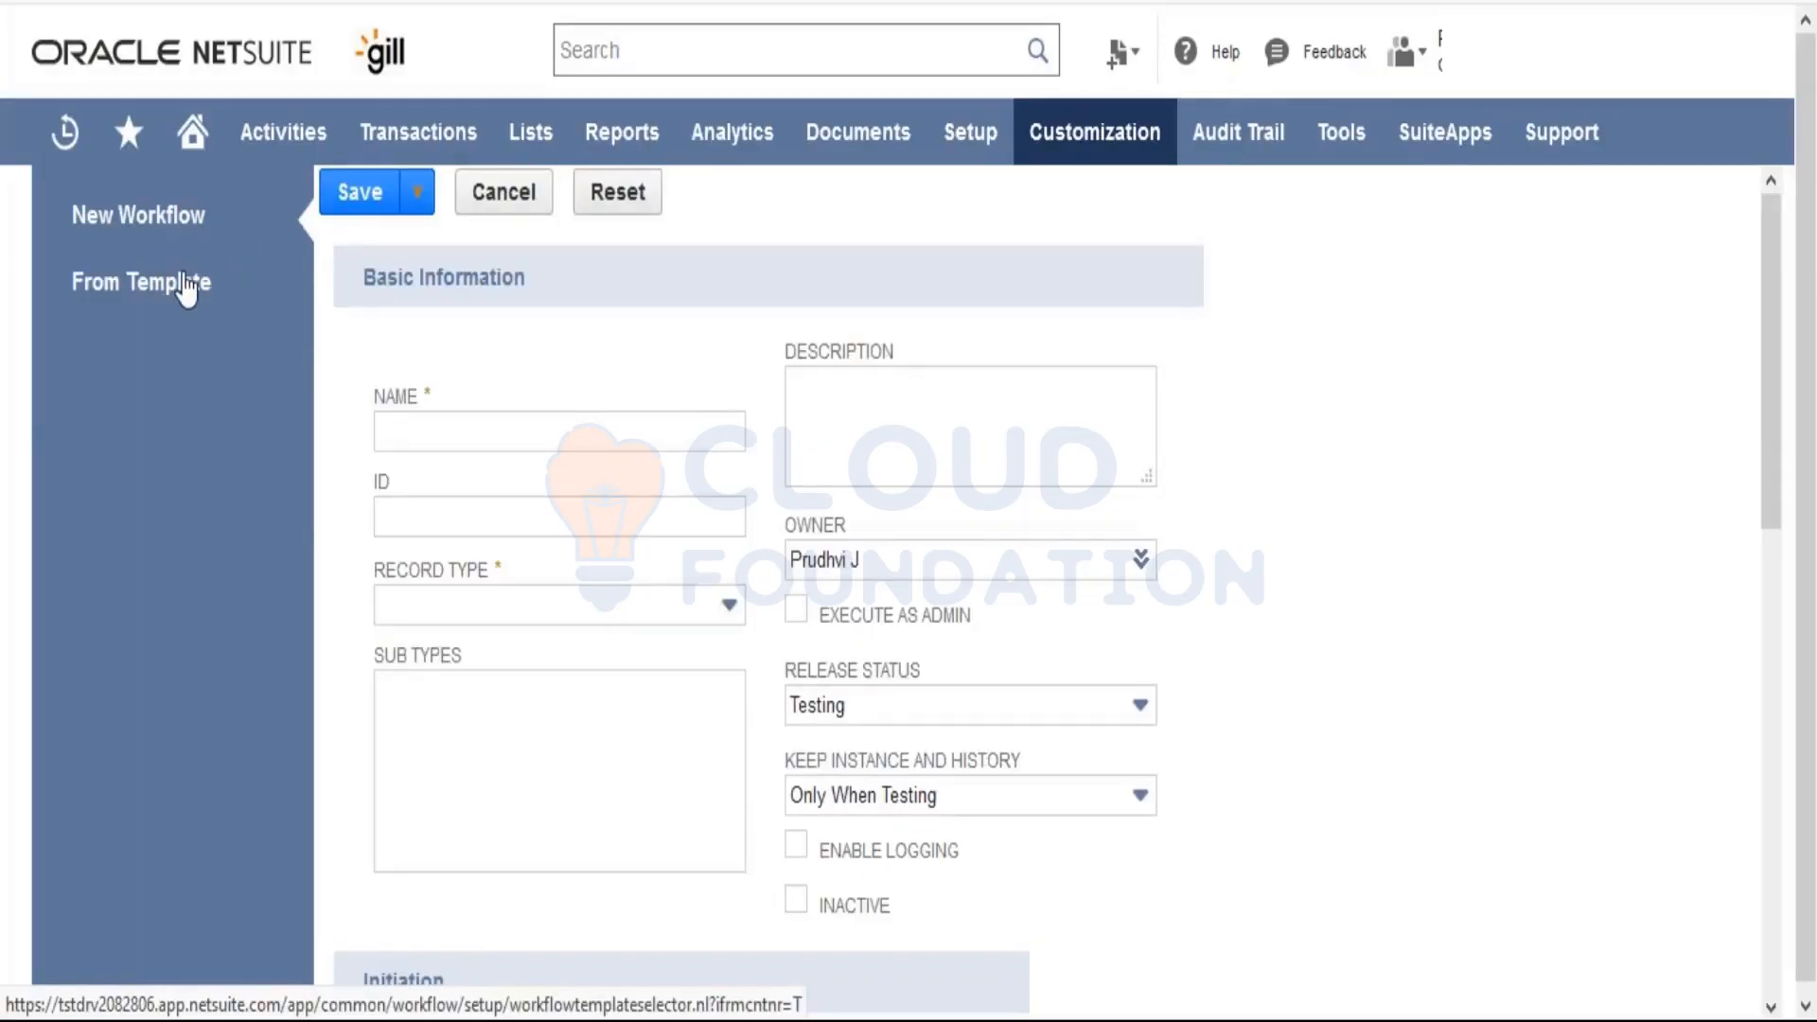
pyautogui.click(187, 287)
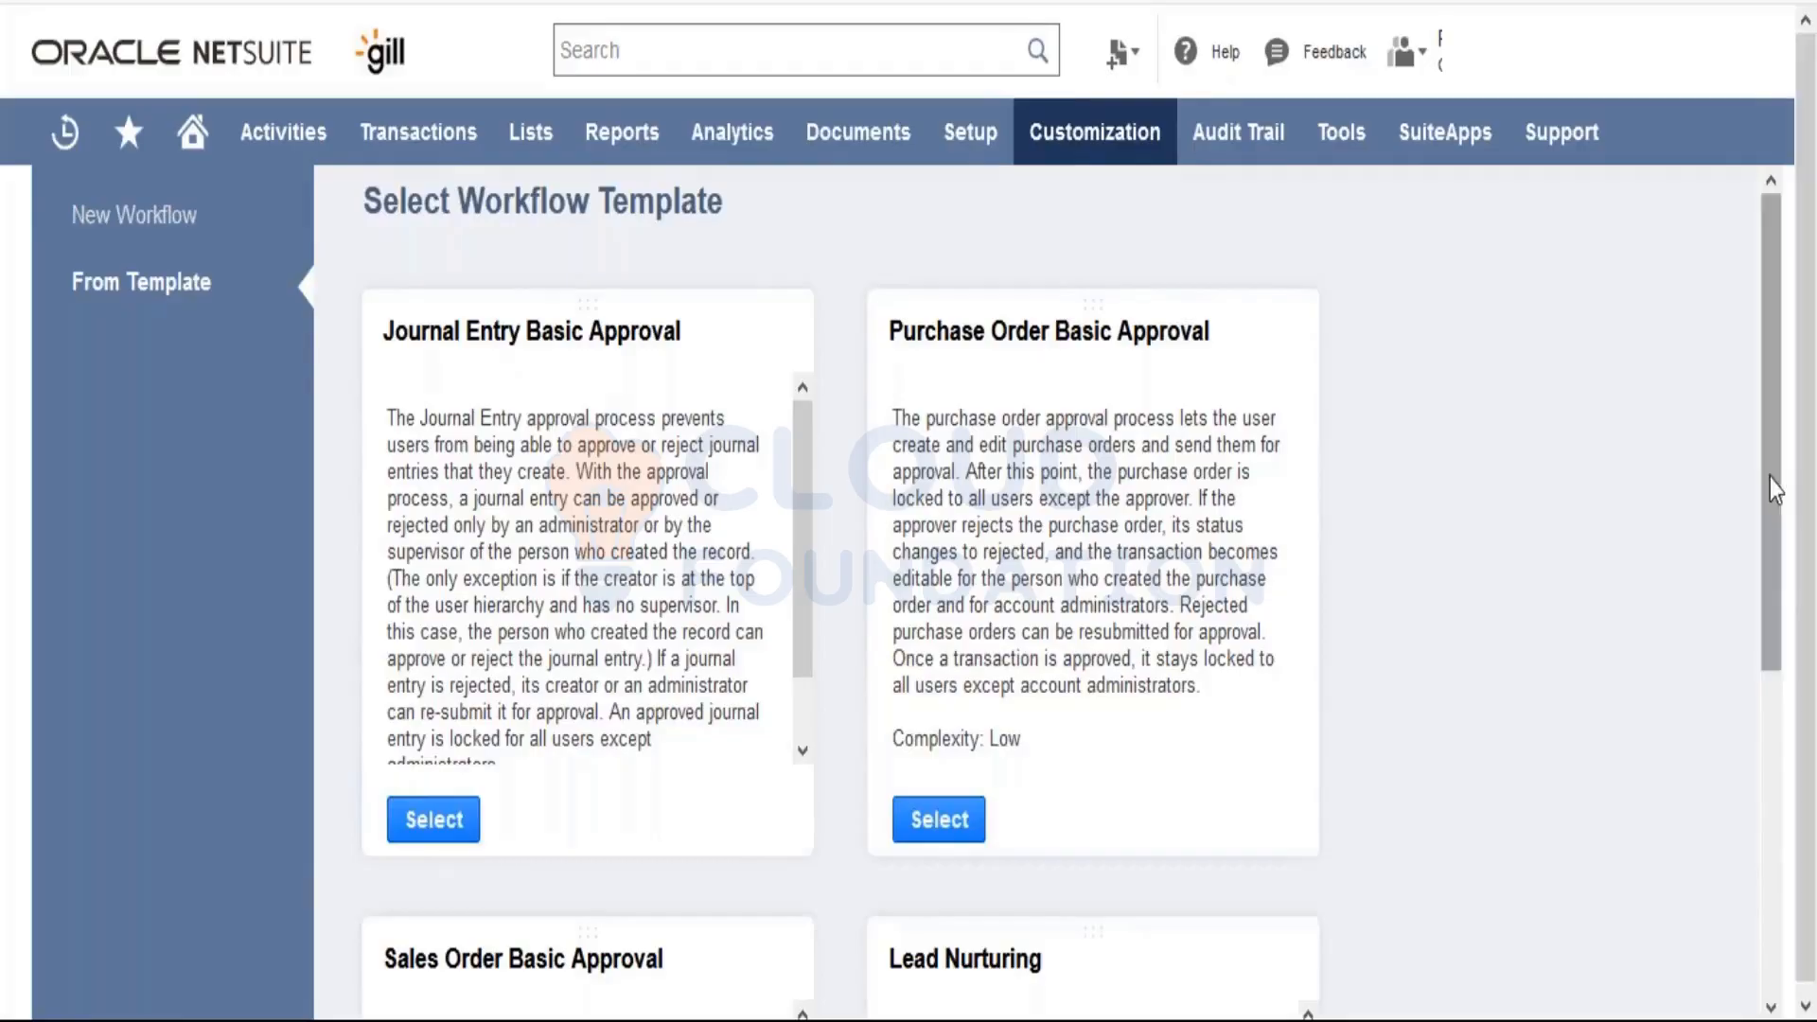
pyautogui.scroll(-1, 1788, 628)
pyautogui.scroll(-3, 1797, 688)
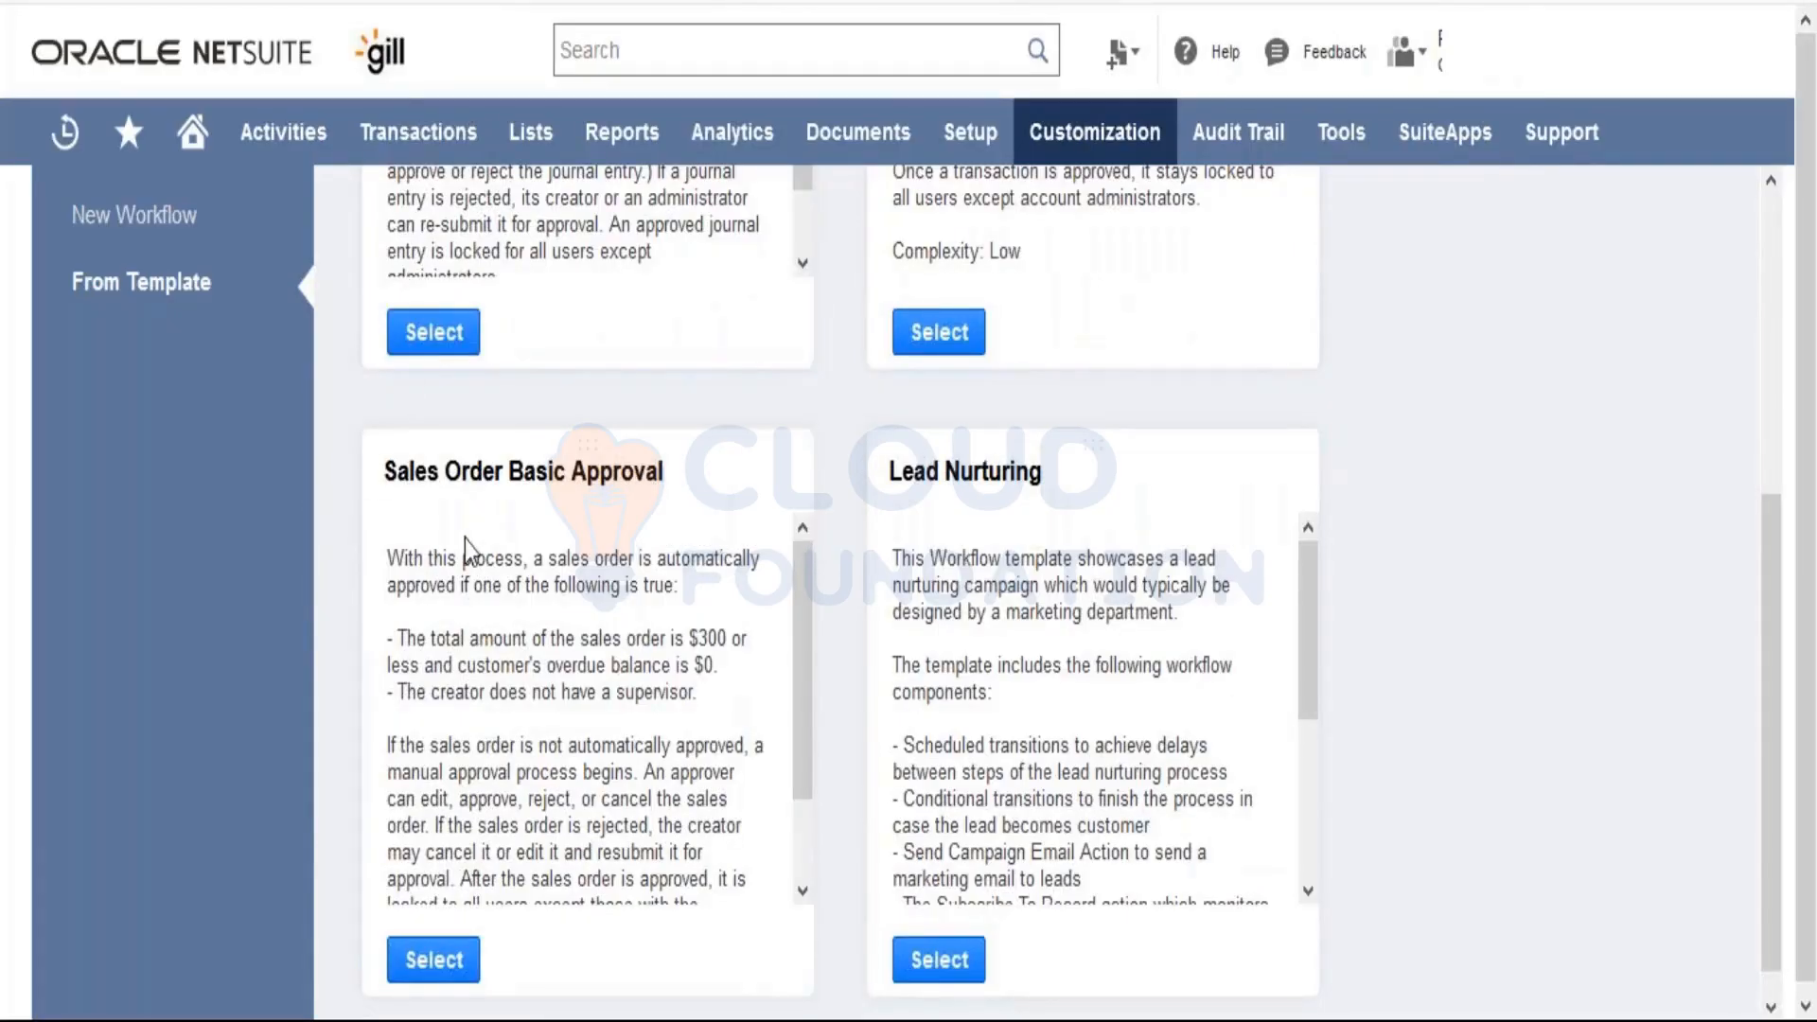
pyautogui.click(438, 960)
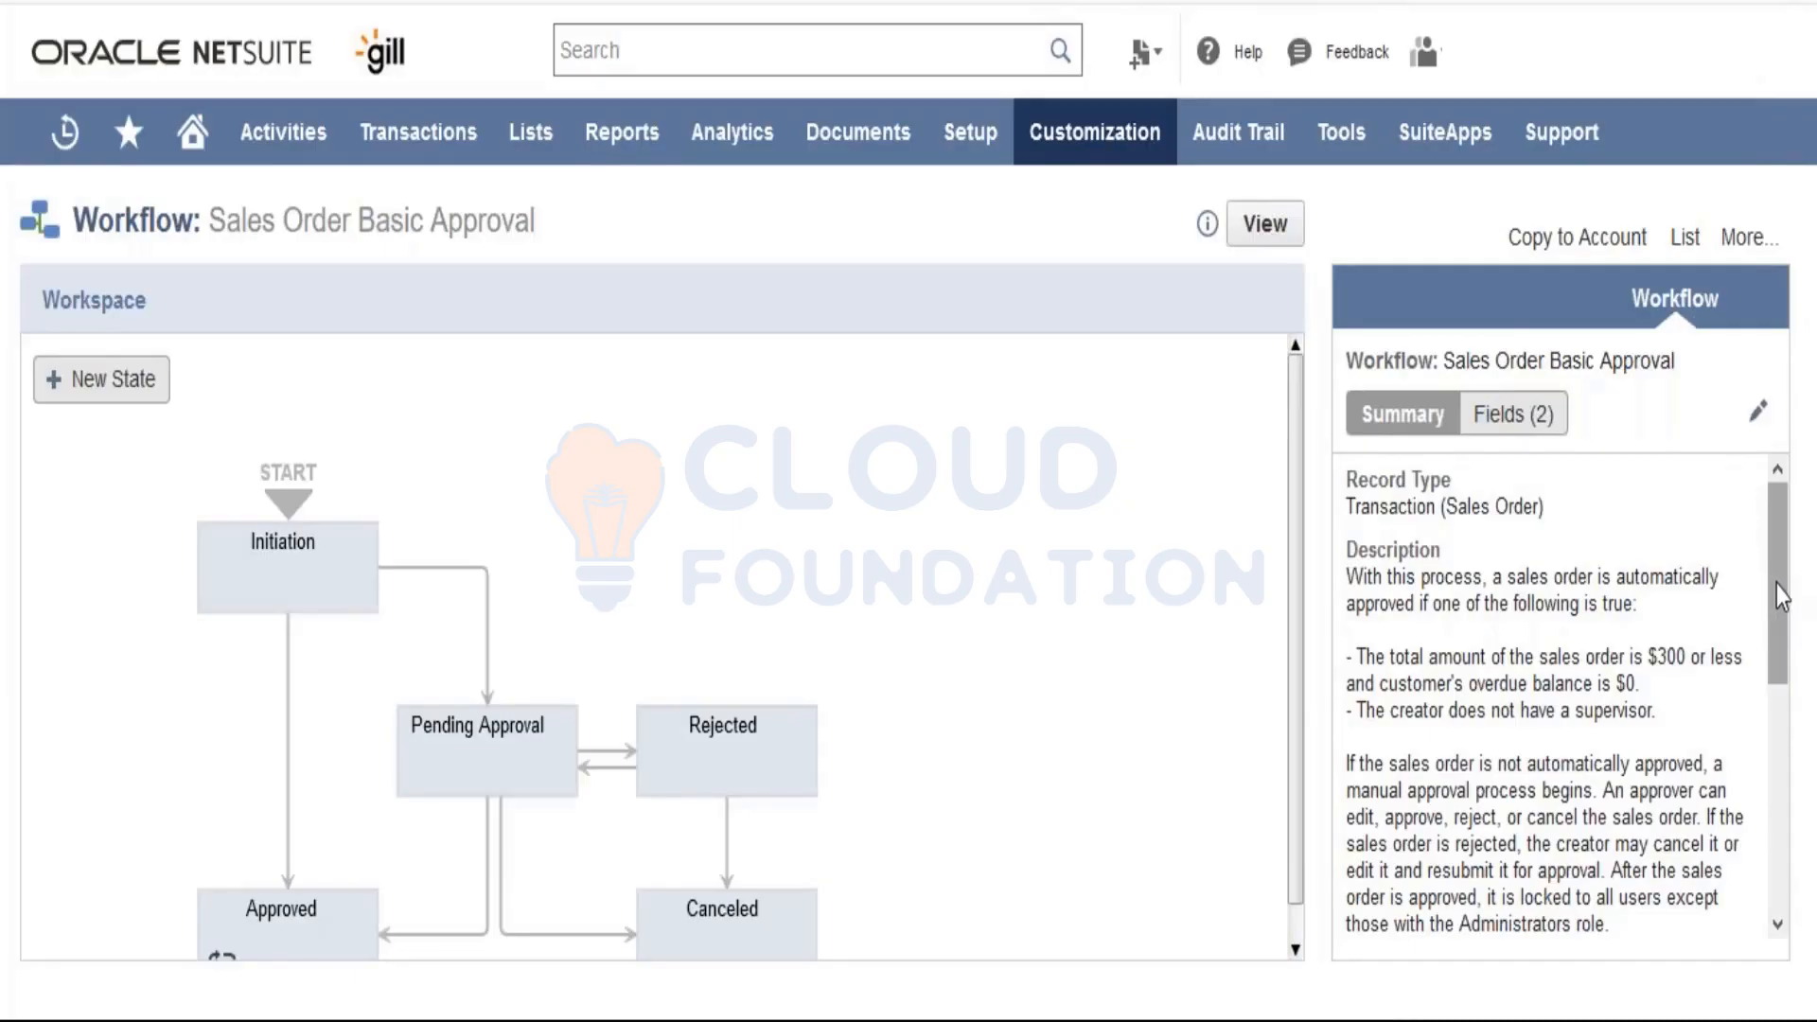
# Step: Review the workflow's description and state diagram, and examine the Initiation state
pyautogui.moveTo(1776, 594); pyautogui.dragTo(1776, 632)
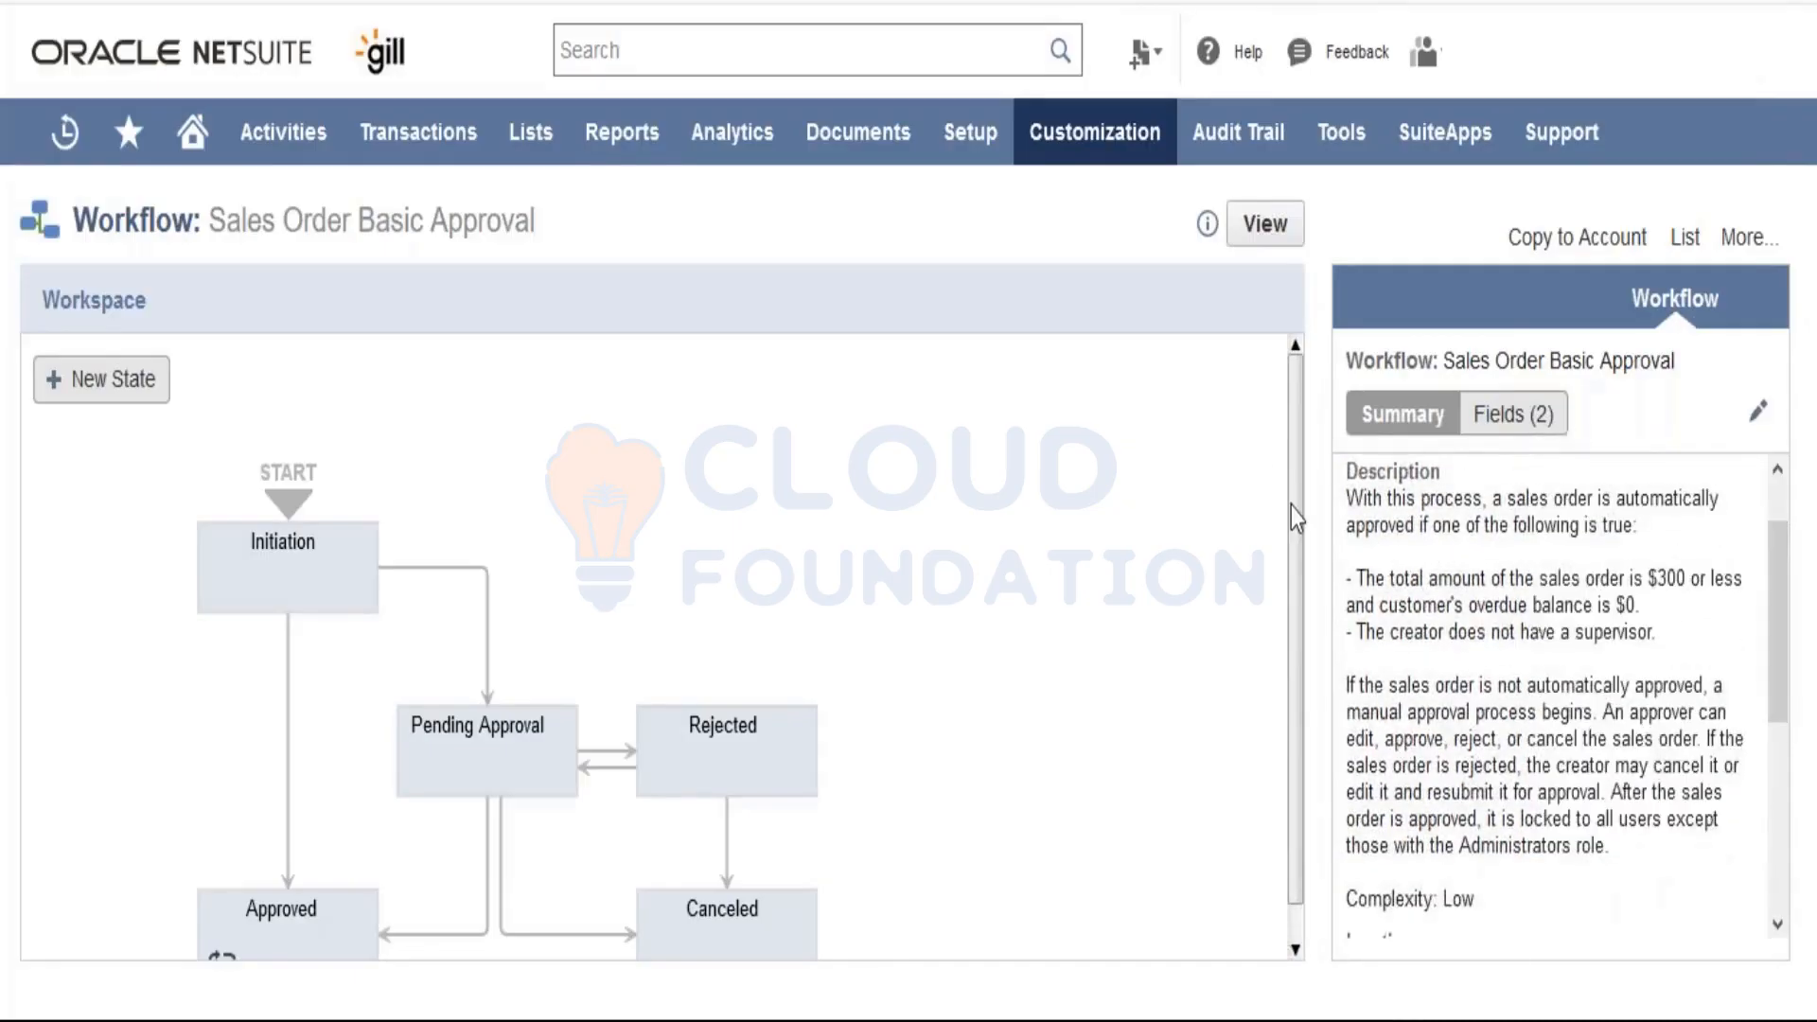
pyautogui.moveTo(1292, 509); pyautogui.dragTo(1302, 628)
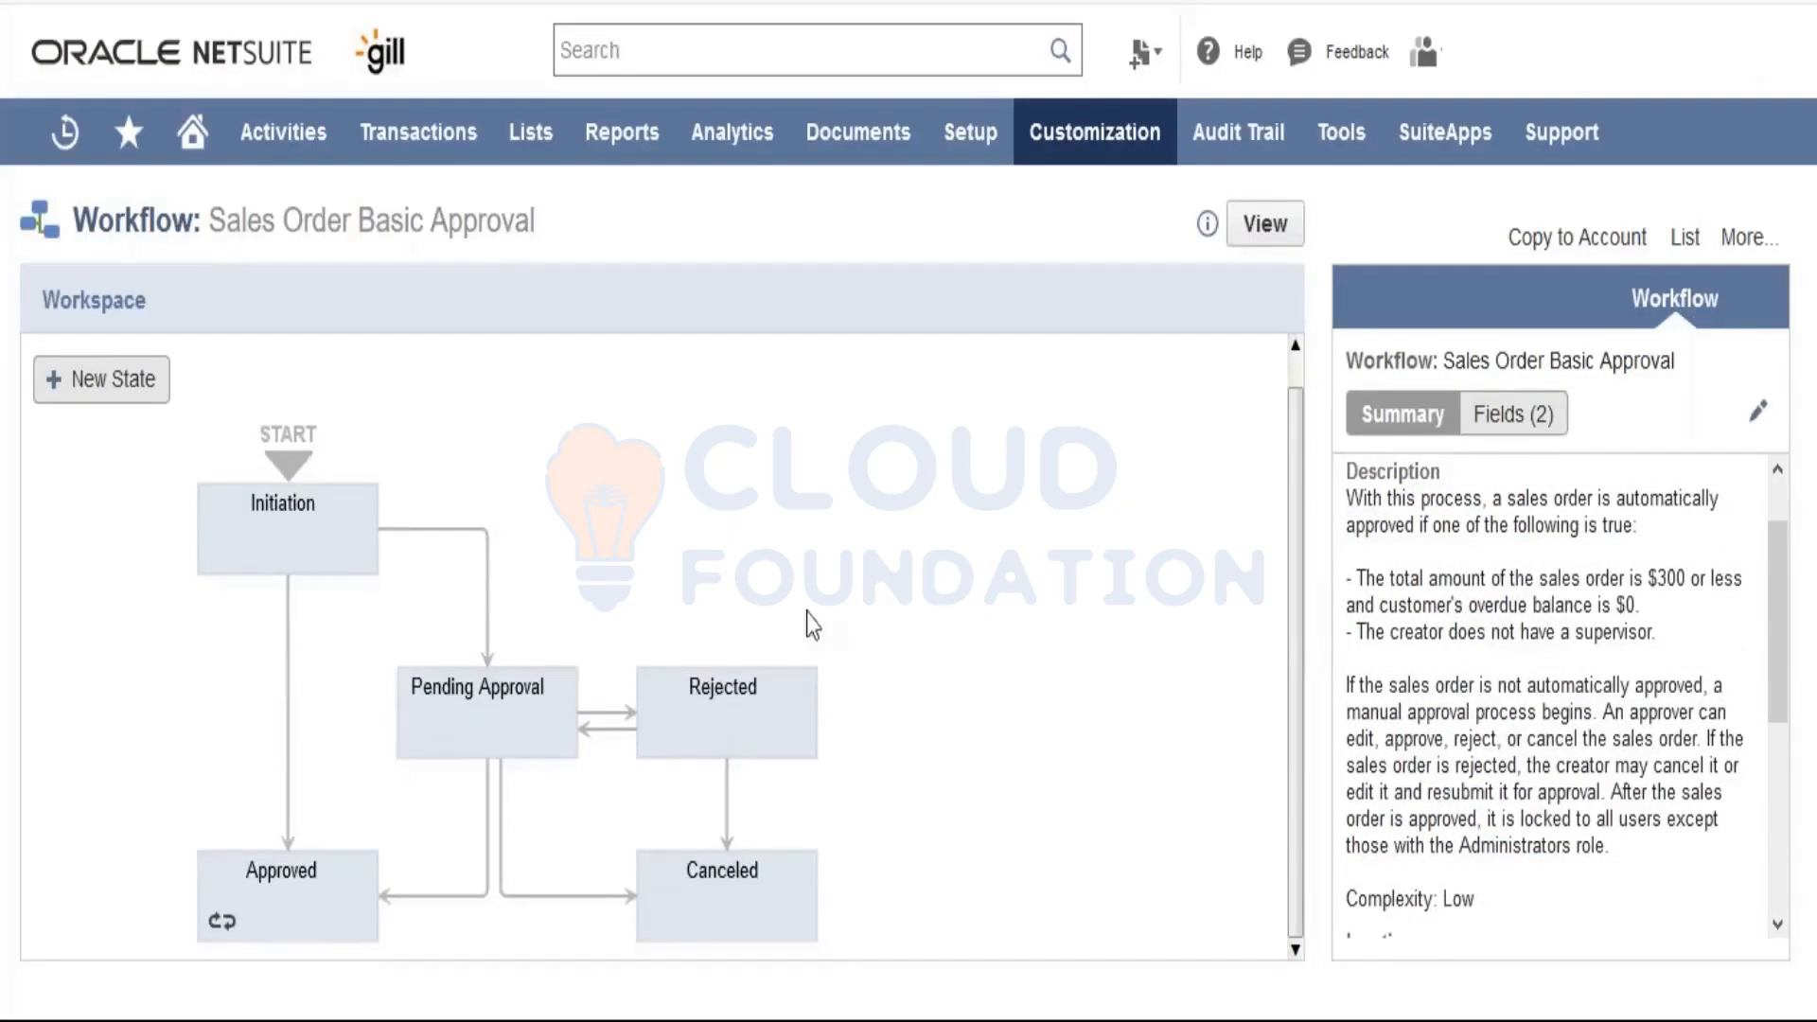
pyautogui.click(268, 563)
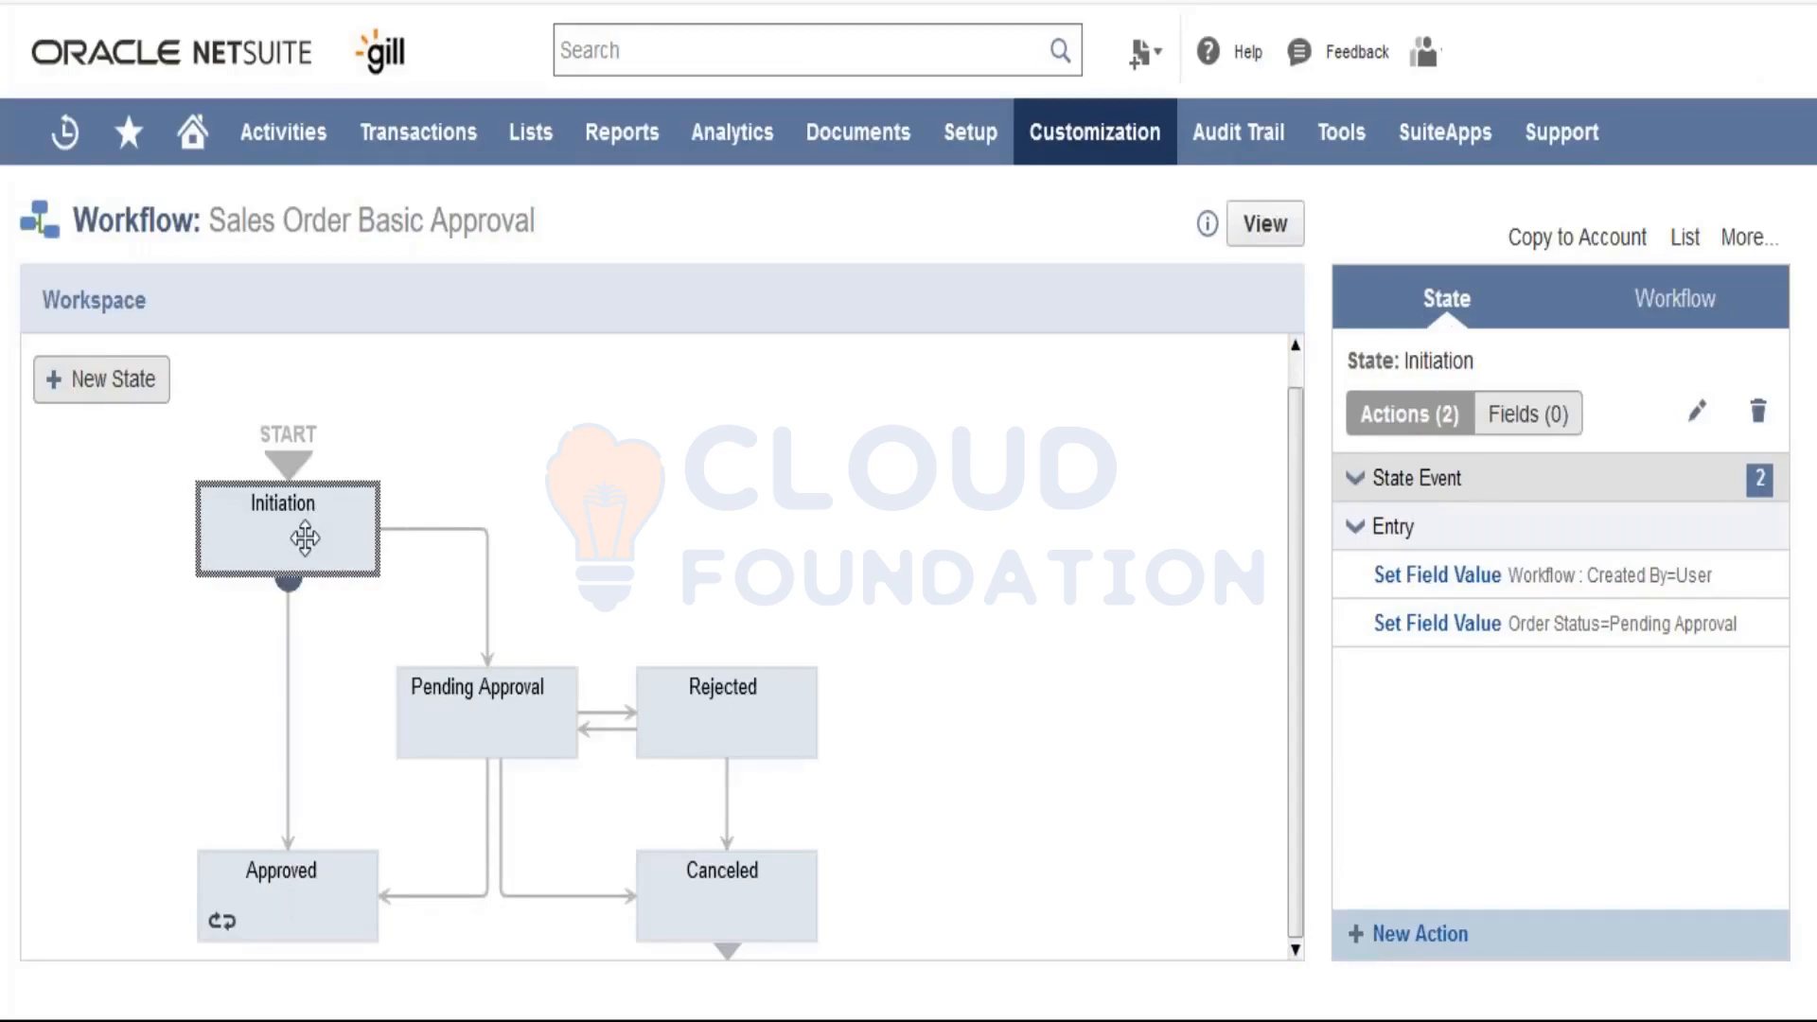
pyautogui.moveTo(487, 765)
pyautogui.moveTo(317, 525)
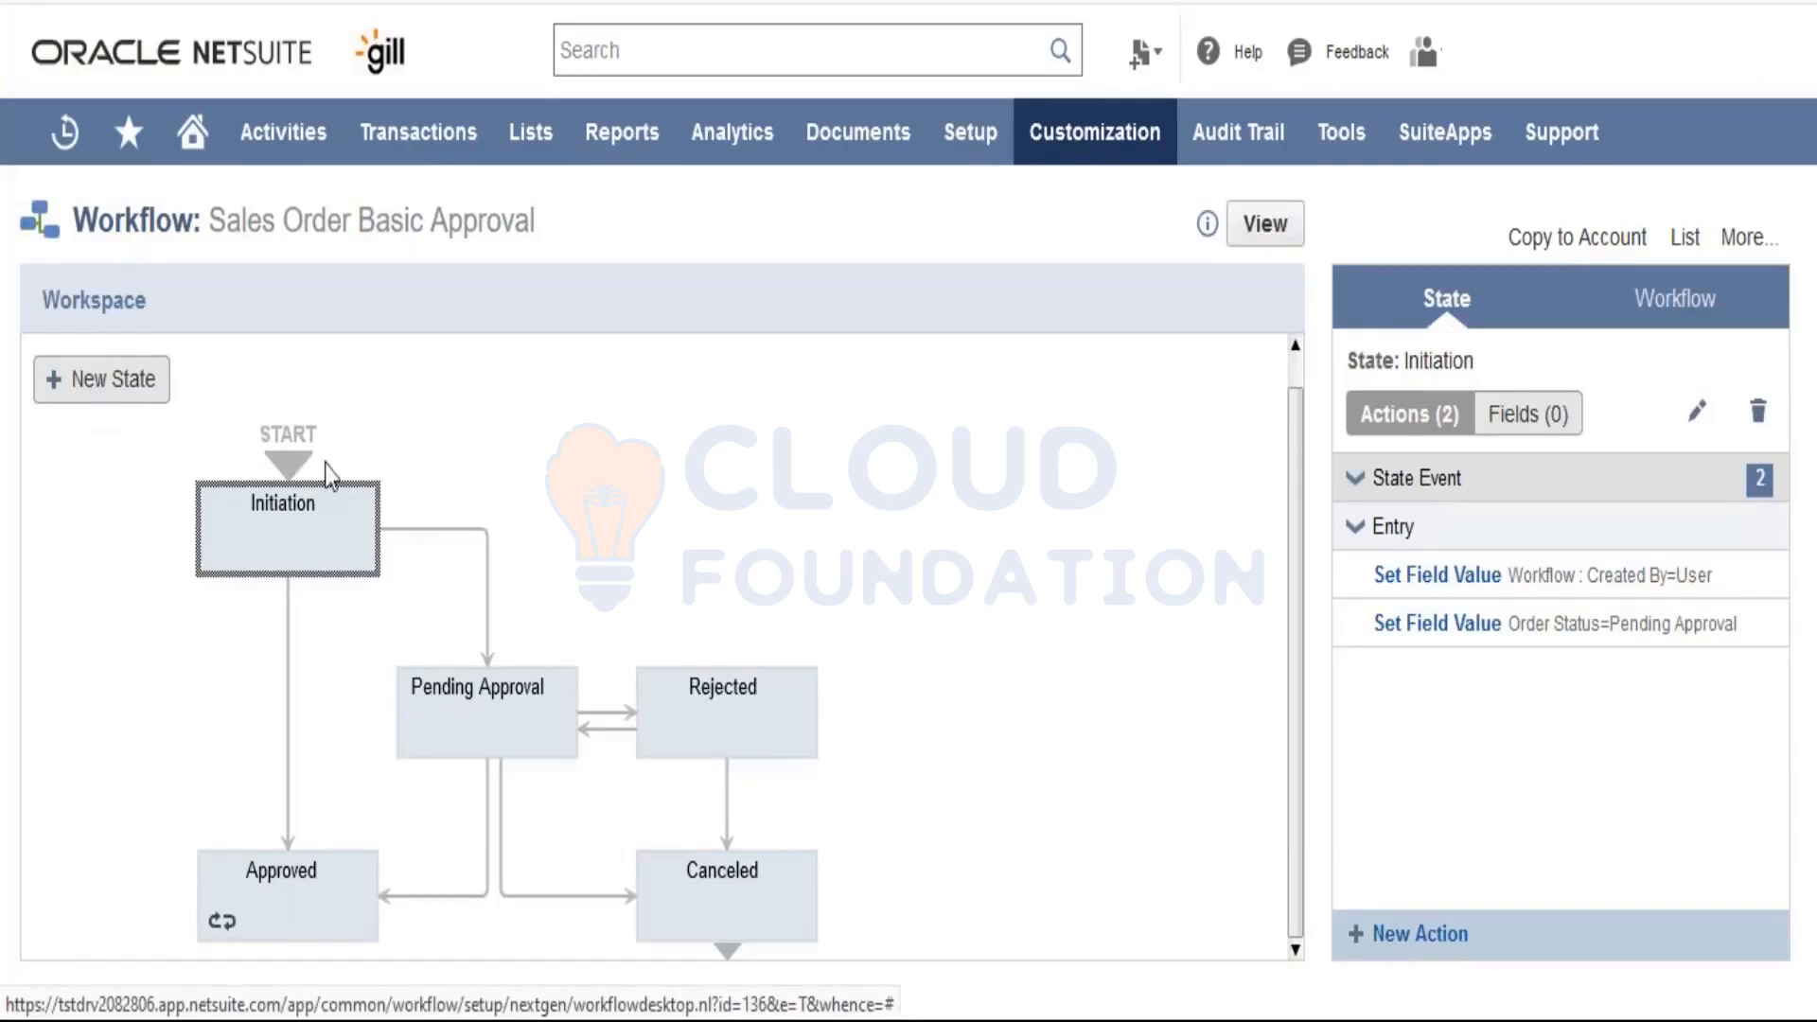
pyautogui.moveTo(255, 524)
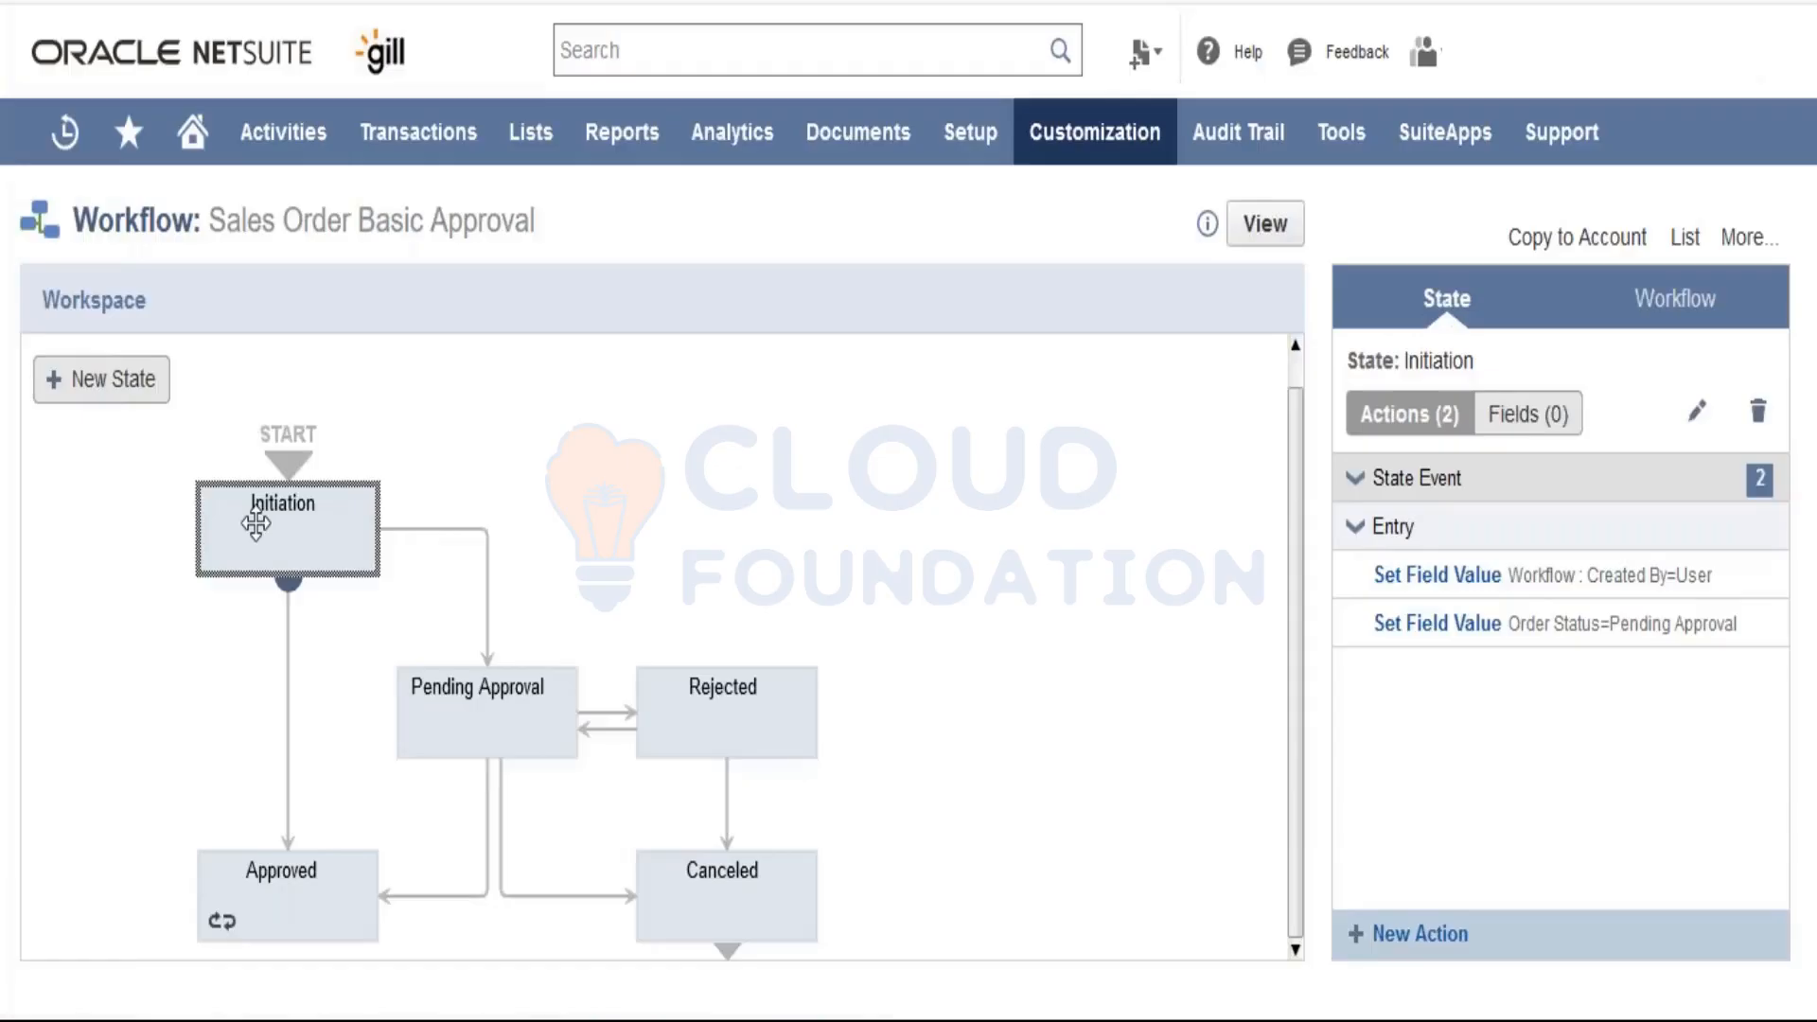
# Step: Examine the transitions from Initiation to Pending Approval and Approved, and the Initiation state's Set Field Value actions
pyautogui.click(467, 530)
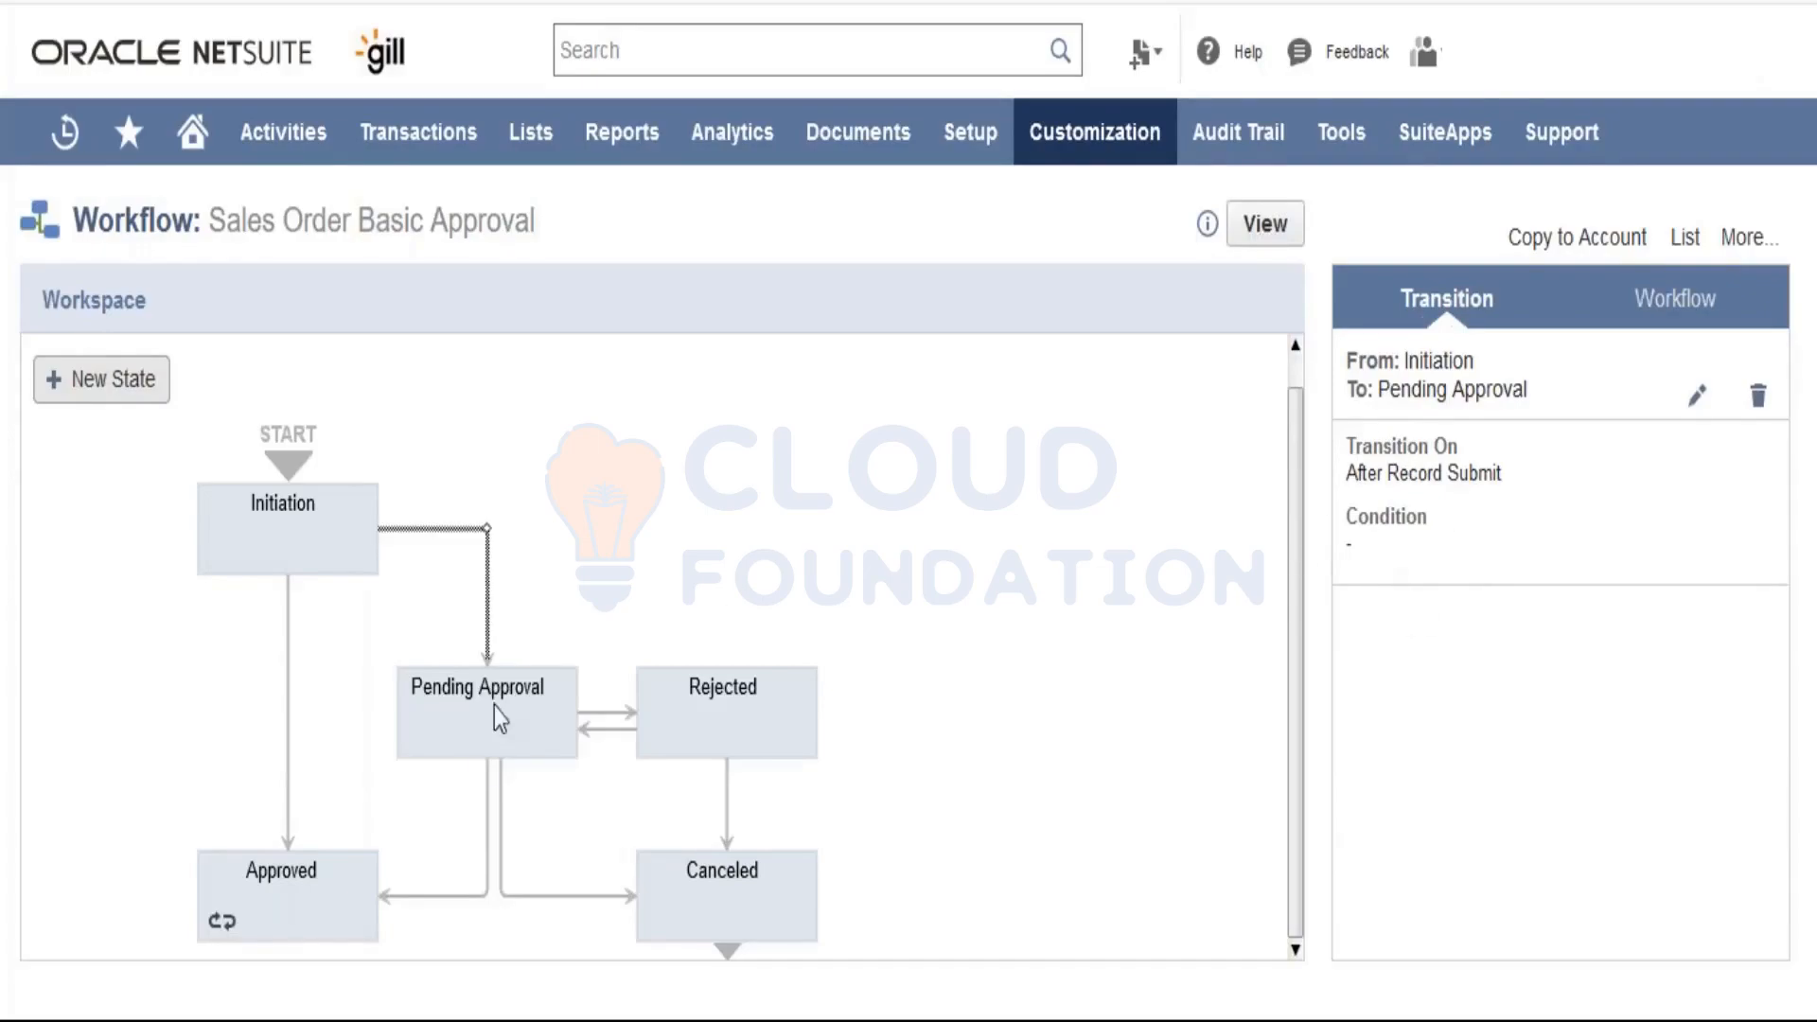
pyautogui.click(288, 677)
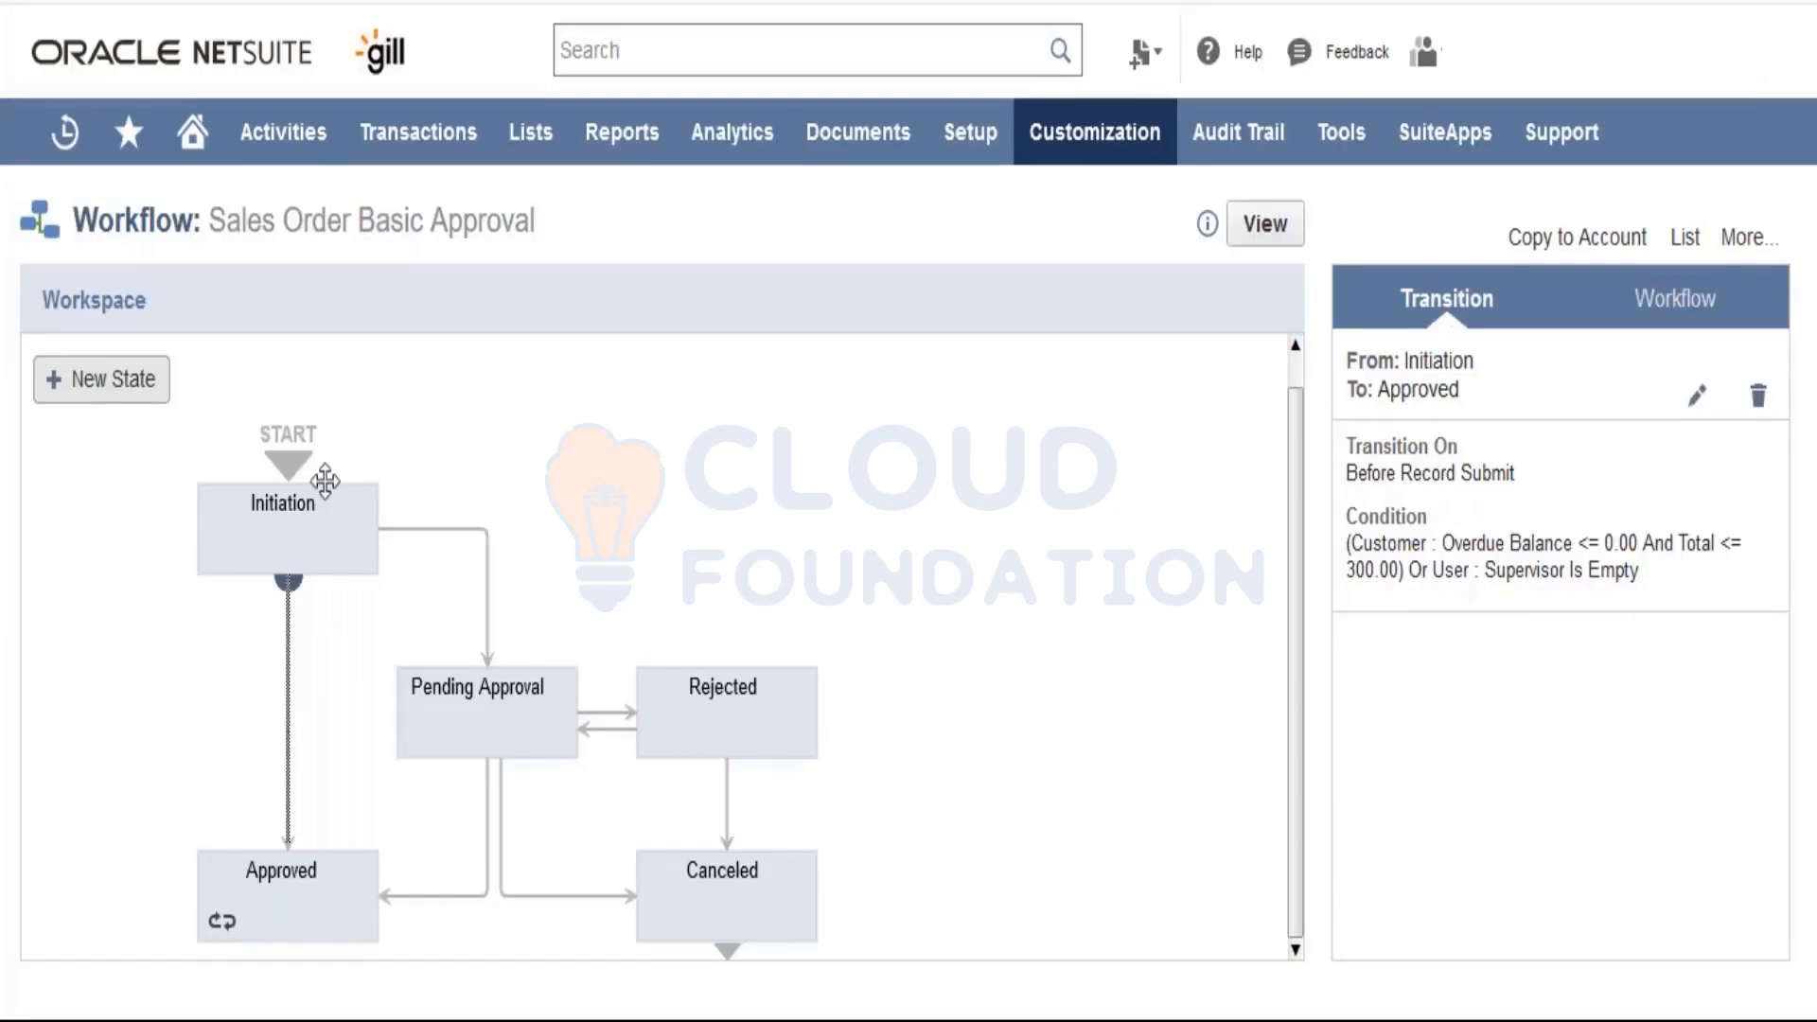
pyautogui.click(318, 523)
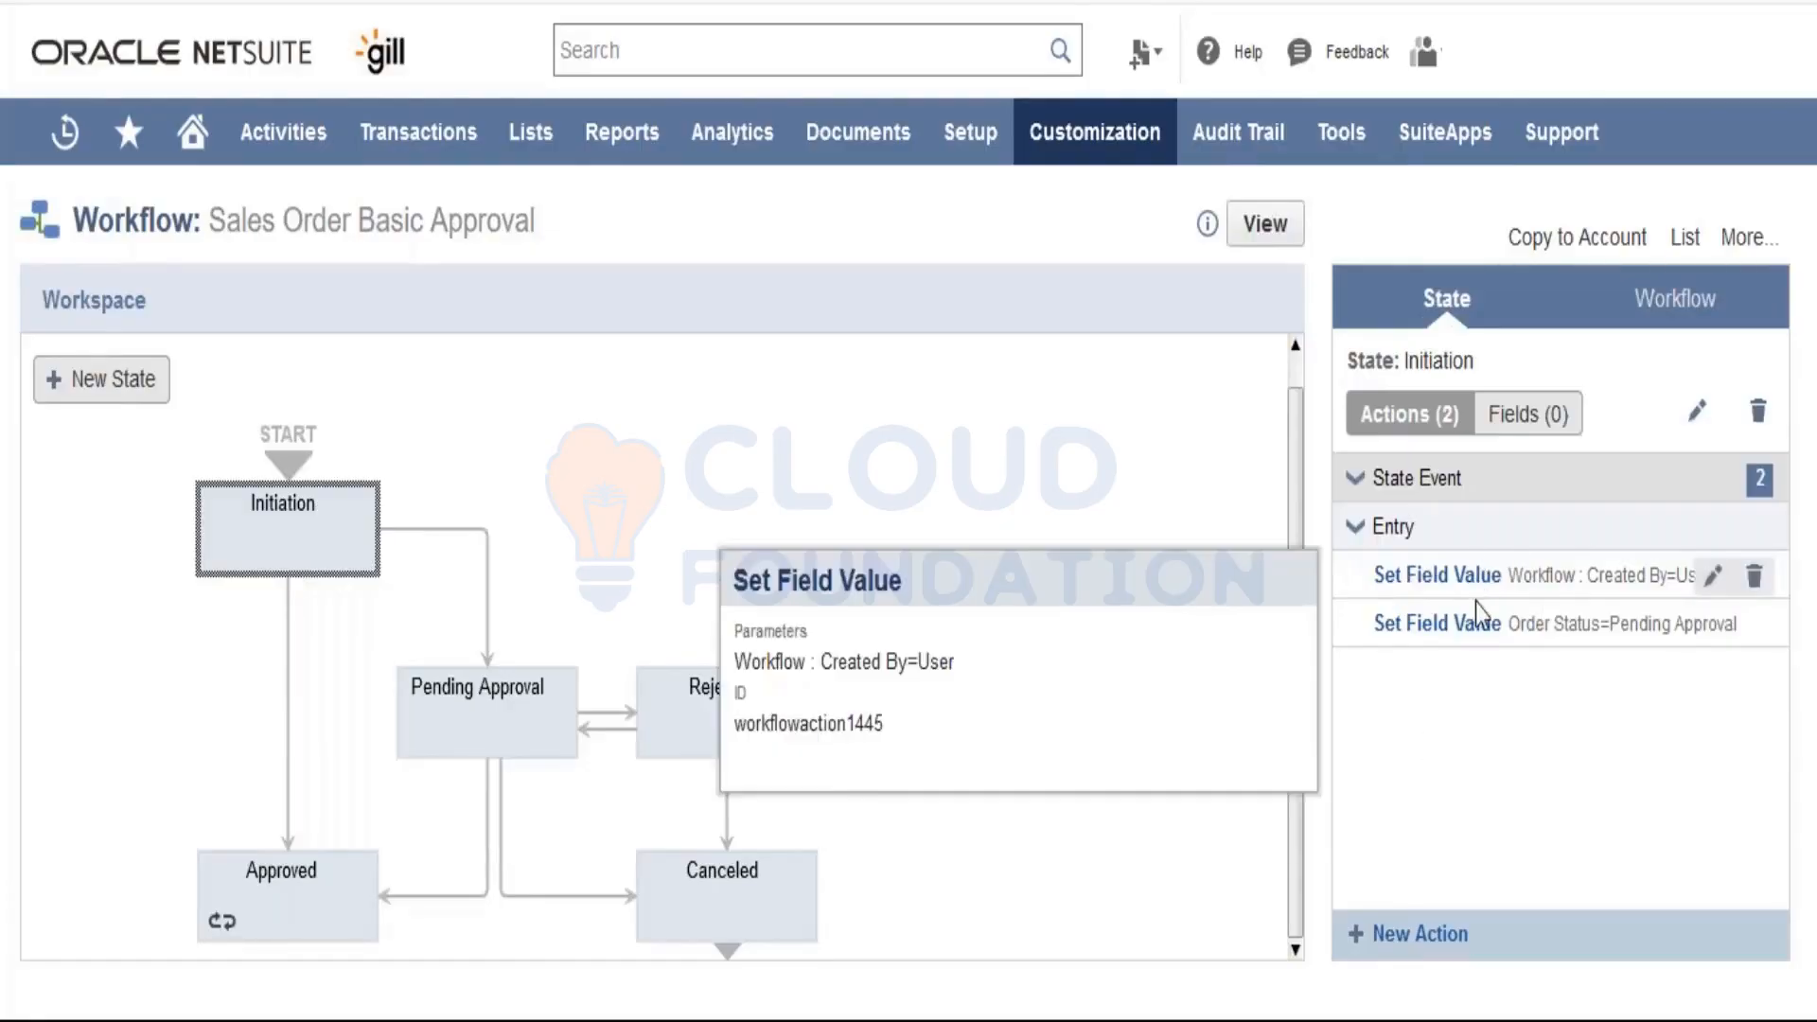
pyautogui.moveTo(1478, 636)
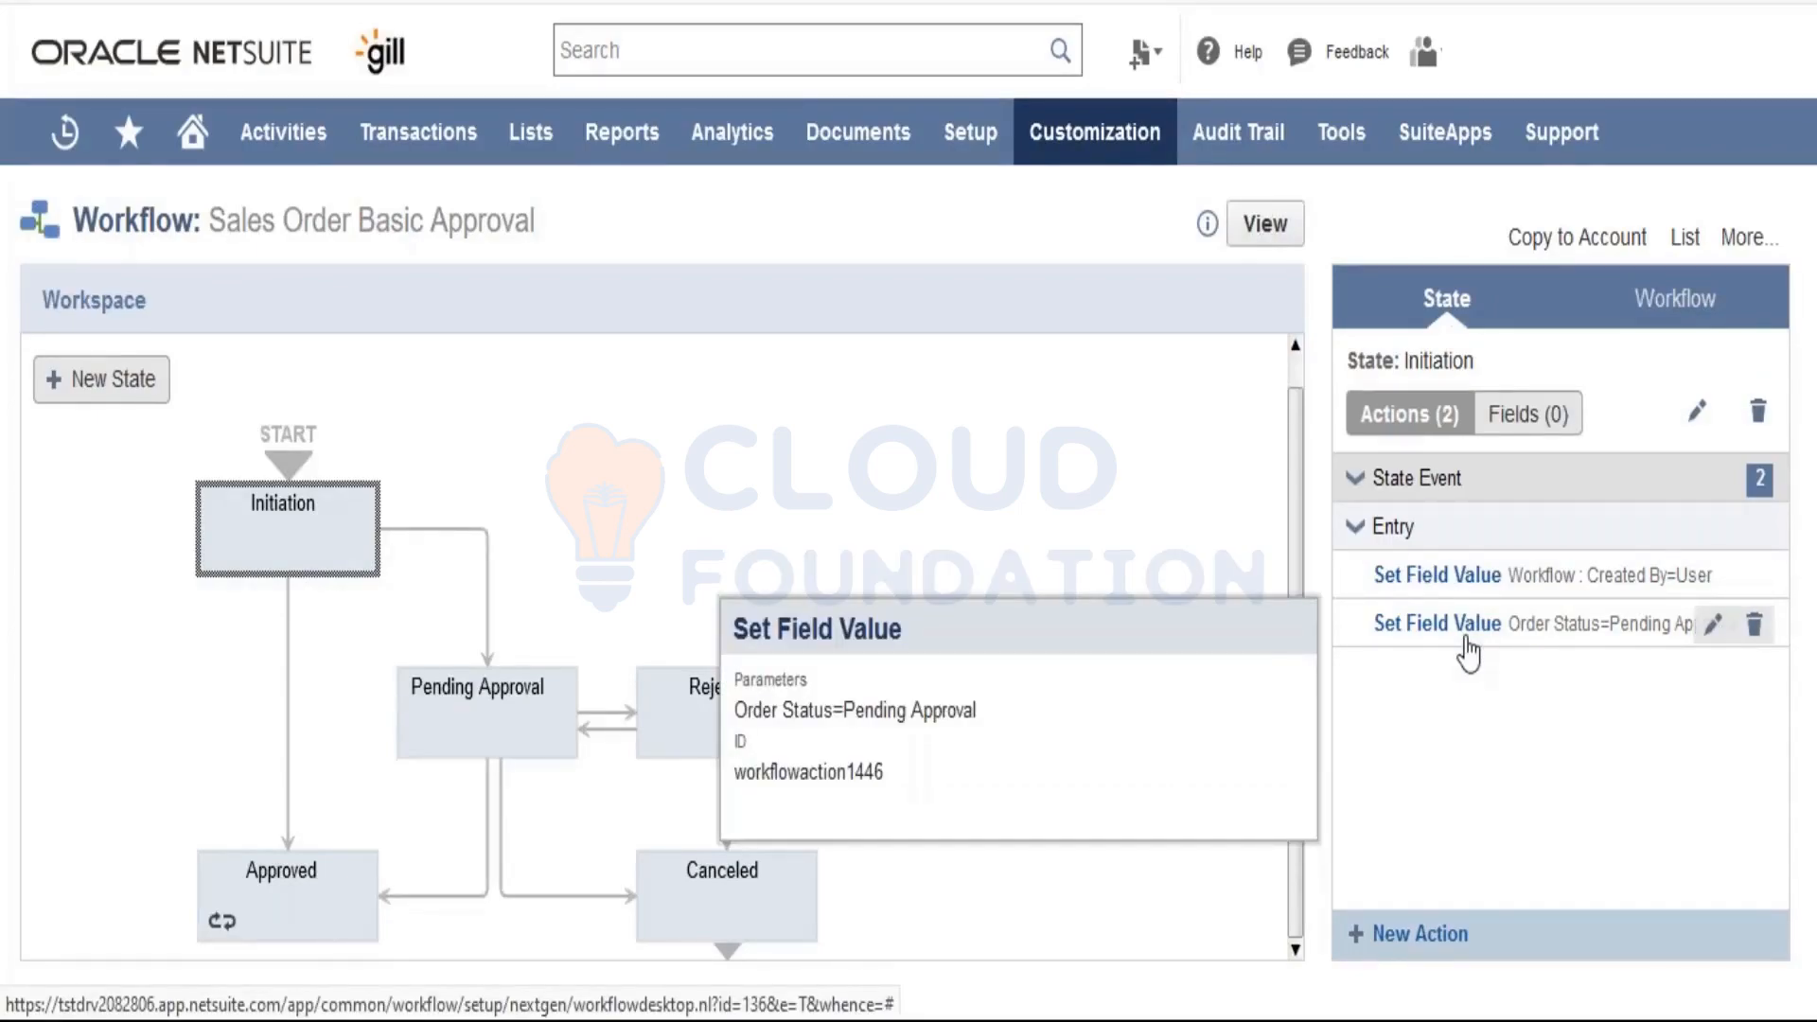
pyautogui.click(1363, 481)
pyautogui.click(1367, 492)
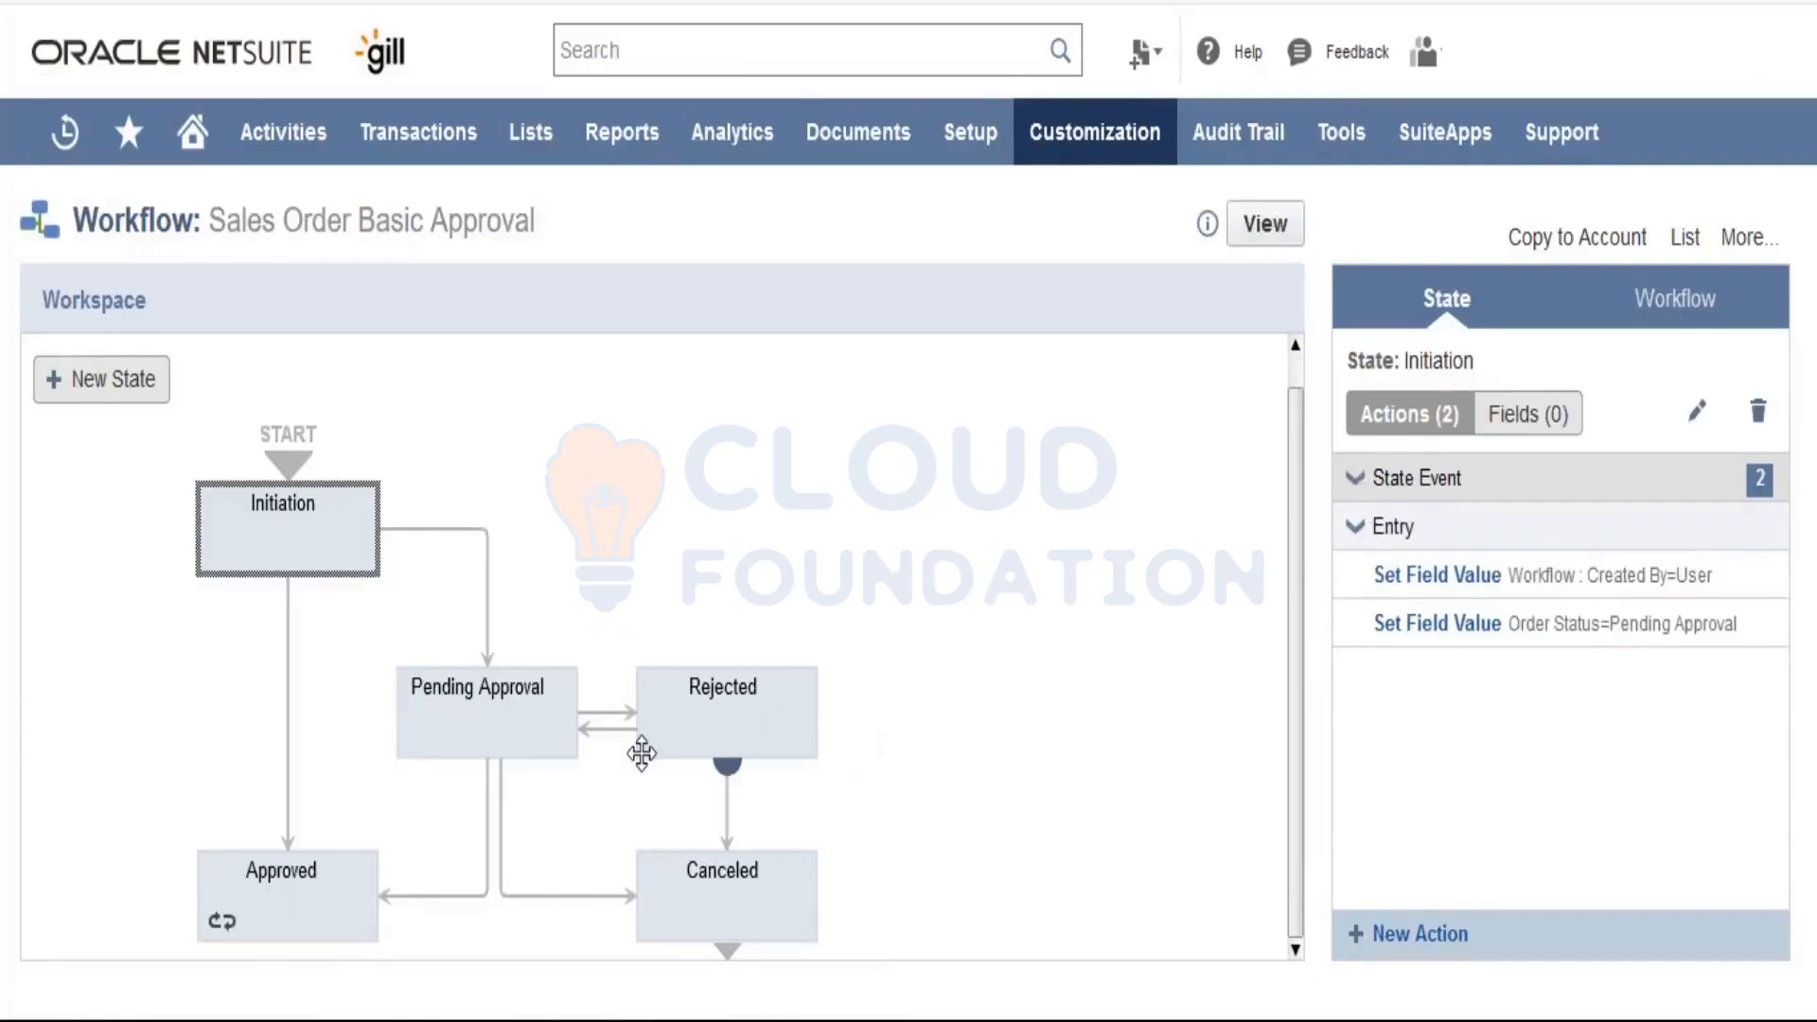
# Step: Examine the entry and record load actions of the Pending Approval state
pyautogui.click(494, 725)
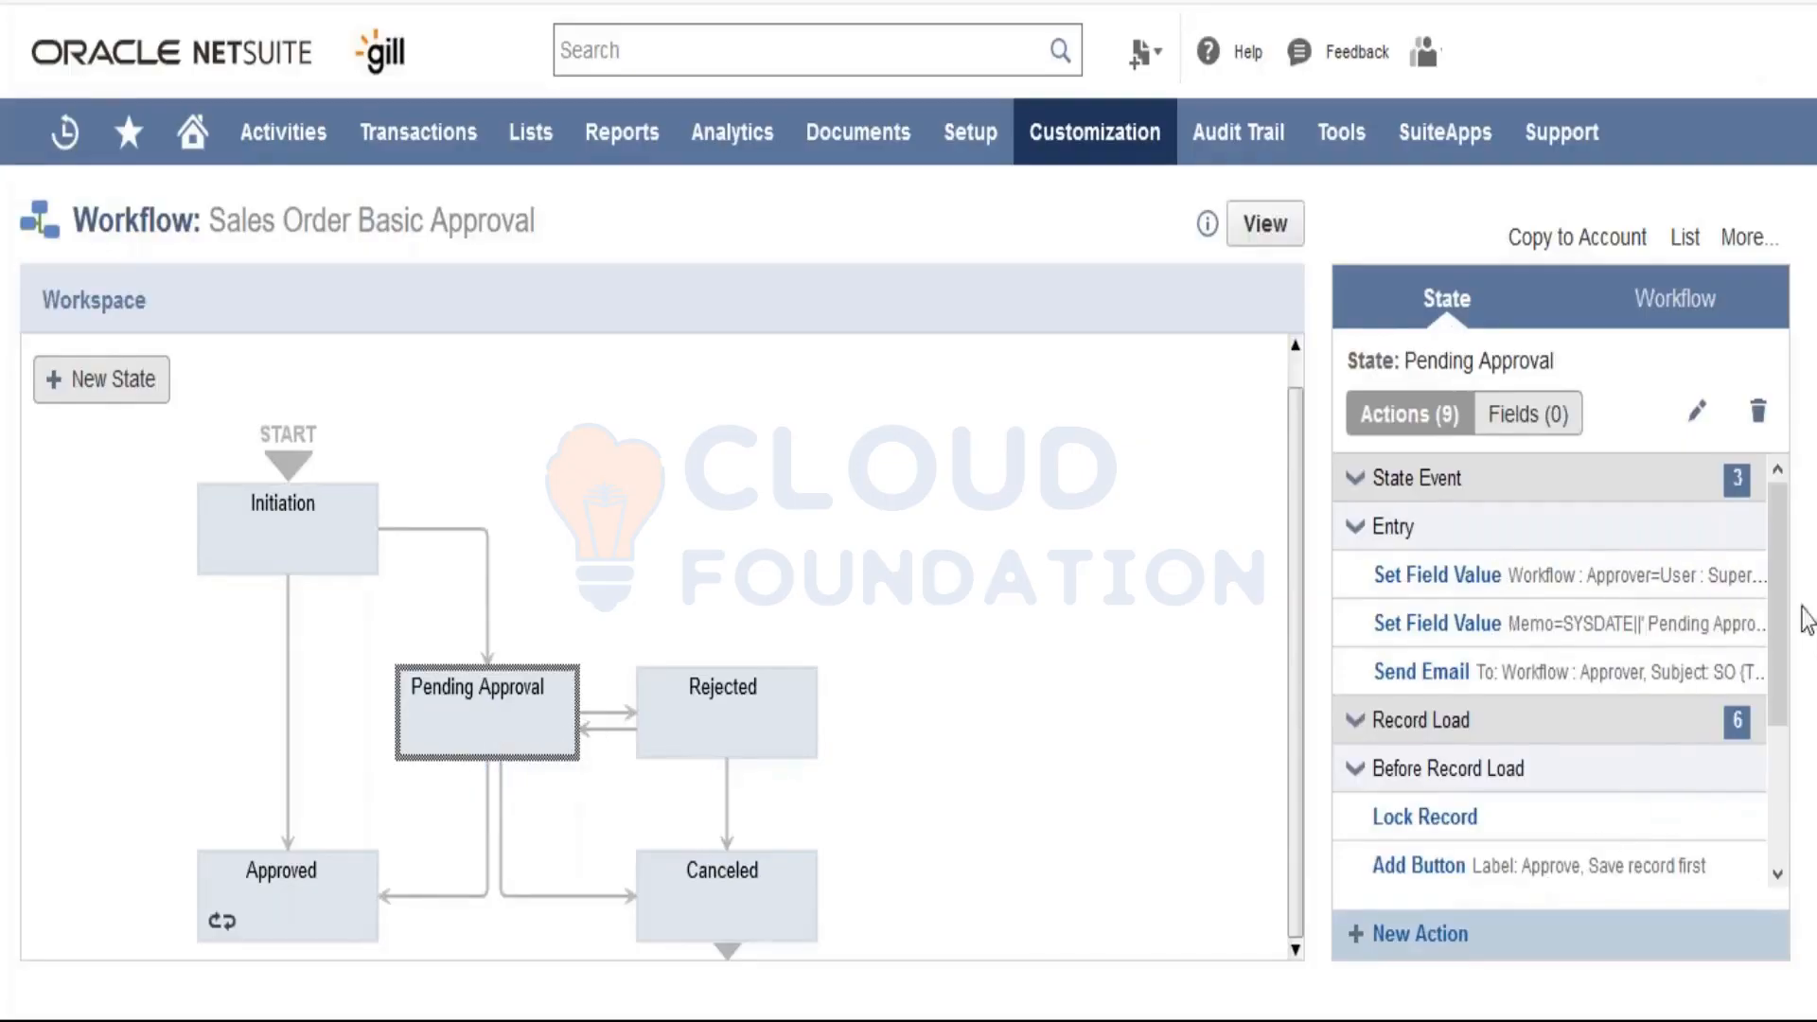
pyautogui.moveTo(1777, 597); pyautogui.dragTo(1775, 685)
pyautogui.moveTo(1457, 761)
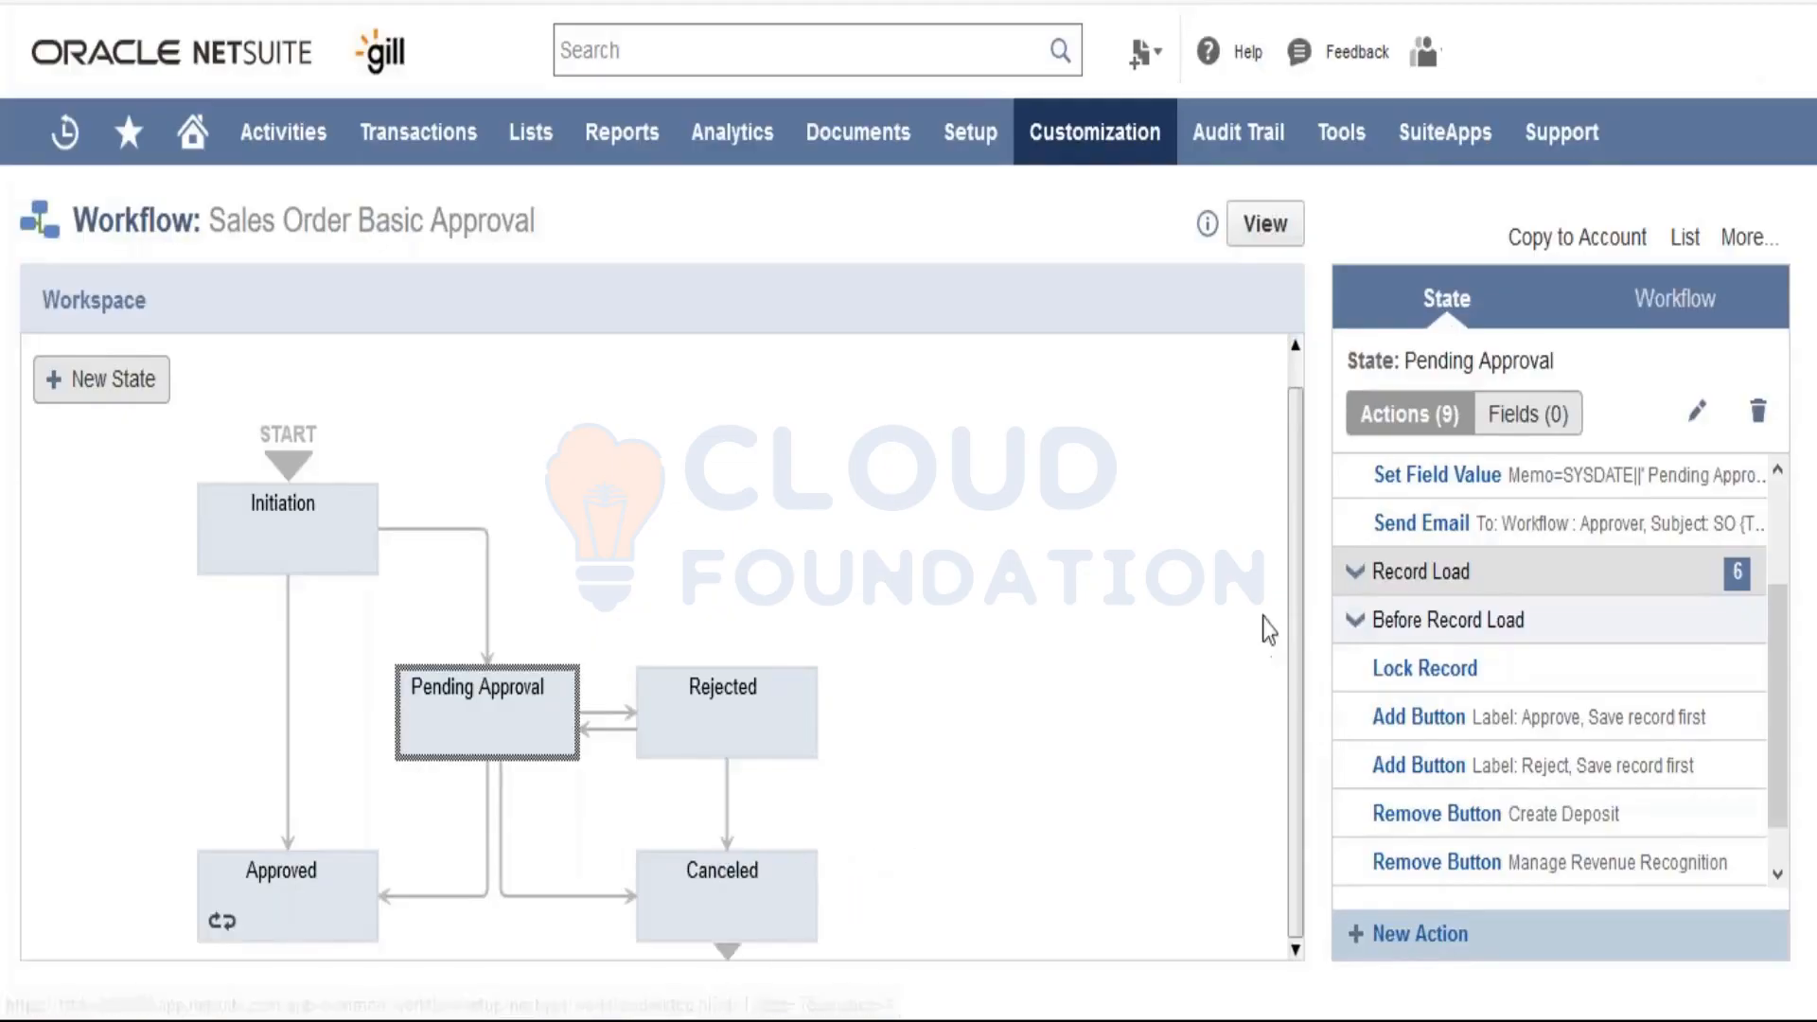
# Step: Start a new blank workflow and open its name for entry
pyautogui.moveTo(1118, 123)
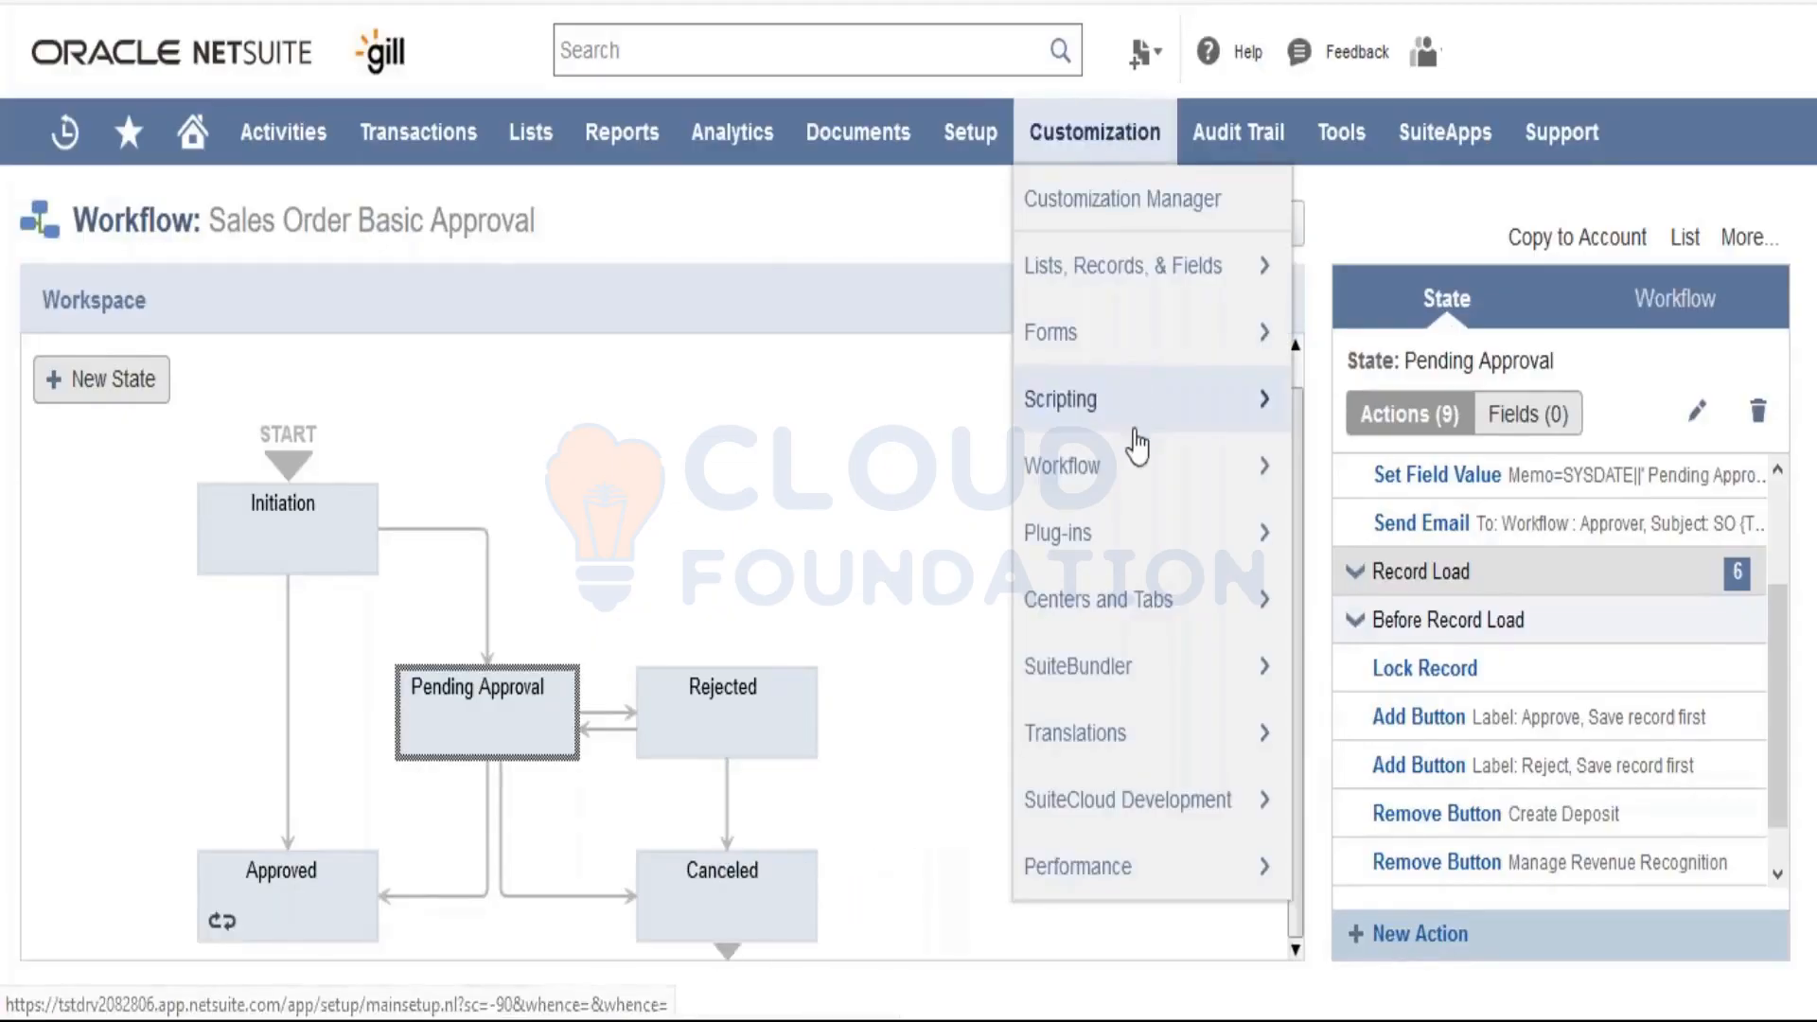
pyautogui.moveTo(1155, 466)
pyautogui.moveTo(1344, 471)
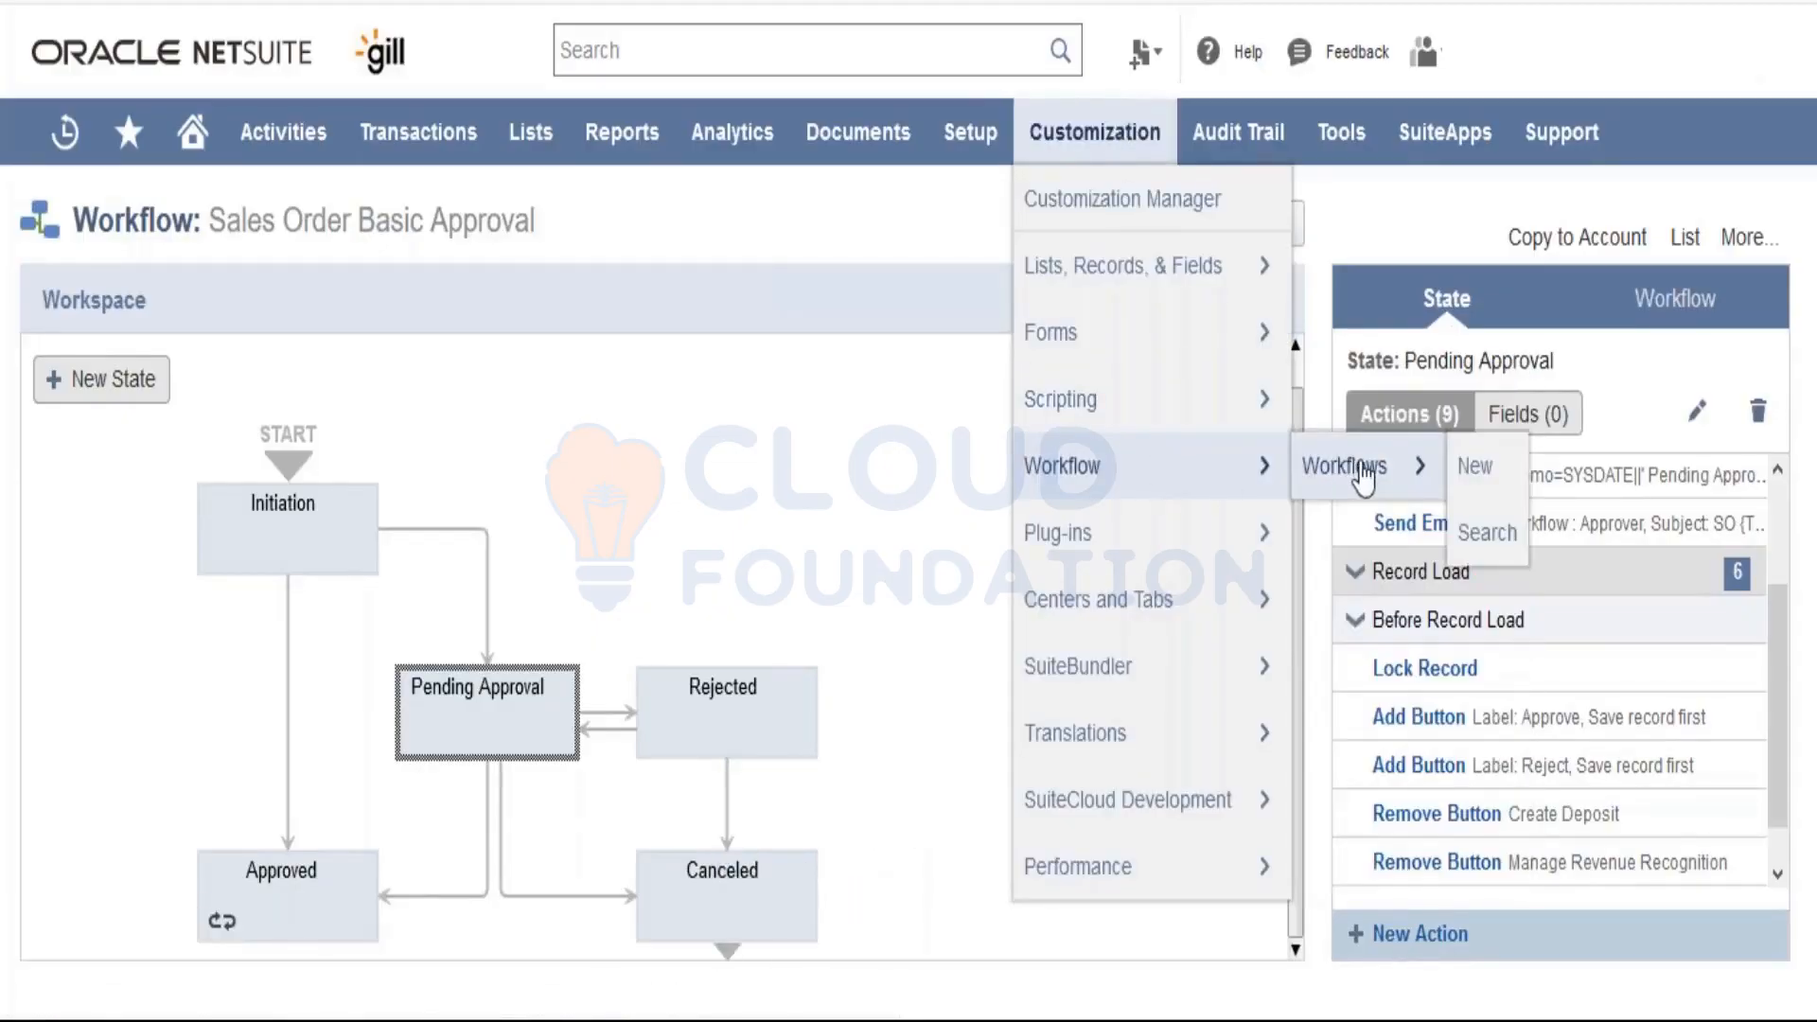
pyautogui.click(1476, 468)
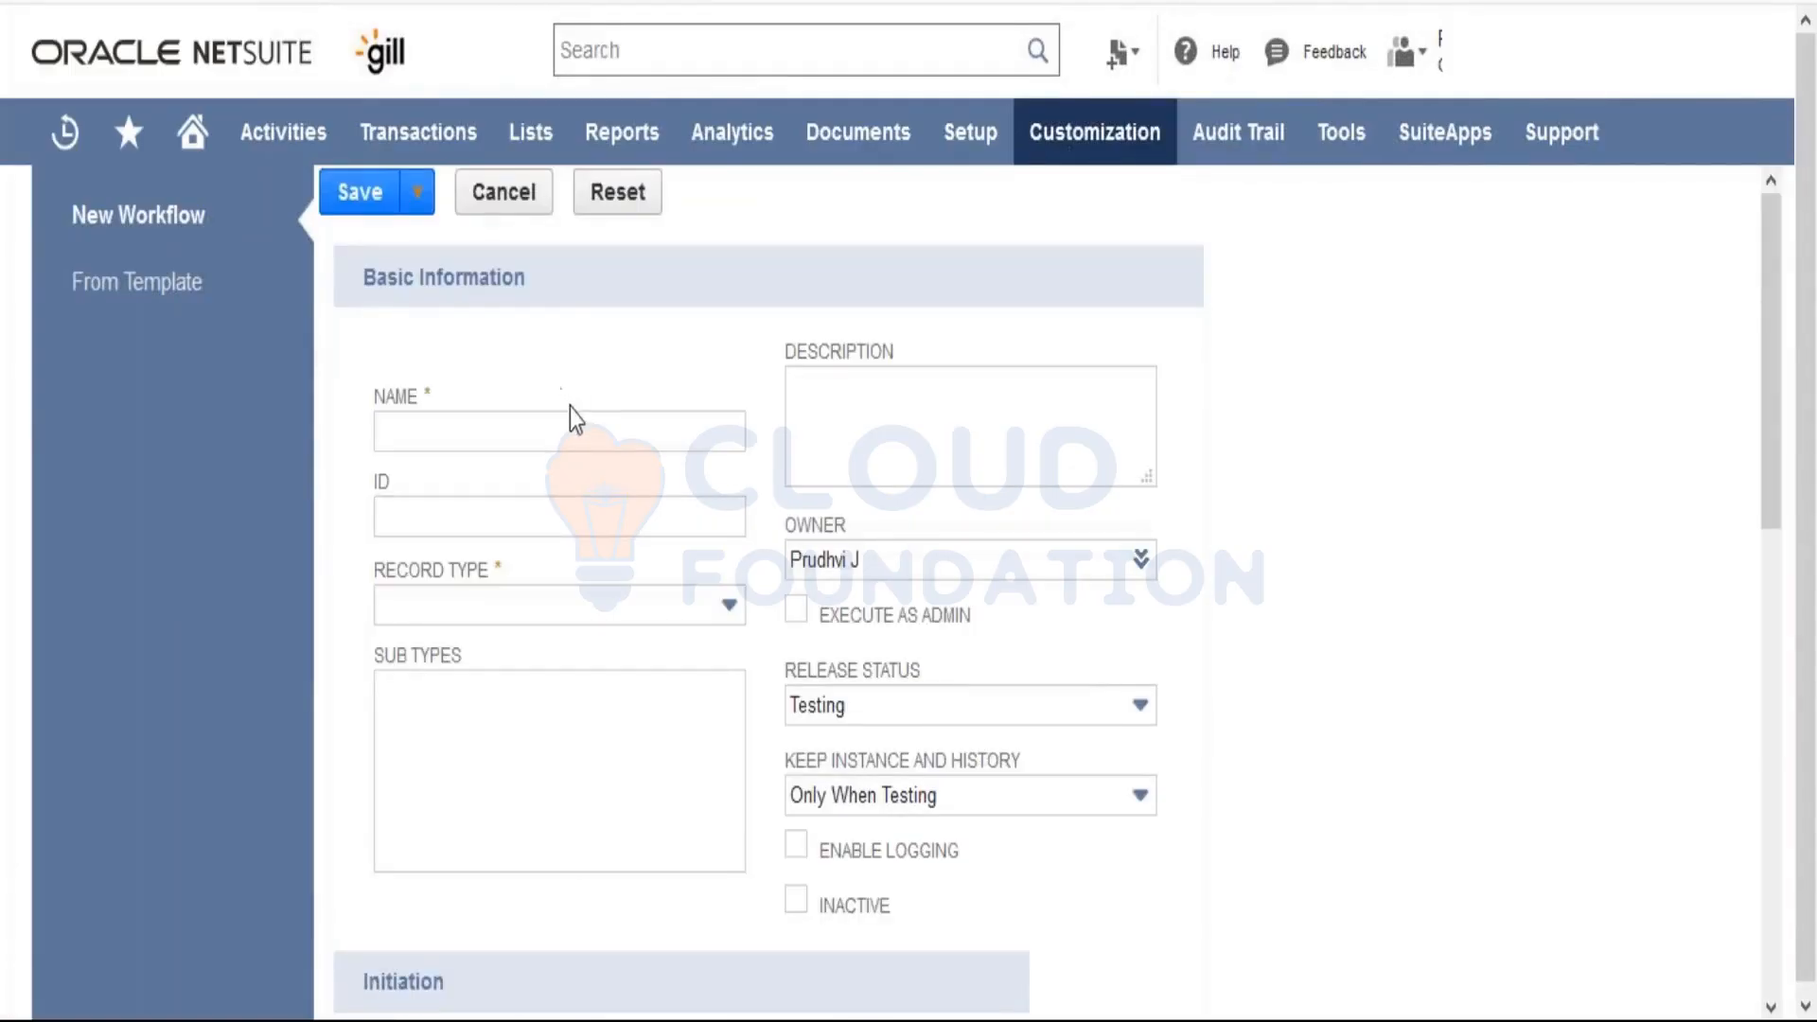
pyautogui.click(581, 435)
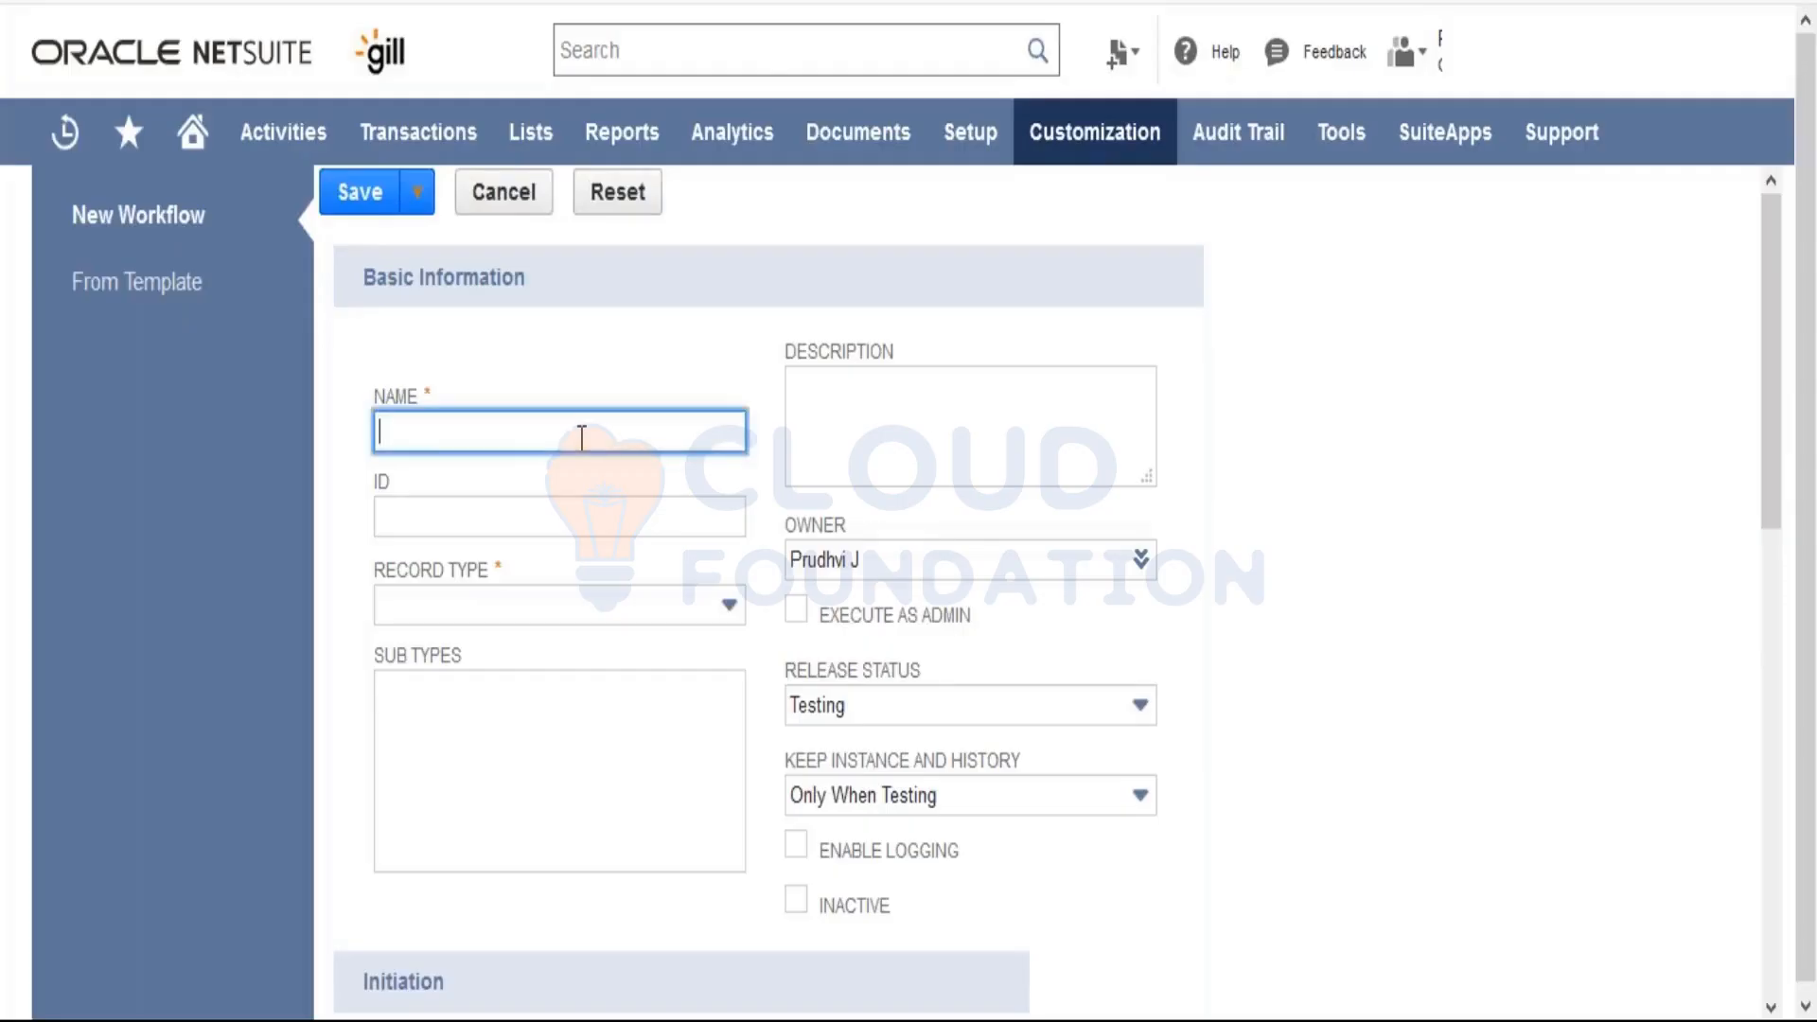
# Step: Name the new workflow "Test Approval WorkFlow"
pyautogui.write('Test WorkFlow')
pyautogui.press('Left')
pyautogui.press('Left')
pyautogui.hotkey('ctrl', 'Left')
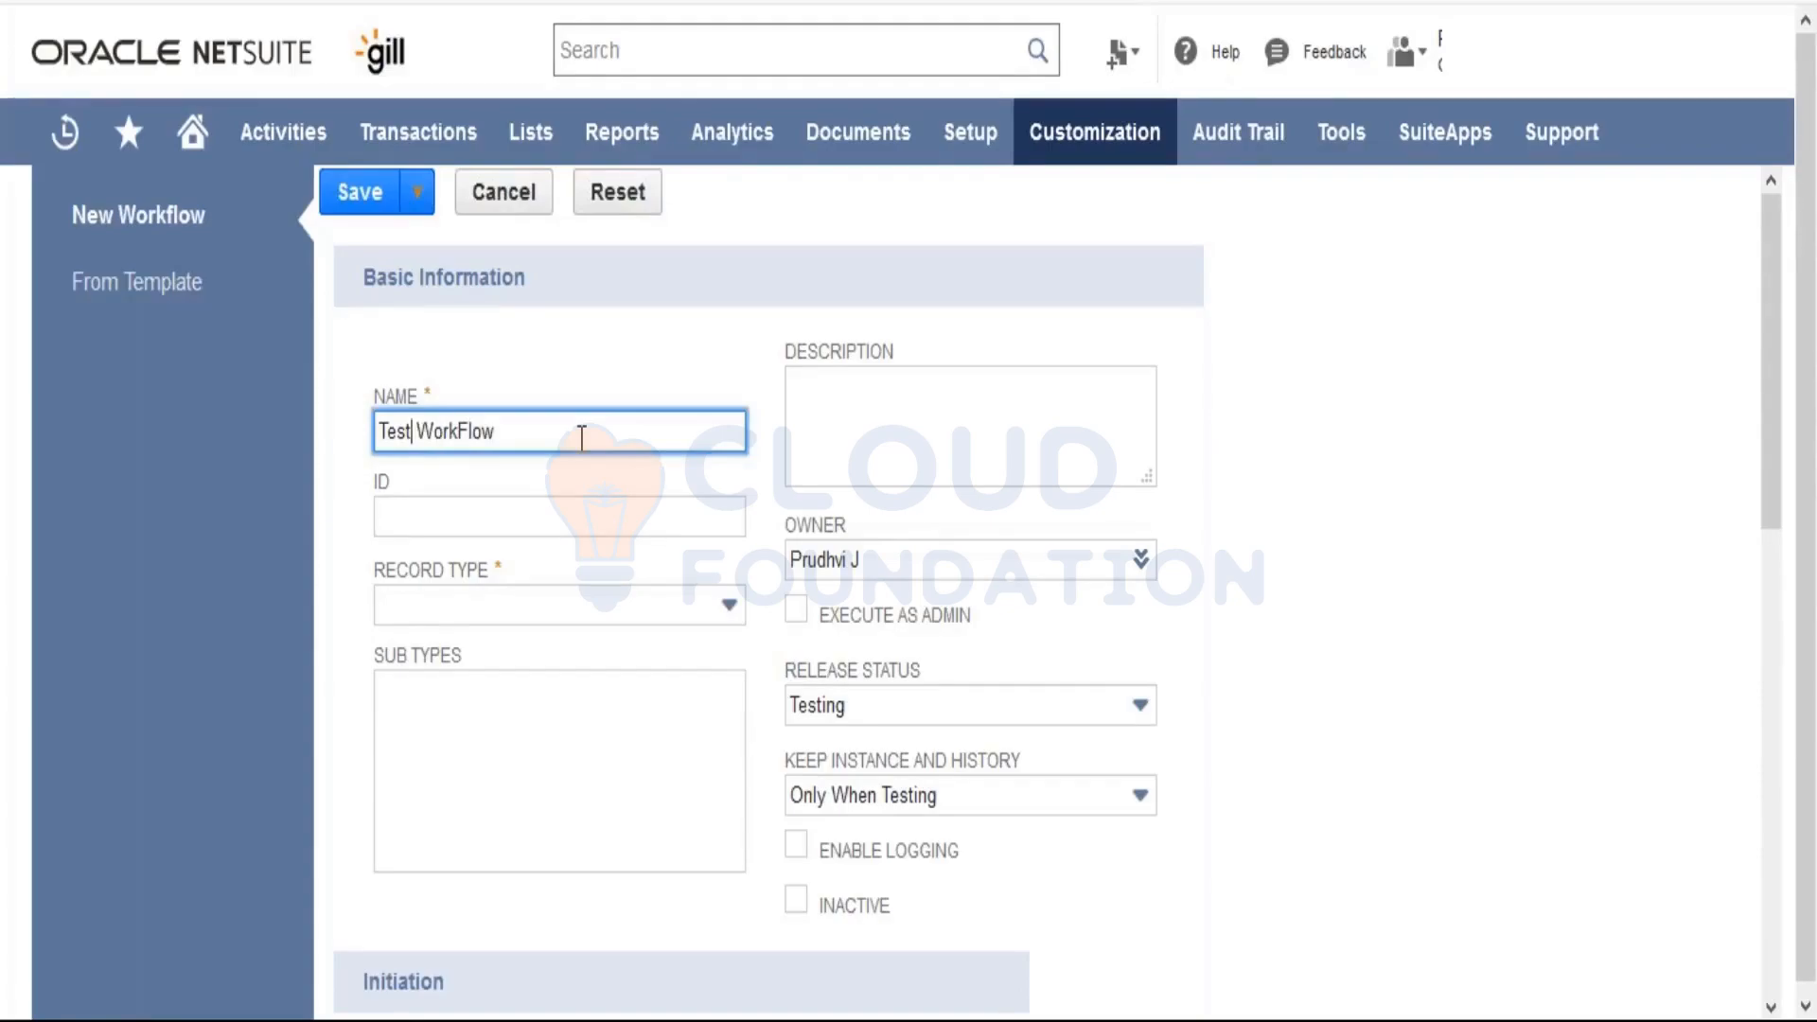
pyautogui.write('S')
pyautogui.press('BackSpace')
pyautogui.write('Approval')
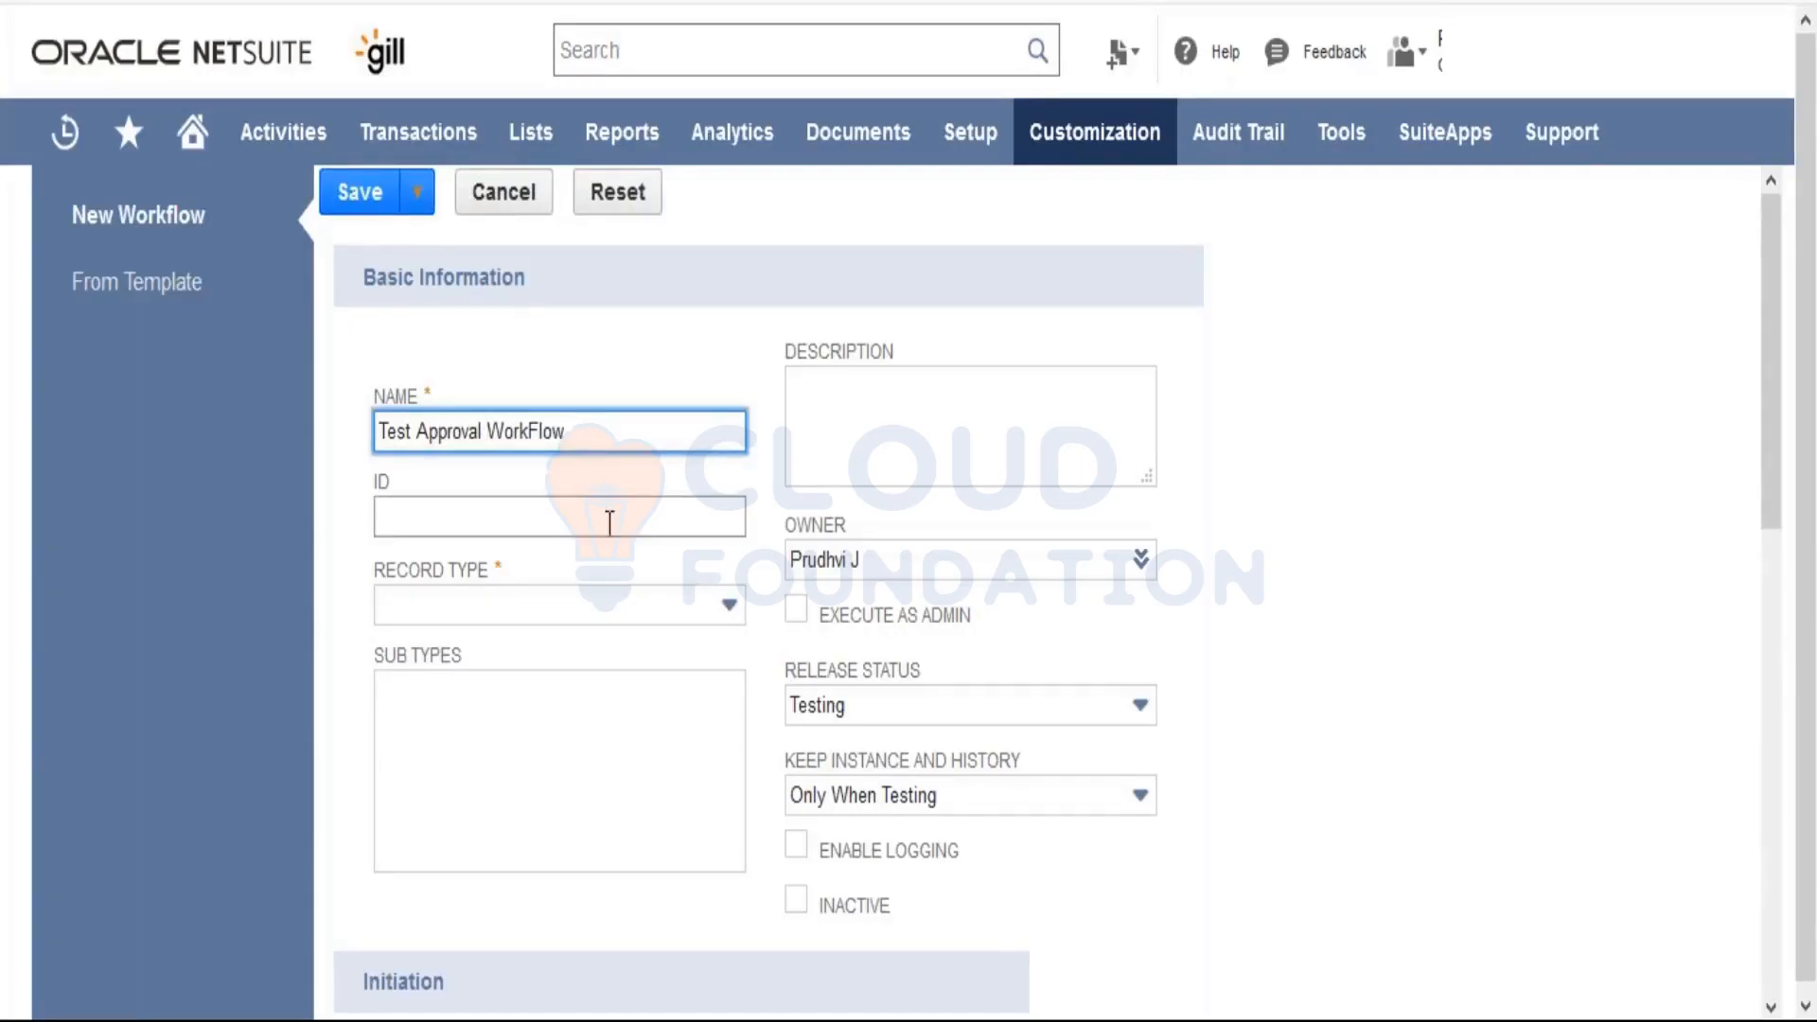
# Step: Set the workflow's record type to Transaction
pyautogui.click(606, 626)
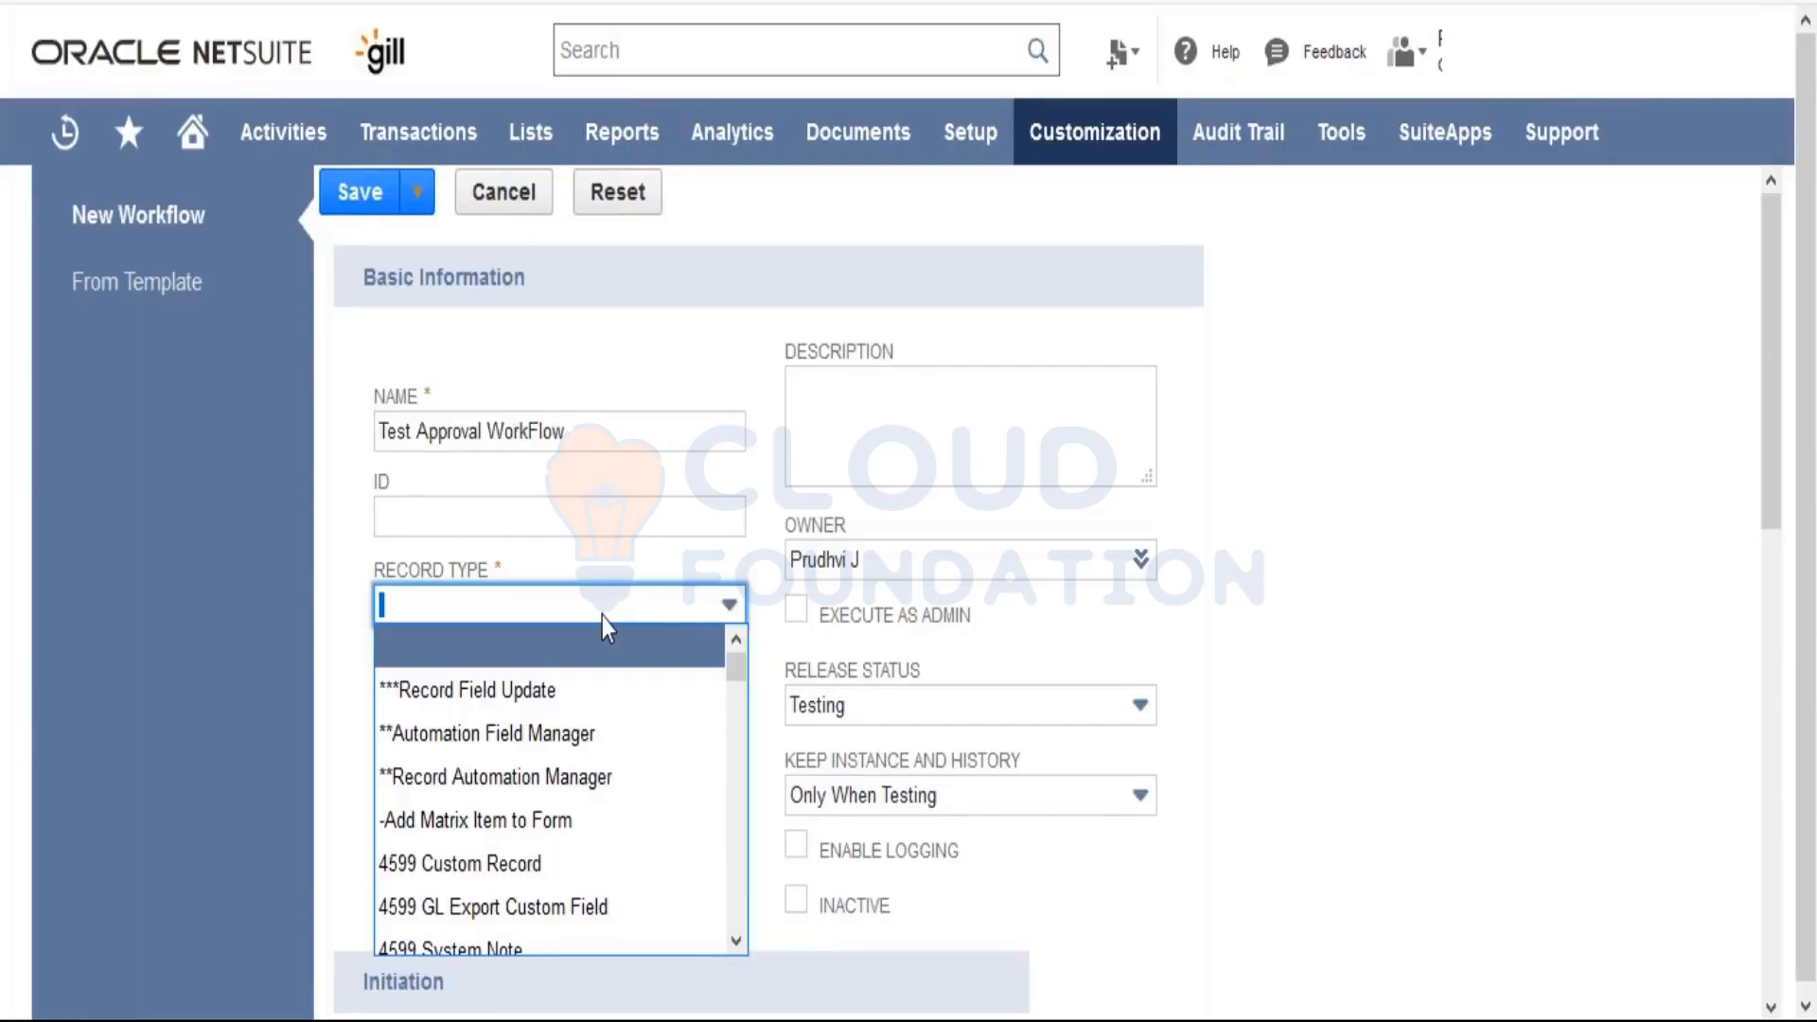
pyautogui.press('t')
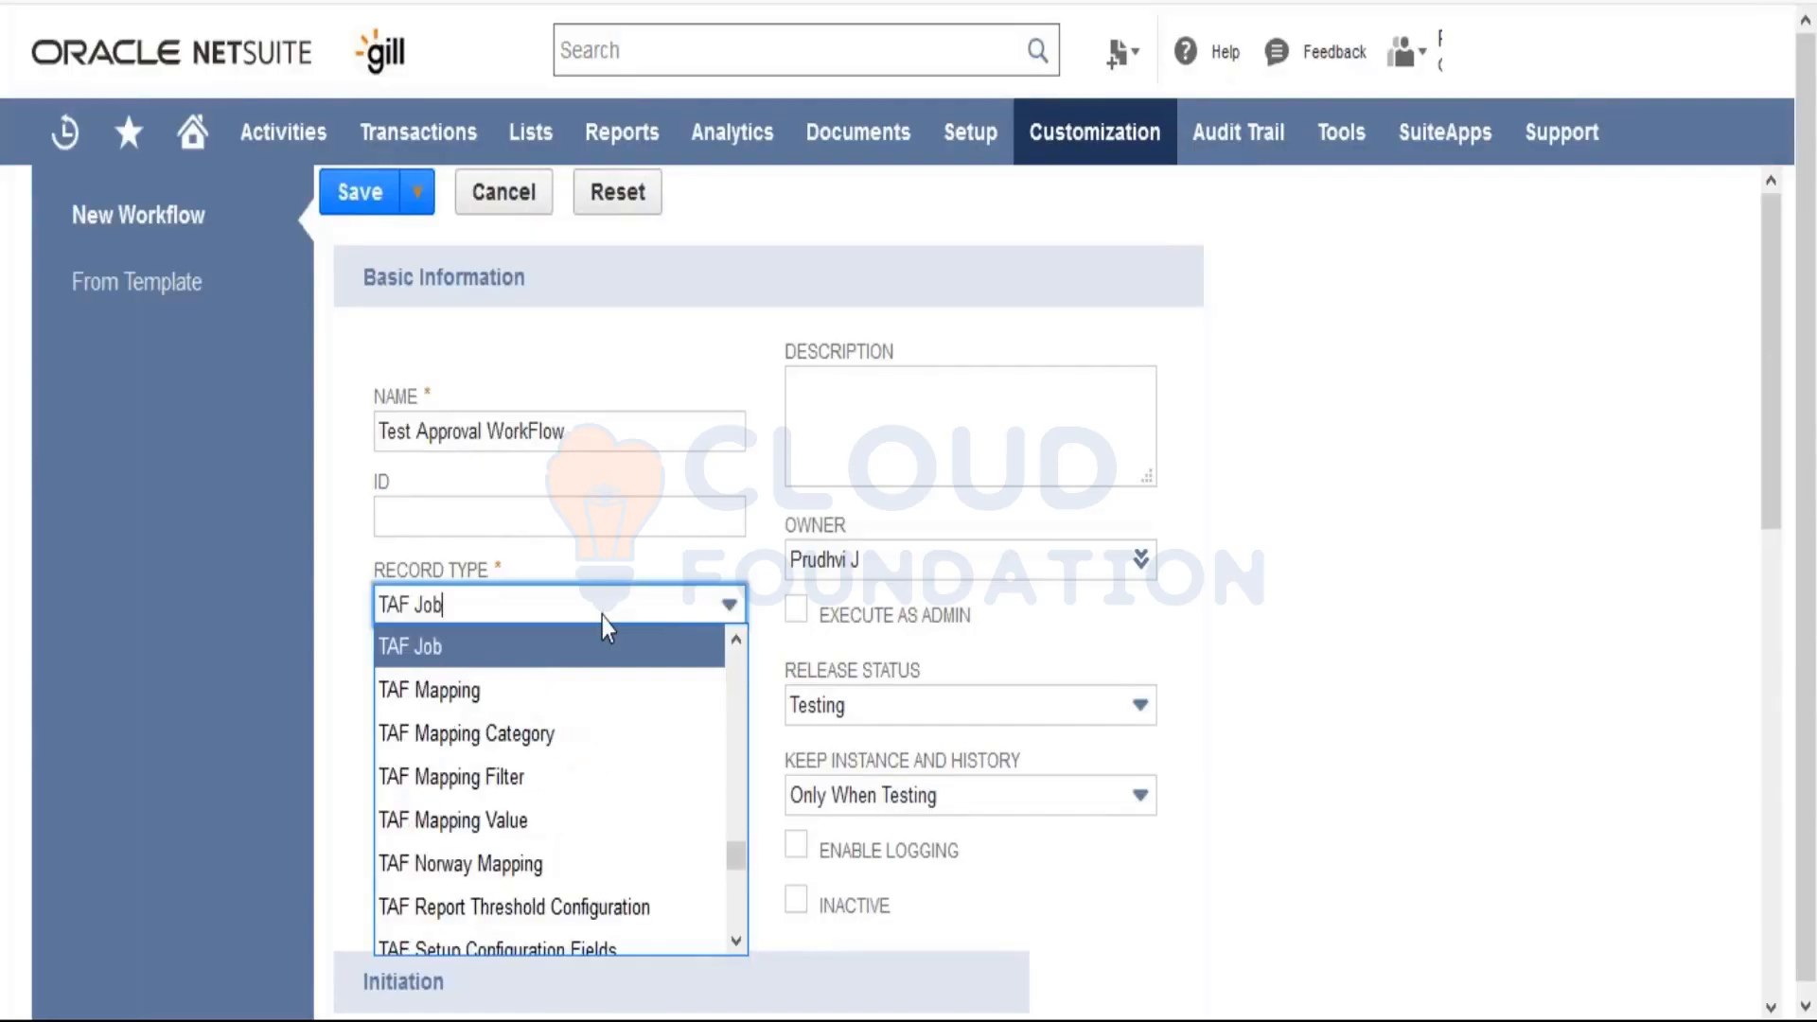
pyautogui.press('Down')
pyautogui.press('Down')
pyautogui.press('Down')
pyautogui.press('Down')
pyautogui.press('Down')
pyautogui.press('Down')
pyautogui.press('Down')
pyautogui.press('Down')
pyautogui.press('Down')
pyautogui.press('Down')
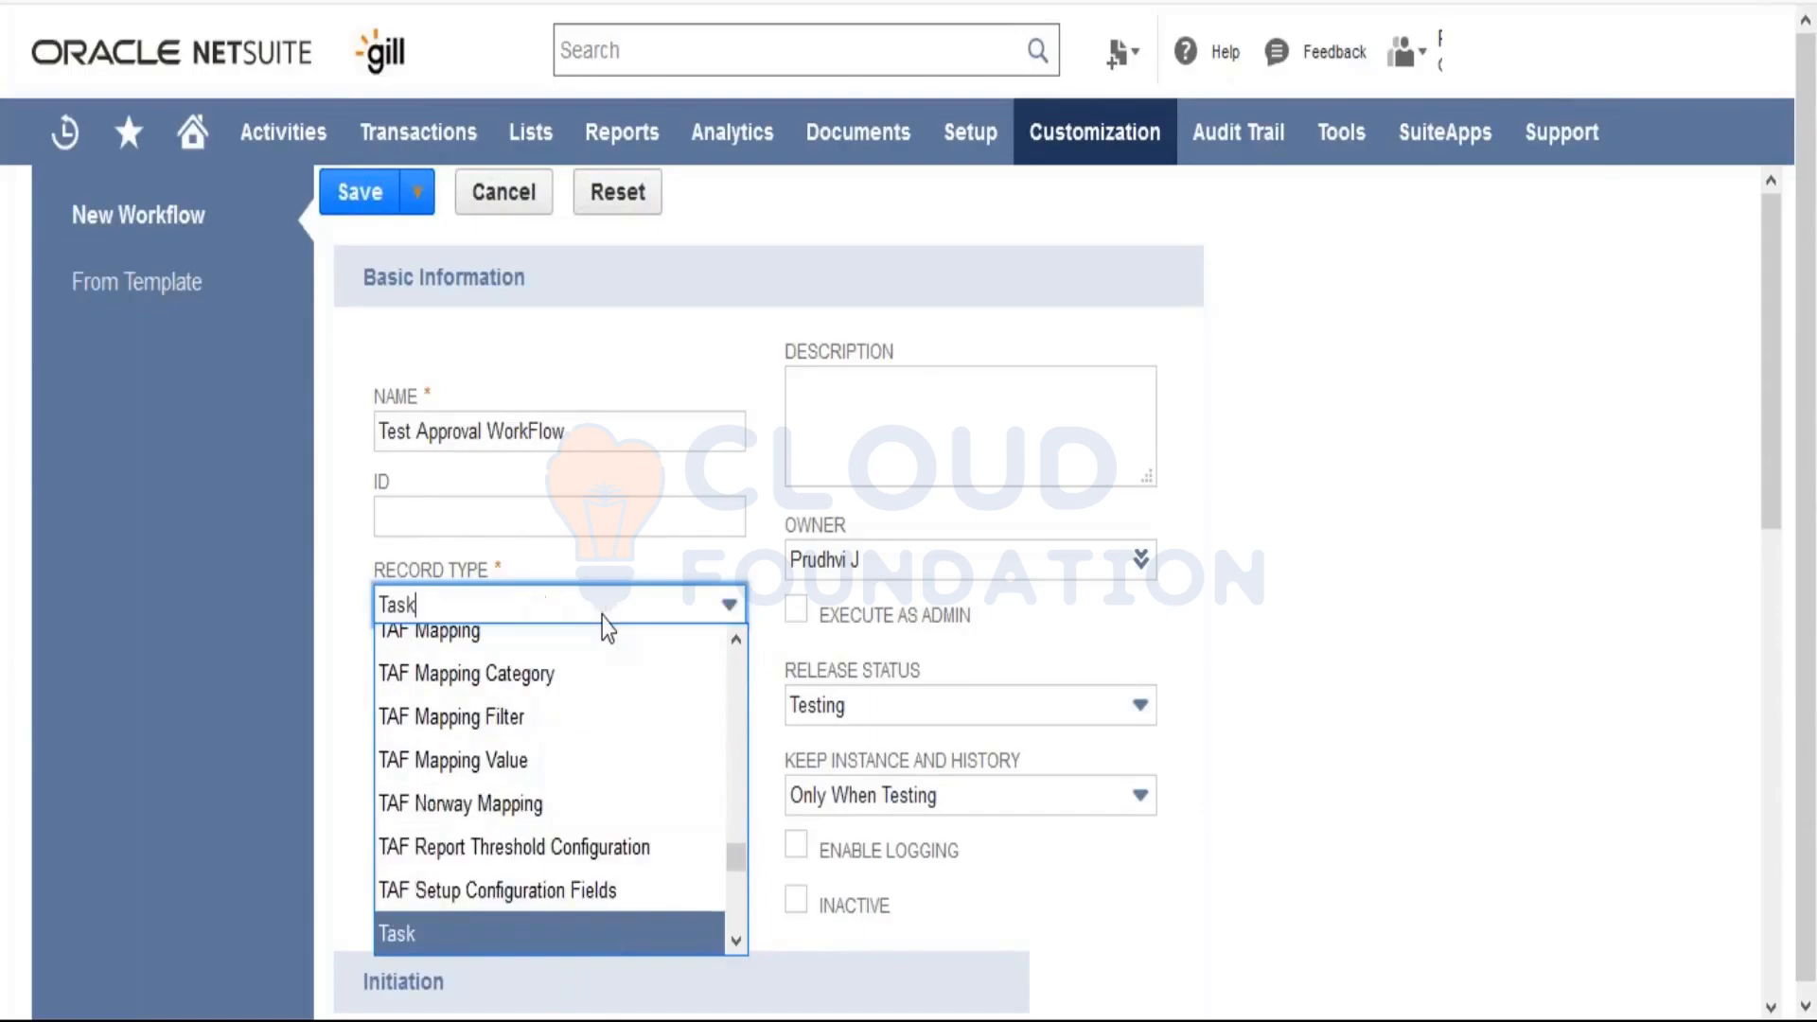
pyautogui.press('Down')
pyautogui.press('Down')
pyautogui.press('Down')
pyautogui.press('Down')
pyautogui.press('Down')
pyautogui.press('Down')
pyautogui.press('Down')
pyautogui.press('Down')
pyautogui.press('Down')
pyautogui.press('Down')
pyautogui.press('Down')
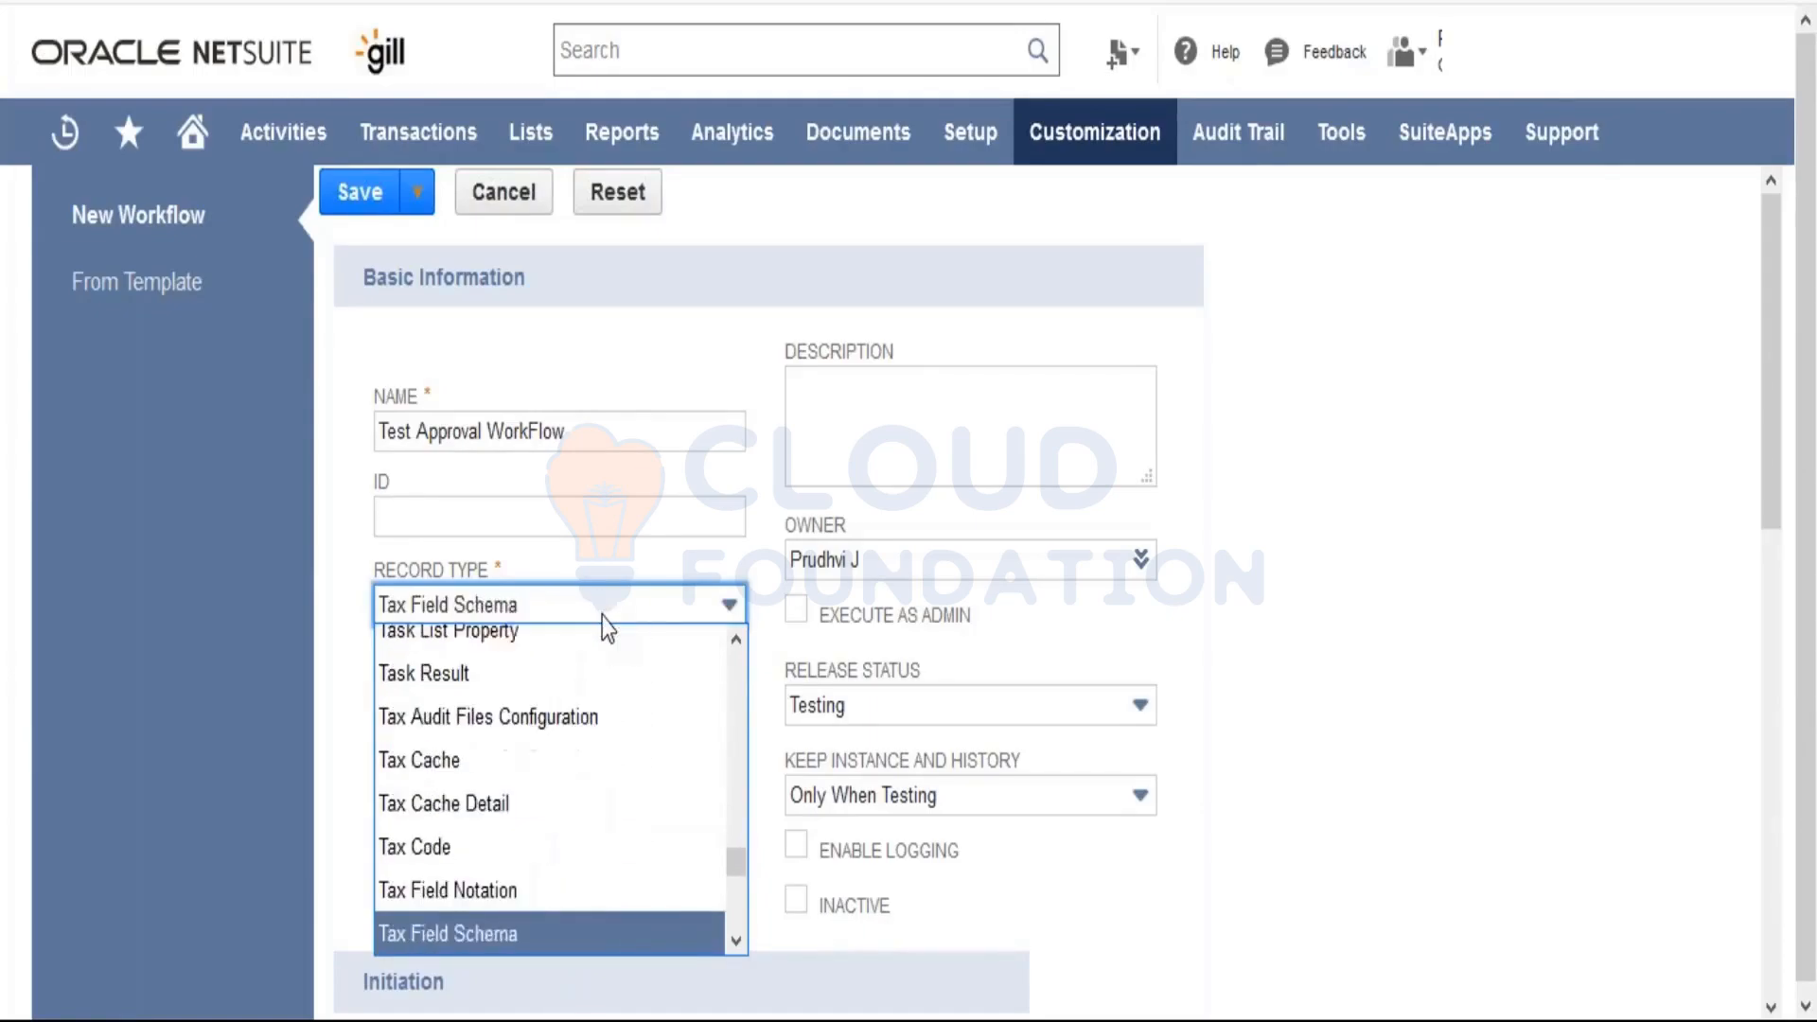
pyautogui.press('Down')
pyautogui.press('Down')
pyautogui.press('Down')
pyautogui.press('Down')
pyautogui.press('Down')
pyautogui.press('Down')
pyautogui.press('Down')
pyautogui.press('Down')
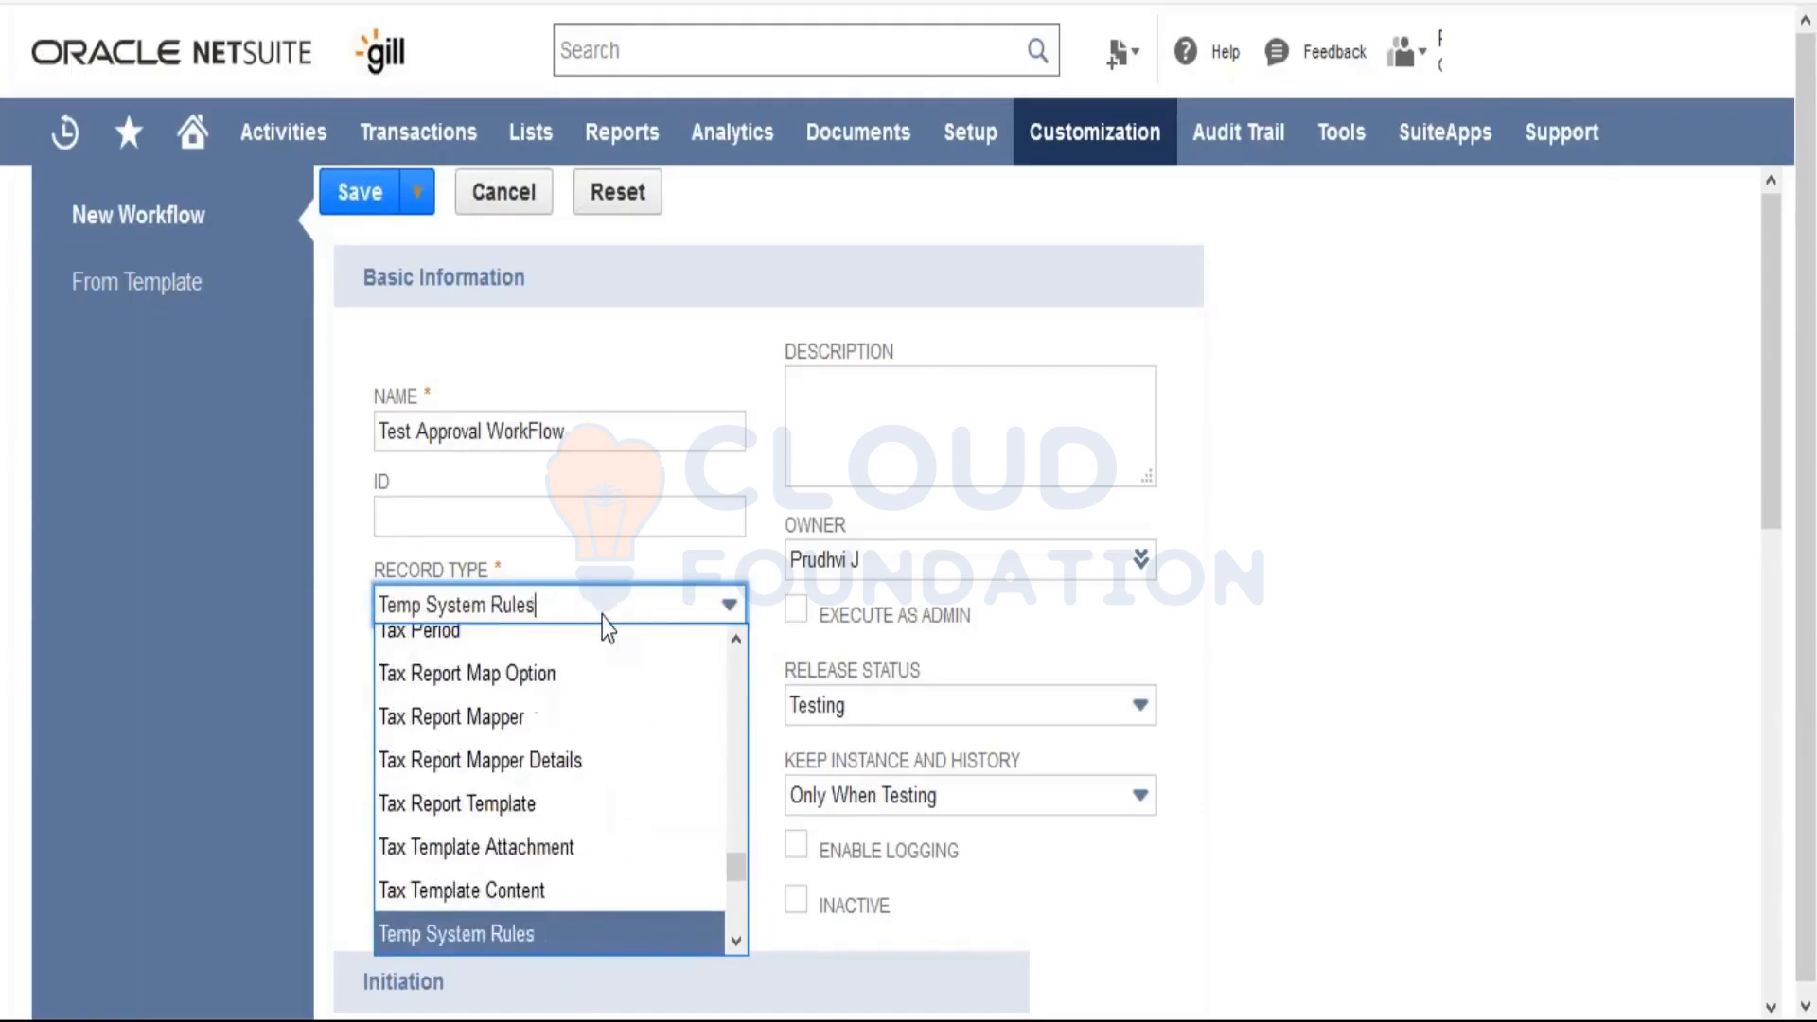
pyautogui.press('Down')
pyautogui.press('Down')
pyautogui.press('Down')
pyautogui.press('Down')
pyautogui.press('Down')
pyautogui.press('Down')
pyautogui.press('Down')
pyautogui.press('Down')
pyautogui.press('Down')
pyautogui.press('Down')
pyautogui.press('Down')
pyautogui.press('Down')
pyautogui.press('Down')
pyautogui.press('Down')
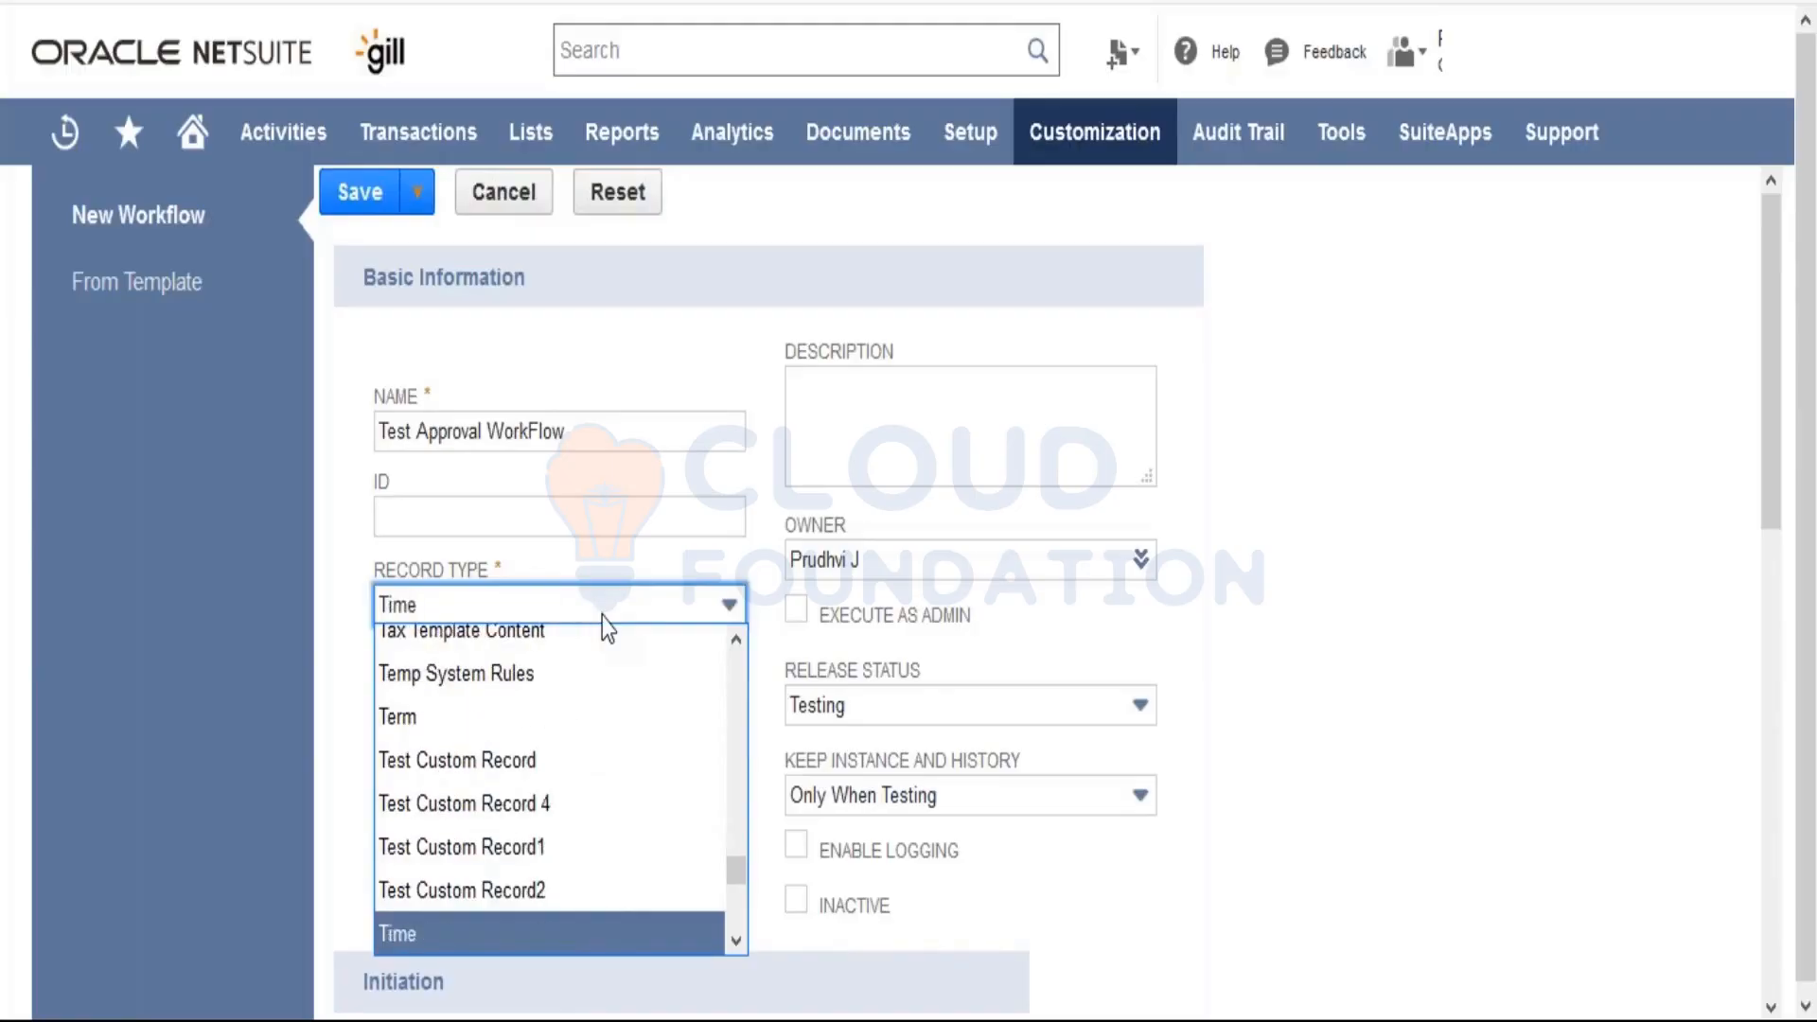
pyautogui.press('Up')
pyautogui.press('Up')
pyautogui.press('Up')
pyautogui.press('Up')
pyautogui.press('Up')
pyautogui.press('Up')
pyautogui.press('Up')
pyautogui.press('Up')
pyautogui.press('Up')
pyautogui.press('Up')
pyautogui.press('Up')
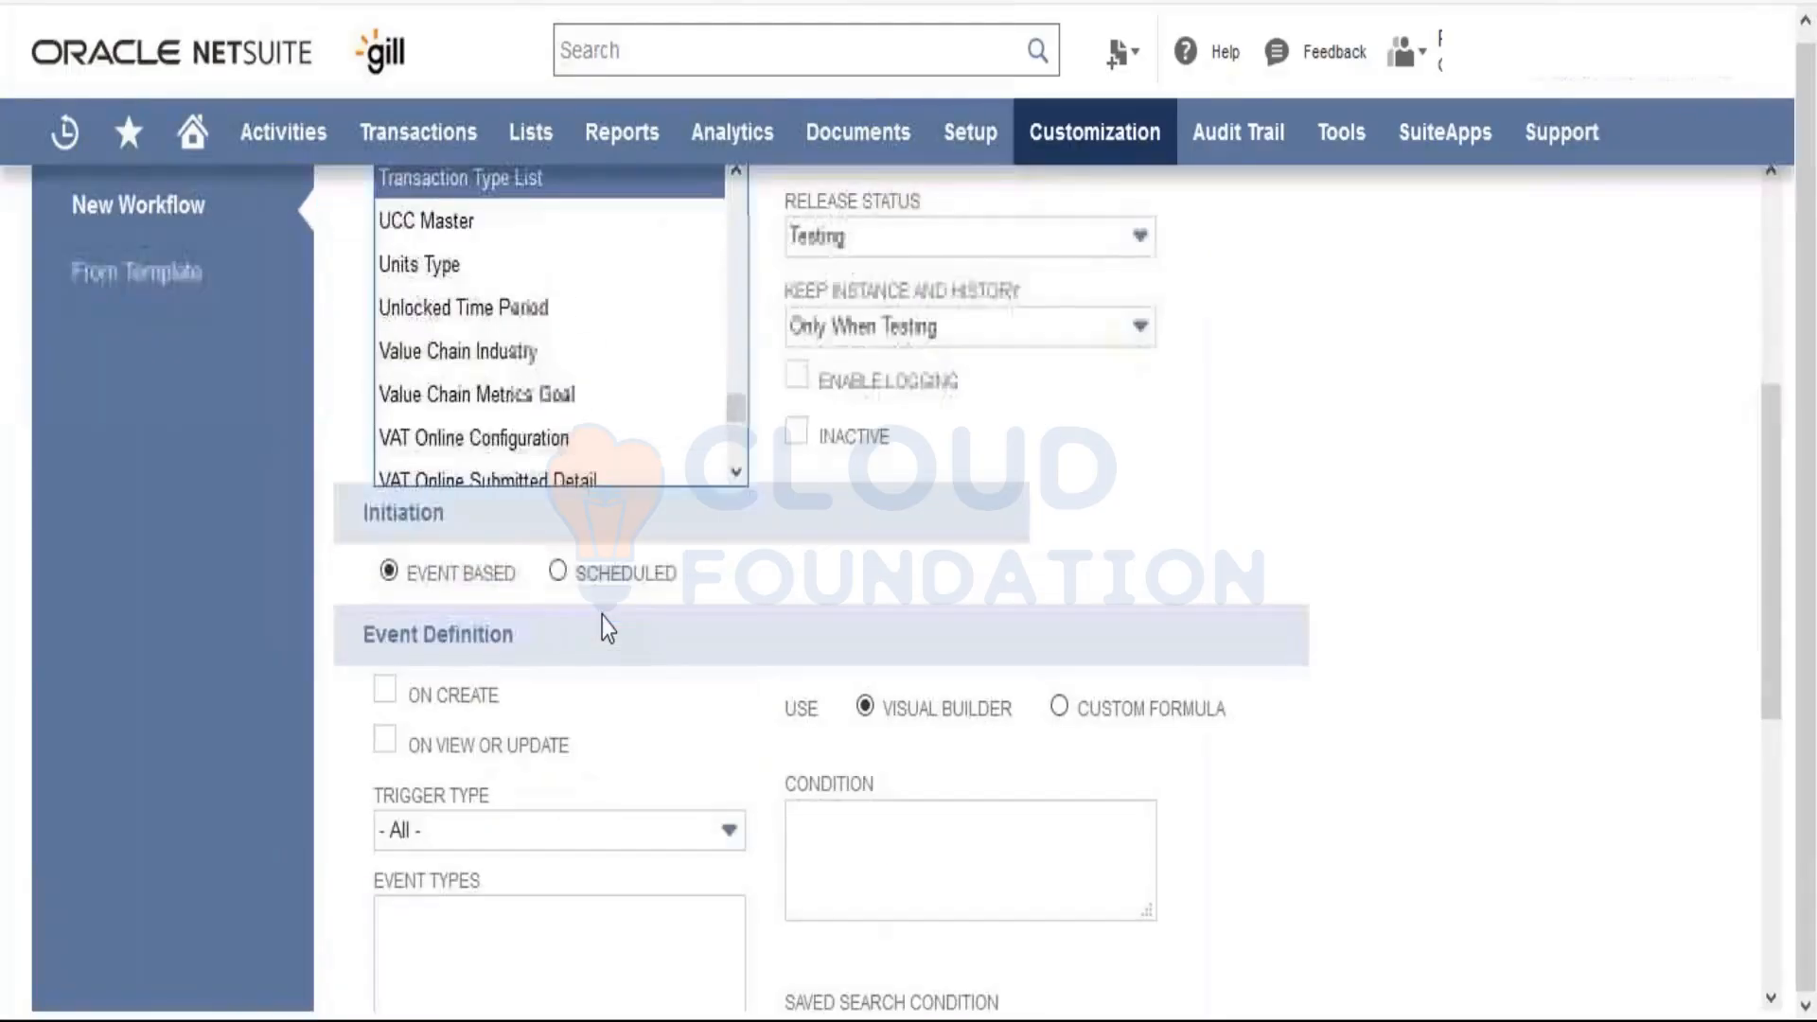
pyautogui.press('Up')
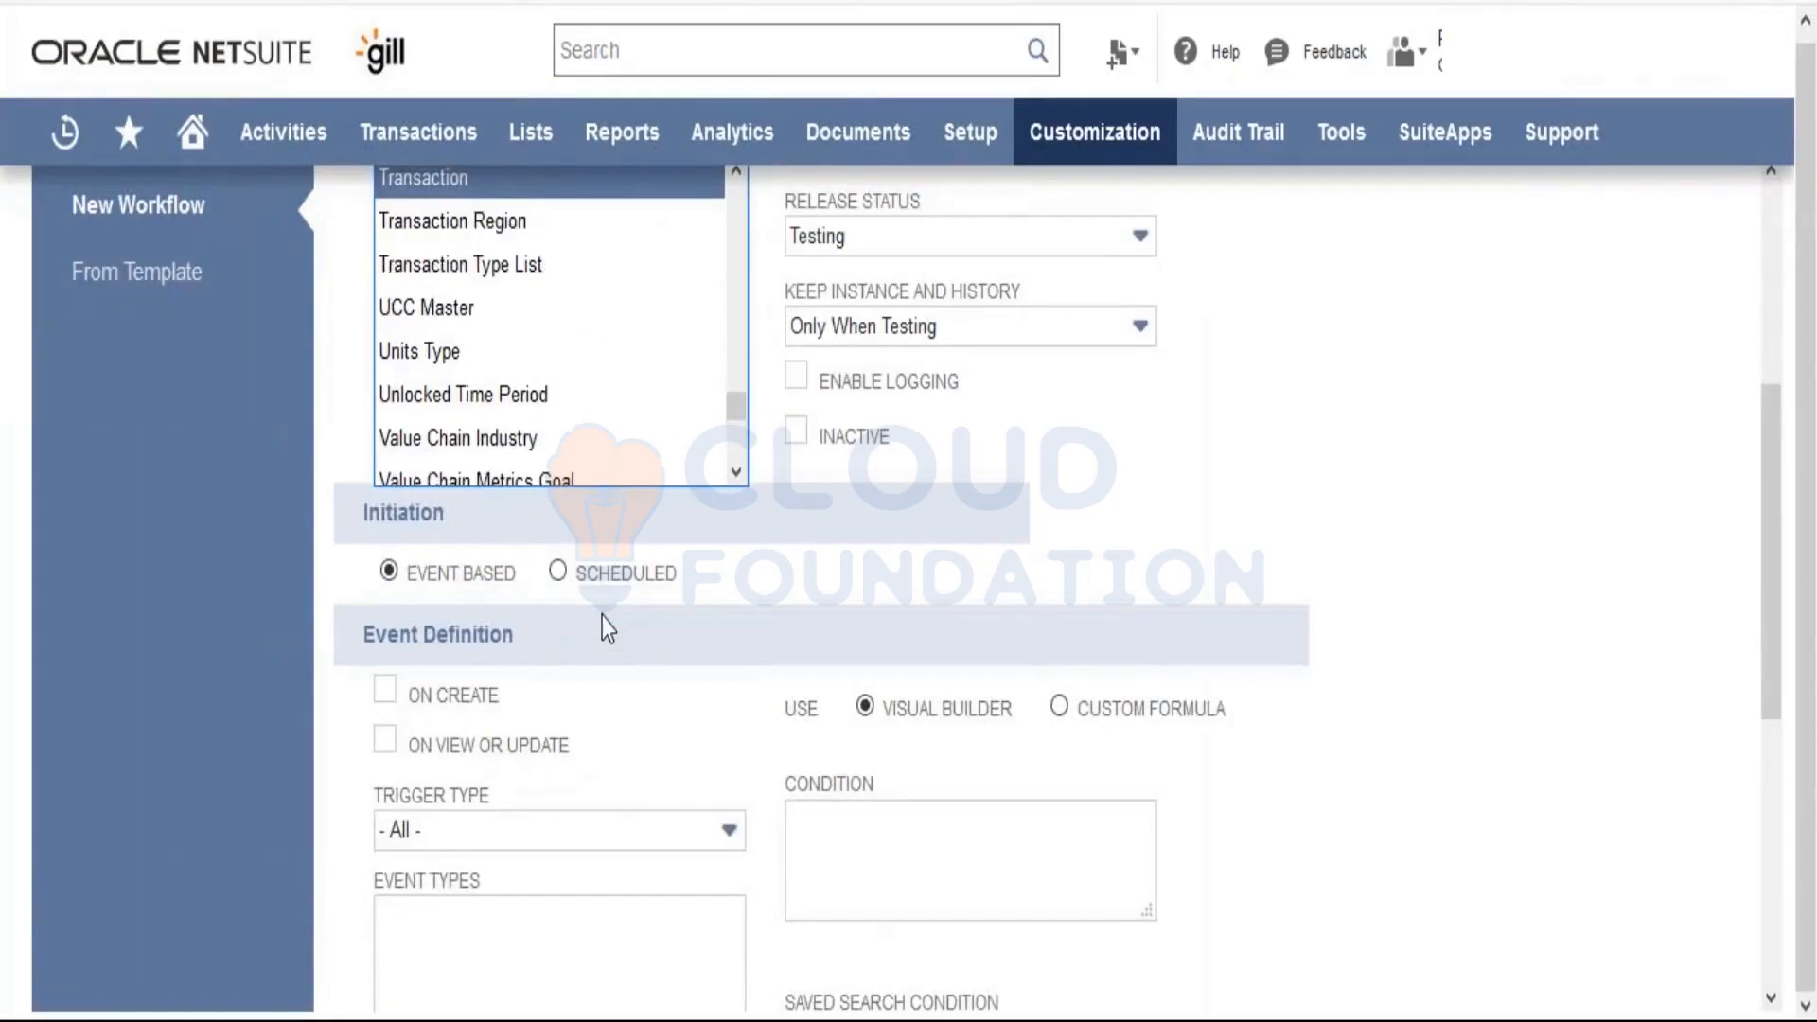
pyautogui.press('Return')
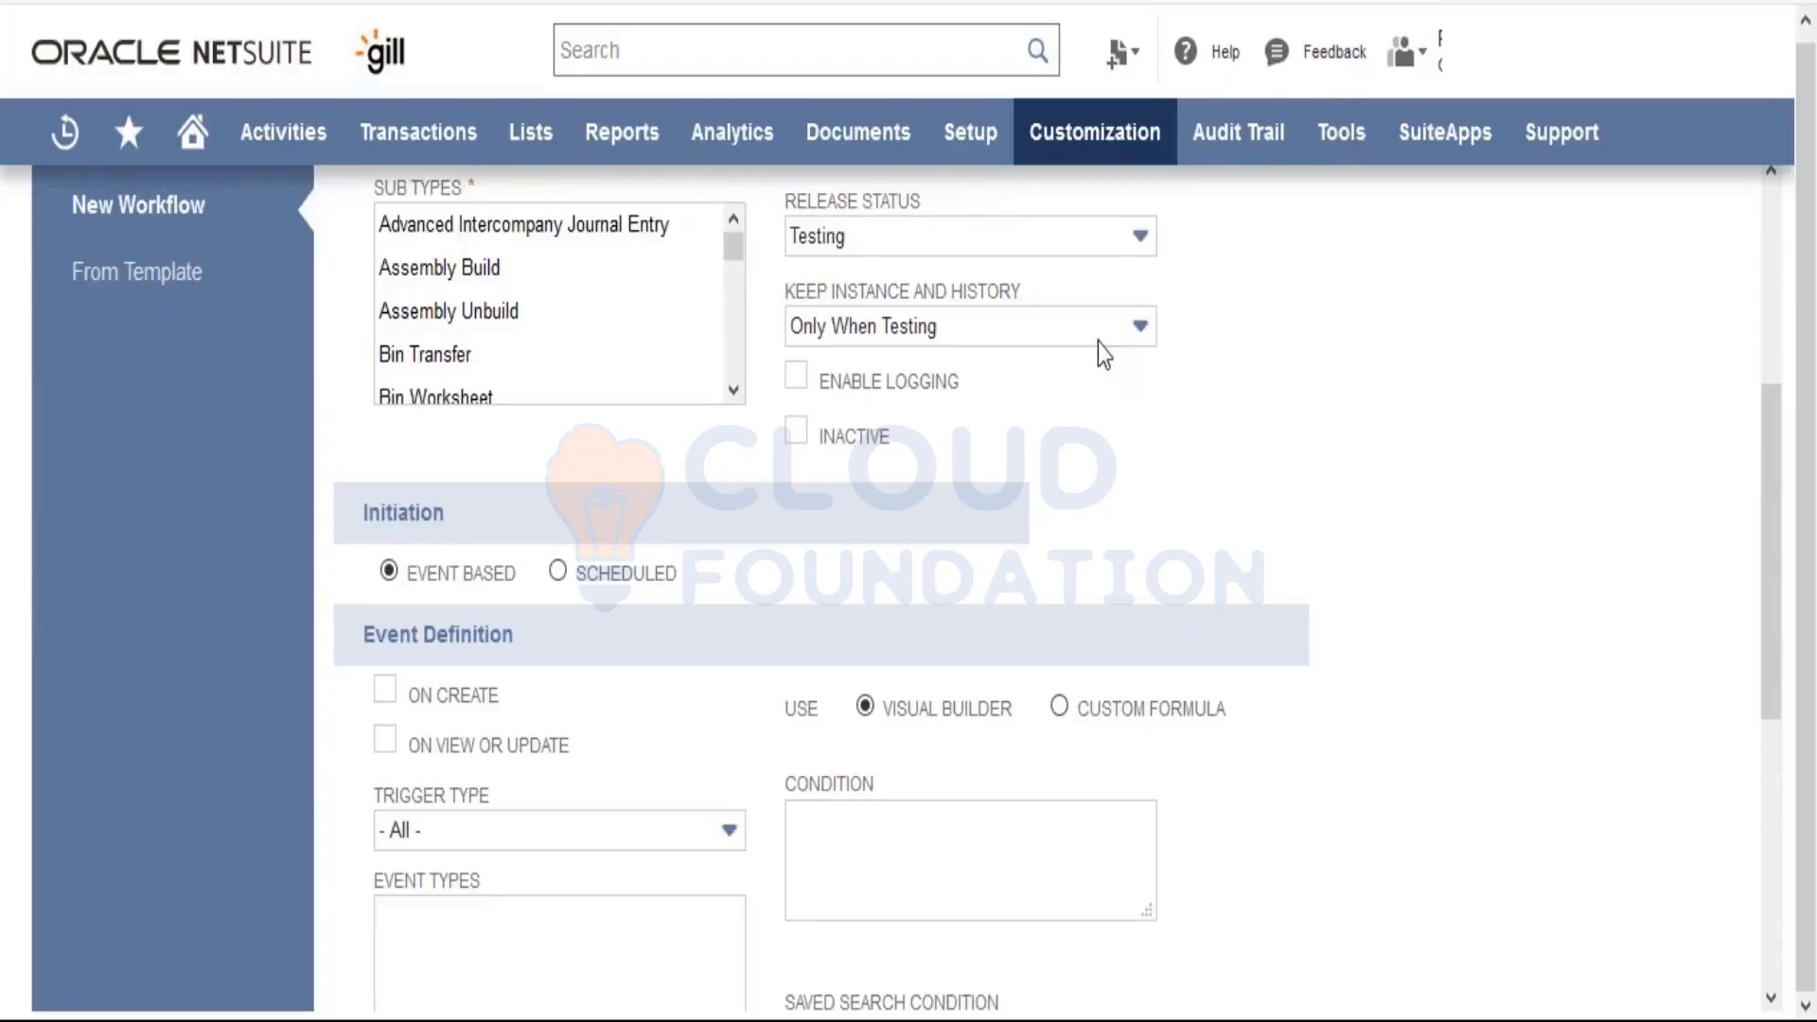
# Step: Select Purchase Order as the workflow's transaction sub type
pyautogui.moveTo(1765, 618); pyautogui.dragTo(1766, 615)
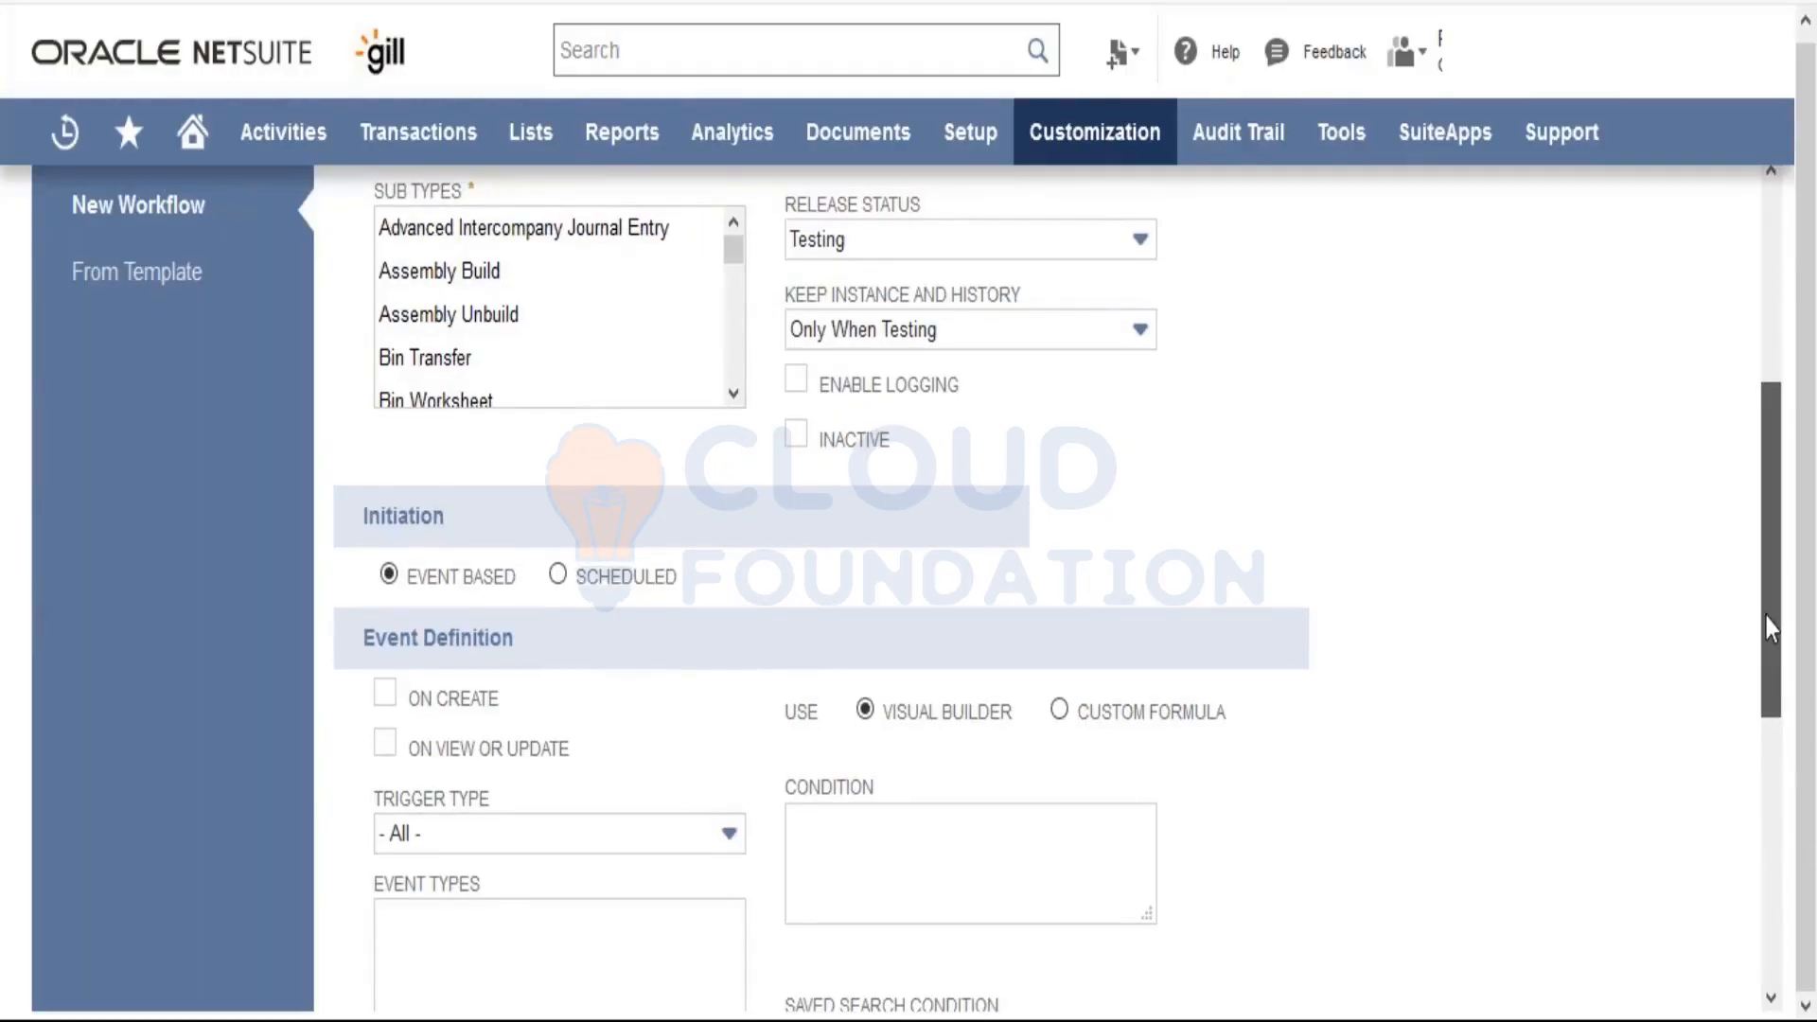
pyautogui.moveTo(1764, 616); pyautogui.dragTo(1765, 484)
pyautogui.click(639, 434)
pyautogui.click(617, 485)
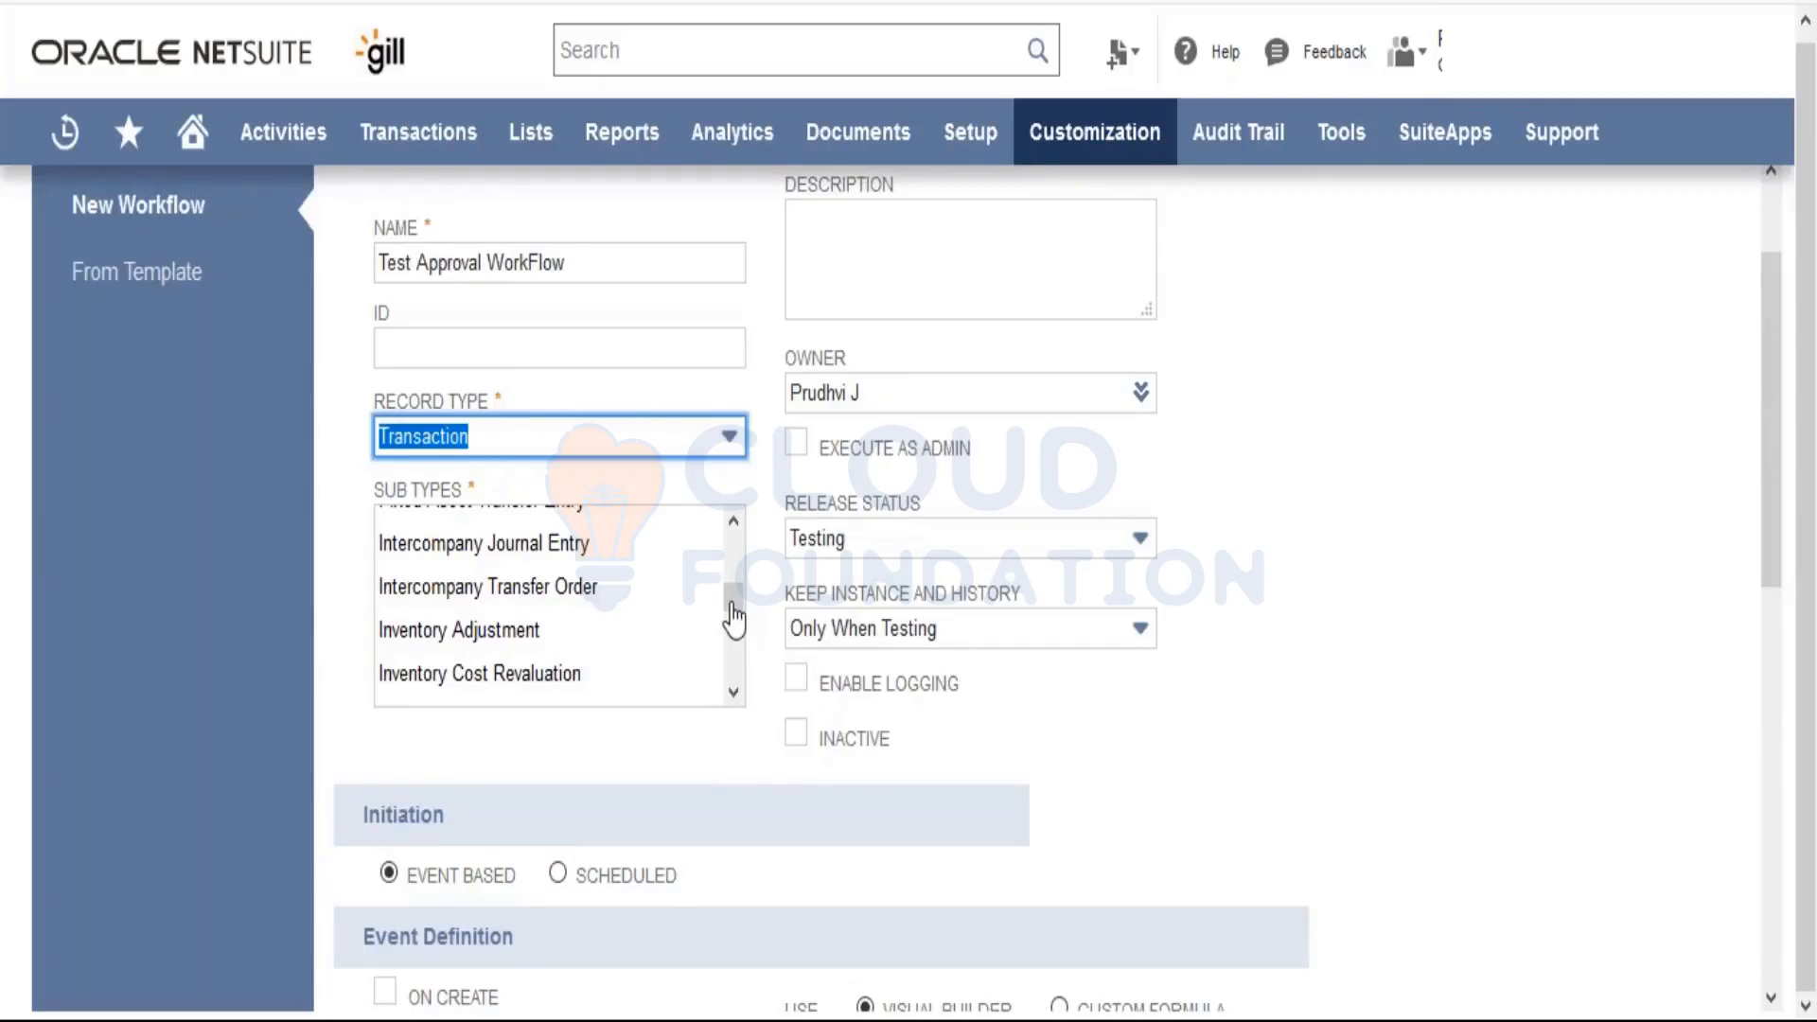
pyautogui.moveTo(734, 620); pyautogui.dragTo(733, 636)
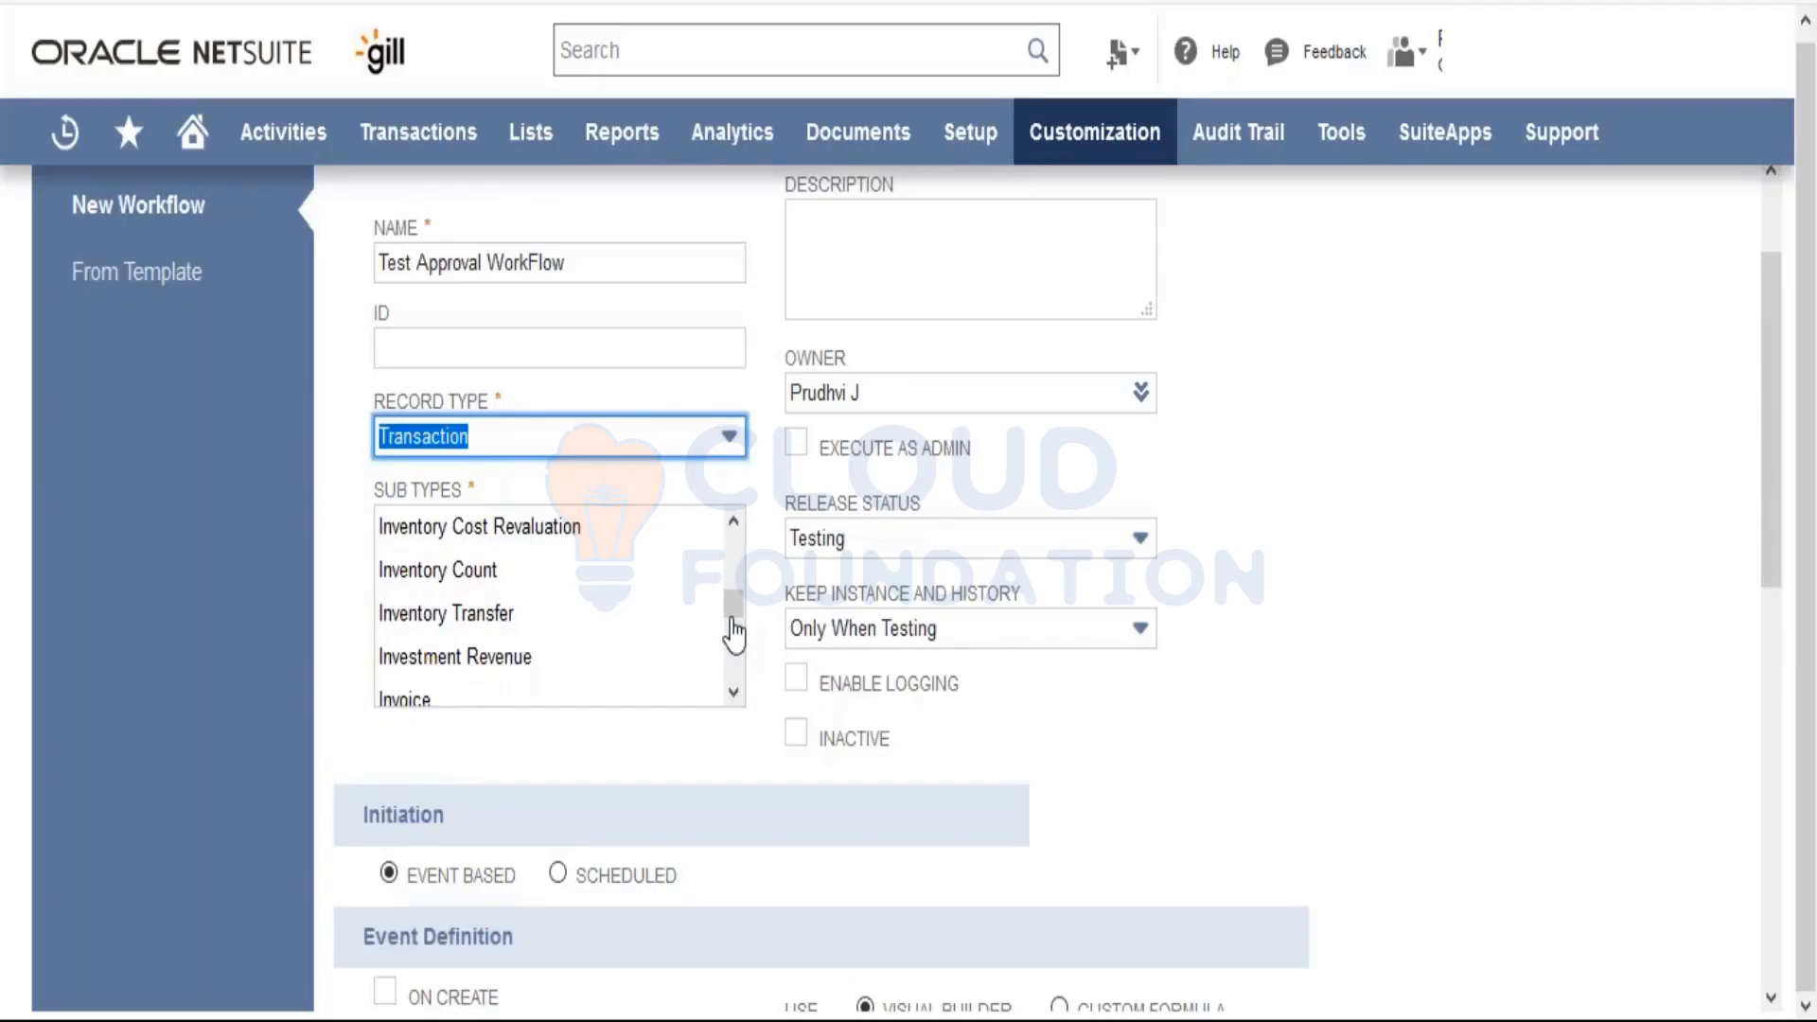
pyautogui.scroll(-3, 731, 621)
pyautogui.scroll(10, 731, 621)
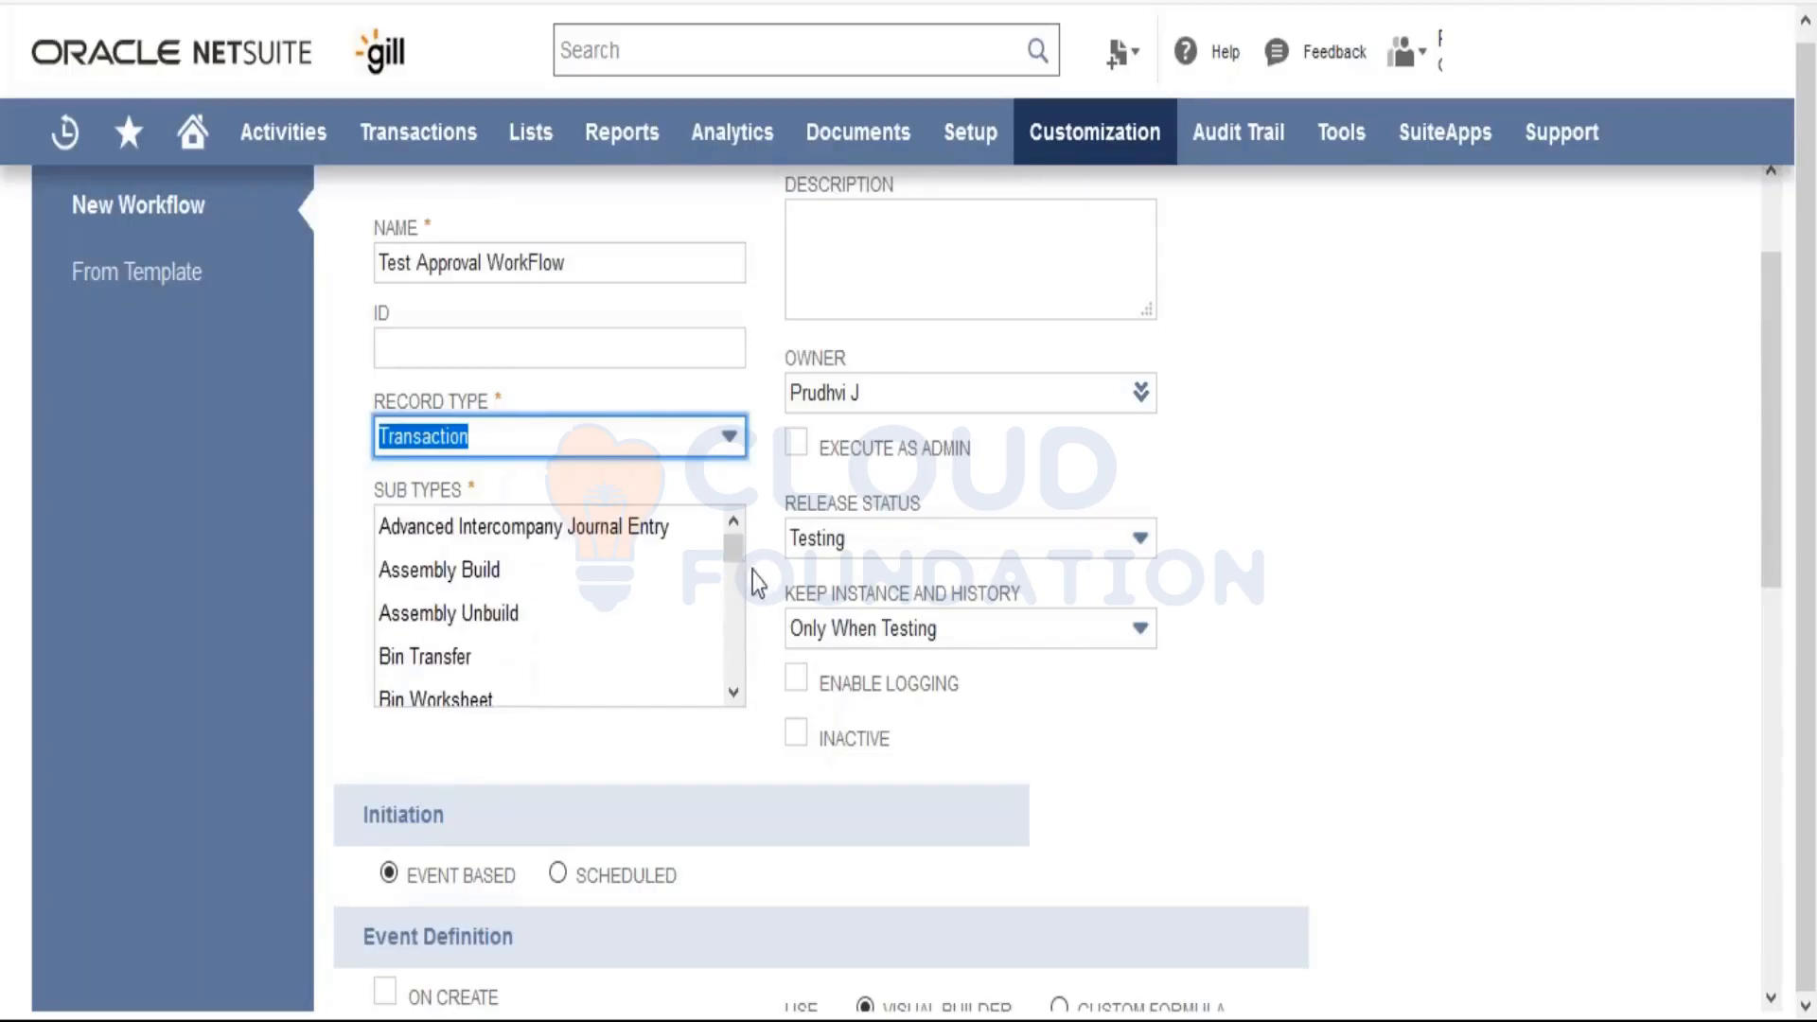
pyautogui.scroll(-10, 740, 587)
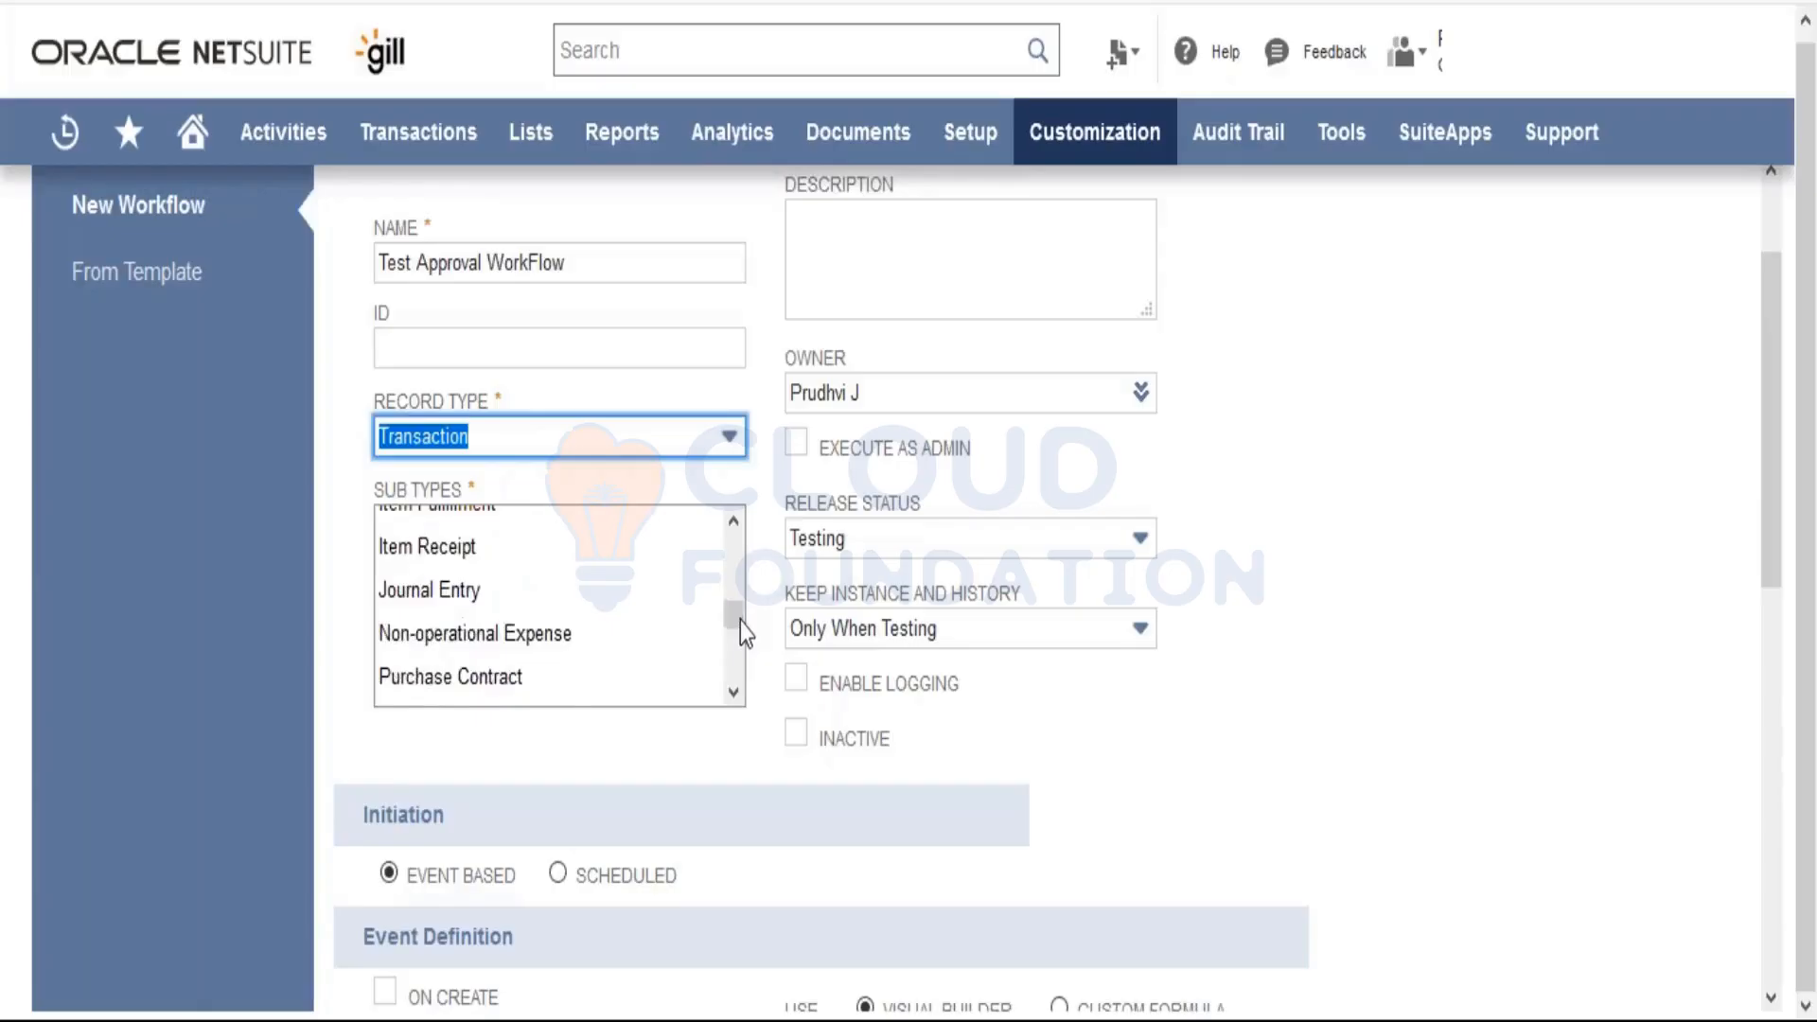
pyautogui.moveTo(740, 633); pyautogui.dragTo(740, 625)
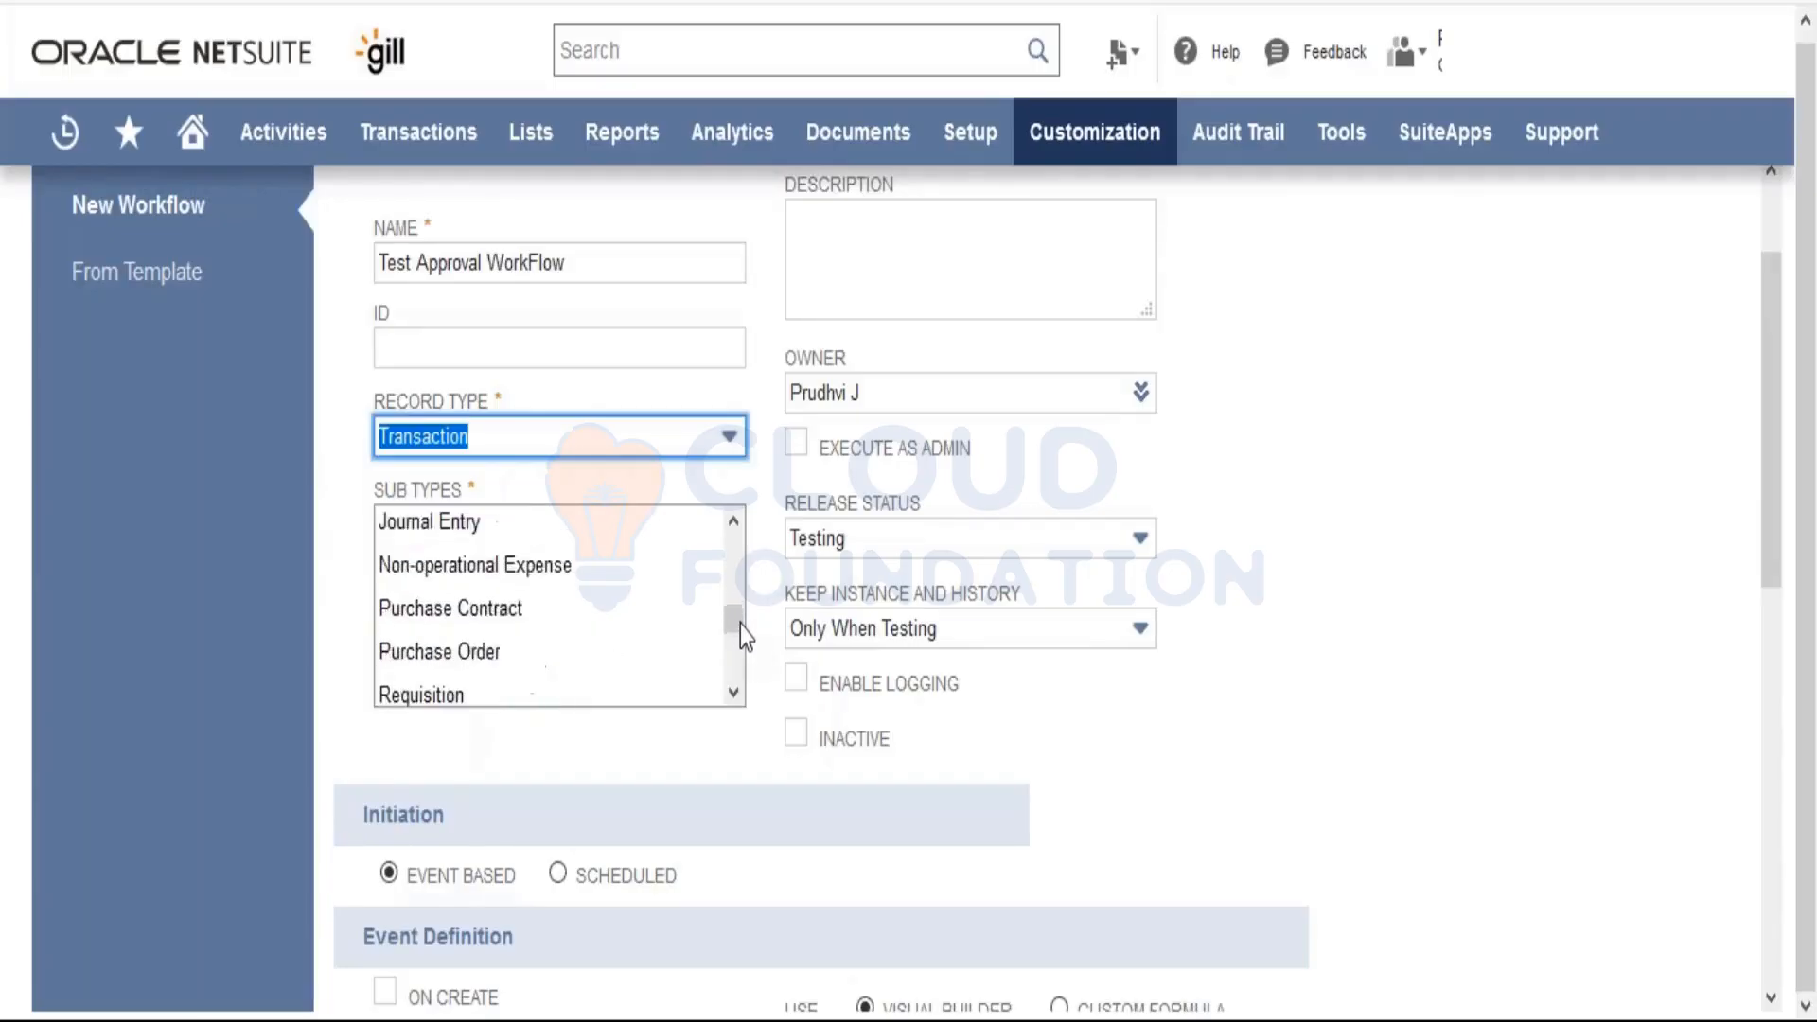
pyautogui.click(582, 651)
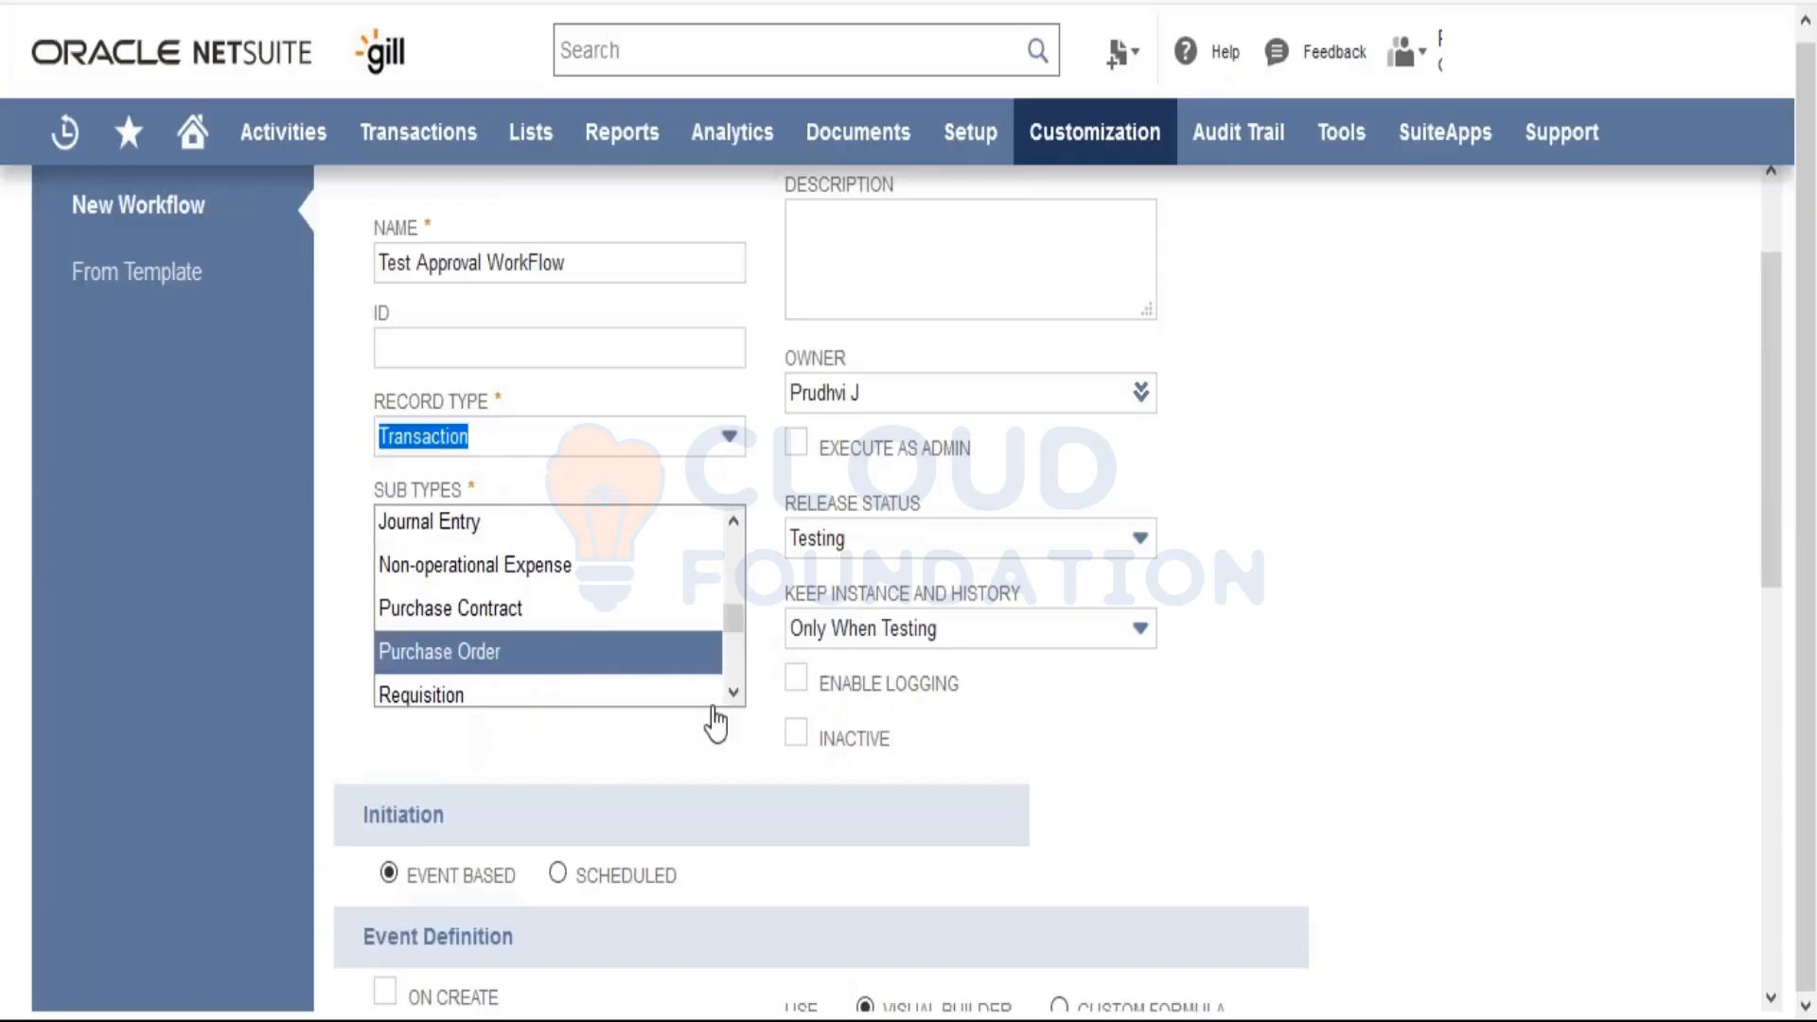
pyautogui.scroll(10, 669, 669)
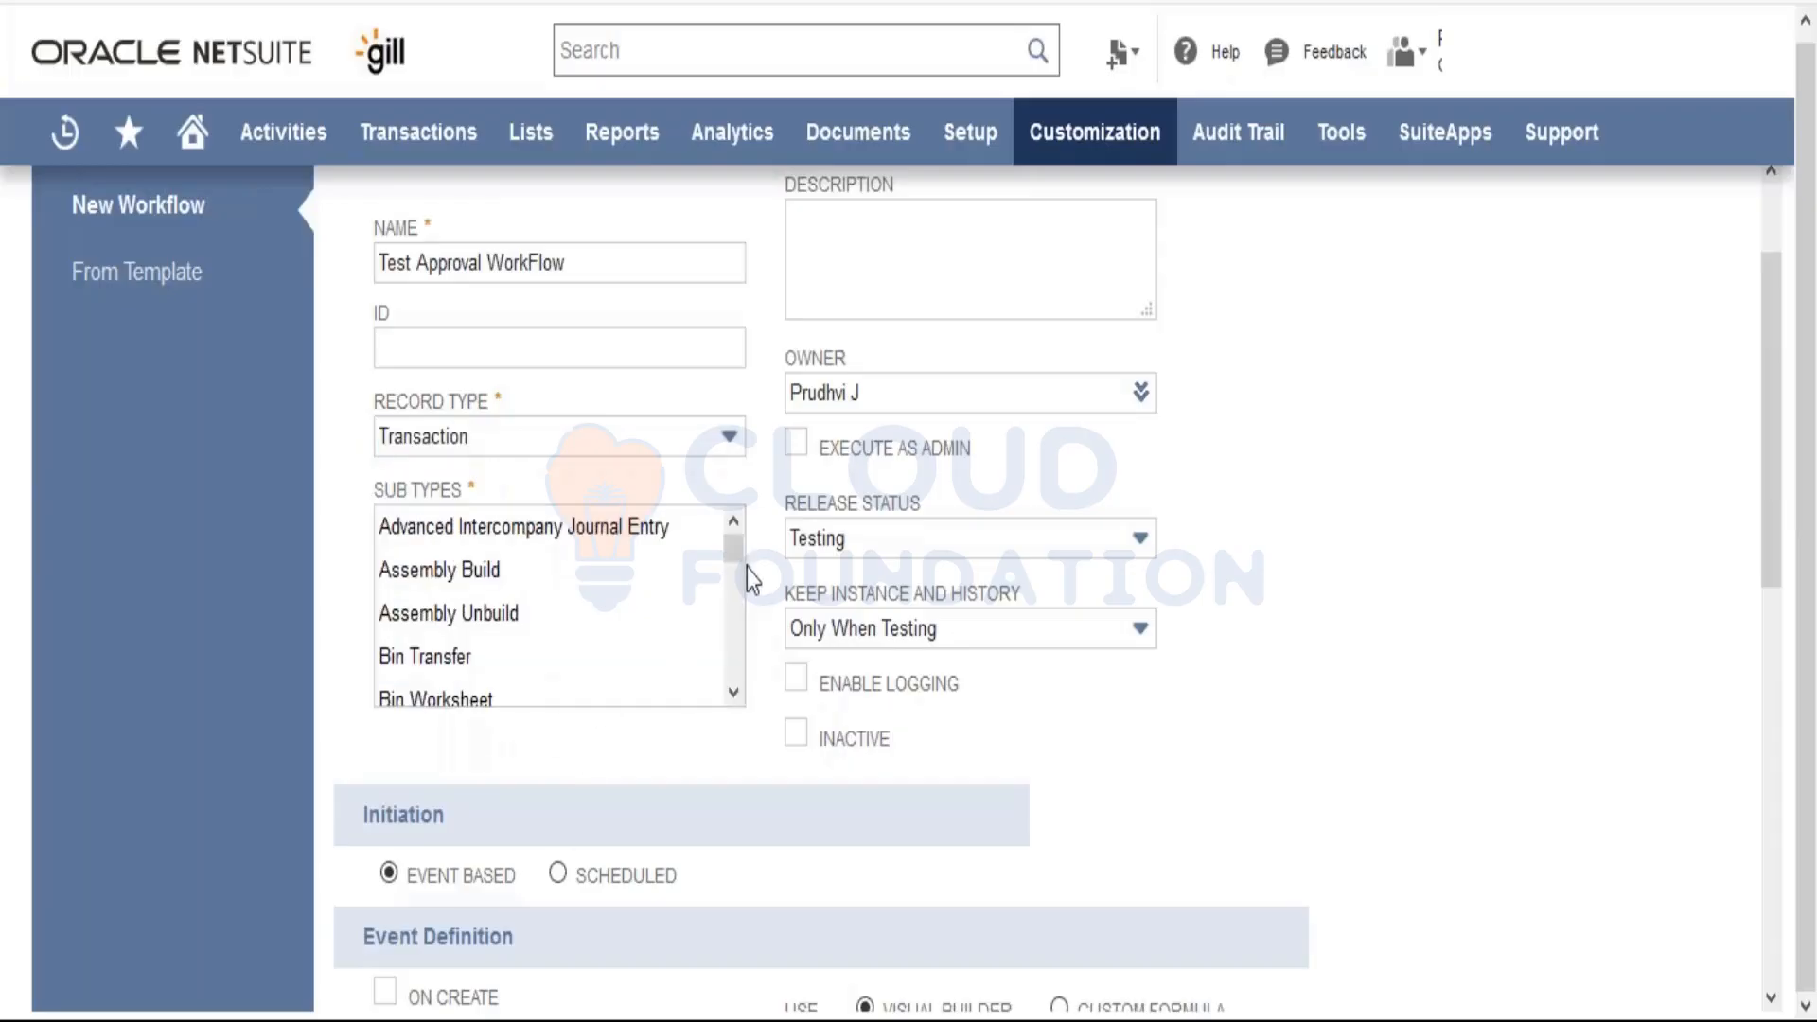
pyautogui.moveTo(744, 566); pyautogui.dragTo(745, 635)
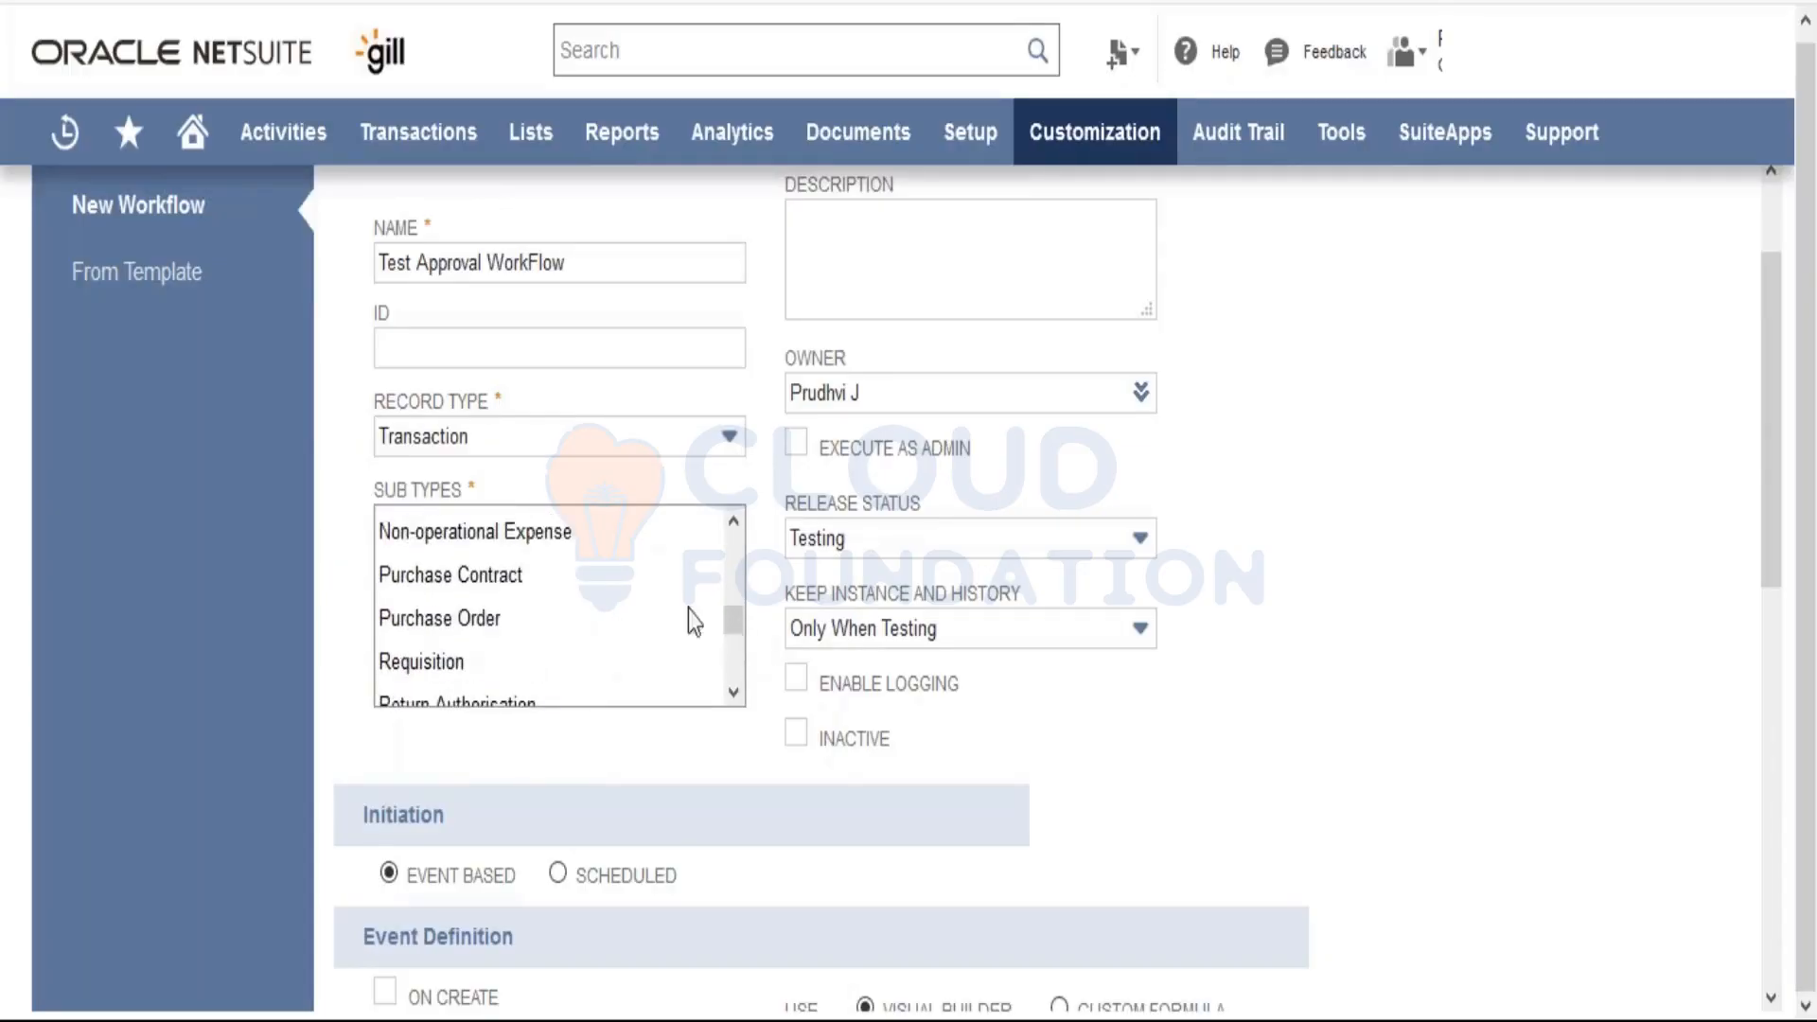
pyautogui.click(487, 620)
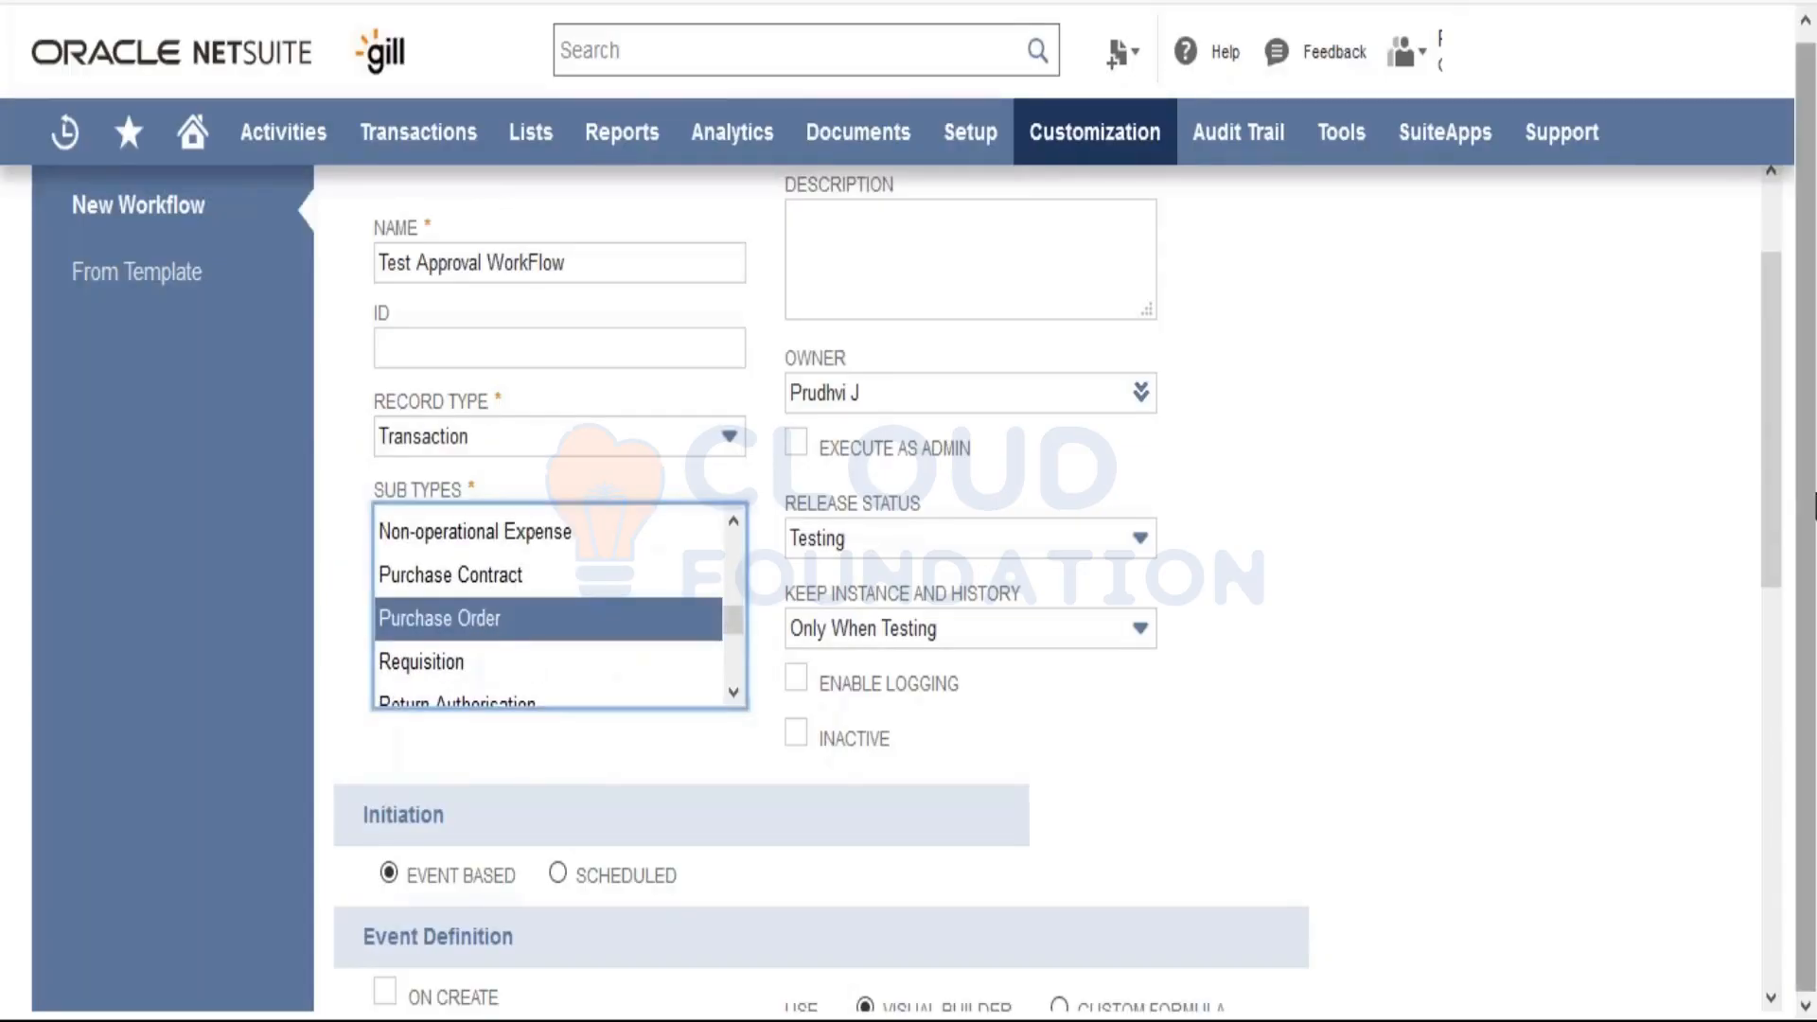
# Step: Review the available release statuses, keep Testing, and enable Execute as Admin for the workflow
pyautogui.moveTo(1783, 511); pyautogui.dragTo(1777, 445)
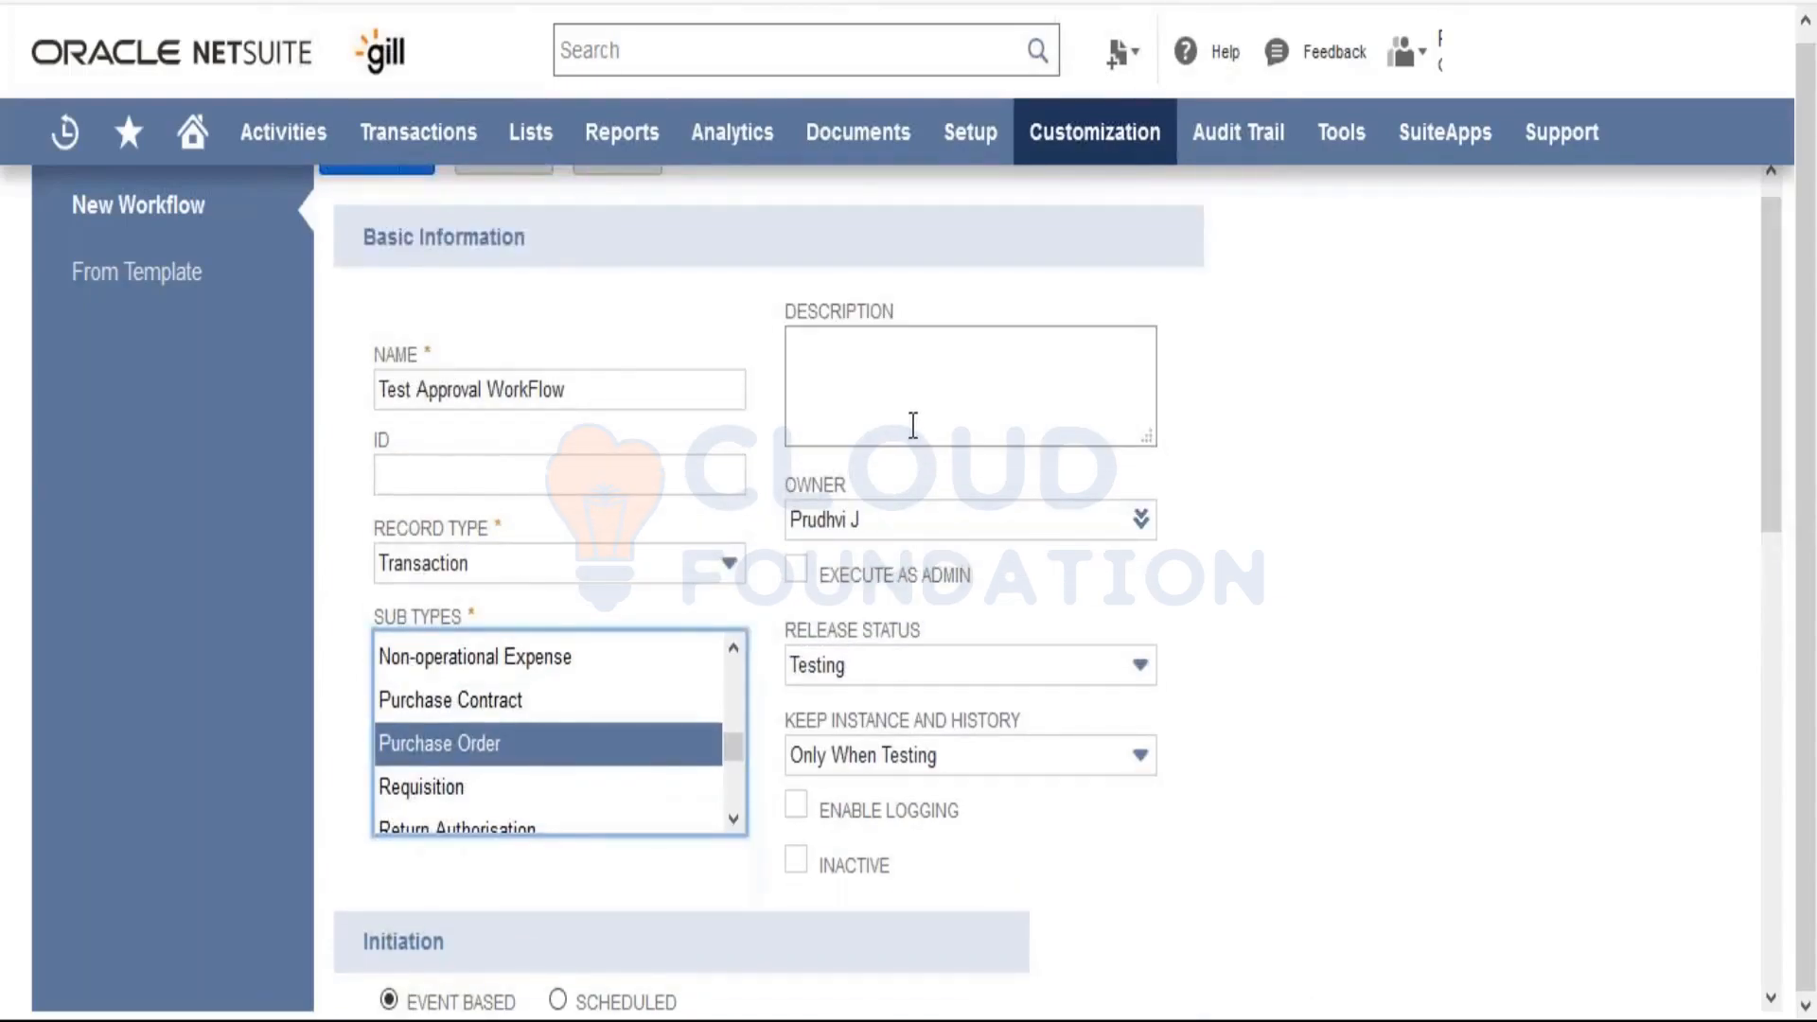
pyautogui.click(894, 665)
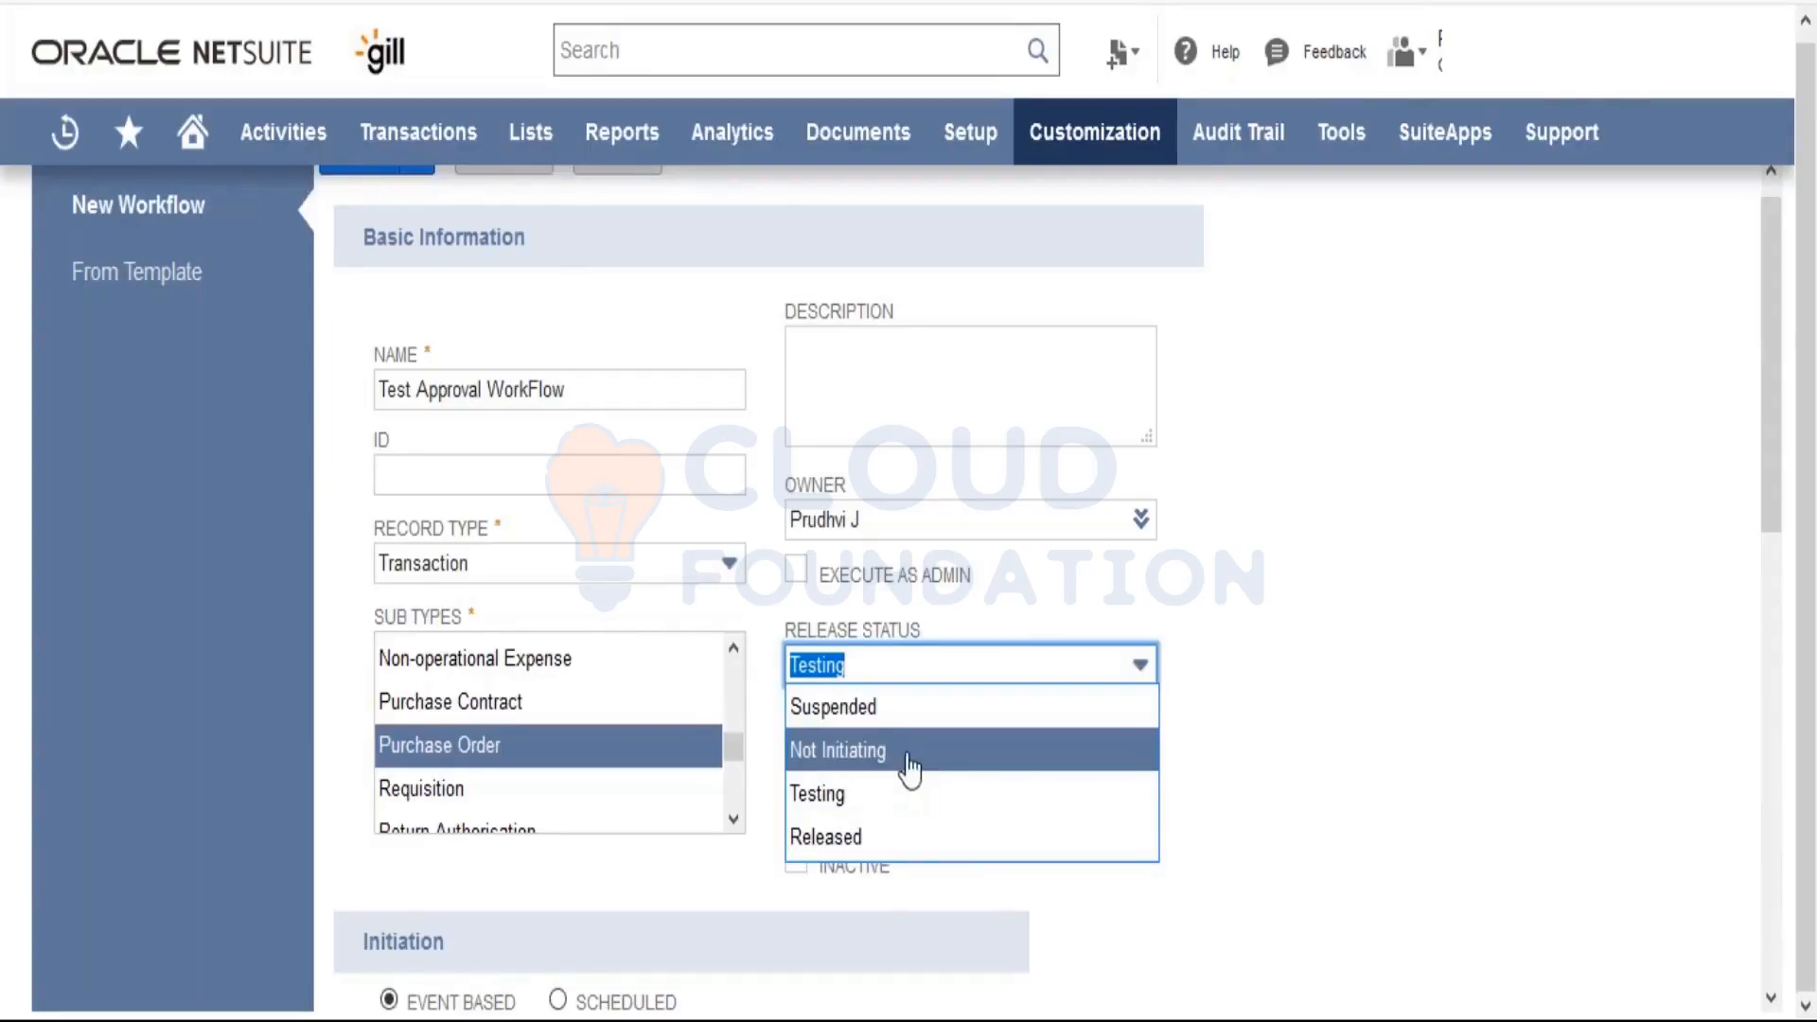
pyautogui.click(762, 632)
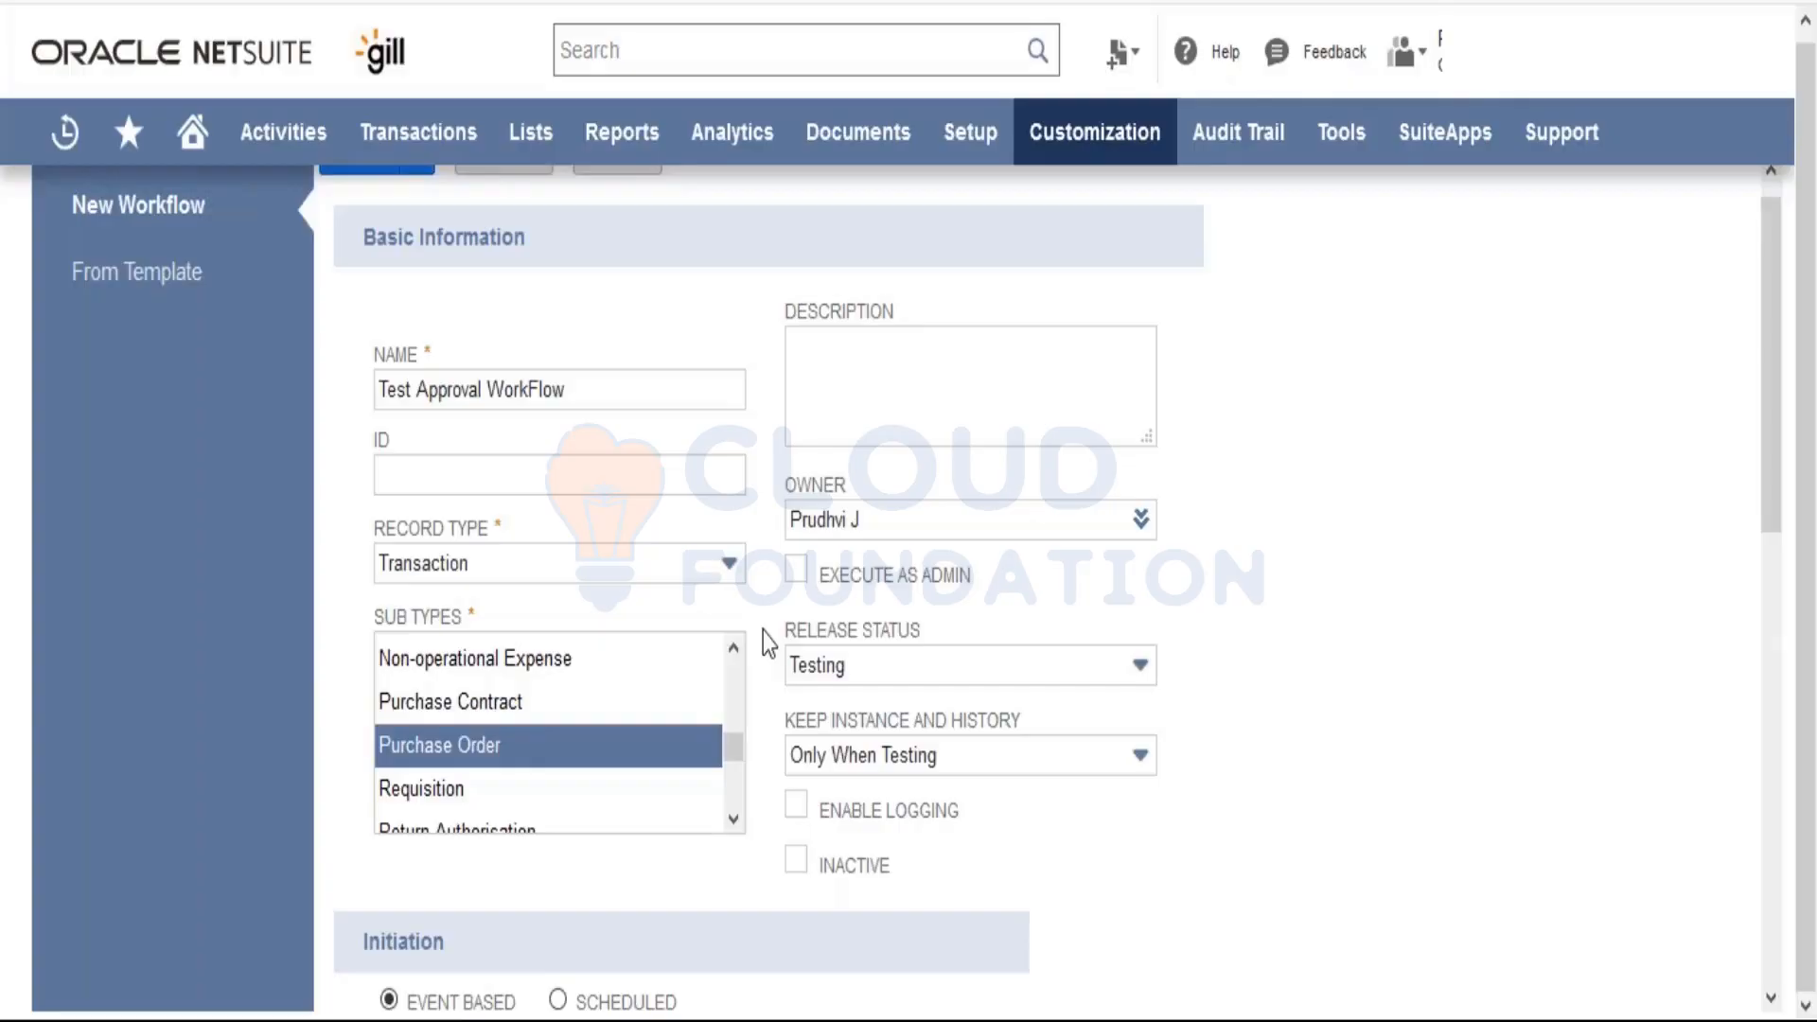
pyautogui.click(796, 571)
# Step: Review the Keep Instance and History options and keep Only When Testing
pyautogui.scroll(-1, 1370, 753)
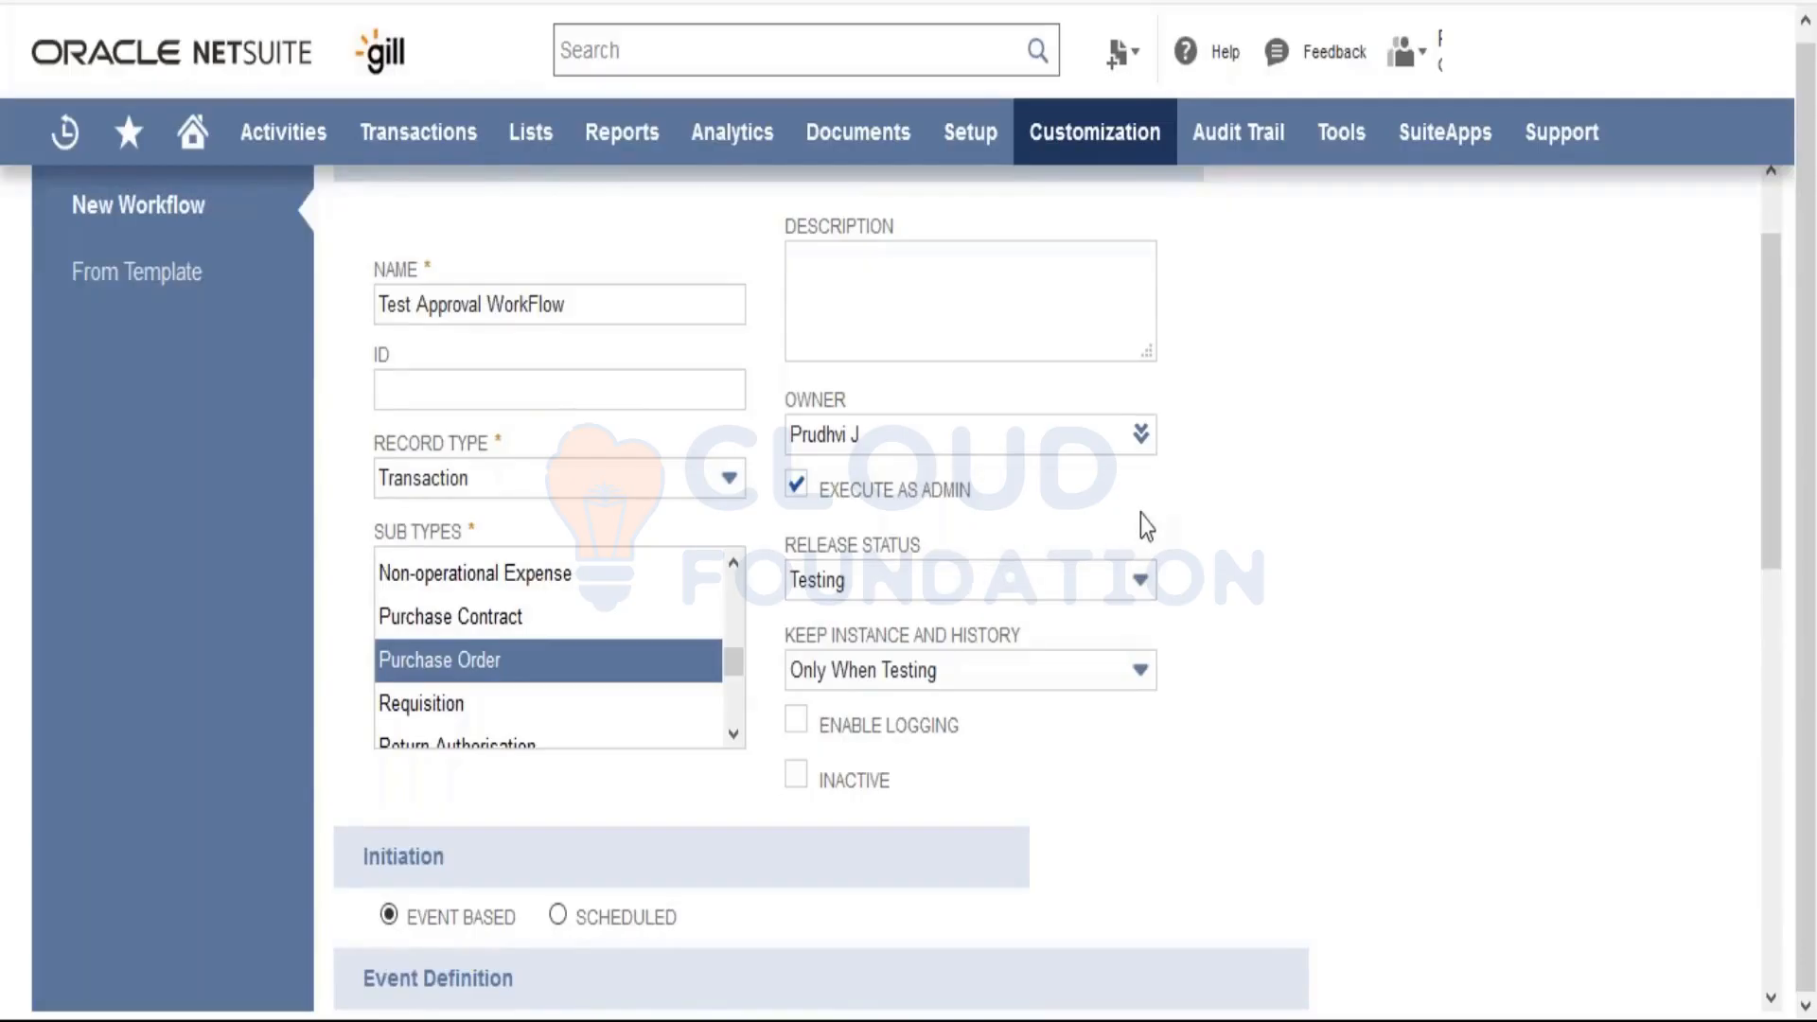
pyautogui.scroll(-3, 1140, 515)
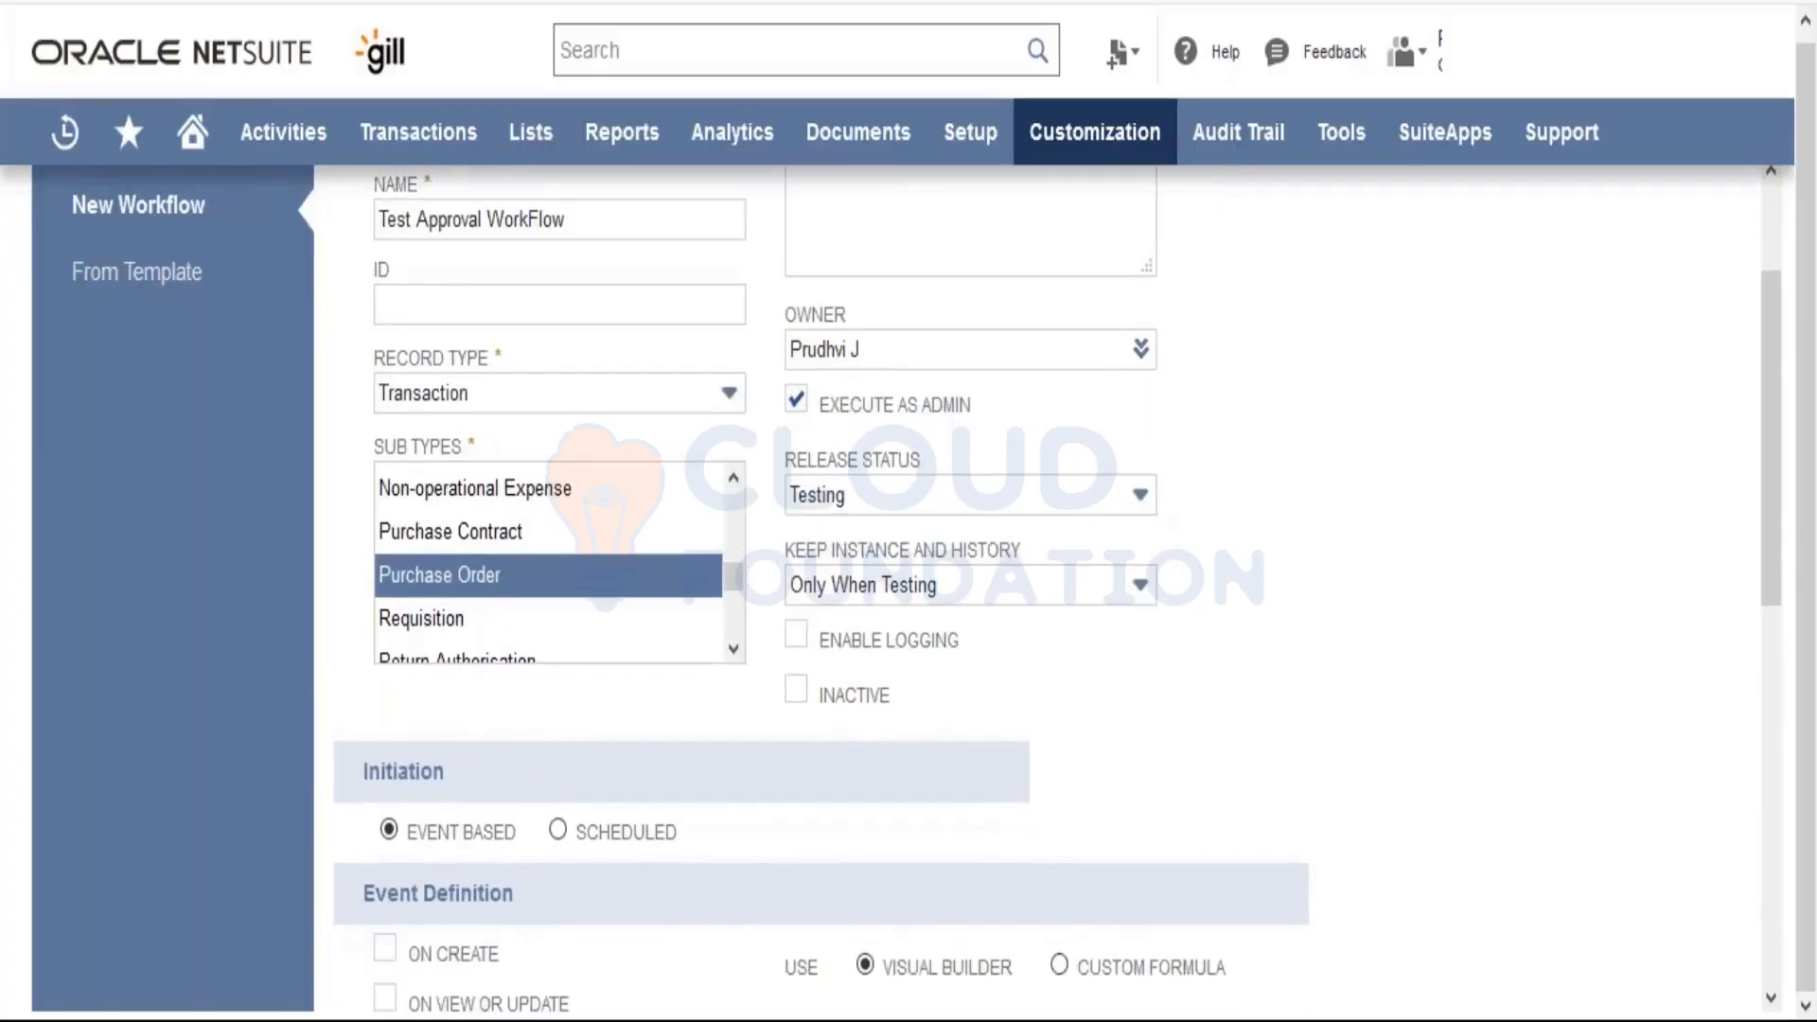
pyautogui.scroll(-2, 1026, 409)
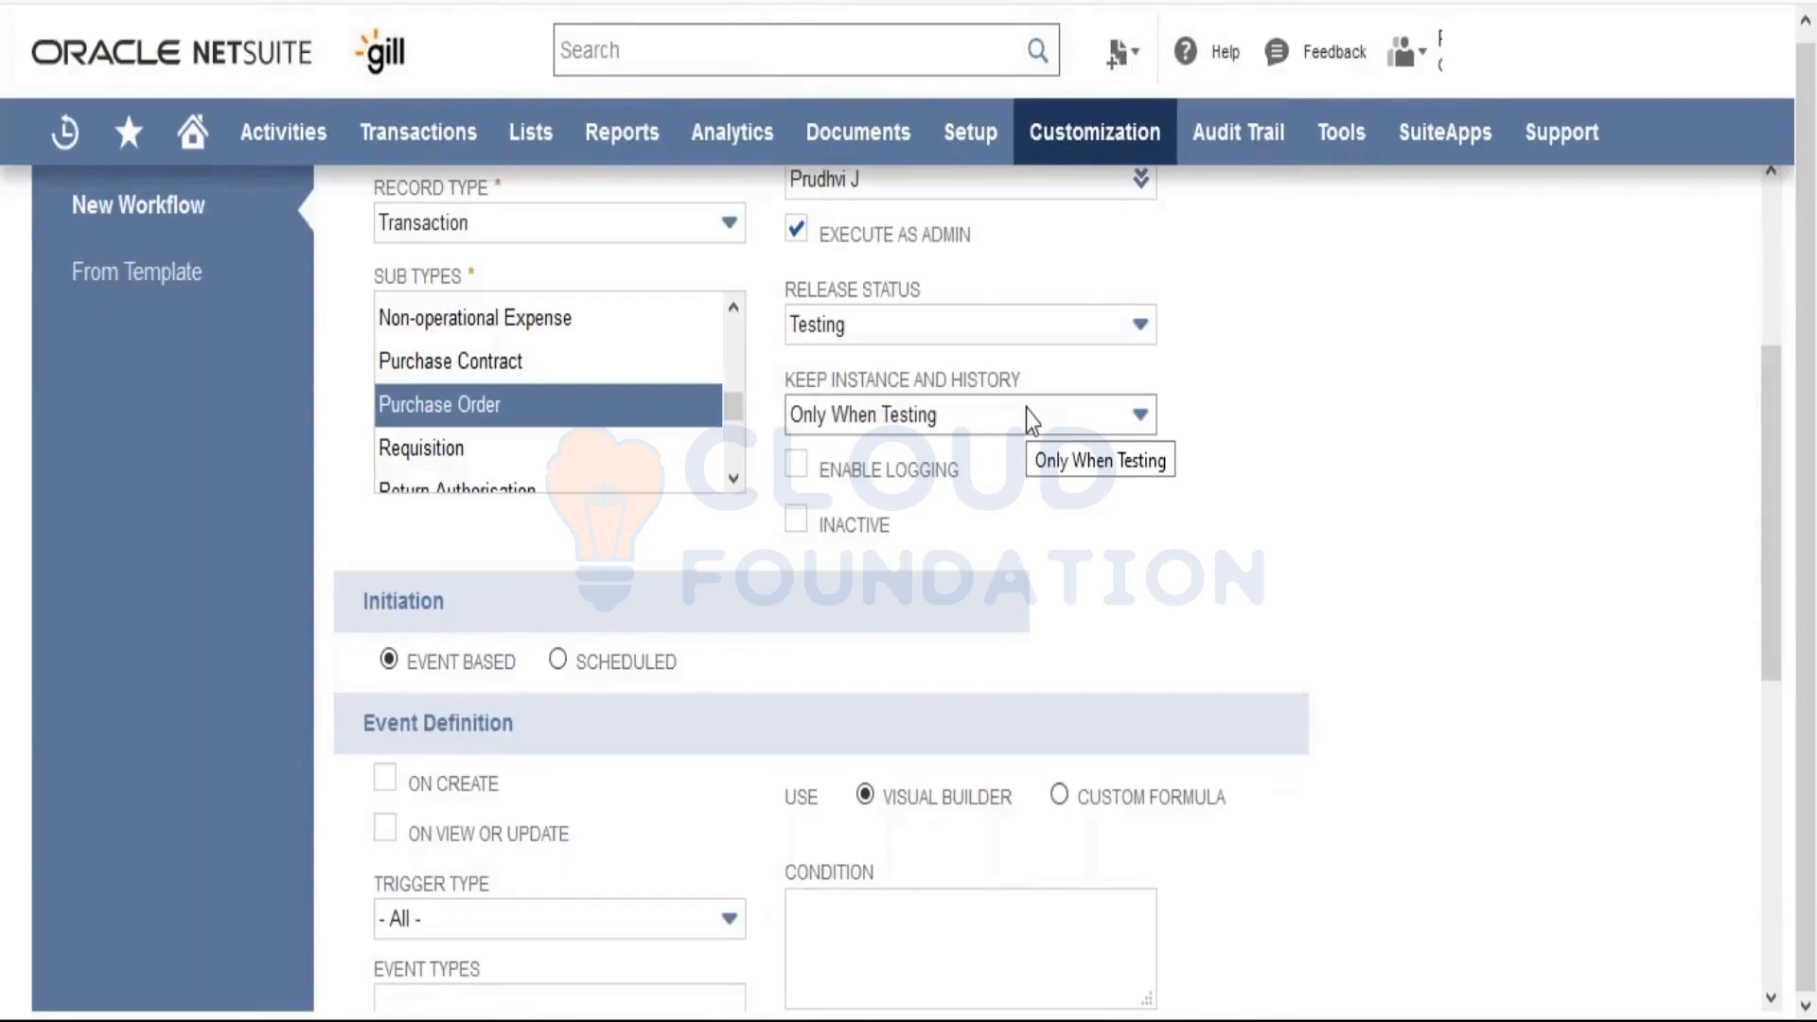
pyautogui.click(1017, 419)
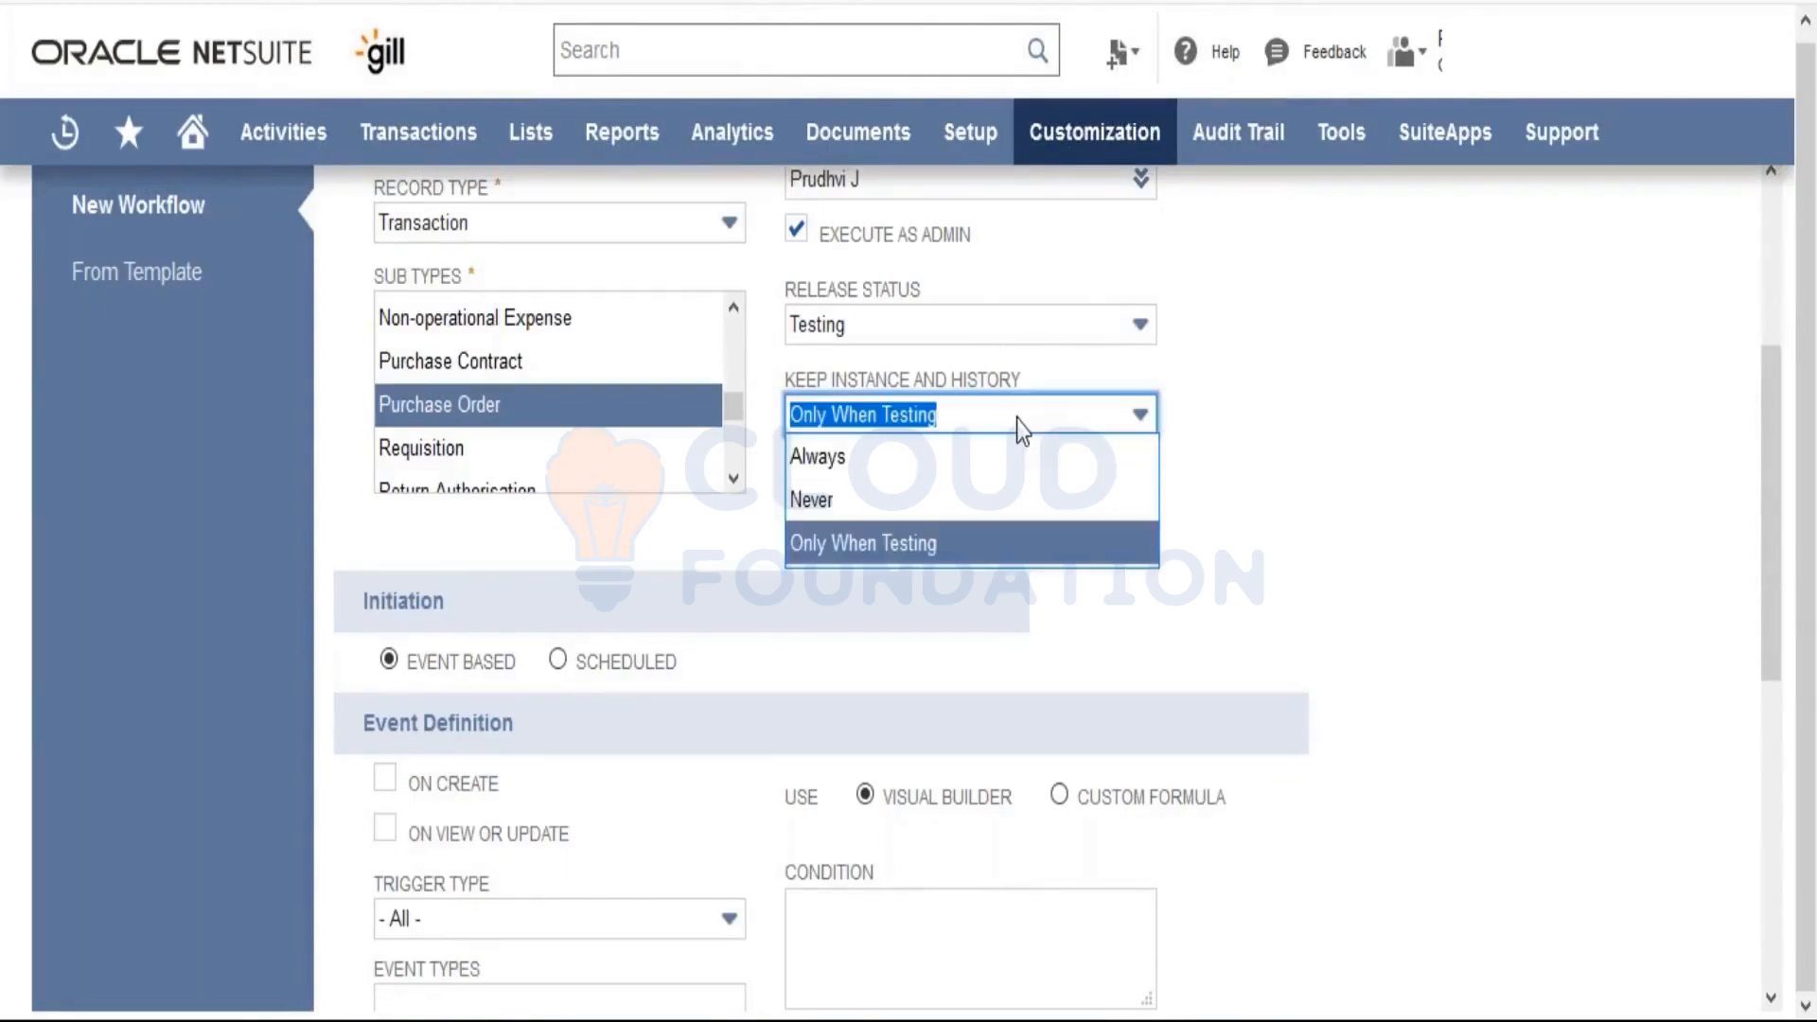
pyautogui.click(1332, 502)
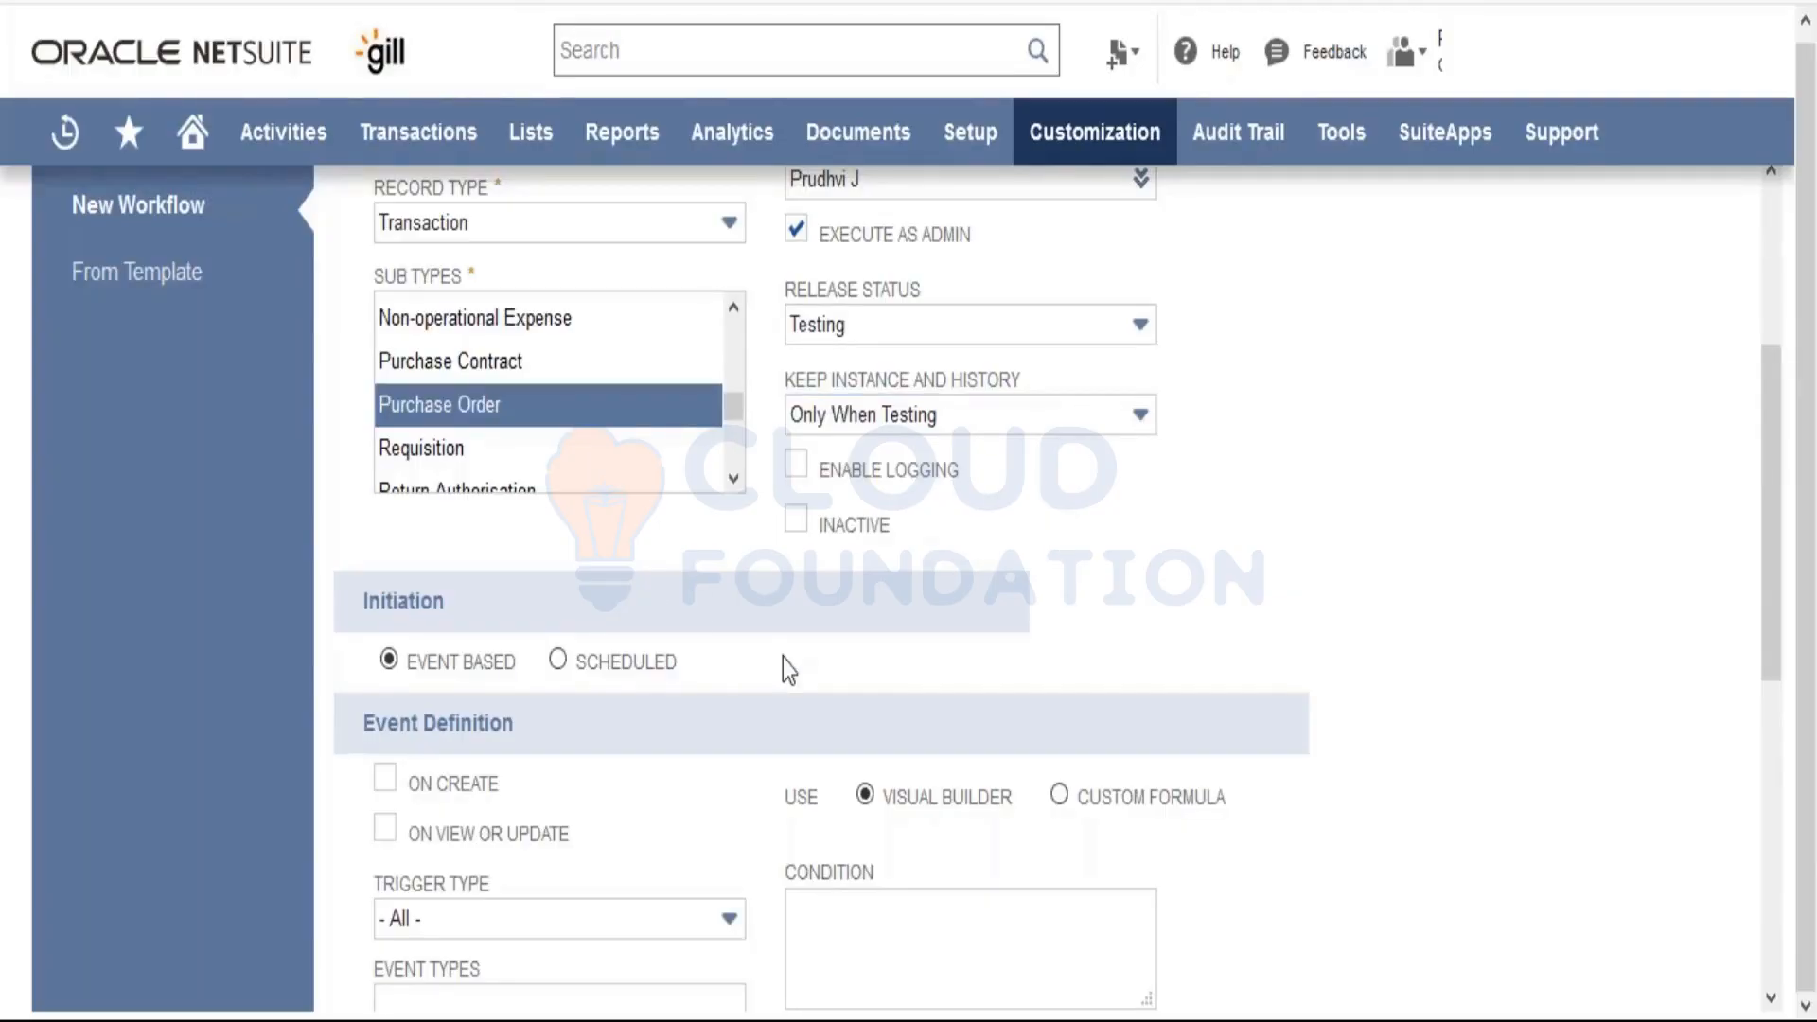
# Step: Examine the settings offered by Scheduled initiation and return the workflow's initiation to Event Based
pyautogui.scroll(-3, 782, 659)
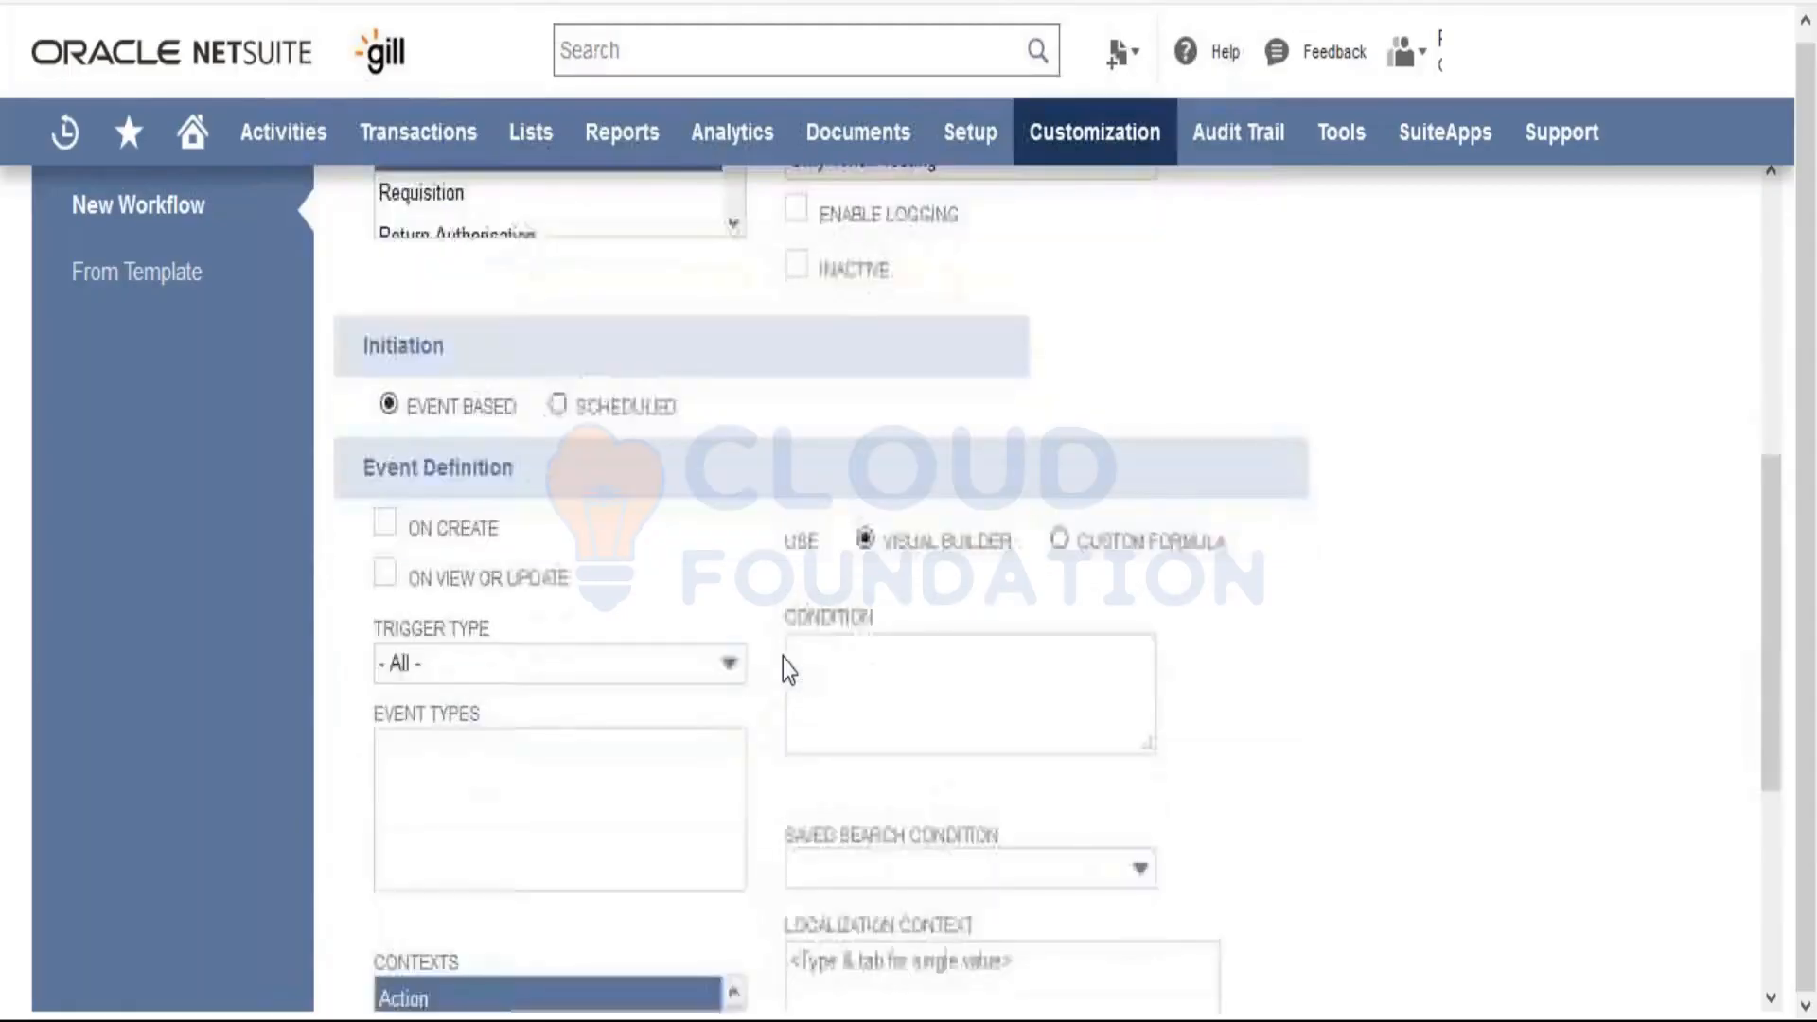
pyautogui.scroll(-1, 782, 658)
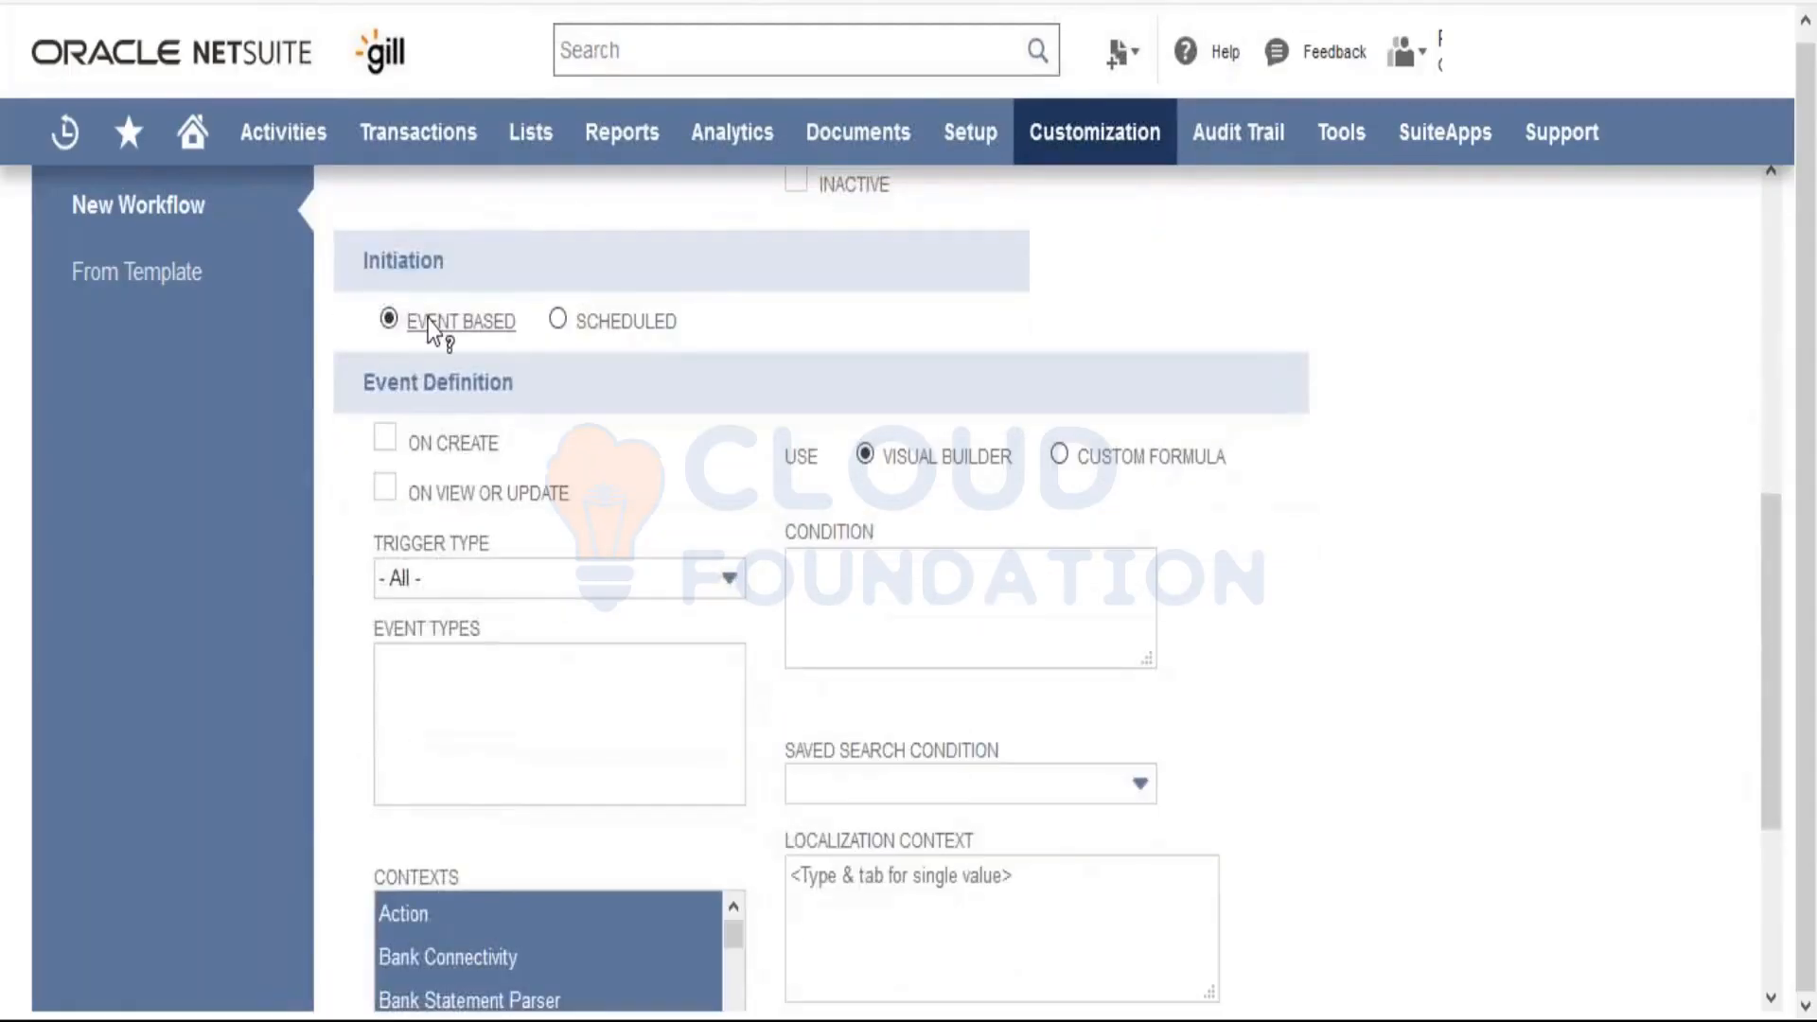
pyautogui.click(559, 320)
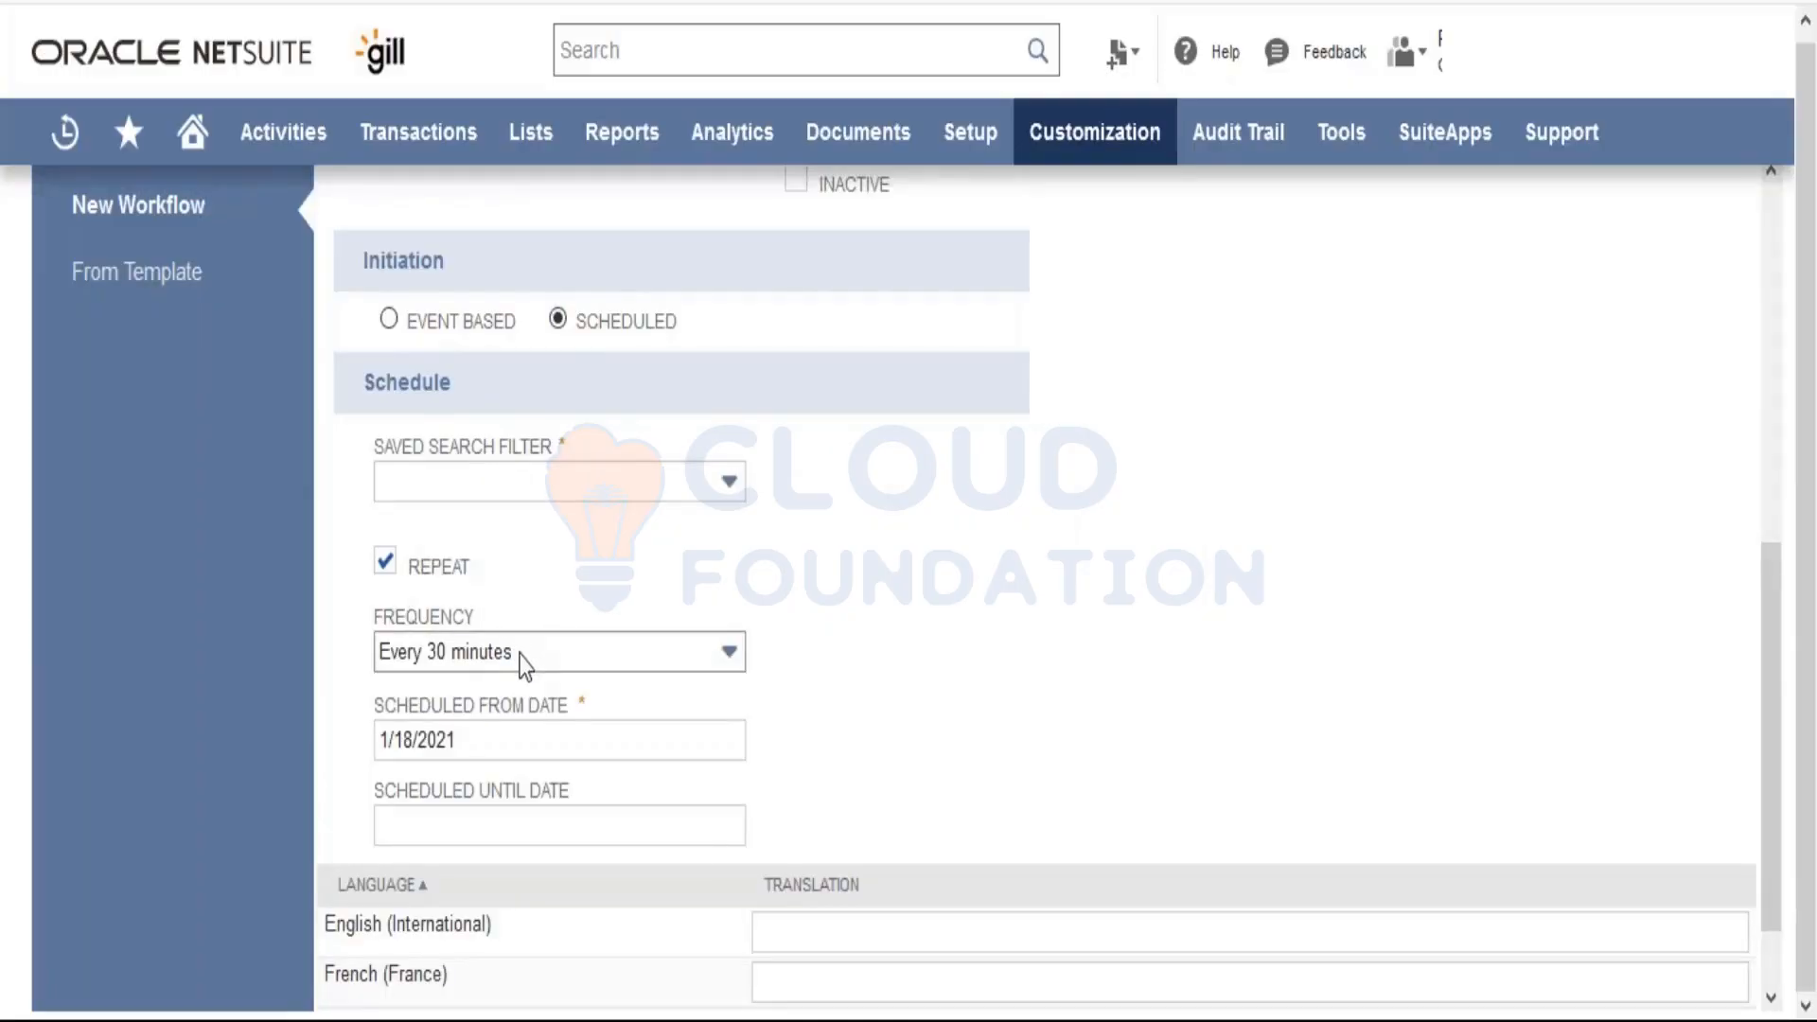
pyautogui.click(388, 320)
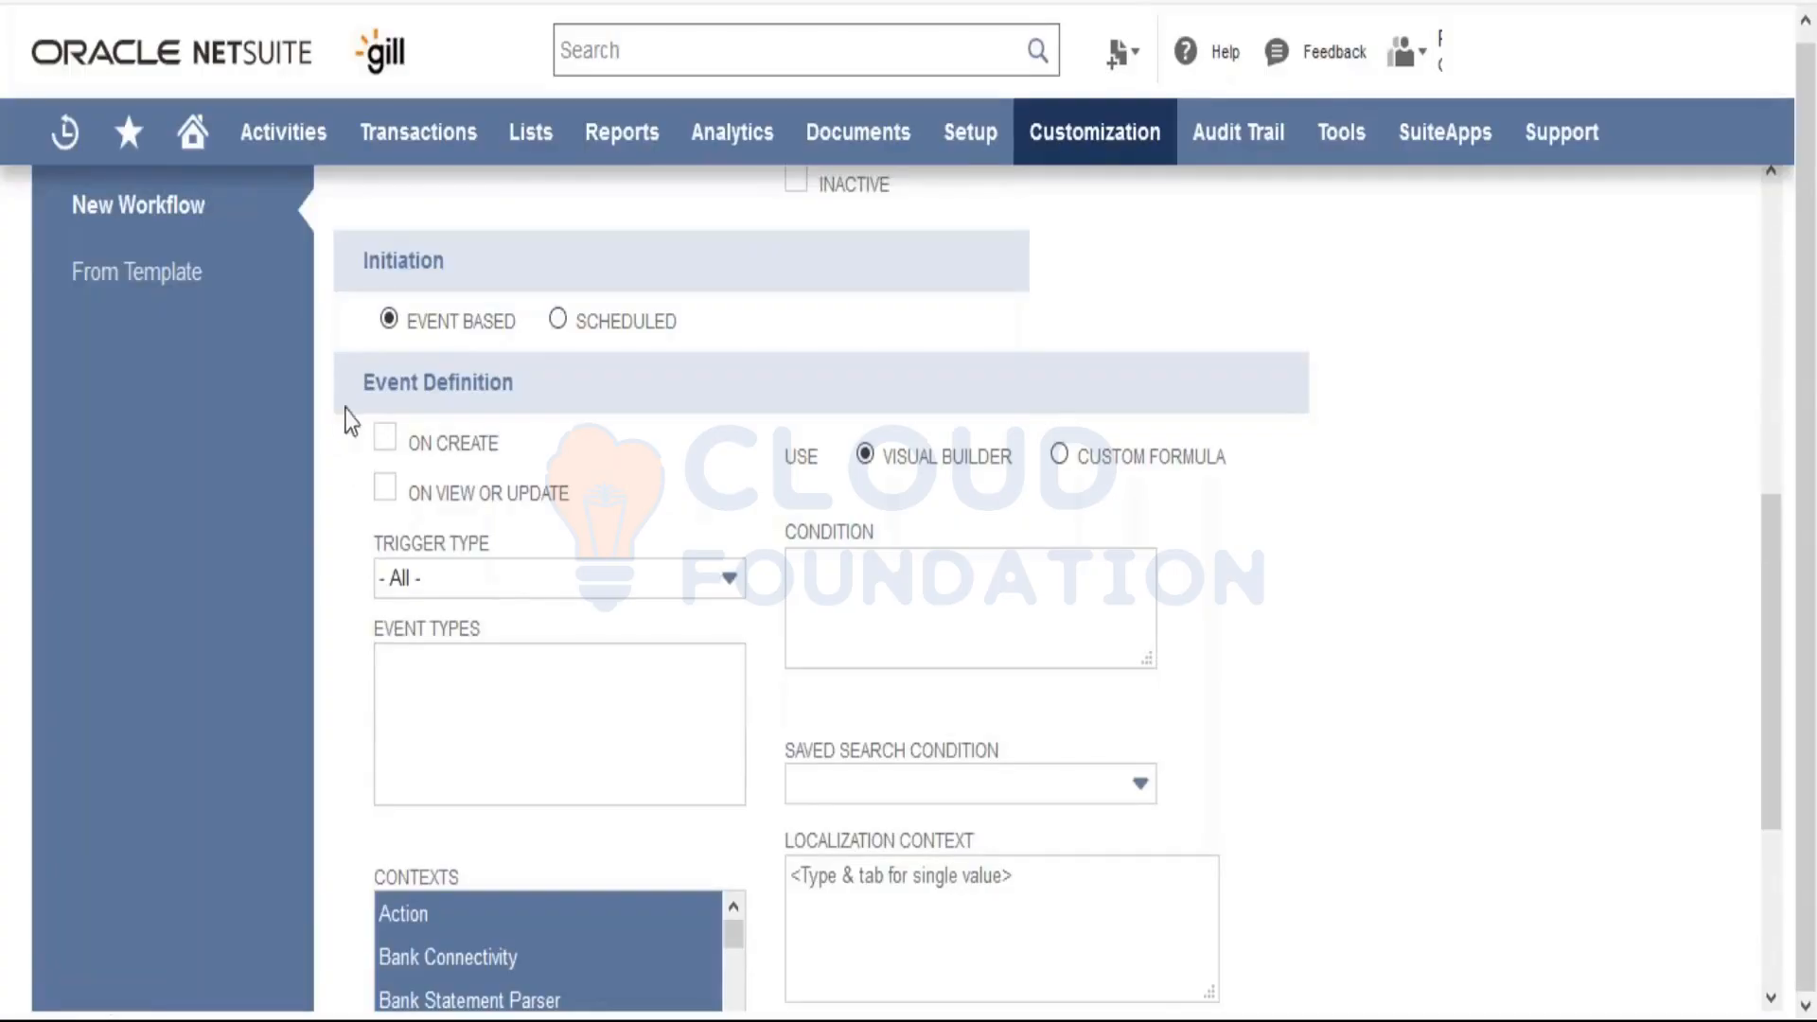
# Step: Enable the On Create trigger in the workflow's event definition
pyautogui.moveTo(361, 383); pyautogui.dragTo(469, 390)
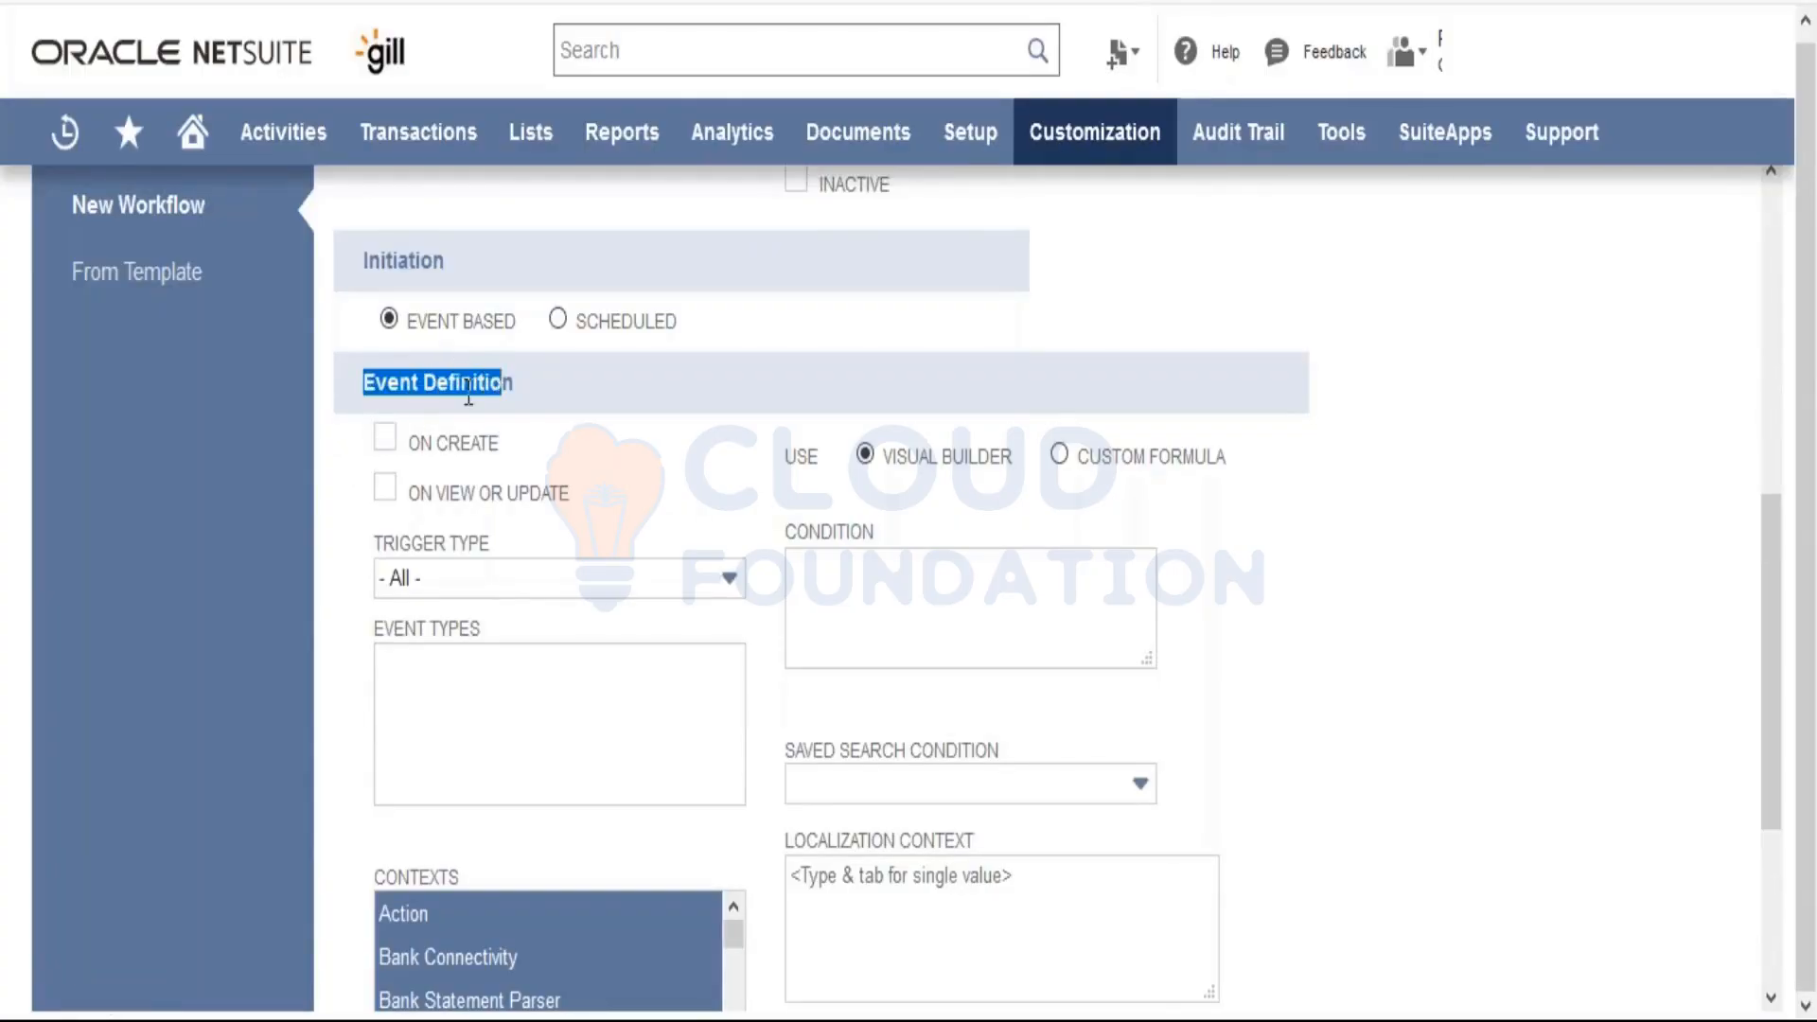
pyautogui.click(386, 445)
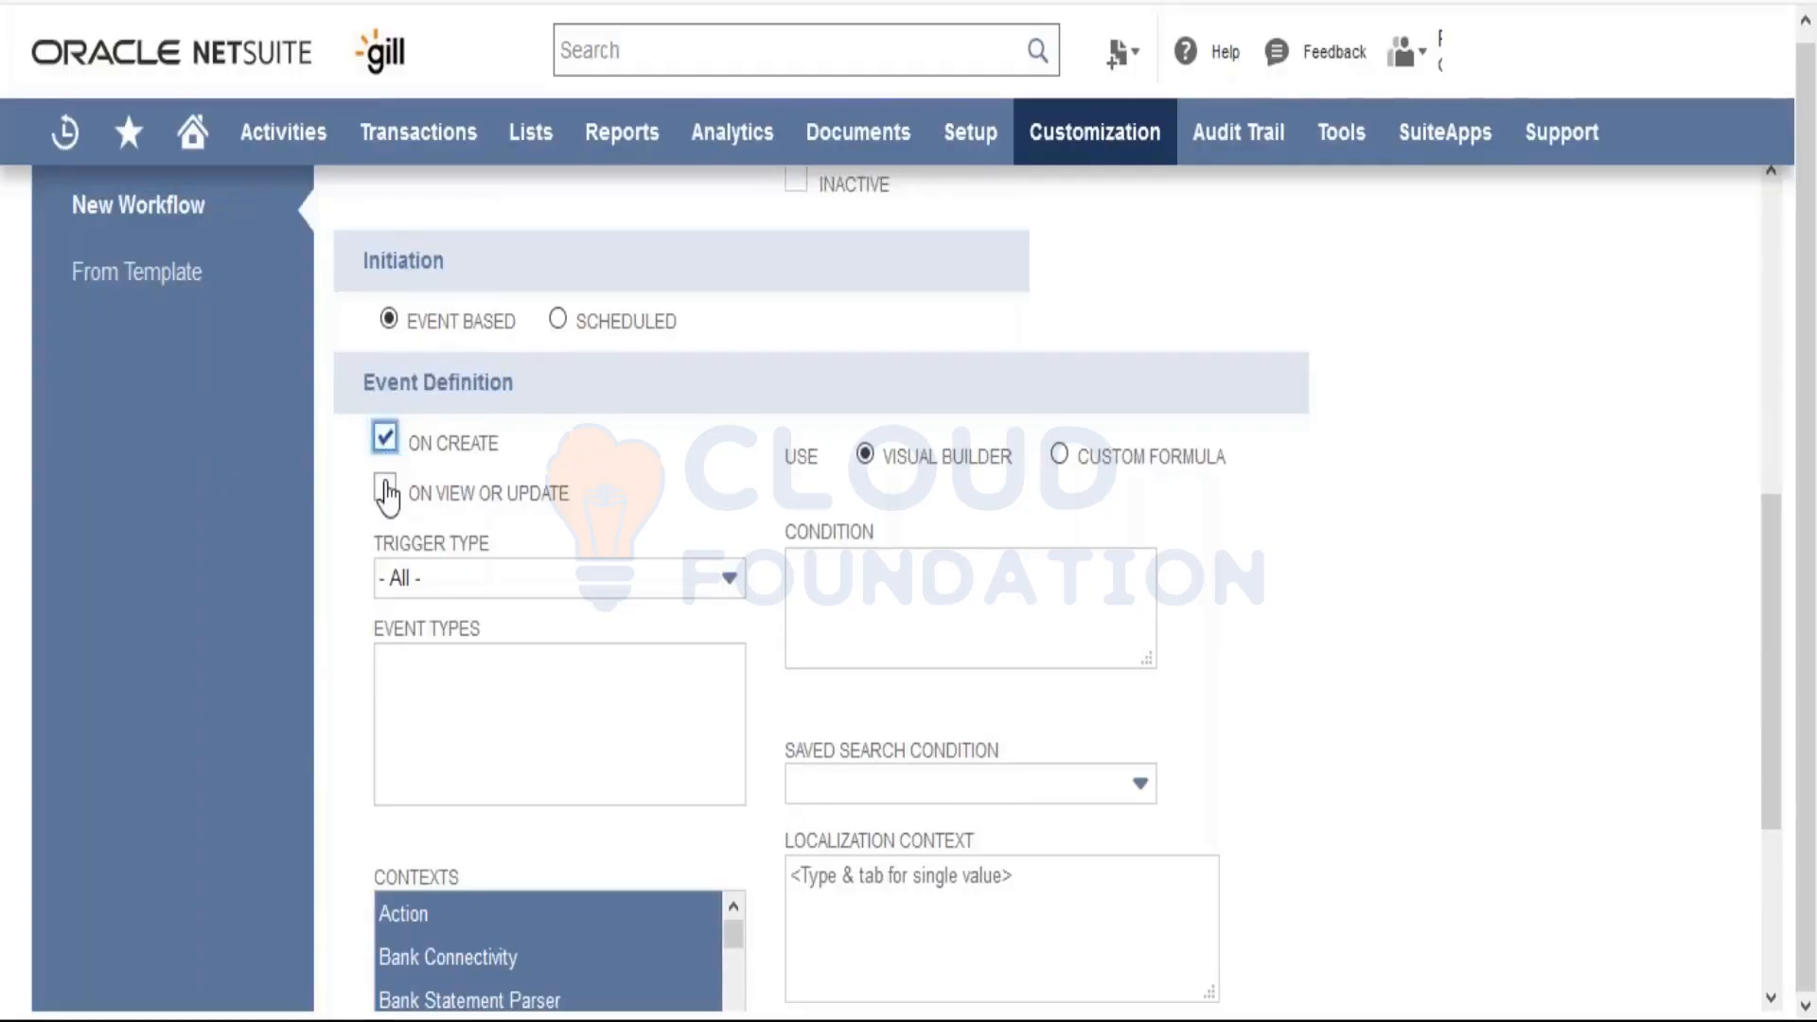
# Step: Enable the On View or Update trigger and keep the trigger type at All
pyautogui.click(385, 486)
pyautogui.click(502, 581)
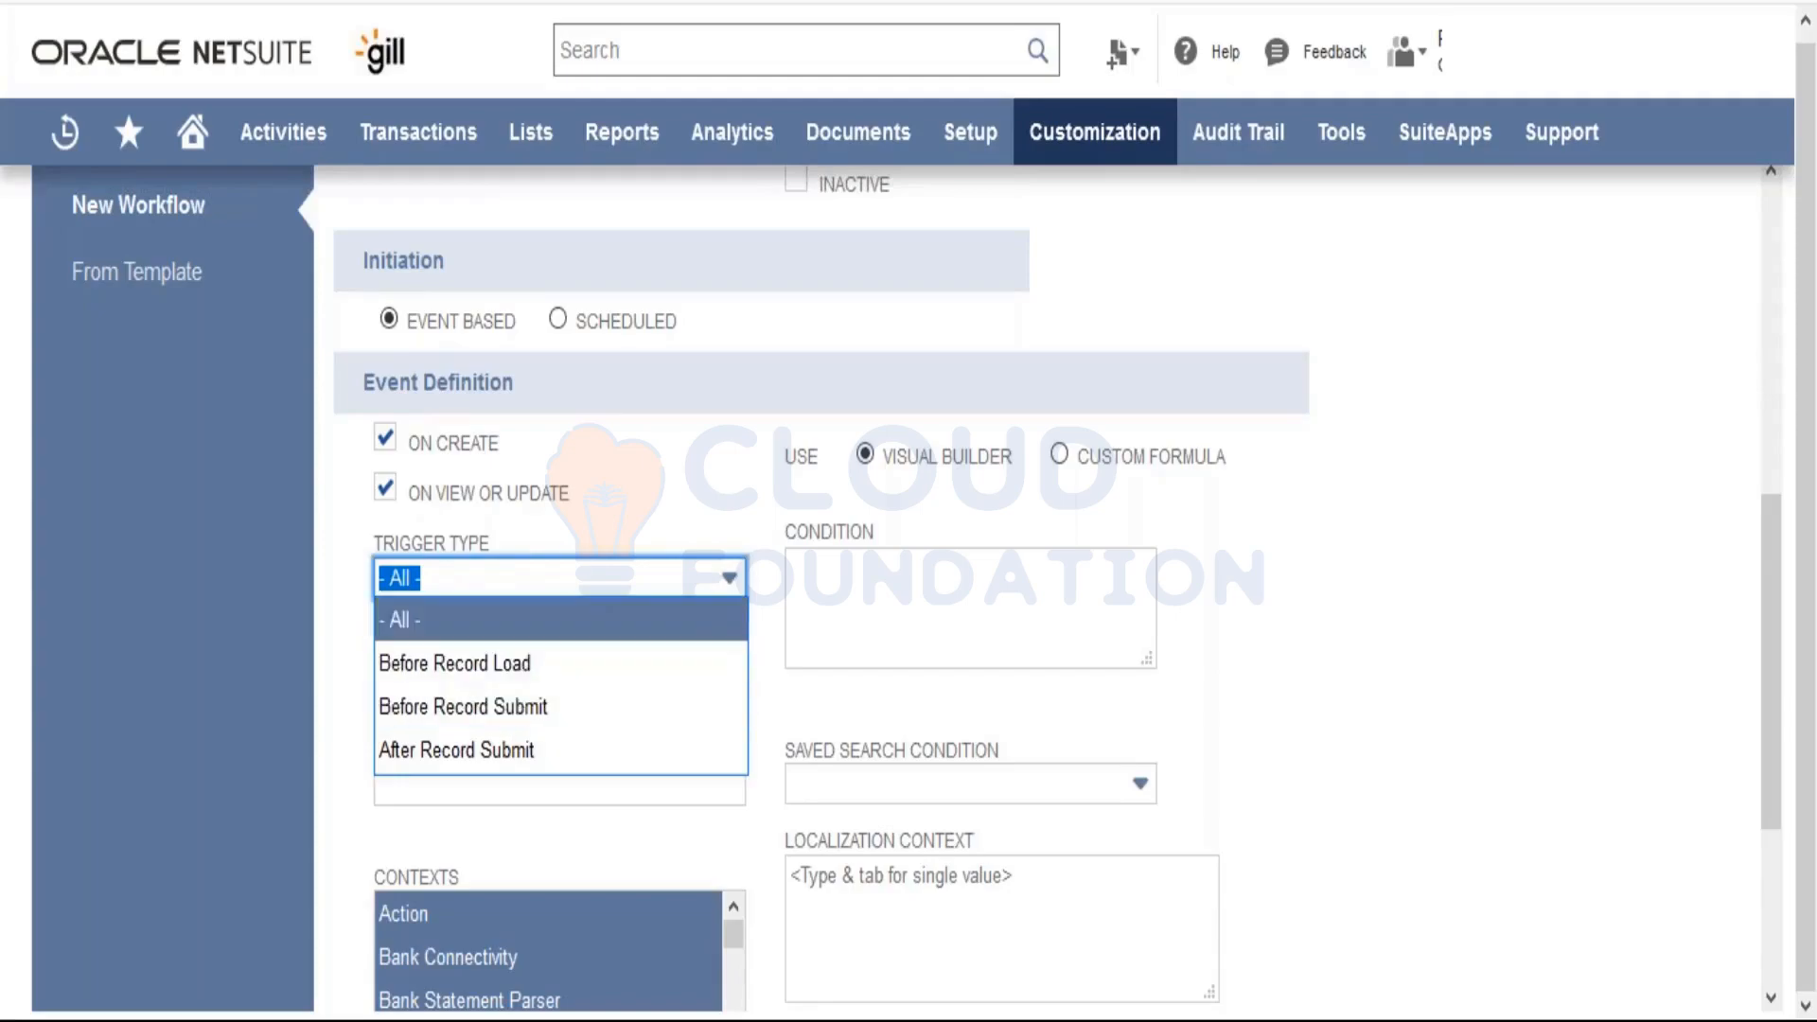
pyautogui.click(632, 488)
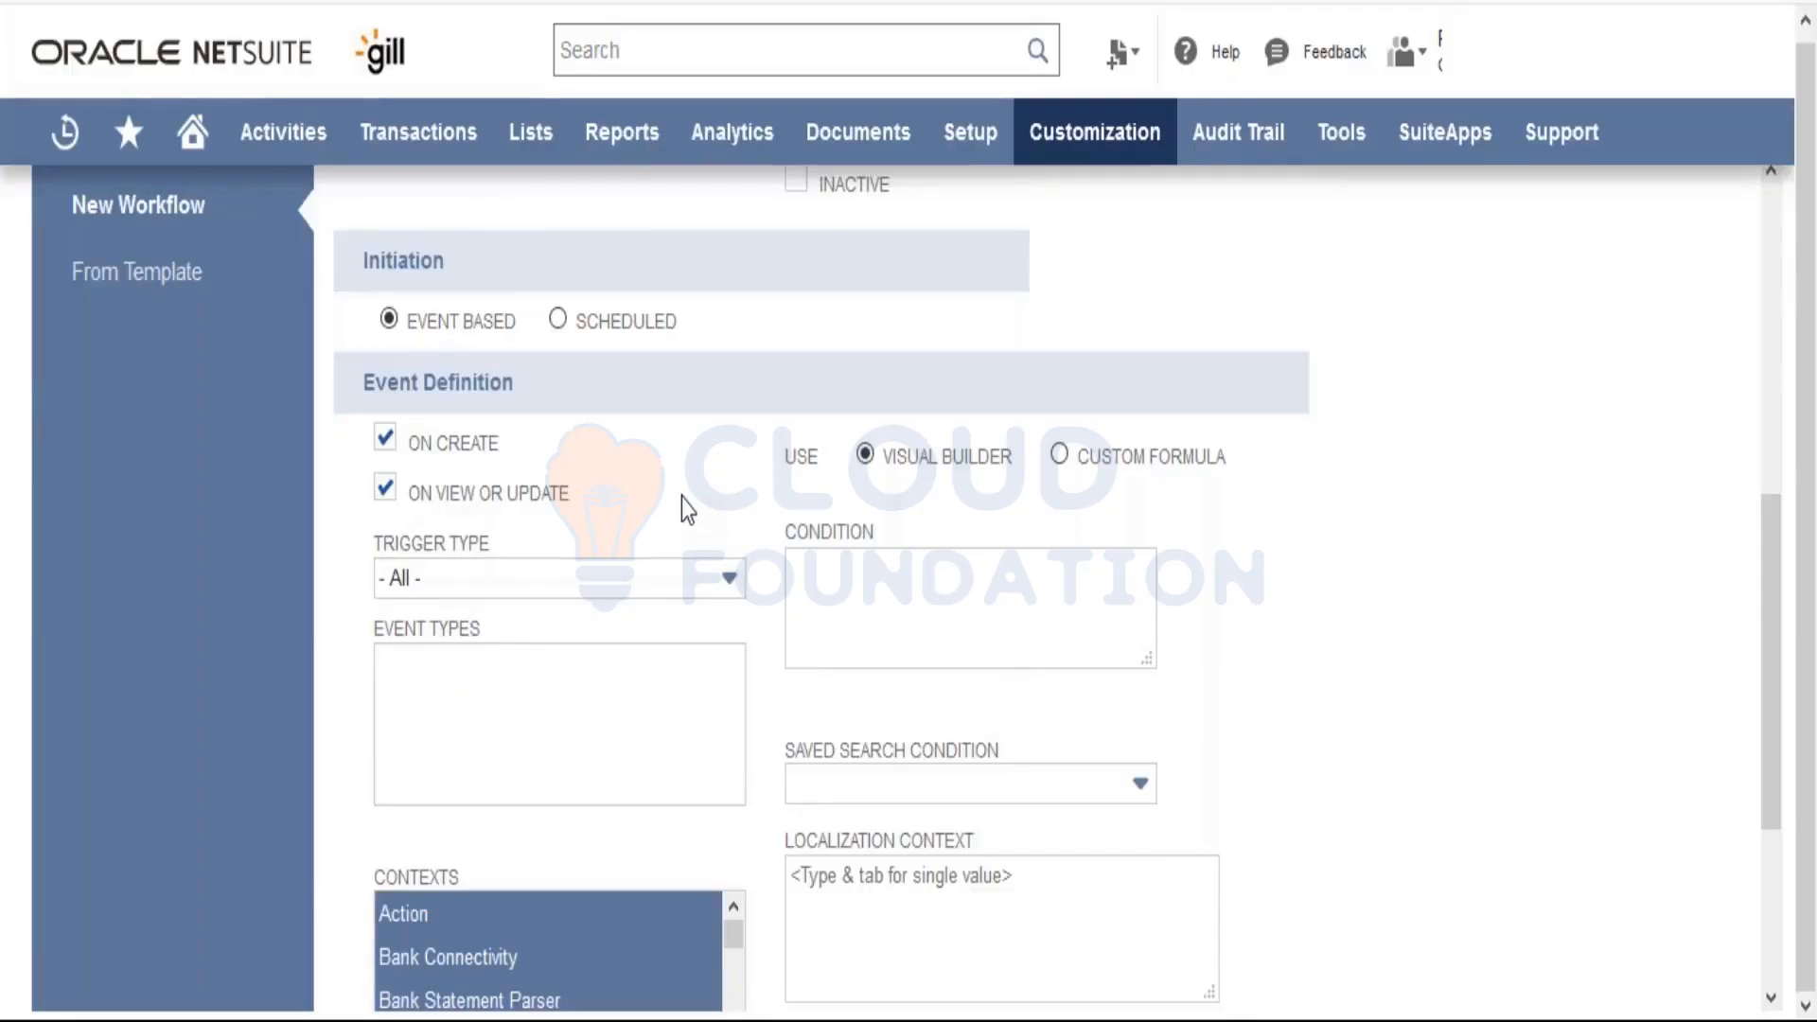
# Step: Review the workflow's contexts and Saved Search Condition choices, leave the condition blank, and save the workflow
pyautogui.scroll(-4, 681, 507)
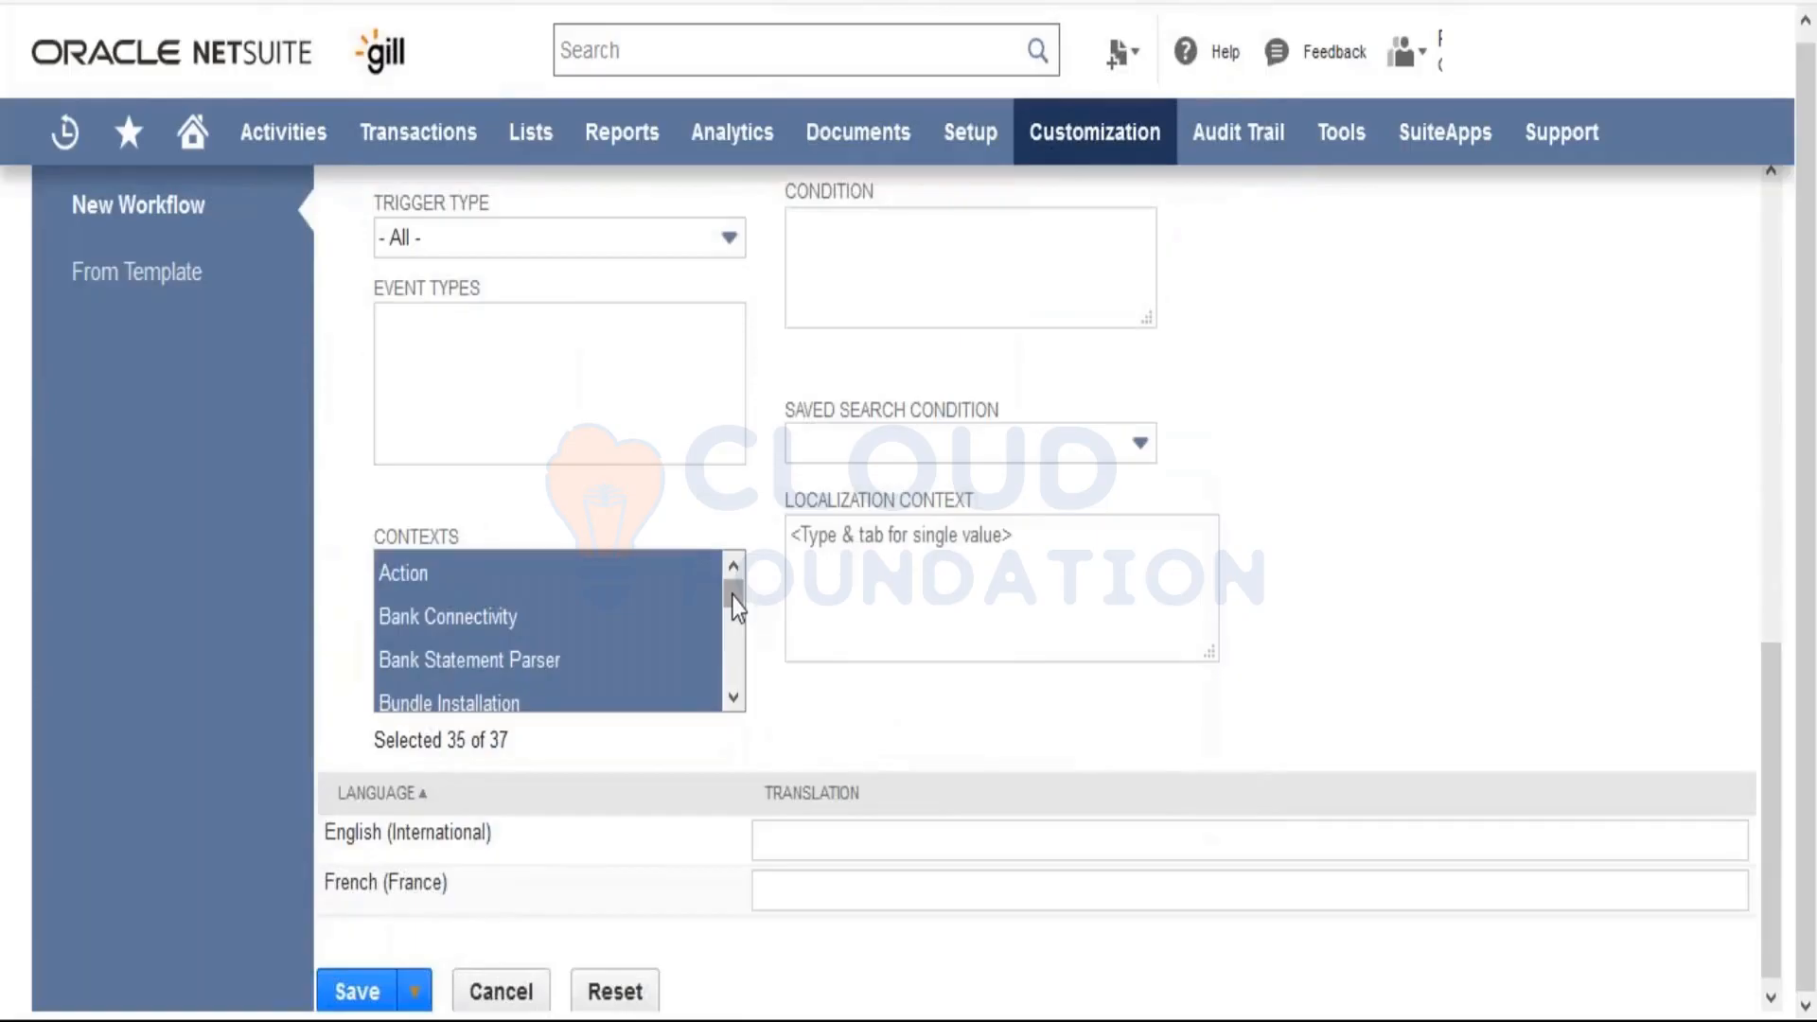
pyautogui.moveTo(730, 600)
pyautogui.mouseDown()
pyautogui.moveTo(727, 638)
pyautogui.moveTo(724, 594)
pyautogui.mouseUp()
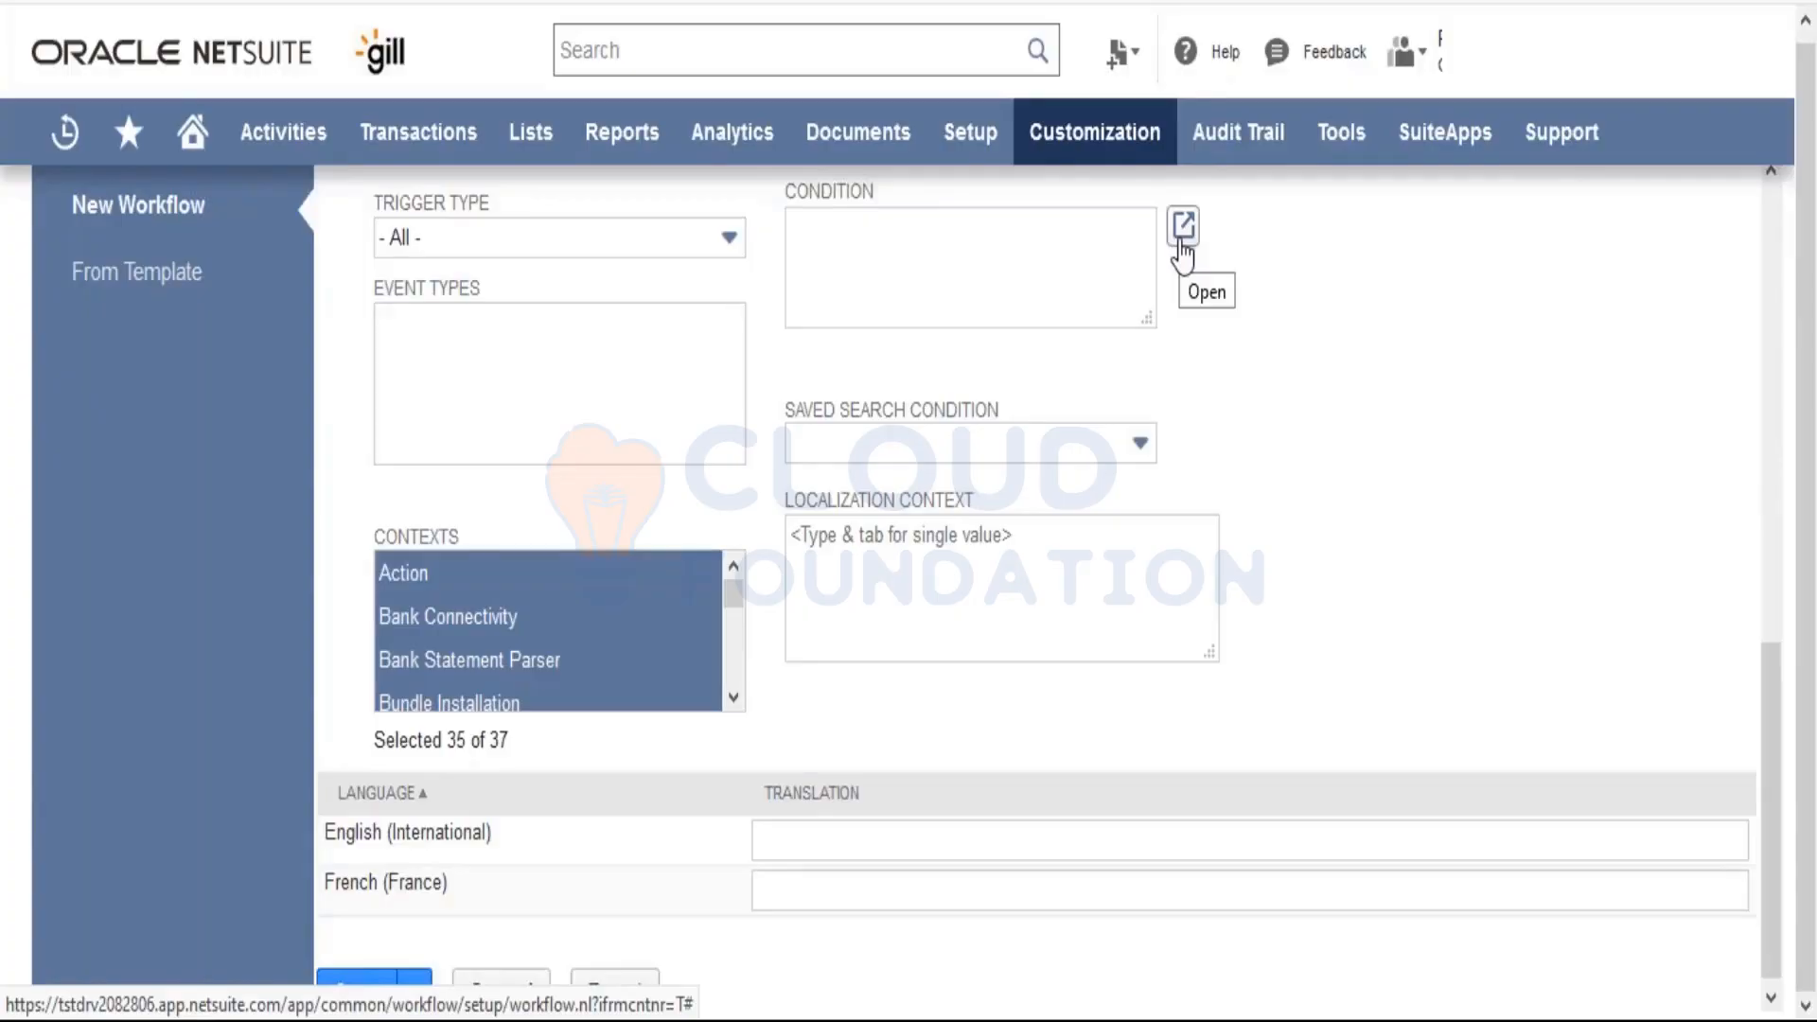
pyautogui.click(1024, 456)
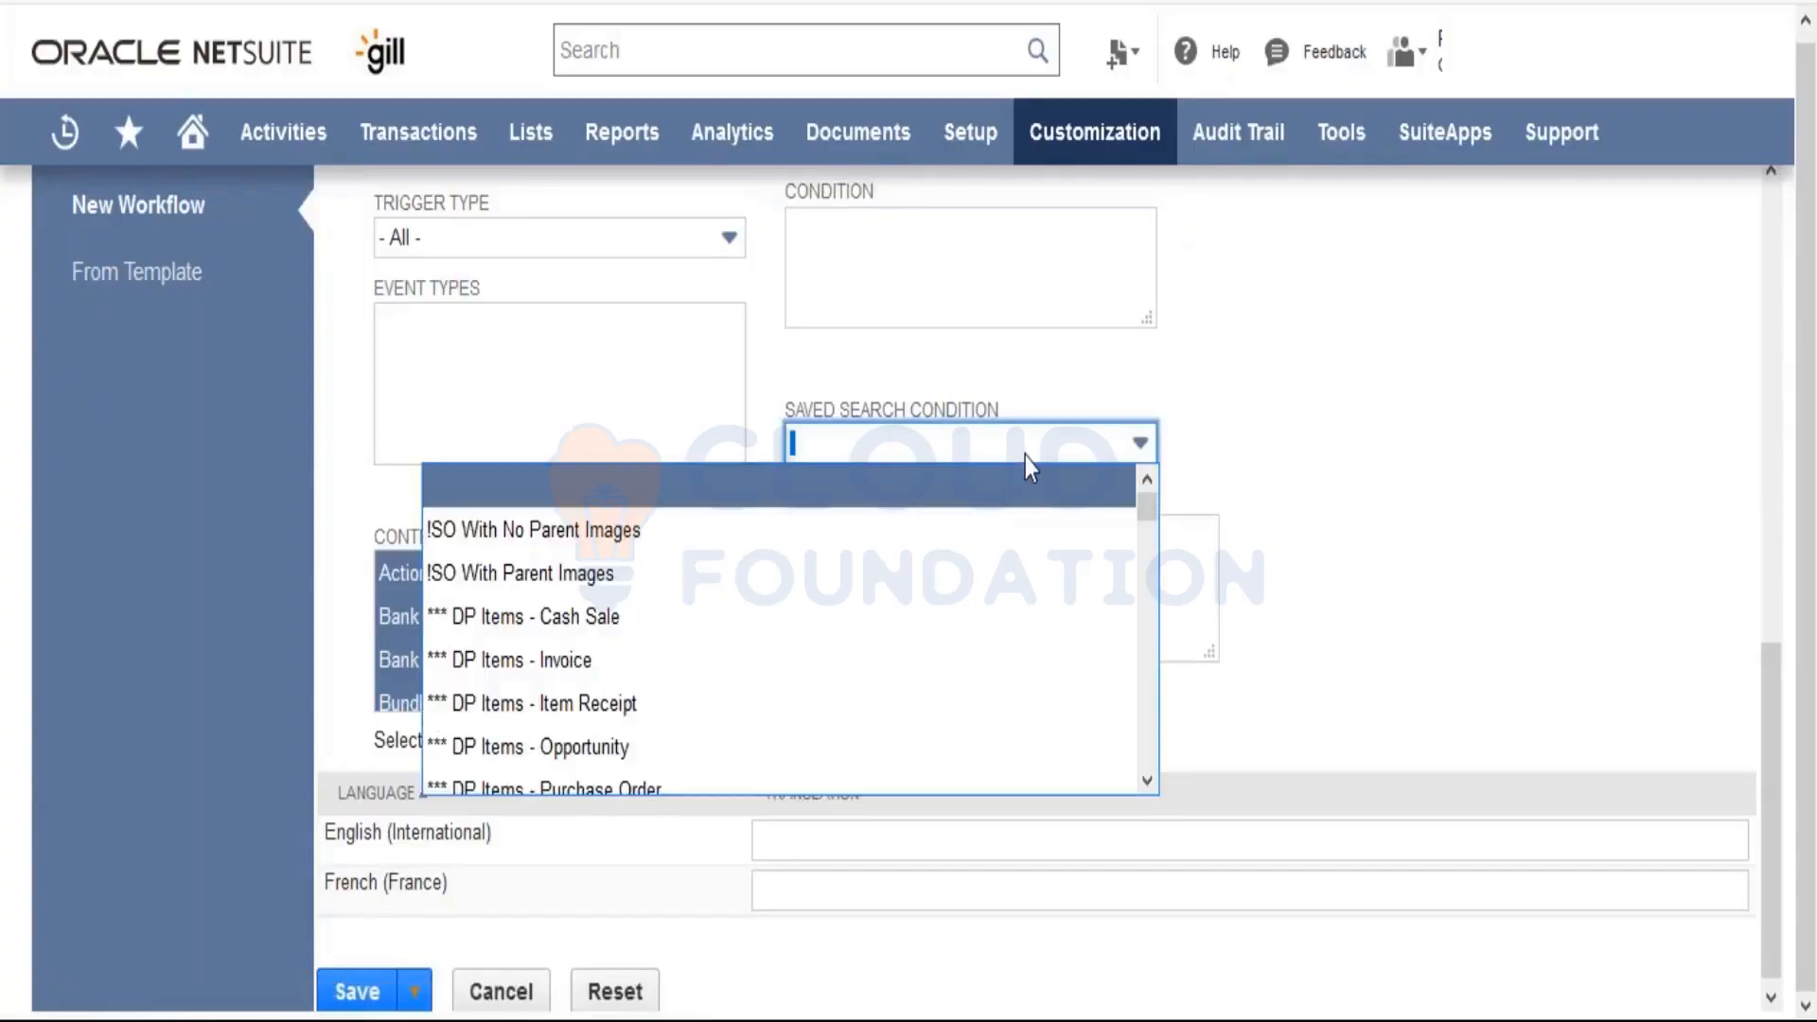
pyautogui.click(1449, 386)
pyautogui.click(1084, 549)
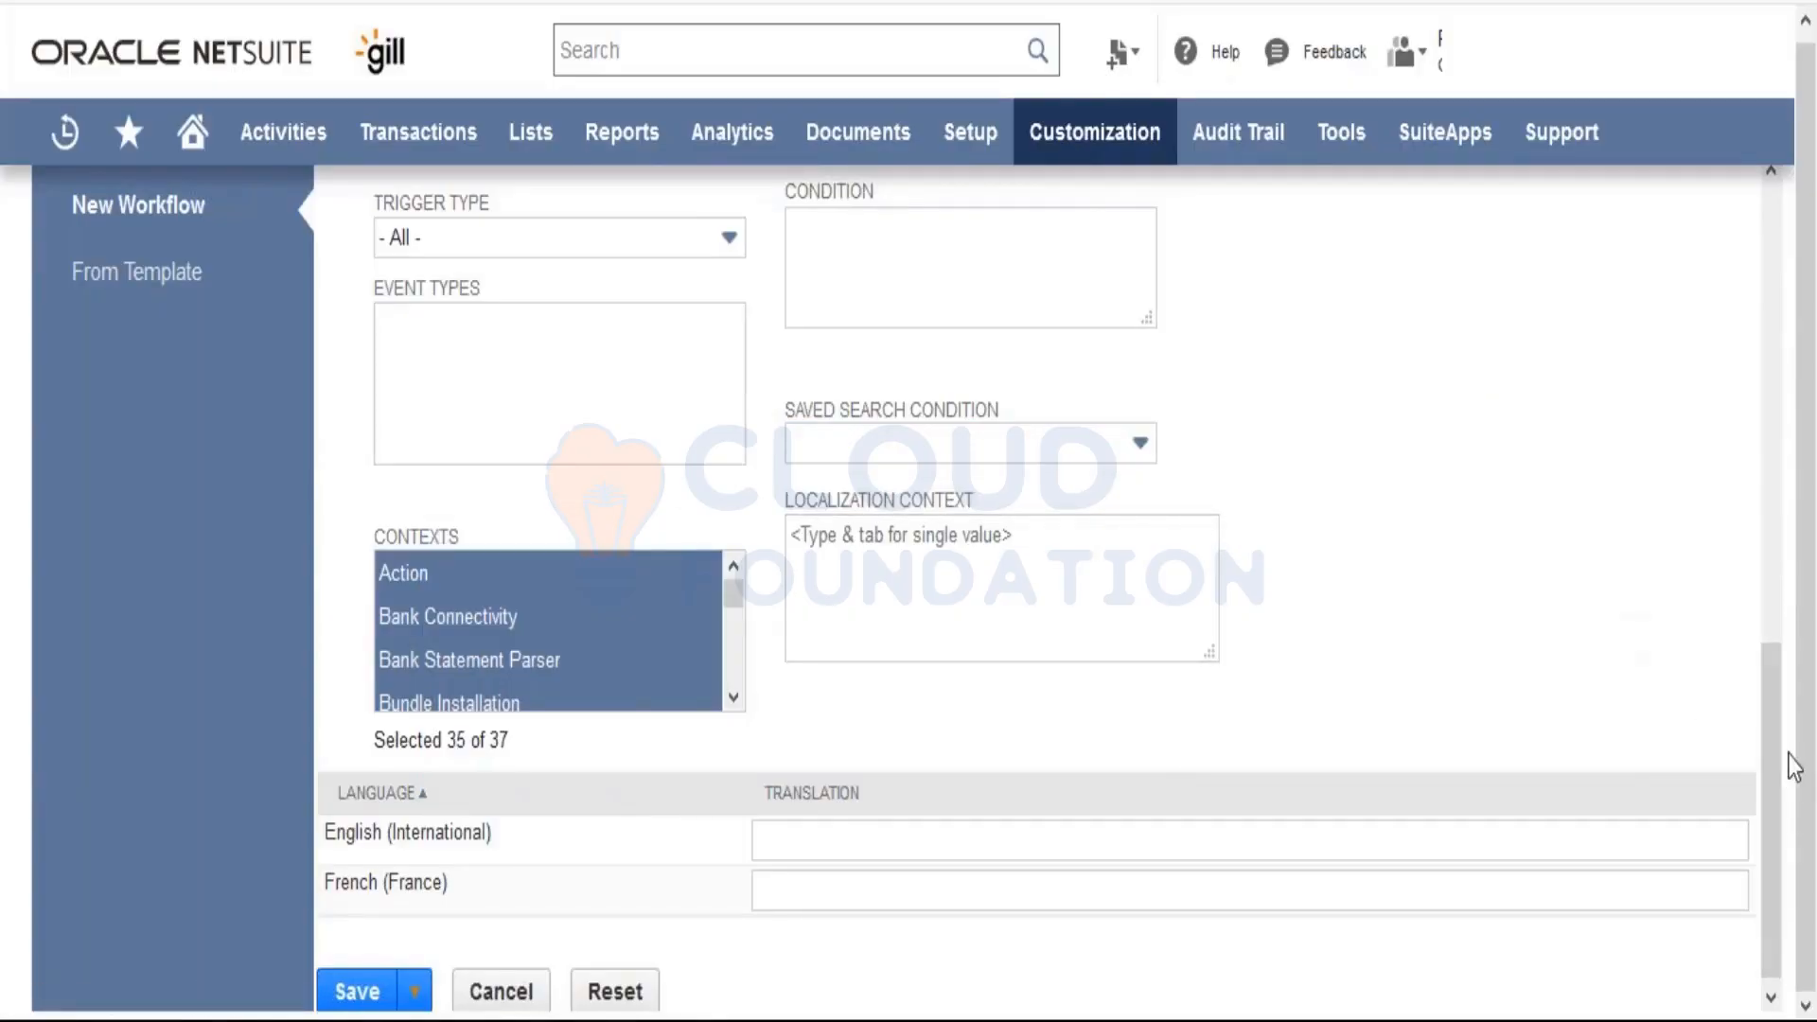
pyautogui.moveTo(1805, 762); pyautogui.dragTo(1810, 417)
pyautogui.moveTo(1813, 294); pyautogui.dragTo(1804, 541)
pyautogui.moveTo(1763, 843); pyautogui.dragTo(1796, 242)
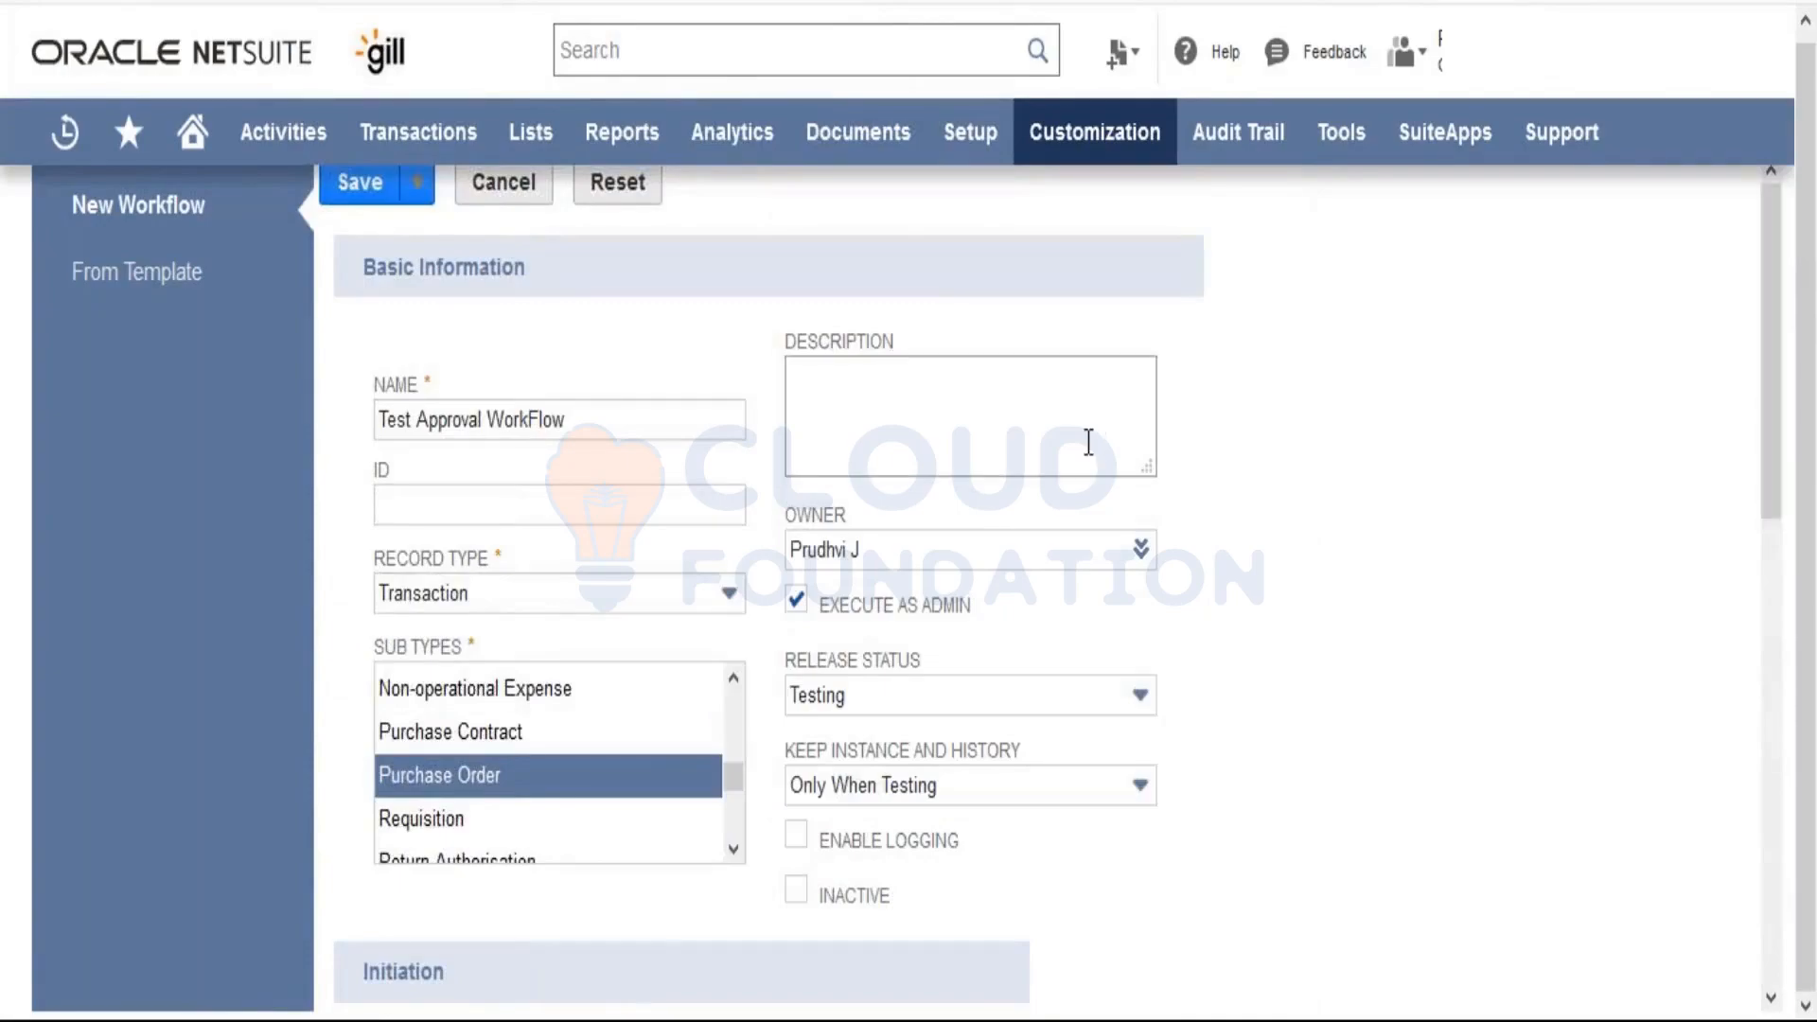
pyautogui.click(369, 189)
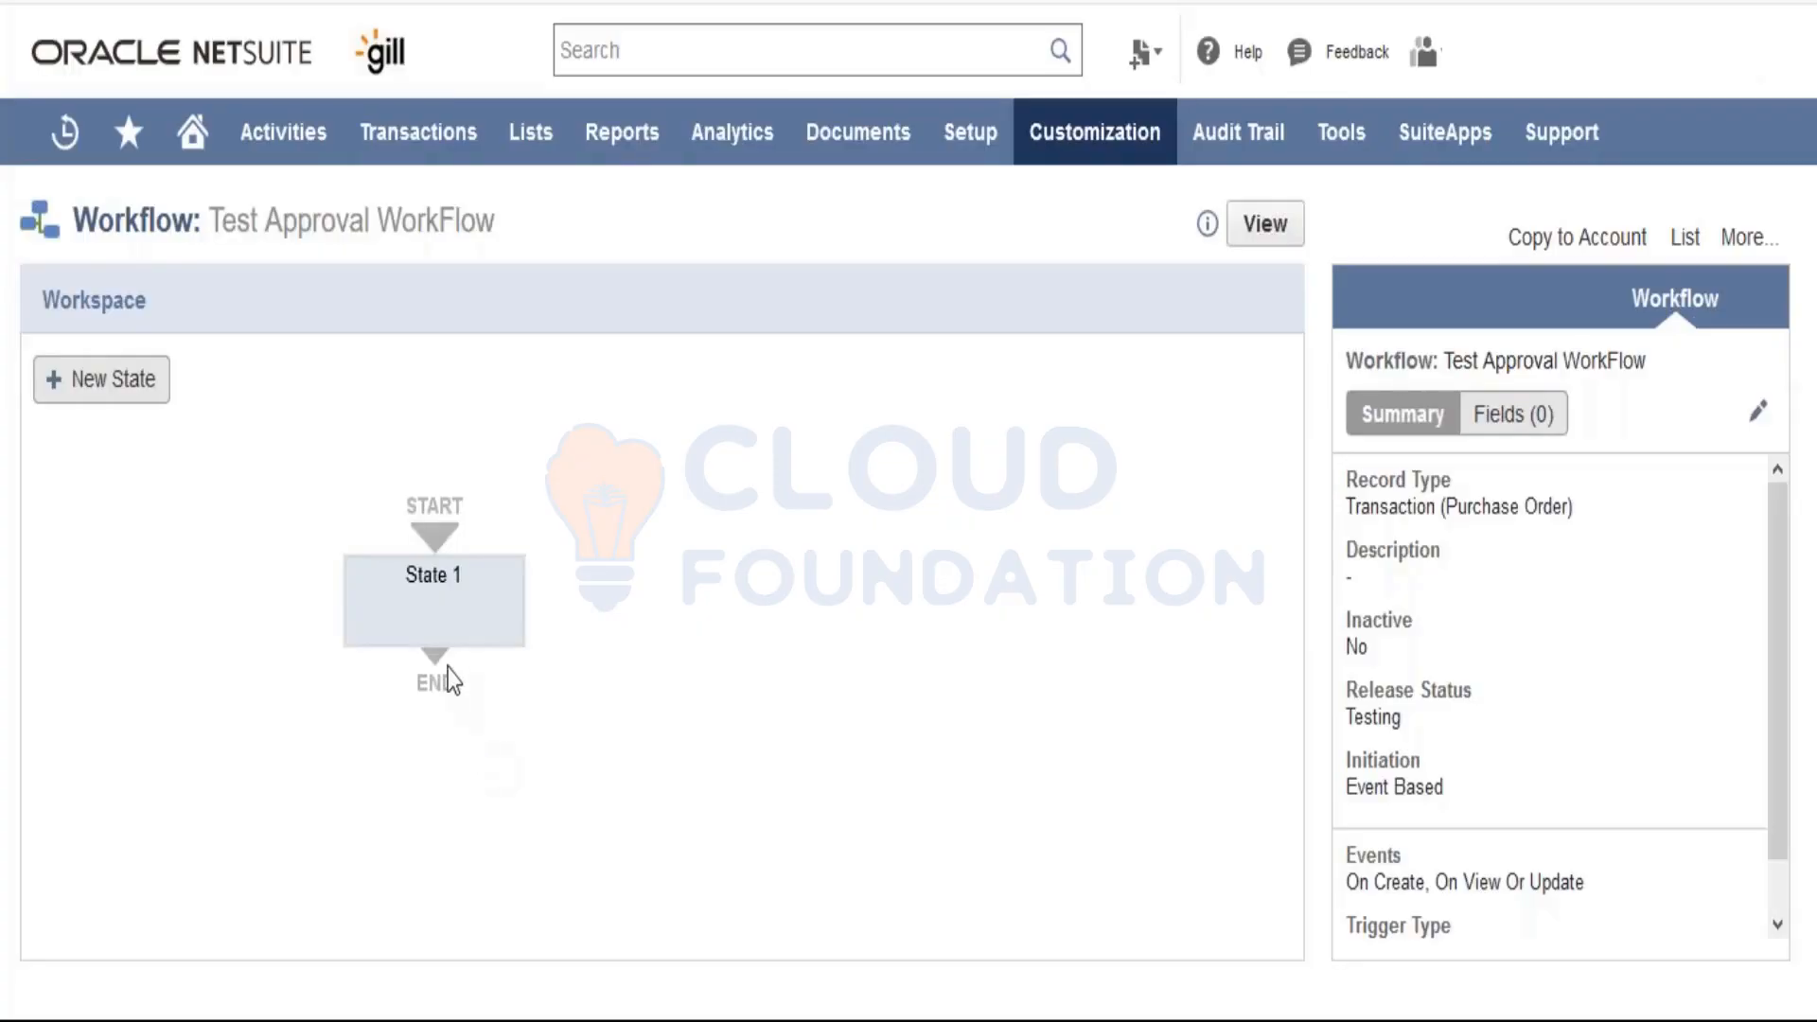
# Step: Move State 1 slightly up in the workspace, rename it "Submit for Approval" and save the state
pyautogui.moveTo(456, 617)
pyautogui.moveTo(451, 594); pyautogui.dragTo(447, 528)
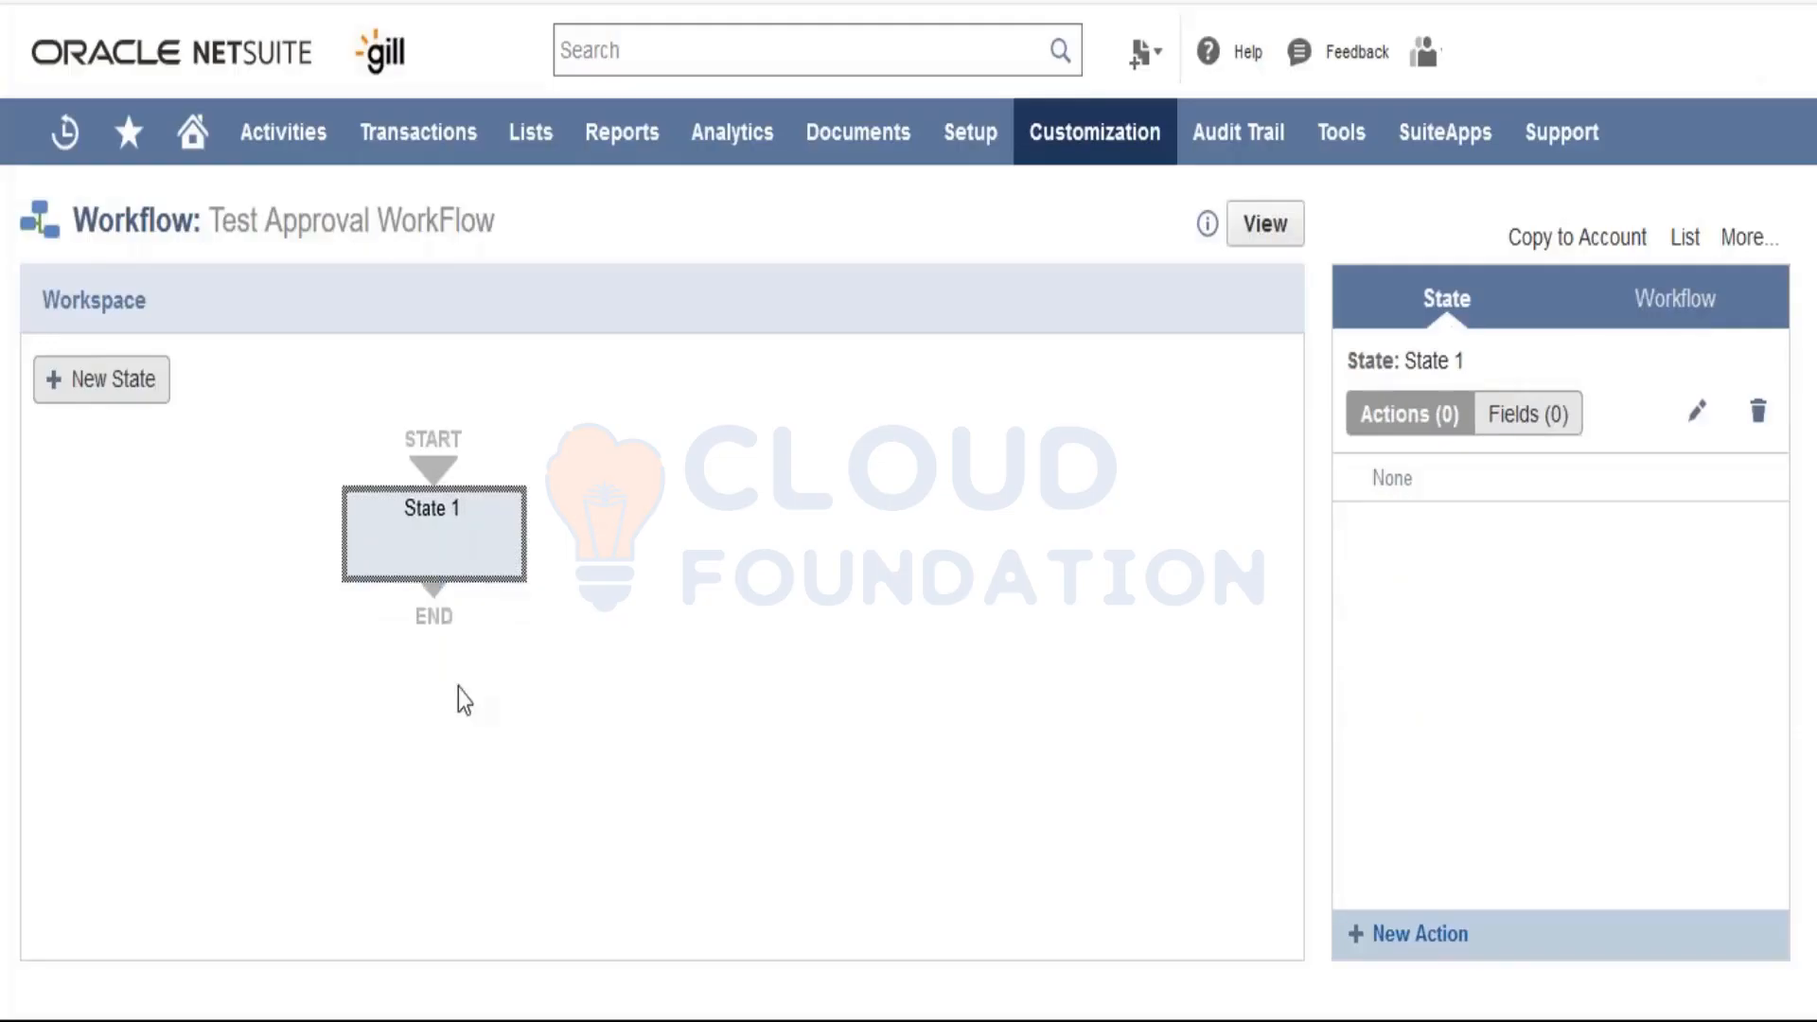
pyautogui.doubleClick(449, 512)
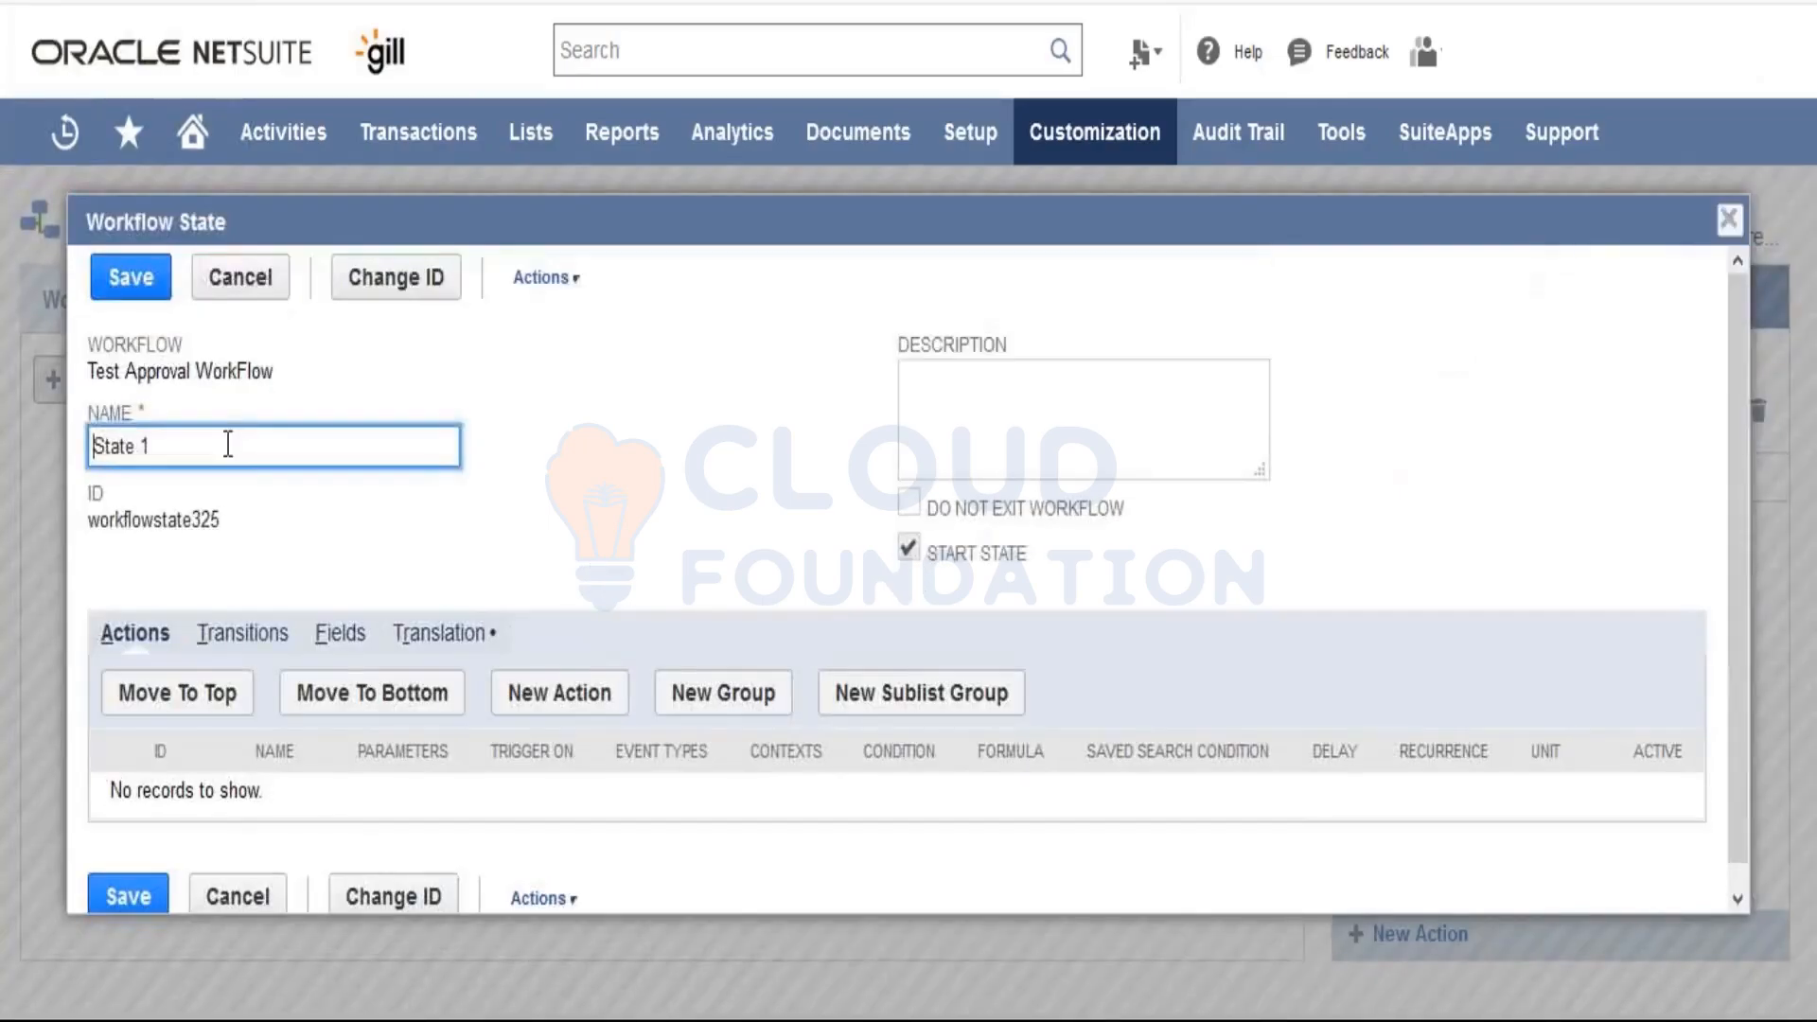
pyautogui.moveTo(227, 443); pyautogui.dragTo(94, 444)
pyautogui.write('Submit fot')
pyautogui.press('BackSpace')
pyautogui.write('r Approval')
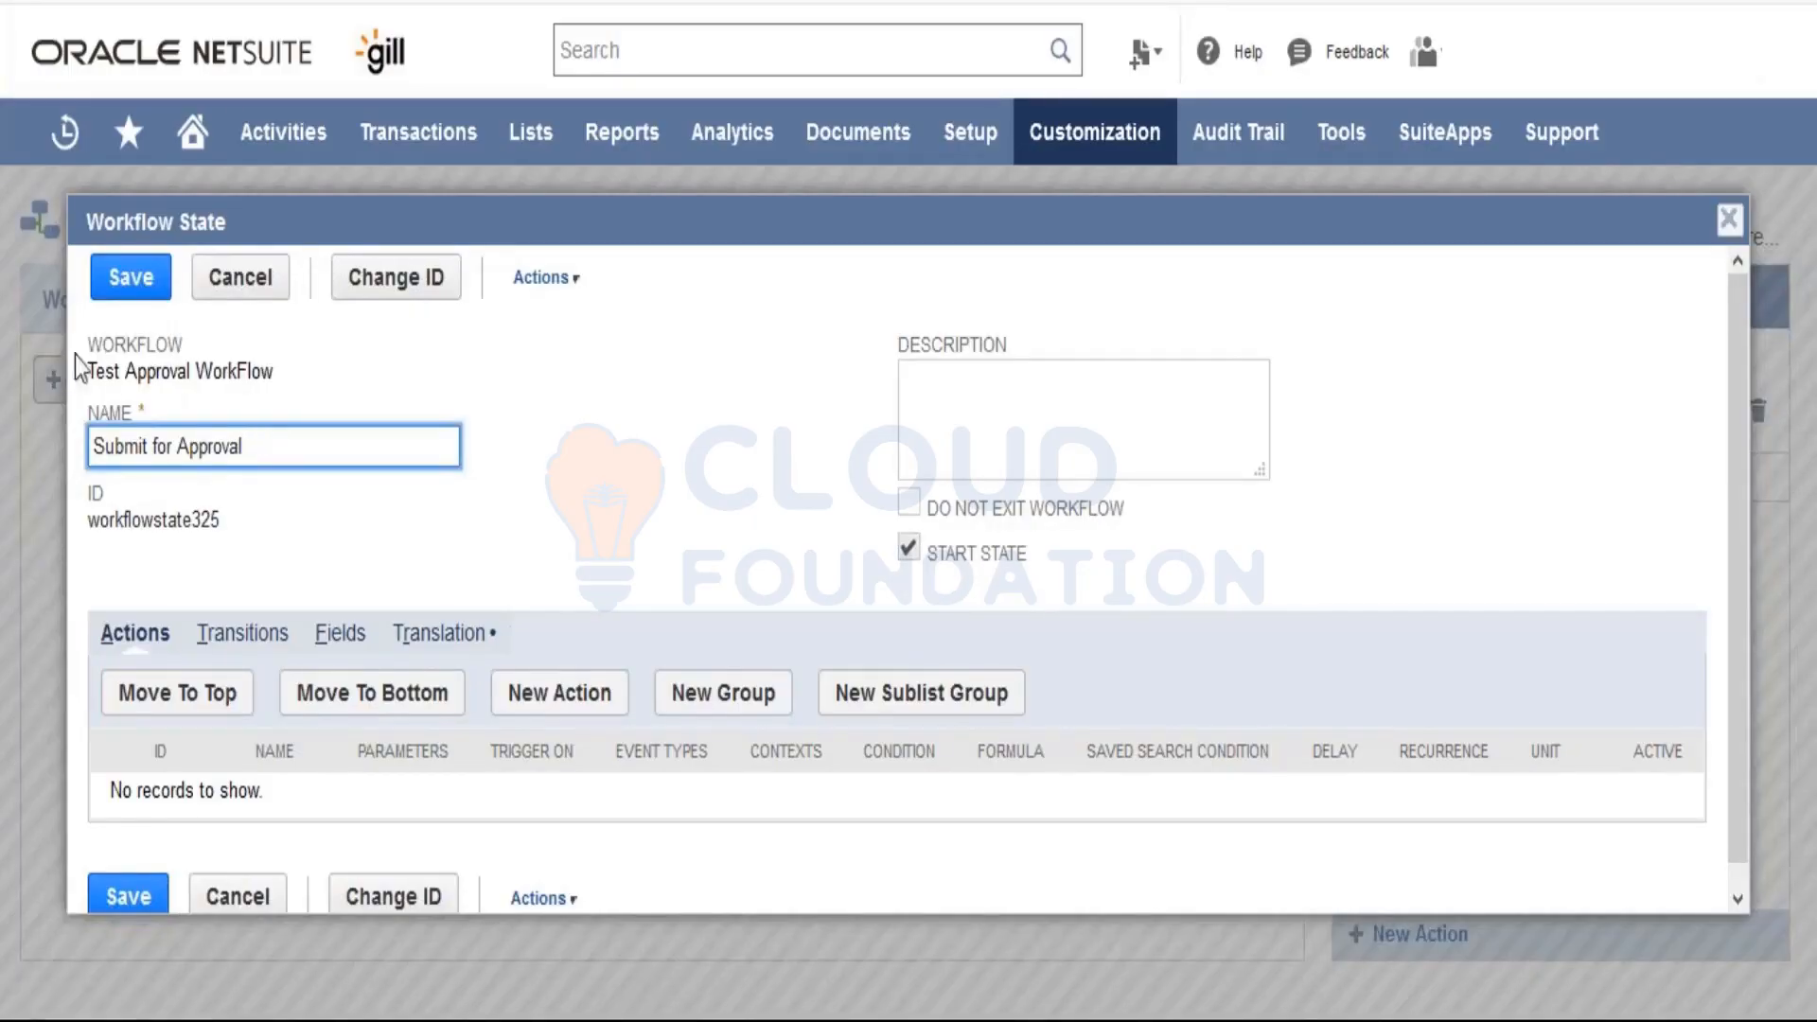
pyautogui.click(126, 284)
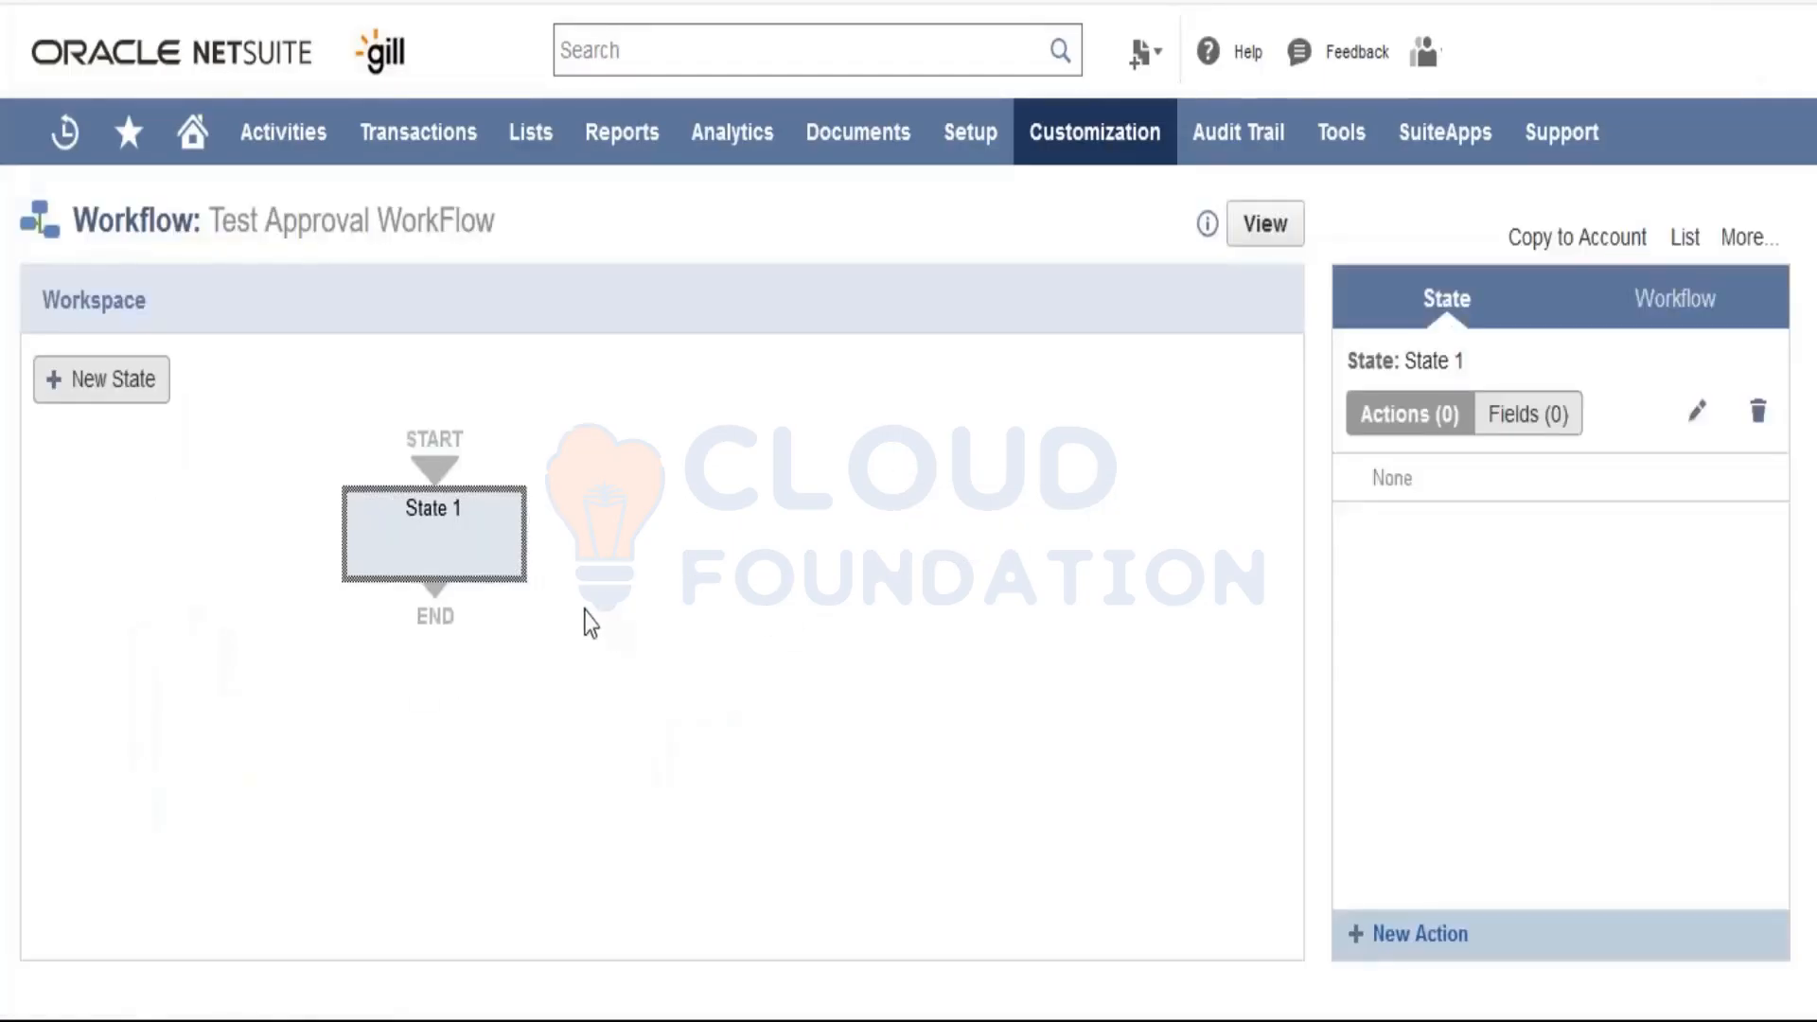
# Step: Reopen the start state to check its name and submit it again without changes
pyautogui.moveTo(498, 572)
pyautogui.doubleClick(406, 519)
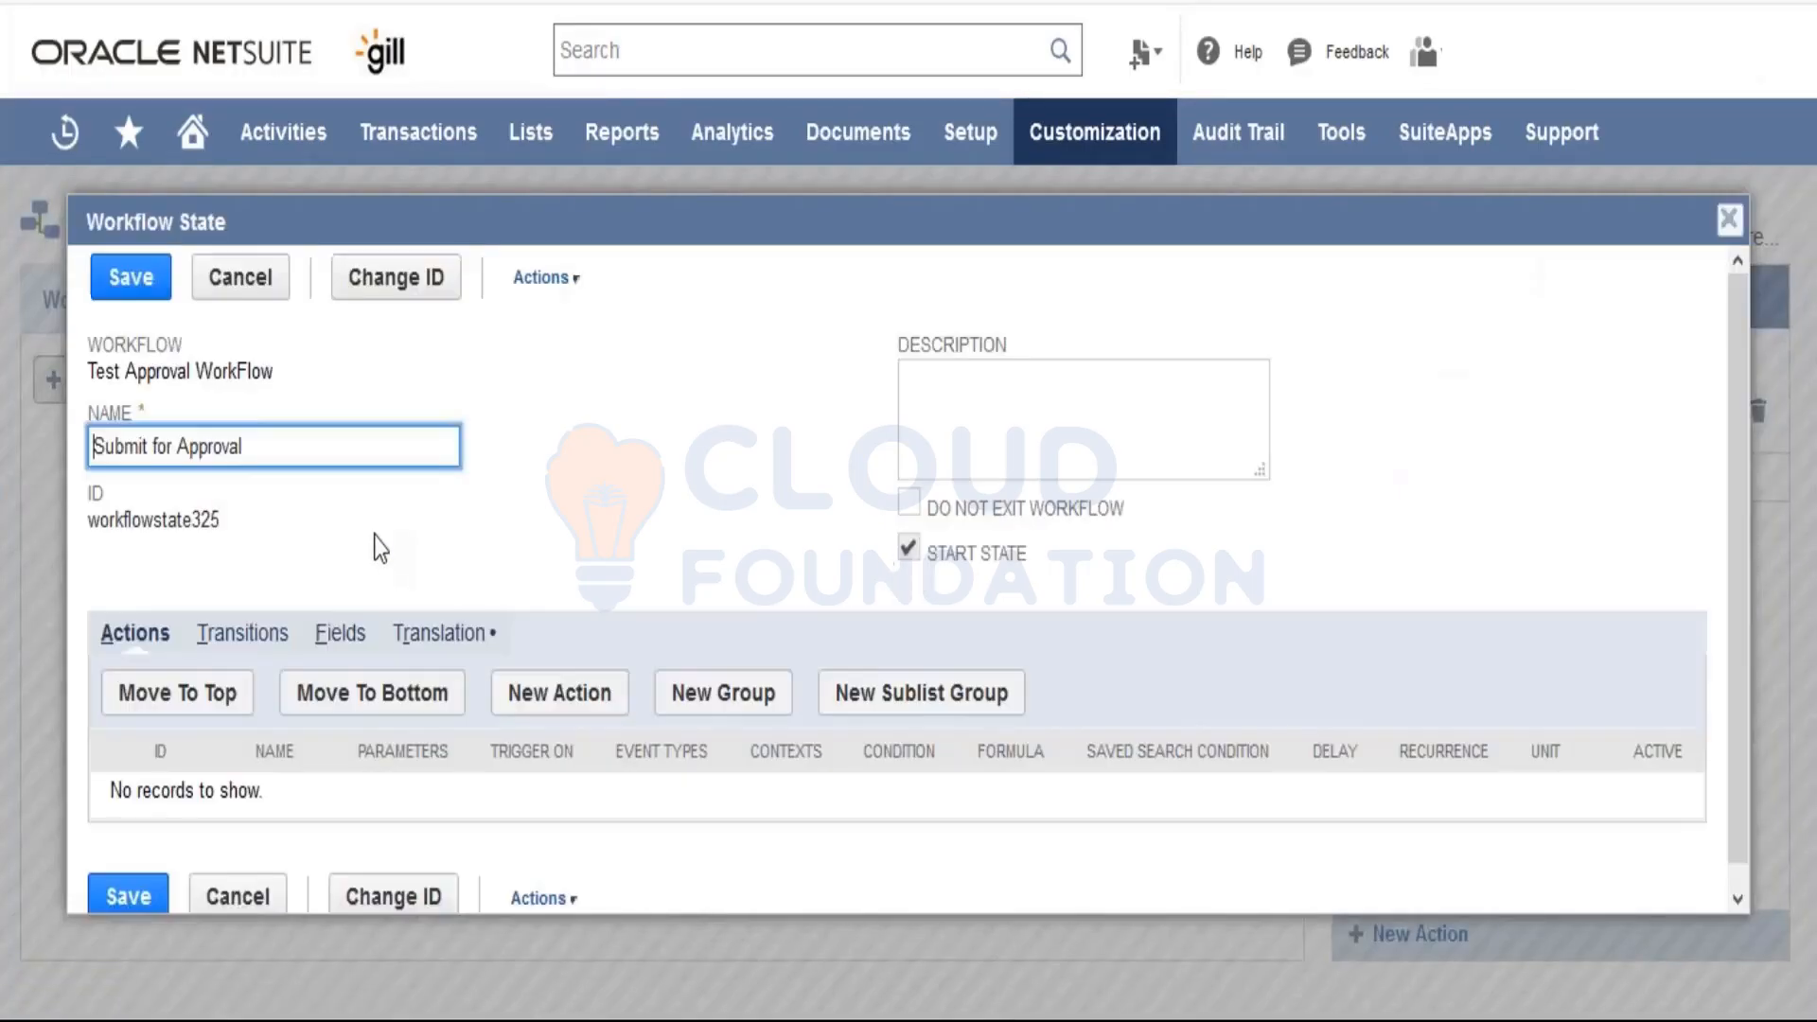
pyautogui.click(147, 290)
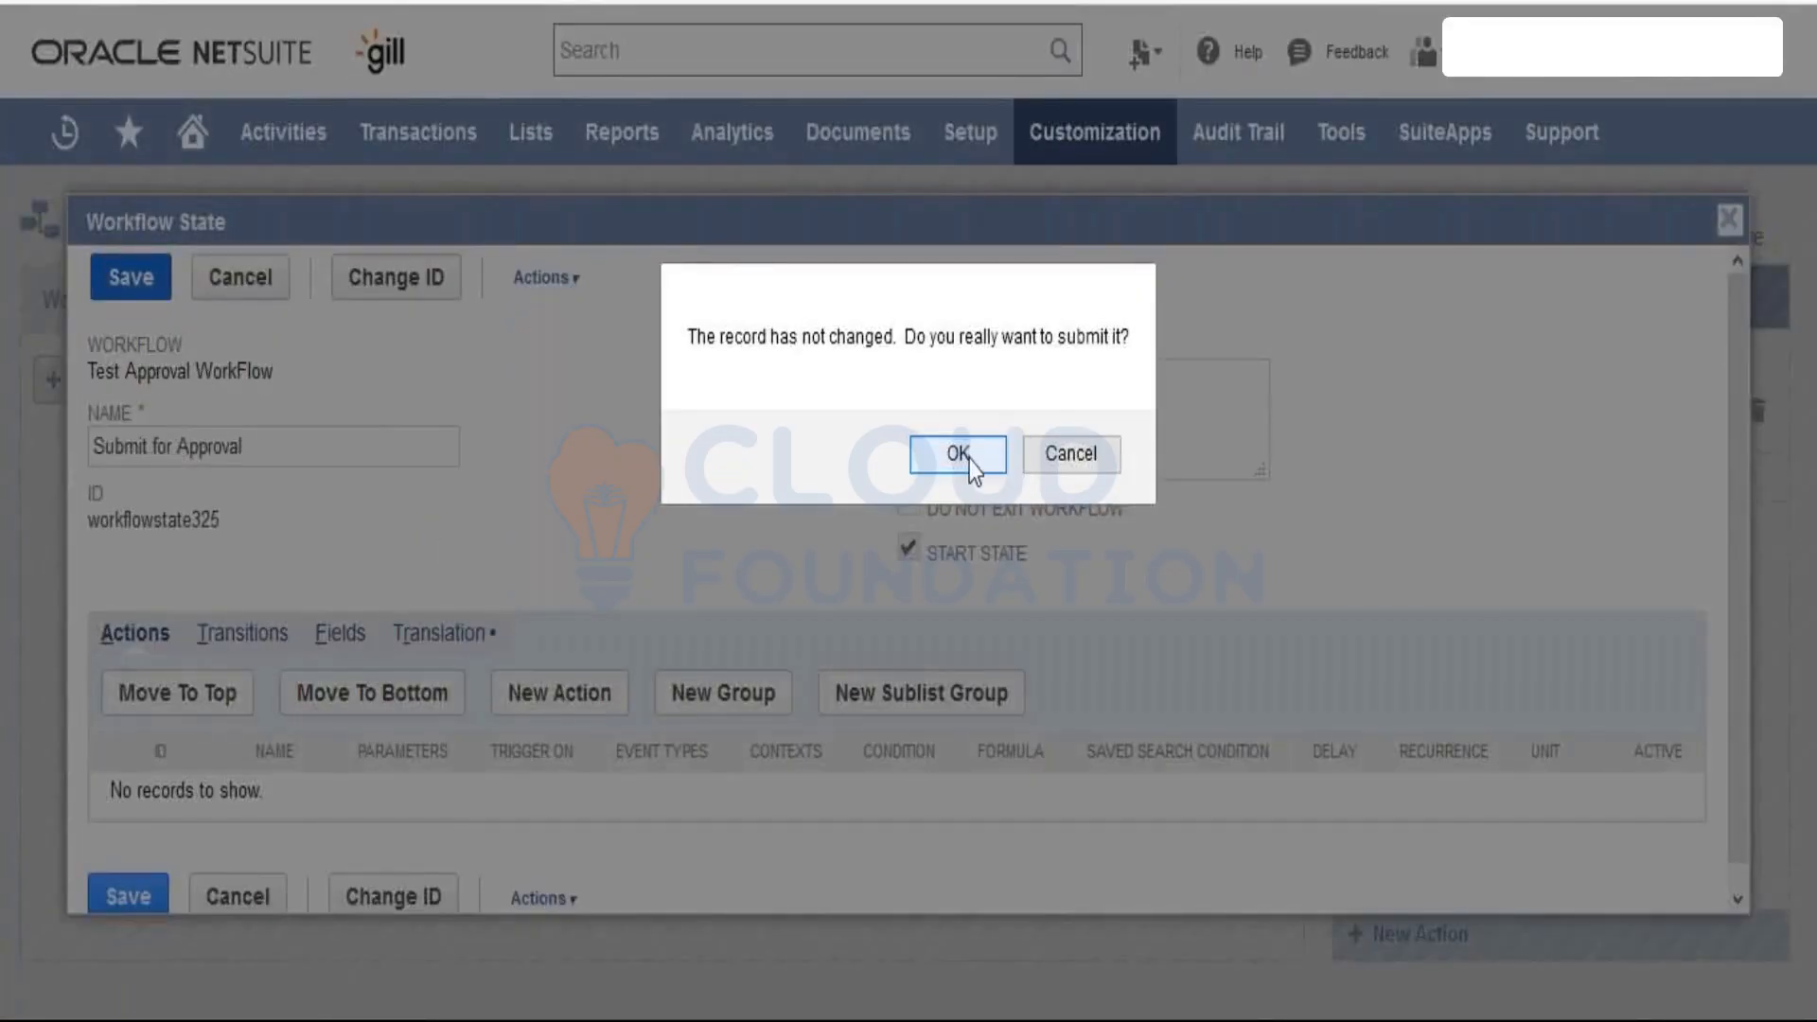
pyautogui.click(942, 454)
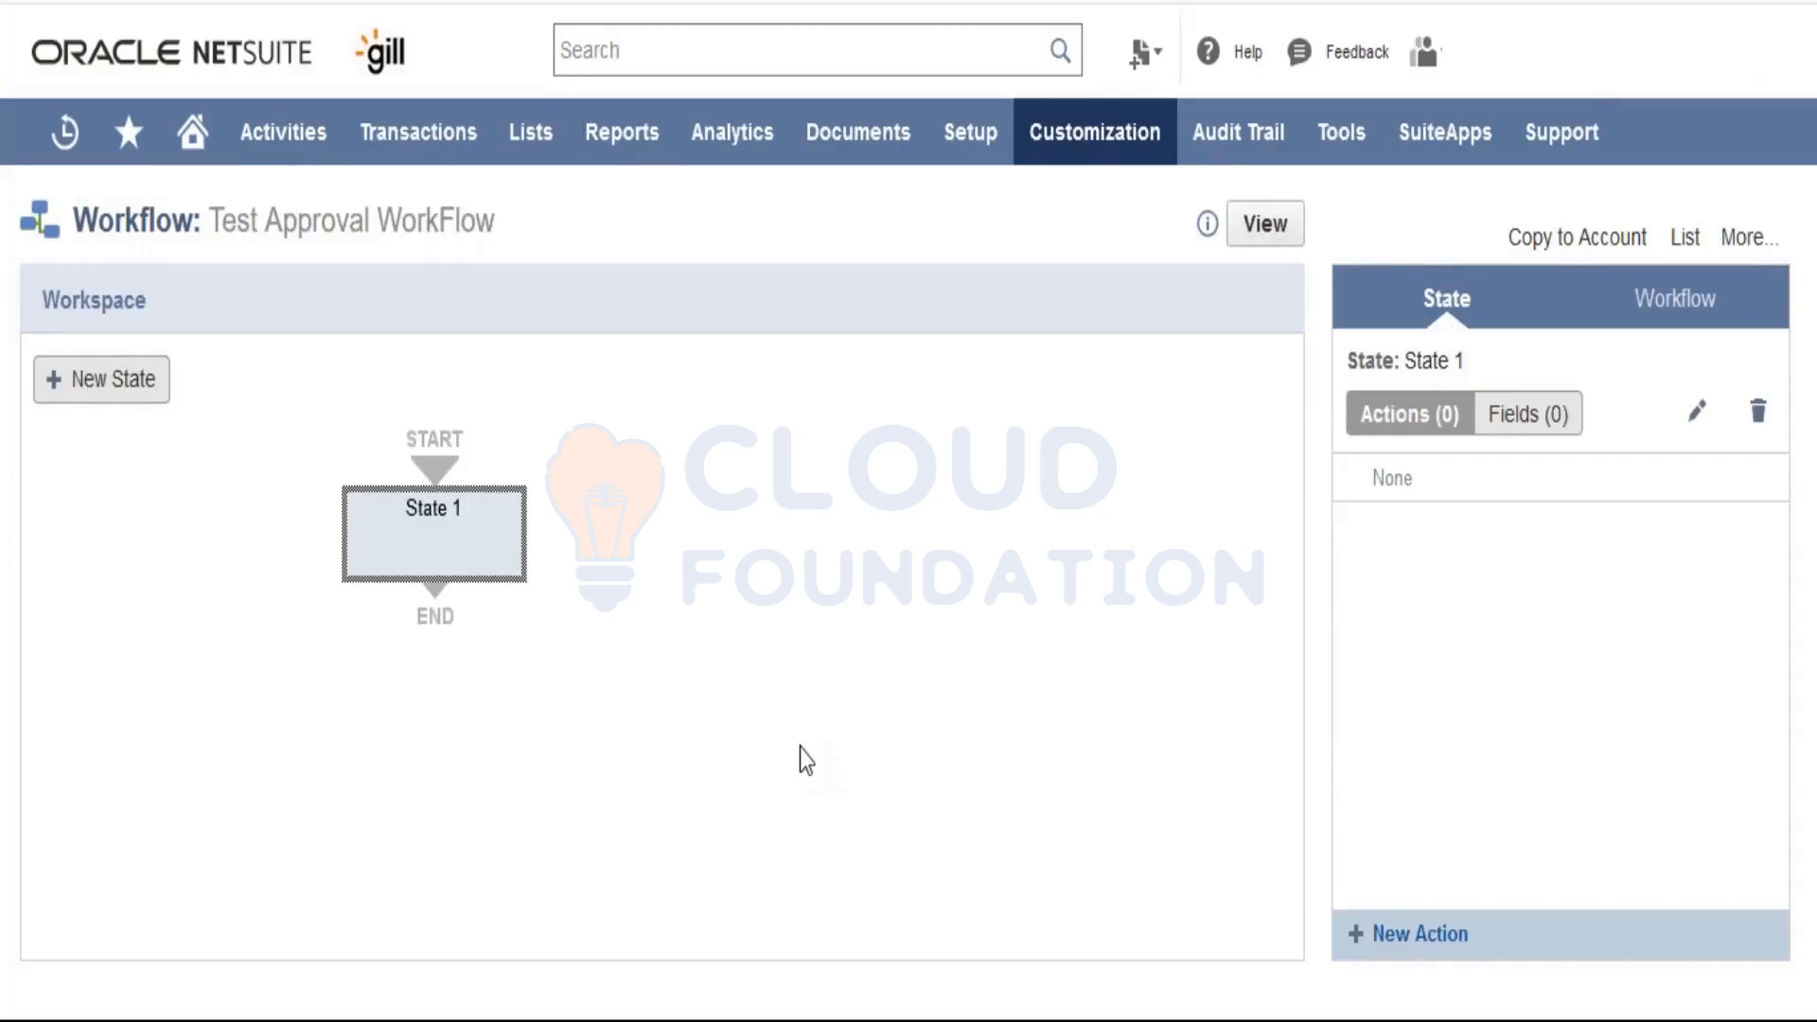
# Step: Look through the available action types, create an Add Button action for the state, and label the button "Submit for Approval"
pyautogui.click(1384, 937)
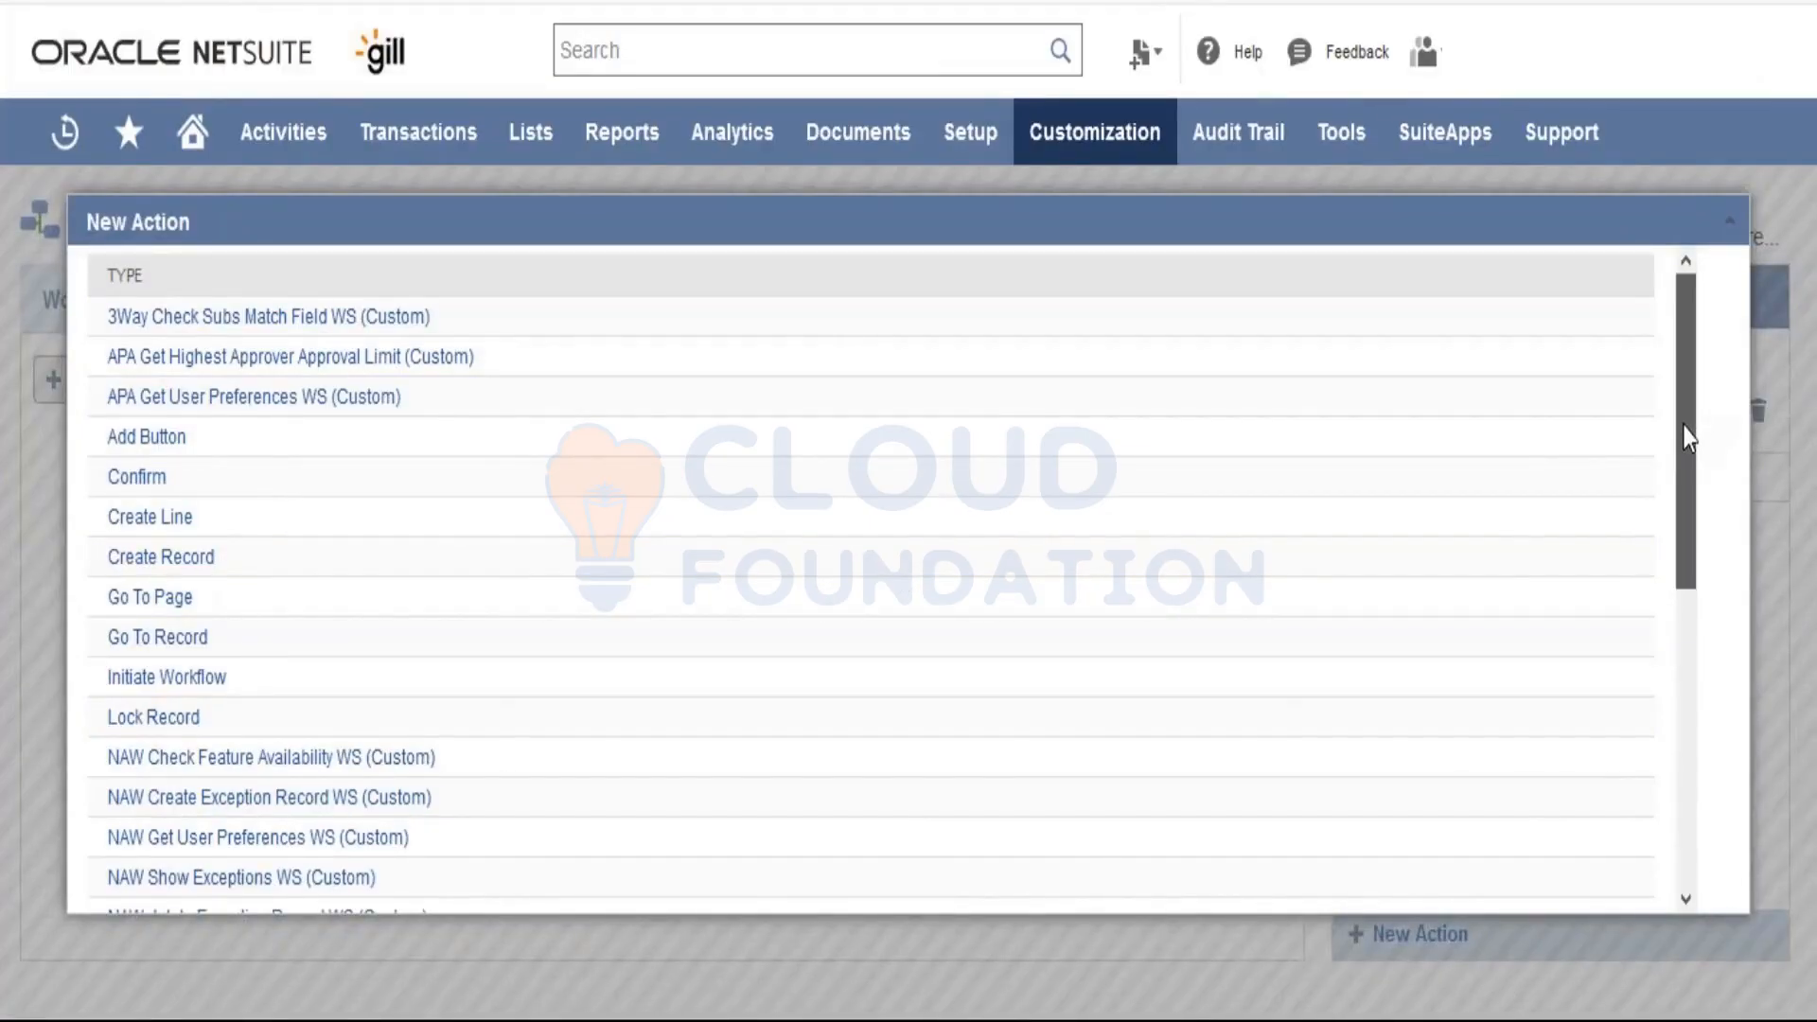
pyautogui.moveTo(1682, 446); pyautogui.dragTo(1667, 280)
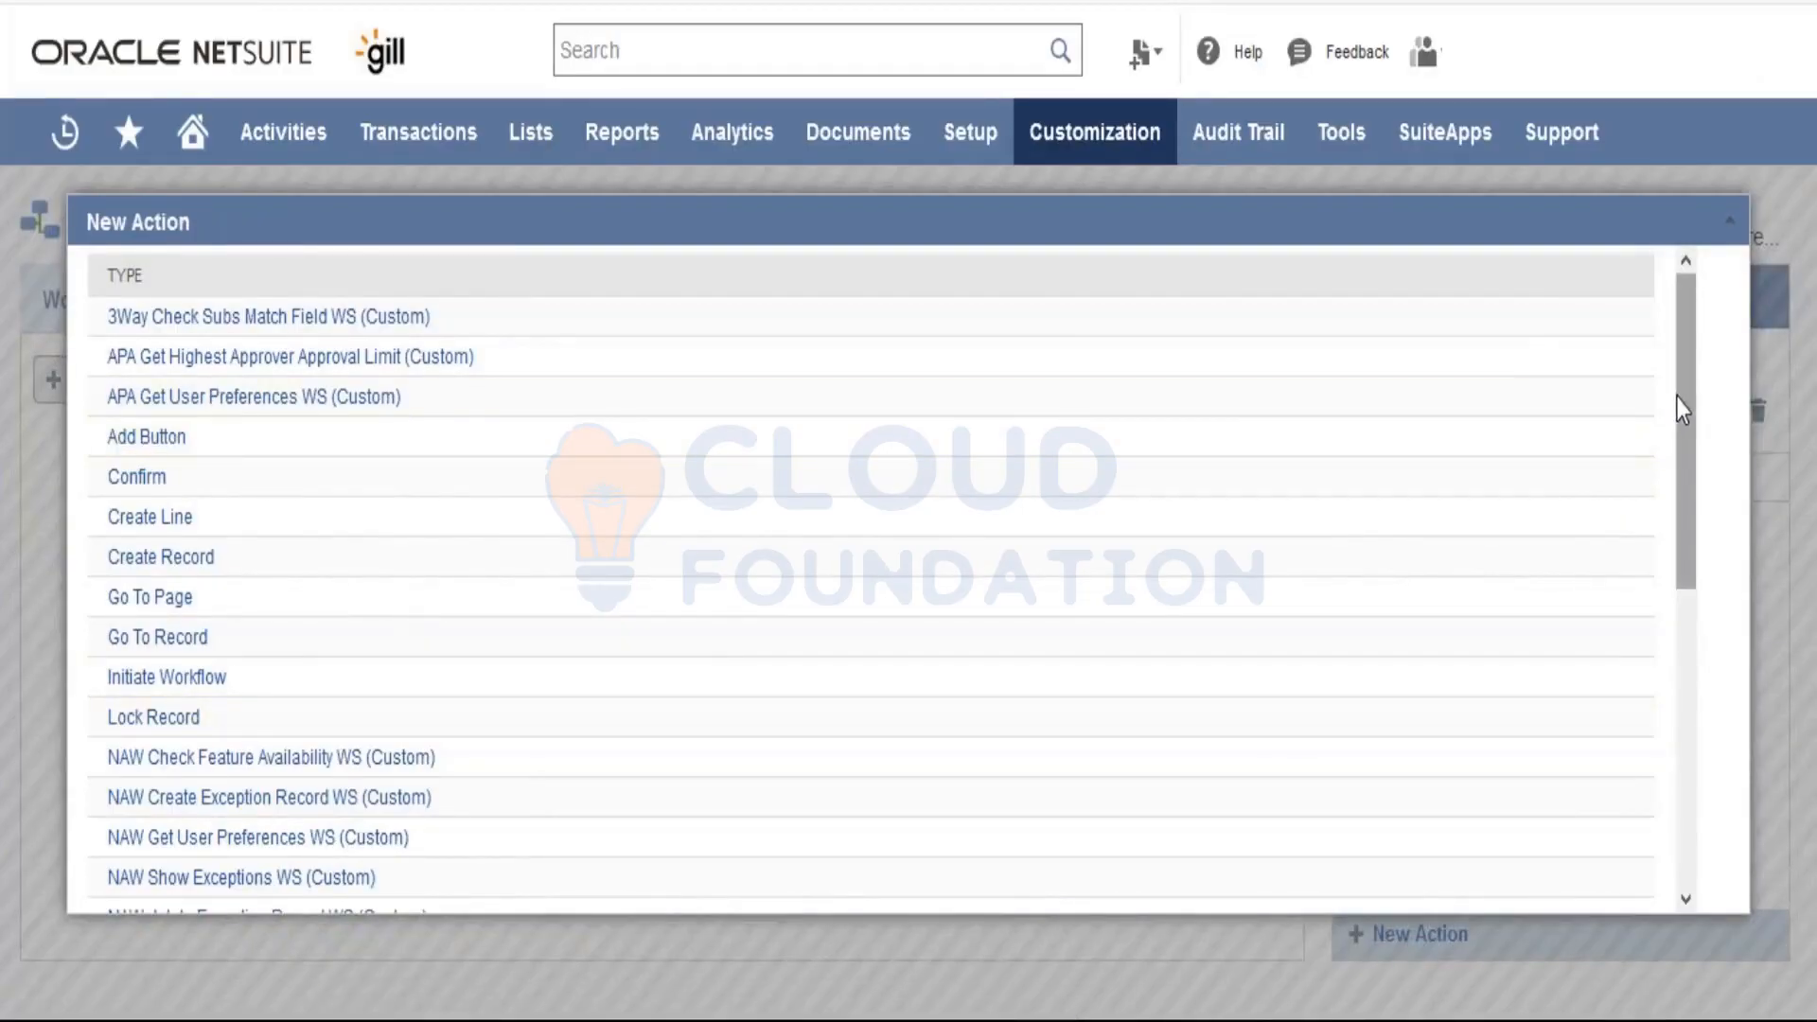
pyautogui.moveTo(1685, 548); pyautogui.dragTo(1682, 708)
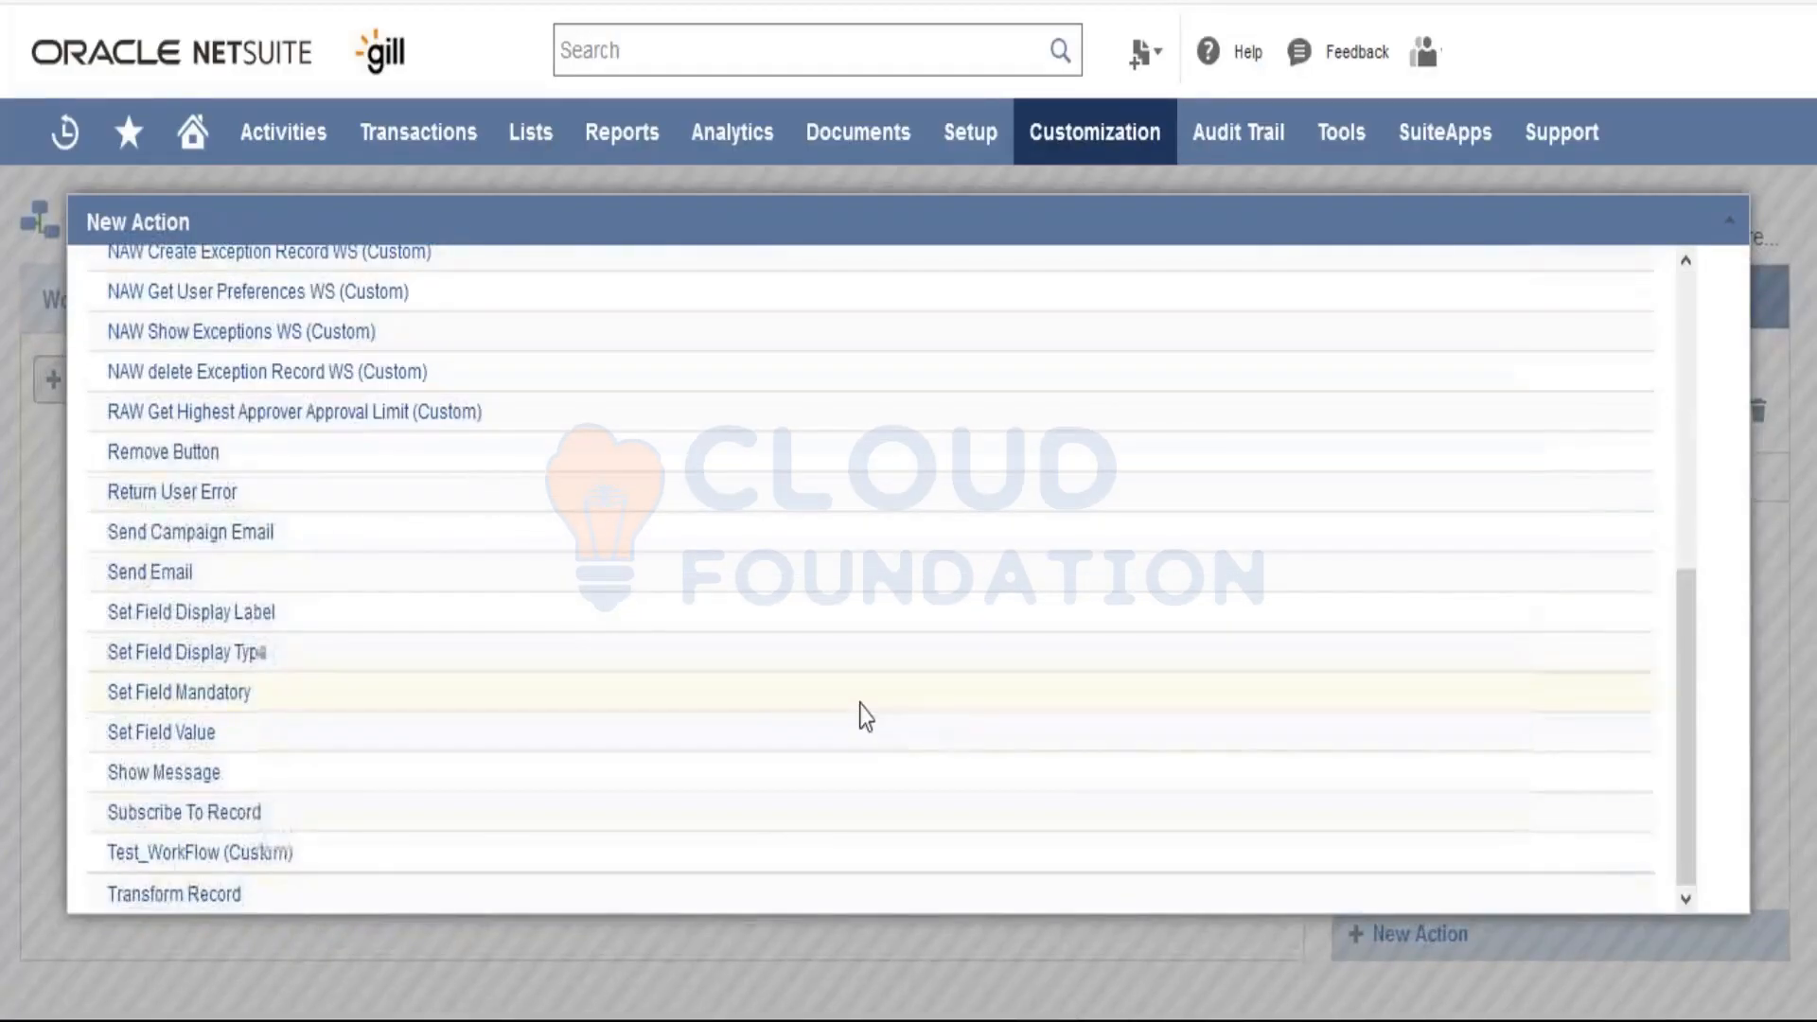
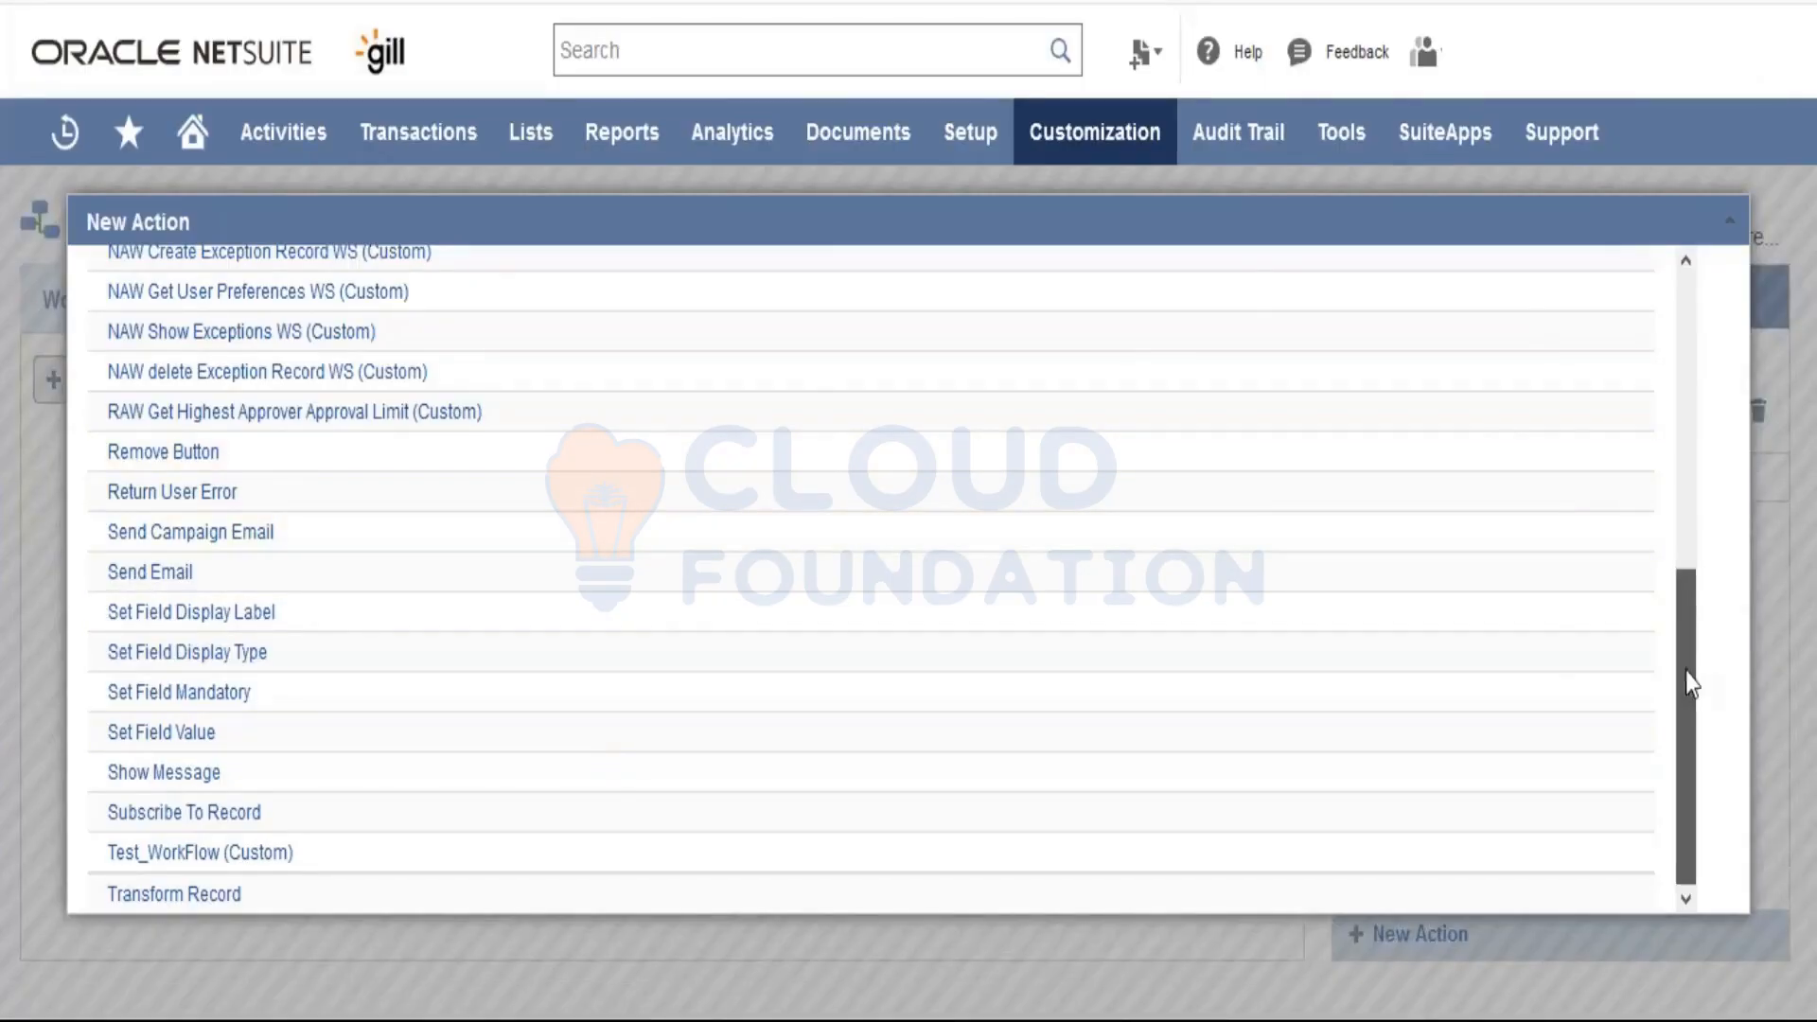
pyautogui.moveTo(1686, 670); pyautogui.dragTo(1692, 364)
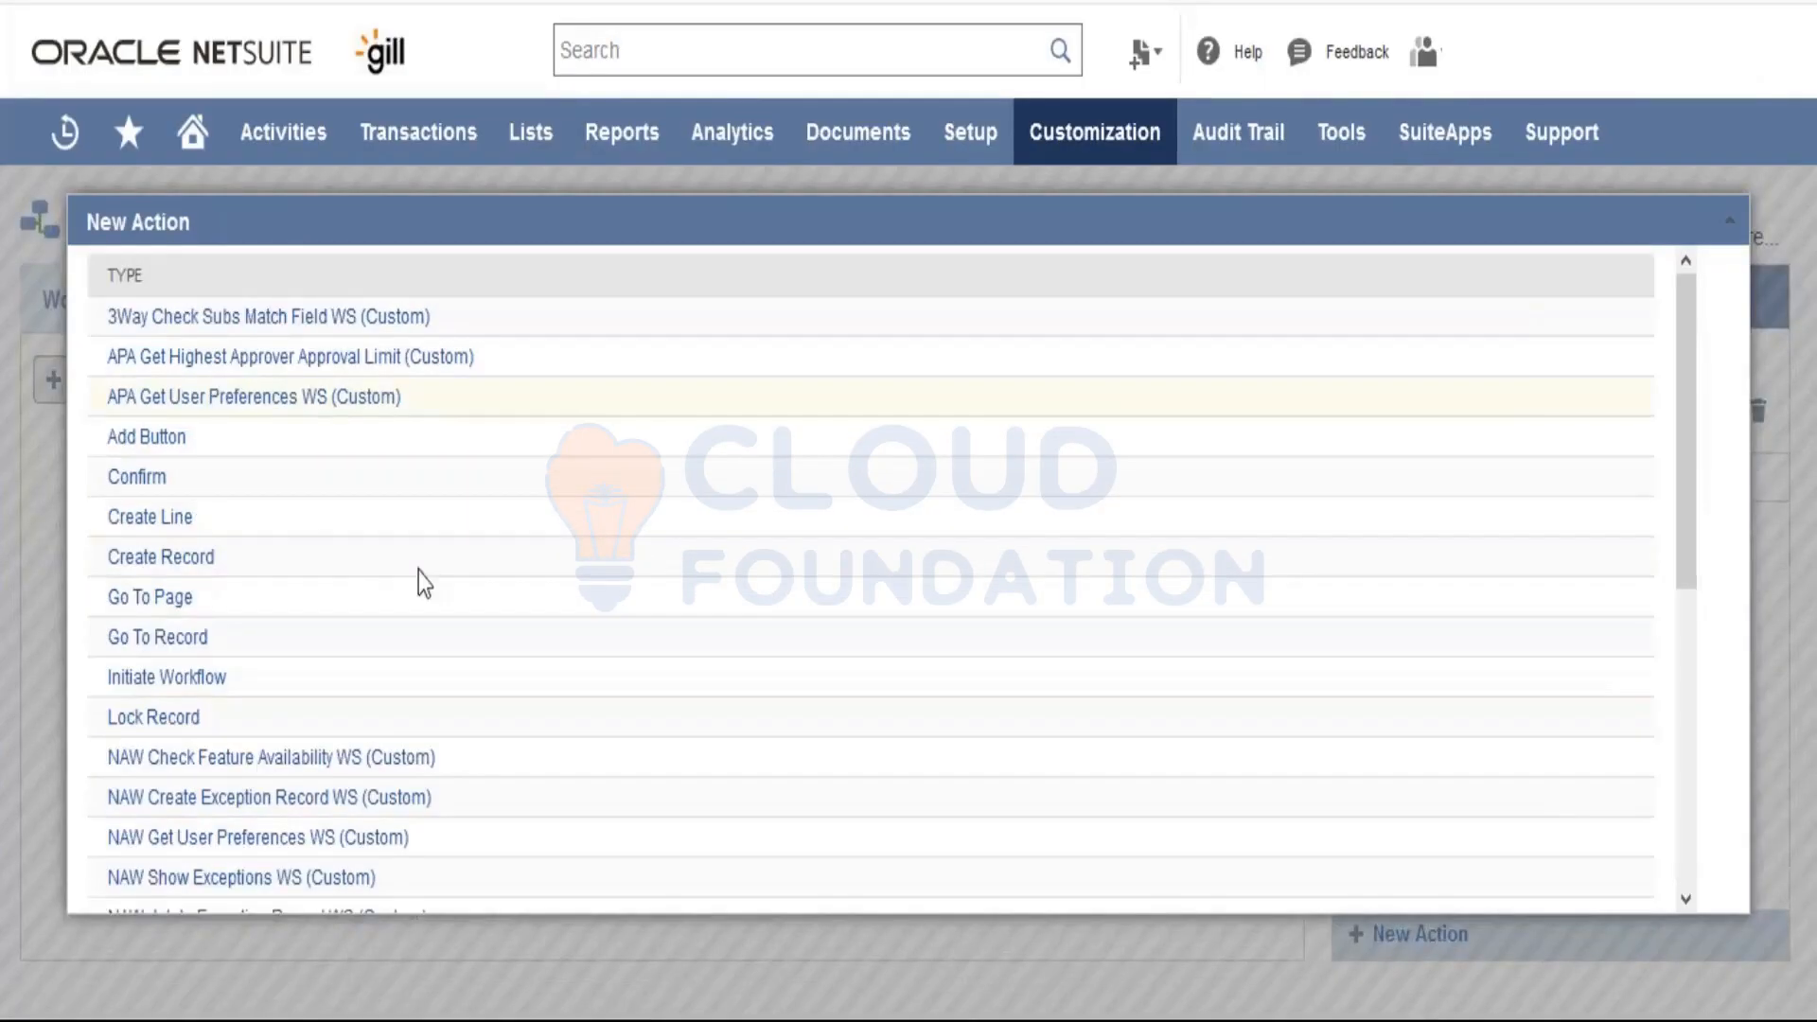
pyautogui.click(159, 452)
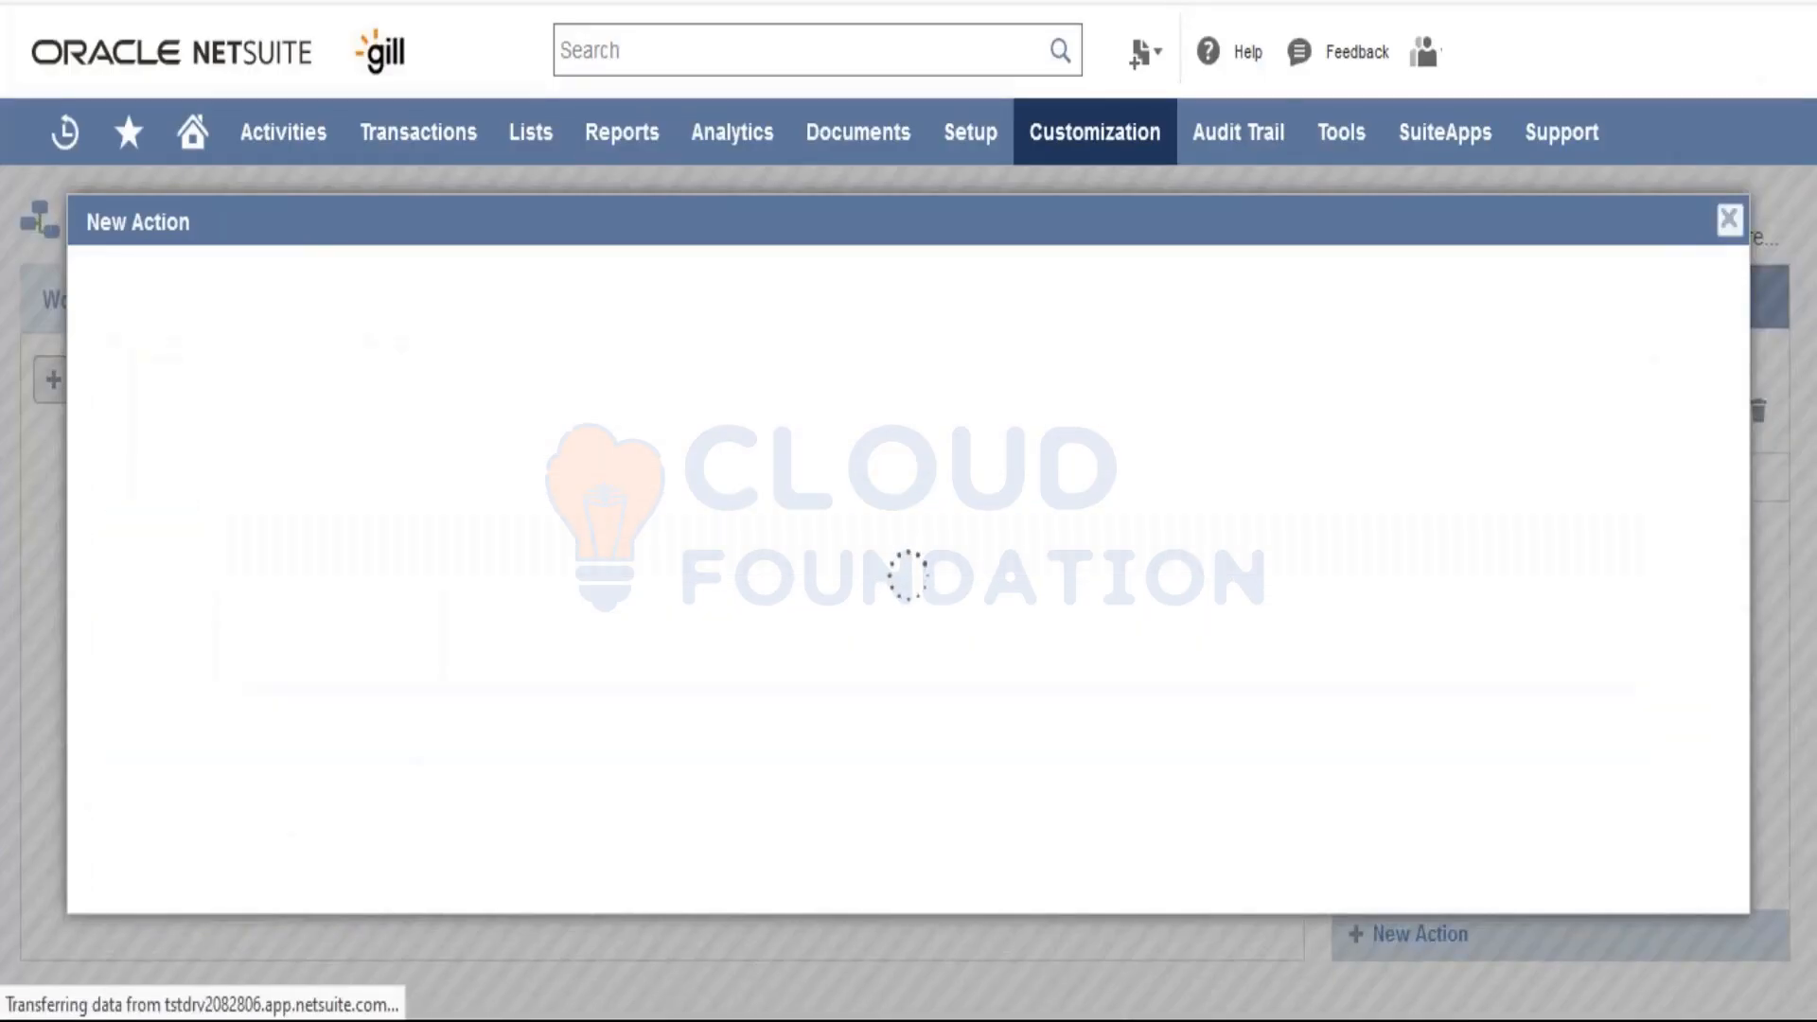
pyautogui.scroll(-6, 389, 519)
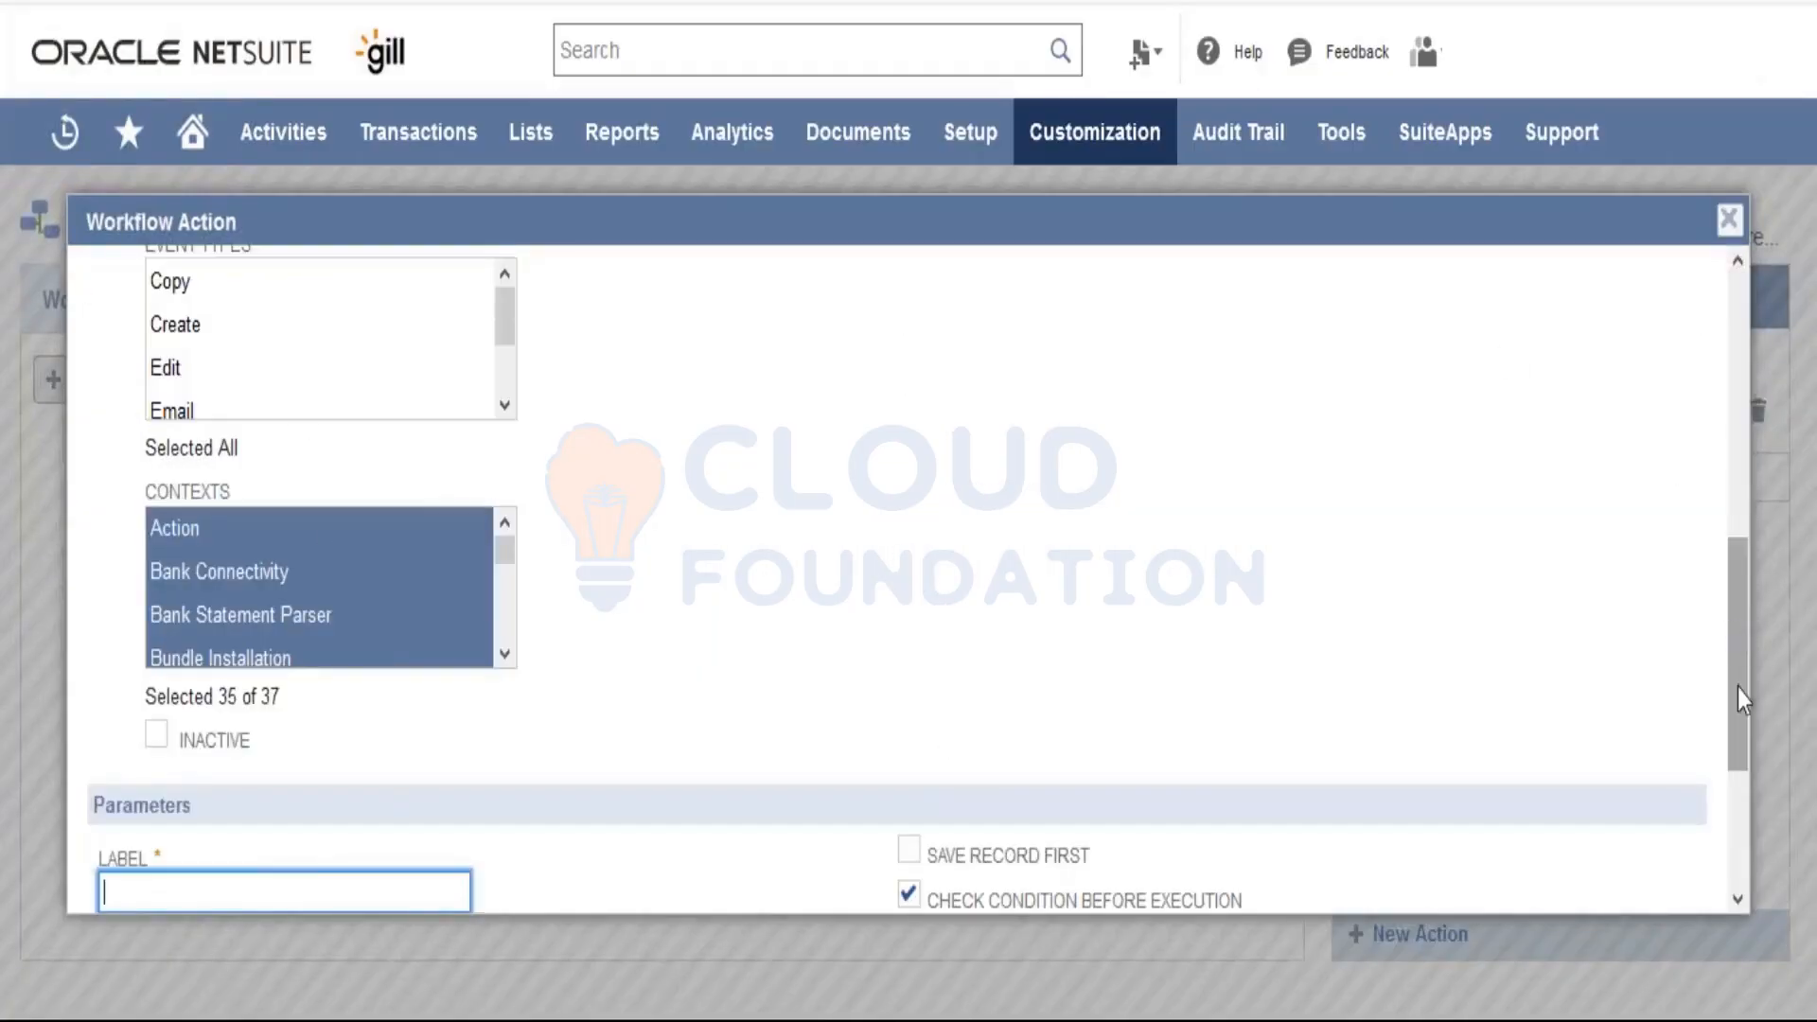
pyautogui.scroll(-2, 1738, 689)
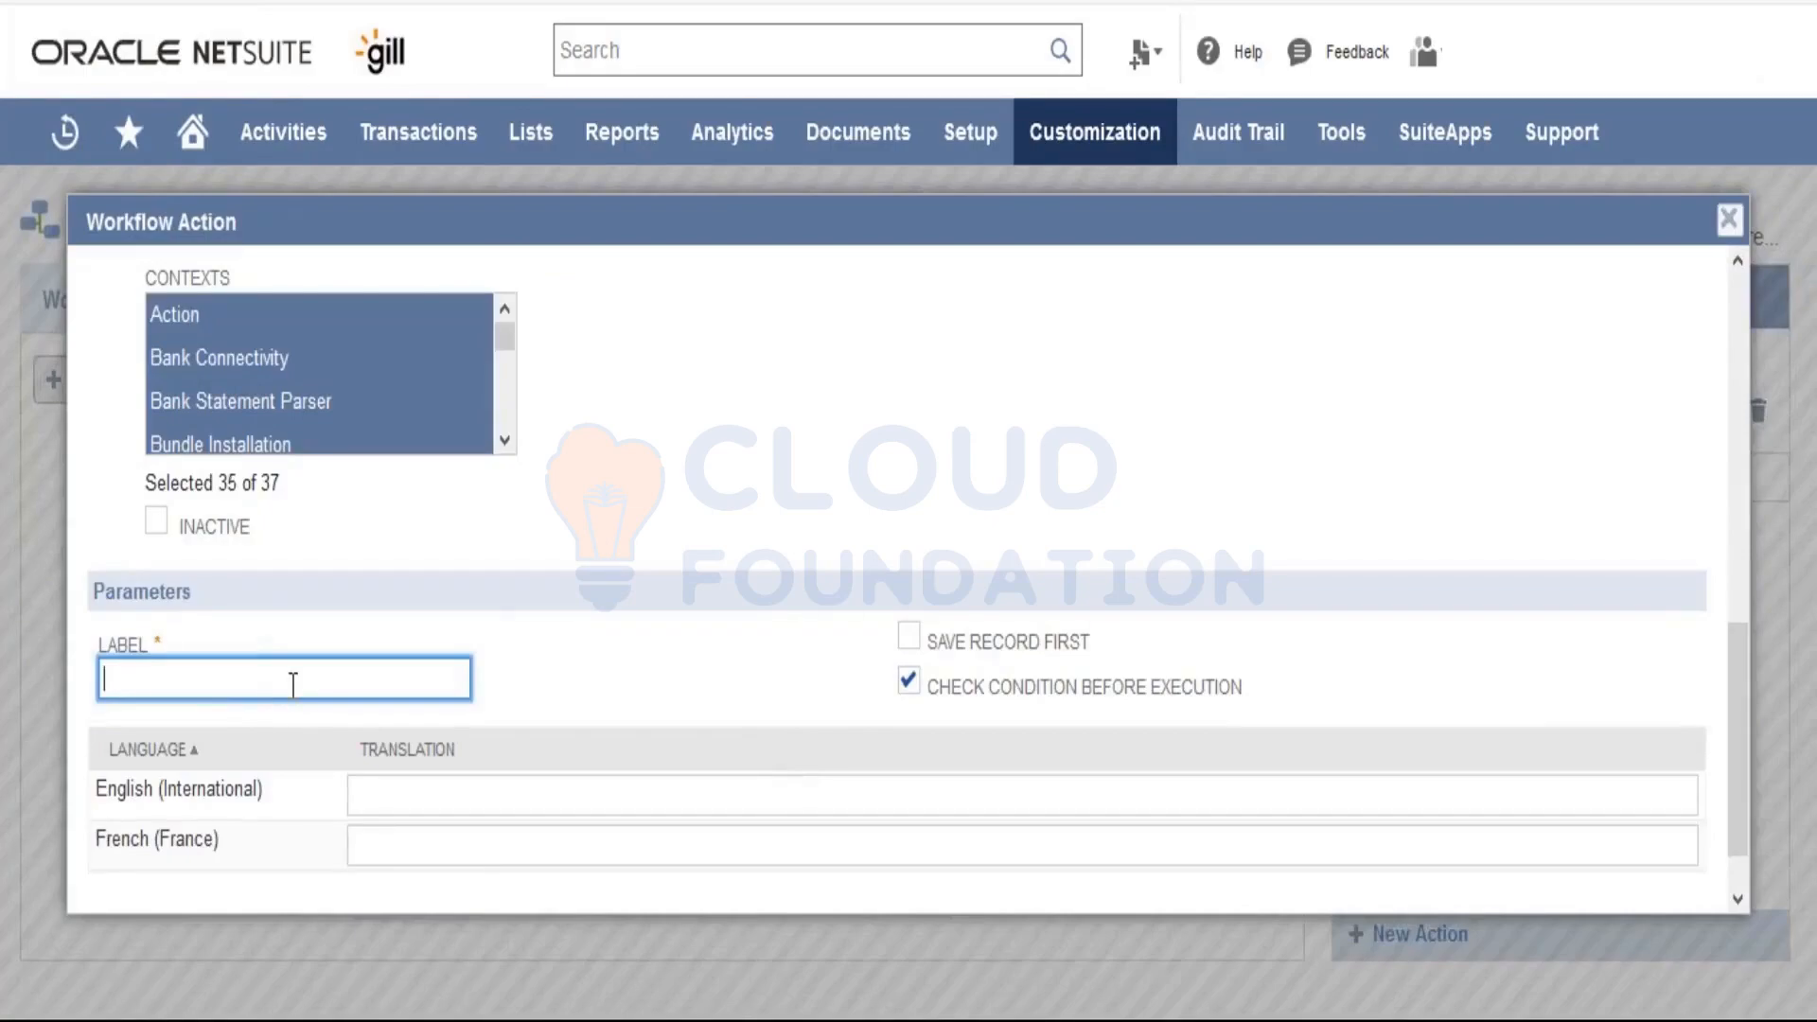
pyautogui.write('Submit for Approval')
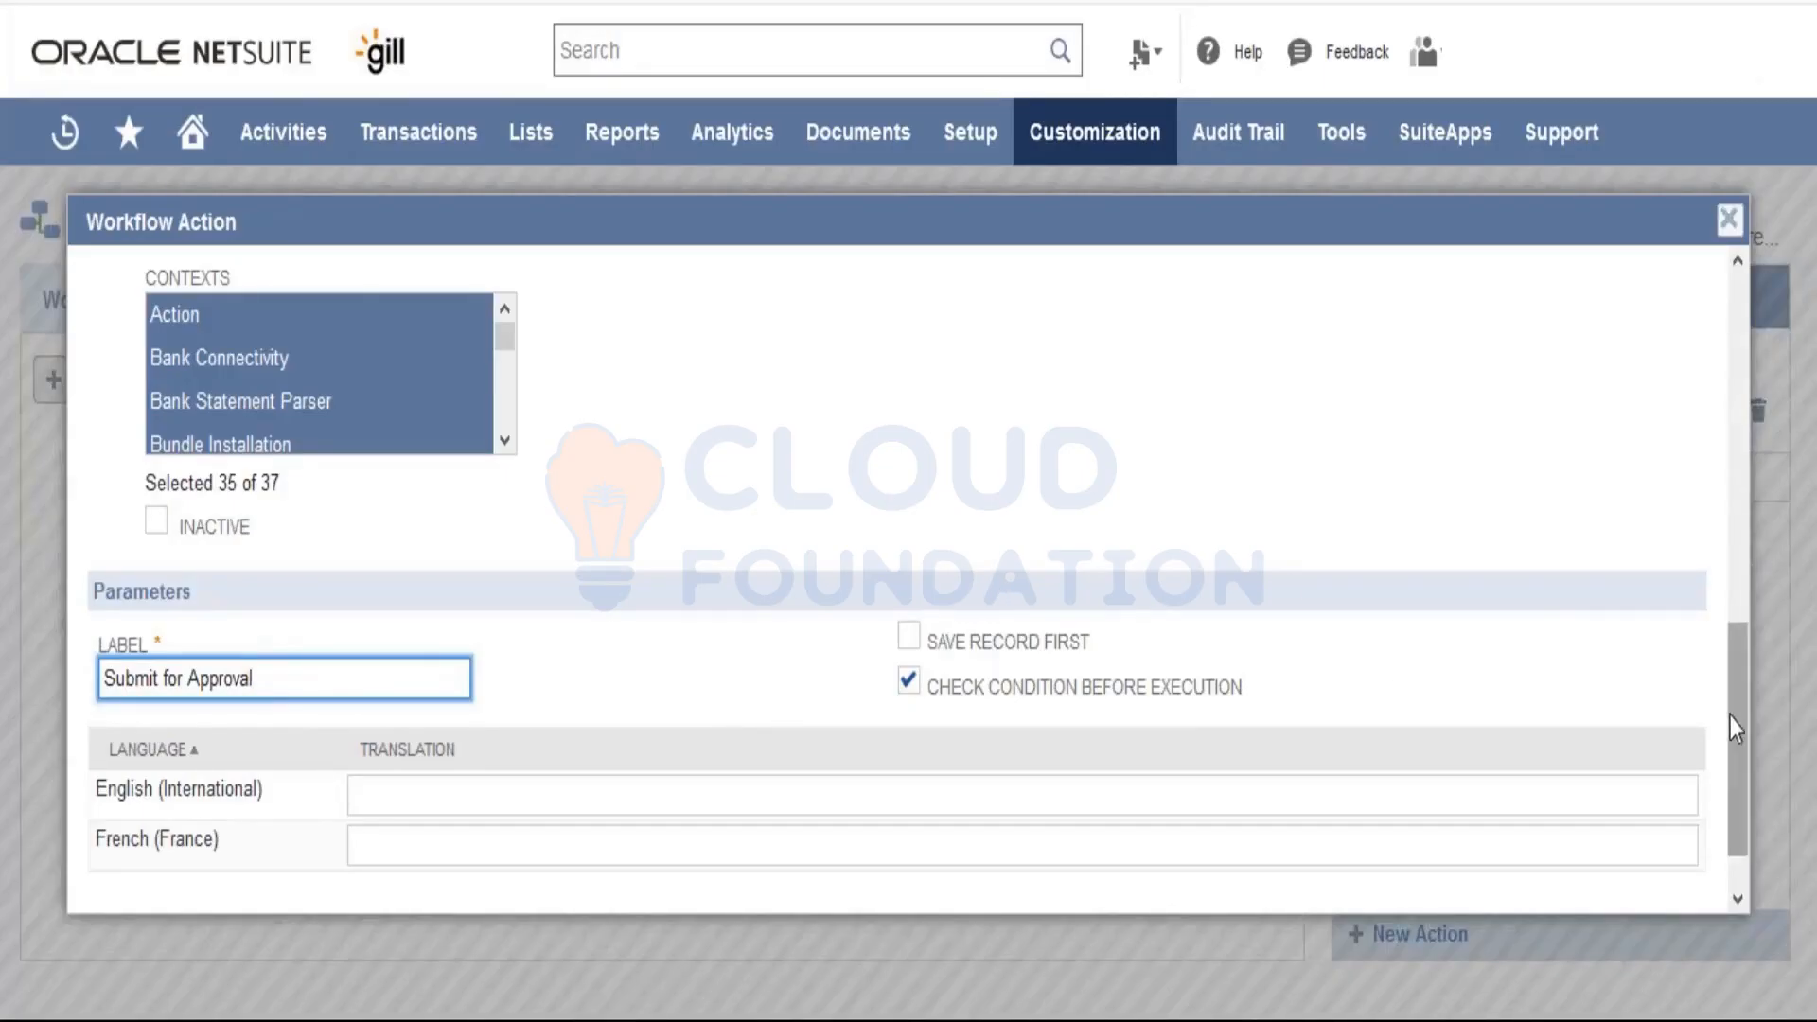
# Step: Review the button action's Trigger On options and select Before Record Load
pyautogui.moveTo(1730, 717); pyautogui.dragTo(1741, 377)
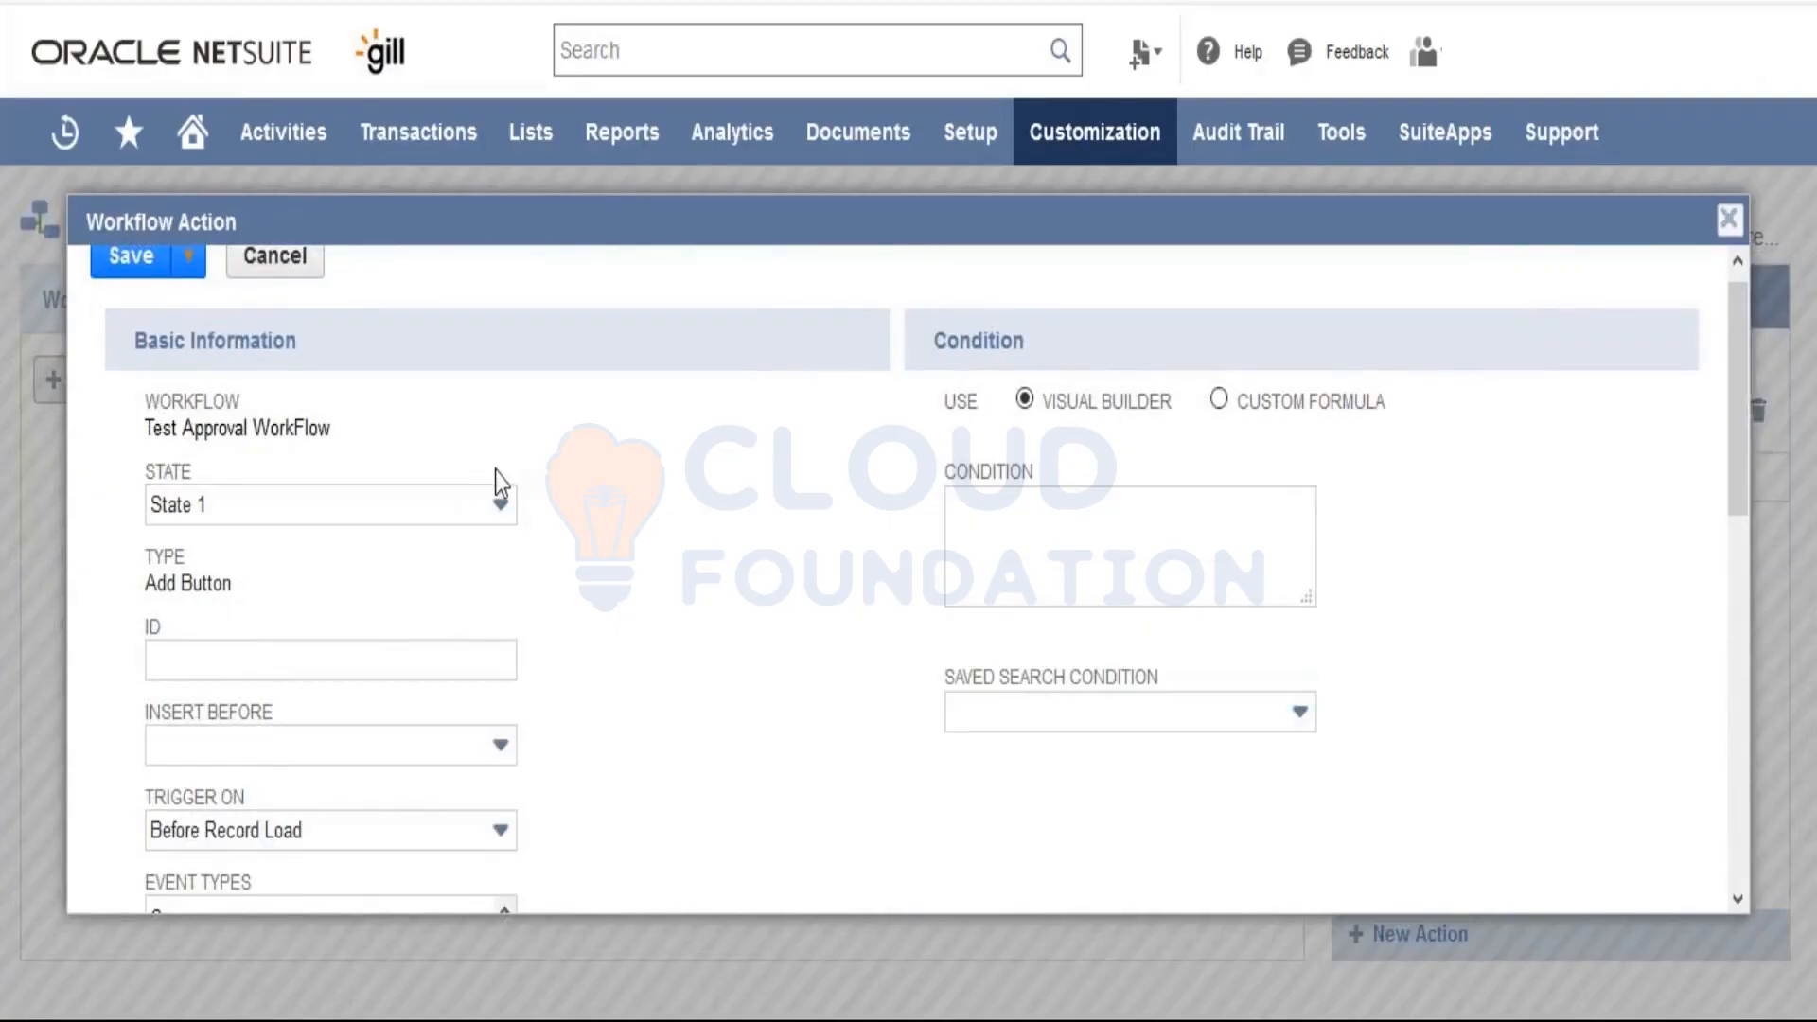
pyautogui.click(366, 837)
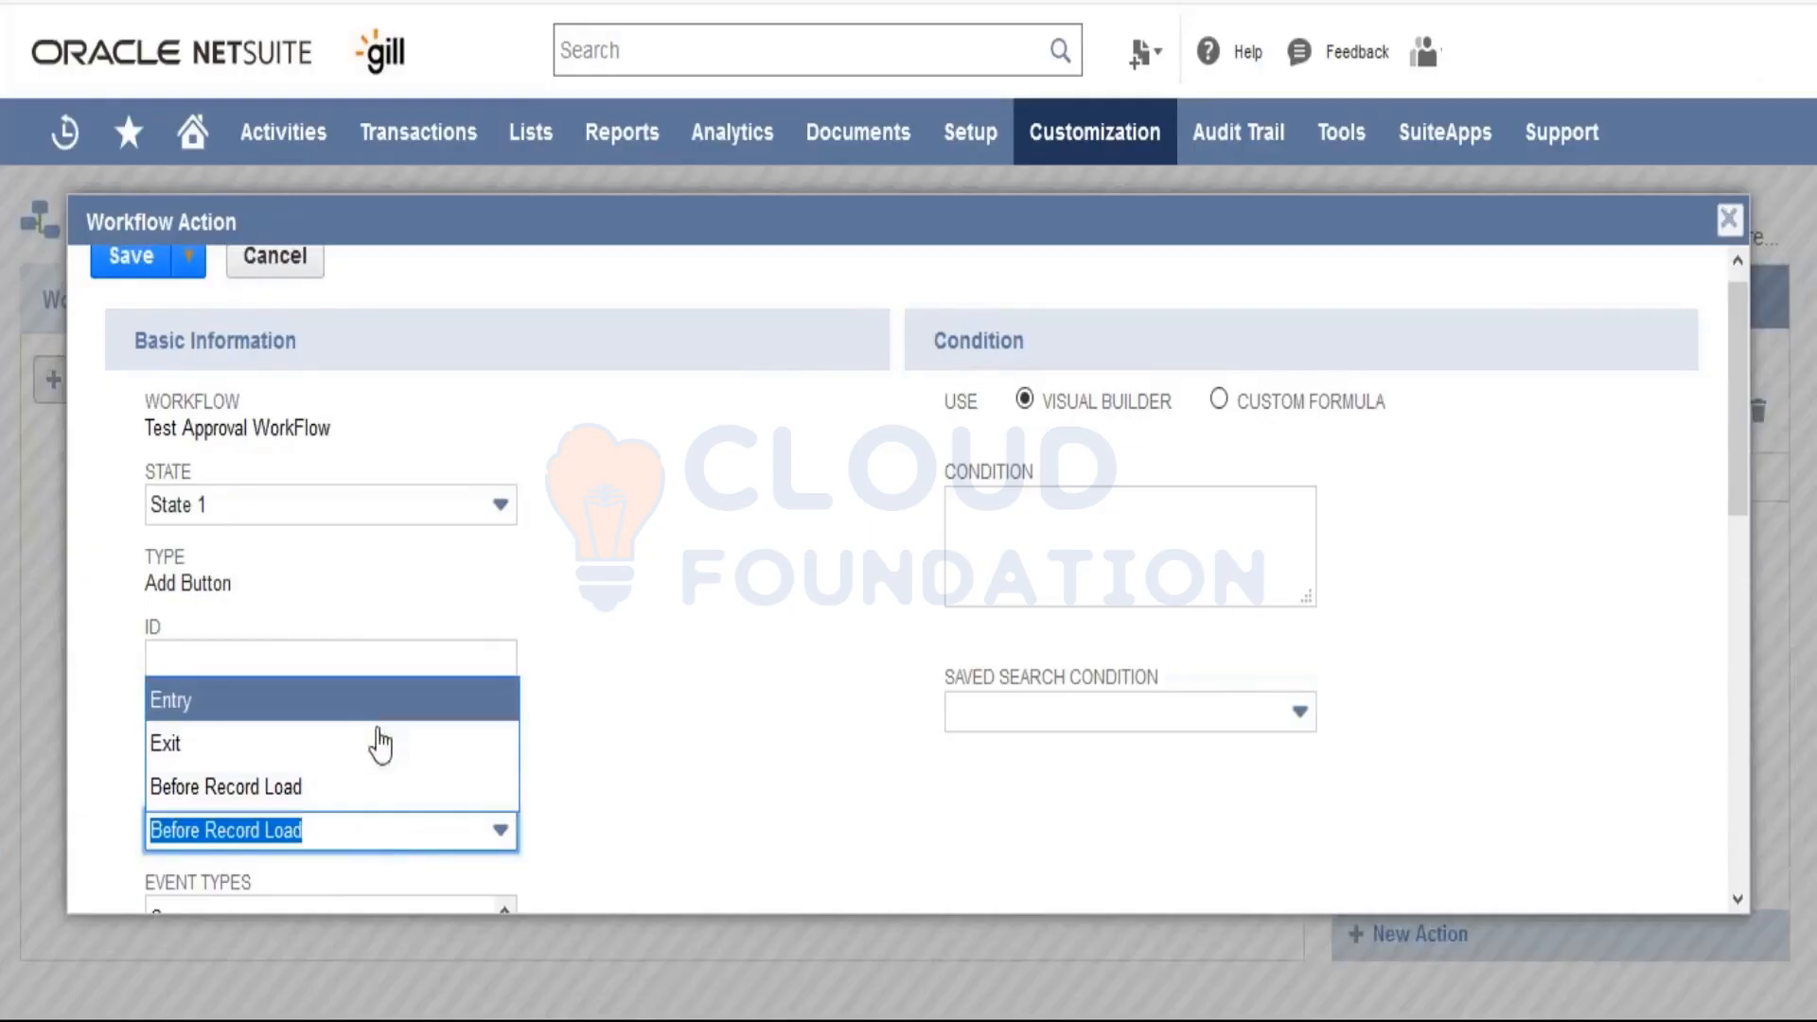
pyautogui.click(437, 800)
pyautogui.click(629, 740)
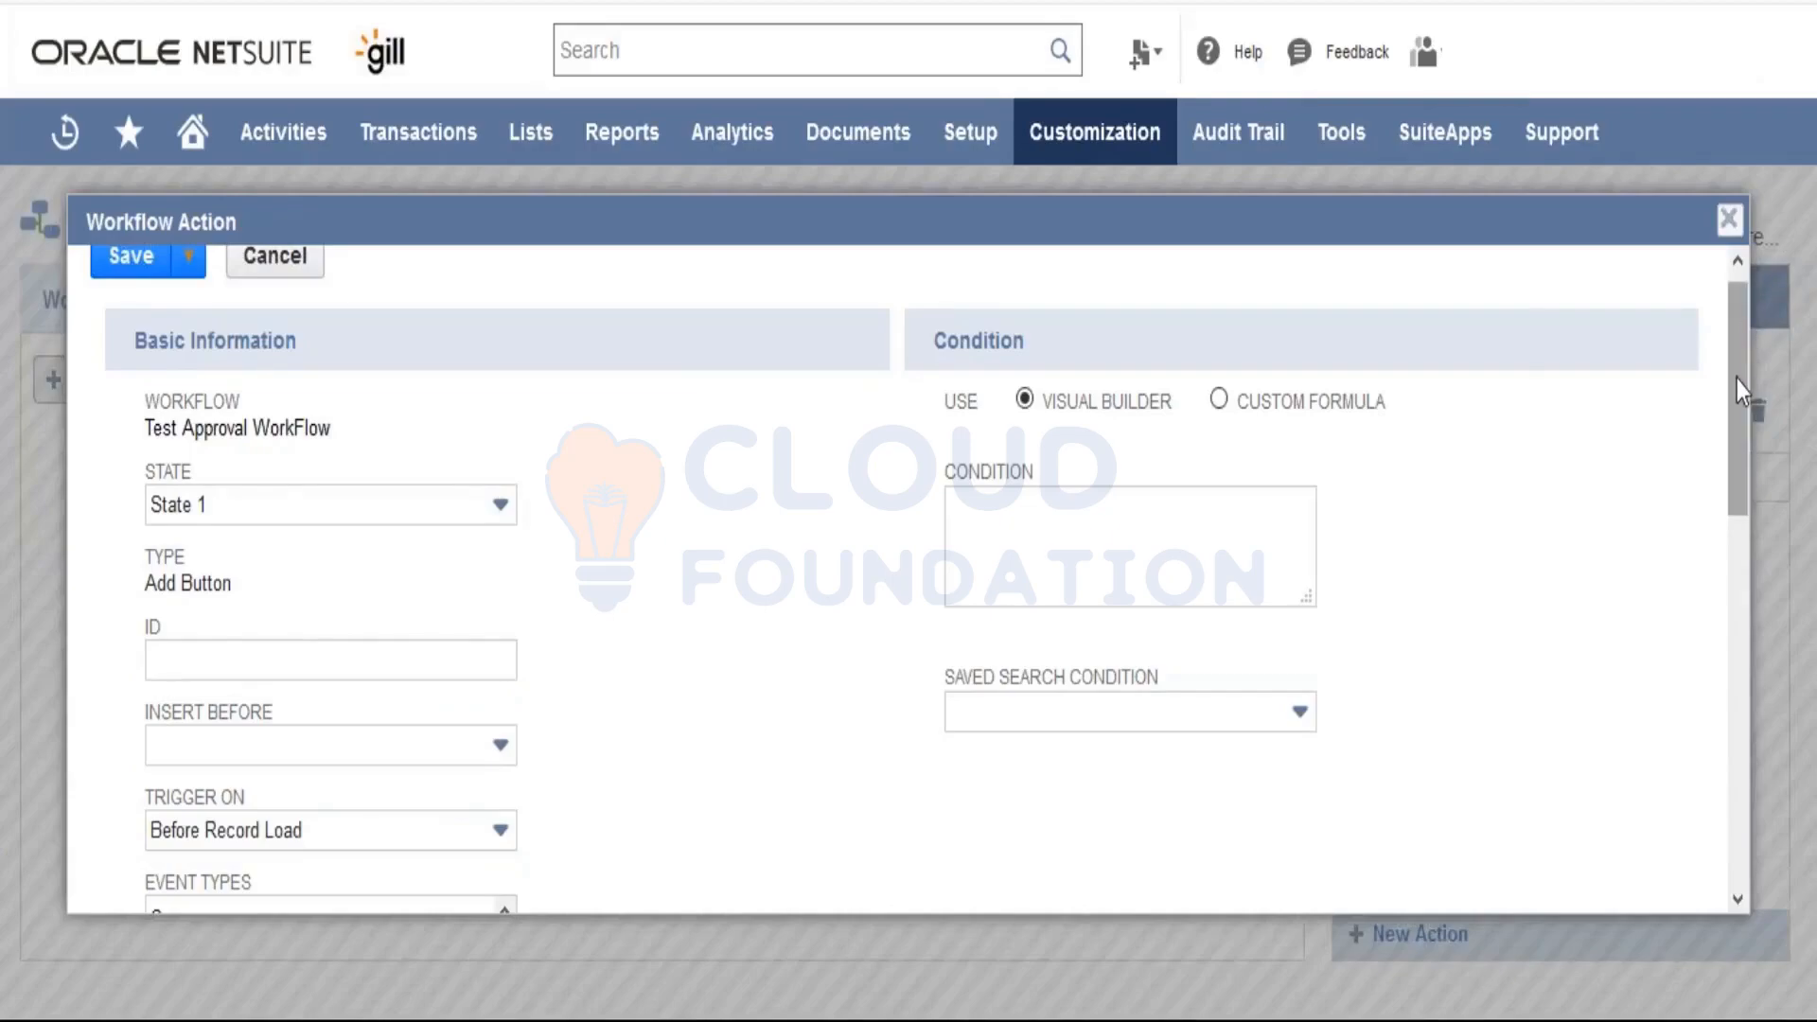
# Step: Check the button action's event types and contexts, keep the defaults, and save the action
pyautogui.scroll(-3, 1735, 378)
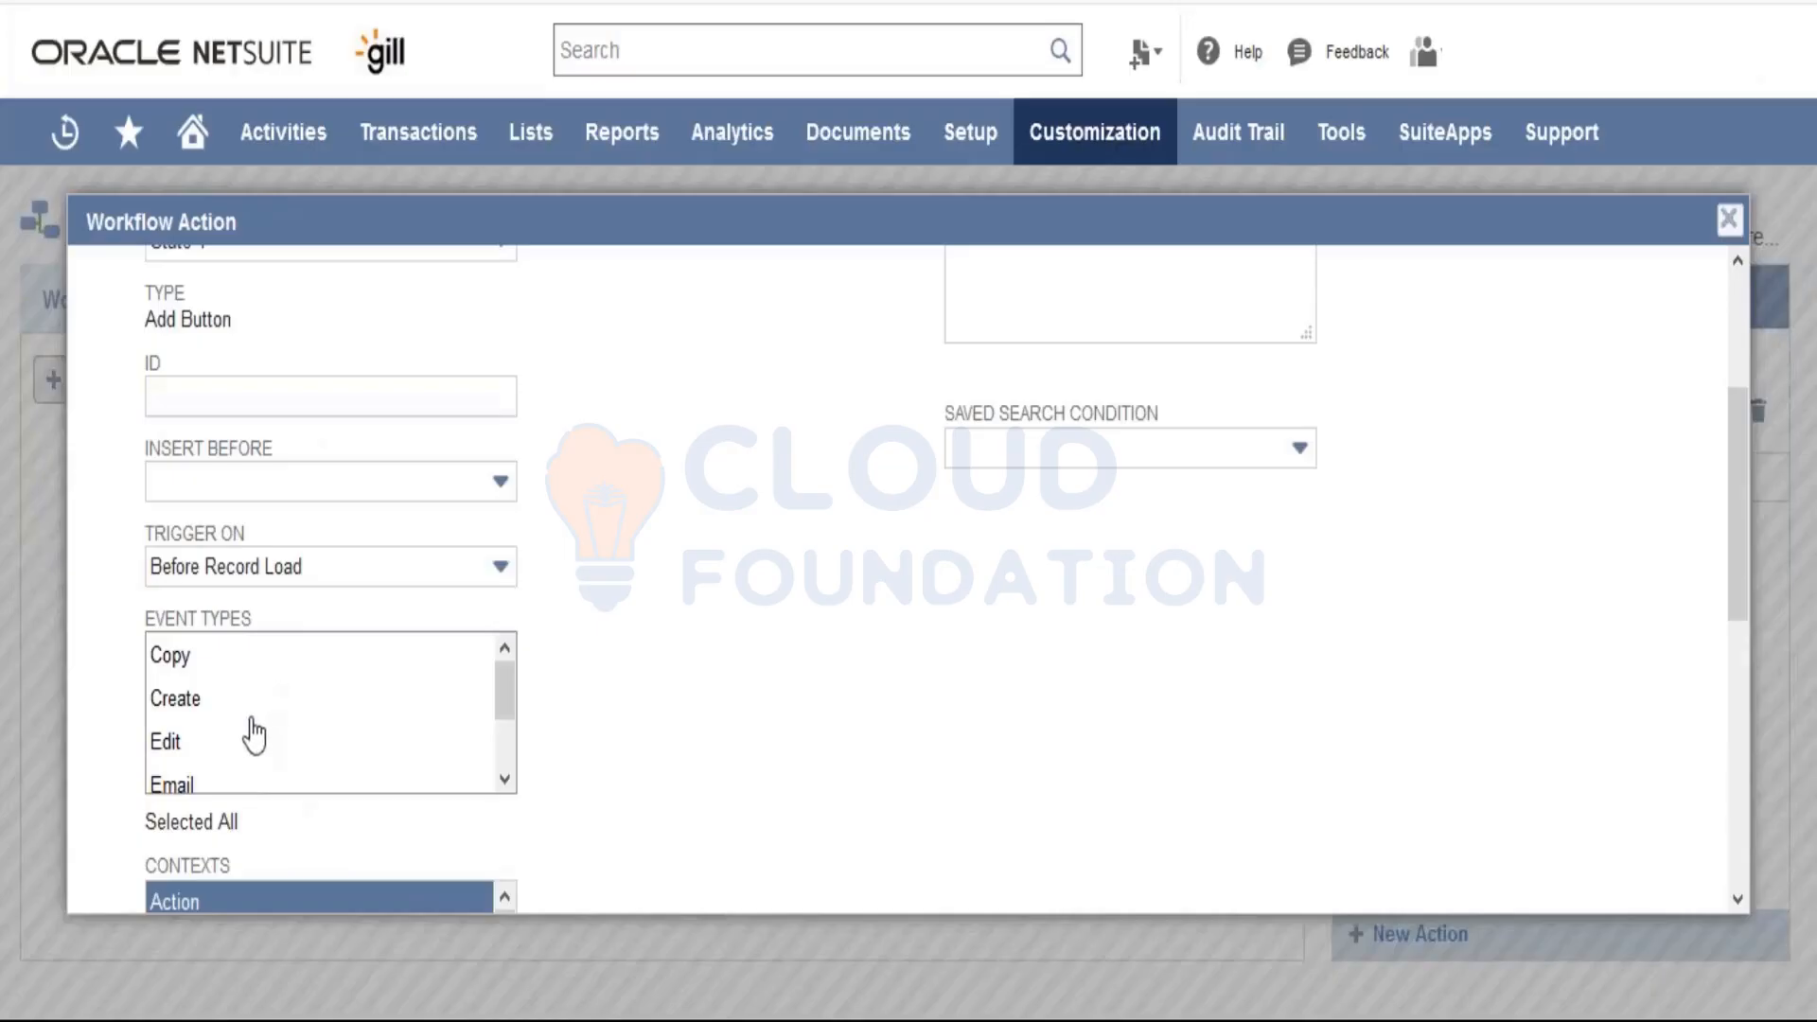
pyautogui.click(506, 778)
pyautogui.click(506, 779)
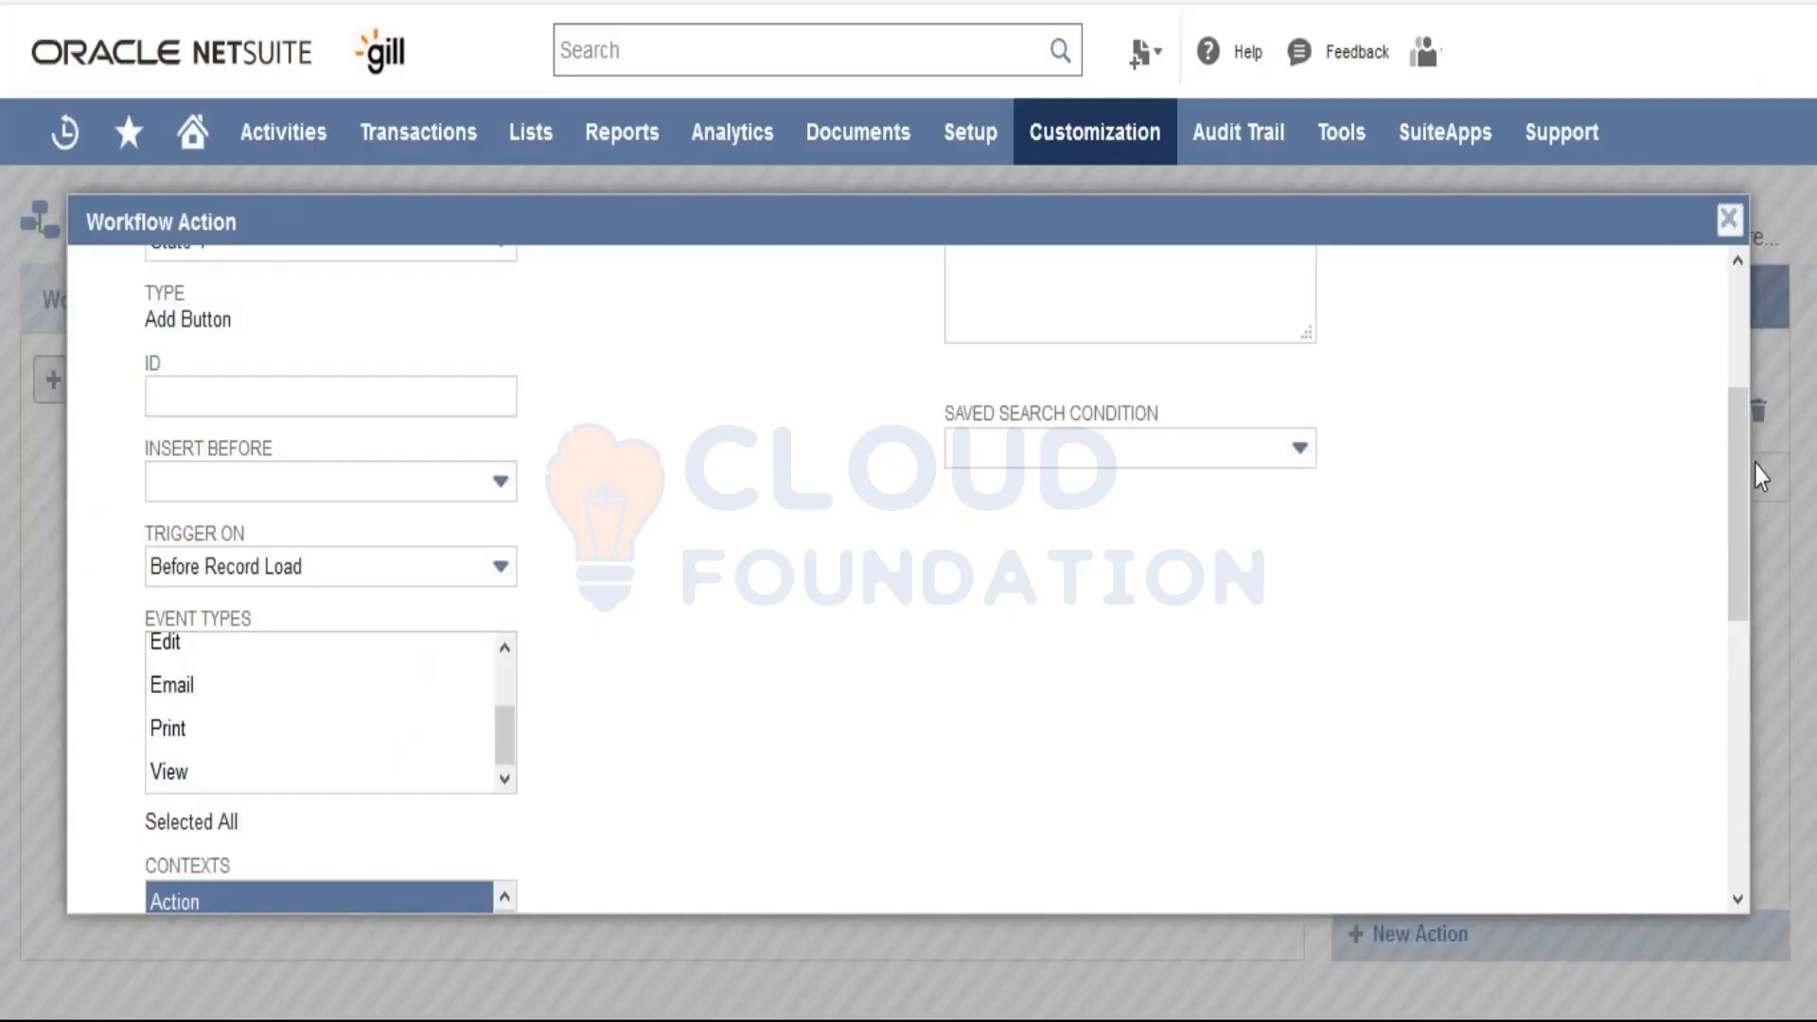
pyautogui.moveTo(1741, 475); pyautogui.dragTo(1745, 585)
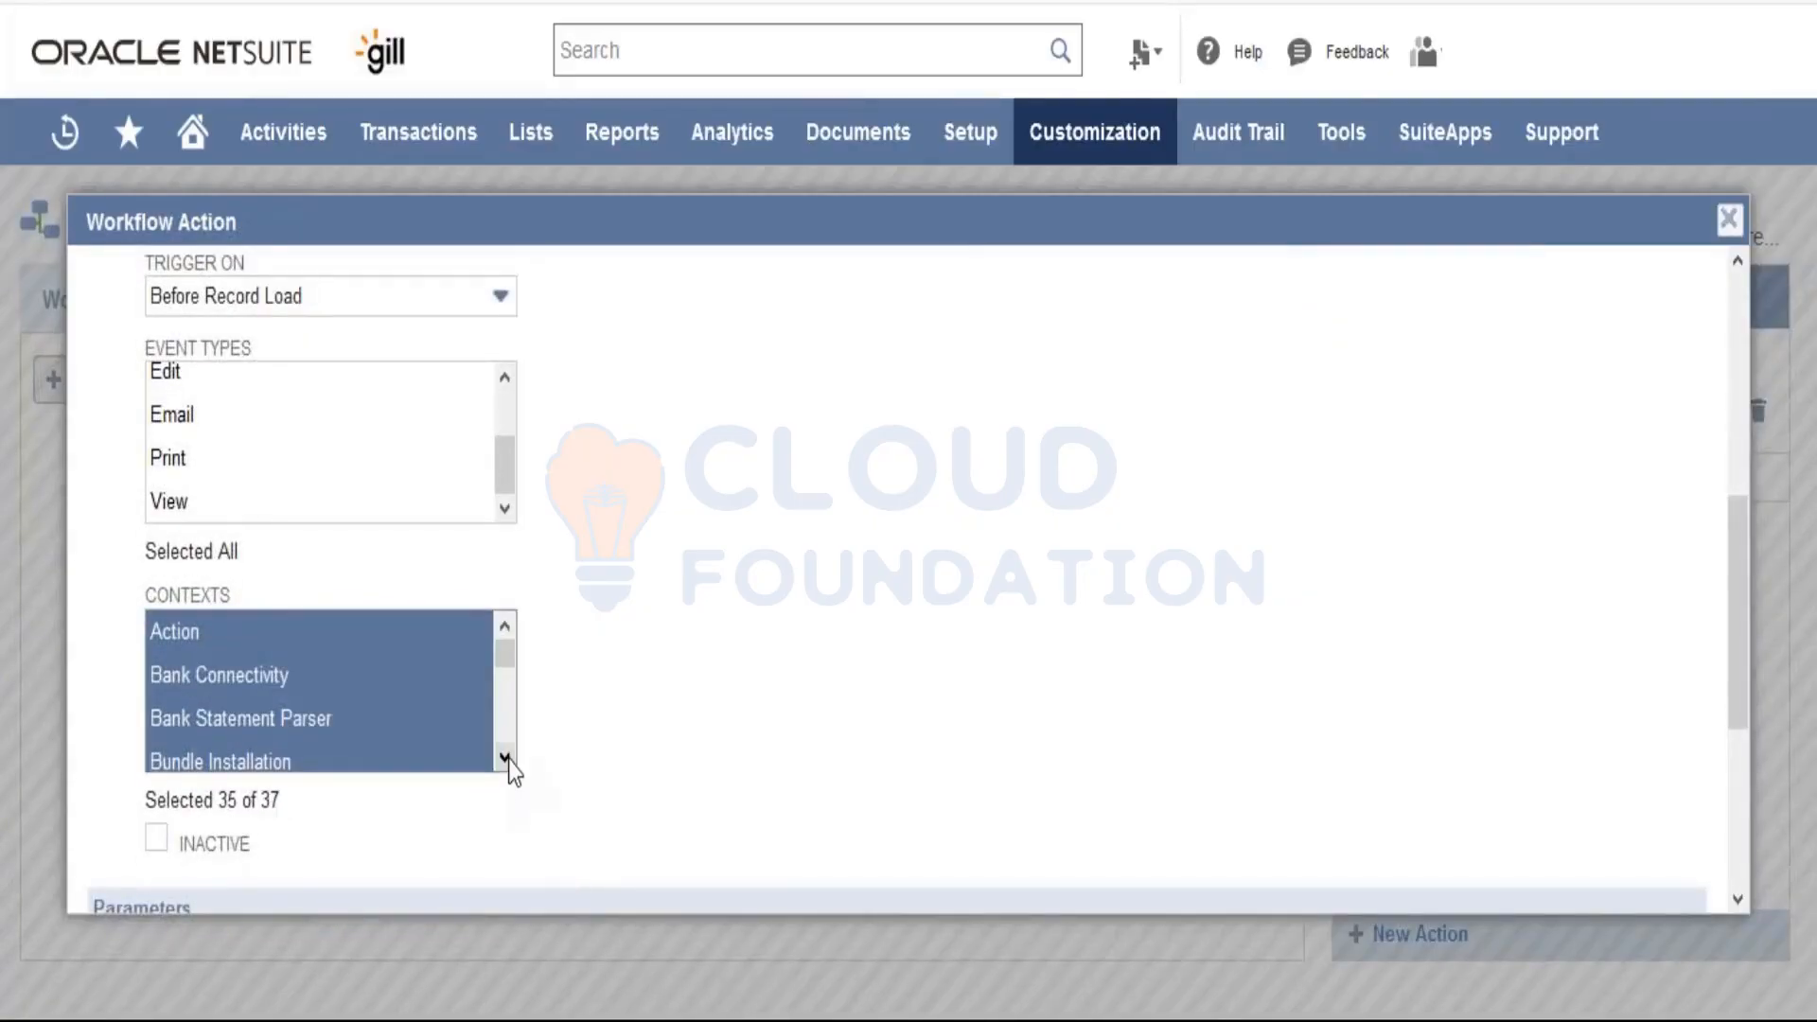
pyautogui.scroll(-3, 508, 759)
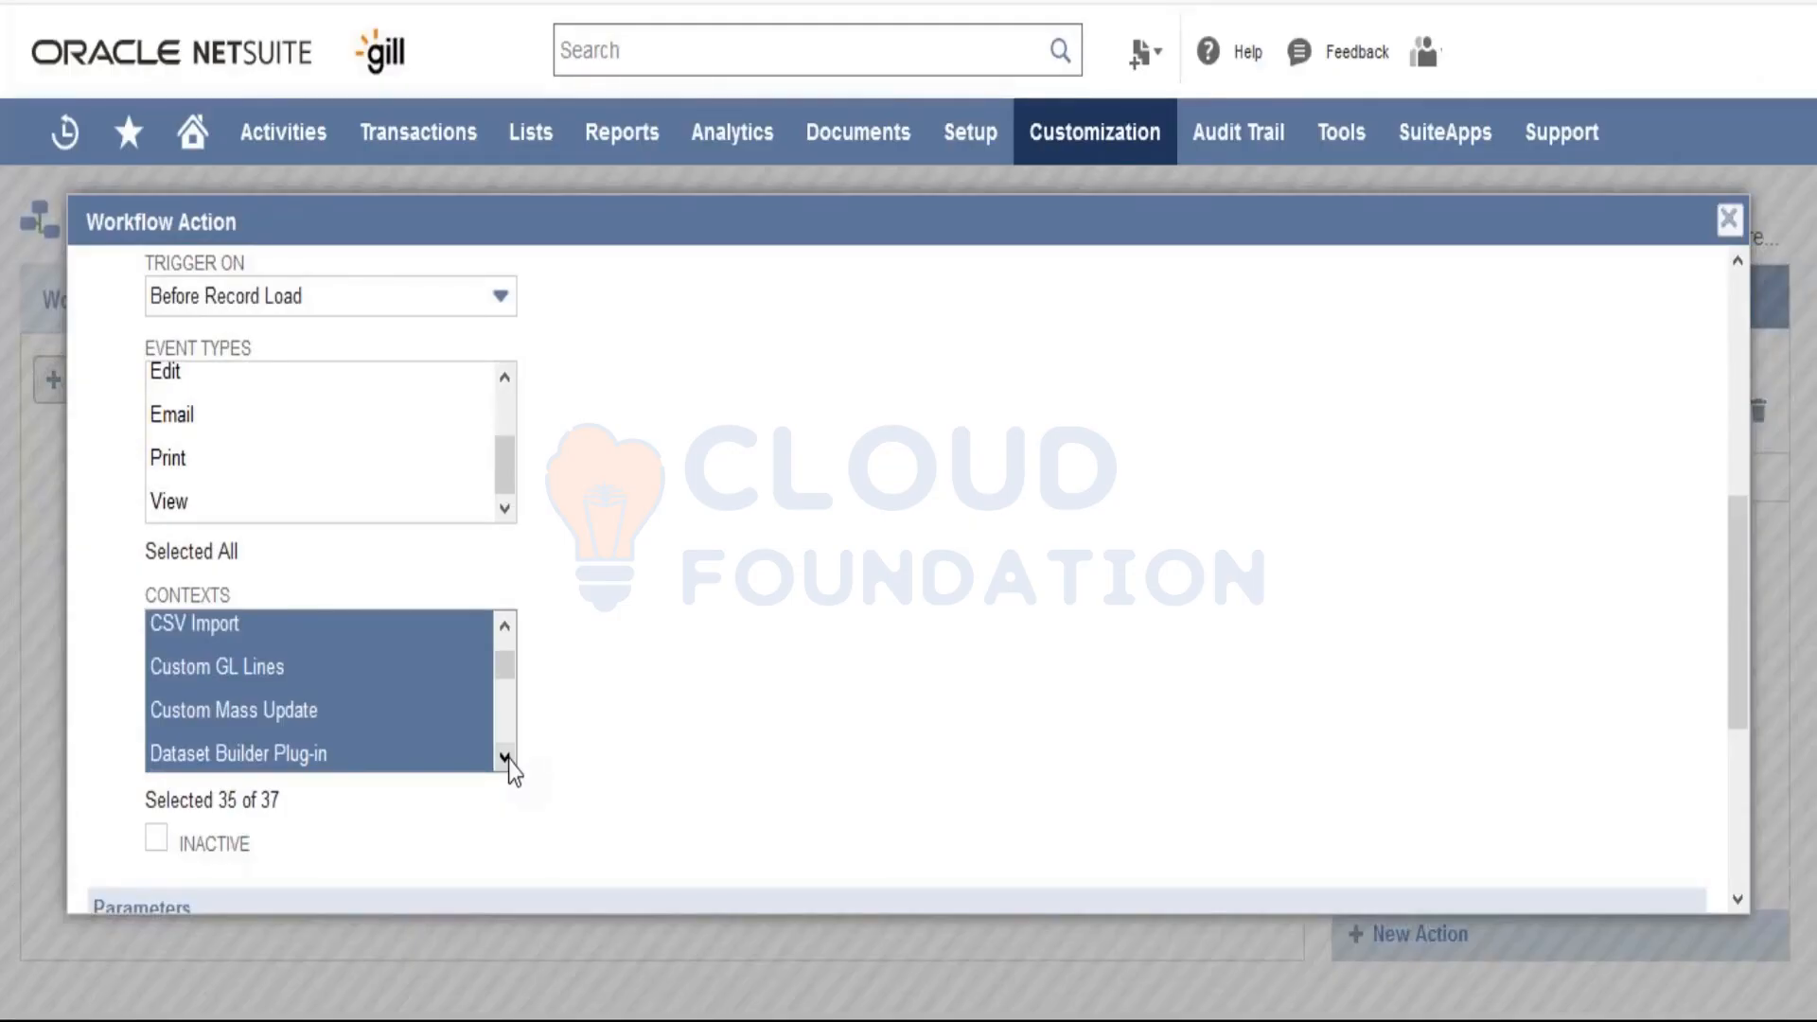
pyautogui.moveTo(502, 666); pyautogui.dragTo(502, 634)
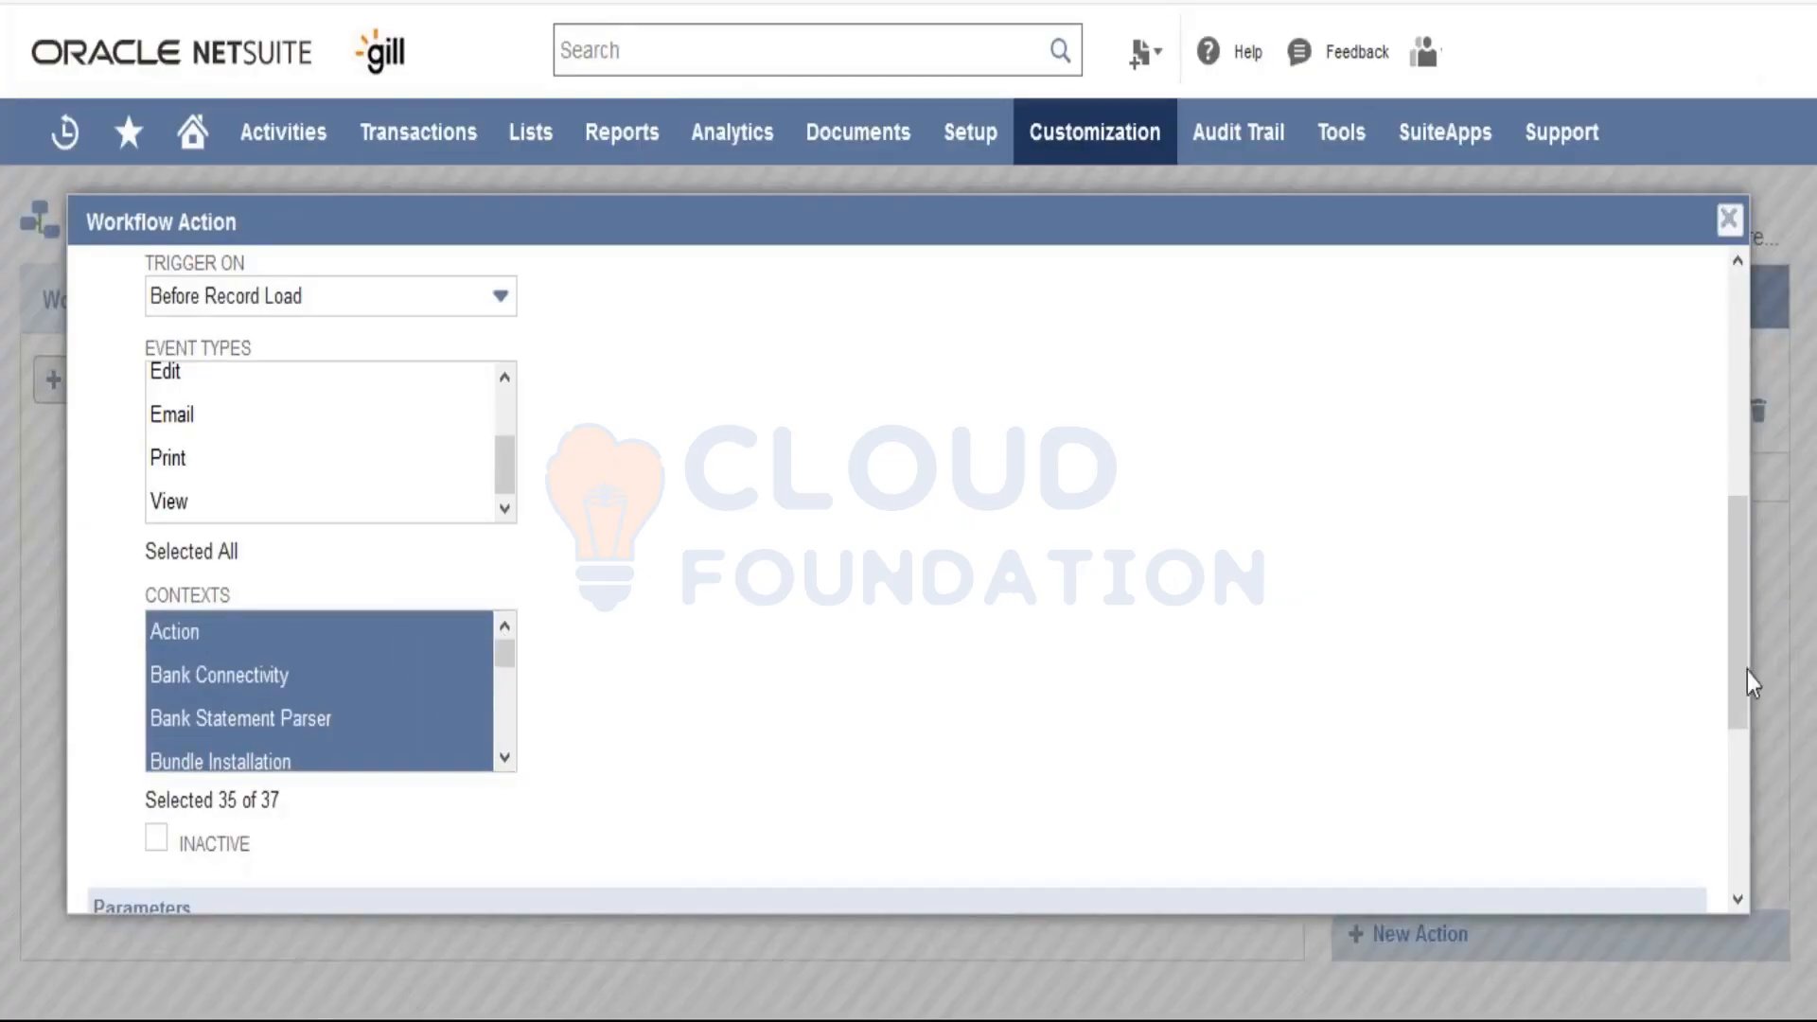
pyautogui.moveTo(1740, 677); pyautogui.dragTo(1739, 433)
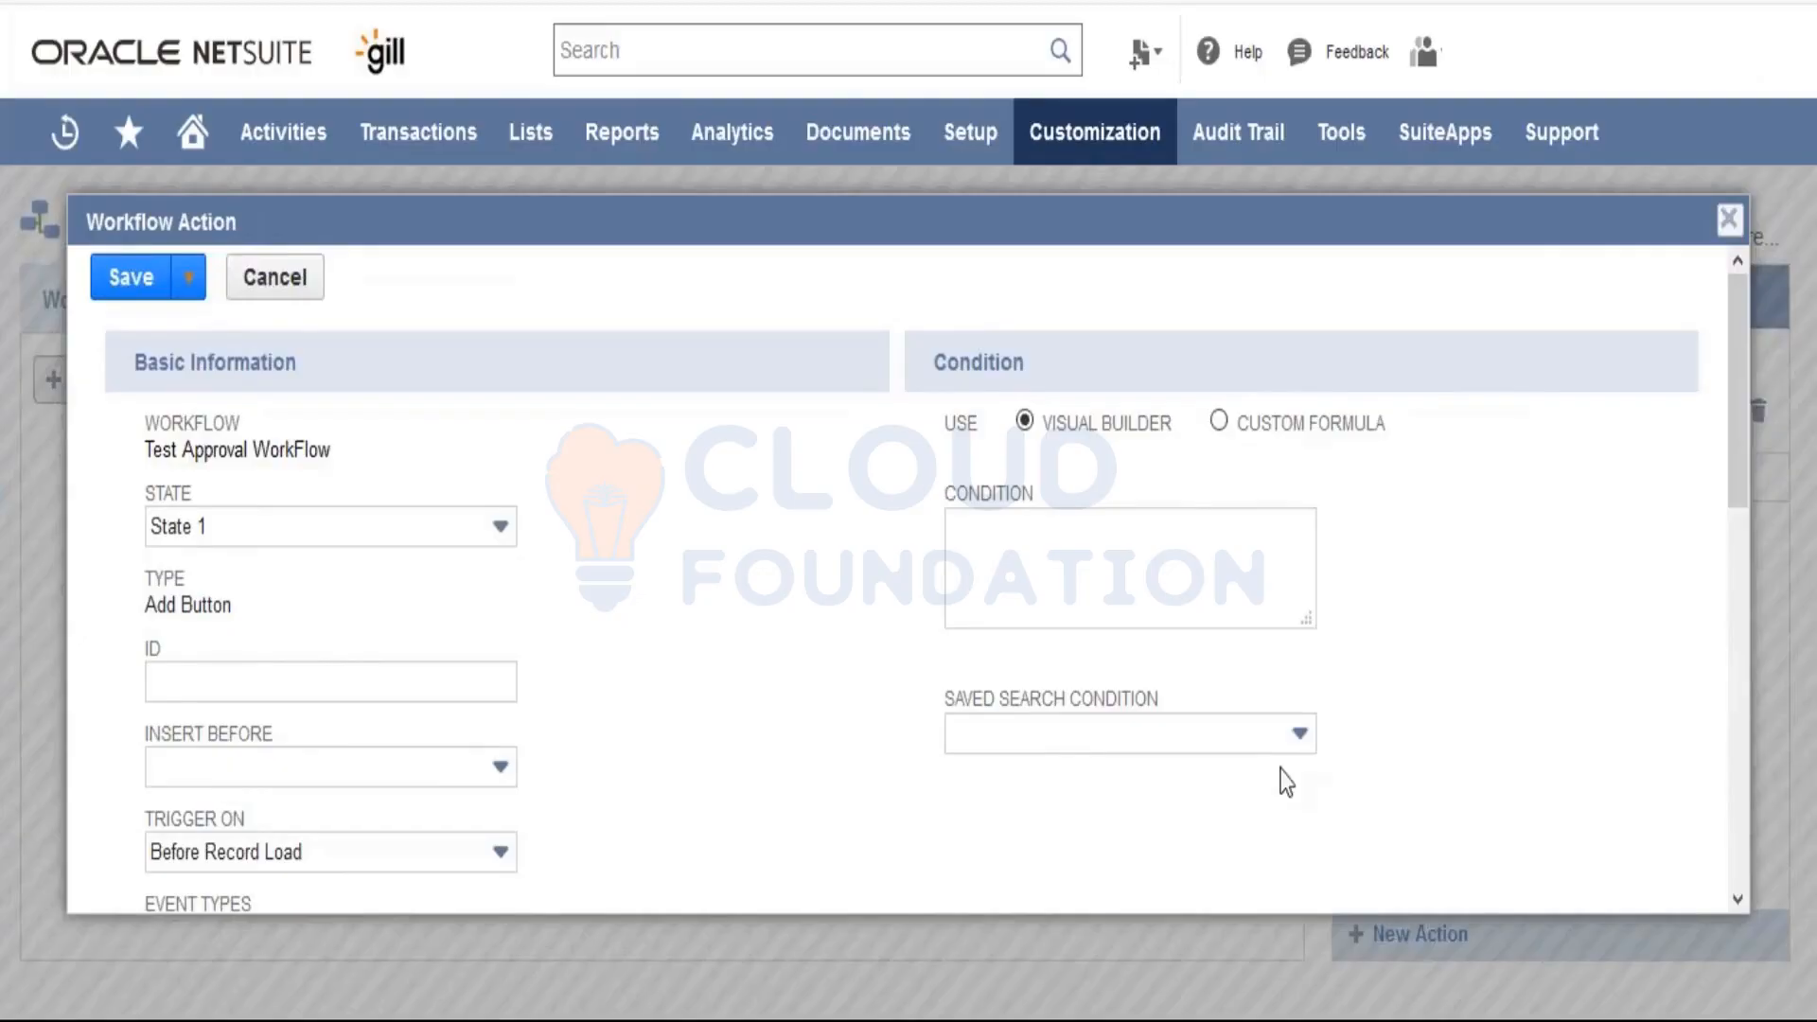
pyautogui.moveTo(1183, 591)
pyautogui.click(138, 288)
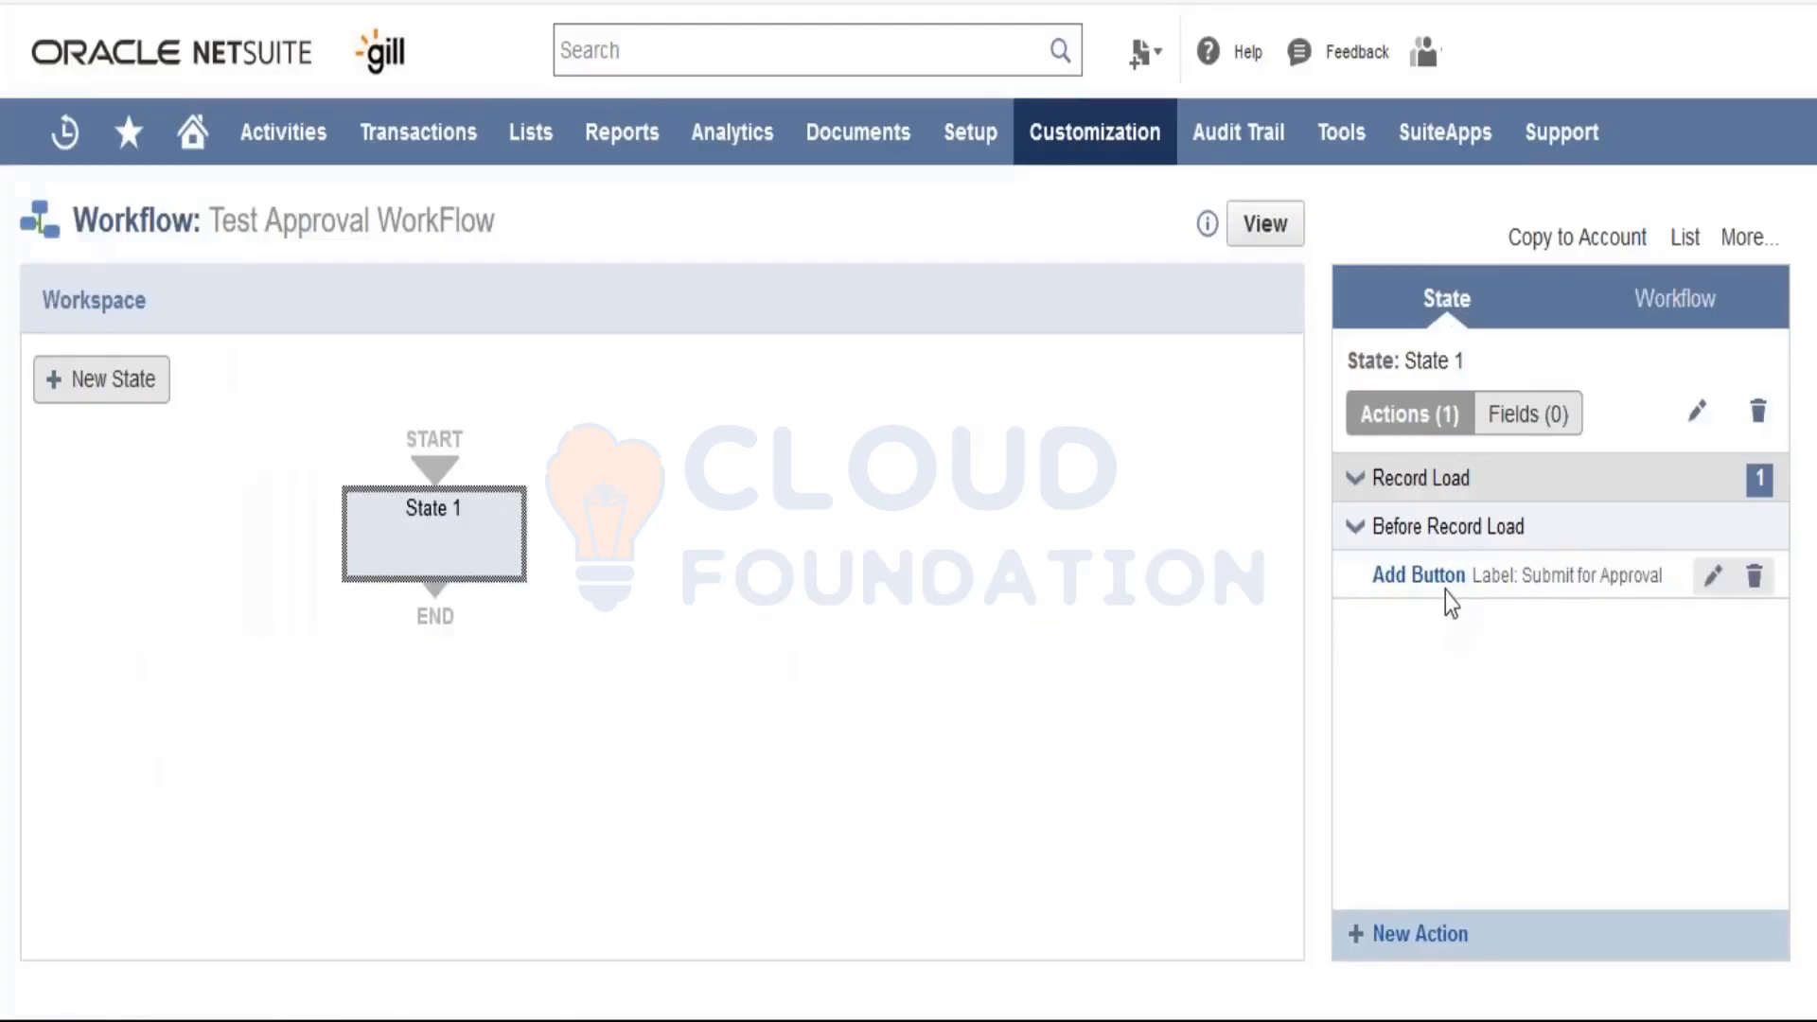
pyautogui.moveTo(1445, 592)
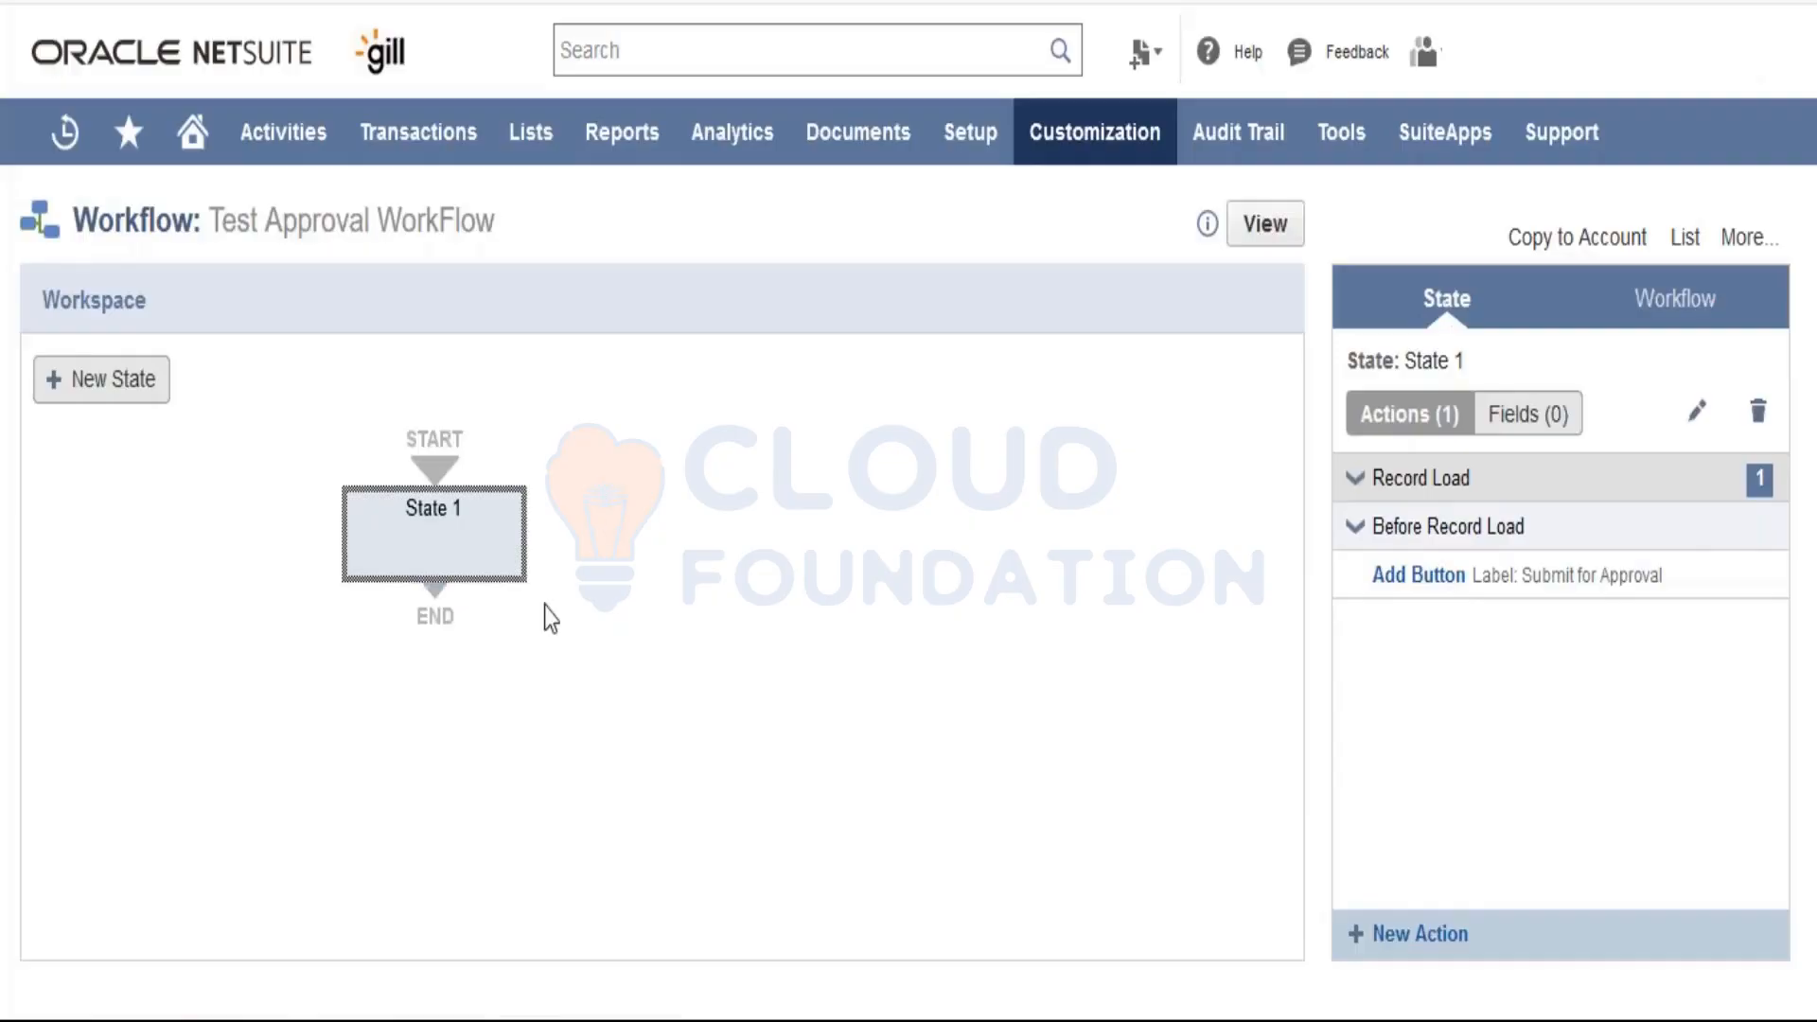
# Step: Add a new state to the workflow and place it directly below the start state
pyautogui.moveTo(1384, 596)
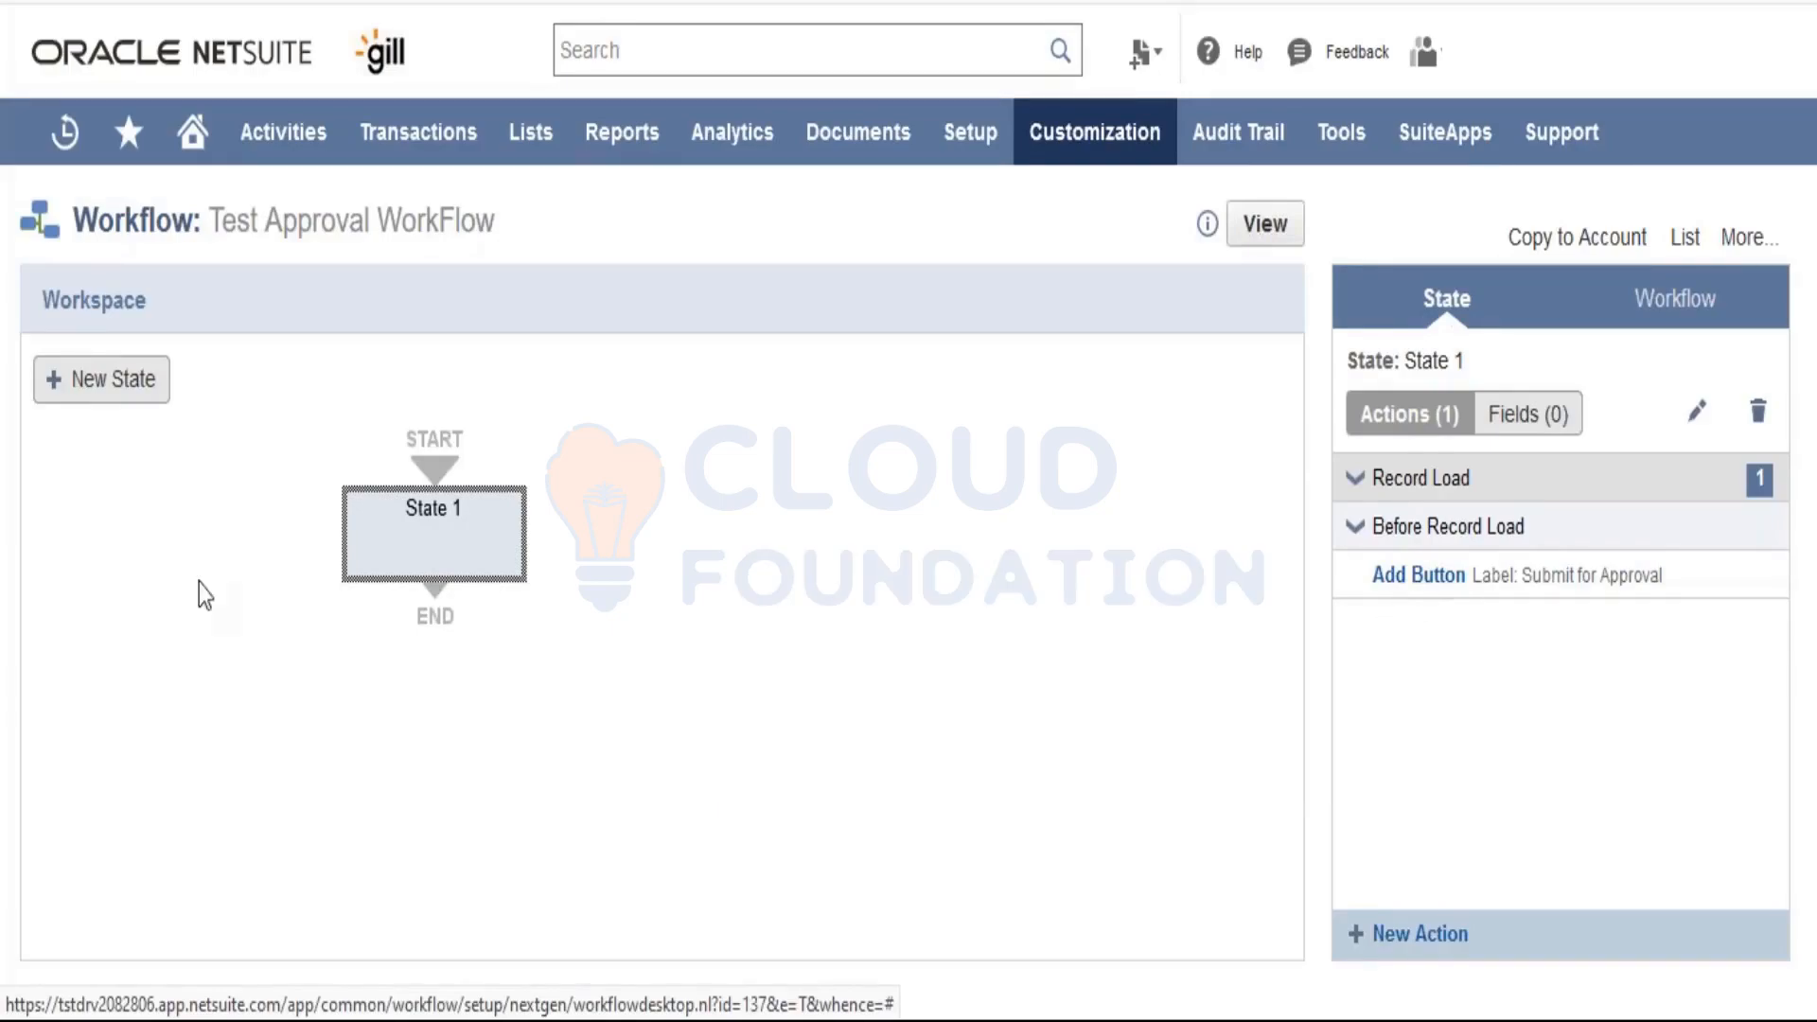
pyautogui.click(129, 393)
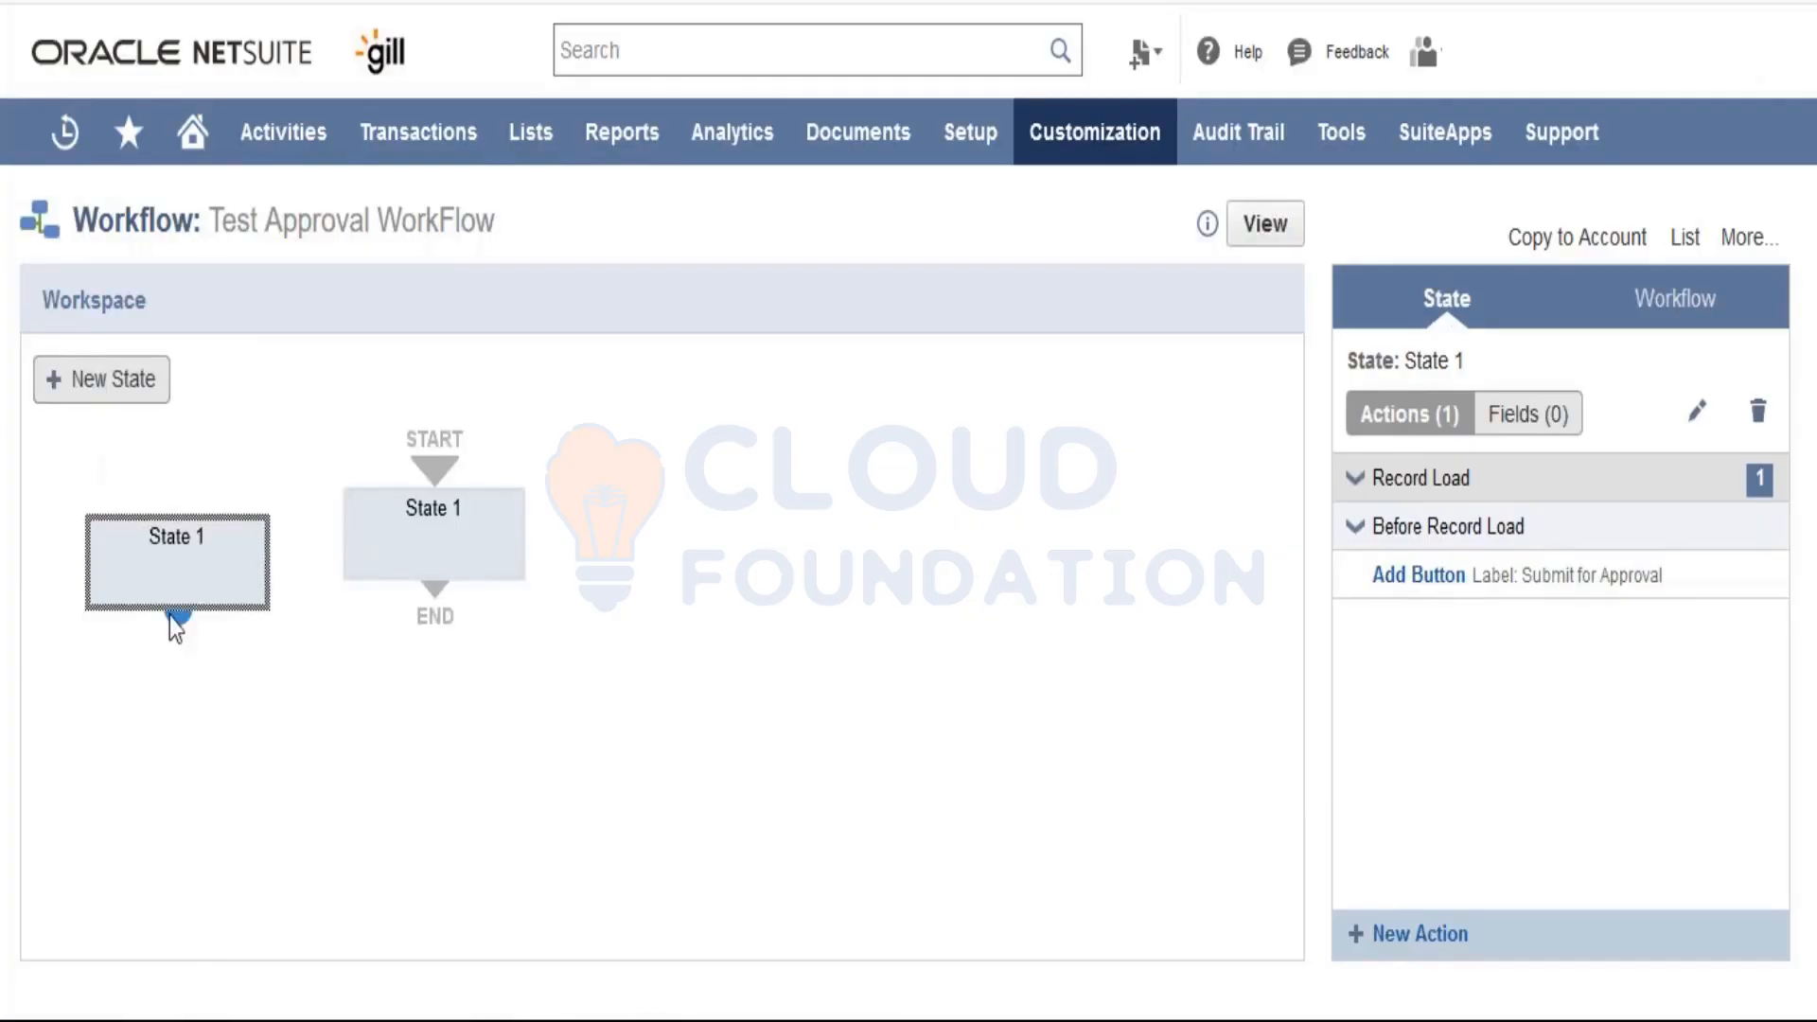
pyautogui.moveTo(174, 580); pyautogui.dragTo(427, 711)
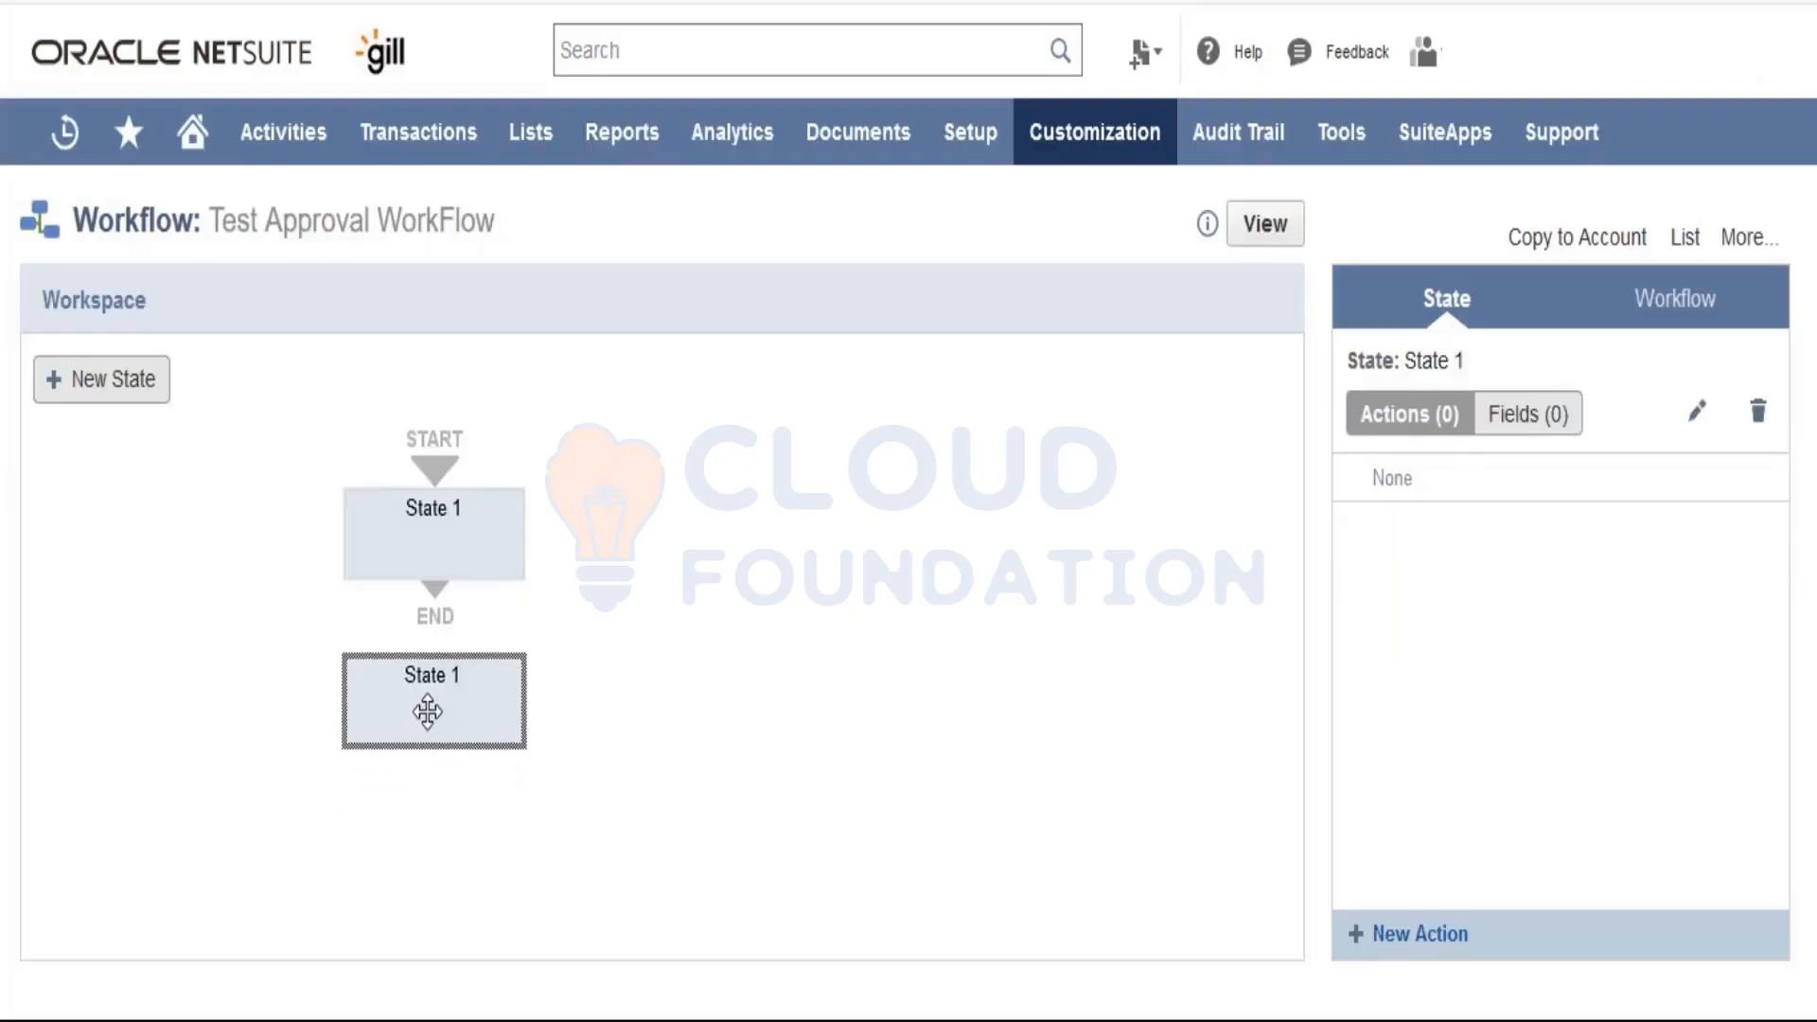
# Step: Rename the new lower state as "Pending Approval" and save it
pyautogui.doubleClick(428, 711)
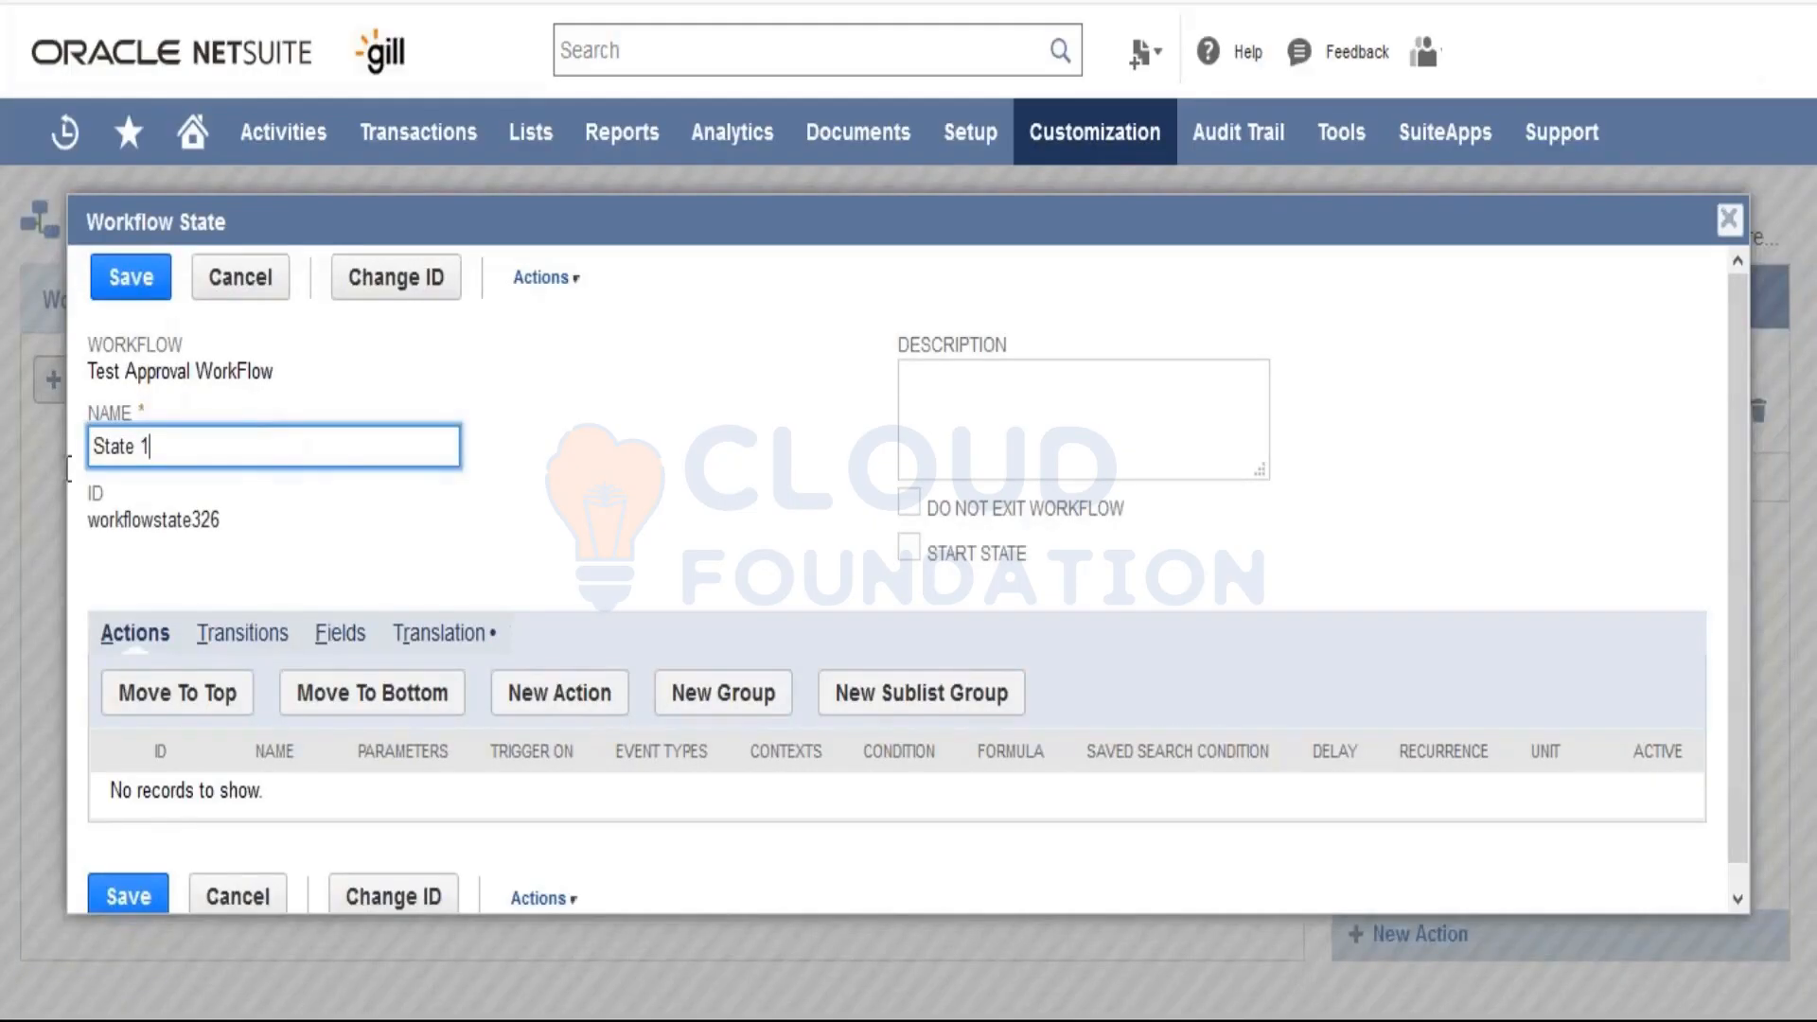
pyautogui.tripleClick(168, 465)
pyautogui.write('Pending Apprval')
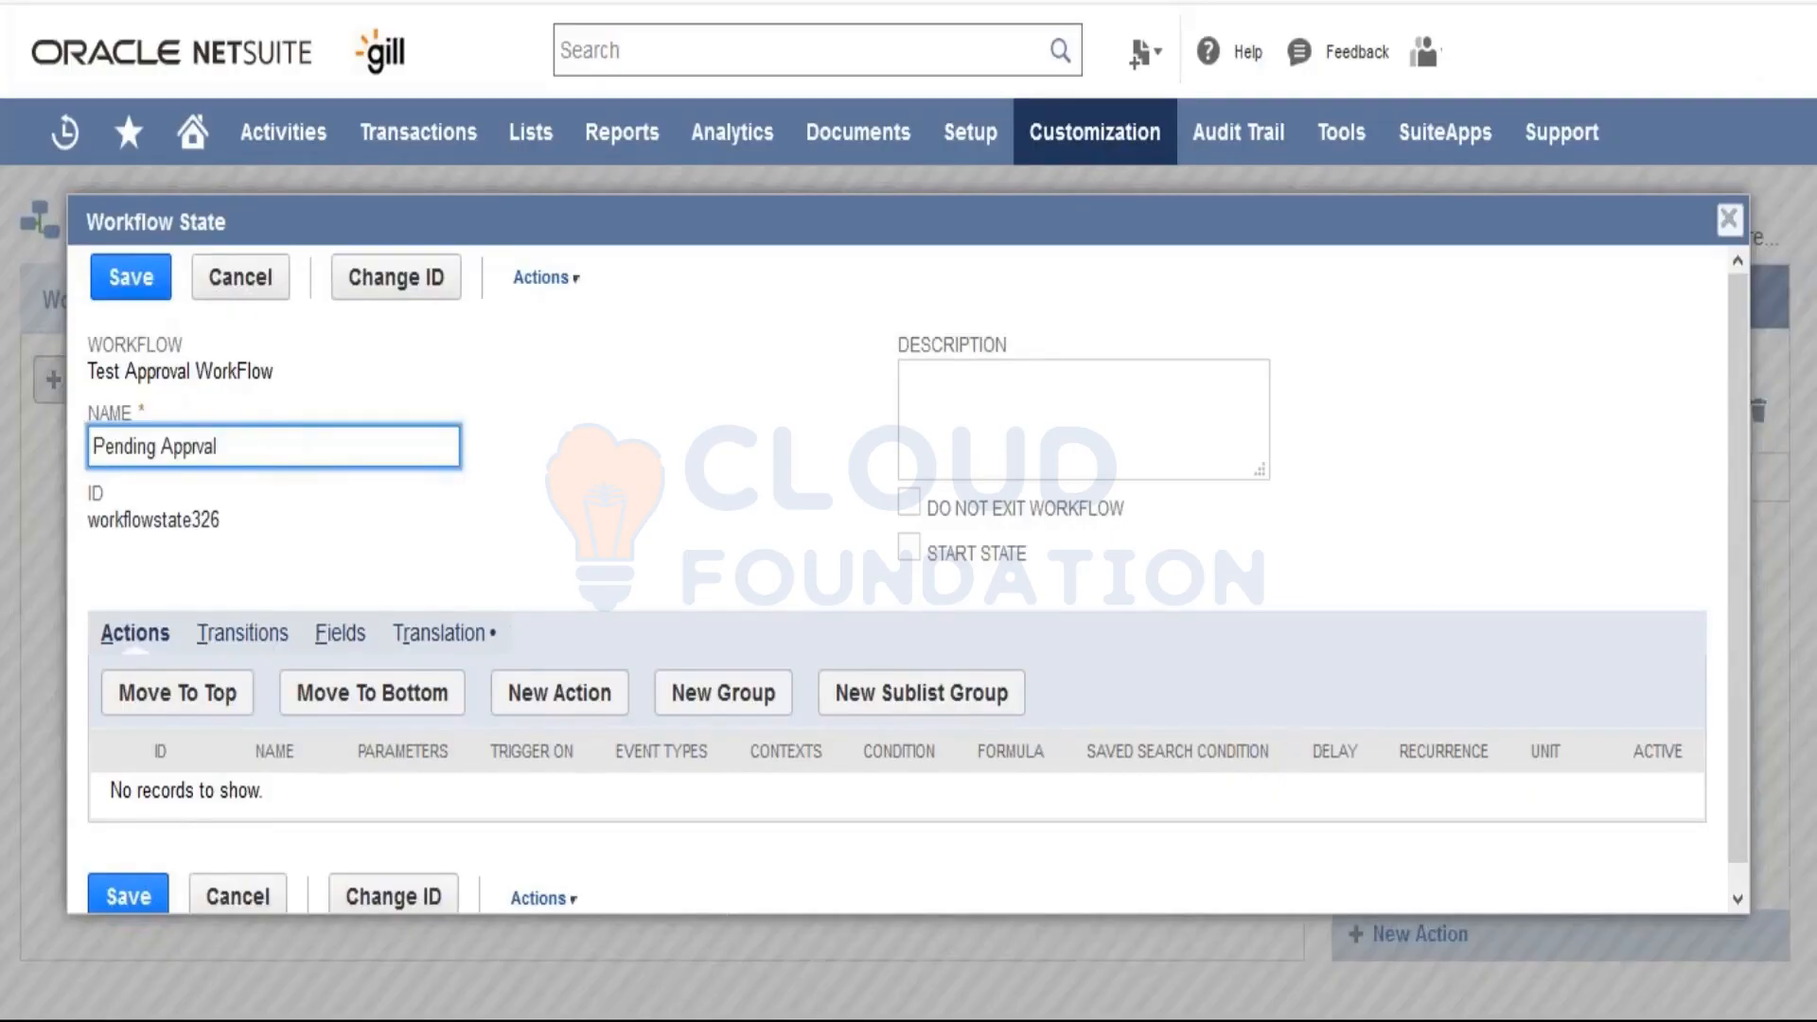
pyautogui.press('Left')
pyautogui.press('Left')
pyautogui.press('Left')
pyautogui.write('o')
pyautogui.click(130, 312)
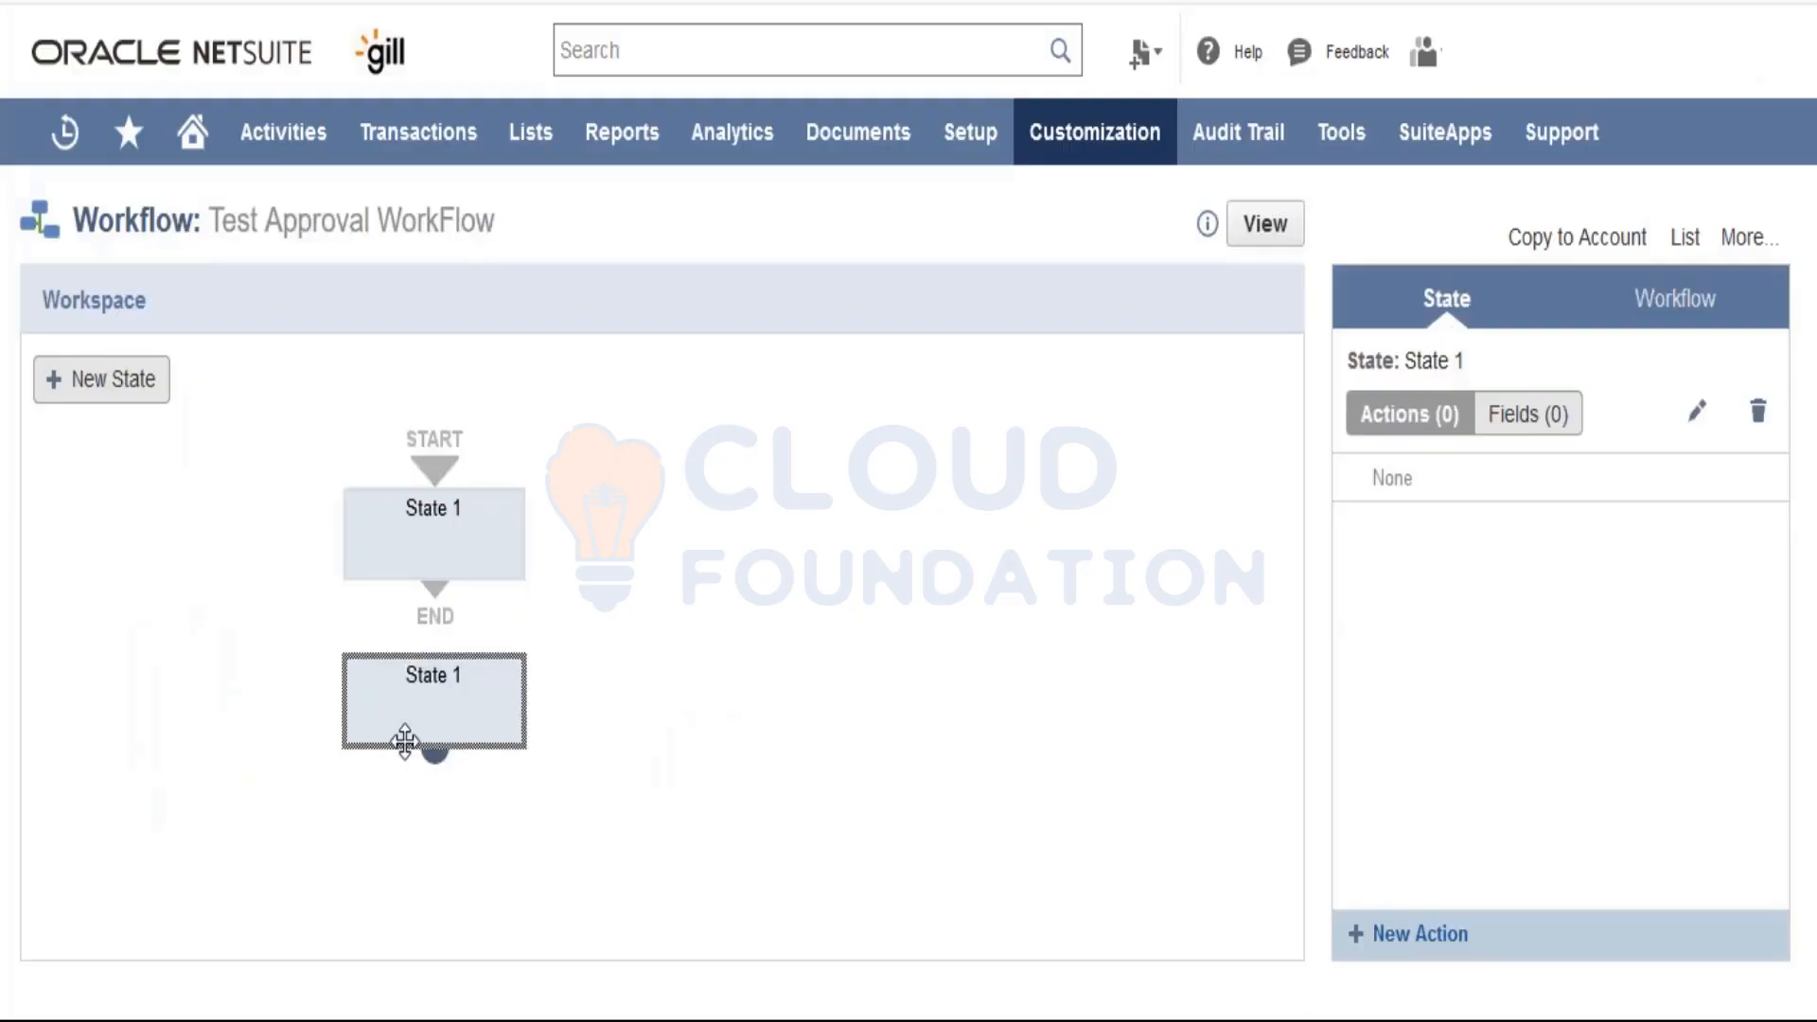
# Step: Select the start state, create a transition from it to the state below, and select that transition
pyautogui.click(480, 535)
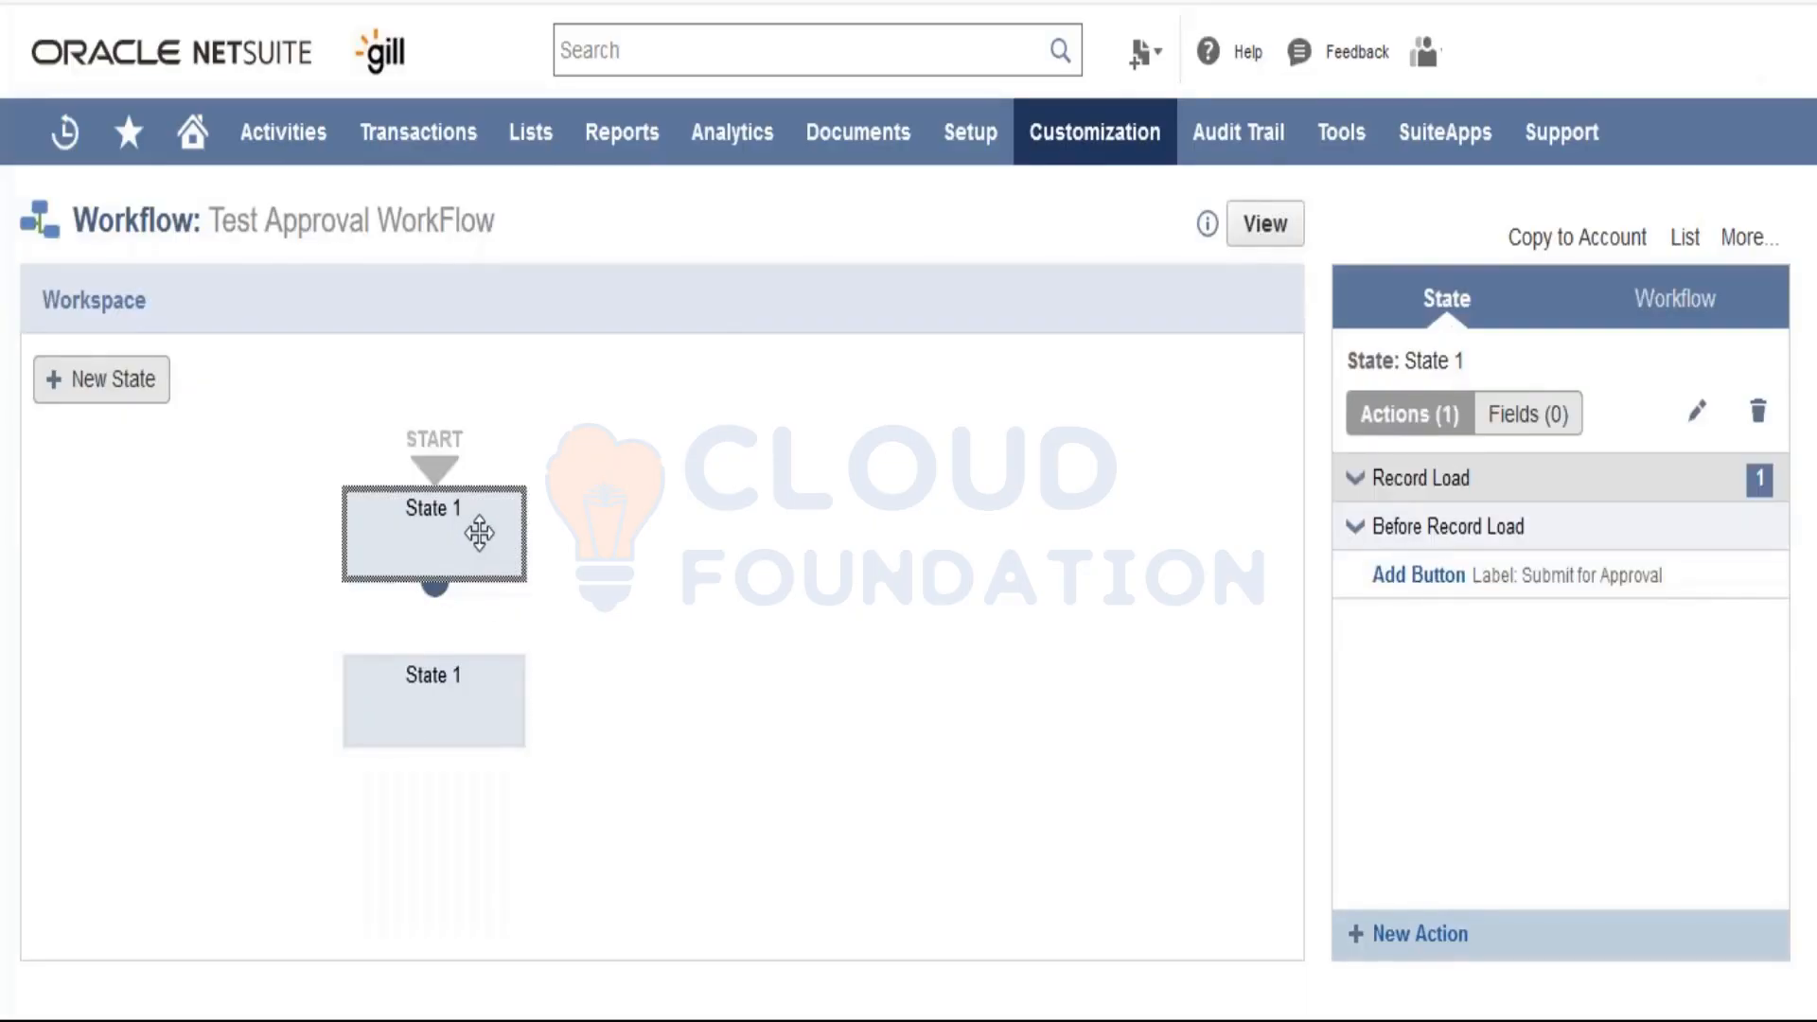
pyautogui.moveTo(1545, 571)
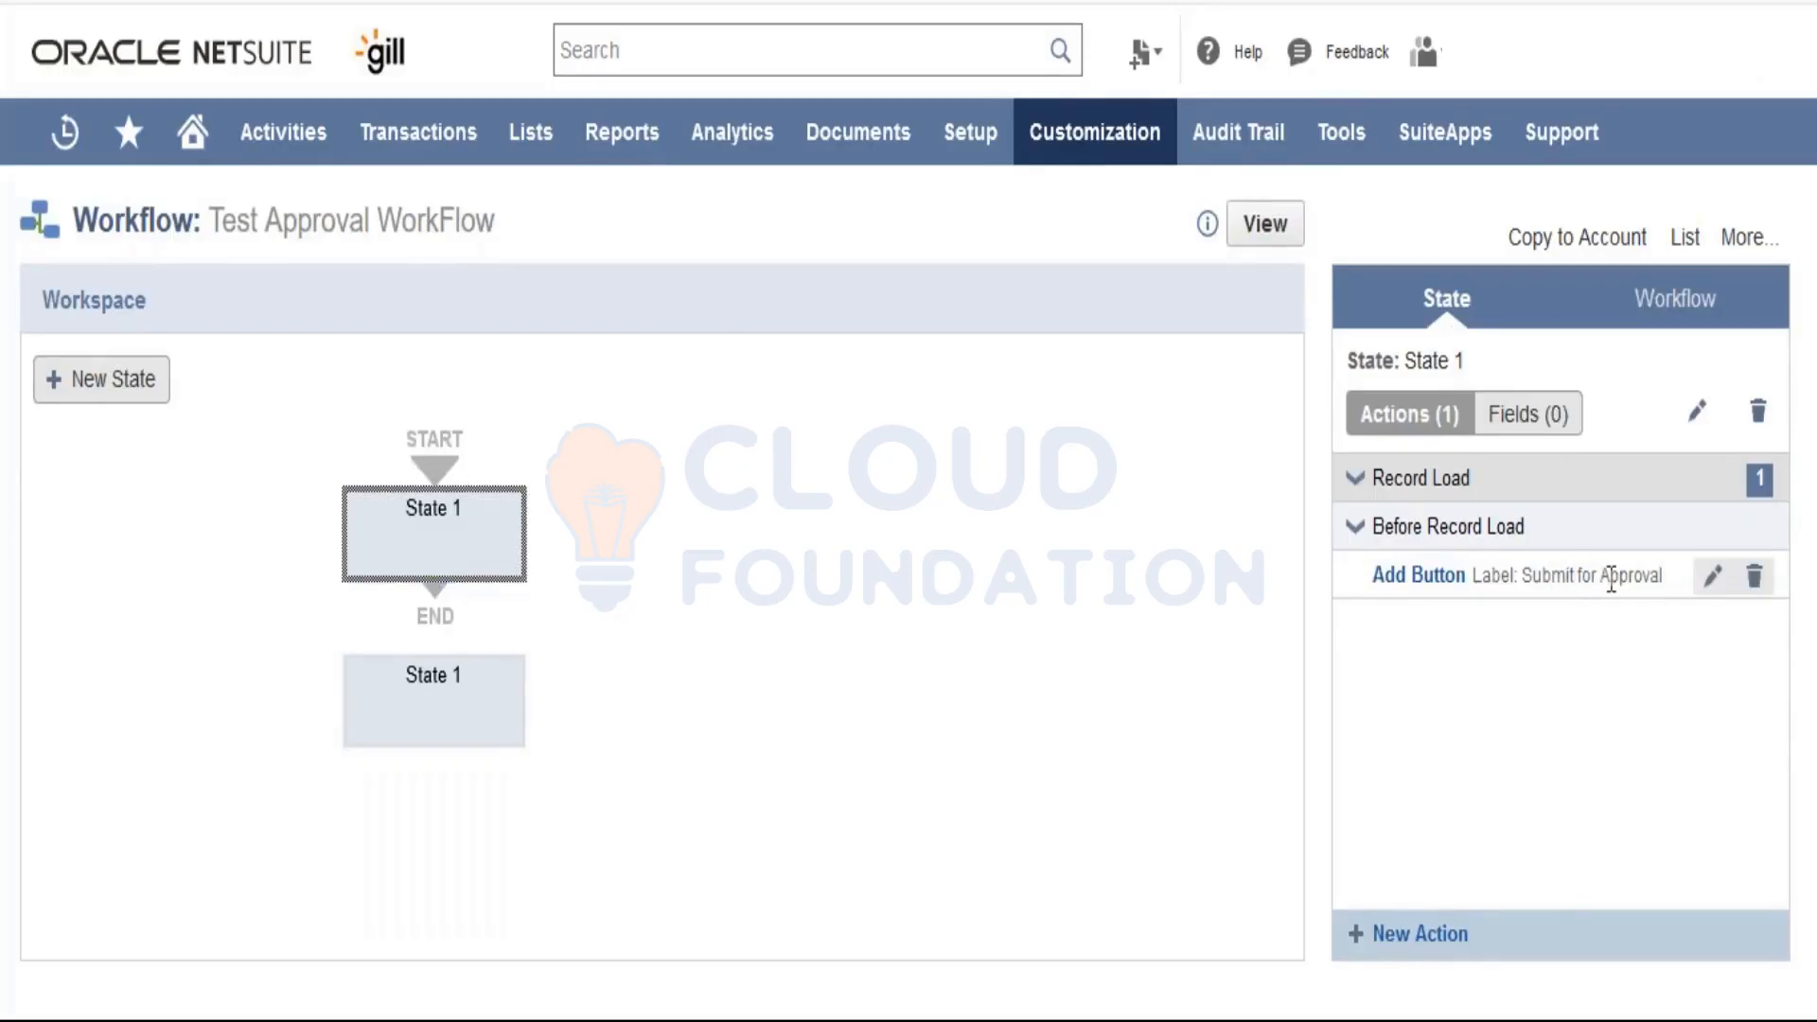
pyautogui.moveTo(458, 702)
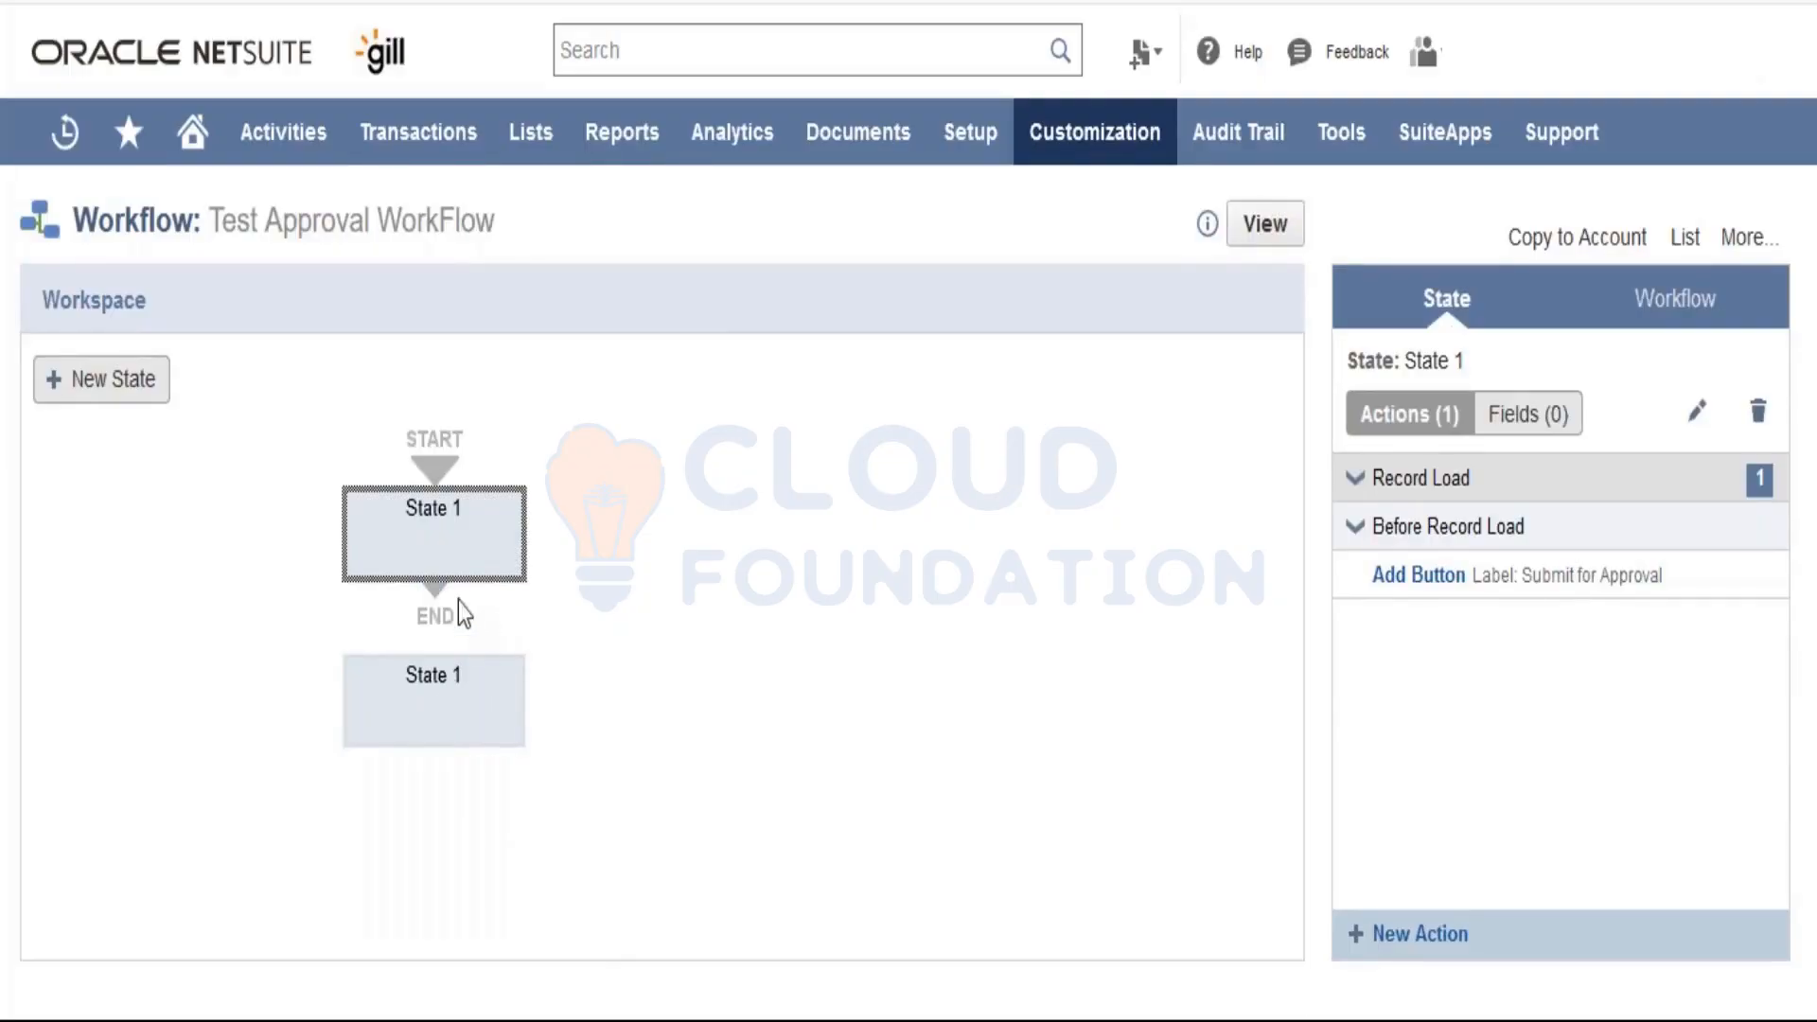
pyautogui.moveTo(438, 580)
pyautogui.moveTo(438, 580); pyautogui.dragTo(435, 667)
pyautogui.click(435, 632)
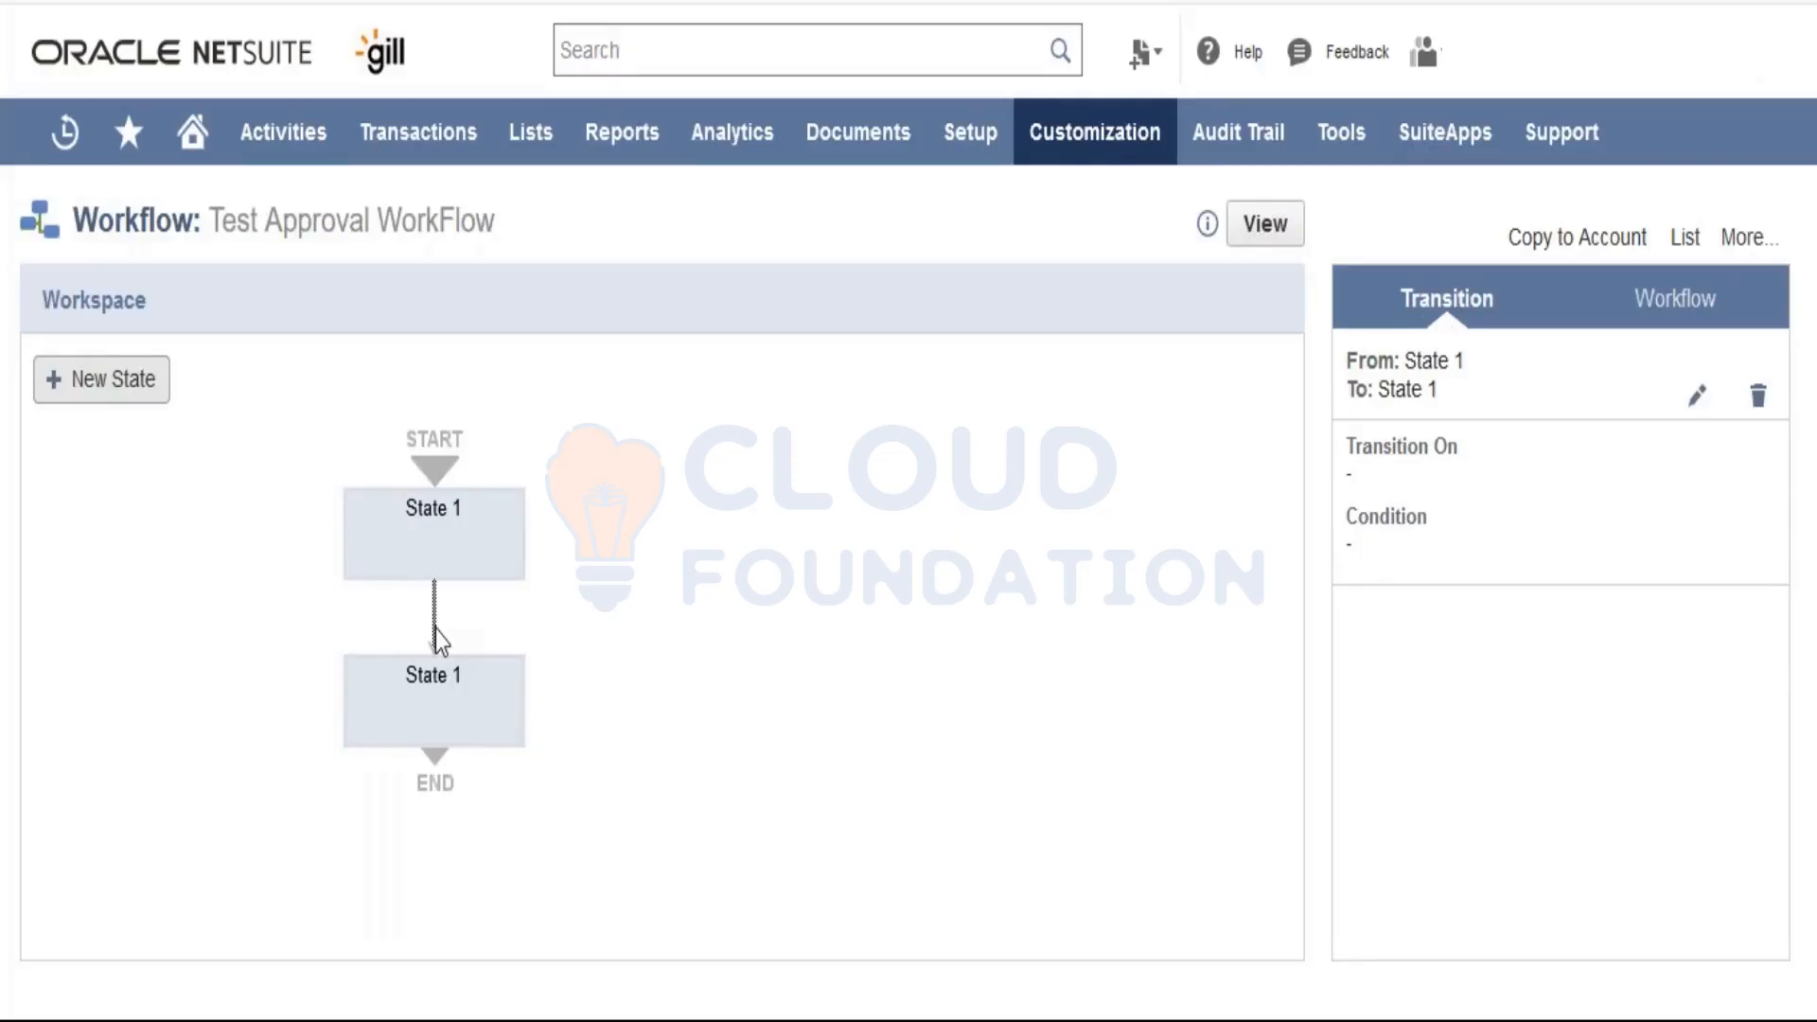
# Step: Open the transition for editing and review its Transition On, Execute On Button, Saved Search Condition and Wait For Workflow options
pyautogui.doubleClick(435, 629)
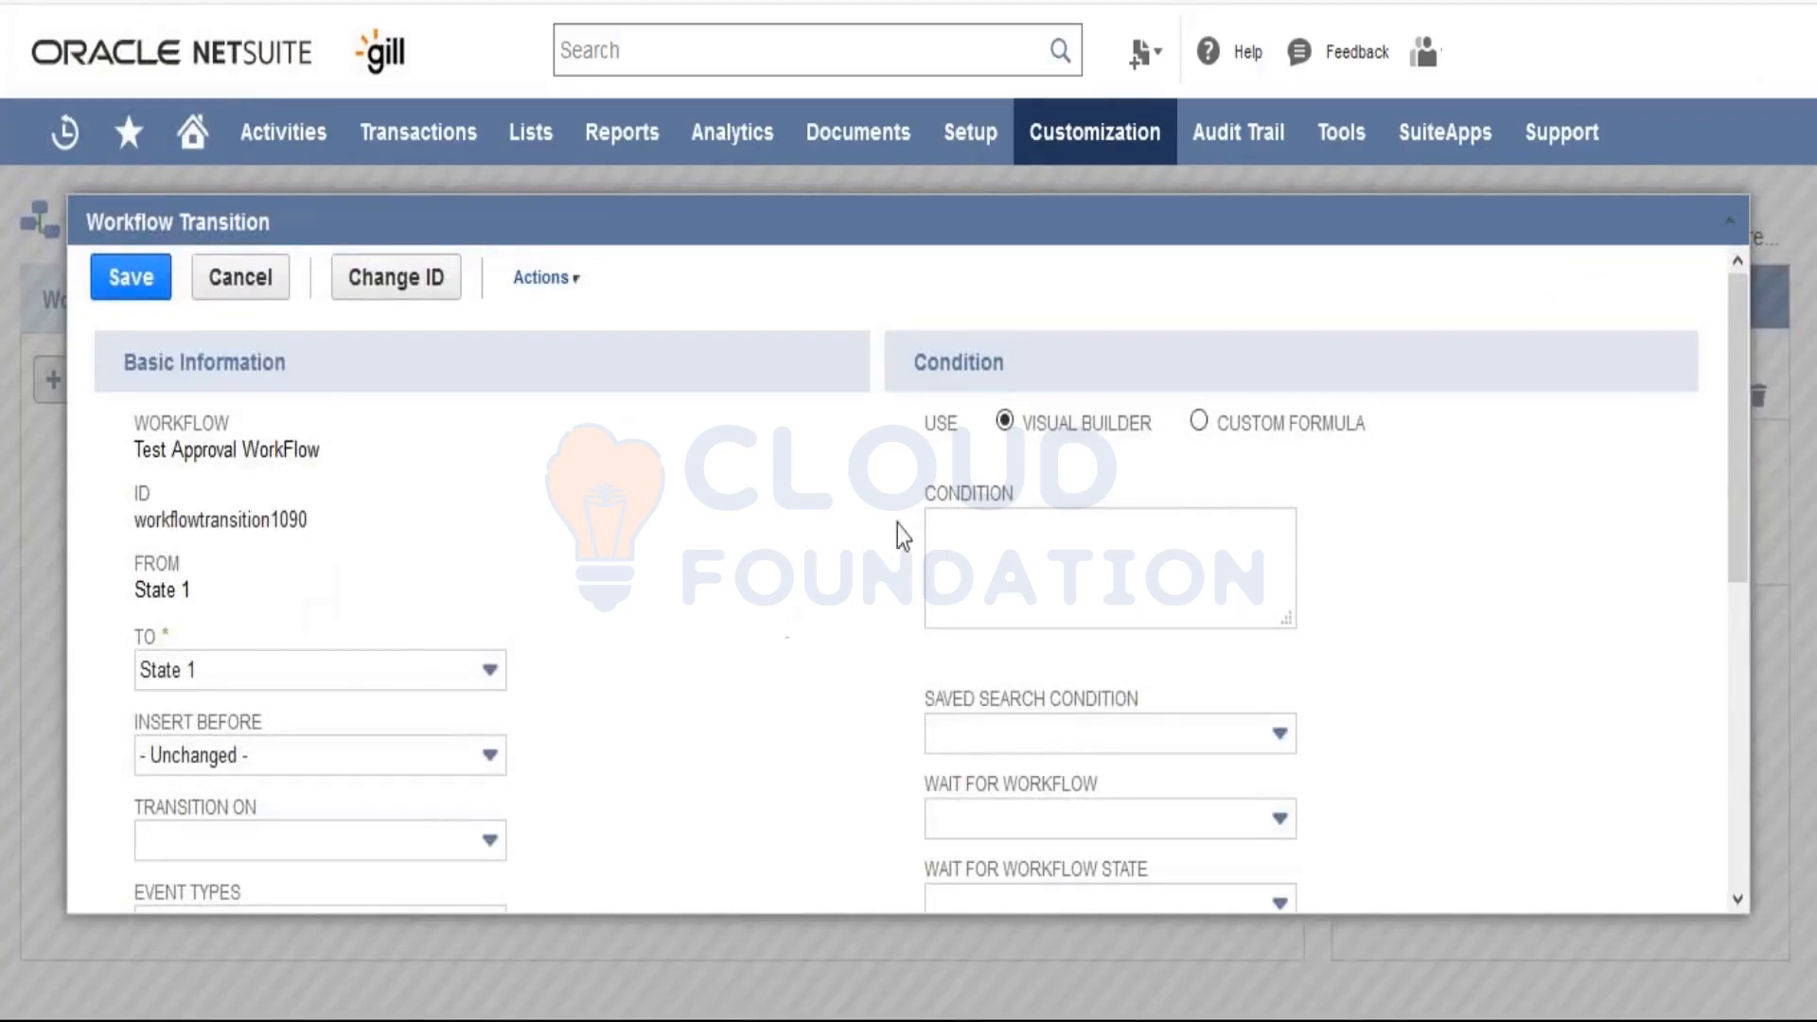
pyautogui.moveTo(1735, 496); pyautogui.dragTo(1739, 523)
pyautogui.click(395, 769)
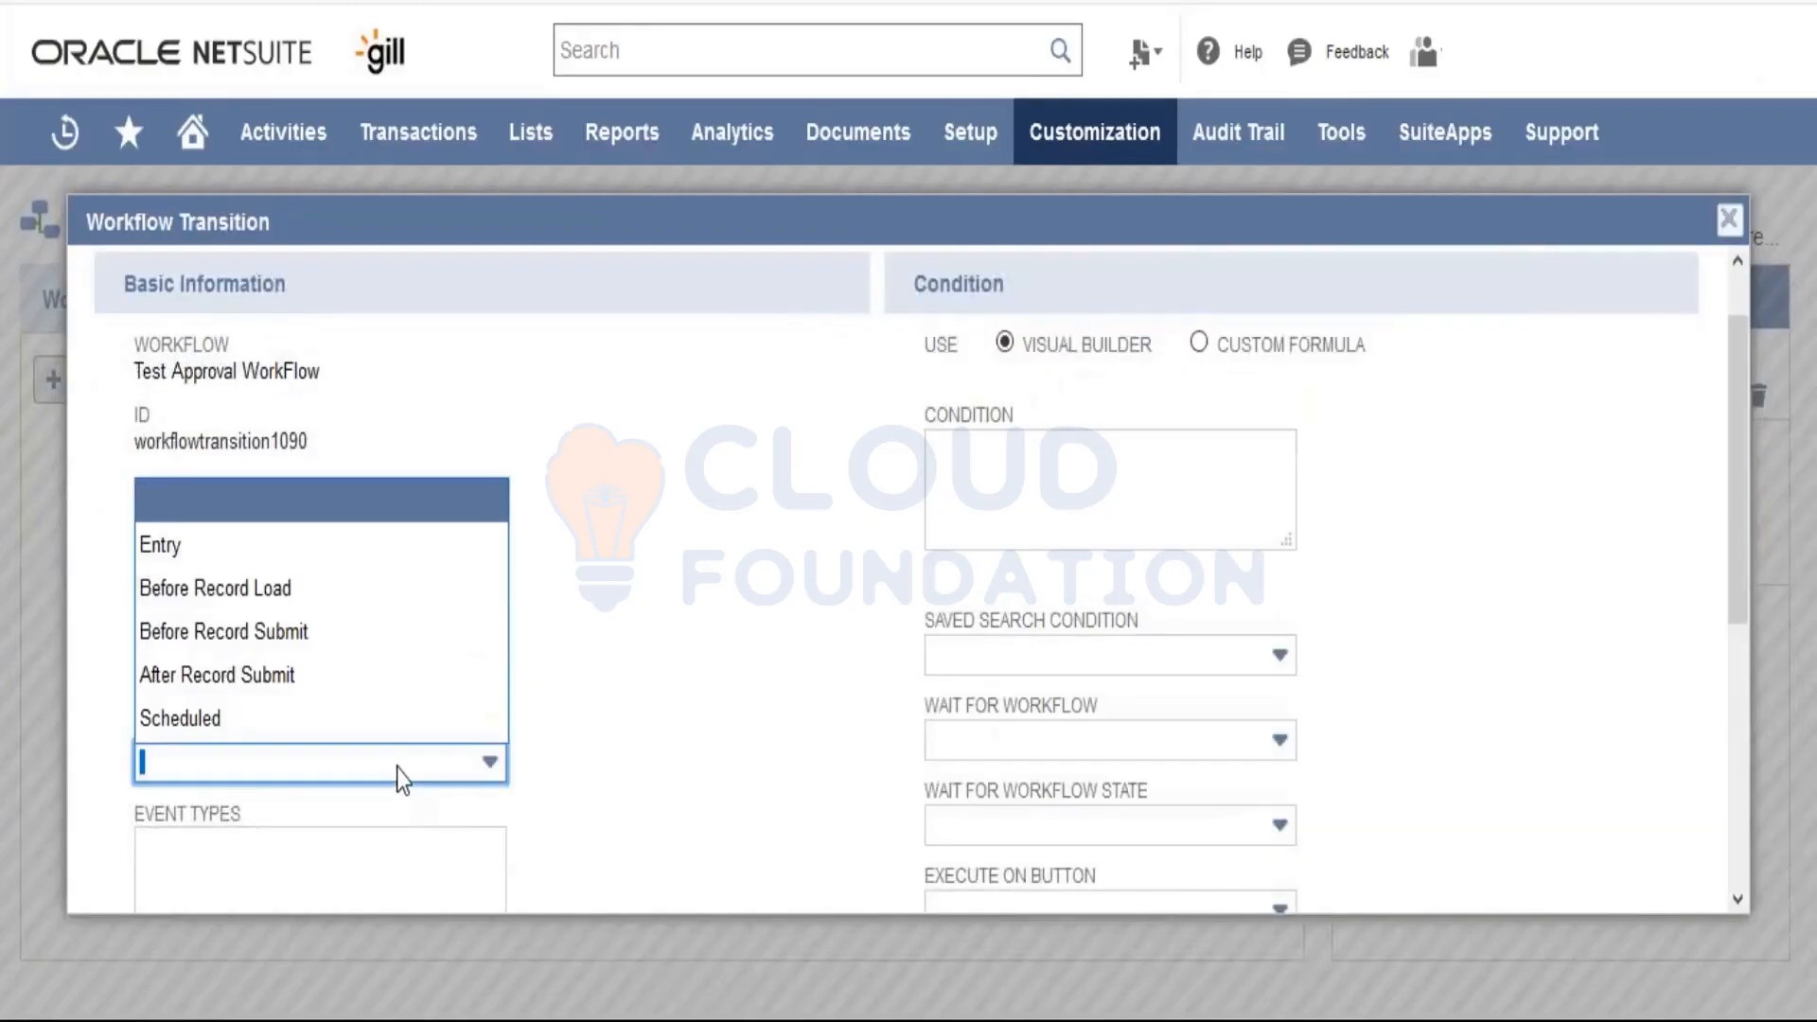
pyautogui.click(1613, 632)
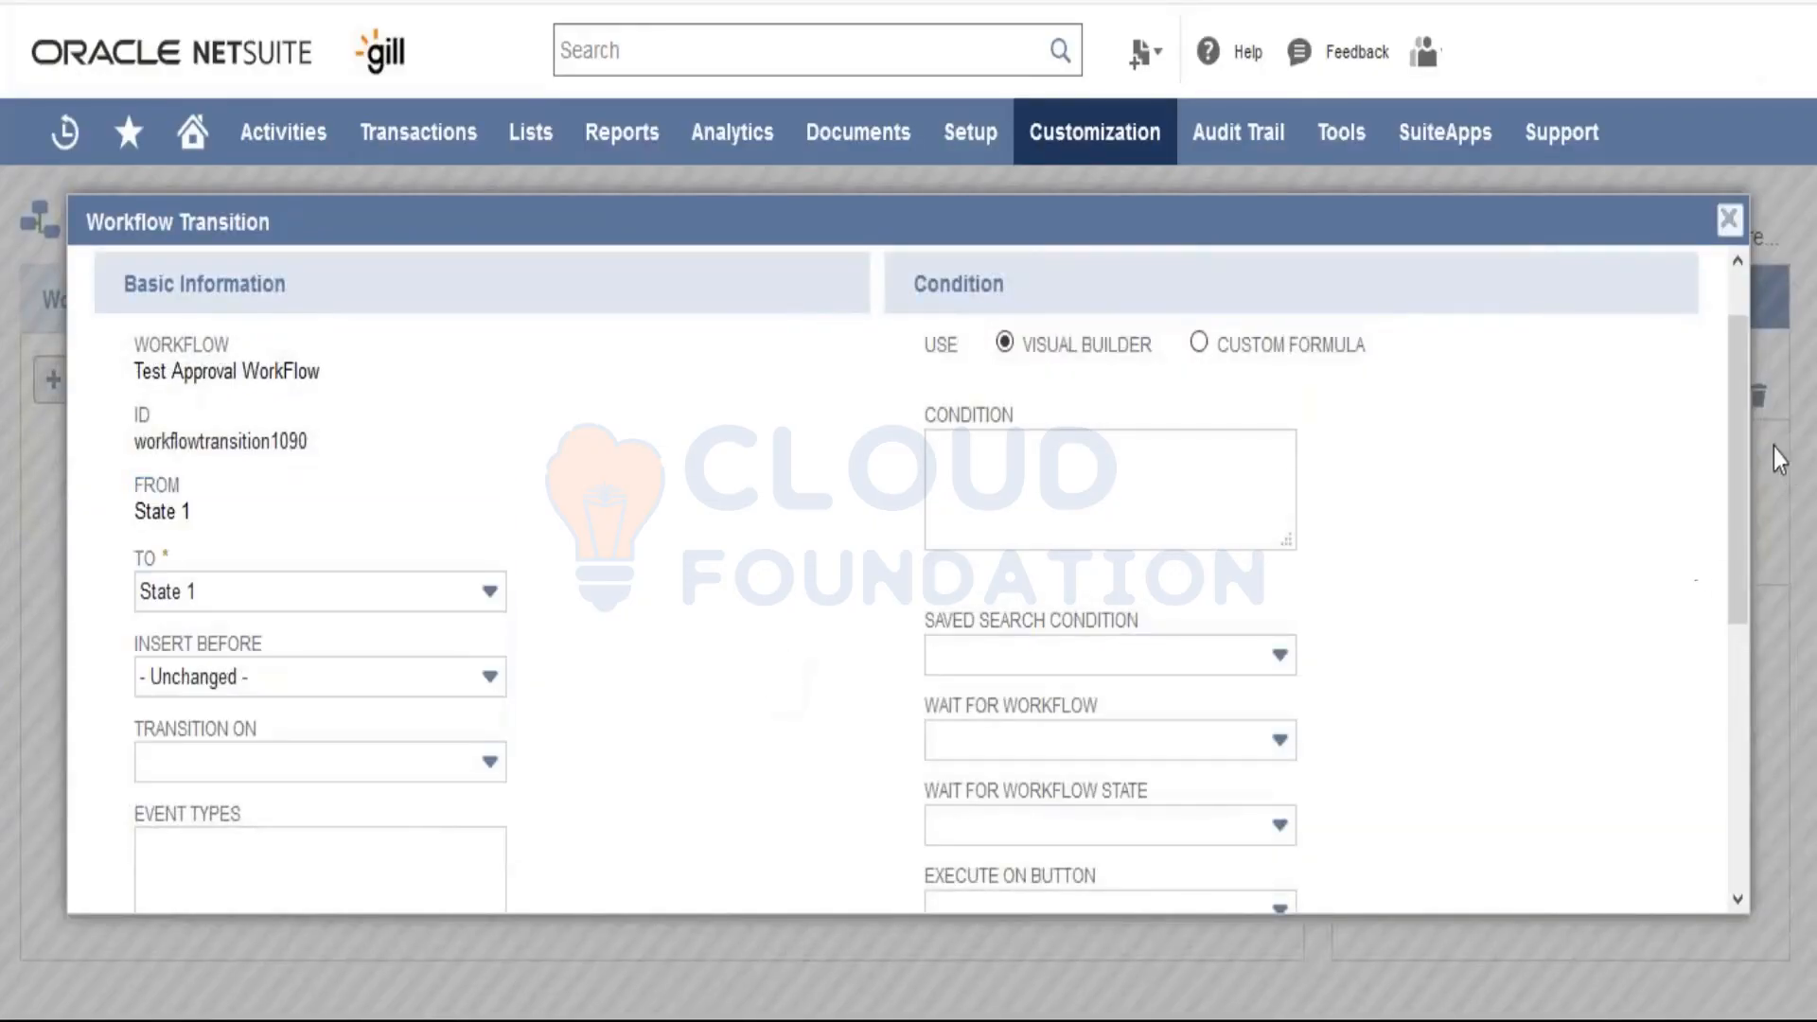
pyautogui.moveTo(1735, 487); pyautogui.dragTo(1741, 643)
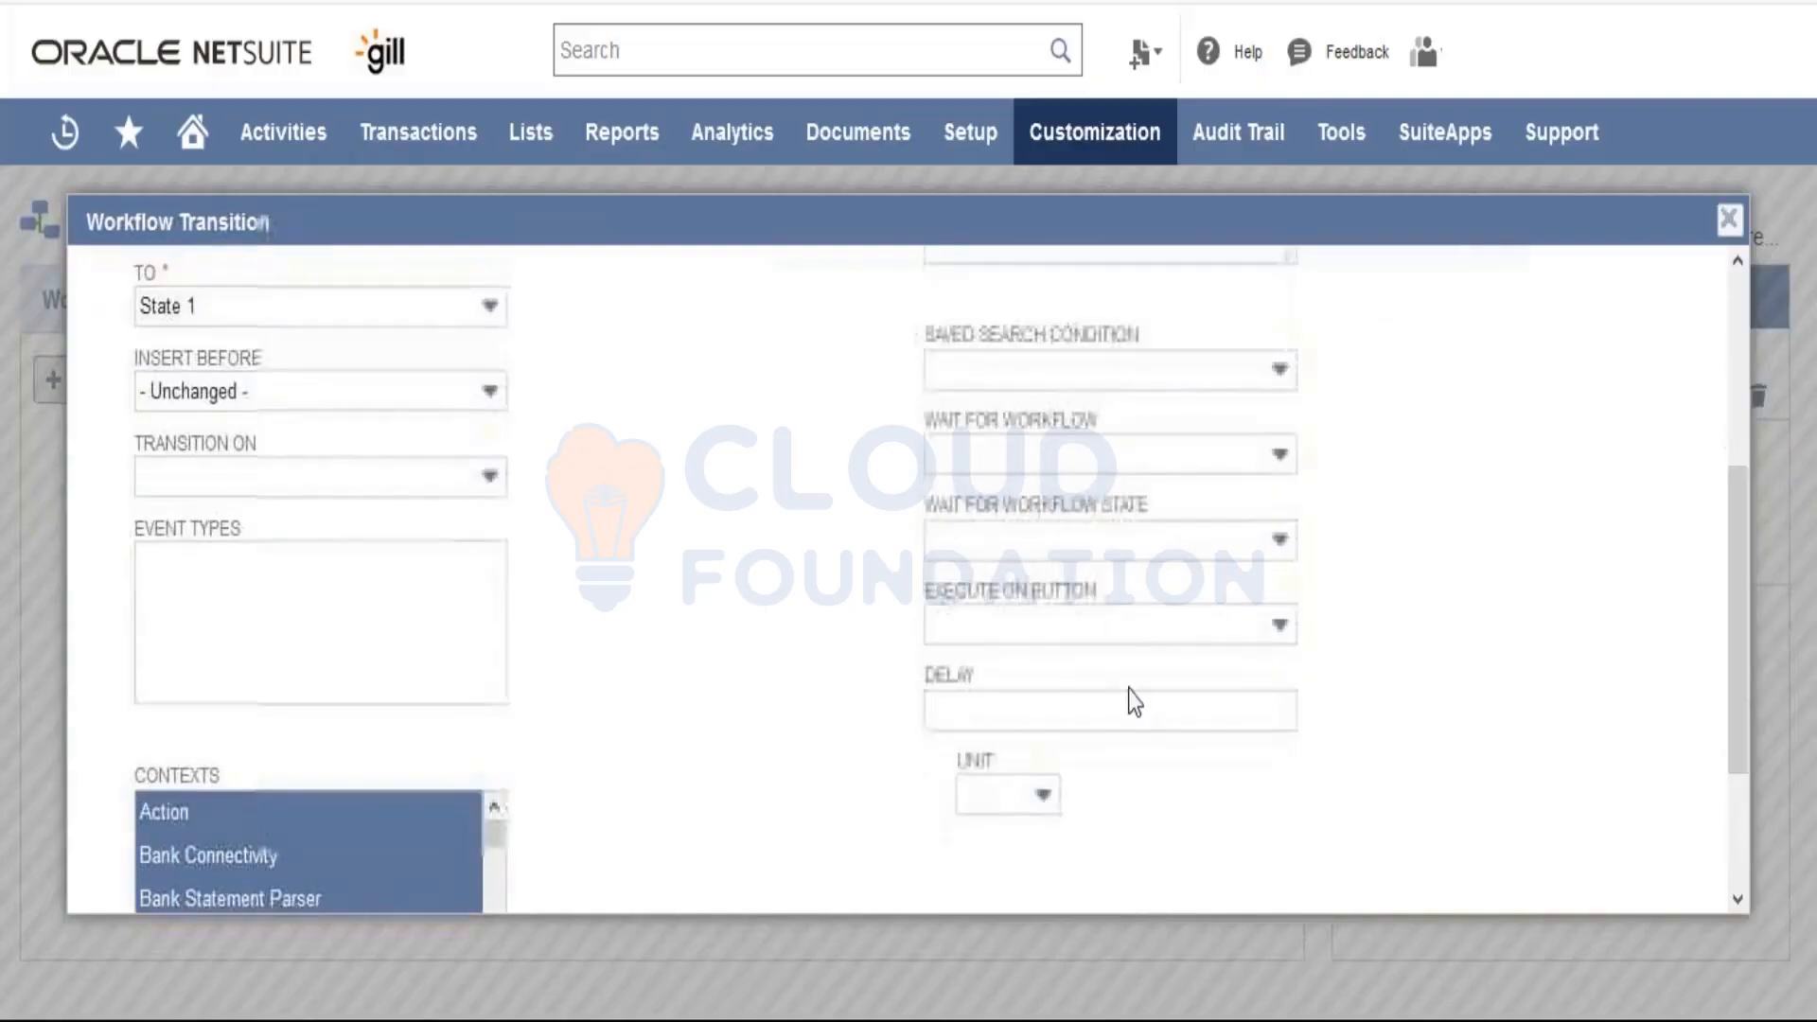
pyautogui.click(1099, 628)
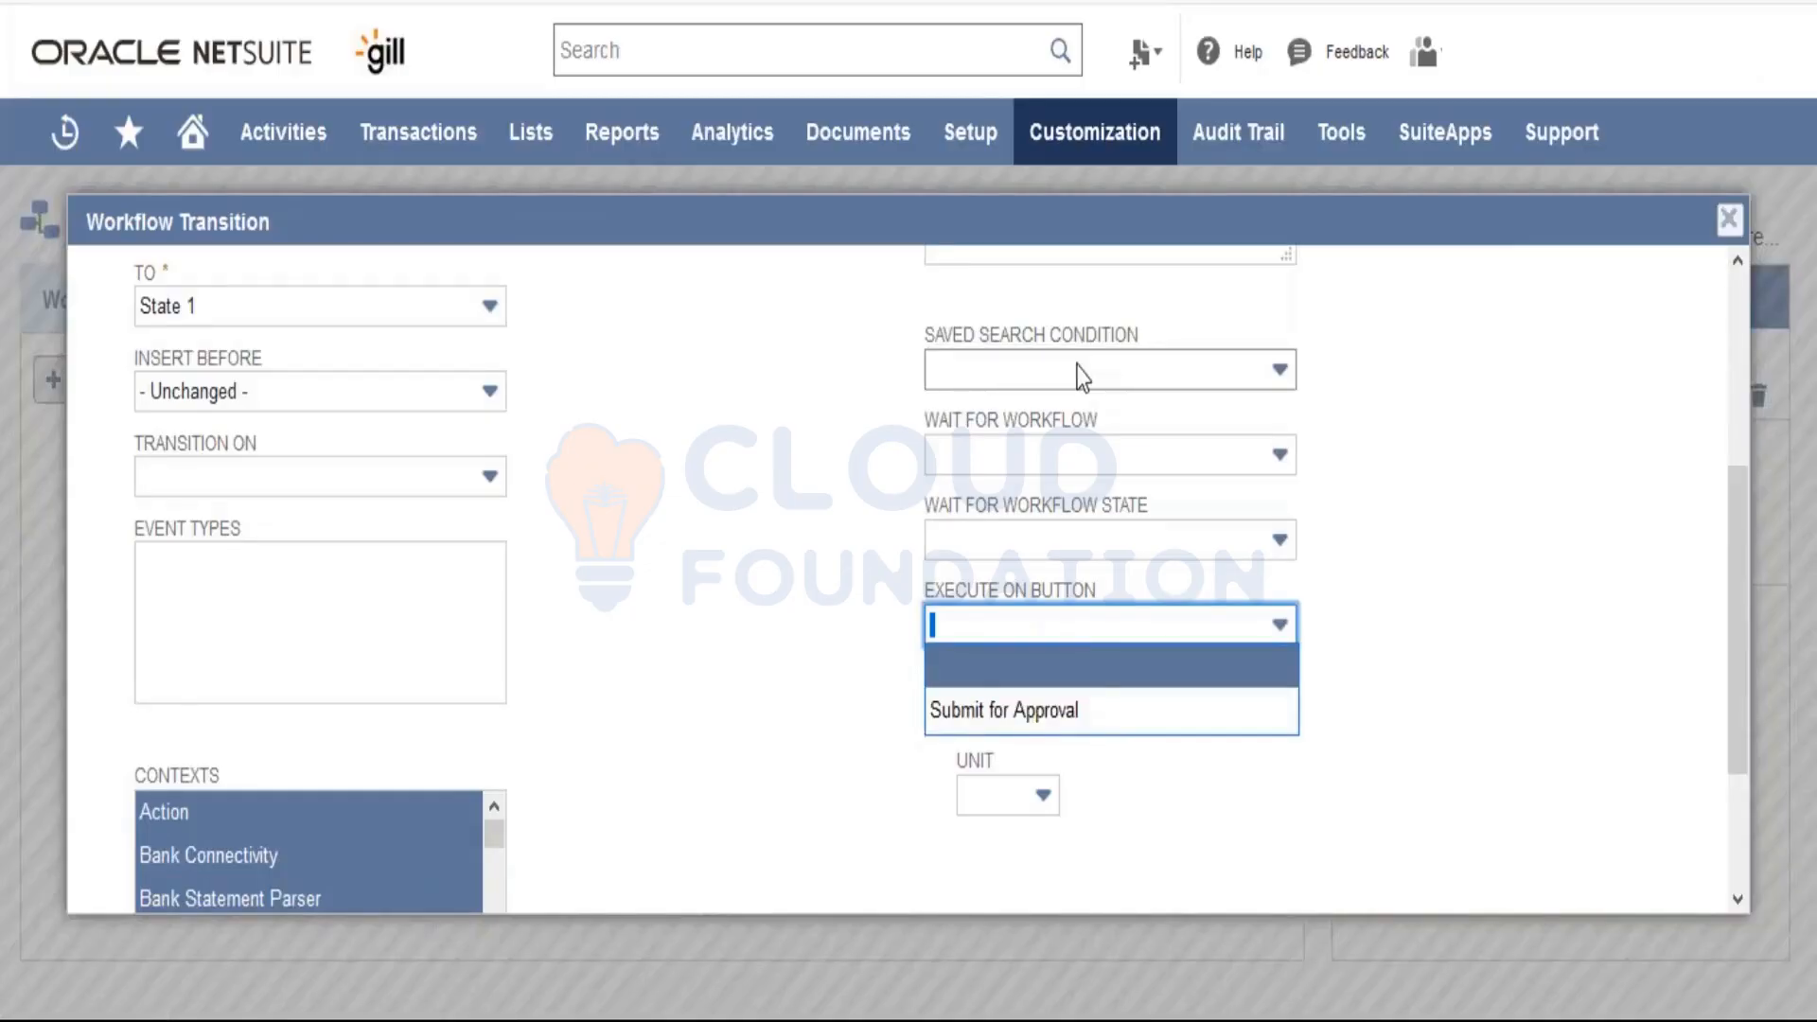
pyautogui.click(1081, 376)
pyautogui.click(1406, 528)
pyautogui.click(1036, 455)
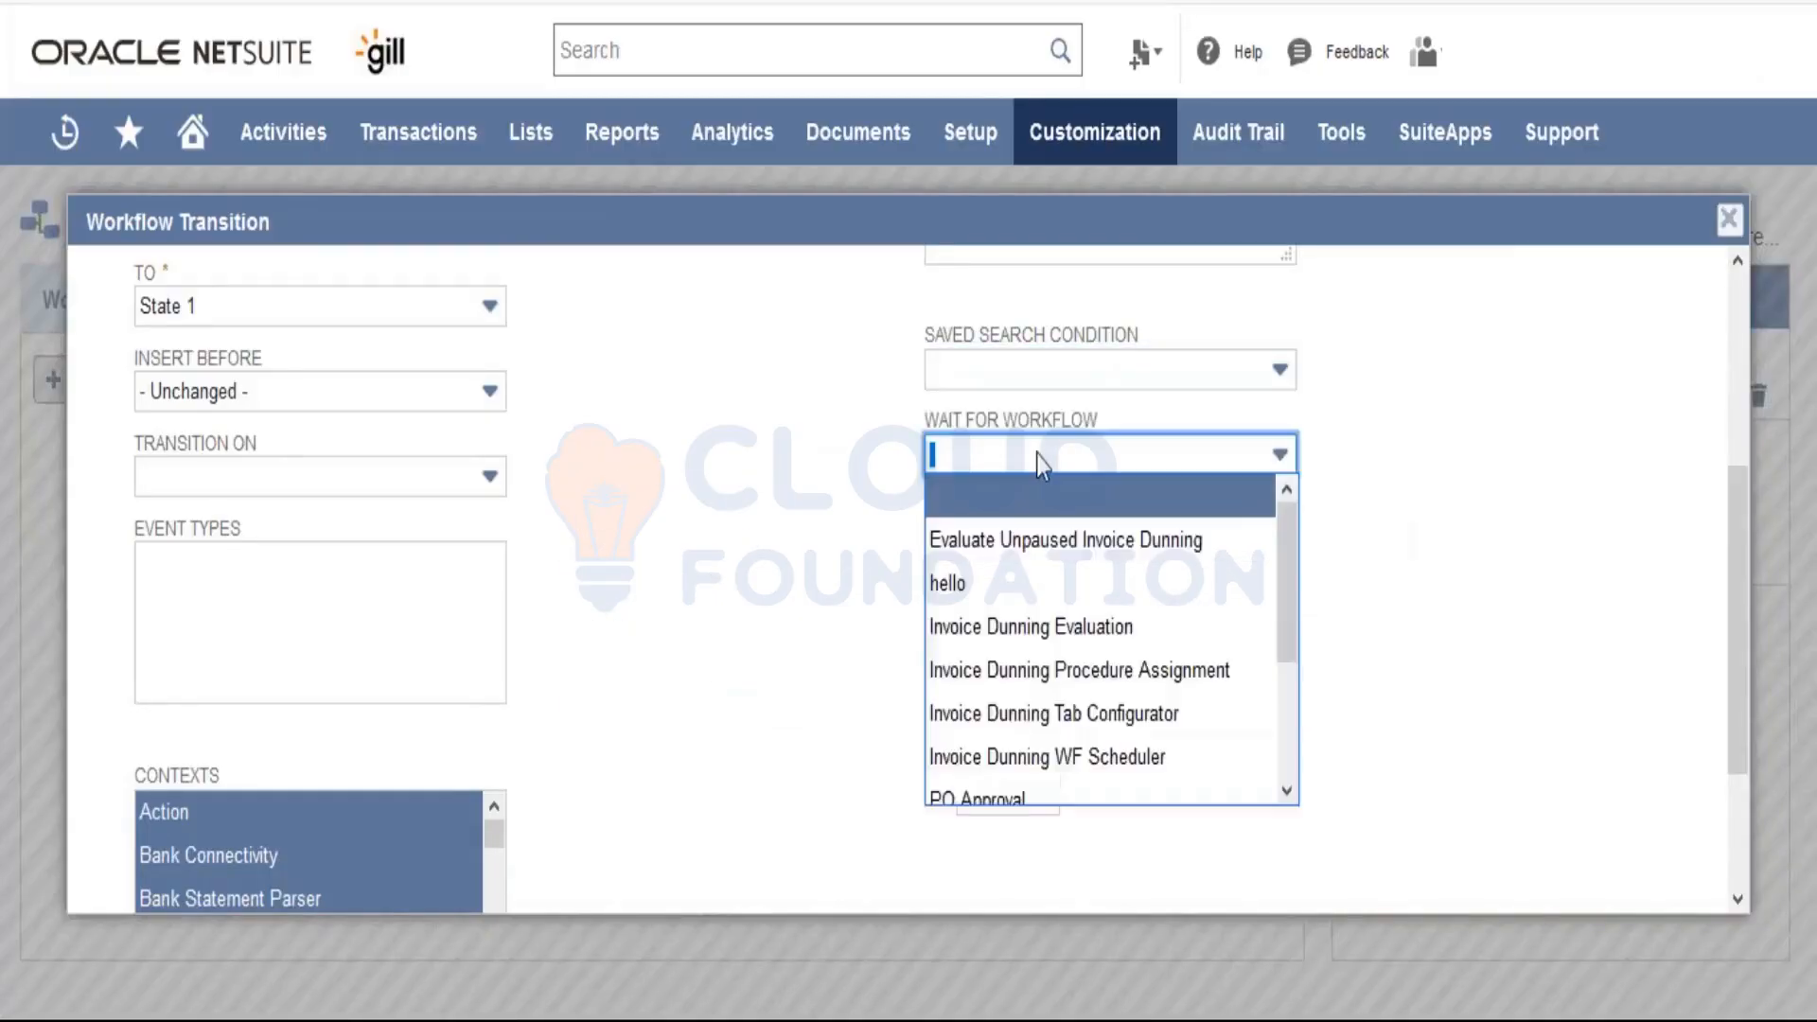
pyautogui.click(805, 593)
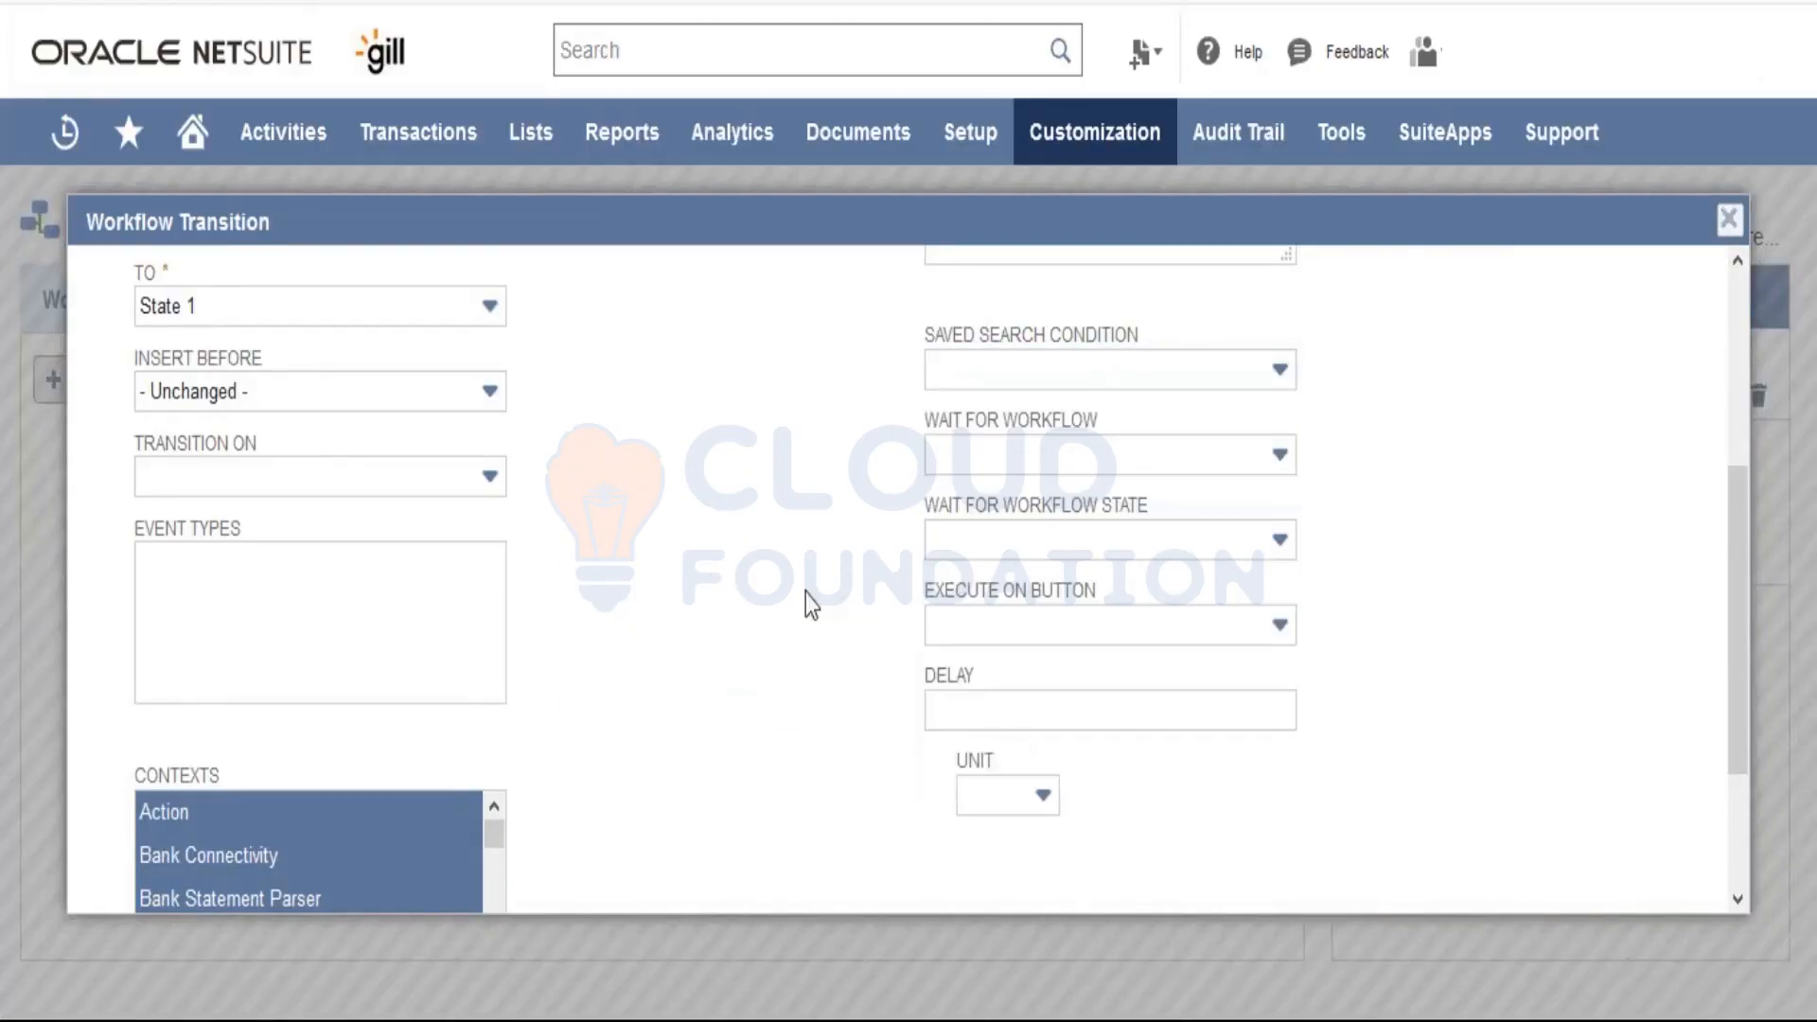
# Step: Set the transition to execute on the Submit for Approval button and save it
pyautogui.click(1006, 635)
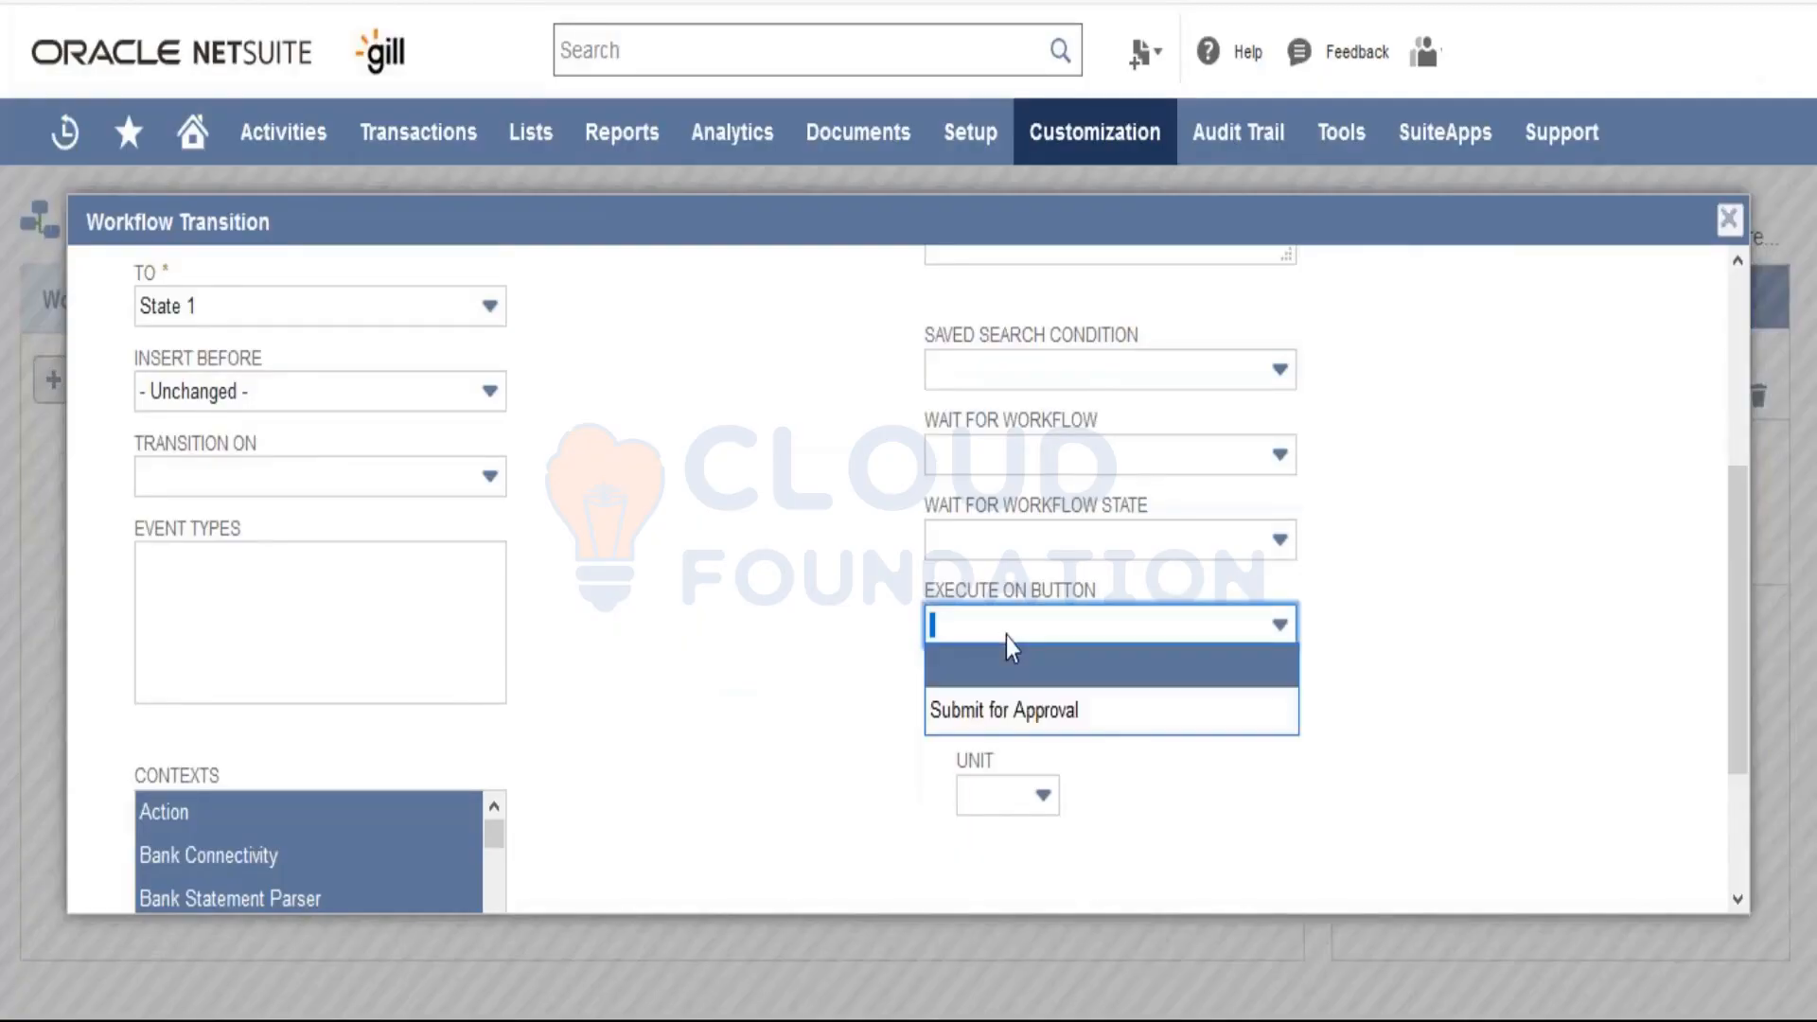
pyautogui.click(1011, 721)
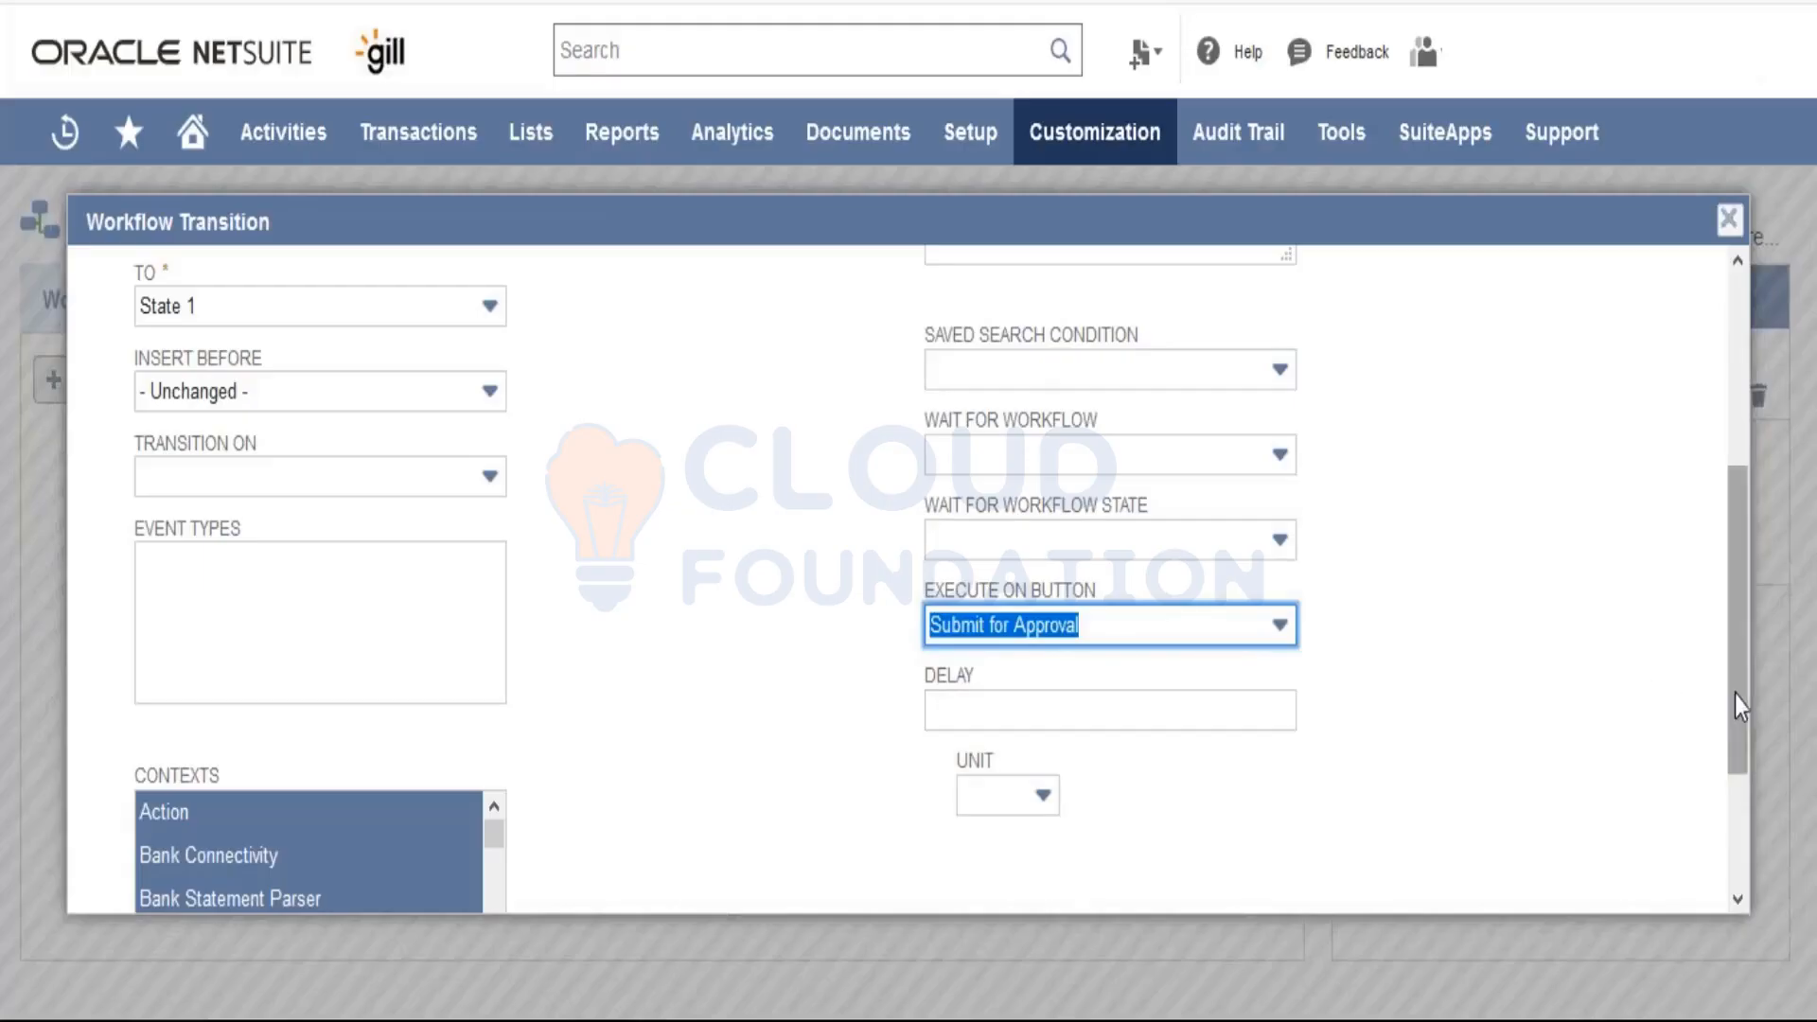
pyautogui.scroll(4, 1420, 470)
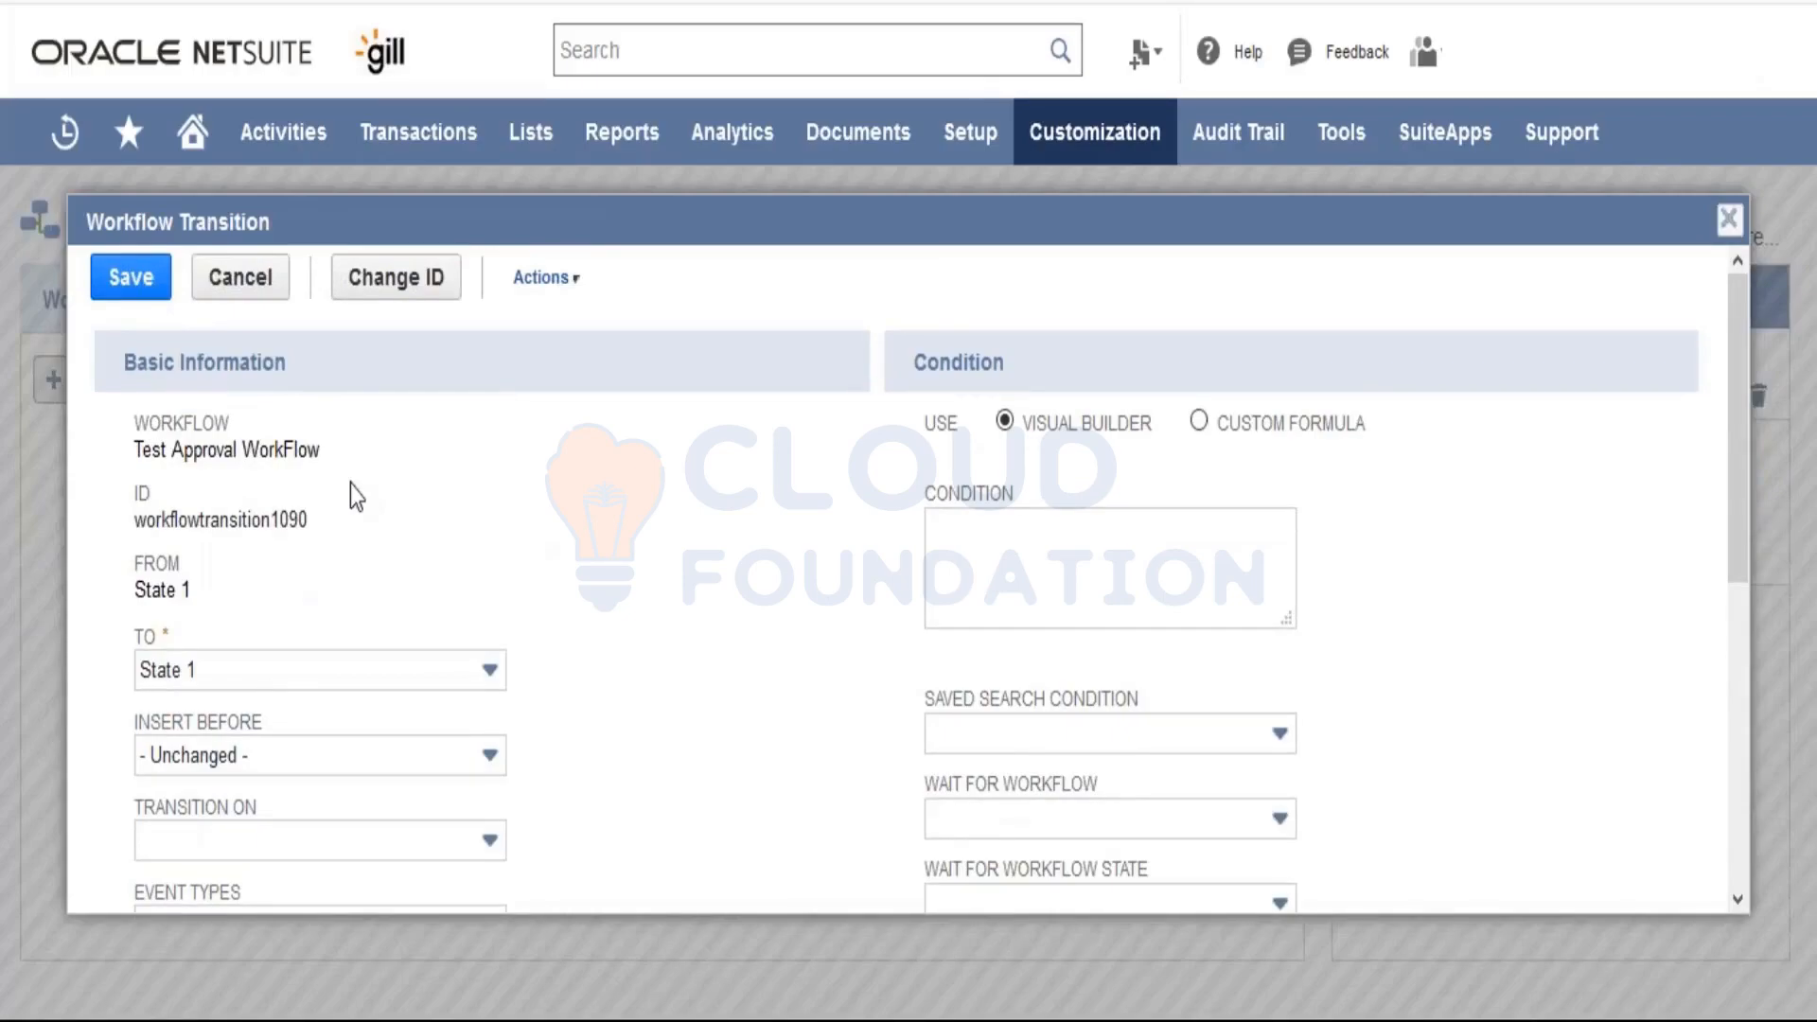
pyautogui.click(130, 277)
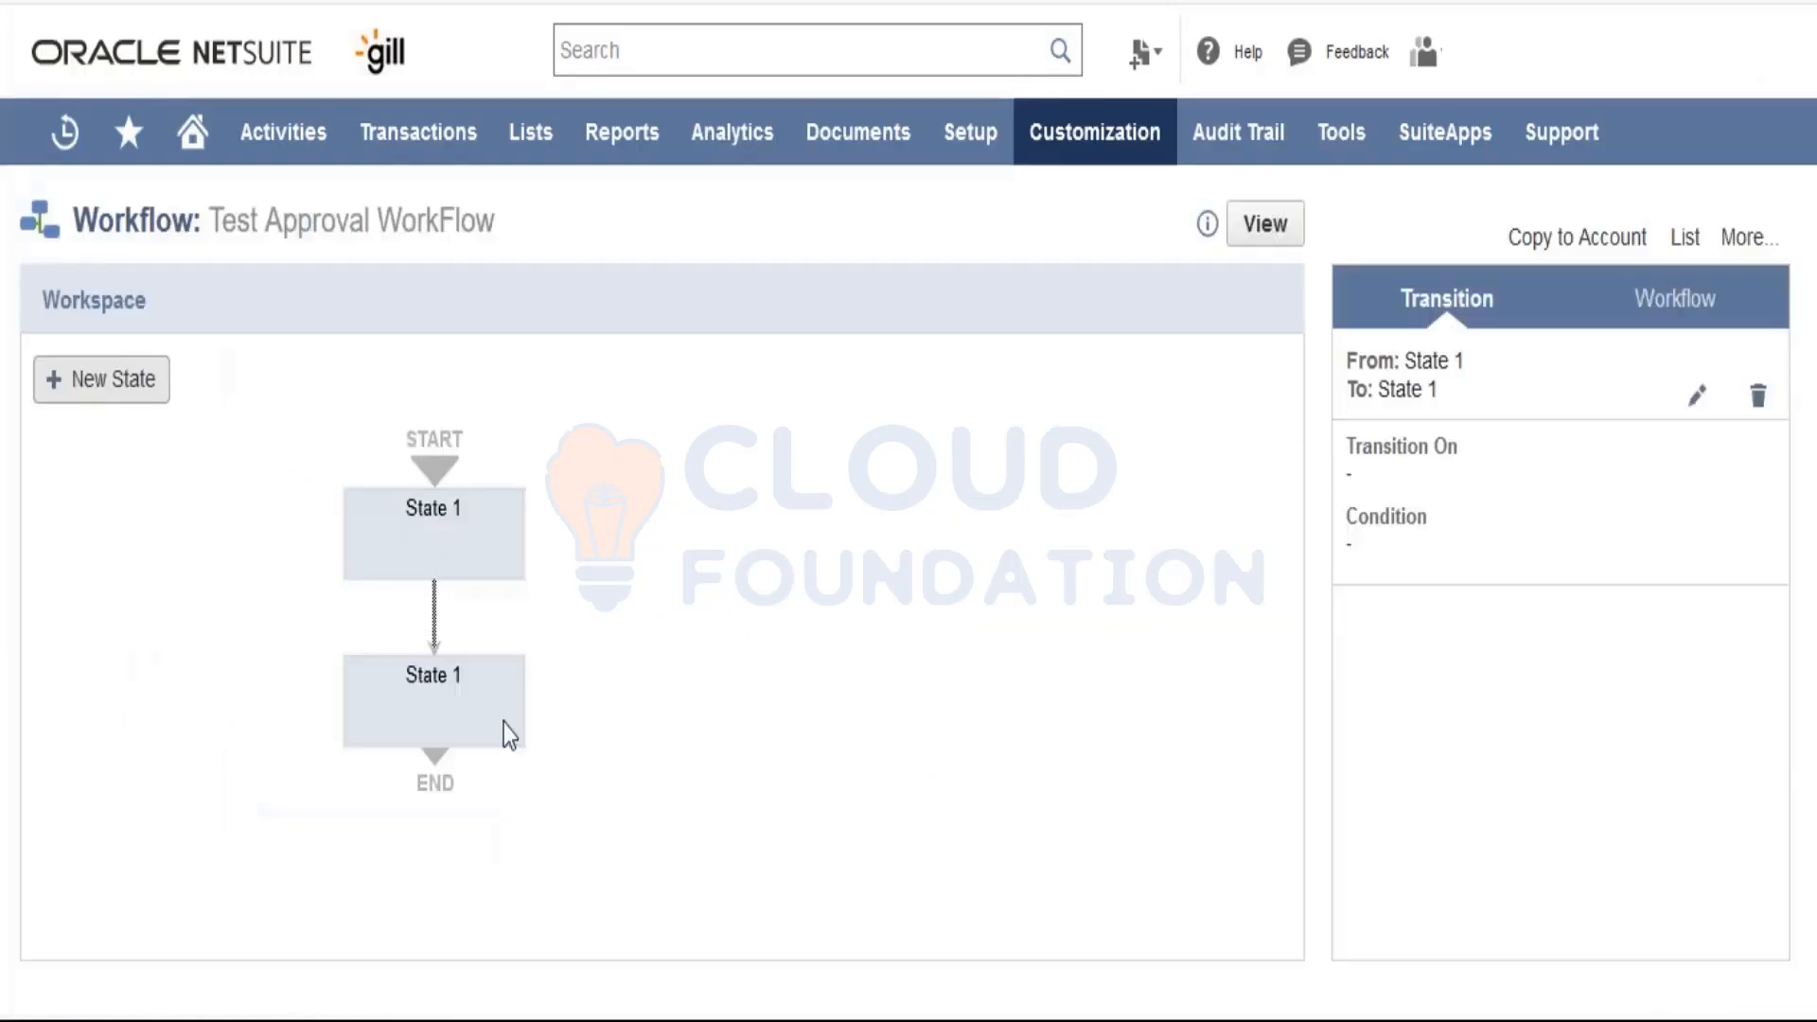
# Step: Select the transition between the two states and check its Execute On Button setting
pyautogui.click(434, 628)
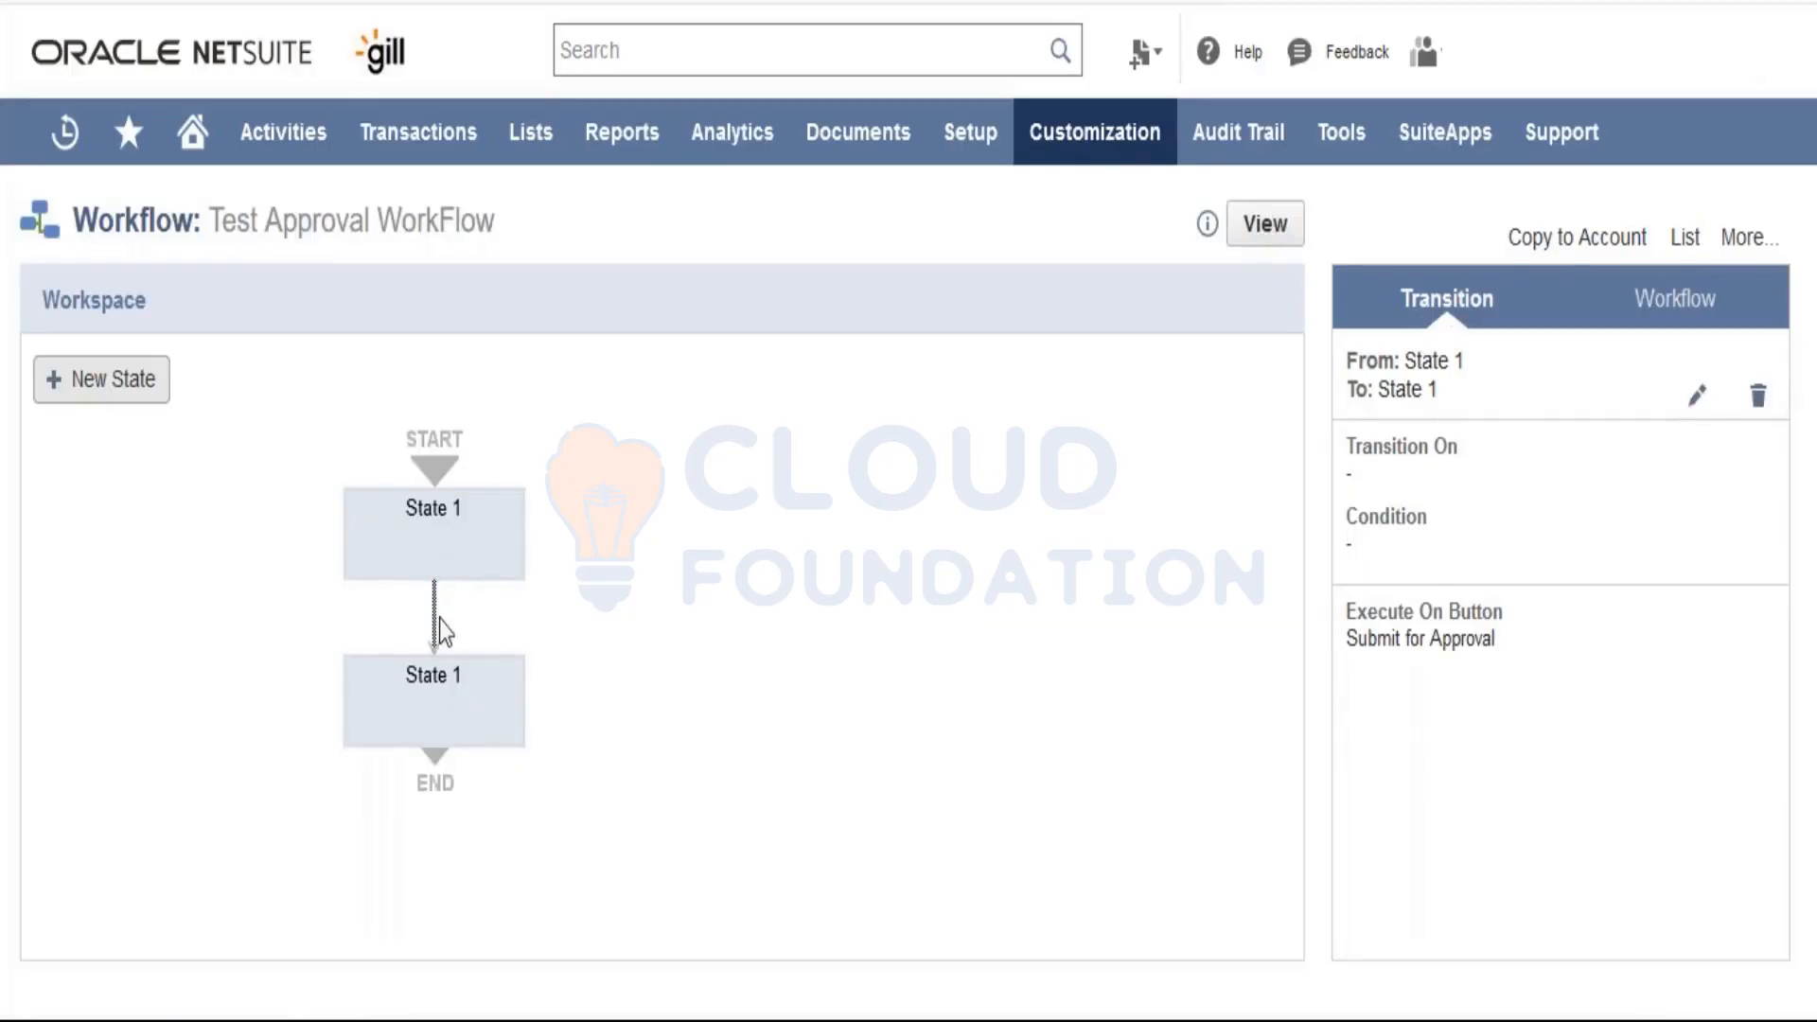
pyautogui.moveTo(1494, 643); pyautogui.dragTo(1351, 645)
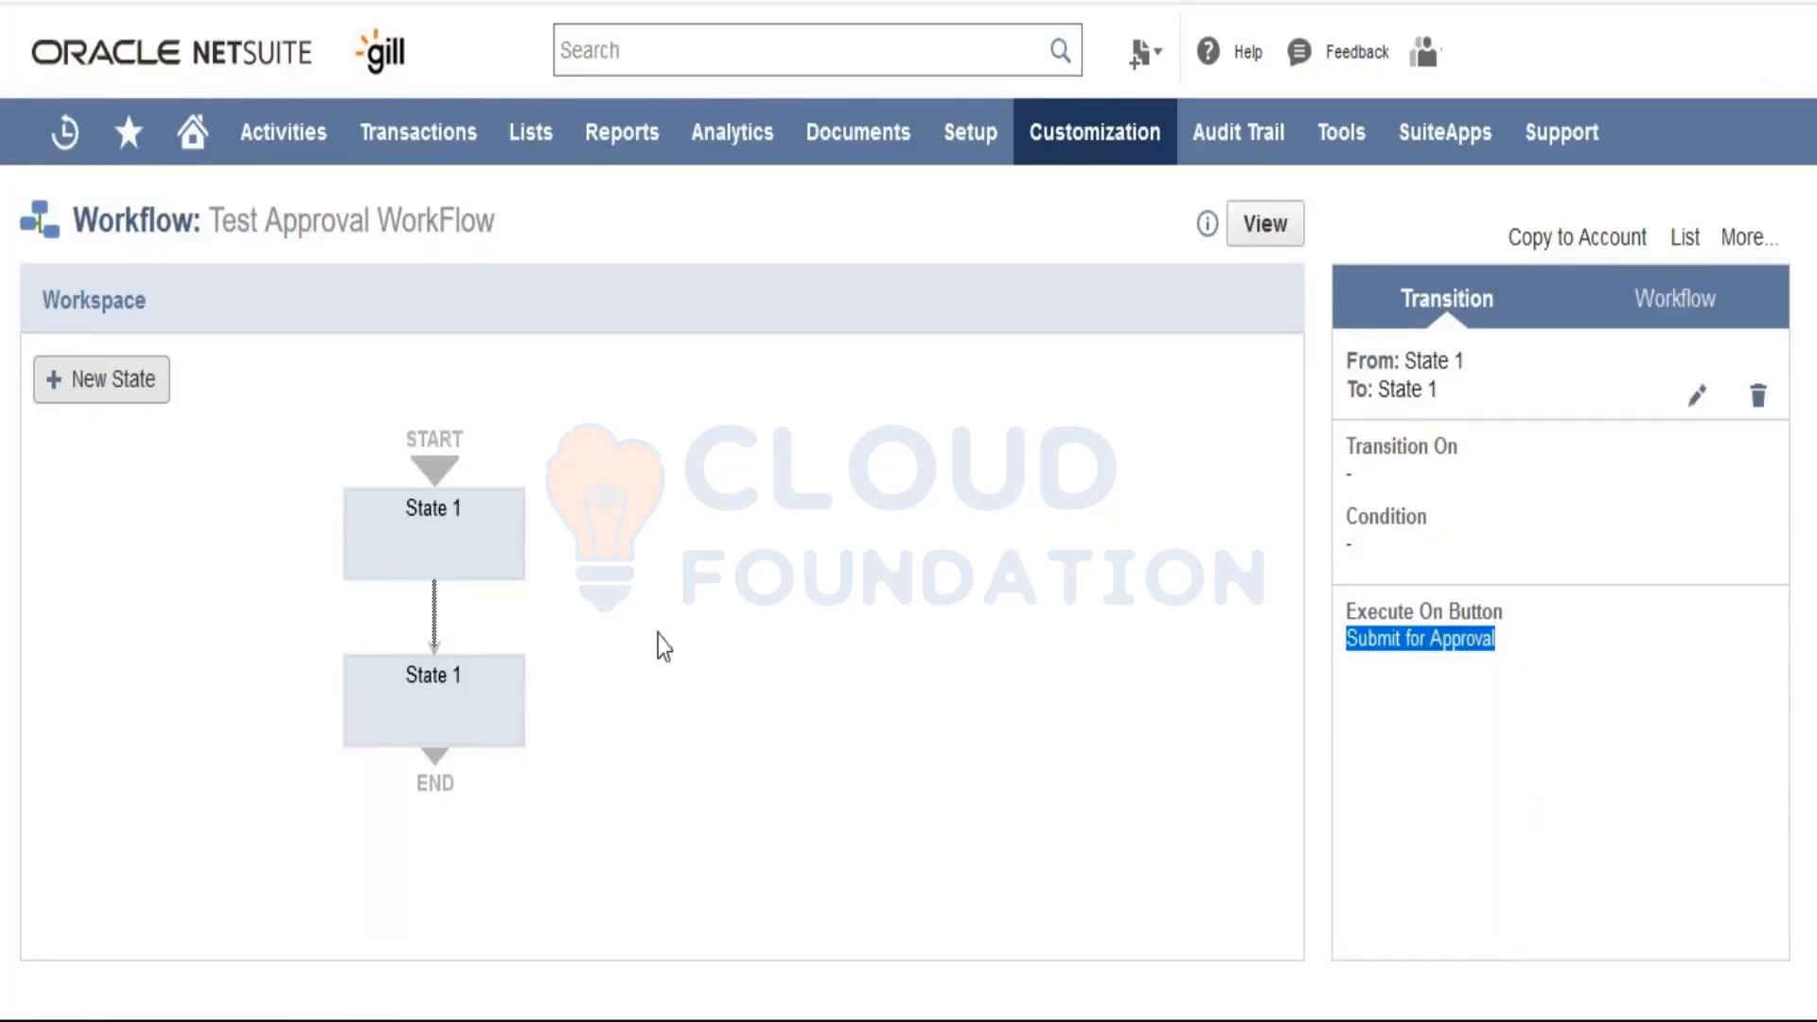
pyautogui.moveTo(427, 703)
pyautogui.click(780, 403)
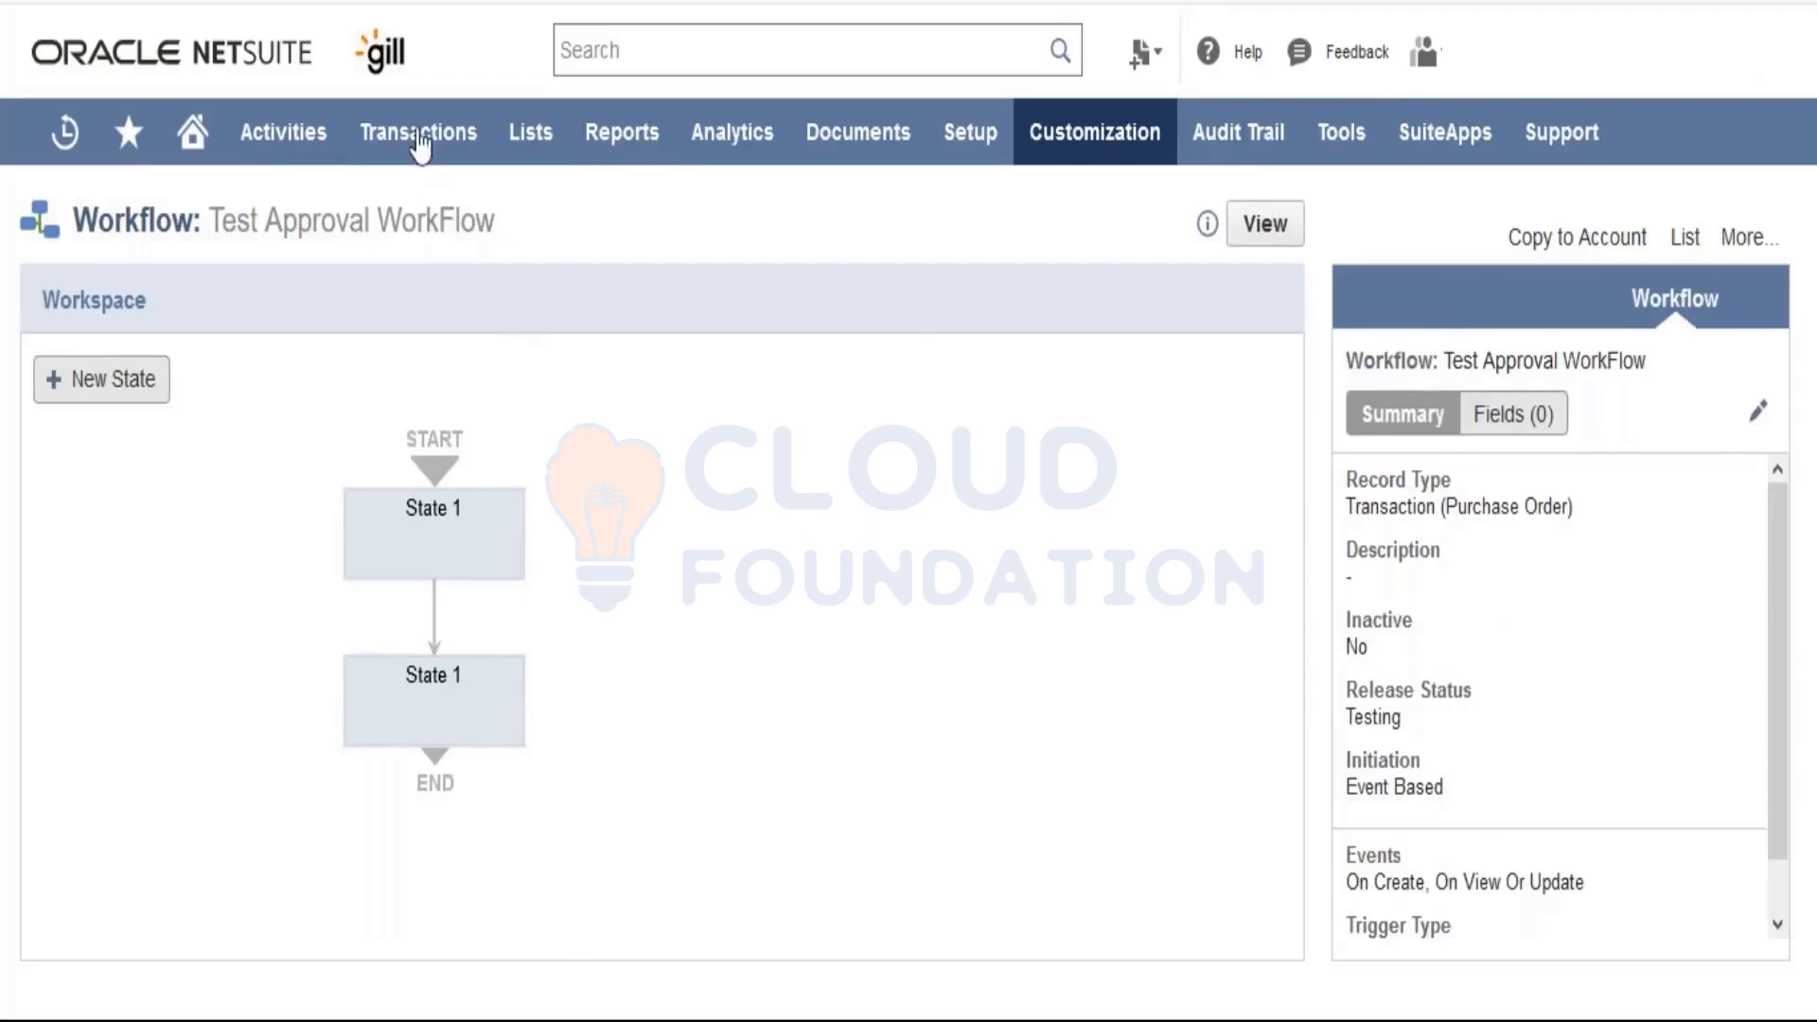
# Step: Open a new purchase order form separately, check its submit-for-approval buttons, and return to the workflow
pyautogui.moveTo(417, 130)
pyautogui.moveTo(485, 353)
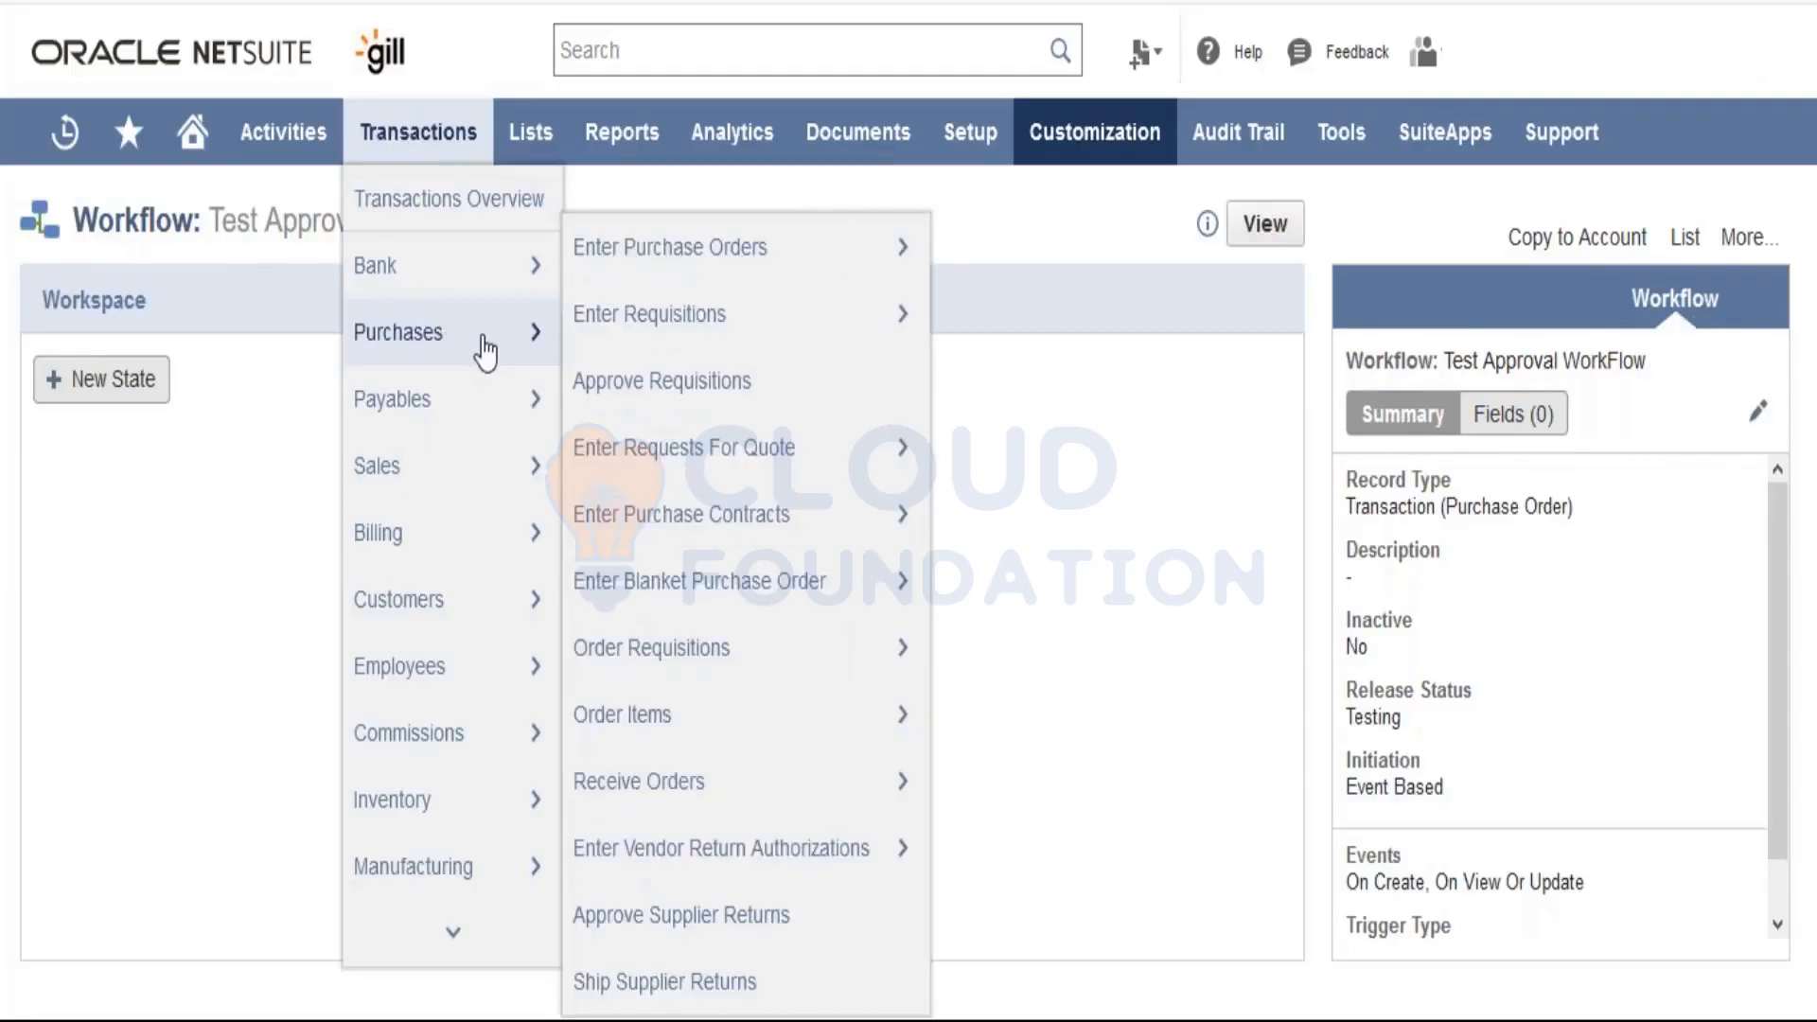
pyautogui.moveTo(690, 284)
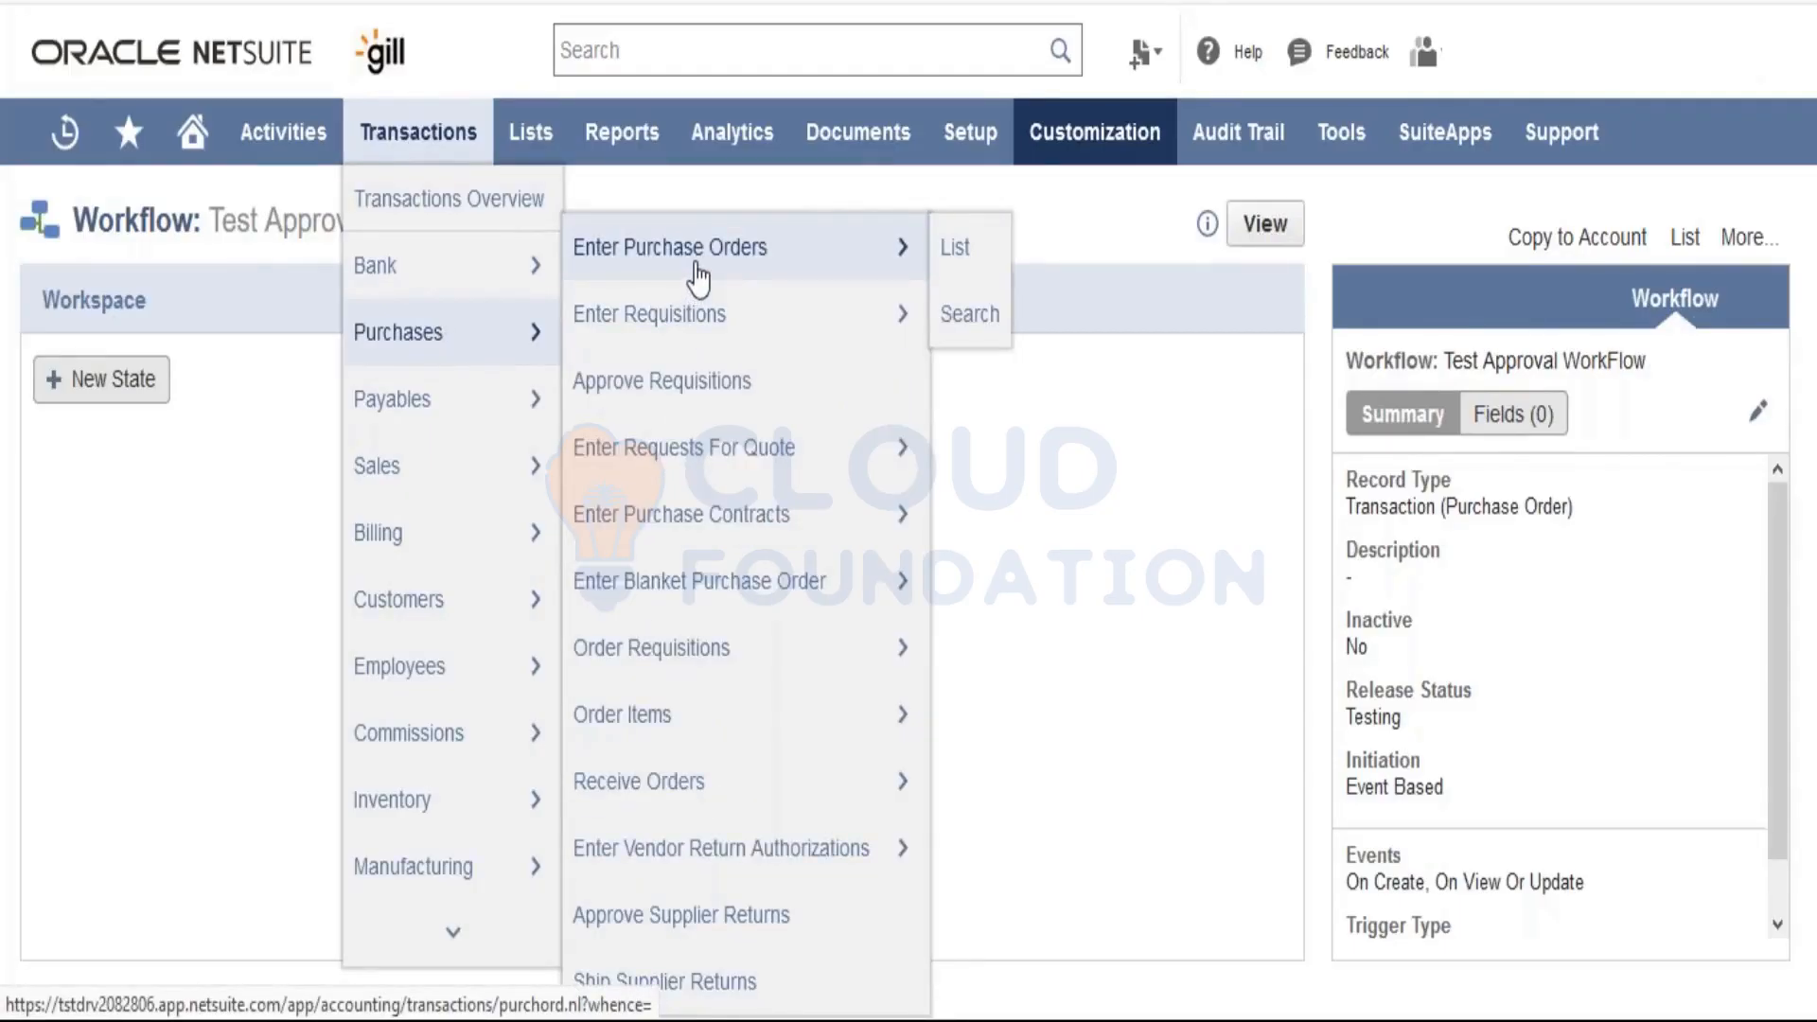
pyautogui.keyDown('ctrl'); pyautogui.click(696, 266); pyautogui.keyUp('ctrl')
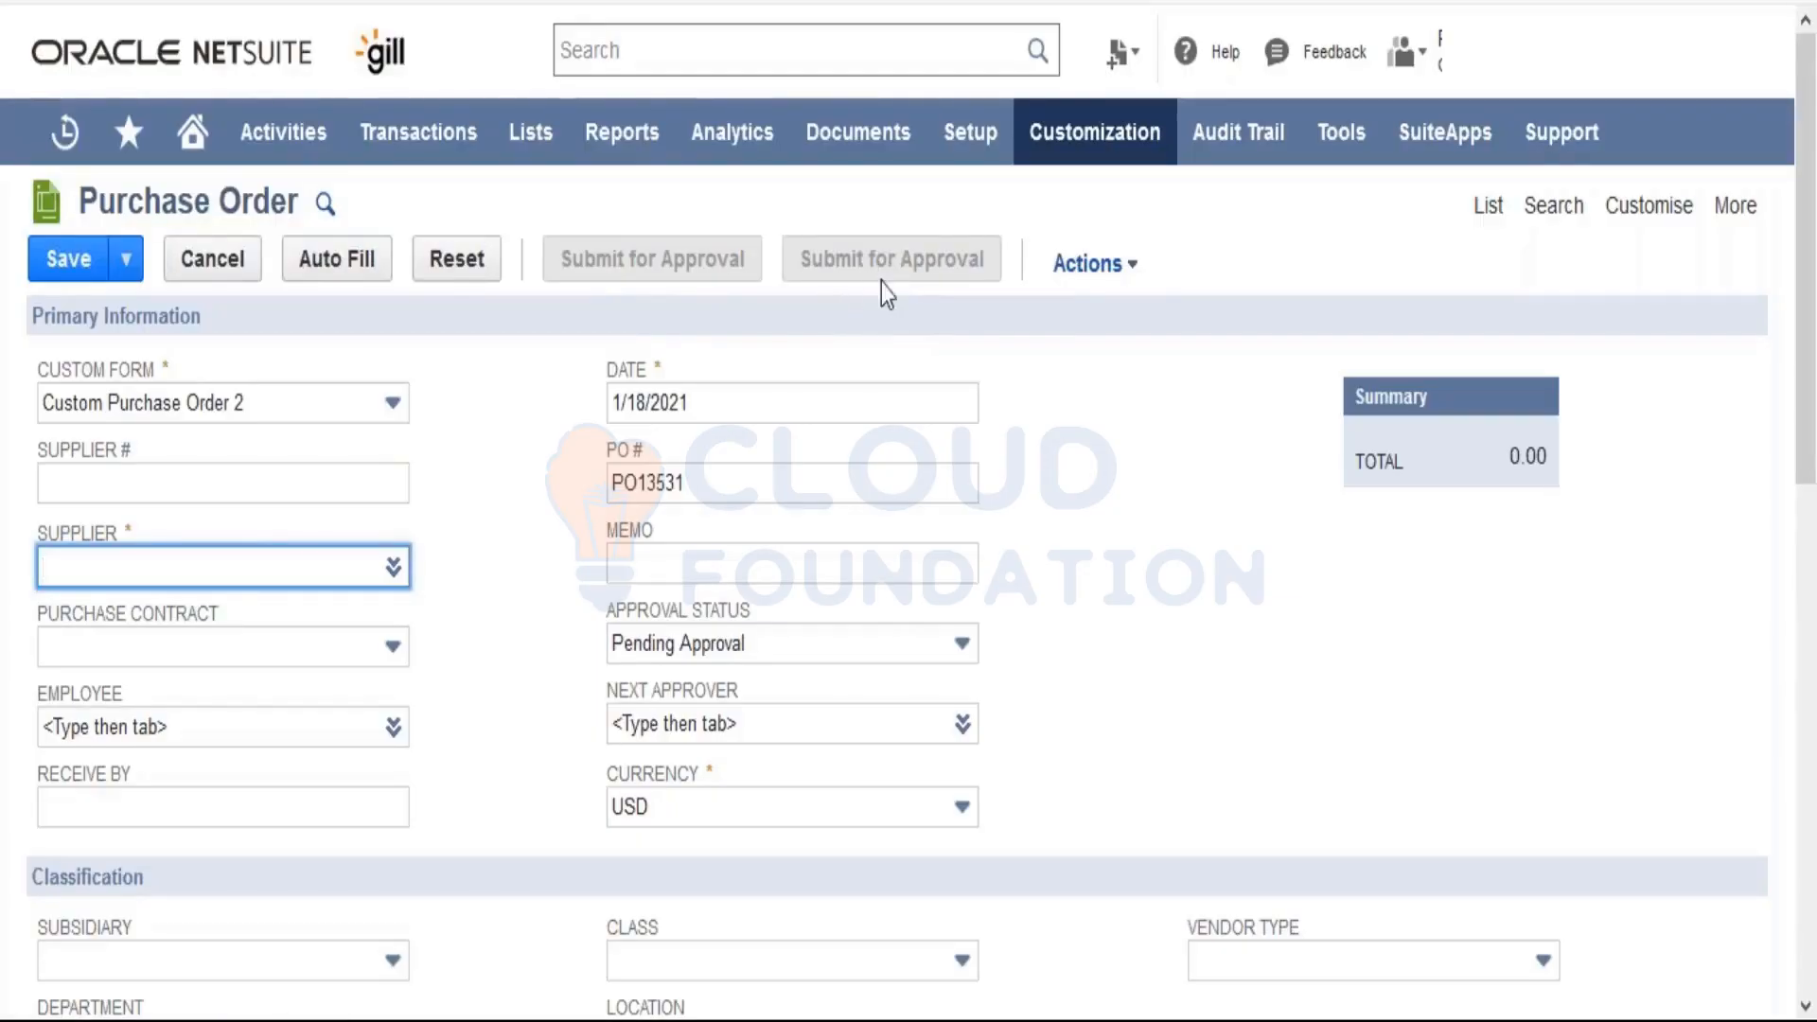
pyautogui.click(34, 3)
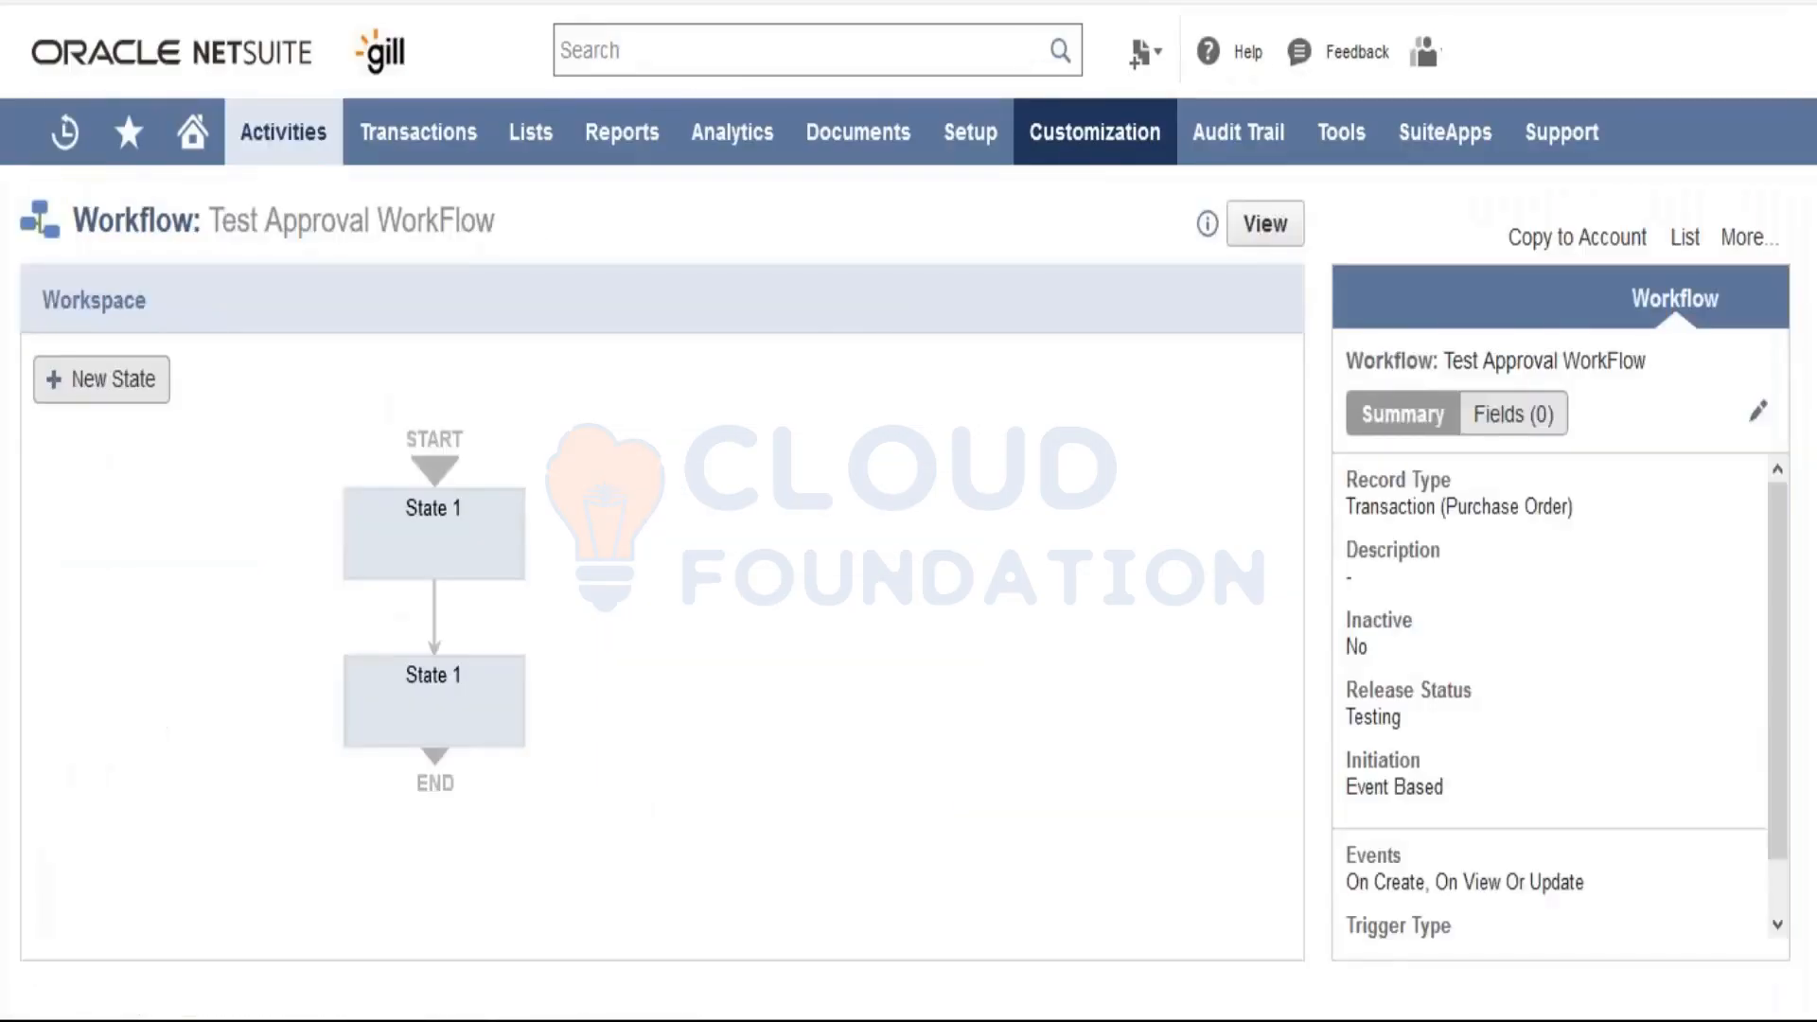
# Step: Change the label of the start state's Add Button action to Submit and save the action
pyautogui.click(479, 540)
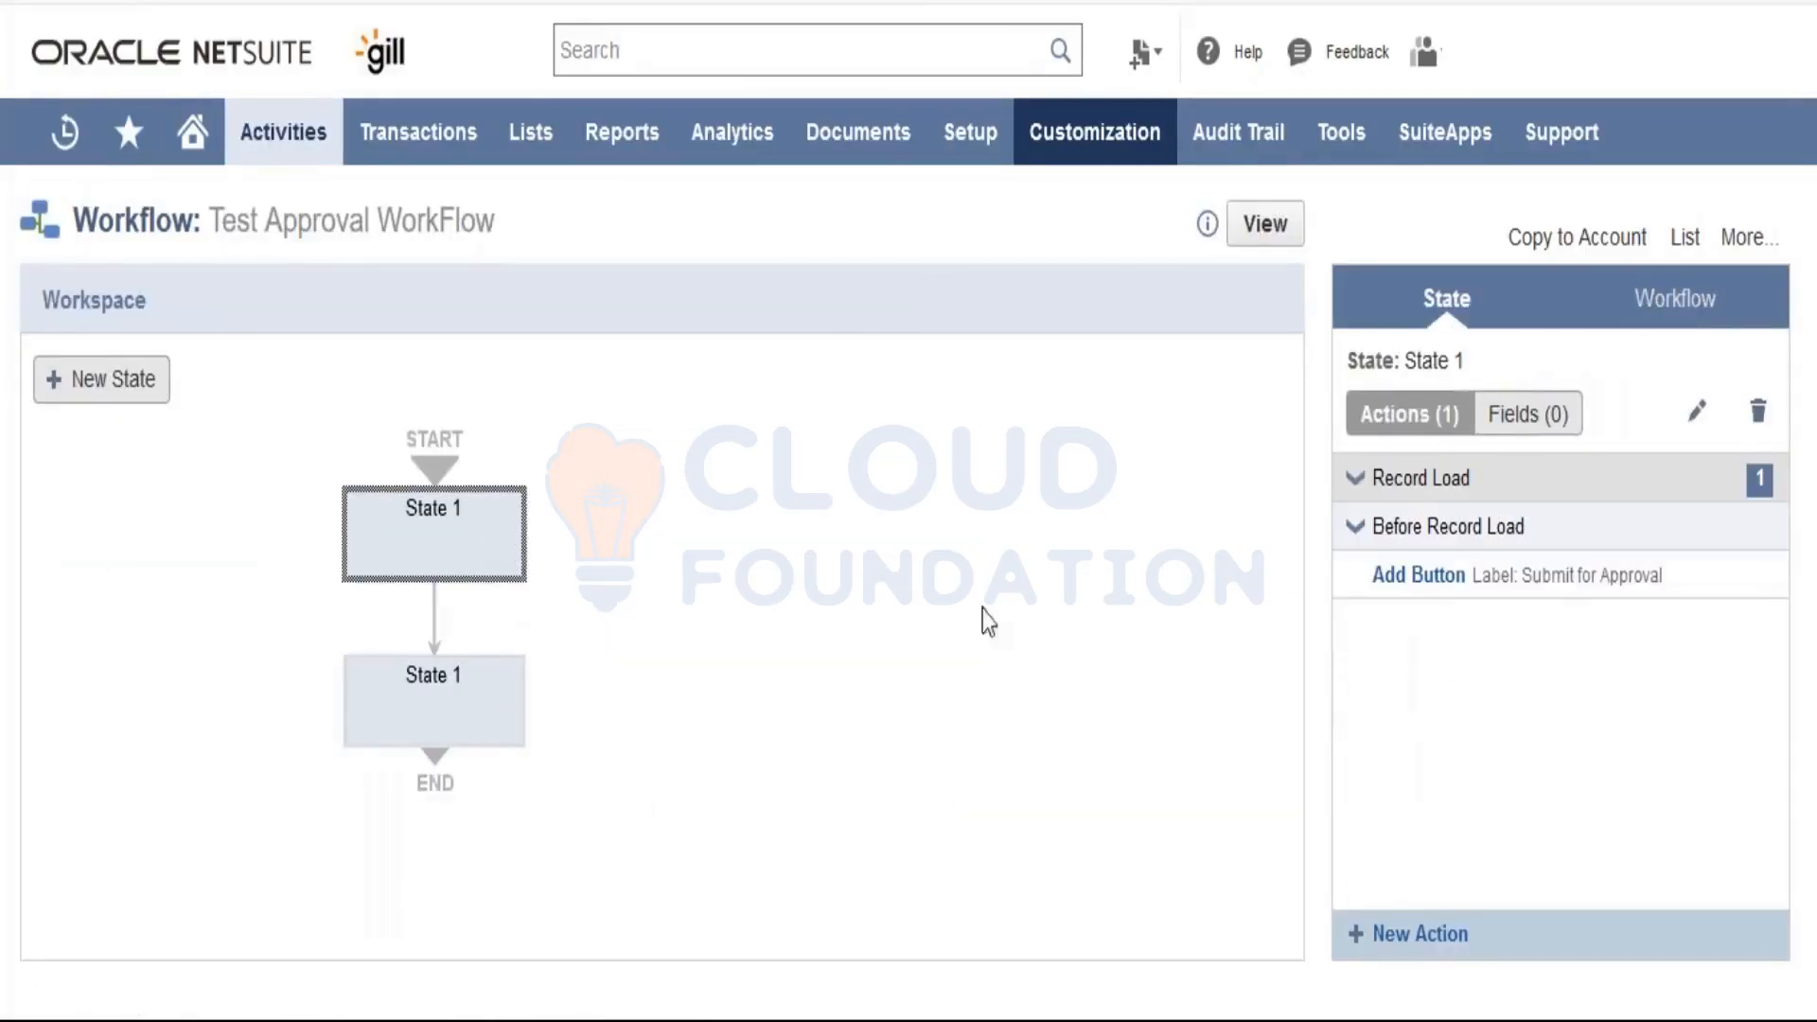
pyautogui.moveTo(1546, 603)
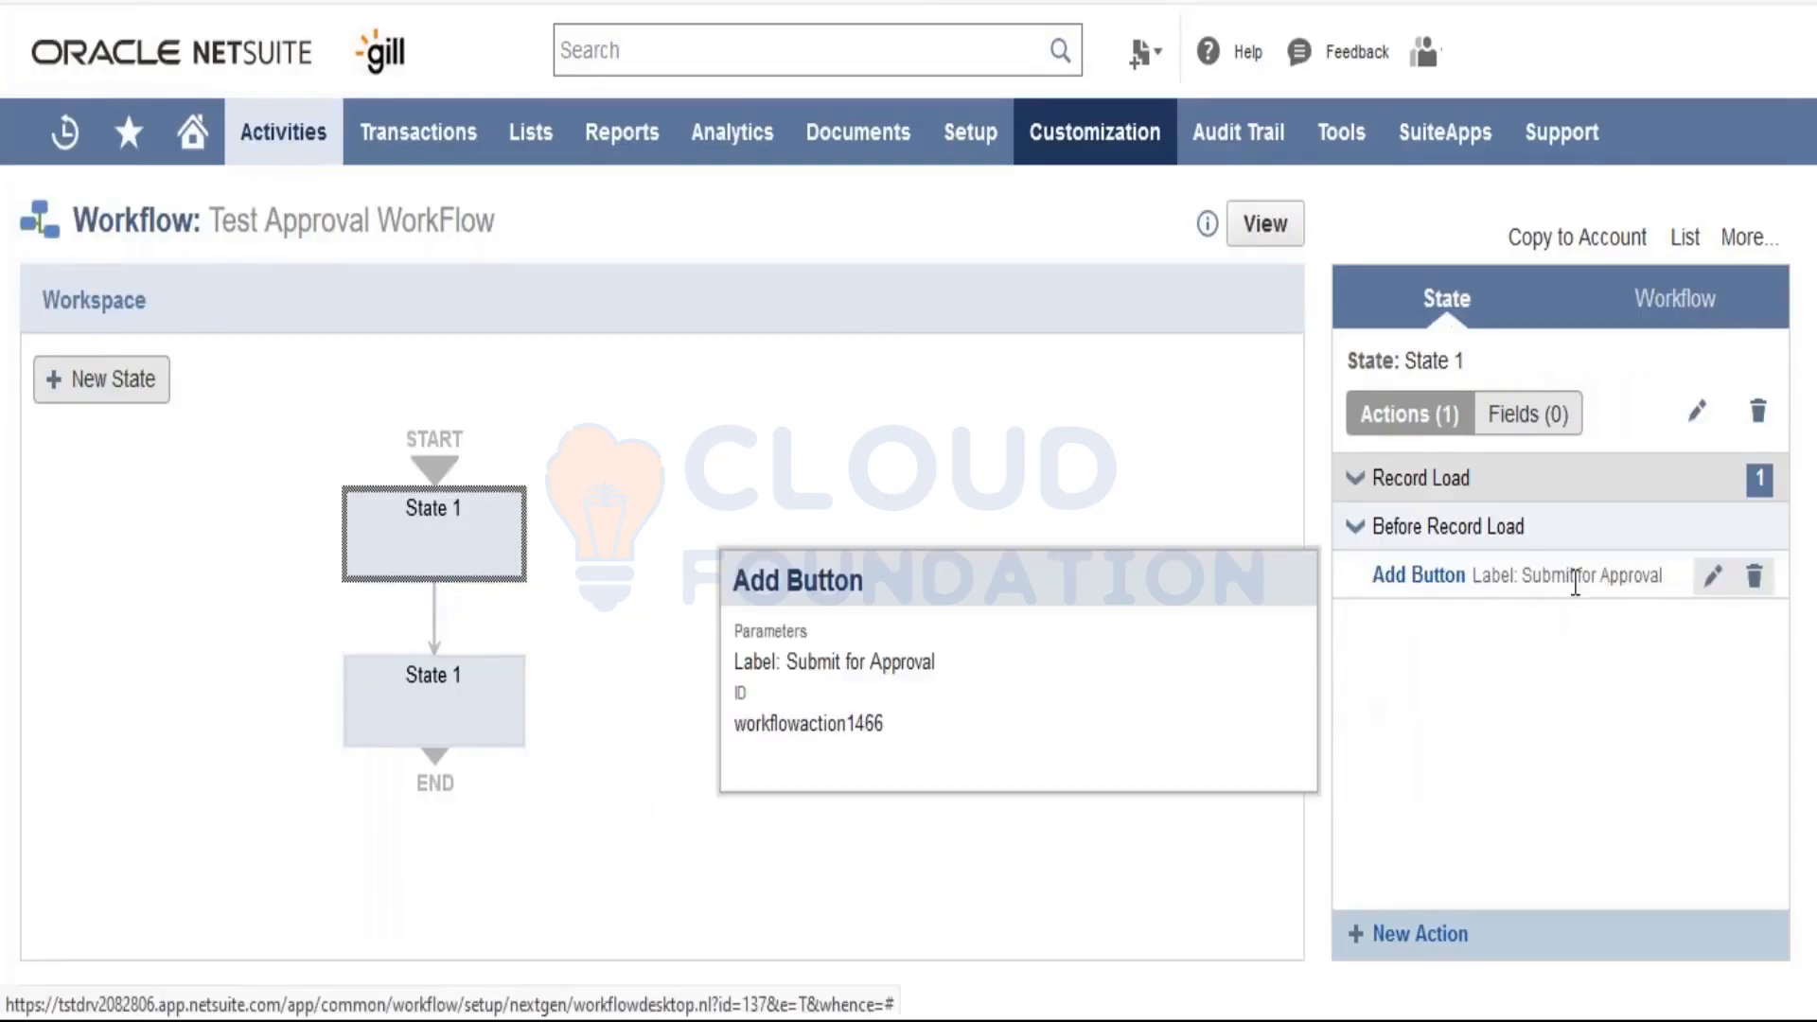
pyautogui.click(1677, 583)
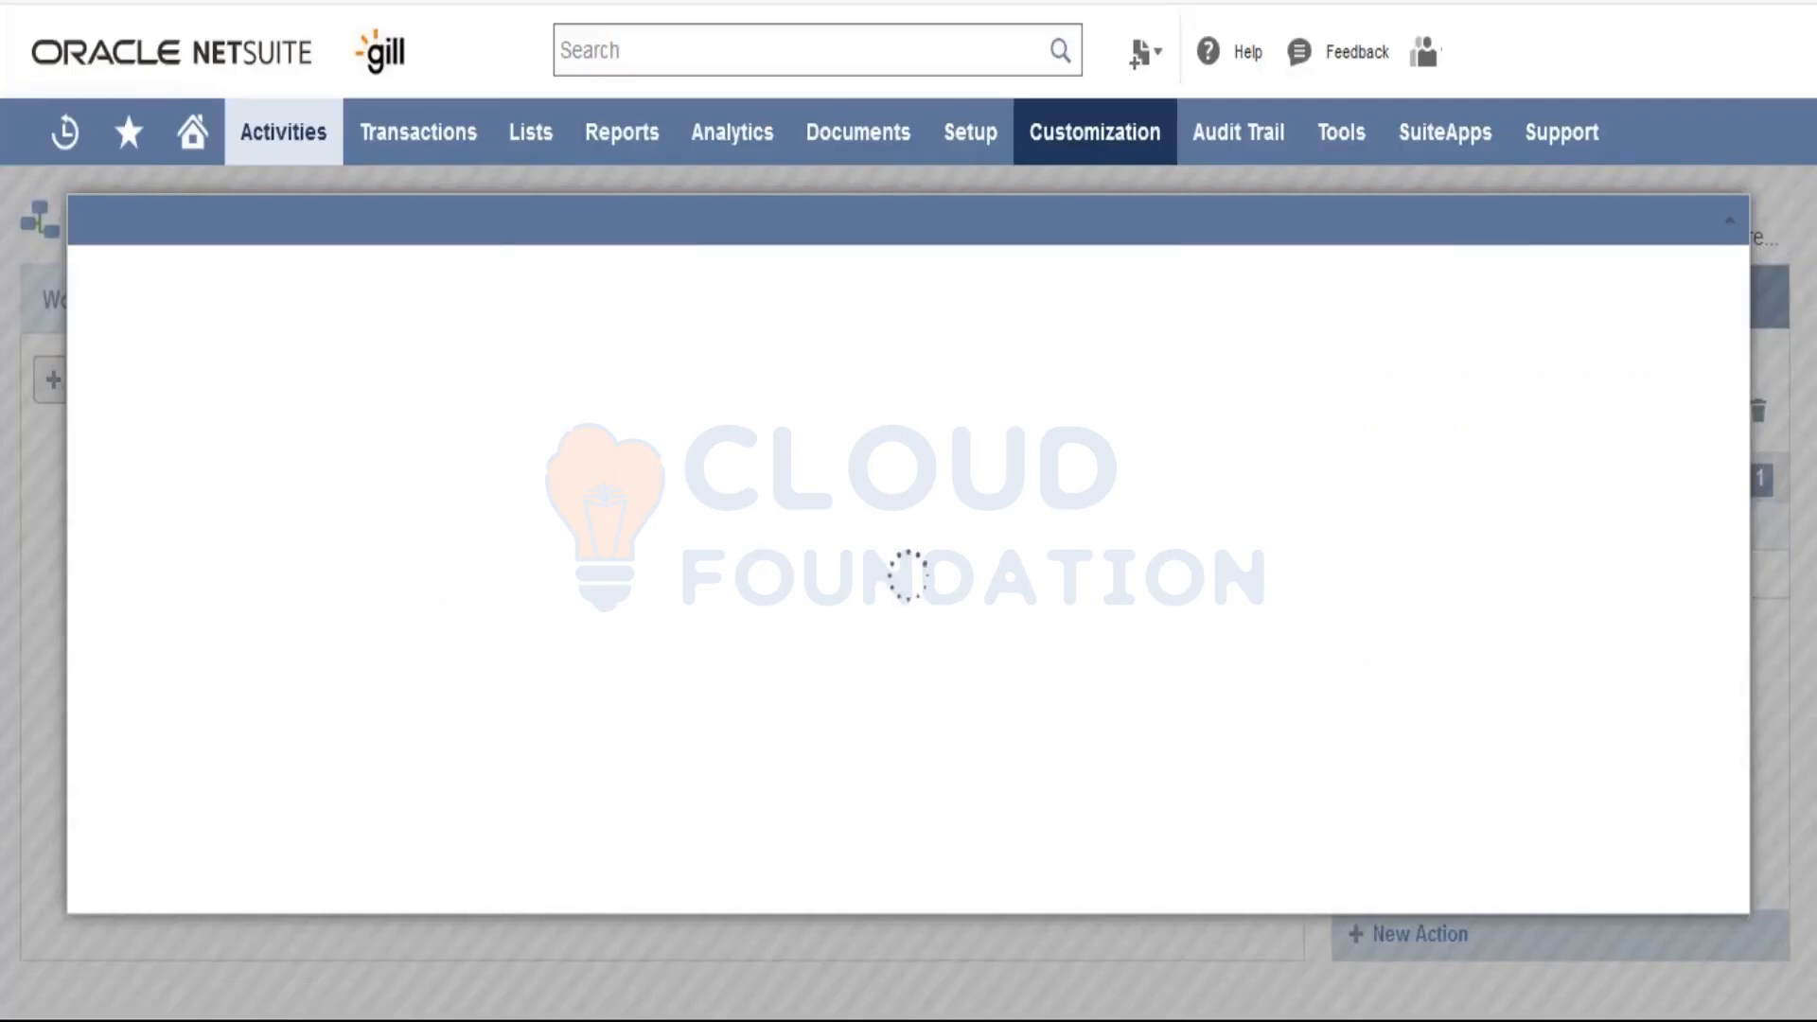
pyautogui.moveTo(1746, 680); pyautogui.dragTo(1735, 417)
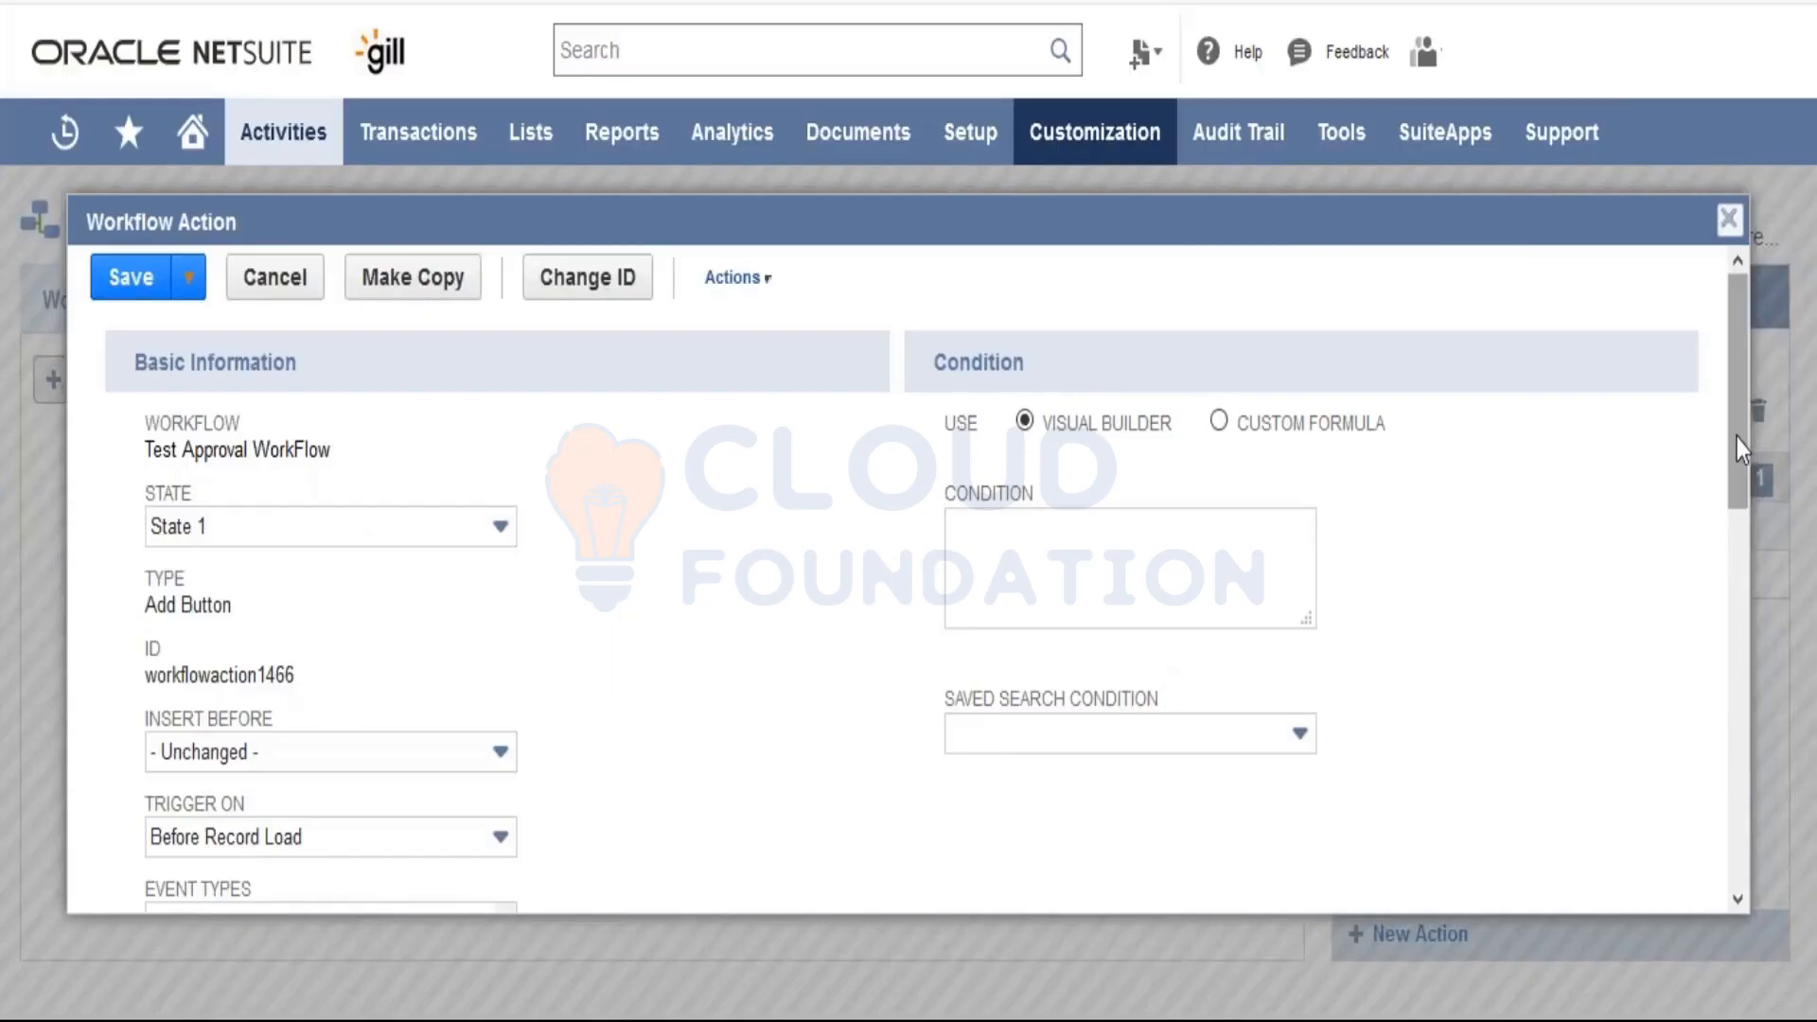
pyautogui.moveTo(1735, 439); pyautogui.dragTo(1741, 719)
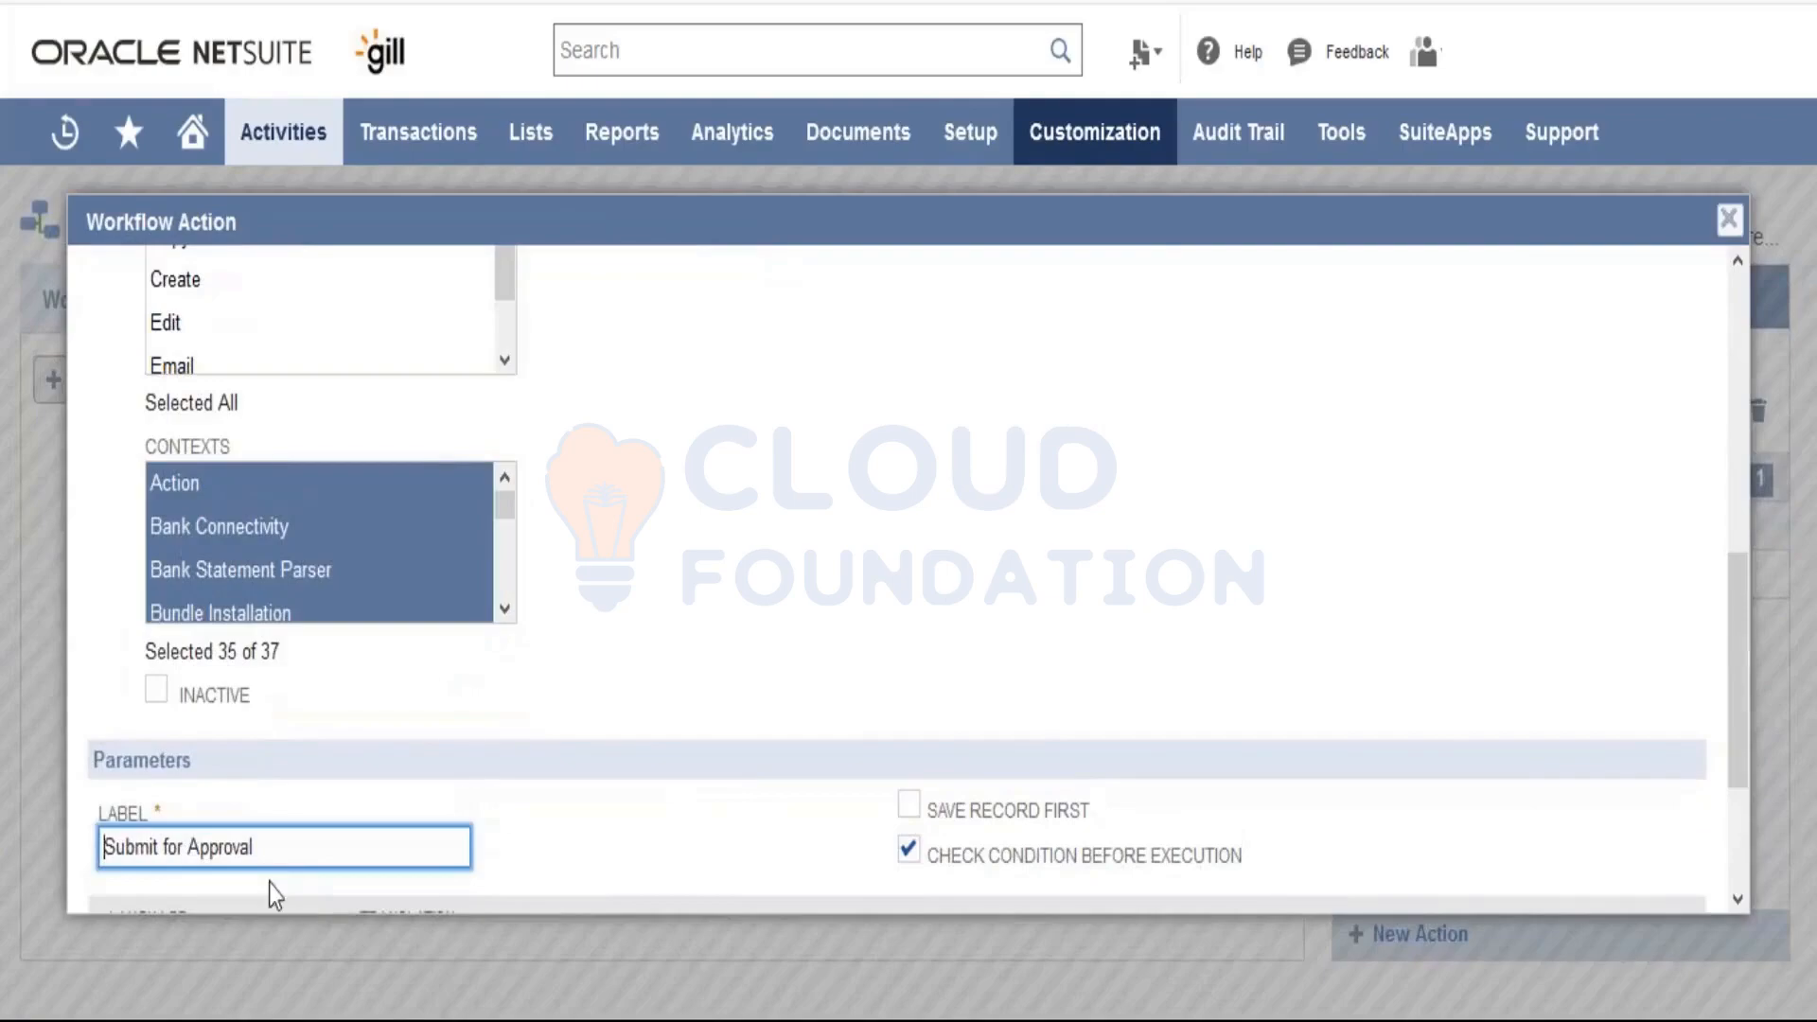
pyautogui.moveTo(270, 847); pyautogui.dragTo(162, 845)
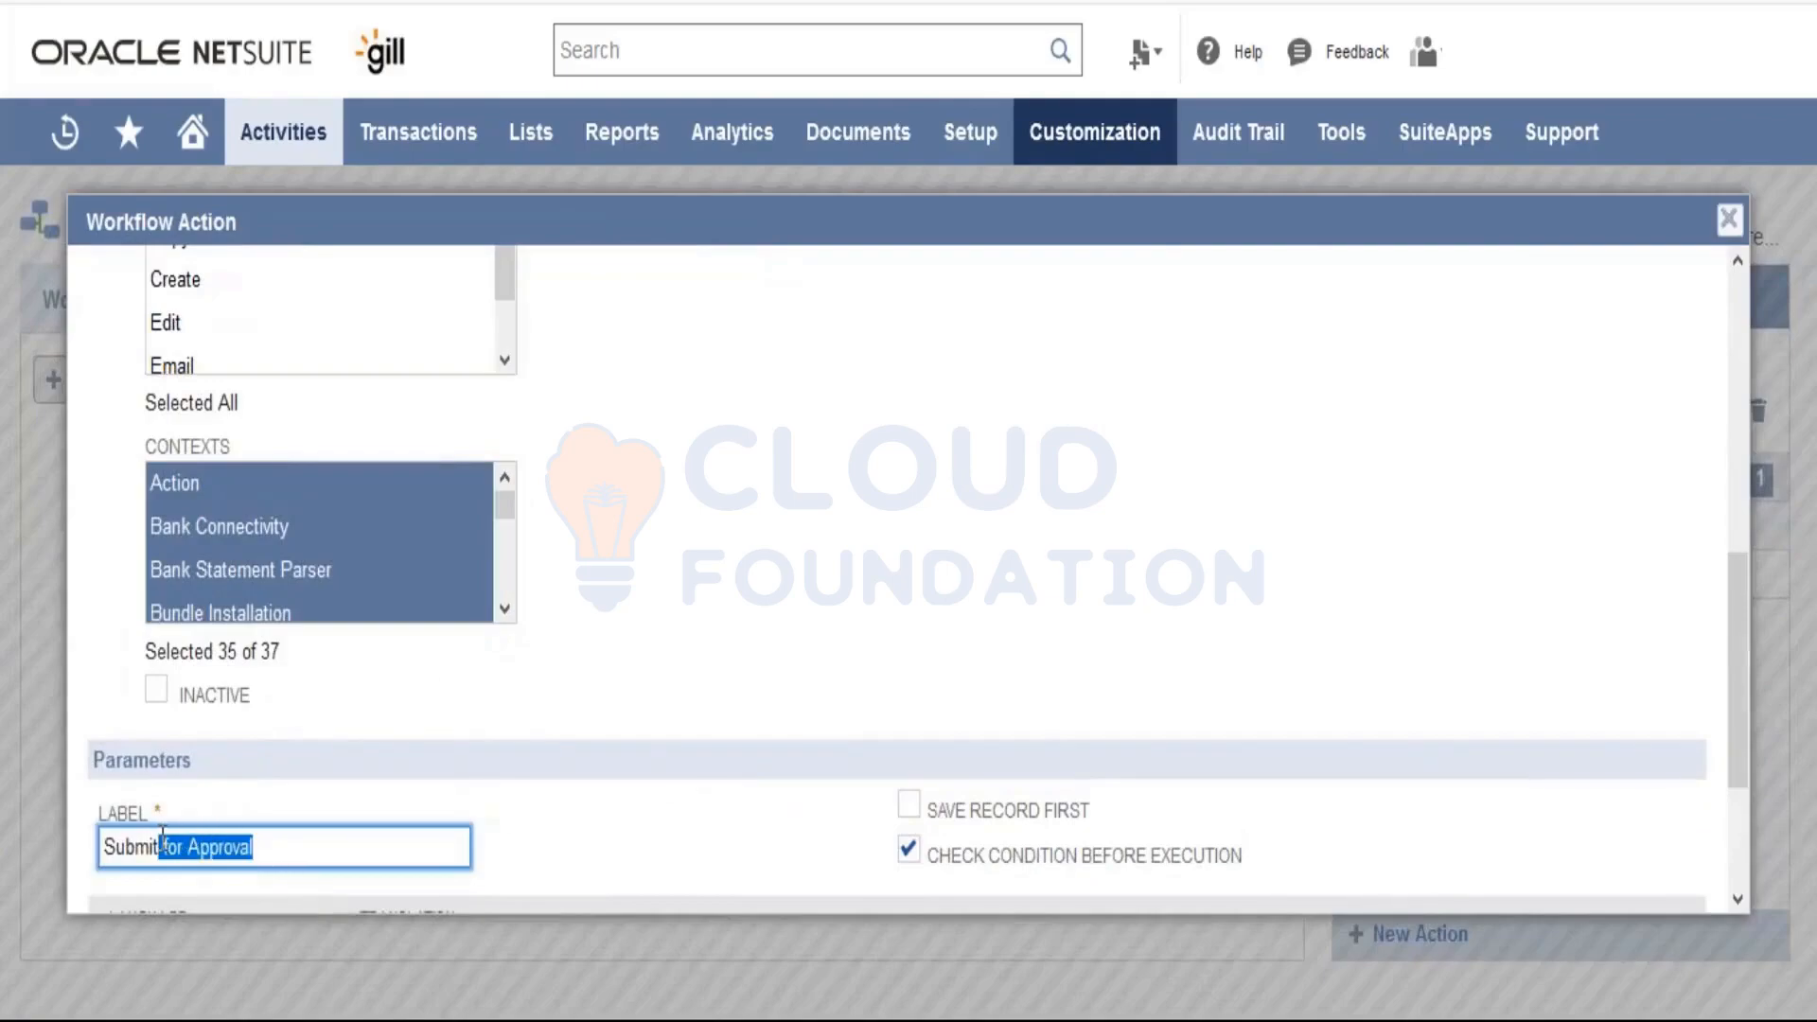
pyautogui.press('BackSpace')
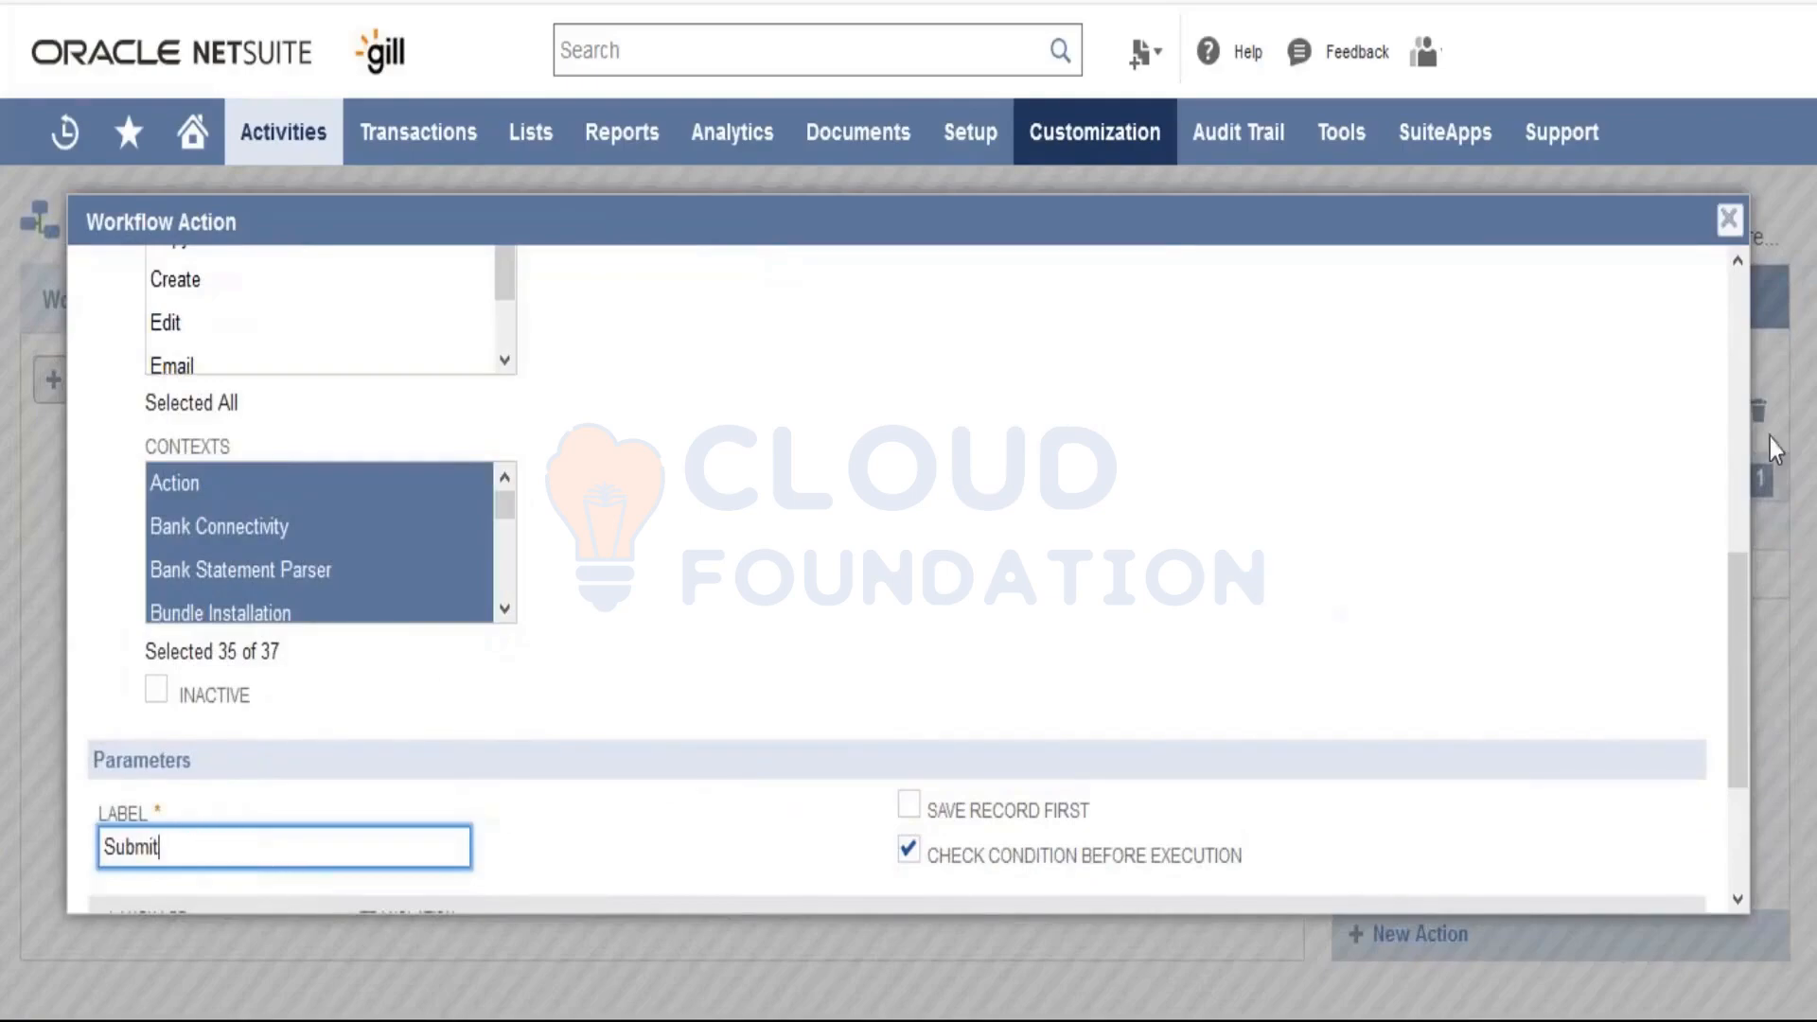
pyautogui.moveTo(1732, 556); pyautogui.dragTo(1737, 261)
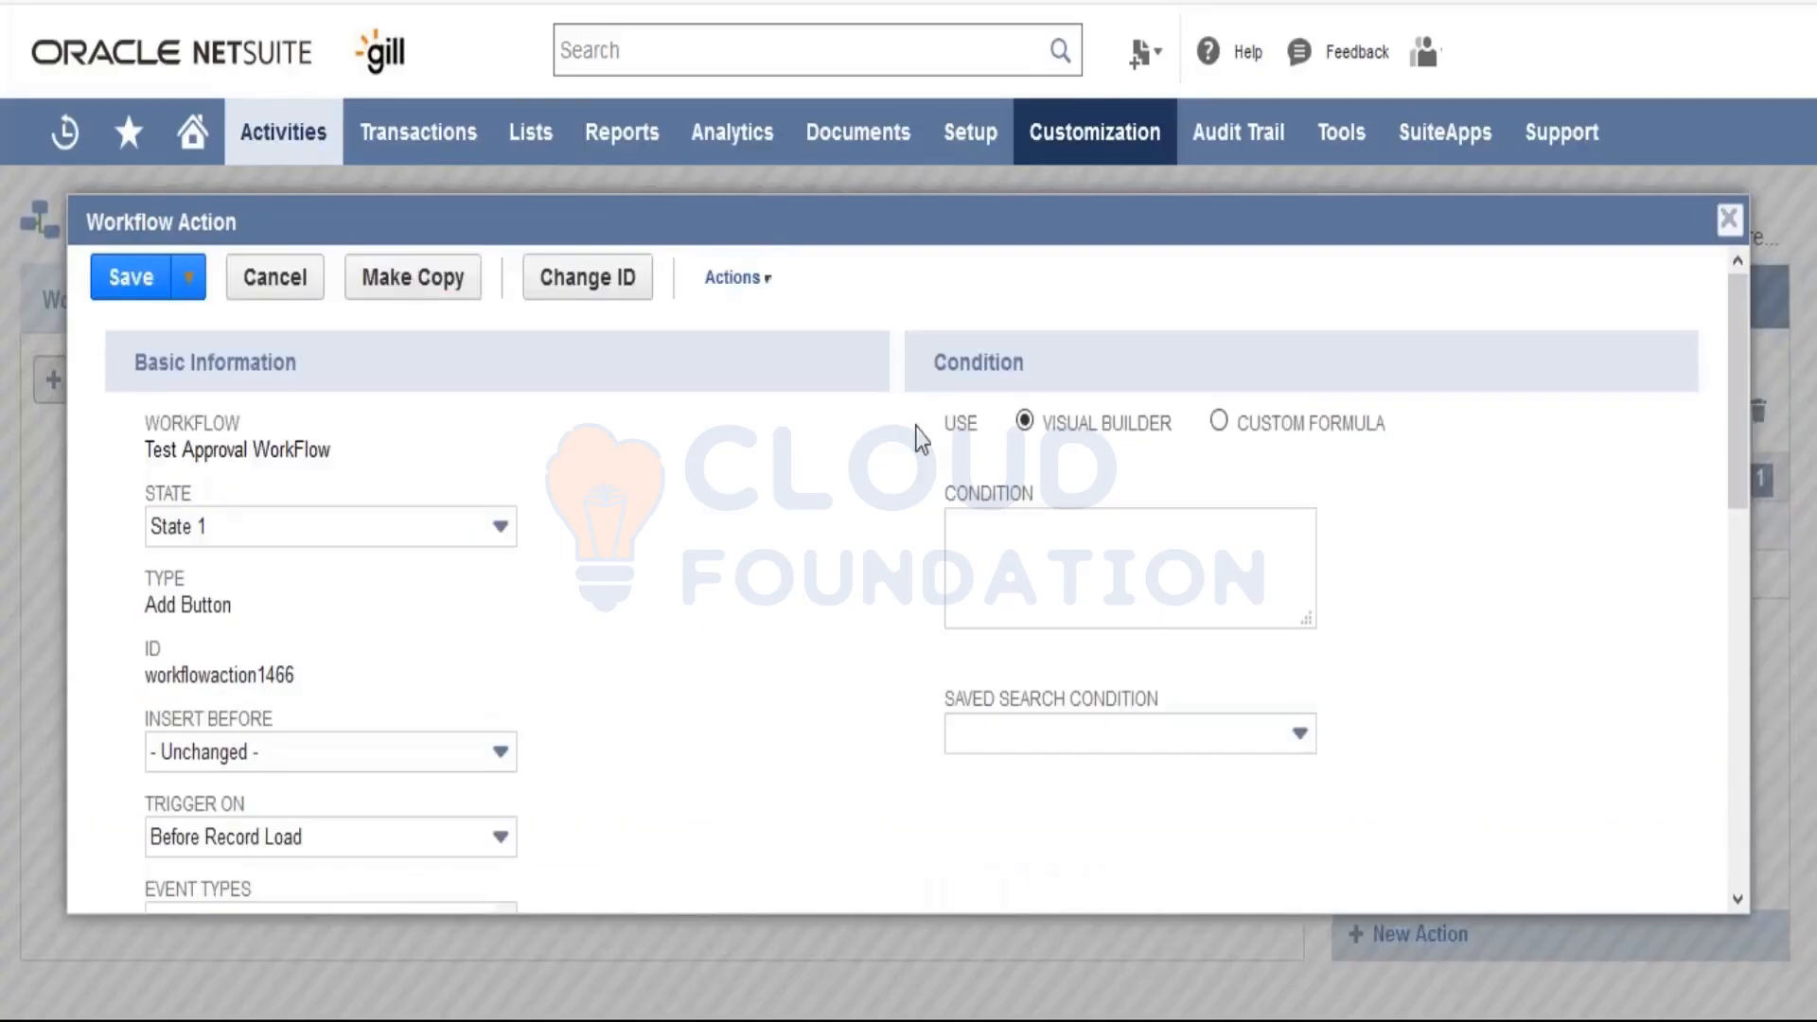
pyautogui.click(134, 287)
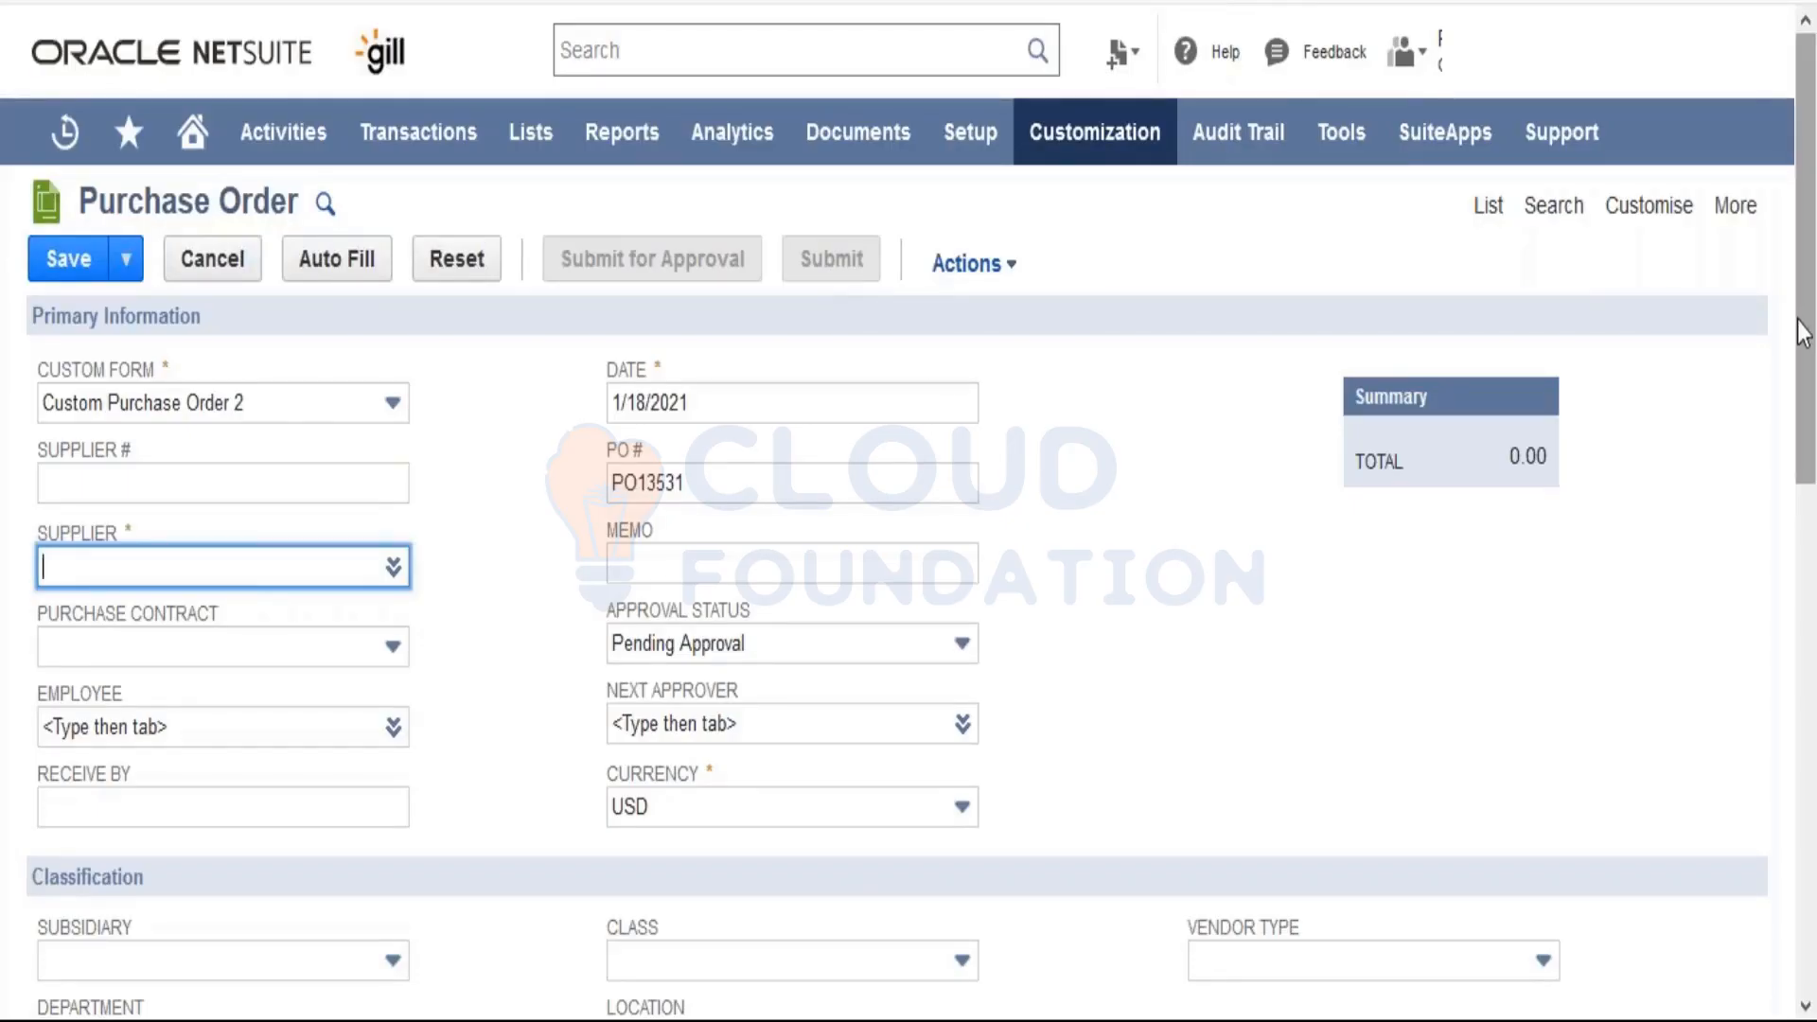
# Step: Review the new purchase order form and its submit buttons, and return to the workflow to check the second state's actions
pyautogui.scroll(-9, 1801, 420)
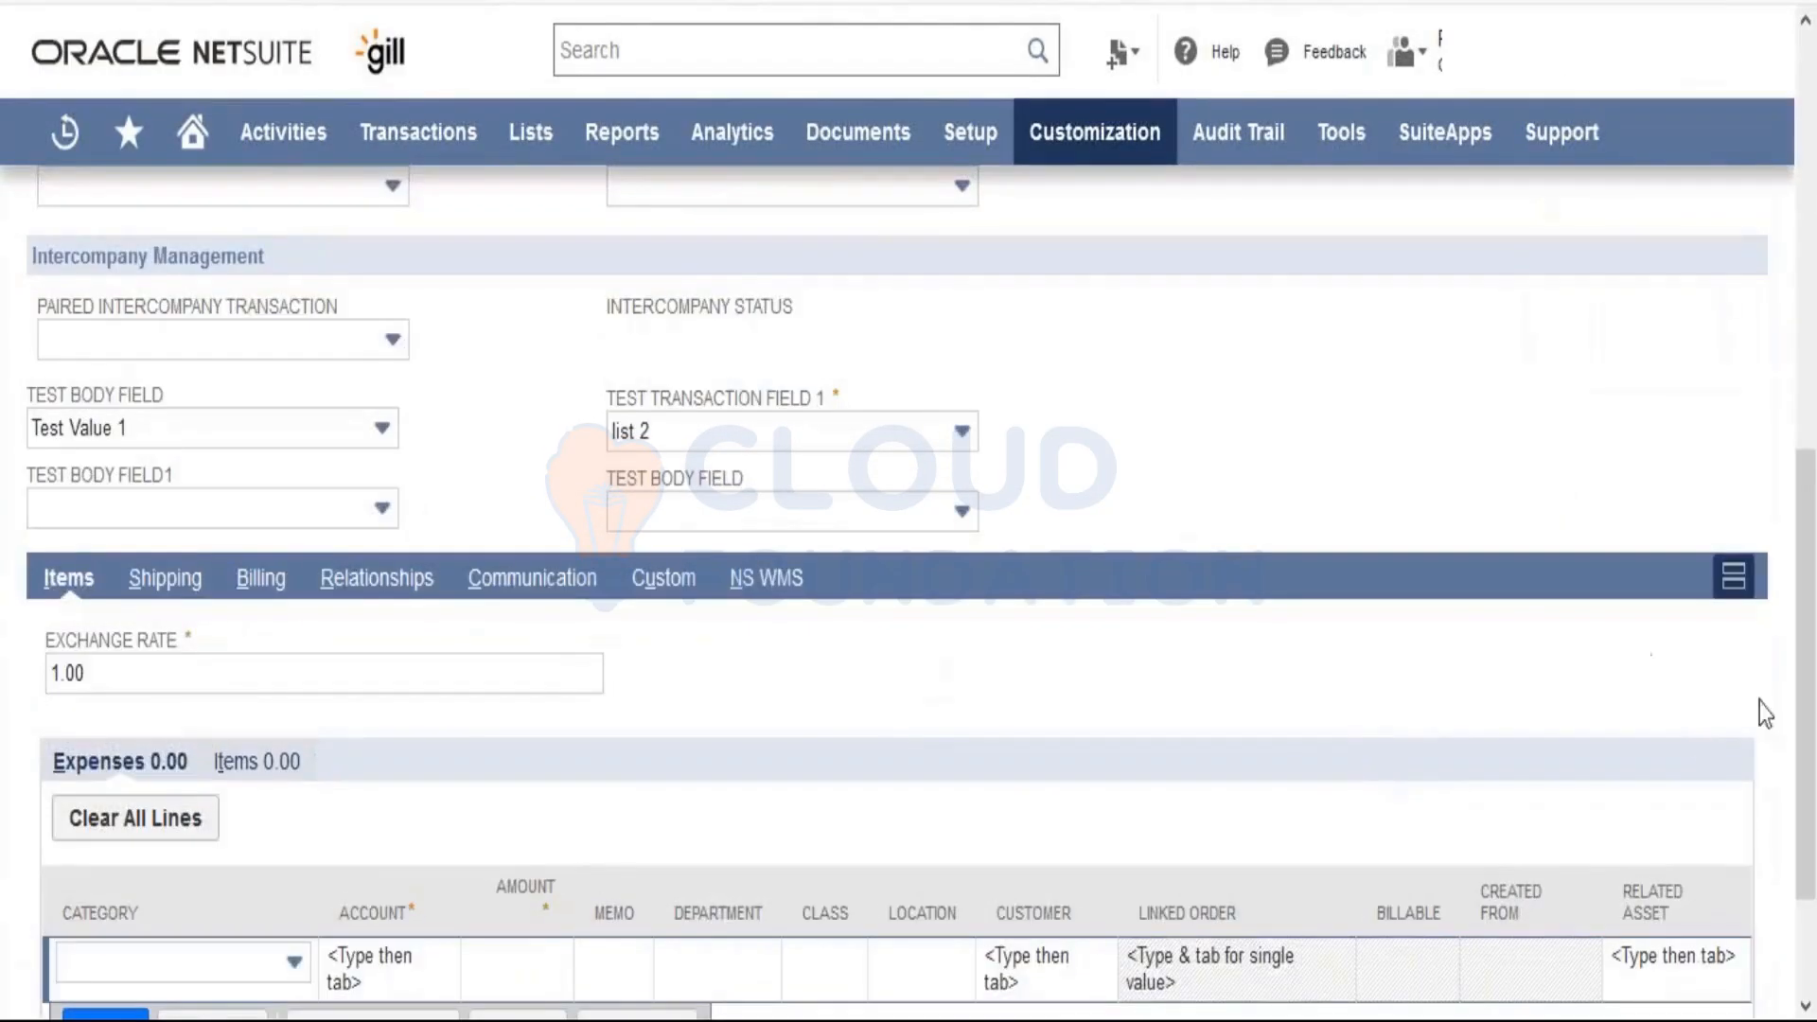
pyautogui.scroll(-1, 1808, 719)
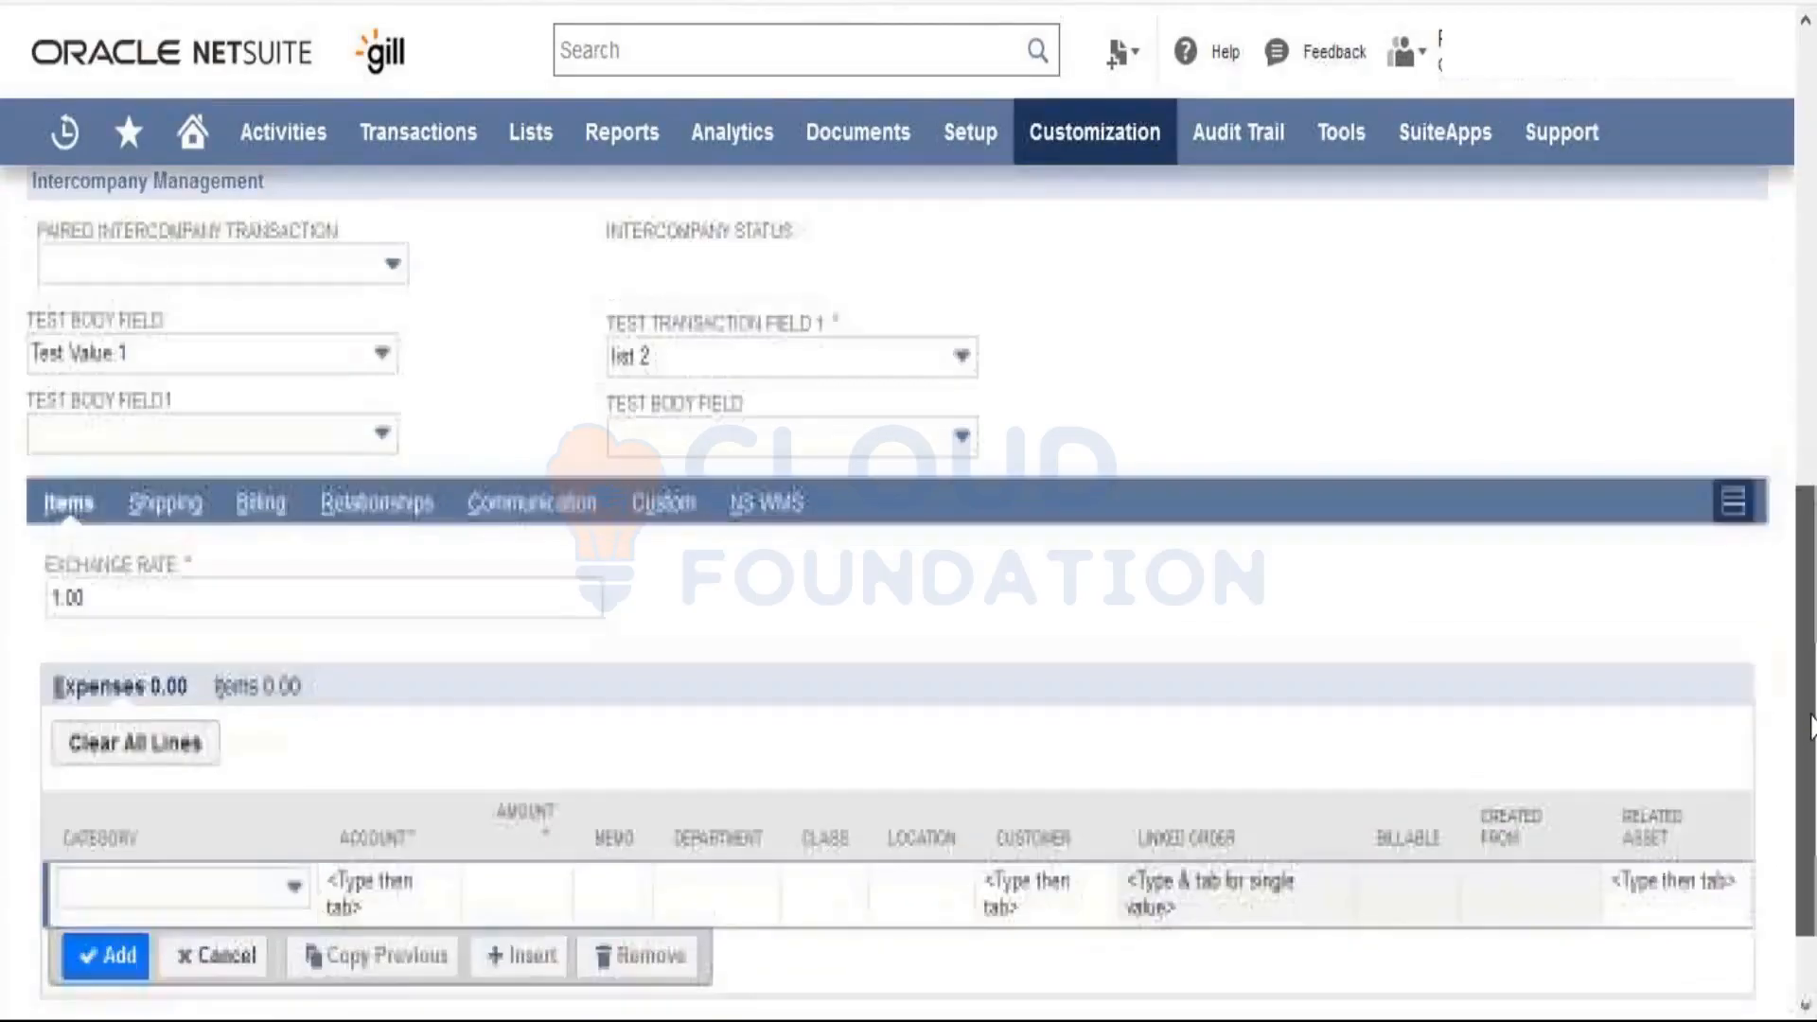
pyautogui.scroll(1, 1810, 727)
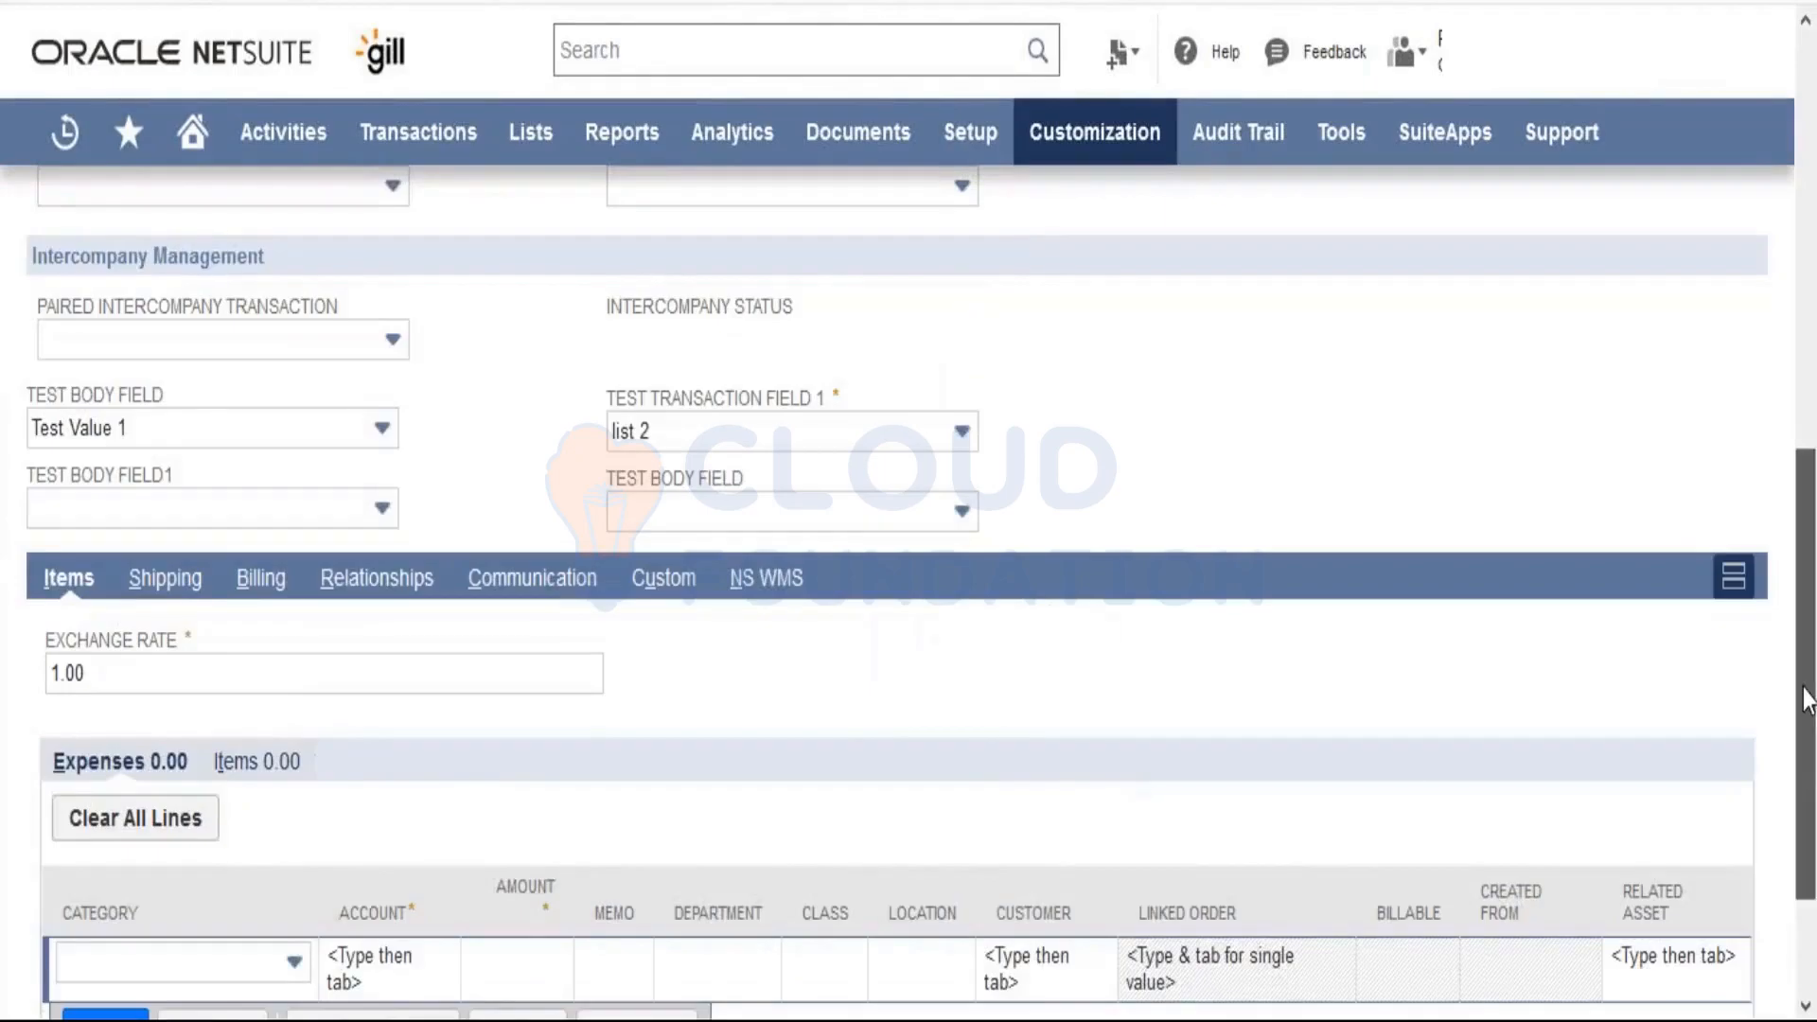
pyautogui.moveTo(1805, 463); pyautogui.dragTo(1760, 231)
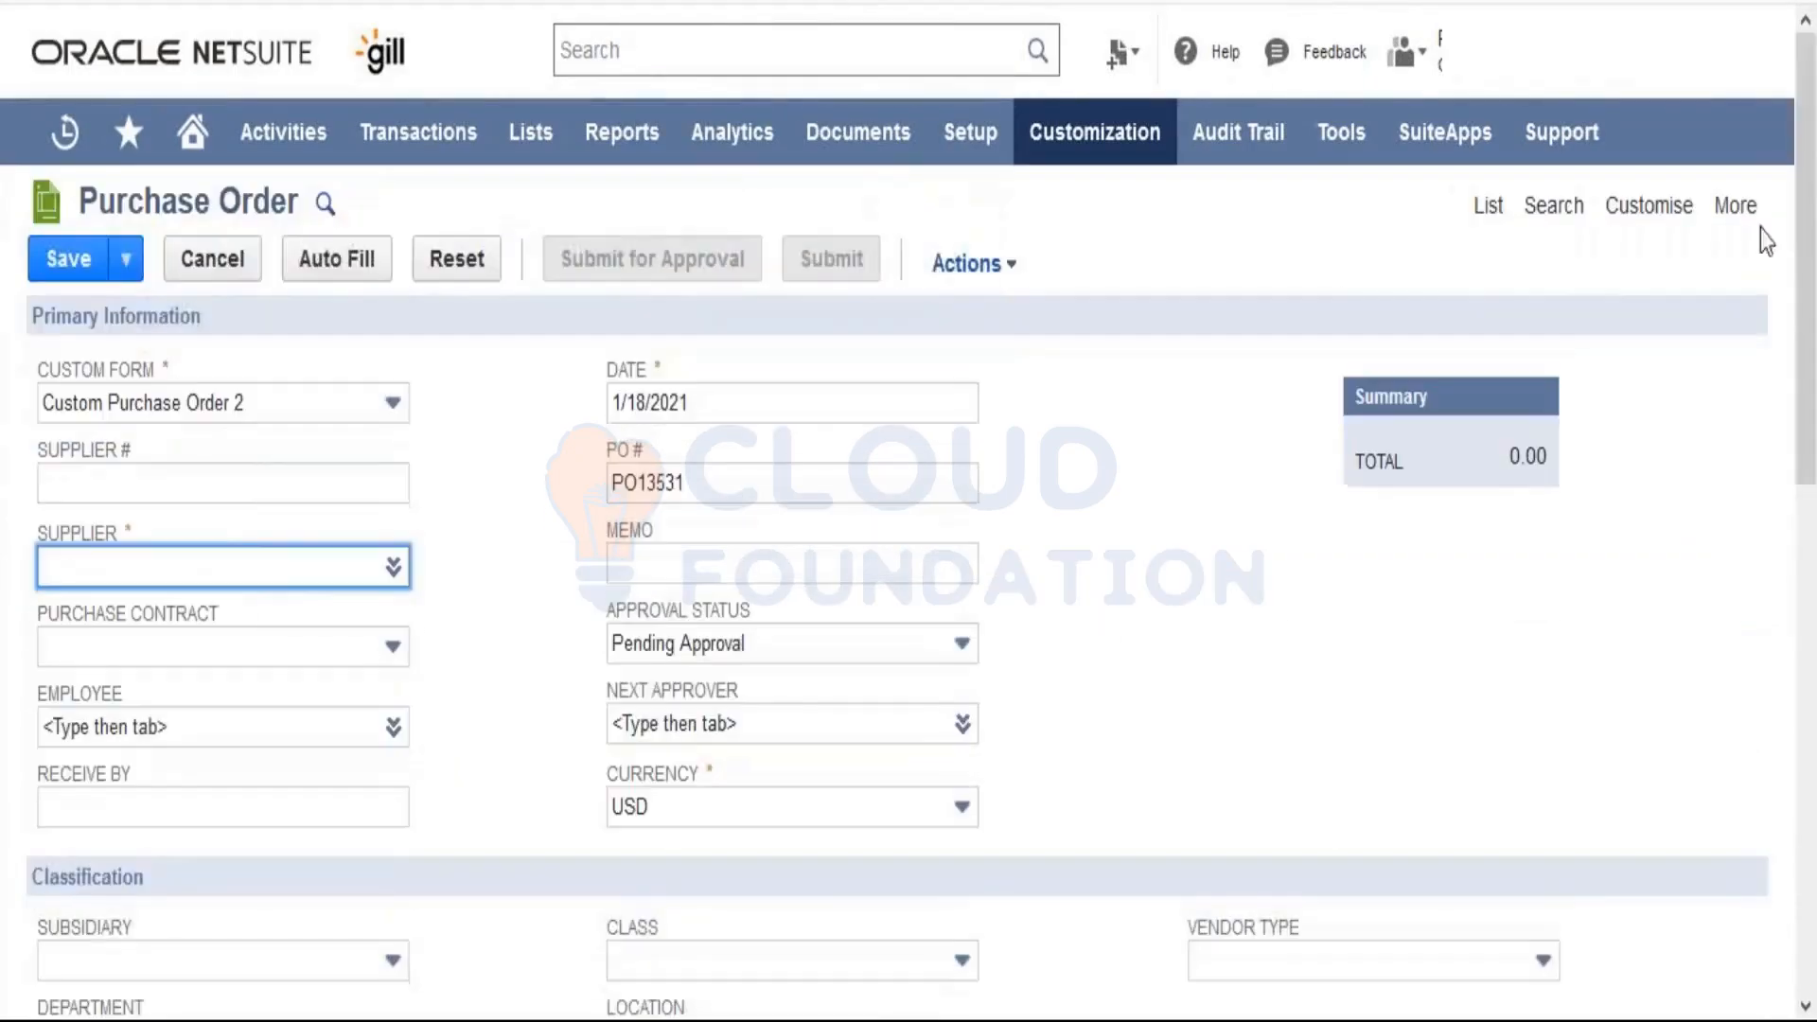
pyautogui.click(1485, 227)
pyautogui.click(1067, 456)
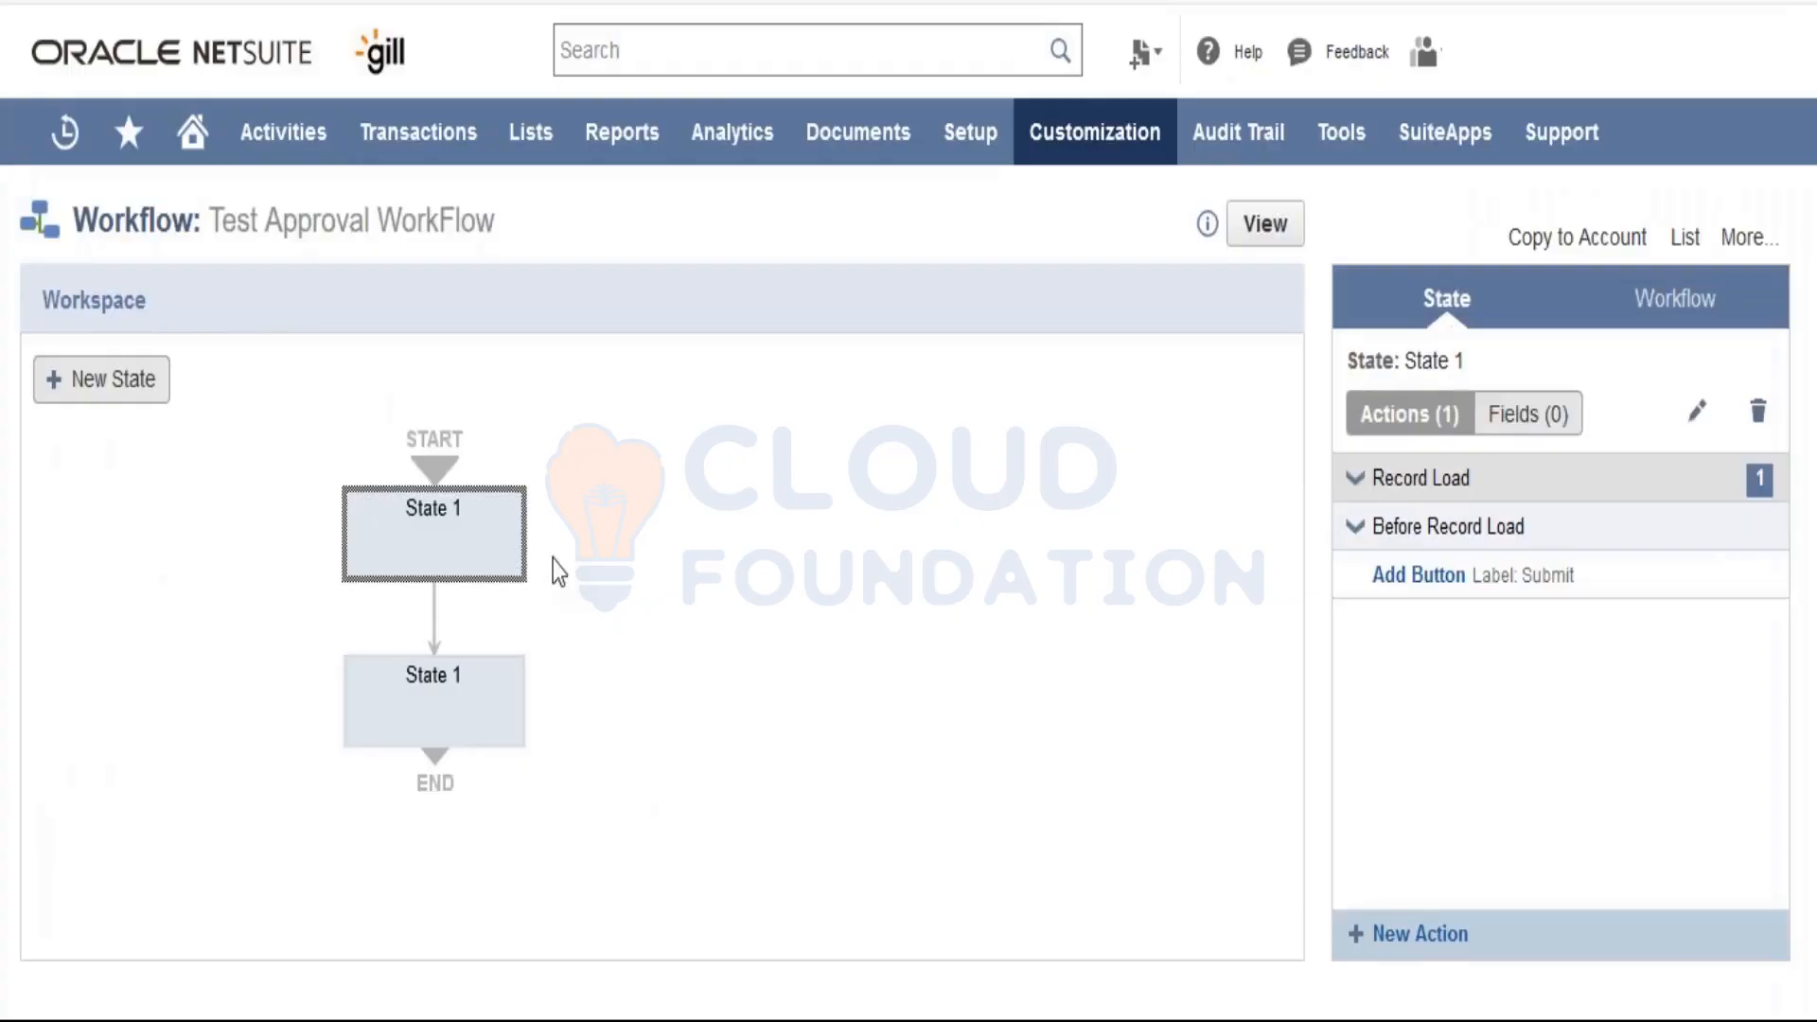
pyautogui.moveTo(434, 752)
pyautogui.click(434, 700)
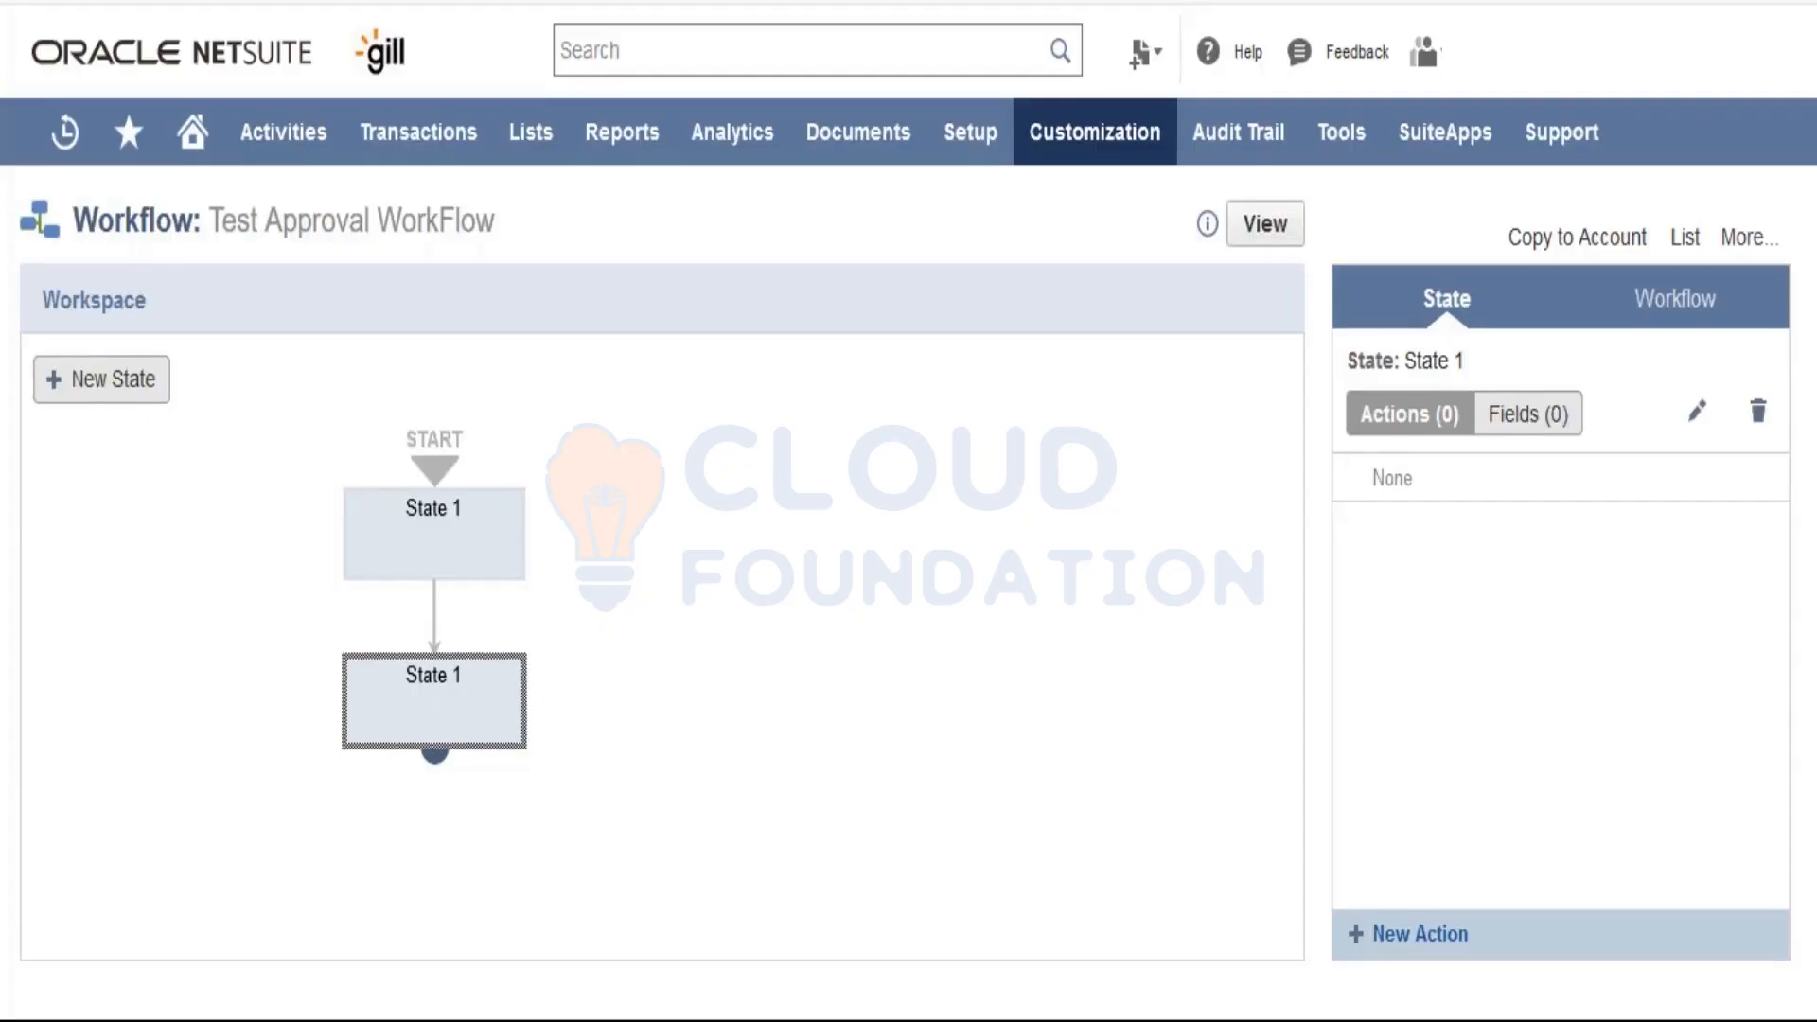
# Step: Open the Purchase Order Basic Approval workflow for editing from the list of workflows
pyautogui.click(1684, 238)
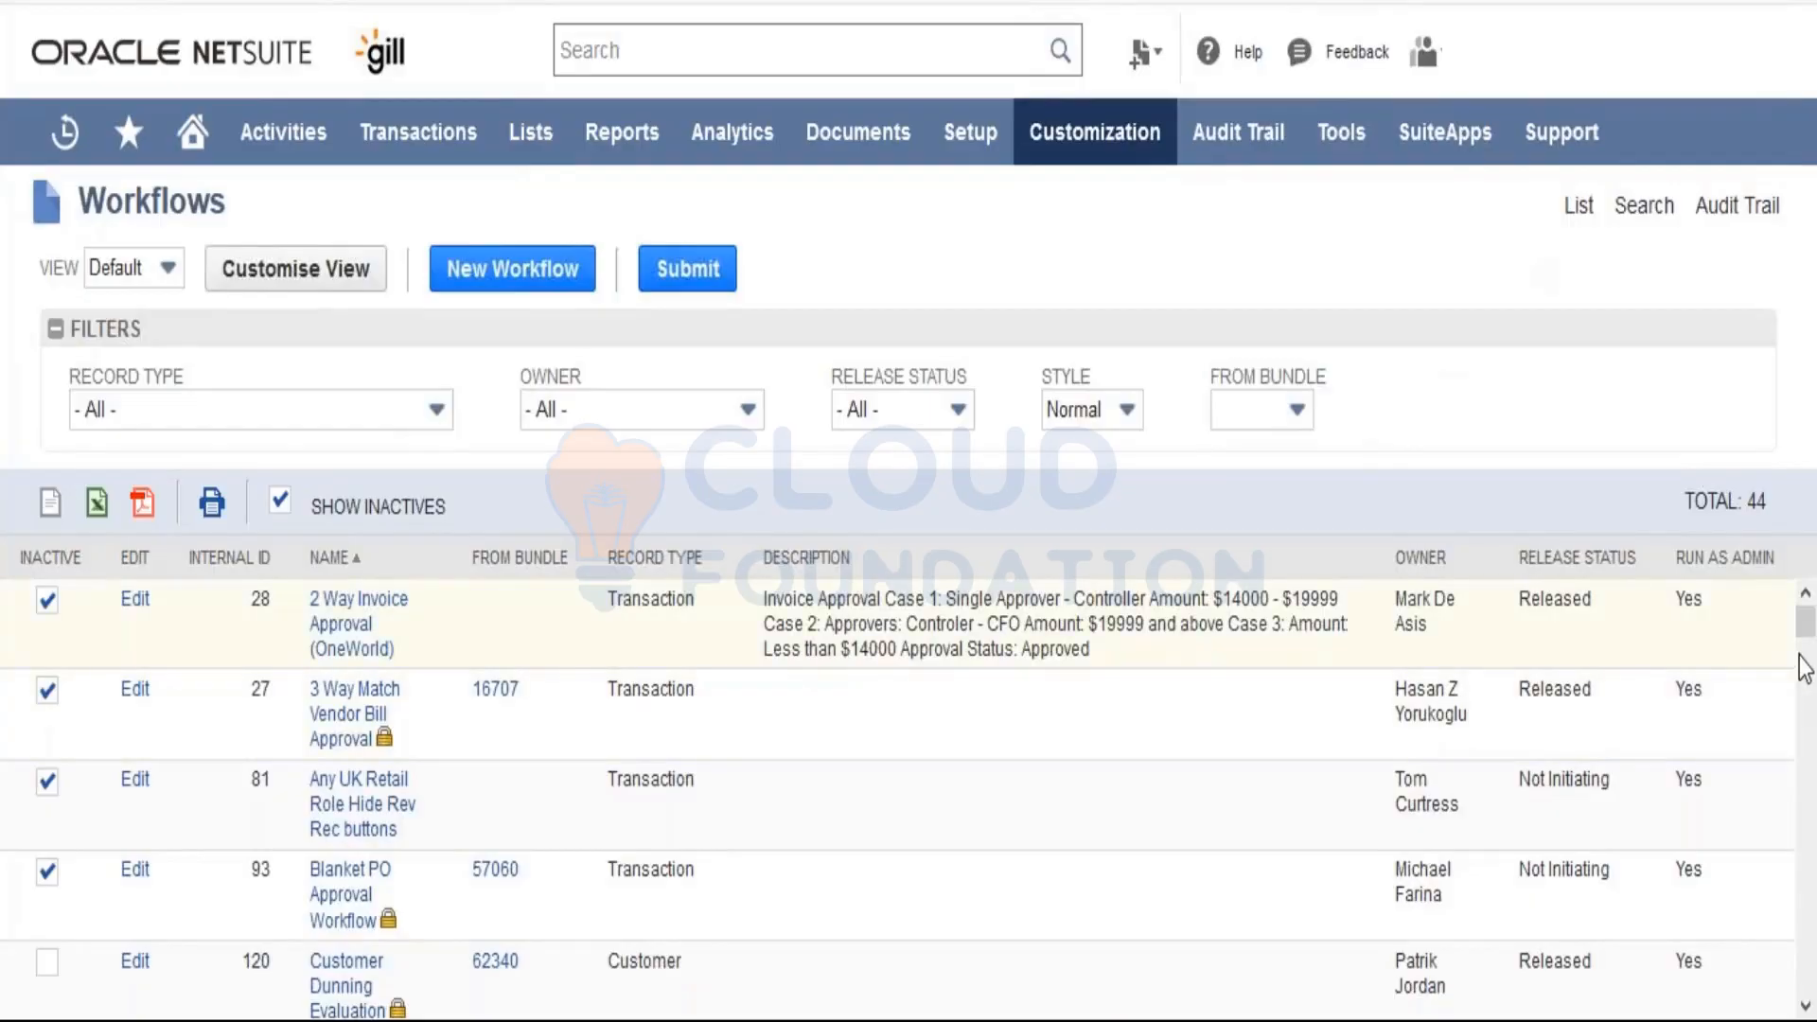
pyautogui.scroll(-2, 1805, 665)
pyautogui.moveTo(1805, 665); pyautogui.dragTo(1814, 839)
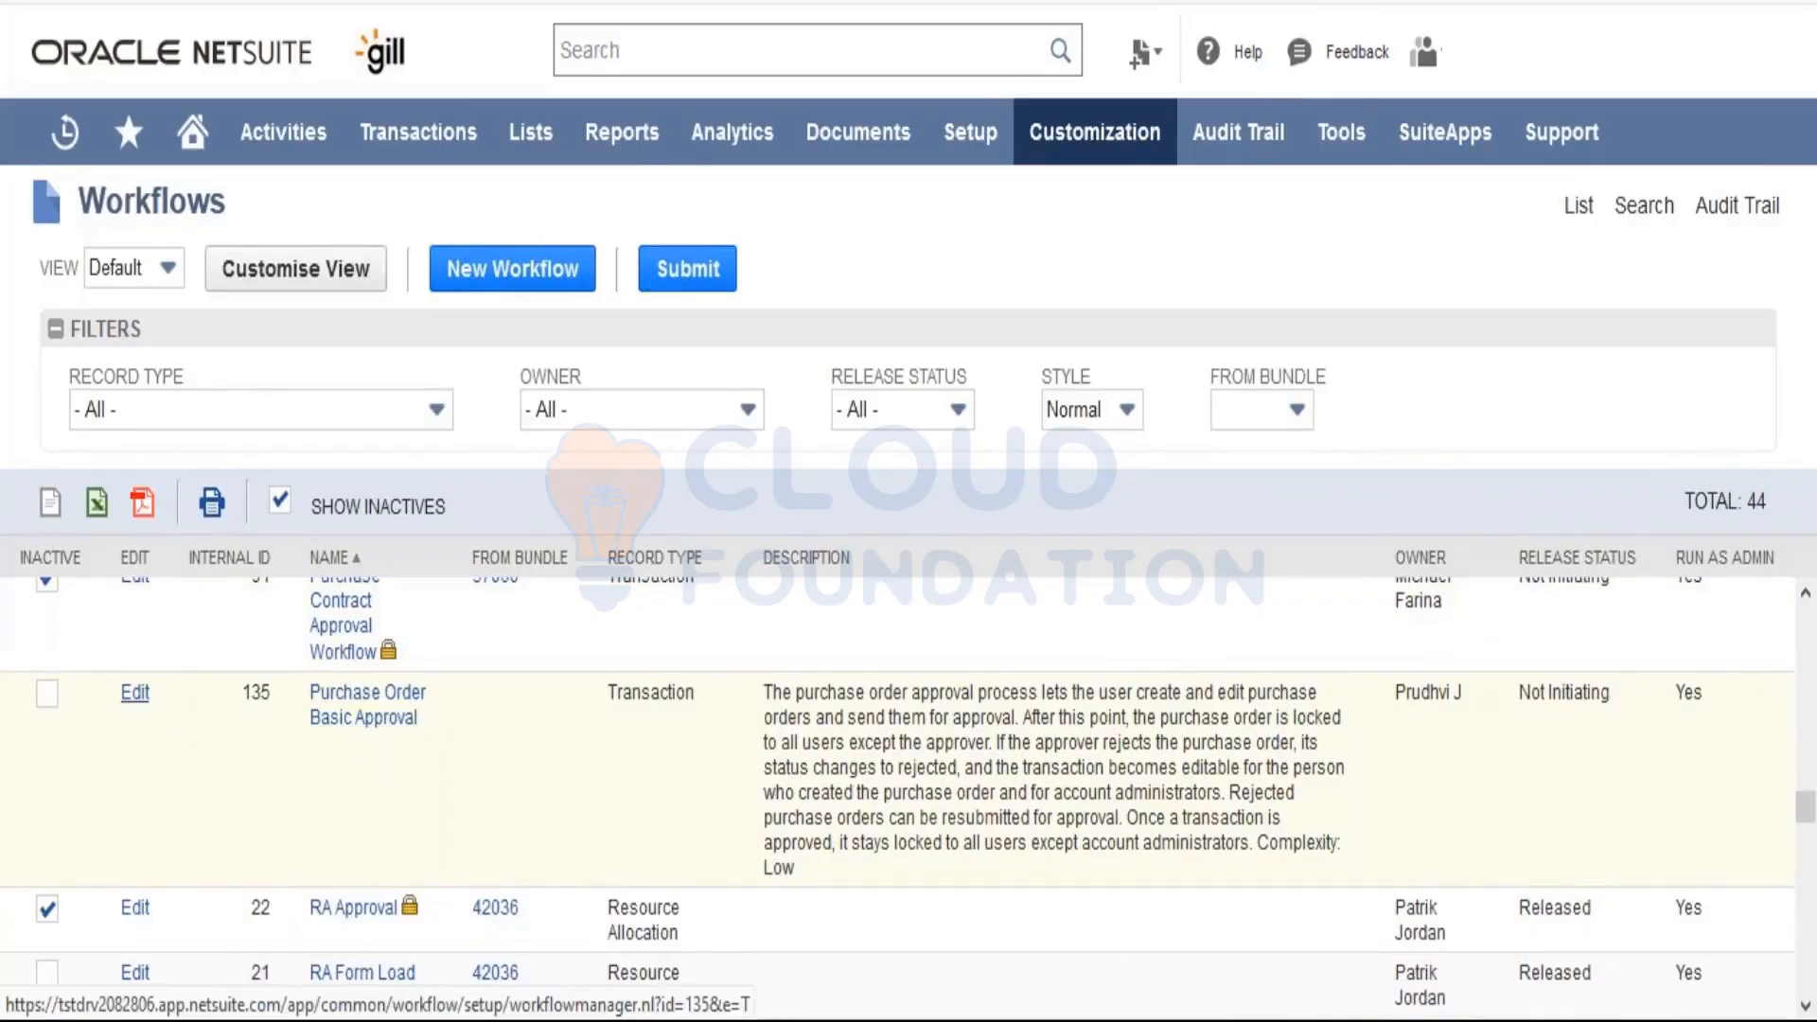
pyautogui.click(134, 693)
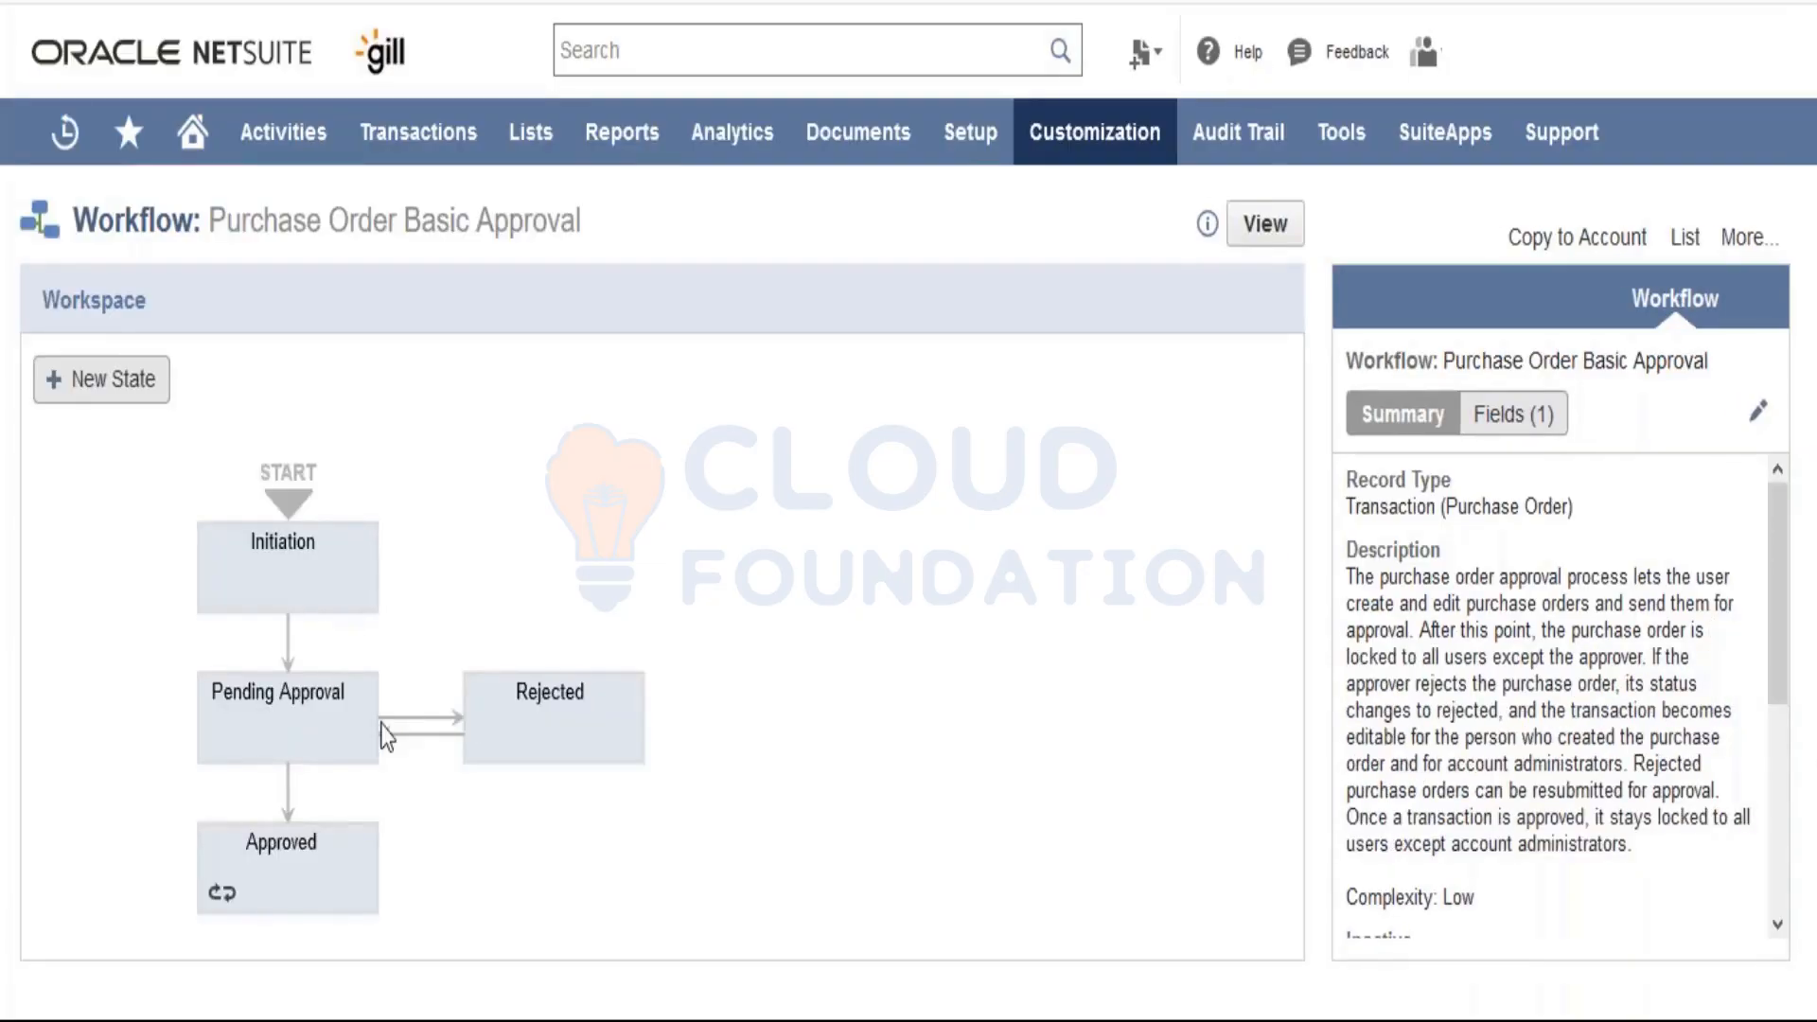
# Step: Select the Initiation state and examine the Set Field Value and Return User Error actions in its Entry and Exit events
pyautogui.click(313, 585)
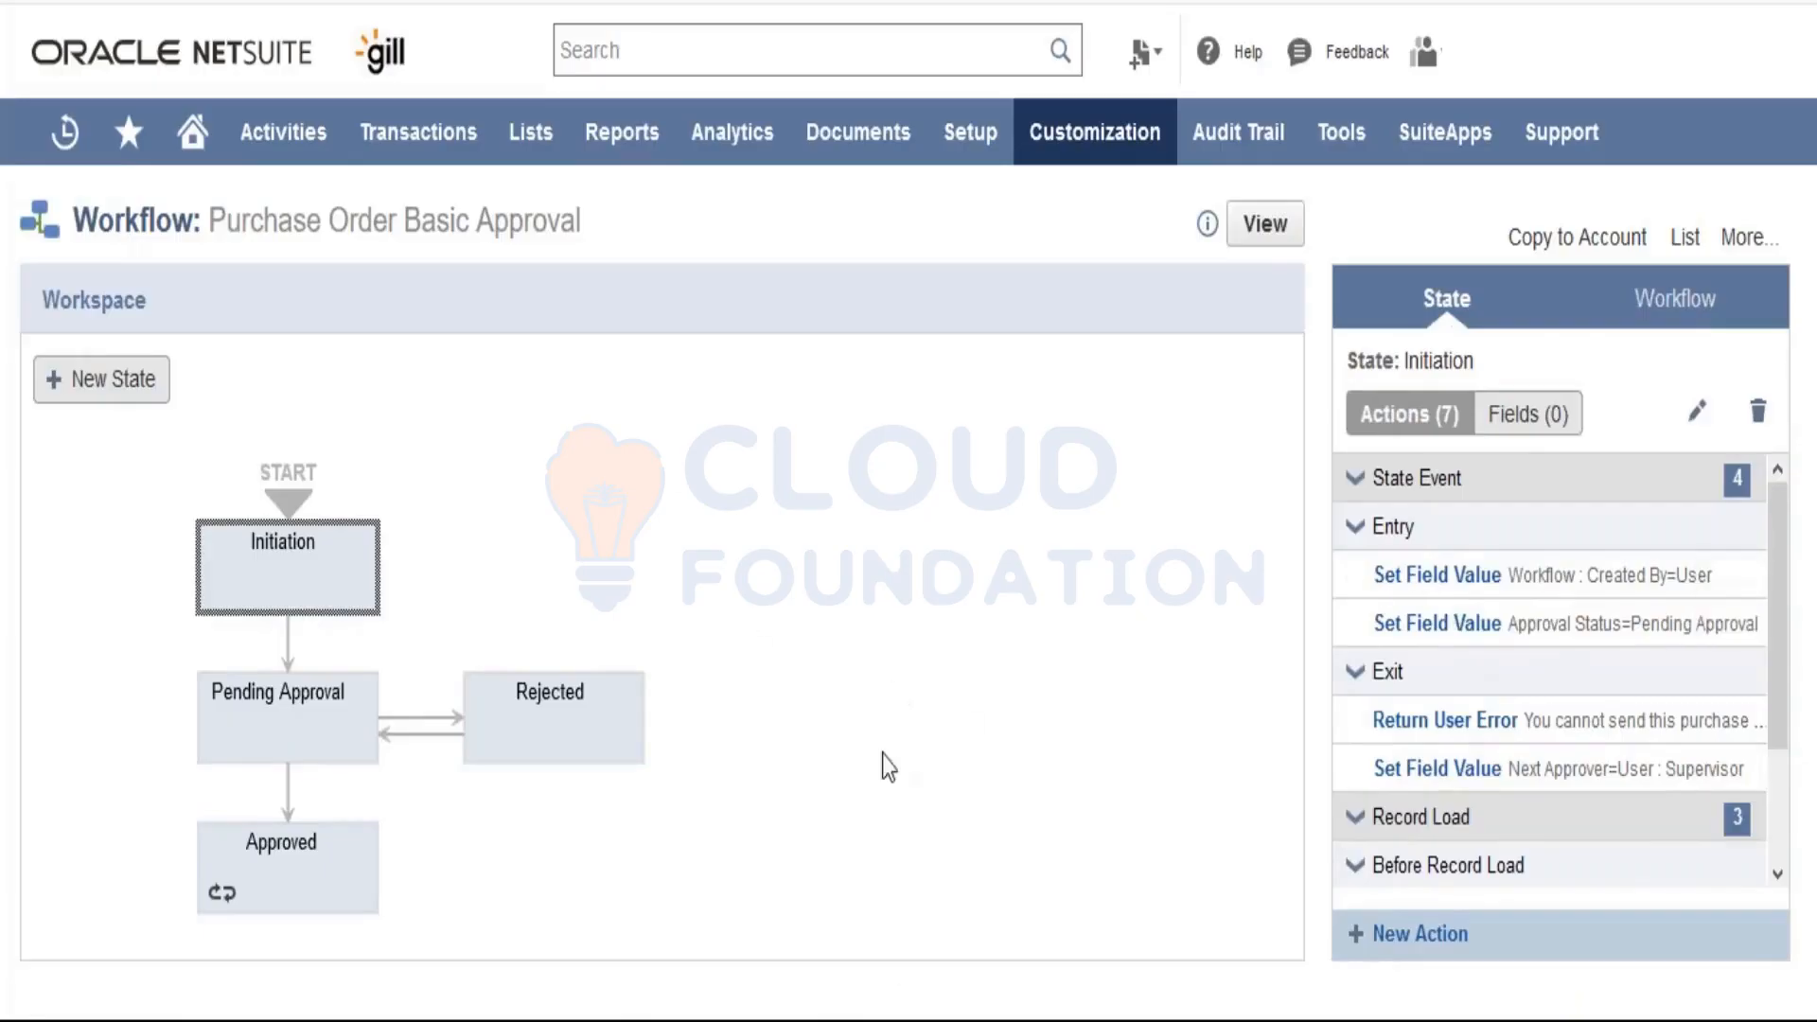
pyautogui.moveTo(1479, 591)
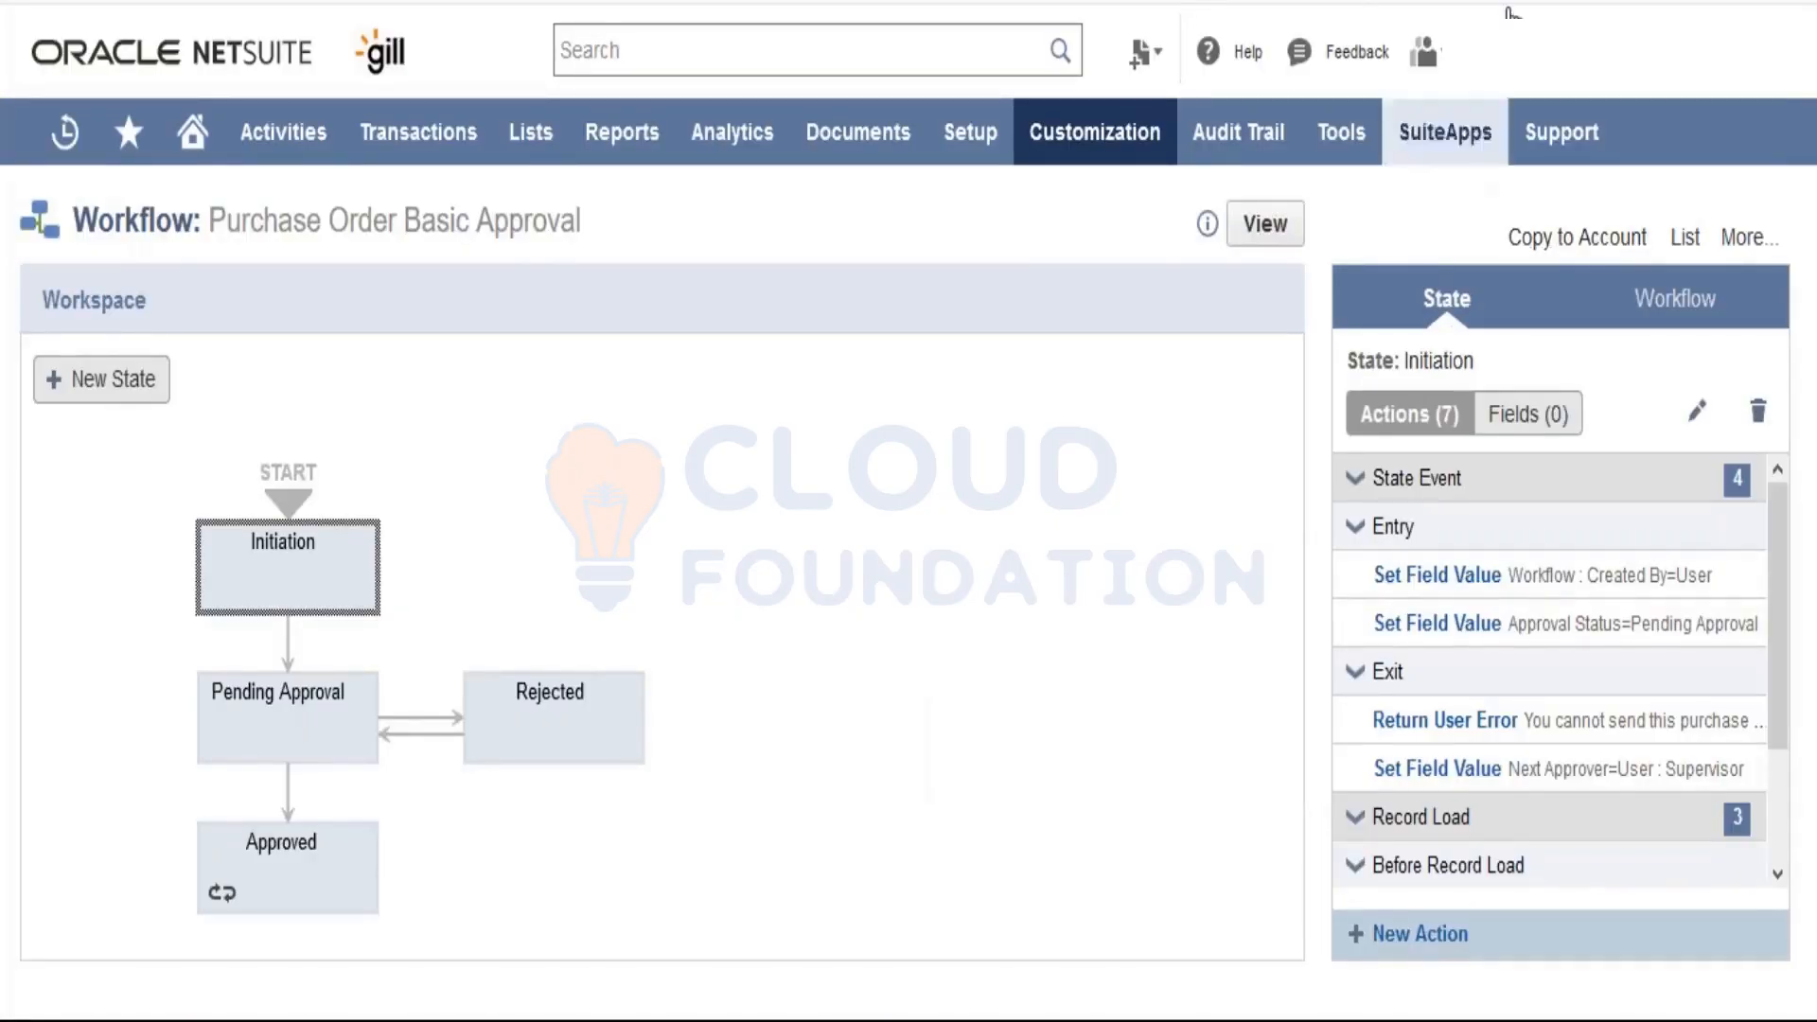
pyautogui.moveTo(1424, 52)
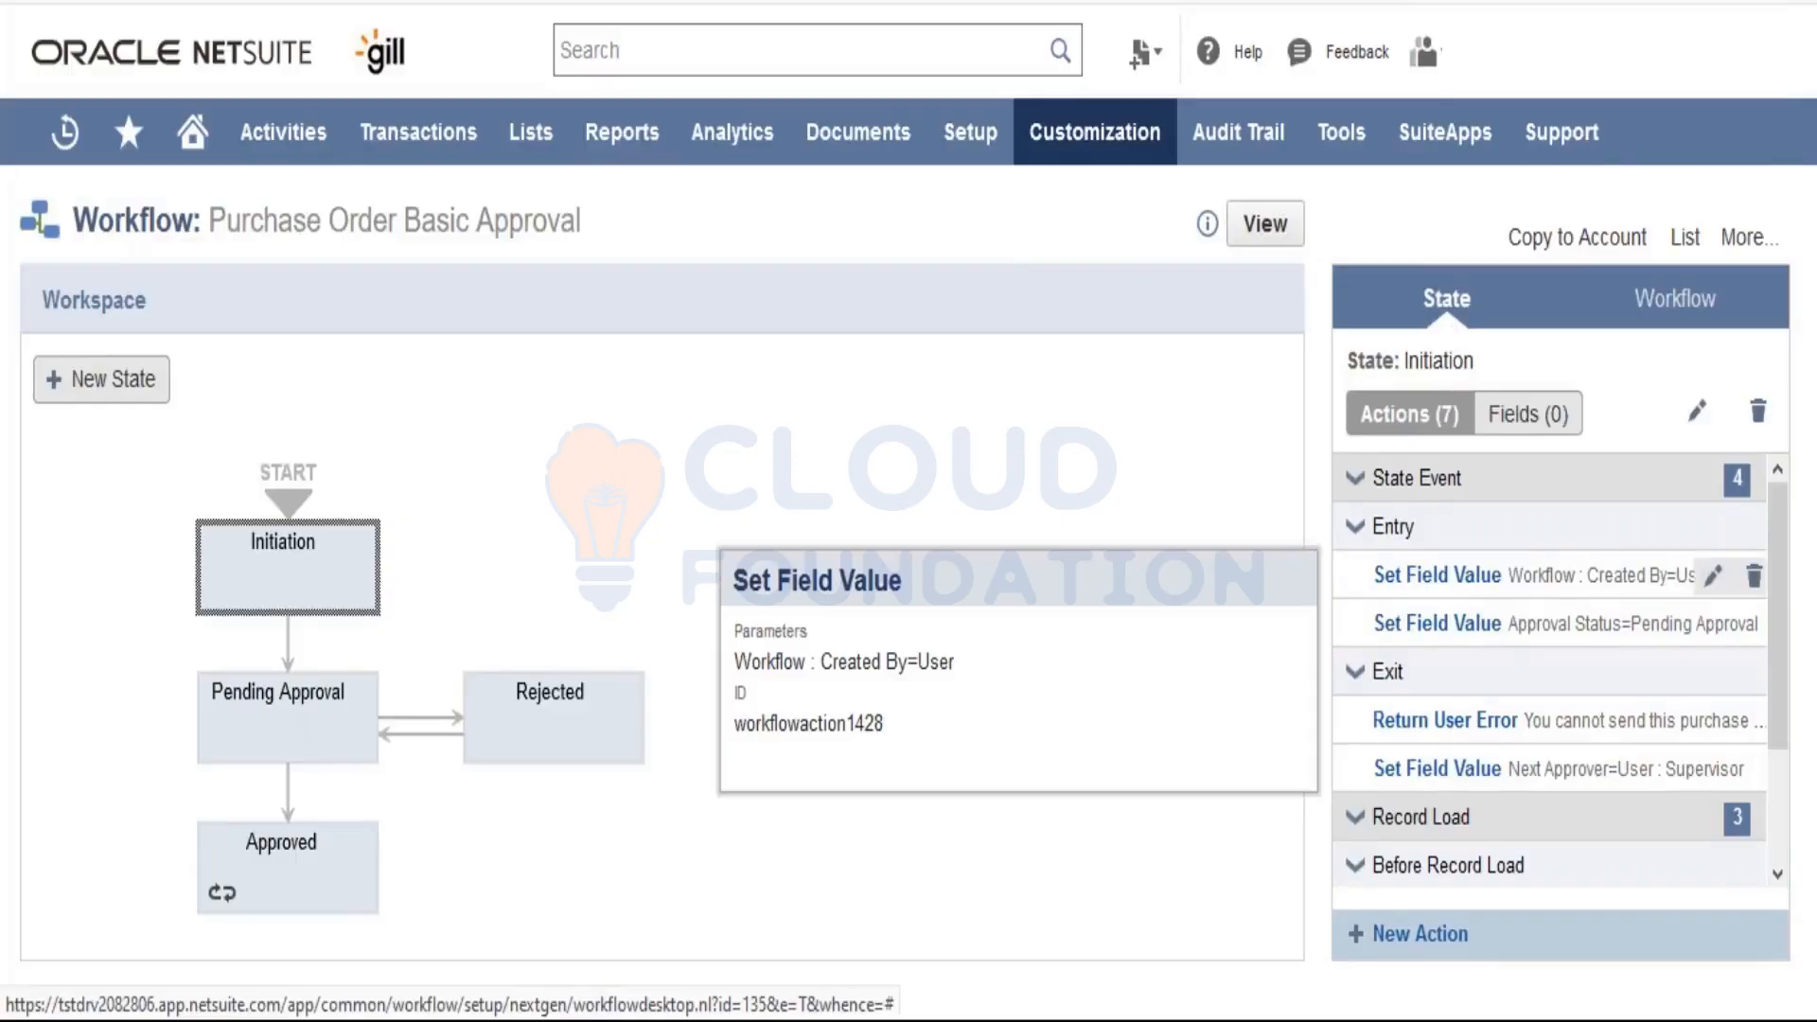
pyautogui.moveTo(1481, 632)
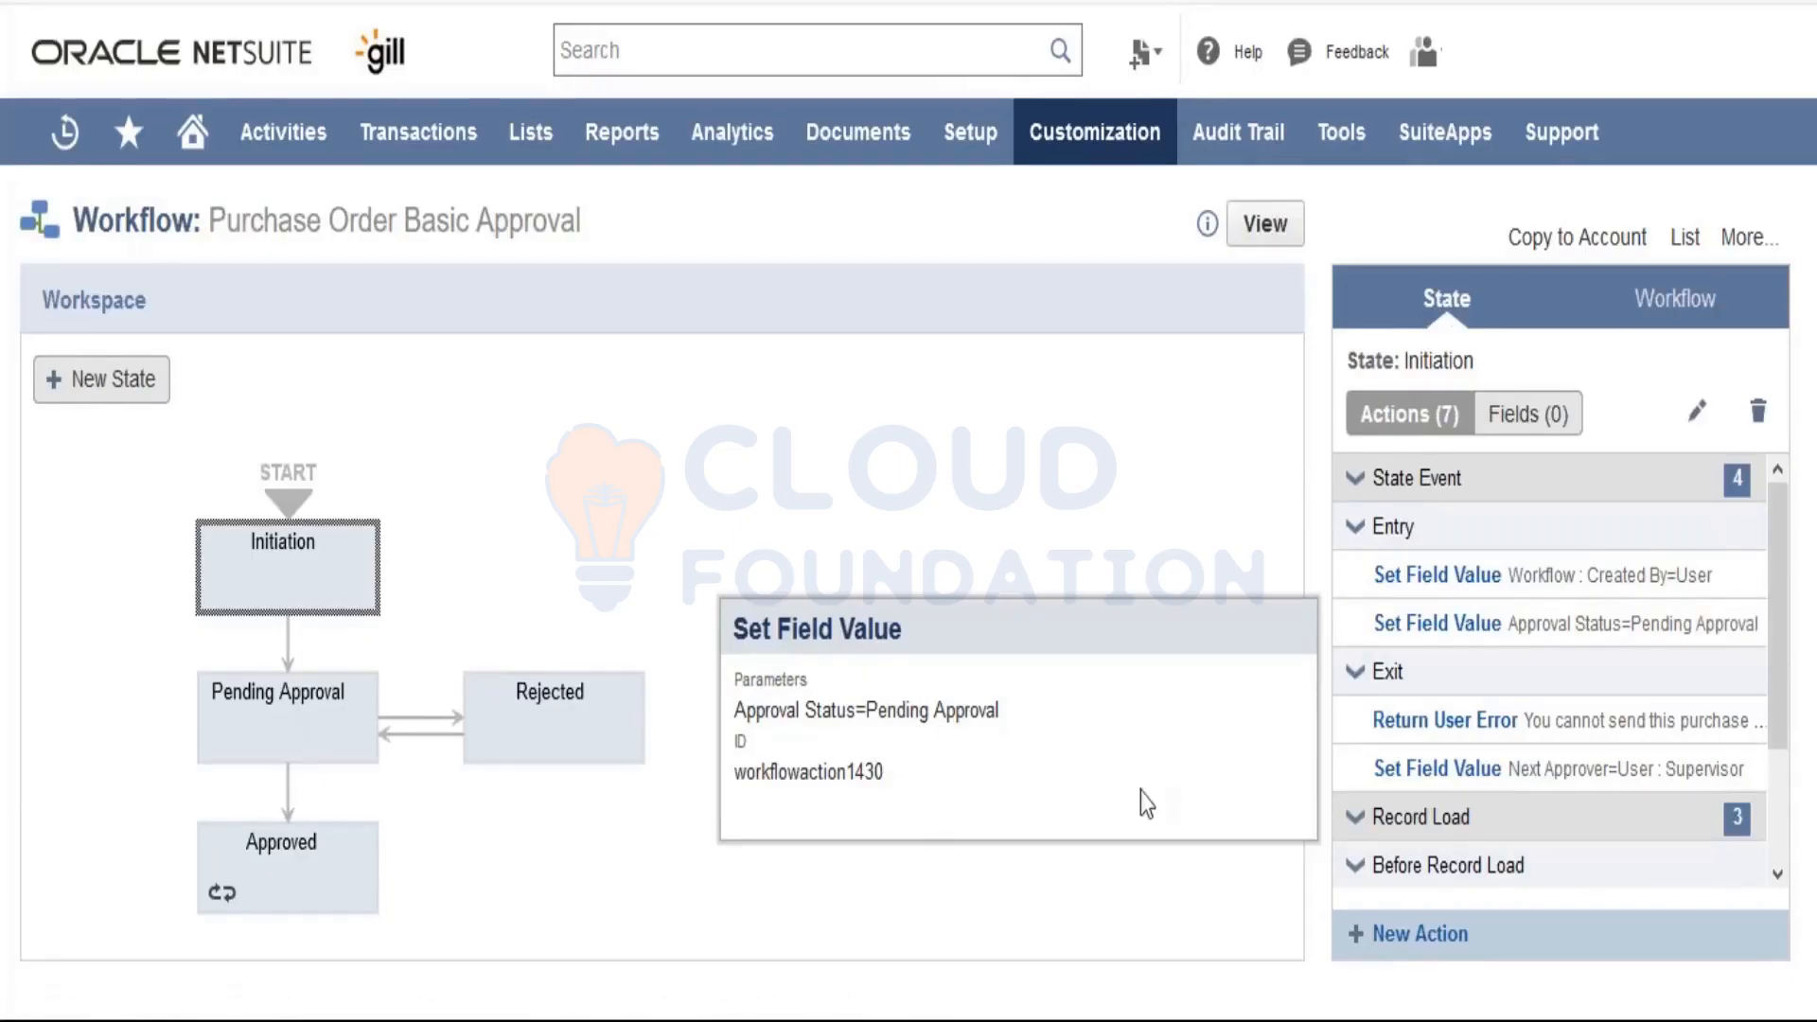
pyautogui.moveTo(1468, 736)
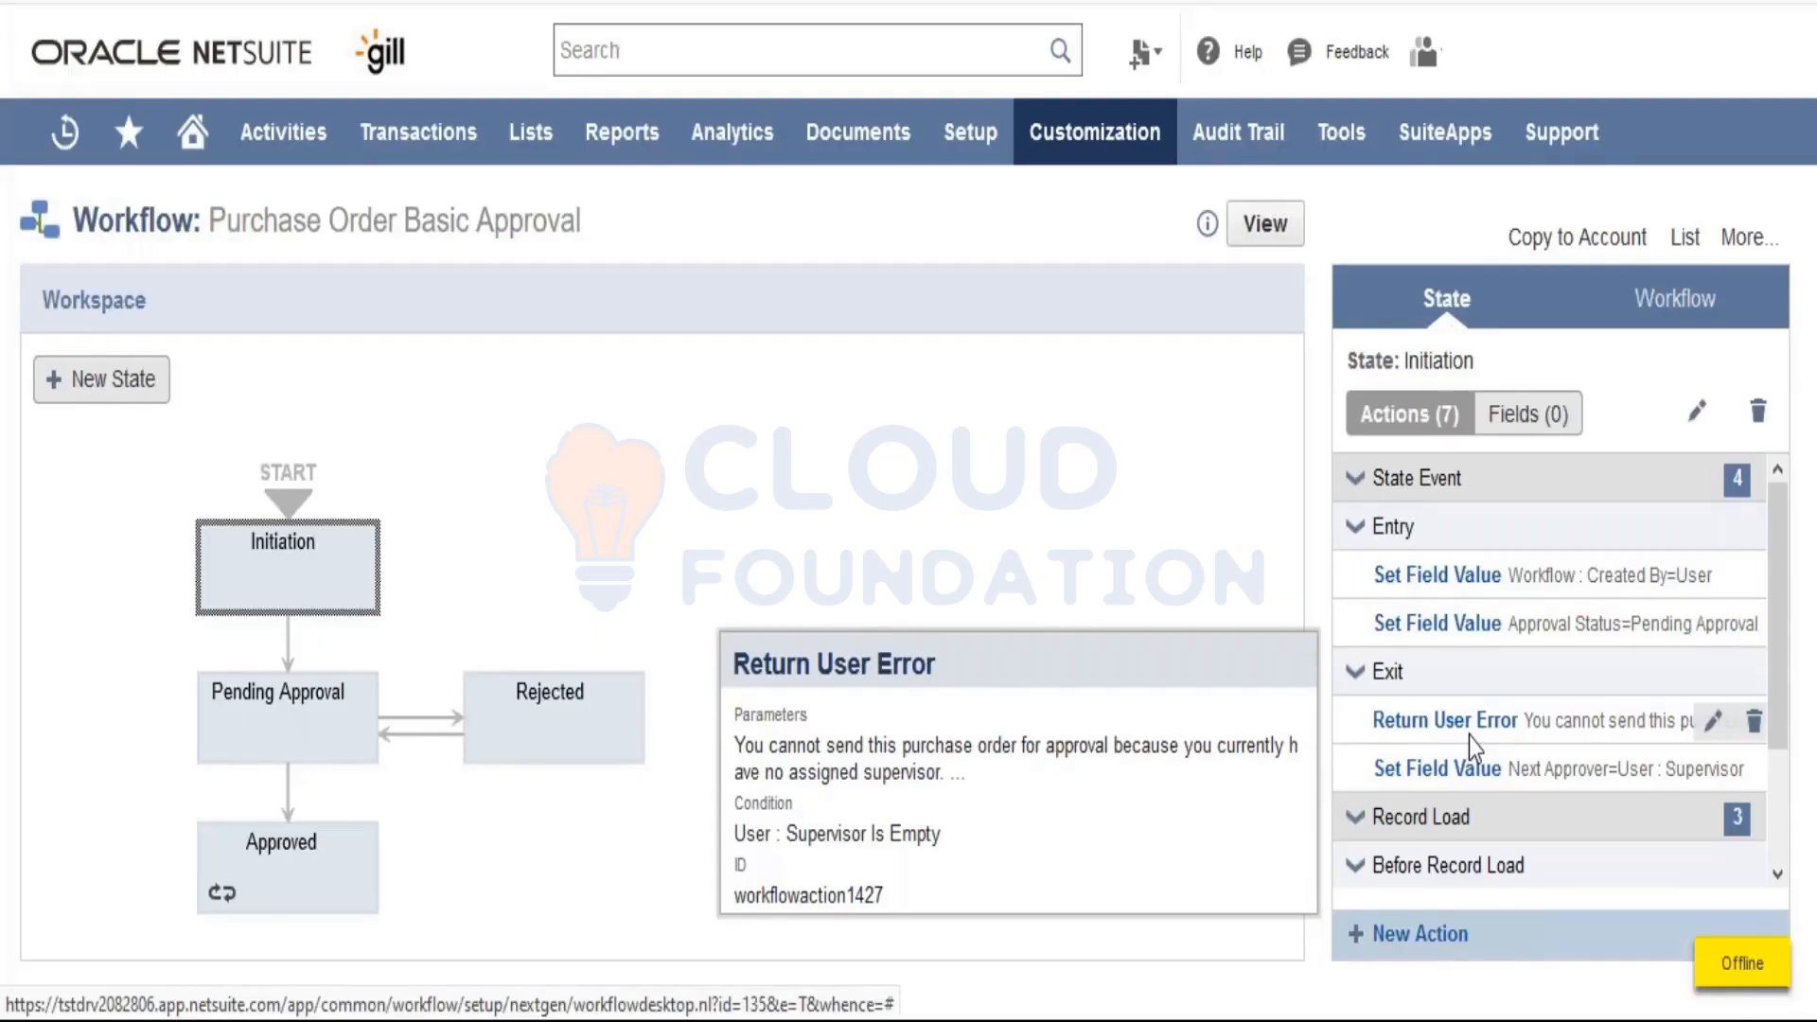
pyautogui.moveTo(1470, 781)
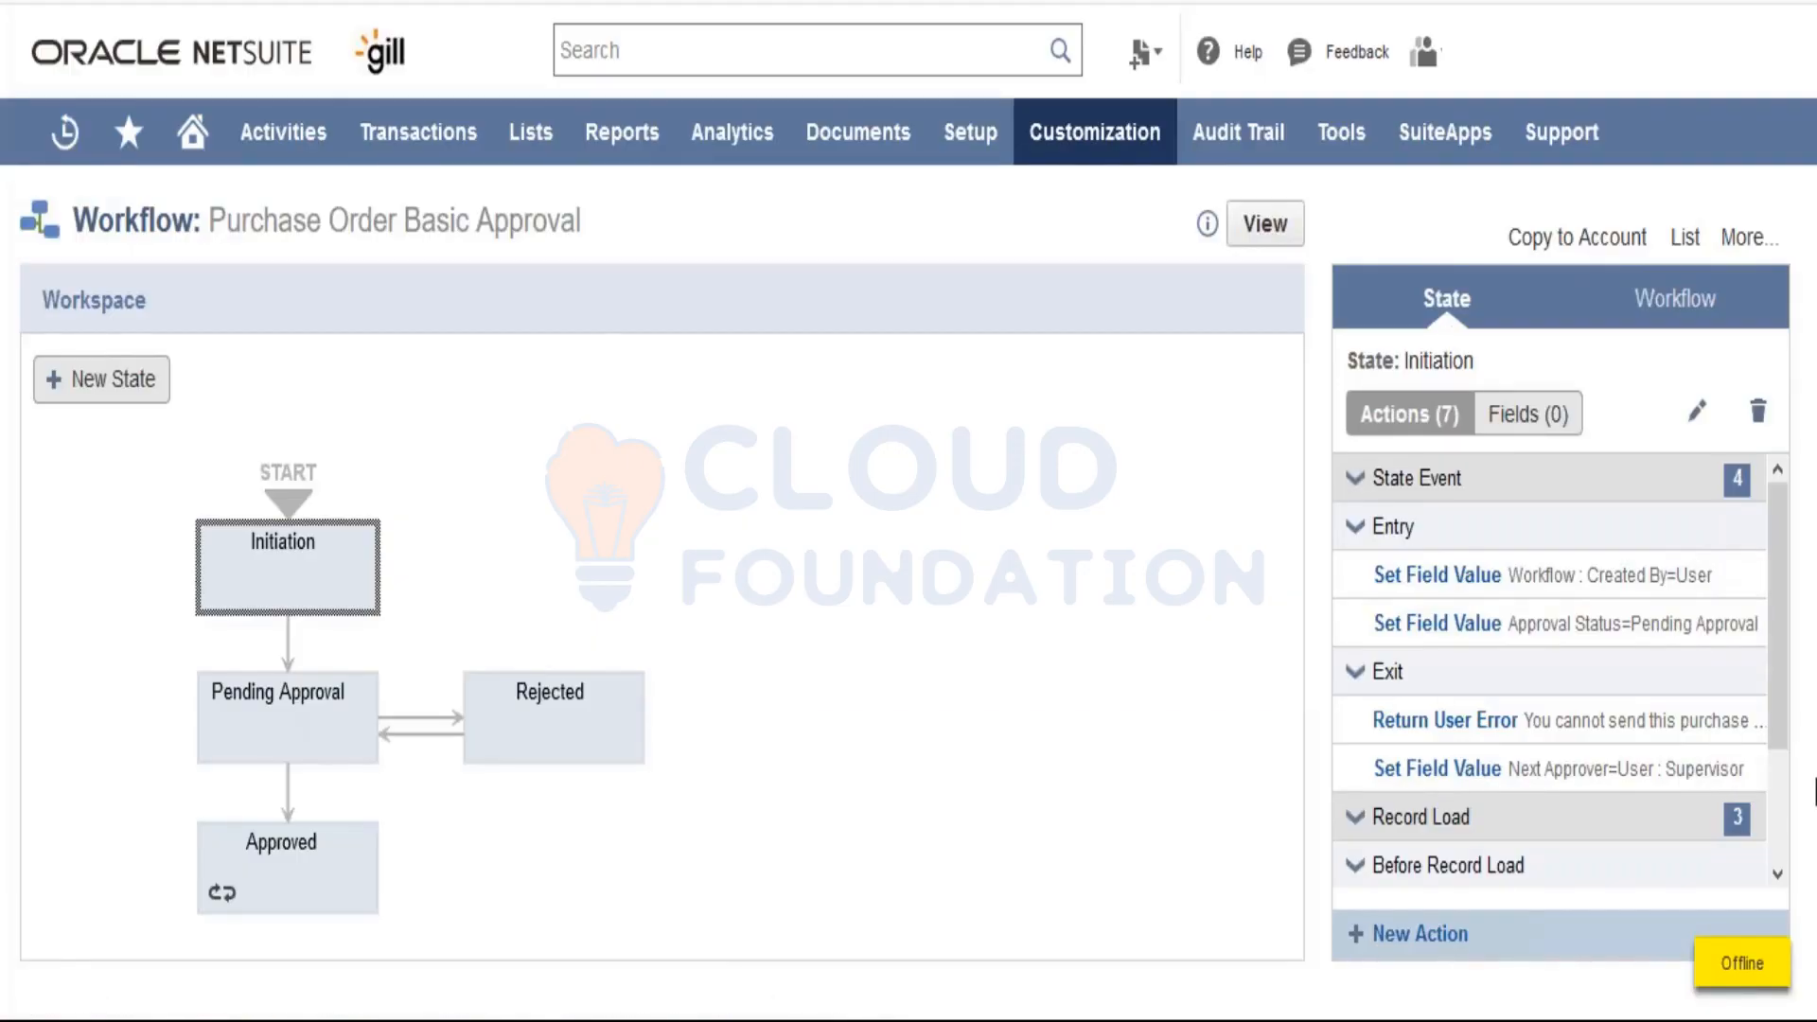
# Step: Examine the label, save option and condition of the Initiation state's Add Button action under Before Record Load
pyautogui.moveTo(1779, 736); pyautogui.dragTo(1772, 859)
pyautogui.click(1355, 674)
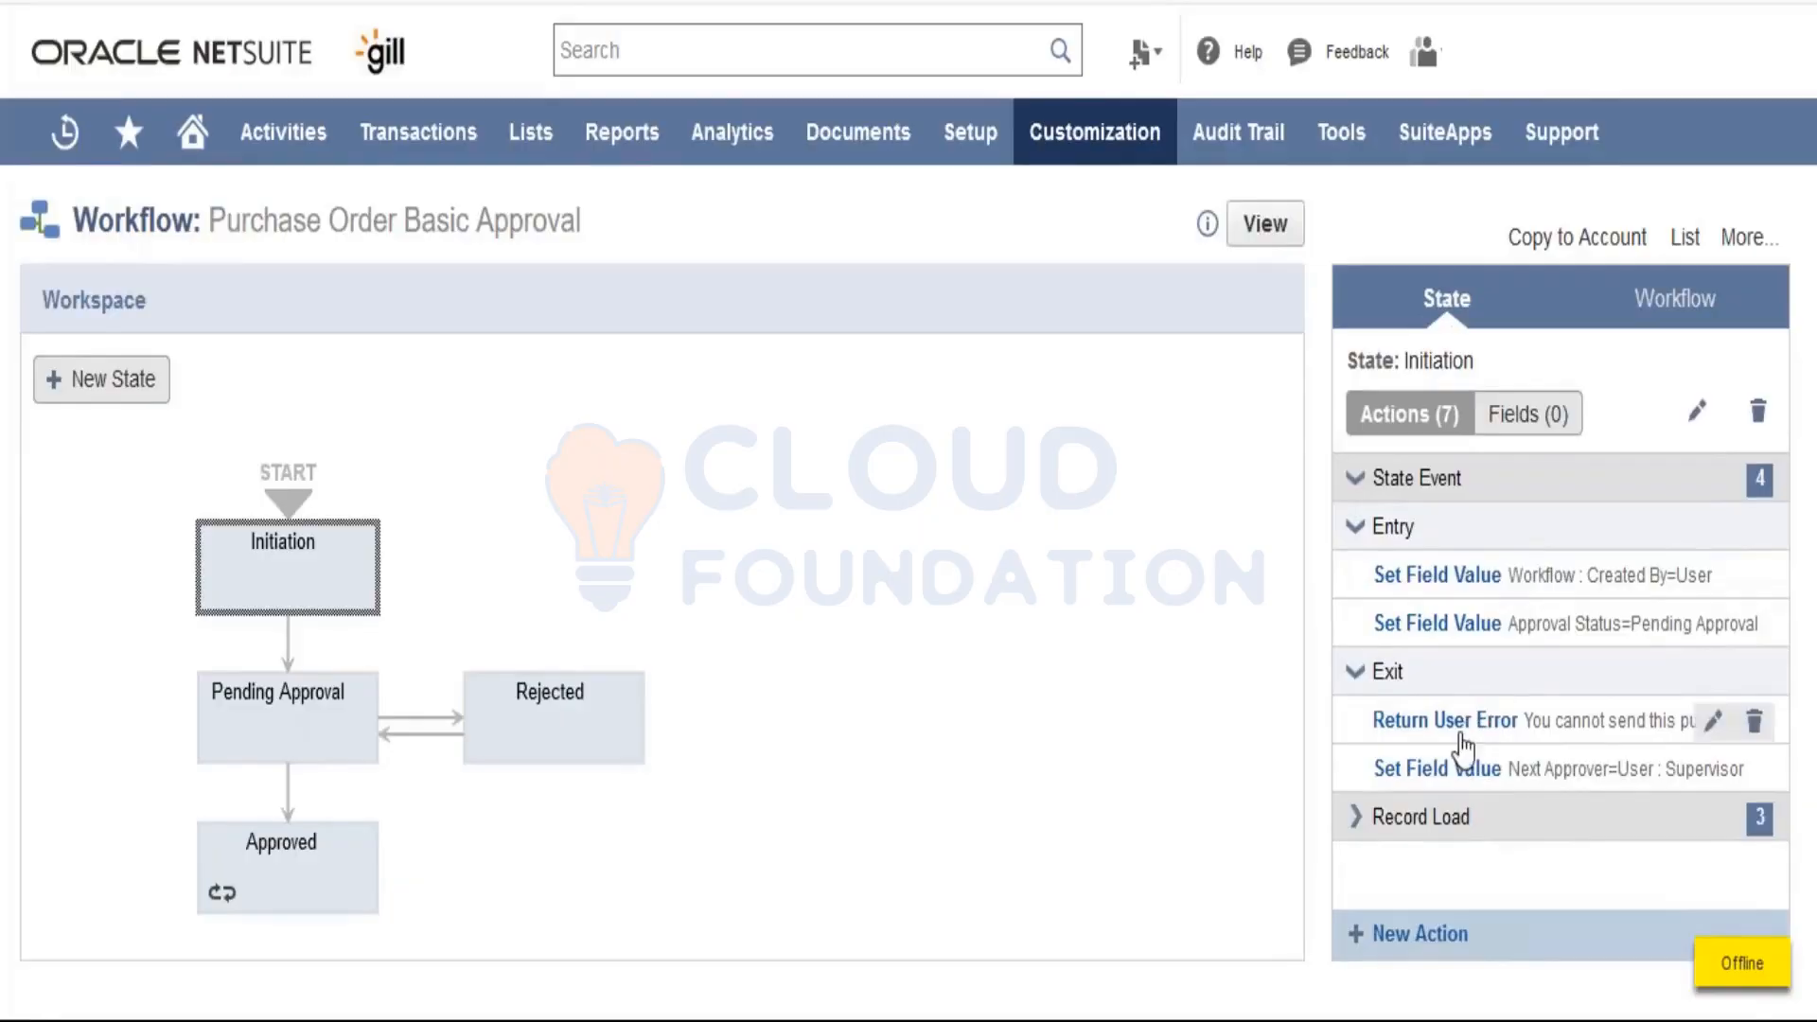
pyautogui.click(1355, 820)
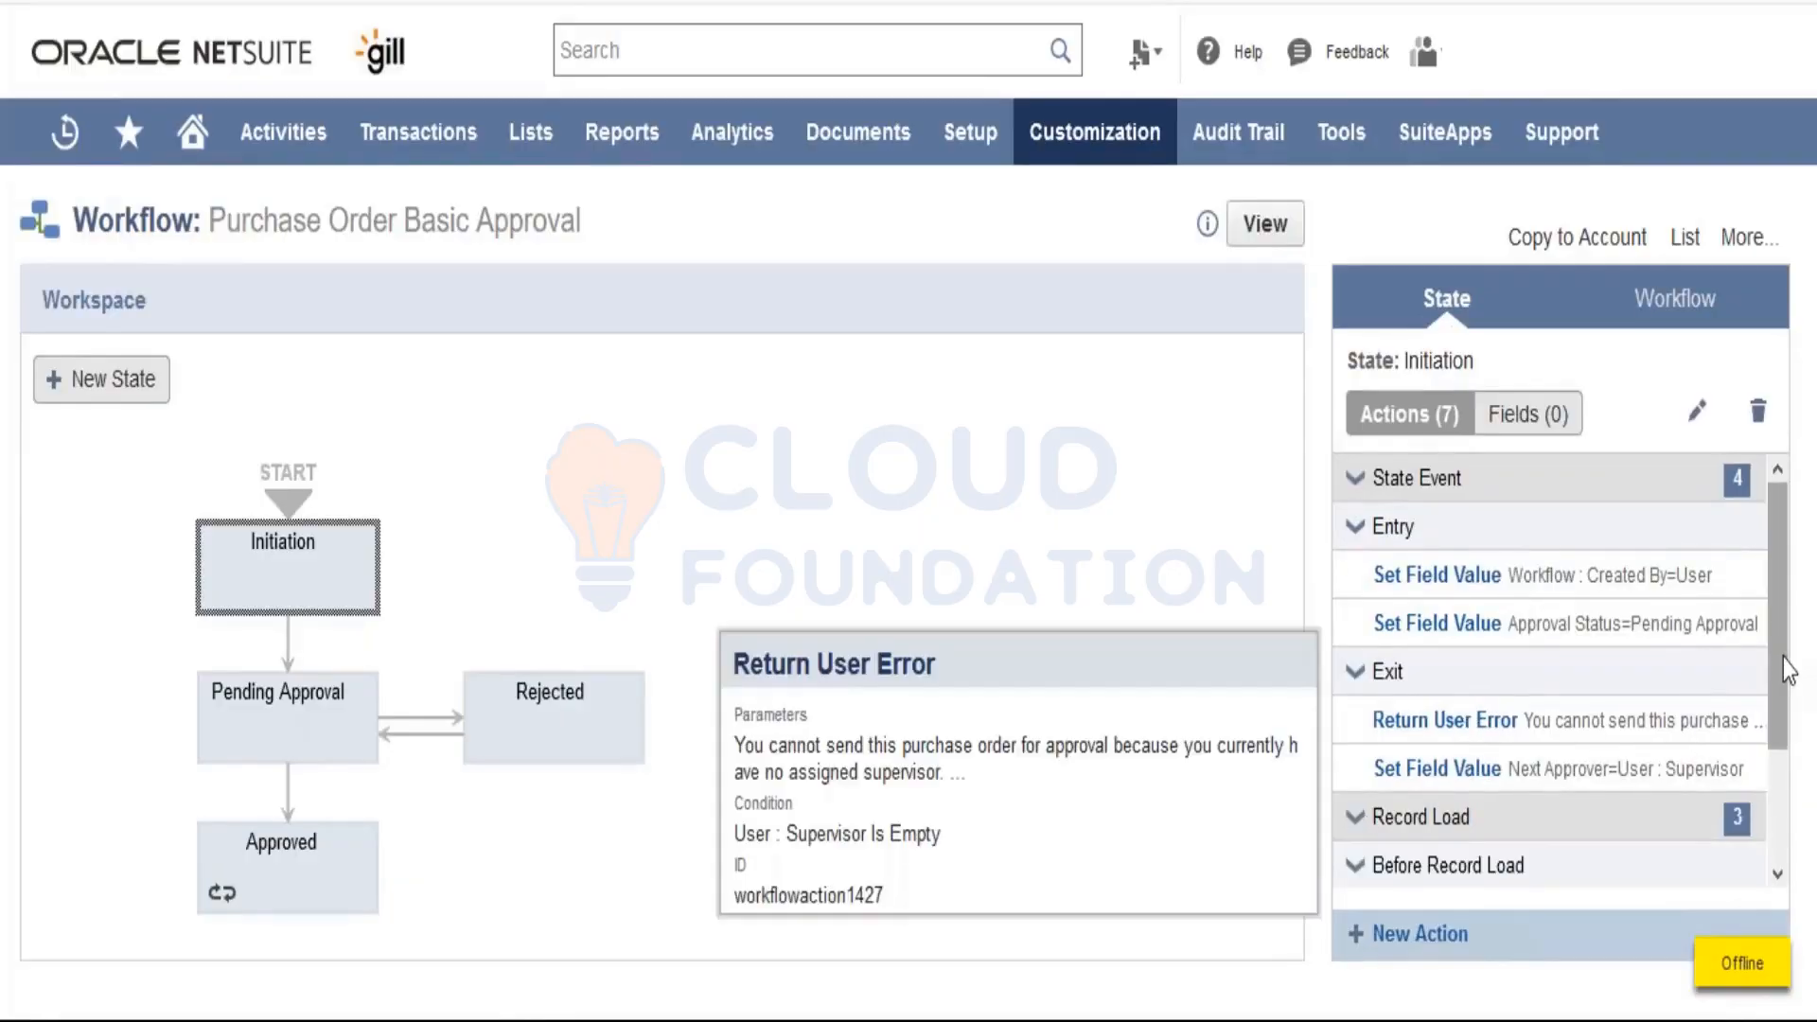
pyautogui.scroll(-3, 1782, 662)
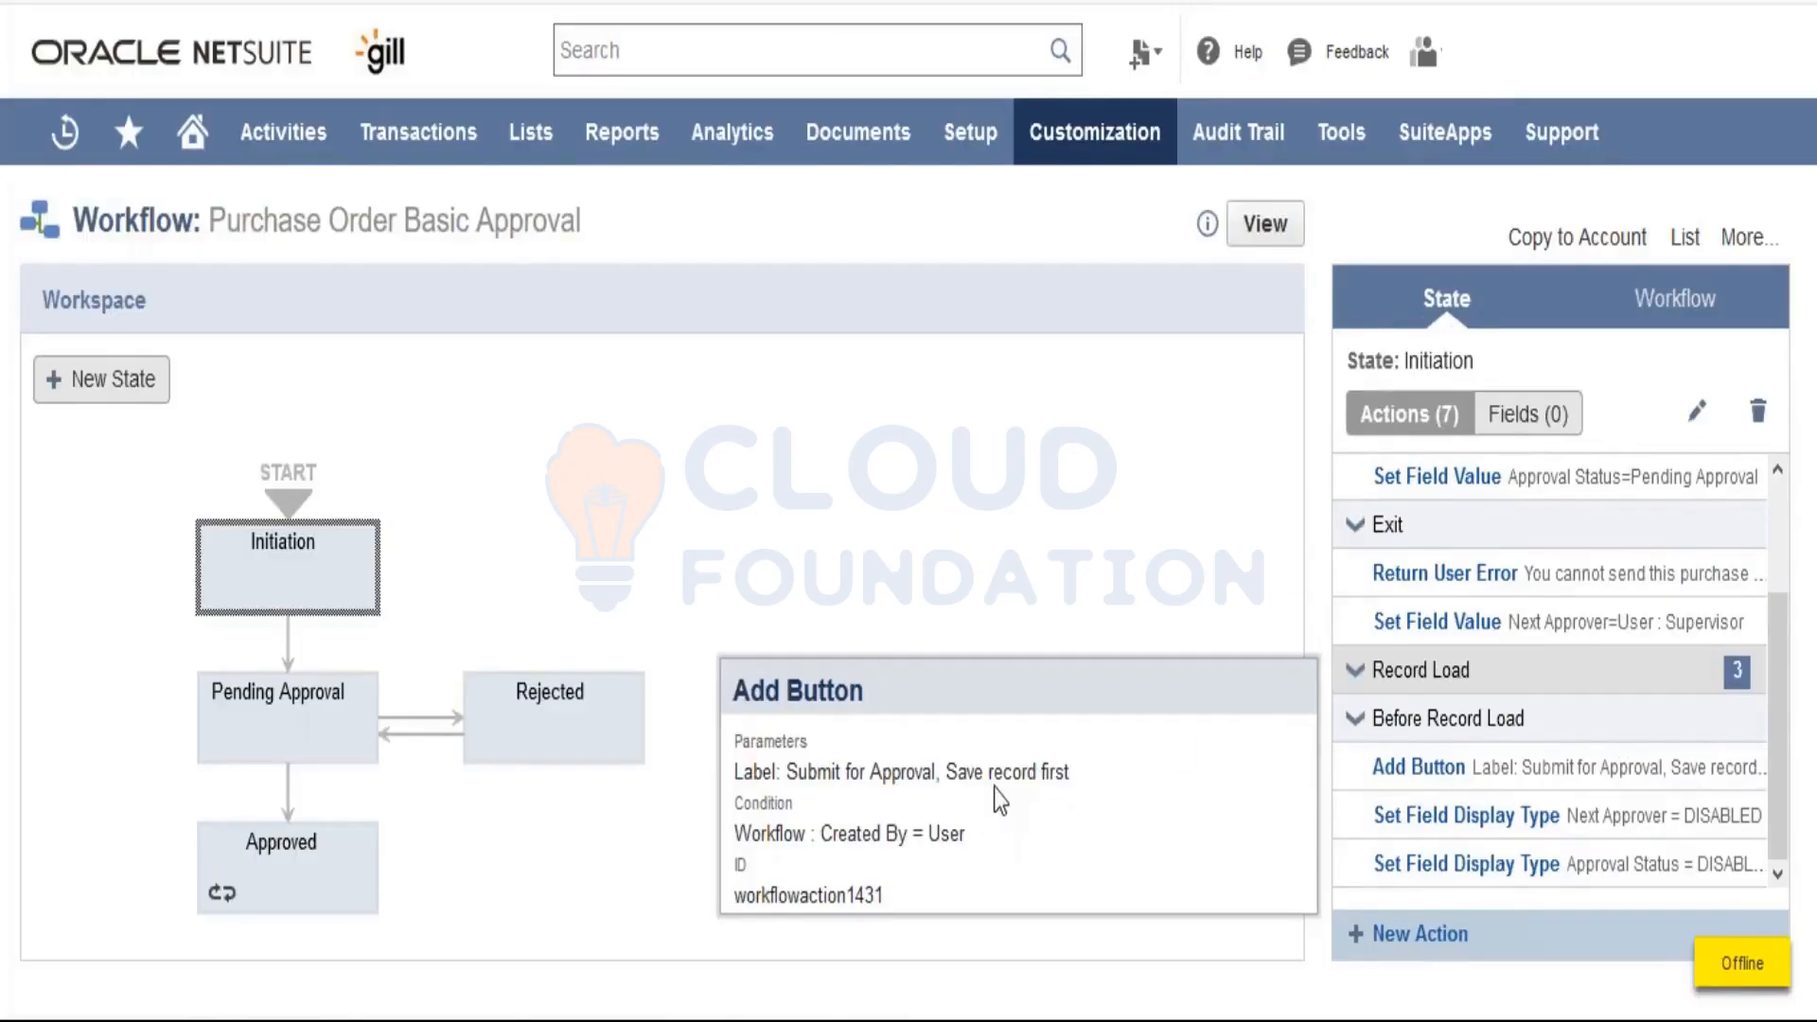
pyautogui.moveTo(858, 833); pyautogui.dragTo(965, 833)
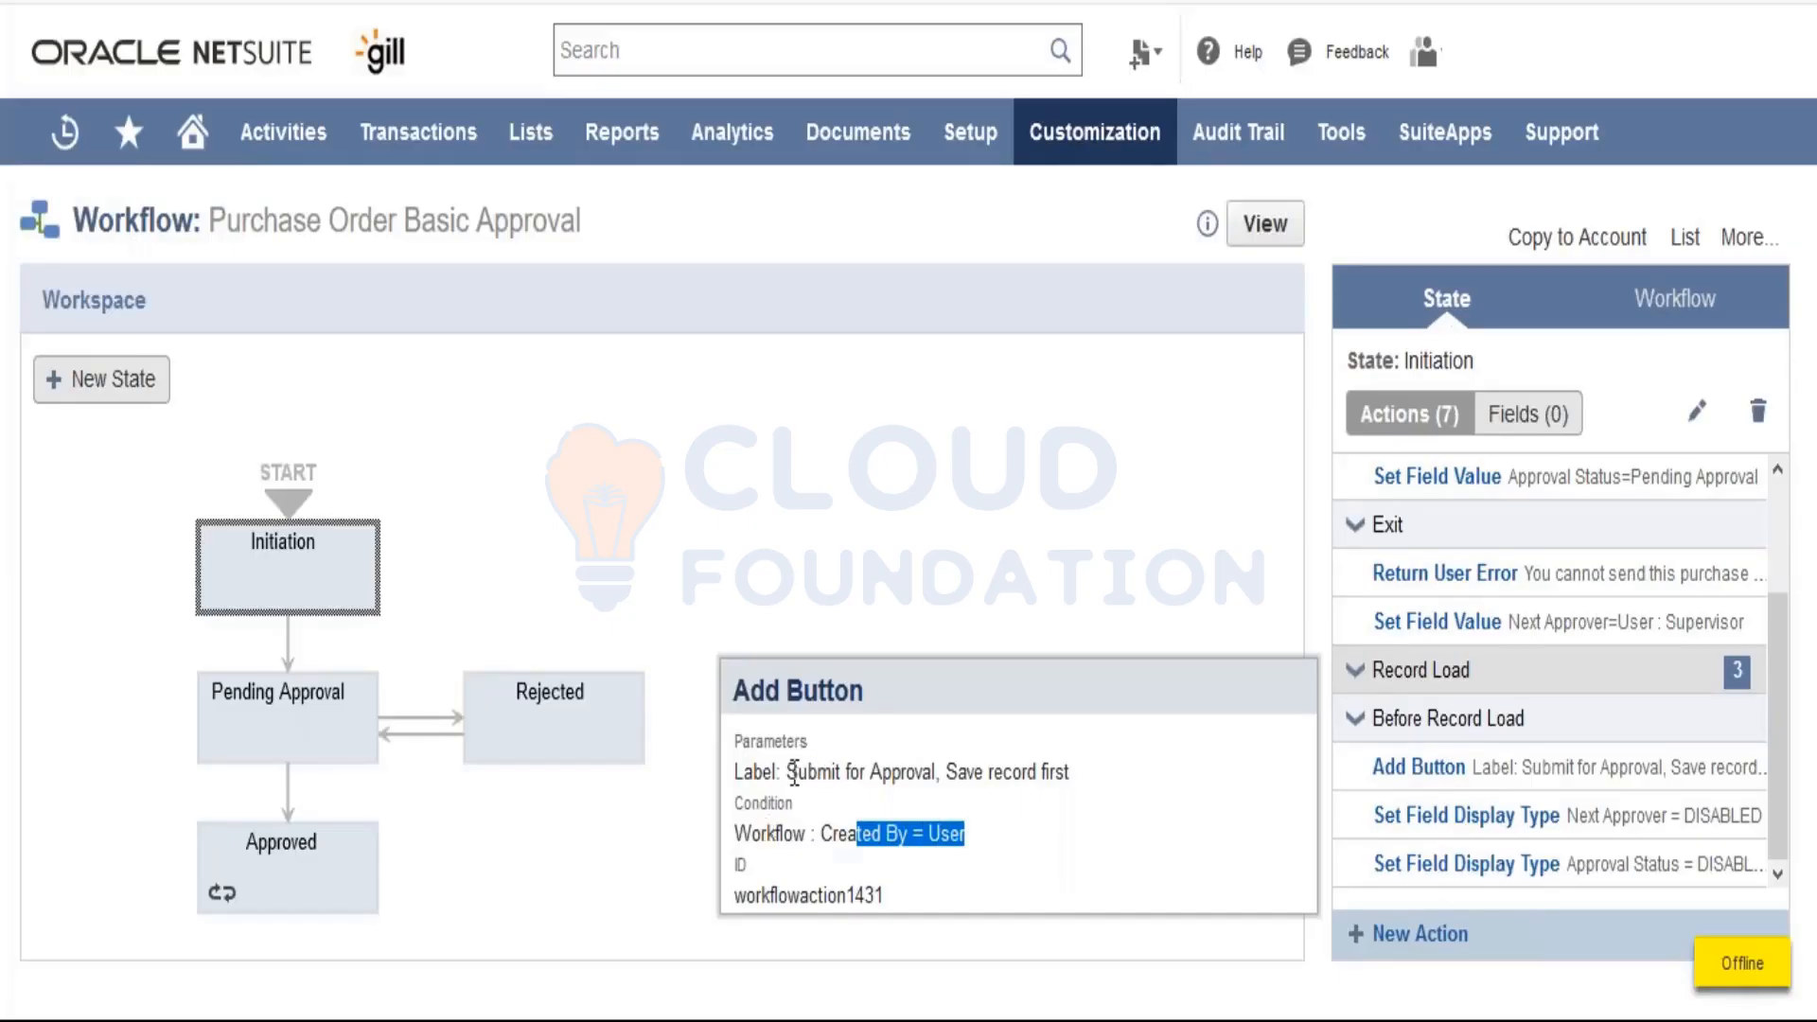
pyautogui.click(815, 763)
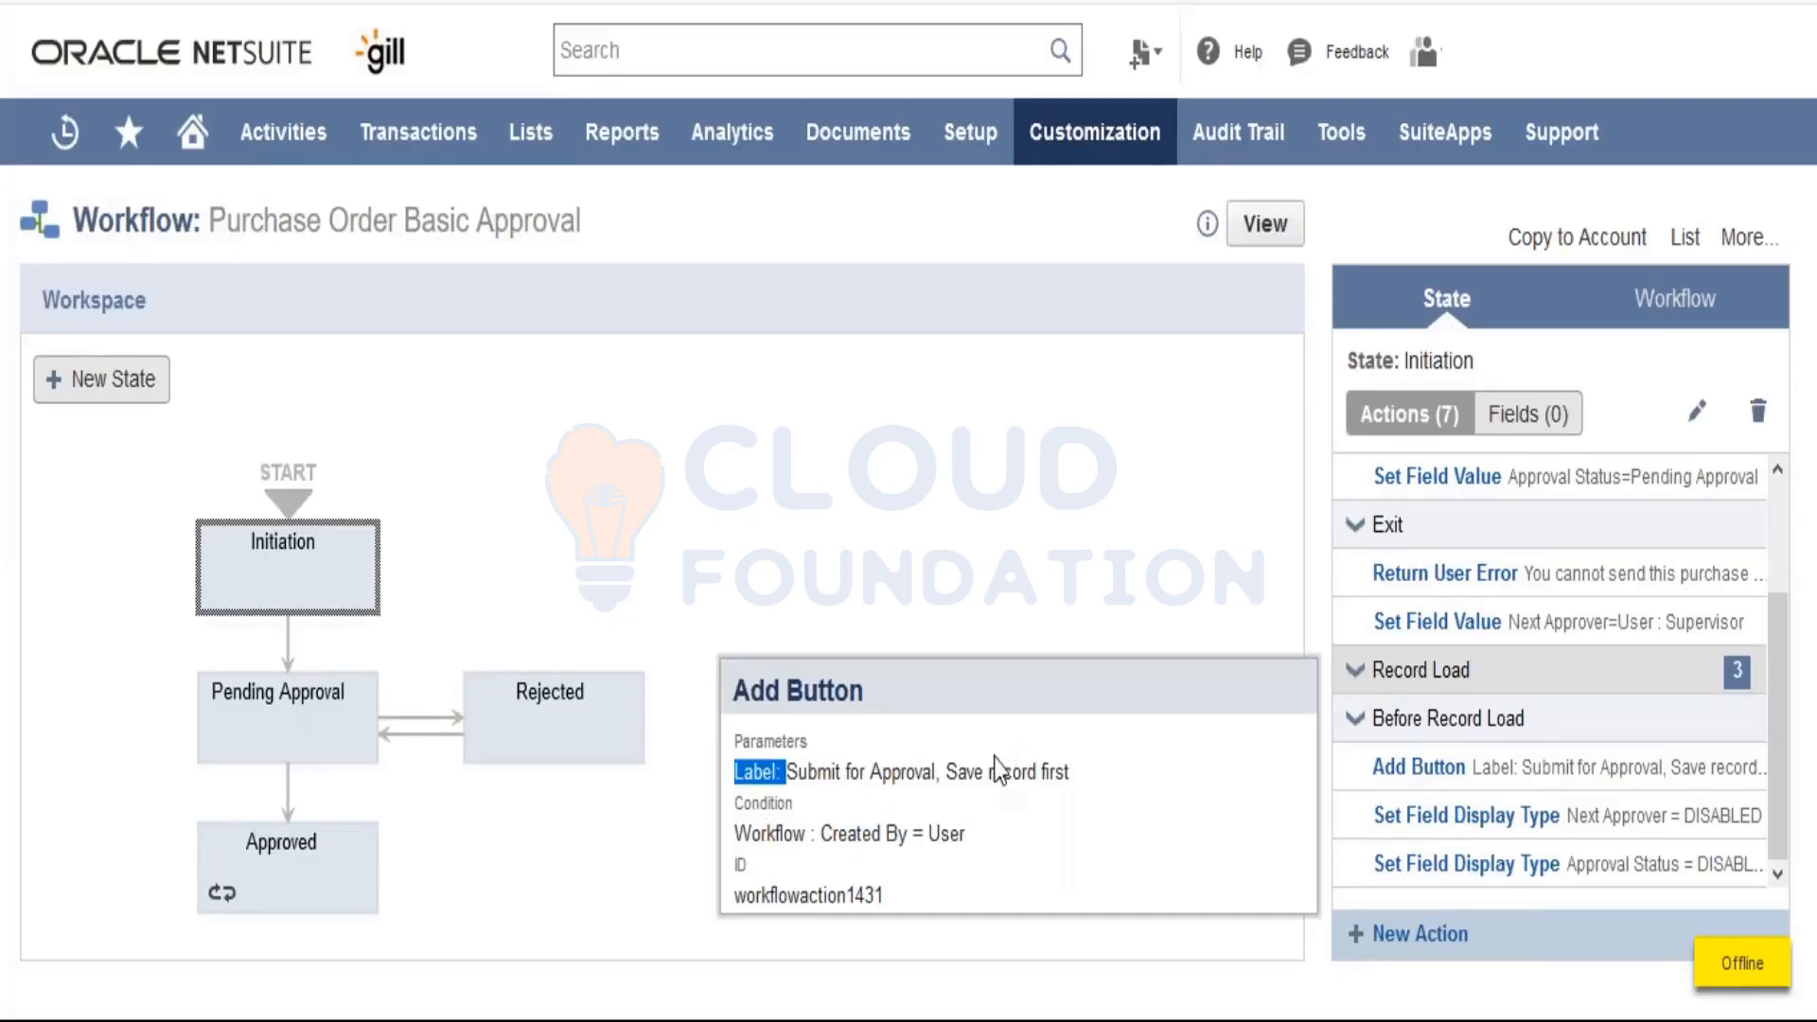
pyautogui.moveTo(821, 832); pyautogui.dragTo(971, 828)
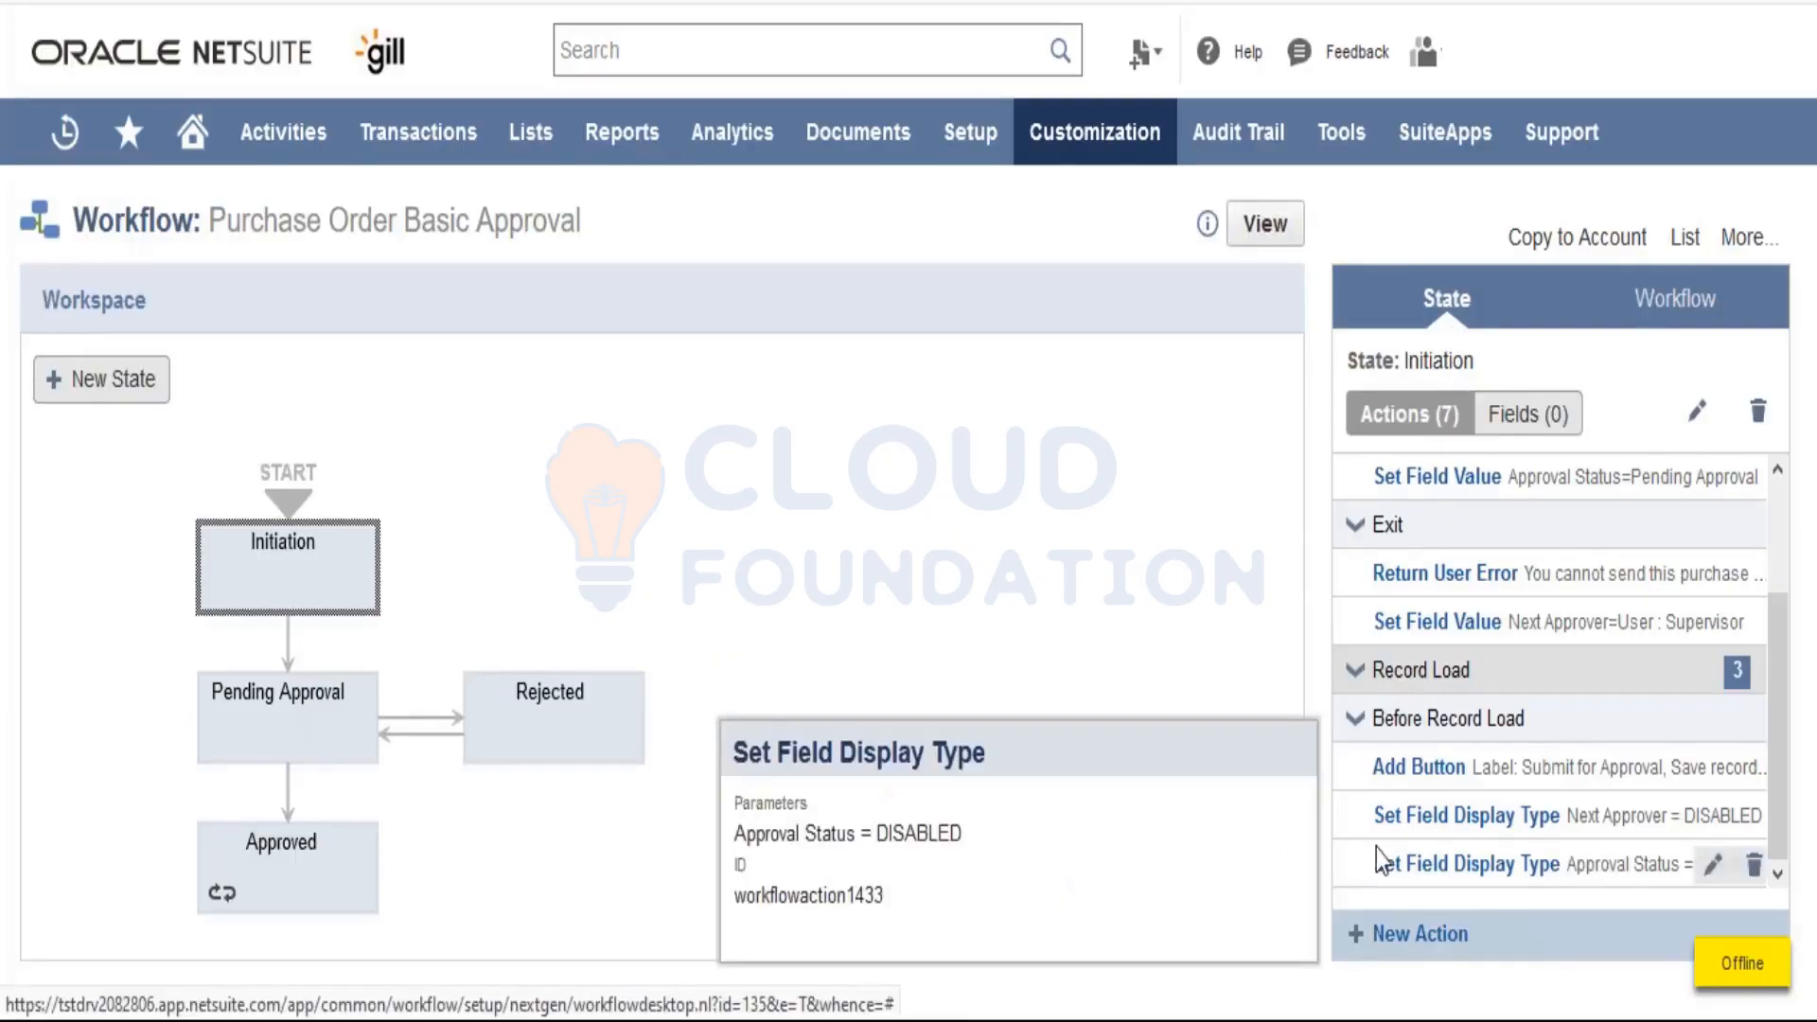
# Step: Examine the Set Field Display Type actions for Next Approver and Approval Status, and reselect the Initiation state
pyautogui.moveTo(1399, 832)
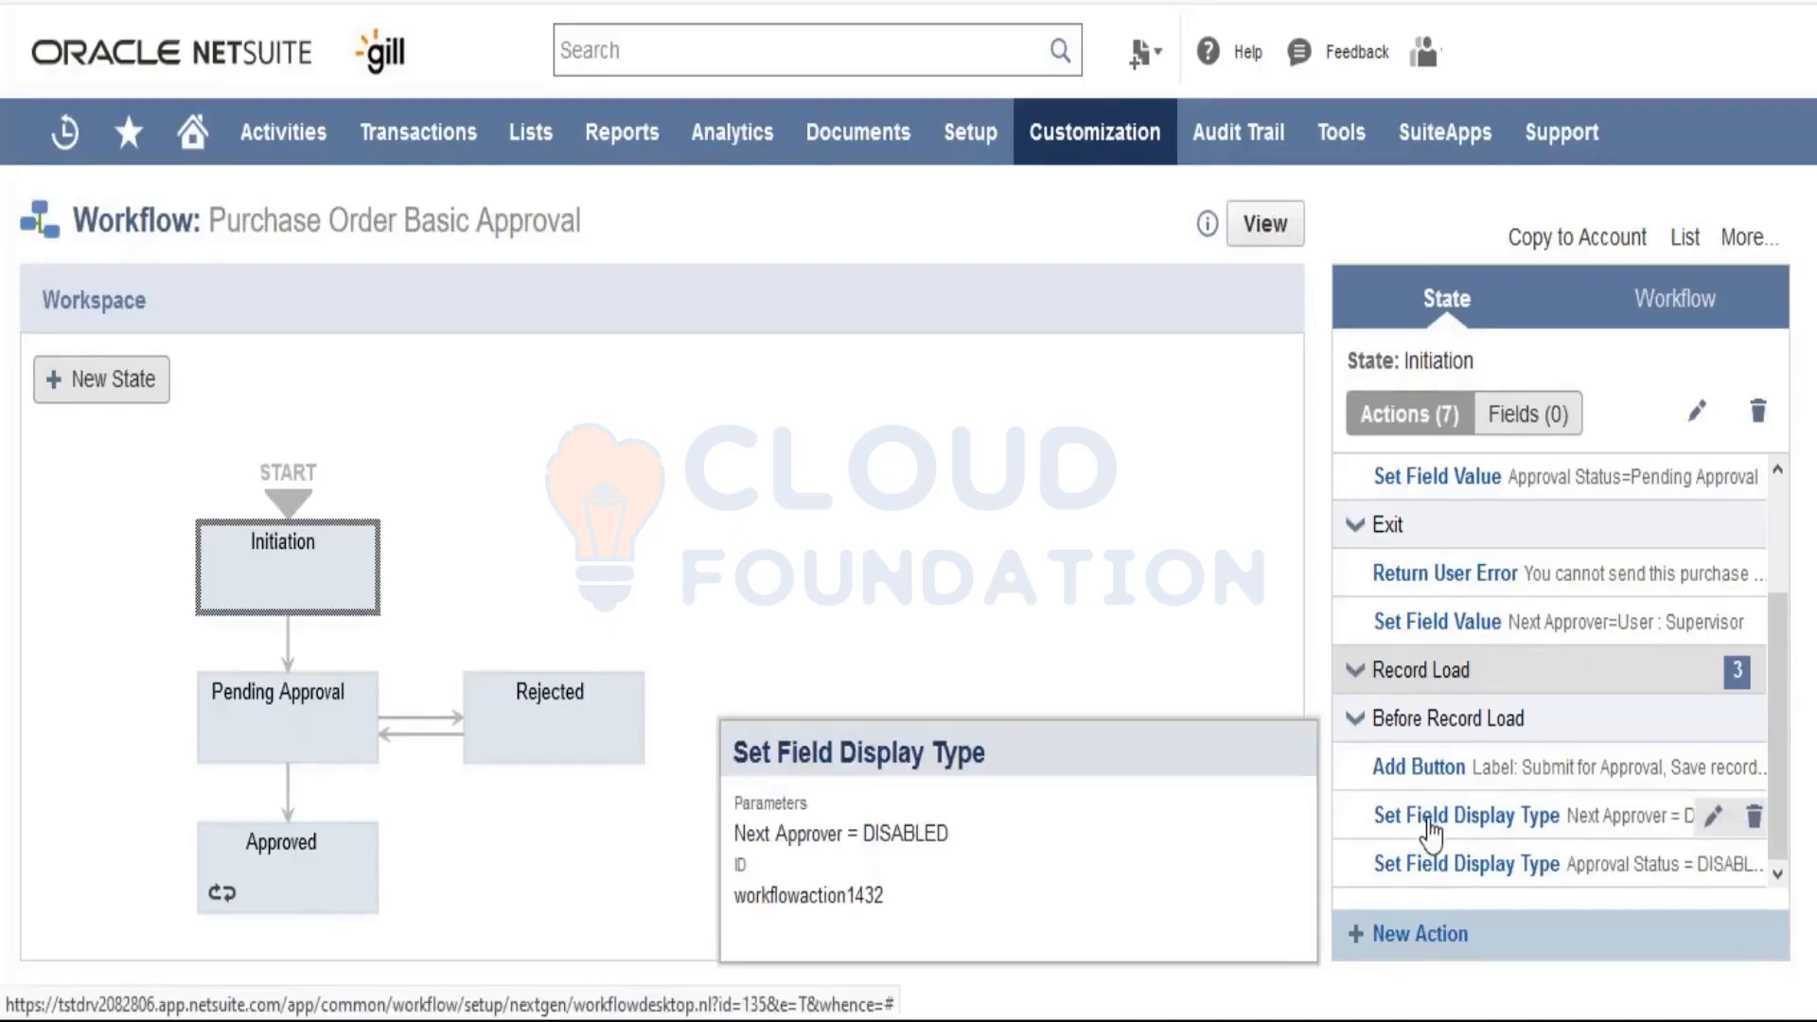
pyautogui.moveTo(1435, 878)
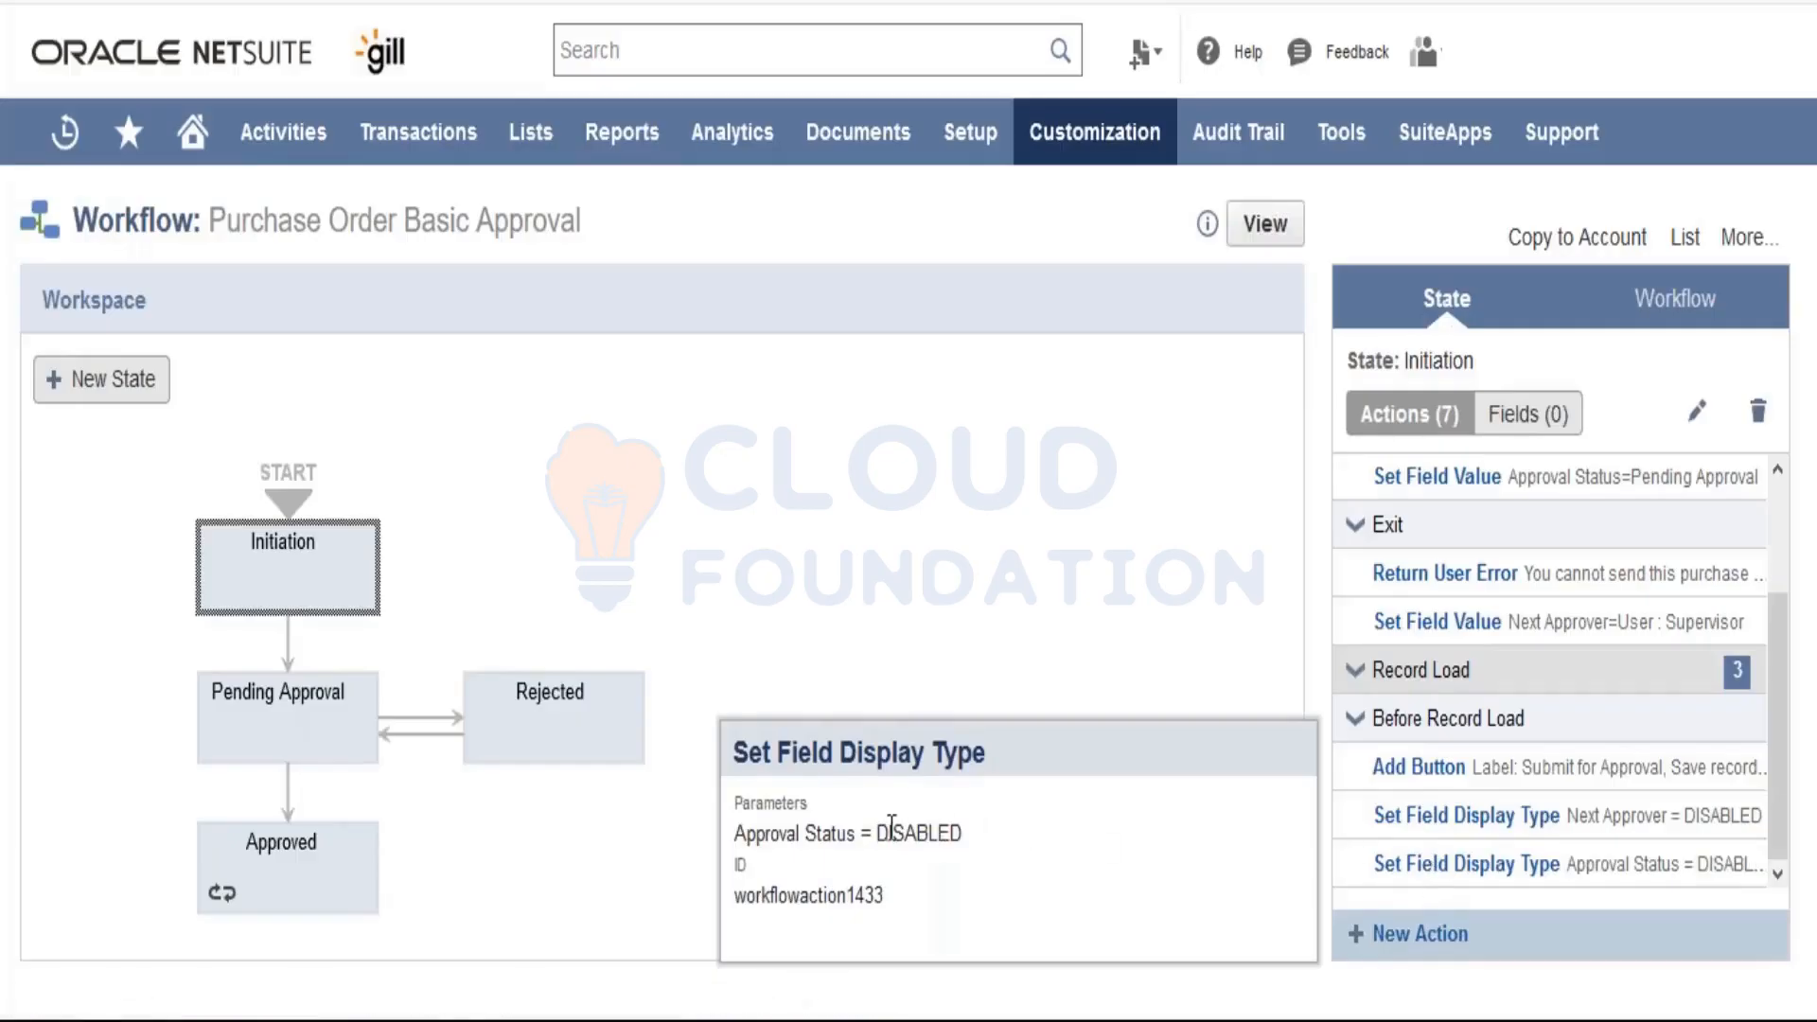
pyautogui.moveTo(876, 833); pyautogui.dragTo(998, 839)
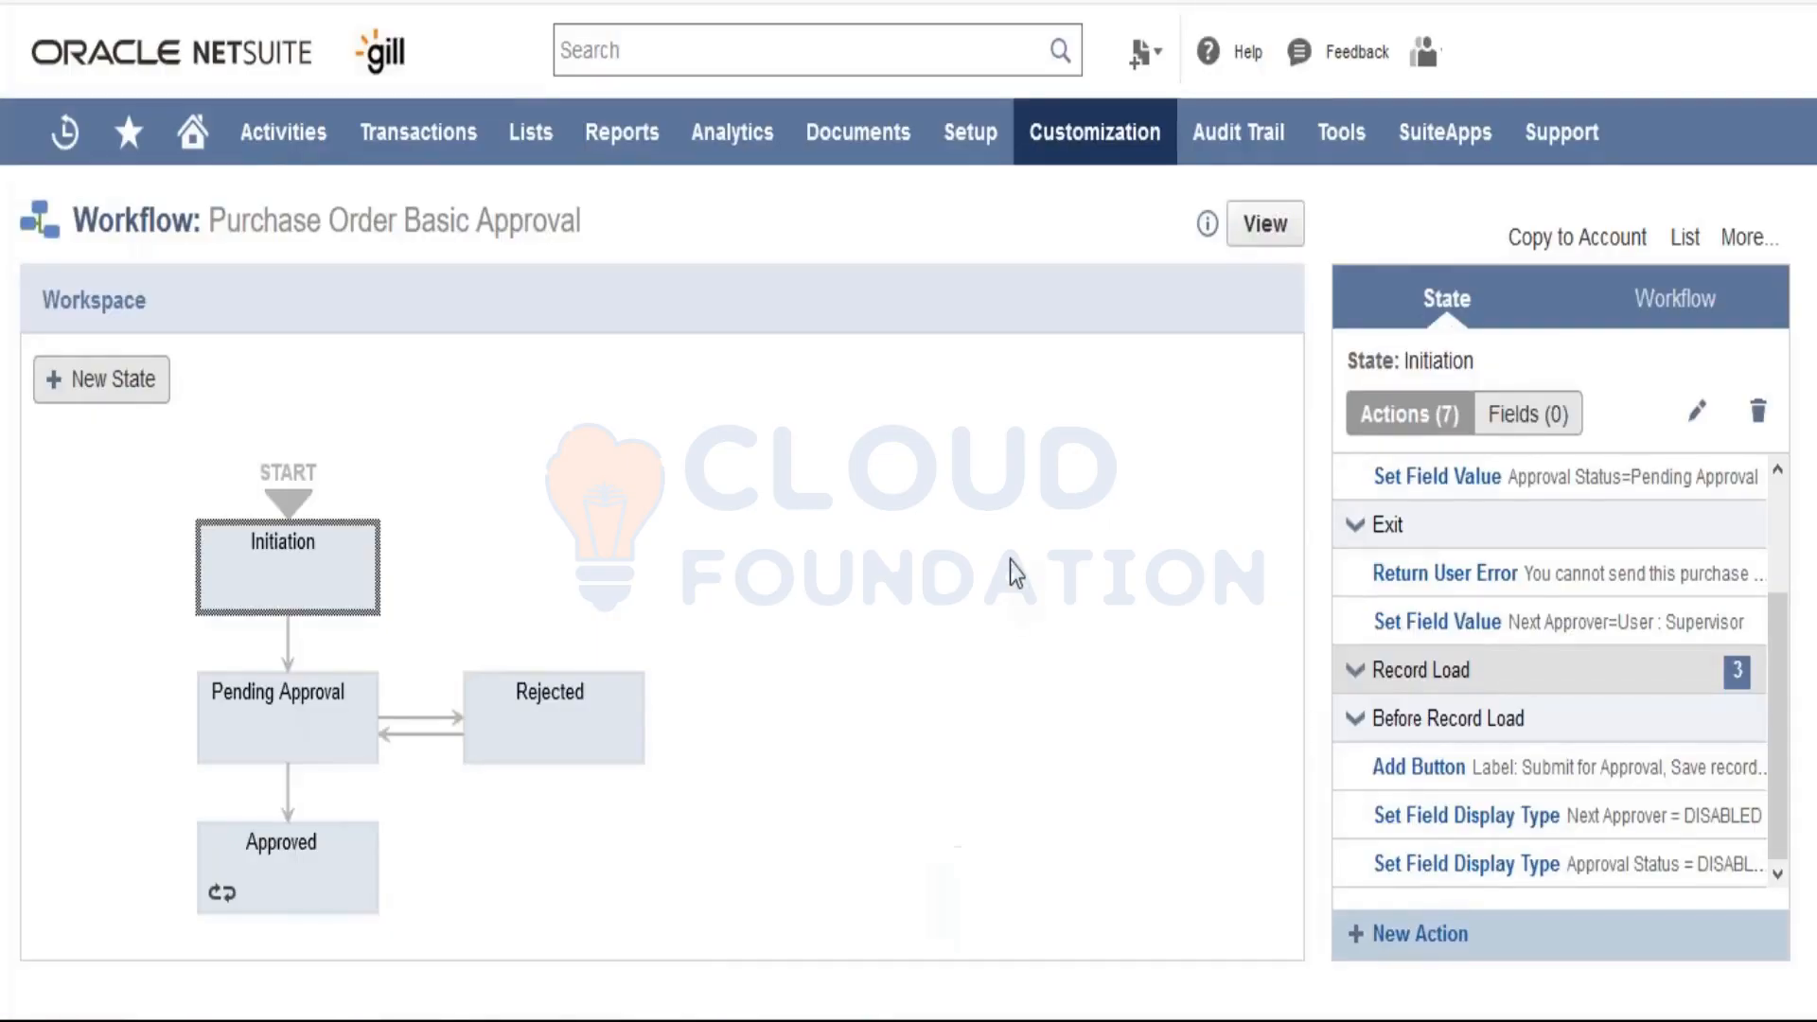
pyautogui.click(1014, 573)
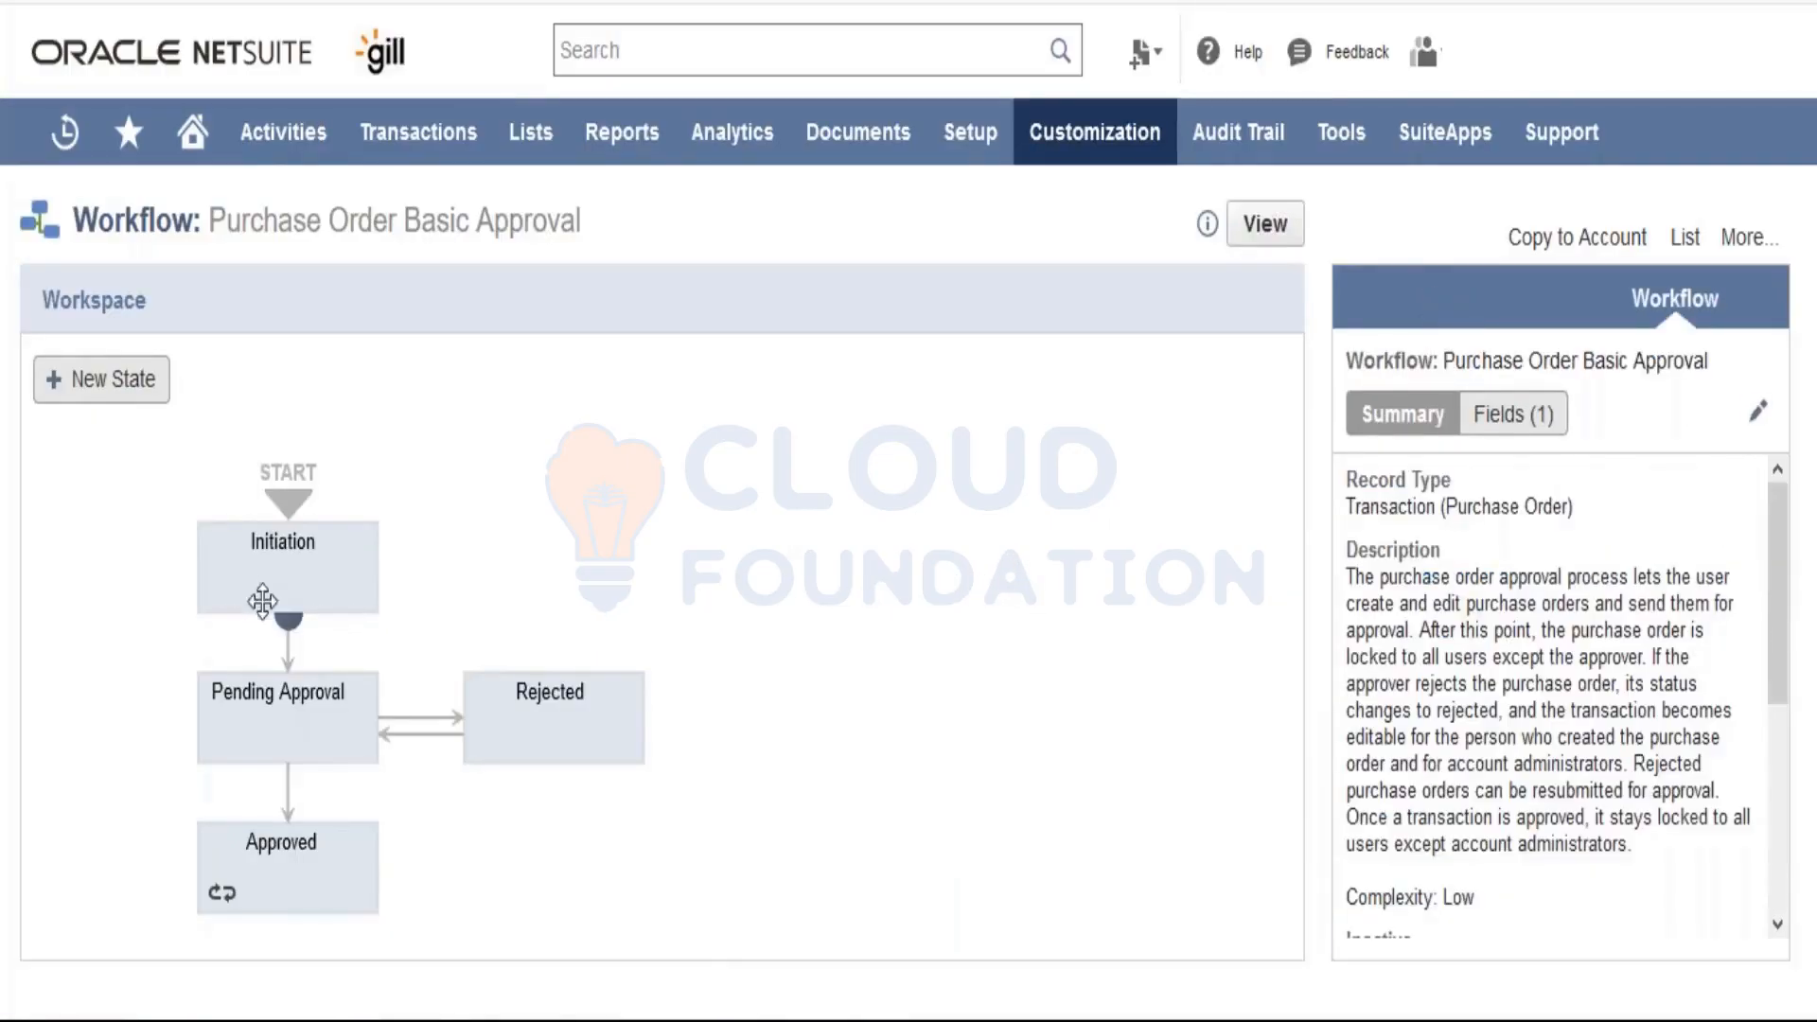
pyautogui.click(287, 651)
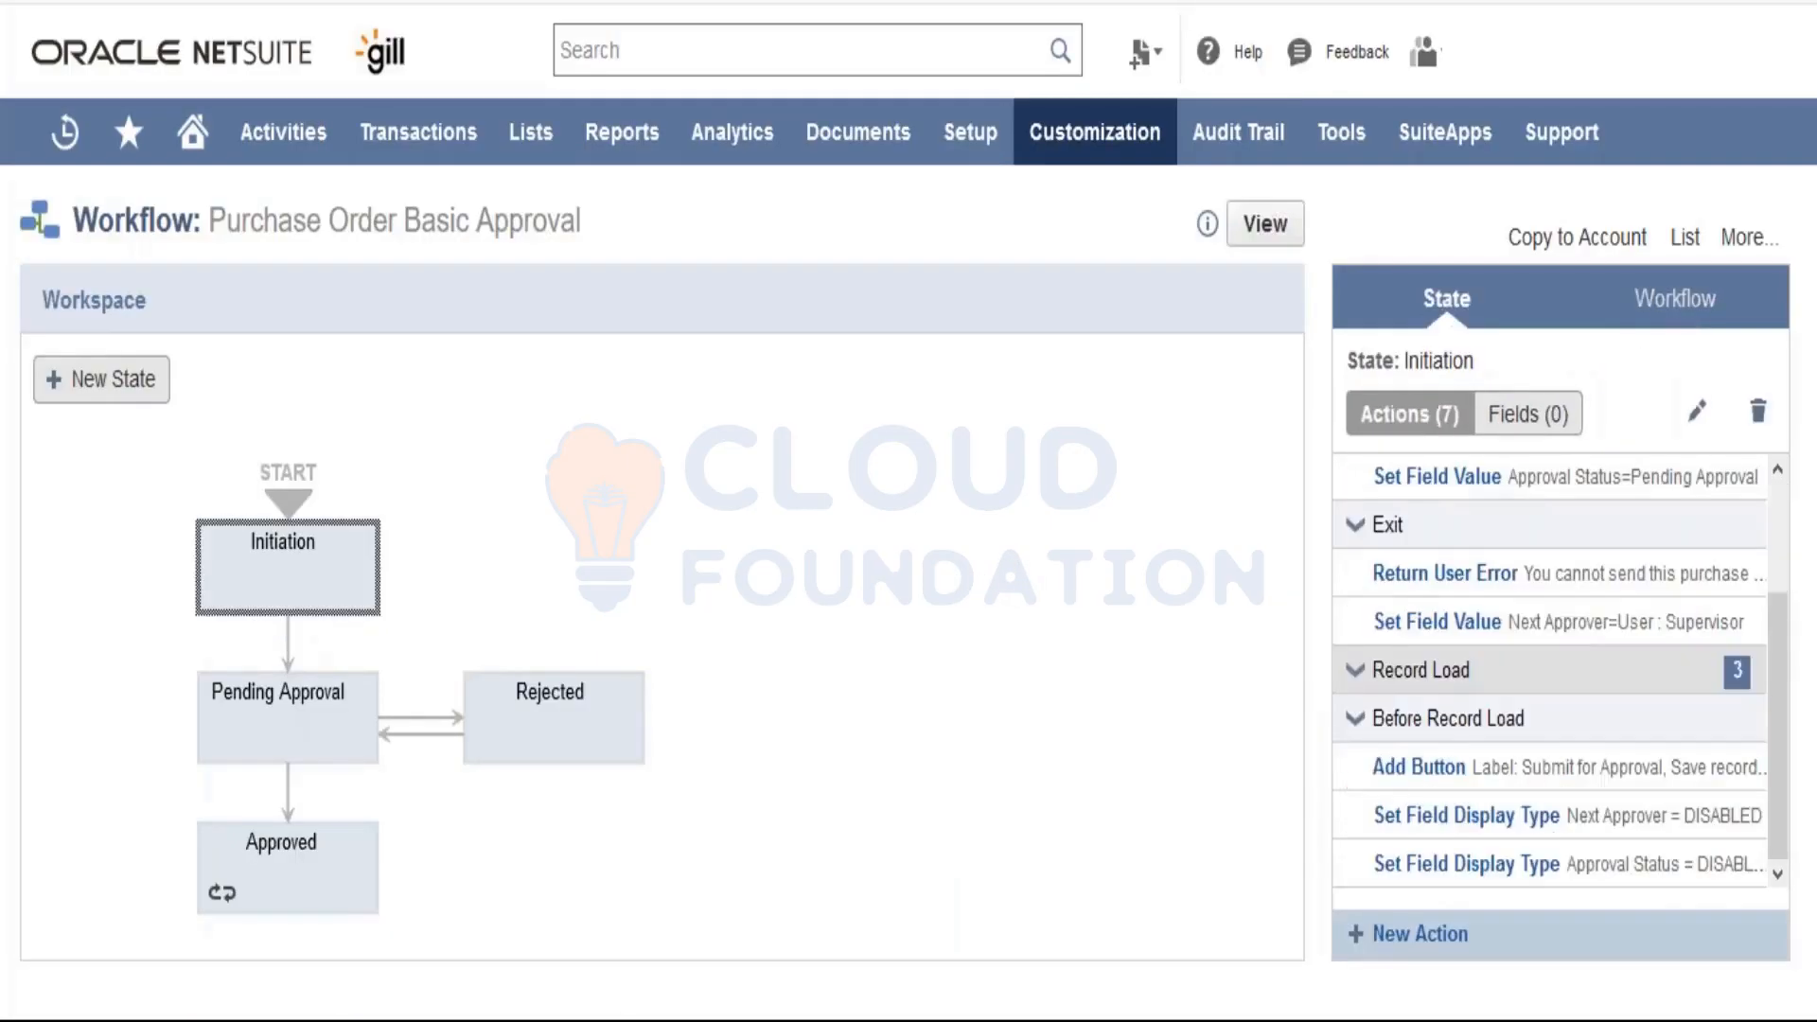
# Step: Examine the transition from Initiation to Pending Approval and the Pending Approval state's entry and before-record-load actions
pyautogui.click(286, 652)
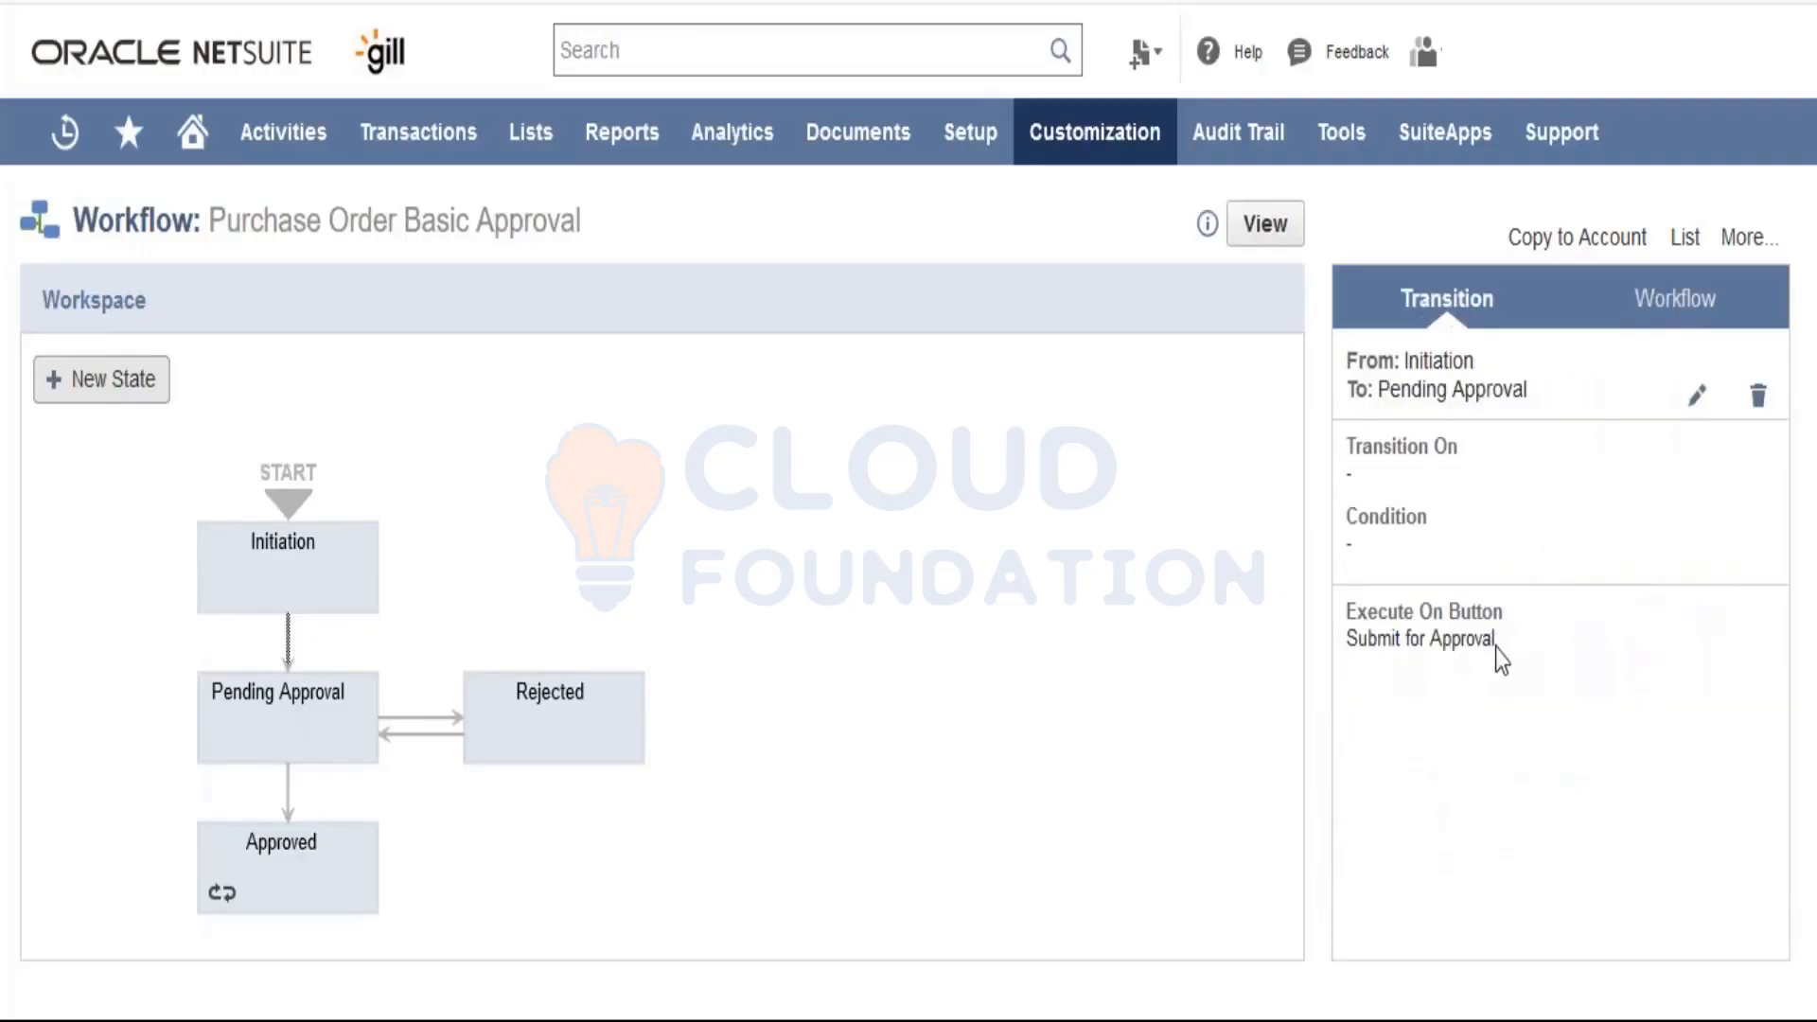
pyautogui.moveTo(1495, 649); pyautogui.dragTo(1373, 651)
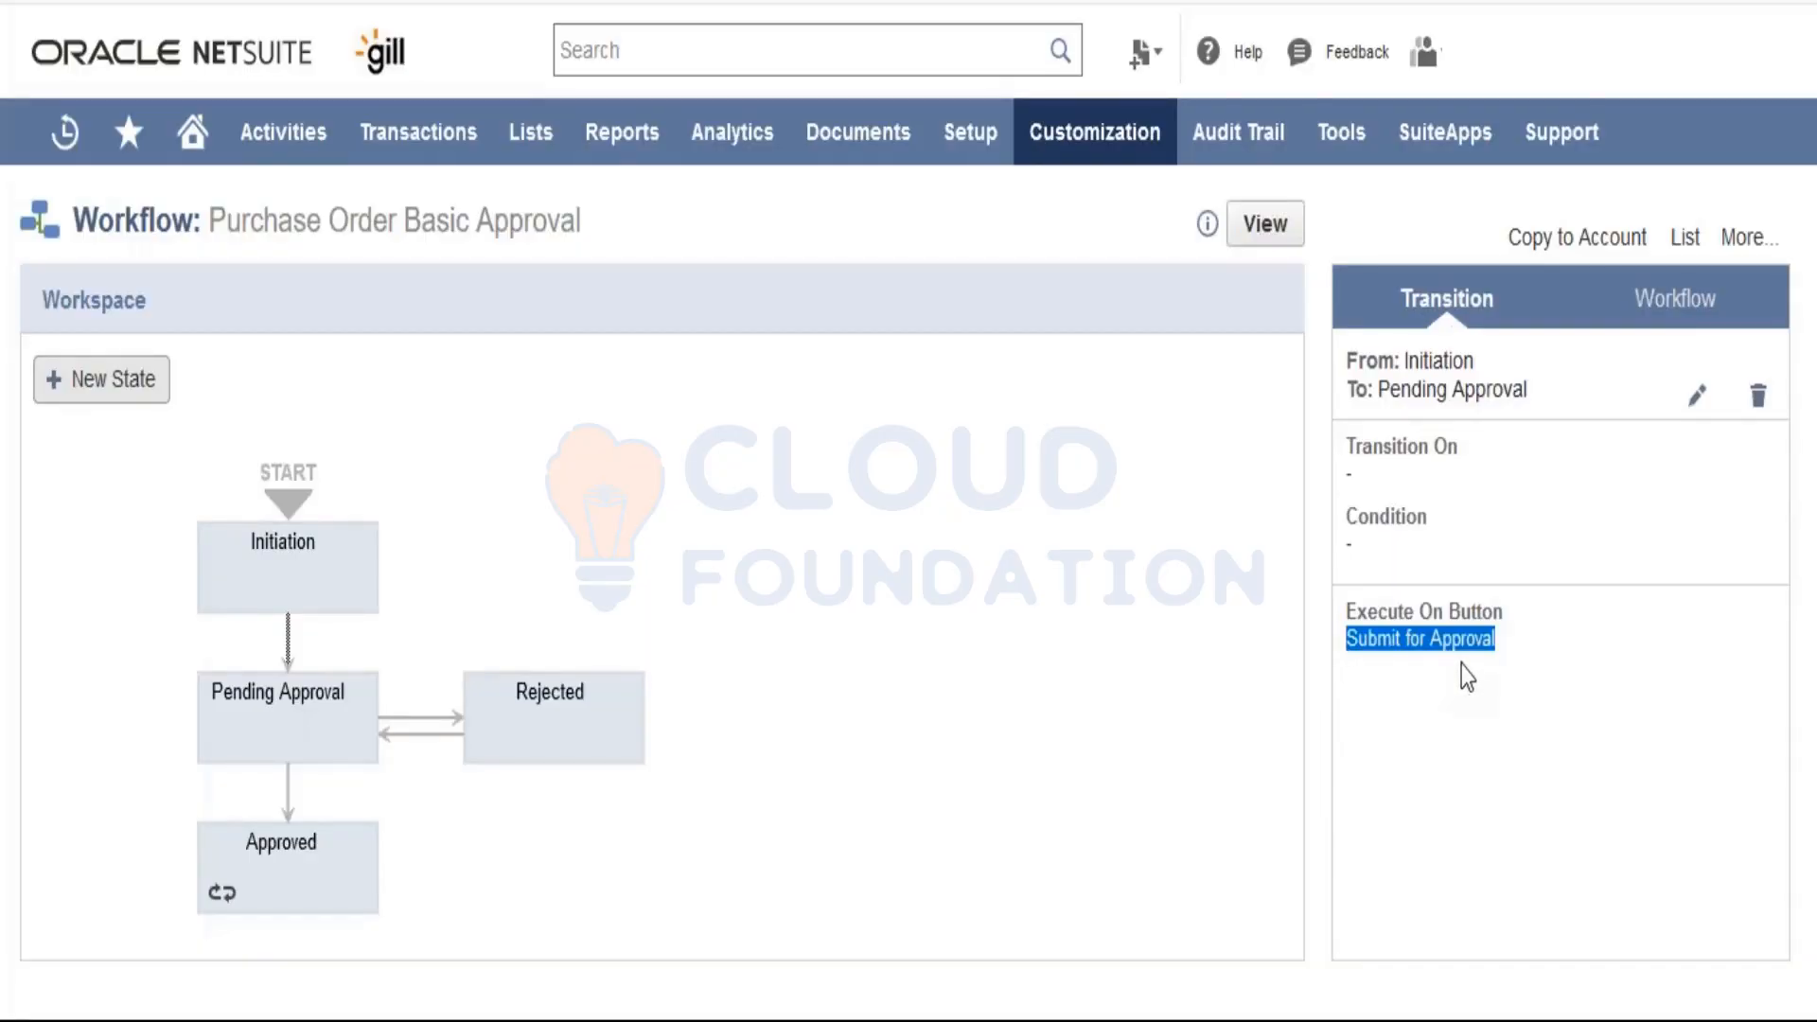
pyautogui.click(314, 750)
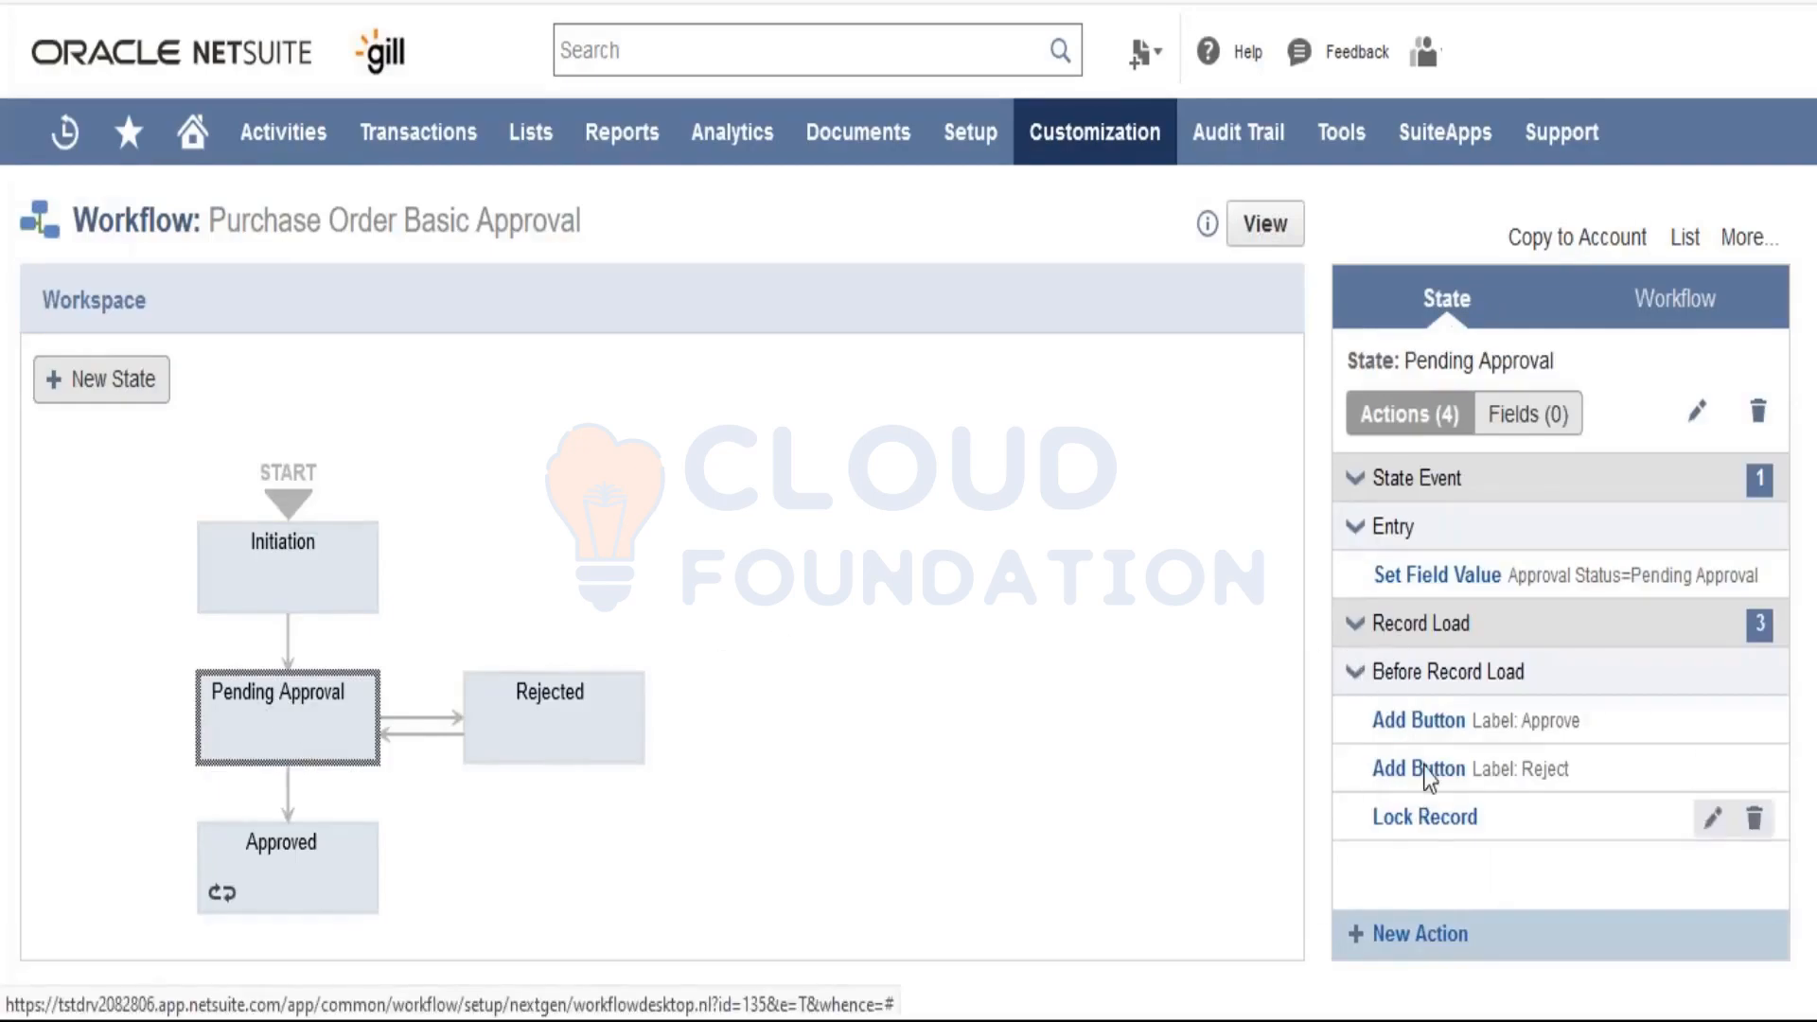
pyautogui.moveTo(1450, 592)
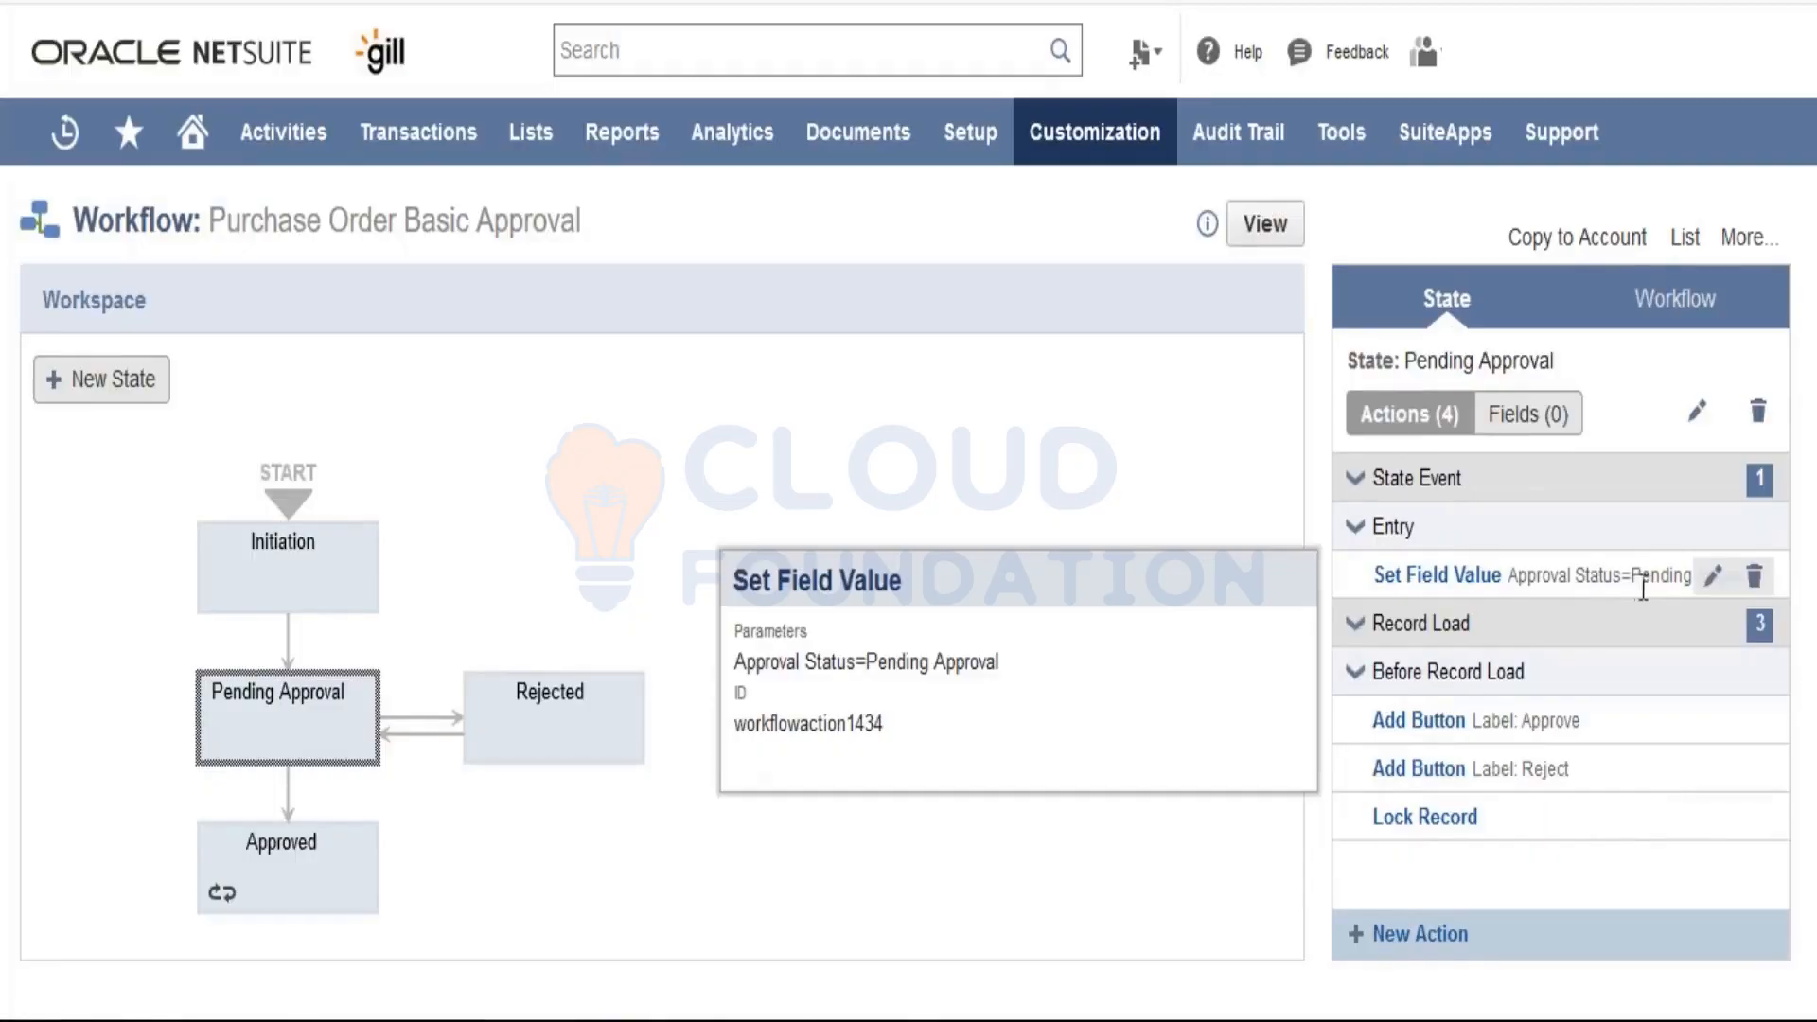
pyautogui.moveTo(1517, 736)
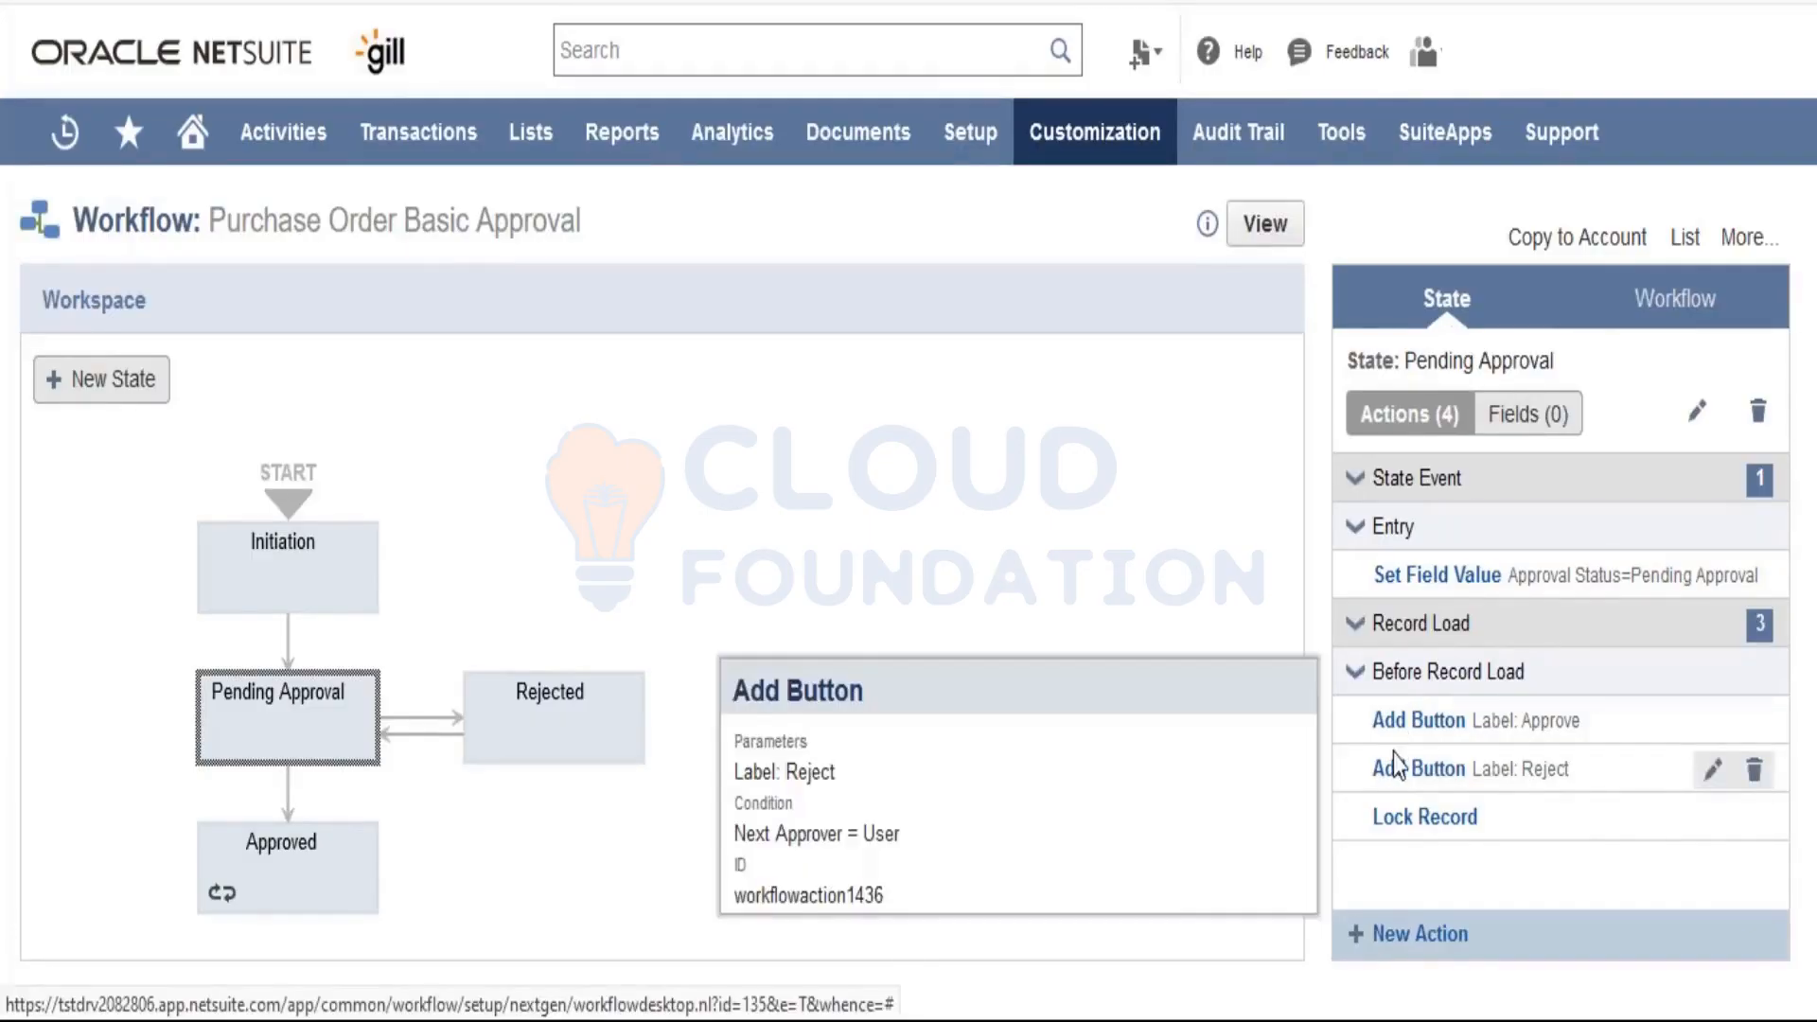
pyautogui.moveTo(1419, 730)
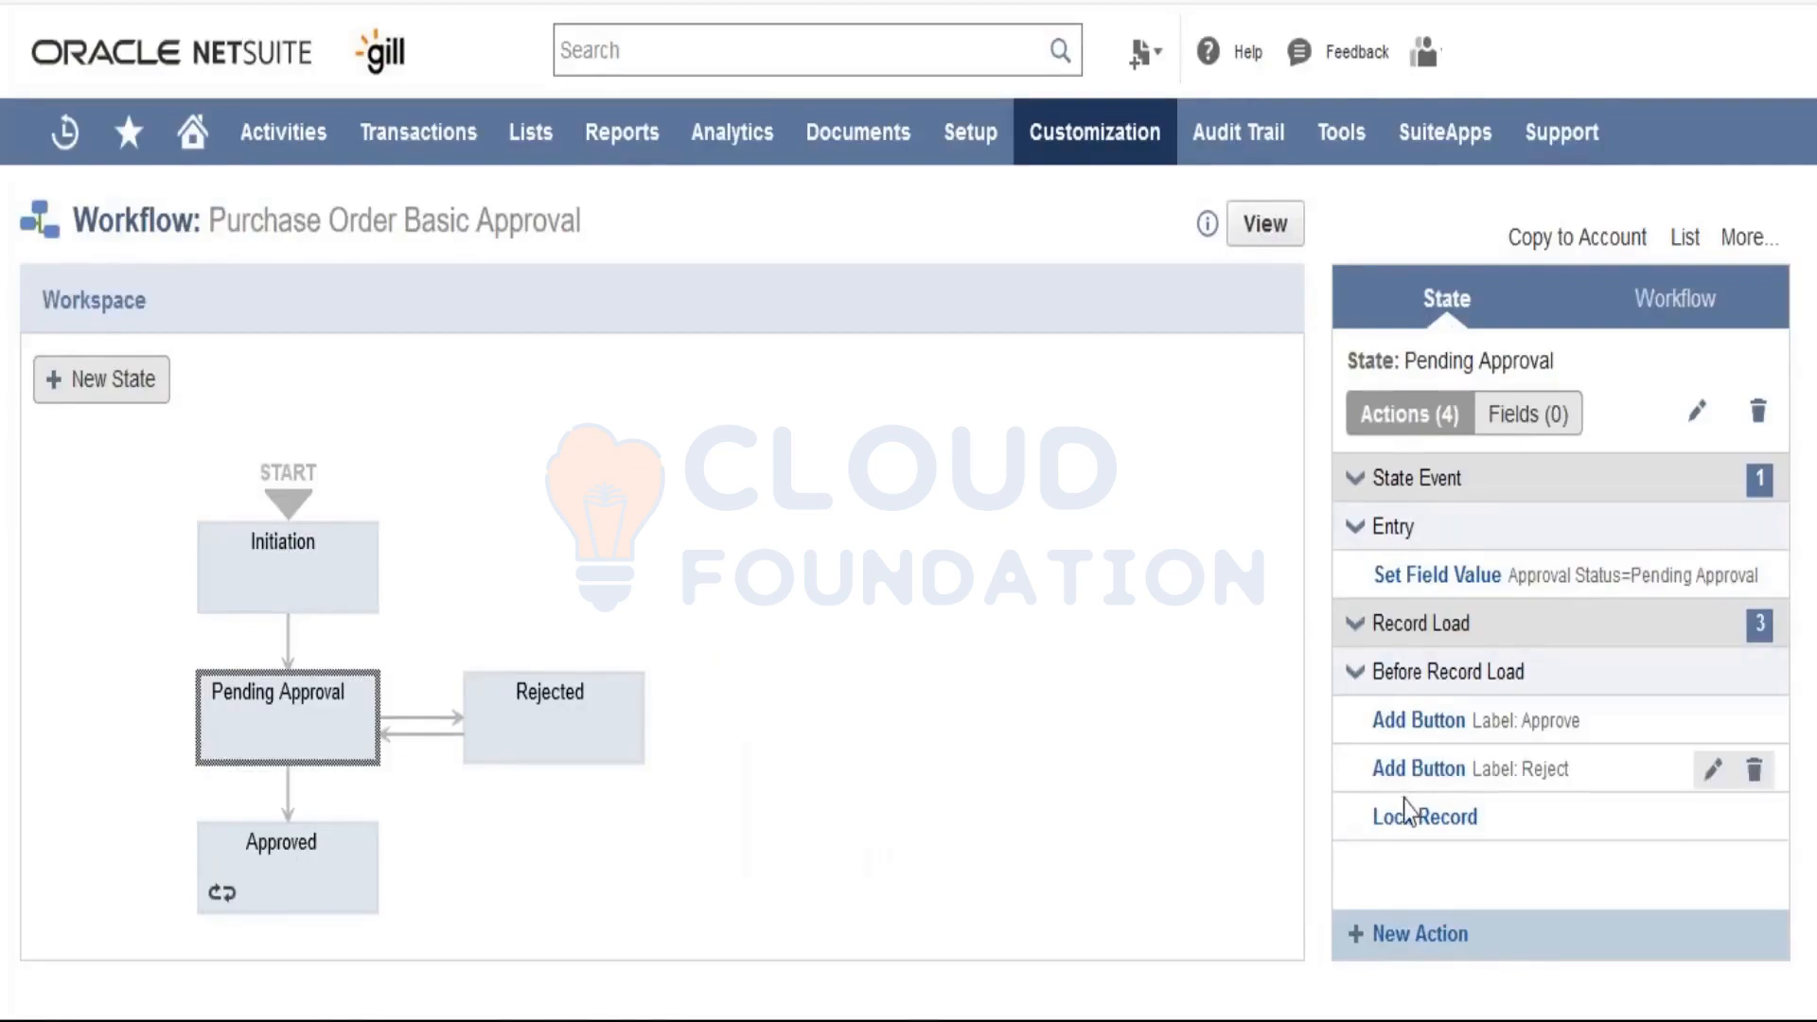
pyautogui.moveTo(1404, 810)
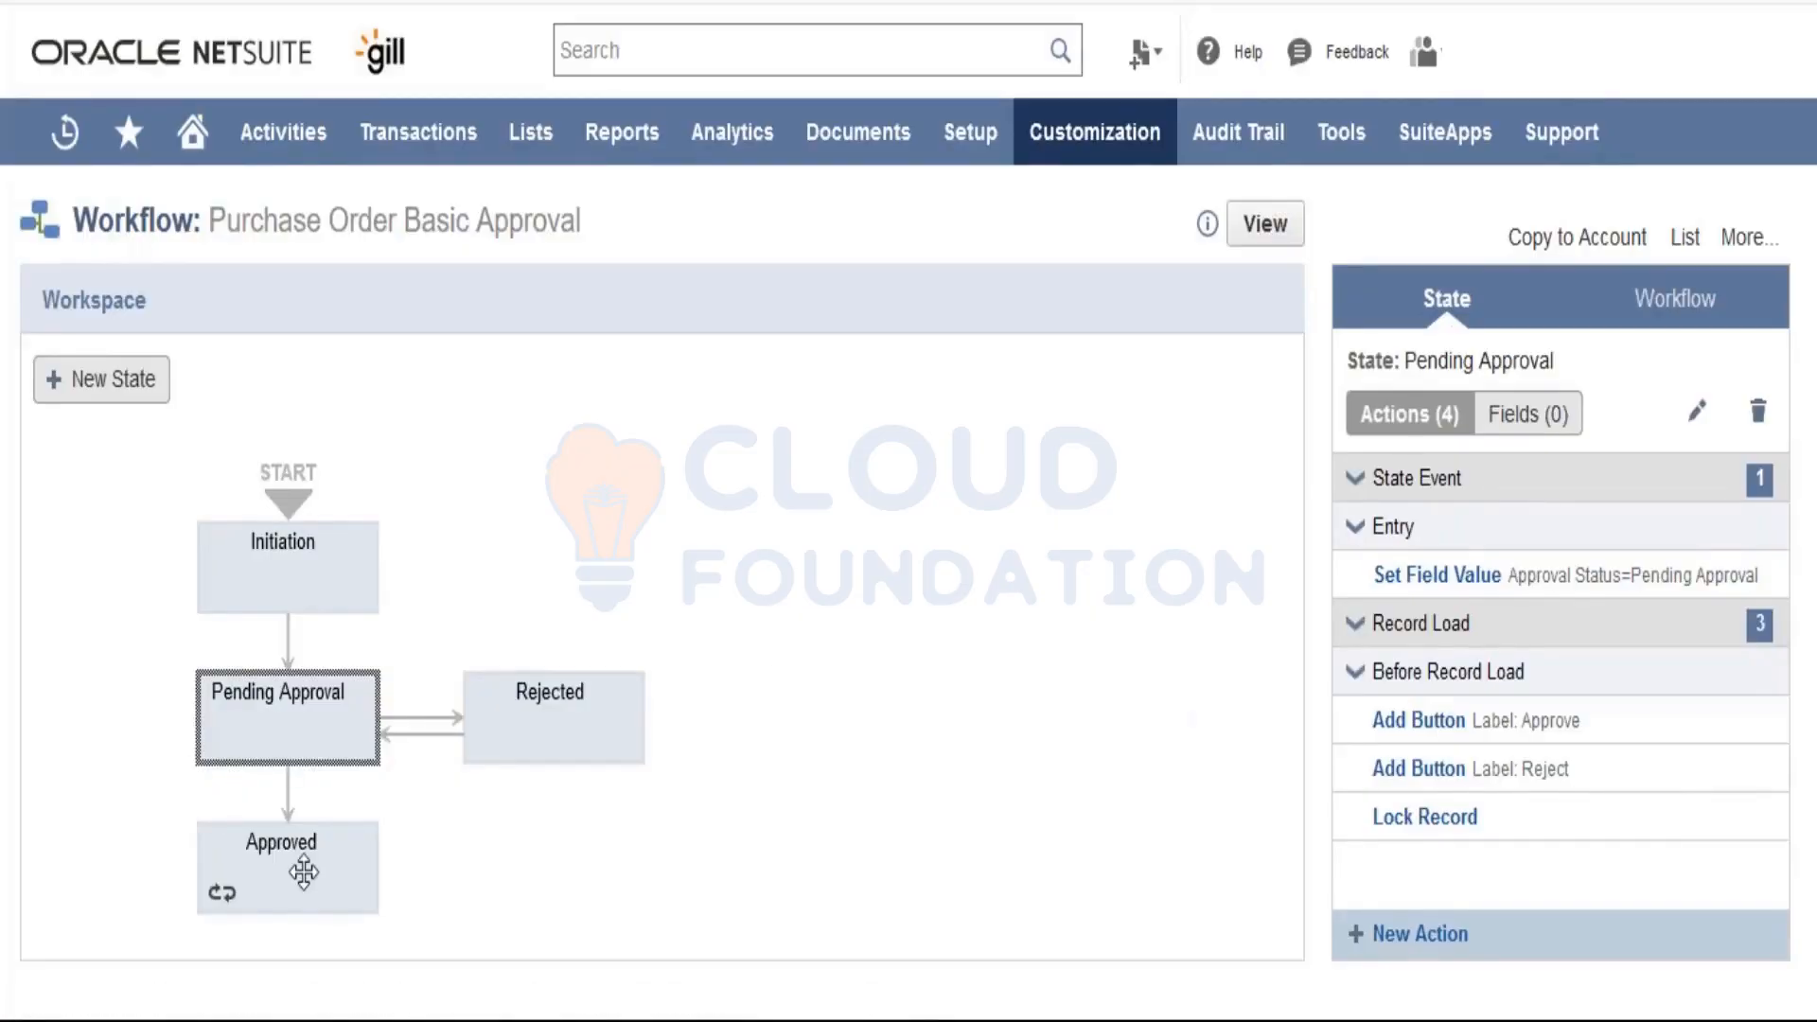
# Step: Examine the transition from Pending Approval to Approved and the Approved state's Set Field Value and Send Email actions
pyautogui.click(357, 856)
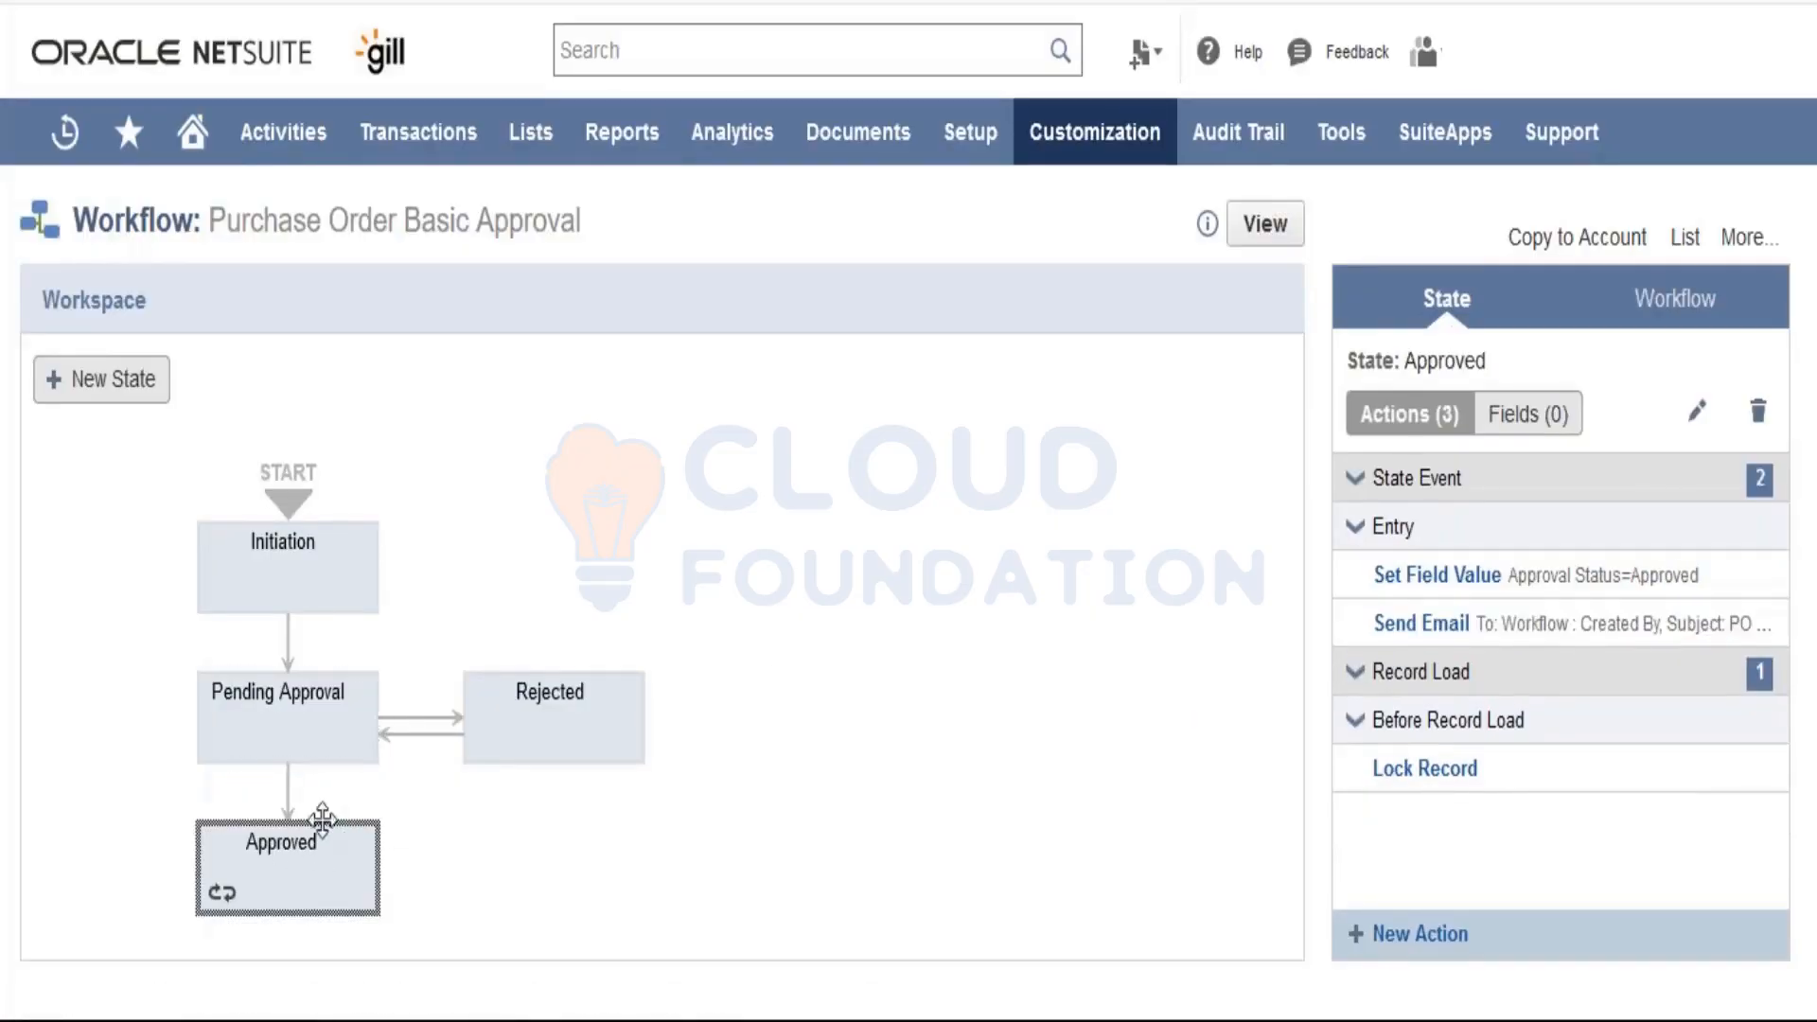
pyautogui.click(288, 803)
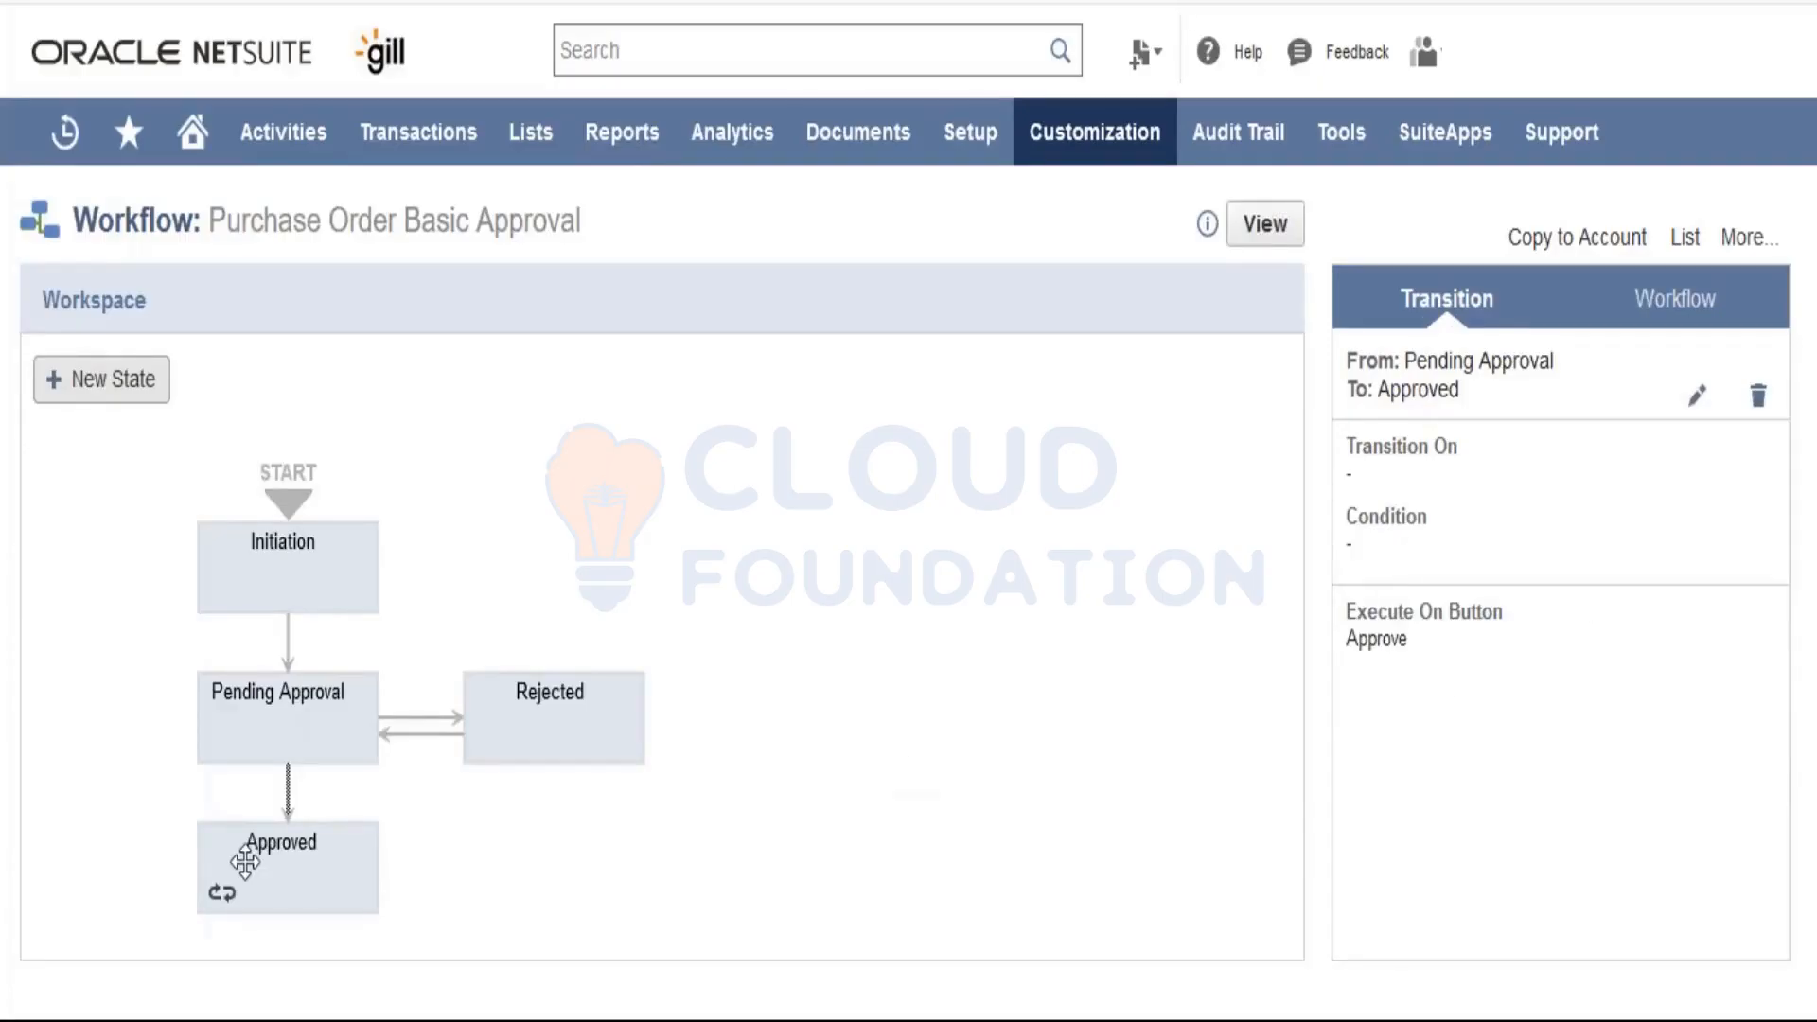
pyautogui.moveTo(577, 701)
pyautogui.click(285, 864)
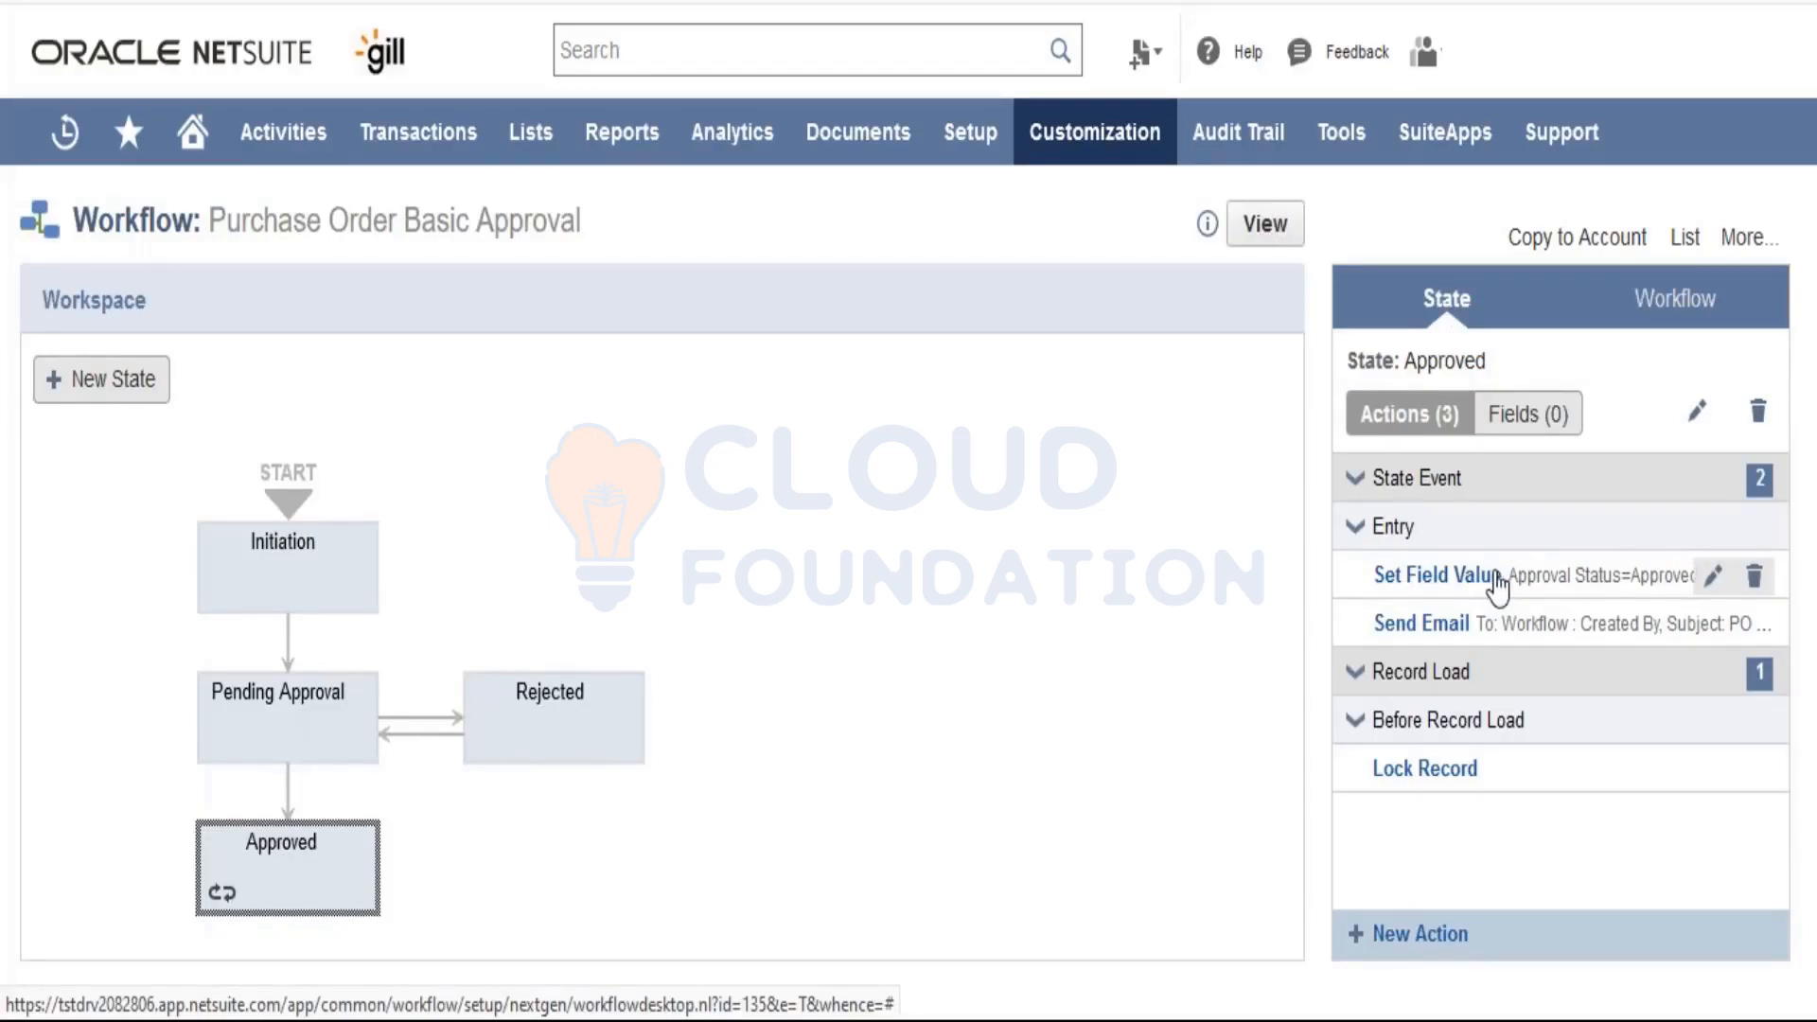
pyautogui.moveTo(1524, 565)
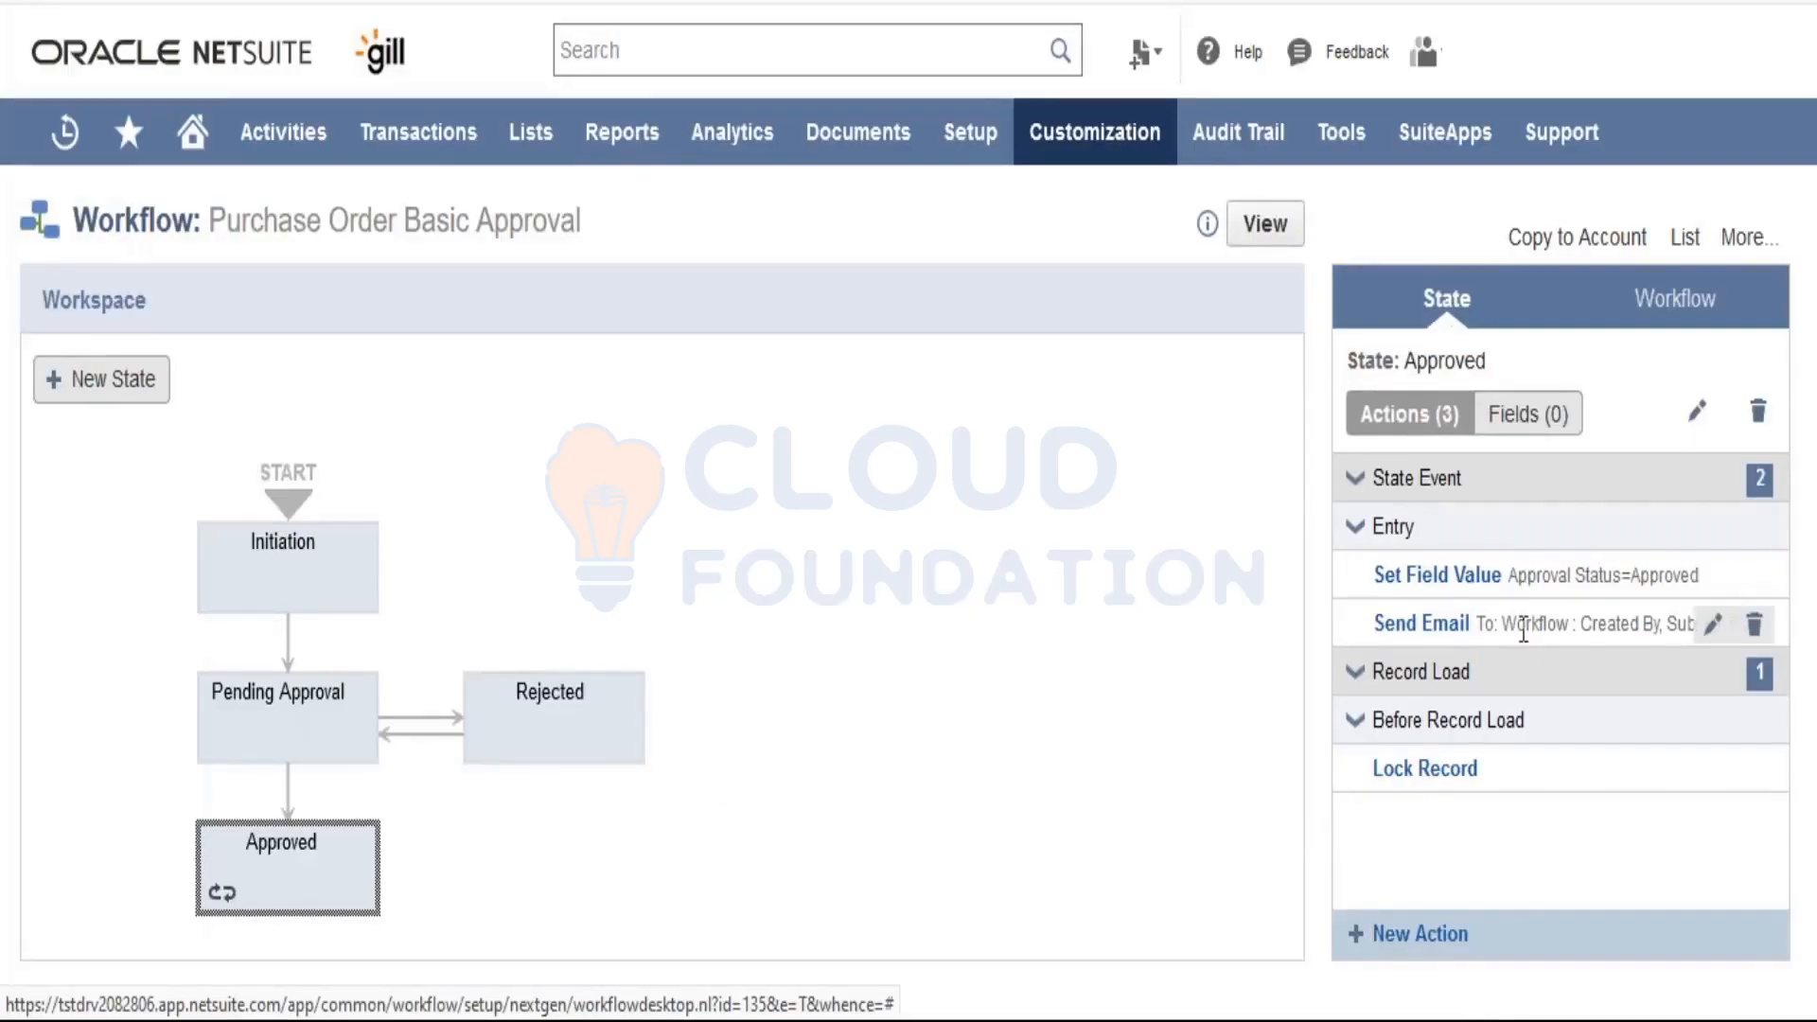
pyautogui.moveTo(1523, 632)
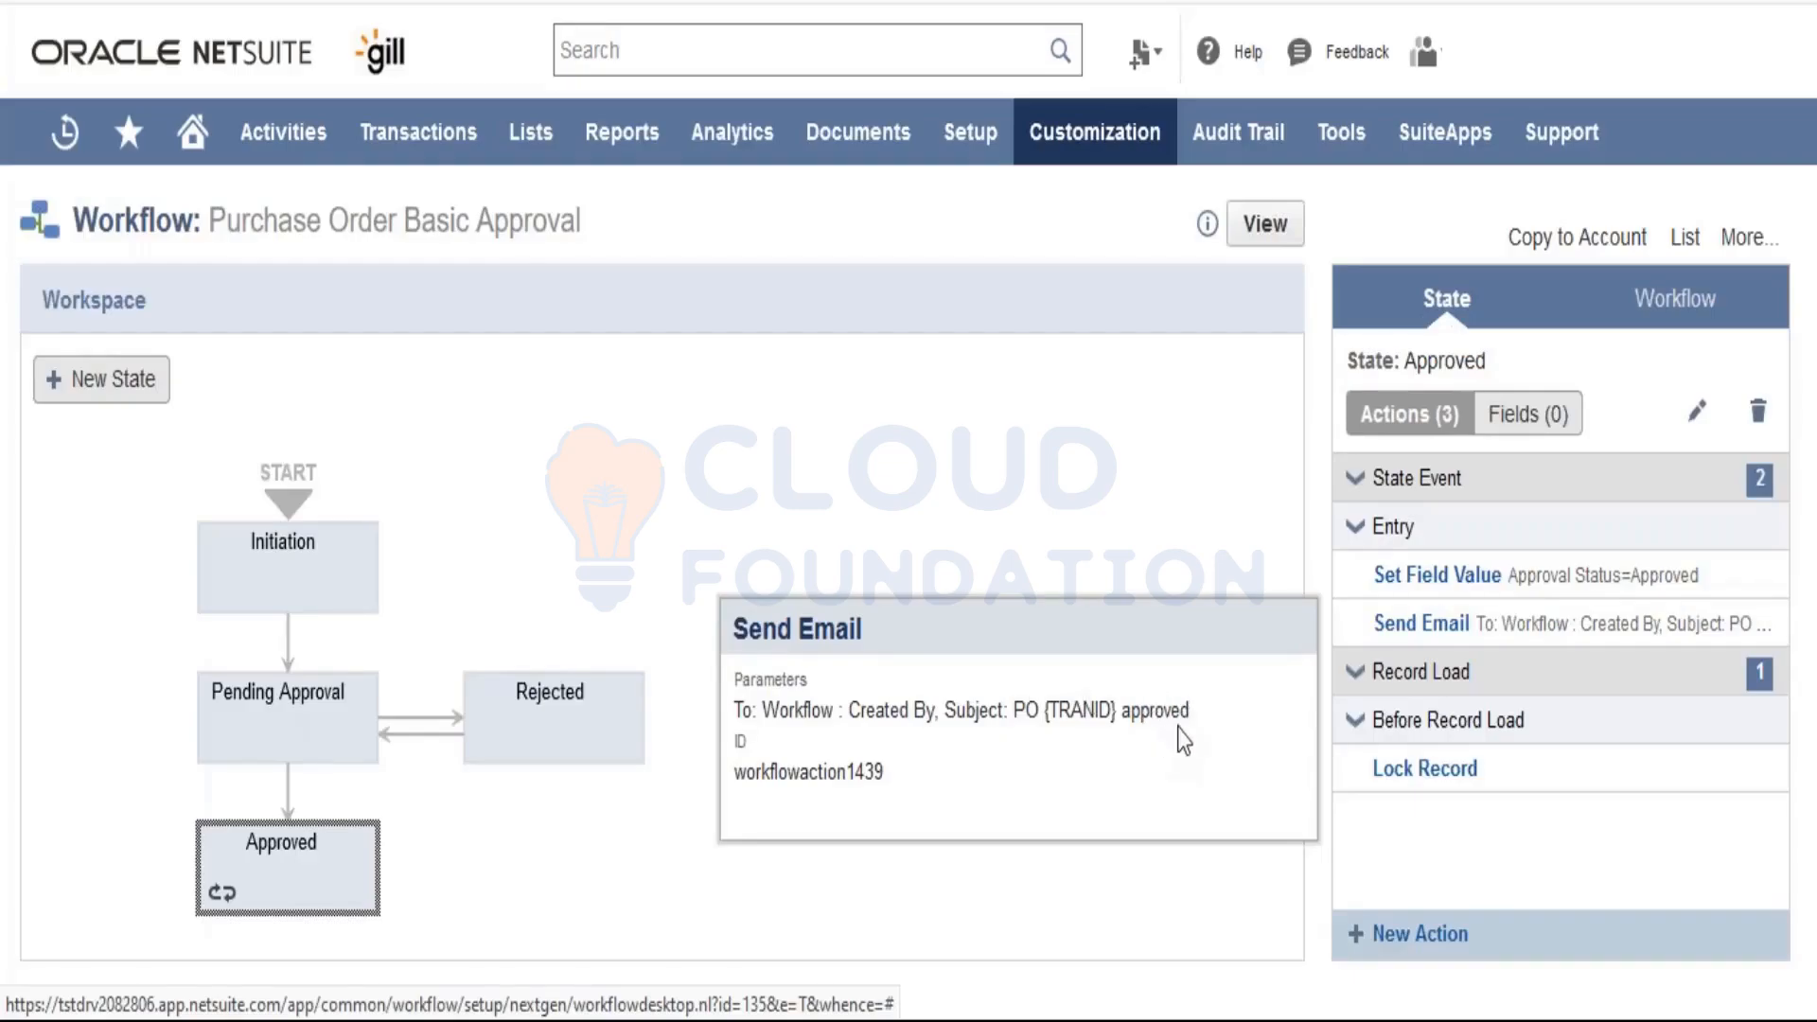
# Step: Review the Initiation and Approved states again, and read the workflow summary down to its release status and initiation events
pyautogui.click(1167, 475)
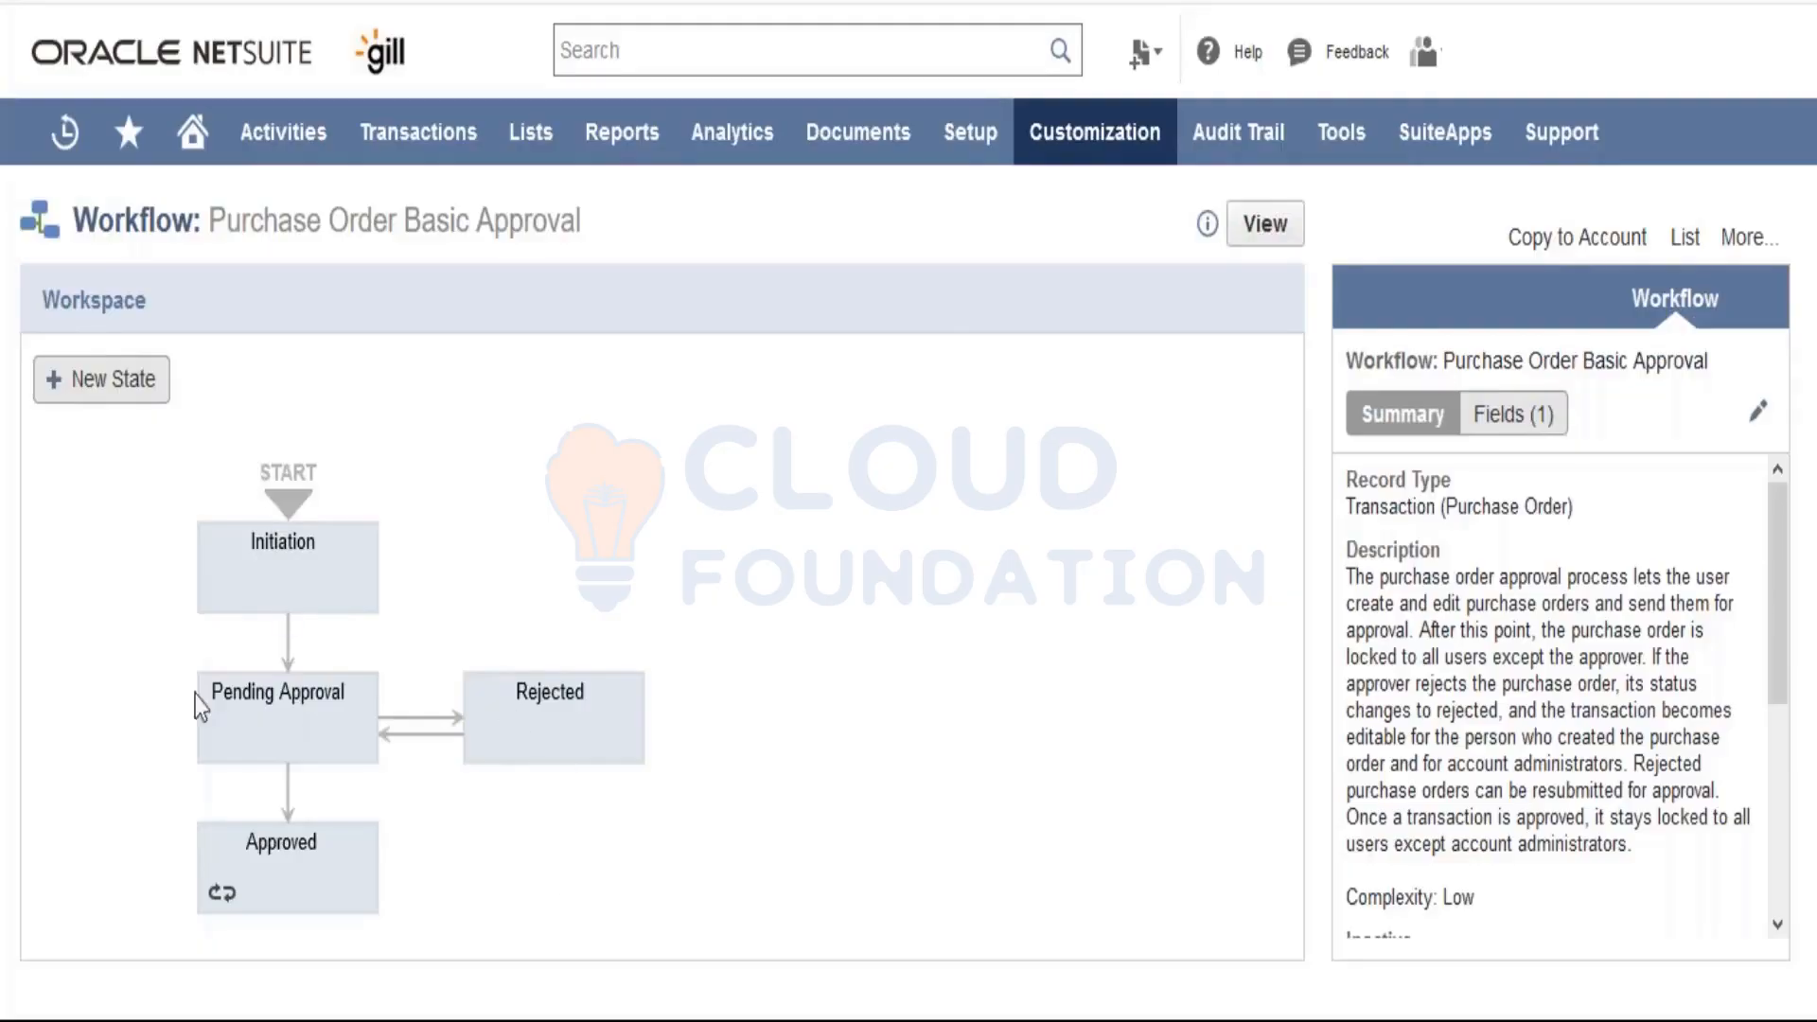
pyautogui.click(308, 558)
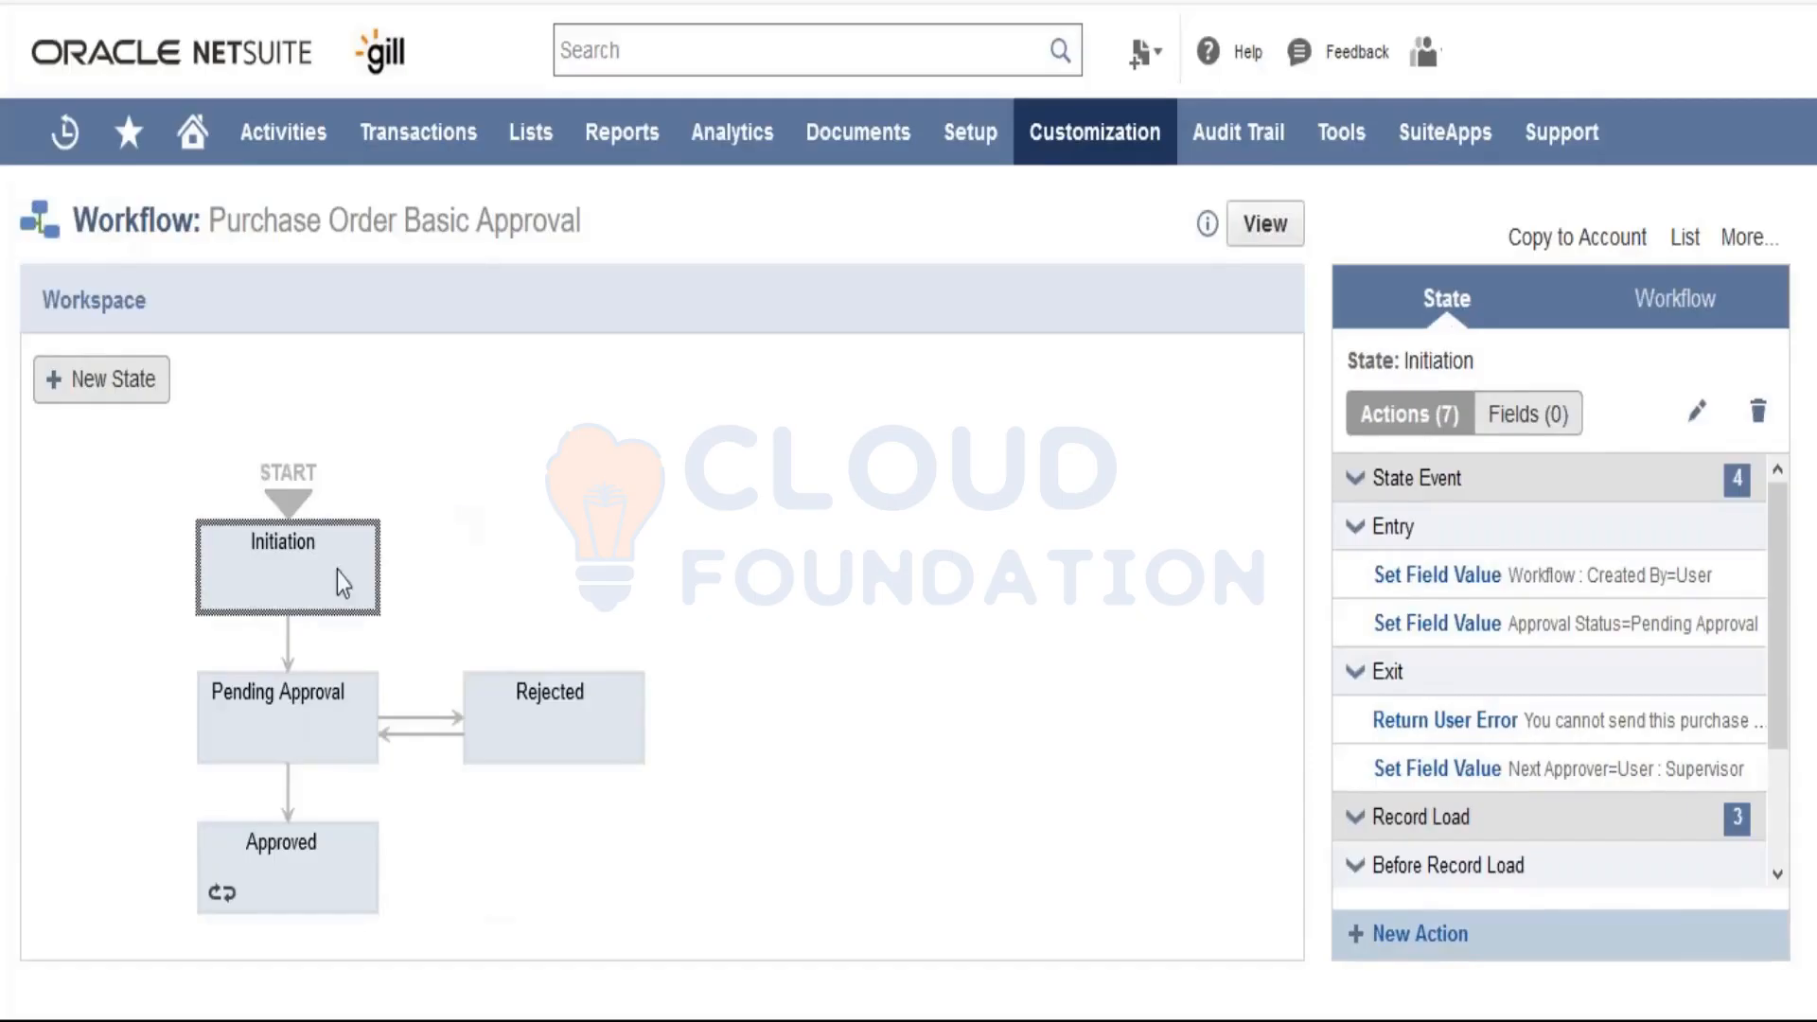
pyautogui.click(328, 907)
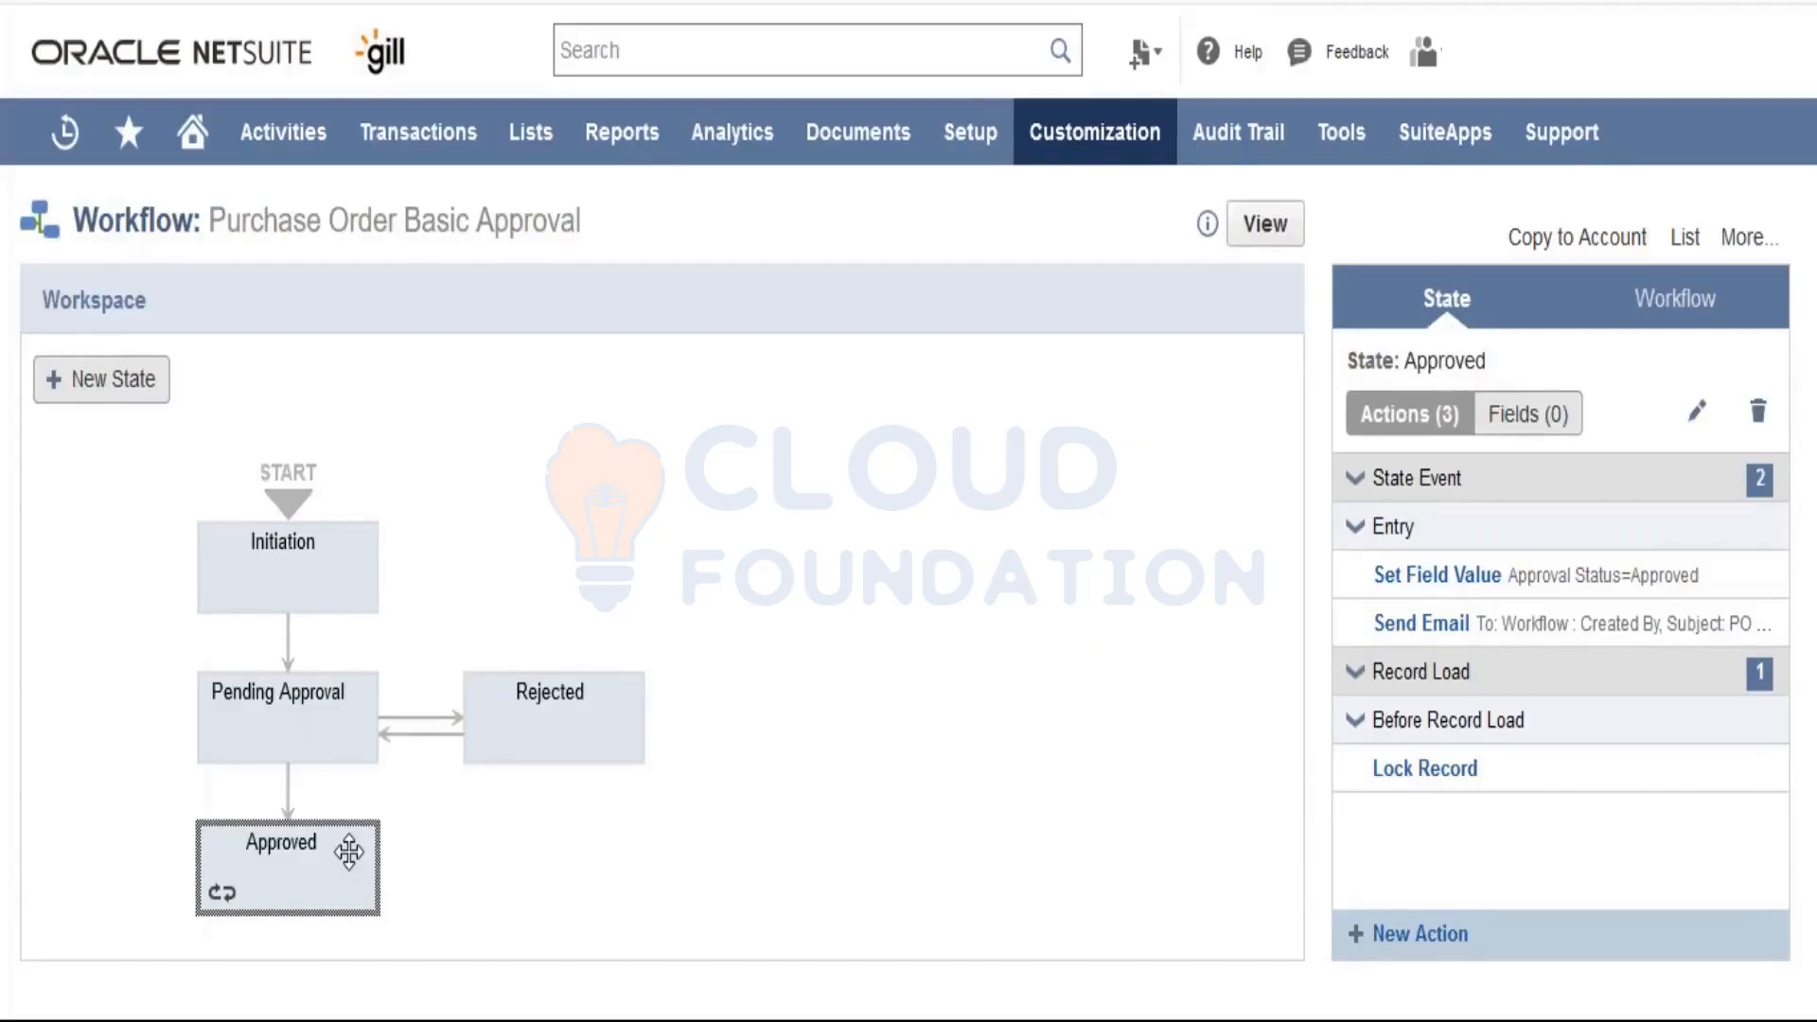
pyautogui.click(922, 662)
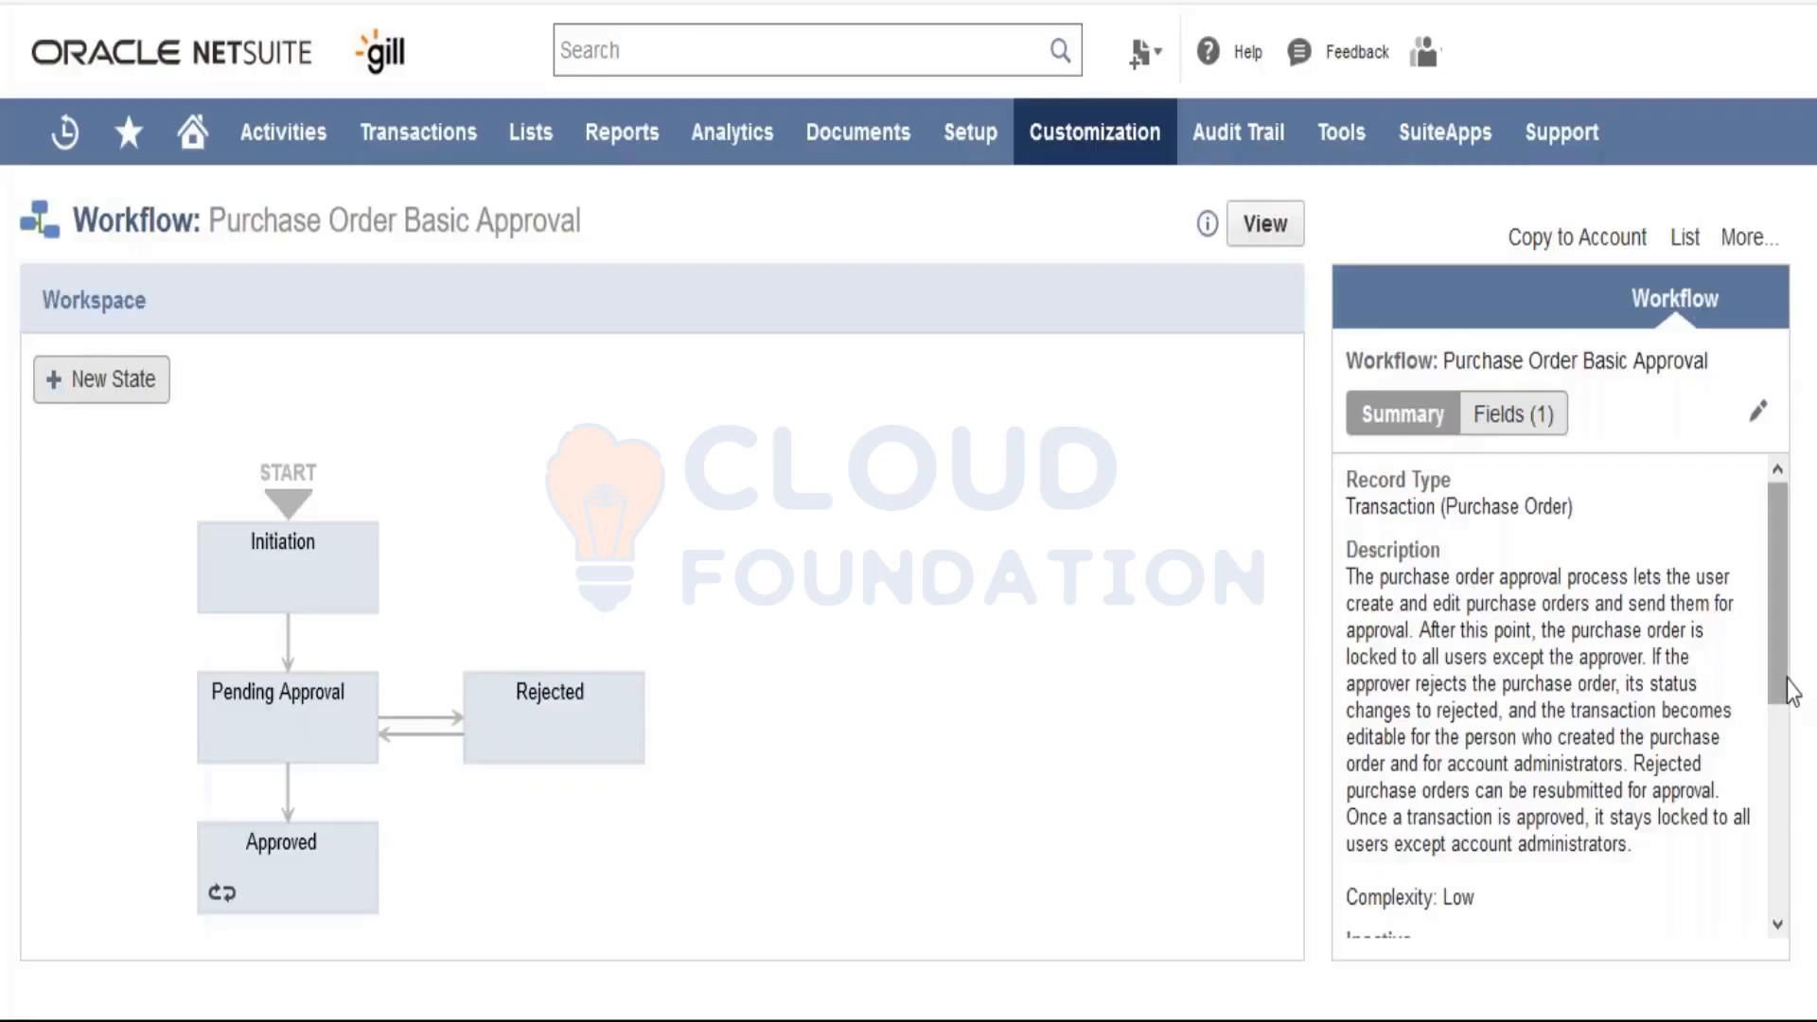
pyautogui.moveTo(1788, 690); pyautogui.dragTo(1798, 847)
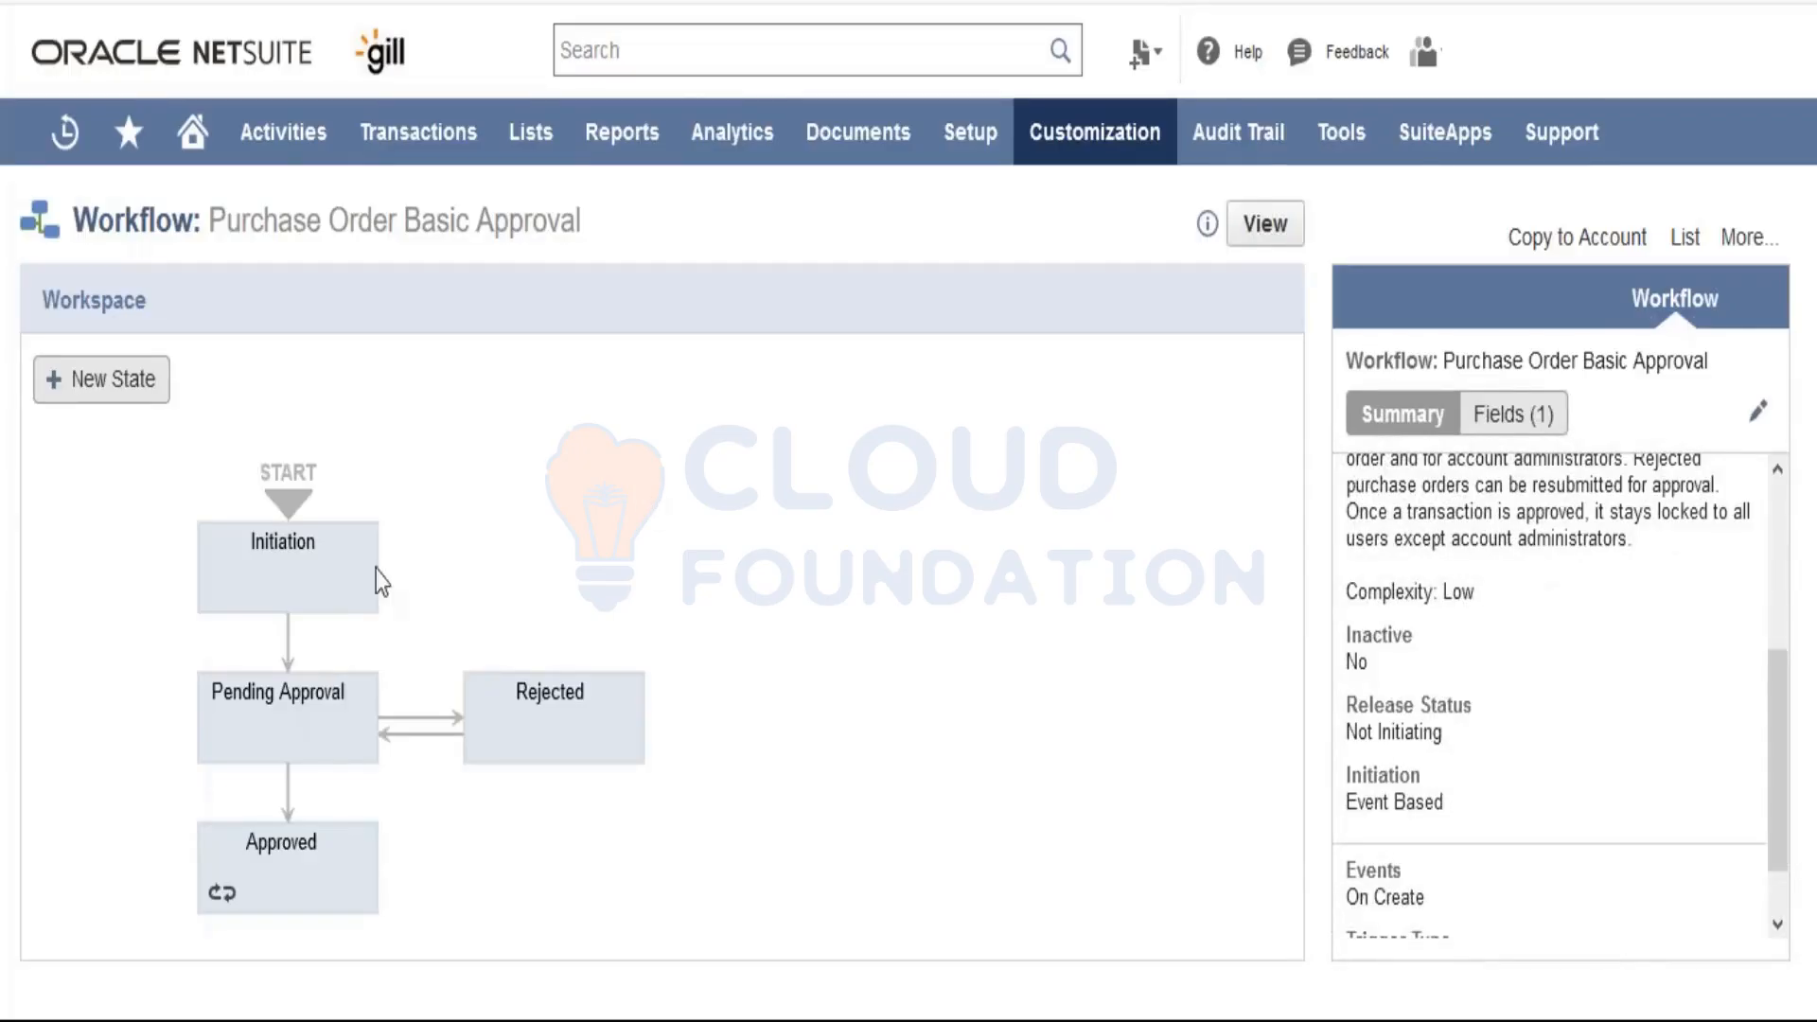
# Step: Compare the Approval Status Set Field Value actions in the entry events of the Pending Approval and Initiation states
pyautogui.click(275, 730)
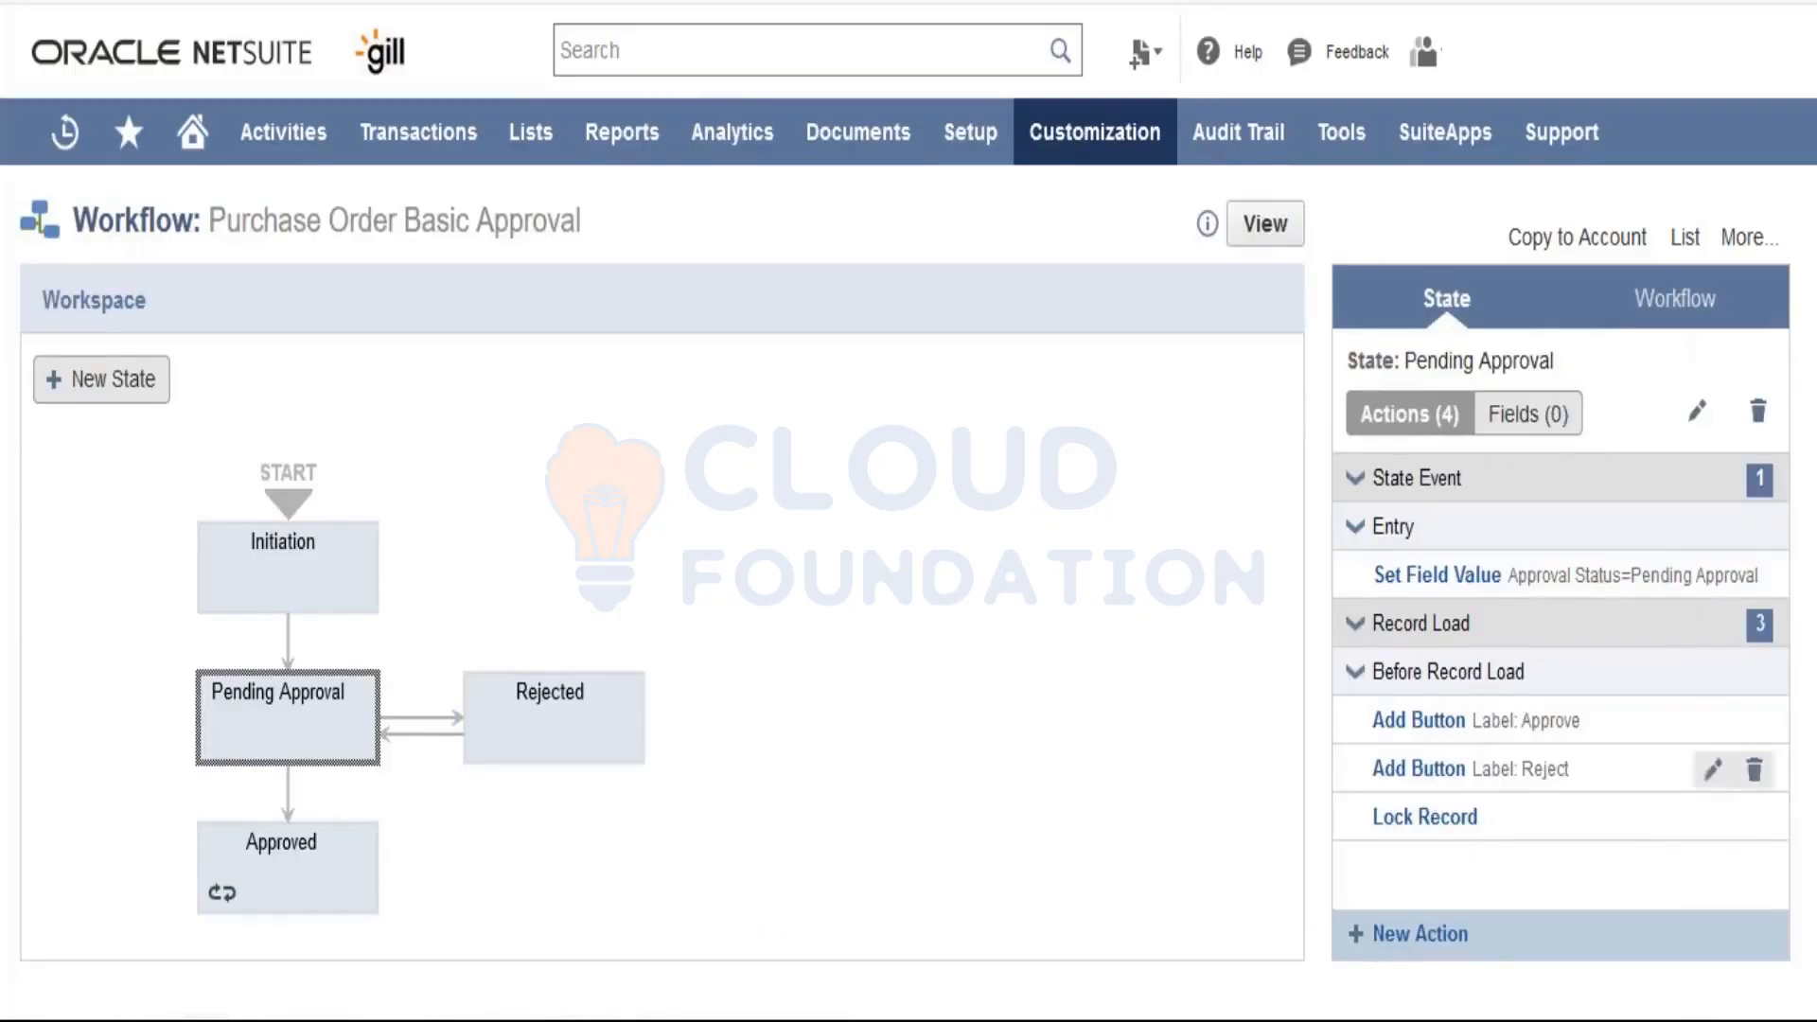
pyautogui.moveTo(1439, 575)
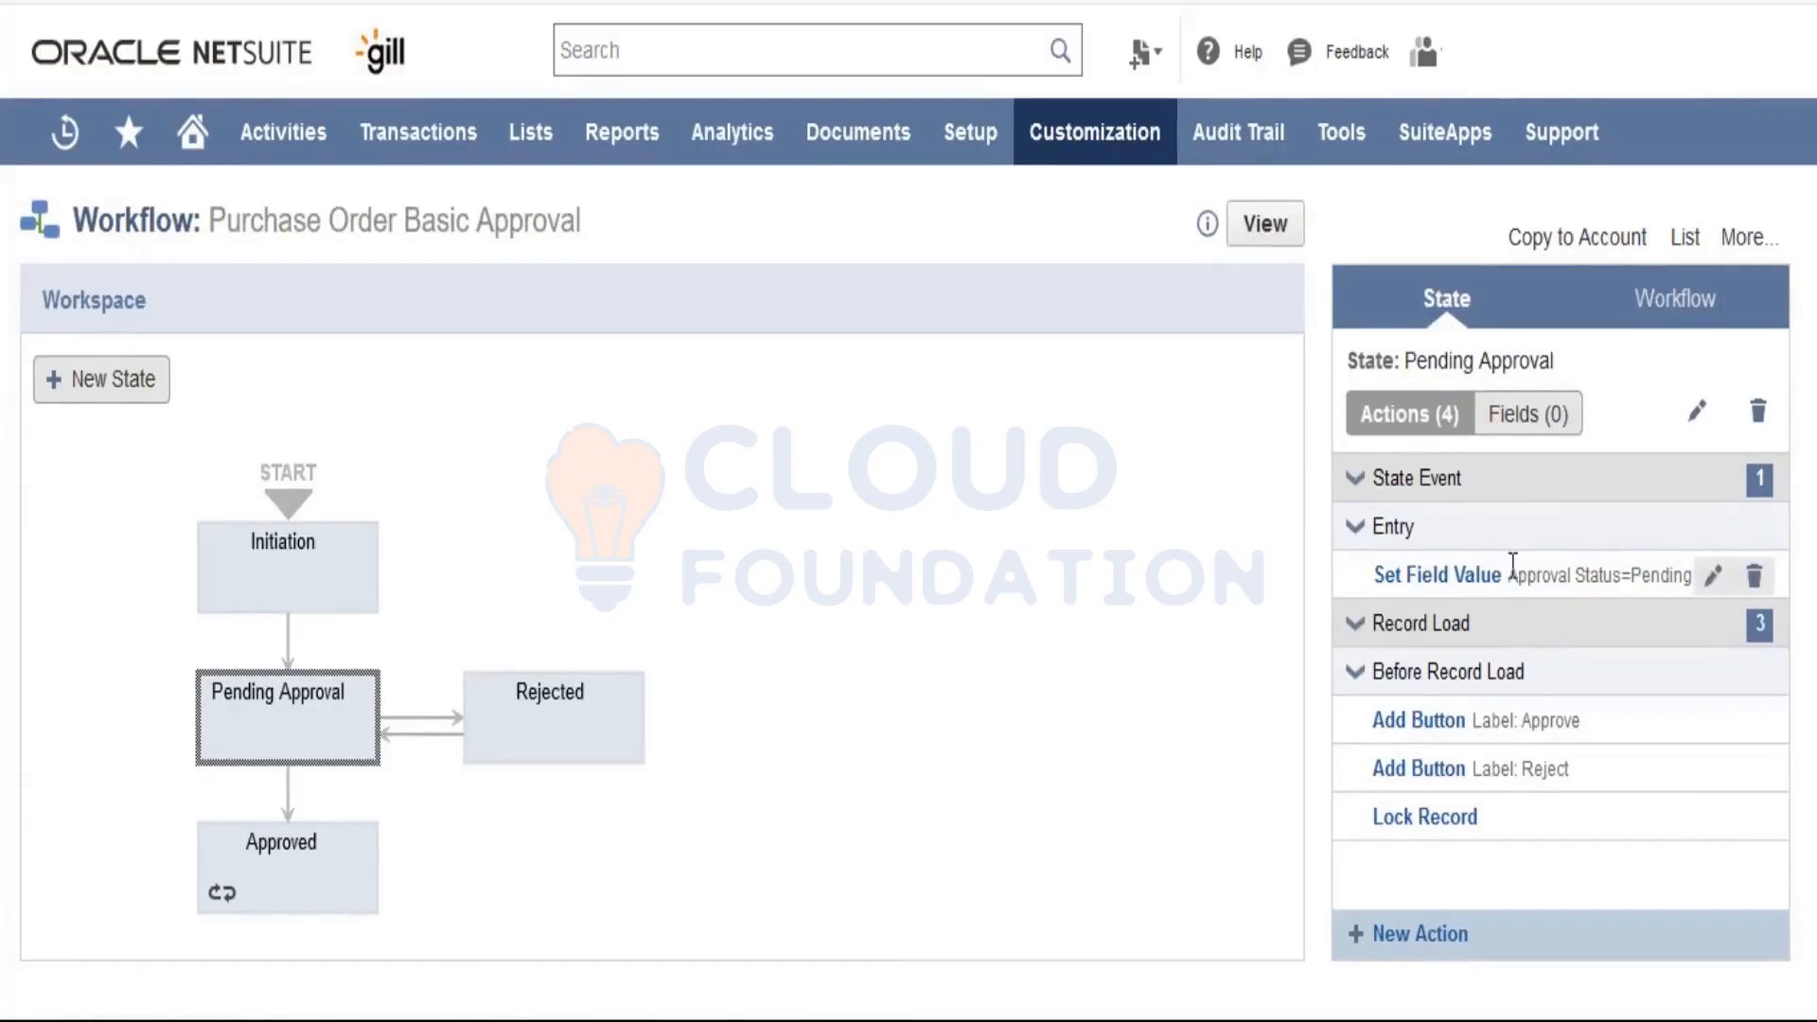
pyautogui.moveTo(1515, 573)
pyautogui.click(232, 582)
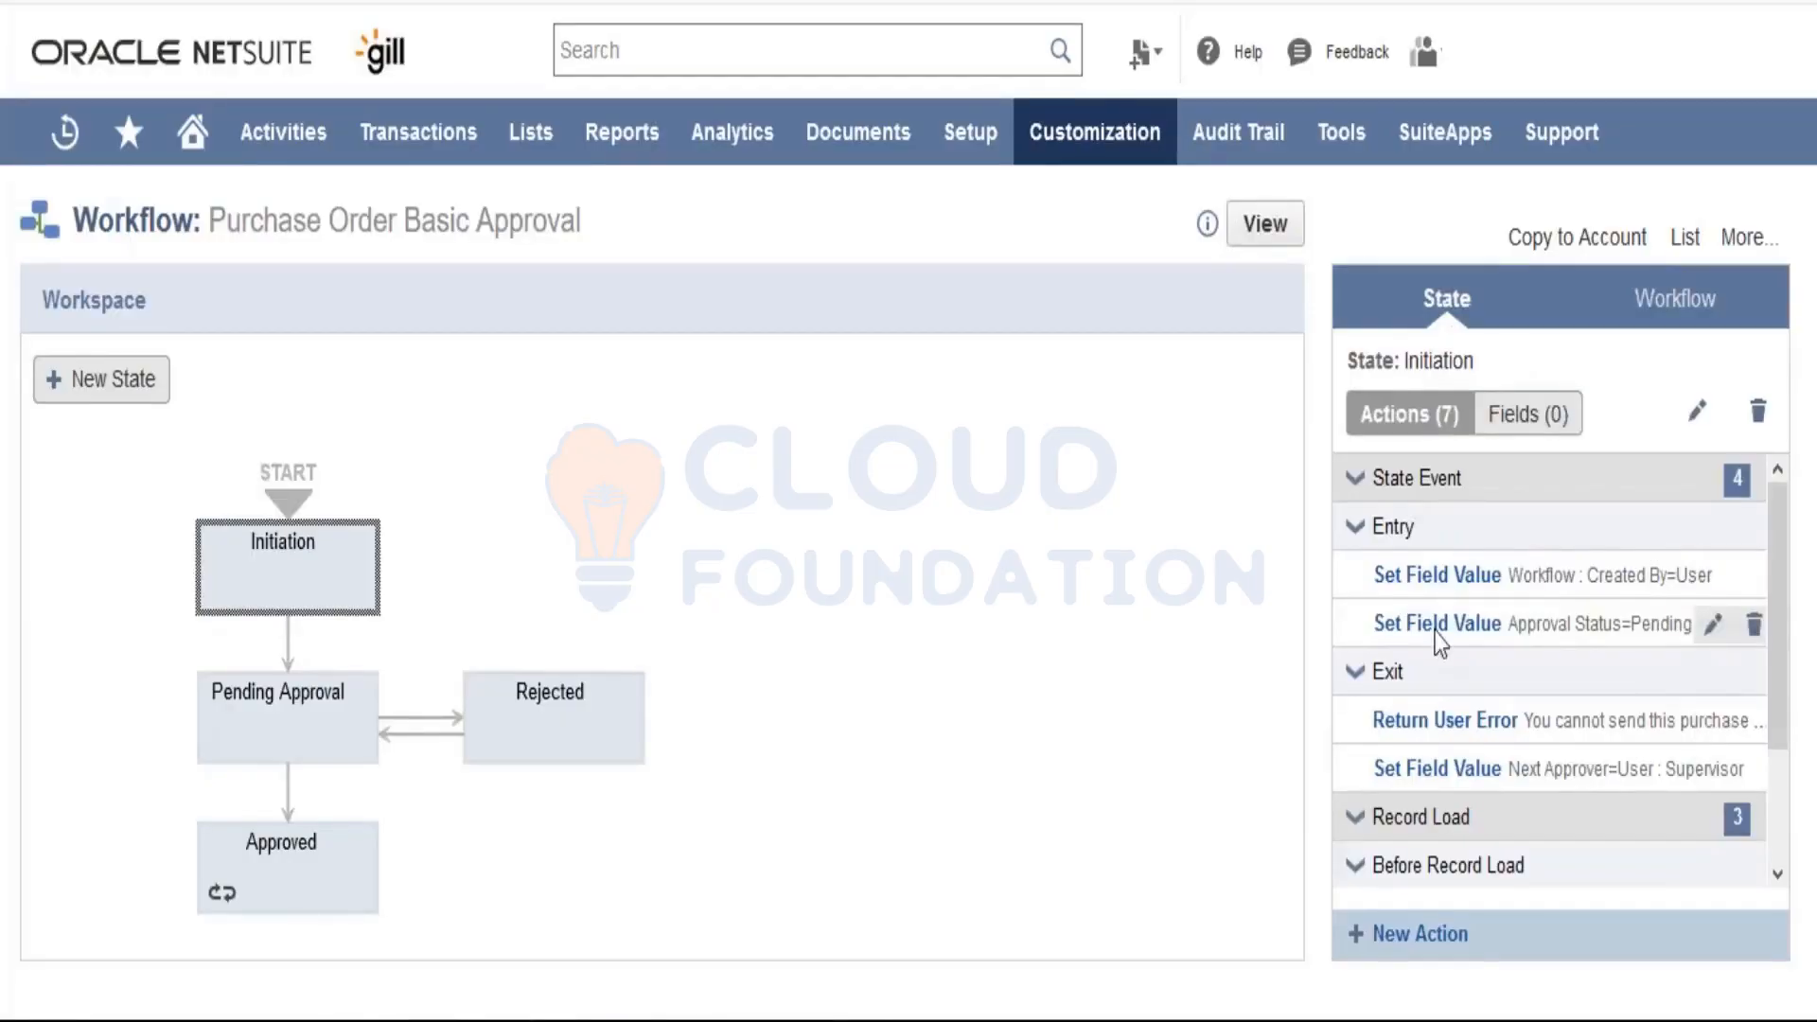
pyautogui.moveTo(1449, 615)
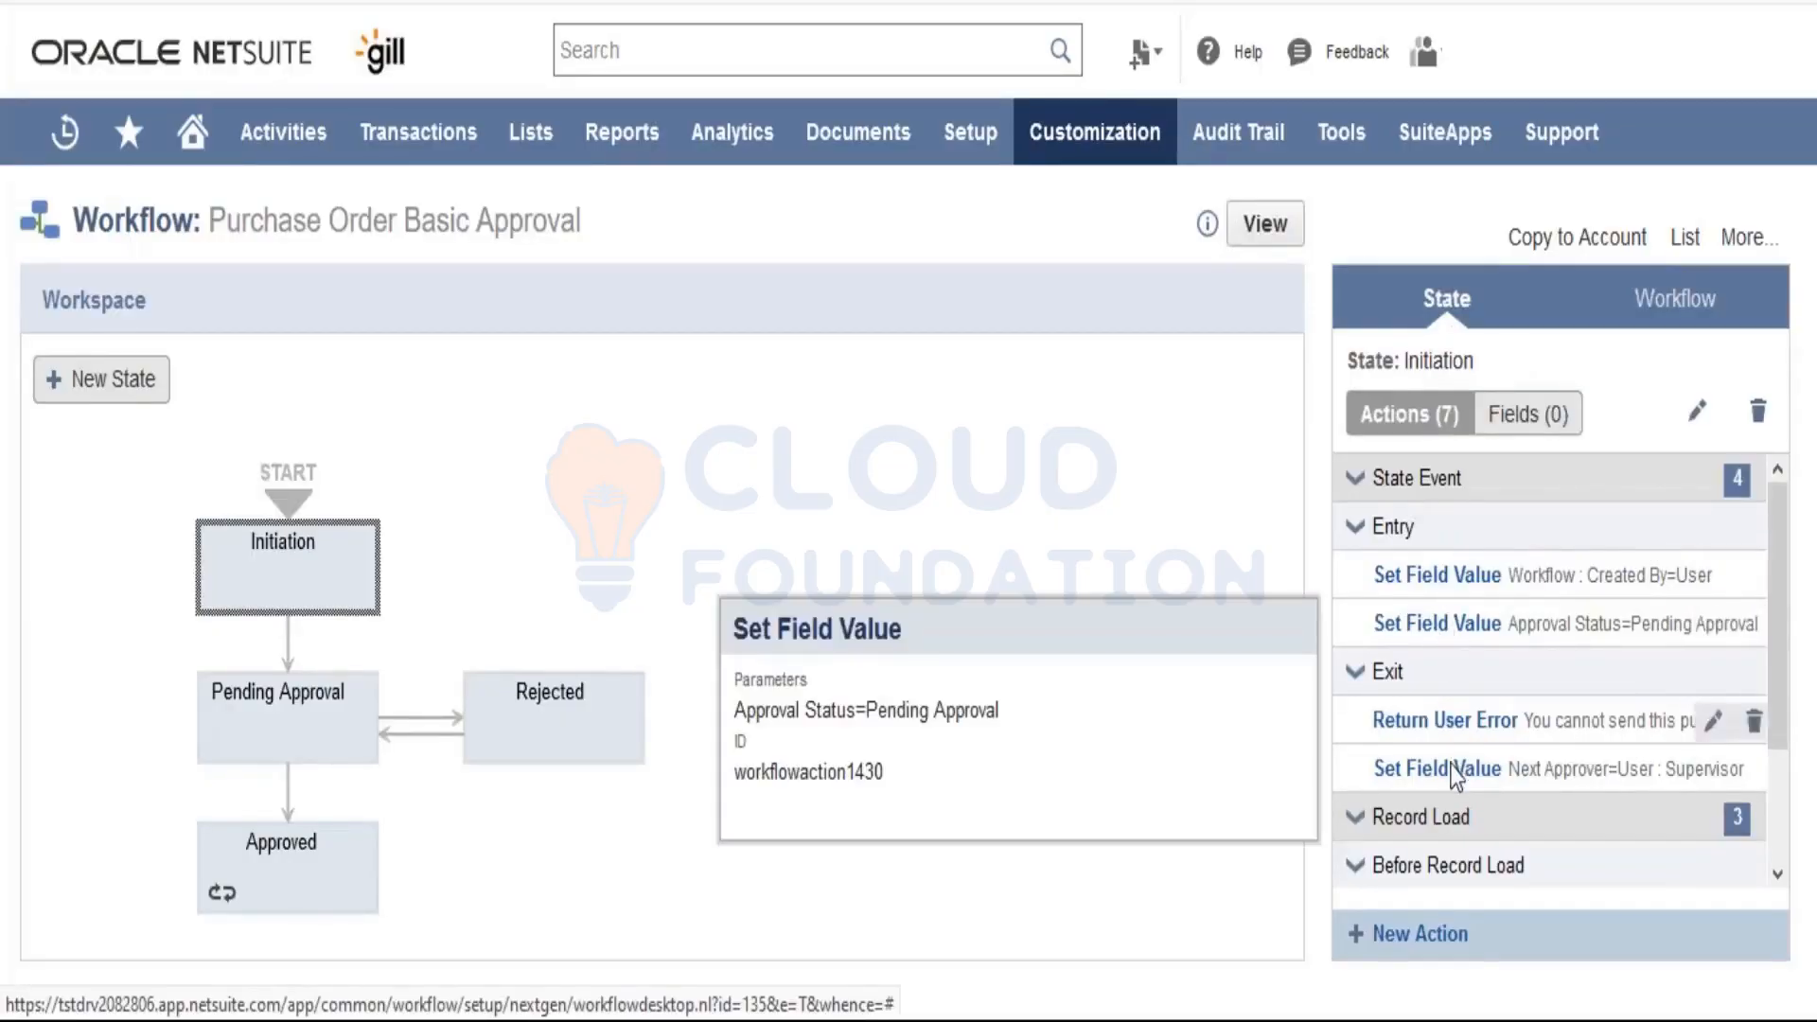
# Step: Open the Initiation state's Next Approver Set Field Value action, examine its From Field settings and available approver fields, and close it unchanged
pyautogui.moveTo(1455, 783)
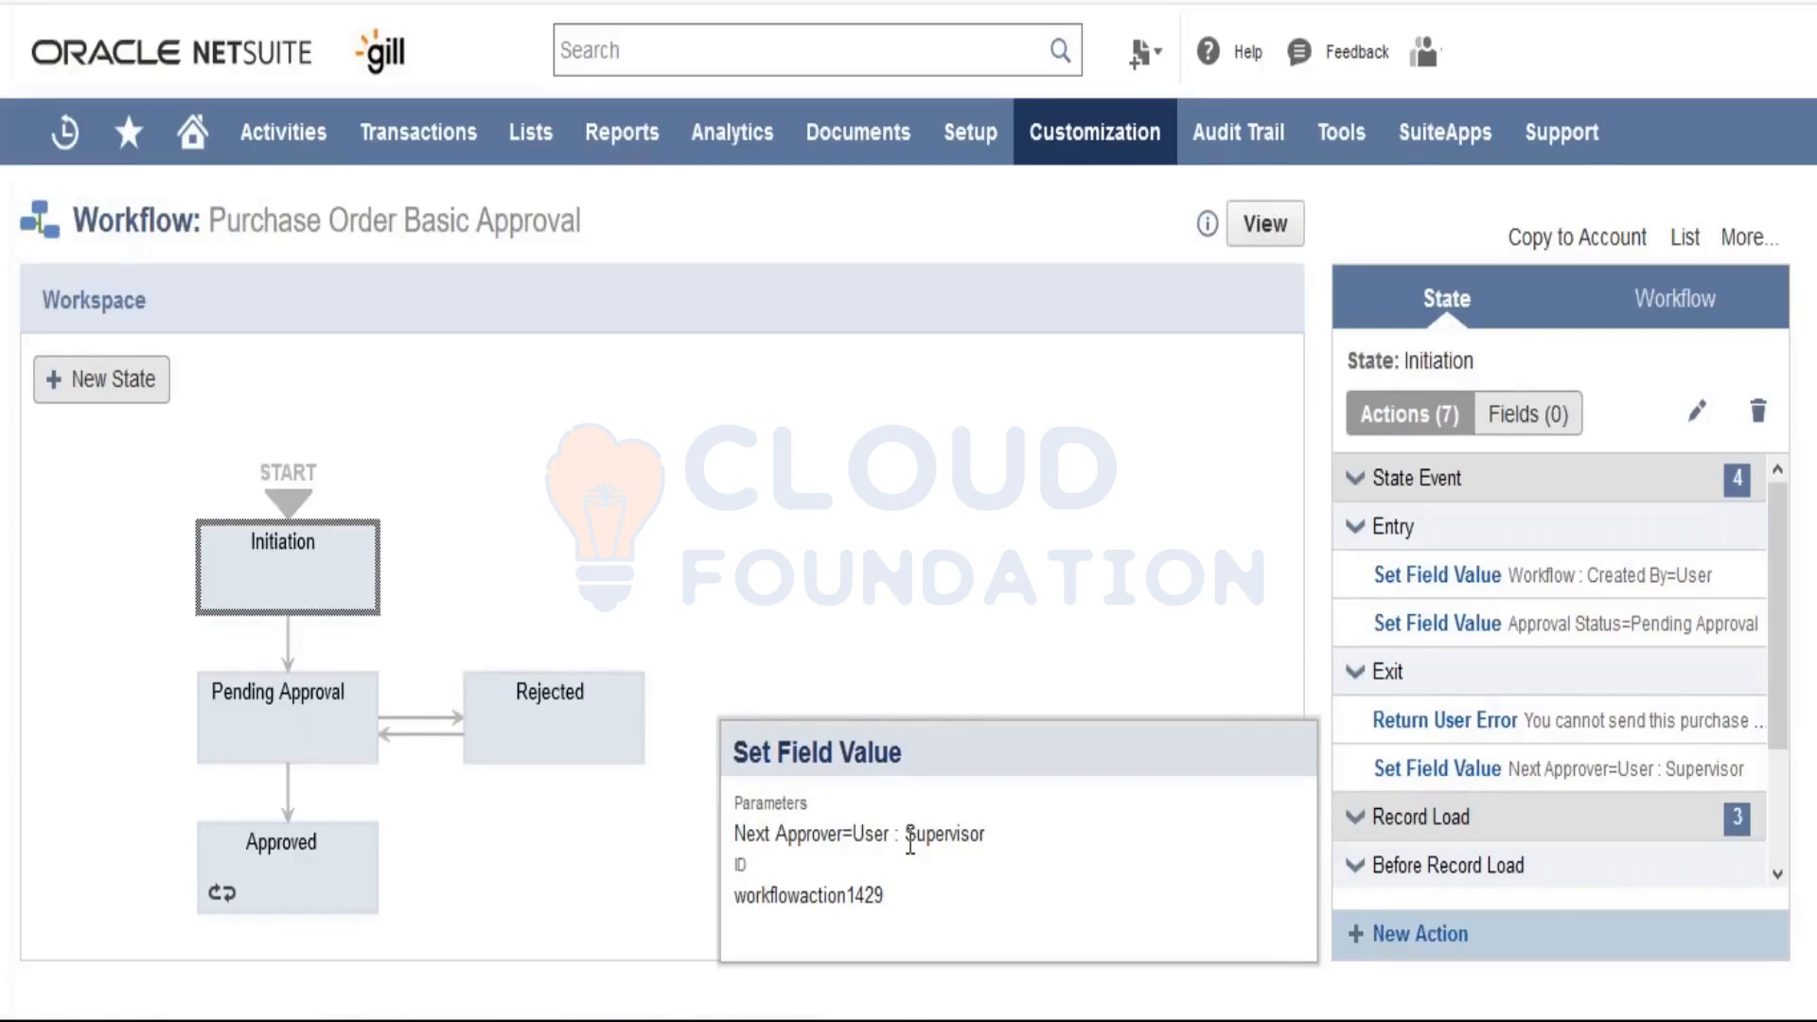
pyautogui.moveTo(908, 835); pyautogui.dragTo(917, 834)
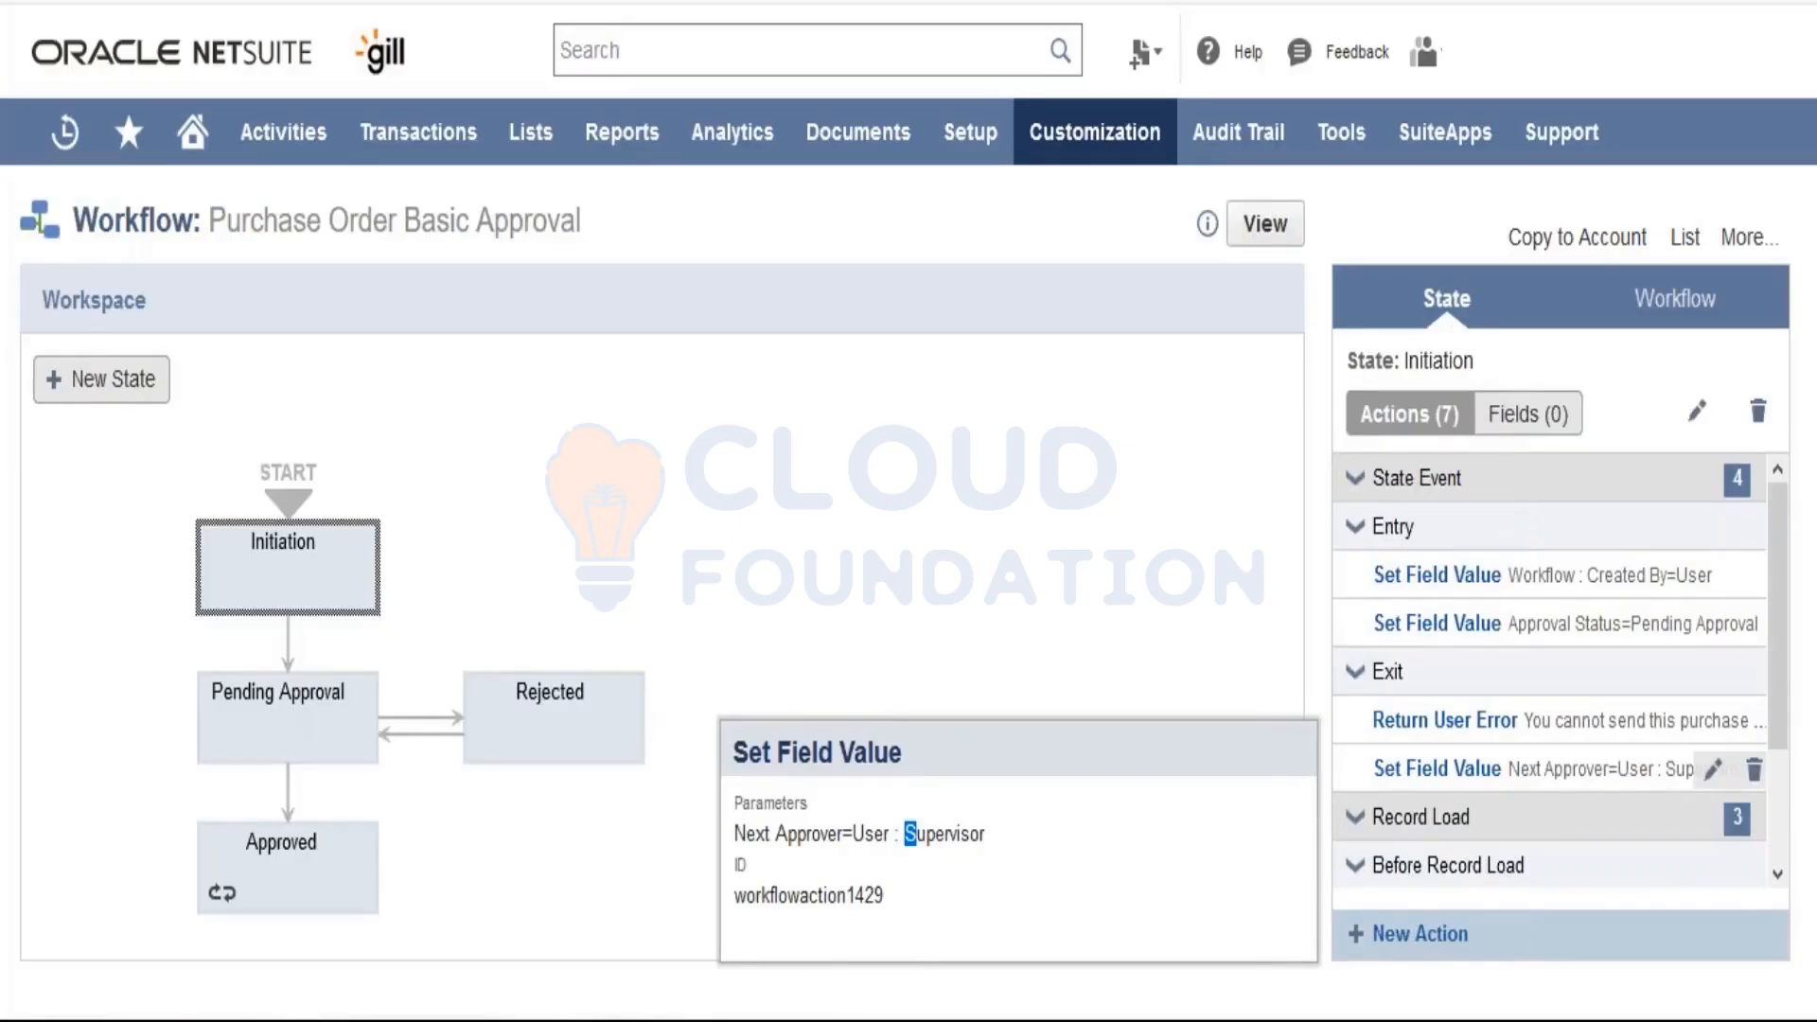
pyautogui.click(1712, 768)
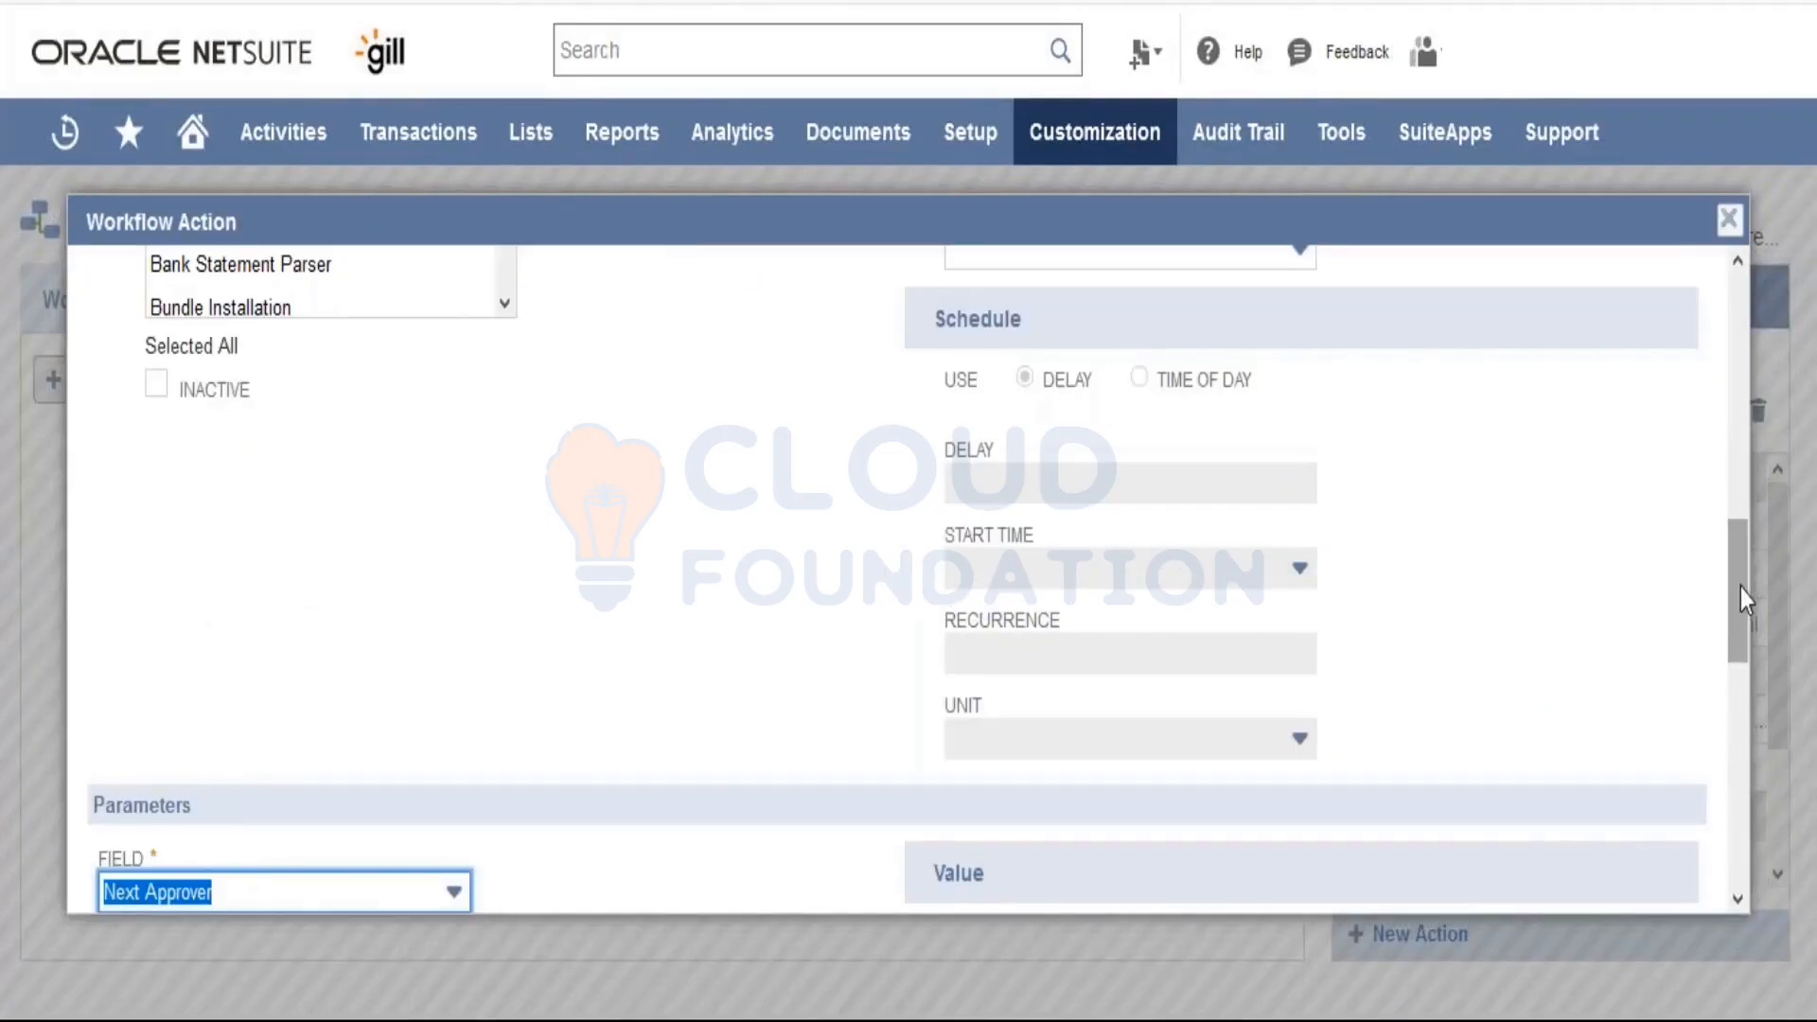
pyautogui.scroll(-5, 1743, 662)
pyautogui.scroll(-3, 1749, 733)
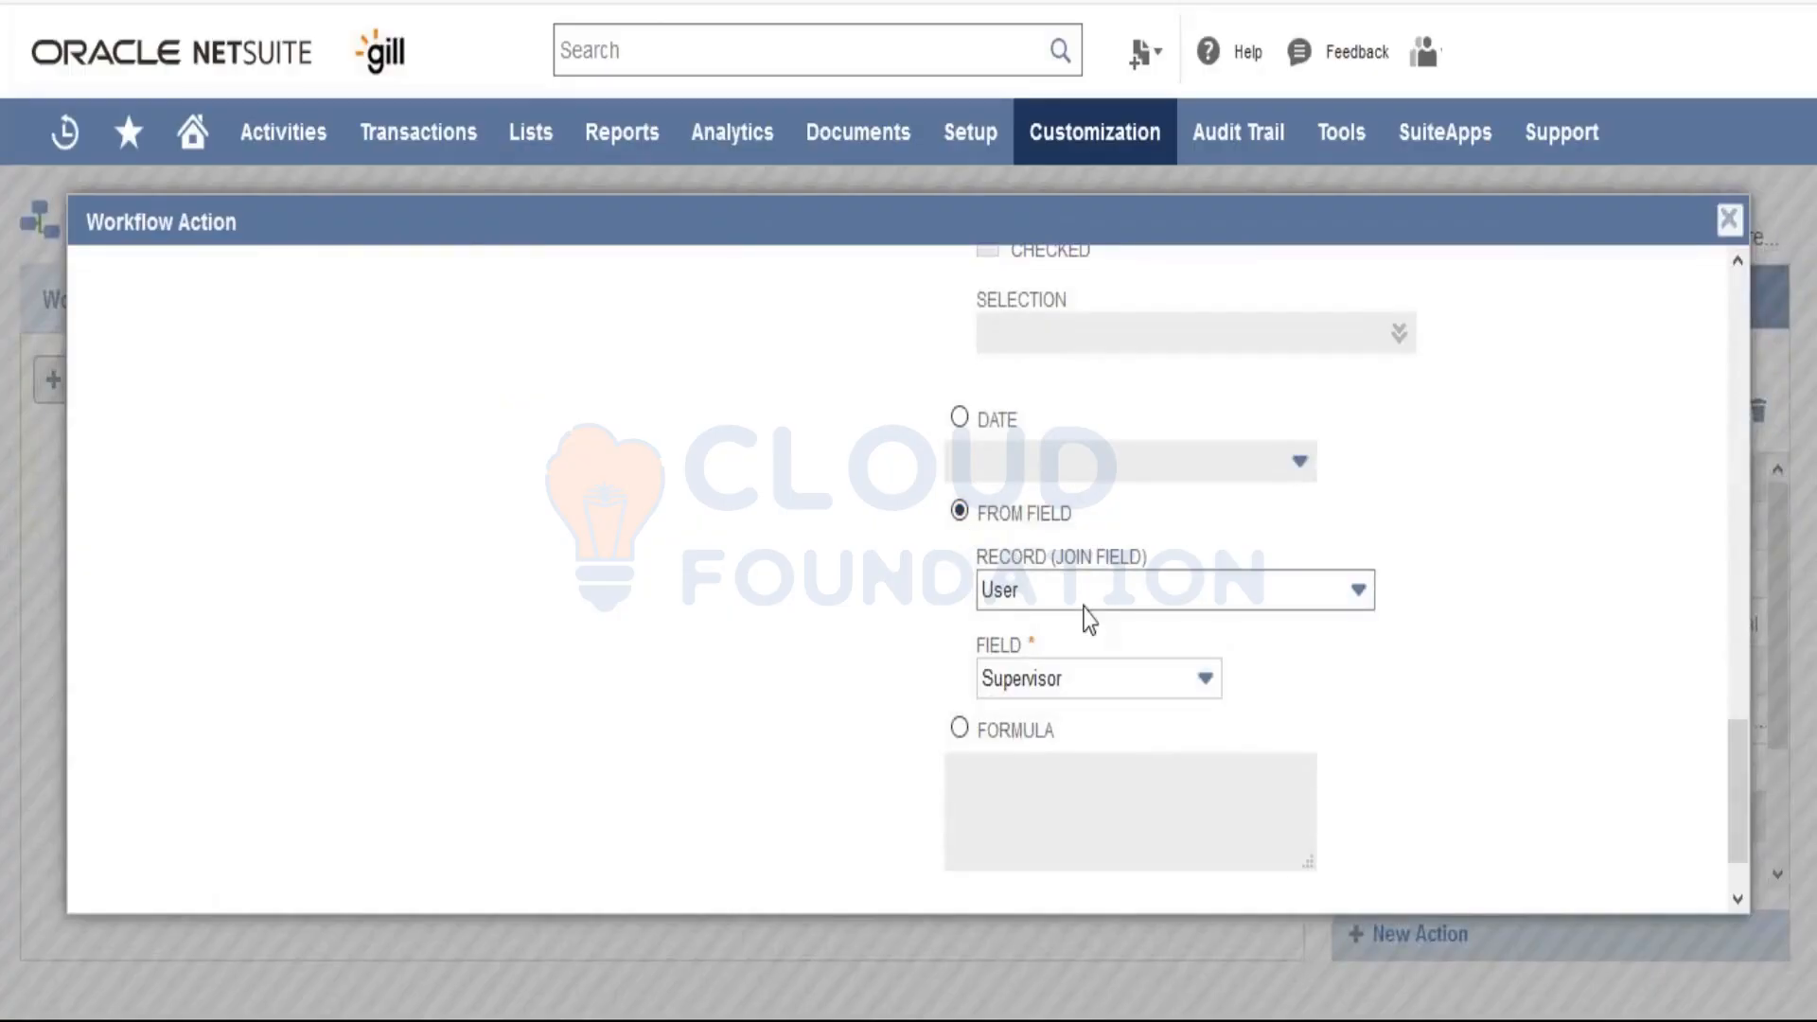
pyautogui.click(1088, 681)
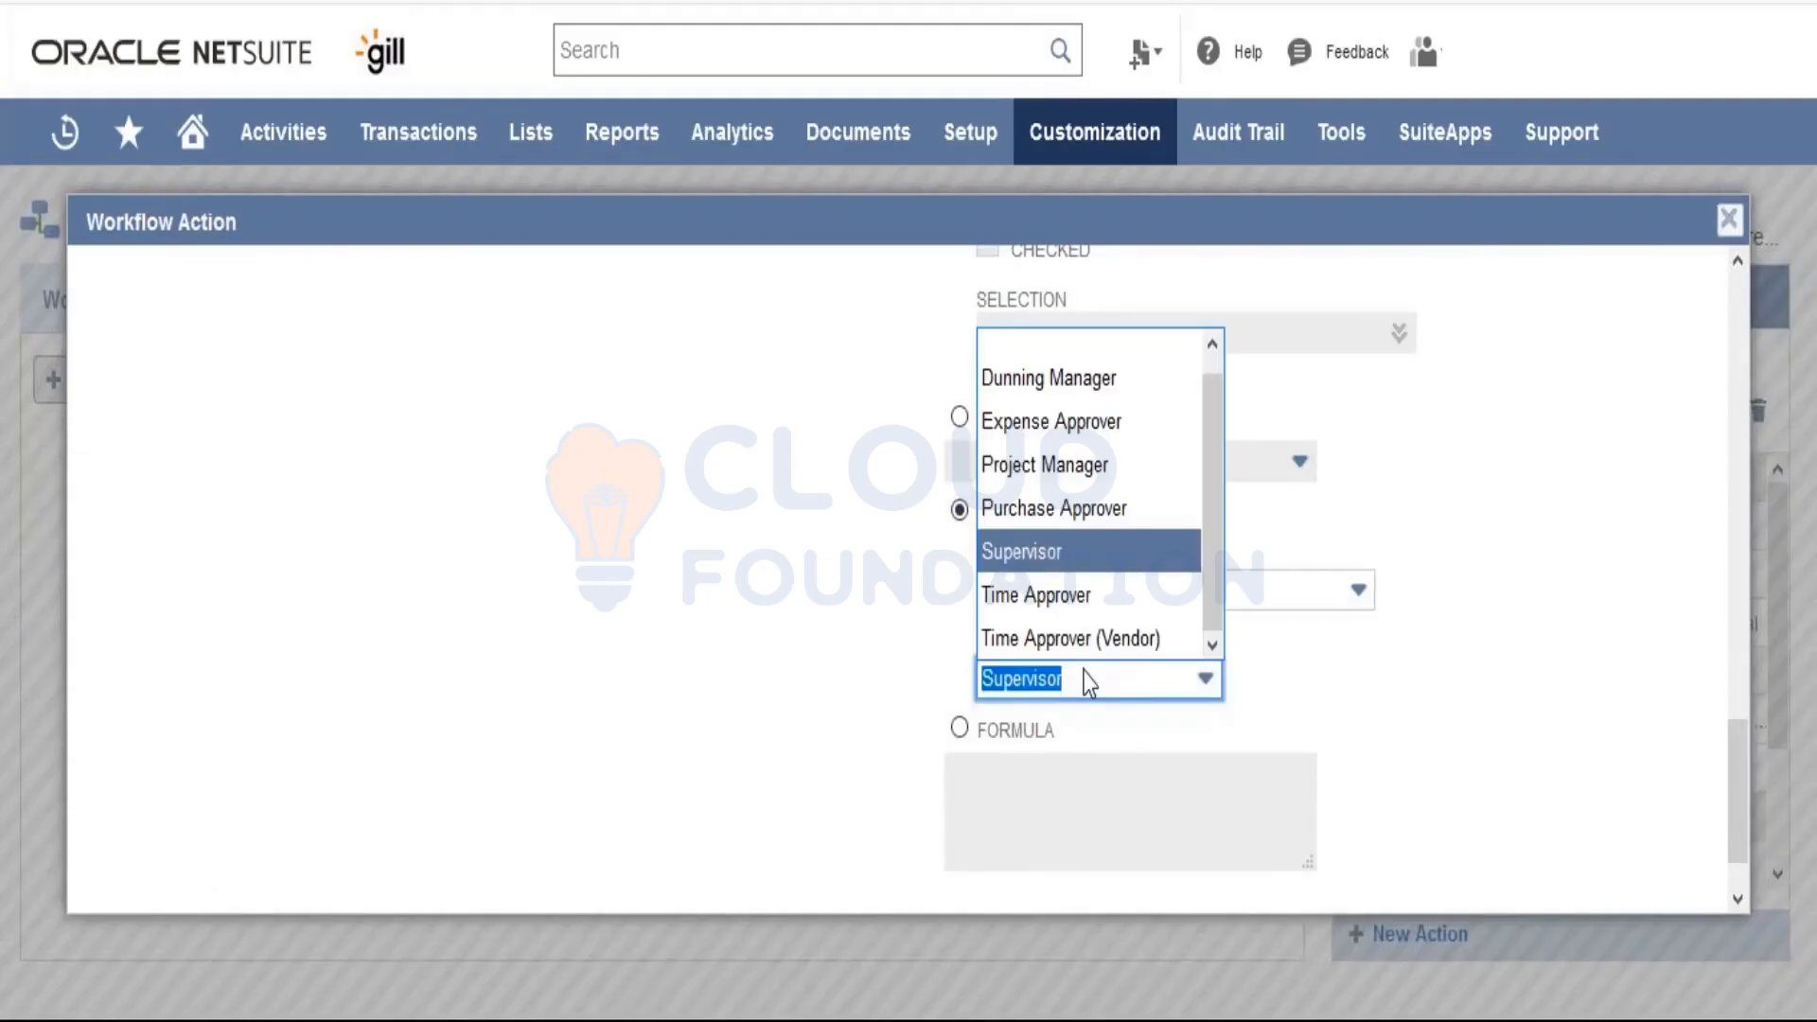
pyautogui.click(799, 683)
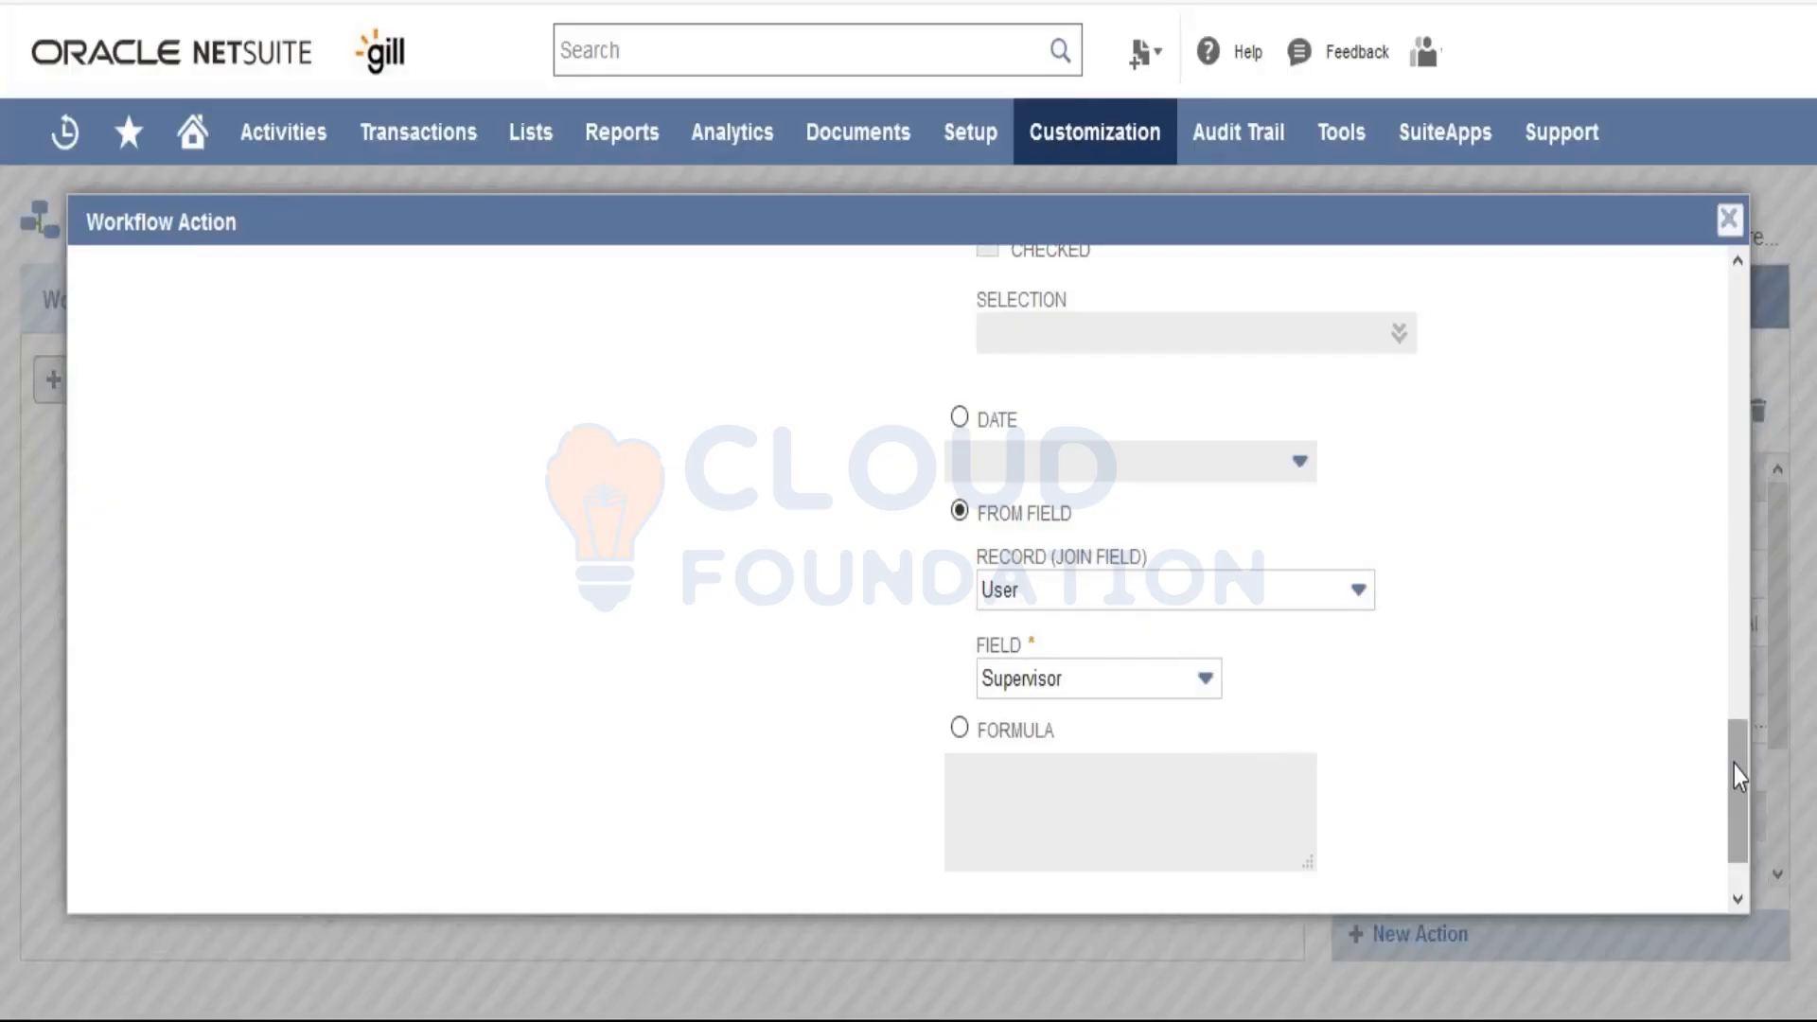
pyautogui.moveTo(1734, 764); pyautogui.dragTo(1735, 582)
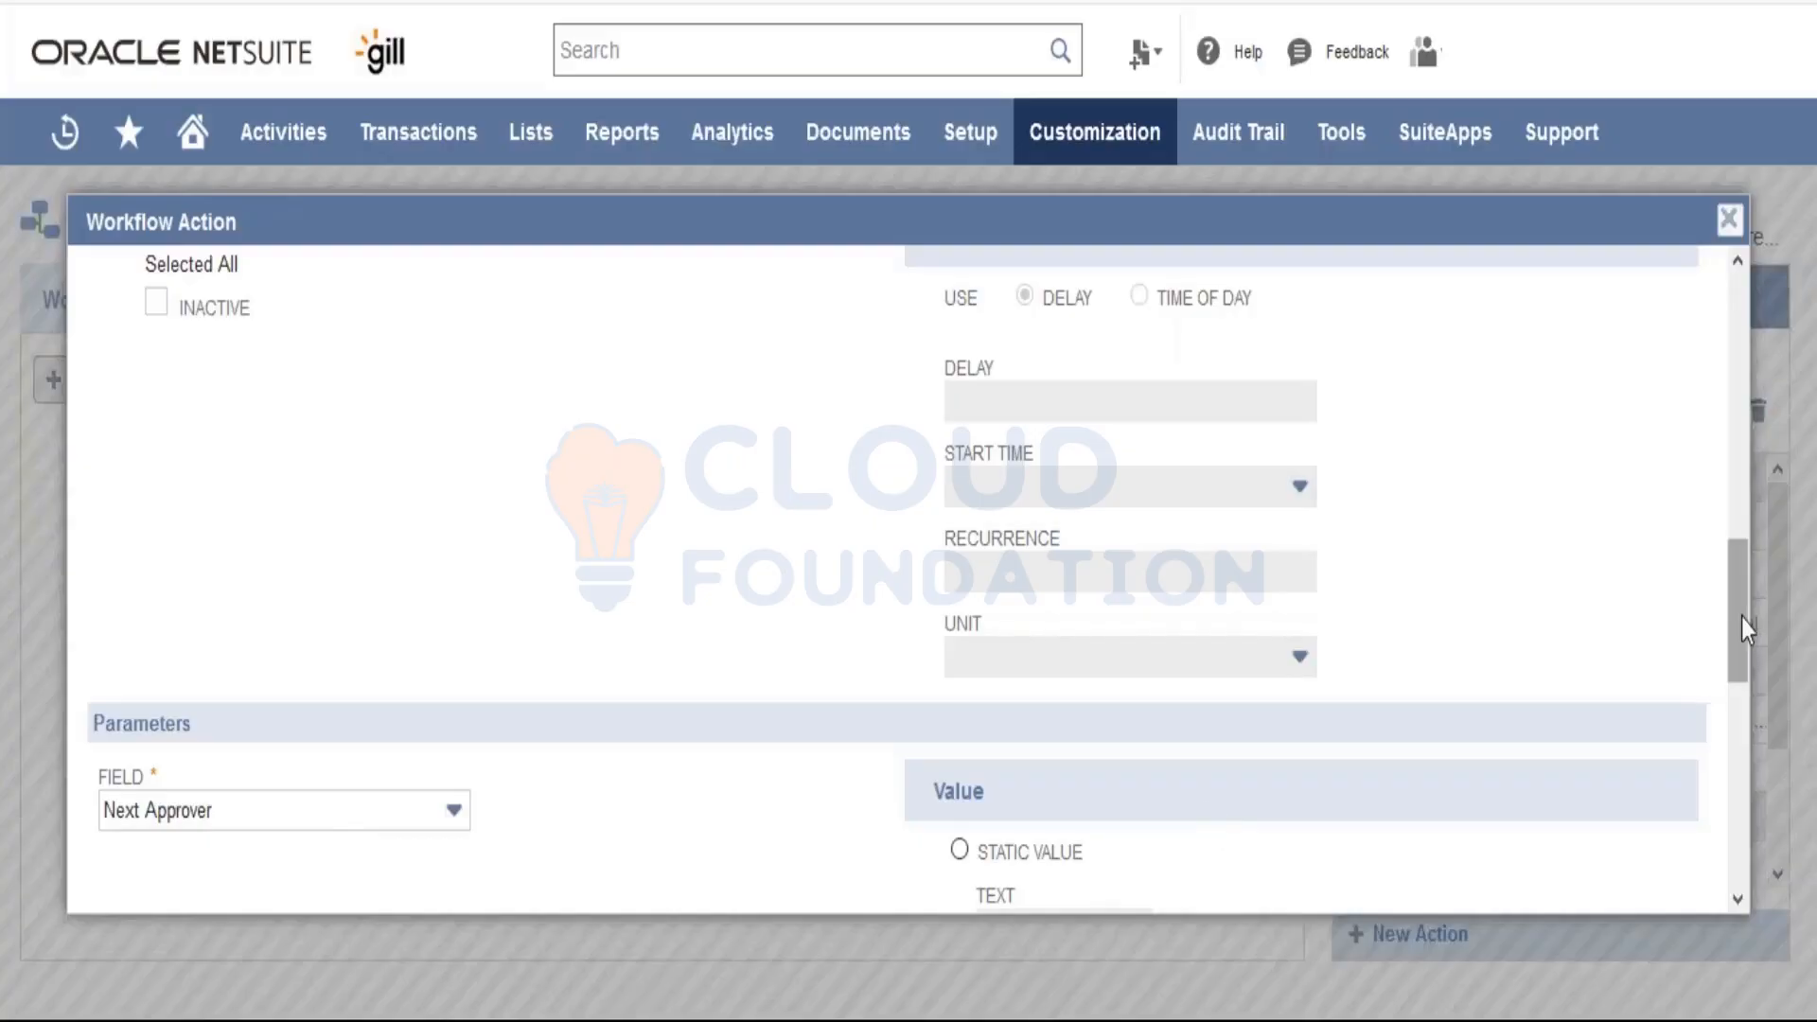
pyautogui.scroll(-5, 1741, 623)
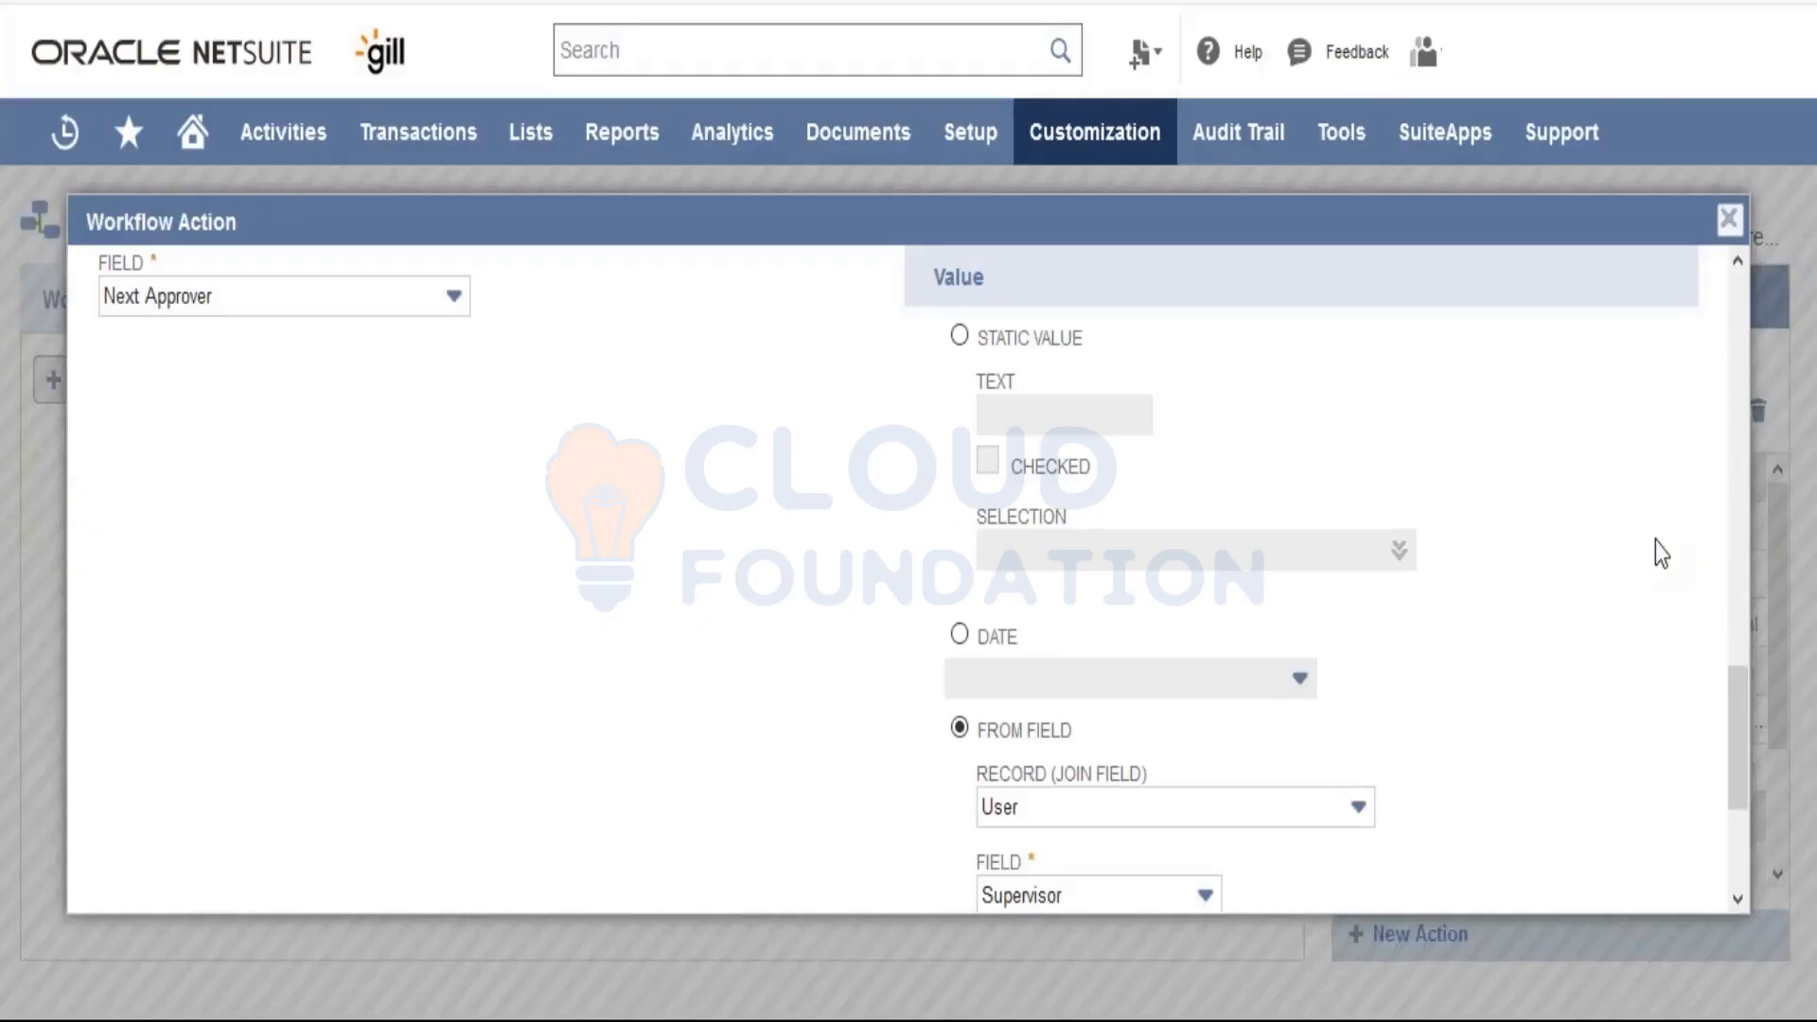
pyautogui.click(1734, 232)
pyautogui.click(903, 668)
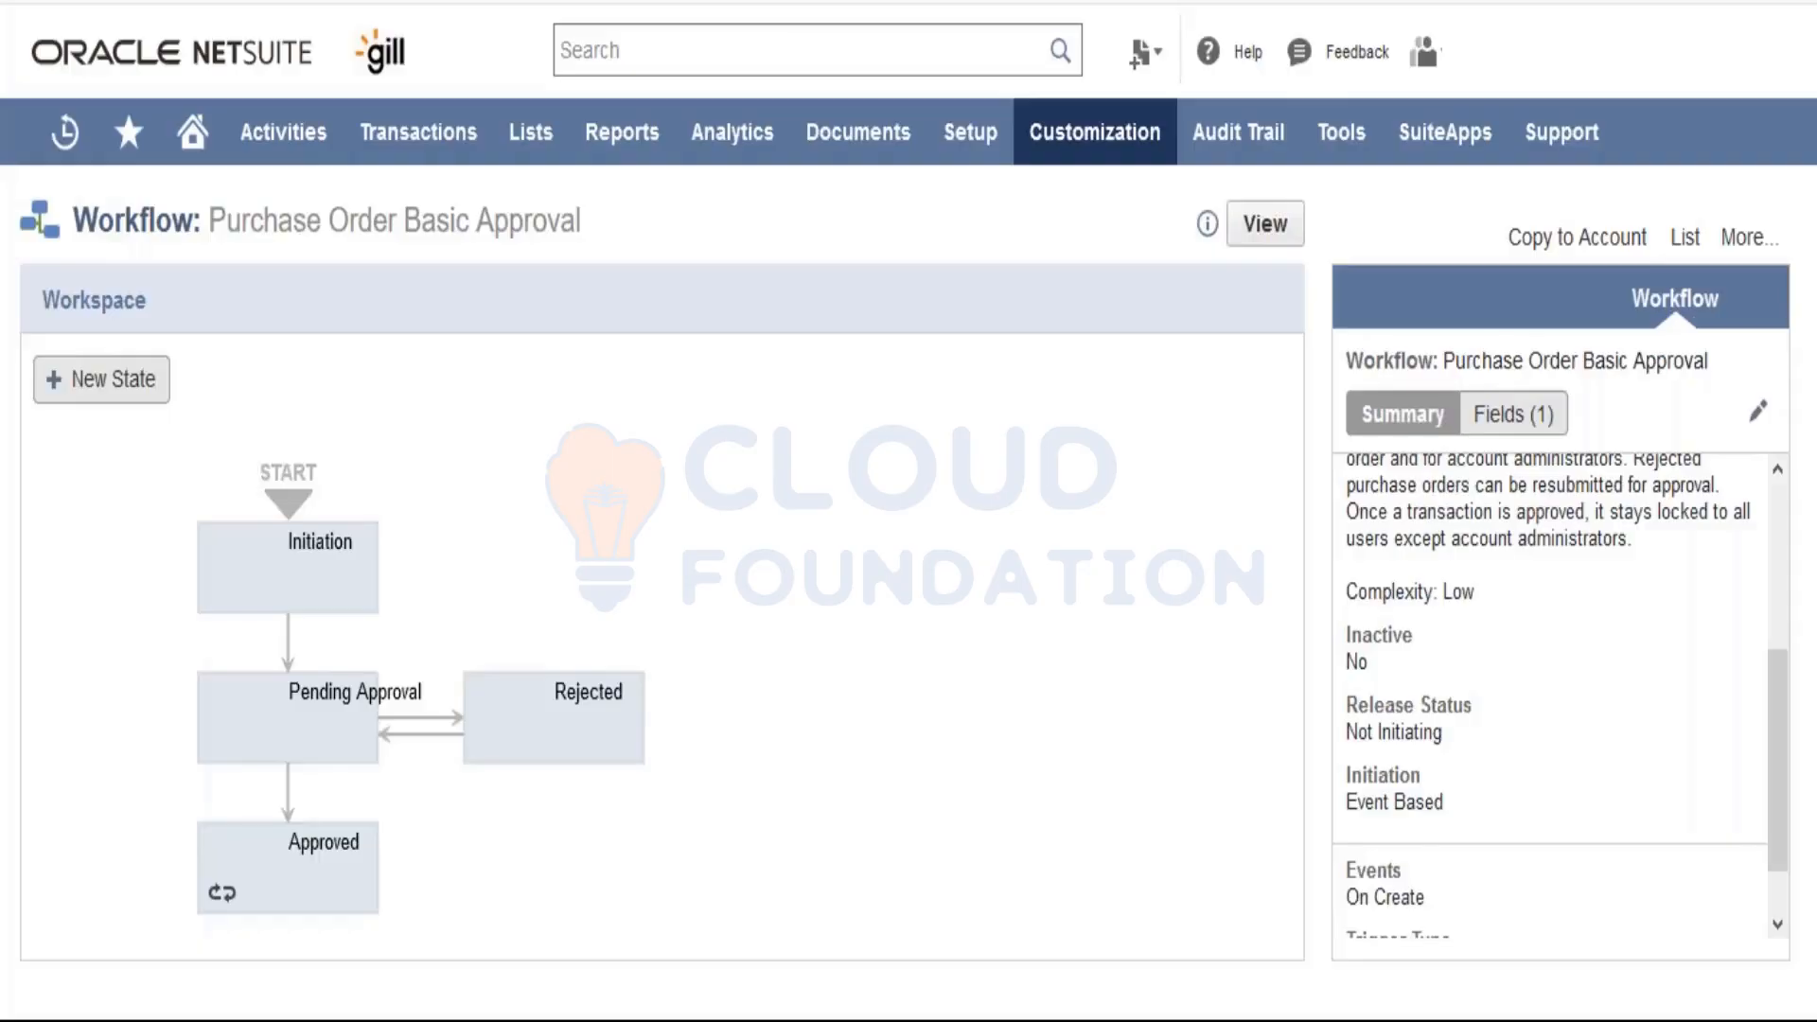
# Step: Open the Pending Approval state's Approve button action and examine its condition in the condition builder
pyautogui.click(331, 699)
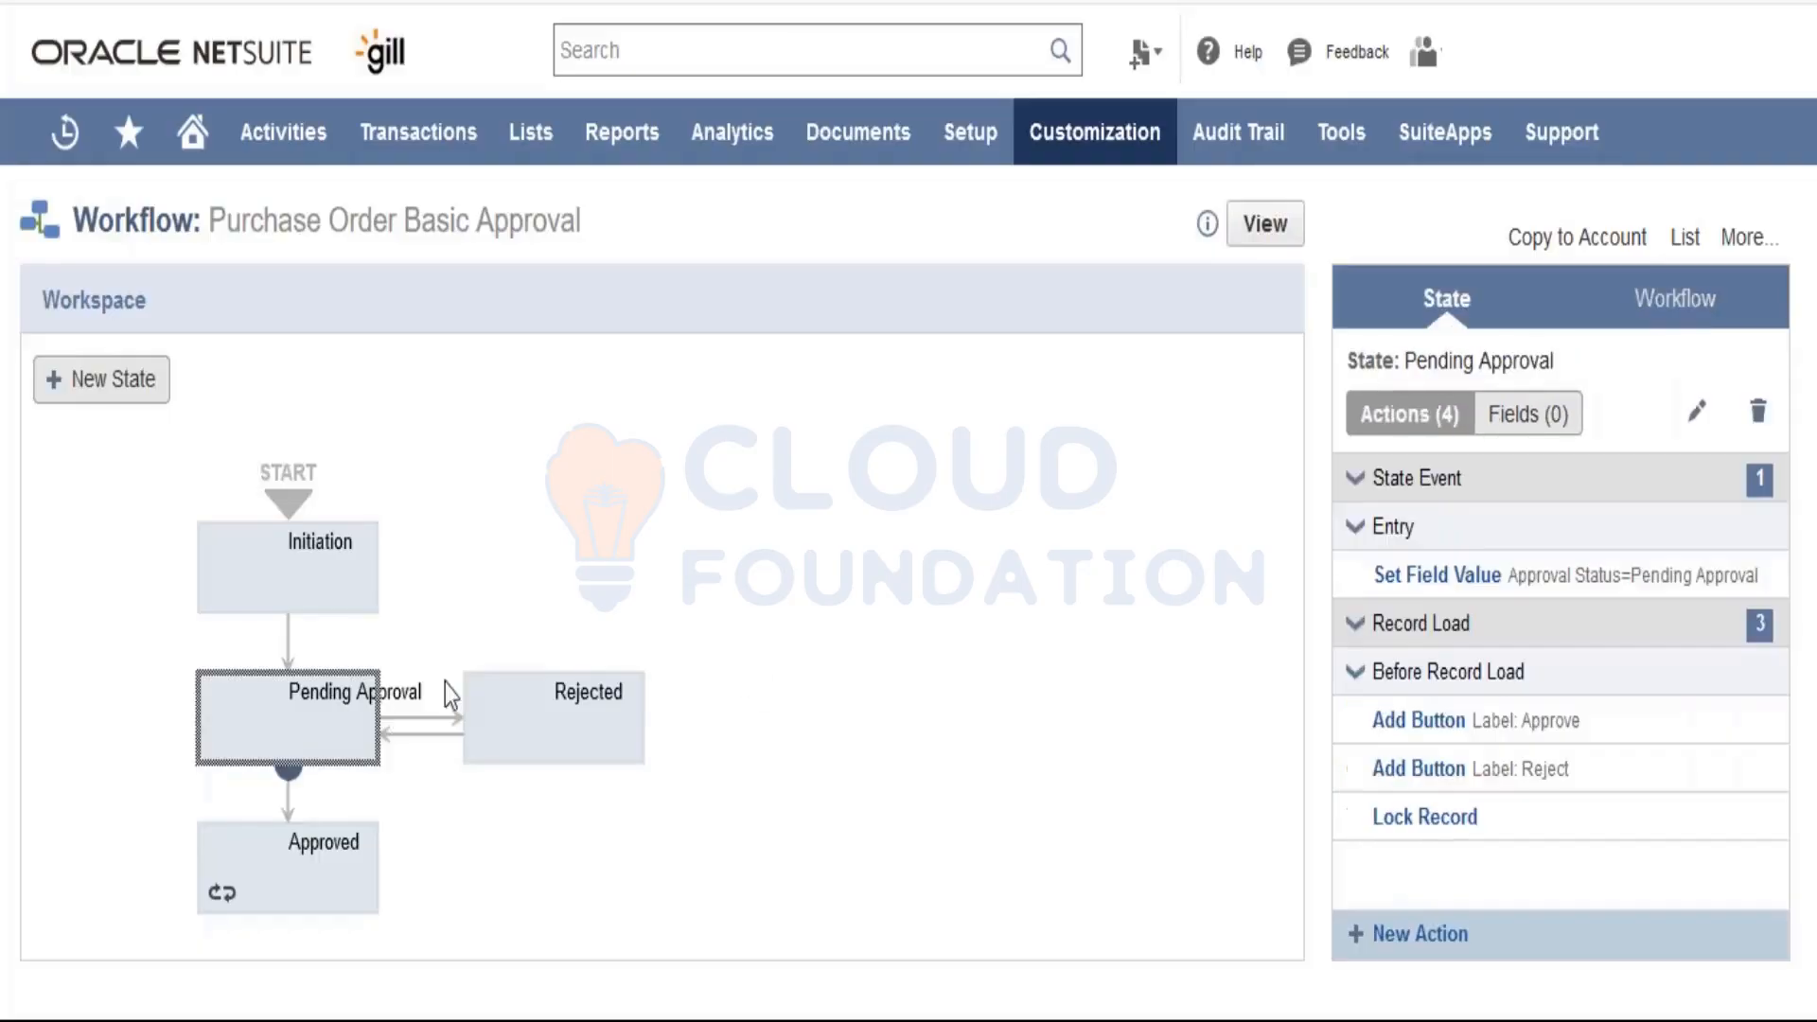
pyautogui.moveTo(1419, 721)
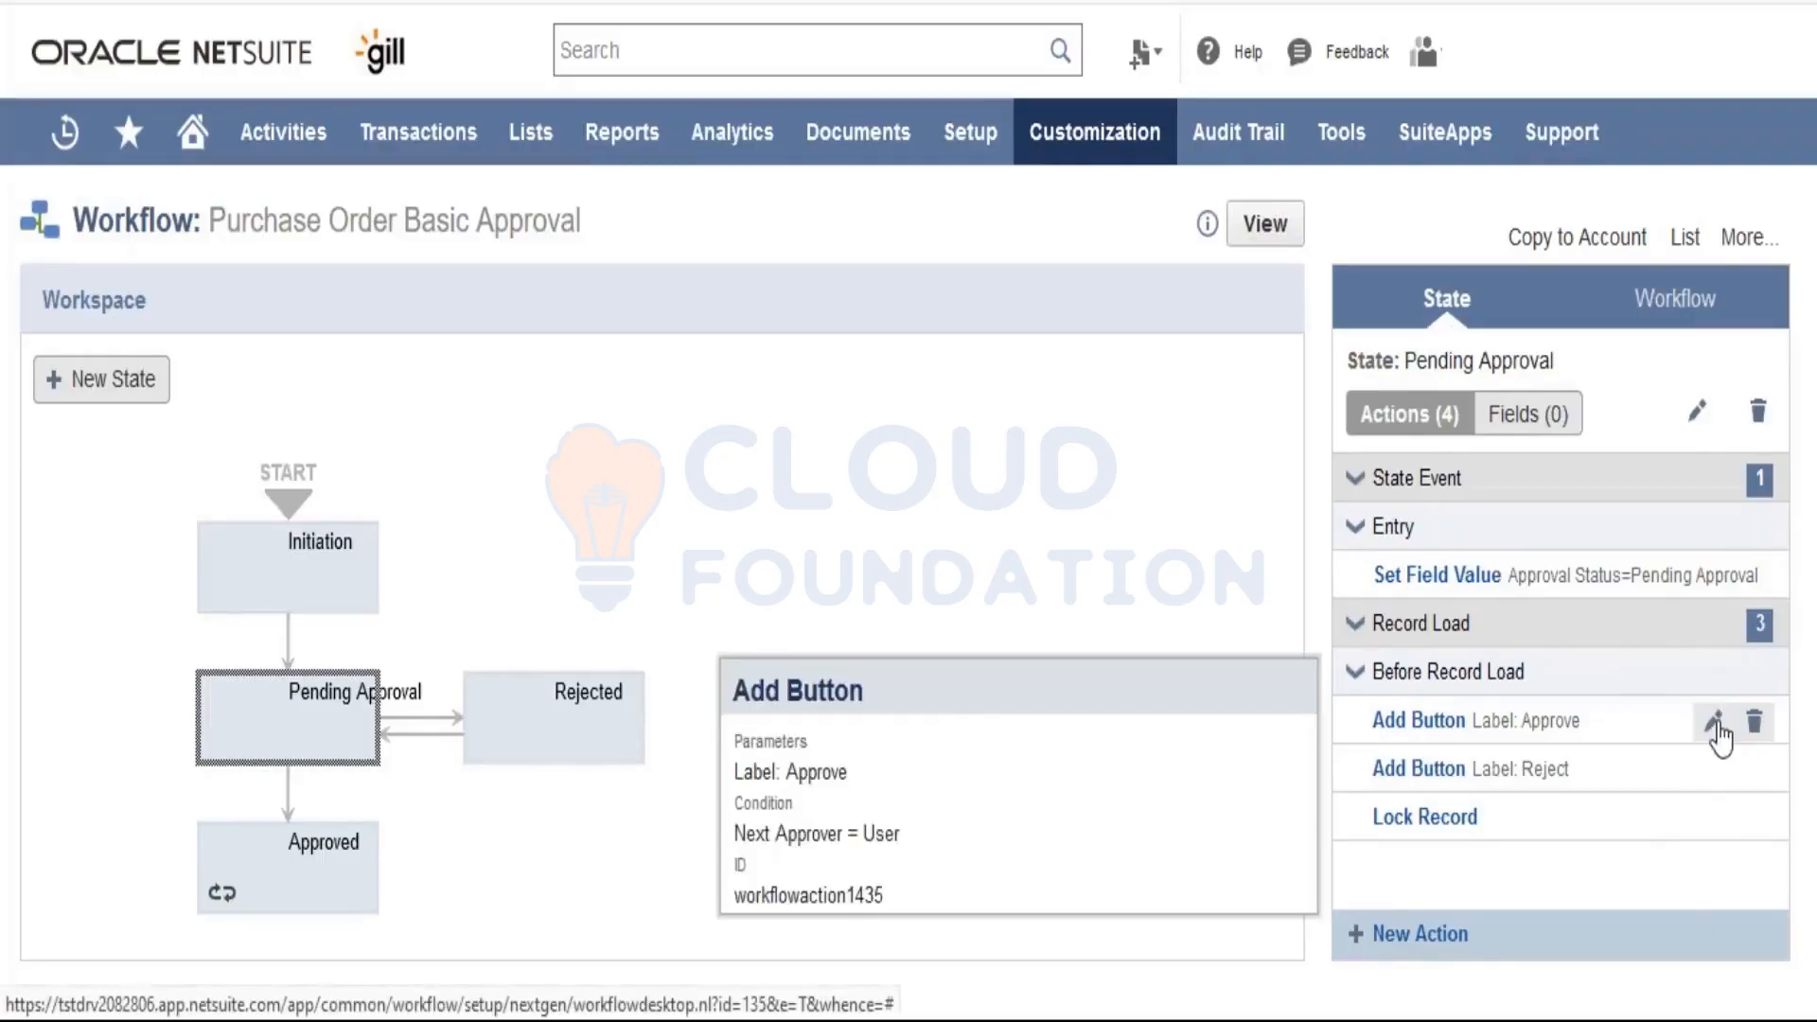
pyautogui.click(1716, 728)
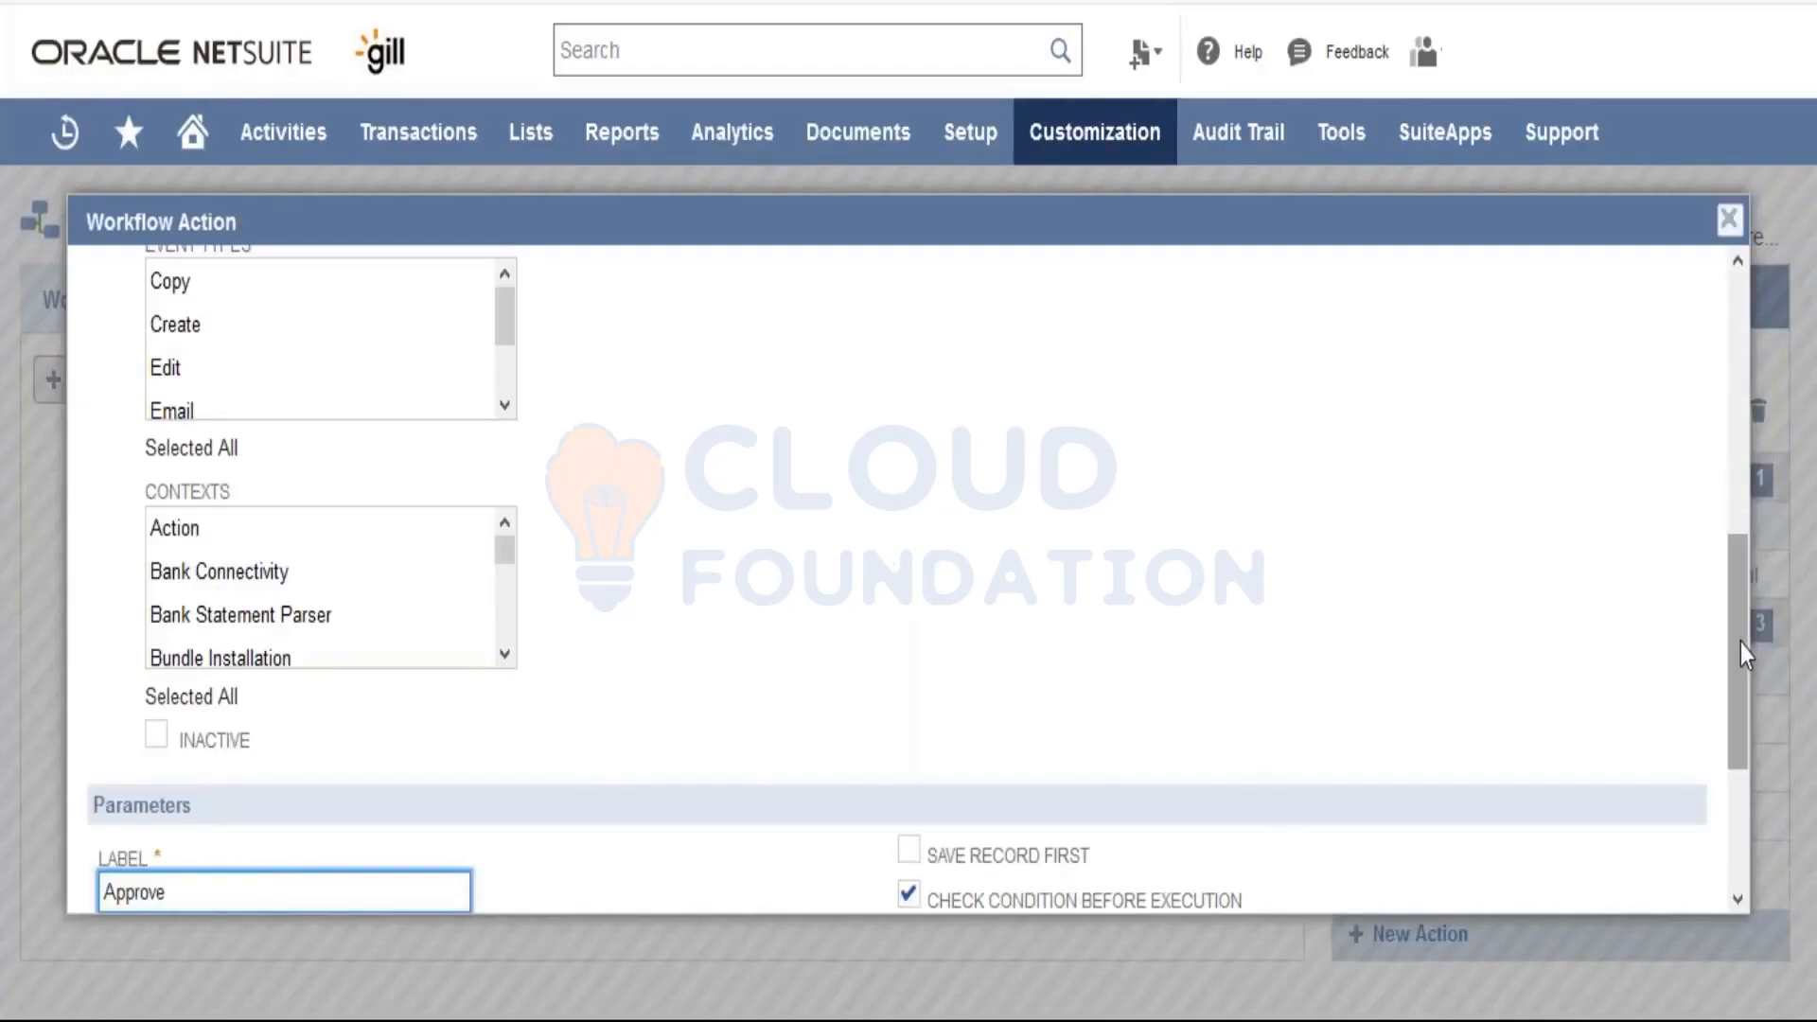
pyautogui.scroll(8, 1736, 376)
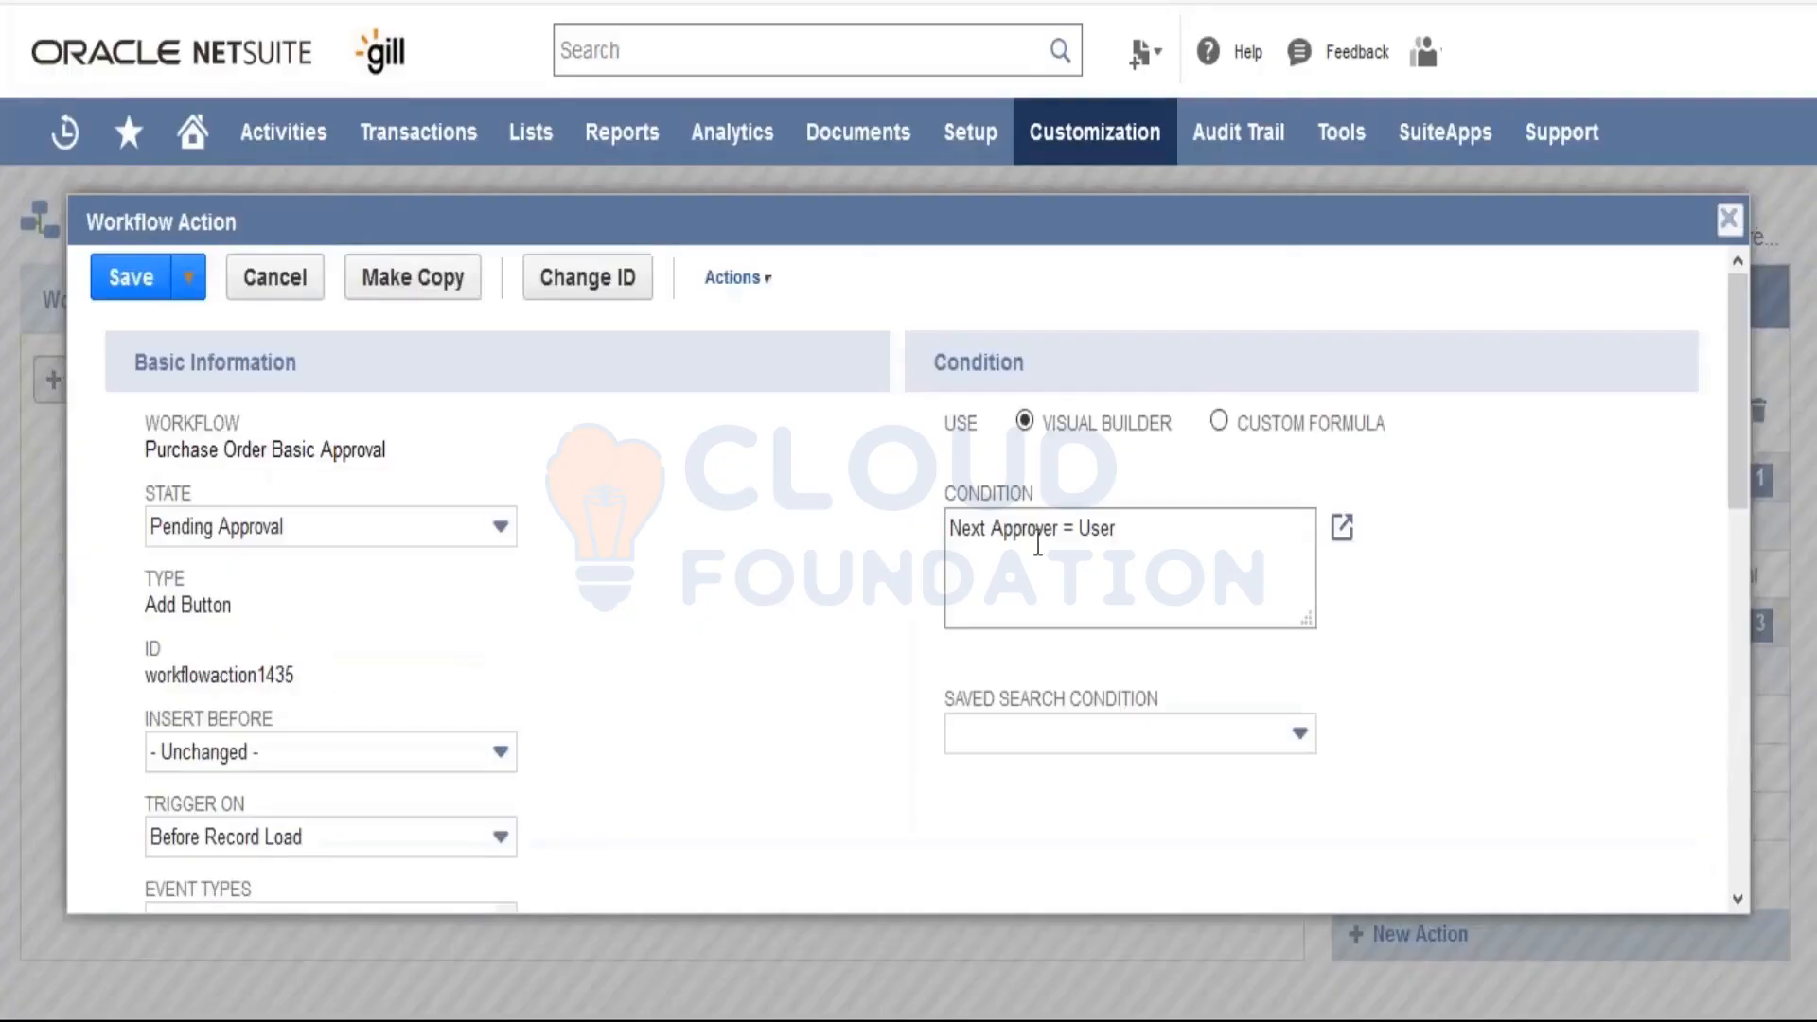
pyautogui.click(1343, 532)
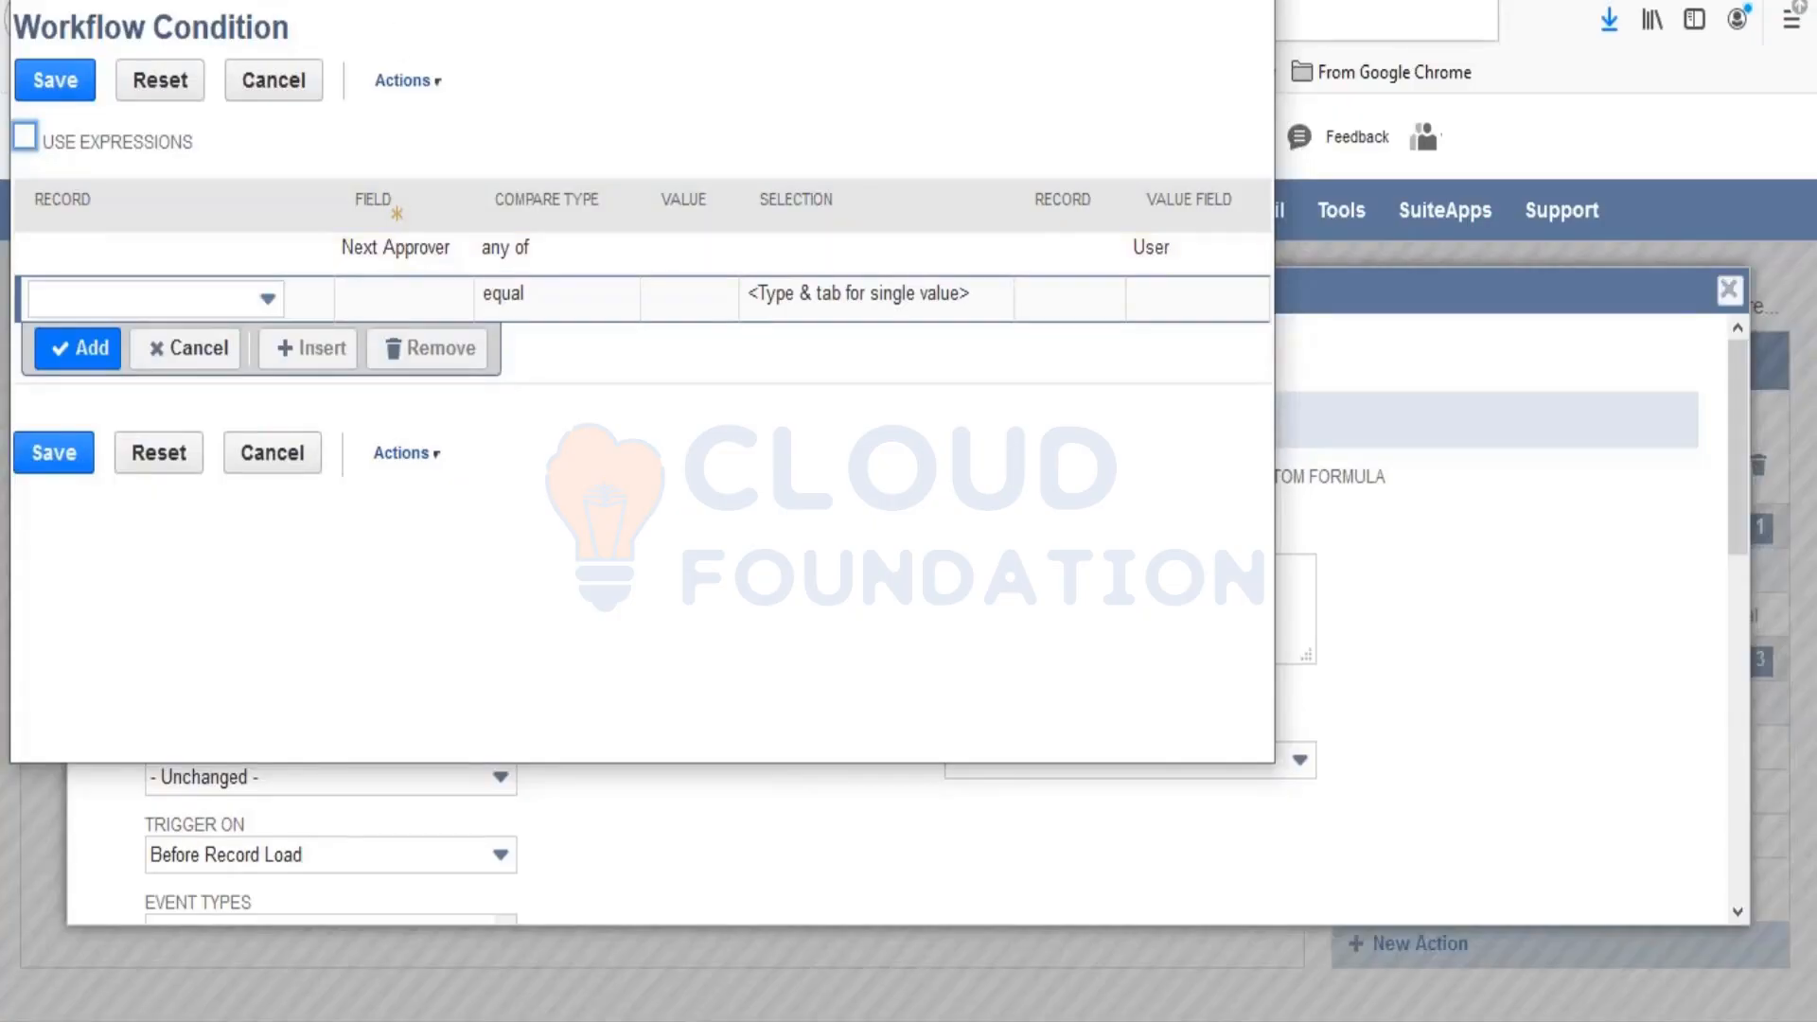
# Step: Bring the Workflow Condition window fully into view and review the Next Approver condition line
pyautogui.moveTo(365, 0); pyautogui.dragTo(458, 147)
pyautogui.moveTo(376, 248); pyautogui.dragTo(274, 248)
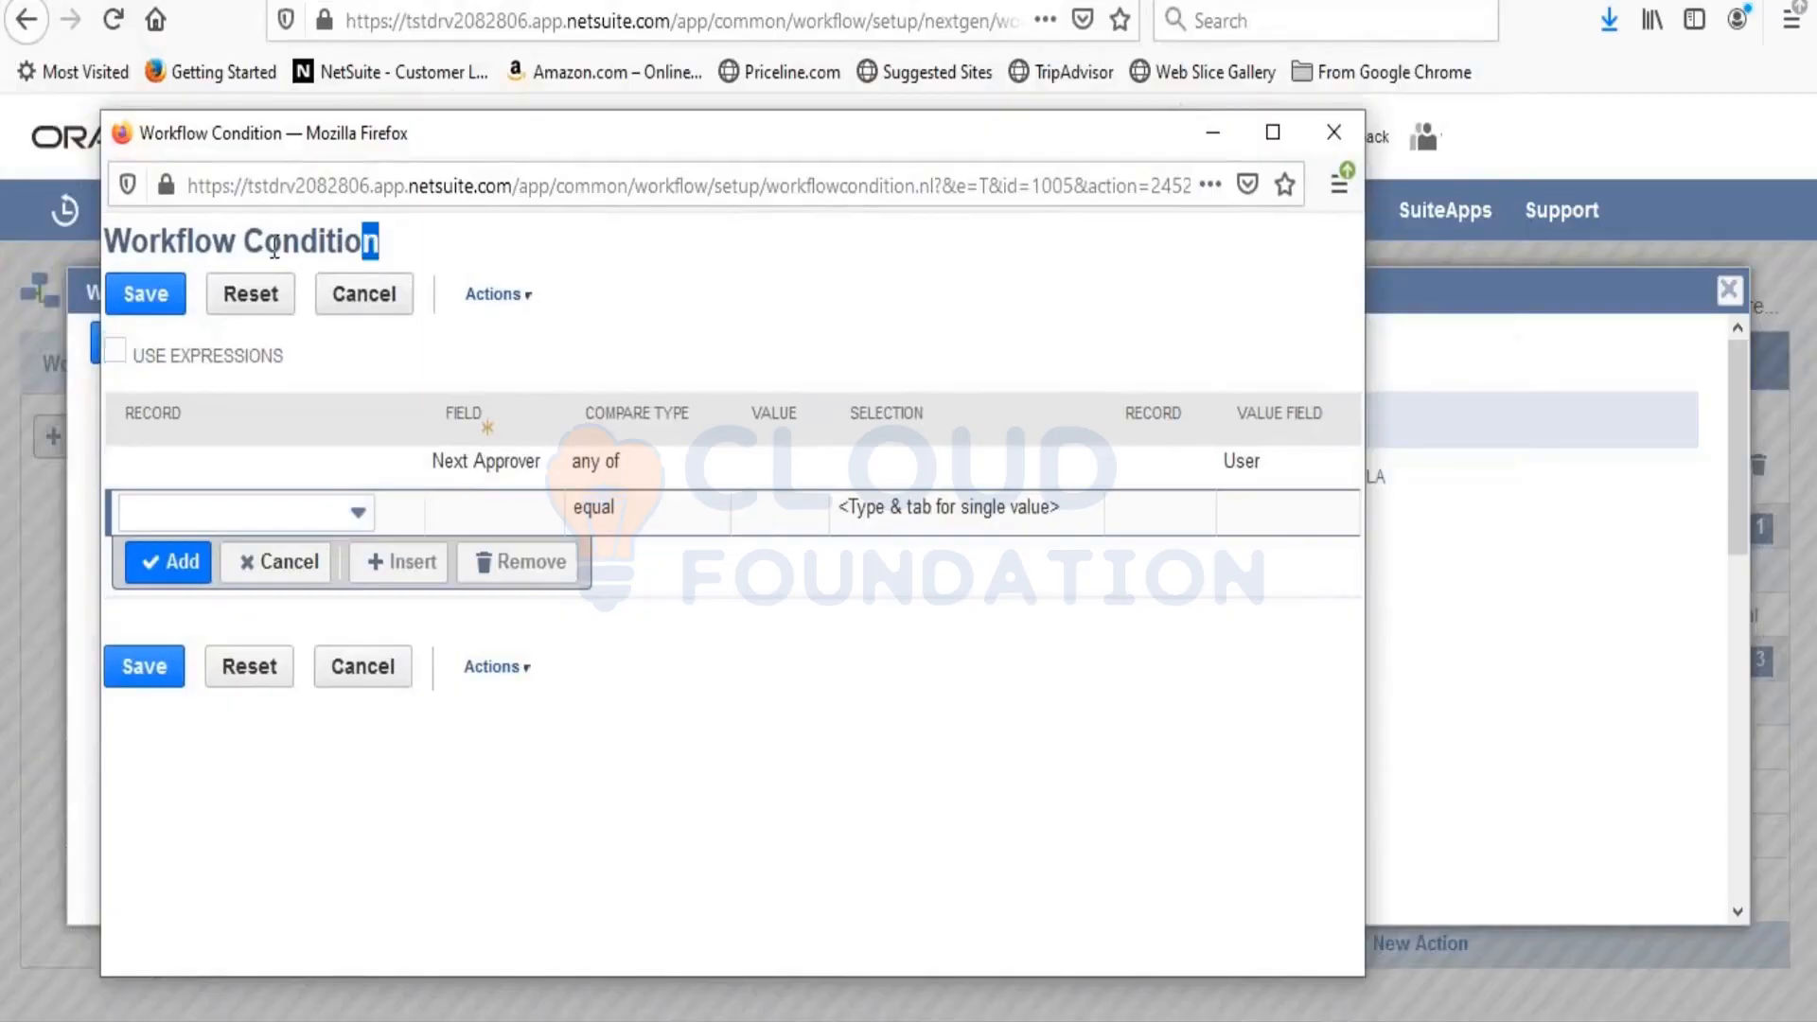
pyautogui.moveTo(275, 248); pyautogui.dragTo(102, 248)
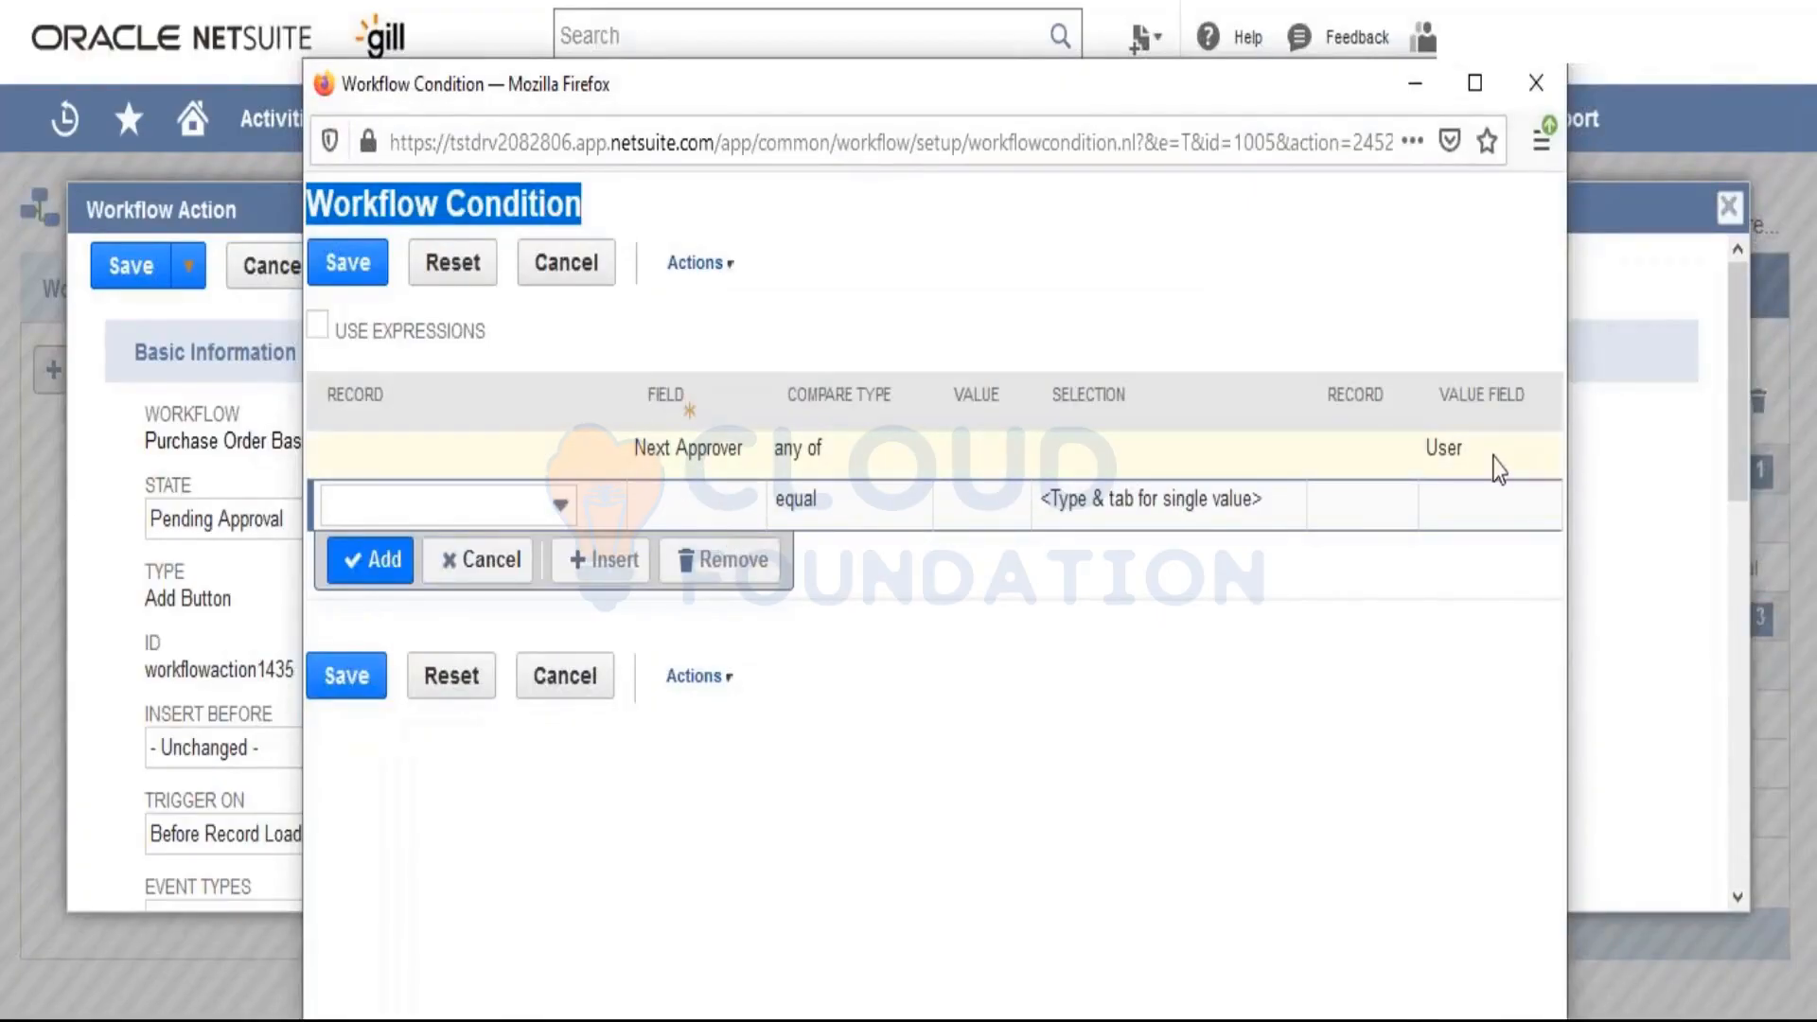
# Step: Choose User Role as the field of a second condition line, with any of as the compare type
pyautogui.click(686, 506)
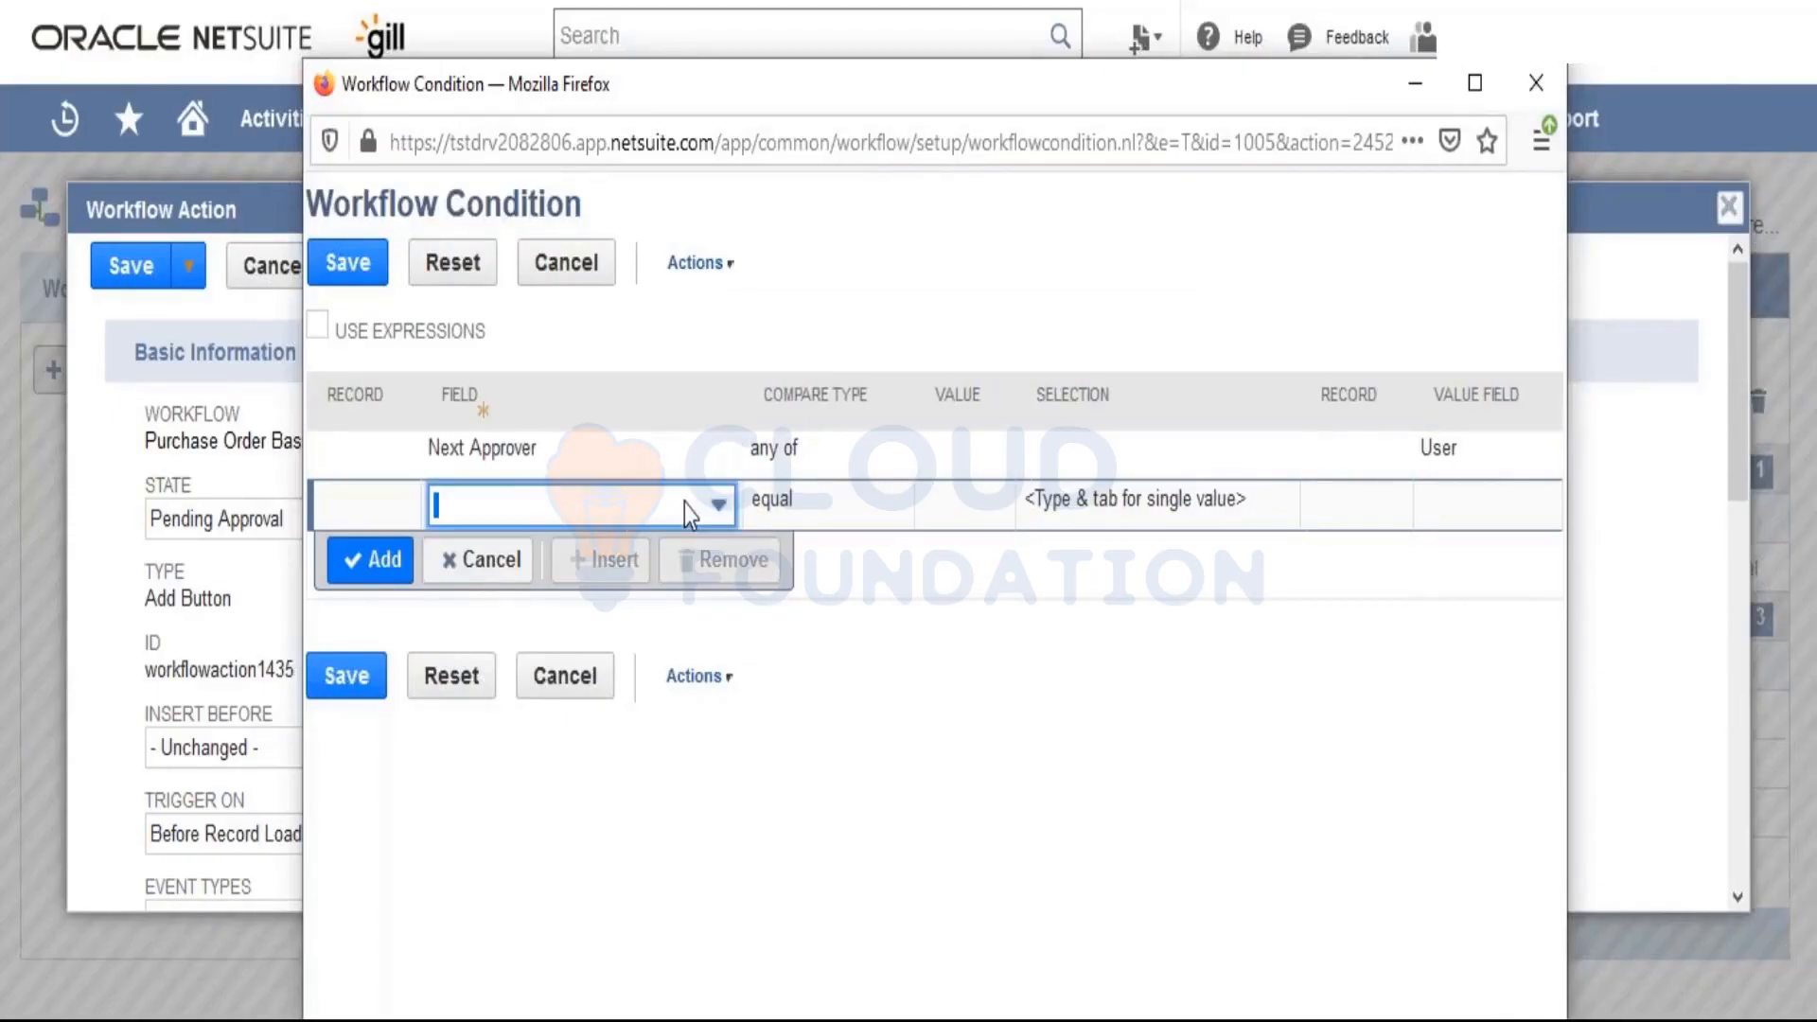
pyautogui.click(686, 506)
pyautogui.write('r Return (2')
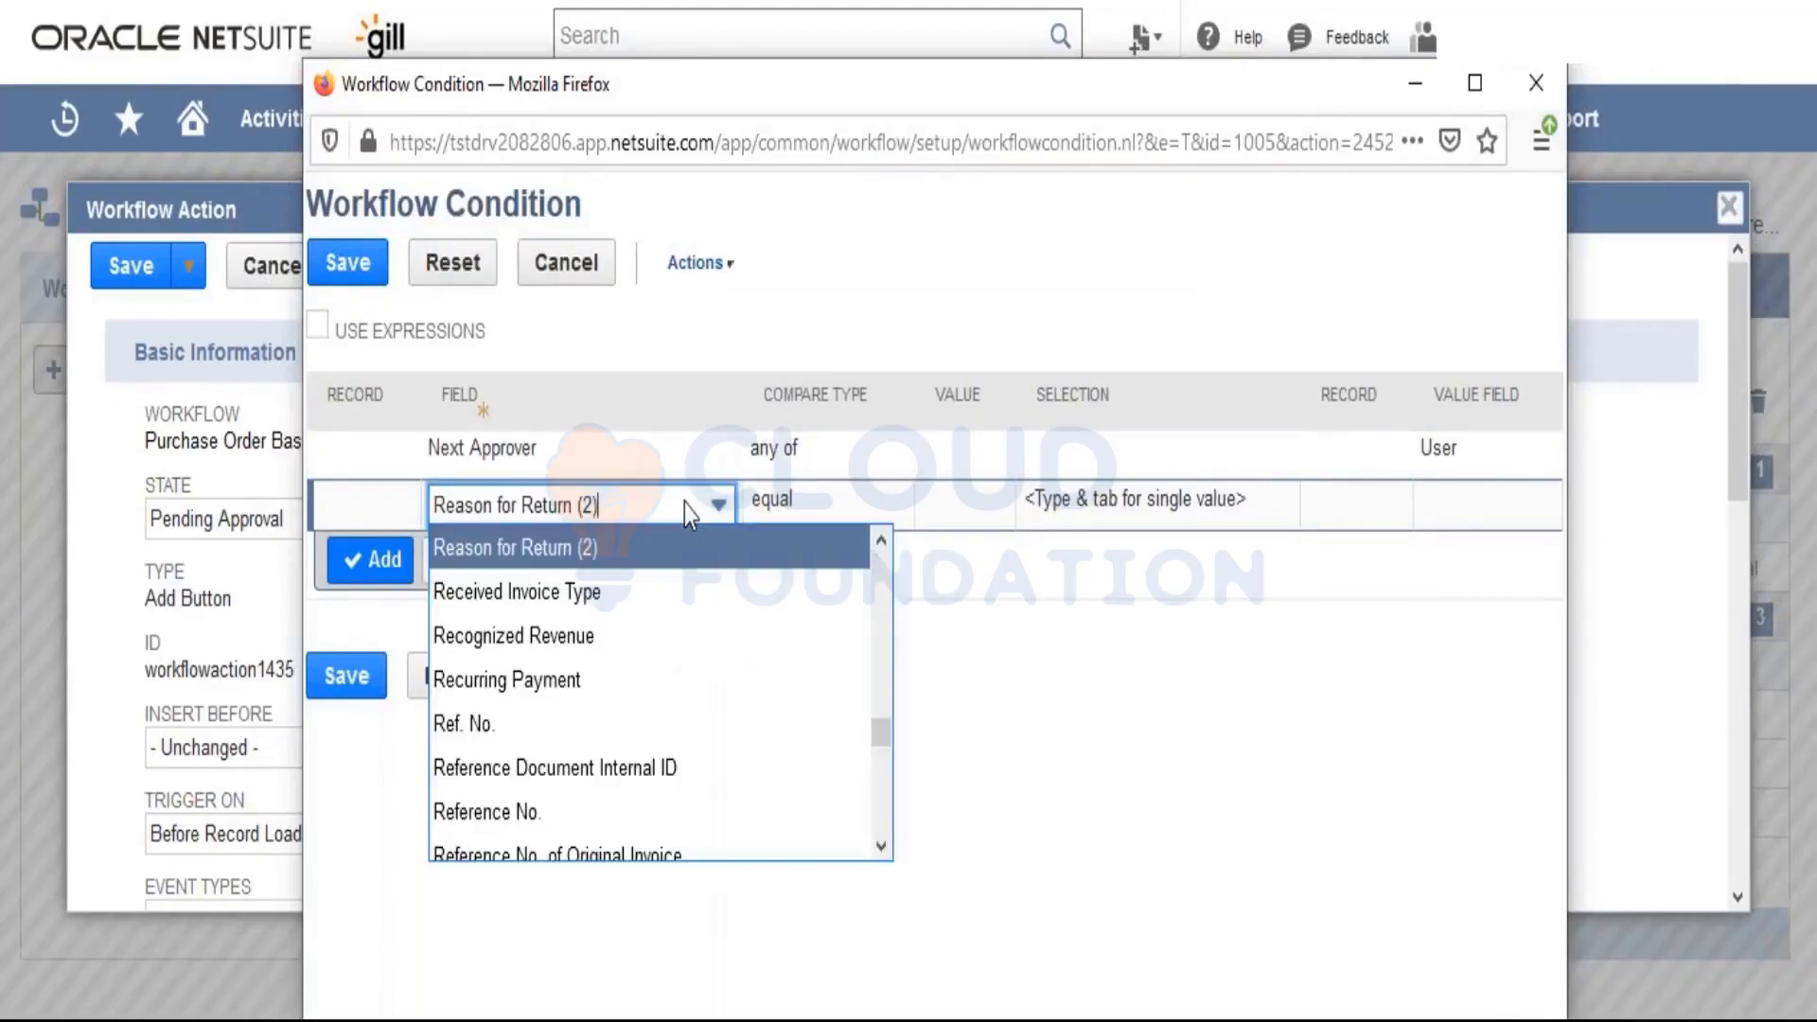
pyautogui.write('l')
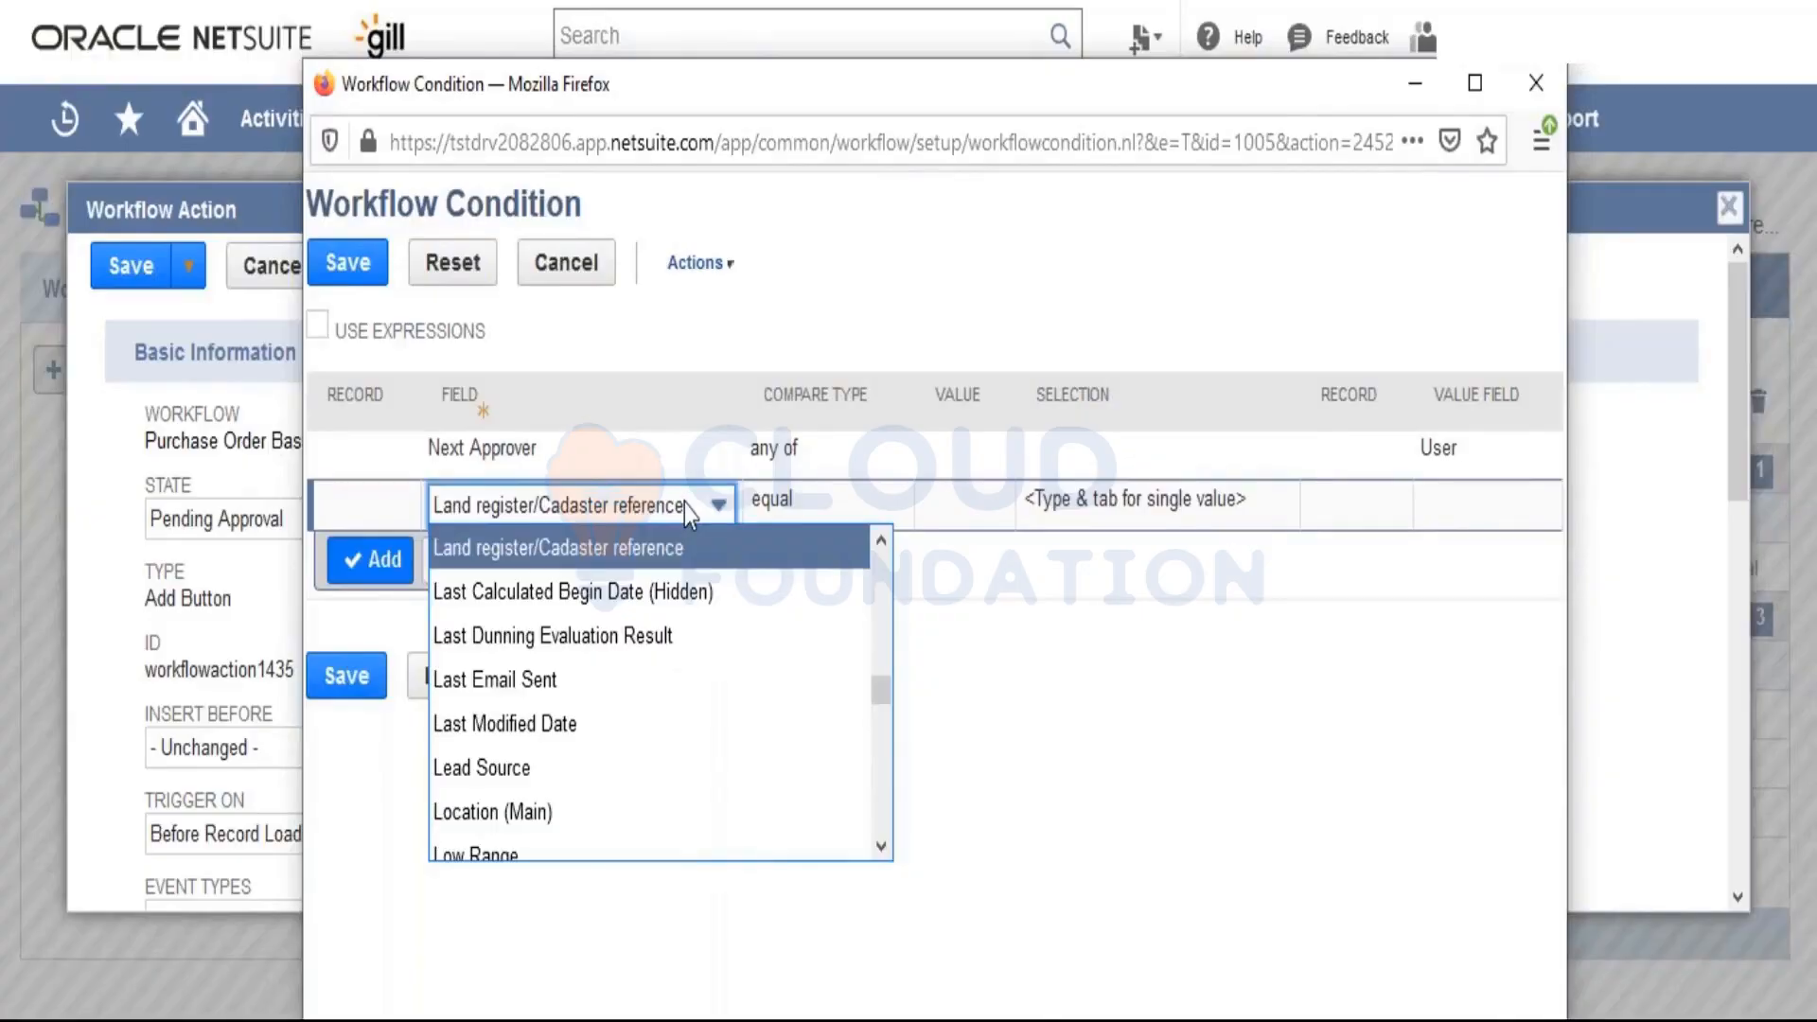
pyautogui.press('Down')
pyautogui.press('Down')
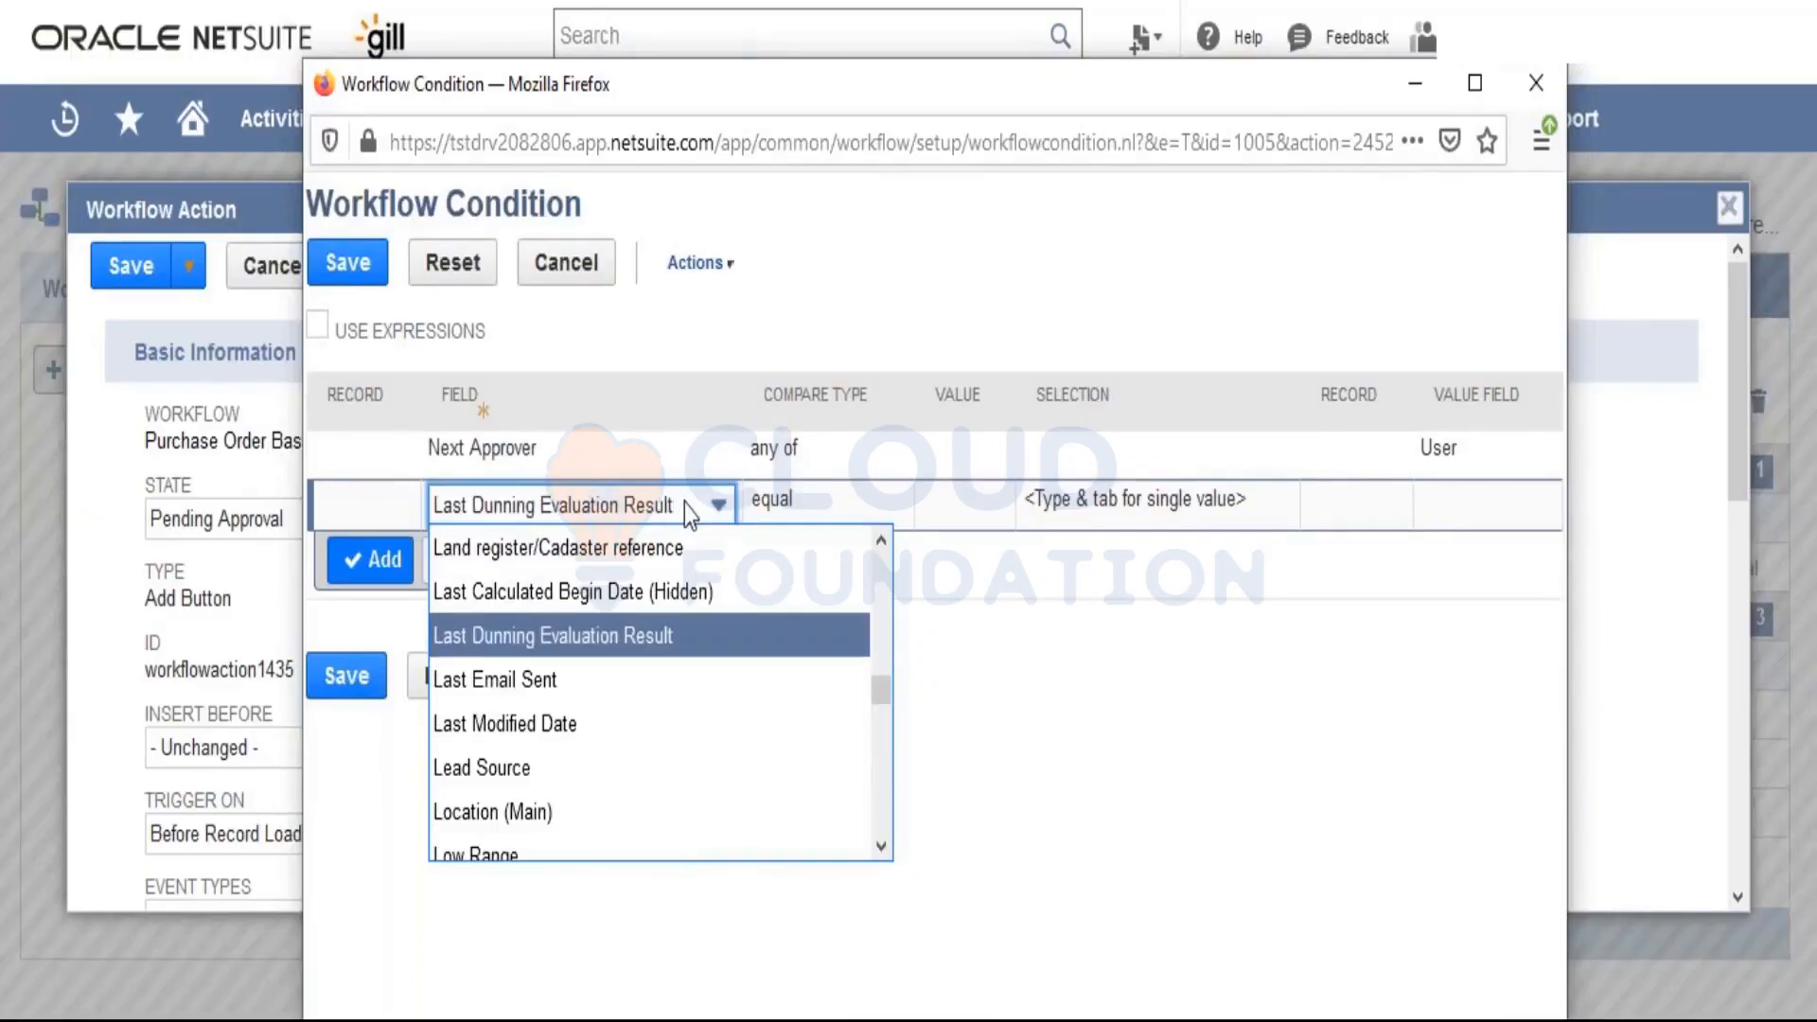
pyautogui.write('r Return (2')
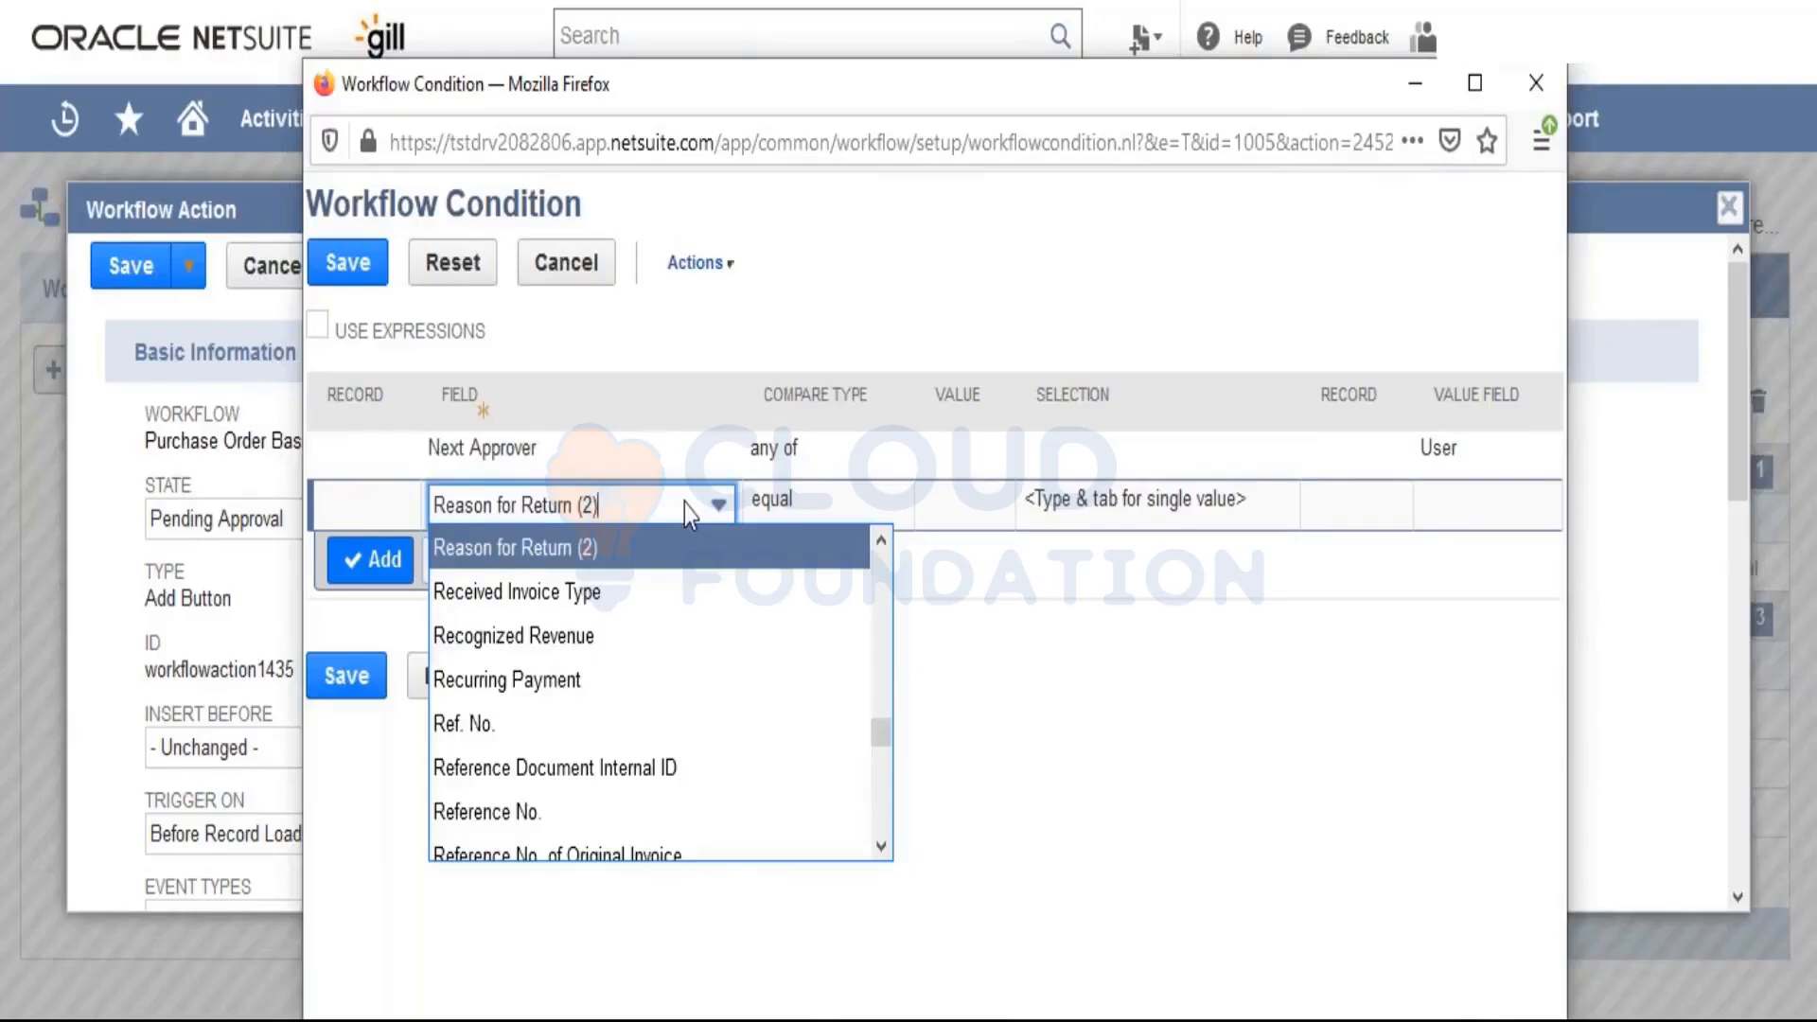
pyautogui.press('Down')
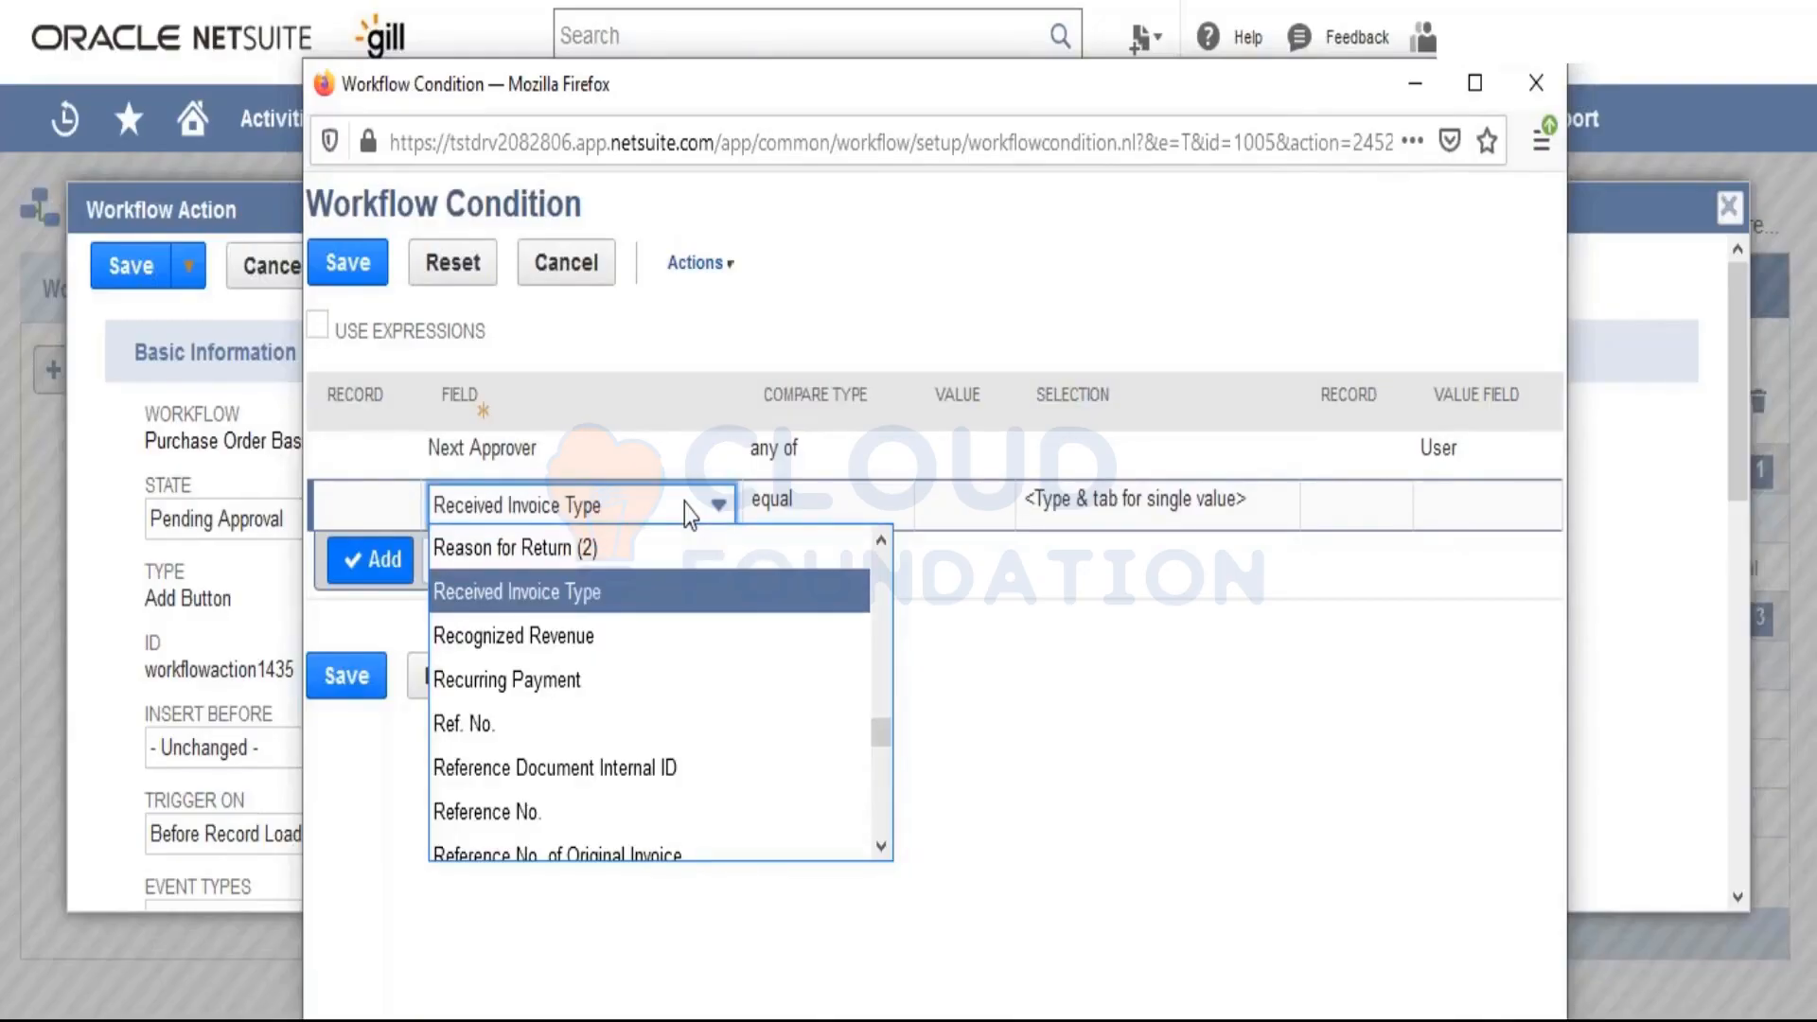
pyautogui.write('u')
pyautogui.press('Down')
pyautogui.press('Down')
pyautogui.press('Down')
pyautogui.press('Down')
pyautogui.press('Down')
pyautogui.press('Down')
pyautogui.press('Down')
pyautogui.press('Down')
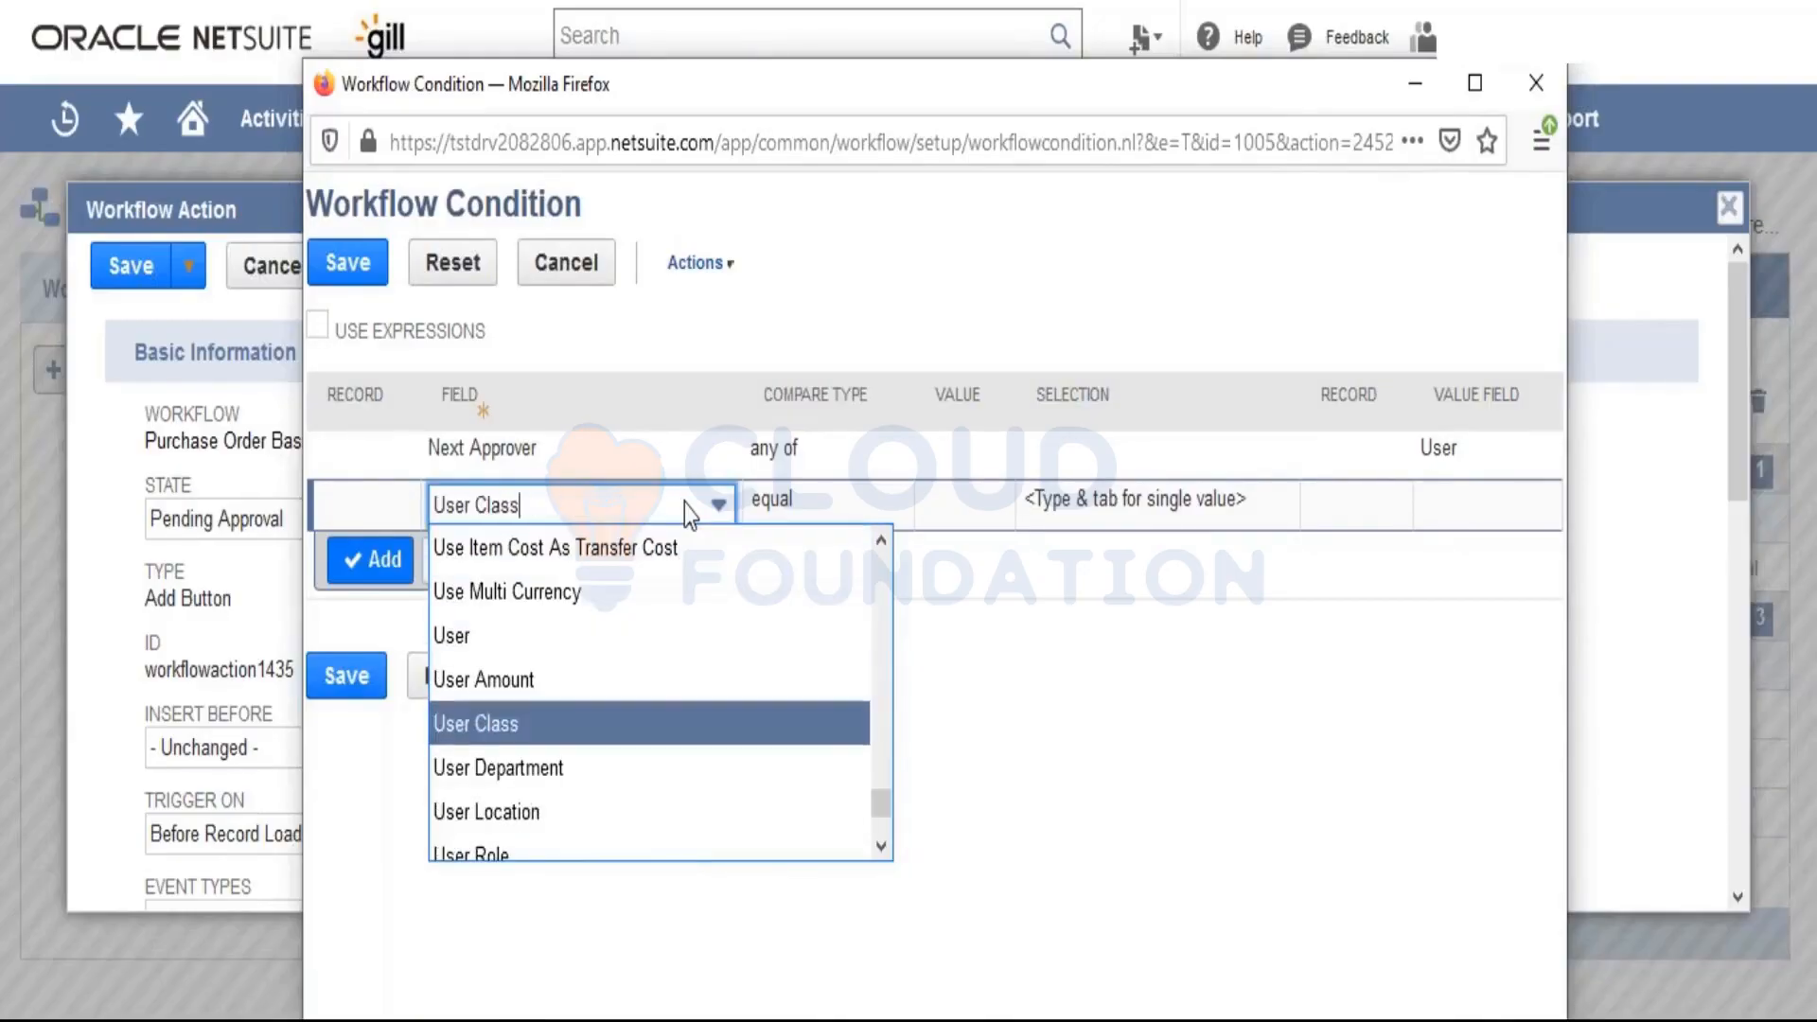
pyautogui.press('Up')
pyautogui.press('Return')
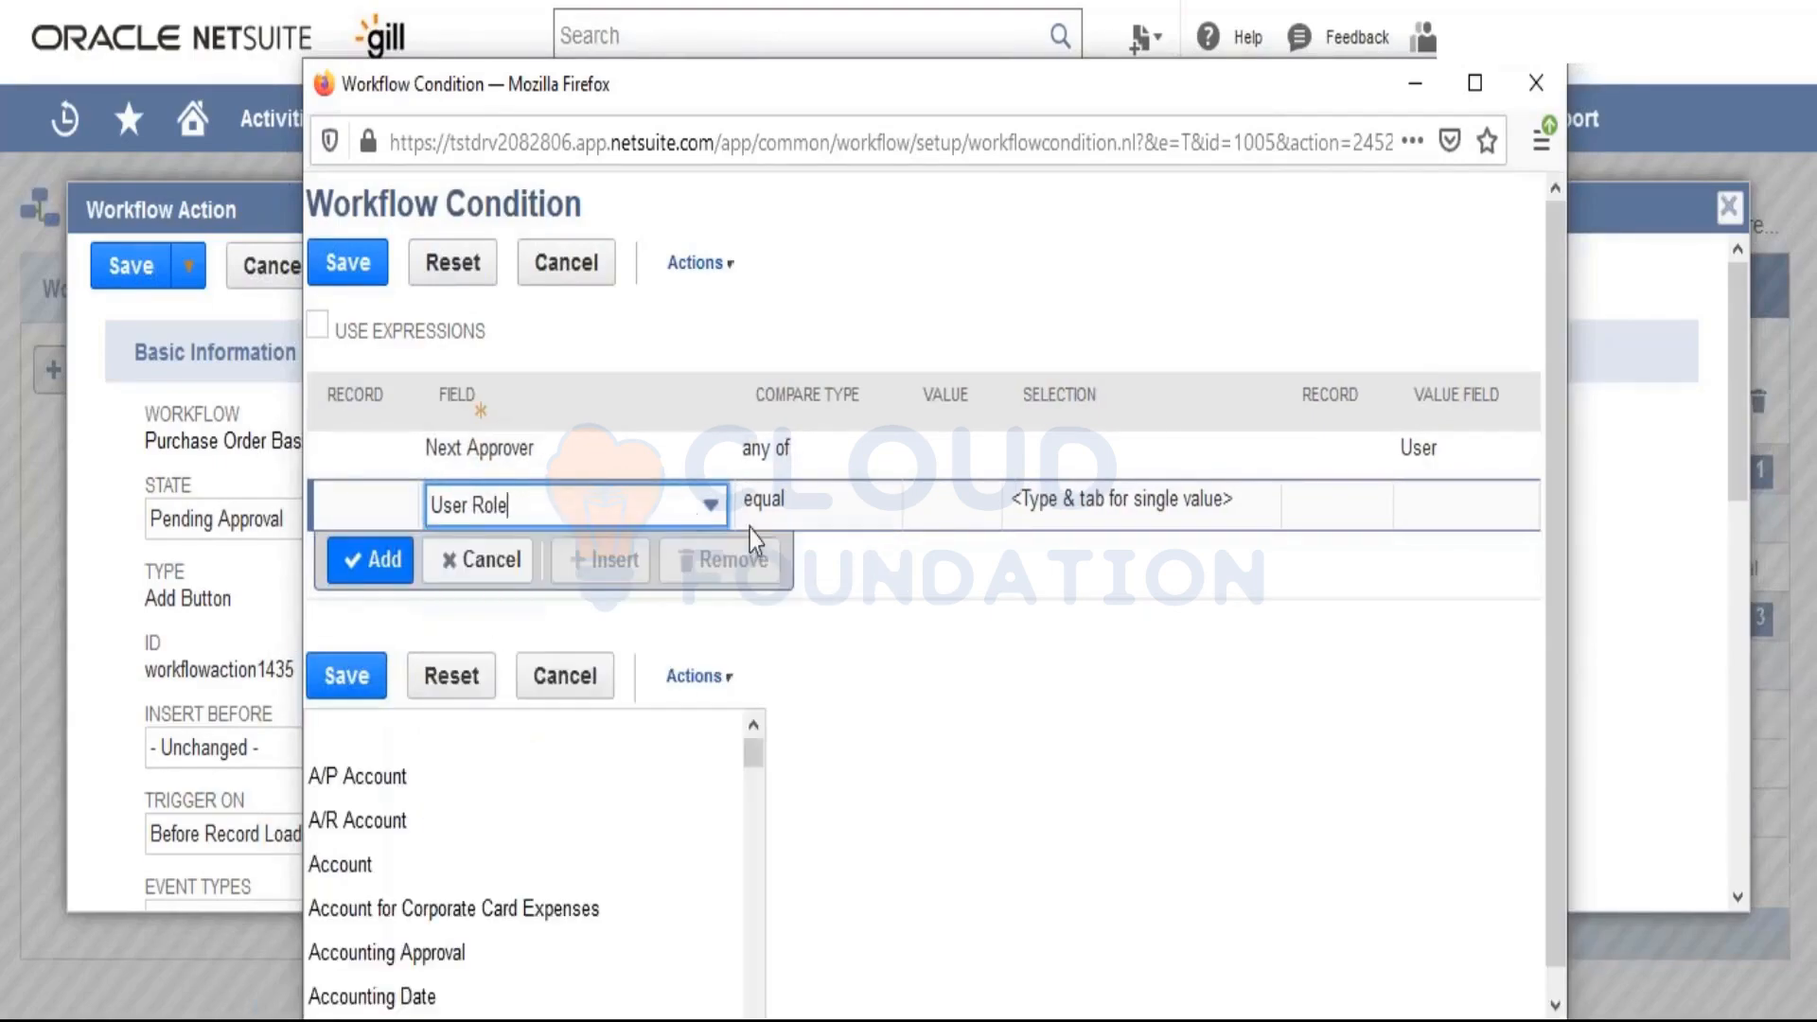
pyautogui.press('Tab')
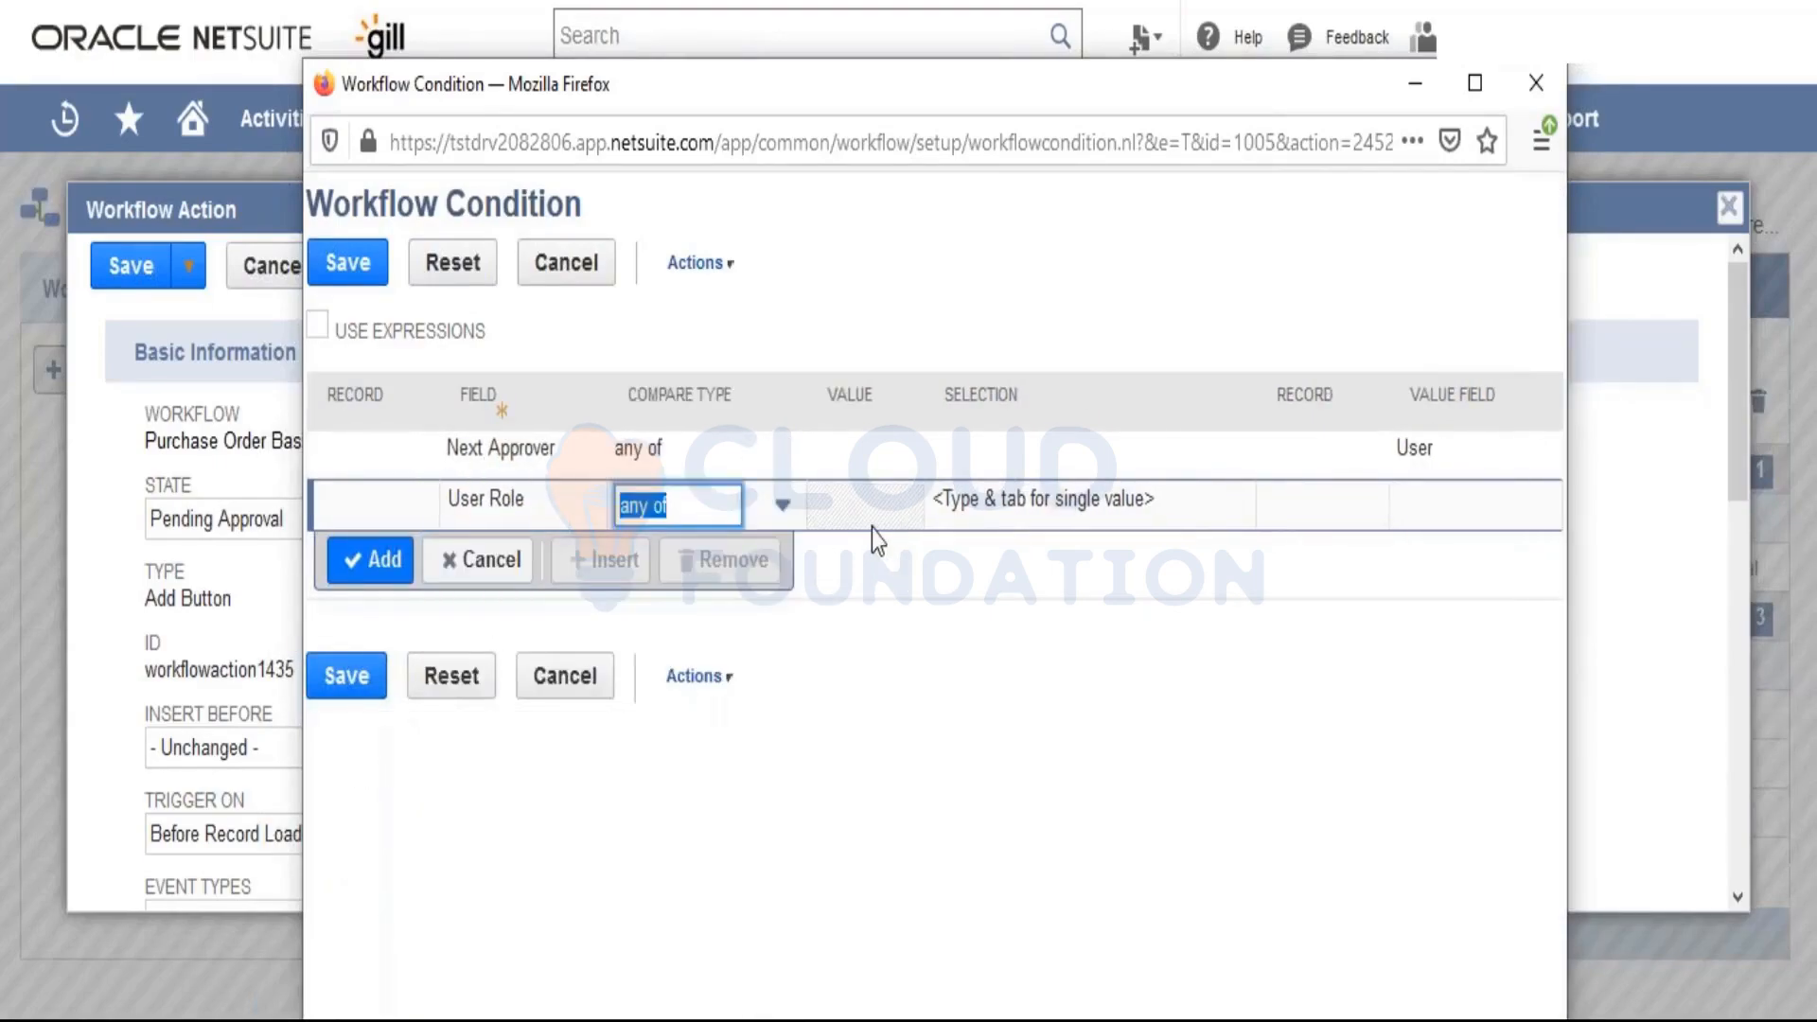
# Step: Pick 04: US Controller as the User Role selection, then discard the condition and close the Approve button action without saving
pyautogui.click(1456, 514)
pyautogui.click(1439, 514)
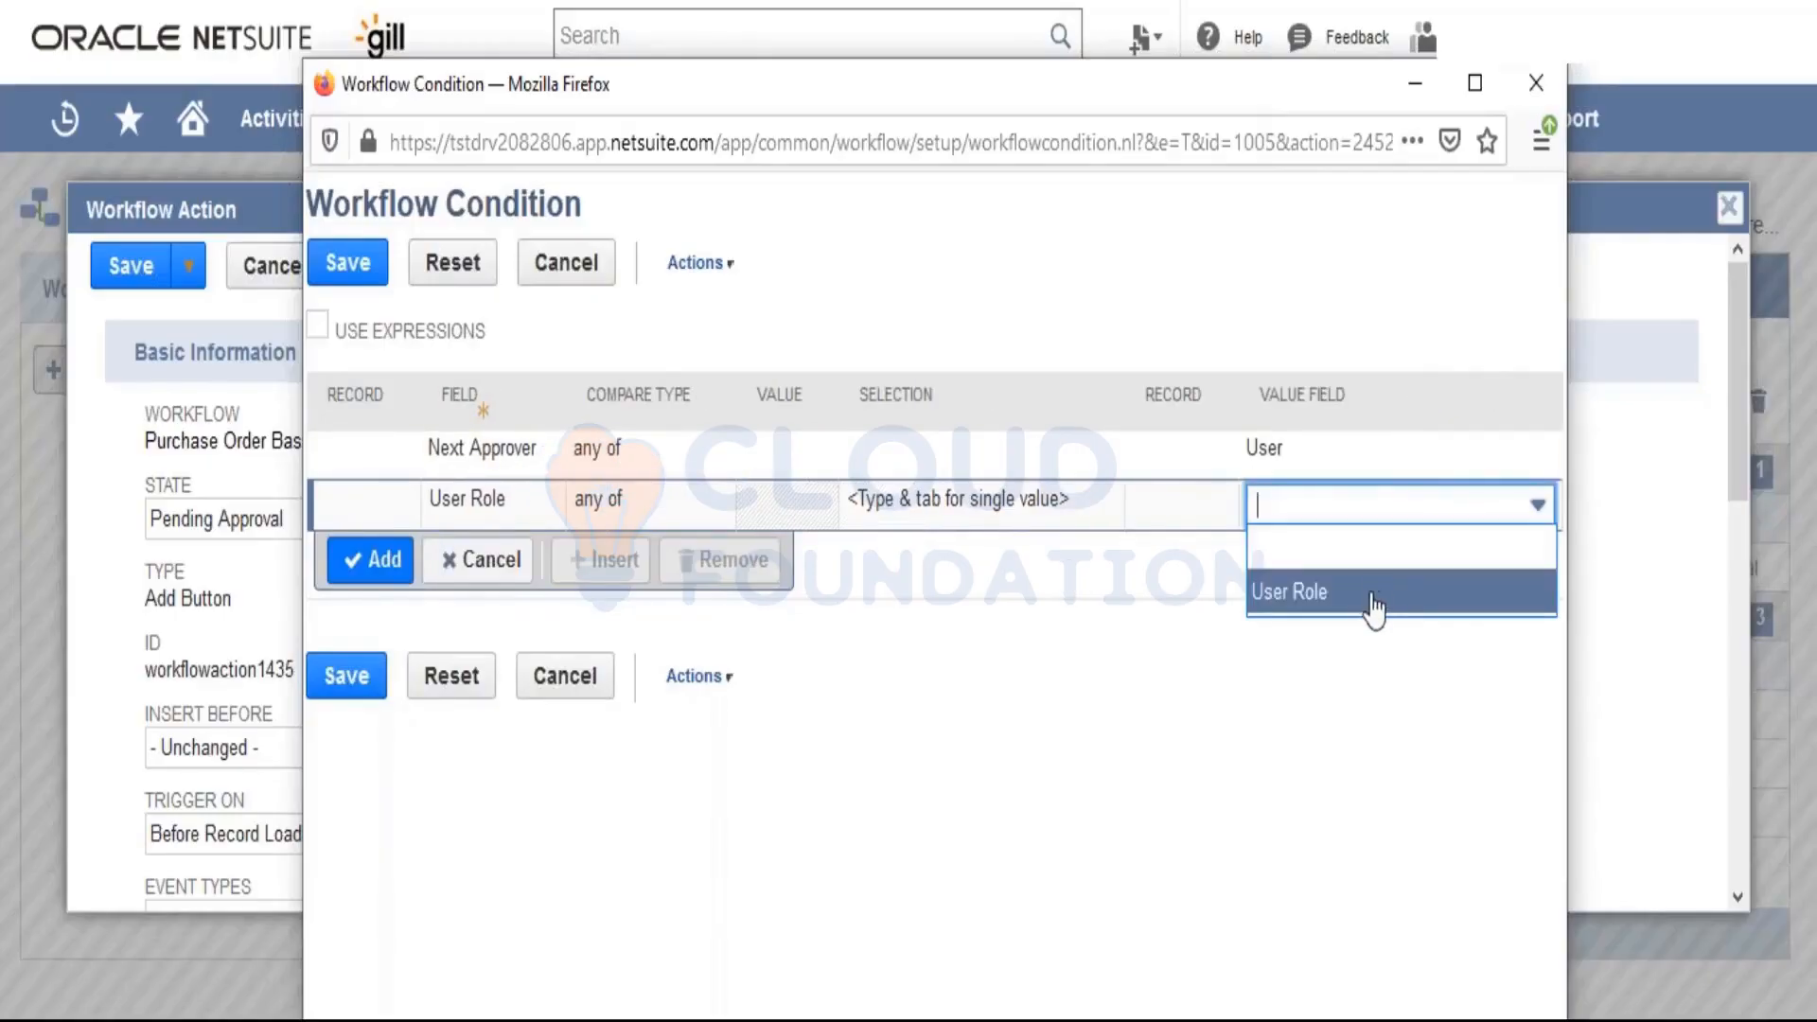
pyautogui.click(1042, 515)
pyautogui.click(1207, 521)
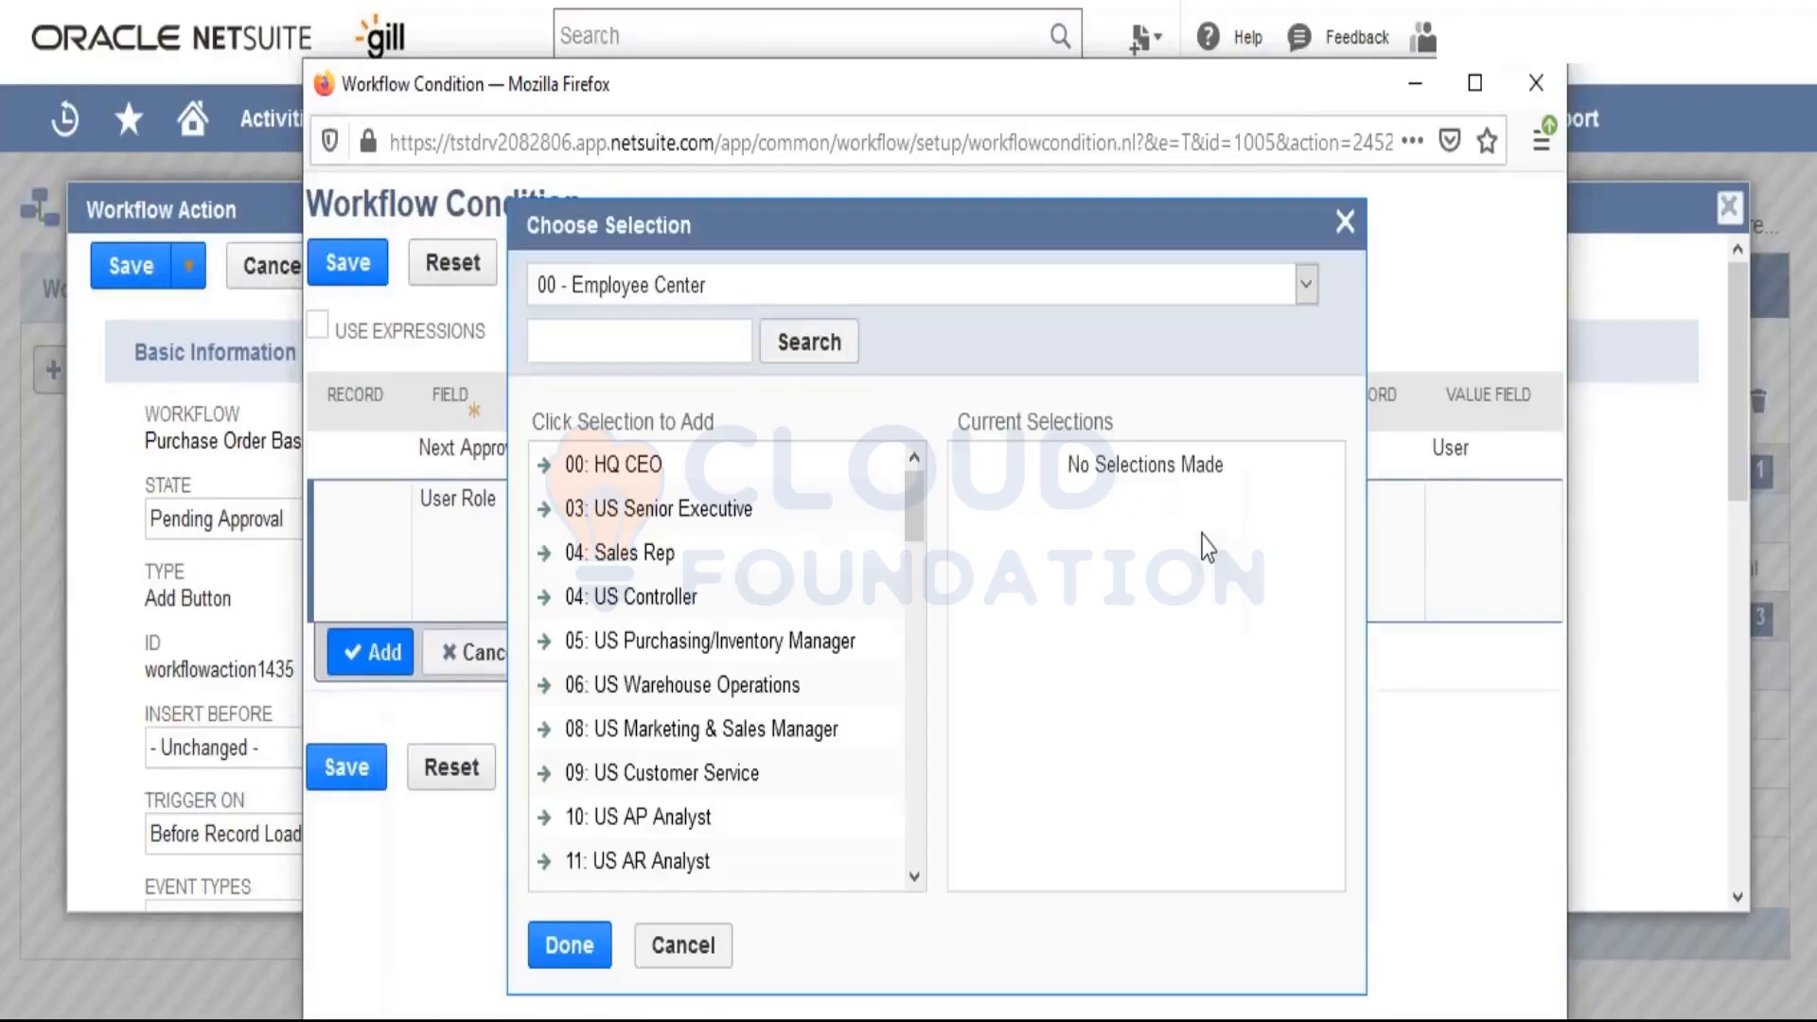
pyautogui.click(643, 598)
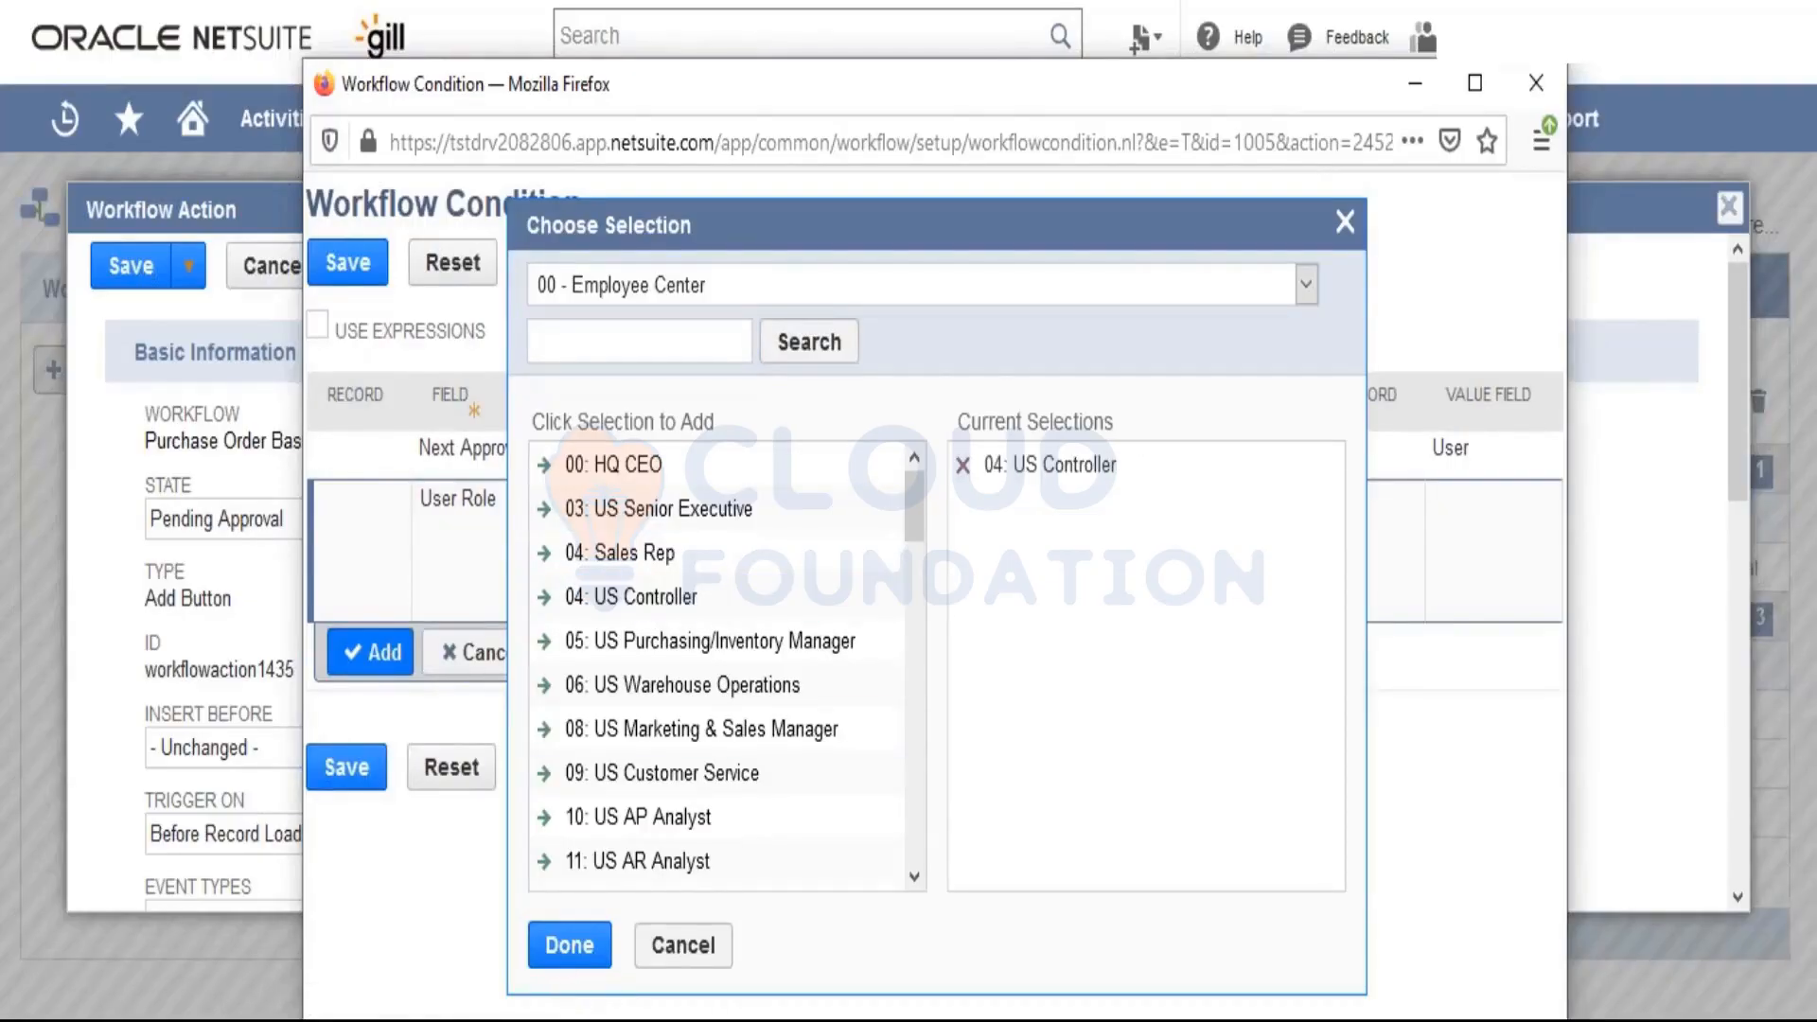
pyautogui.click(568, 944)
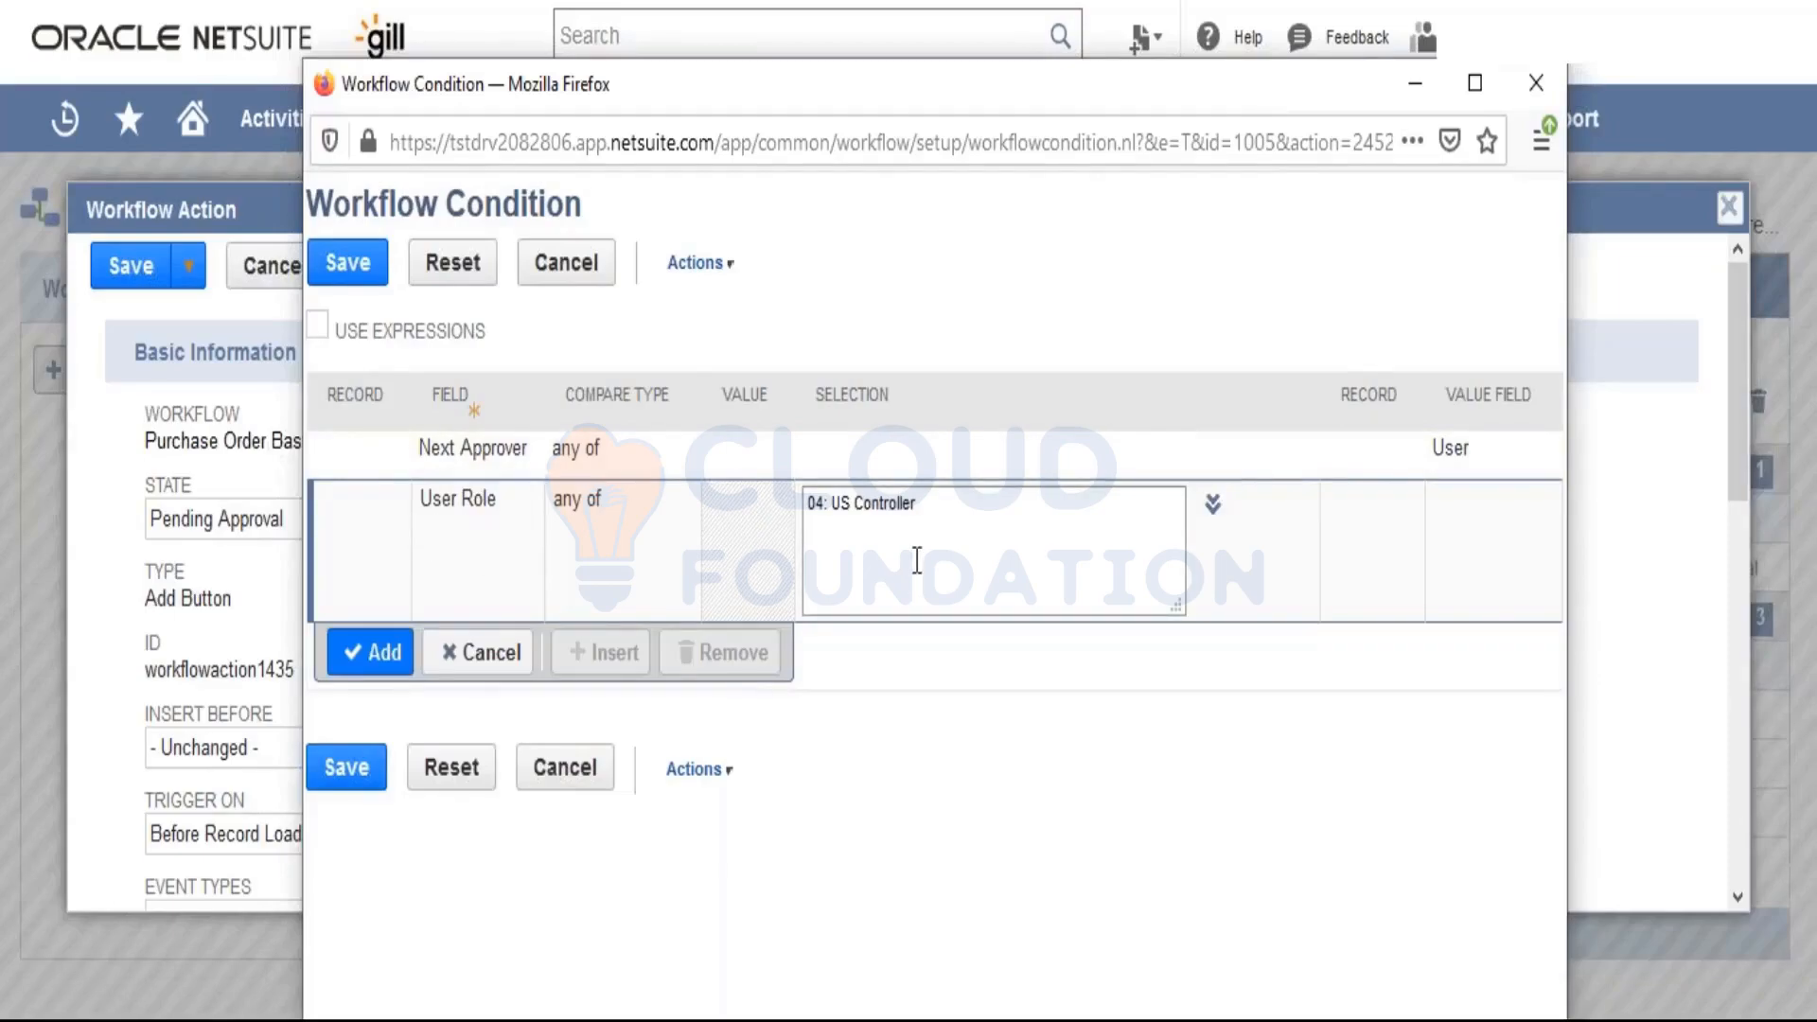
pyautogui.click(602, 268)
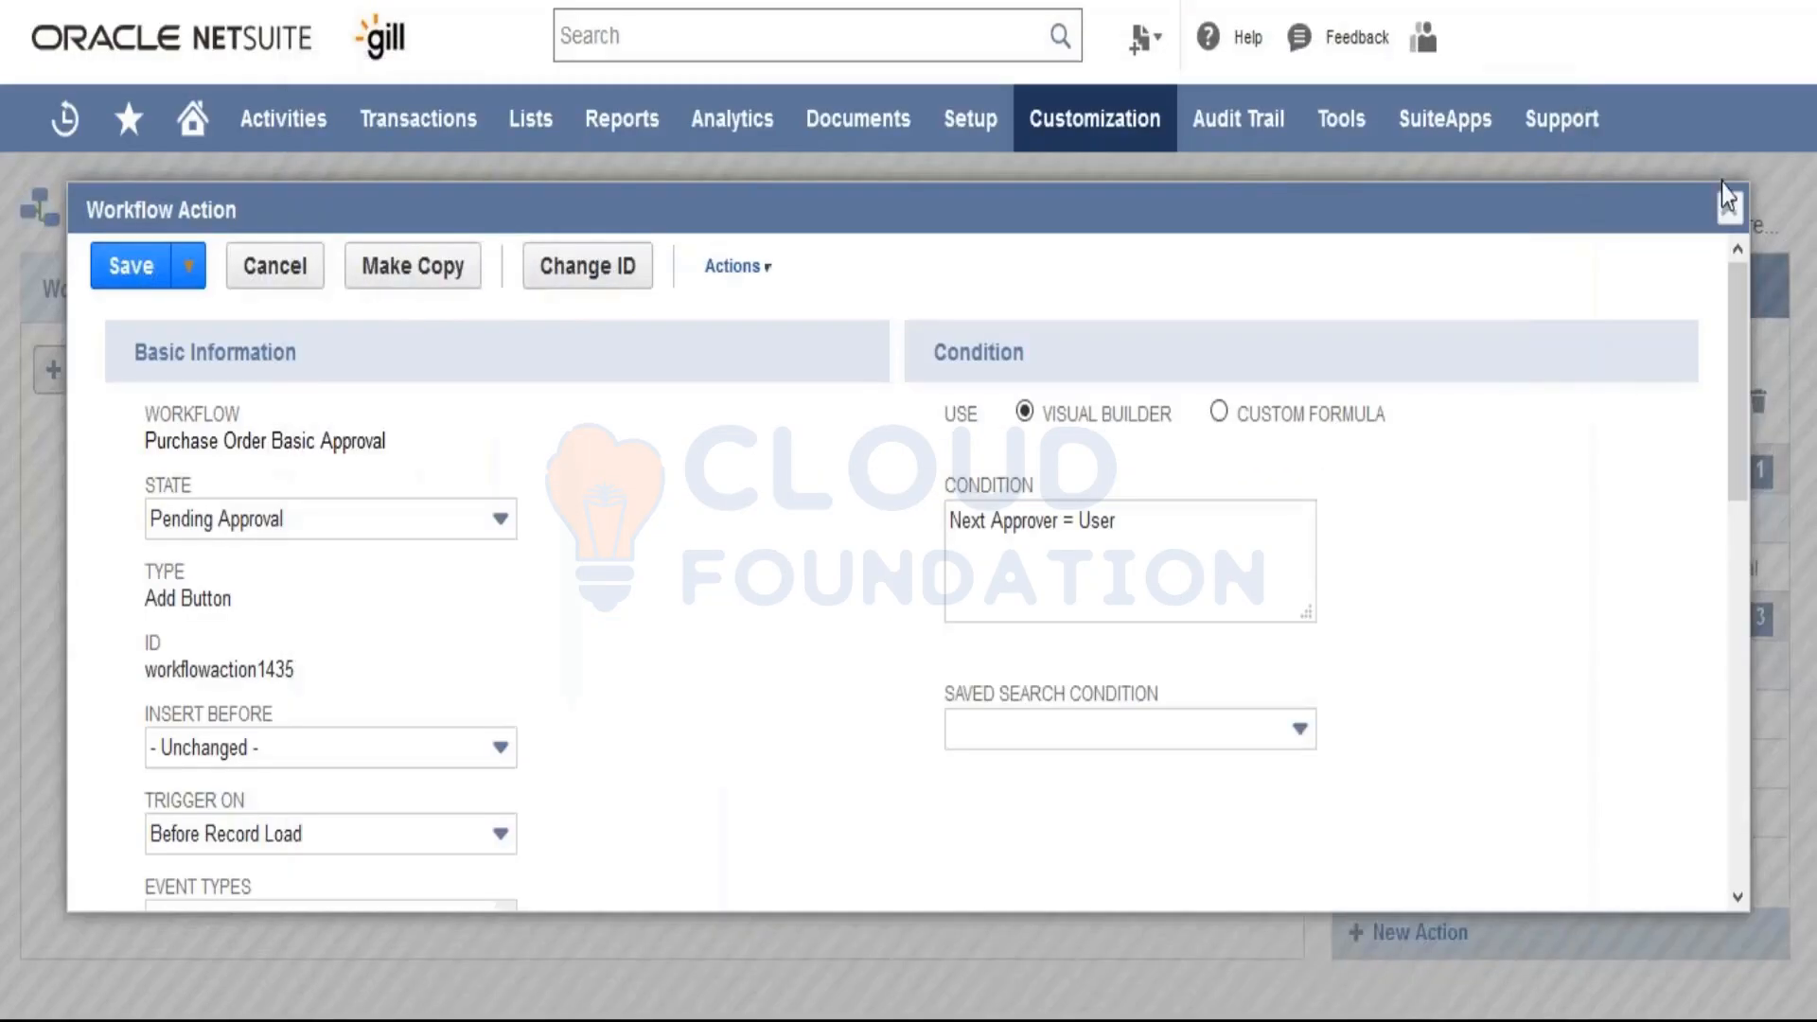
pyautogui.click(1728, 199)
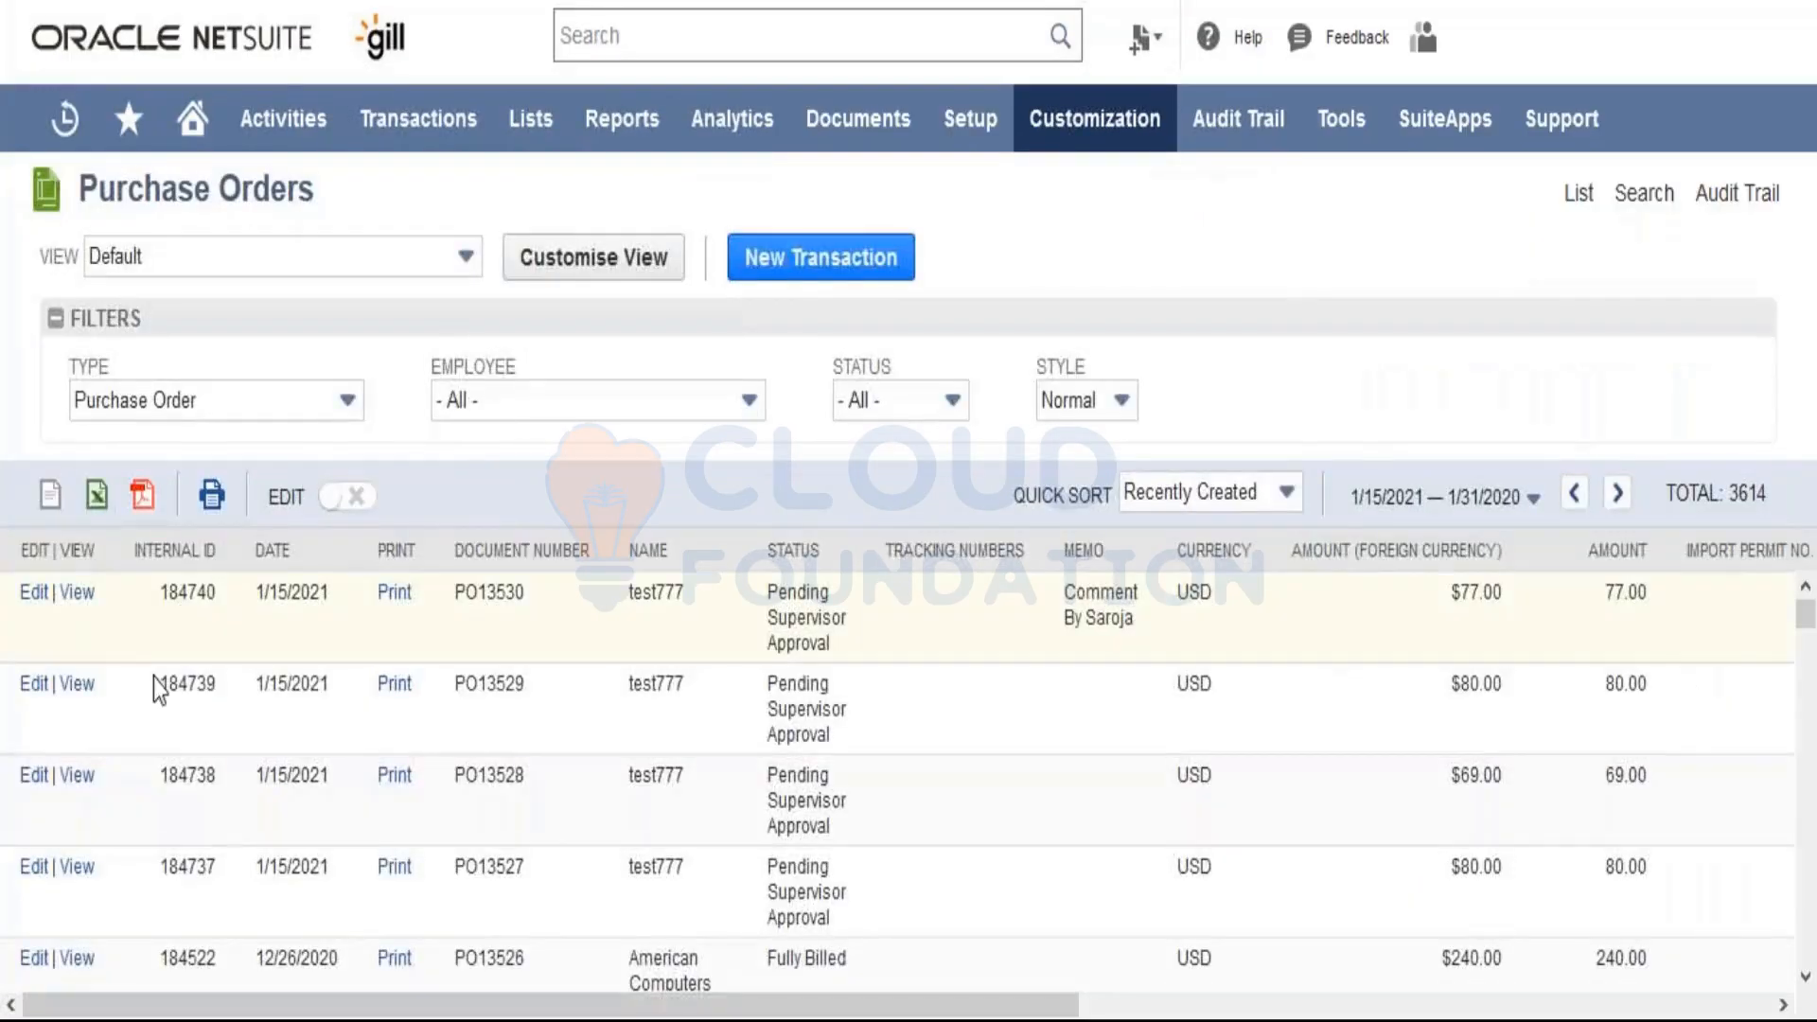
# Step: Open the most recently created test777 purchase order and examine the active workflows in its system information
pyautogui.click(78, 594)
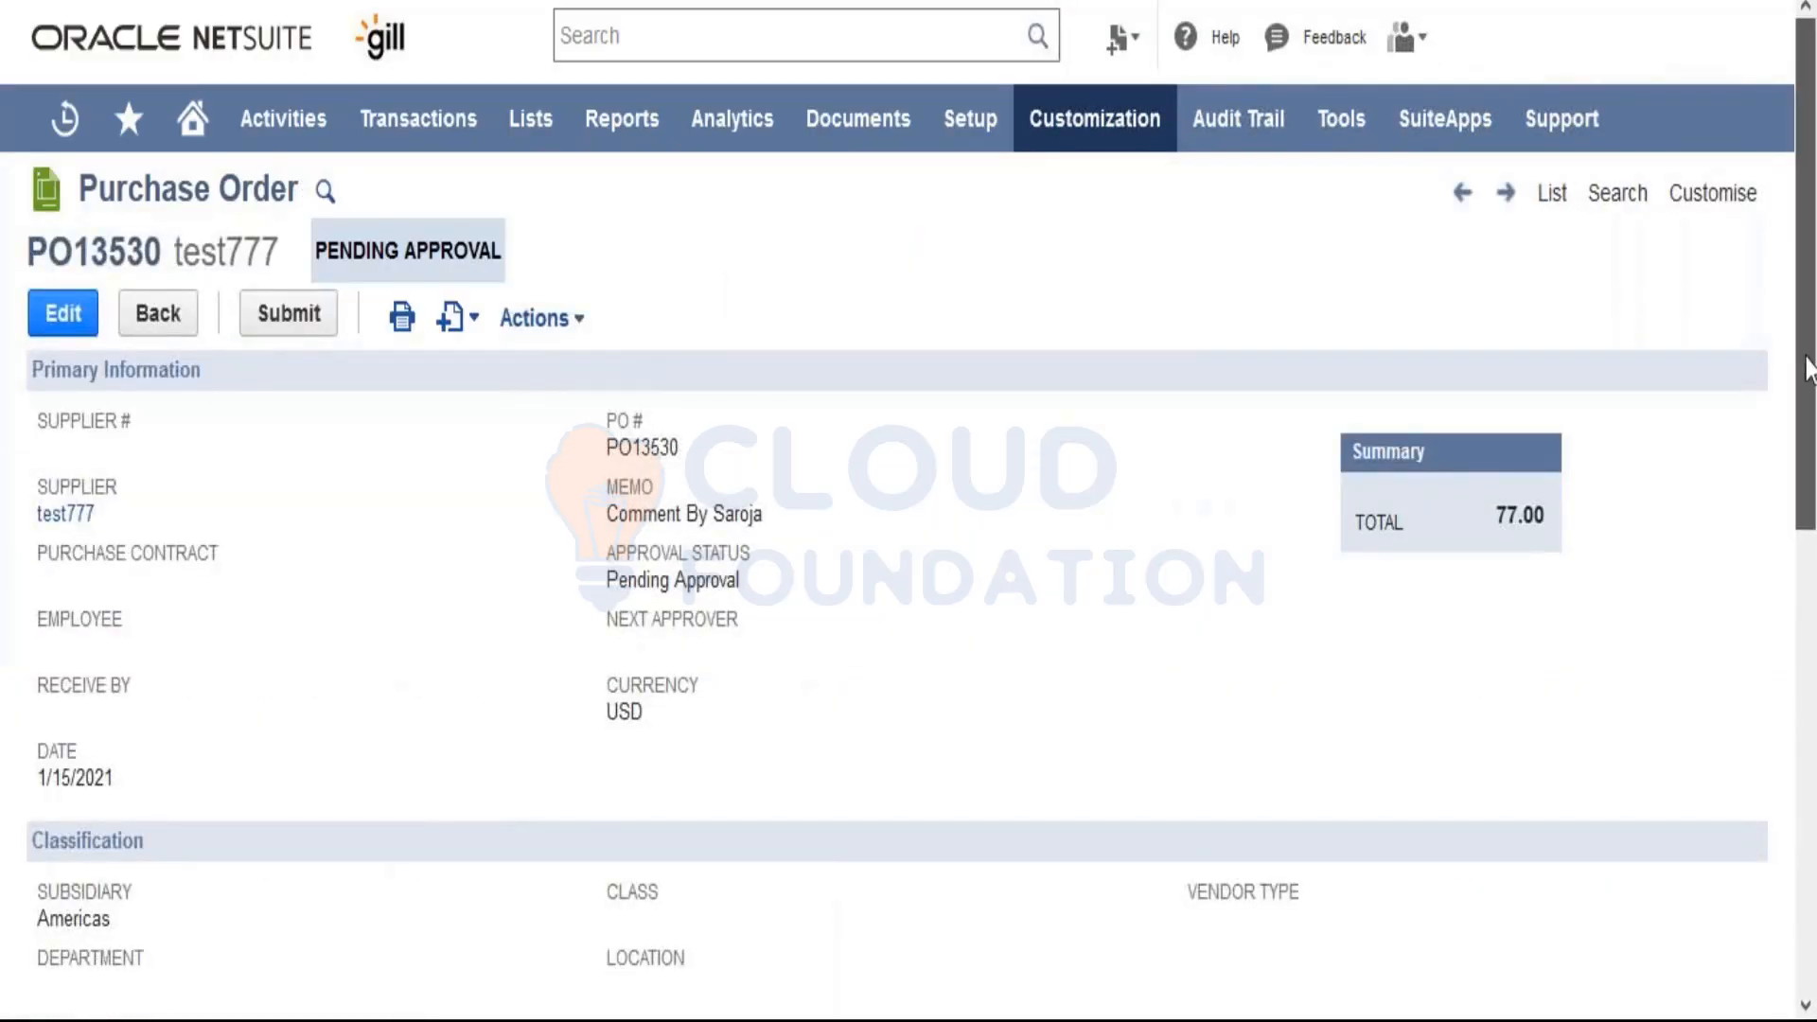
pyautogui.click(1809, 563)
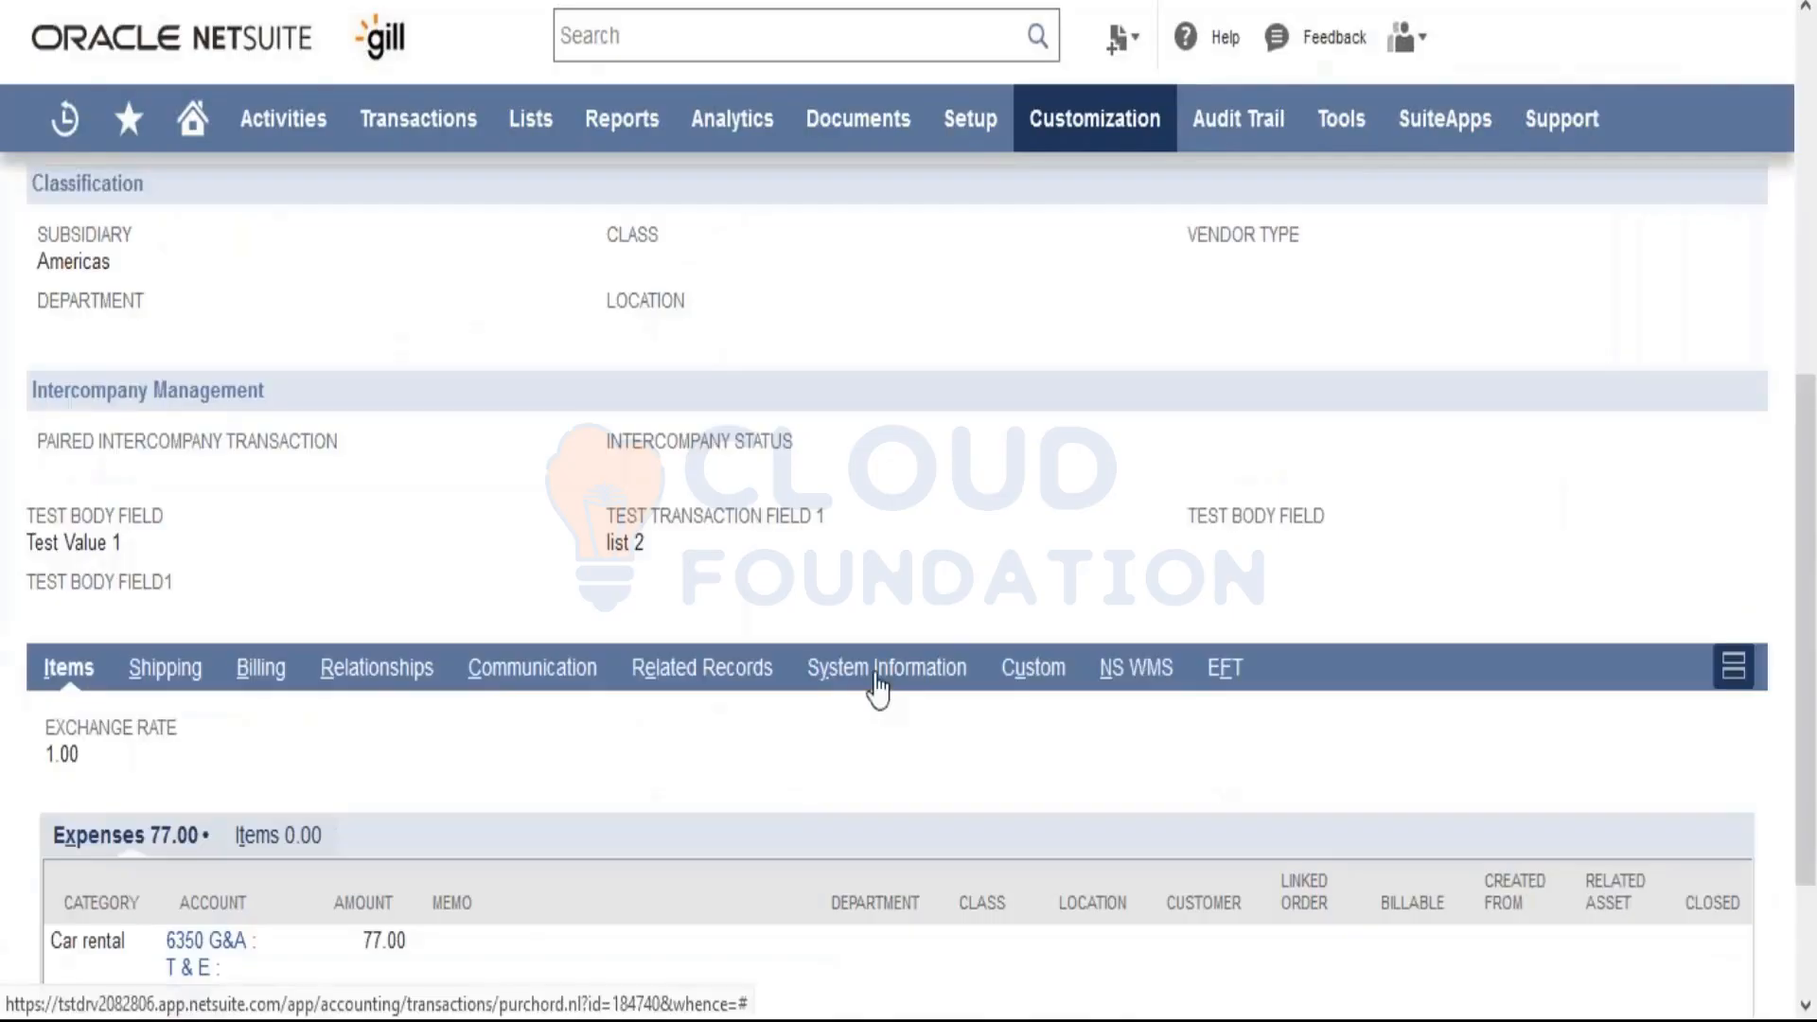
pyautogui.click(877, 676)
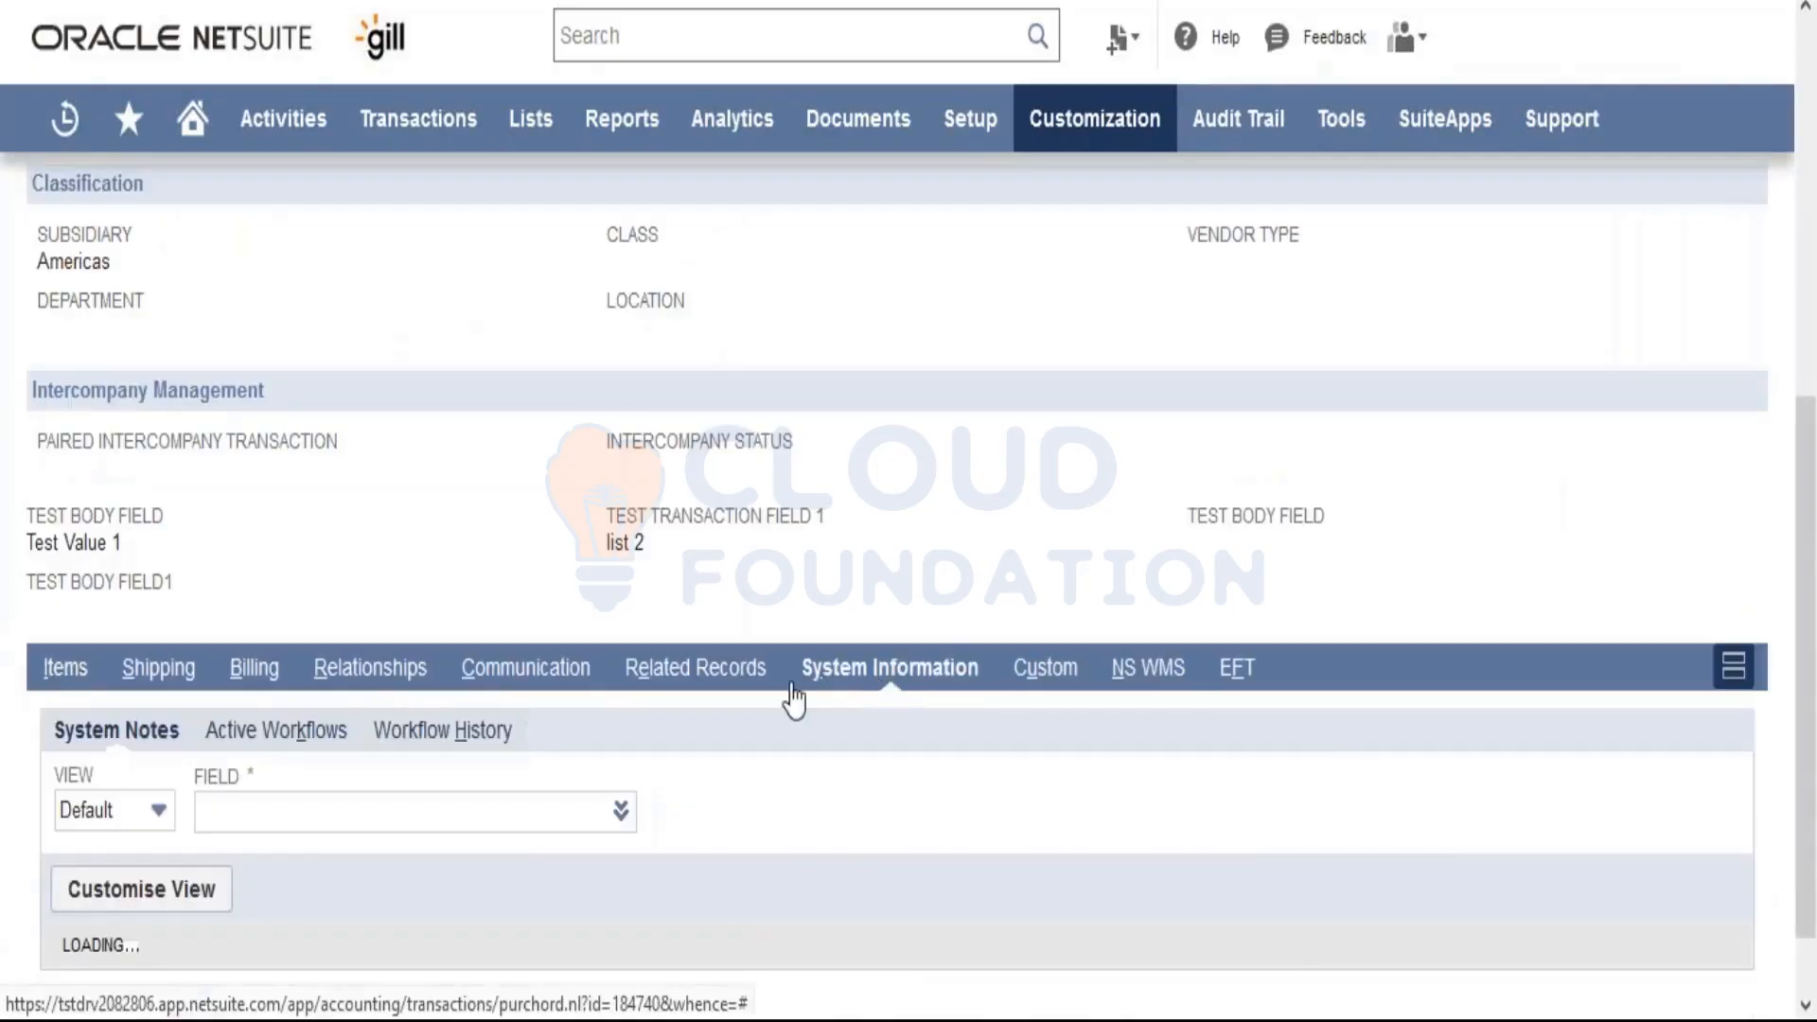
pyautogui.click(300, 743)
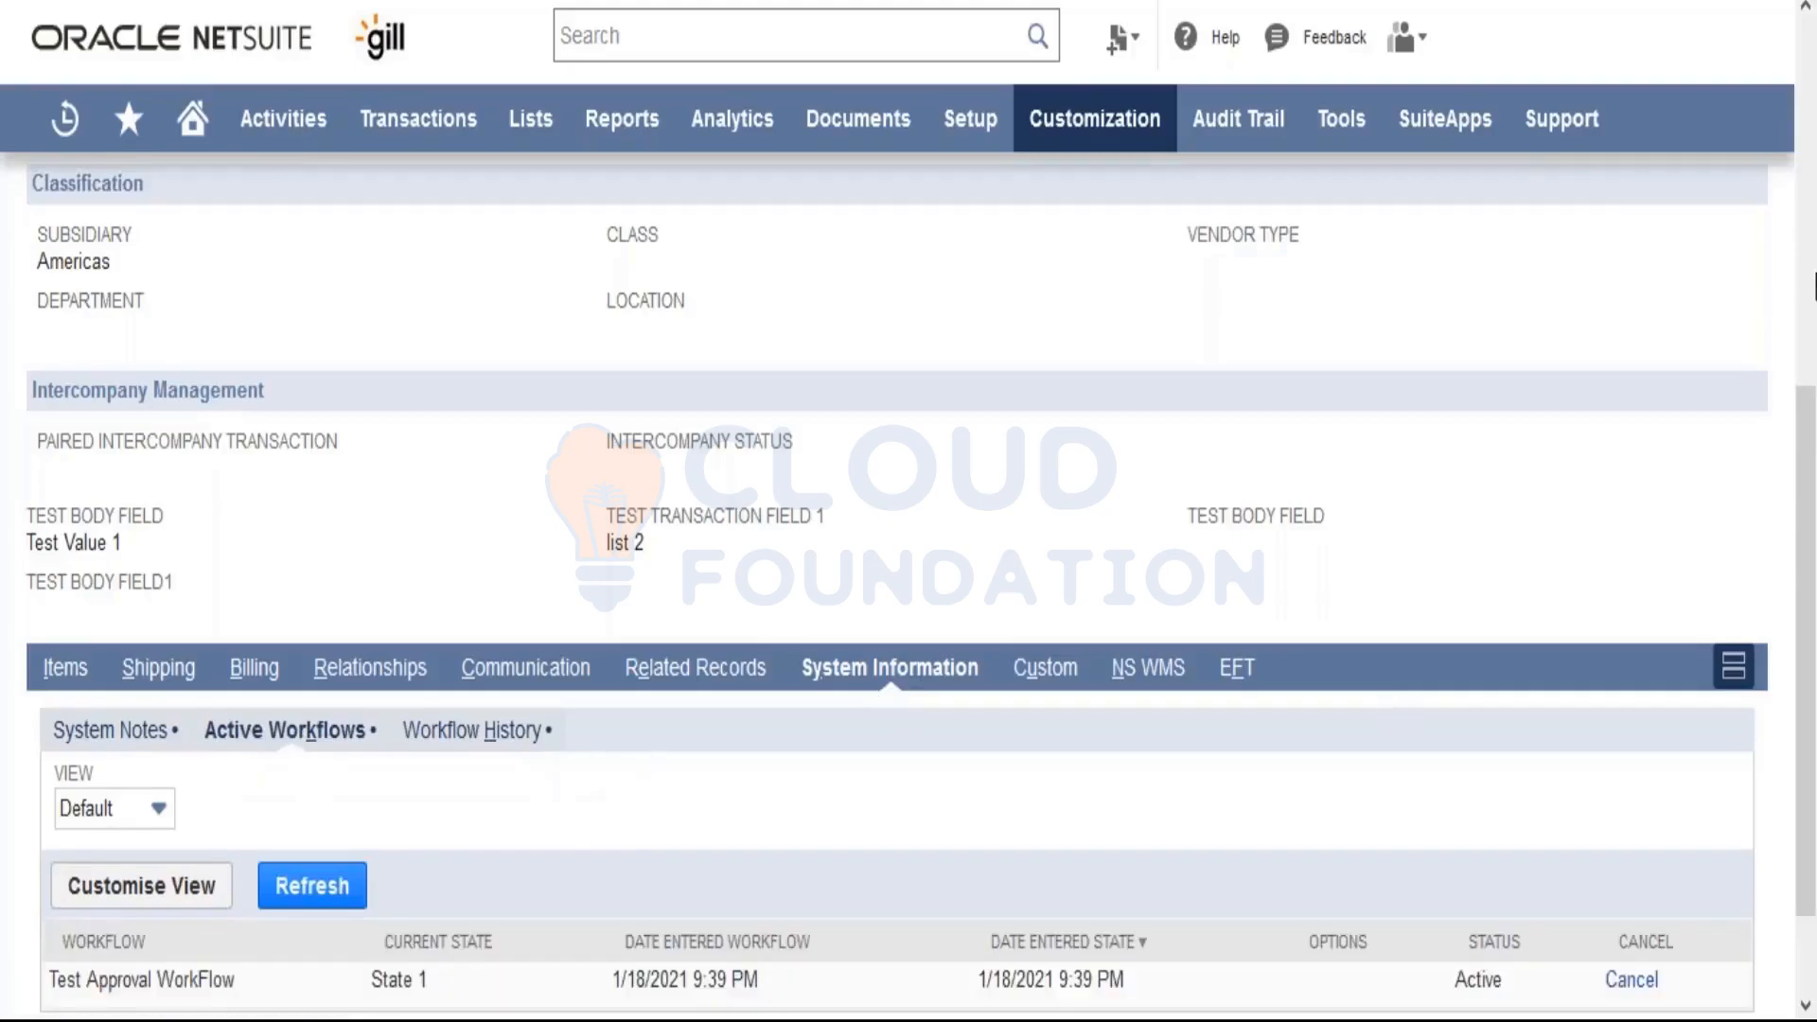
pyautogui.scroll(-3, 1662, 574)
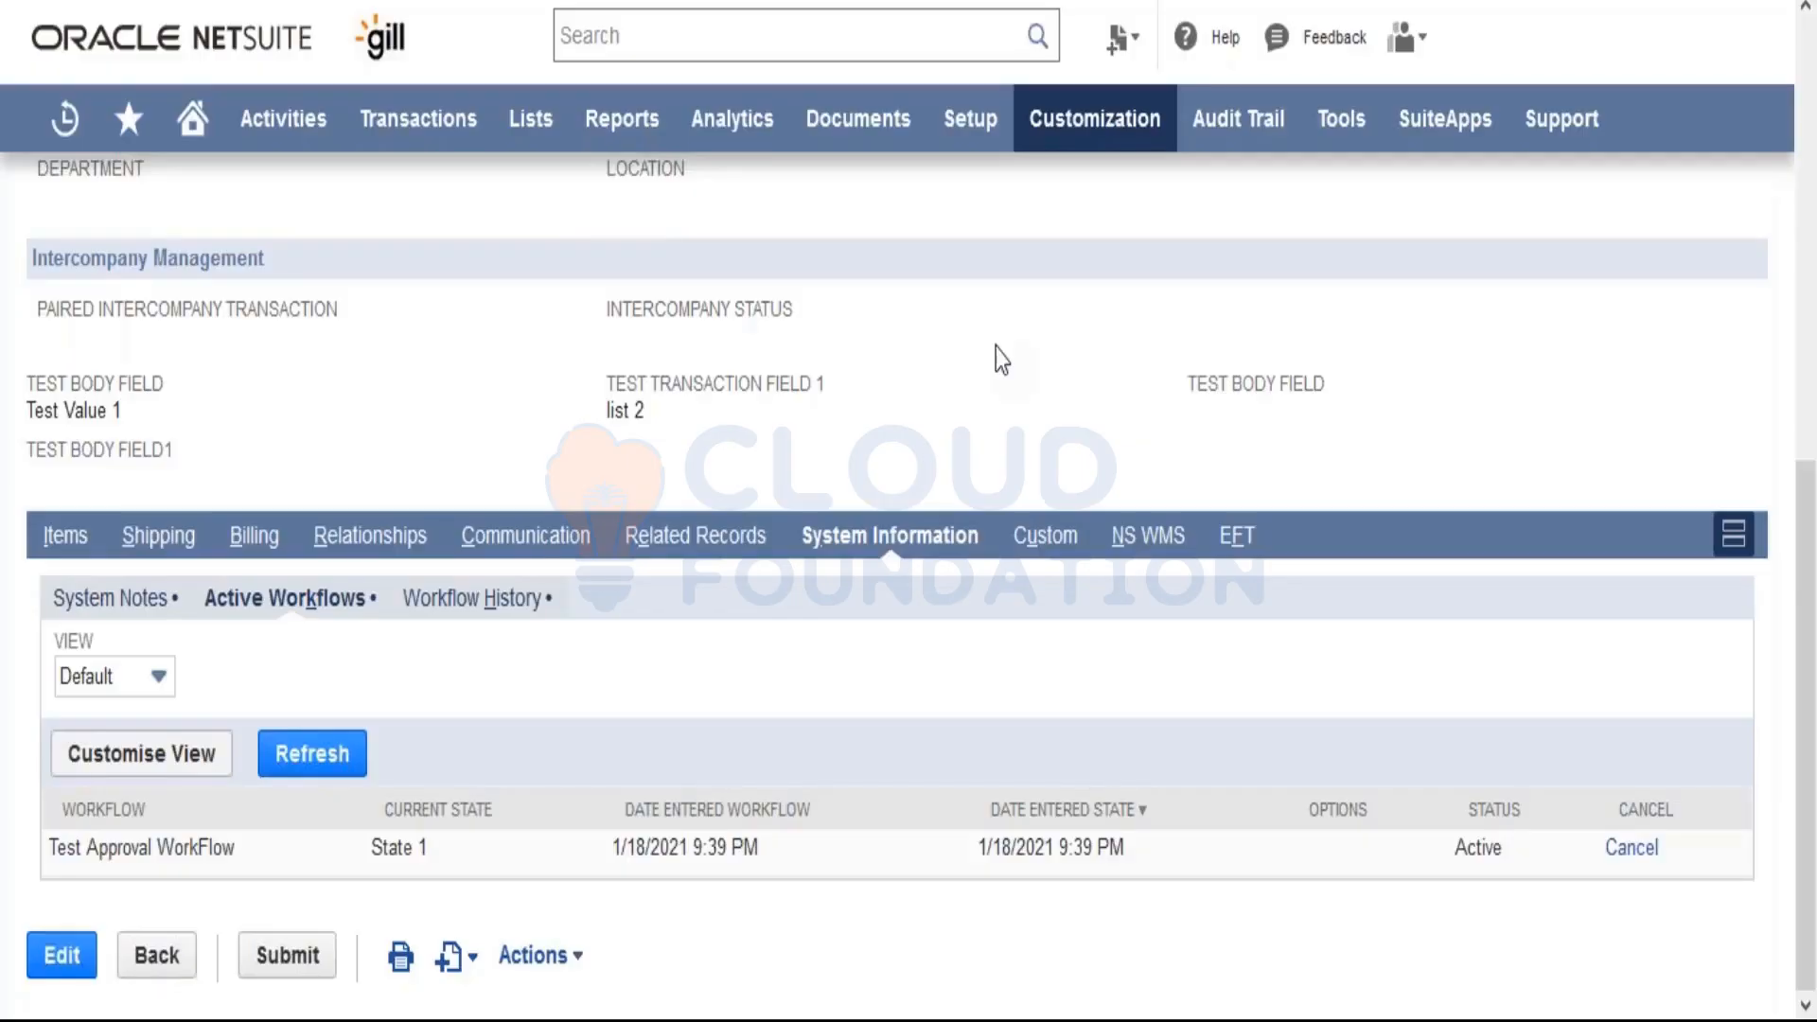
pyautogui.scroll(8, 1001, 359)
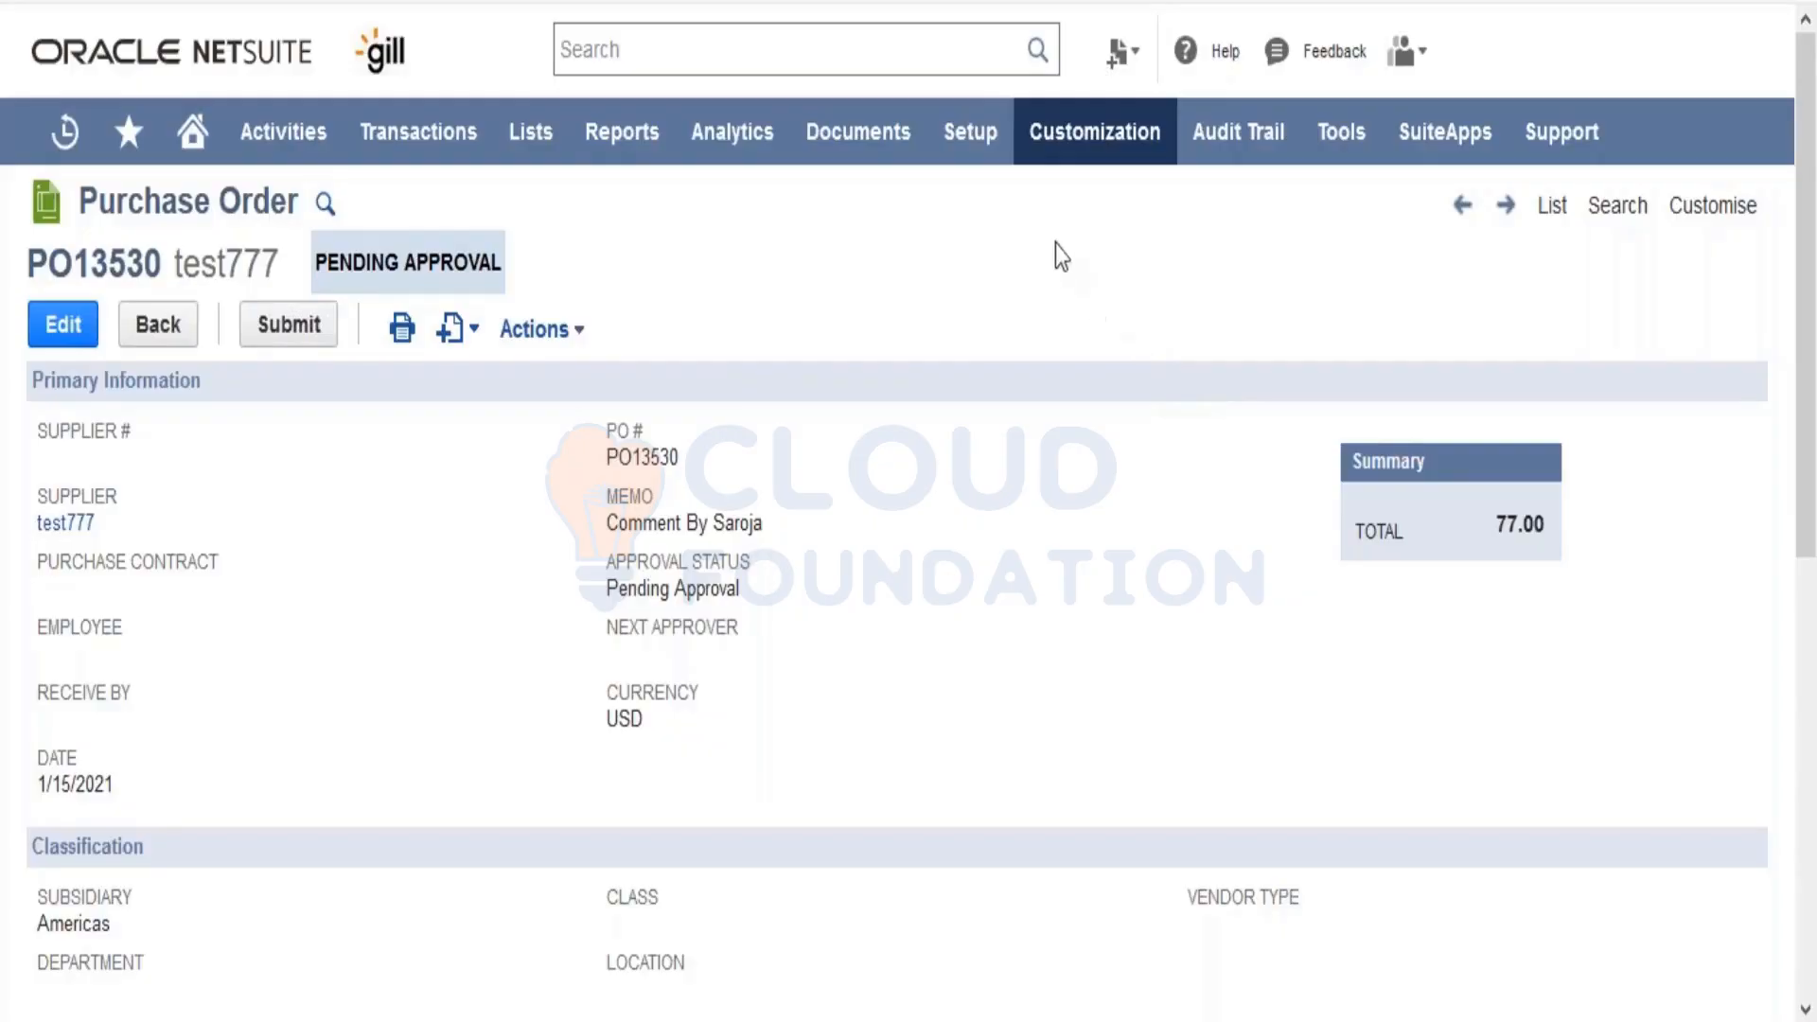
# Step: Open the Import Assistant for importing CSV records
pyautogui.moveTo(973, 147)
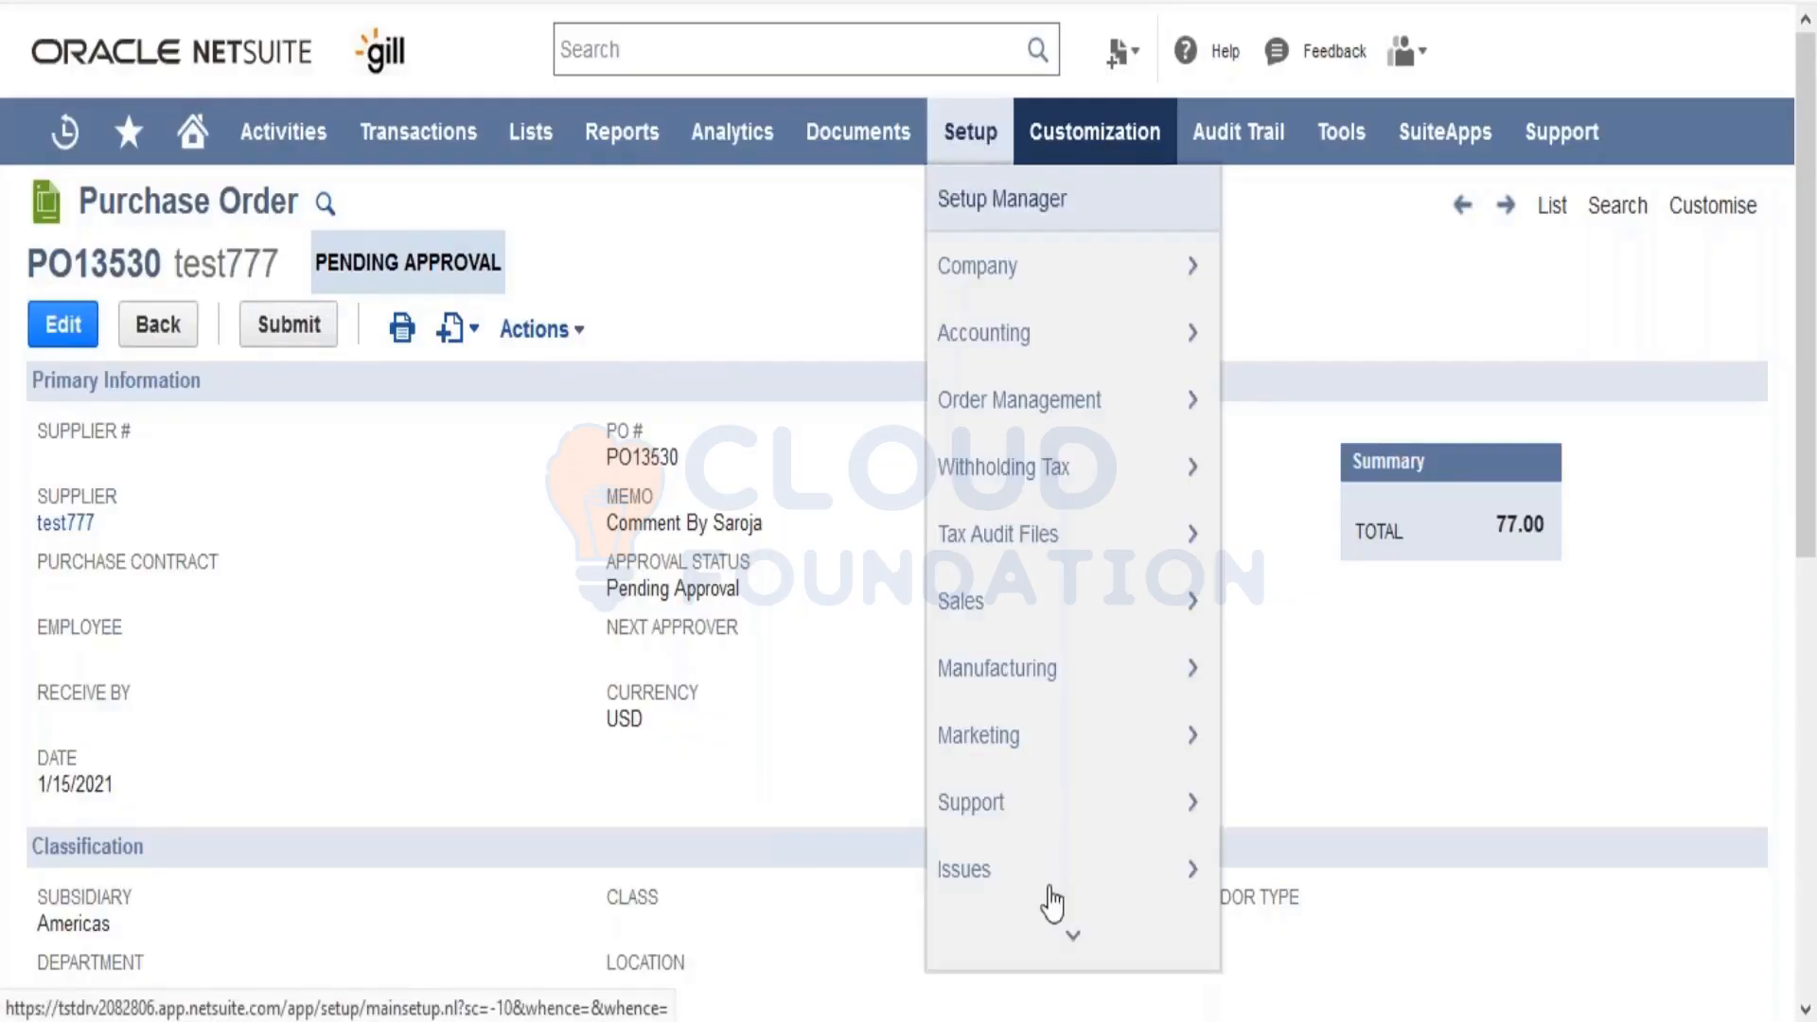
pyautogui.moveTo(1062, 965)
pyautogui.moveTo(1071, 714)
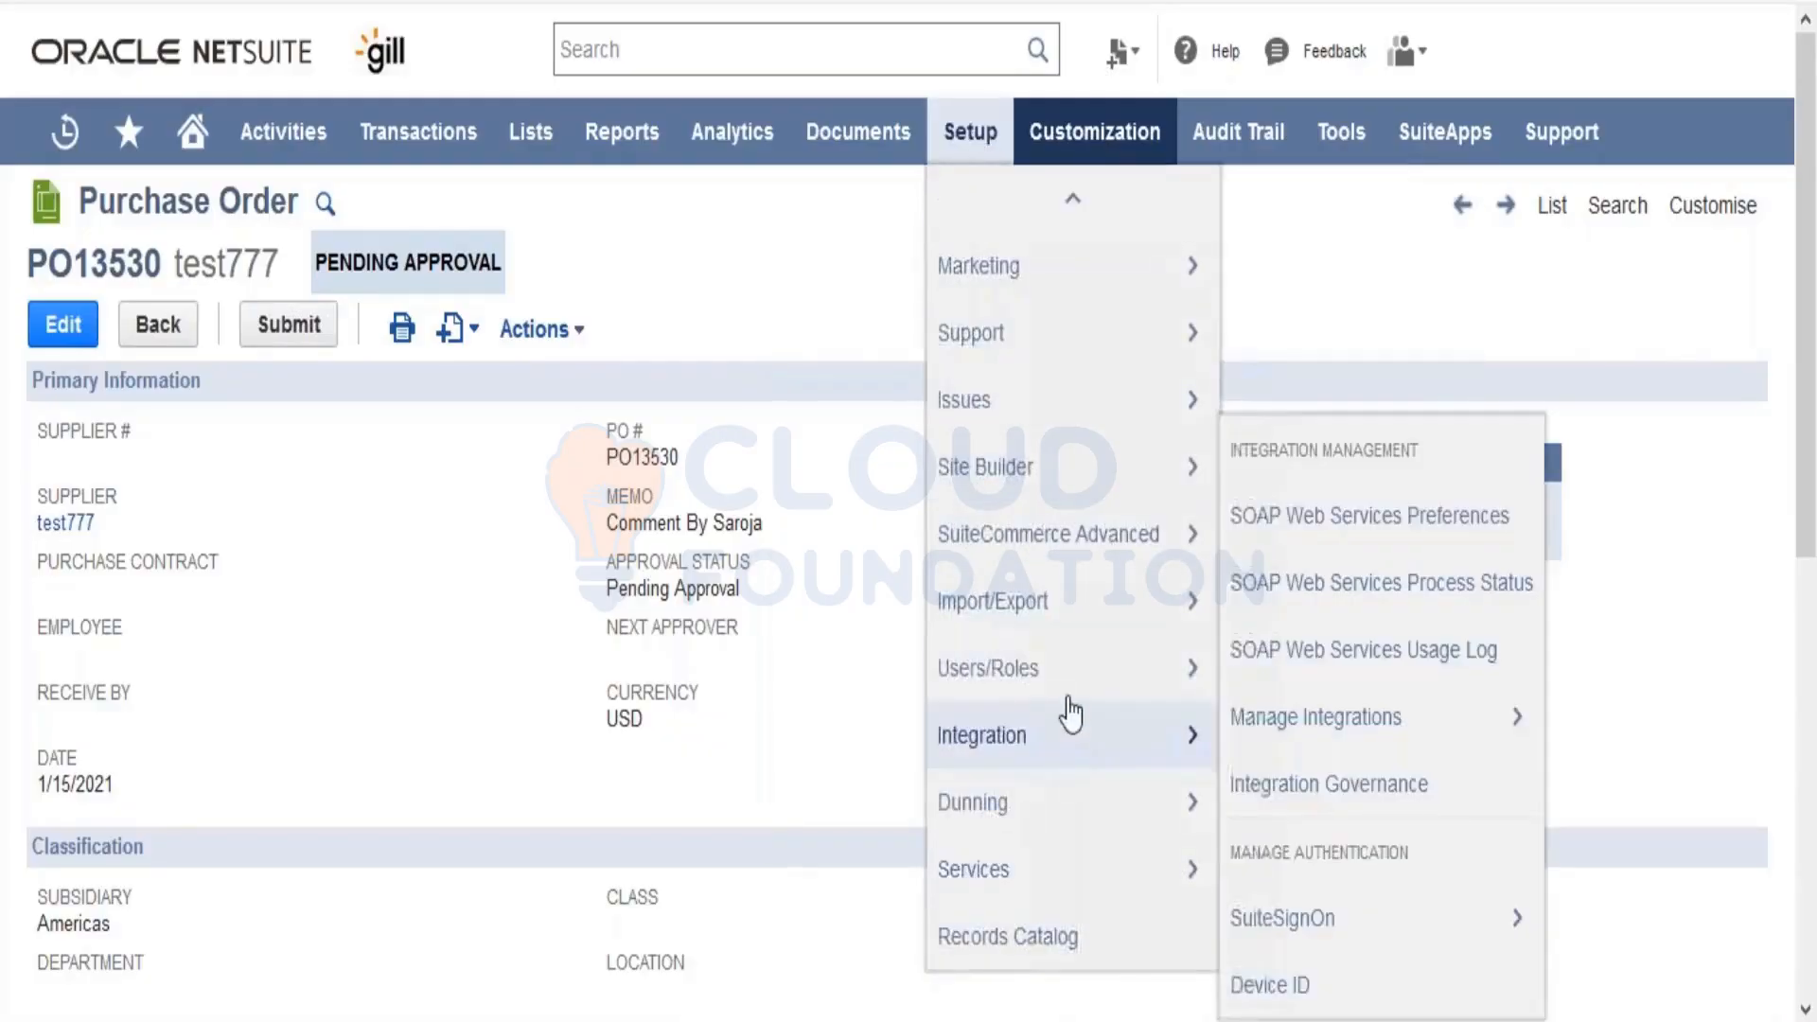
pyautogui.moveTo(1075, 606)
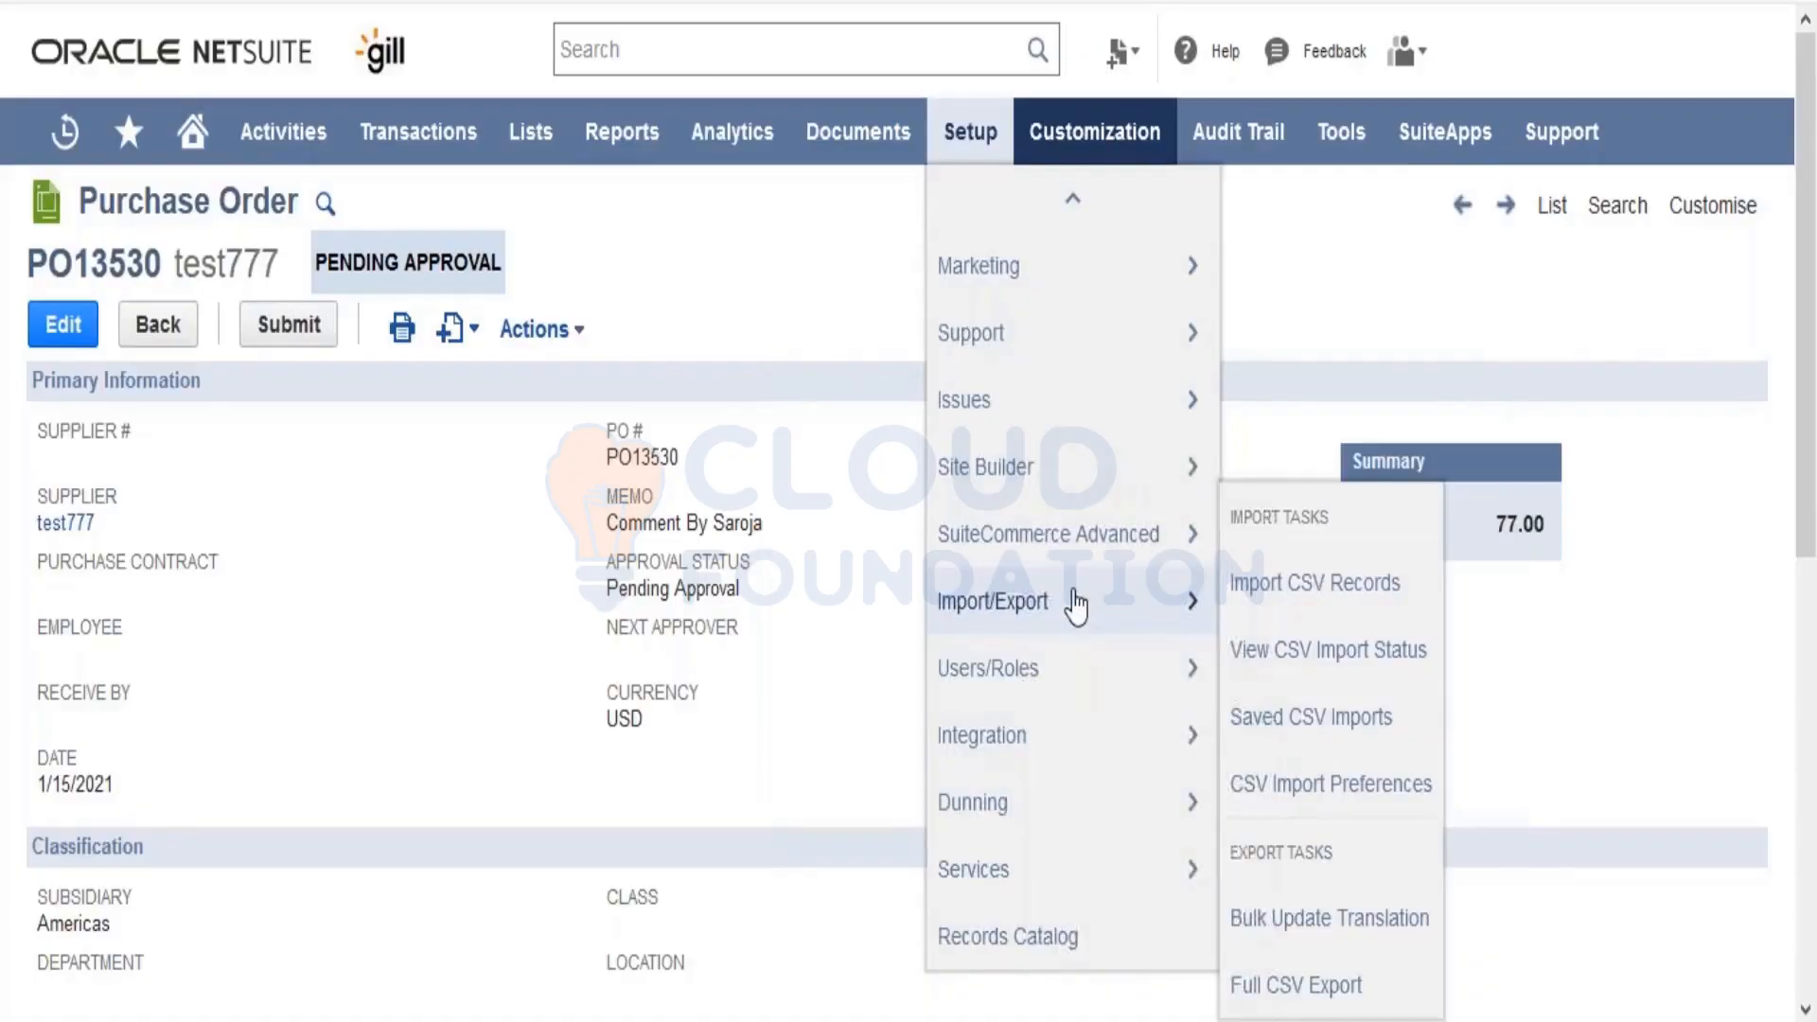
pyautogui.click(1274, 584)
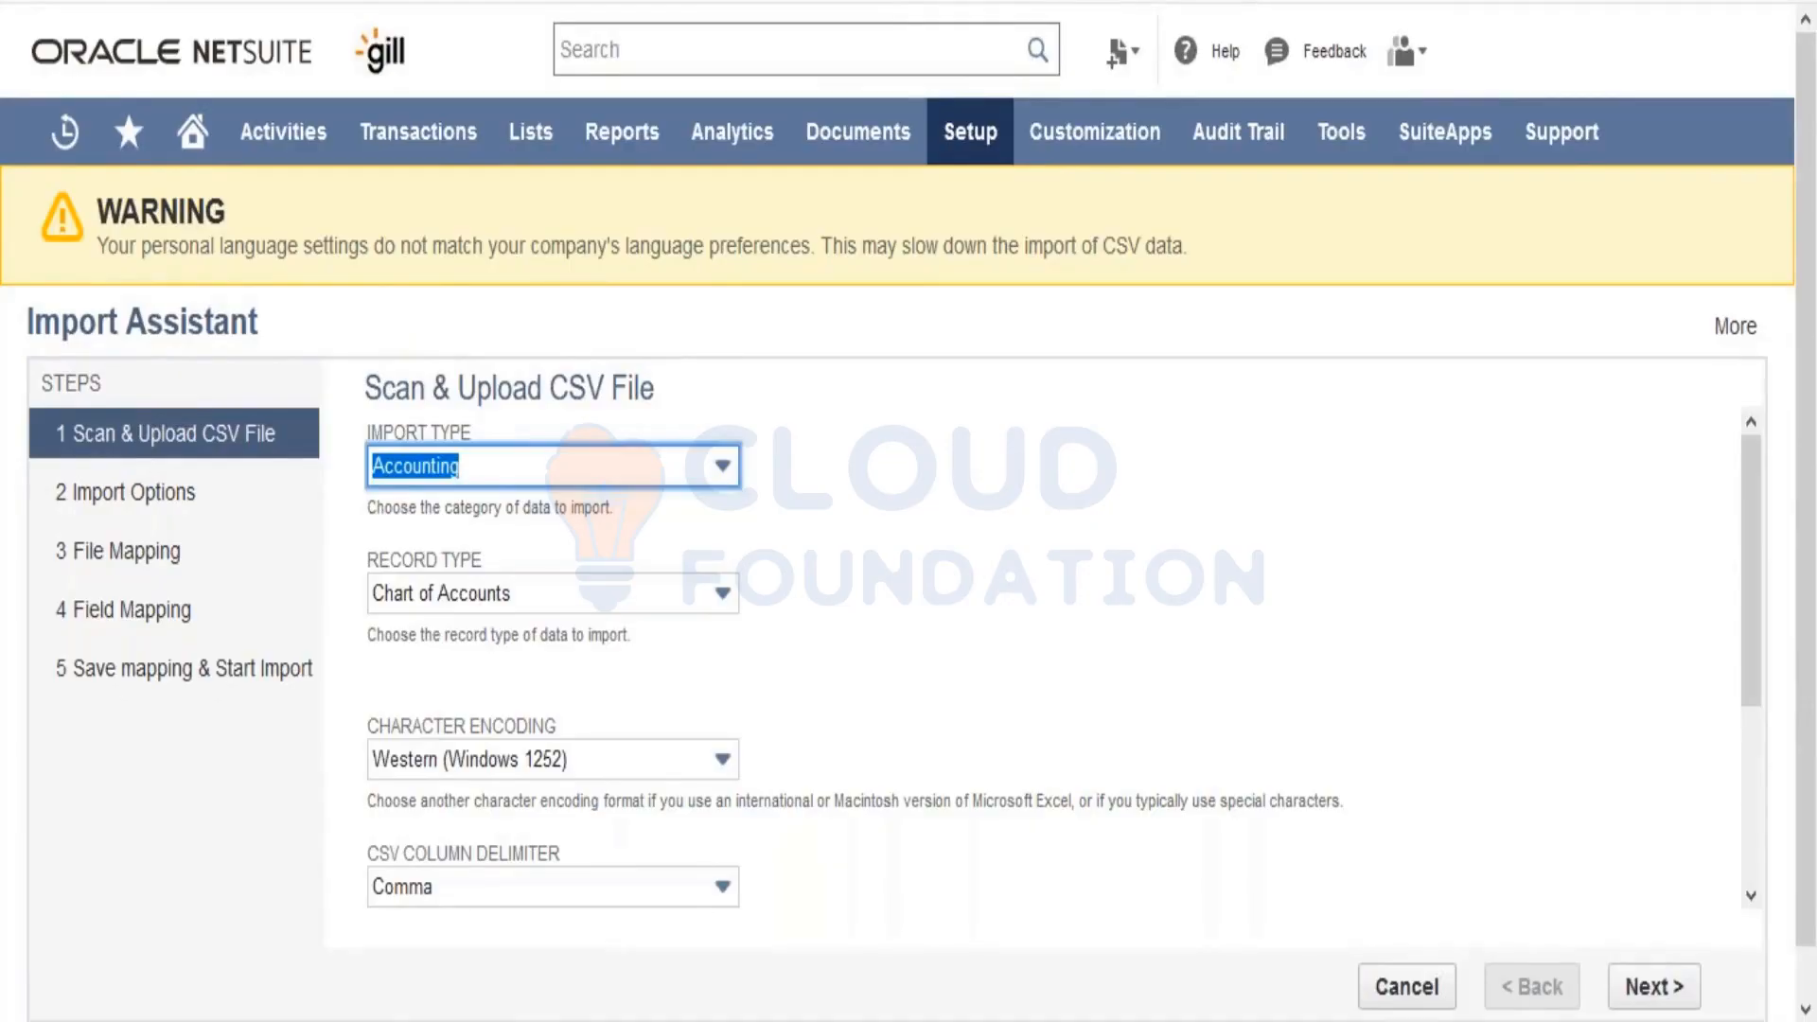
# Step: Set the import type to Classification and examine the record types it offers
pyautogui.click(626, 474)
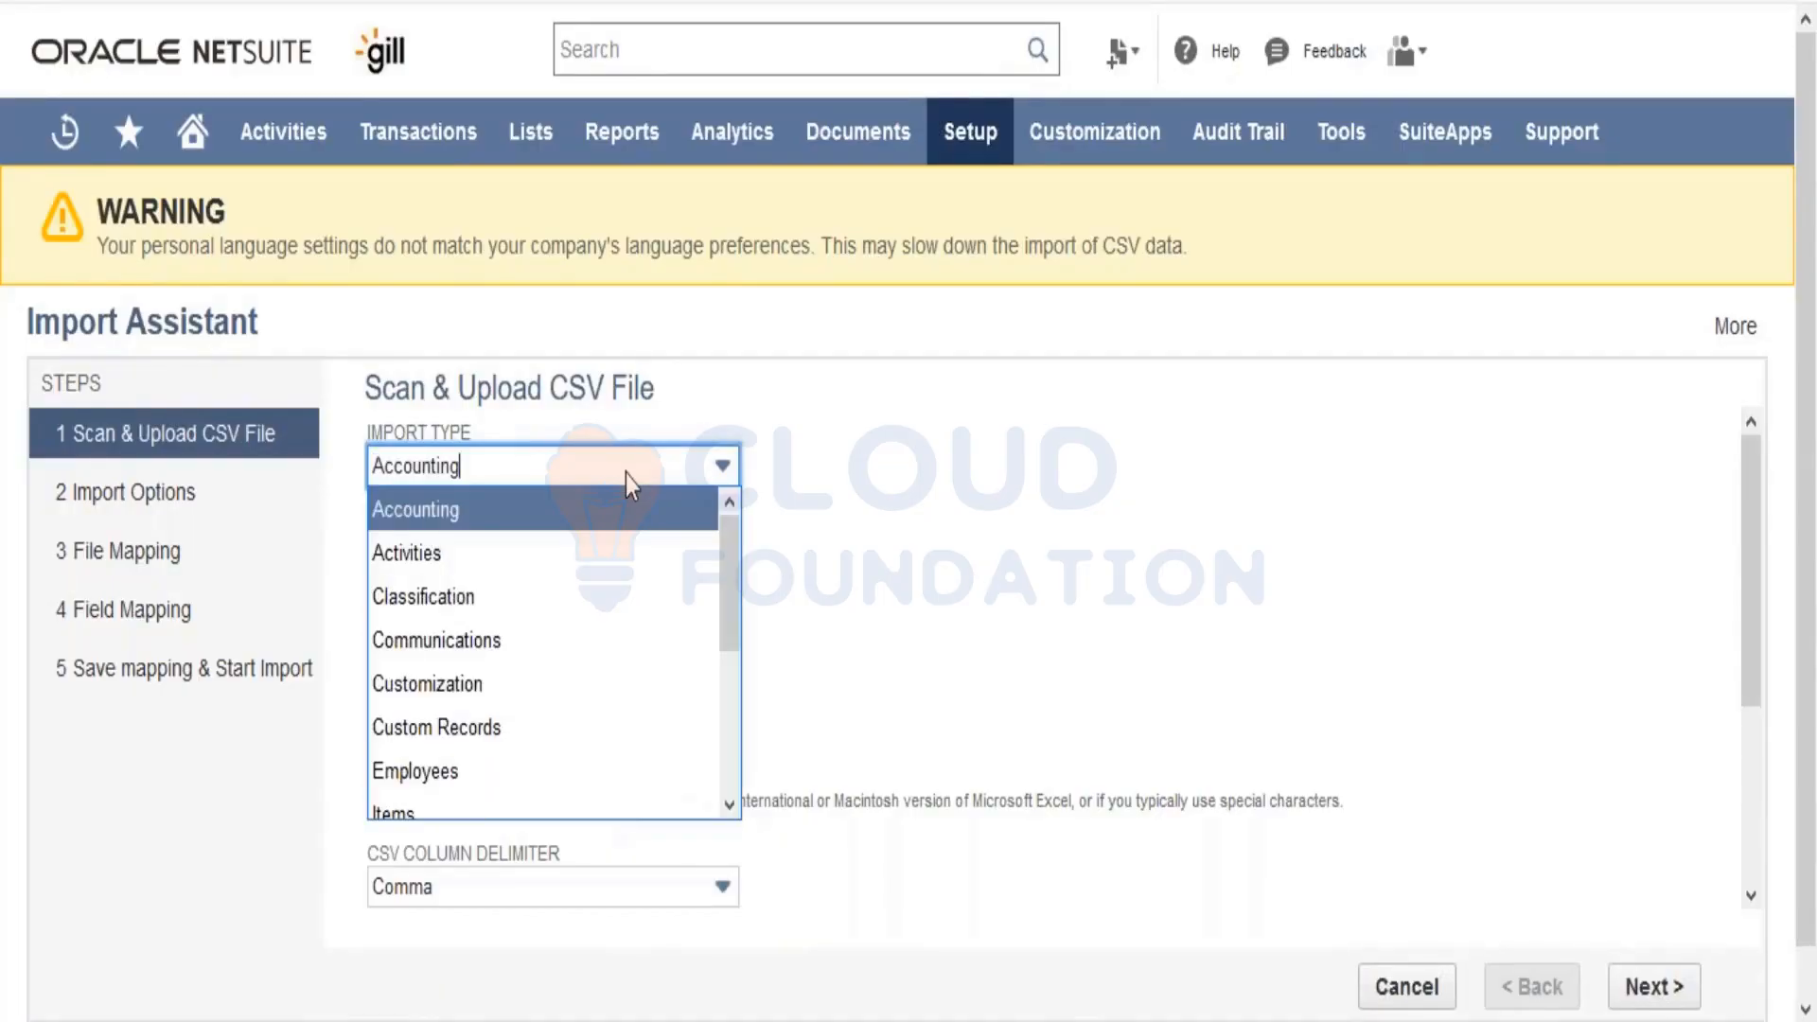
pyautogui.click(617, 605)
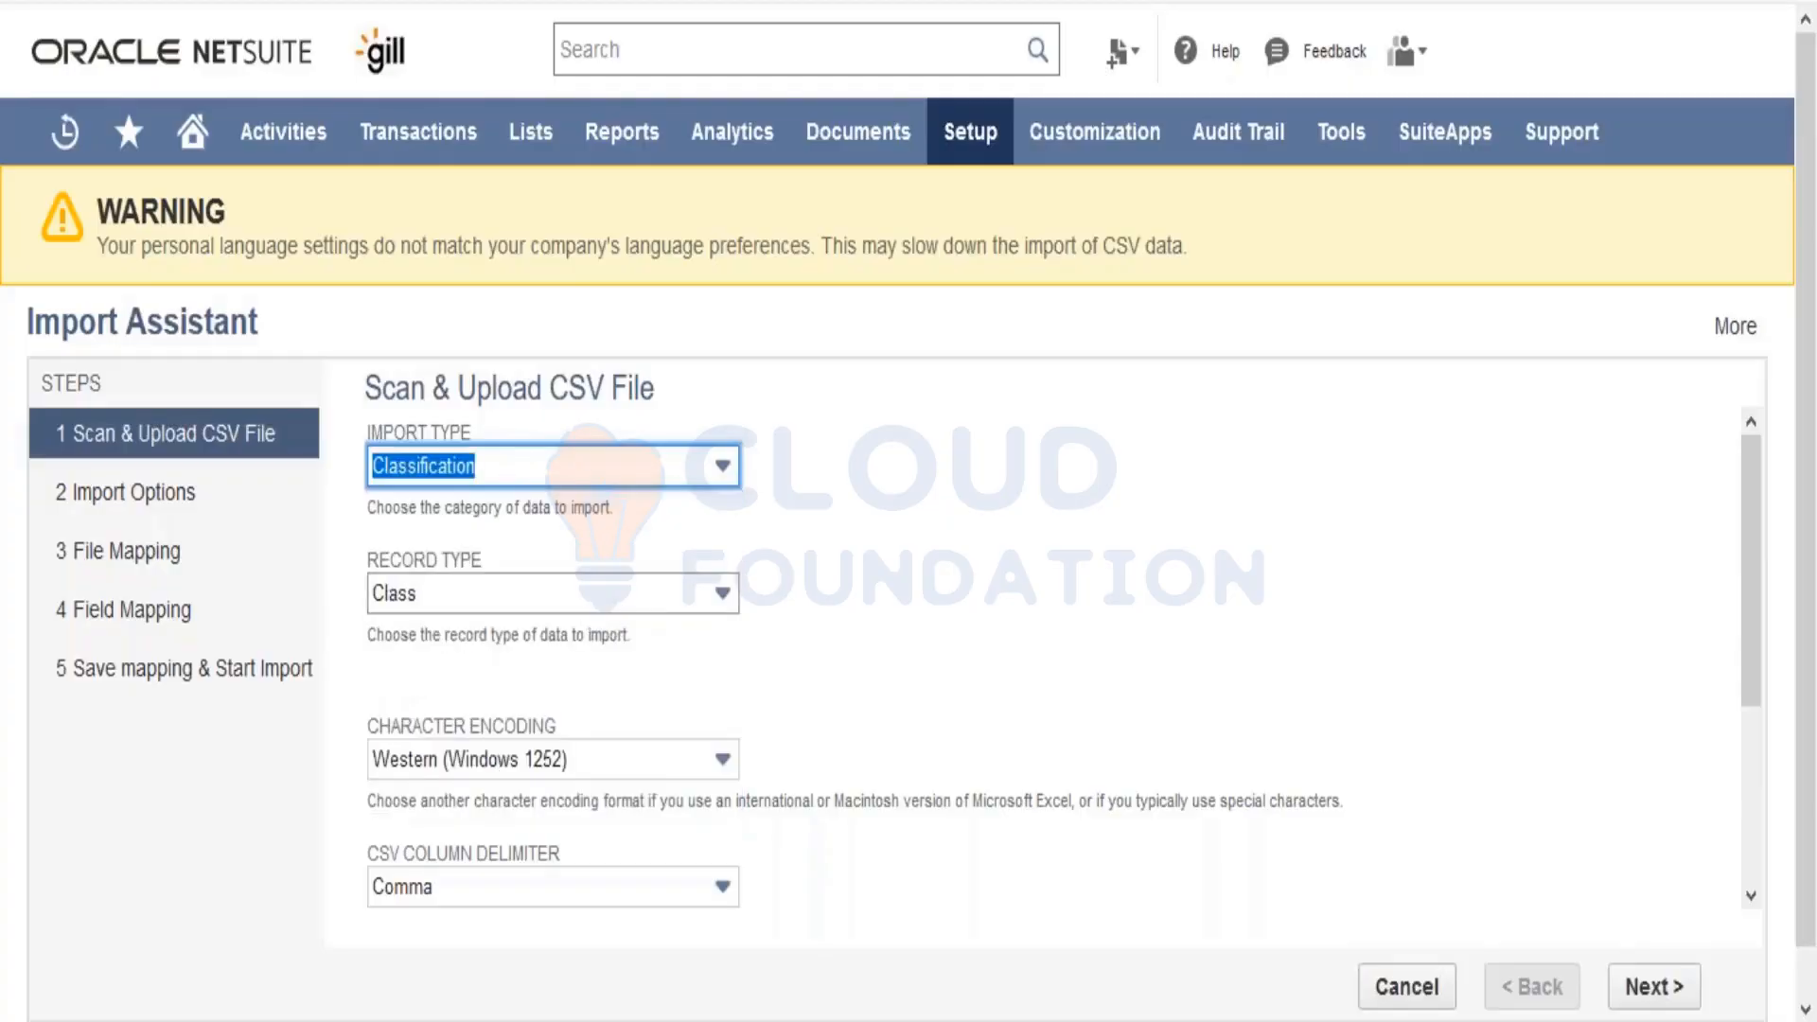
pyautogui.click(610, 595)
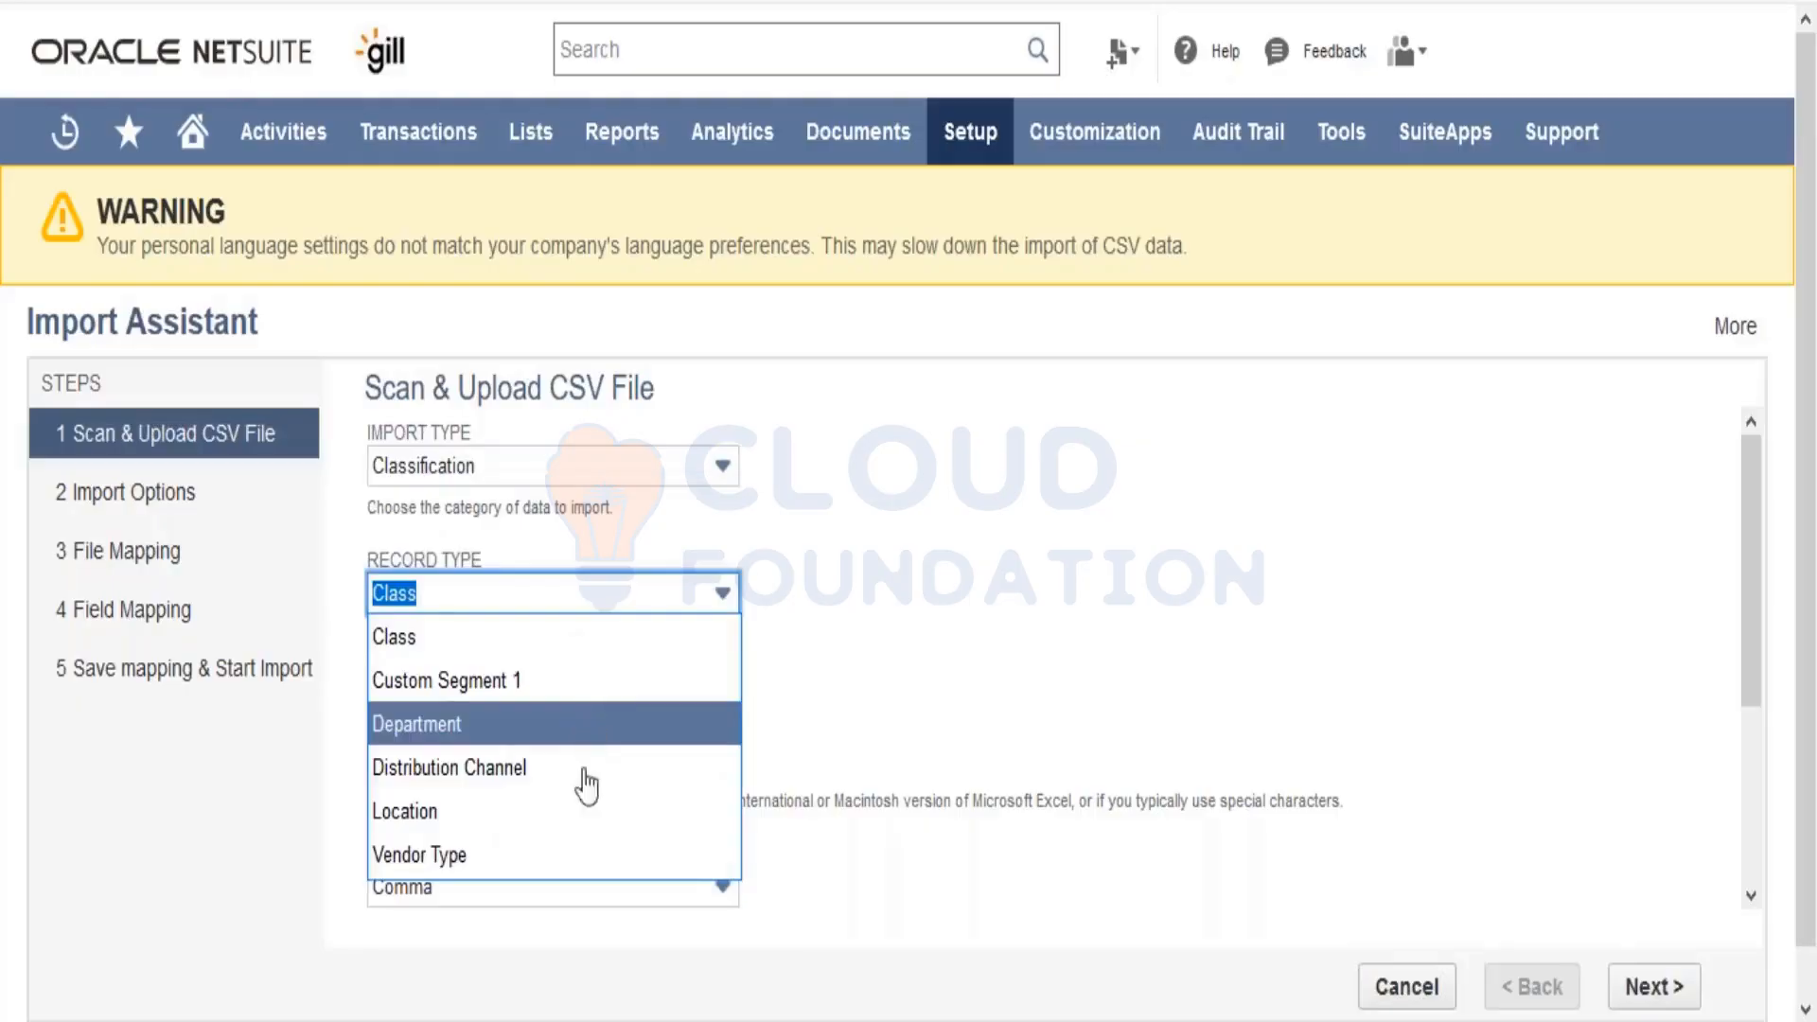
# Step: Set the import type to Accounting and examine the record types it offers
pyautogui.click(622, 474)
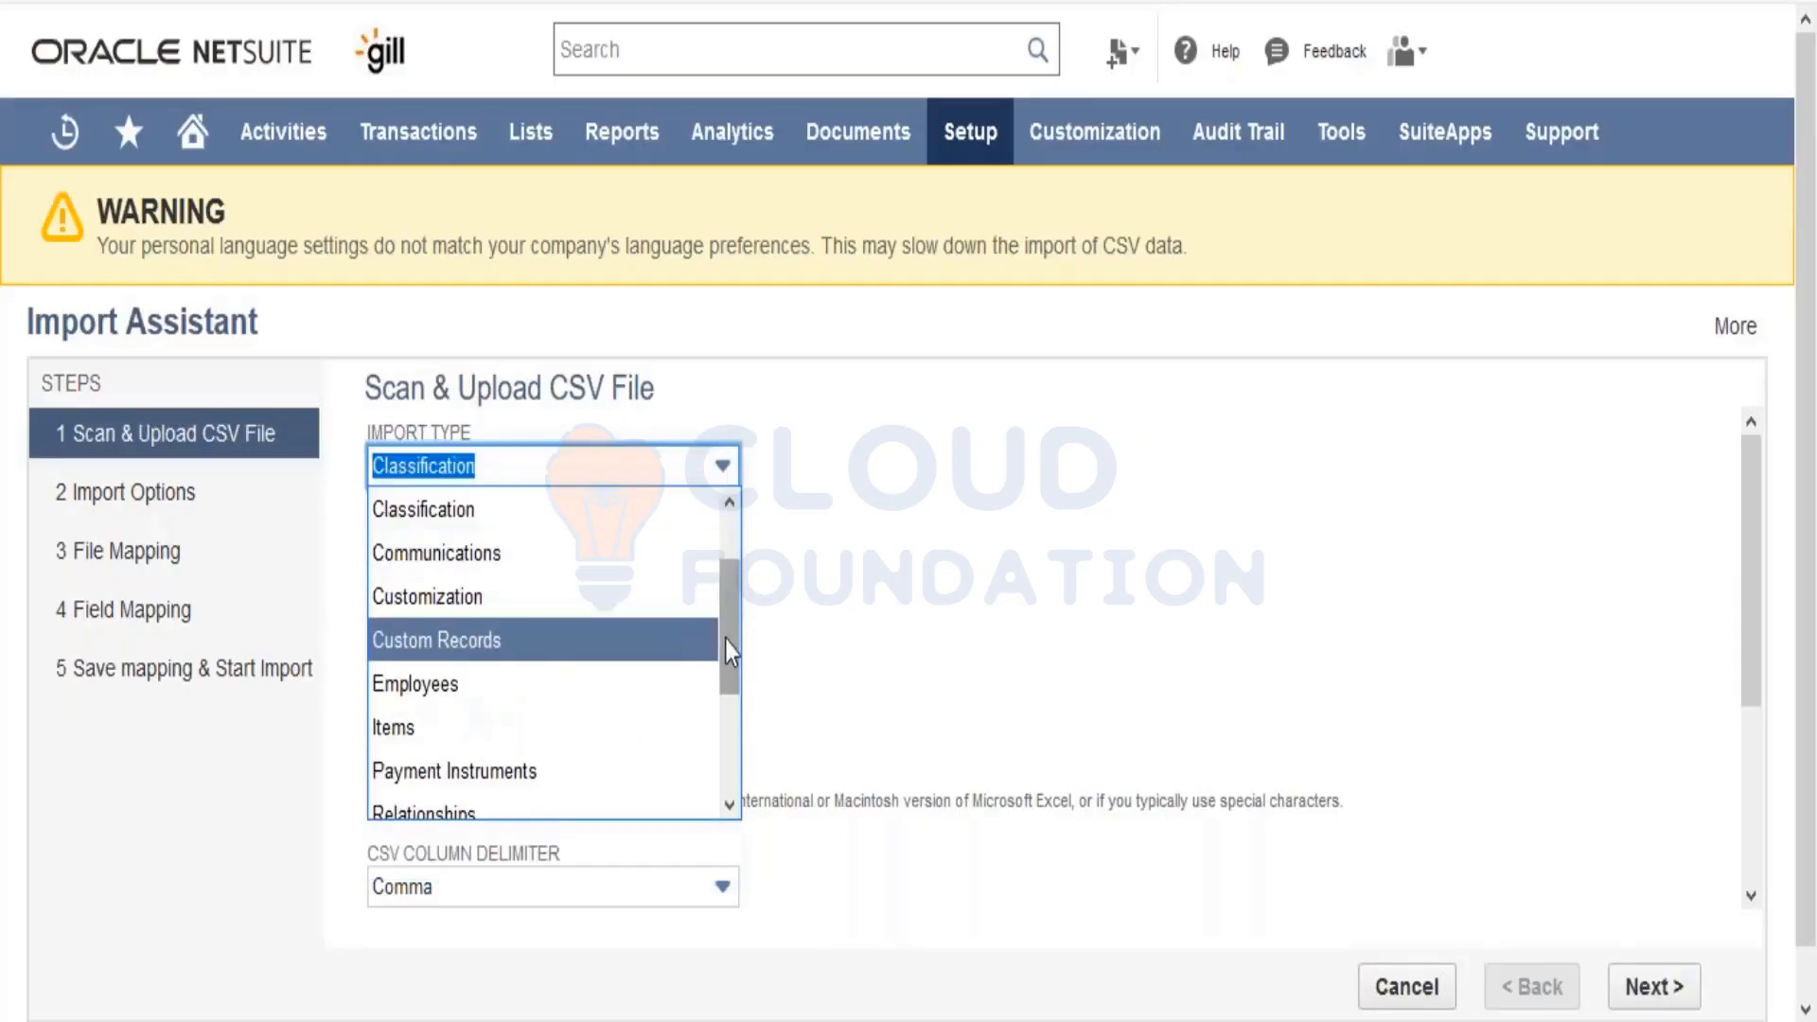
pyautogui.scroll(1, 725, 639)
pyautogui.click(596, 516)
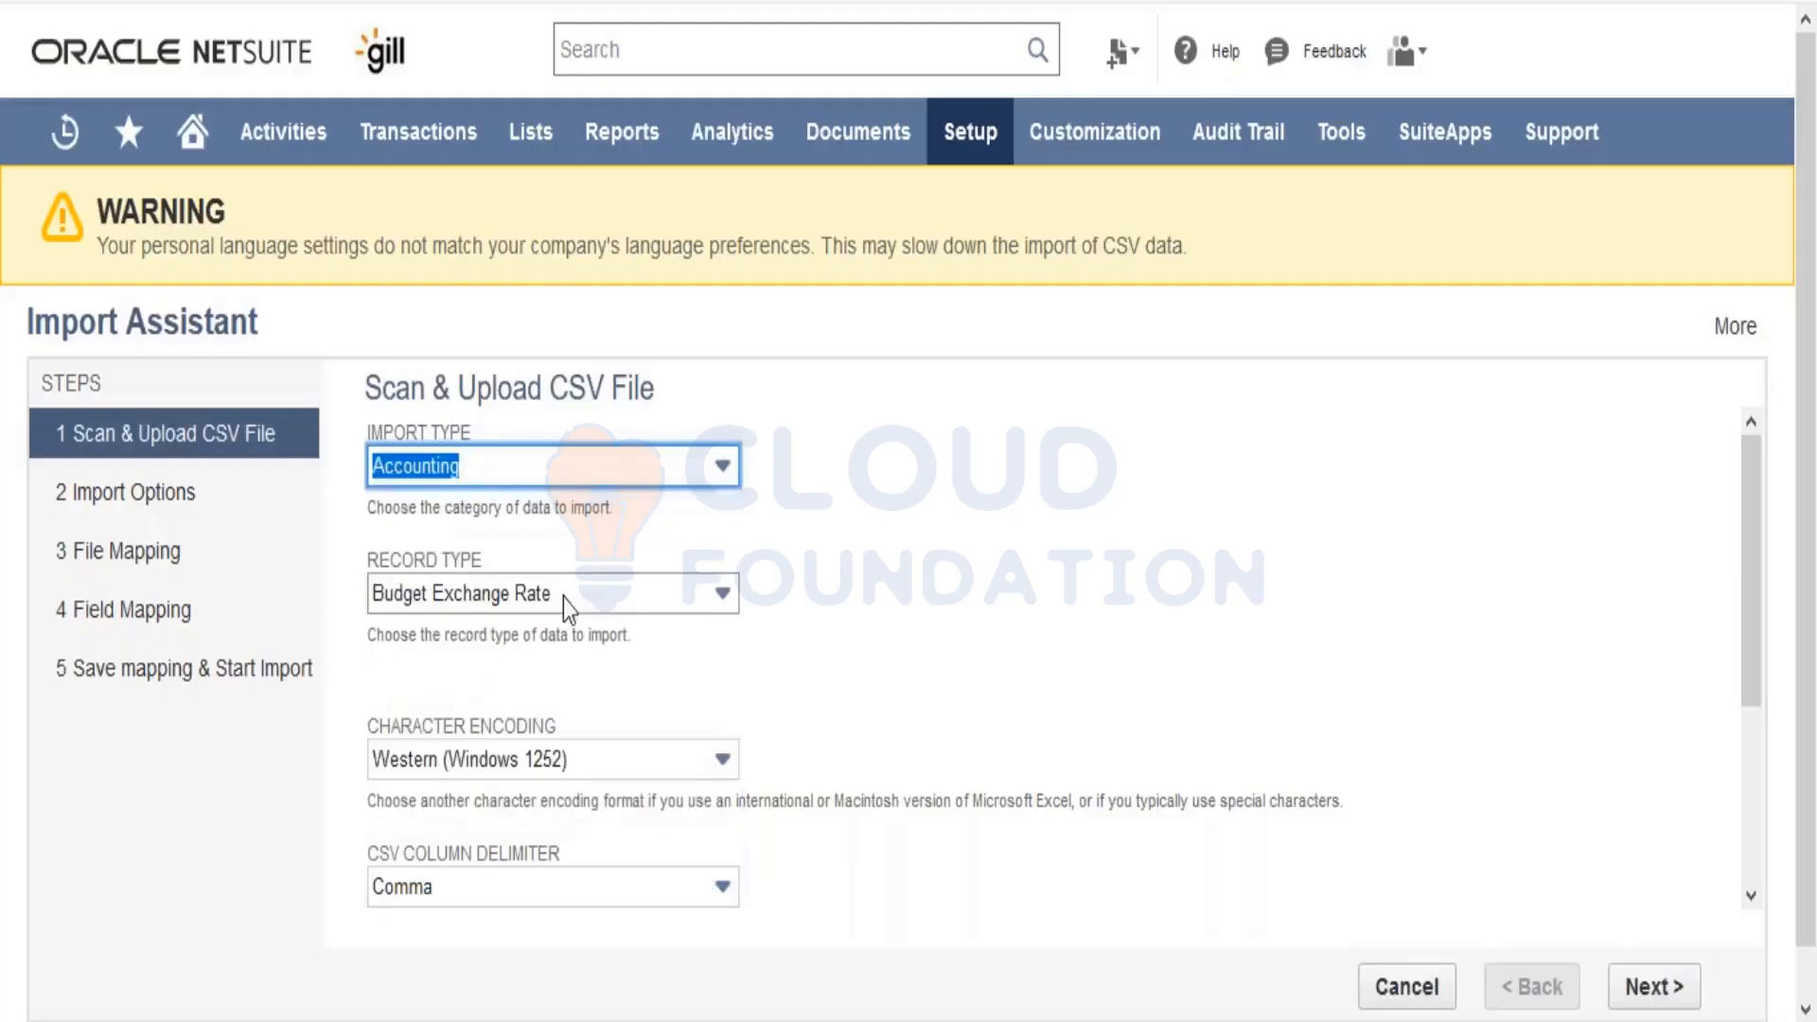
pyautogui.click(564, 598)
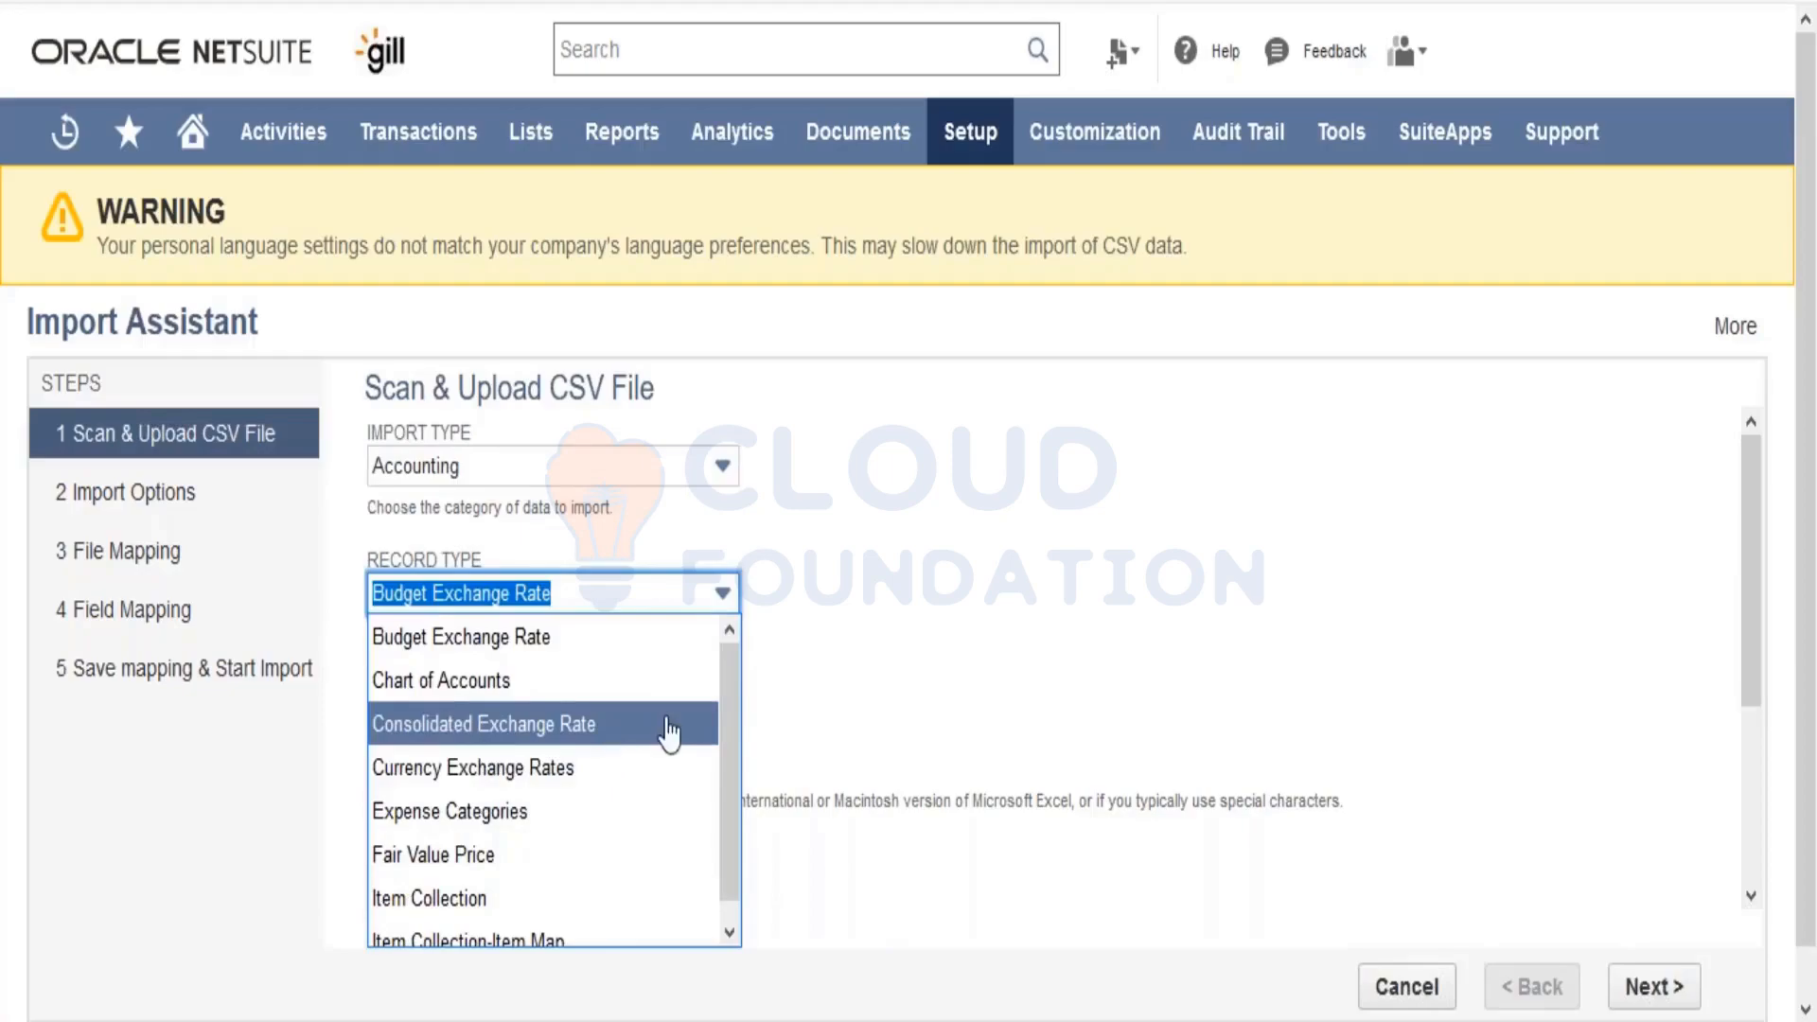
pyautogui.moveTo(734, 713)
pyautogui.mouseDown()
pyautogui.moveTo(736, 778)
pyautogui.moveTo(735, 722)
pyautogui.mouseUp()
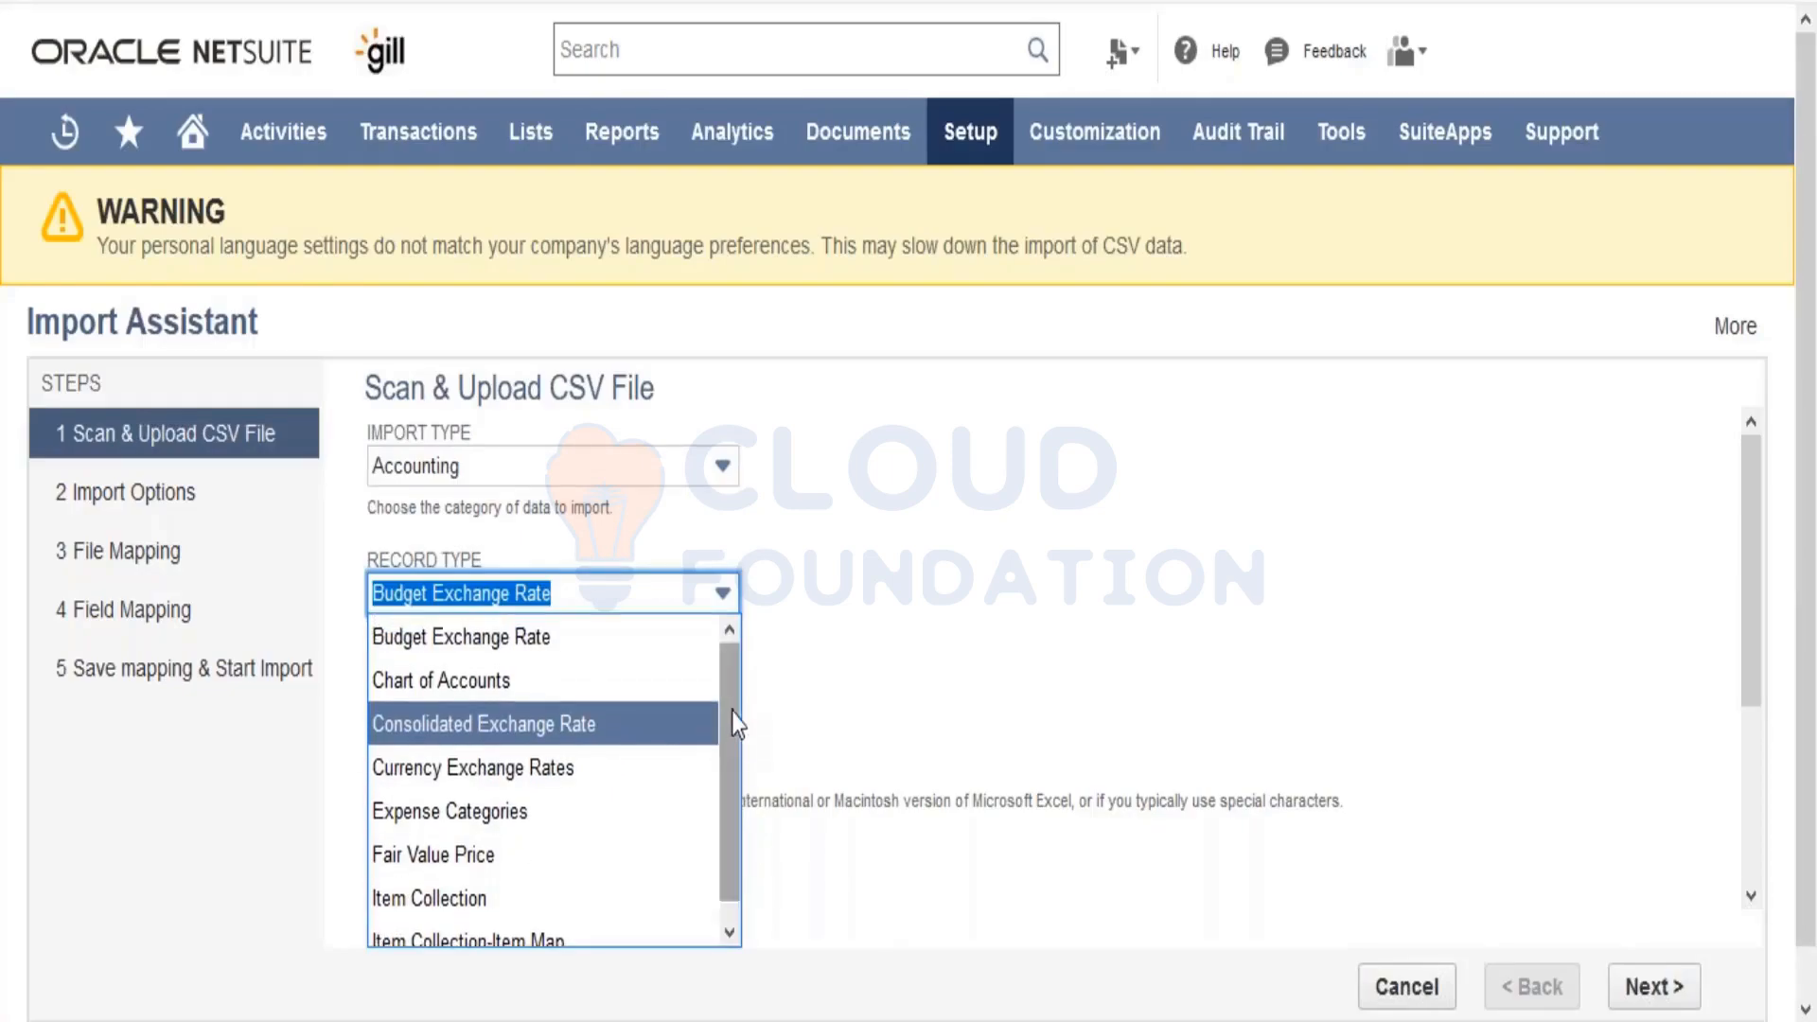
# Step: Set the import type to Employees and examine the record types available for it
pyautogui.click(626, 473)
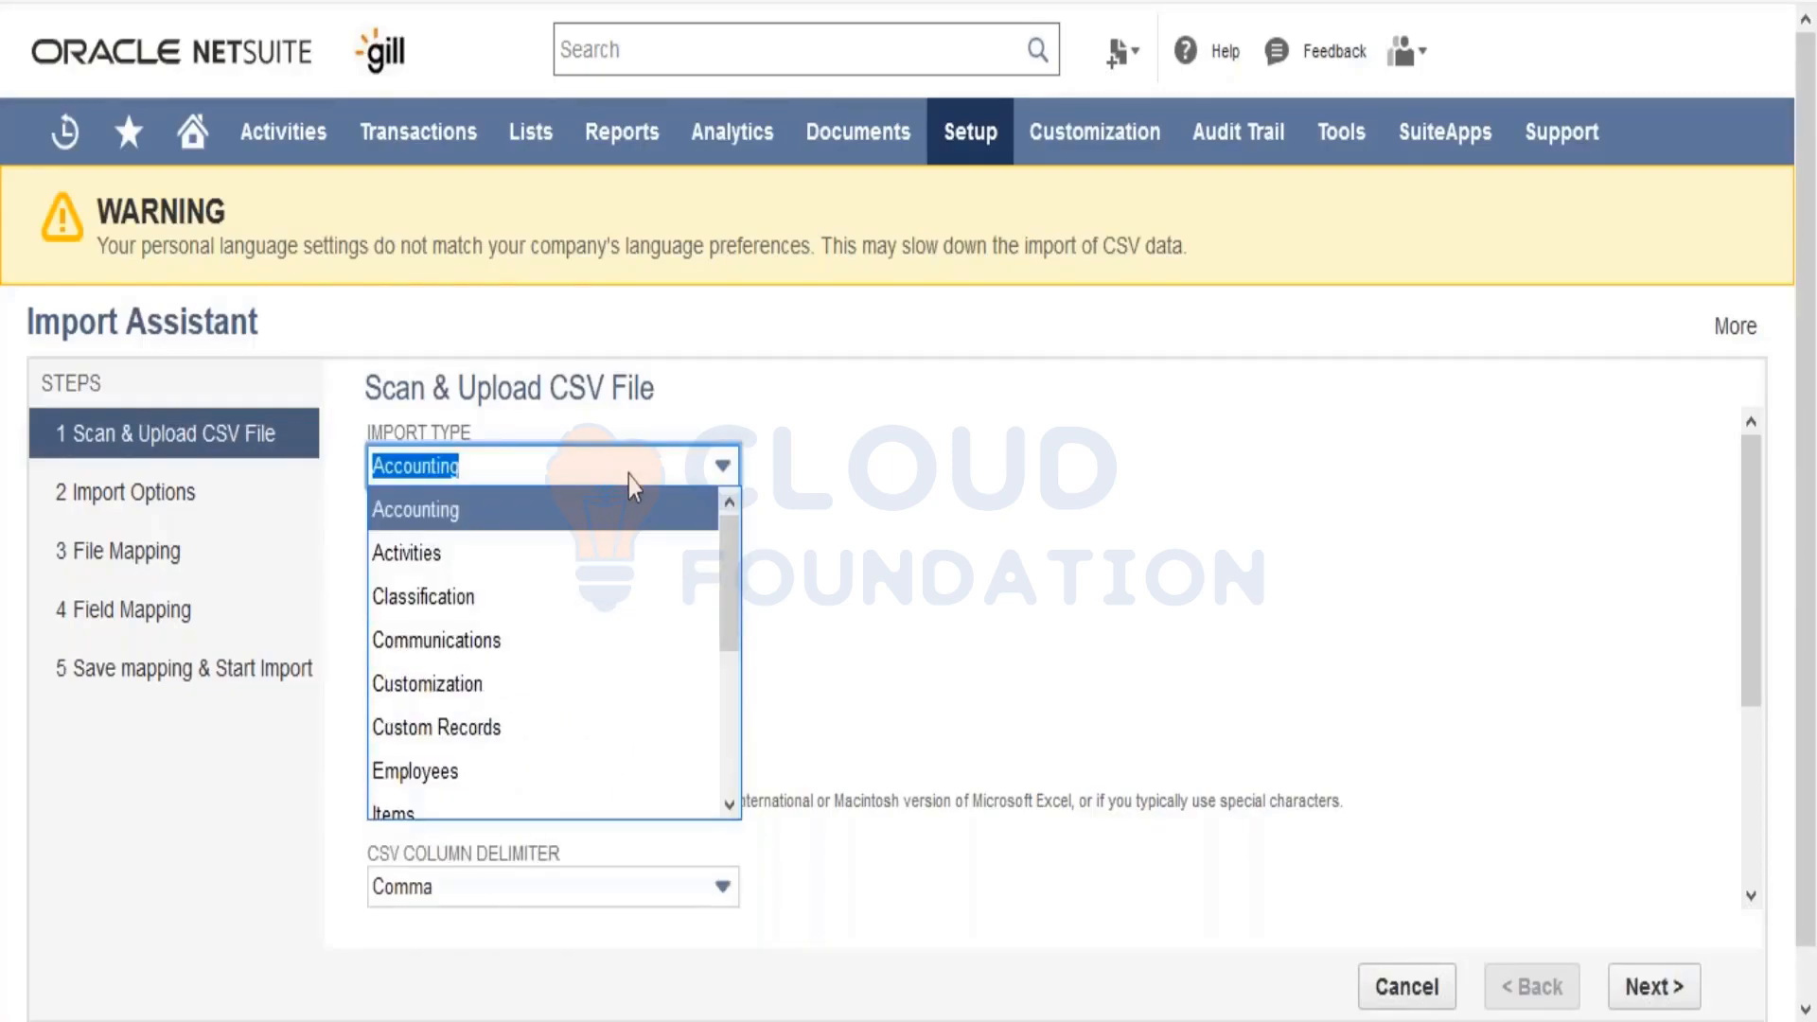
pyautogui.click(564, 768)
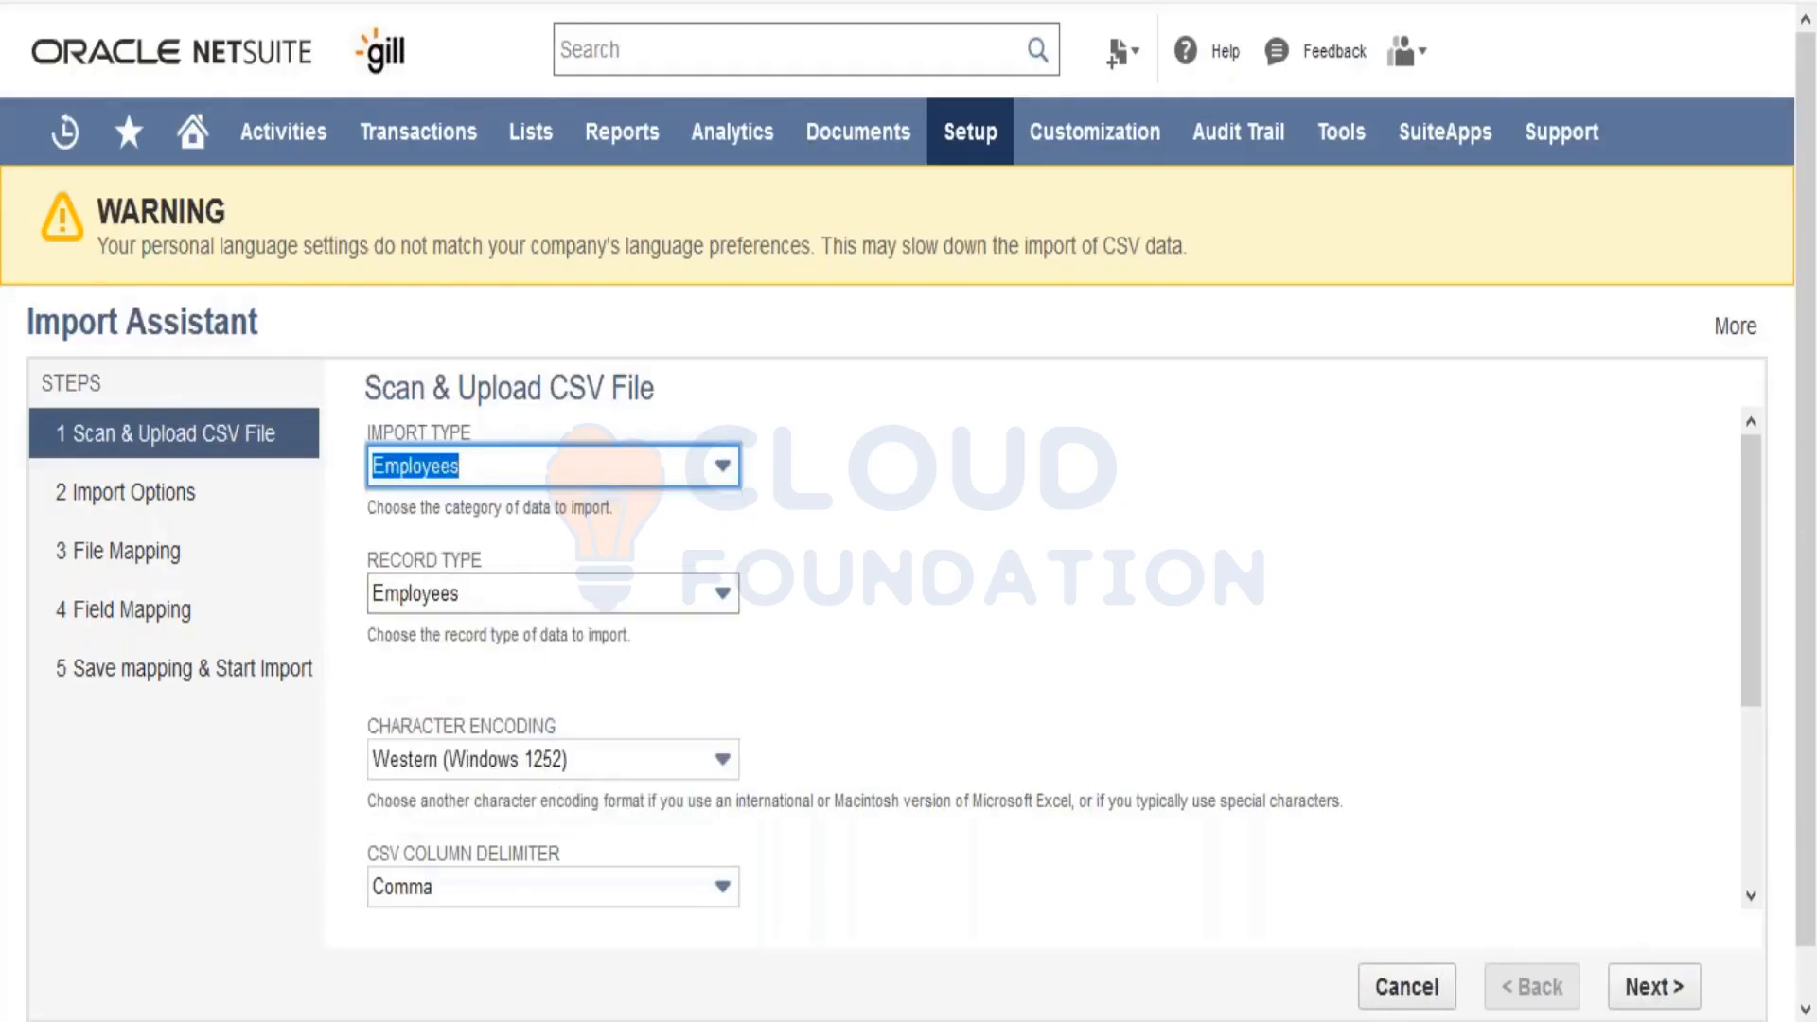
pyautogui.click(516, 596)
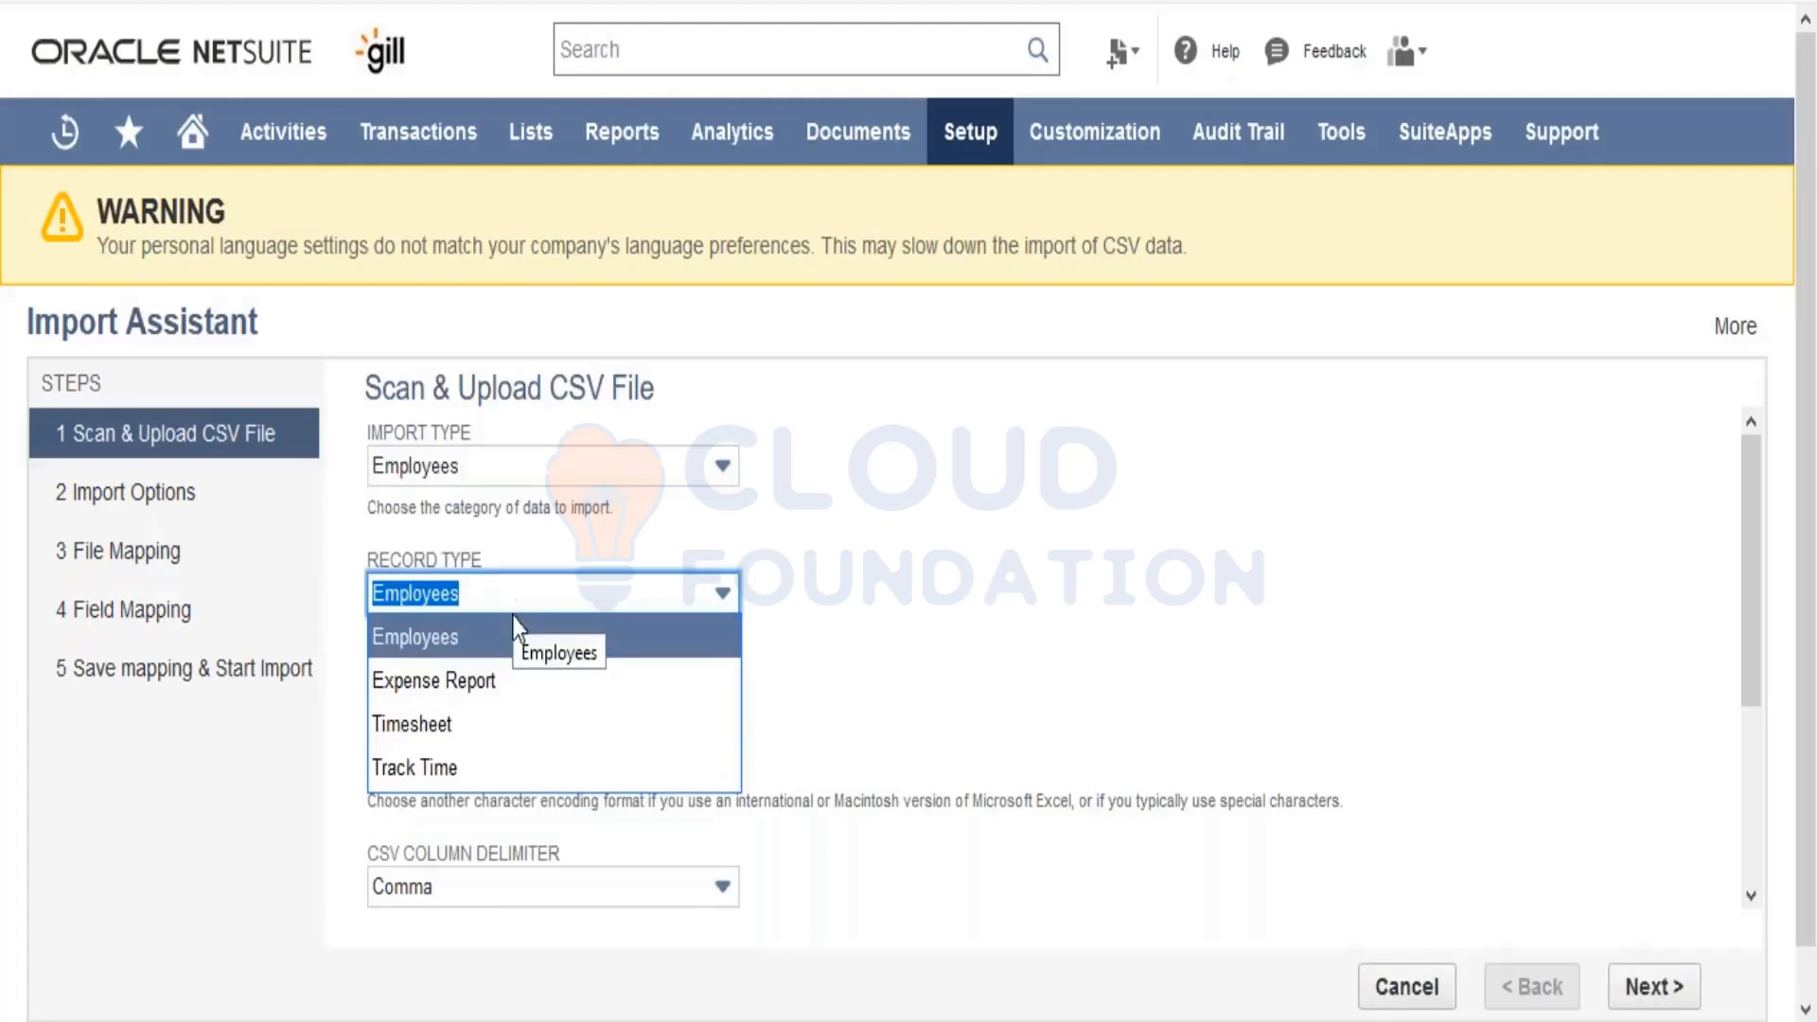
# Step: Set the import type to Items and examine its full list of record types
pyautogui.click(555, 476)
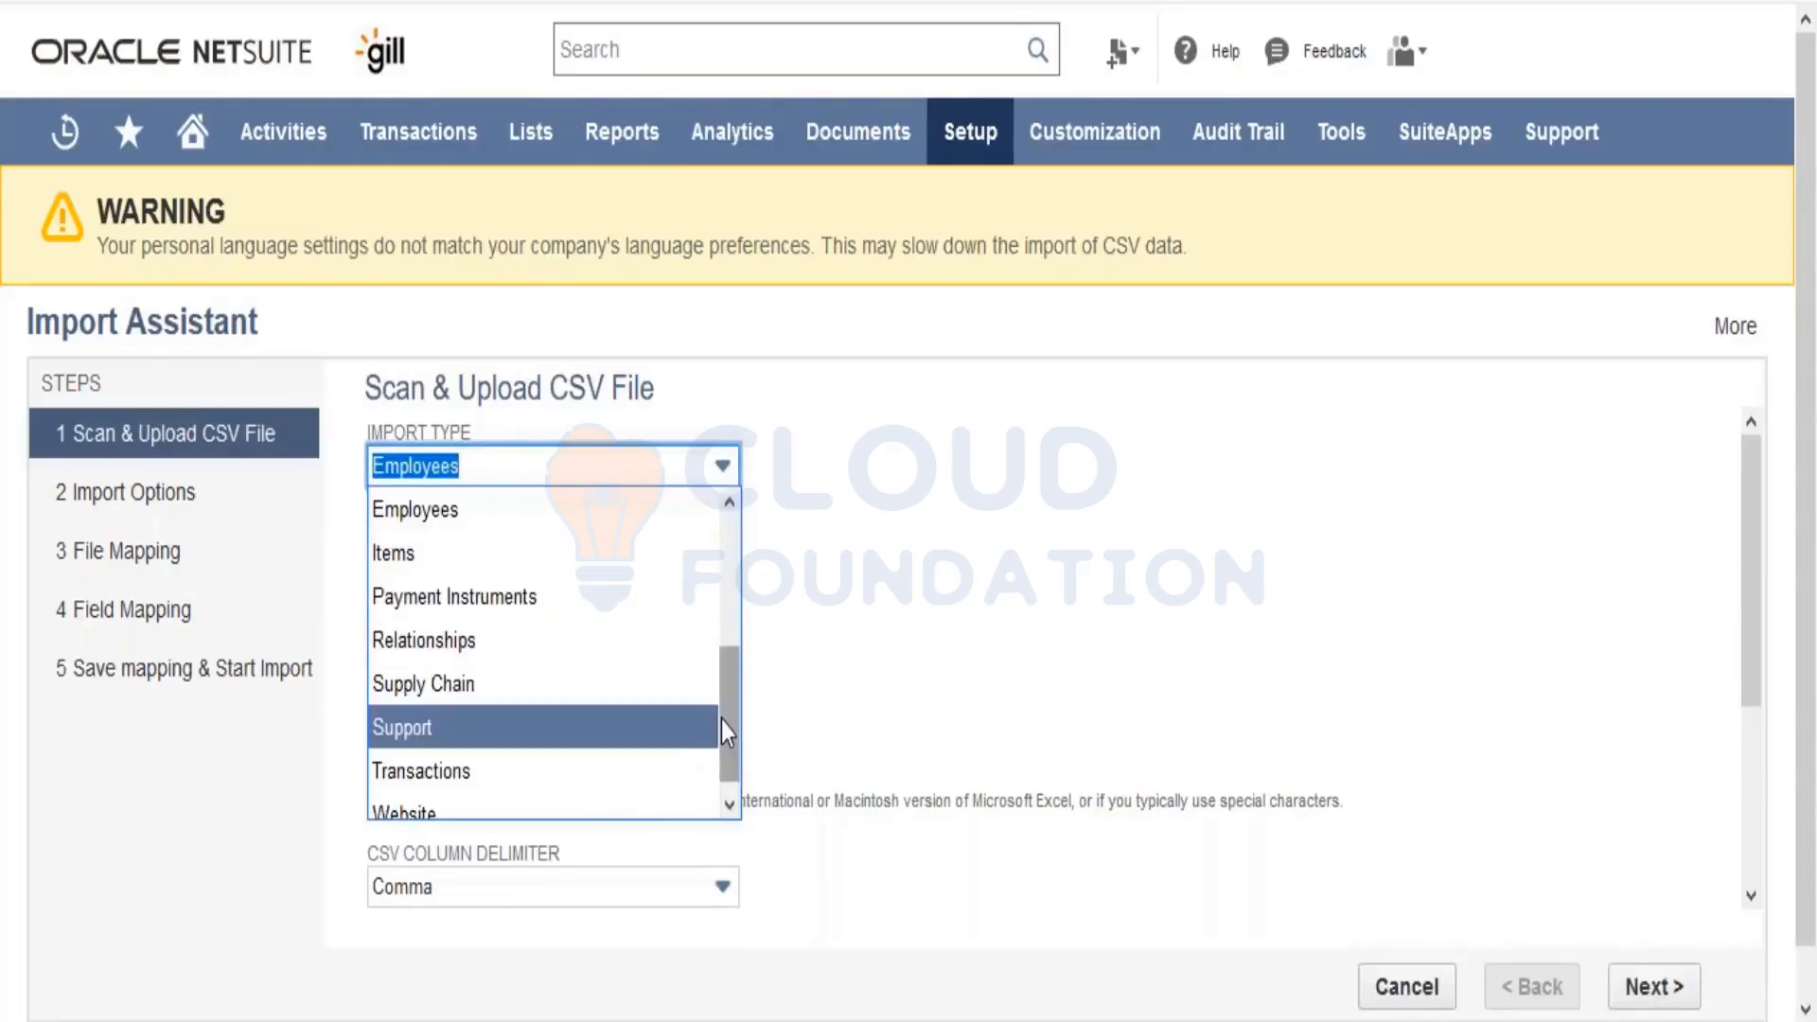
pyautogui.click(639, 553)
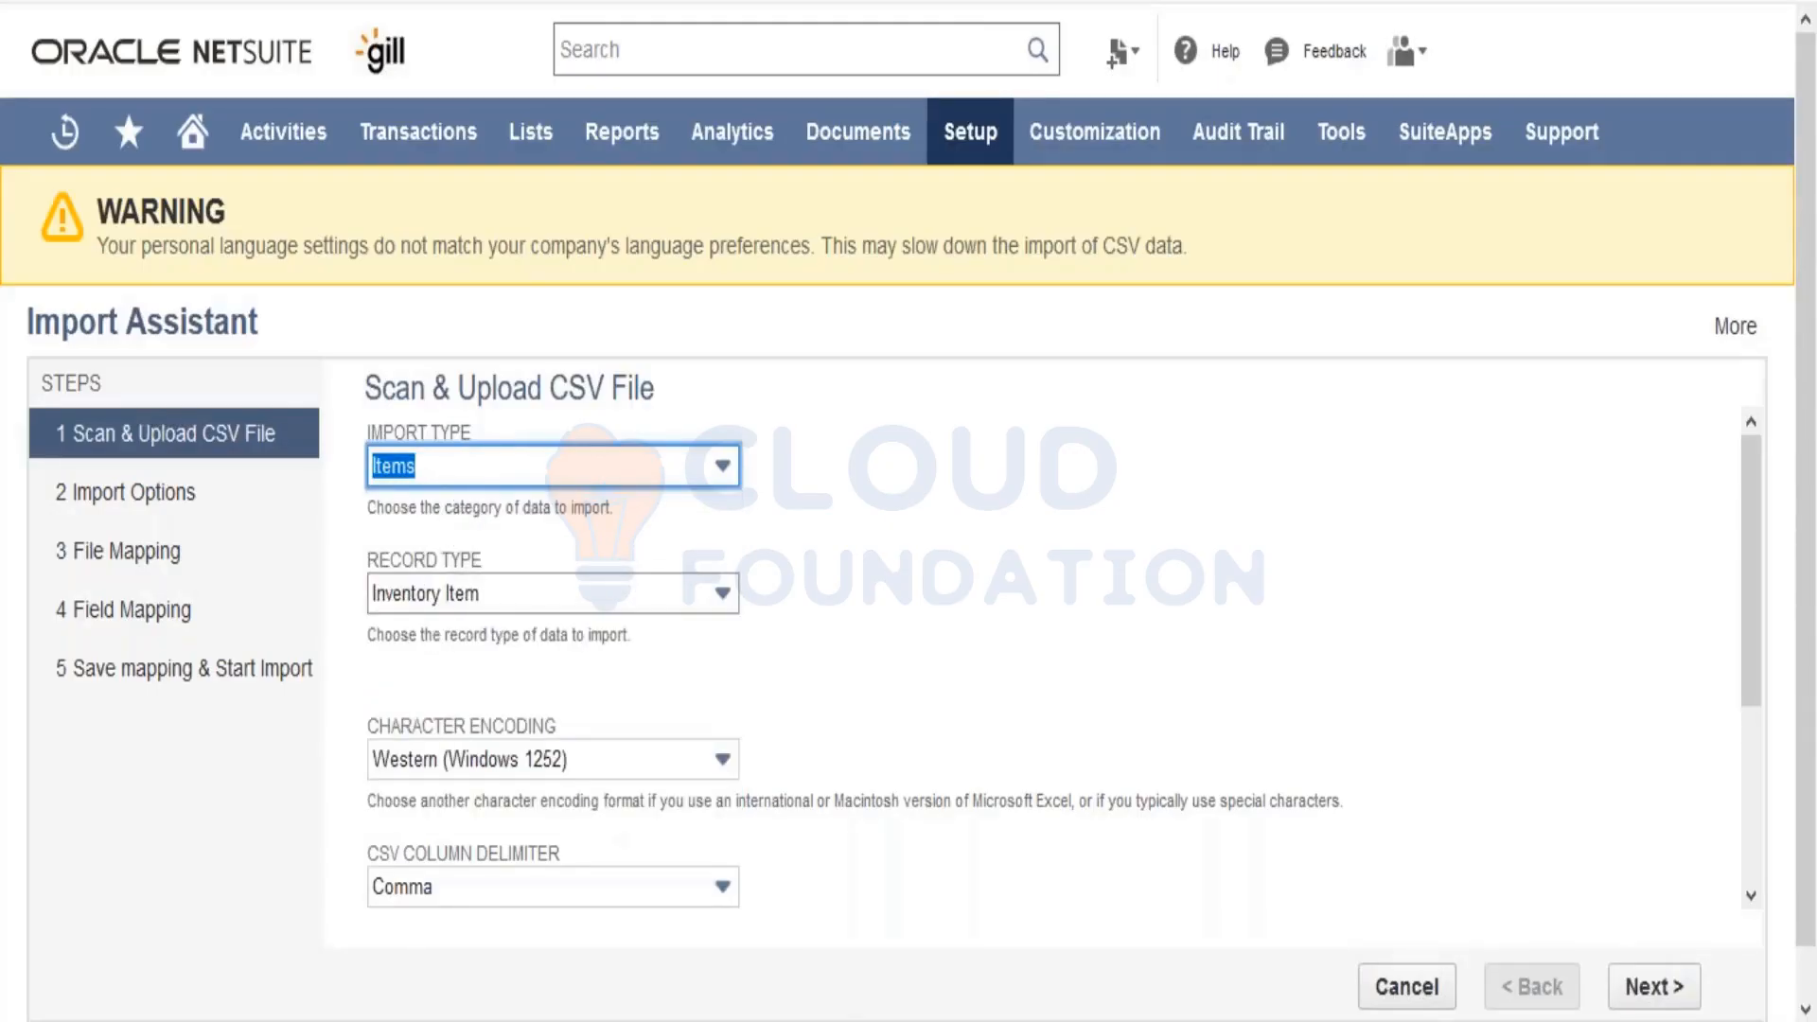
pyautogui.click(662, 594)
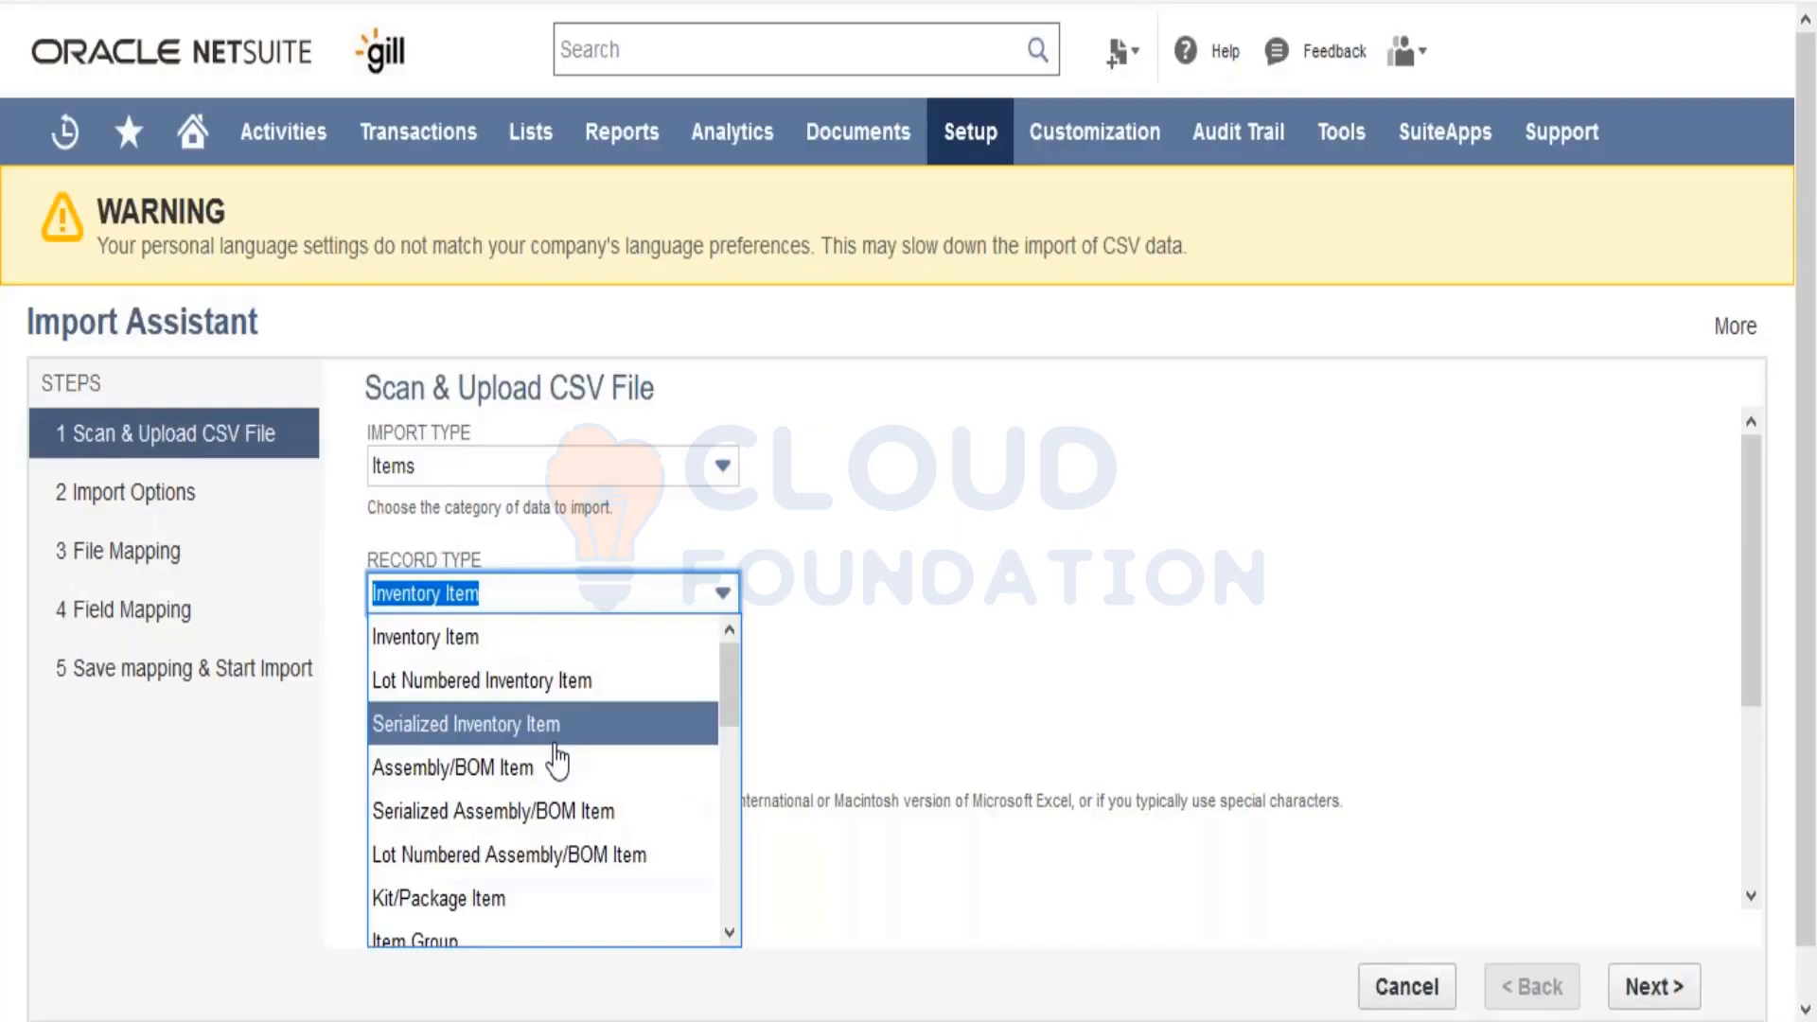
pyautogui.moveTo(724, 717); pyautogui.dragTo(734, 882)
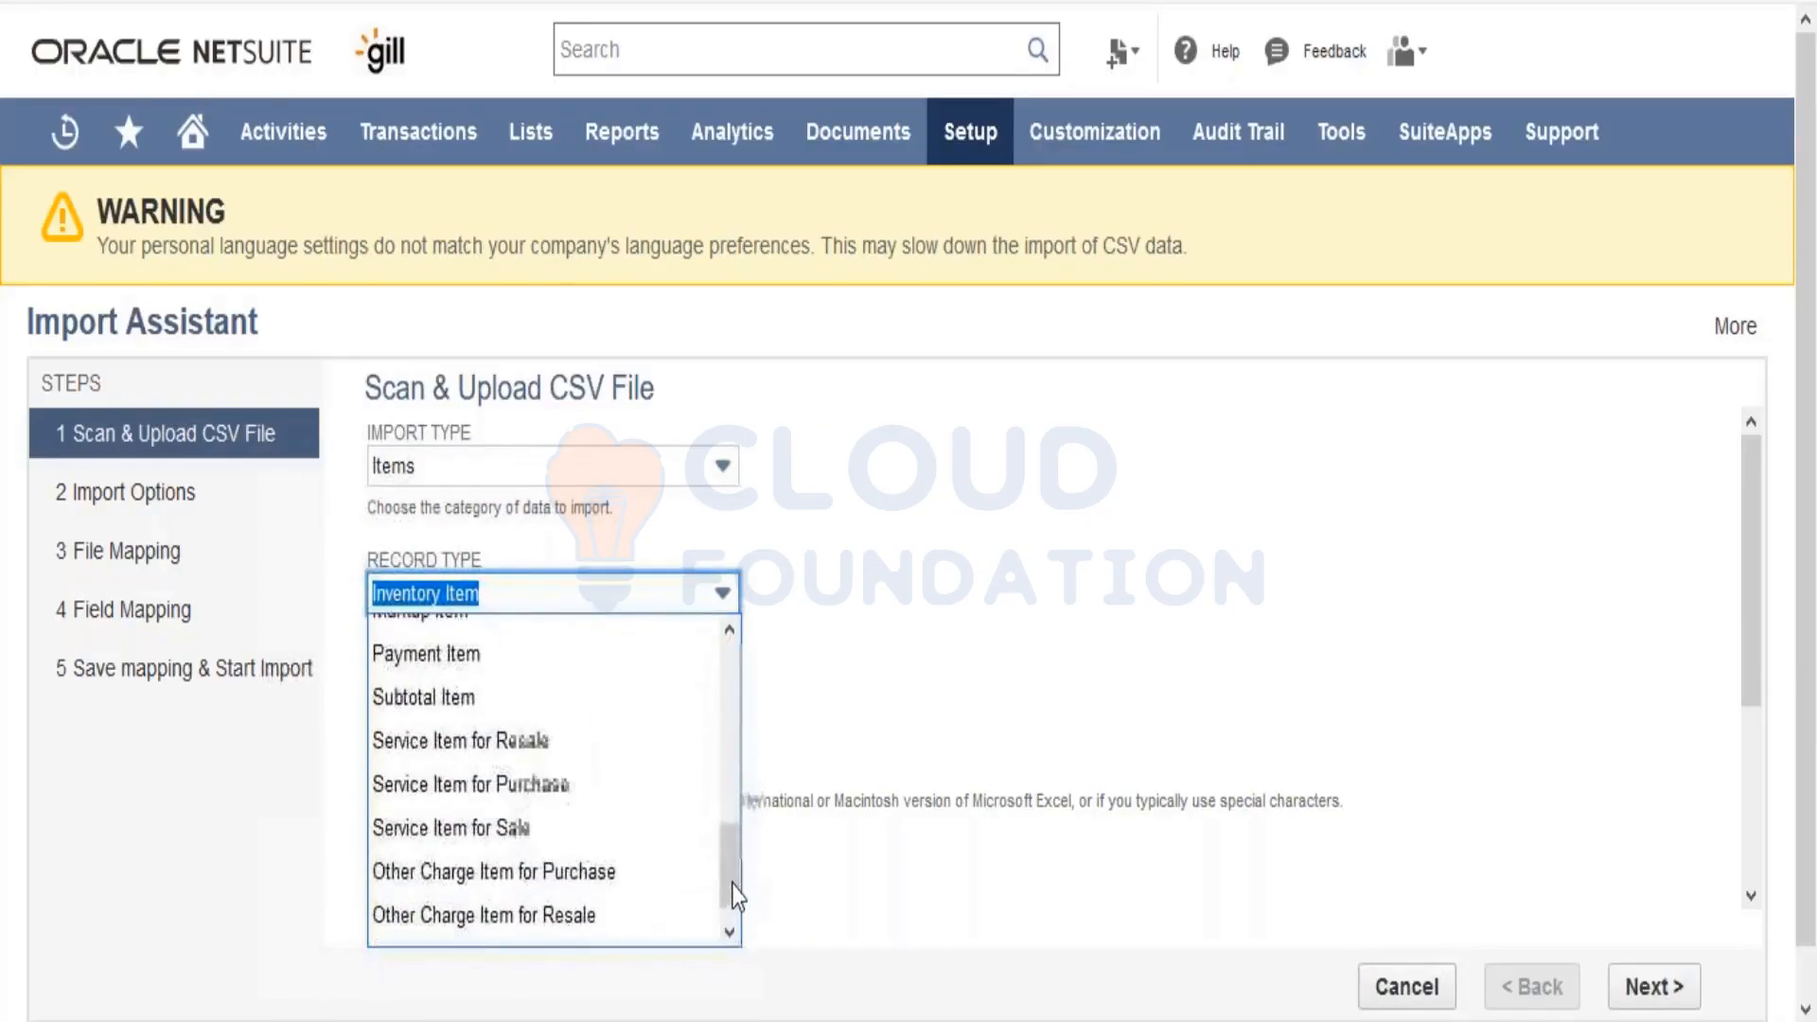
# Step: Review the available import types and set the import type back to Employees
pyautogui.click(703, 484)
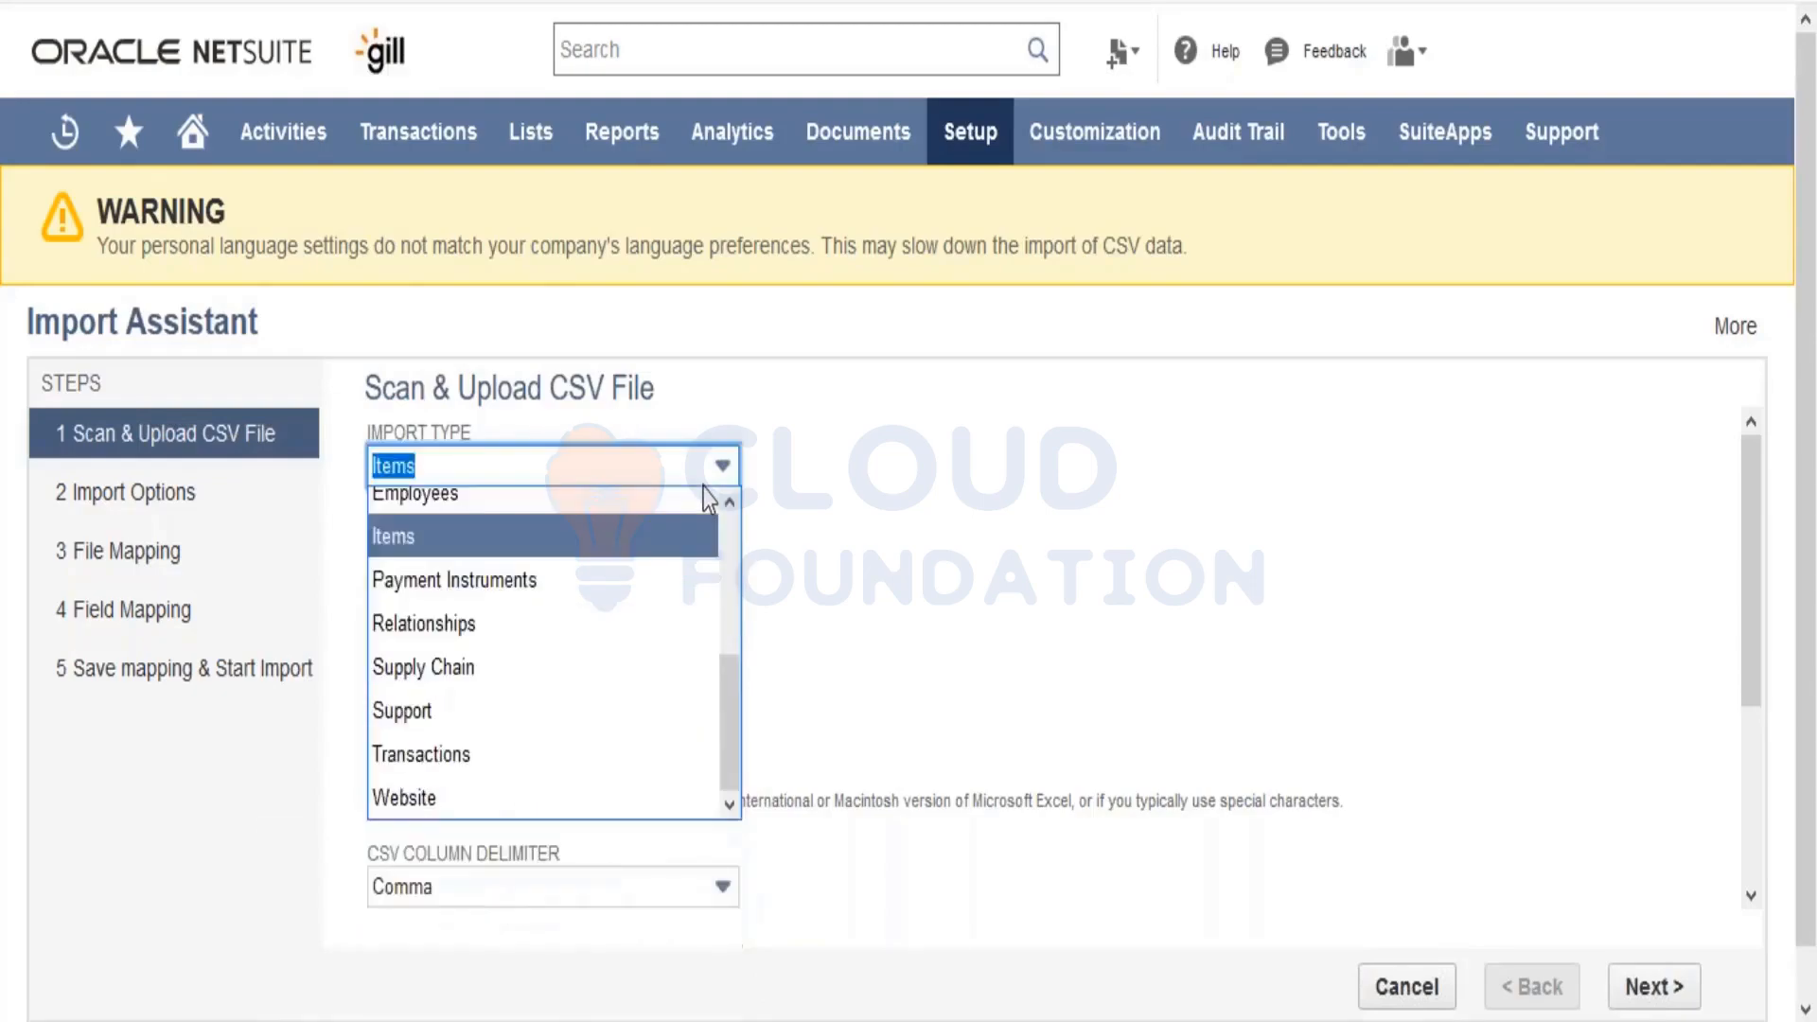
pyautogui.moveTo(727, 711); pyautogui.dragTo(727, 622)
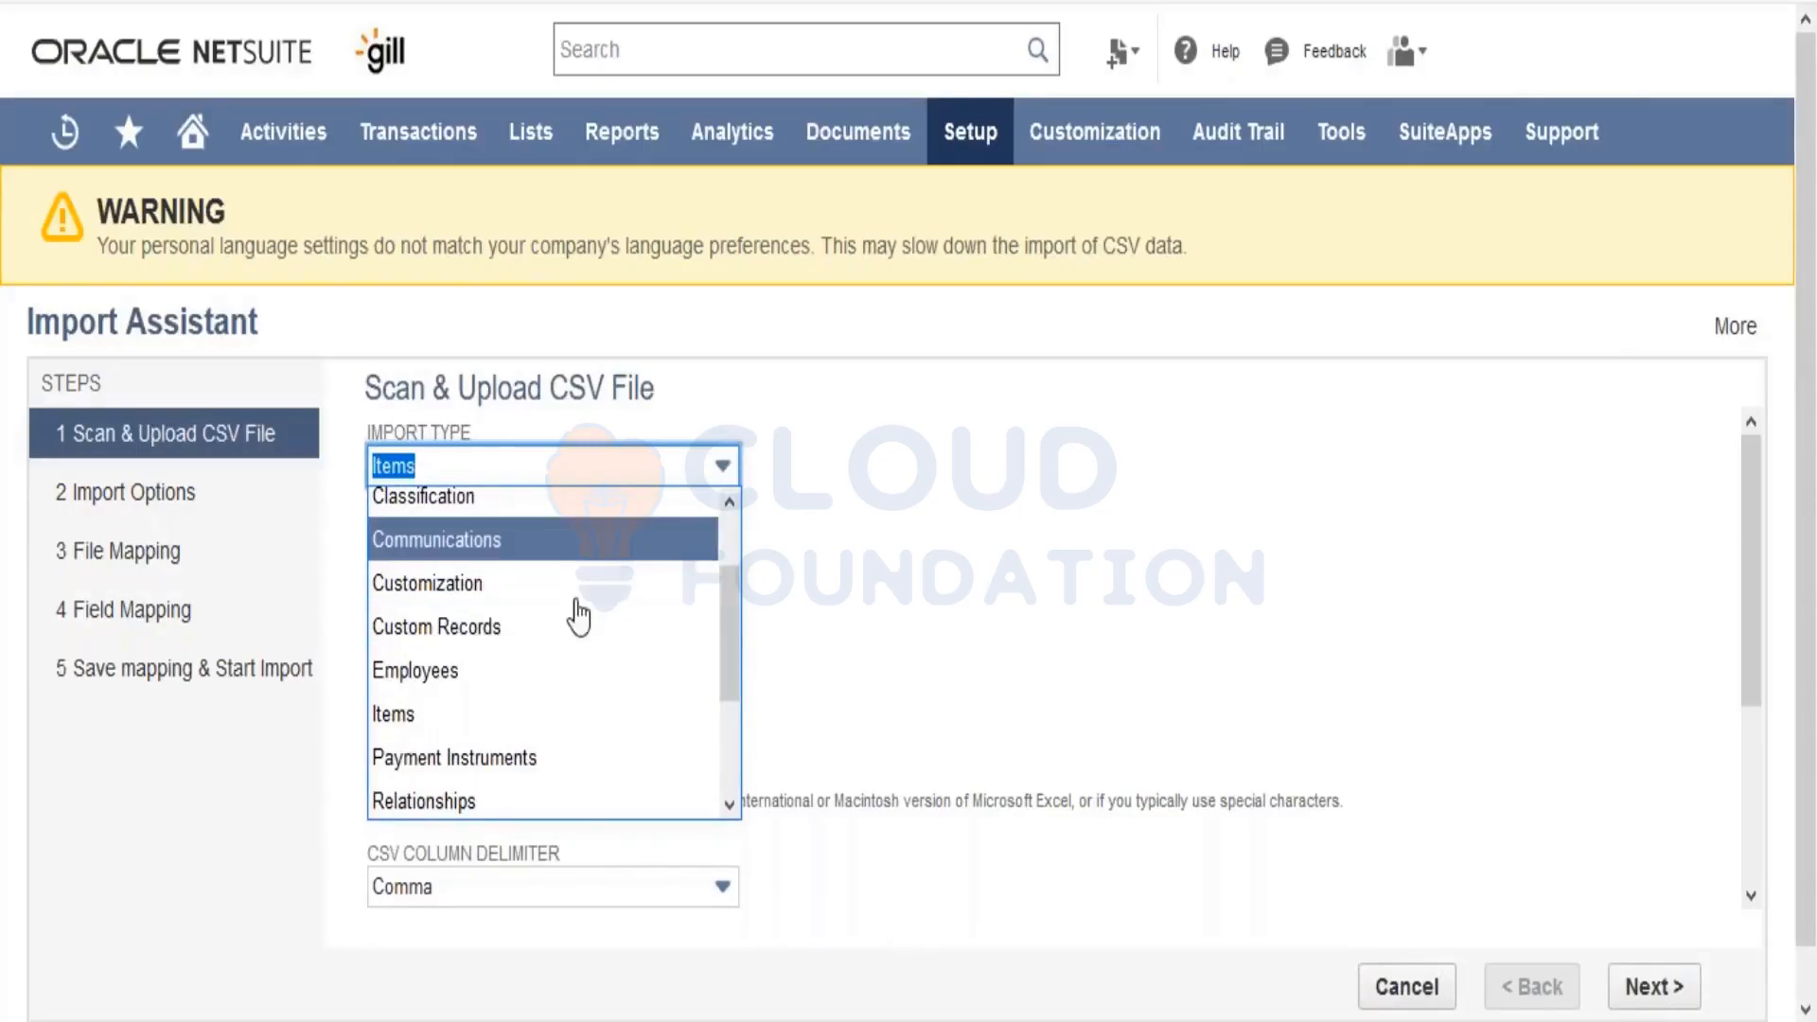
pyautogui.click(559, 672)
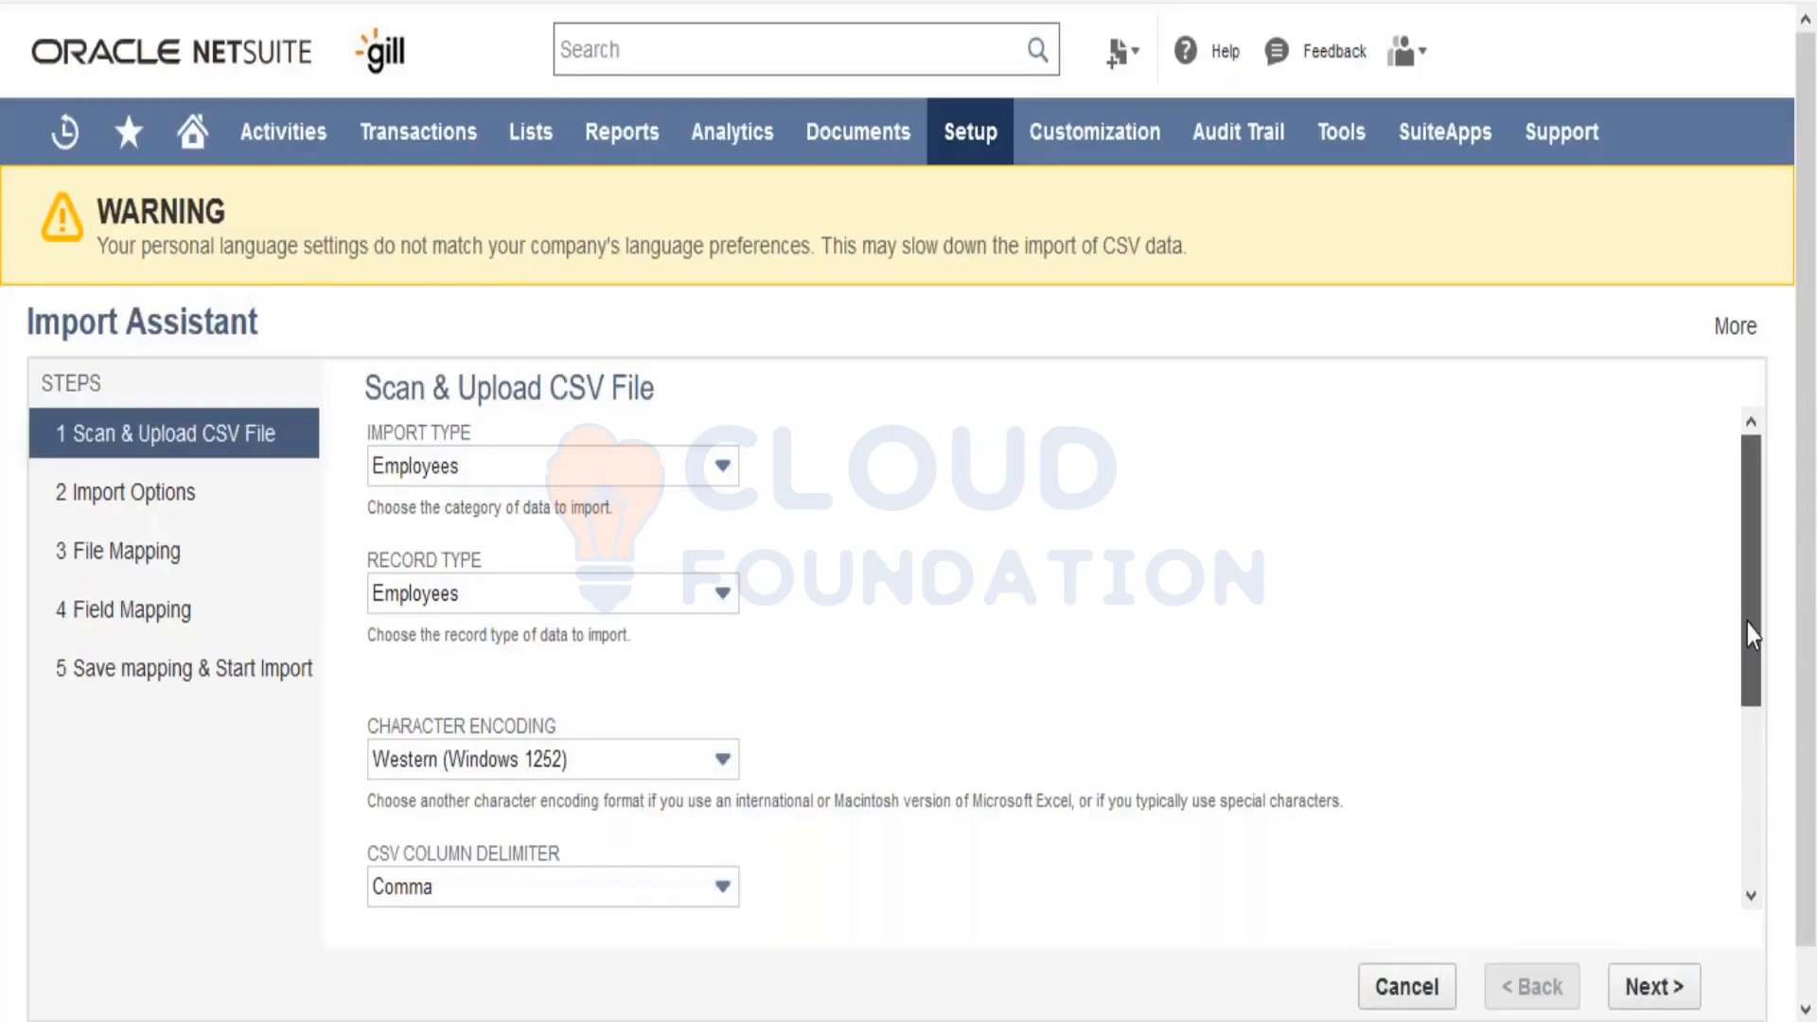
# Step: Start selecting a single CSV file to upload and look through the Desktop and Downloads folders
pyautogui.moveTo(1747, 623); pyautogui.dragTo(1746, 798)
pyautogui.click(436, 859)
pyautogui.moveTo(884, 105); pyautogui.dragTo(884, 354)
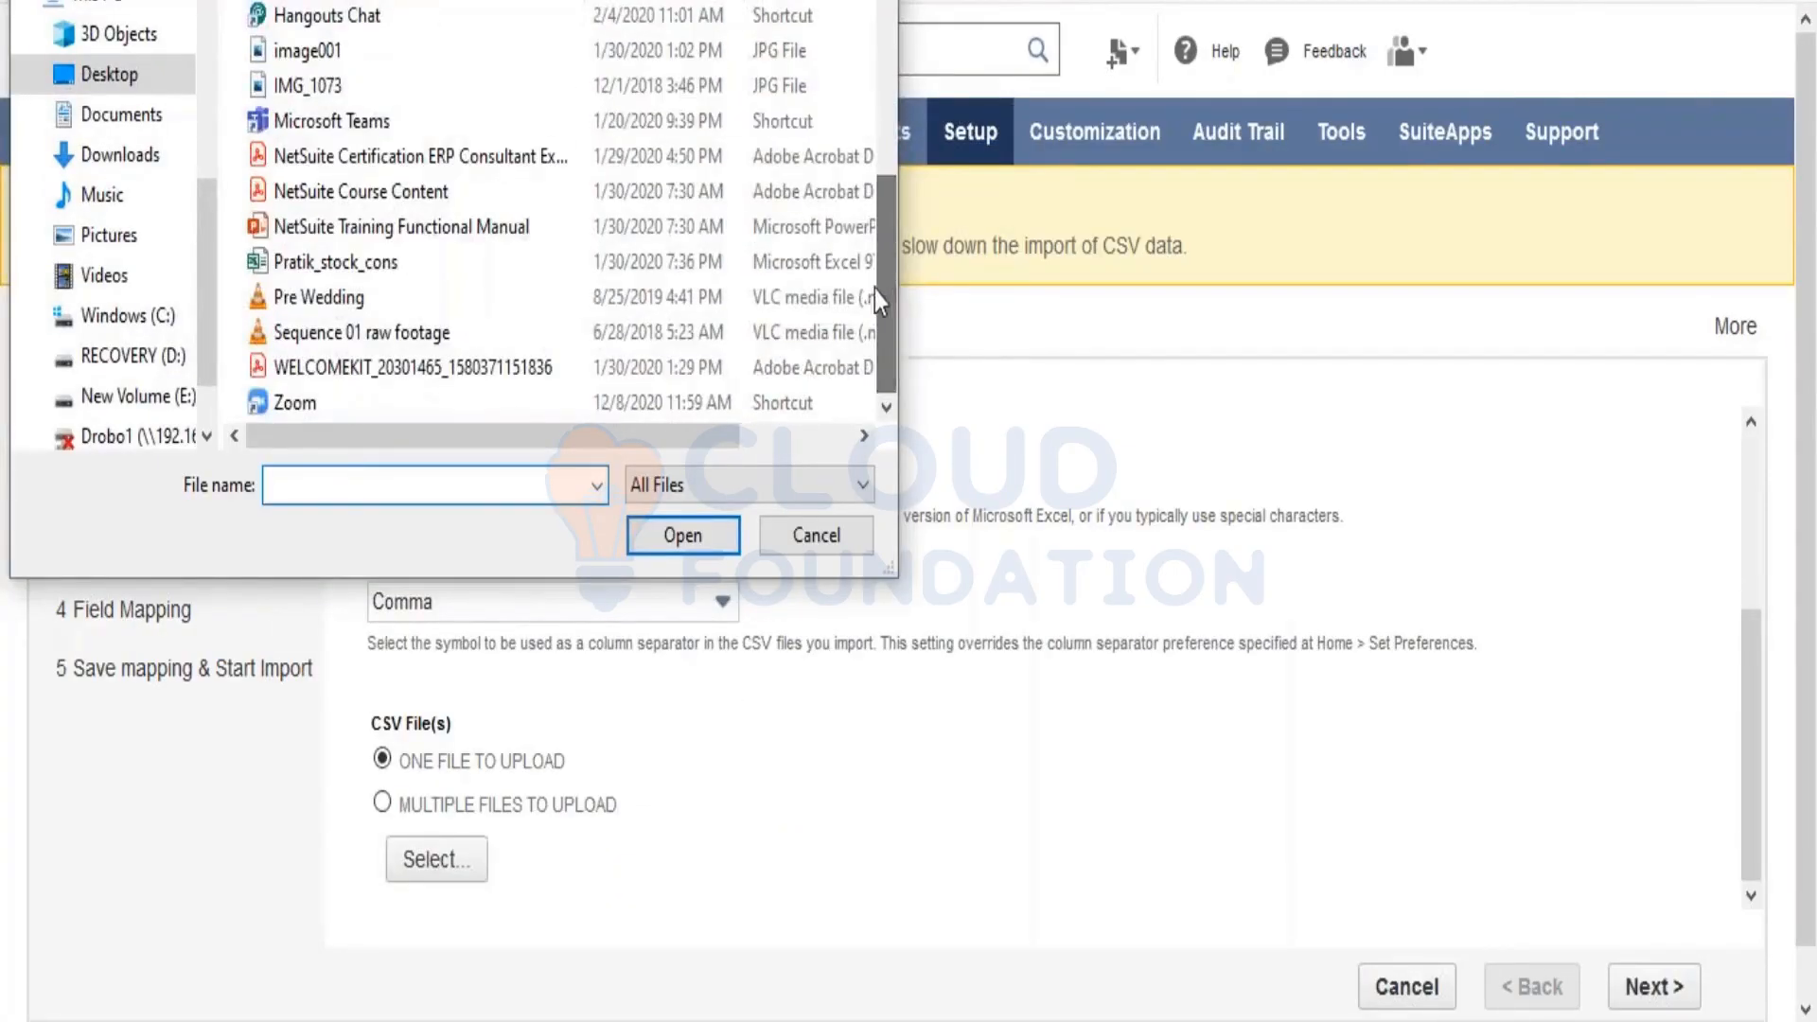
pyautogui.click(694, 503)
pyautogui.click(694, 502)
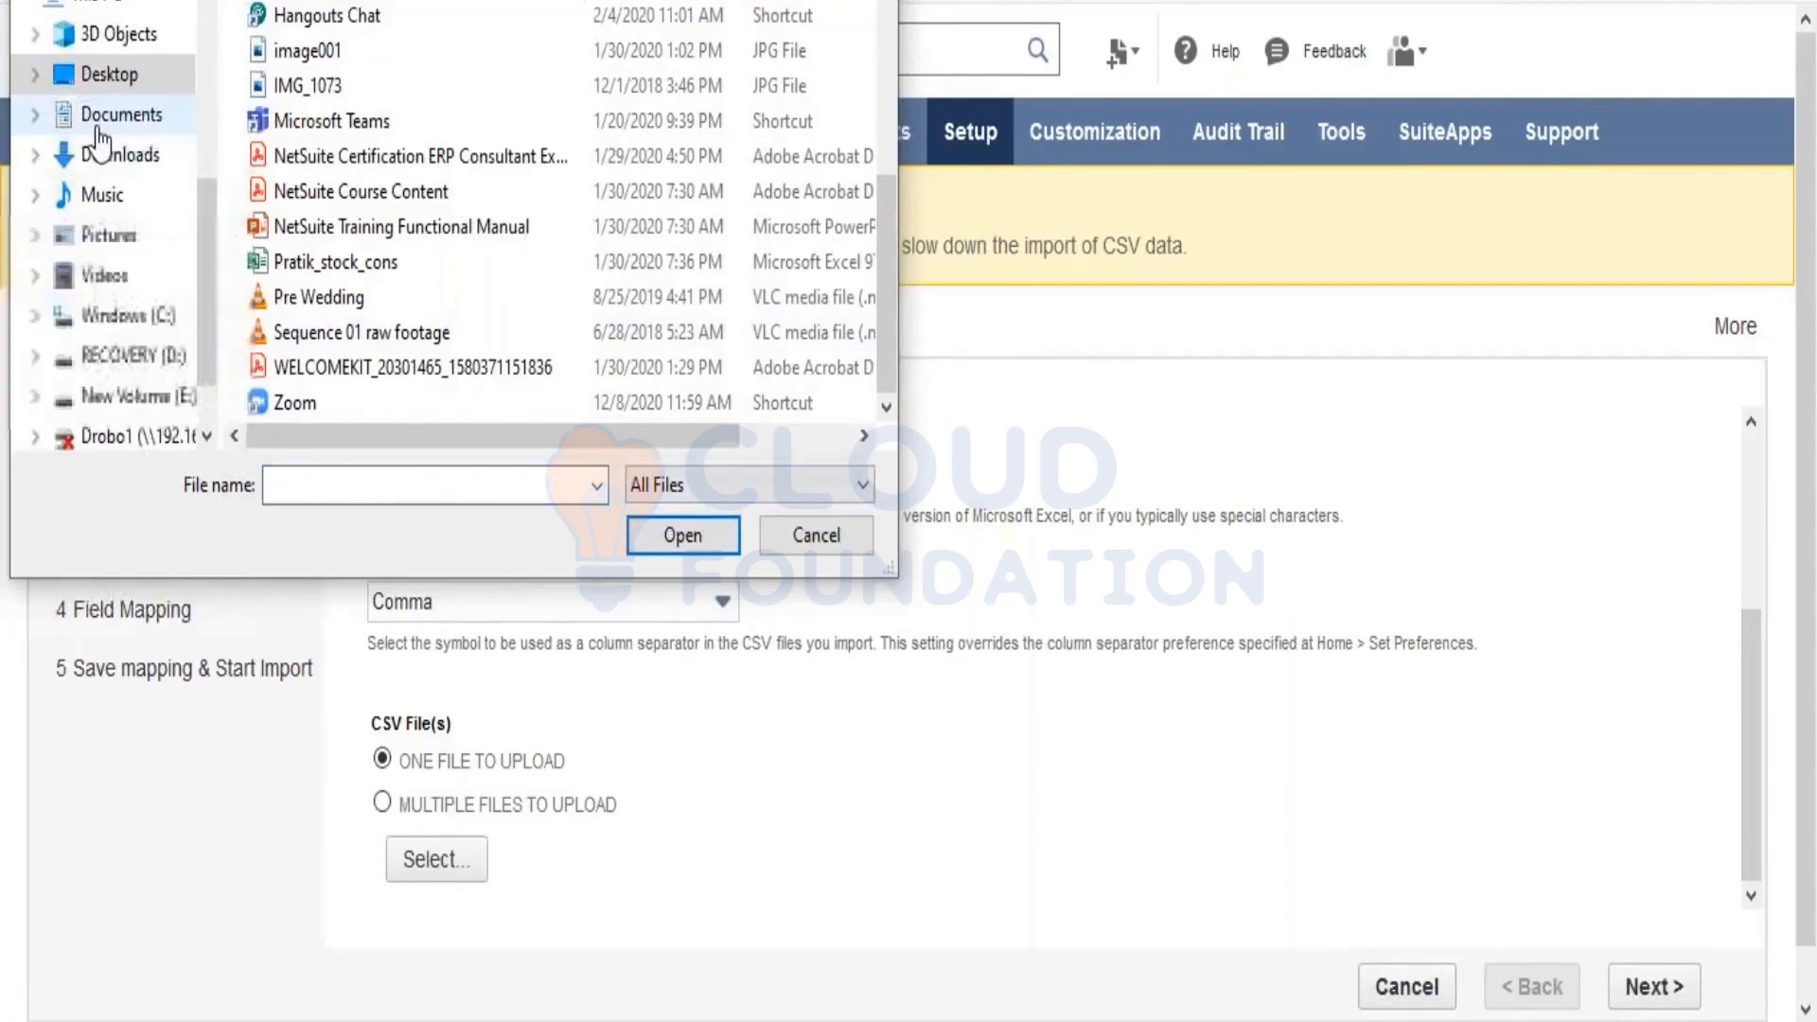
pyautogui.click(123, 154)
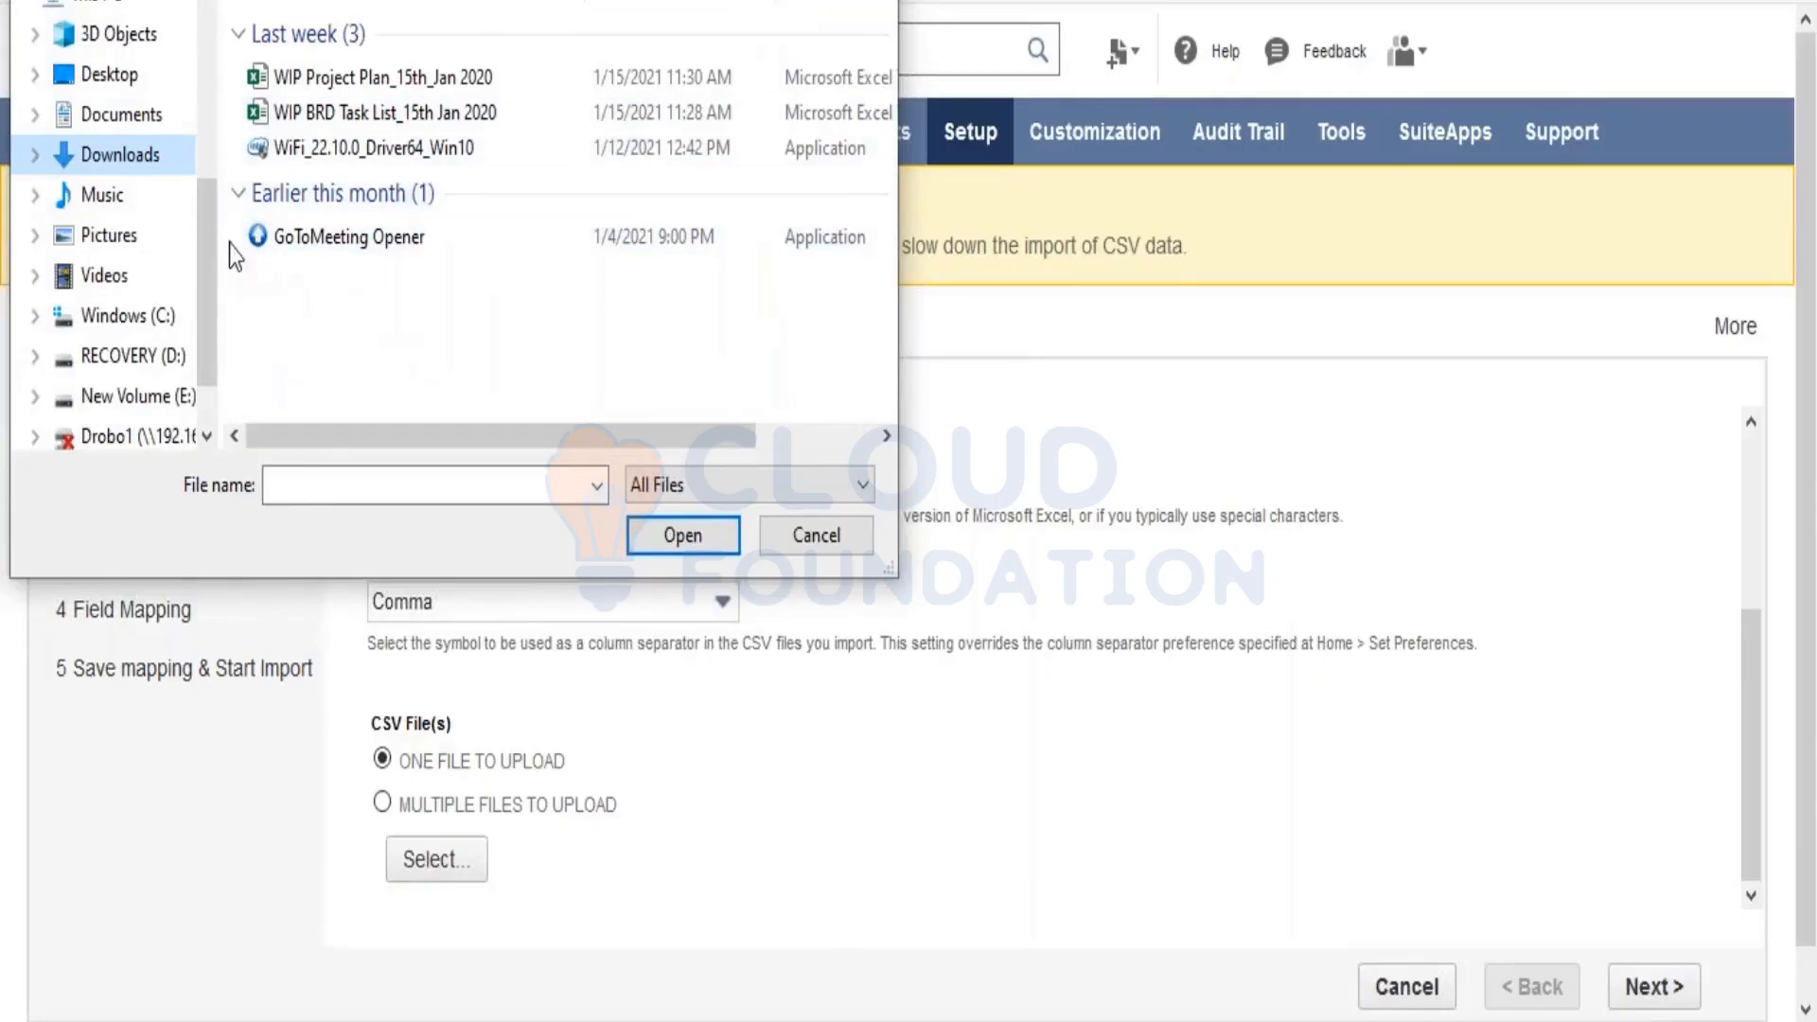
pyautogui.click(116, 74)
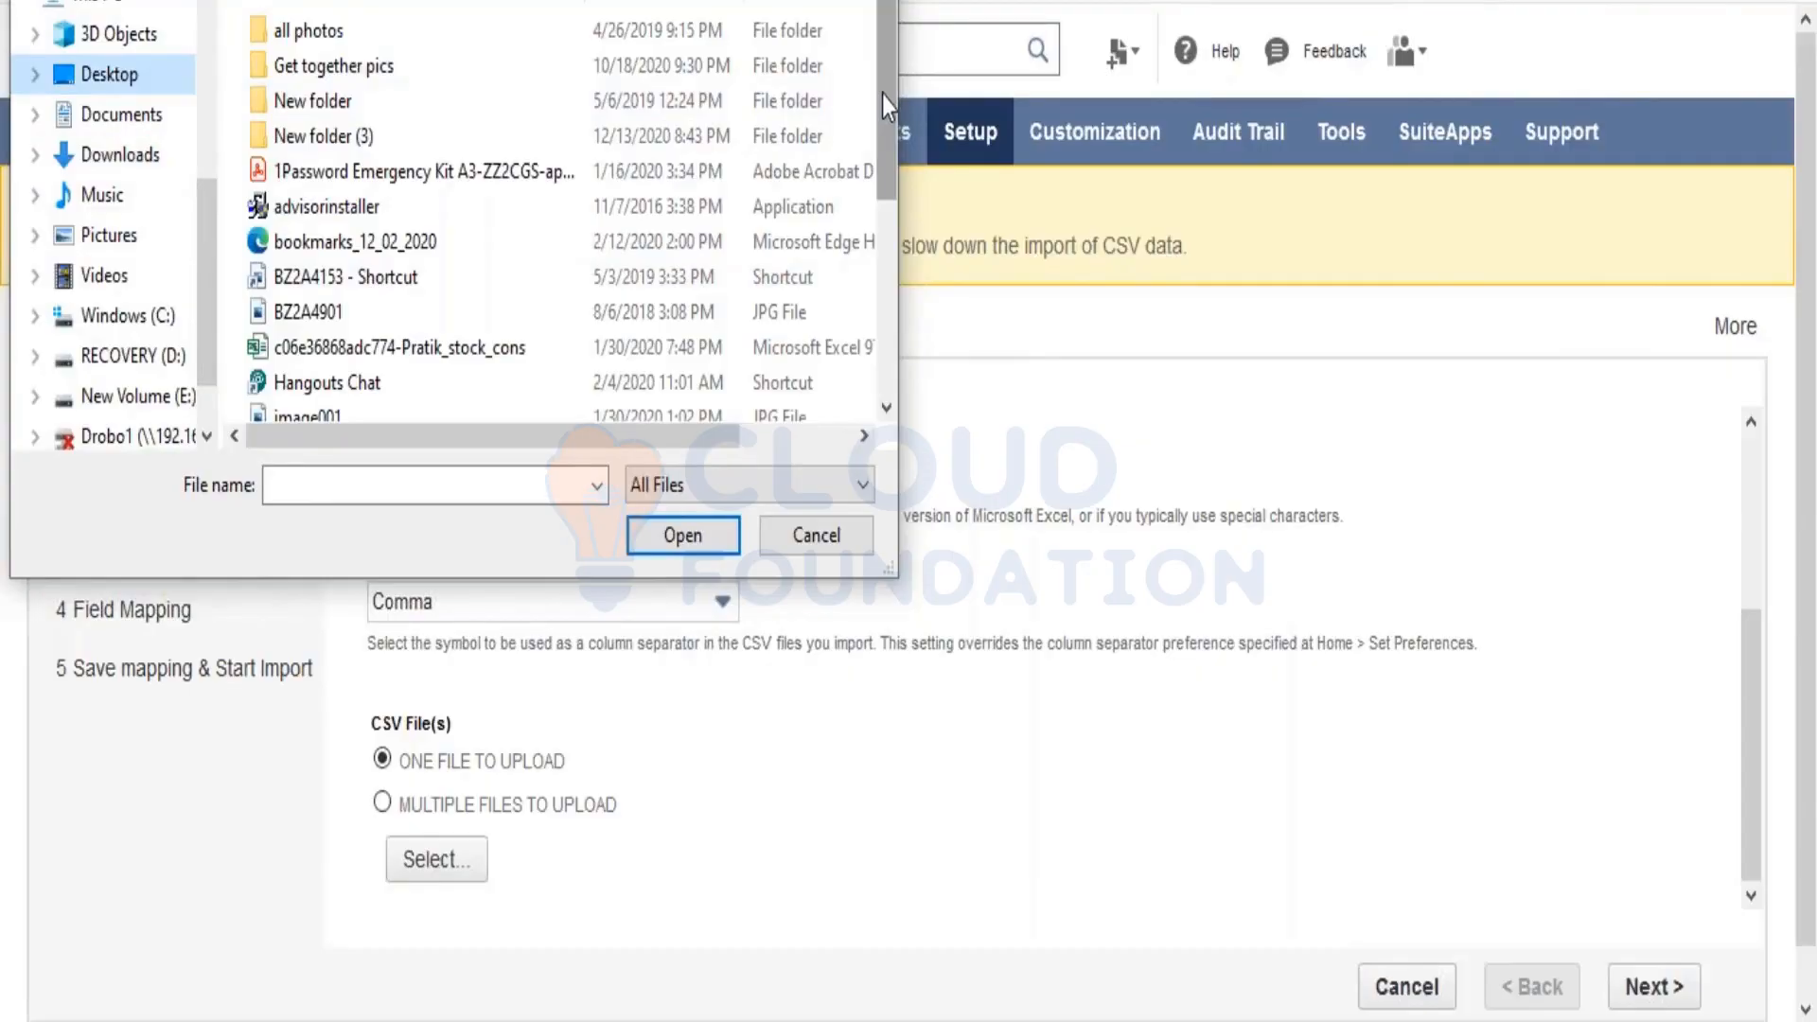
pyautogui.moveTo(882, 95)
pyautogui.mouseDown()
pyautogui.moveTo(888, 298)
pyautogui.moveTo(887, 118)
pyautogui.mouseUp()
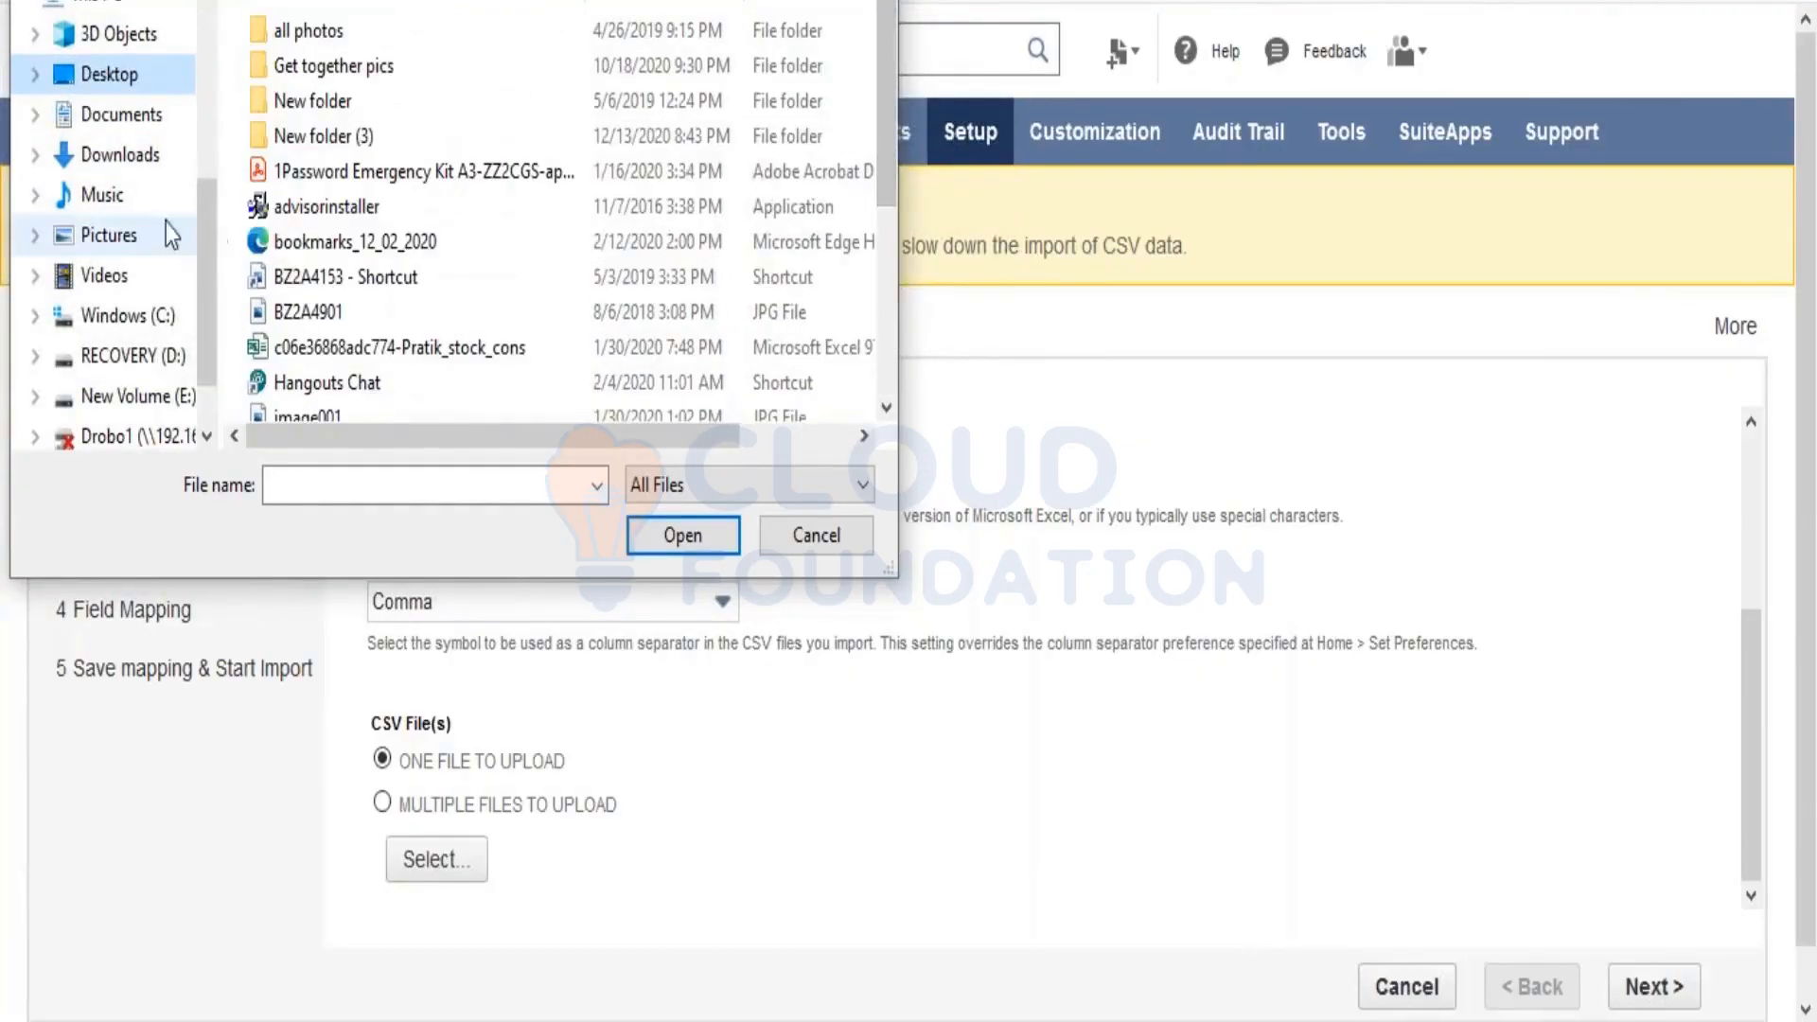
# Step: Look through the Documents folder for a CSV file, then close the file selection without choosing one
pyautogui.click(126, 117)
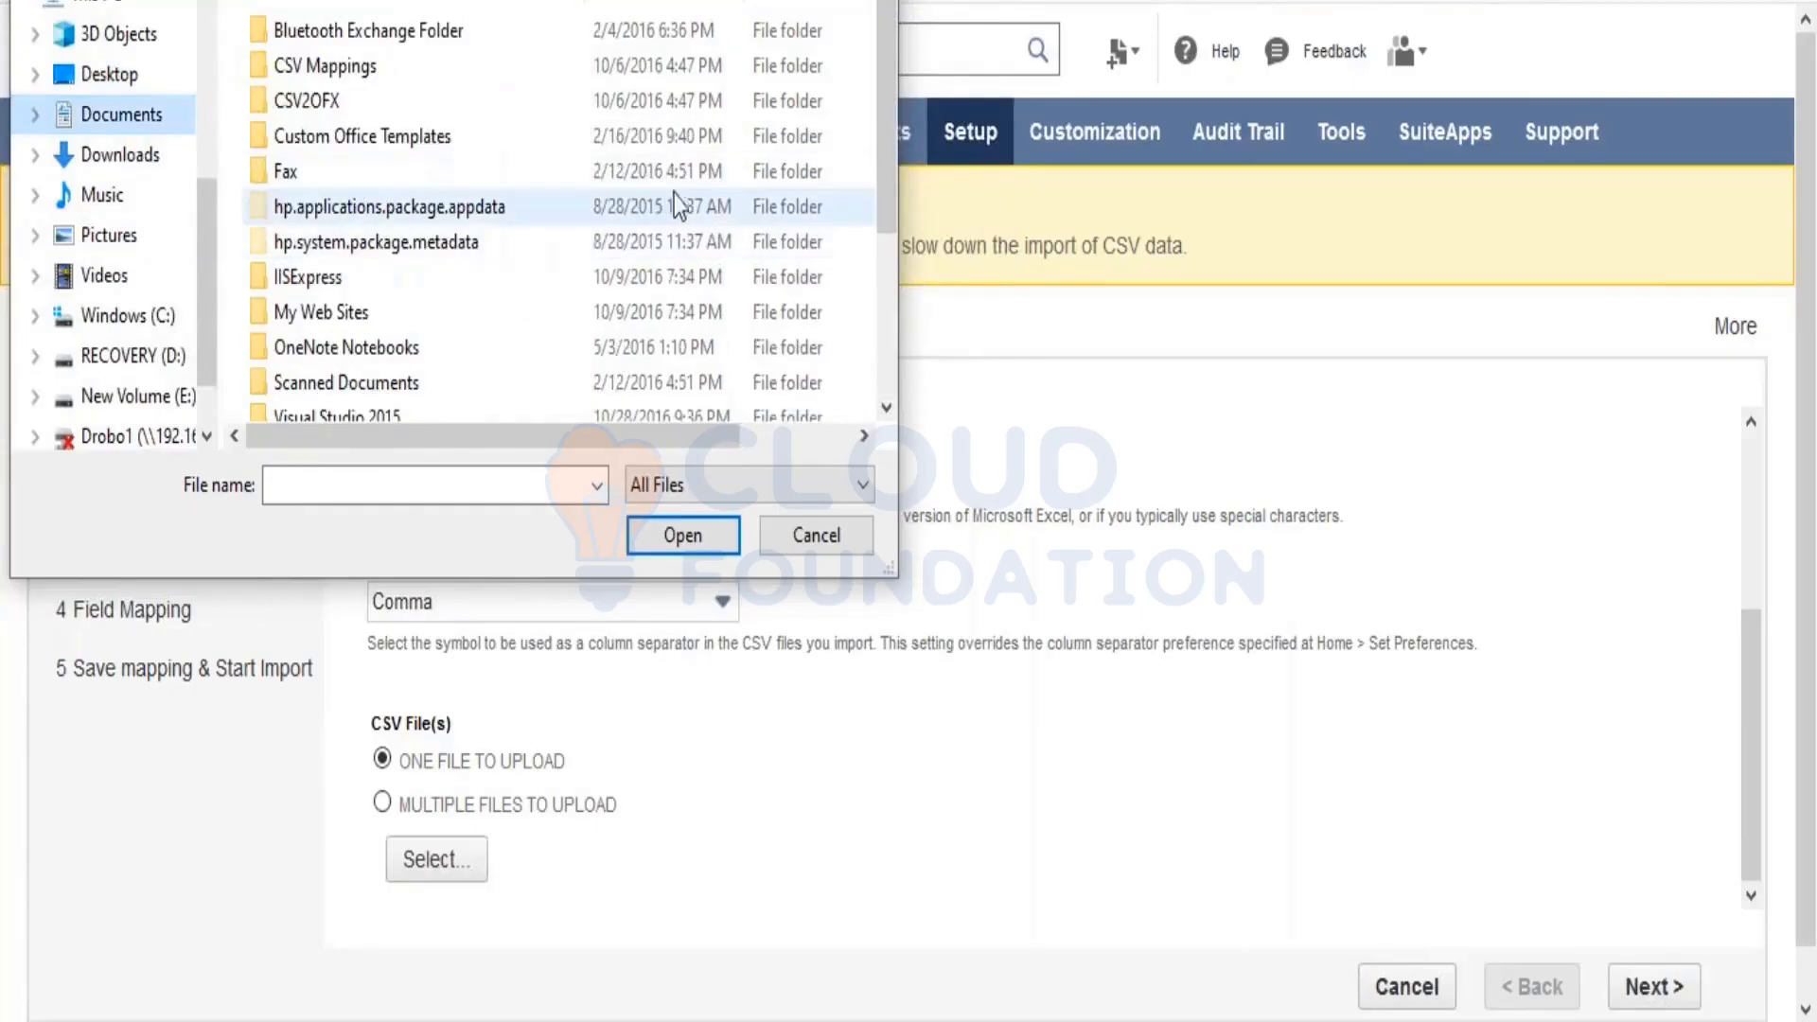
pyautogui.moveTo(894, 150); pyautogui.dragTo(892, 27)
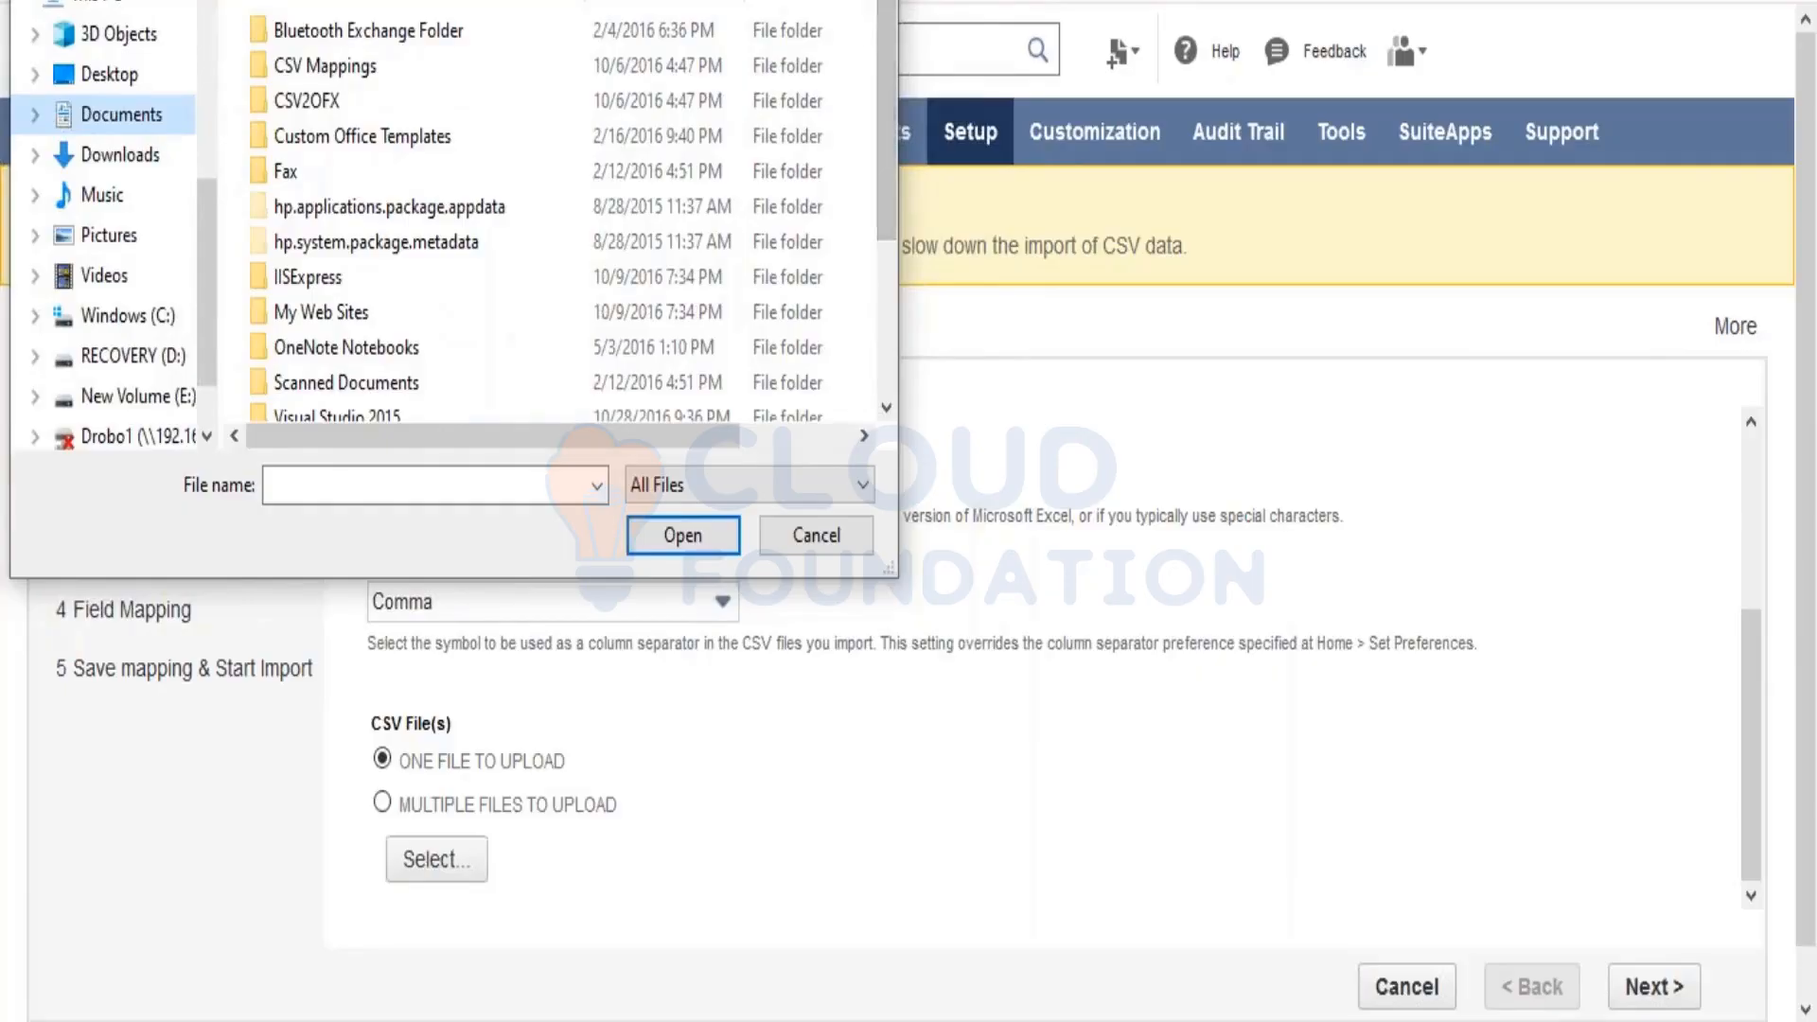
pyautogui.moveTo(439, 0); pyautogui.dragTo(516, 26)
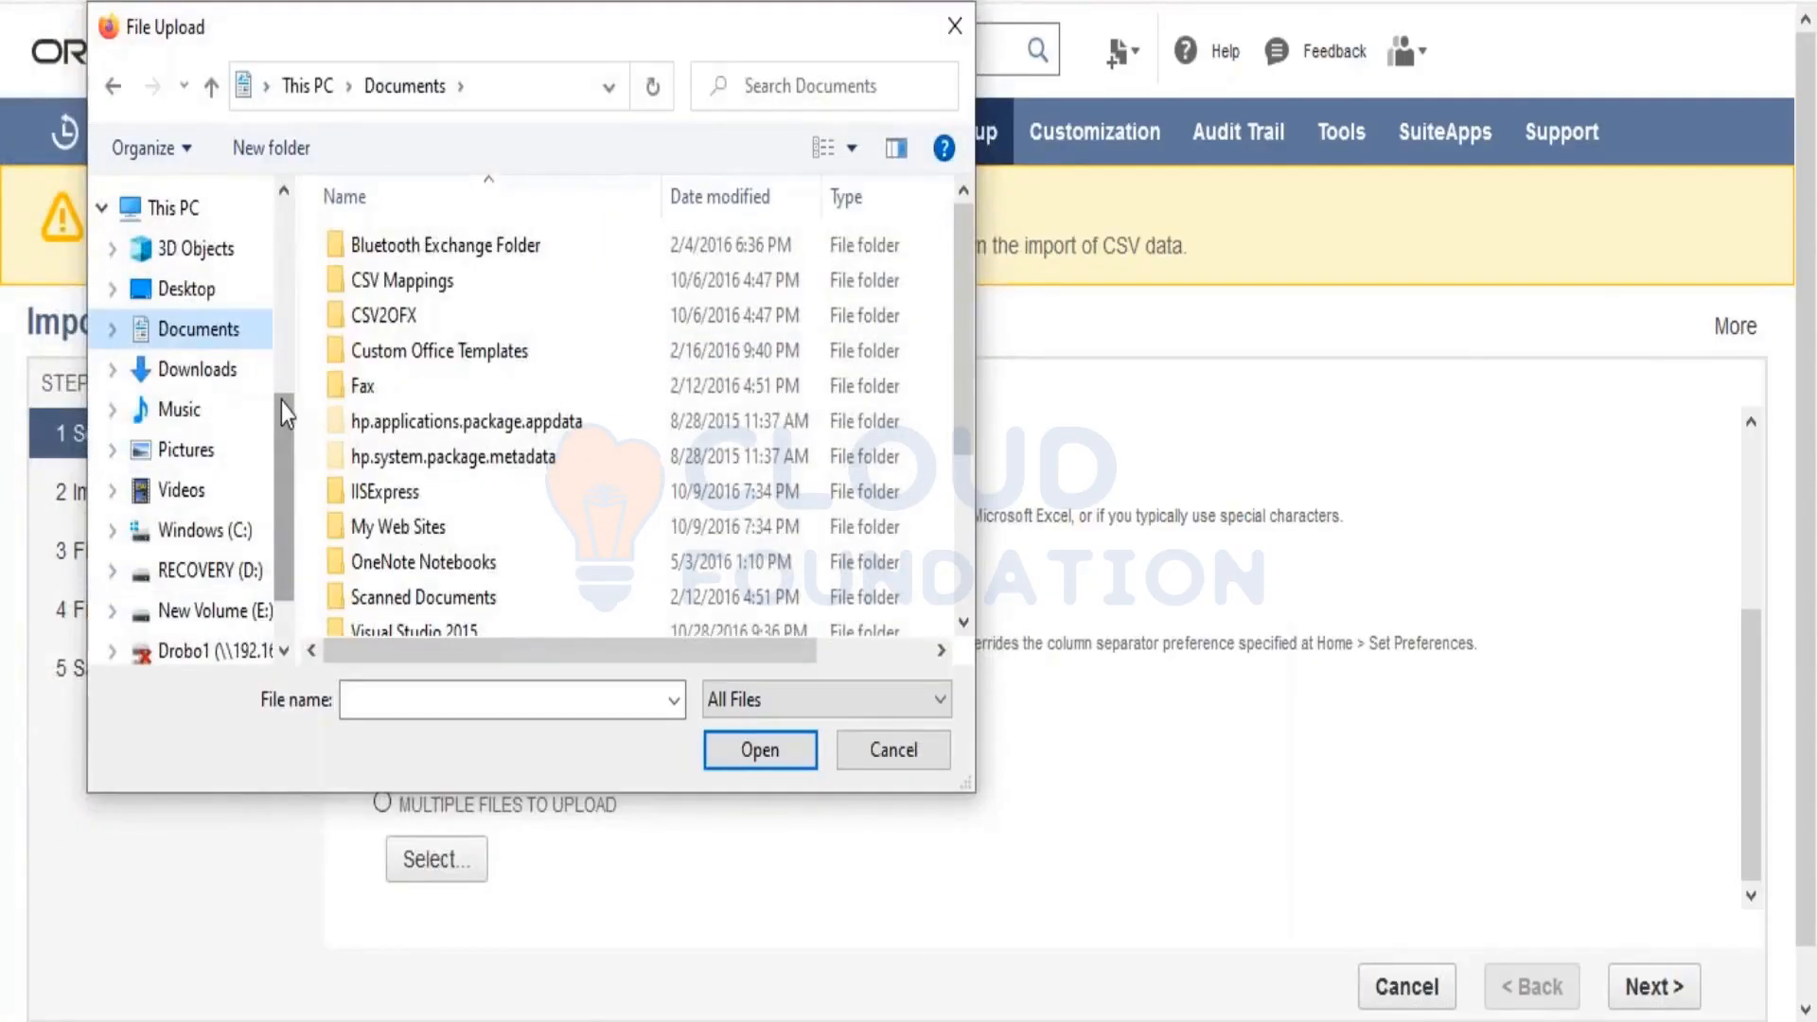
pyautogui.moveTo(284, 412); pyautogui.dragTo(284, 301)
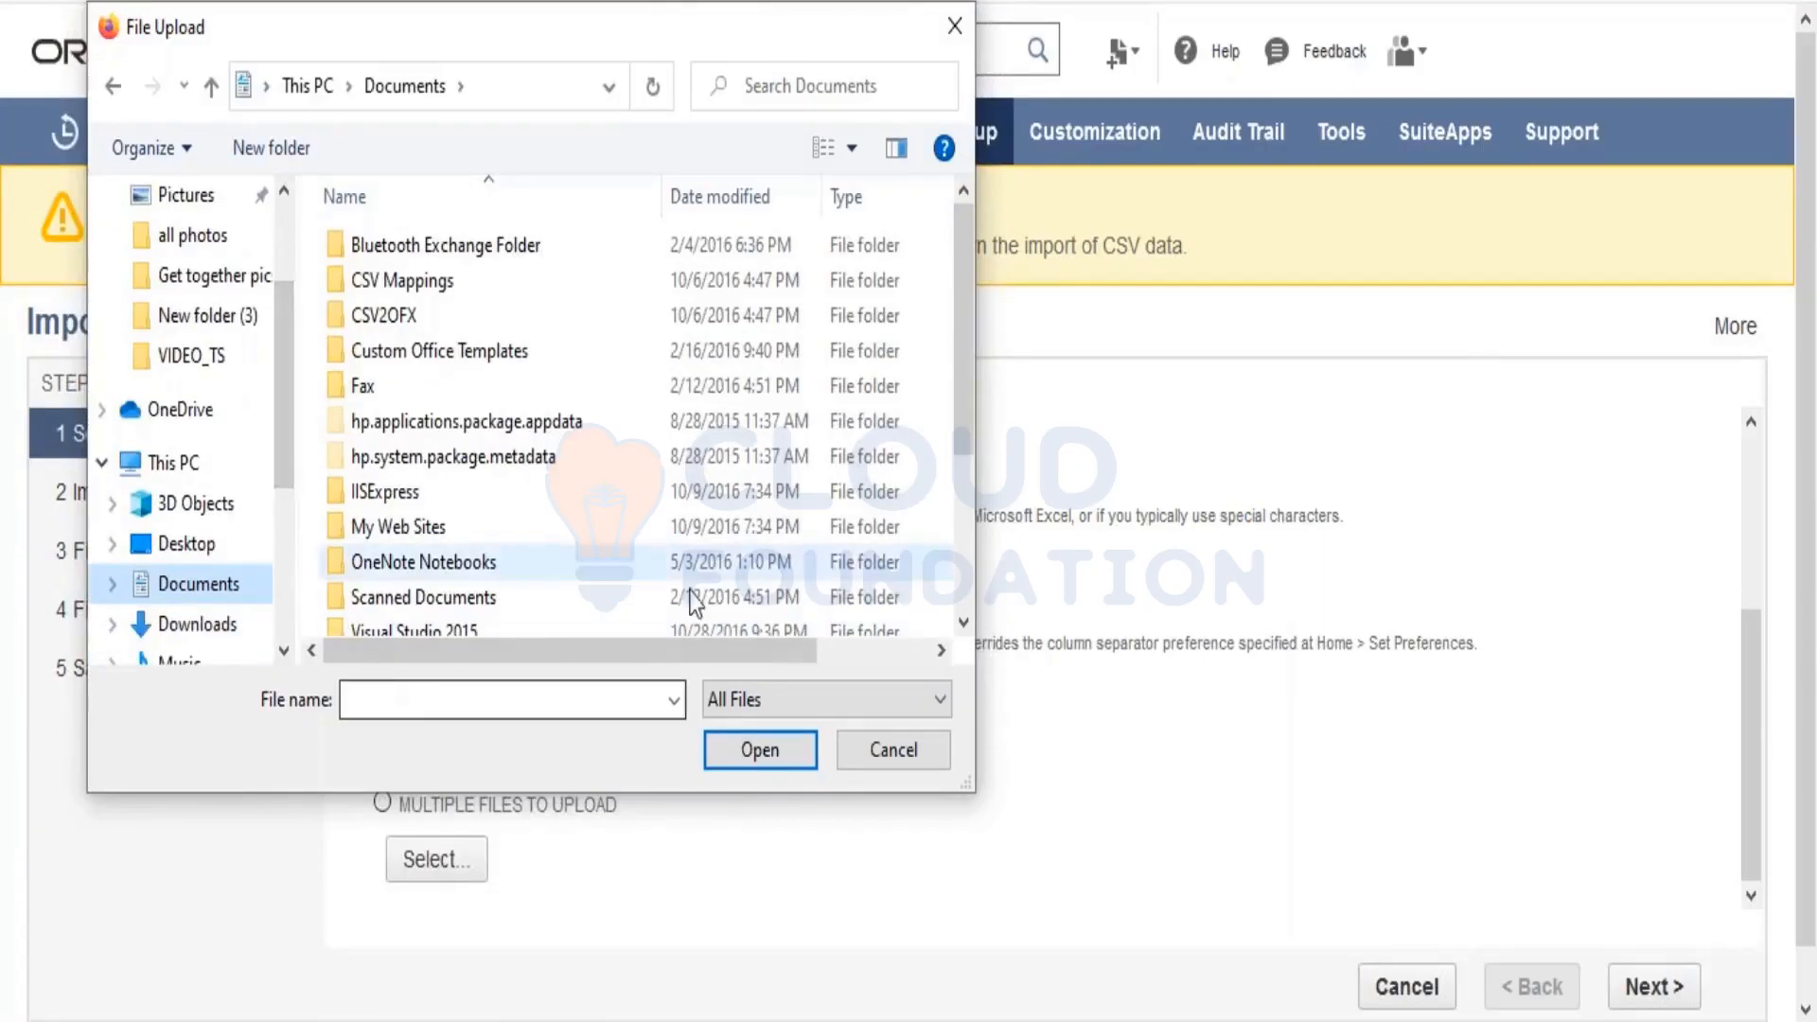
pyautogui.click(954, 26)
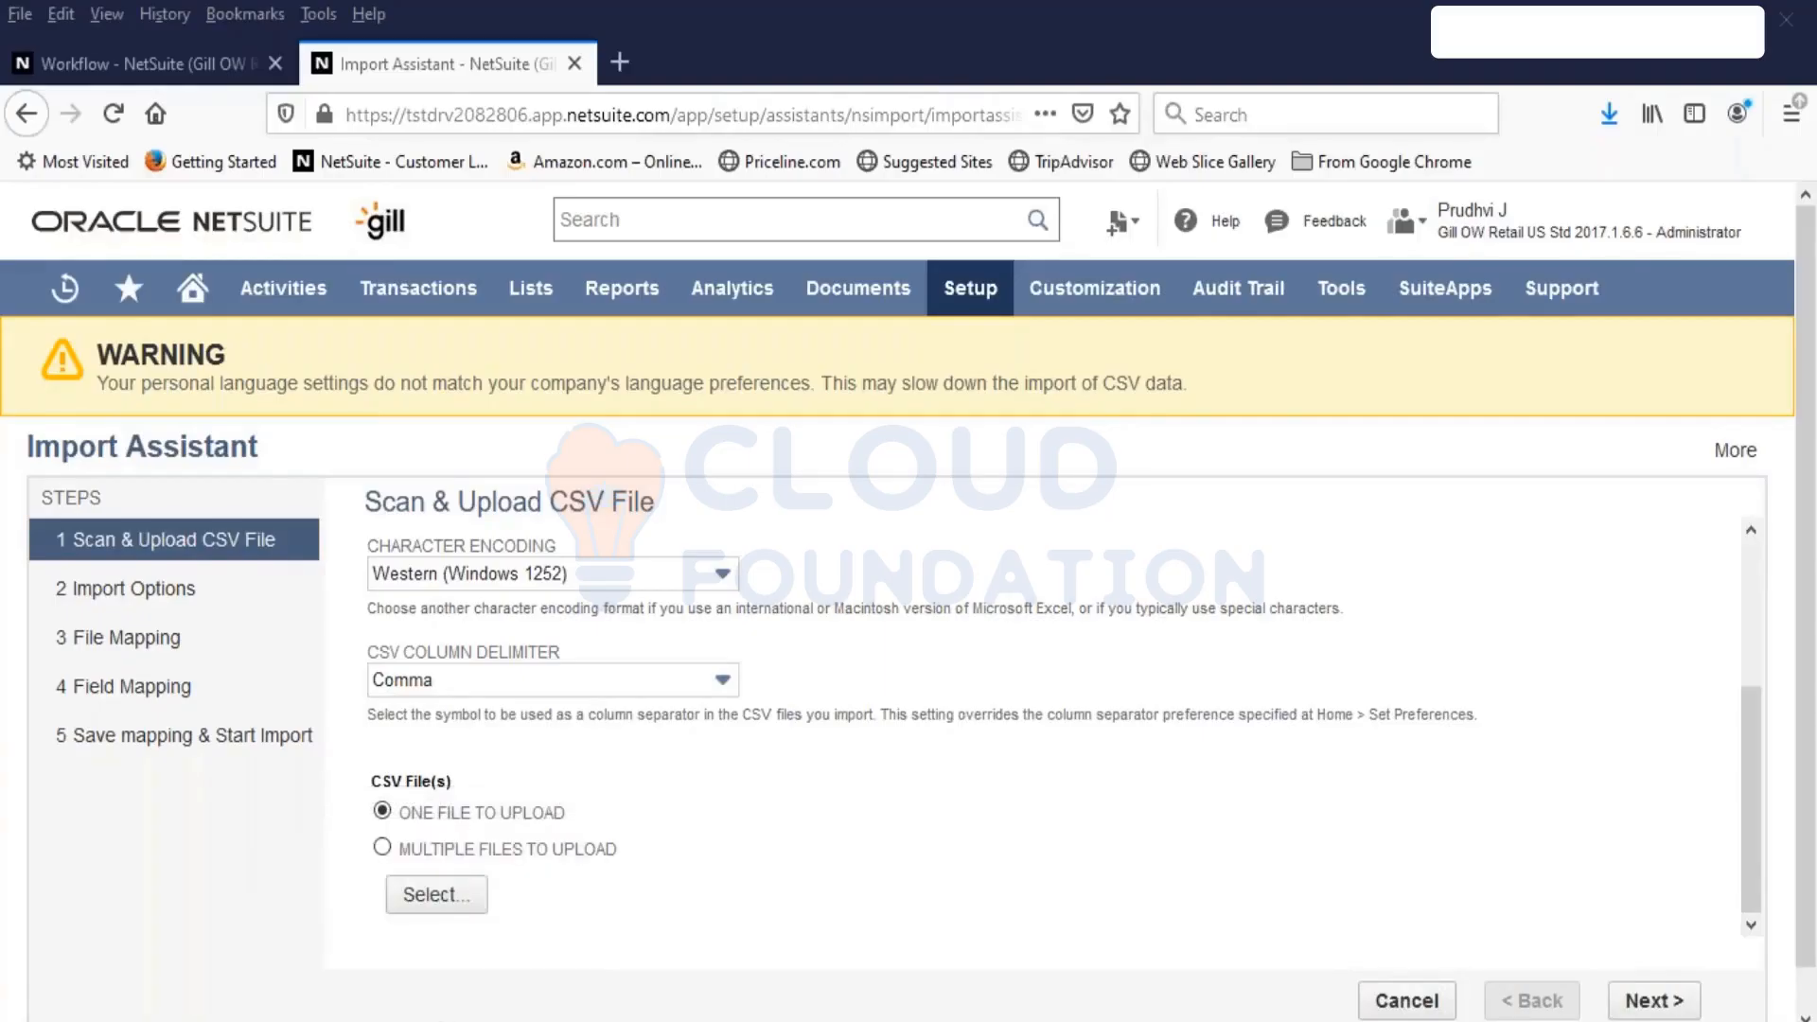
# Step: Switch to the CustomProfitandLoss730 workbook in Excel, check the options for its first six rows, and enable editing
pyautogui.hotkey('alt', 'Tab')
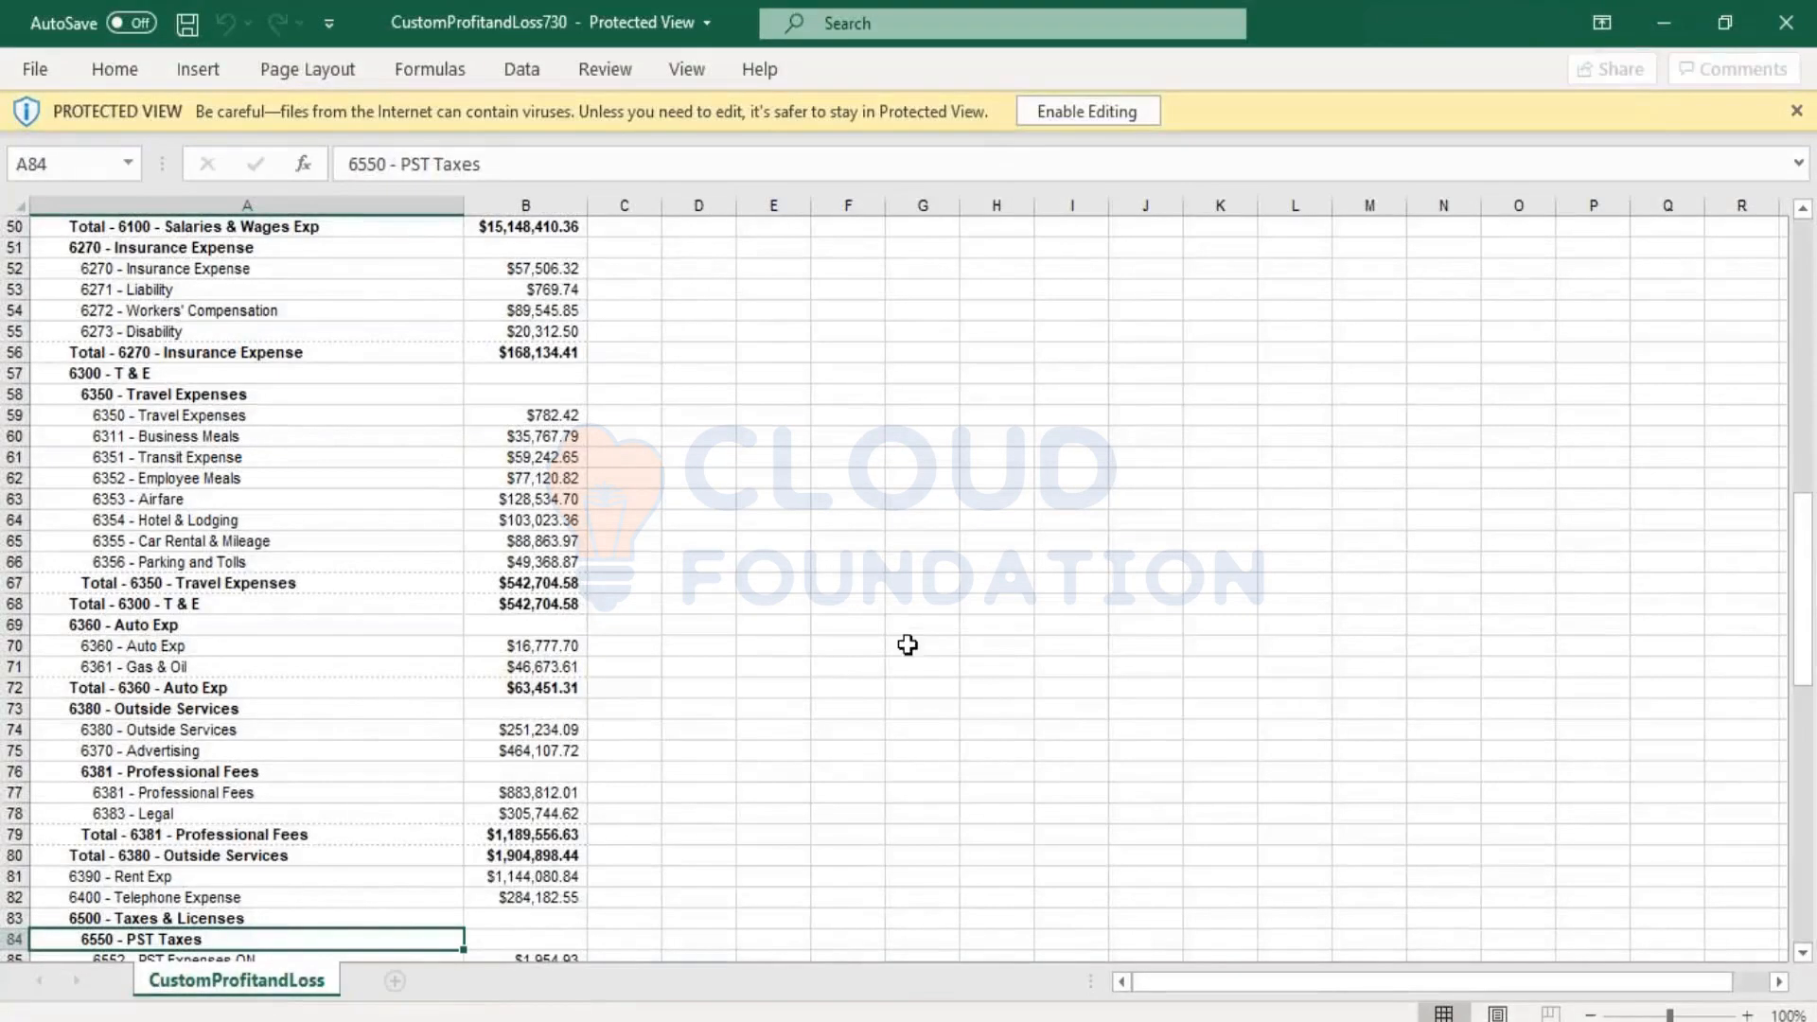
pyautogui.click(1809, 367)
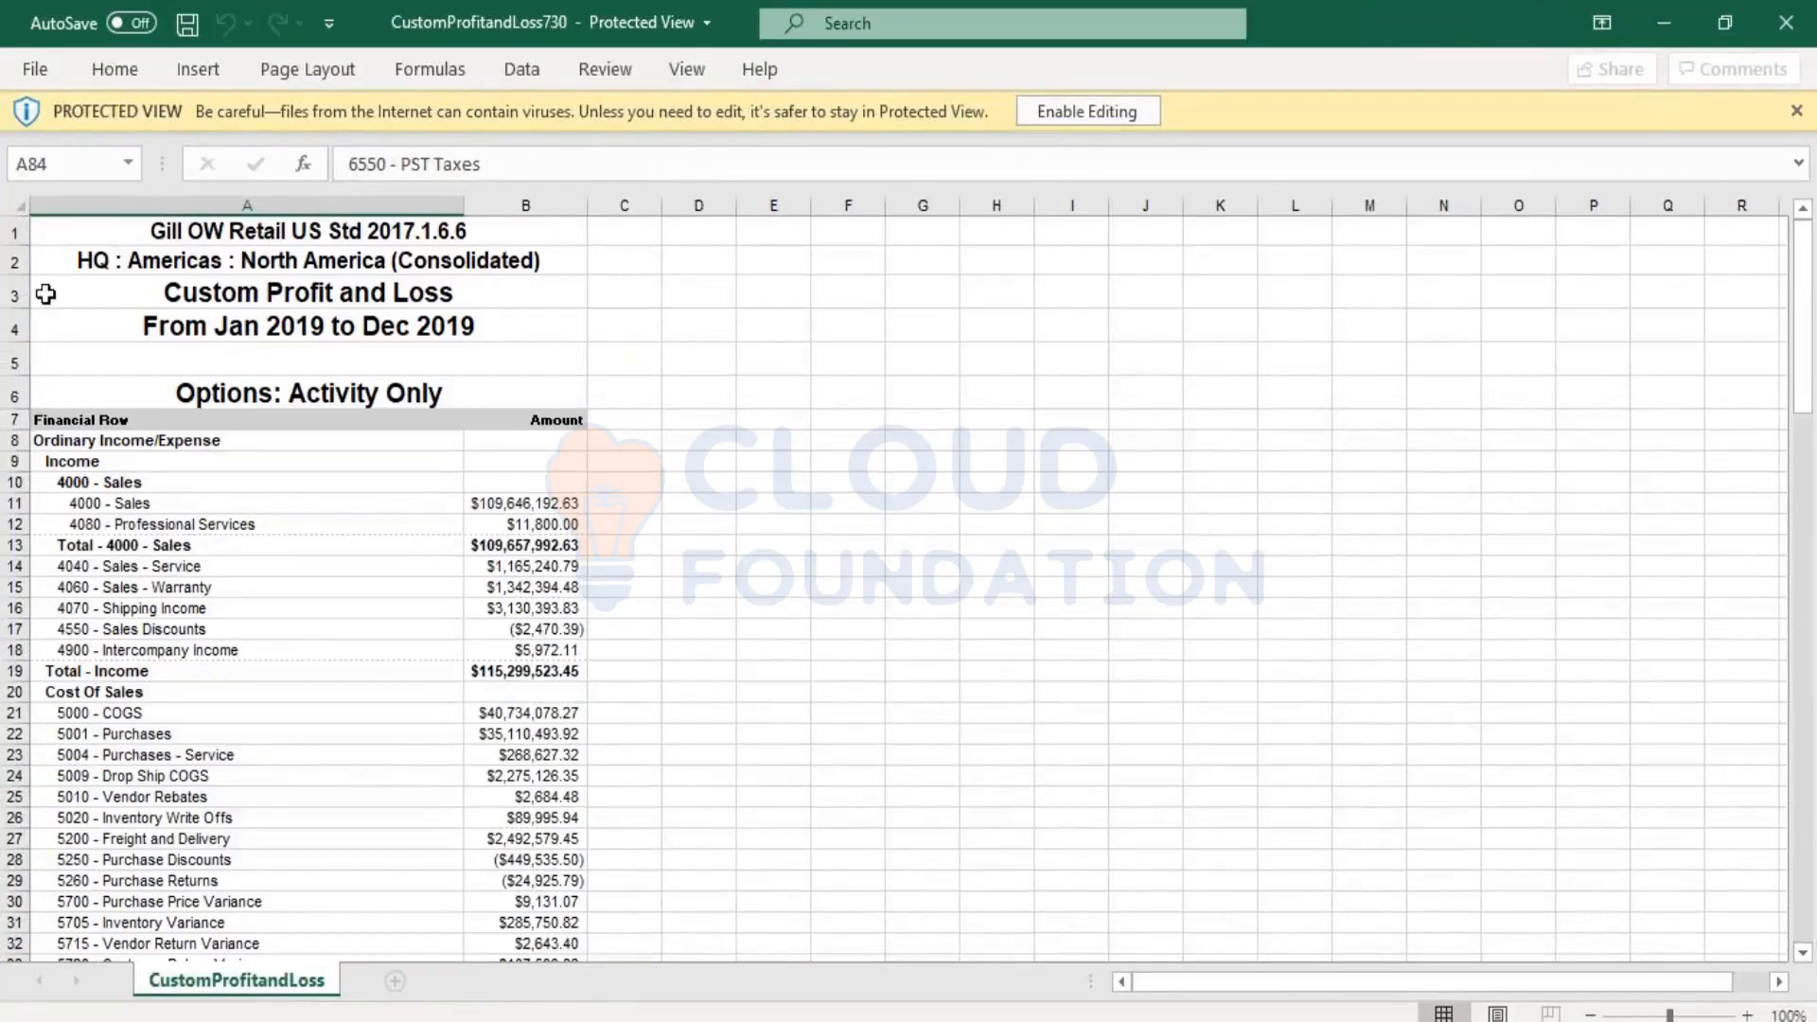
pyautogui.moveTo(19, 225); pyautogui.dragTo(12, 378)
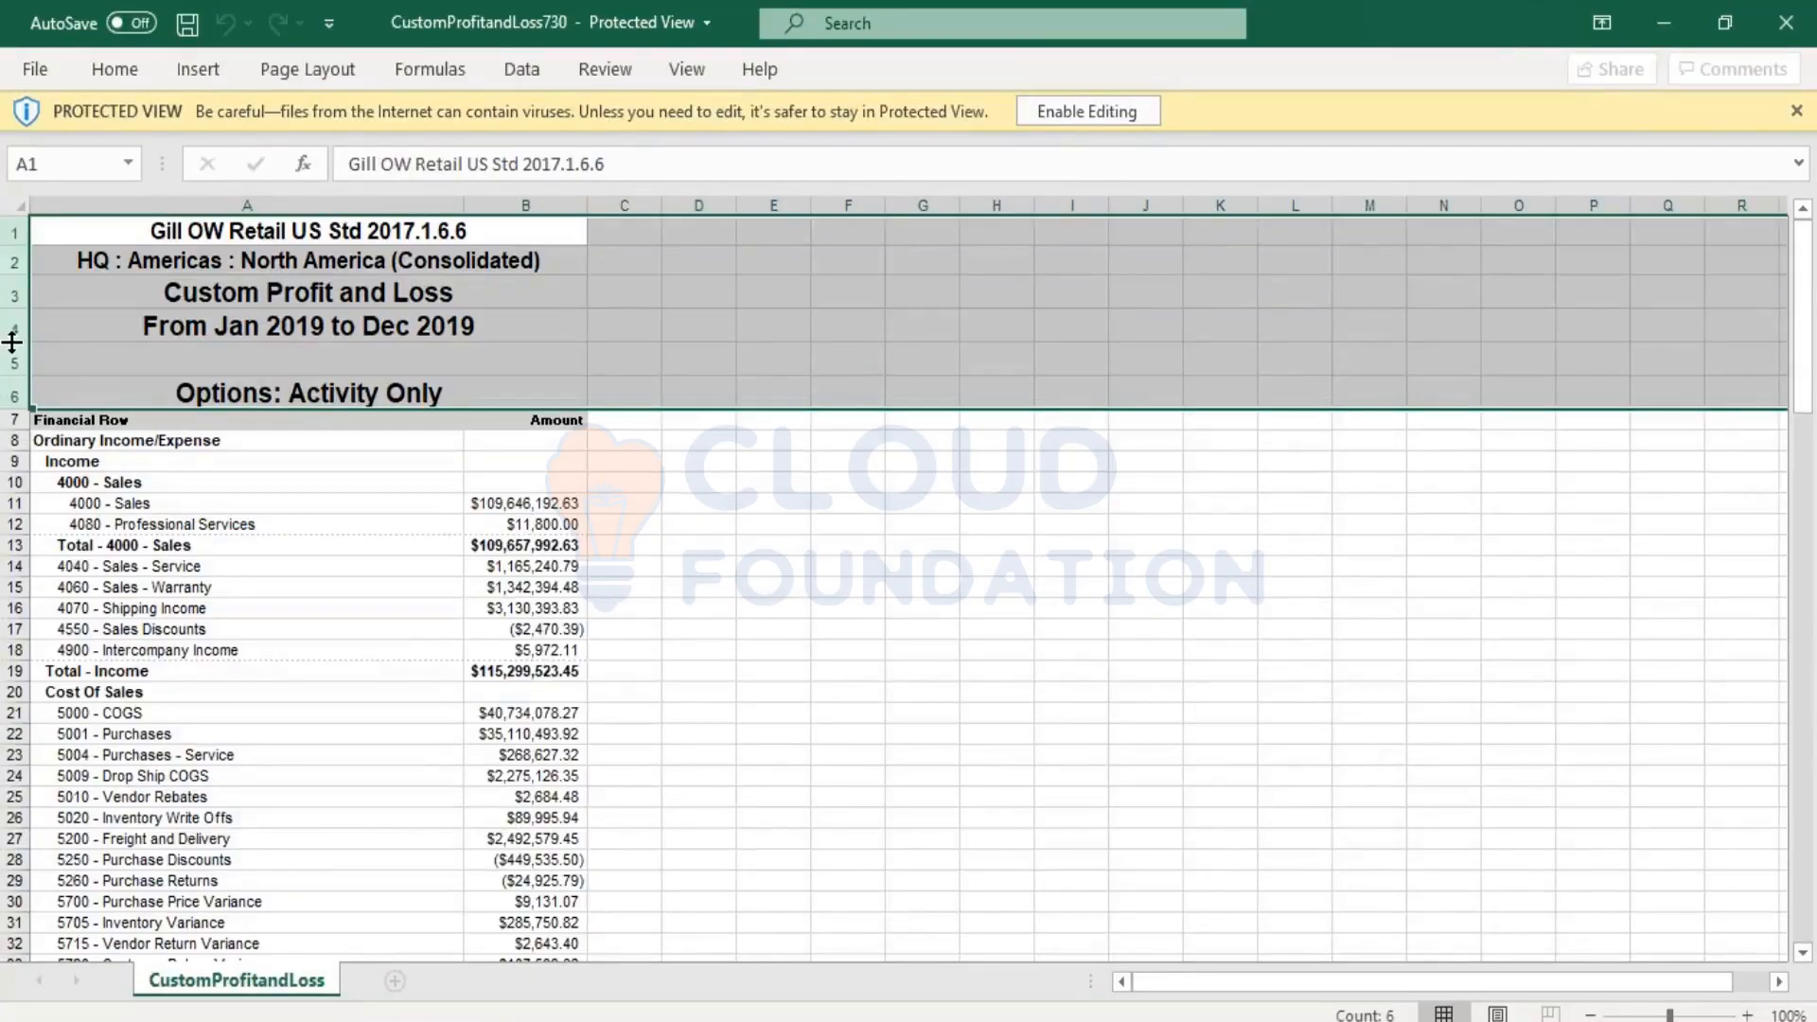
pyautogui.rightClick(11, 342)
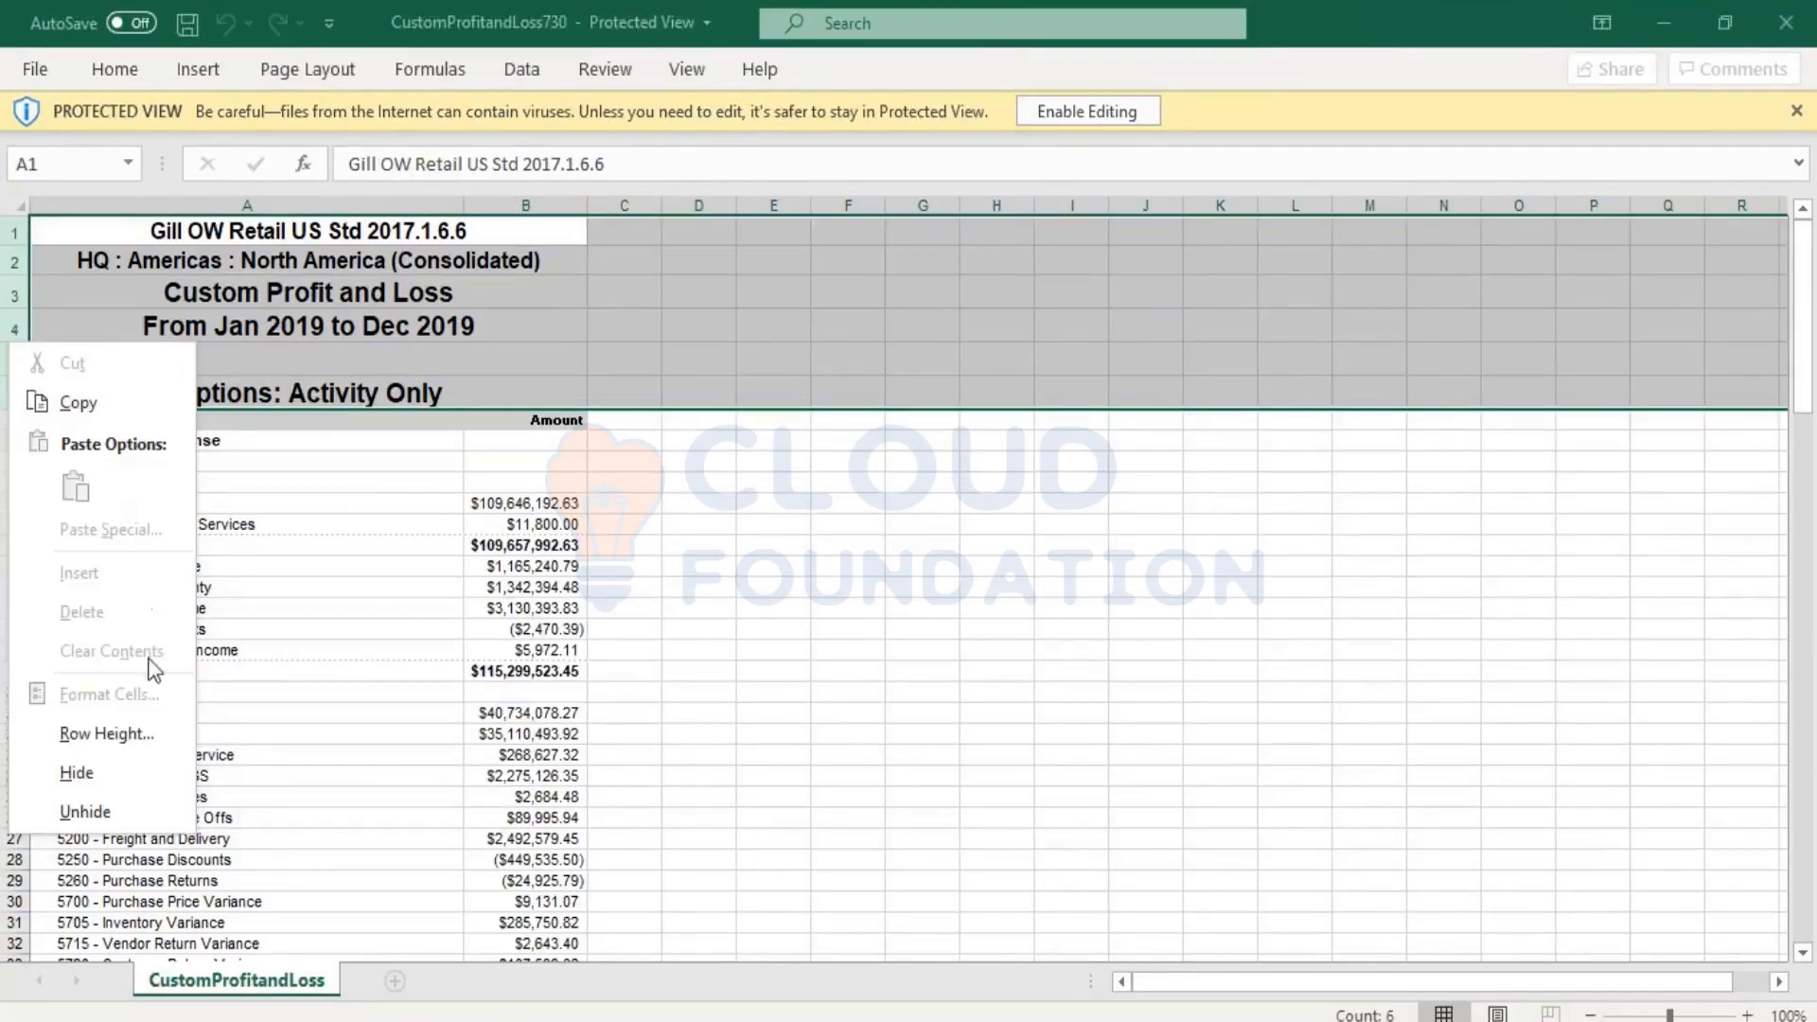
pyautogui.click(1110, 112)
pyautogui.click(1110, 111)
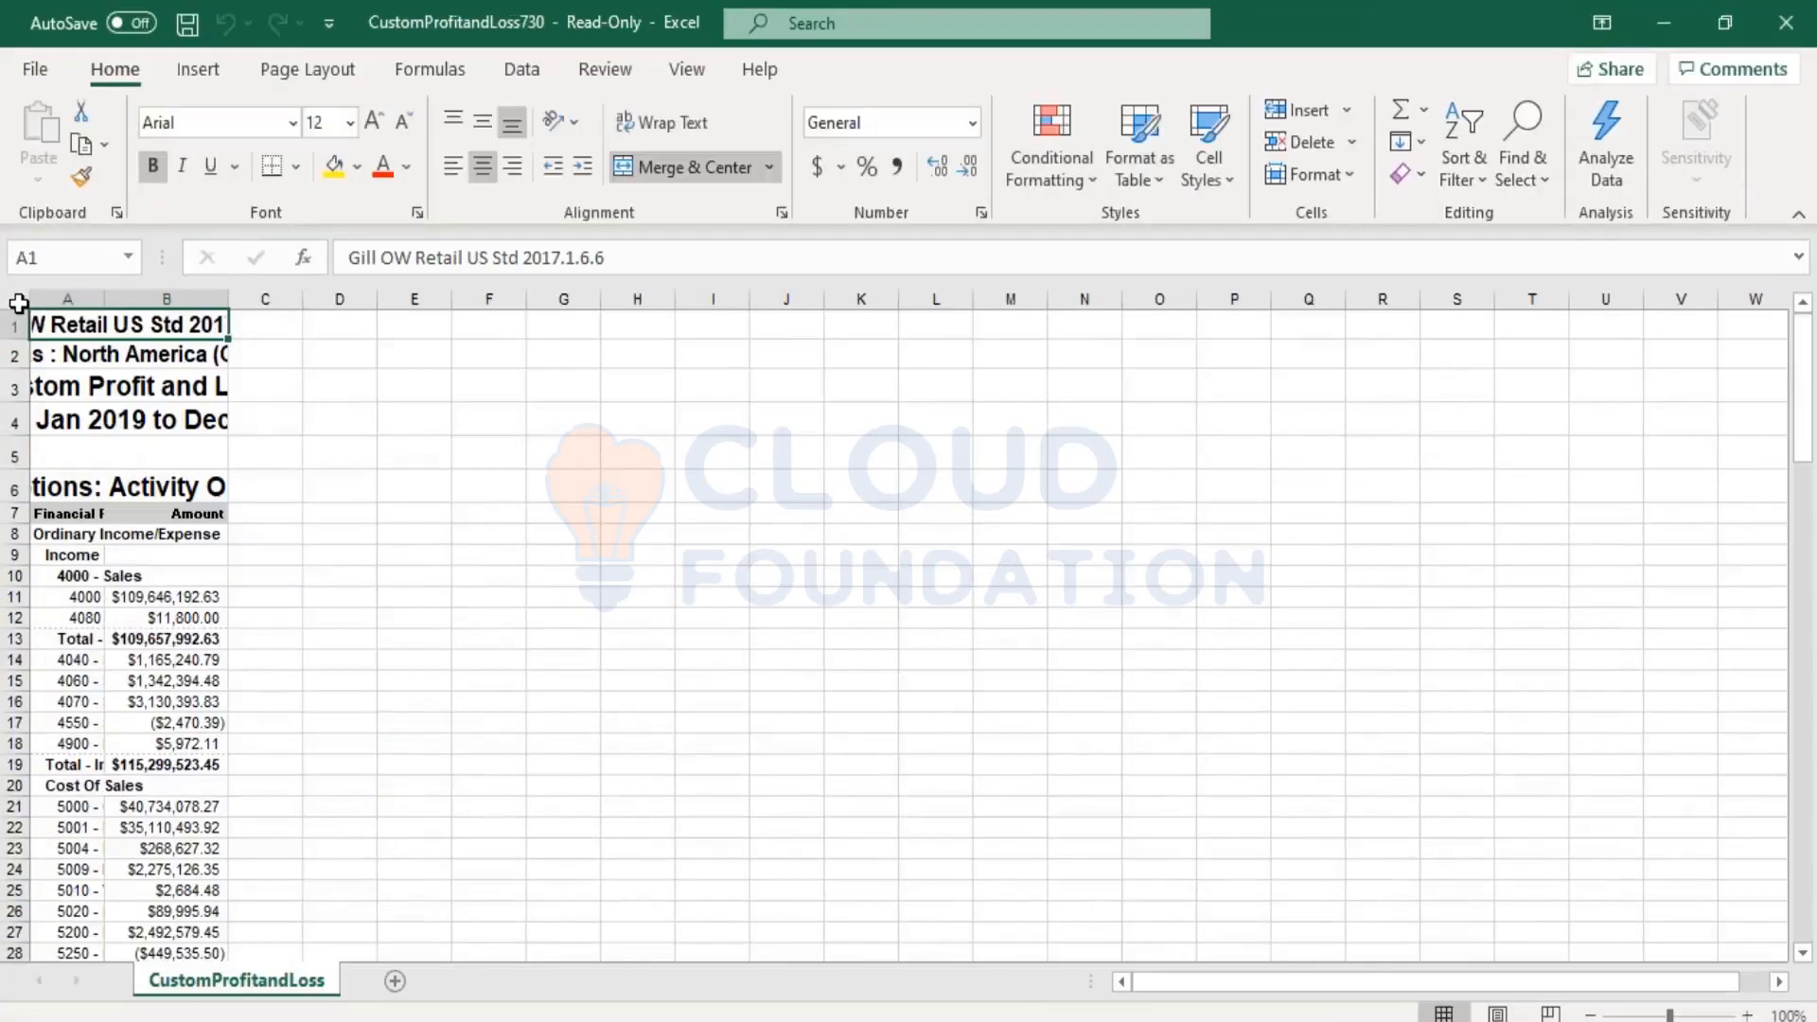
# Step: Fit the column widths to their contents and delete the six title rows above the Financial Row header
pyautogui.click(19, 302)
pyautogui.doubleClick(104, 299)
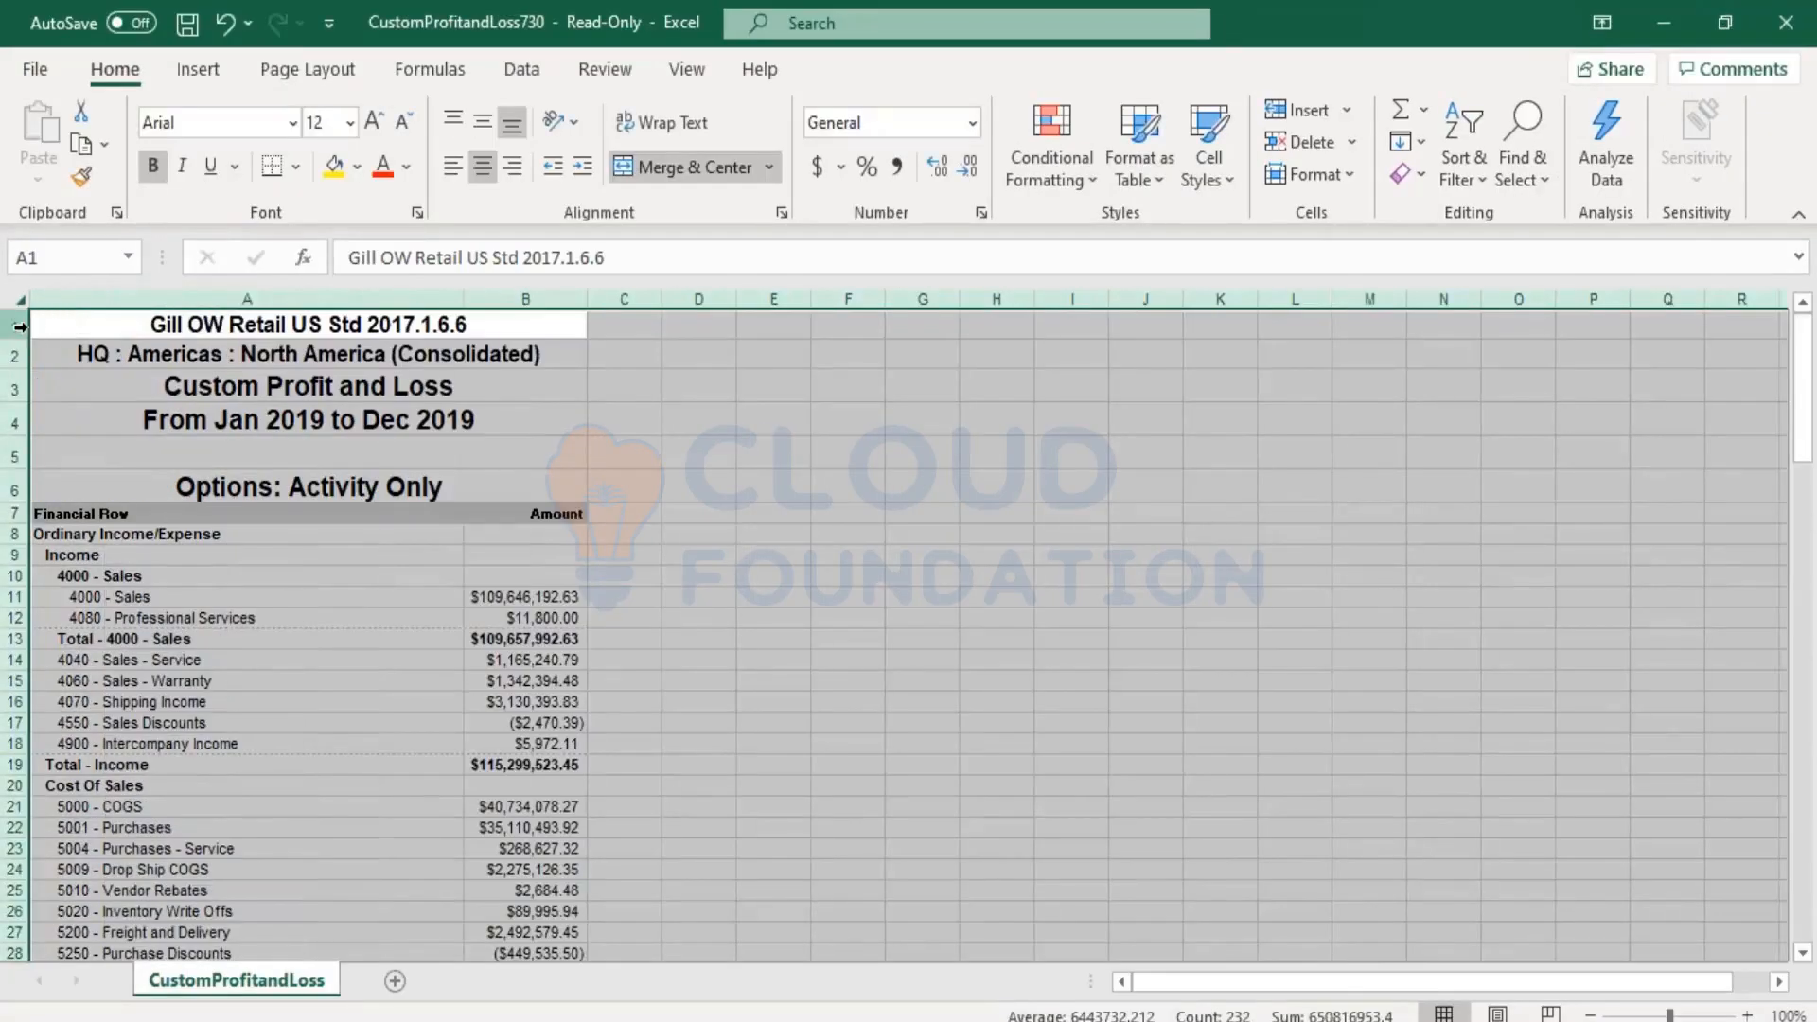
pyautogui.moveTo(20, 326); pyautogui.dragTo(15, 485)
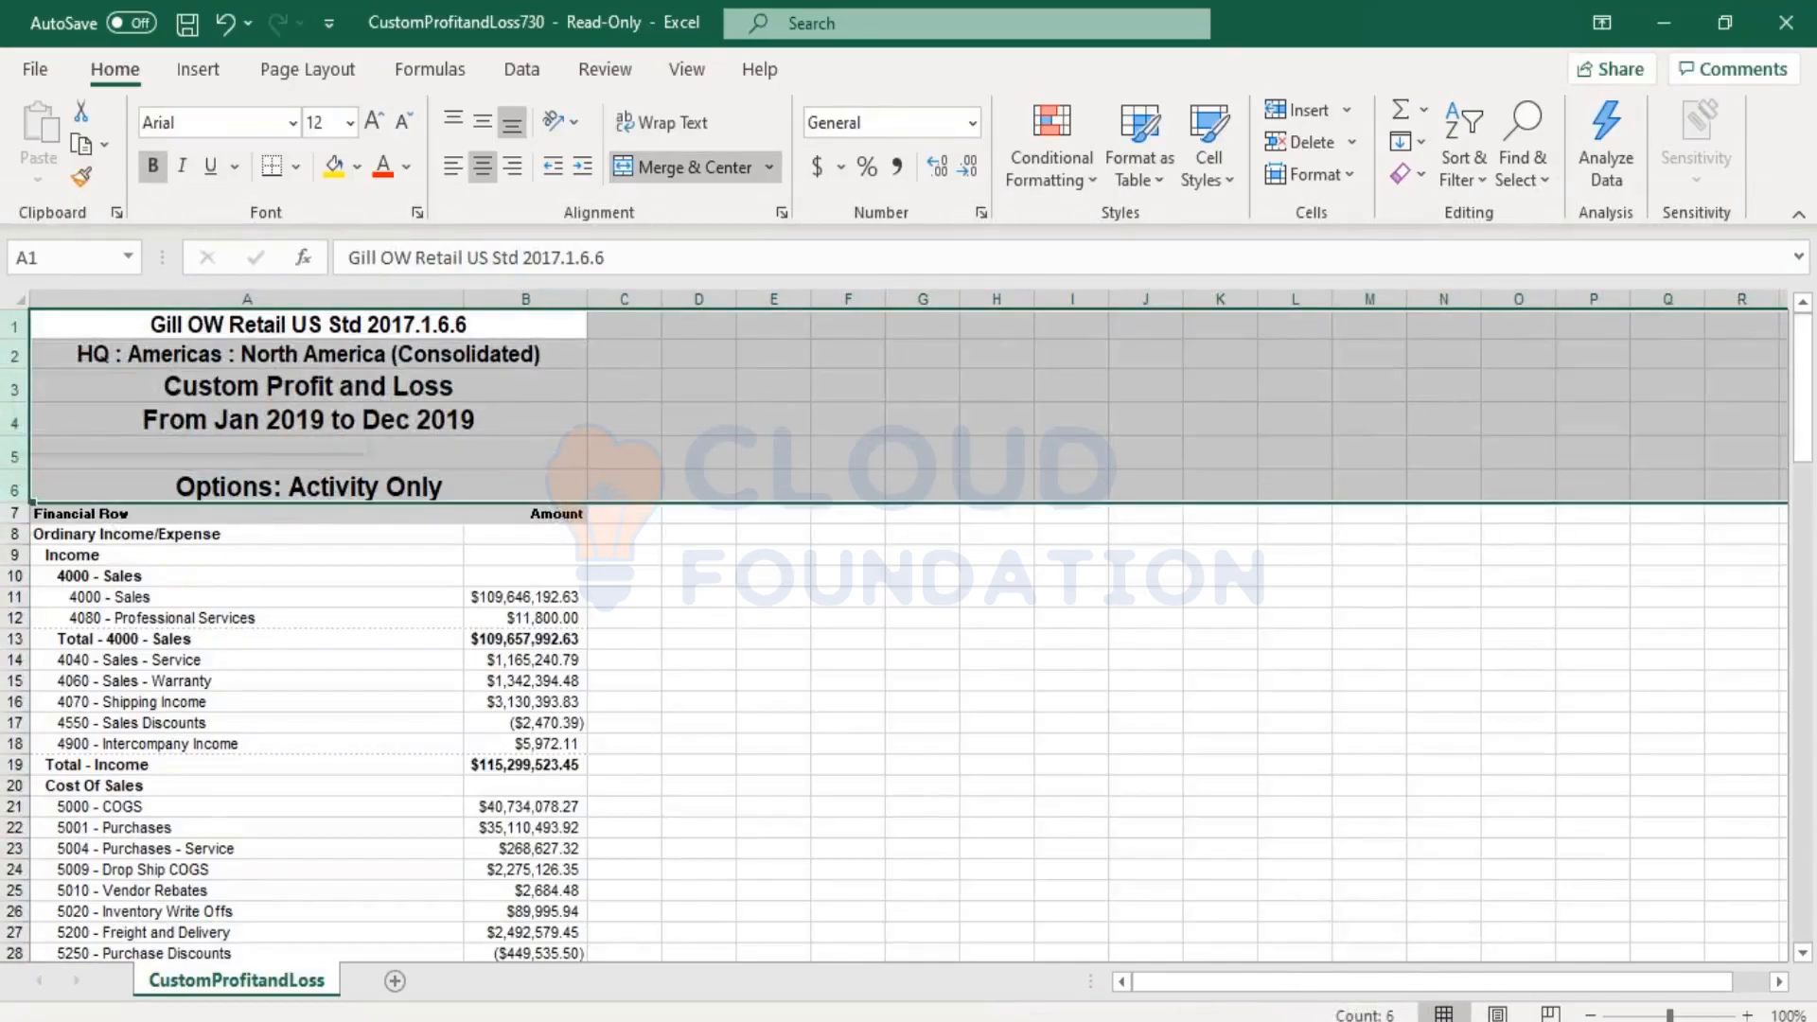
pyautogui.rightClick(17, 476)
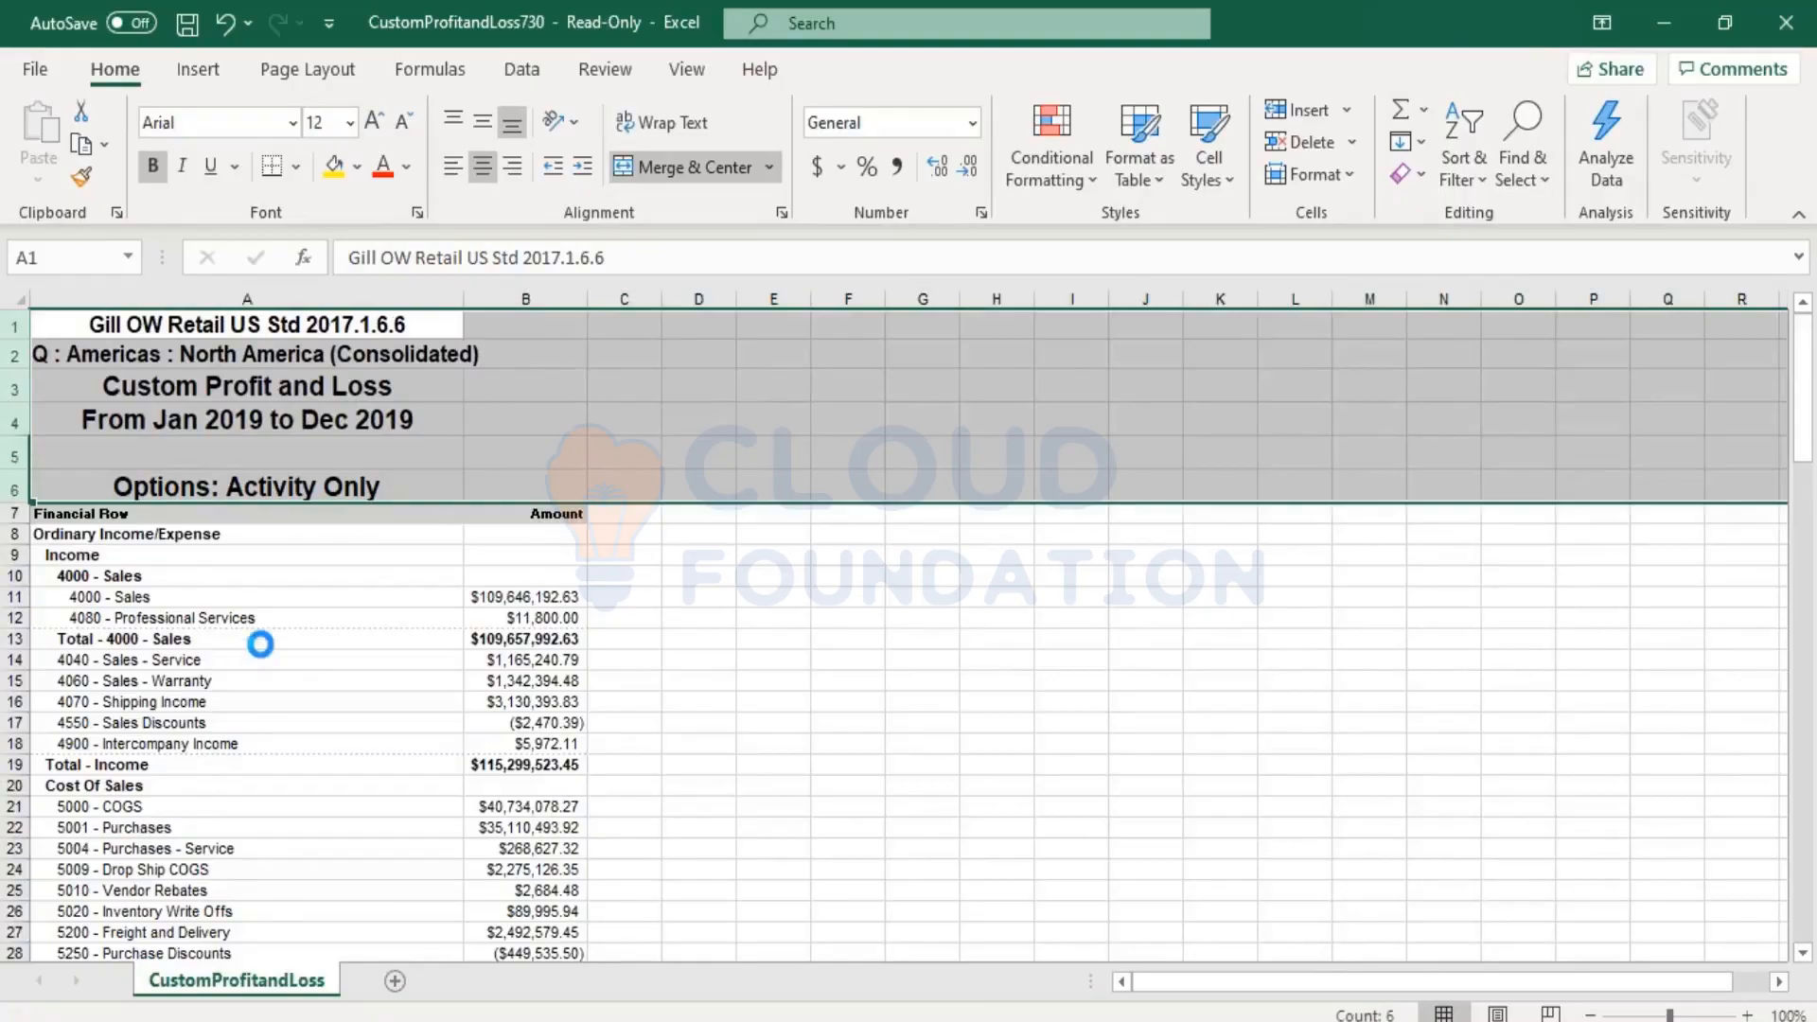
pyautogui.hotkey('ctrl', '-')
# Step: Replace the 5001 - Purchases label in cell A16 with F
pyautogui.click(373, 634)
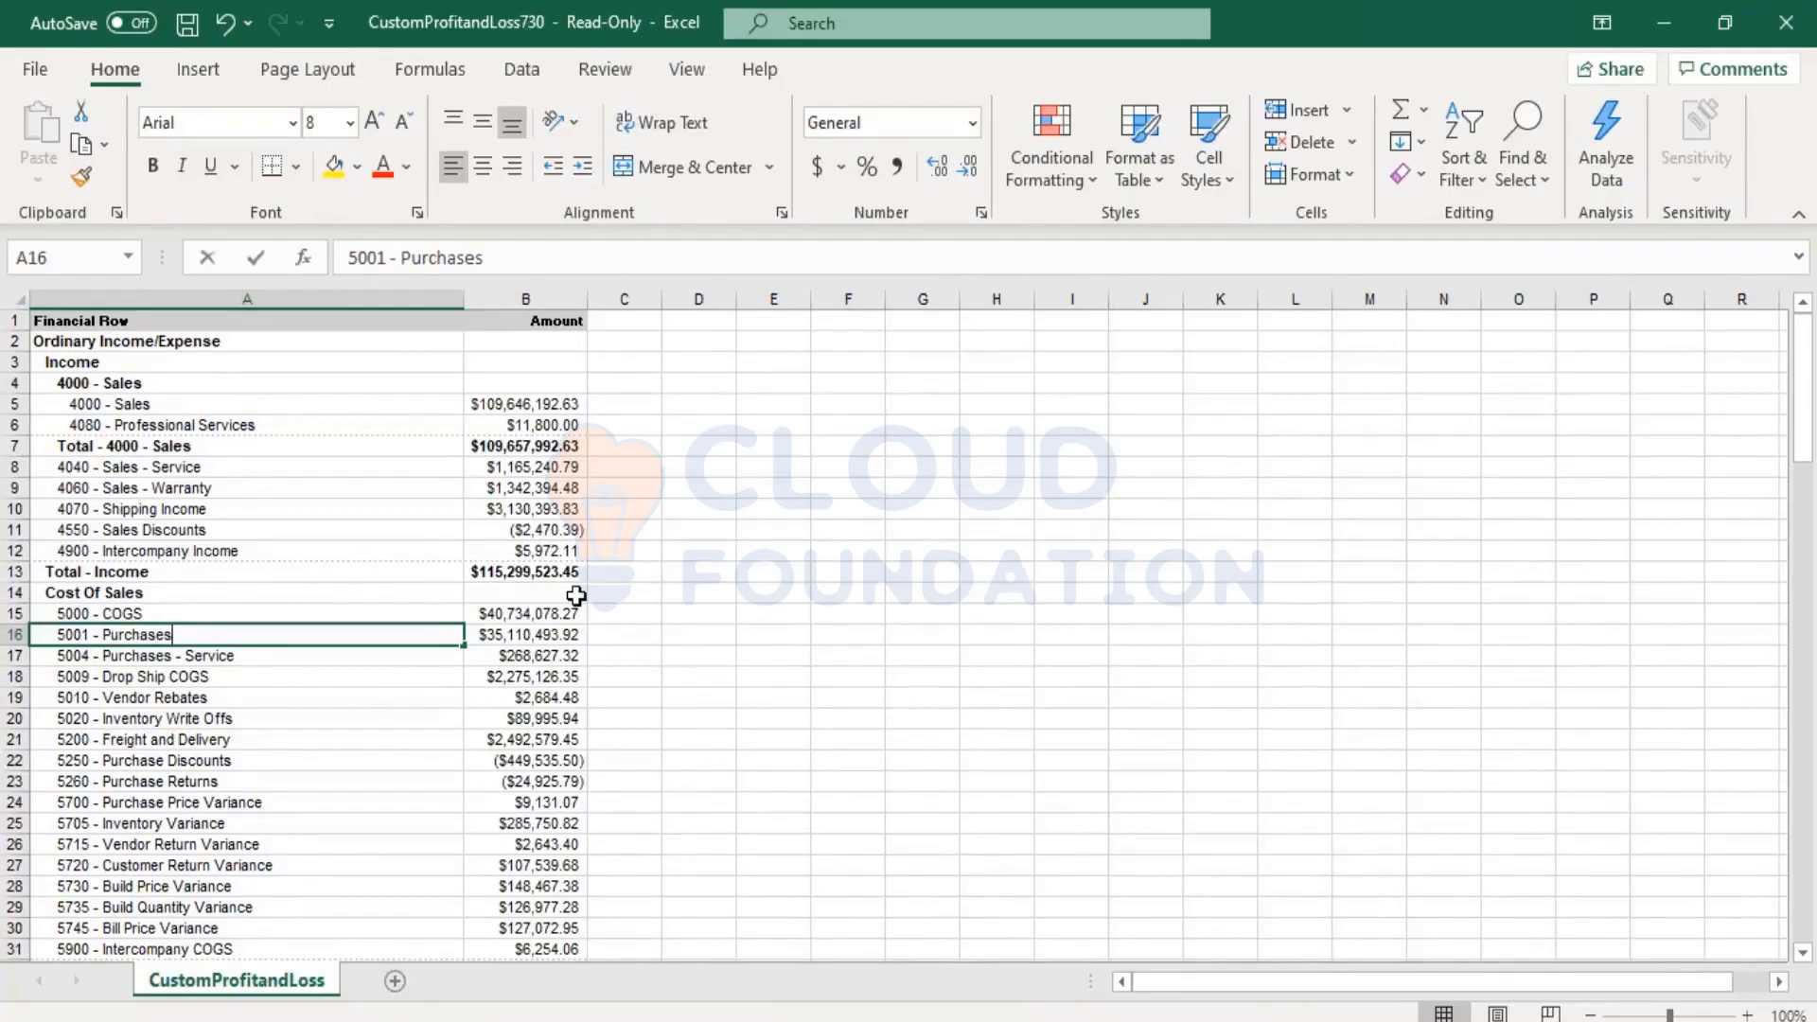
pyautogui.write('F')
pyautogui.click(717, 598)
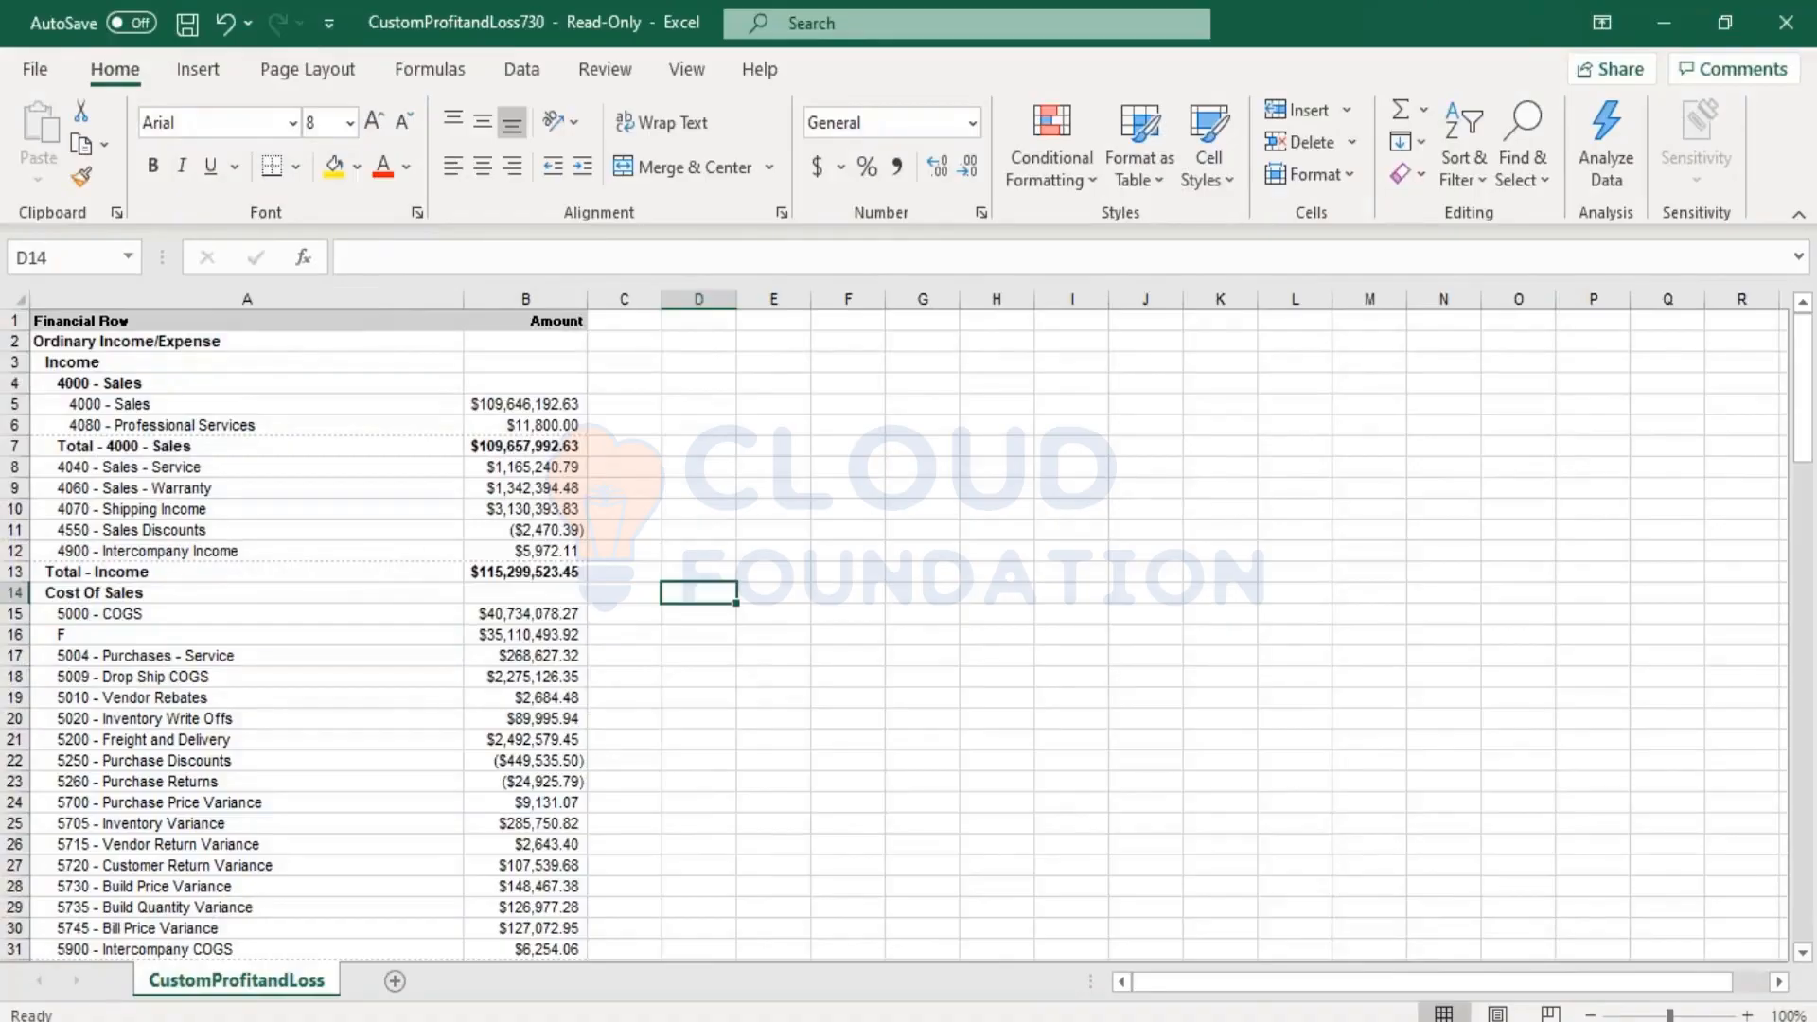
# Step: Save the workbook in the Downloads folder as a CSV (Comma delimited) file named Test Csv
pyautogui.click(37, 70)
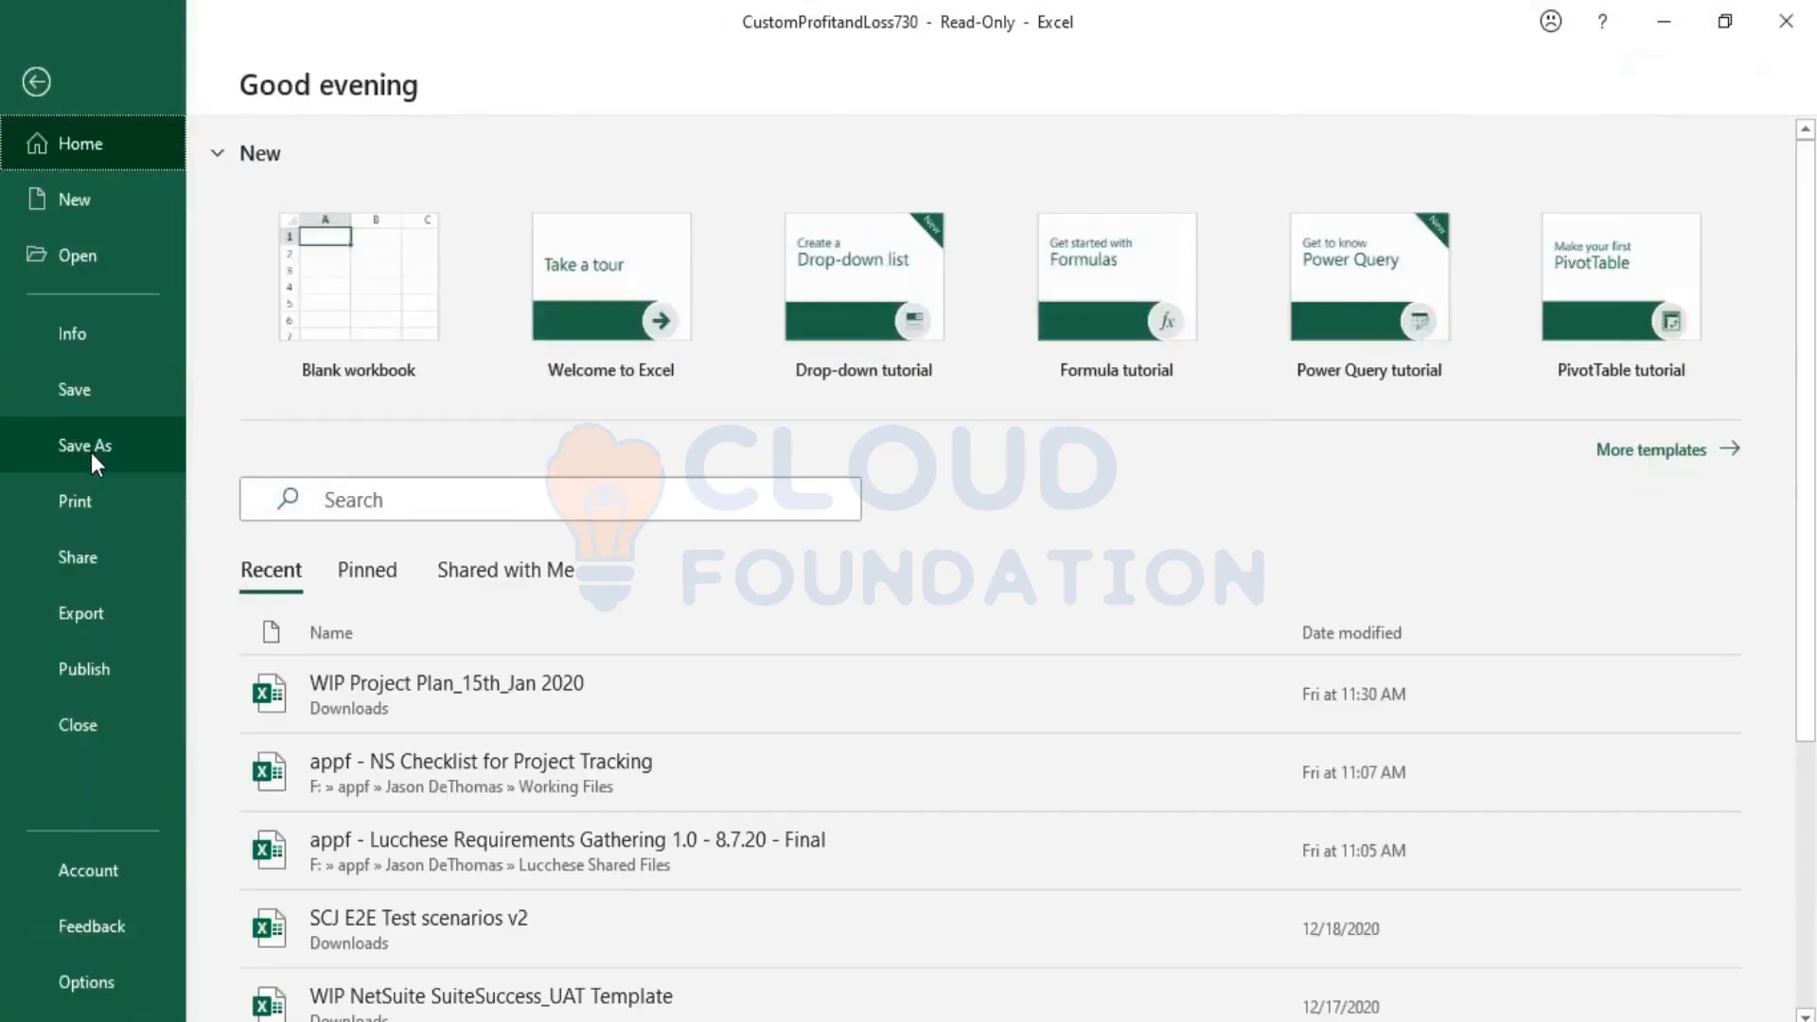
pyautogui.click(90, 453)
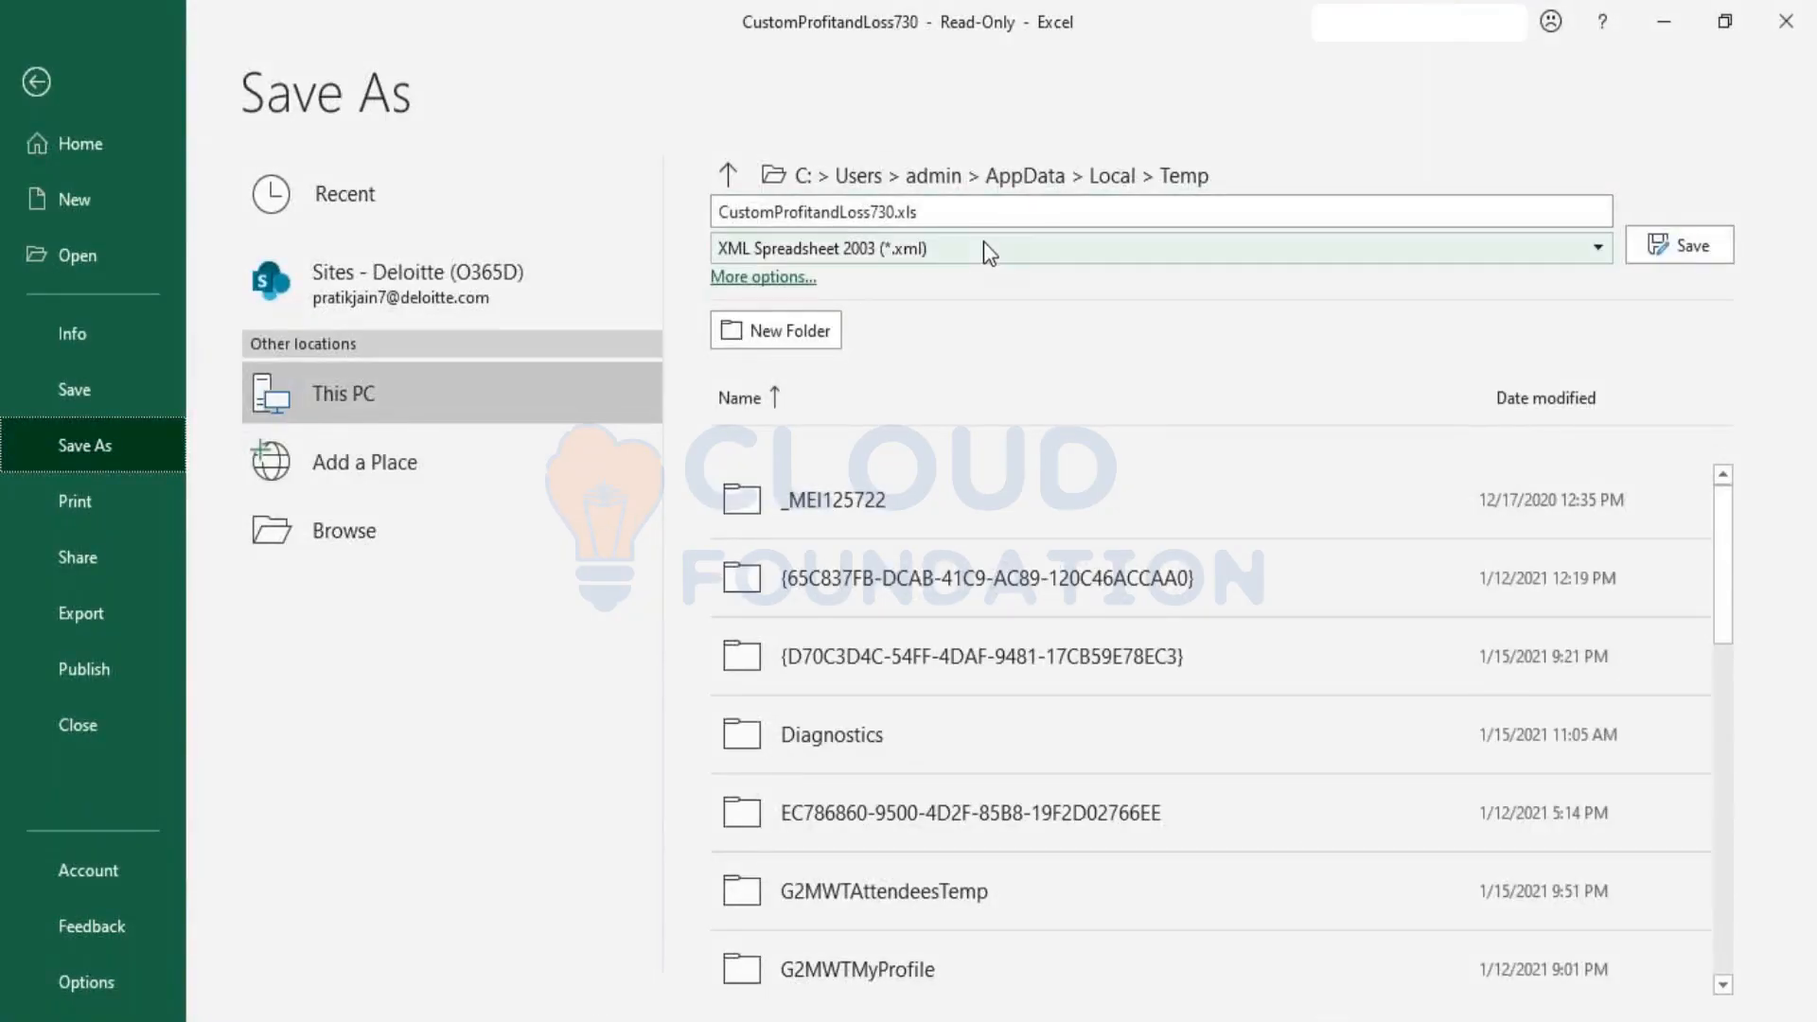
pyautogui.click(984, 248)
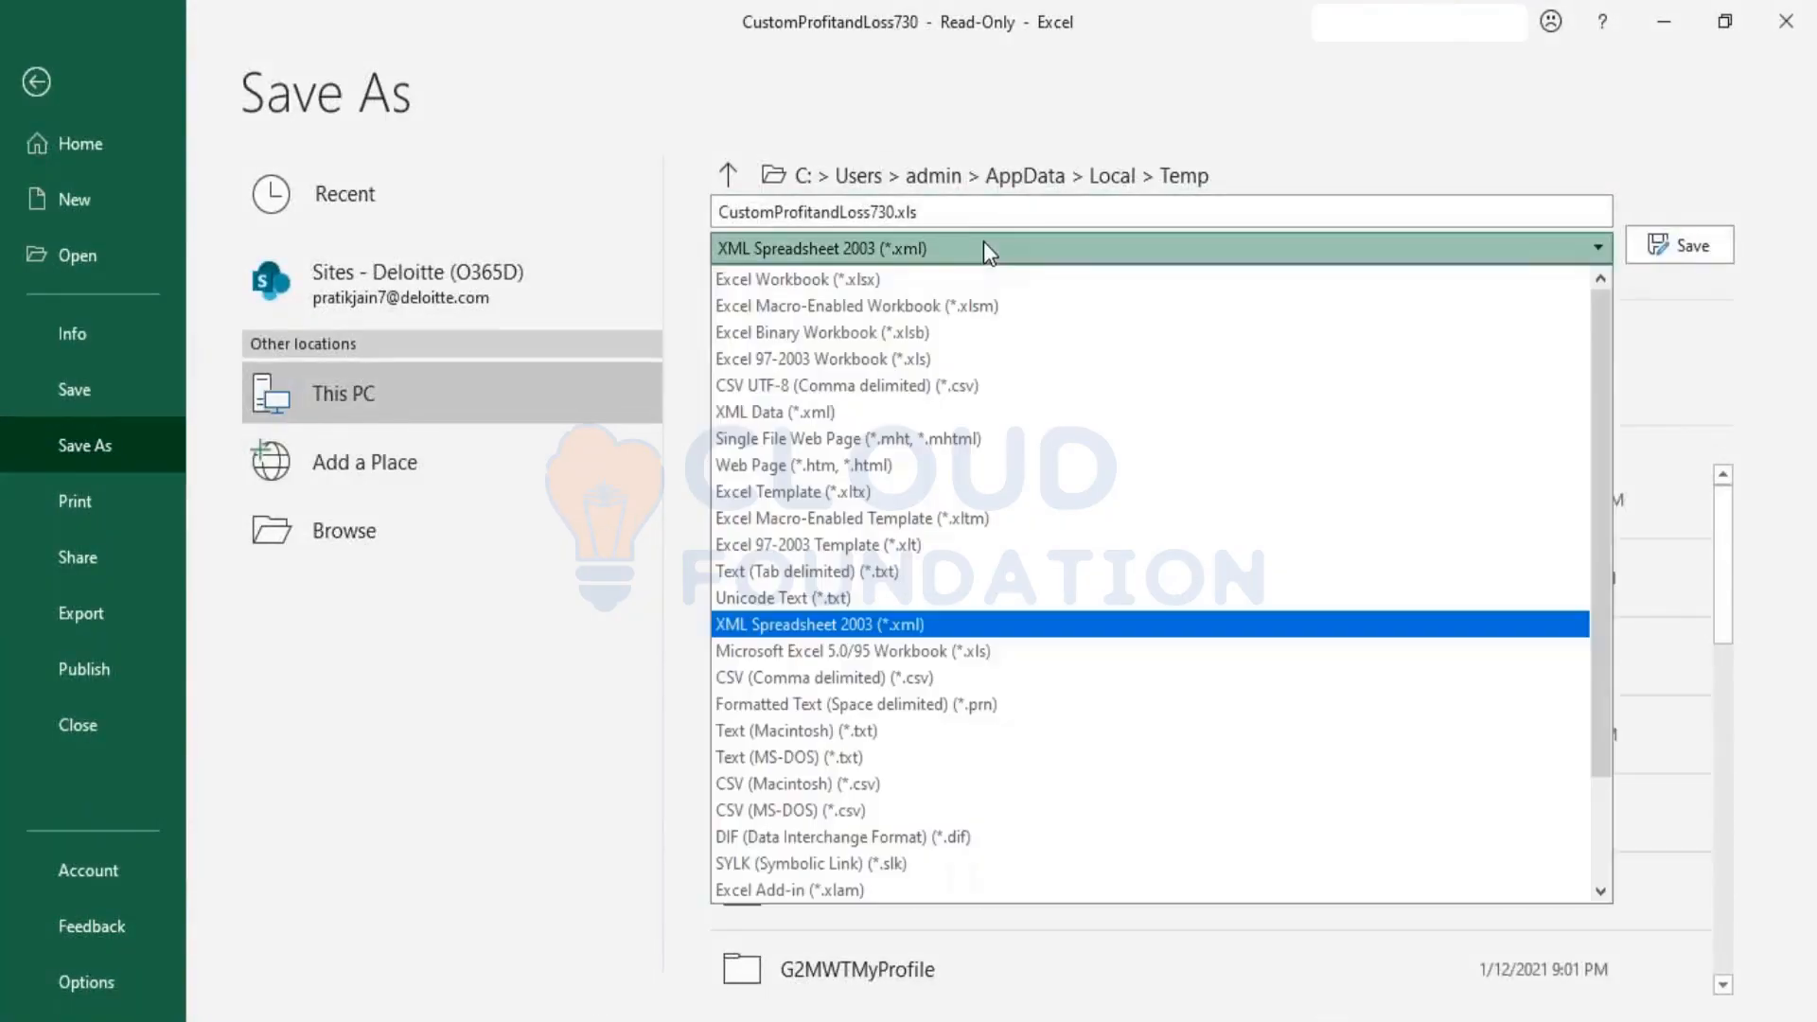
pyautogui.click(933, 684)
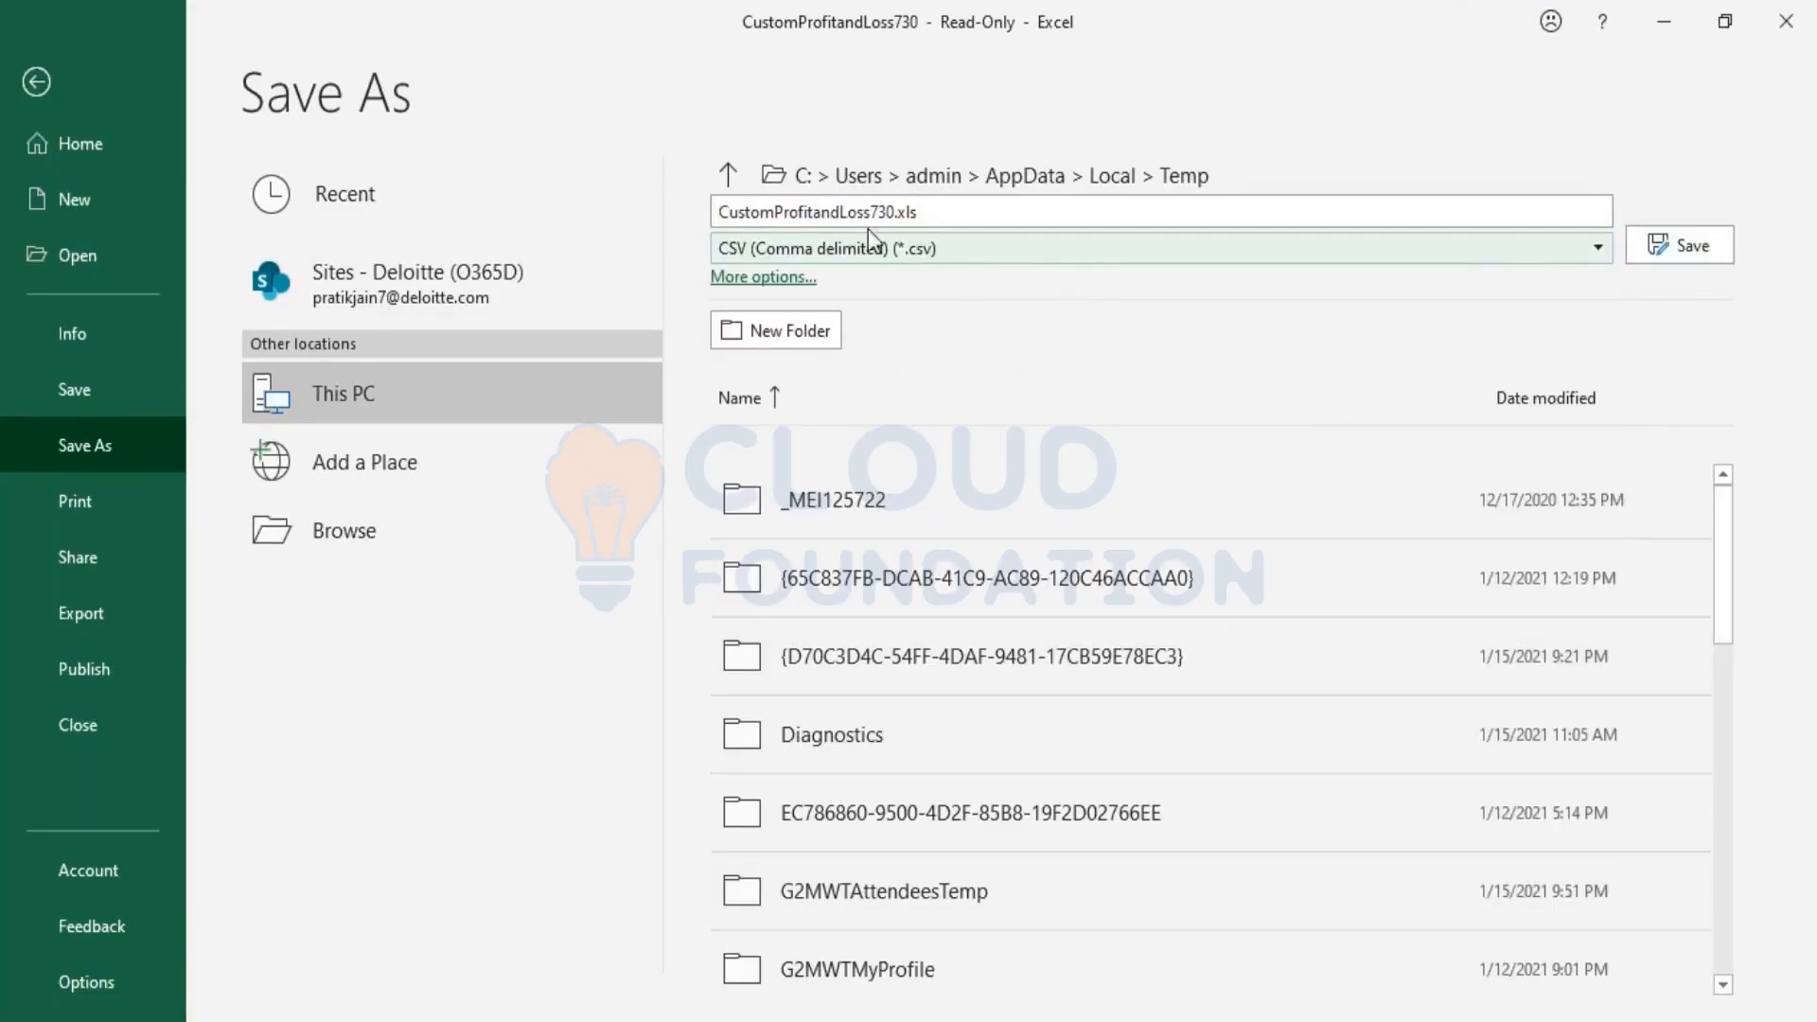
pyautogui.click(338, 533)
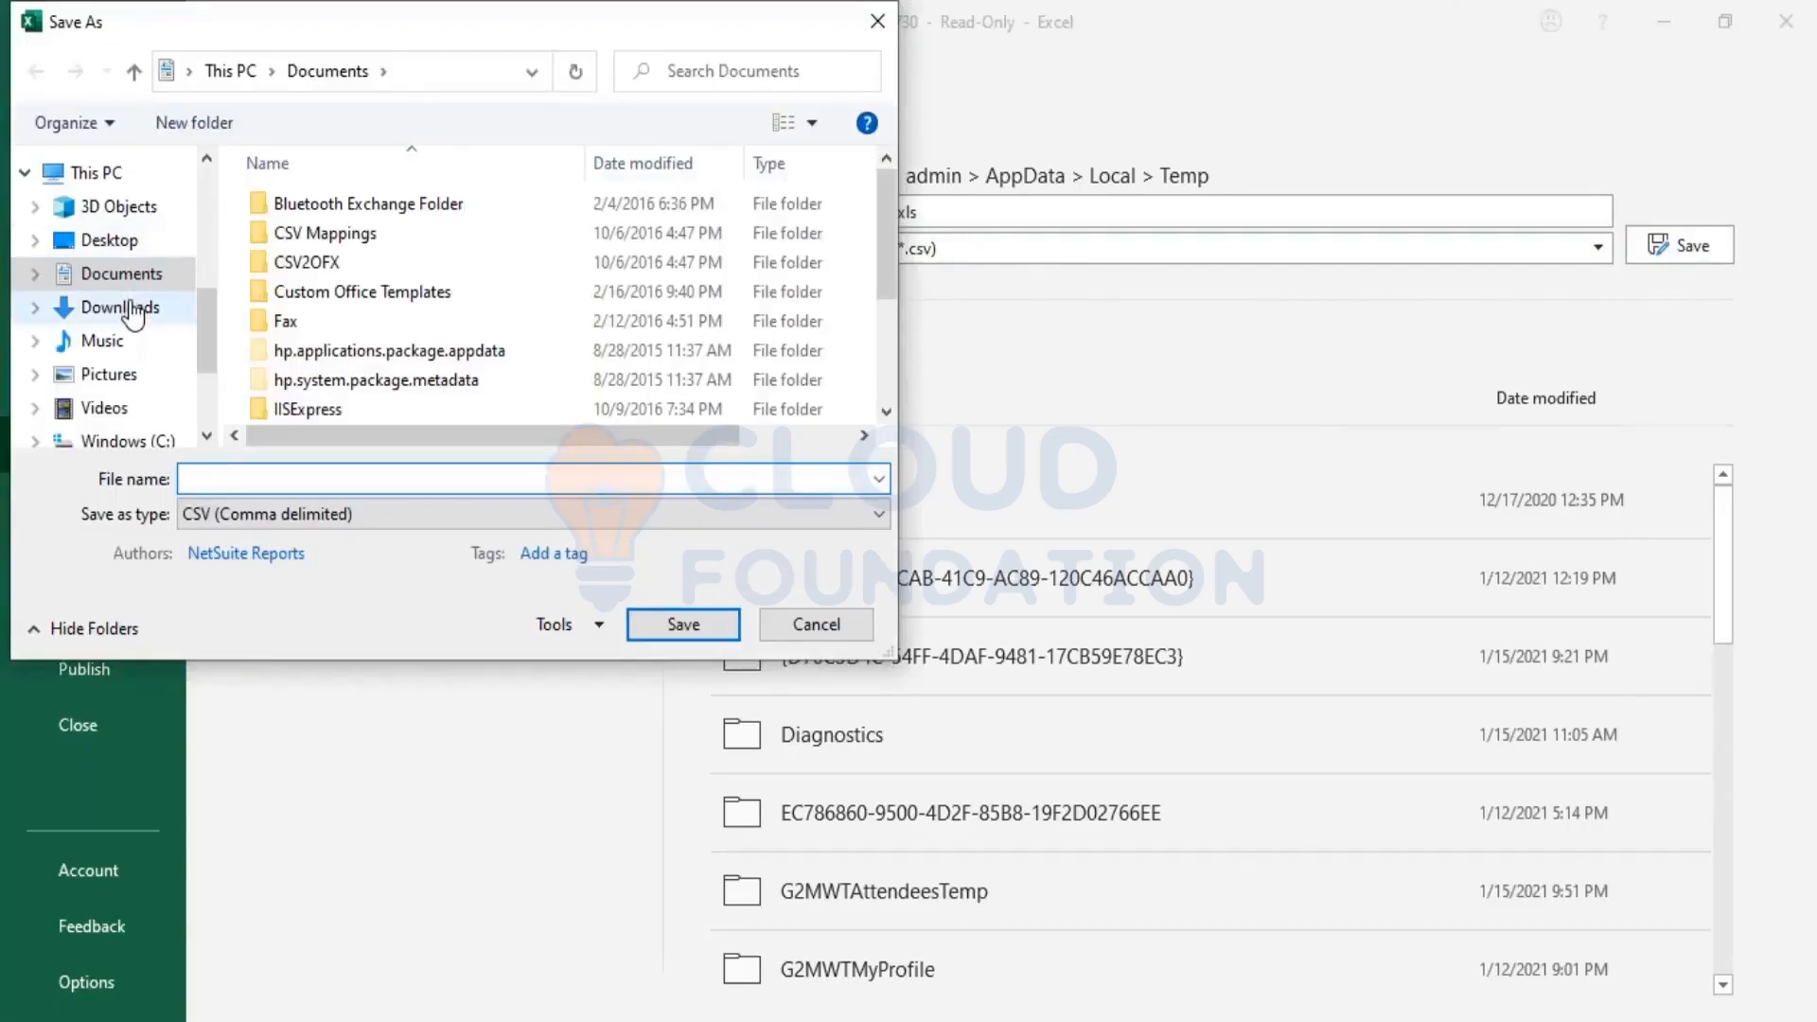
pyautogui.click(132, 309)
pyautogui.click(272, 475)
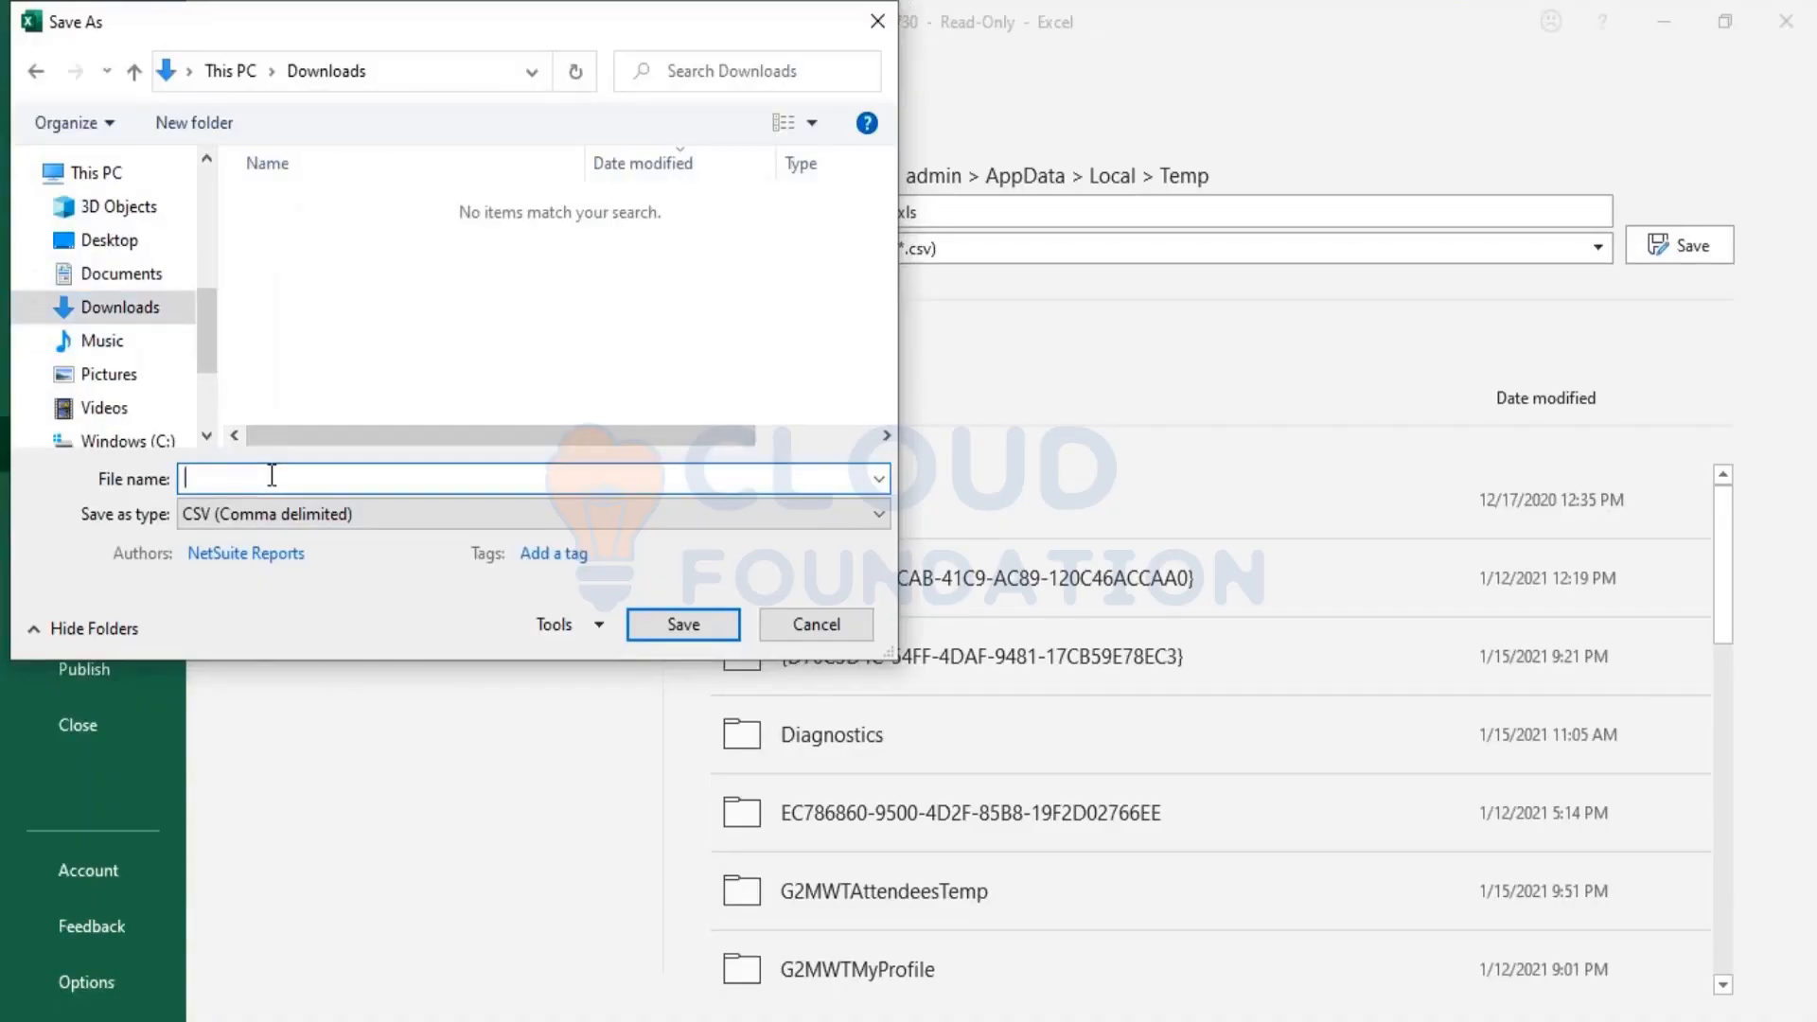
pyautogui.write('Test Csv')
pyautogui.click(679, 626)
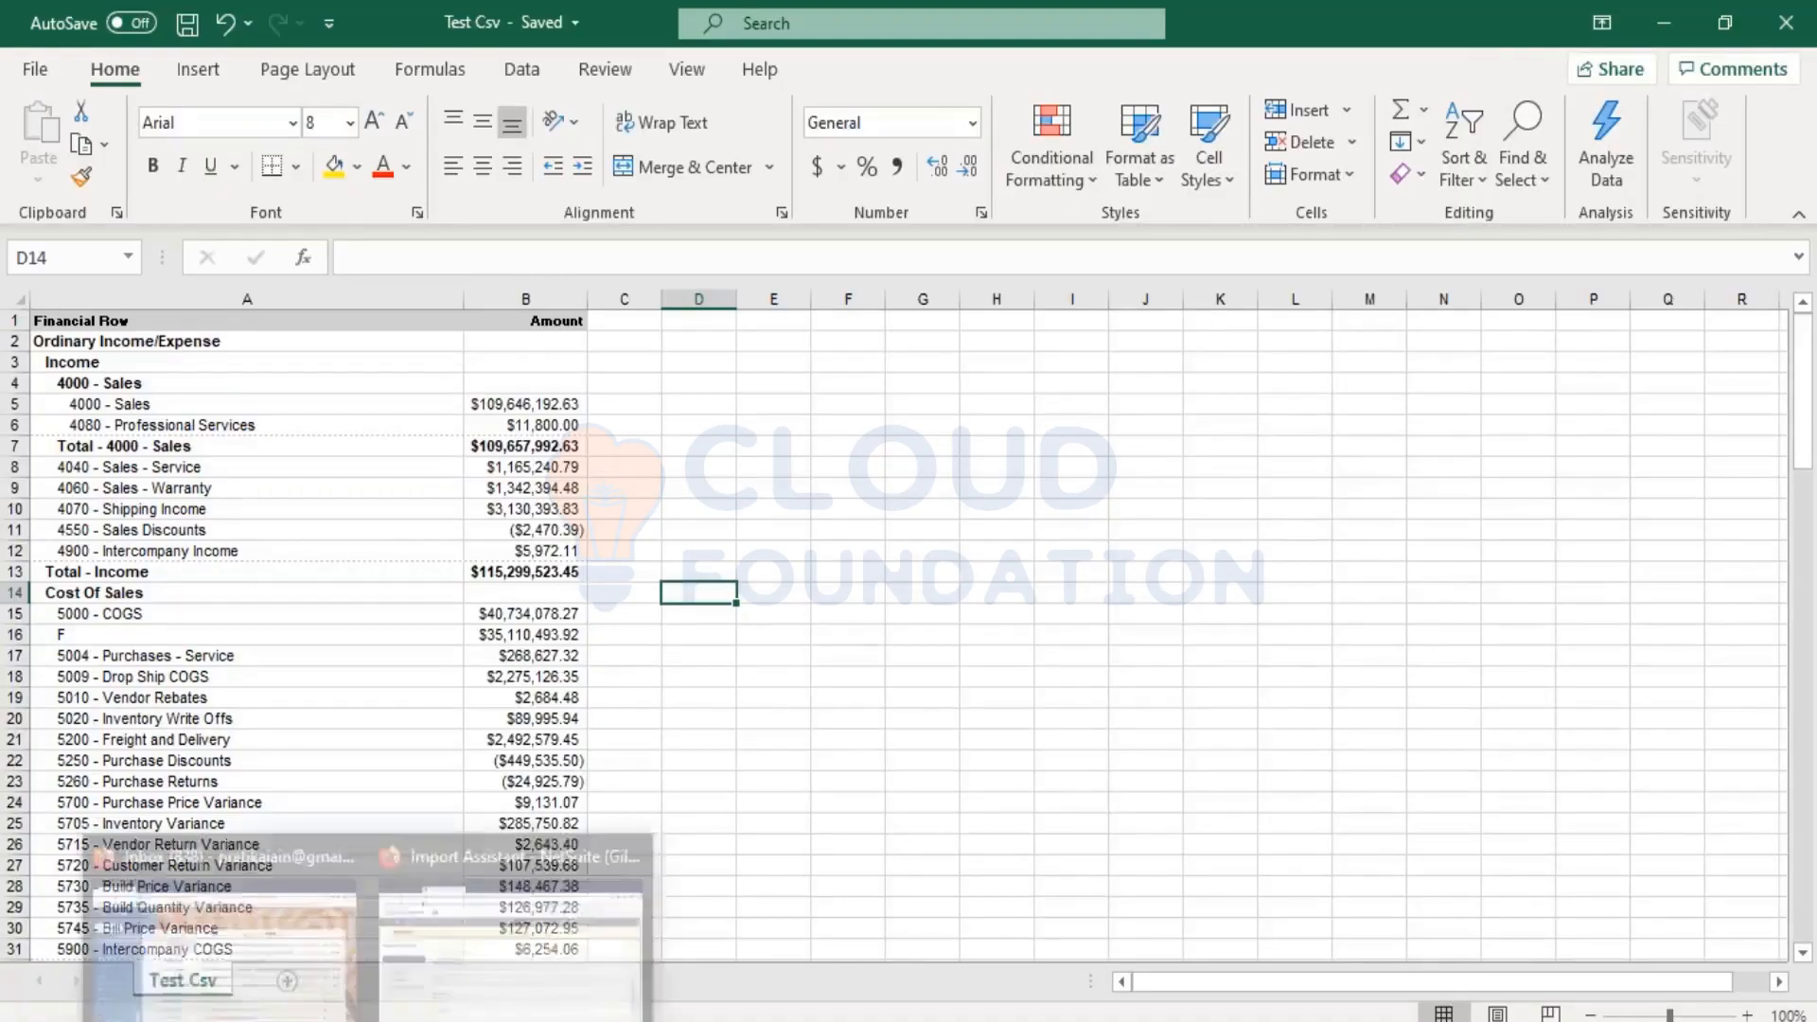
# Step: Switch to the NetSuite Import Assistant, choose Test Csv from Downloads as the single upload file, and continue to the import options
pyautogui.click(485, 901)
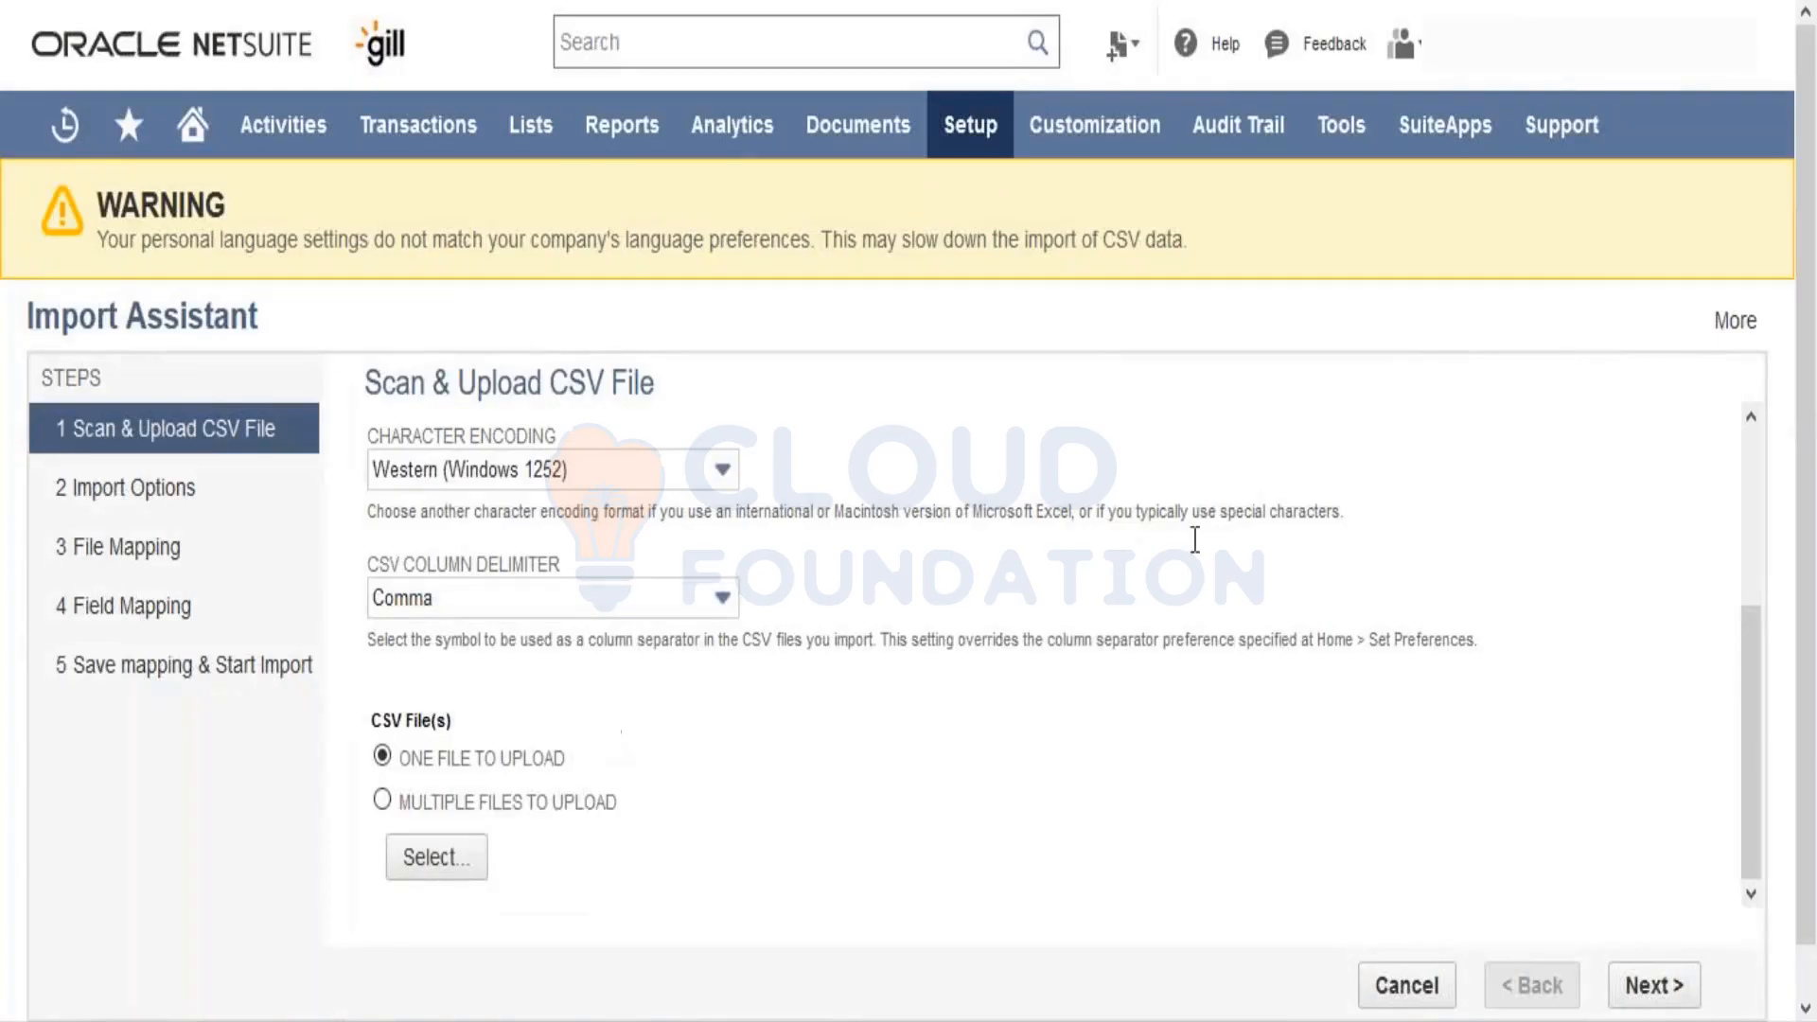
pyautogui.click(448, 861)
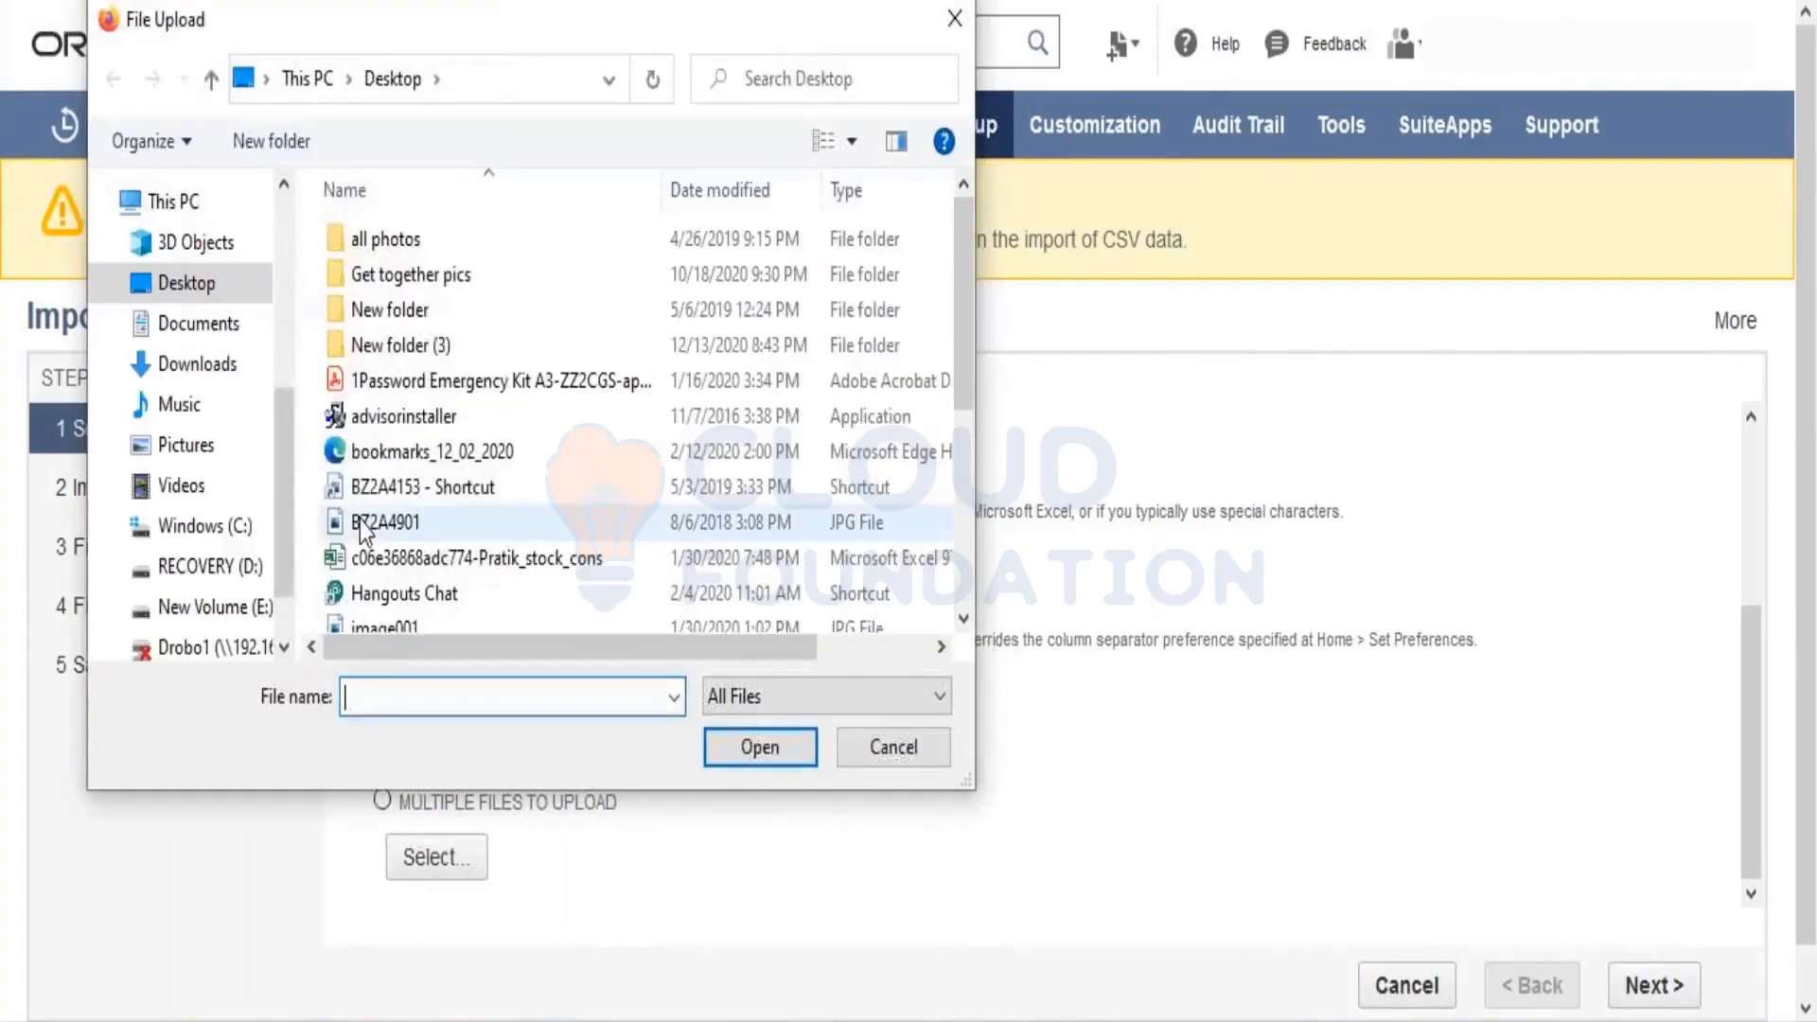
pyautogui.click(186, 362)
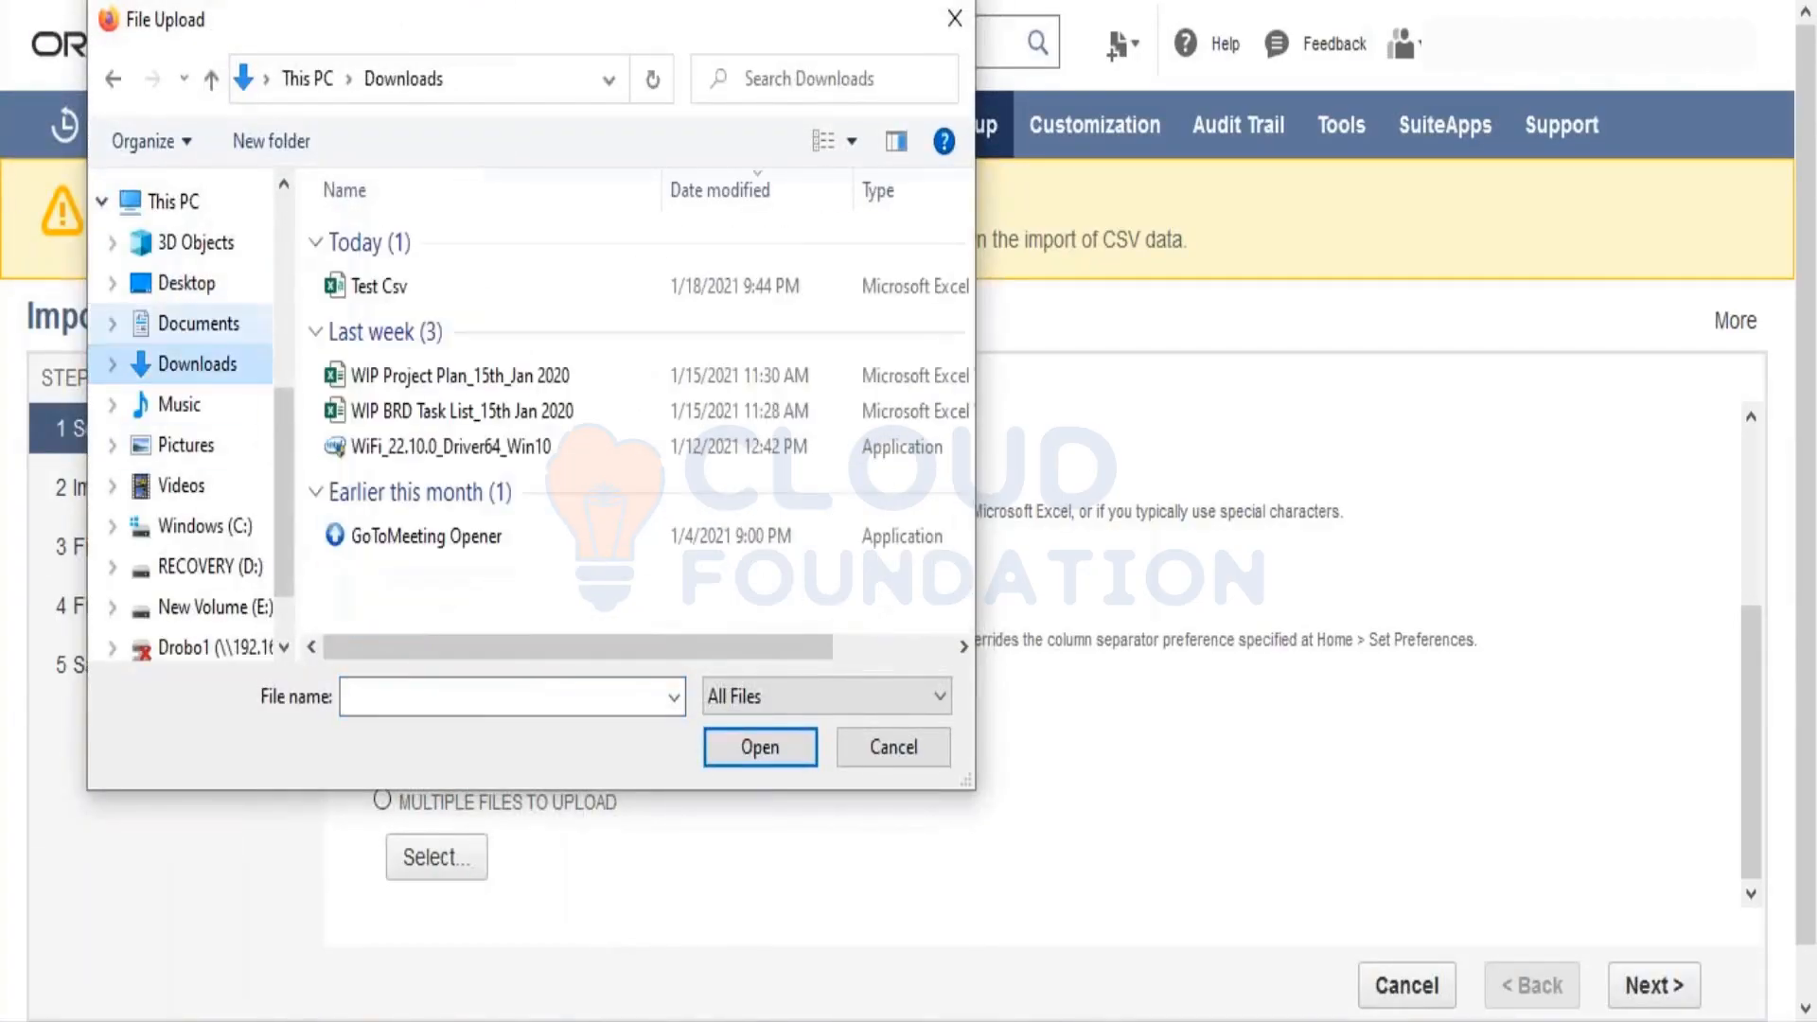
pyautogui.click(374, 287)
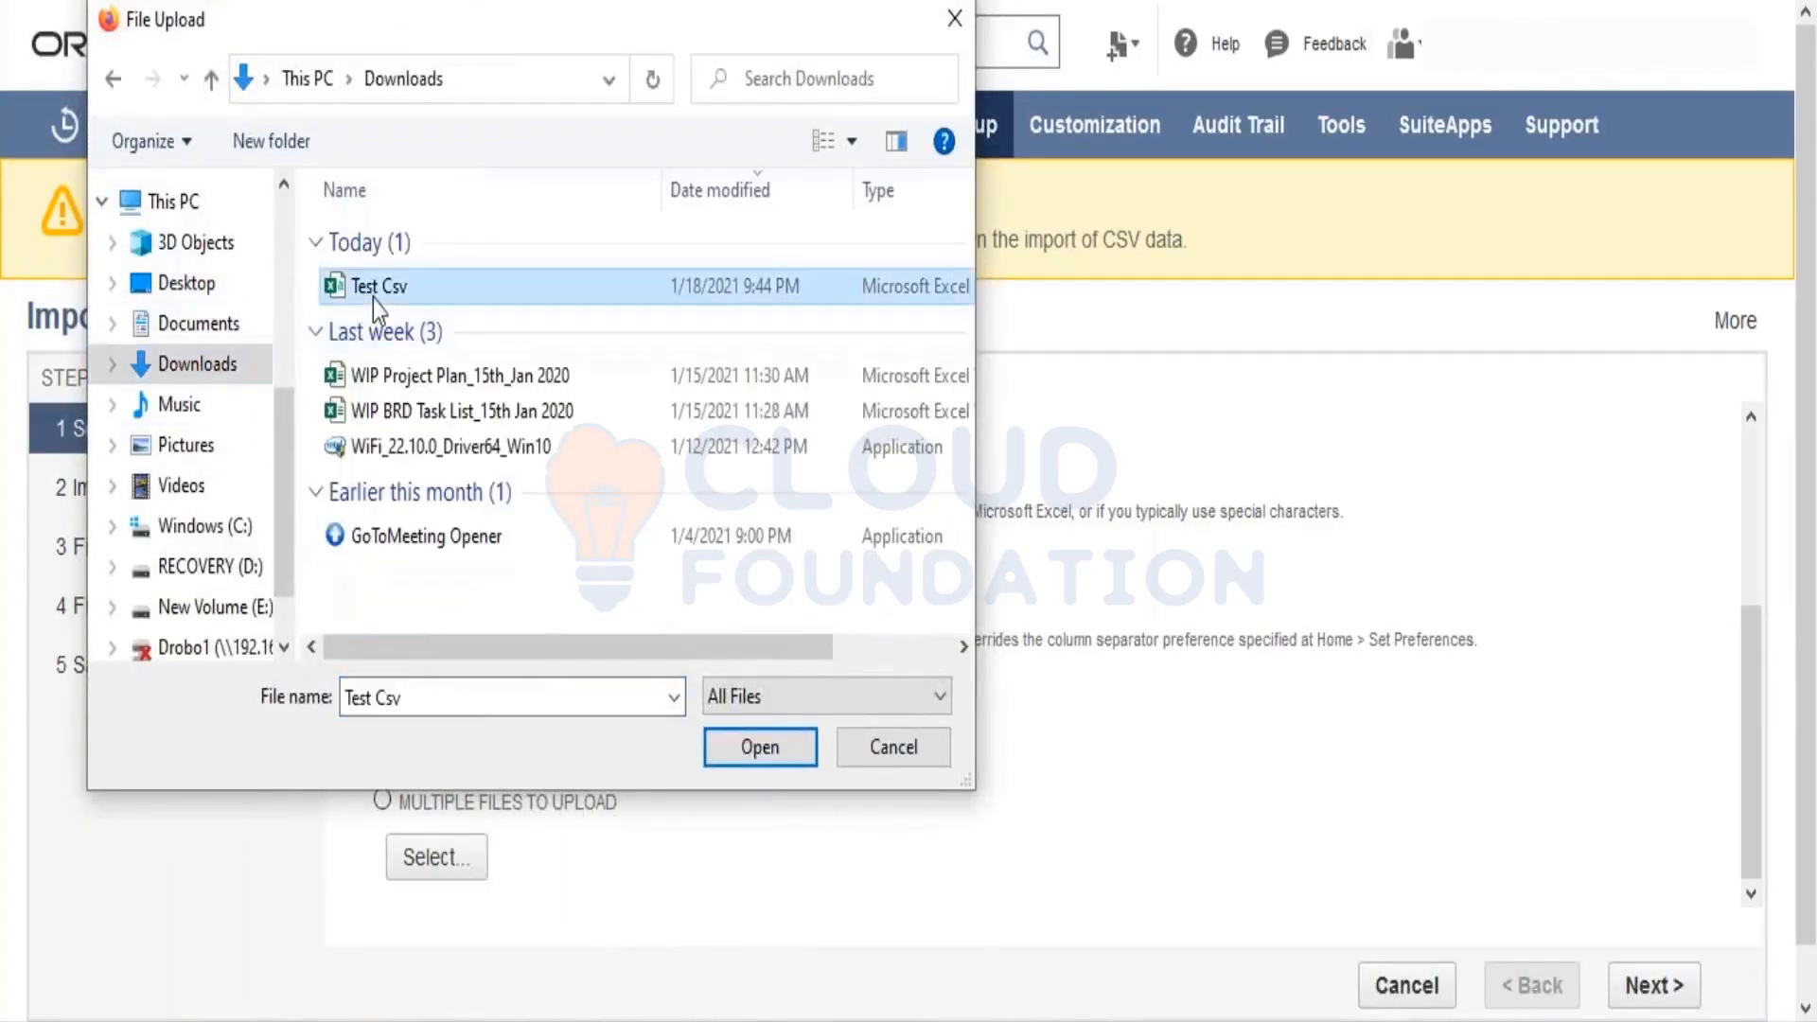
pyautogui.click(790, 759)
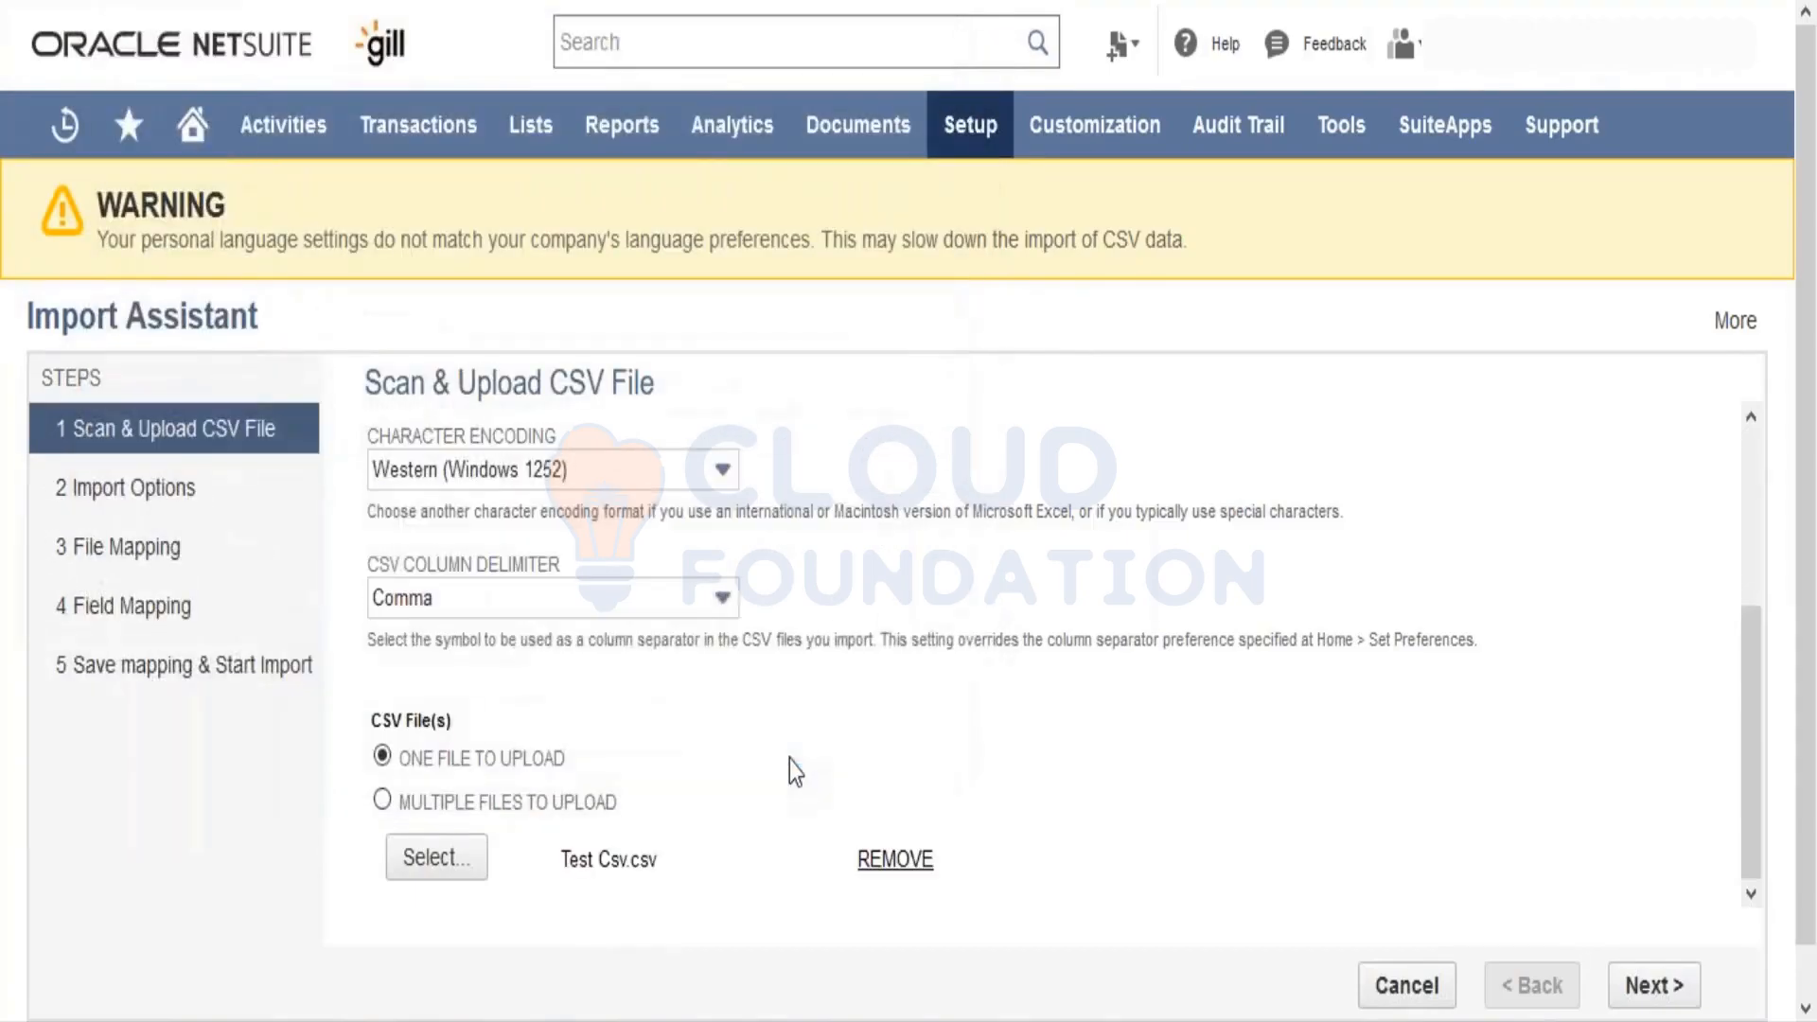
pyautogui.click(1652, 1001)
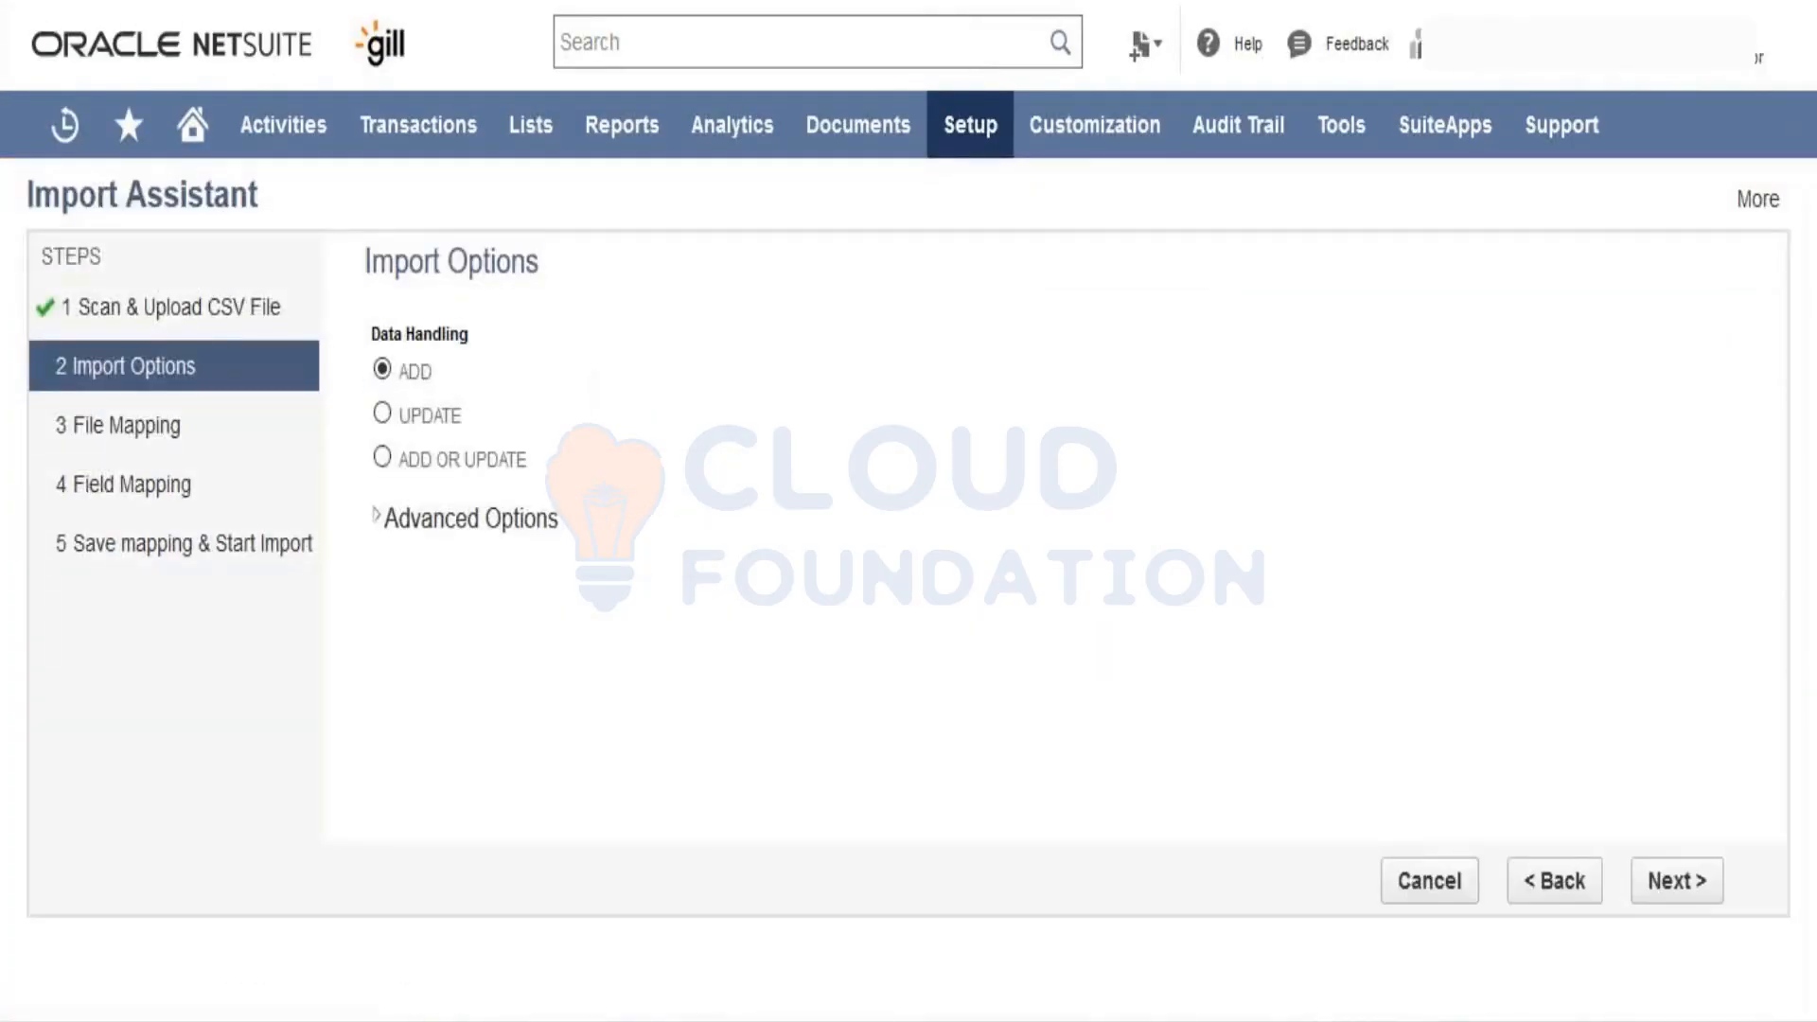
# Step: Check the Test Csv sheet in Excel, return to NetSuite, and proceed to field mapping with data handling set to Add
pyautogui.hotkey('alt', 'Tab')
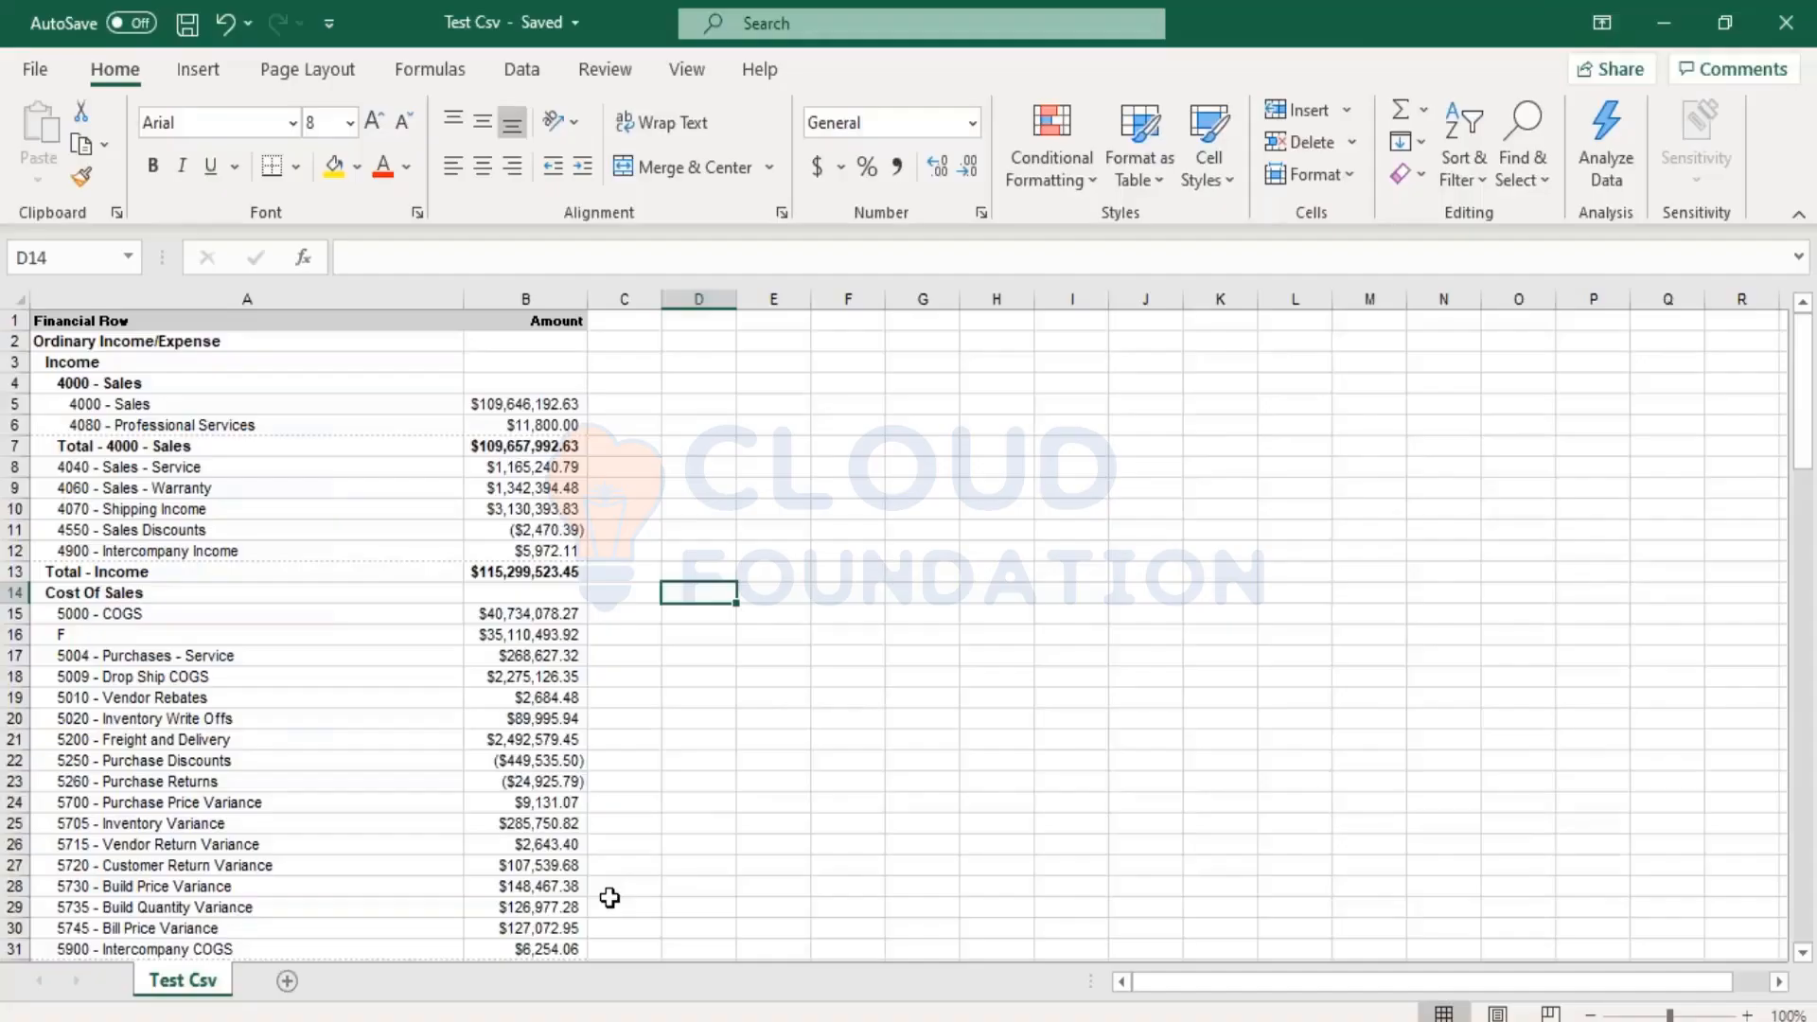
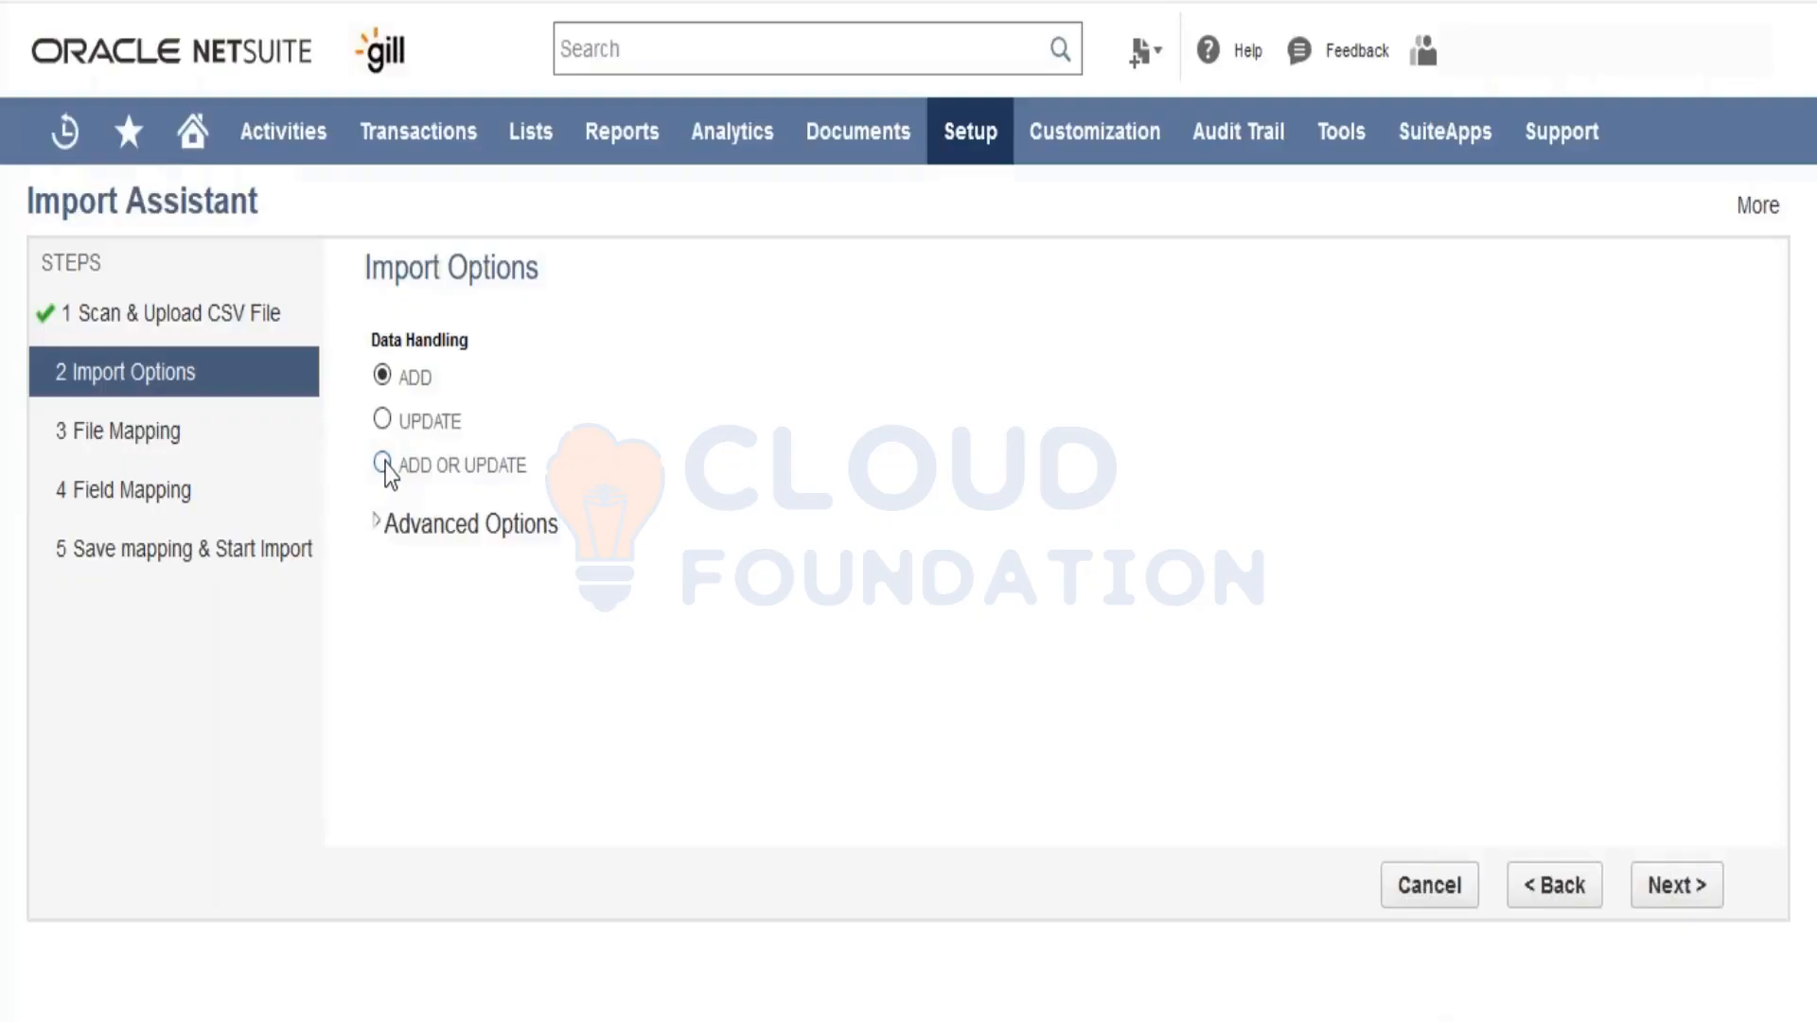
pyautogui.click(383, 464)
pyautogui.click(385, 379)
pyautogui.click(1677, 886)
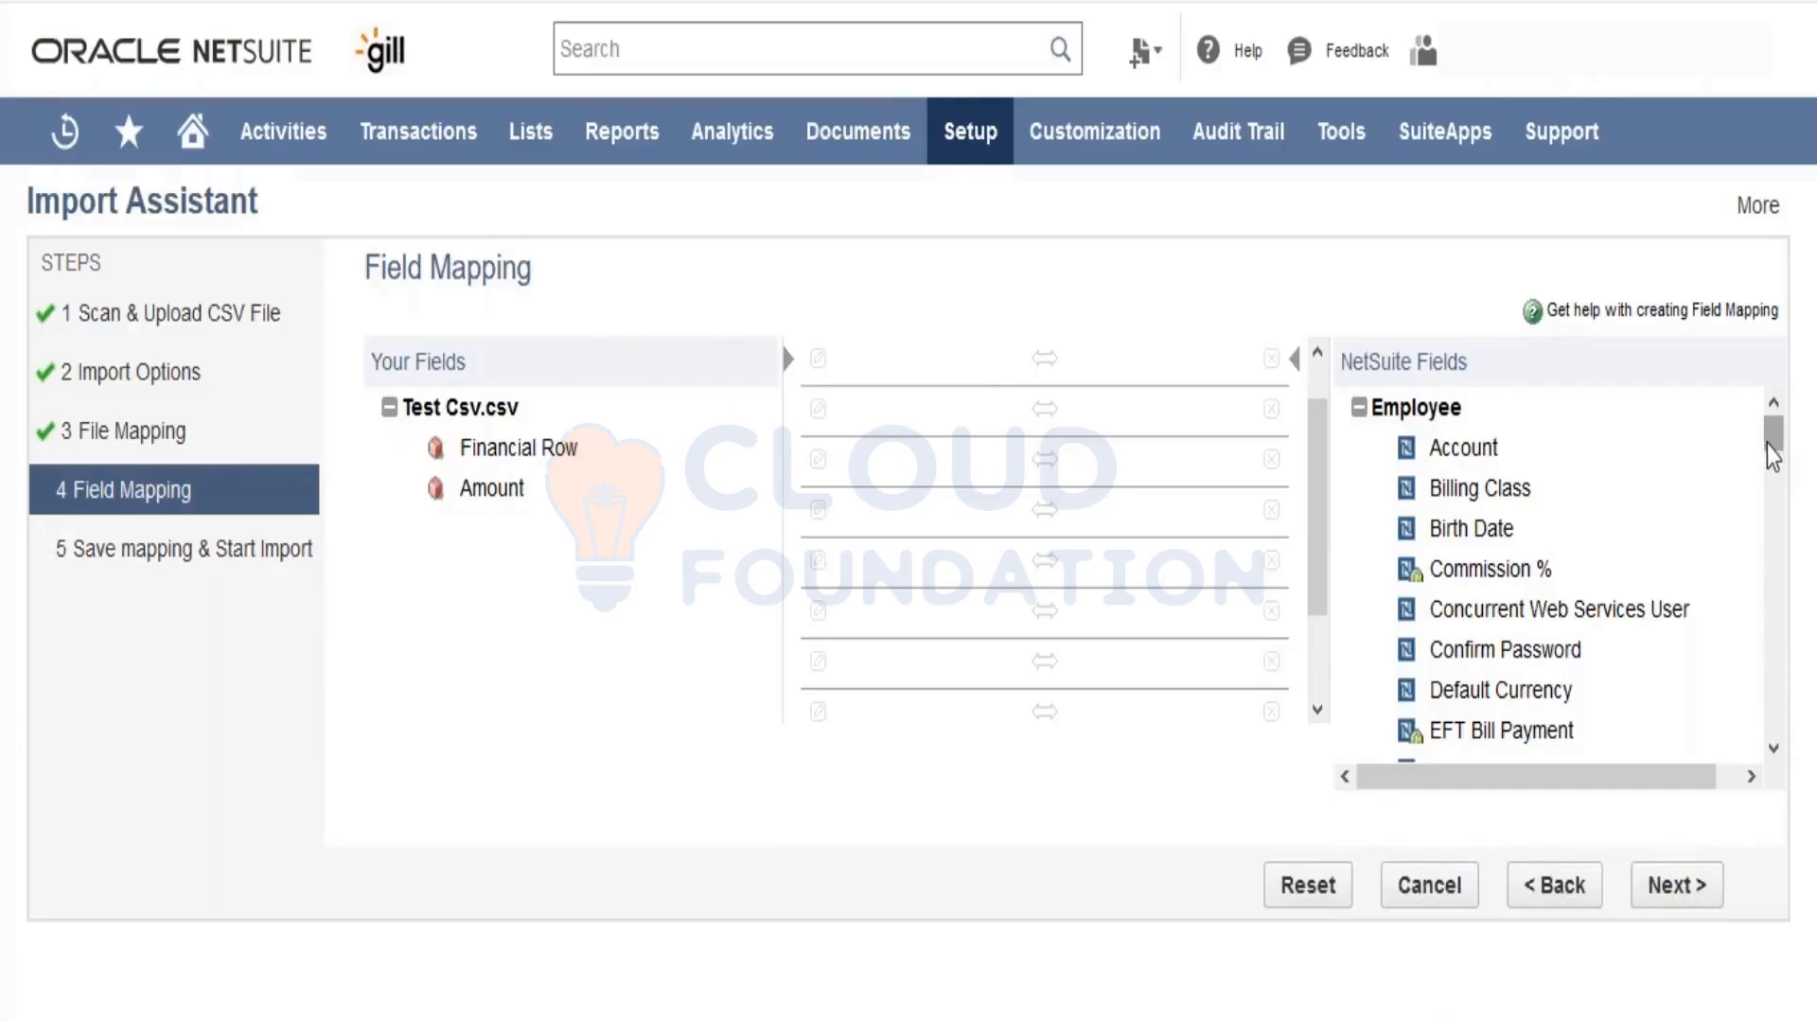
# Step: Map the Financial Row field to Employee : Account and the Amount field to Employee : Default Currency
pyautogui.moveTo(1771, 445)
pyautogui.mouseDown()
pyautogui.moveTo(1774, 472)
pyautogui.moveTo(1775, 454)
pyautogui.mouseUp()
pyautogui.moveTo(517, 454); pyautogui.dragTo(861, 363)
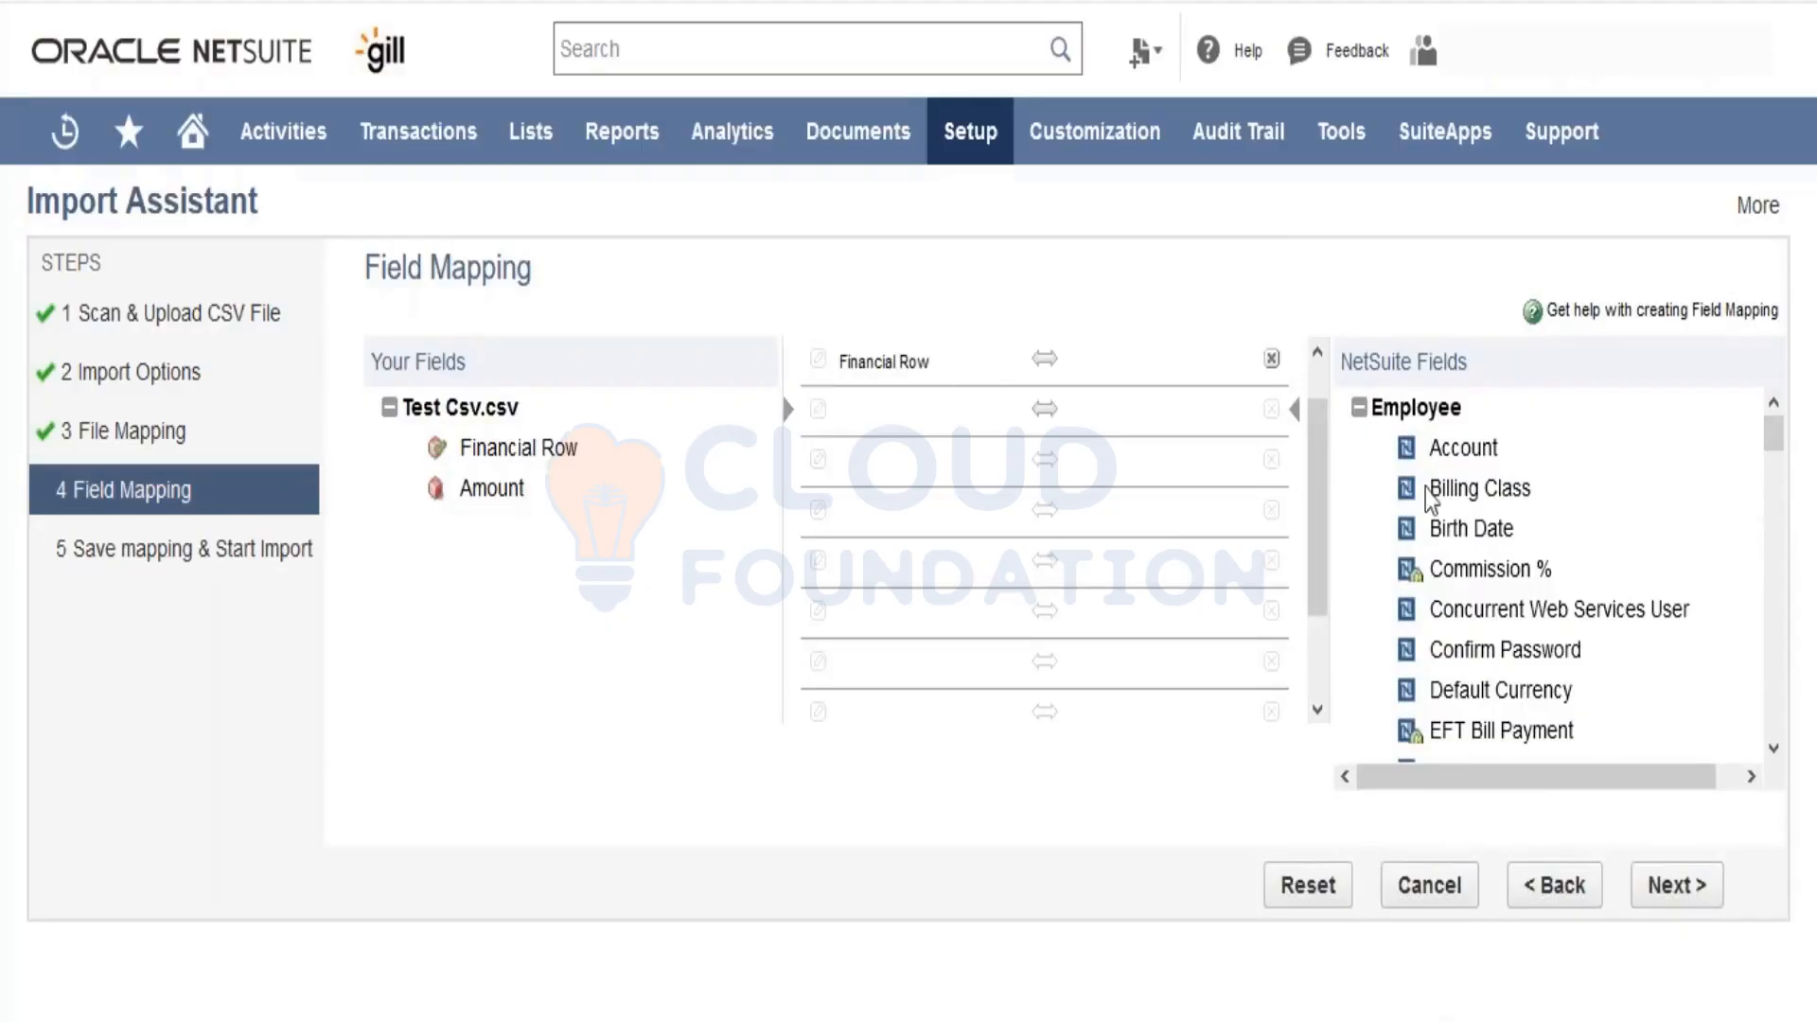
pyautogui.moveTo(1463, 449); pyautogui.dragTo(1190, 375)
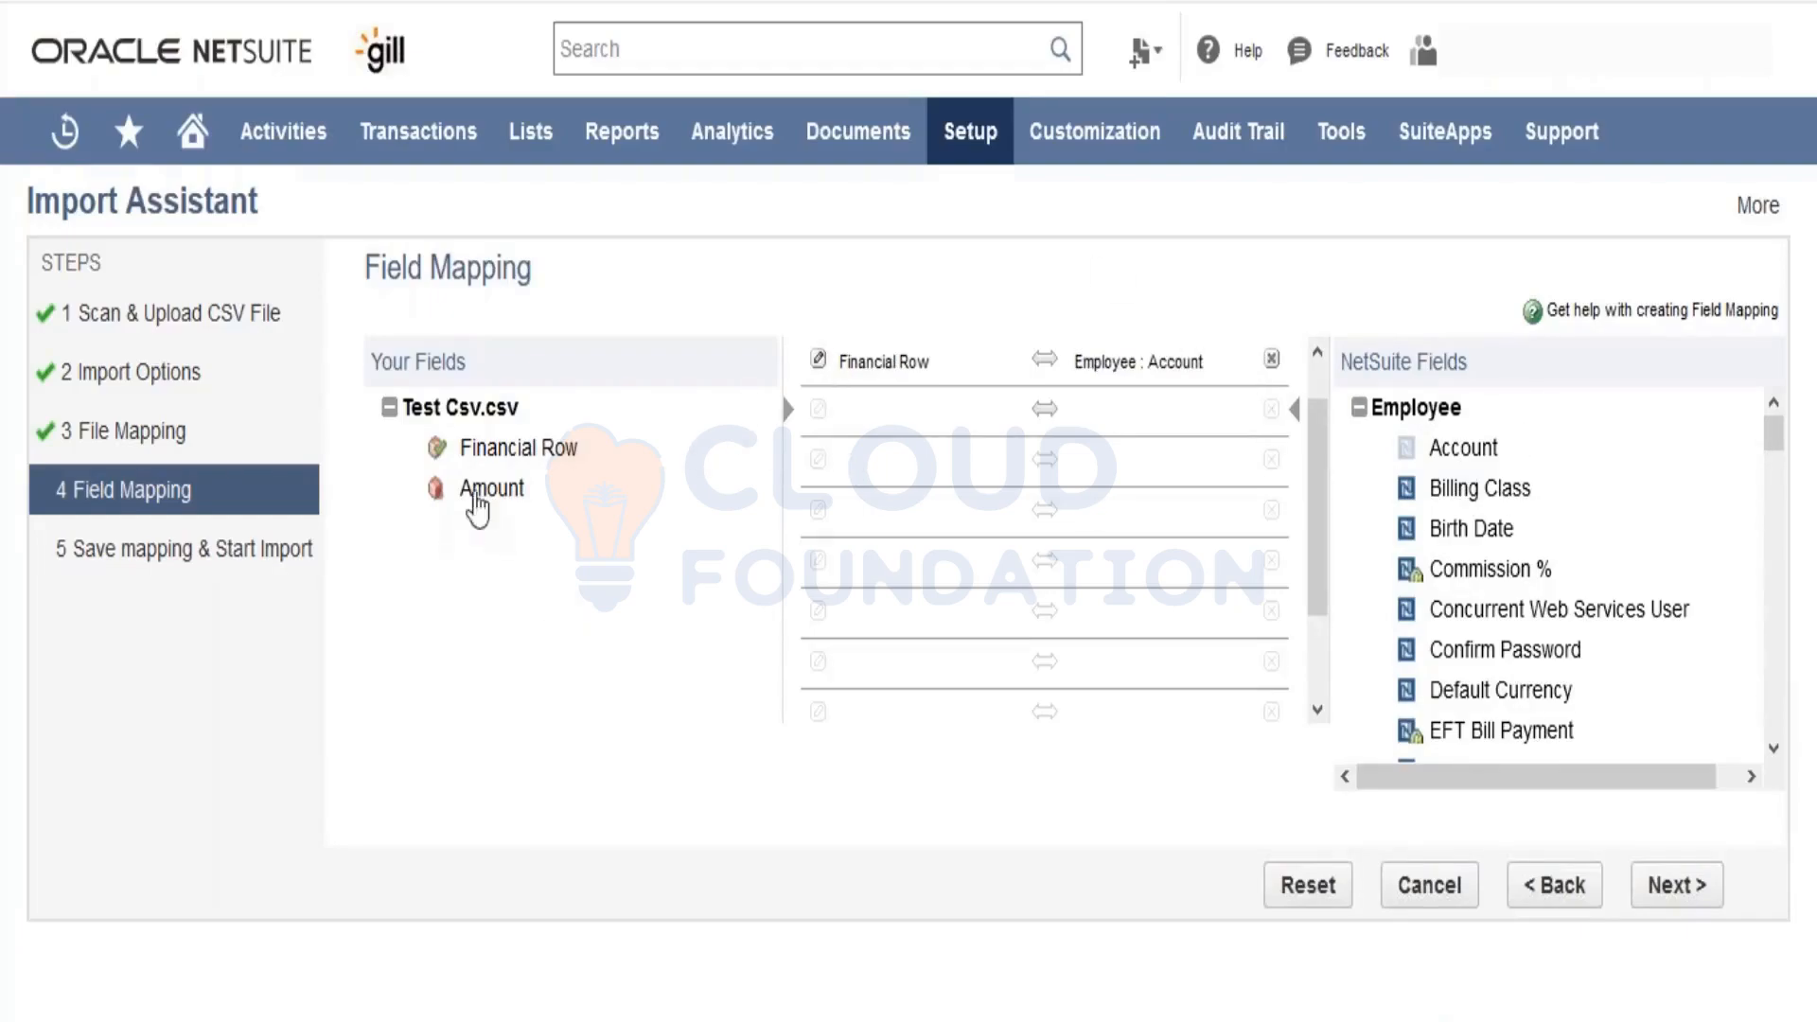
pyautogui.moveTo(478, 511); pyautogui.dragTo(848, 424)
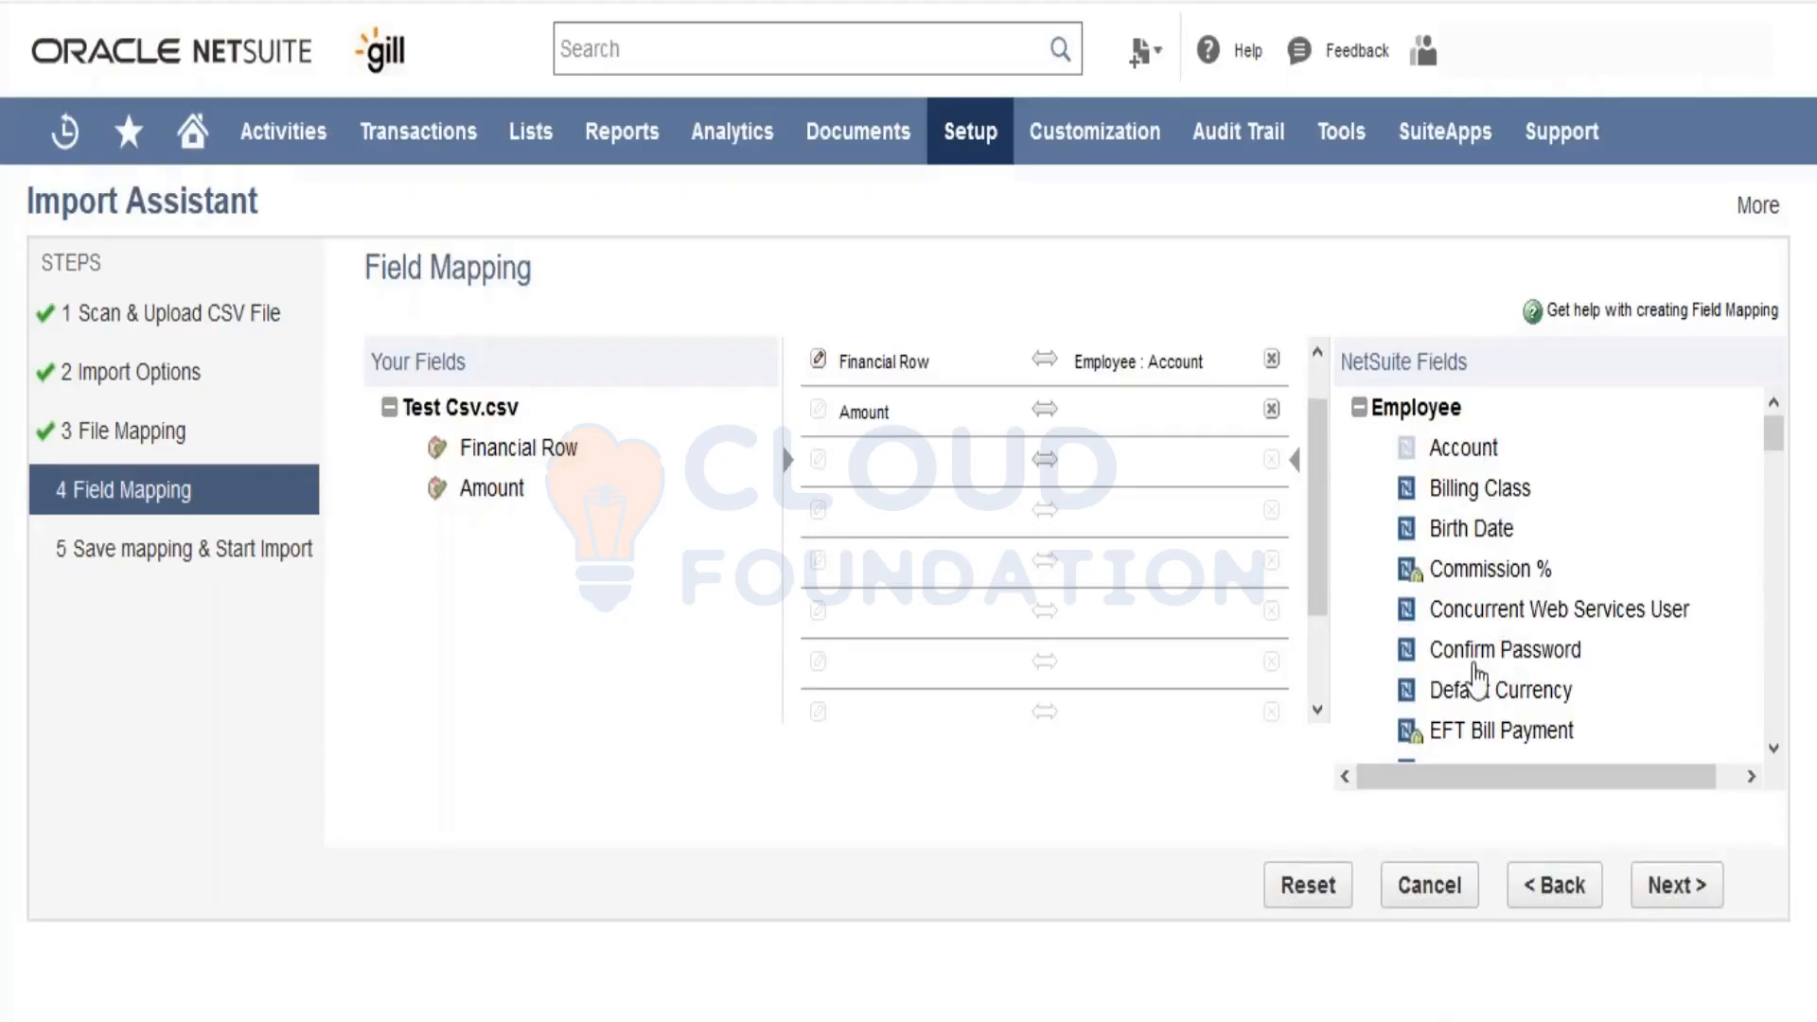
pyautogui.moveTo(1476, 679); pyautogui.dragTo(1183, 421)
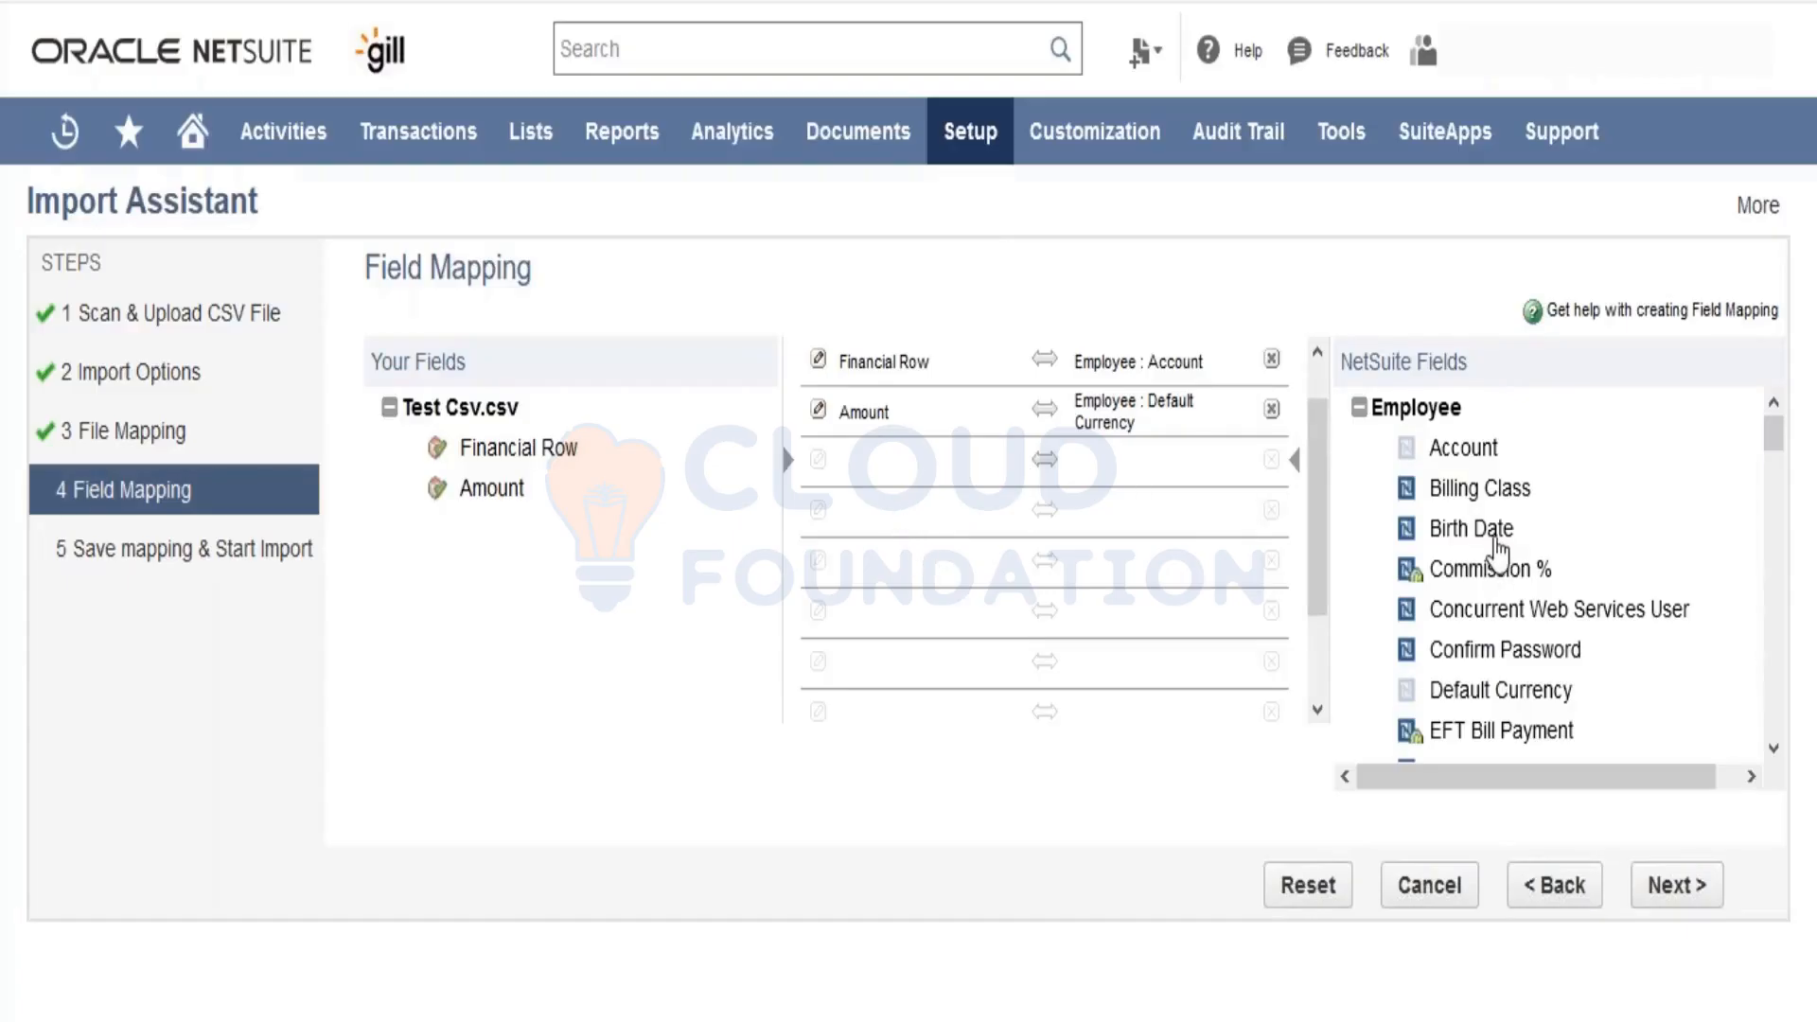
# Step: Add the Employee Birth Date field to the mapping and give it today's date as the default value
pyautogui.moveTo(1498, 537); pyautogui.dragTo(1215, 469)
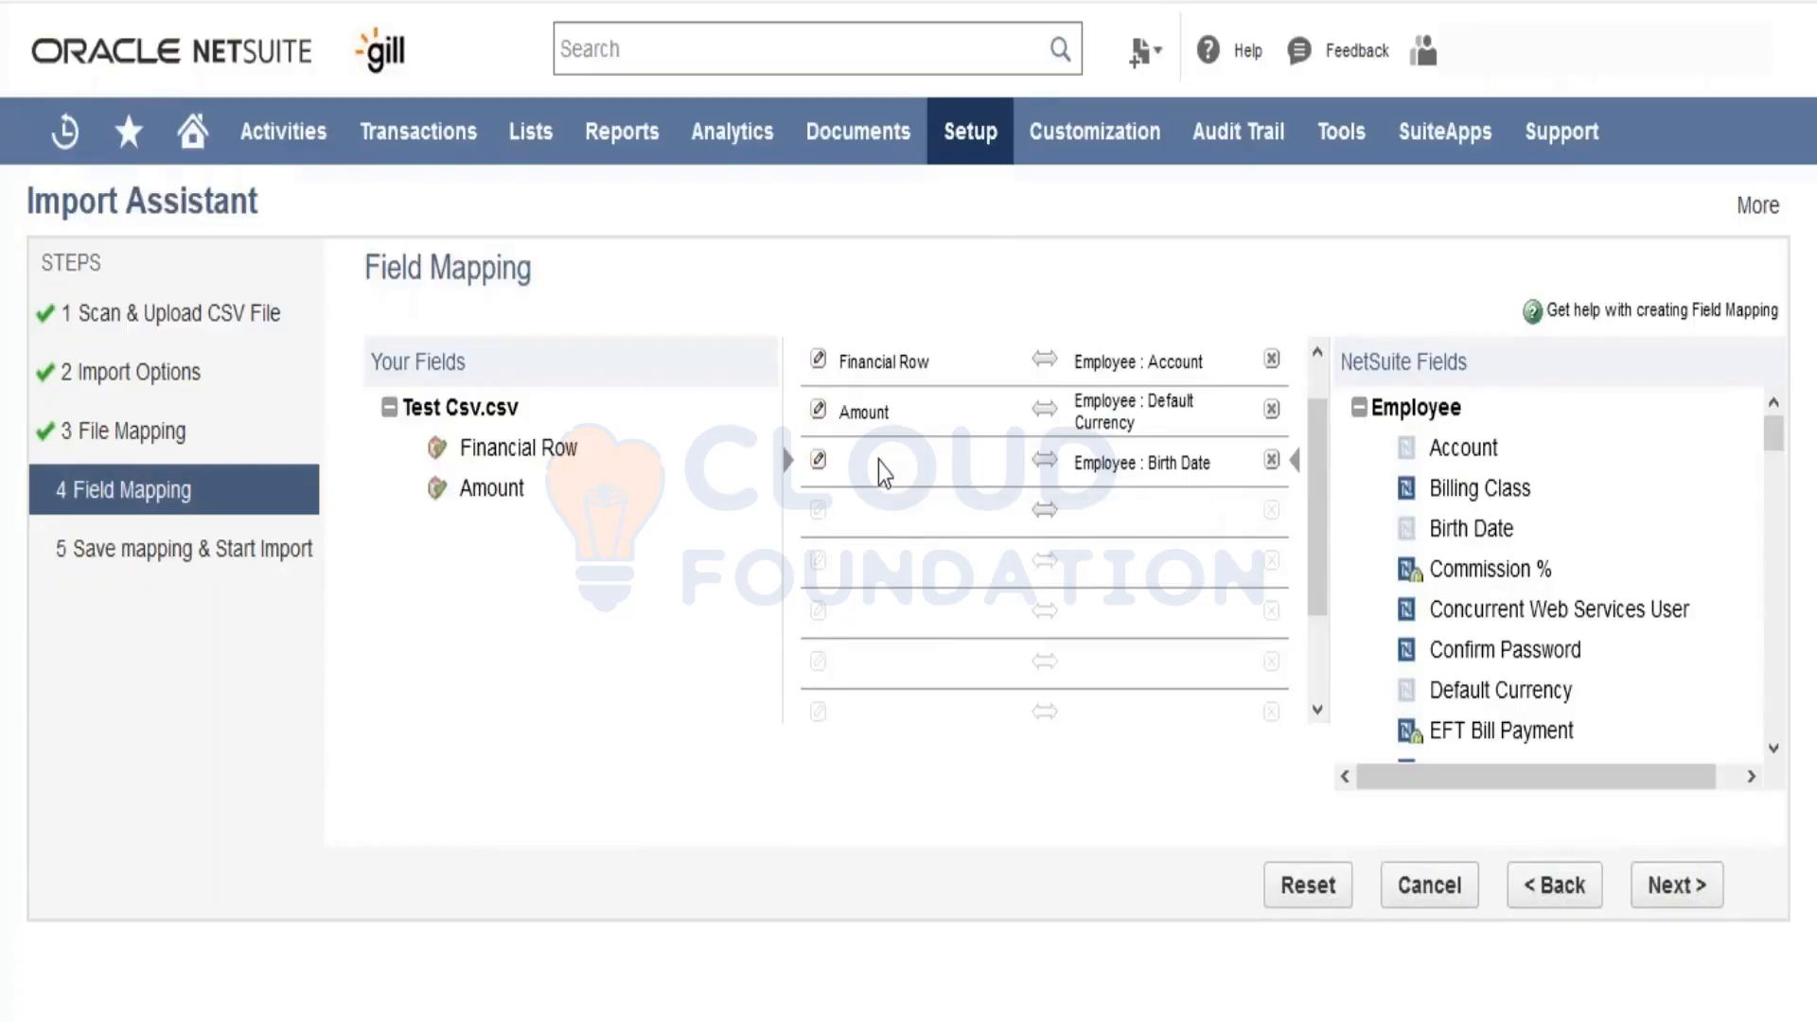
pyautogui.click(820, 462)
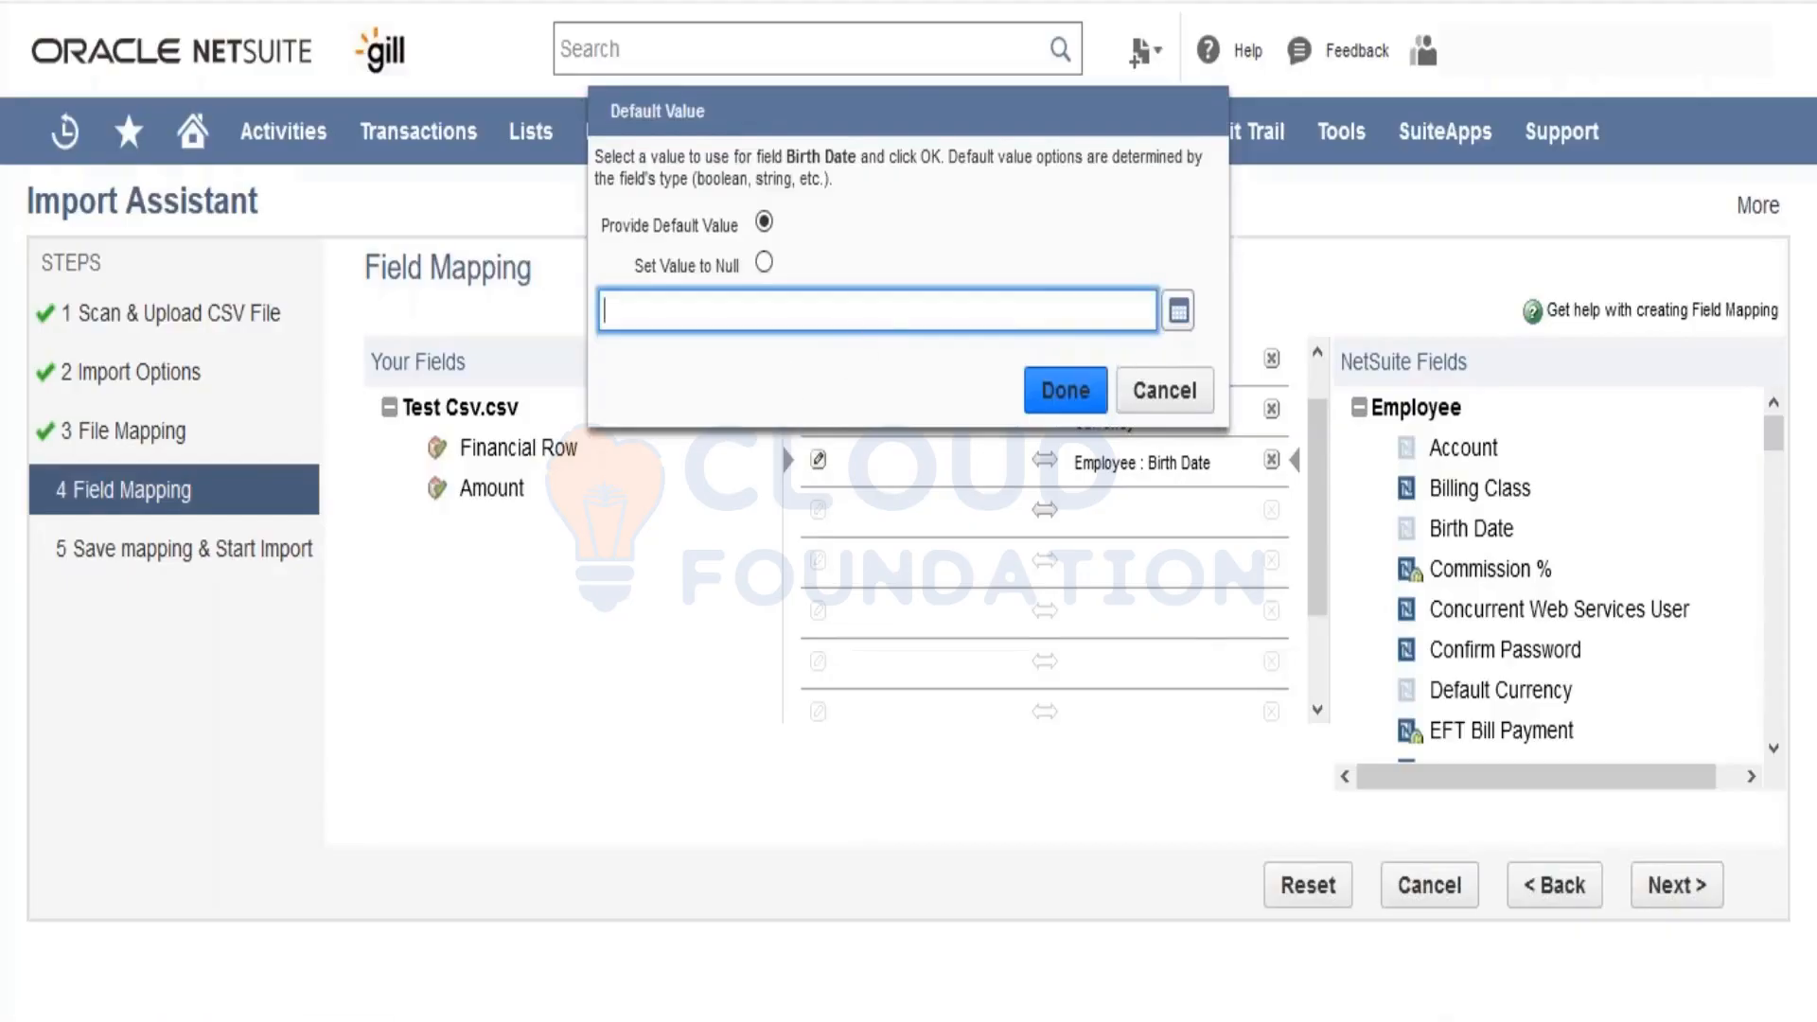
pyautogui.click(1178, 310)
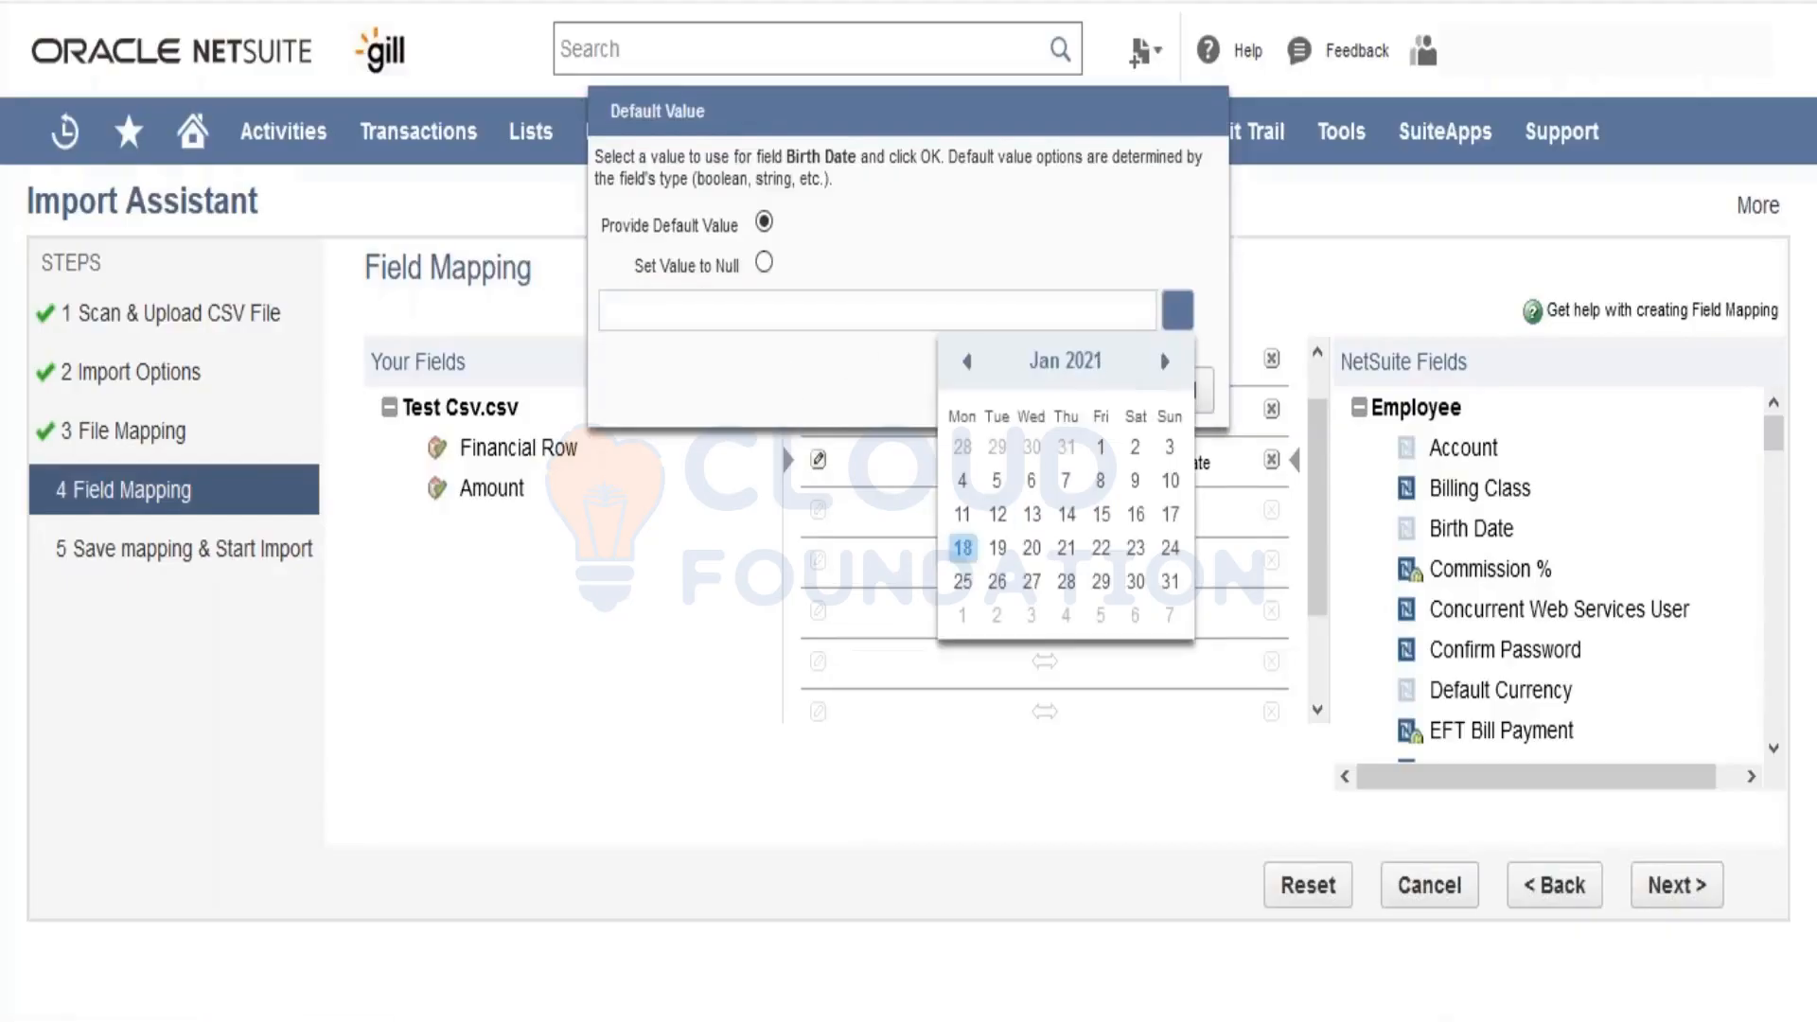
pyautogui.click(963, 547)
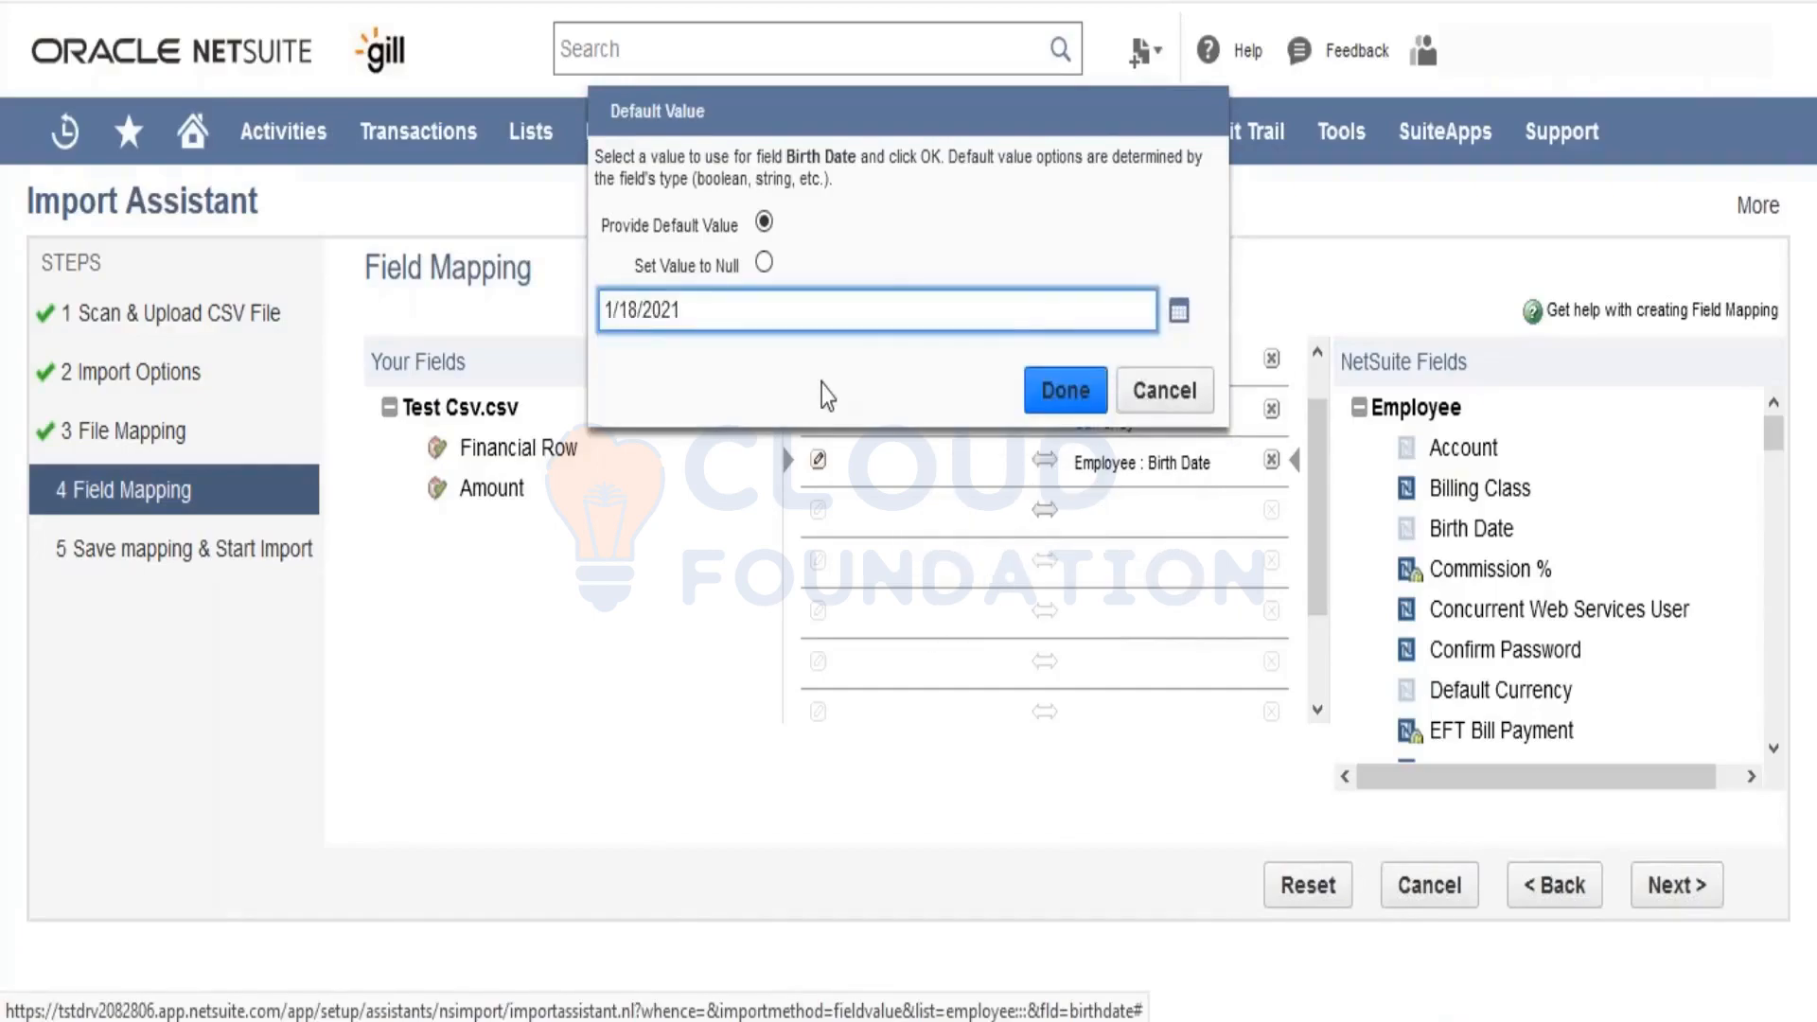
pyautogui.click(1065, 390)
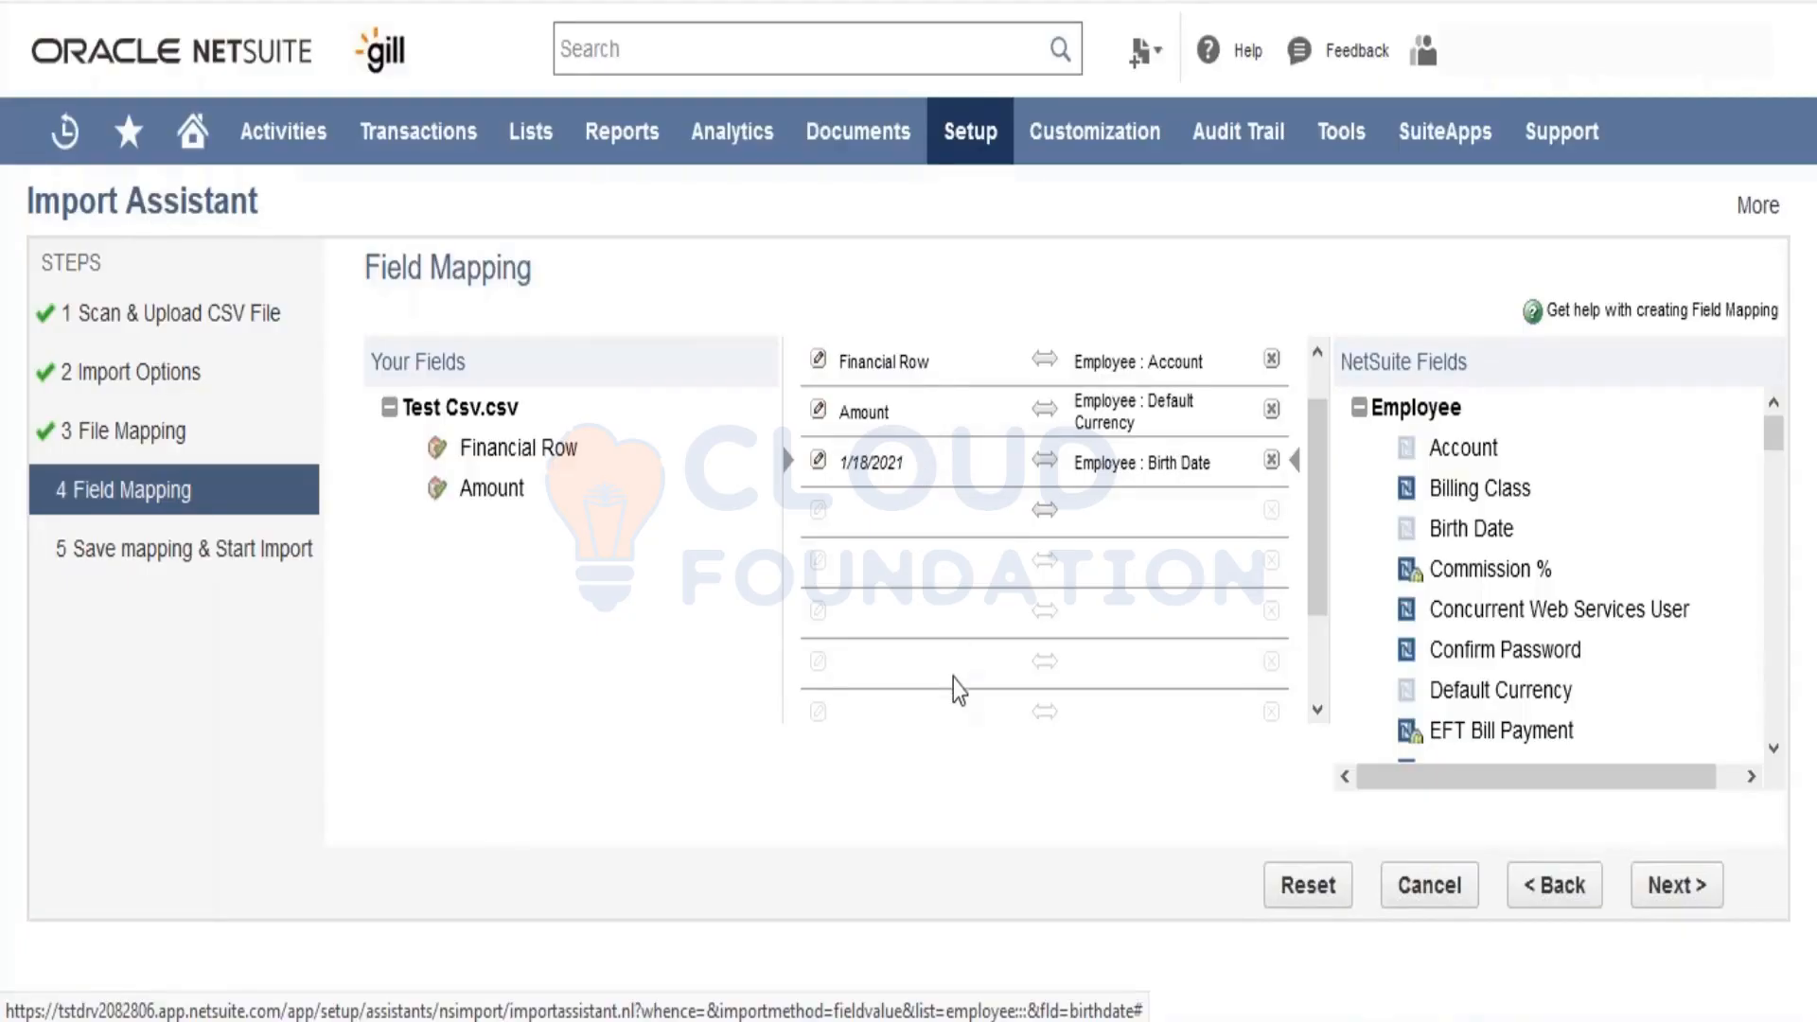
# Step: Continue to the final import stage, name the import map Test, and save and run the import
pyautogui.click(1649, 890)
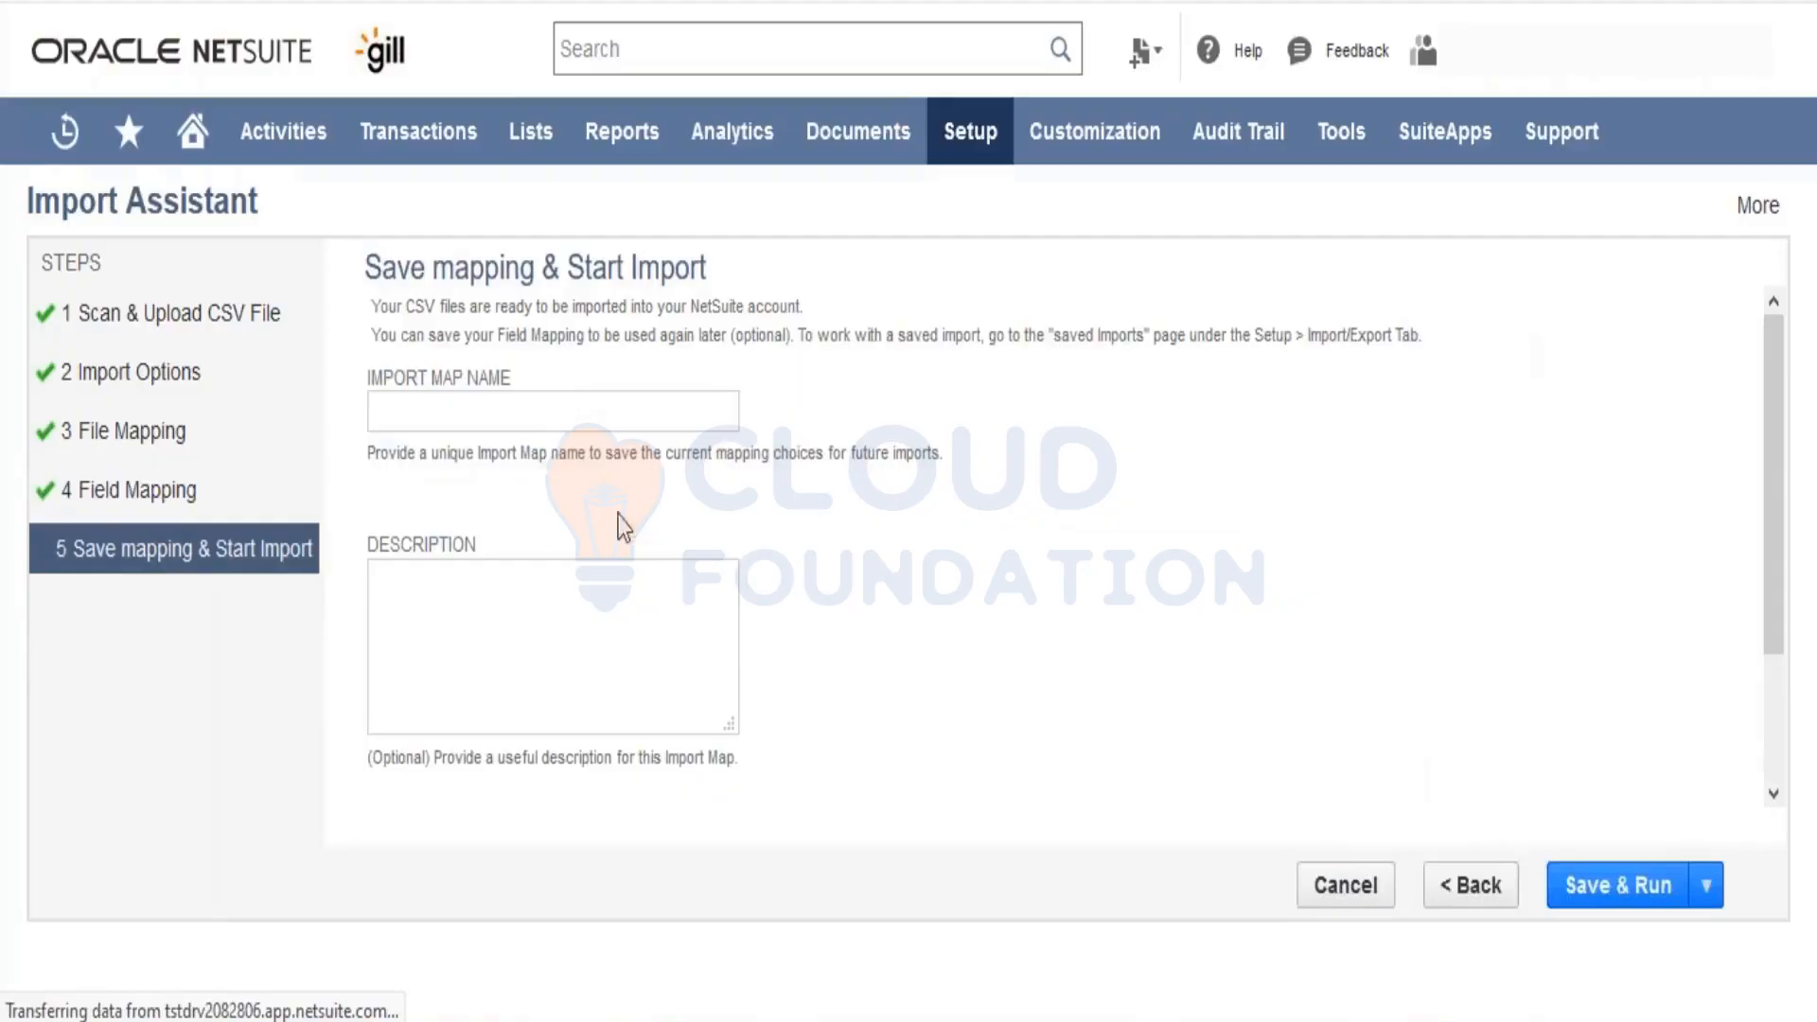
pyautogui.click(577, 411)
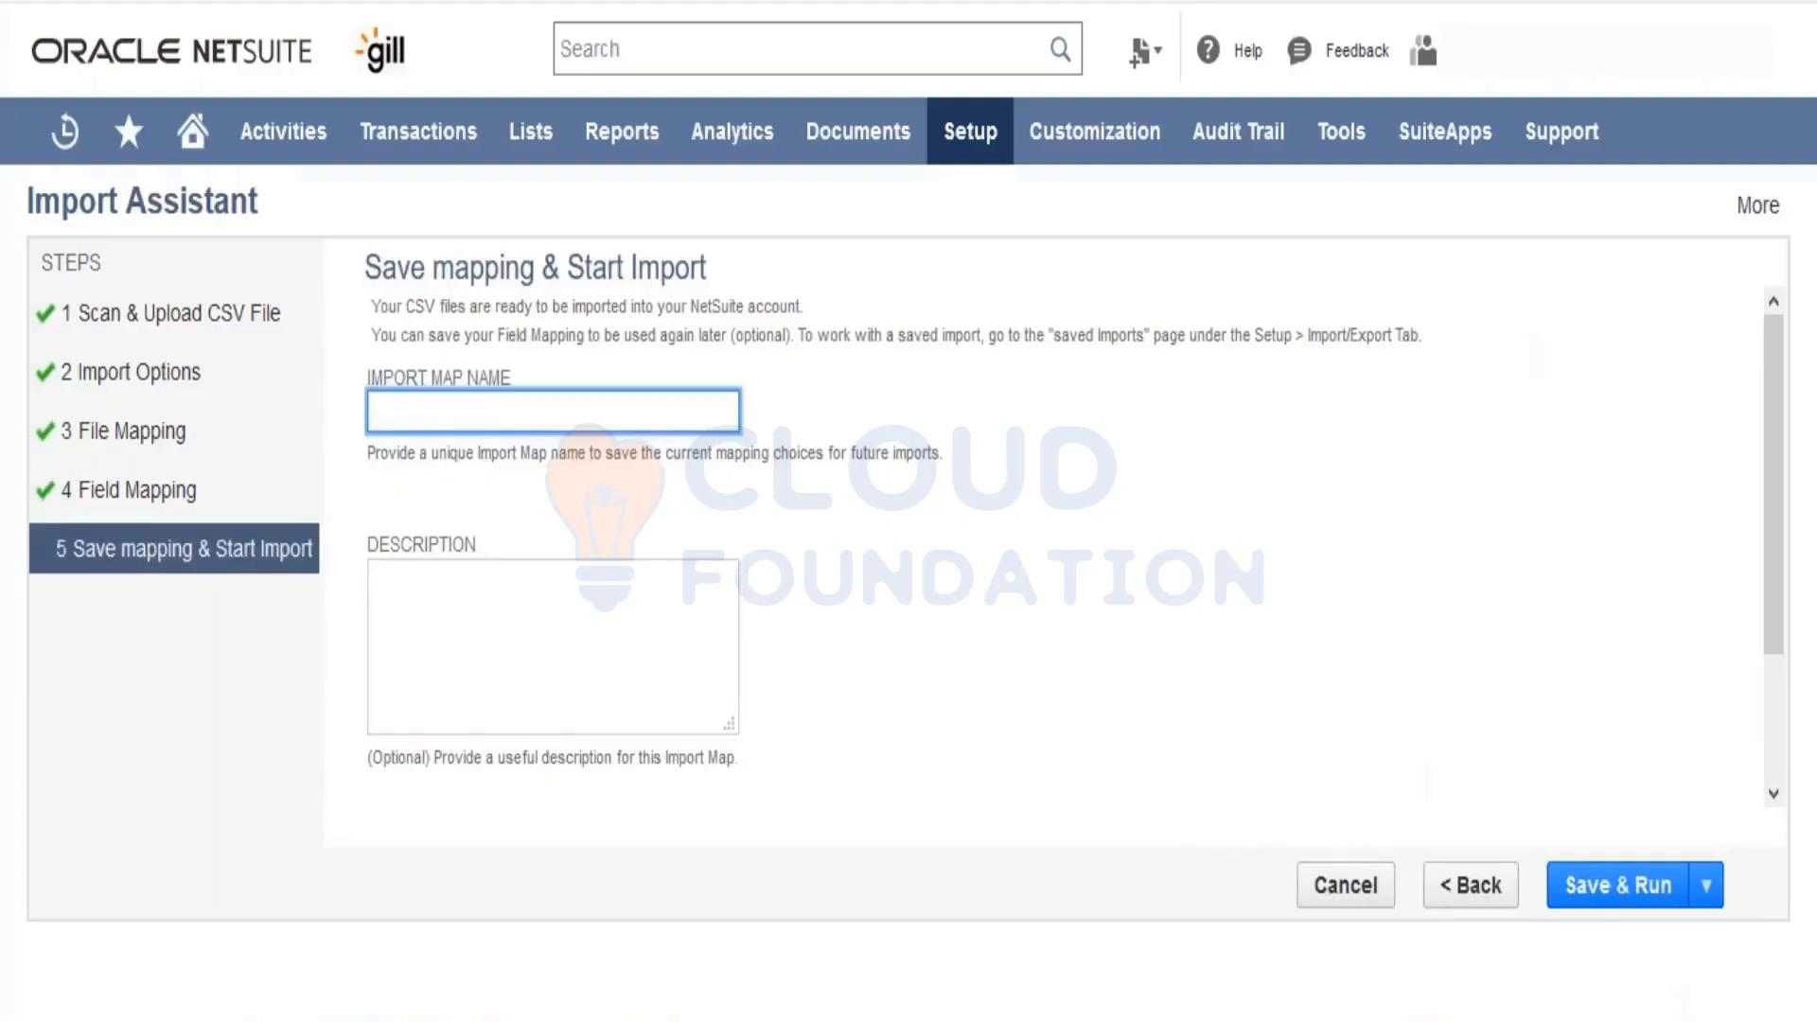
pyautogui.write('Test')
pyautogui.press('Tab')
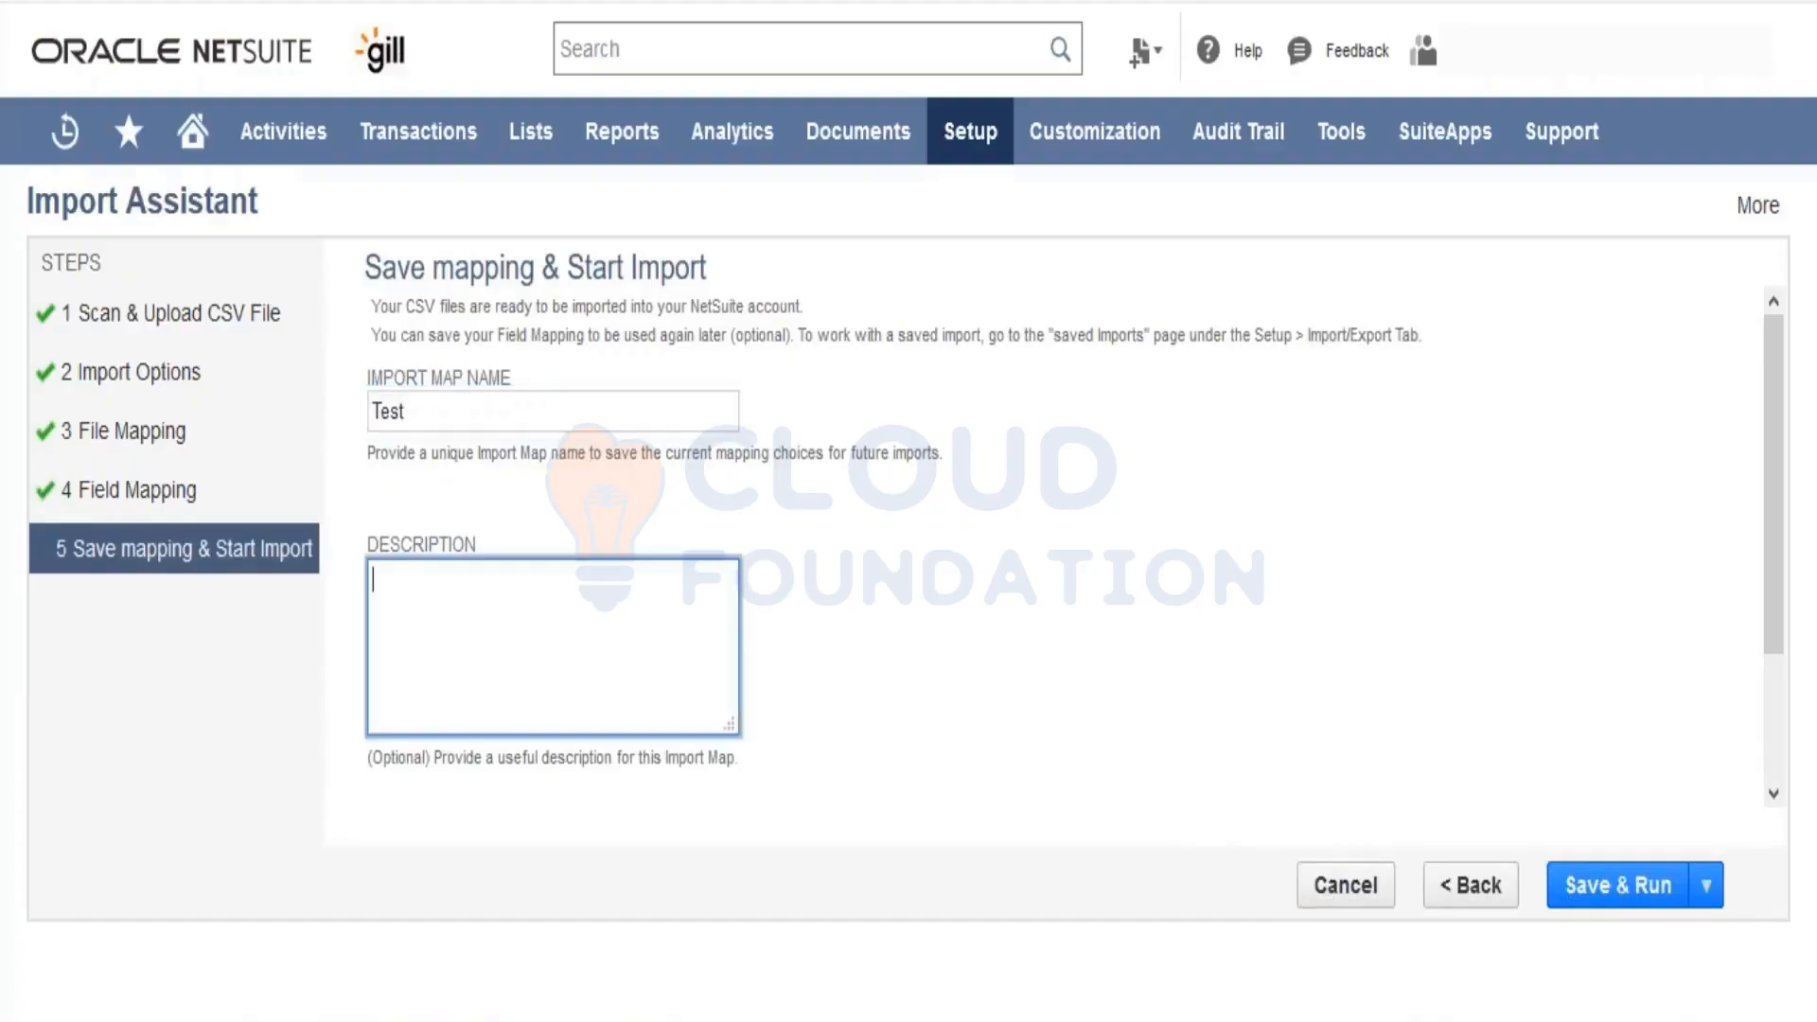
pyautogui.click(1599, 889)
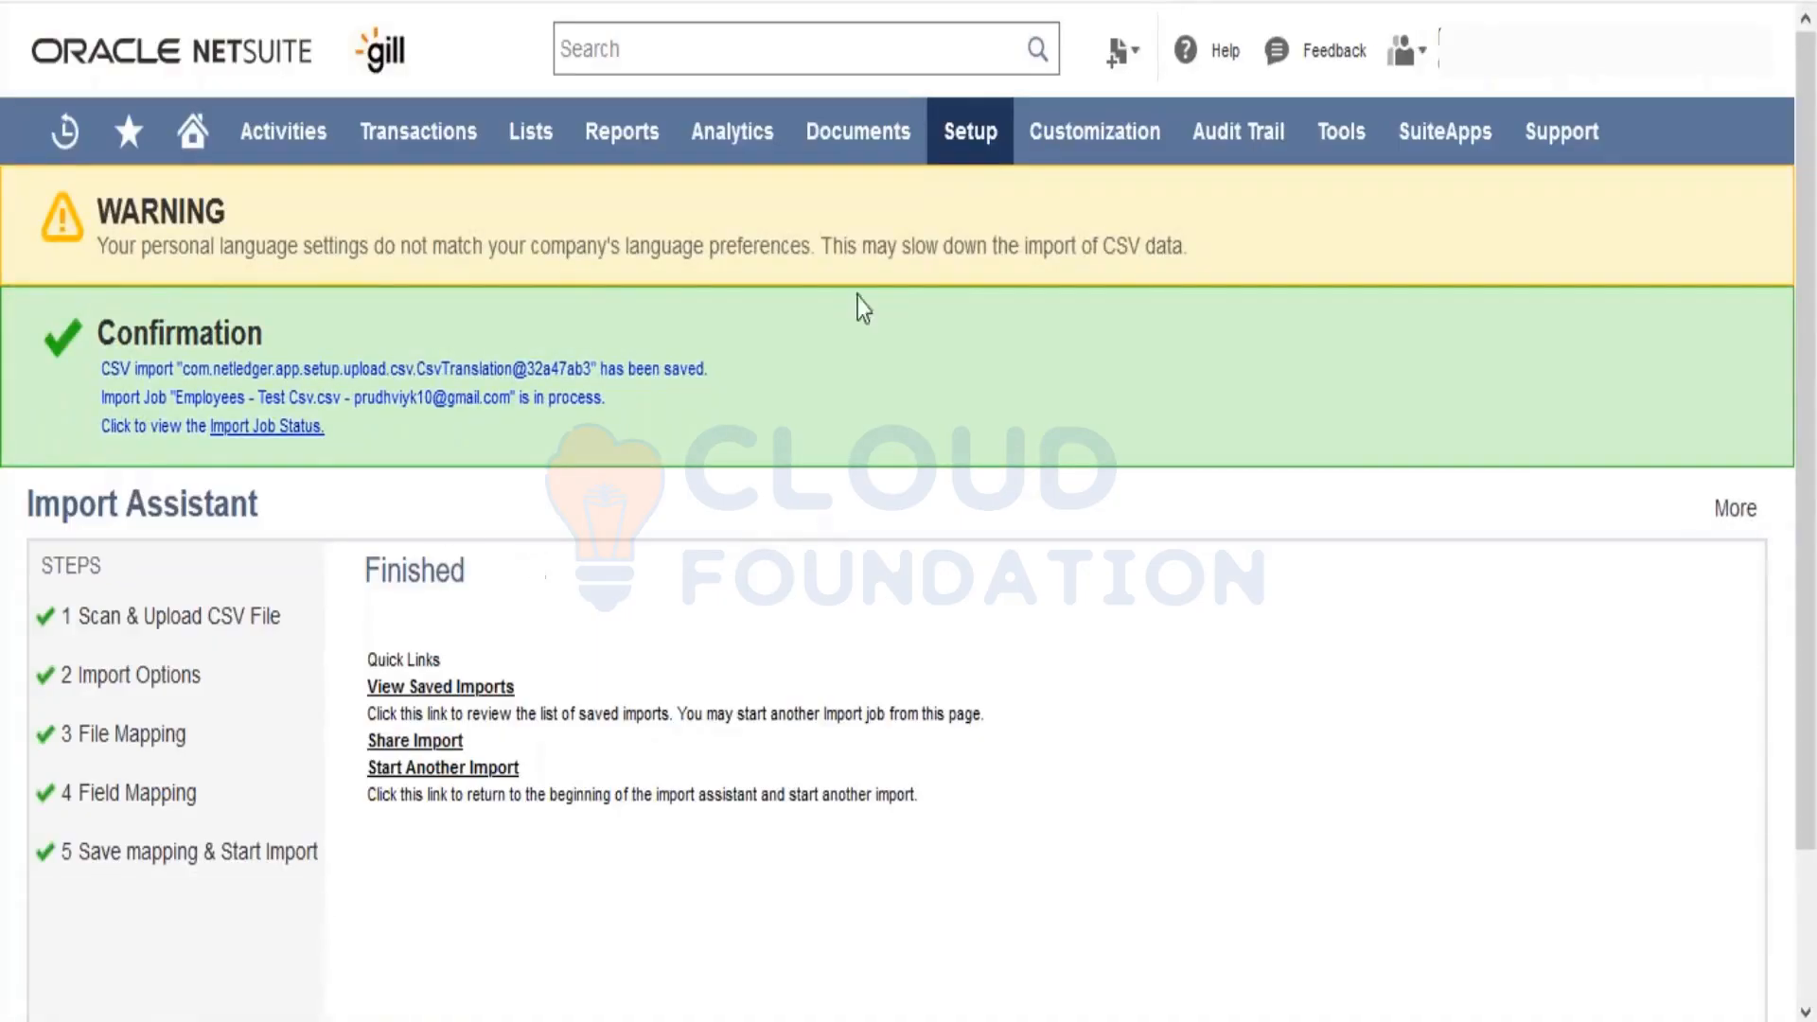
# Step: Open the import job status and keep refreshing it until the Test Csv.csv job is complete
pyautogui.click(297, 448)
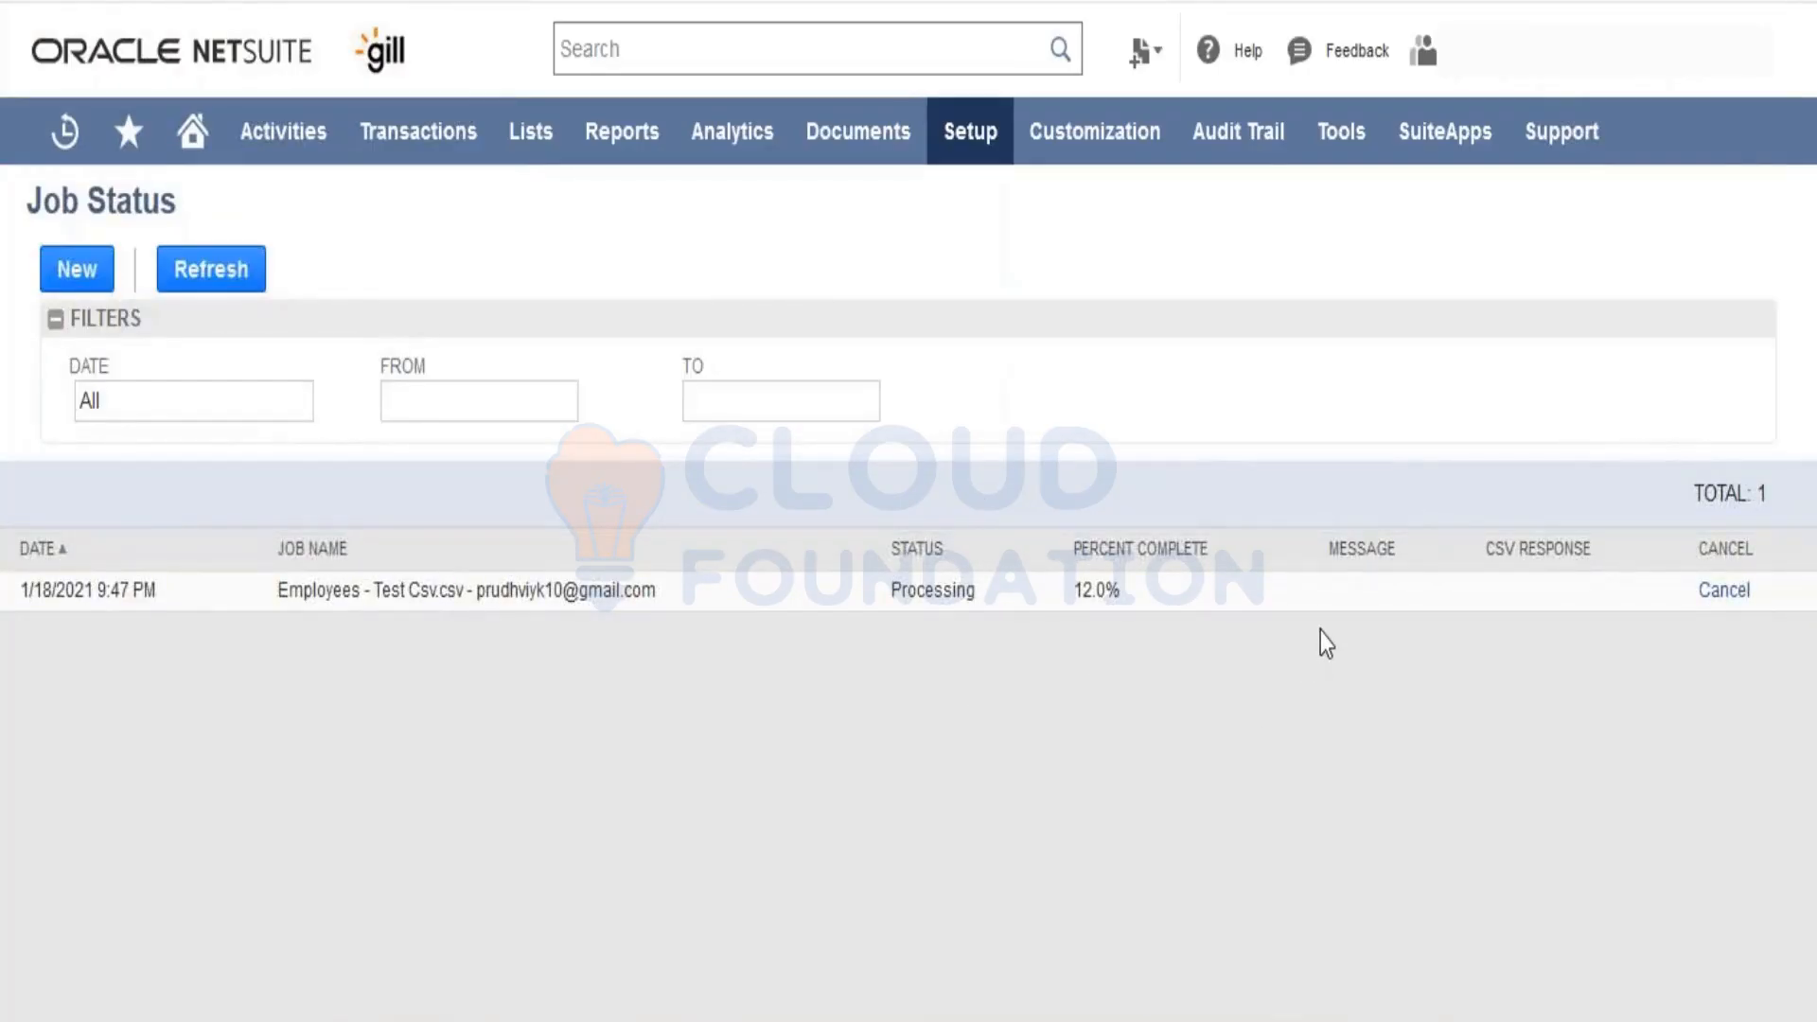
pyautogui.click(232, 274)
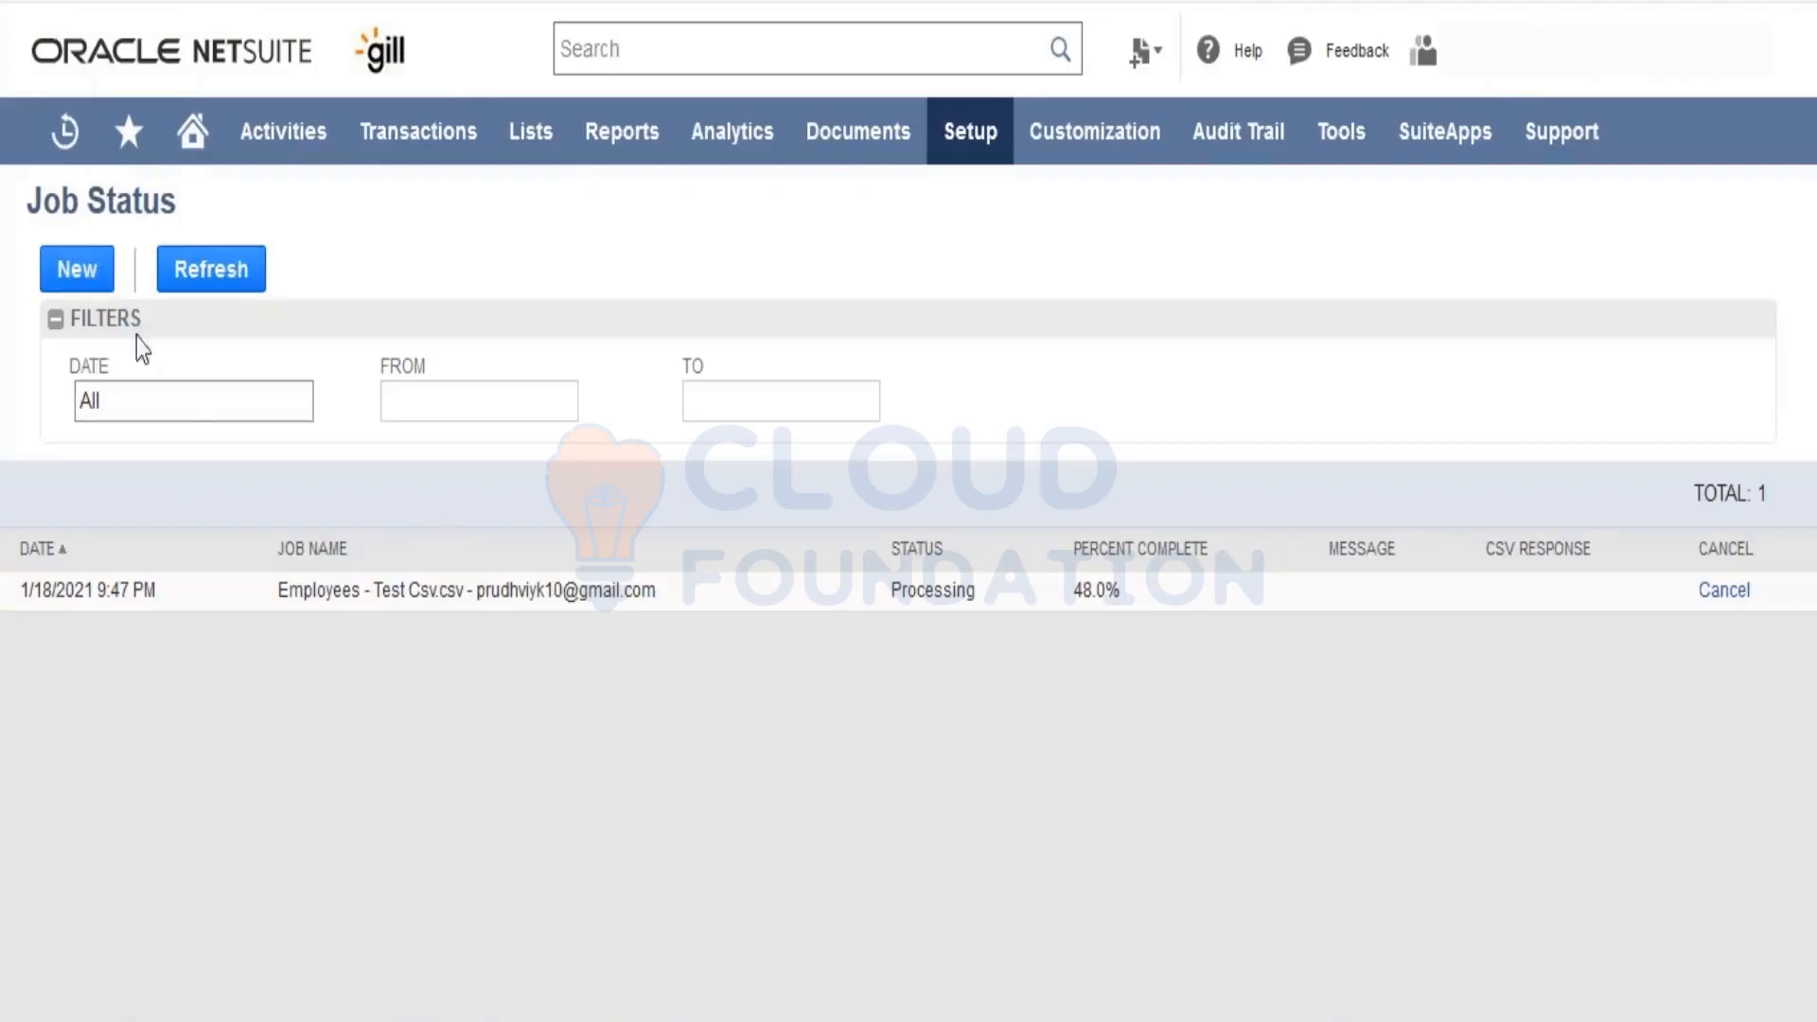
pyautogui.click(207, 281)
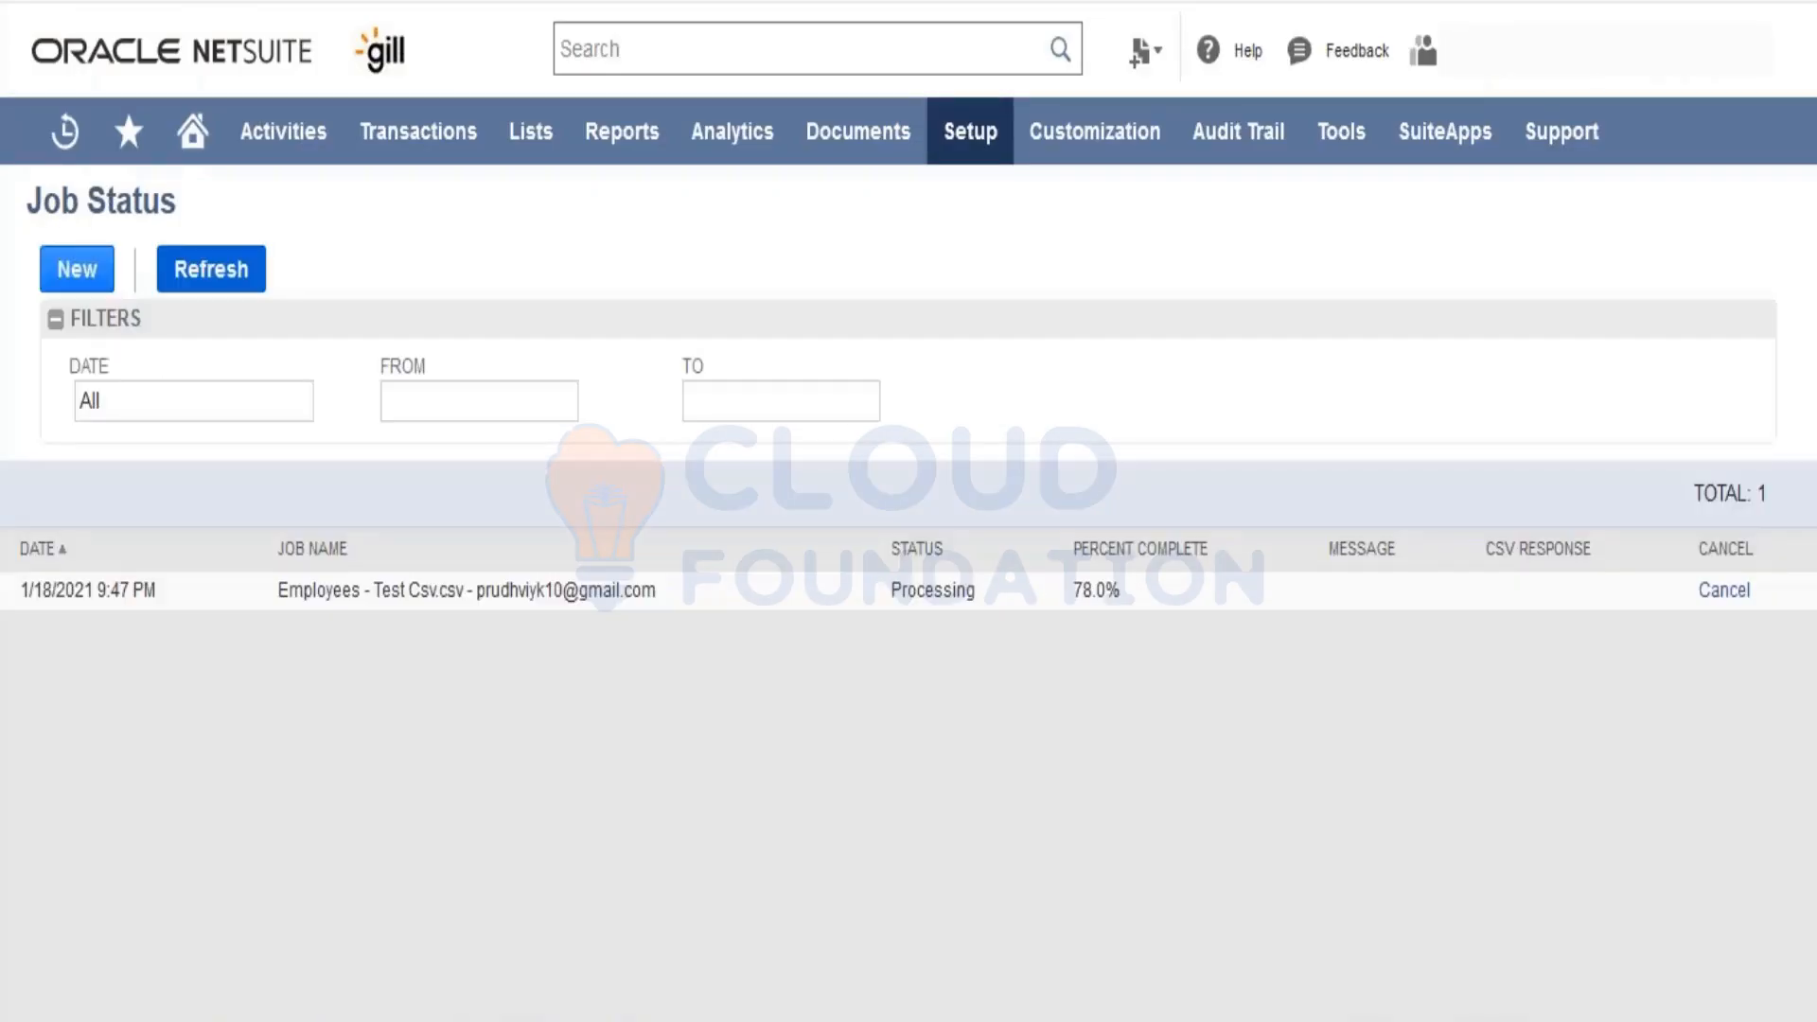
pyautogui.click(208, 275)
pyautogui.click(207, 274)
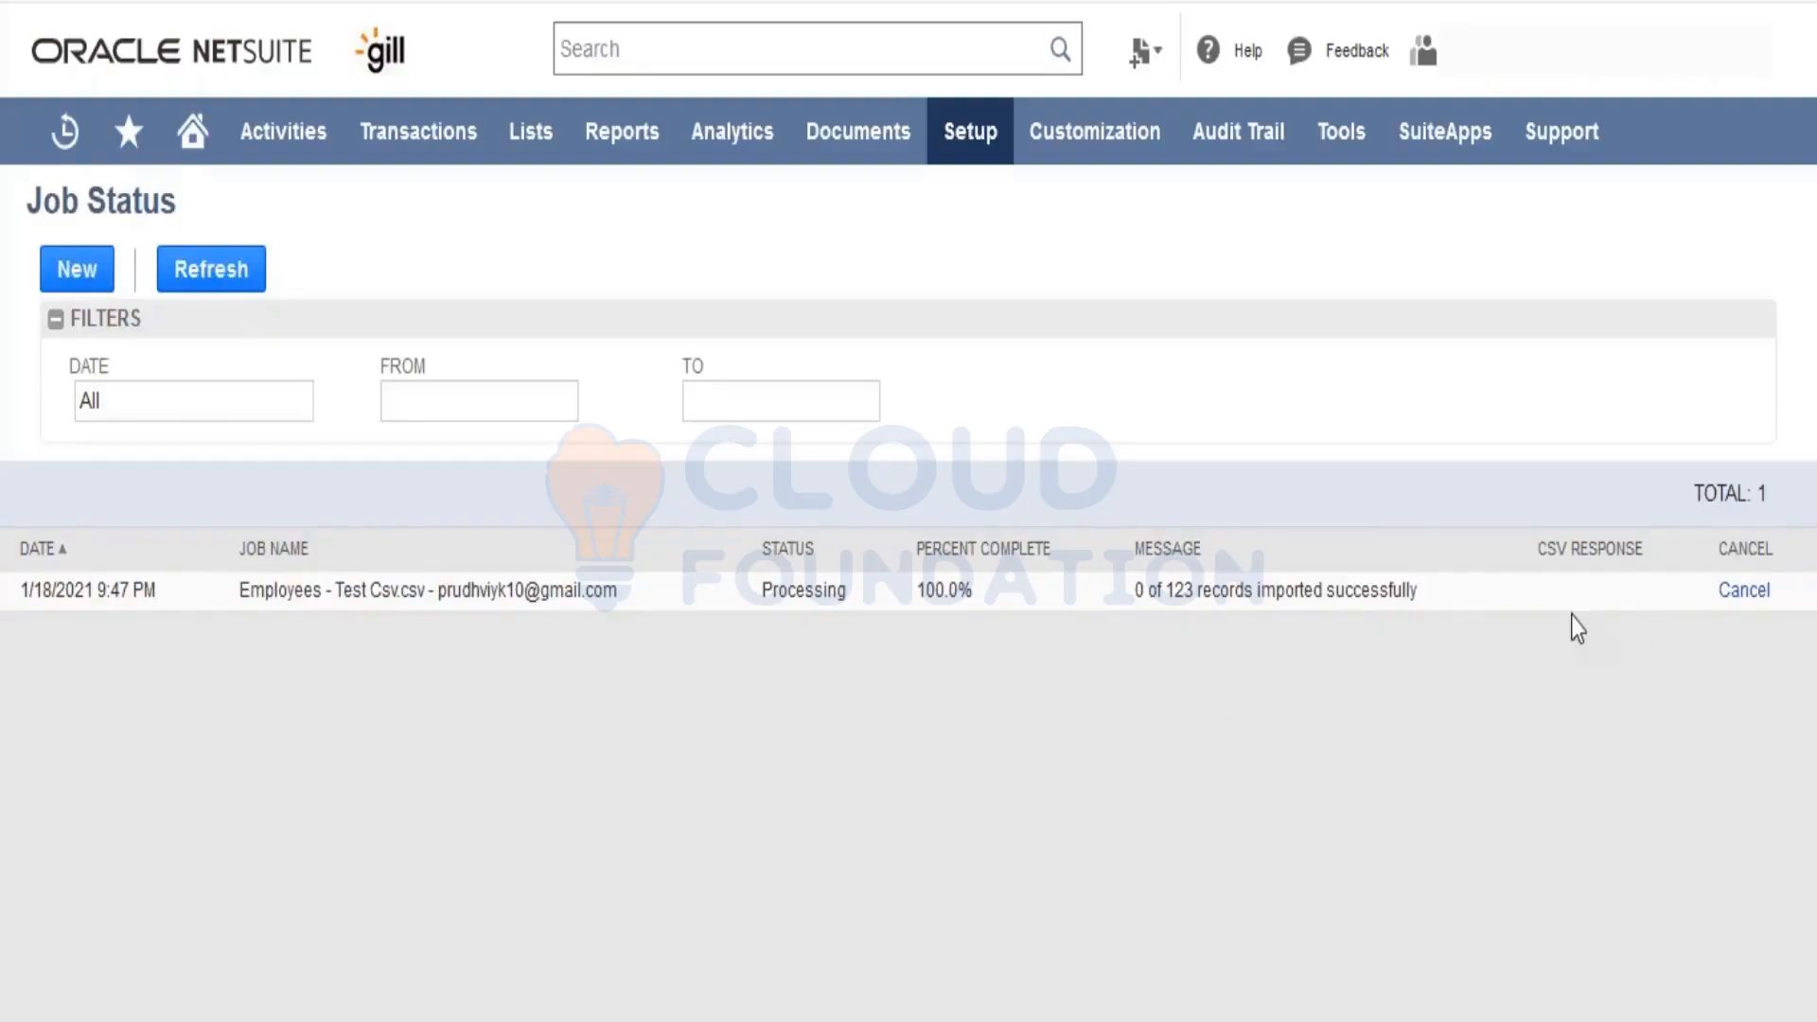
pyautogui.click(204, 299)
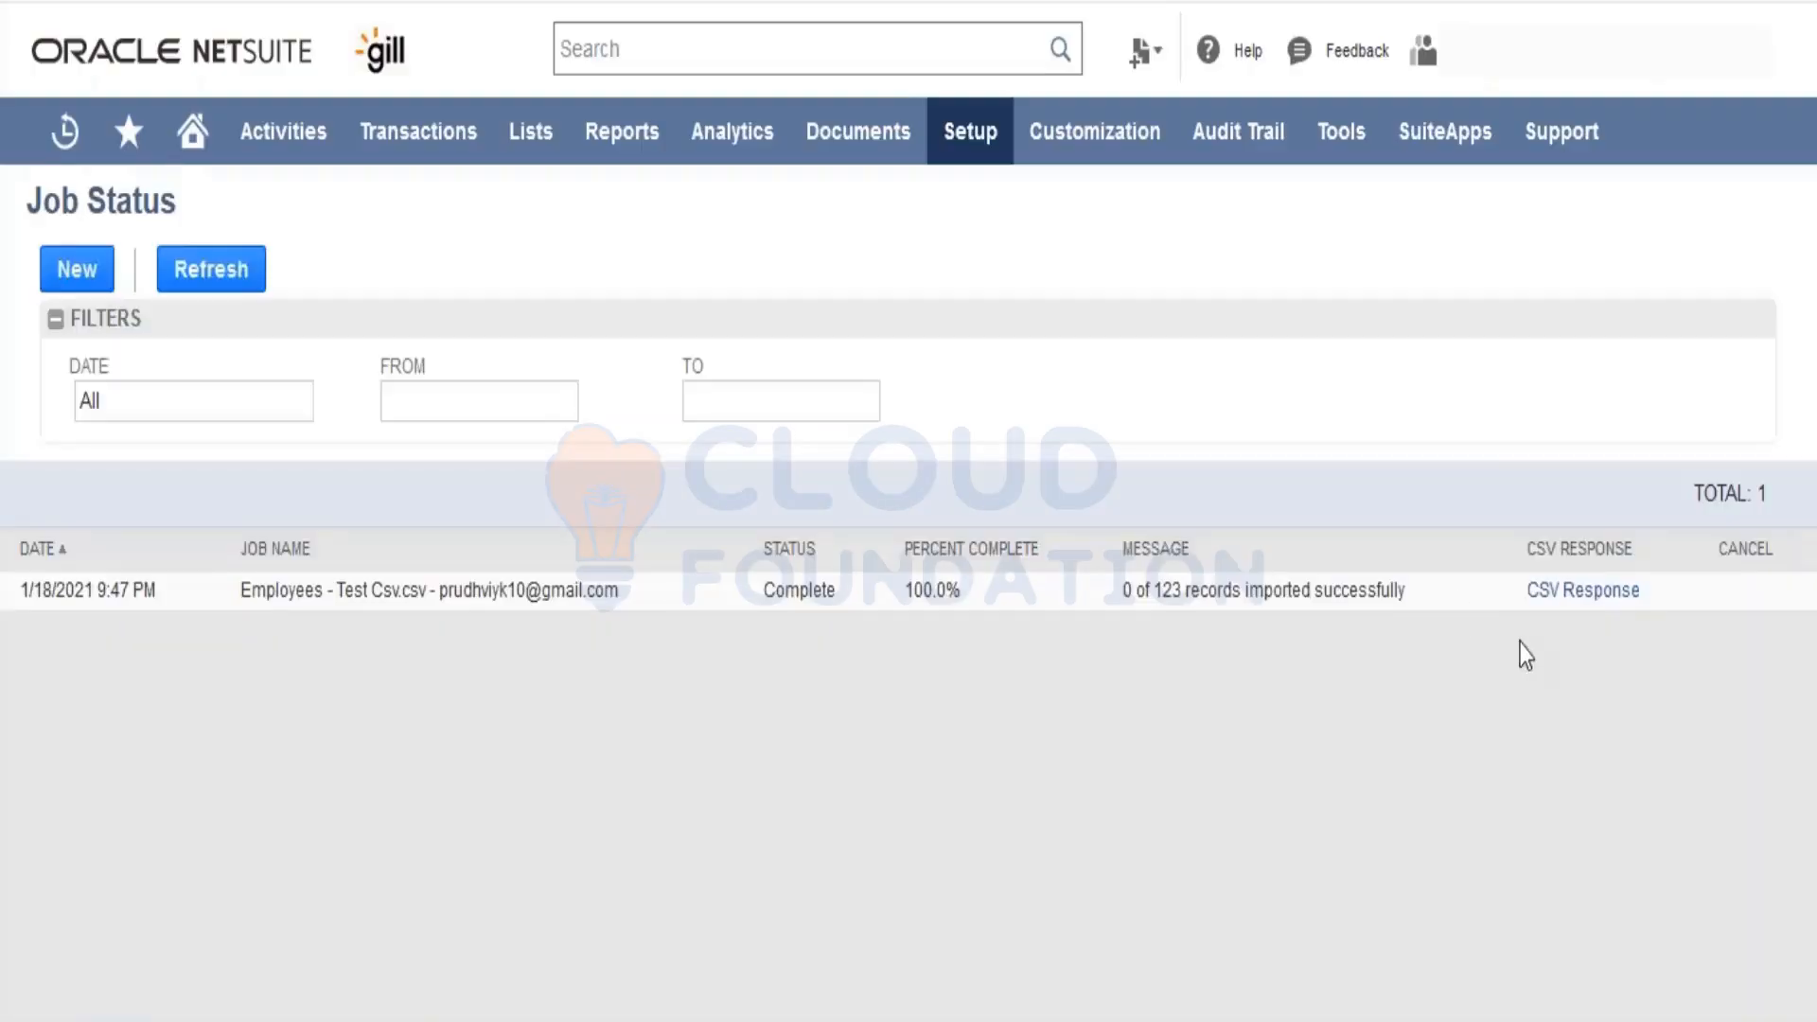
# Step: Highlight the message text of the Test Csv.csv import job to examine its result
pyautogui.moveTo(1525, 595); pyautogui.dragTo(1551, 716)
pyautogui.click(1551, 717)
pyautogui.moveTo(1116, 593); pyautogui.dragTo(1406, 603)
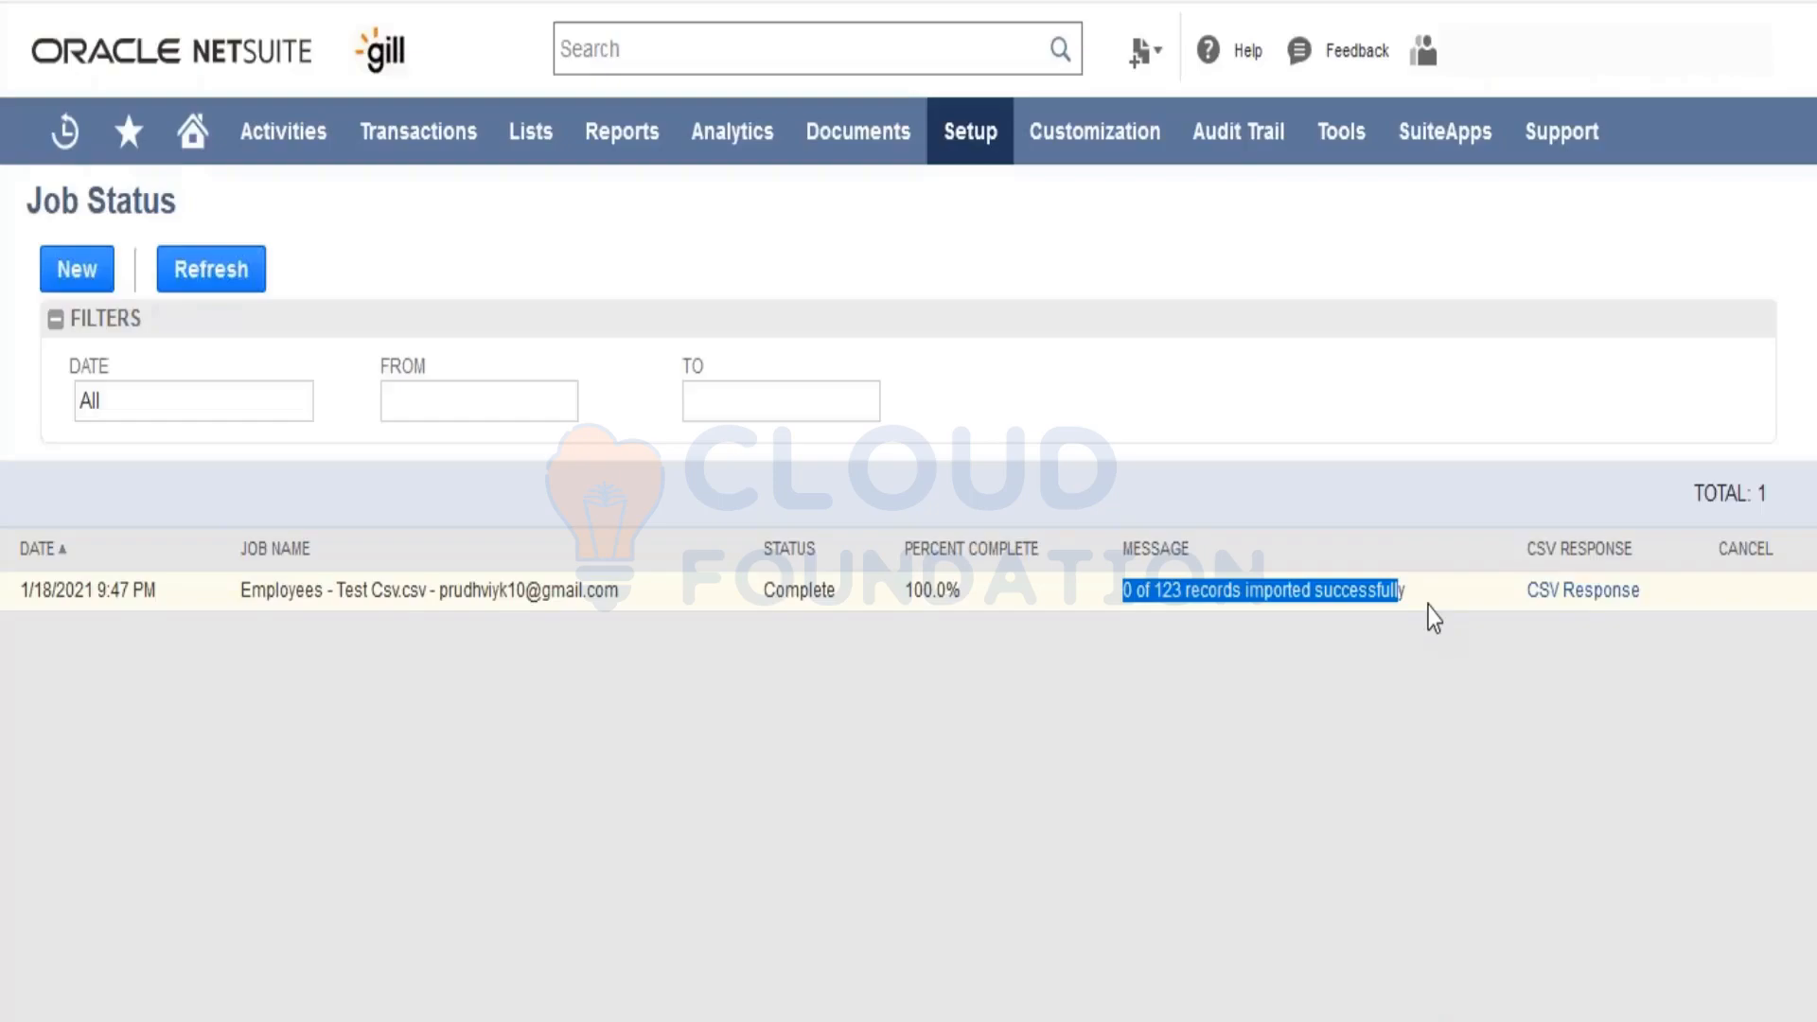
# Step: Open the Test Csv.csv job's CSV response, results.csv, in Excel and fit all column widths to read the error messages
pyautogui.click(1545, 596)
pyautogui.click(711, 442)
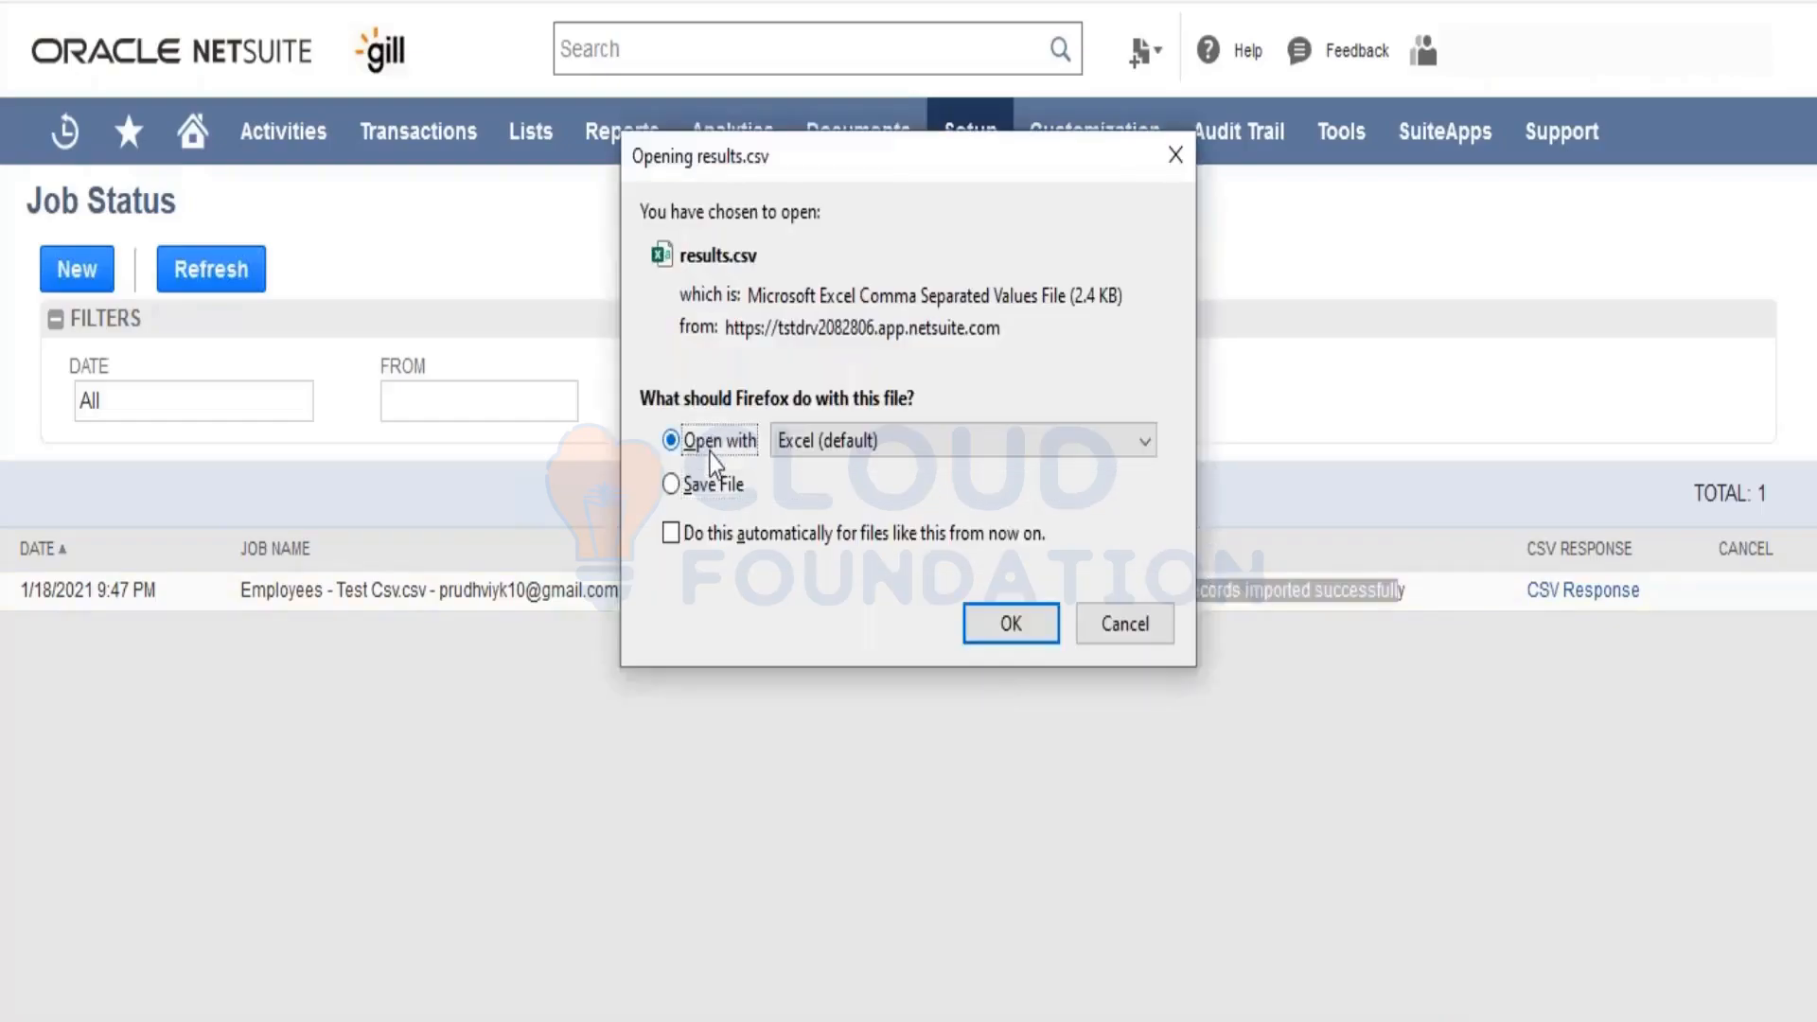
pyautogui.click(1022, 633)
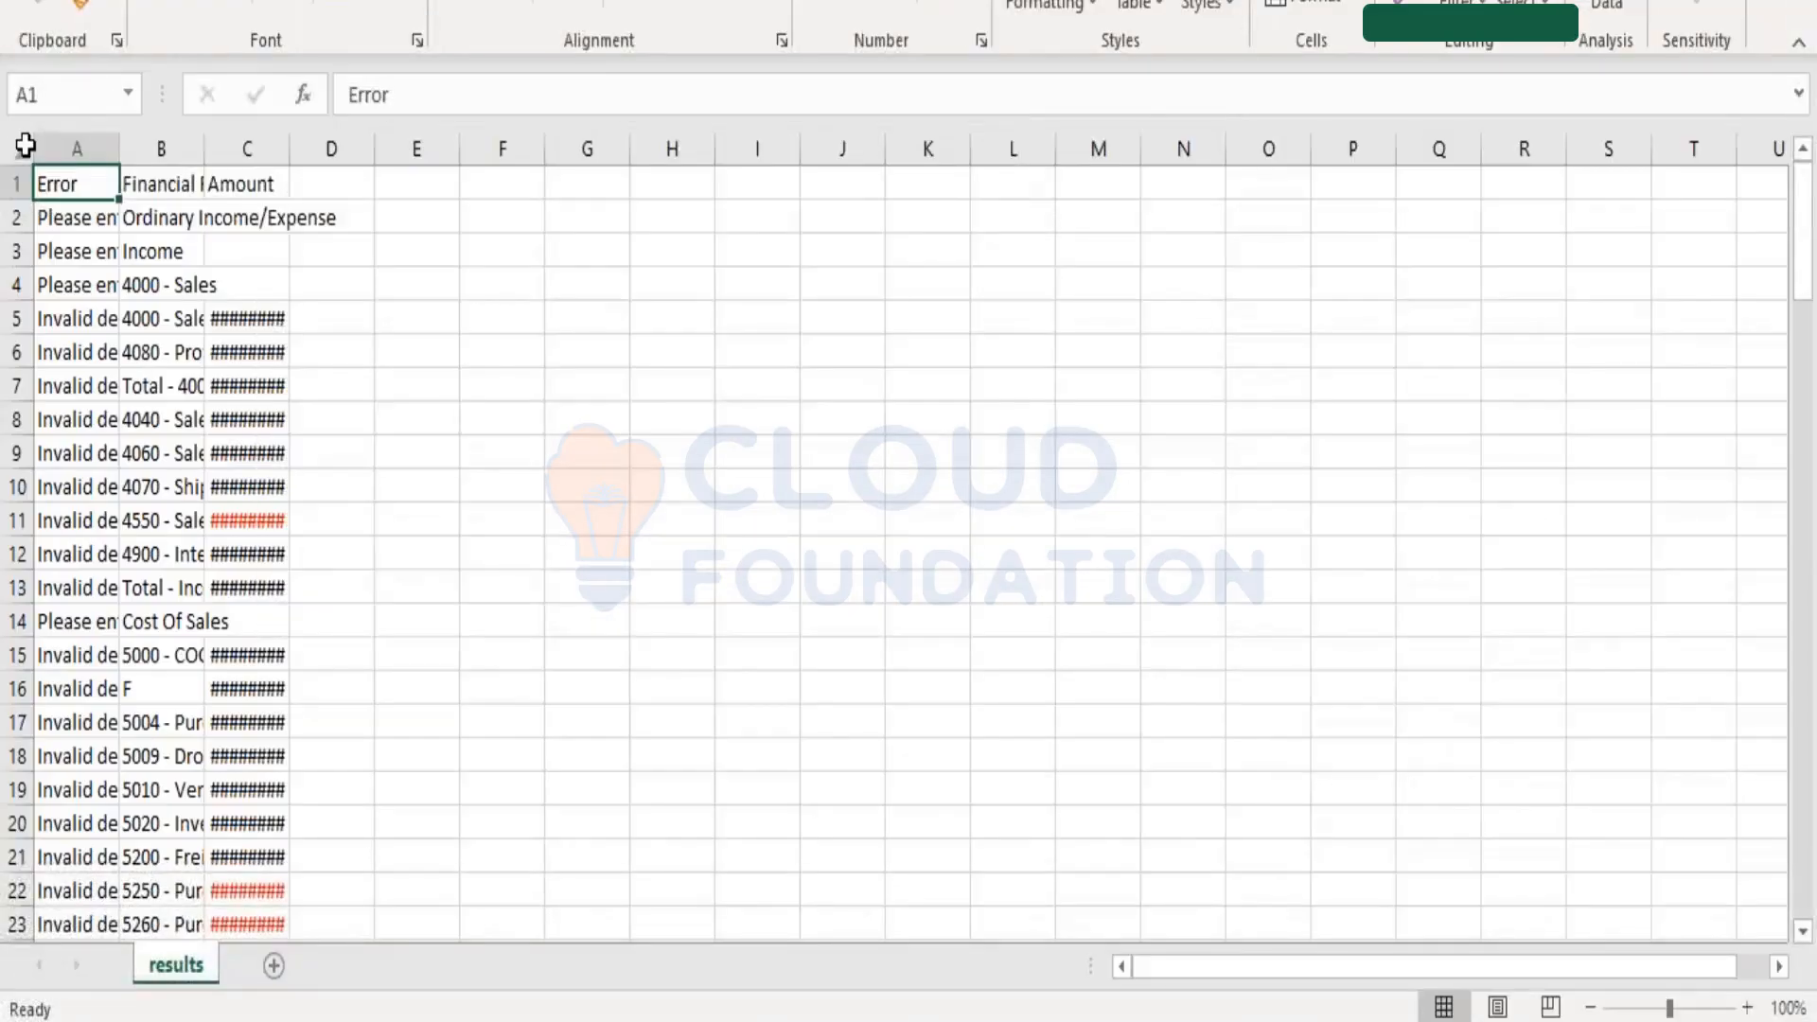
pyautogui.click(25, 145)
pyautogui.doubleClick(119, 149)
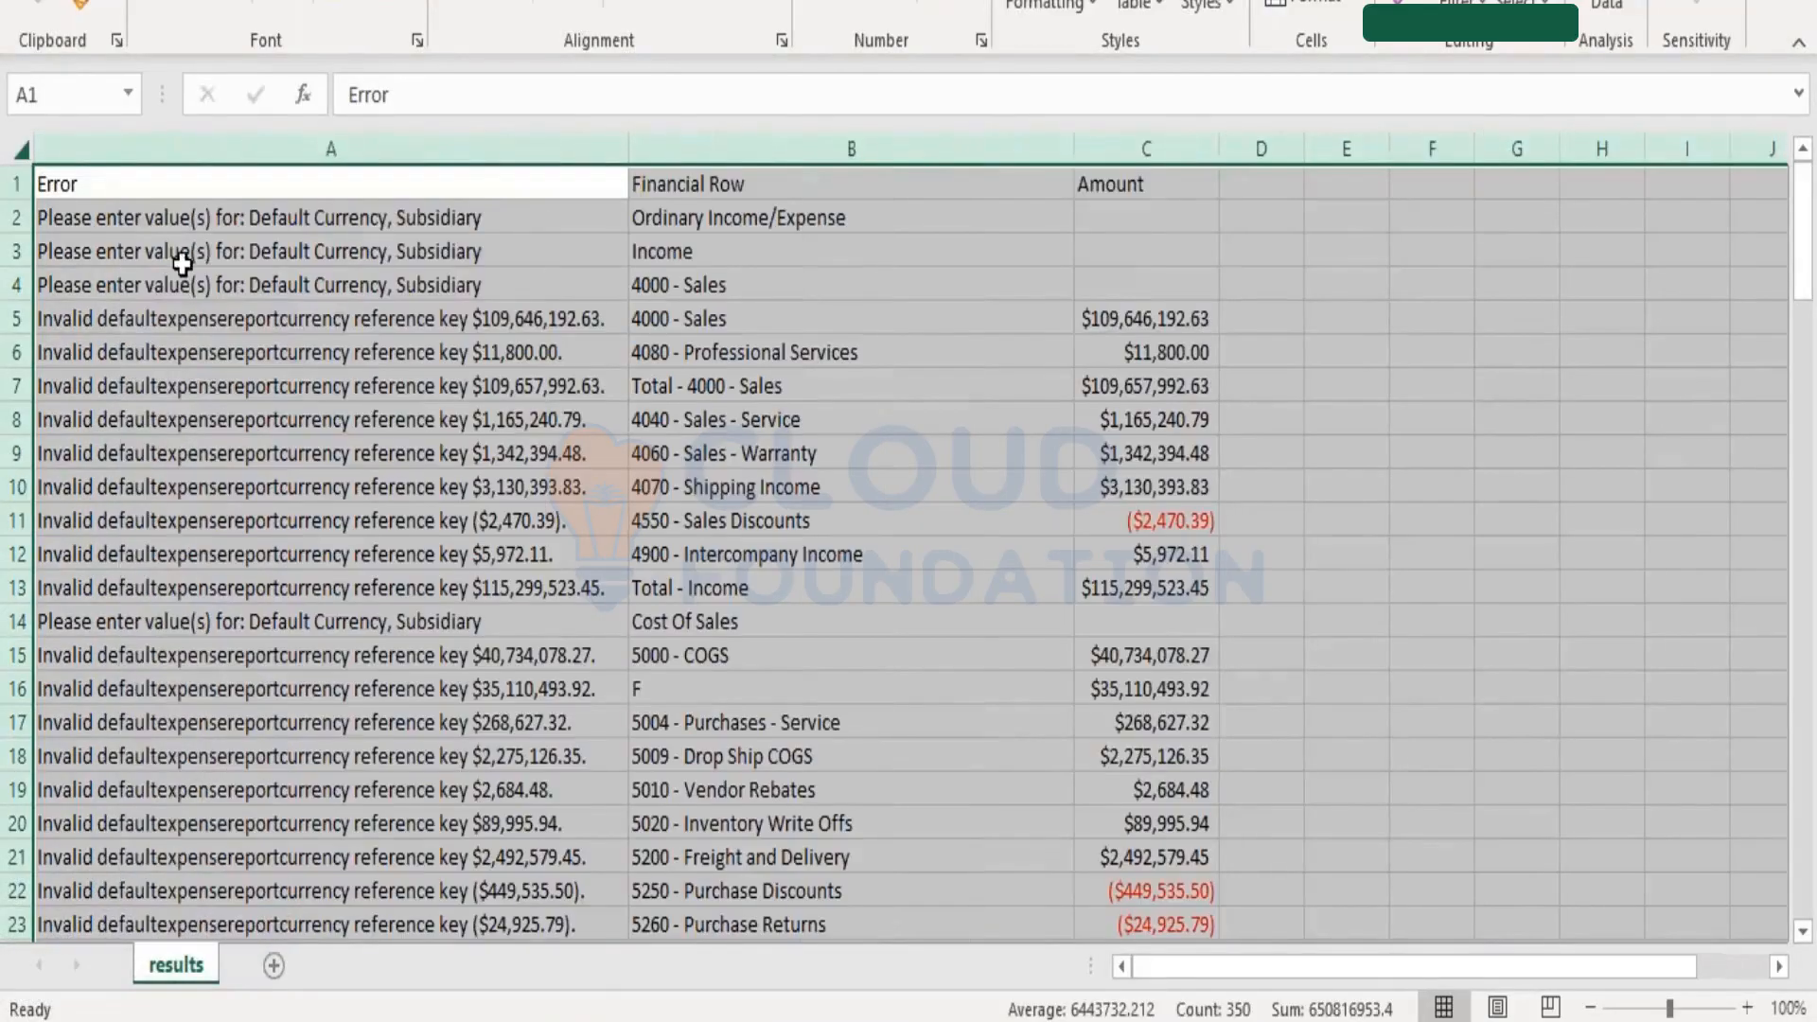
pyautogui.click(182, 263)
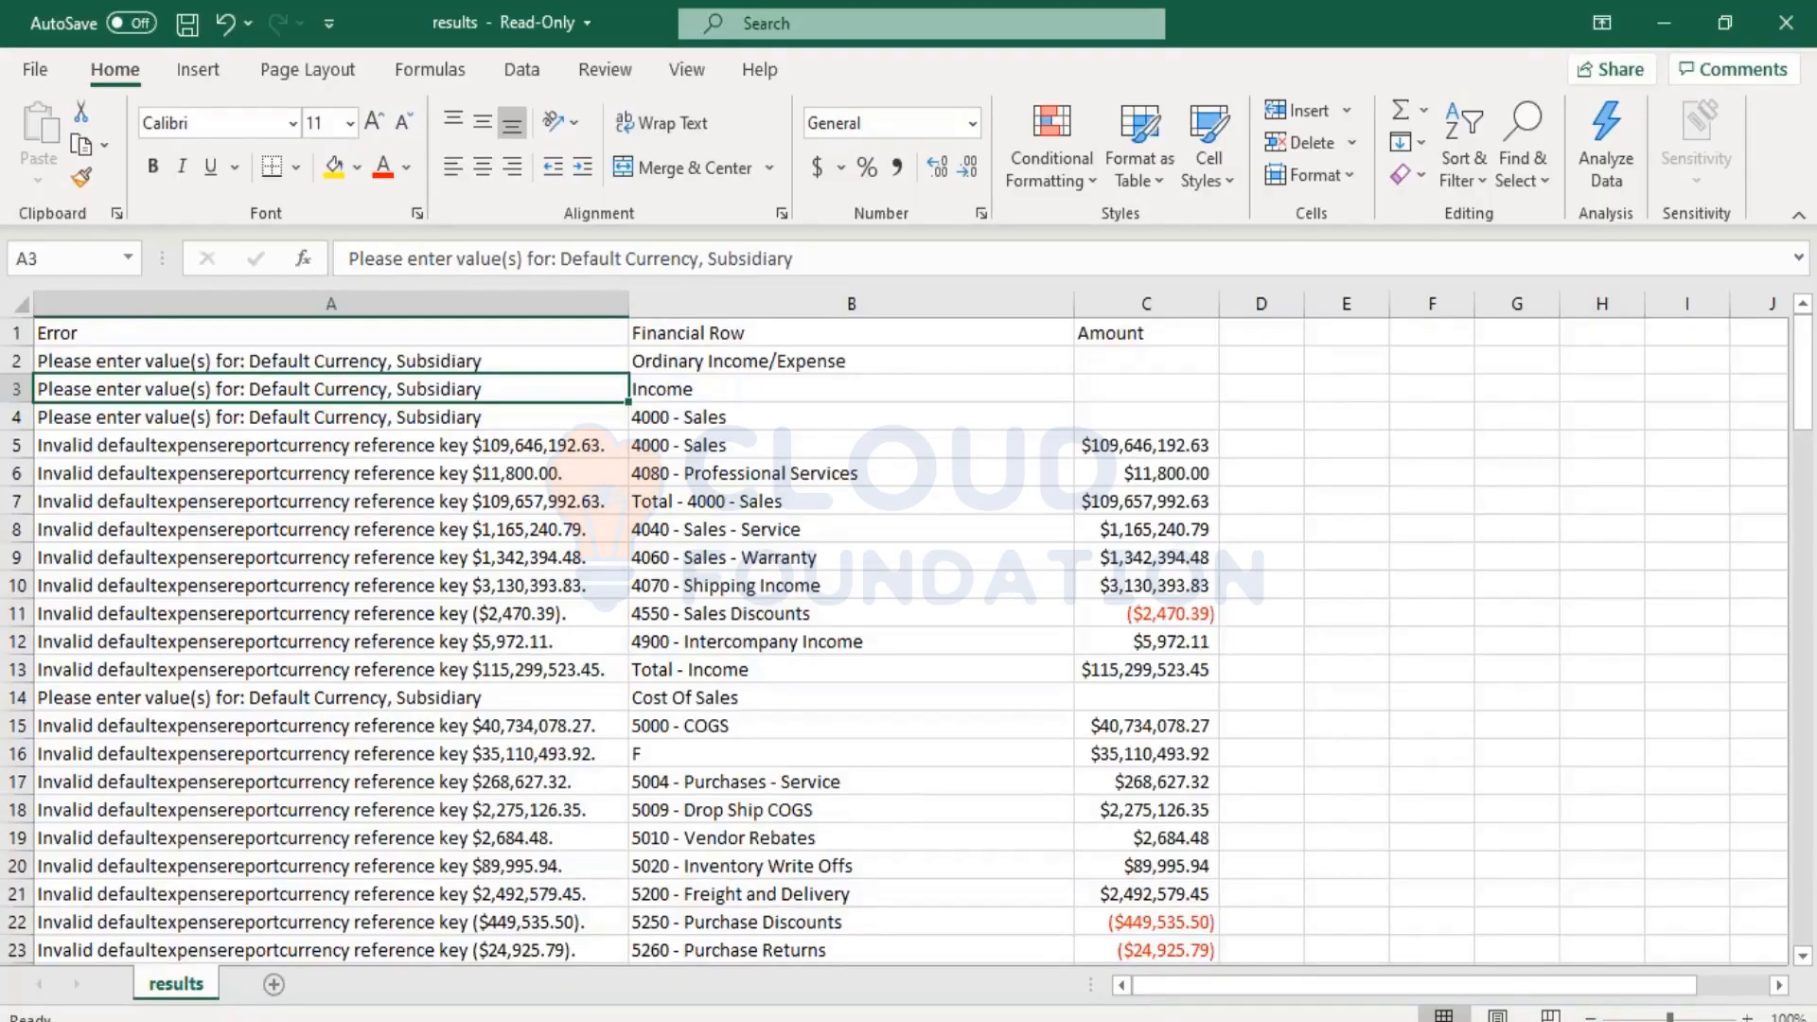
# Step: Switch from the results workbook back to the NetSuite Job Status page and start a new import of CSV records
pyautogui.click(565, 954)
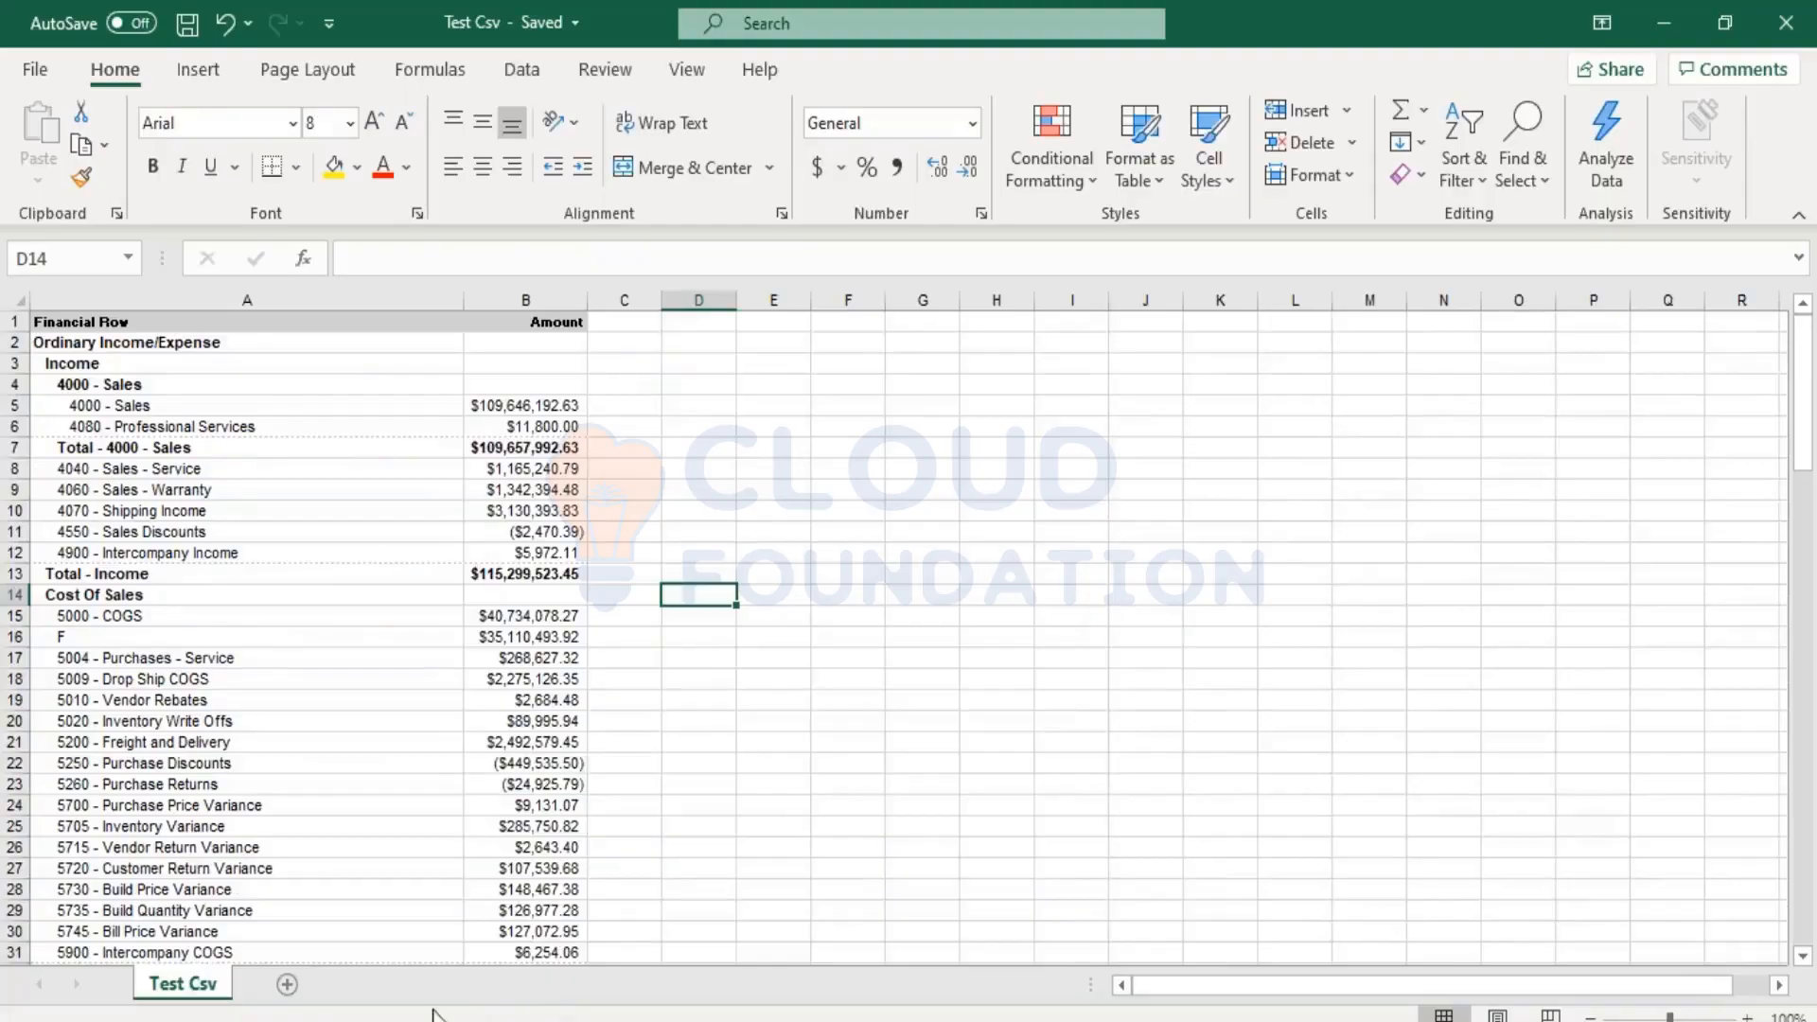
pyautogui.moveTo(284, 922)
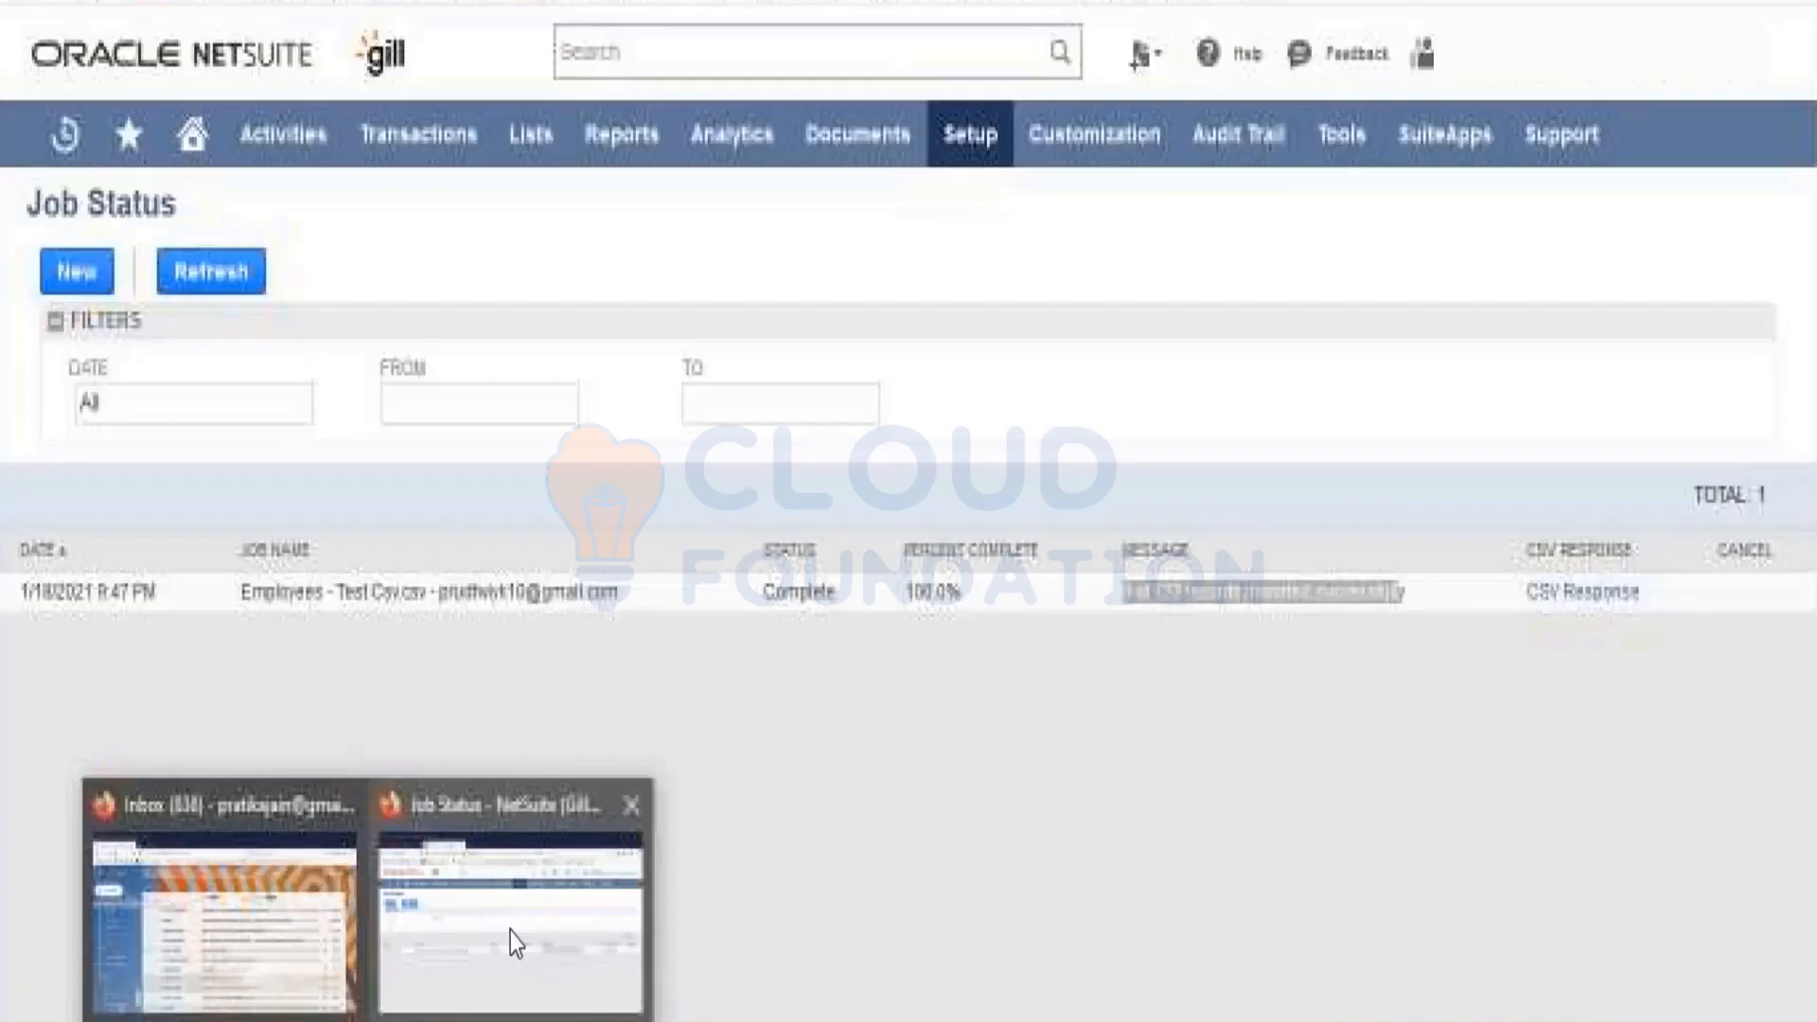
pyautogui.click(509, 931)
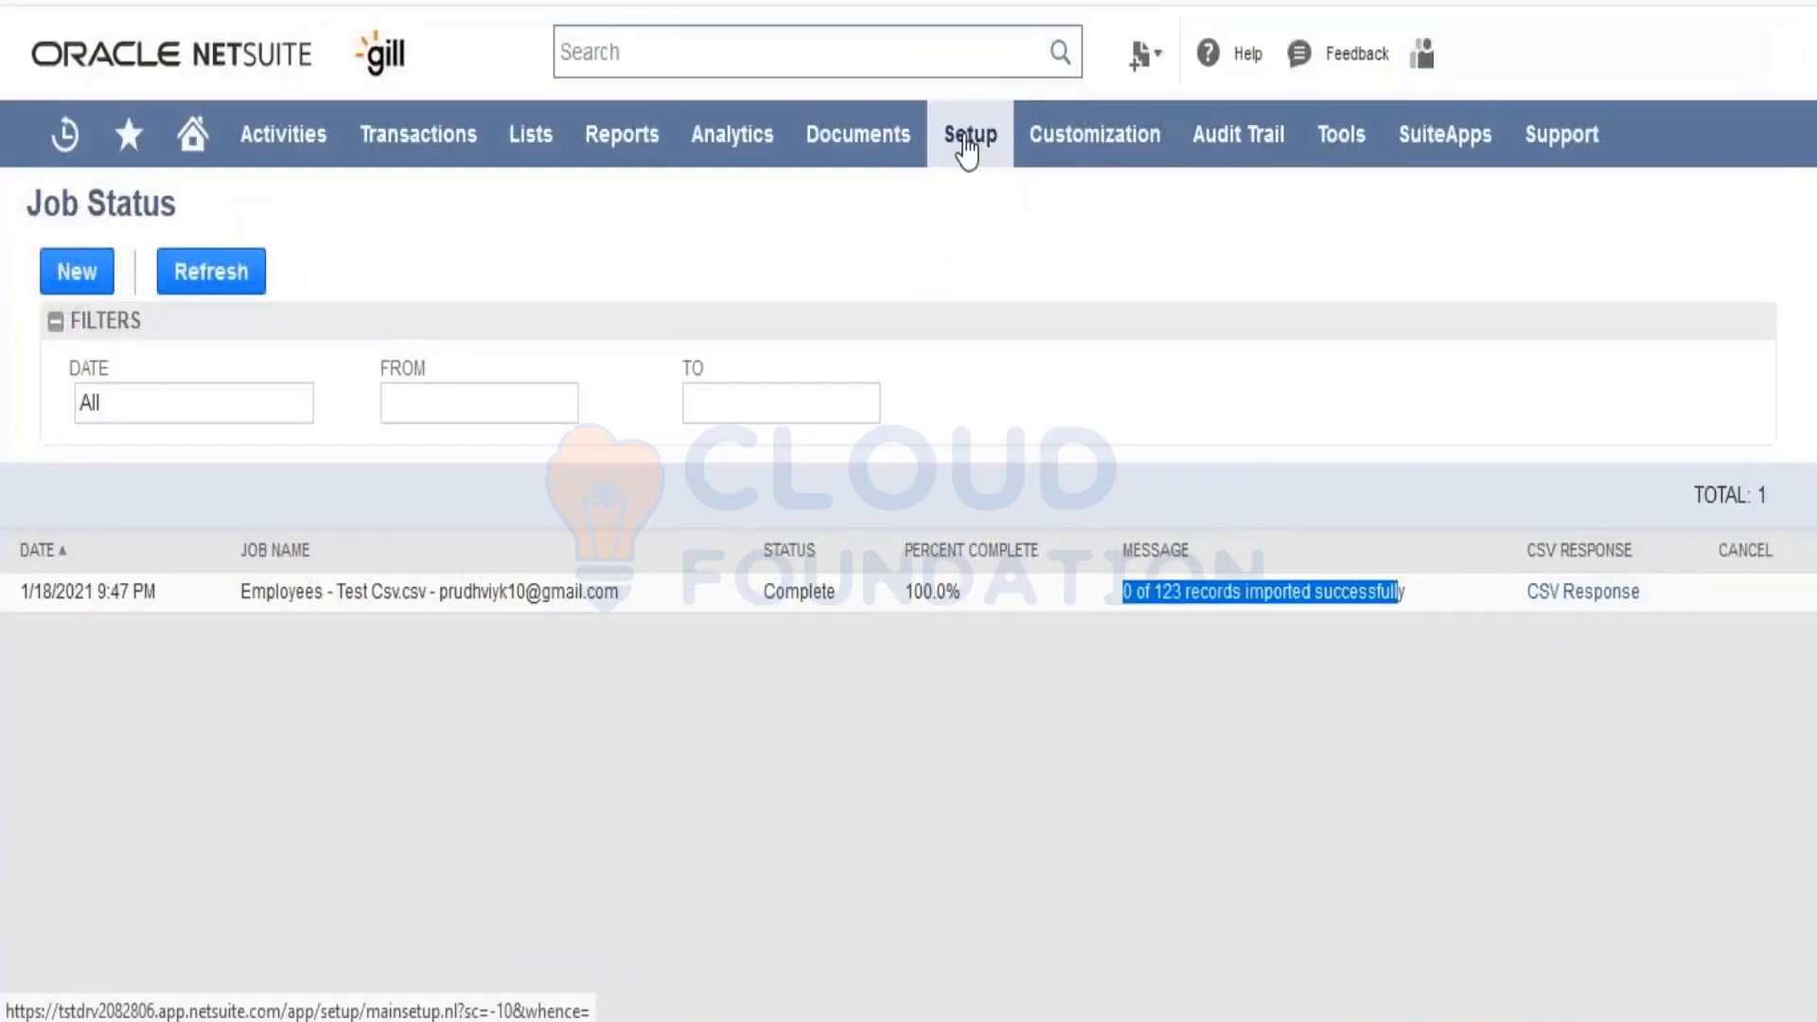
pyautogui.moveTo(967, 147)
pyautogui.moveTo(1093, 269)
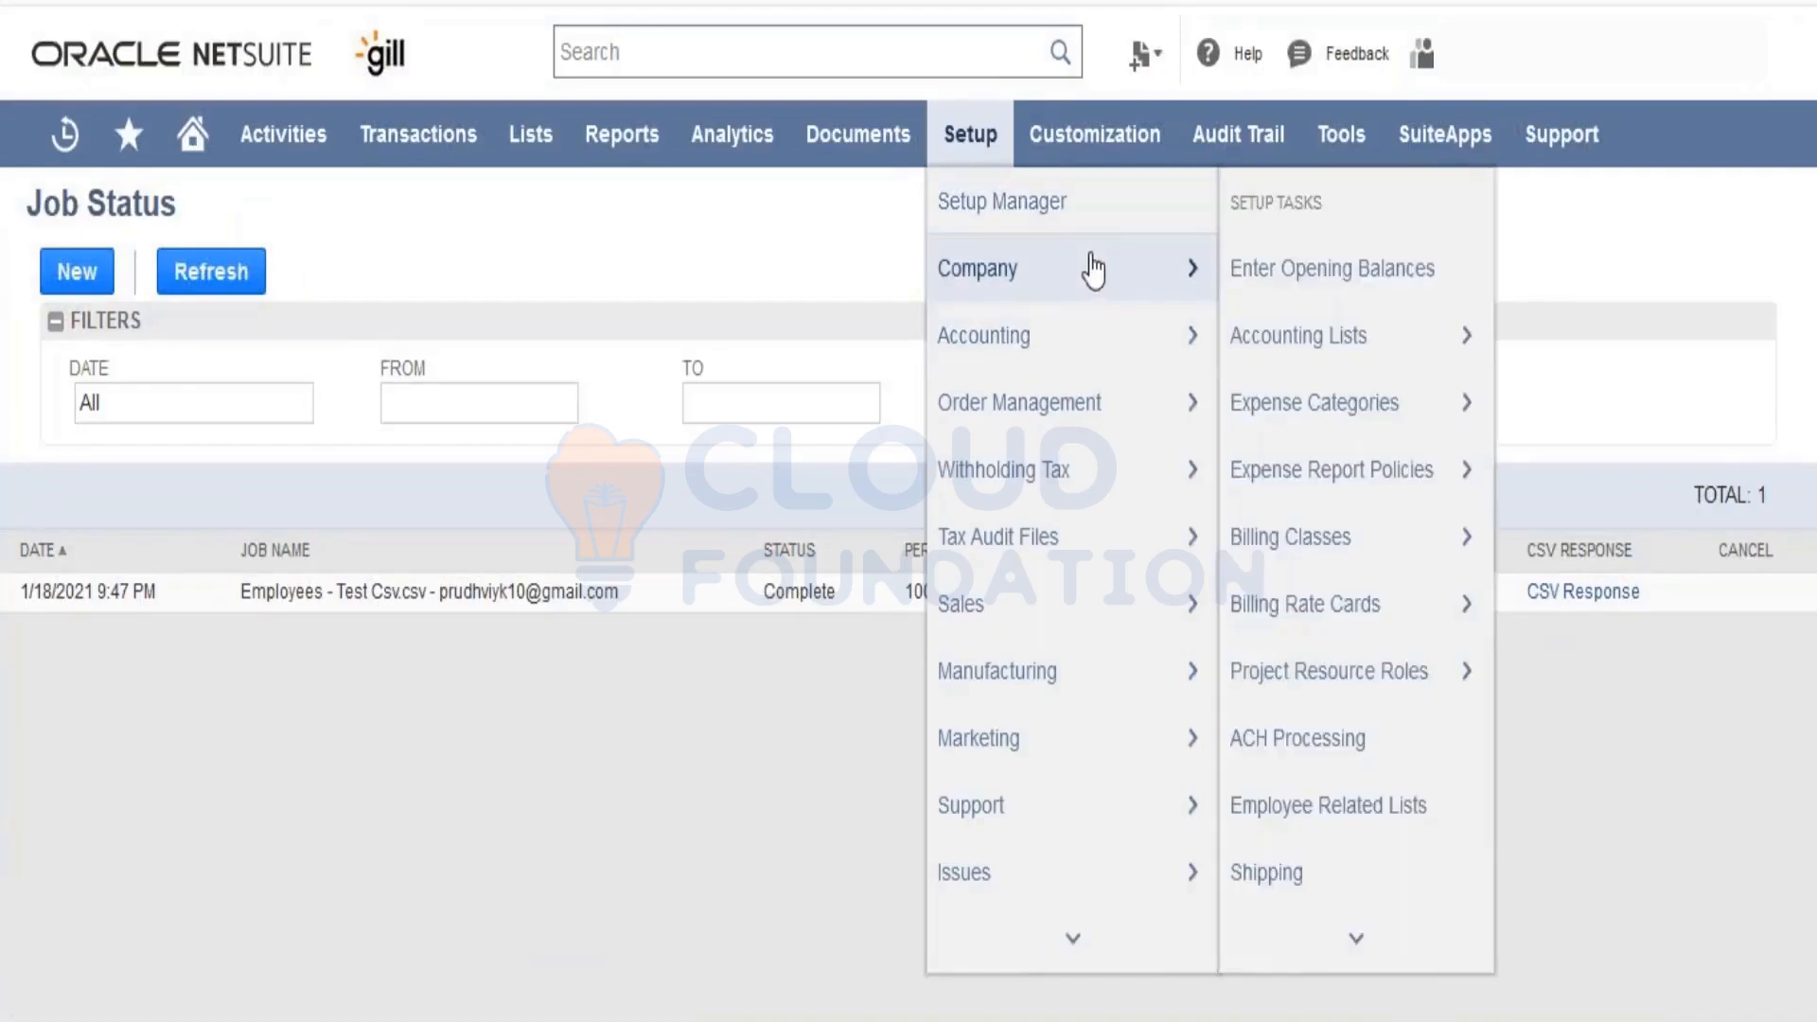
pyautogui.moveTo(1064, 756)
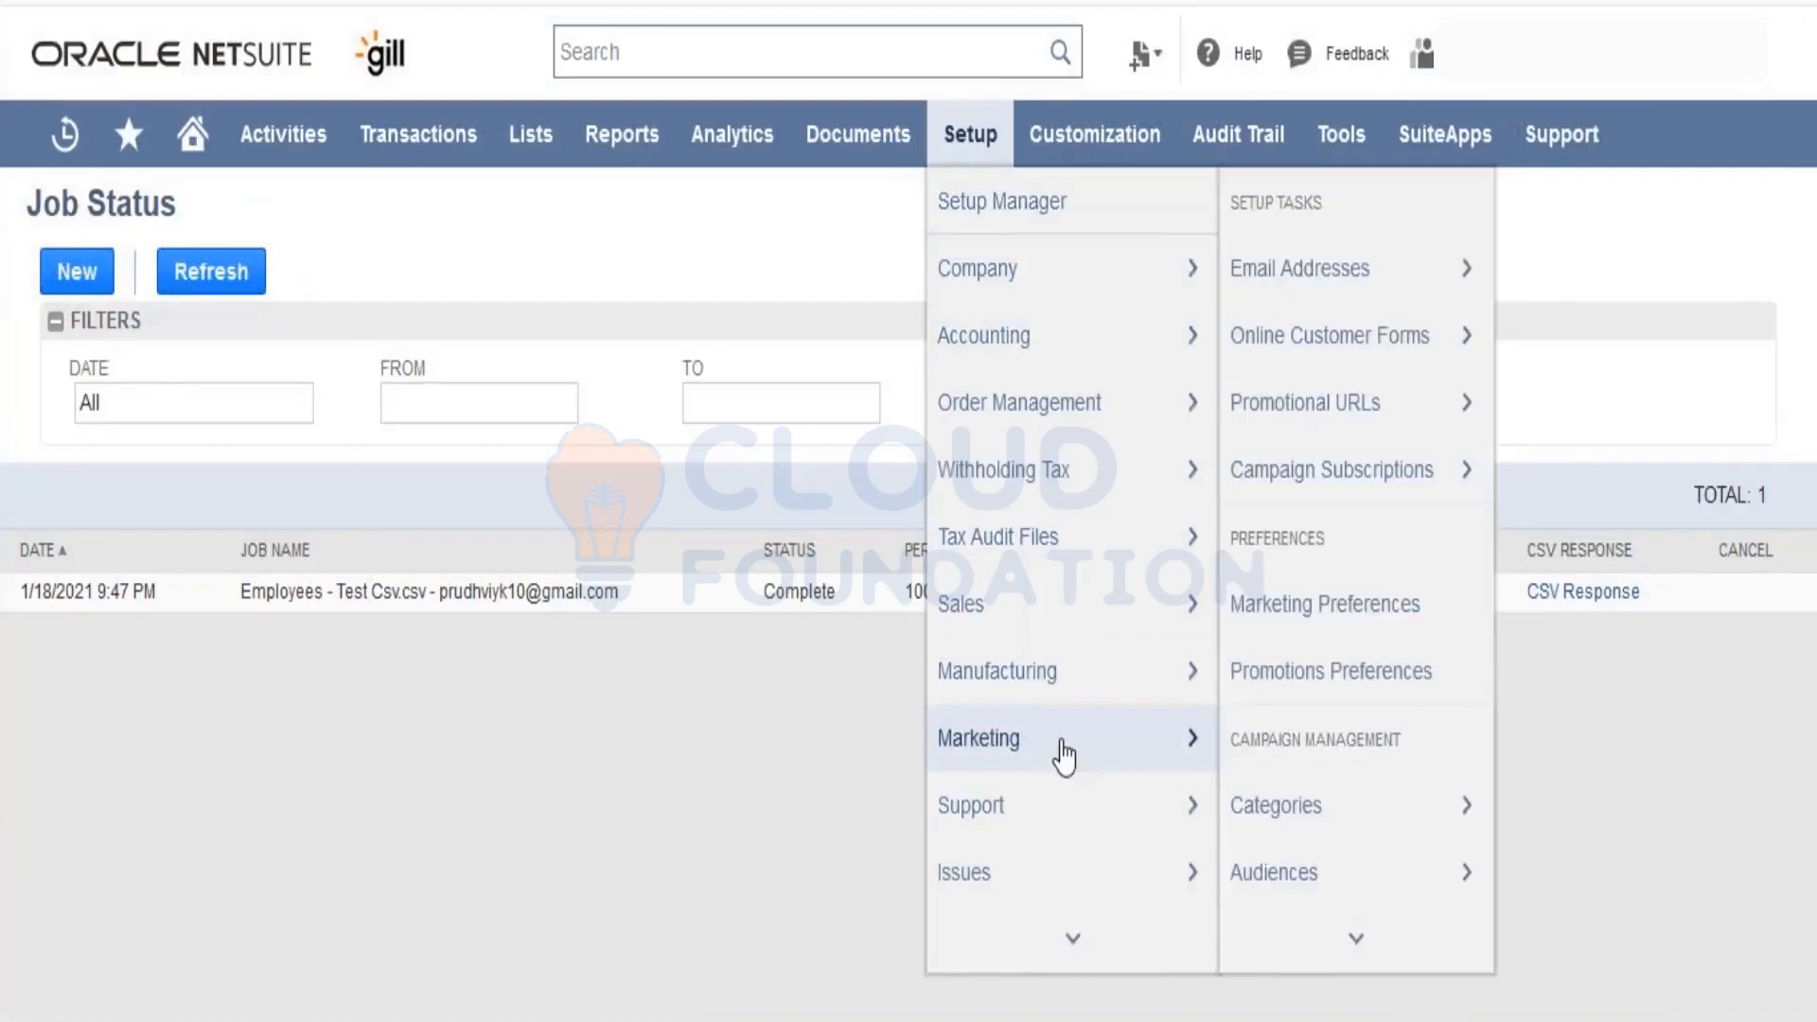
pyautogui.moveTo(1073, 938)
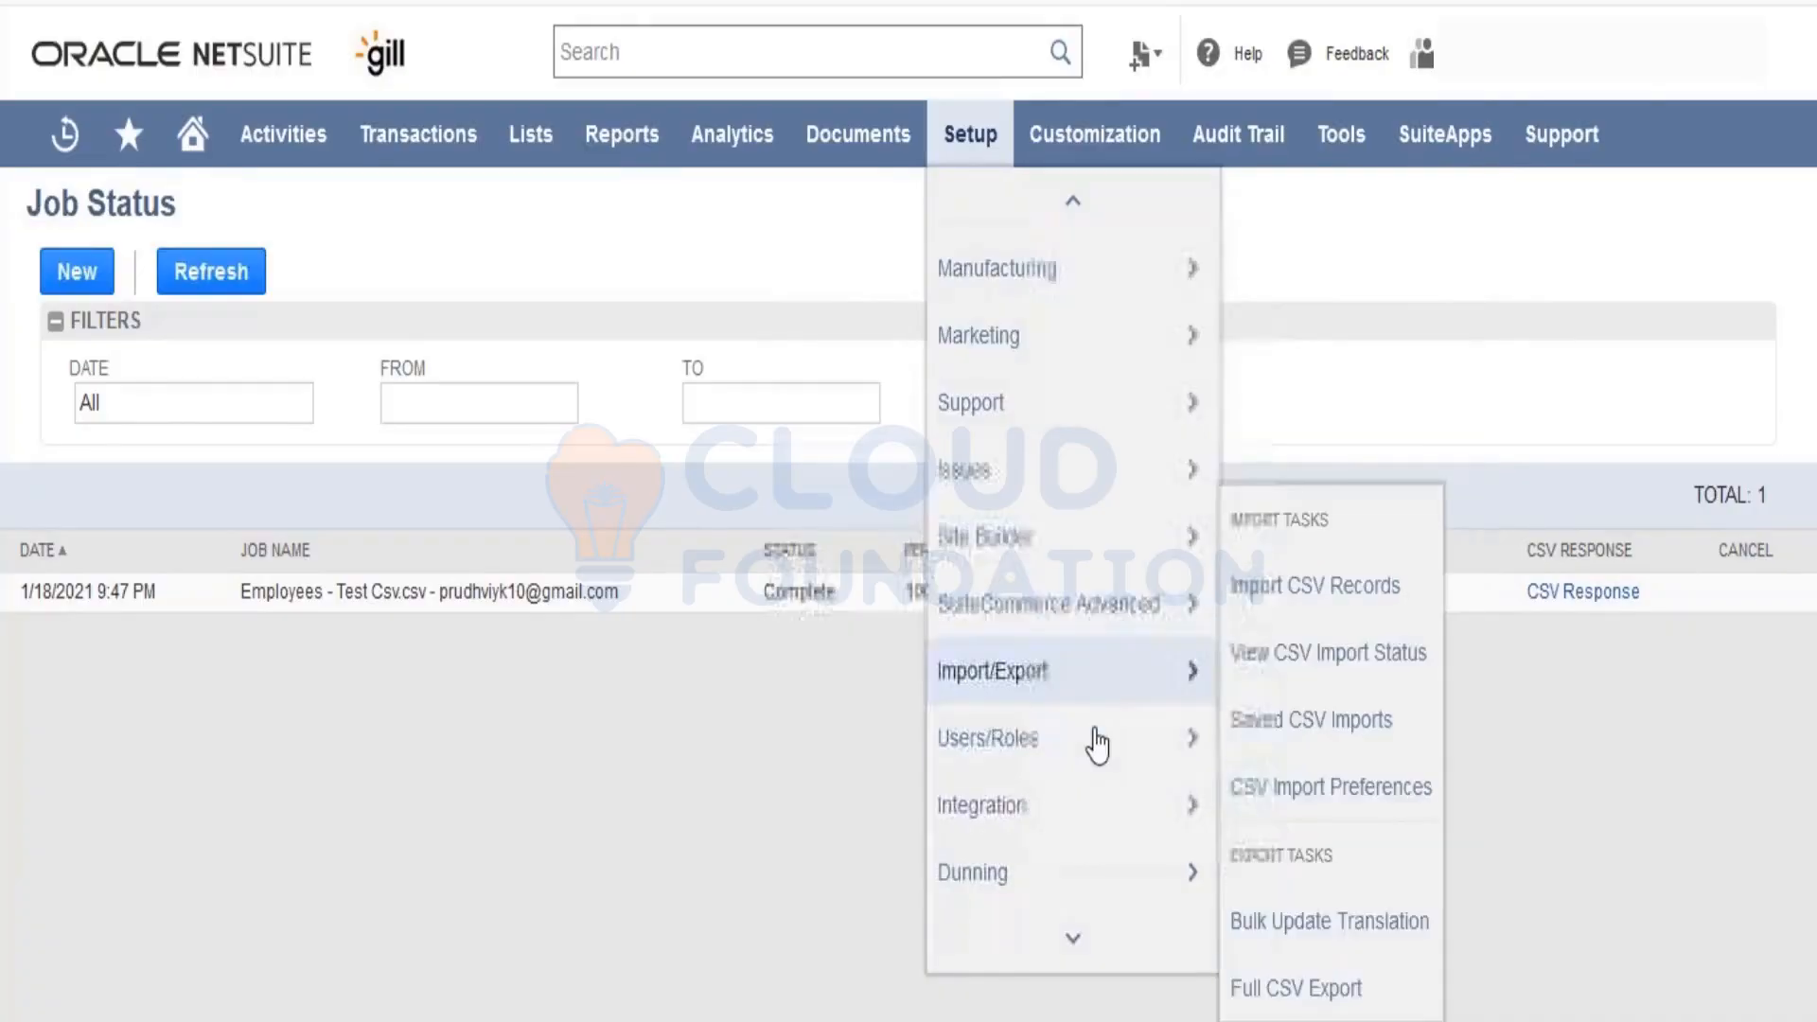
pyautogui.moveTo(1101, 683)
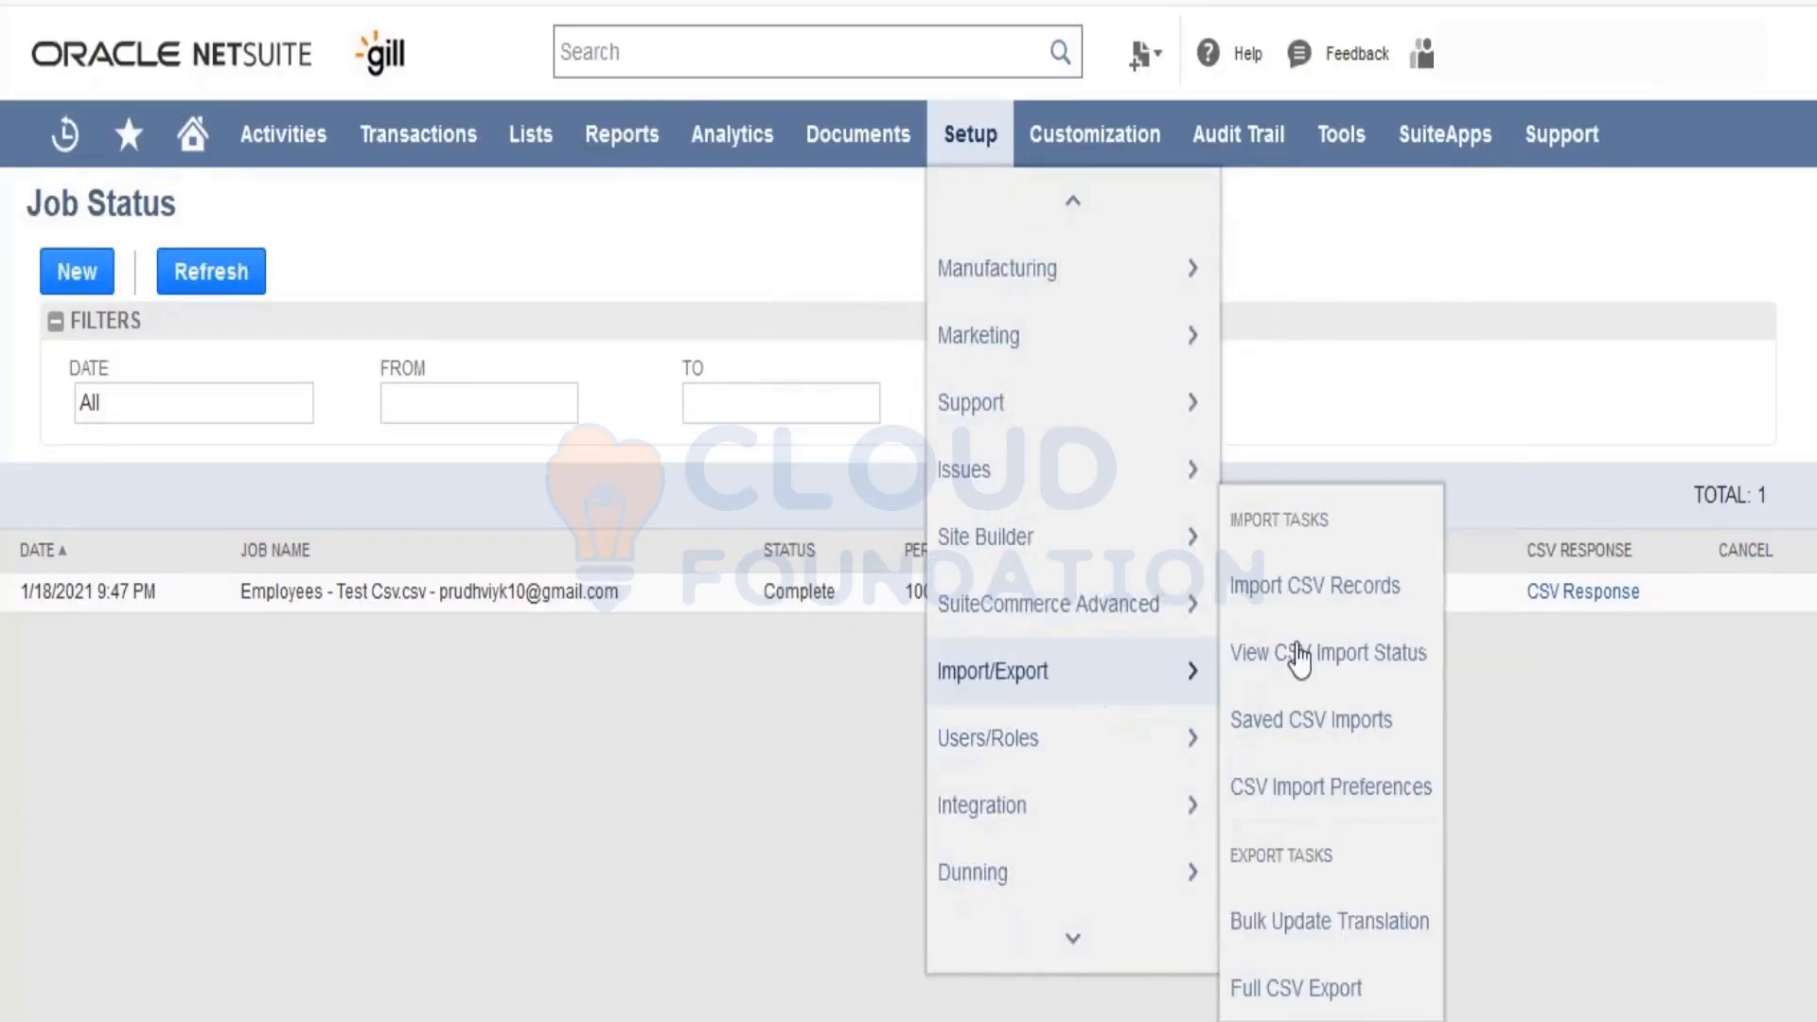
pyautogui.click(1315, 589)
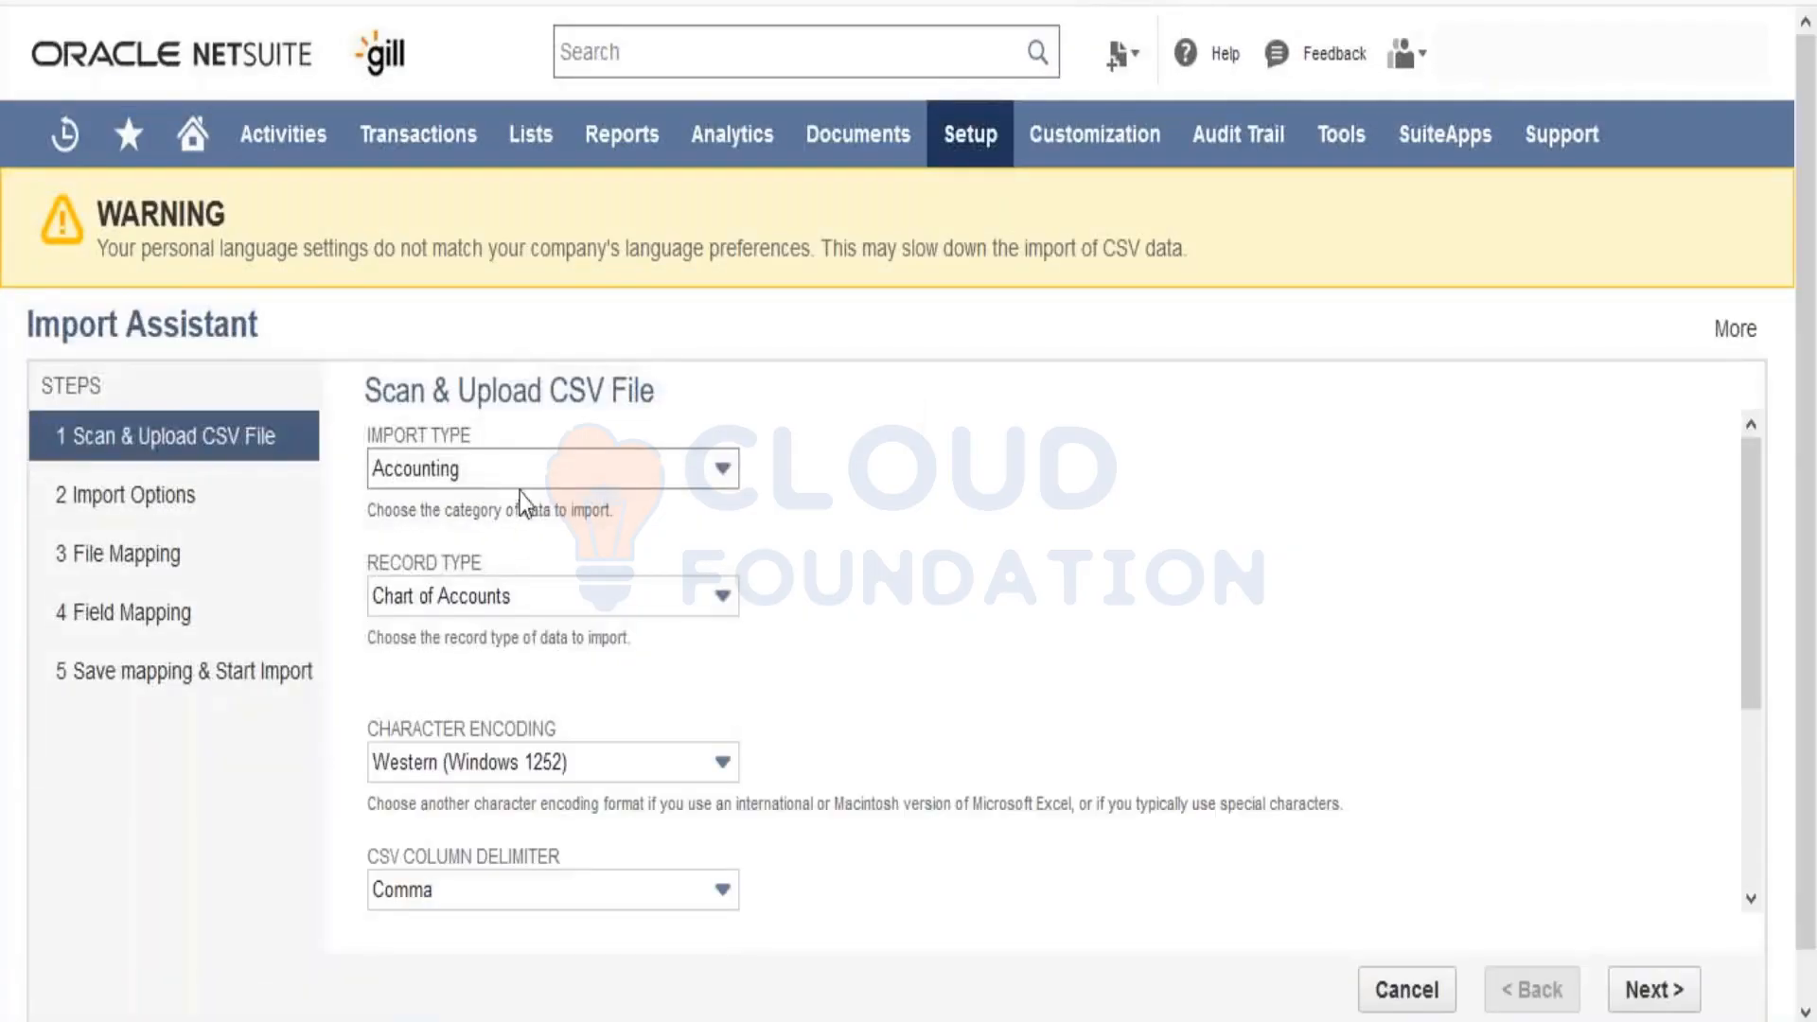
# Step: Upload Test Csv.csv as an Accounting import with record type Chart of Accounts and continue to the import options
pyautogui.click(526, 473)
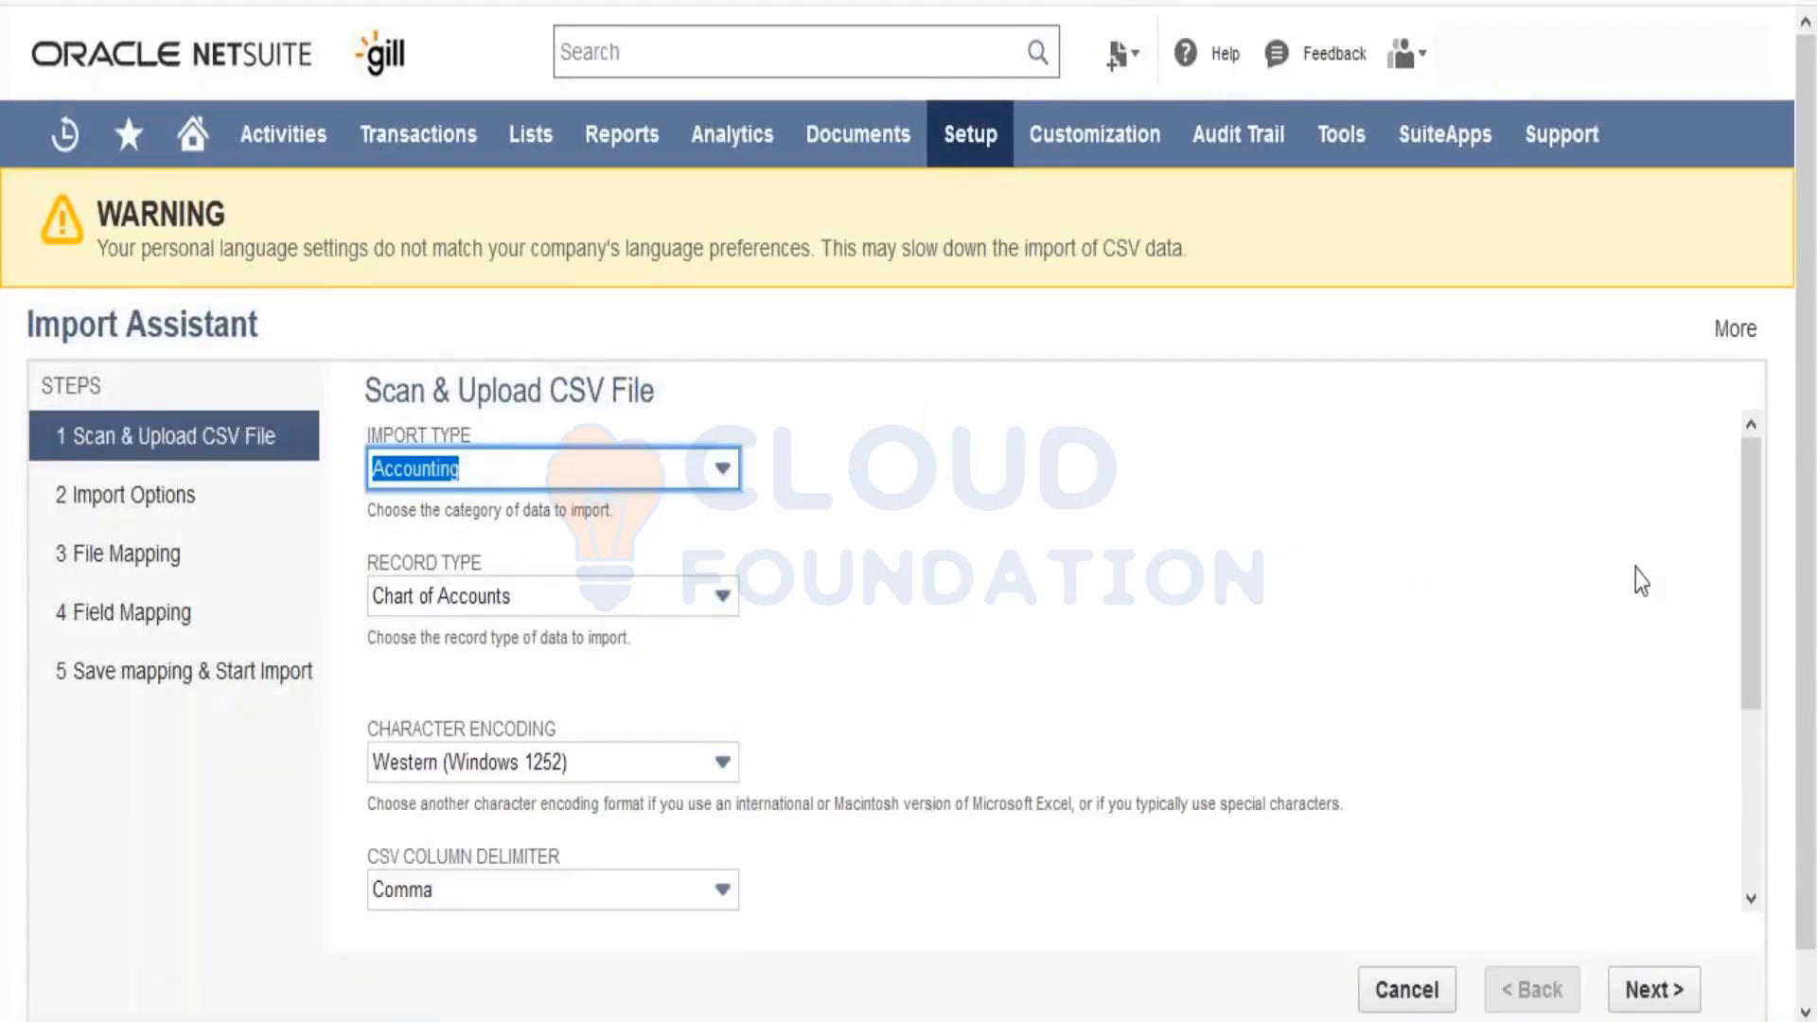
pyautogui.moveTo(1746, 609); pyautogui.dragTo(1694, 774)
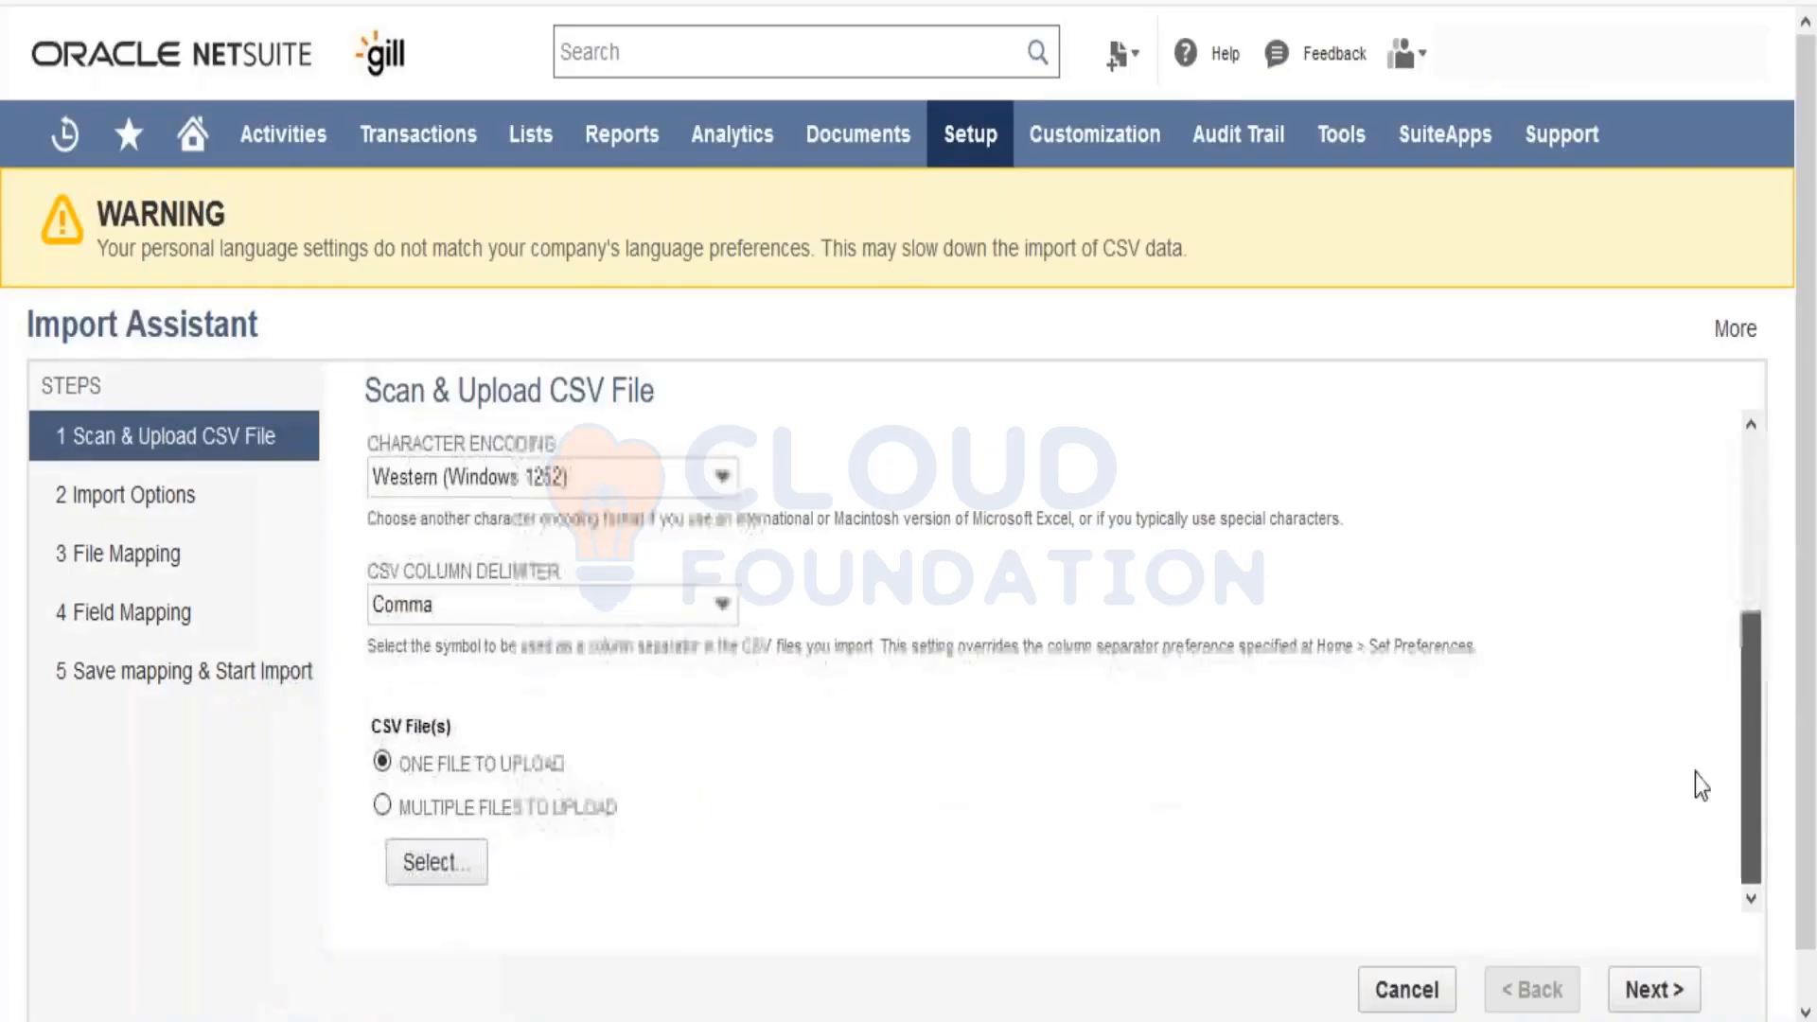
pyautogui.click(438, 863)
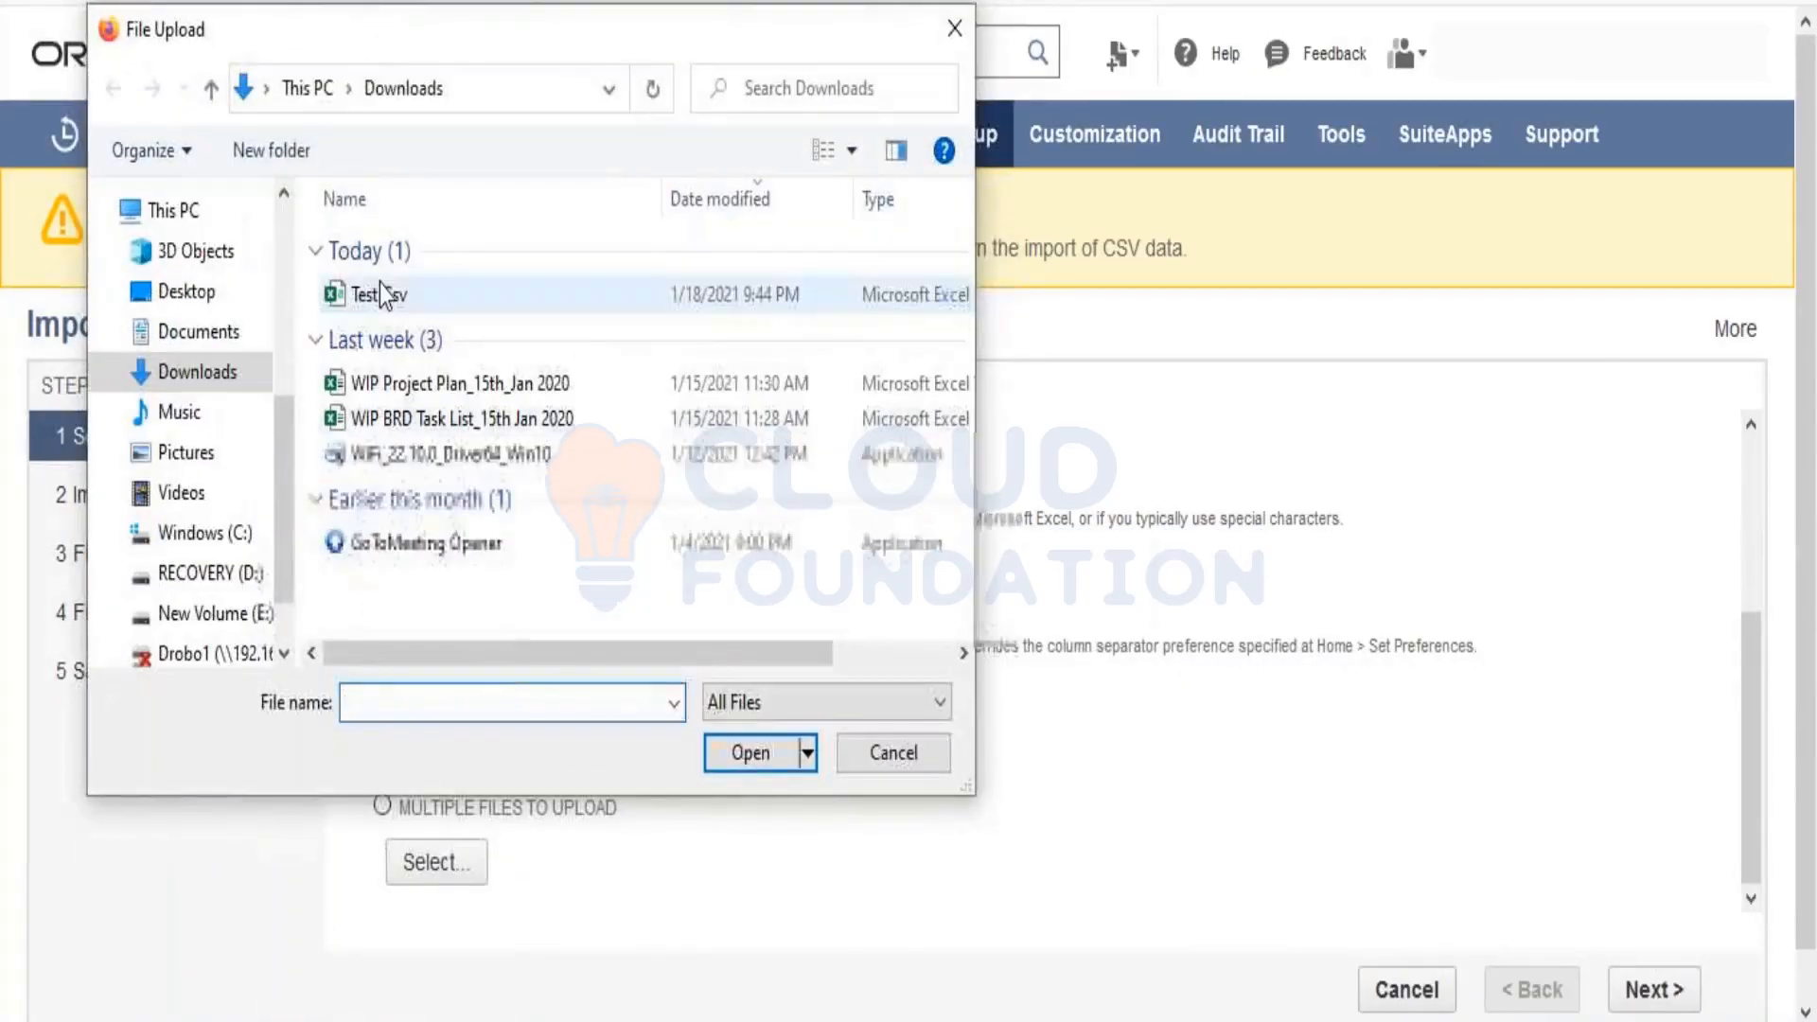
pyautogui.click(383, 294)
pyautogui.click(751, 768)
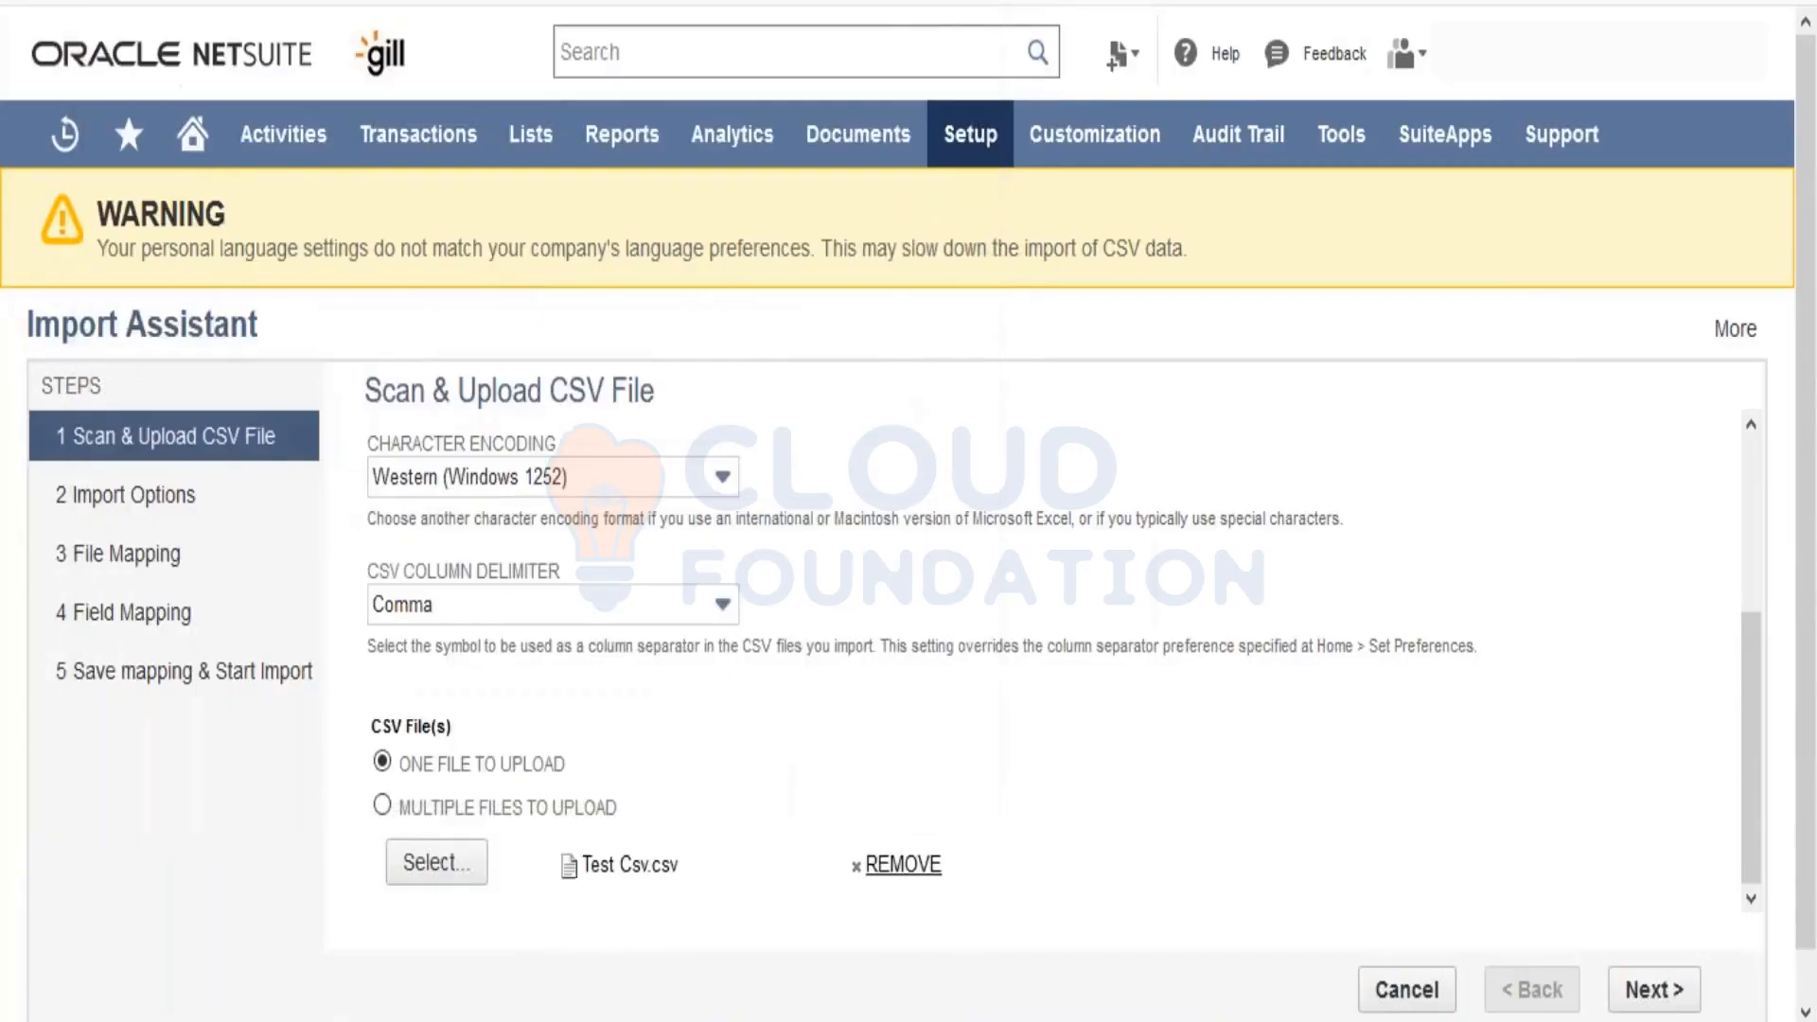
pyautogui.click(1639, 994)
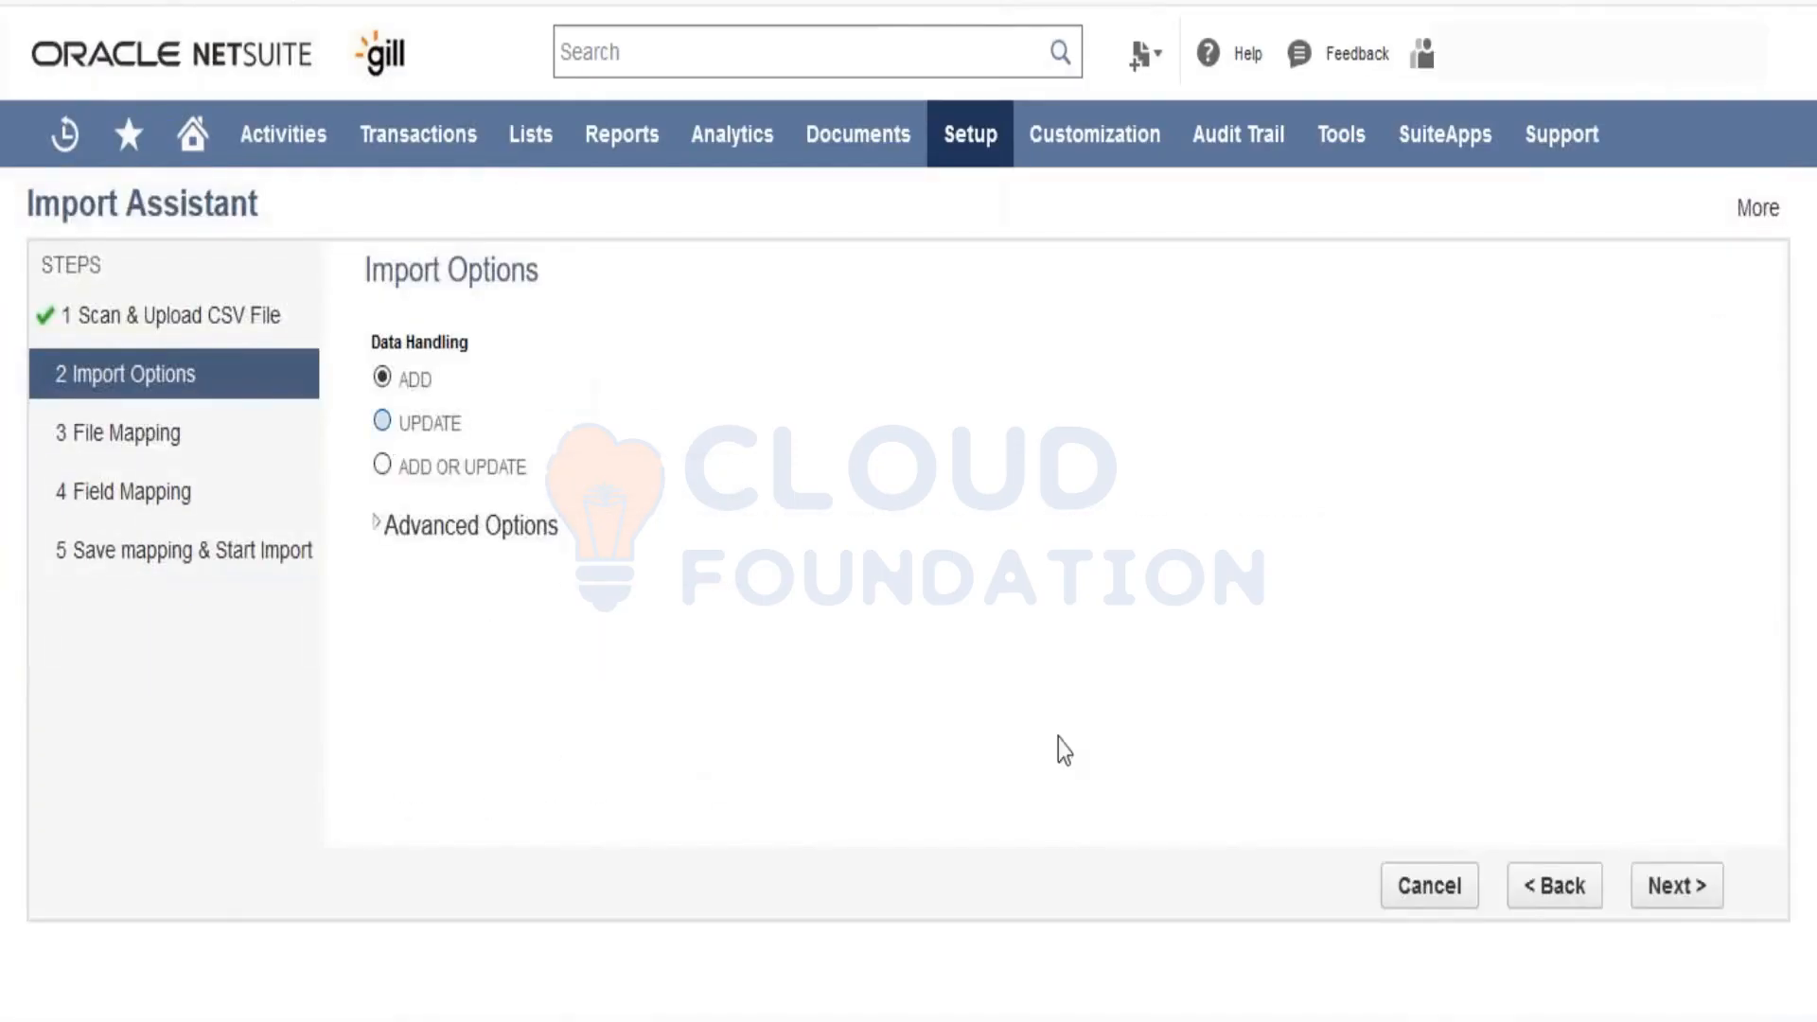
# Step: Keep data handling on Add, continue to the field mapping, and add the Account Internal ID field to the mapping
pyautogui.click(1658, 906)
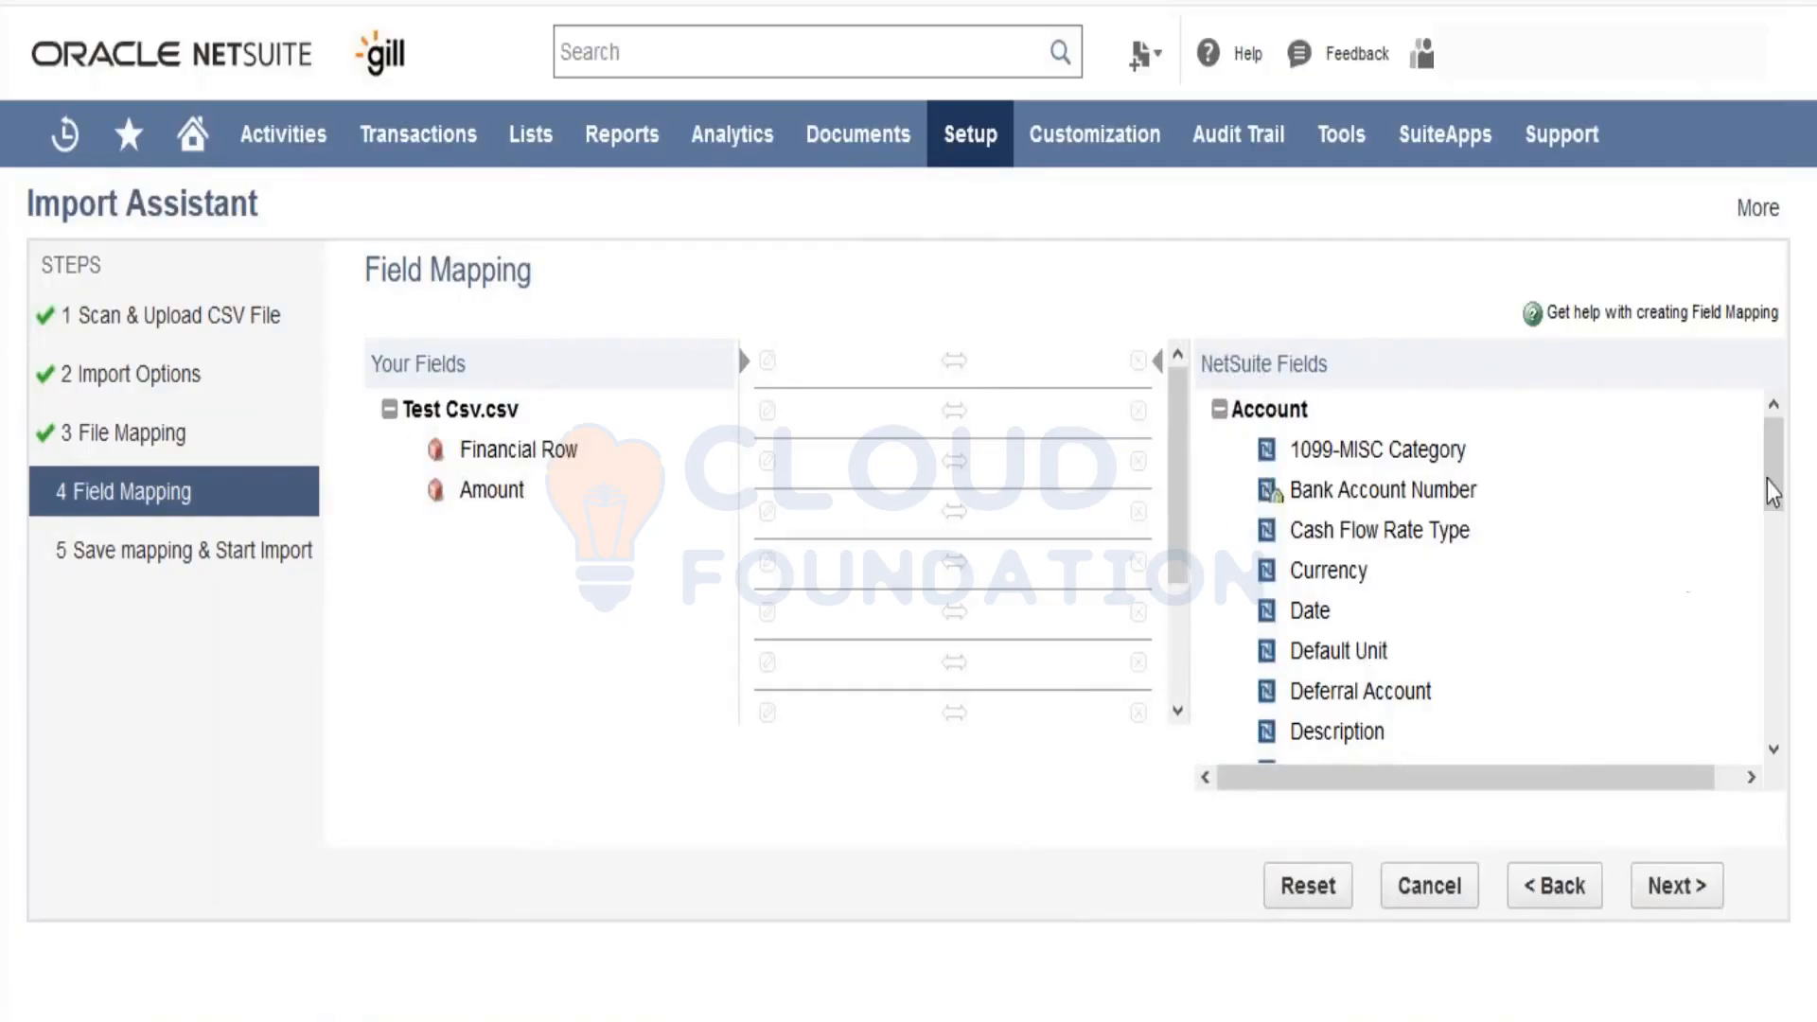
pyautogui.moveTo(1772, 492); pyautogui.dragTo(1773, 558)
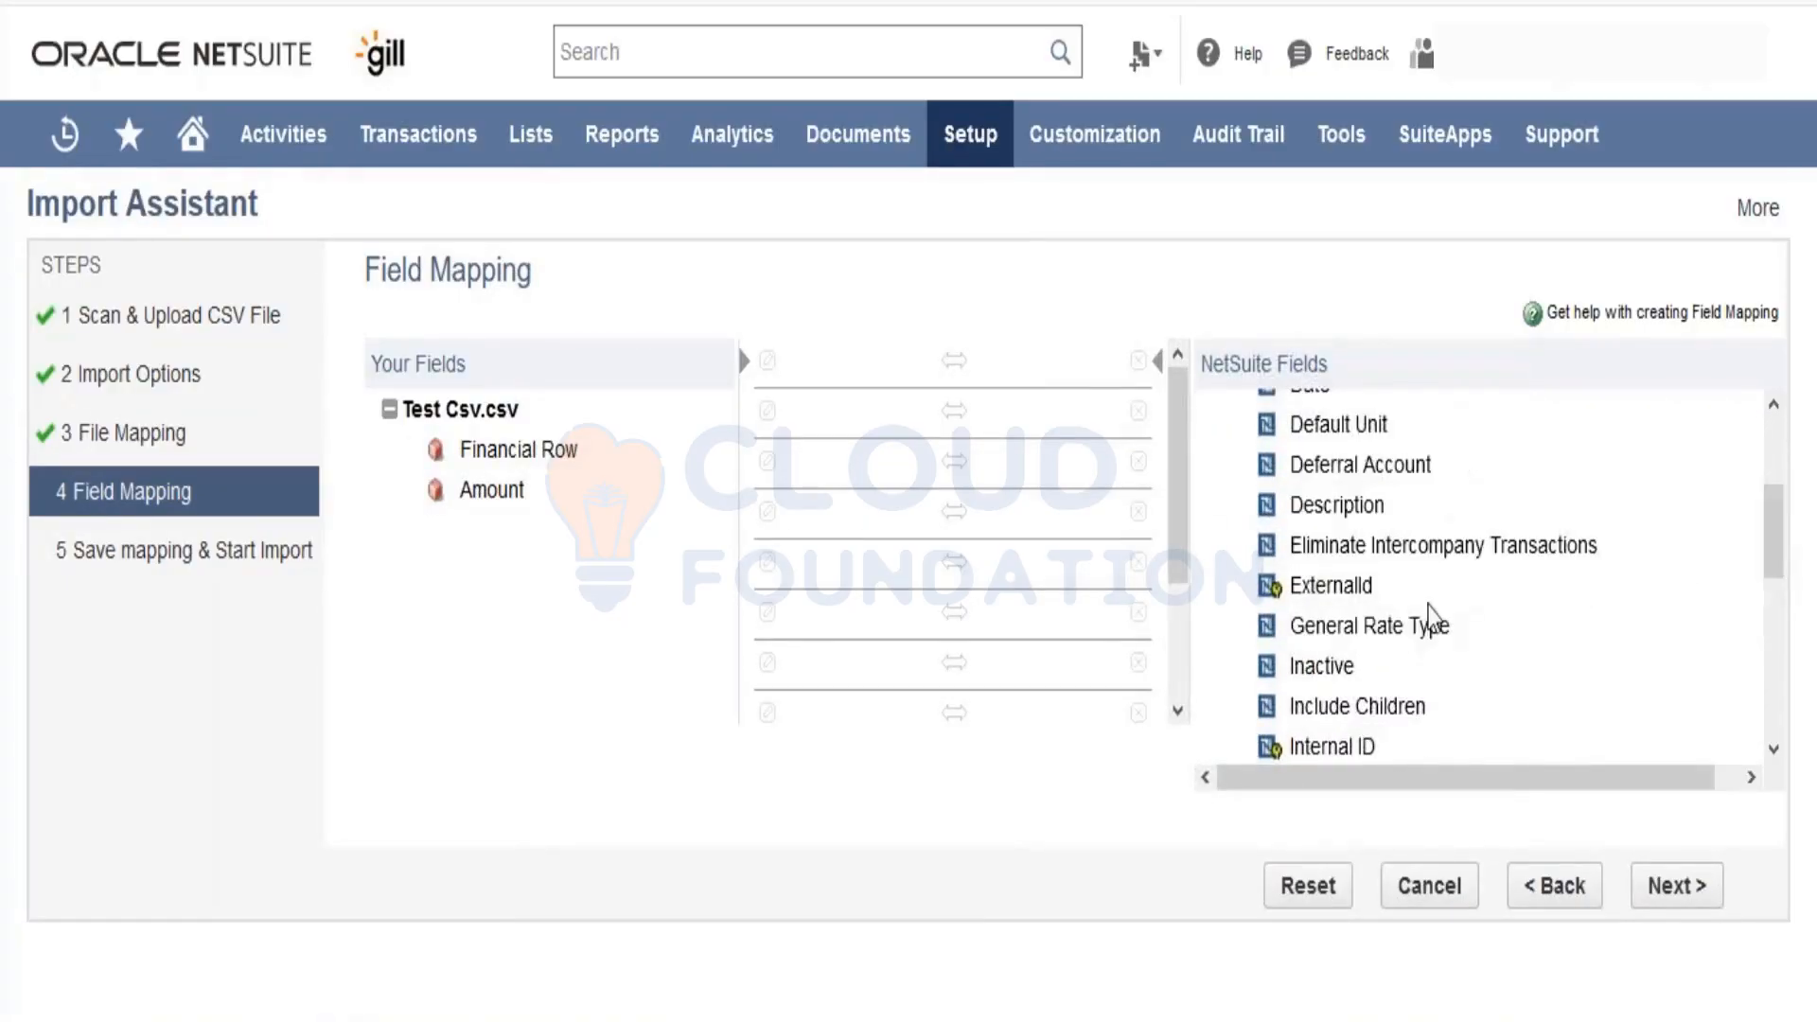
pyautogui.moveTo(1324, 748); pyautogui.dragTo(1040, 362)
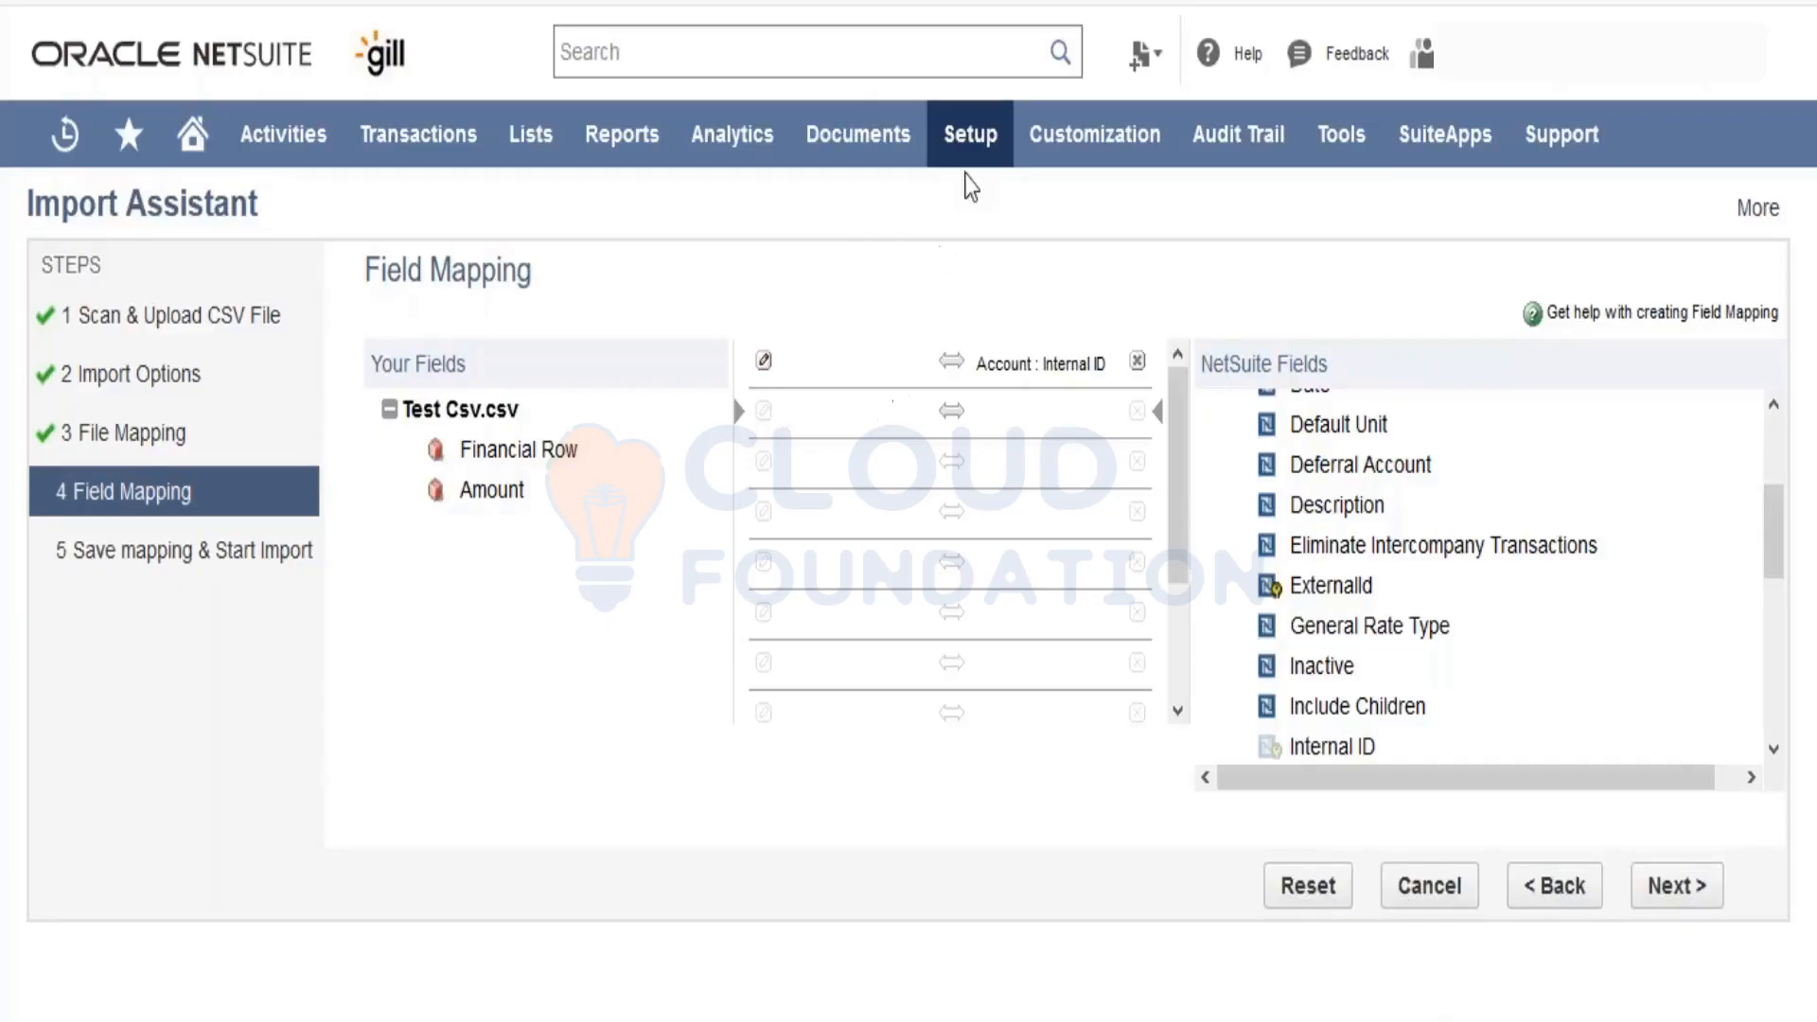
# Step: Open the saved CSV imports, review the field map of Test Customer Upload, and close it
pyautogui.moveTo(984, 162)
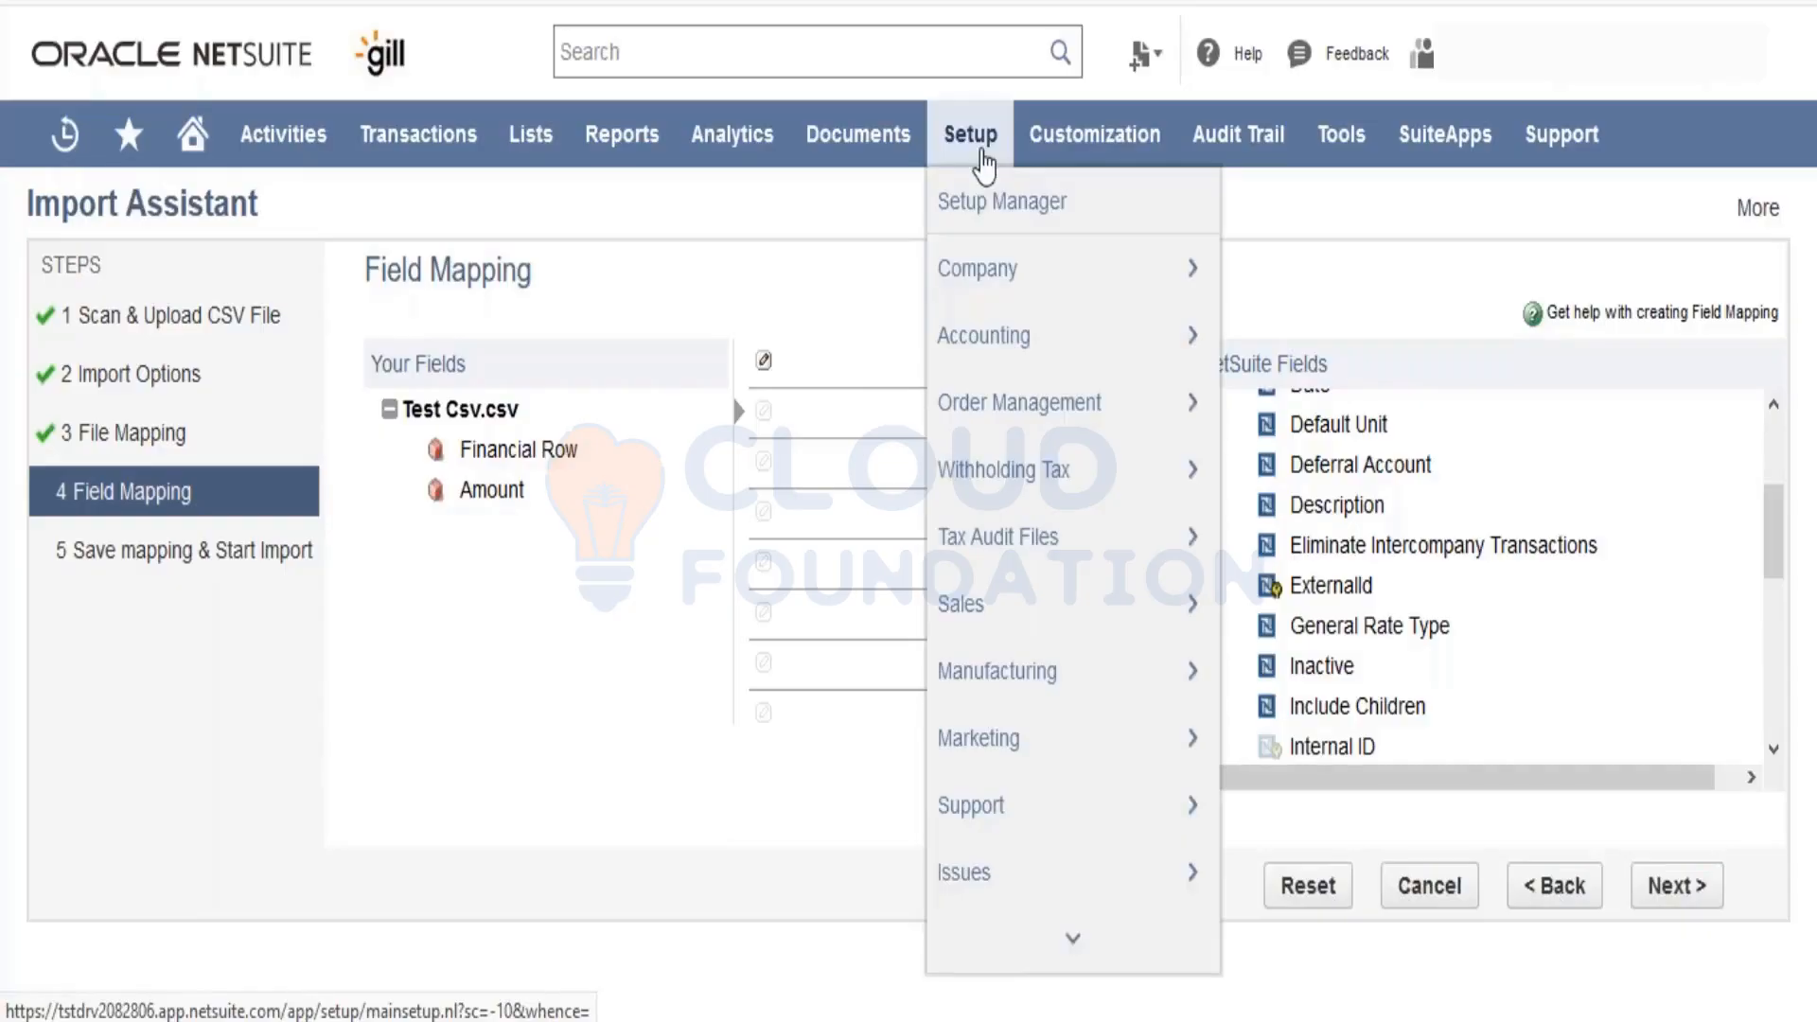
pyautogui.moveTo(1042, 910)
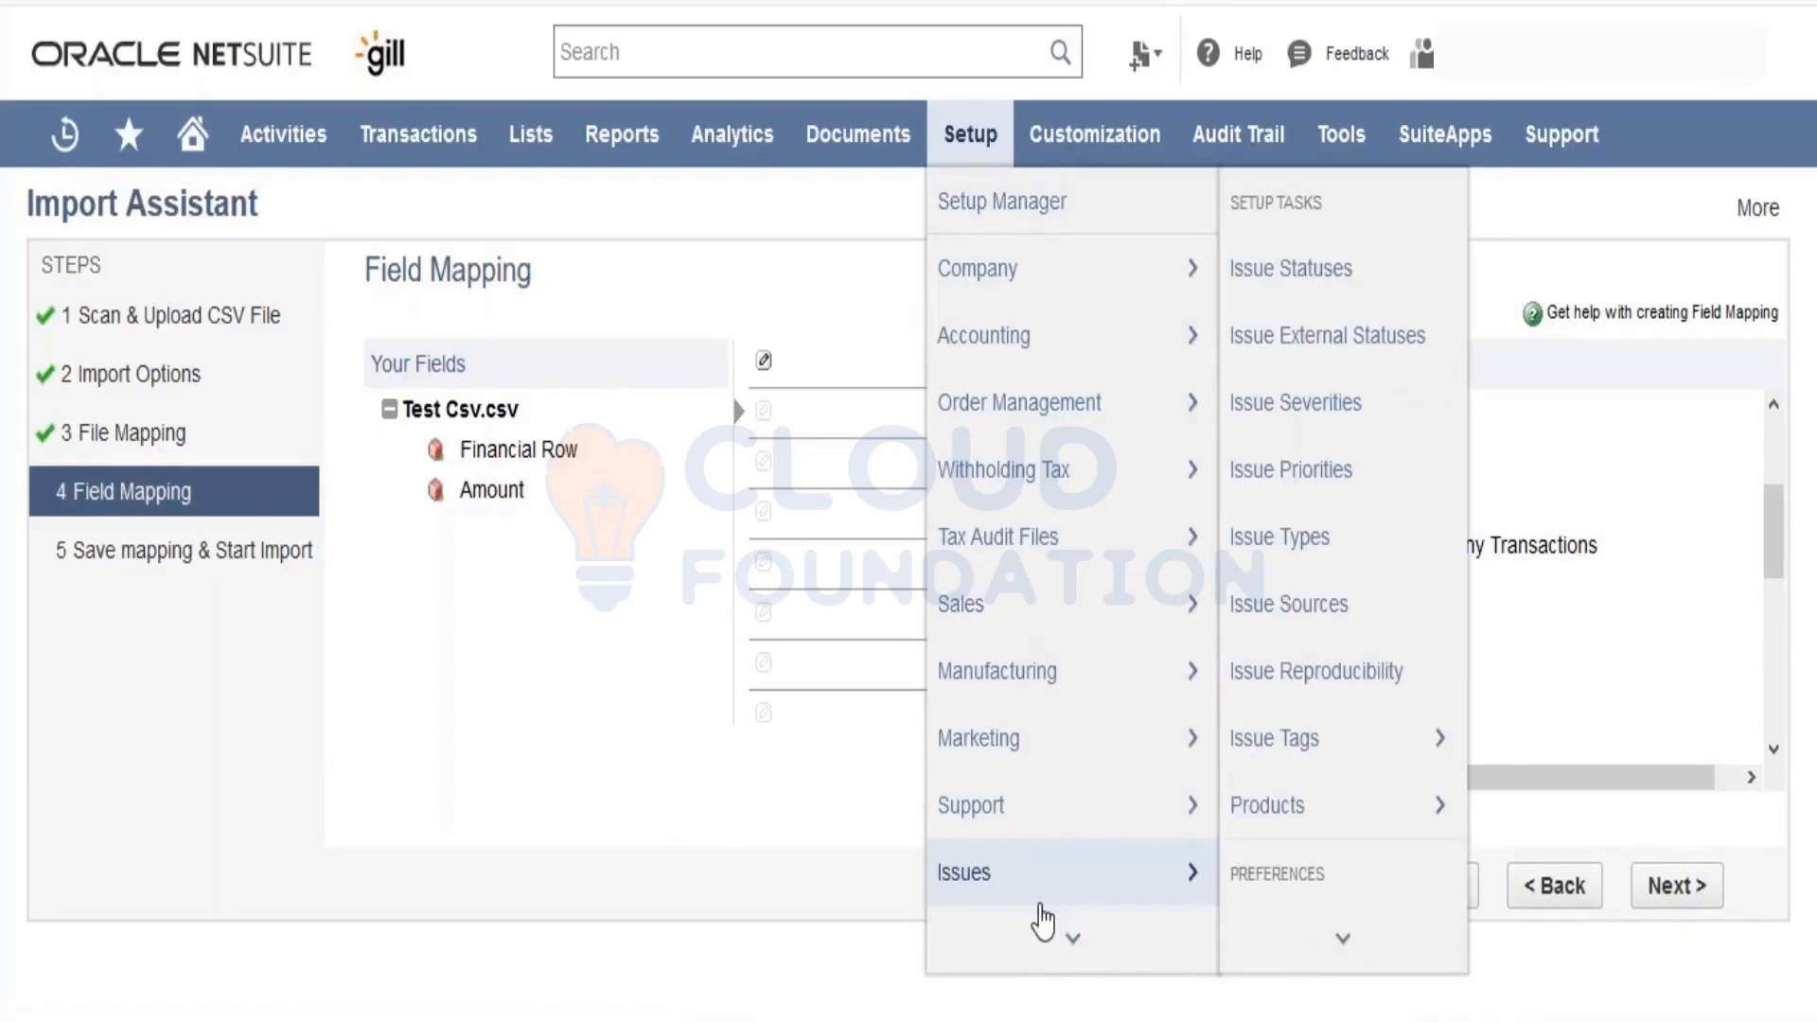
pyautogui.moveTo(1054, 942)
pyautogui.moveTo(1093, 662)
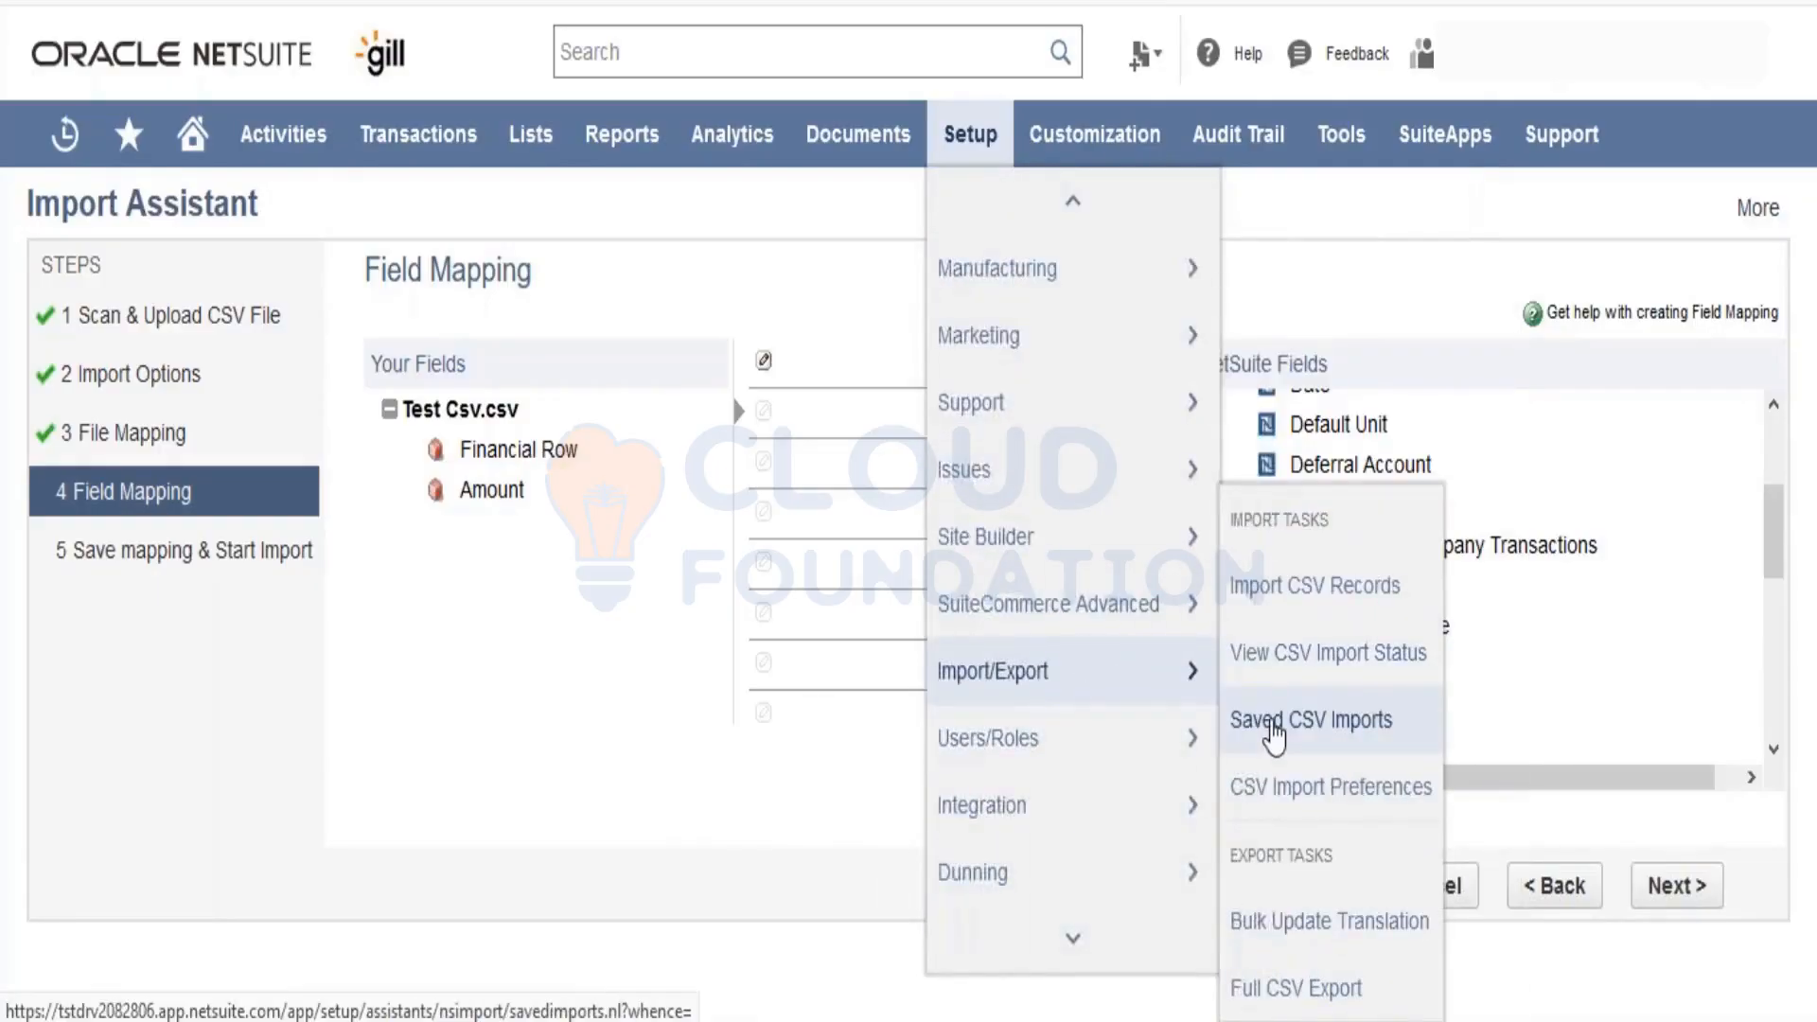
pyautogui.click(1271, 723)
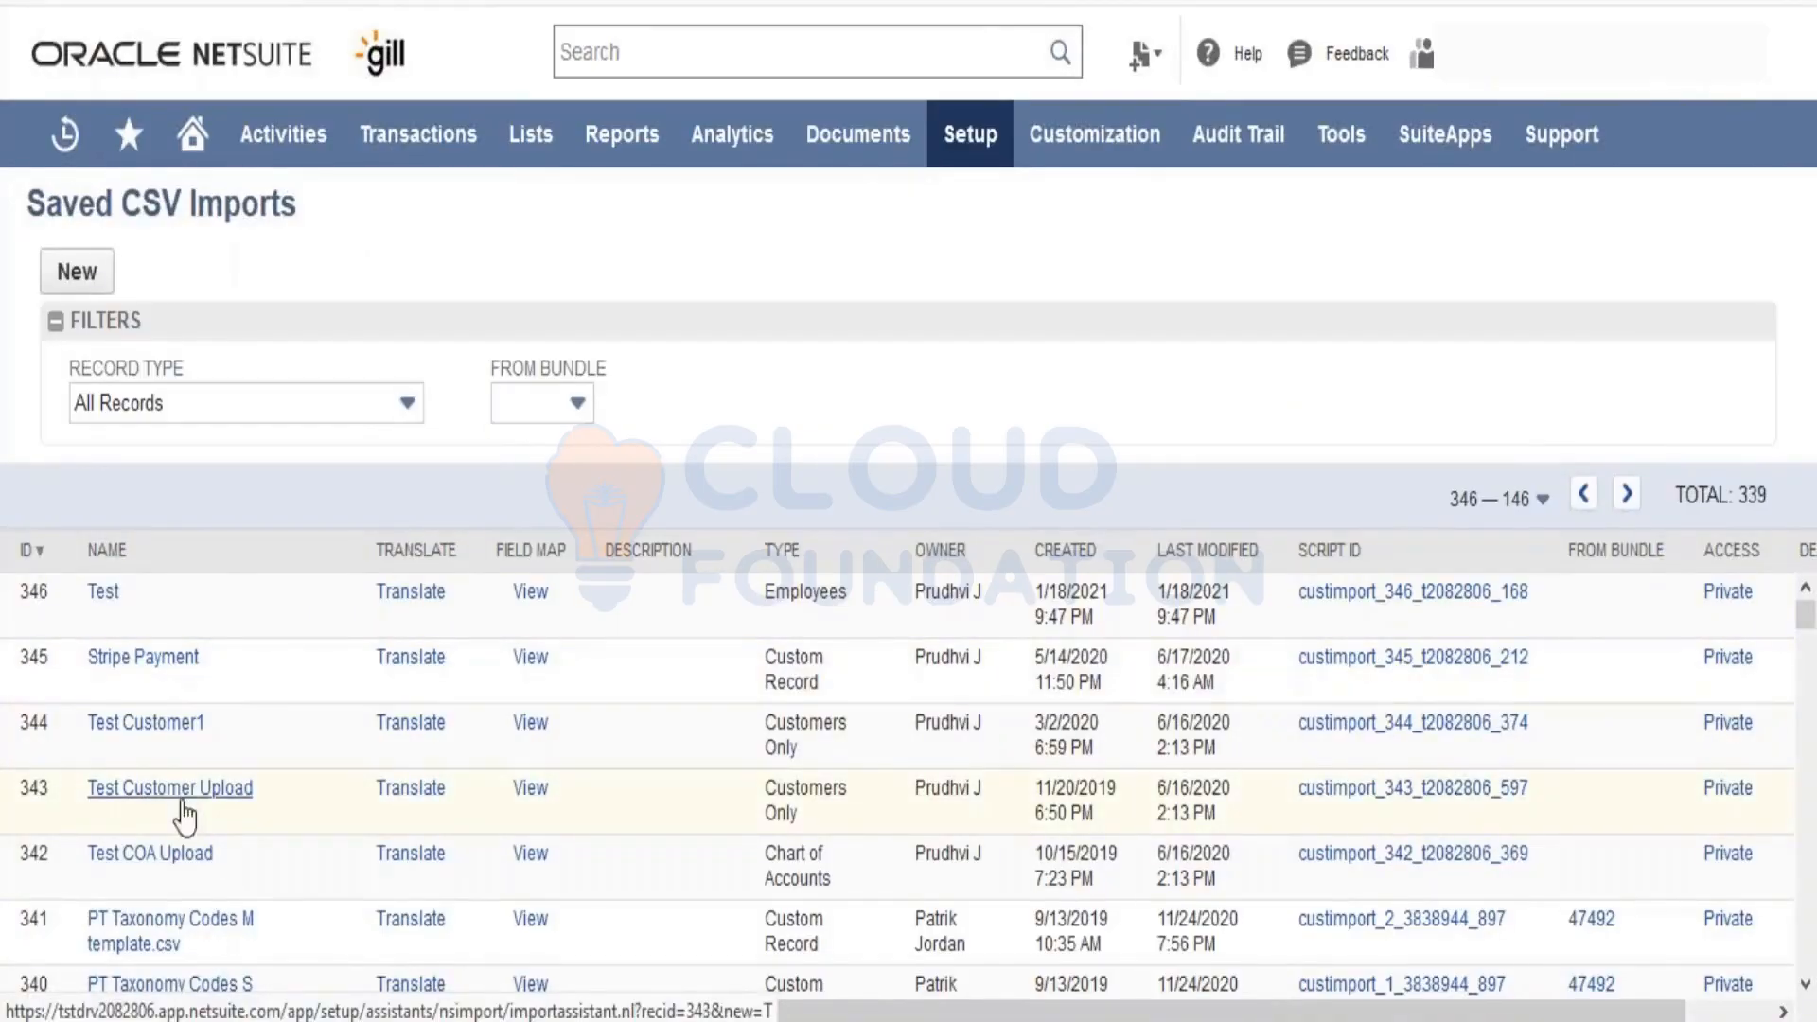
pyautogui.click(532, 789)
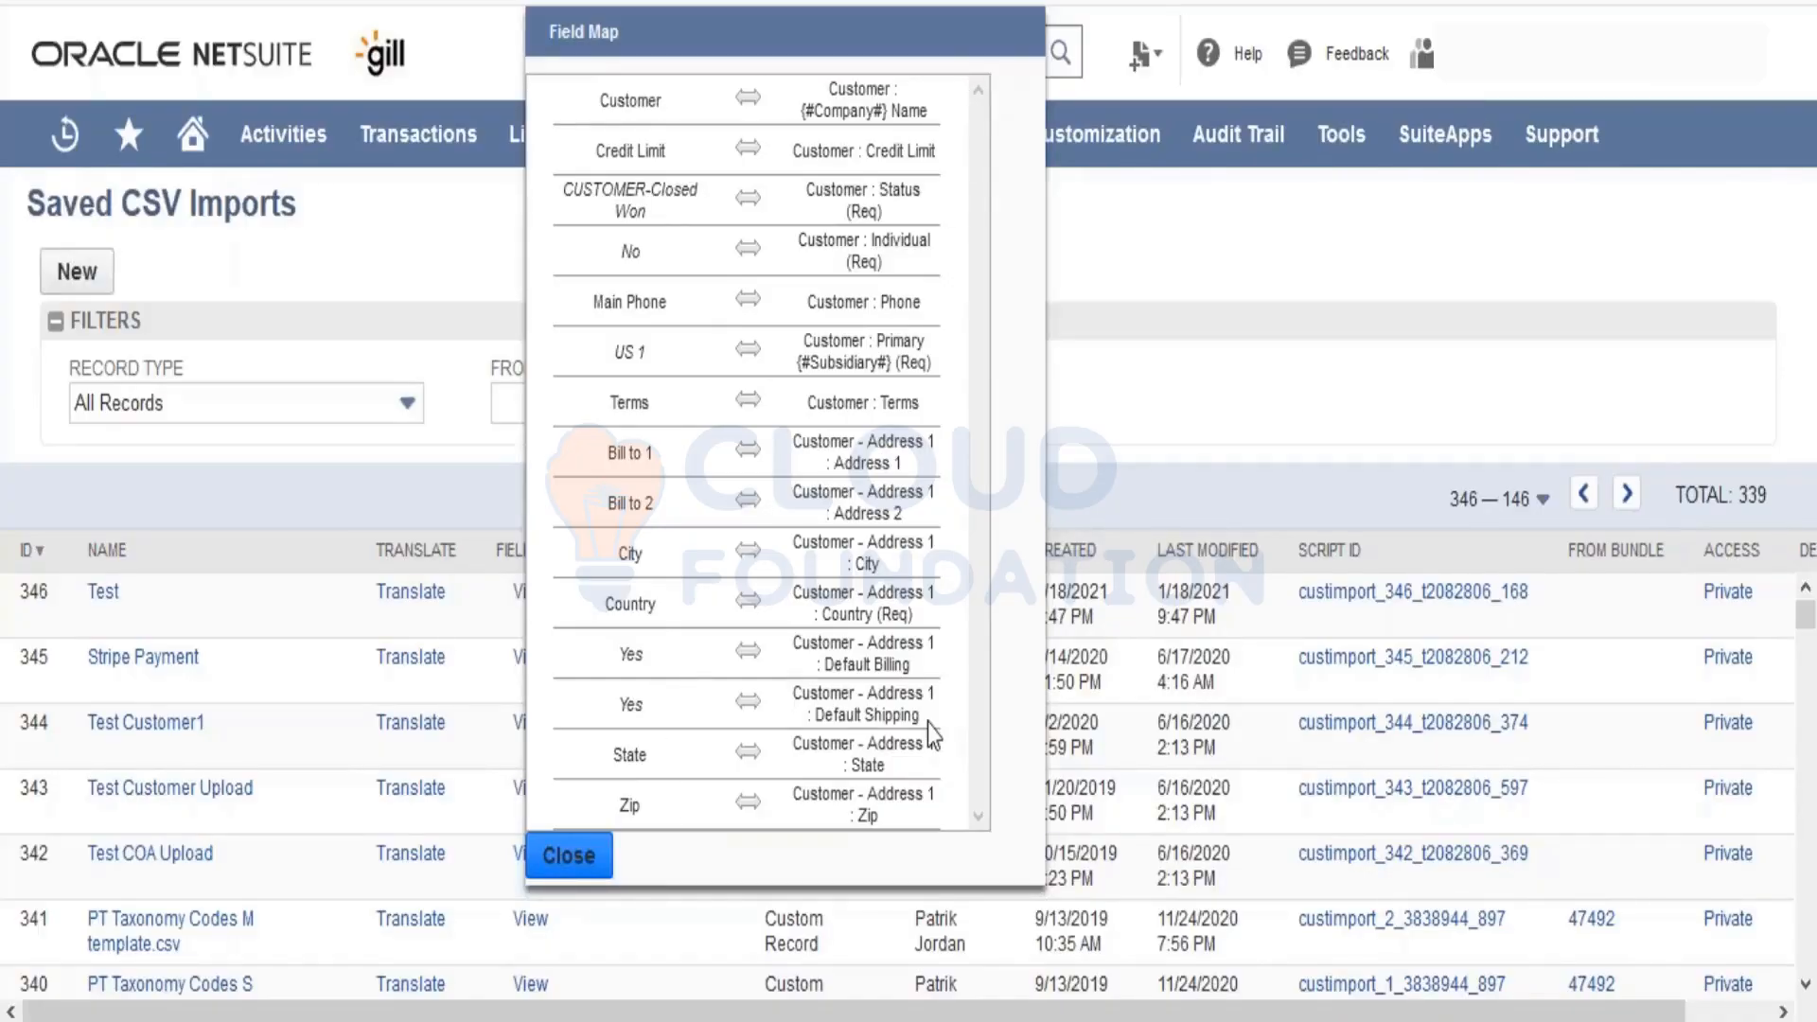
pyautogui.click(565, 856)
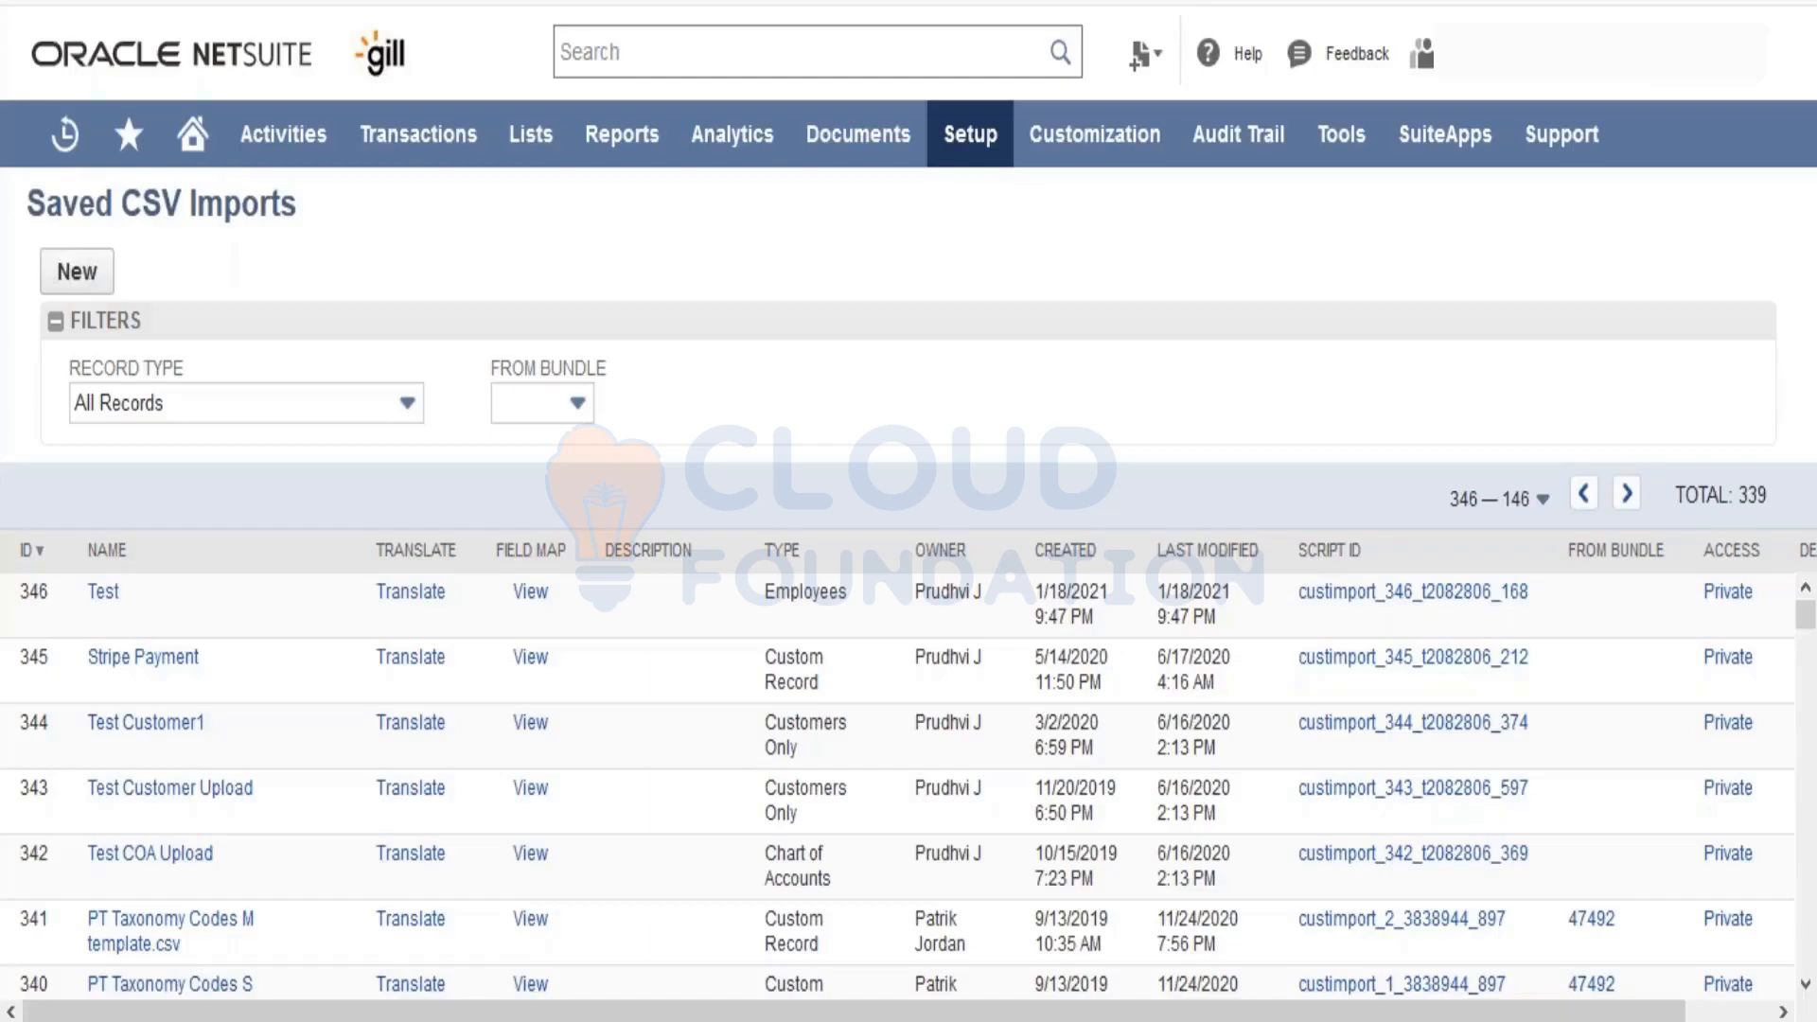
pyautogui.press('XF86AudioRaiseVolume')
pyautogui.moveTo(525, 137)
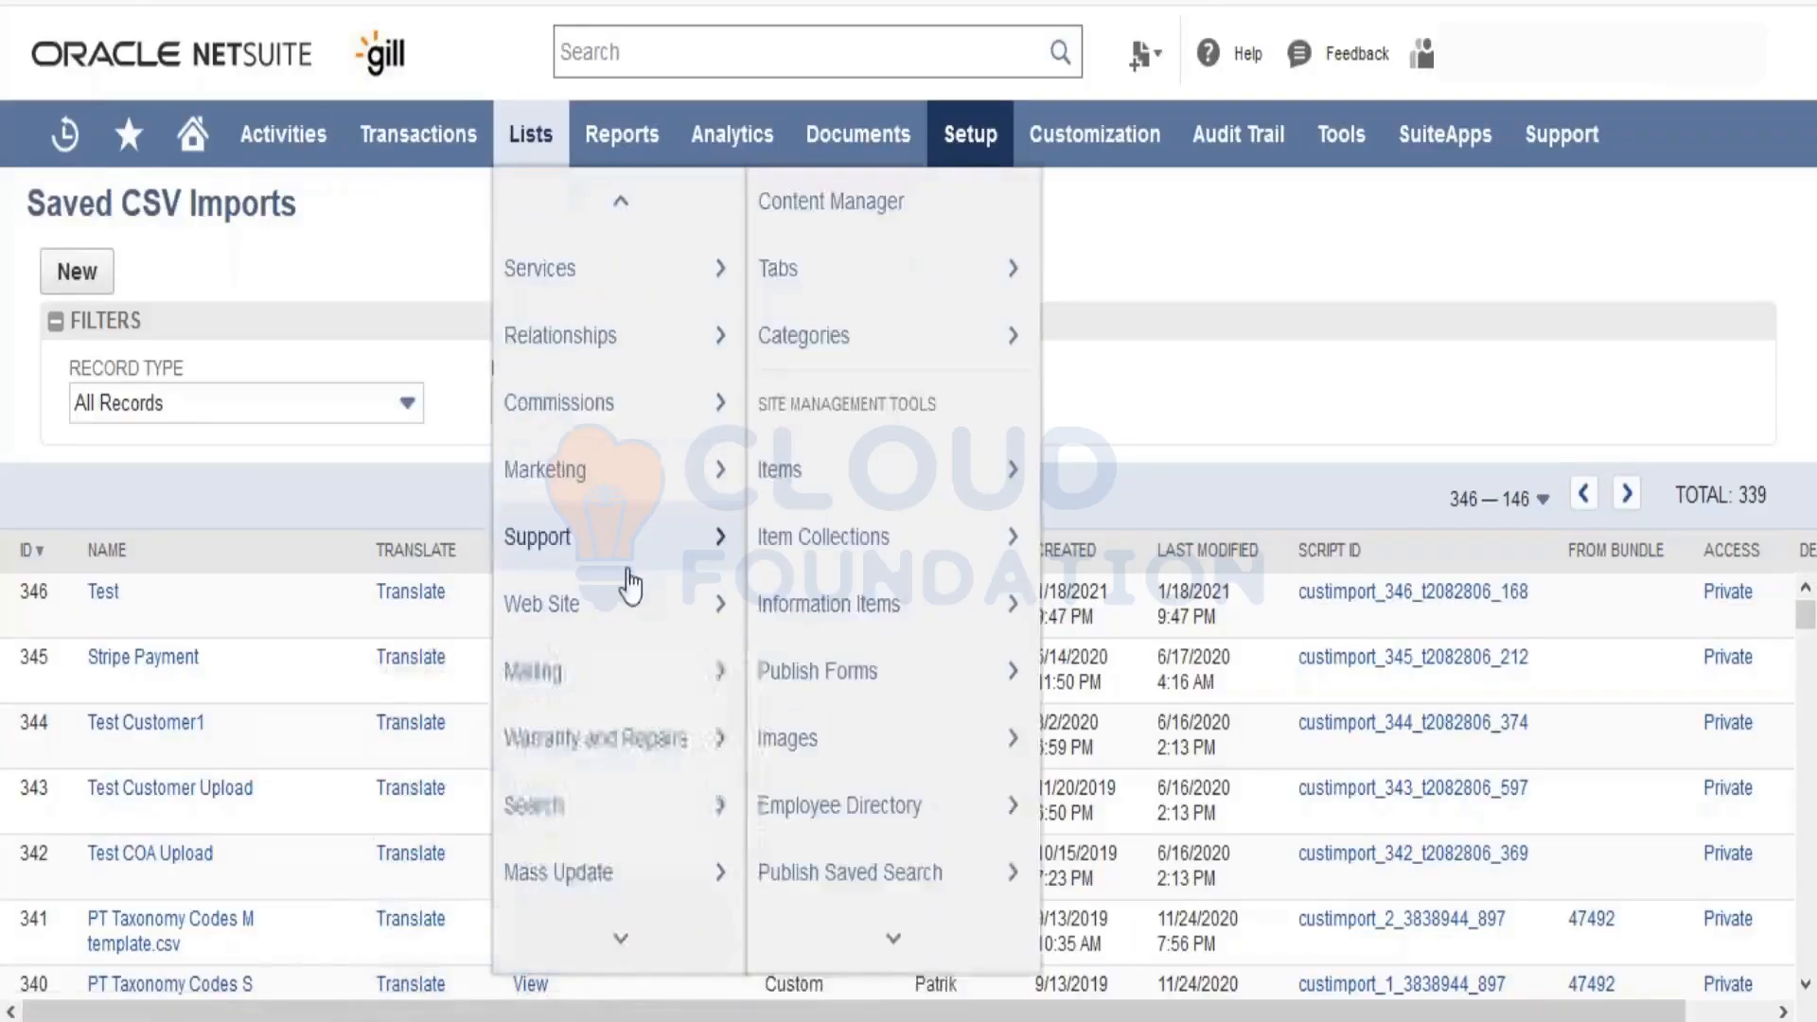
pyautogui.moveTo(632, 293)
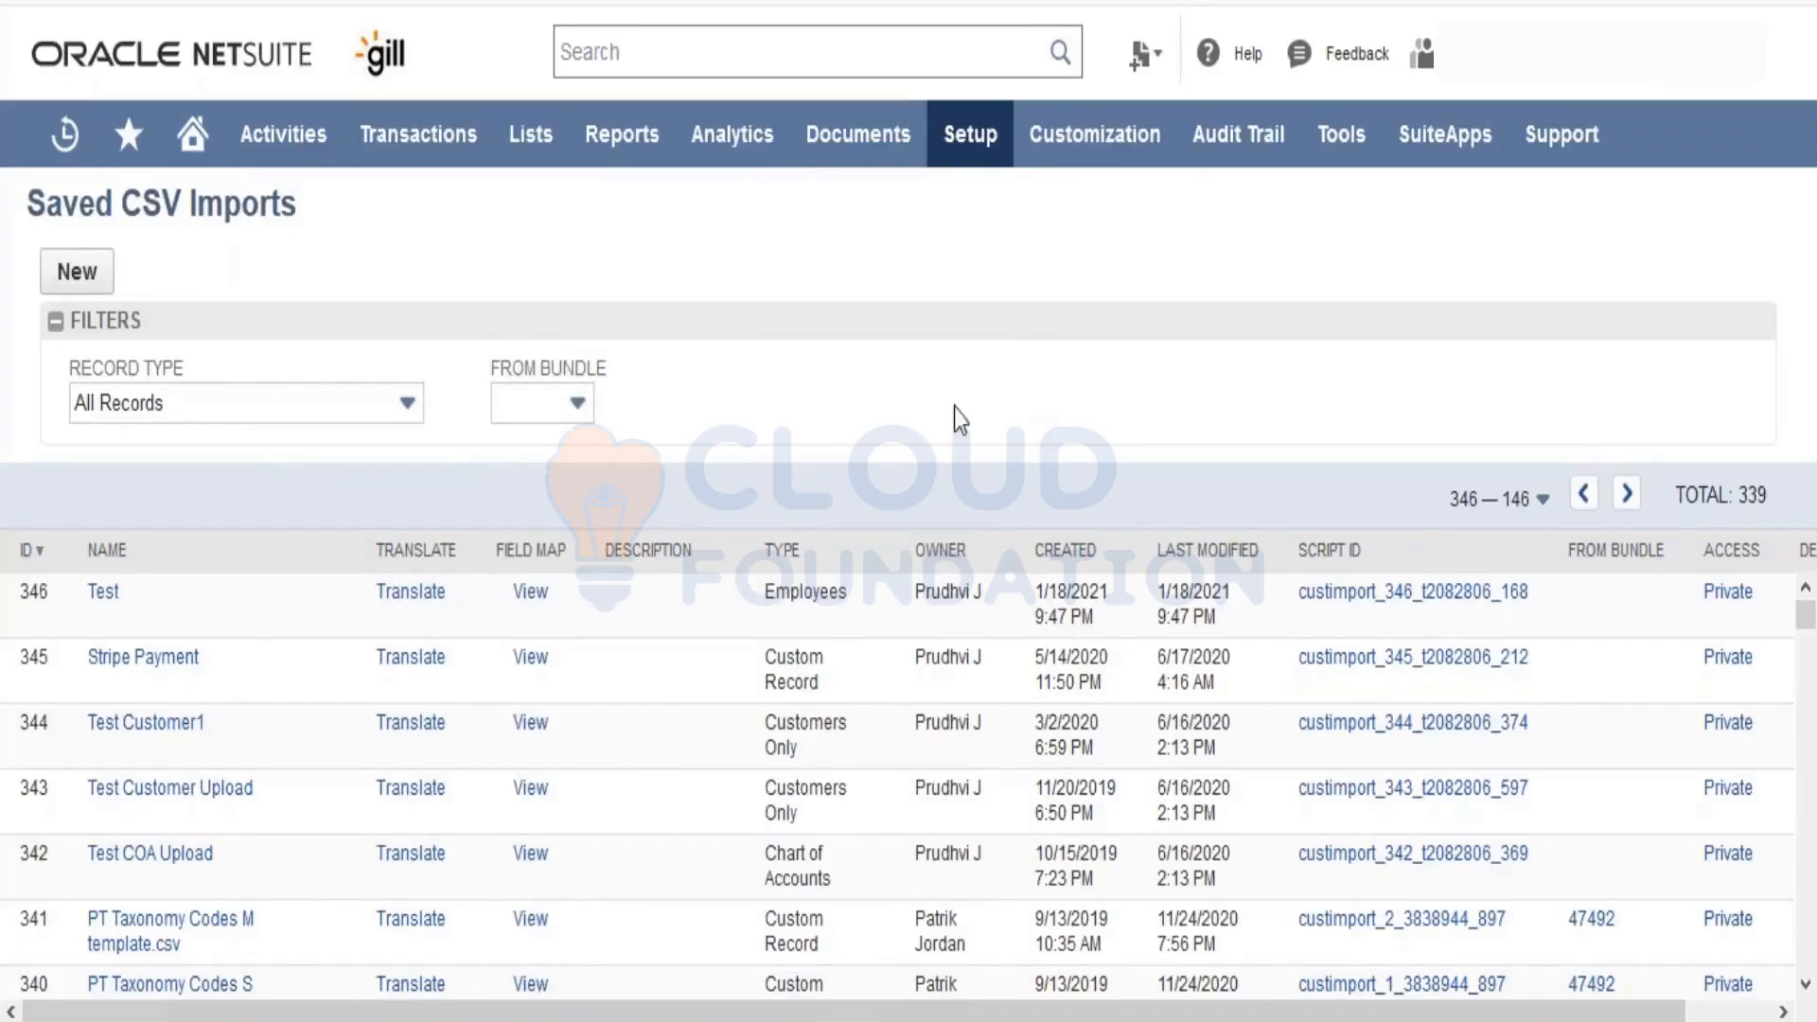
# Step: Open the Center Tabs customization list and look through the tabs and their center types
pyautogui.moveTo(1114, 160)
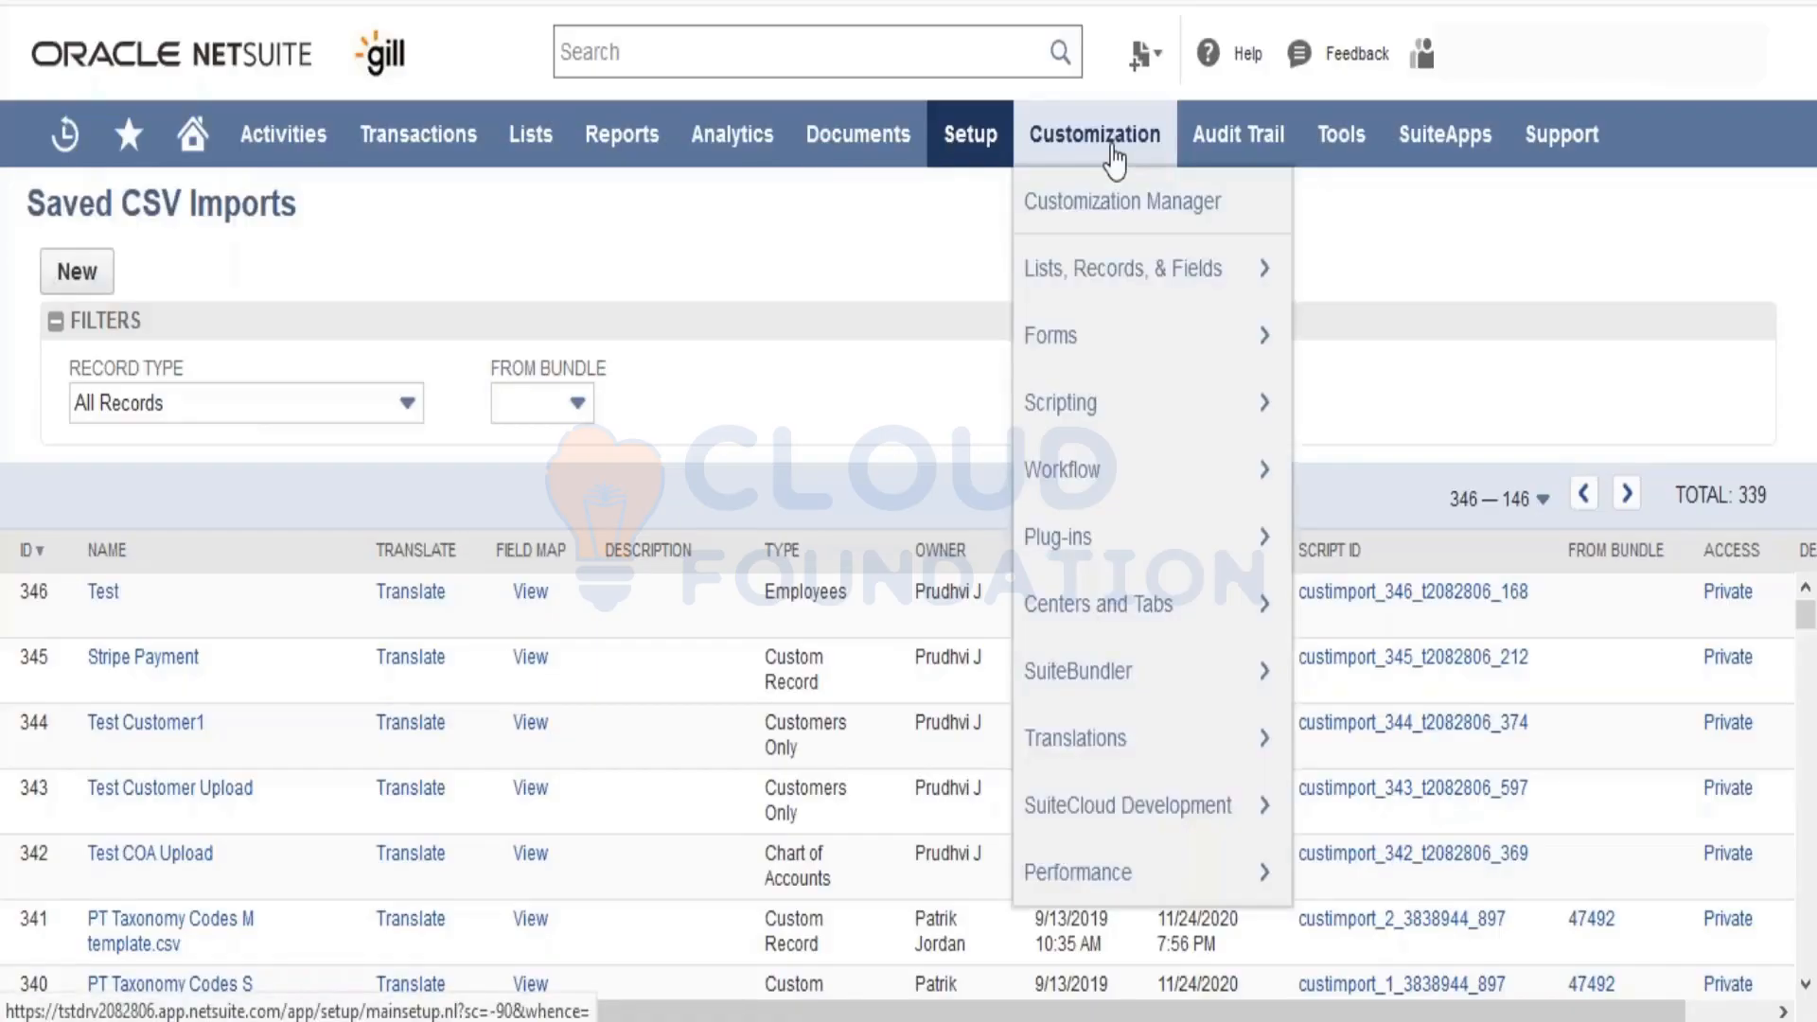
pyautogui.moveTo(1150, 640)
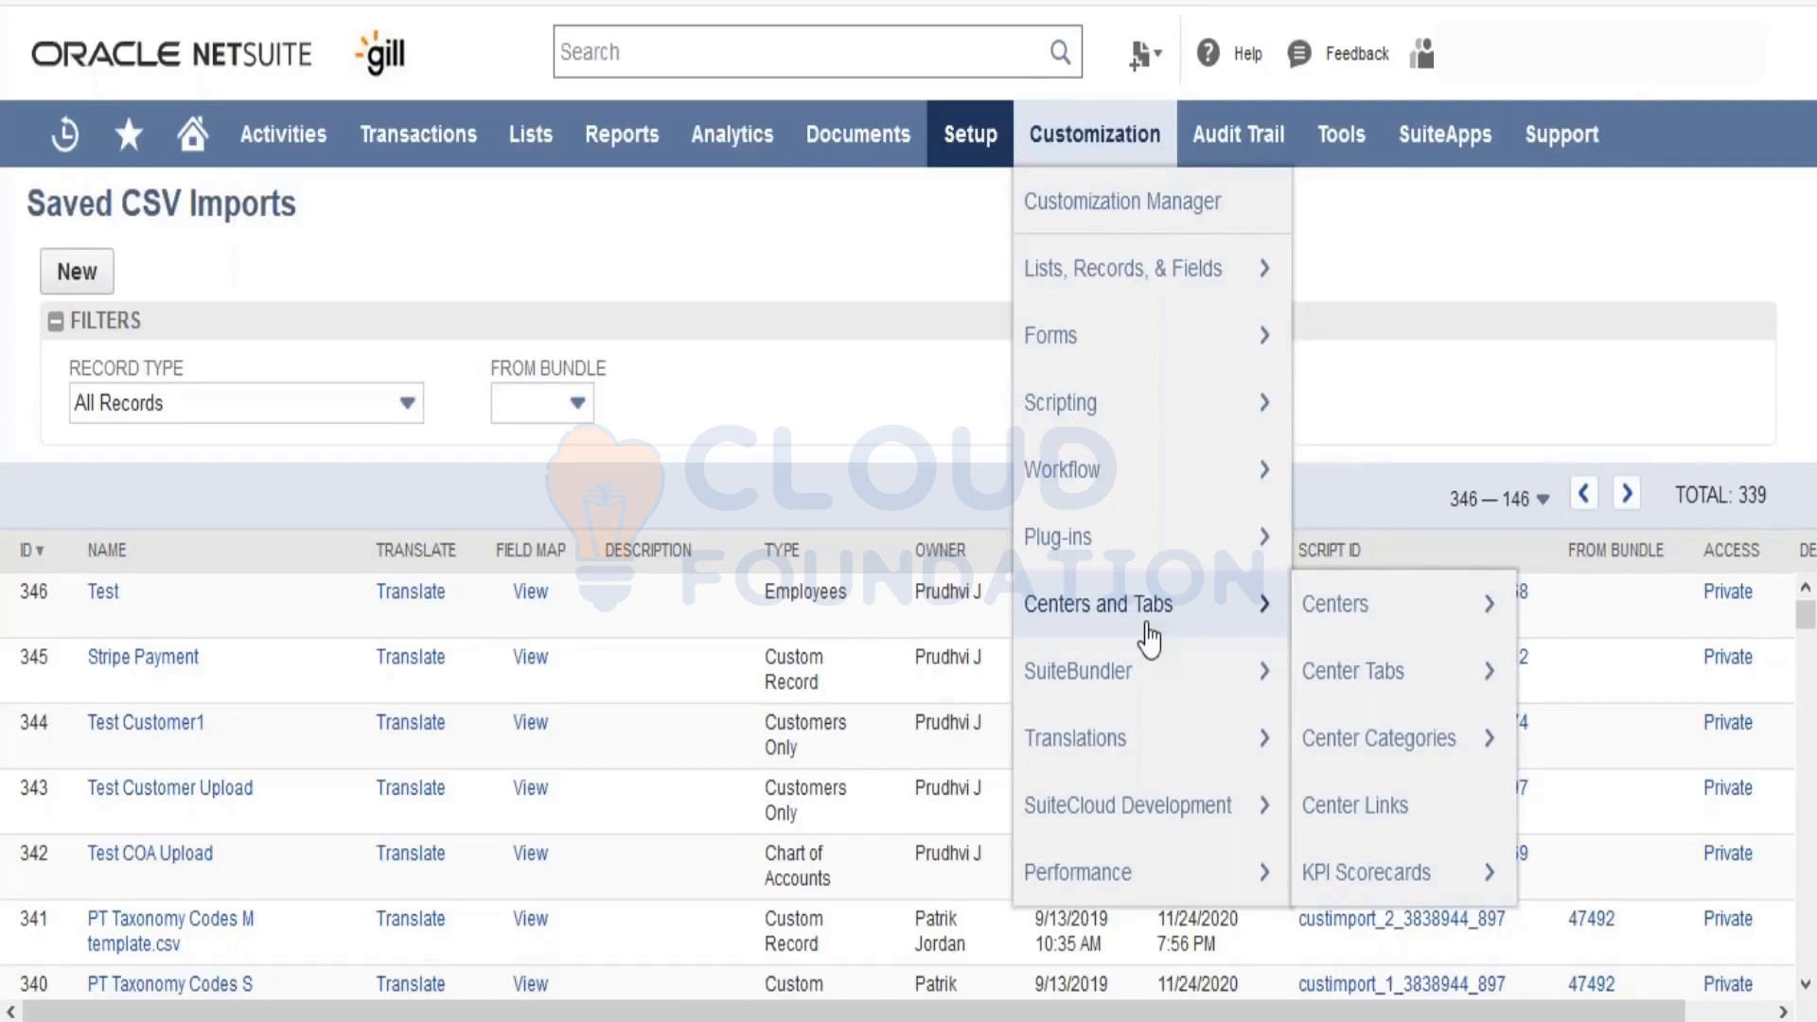
pyautogui.moveTo(1327, 626)
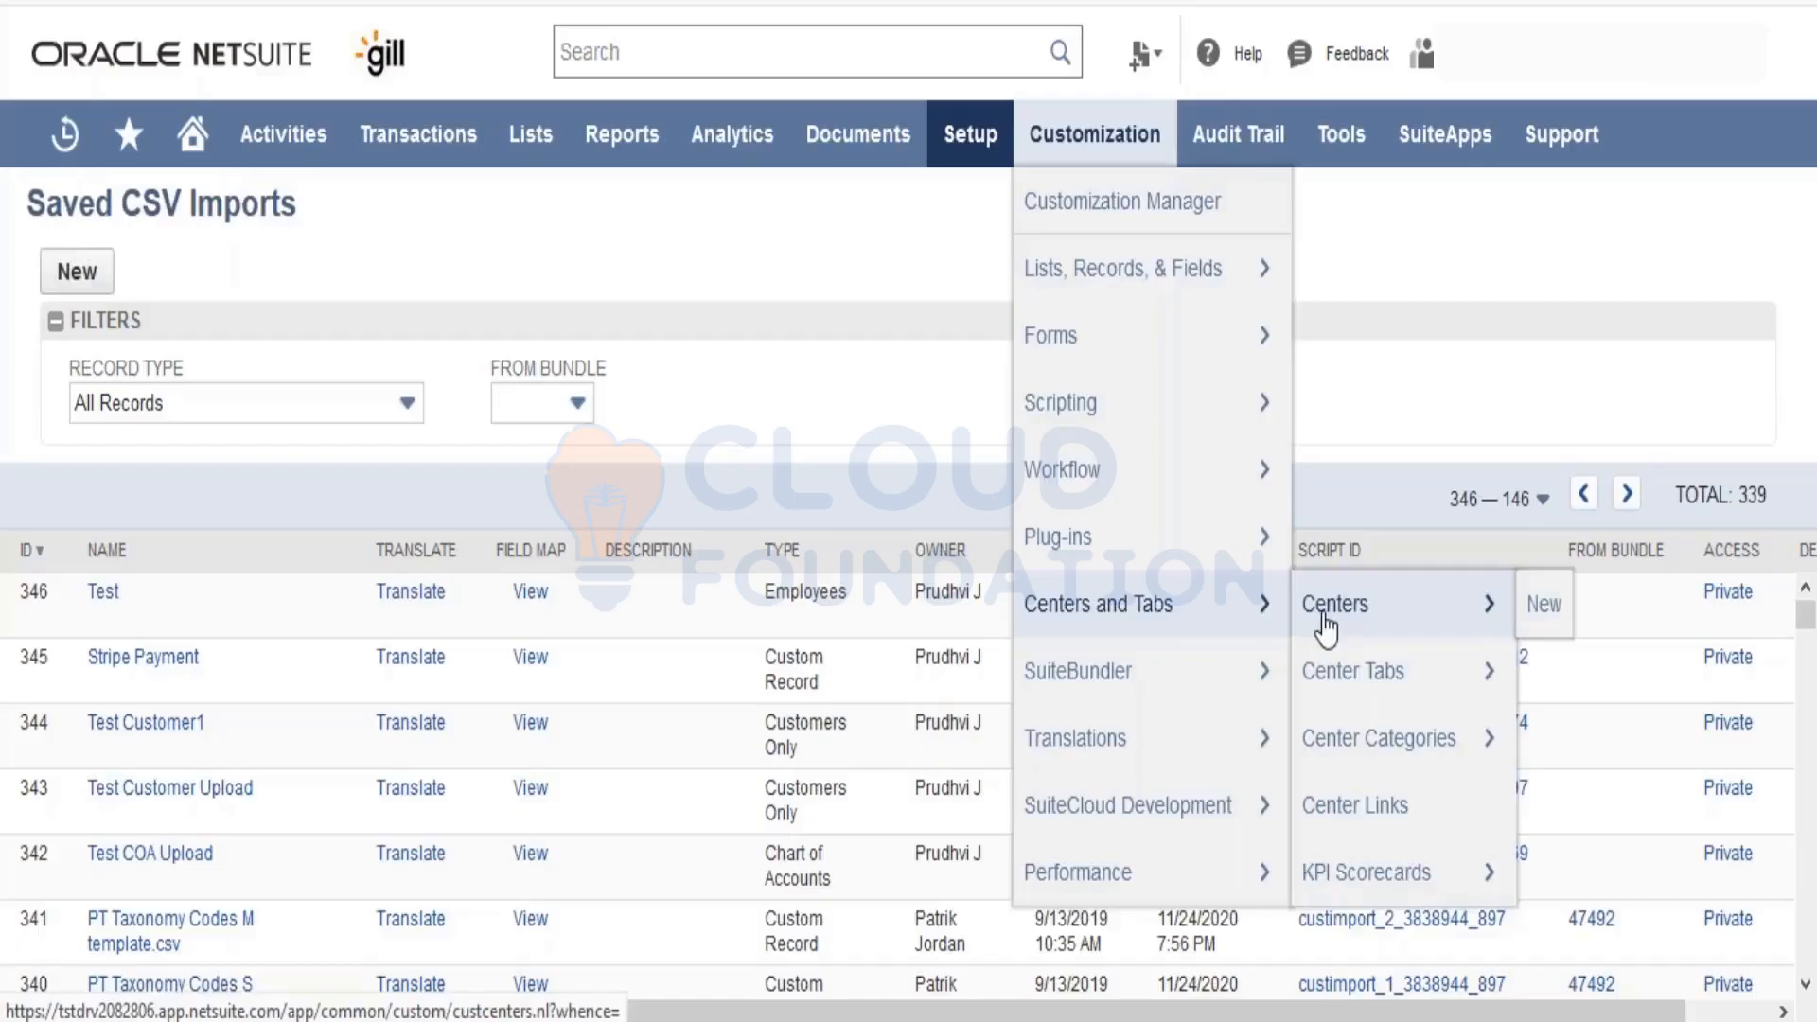
pyautogui.moveTo(1348, 683)
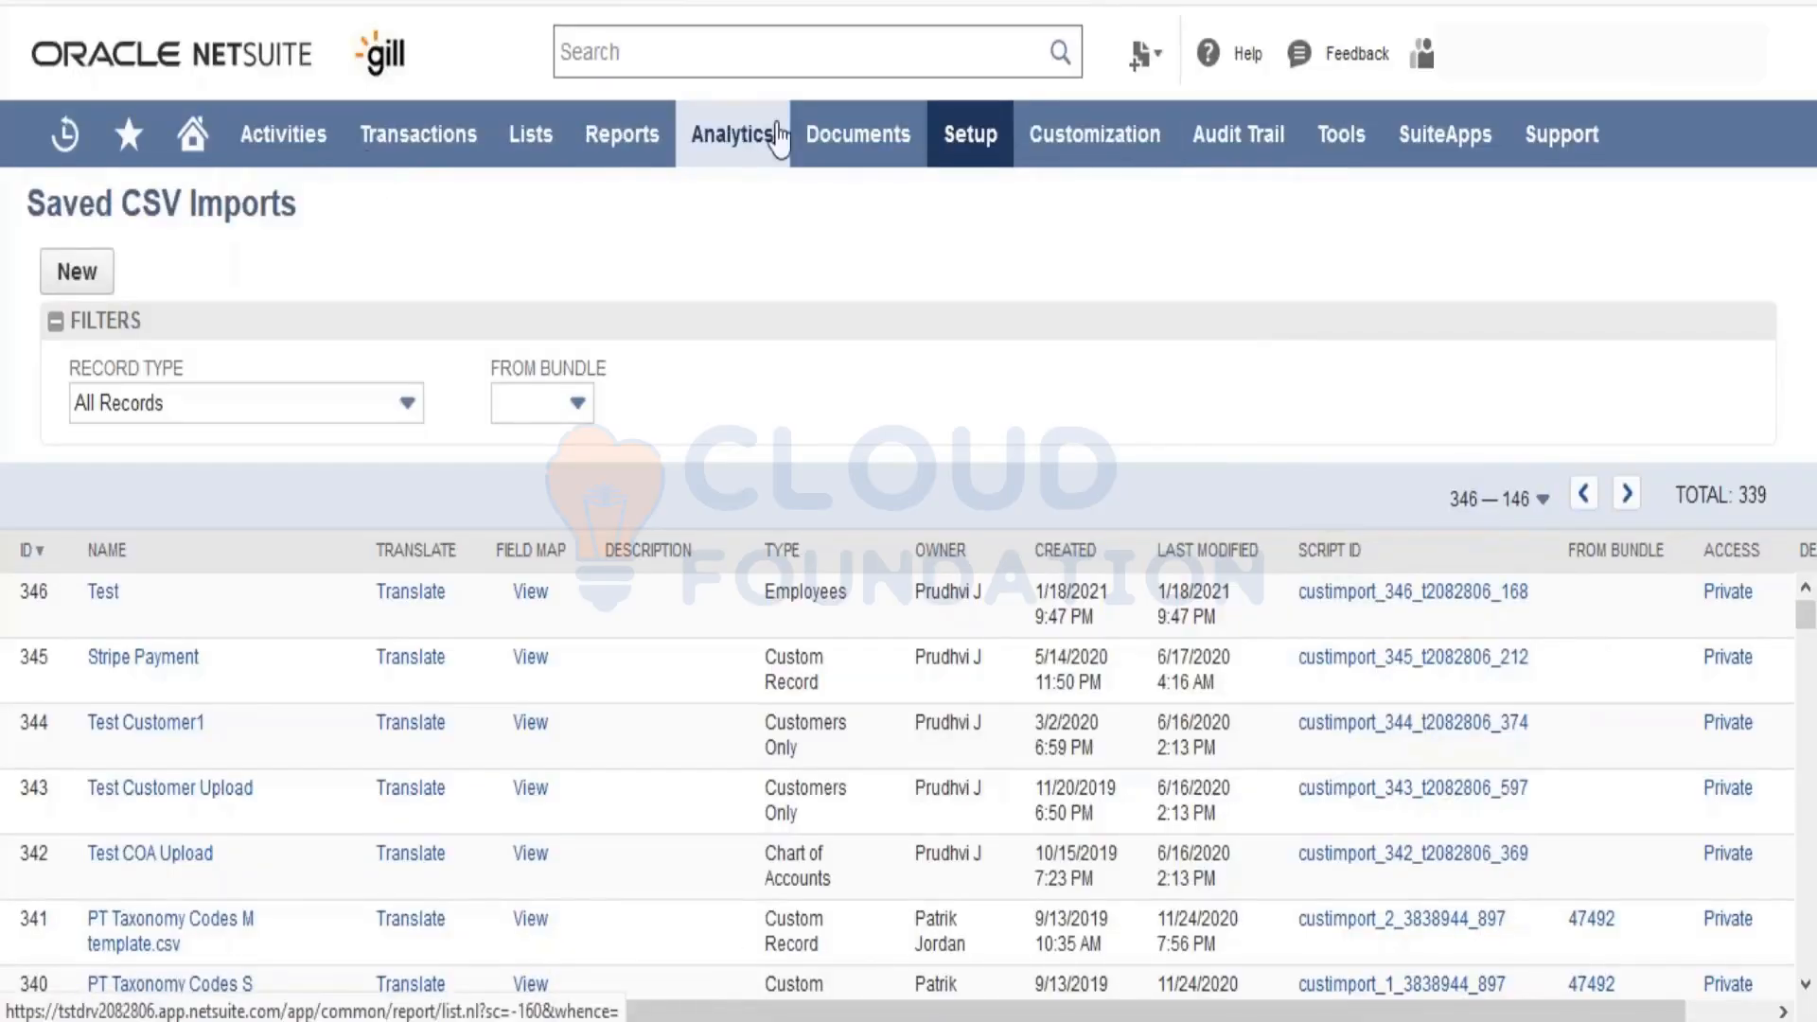
pyautogui.moveTo(970, 156)
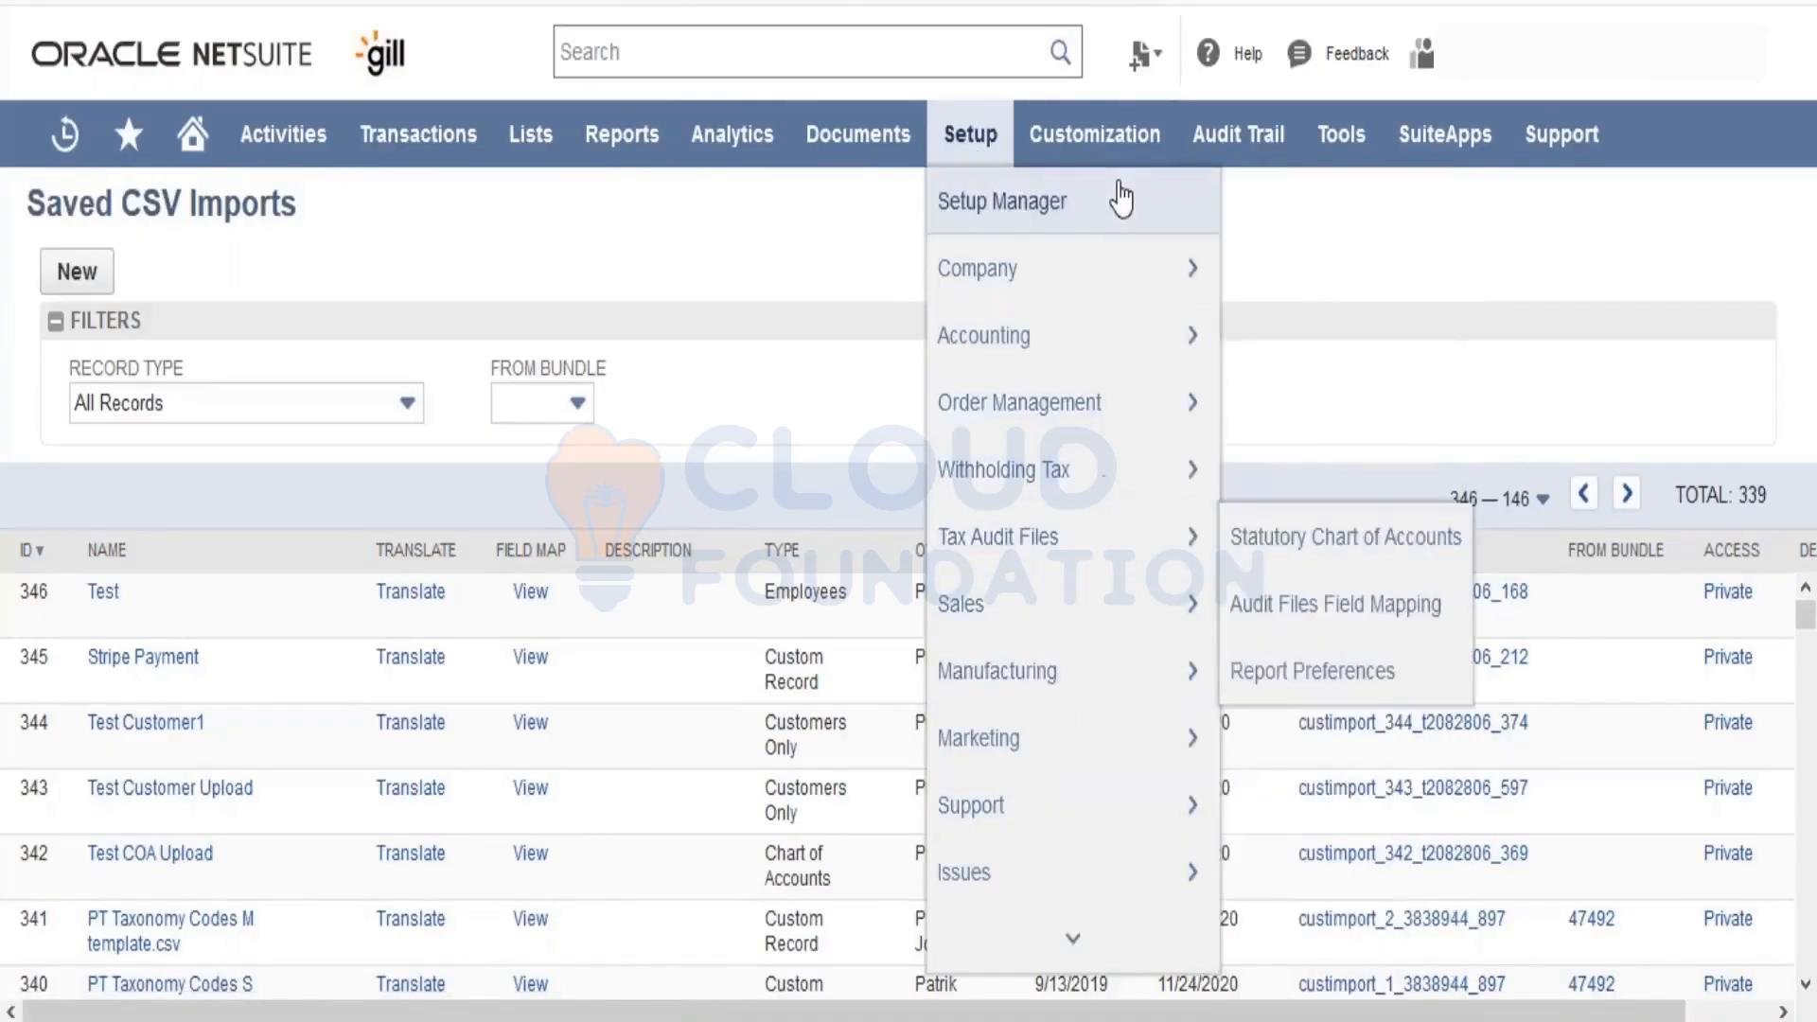
pyautogui.moveTo(388, 153)
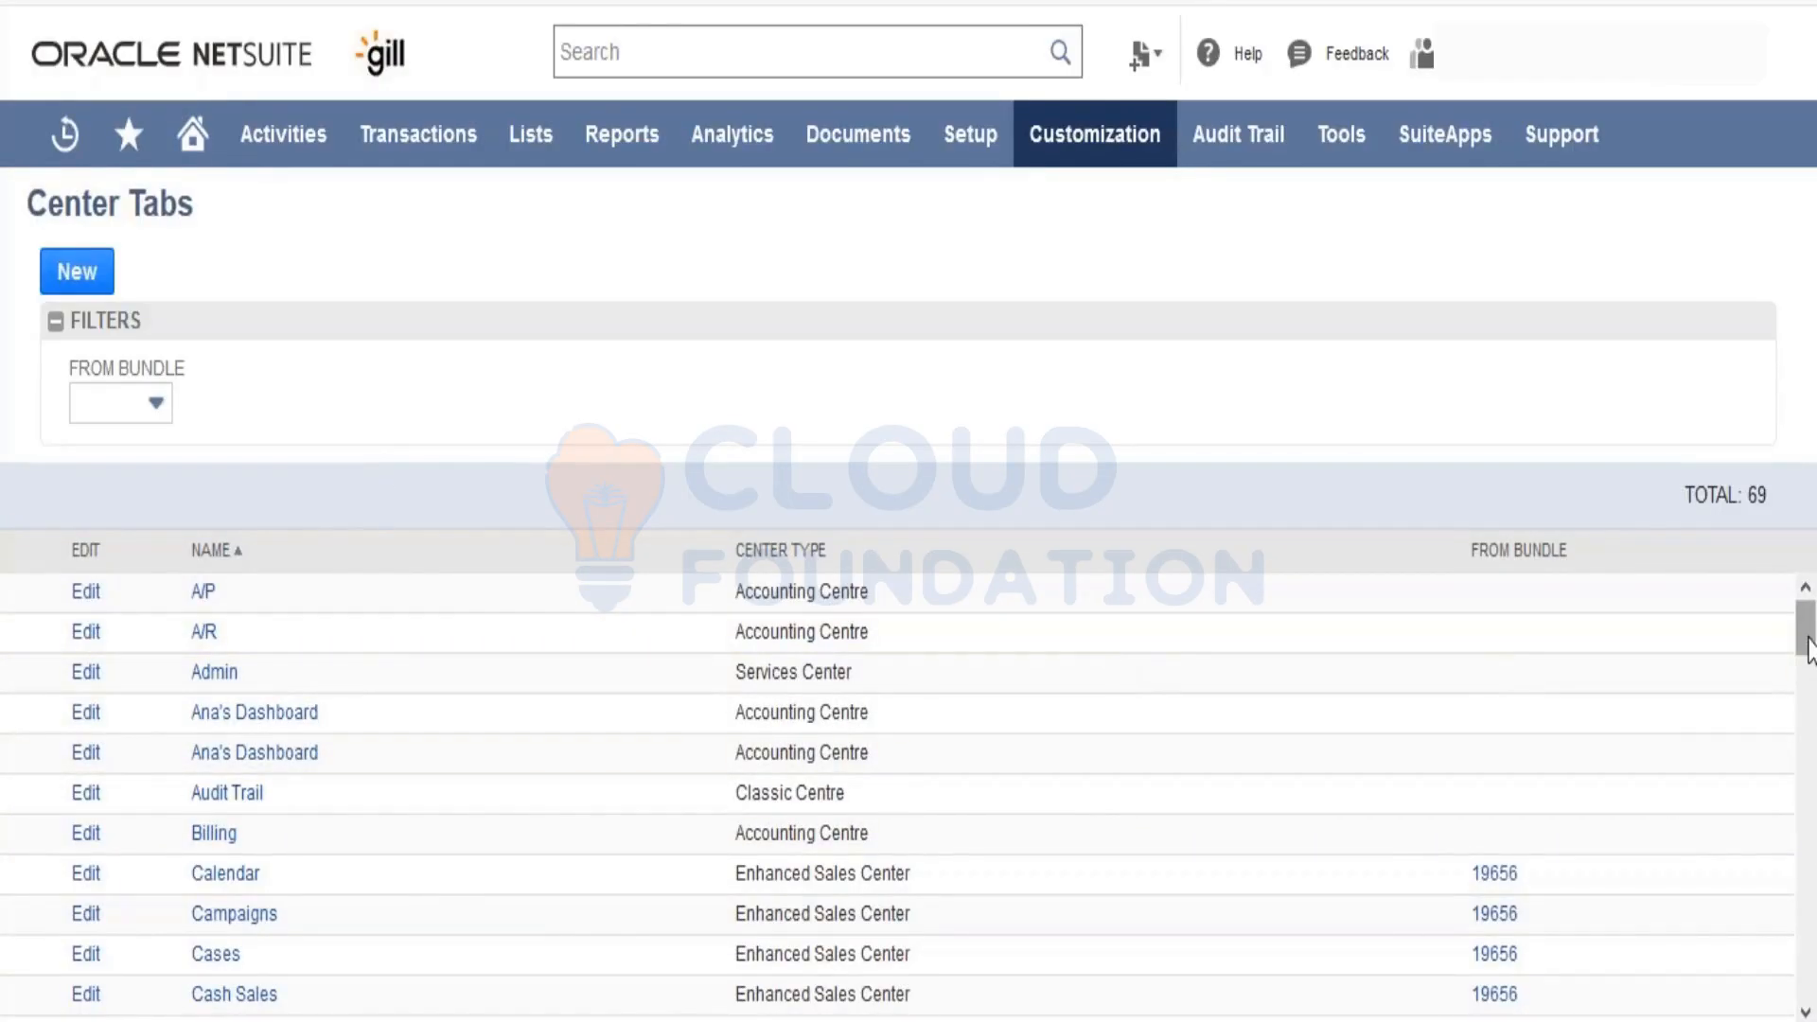
pyautogui.moveTo(1805, 629); pyautogui.dragTo(1814, 984)
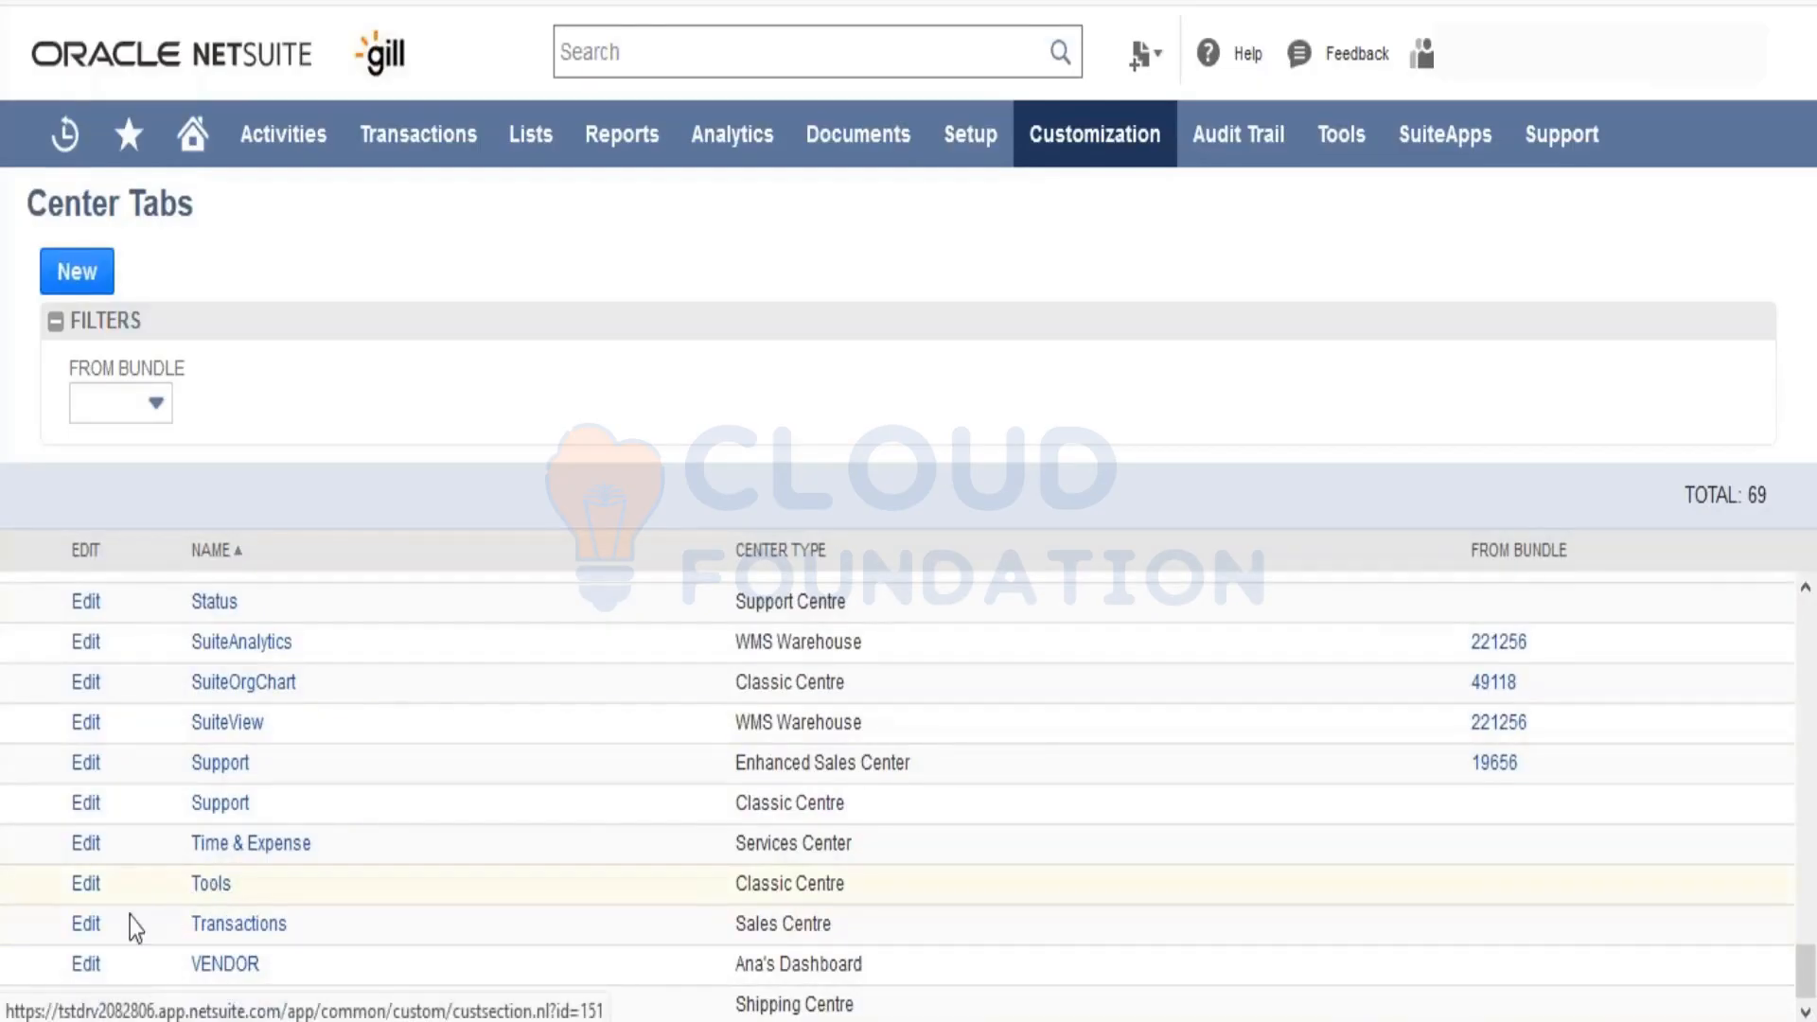
# Step: Open the Sales Centre's Transactions center tab for editing, and look through the Center Categories list including its Site Setup — Zone range
pyautogui.click(87, 924)
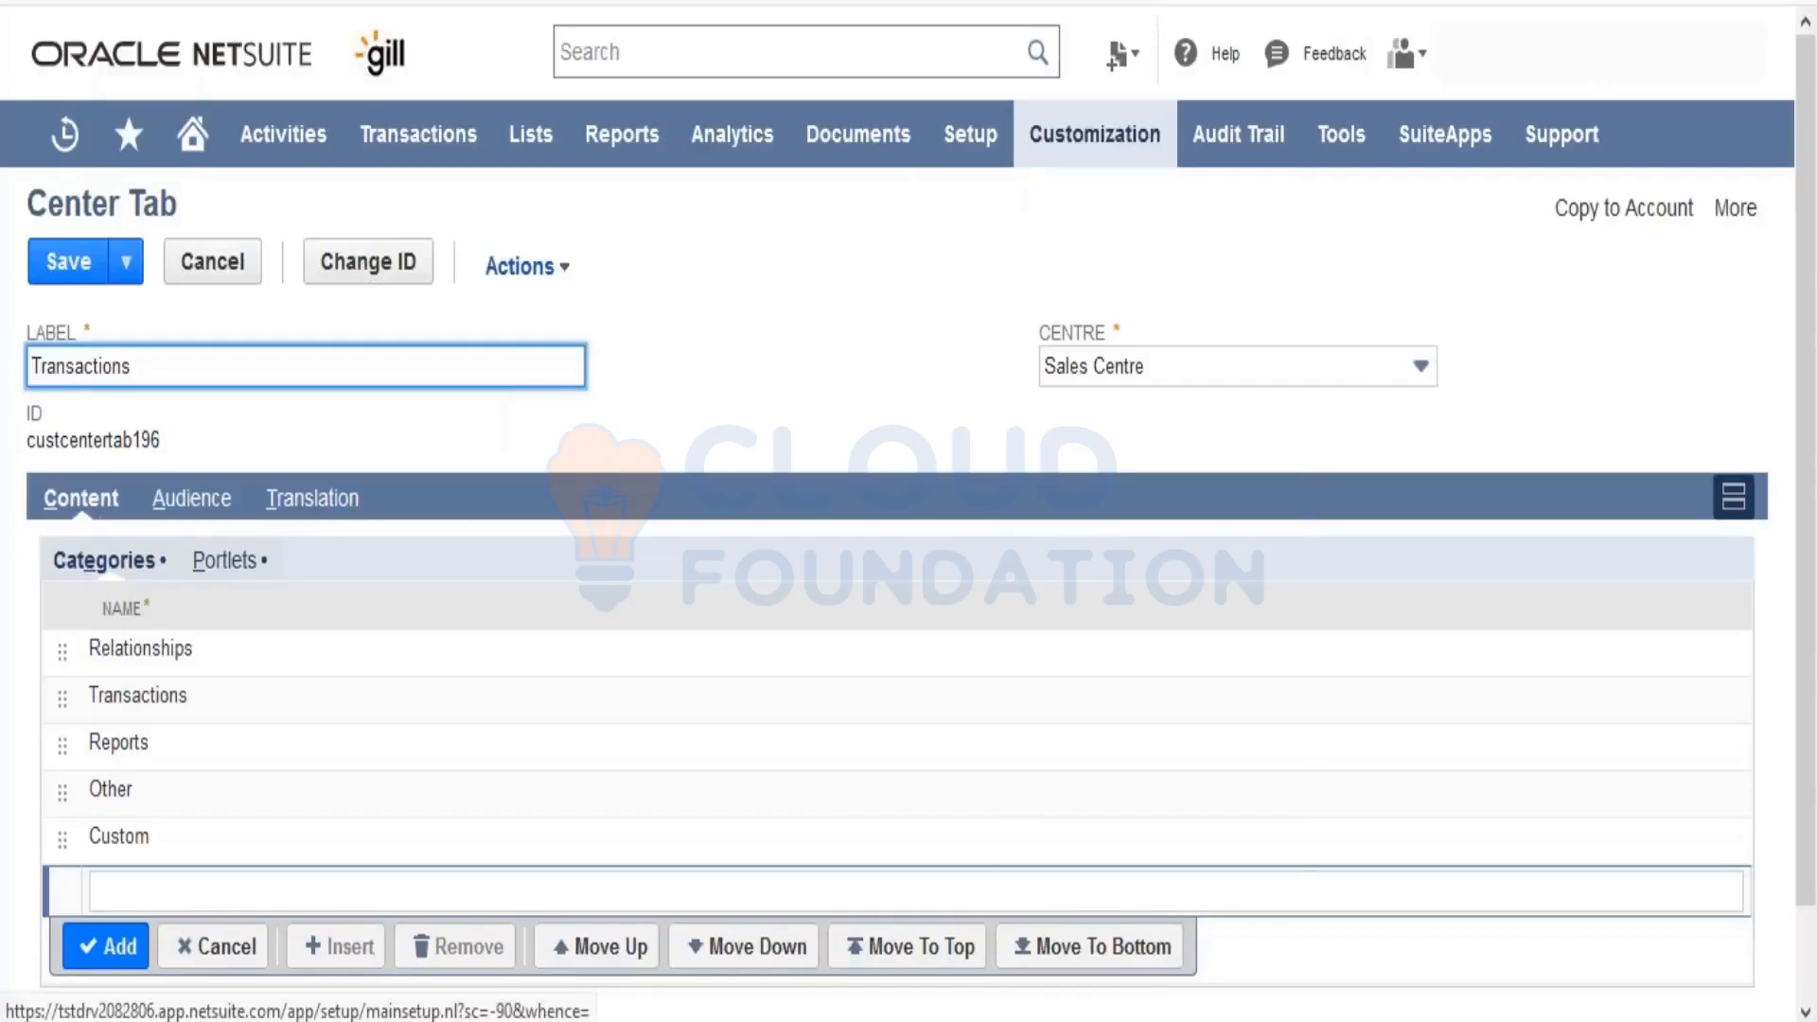
pyautogui.moveTo(1050, 151)
pyautogui.moveTo(1159, 609)
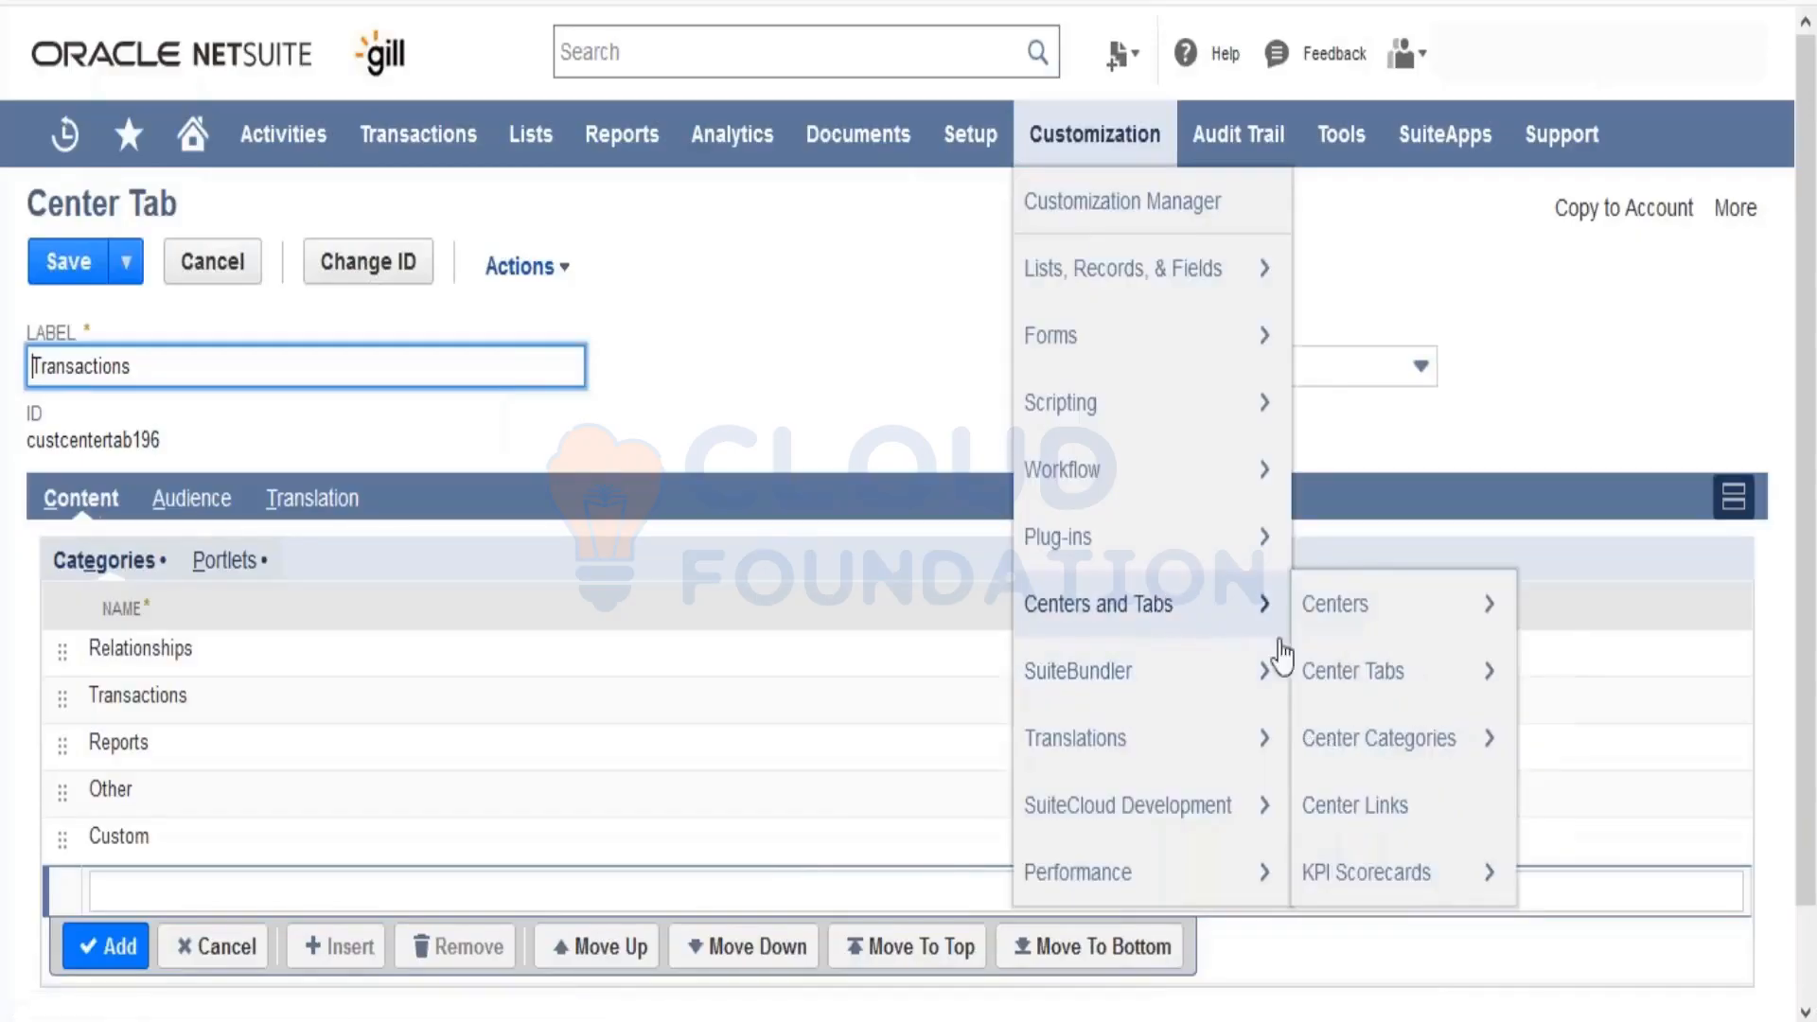
pyautogui.click(1317, 768)
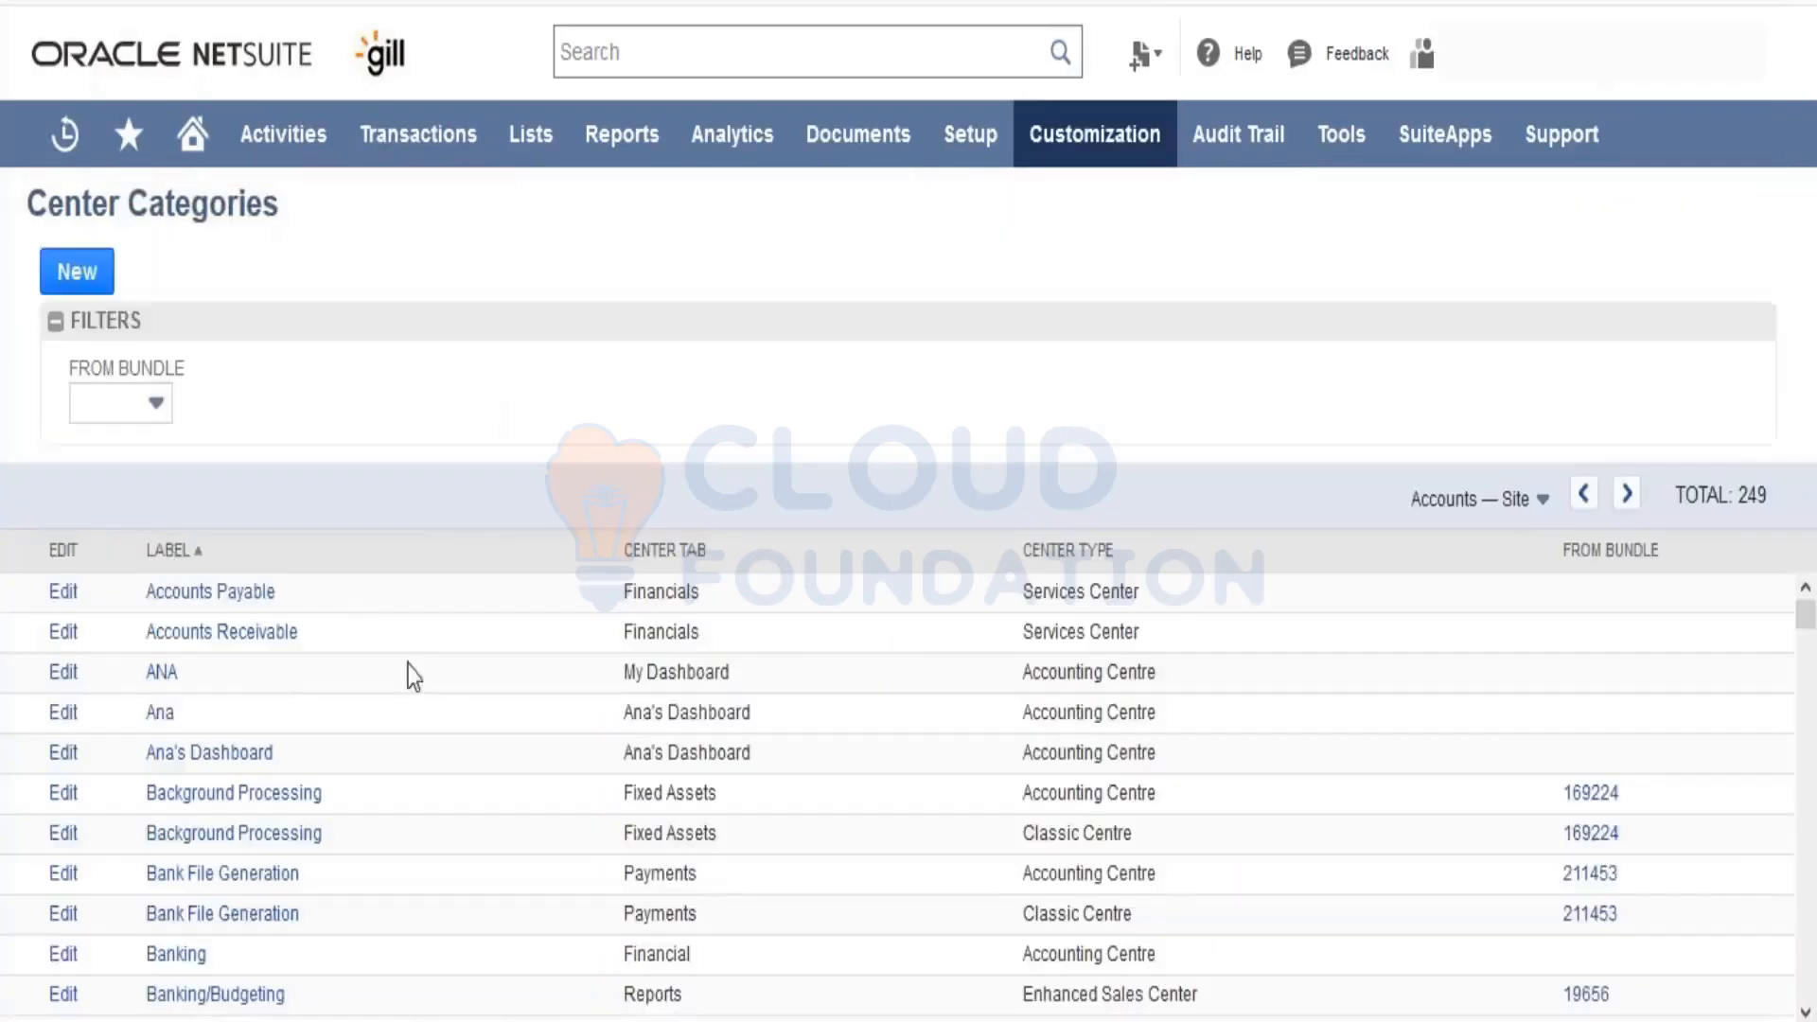
pyautogui.moveTo(1804, 626); pyautogui.dragTo(1809, 1005)
pyautogui.click(1530, 501)
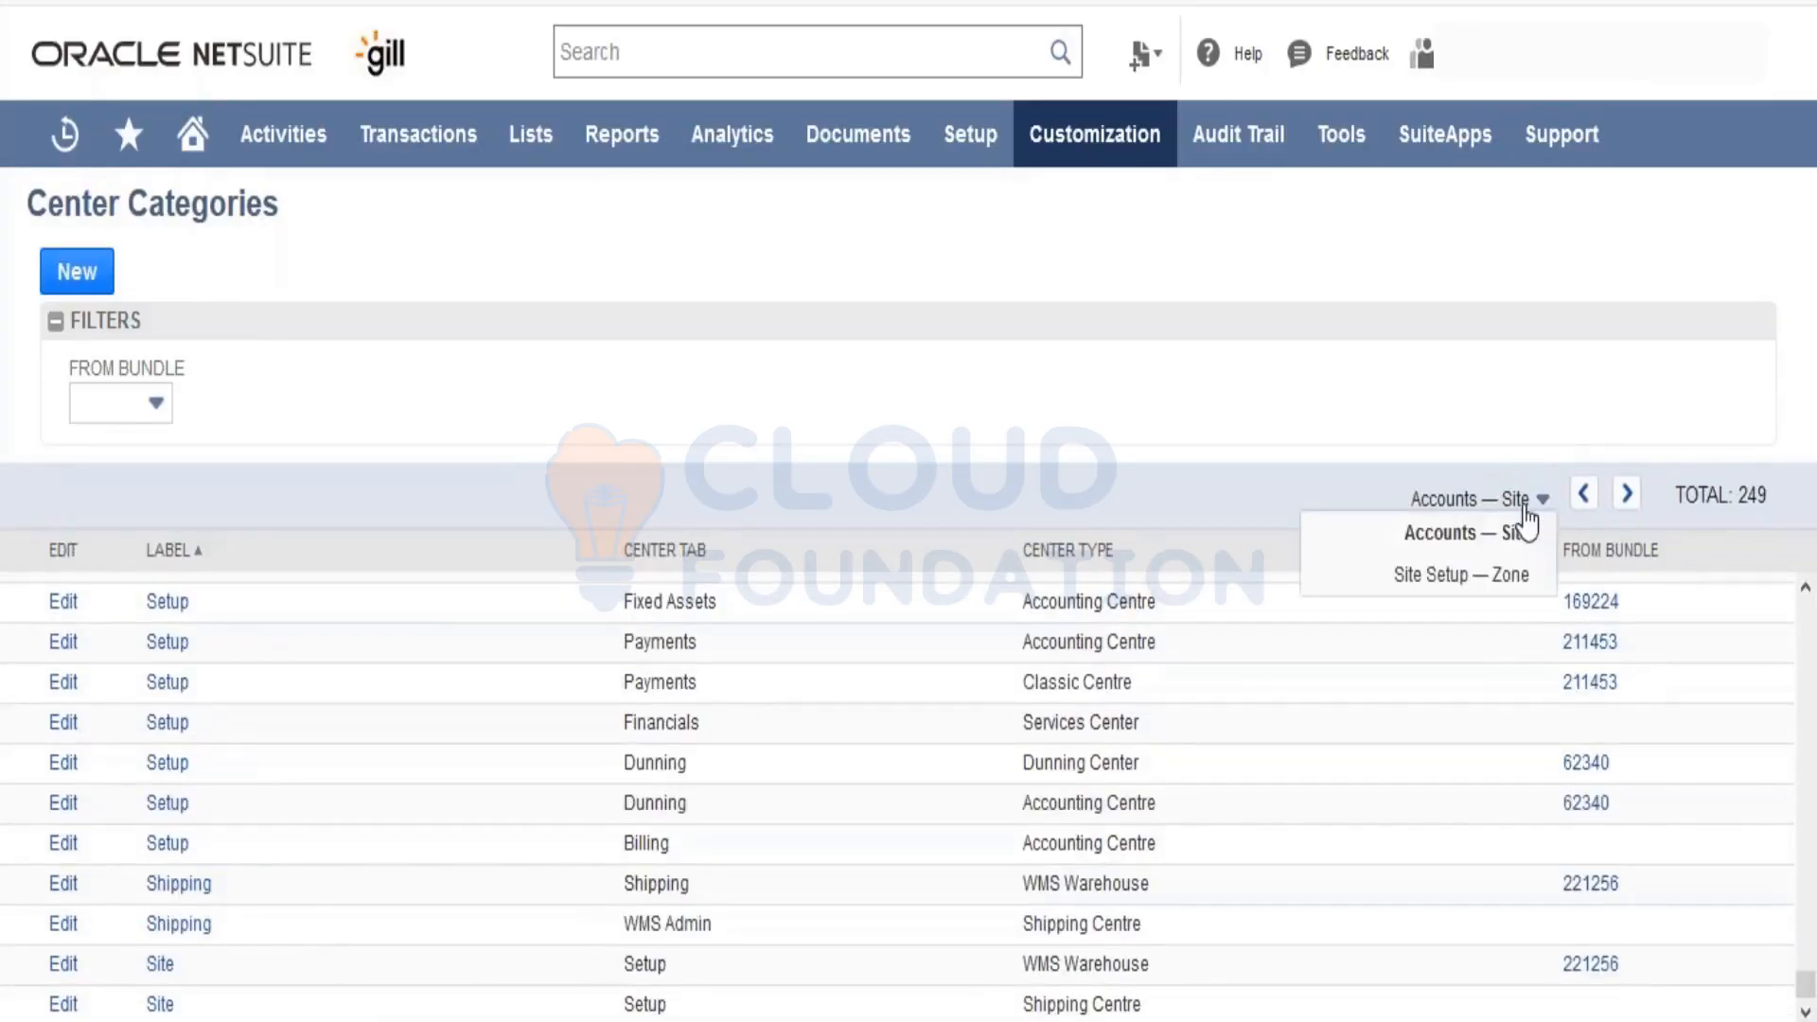
pyautogui.click(1523, 589)
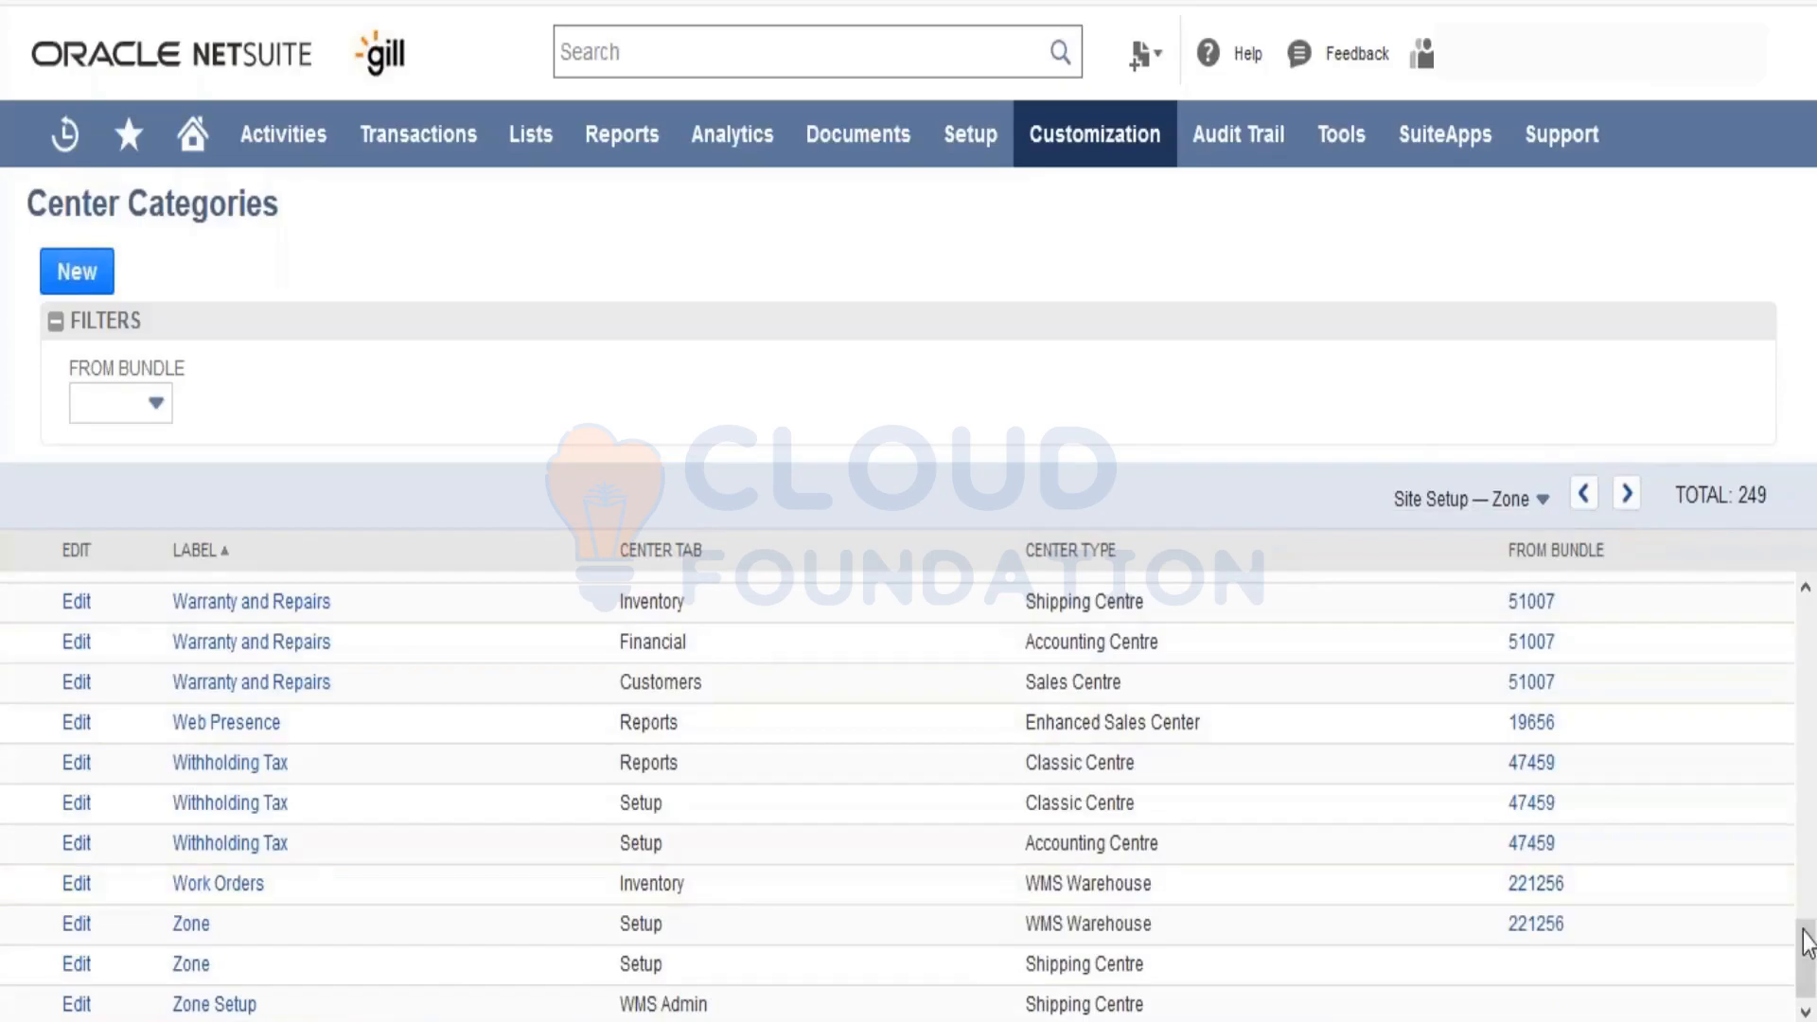
pyautogui.moveTo(1807, 955); pyautogui.dragTo(1802, 770)
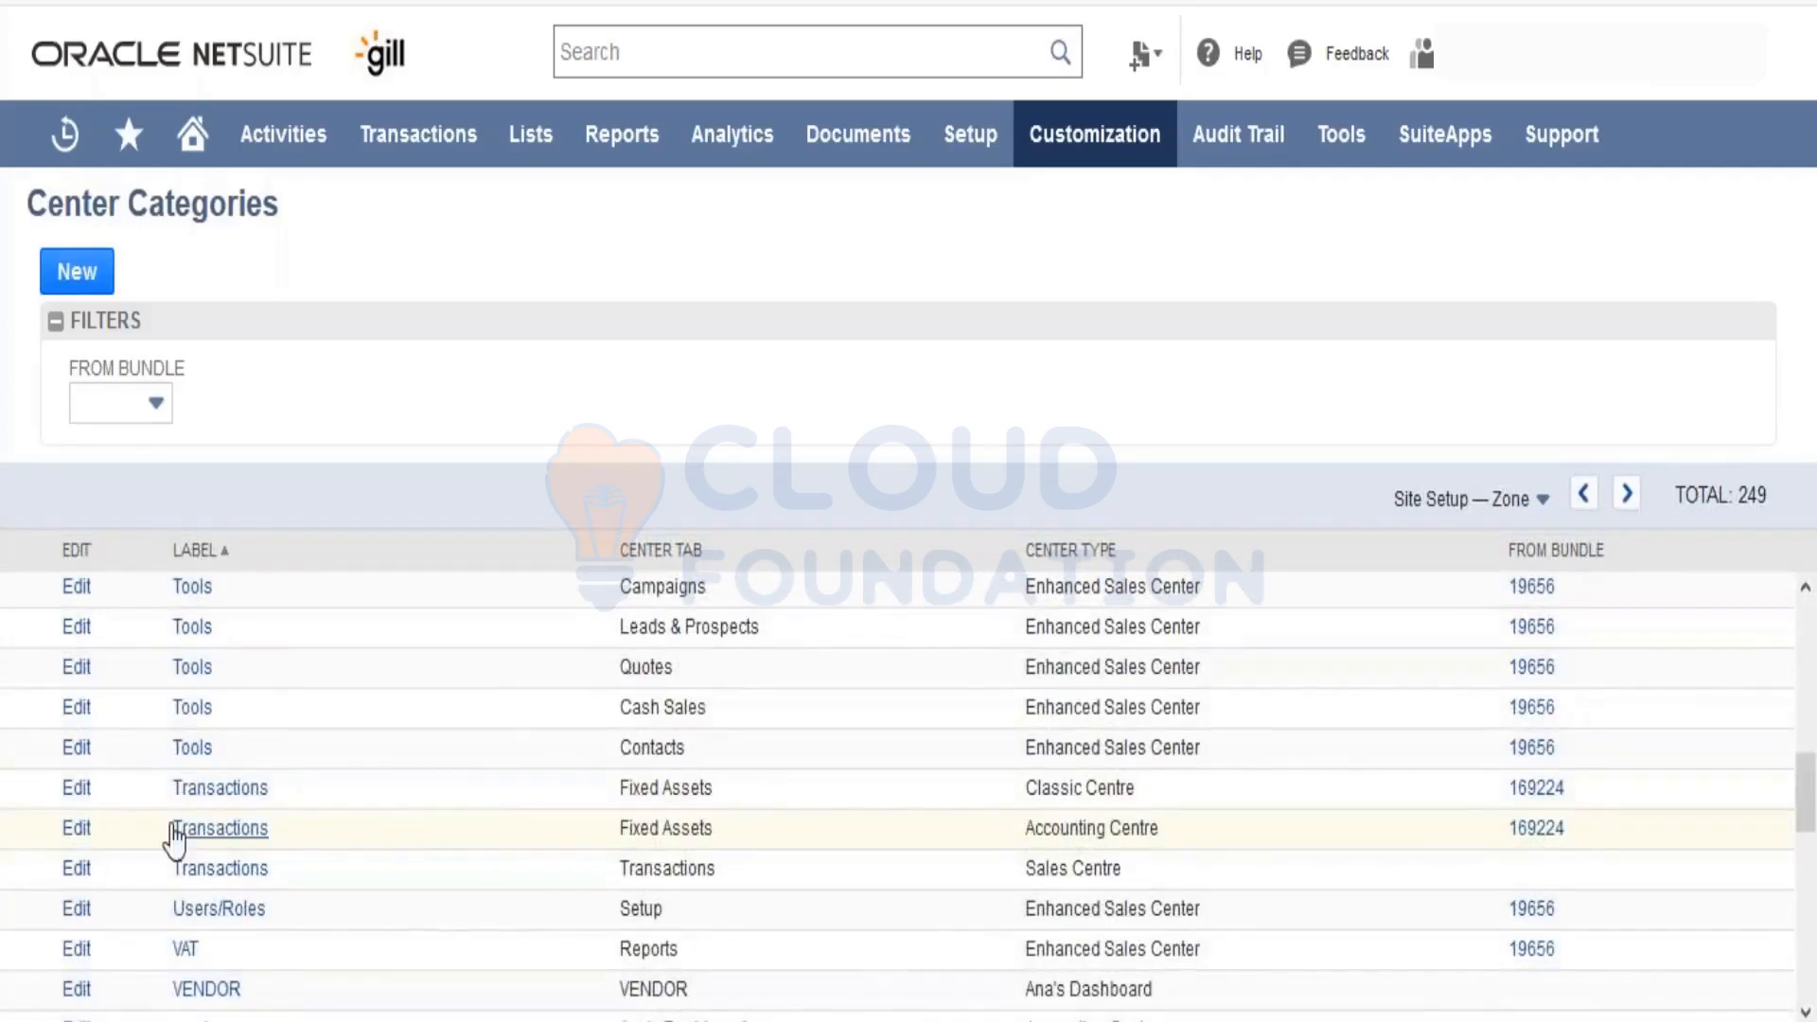
# Step: Open the Transactions center category of the Sales Centre for editing and review its links against the Transactions navigation entries
pyautogui.click(75, 869)
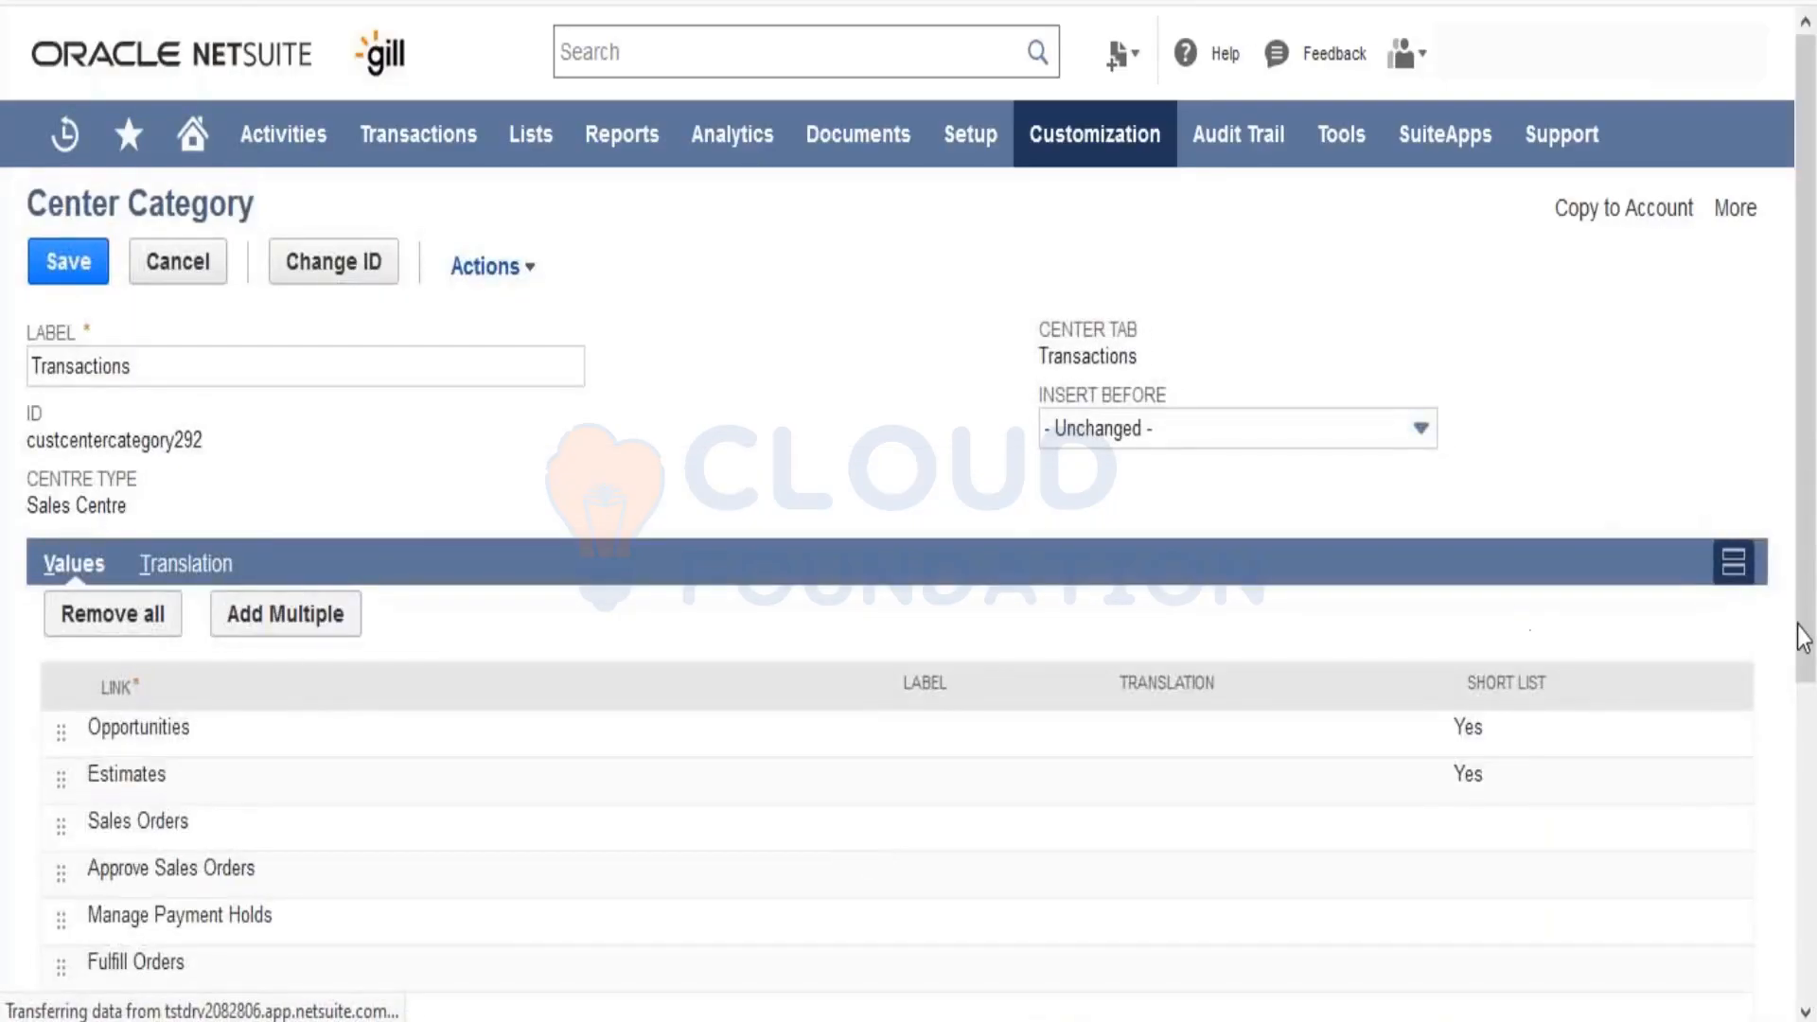
pyautogui.scroll(-4, 940, 730)
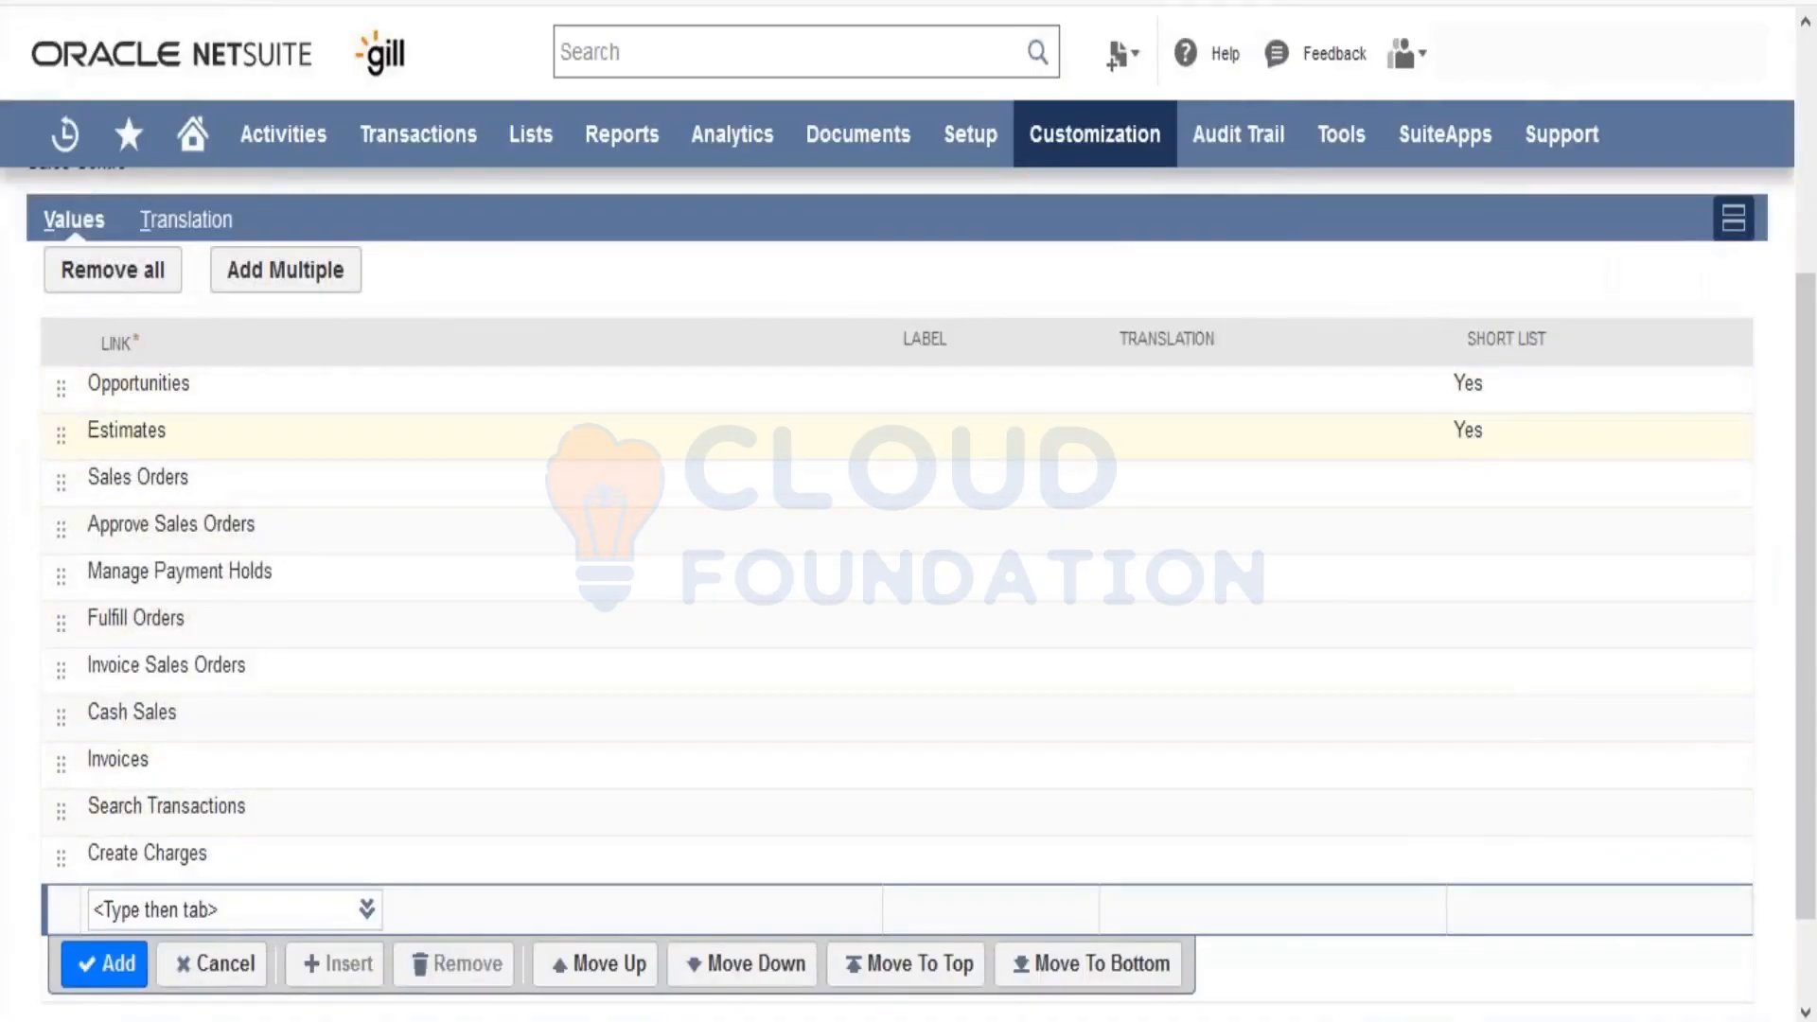
pyautogui.moveTo(458, 133)
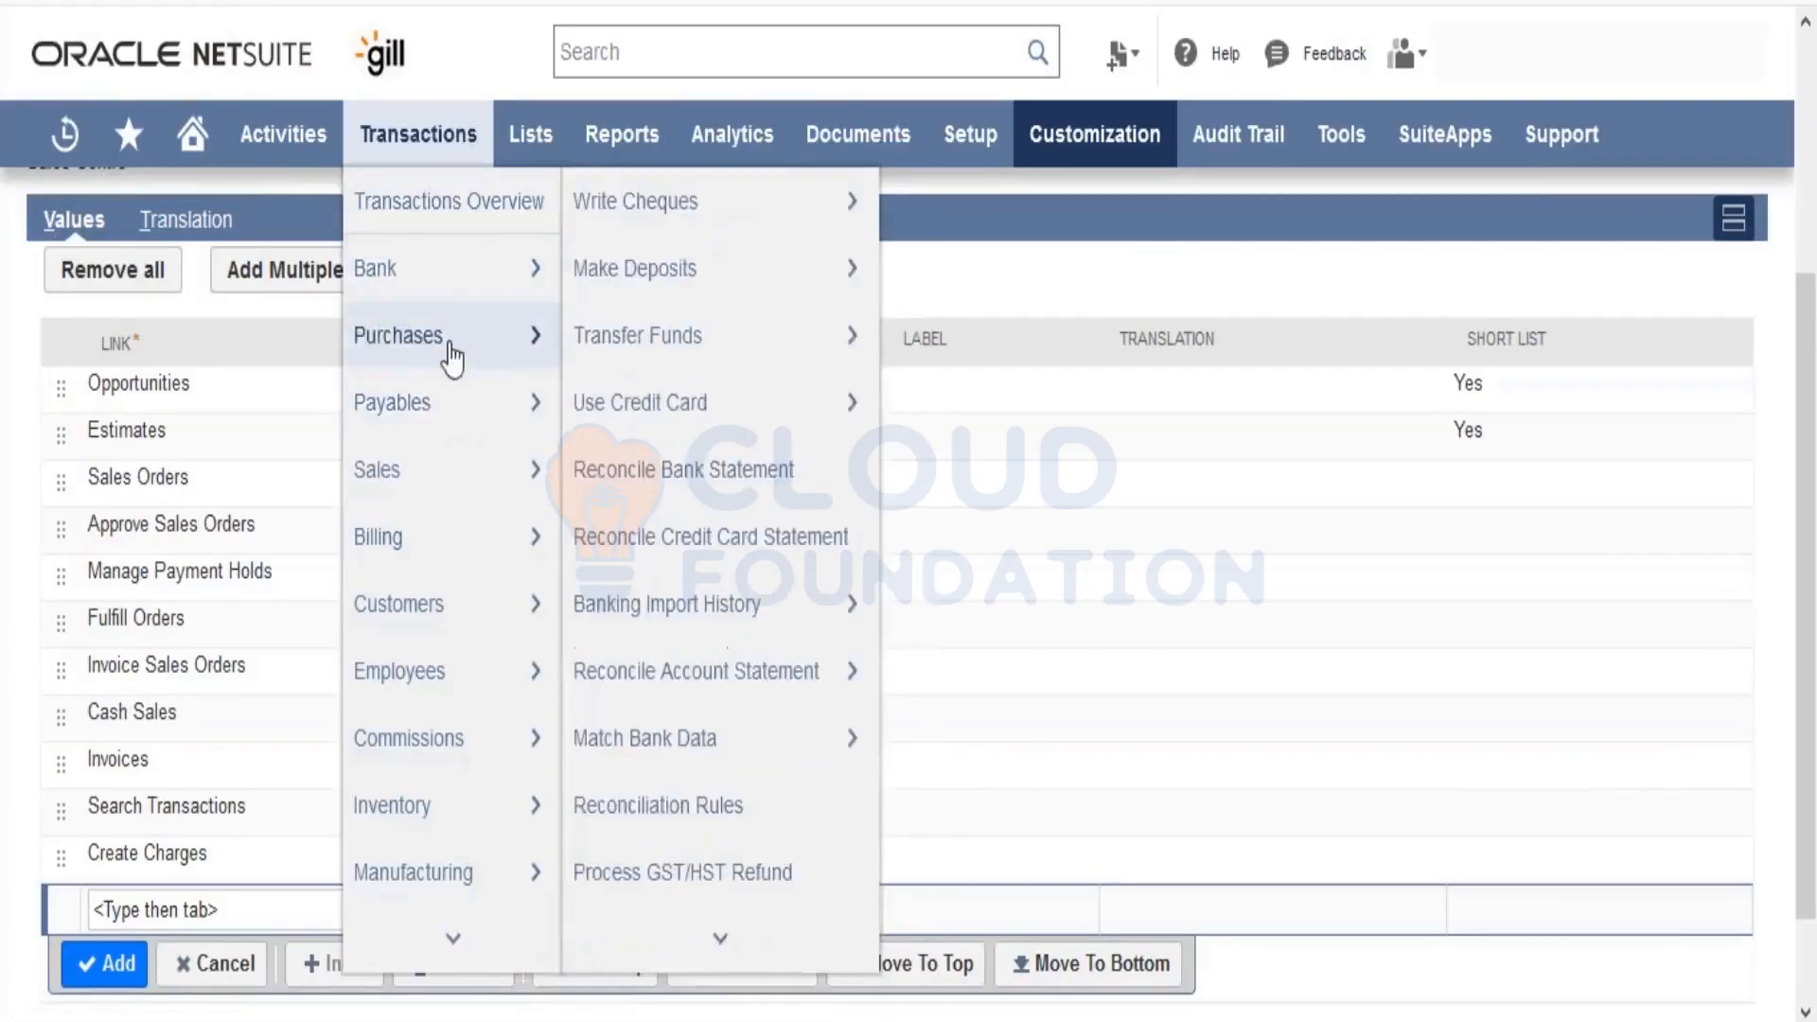
pyautogui.moveTo(452, 527)
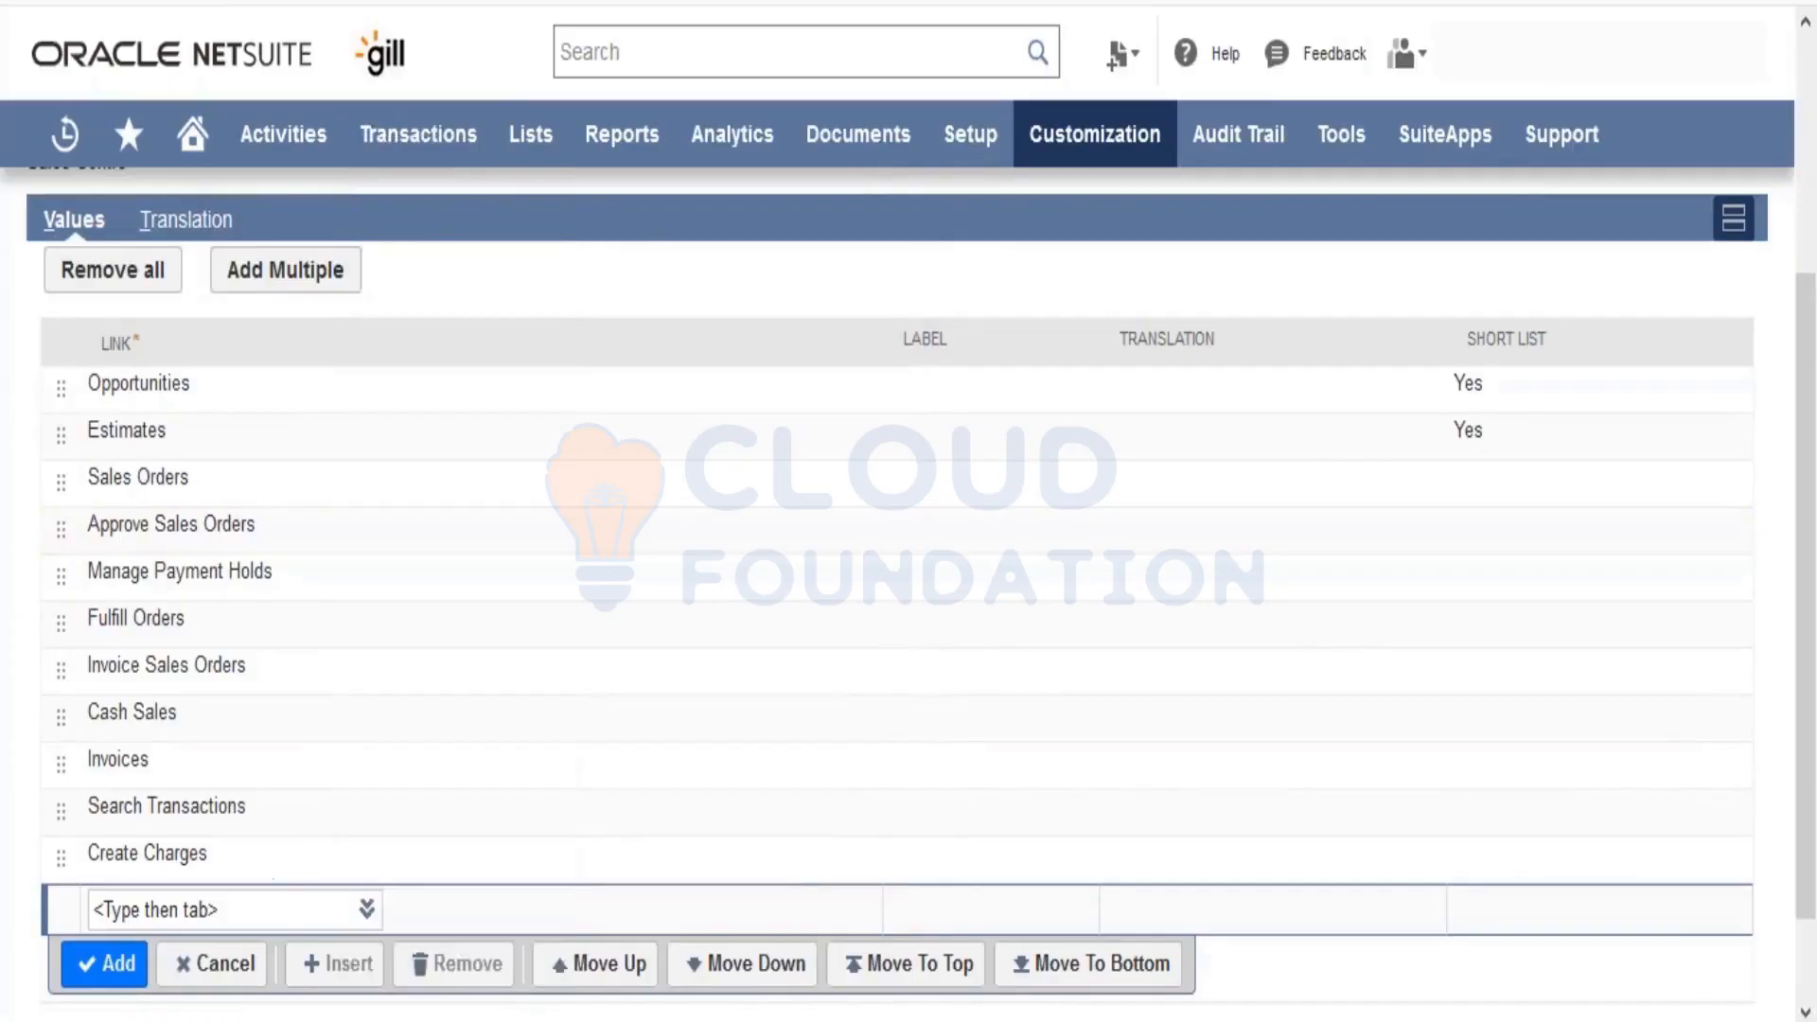
pyautogui.click(248, 915)
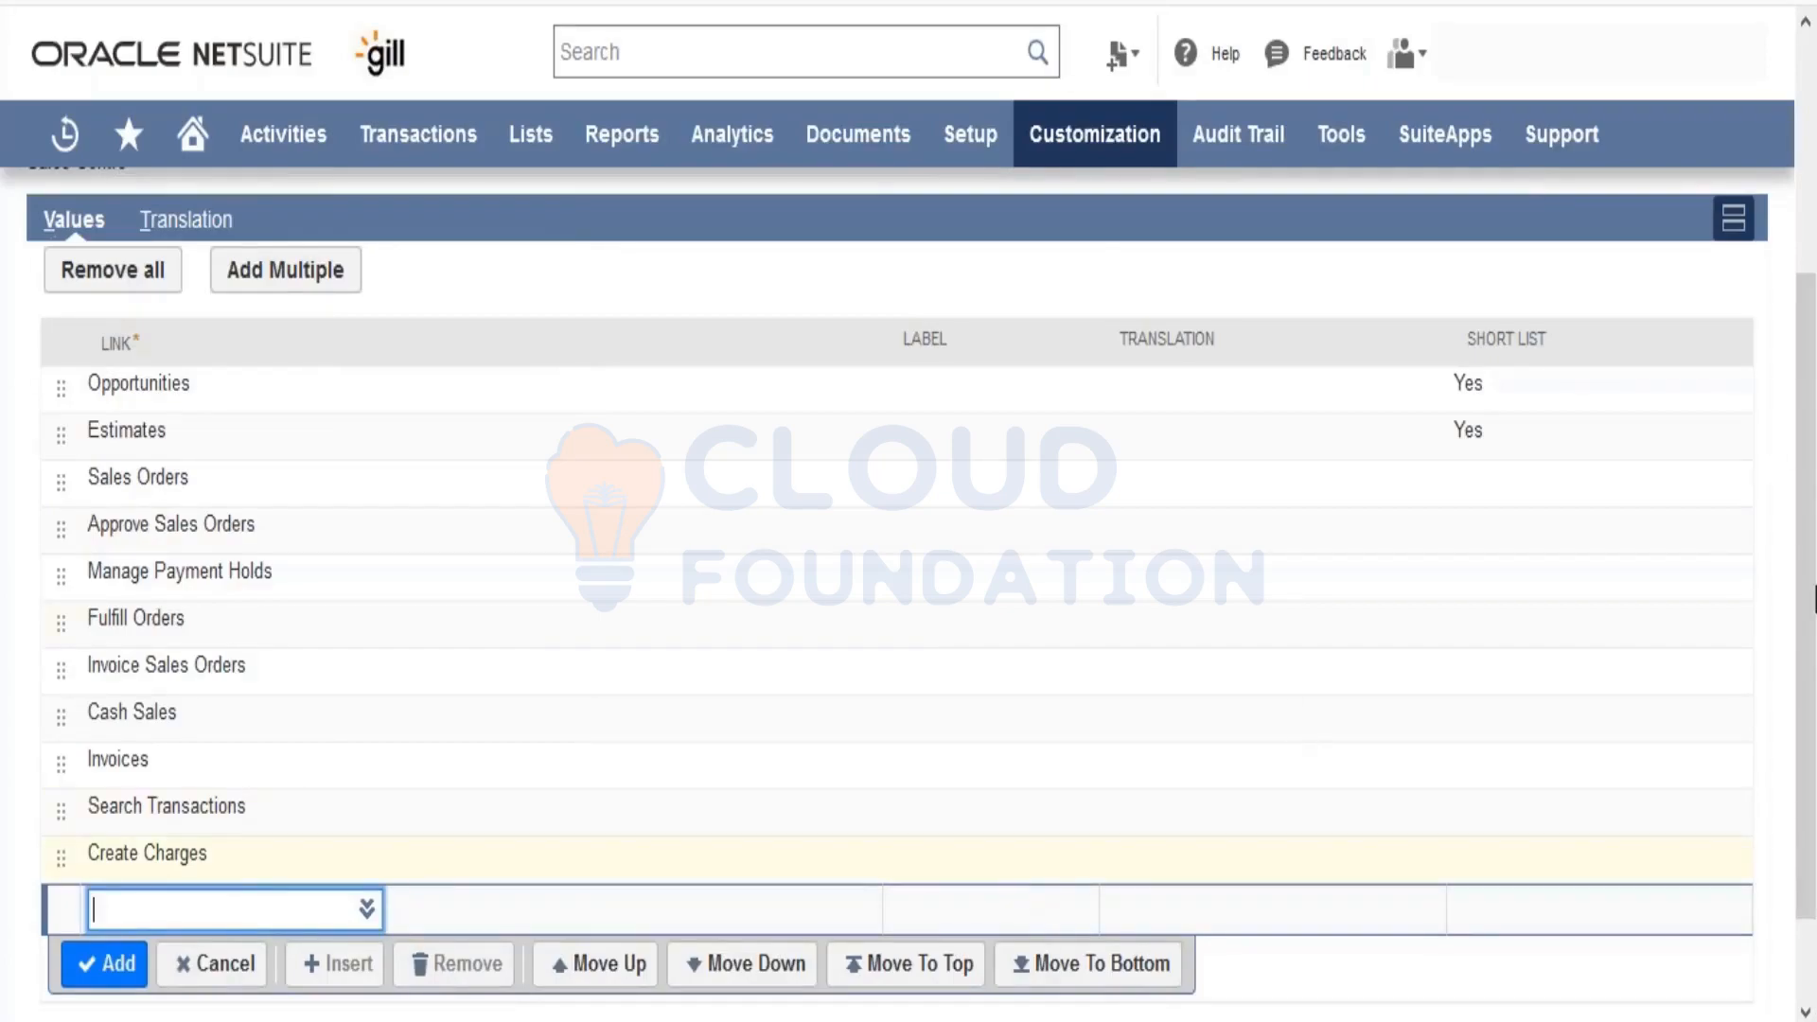
pyautogui.moveTo(1814, 620); pyautogui.dragTo(1814, 379)
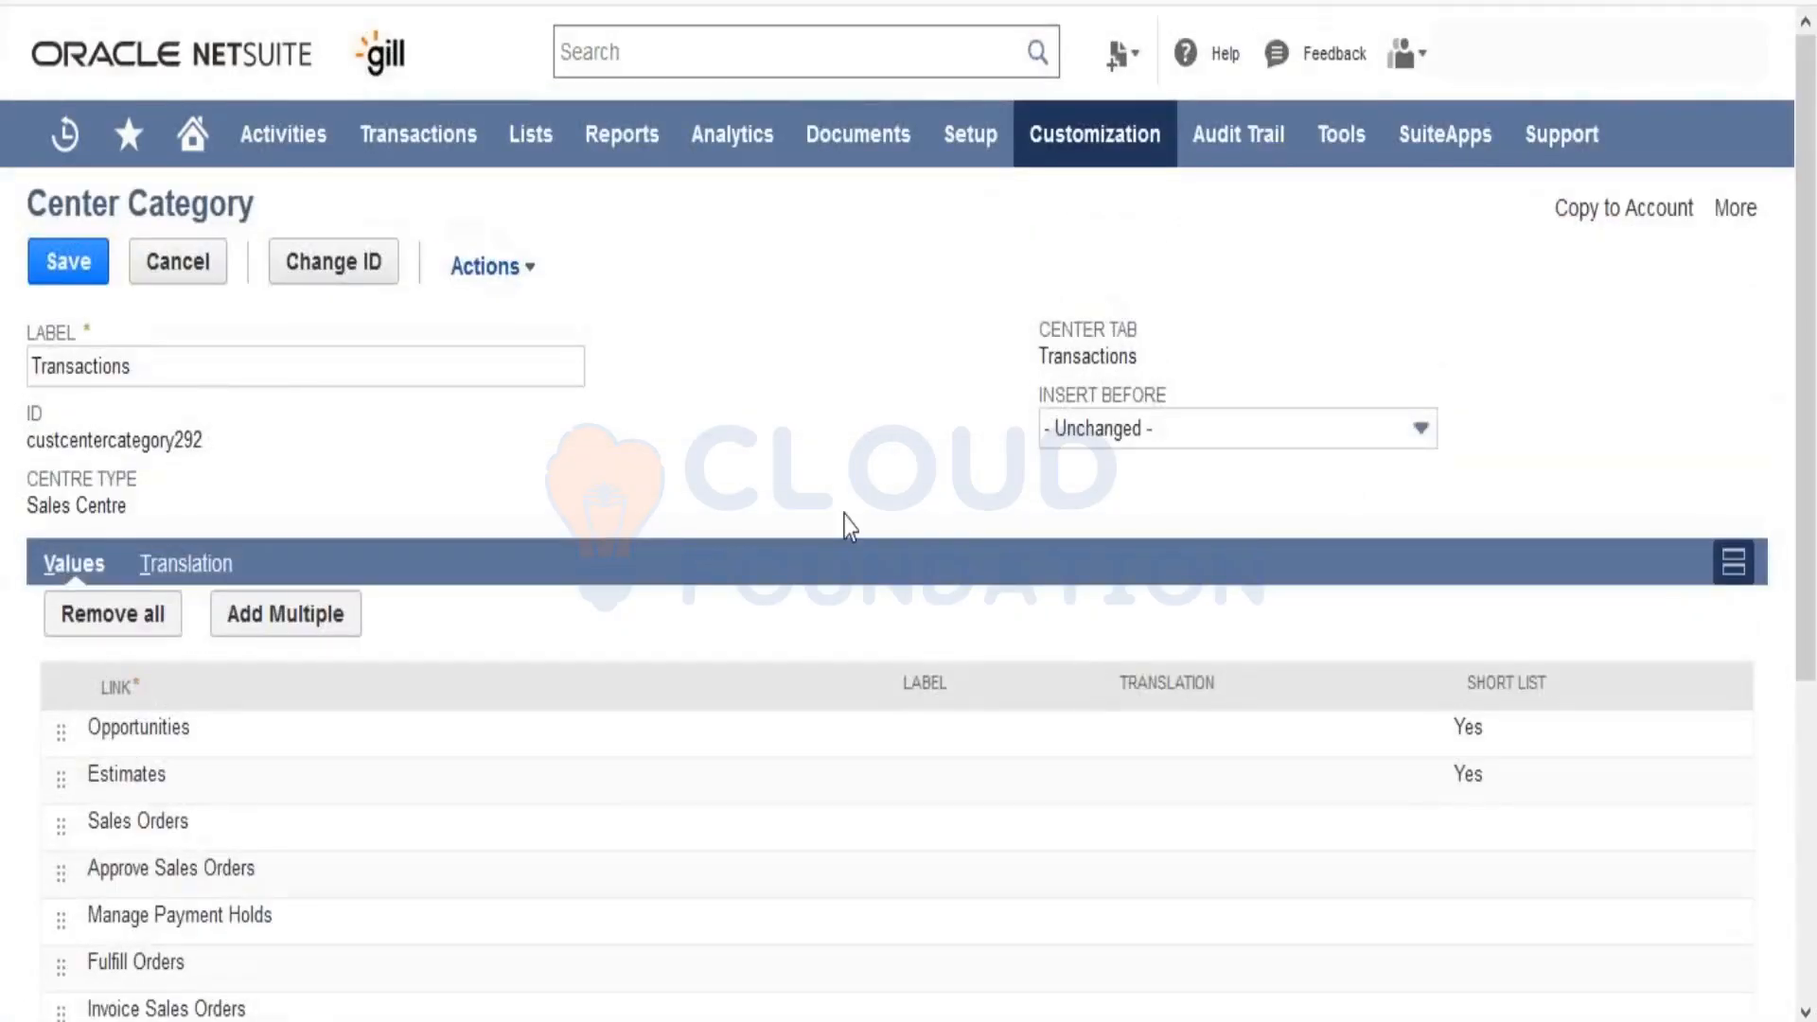
# Step: Check the translation labels of the Transactions category and return to its list of link values
pyautogui.click(198, 566)
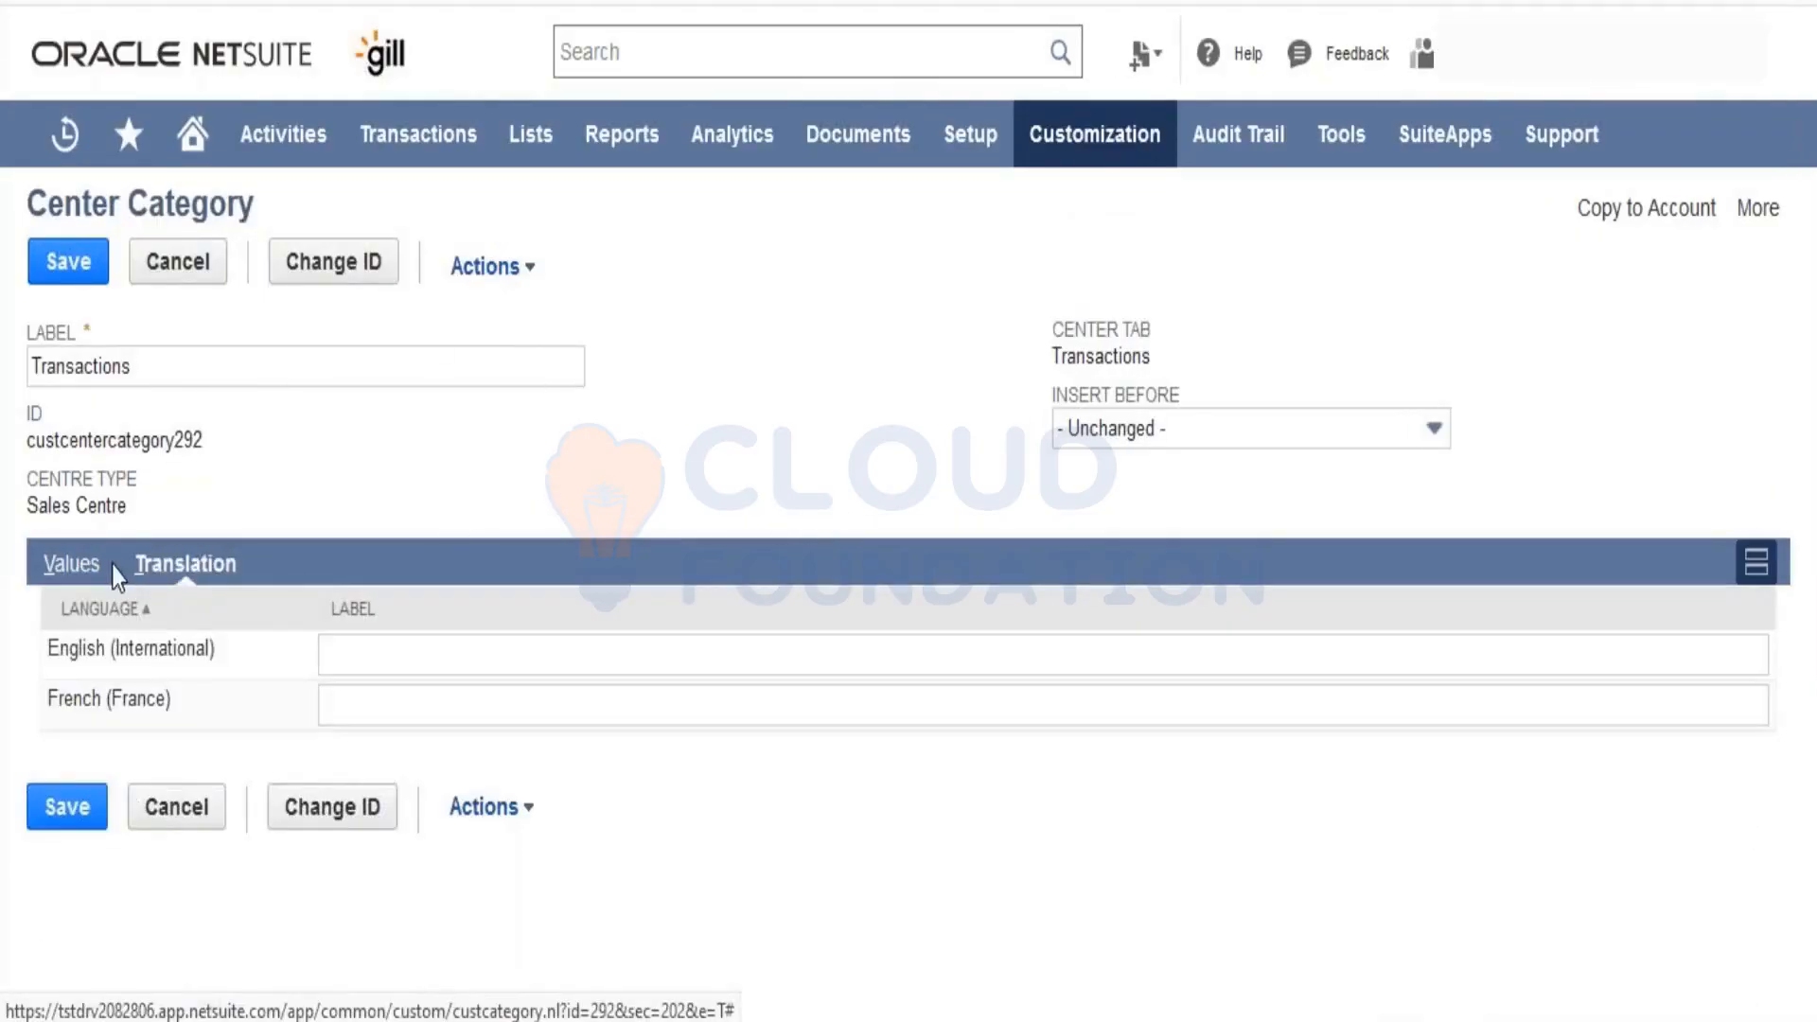
pyautogui.click(95, 564)
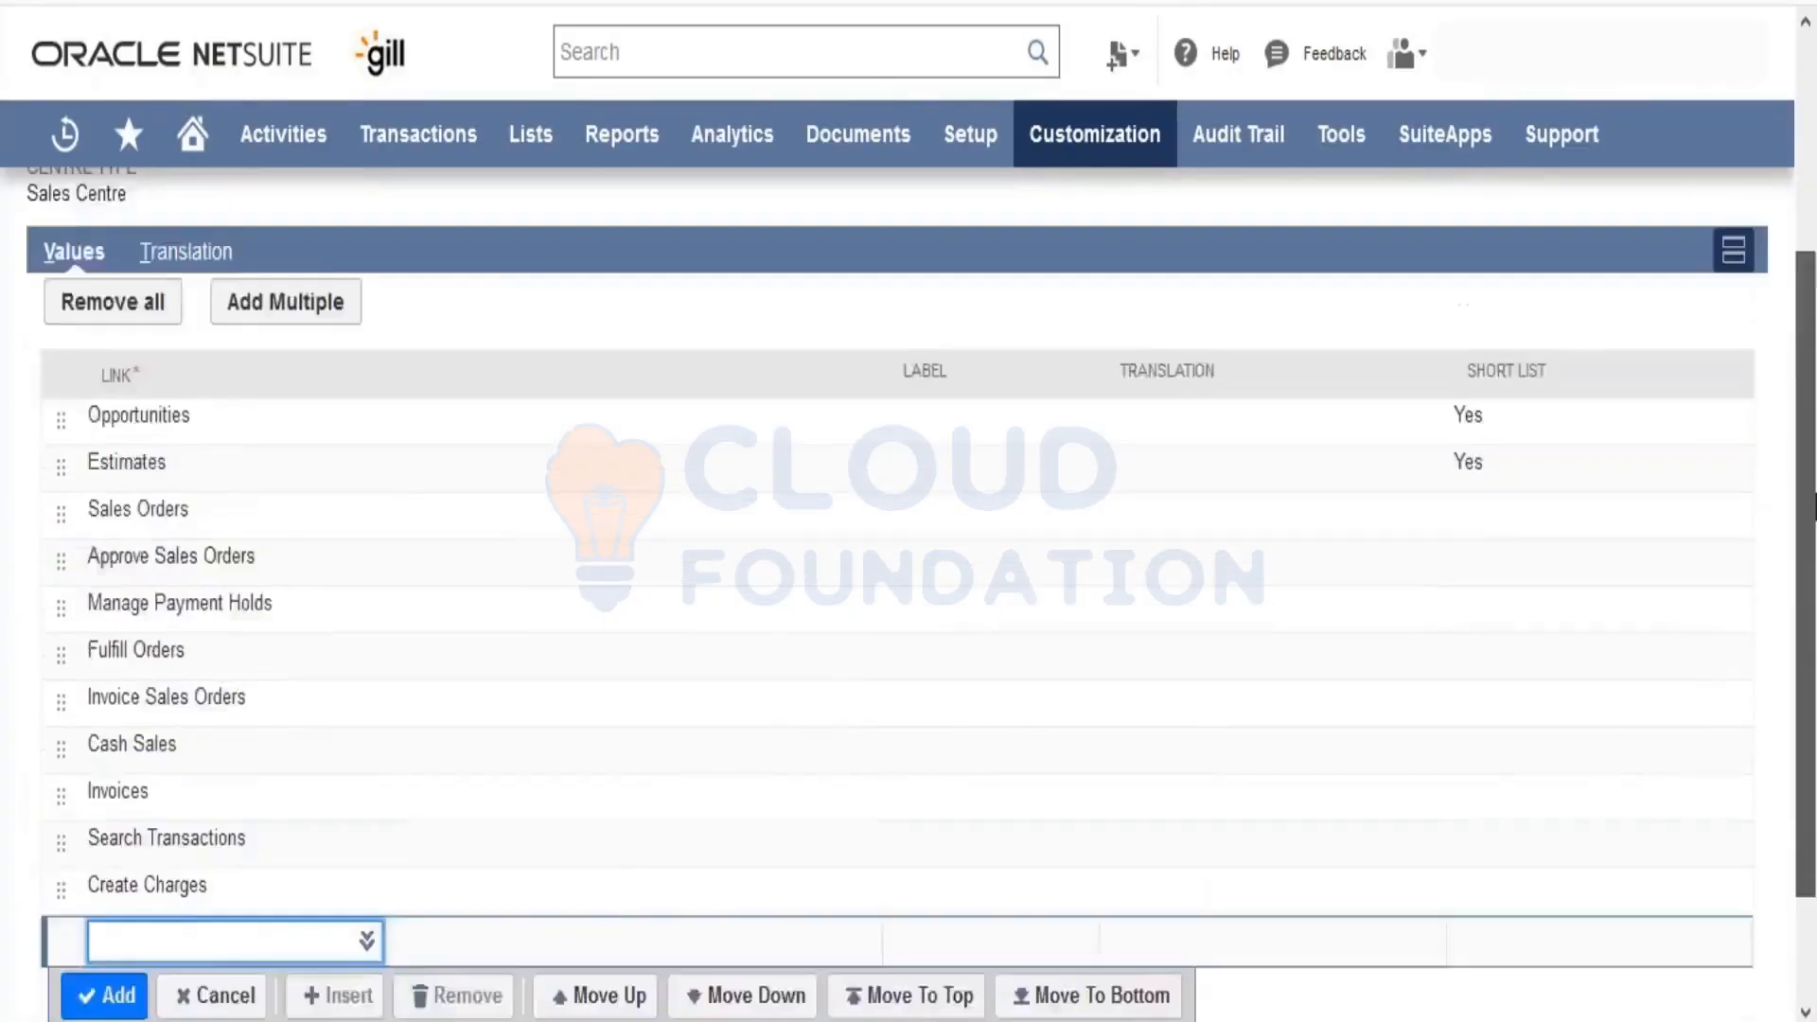
pyautogui.moveTo(1814, 506); pyautogui.dragTo(1812, 288)
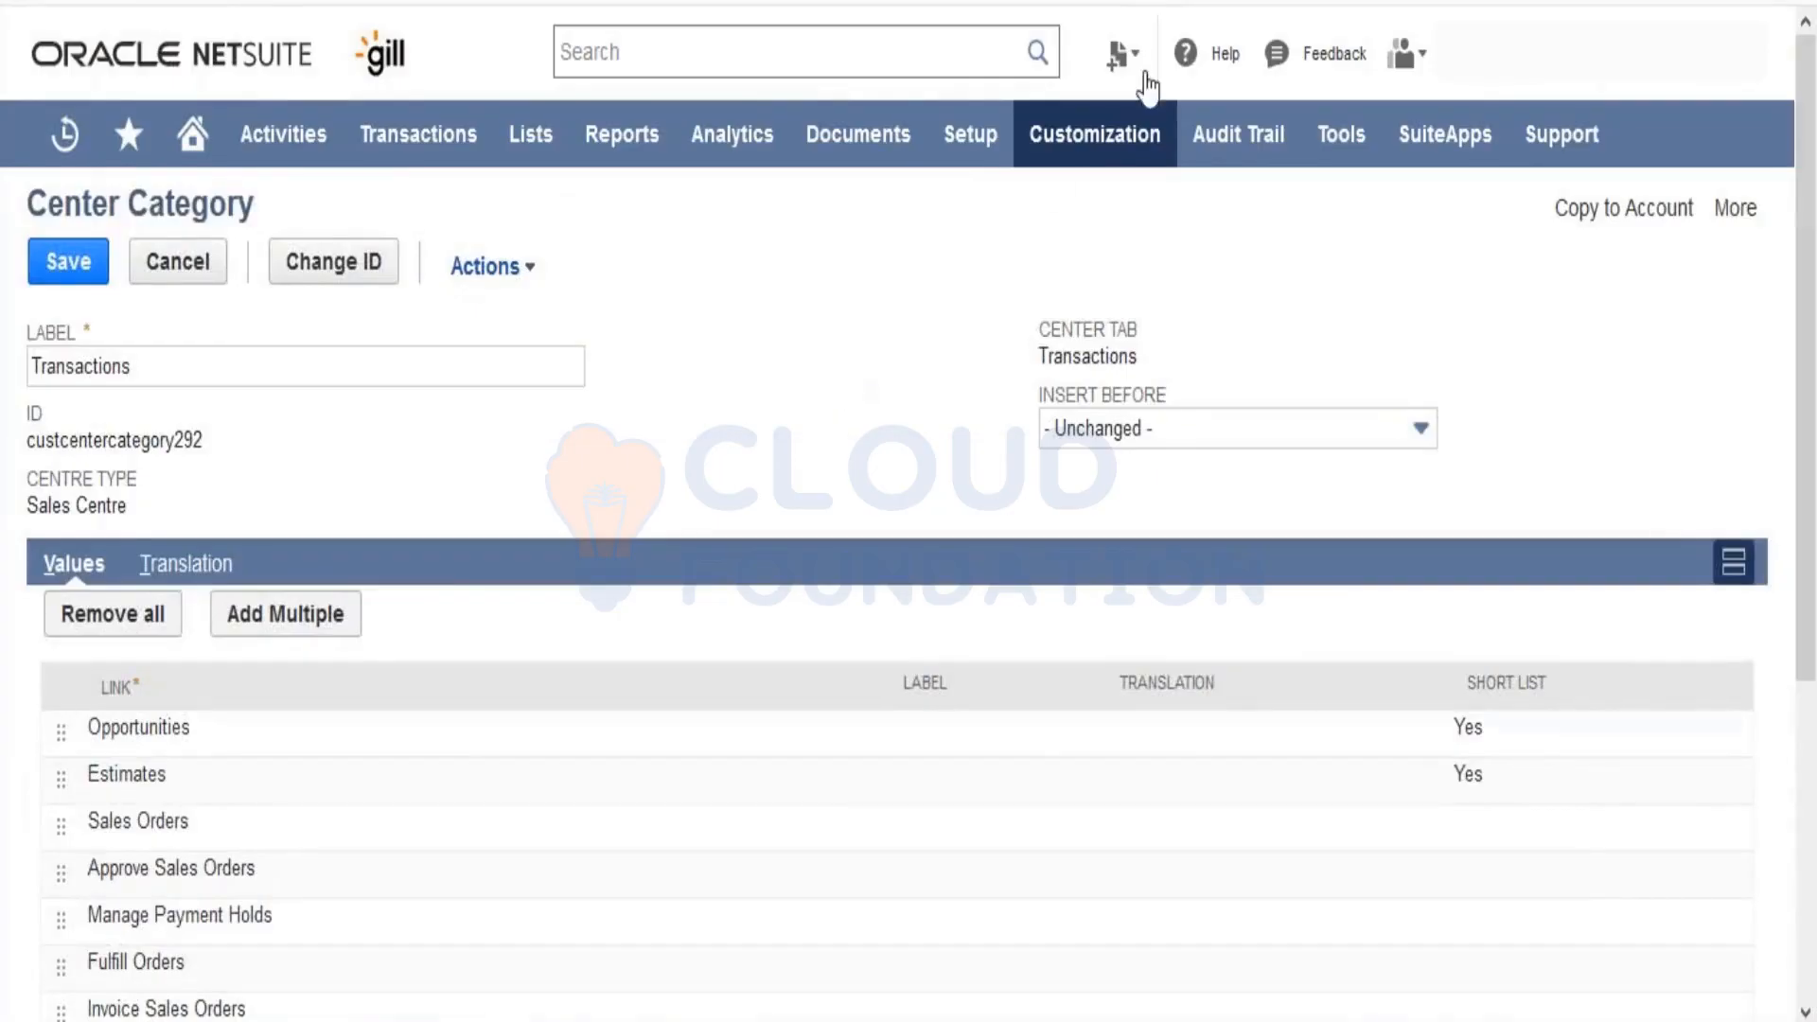
# Step: Open the Custom Center Links page and look through the link labels and their URLs
pyautogui.moveTo(1113, 143)
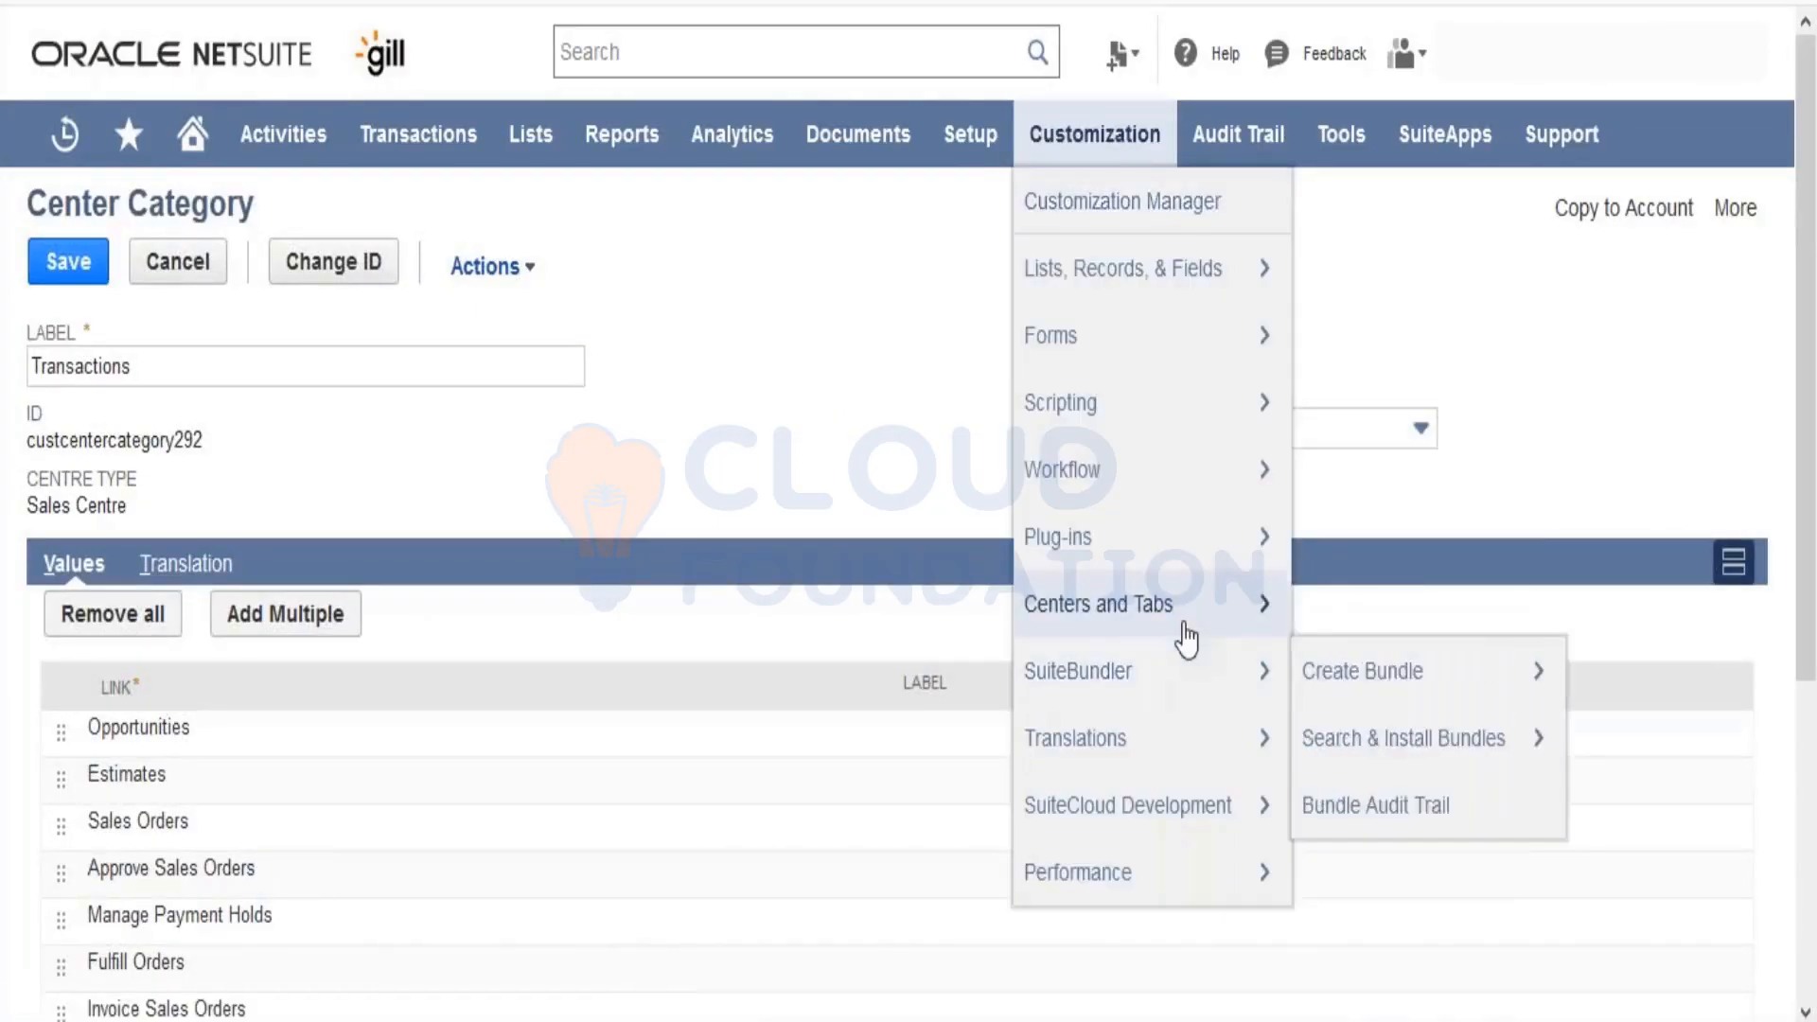
pyautogui.moveTo(1230, 620)
pyautogui.moveTo(1355, 832)
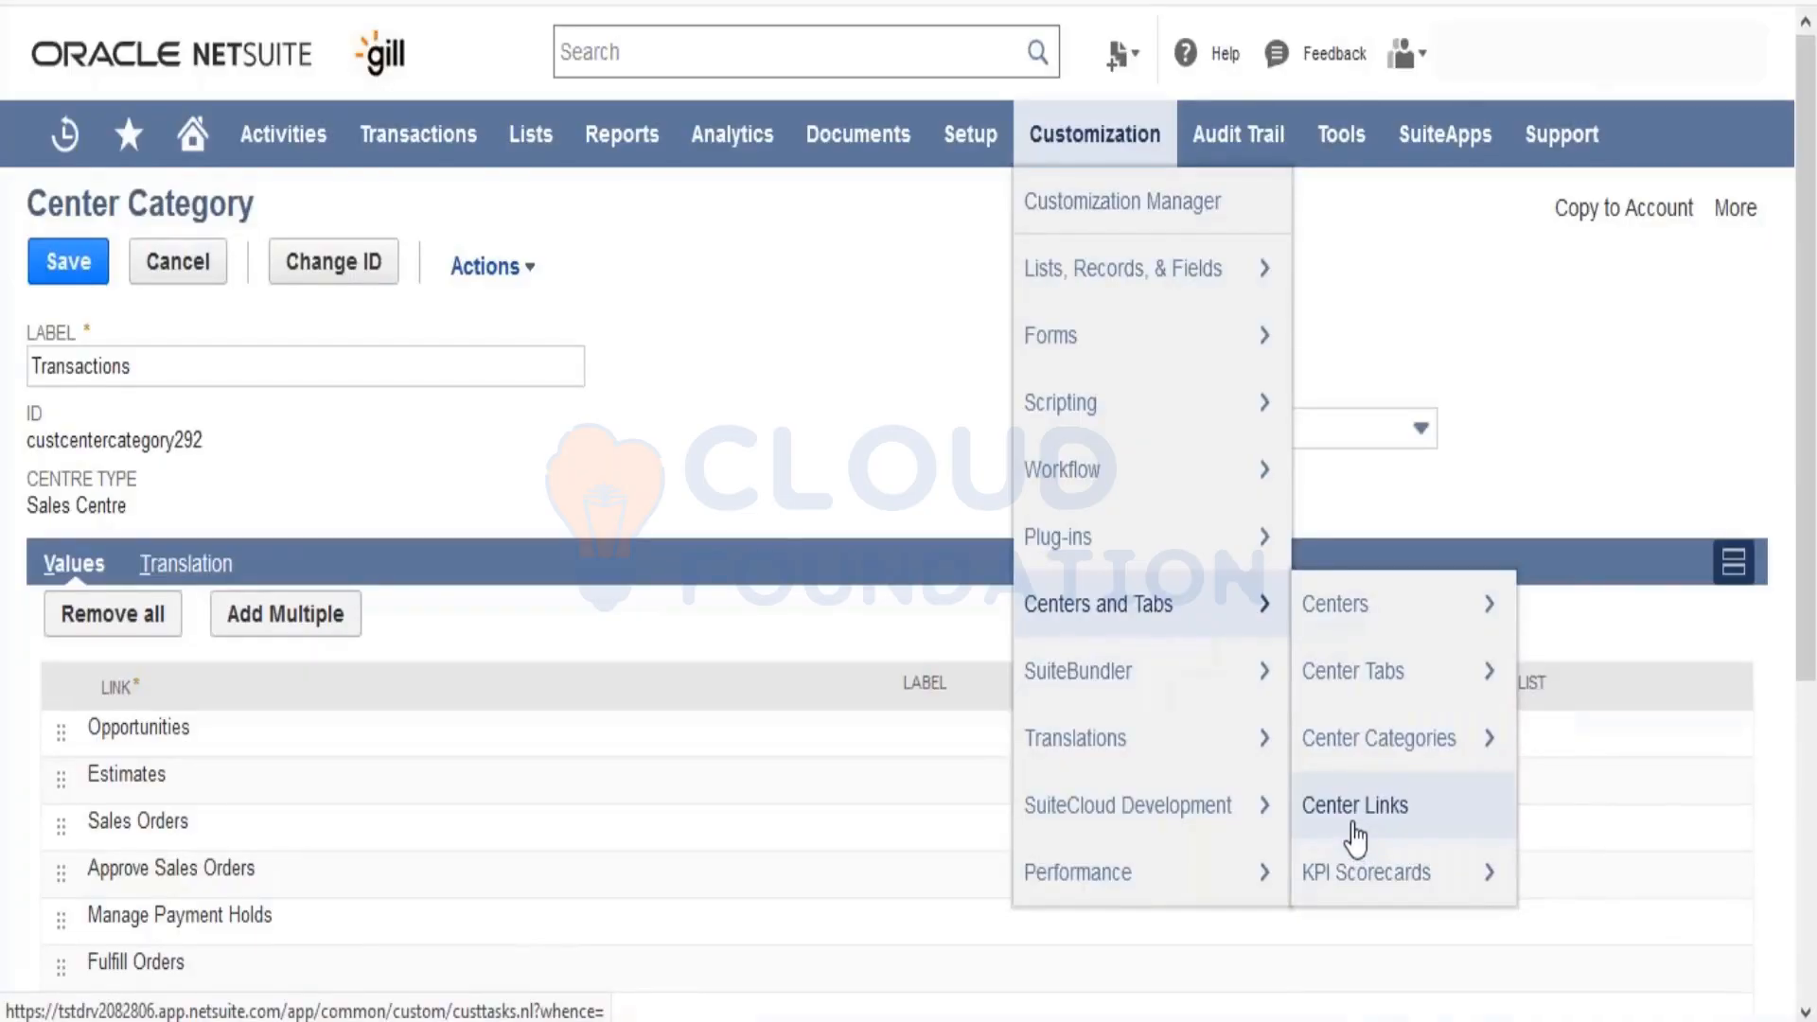
pyautogui.click(1355, 832)
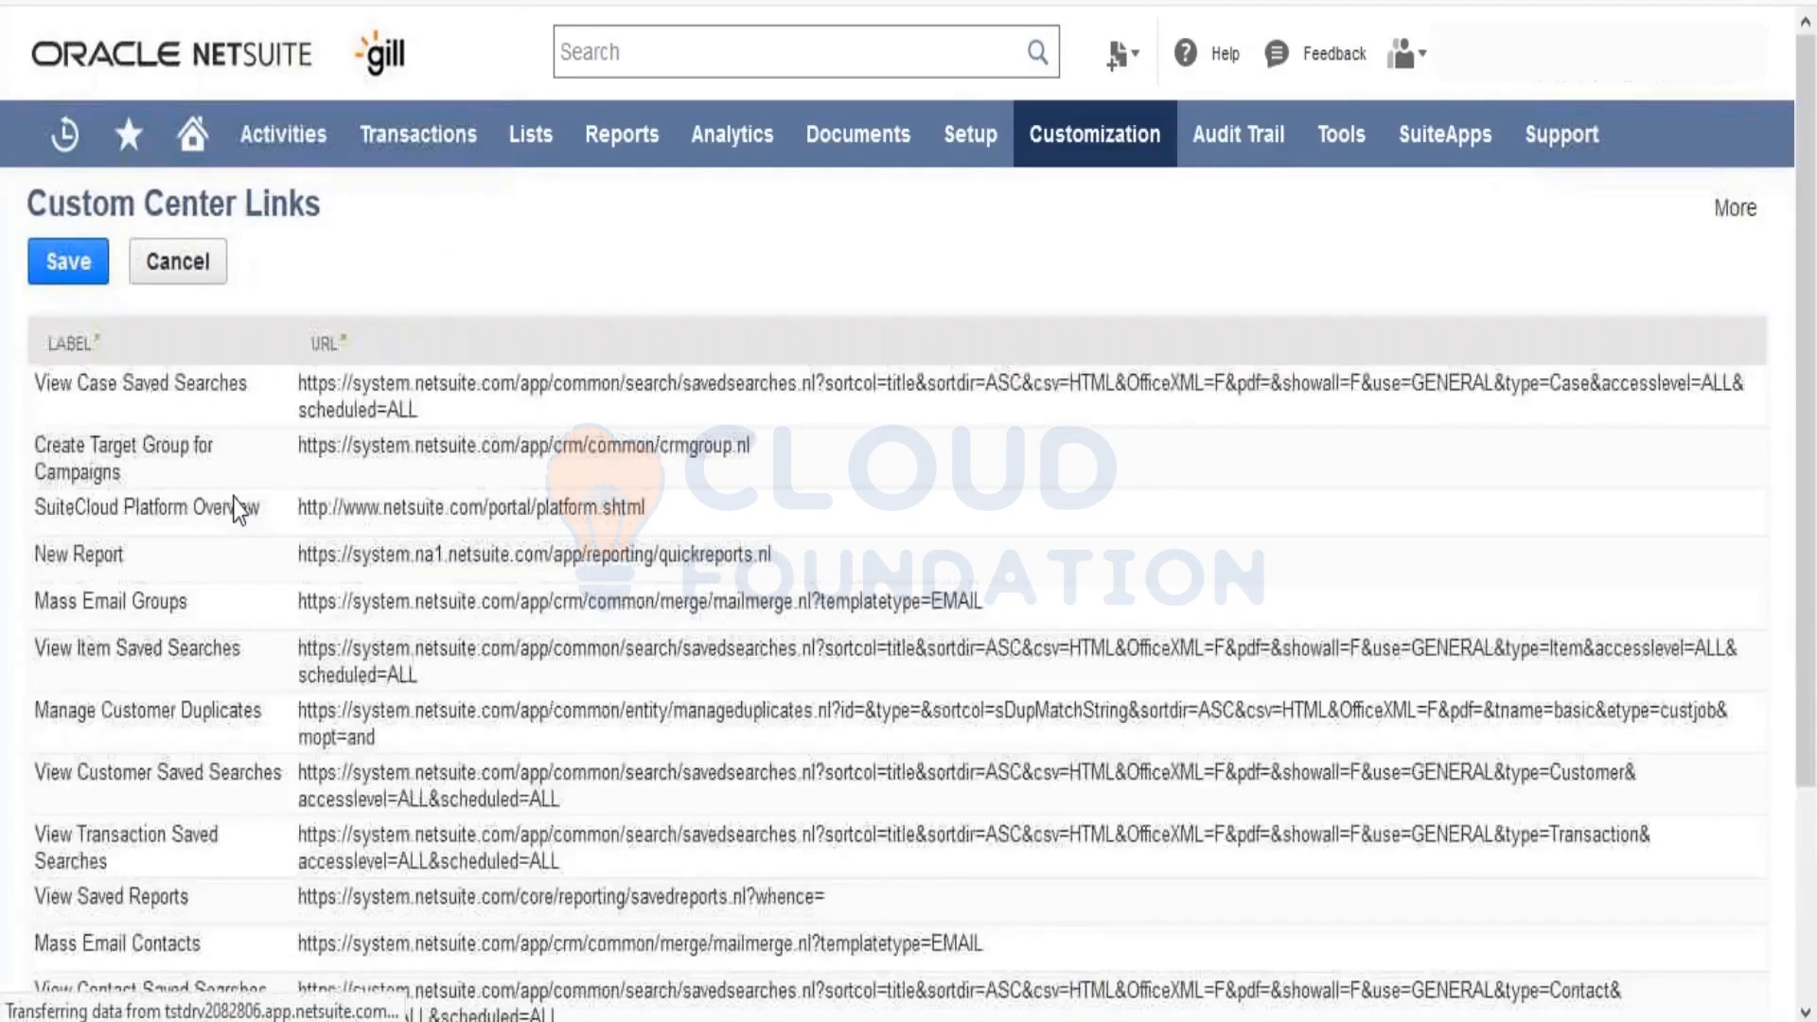
pyautogui.scroll(-1, 1807, 752)
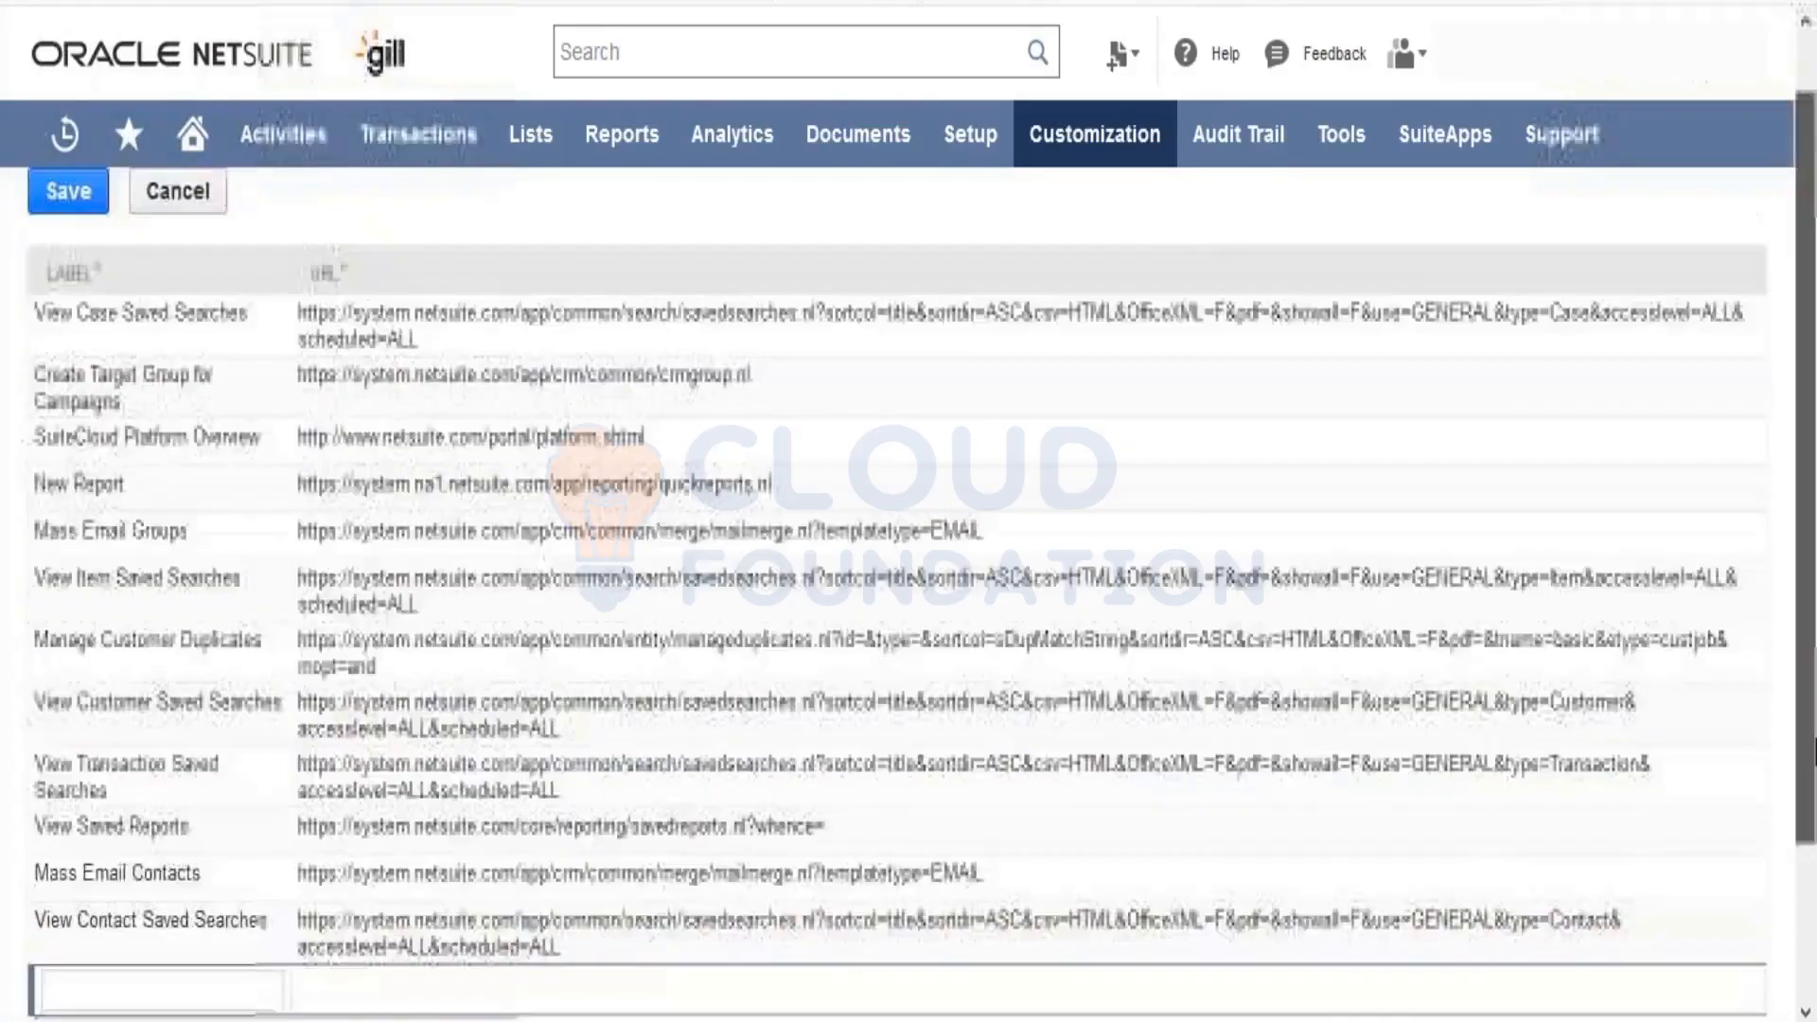
pyautogui.scroll(-3, 1808, 752)
pyautogui.scroll(3, 1809, 644)
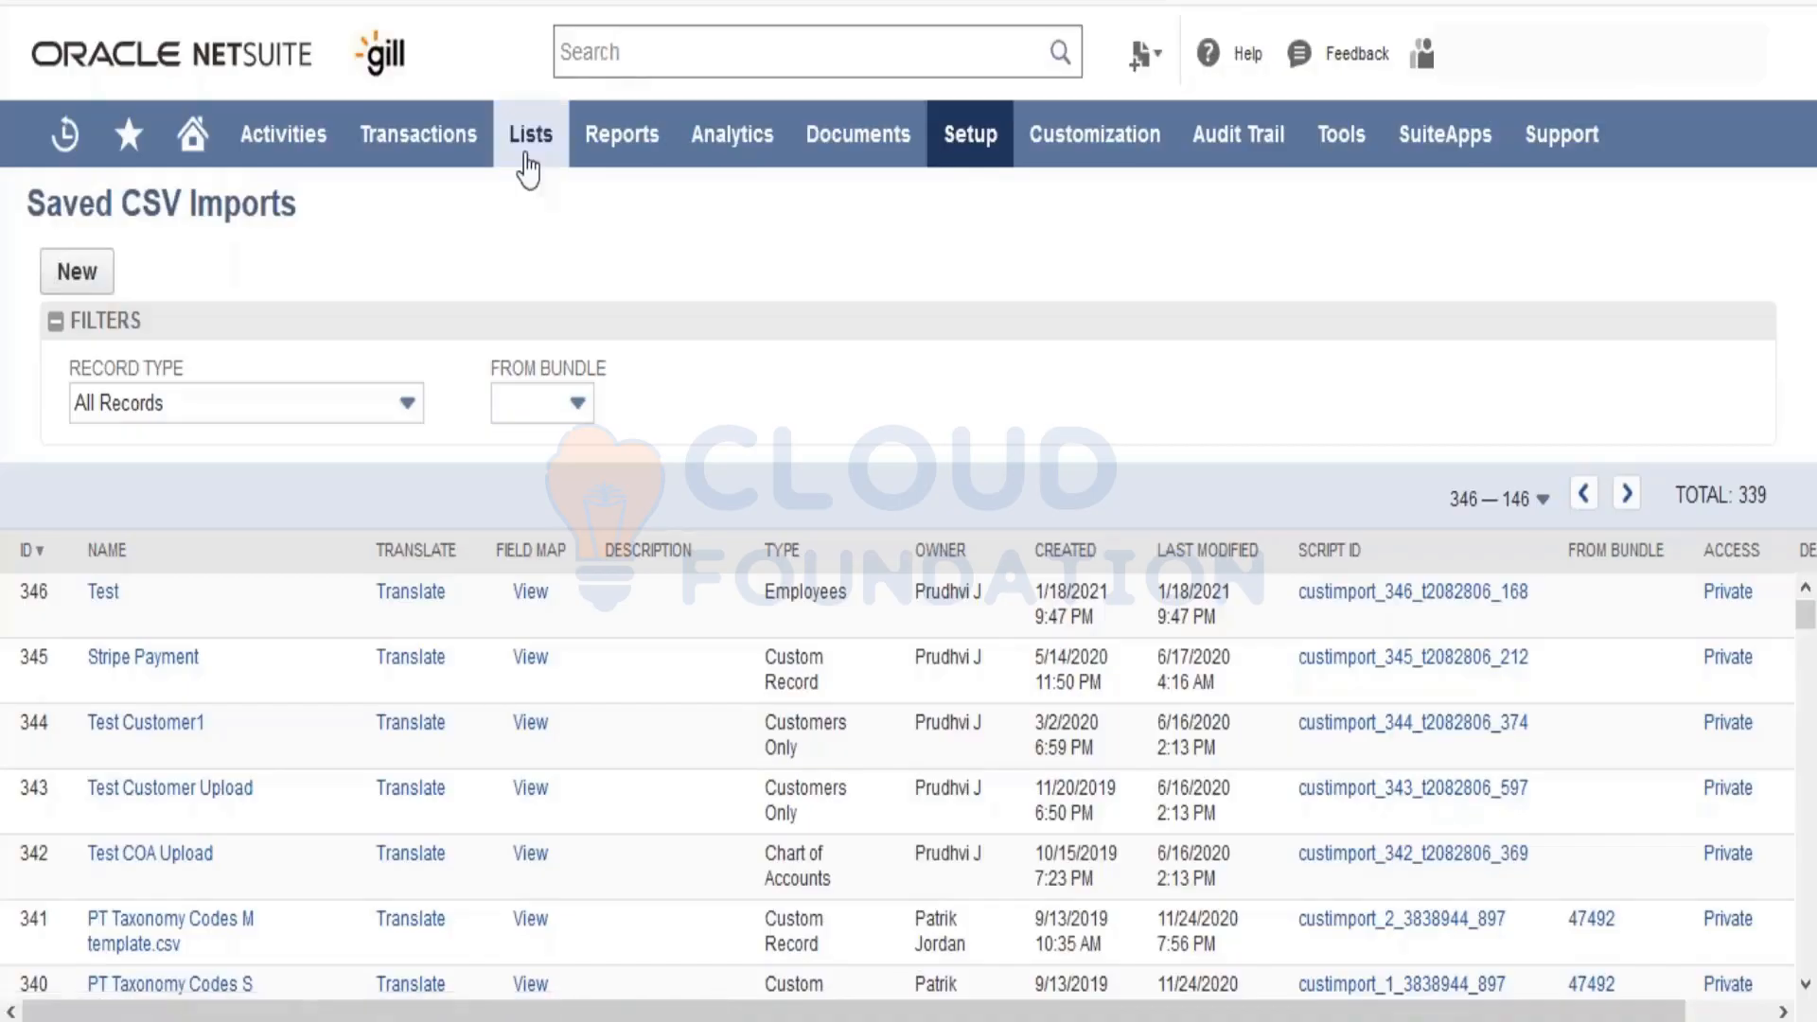
# Step: Open the Projects list from the relationship records and view the Install Solar System project
pyautogui.moveTo(532, 151)
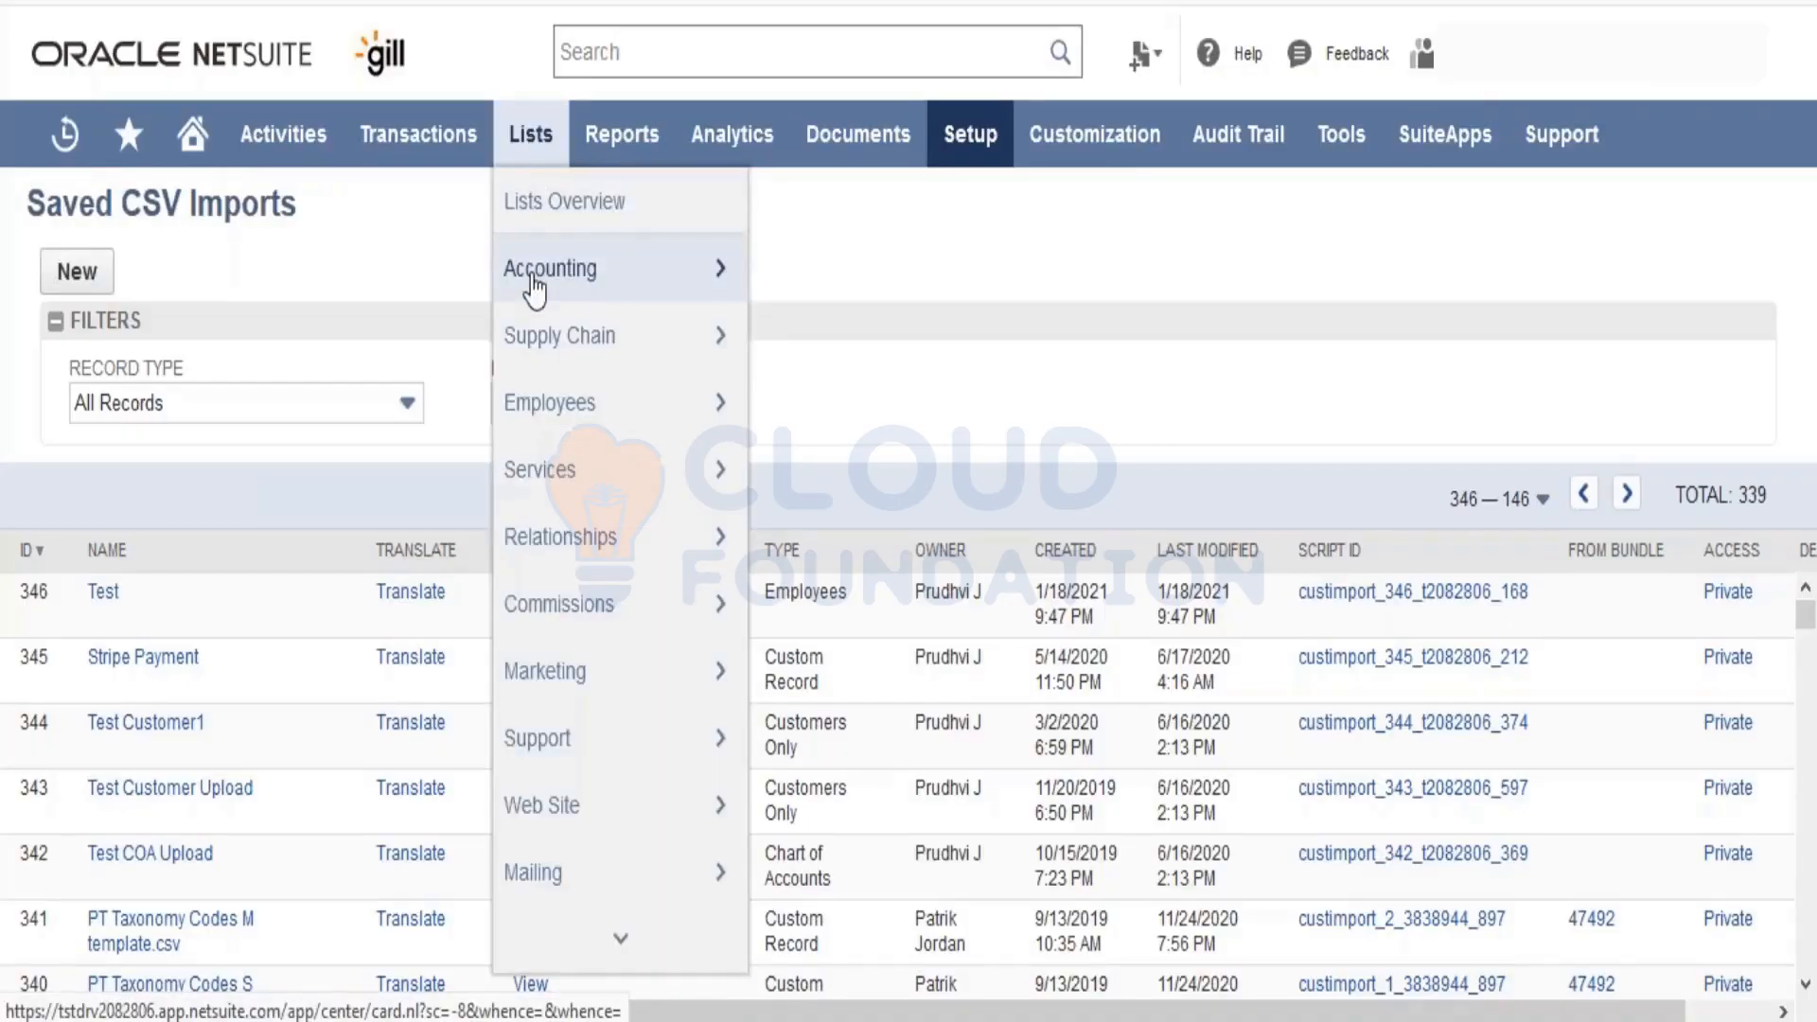
pyautogui.moveTo(536, 284)
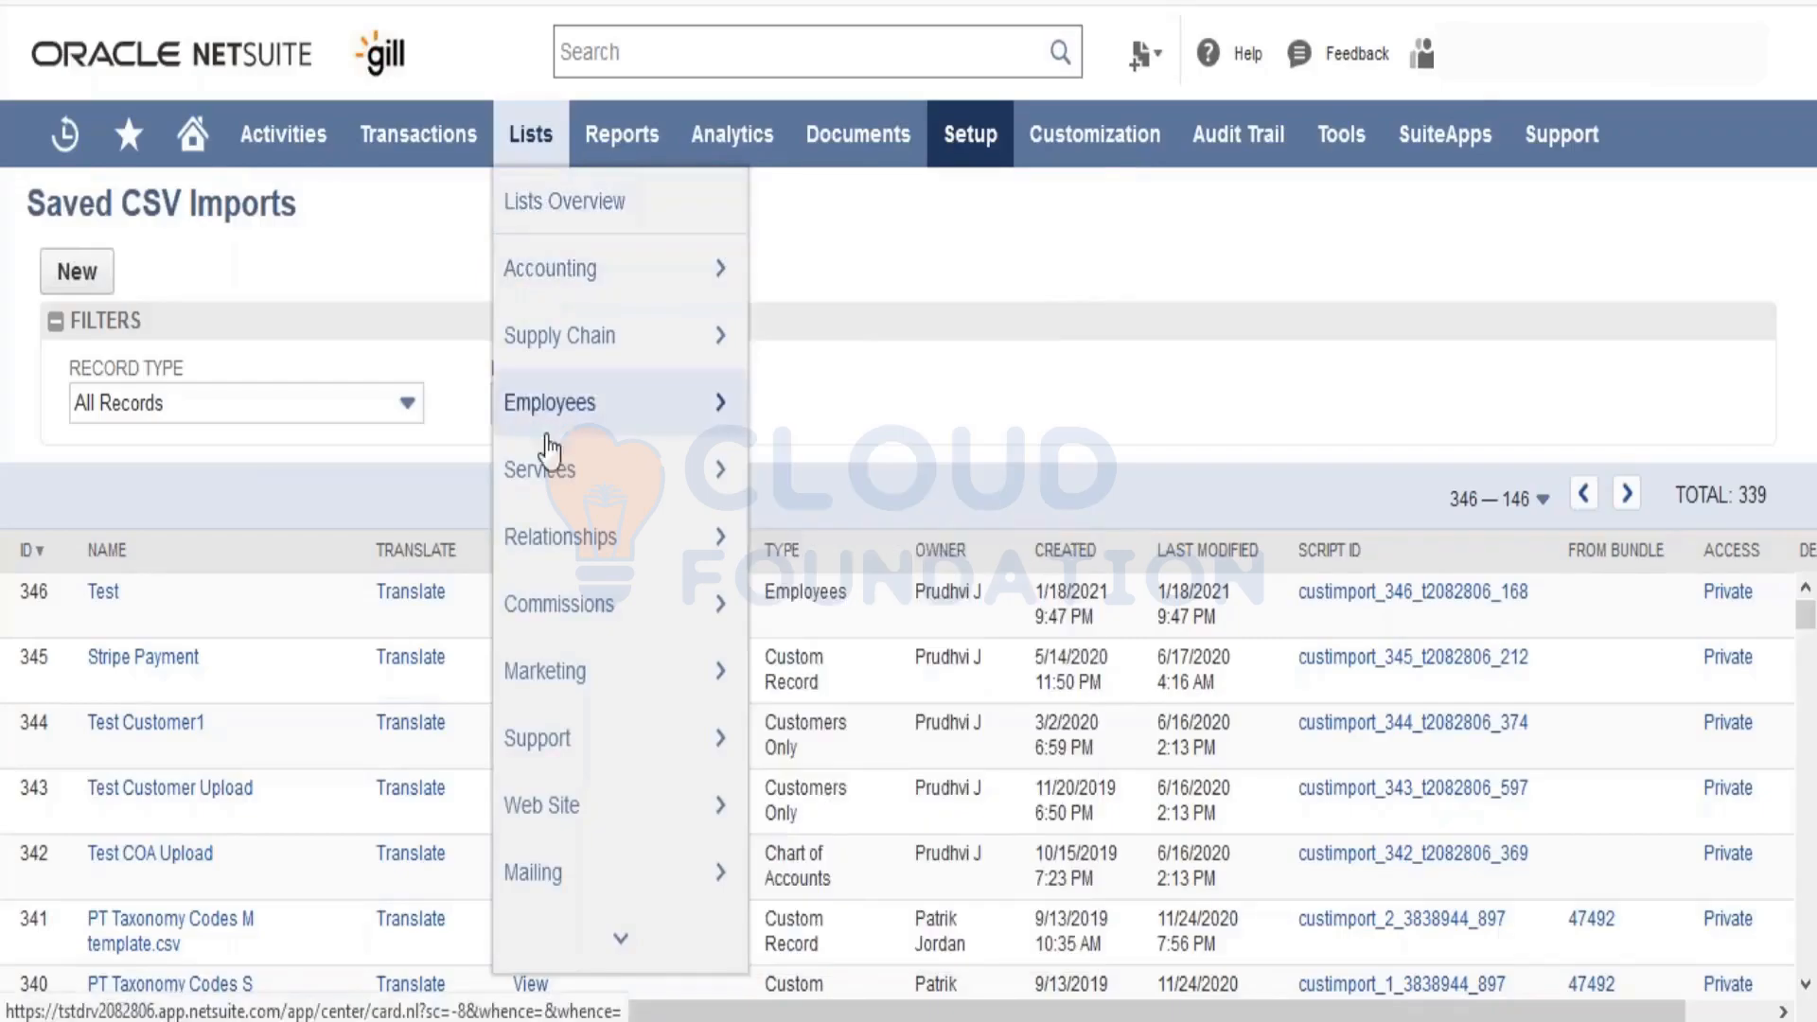
pyautogui.moveTo(617, 563)
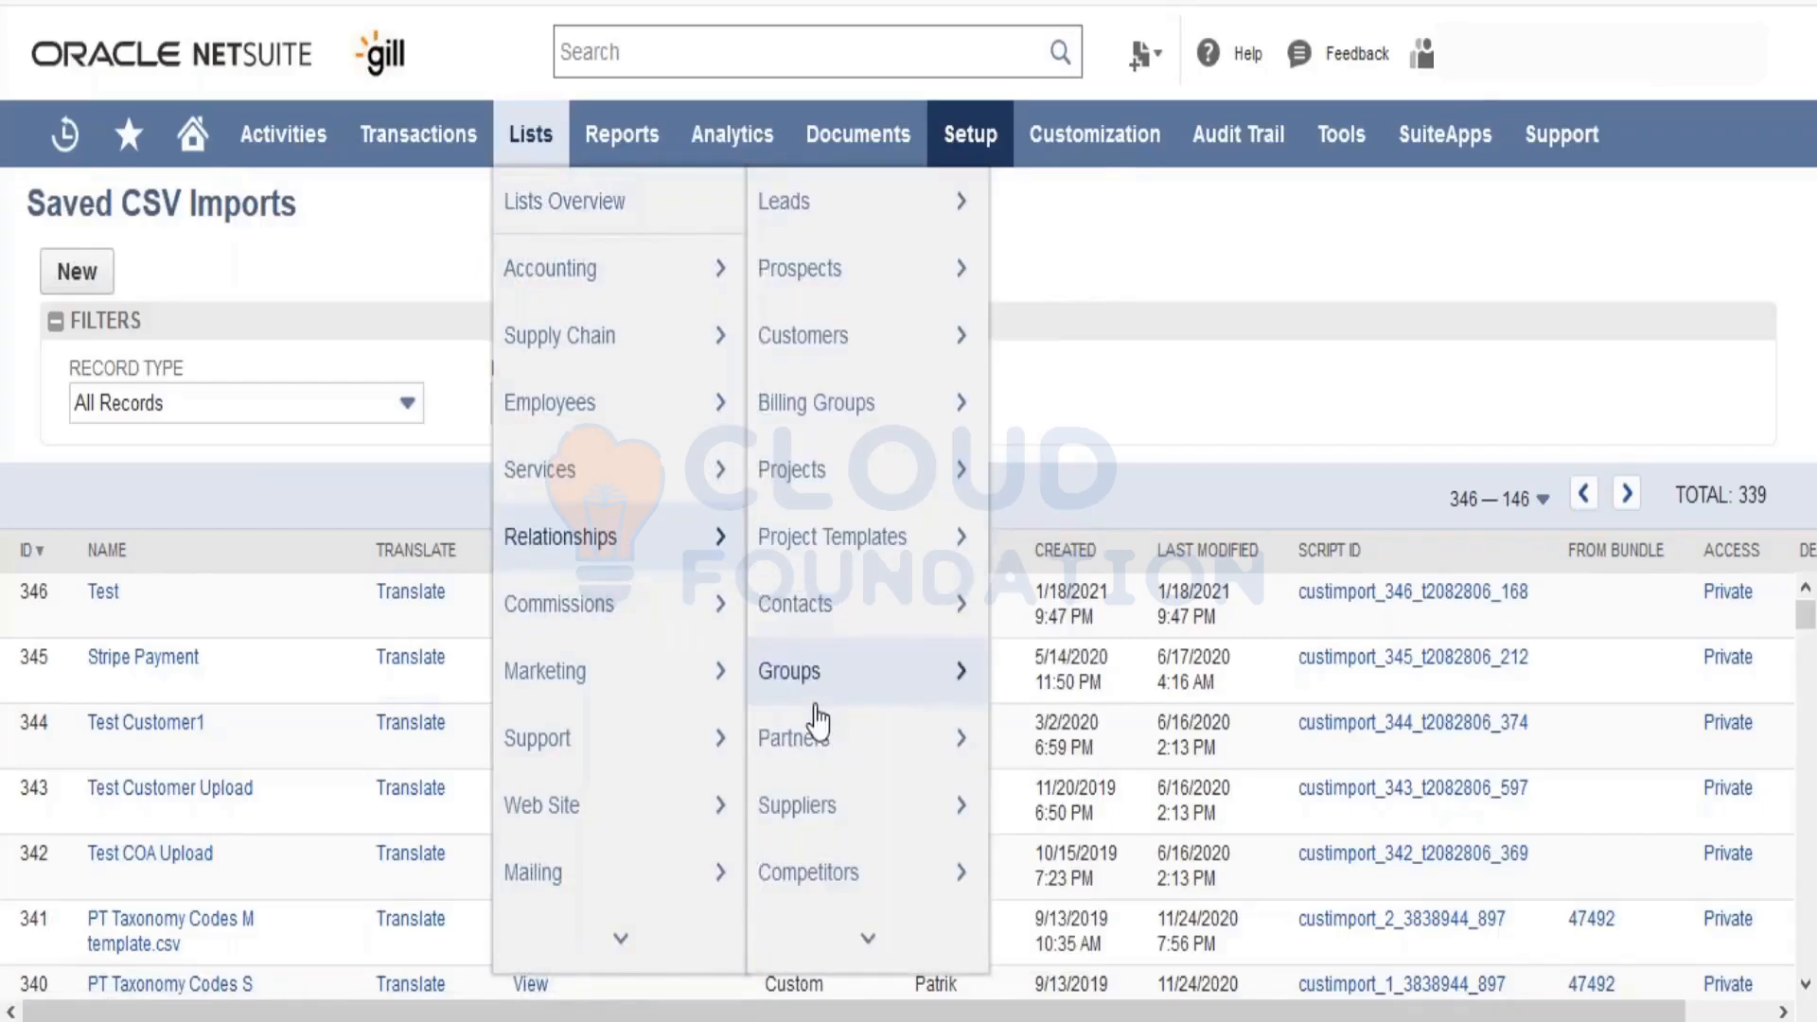
pyautogui.scroll(-2, 823, 720)
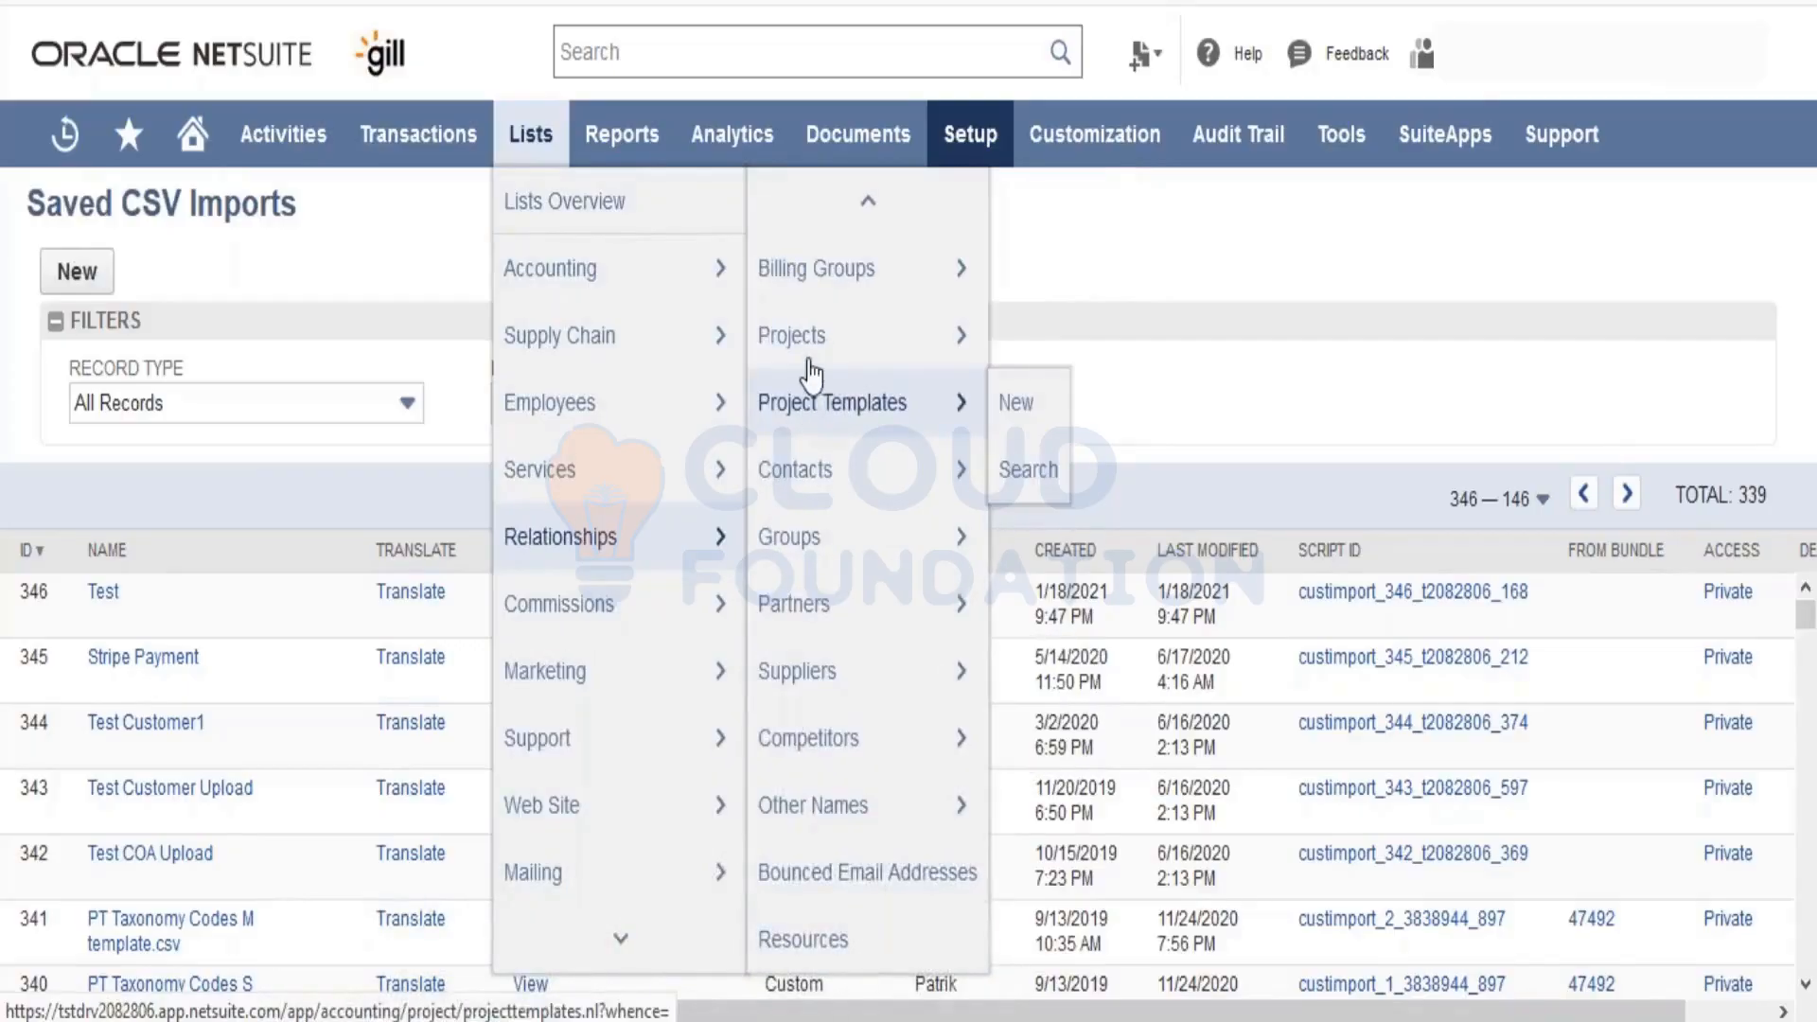
pyautogui.moveTo(811, 371)
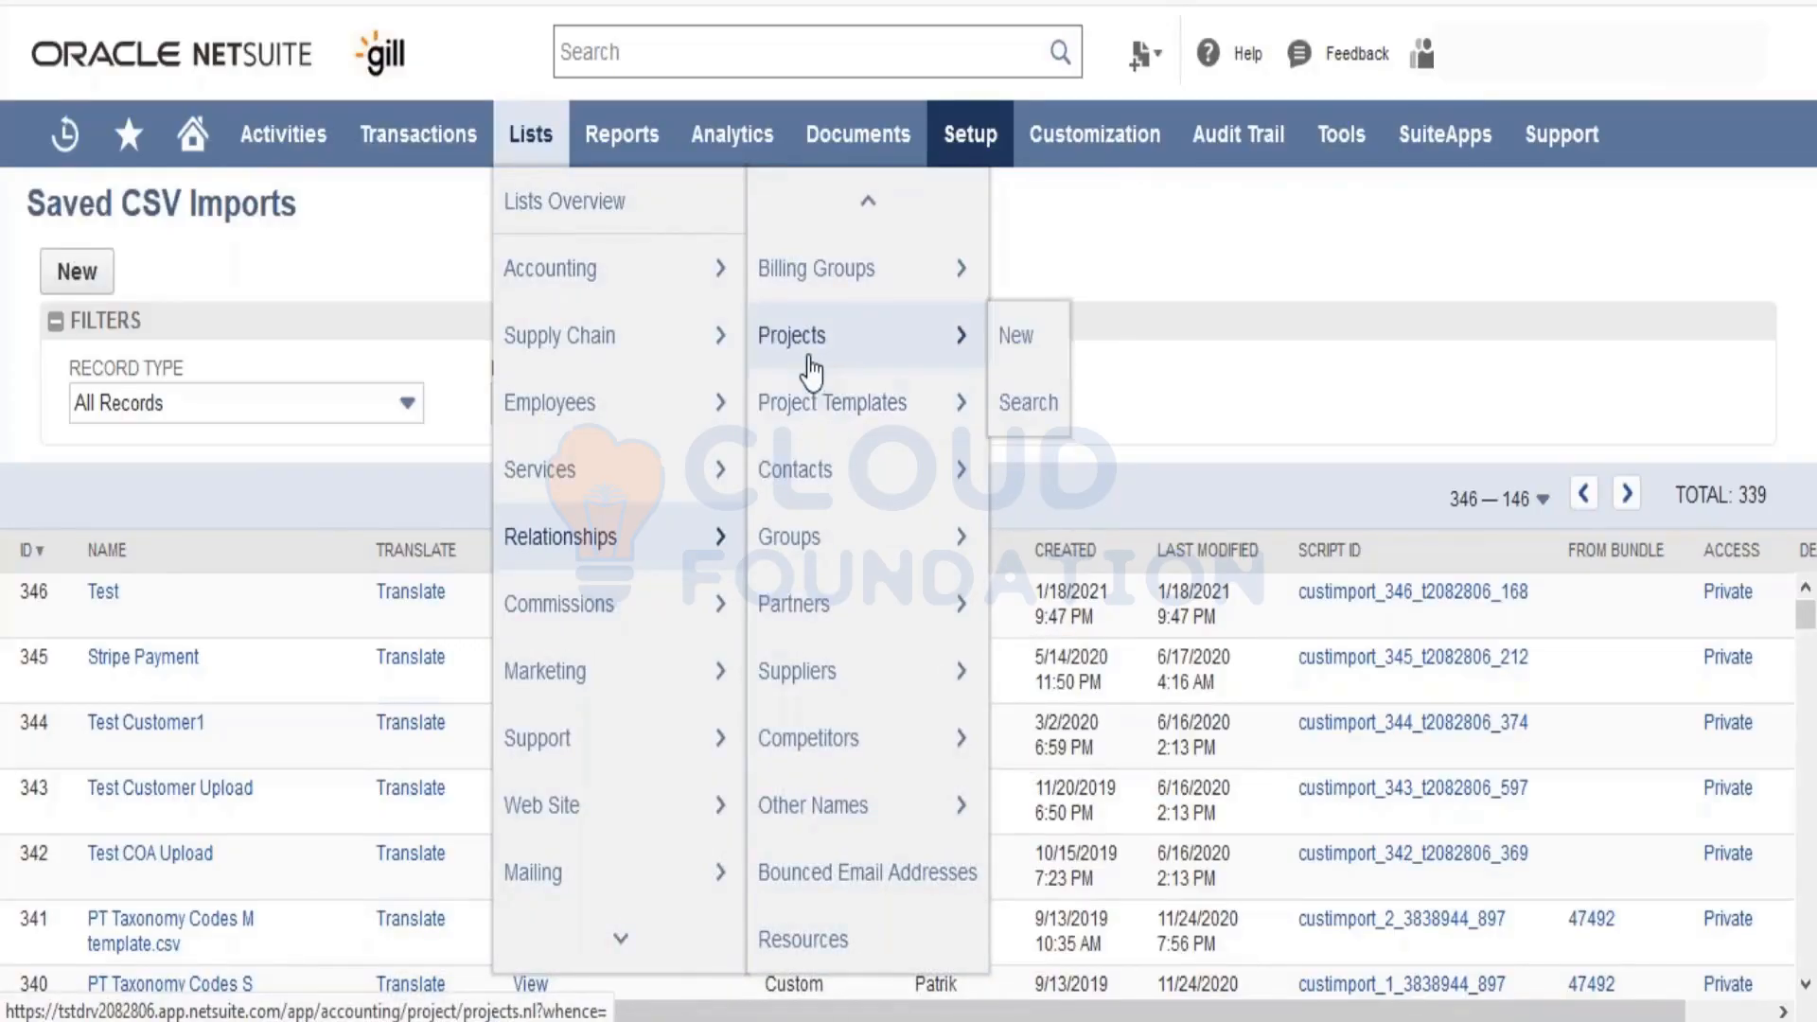
pyautogui.click(811, 371)
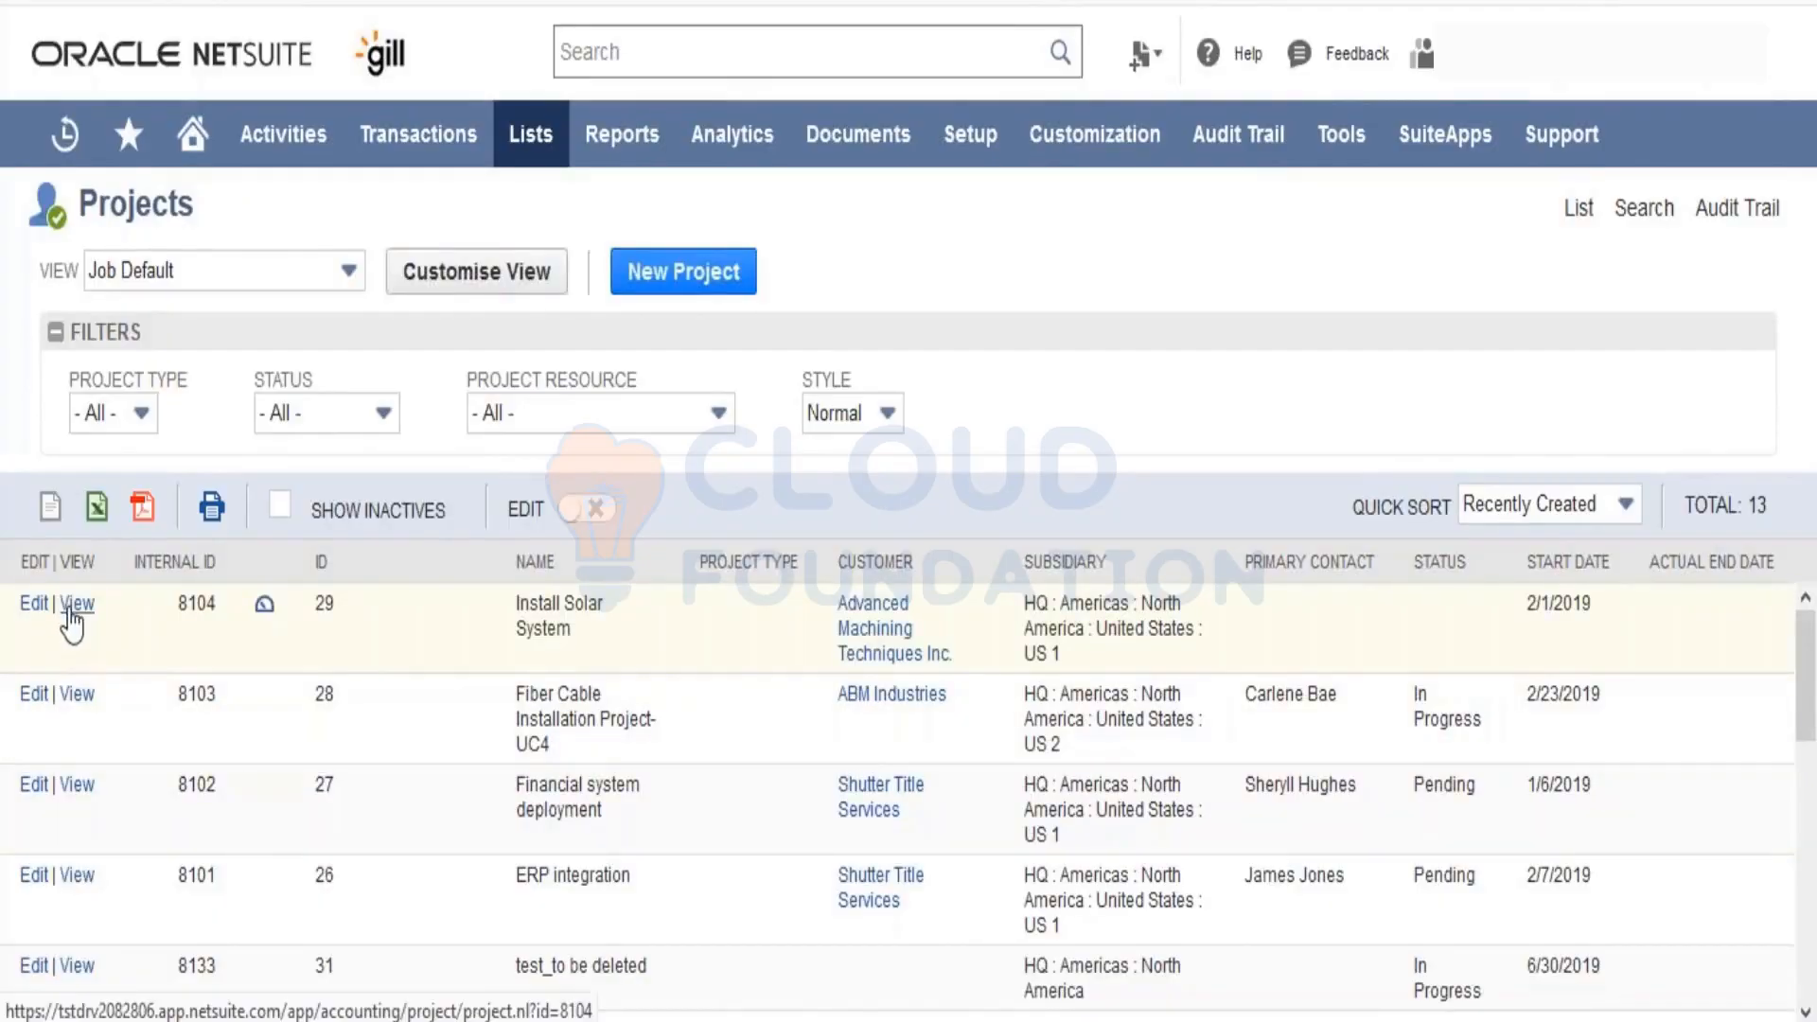
pyautogui.click(69, 611)
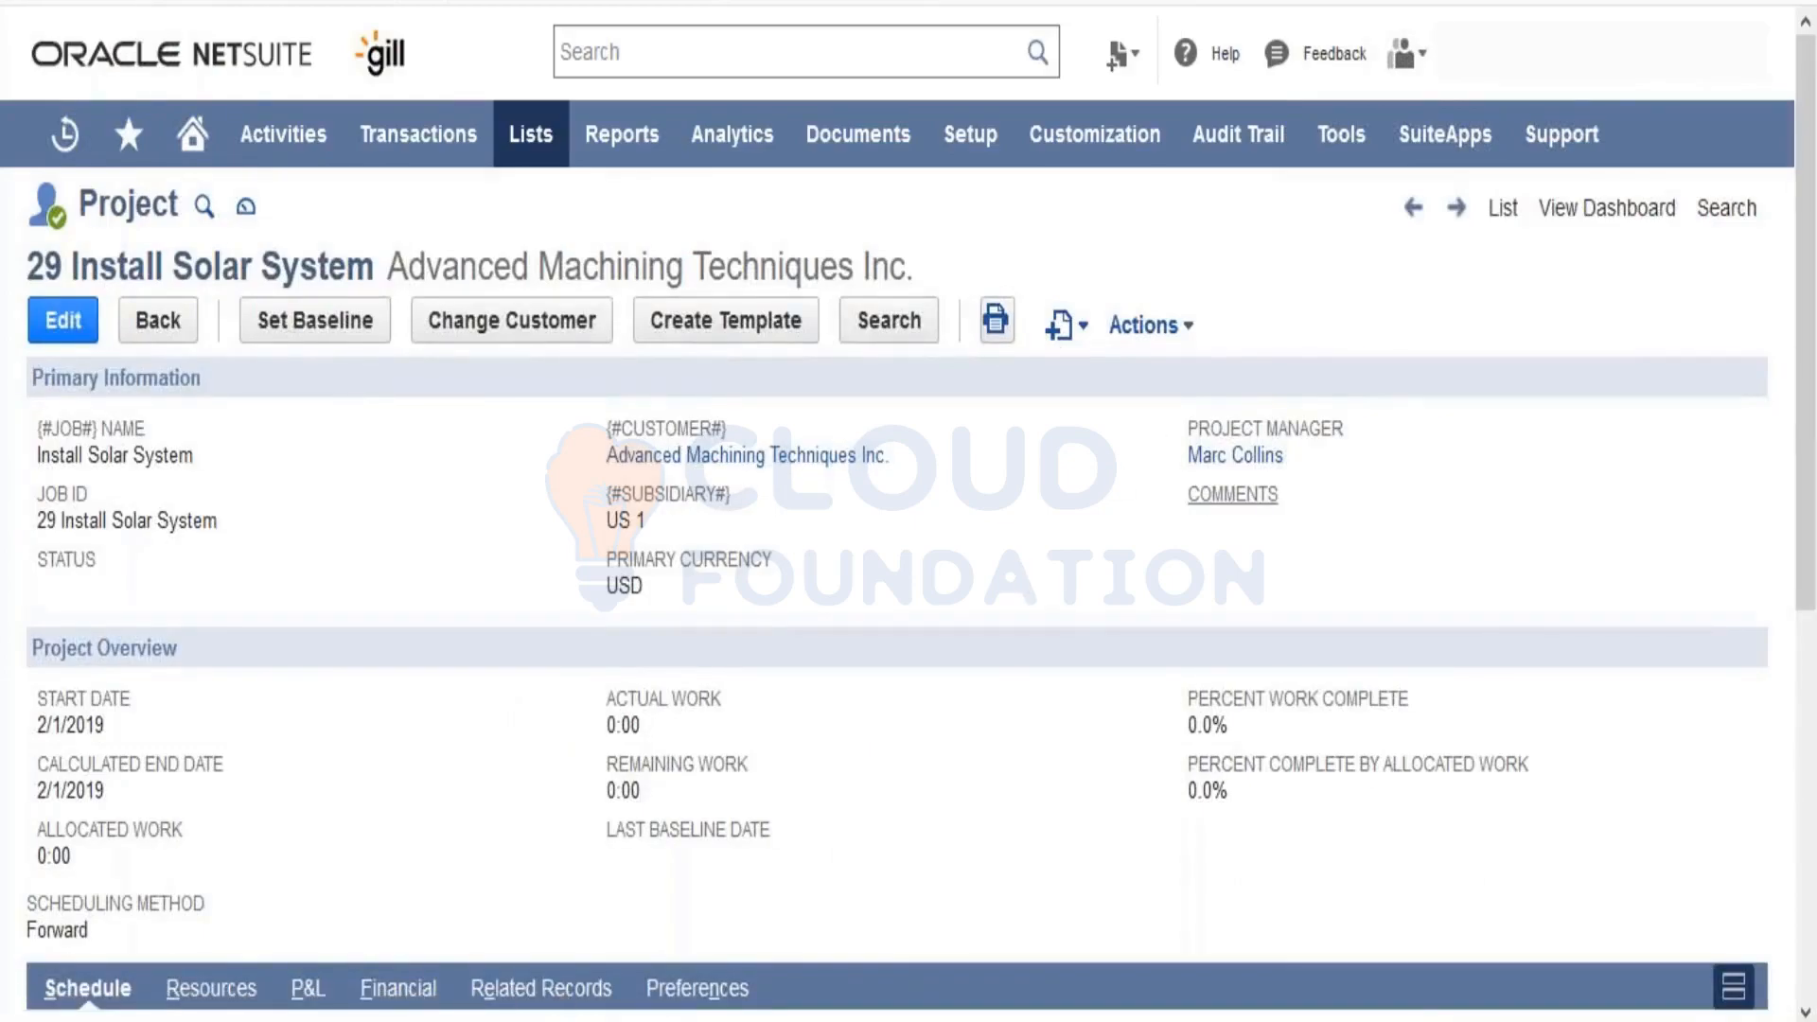
# Step: Open the project's Design milestone for editing and set its planned work to 100
pyautogui.moveTo(1812, 416); pyautogui.dragTo(1812, 861)
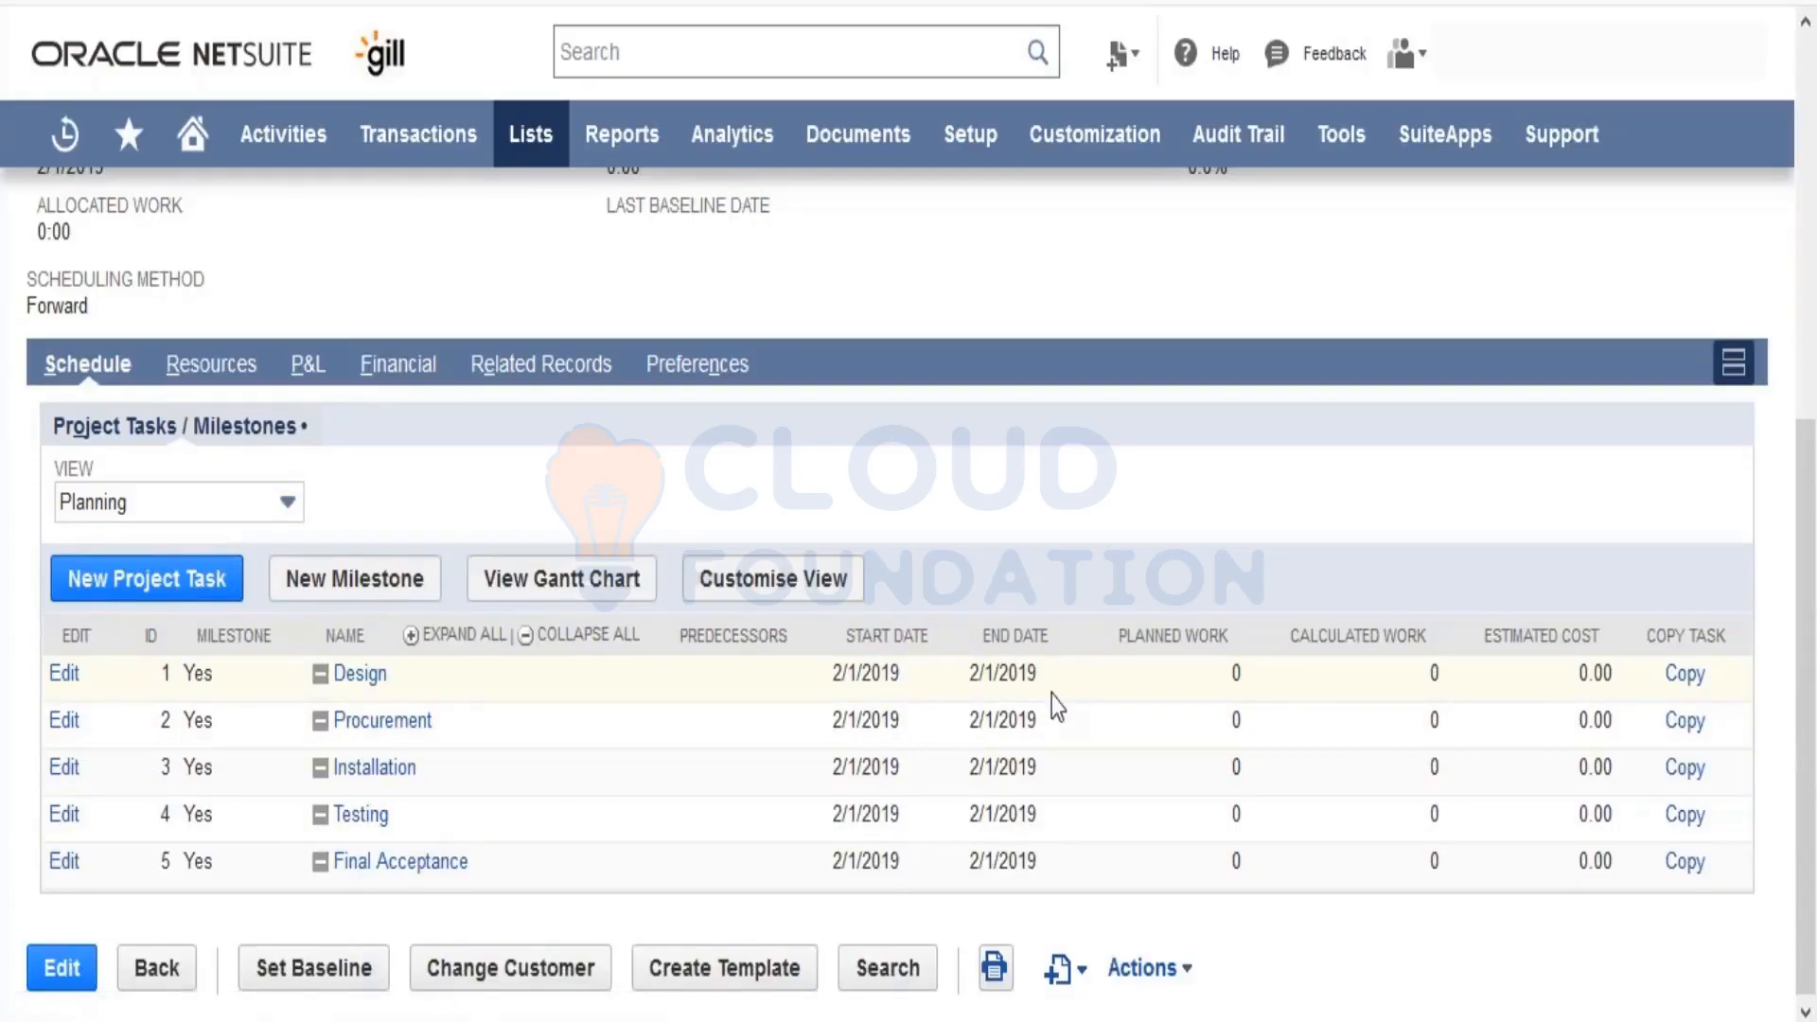
pyautogui.click(64, 675)
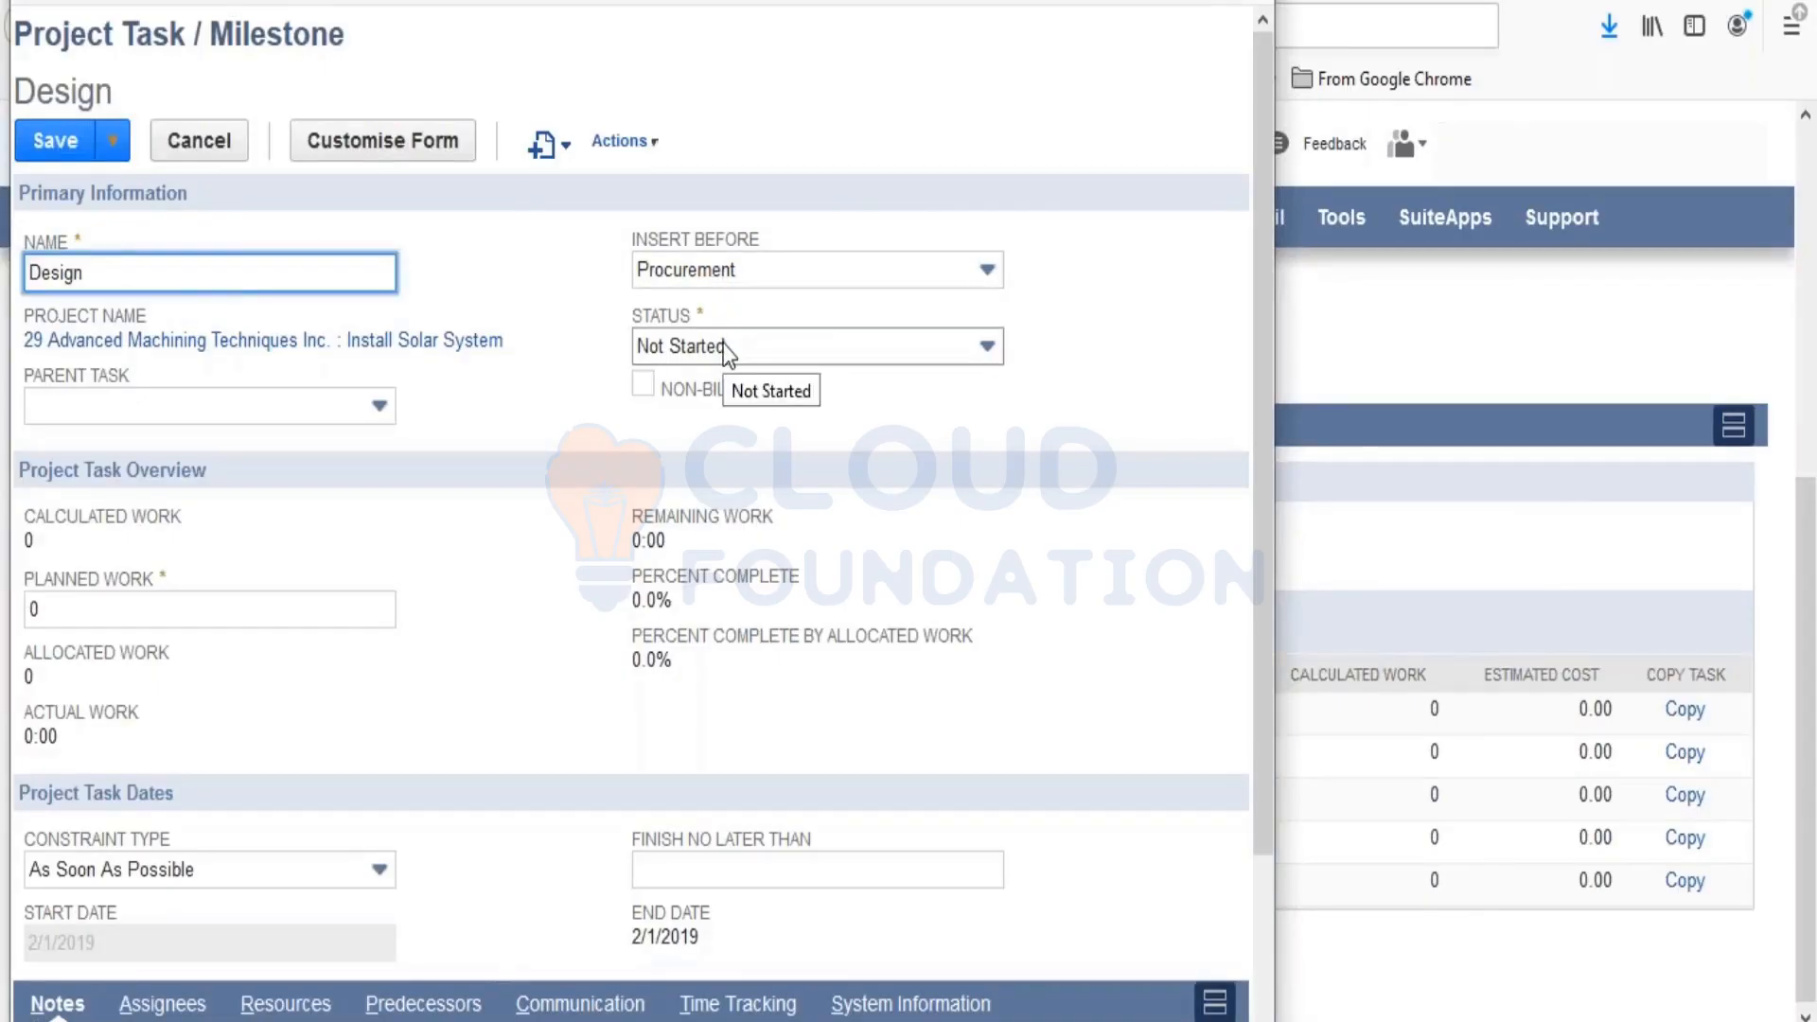
pyautogui.click(48, 610)
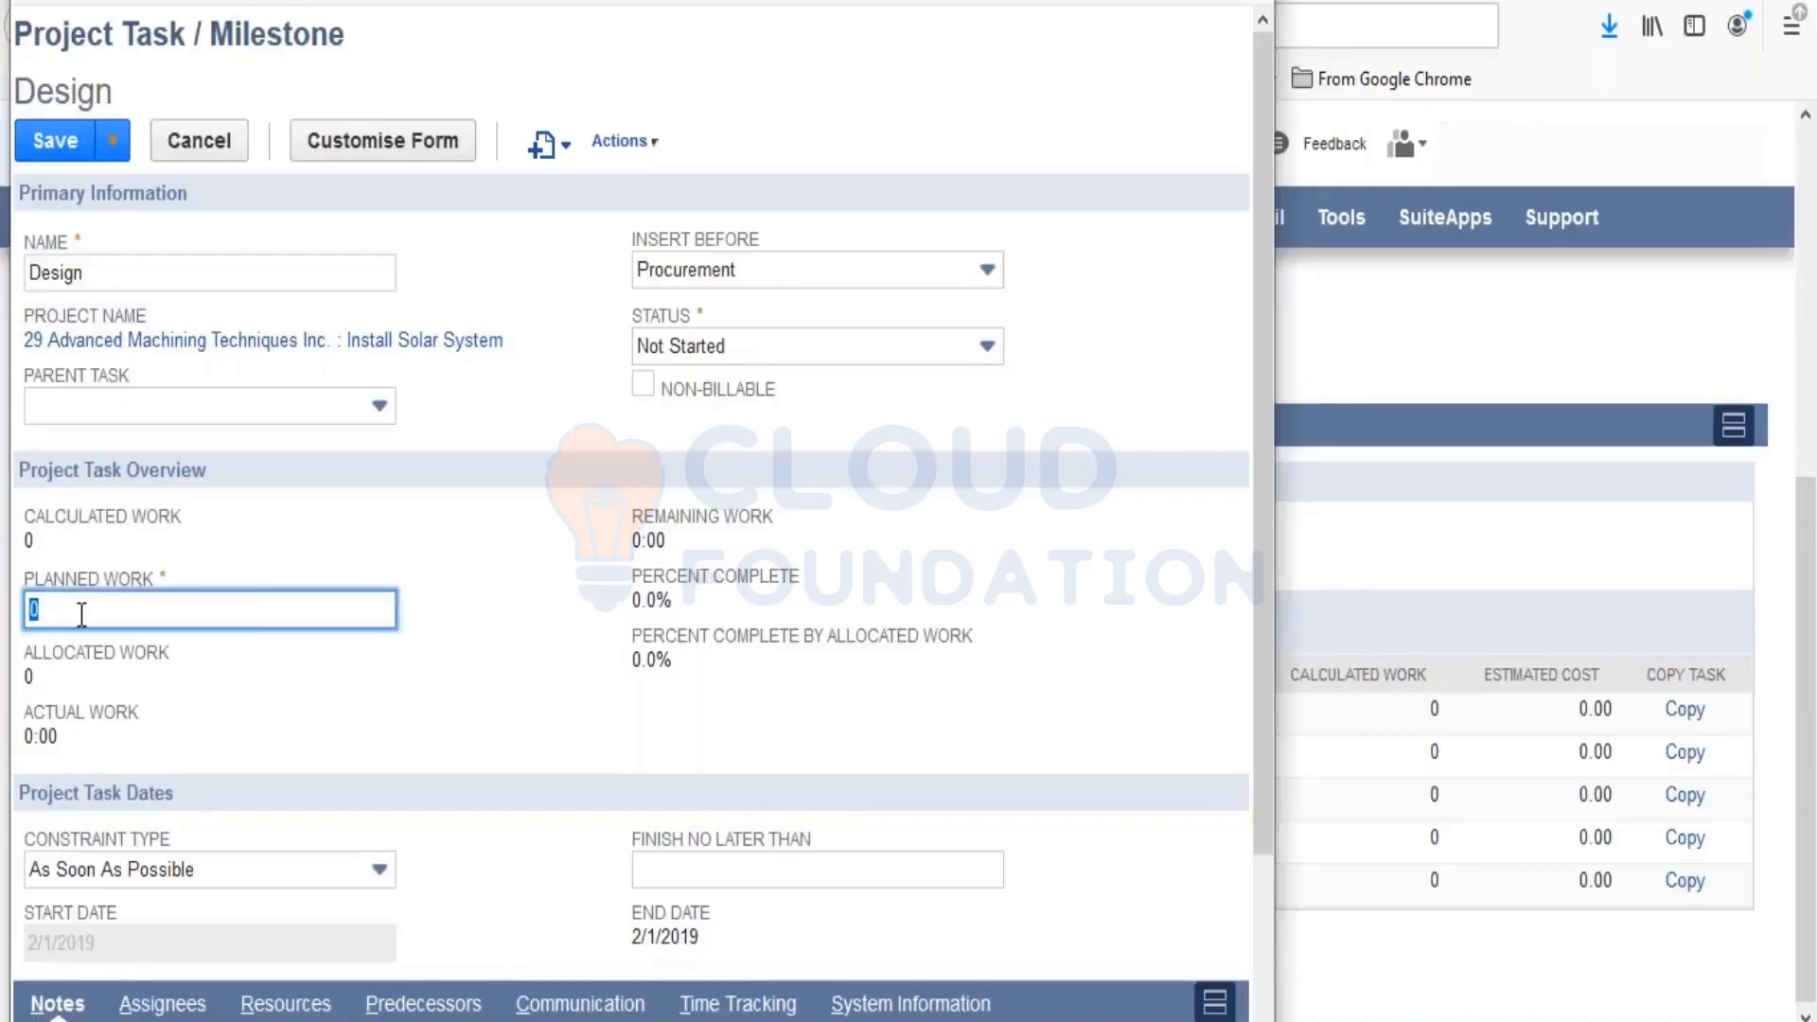
pyautogui.write('100')
pyautogui.click(314, 679)
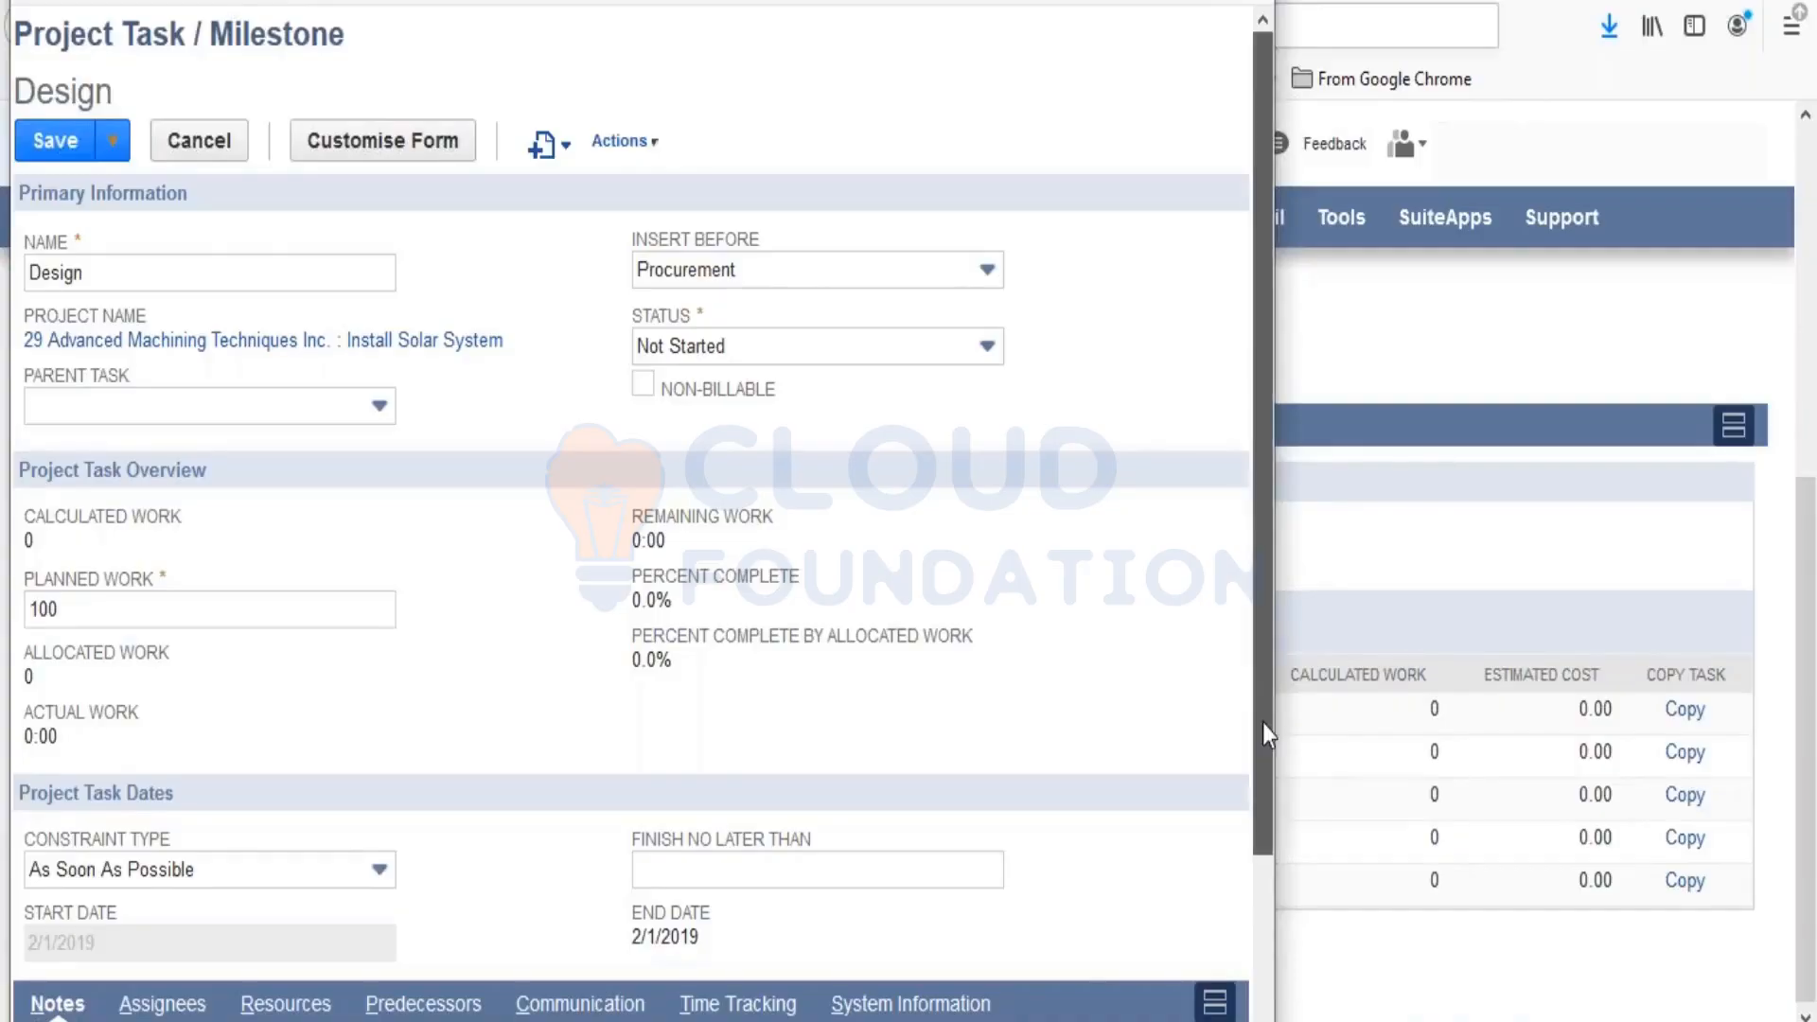
# Step: Review the Design milestone's assignees, resource allocations and time tracking details
pyautogui.scroll(-3, 1262, 723)
pyautogui.click(142, 844)
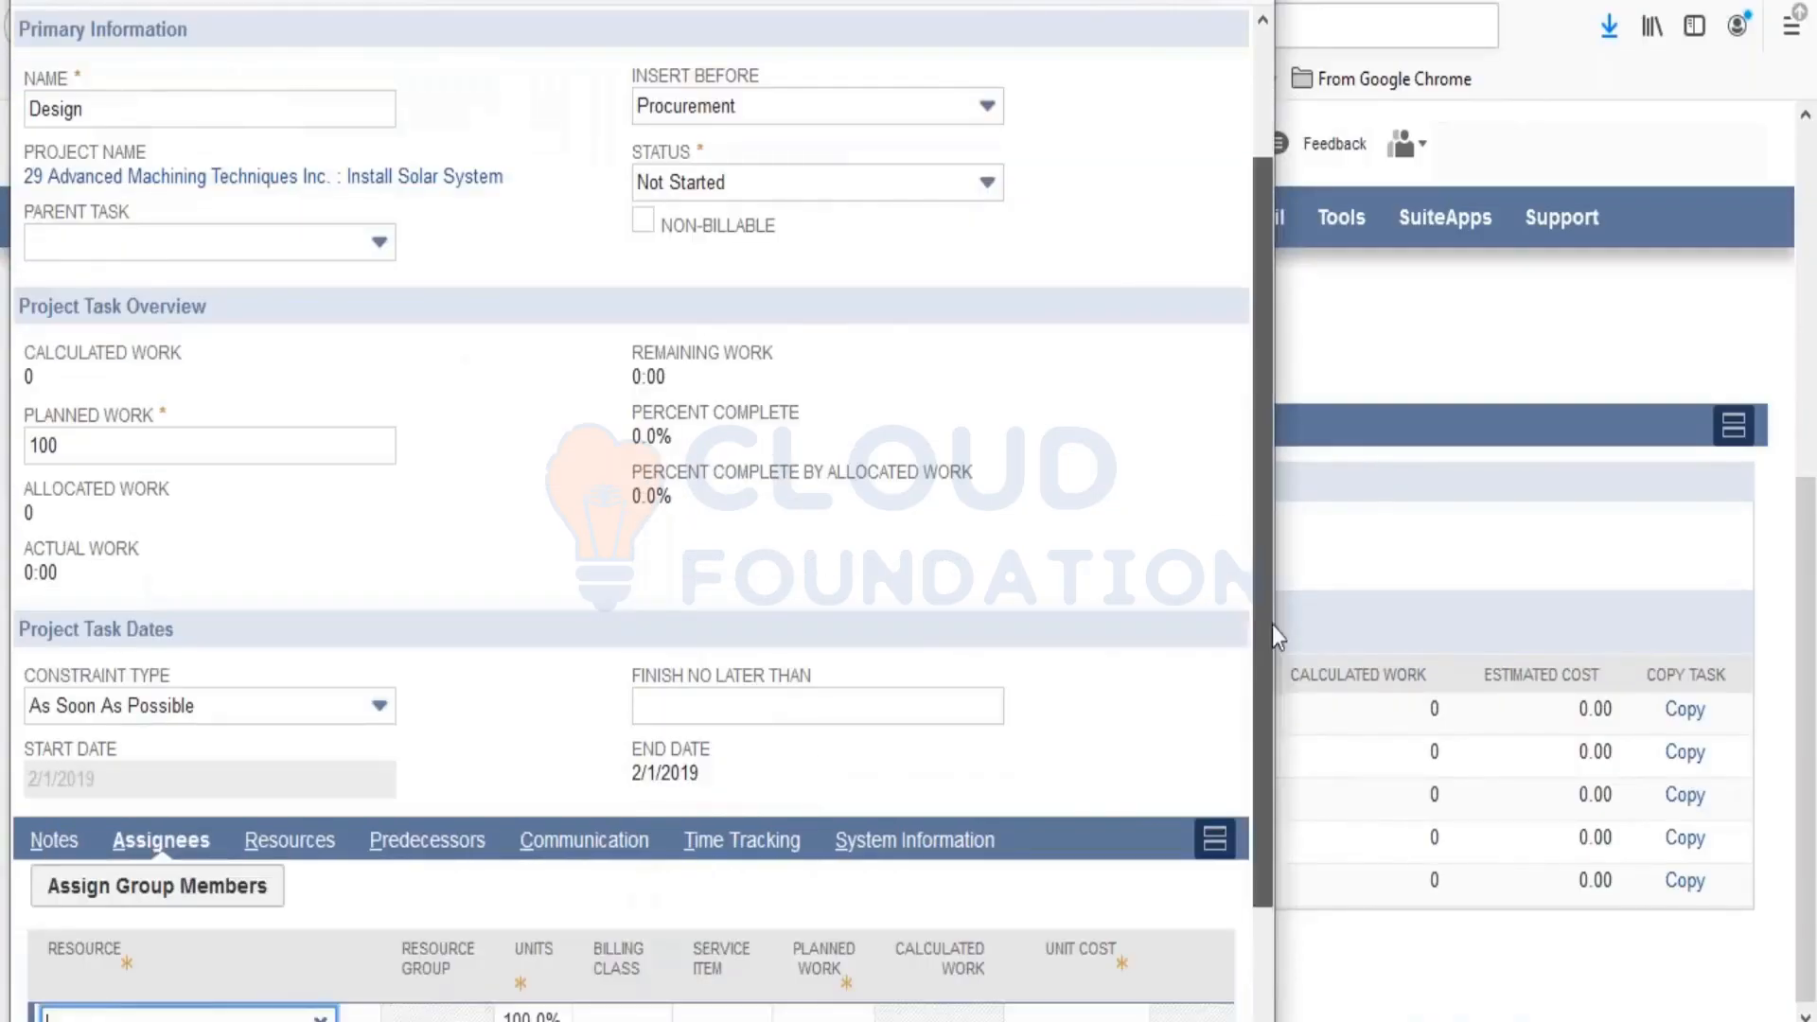
pyautogui.scroll(-3, 1272, 625)
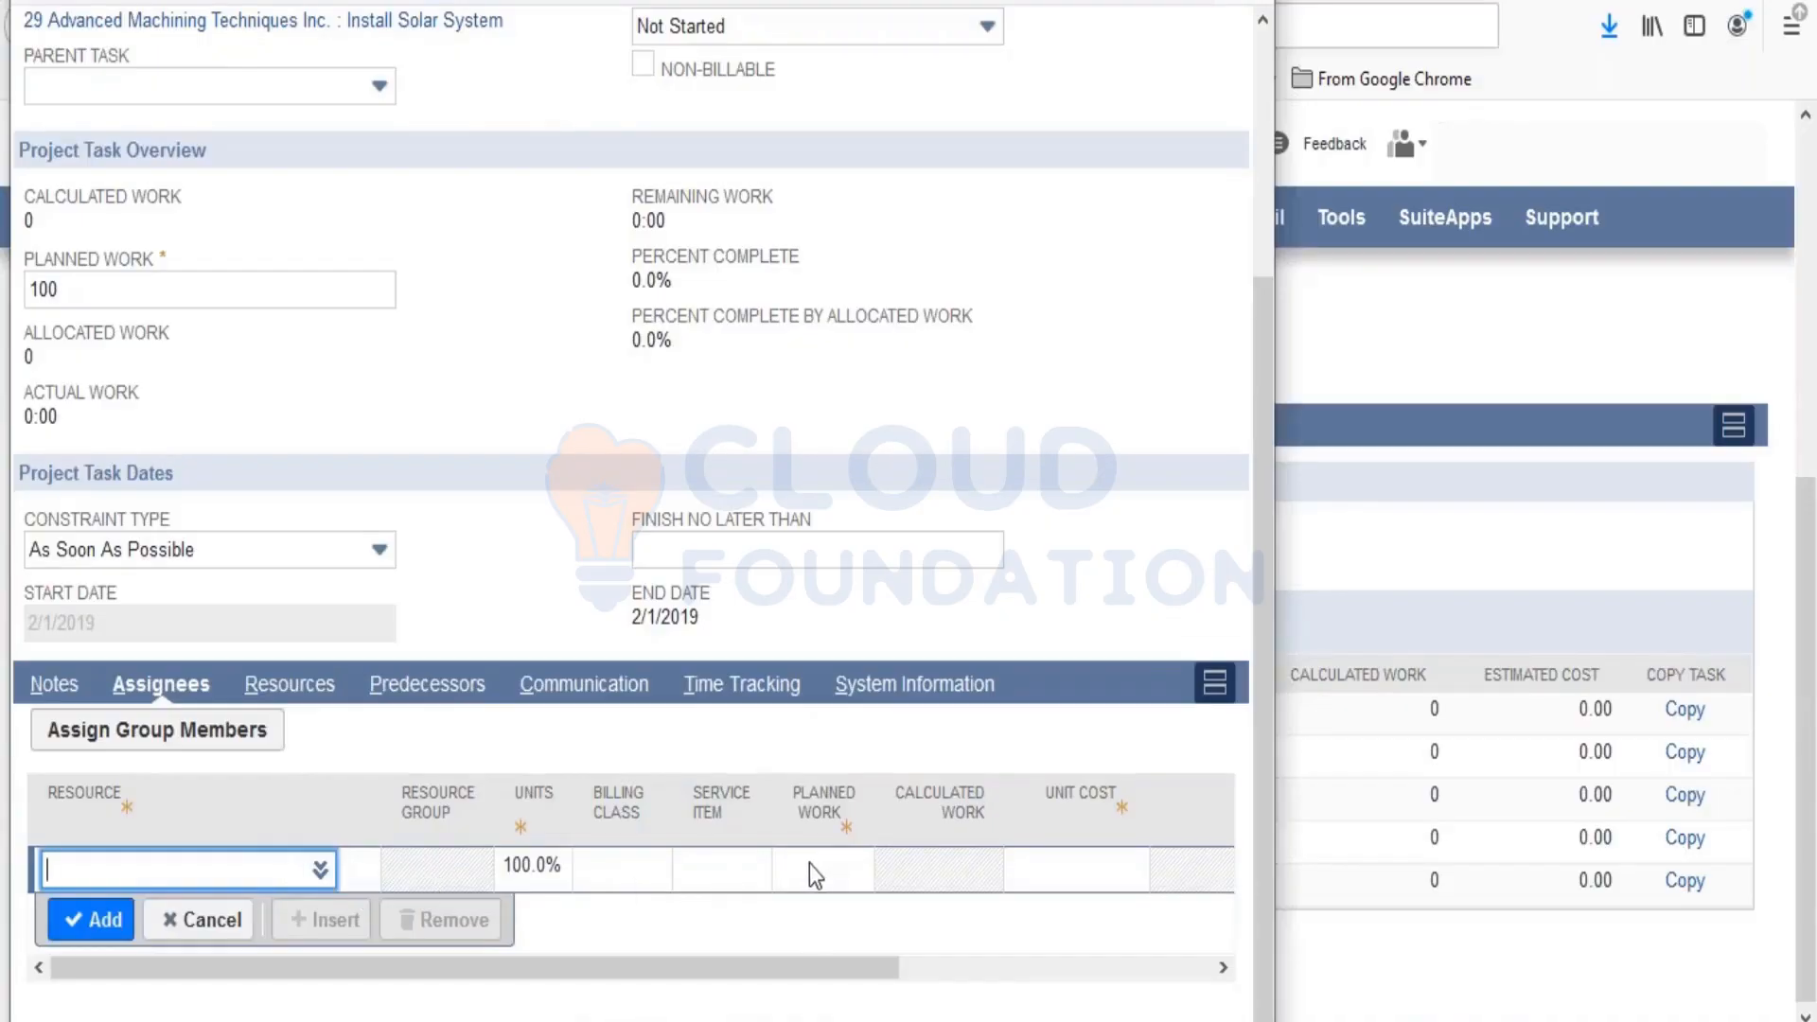
pyautogui.click(301, 694)
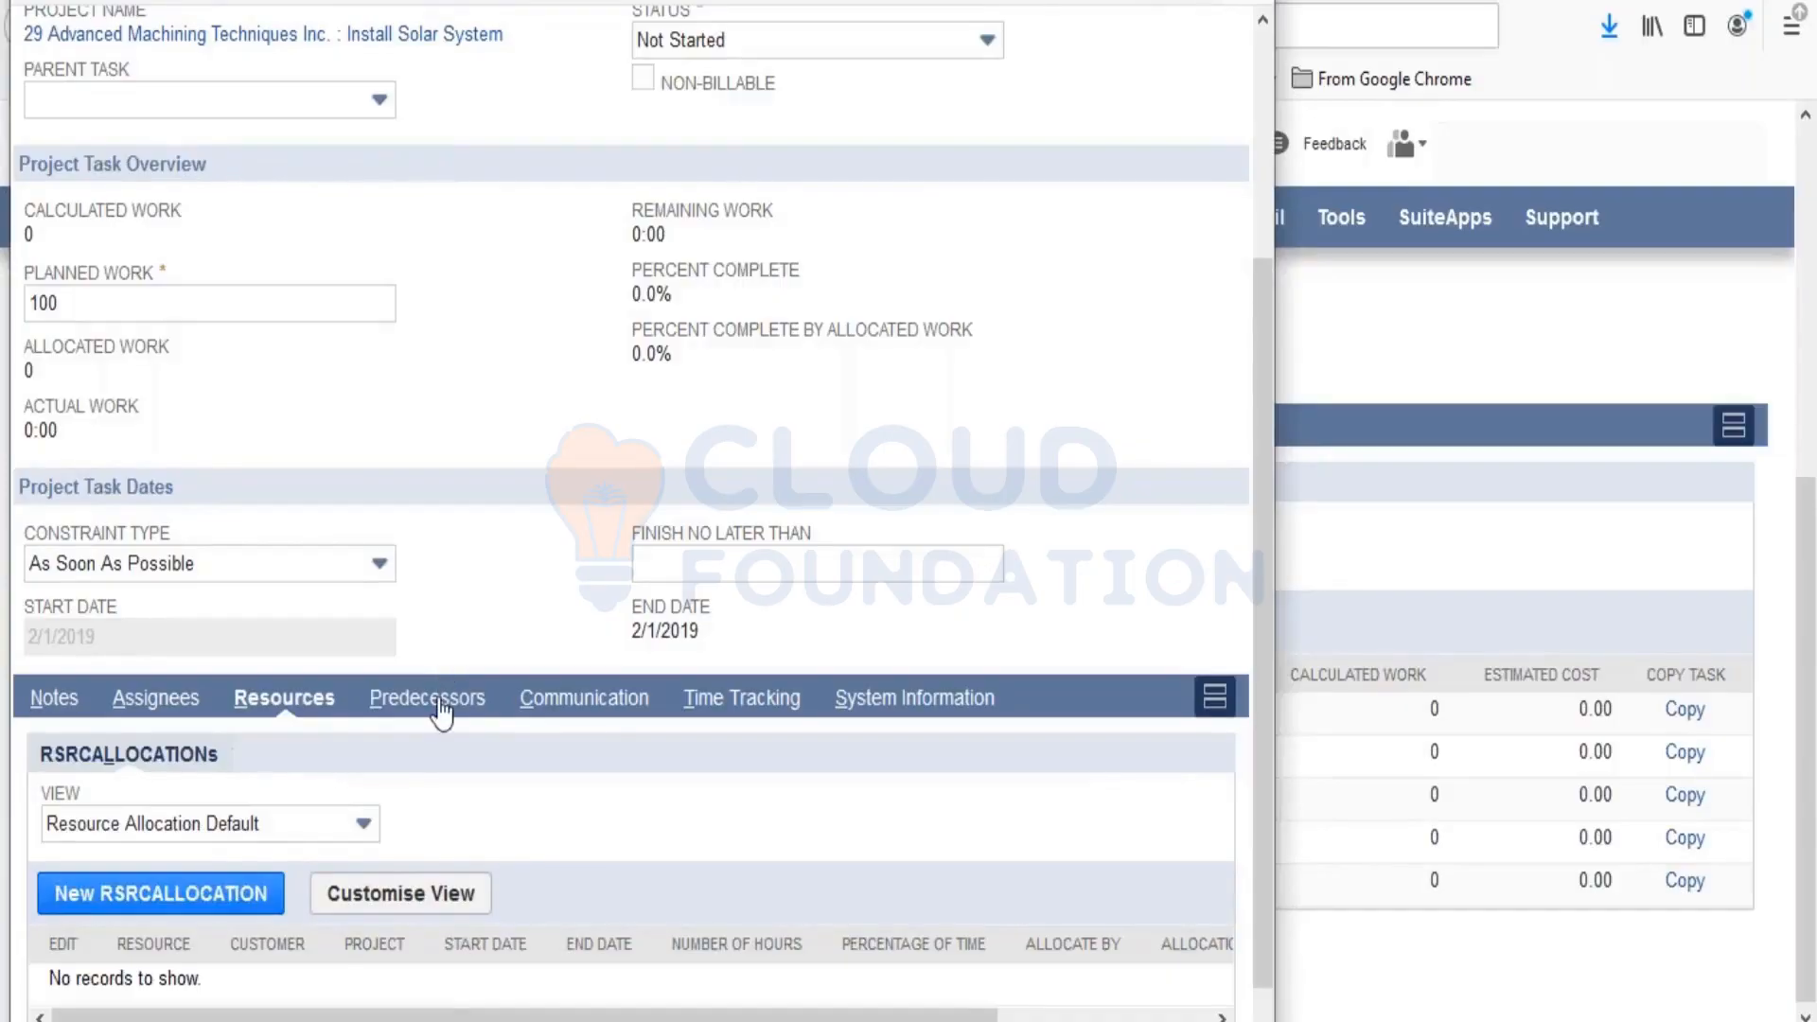
pyautogui.click(761, 708)
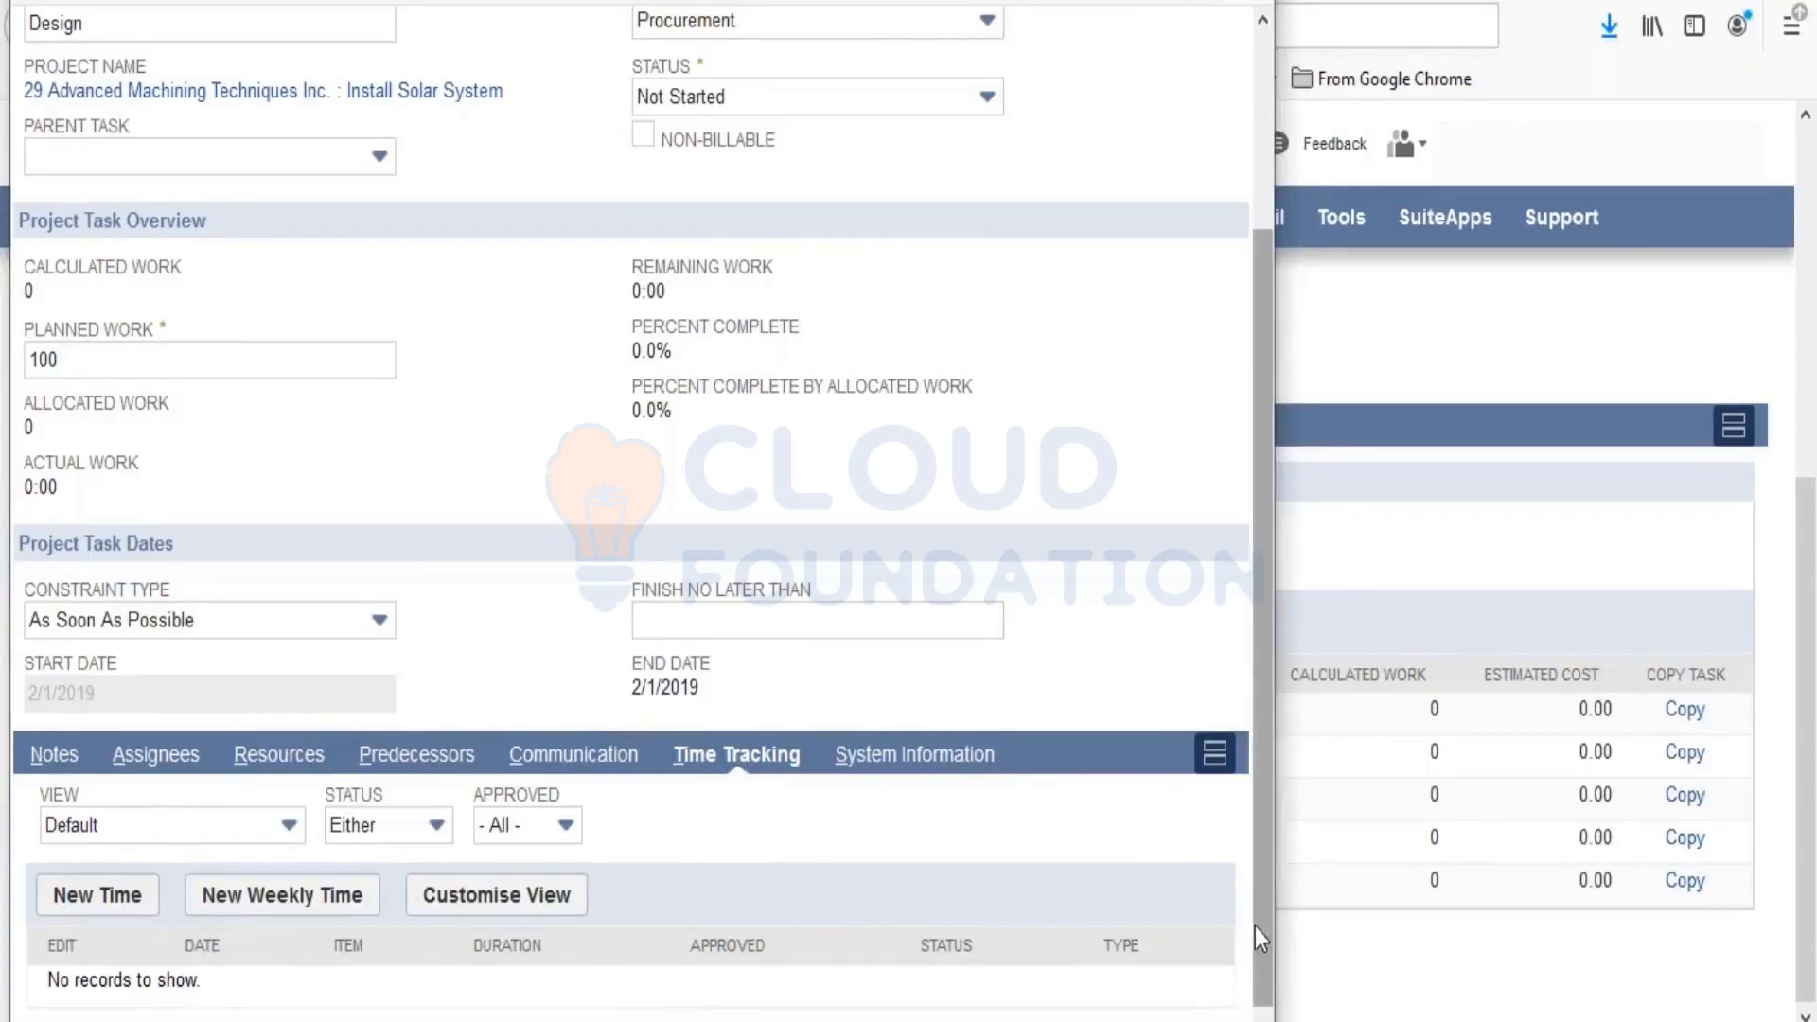
# Step: Discard the Design milestone edits and review the project's resource allocations, financial setup and P&L figures
pyautogui.moveTo(1255, 927); pyautogui.dragTo(1258, 656)
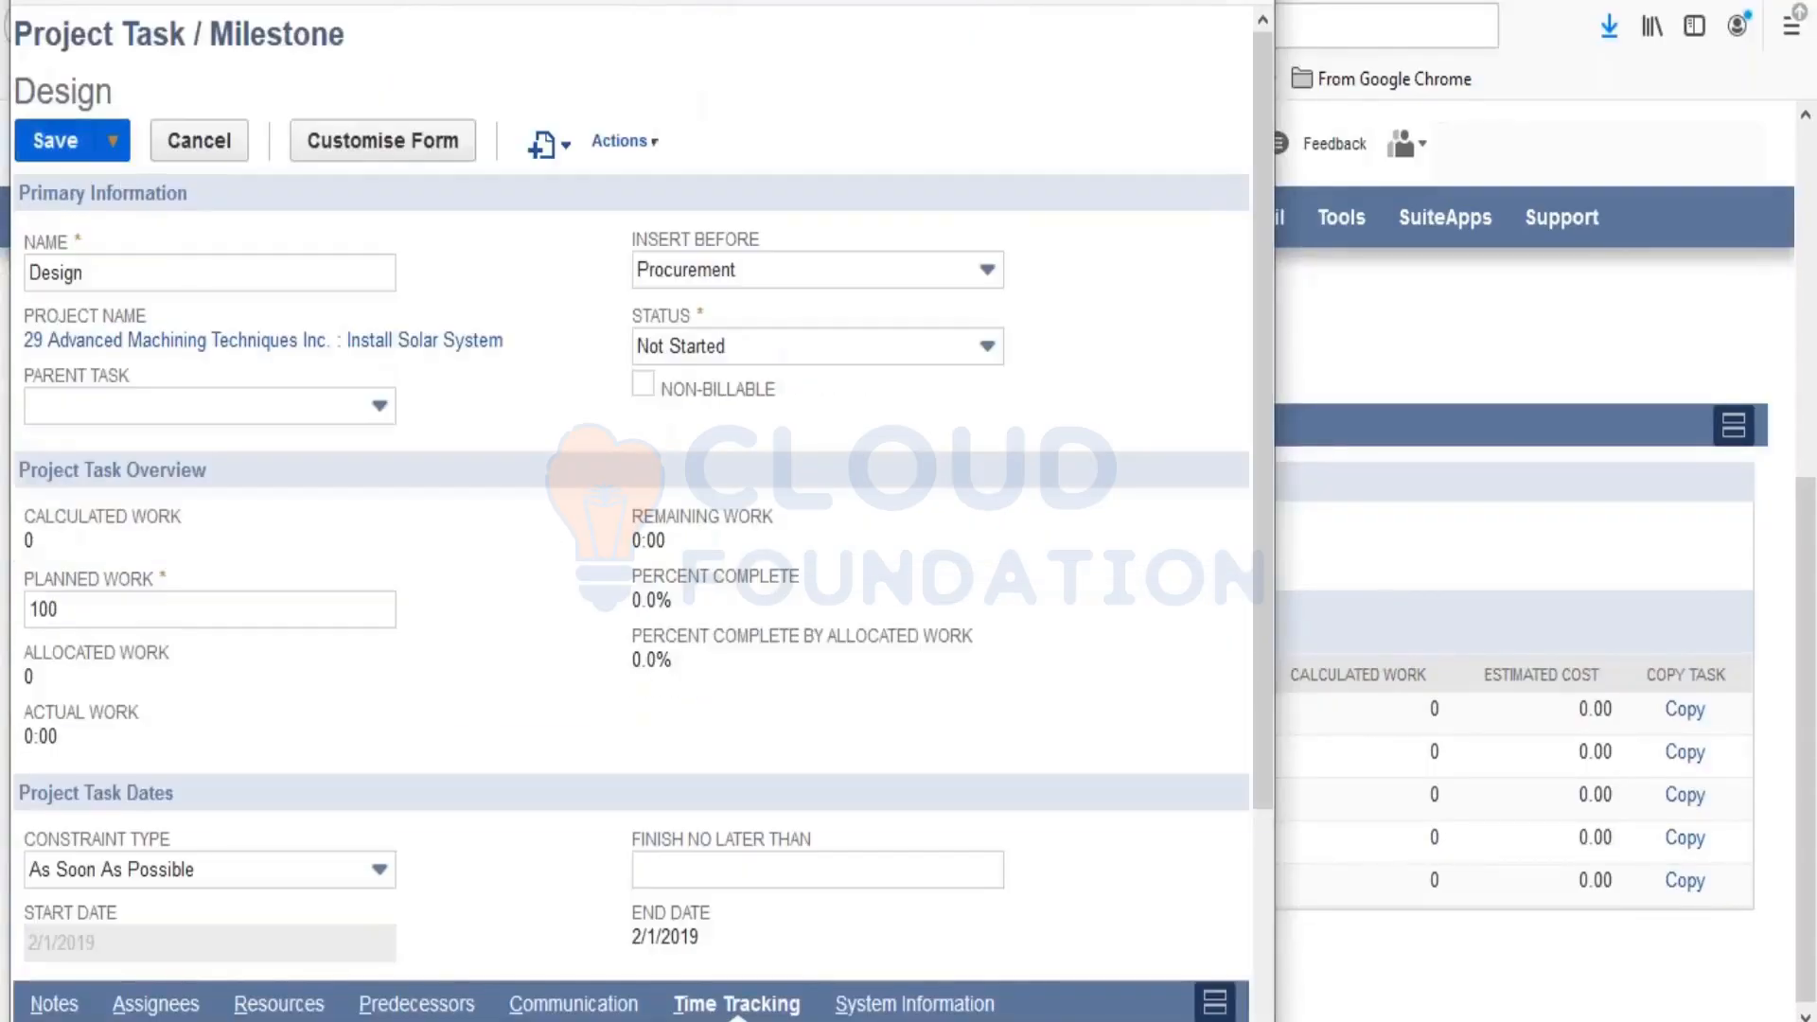
pyautogui.click(199, 140)
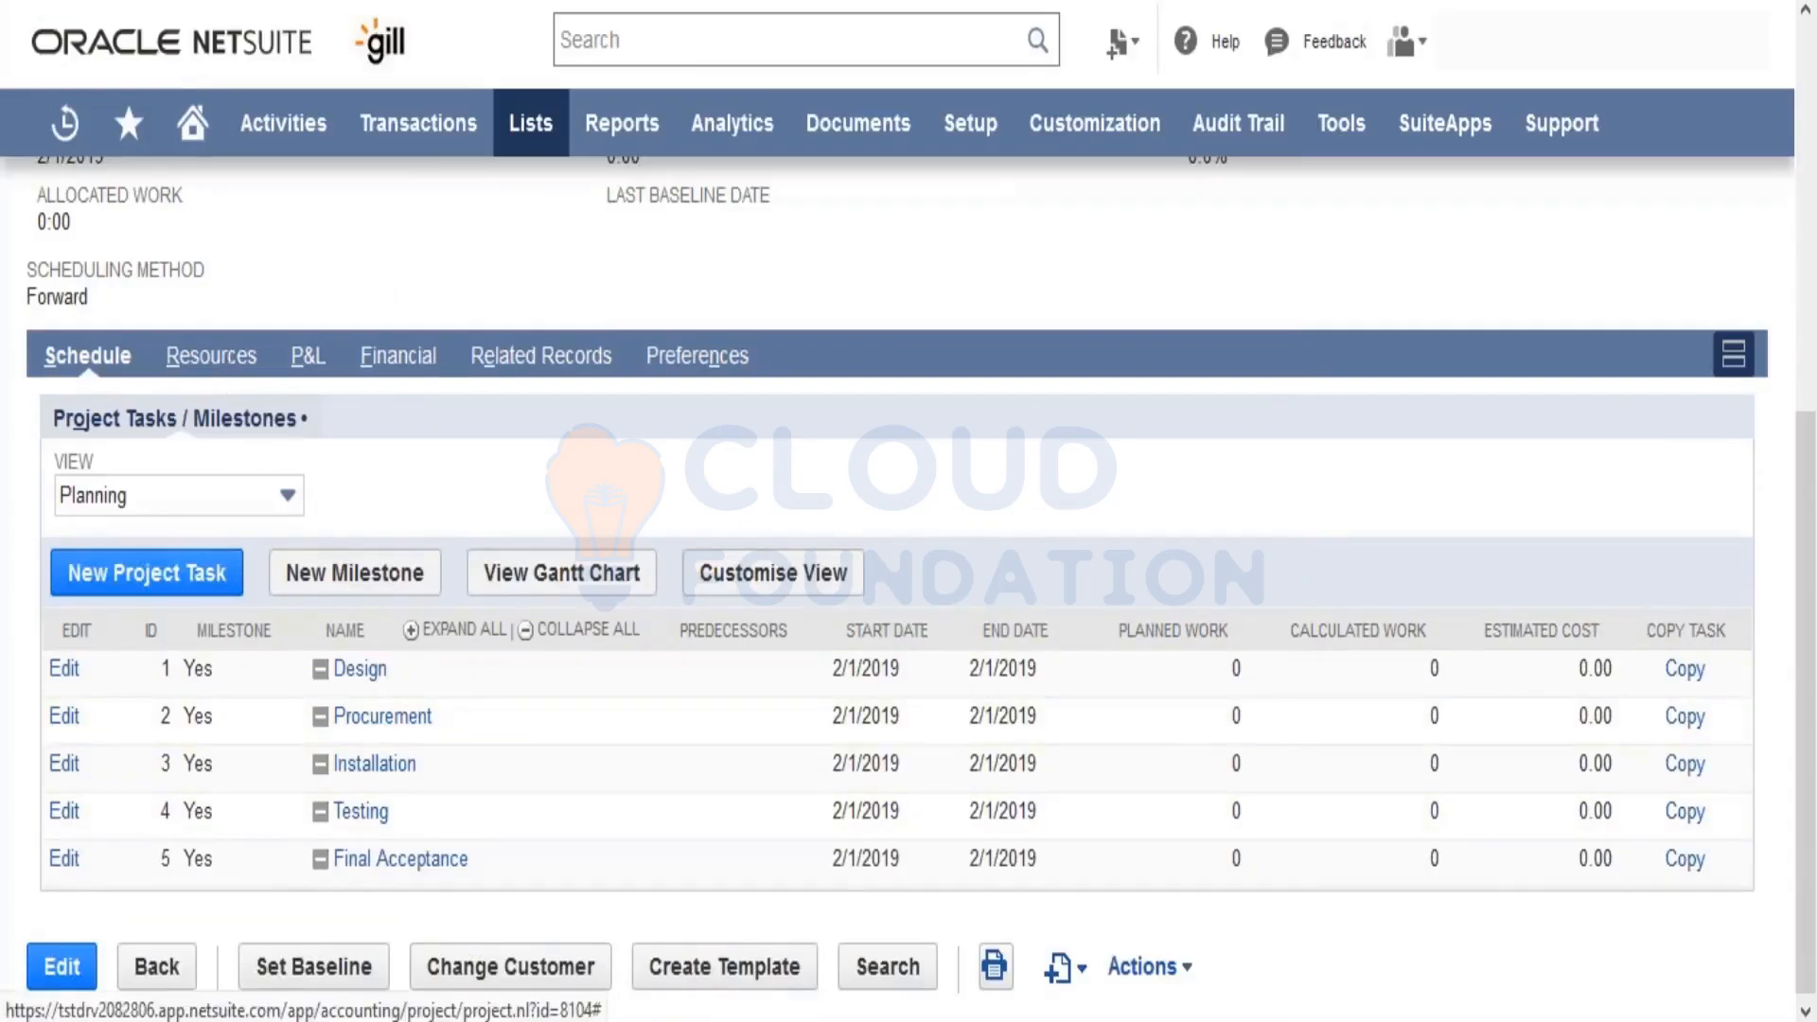
pyautogui.click(230, 359)
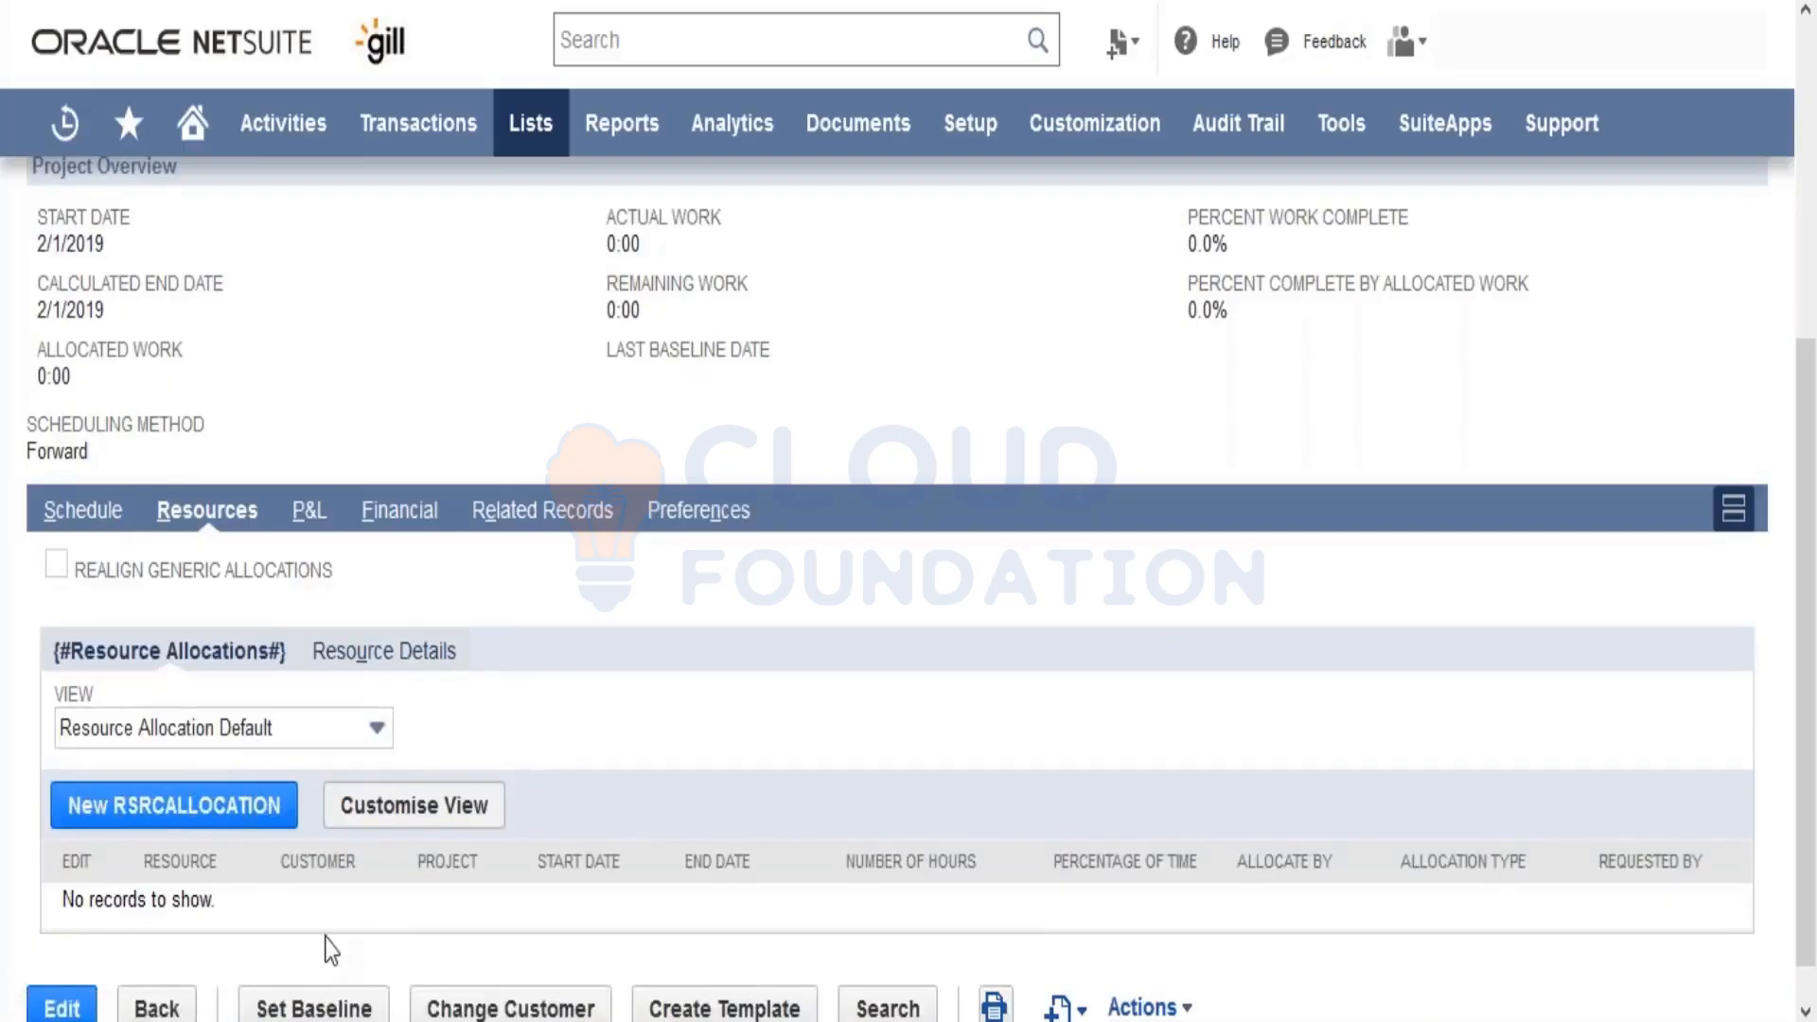
pyautogui.click(394, 531)
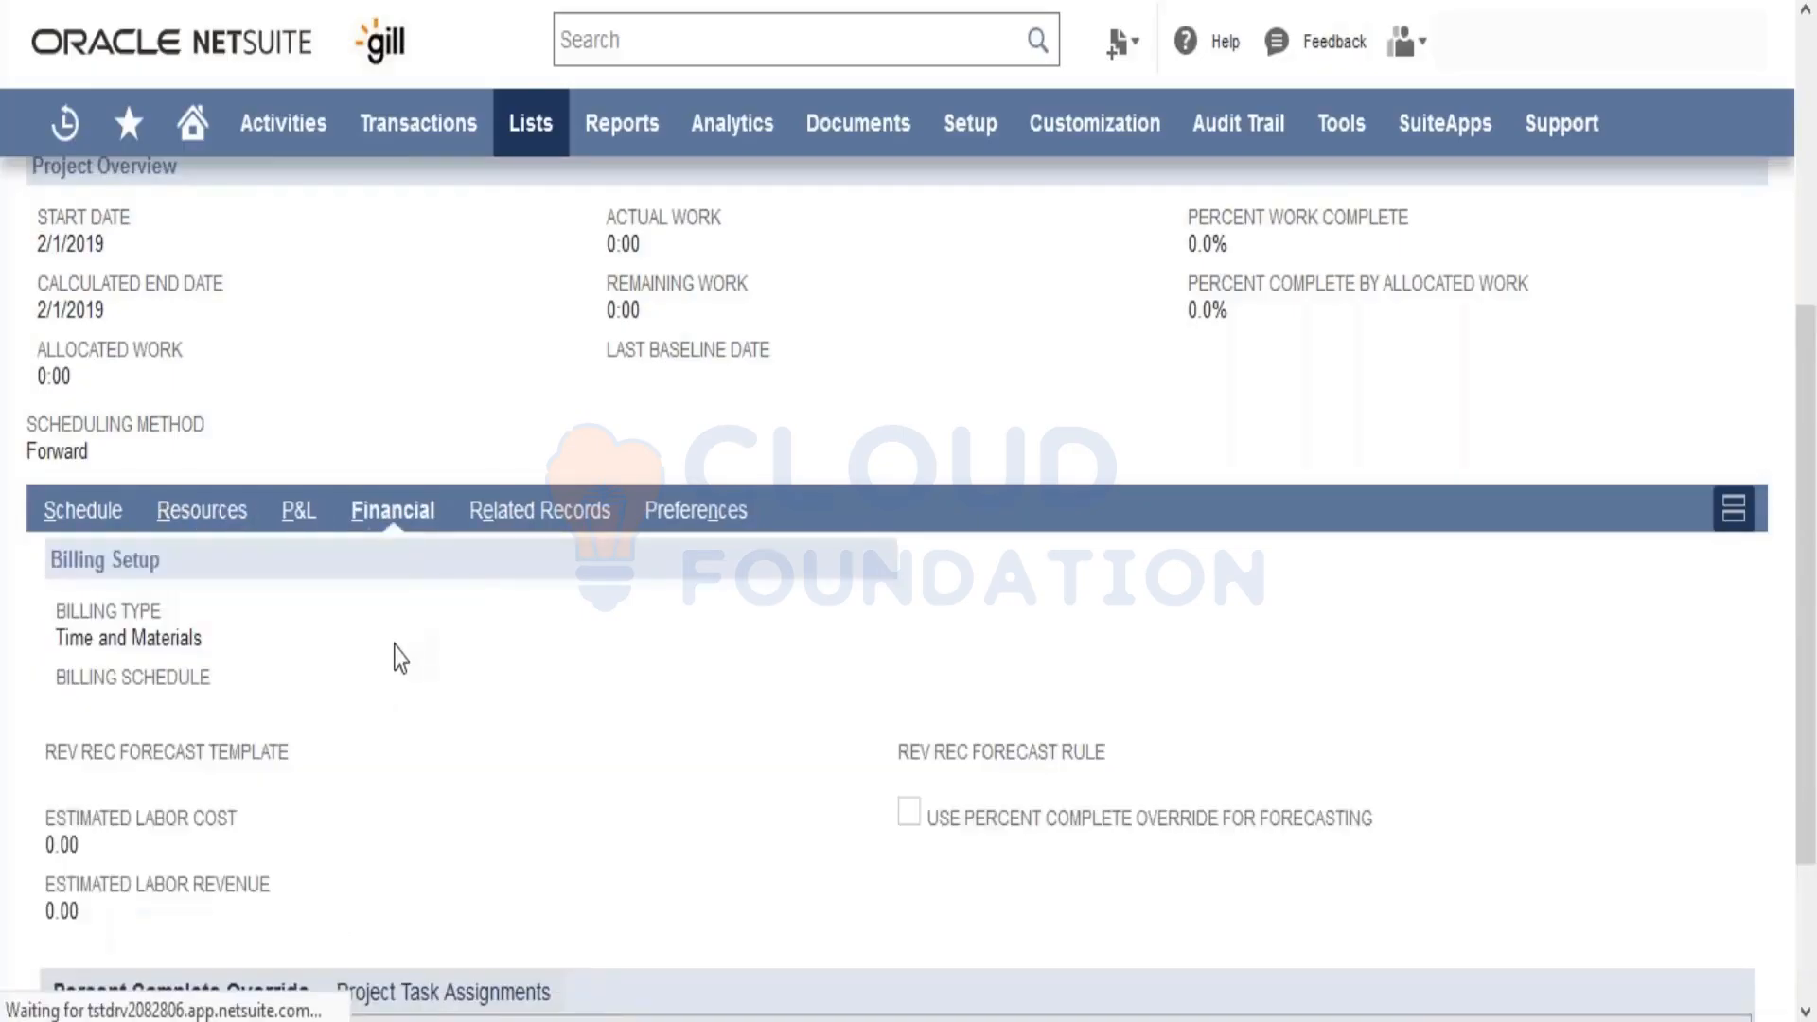
pyautogui.scroll(-1, 401, 657)
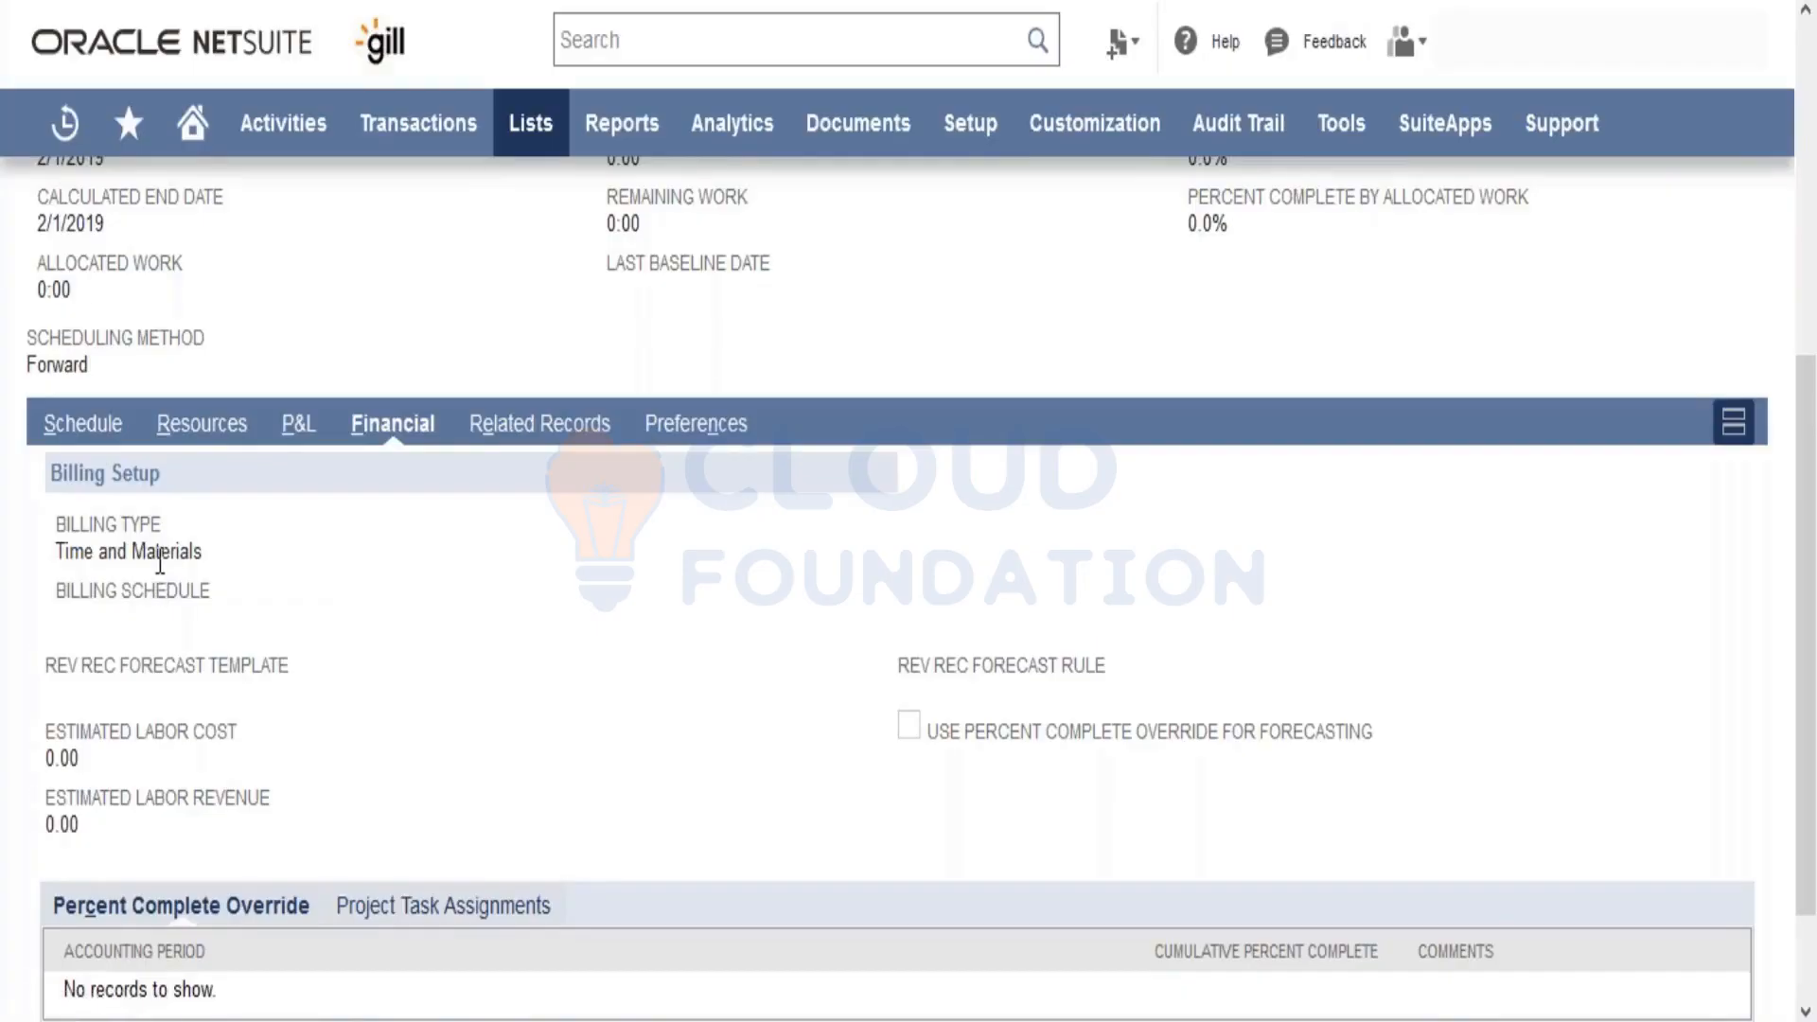
pyautogui.click(297, 434)
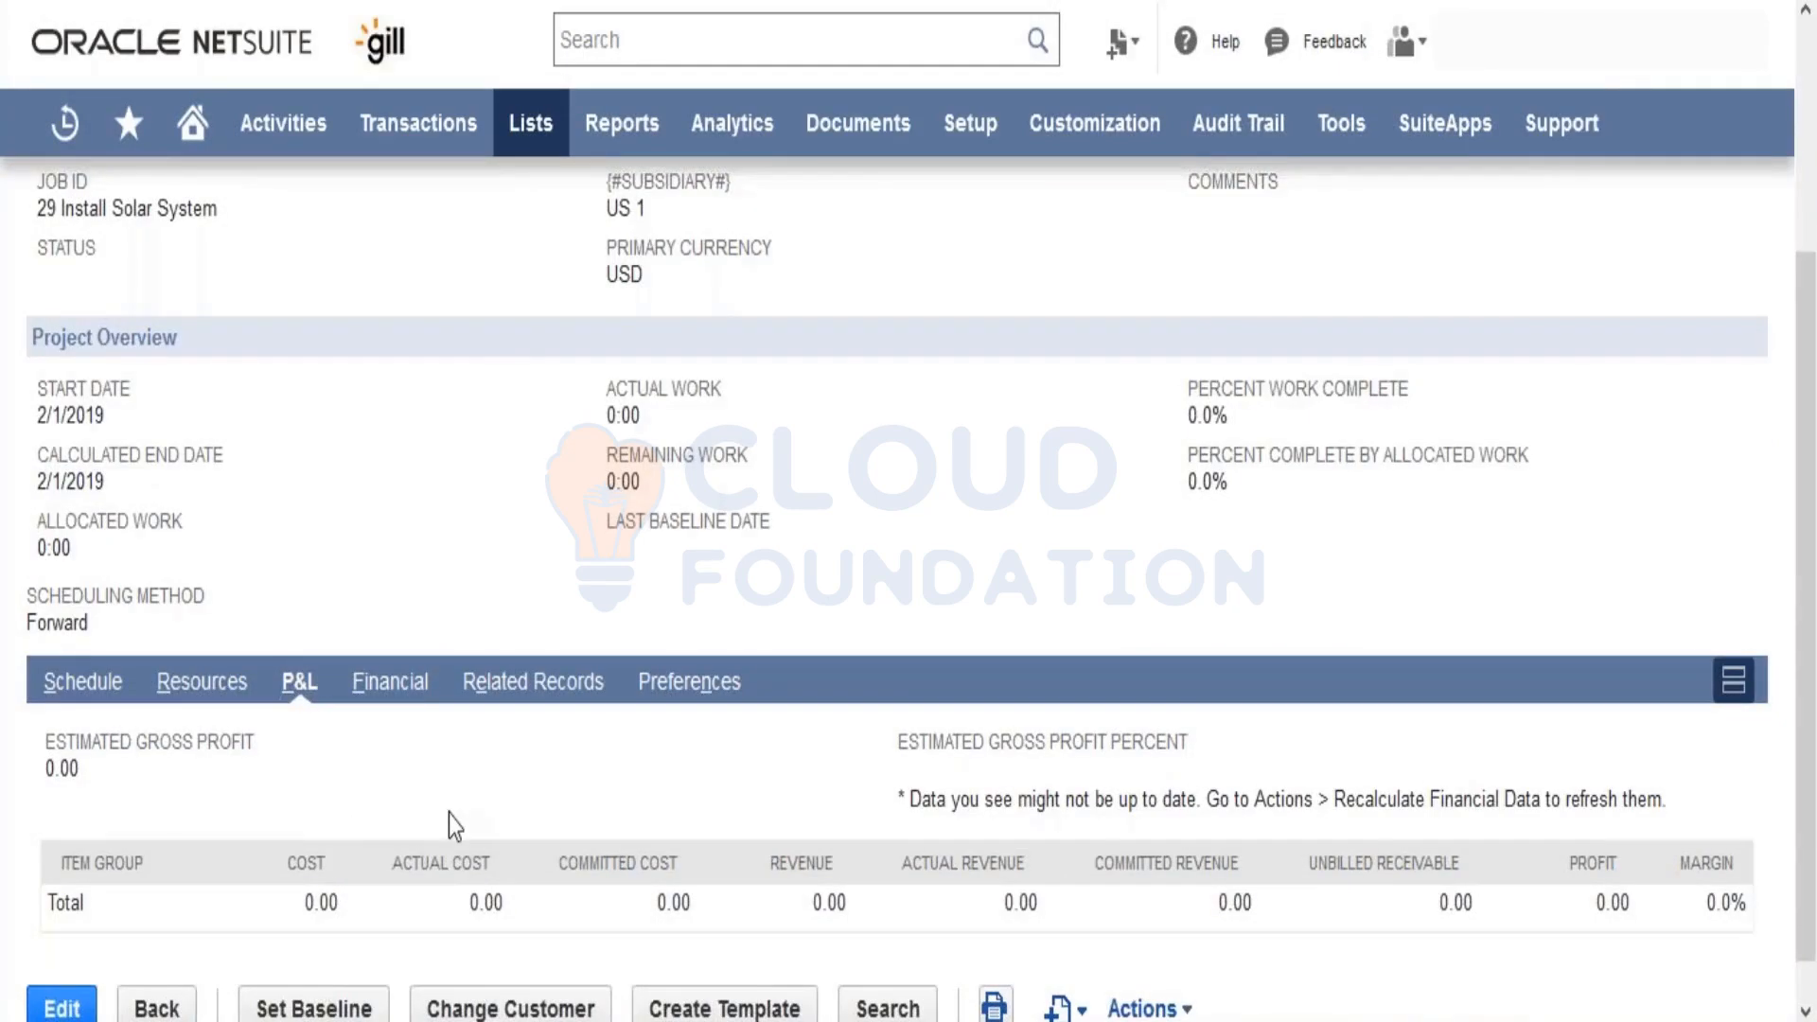
pyautogui.scroll(1, 448, 815)
pyautogui.scroll(-2, 448, 815)
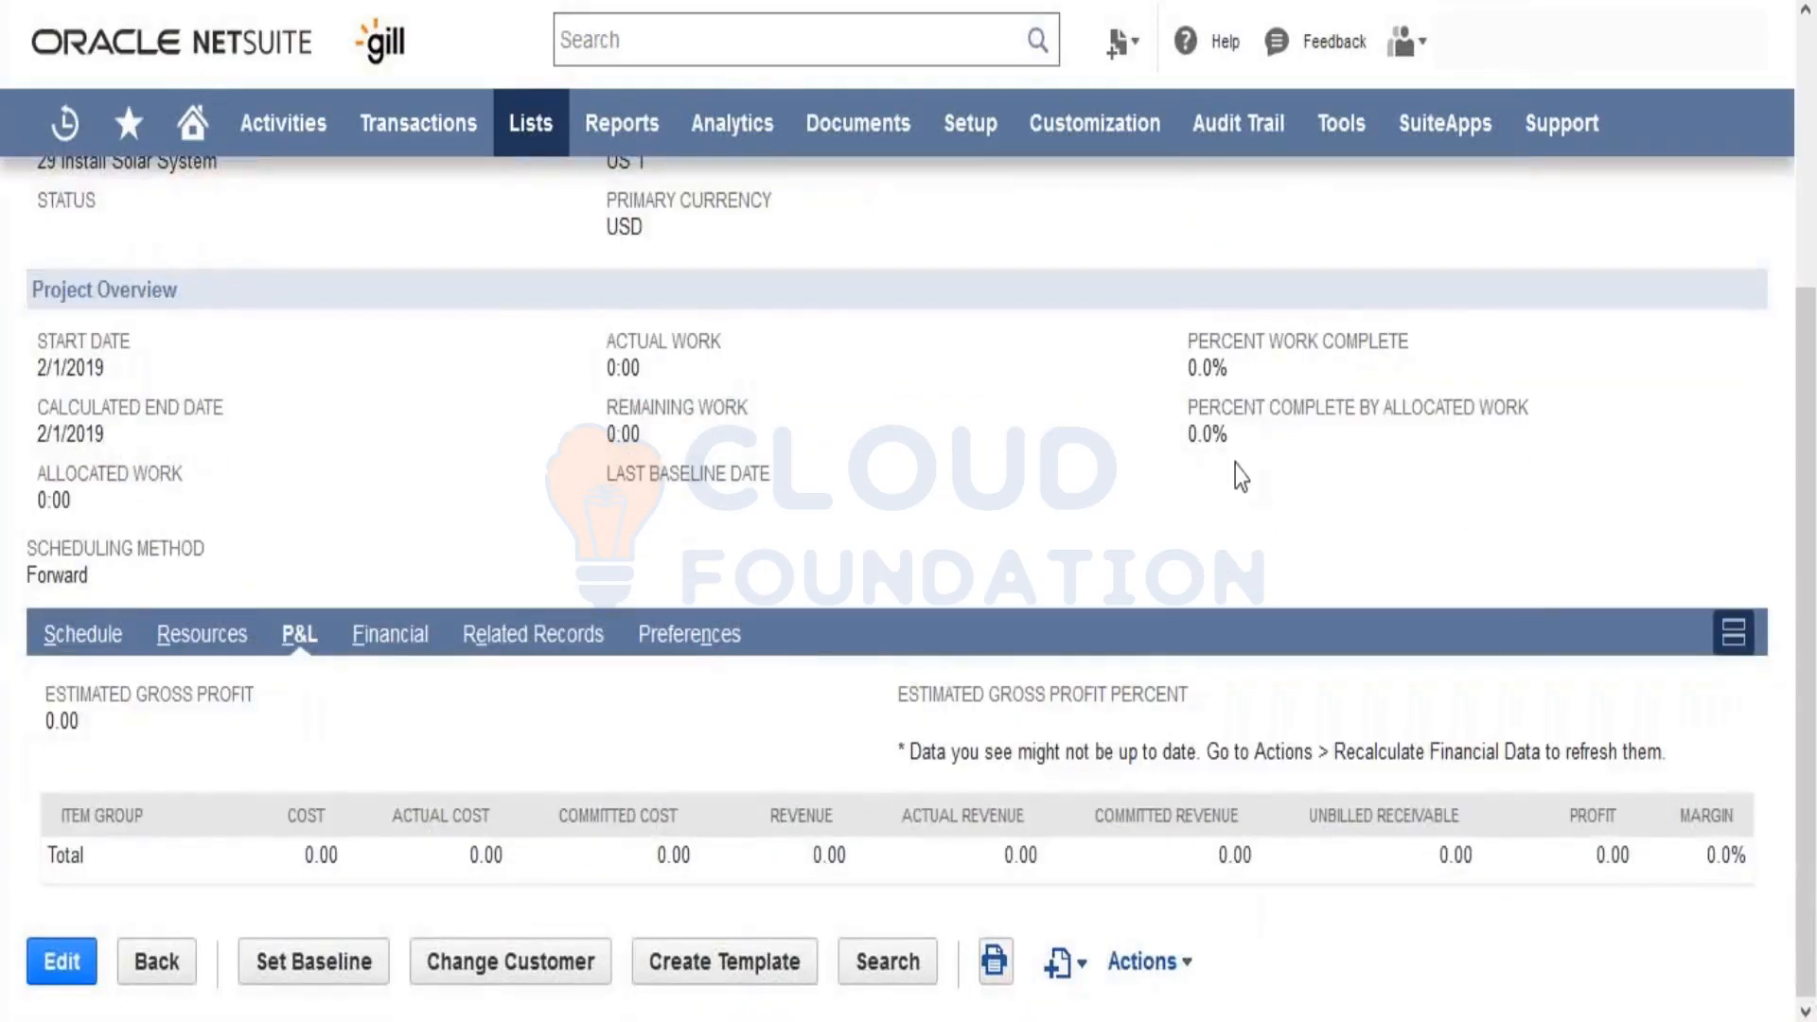
# Step: Review the project's schedule of tasks and milestones, then return to its primary information
pyautogui.click(83, 633)
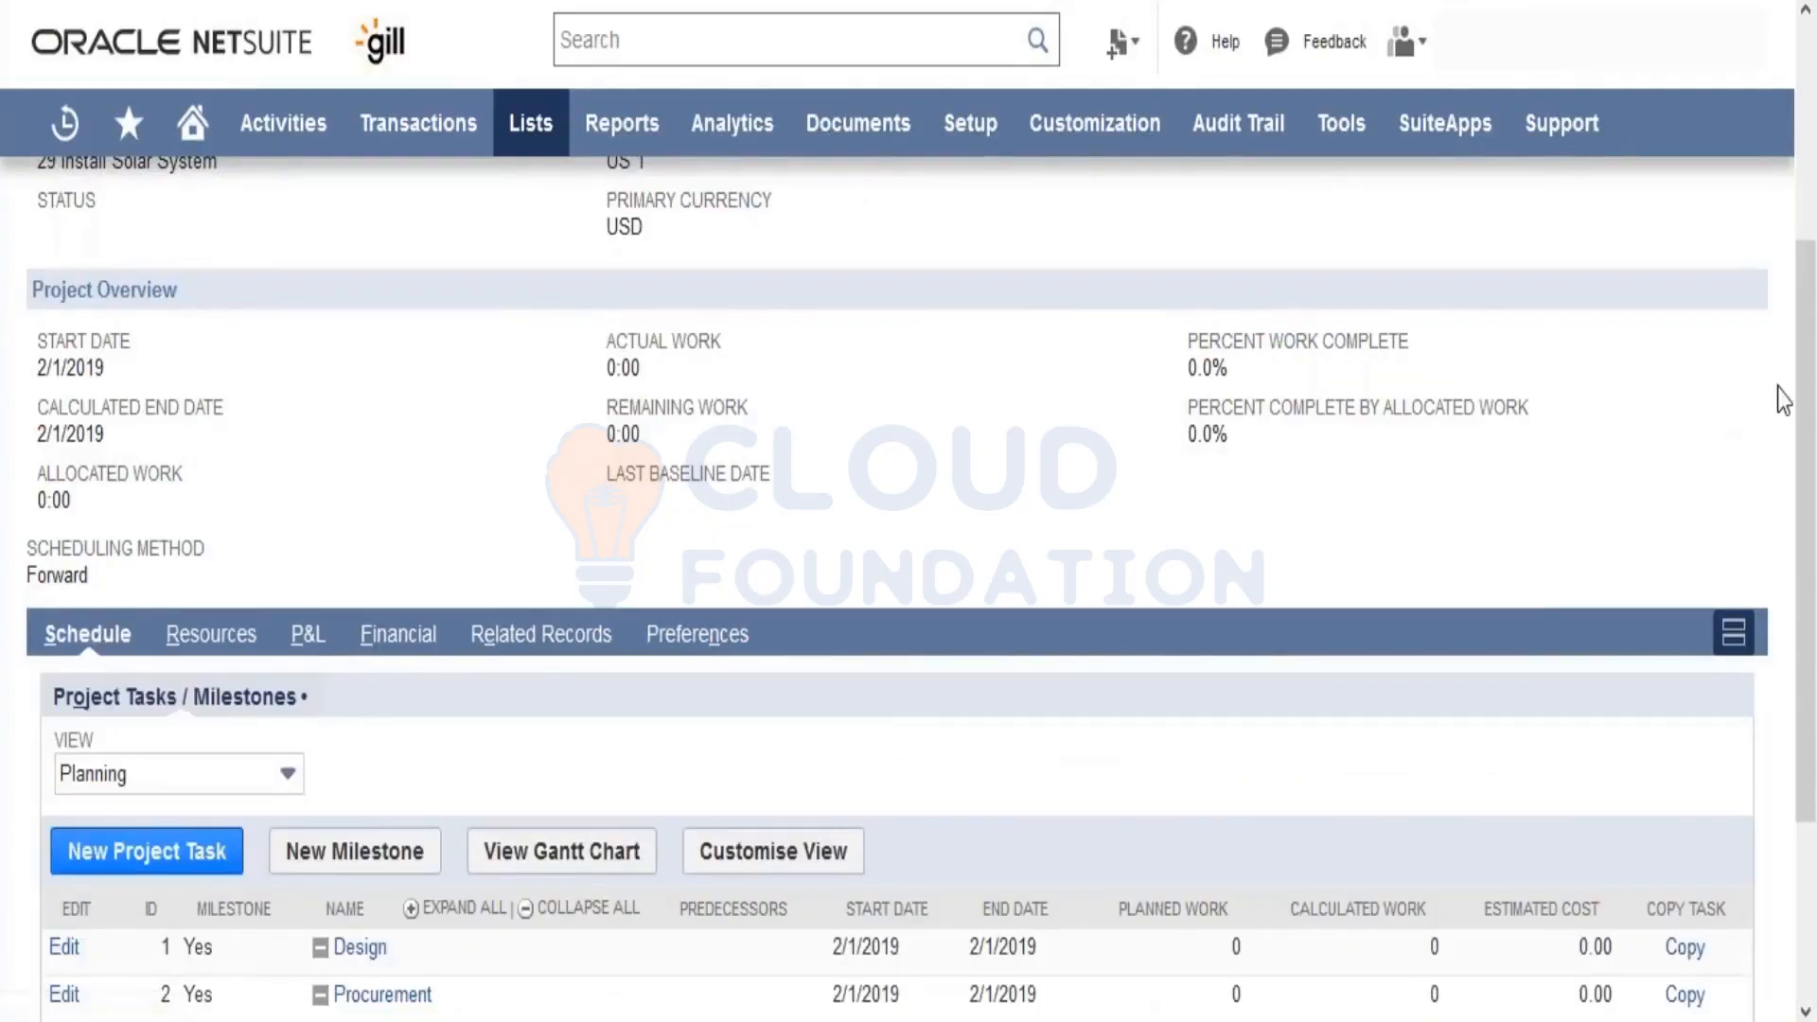
pyautogui.moveTo(1812, 470); pyautogui.dragTo(1812, 601)
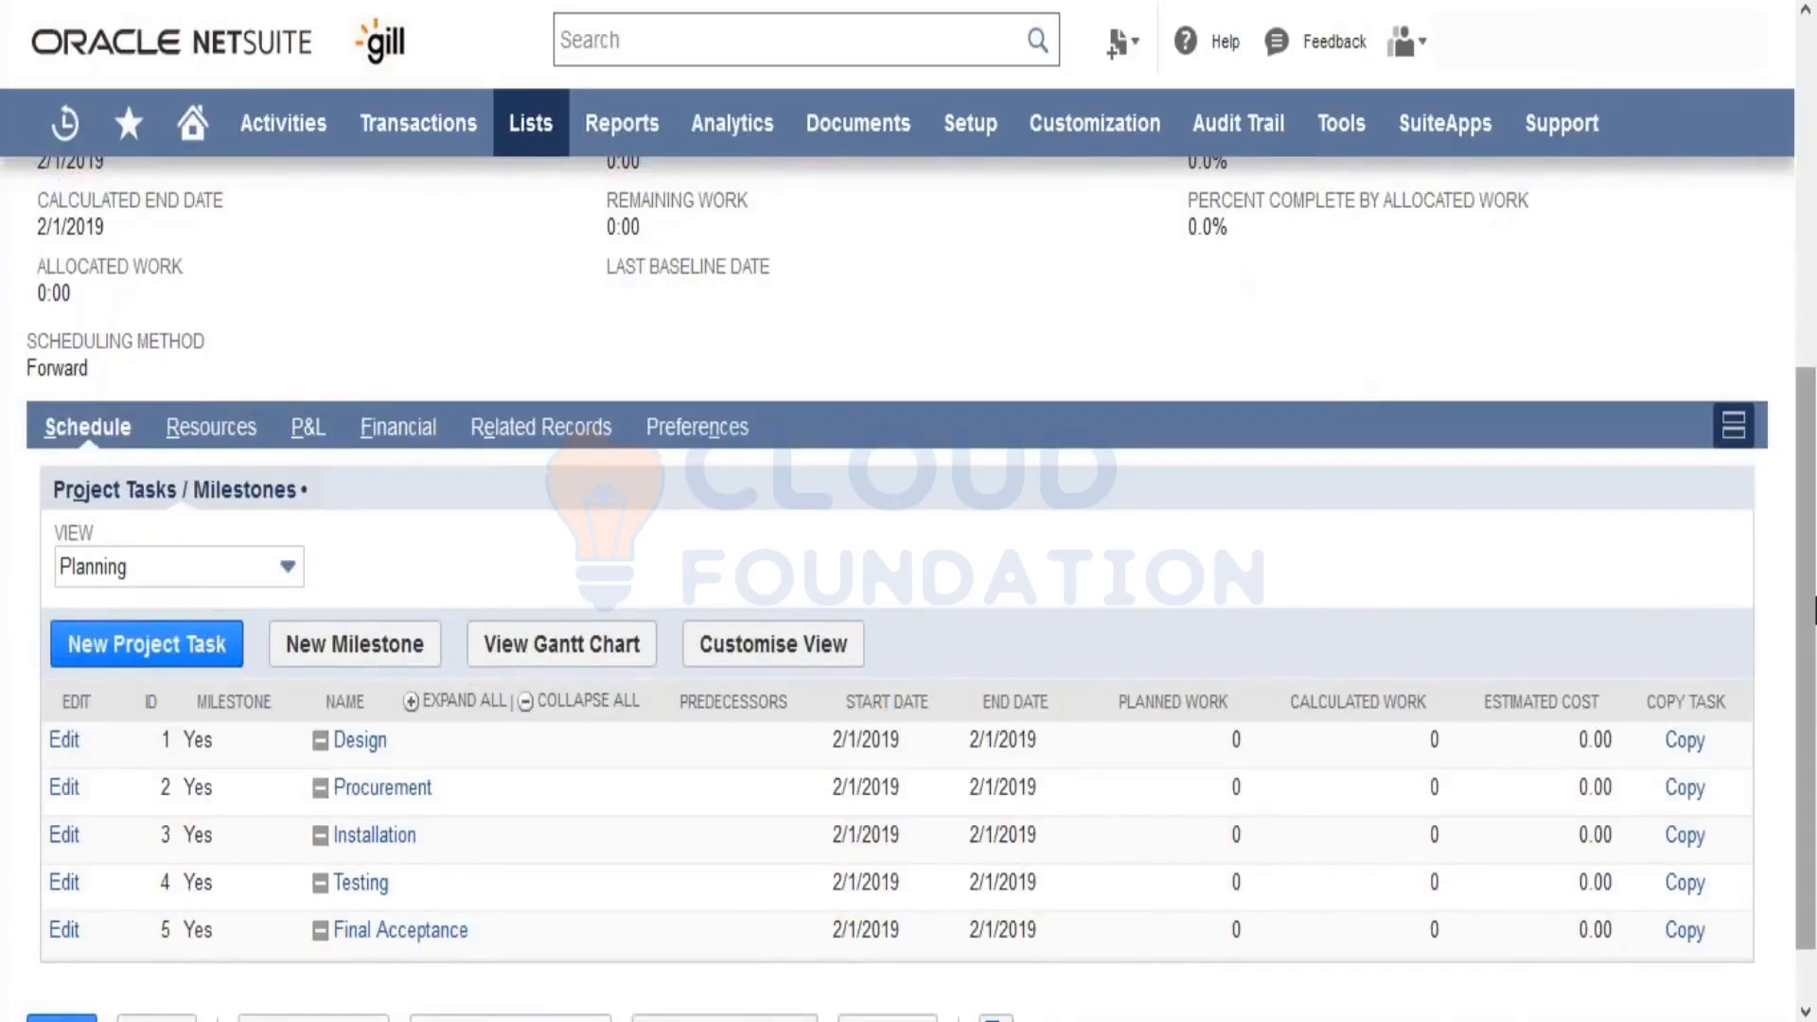
pyautogui.scroll(3, 1268, 509)
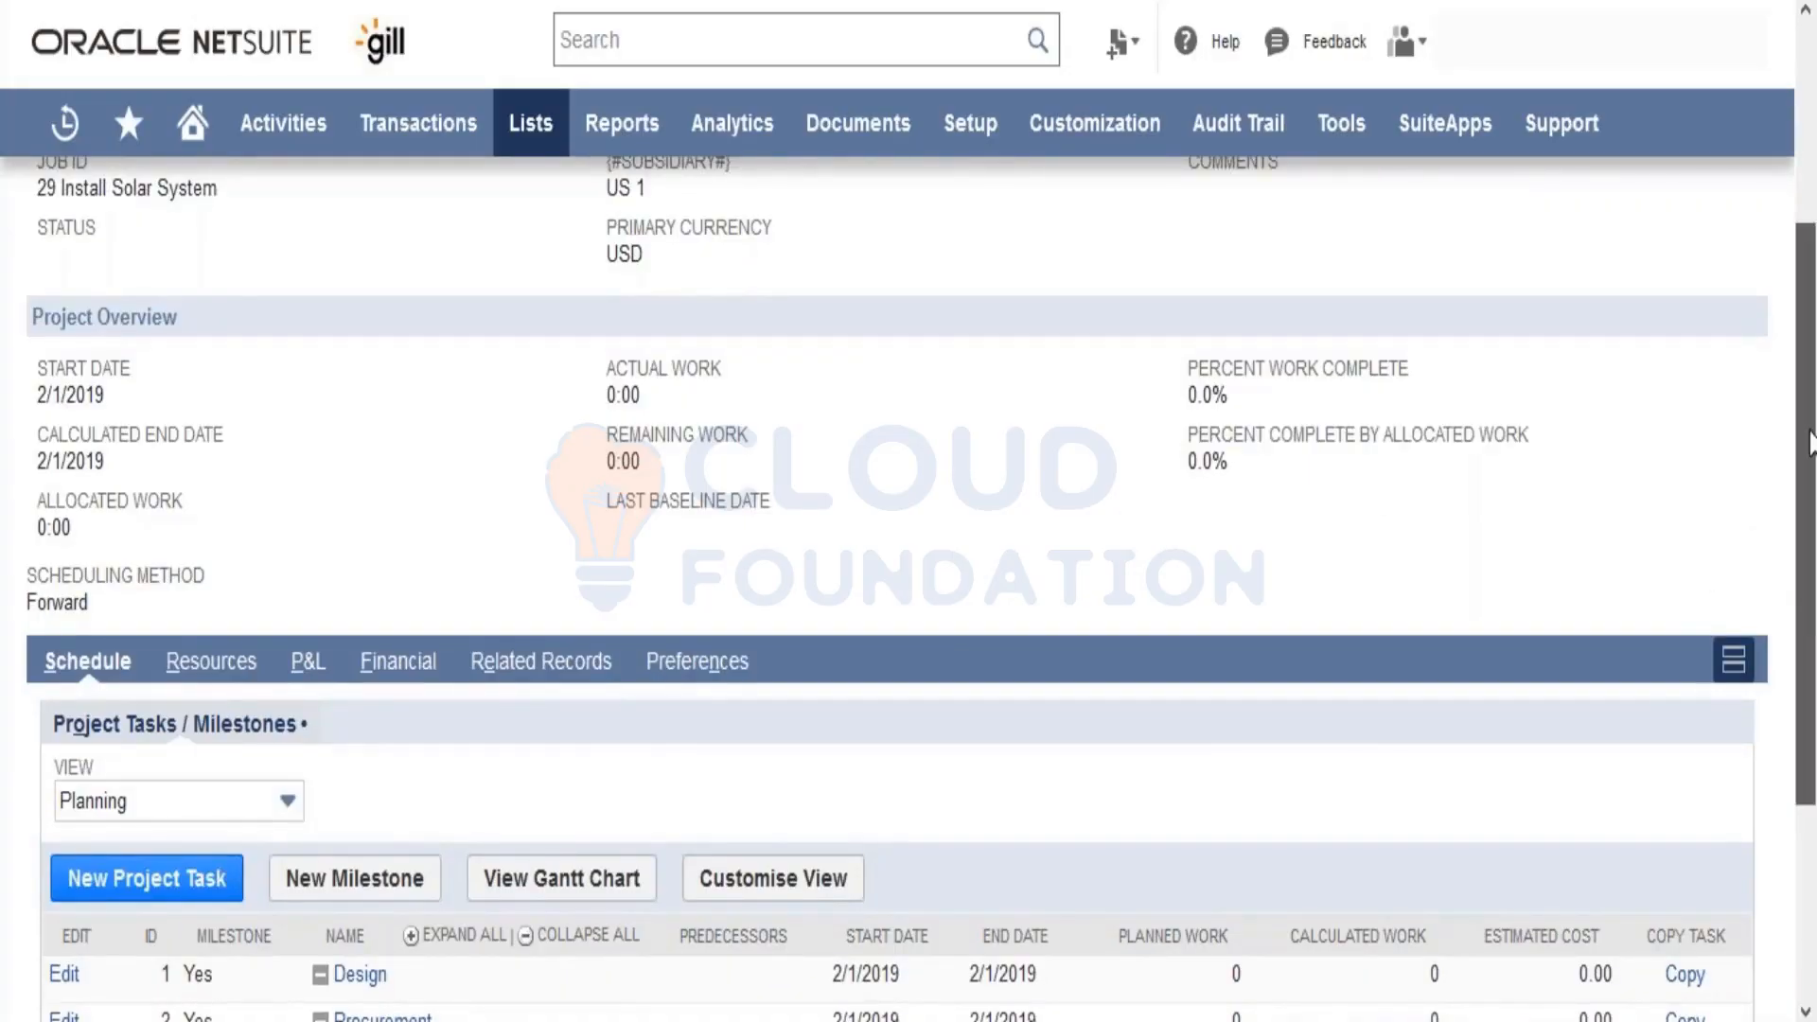
pyautogui.scroll(4, 1808, 442)
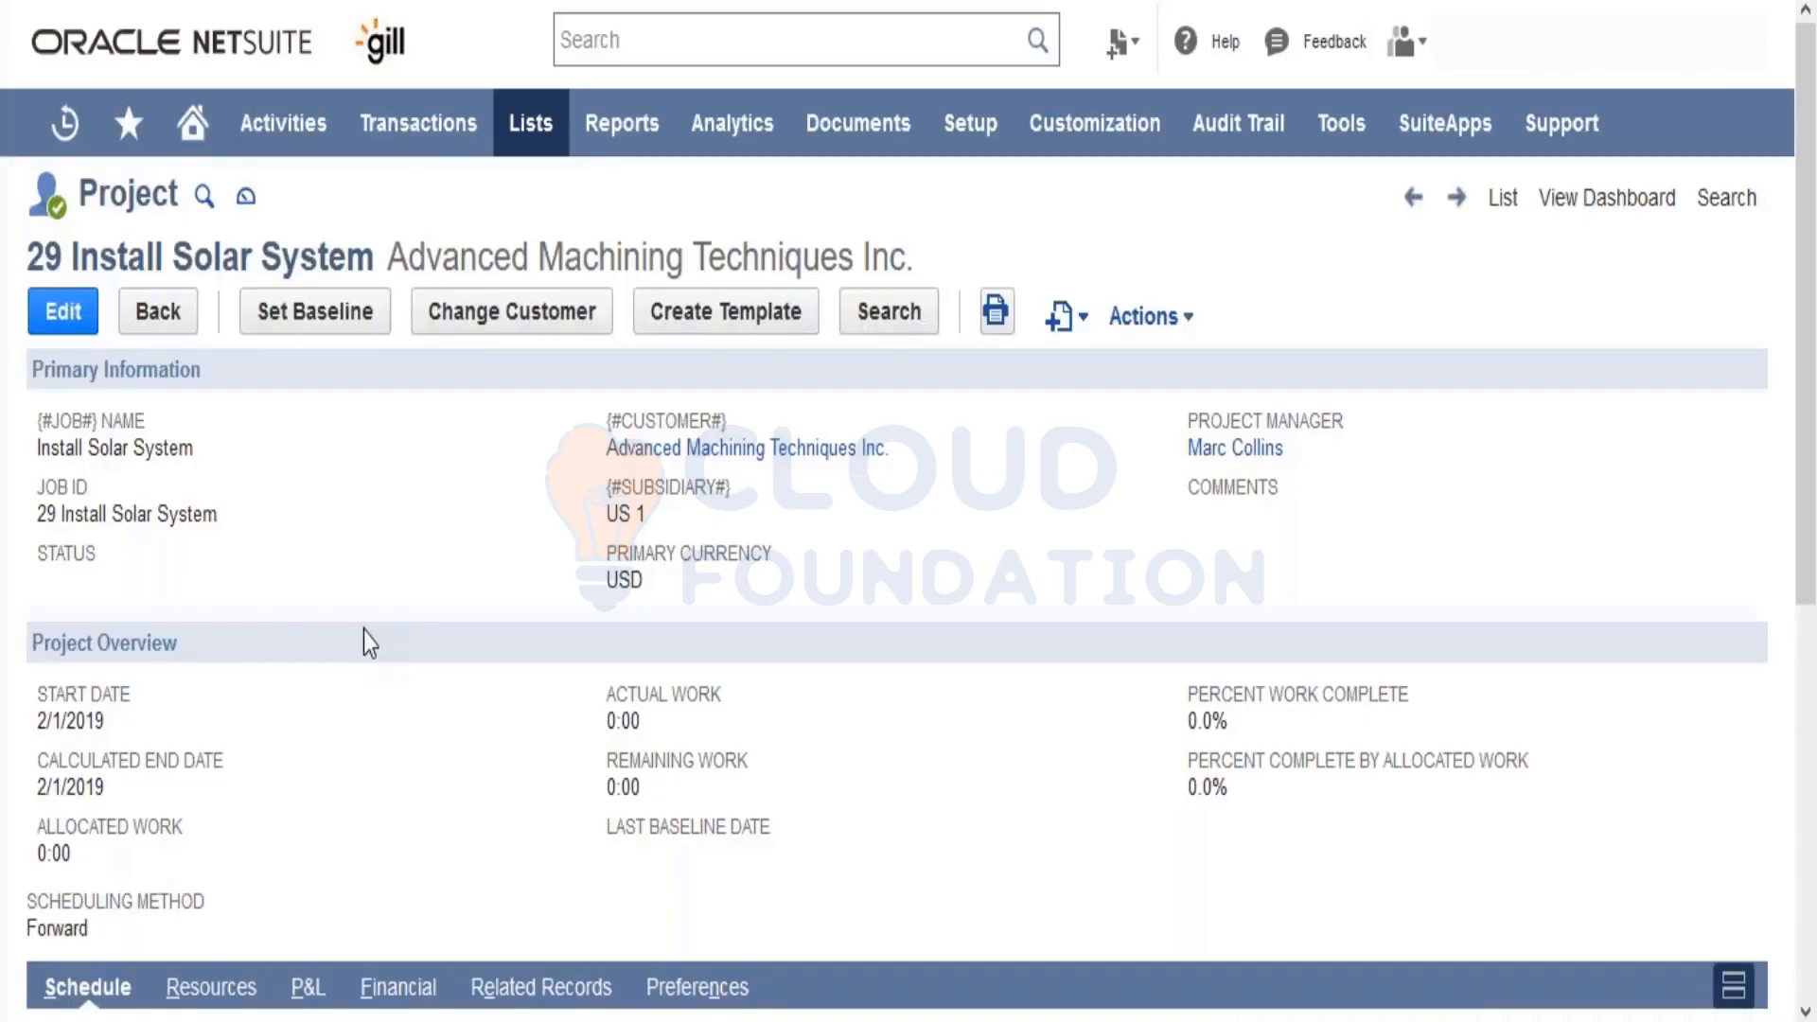
# Step: Look over the transaction categories and start writing a new cheque from the bank transactions
pyautogui.moveTo(418, 123)
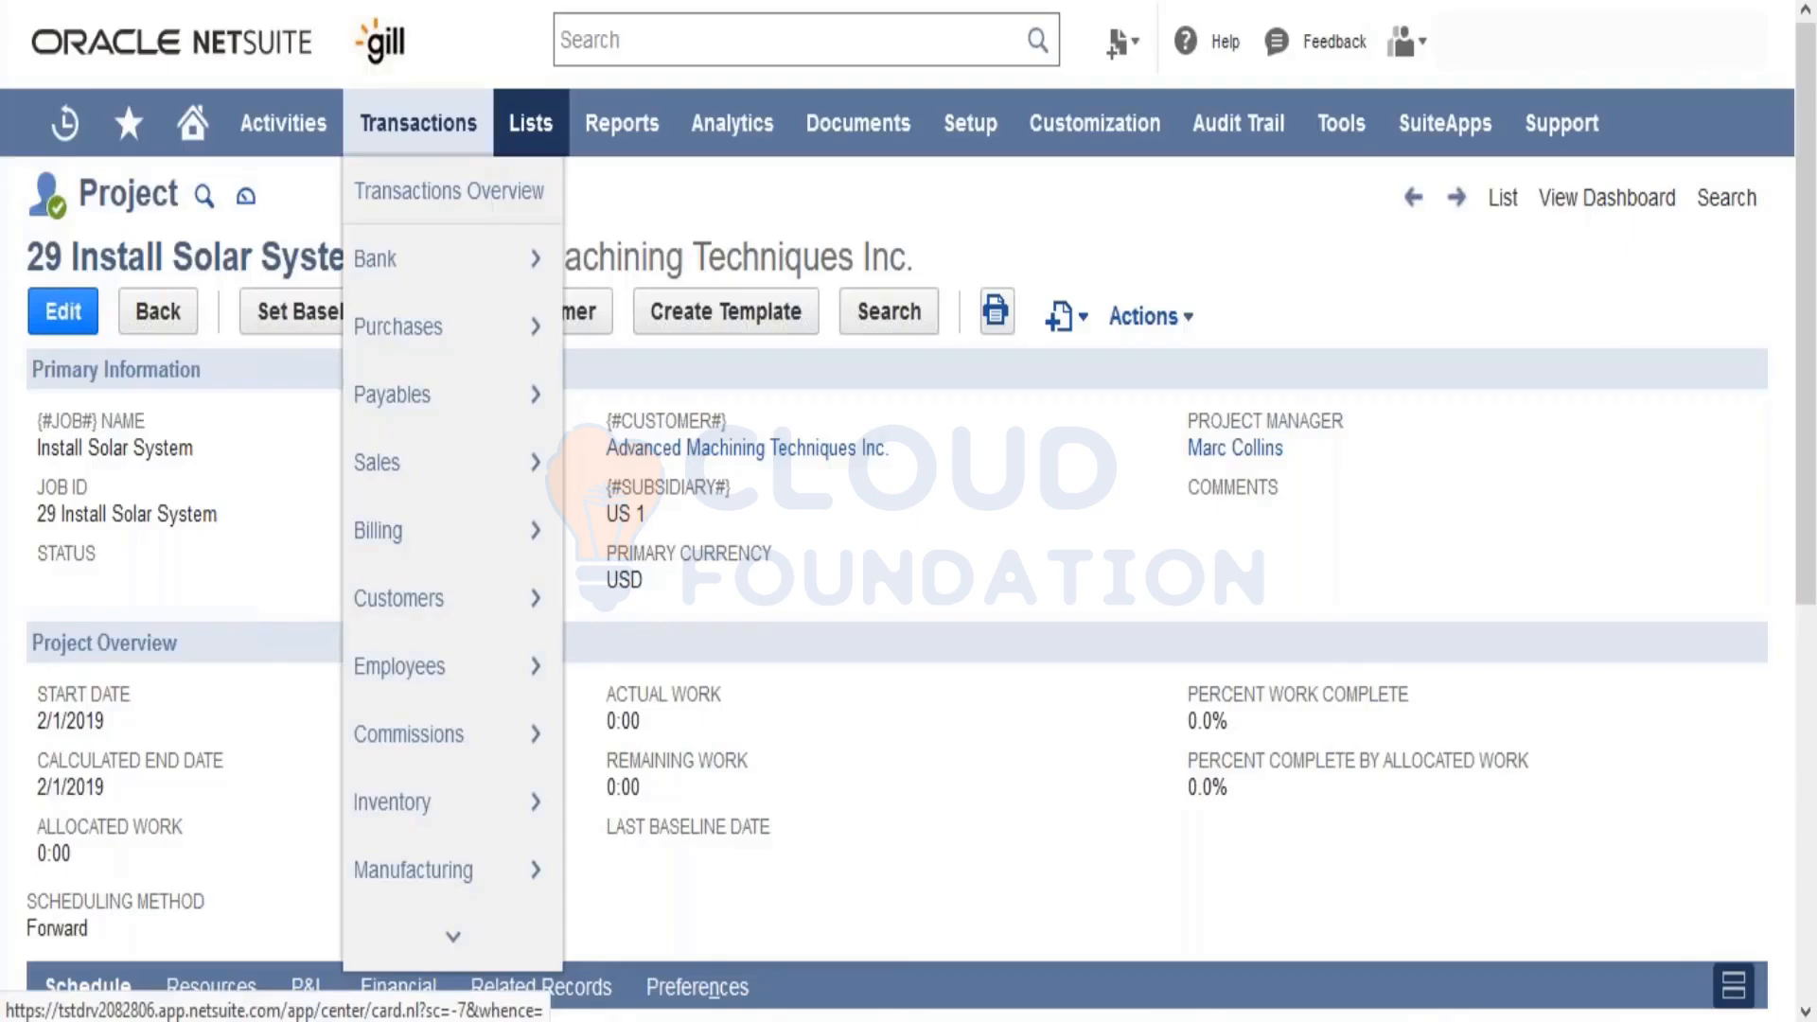
pyautogui.moveTo(458, 269)
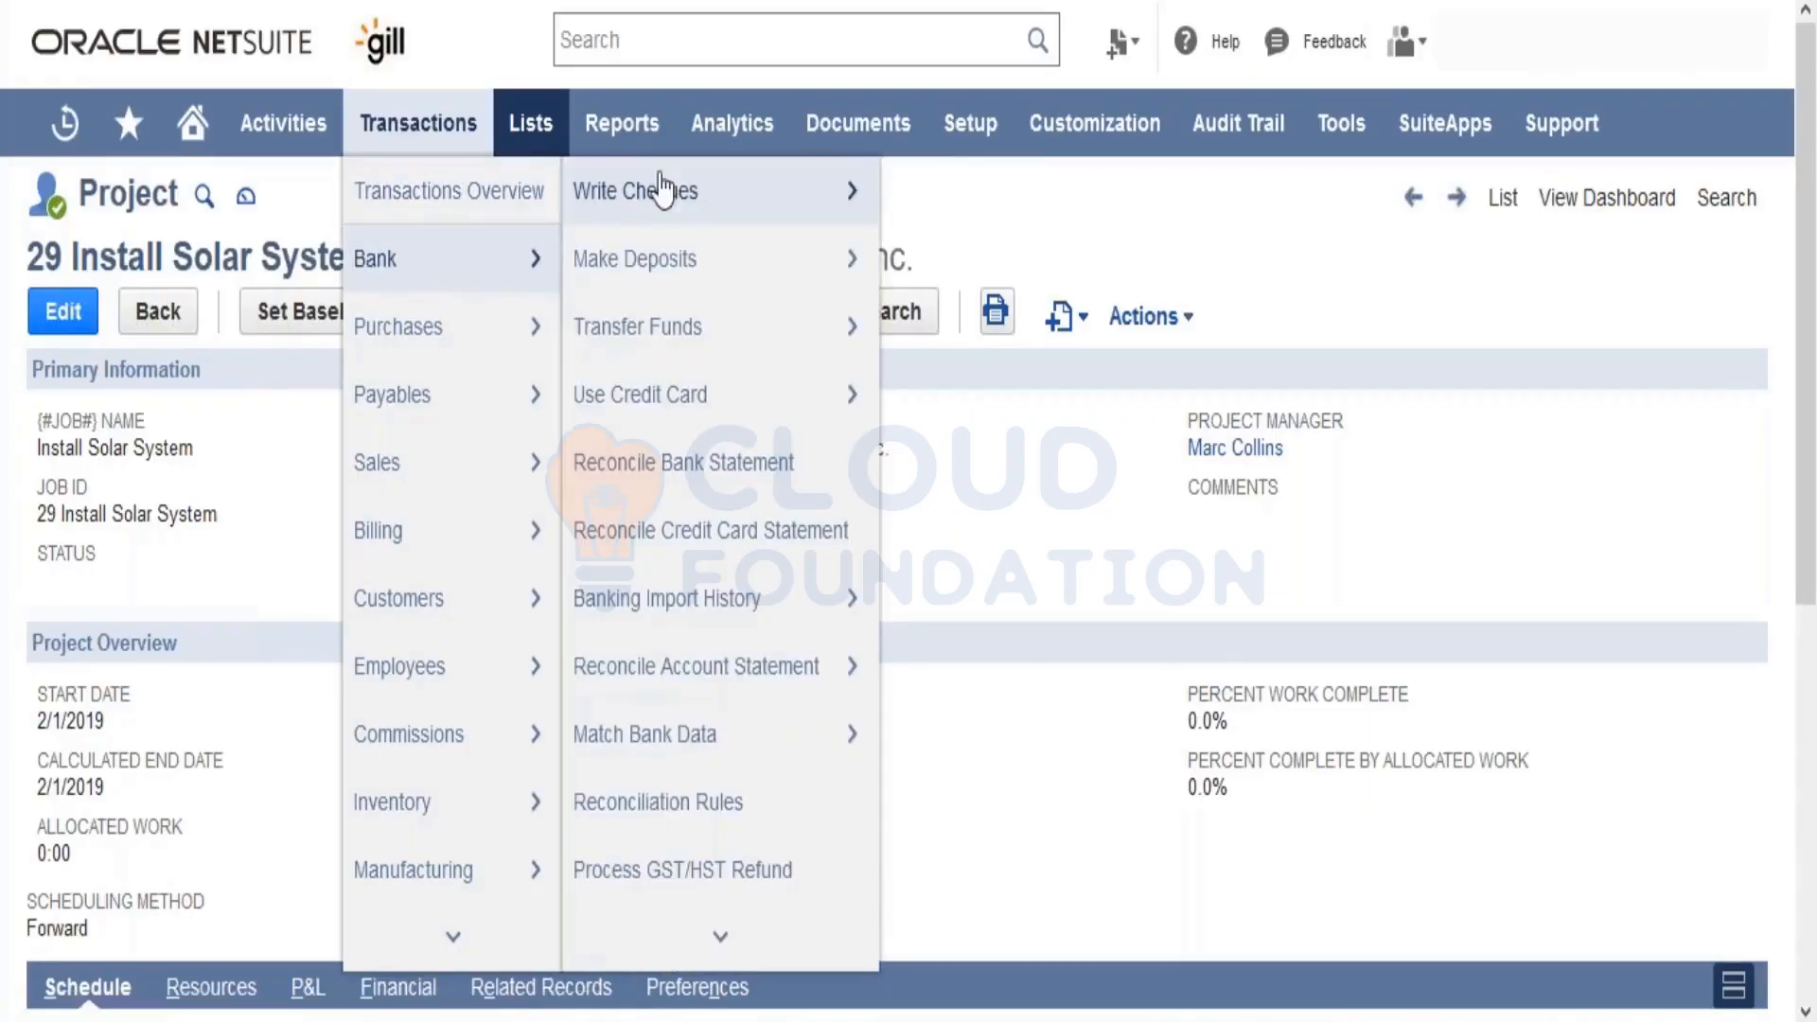
pyautogui.moveTo(662, 214)
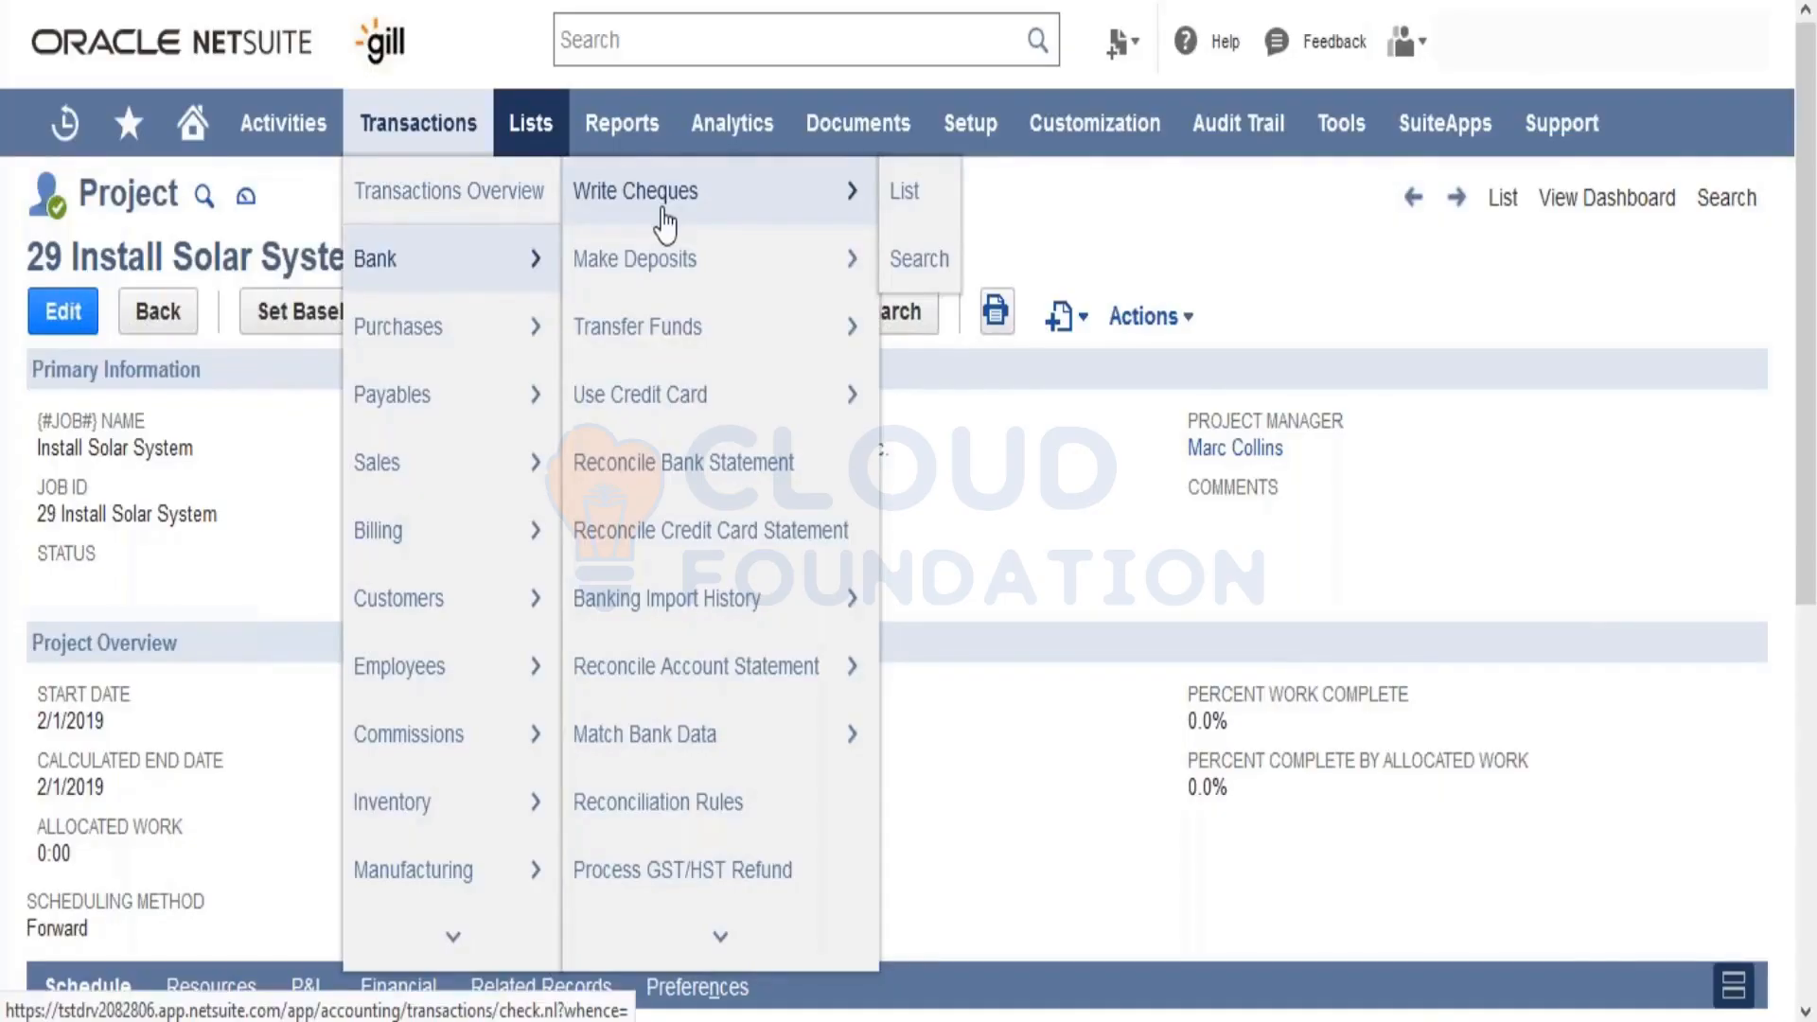
pyautogui.moveTo(661, 333)
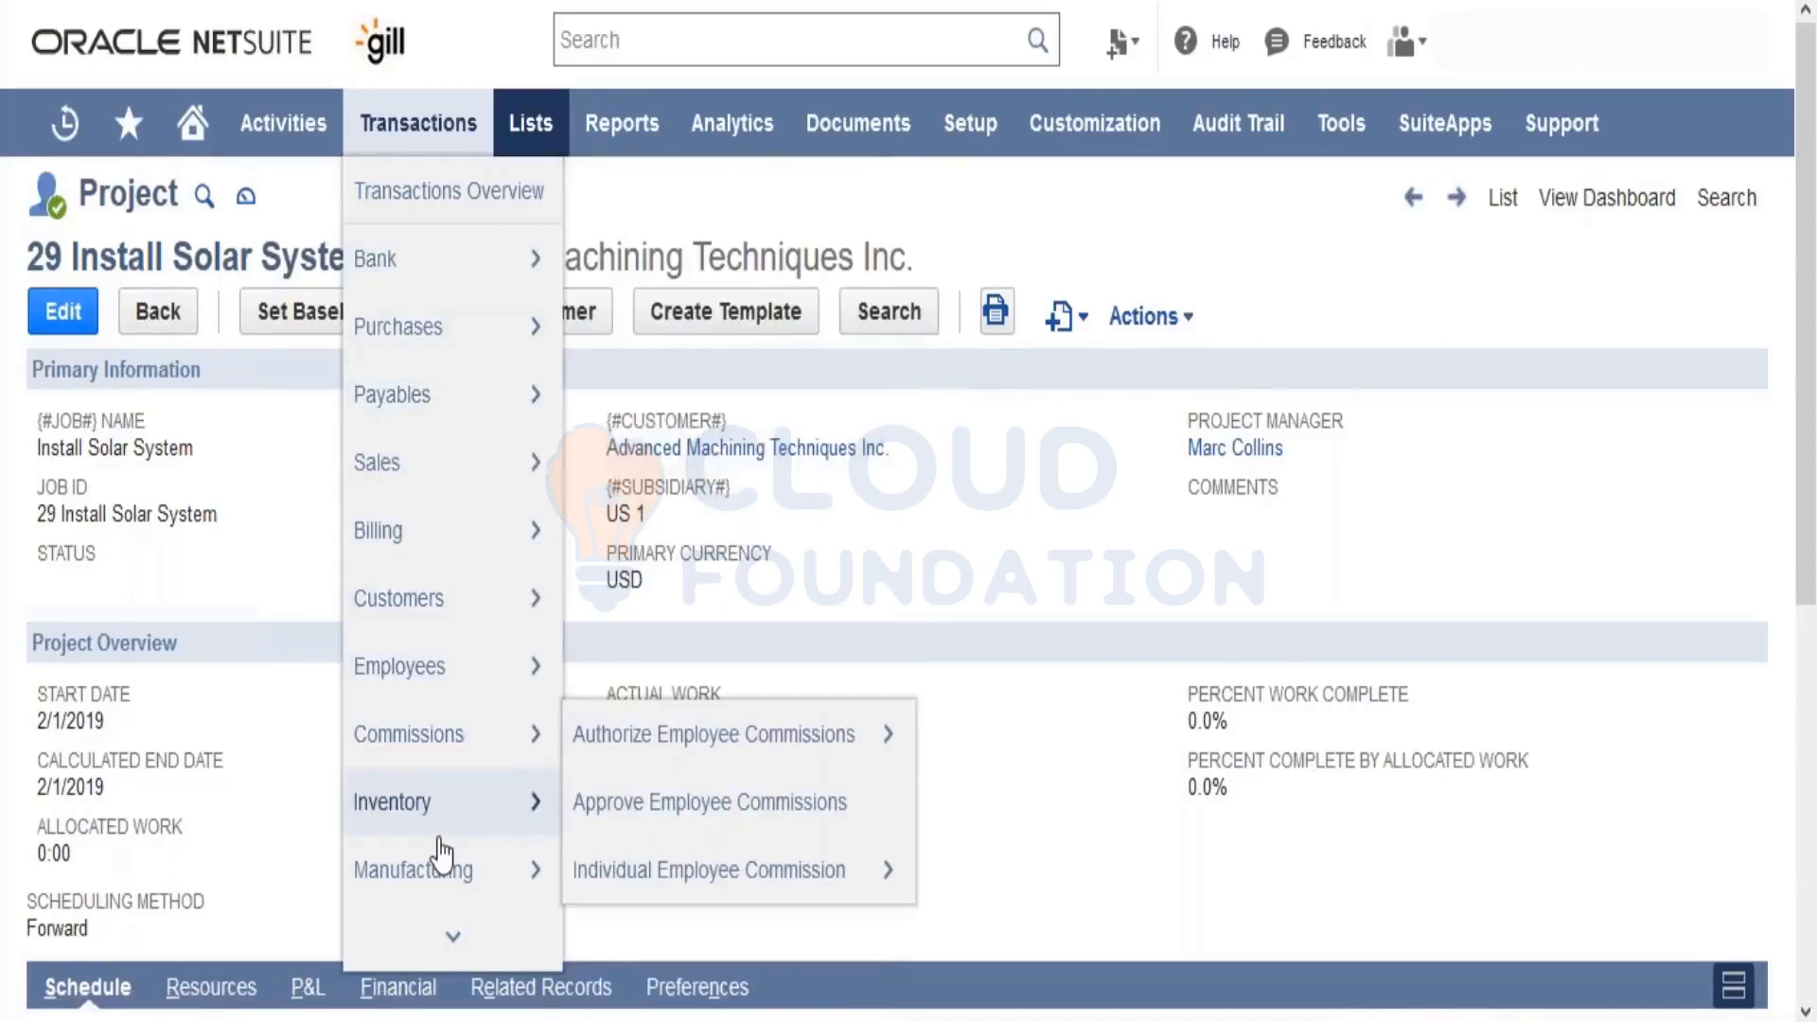
pyautogui.moveTo(449, 932)
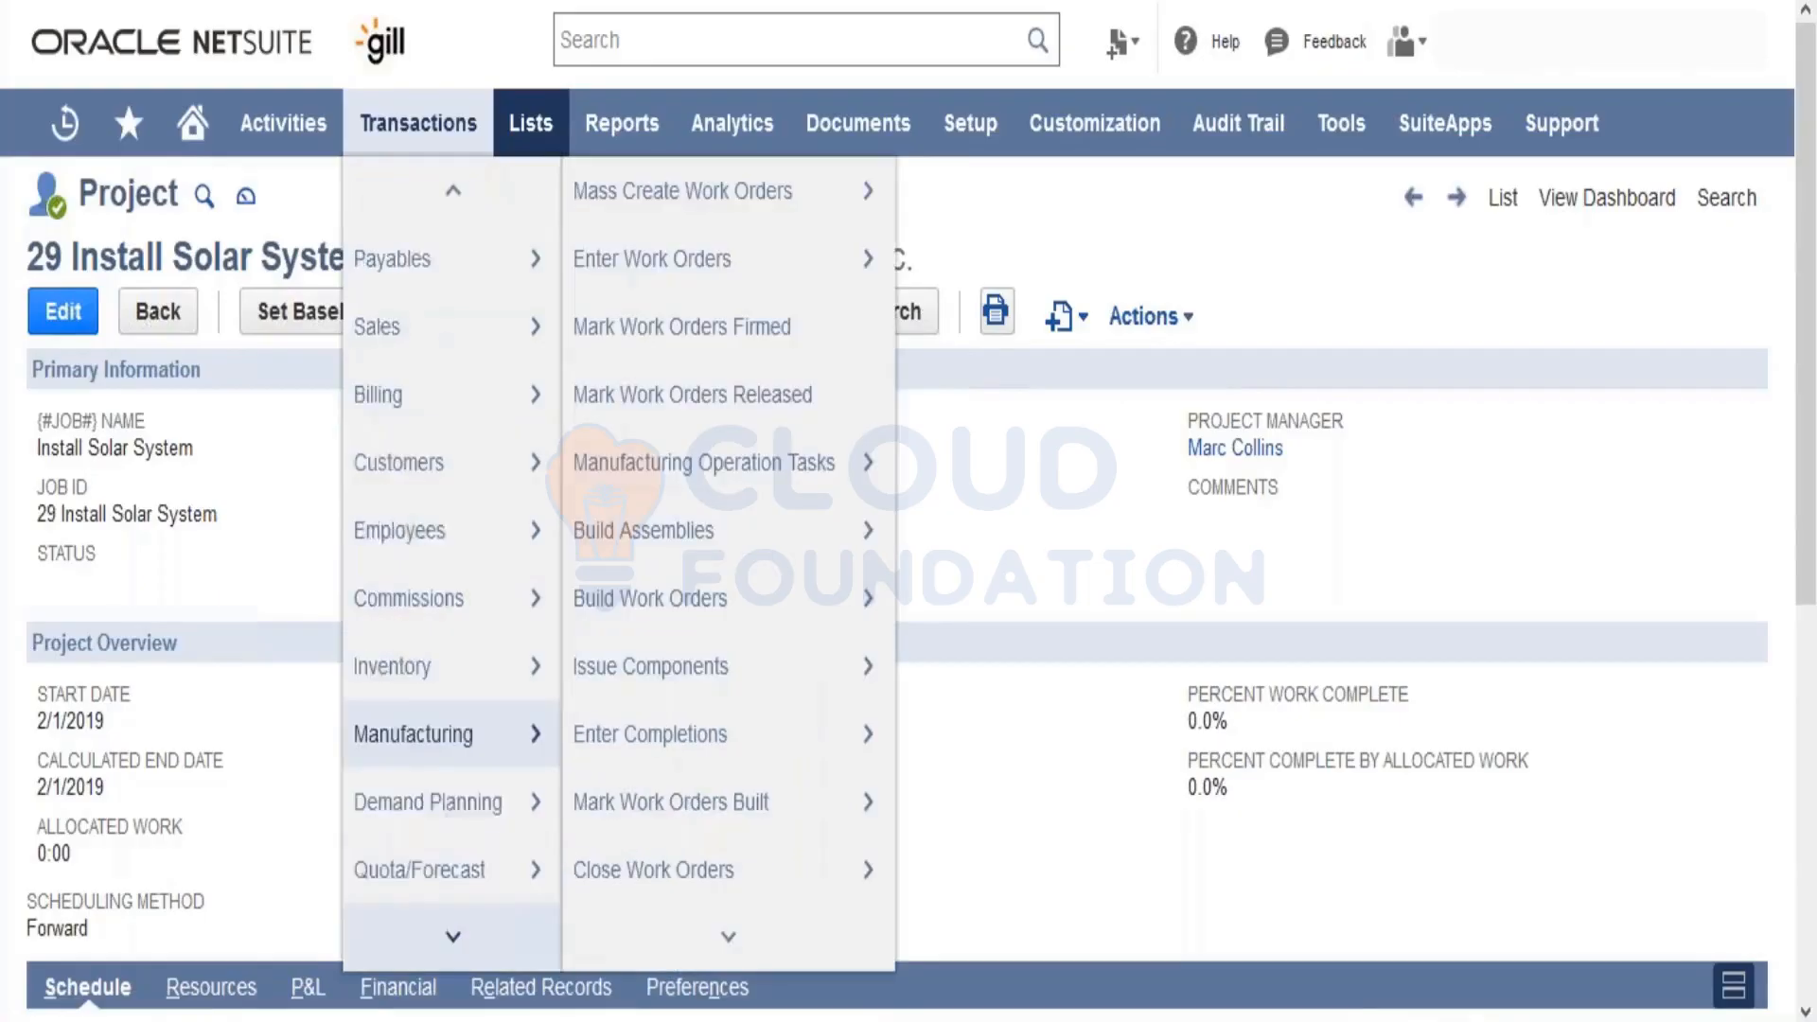
pyautogui.moveTo(459, 809)
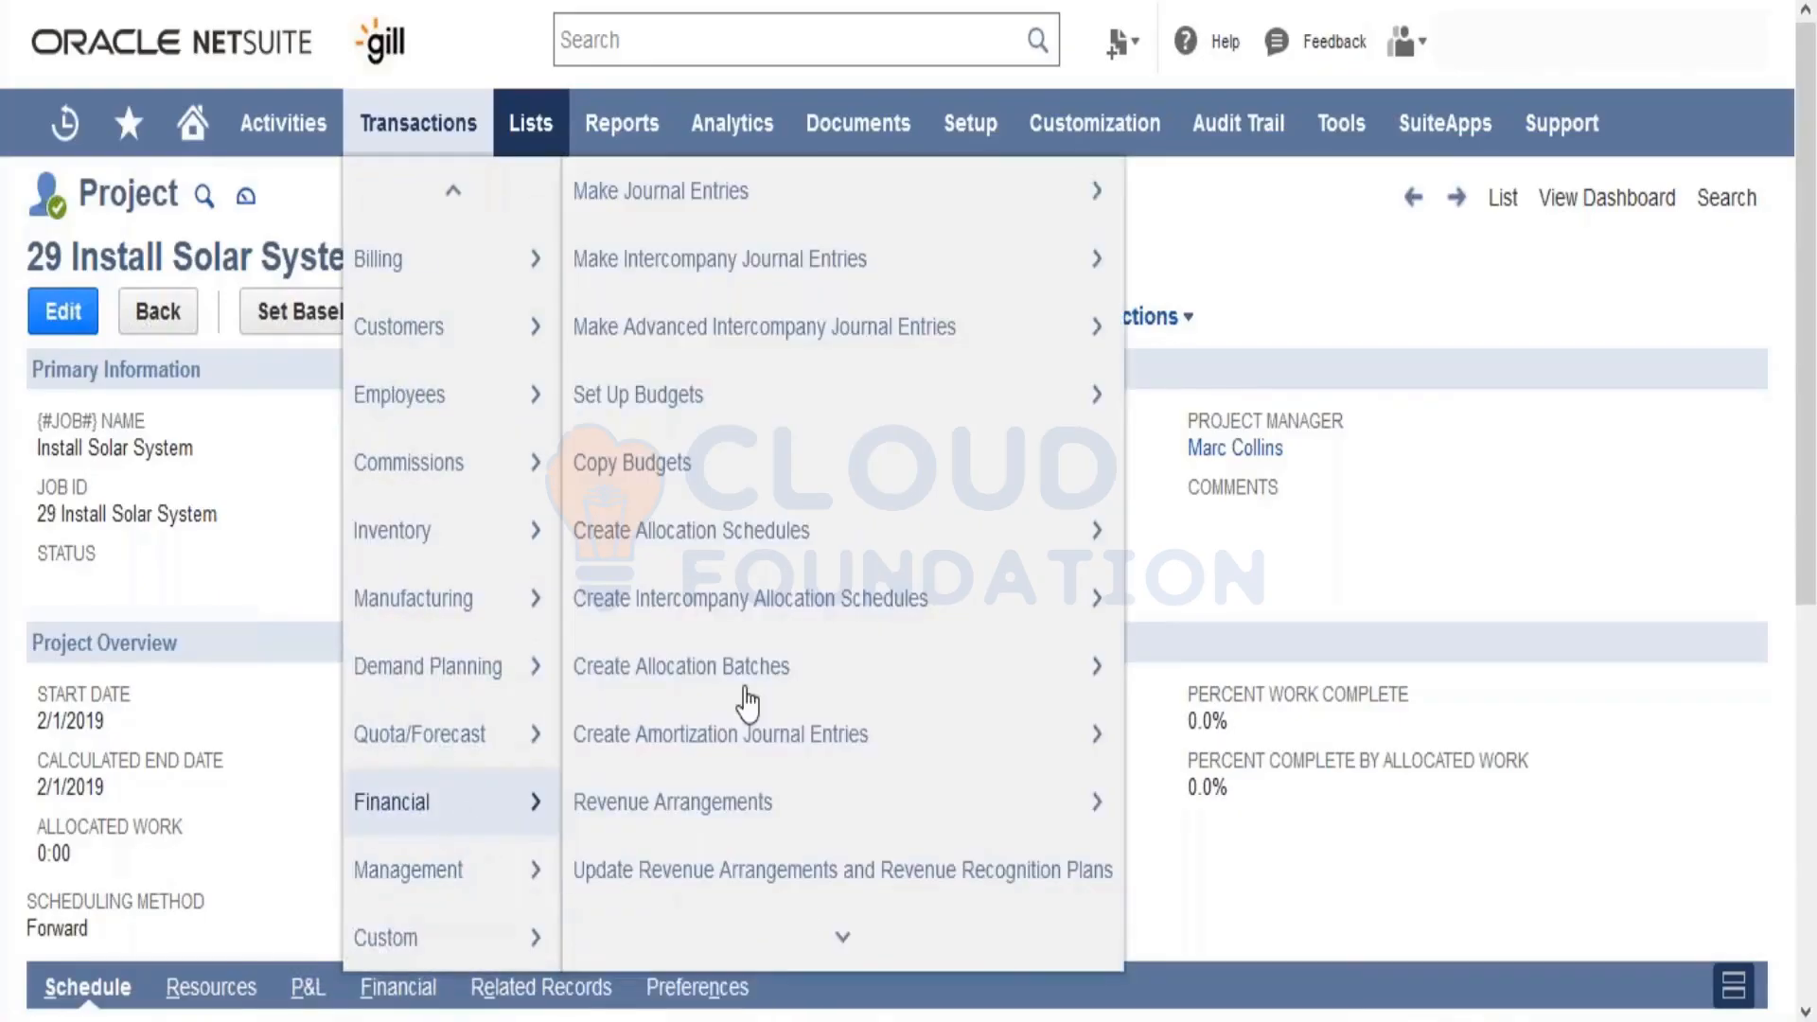
pyautogui.moveTo(731, 230)
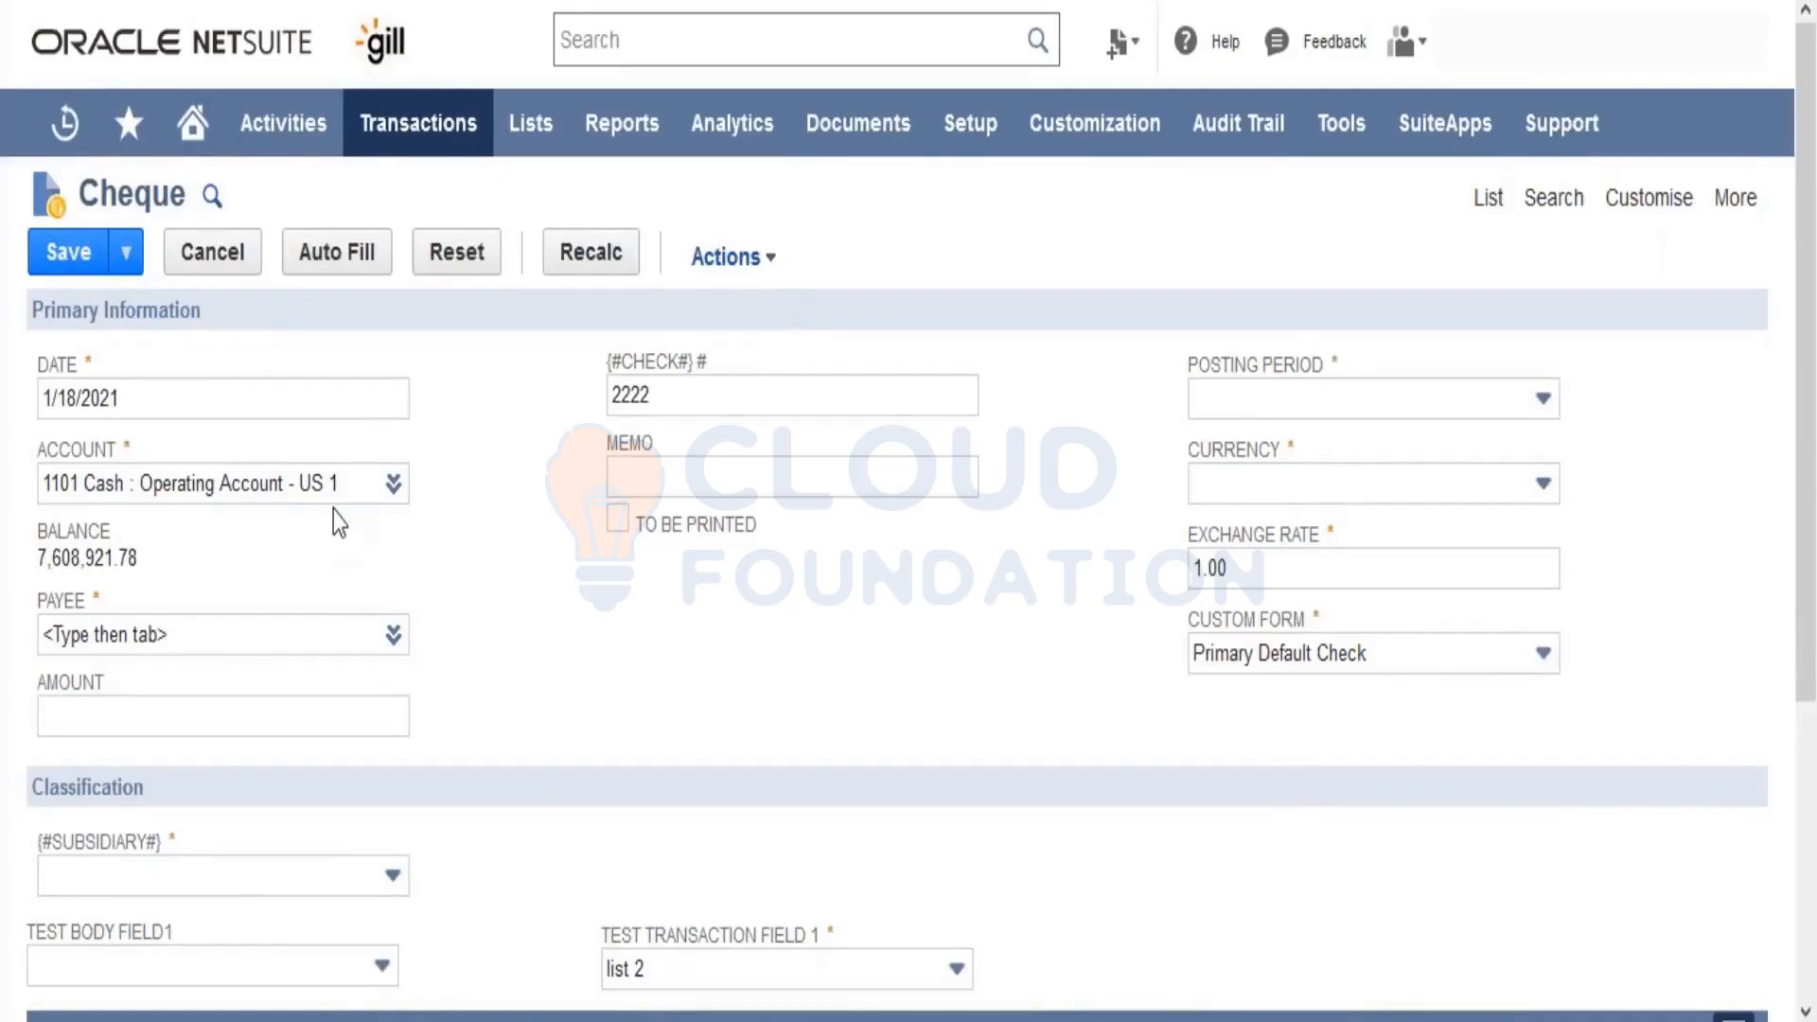
# Step: Find the employee in the payee list and set them as the cheque's payee
pyautogui.click(302, 634)
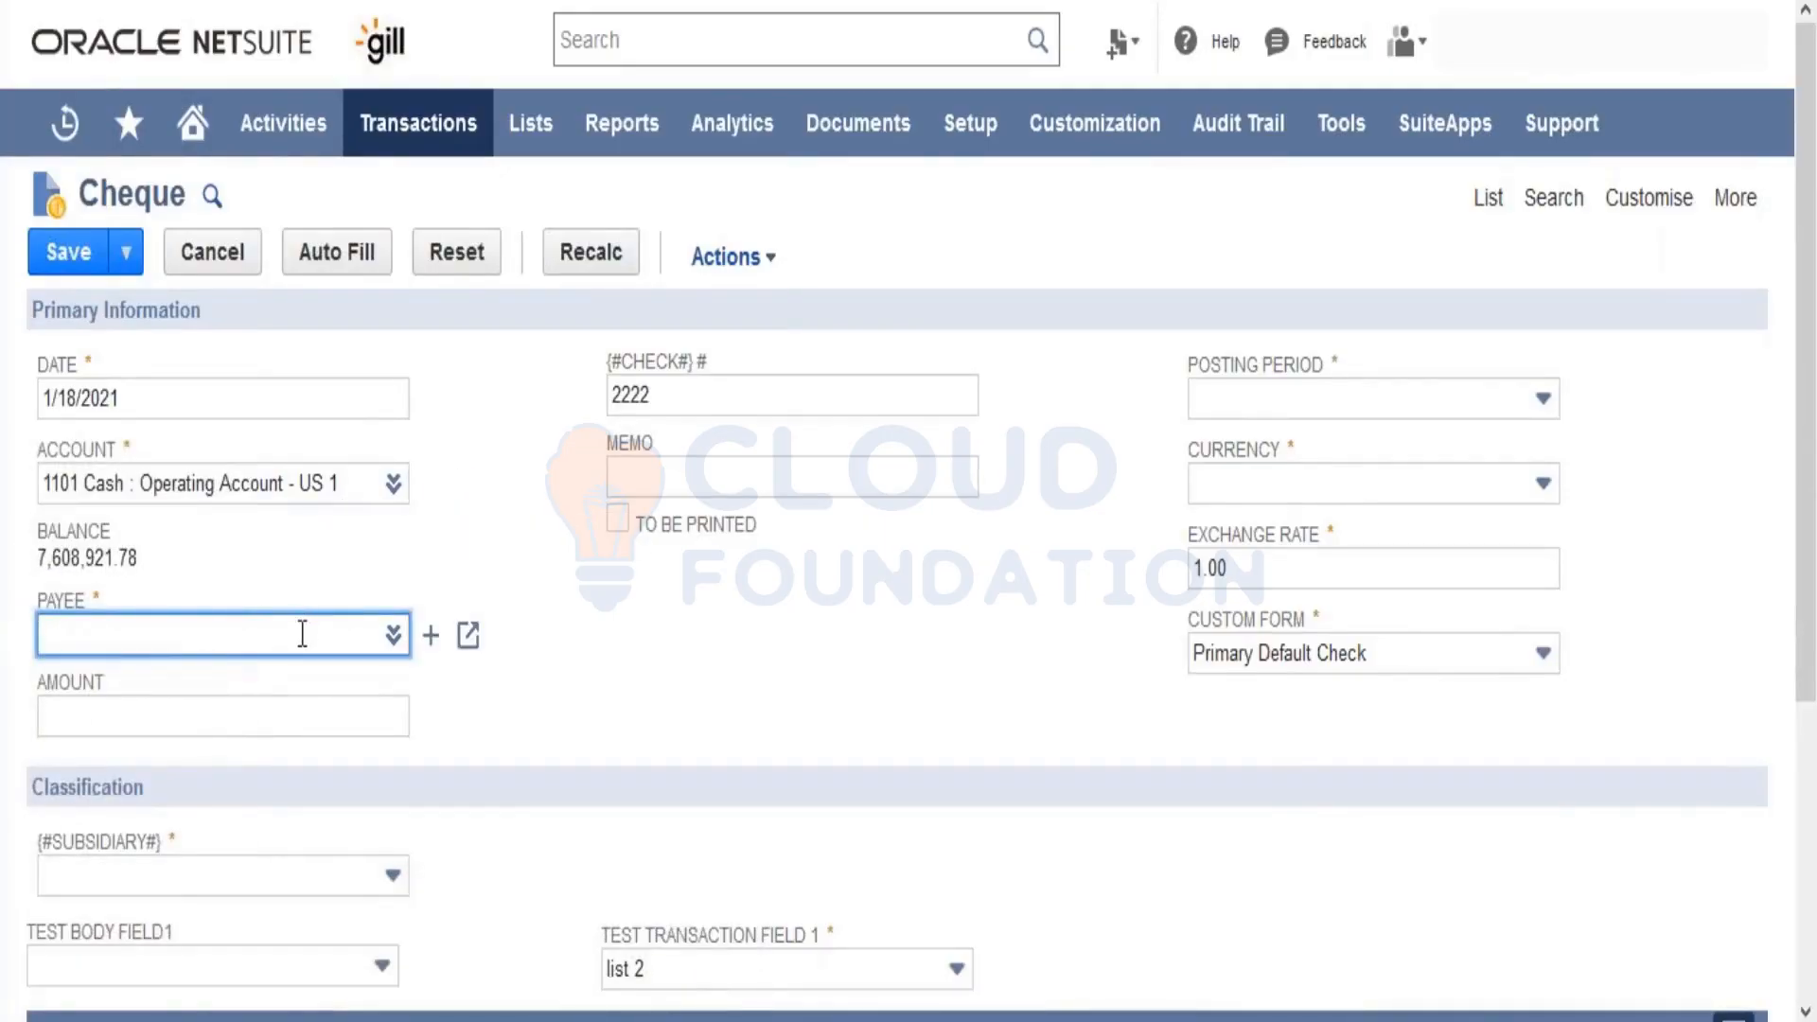
pyautogui.write('pru')
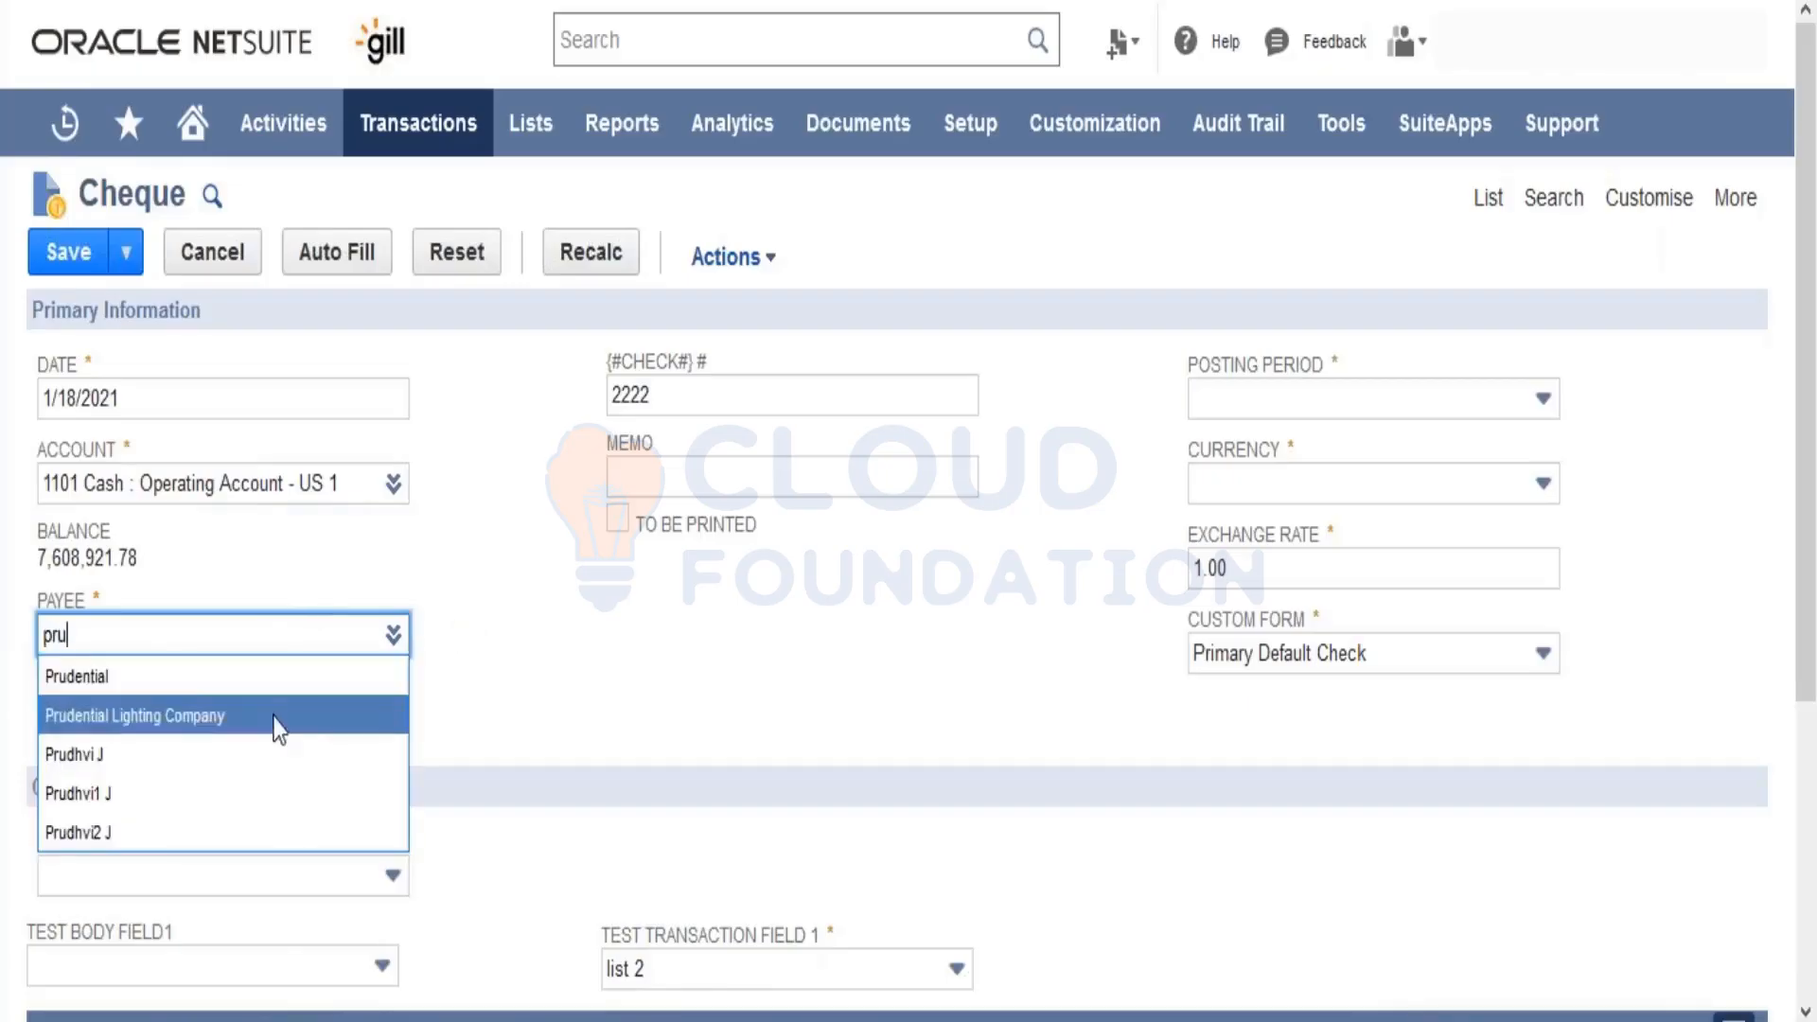
pyautogui.click(272, 776)
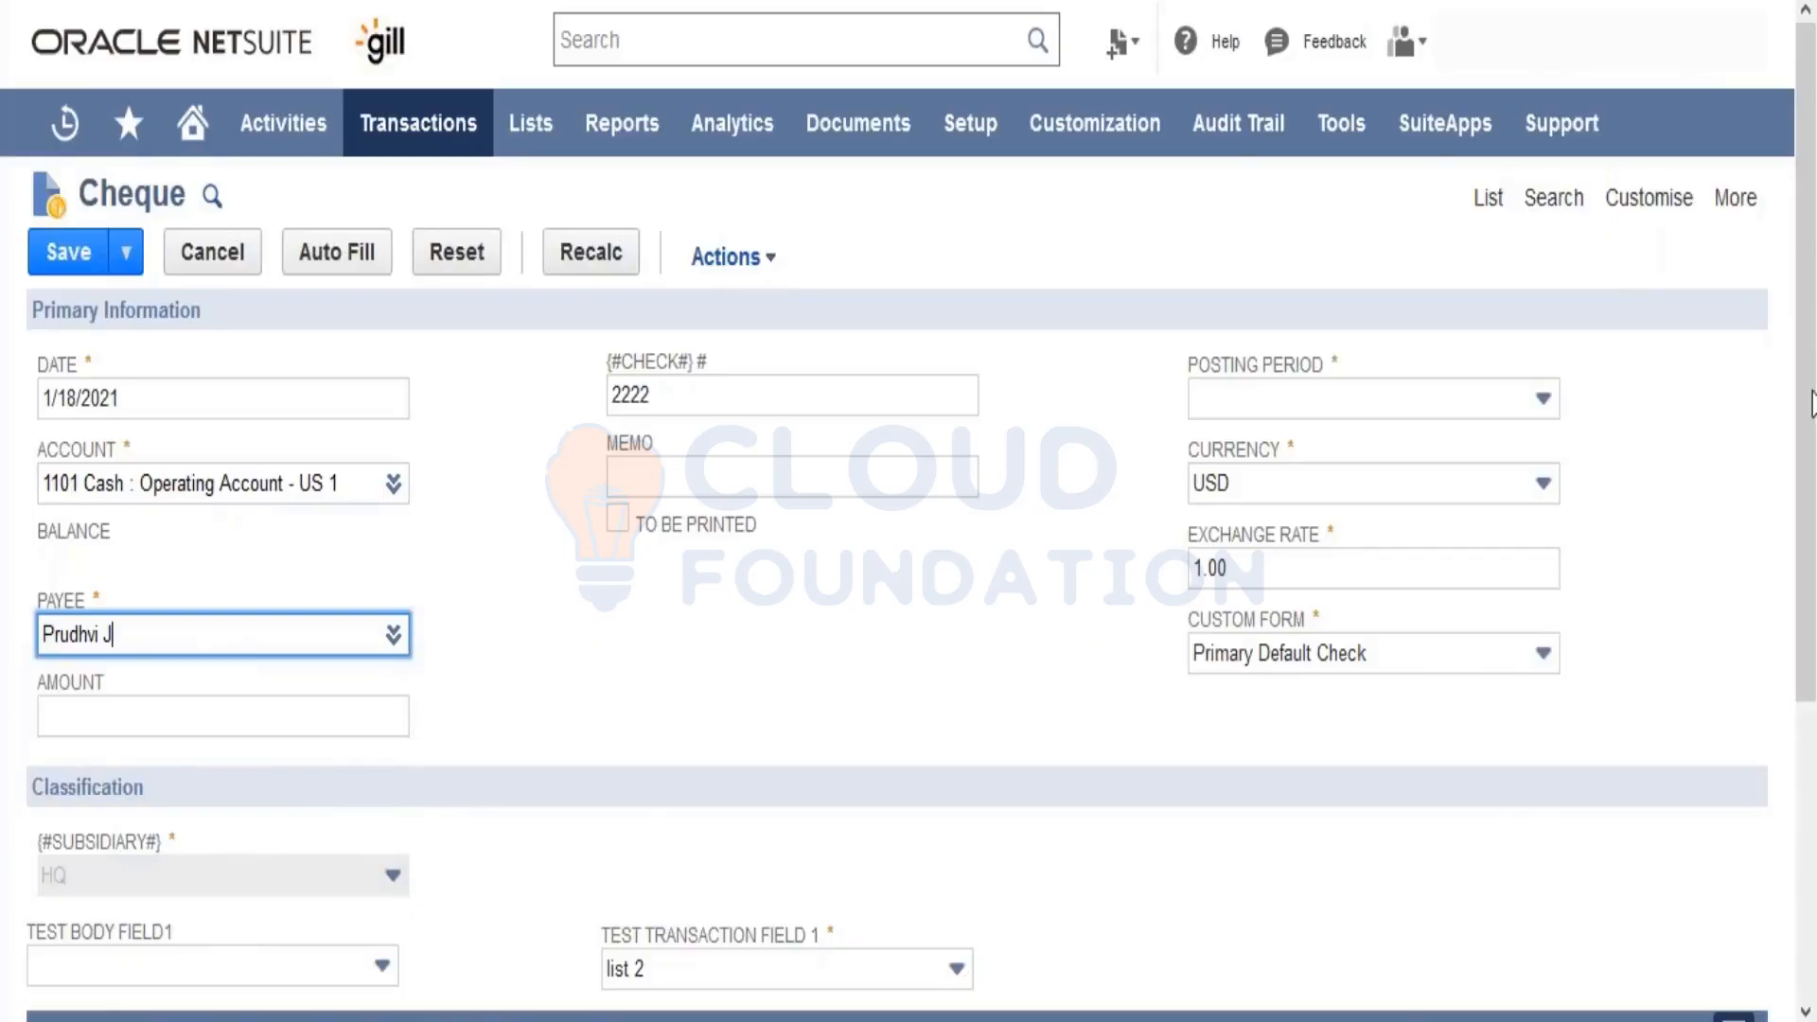
# Step: Try to start an expense line on the cheque and go back to its primary information
pyautogui.scroll(-3, 1809, 403)
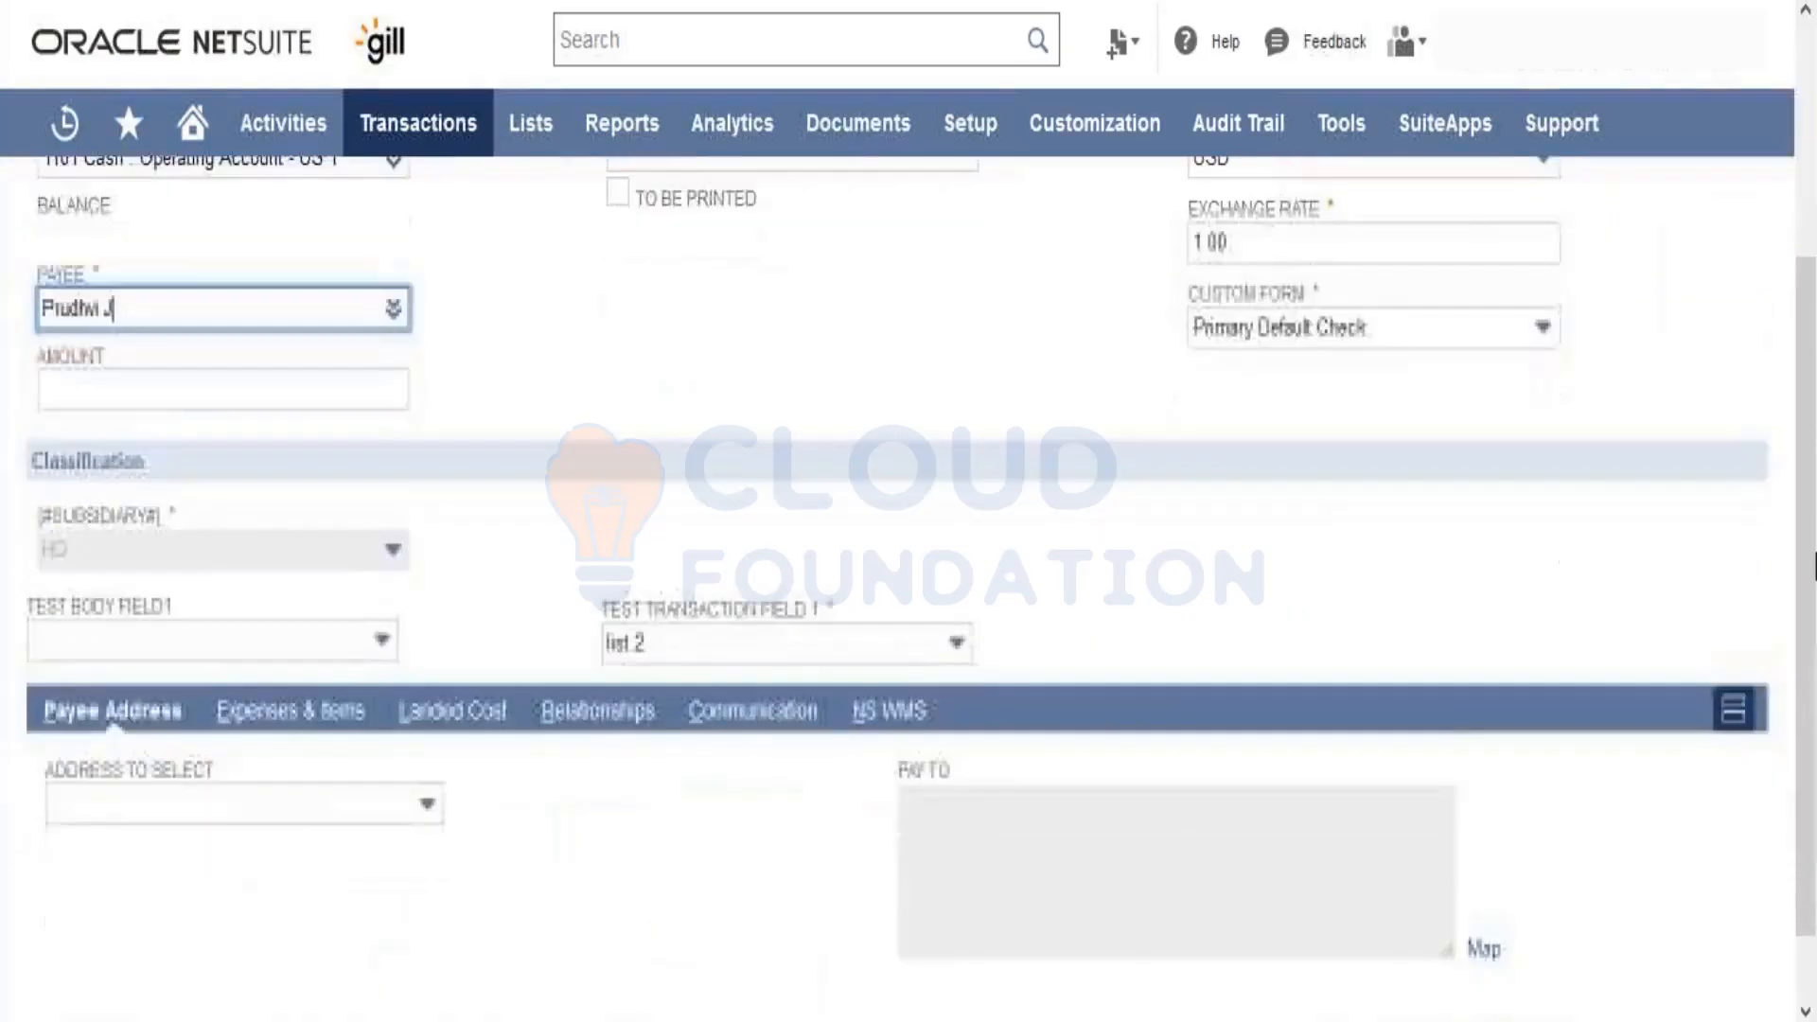
pyautogui.click(309, 729)
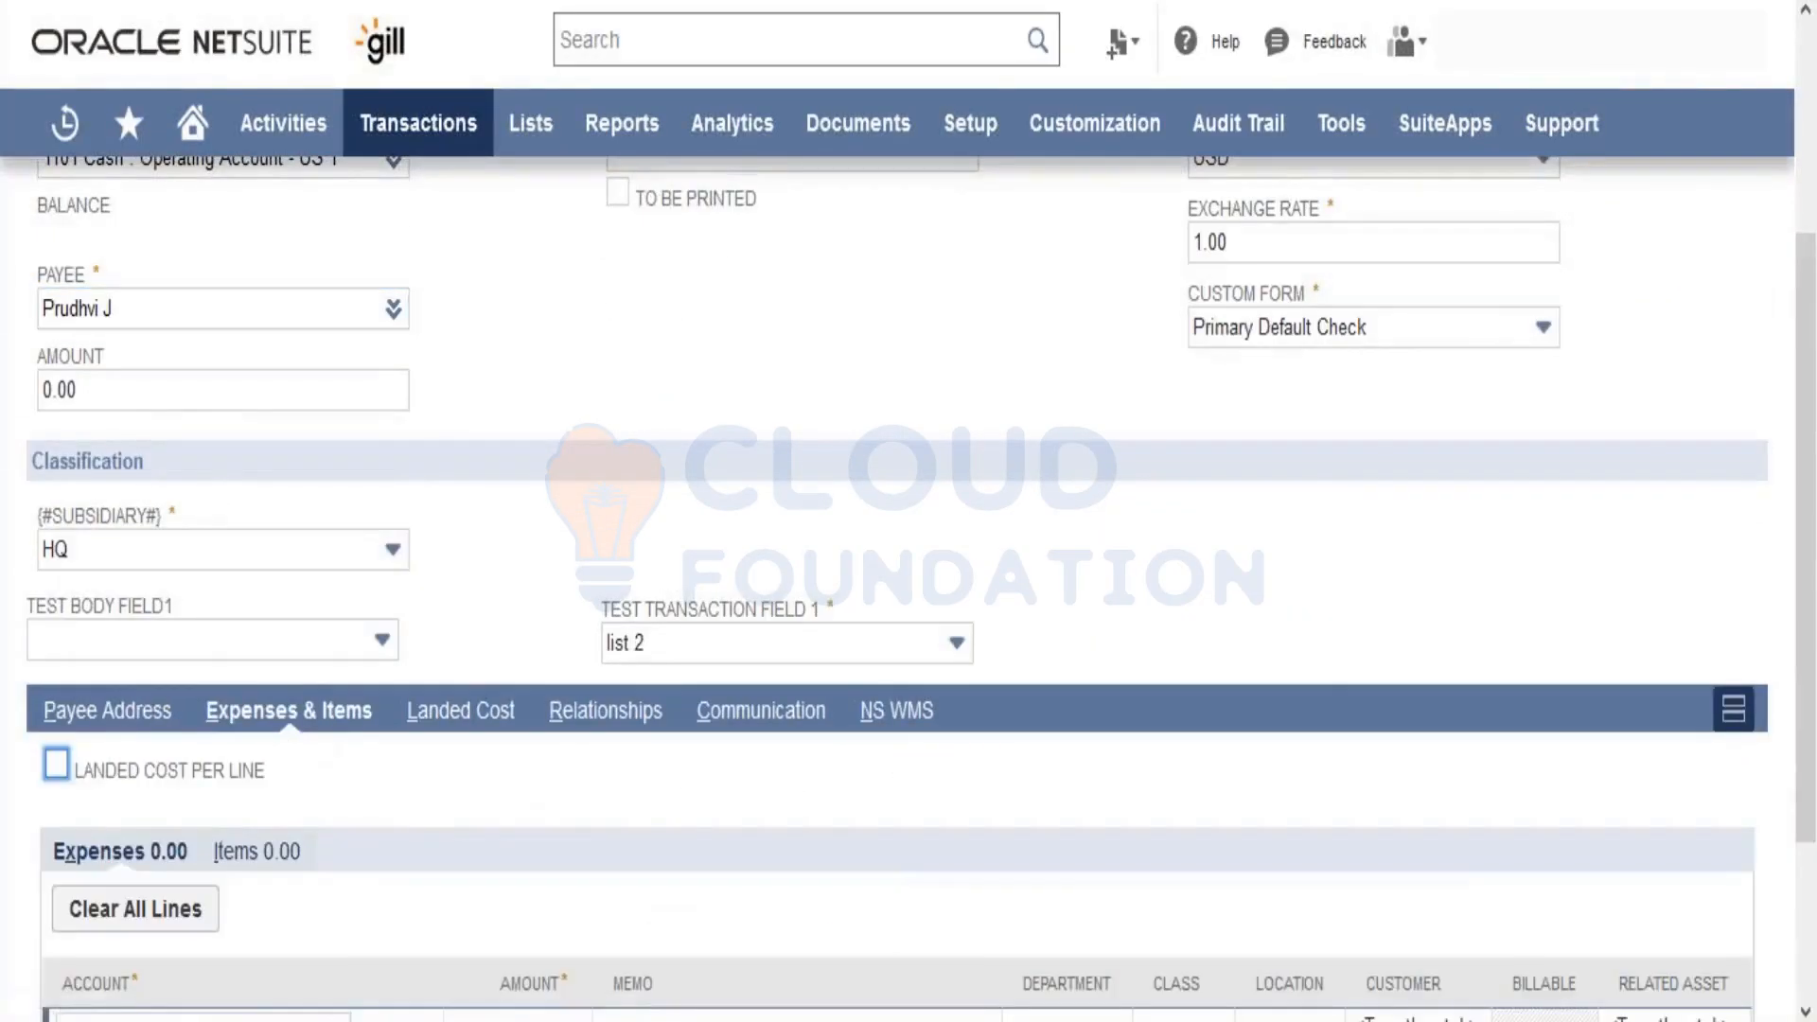
pyautogui.scroll(-3, 1809, 535)
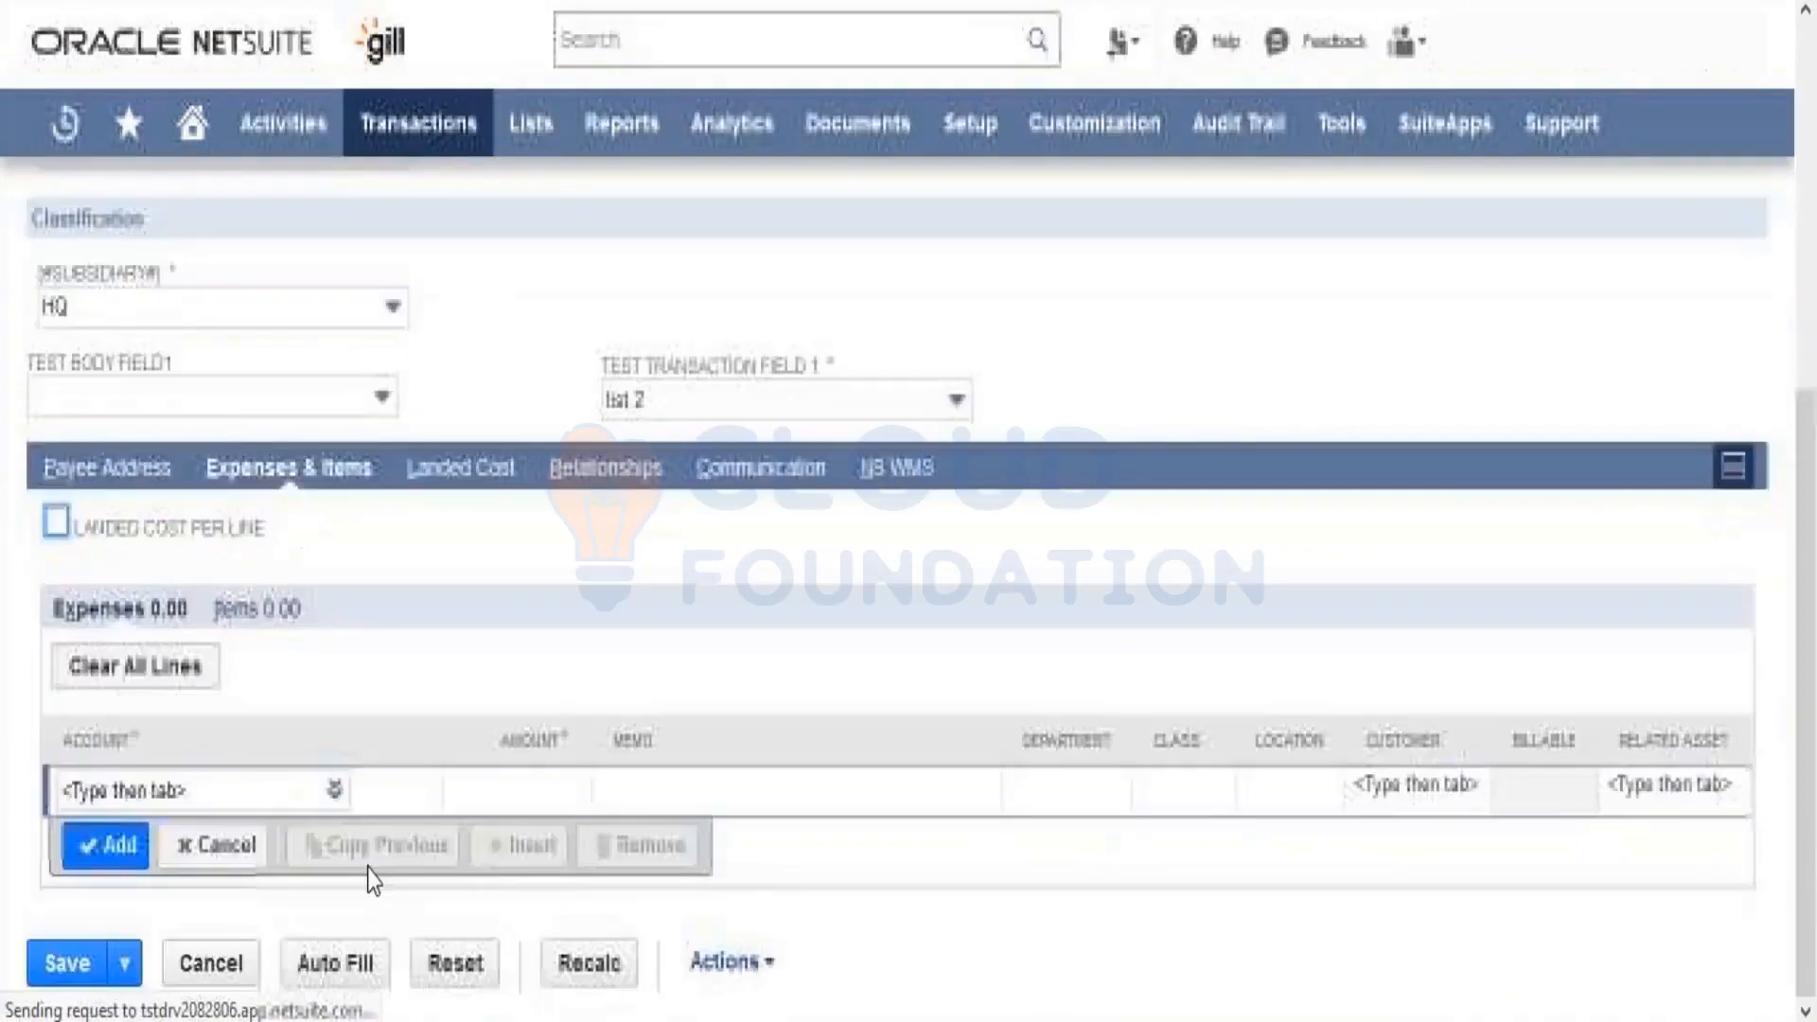
pyautogui.click(235, 790)
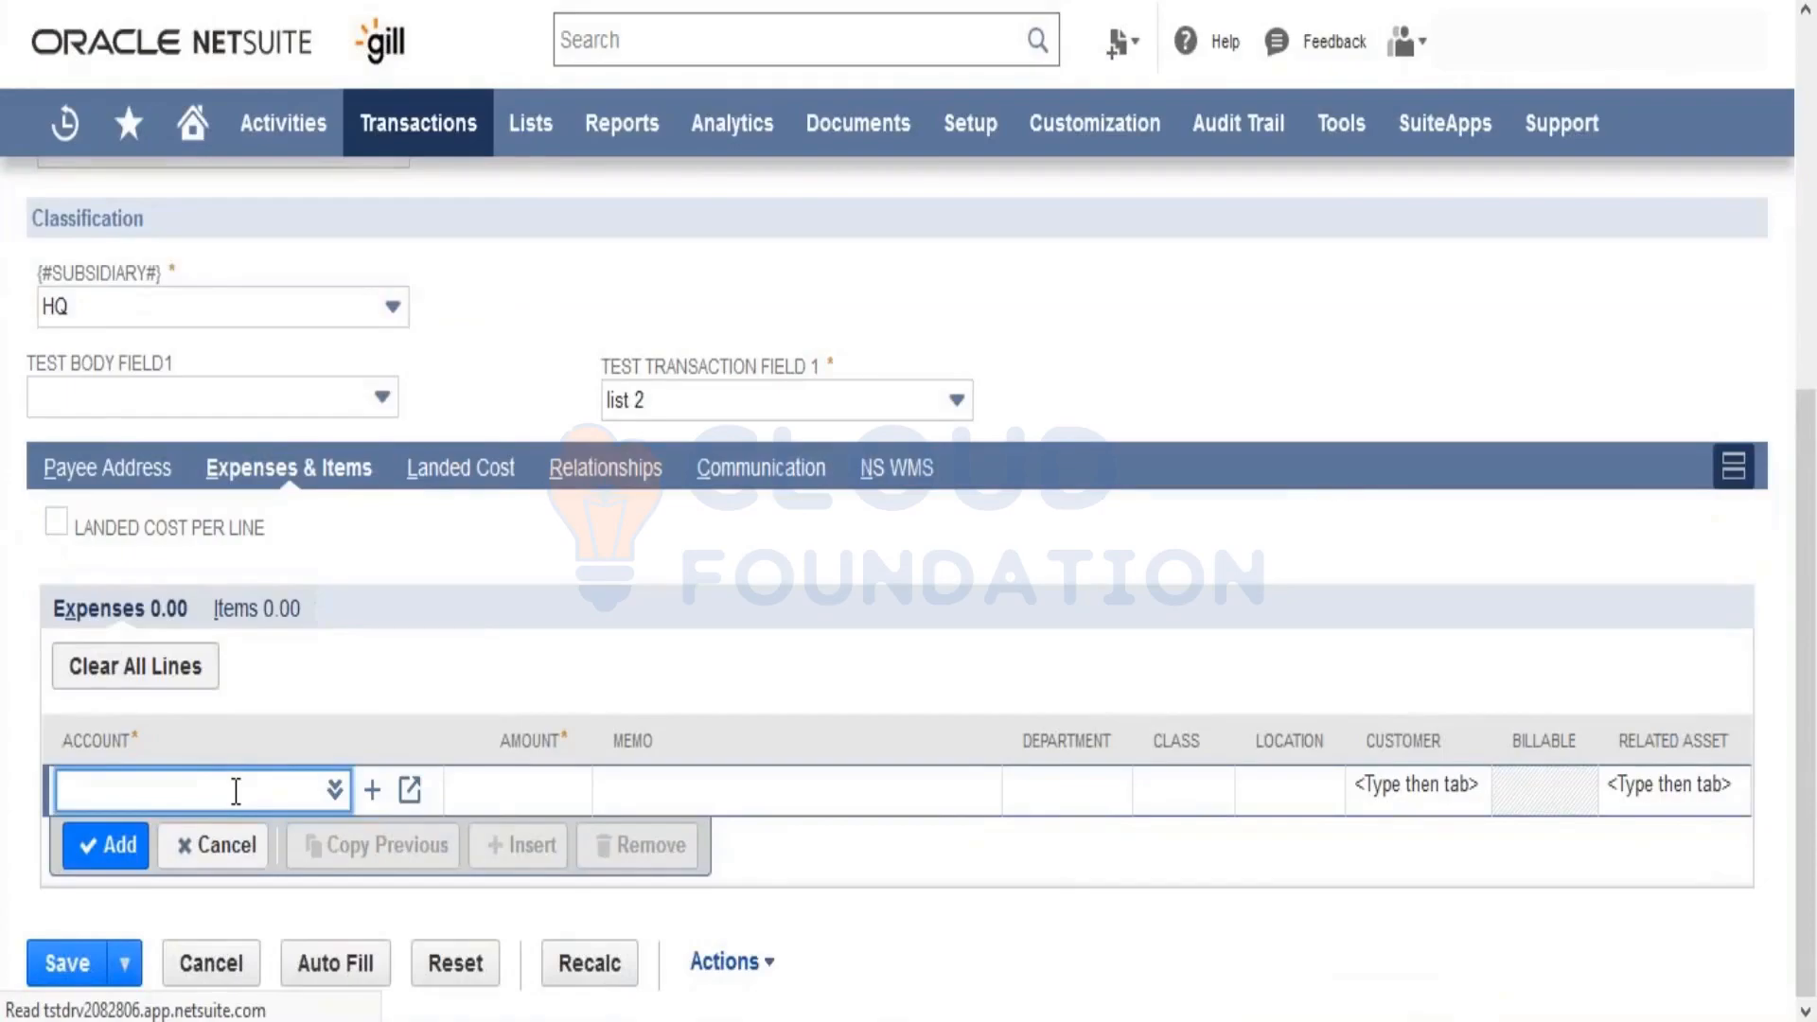
pyautogui.moveTo(1807, 695); pyautogui.dragTo(1807, 331)
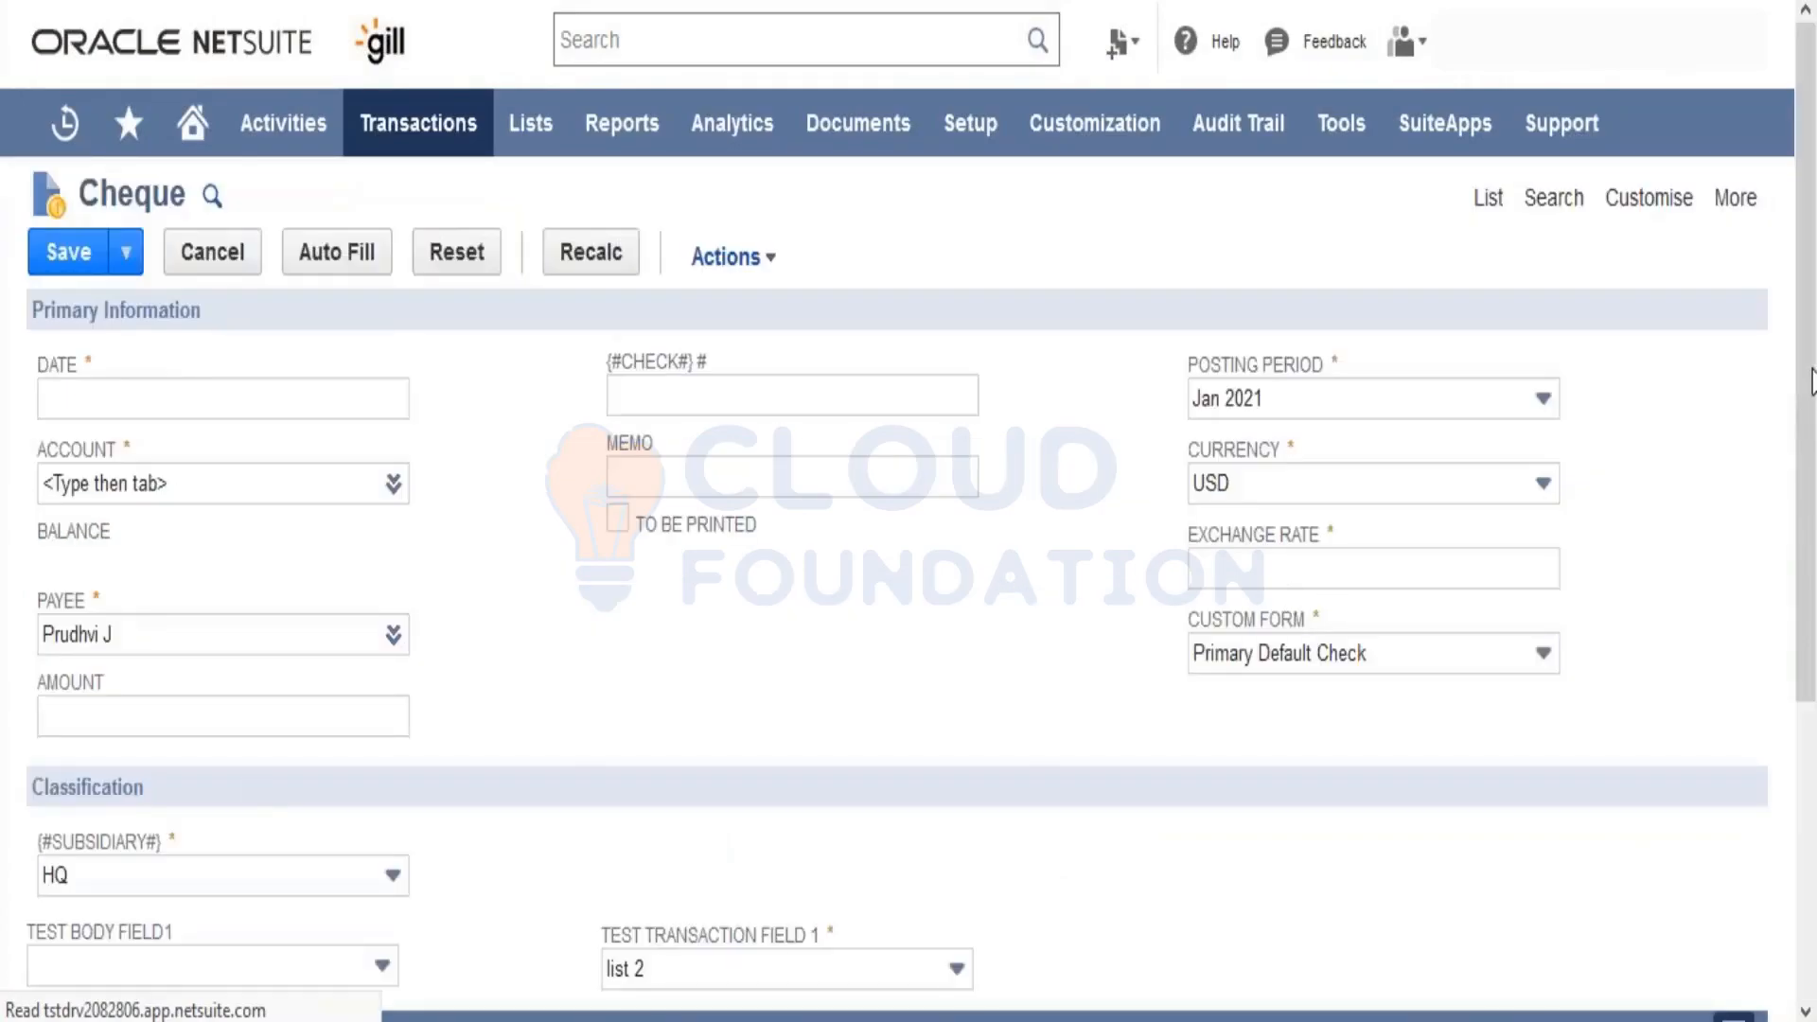
# Step: Add an expense line to the cheque for the 1482 Advances Paid account with an amount of 1000
pyautogui.scroll(-4, 1013, 718)
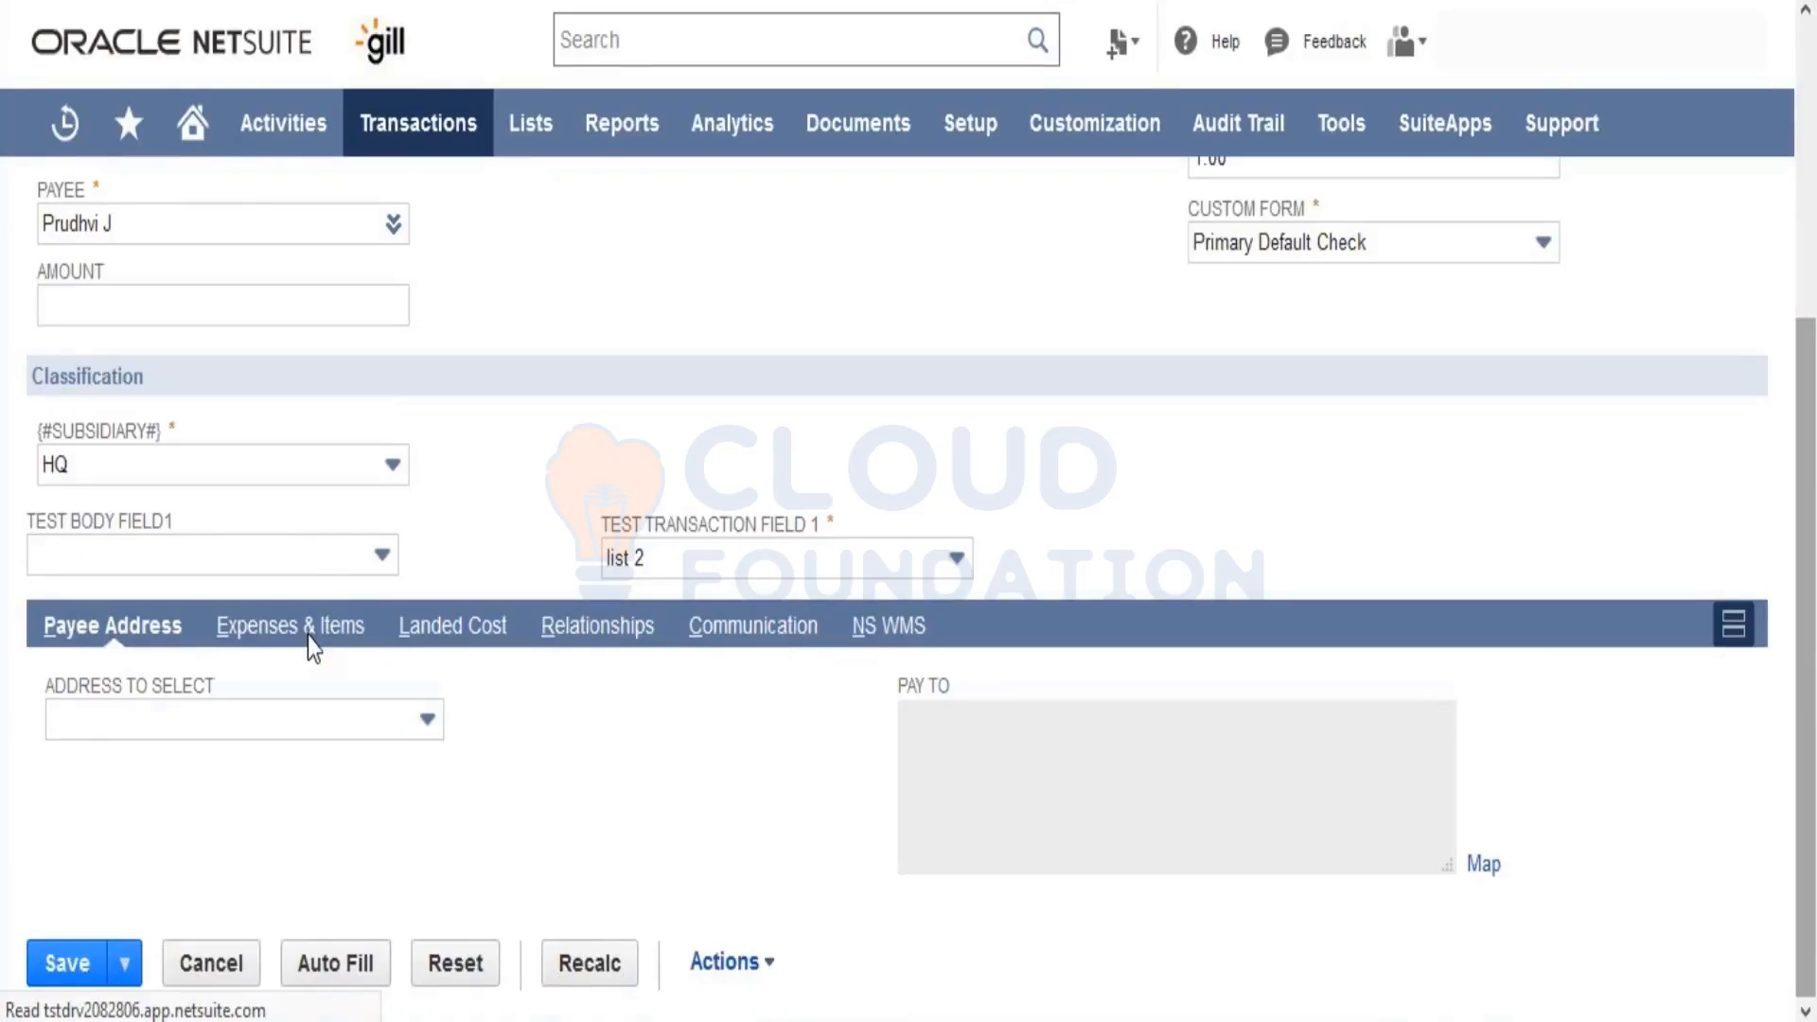
pyautogui.click(289, 625)
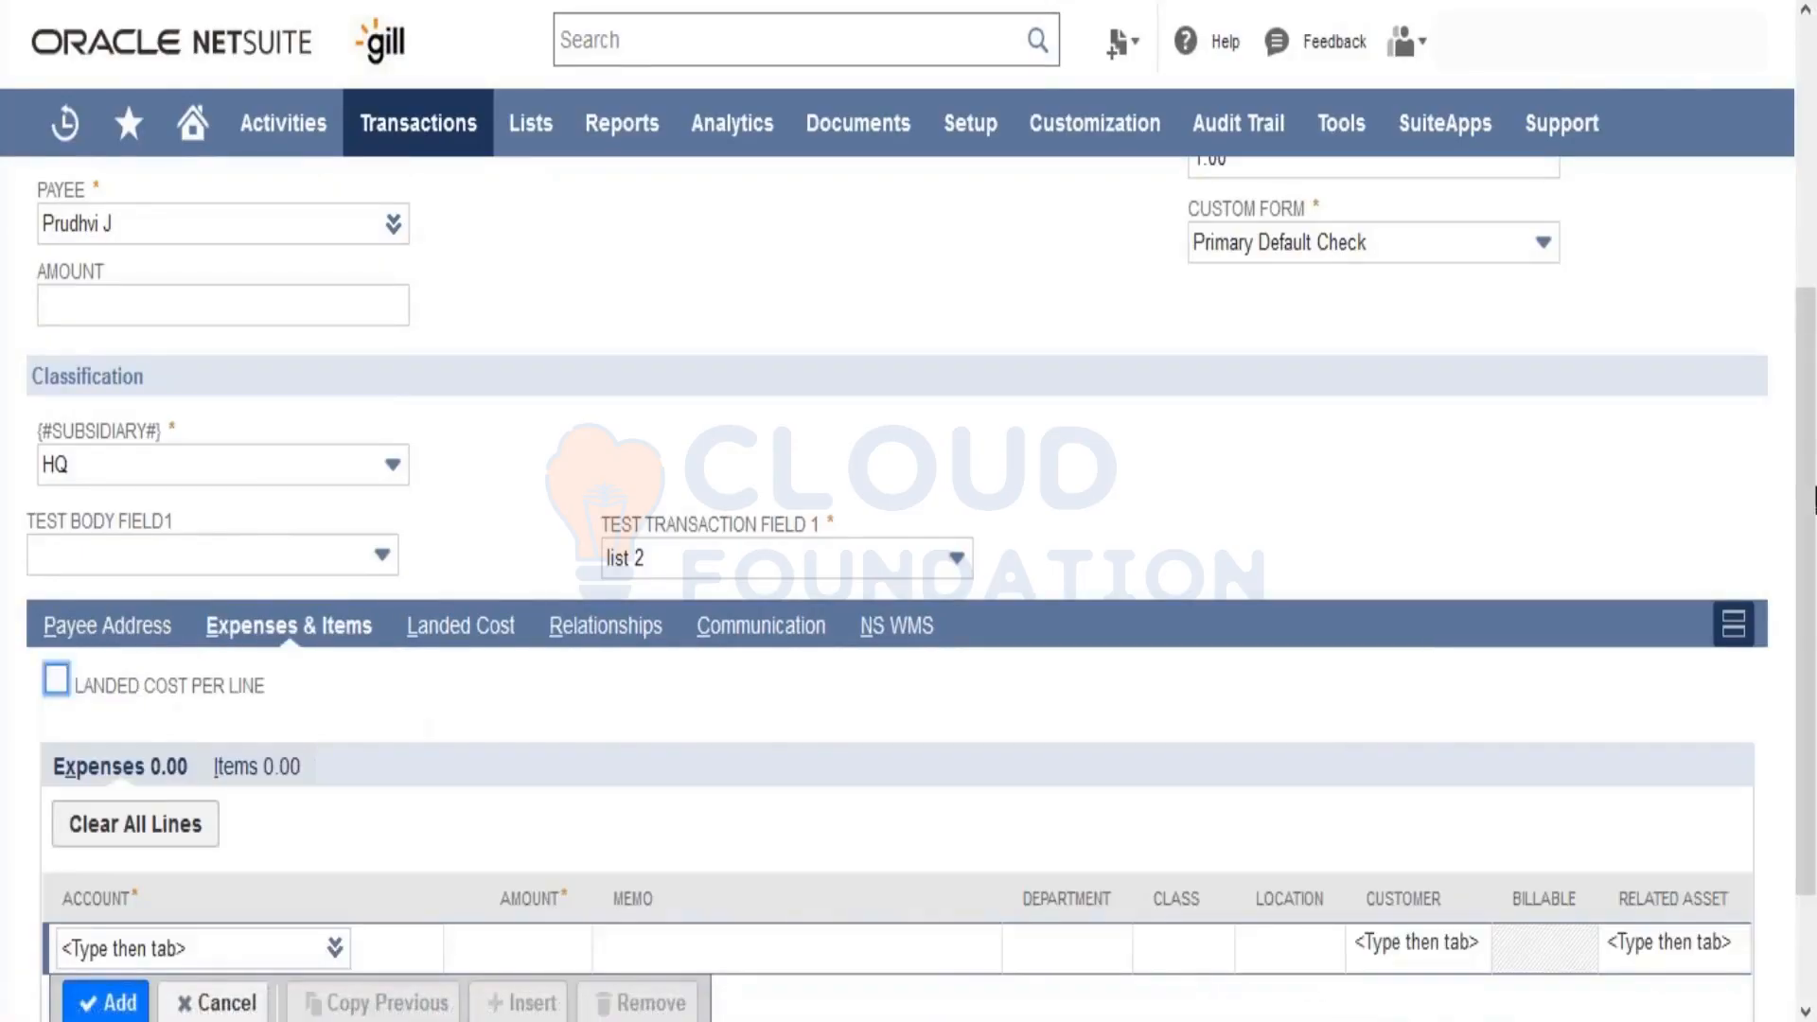
pyautogui.scroll(-2, 327, 955)
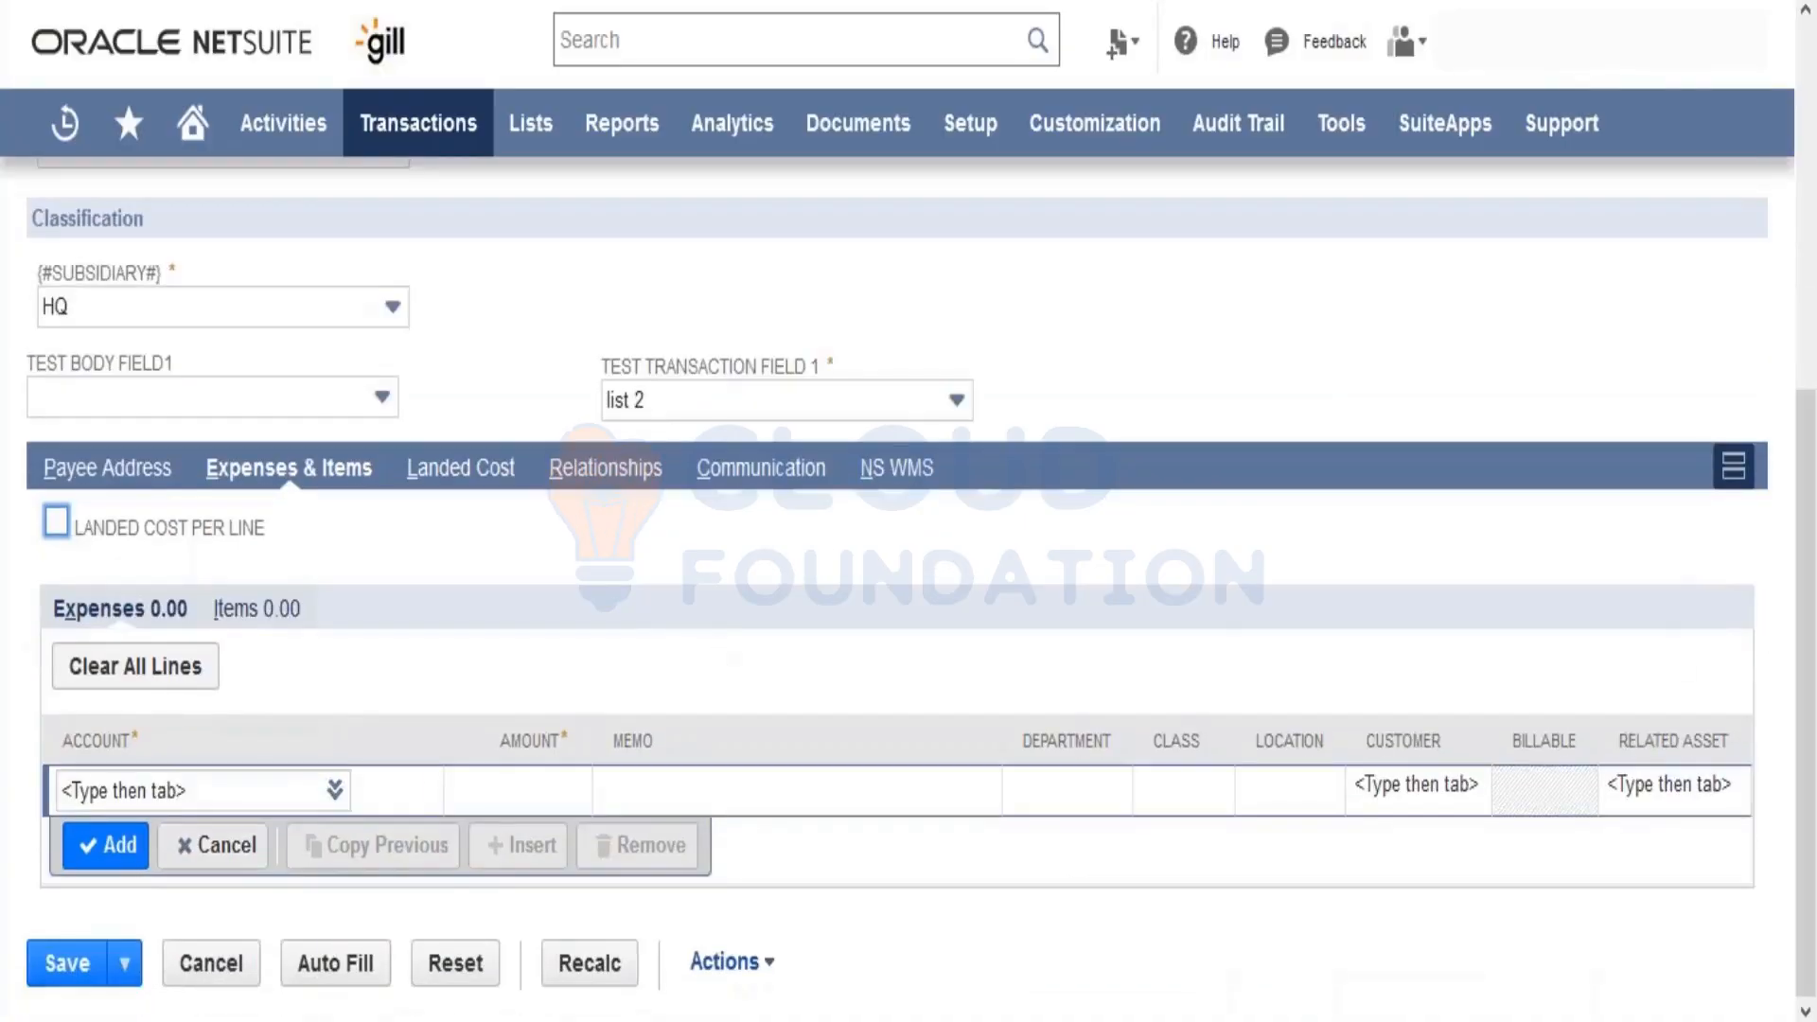
pyautogui.click(278, 782)
pyautogui.write('advance')
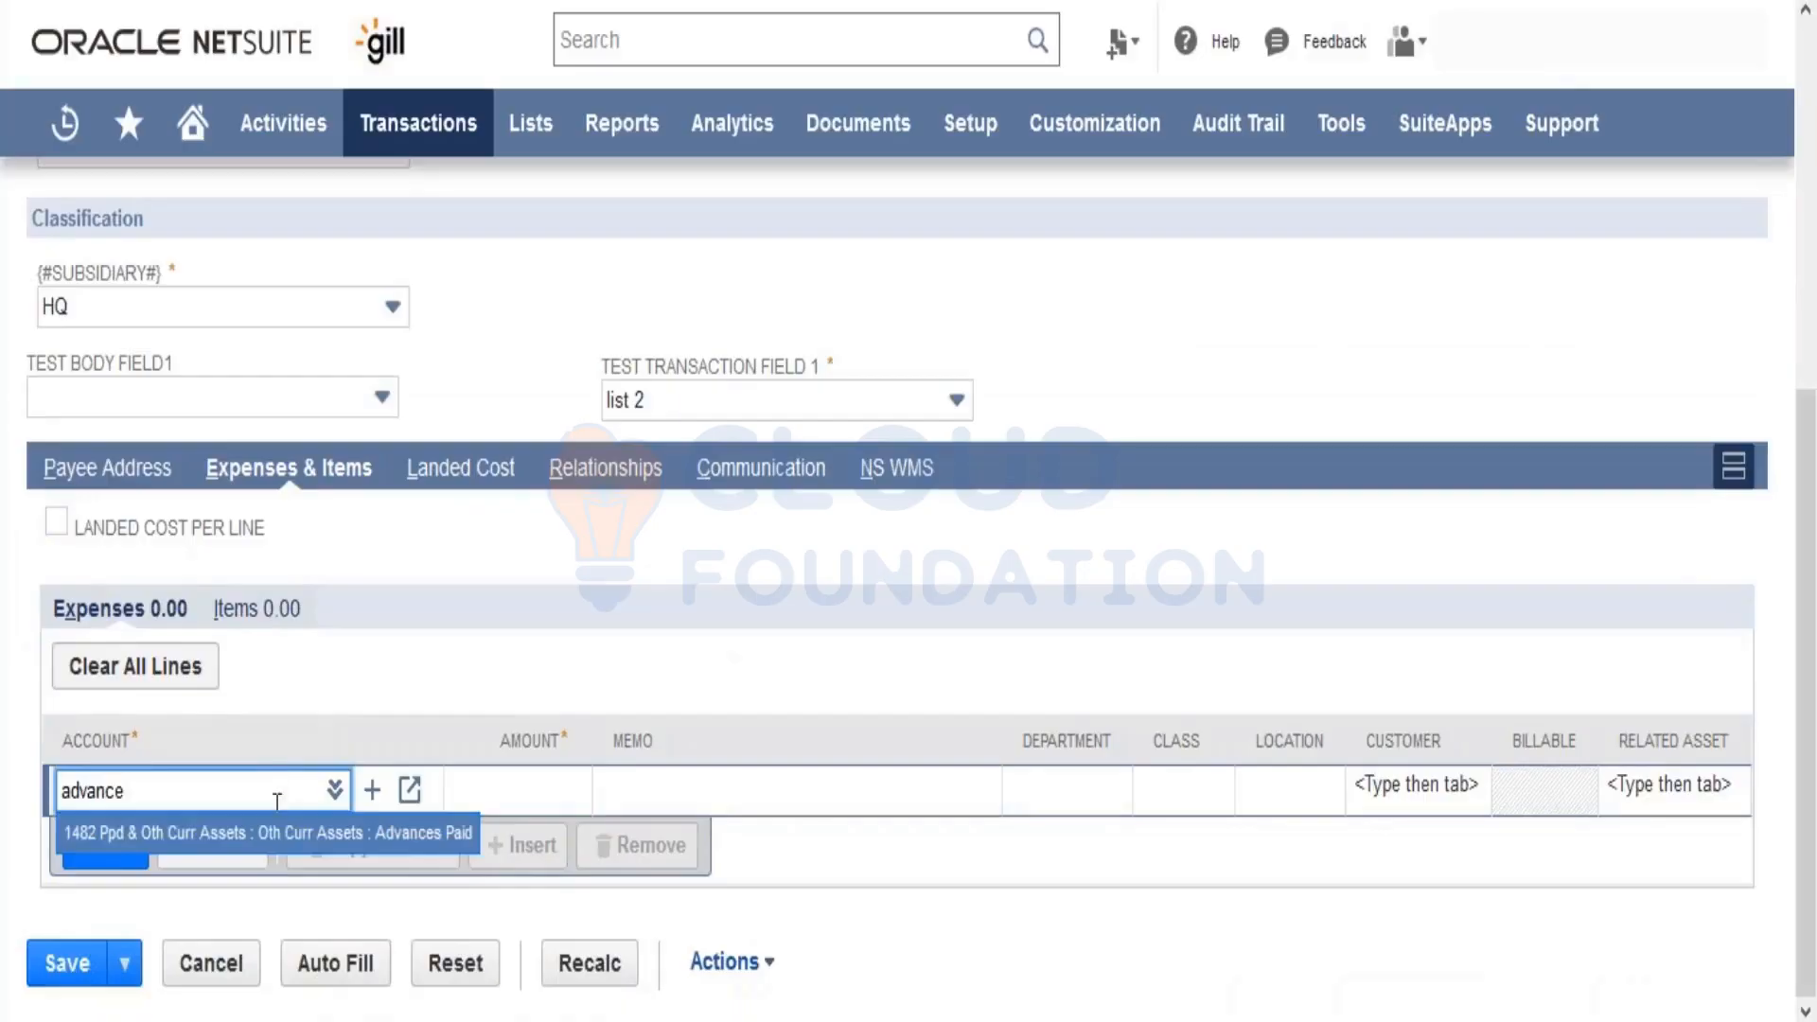
pyautogui.press('Tab')
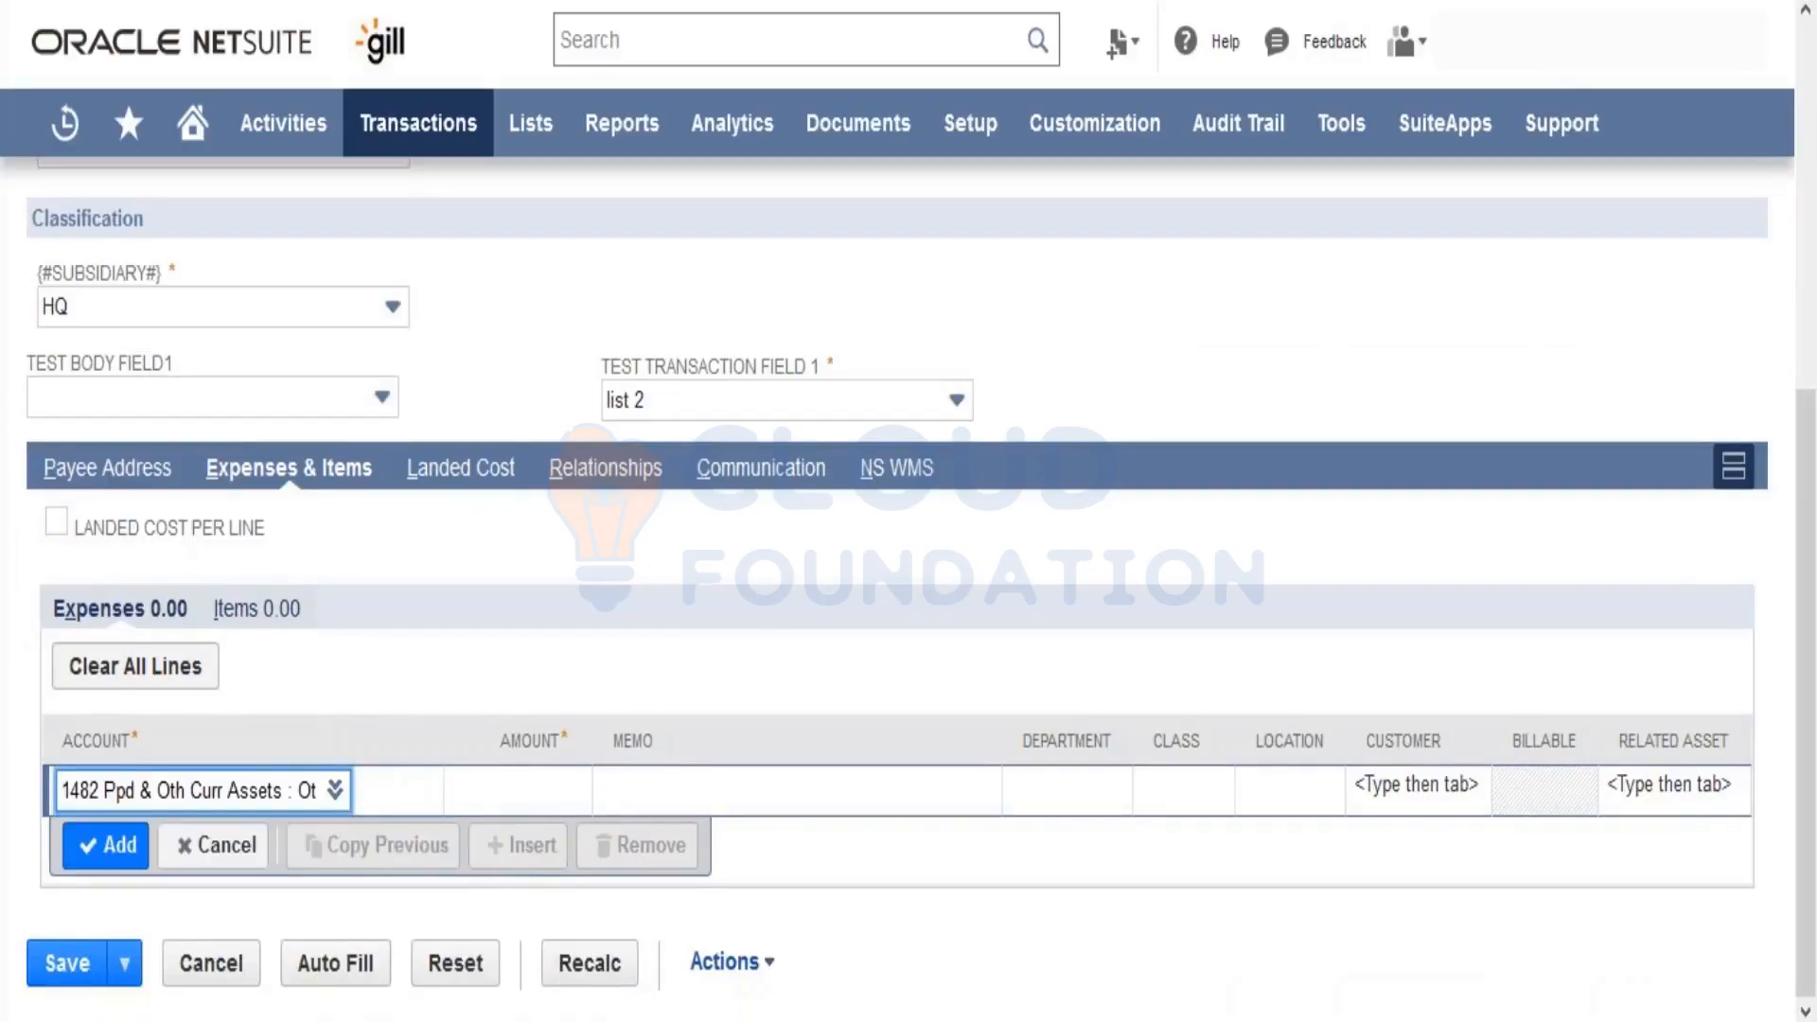
pyautogui.click(533, 787)
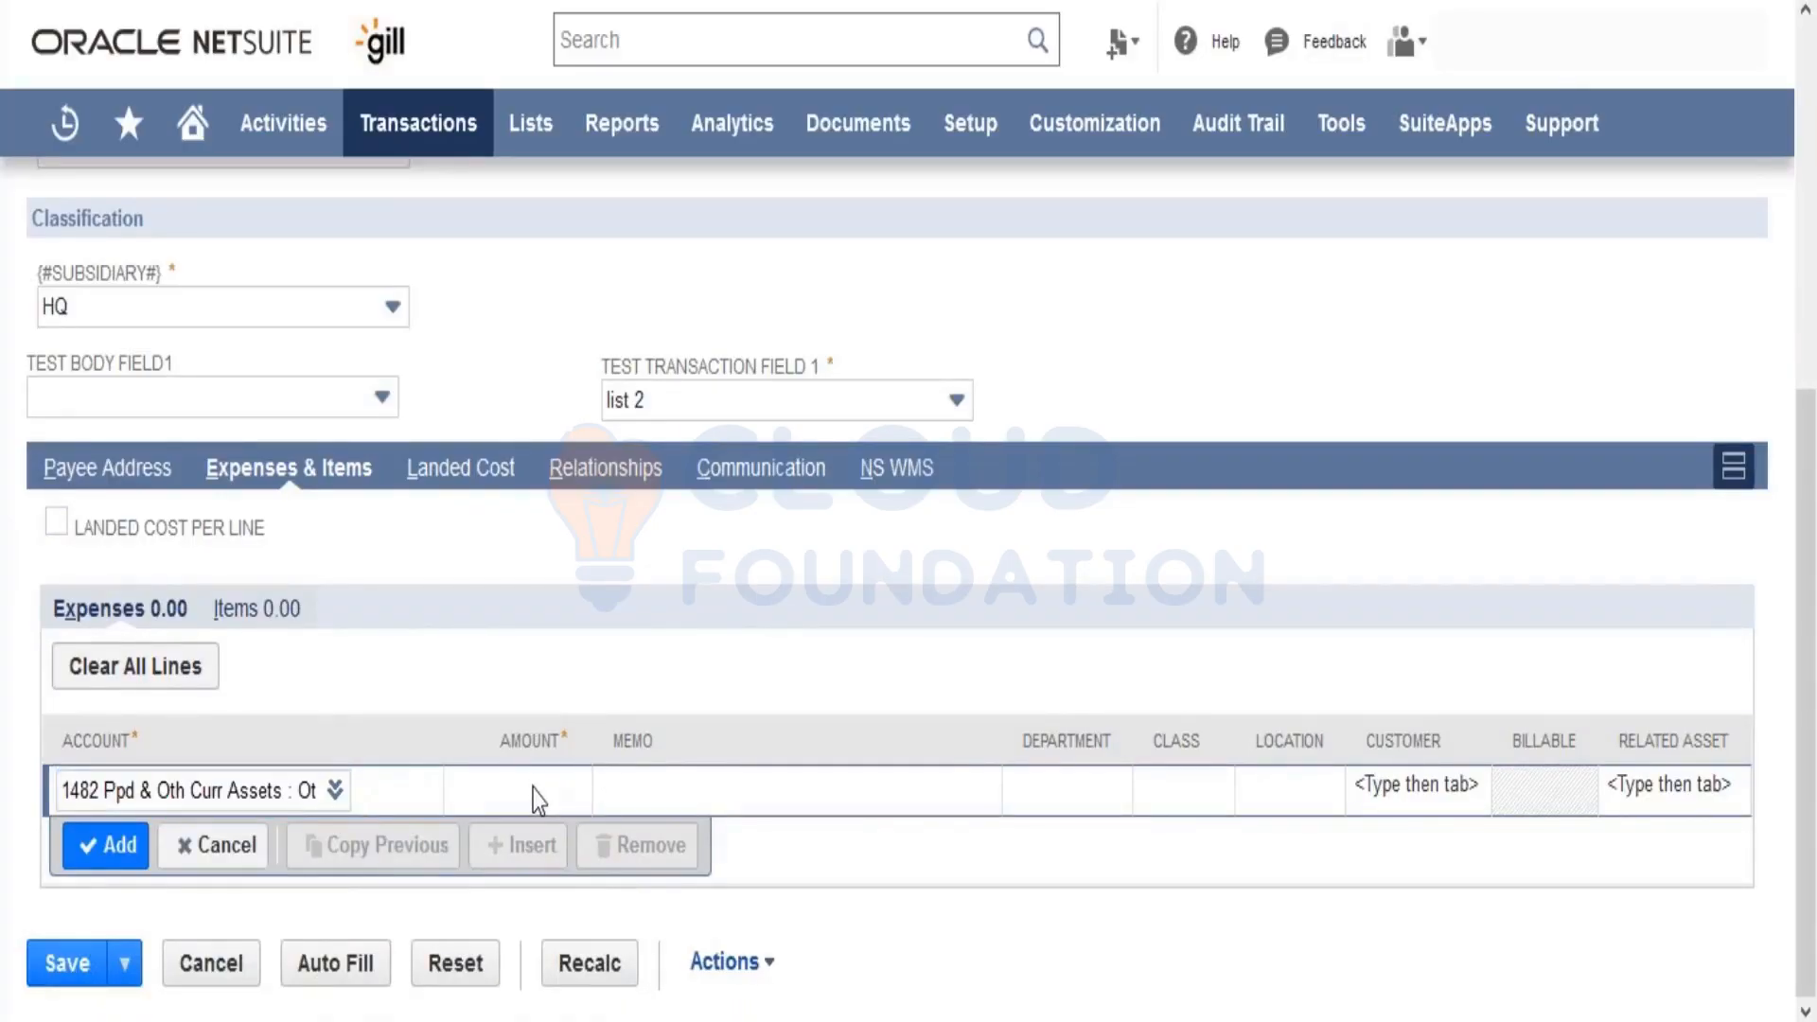
pyautogui.write('1000')
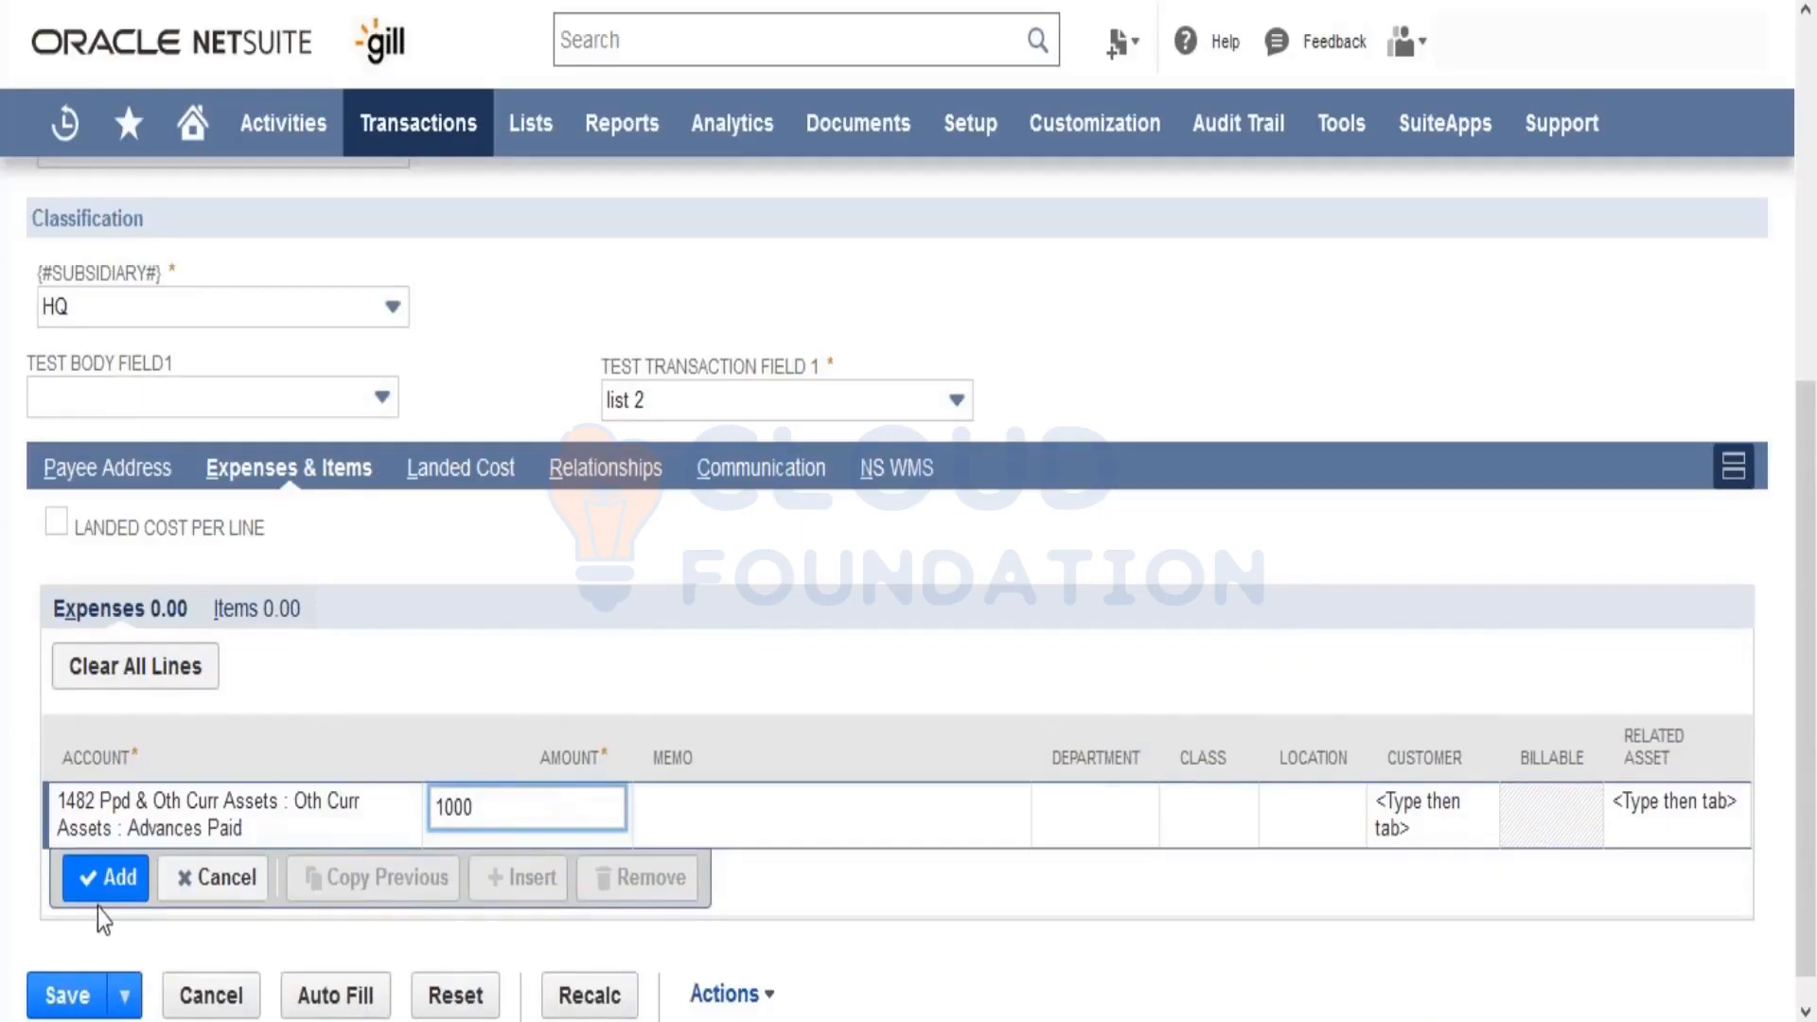
pyautogui.click(104, 882)
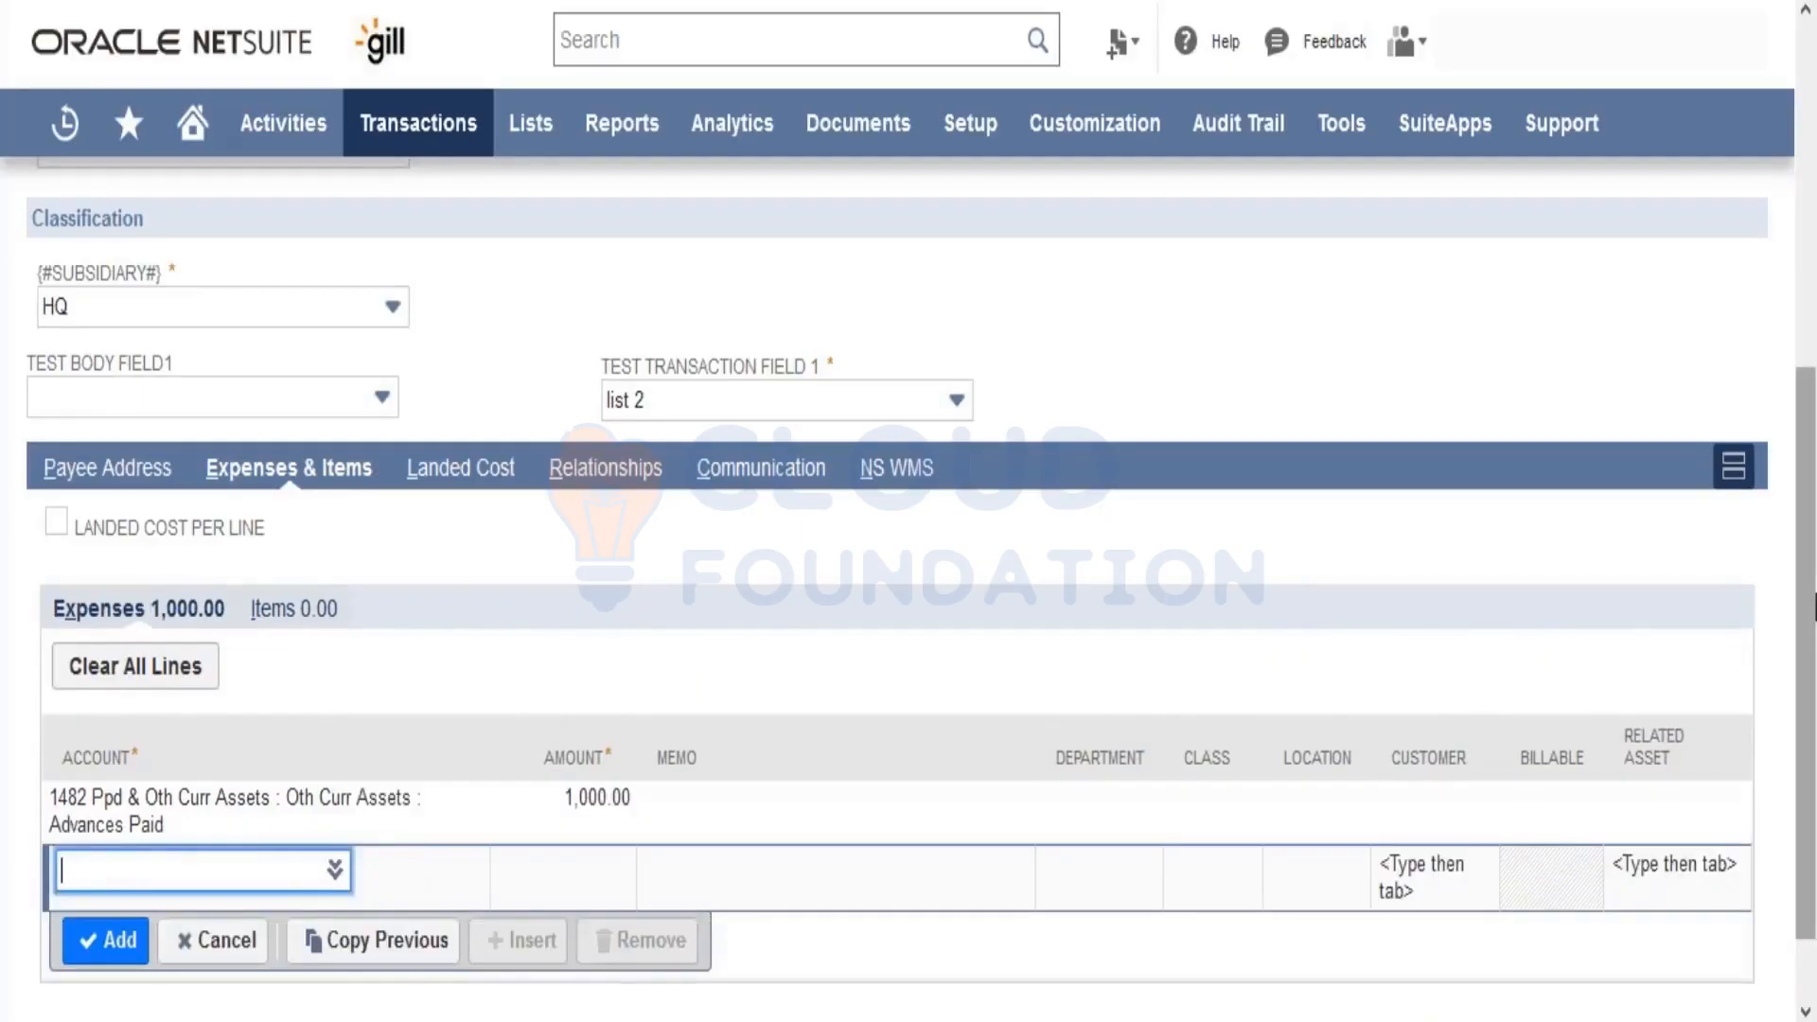
# Step: Try to save the cheque with its advance expense line and return to its primary information
pyautogui.scroll(-1, 918, 856)
pyautogui.click(88, 970)
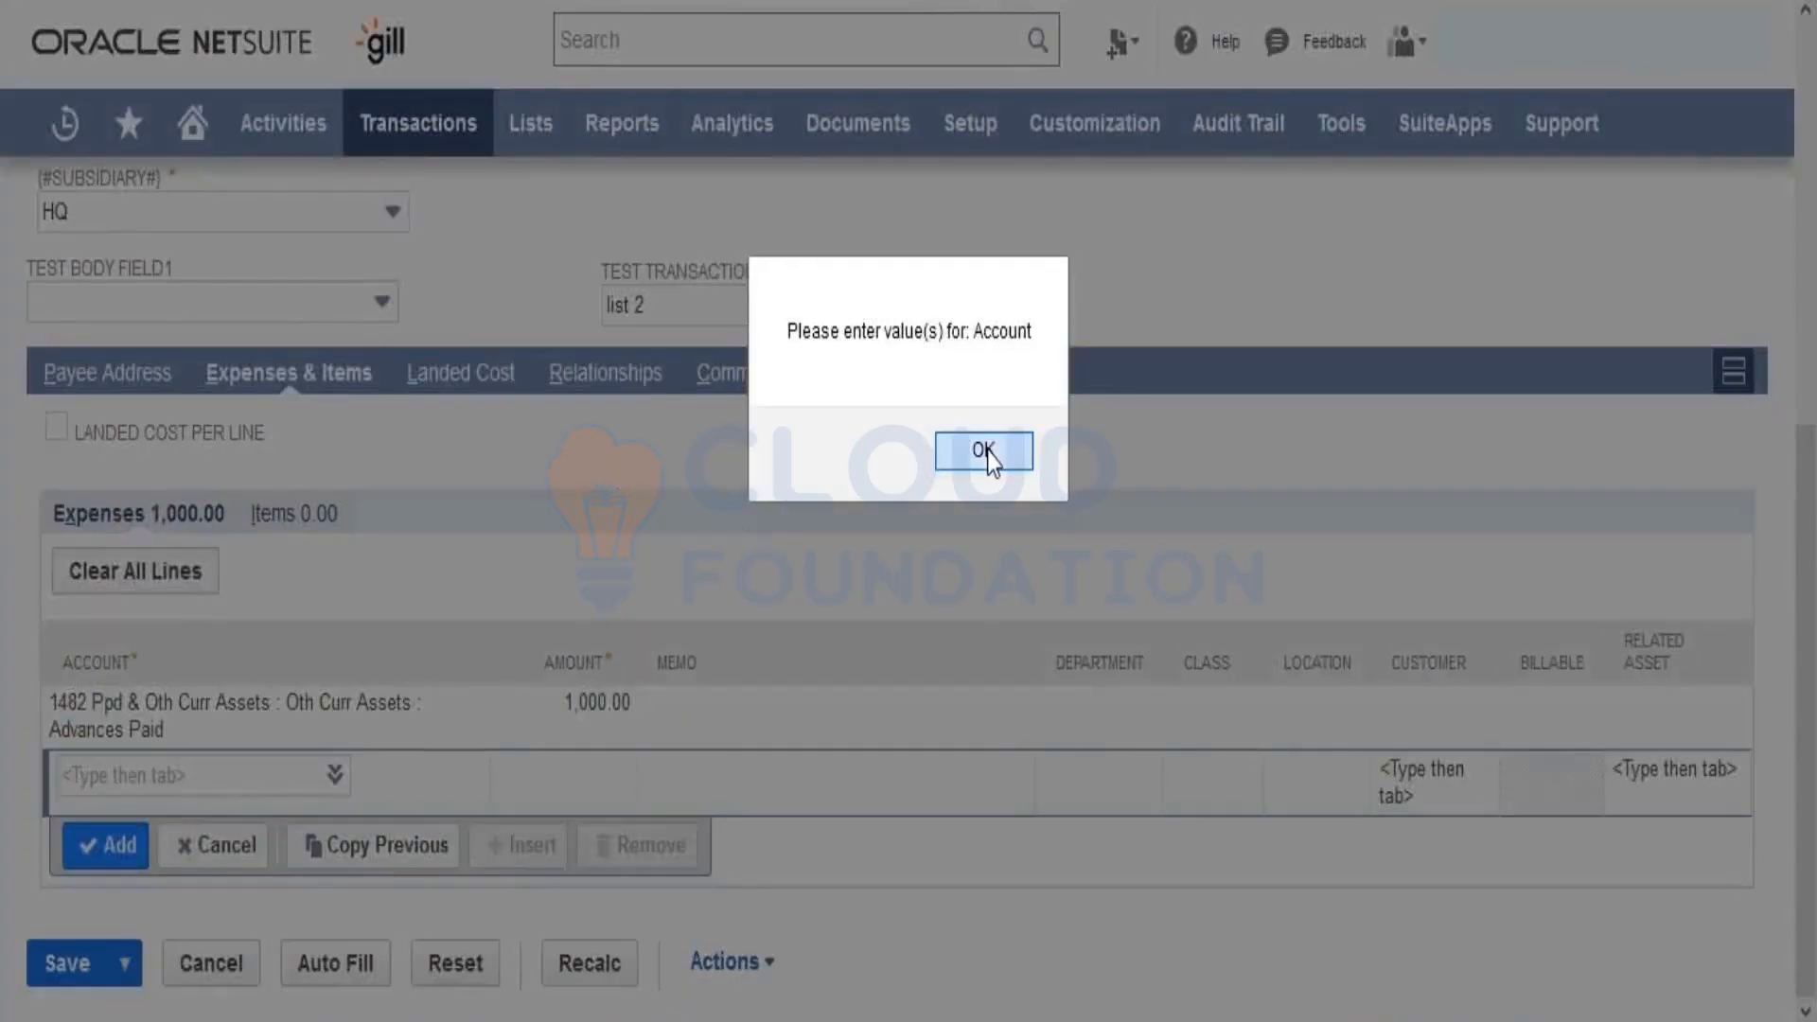
pyautogui.click(984, 451)
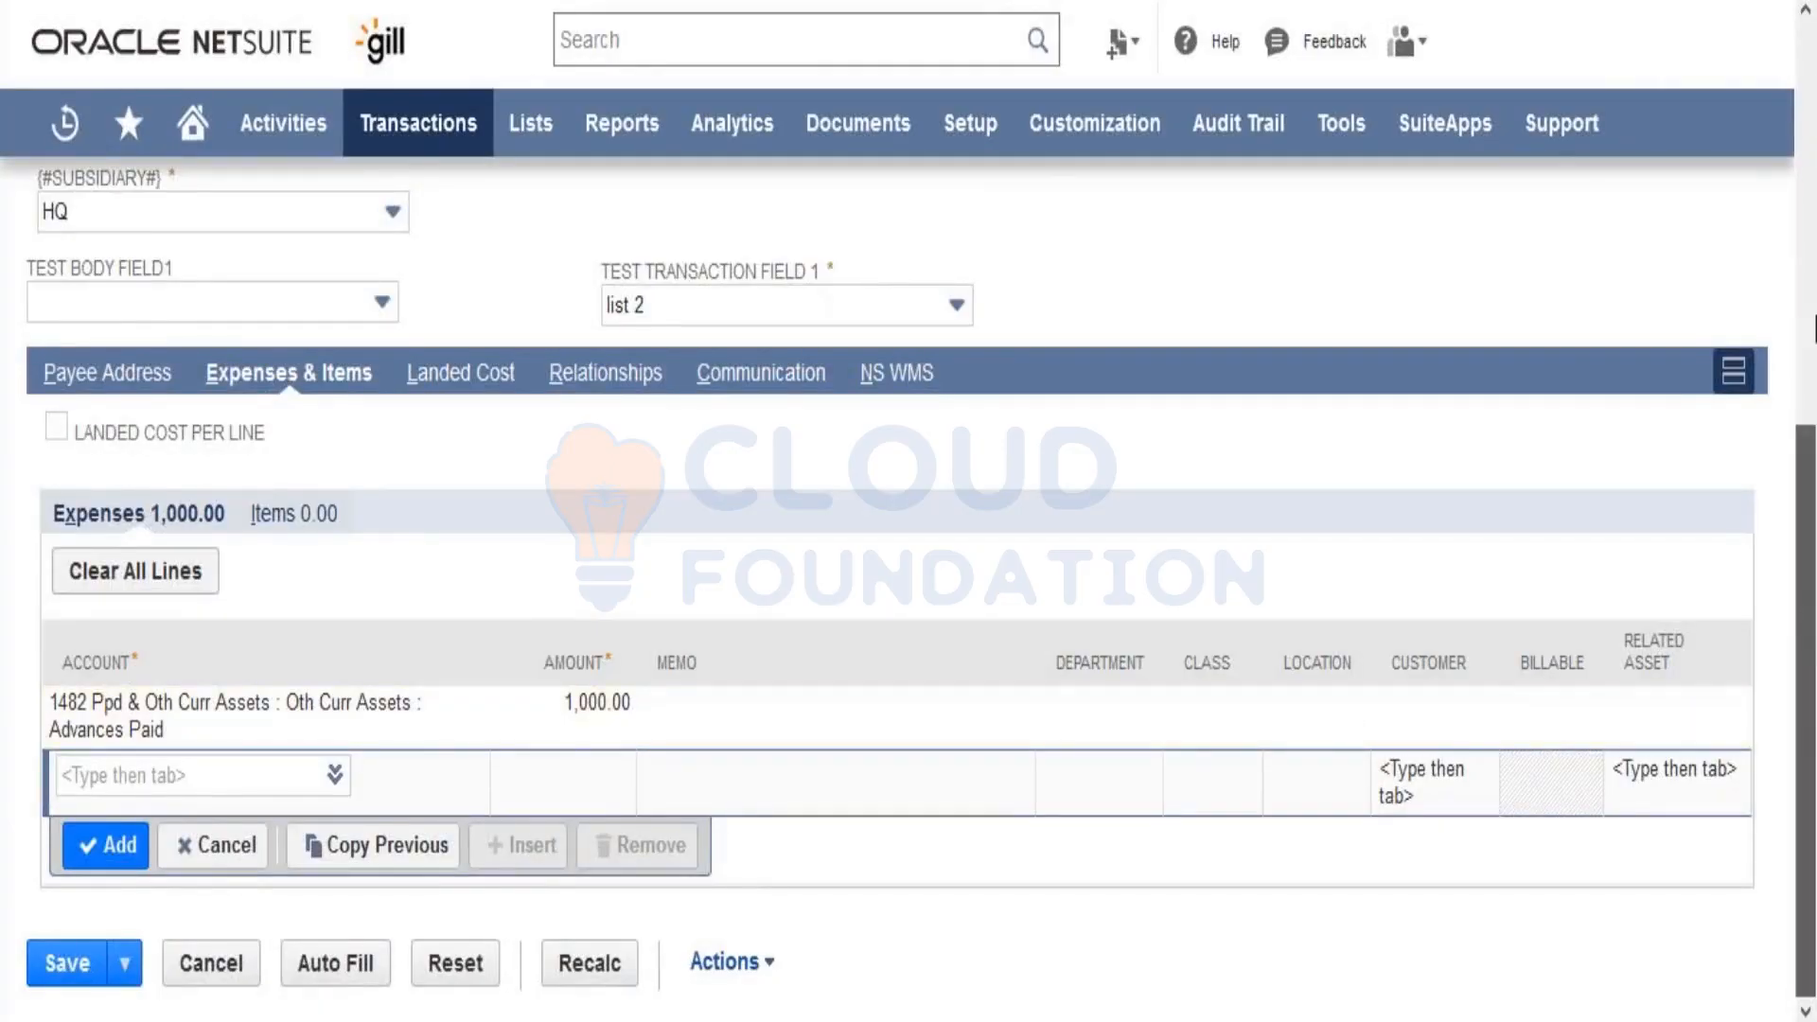
pyautogui.scroll(7, 1813, 330)
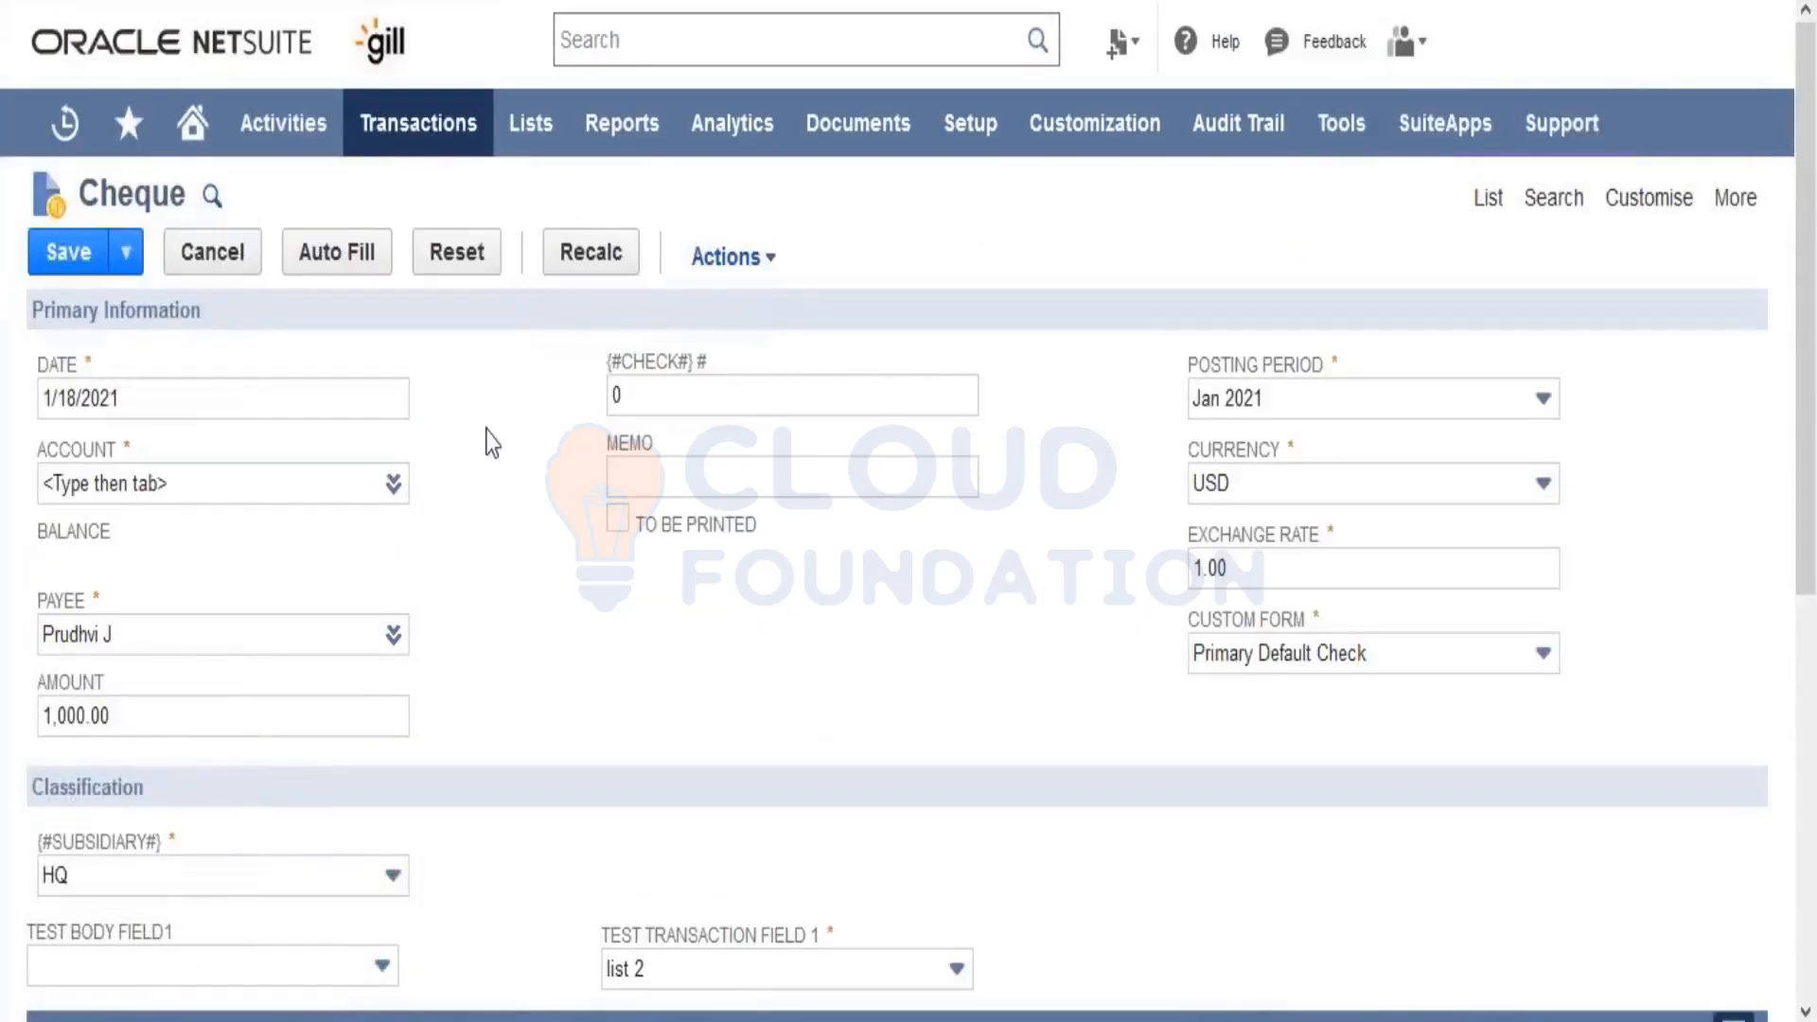
pyautogui.click(83, 271)
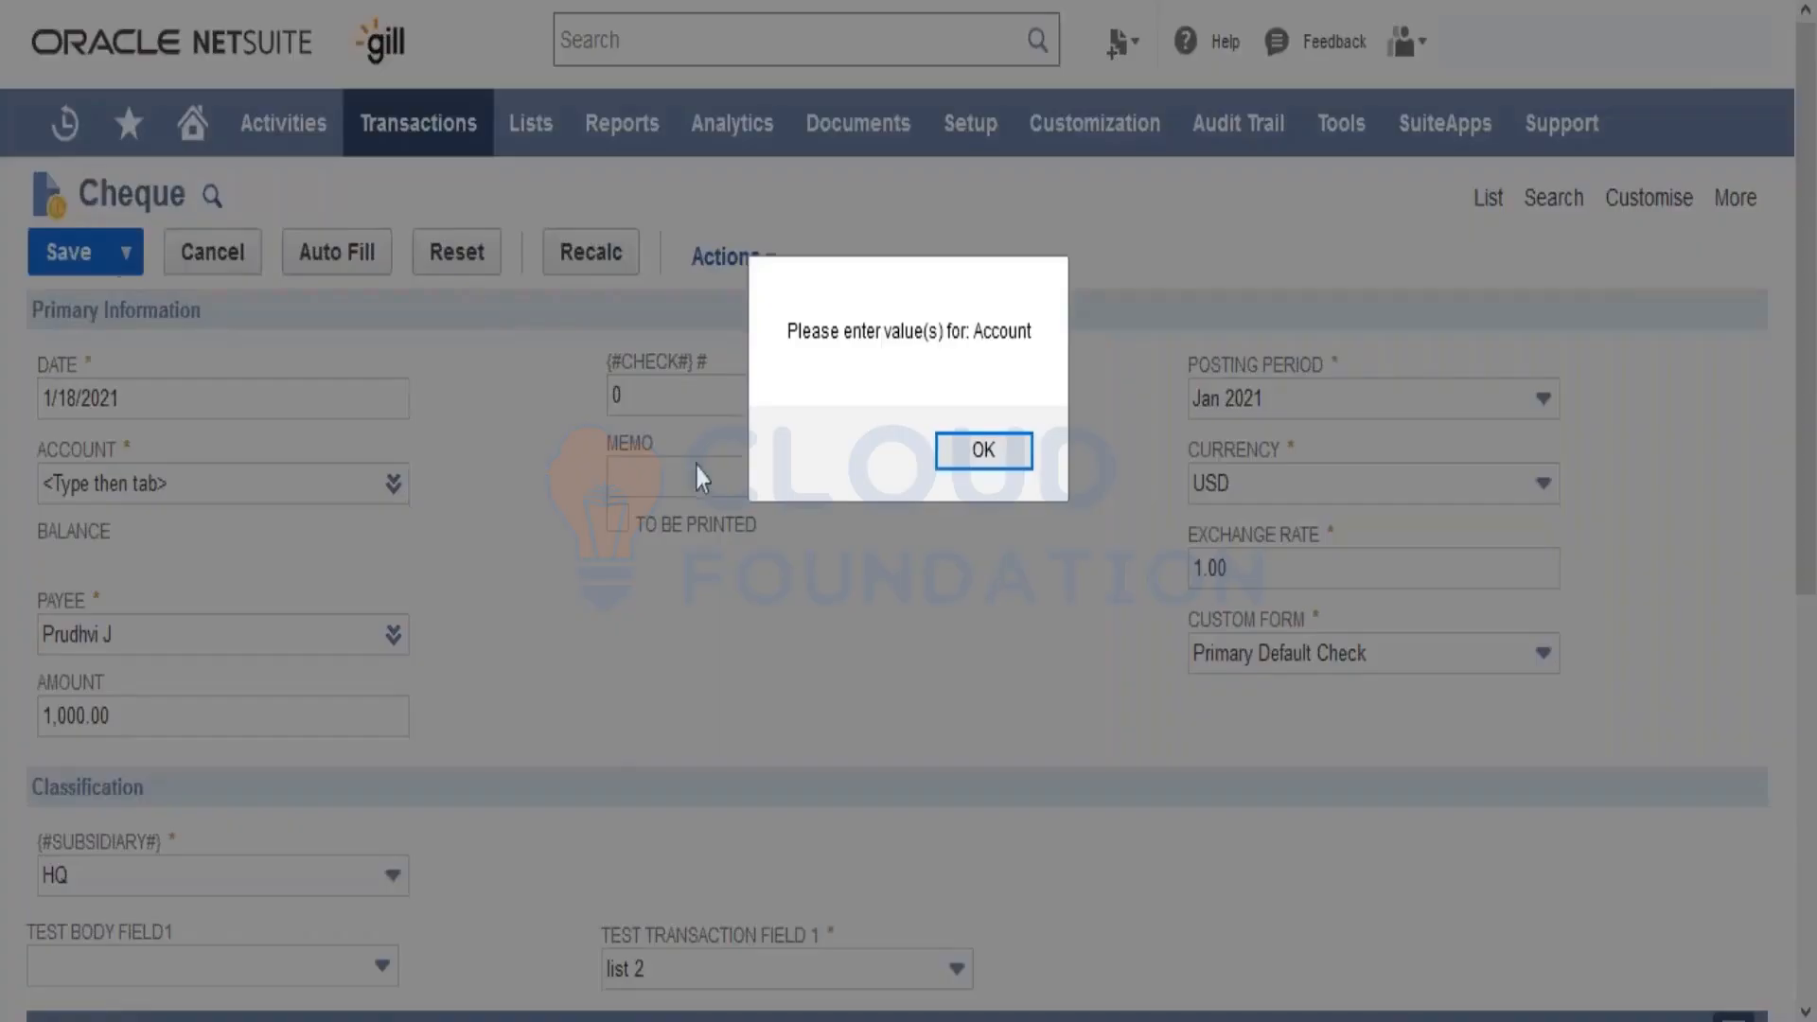
pyautogui.click(989, 453)
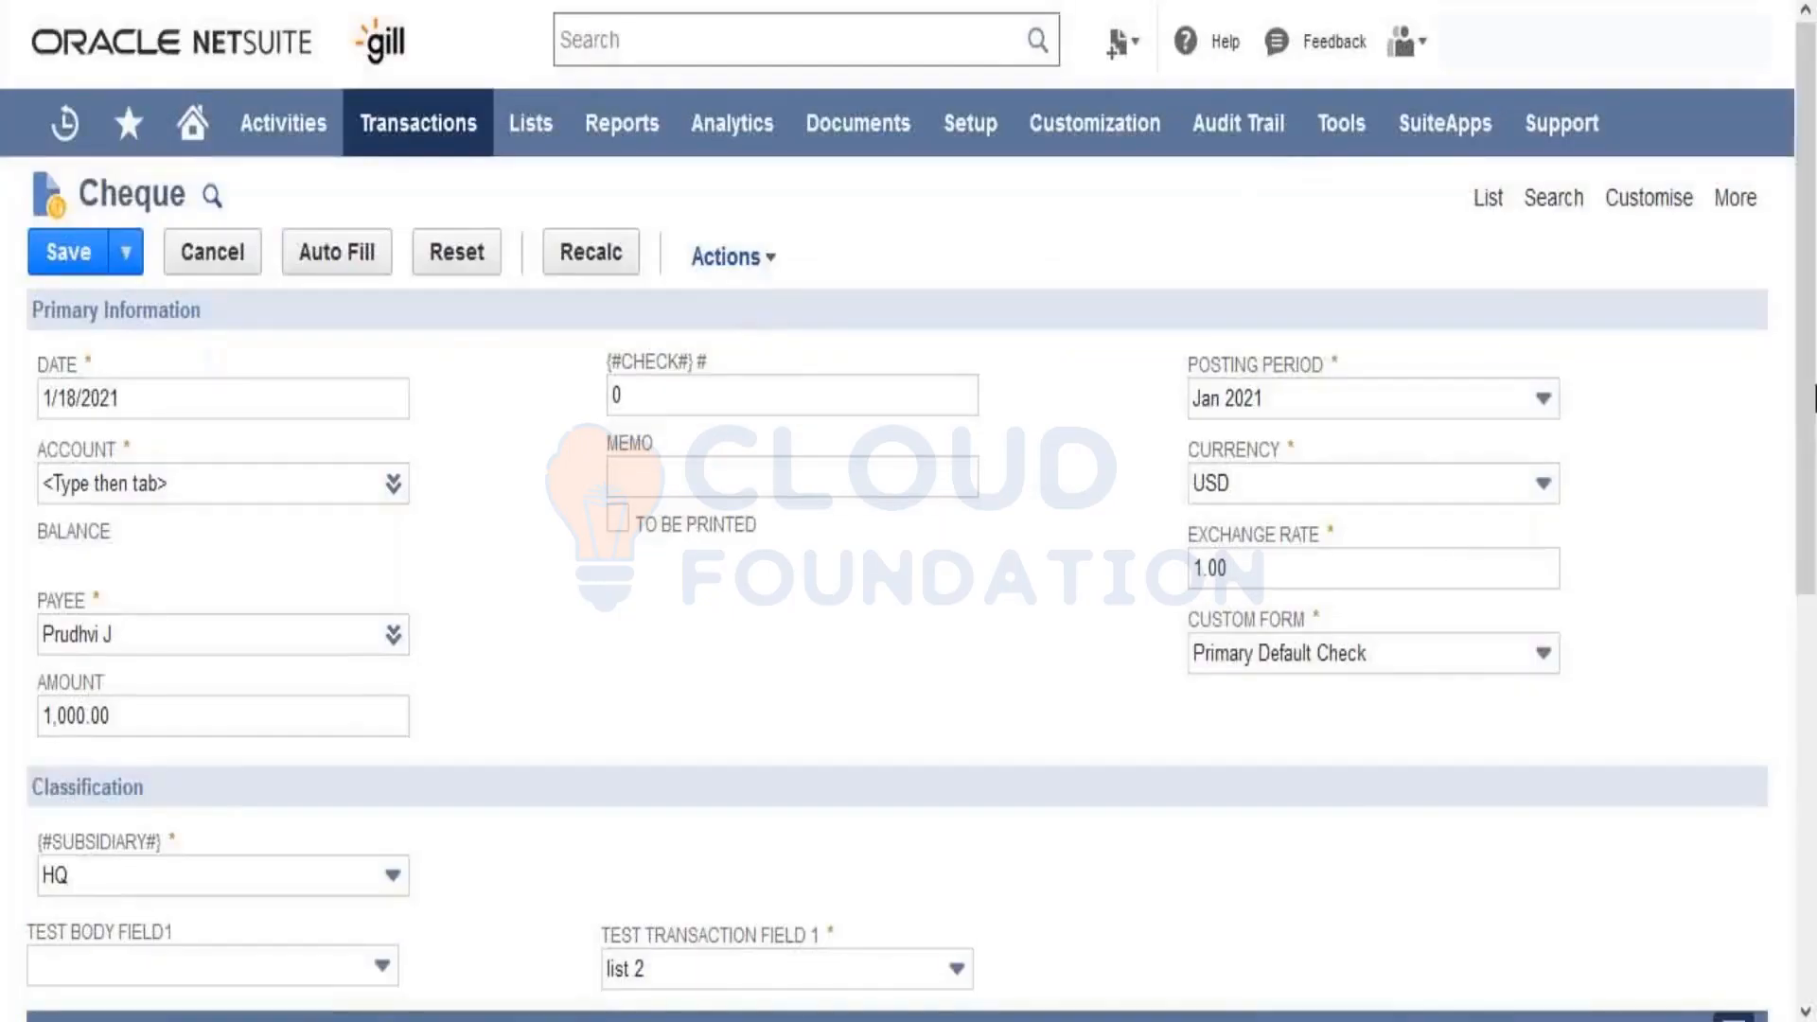
# Step: Set the cheque's bank account to 1000000 Test Banks and save the cheque
pyautogui.click(286, 489)
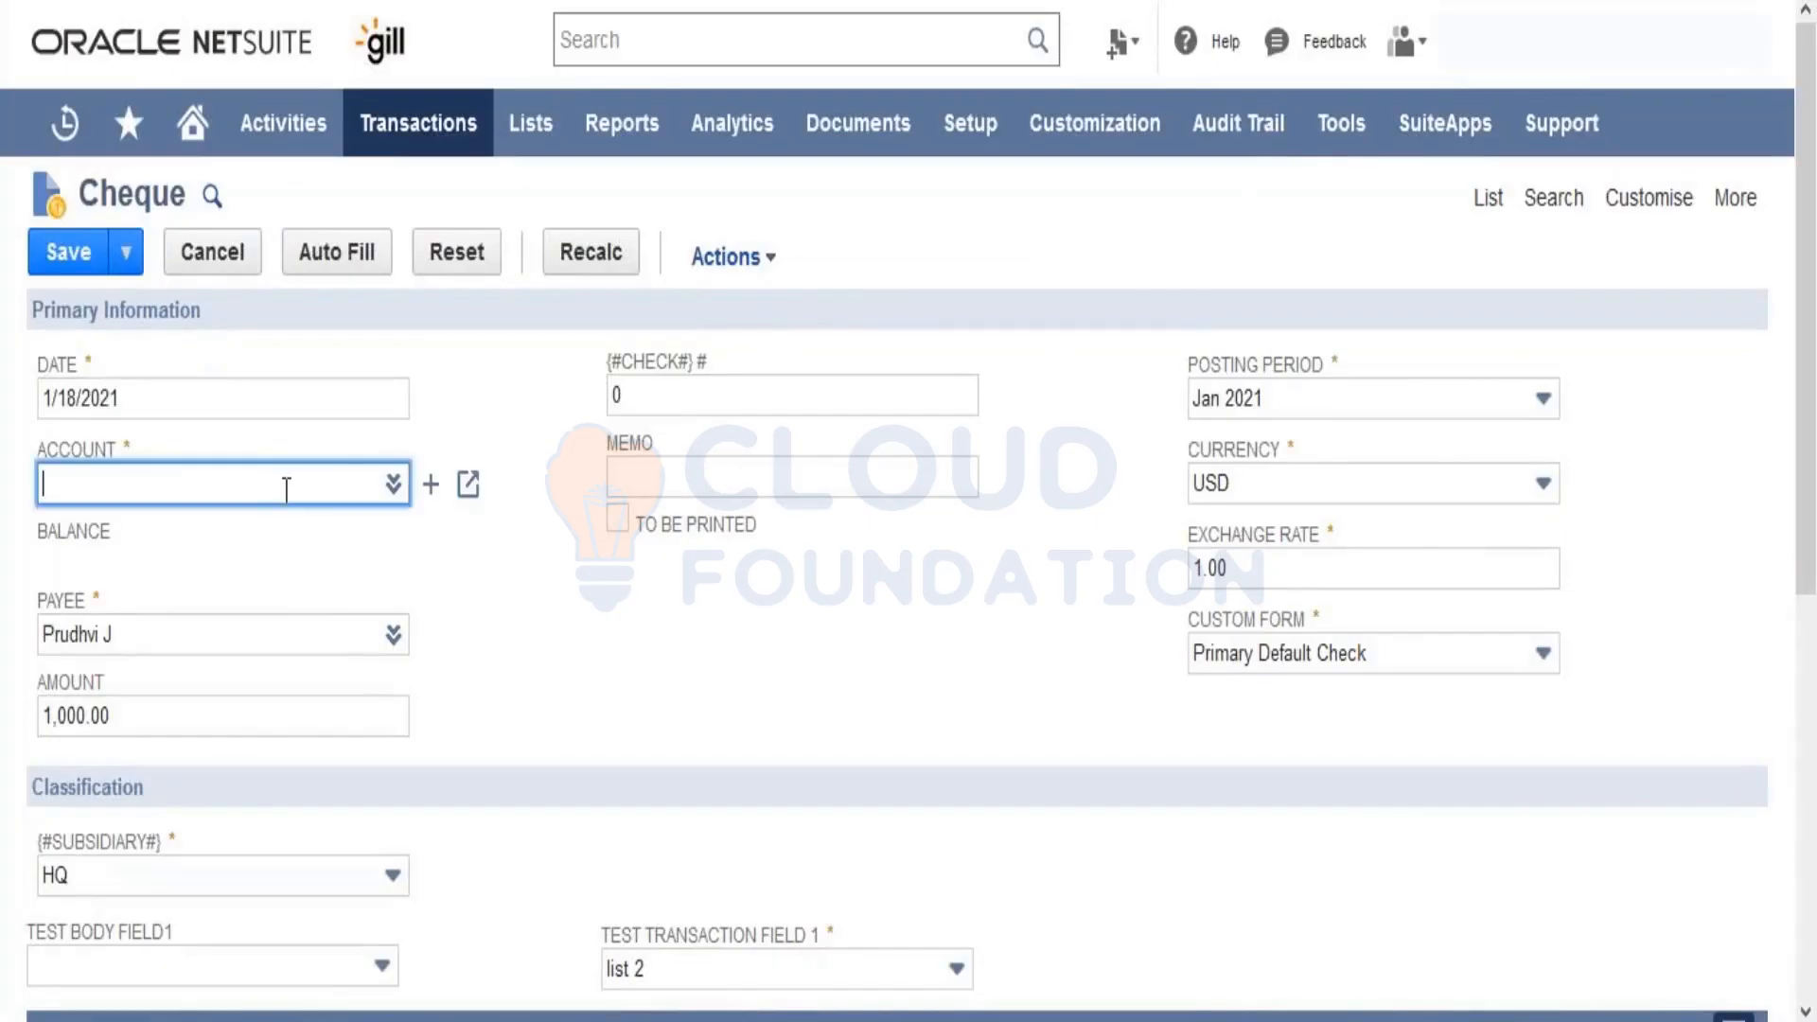
pyautogui.click(393, 488)
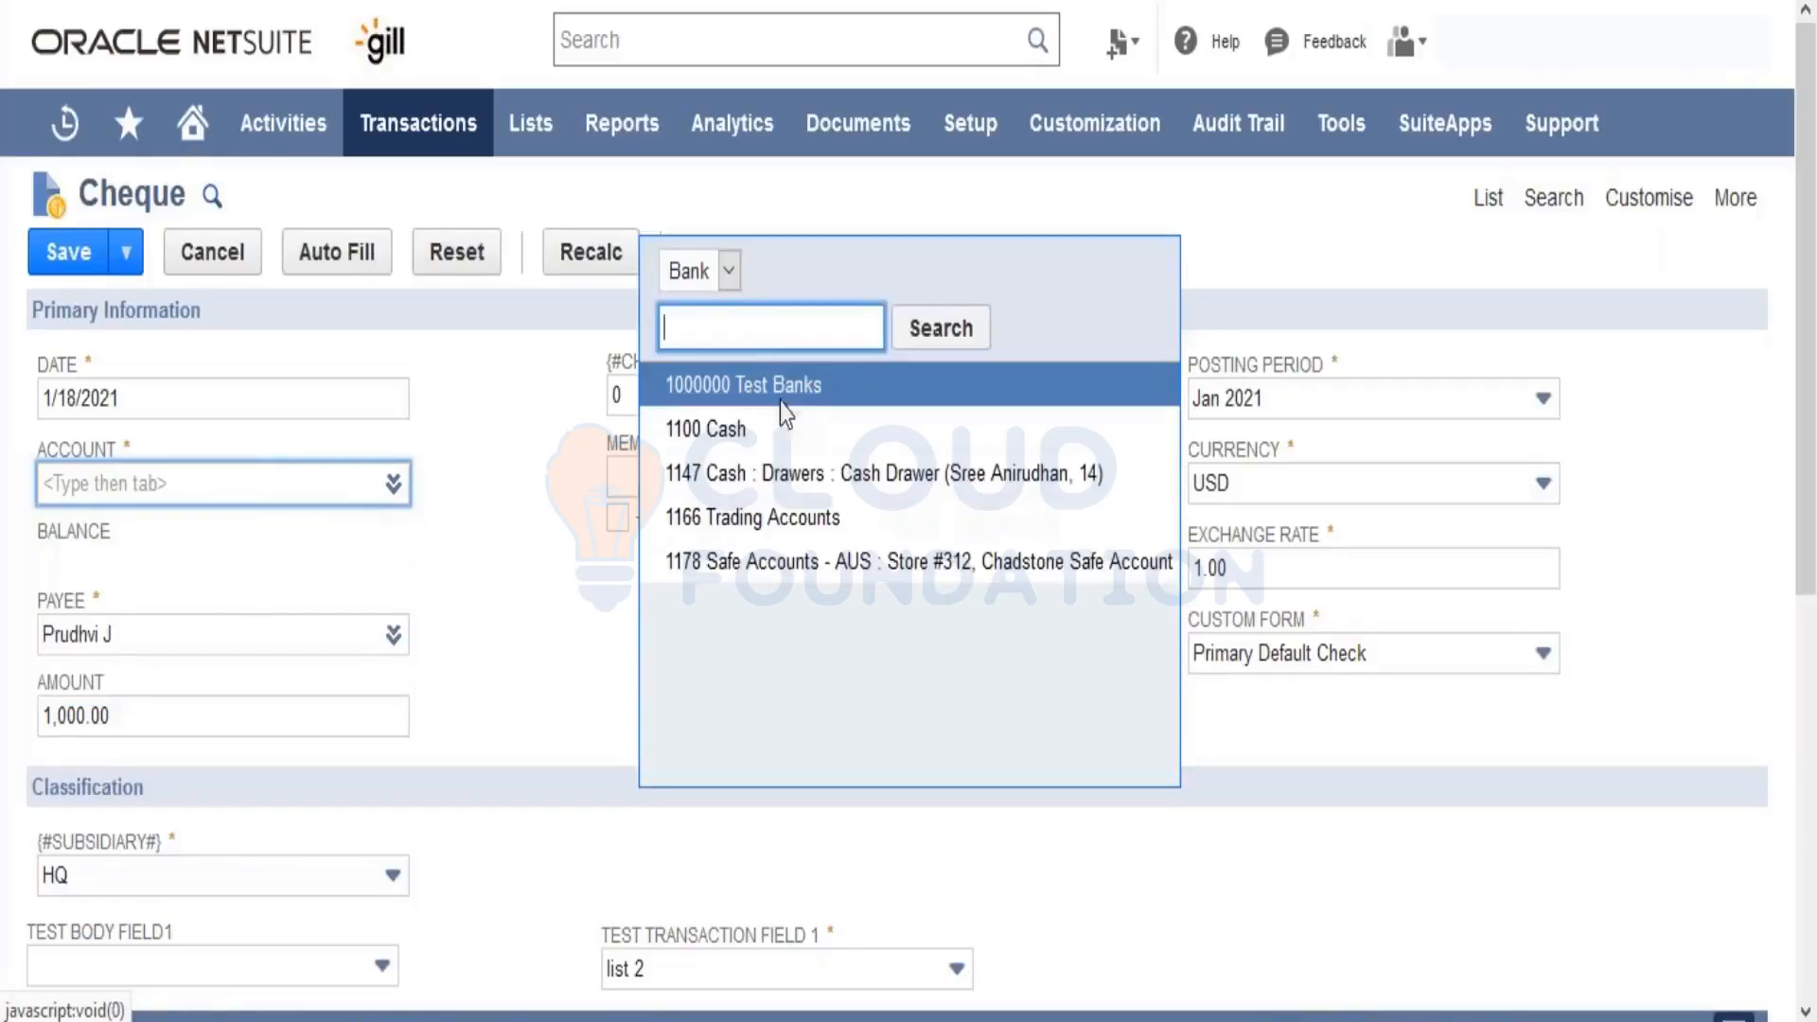
pyautogui.click(782, 388)
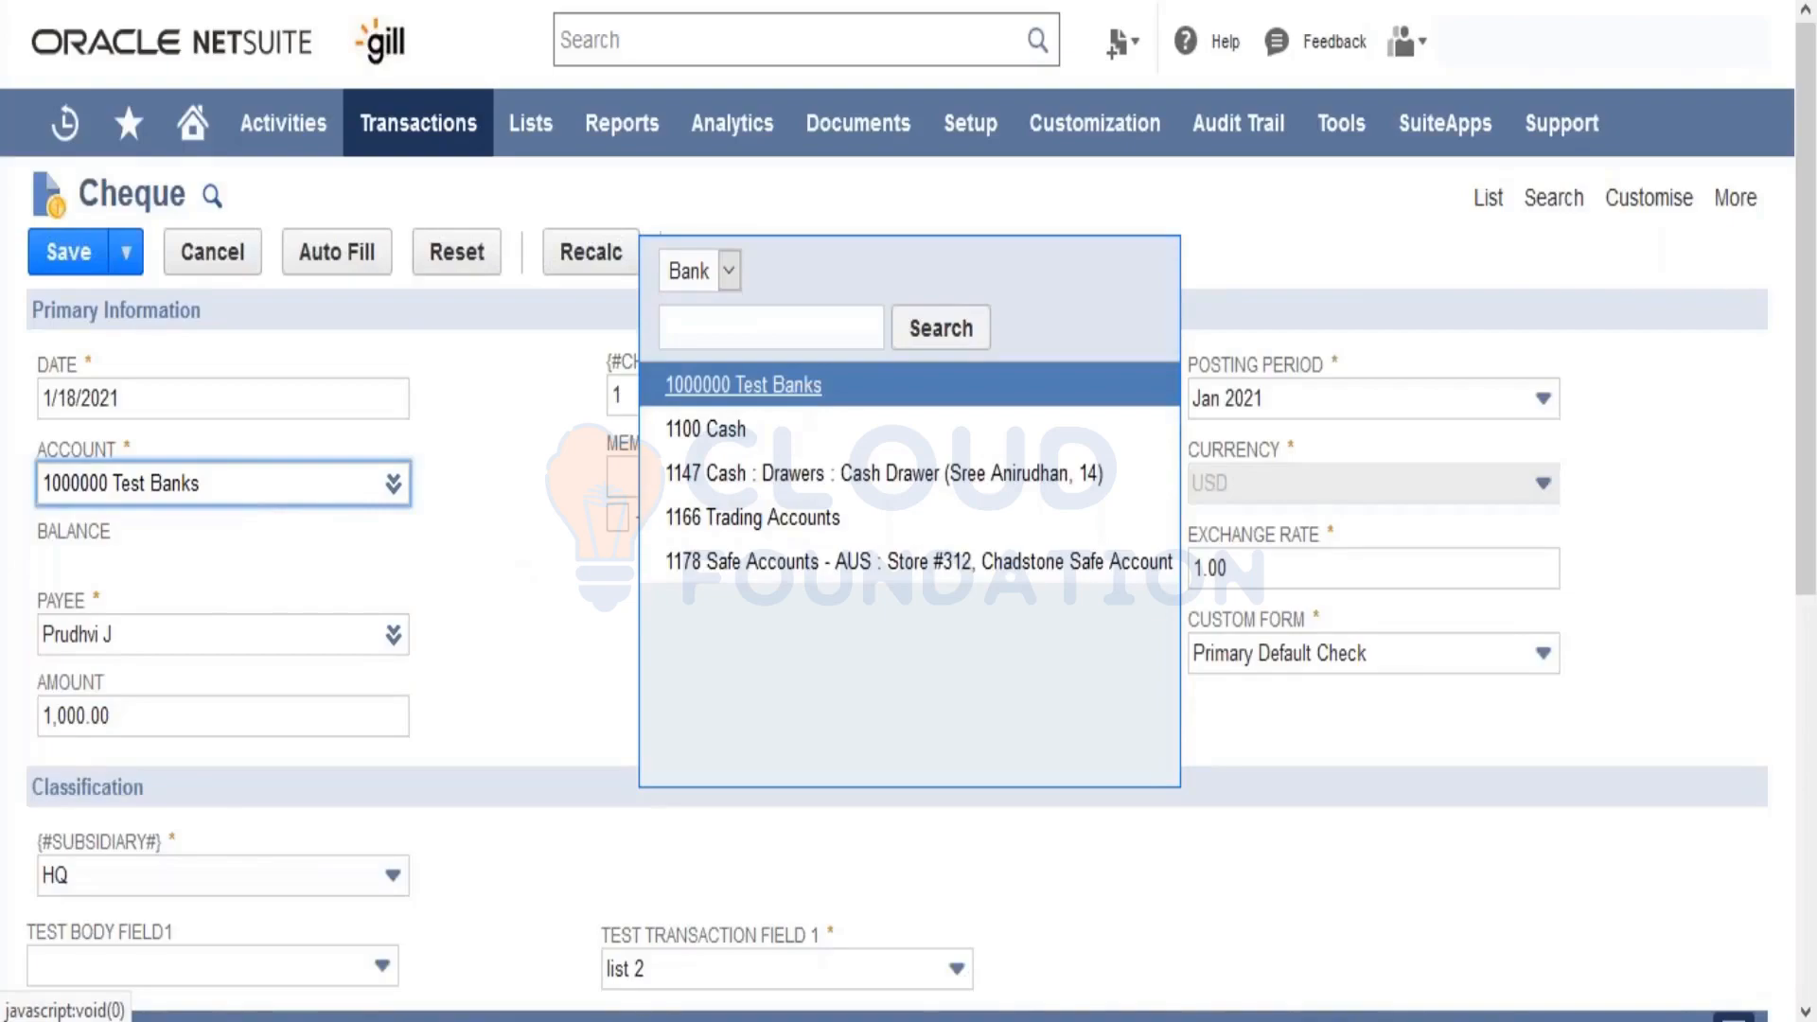
pyautogui.click(67, 269)
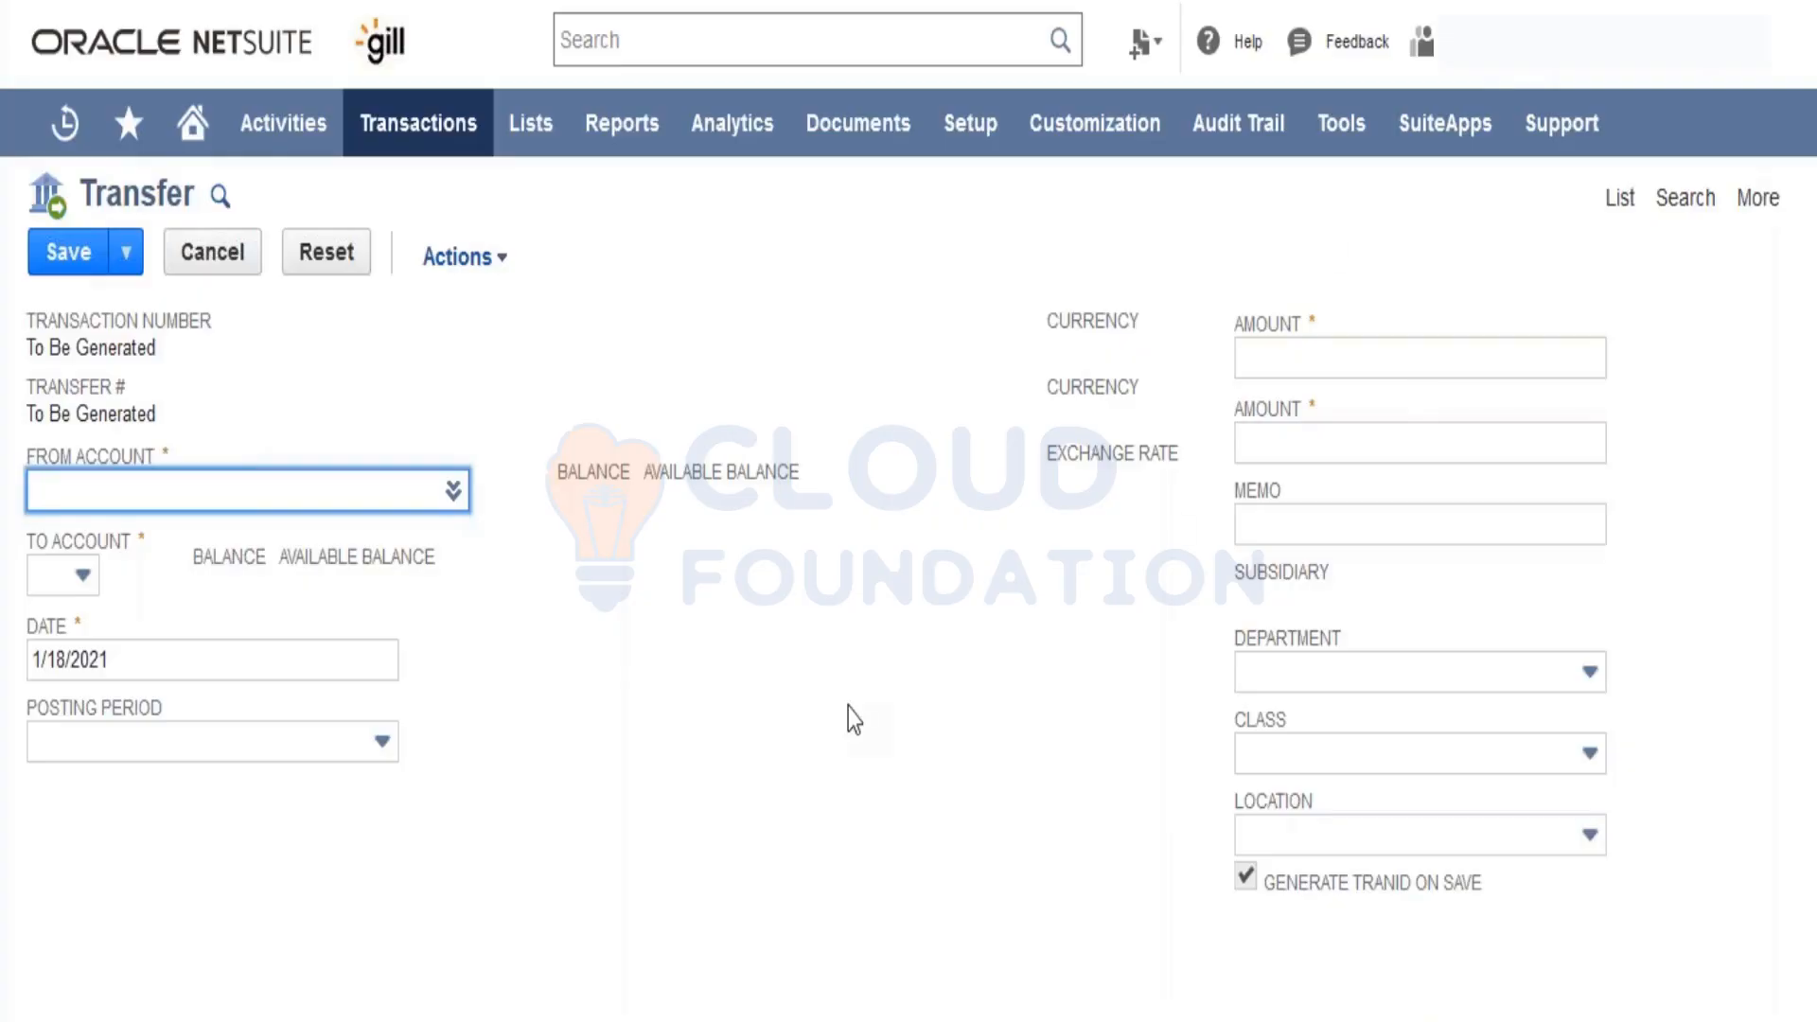
# Step: Leave the blank transfer form for a new journal entry and examine its primary information, classification and line fields
pyautogui.click(848, 708)
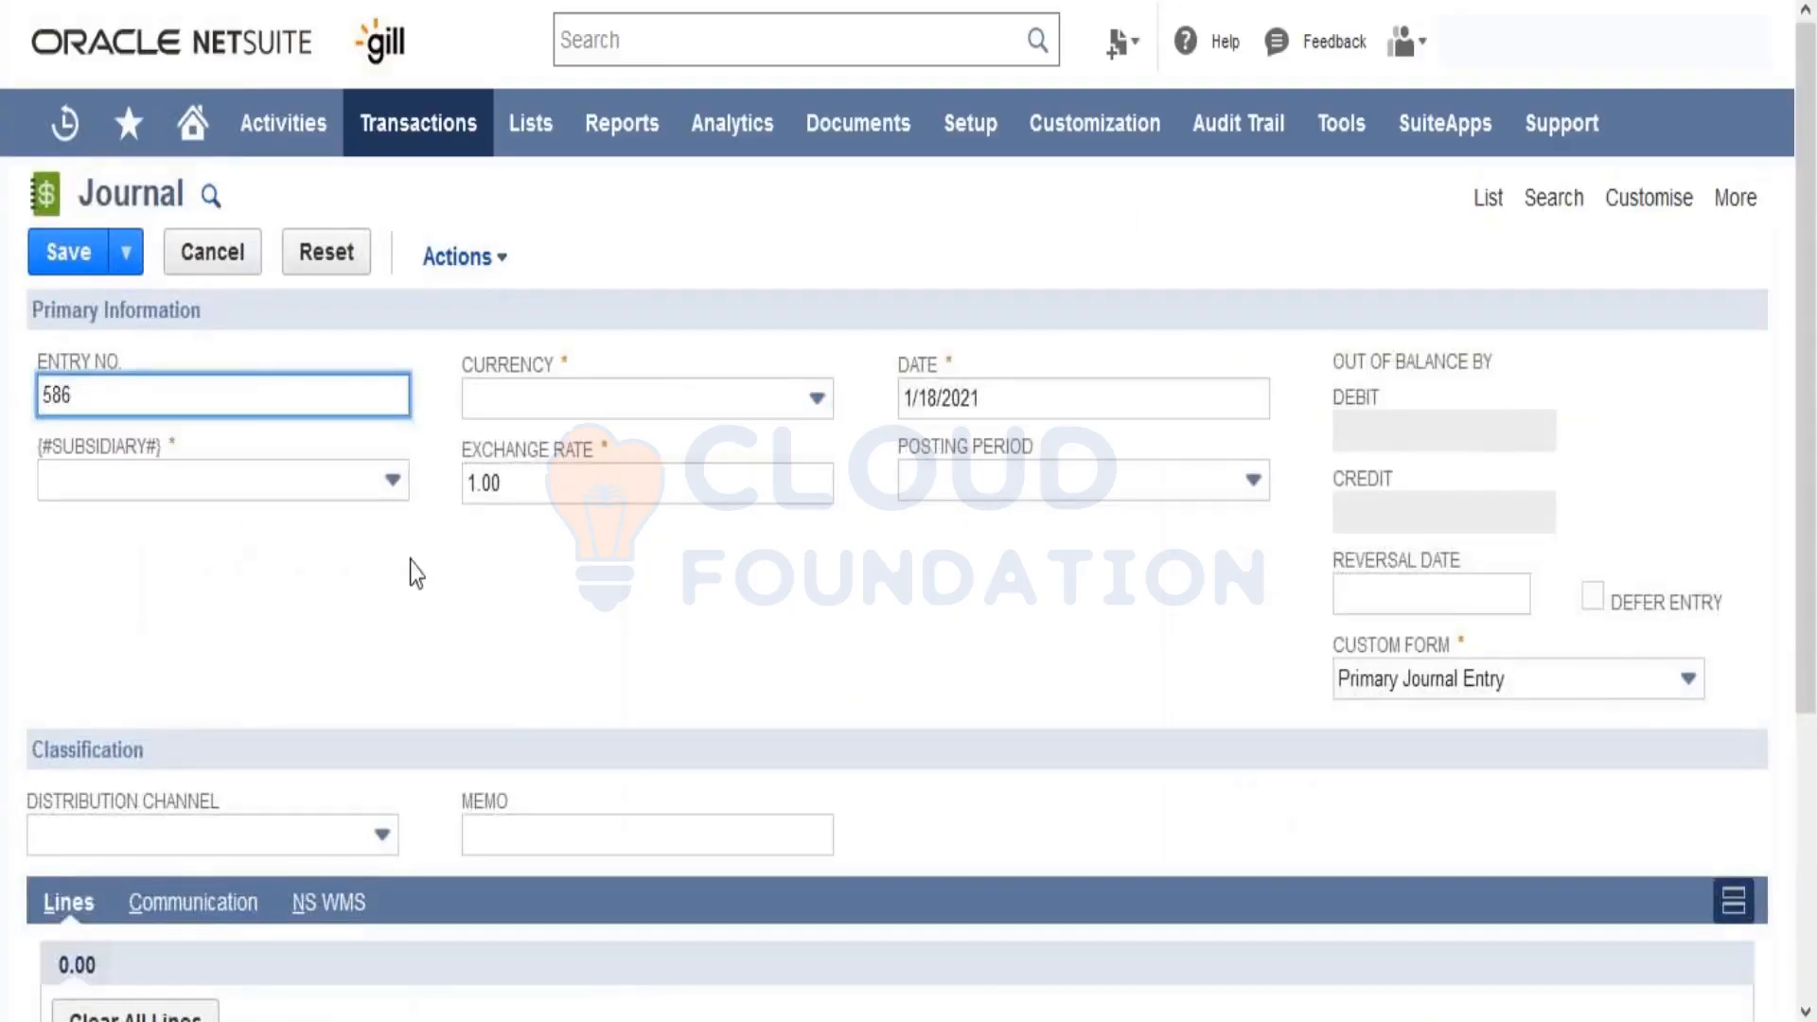
pyautogui.click(473, 532)
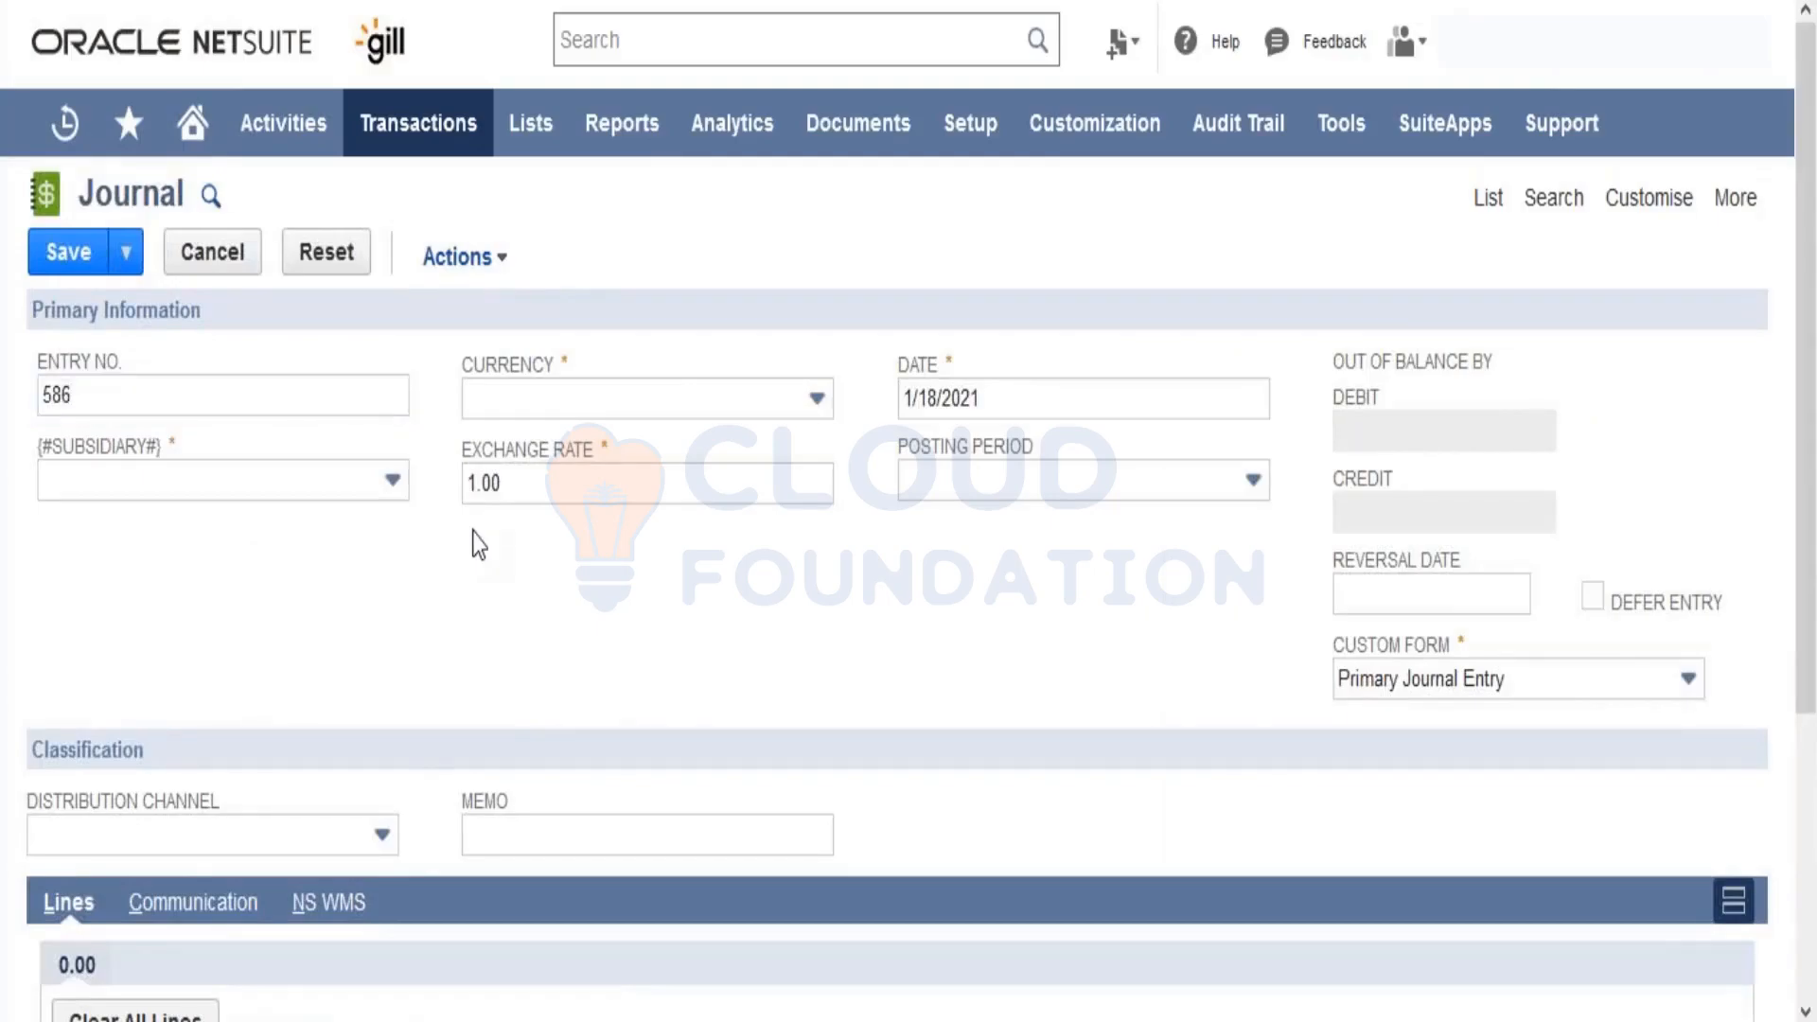
pyautogui.scroll(-2, 478, 544)
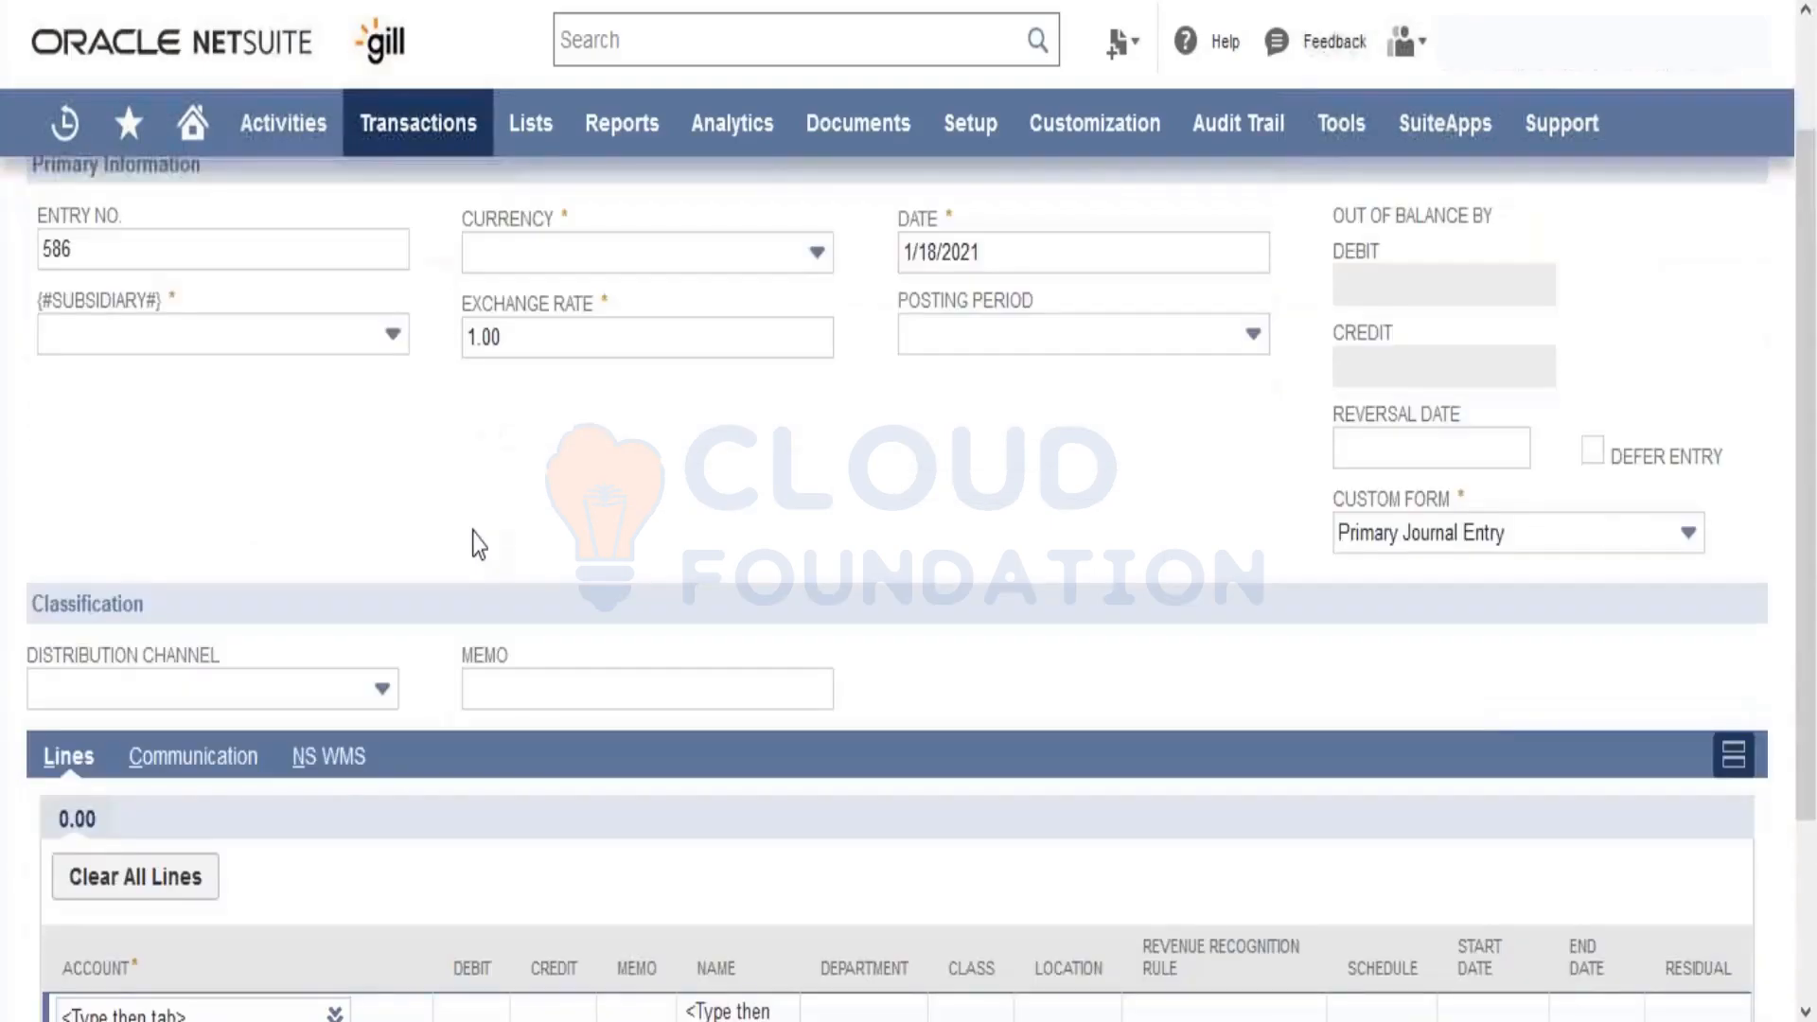
pyautogui.scroll(-3, 478, 544)
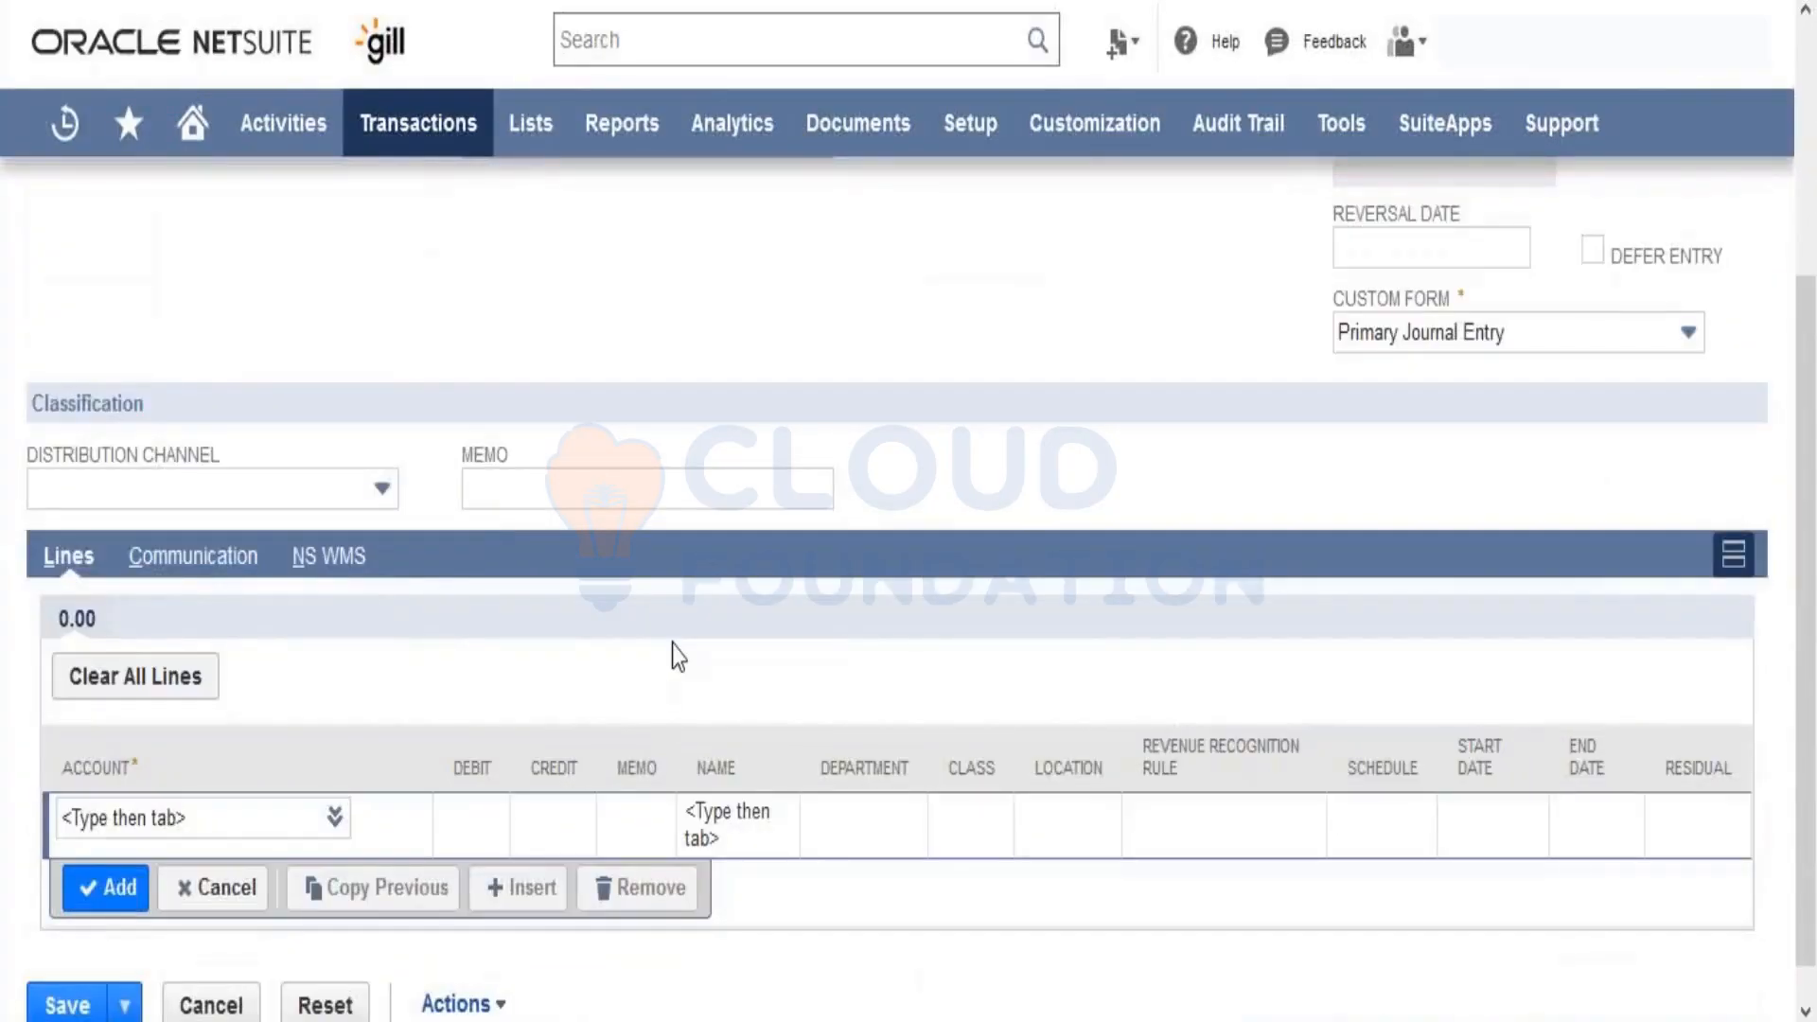
pyautogui.scroll(5, 673, 644)
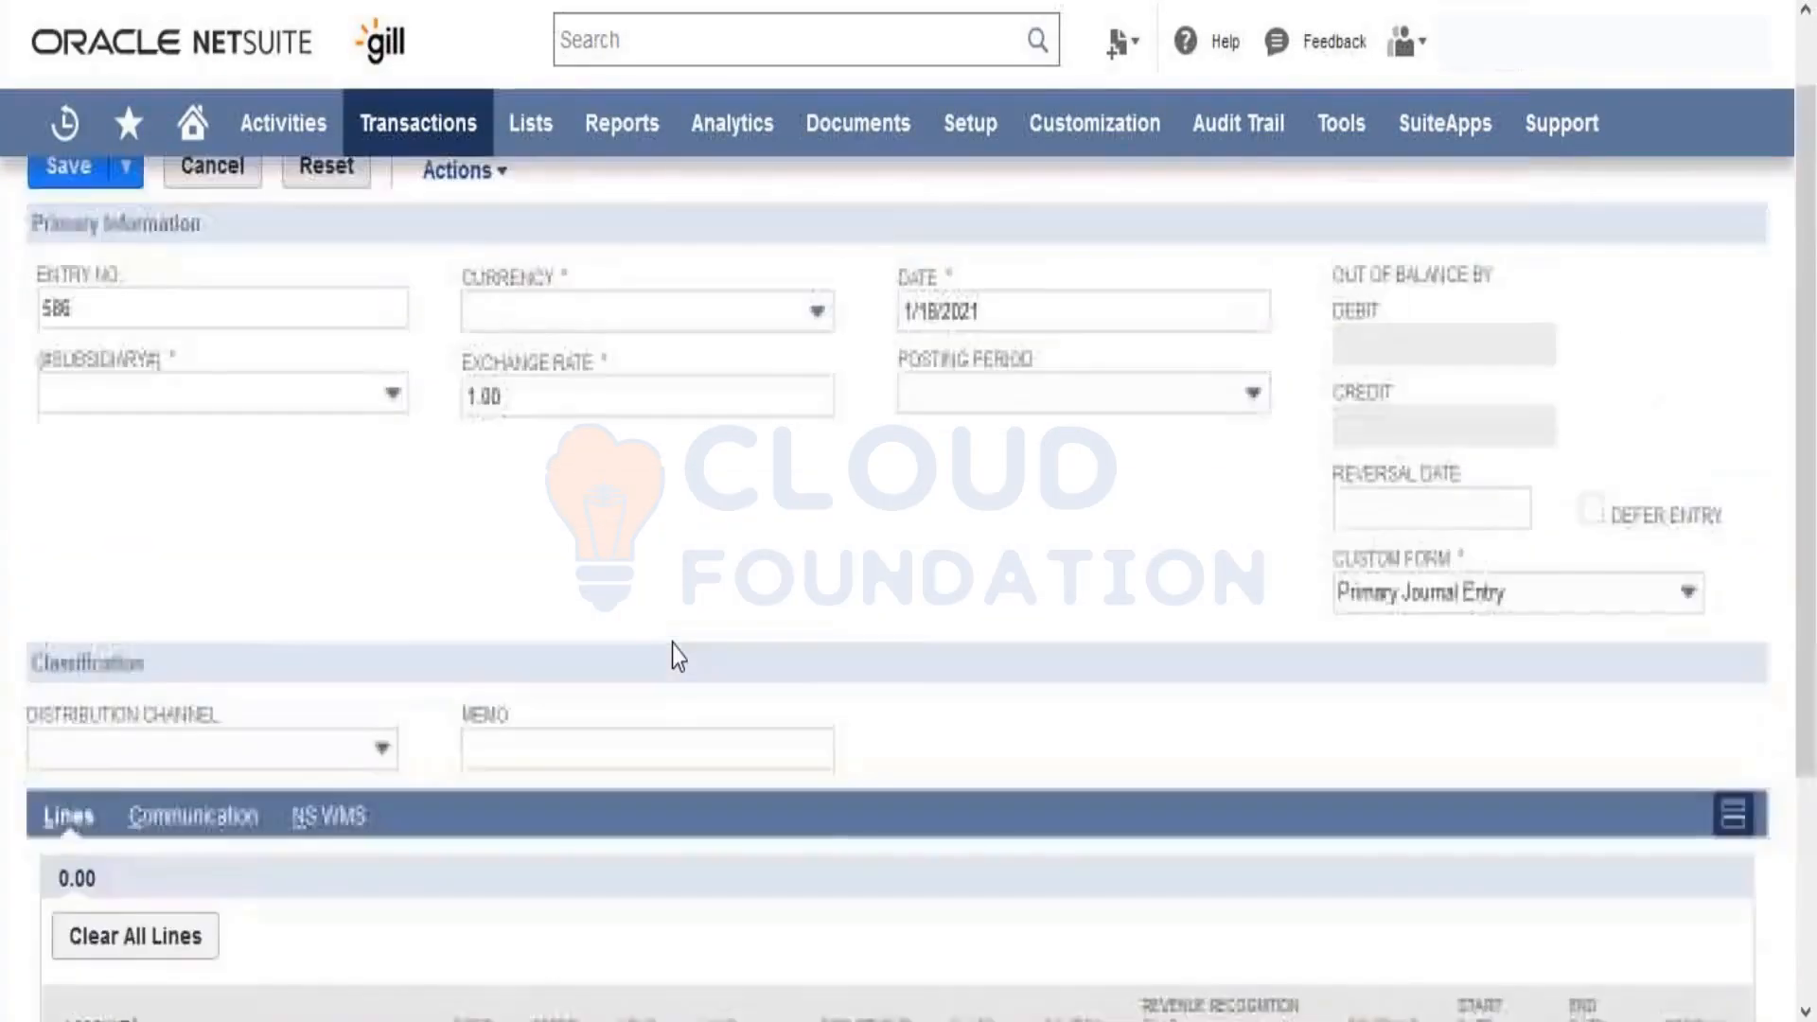